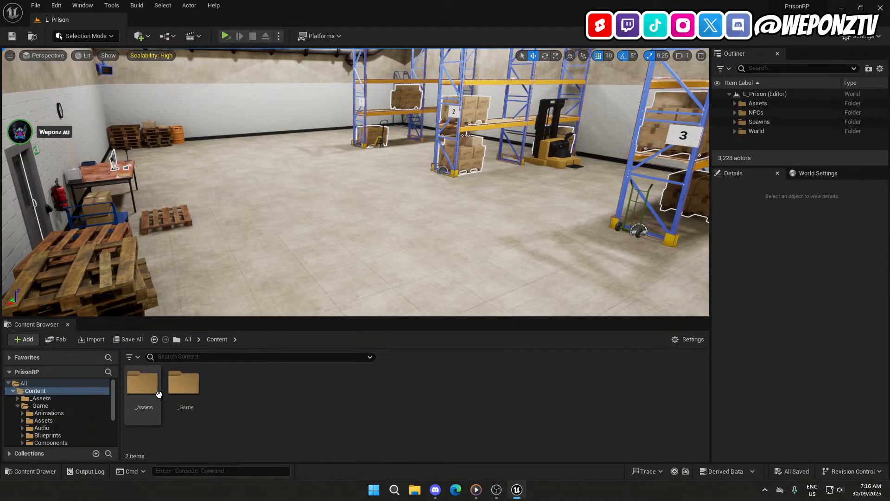
Open the _Game/Animations/Player/Sequences folder and search it for "sep 28".
double_click(142, 383)
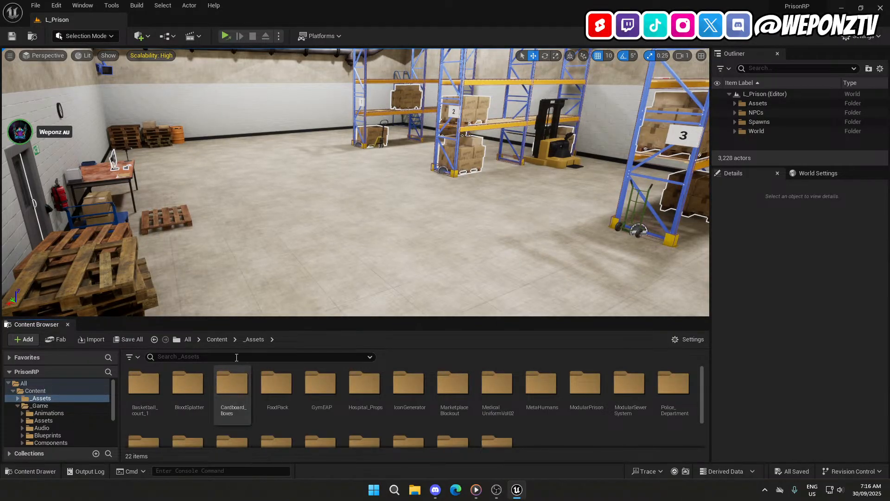
click(224, 339)
double_click(192, 389)
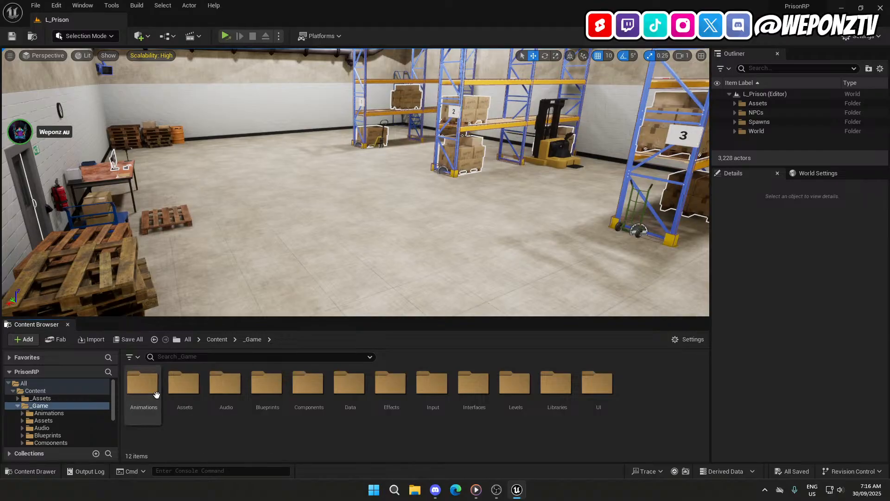
double_click(142, 384)
double_click(182, 397)
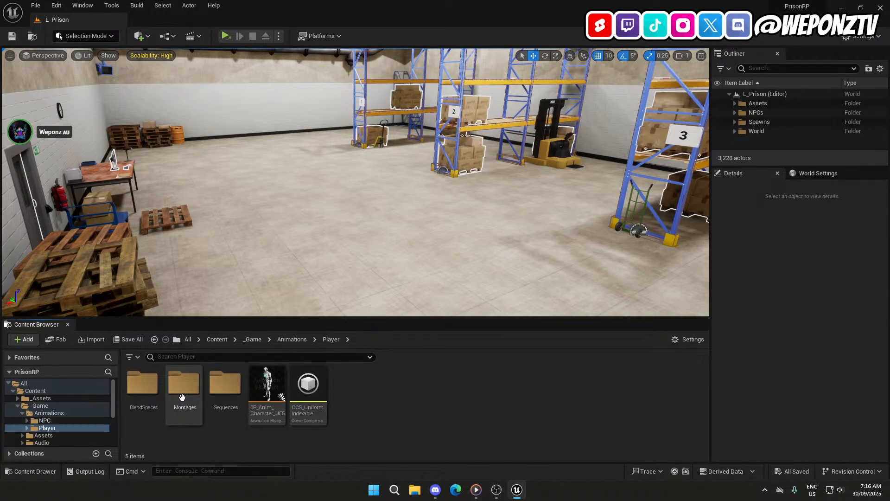
double_click(229, 383)
click(241, 357)
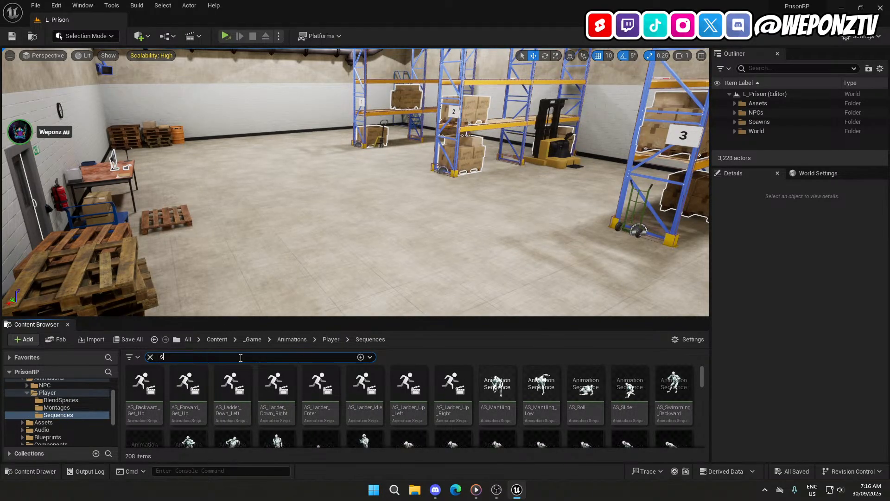
text(sep 28)
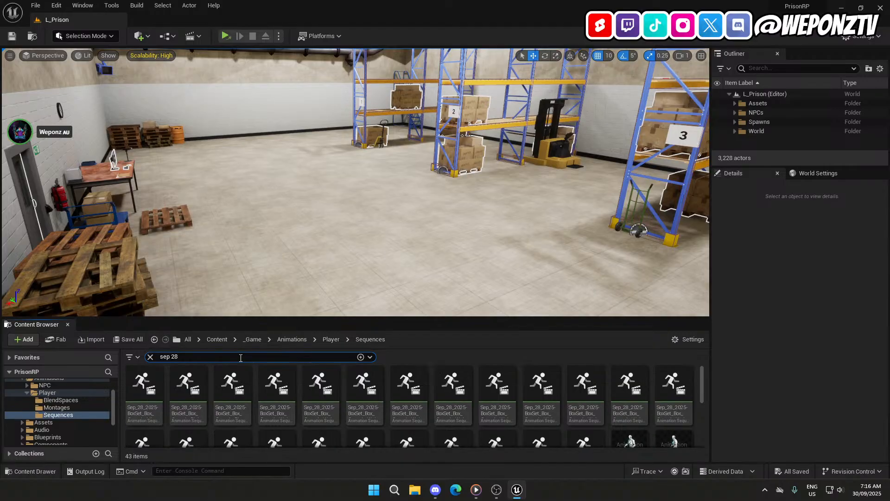
scroll(421, 421, down, 1)
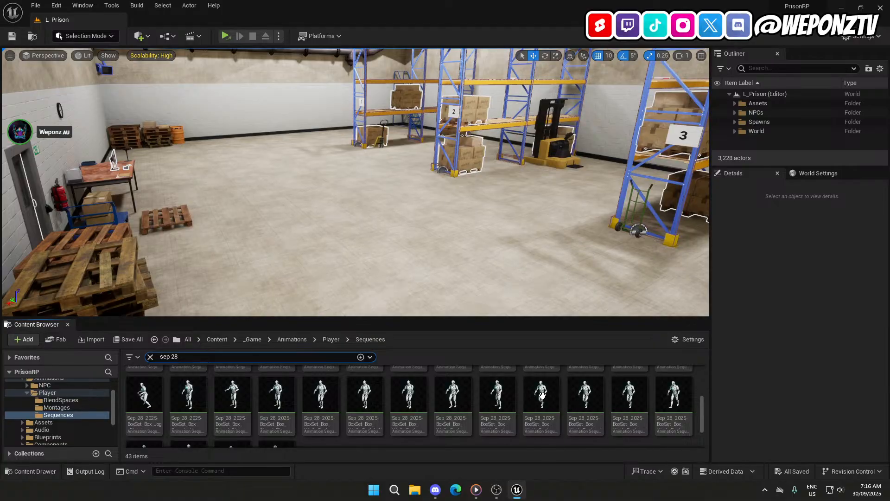
Preview the Sep_28_2025 BoxSet Box_Walk_Fwd animation from the character's side, and close its editor.
click(541, 395)
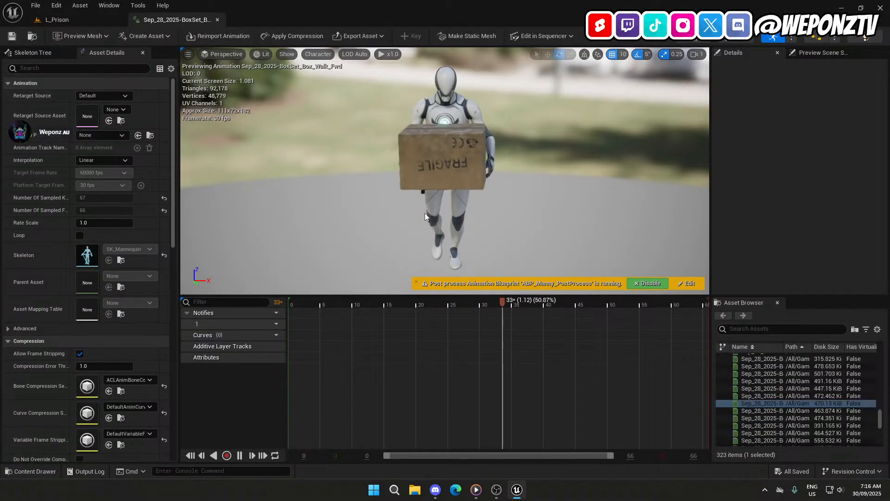
right_drag(425, 213, 521, 215)
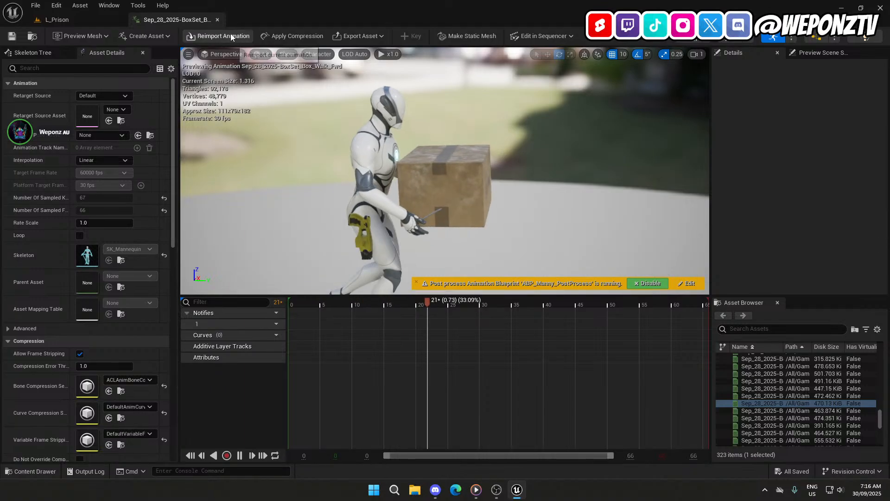
click(217, 19)
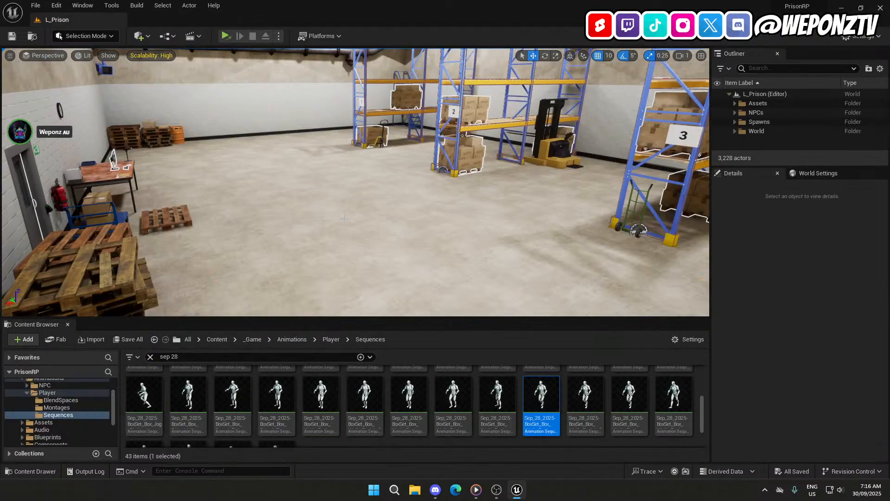
Clear the asset search and return to the root Content folder, with the level view on the inmate charging room.
click(149, 356)
click(217, 339)
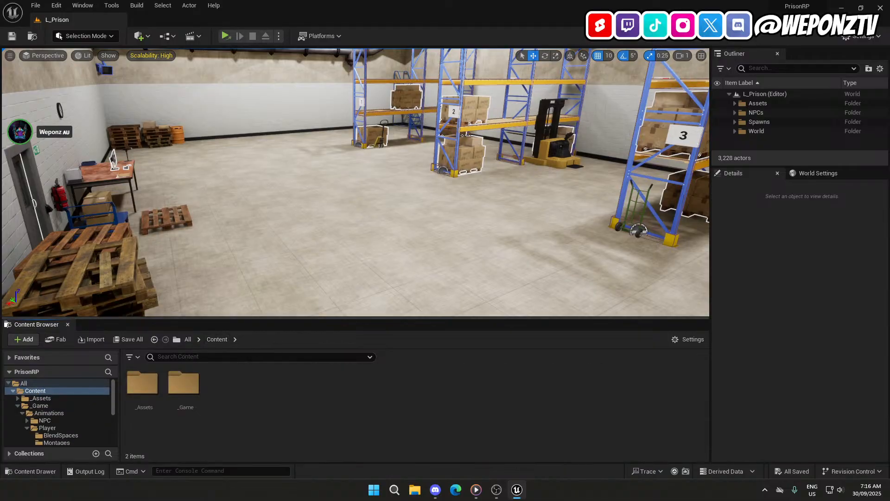
right_drag(288, 222, 363, 231)
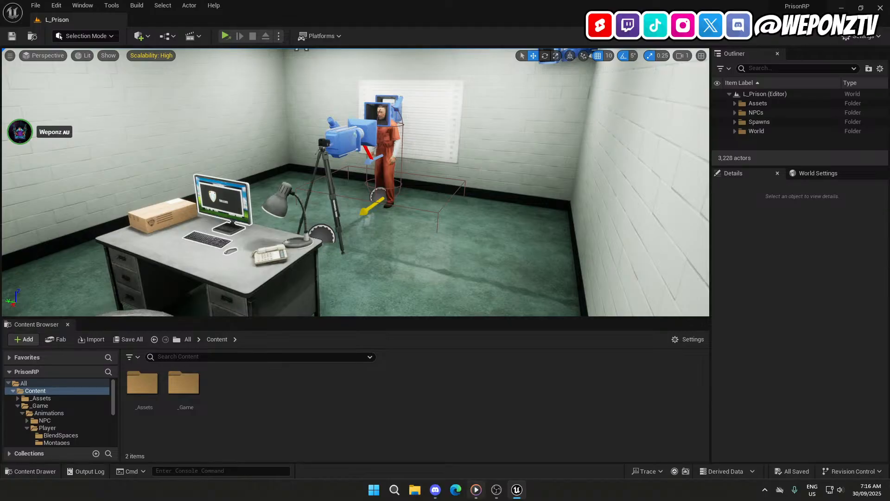
Switch to Media Player and close it.
click(478, 491)
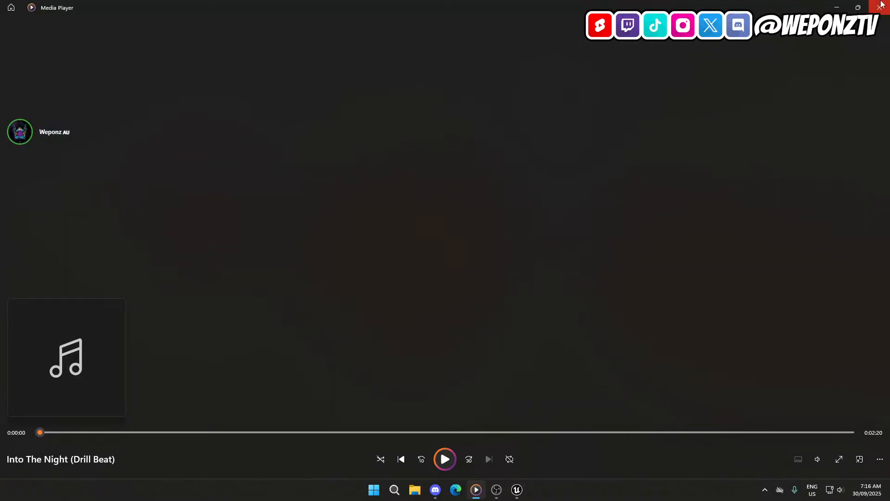
click(880, 8)
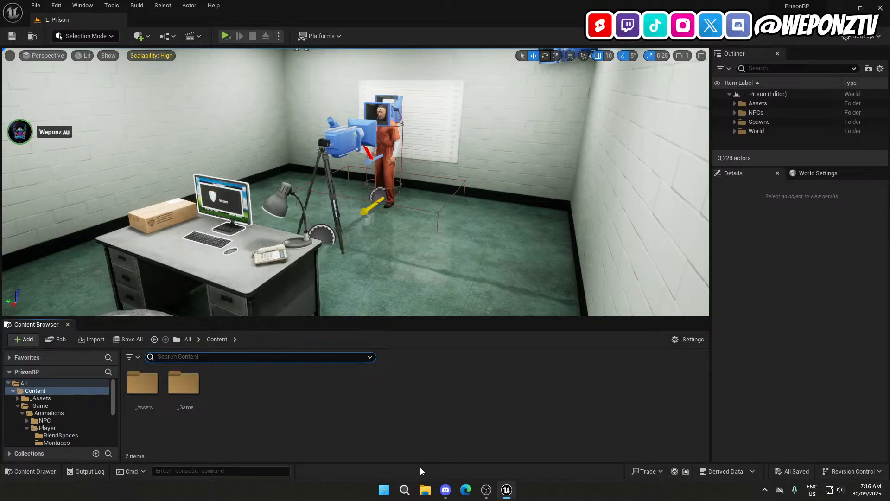
Switch to OBS Studio, check the Chat and Screen sources, and return to the Unreal Editor.
click(488, 492)
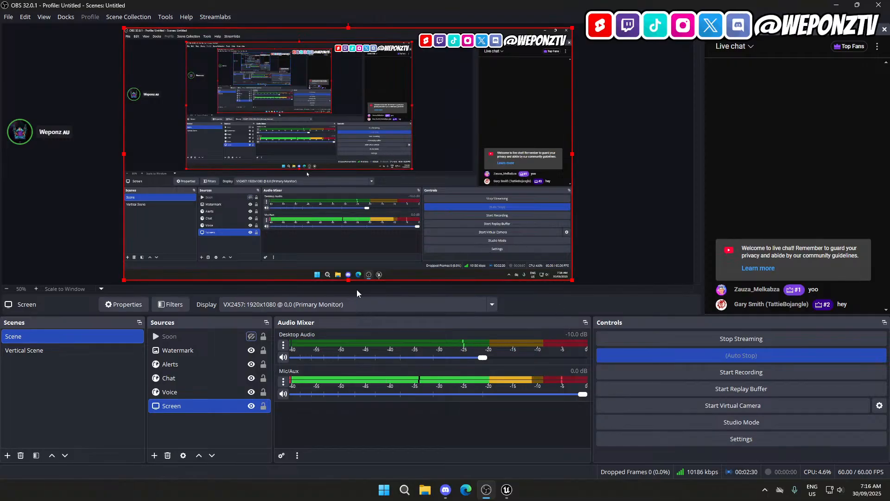
click(213, 379)
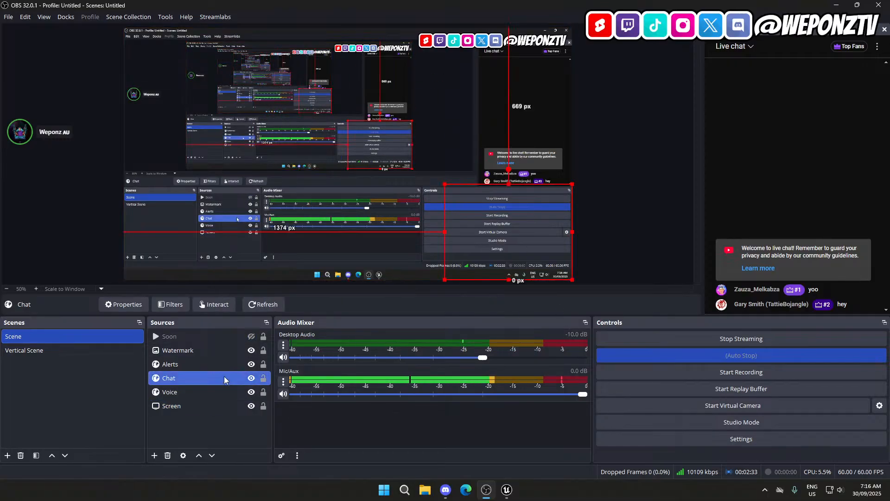
click(214, 406)
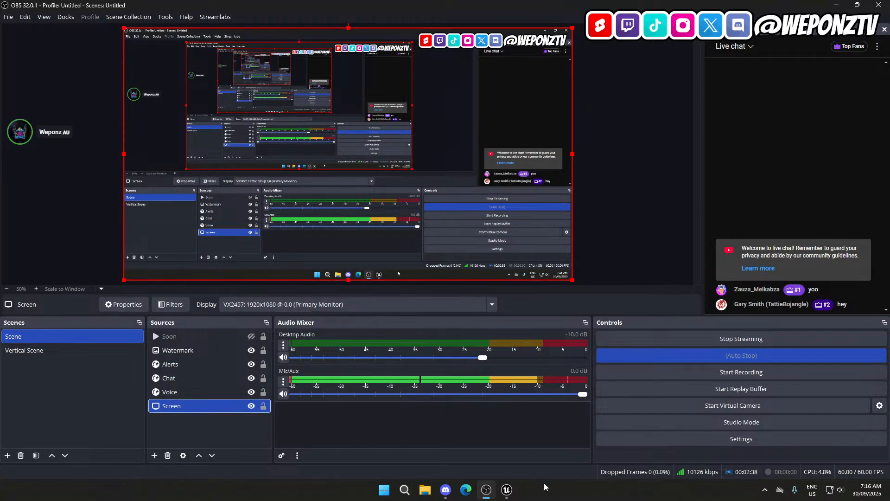
click(534, 472)
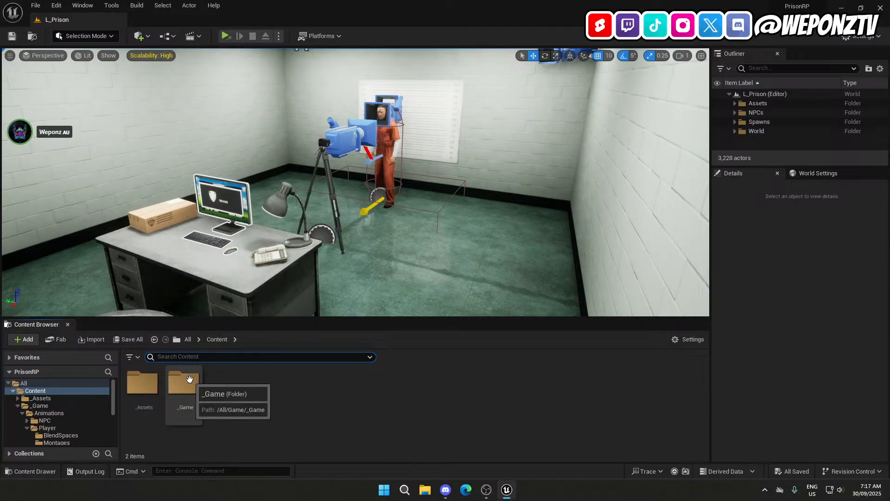
Play the charges-promo video from the desktop, close the player and return to the Unreal Editor.
click(507, 489)
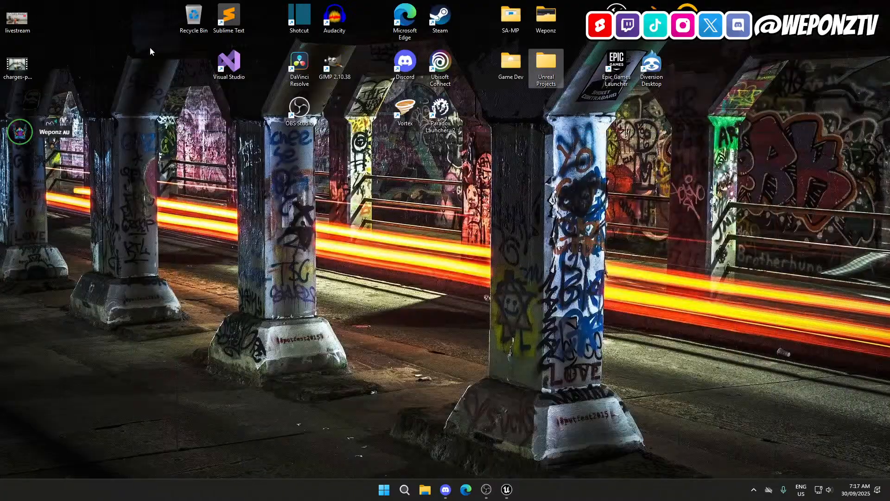
double_click(14, 61)
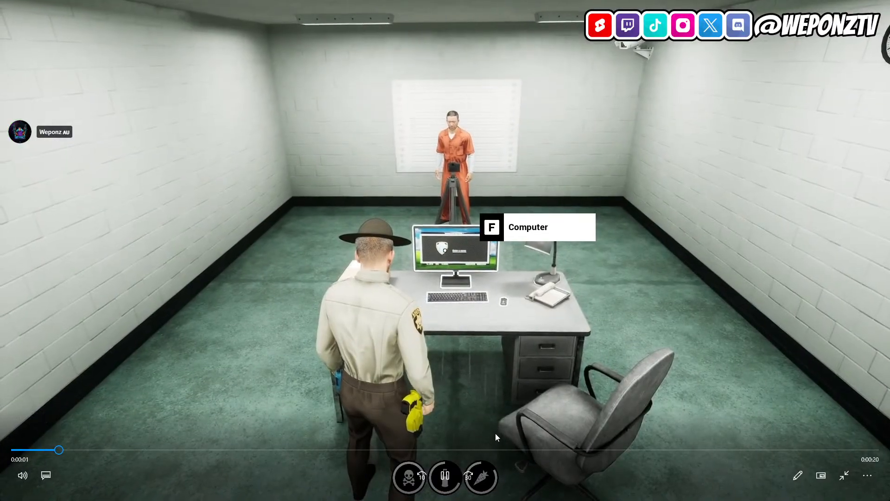
click(448, 472)
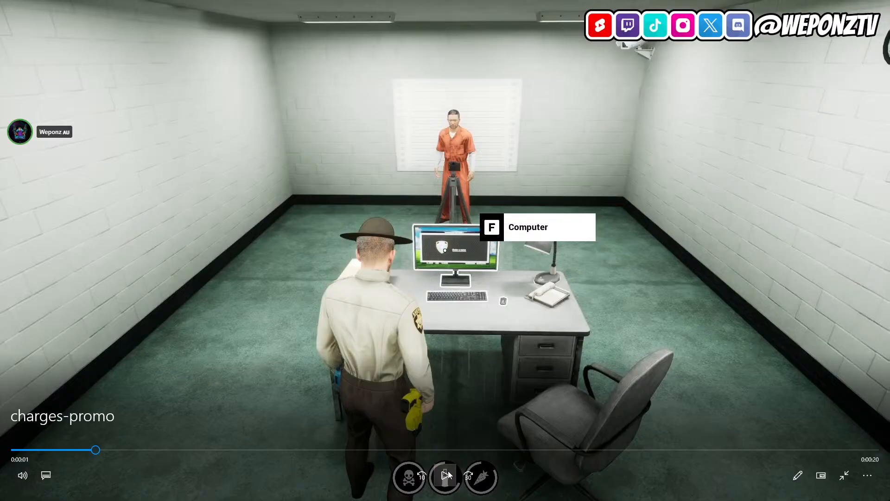
click(448, 471)
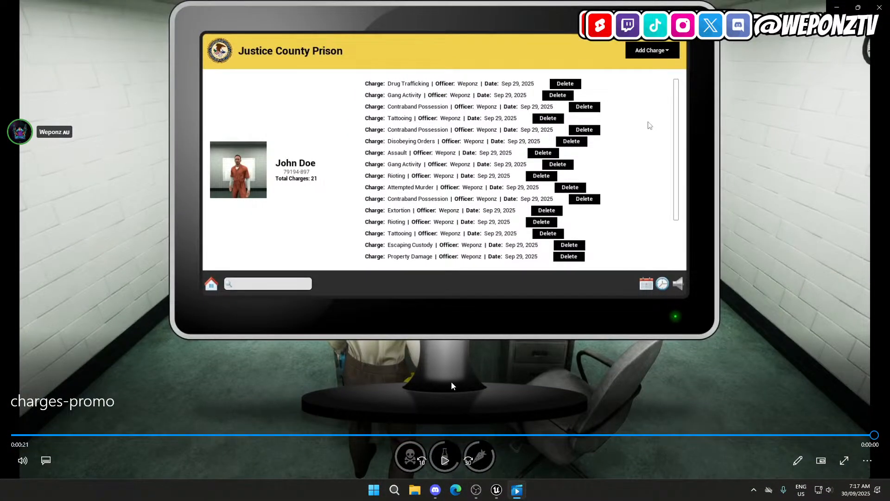
click(886, 3)
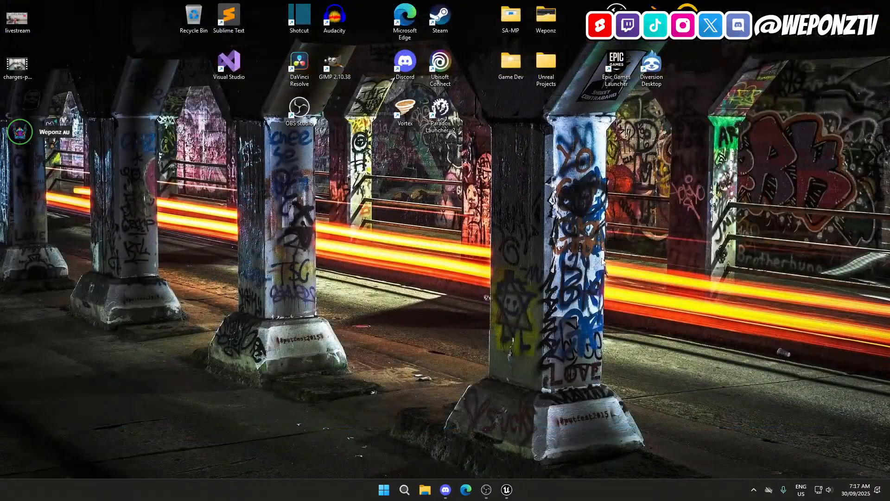
click(502, 494)
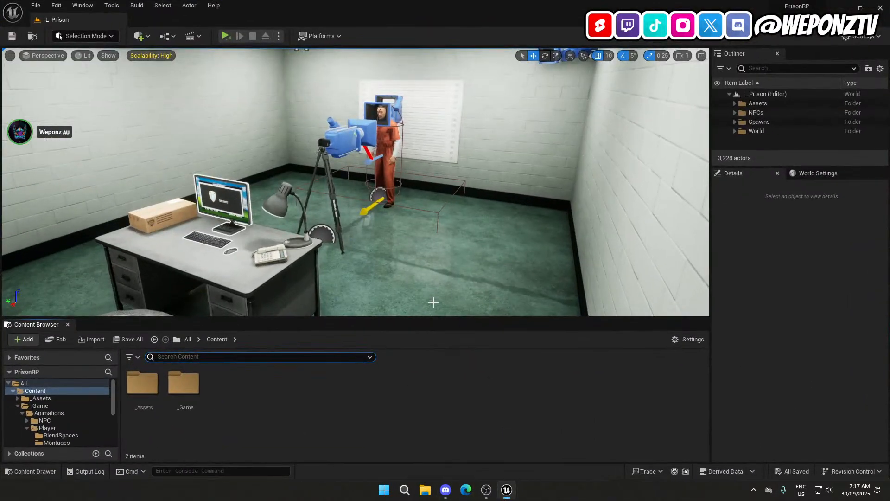
Inspect the Computer Types options of the charging room's desk computer and the settings of the warehouse table's computer.
click(230, 207)
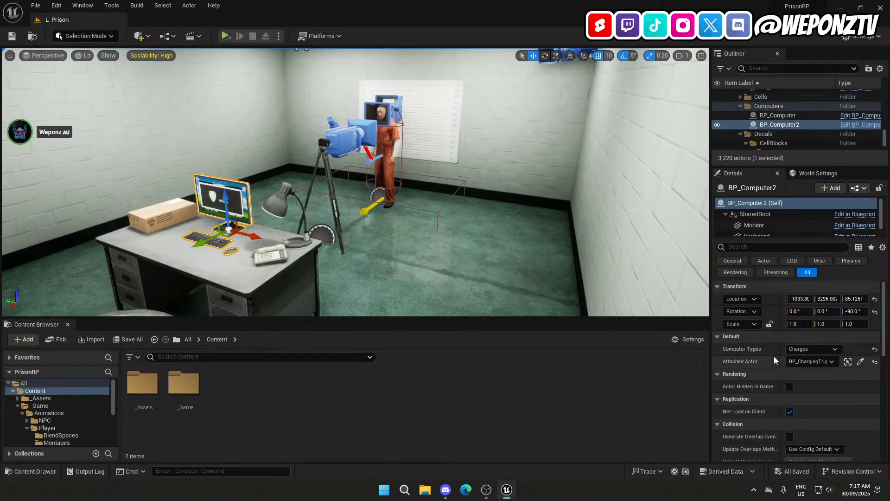
click(811, 349)
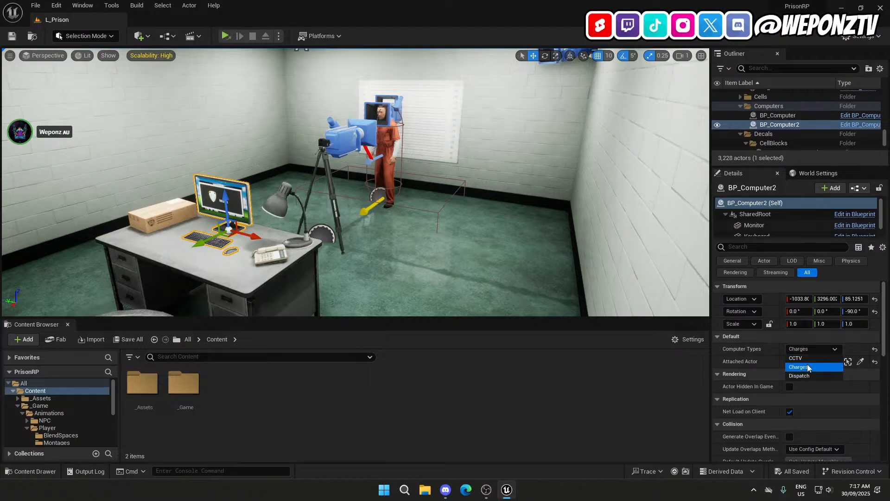
right_drag(476, 242, 348, 243)
key(w)
key(w)
key(s)
key(d)
click(360, 157)
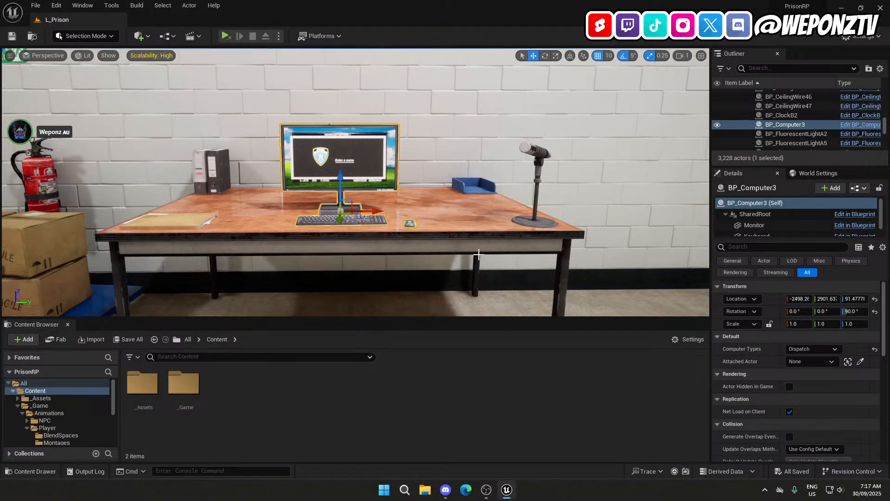
Examine the warehouse layout, from the computer table and pallets to the numbered storage racks and forklift.
key(s)
right_drag(435, 281, 492, 303)
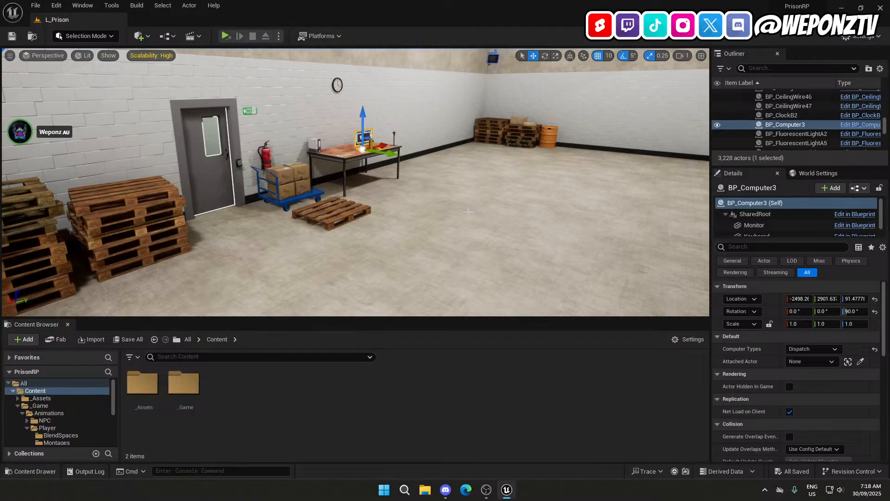
right_drag(469, 210, 408, 188)
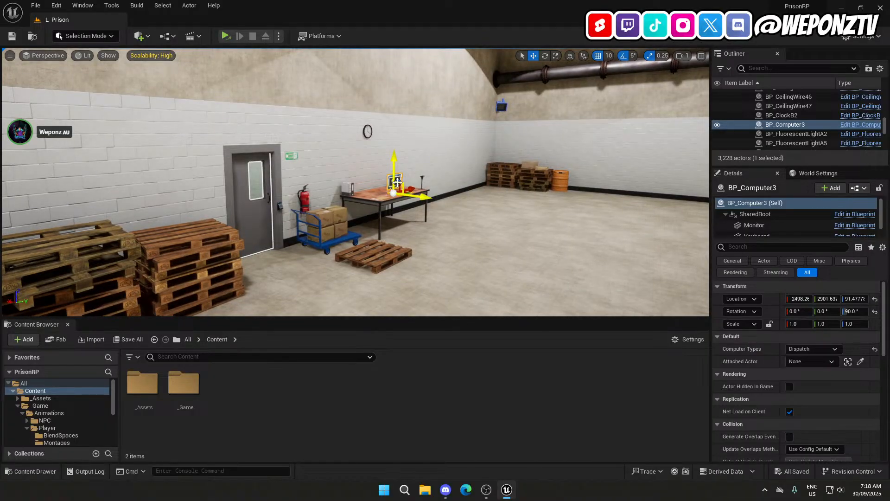
right_drag(397, 182, 610, 230)
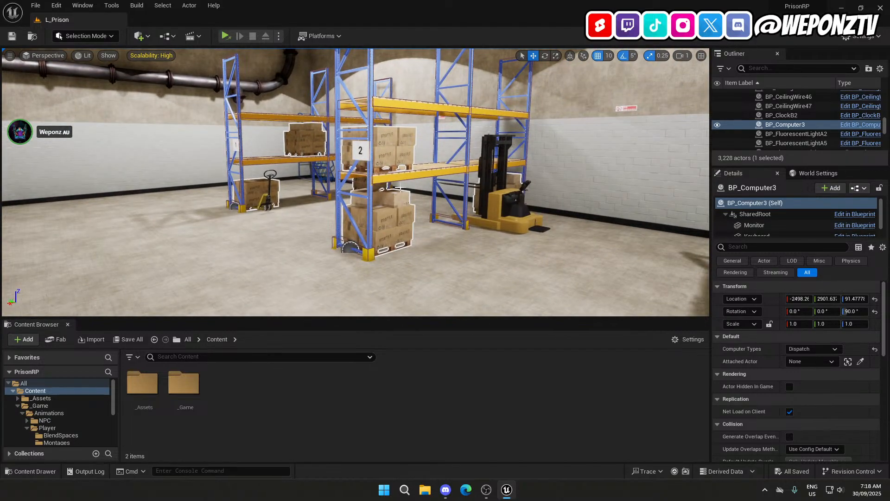
right_drag(400, 187, 162, 187)
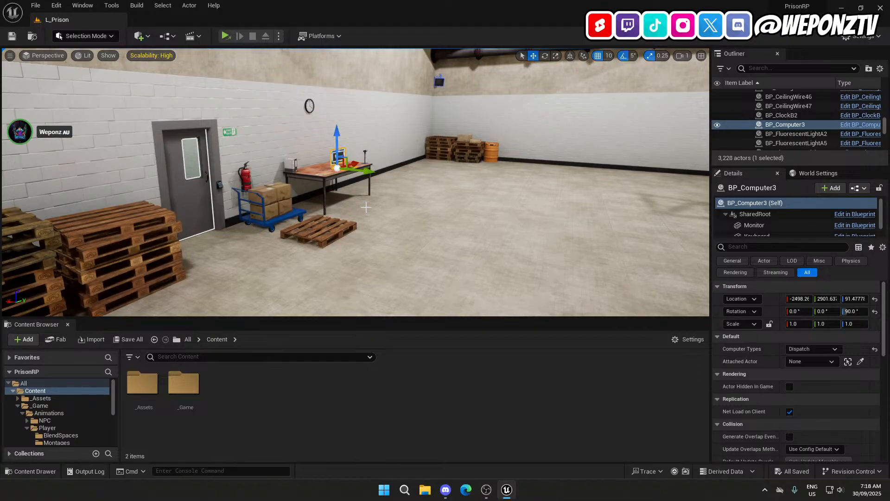
right_drag(384, 216, 468, 217)
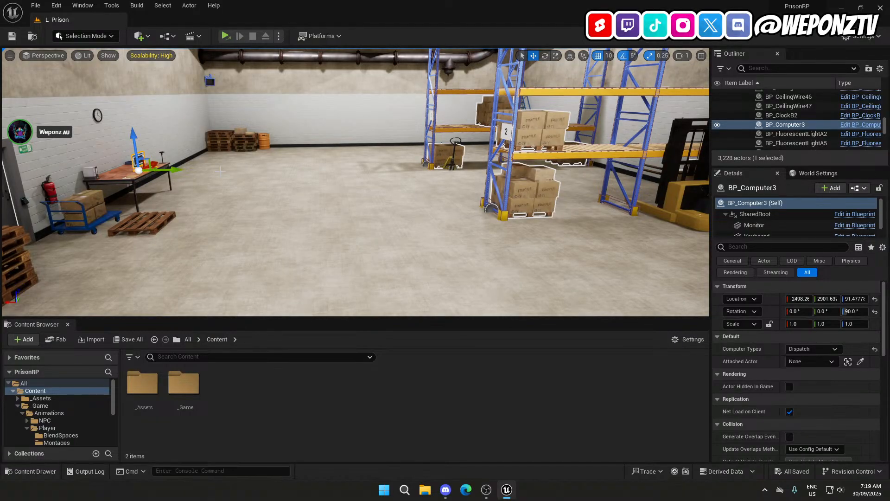
right_drag(190, 196, 260, 192)
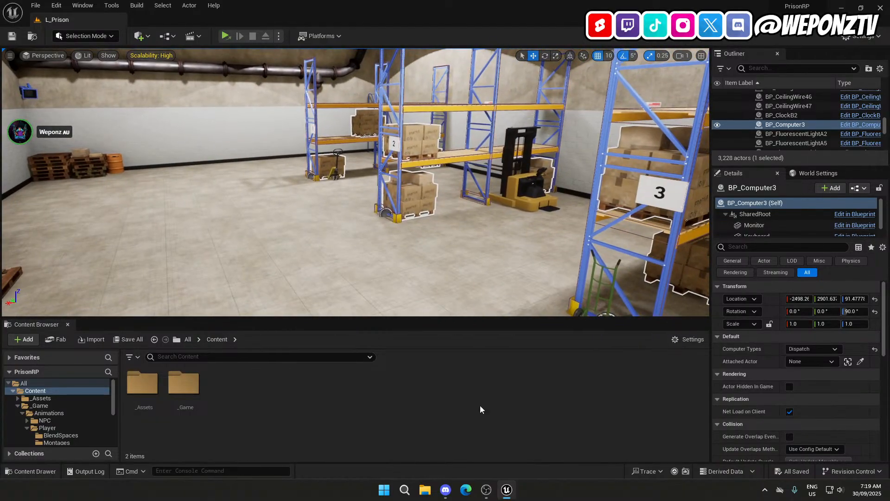
Switch to OBS Studio and look over the scene's sources, ending with the Screen source selected.
click(485, 491)
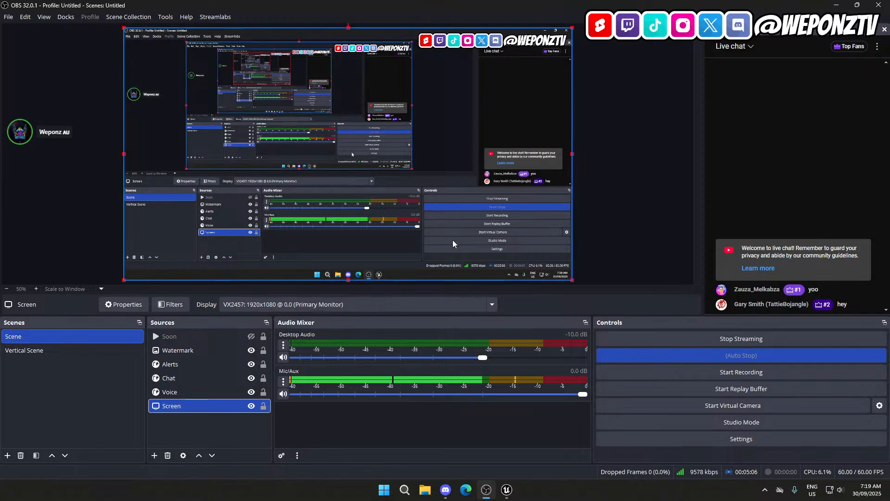
click(210, 376)
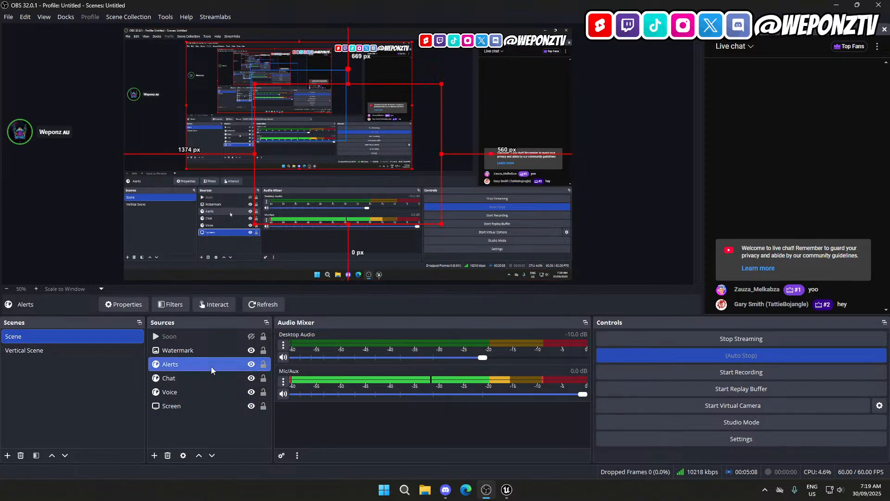
click(203, 404)
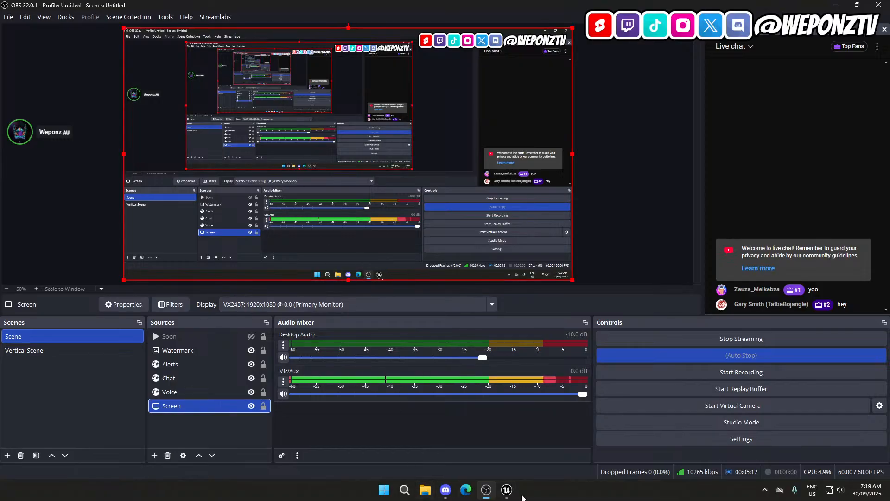
Switch to Discord to check the PrisonRP streams channel, minimise it and return to the Unreal Editor.
mouse_move(508, 495)
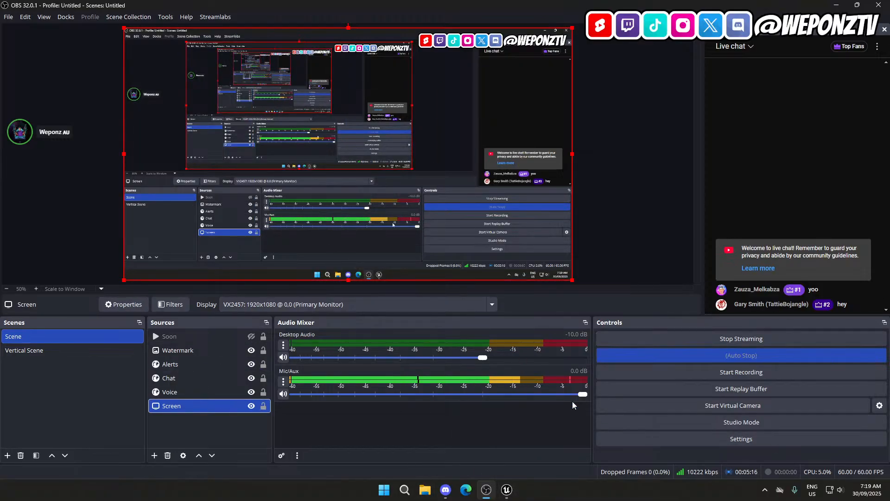
click(508, 491)
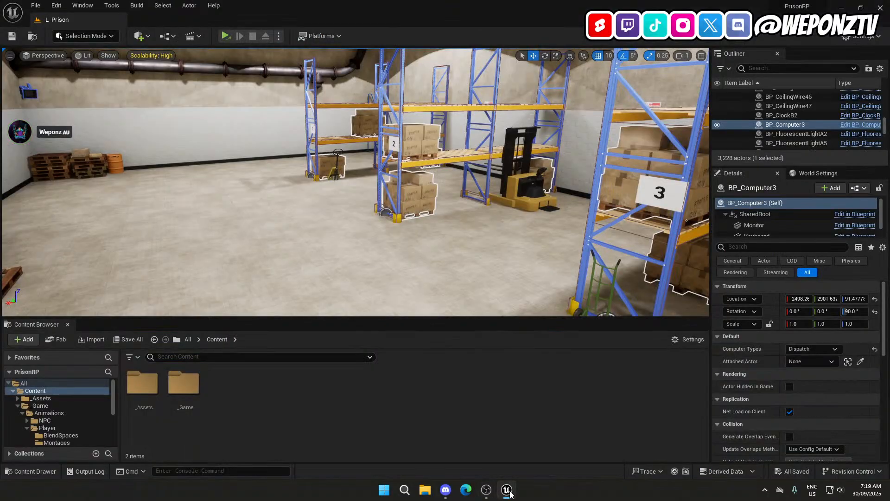
click(485, 492)
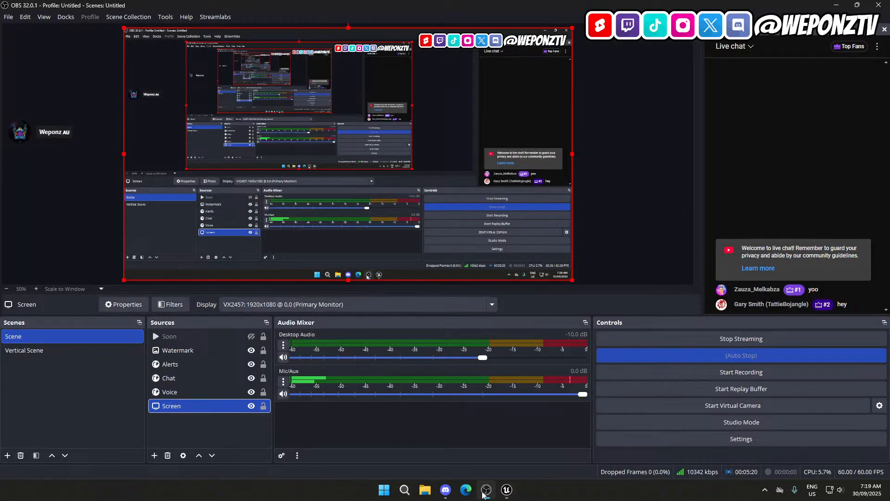
click(446, 491)
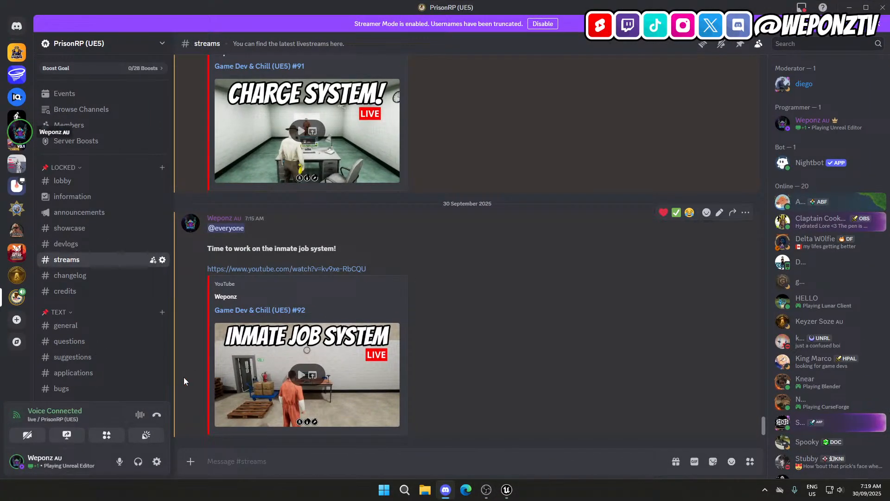
click(851, 8)
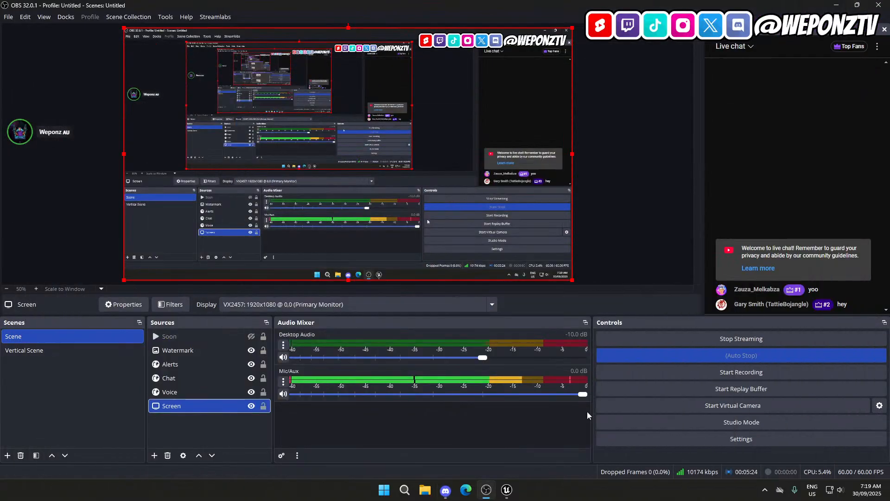
click(506, 490)
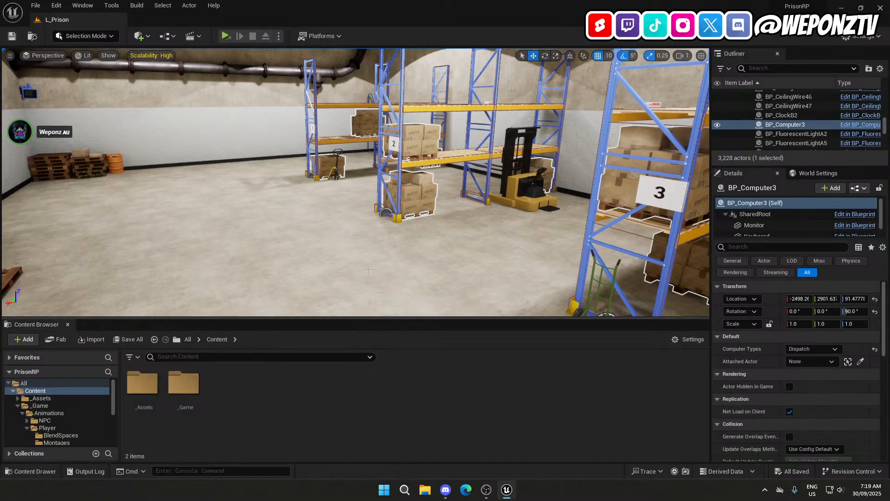
right_drag(369, 270, 360, 242)
key(s)
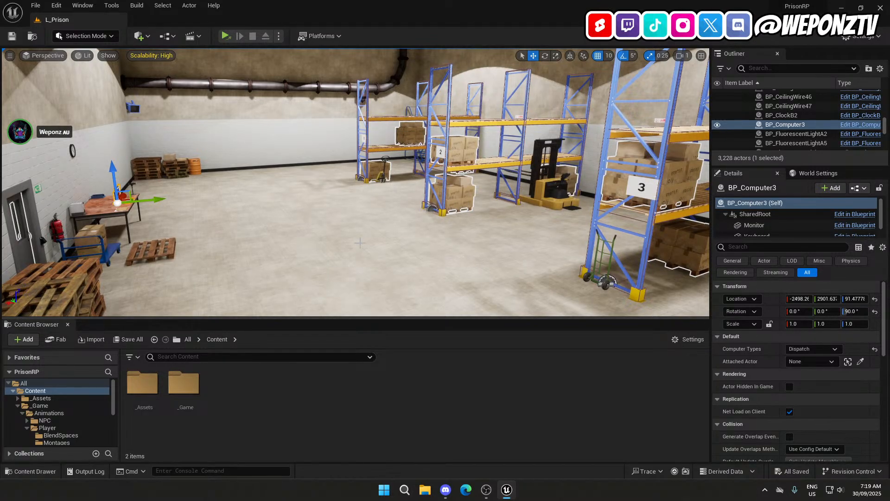
key(d)
right_drag(361, 224, 364, 228)
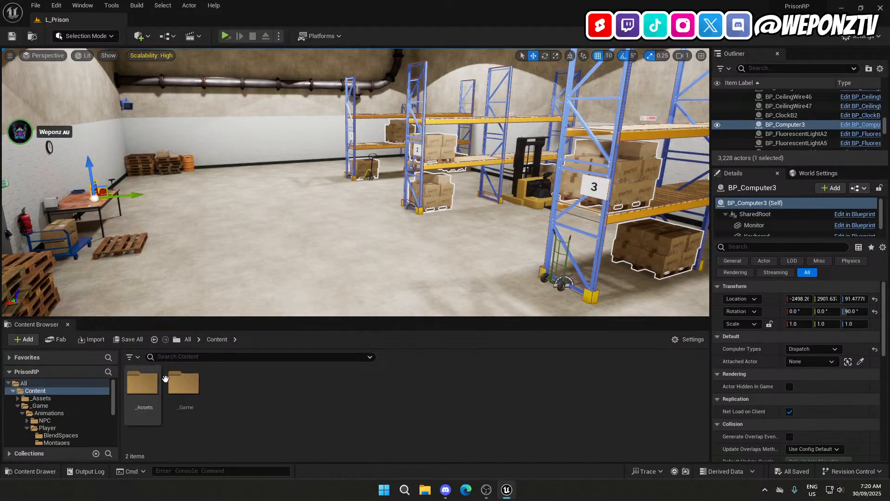
Open the player's Character components folder under _Game/Components/Player.
double_click(183, 384)
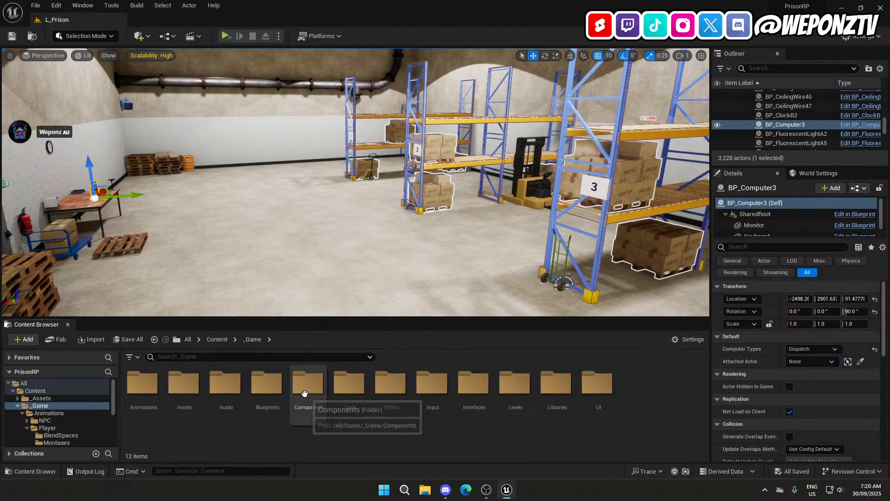
double_click(308, 385)
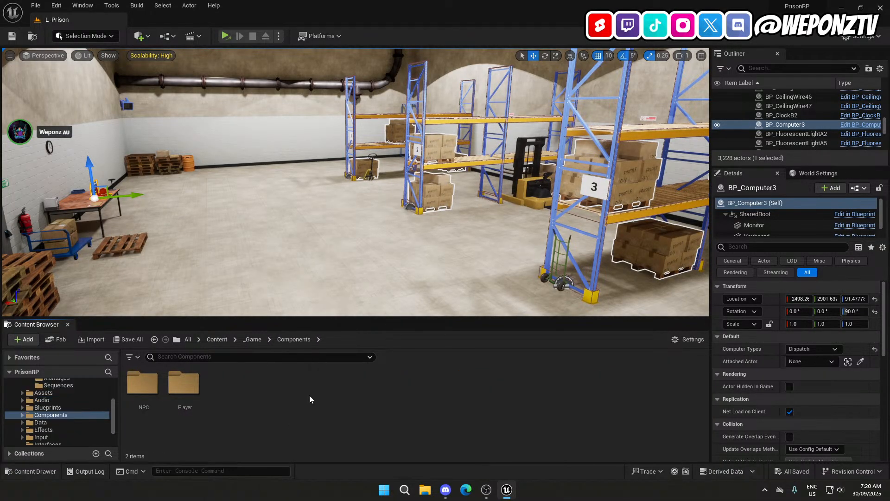
double_click(195, 386)
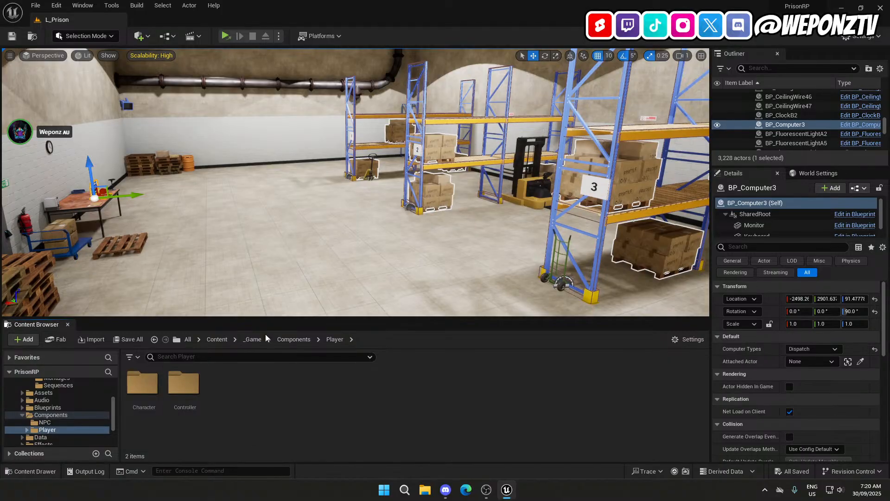
double_click(143, 383)
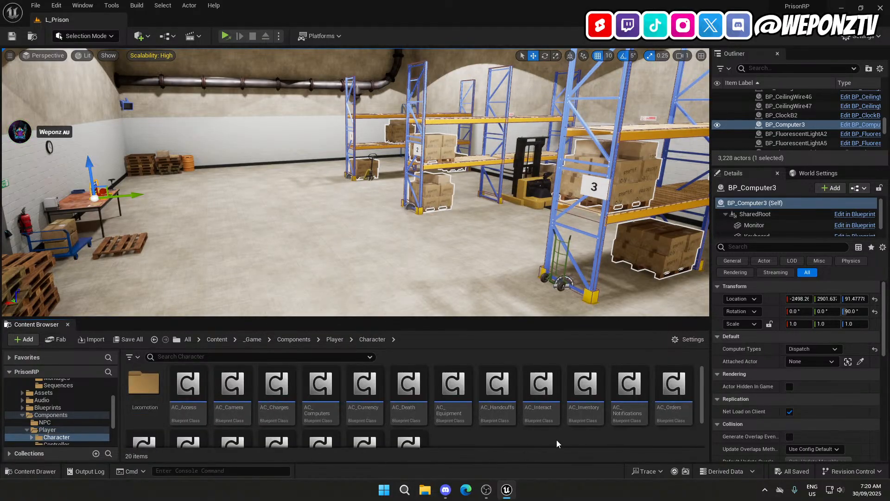
Create an Actor Component Blueprint named AC_Working in the Character folder and open it.
scroll(442, 411, down, 2)
right_click(442, 411)
click(481, 119)
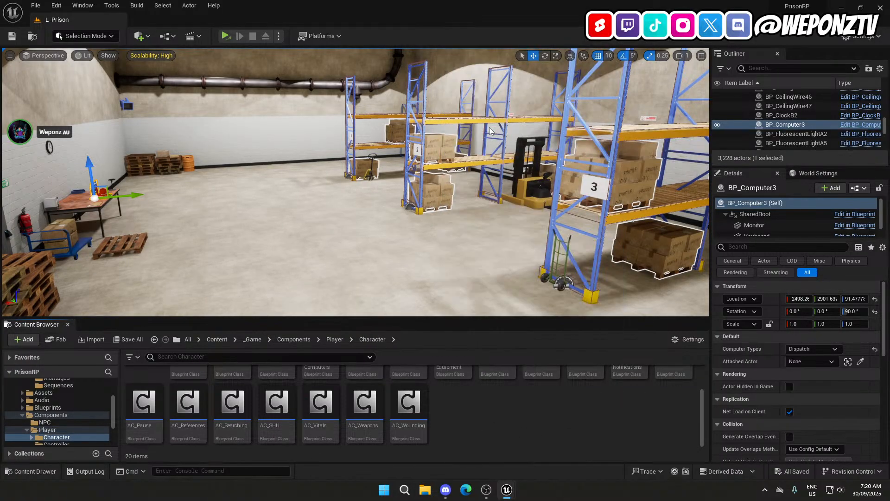
click(361, 252)
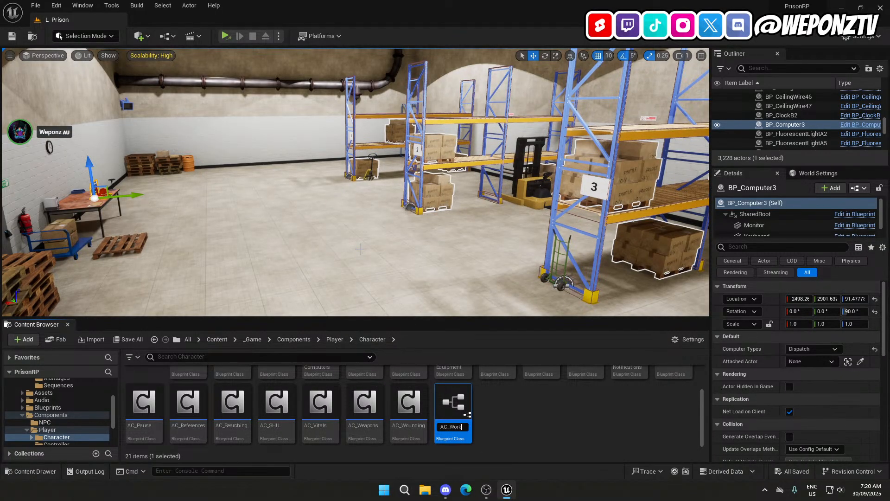
key(Return)
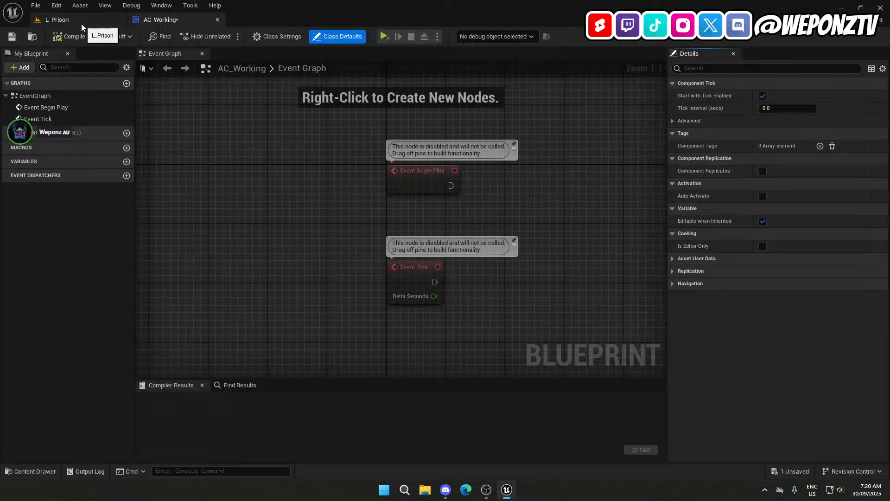
Open the AC_References component from the Character folder and place it ahead of AC_Working among the open assets.
click(82, 22)
scroll(637, 396, up, 2)
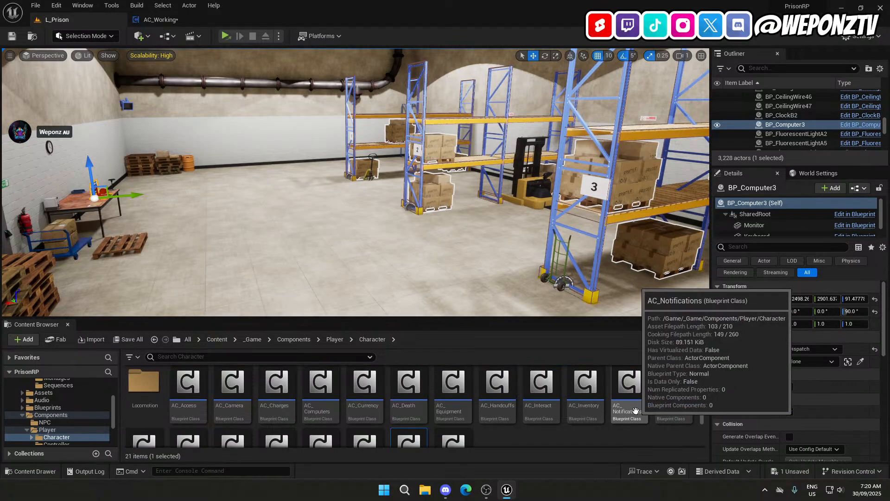
scroll(343, 402, down, 2)
double_click(188, 402)
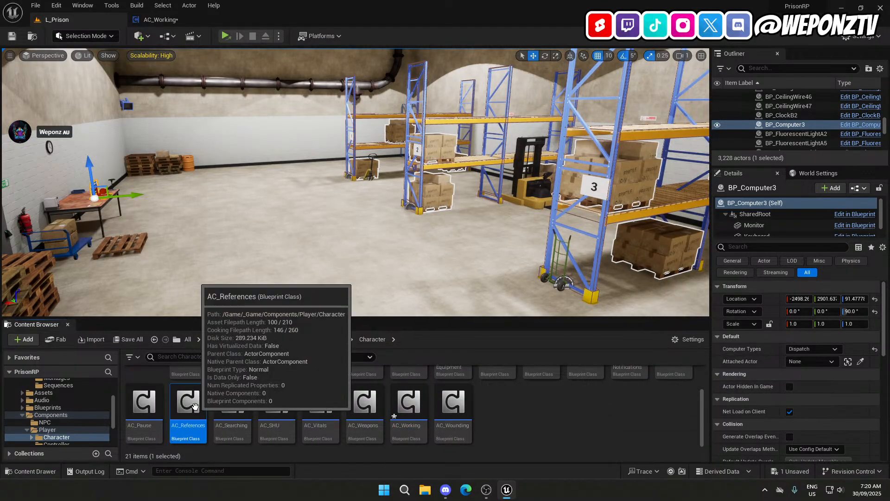
drag(261, 19, 165, 19)
Open the BP_PlayerCharacter Blueprint from the _Game/Blueprints/Characters/Player folder.
click(72, 19)
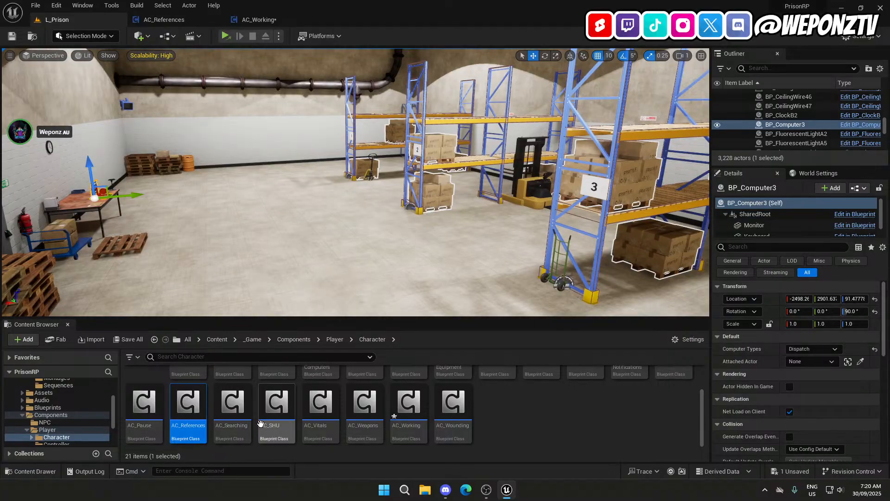
scroll(278, 408, up, 2)
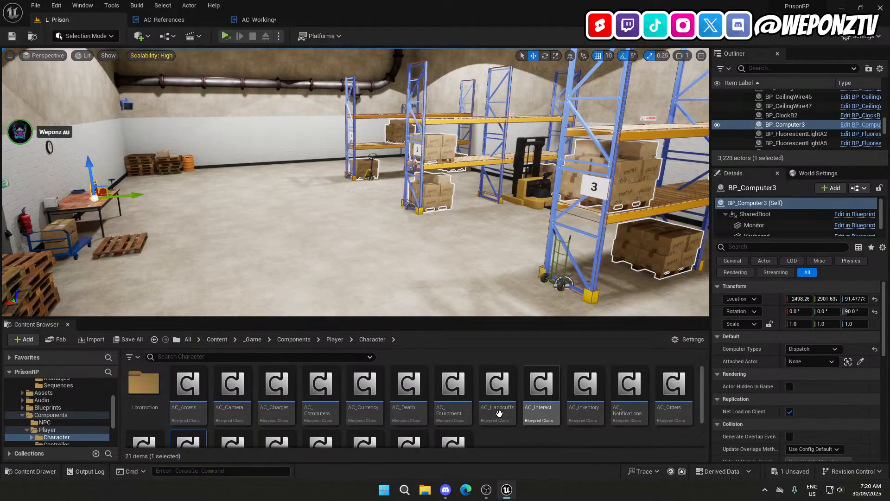
scroll(259, 413, down, 1)
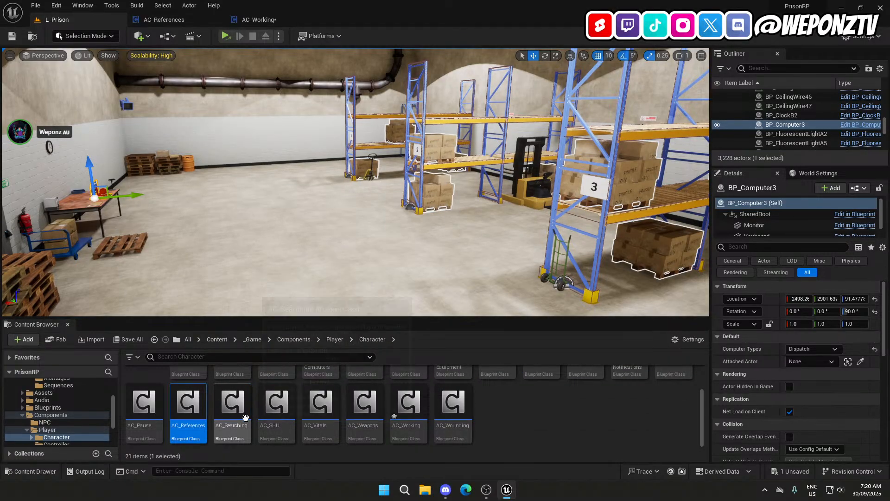
scroll(245, 417, up, 1)
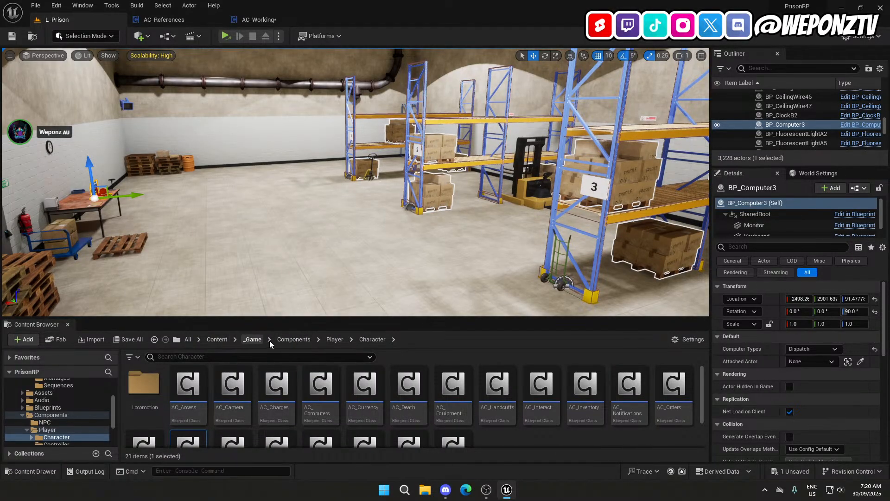
click(336, 339)
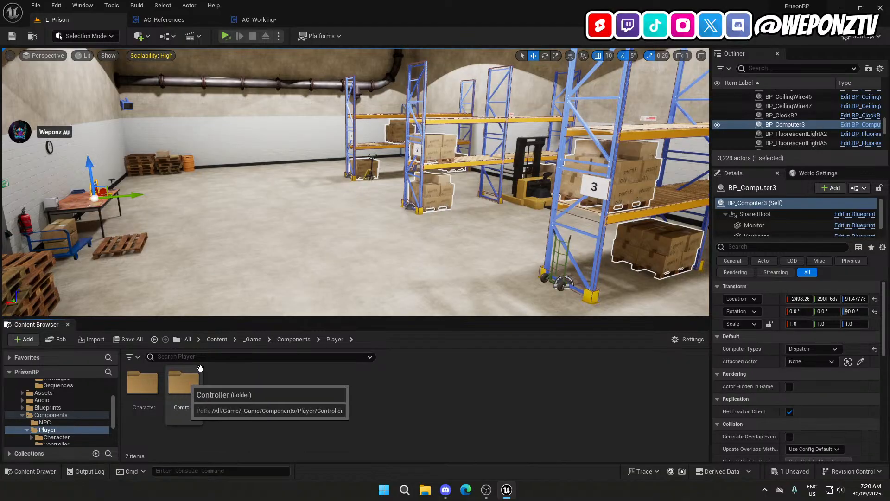
click(254, 339)
double_click(266, 384)
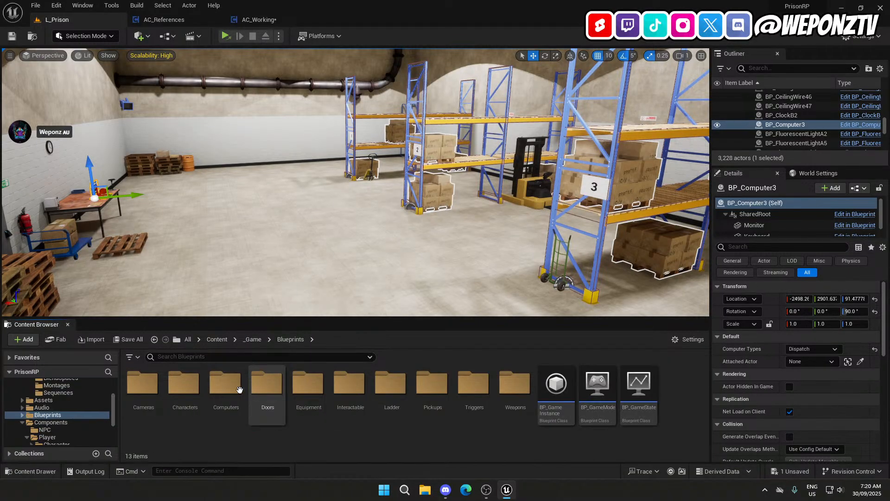
double_click(184, 383)
double_click(184, 383)
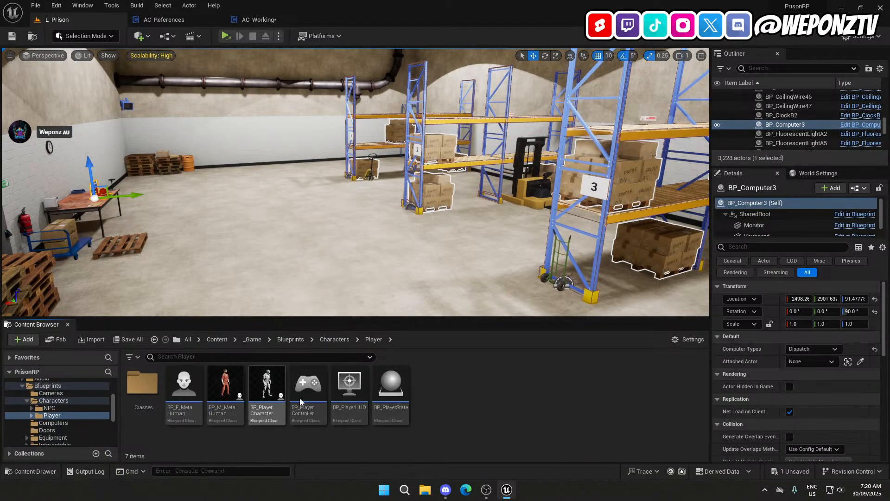
click(266, 386)
double_click(267, 386)
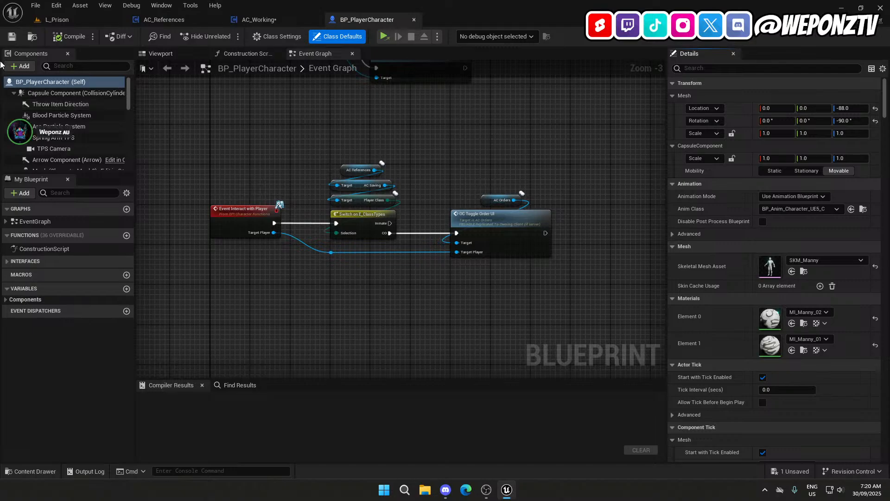
Add the AC_Working component to BP_PlayerCharacter, then compile, save and close the Blueprint.
click(14, 67)
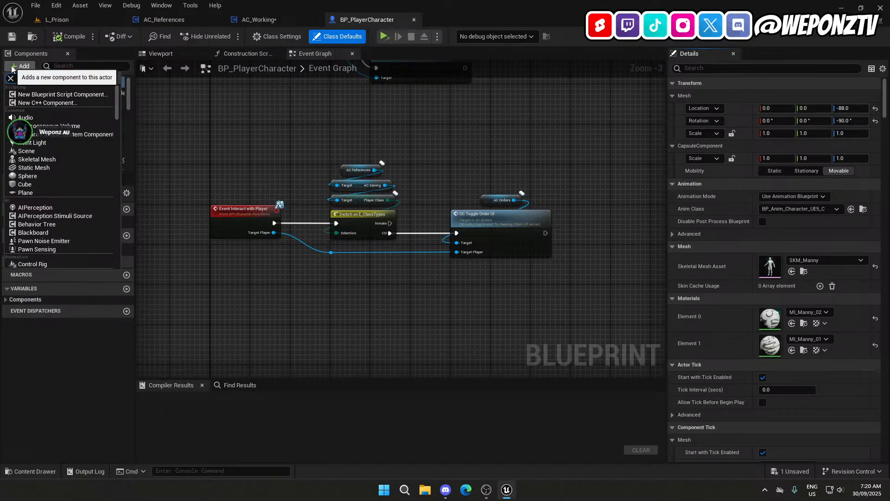
text(ac_work)
click(51, 96)
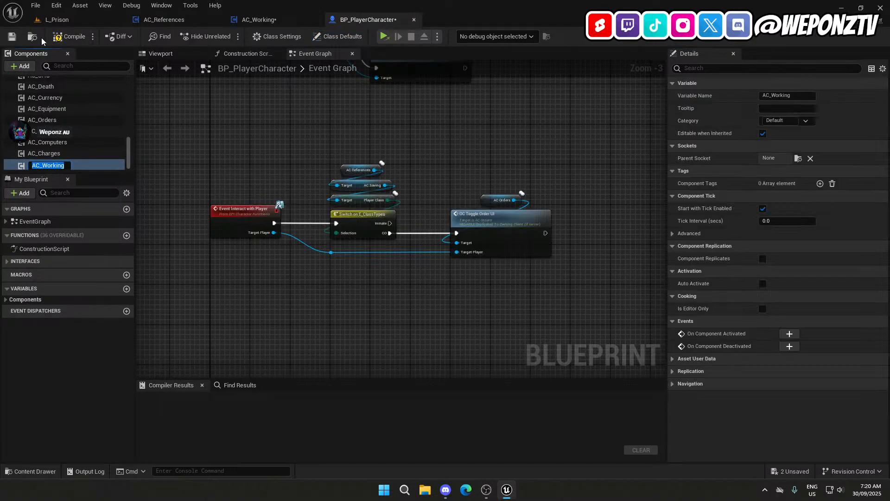
key(Return)
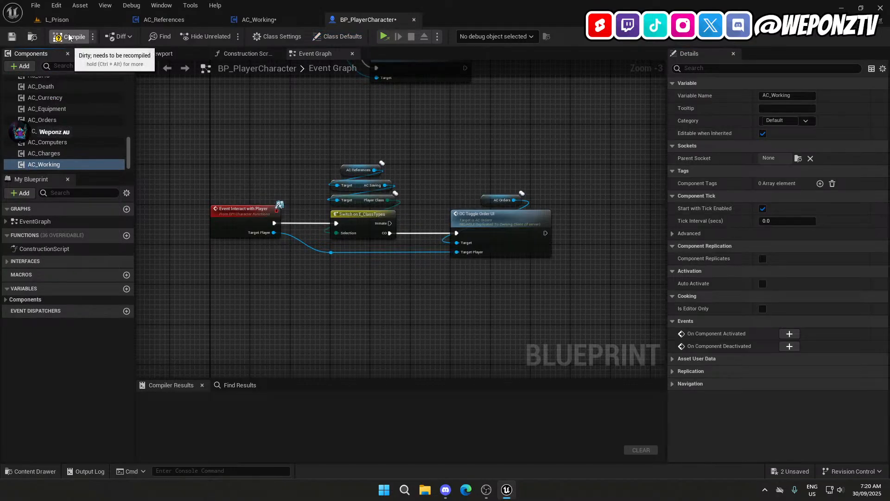
click(13, 38)
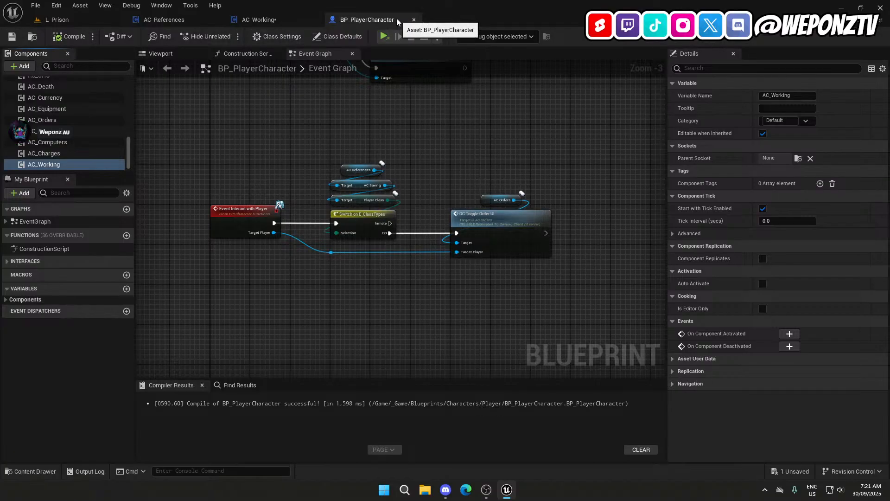
click(414, 20)
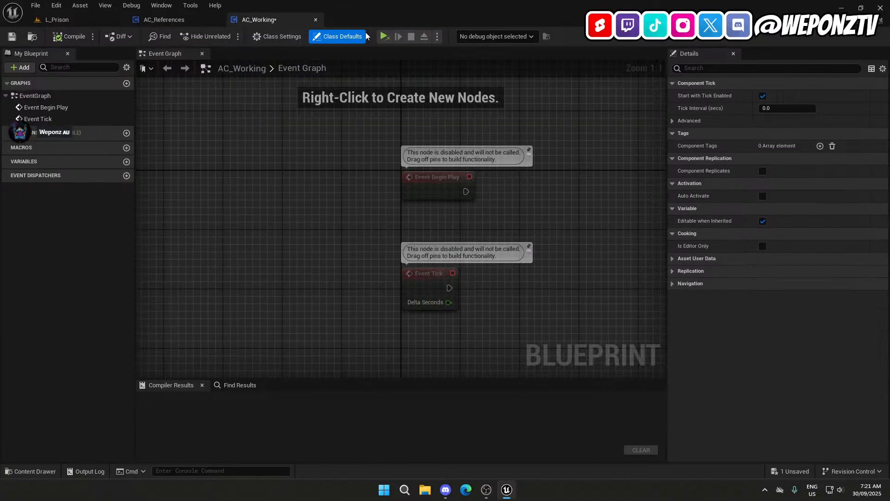
In AC_References' Set Character Components function, move the Return Node away from the AC Charges SET node to make room.
click(185, 21)
right_drag(576, 332, 325, 315)
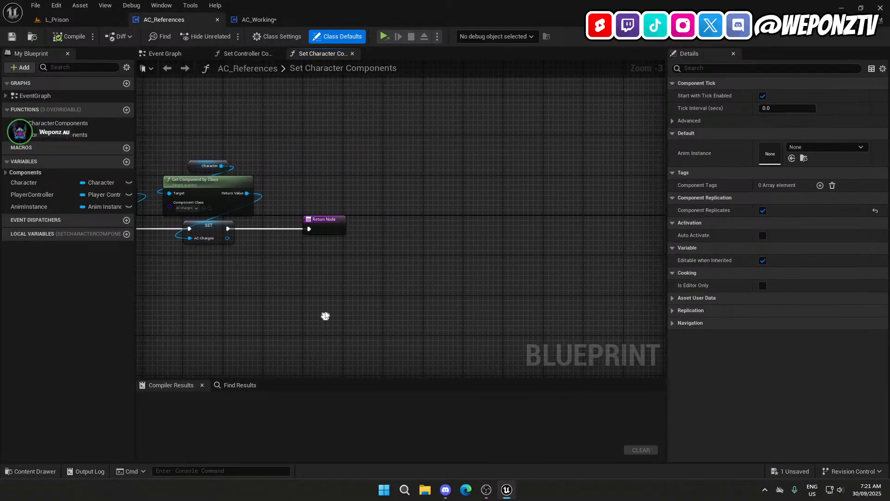
drag(309, 229, 449, 229)
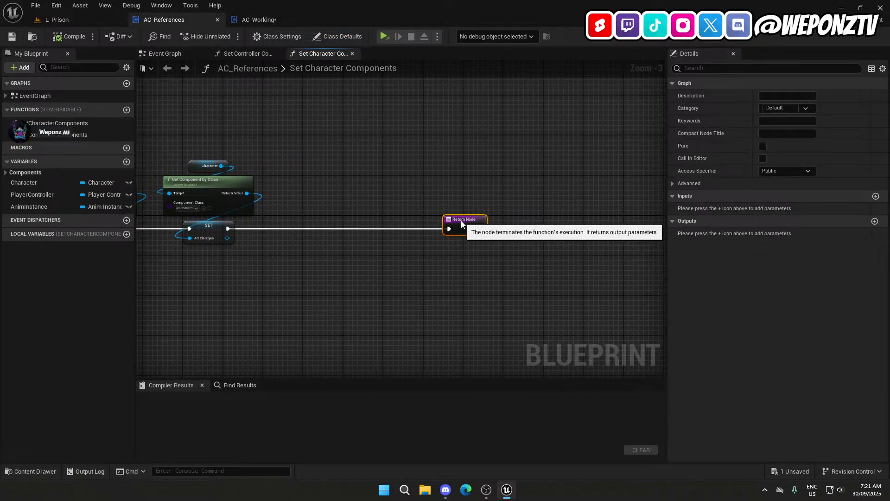
Duplicate the Character, Get Component by Class and SET AC Charges nodes before the Return Node and select the copied SET node.
drag(255, 247, 204, 163)
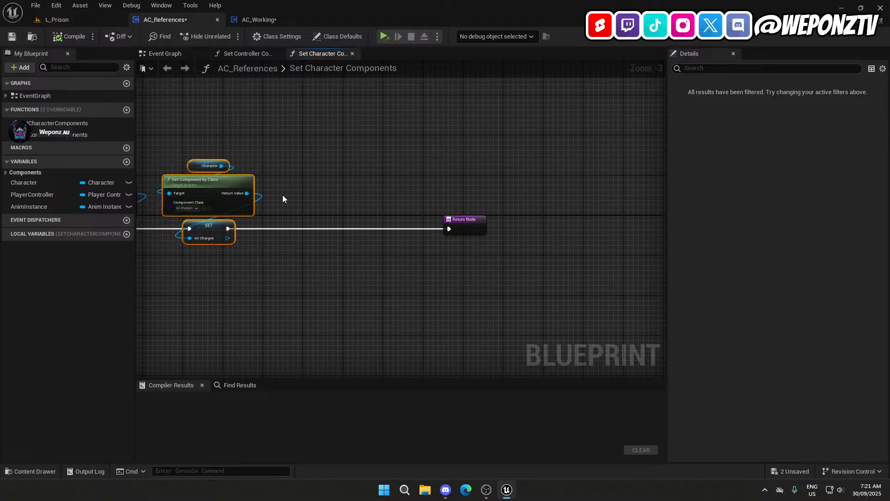
key(ctrl+c)
key(ctrl+v)
drag(325, 240, 324, 228)
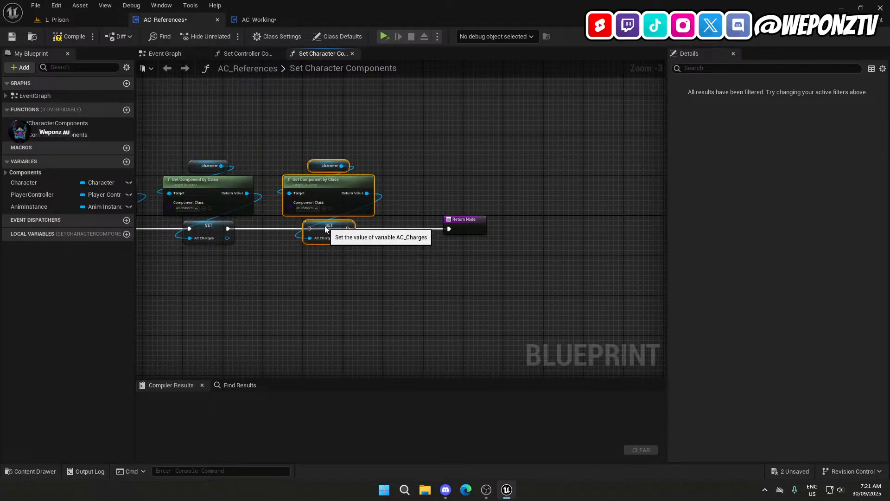
click(324, 227)
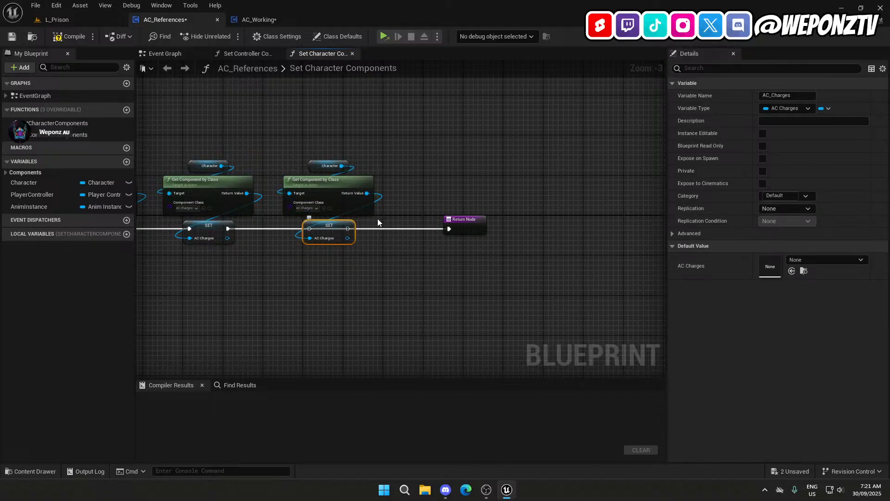
Delete the copied SET node and set the duplicated Get Component by Class node's component class to AC_Wounding.
key(Delete)
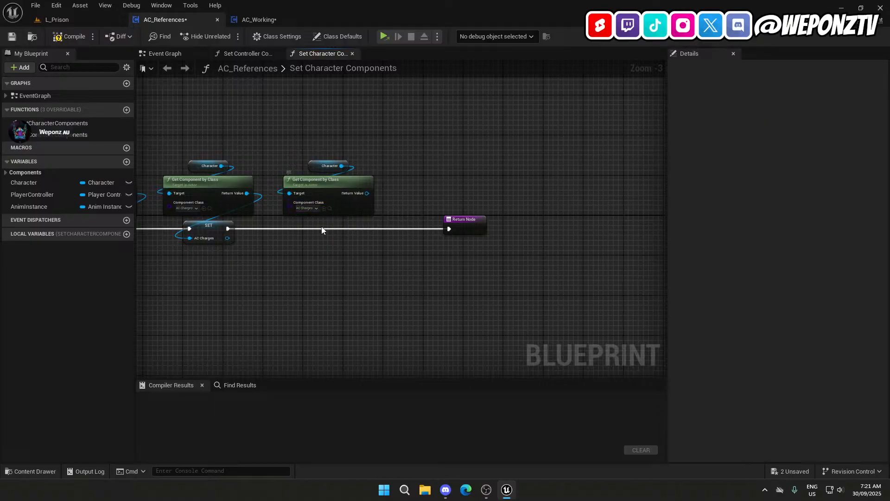
click(303, 209)
scroll(361, 320, down, 10)
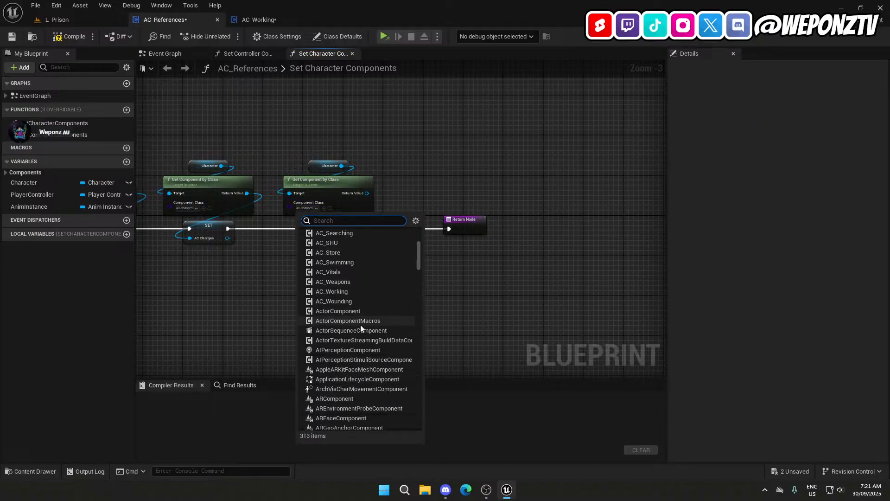
click(350, 302)
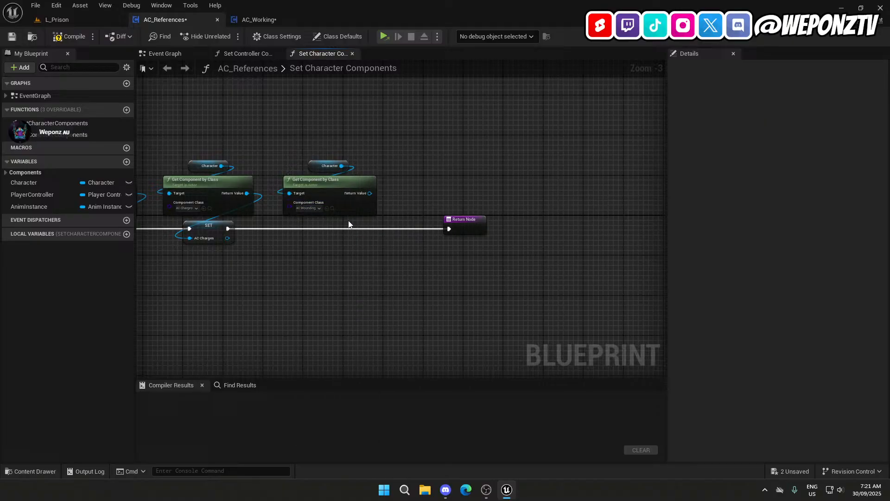
Promote the duplicated Get Component by Class node's Return Value to a variable named AC_Working.
right_click(368, 194)
click(396, 213)
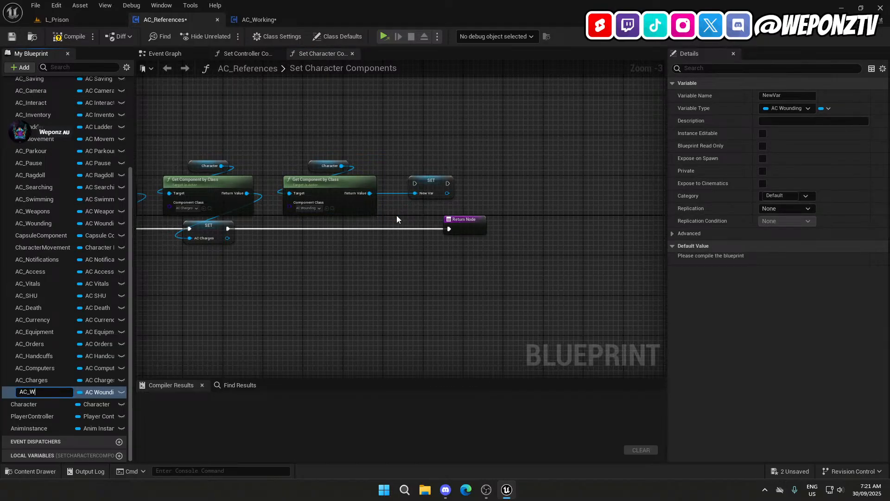
text(AC_Working)
key(Return)
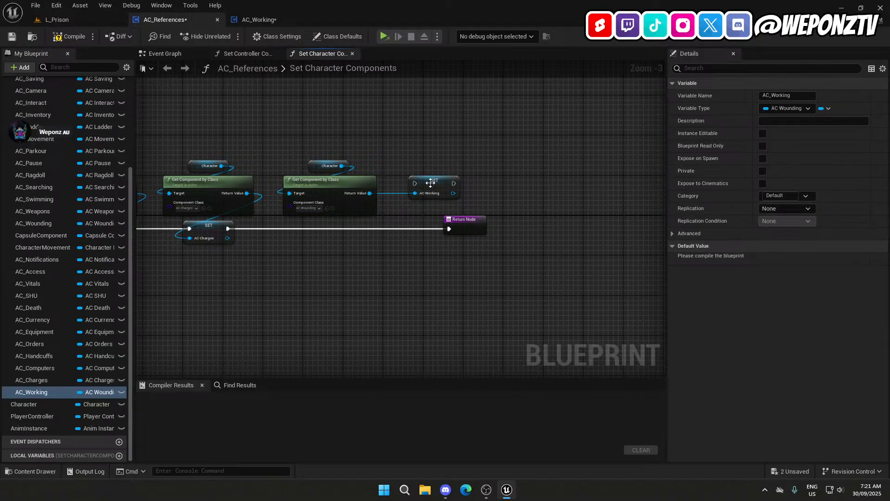
Place the AC Working SET node between the AC Charges SET node and the Return Node and wire their execution pins together in line.
drag(430, 183, 228, 228)
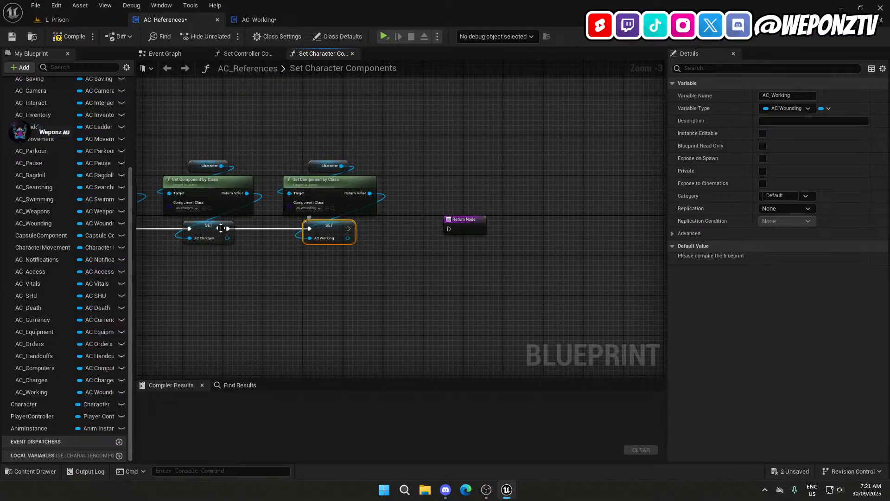
ctrl+click(213, 229)
click(351, 258)
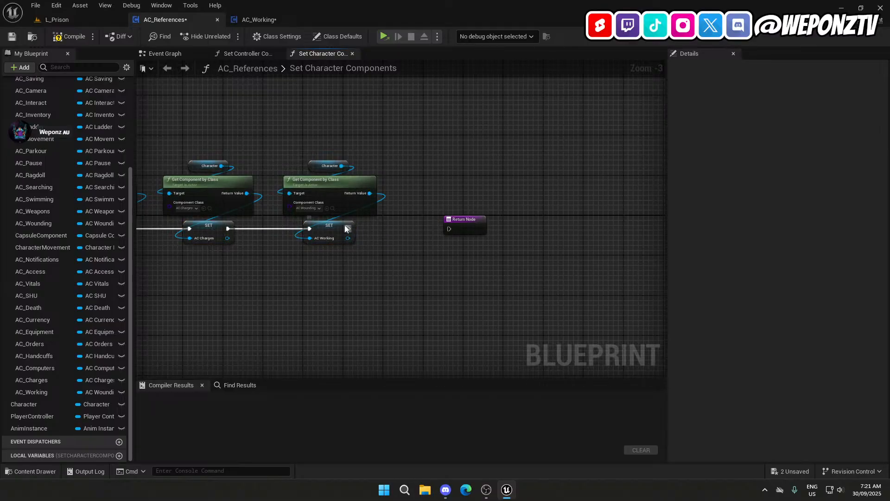
drag(349, 228, 444, 224)
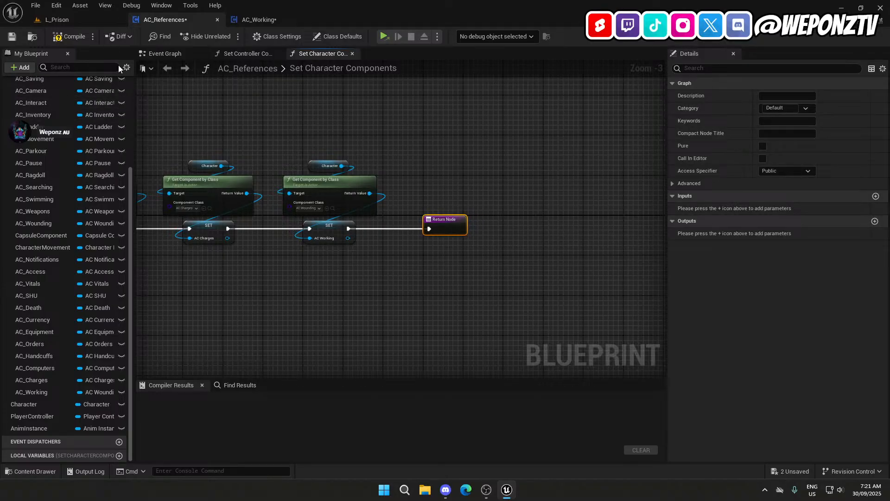
click(306, 208)
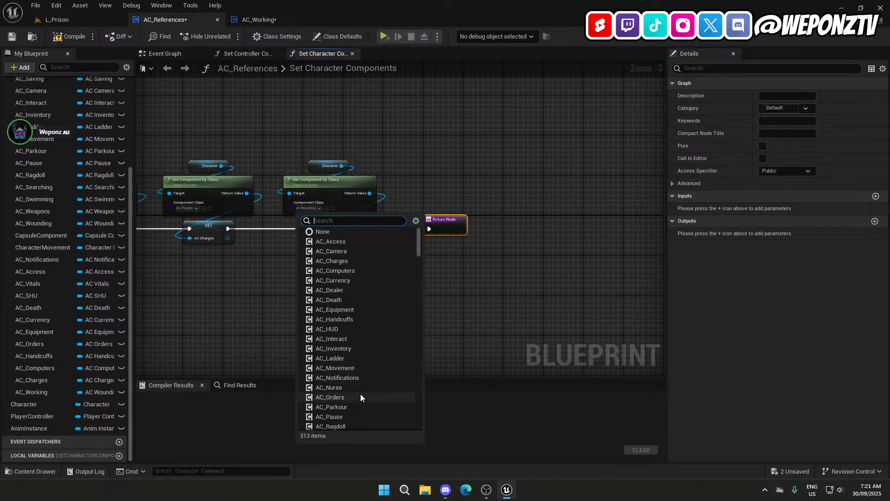
scroll(360, 395, down, 2)
scroll(360, 395, down, 3)
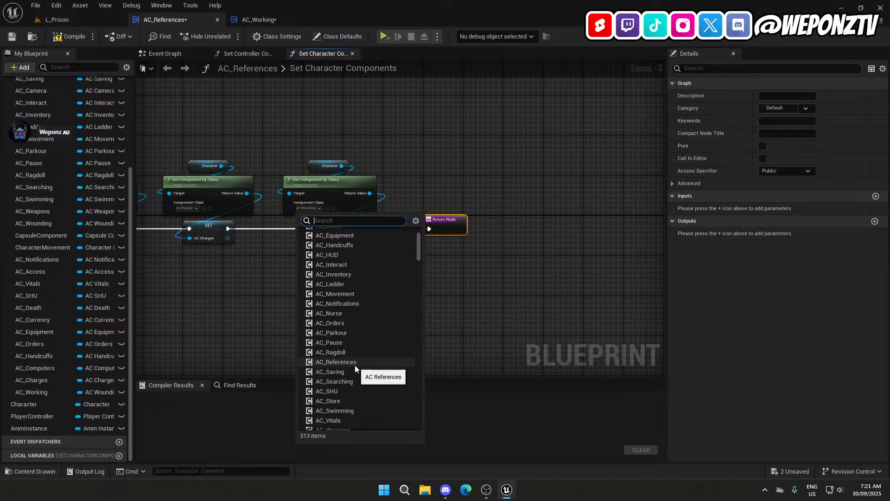
Change the AC_Working variable's type to an AC Working object reference and dismiss the Find in Blueprints window.
click(99, 392)
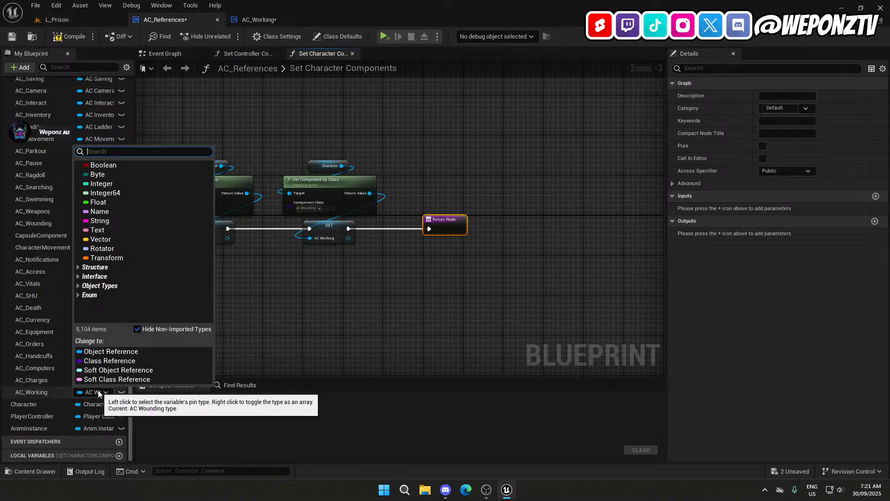
text(work)
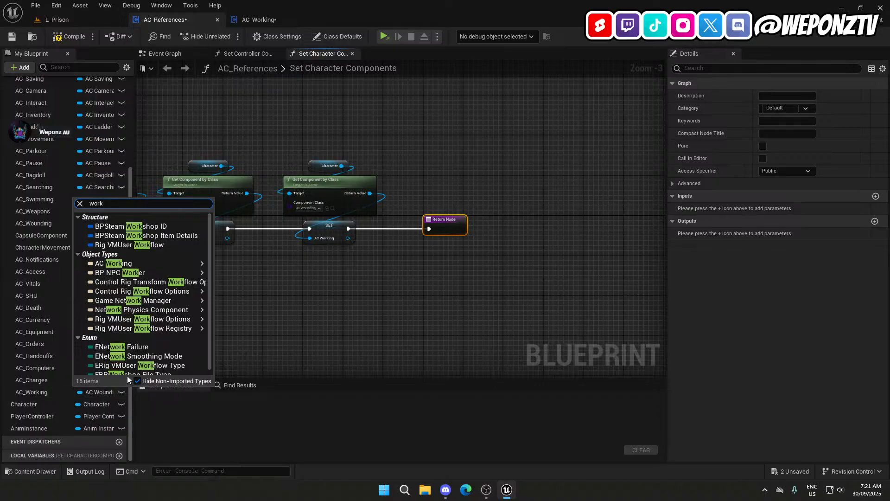
text(ing)
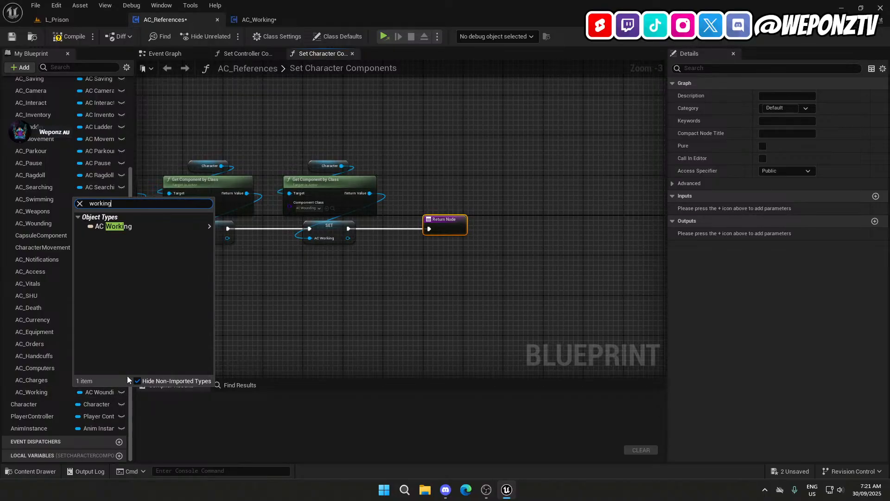
mouse_move(199, 227)
click(243, 225)
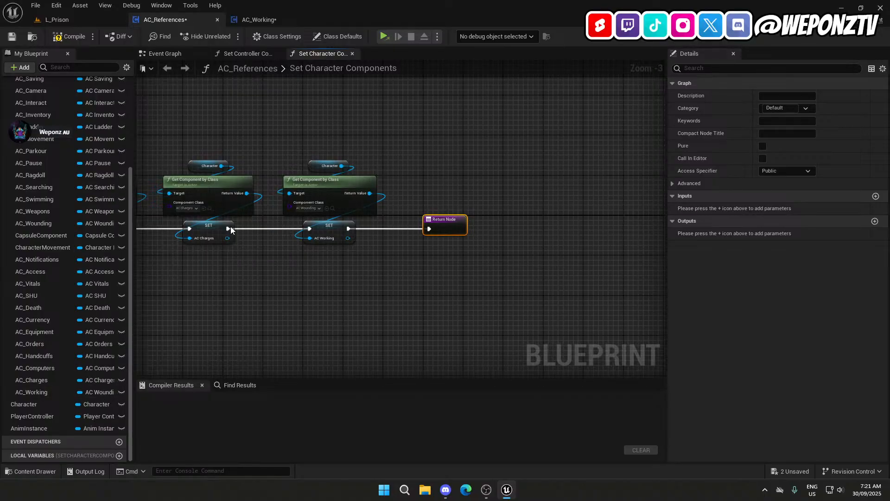
click(464, 261)
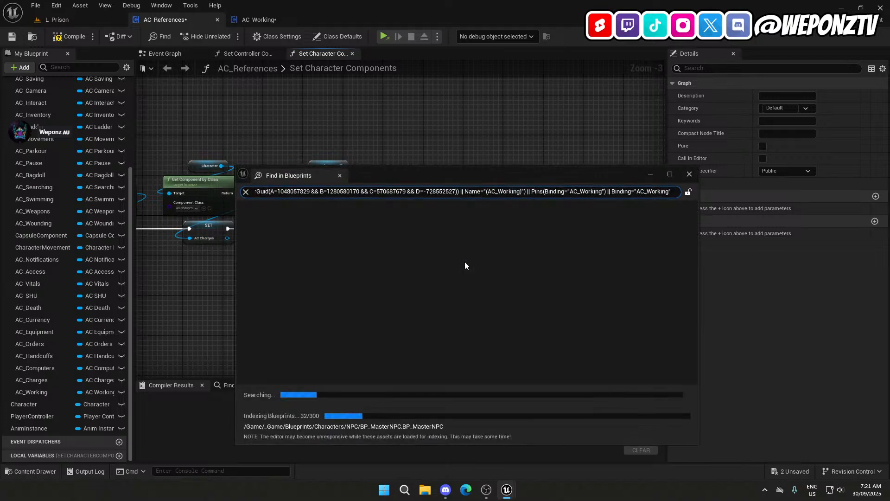
click(689, 174)
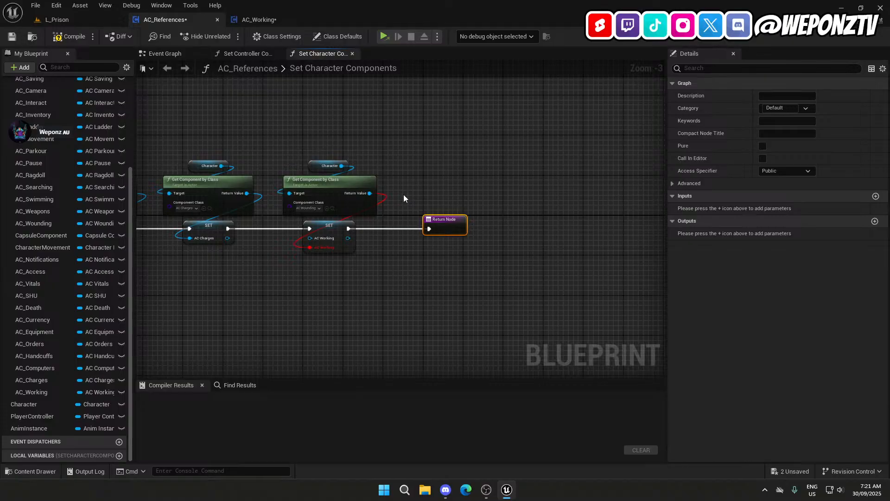
Set the component class of the Get Component by Class node feeding the AC Working SET node to AC_Working.
click(307, 207)
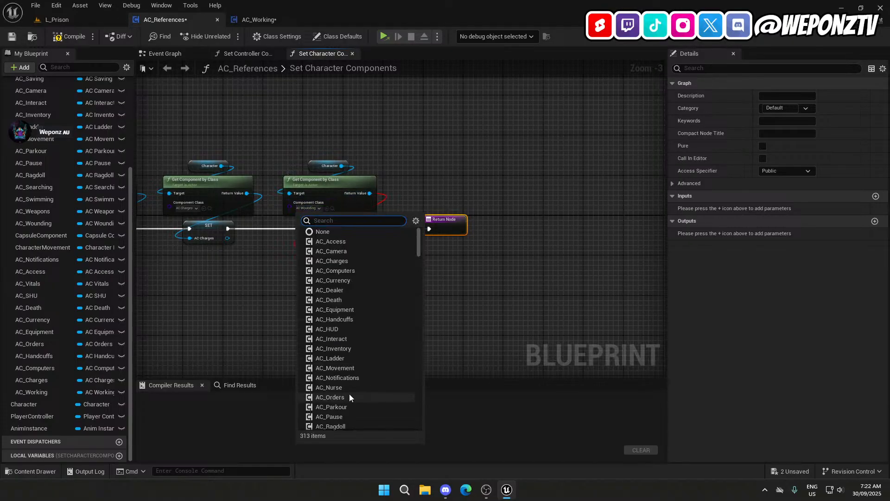
scroll(357, 382, down, 1)
scroll(364, 394, down, 3)
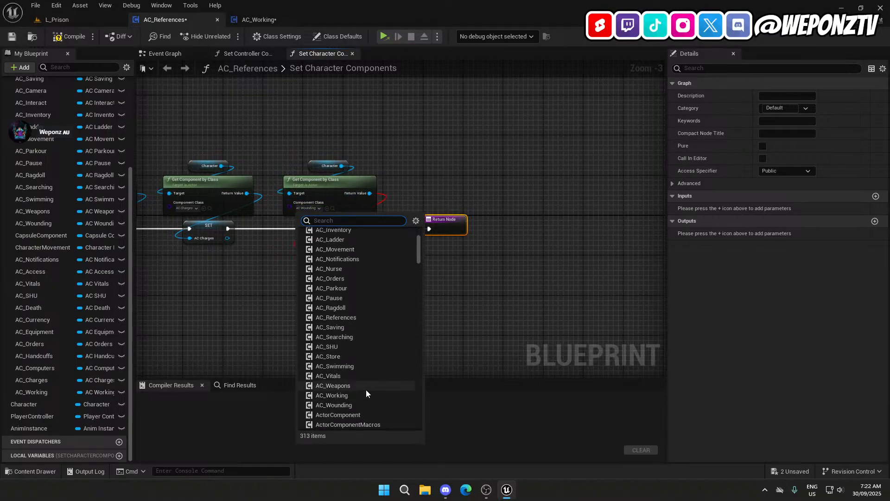
click(350, 397)
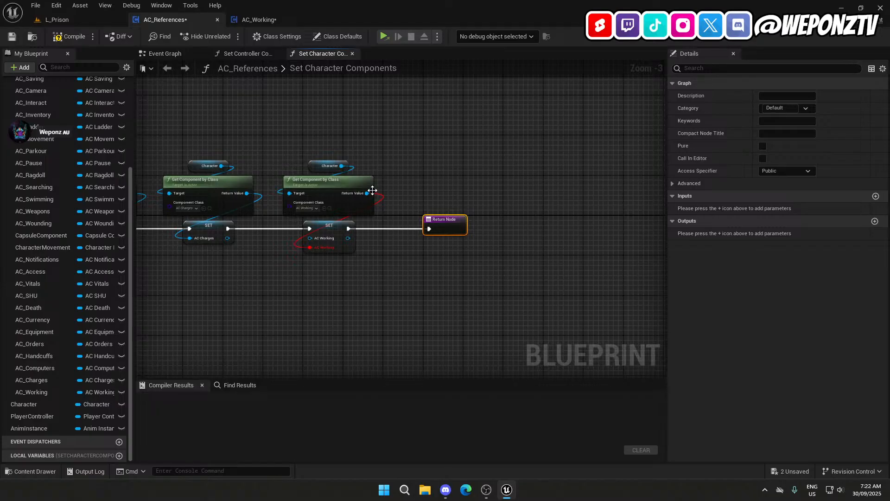
Rewire the Return Value to the AC Working input of the SET node, break the stale link, and compile and save AC_References.
drag(368, 193, 311, 242)
right_click(310, 243)
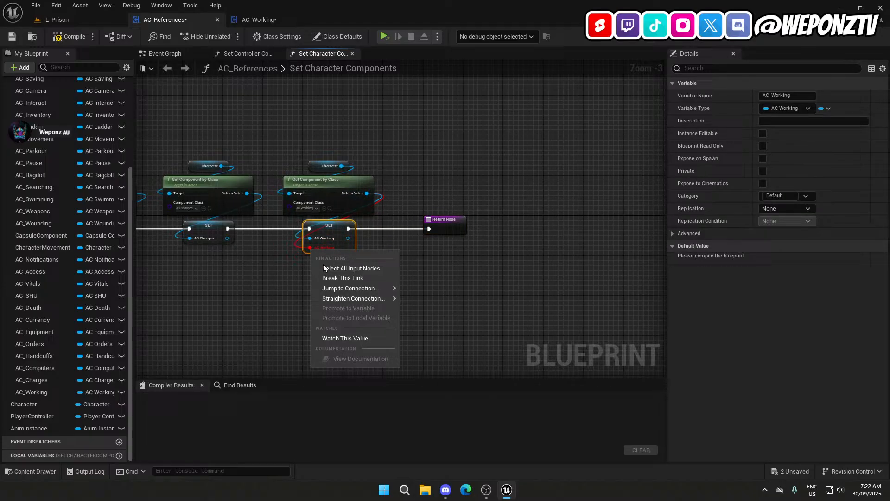
click(345, 278)
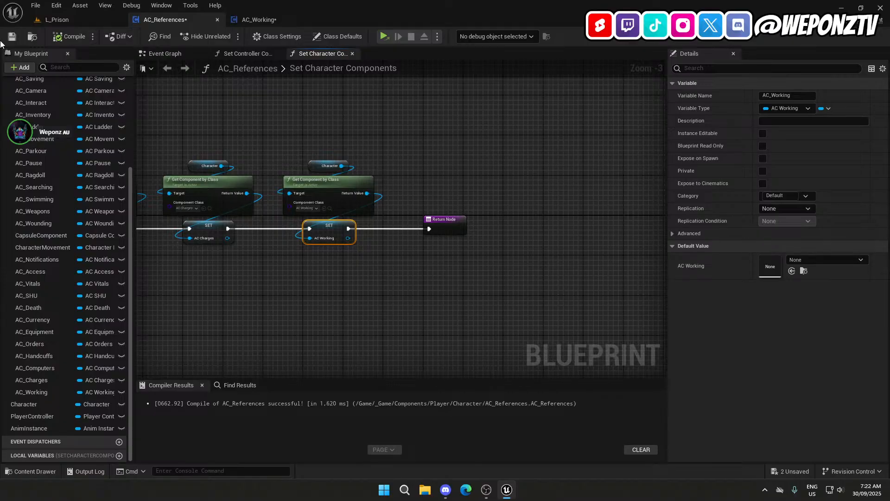
click(14, 39)
scroll(381, 145, down, 4)
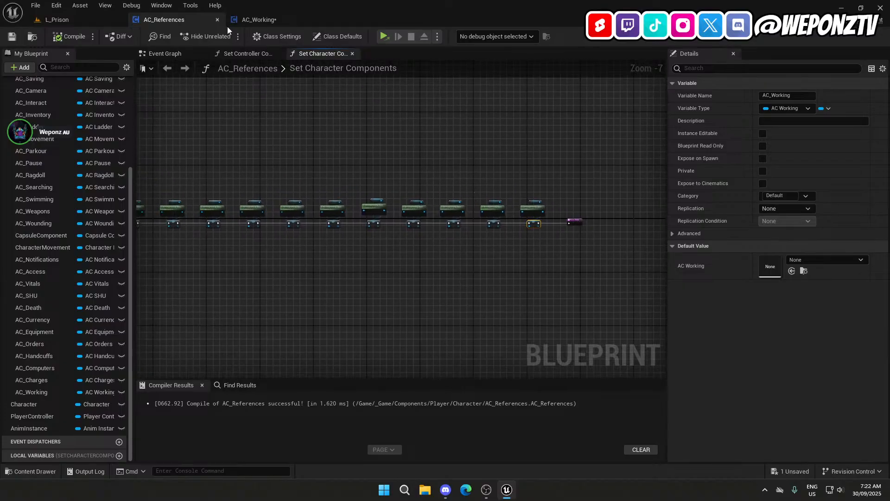
click(165, 53)
right_drag(243, 213, 523, 199)
scroll(523, 199, down, 2)
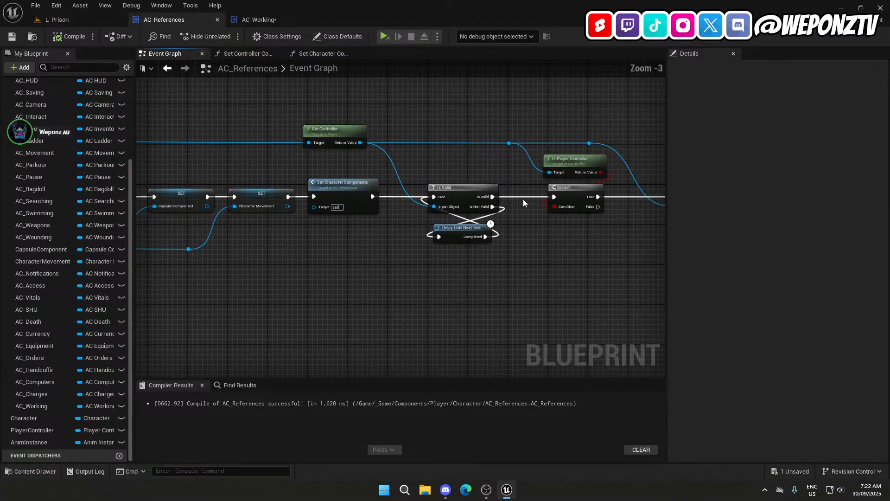
right_drag(452, 274, 319, 265)
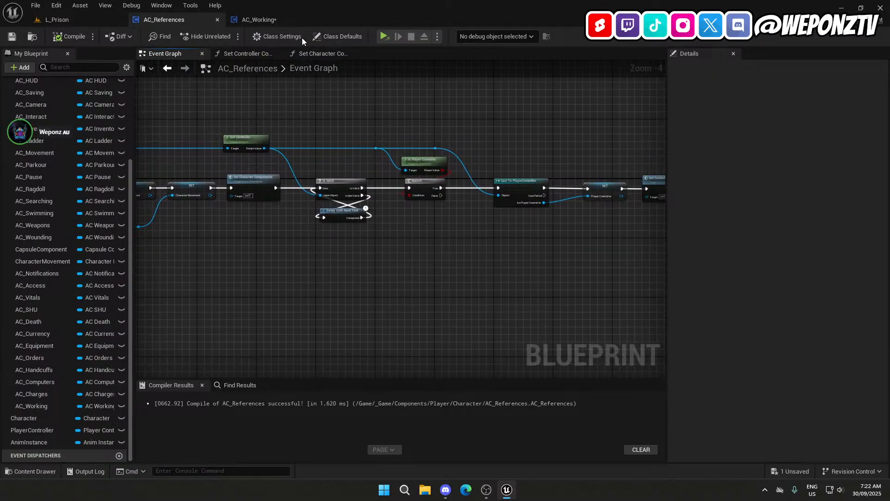
Delete the Event Tick node from the AC_Working Blueprint's Event Graph.
click(274, 19)
right_drag(367, 228, 287, 228)
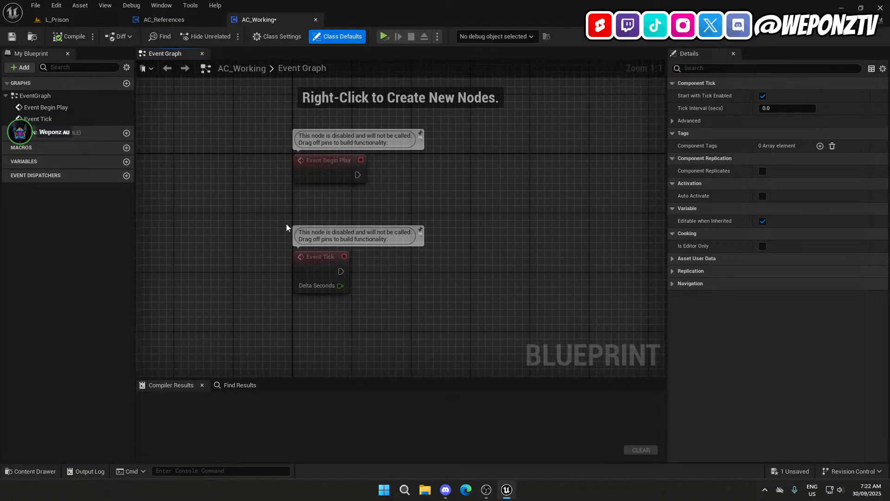
click(320, 257)
key(Delete)
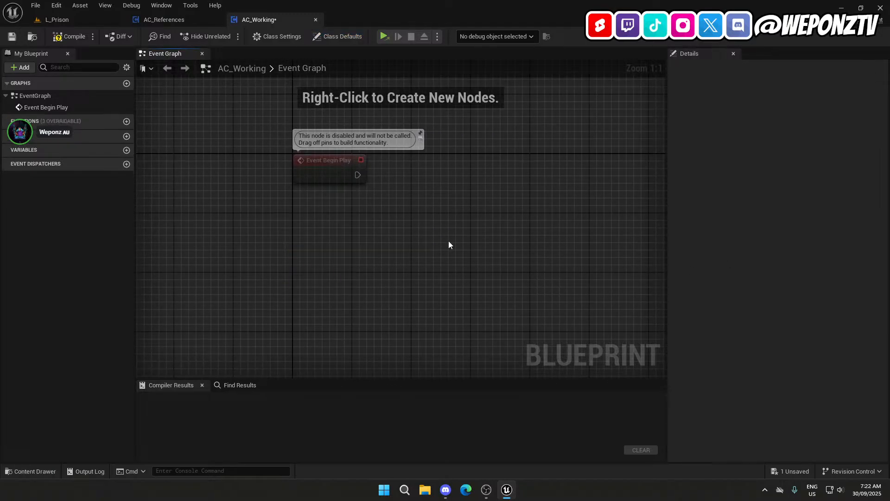
Enable Component Replicates in AC_Working's class defaults.
click(335, 168)
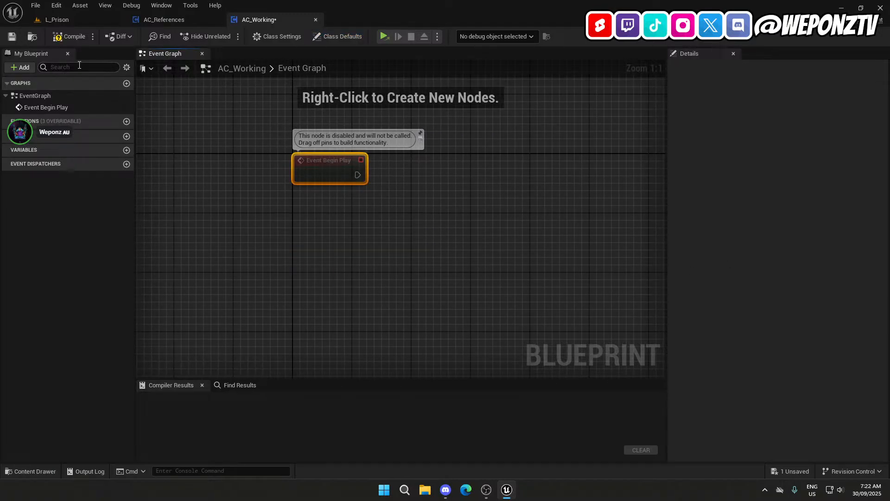
click(297, 37)
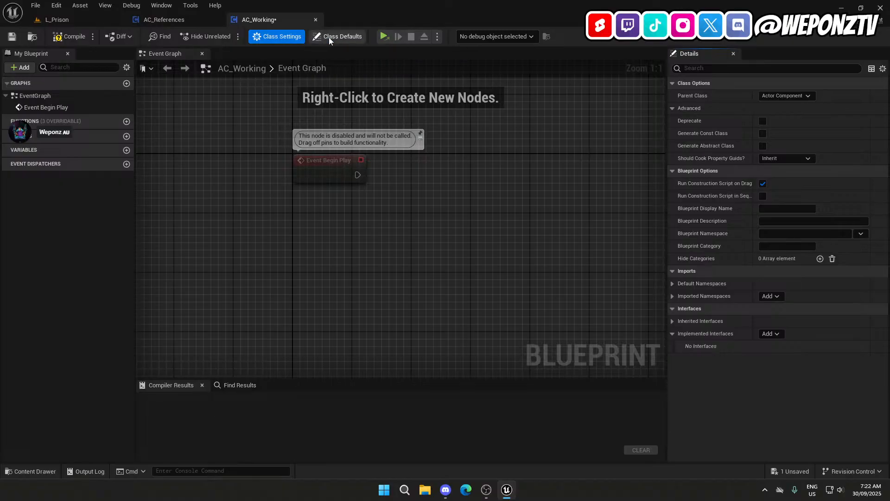
click(330, 37)
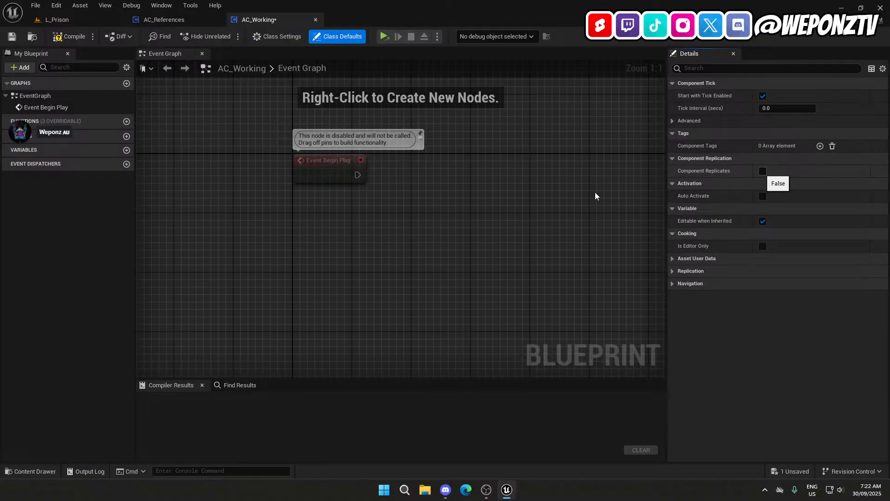
click(763, 171)
Add an Is Server node to AC_Working's Event Graph and place it above and beside Event Begin Play.
right_click(429, 165)
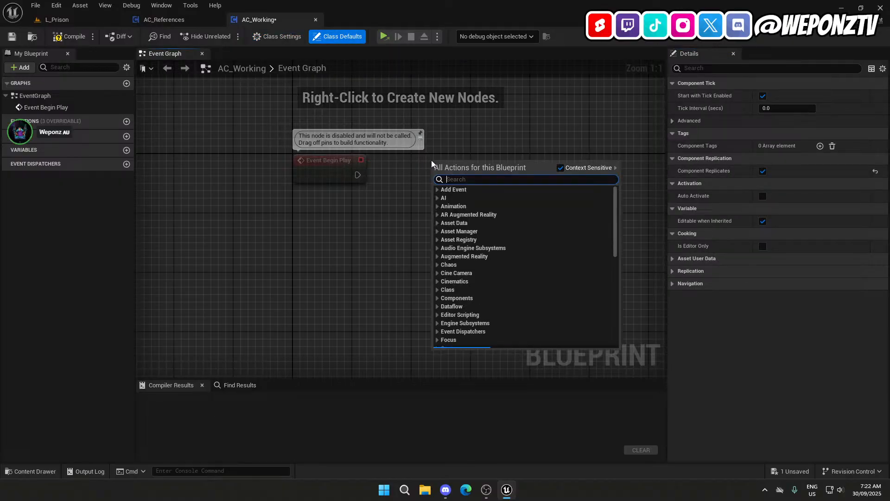
text(isser)
click(508, 201)
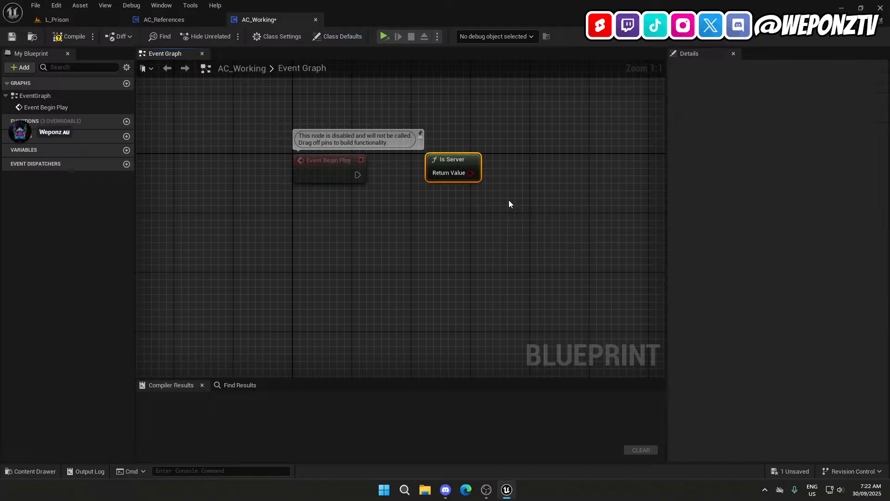
drag(454, 161, 438, 109)
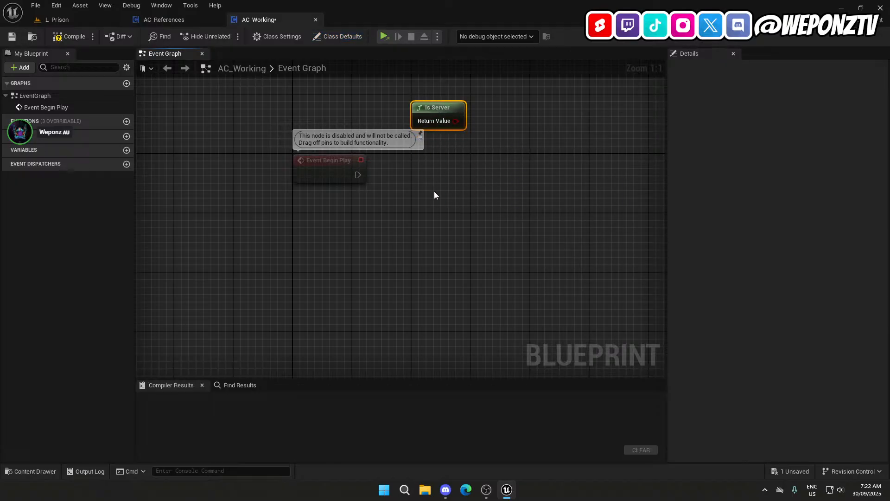
Add a Branch node, connect Event Begin Play to it and straighten the connection.
drag(439, 166, 357, 175)
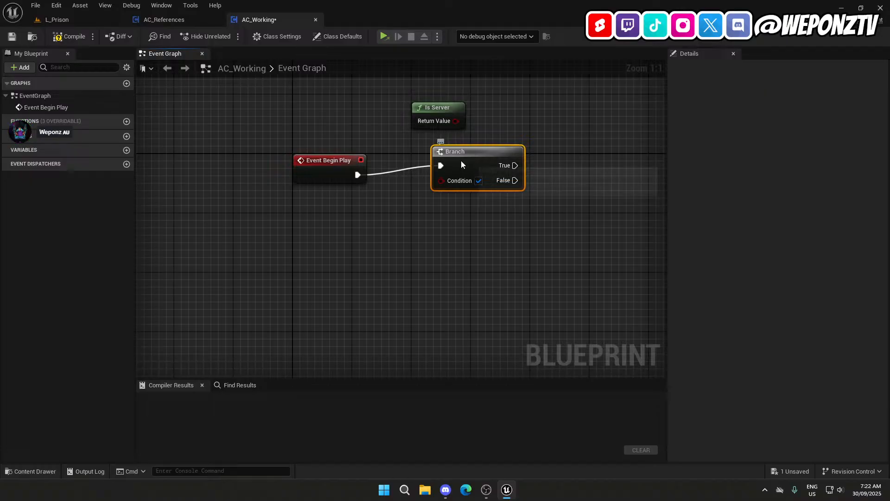
drag(461, 162, 439, 182)
ctrl+click(330, 171)
key(q)
click(459, 283)
Connect Is Server's Return Value to the Branch Condition and position the Is Server node just above the Branch.
right_drag(439, 254, 355, 293)
drag(371, 159, 346, 231)
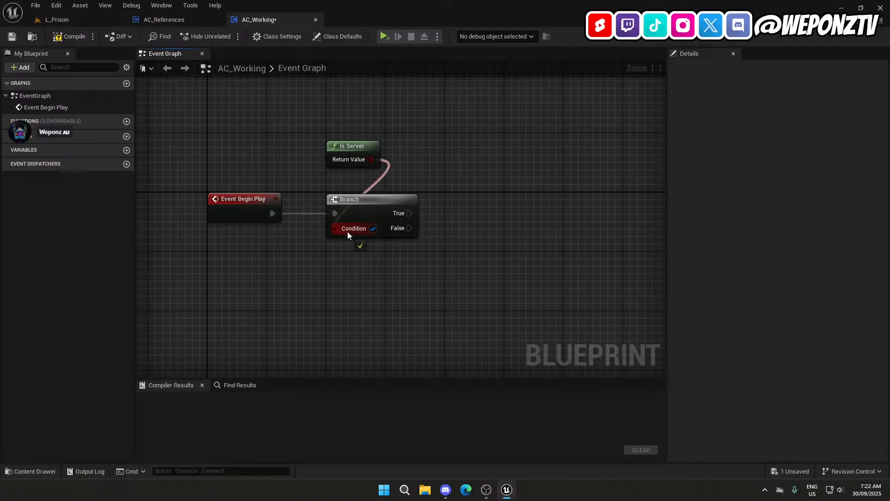
drag(354, 145, 368, 165)
click(480, 179)
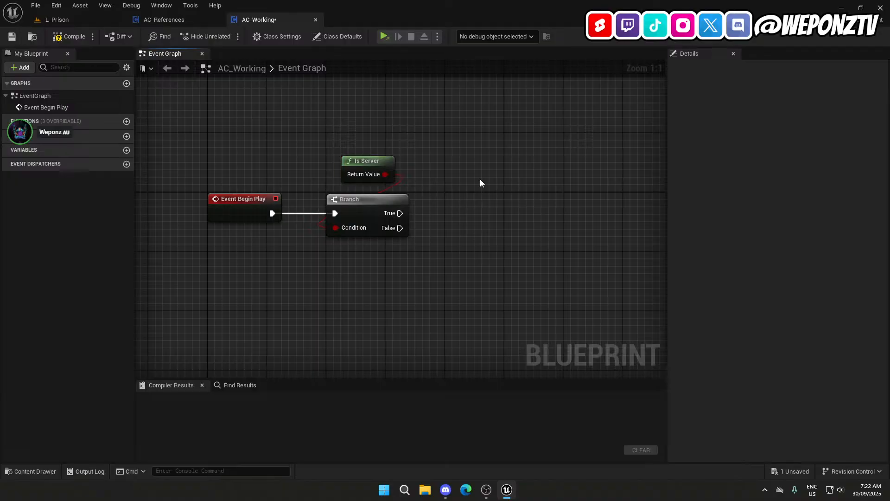
Add a Get Owner node to AC_Working's Event Graph, above and beyond the Branch node.
right_click(479, 160)
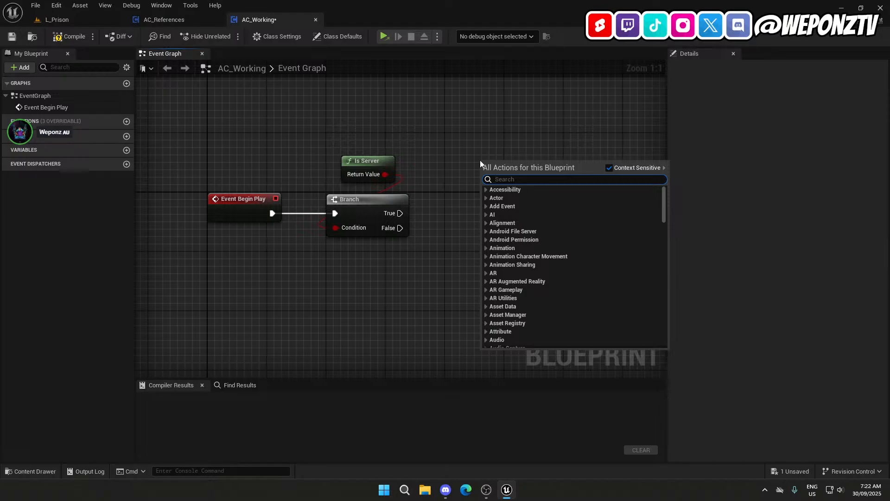
text(getow)
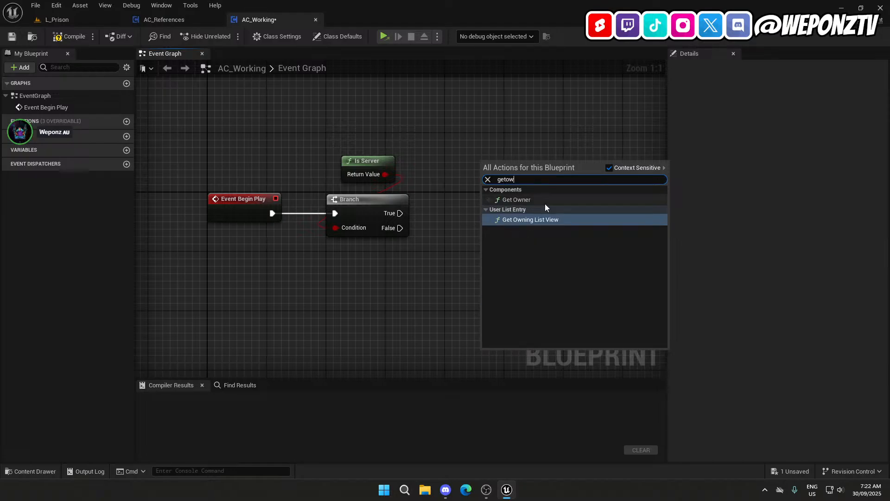
click(546, 201)
From Get Owner's Return Value, add a Get Component by Class node with class AC References and place it just beneath Get Owner.
drag(562, 181, 539, 216)
text(ge)
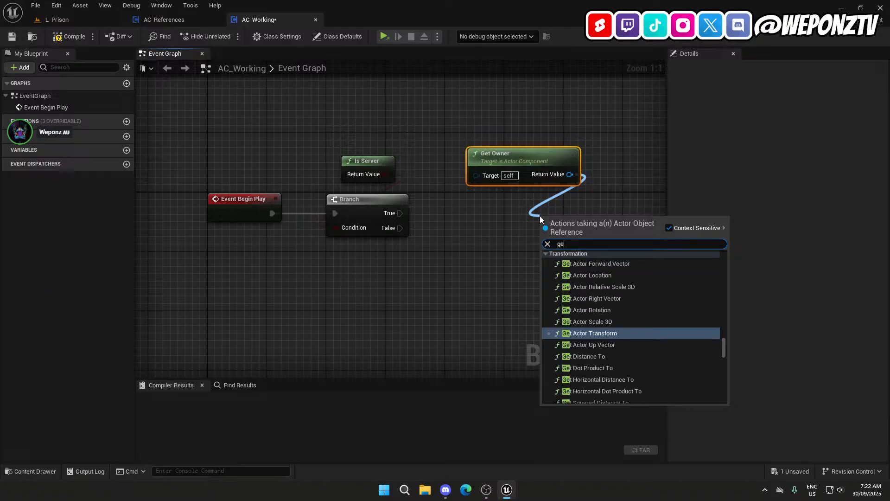
text(tcom)
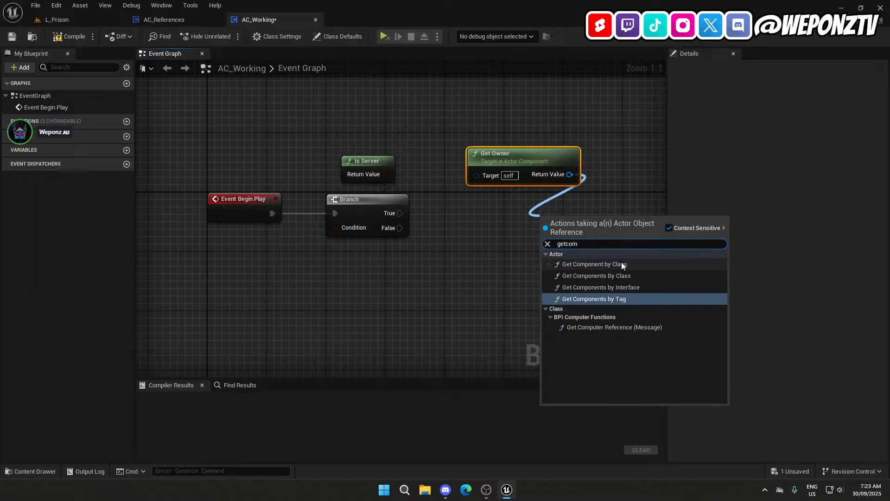
click(621, 264)
click(591, 264)
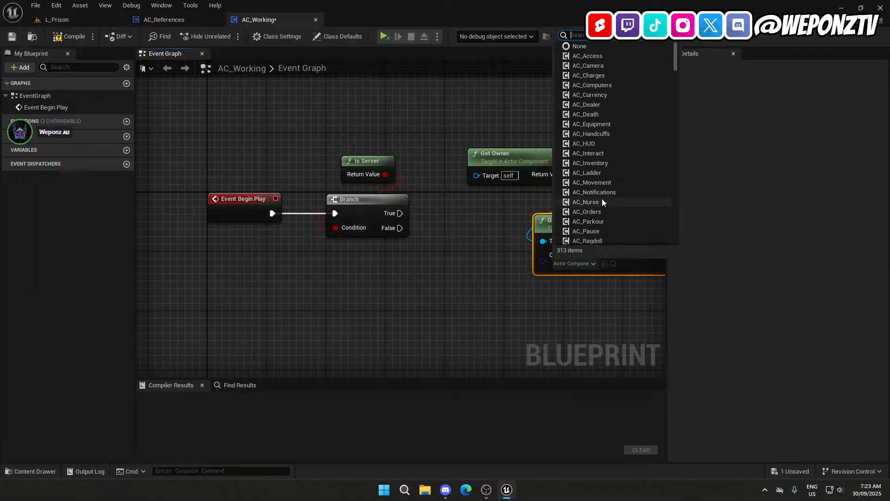
scroll(602, 204, down, 1)
click(613, 216)
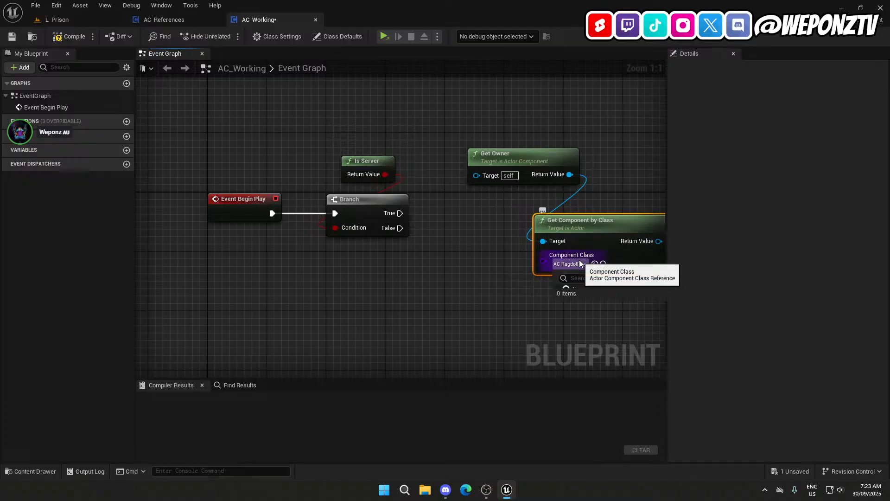
scroll(607, 220, down, 1)
click(601, 234)
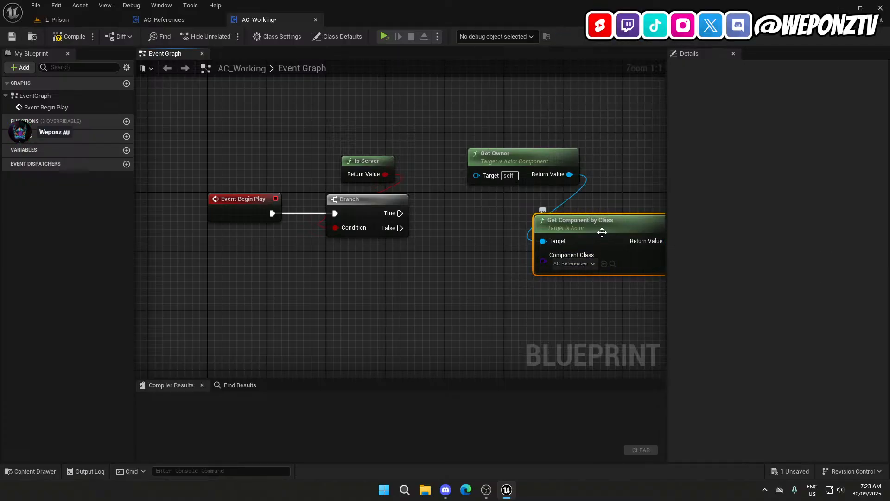
drag(602, 232, 521, 206)
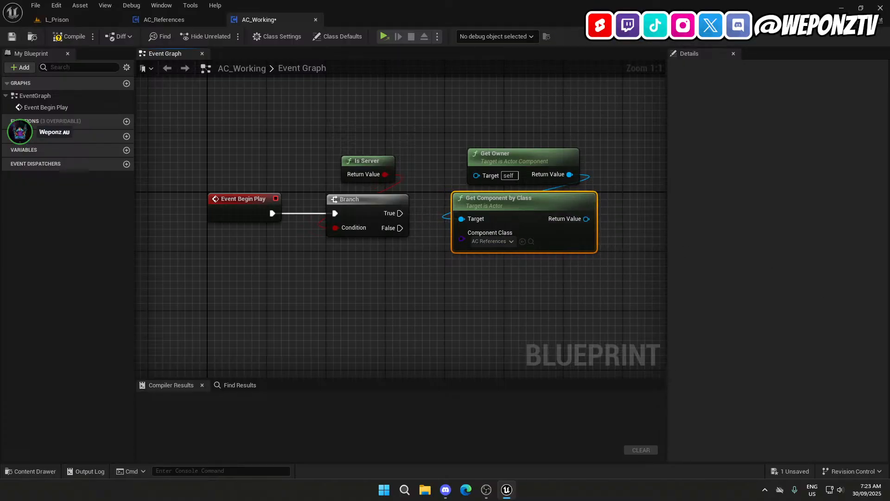
Promote Get Component by Class's Return Value to a variable named AC_References.
right_drag(521, 206, 396, 184)
right_click(462, 196)
click(497, 210)
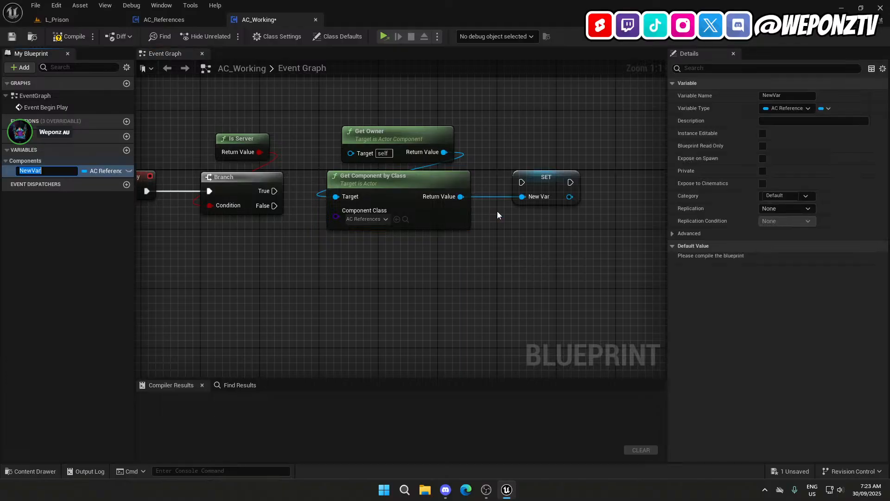
text(AC_References)
key(Return)
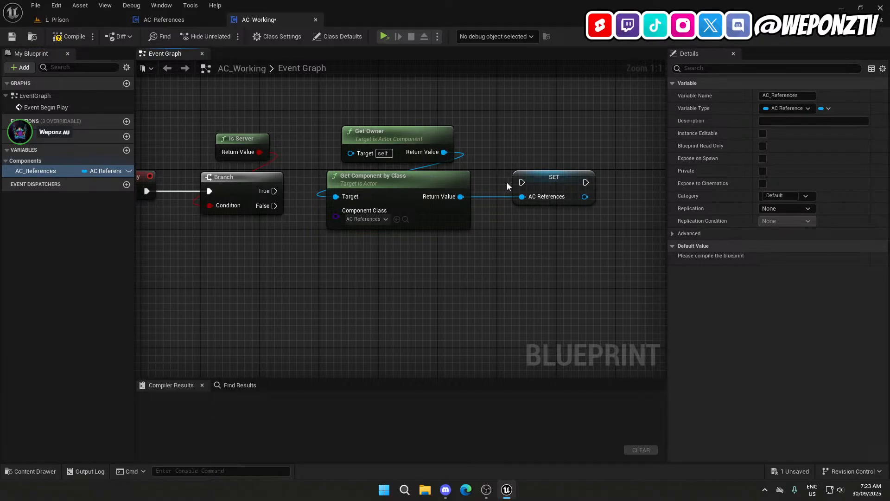
Place the SET AC References node beneath Get Component by Class, and shift all three nodes up so SET sits beside the Branch.
drag(544, 175, 387, 238)
drag(422, 271, 347, 129)
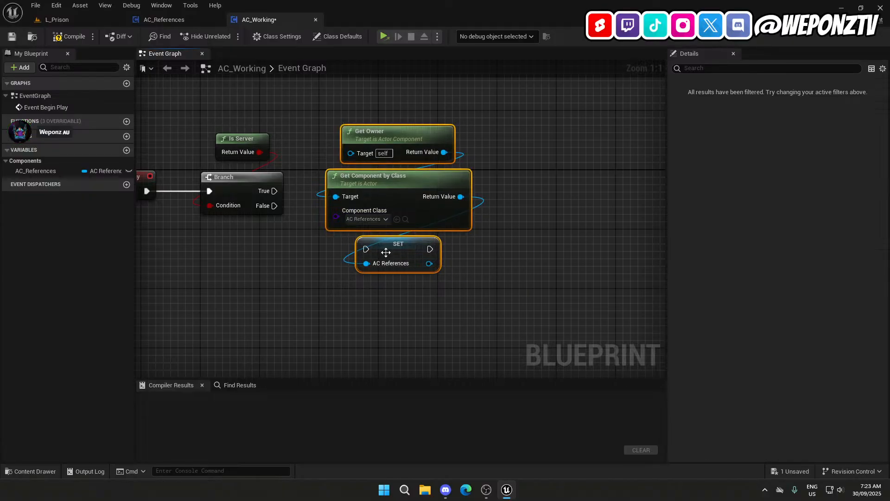
drag(386, 252, 407, 197)
Connect the Branch's True output to the SET AC References node and straighten the connection.
drag(274, 190, 393, 196)
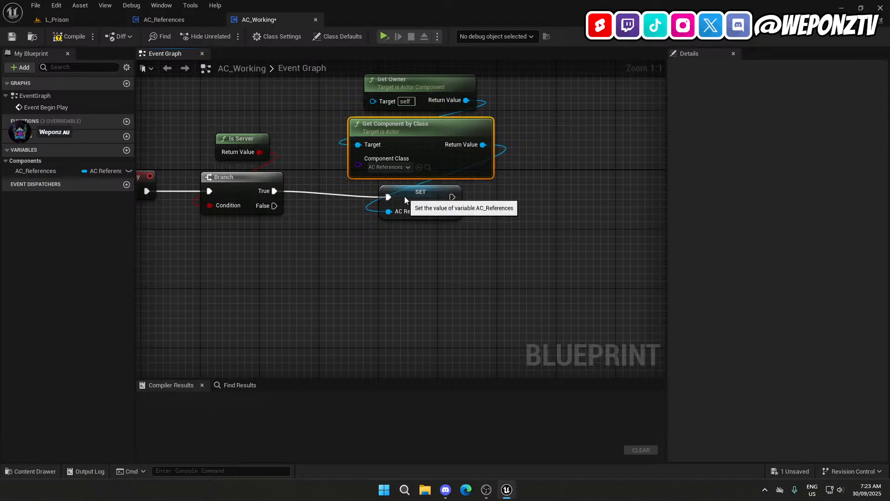
click(401, 196)
ctrl+click(256, 184)
key(q)
click(394, 270)
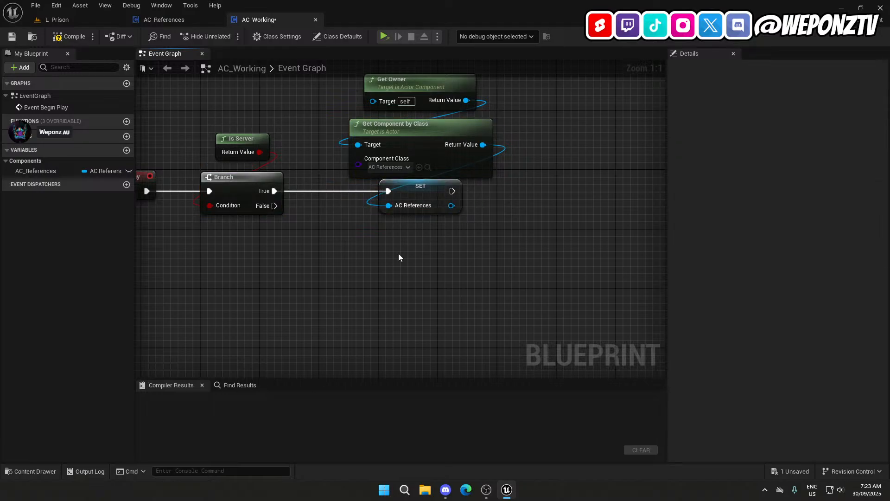
Nudge Get Owner and Get Component by Class into place above the SET node, and save AC_Working.
right_drag(549, 133, 508, 224)
drag(487, 248, 403, 153)
mouse_move(368, 227)
mouse_down()
mouse_move(371, 212)
mouse_move(371, 224)
mouse_up()
right_drag(514, 294, 648, 229)
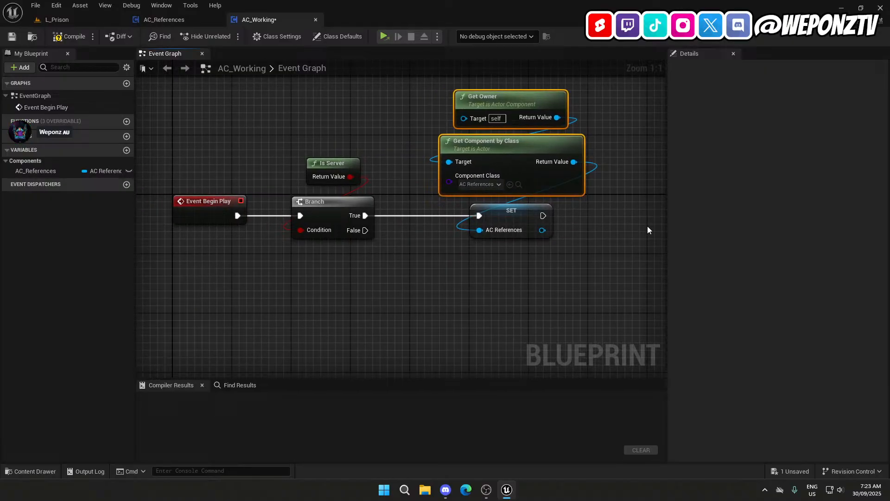
click(12, 36)
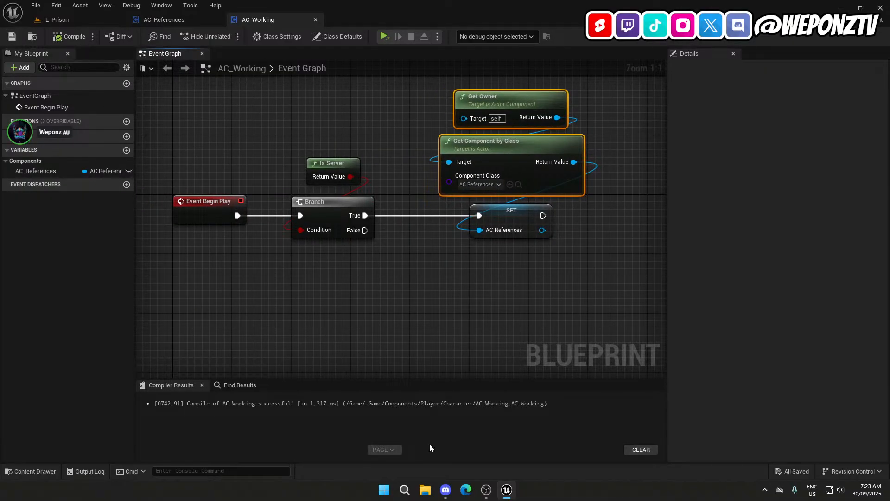
click(492, 489)
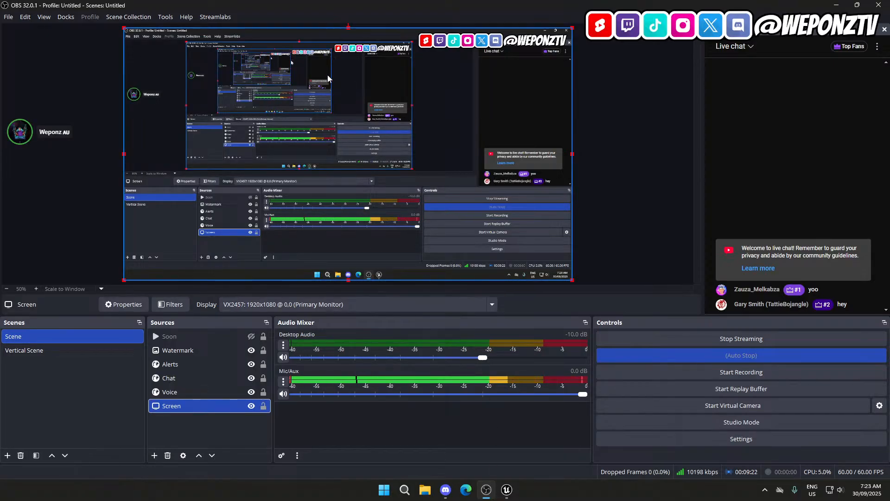
mouse_move(508, 491)
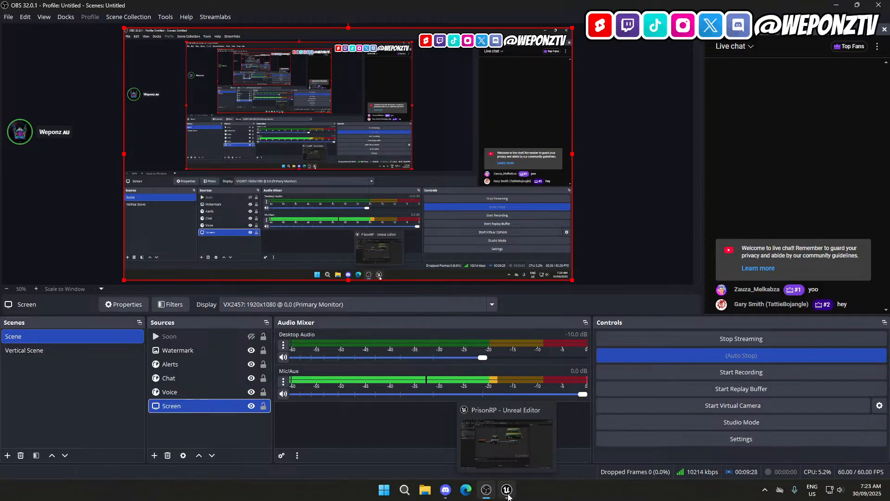
click(507, 492)
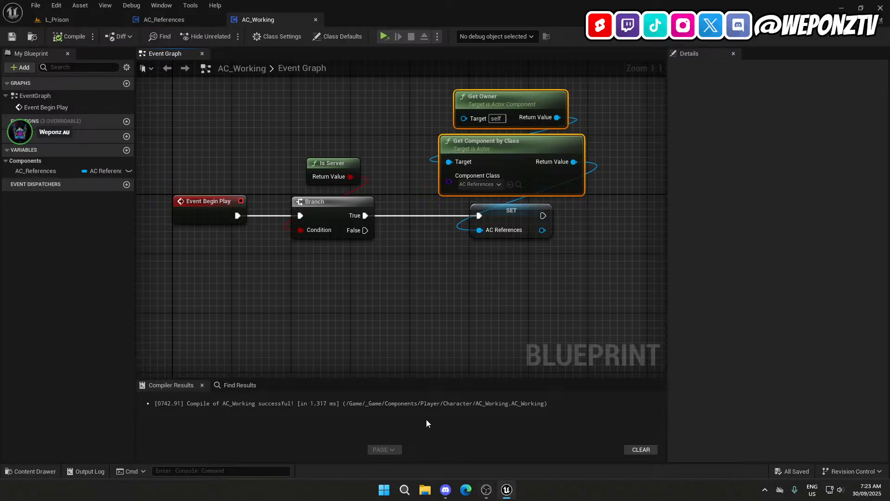
scroll(357, 296, down, 3)
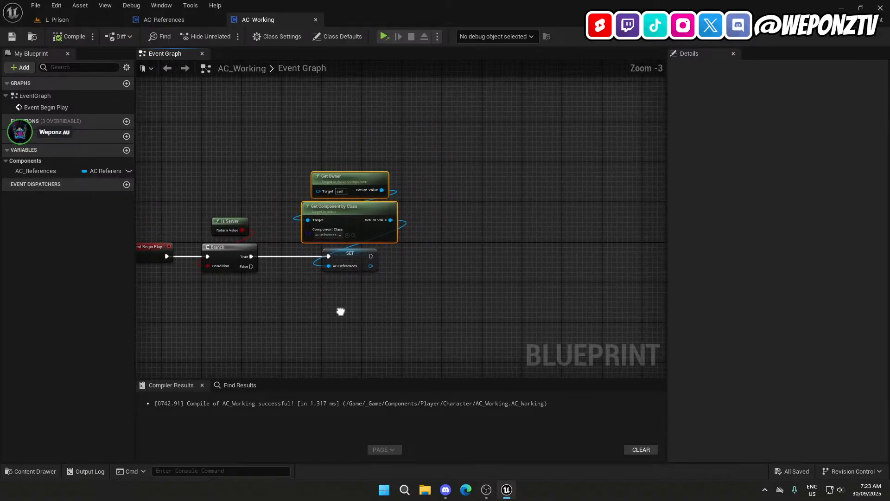
click(162, 19)
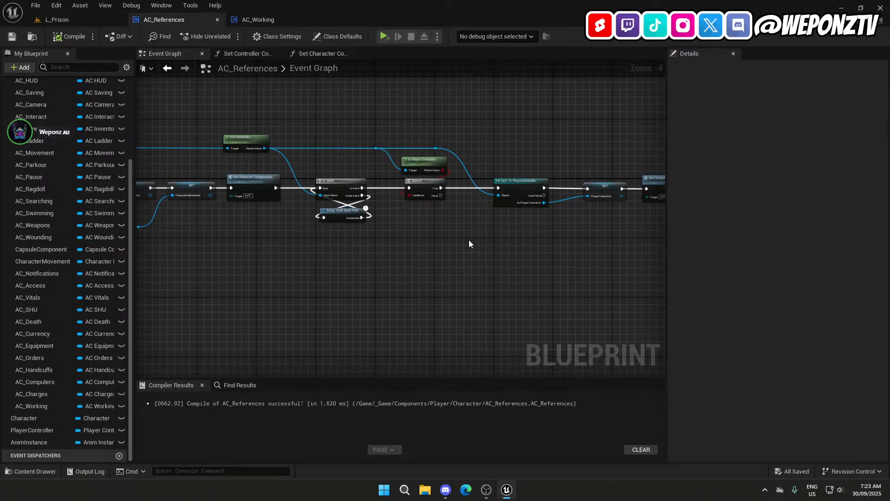
right_drag(469, 240, 594, 251)
click(276, 17)
right_drag(393, 161, 542, 101)
right_drag(486, 286, 400, 203)
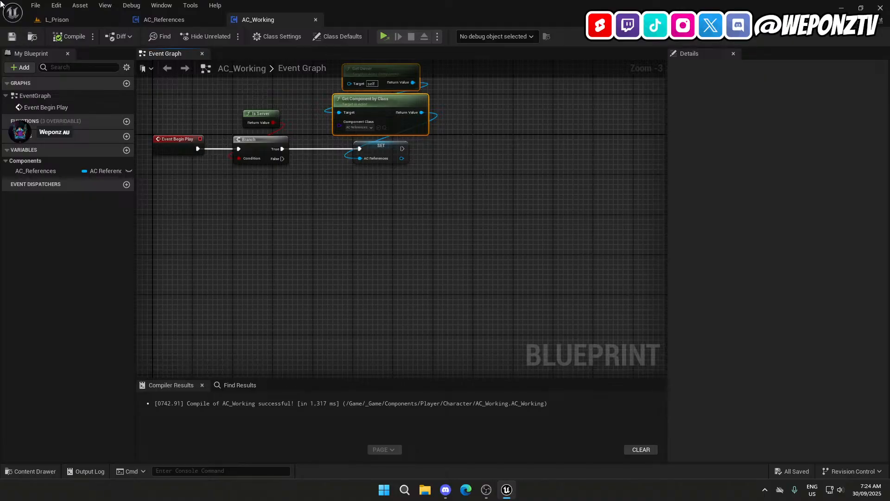
From the L_Prison level, create a Structure asset named S_WorkingData in the _Game/Data/Structs folder.
click(84, 21)
click(253, 339)
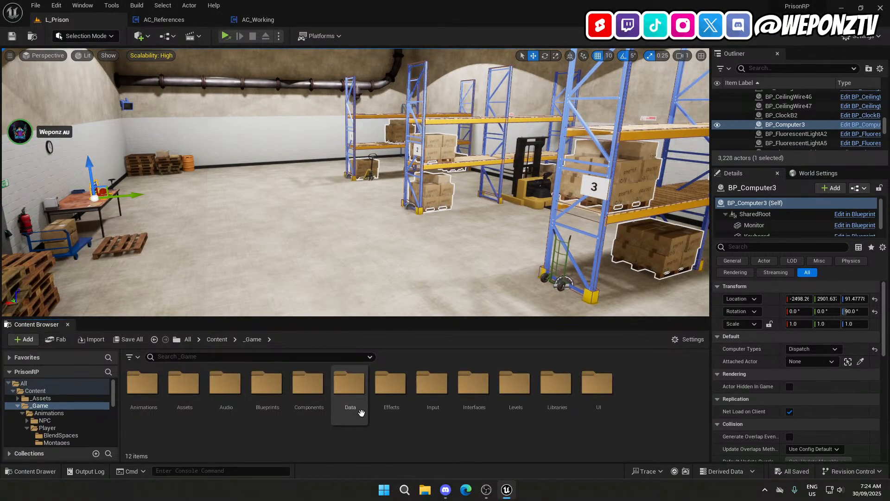
double_click(354, 402)
double_click(227, 389)
right_click(586, 402)
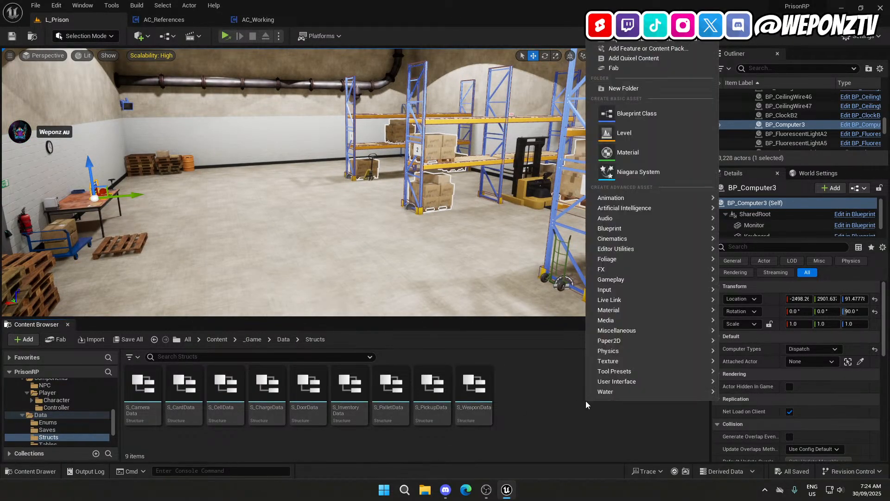
mouse_move(657, 229)
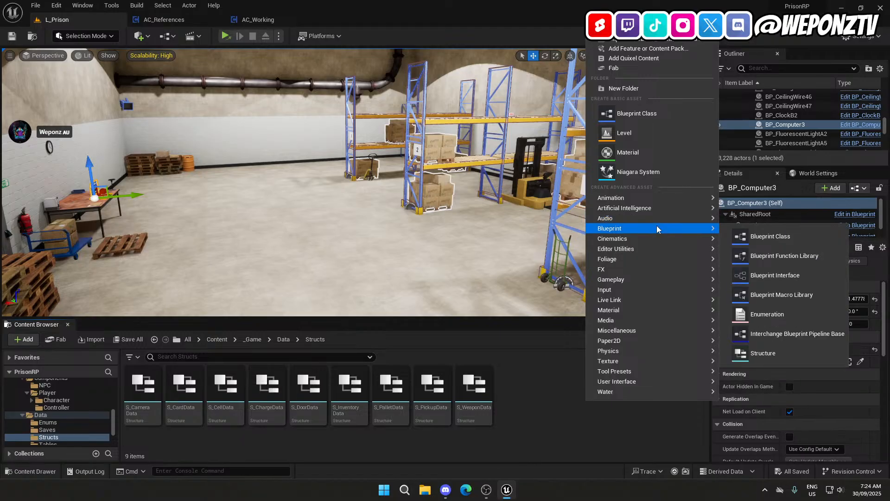
click(772, 354)
text(S_We)
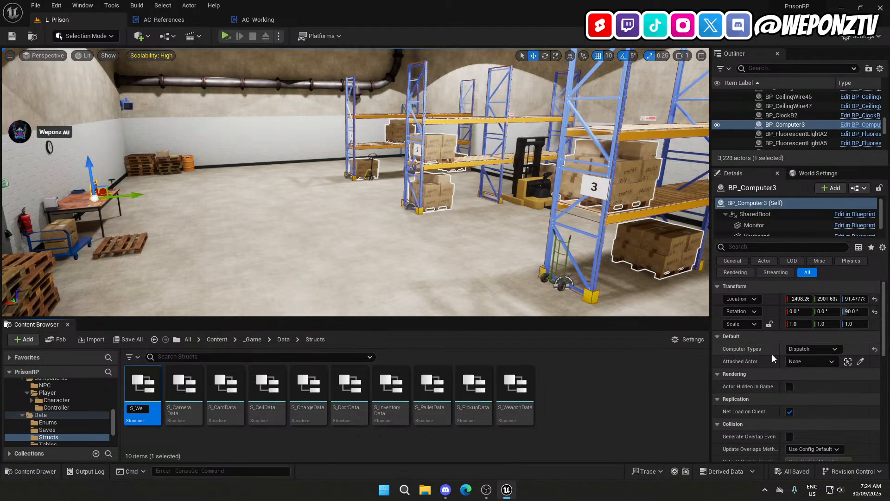
key(BackSpace)
text(ork)
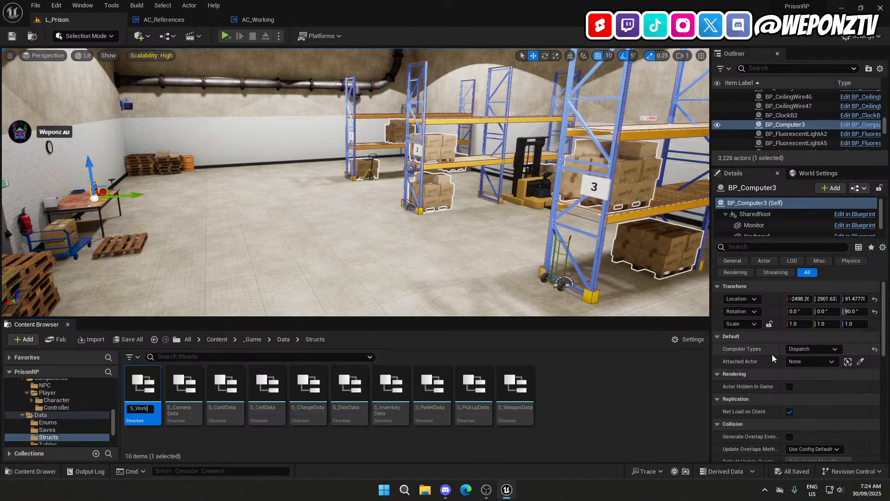
text(ingData)
key(Return)
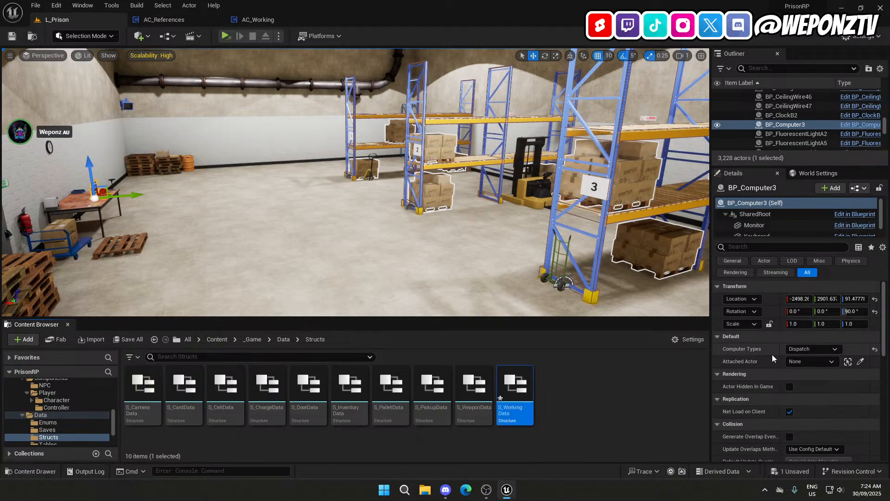
Open S_WorkingData, add a second member variable and set the first member's type to the rack number enum.
double_click(522, 393)
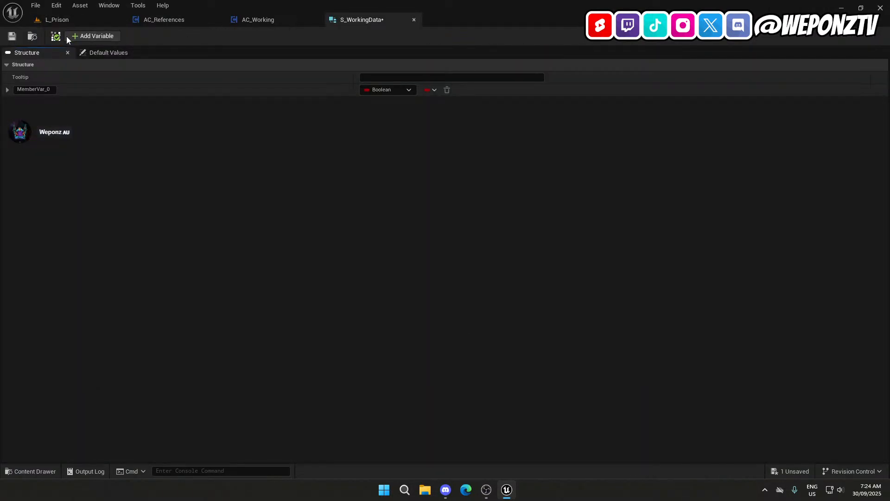
click(82, 35)
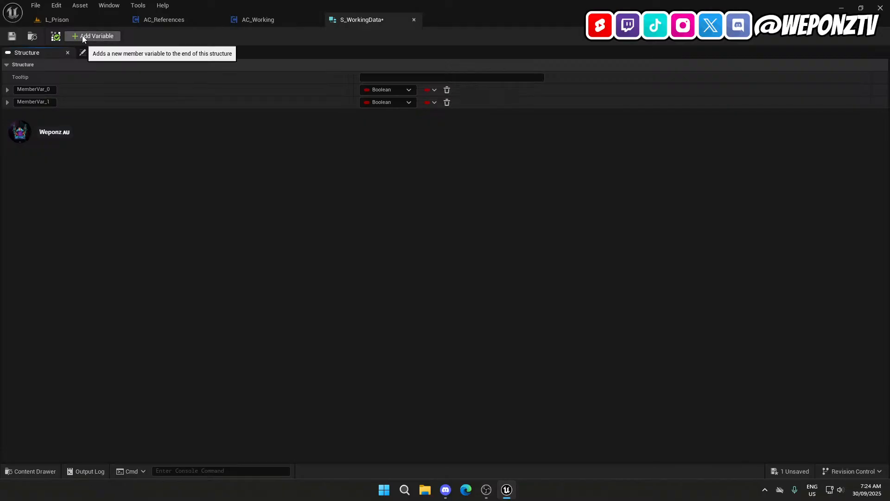
click(383, 90)
text(rack)
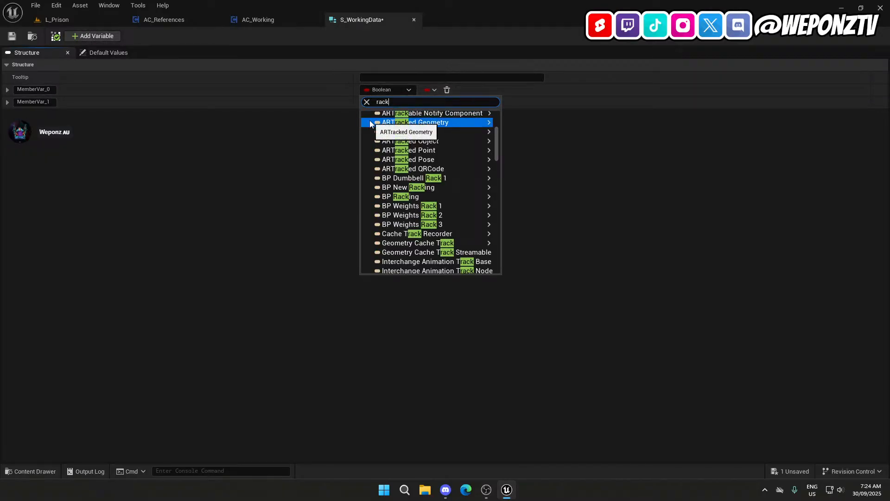
text(n)
click(402, 162)
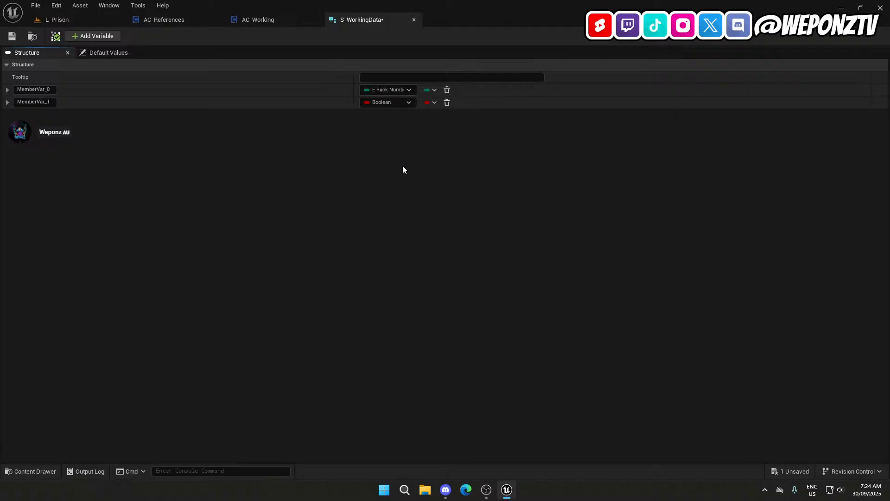
Rename the first member variable as RackNumber.
click(44, 90)
double_click(43, 90)
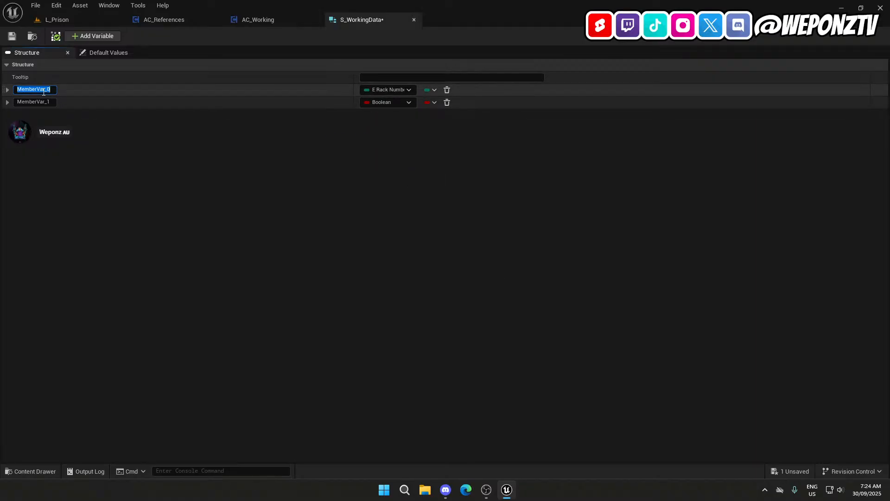
text(RackNumber)
key(Return)
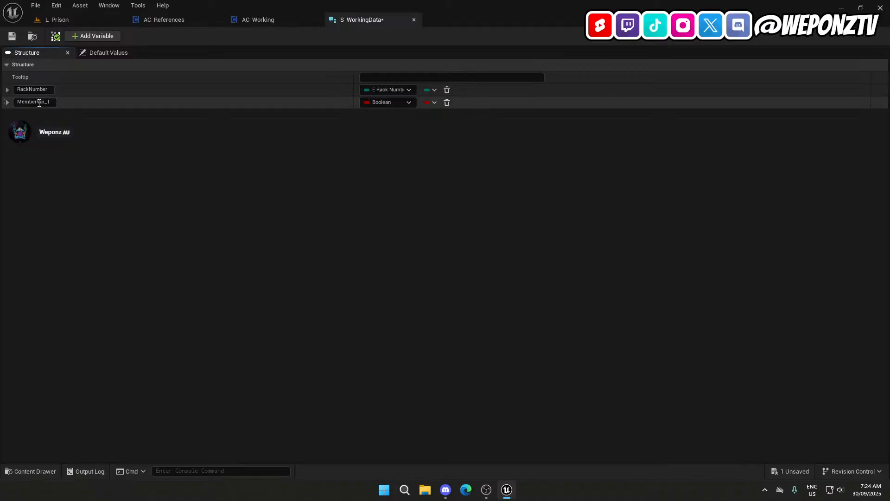
Rename the second member variable, the Boolean, as IsWorking.
double_click(39, 103)
text(IS)
key(BackSpace)
key(BackSpace)
key(BackSpace)
Add an Integer member variable named TotalBoxes to S_WorkingData between RackNumber and IsWorking, and save the structure.
click(106, 37)
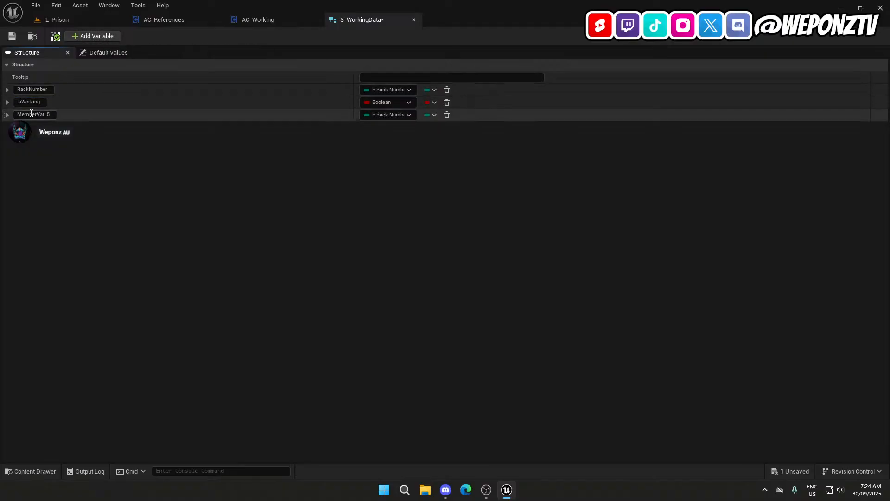
double_click(31, 114)
text(TotalBoxes)
click(371, 115)
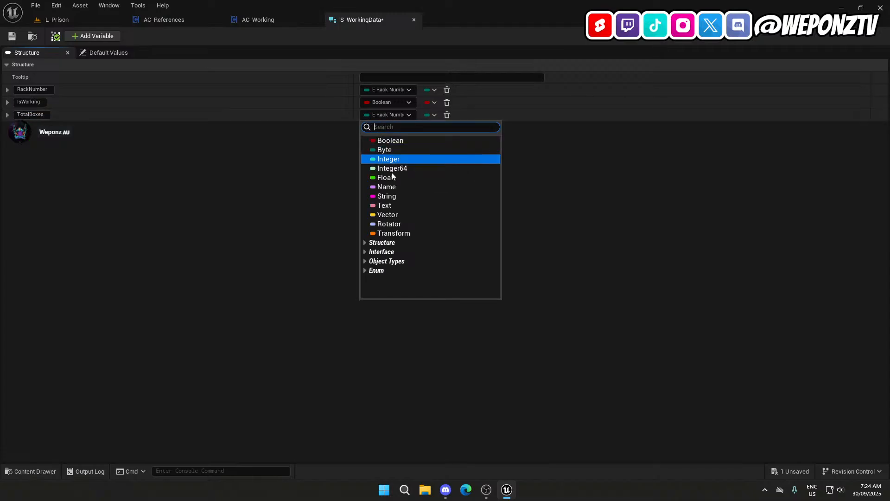
click(389, 159)
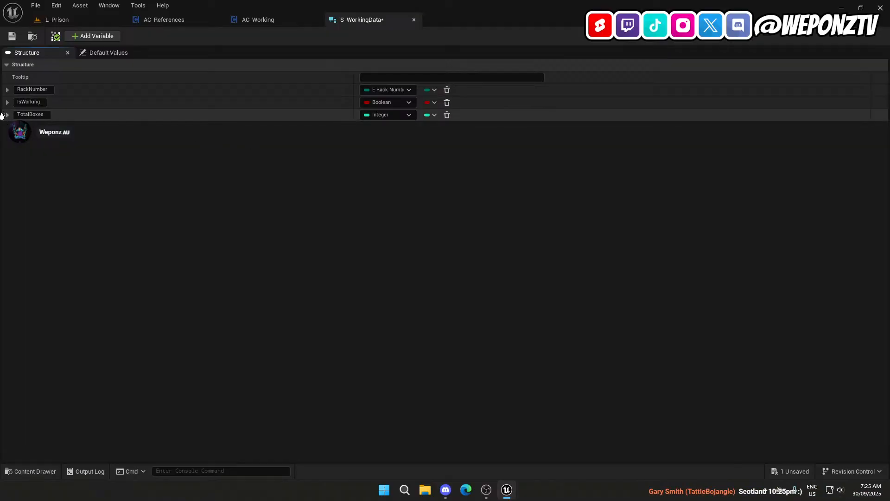
drag(2, 116, 18, 98)
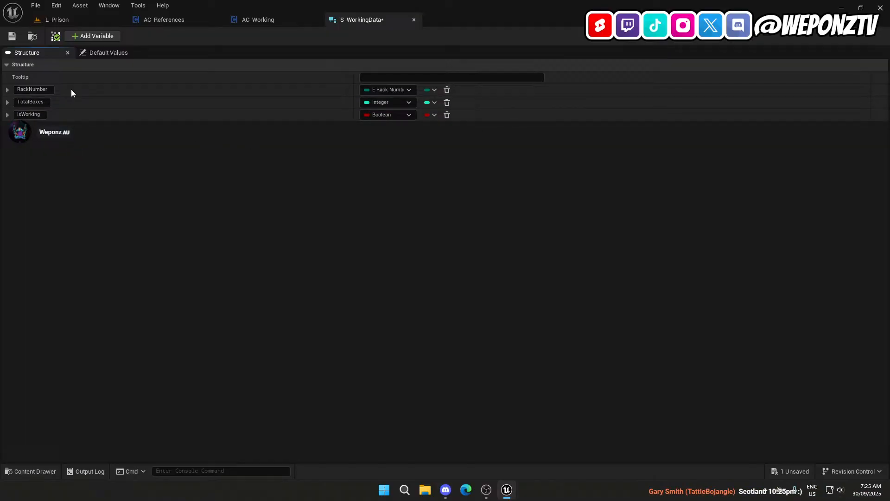
click(16, 36)
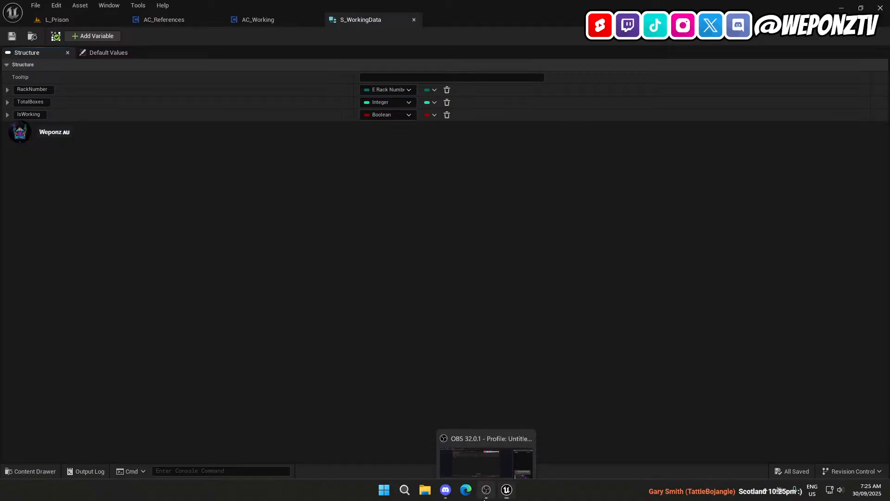
click(486, 489)
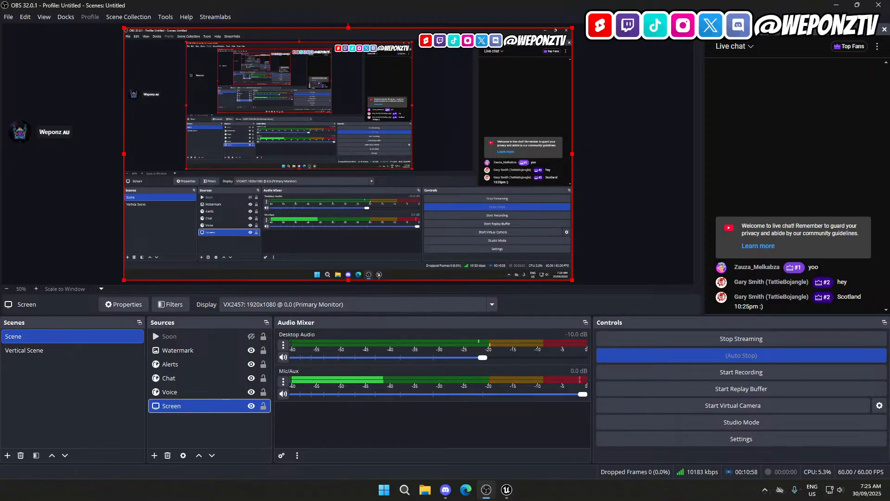
click(508, 491)
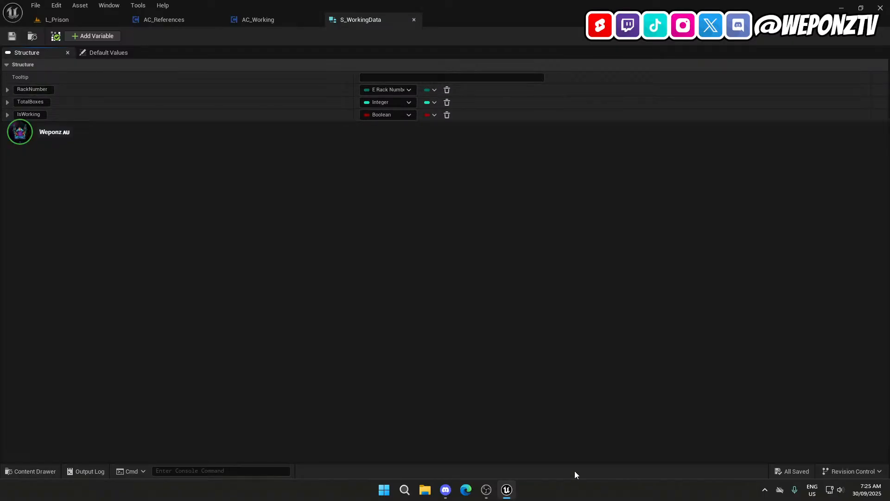
click(486, 489)
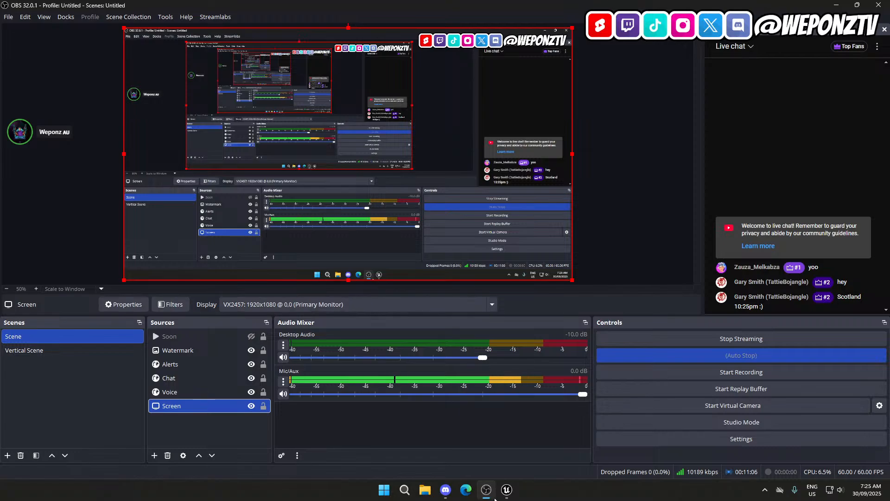
click(503, 498)
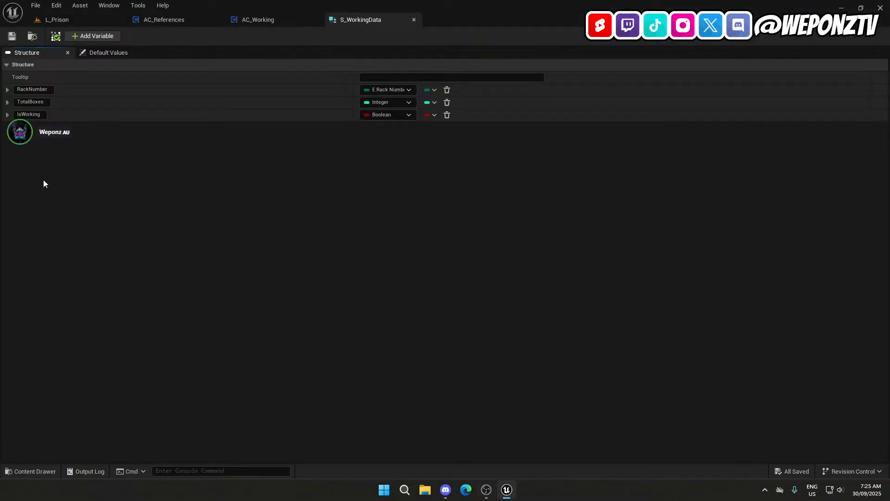
double_click(43, 90)
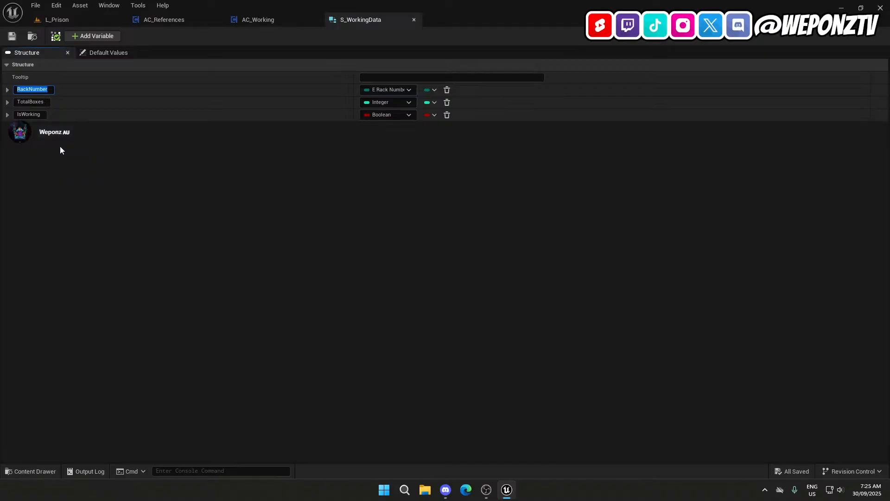
click(31, 89)
click(36, 103)
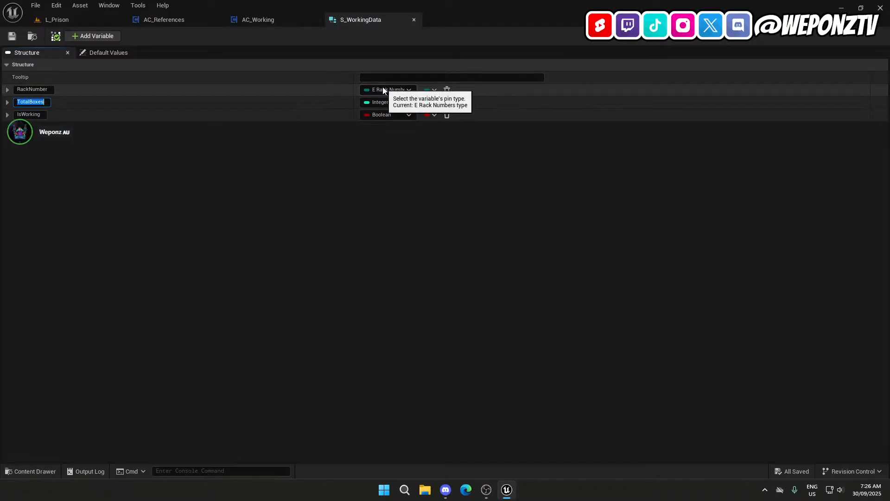
click(12, 37)
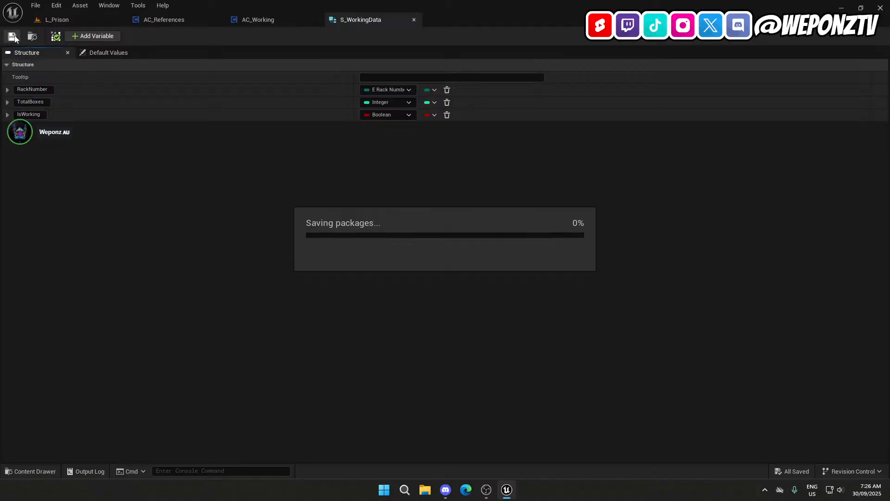
From the L_Prison level, create a Structure asset named S_RackData in the _Game/Data/Structs folder.
click(69, 21)
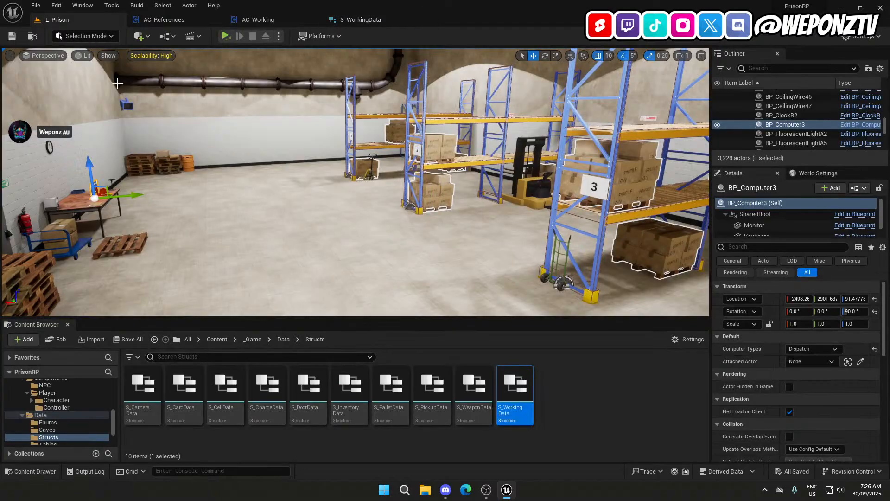
right_click(580, 399)
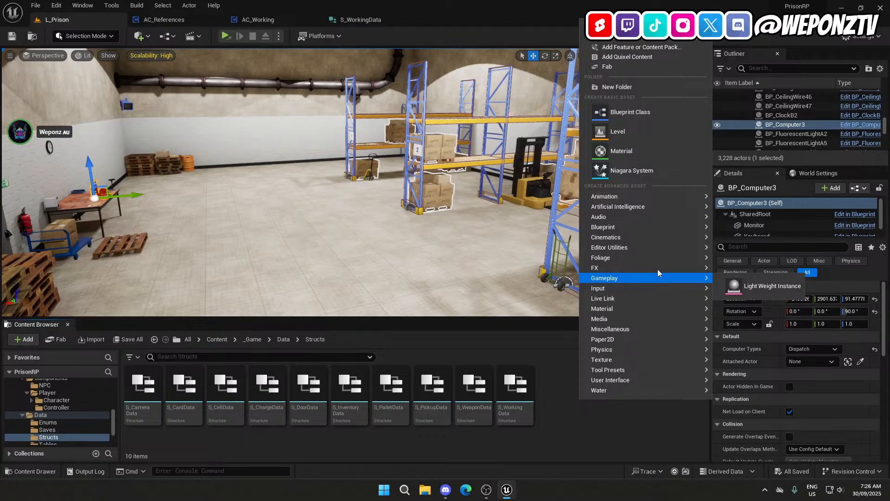
mouse_move(669, 241)
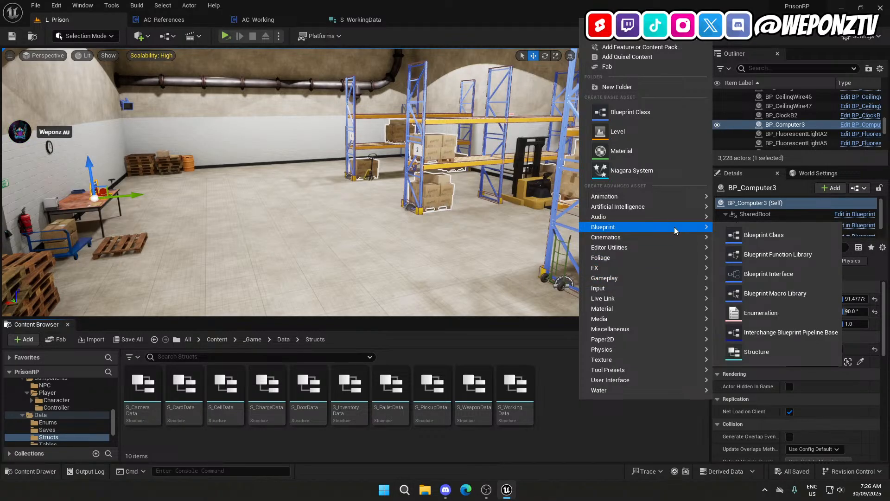
click(778, 350)
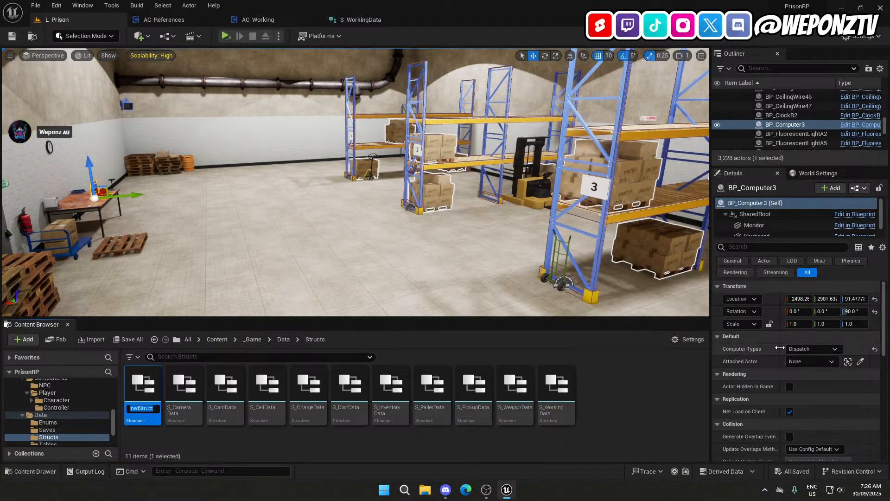
text(S_)
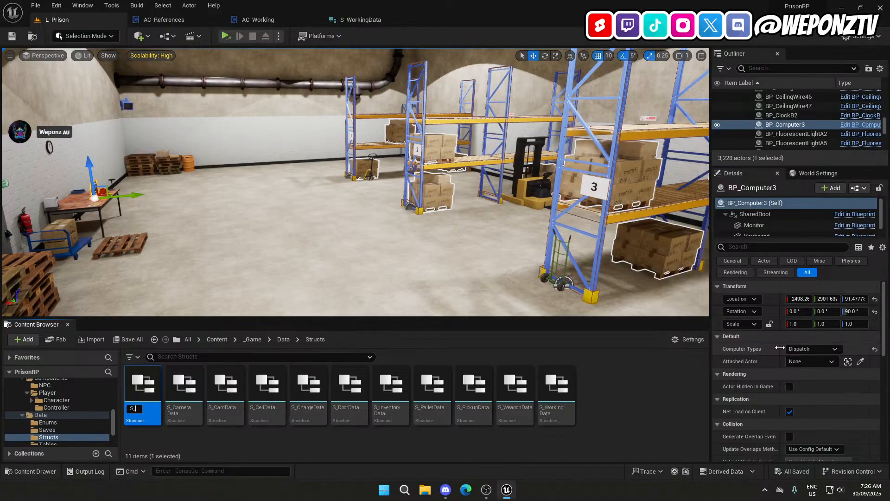
text(RackData)
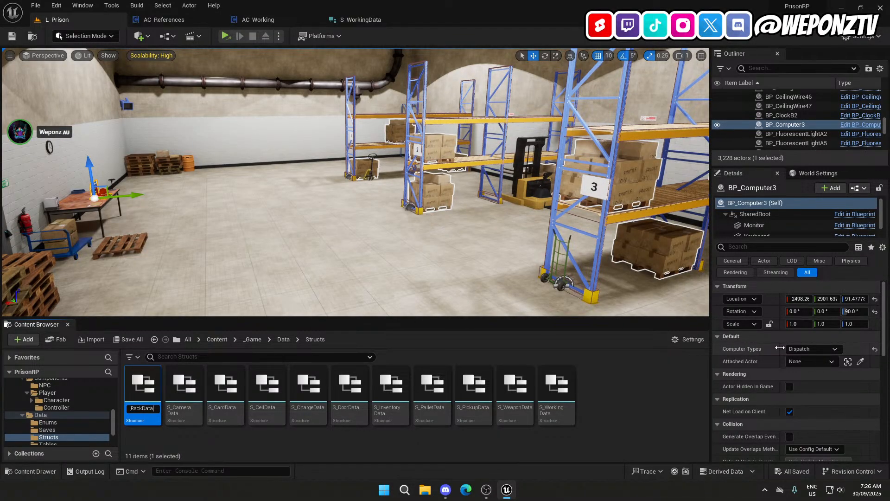
key(Return)
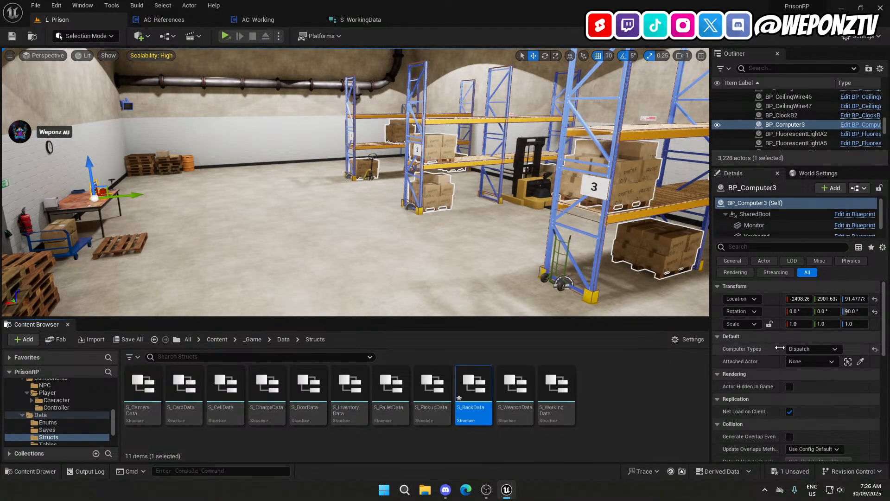
Open S_RackData, add a second member variable and rename the first member as RackNumber.
double_click(481, 393)
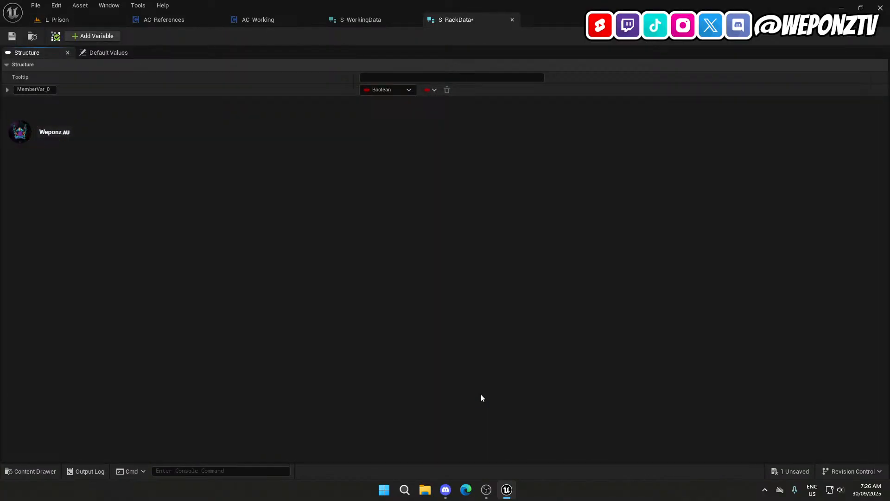
click(92, 36)
double_click(36, 89)
text(Ra)
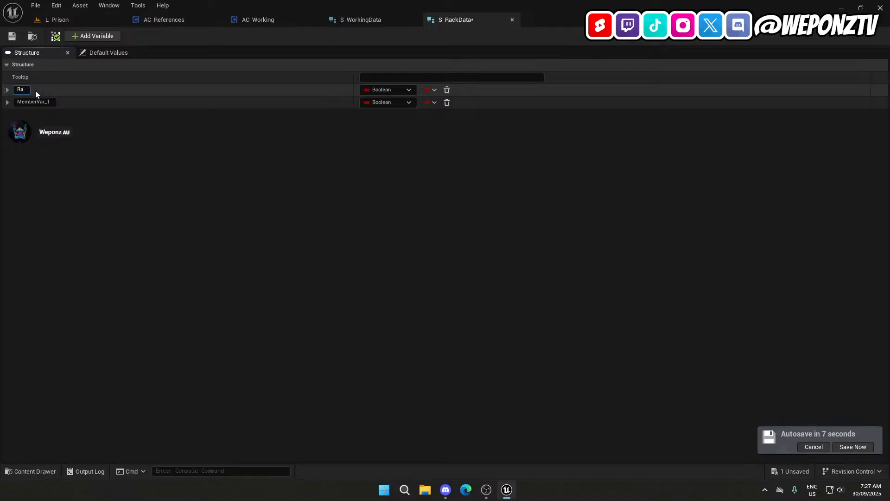
text(ckNumber)
key(Return)
Set the RackNumber member's type to the E Rack Numbers enum.
click(370, 93)
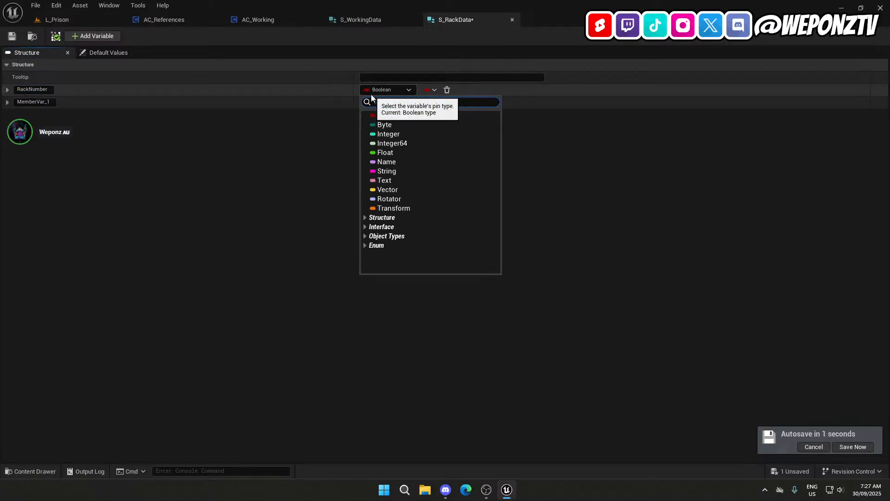
text(rackn)
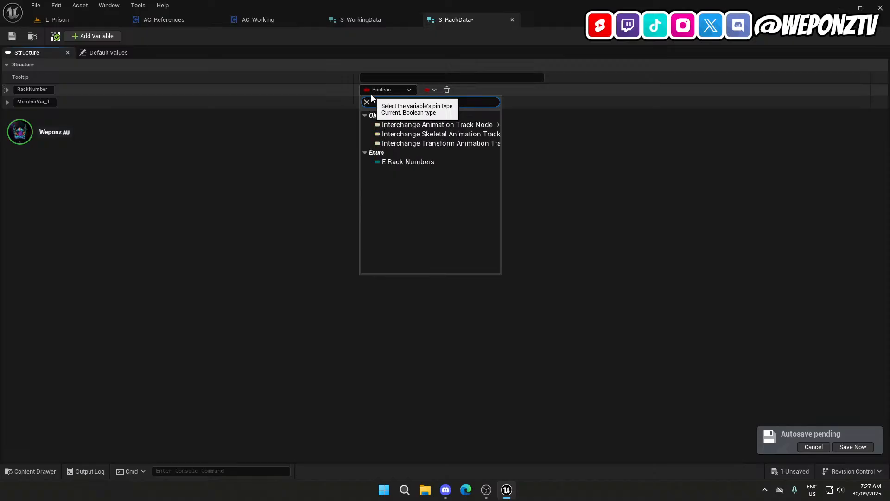
click(405, 163)
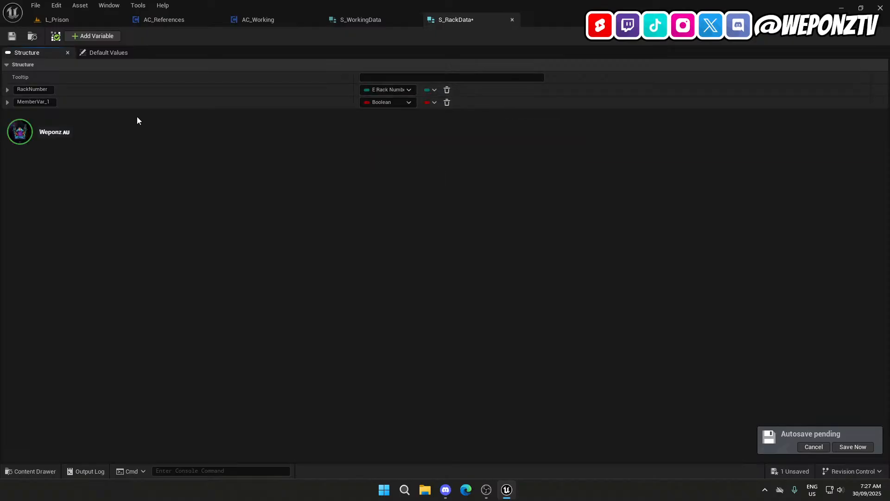
Rename S_RackData's second member as TotalBoxes with the Integer type, and save the structure.
click(40, 102)
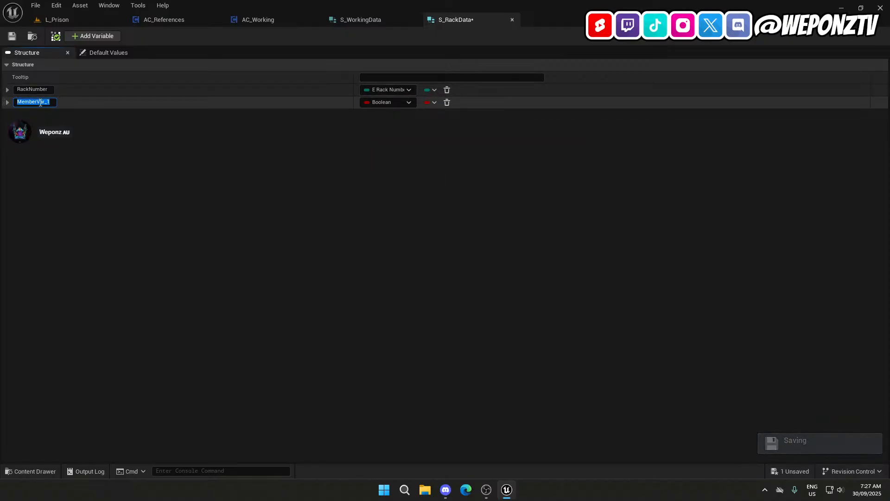
text(TotalB)
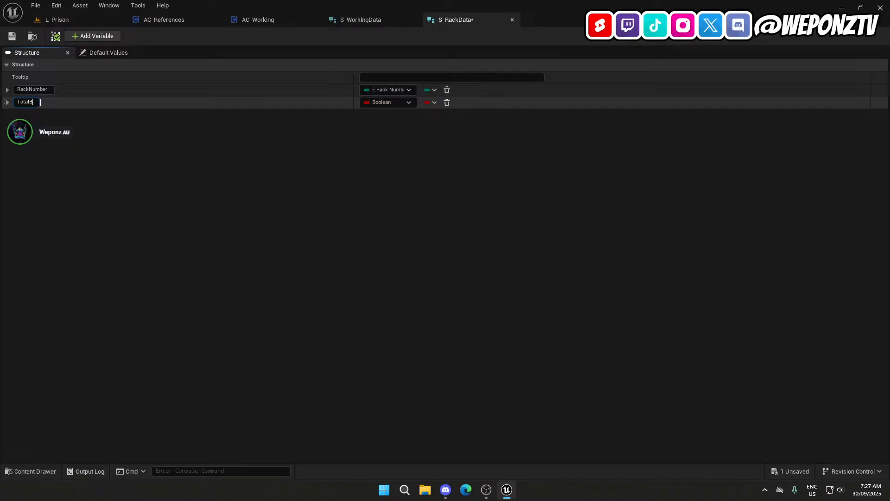
text(oxes)
key(Return)
click(410, 102)
click(392, 145)
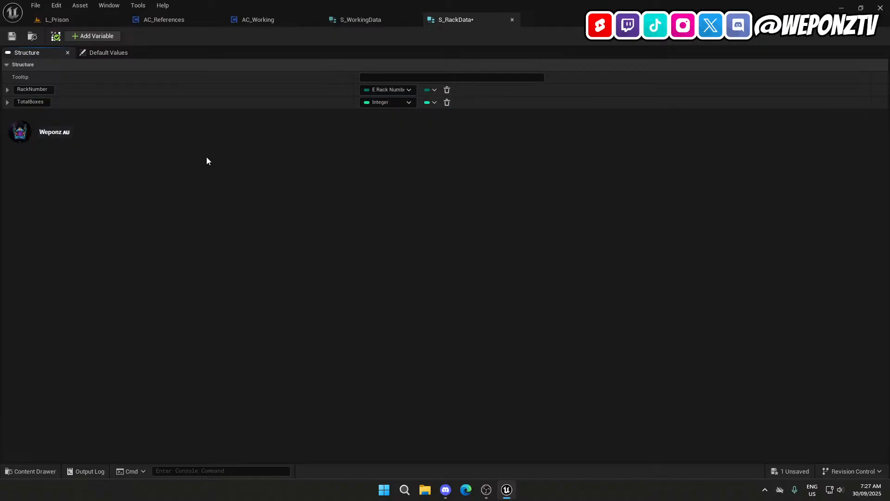
click(12, 36)
In S_WorkingData, rename the RackNumber member as RackData and set its type to the S Rack Data structure.
click(364, 21)
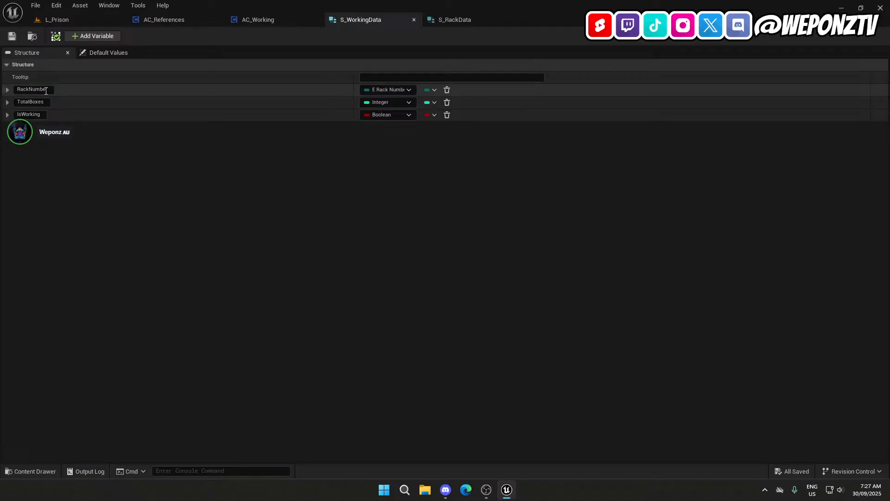
drag(30, 89, 95, 88)
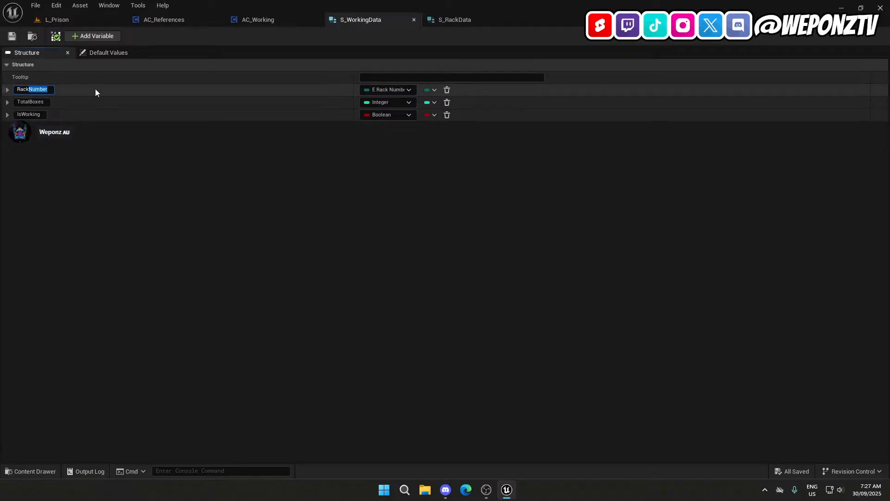
text(Data)
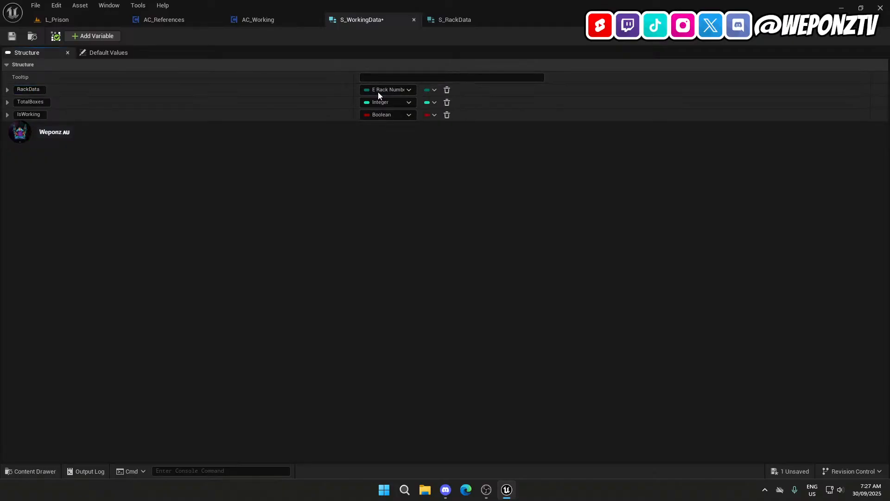
click(377, 92)
text(rackd)
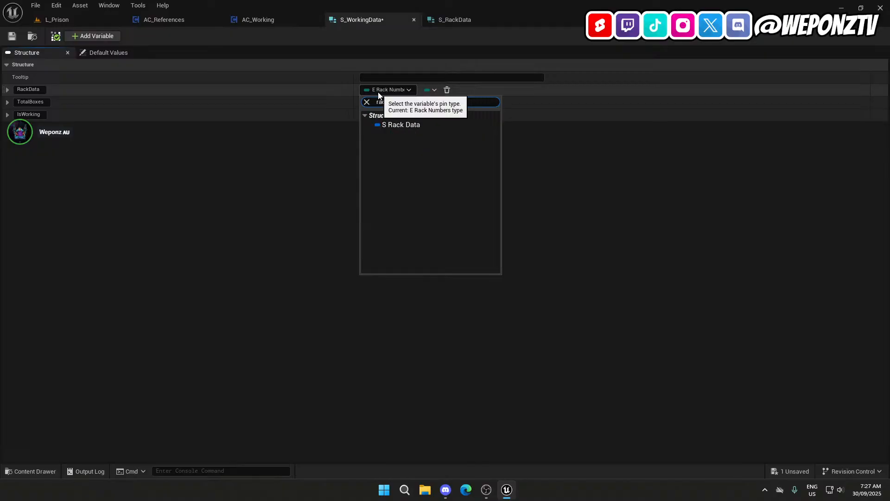
click(407, 123)
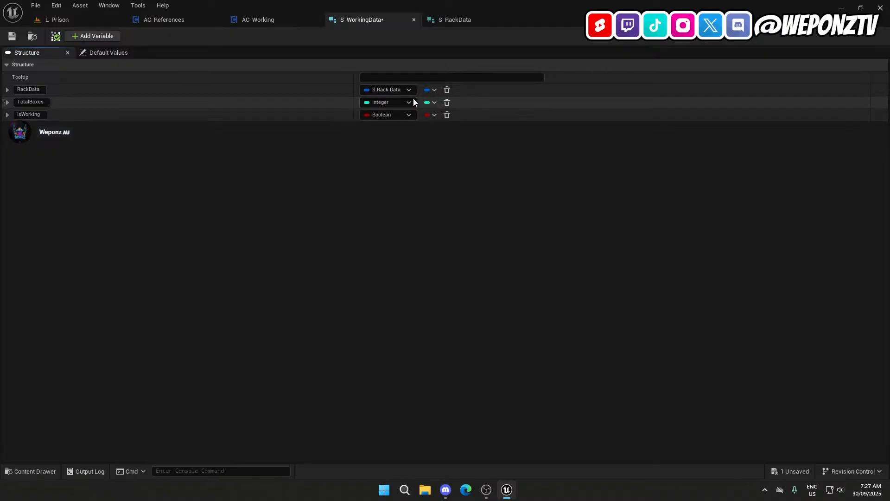
Delete the TotalBoxes member from S_WorkingData, save the structure and return to S_RackData.
click(447, 102)
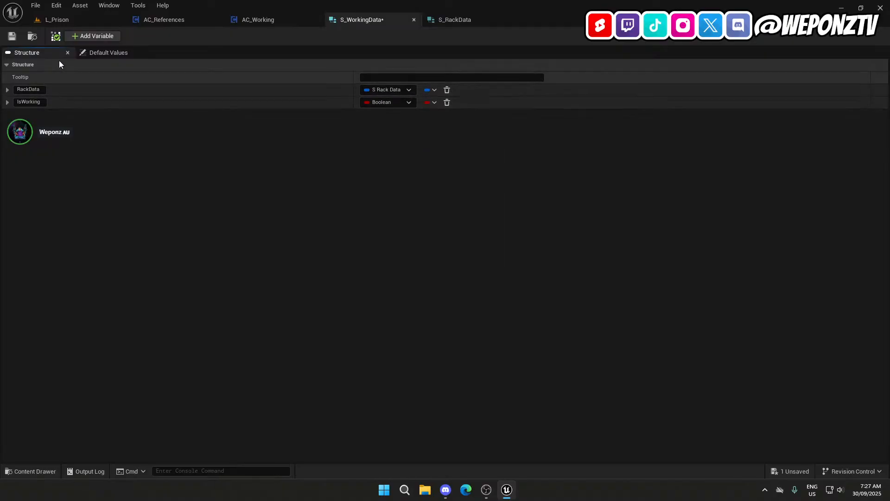
click(11, 36)
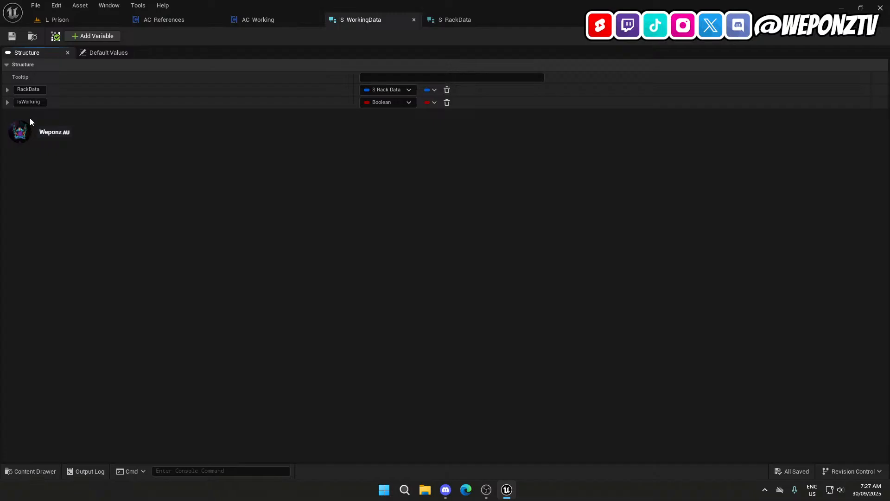
click(441, 20)
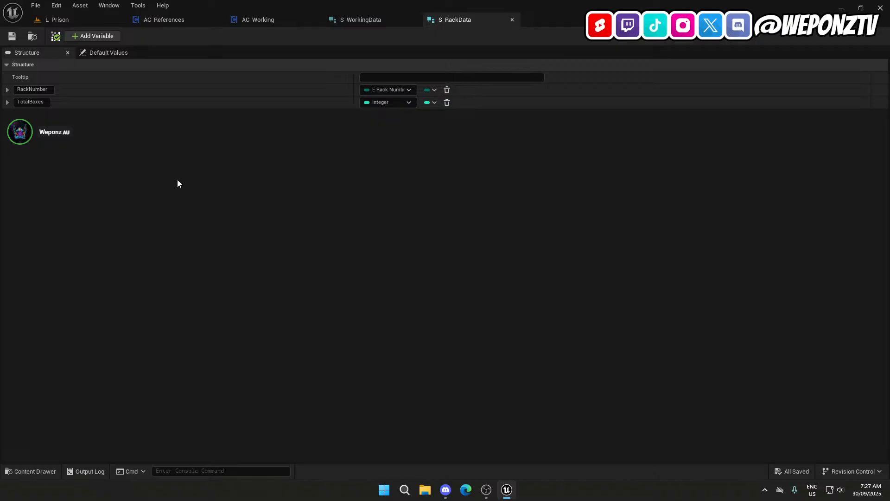
In S_WorkingData, change the RackData member from a single S Rack Data value to an array.
click(373, 18)
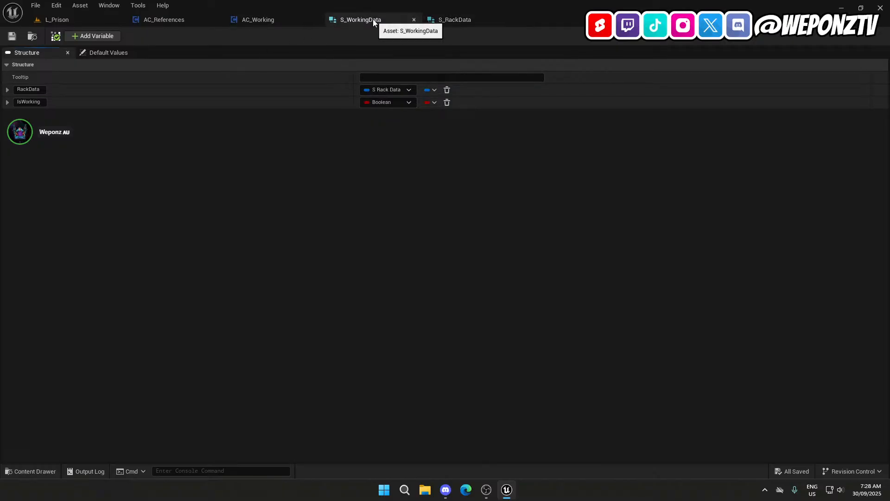
right_click(382, 88)
click(504, 79)
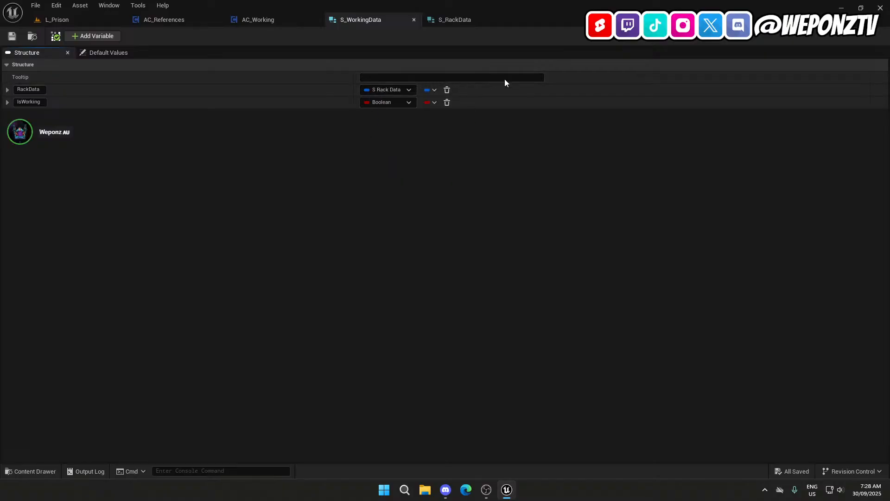
click(430, 90)
click(431, 117)
Try adding two elements to RackData's default values, inspect the first element's members, and clear the array.
click(110, 53)
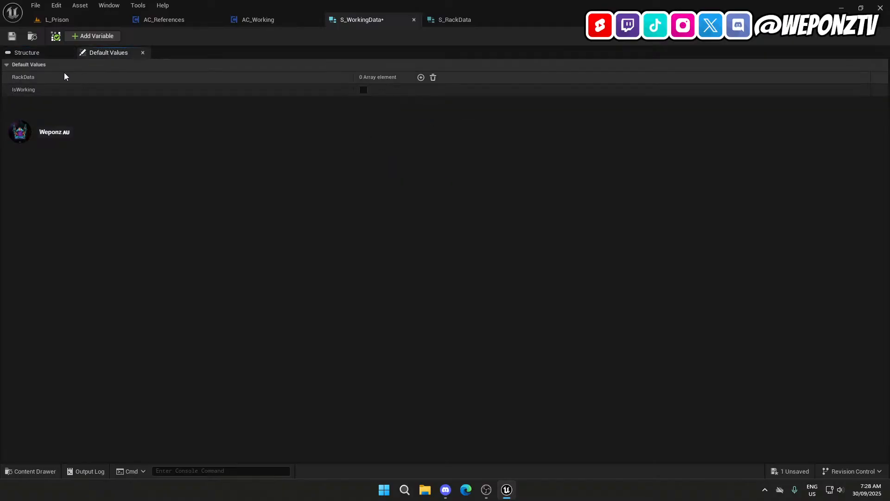
click(421, 78)
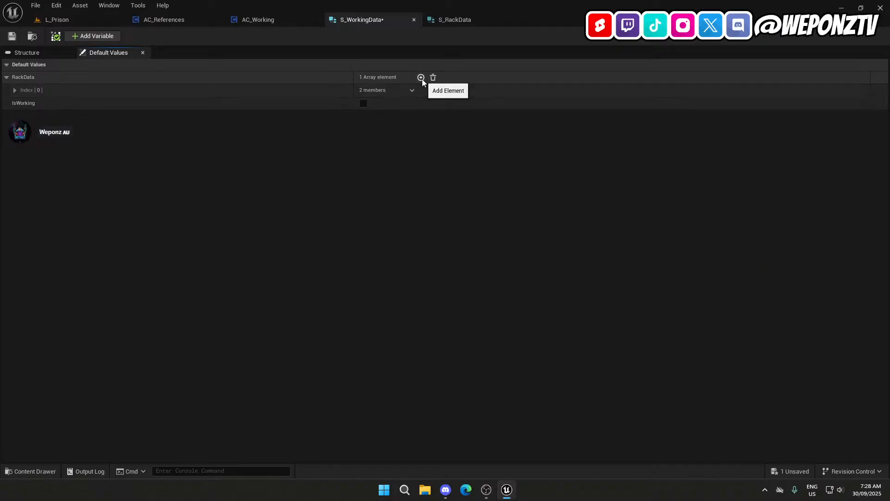
click(421, 77)
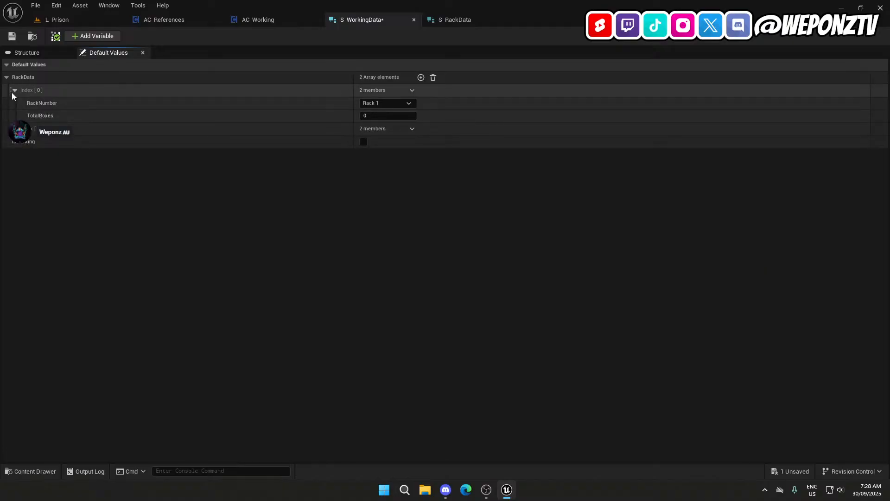
click(433, 77)
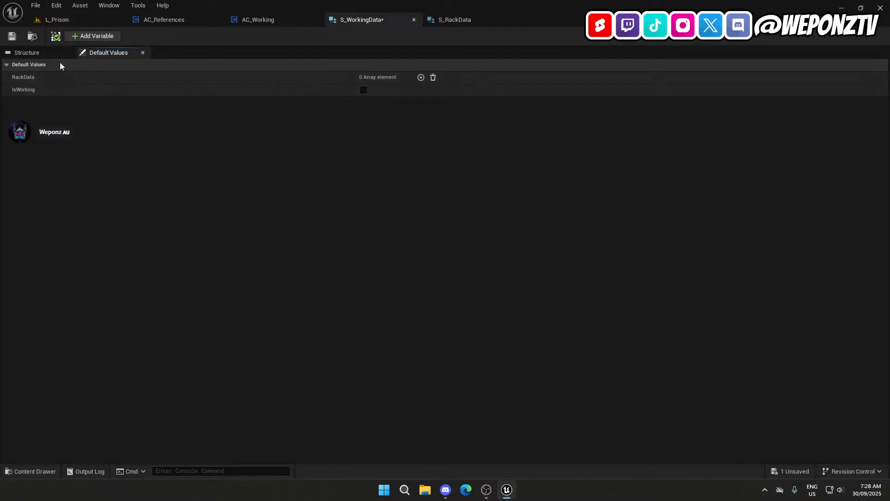
click(38, 54)
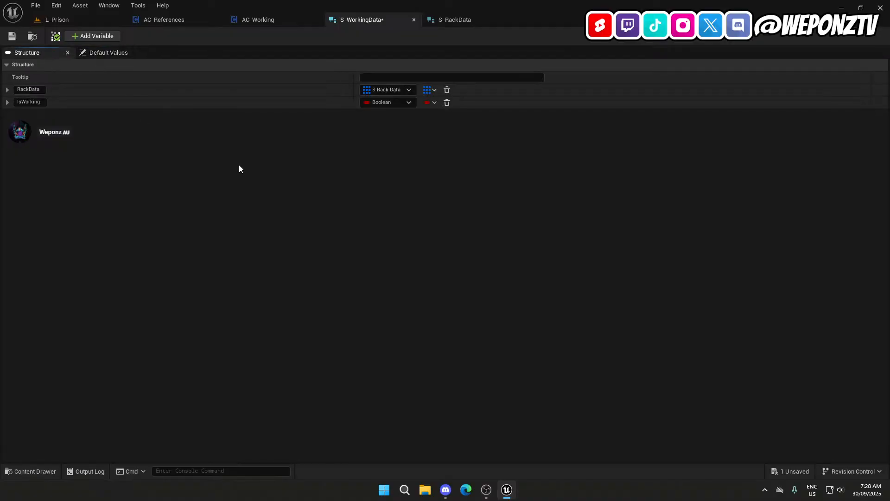
Save S_WorkingData and add a variable named WorkingData to the AC_Working blueprint.
click(12, 37)
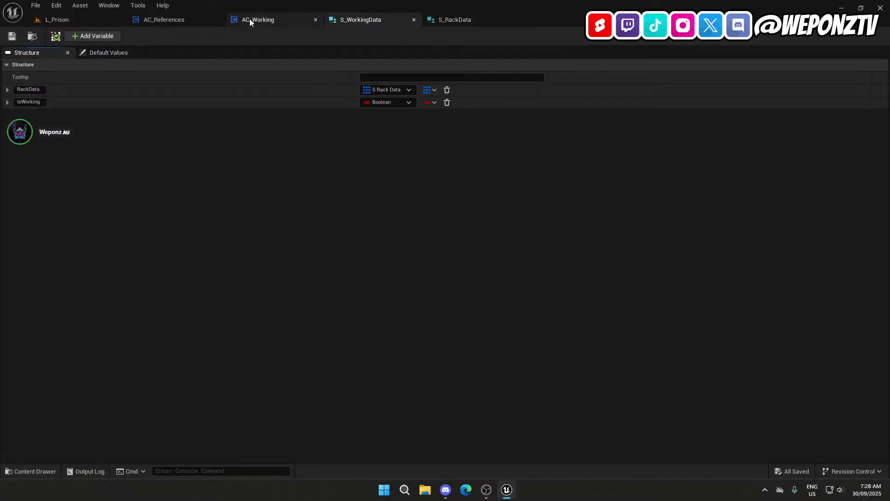
click(267, 21)
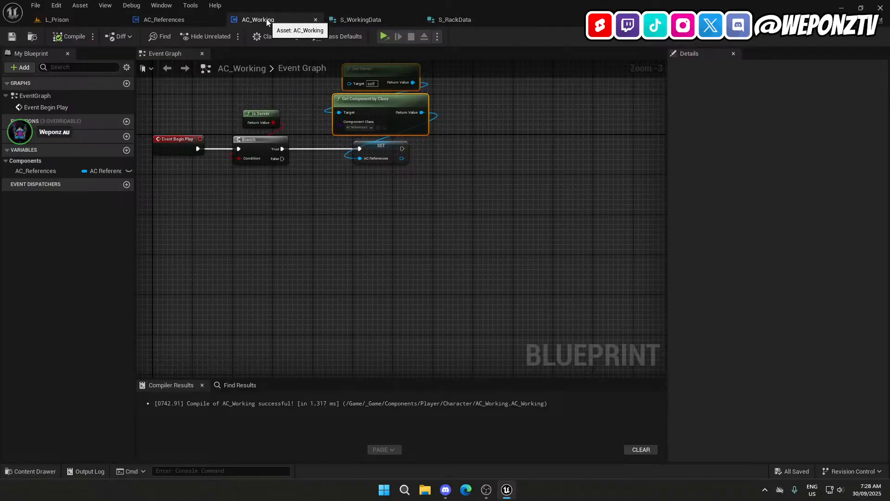
click(127, 151)
text(WorkingDa)
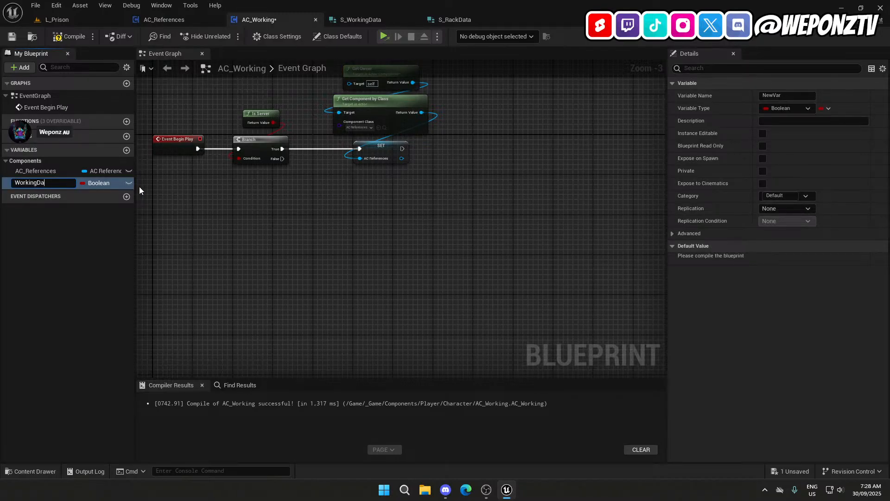
text(ta)
key(Return)
Set the WorkingData variable's type to the S Working Data structure, and compile and save AC_Working.
click(92, 184)
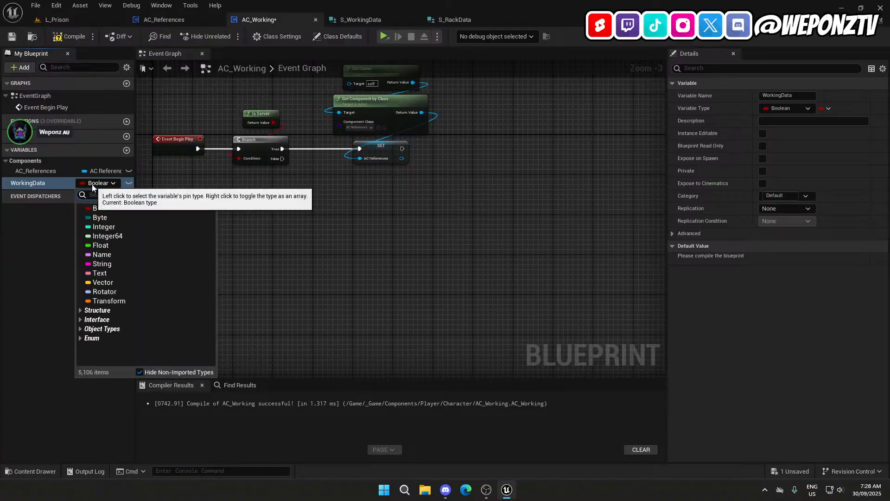
text(work)
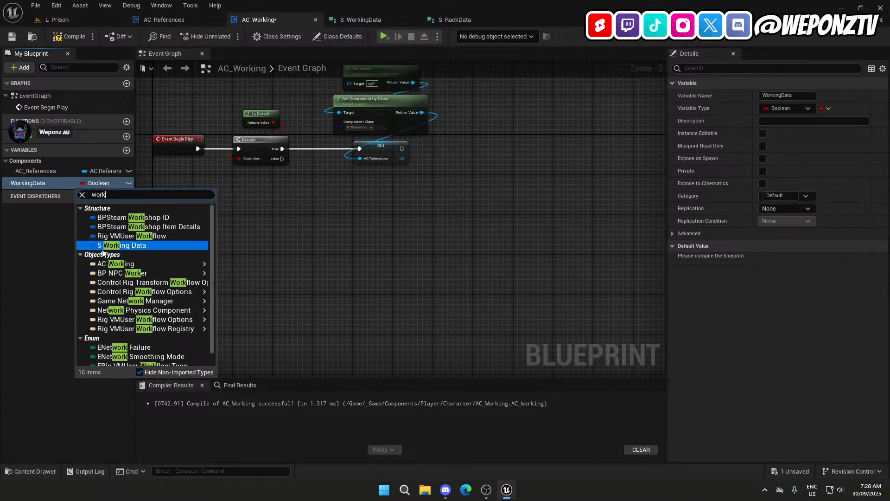
click(115, 245)
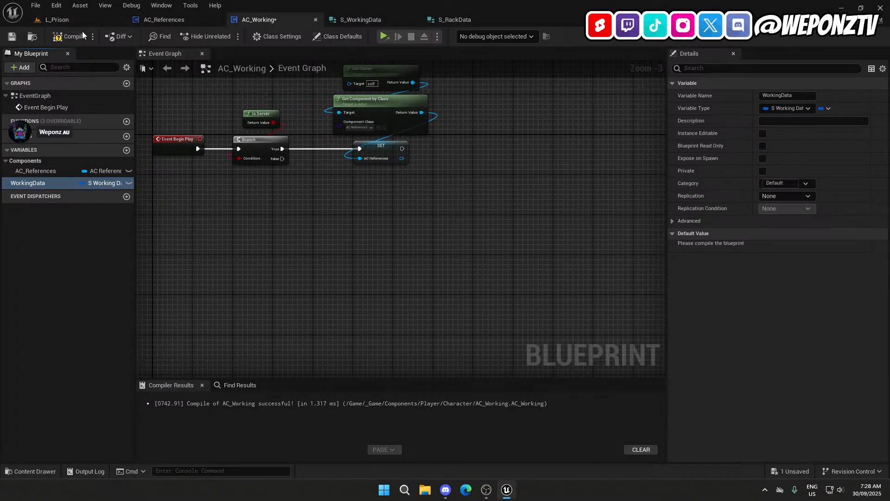
click(12, 40)
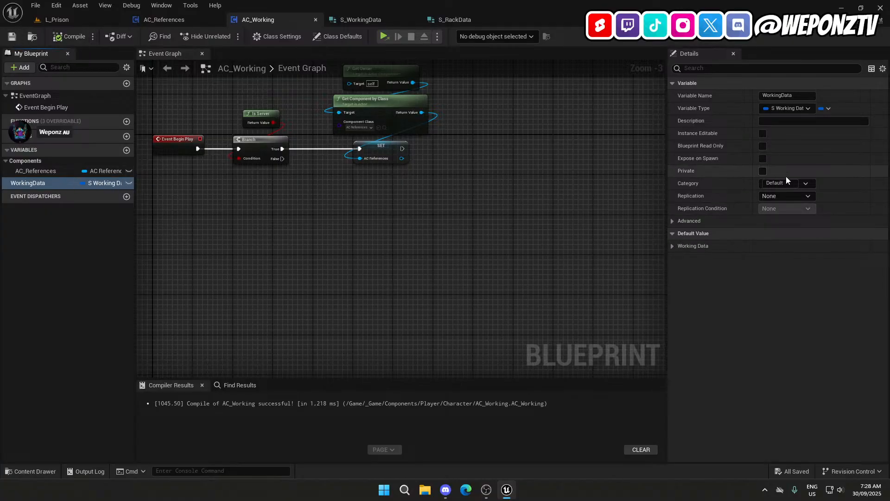
Set WorkingData's replication to Replicated, check its default value members, and compile and save the blueprint.
click(803, 198)
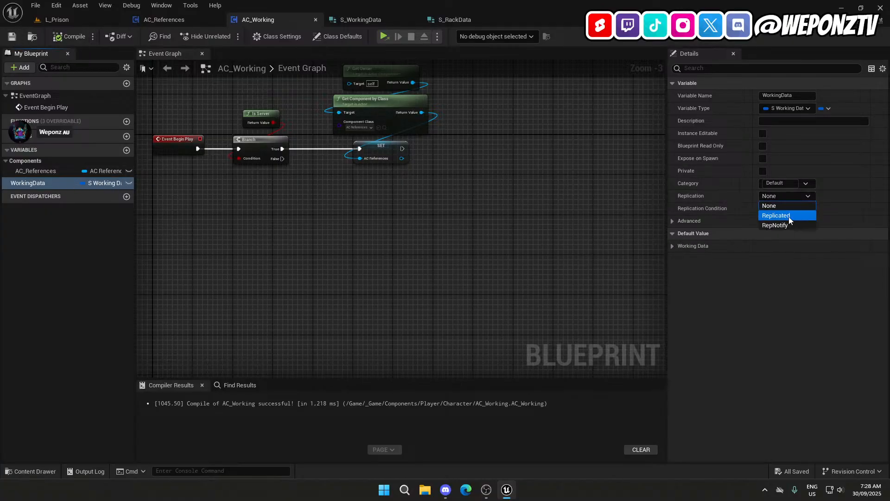
click(783, 218)
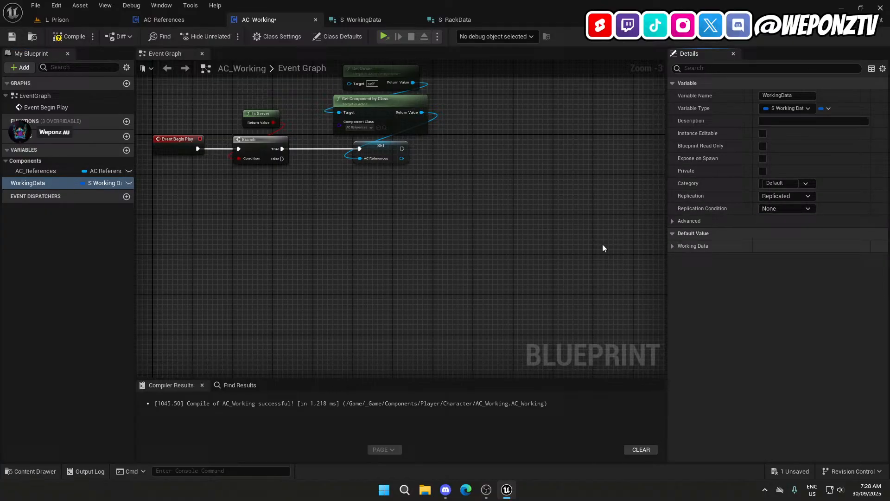
click(672, 246)
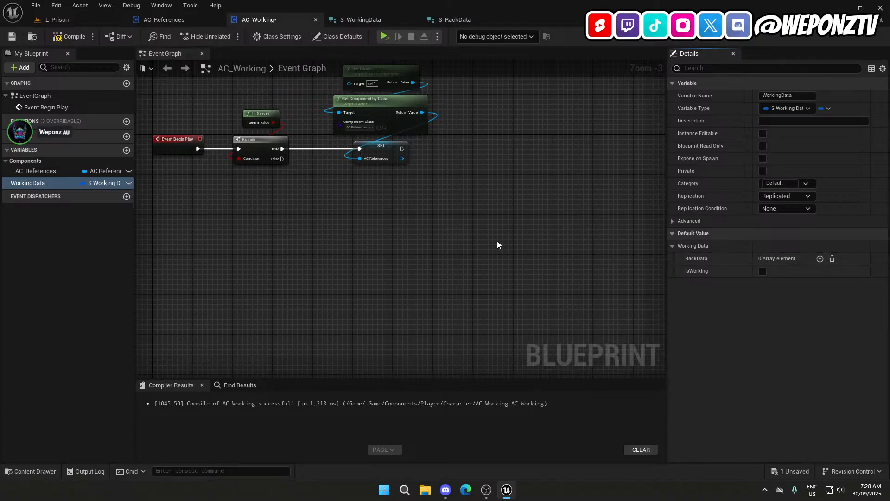
right_drag(487, 225, 502, 234)
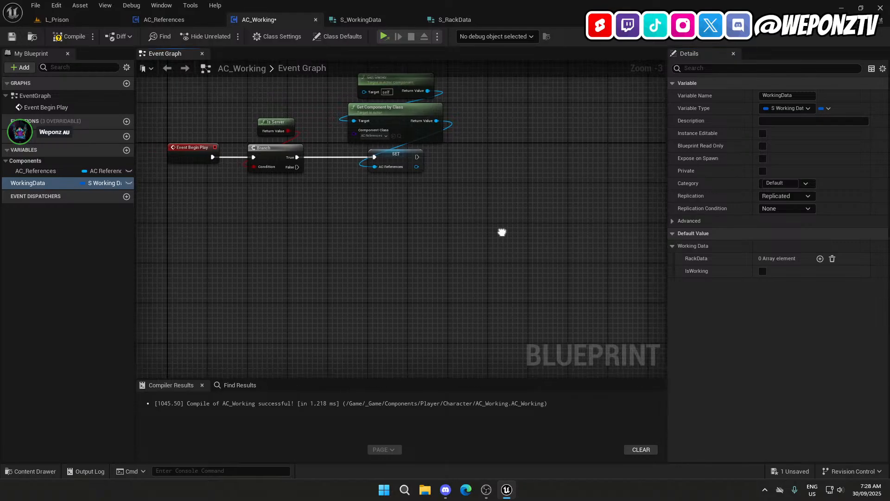
click(56, 36)
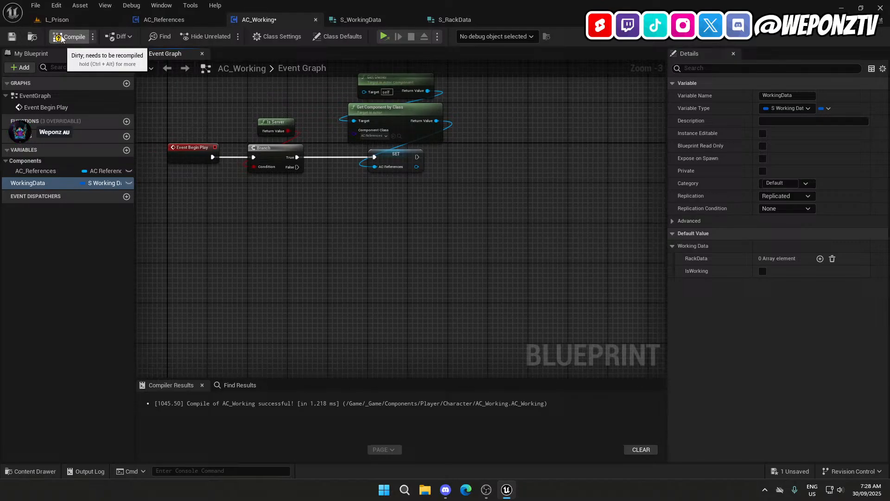
click(15, 36)
Add a custom event named OC_StartPickPackingJob in the empty graph area below the Event Begin Play chain.
right_drag(282, 193, 370, 140)
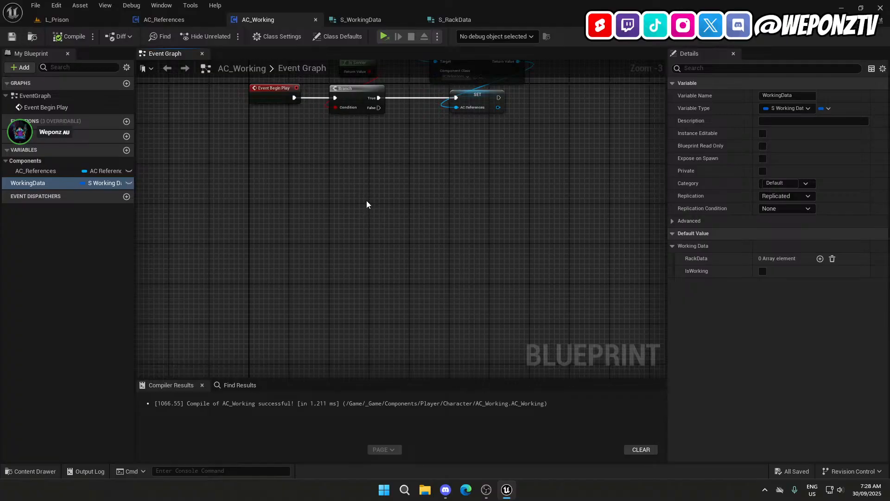
right_drag(367, 205, 345, 199)
right_click(346, 199)
text(cus)
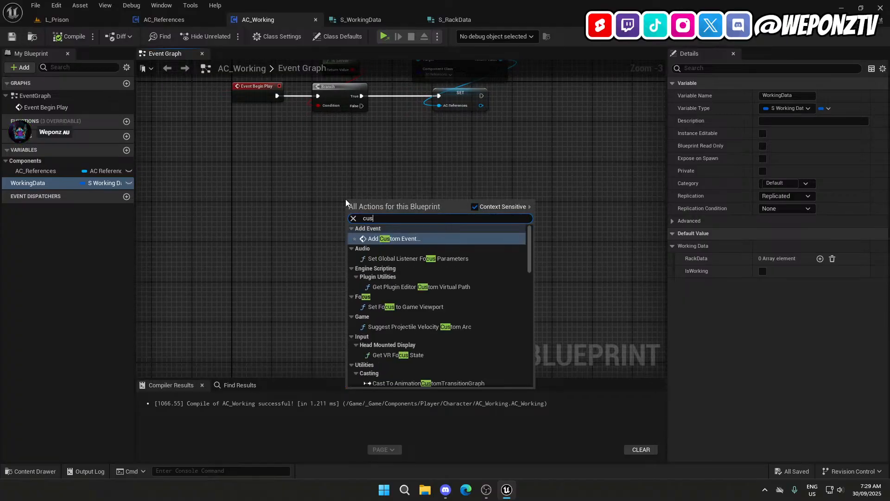
text(t)
click(393, 238)
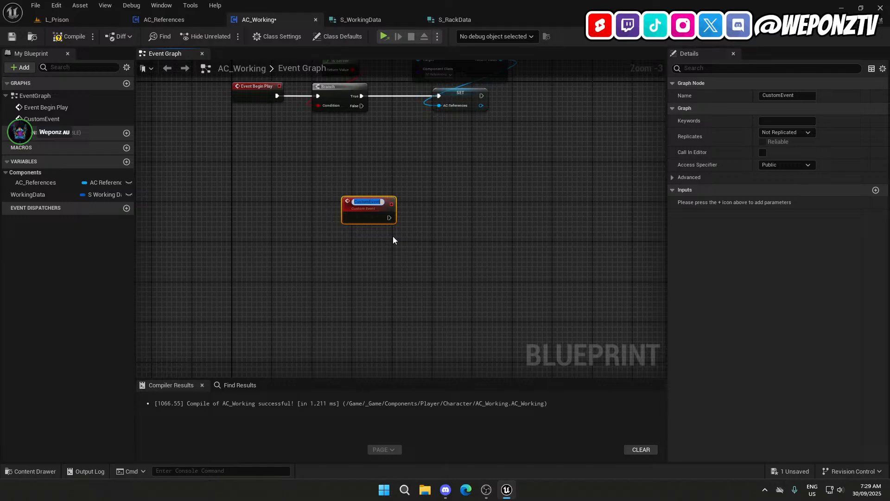
text(OC_)
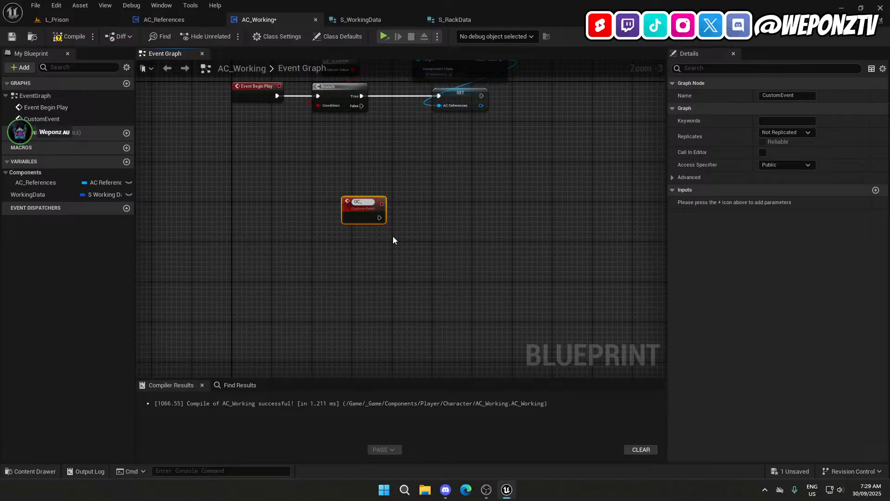
text(StartPickPa)
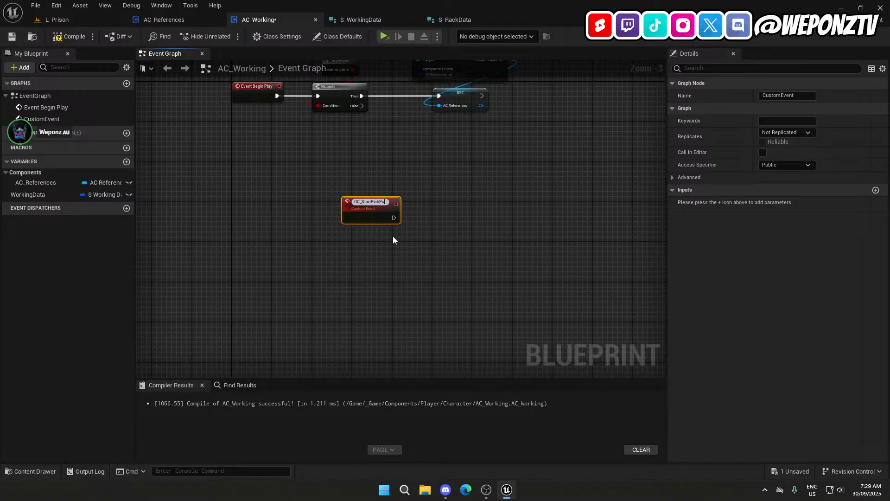
text(ckingJo)
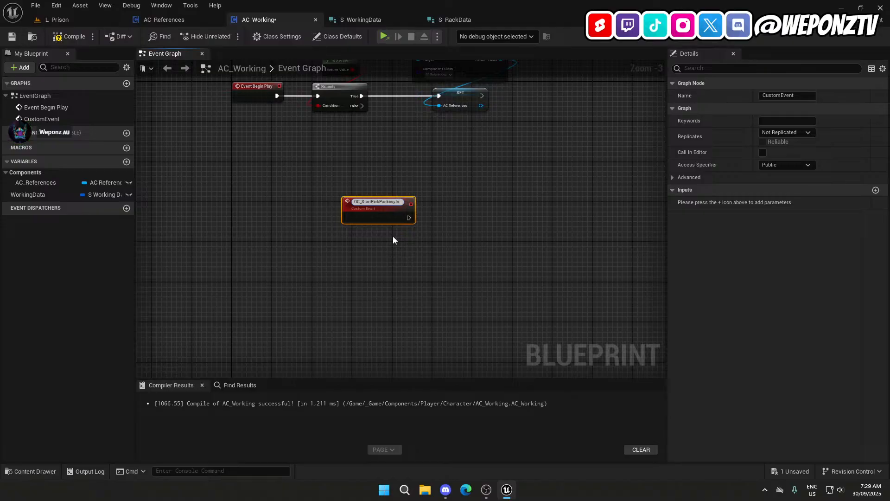
text(b\)
key(Return)
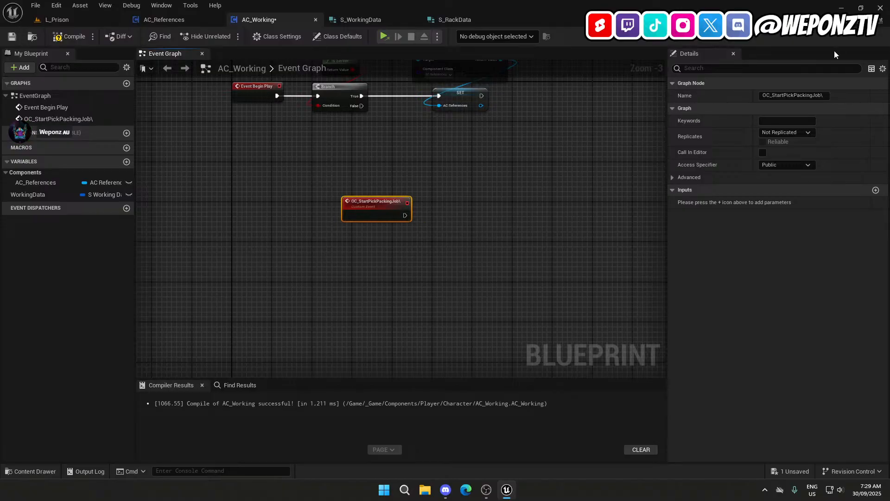
click(823, 96)
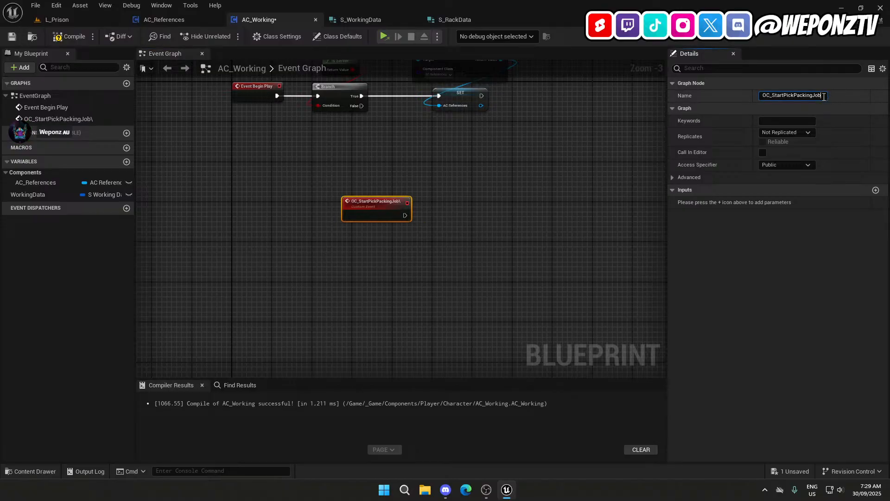
key(BackSpace)
key(Return)
click(486, 489)
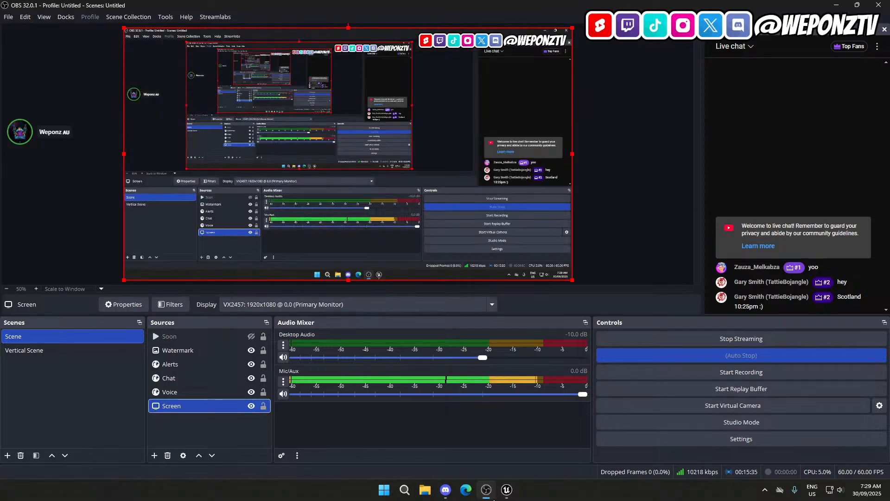
click(507, 489)
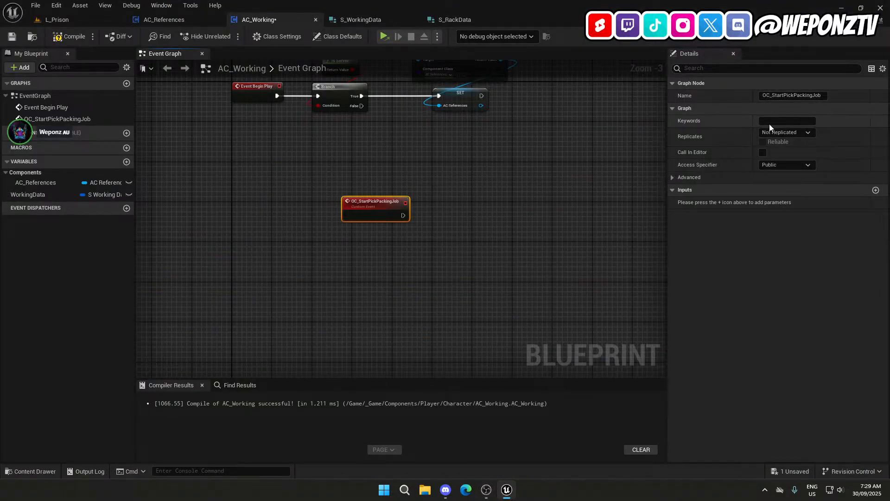
Set OC_StartPickPackingJob to Run on owning Client, align it beneath Event Begin Play, and compile and save the blueprint.
click(787, 133)
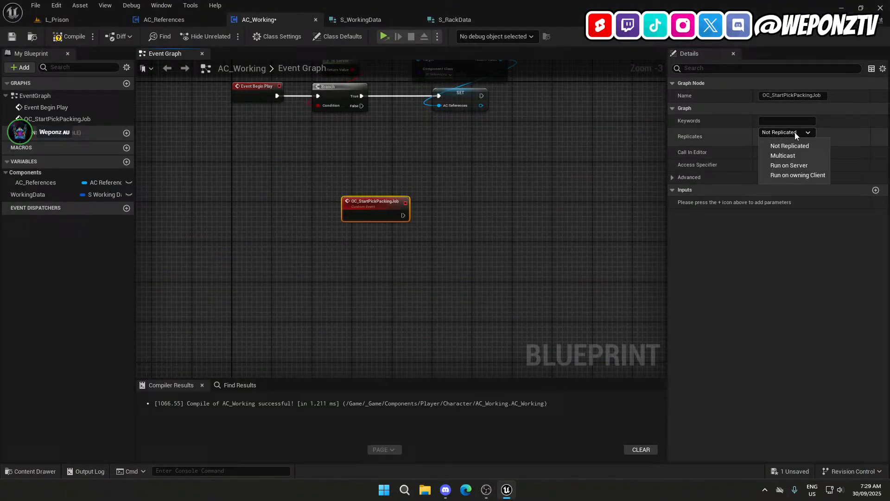
click(787, 175)
drag(358, 217, 248, 263)
click(341, 288)
click(245, 256)
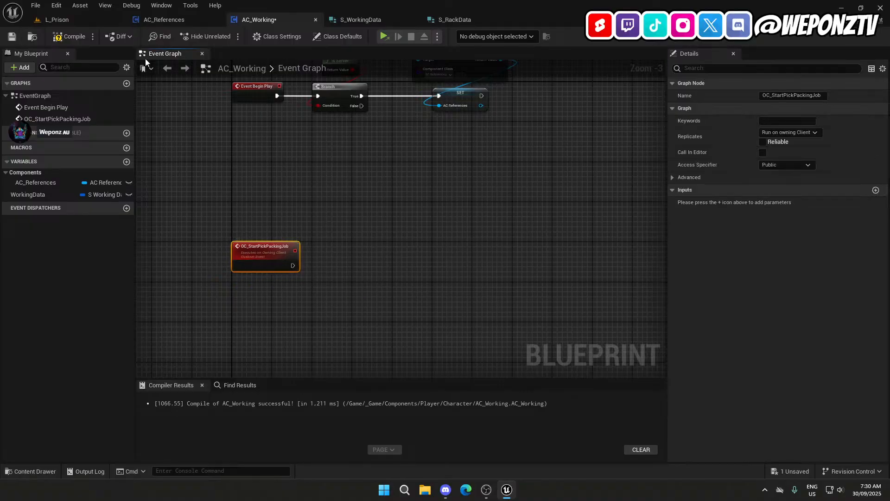
click(69, 36)
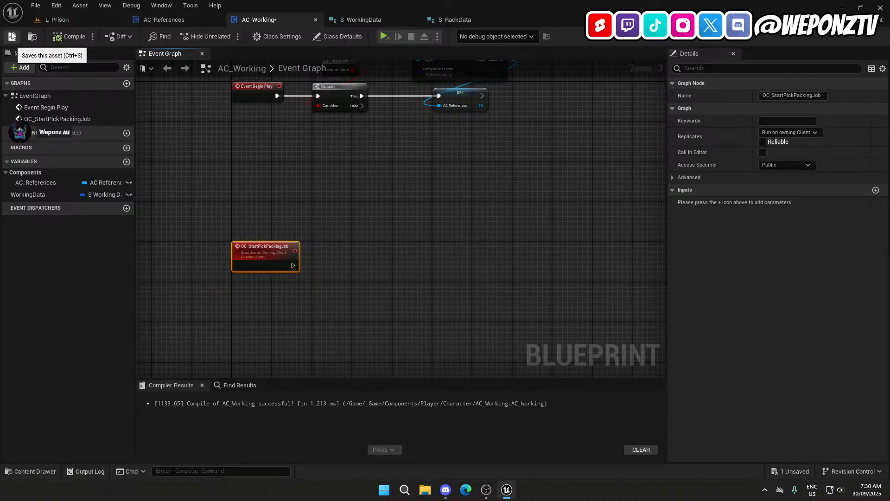
click(12, 36)
Place a getter for WorkingData near OC_StartPickPackingJob and connect it to a Break S_WorkingData node.
right_drag(352, 245, 331, 226)
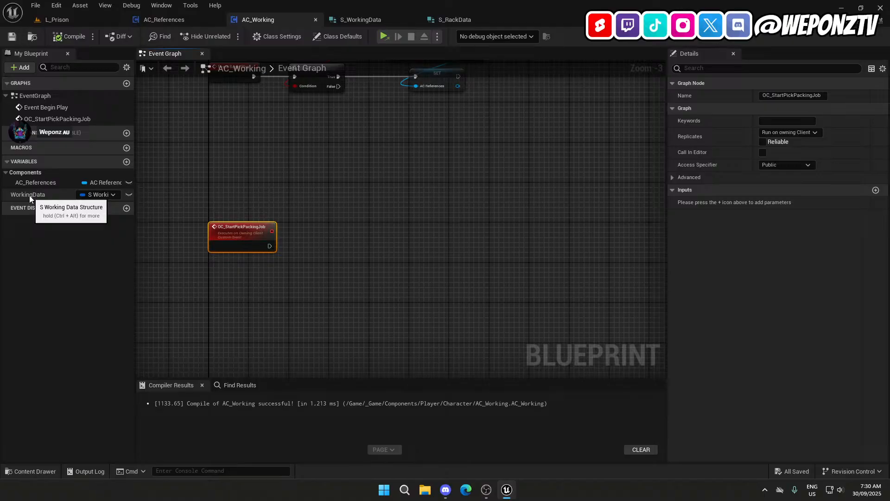
drag(29, 196, 382, 255)
click(322, 300)
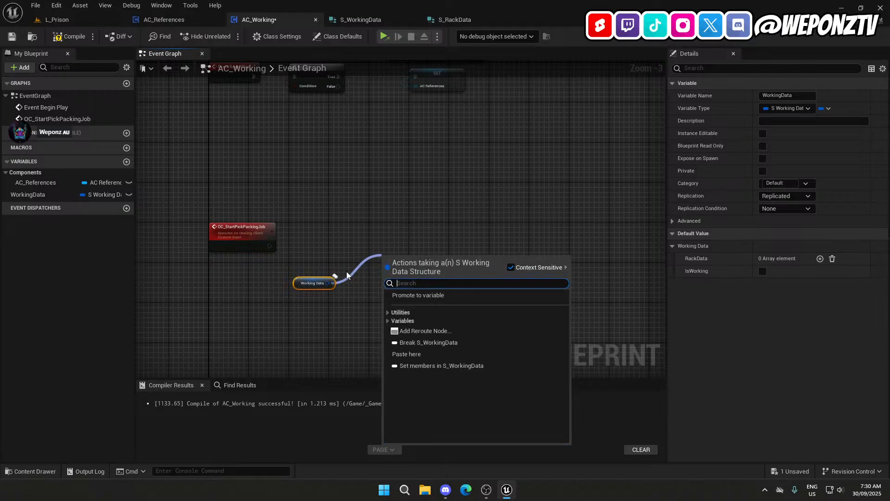
click(333, 272)
drag(329, 281, 322, 303)
text(bre)
click(350, 158)
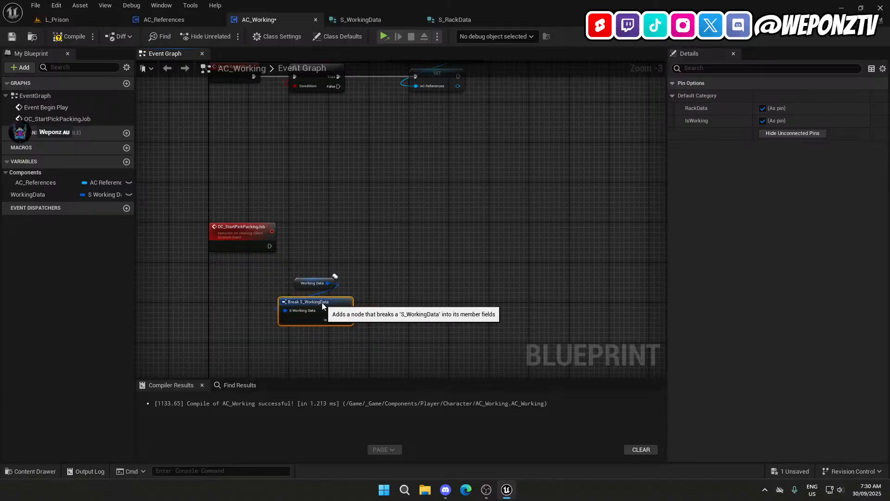
Hide the RackData pin on the Break S_WorkingData node and move it with its getter above the custom event's output.
click(763, 108)
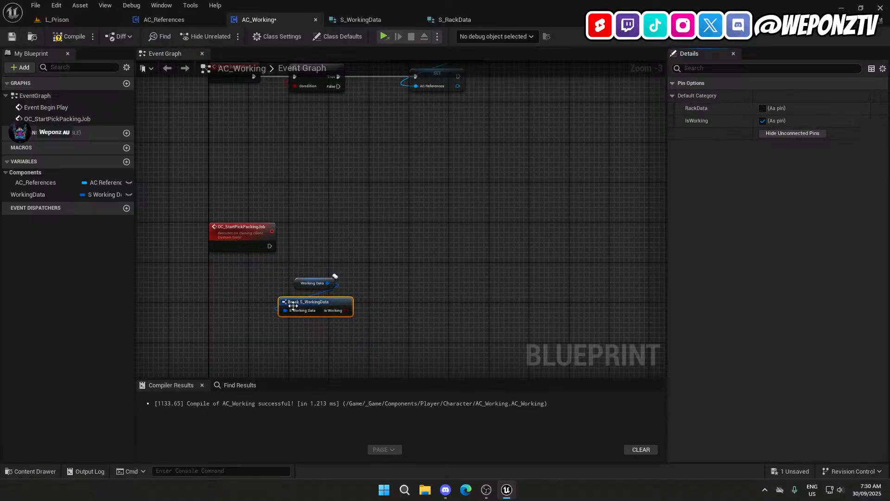
drag(310, 255, 331, 314)
drag(332, 278, 367, 169)
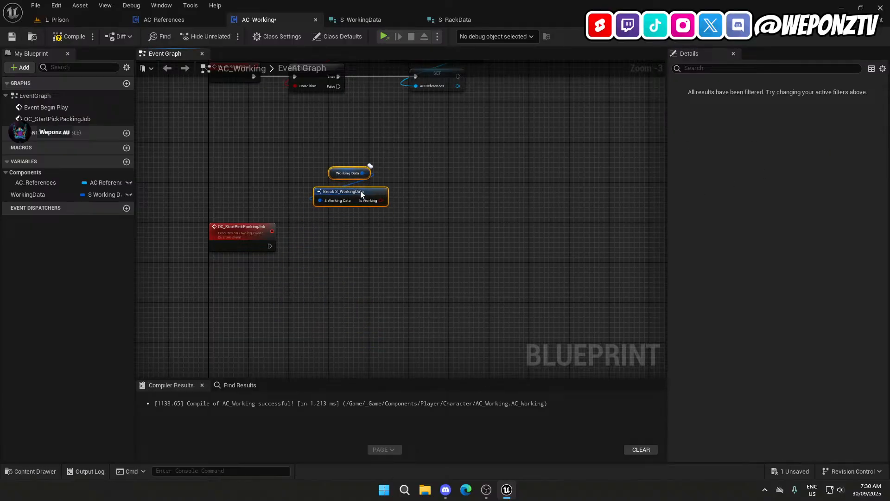
Add a Branch after OC_StartPickPackingJob, aligned with the event, and use Is Working from Break S_WorkingData as its condition.
click(340, 246)
drag(345, 255, 273, 247)
drag(378, 250, 369, 246)
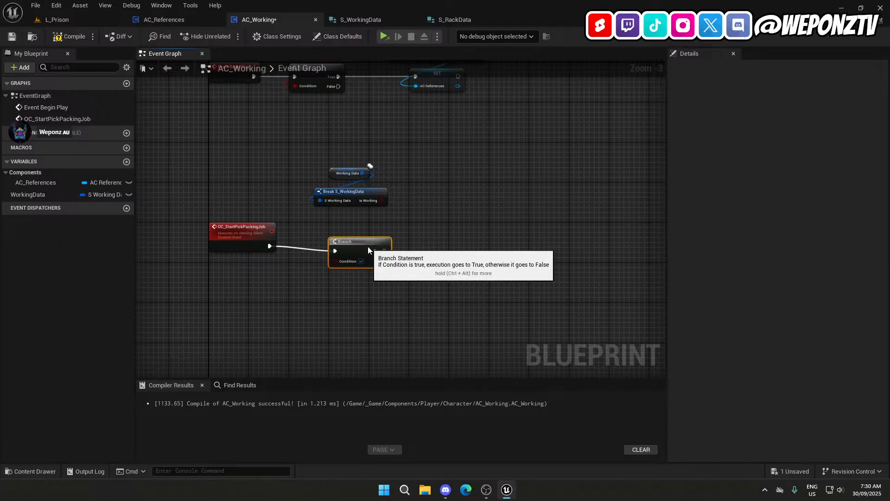
ctrl+click(229, 231)
key(q)
click(302, 263)
drag(380, 200, 337, 256)
drag(398, 221, 354, 217)
click(461, 286)
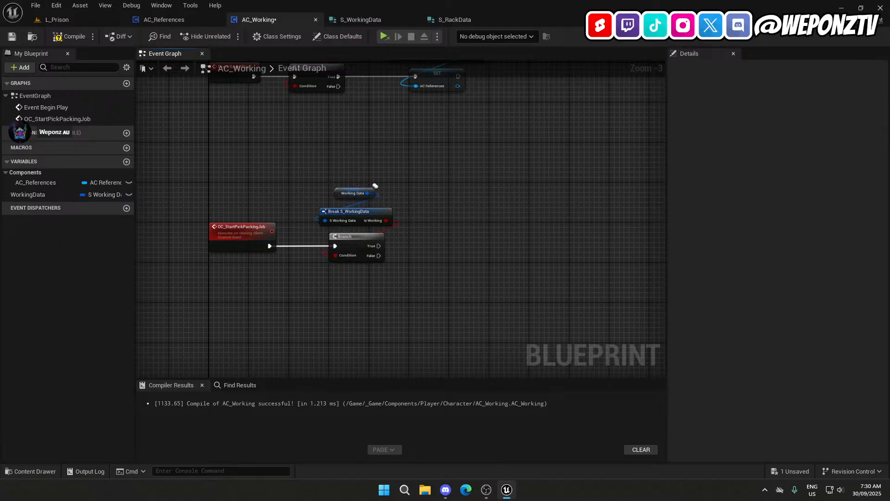
Place an AC_References getter beyond the Branch and get AC_Notifications from it.
right_drag(460, 286, 339, 287)
drag(35, 182, 350, 235)
click(357, 223)
text(notif)
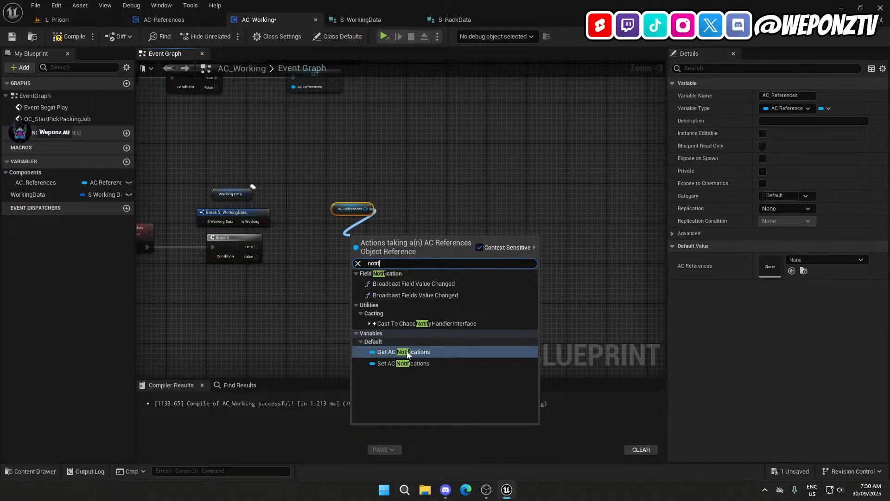
click(407, 351)
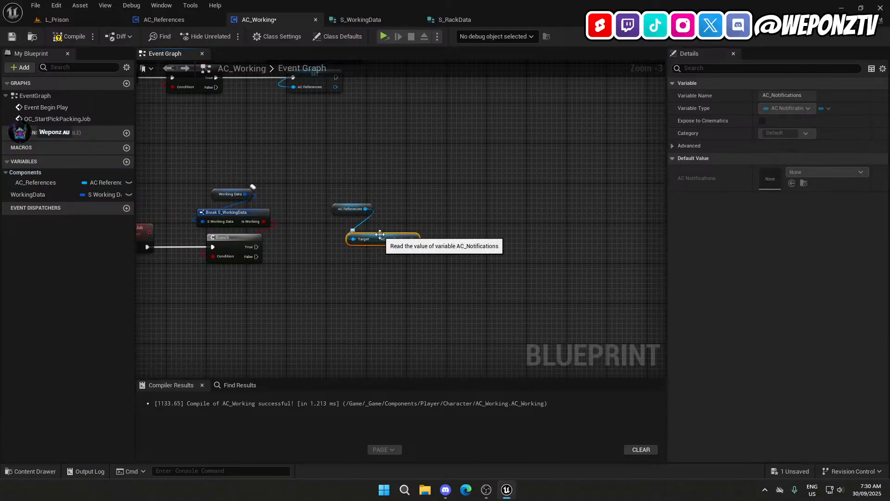
Add an OC Send Notification call on AC_Notifications and move it with its reference getters further along from the Branch.
drag(383, 235, 360, 244)
text(send)
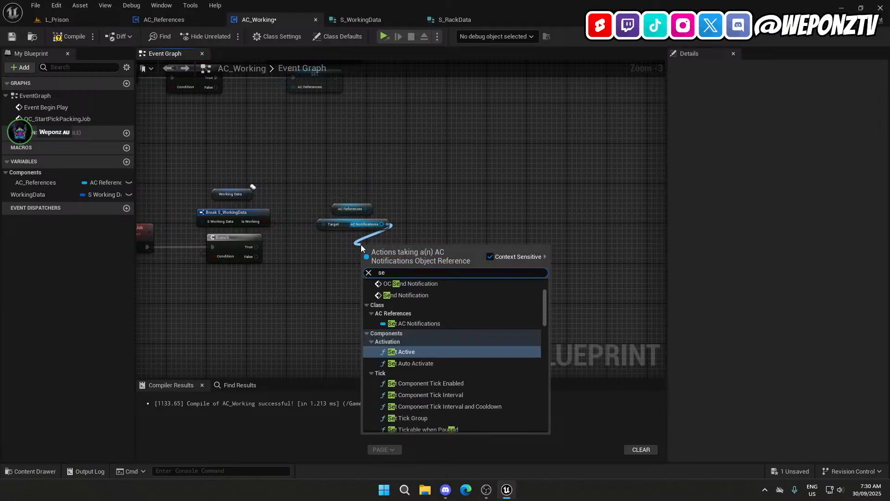
click(416, 283)
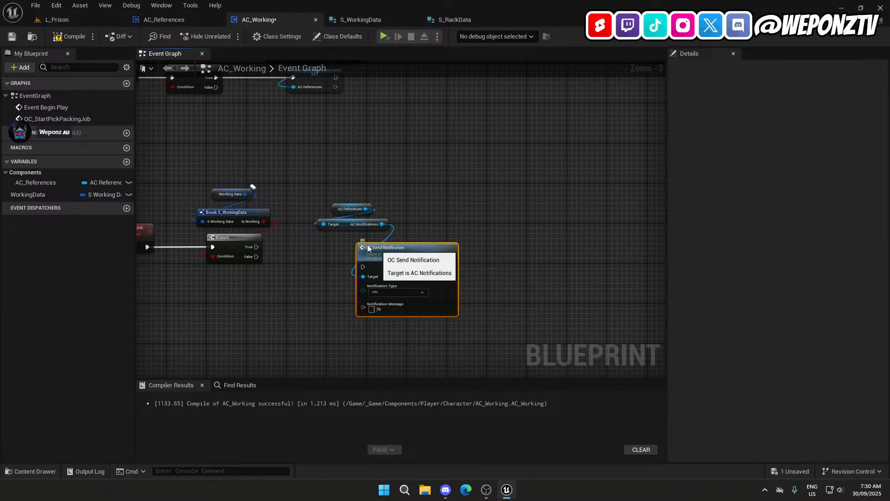
drag(401, 248, 348, 245)
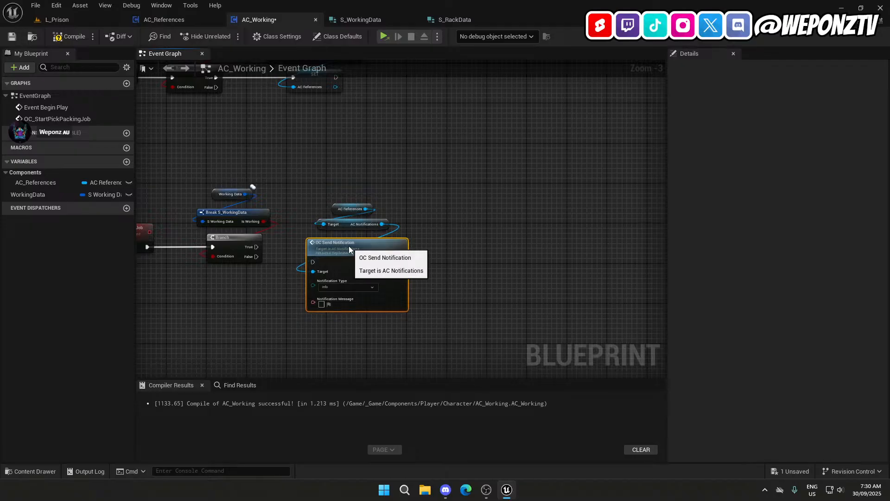
drag(551, 297, 329, 155)
drag(337, 249, 427, 224)
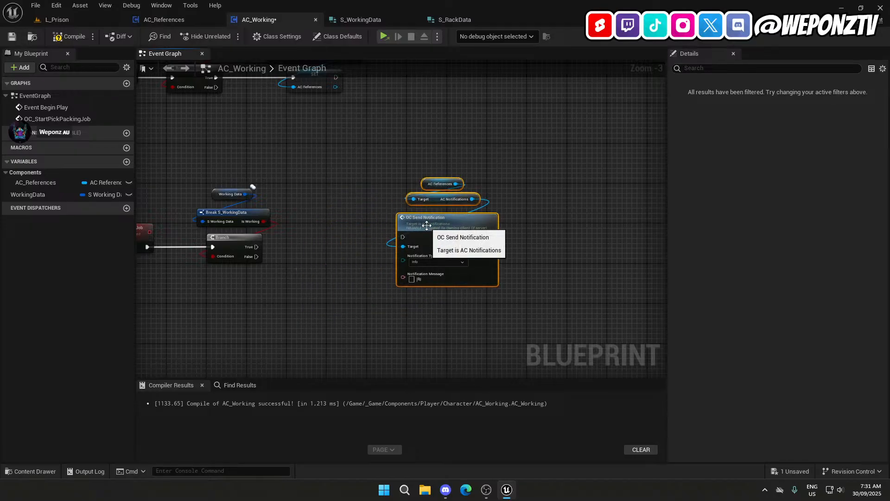
click(324, 227)
Rename the OC_StartPickPackingJob event to SRV_StartPickPackingJob and set its replication to Run on Server.
right_drag(324, 226, 488, 211)
click(295, 223)
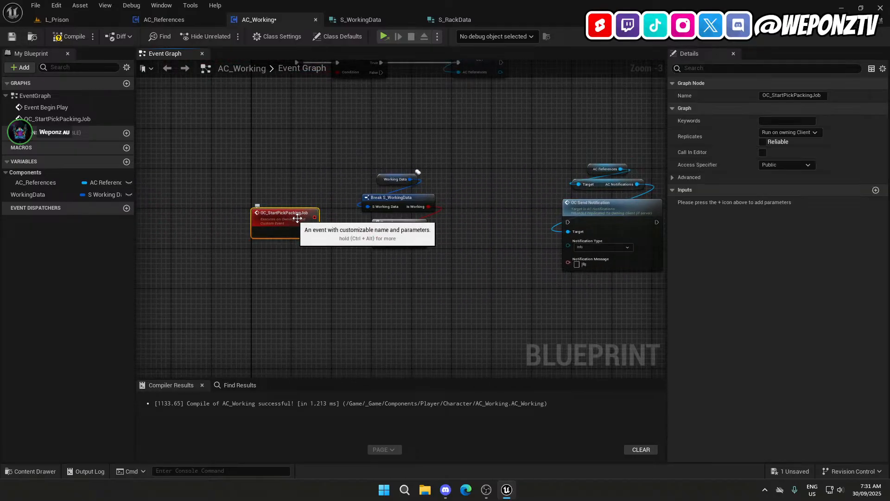
click(768, 95)
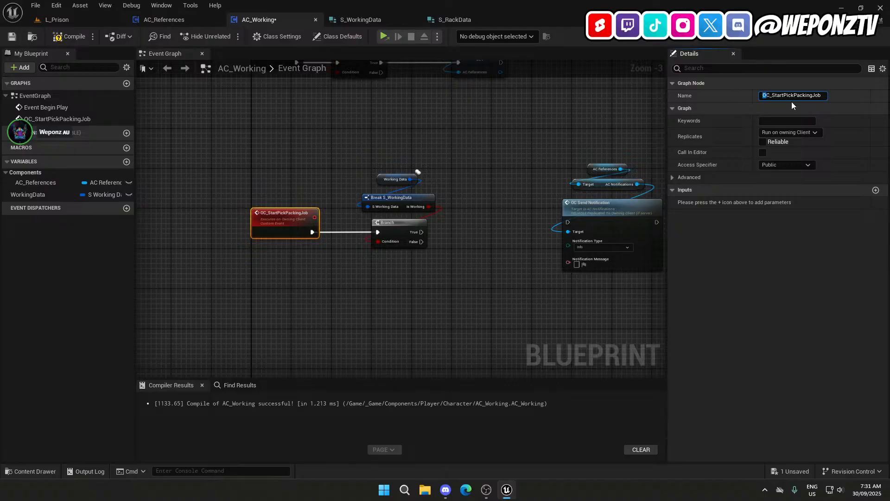
drag(768, 95, 771, 95)
text(SRV)
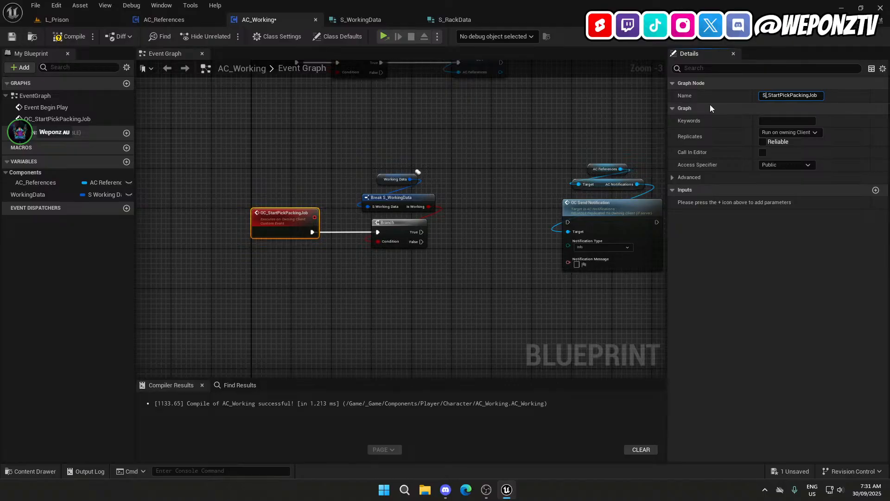
key(Return)
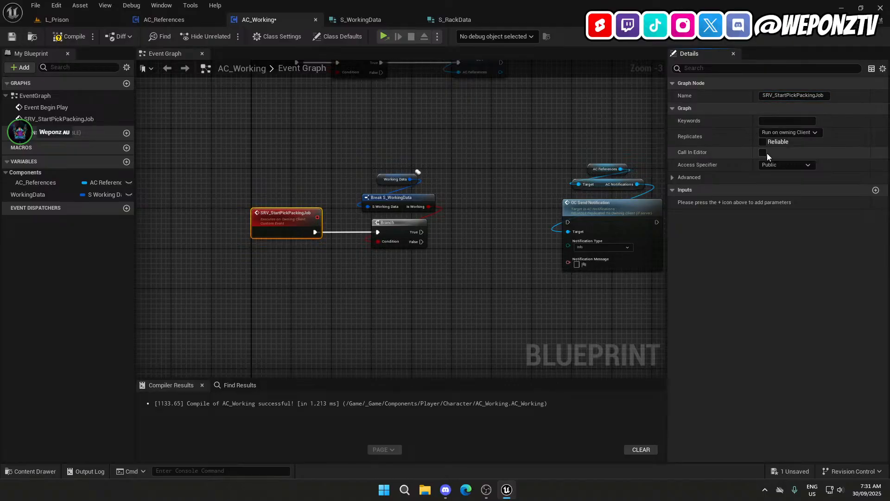
click(783, 132)
click(789, 165)
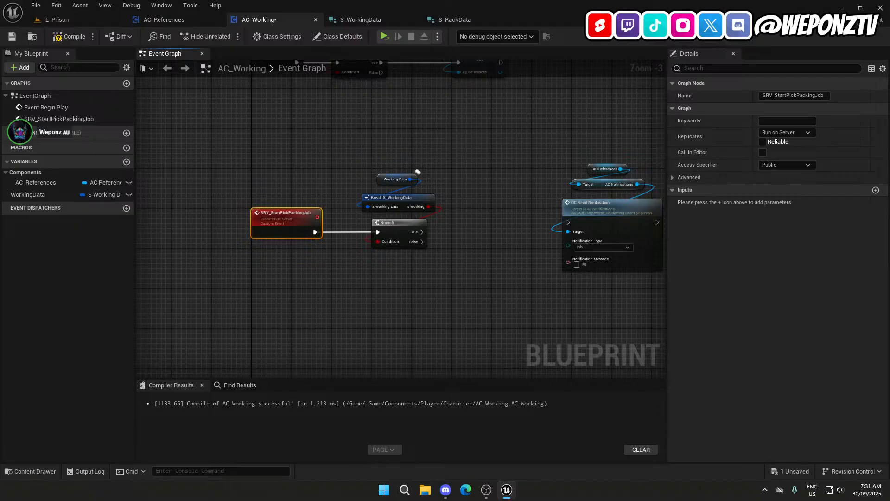
Connect the Branch's True output to OC Send Notification and align the notification nodes with the Branch.
right_drag(533, 237, 374, 229)
drag(261, 224, 407, 214)
drag(493, 335, 441, 167)
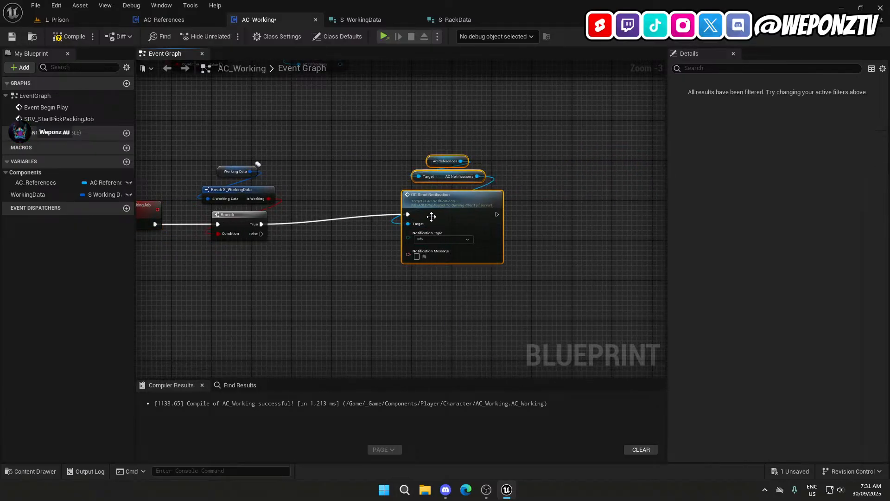
drag(431, 216, 362, 227)
Set the notification type to Error with the message "You are already doing a packing job", and compile and save the blueprint.
click(360, 249)
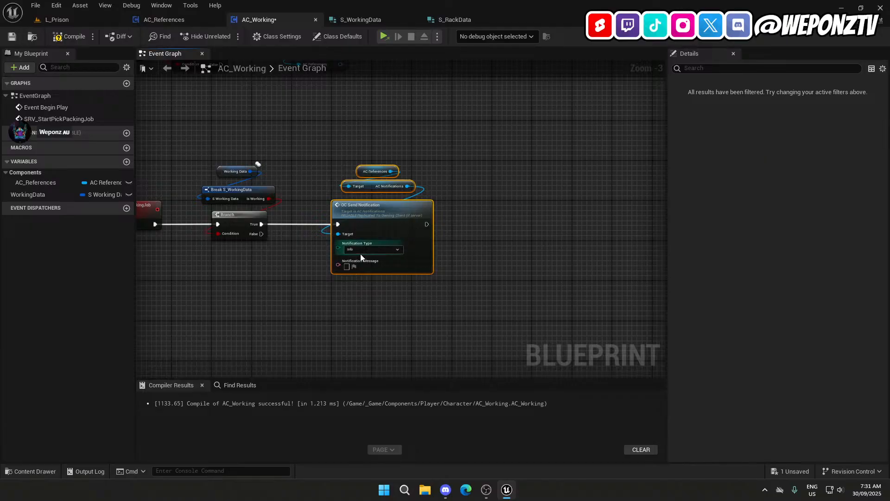
click(360, 263)
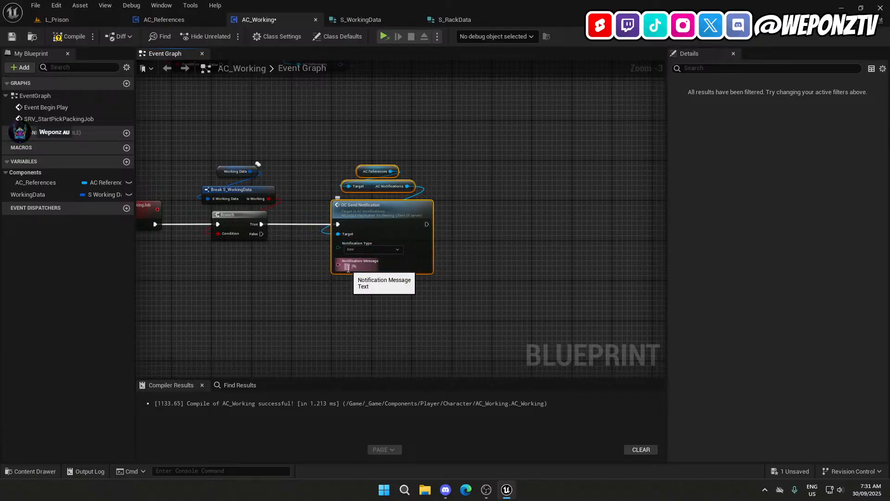
text(You are already working)
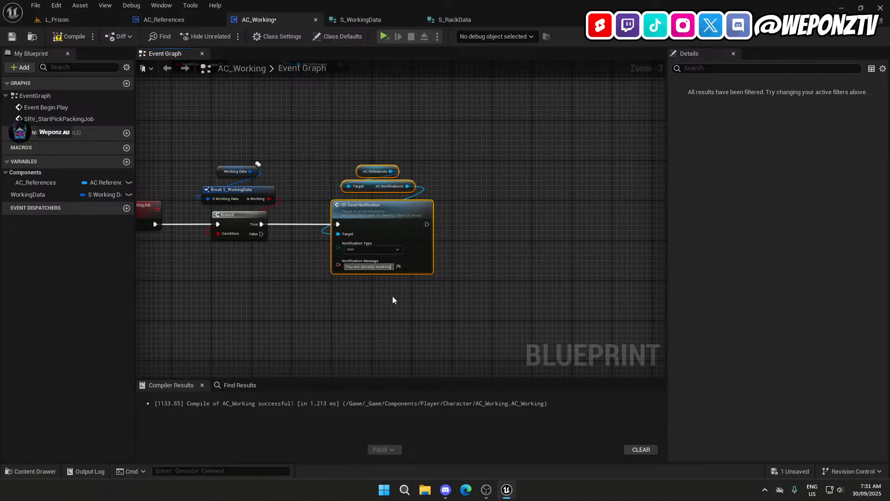
double_click(383, 267)
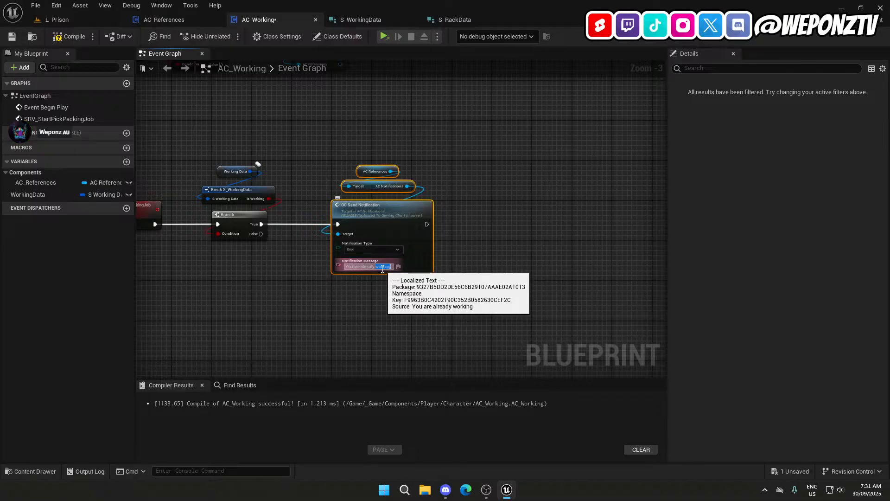
text(doing a pack)
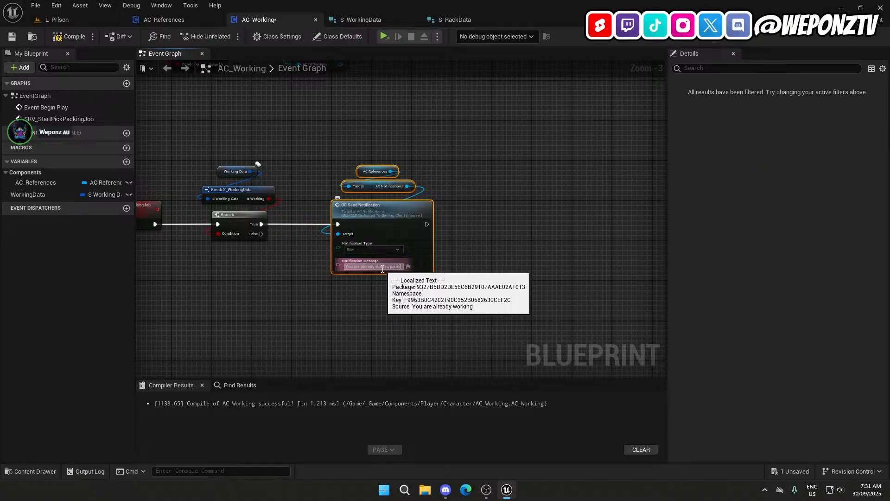
text(ing job)
key(Return)
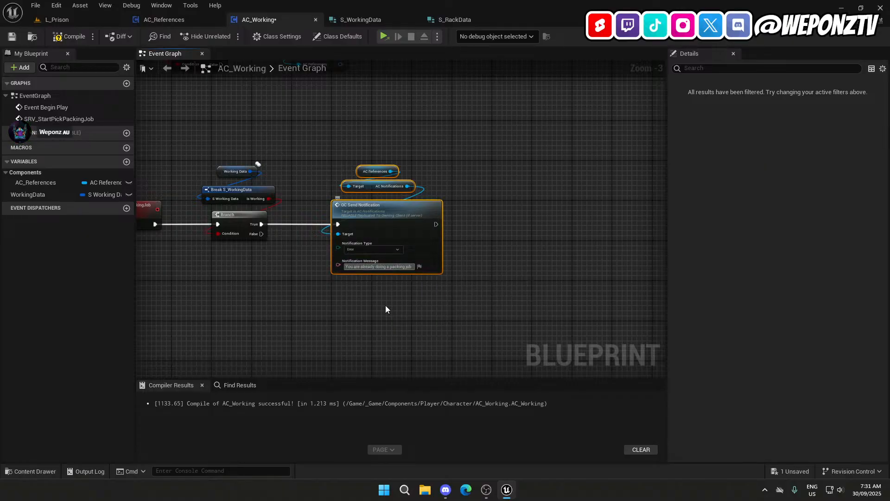
click(385, 307)
right_drag(385, 308, 474, 293)
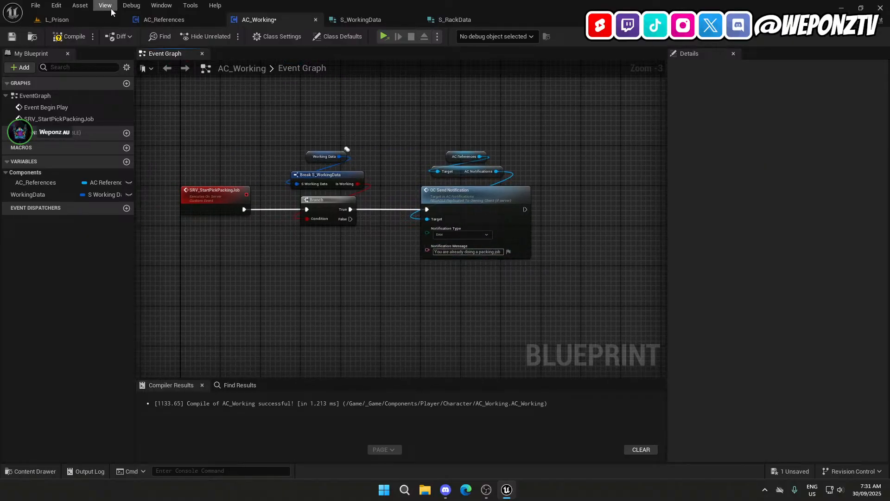
click(14, 37)
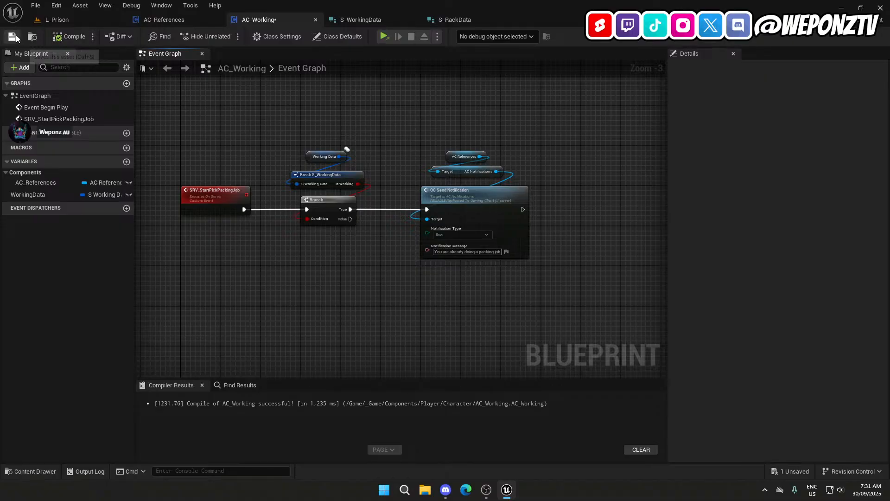
Create a variable named PackingData with the S_RackData structure as its type.
right_drag(406, 299, 327, 242)
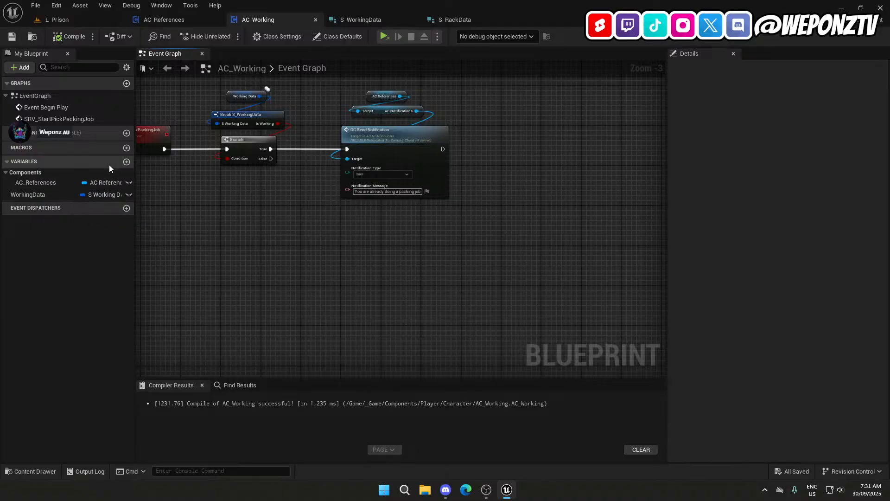
click(127, 161)
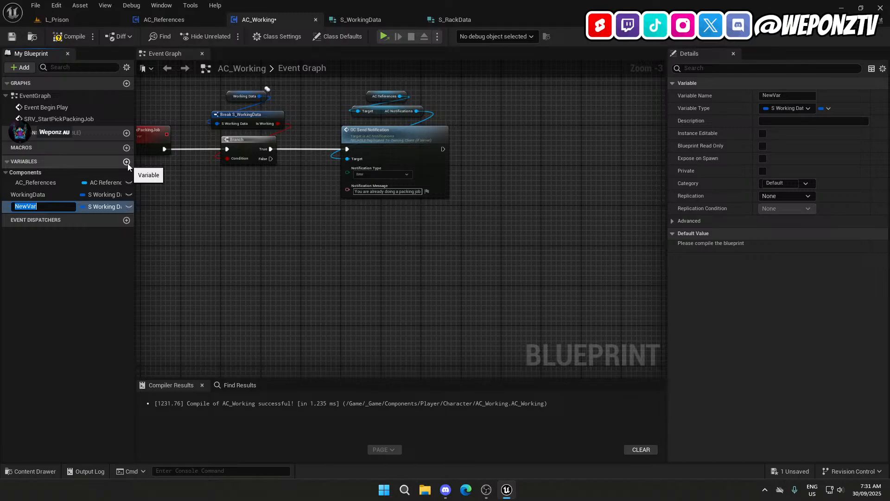
text(PackingData)
key(Return)
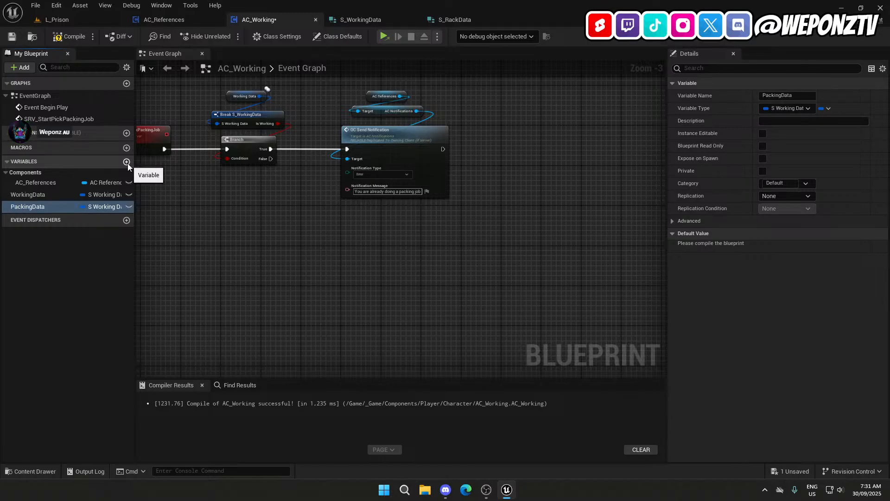
click(98, 207)
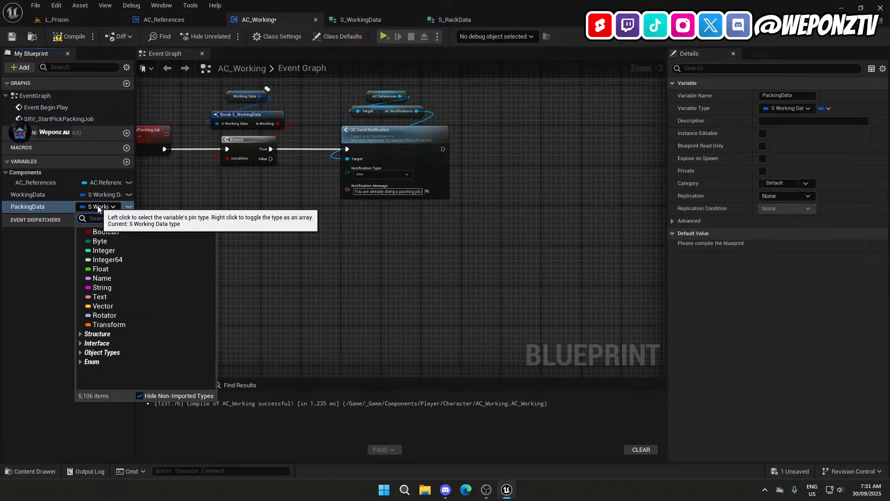
text(rack)
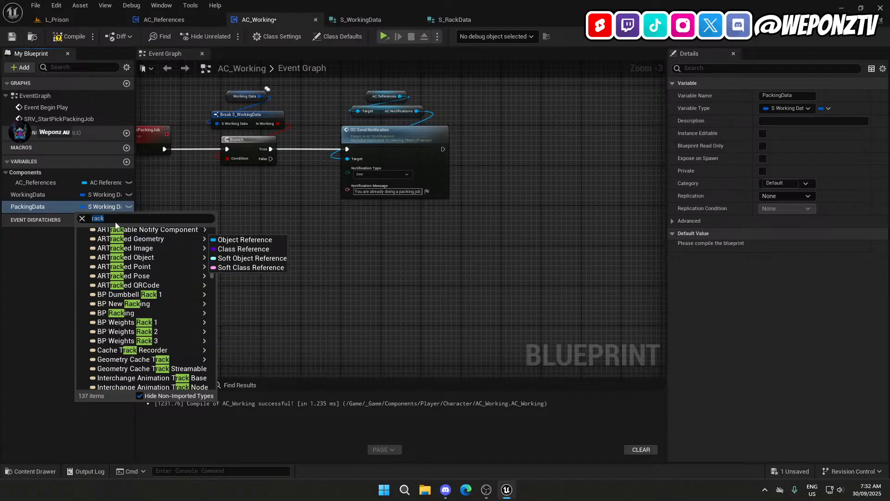
click(114, 219)
text(s_rack)
click(122, 239)
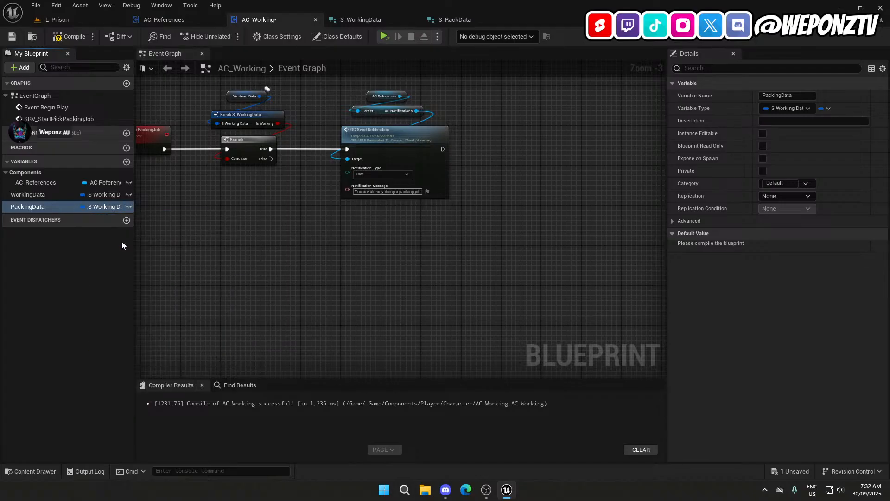
Place a getter for PackingData below the notification nodes and connect it to a Break S_RackData node.
drag(33, 206, 304, 238)
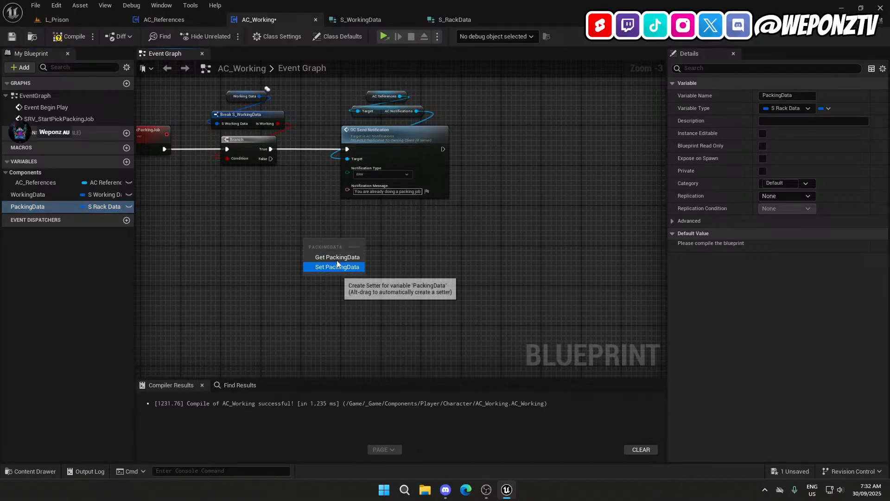
click(336, 256)
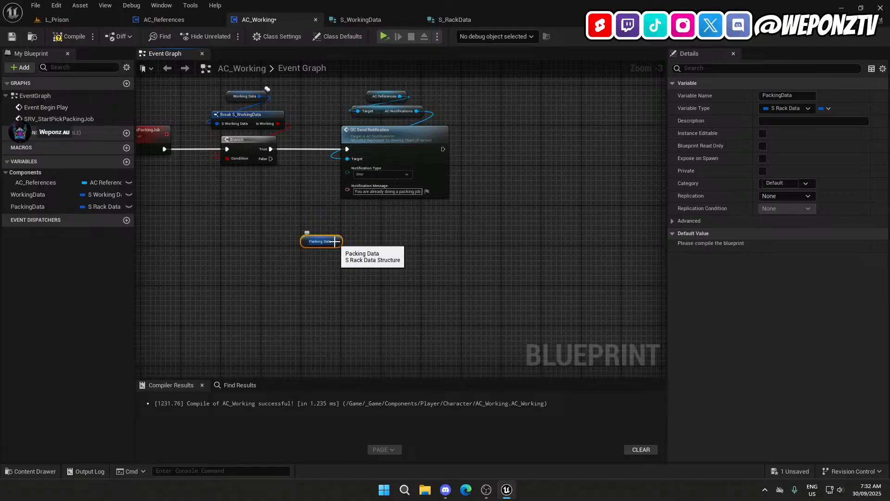
drag(335, 241, 325, 275)
click(370, 363)
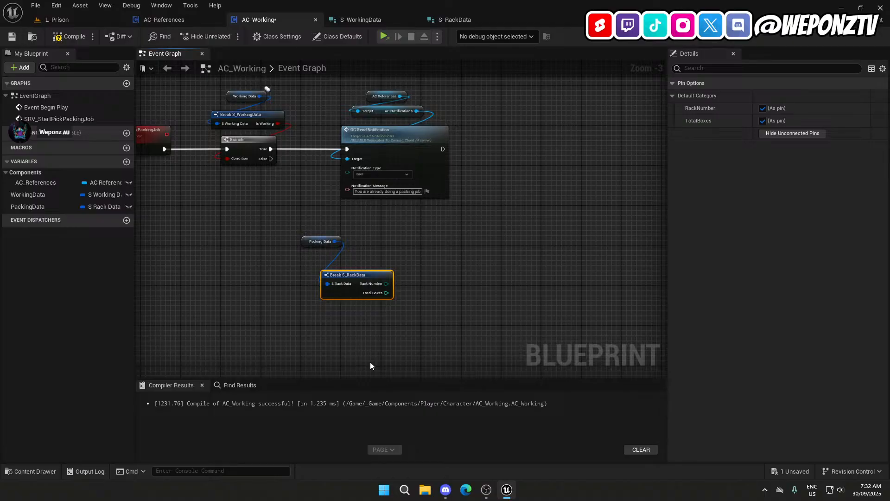
drag(383, 324, 329, 237)
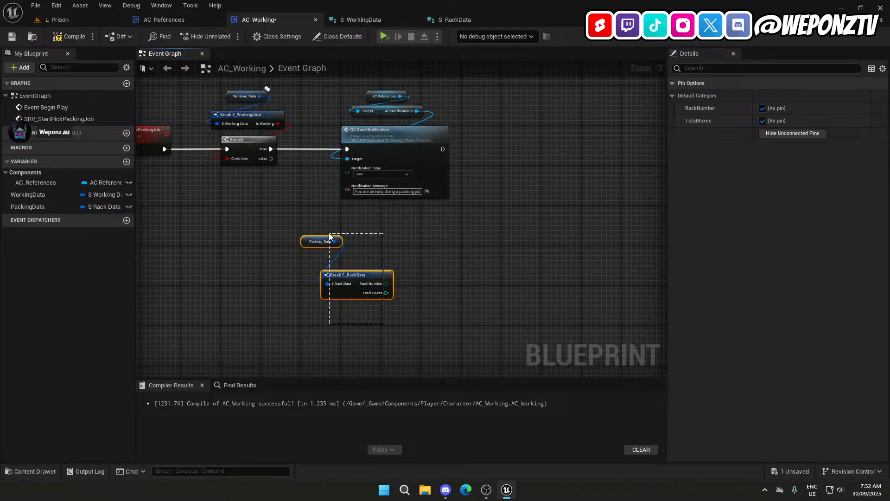
drag(330, 237, 329, 236)
click(443, 258)
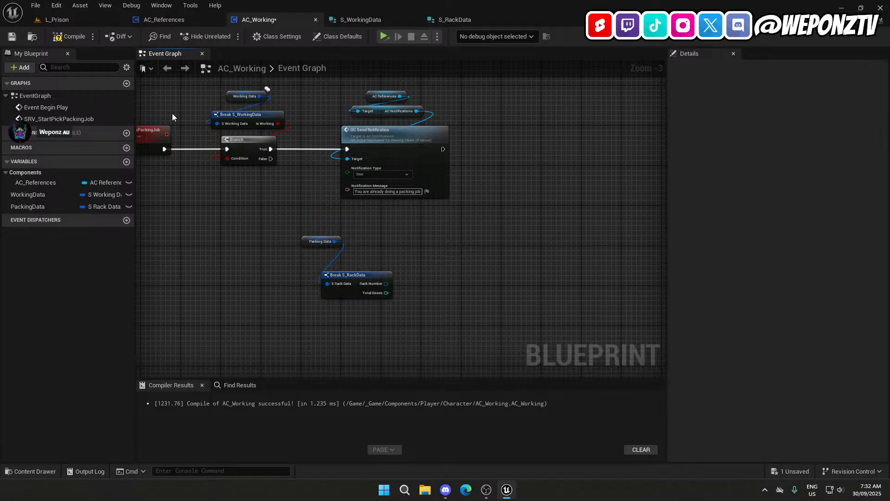
Place a getter for WorkingData beside the PackingData nodes and connect it to a Break S_WorkingData node.
drag(22, 198, 512, 269)
click(505, 261)
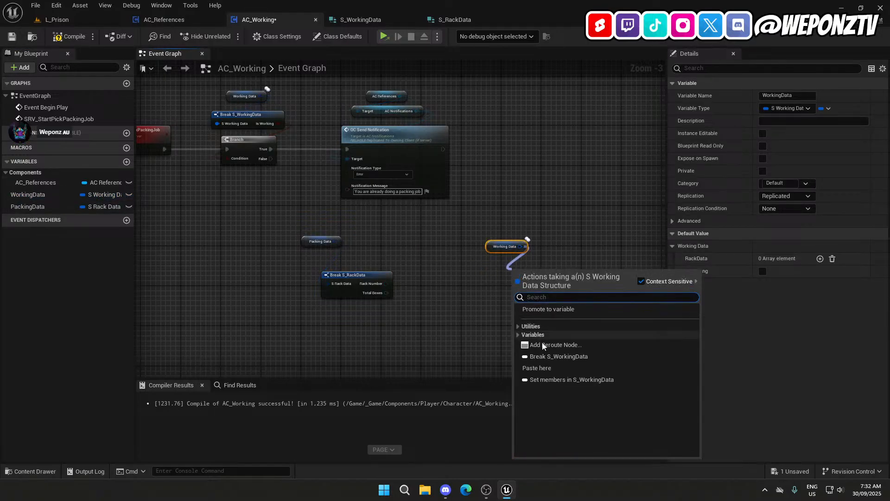
click(547, 357)
right_drag(466, 308, 427, 289)
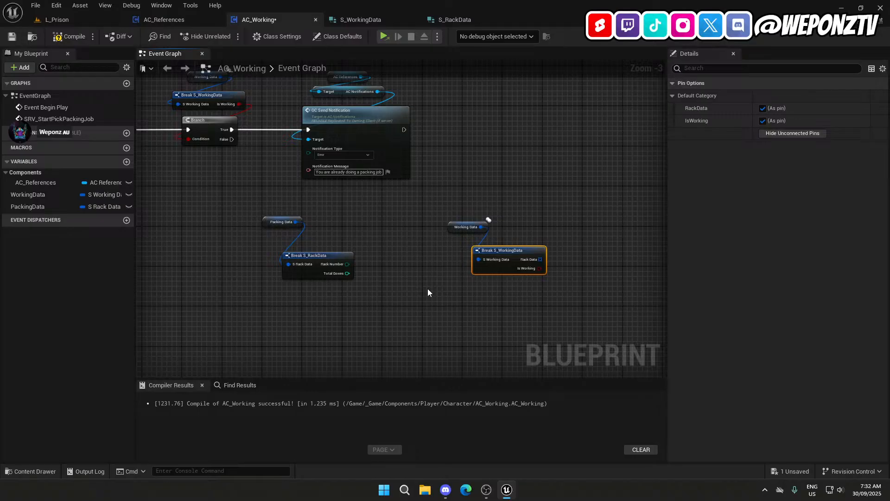
Compare the members and types of the S_WorkingData and S_RackData structures, and return to the AC_Working event graph.
click(368, 15)
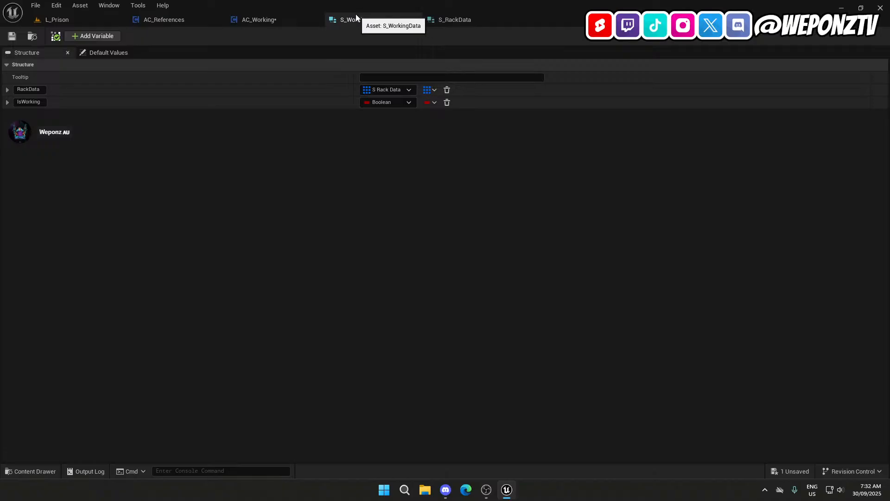
click(277, 18)
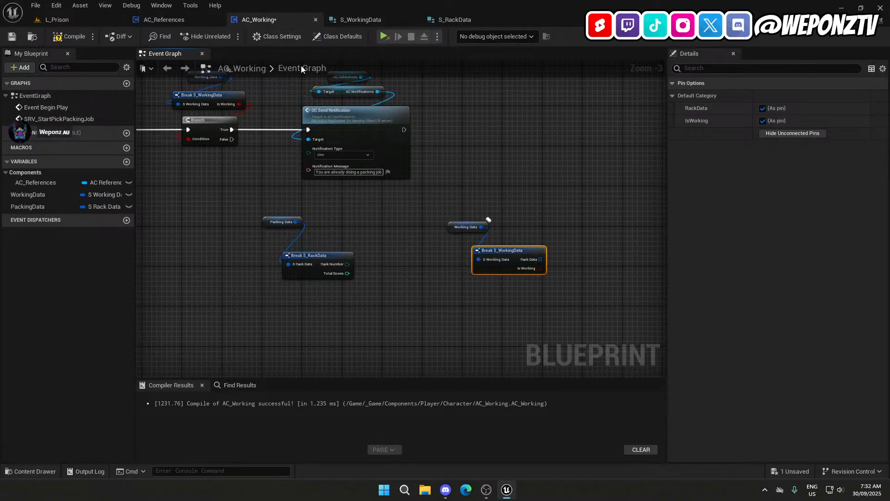
click(449, 19)
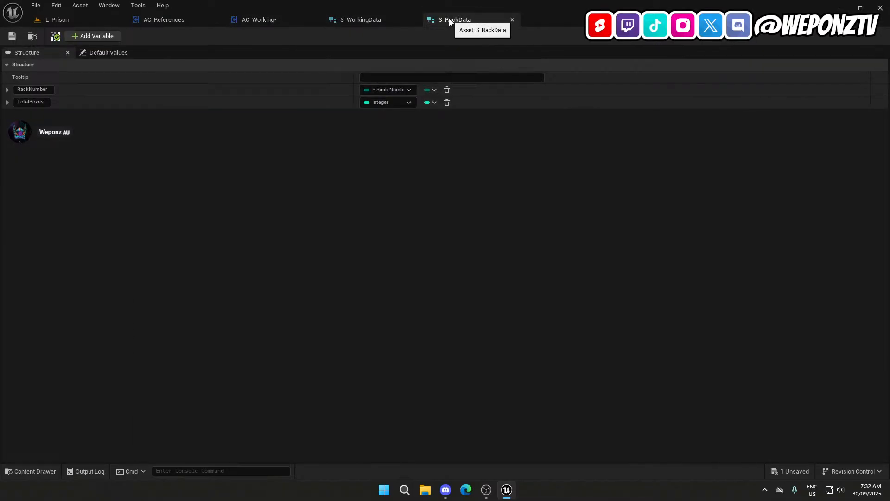
click(366, 20)
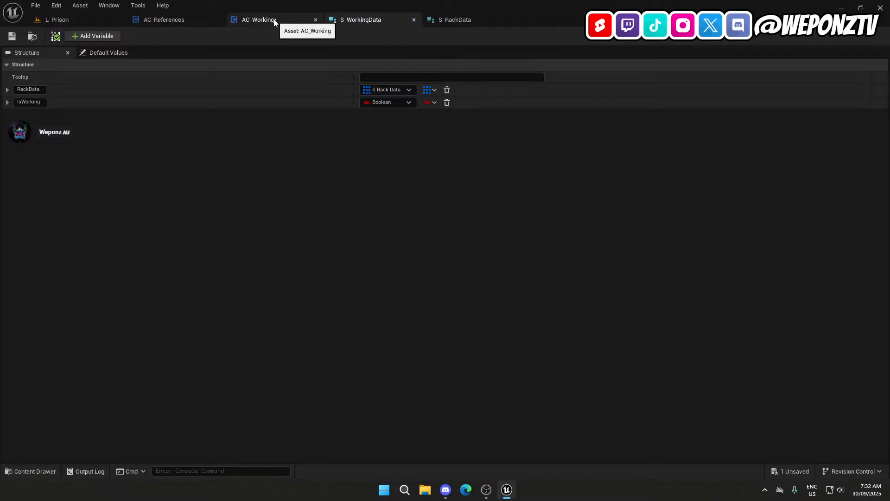
click(486, 16)
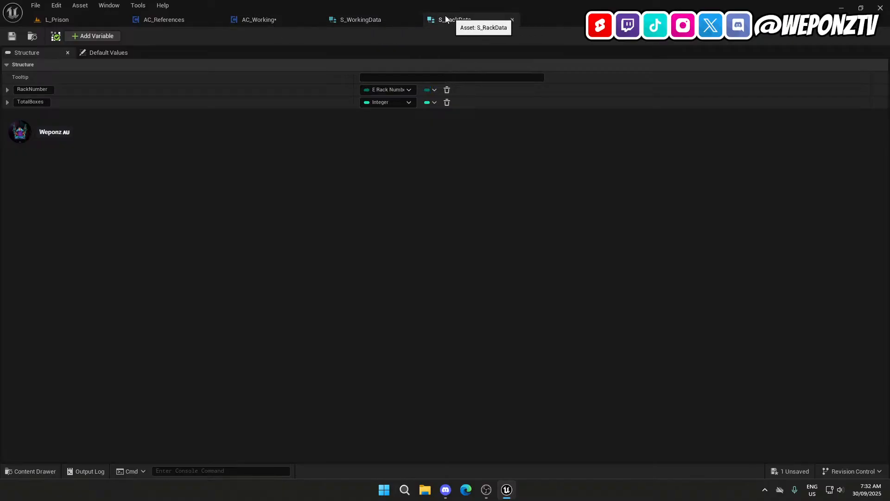
click(274, 20)
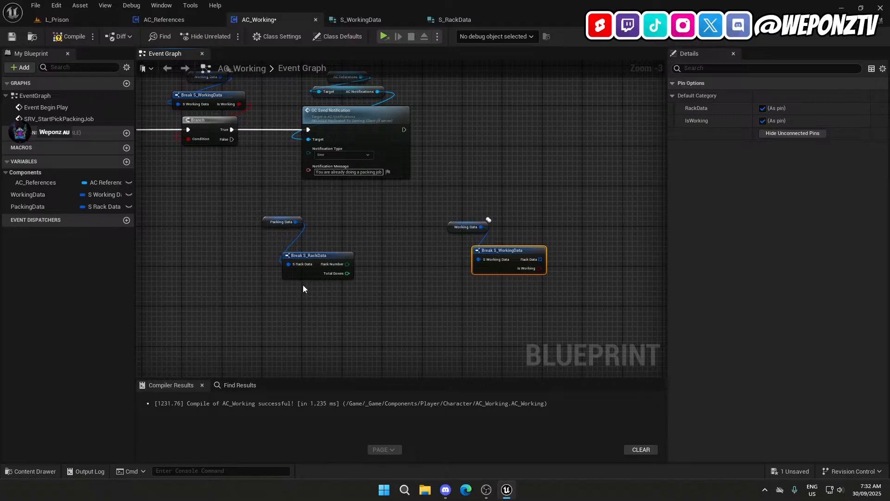
Connect the PackingData getter to a Make Array node.
drag(296, 221, 354, 216)
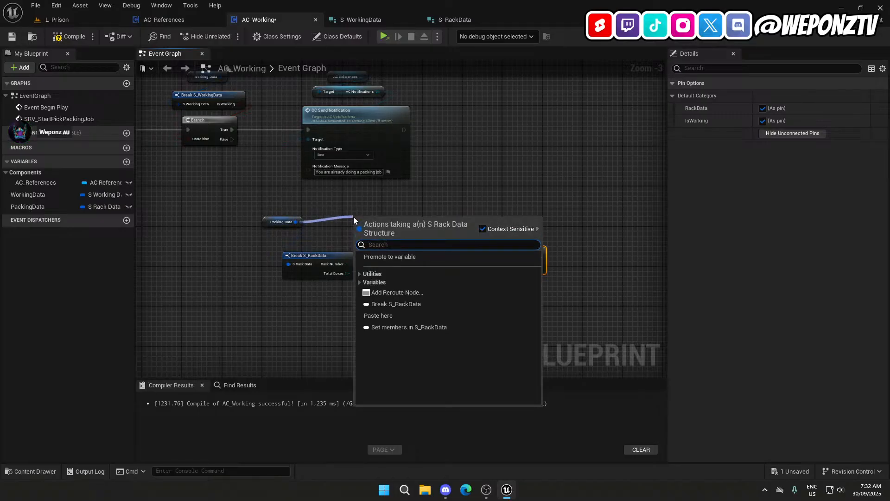
text(mak)
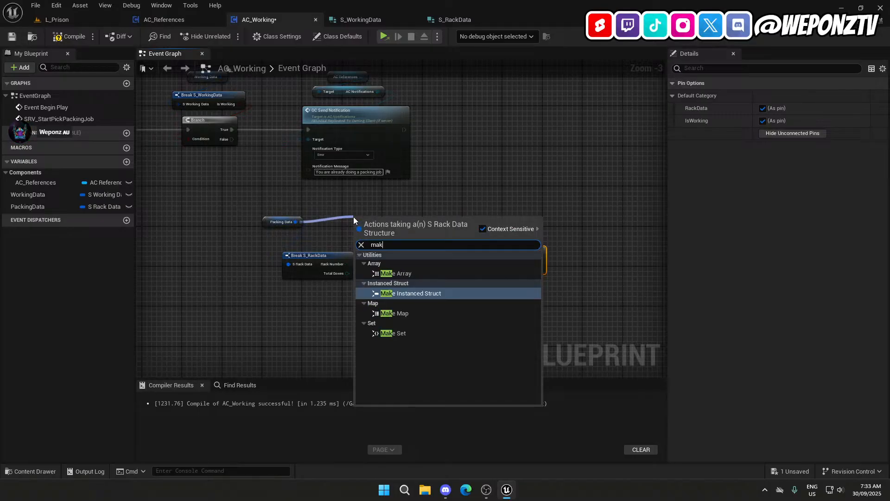
click(516, 208)
click(536, 297)
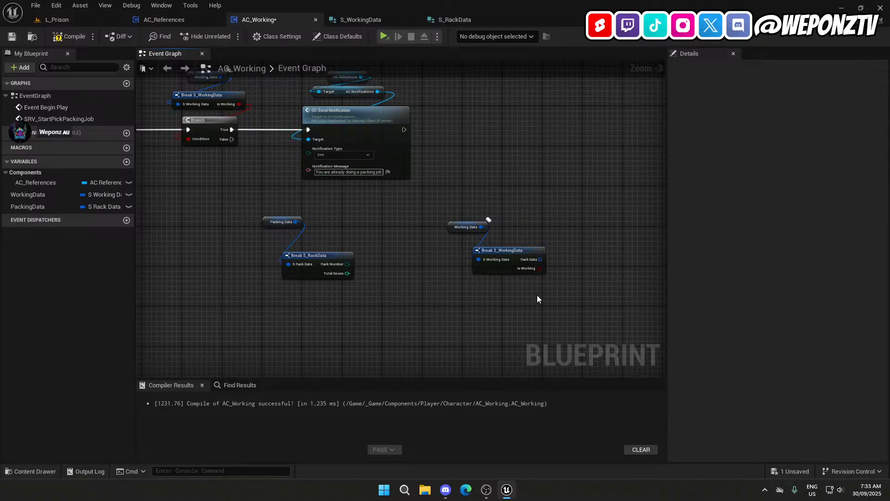
drag(299, 225, 330, 207)
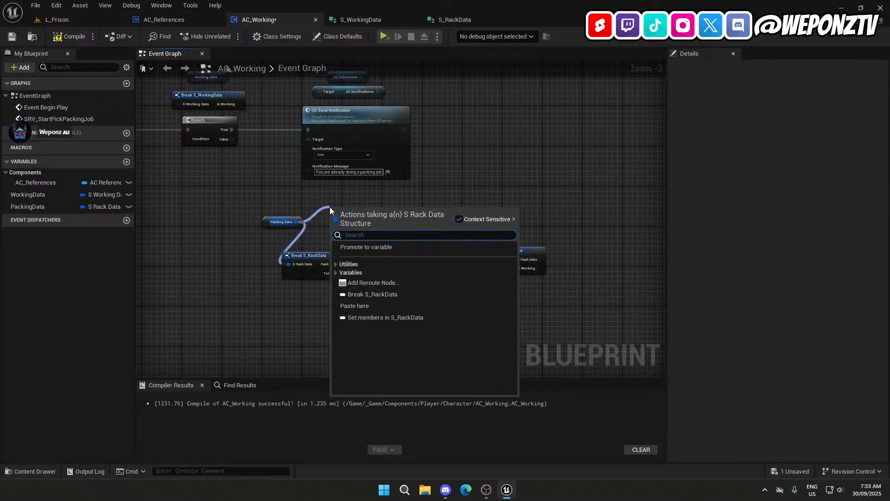
text(make)
click(423, 263)
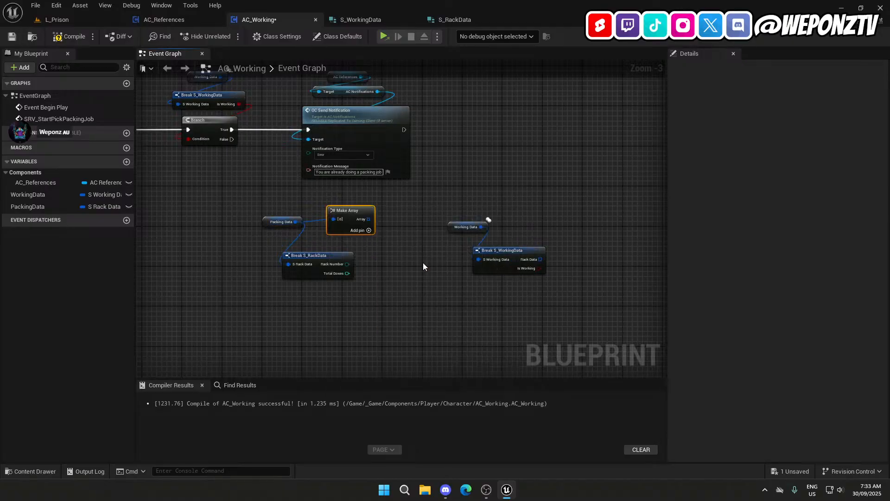
right_click(365, 220)
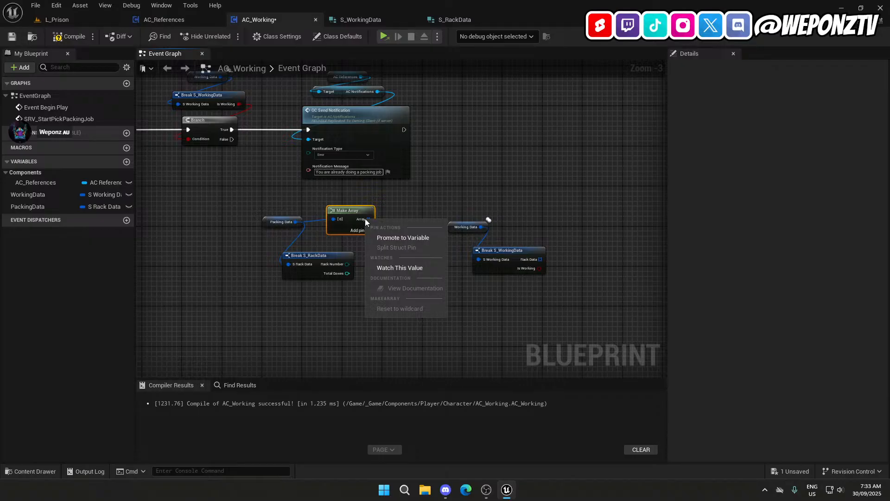
click(351, 304)
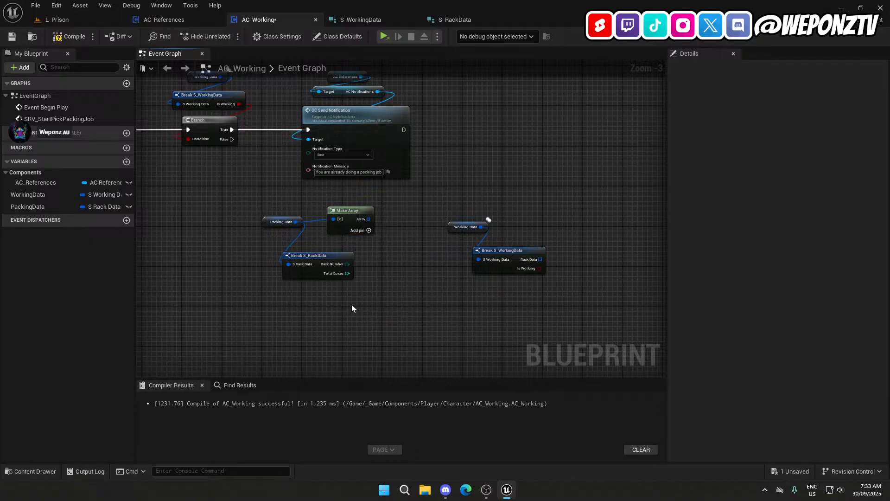
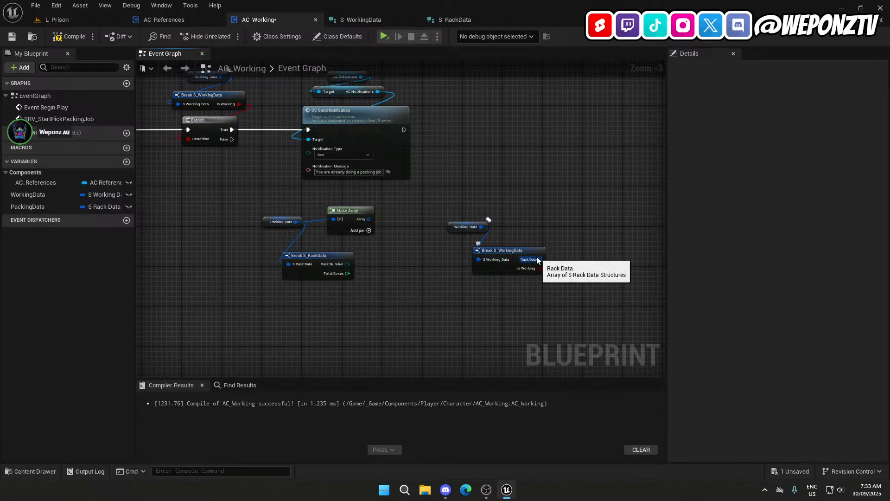
Add a Set Array Elem node from the Rack Data output of the new Break S_WorkingData node and place it beside that node.
drag(540, 259, 565, 268)
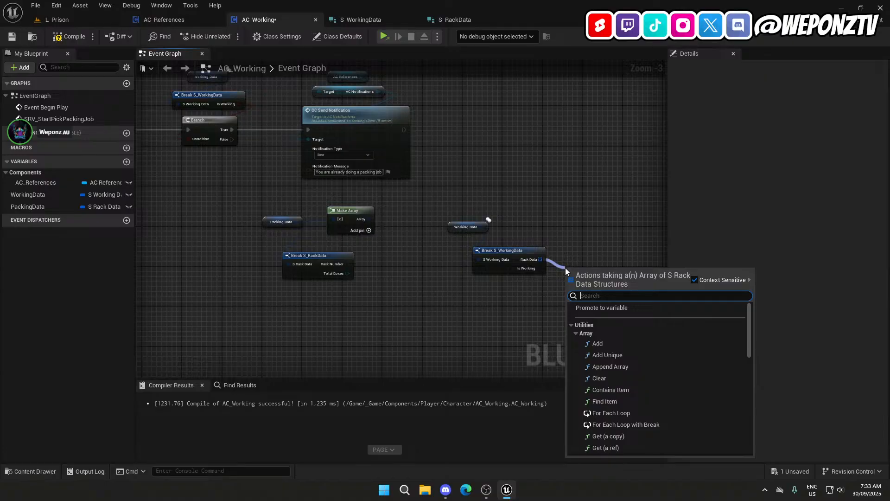
text(add)
key(BackSpace)
key(BackSpace)
key(BackSpace)
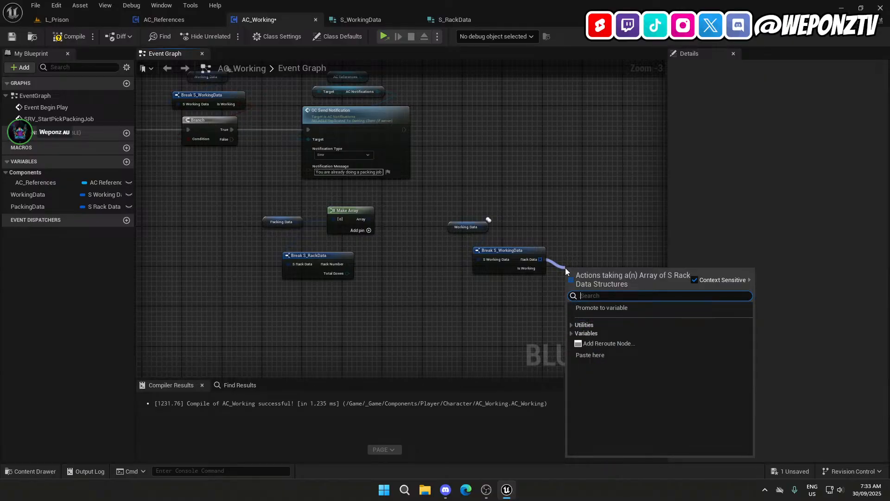
text(seta)
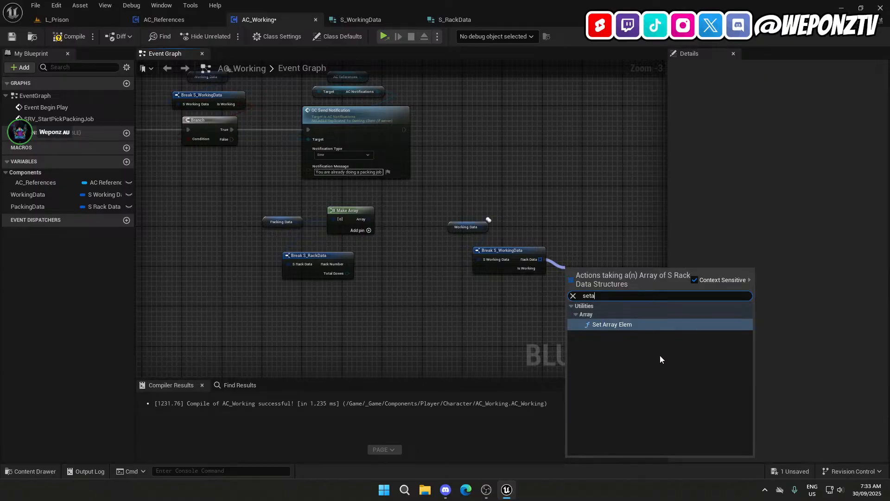
click(622, 328)
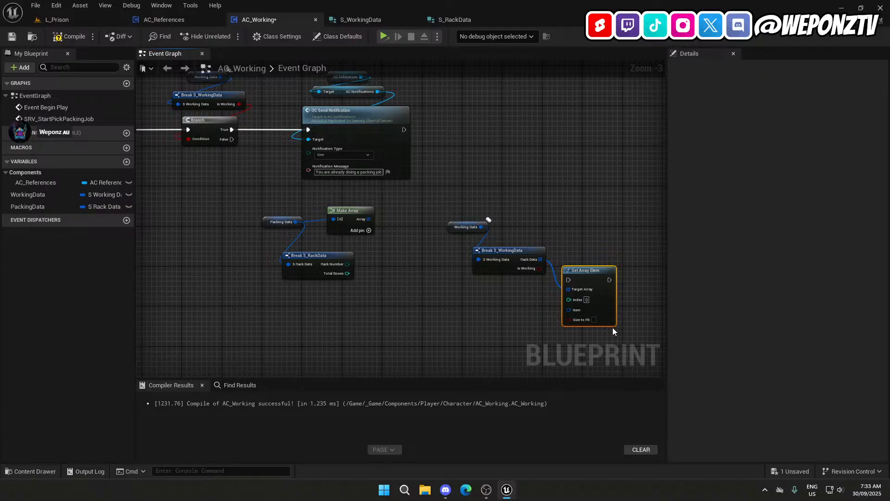
right_drag(621, 309, 543, 282)
drag(514, 244, 544, 265)
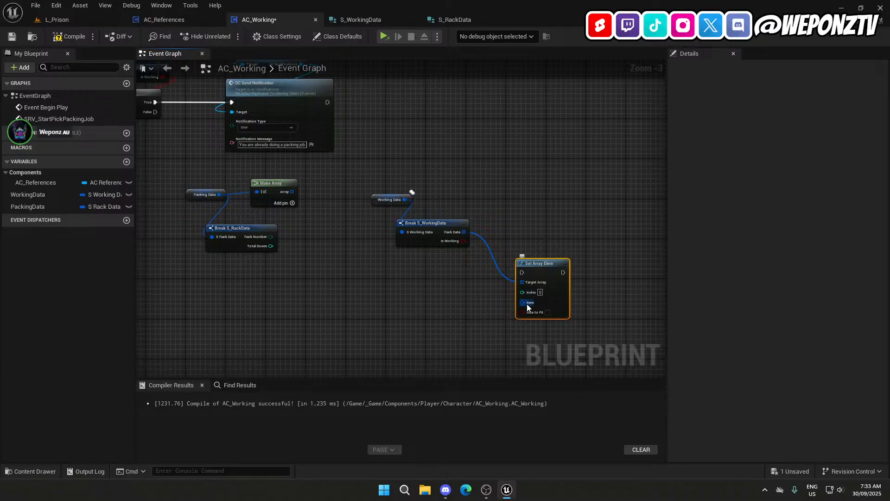
Feed the Set Array Elem node's Item input from a Make S_RackData node placed beside it.
drag(522, 302, 466, 323)
text(make)
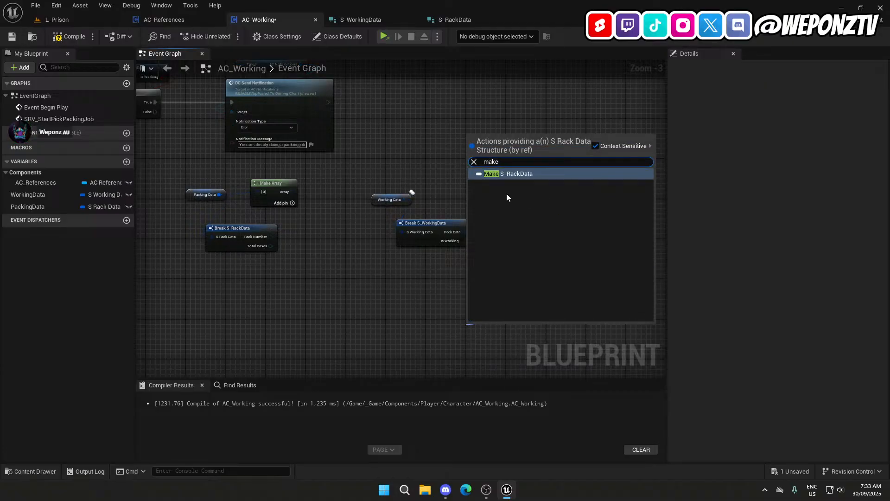
click(507, 174)
drag(487, 319, 408, 310)
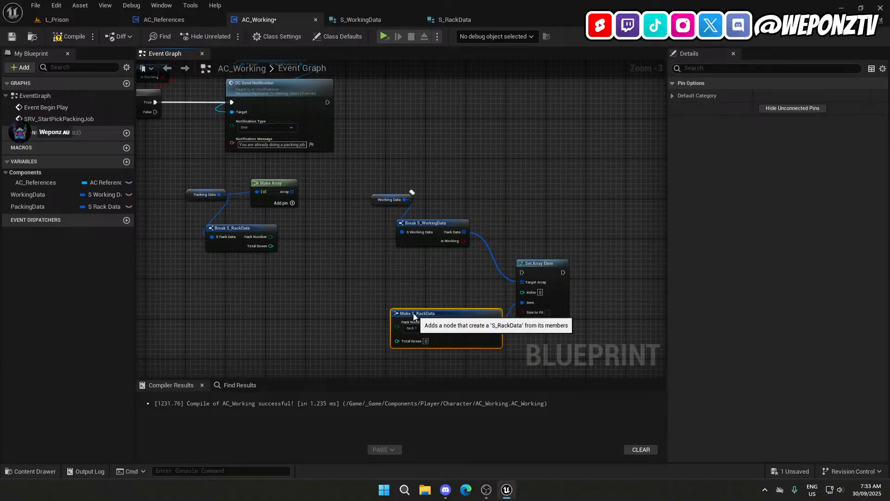
Delete the Make Array node connected to the PackingData getter.
drag(299, 255, 205, 202)
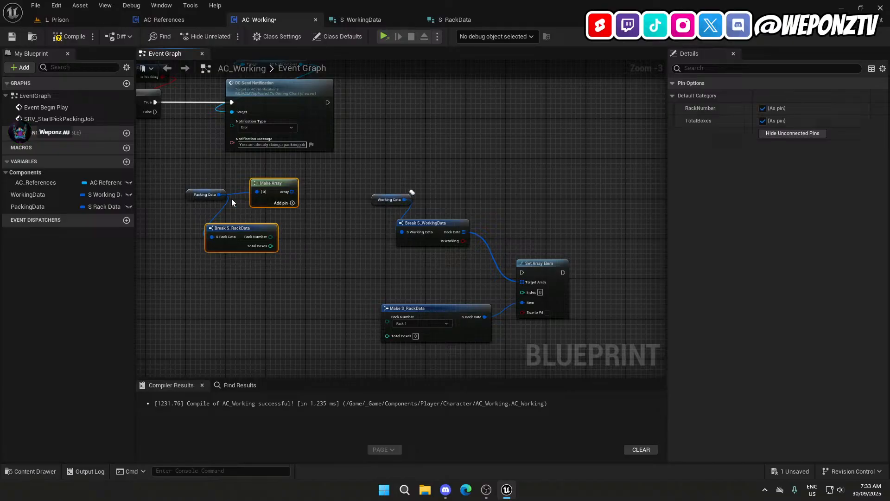
click(262, 182)
key(Delete)
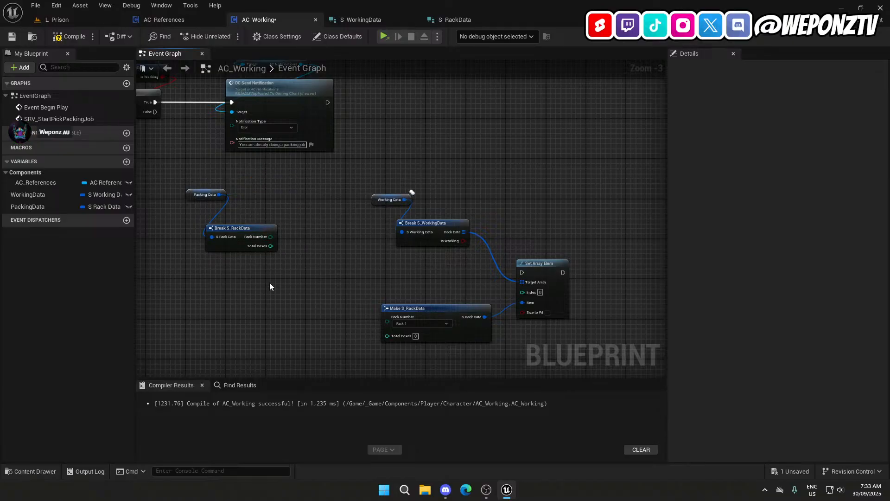
Move the PackingData getter and its Break S_RackData node beside the Make S_RackData node.
drag(270, 283, 211, 199)
drag(233, 229, 283, 333)
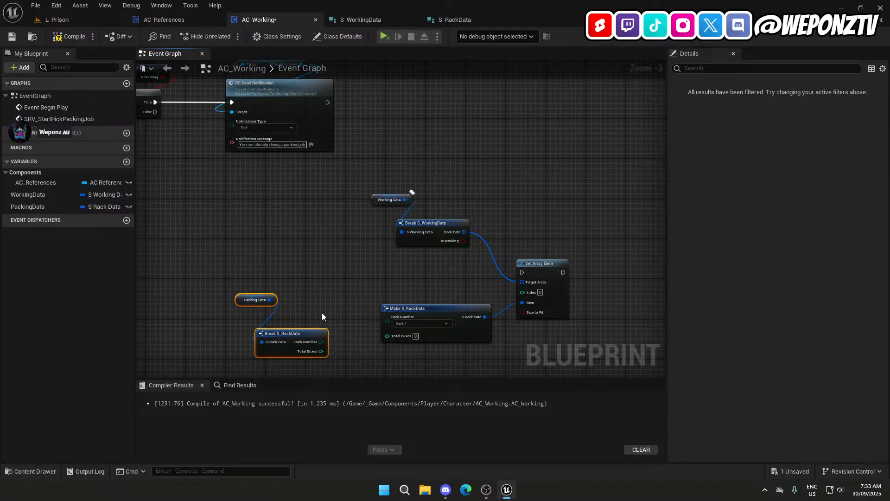
right_drag(338, 297, 315, 205)
click(299, 249)
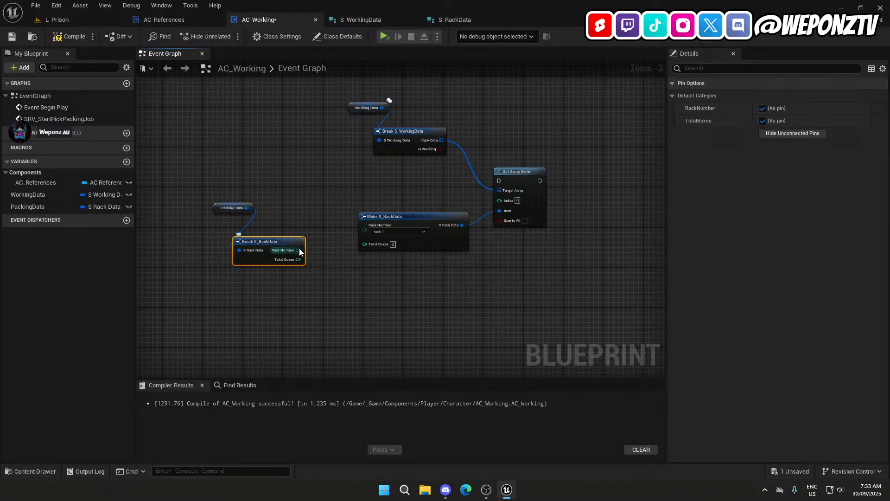
drag(298, 250, 305, 198)
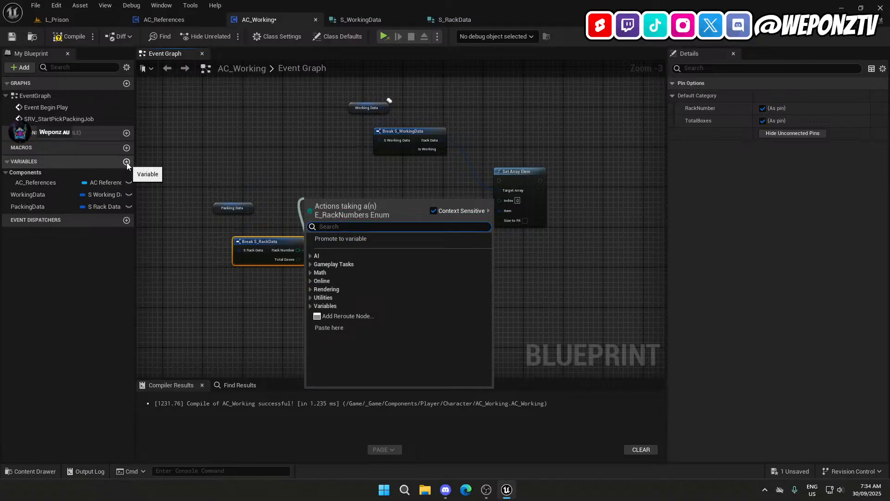
click(274, 302)
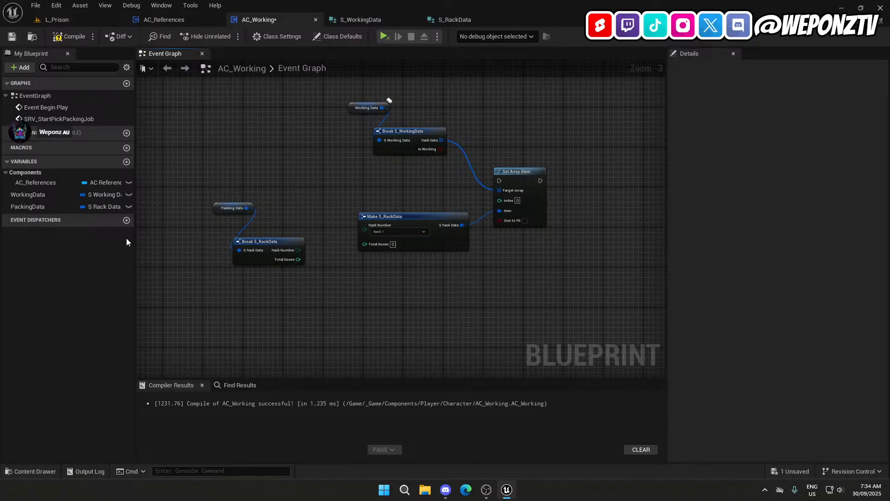
Create a variable named RackNumber with the E_RackNumbers enum as its type.
click(126, 162)
text(R)
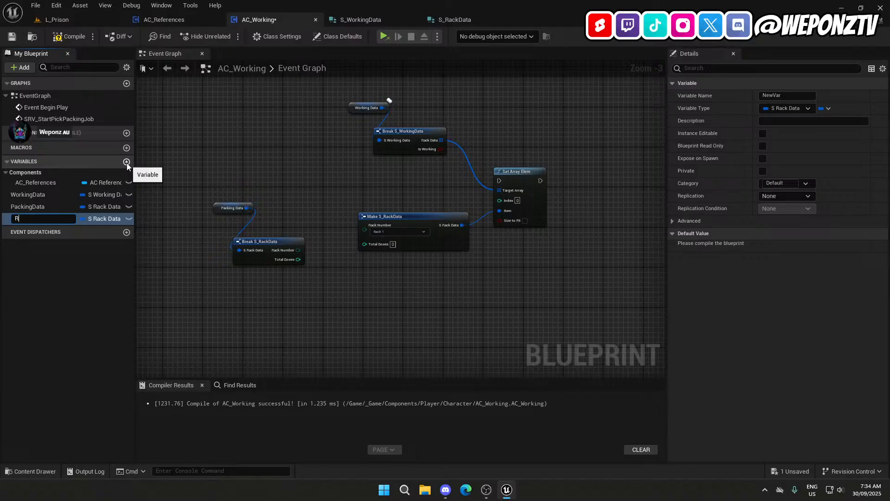
text(ackNumber)
key(Return)
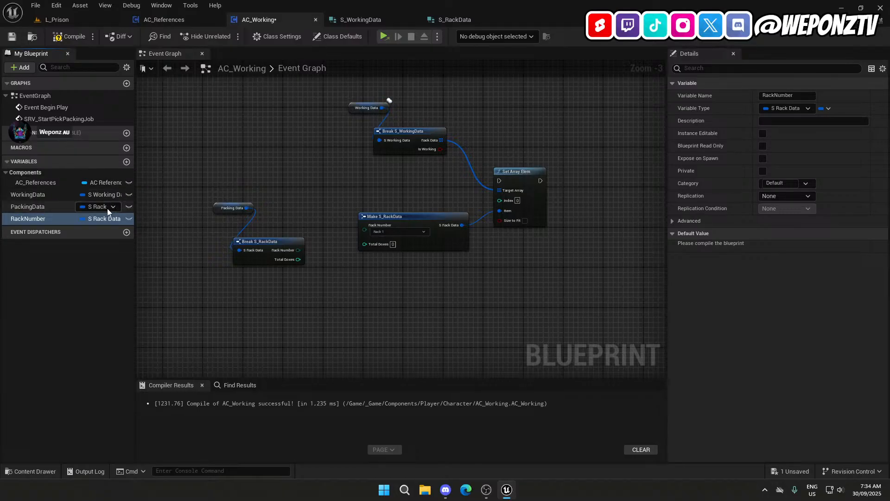
click(101, 219)
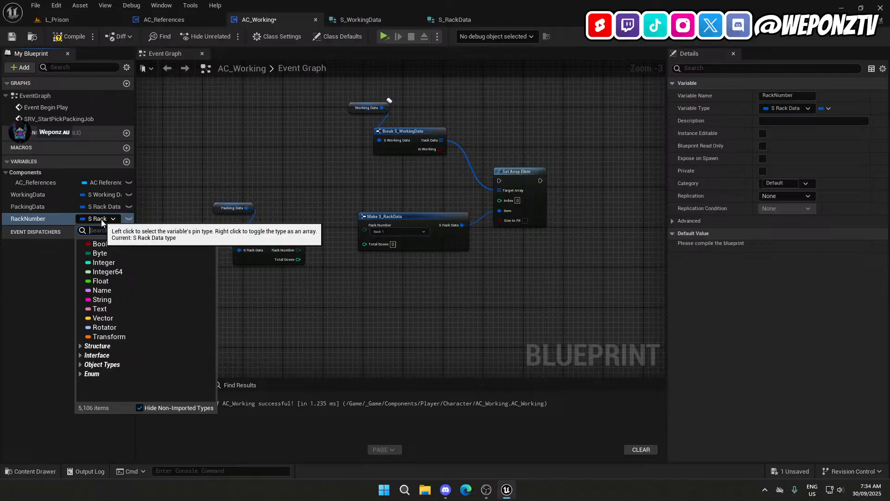
text(rackn)
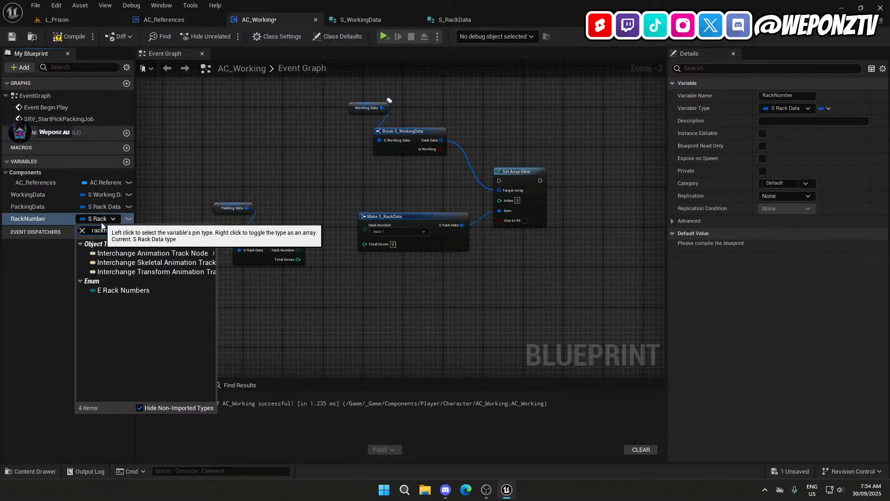
click(145, 292)
drag(60, 218, 312, 311)
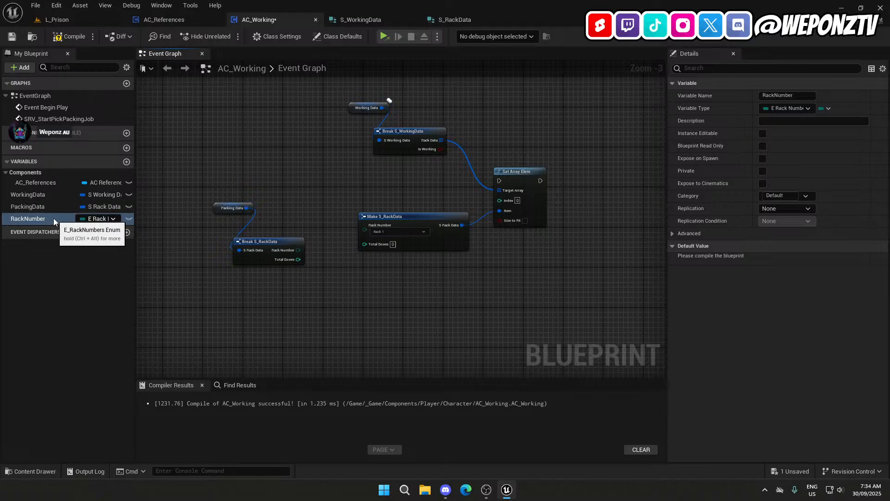
drag(54, 218, 301, 306)
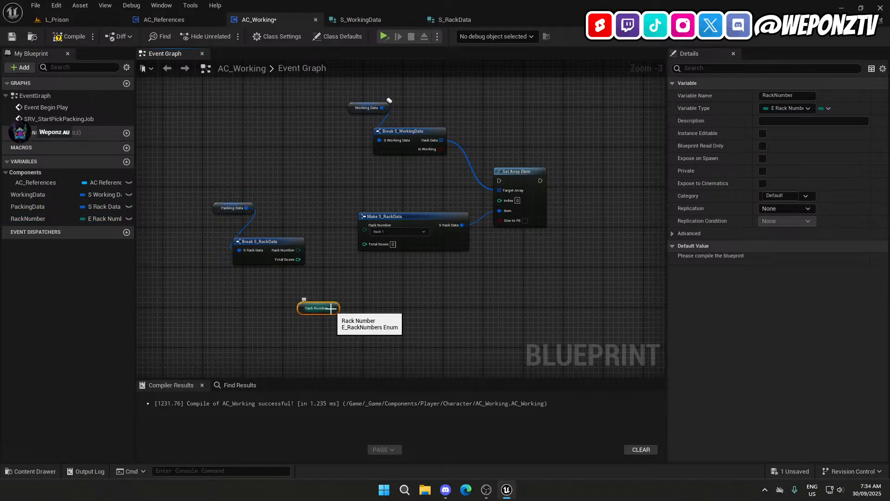
right_click(332, 308)
click(366, 349)
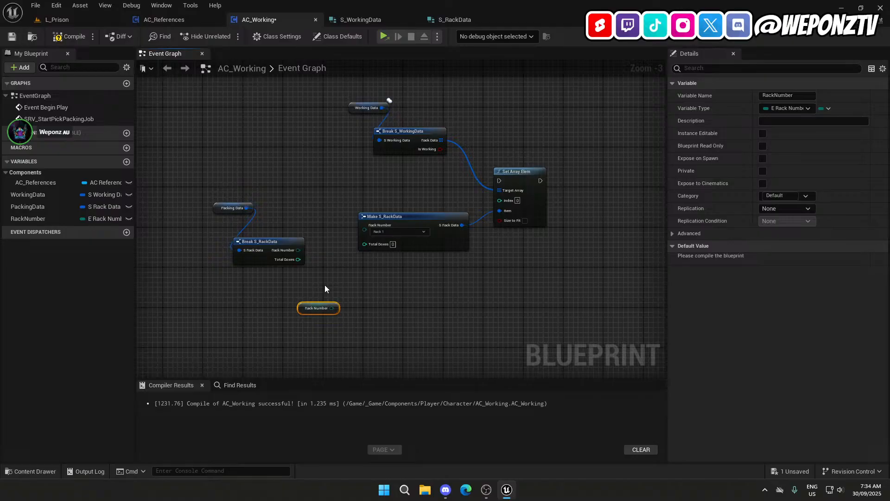
key(Delete)
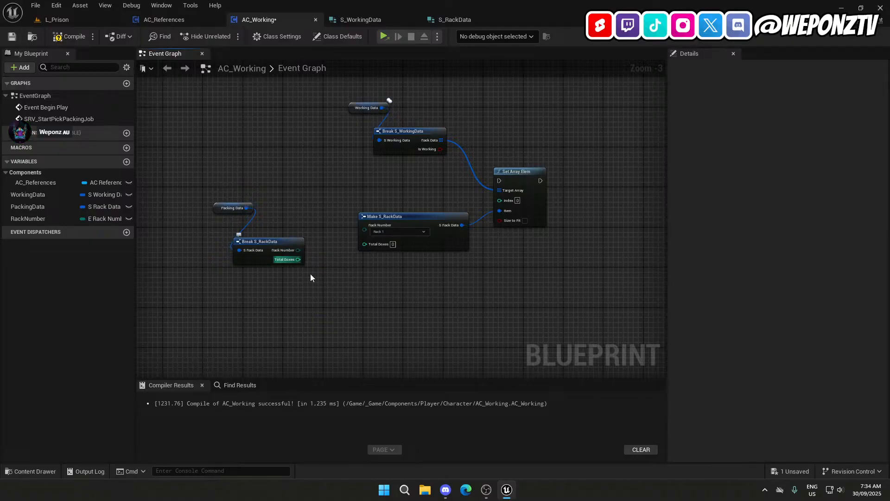
Delete the PackingData getter together with its Break S_RackData node.
drag(310, 274, 229, 198)
key(Delete)
Add a For Loop node driven by the Branch node's False output.
right_drag(240, 195, 199, 262)
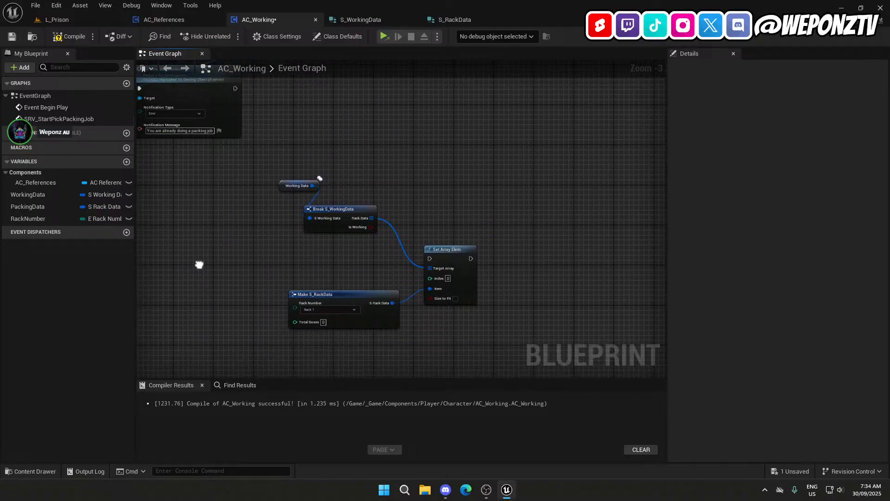
right_drag(250, 236, 320, 246)
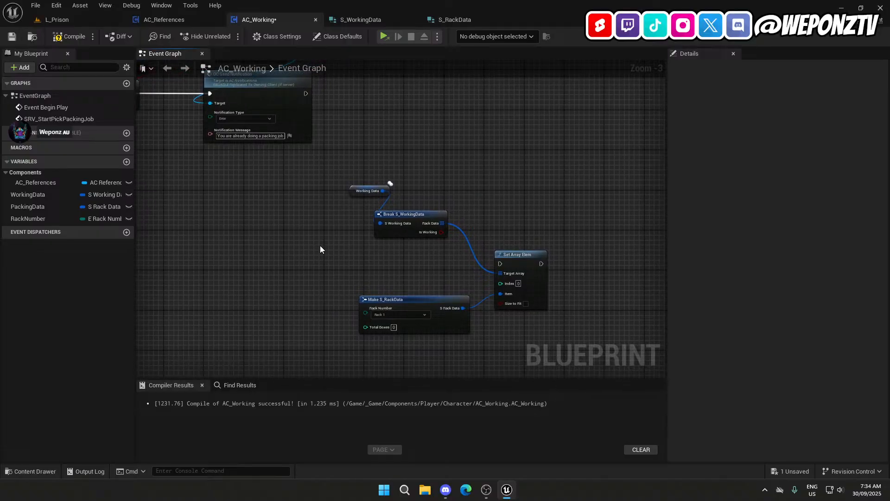
right_drag(320, 246, 363, 272)
right_drag(457, 268, 518, 259)
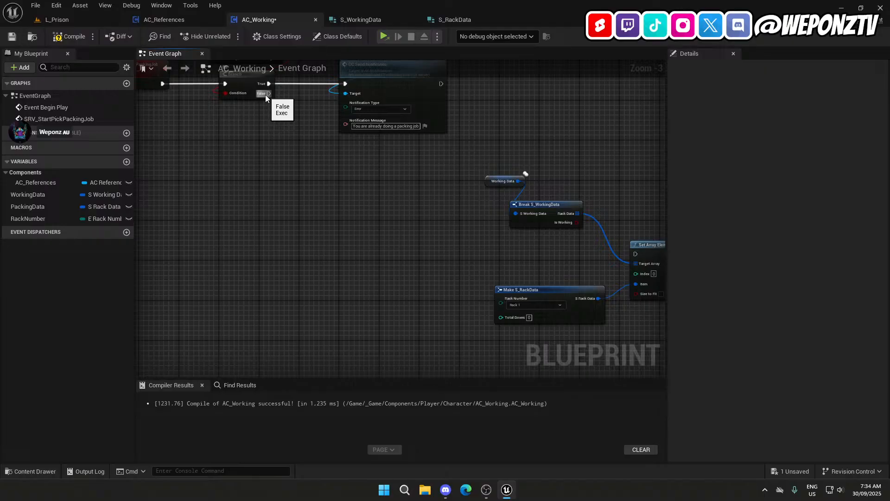
drag(265, 94, 355, 217)
text(for)
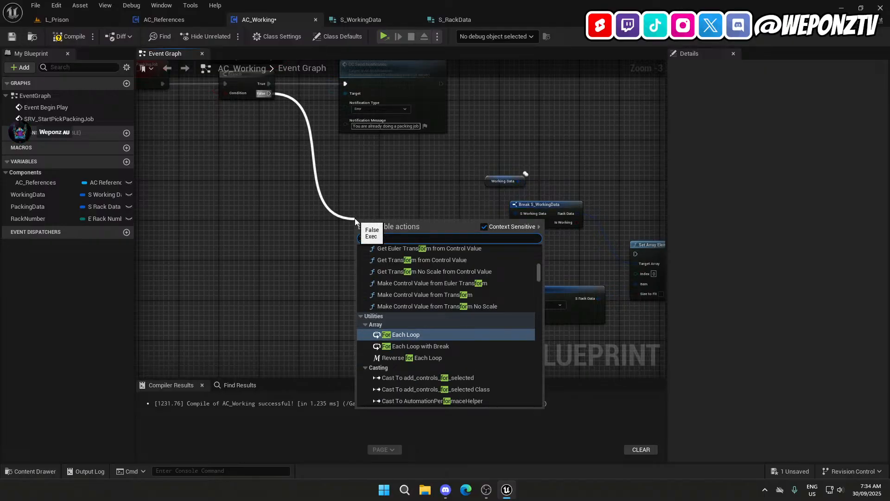
scroll(430, 340, up, 5)
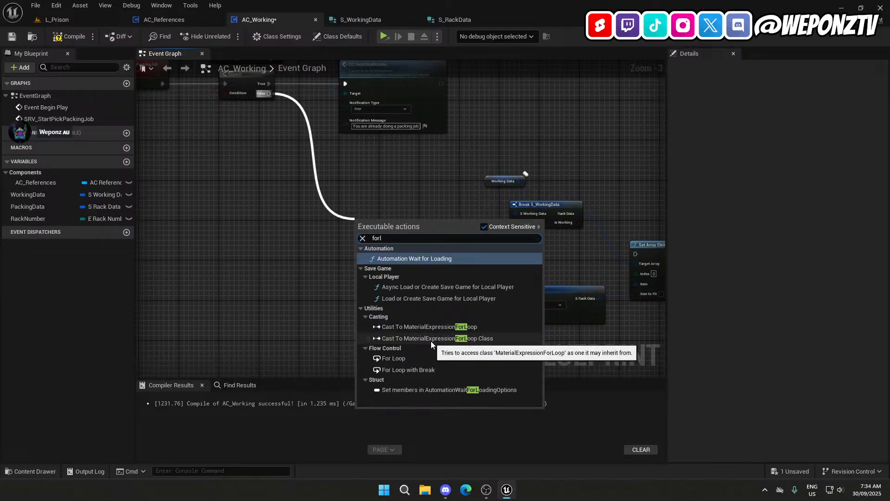
click(408, 355)
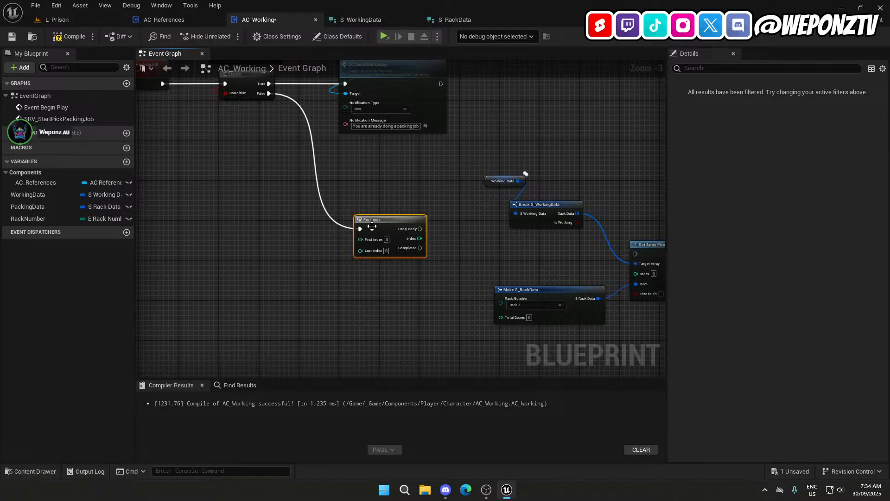
Add a Random Integer in Range node above the For Loop with its Max set to 3.
right_click(361, 299)
text(randomi)
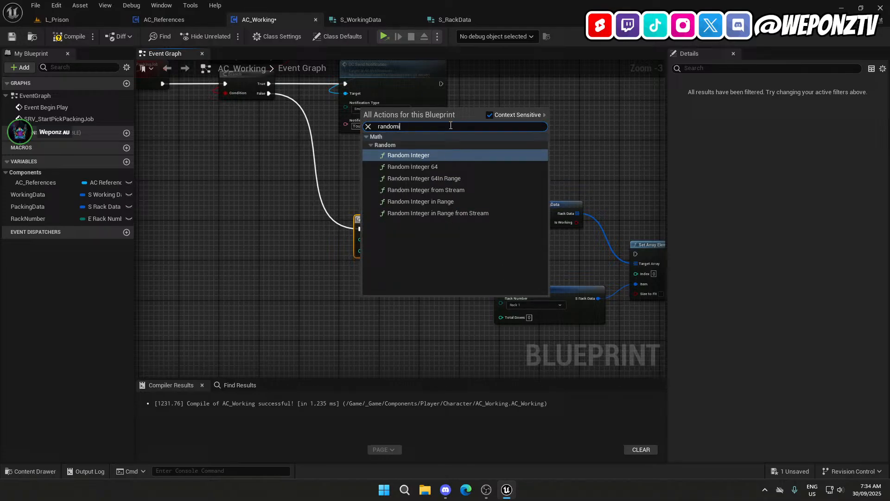
click(432, 201)
drag(389, 297, 388, 174)
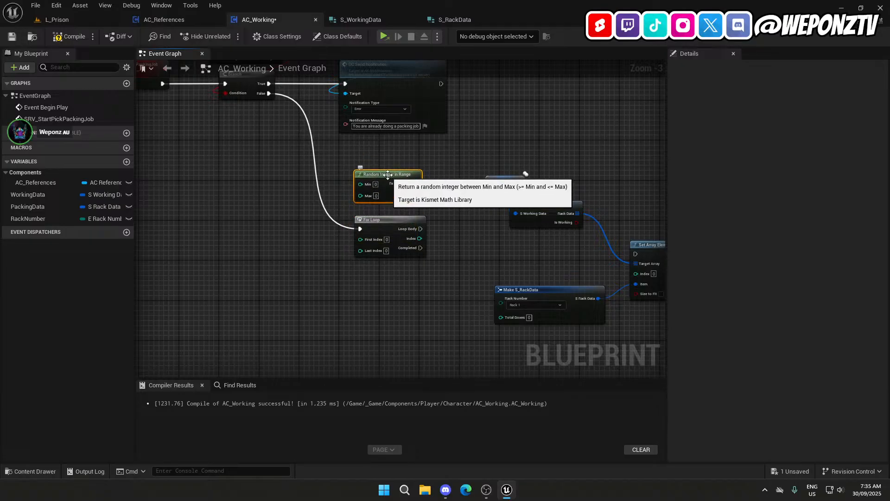
click(376, 197)
text(3)
click(379, 266)
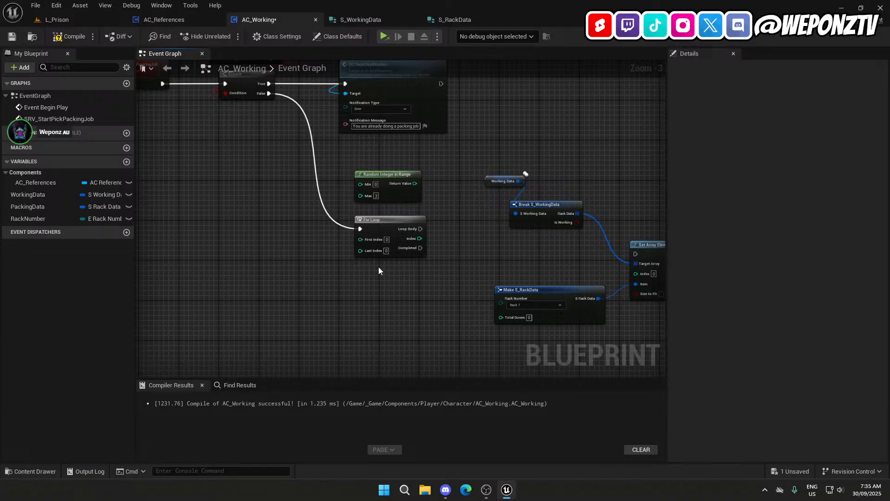
Set the Random Integer in Range node's Max to 2 and try to wire out its Return Value.
scroll(388, 187, up, 3)
right_drag(403, 230, 380, 209)
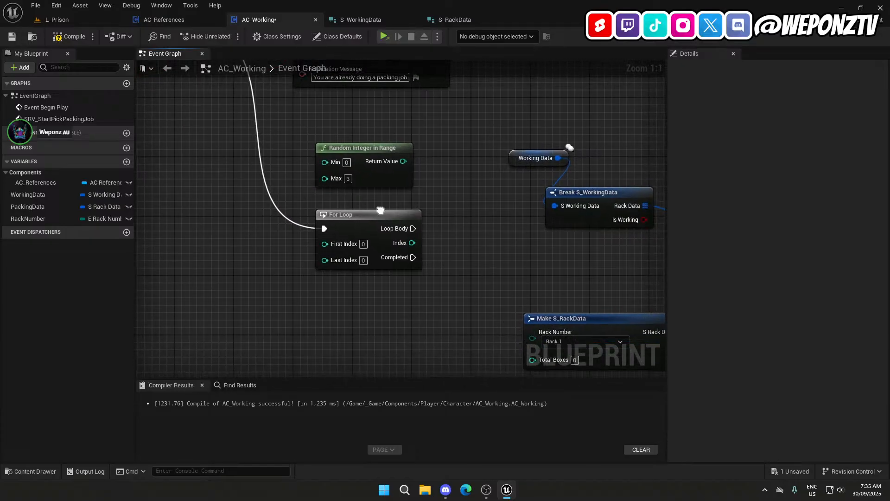
click(347, 181)
text(2)
key(Return)
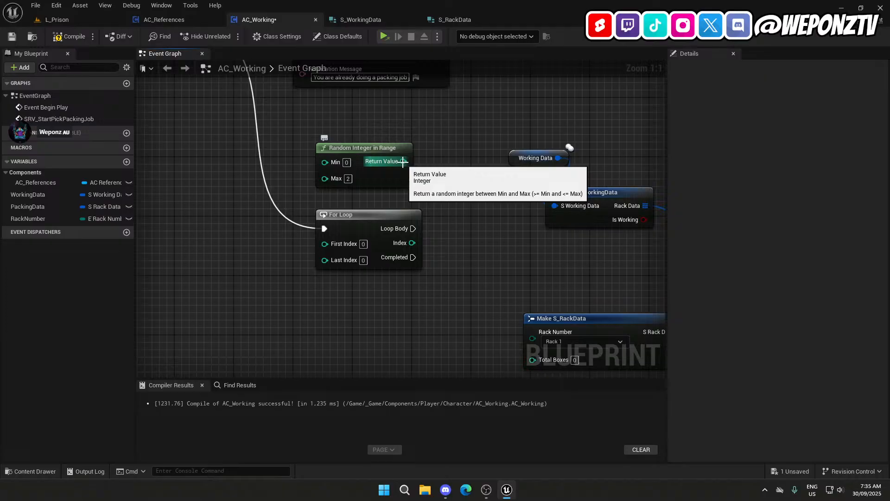
drag(403, 162, 358, 286)
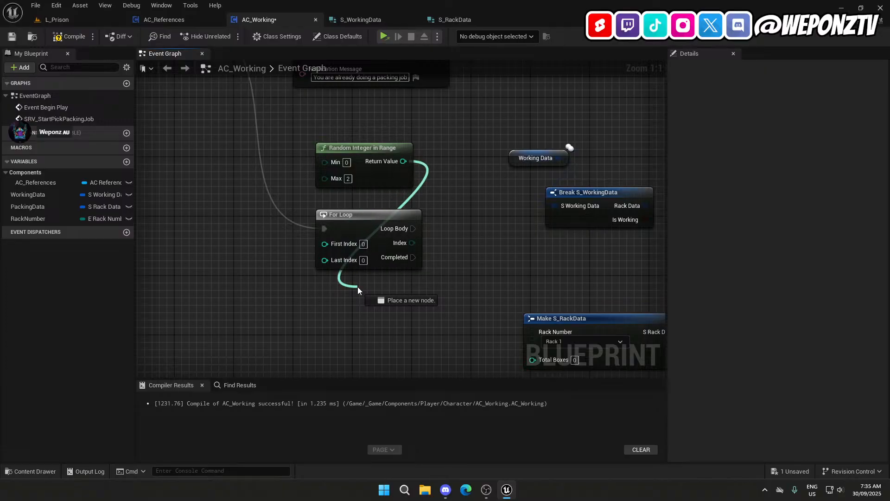
drag(357, 287, 357, 287)
click(454, 189)
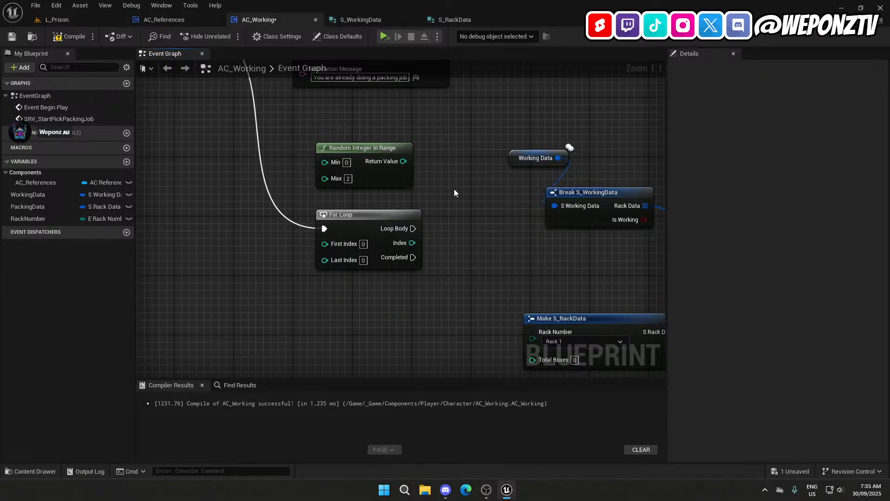
Delete the Random Integer in Range node.
drag(453, 188, 392, 137)
key(Delete)
Set the For Loop's Last Index to 2 and shift the node slightly left and down.
click(363, 260)
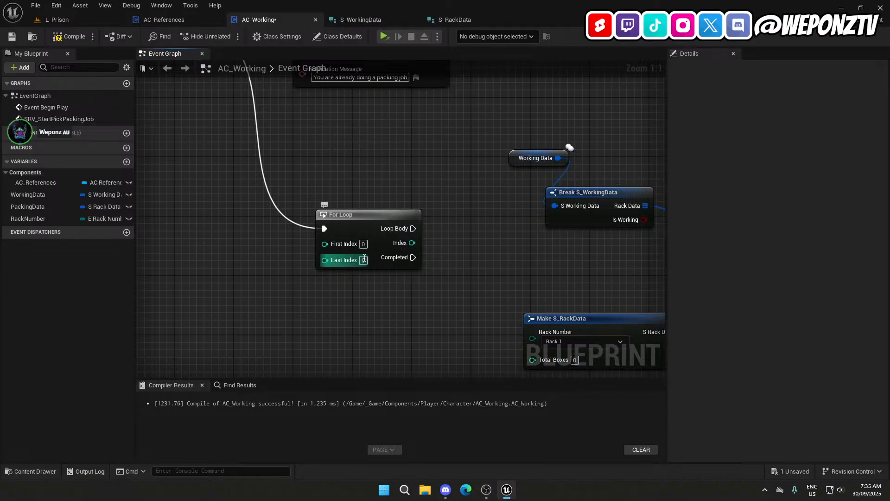
text(3)
right_drag(381, 284, 302, 226)
click(285, 202)
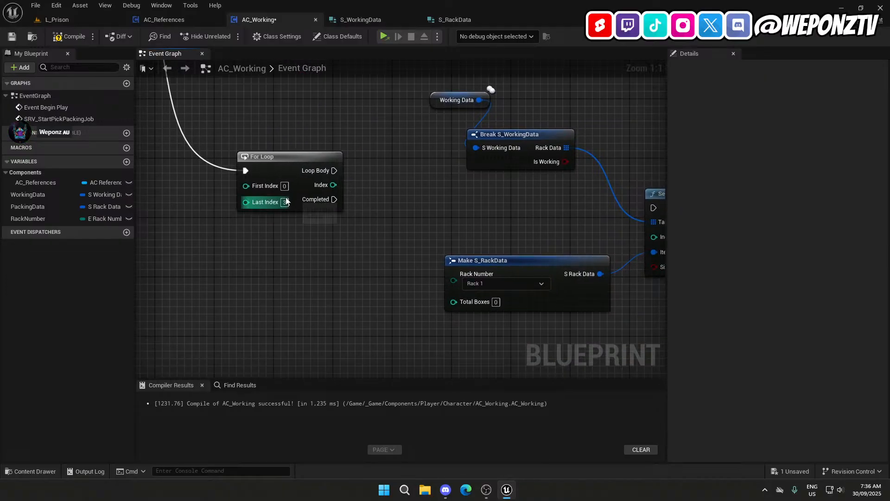
text(2)
right_drag(338, 260, 458, 365)
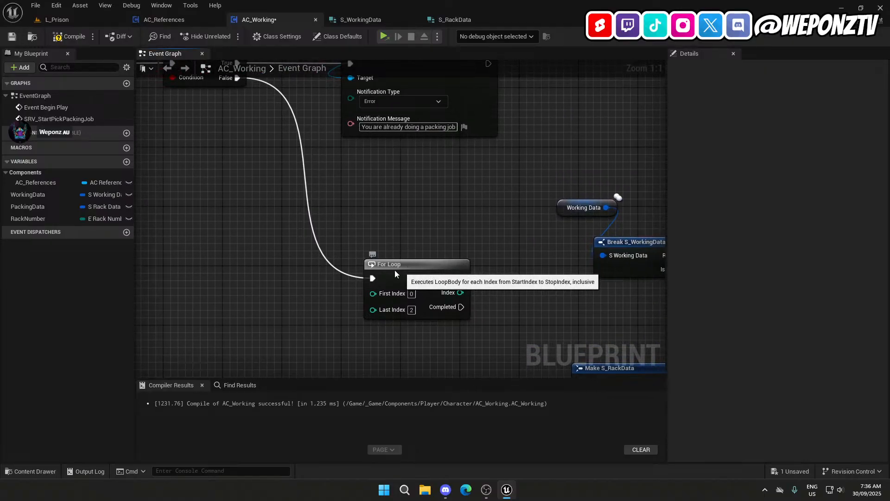
drag(410, 269, 387, 275)
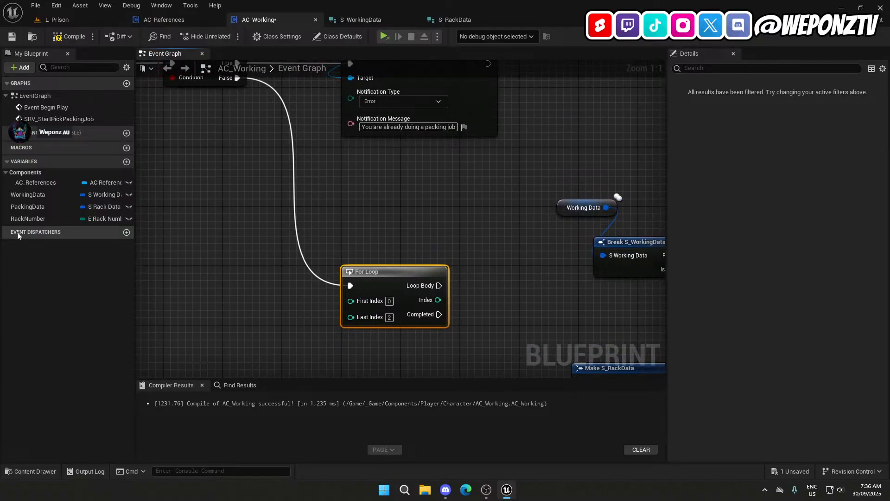
Delete the RackNumber and PackingData variables from the blueprint.
right_drag(493, 238, 407, 156)
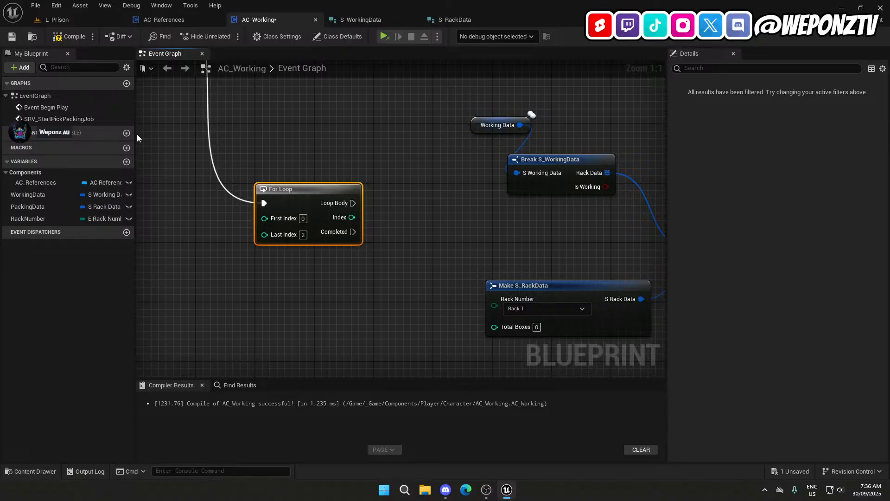
click(49, 218)
key(Delete)
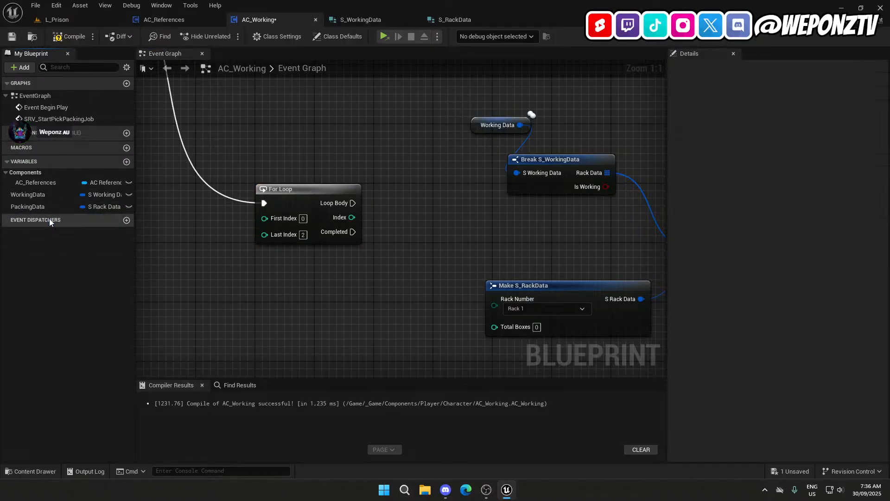
click(47, 206)
key(Delete)
Connect the For Loop's Loop Body to the Set Array Elem node and align that node with the loop.
right_drag(419, 320, 434, 288)
right_drag(421, 233, 386, 286)
drag(324, 230, 535, 218)
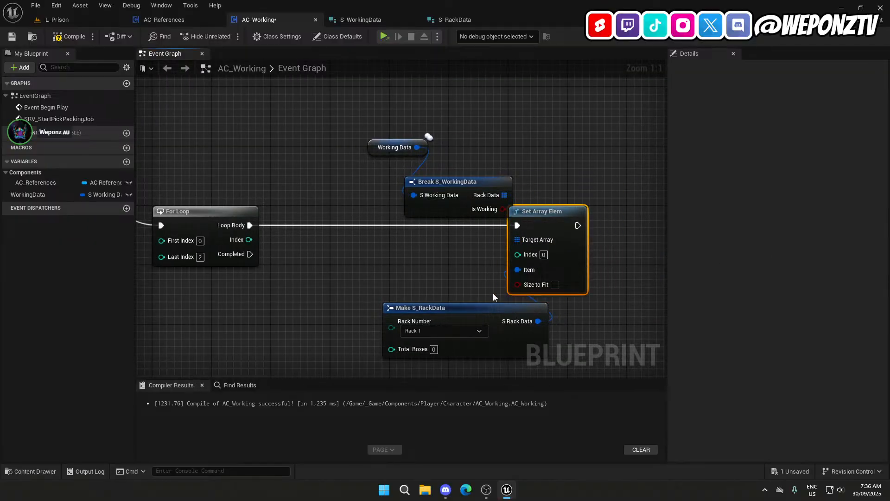
Move Make S_RackData below the loop wire and stack the WorkingData getter and Break S_WorkingData above Set Array Elem.
drag(468, 316, 342, 338)
drag(465, 181, 543, 166)
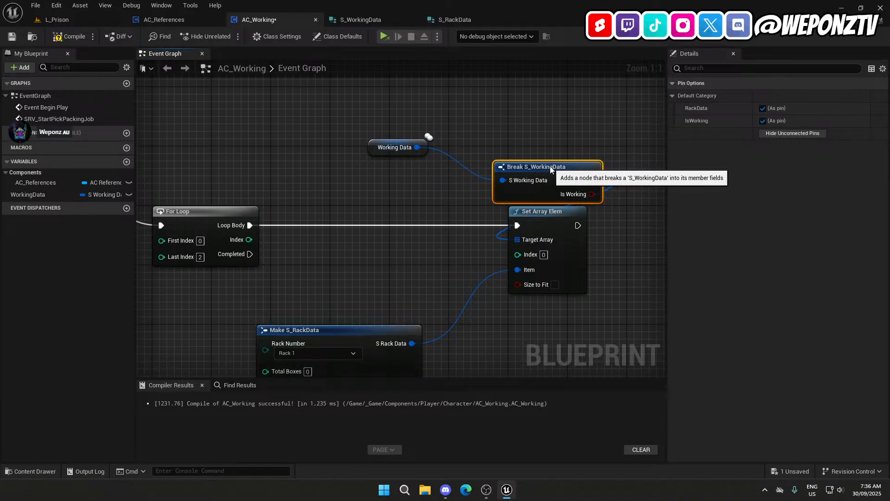
drag(383, 148, 533, 156)
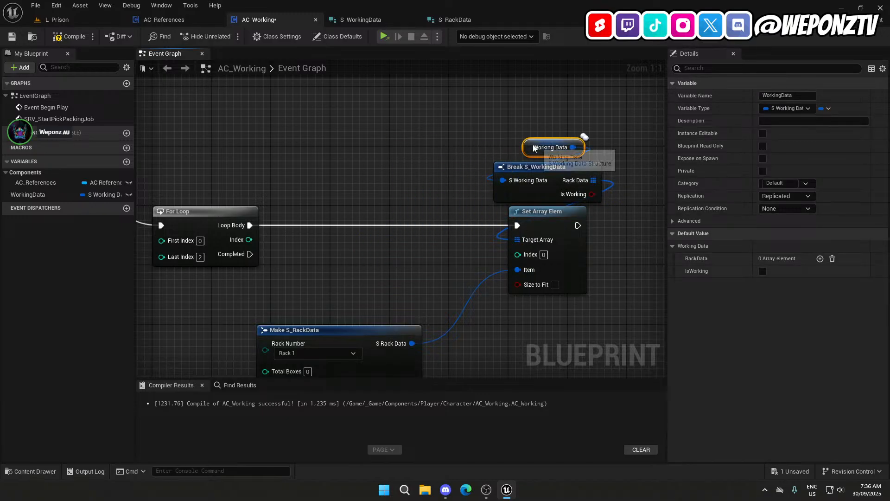
click(435, 186)
Place a WorkingData setter in the graph and split its struct pin into Rack Data and Is Working inputs.
right_drag(435, 187, 423, 210)
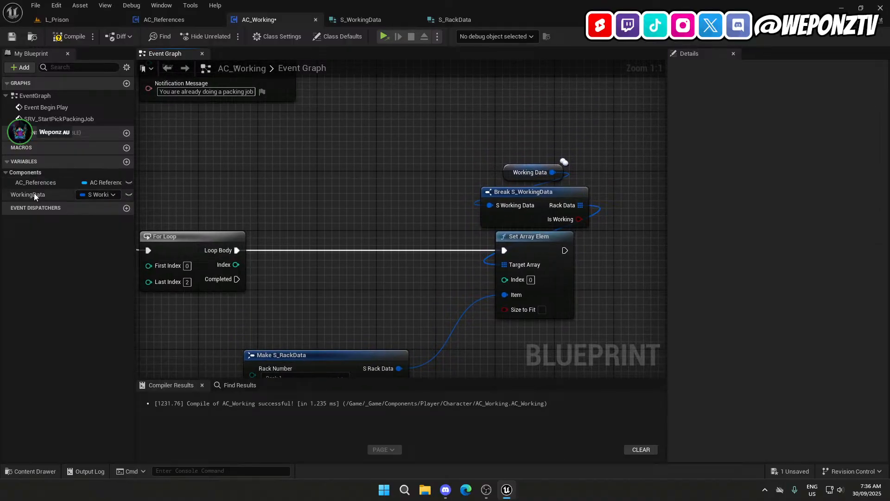
drag(28, 194, 373, 160)
click(396, 177)
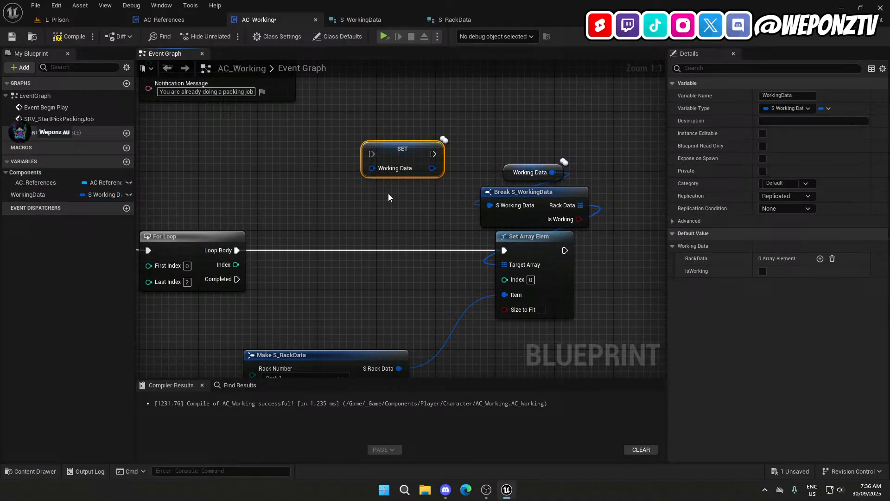
right_click(376, 168)
click(405, 198)
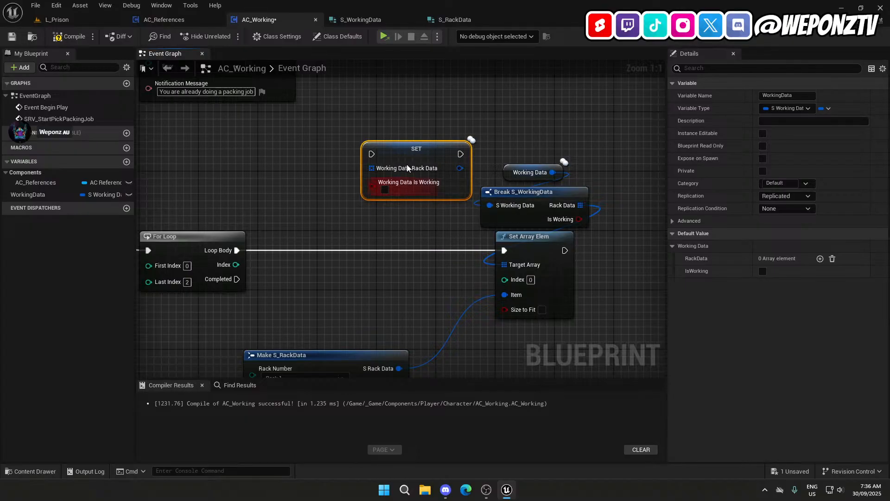
drag(407, 168, 385, 168)
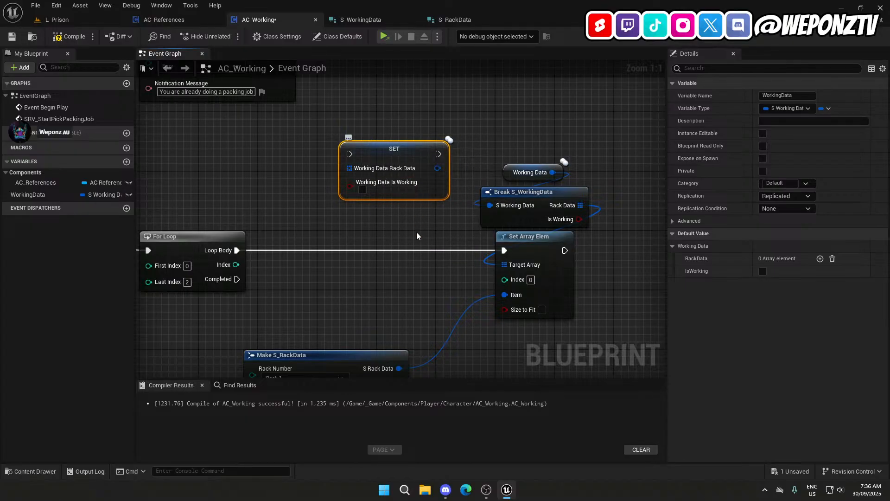
Move the split WorkingData setter below the Set Array Elem node.
right_drag(416, 233, 401, 205)
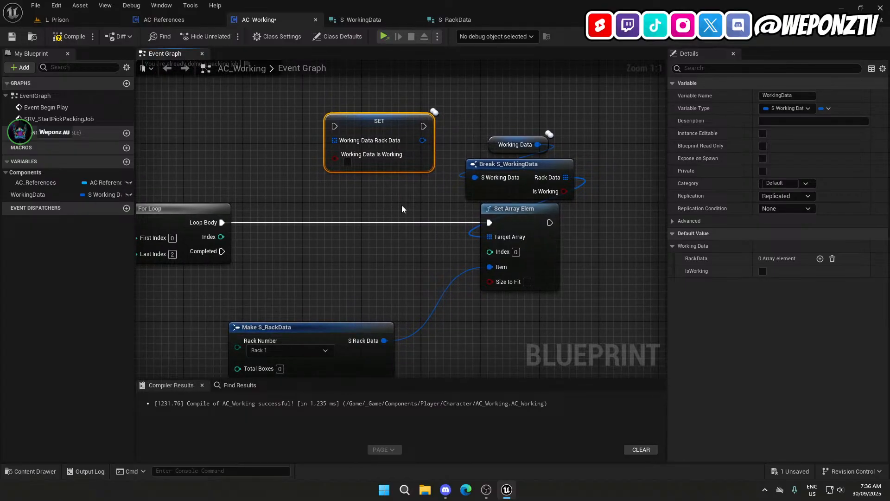
scroll(401, 208, down, 1)
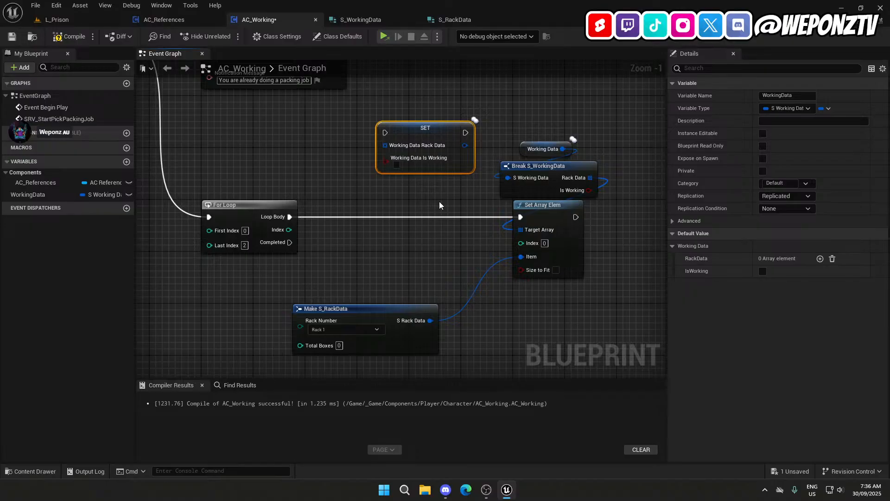
right_drag(440, 202, 426, 193)
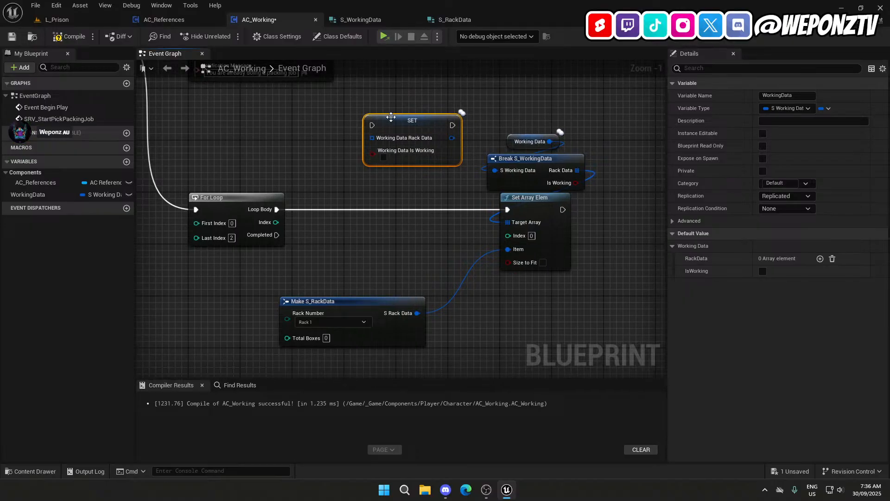
drag(391, 117, 521, 321)
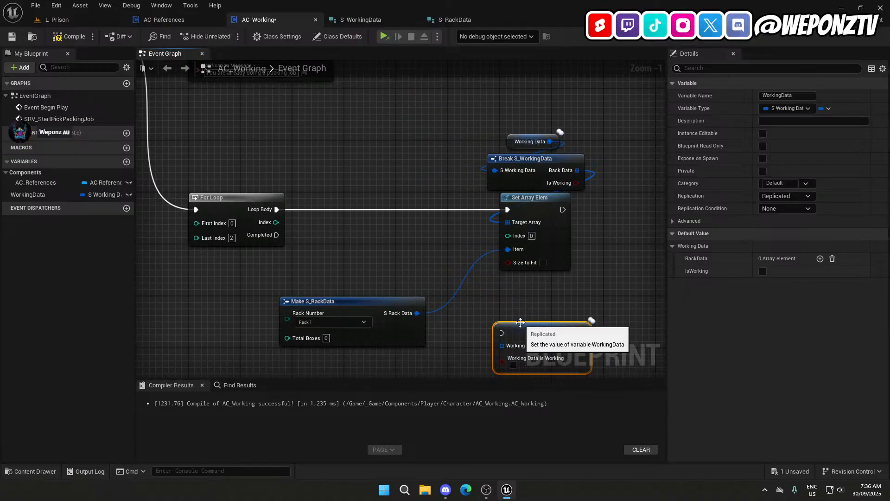
click(510, 311)
right_drag(511, 311, 457, 244)
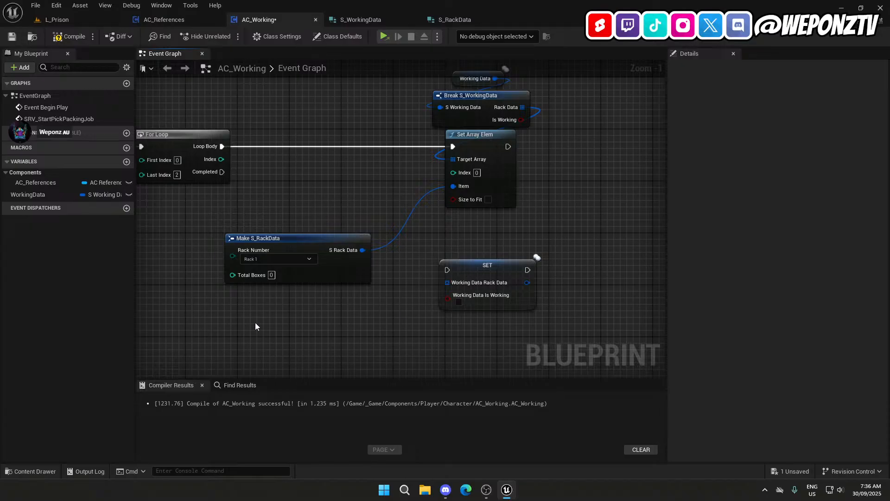
Add a WorkingData getter, split its struct pin, connect its Rack Data to the WorkingData setter, and place it beside the setter.
drag(53, 196, 359, 332)
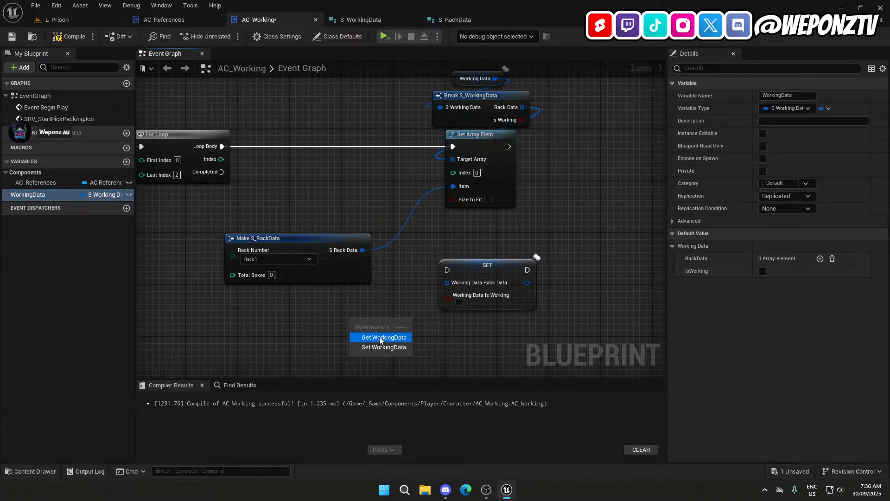
click(379, 337)
right_click(394, 324)
click(410, 357)
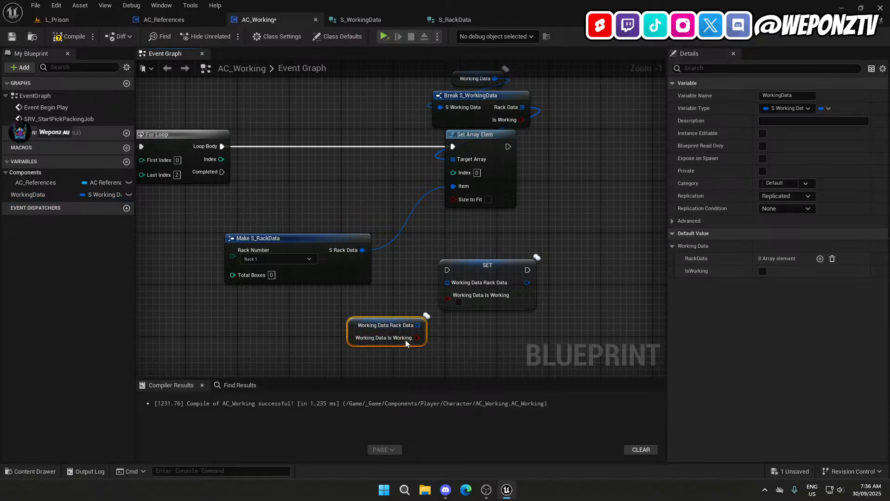
drag(417, 325, 447, 282)
drag(375, 320, 349, 294)
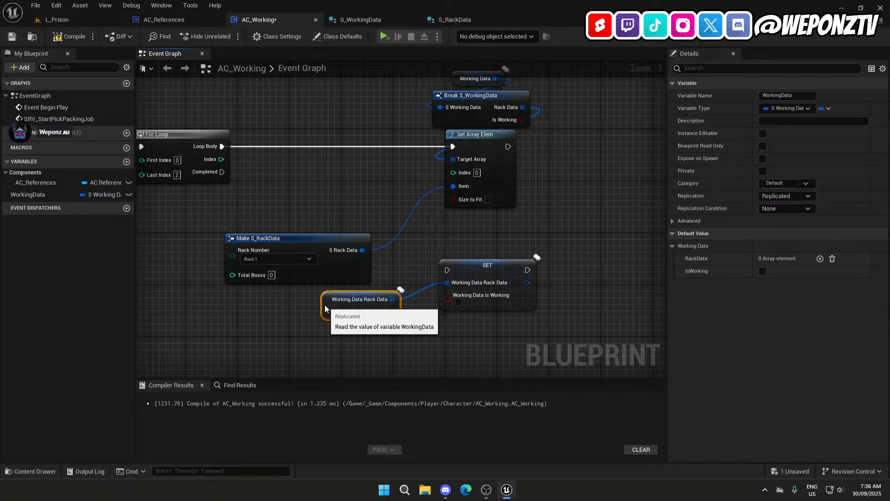
Enable Is Working on the WorkingData setter, connect it to the For Loop's Completed output, and move it up under Set Array Elem.
click(459, 301)
drag(447, 270, 222, 173)
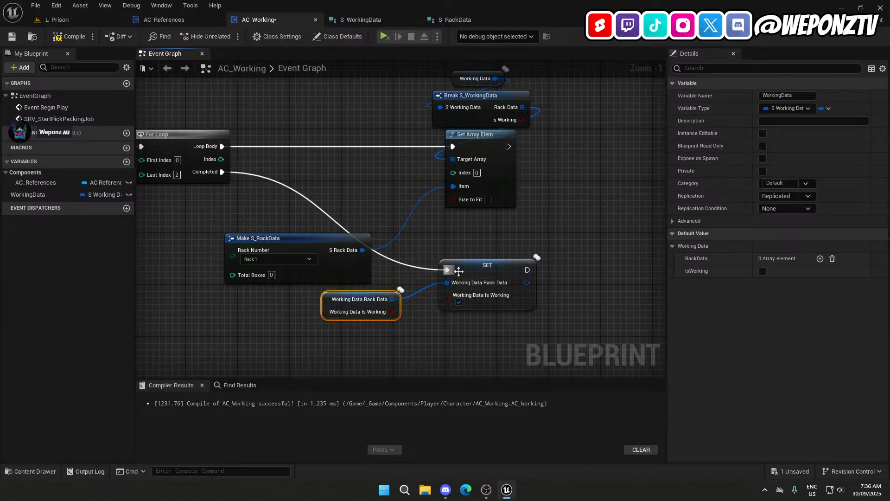
drag(459, 272, 465, 246)
click(393, 311)
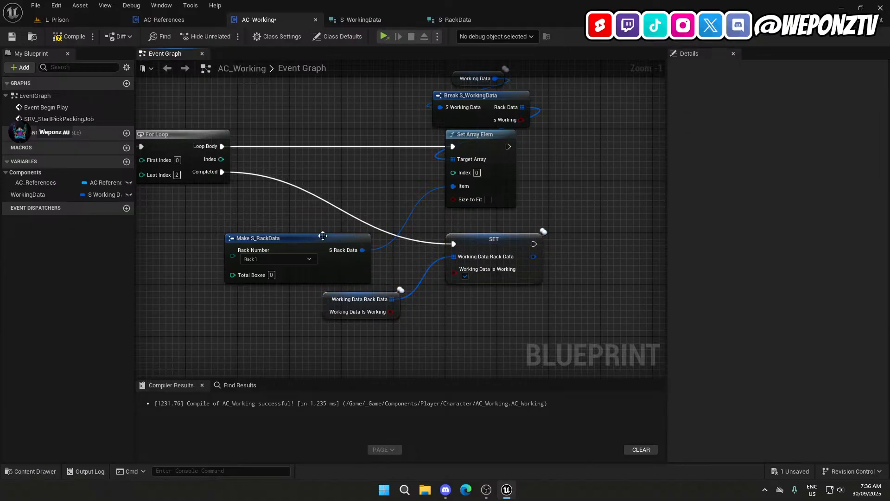
Reposition the Make S_RackData node below the For Loop, clear of the Completed wire.
drag(324, 236, 293, 235)
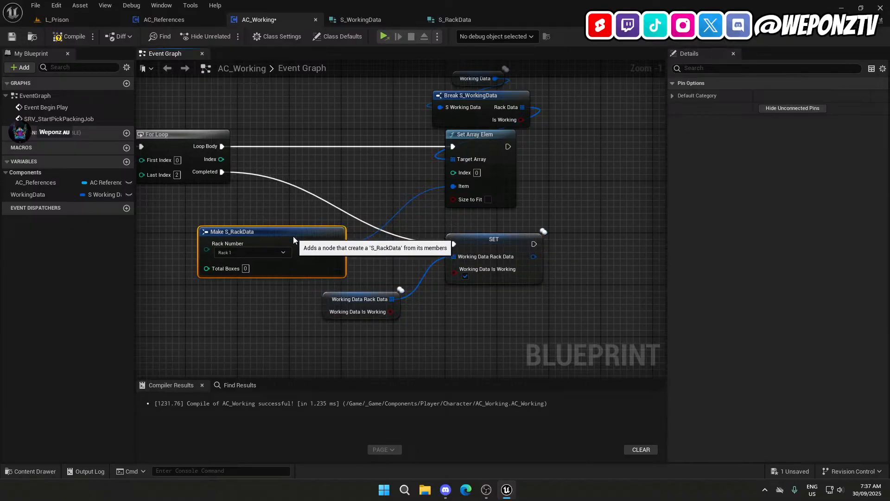
click(288, 315)
right_drag(289, 314, 443, 314)
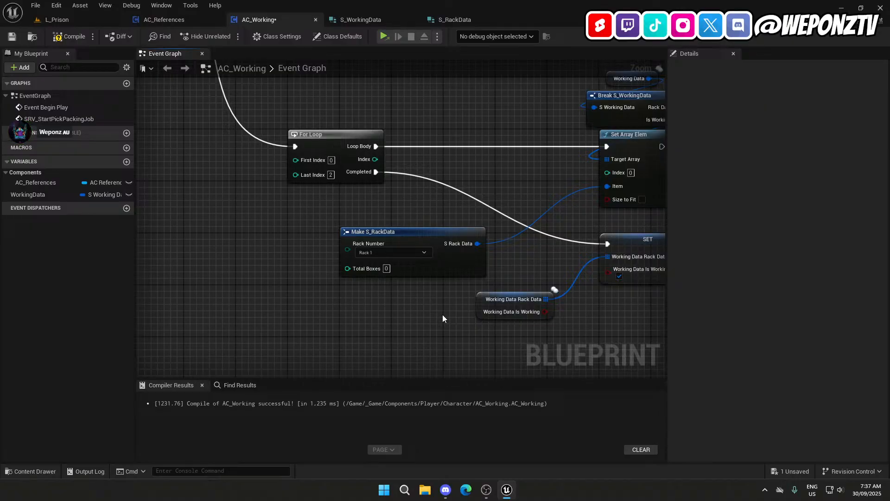
right_drag(504, 256, 409, 251)
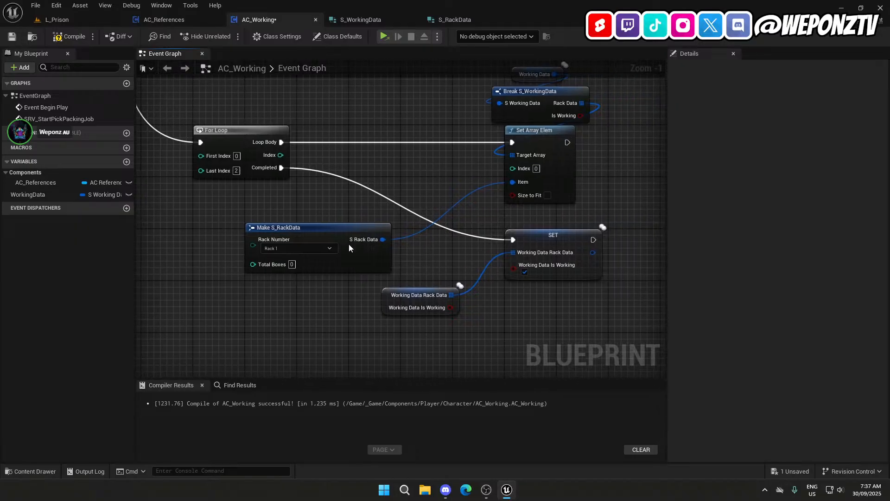
mouse_move(348, 243)
mouse_down()
mouse_move(397, 196)
mouse_move(350, 229)
mouse_up()
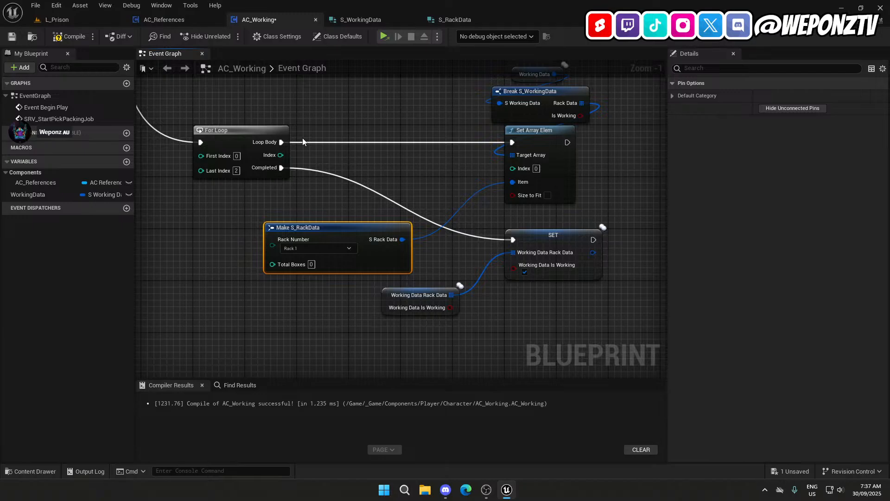
Add an Equal comparison from the For Loop's Index output and place it just below the Loop Body wire.
drag(281, 155, 326, 130)
text(==)
click(399, 183)
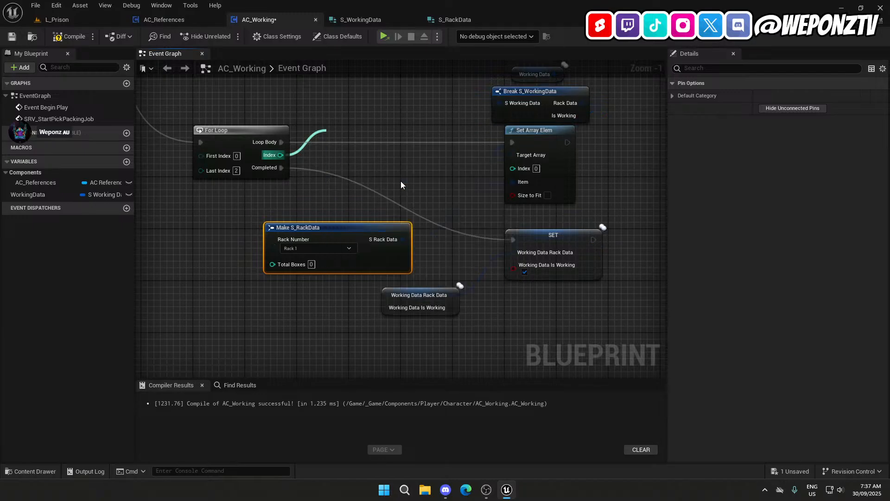
drag(352, 138, 345, 178)
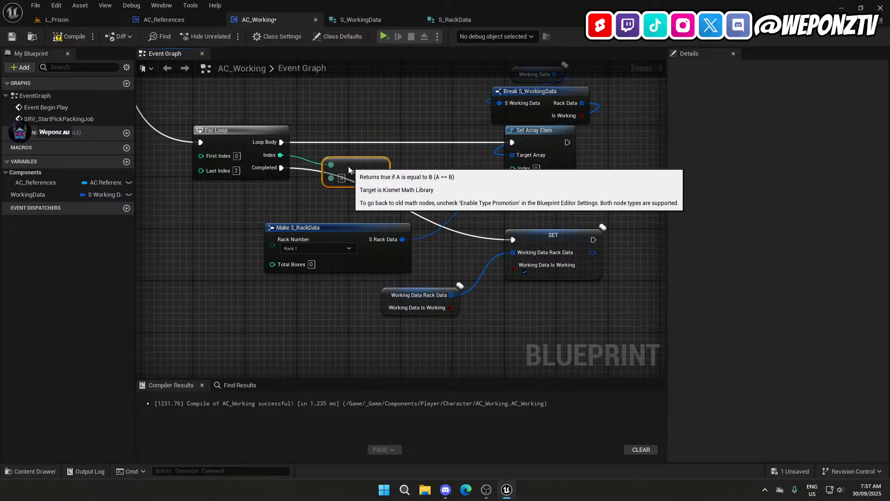
Add a Branch before Set Array Elem, connect the For Loop's Loop Body to it, and align it with the wire.
click(398, 127)
drag(407, 145, 281, 142)
drag(421, 136, 425, 136)
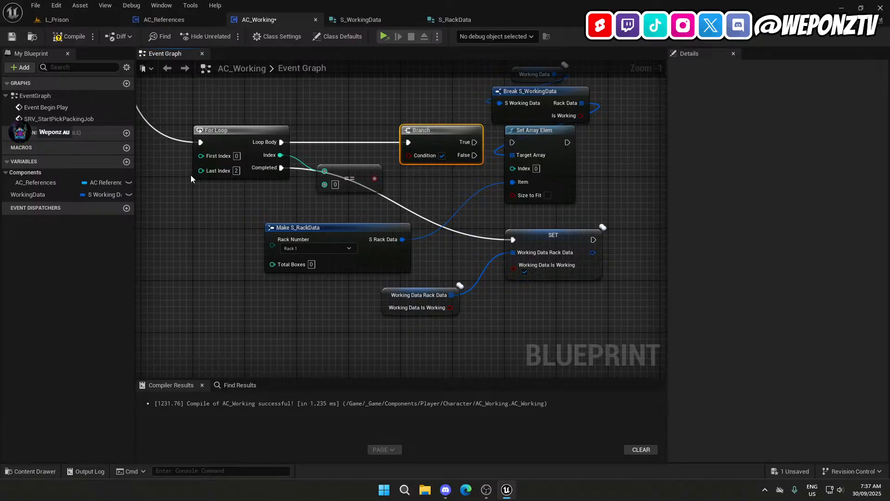
Collapse all nodes following the SRV_StartPickPackingJob event into a function named StartPickPackingJob and align its call beside the event.
scroll(190, 175, down, 4)
right_drag(191, 175, 357, 206)
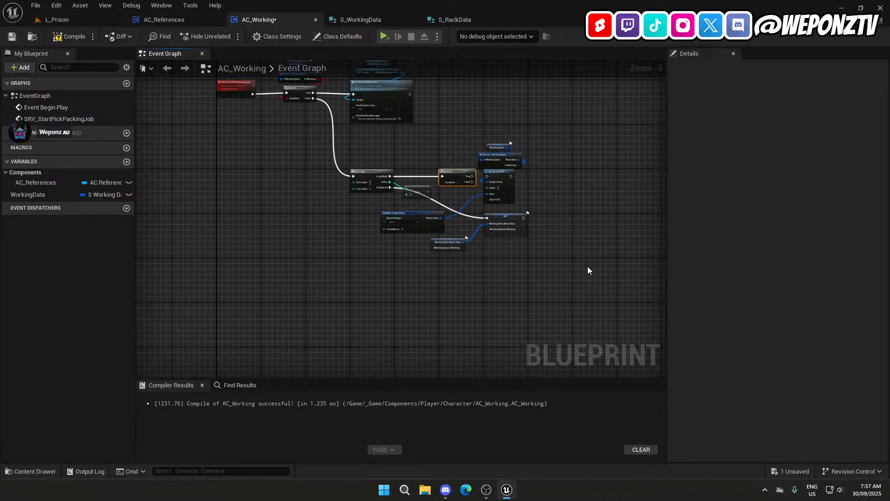
drag(587, 270, 278, 143)
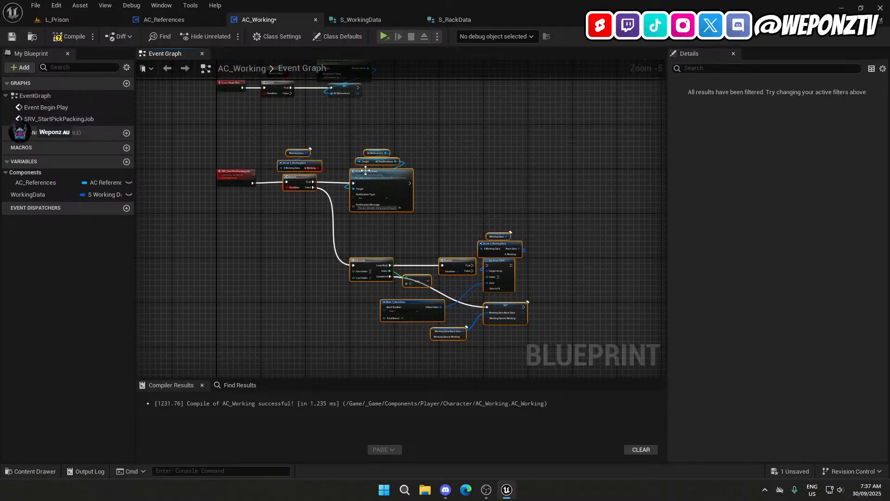
right_click(378, 177)
click(443, 306)
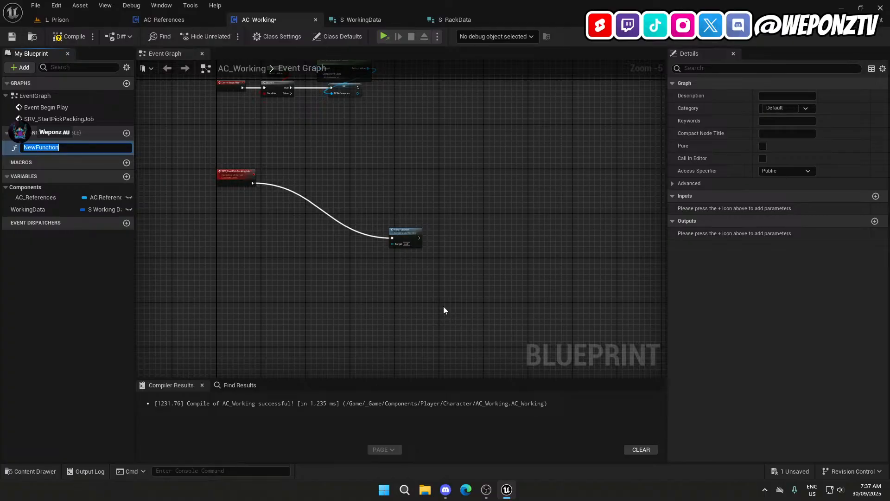
text(StartPickPackingJob)
key(Return)
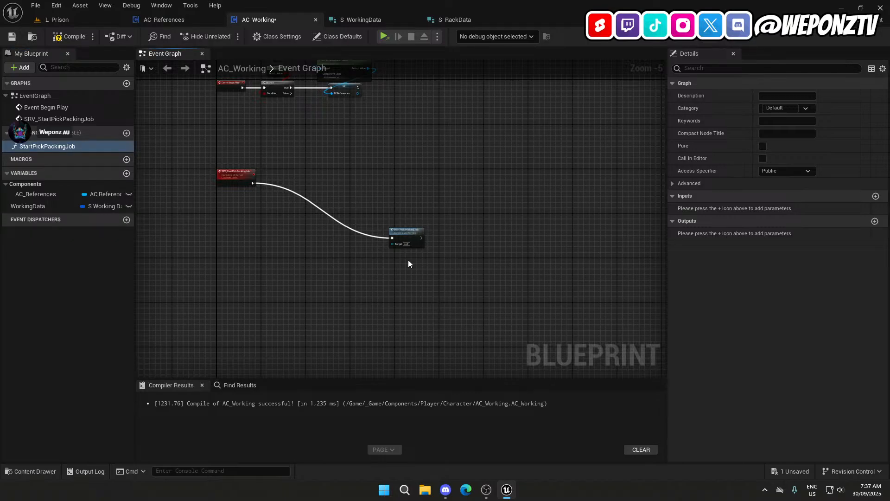
drag(406, 230, 318, 174)
scroll(316, 174, up, 4)
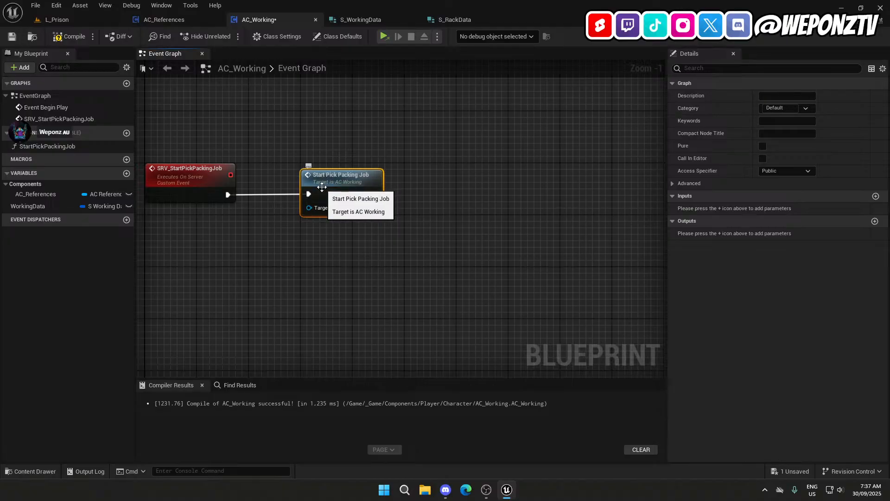
Open the StartPickPackingJob function and rearrange its nodes so the first Branch lines up with the entry node.
double_click(324, 183)
scroll(322, 251, down, 4)
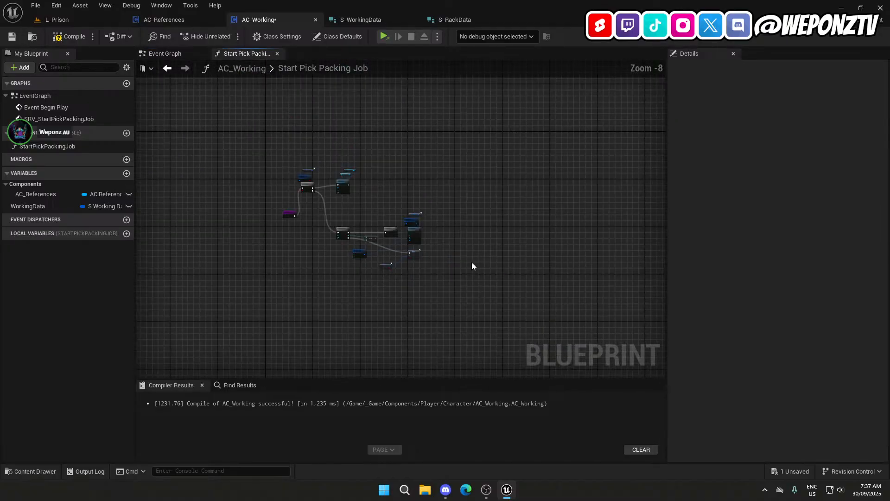
drag(472, 262, 281, 121)
drag(289, 209, 267, 142)
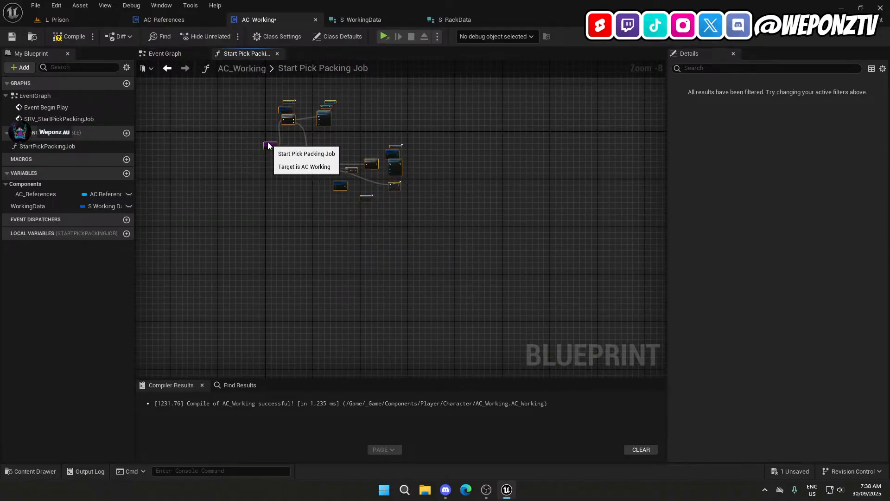
scroll(270, 134, up, 4)
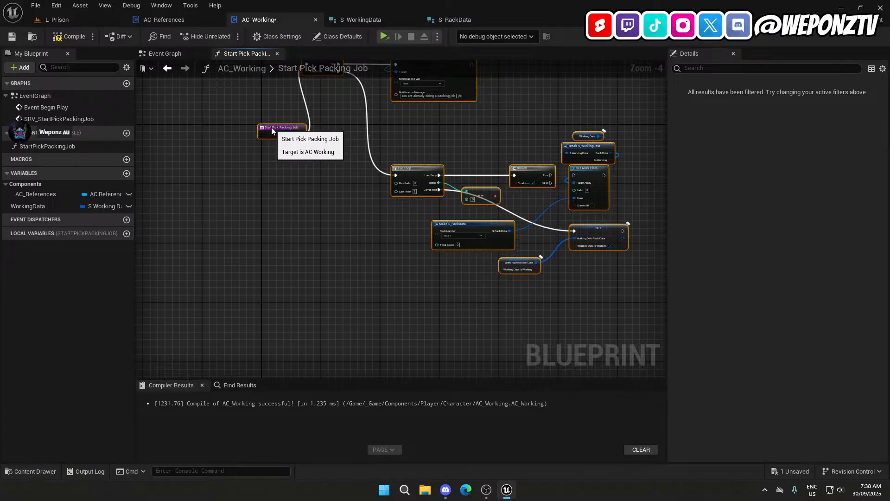
right_drag(328, 168, 334, 213)
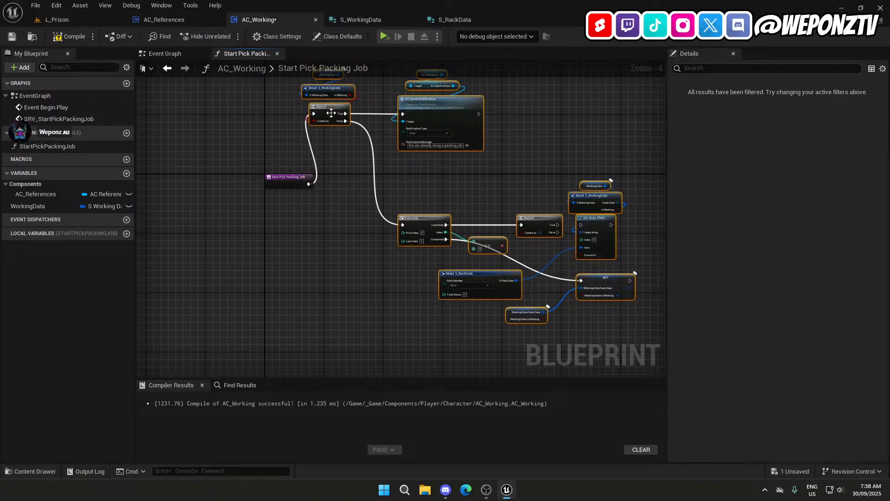
drag(331, 113, 374, 177)
scroll(375, 178, up, 2)
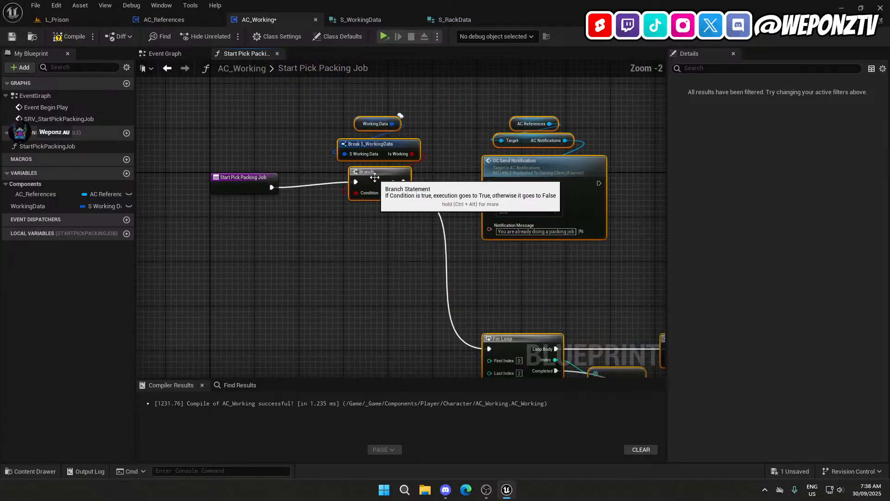
scroll(375, 177, up, 1)
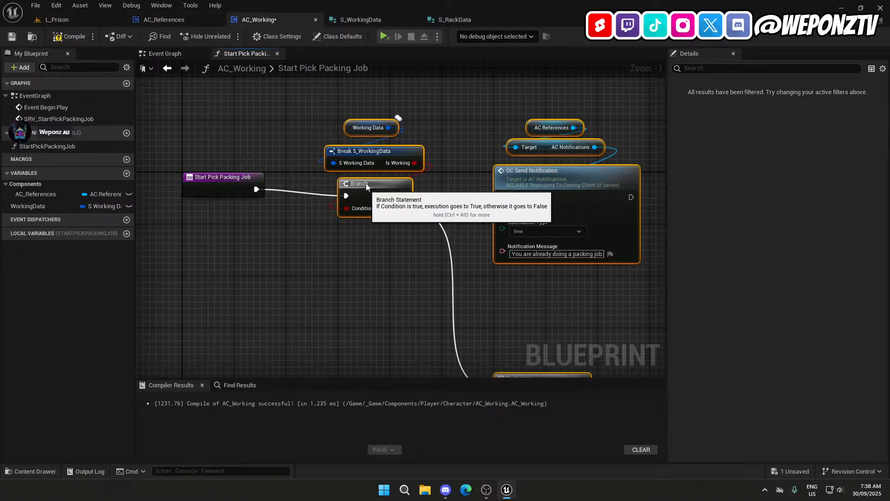
click(486, 489)
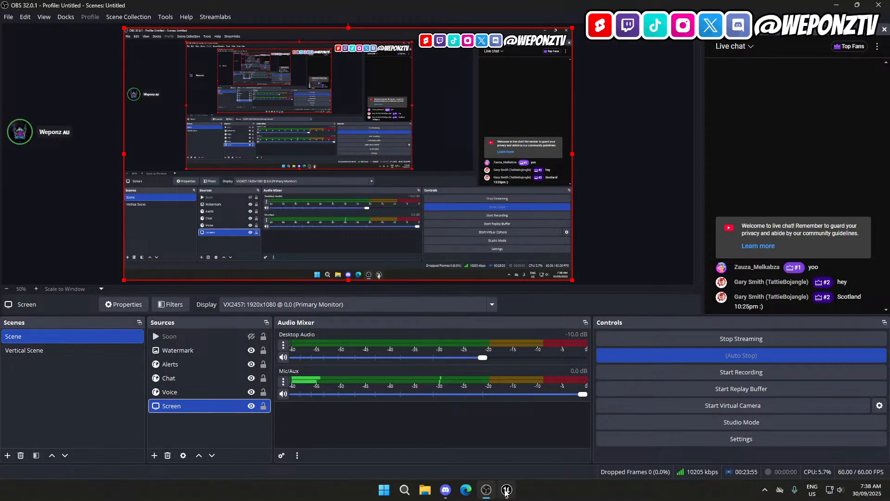
click(506, 490)
Create a local variable named LocalRackNumber of the E Rack Number type in the StartPickPackingJob function.
scroll(422, 235, up, 1)
right_drag(423, 235, 348, 197)
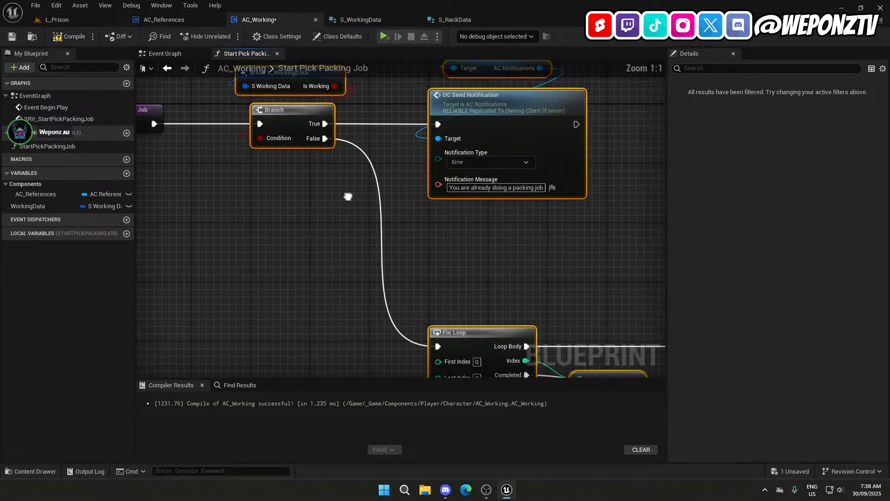
scroll(463, 259, down, 2)
right_drag(462, 260, 357, 195)
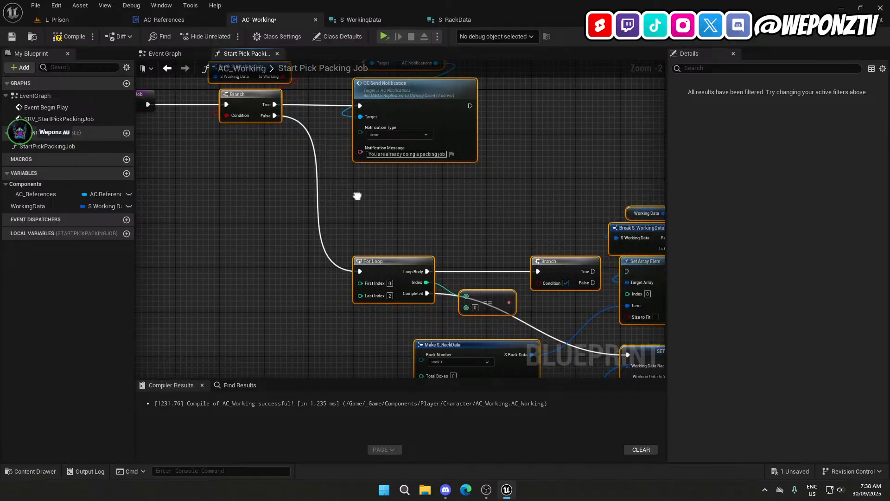
right_drag(438, 219, 371, 140)
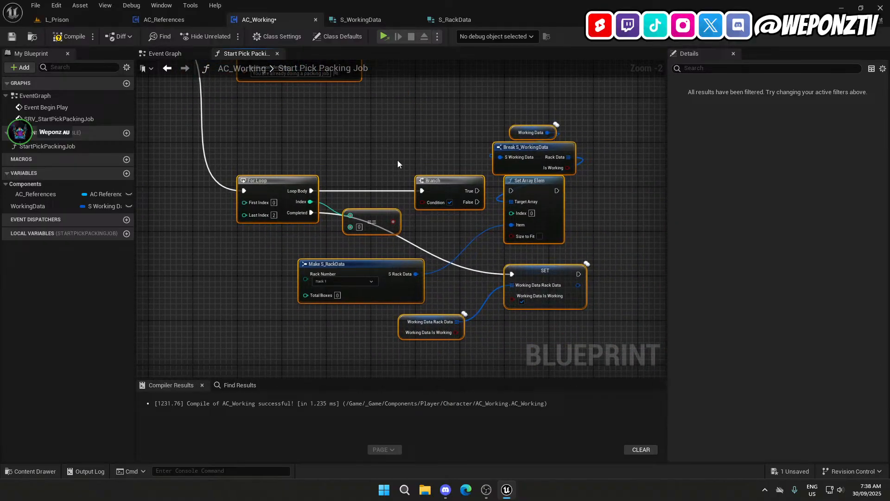
click(126, 233)
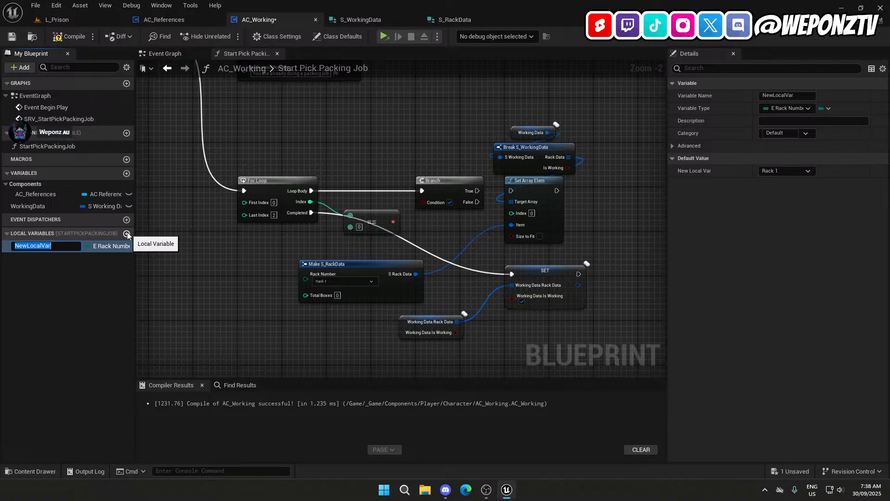
text(Lo)
key(Return)
Feed LocalRackNumber into the Rack Number input of Make S_RackData and place its getter just above that node.
drag(65, 247, 306, 274)
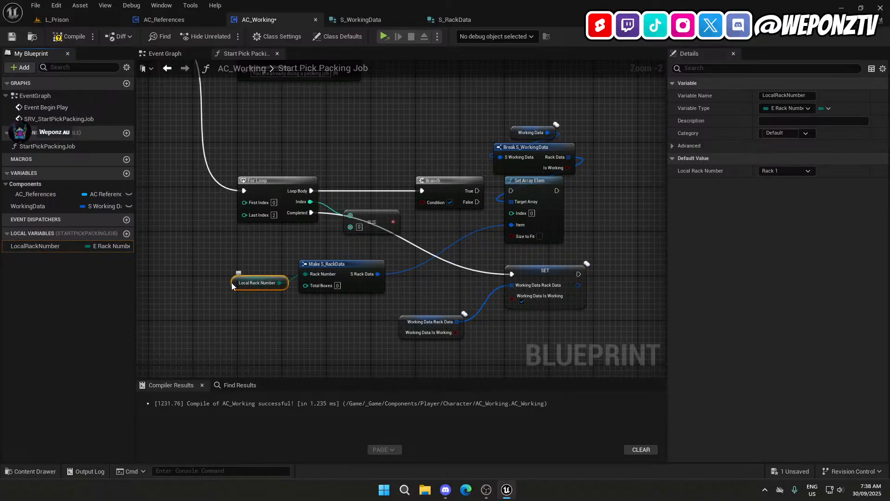
drag(230, 297, 304, 251)
drag(238, 283, 294, 269)
click(211, 306)
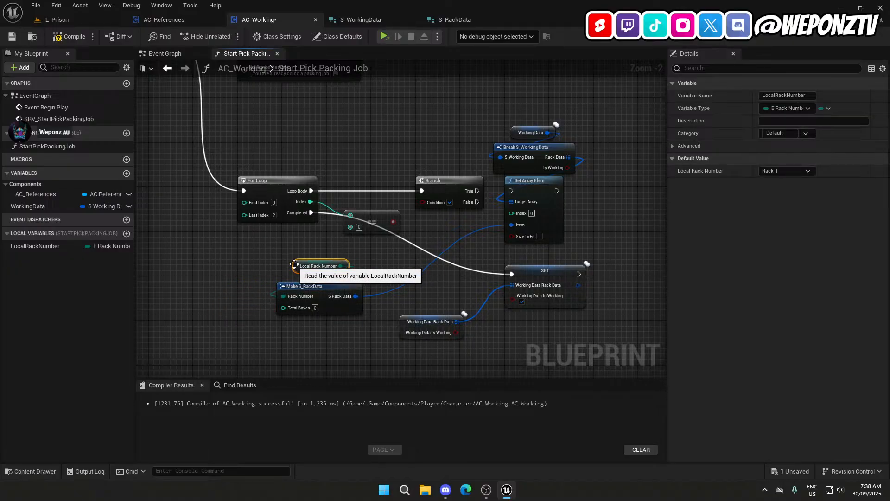
click(207, 280)
right_click(208, 280)
text(random)
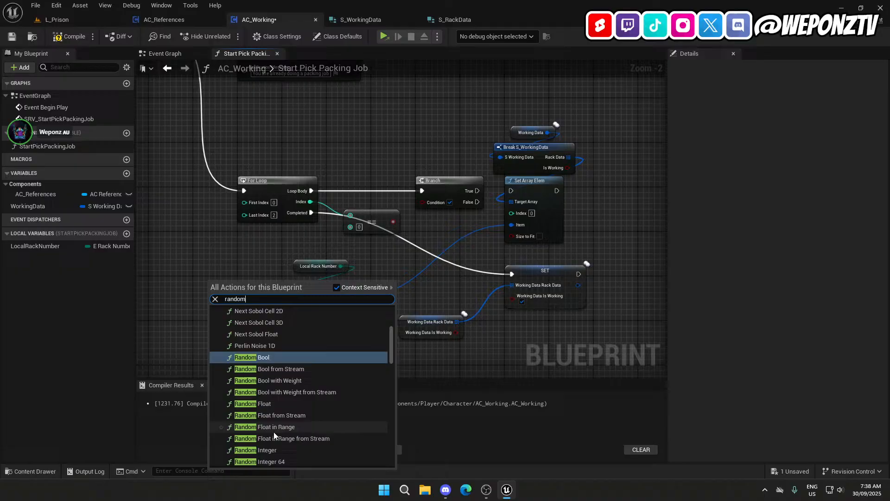
scroll(276, 426, down, 2)
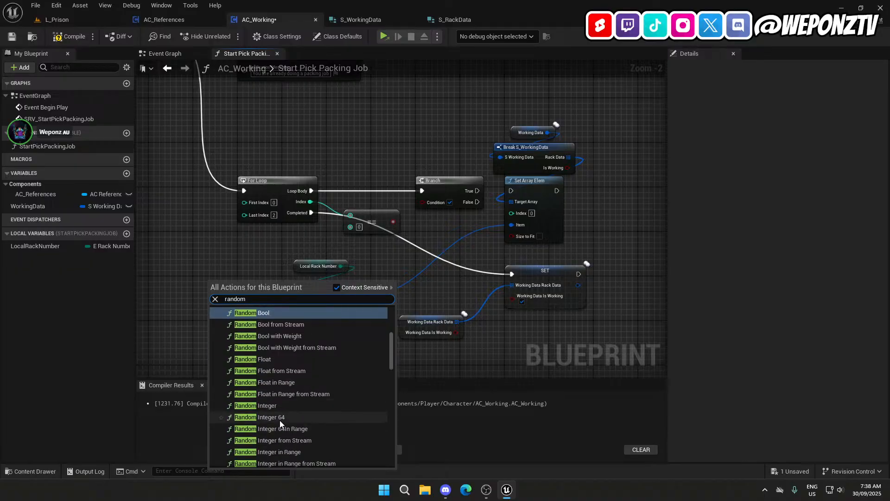
click(277, 405)
drag(240, 279, 223, 268)
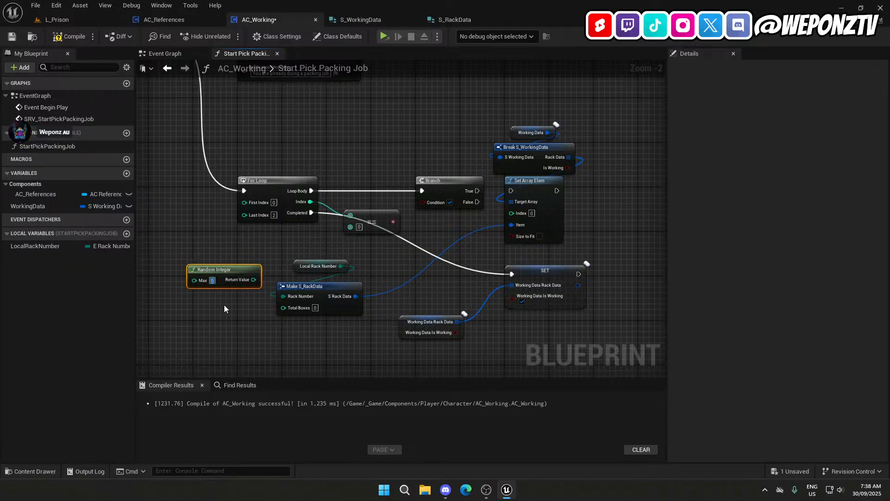
key(Delete)
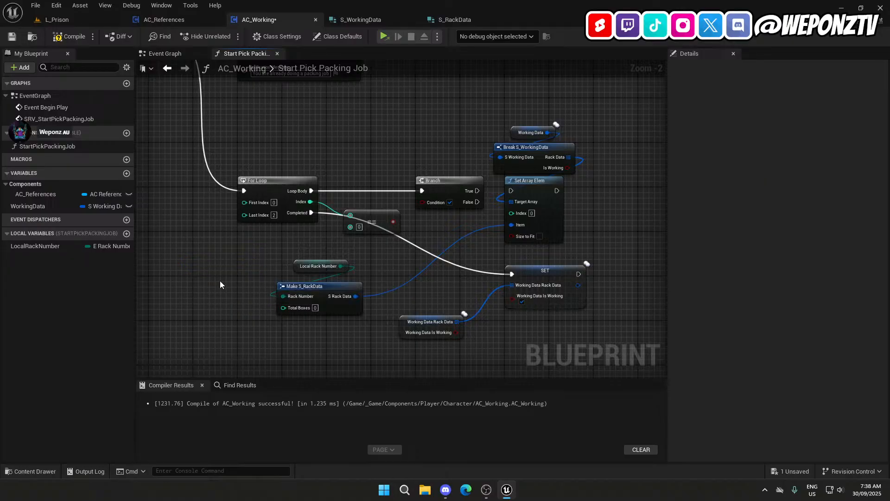
Add a Random Integer in Range node near Make S_RackData with Min 1 and Max 3.
right_click(219, 280)
text(random int)
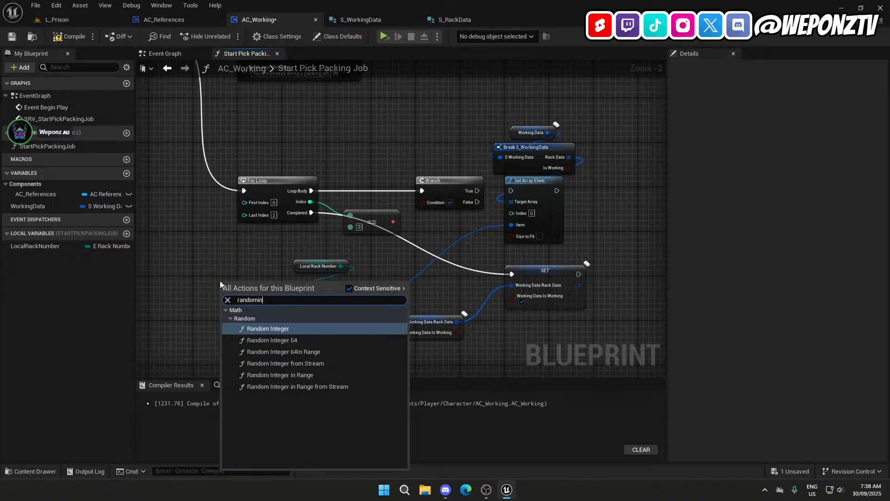
click(291, 373)
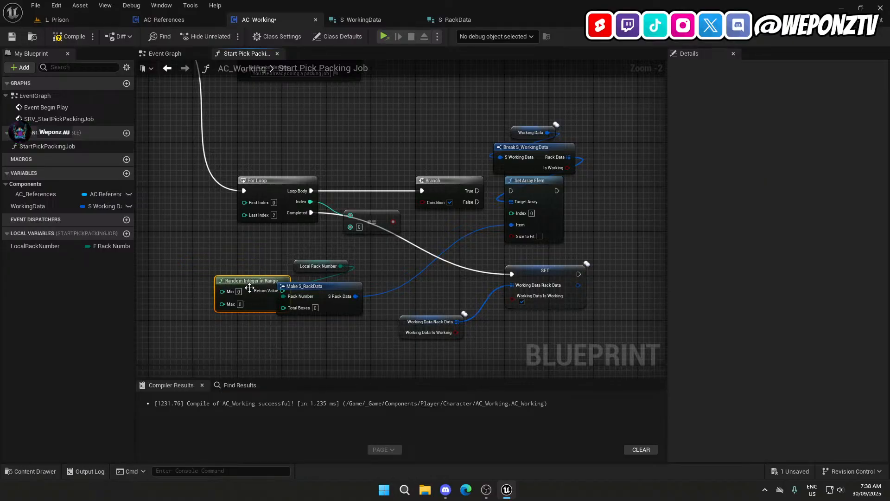
drag(248, 285, 220, 263)
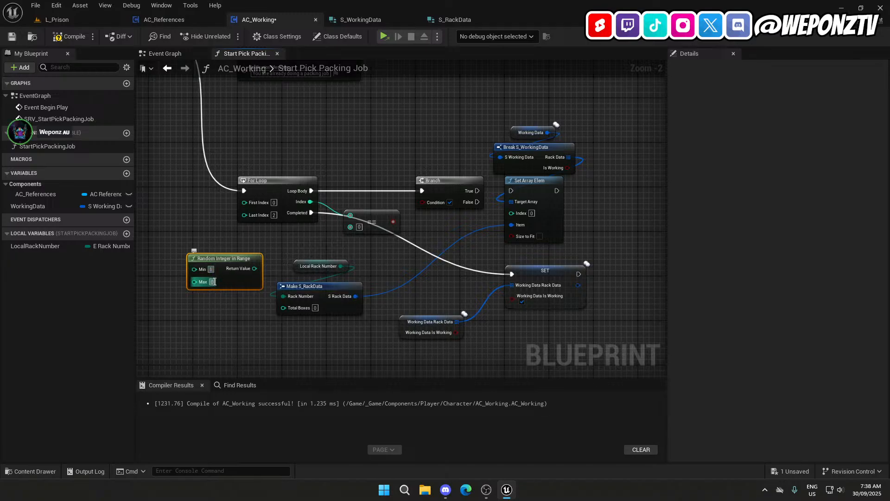
text(3)
click(277, 363)
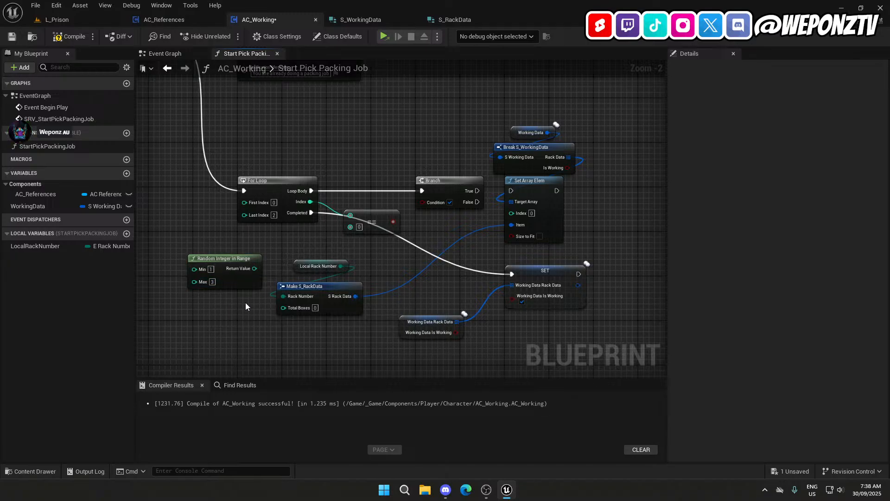
Feed the random integer's return value into Total Boxes on Make S_RackData and tuck the Local Rack Number getter closer above that node.
drag(238, 262, 222, 267)
right_drag(241, 319, 269, 280)
drag(270, 246, 316, 280)
right_drag(404, 321, 327, 338)
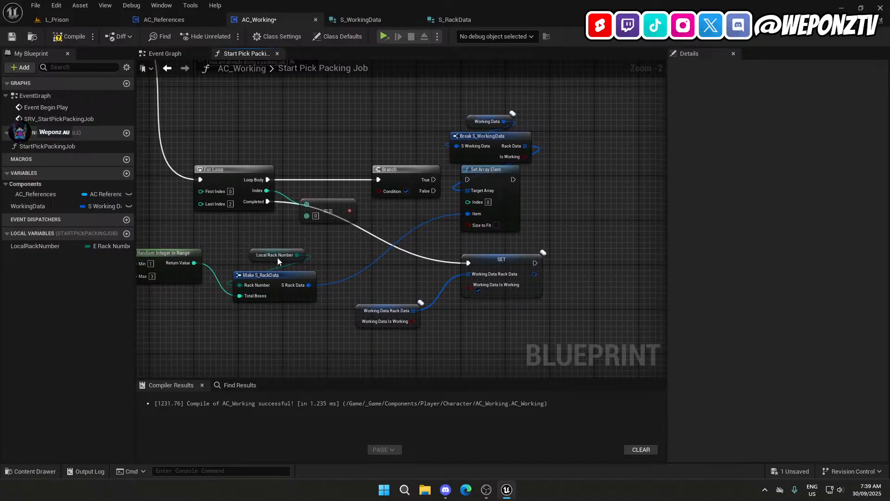
drag(277, 257, 272, 263)
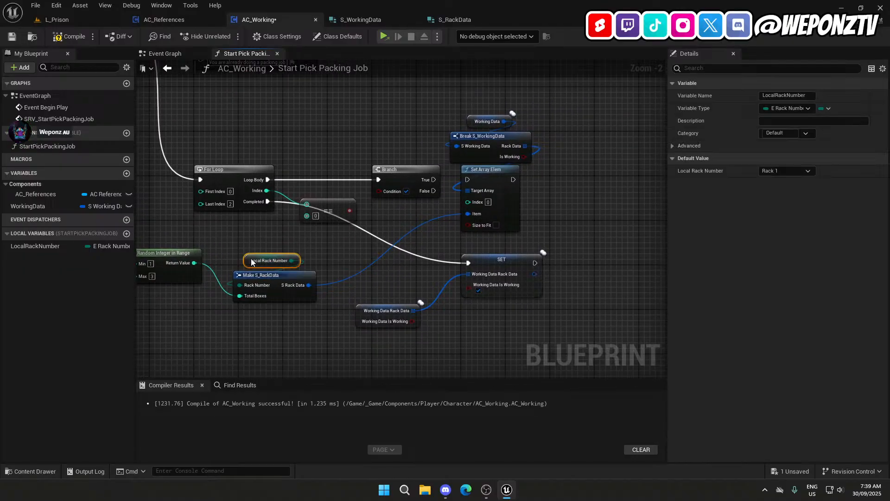
click(342, 250)
Wire the index comparison into the Branch condition, placing the comparison above the Branch and moving the Set Array Elem group farther along.
drag(350, 211, 387, 191)
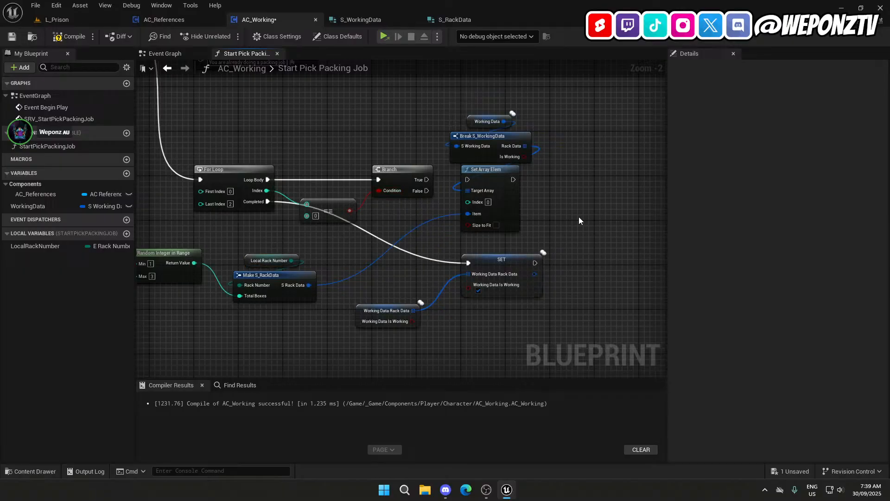
drag(579, 216, 492, 107)
drag(510, 176, 636, 178)
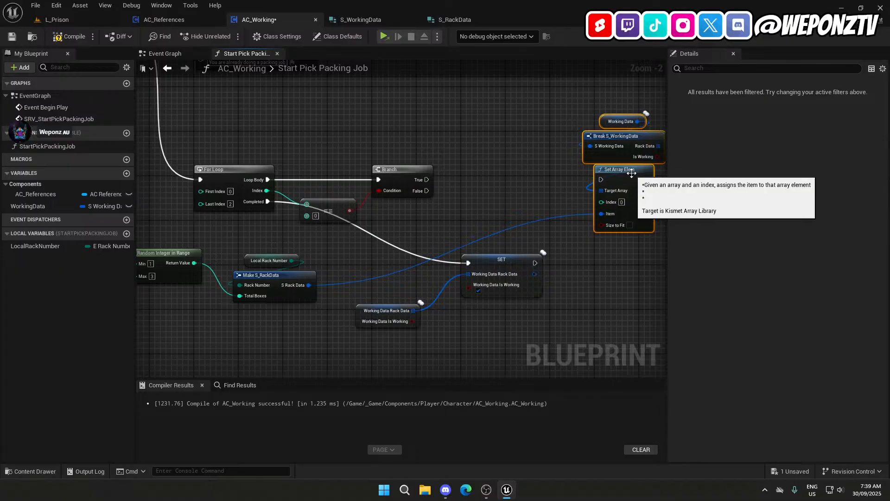
drag(328, 199, 394, 140)
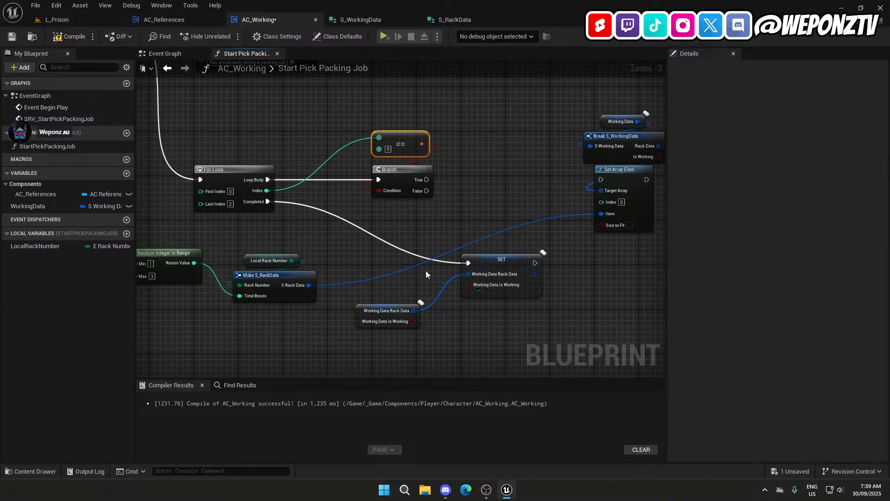
click(425, 231)
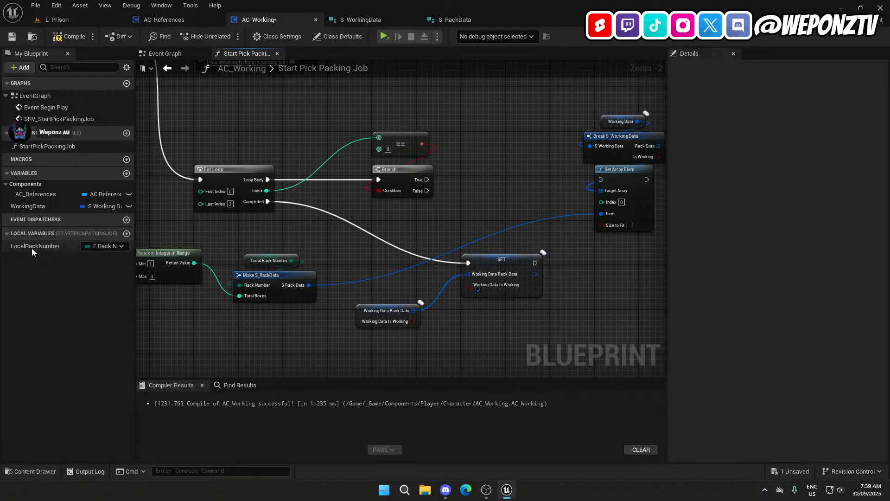
Insert a LocalRackNumber setter with Rack 1 between the Branch's True output and Set Array Elem.
drag(33, 246, 460, 164)
alt+drag(460, 160, 427, 179)
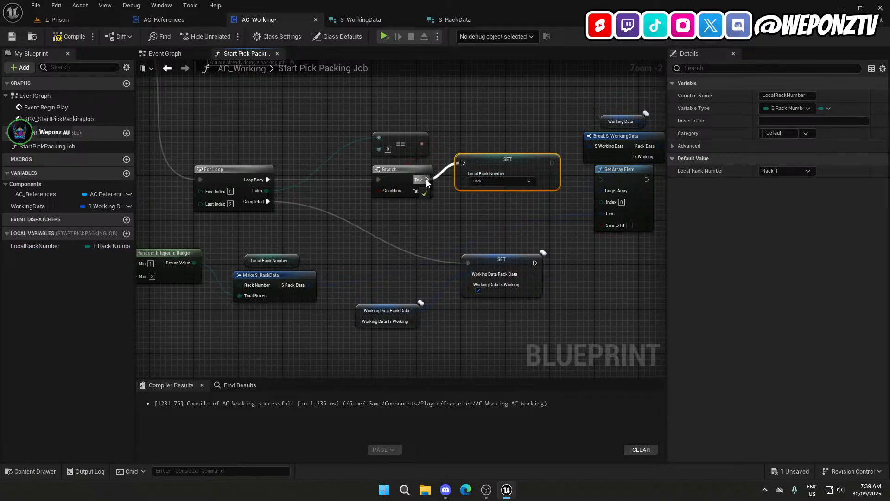
drag(497, 159, 497, 179)
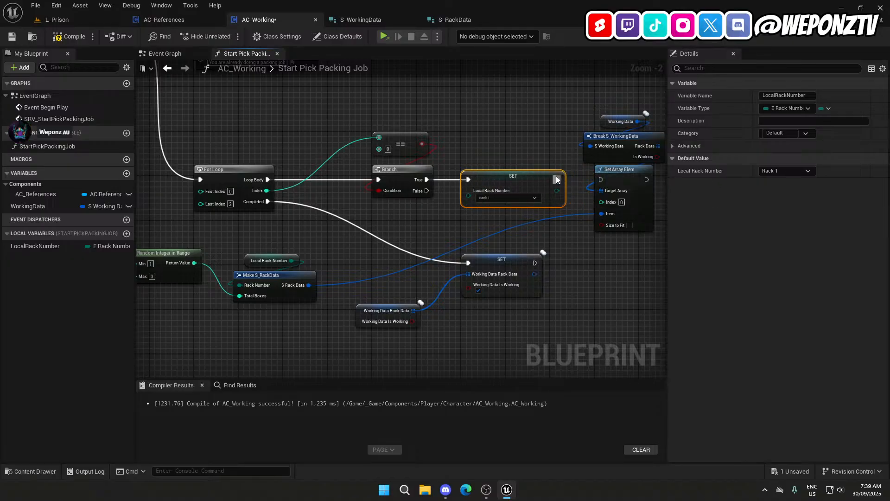
drag(557, 179, 601, 179)
click(466, 221)
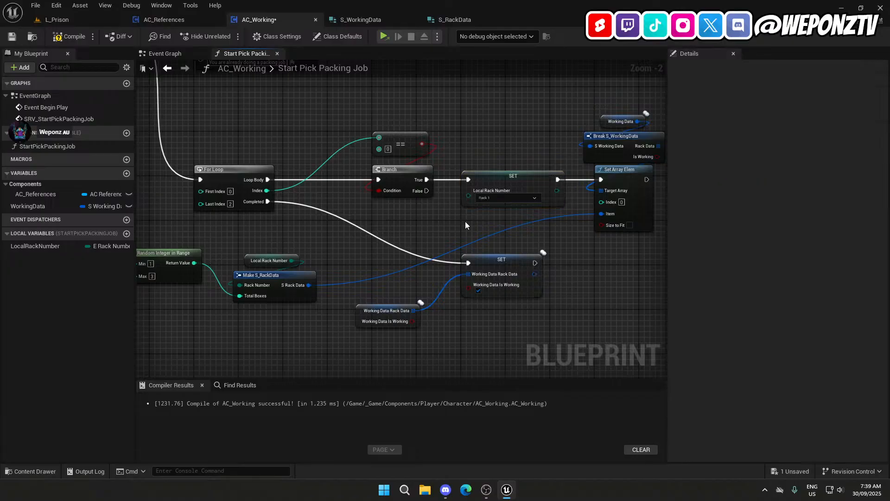
Move the Working Data setter and its split getter below the Make S_RackData node.
drag(473, 296, 400, 249)
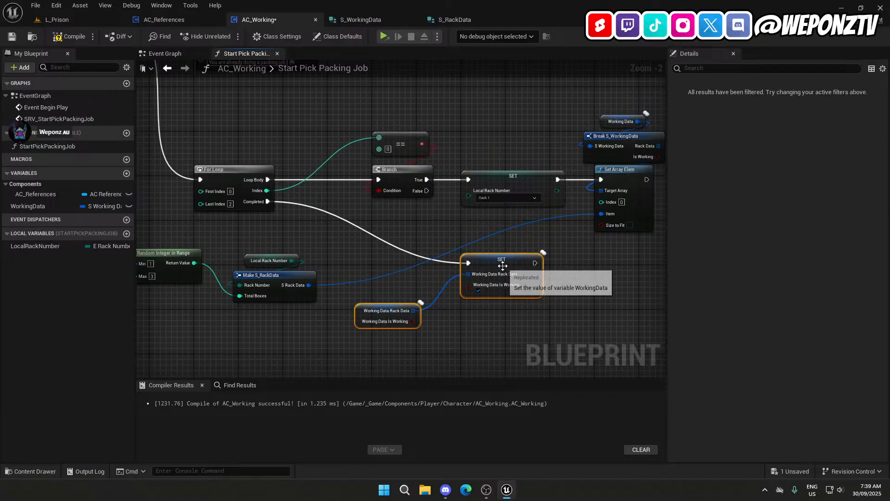
drag(502, 265, 285, 349)
click(509, 272)
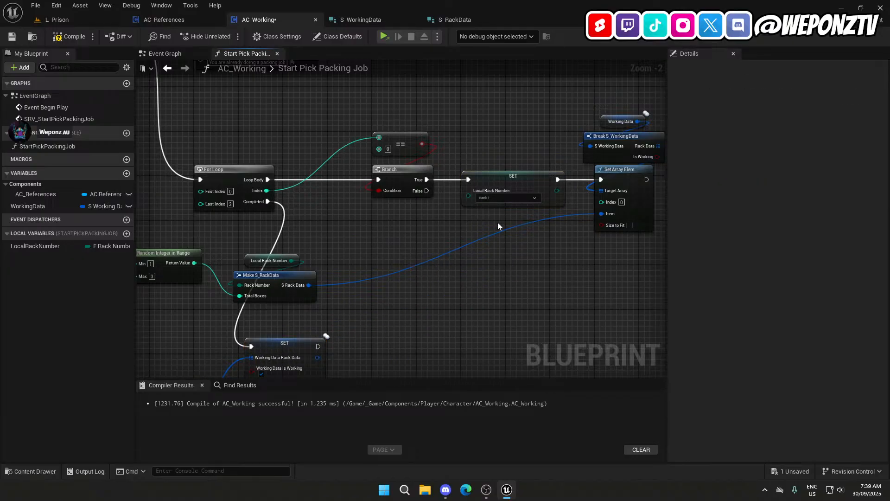
Duplicate the comparison, Branch and LocalRackNumber setter and align the copies directly below the originals.
drag(497, 222, 406, 149)
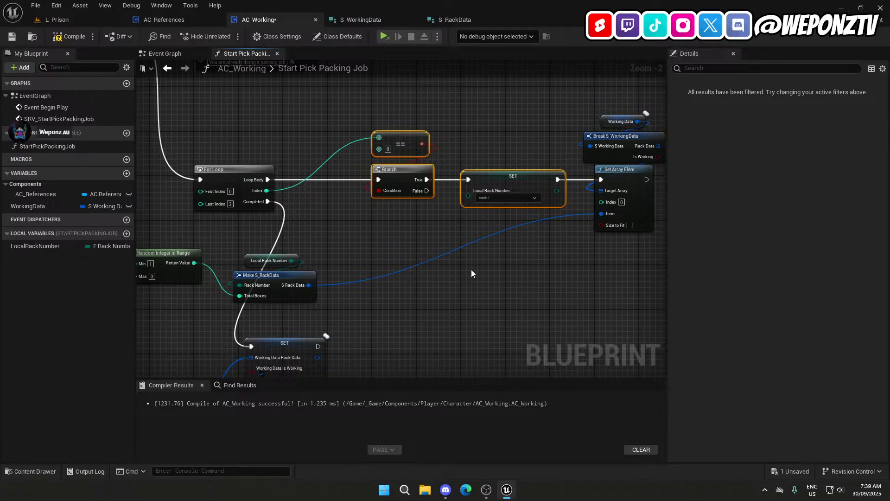
key(ctrl+c)
key(ctrl+v)
drag(477, 284, 394, 262)
click(394, 263)
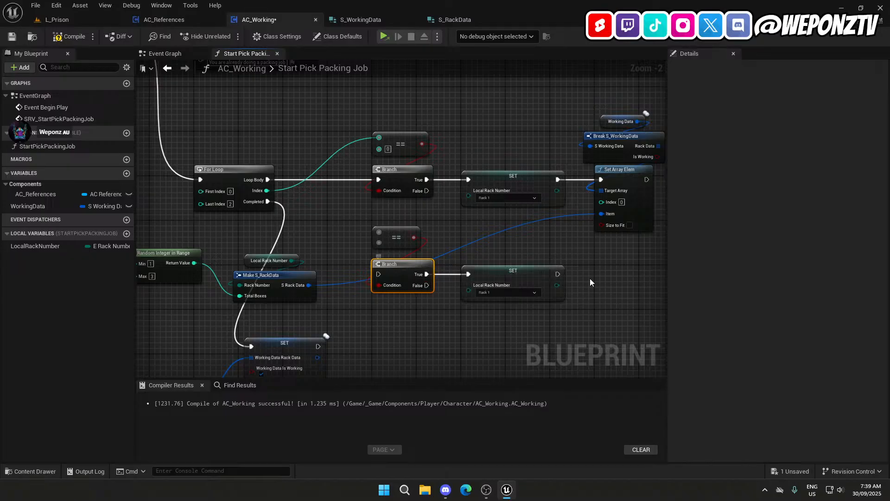
drag(561, 335, 398, 211)
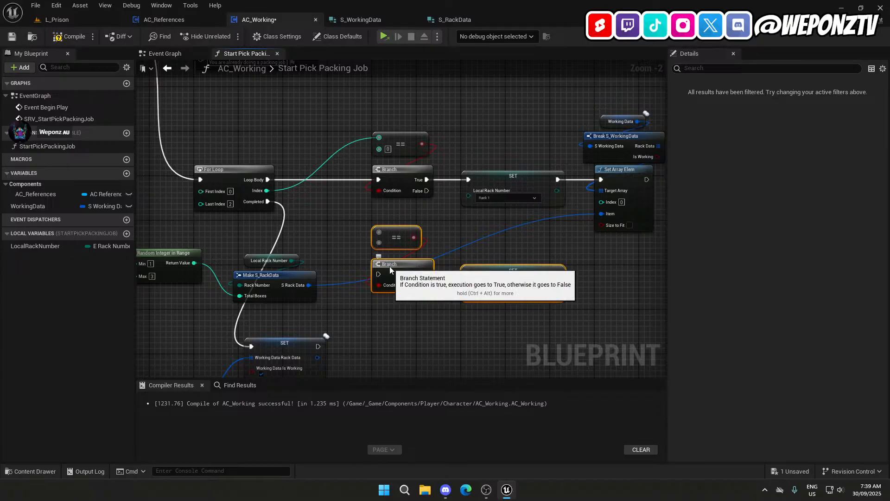
drag(390, 272, 390, 267)
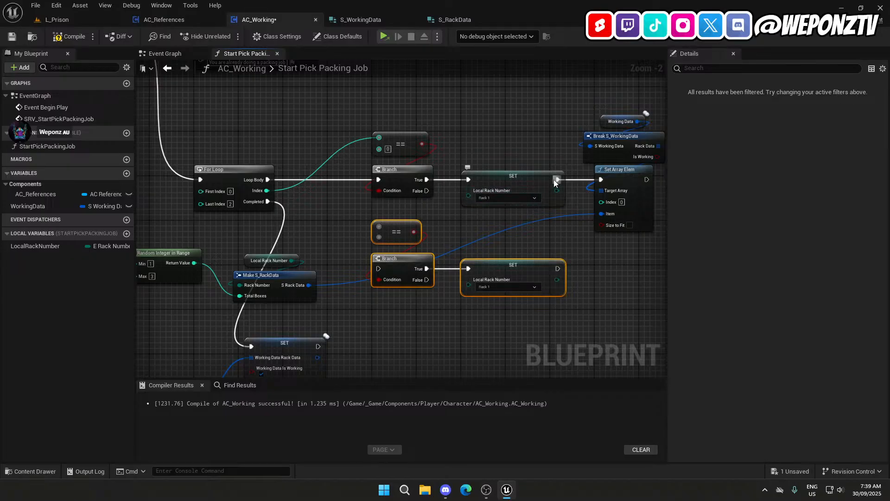
Run the first Branch's False output into the second Branch and compare the loop Index with 1.
drag(427, 190, 379, 268)
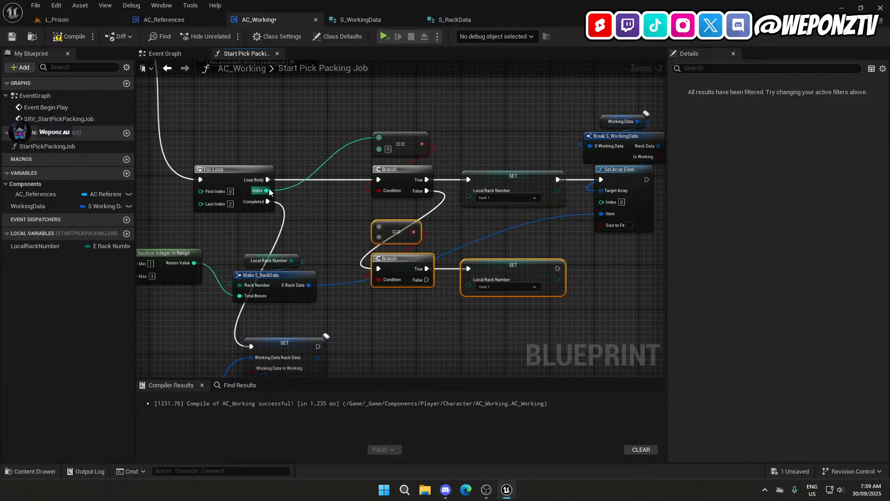
drag(267, 191, 379, 227)
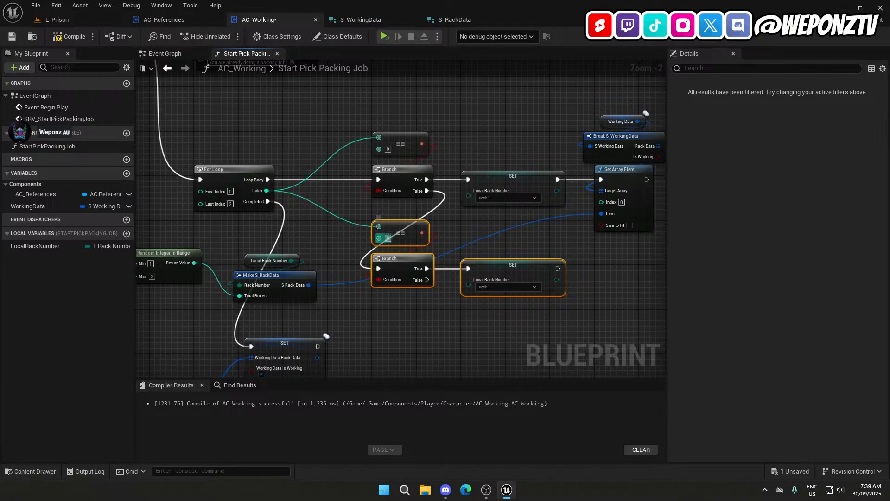
click(427, 324)
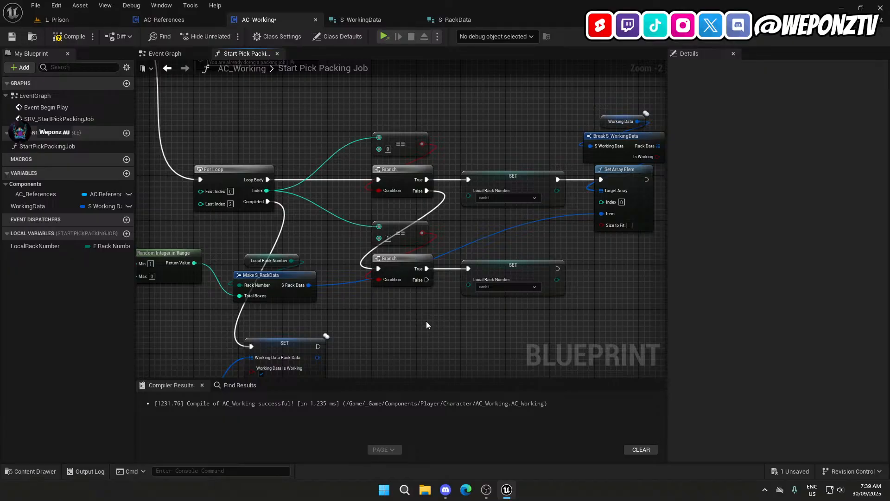
Set the second LocalRackNumber setter to Rack 2, connect it to Set Array Elem, and move the Set Array Elem group farther along.
click(490, 287)
click(482, 300)
drag(557, 268, 601, 179)
right_drag(629, 280, 498, 280)
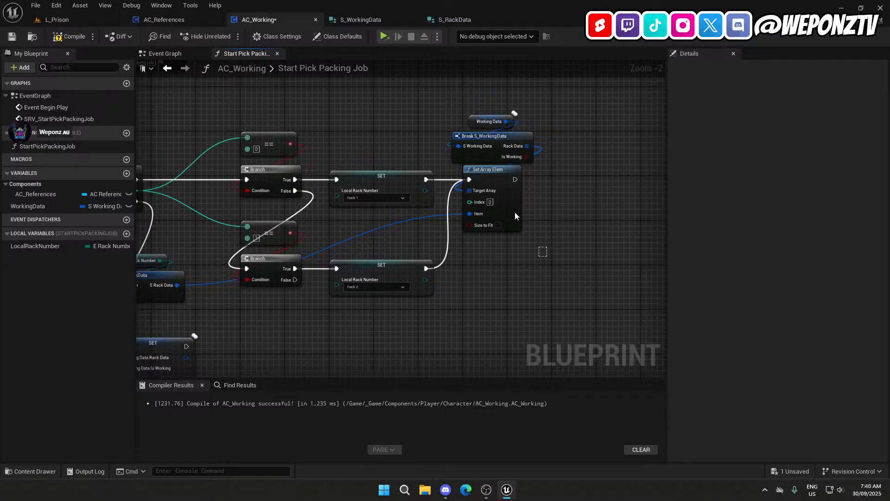
drag(515, 216, 463, 111)
drag(476, 186, 574, 187)
click(547, 280)
Stack the Random Integer in Range, Local Rack Number and Make S_RackData nodes above the Break S_WorkingData group.
right_drag(546, 280, 795, 258)
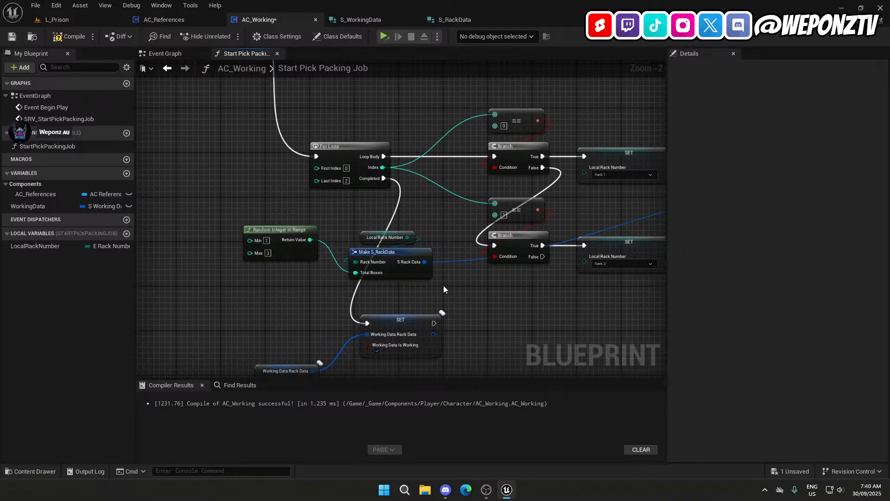
drag(443, 285, 266, 214)
drag(386, 255, 577, 88)
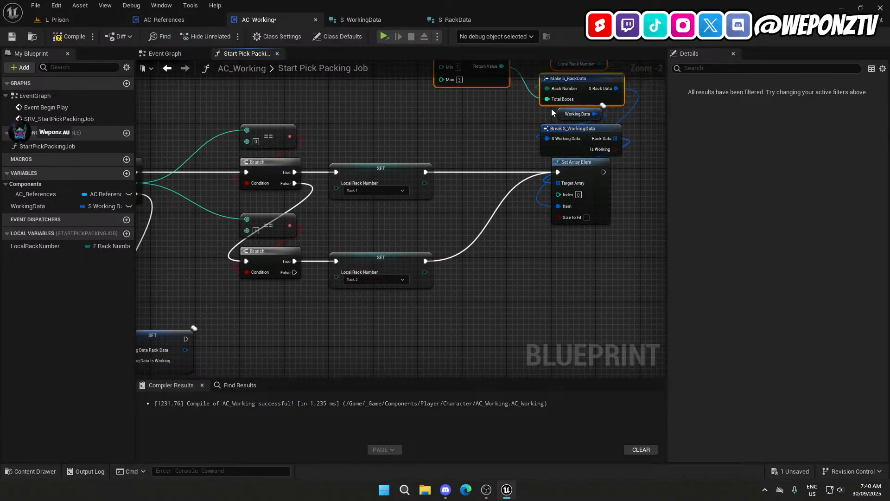
click(488, 136)
right_drag(488, 136, 459, 253)
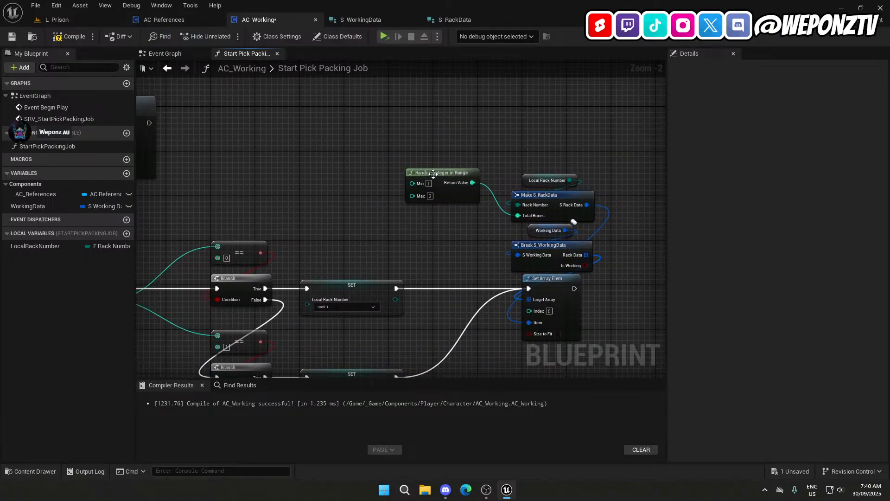
drag(434, 173, 542, 141)
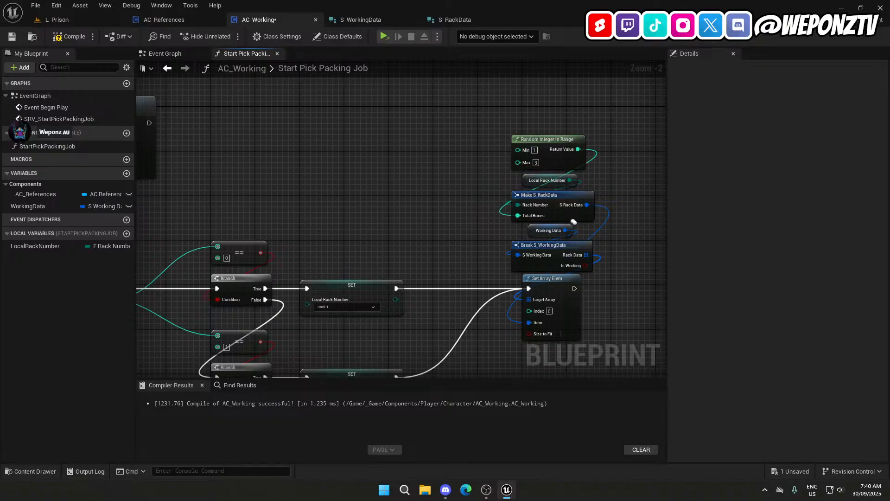
Paste a third comparison, Branch and LocalRackNumber setter set below the second one and align it.
right_drag(445, 211, 601, 56)
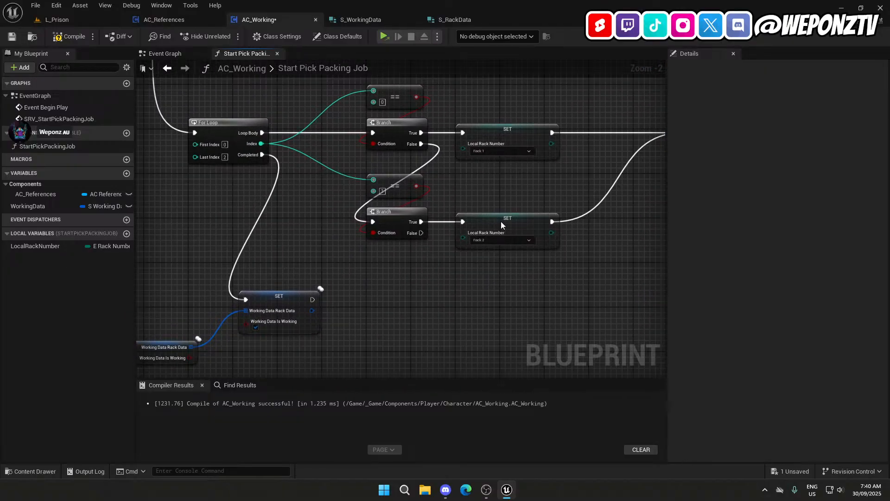
drag(508, 170, 399, 241)
key(ctrl+v)
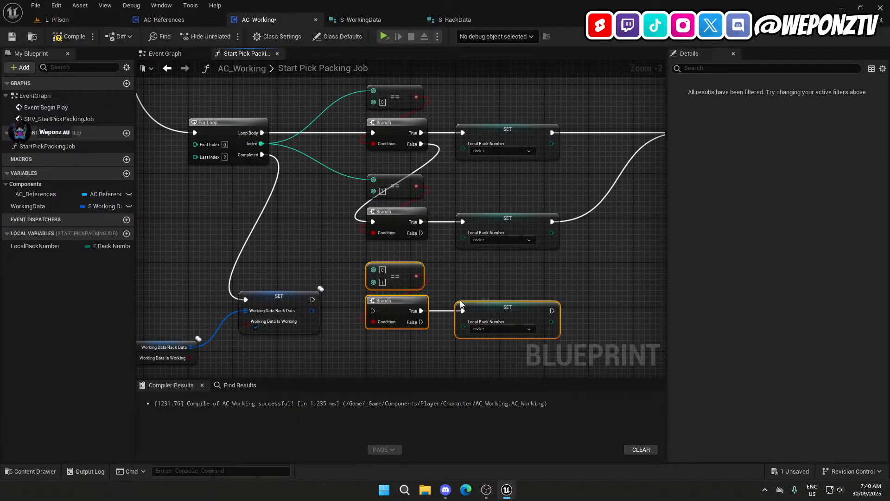
drag(402, 310, 402, 299)
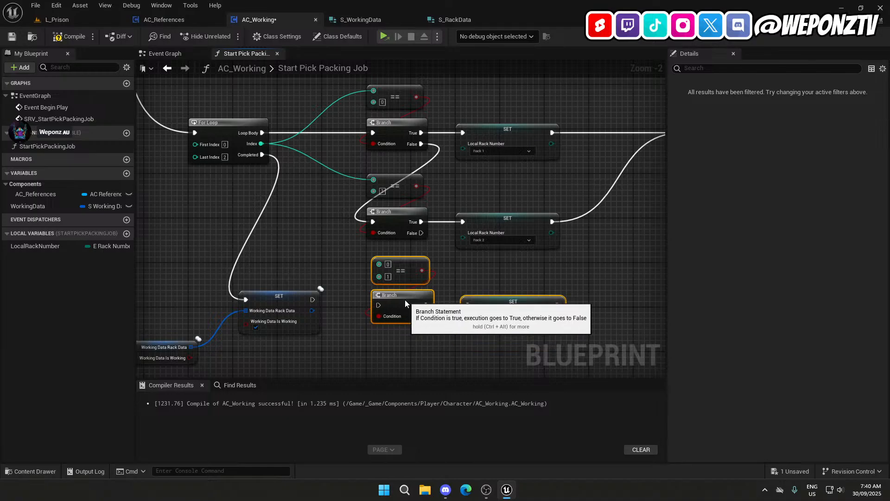
Run the second Branch's False output into the third Branch and compare the loop Index with 2.
drag(421, 233, 373, 305)
drag(261, 144, 375, 266)
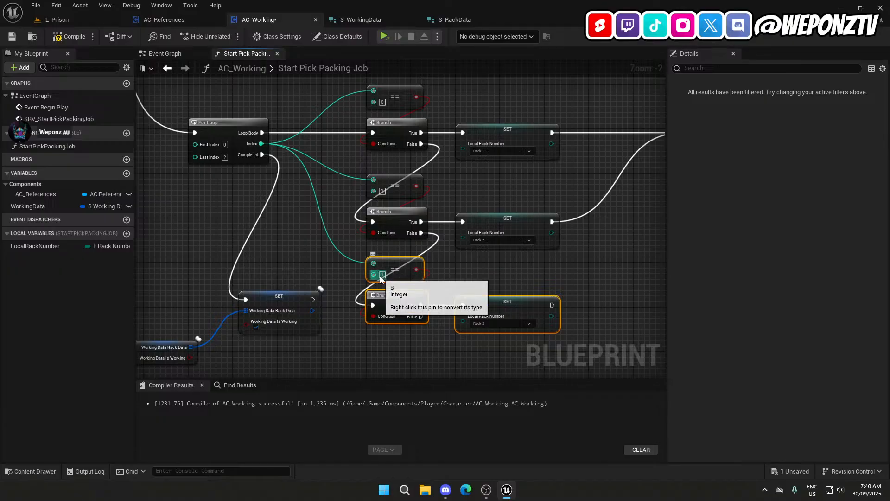
click(382, 275)
click(441, 353)
Set the third LocalRackNumber setter to Rack 3 and connect it to Set Array Elem.
right_drag(441, 353, 333, 317)
click(381, 287)
click(370, 307)
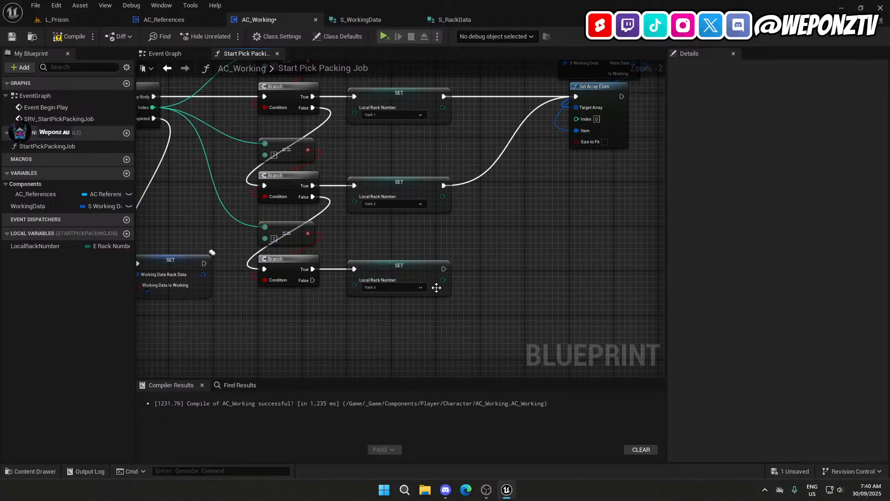
drag(444, 269, 582, 95)
Move the Working Data setter above the loop's Branch chain and place its split getter directly over it.
scroll(558, 205, down, 2)
right_drag(557, 204, 645, 218)
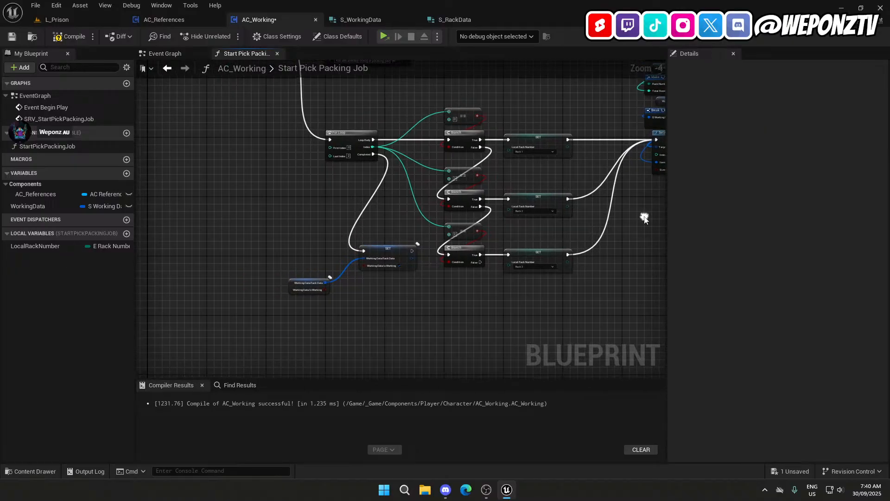
right_drag(474, 299, 464, 360)
drag(392, 366, 301, 287)
drag(371, 309, 481, 138)
scroll(480, 141, up, 3)
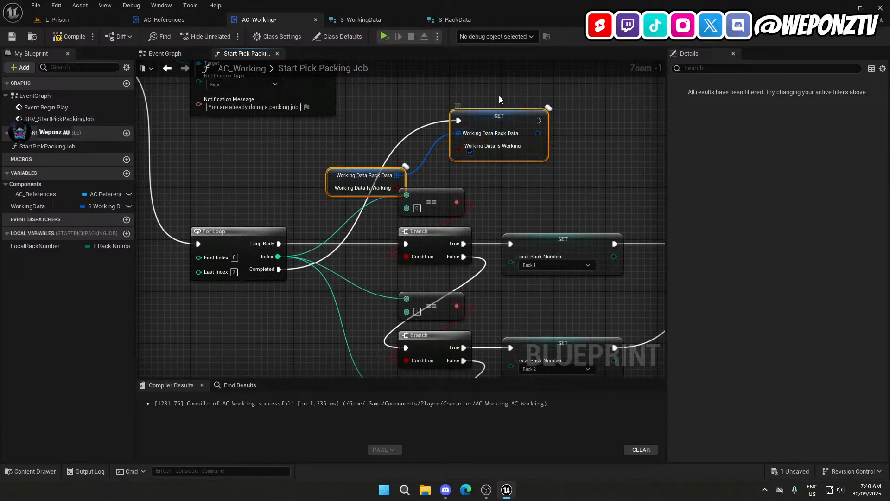
click(454, 162)
right_drag(455, 162, 432, 225)
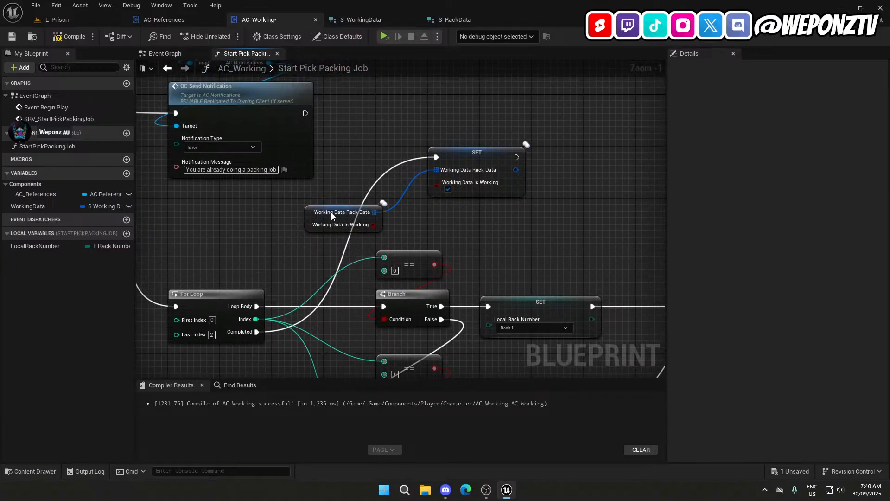
drag(310, 214, 439, 116)
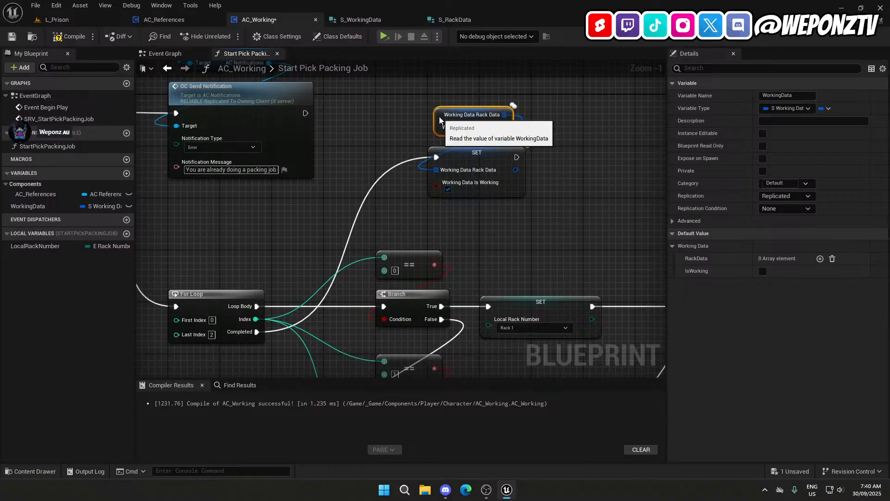
click(551, 254)
right_drag(552, 255, 427, 210)
scroll(461, 210, down, 1)
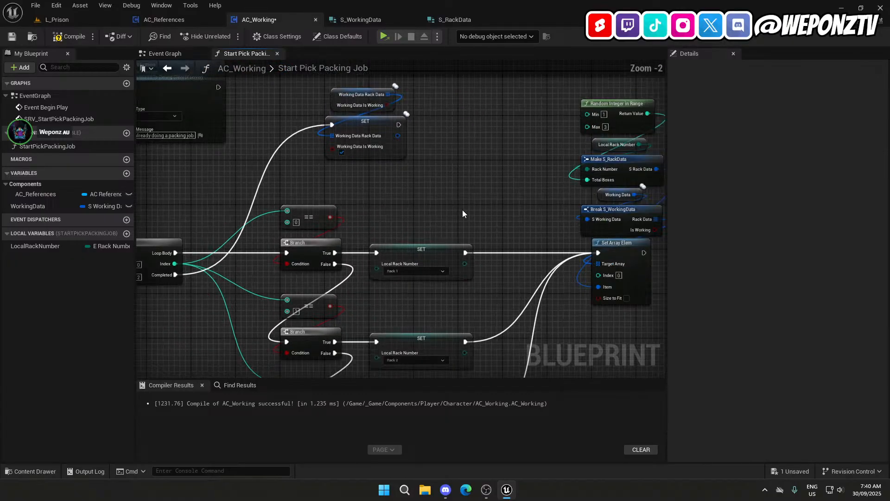
Compile and save the AC_Working blueprint.
scroll(478, 148, down, 2)
right_click(477, 149)
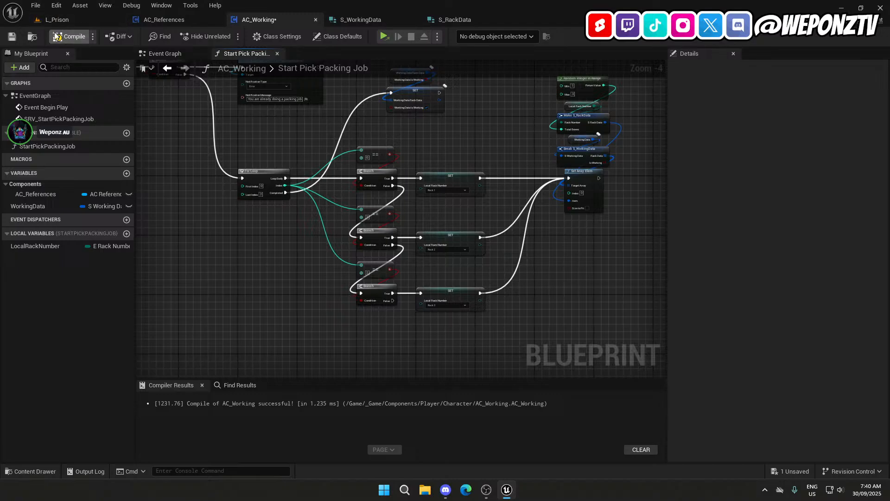
click(12, 37)
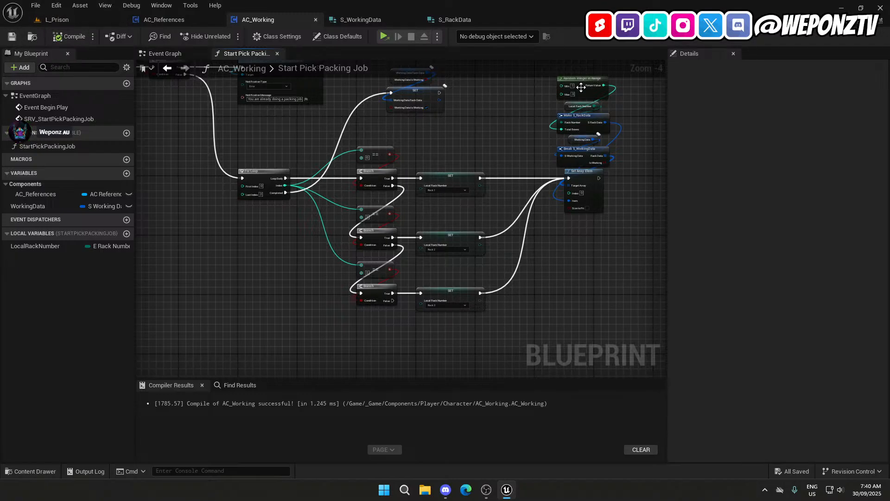
Examine how the For Loop, the index branches and the Local Rack Number setters lead into the Set Array Elem node.
scroll(536, 116, up, 3)
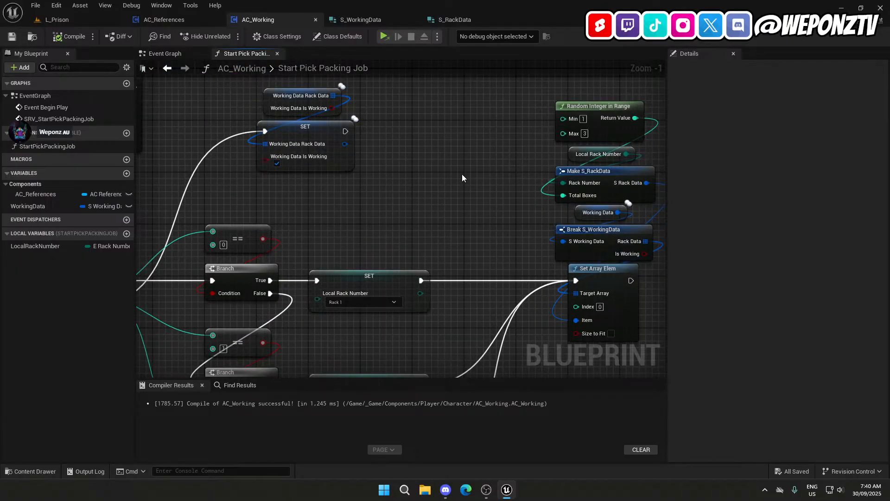
right_drag(449, 184, 564, 84)
scroll(522, 132, down, 2)
right_drag(522, 133, 502, 184)
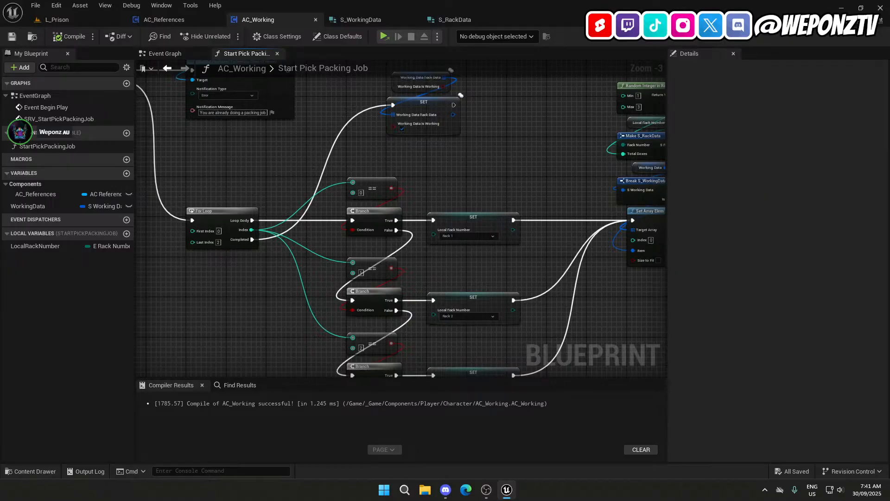
right_drag(505, 164, 522, 180)
scroll(489, 165, down, 2)
scroll(445, 229, up, 2)
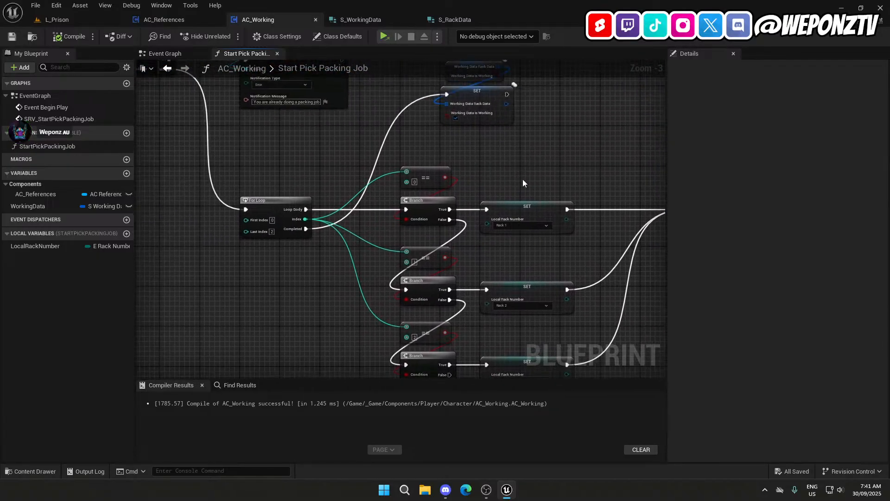
right_drag(538, 262, 277, 286)
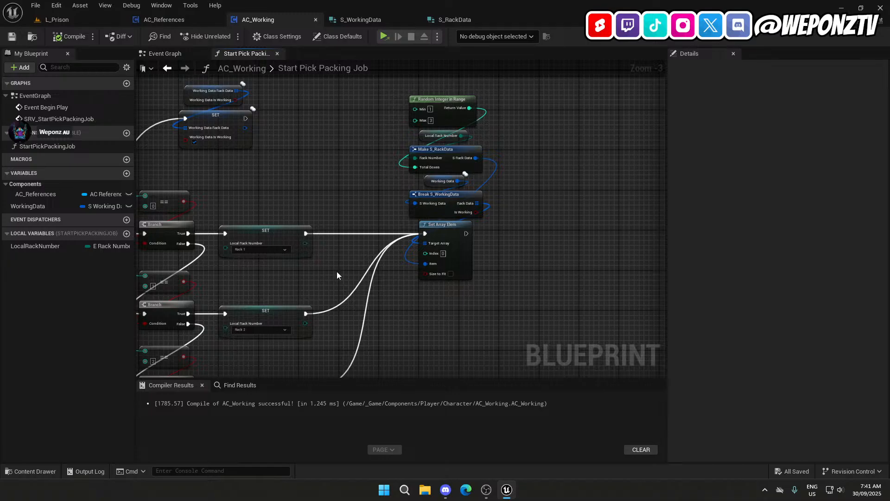
right_drag(337, 275, 510, 181)
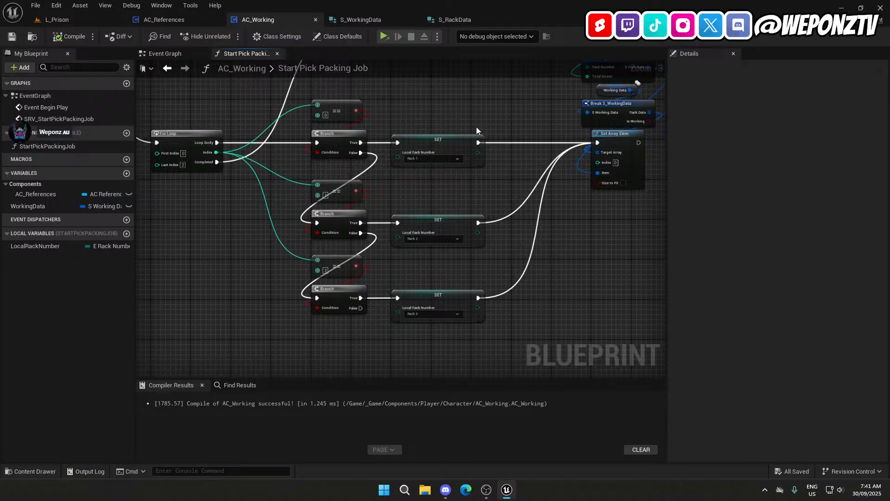
right_drag(477, 126, 518, 202)
scroll(475, 178, down, 1)
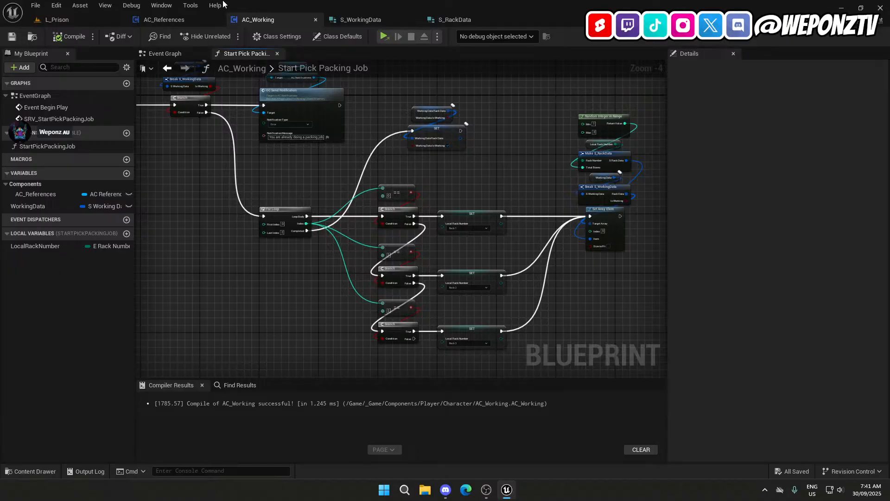
Go to the L_Prison level and open the _Game/UI folder among the project content.
click(183, 19)
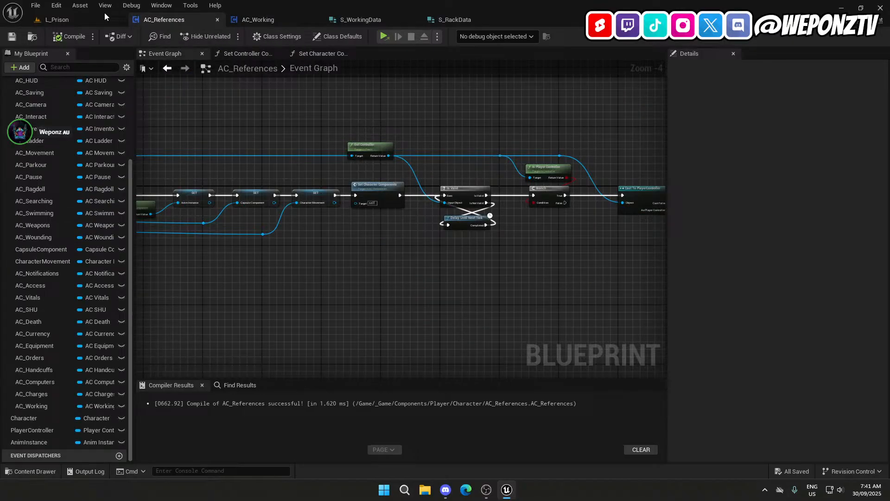
click(74, 17)
click(224, 342)
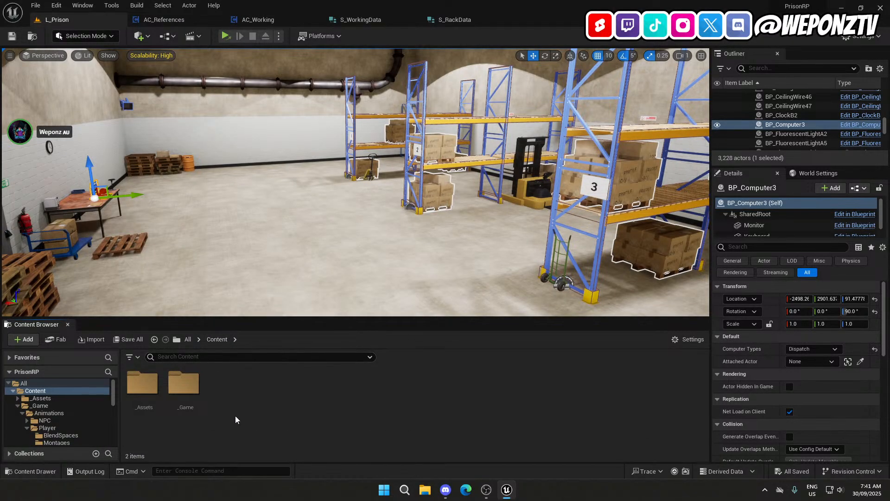
double_click(184, 383)
double_click(597, 390)
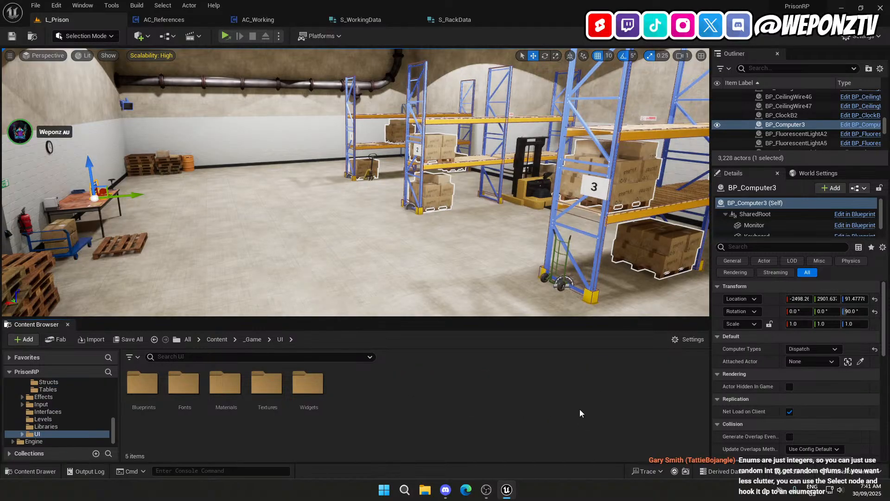
Check the live chat in OBS, and return to the Start Pick Packing Job graph of AC_Working in Unreal Editor.
click(487, 488)
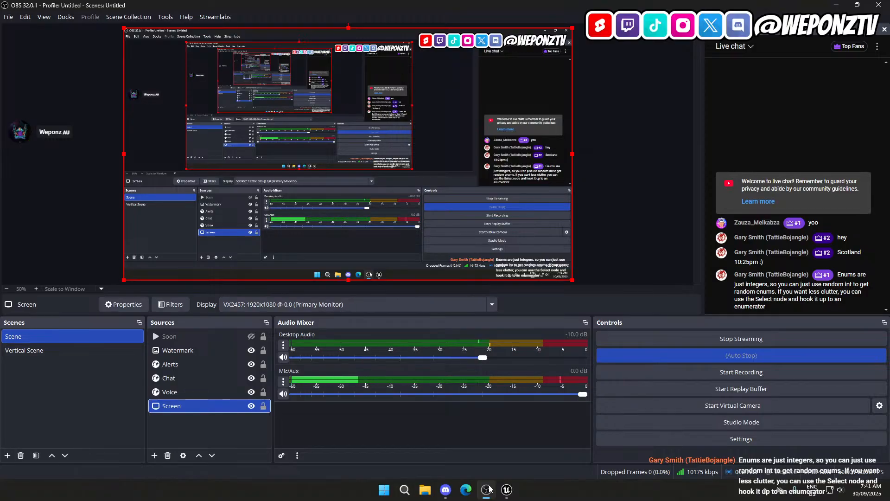
click(507, 490)
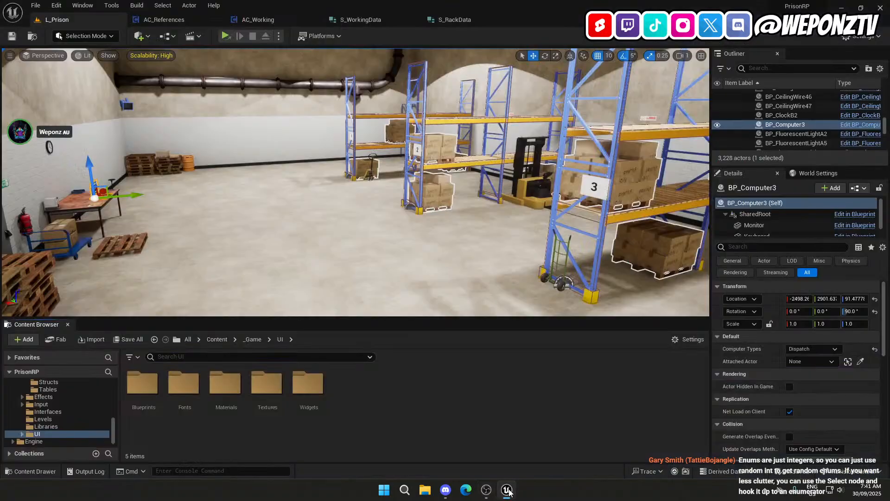
click(366, 19)
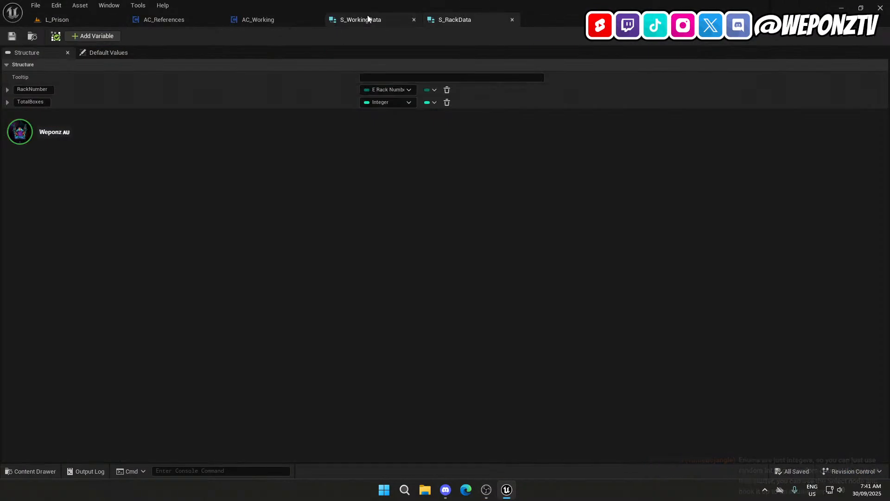
click(247, 20)
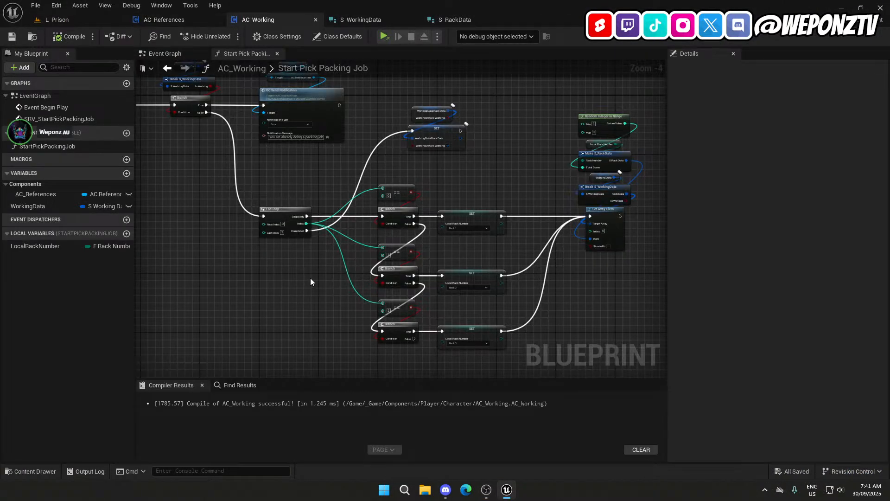
Search the available blueprint actions for a node that converts from an integer.
scroll(310, 249, up, 2)
right_drag(310, 249, 251, 279)
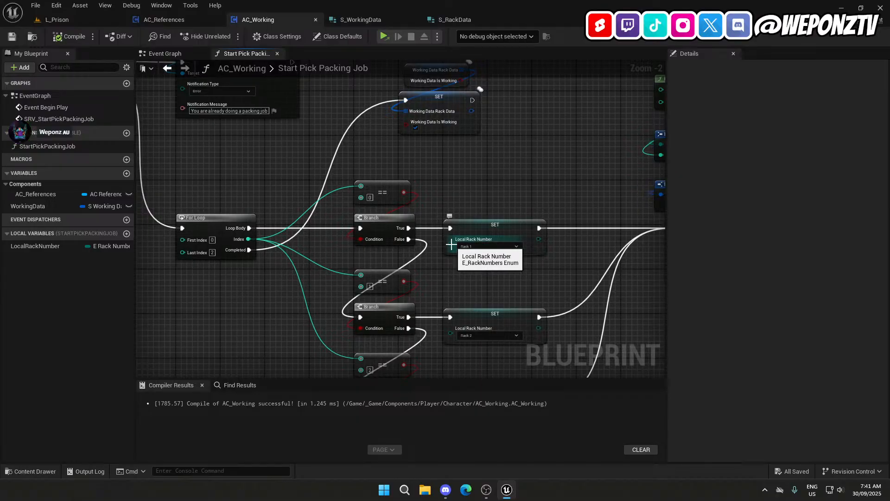
right_click(466, 170)
text(=)
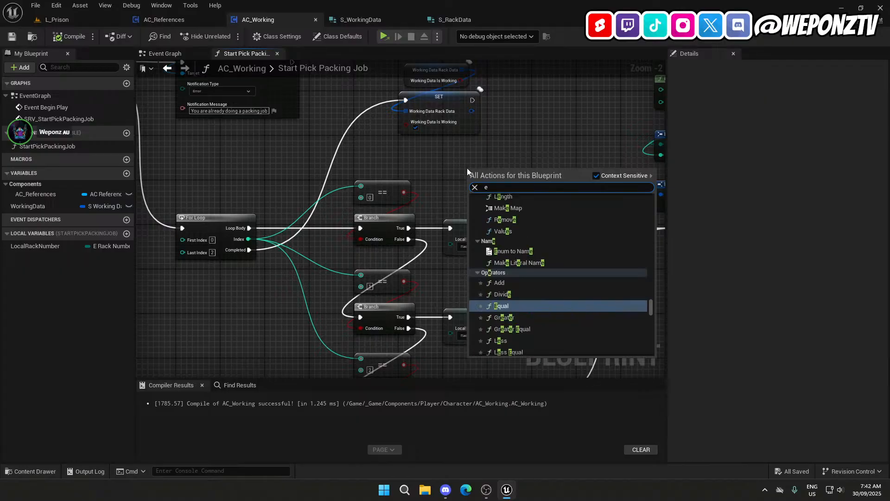
key(BackSpace)
text(integert)
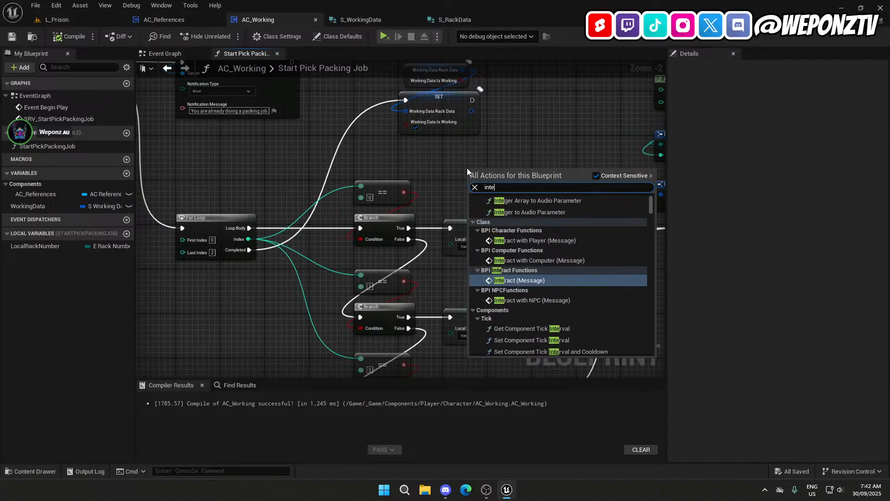
key(BackSpace)
key(BackSpace)
key(BackSpace)
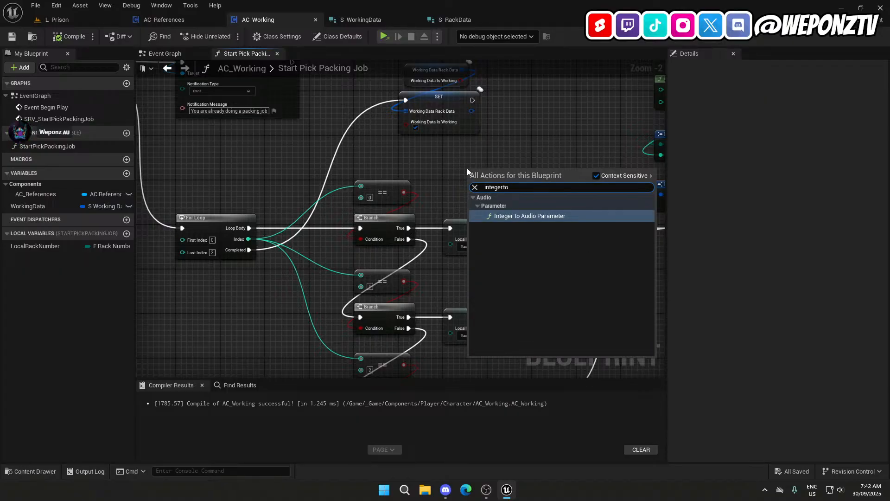
key(BackSpace)
key(BackSpace)
key(BackSpace)
key(BackSpace)
key(BackSpace)
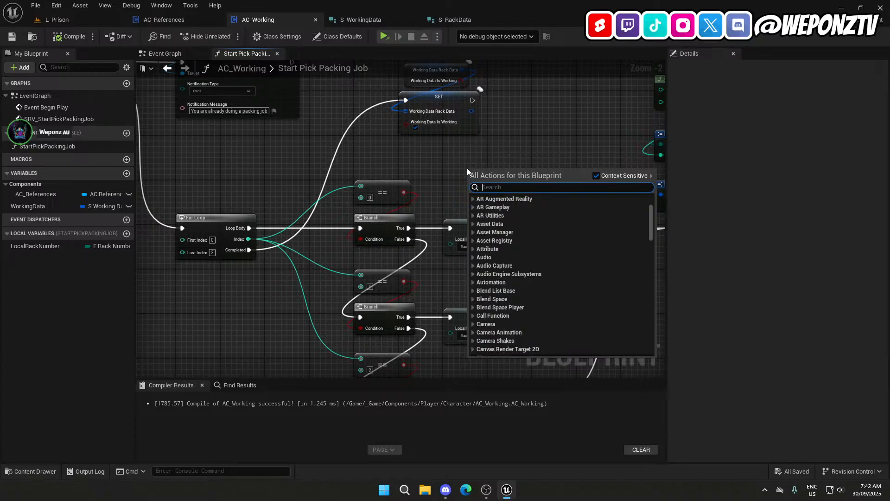
click(460, 166)
right_click(459, 166)
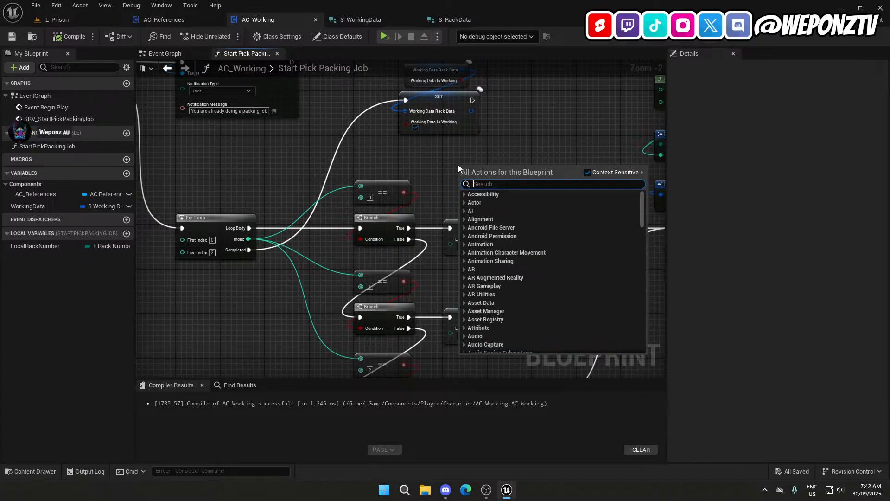
text(random)
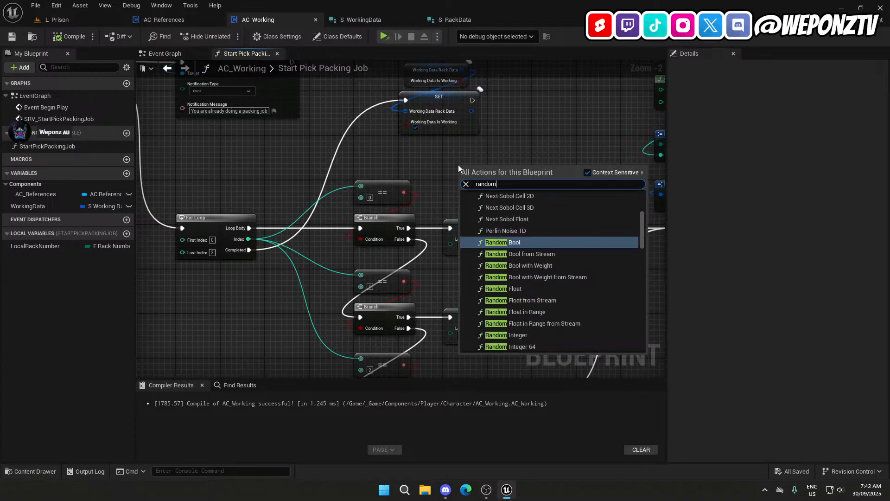
click(518, 335)
key(Delete)
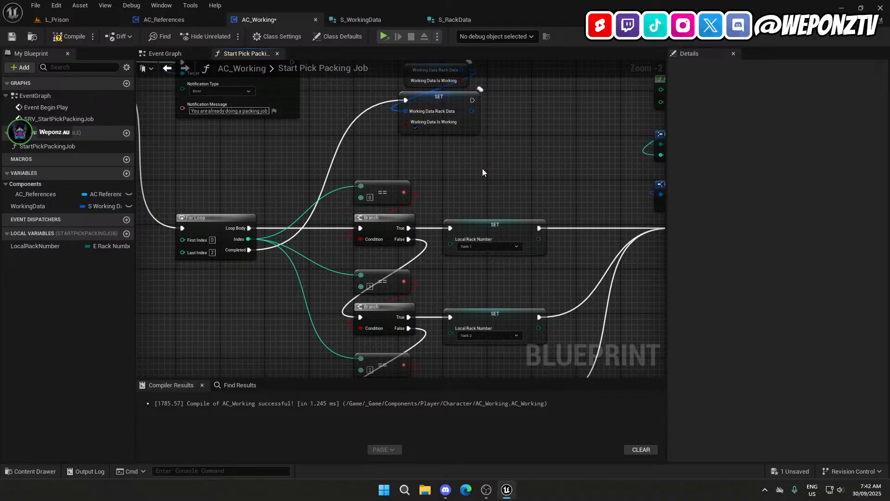
Paste a Random Integer in Range node below the For Loop and set its Min to 0 and Max to 2.
right_drag(482, 160, 680, 91)
click(540, 90)
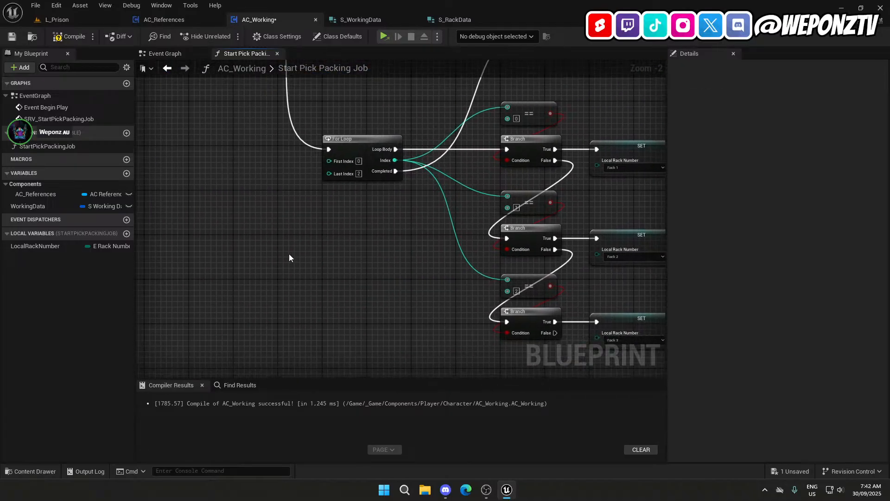
key(ctrl+v)
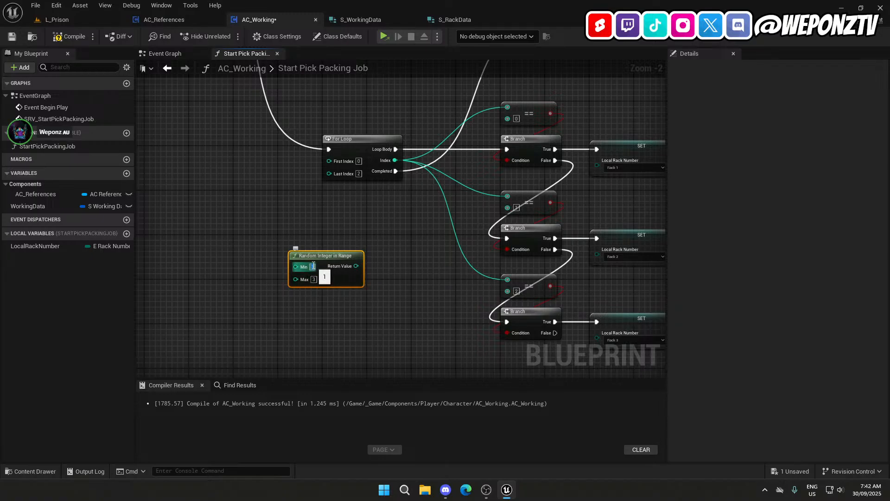
text(0)
key(Return)
click(381, 361)
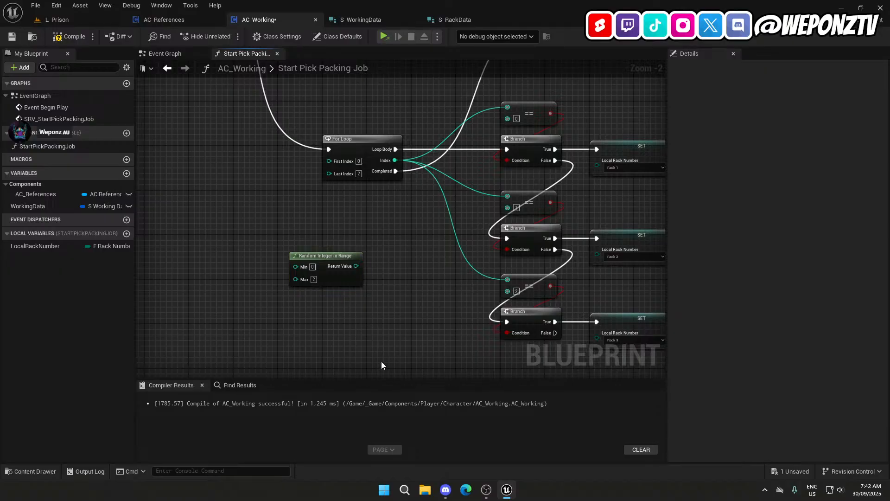
Compile and save AC_Working with the new Random Integer in Range node.
right_drag(381, 360, 280, 322)
drag(254, 223, 301, 221)
click(68, 31)
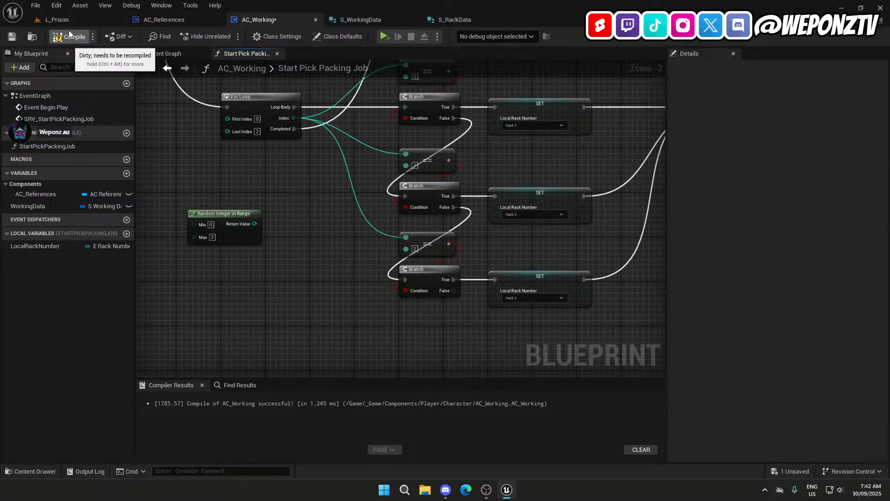
click(12, 37)
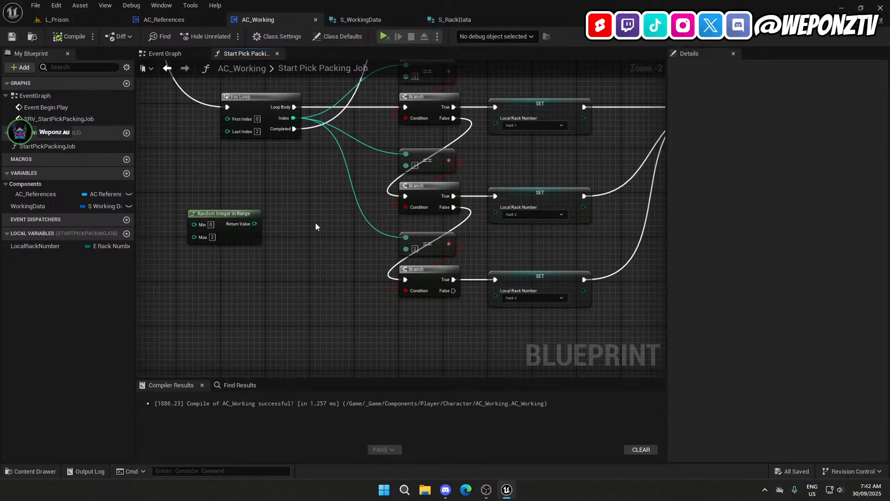
Look for a to-integer conversion from a Local Rack Number getter placed below the random integer node, and delete the getter.
drag(206, 249, 306, 269)
click(287, 269)
text(int)
key(BackSpace)
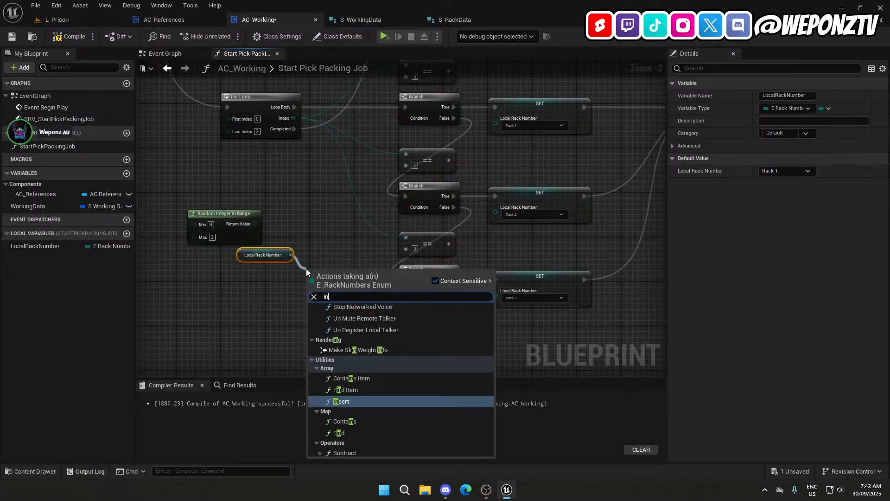
text(t)
key(BackSpace)
key(BackSpace)
key(BackSpace)
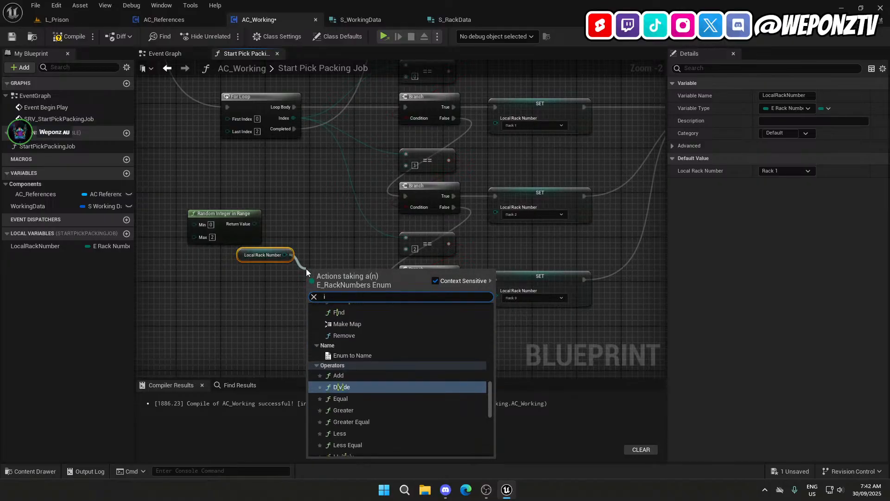
text(toi)
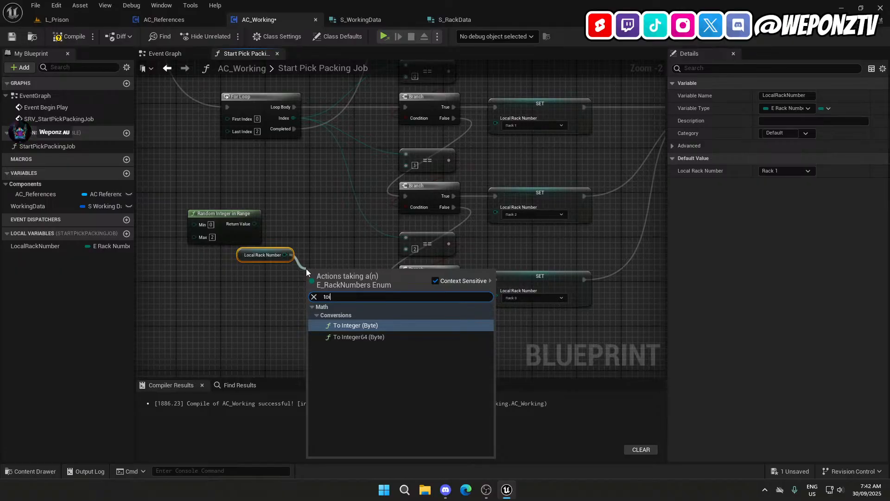
click(302, 279)
drag(297, 281, 288, 225)
key(Delete)
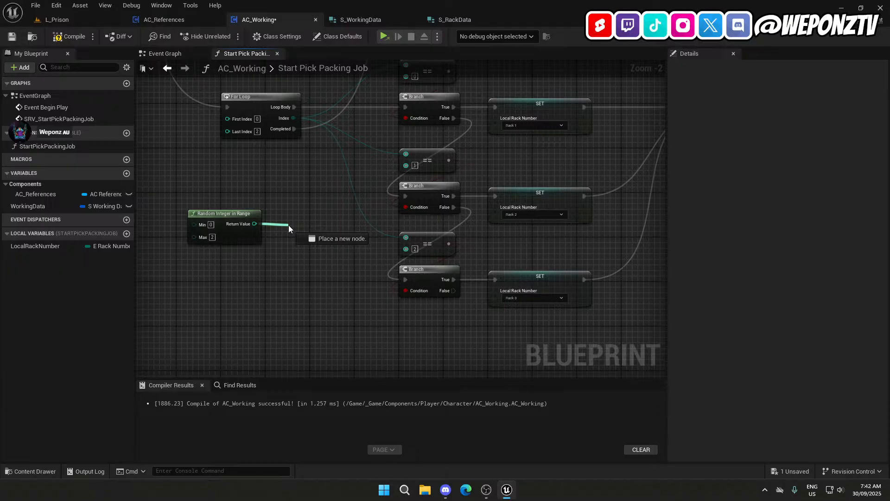
drag(288, 224, 288, 225)
click(301, 193)
right_drag(300, 192, 297, 259)
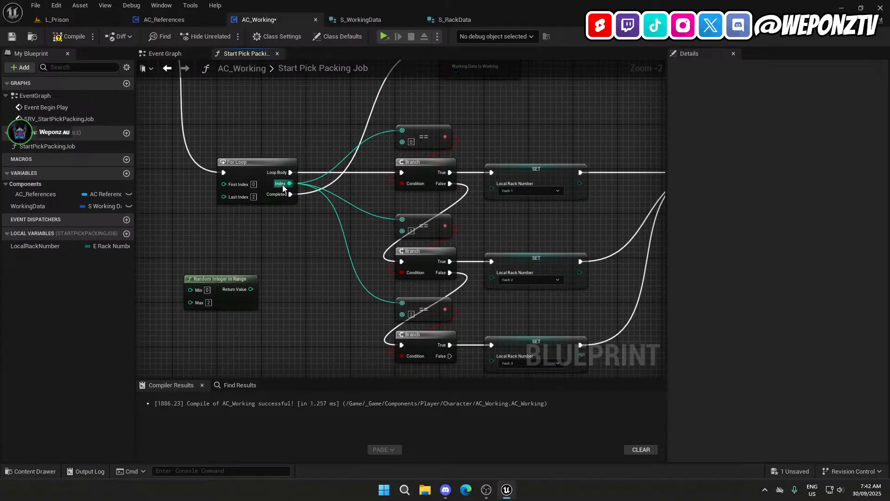
drag(283, 188, 304, 241)
click(351, 335)
Check the live chat in OBS, and view the shared node example image full size in the Discord direct message.
click(486, 489)
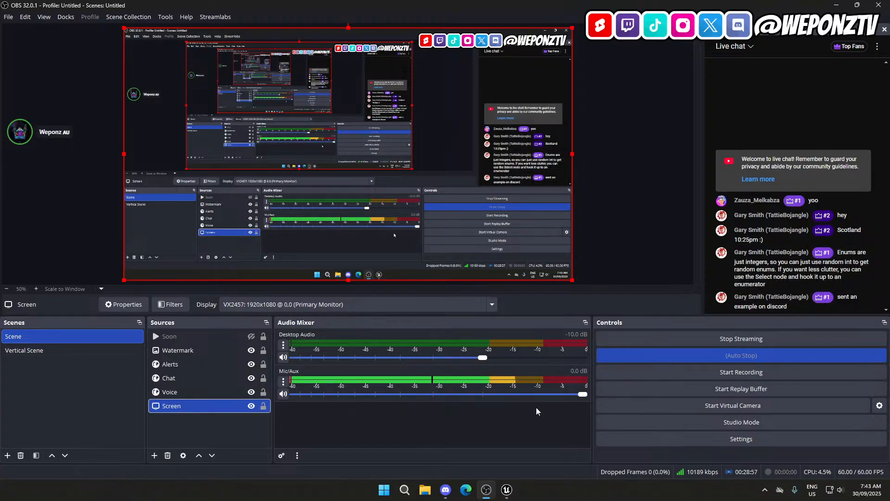
click(444, 495)
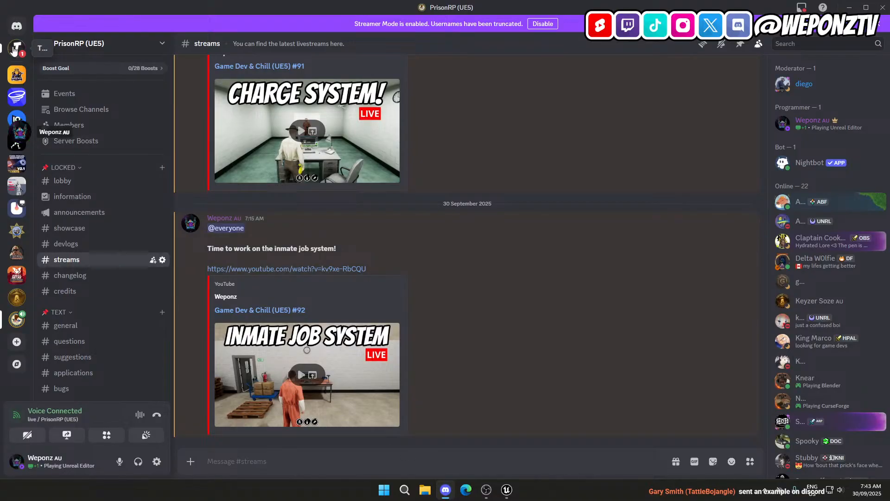
click(14, 49)
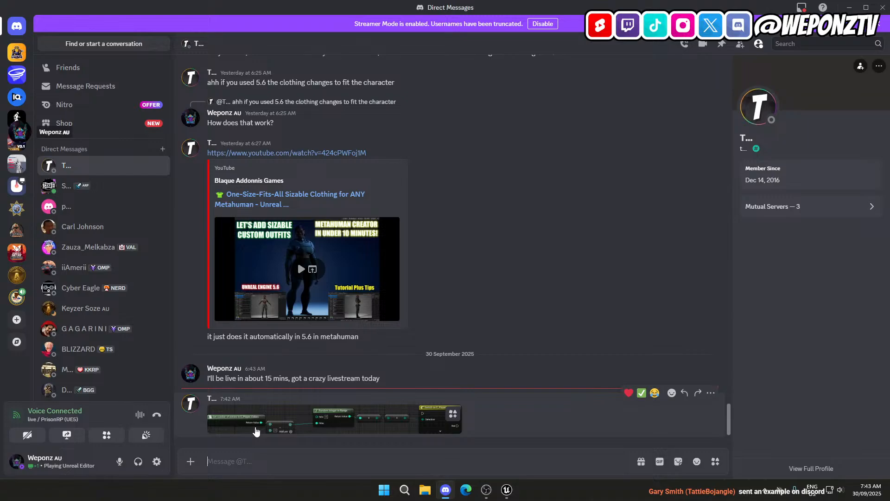
click(356, 425)
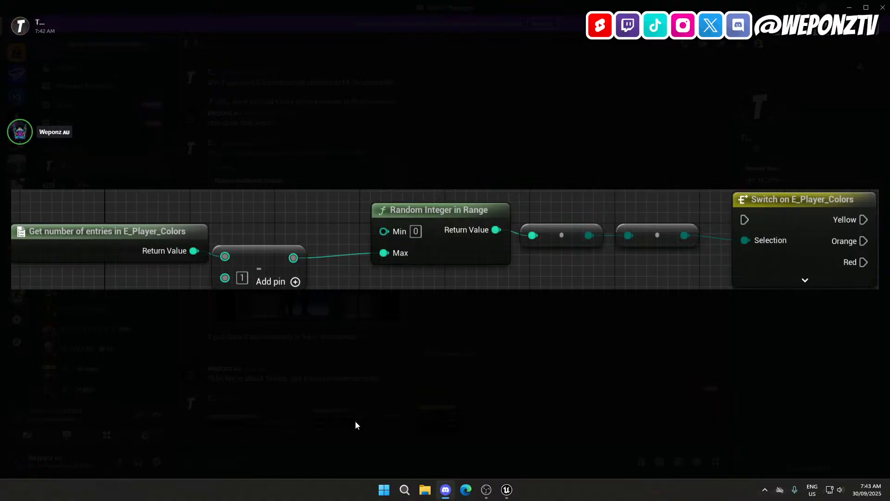
click(506, 491)
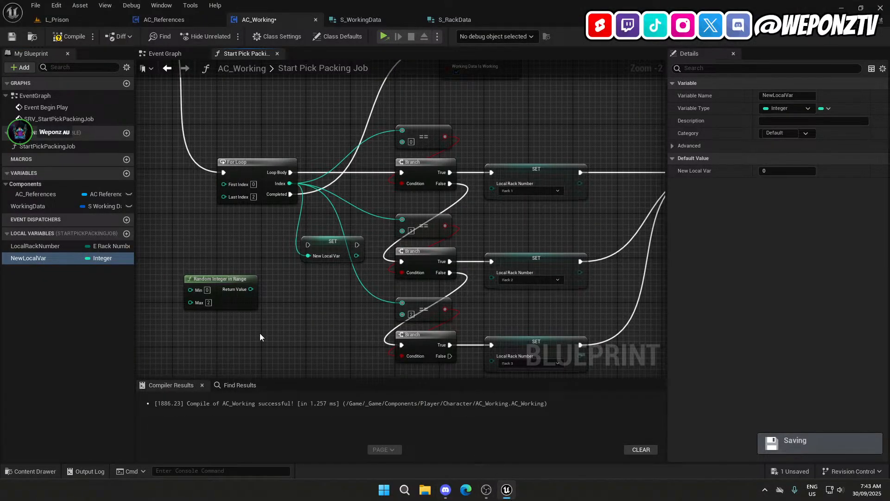
Back in Unreal Editor, place a Local Rack Number getter beside the For Loop and search its actions for a get-number node.
right_drag(259, 333, 430, 354)
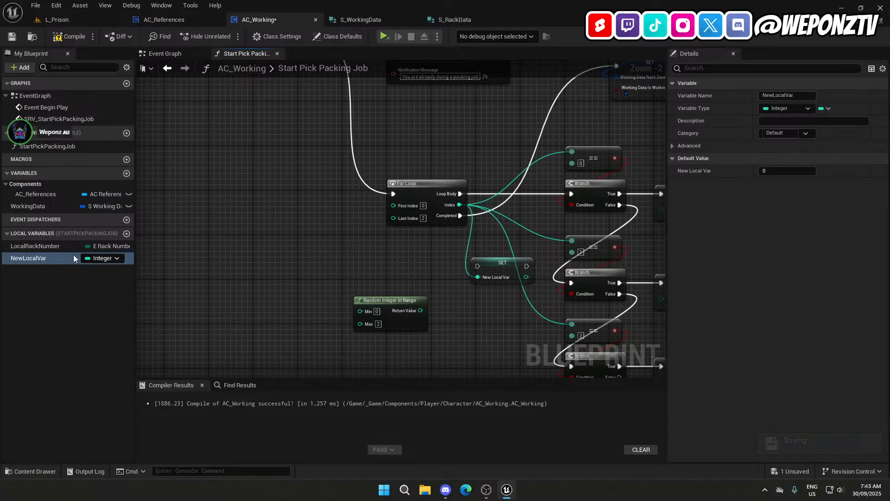
drag(52, 245, 206, 234)
click(235, 246)
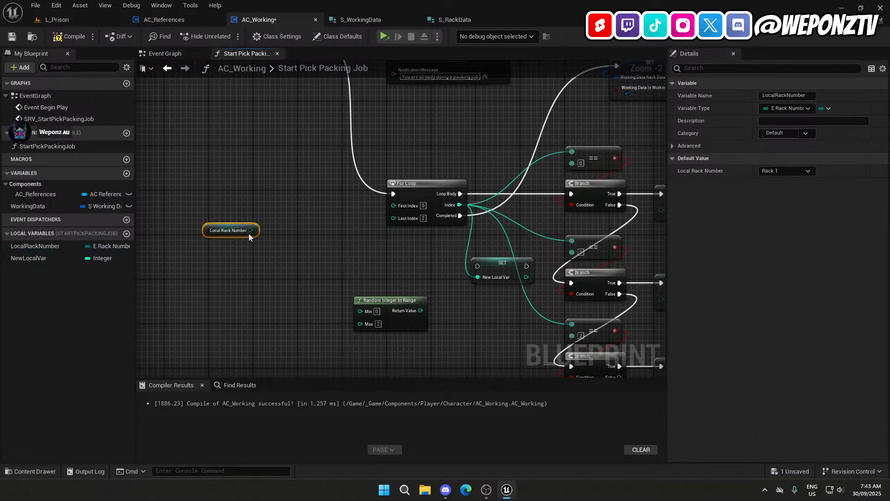
click(770, 171)
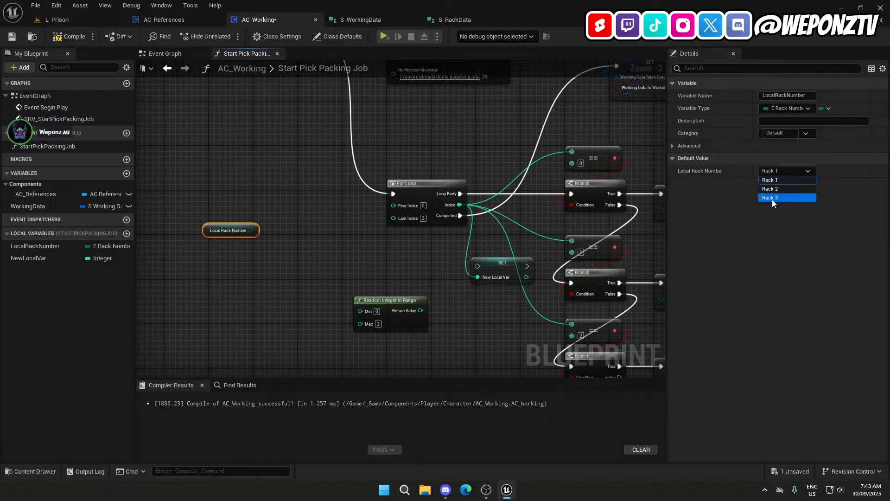
click(268, 227)
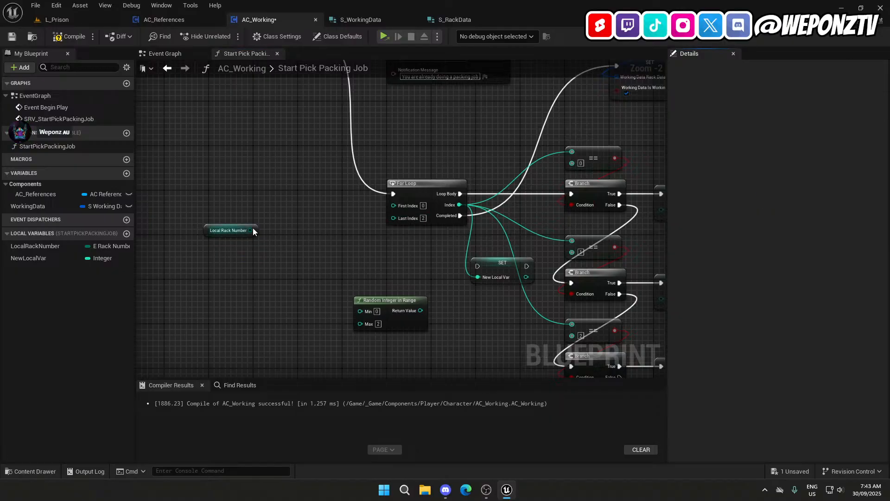
drag(253, 230, 273, 233)
text(getnu)
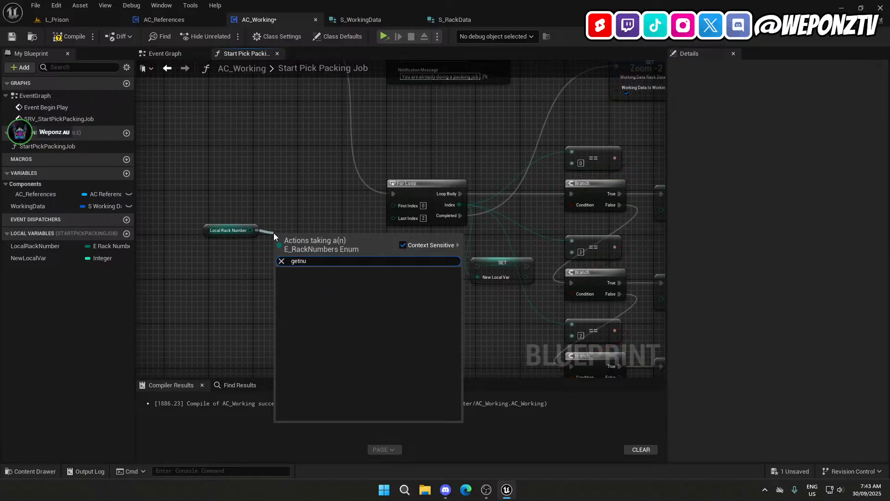
key(BackSpace)
key(BackSpace)
key(BackSpace)
key(BackSpace)
key(BackSpace)
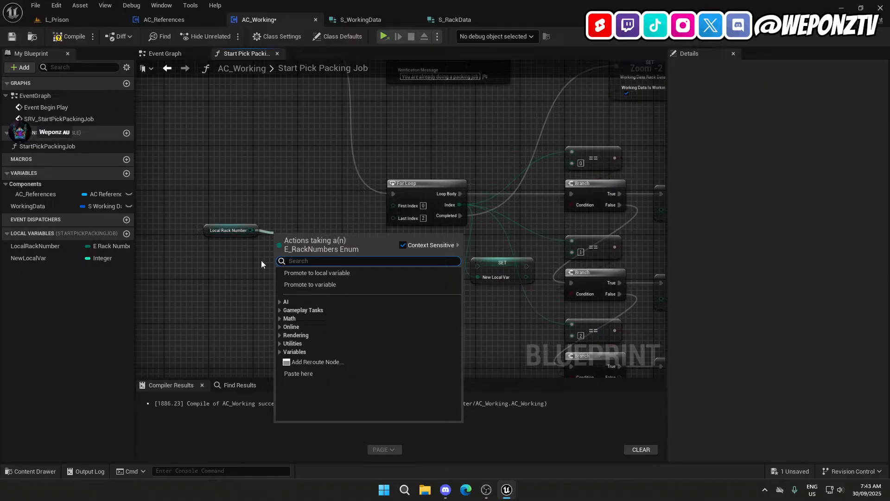
click(247, 312)
Add a Get number of entries in E_RackNumbers node below the Local Rack Number getter.
right_click(240, 304)
text(get)
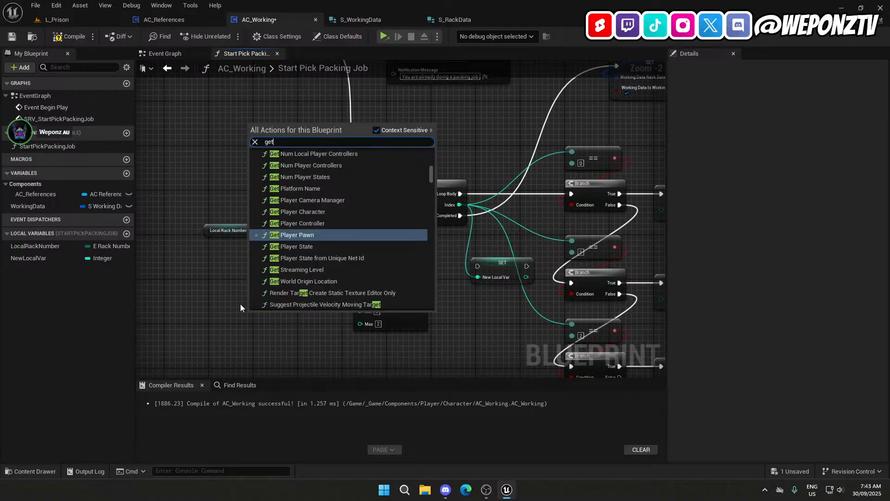
text(numbe)
click(221, 271)
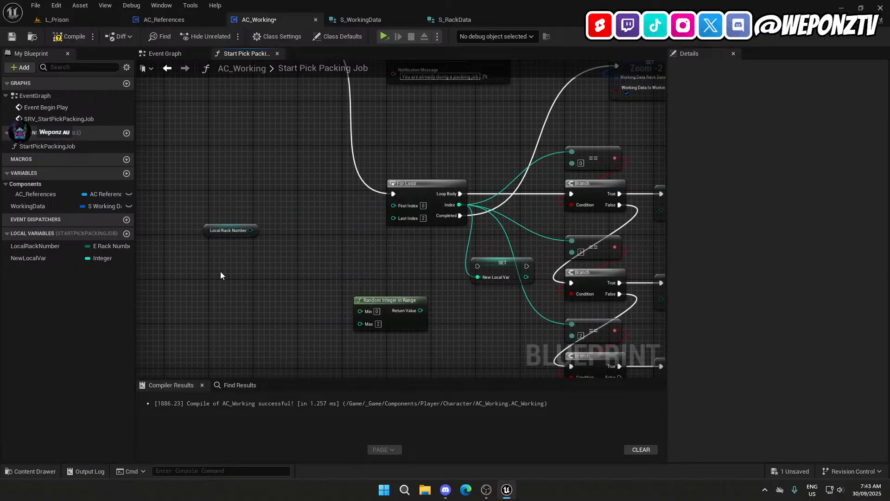
right_click(227, 277)
text(getn)
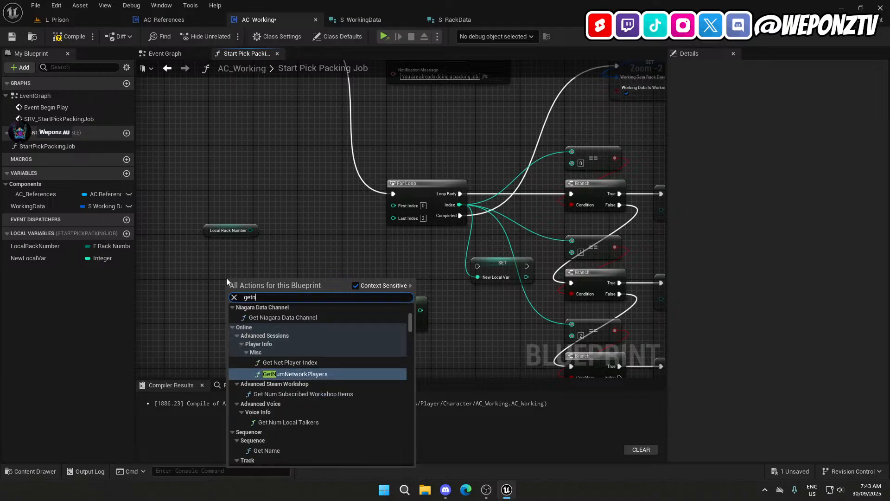
text(umberofe)
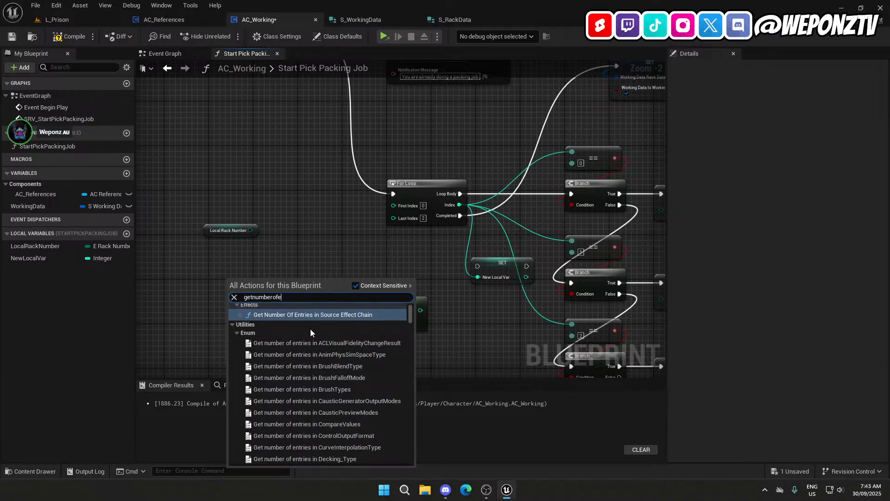
scroll(346, 377, down, 5)
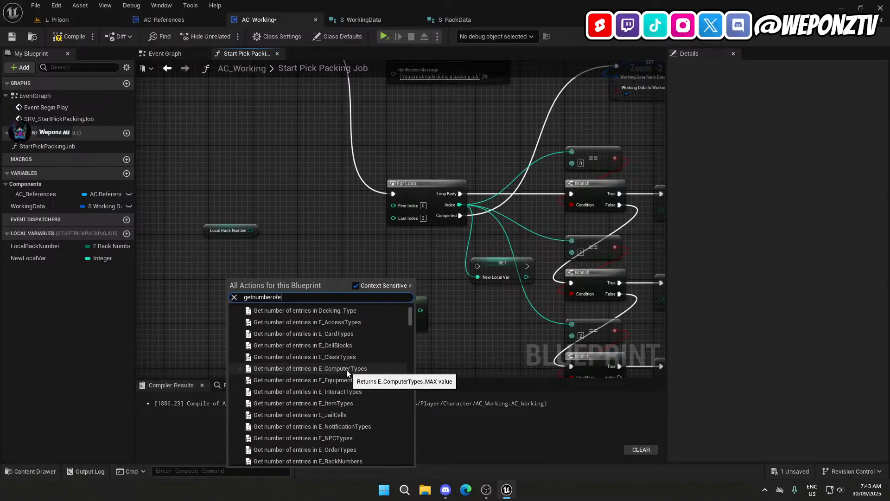
scroll(346, 370, down, 4)
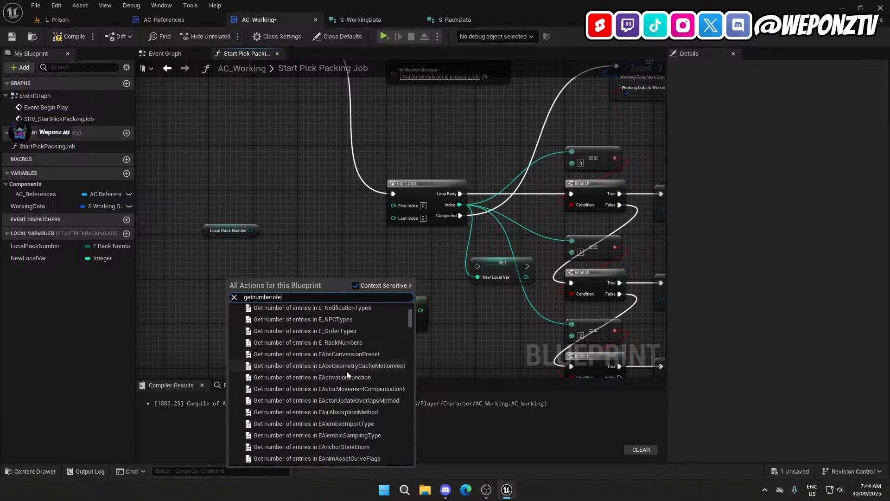
click(344, 343)
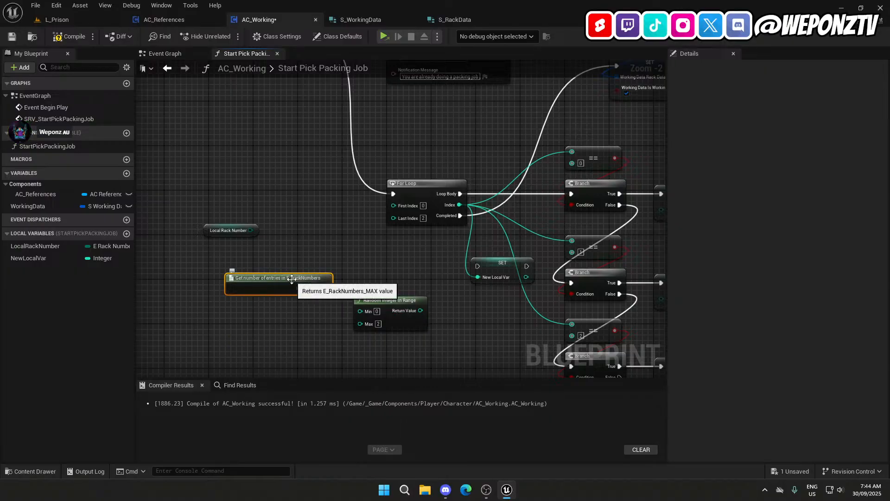
Recheck the node example in Discord, and subtract 1 from the E_RackNumbers entry count with a Subtract node.
right_drag(308, 312, 267, 310)
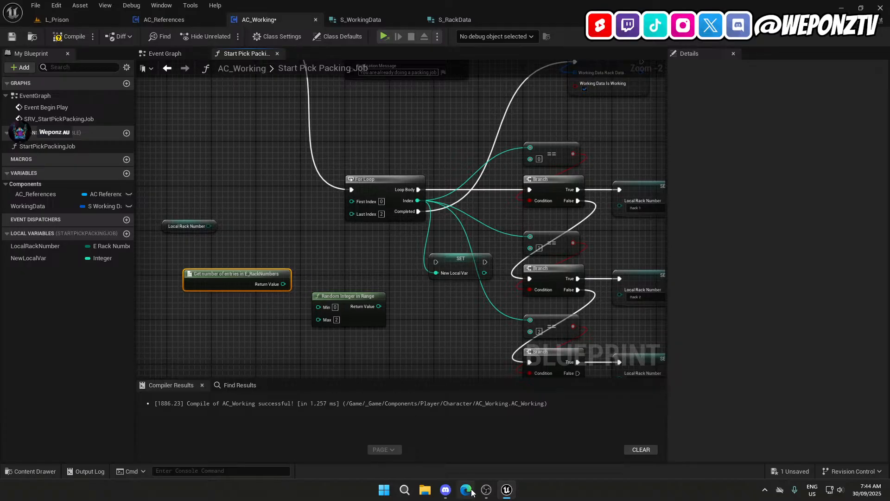
click(448, 491)
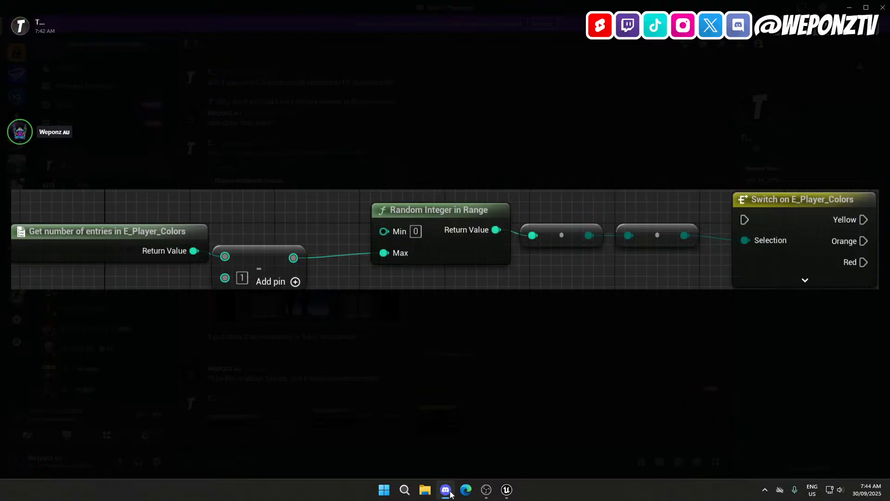
click(449, 492)
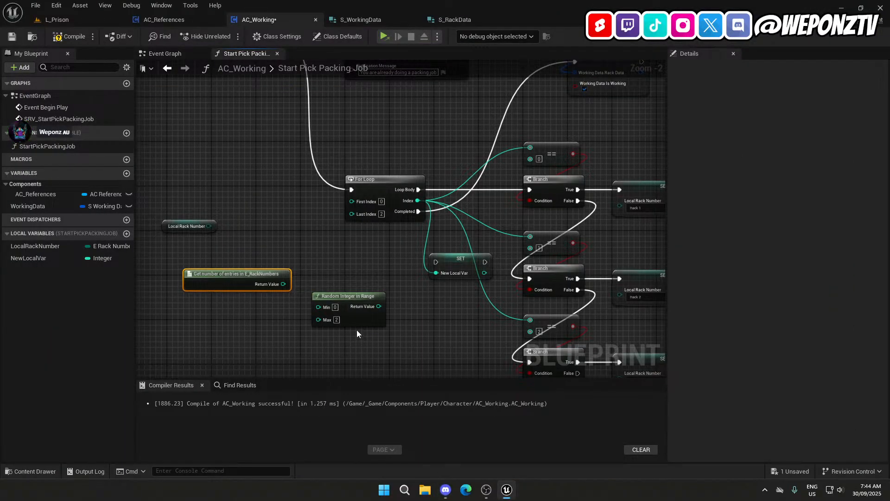
drag(282, 284, 319, 270)
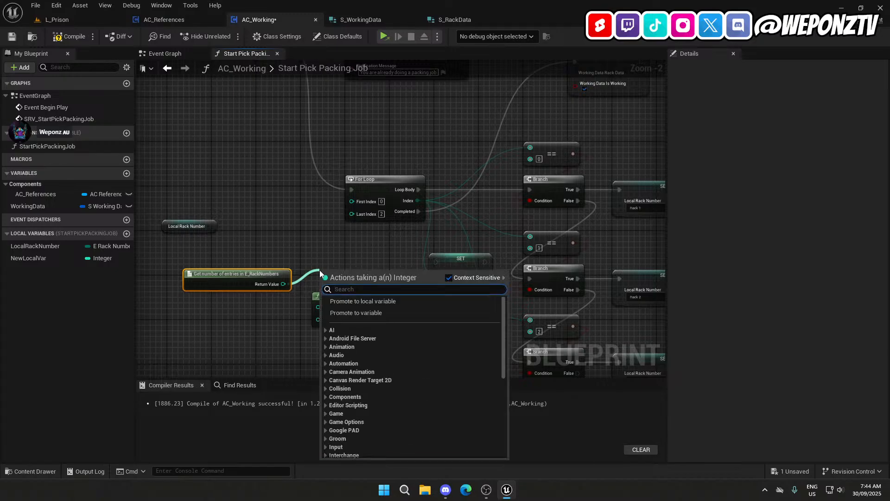
text(sub)
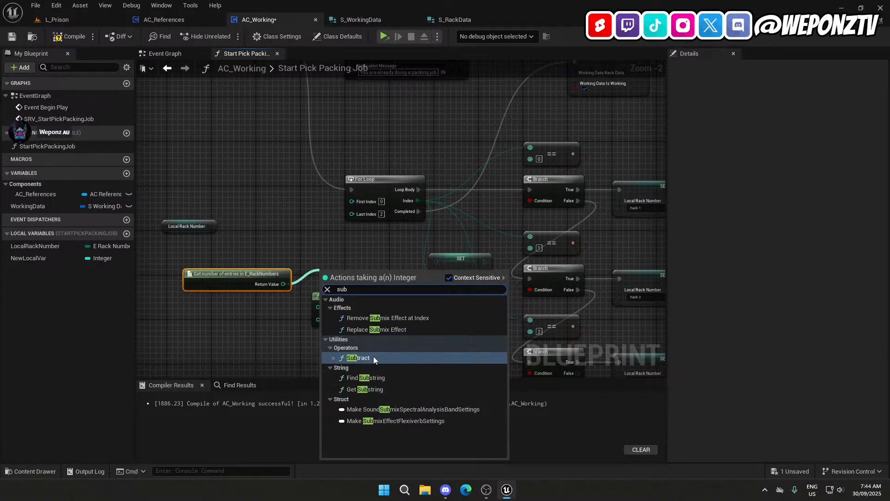
click(373, 357)
click(333, 287)
text(1)
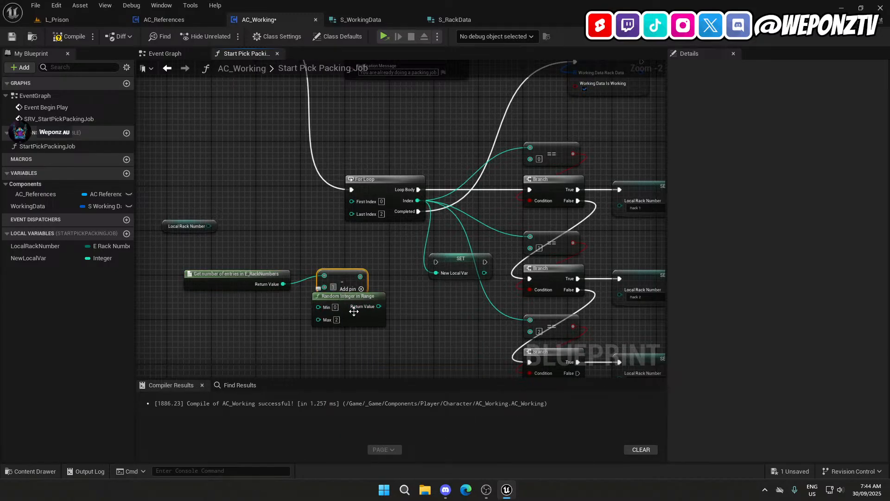
Move Random Integer in Range below the Subtract node and connect the subtraction result to its Max.
click(353, 295)
drag(360, 276, 350, 330)
click(416, 332)
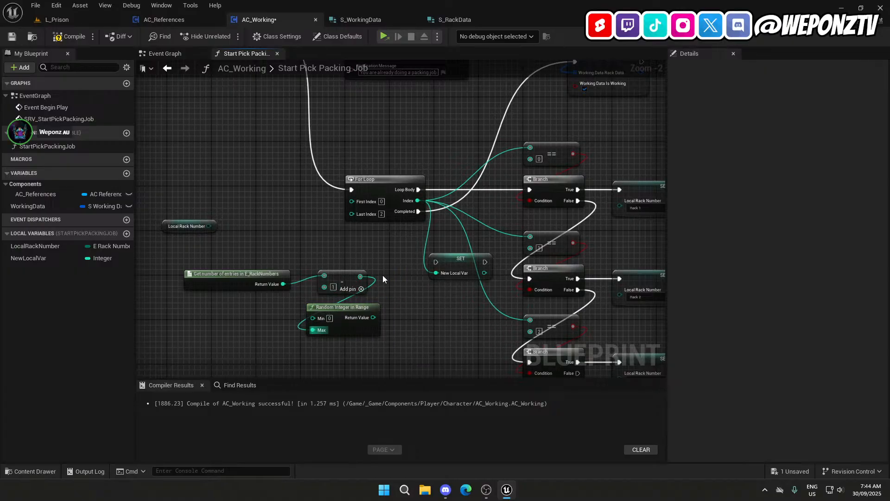
Connect the subtraction result to the For Loop's Last Index and delete the Random Integer in Range node.
drag(360, 276, 352, 213)
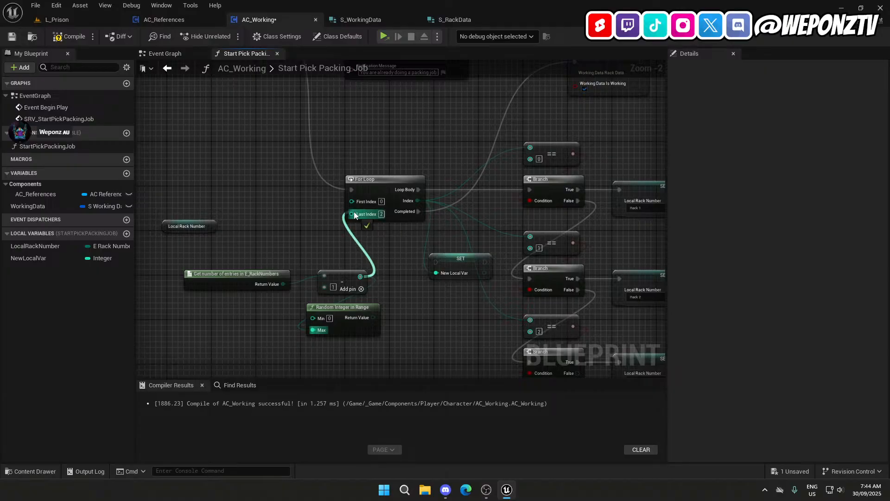
click(353, 320)
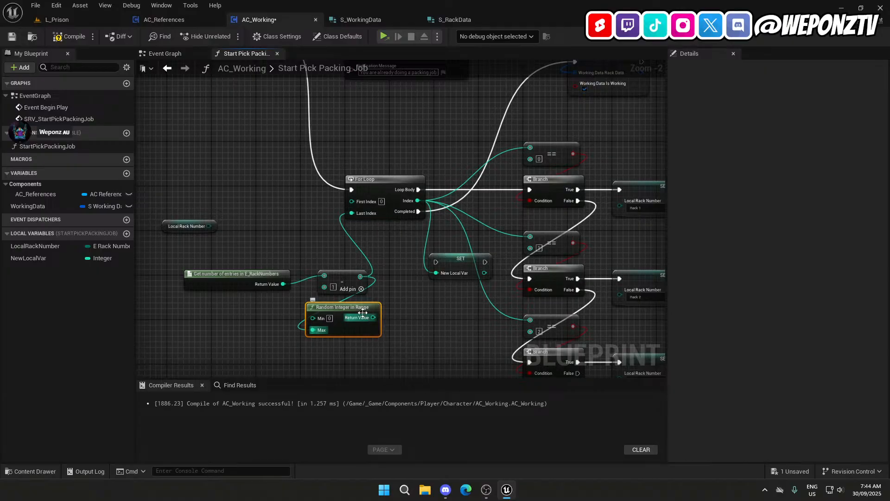
key(Delete)
Move the Subtract and Get number of entries nodes above the For Loop, and delete the Local Rack Number getter.
drag(344, 274, 379, 149)
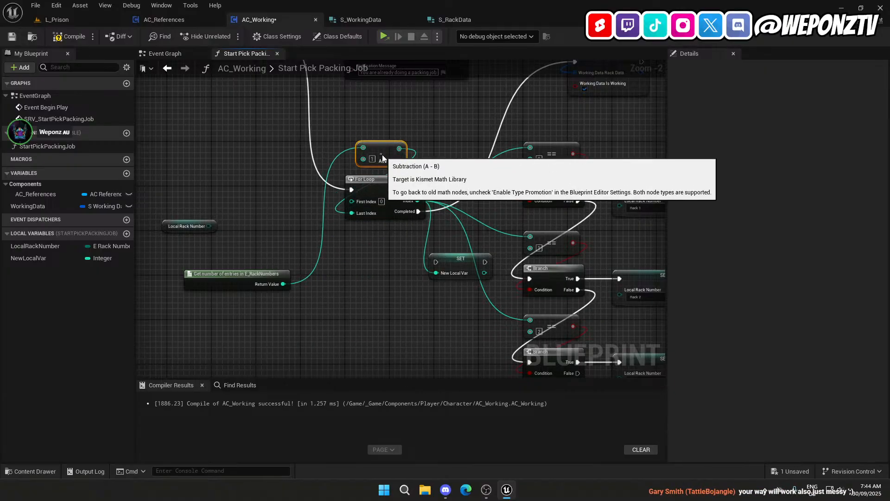
drag(228, 274, 389, 120)
click(186, 225)
key(Delete)
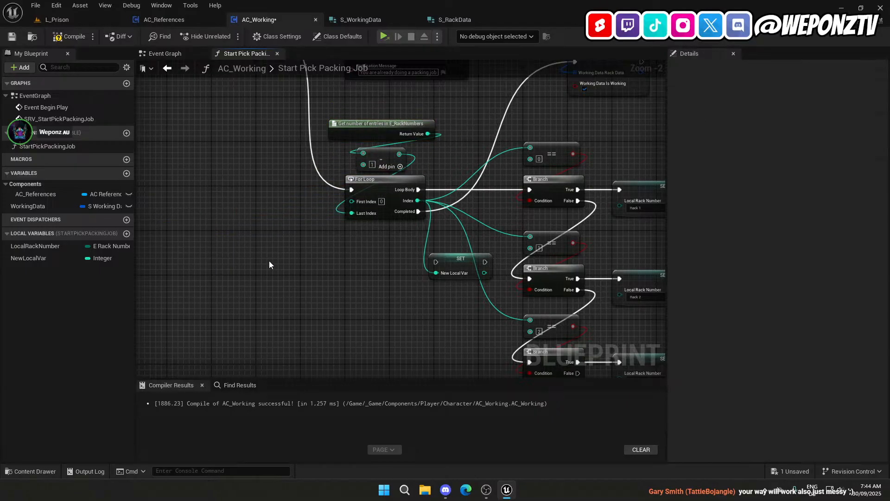
Review the Discord node example again and search the actions of the For Loop's Index for a conversion node.
right_drag(356, 289, 308, 325)
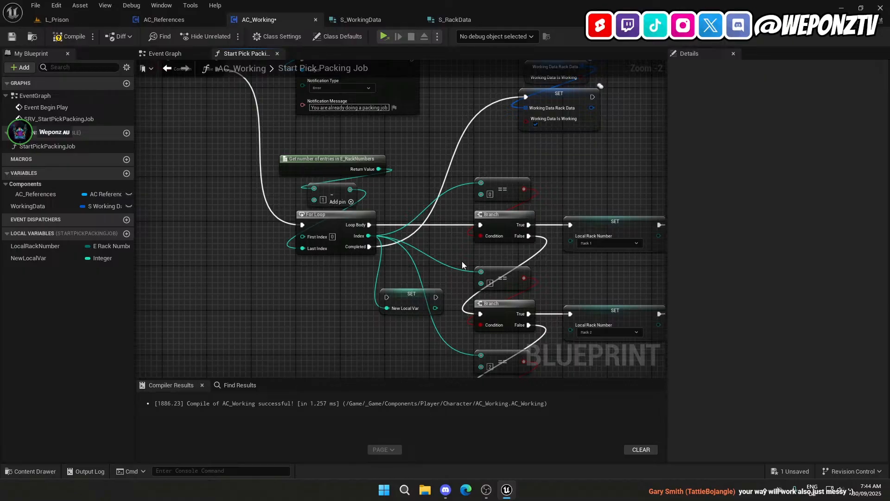
click(447, 492)
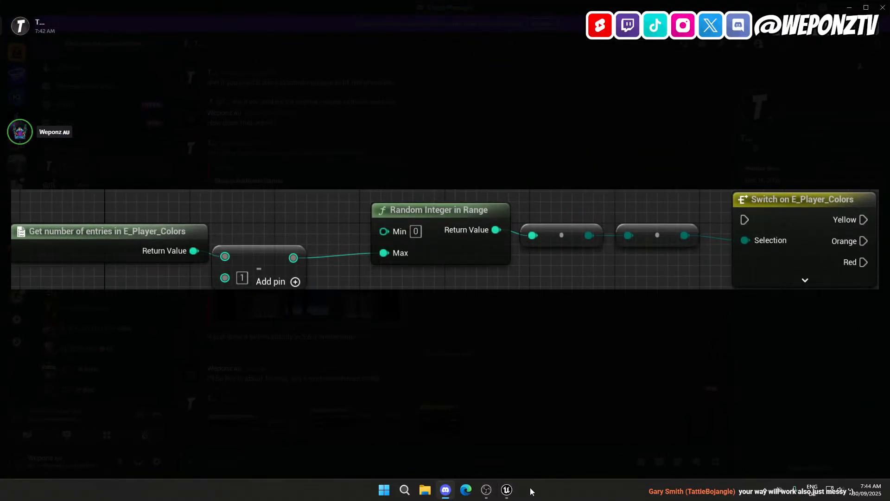
click(508, 490)
drag(368, 235, 433, 239)
text(toe)
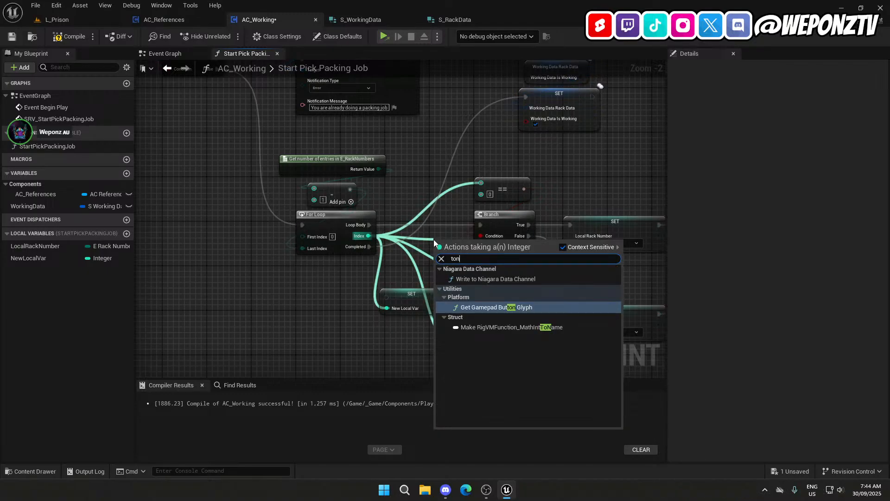
text(n)
key(BackSpace)
key(BackSpace)
key(BackSpace)
key(BackSpace)
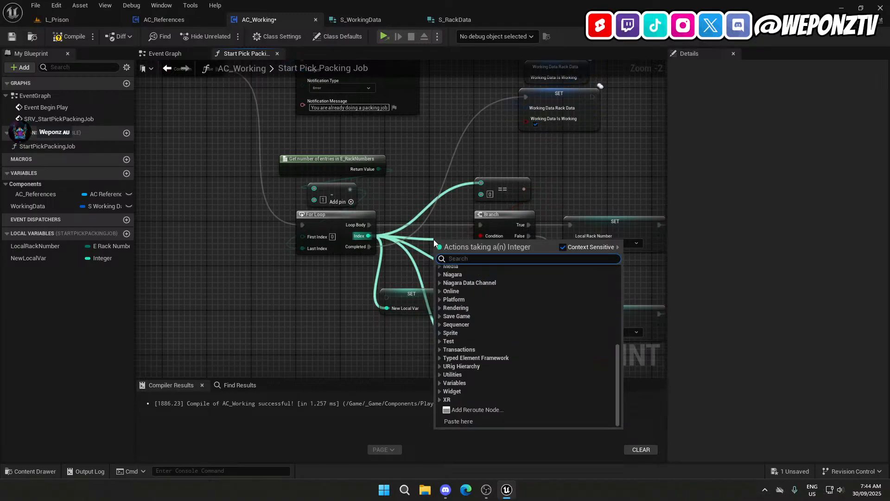
click(555, 182)
drag(368, 236, 572, 242)
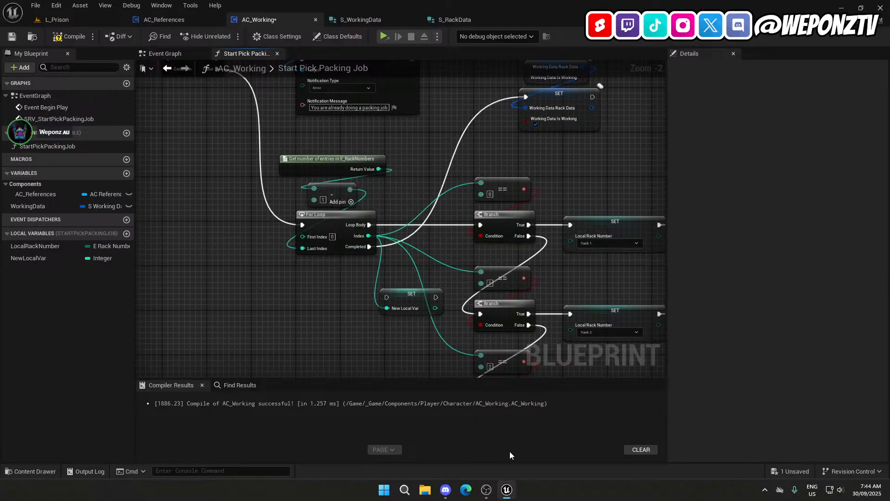
Look at Discord, and read the newest live chat messages in OBS.
click(446, 491)
click(486, 491)
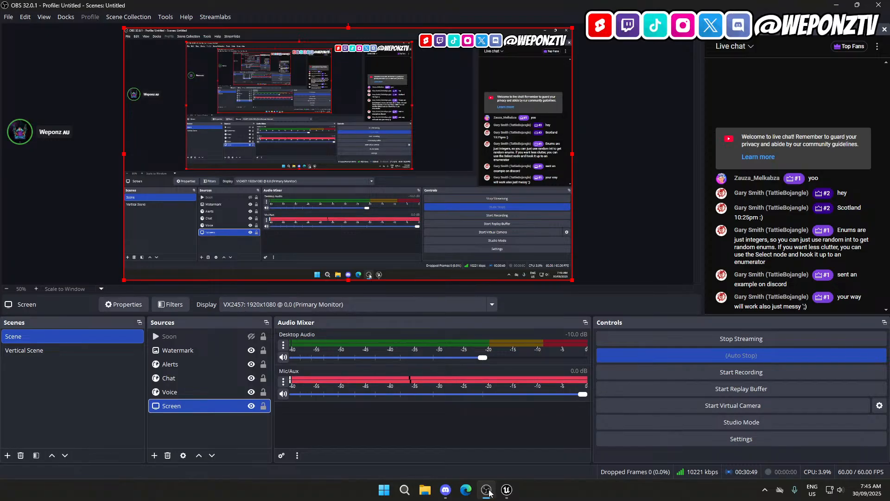
Compare the Start Pick Packing Job graph with the Discord node example, and check the newest live chat message in OBS.
click(507, 492)
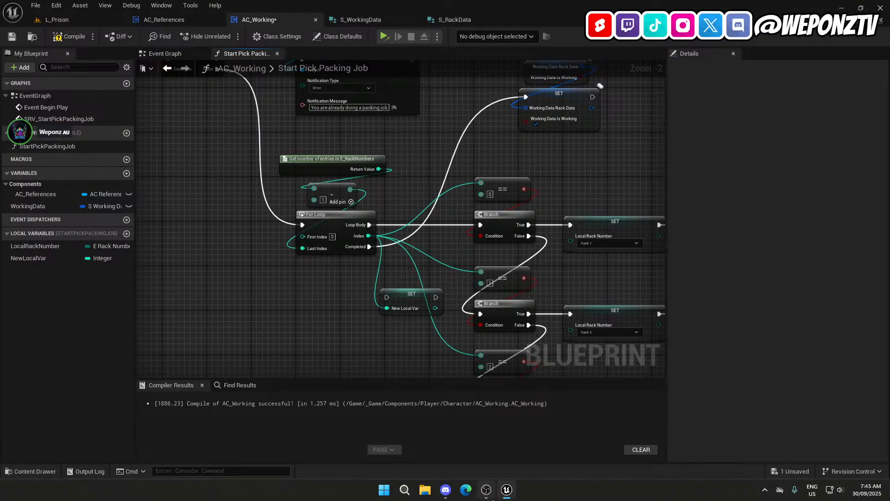
right_drag(466, 332, 401, 274)
drag(366, 231, 320, 290)
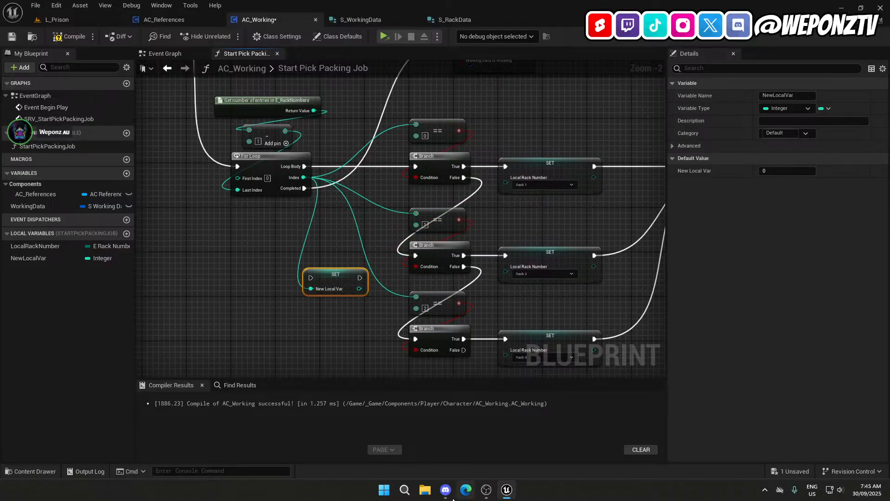
click(444, 492)
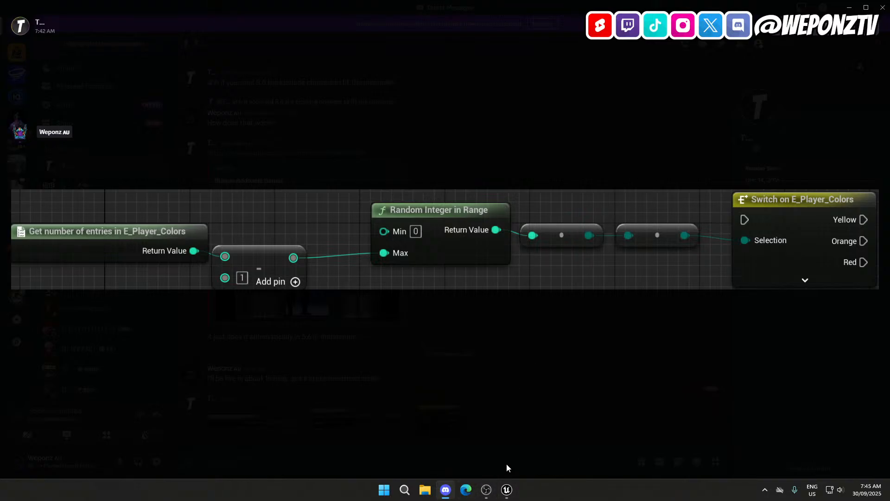
mouse_move(494, 493)
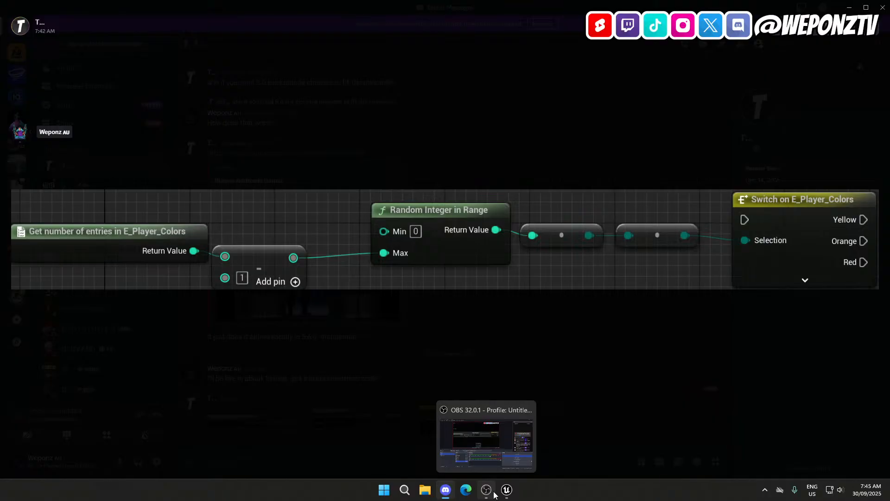
click(506, 490)
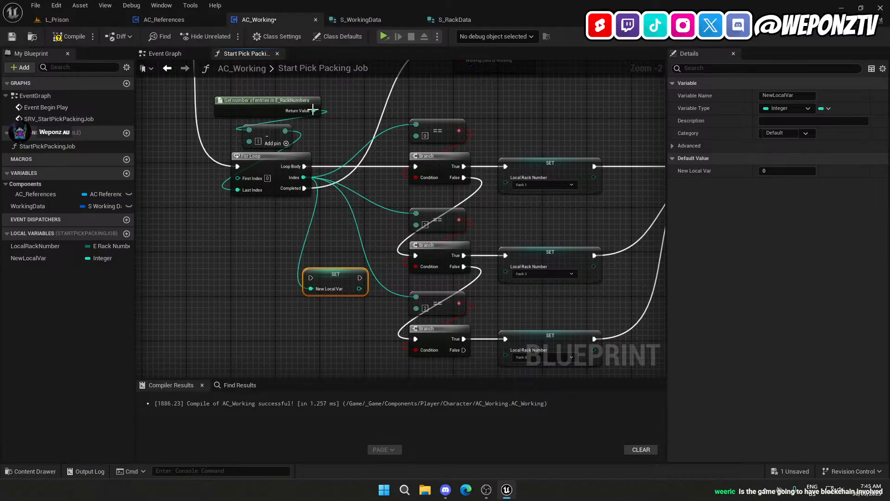
click(445, 495)
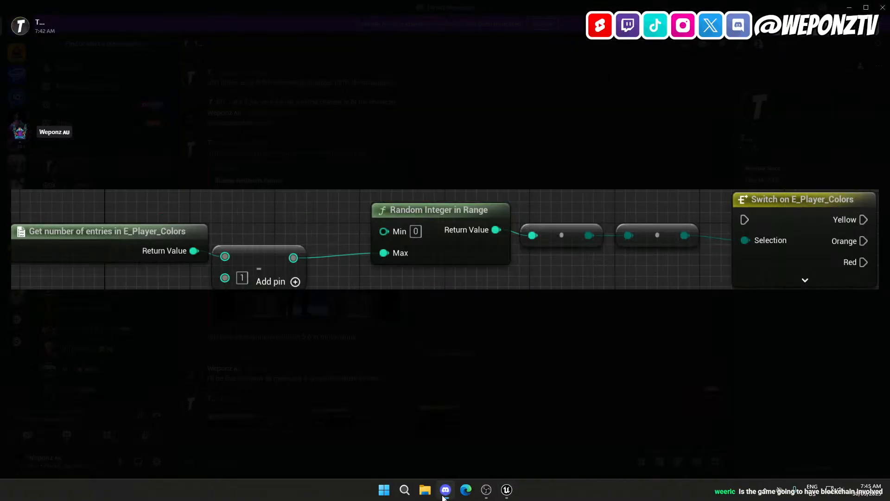
click(485, 443)
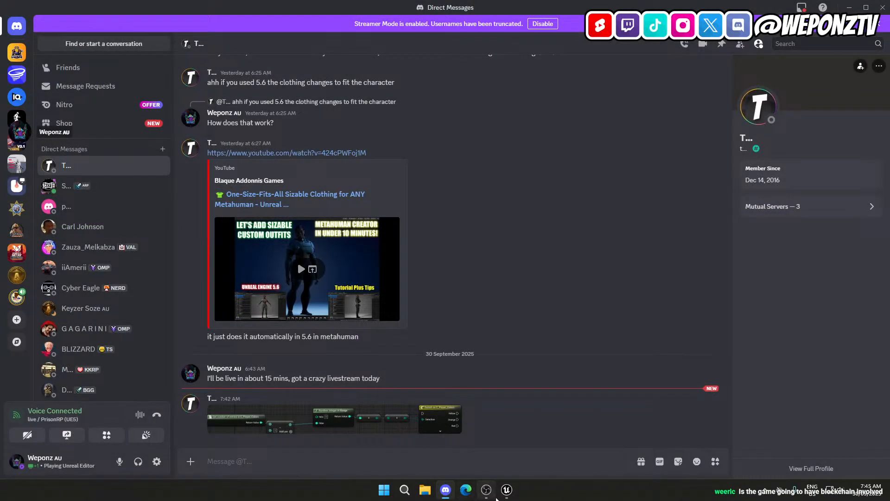
click(488, 492)
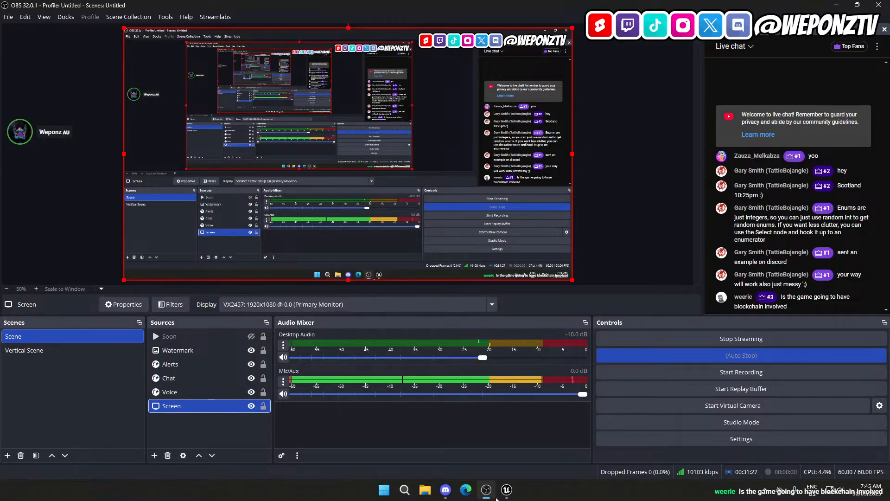
click(508, 490)
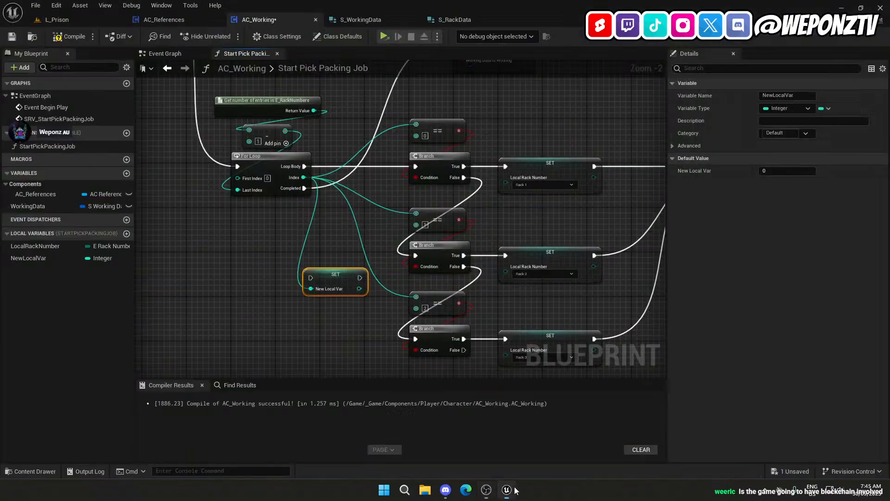
right_drag(382, 317, 334, 332)
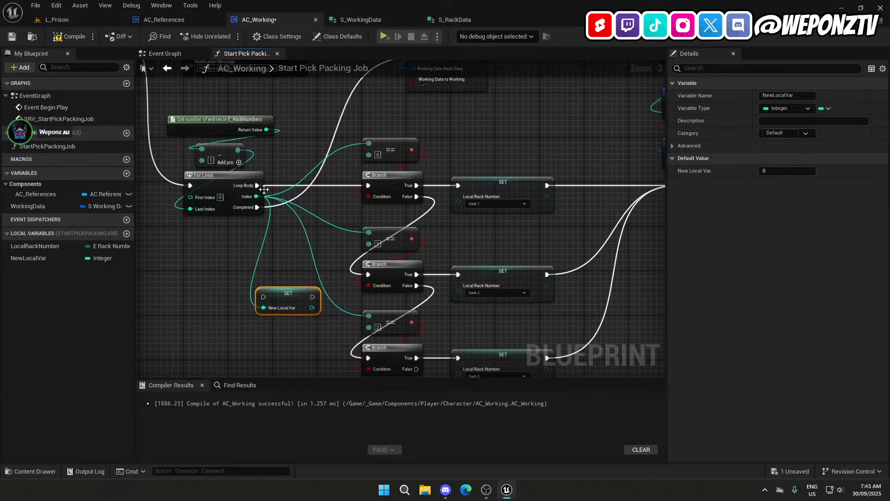
drag(256, 197, 300, 142)
text(enum)
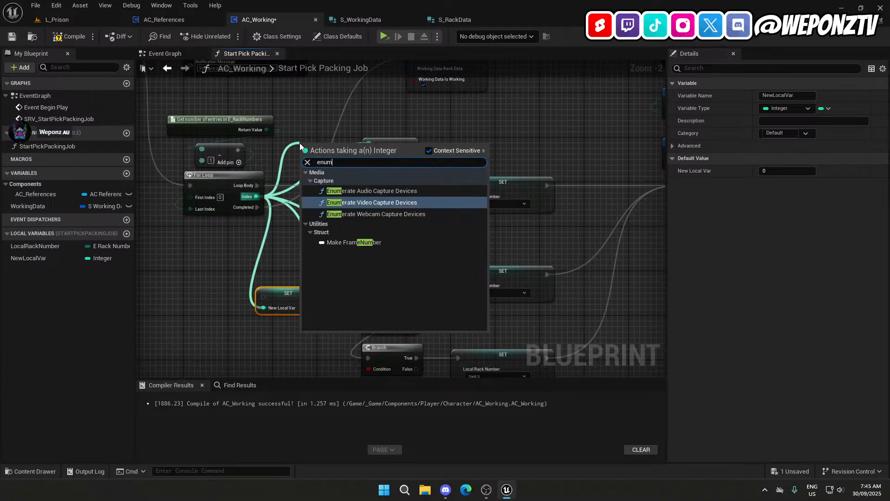
click(355, 122)
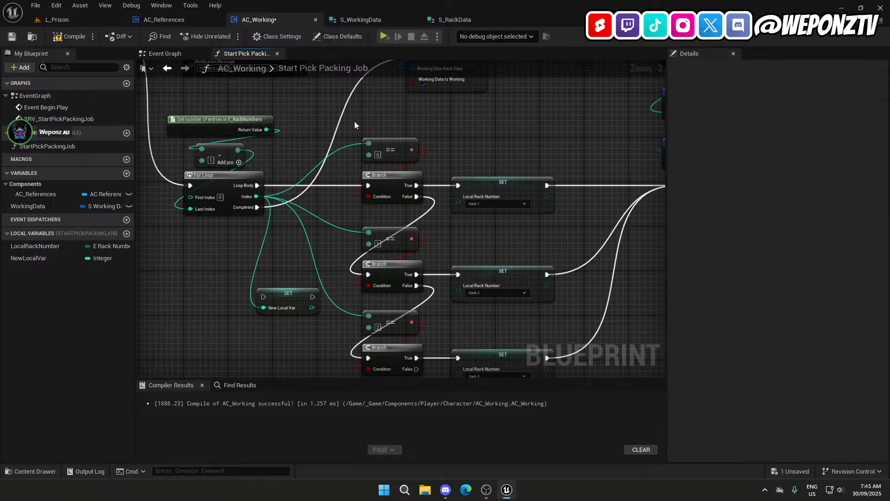
right_click(412, 116)
text(enumto)
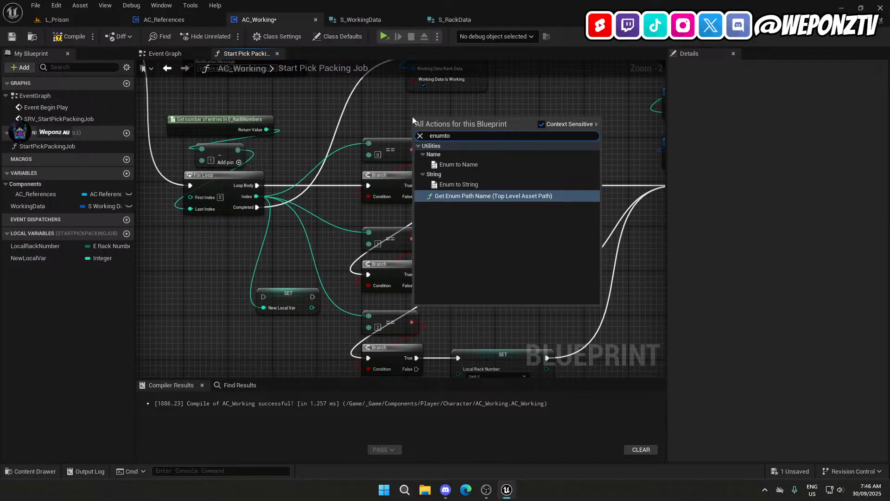
click(490, 103)
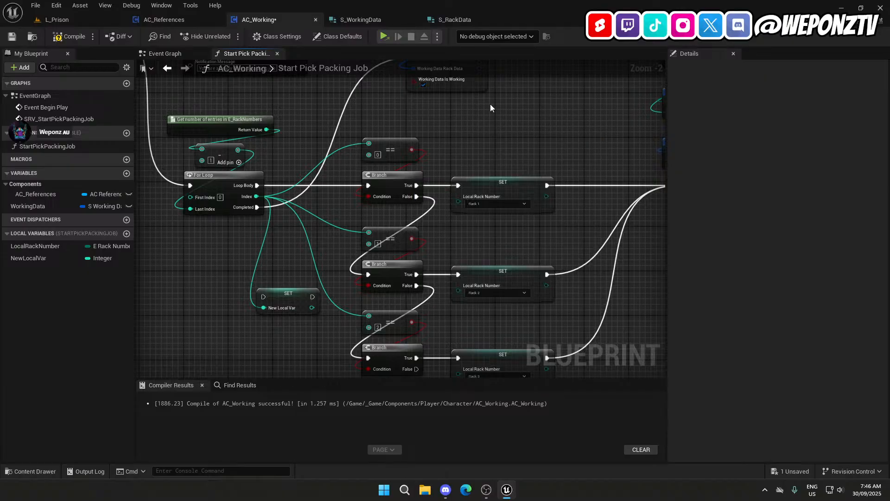
Search all blueprint actions for "toenum" and add a Byte to Enum E_RackNumbers node above the Local Rack Number setters.
right_click(472, 128)
text(to)
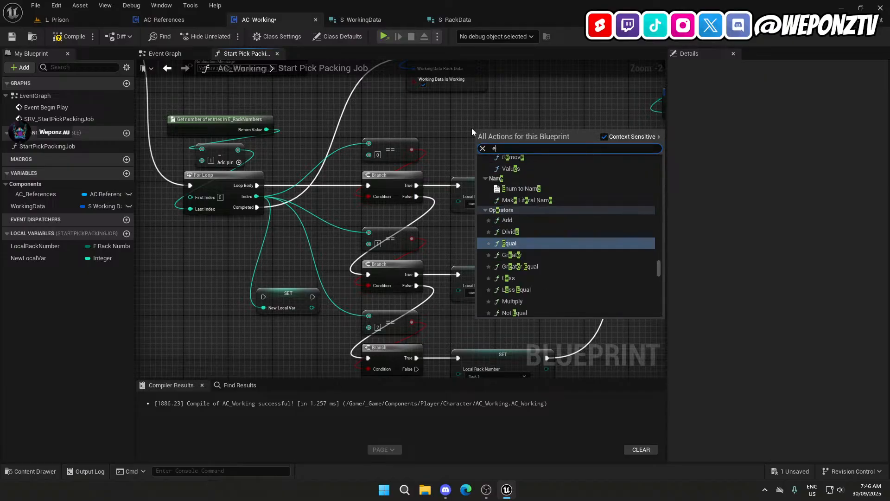
text(enum)
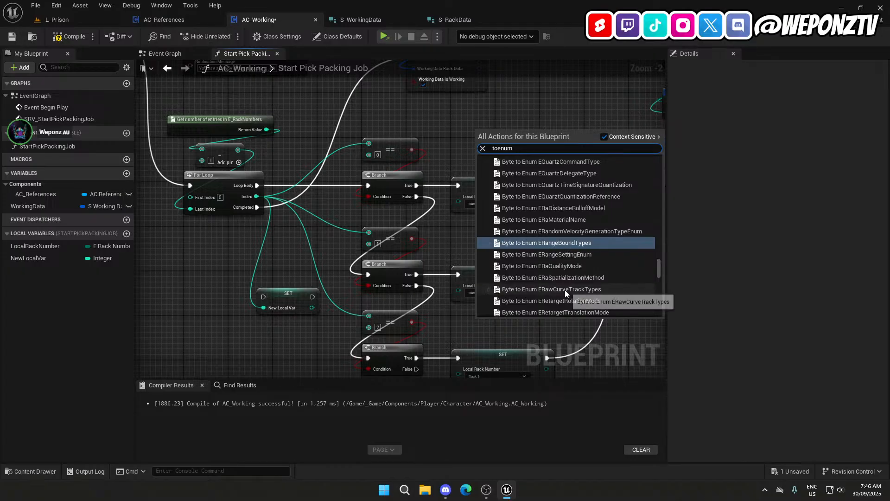
scroll(542, 256, up, 10)
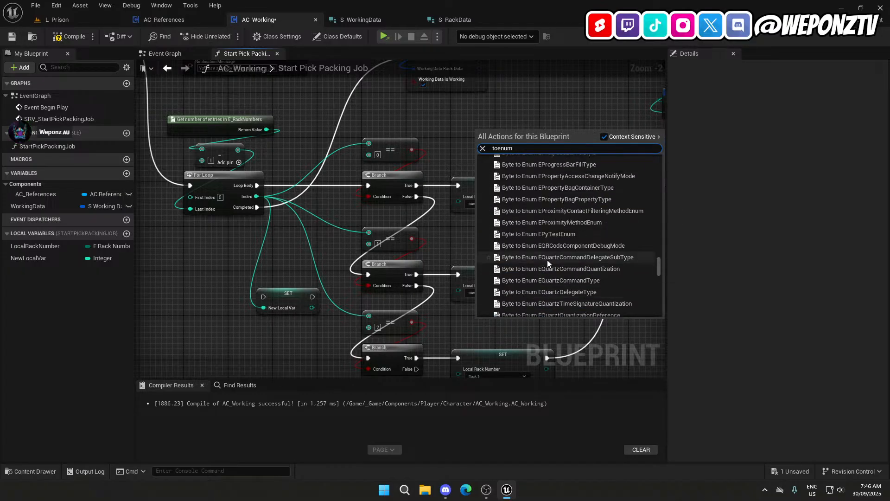
scroll(549, 261, up, 10)
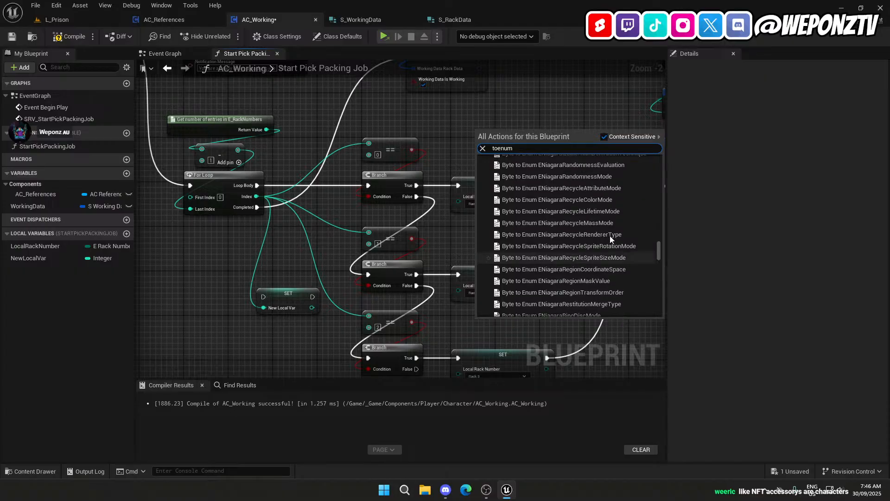
drag(663, 256, 655, 160)
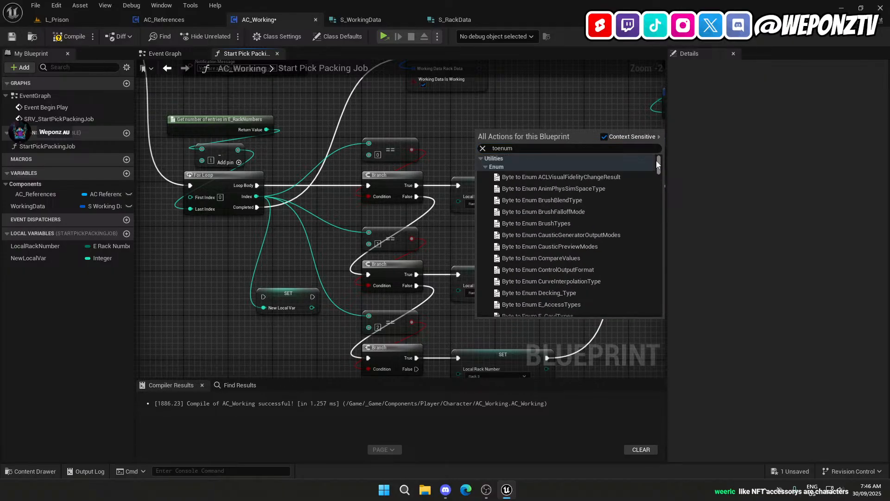
scroll(564, 224, down, 3)
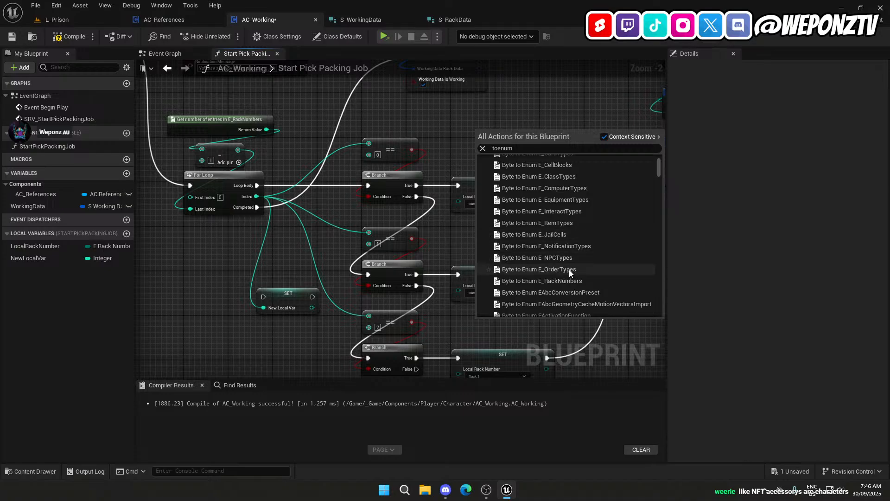
click(554, 280)
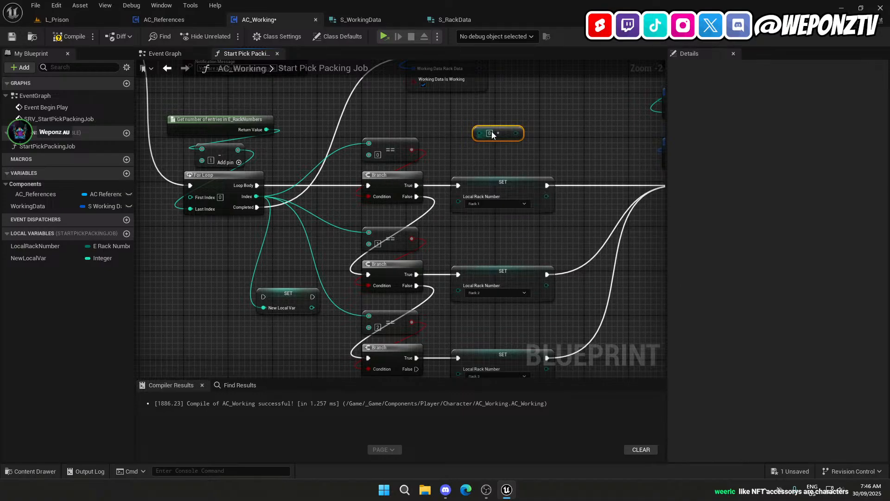
Convert the For Loop's Index with a To Byte (Integer) node and feed it into the Byte to Enum E_RackNumbers node.
drag(257, 196, 449, 121)
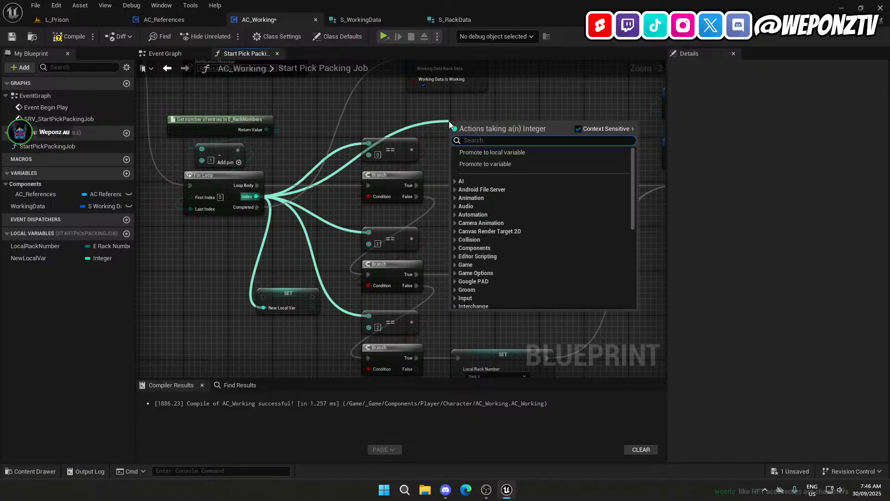
text(byte)
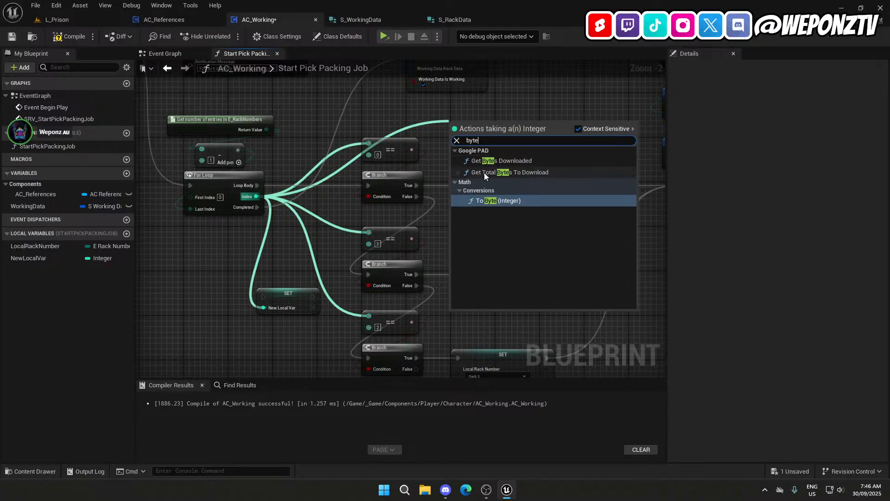
click(486, 198)
mouse_move(477, 128)
mouse_down()
mouse_move(438, 129)
mouse_move(480, 133)
mouse_up()
Connect the Byte to Enum output to Make S_RackData's Rack Number, and delete the Local Rack Number getter above it.
right_drag(488, 149, 382, 162)
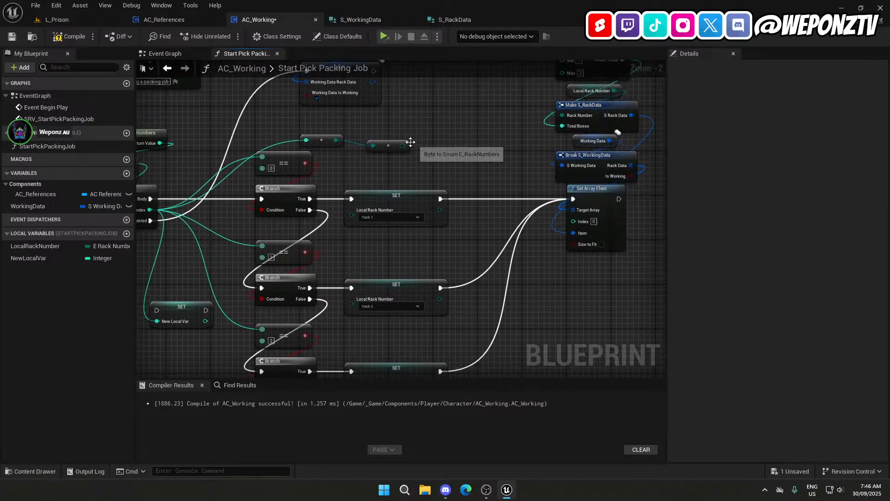
drag(403, 146, 353, 210)
drag(395, 144, 564, 115)
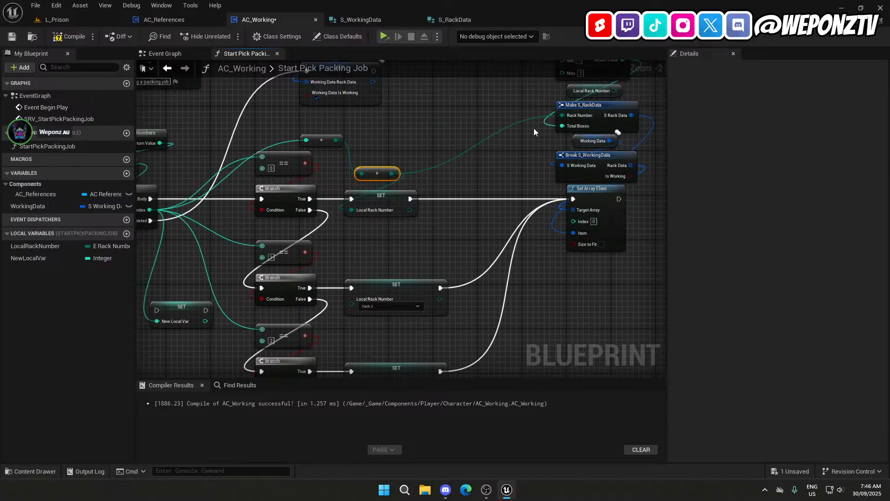
right_drag(534, 128, 495, 228)
click(564, 189)
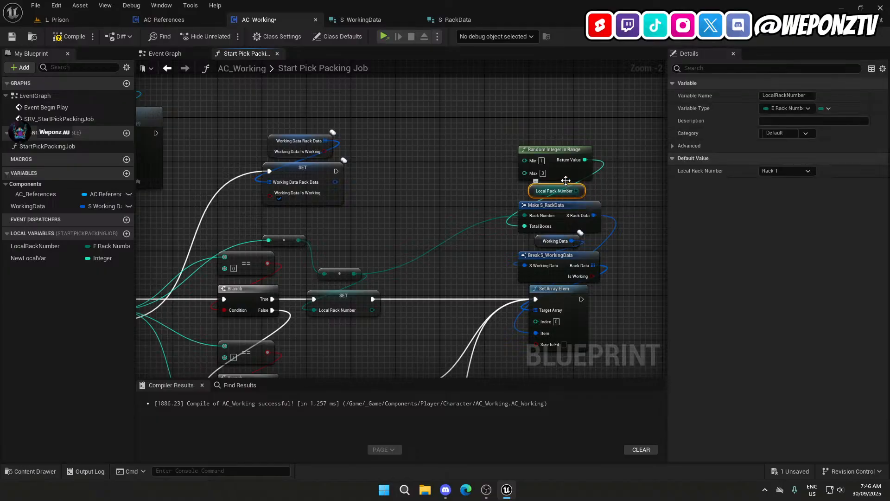
key(Delete)
drag(562, 157, 562, 170)
Delete the first Local Rack Number setter and connect the For Loop's Loop Body directly to Set Array Elem.
right_drag(408, 248, 529, 166)
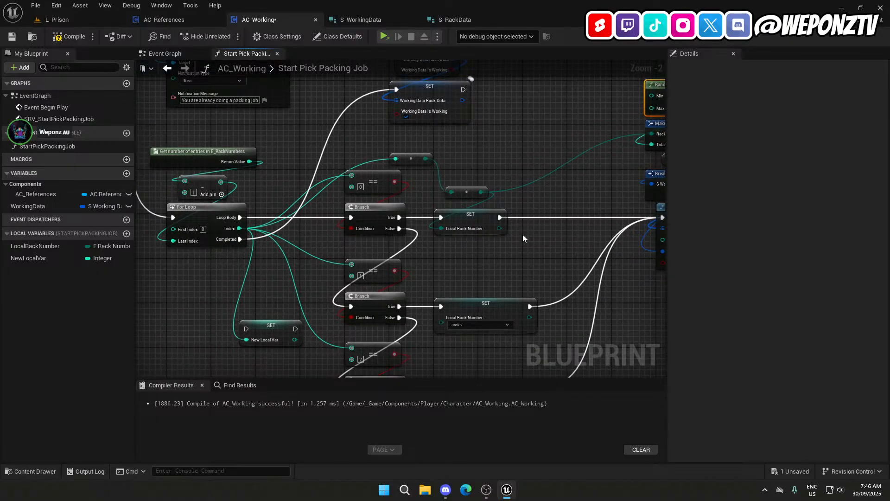
drag(488, 254, 485, 229)
key(Delete)
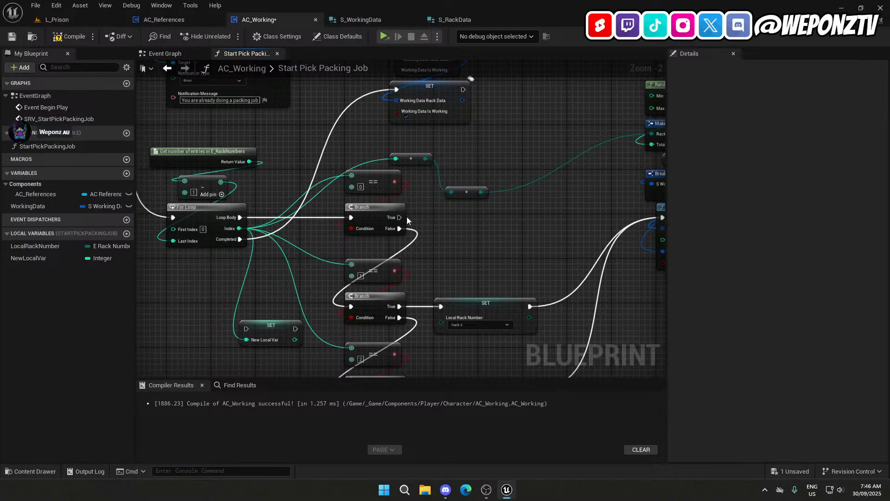
drag(240, 218, 629, 218)
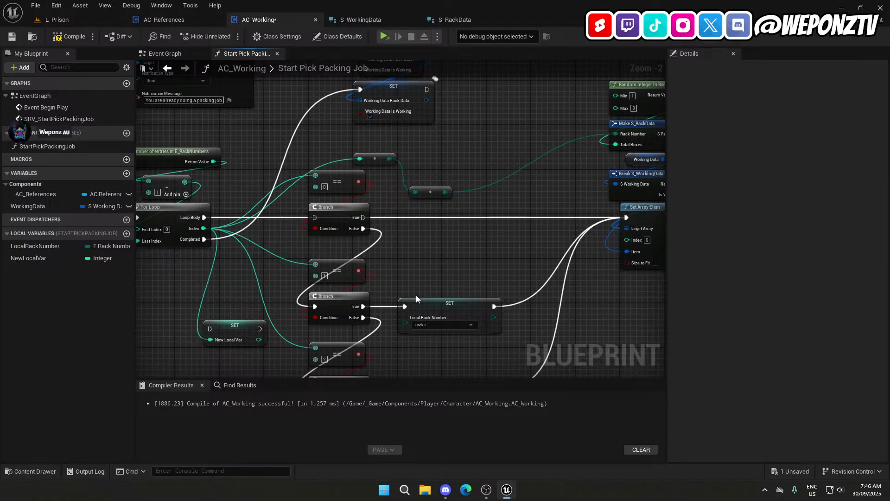
Delete the Branch nodes, their integer comparisons and the remaining Local Rack Number setters.
right_drag(439, 257, 482, 170)
drag(509, 329, 358, 151)
key(Delete)
right_drag(386, 99, 388, 165)
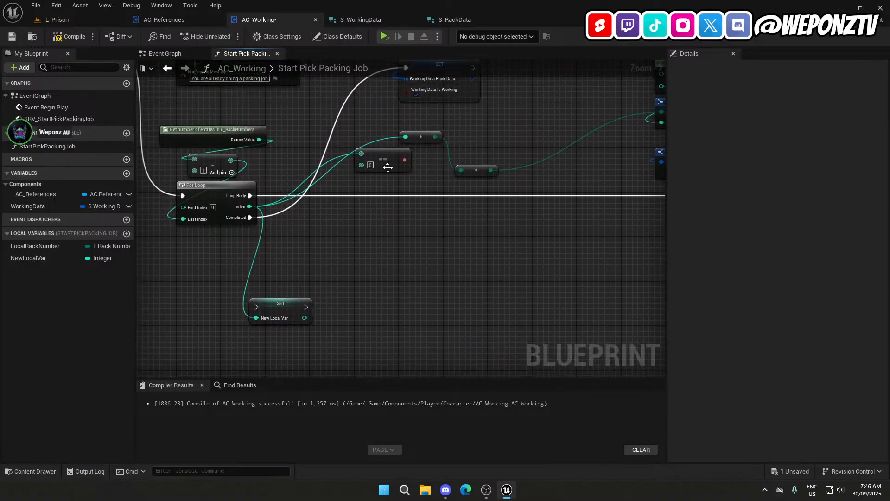
drag(479, 230, 385, 156)
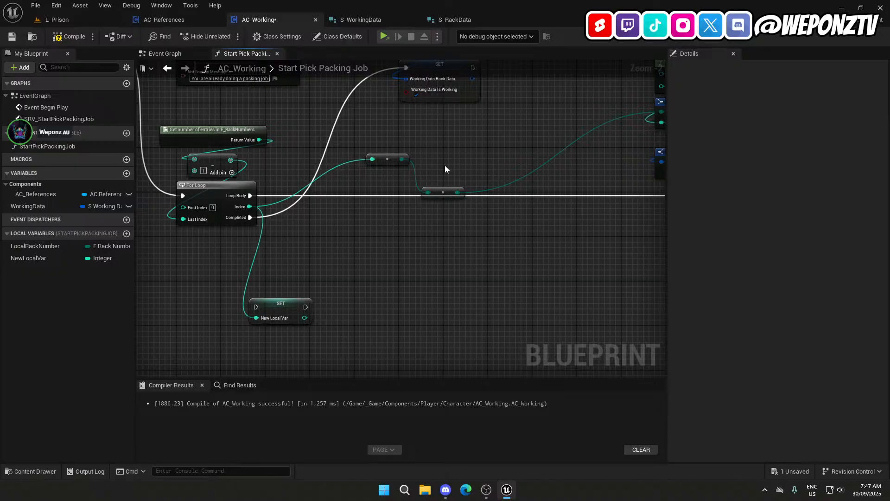
Line up the To Byte and Byte to Enum nodes in one row between the For Loop and Make S_RackData.
drag(445, 190, 445, 157)
right_drag(309, 259, 269, 279)
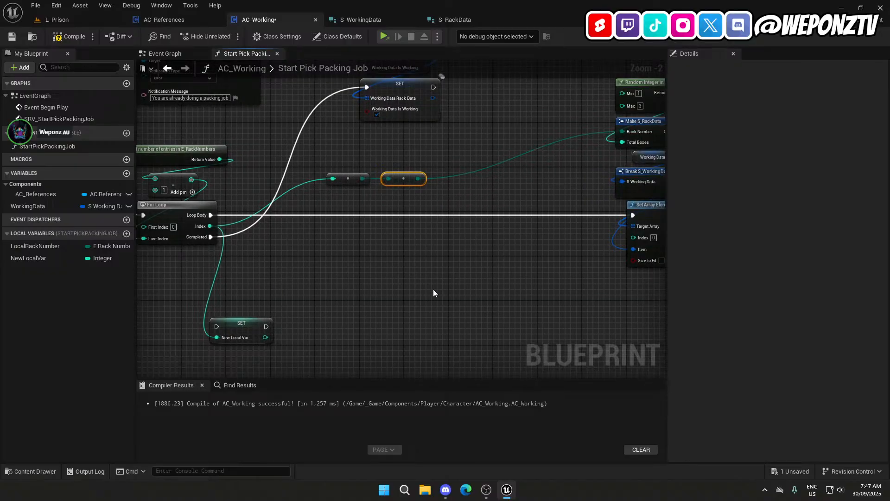
drag(448, 190, 335, 145)
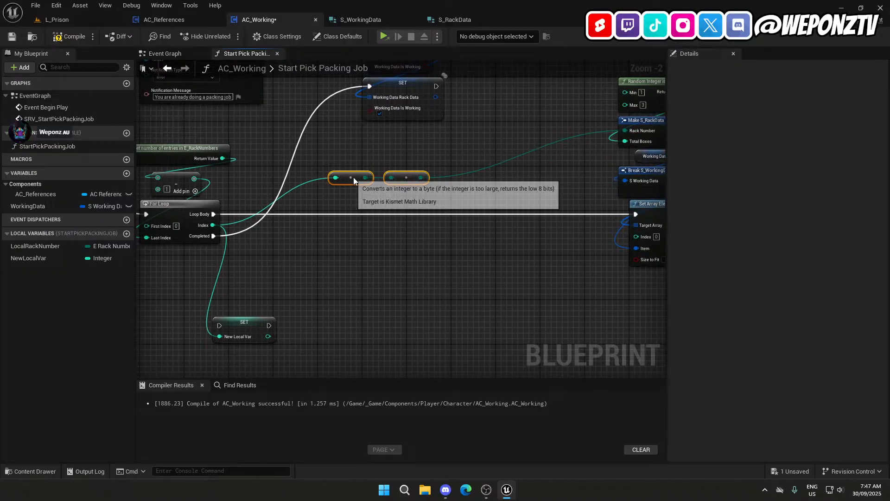
drag(353, 177, 380, 177)
click(390, 260)
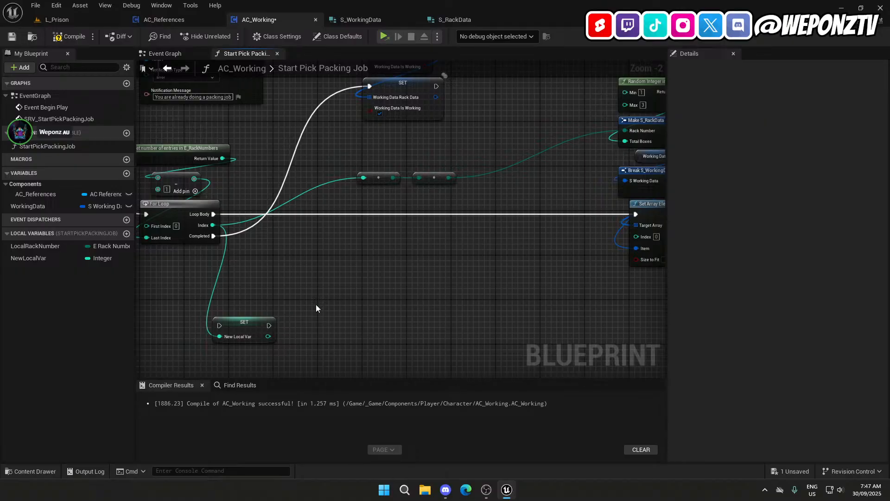
Delete the unused New Local Var setter below the For Loop.
drag(246, 322, 373, 266)
key(Delete)
right_drag(586, 298, 468, 271)
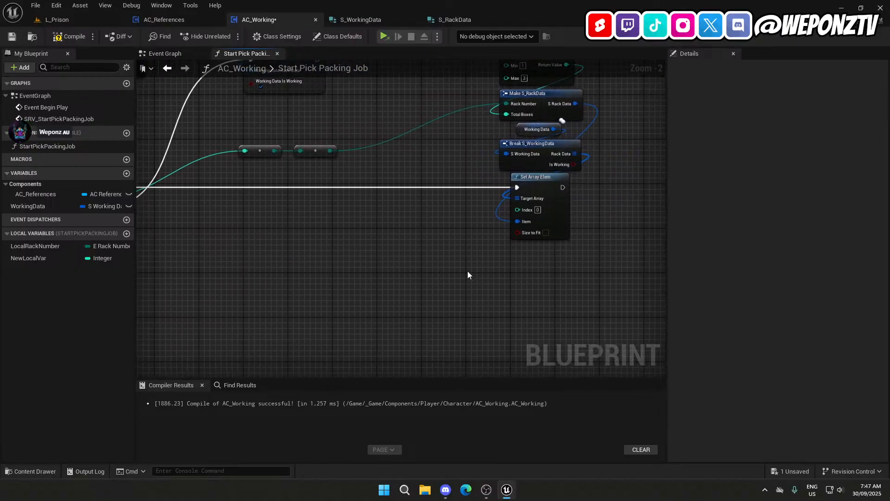
Move Random Integer in Range, Make S_RackData, the Working Data getter, Break S_WorkingData and Set Array Elem together closer to the conversion nodes.
scroll(482, 277, down, 2)
drag(547, 285, 499, 149)
scroll(502, 200, up, 2)
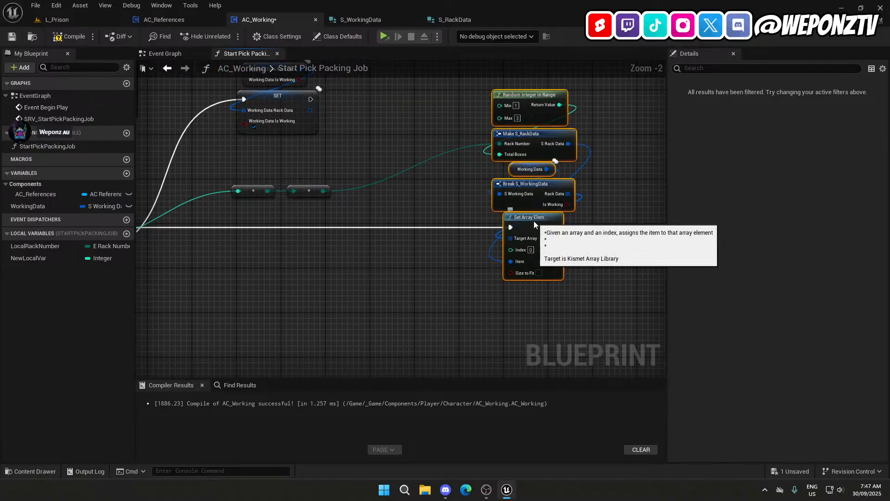
drag(534, 224, 449, 226)
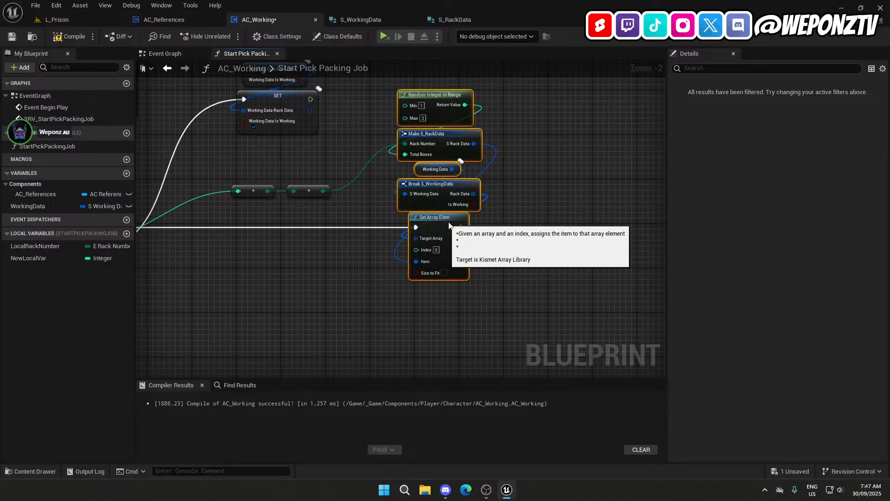
click(354, 255)
right_drag(355, 255, 576, 247)
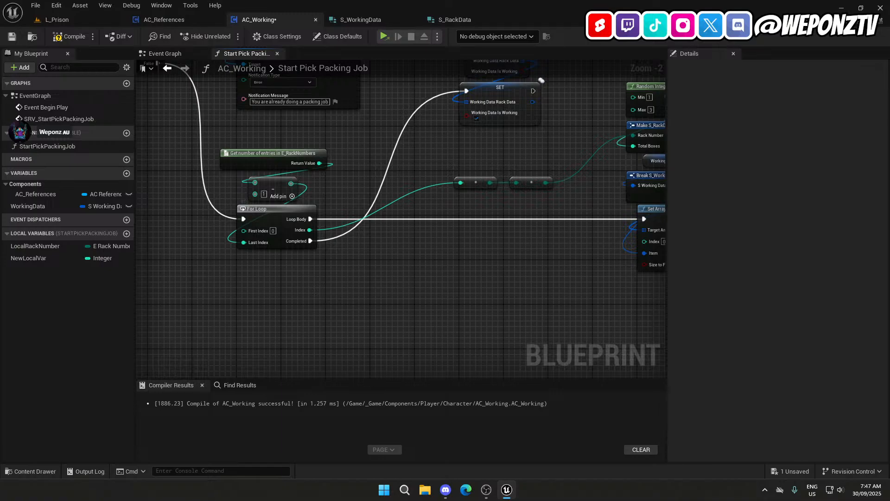
Move the Working Data SET node and its paired Rack Data getter just below the For Loop's Completed output, and compile and save AC_Working.
mouse_move(410, 279)
right_down()
mouse_move(258, 353)
mouse_move(400, 278)
right_up()
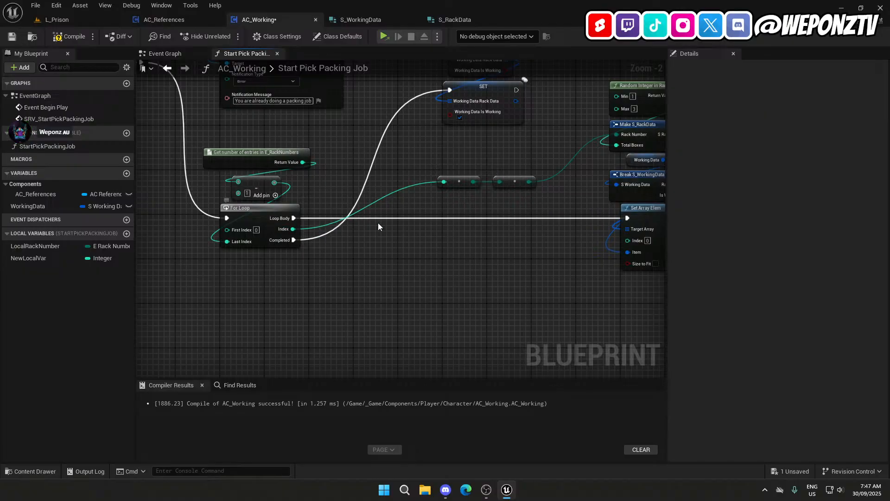
right_drag(510, 279, 471, 294)
click(451, 96)
ctrl+click(445, 91)
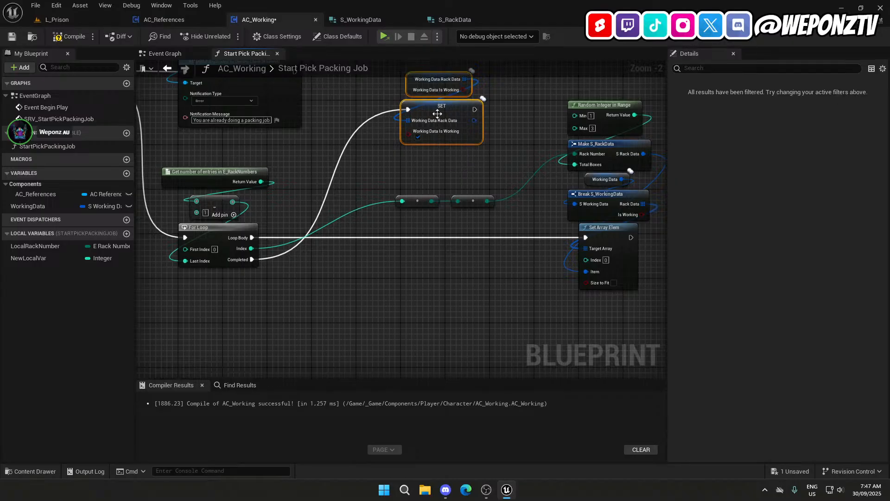
drag(430, 112, 341, 291)
click(470, 312)
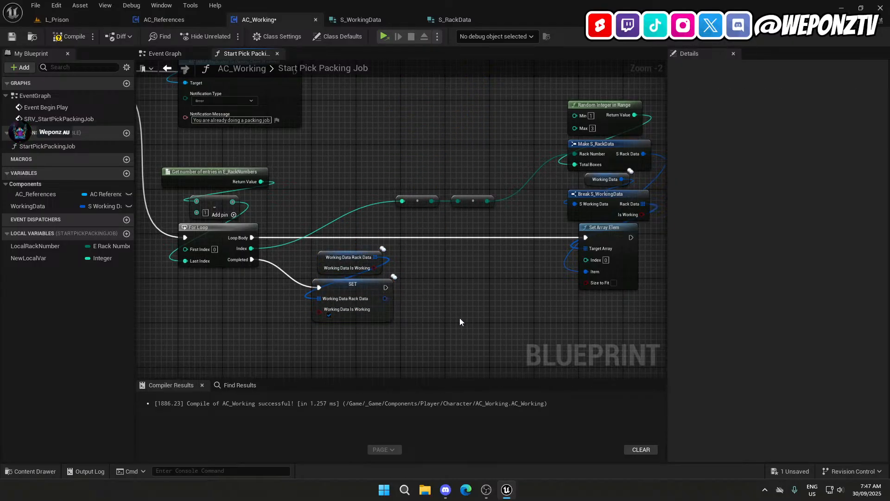
right_drag(460, 321, 480, 276)
scroll(494, 238, down, 2)
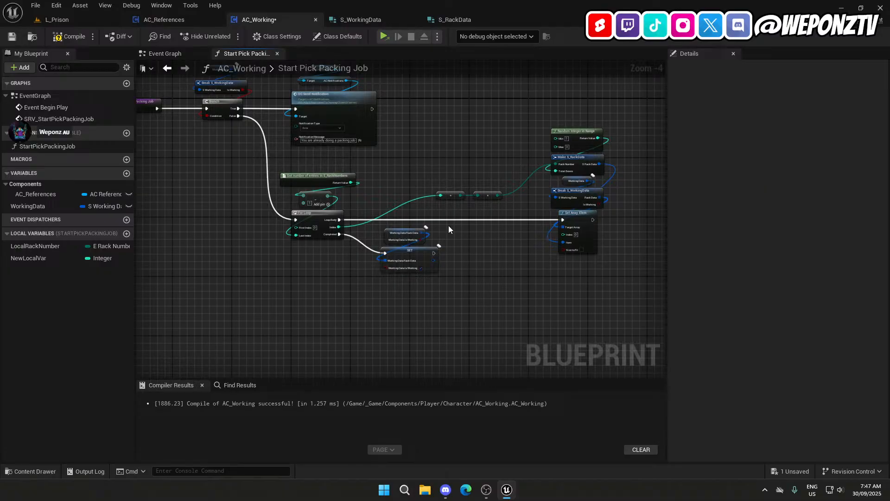
right_drag(449, 225, 551, 257)
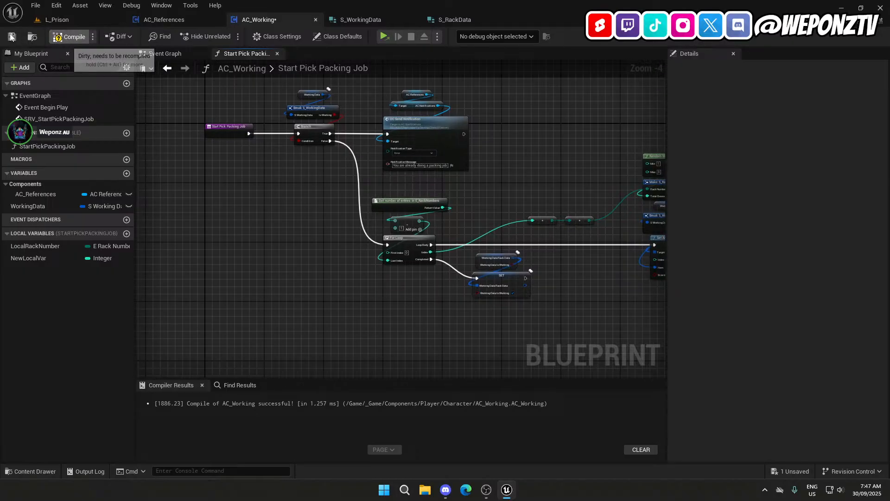
Open the WBP_Main_HUD widget from the UI/Widgets folder and check the slot settings of its Notifications widget.
click(90, 20)
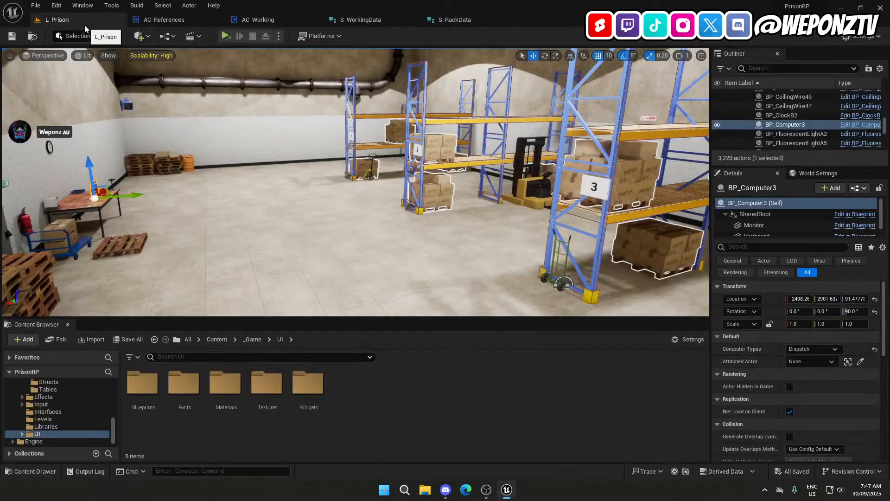
double_click(306, 381)
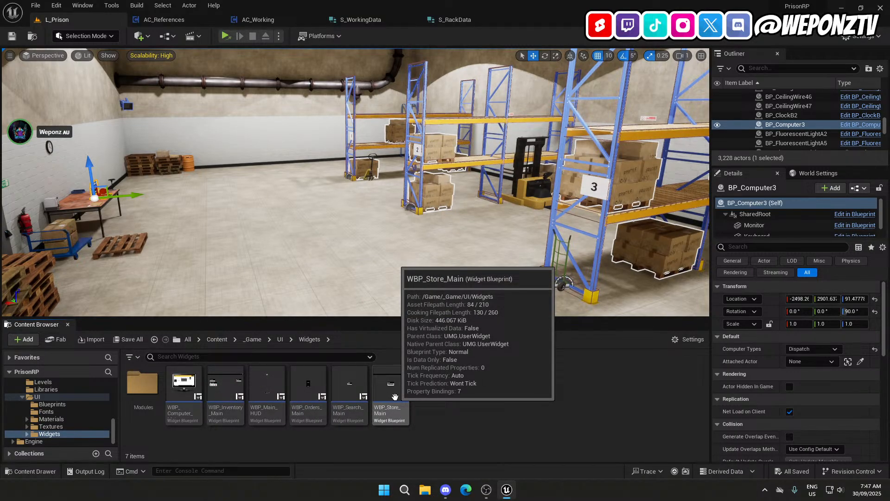
double_click(277, 392)
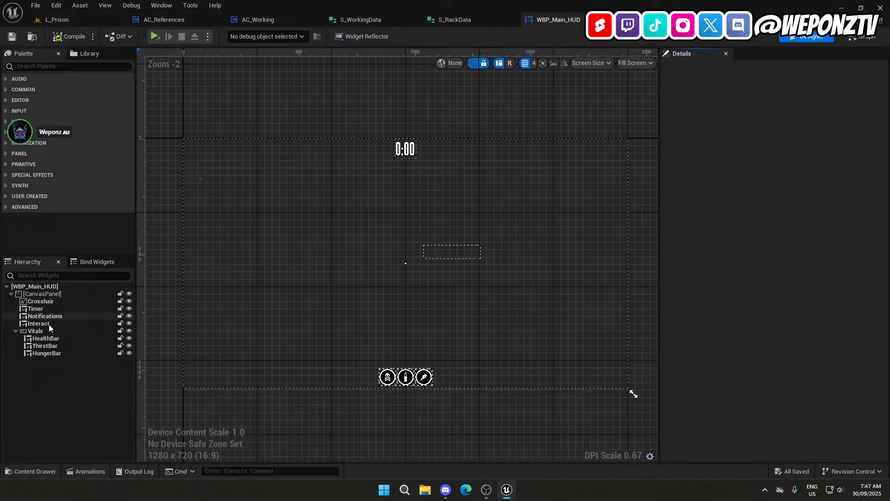
click(43, 317)
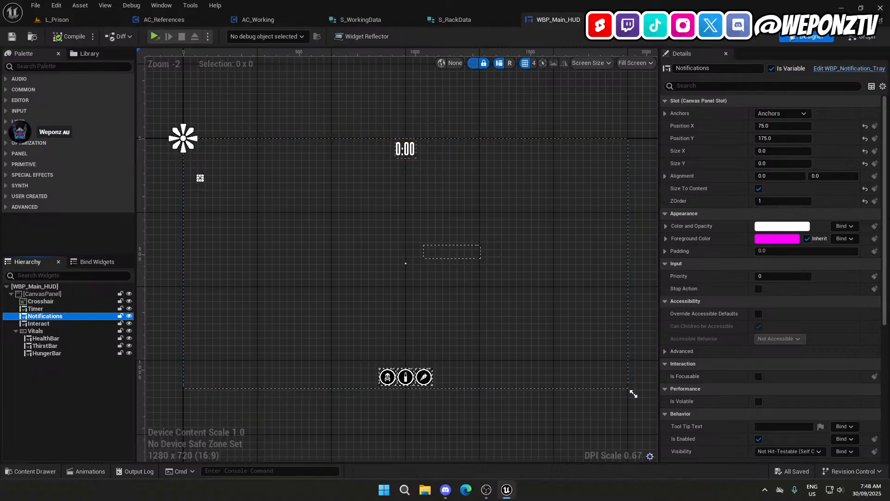
scroll(739, 249, down, 5)
scroll(736, 246, up, 5)
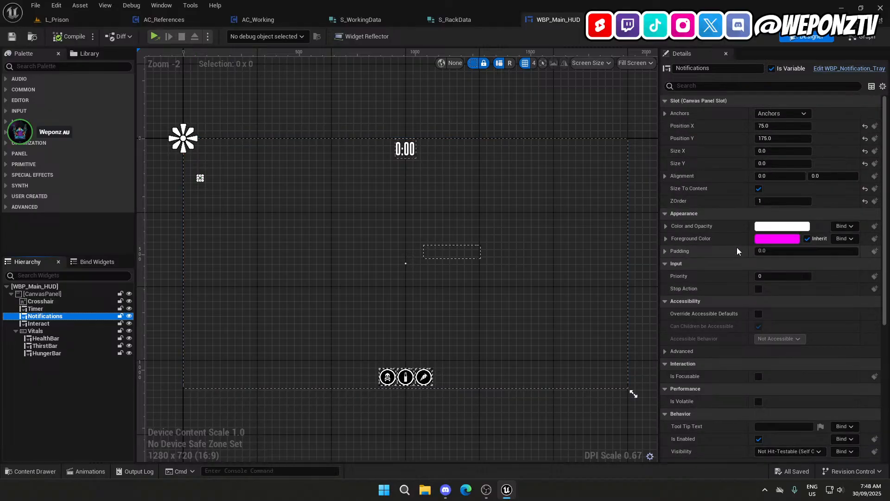
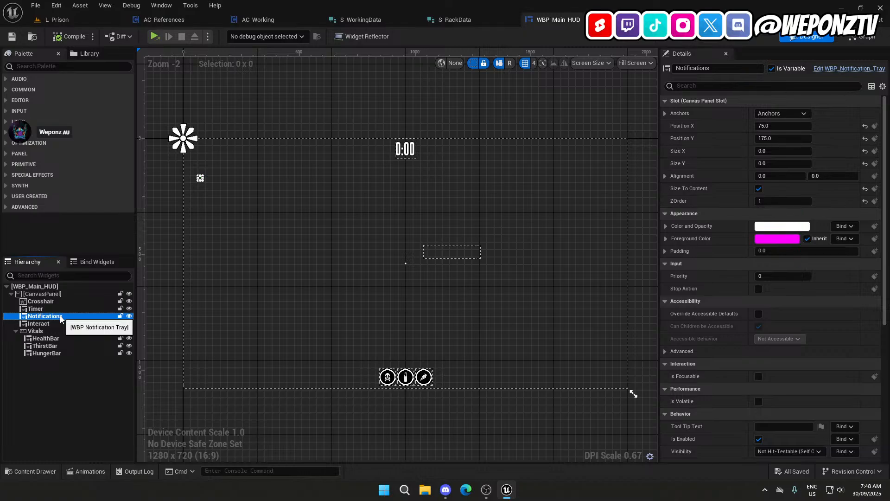
click(41, 295)
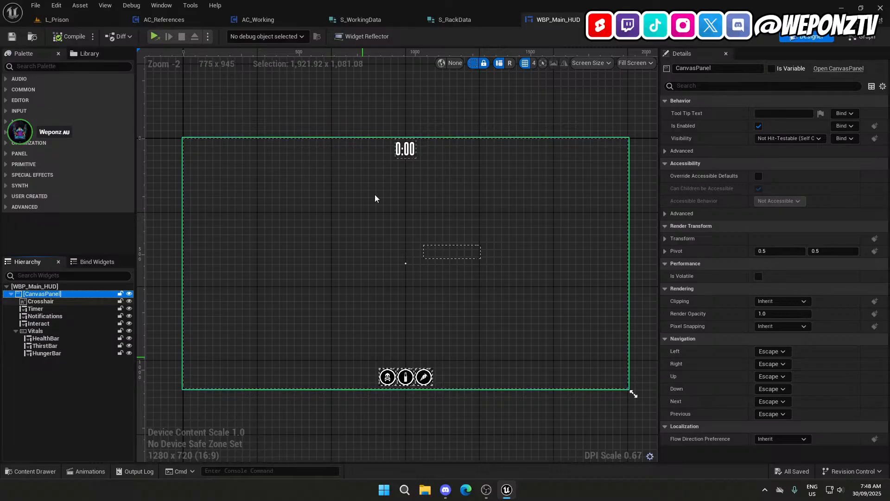
Open the WBP_Notification_Message widget from the UI/Widgets/Modules folder.
click(57, 20)
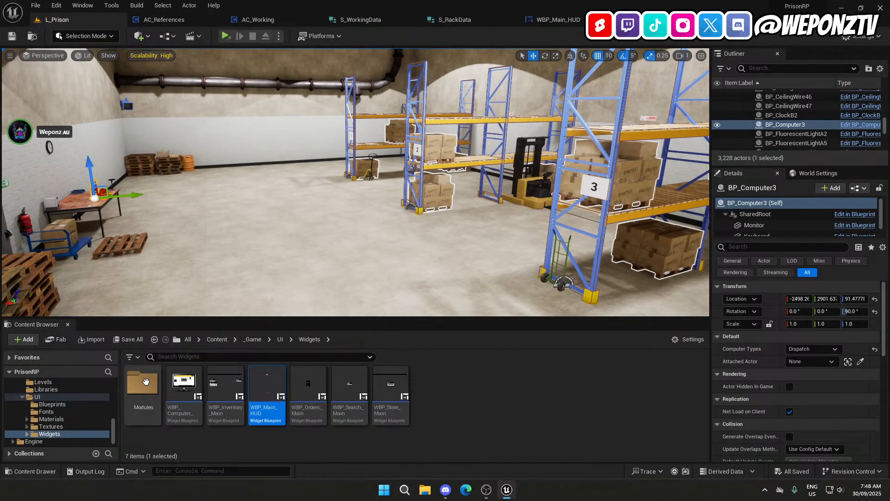
double_click(153, 388)
click(405, 384)
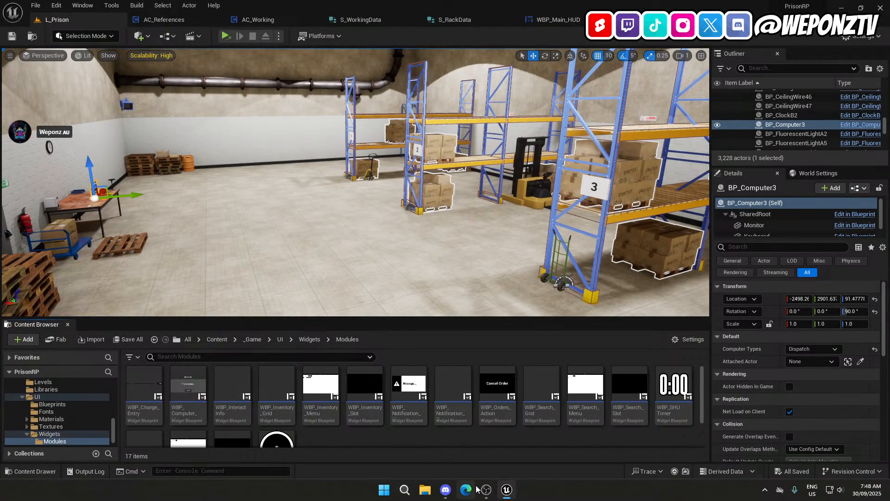
double_click(405, 384)
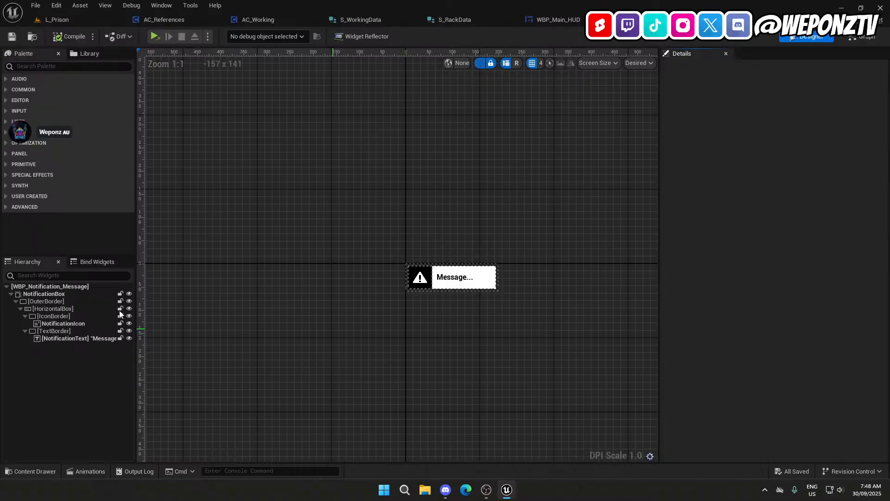
click(51, 309)
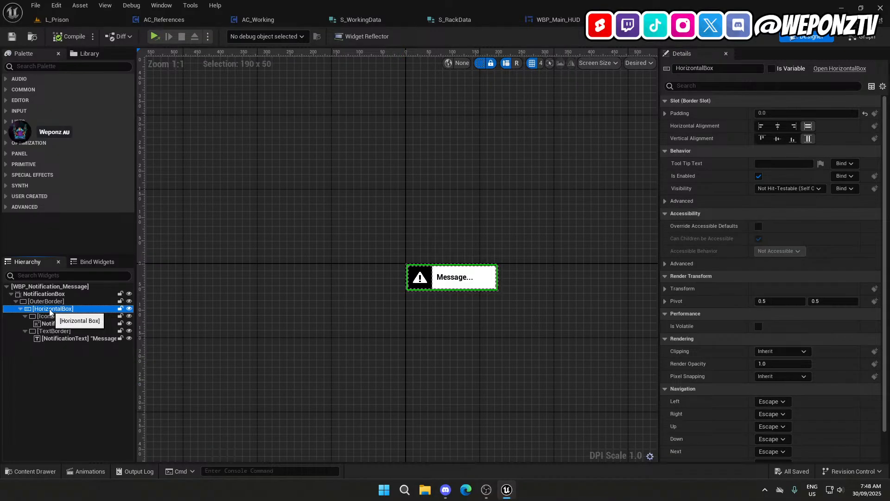
right_click(49, 310)
click(88, 337)
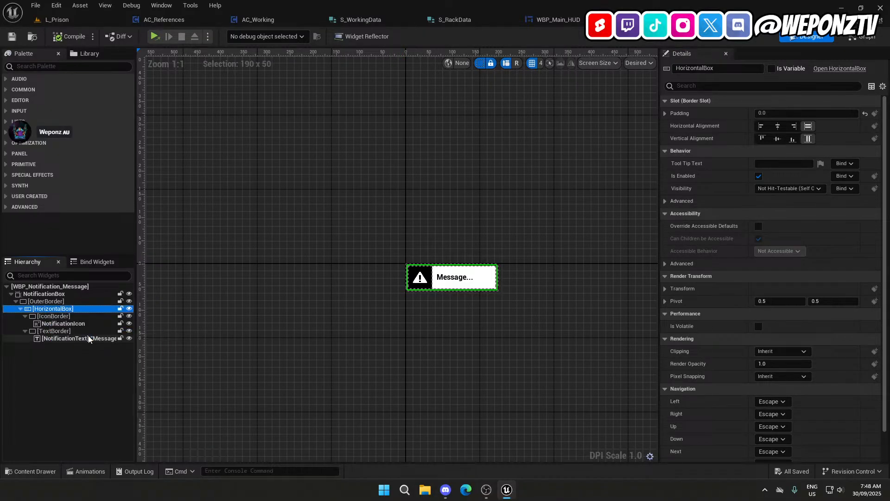
click(550, 19)
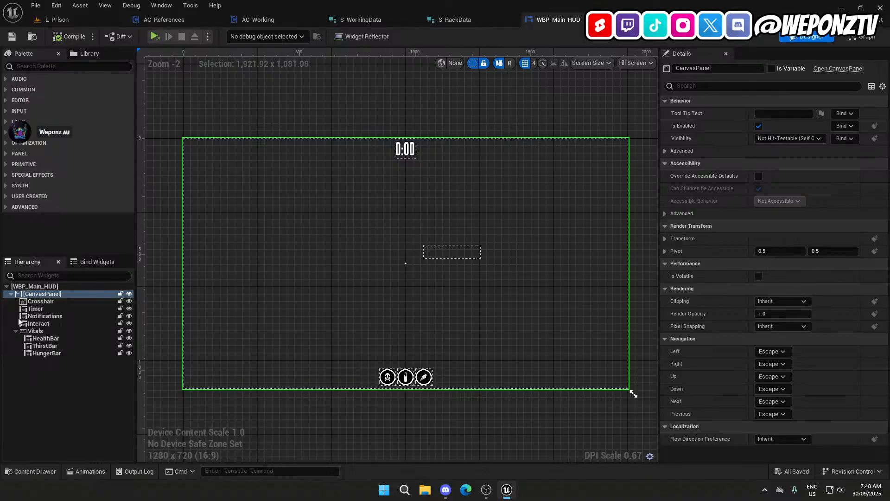
click(666, 21)
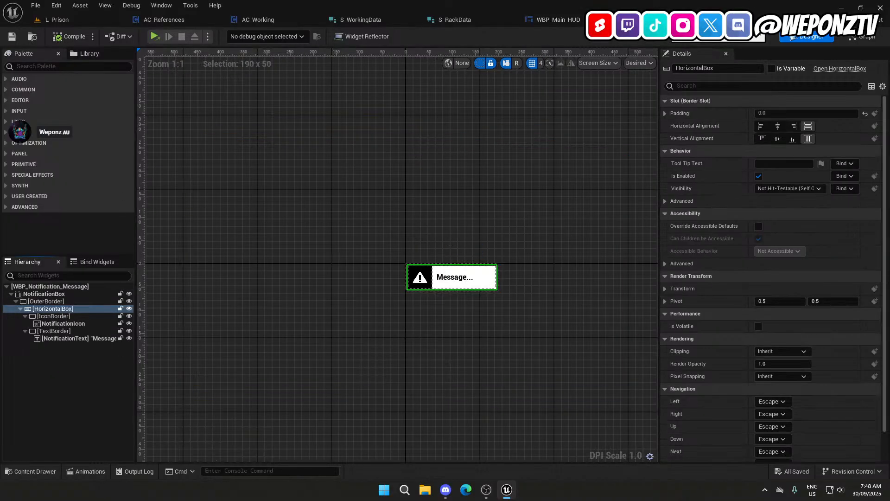
Copy the whole NotificationBox from WBP_Notification_Message and paste it into the CanvasPanel of WBP_Main_HUD.
click(56, 302)
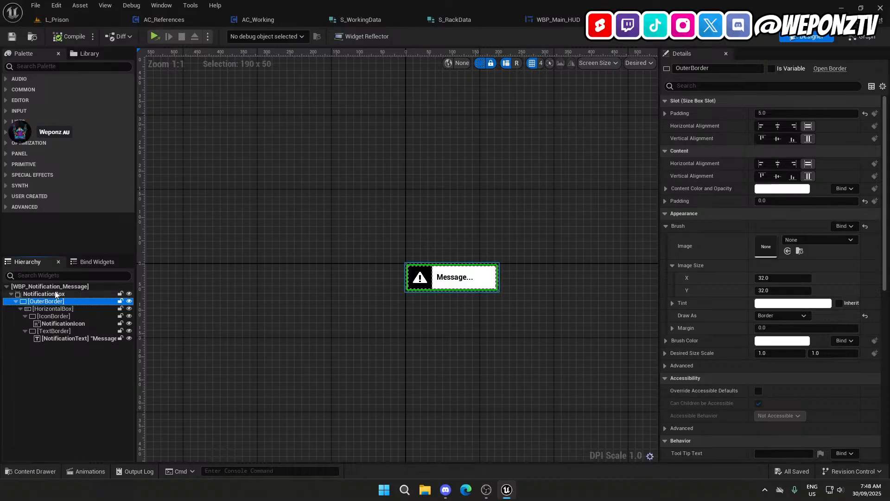
click(54, 295)
right_click(55, 293)
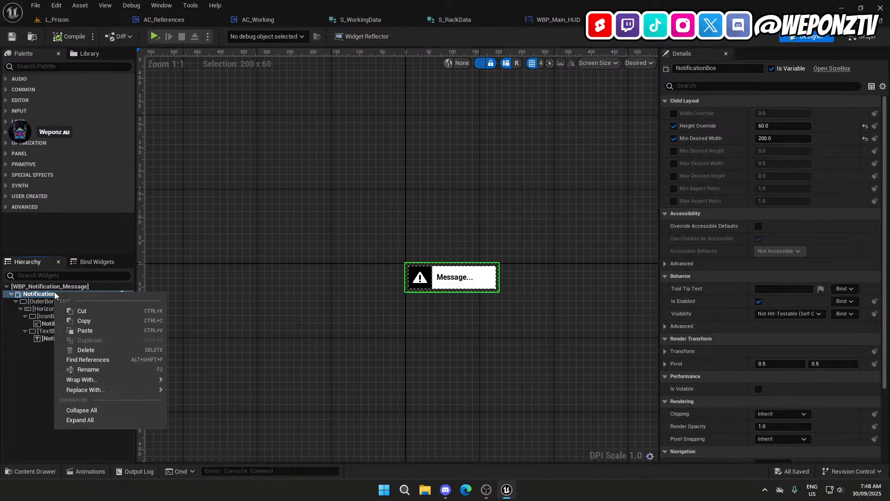
click(101, 320)
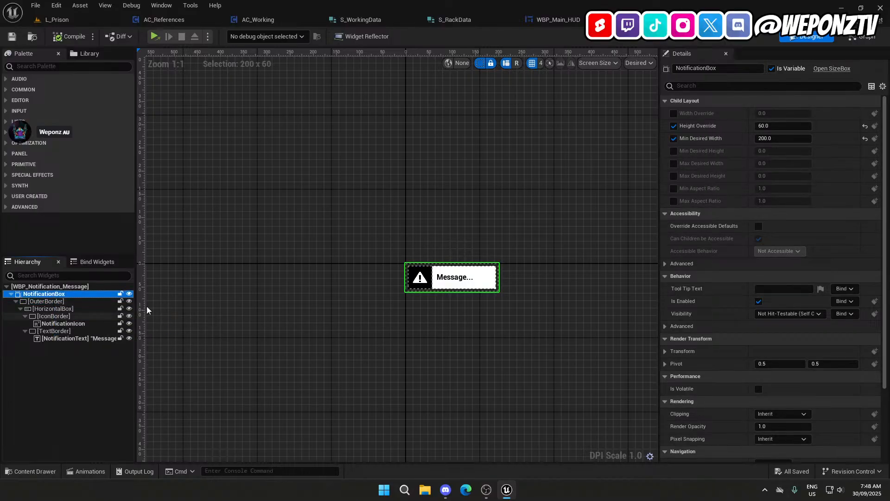
click(558, 20)
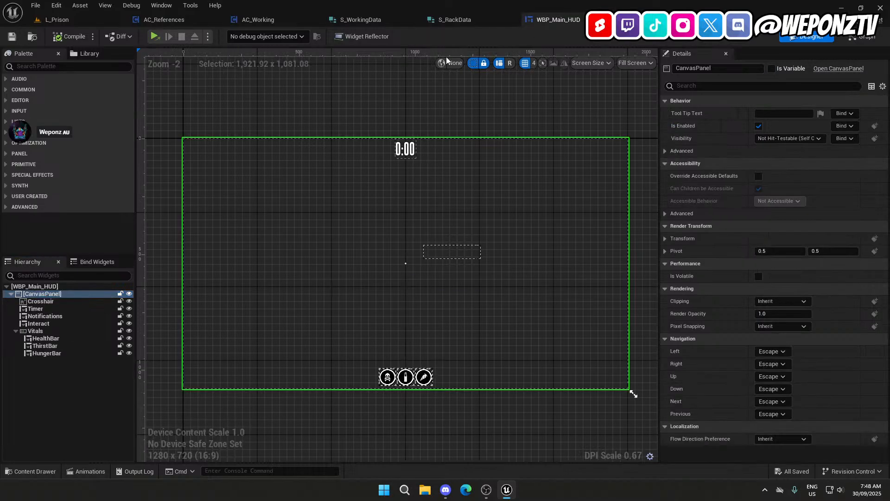
right_click(54, 294)
click(84, 330)
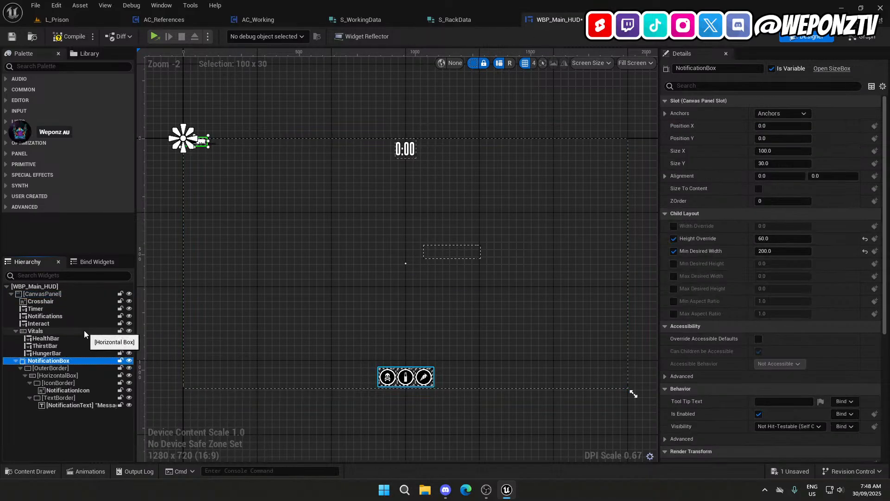
Place the pasted NotificationBox between Timer and Notifications in the hierarchy and rename it Objective.
drag(50, 361, 54, 317)
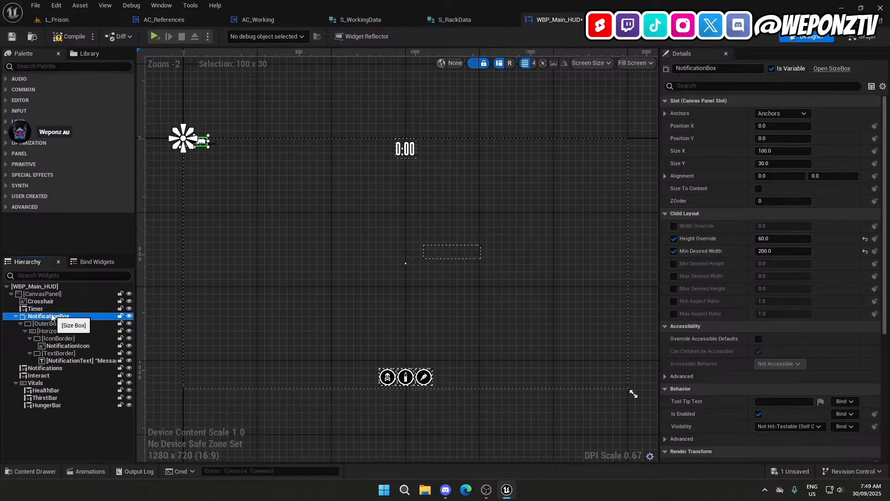
double_click(52, 317)
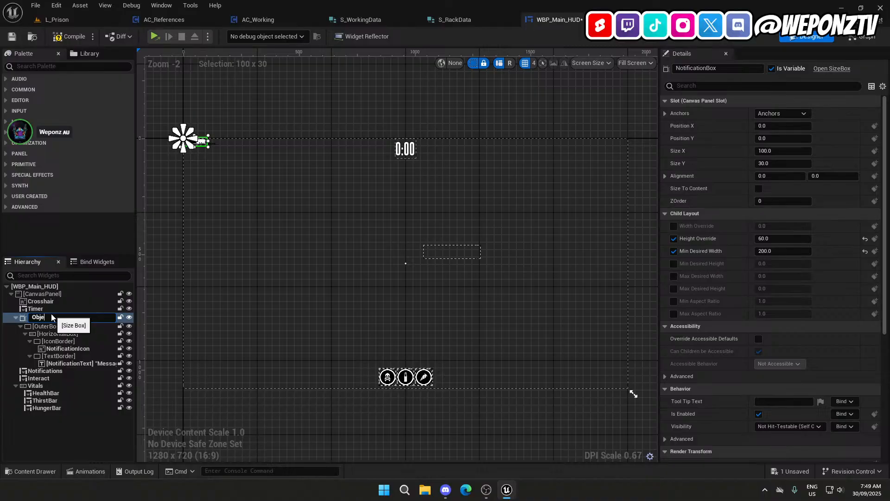
key(Return)
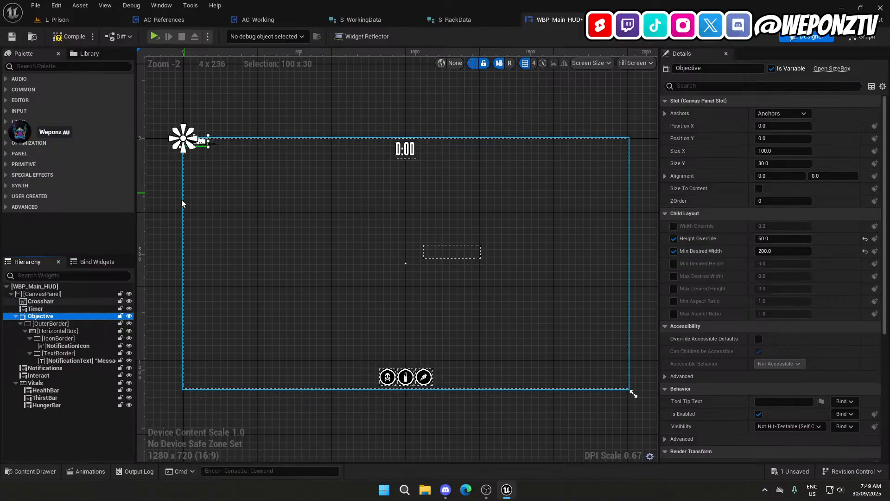
Match the Objective box to the Notifications widget's placement with Position X 75, Position Y 175 and Size To Content enabled.
click(44, 369)
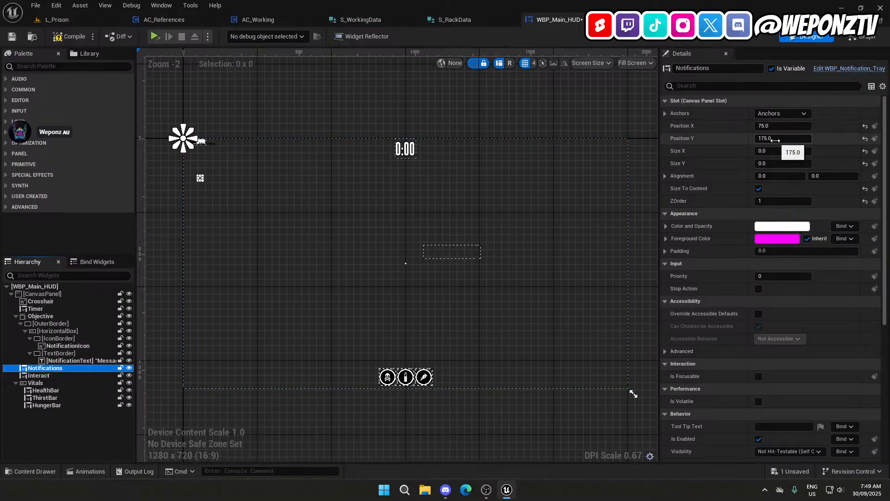
click(772, 126)
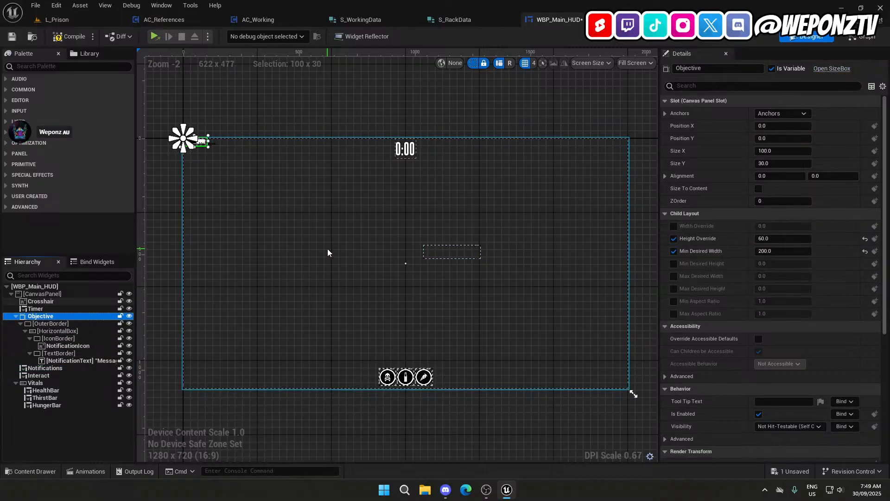
click(767, 126)
text(75)
key(Return)
click(768, 138)
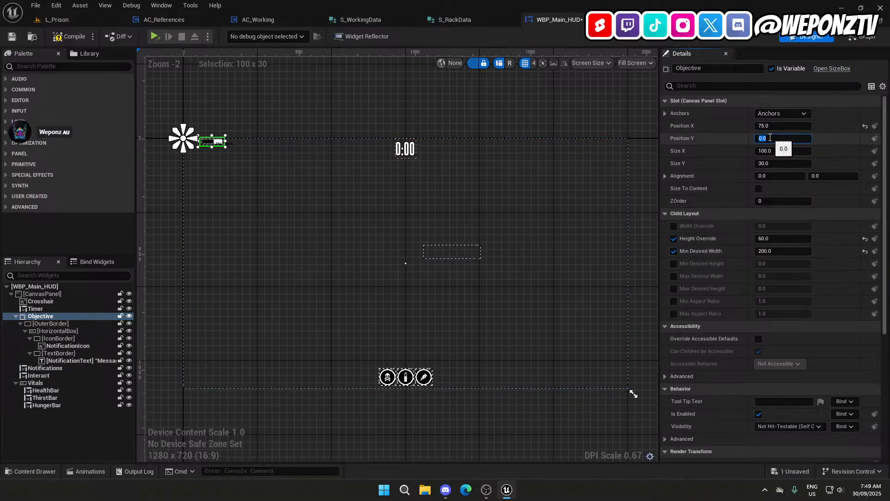
text(175)
key(Return)
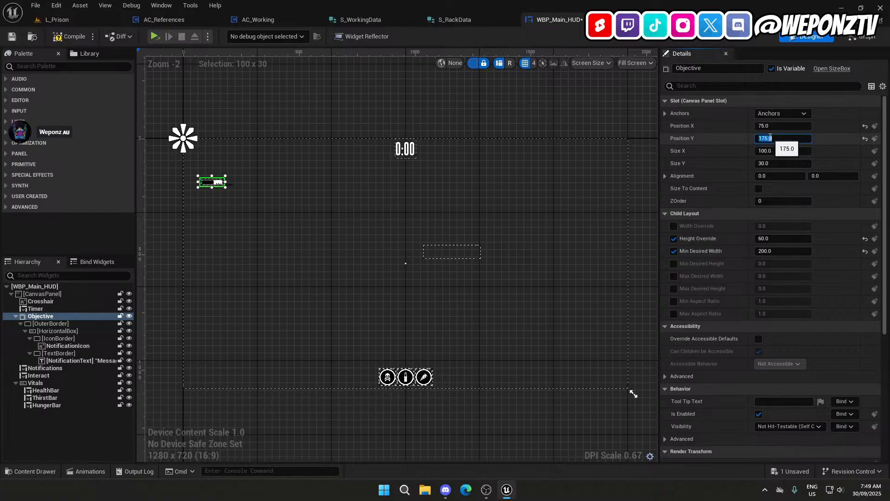
click(758, 188)
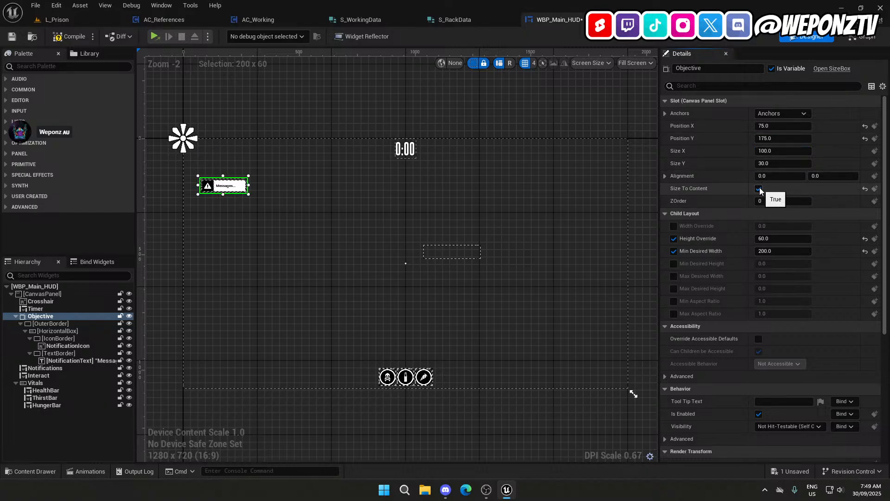
Set the Objective box's Size X and Size Y to 0.
click(775, 162)
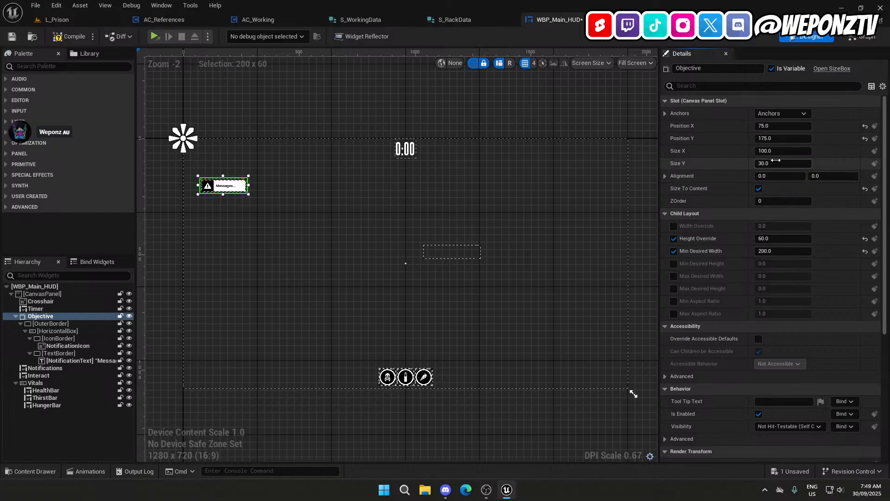
text(0)
click(772, 152)
text(0)
click(772, 178)
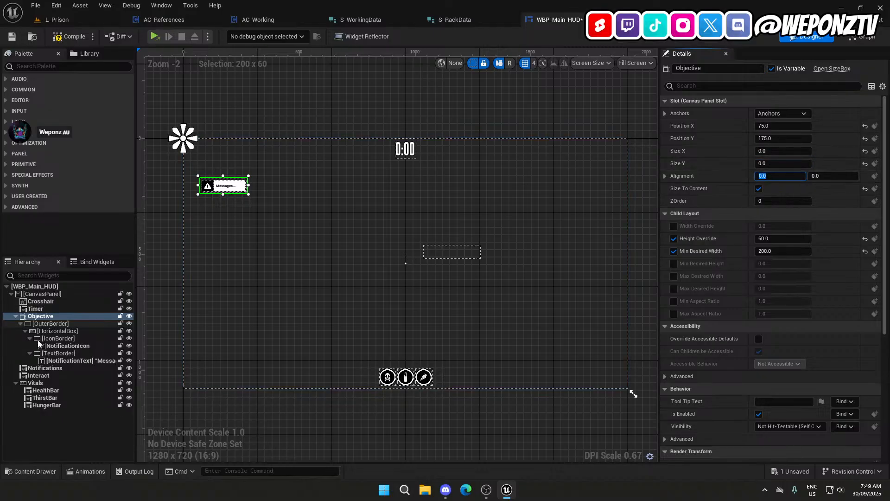
Compare the canvas slot position and size settings of the Notifications widget with those of the Objective box.
click(47, 368)
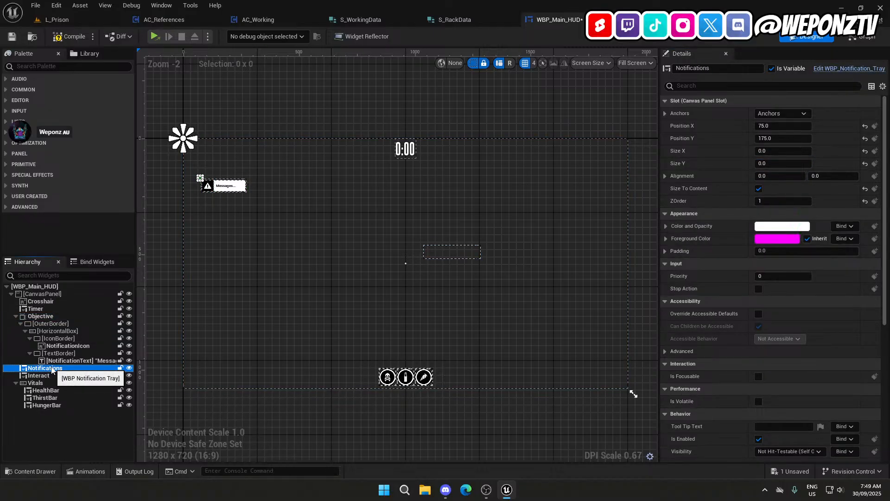
click(51, 316)
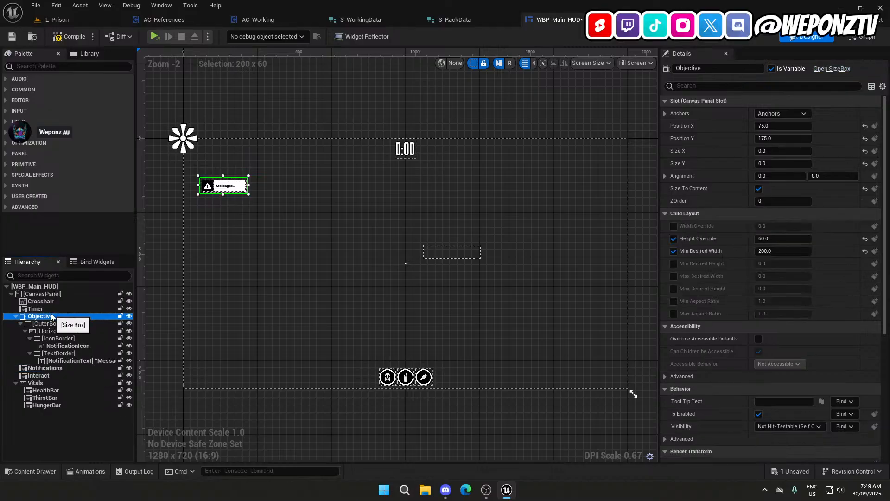
scroll(213, 183, up, 5)
right_drag(246, 286, 282, 300)
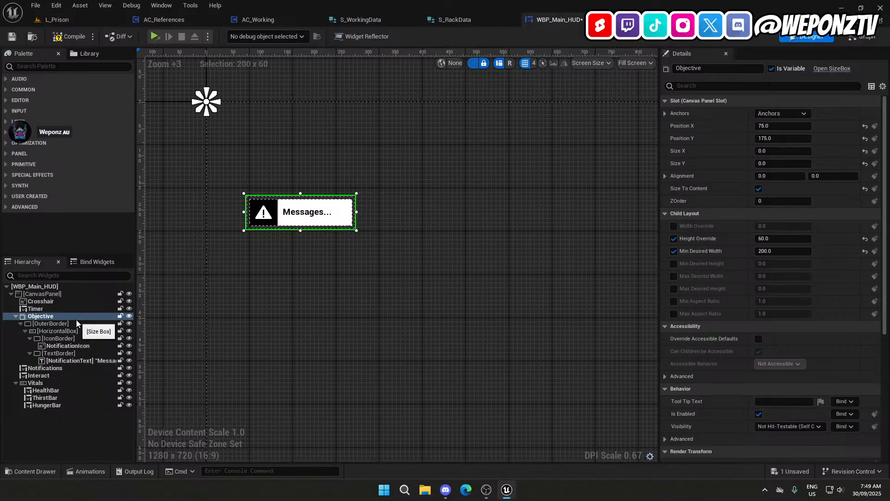
click(64, 368)
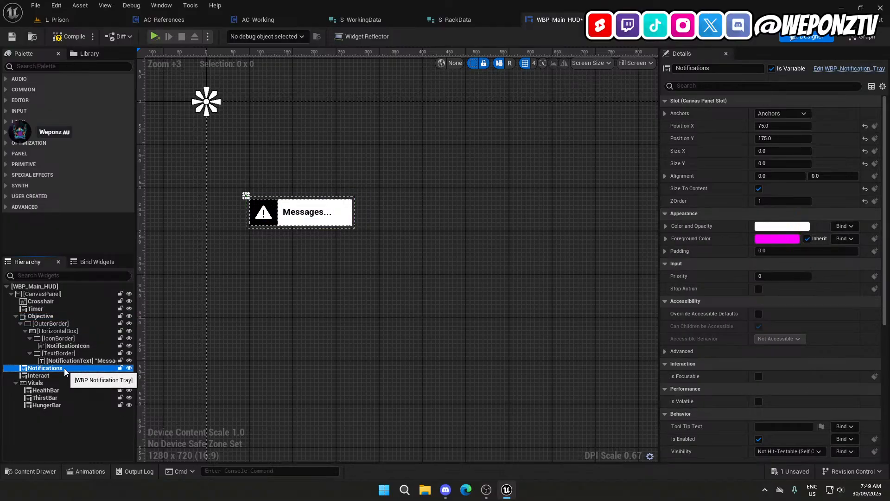
click(788, 138)
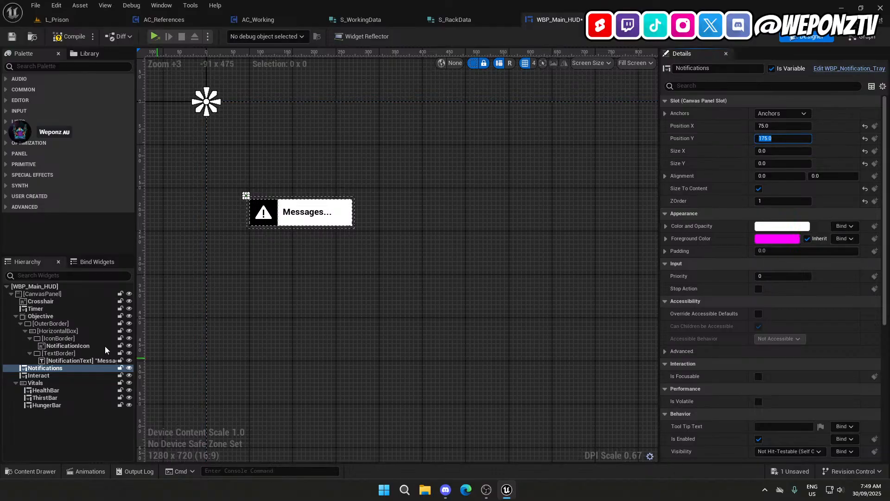
click(44, 316)
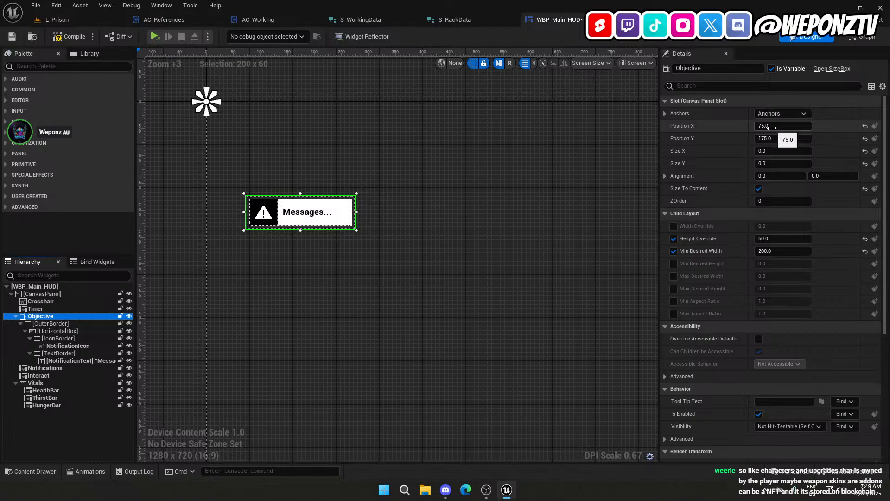
click(58, 369)
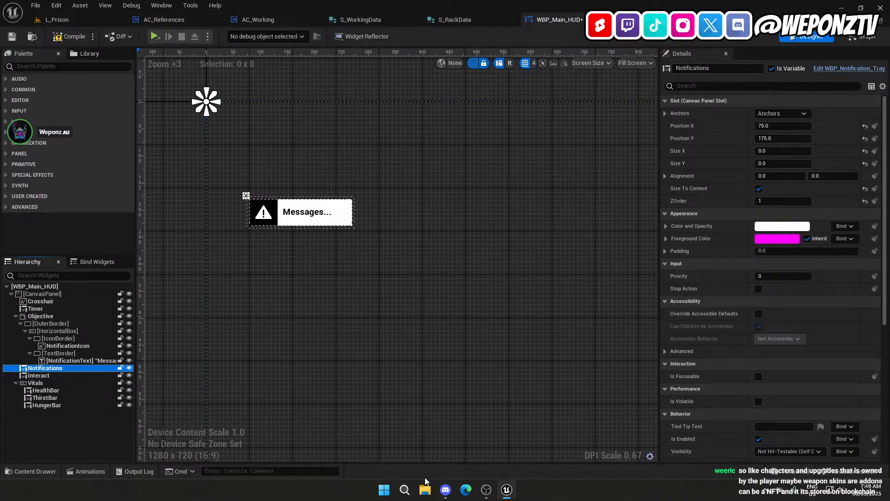
Open the Windows Calculator and add 75 to the 175 vertical position.
click(408, 490)
text(calc)
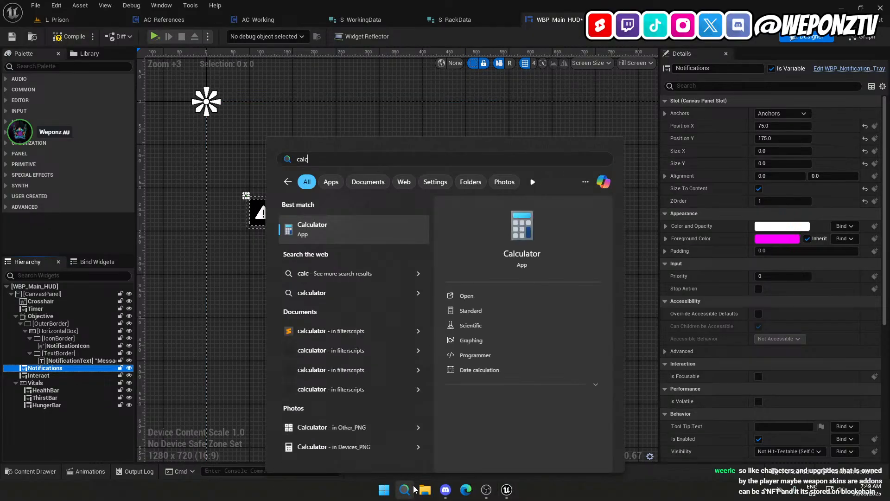
click(368, 232)
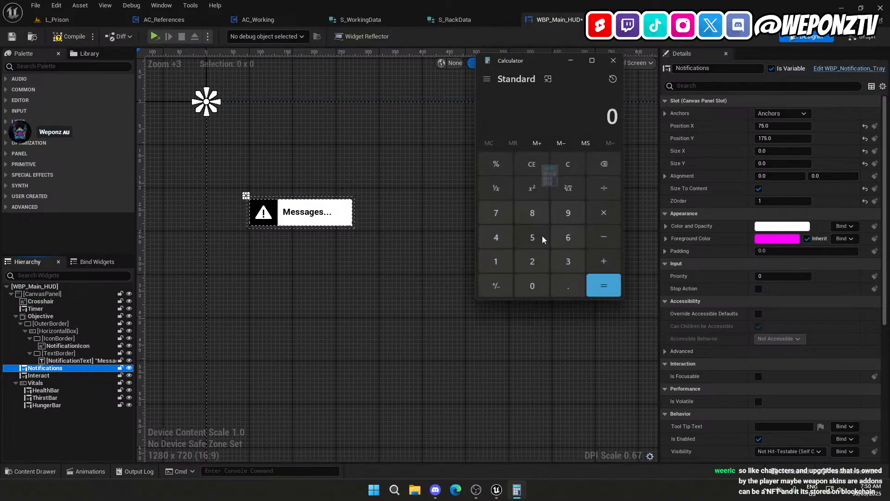
click(489, 261)
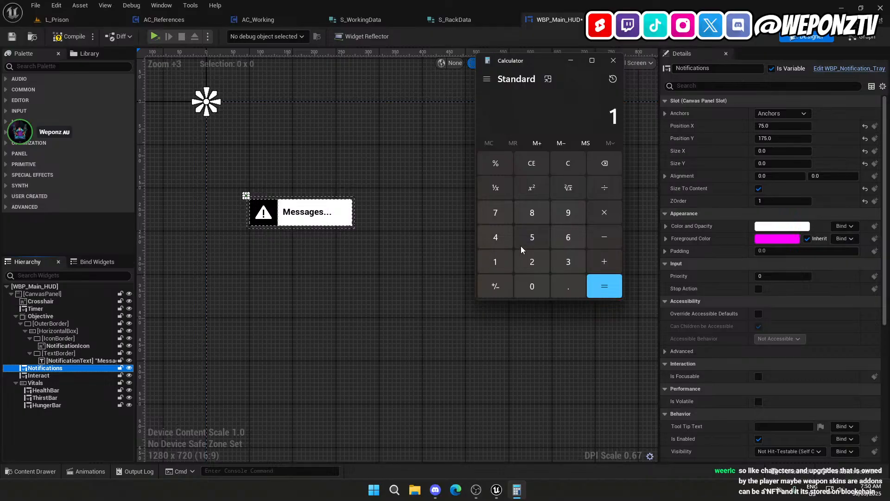
click(495, 212)
click(532, 236)
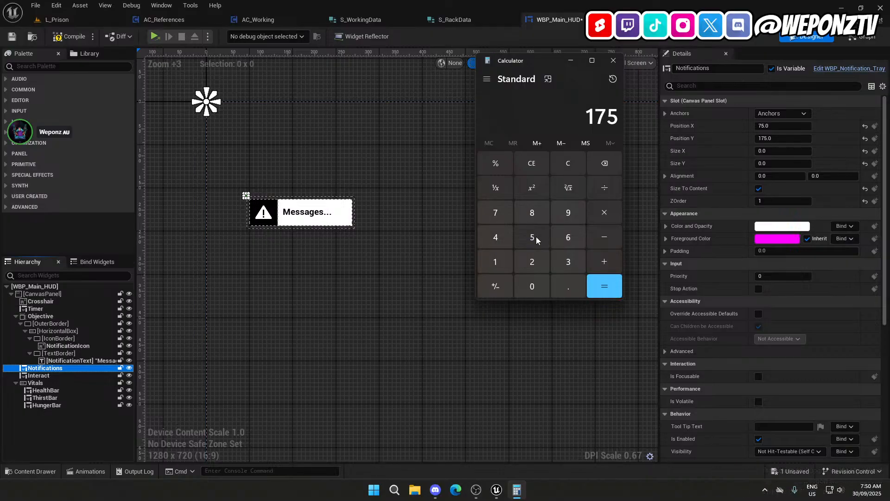
click(604, 259)
click(495, 214)
click(524, 238)
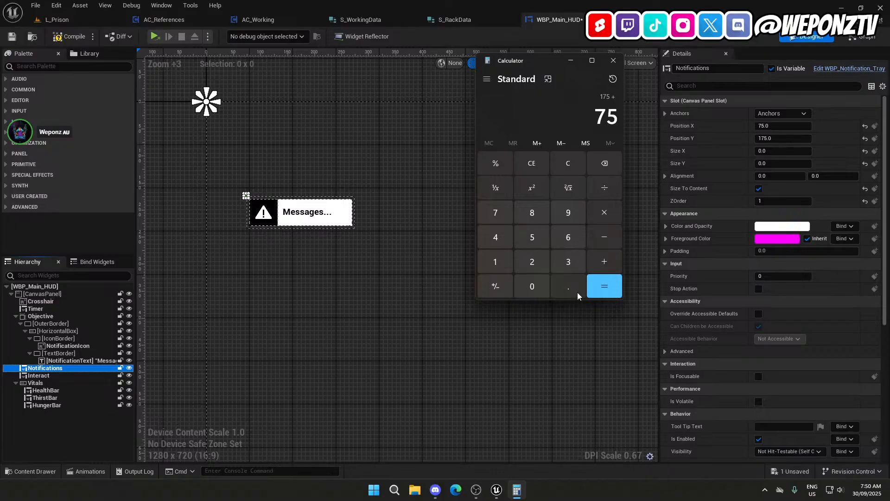
click(598, 285)
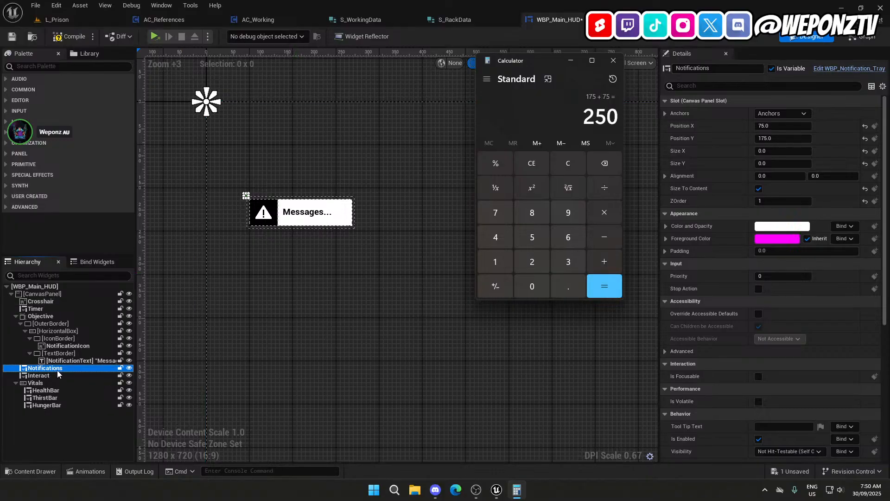
click(51, 317)
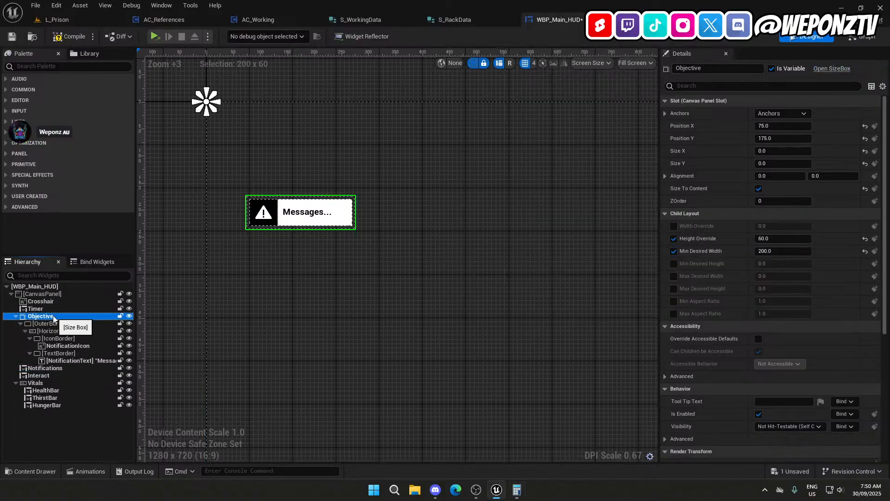
click(780, 140)
text(250)
key(Return)
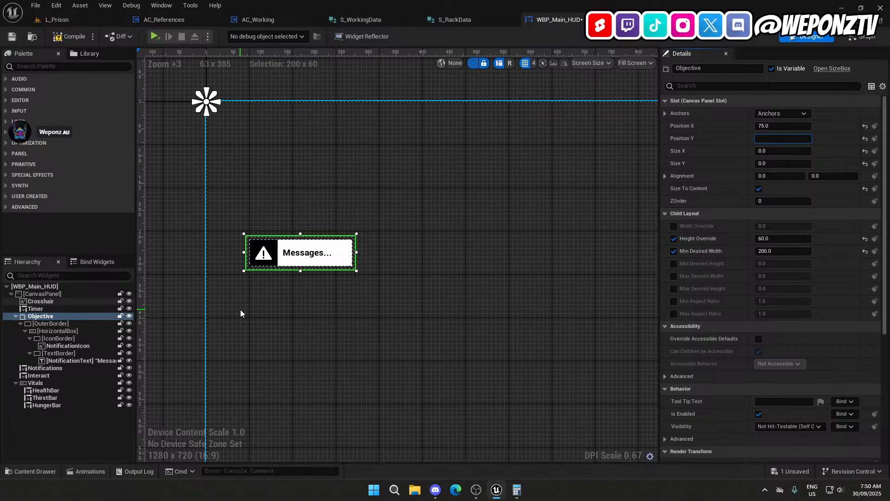
click(735, 137)
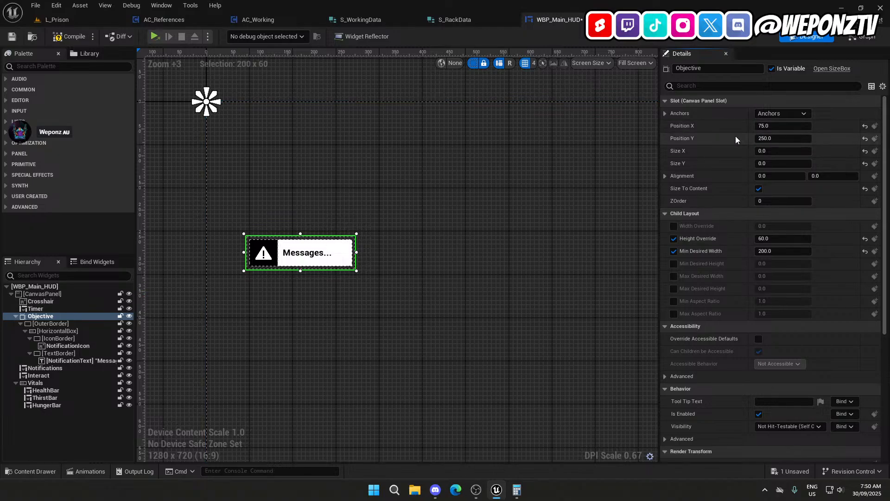
key(ctrl+z)
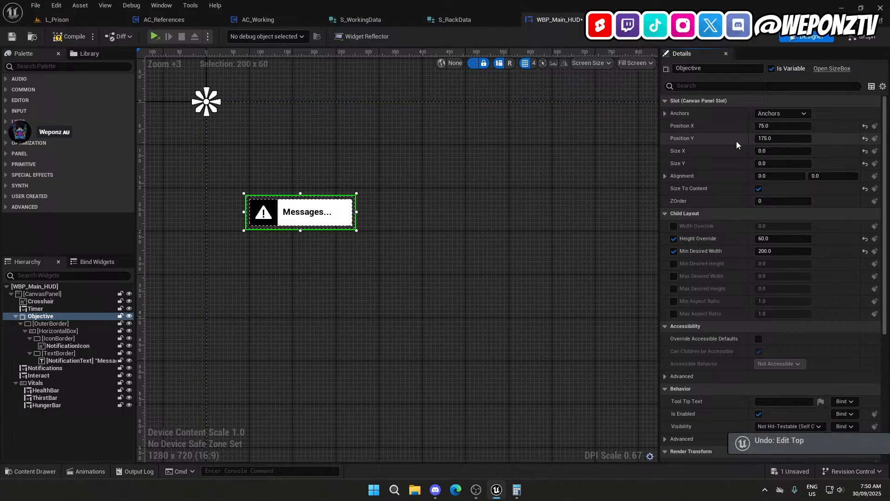
Set the Notifications widget's Position Y to 250 so it sits below the Objective box.
click(64, 363)
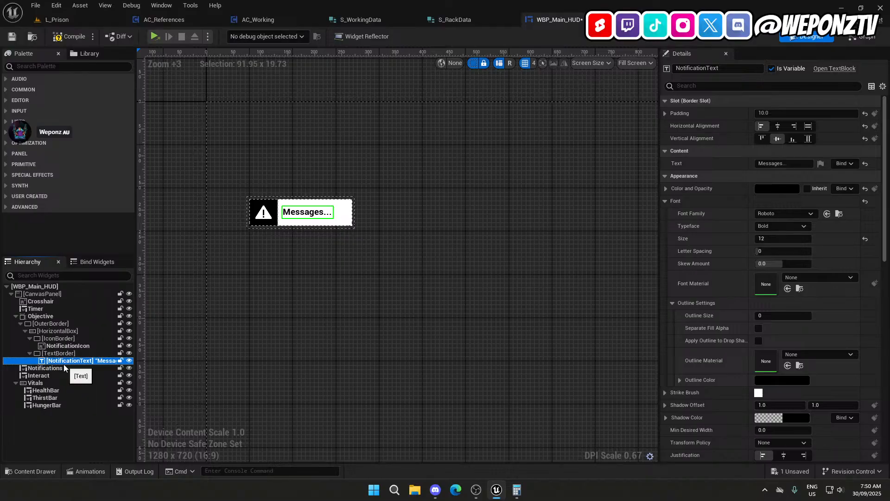
click(64, 369)
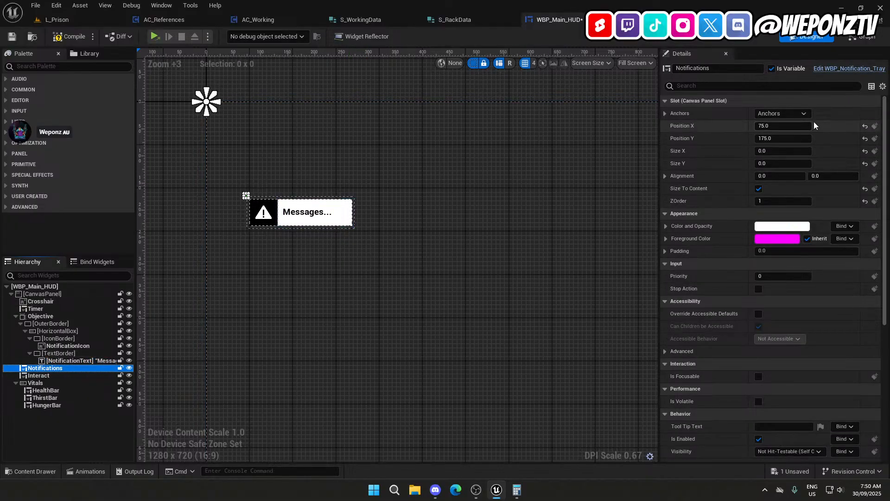
click(778, 140)
text(250.0)
key(Return)
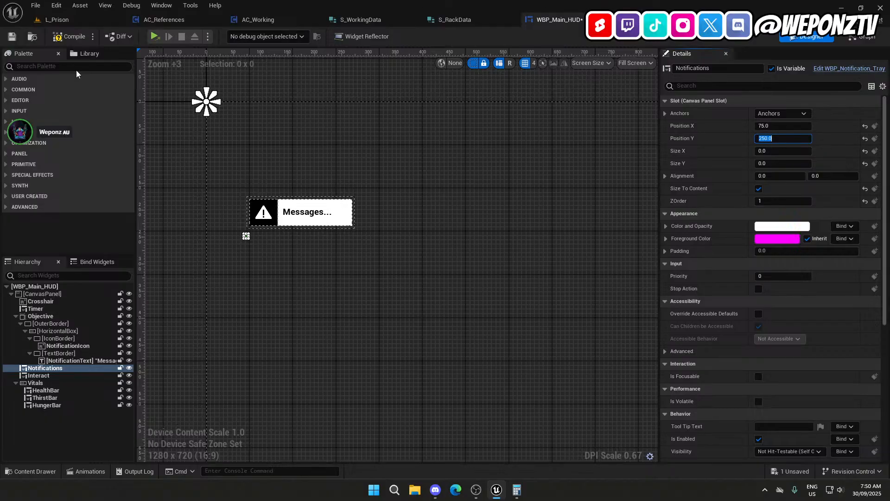
Rename the NotificationIcon image inside the Objective box to ObjectiveIcon.
click(60, 316)
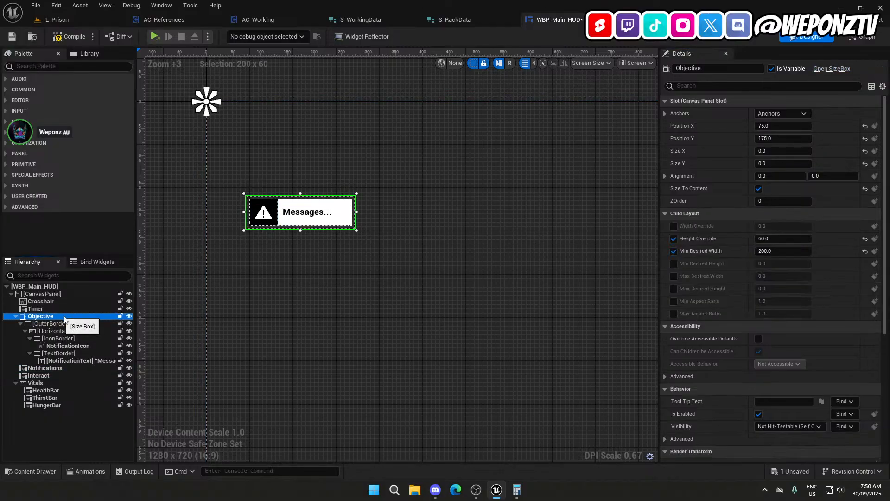
click(68, 345)
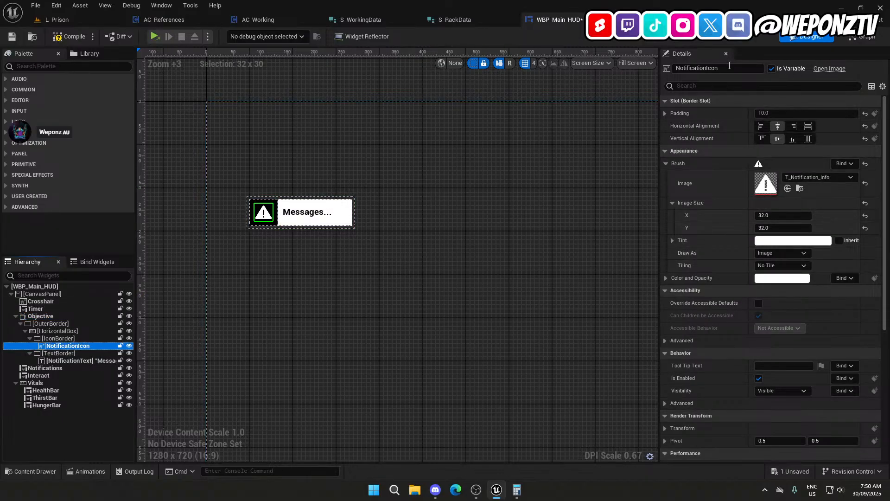
drag(706, 68, 585, 70)
text(Objecti)
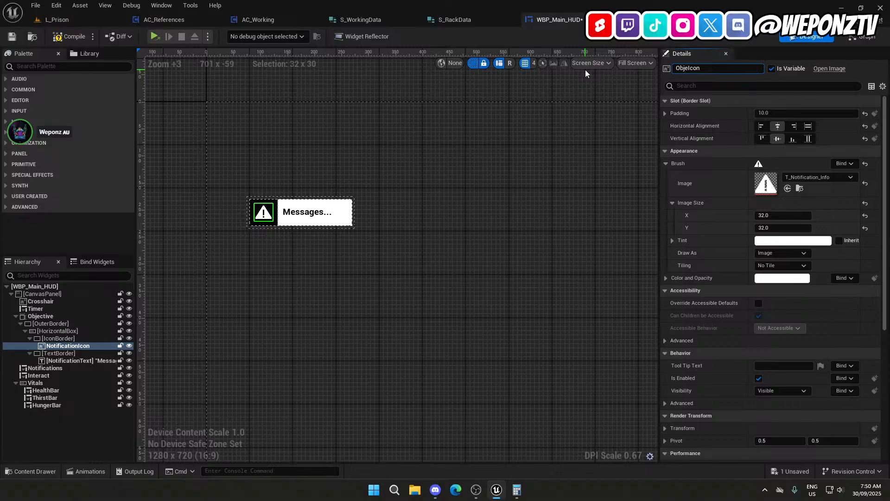
text(ve)
key(Return)
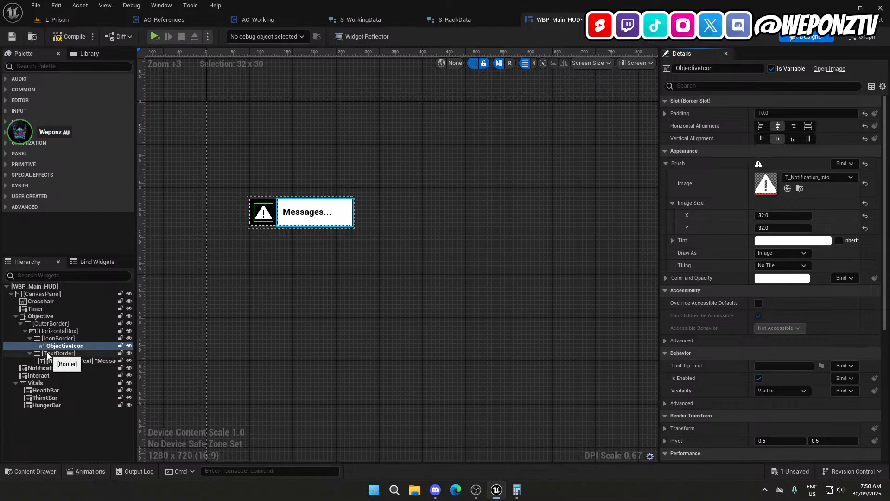
Rename the NotificationText block inside the Objective box to ObjectiveText.
click(81, 361)
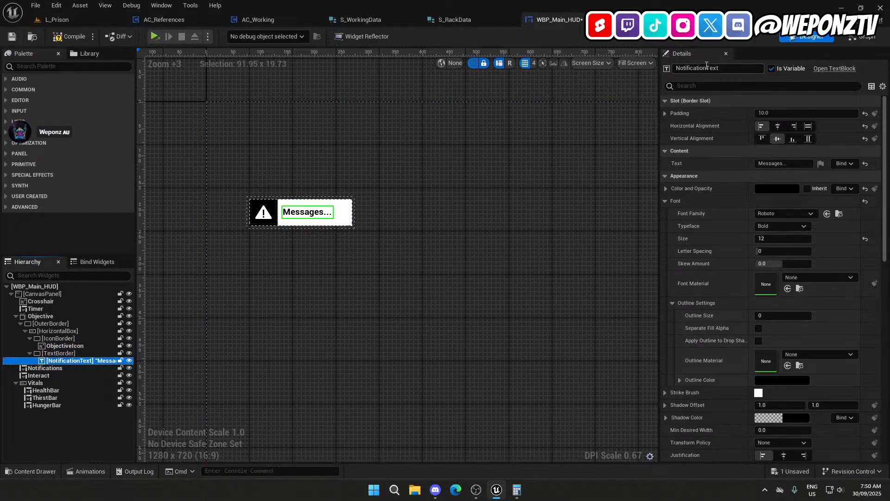
drag(706, 67, 676, 68)
text(Ob)
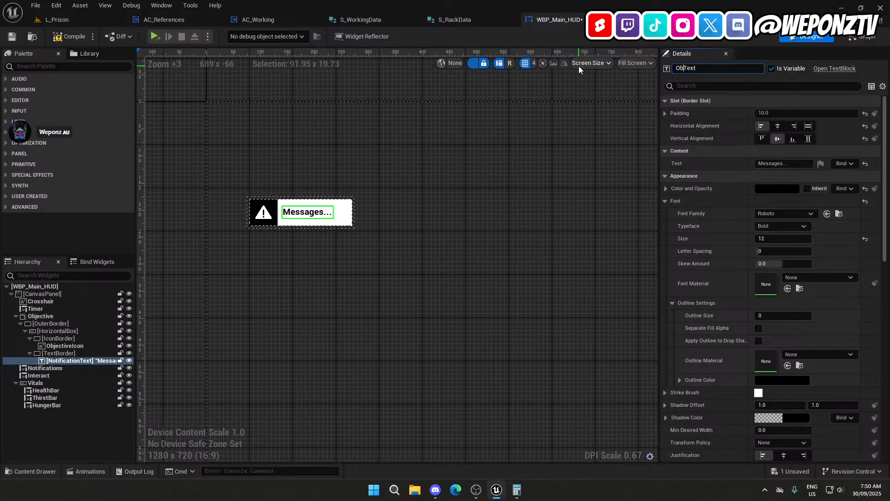
text(jective)
key(Return)
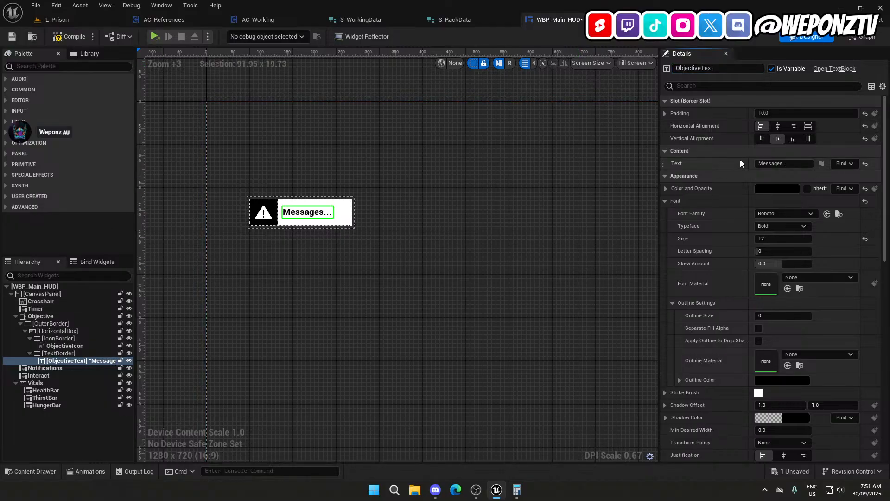
Set the ObjectiveText content to "Objective", then compile and save the HUD widget.
click(770, 163)
text(Objective)
key(Return)
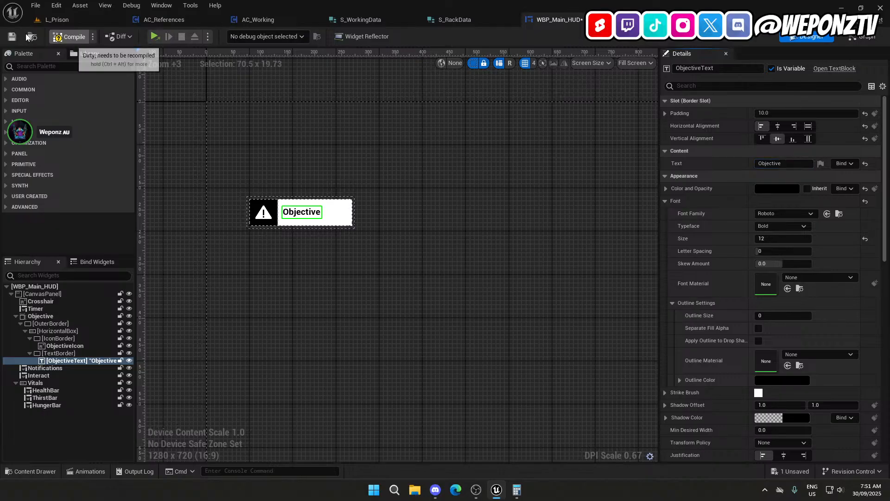
click(70, 37)
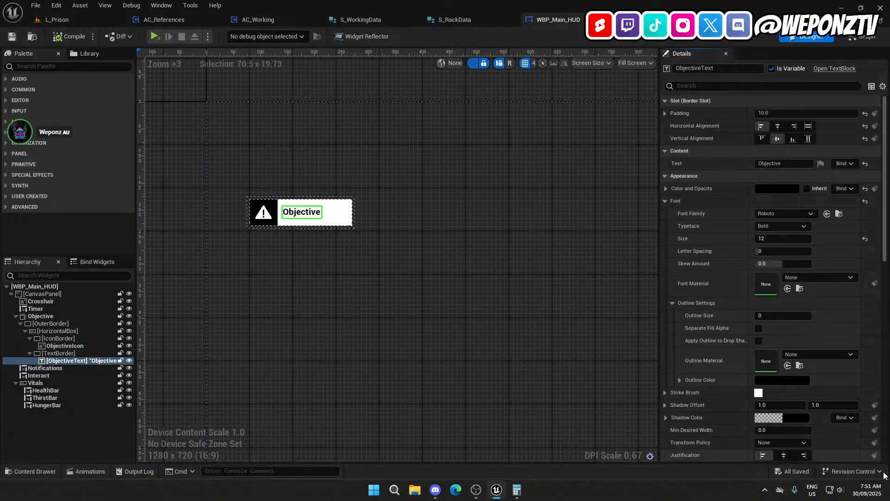
Switch to OBS and close the Calculator window.
click(889, 498)
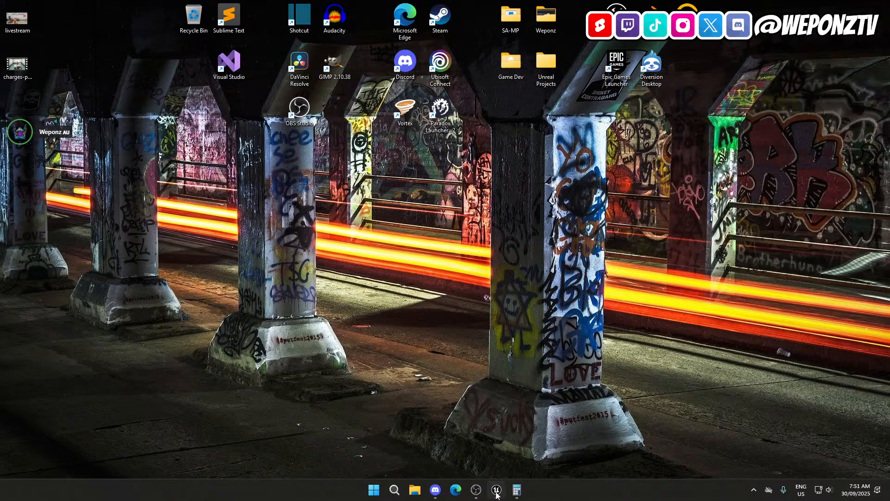
click(496, 490)
click(476, 493)
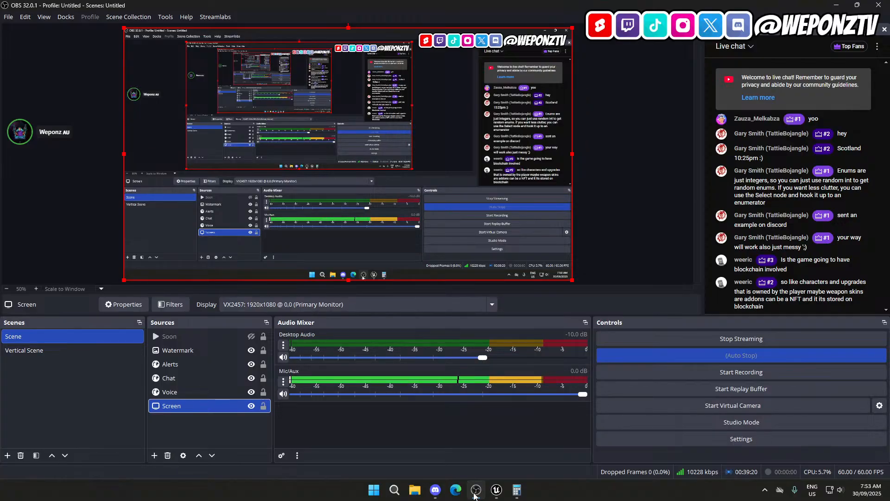
click(515, 492)
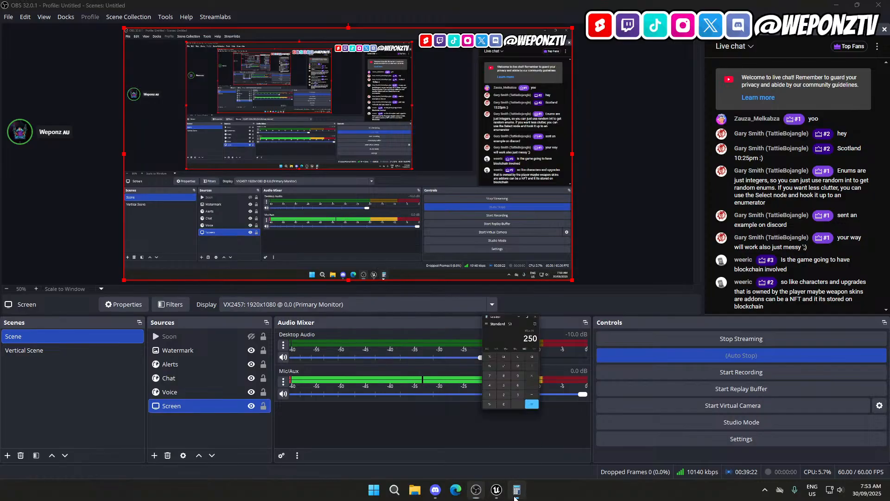
click(617, 60)
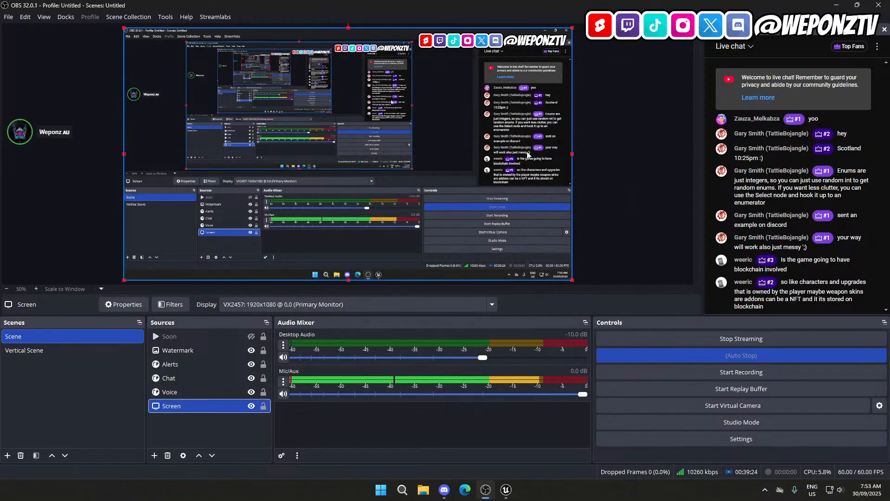
Open the Game Dev folder from the desktop and browse to its Icons/Normal subfolder.
mouse_move(496, 490)
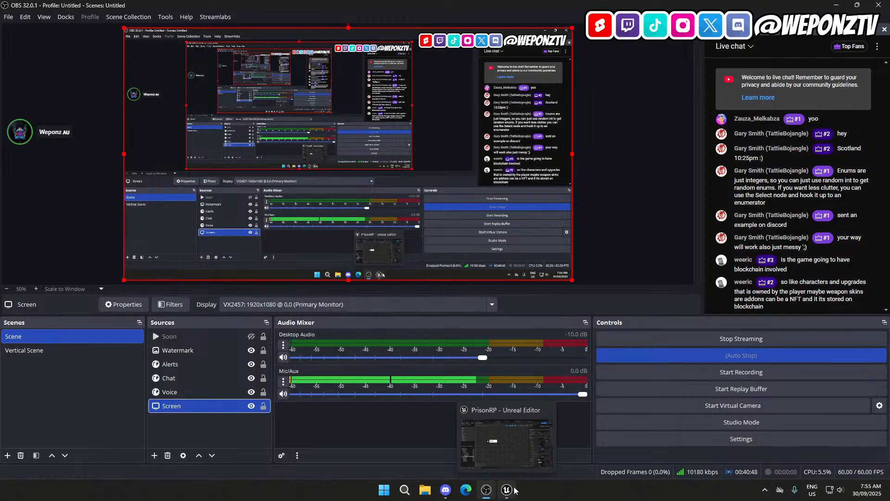
click(510, 490)
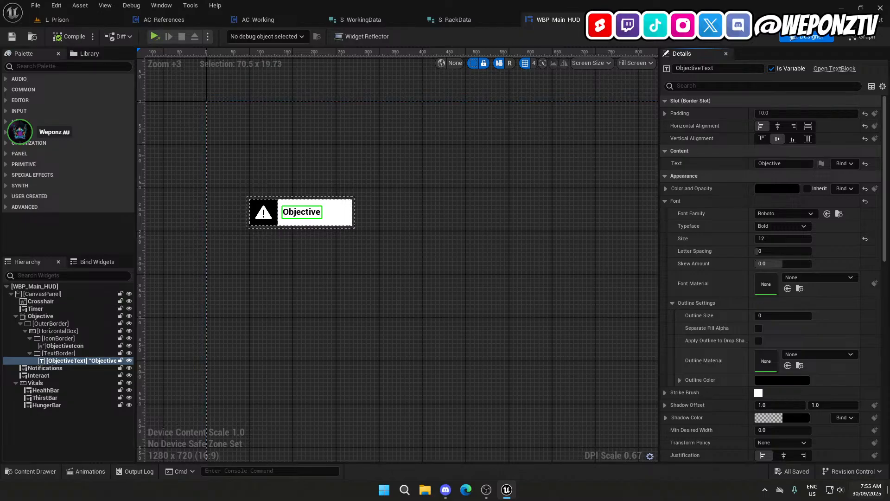
click(889, 494)
double_click(511, 83)
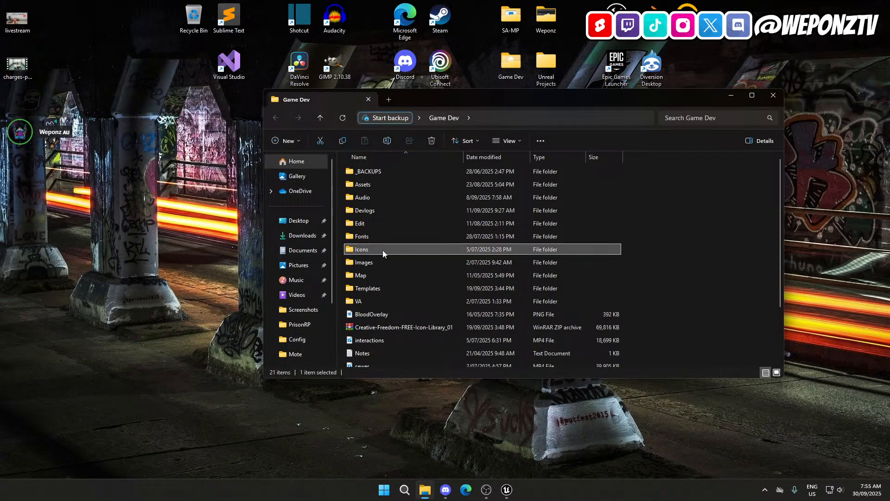
double_click(383, 250)
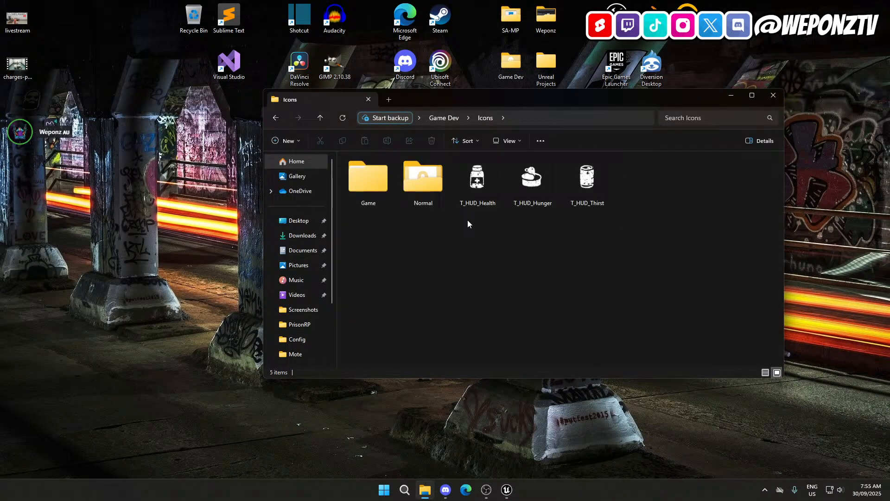
double_click(423, 177)
scroll(559, 267, down, 8)
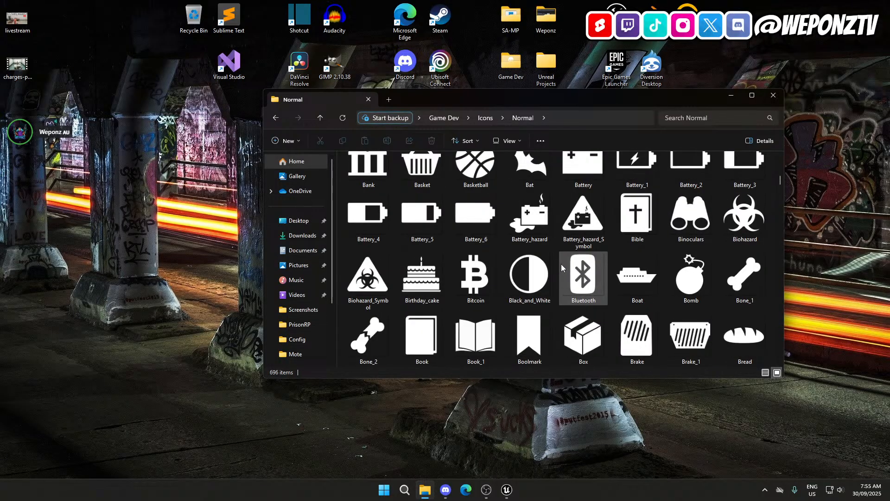
Search the Normal folder for "sign" and copy the Watch_your_step_Symbol icon to the desktop.
click(706, 113)
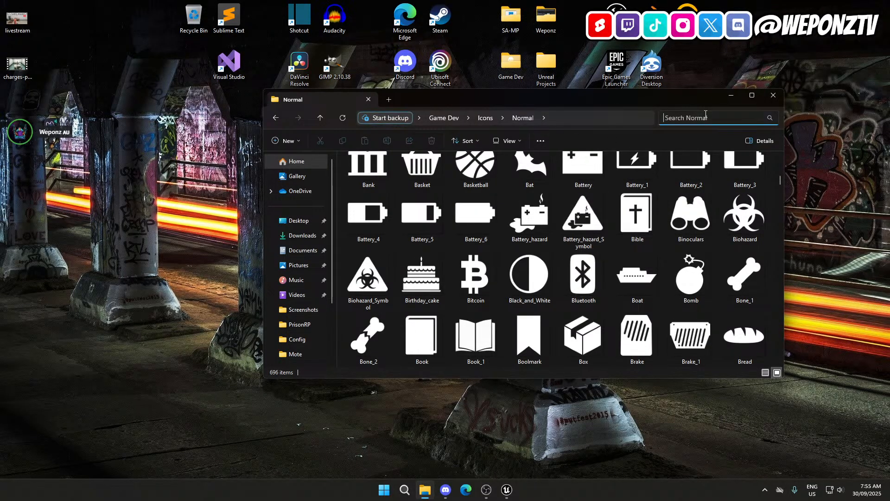
text(sign)
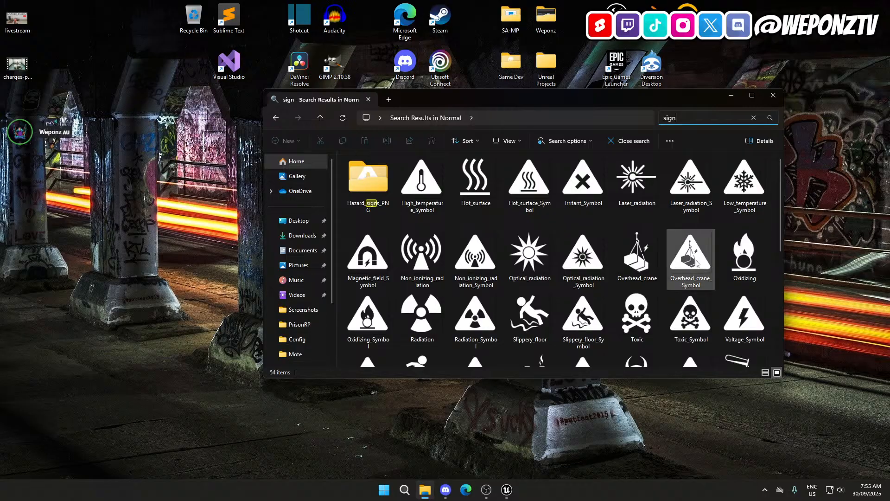
scroll(355, 282, down, 2)
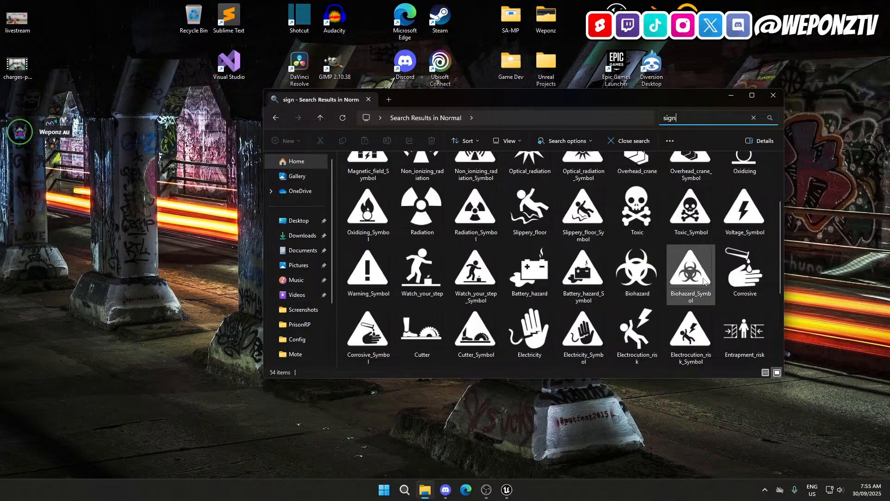
scroll(490, 281, down, 2)
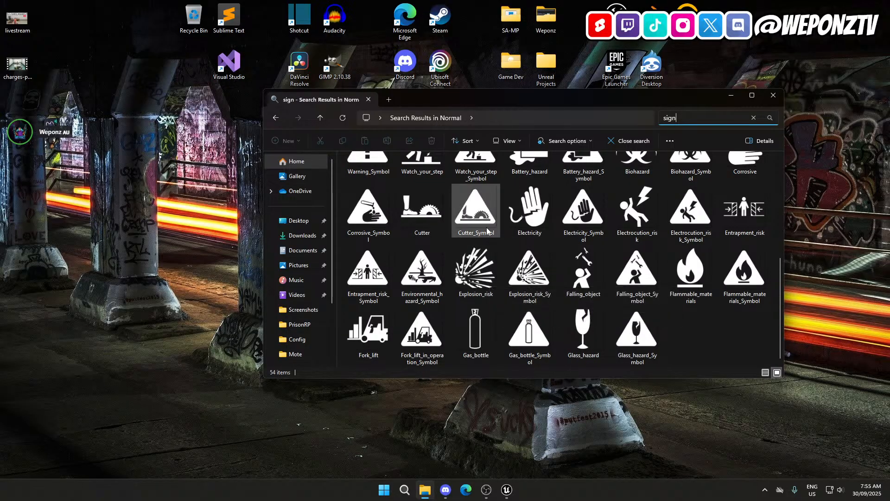
scroll(481, 214, up, 2)
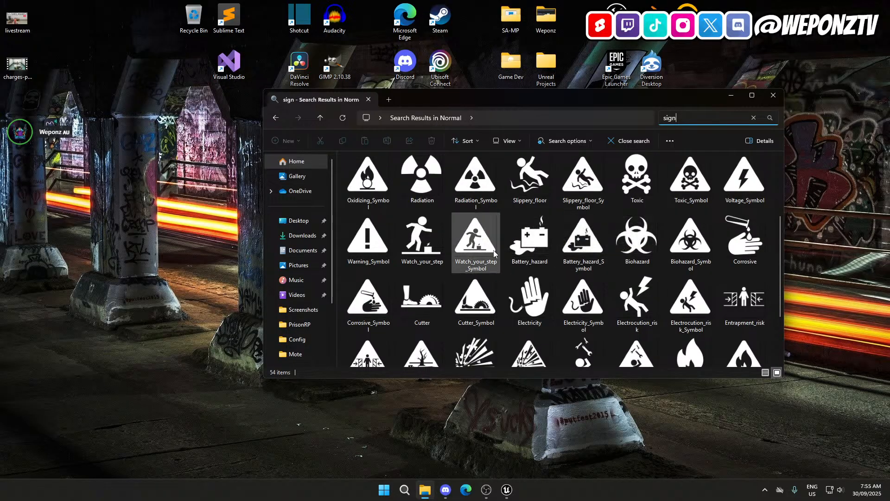
click(476, 242)
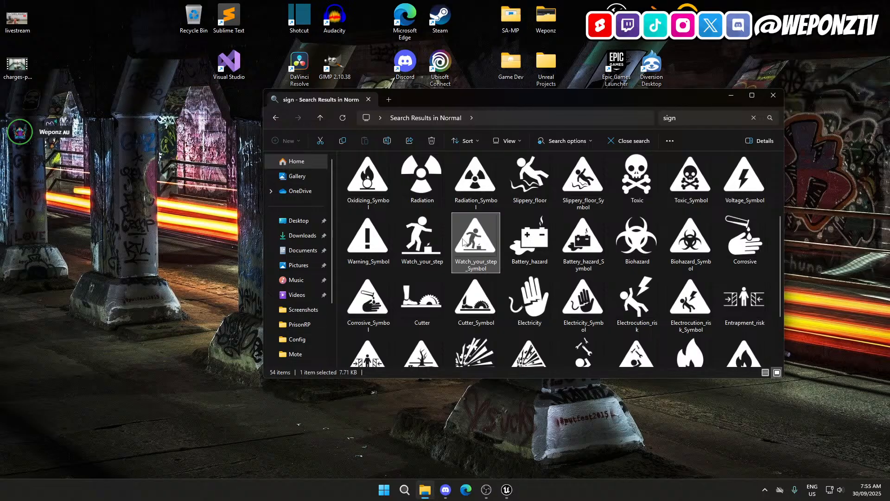
drag(0, 120, 0, 118)
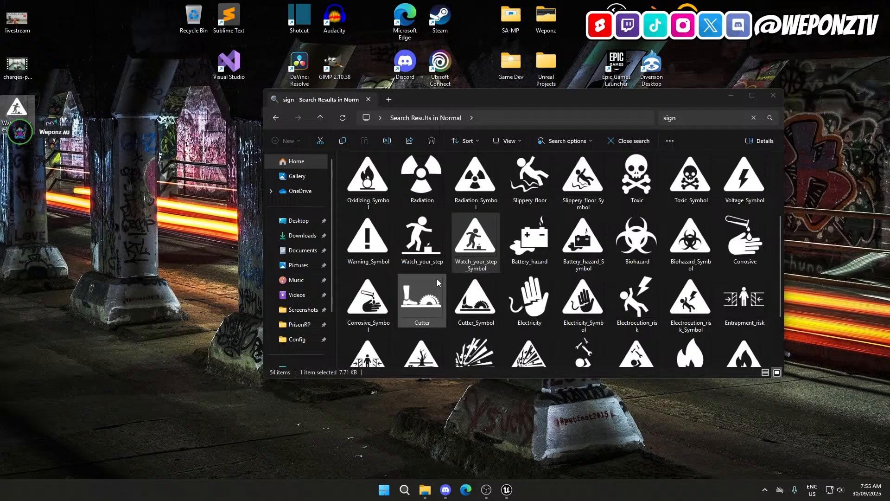
Replace the desktop's Watch_your_step_Symbol copy with the Fork_lift_in_operation_Symbol icon and close the folder window.
scroll(437, 281, down, 2)
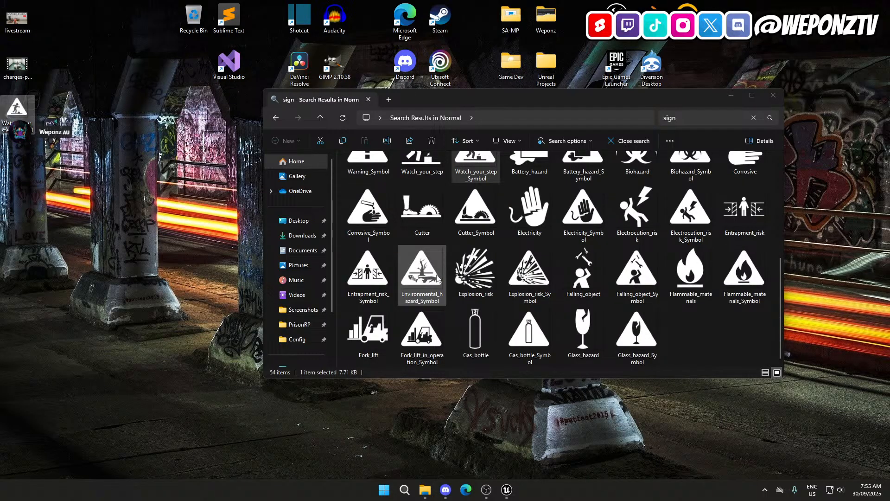
click(422, 332)
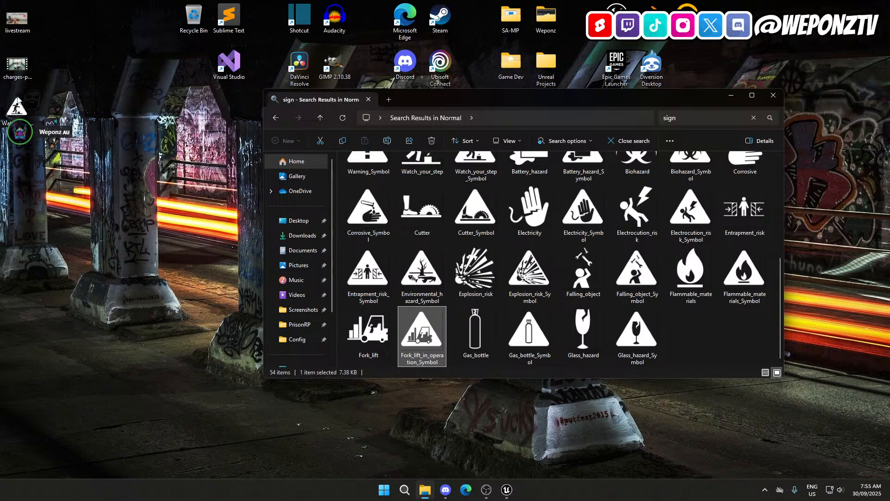
drag(17, 100, 17, 103)
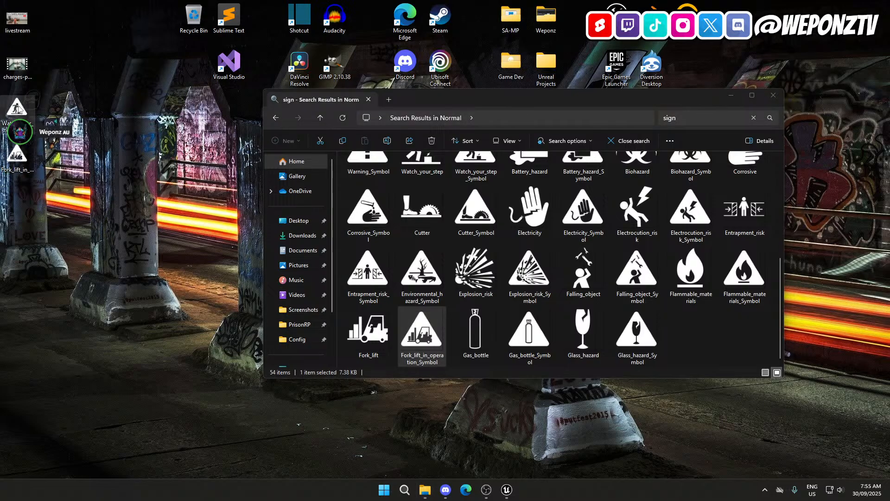
key(Delete)
drag(21, 156, 19, 111)
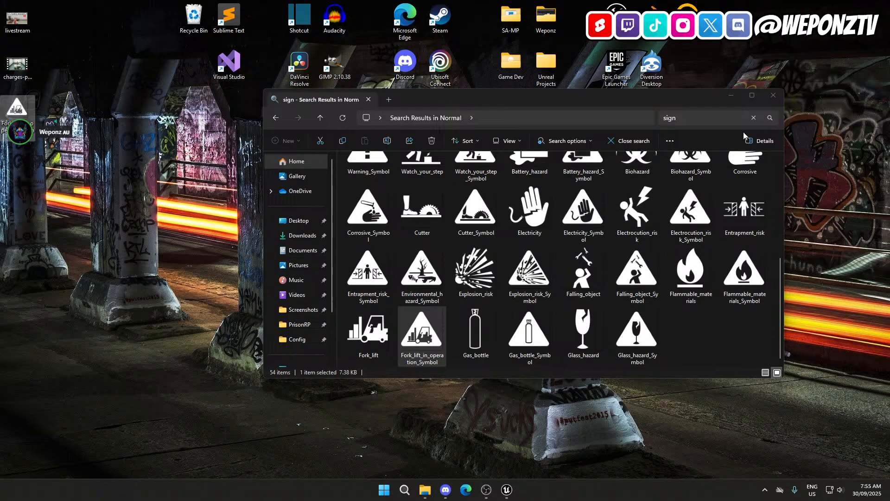
click(773, 95)
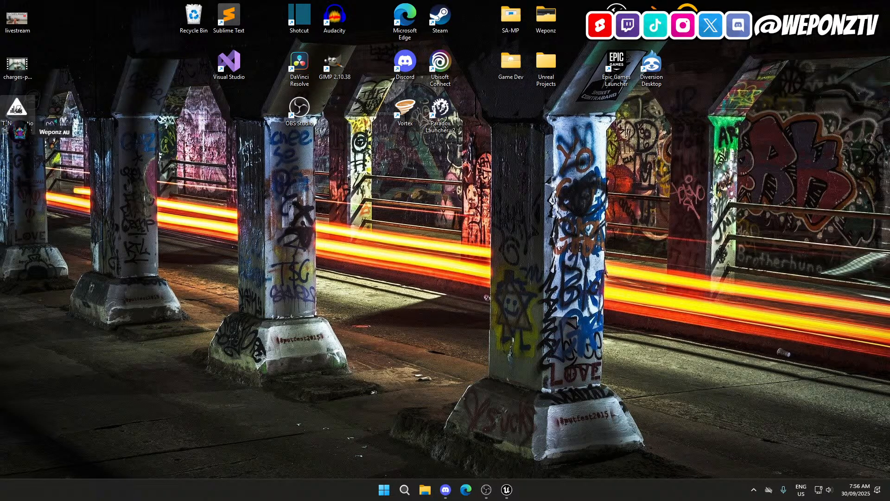
Switch to OBS to read the live chat, and return to Unreal Editor.
click(489, 491)
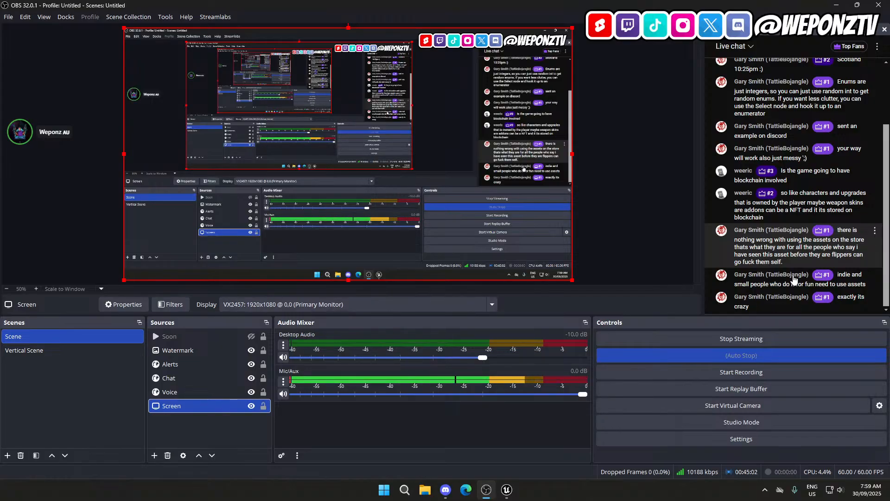
click(507, 490)
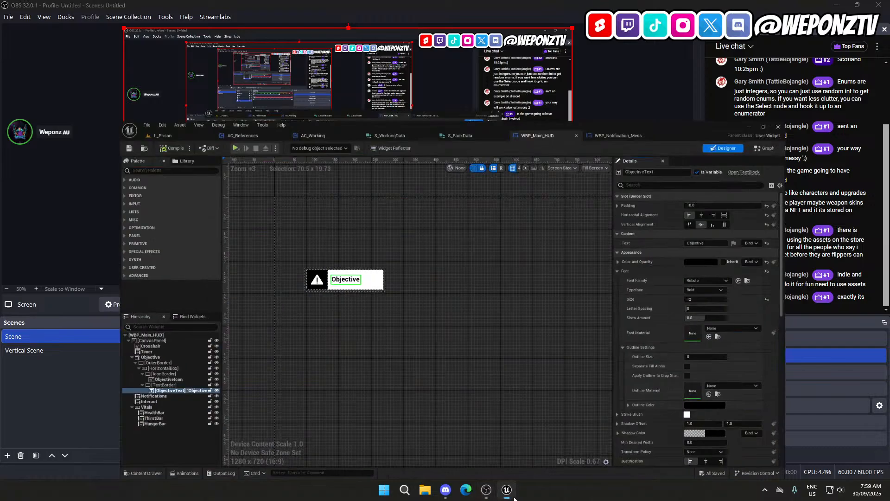
In the L_Prison level, examine the wall beside rack 3 and the boxed pallet on that rack.
click(57, 20)
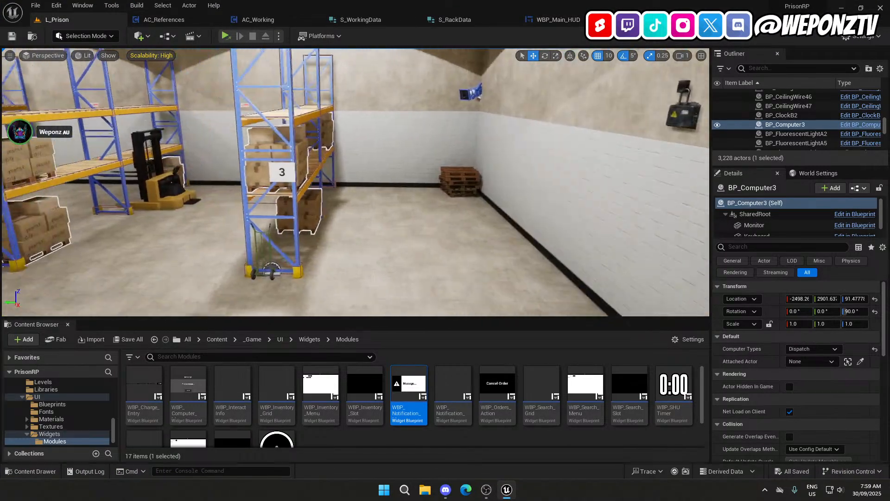
key(w)
right_drag(303, 164, 155, 162)
right_drag(304, 165, 418, 174)
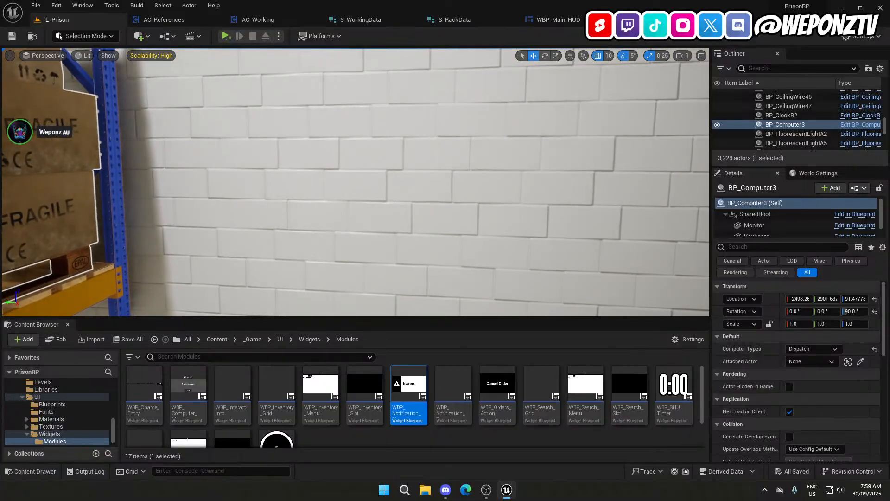
click(320, 204)
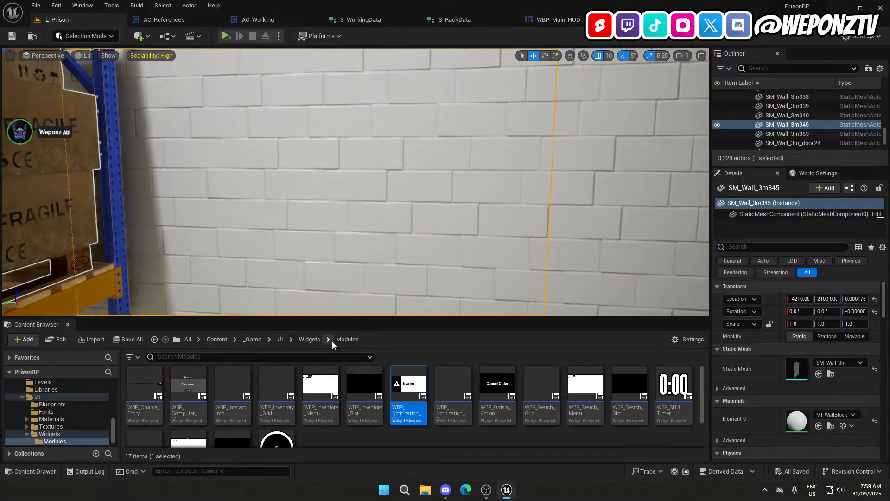
right_drag(384, 202, 384, 225)
key(s)
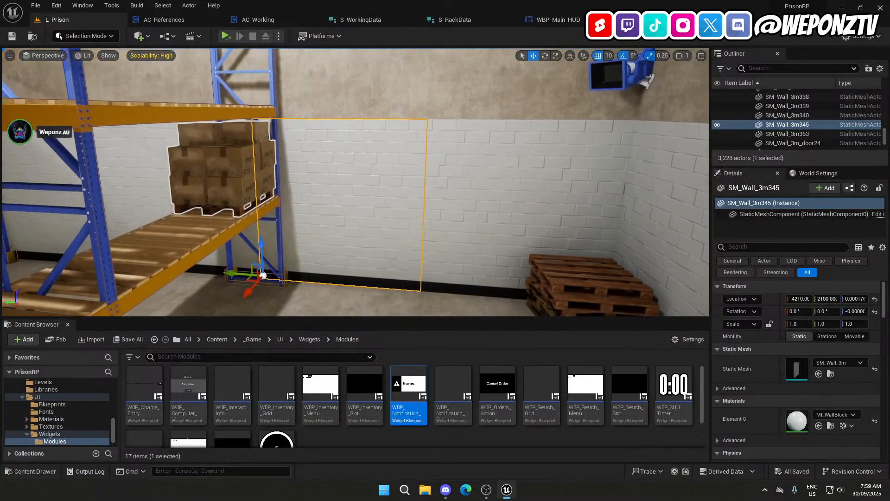
click(235, 183)
Examine the warehouse's loose pallets and the dispatch computer on the desk, selecting the computer.
right_drag(234, 185, 46, 200)
key(w)
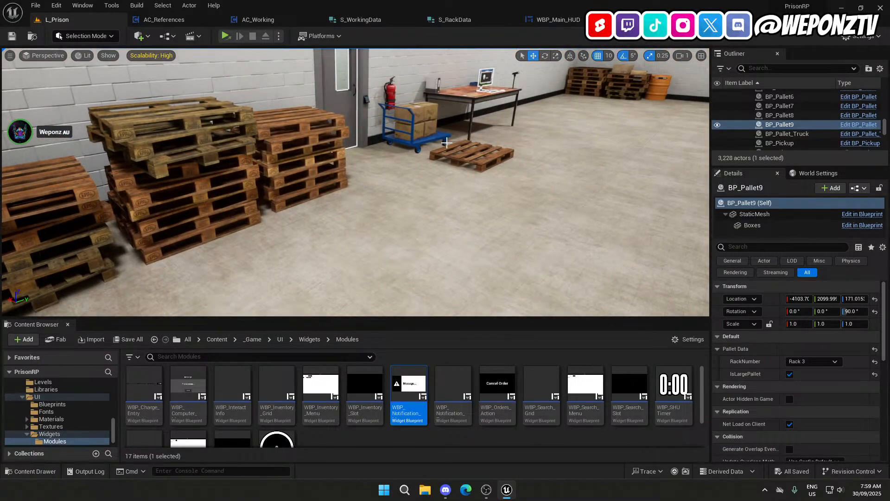
key(w)
mouse_move(446, 142)
right_down()
mouse_move(515, 128)
mouse_move(517, 156)
mouse_move(501, 163)
mouse_move(470, 155)
mouse_move(489, 163)
mouse_move(448, 143)
right_up()
key(s)
key(w)
key(s)
key(w)
key(s)
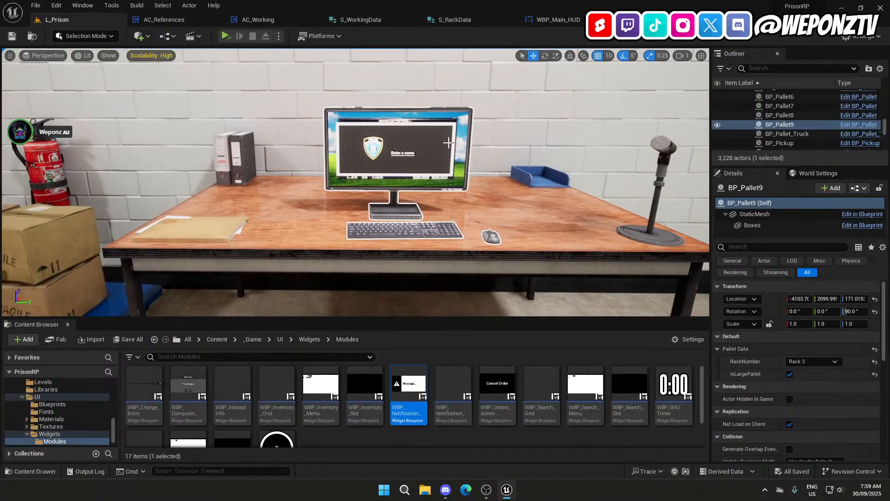
click(398, 148)
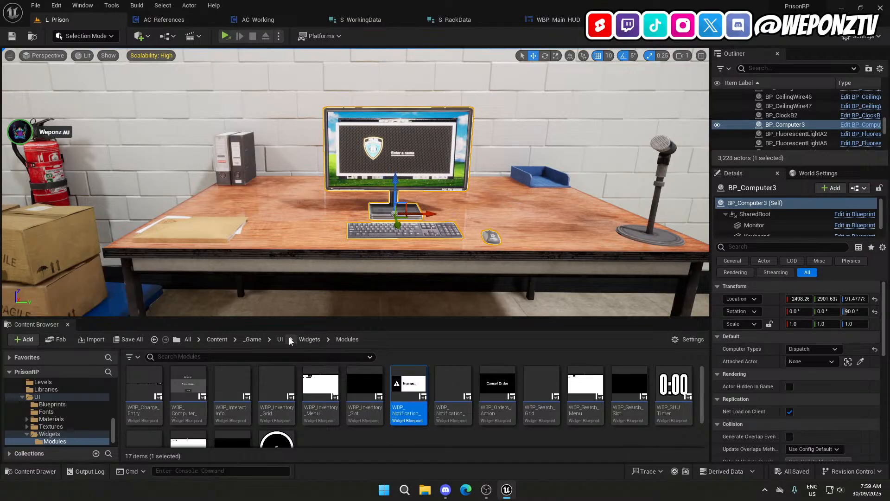
Import the T_Notification_Objective image from the desktop into the UI/Textures/Notifications content folder.
click(302, 339)
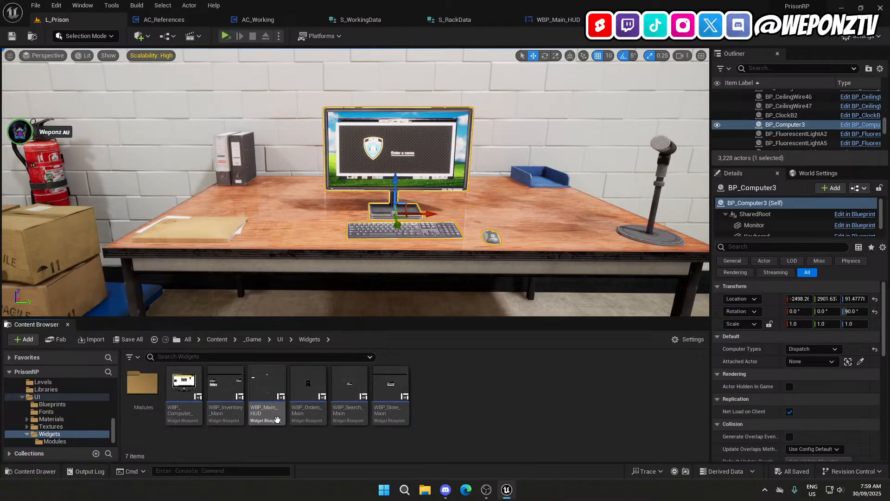
click(280, 339)
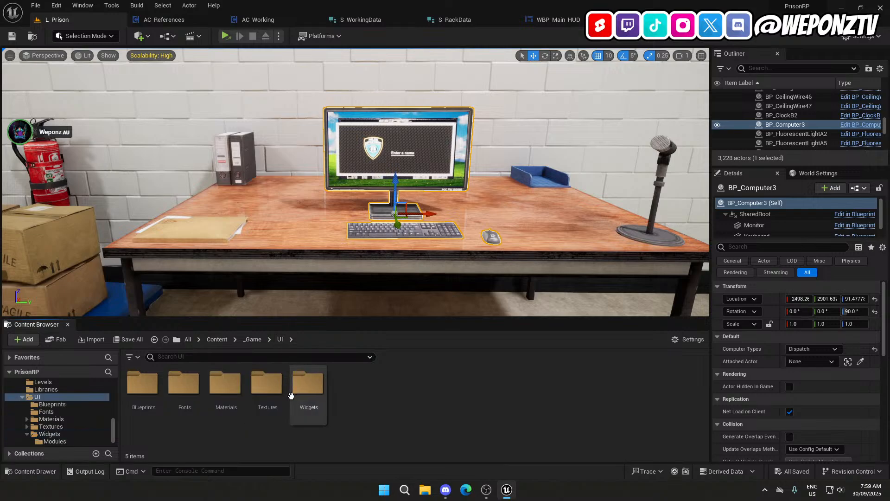
double_click(260, 391)
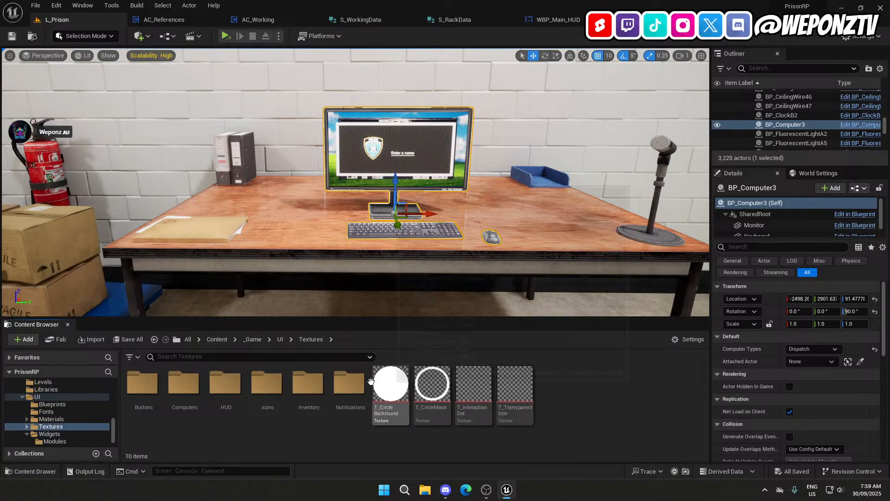
double_click(363, 385)
key(super+d)
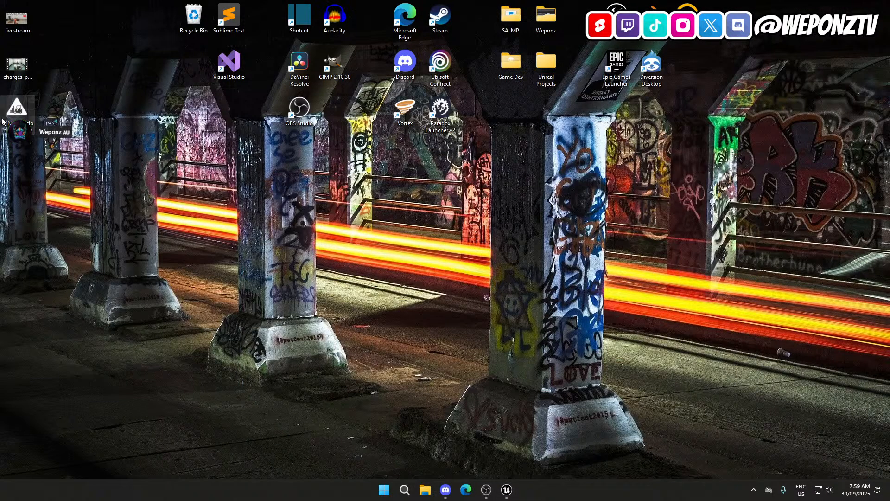
drag(17, 113, 488, 404)
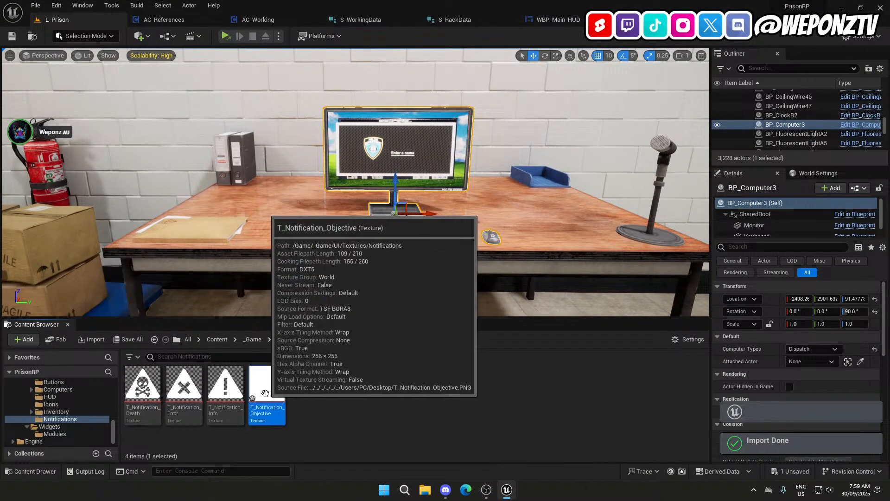
Set the T_Notification_Objective texture's Texture Group to UI and save the asset.
double_click(267, 394)
click(795, 201)
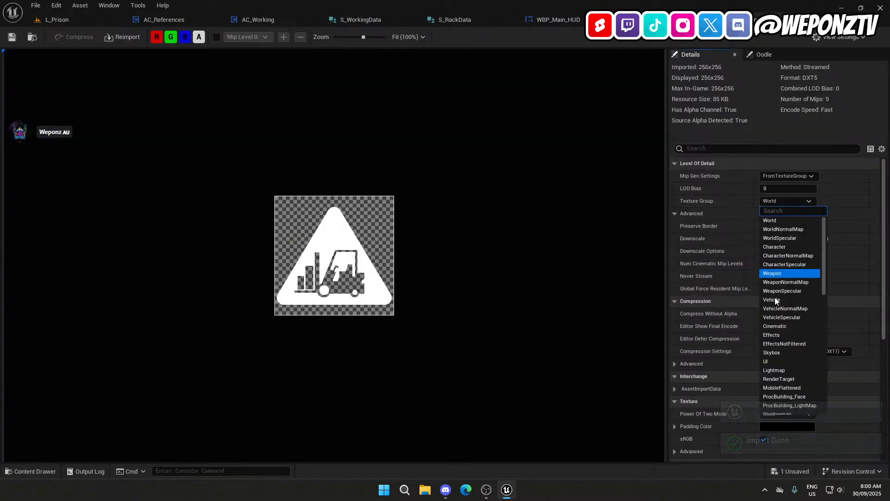
click(772, 362)
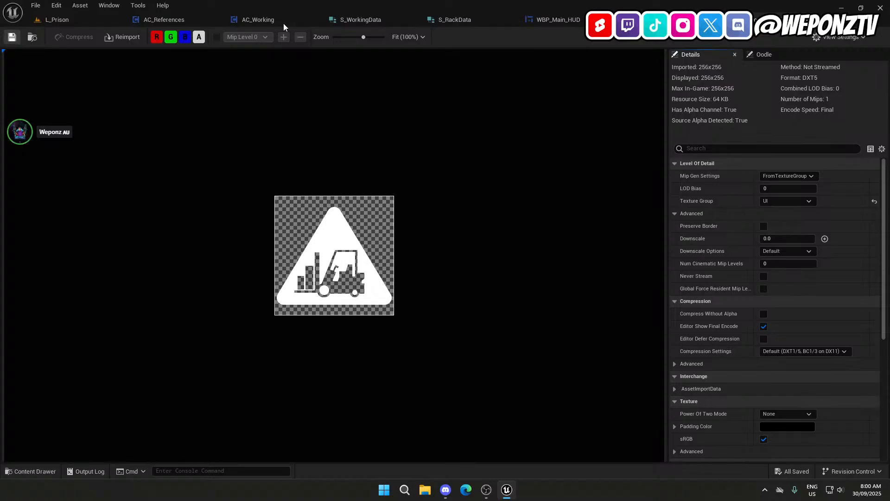
In WBP_Main_HUD, set the ObjectiveIcon's brush image to the T_Notification_Objective texture.
click(806, 20)
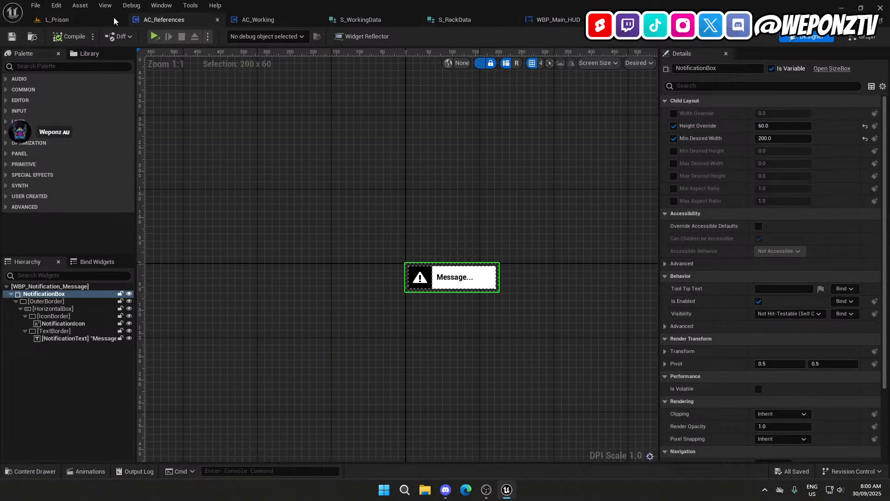
click(163, 20)
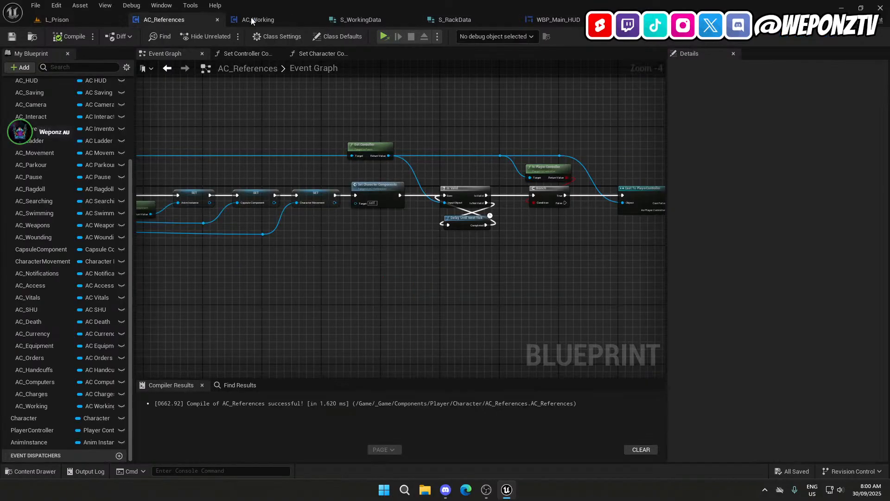
click(559, 21)
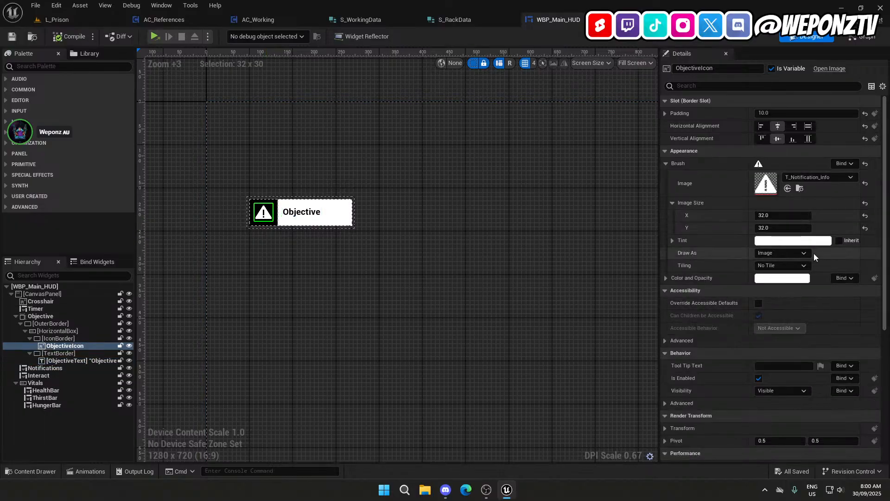
click(787, 188)
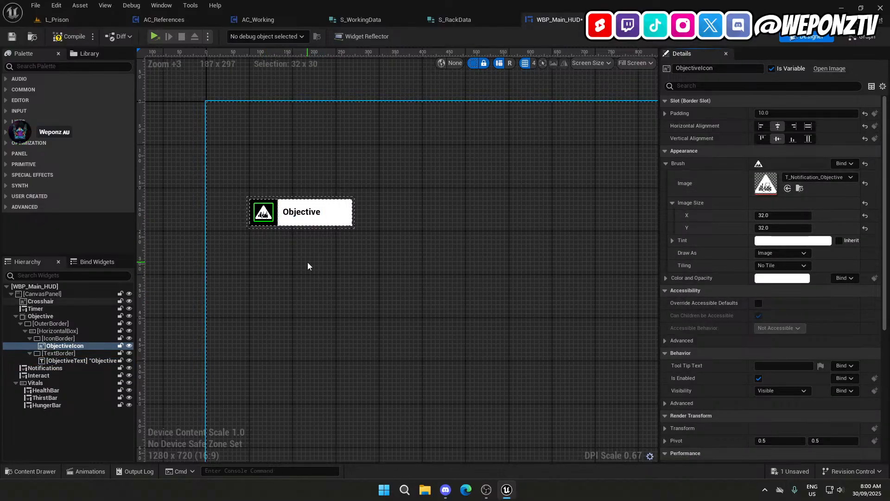
click(322, 331)
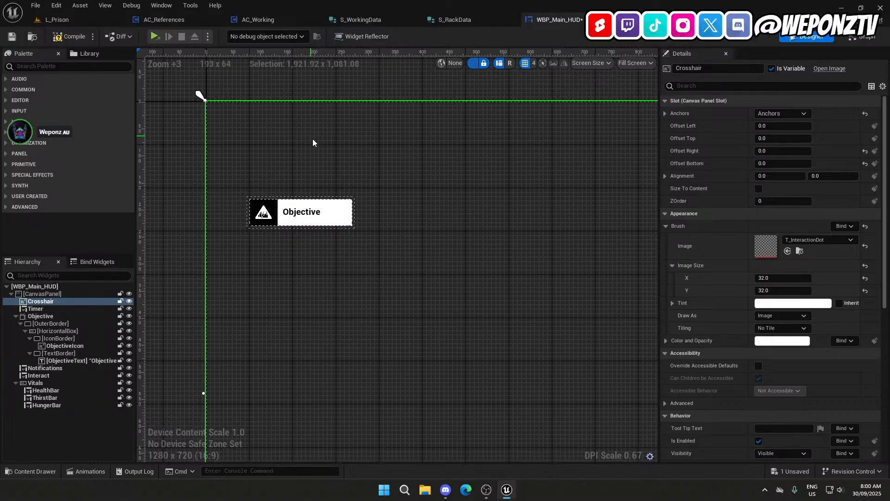
Set the ObjectiveText's top padding to 11, then compile and save WBP_Main_HUD.
right_drag(312, 141, 342, 162)
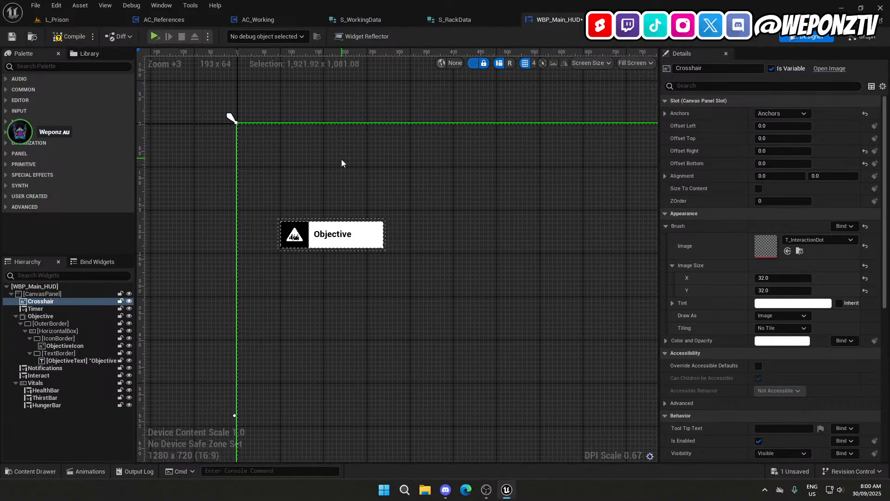
click(332, 234)
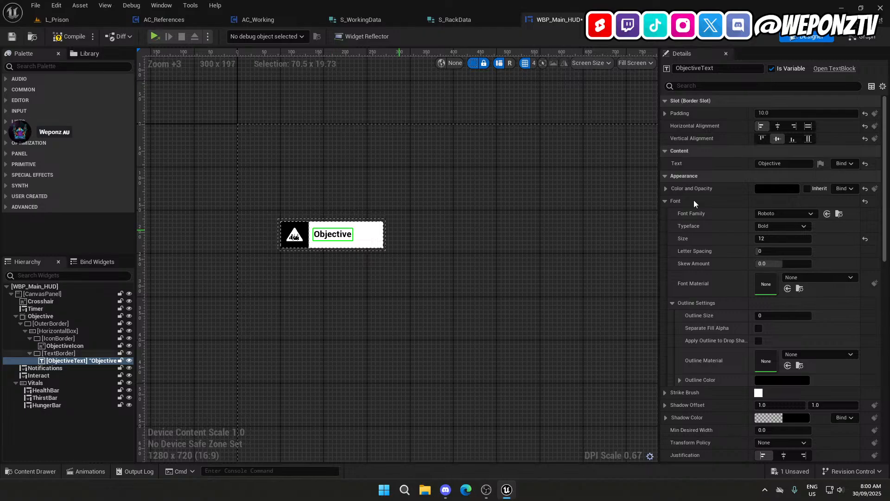
click(665, 114)
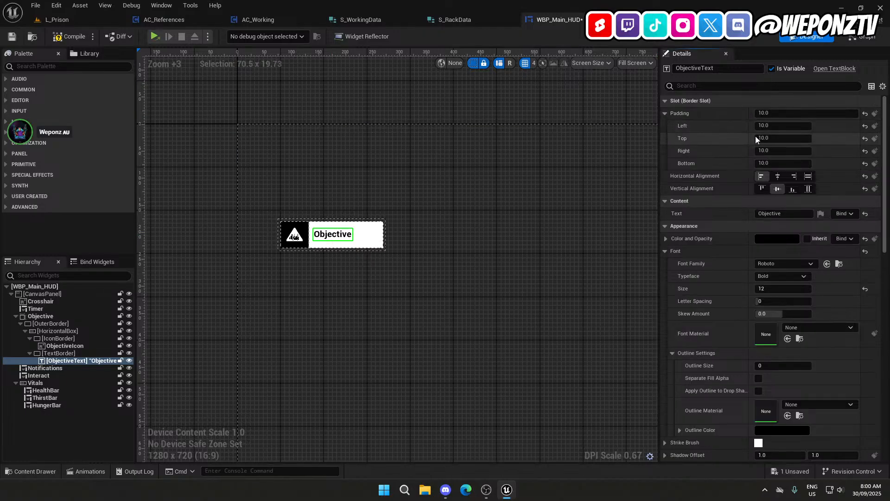
click(790, 139)
text(11)
key(Return)
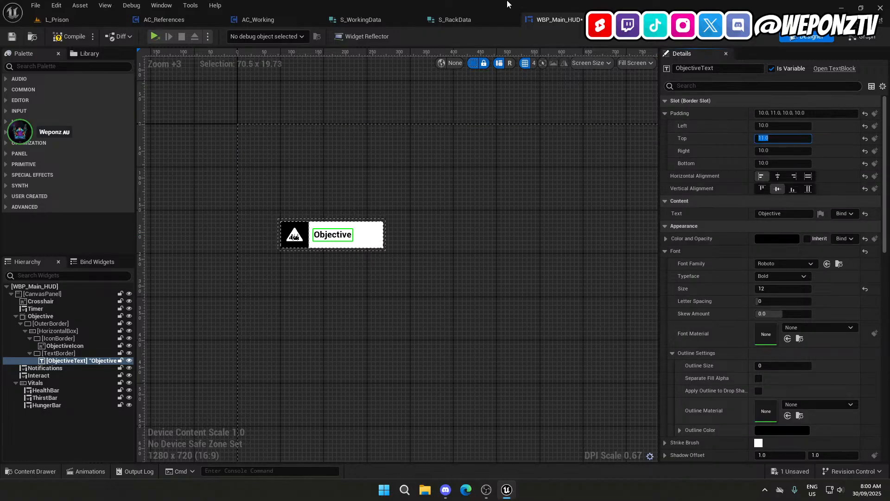
click(70, 37)
In WBP_Notification_Message, set the NotificationText's top padding to 11, then compile and save the widget.
click(663, 20)
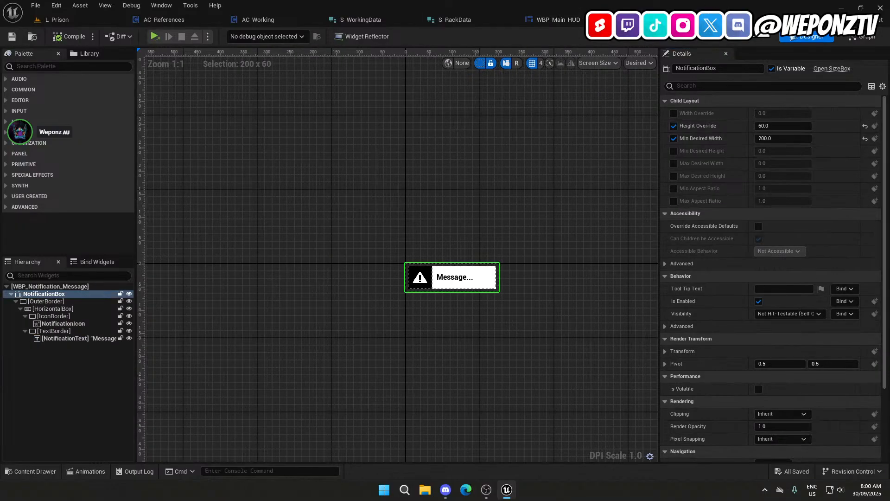
click(453, 278)
click(764, 138)
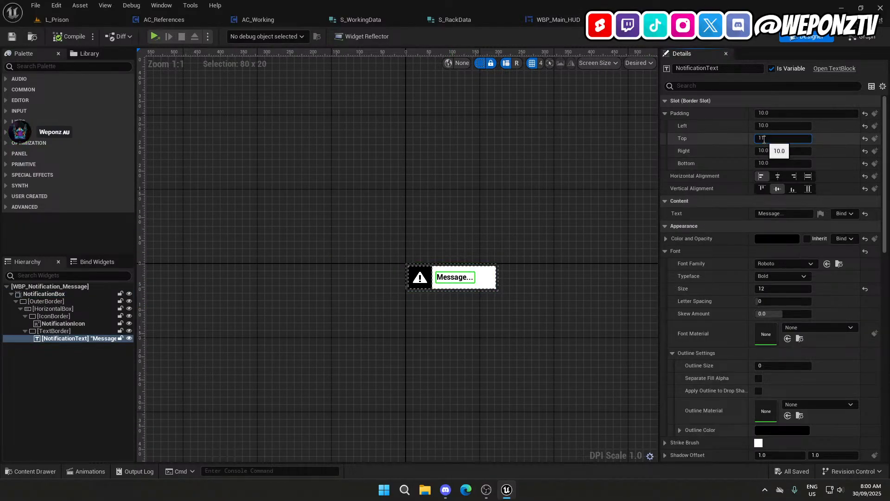
text(11)
key(Return)
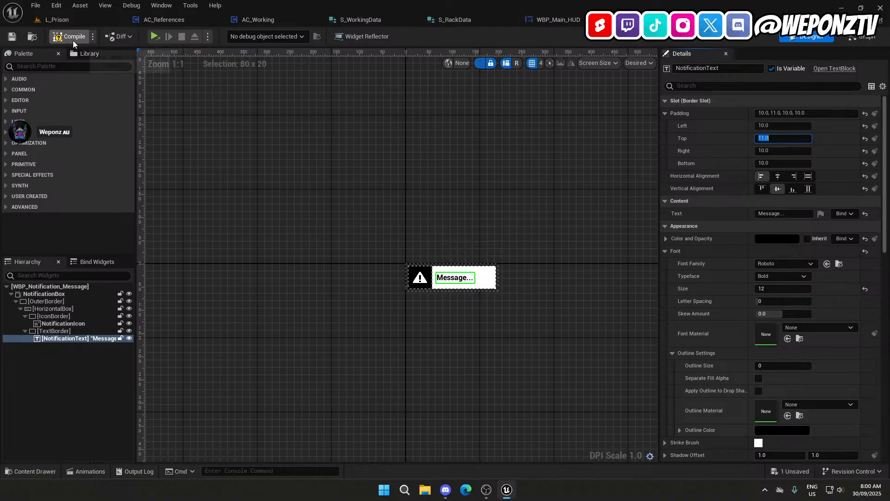
click(14, 36)
In WBP_Main_HUD, select the Objective size box and create a new widget animation named ShowObjective.
click(571, 20)
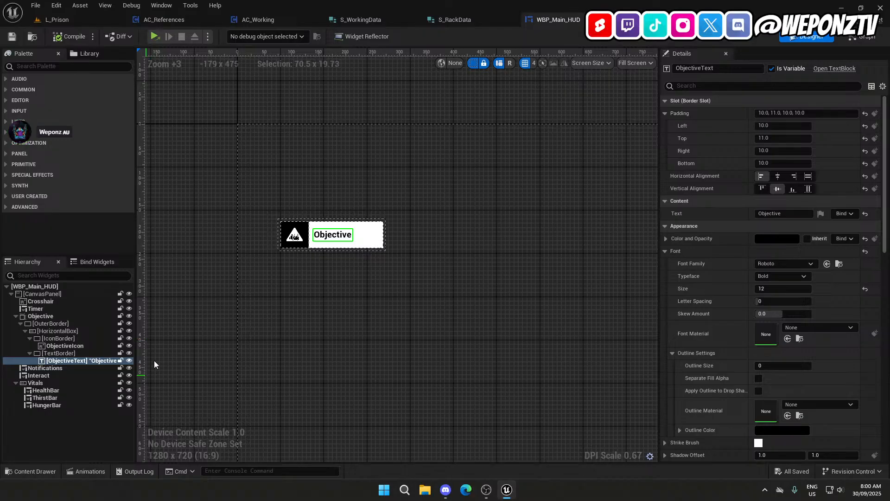
click(16, 316)
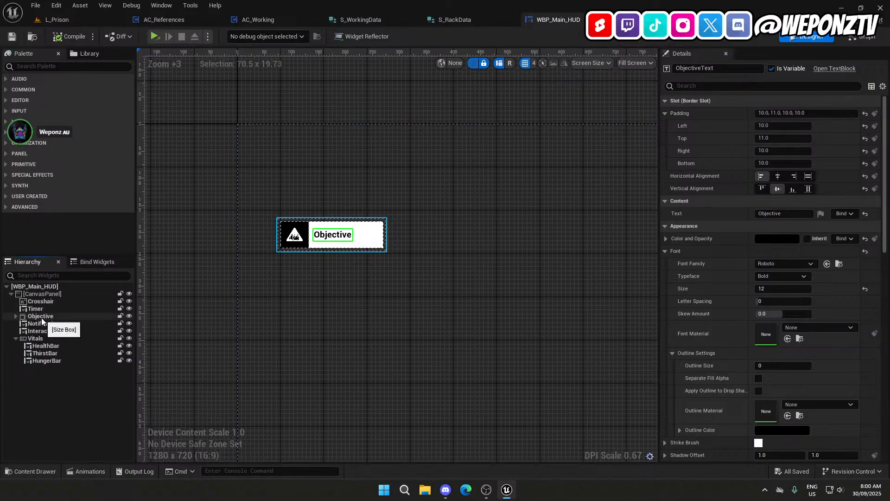
click(41, 317)
click(87, 470)
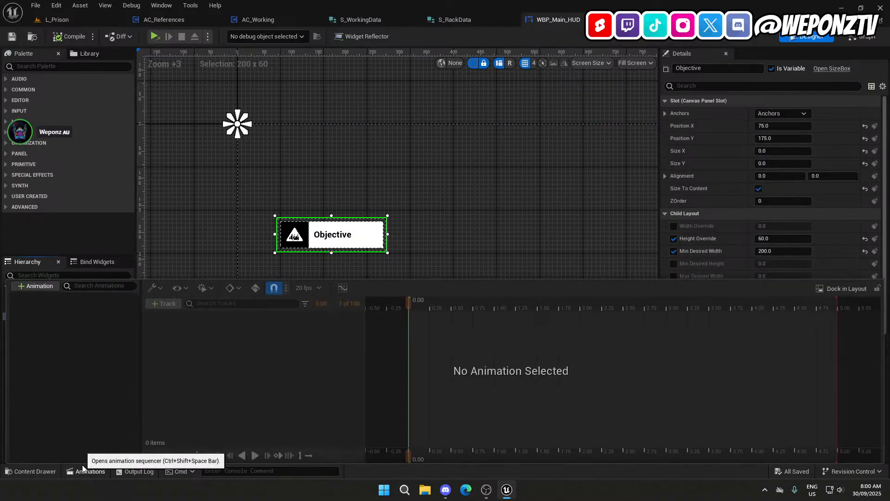
click(36, 285)
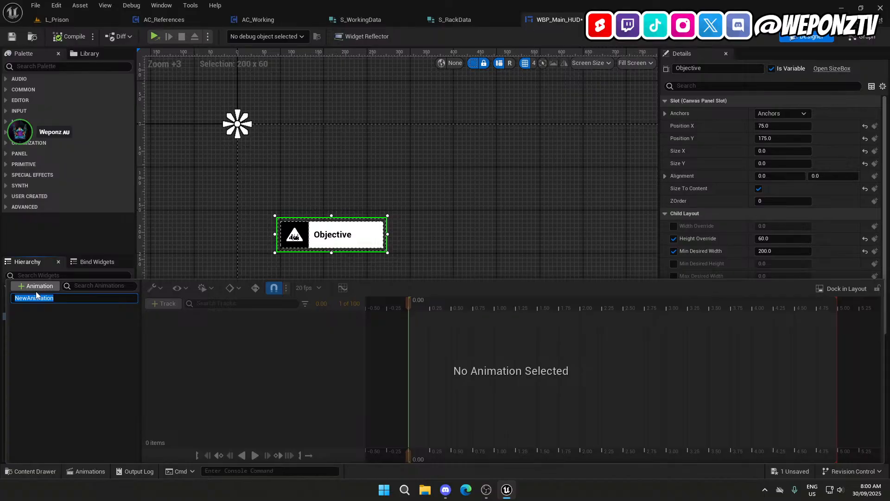
text(ShowObjective)
key(Return)
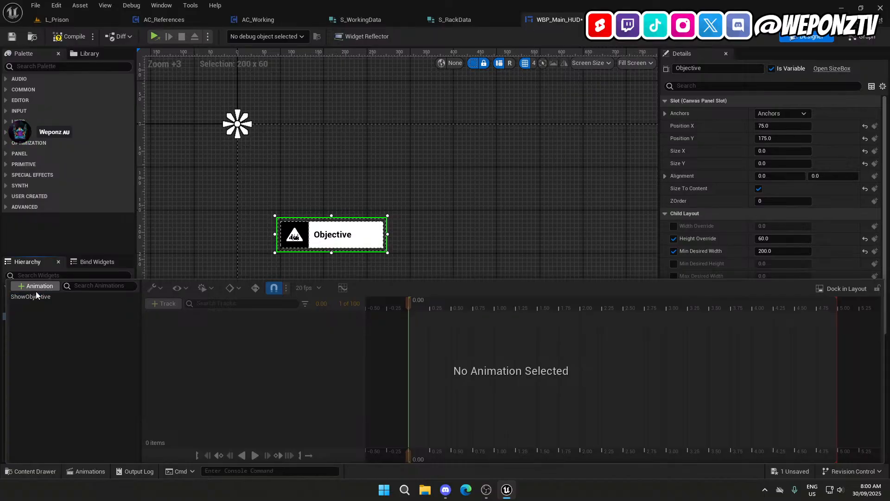
Add an Objective track with Render Opacity to the ShowObjective animation and key the opacity at 0 at time 0.00.
click(33, 299)
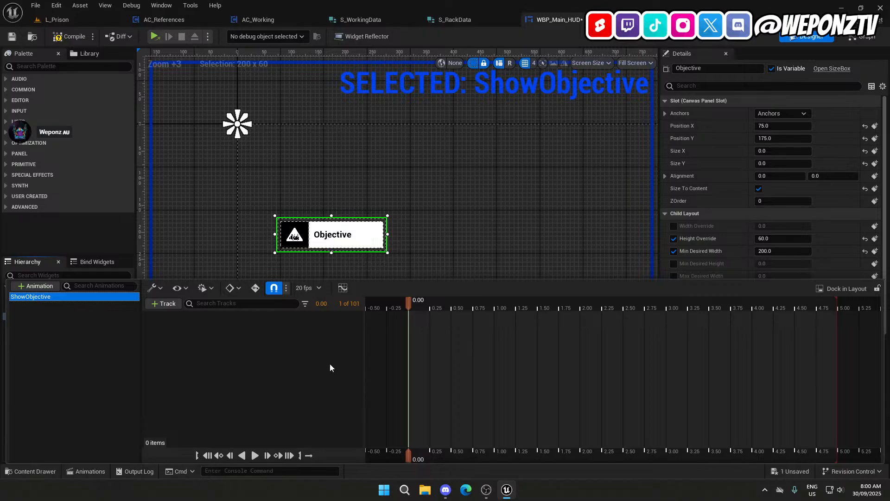
click(158, 304)
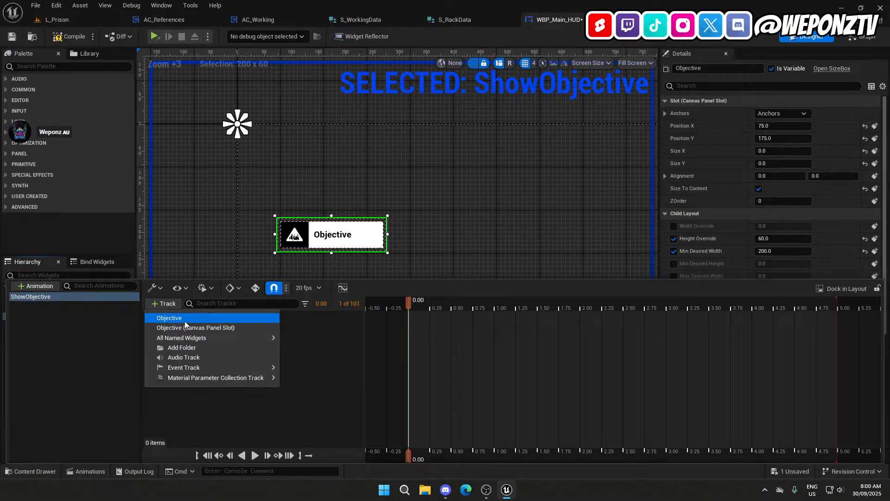
click(182, 317)
click(355, 317)
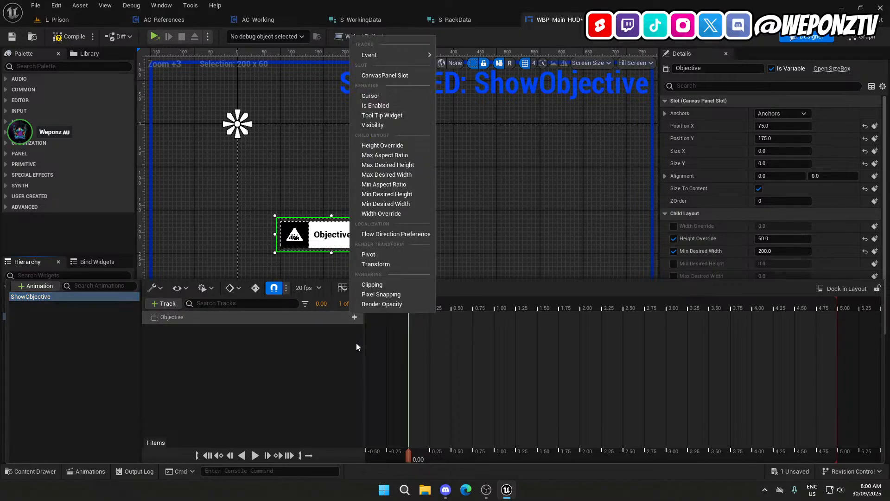
click(385, 305)
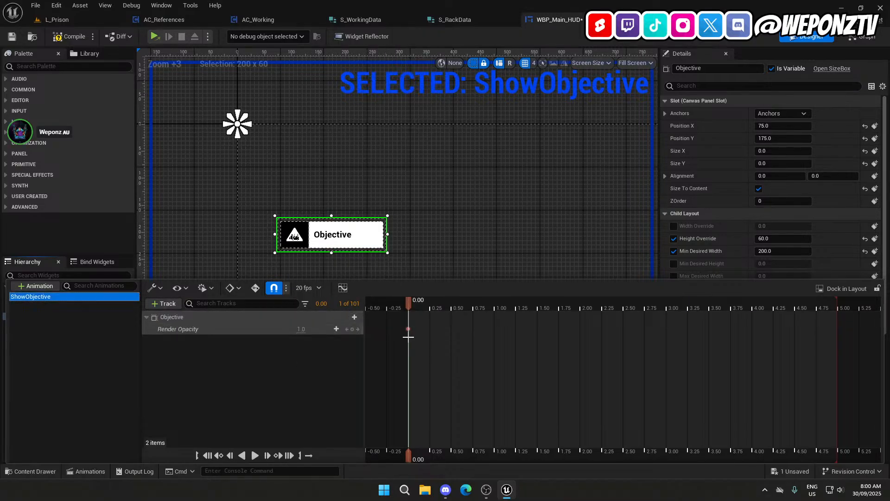
click(301, 328)
text(0)
key(Return)
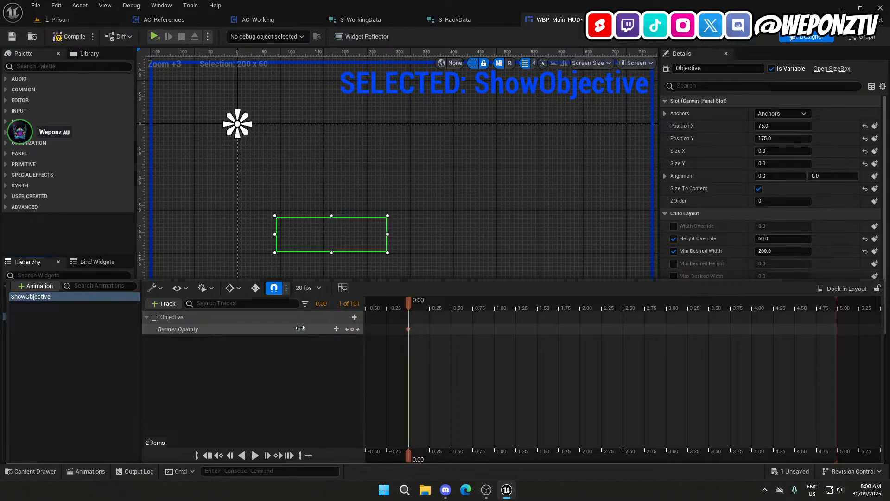
Open WBP_Notification_Message from the UI/Widgets/Modules folder and examine its ShowNotification animation as a timing reference.
drag(409, 305, 430, 307)
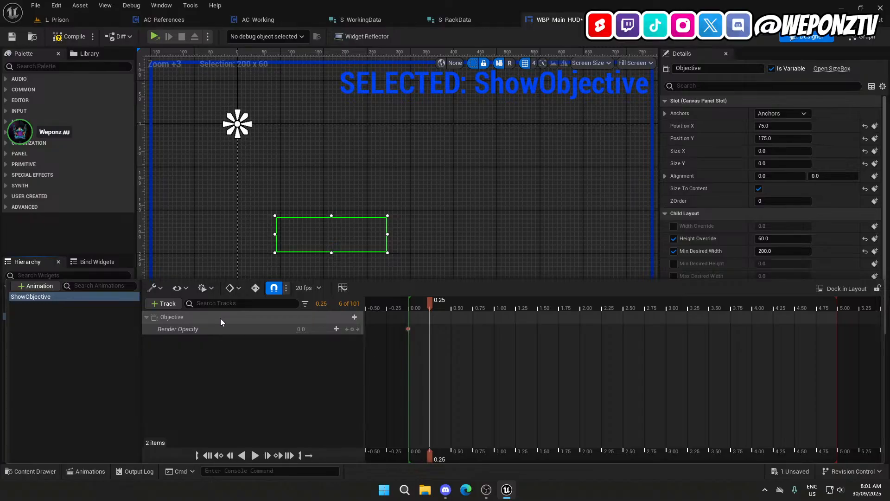
click(69, 20)
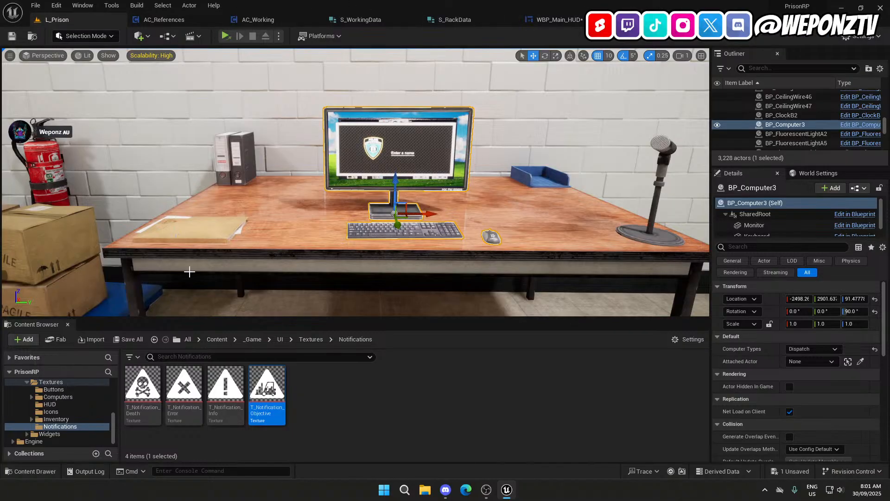
click(280, 339)
double_click(308, 385)
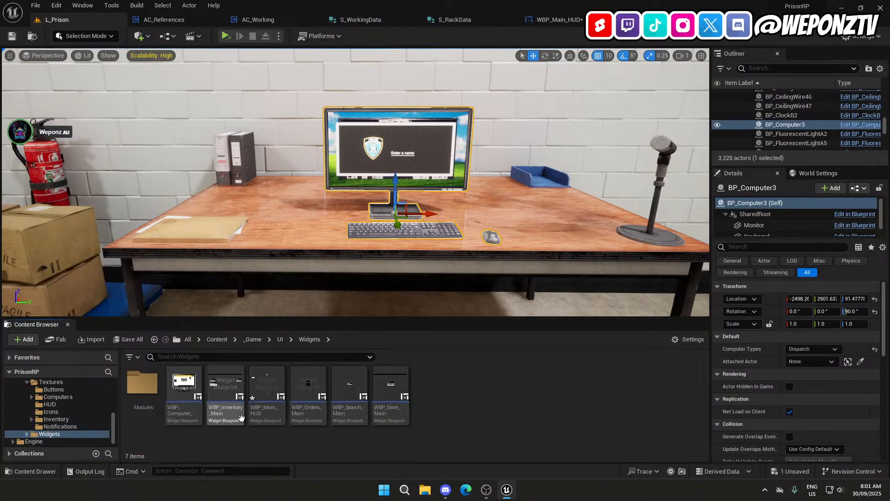
double_click(160, 387)
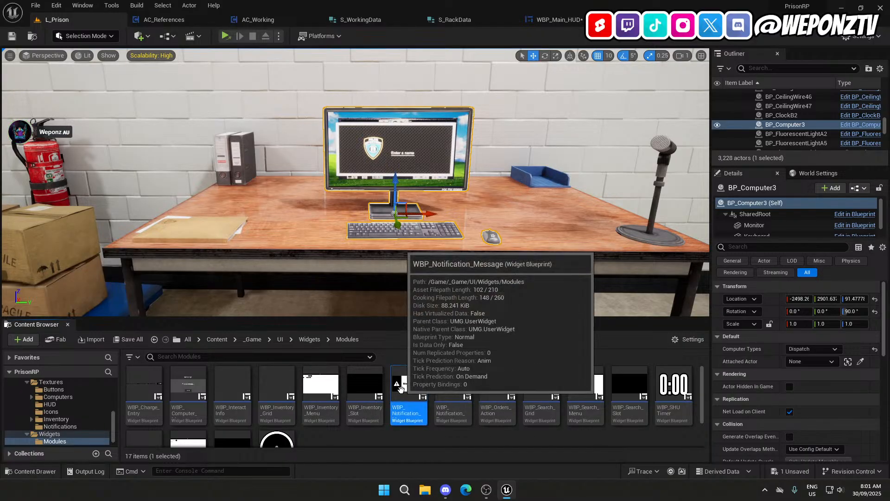
double_click(408, 392)
click(86, 471)
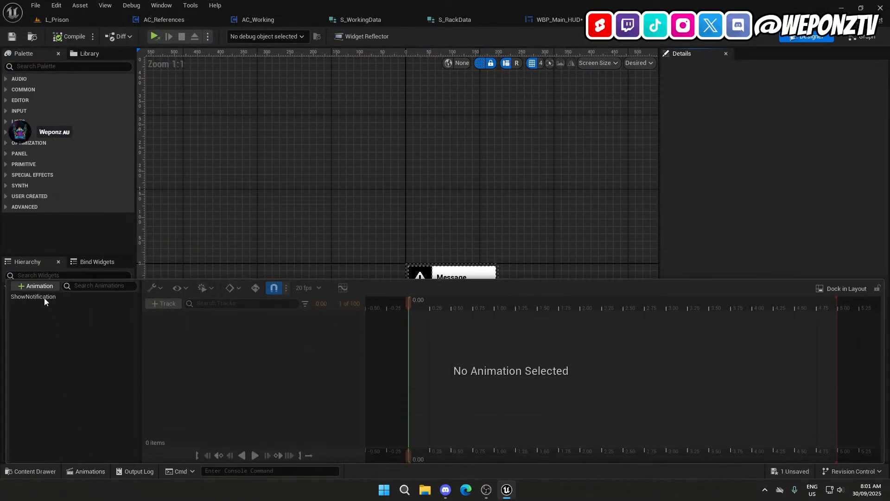
click(43, 296)
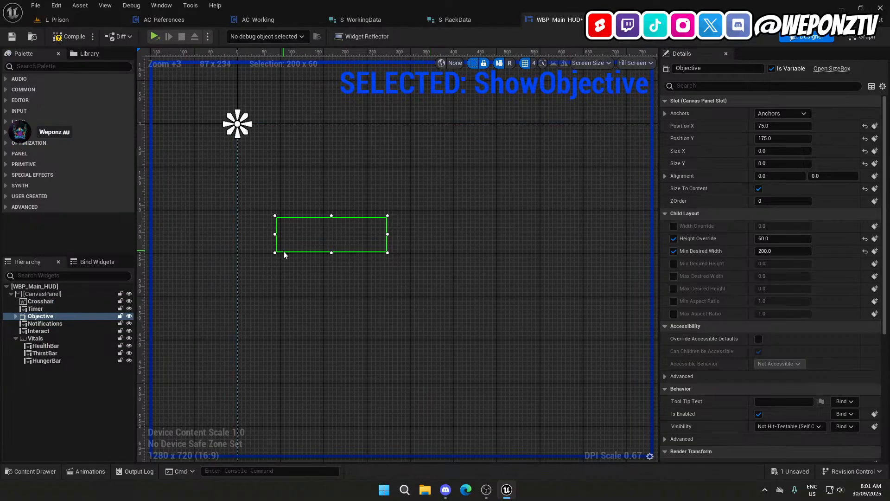
Back in WBP_Main_HUD's ShowObjective animation, key the Objective's Render Opacity at 1 at 0.25 seconds and end the animation there.
click(102, 470)
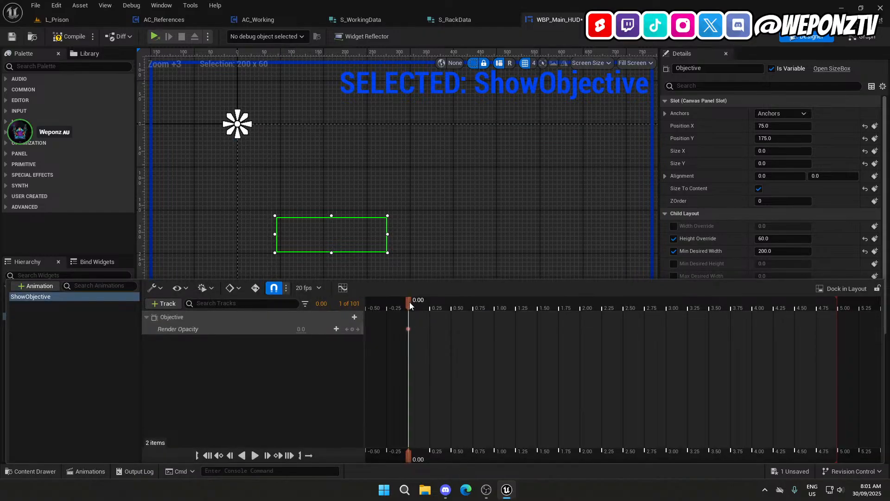
drag(409, 301, 428, 305)
click(352, 329)
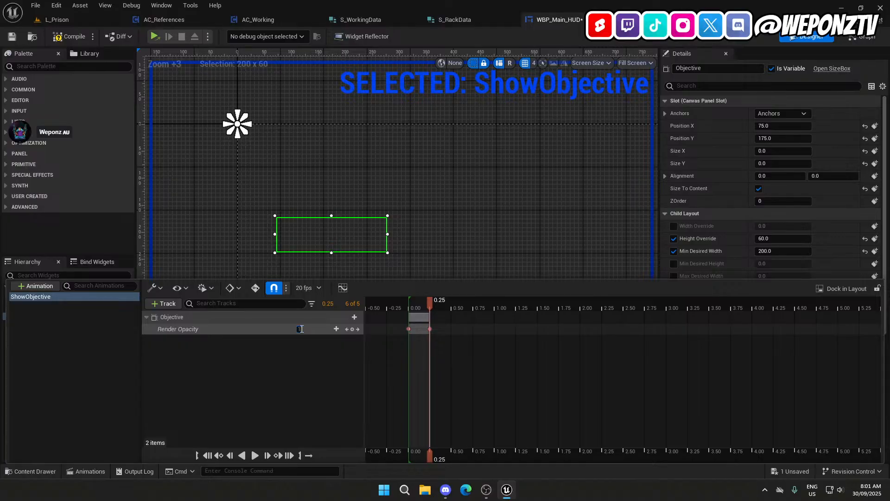
text(1)
key(Return)
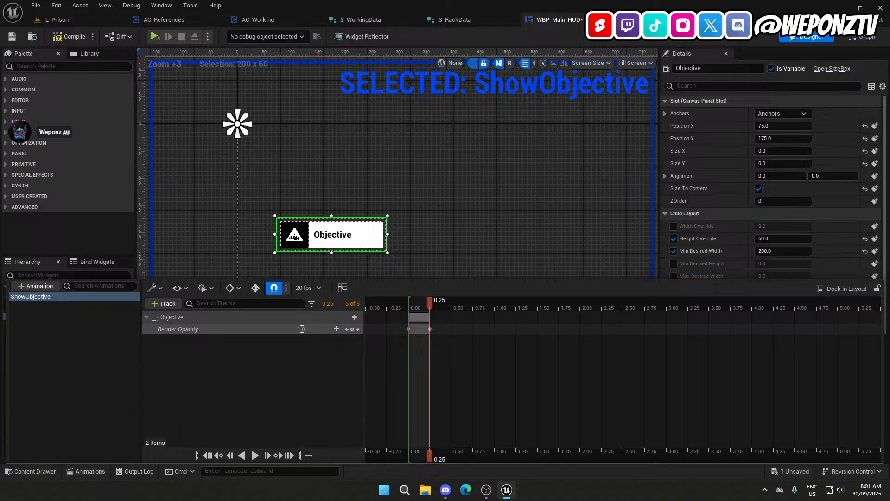
Duplicate the ShowObjective animation, name the copy HideObjective, and open it in the timeline.
right_click(36, 302)
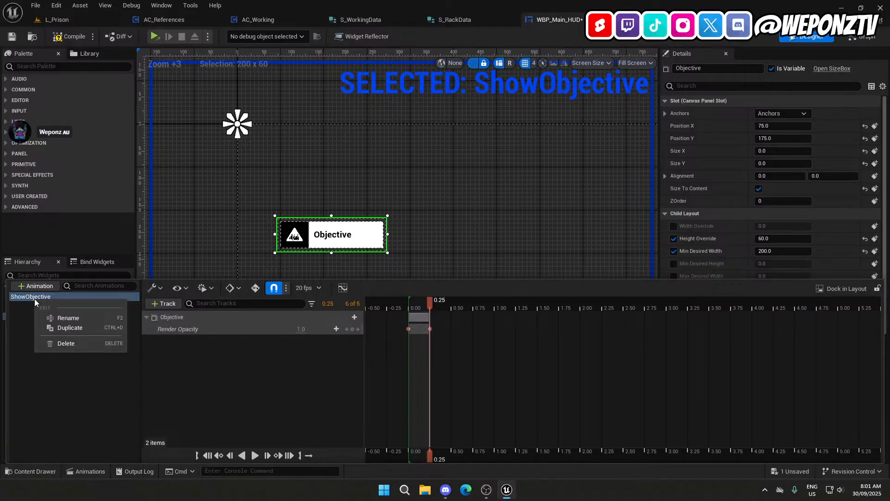
click(67, 327)
text(Hide)
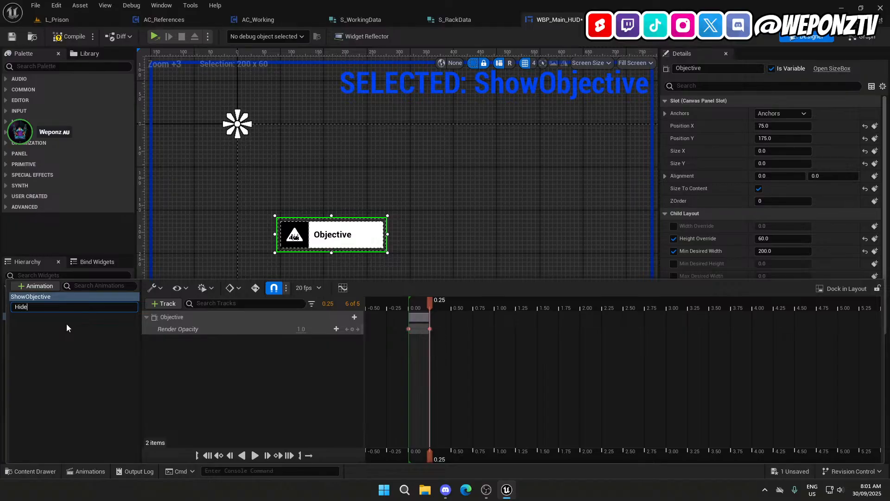
text(Objective)
key(Return)
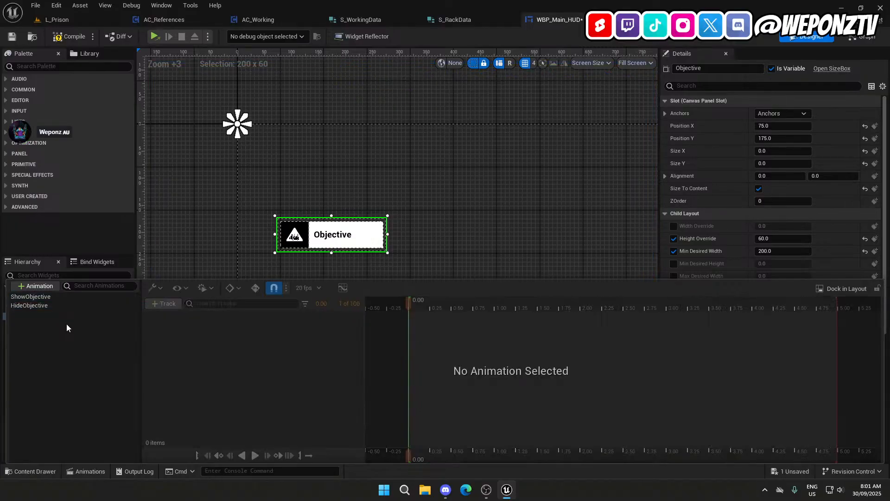
click(58, 307)
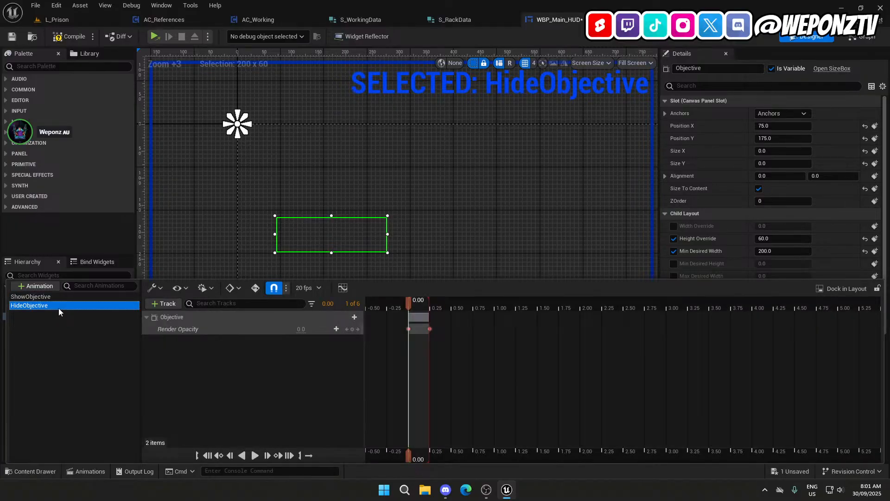
Delete the HideObjective animation from WBP_Main_HUD, then compile and save the widget.
right_click(58, 311)
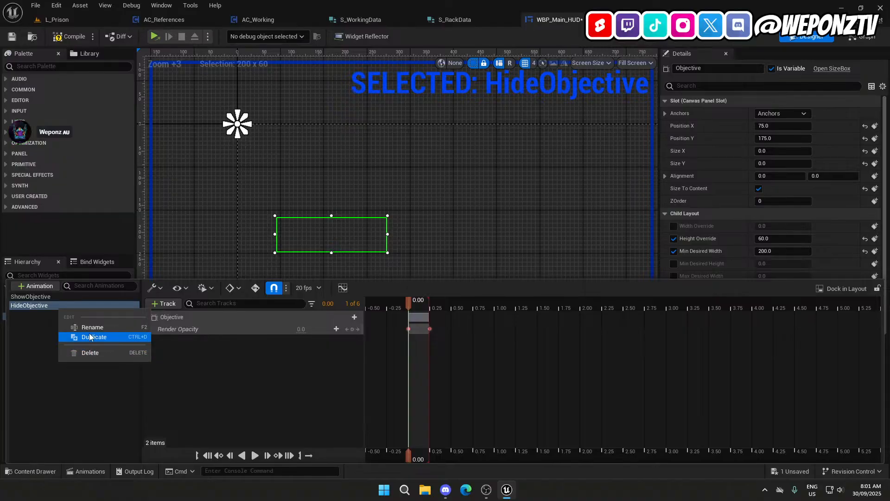
click(89, 353)
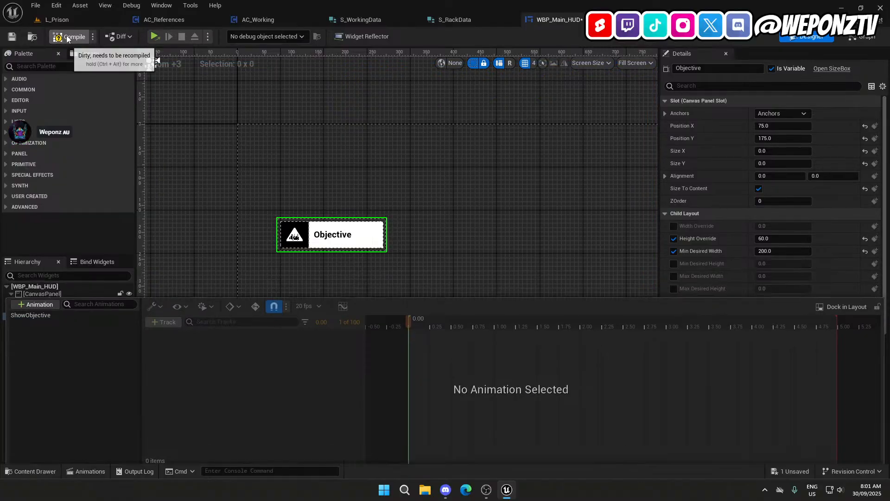
click(11, 38)
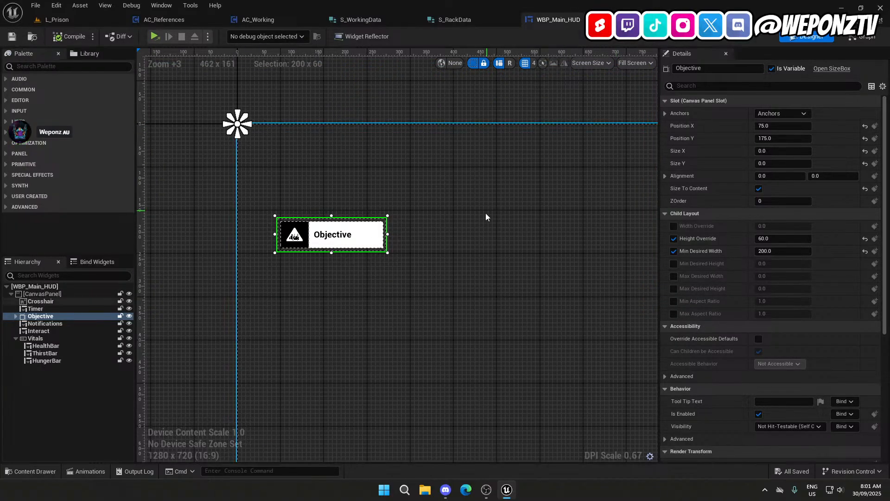
Set the Objective size box's Render Opacity to 0, then compile and save WBP_Main_HUD.
right_drag(486, 213, 478, 247)
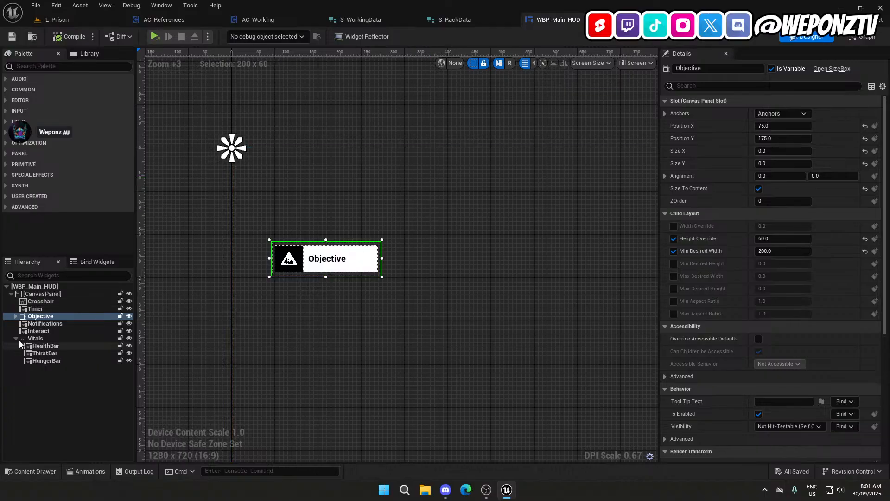
scroll(817, 381, down, 5)
scroll(817, 381, down, 4)
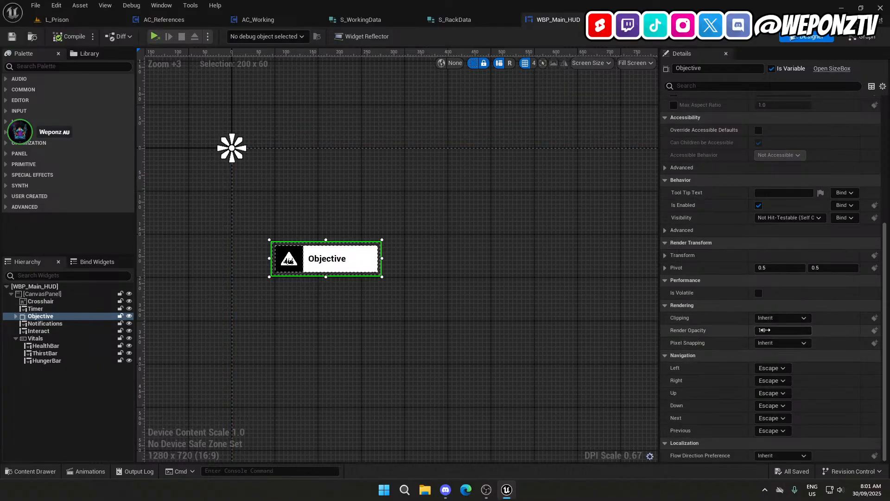
text(0)
key(Return)
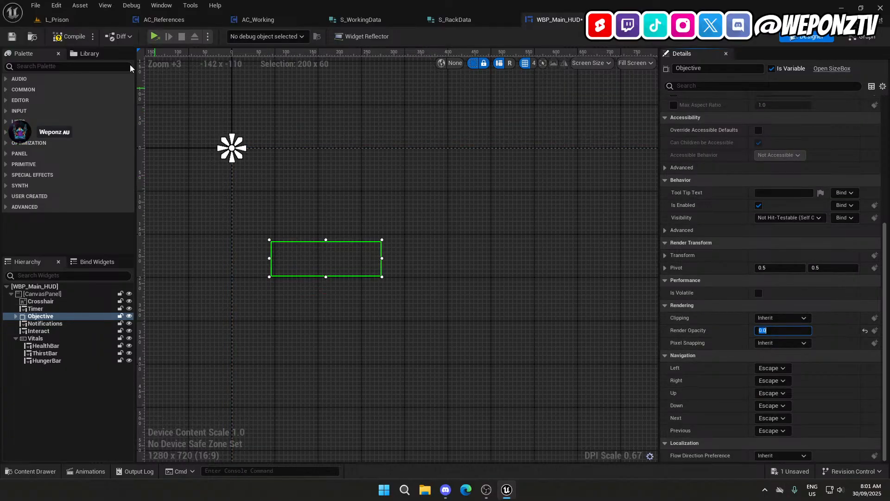
click(56, 38)
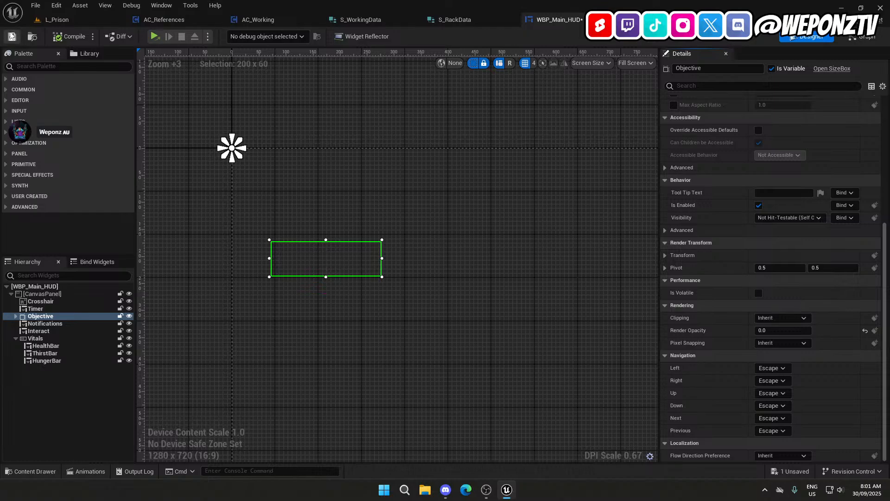
click(12, 36)
Return to the L_Prison level and close all the other open asset editors.
click(57, 20)
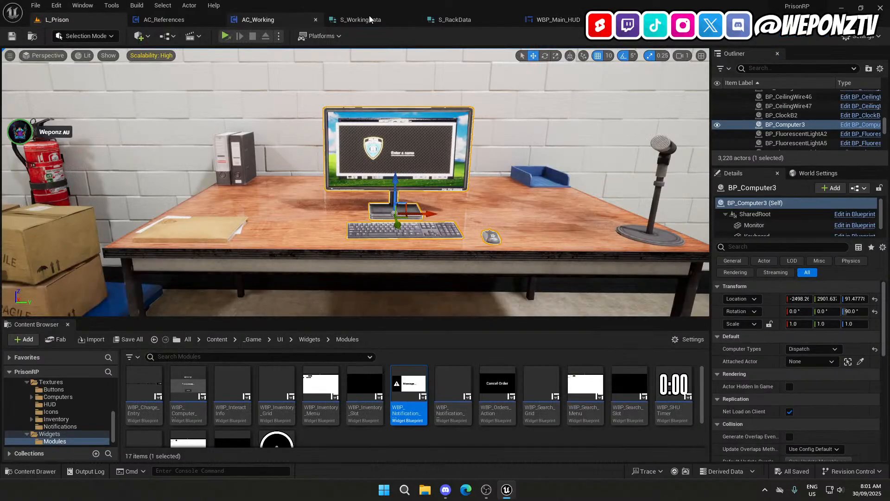
click(611, 20)
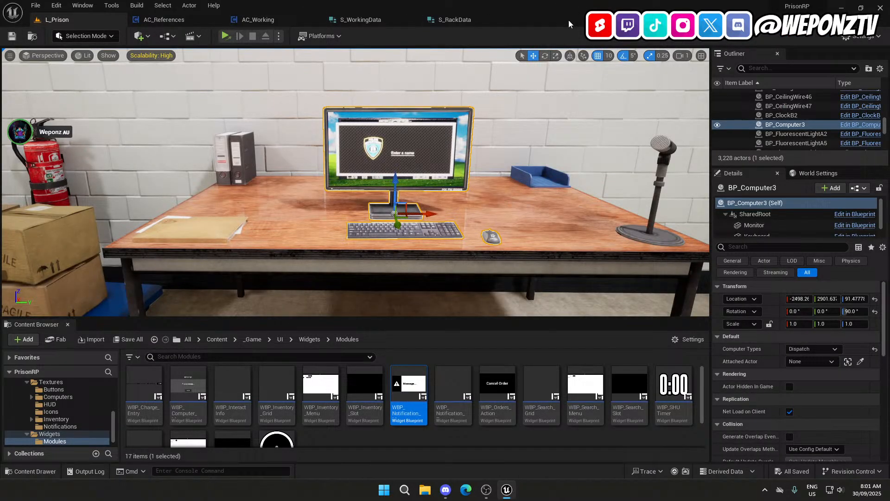
click(512, 19)
click(414, 19)
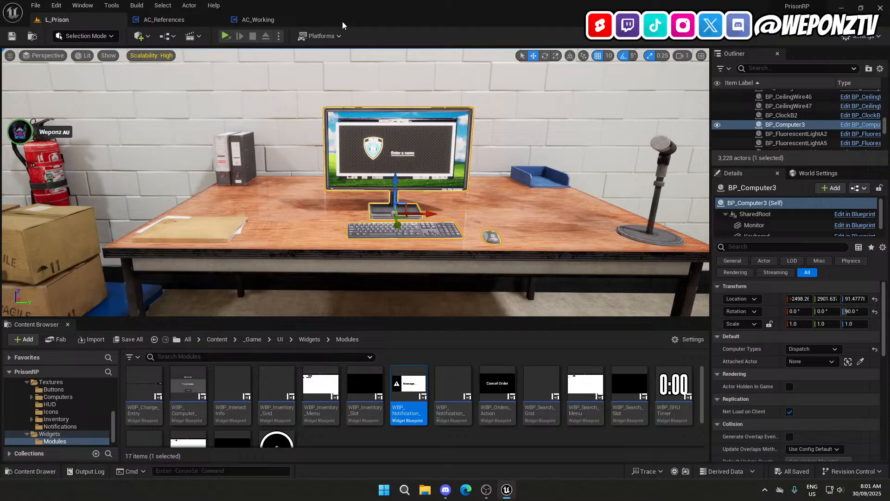
click(316, 20)
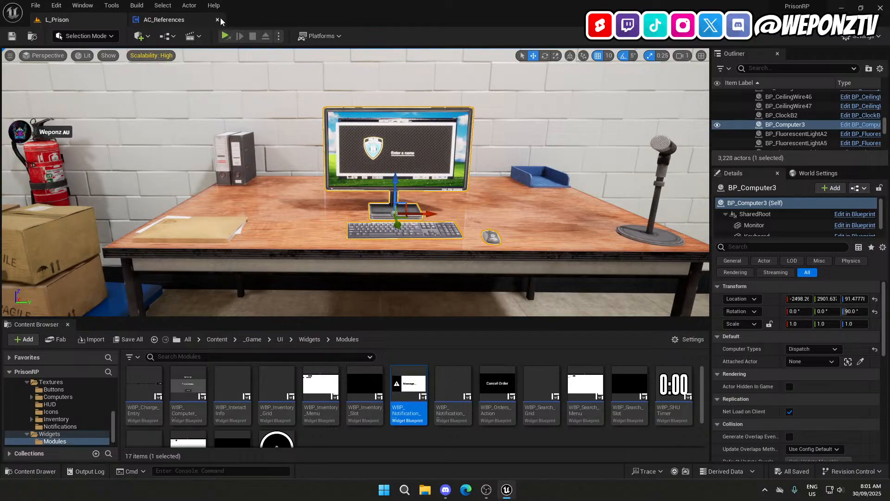
click(218, 19)
Open the AC_Notifications component from the _Game/Components/Player/Character folder.
click(280, 339)
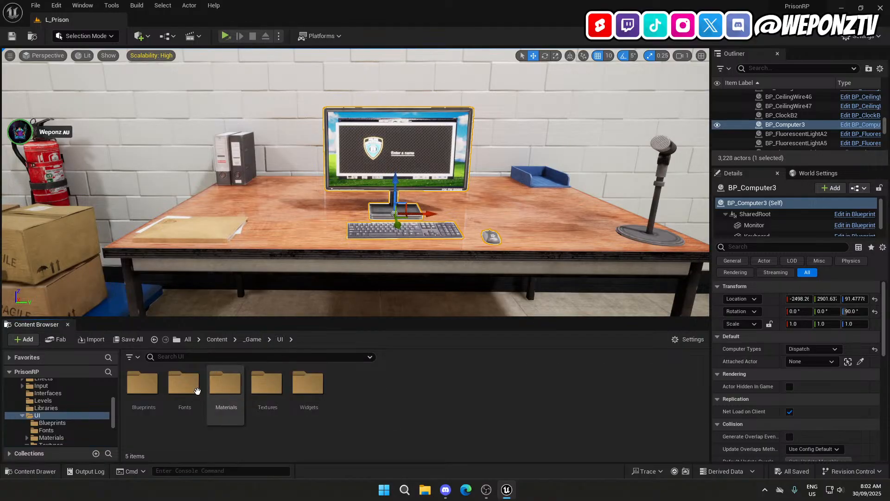
double_click(299, 390)
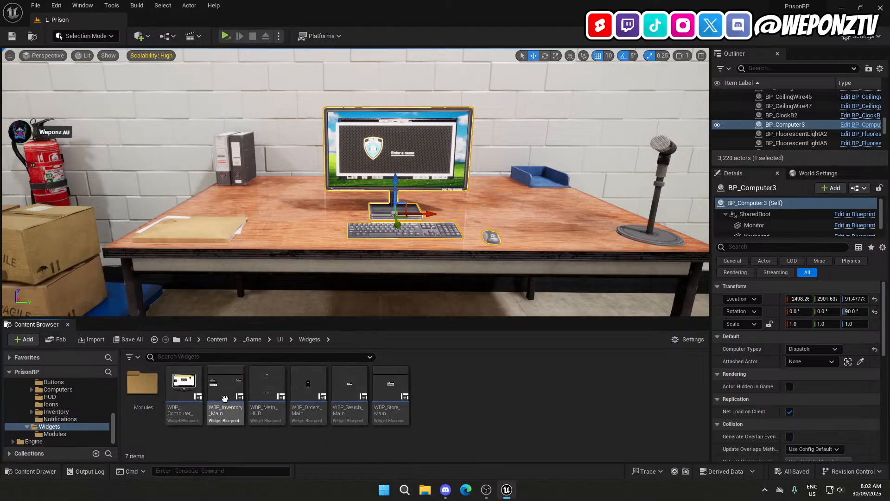
click(253, 340)
double_click(308, 383)
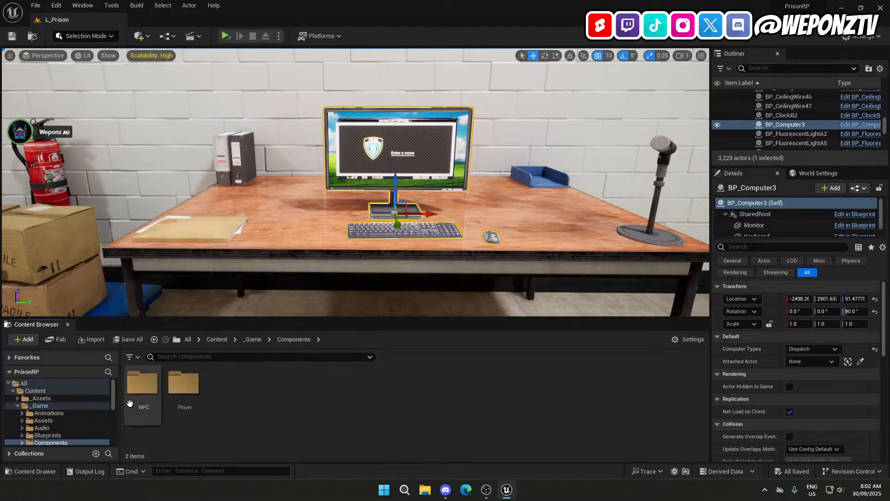
double_click(182, 394)
double_click(143, 382)
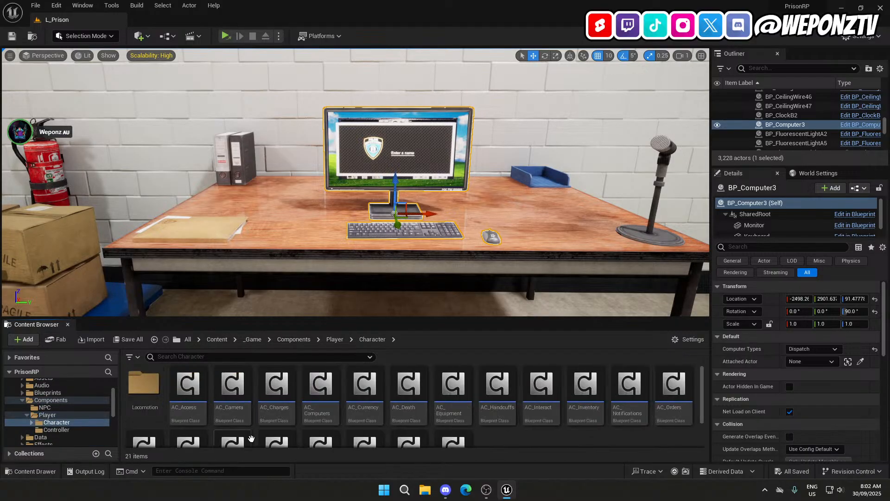
scroll(562, 442, down, 1)
scroll(562, 442, up, 1)
double_click(629, 387)
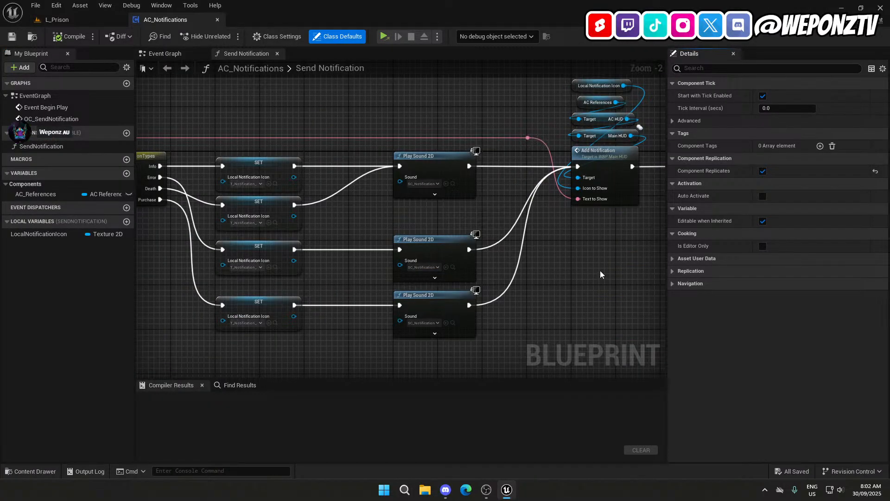
In the AC_Notifications Event Graph, add a custom event named OC_ToggleObjective below OC_SendNotification.
right_drag(600, 274, 847, 242)
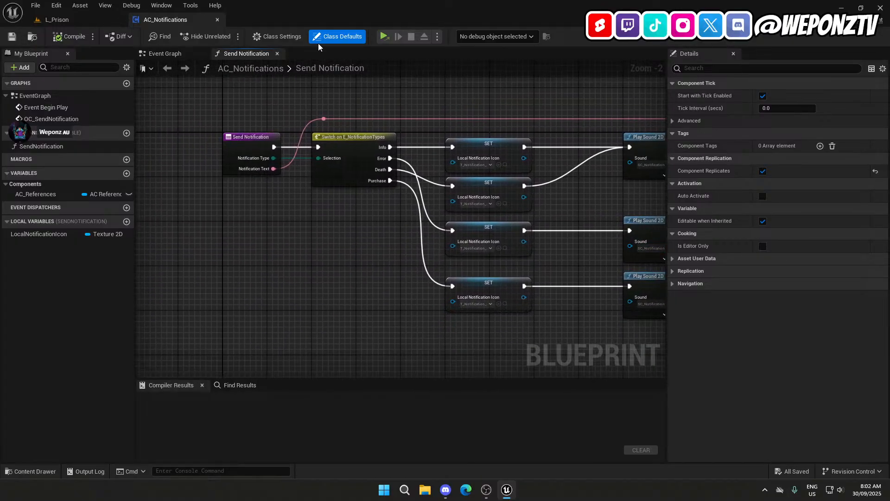
click(165, 53)
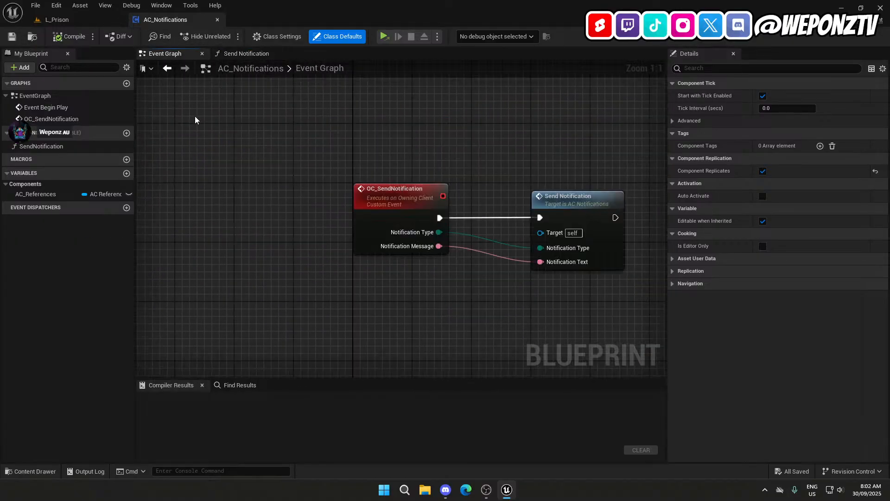
mouse_move(196, 118)
right_down()
mouse_move(268, 197)
mouse_move(188, 108)
right_up()
right_drag(359, 297, 327, 186)
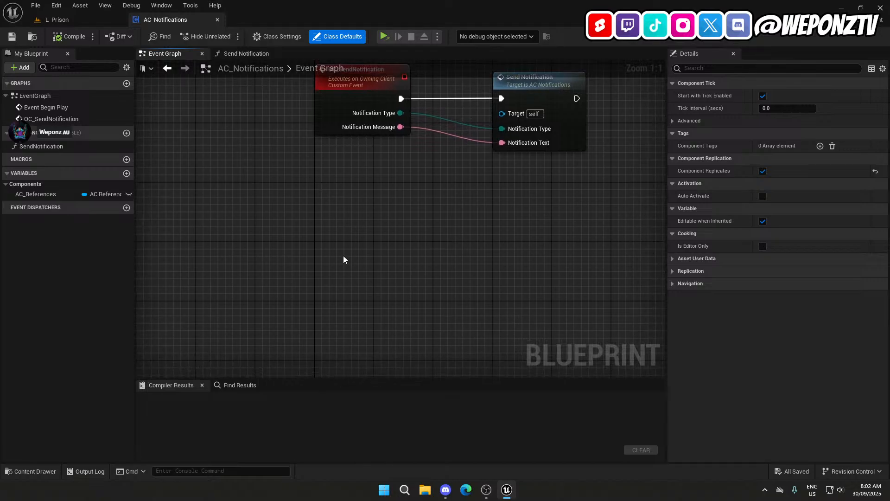
right_click(343, 260)
text(custom)
click(378, 285)
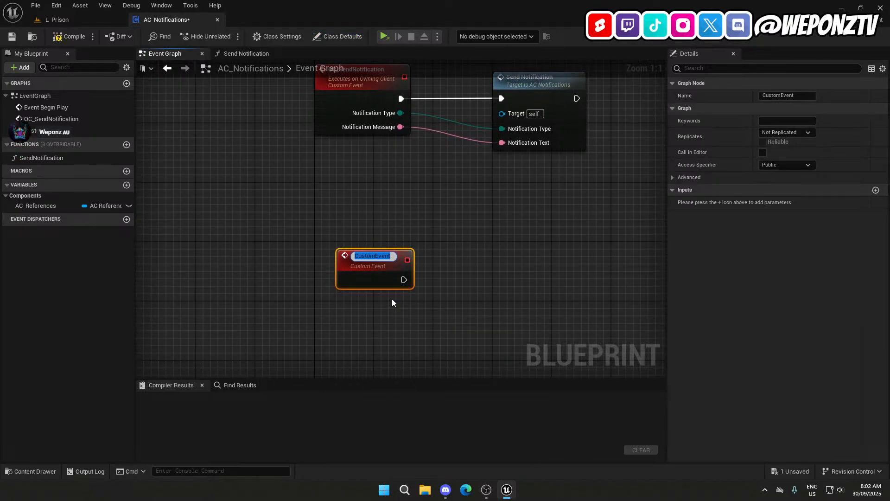
right_drag(407, 221, 407, 261)
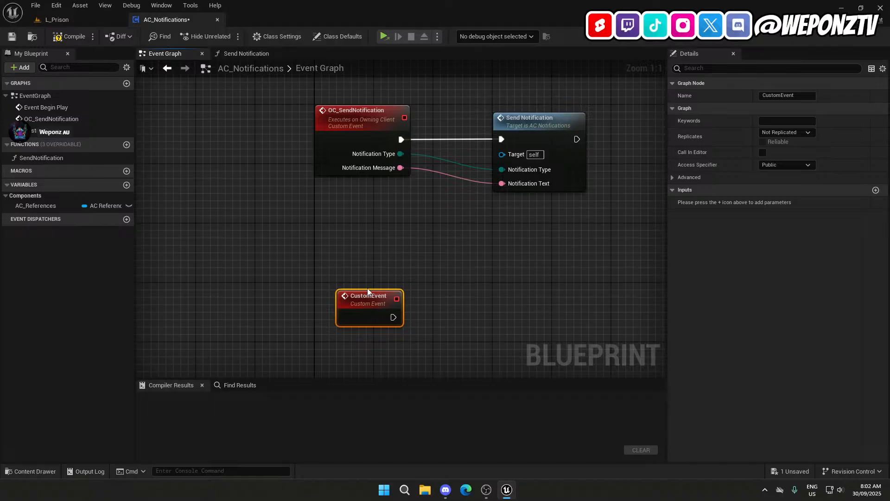
click(781, 96)
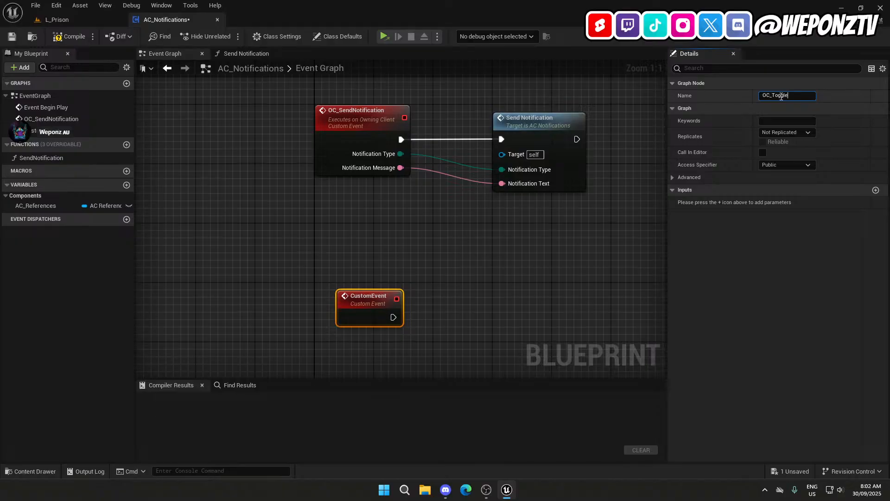
key(Return)
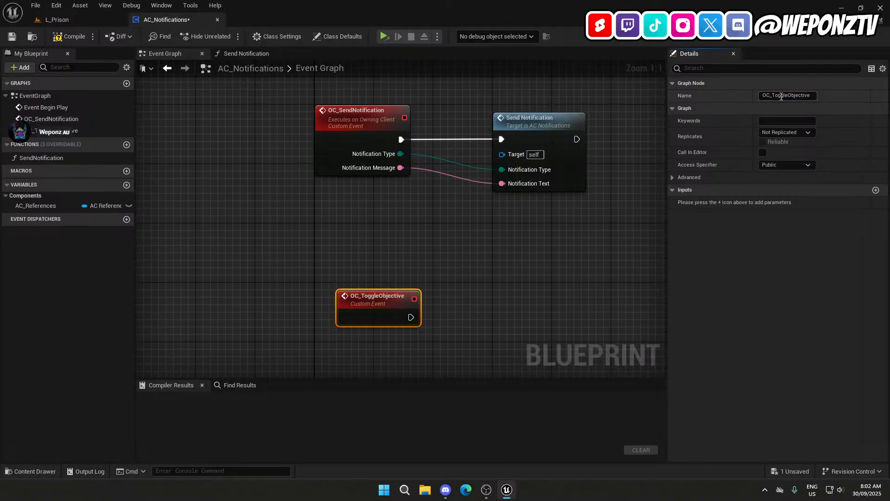
Make OC_ToggleObjective run on the owning client and give it a Boolean input named Enable.
click(776, 133)
click(792, 176)
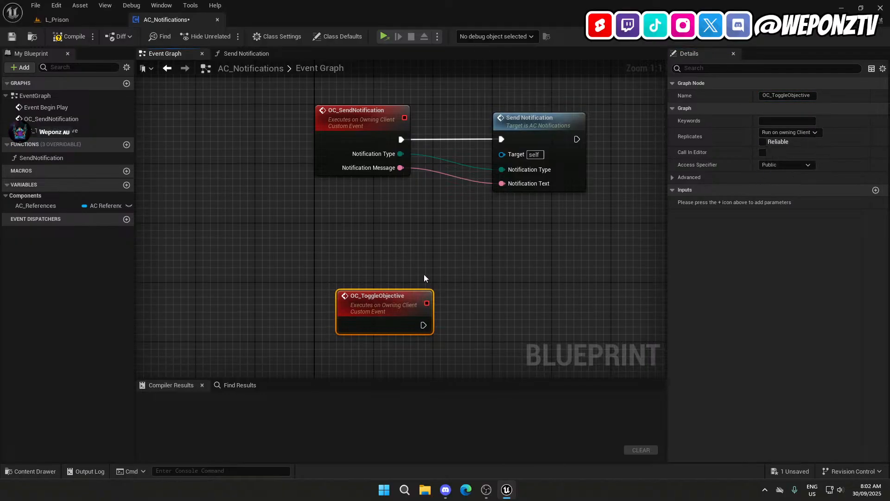
drag(384, 316, 380, 347)
click(455, 348)
right_drag(419, 251, 408, 197)
right_drag(446, 297, 374, 236)
drag(442, 265, 291, 235)
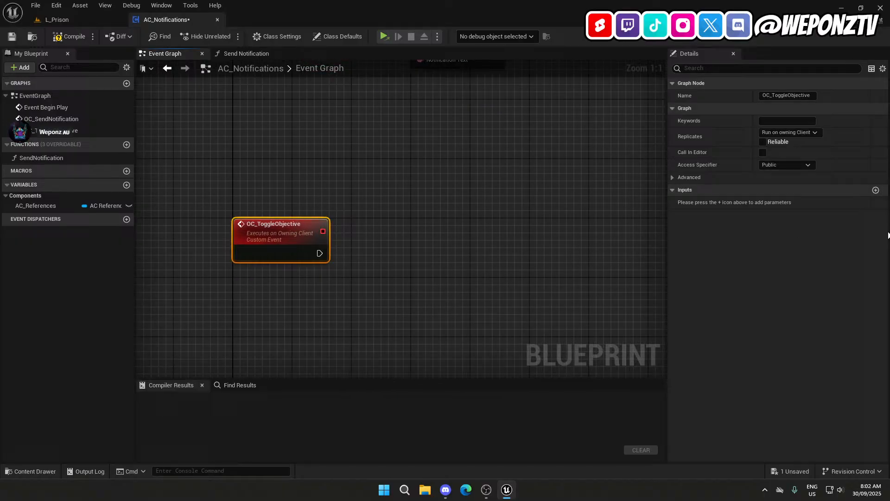
click(875, 190)
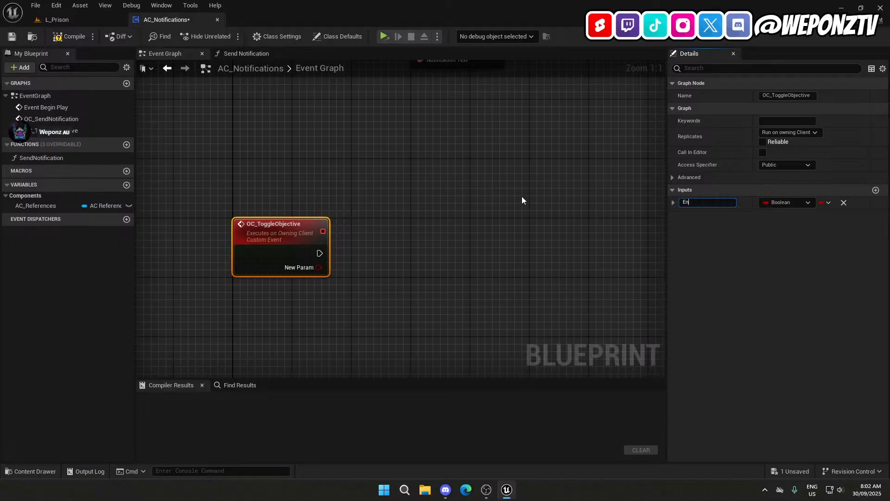
click(516, 275)
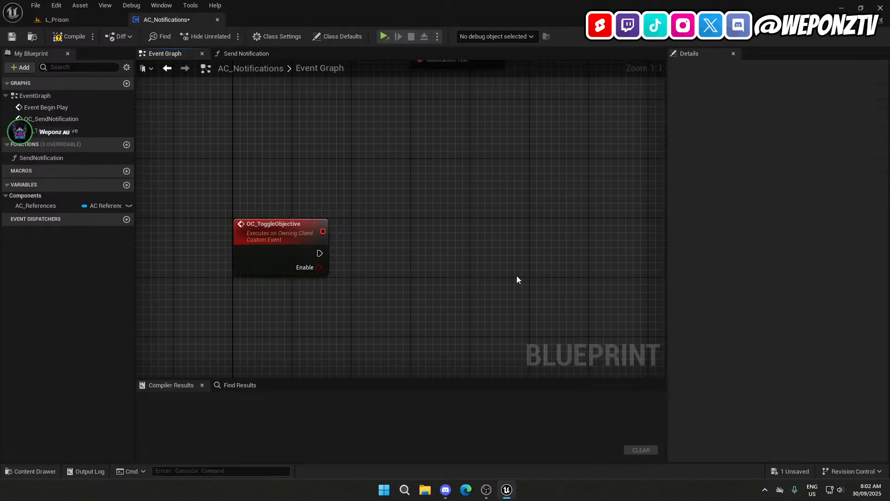
Place an AC_References getter beside OC_ToggleObjective and get AC HUD from it.
right_drag(517, 276, 432, 255)
drag(36, 206, 325, 198)
click(355, 207)
drag(360, 223, 361, 225)
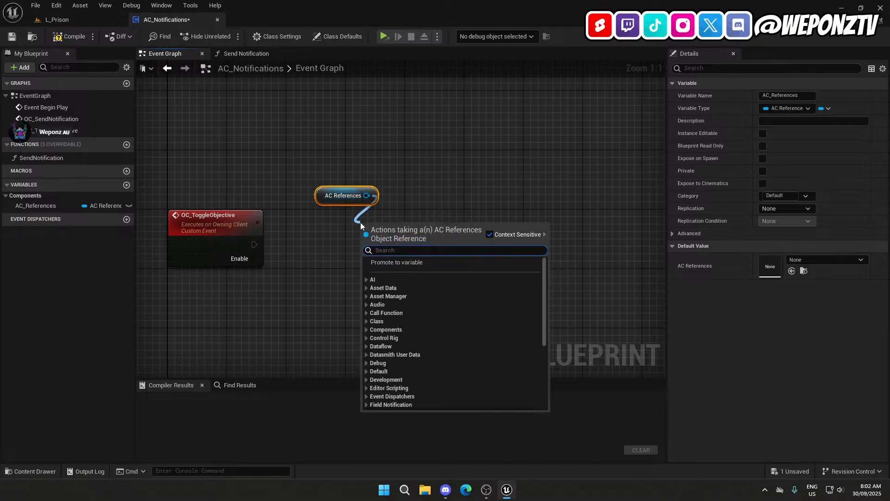
text(hud)
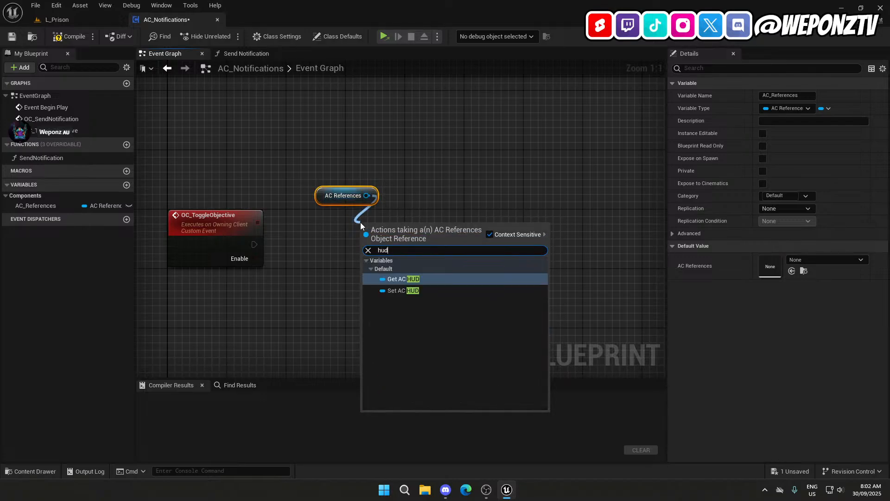
click(389, 282)
Get Main HUD from AC HUD and stack the three reference nodes above and beside the OC_ToggleObjective event.
drag(436, 225, 419, 270)
text(main)
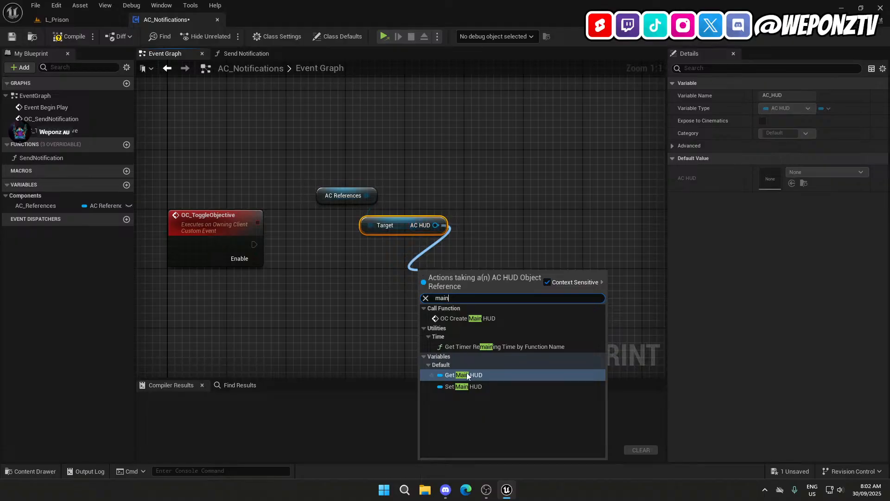
click(466, 371)
drag(451, 270, 401, 243)
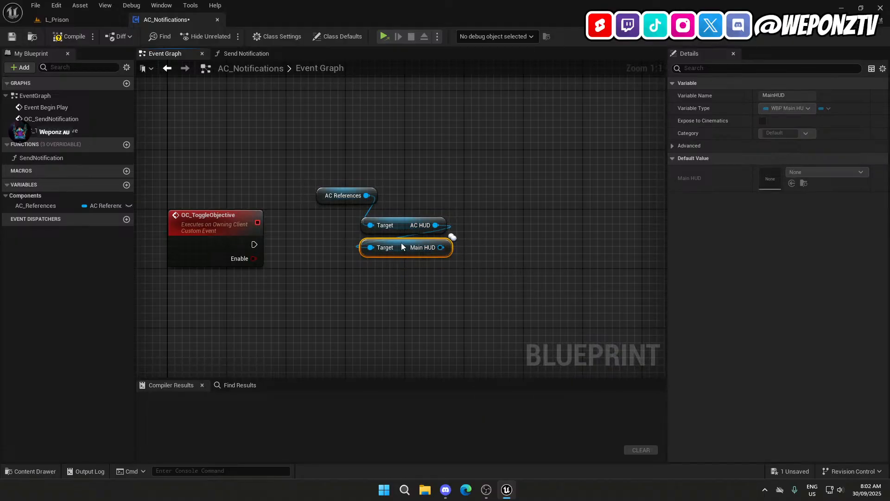
drag(354, 200, 406, 208)
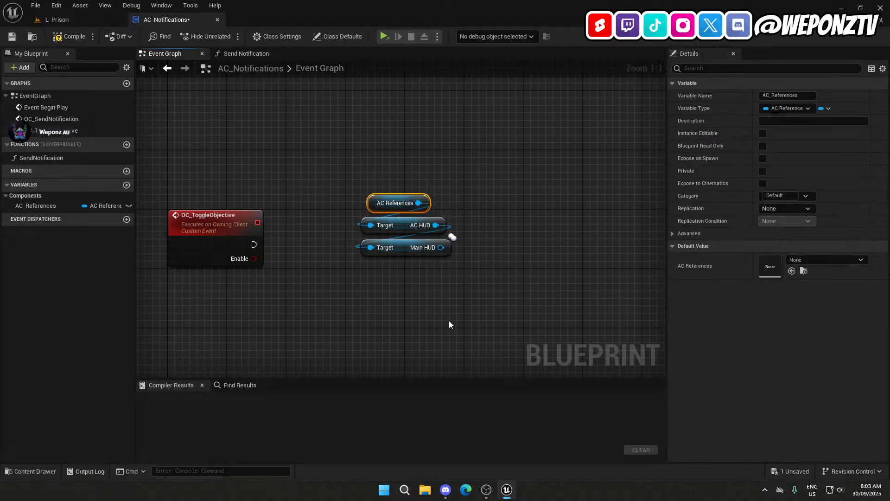
drag(450, 320, 361, 138)
drag(397, 243, 405, 170)
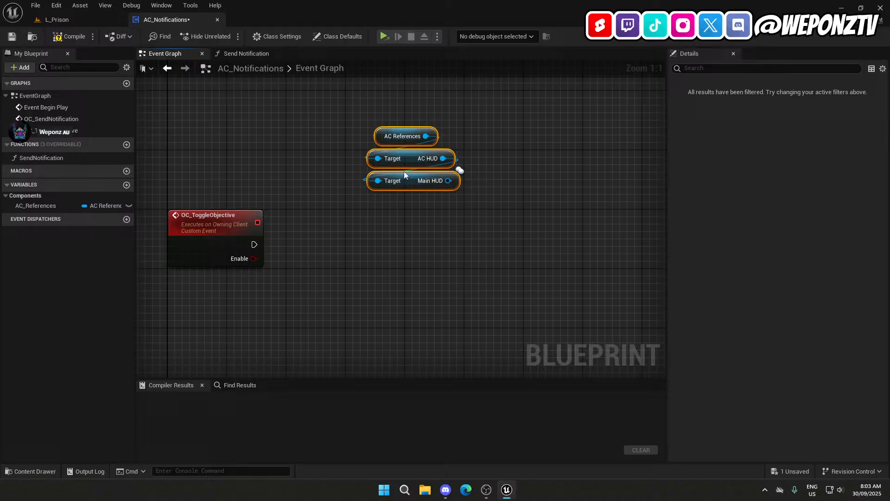
click(430, 216)
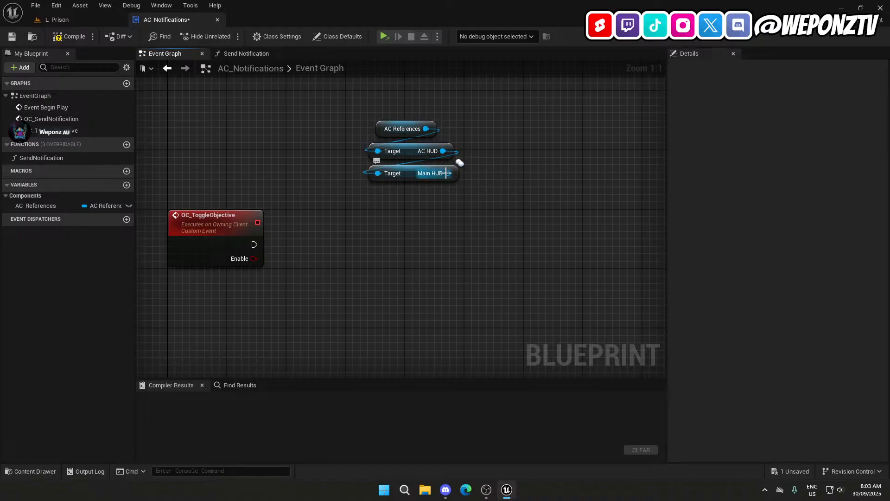
Get the Objective Text widget from the Main HUD reference.
drag(446, 173, 491, 181)
text(ob)
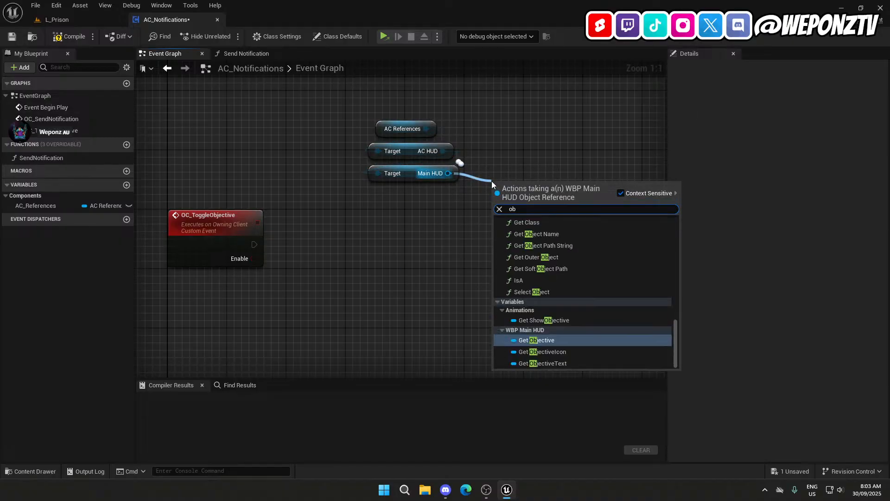
text(ject)
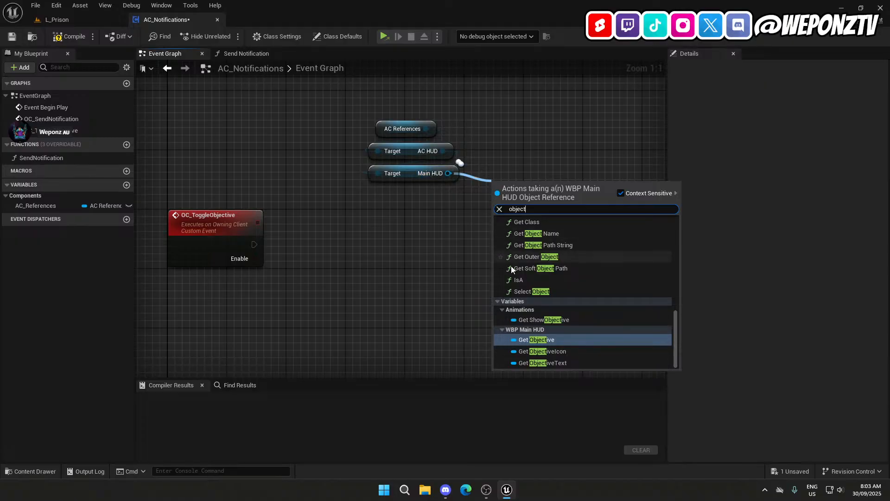
click(552, 361)
Add a Text input named ObjectiveText to the OC_ToggleObjective event.
click(252, 248)
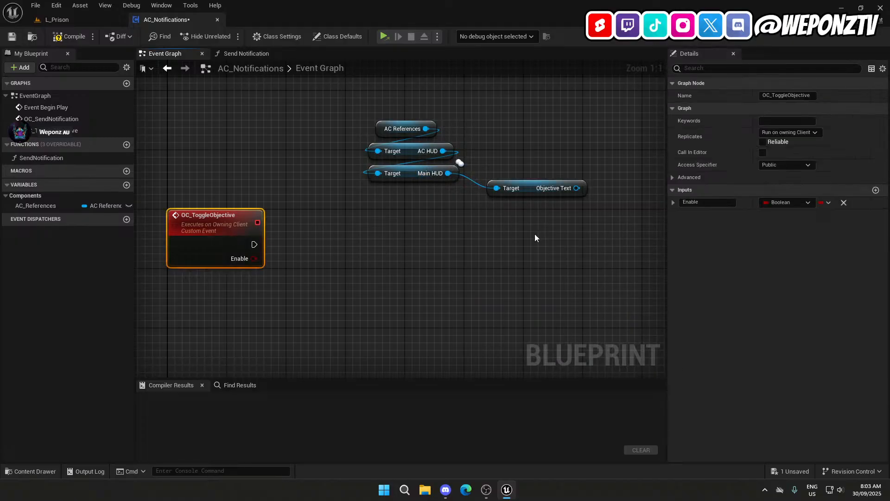
click(875, 190)
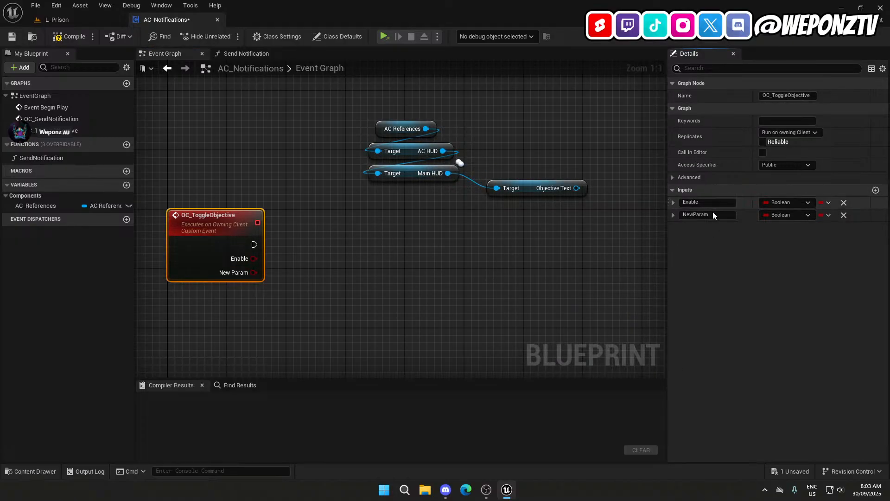
click(731, 215)
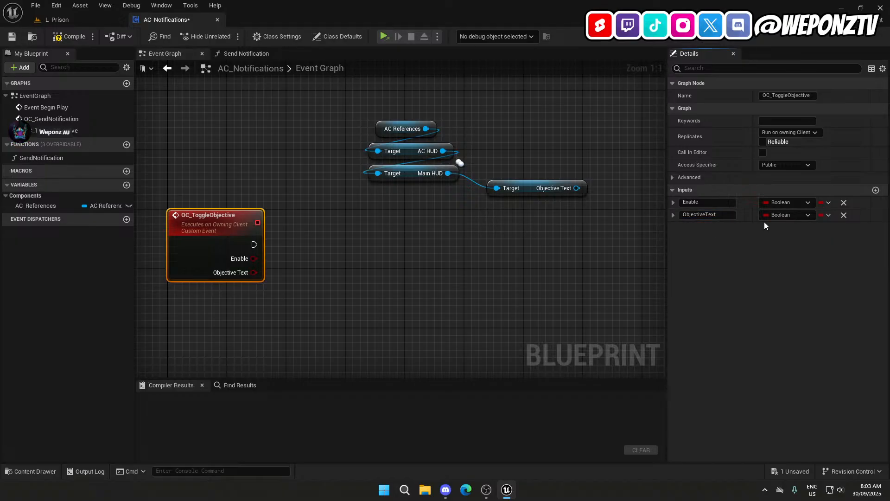
click(786, 214)
click(775, 304)
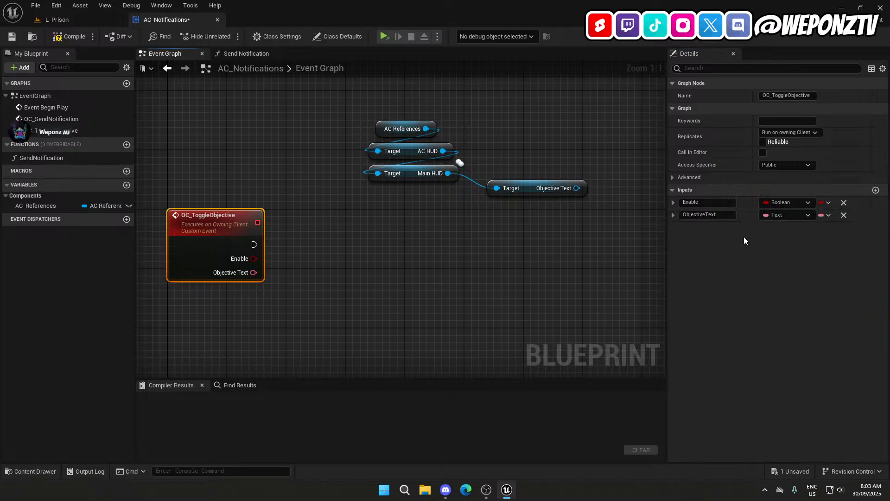
click(491, 494)
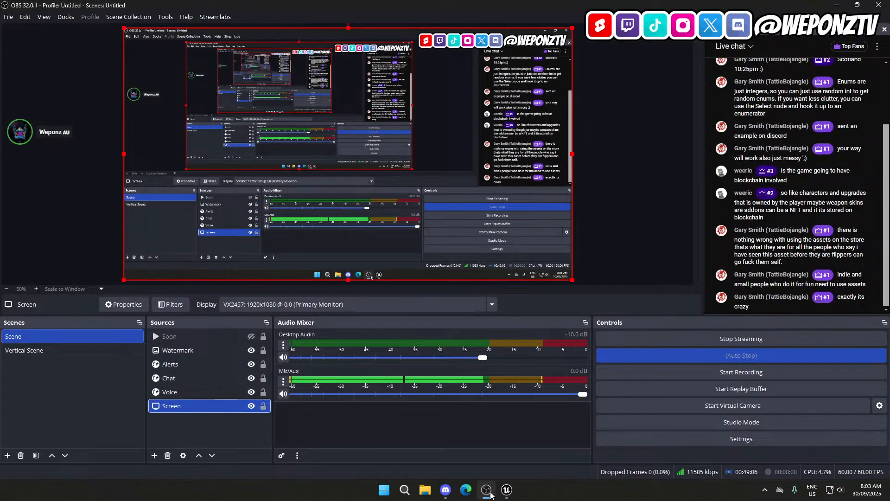
click(507, 491)
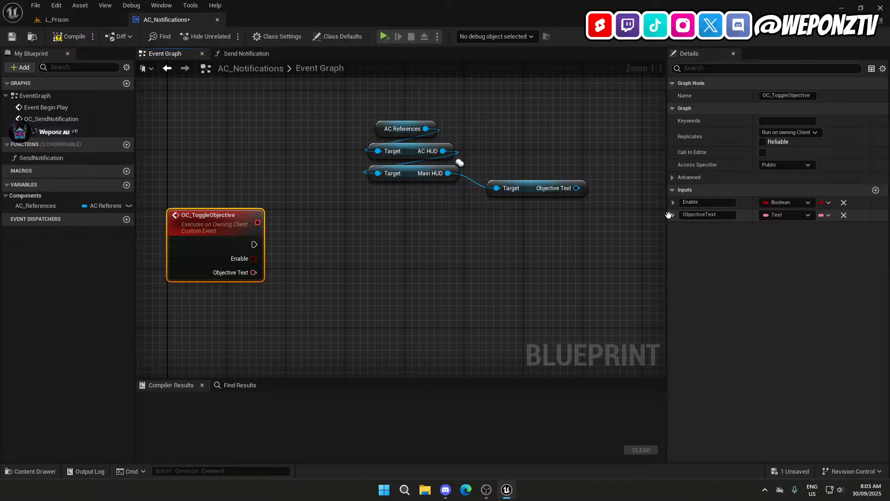
Reorder the OC_ToggleObjective inputs so that ObjectiveText comes before Enable.
drag(670, 216, 672, 198)
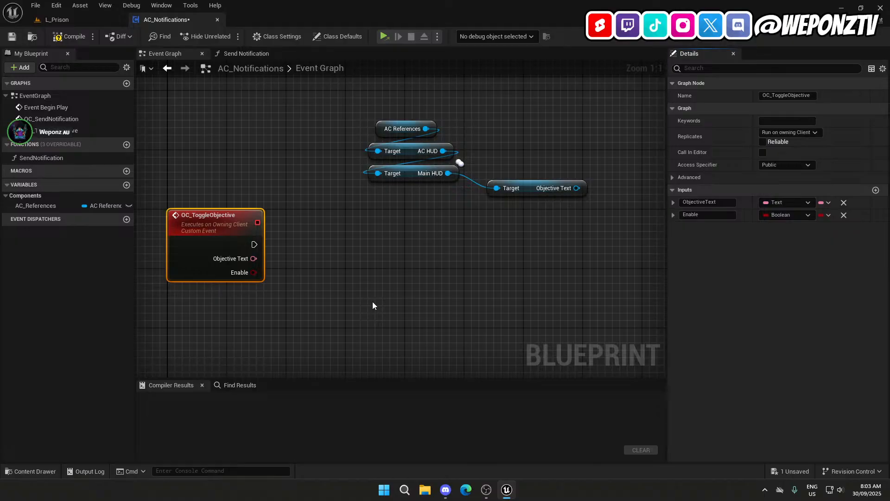
Add a SetText (Text) node that targets the Objective Text widget.
right_drag(373, 305, 395, 308)
drag(598, 190, 577, 225)
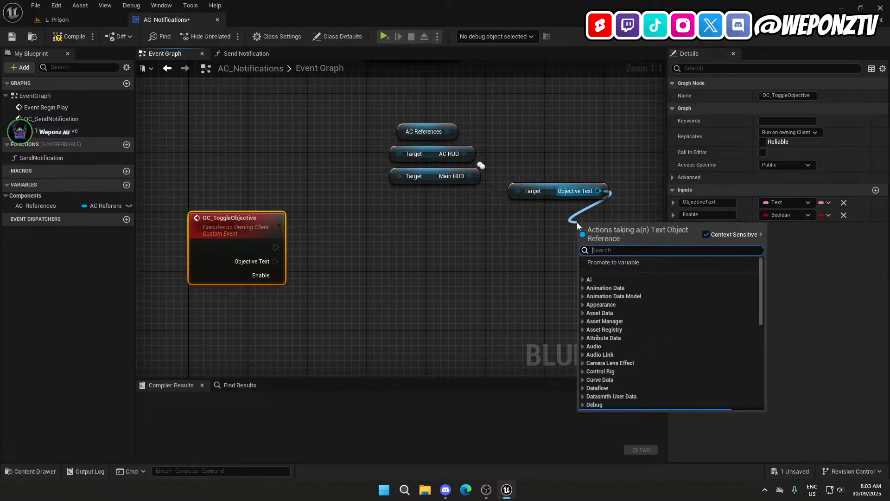
text(set)
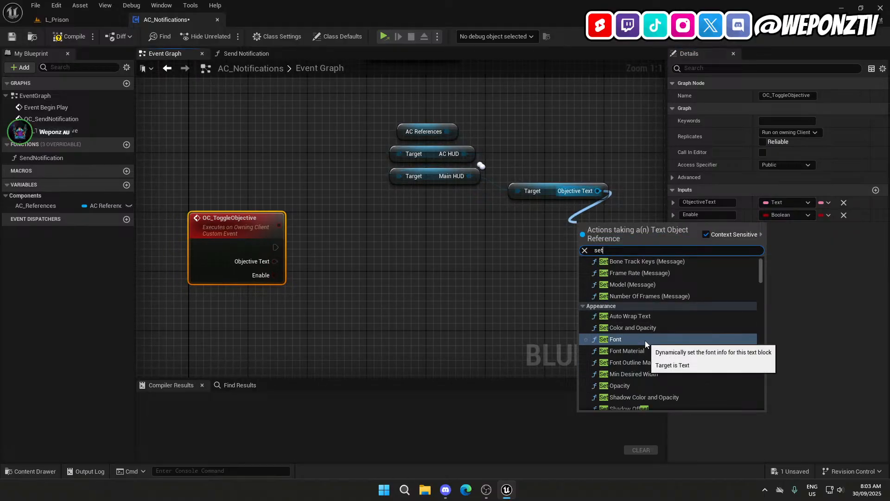
scroll(645, 362, down, 5)
click(642, 398)
Run SetText from OC_ToggleObjective, place it beside the event, and feed the event's Objective Text into In Text.
drag(583, 246, 275, 247)
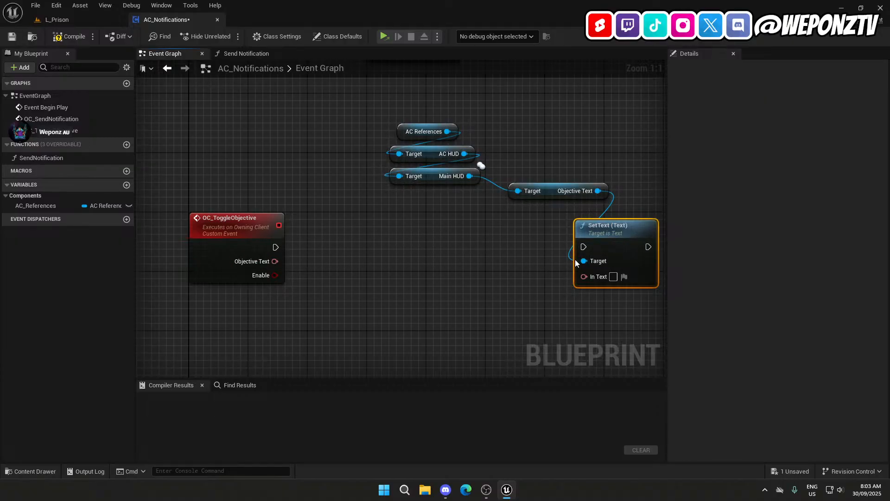
drag(592, 250, 275, 247)
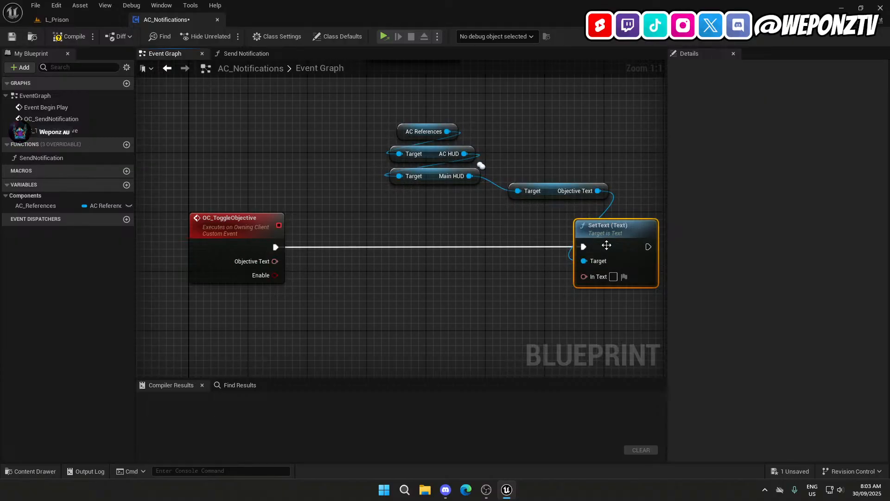
drag(606, 244, 400, 246)
drag(277, 261, 376, 277)
Stack the Objective Text, Main HUD, AC HUD and AC References getters directly above the SetText node.
drag(554, 195, 394, 210)
drag(521, 188, 429, 128)
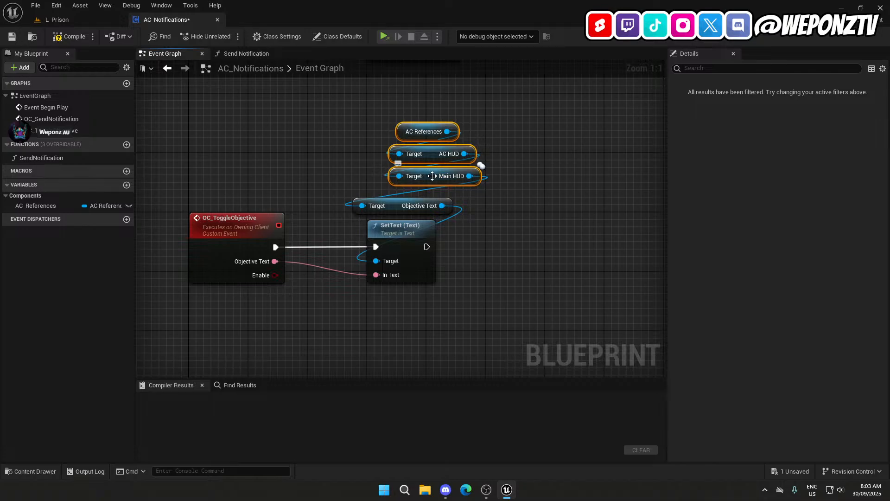
drag(432, 176, 402, 184)
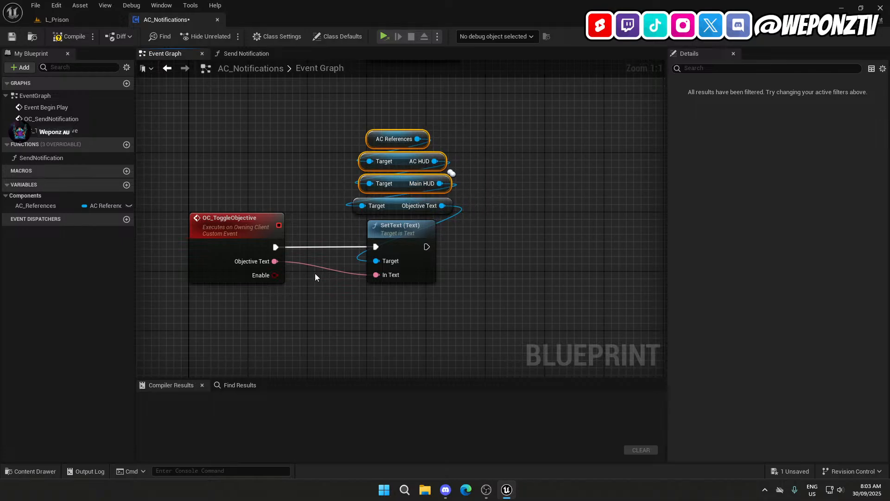
Add a Branch conditioned on Enable, run it after SetText, and place it well to the right of that node.
drag(274, 275, 456, 290)
text(branc)
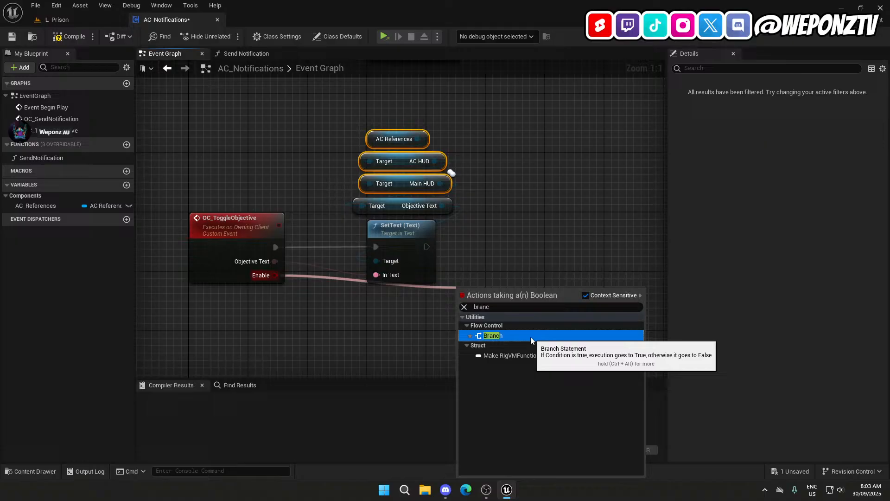
click(530, 336)
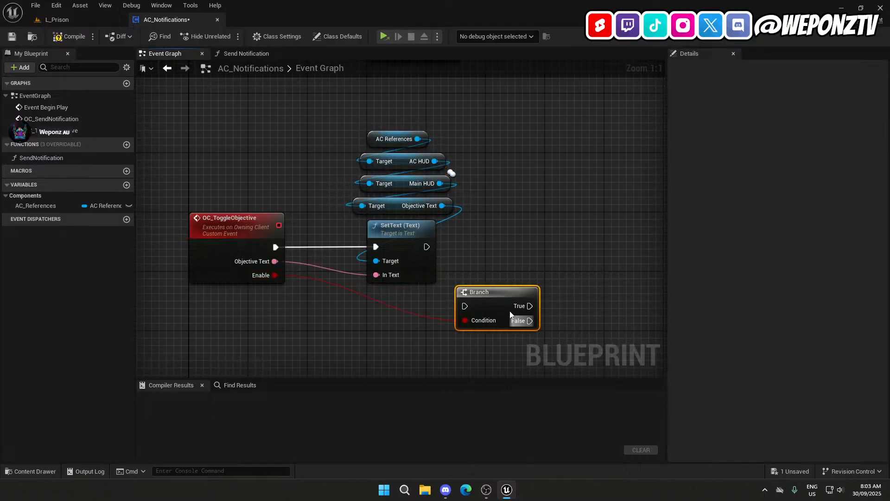
drag(510, 315, 426, 247)
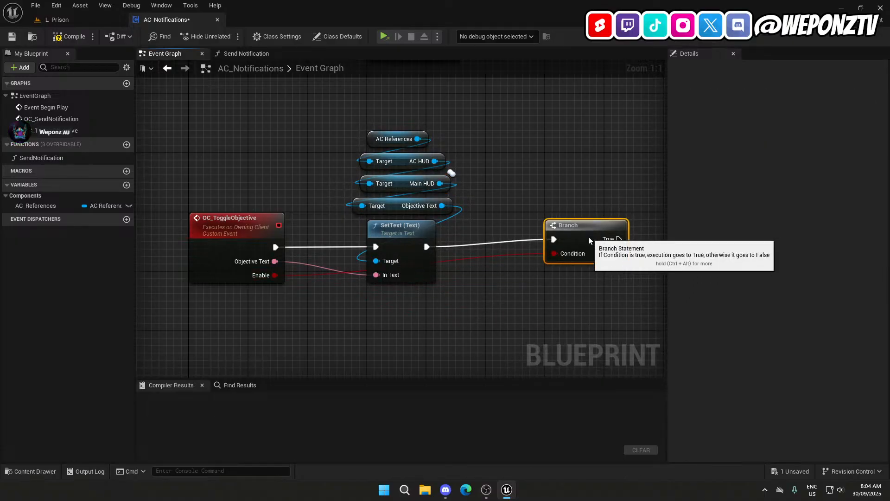
drag(588, 240, 653, 243)
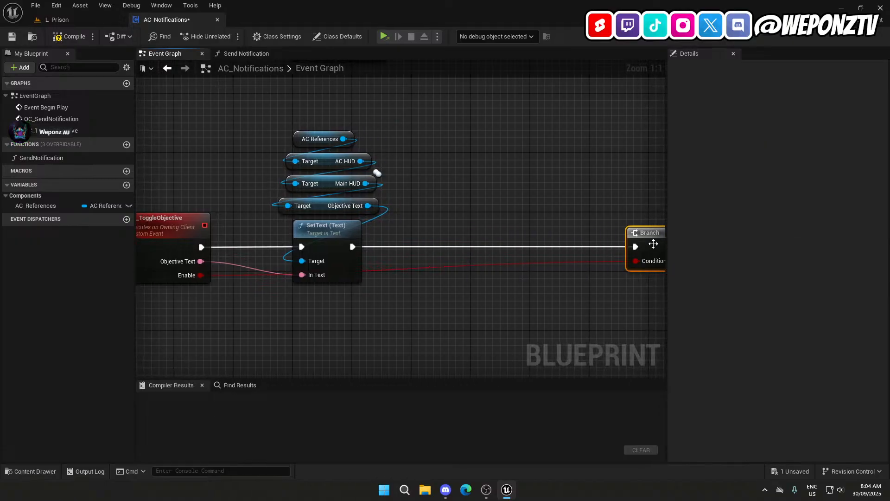
Add a Play Sound 2D node using the SC_Objective_Popup sound and place it between SetText and the Branch.
right_click(459, 213)
text(plays)
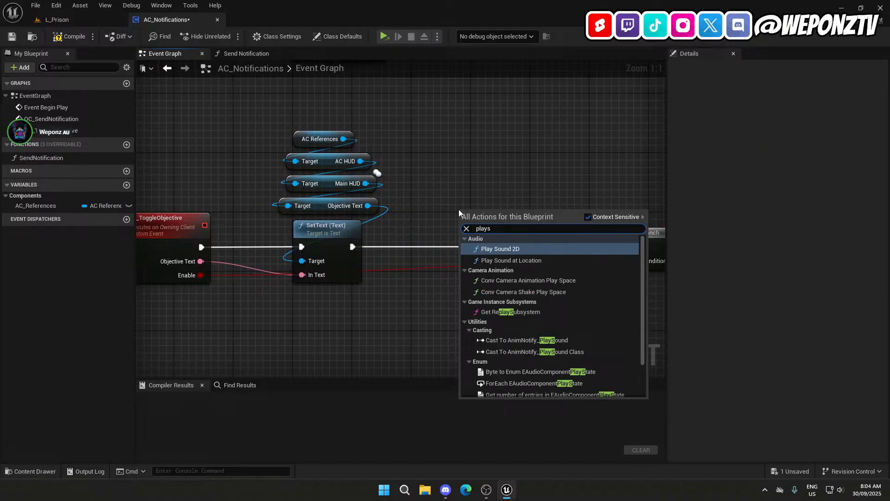
click(510, 249)
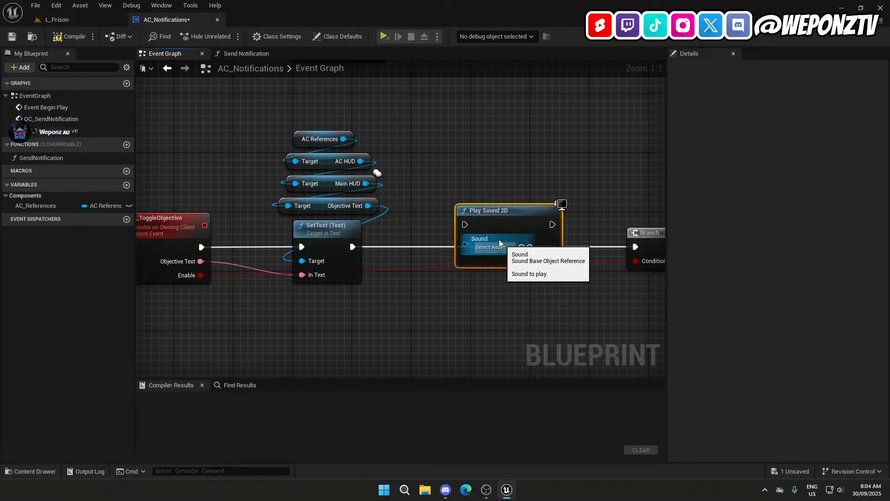
click(490, 247)
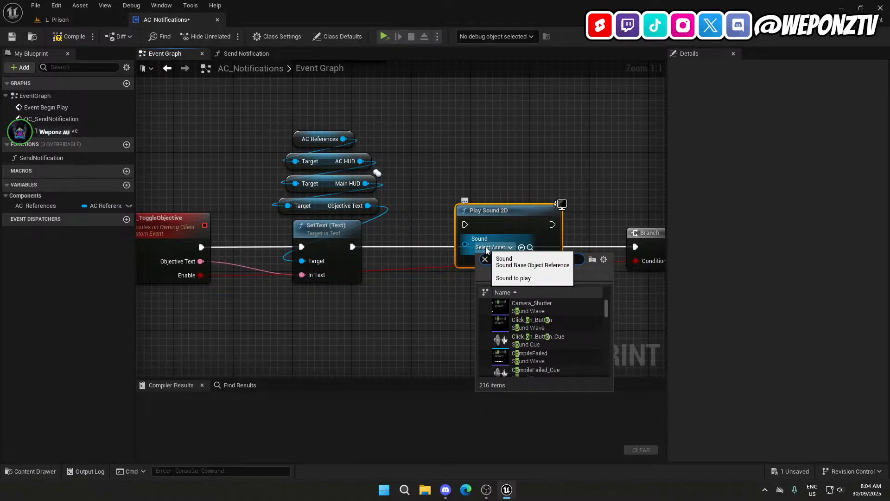
text(objec)
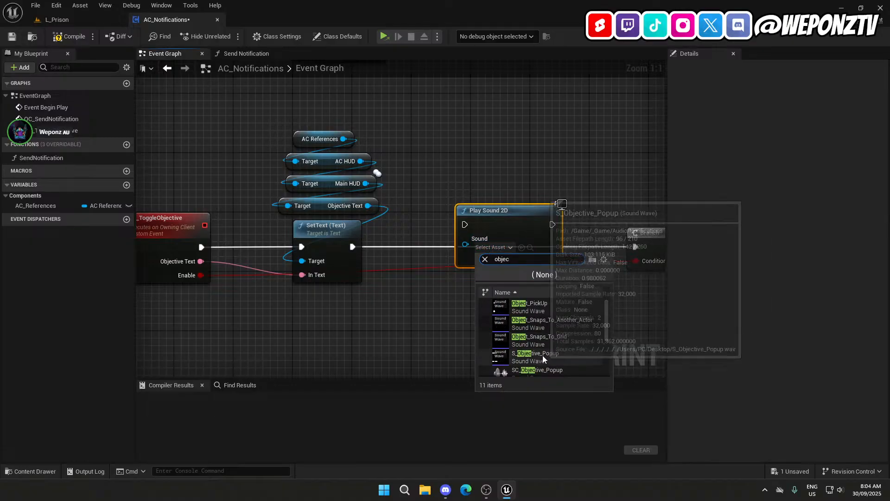
click(503, 373)
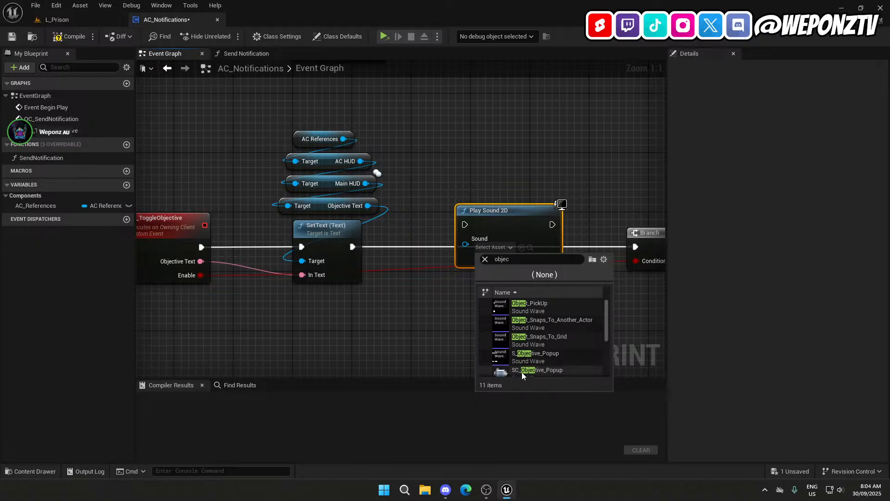
click(522, 371)
drag(495, 210, 450, 232)
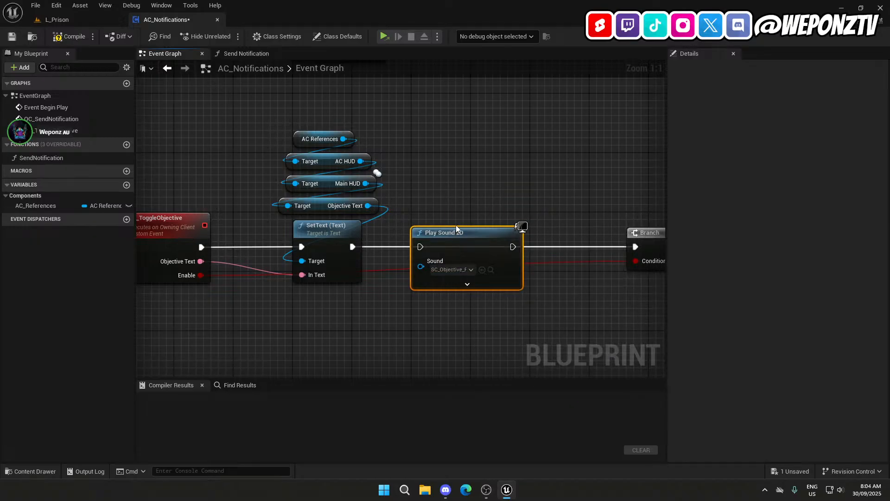
click(466, 283)
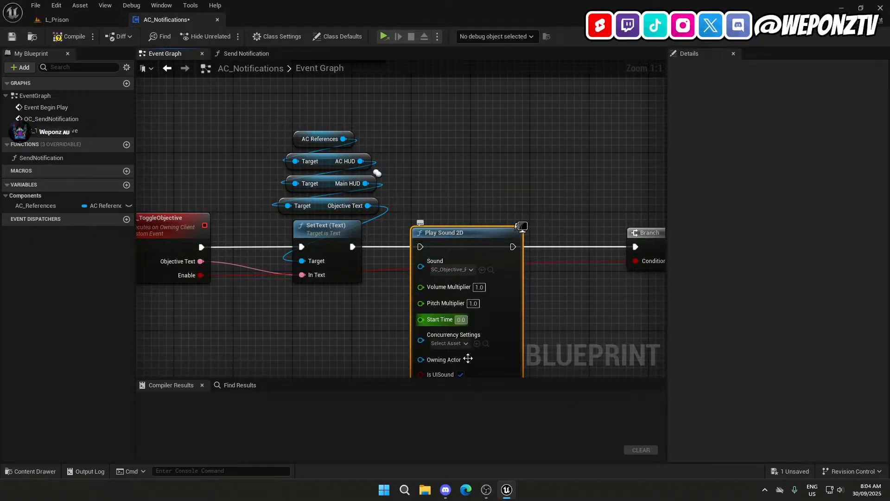
right_drag(558, 334, 553, 252)
click(445, 261)
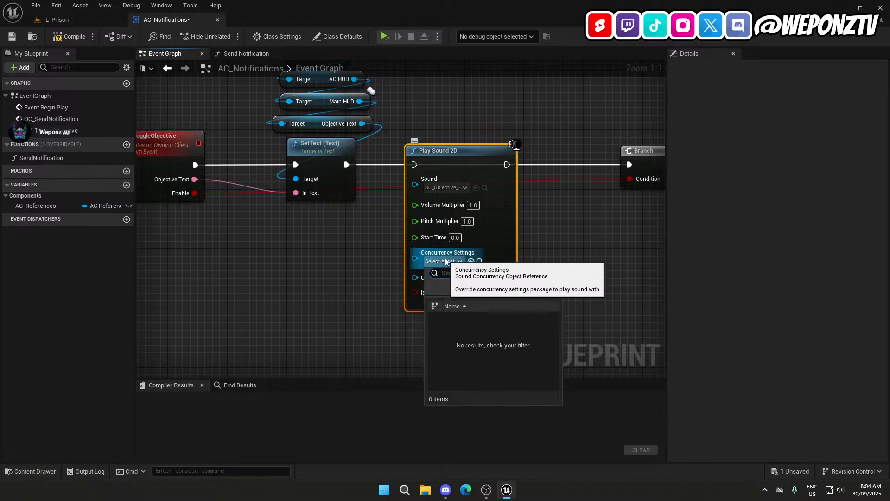
click(445, 262)
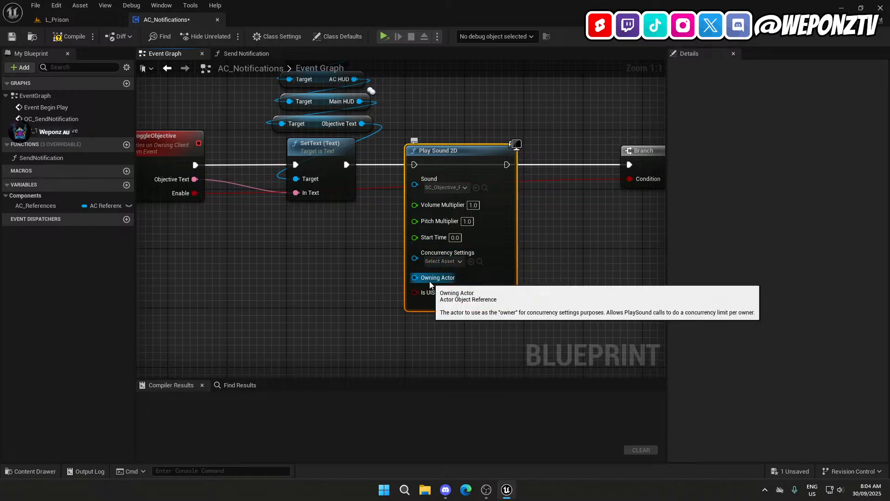
click(461, 305)
Place another AC_References getter above Play Sound 2D and get Player Controller from it.
right_drag(441, 264, 439, 361)
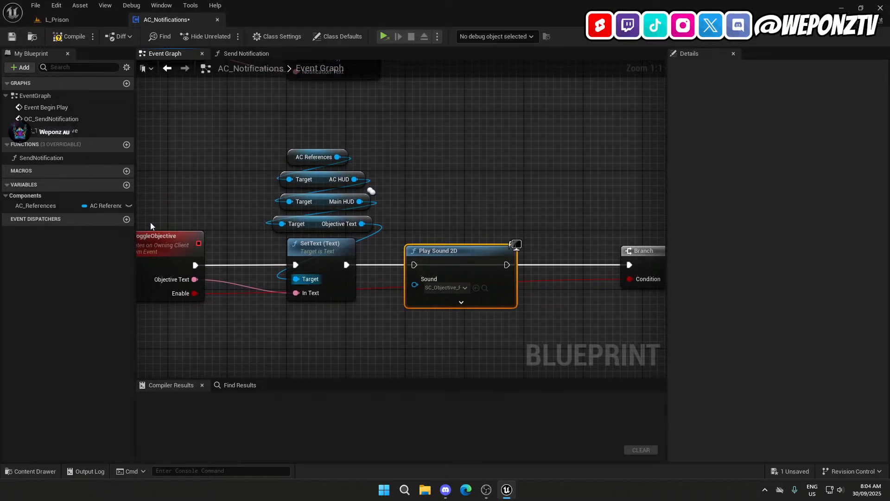
drag(36, 206, 460, 213)
click(450, 184)
text(pla)
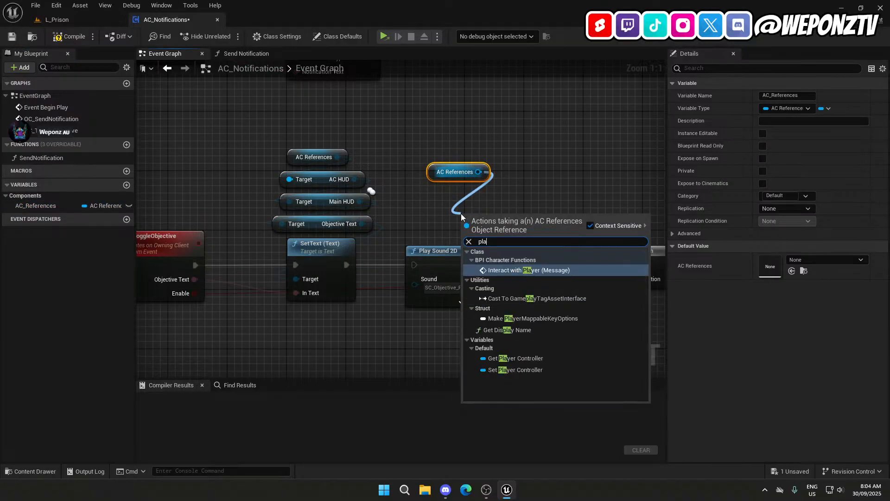
text(yercon)
click(505, 276)
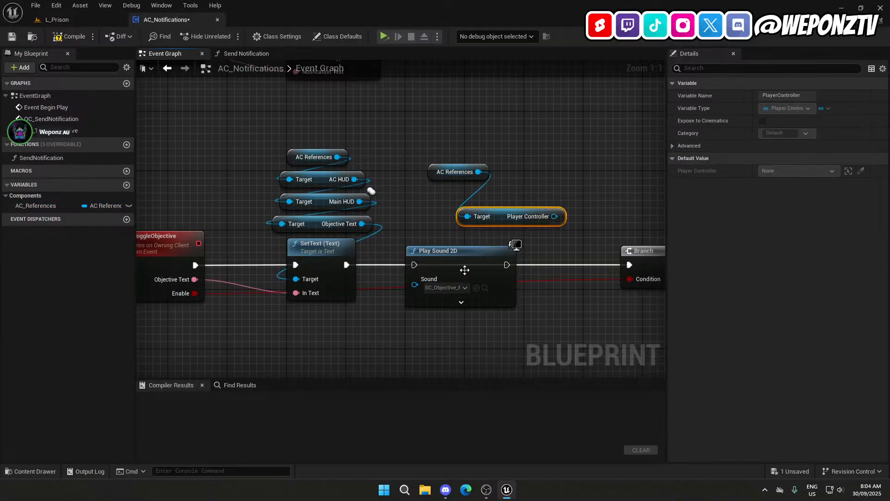
Connect Player Controller to the Owning Actor input of Play Sound 2D and collapse the node's advanced inputs.
click(461, 301)
drag(554, 216, 425, 332)
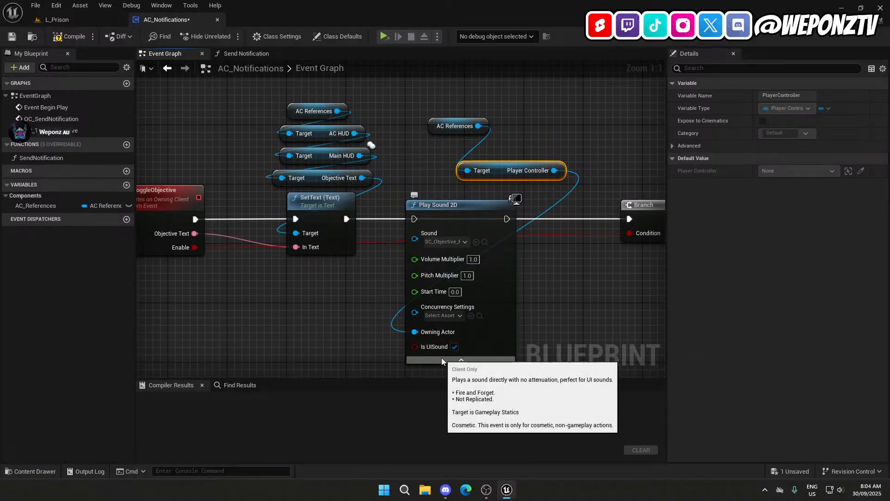
click(442, 360)
Run Play Sound 2D after SetText and stack the Player Controller and AC References getters directly above it.
drag(414, 219, 346, 219)
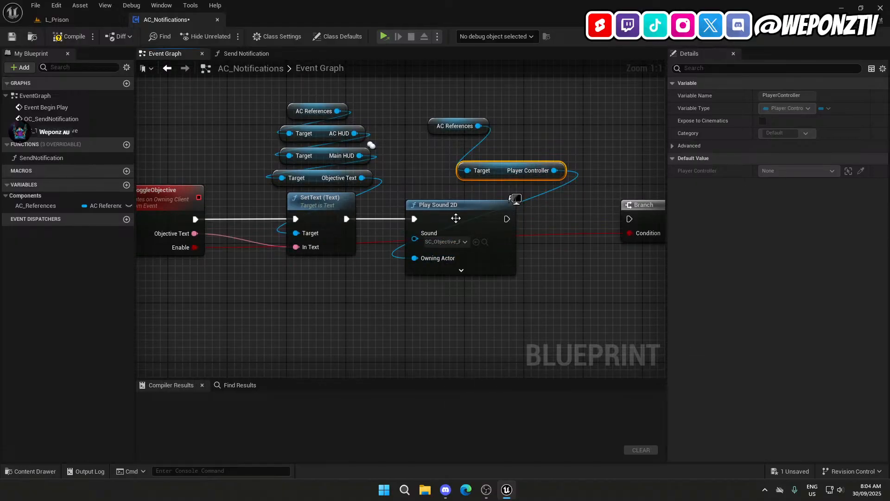
drag(504, 168, 452, 183)
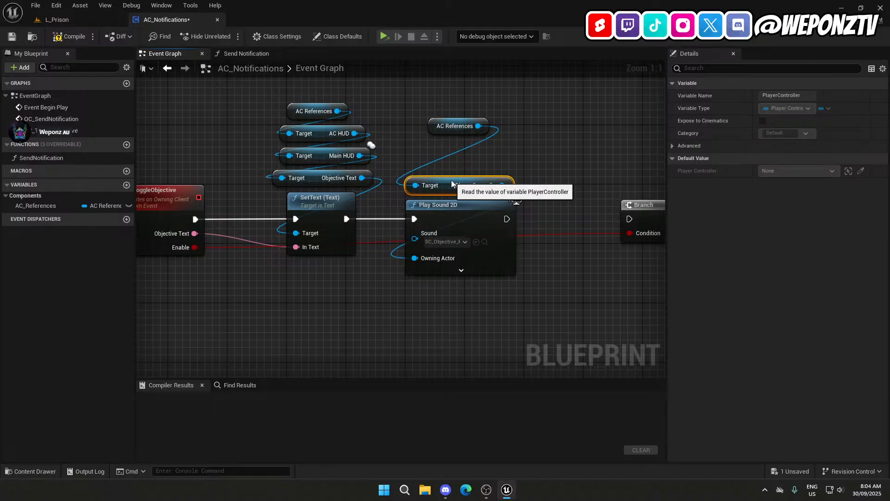
drag(452, 126, 452, 163)
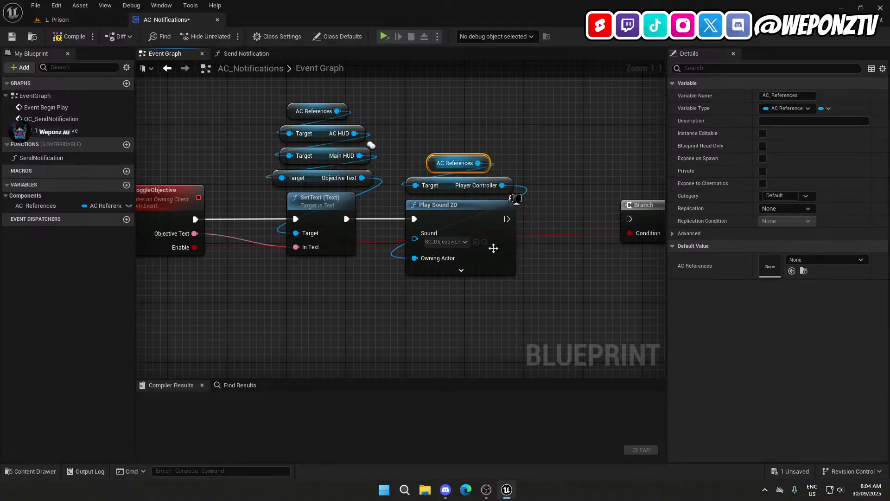
Run the Branch after Play Sound 2D and route the Enable wire beneath the nodes with two reroute points.
drag(507, 219, 608, 216)
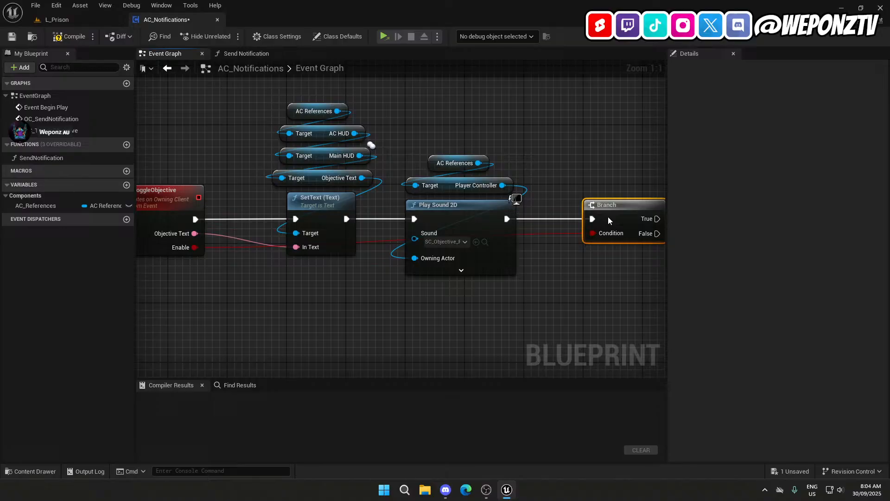
click(582, 276)
right_drag(575, 283, 557, 233)
double_click(524, 181)
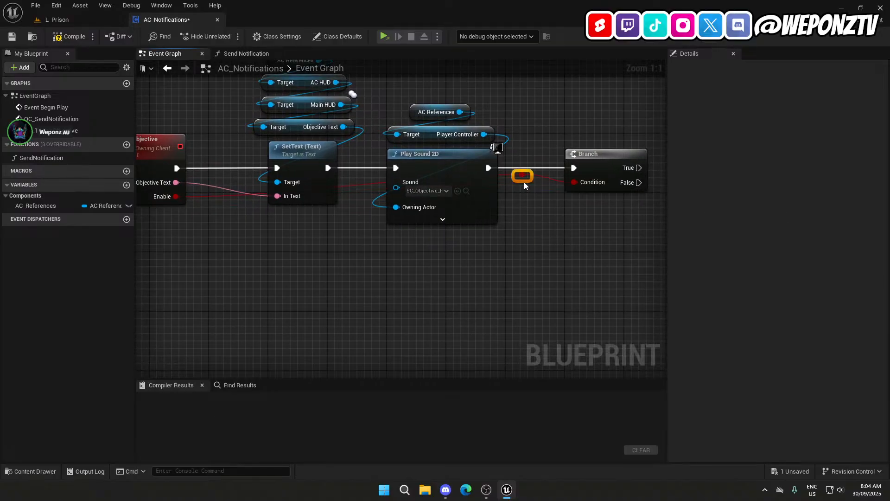
drag(524, 183, 522, 235)
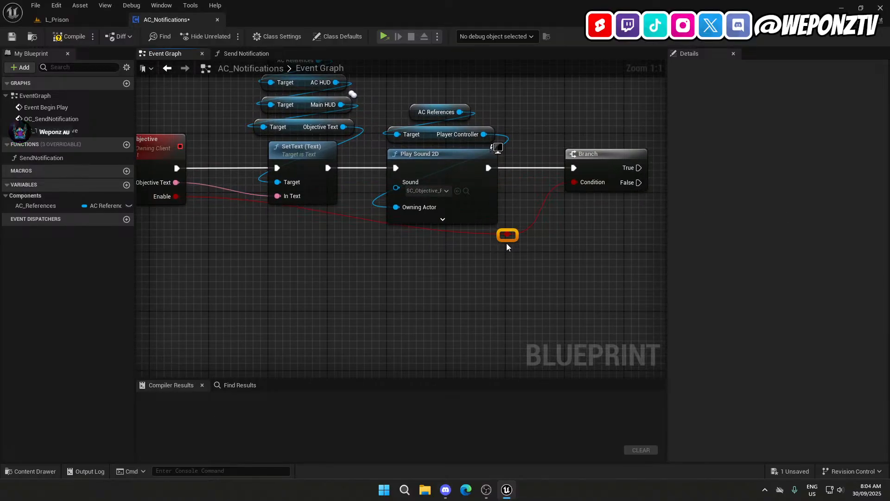
double_click(298, 213)
click(290, 249)
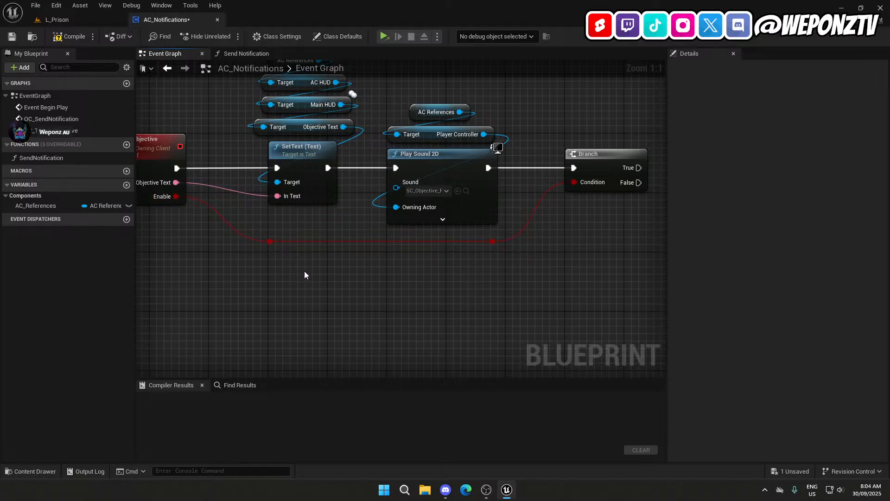
Paste the AC References, AC HUD and Main HUD getters beyond the Branch and get Show Objective from Main HUD.
right_drag(500, 324, 291, 338)
key(ctrl+v)
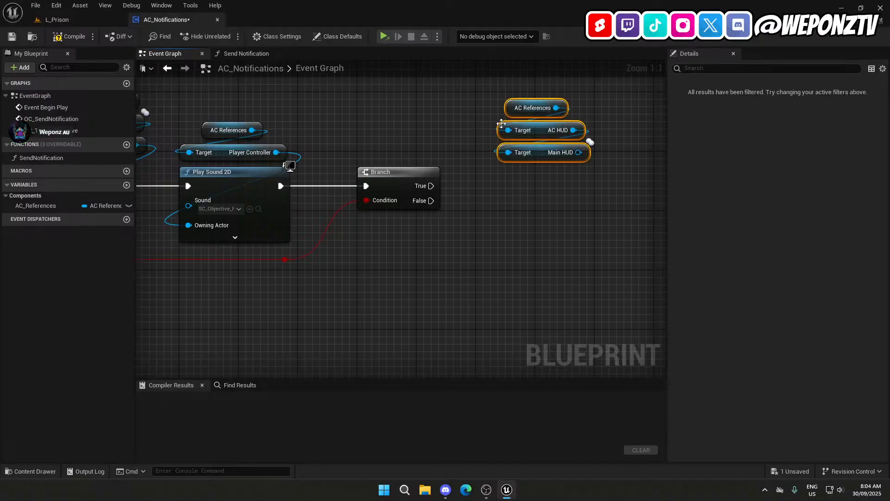
drag(579, 153, 562, 173)
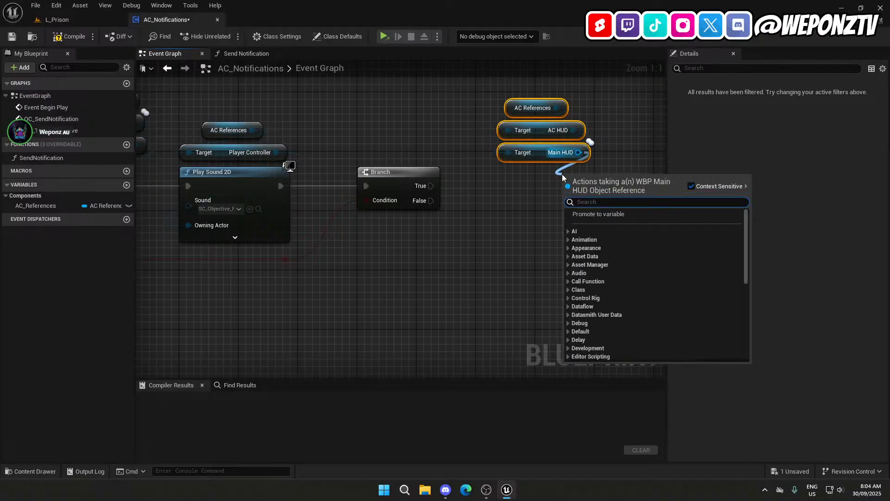
text(object)
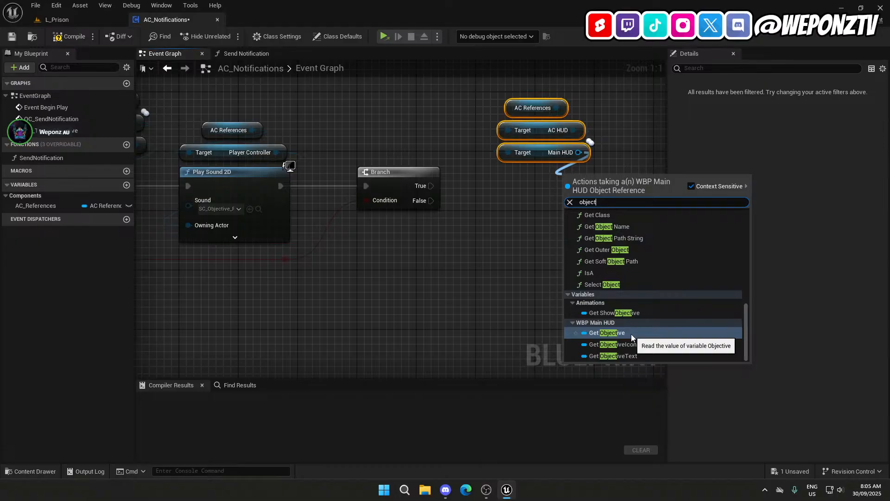
click(626, 312)
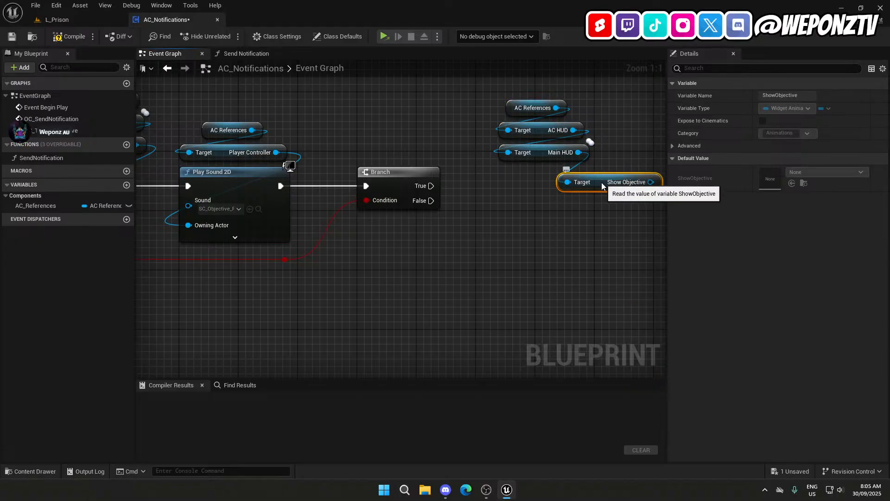
drag(581, 176, 516, 169)
Add Play Animation Forward and Play Animation Reverse nodes that both use Show Objective as their In Animation.
drag(587, 174, 554, 218)
text(play)
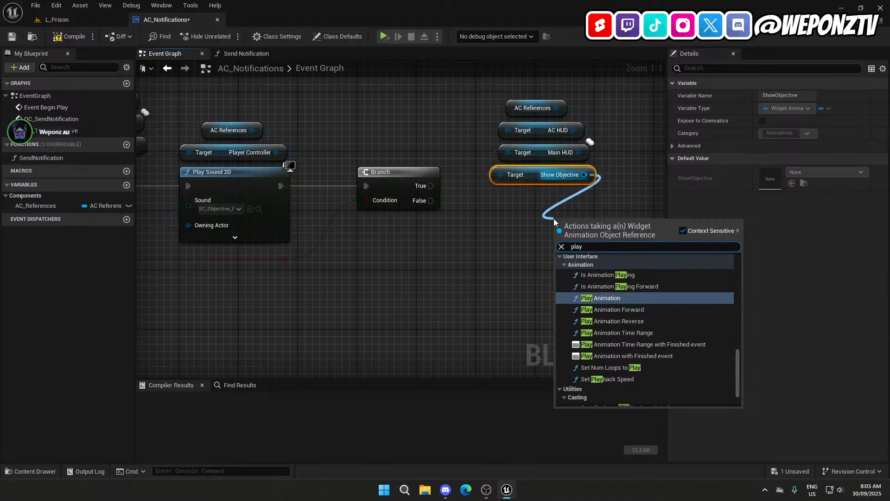
click(628, 310)
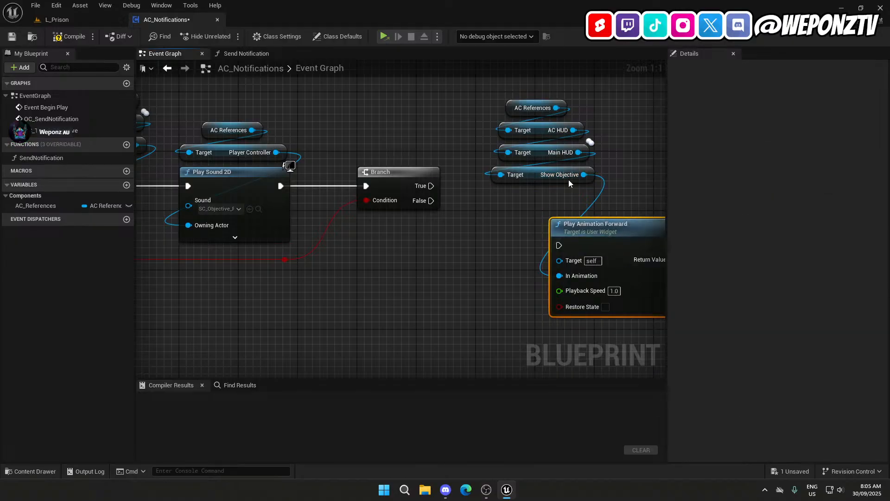
drag(584, 174, 493, 353)
text(playa)
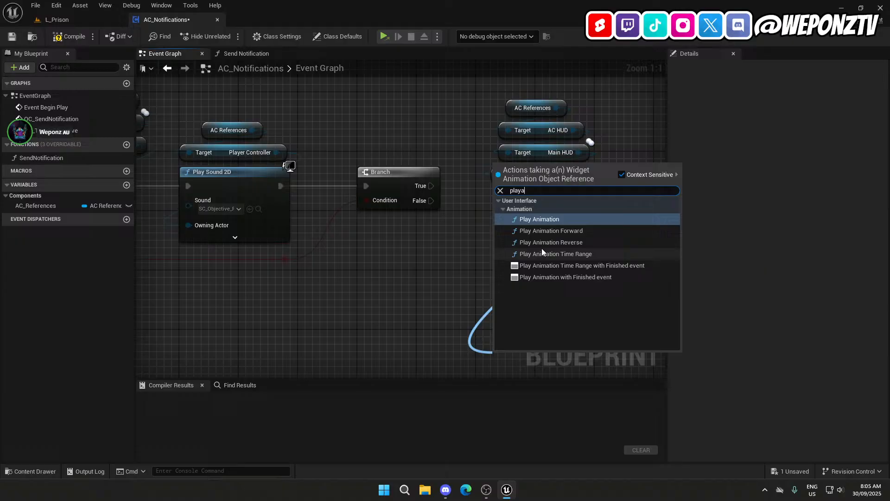
click(543, 244)
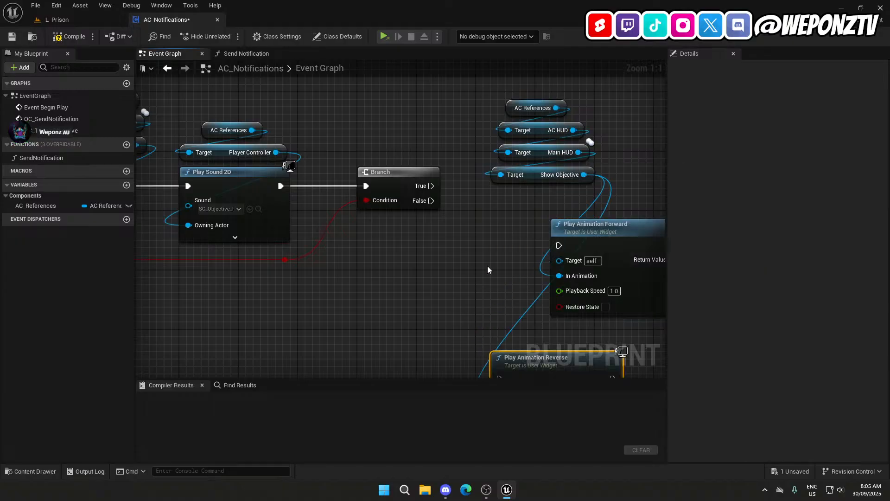
Move the Show Objective getter chain below the Branch and run Play Animation Forward from the Branch's True output.
right_drag(488, 266, 378, 192)
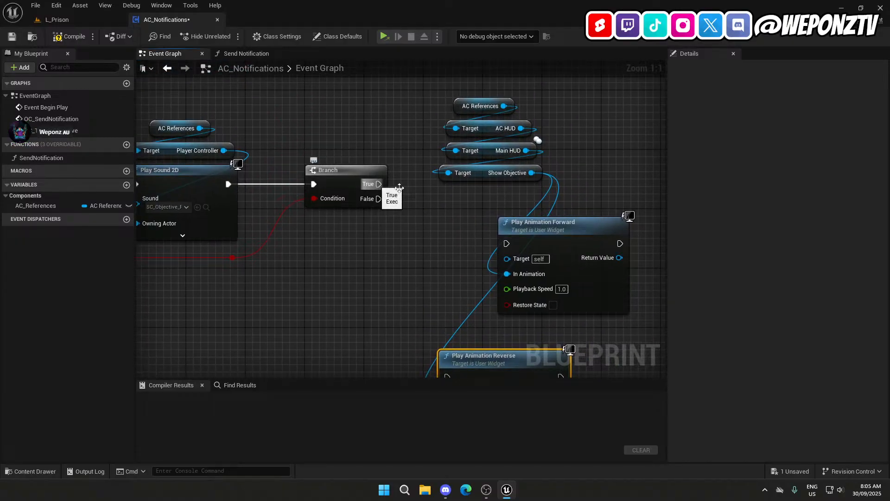
drag(538, 190, 472, 79)
drag(480, 176, 287, 355)
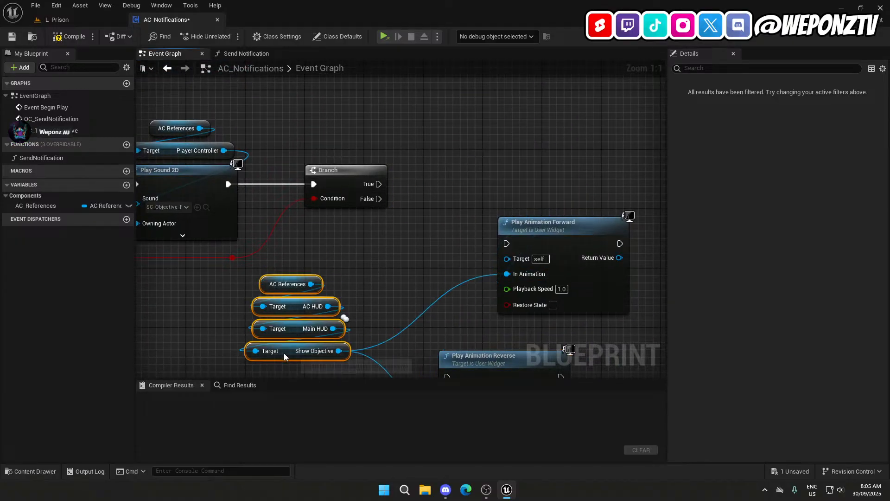
drag(549, 238, 526, 179)
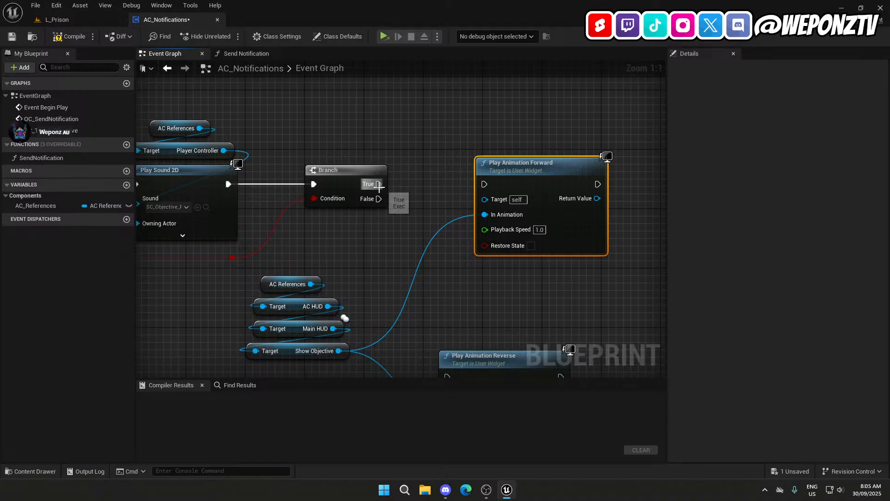
drag(379, 183, 484, 184)
drag(542, 174, 549, 174)
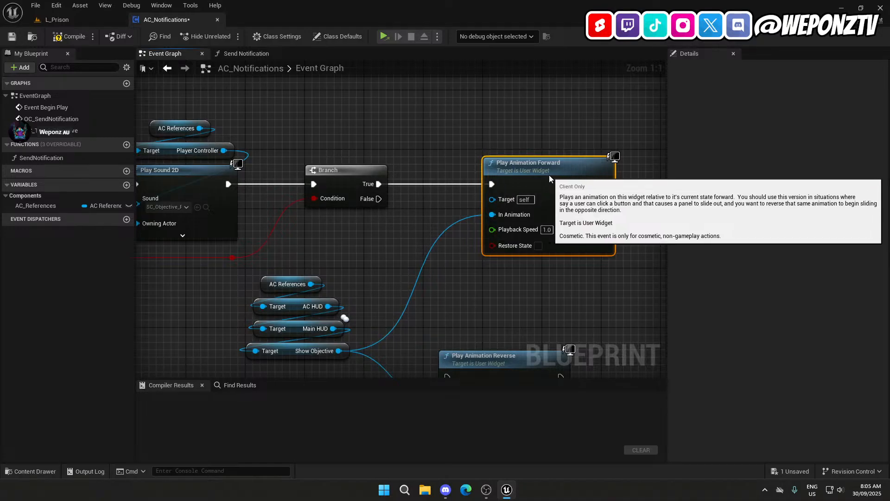
Place Play Animation Reverse under Play Animation Forward and run it from the Branch's False output.
click(551, 314)
drag(482, 366, 378, 197)
click(397, 262)
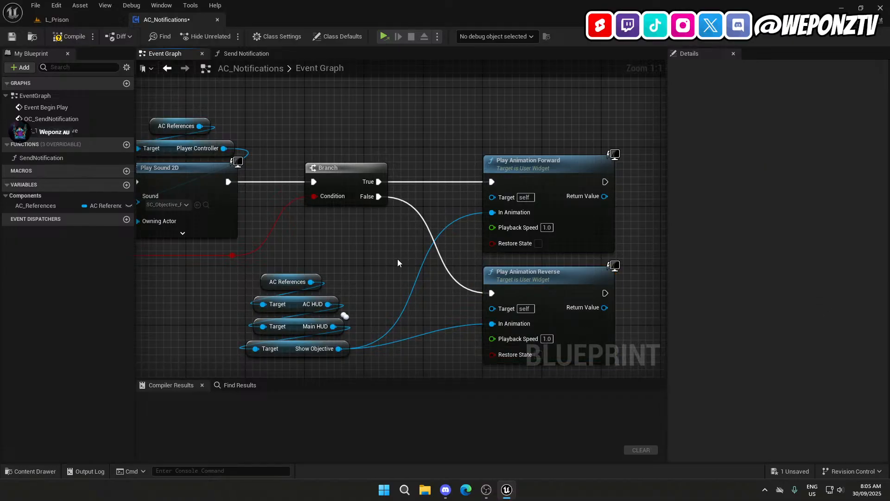
Cut Play Sound 2D with its two getters and connect SetText directly to the Branch.
right_drag(397, 262, 506, 218)
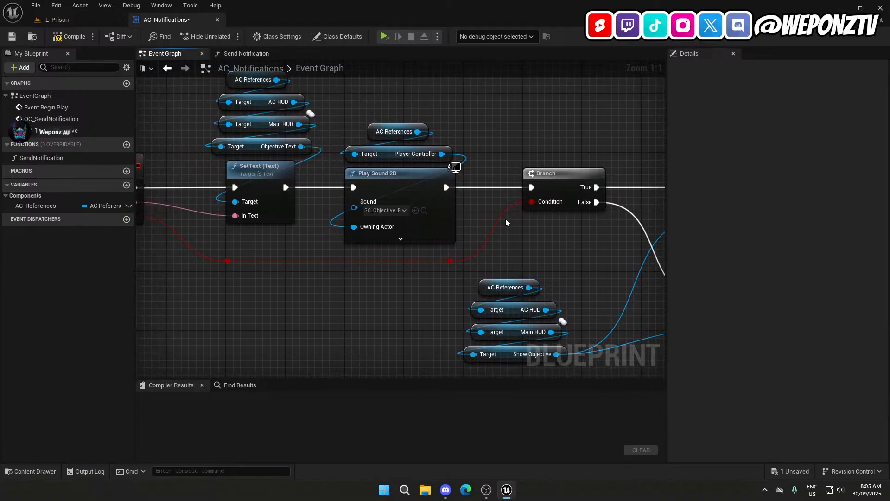
drag(496, 212, 402, 111)
key(Delete)
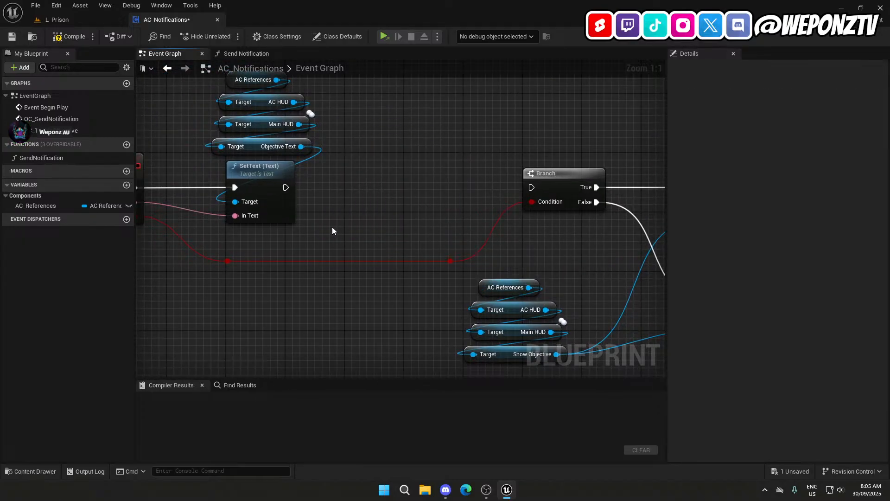
drag(283, 187, 532, 187)
Move the Branch, both animation nodes and their getter chain closer to SetText to close the gap.
scroll(614, 270, down, 2)
right_drag(615, 271, 432, 230)
drag(620, 328, 317, 132)
drag(407, 163, 277, 163)
Paste Play Sound 2D with its getters beyond Play Animation Forward and run it after that node.
right_drag(415, 130, 432, 140)
click(551, 166)
key(ctrl+v)
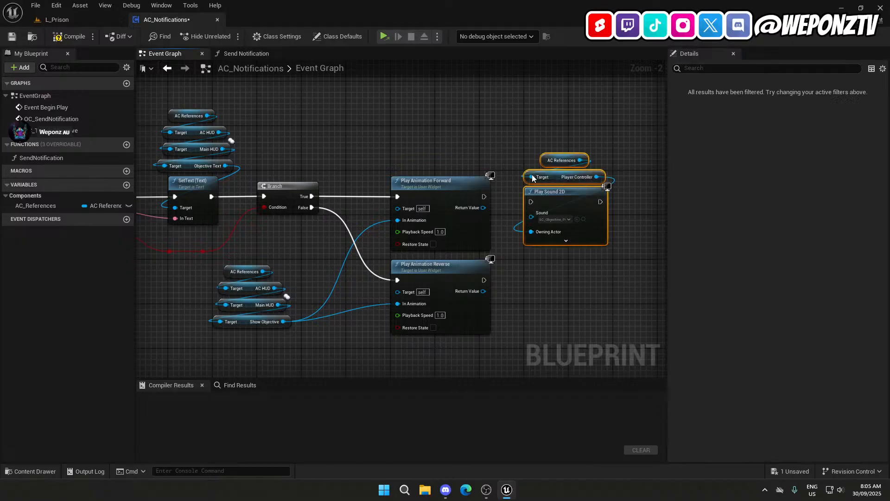
drag(484, 196, 546, 191)
click(530, 250)
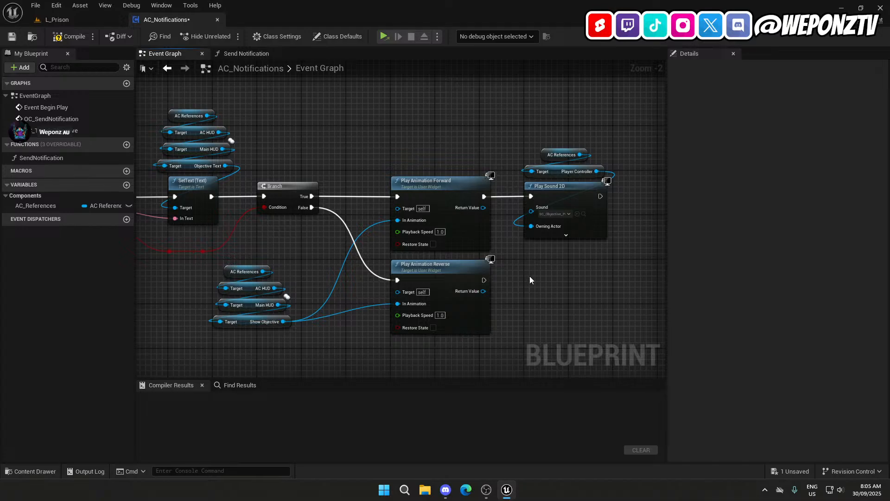
right_drag(529, 277, 616, 263)
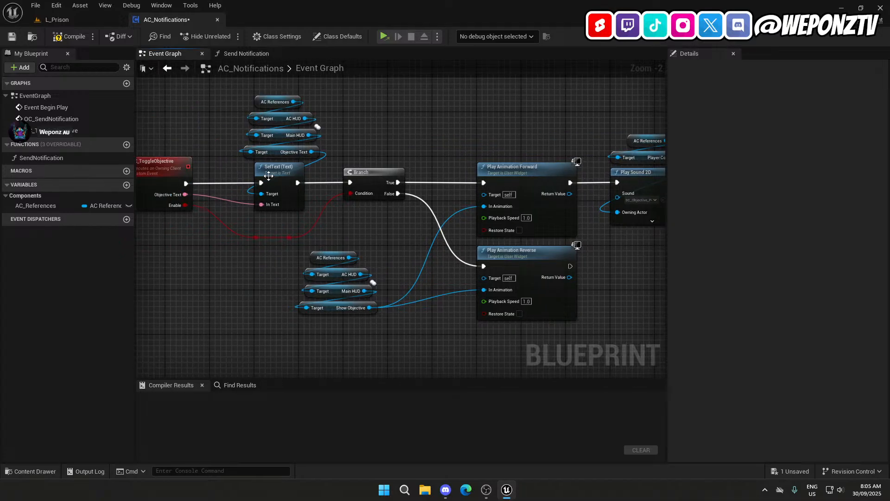
drag(269, 177, 269, 172)
shift+click(177, 165)
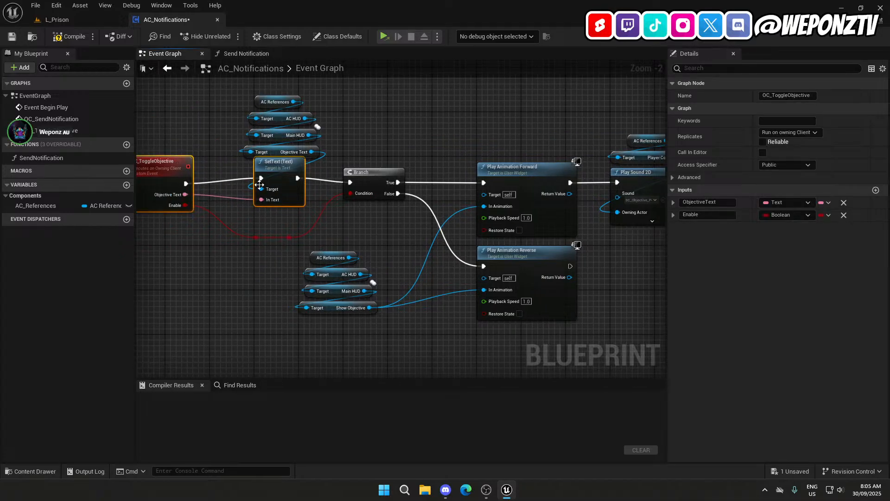
click(285, 229)
key(ctrl+z)
Straighten the execution connection between SetText and the Branch.
click(361, 180)
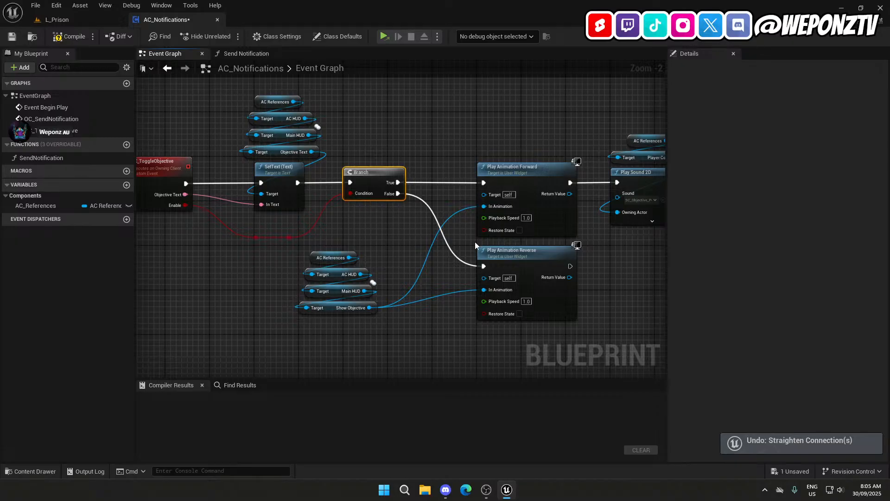
drag(412, 227, 292, 172)
key(q)
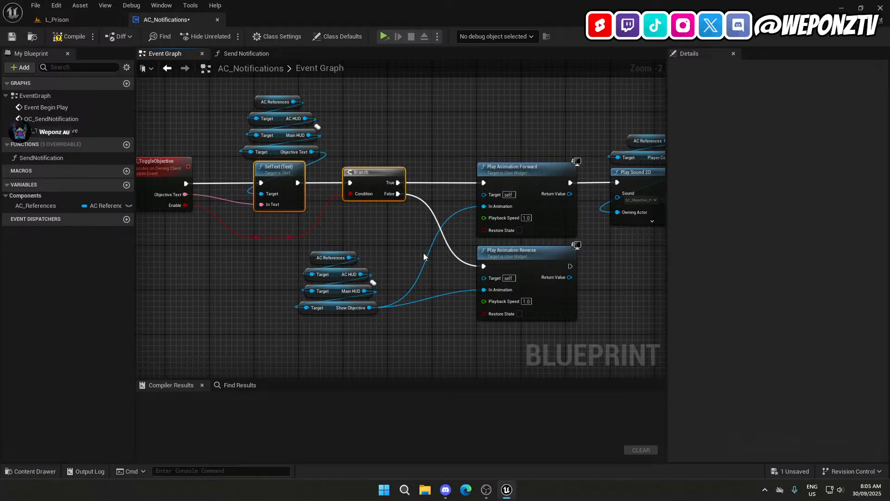
click(422, 255)
mouse_move(418, 260)
right_down()
mouse_move(345, 204)
mouse_move(449, 279)
mouse_move(422, 258)
right_up()
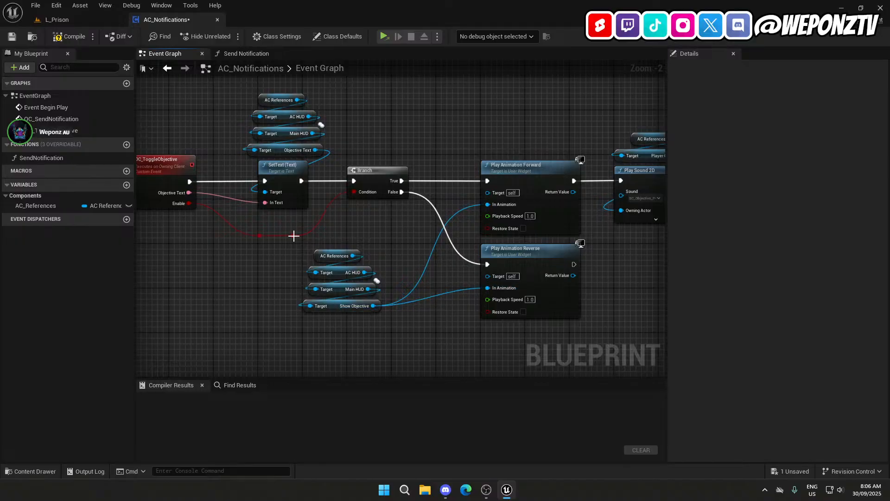
Align the two Enable wire reroute points just beneath SetText and space them on either side of it.
click(293, 235)
drag(303, 226, 259, 236)
shift+click(307, 223)
key(q)
click(307, 233)
drag(267, 224, 236, 221)
click(271, 225)
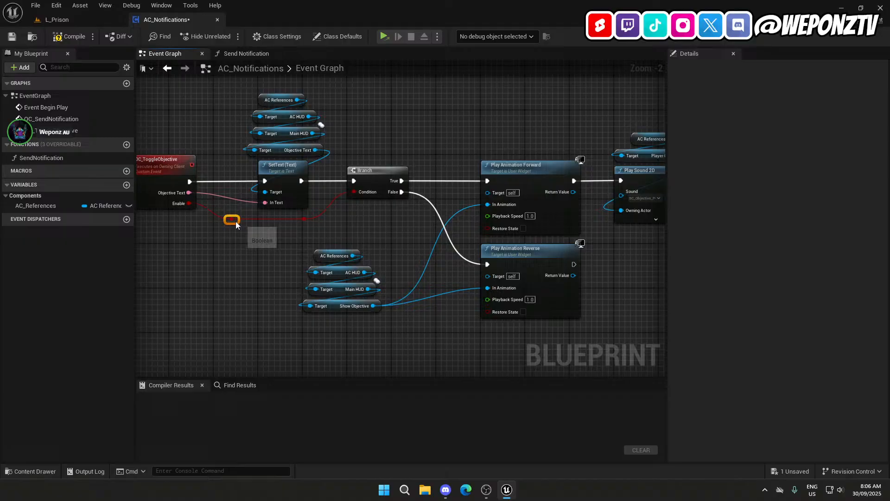
click(252, 256)
Save and compile the AC_Notifications blueprint after checking the toggle objective node chain.
mouse_move(379, 262)
right_down()
mouse_move(406, 260)
mouse_move(376, 262)
right_up()
right_drag(374, 186, 276, 222)
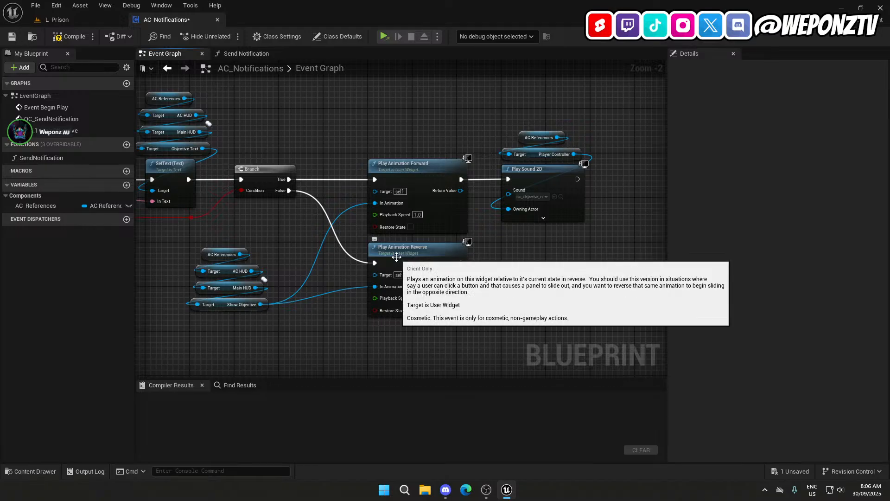
right_drag(330, 148, 405, 151)
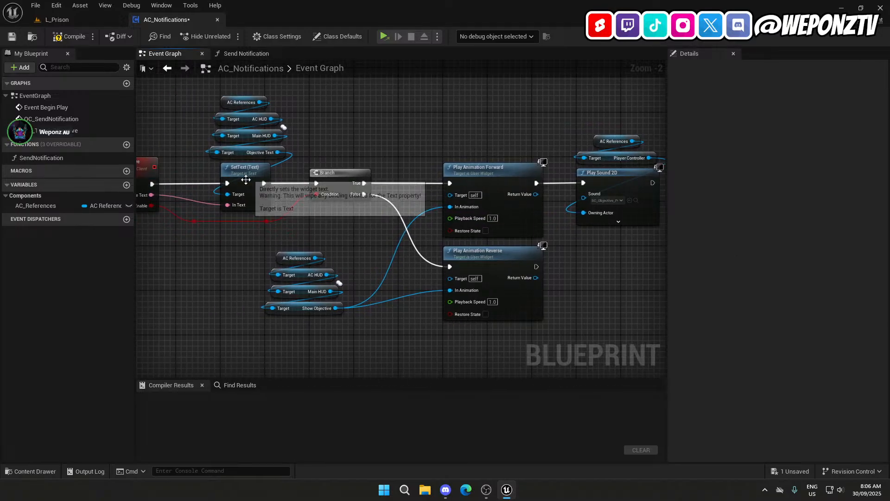
right_drag(587, 198, 460, 197)
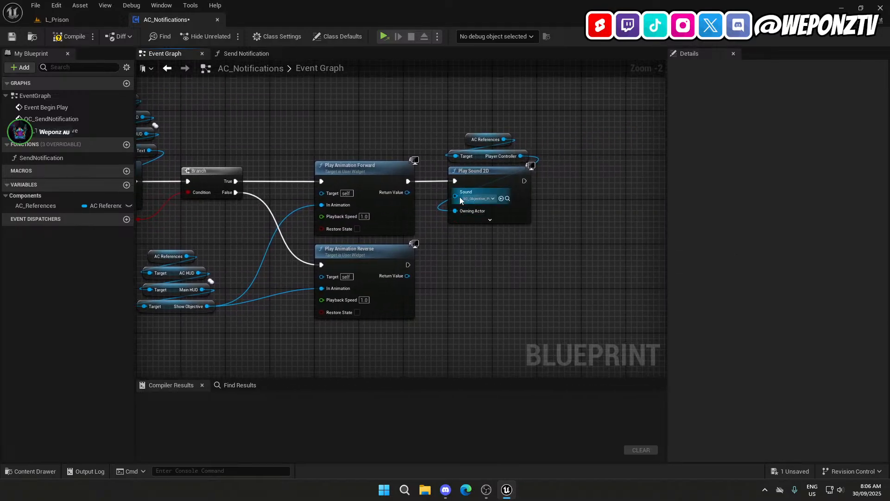
click(14, 36)
Connect Main HUD to the Target inputs of Play Animation Forward and Play Animation Reverse, and save the blueprint.
right_drag(457, 304, 537, 279)
drag(281, 264, 401, 169)
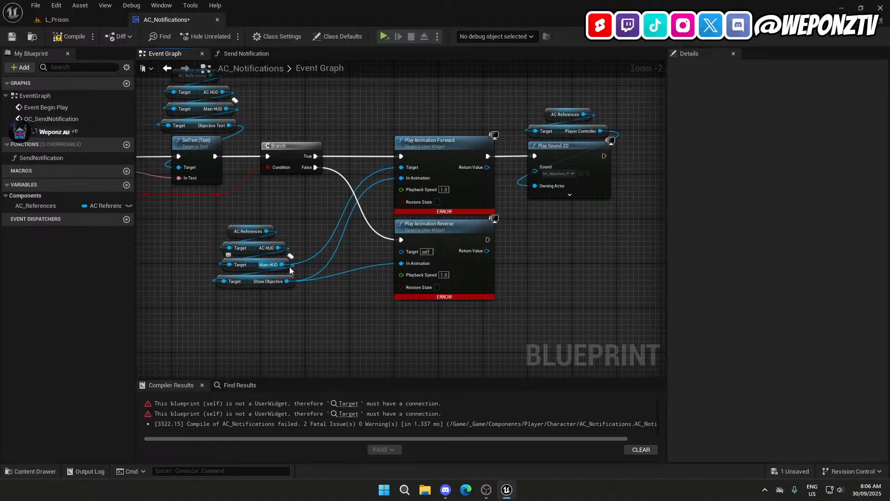
drag(282, 264, 402, 252)
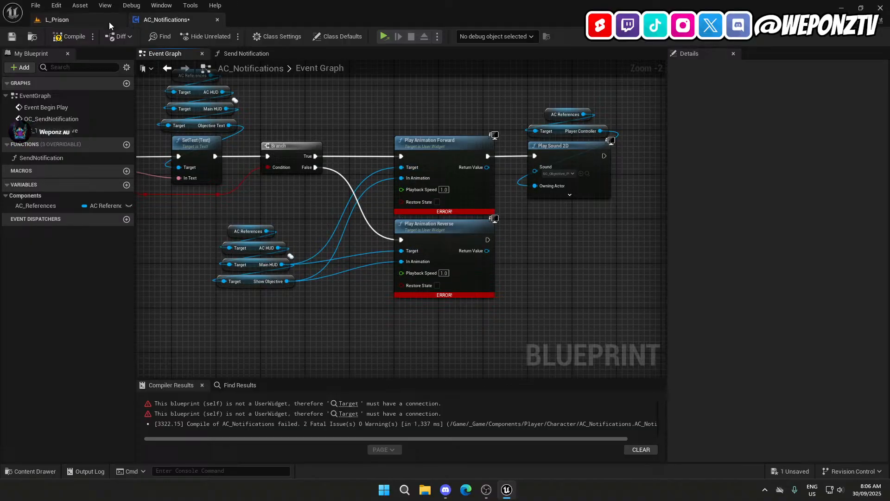
click(13, 37)
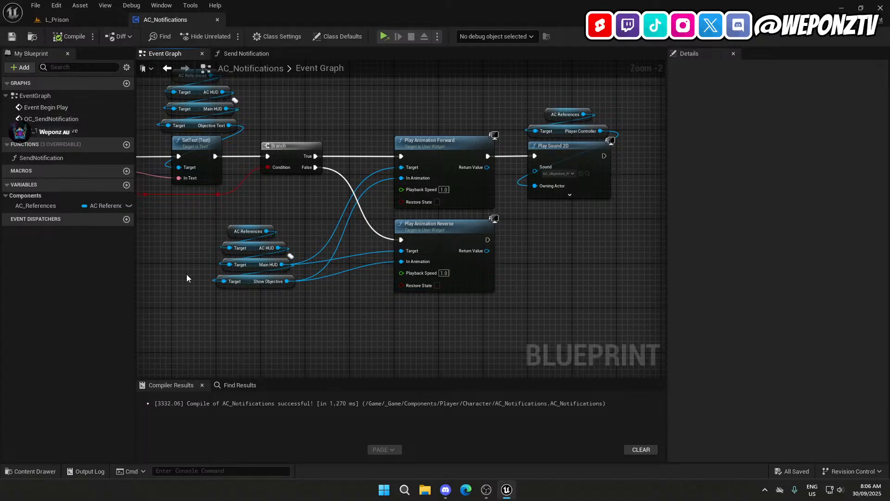
Add an L keyboard event in the empty graph area below the toggle objective chain.
right_drag(187, 241, 419, 177)
scroll(416, 232, down, 2)
right_click(349, 271)
text(l key)
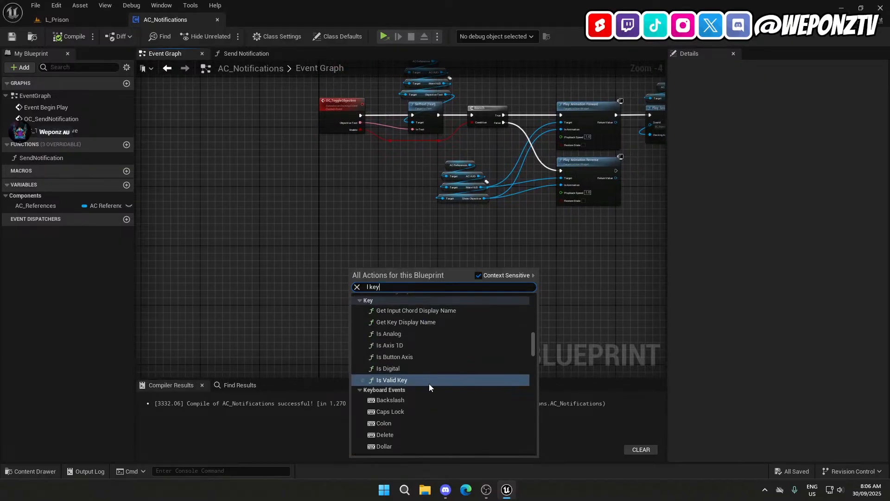
scroll(437, 426, down, 5)
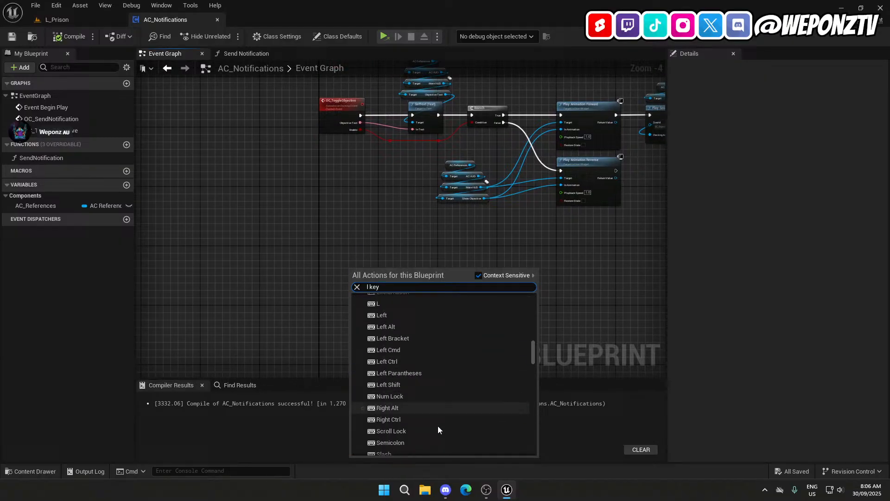
click(385, 307)
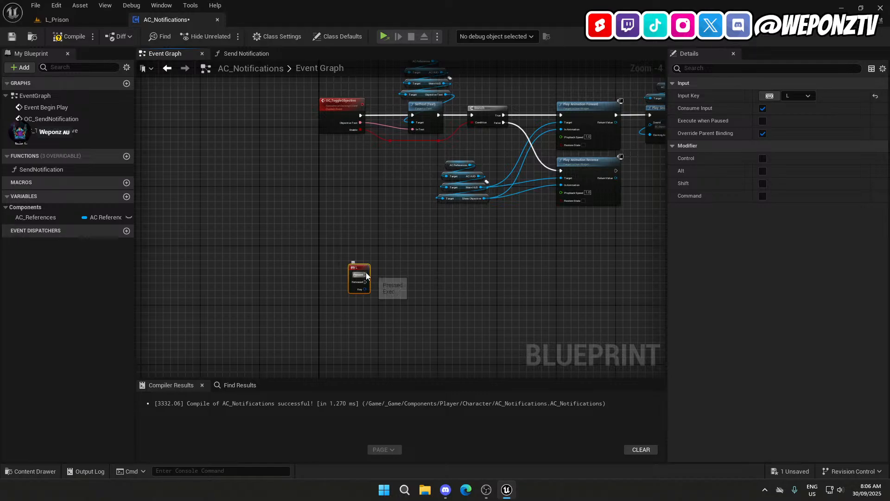
Call OC Toggle Objective from the L event's Pressed output.
drag(365, 274, 422, 267)
text(ocs)
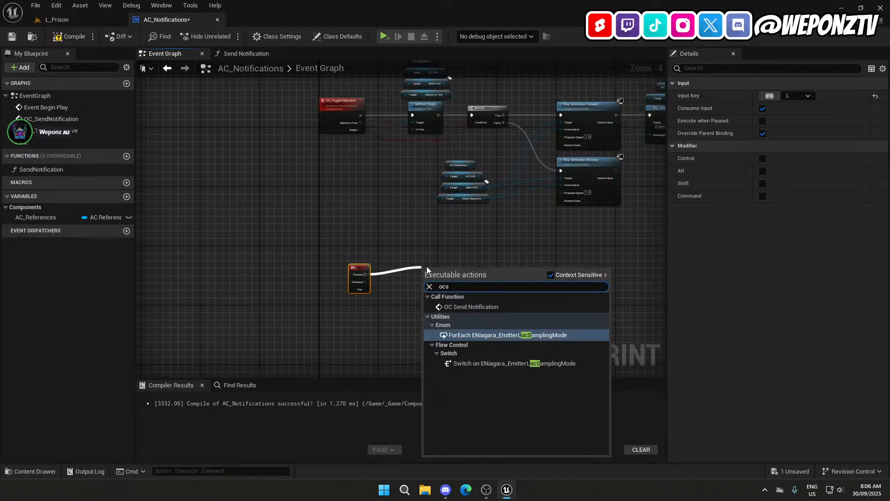
key(BackSpace)
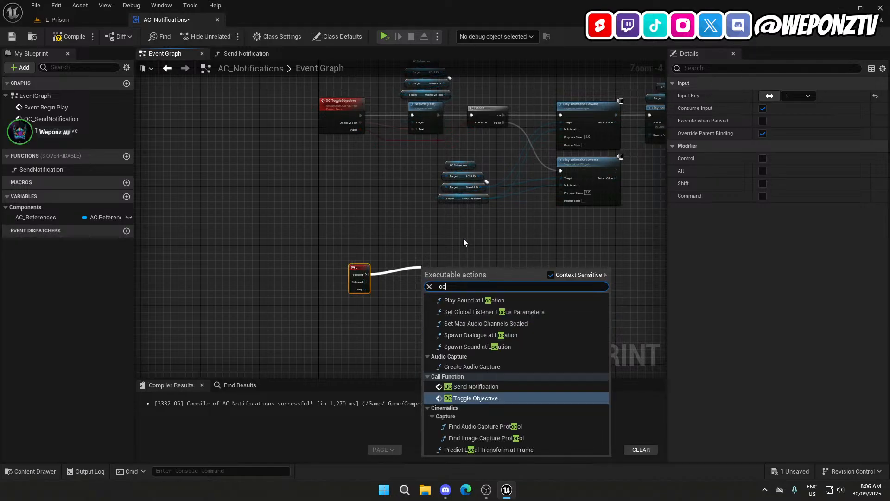
text(t)
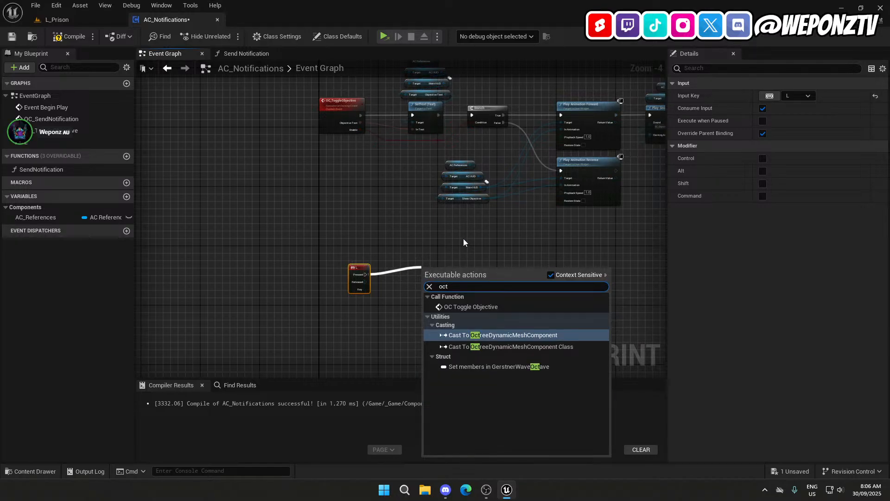
click(493, 307)
Set the call's Objective Text to "Pick up x3 boxes from rack #1", turn on Enable, and save the blueprint.
scroll(463, 302, up, 3)
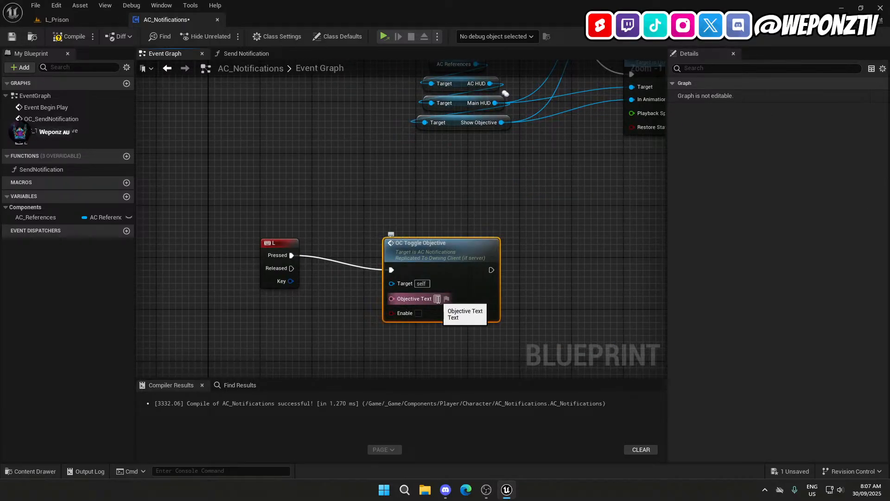
click(438, 299)
text(Pick)
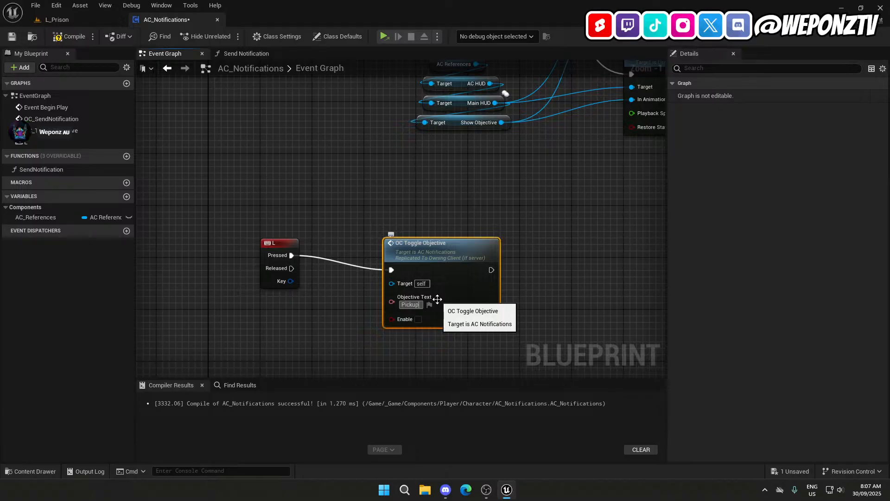
text(up)
key(Return)
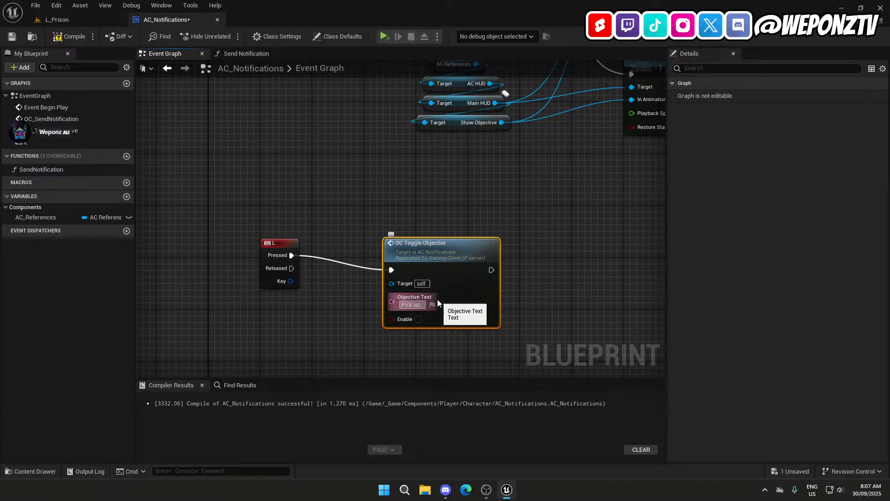
text(x3 boxes from rack)
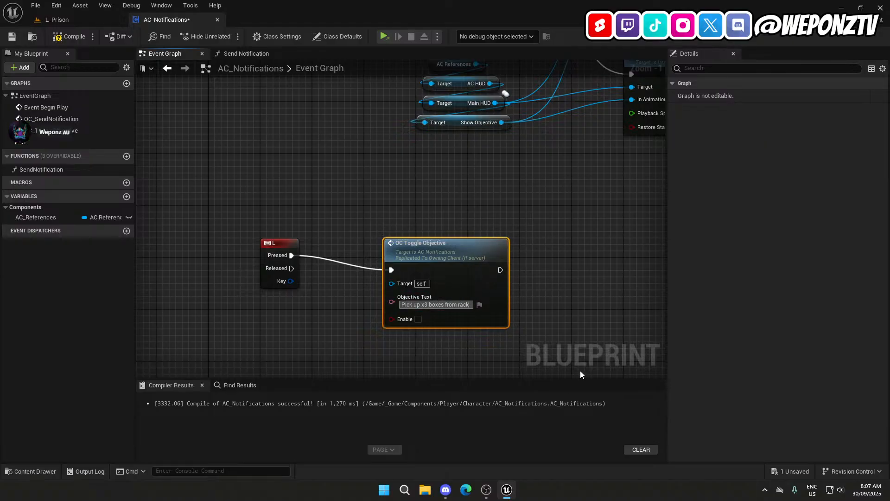
text( #1)
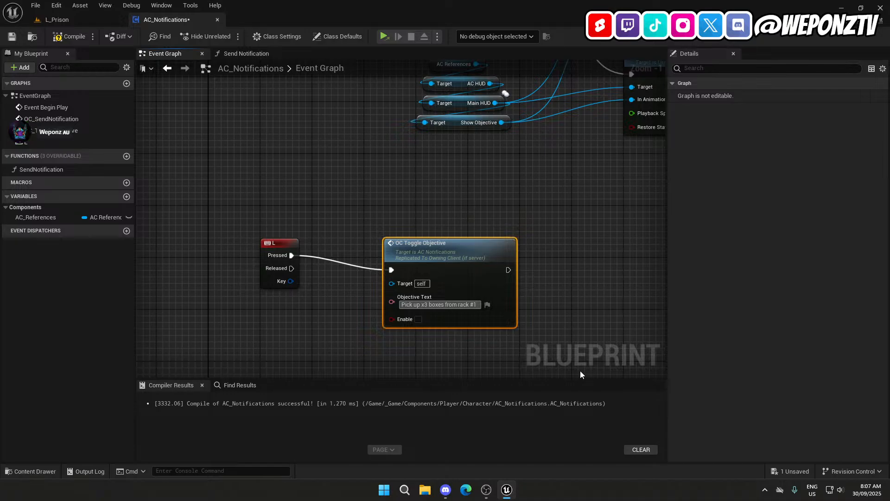
click(510, 355)
click(418, 319)
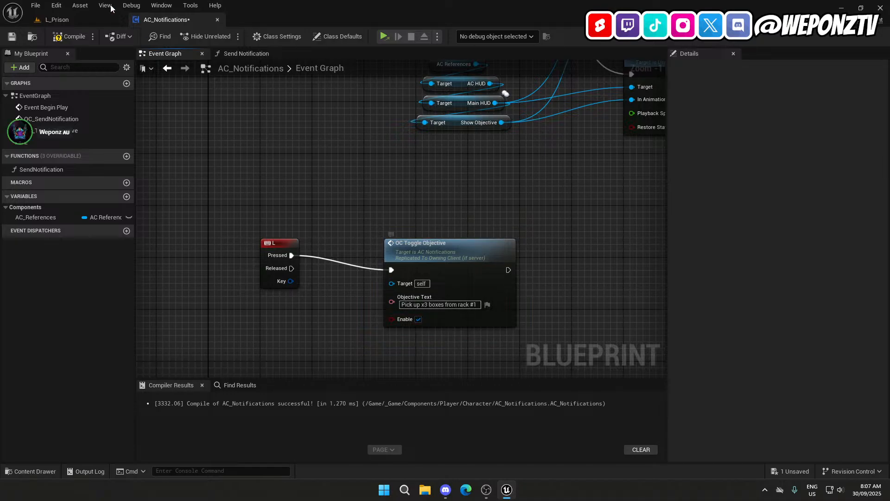
click(12, 36)
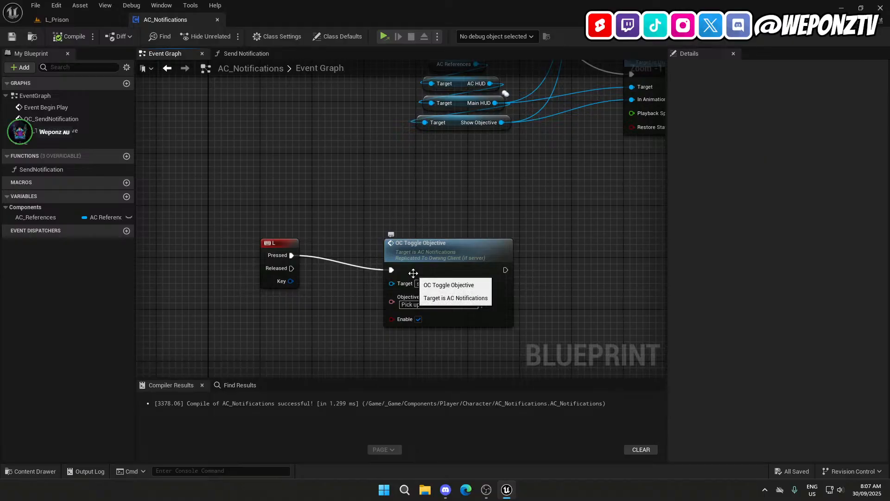
Add a K keyboard event below the L event.
right_drag(341, 224, 339, 138)
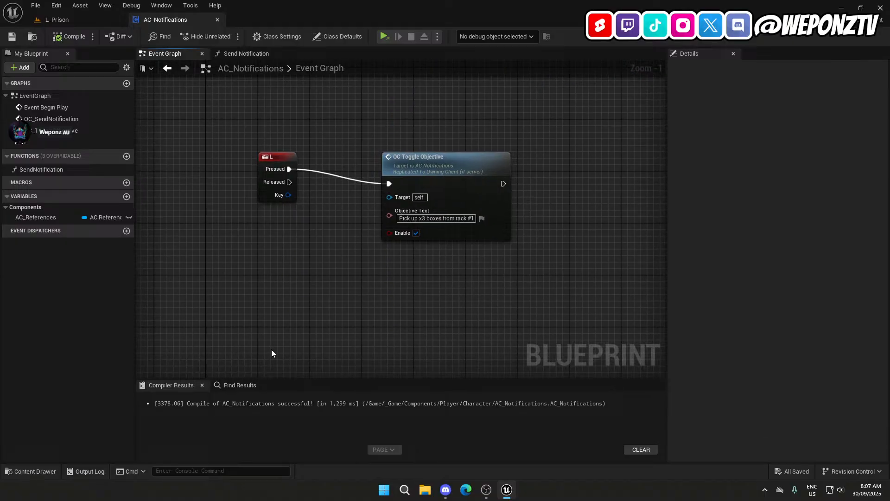
right_click(302, 311)
text(k key)
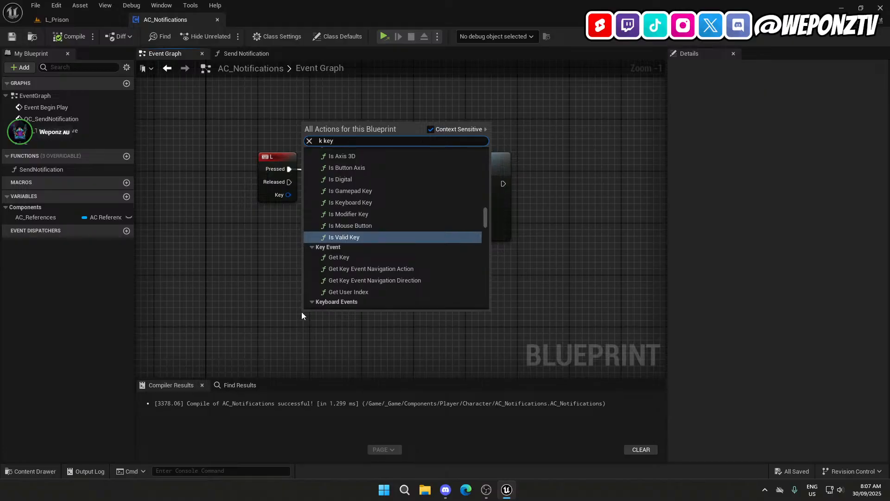
scroll(355, 262, down, 8)
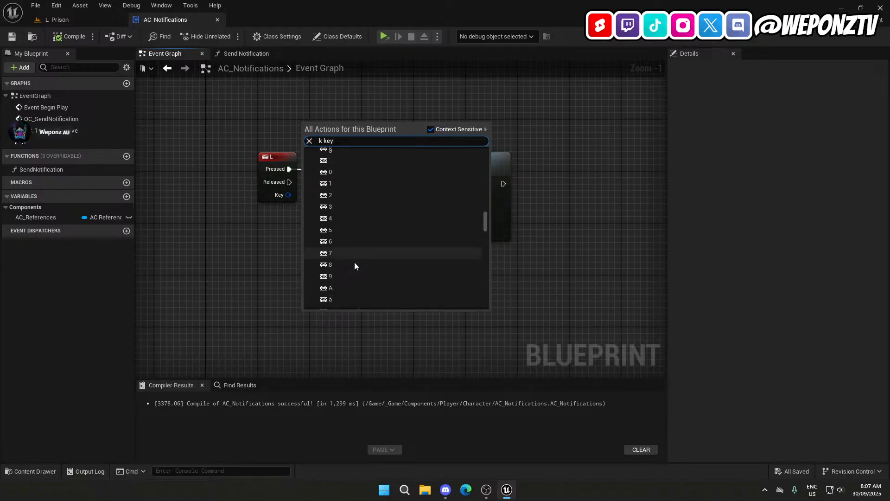
scroll(354, 263, down, 9)
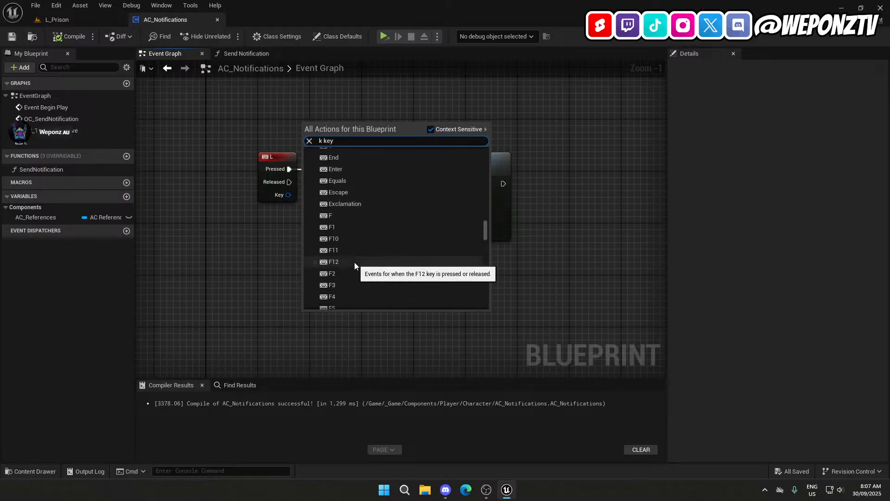
scroll(355, 262, down, 3)
click(337, 300)
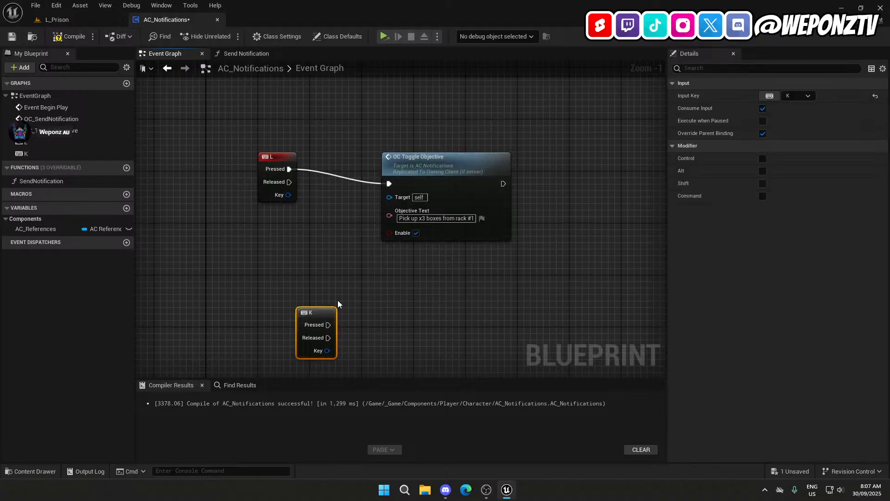
Call OC Send Notification from the K event's Pressed output, with Info as the notification type.
drag(327, 325, 385, 306)
text(send)
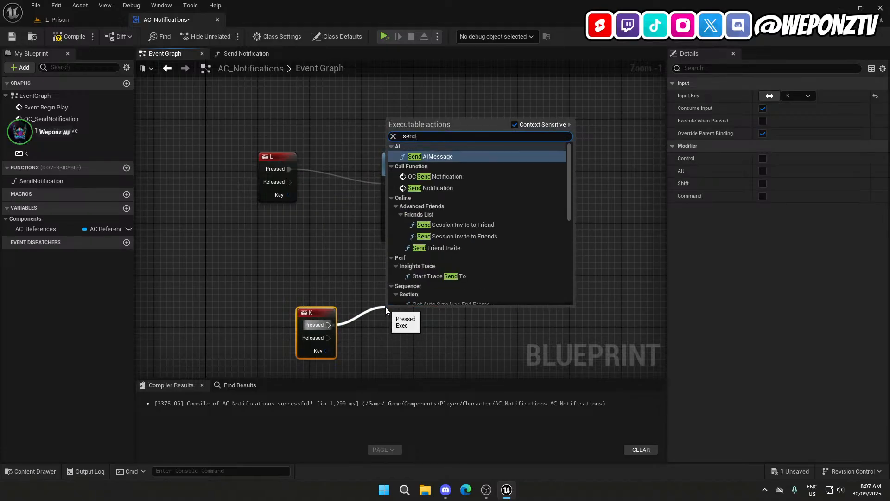
click(463, 176)
right_drag(458, 255, 486, 171)
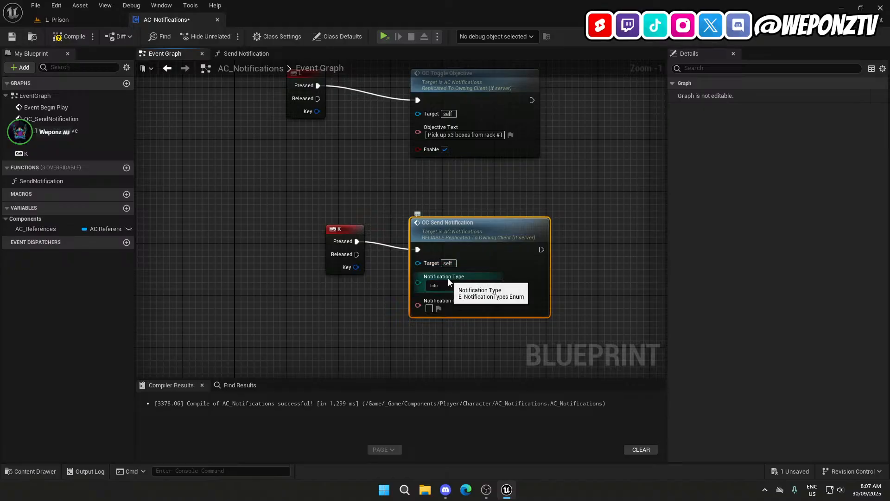
click(450, 284)
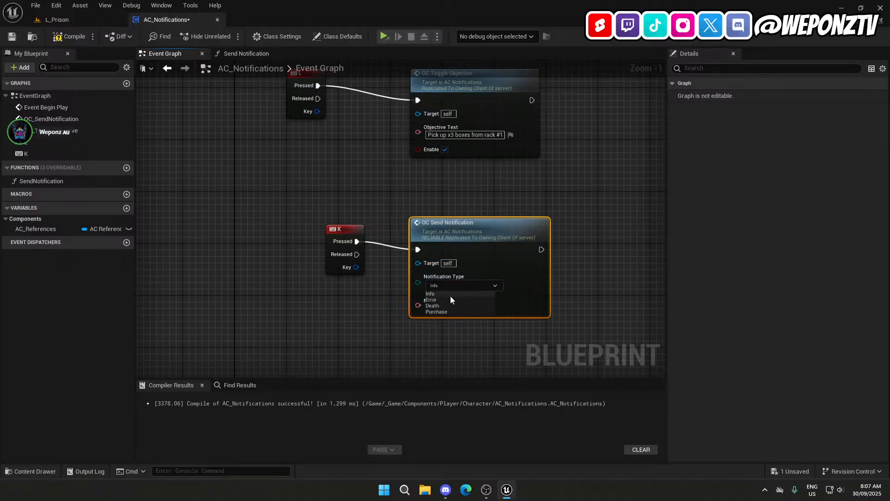
click(447, 287)
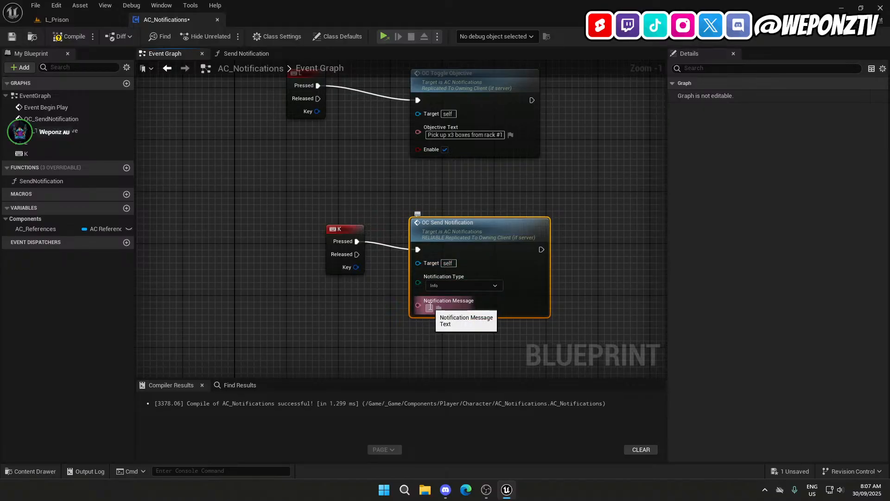
Set the Notification Message to "This is a test notification" and save the blueprint.
click(430, 307)
text(This is a test notifi)
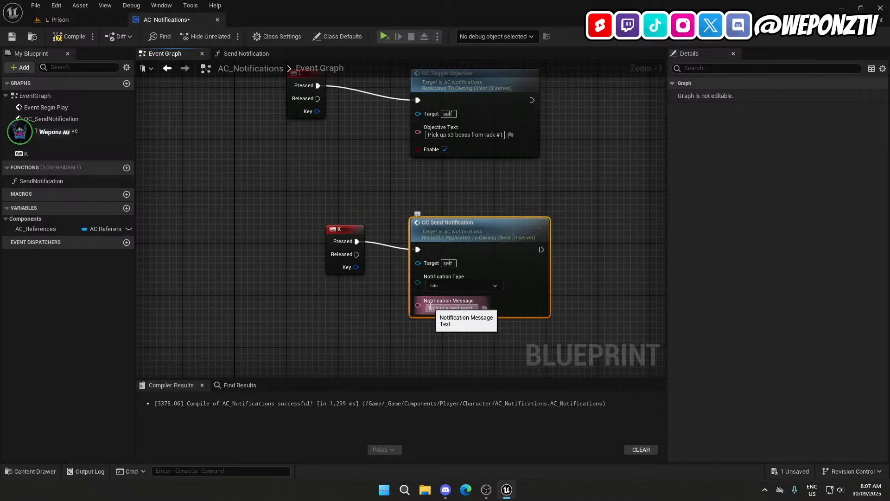
text(cation)
key(Return)
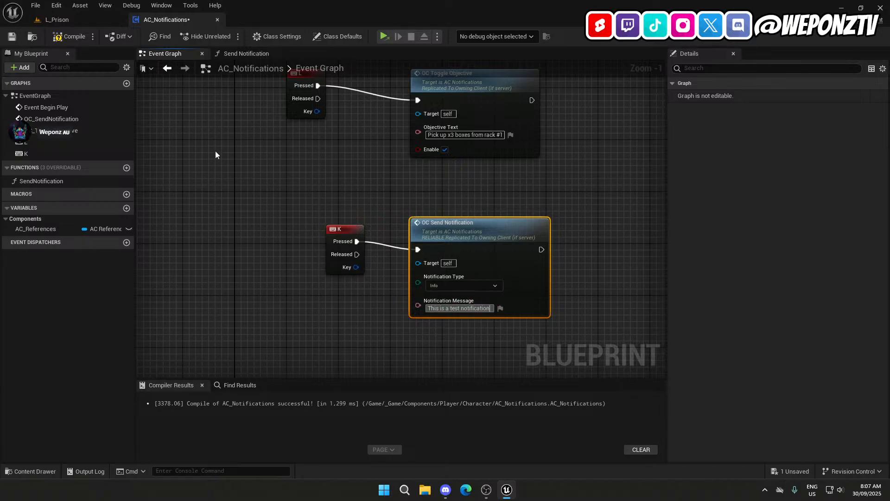
click(17, 35)
Play the L_Prison level in its own window and walk the character through the prison door into the corridor.
click(39, 21)
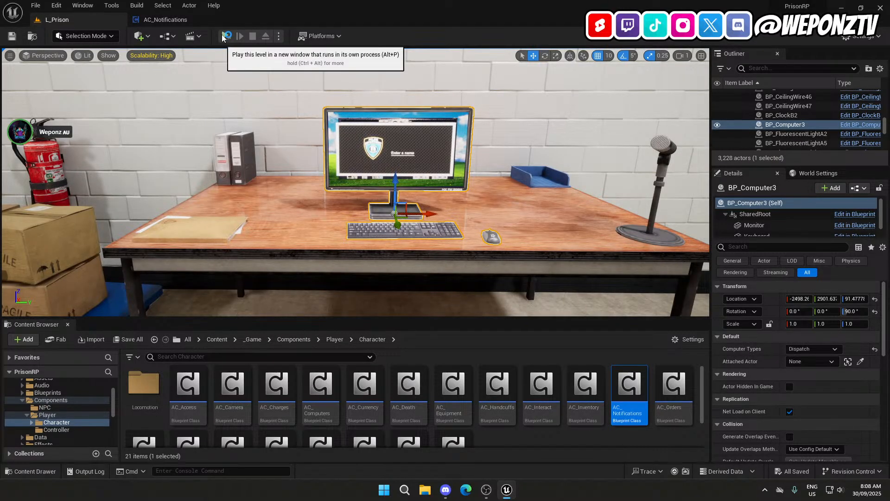
click(223, 37)
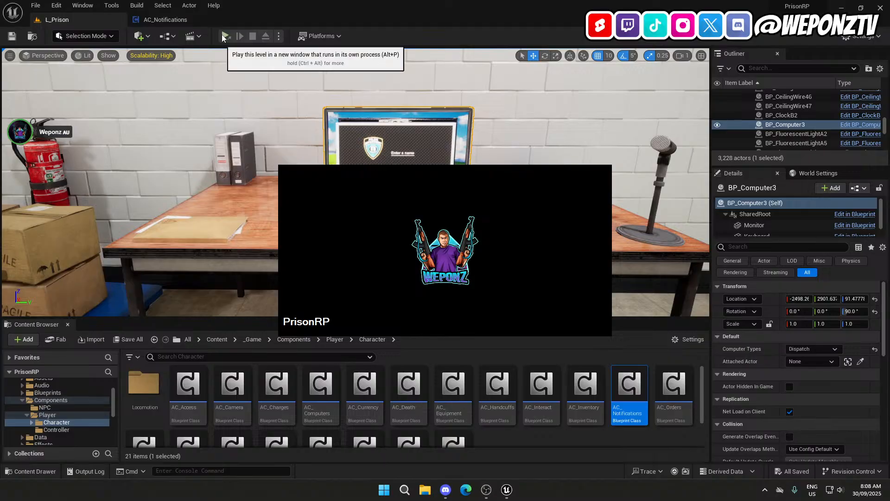
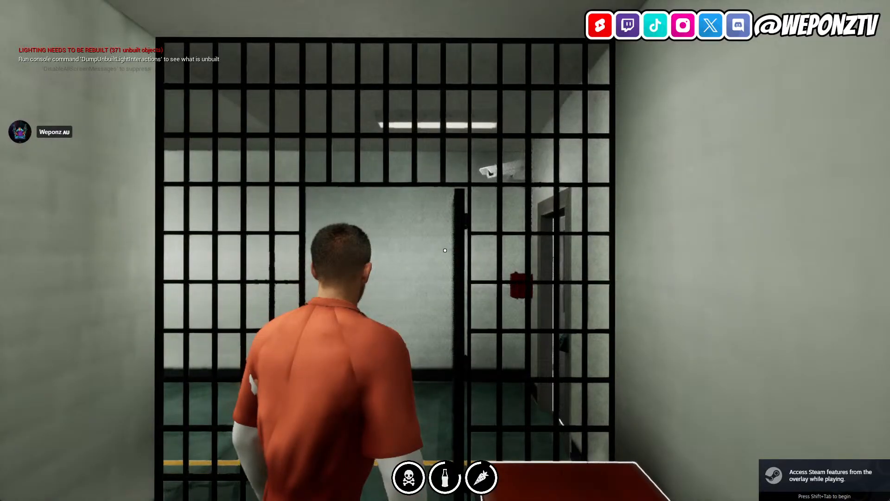
key(w)
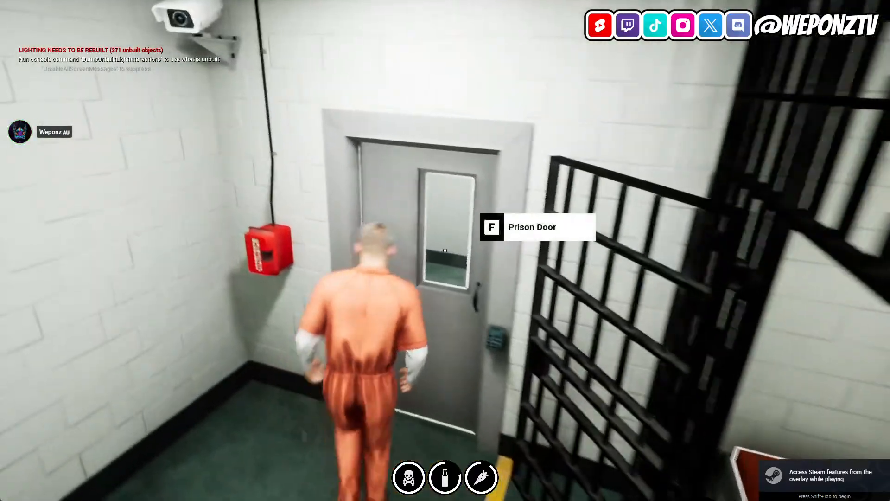
key(f)
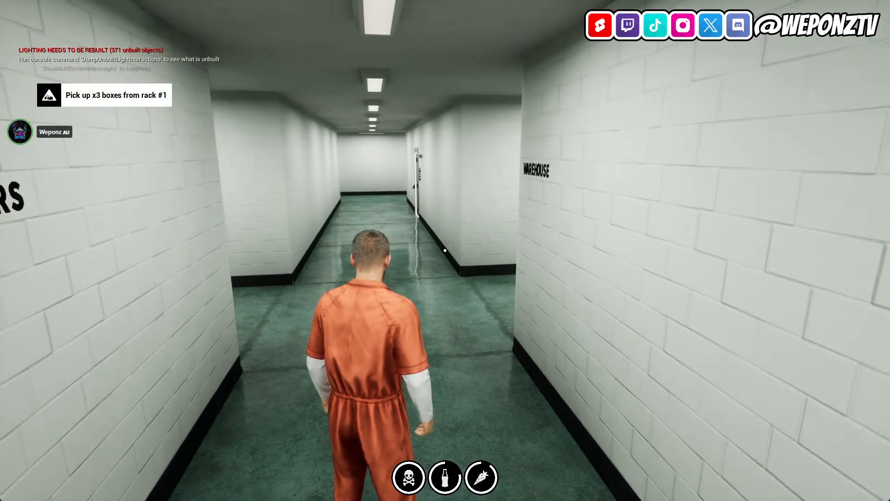
Trigger the test notification several times below the objective display and end the play session.
key(t)
key(t)
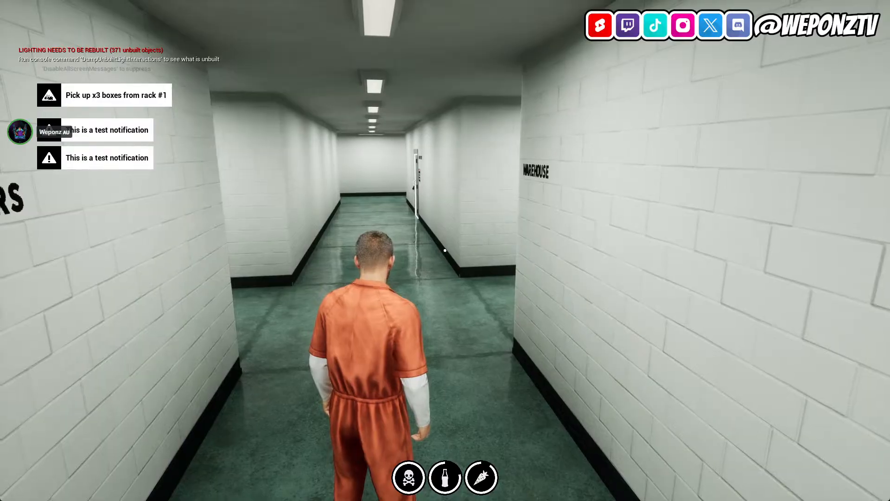
key(t)
key(t)
key(t)
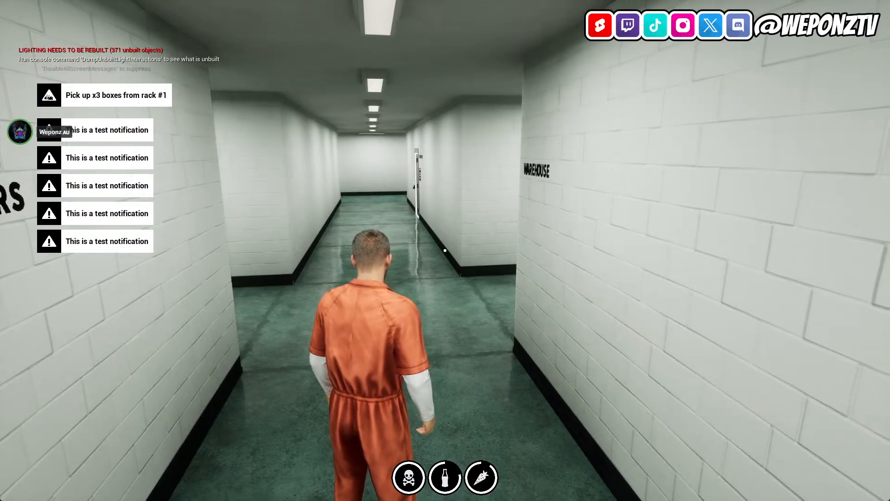
key(t)
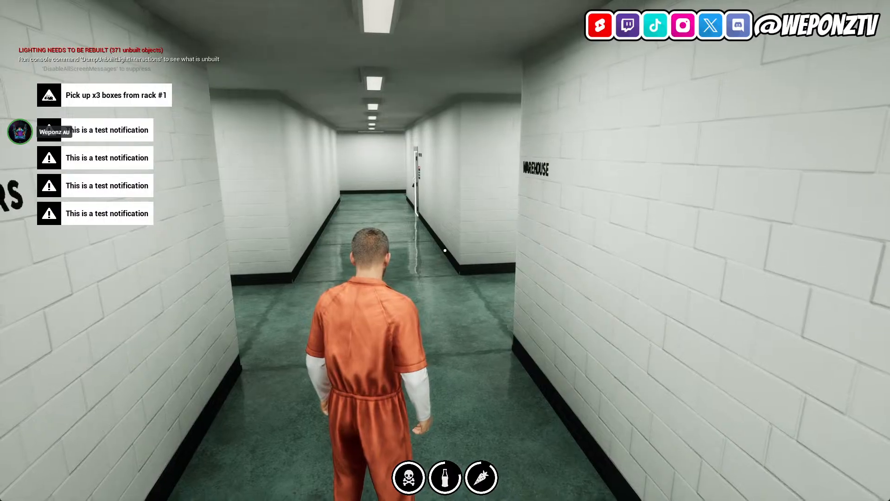
key(Escape)
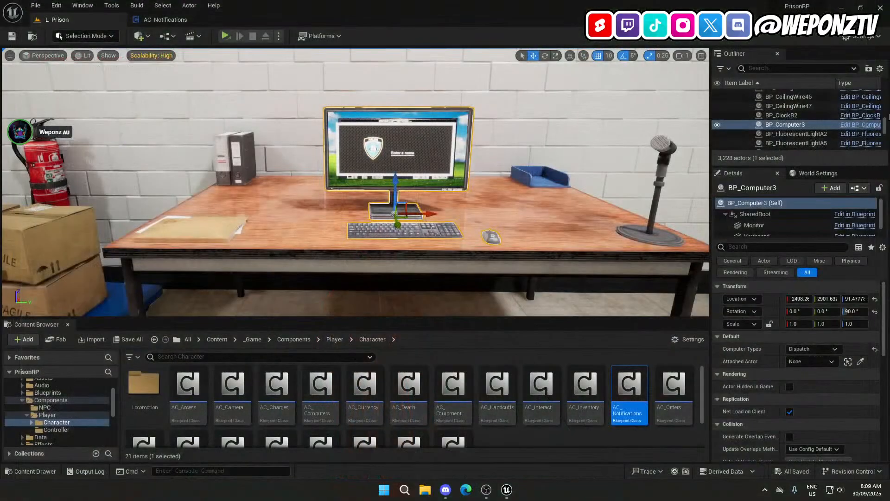
Browse the L_Prison project content to the _Game/UI/Widgets folder.
click(166, 20)
click(95, 21)
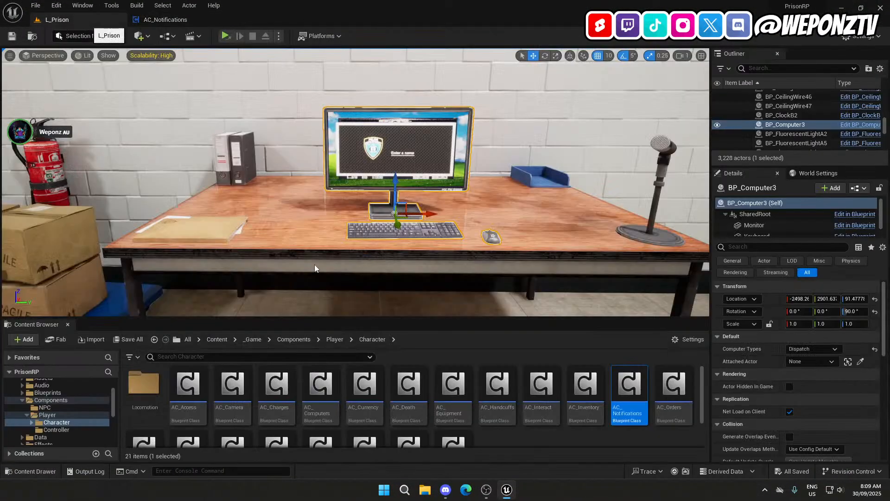
click(335, 339)
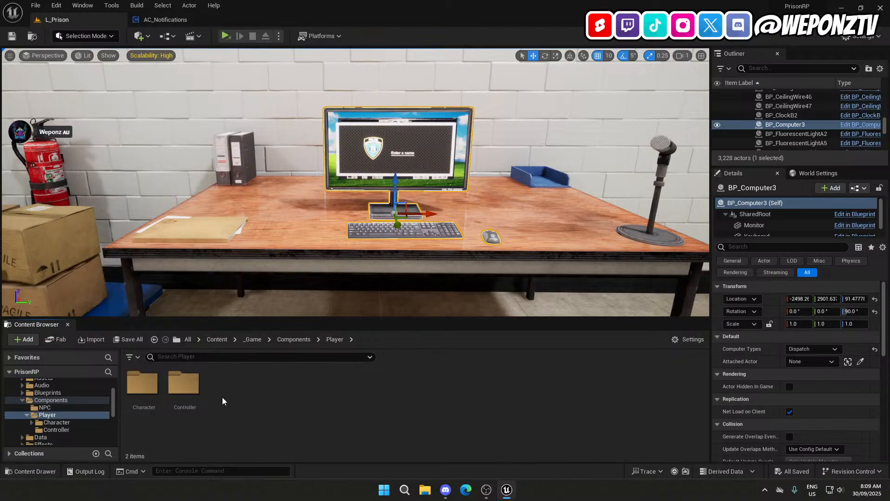
double_click(183, 384)
click(334, 339)
click(293, 339)
click(253, 339)
double_click(599, 384)
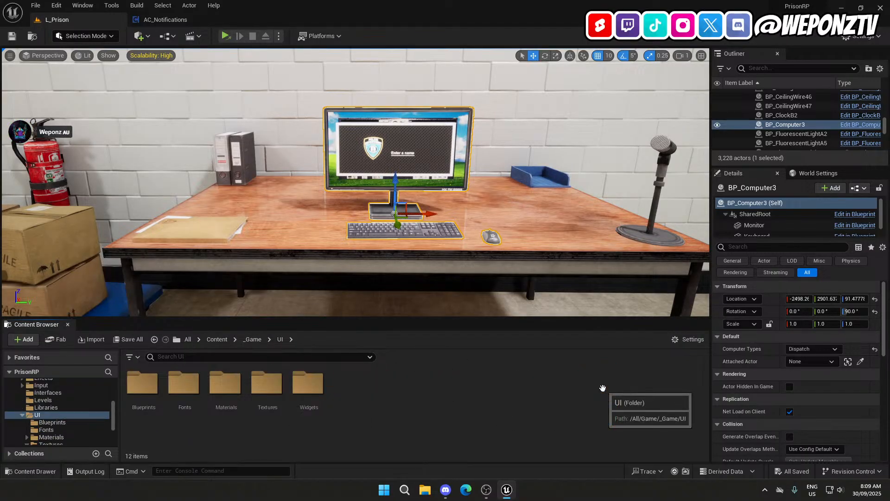
double_click(308, 384)
click(225, 385)
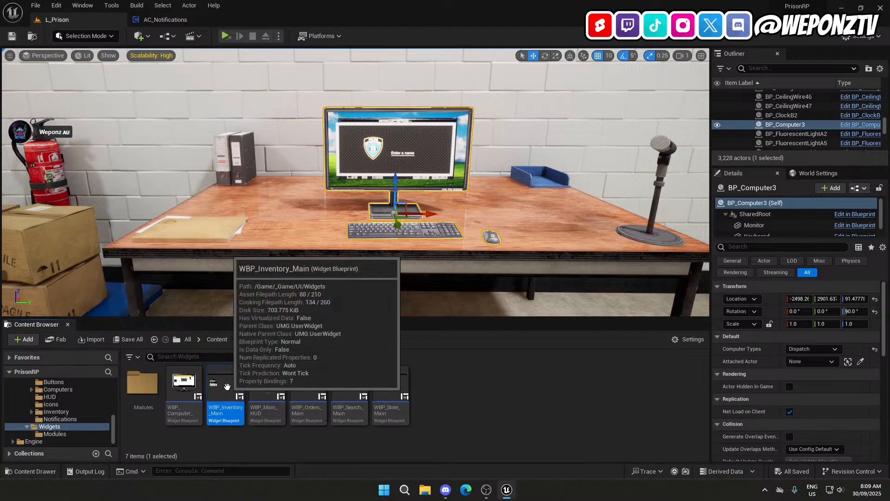
double_click(227, 386)
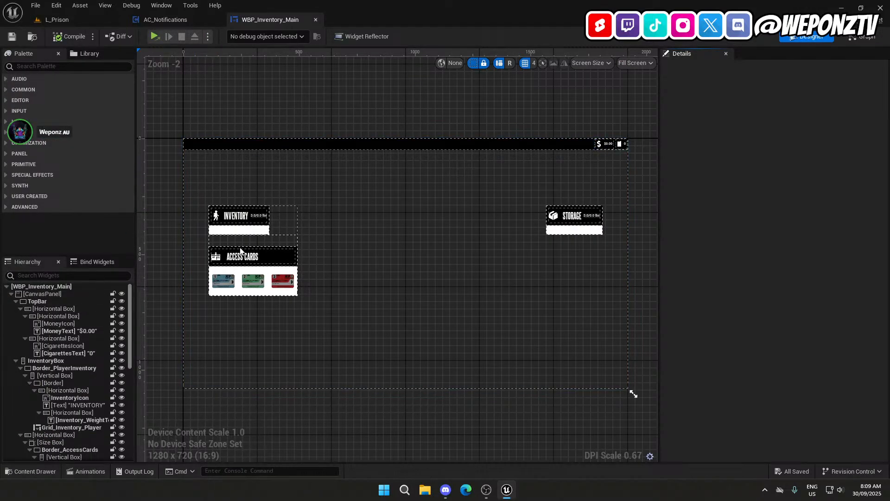
click(315, 20)
click(57, 19)
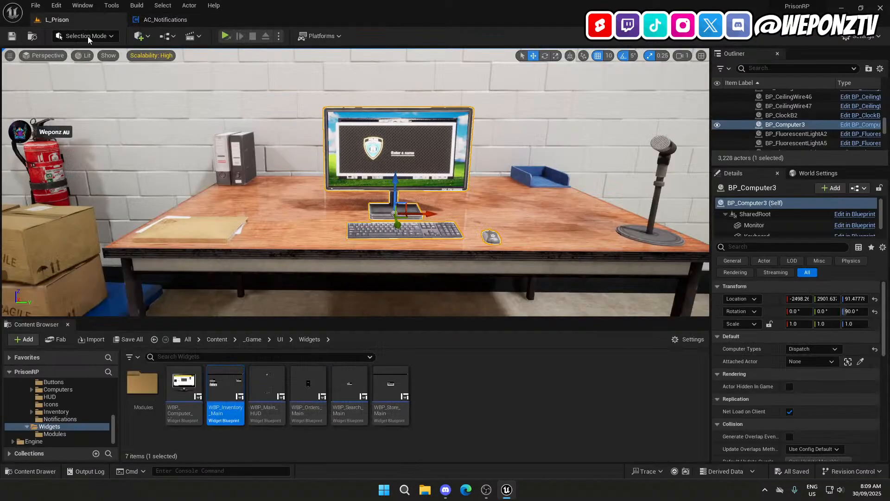
Open the WBP_Main_HUD widget and examine the slot settings of its Objective and Notifications elements.
click(258, 383)
double_click(258, 383)
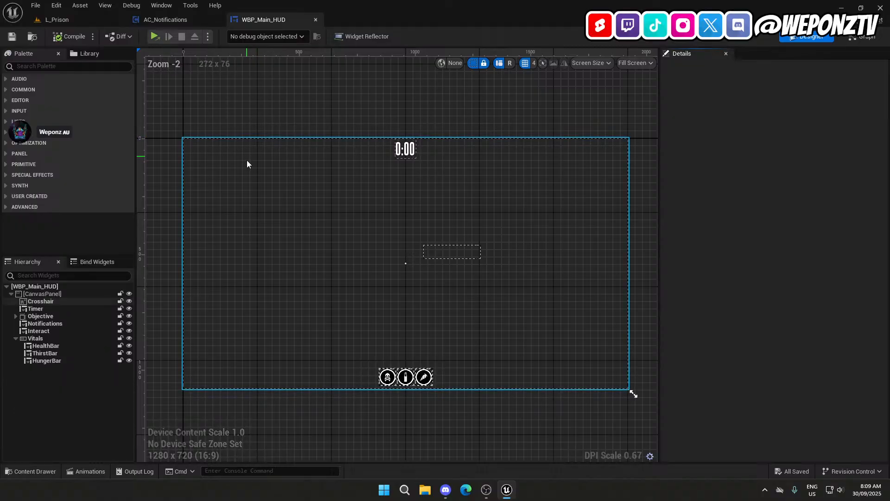
click(42, 316)
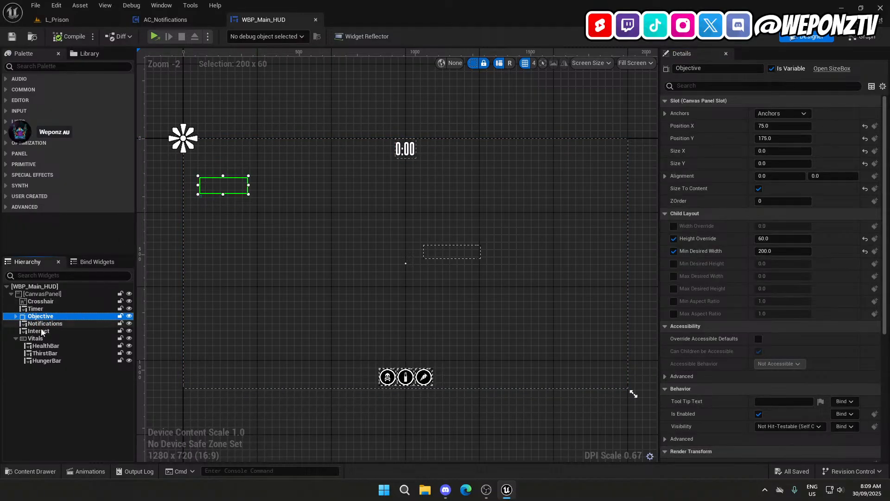
click(42, 324)
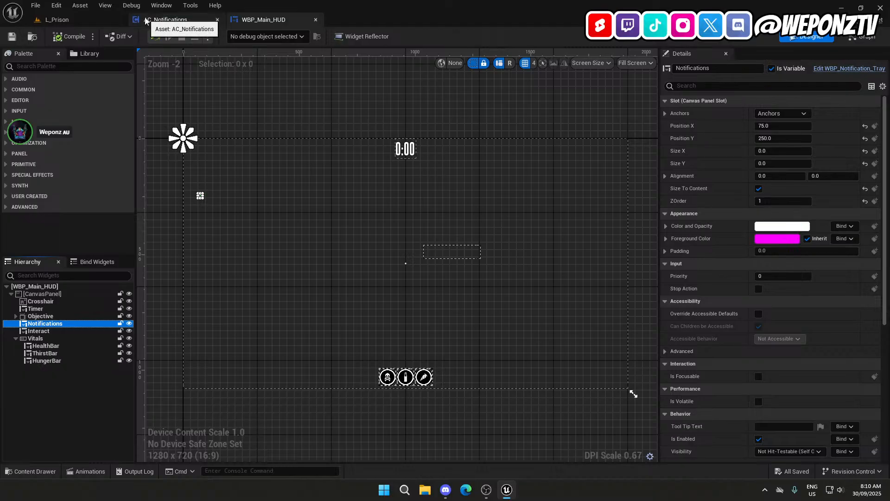
Open the notification message widget from the Modules folder and examine its HorizontalBox, OuterBorder and NotificationBox size and padding settings.
click(56, 19)
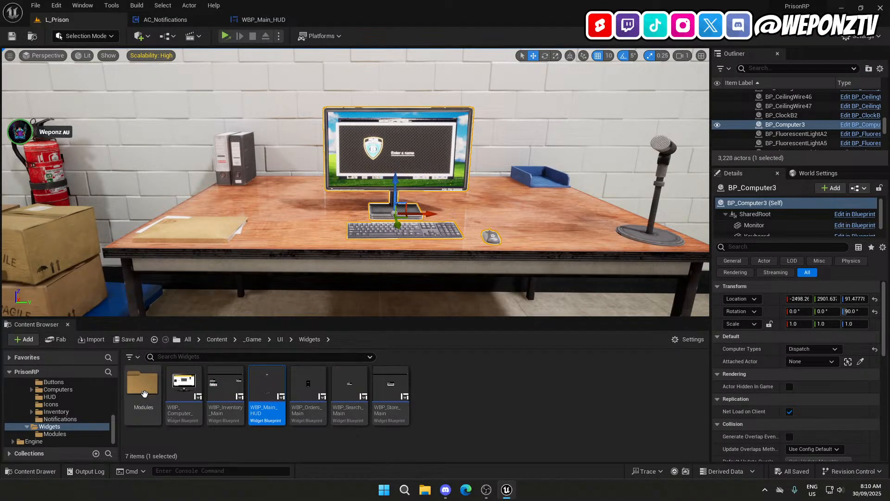
double_click(143, 382)
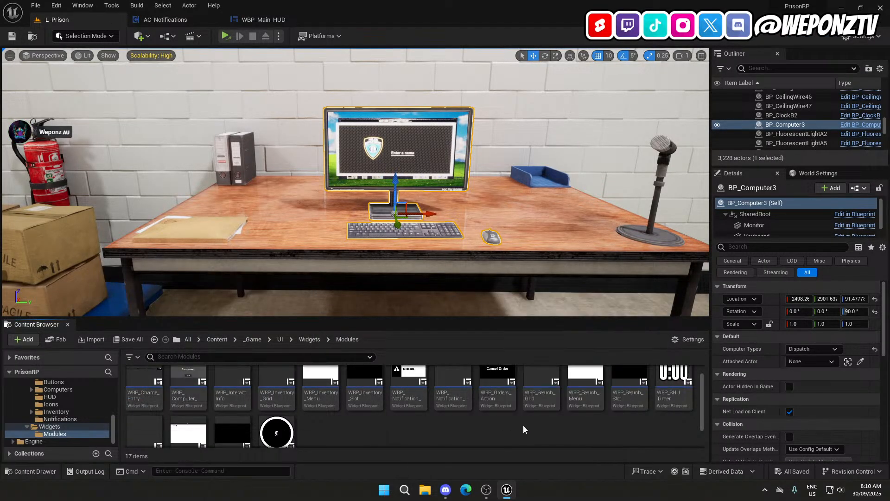
scroll(483, 425, down, 2)
scroll(262, 408, up, 2)
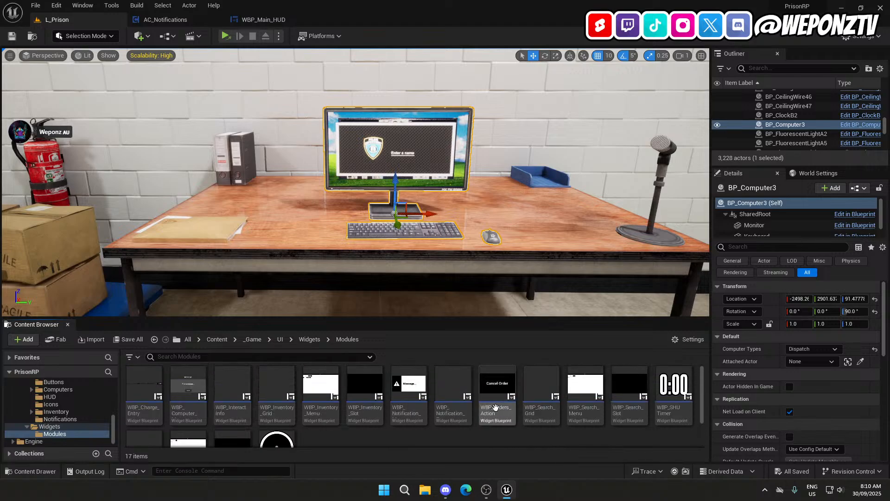
double_click(408, 396)
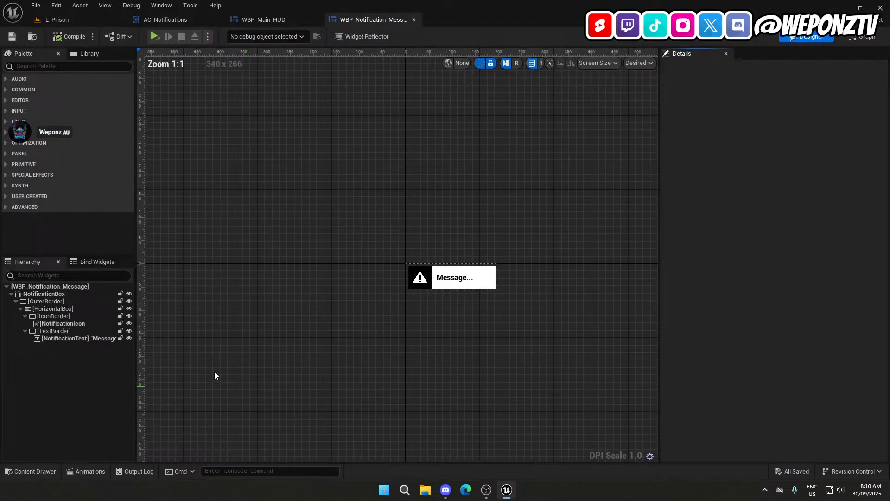
click(61, 310)
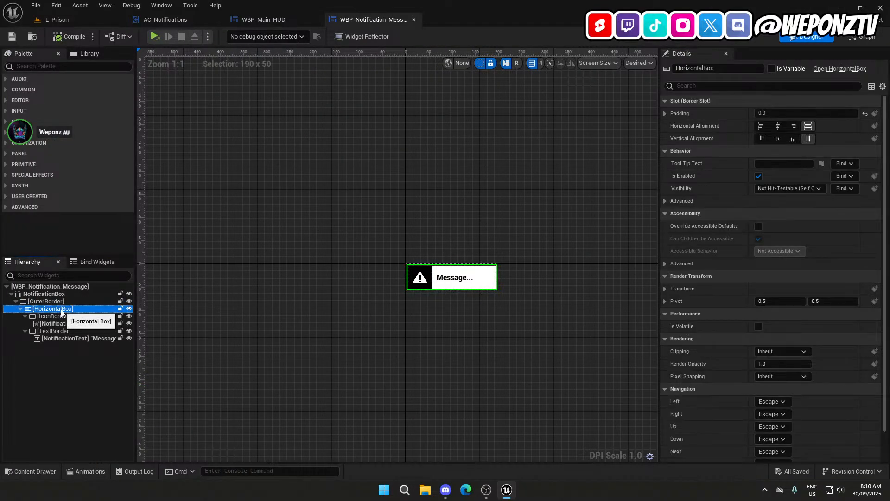
click(60, 303)
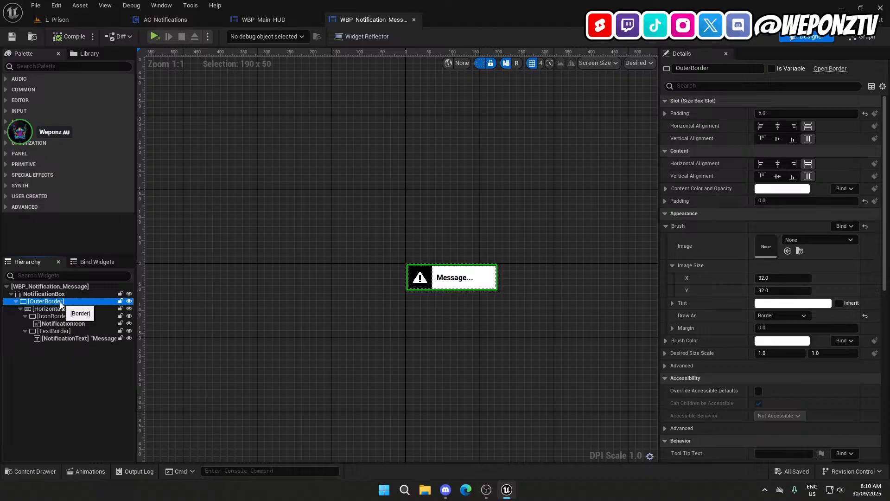
click(57, 295)
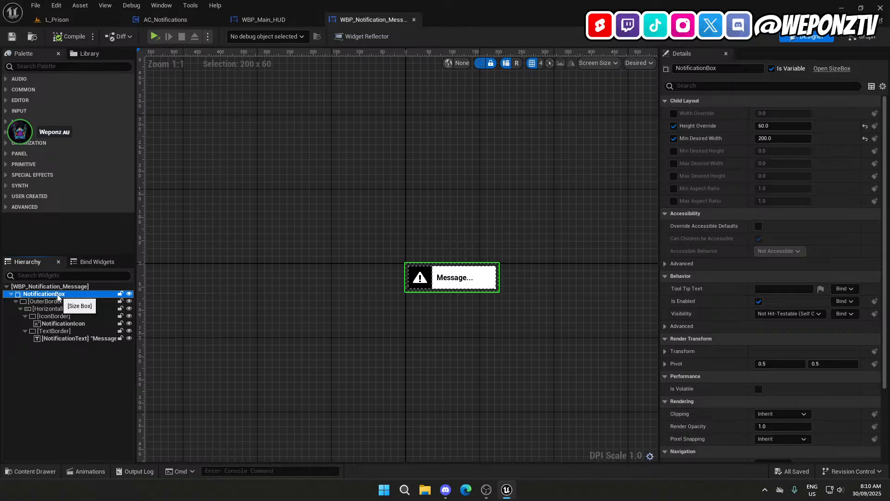
Go back to WBP_Main_HUD, open the Windows Calculator and add 175 and 80.
click(279, 20)
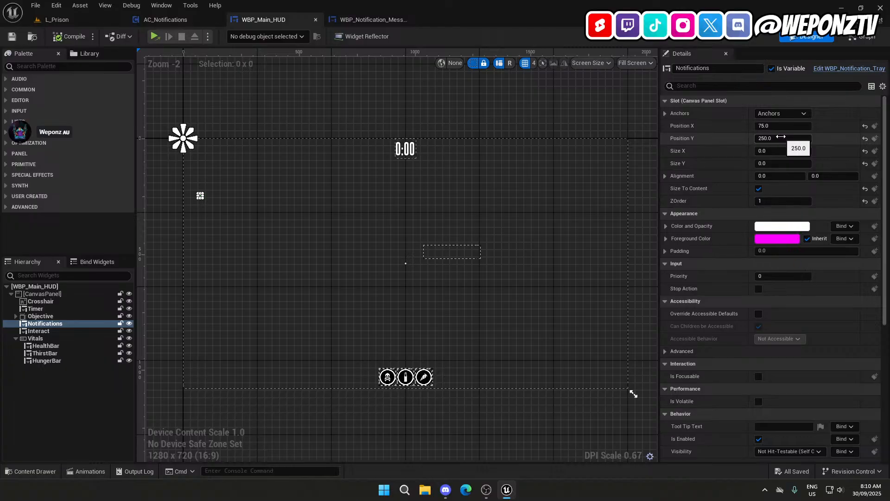
click(402, 493)
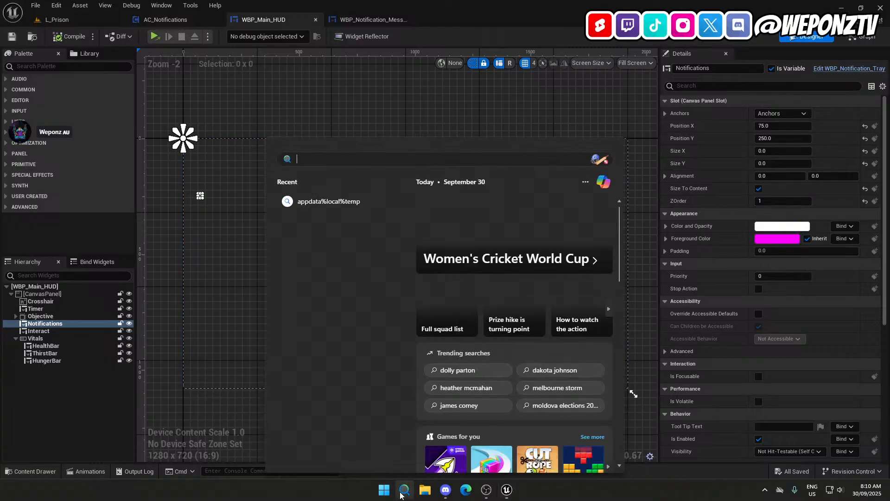
text(calculator)
key(Return)
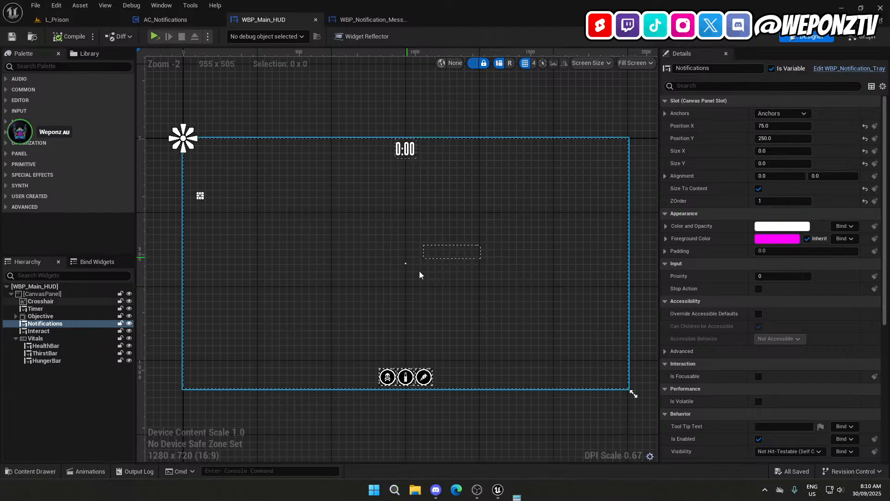
click(495, 261)
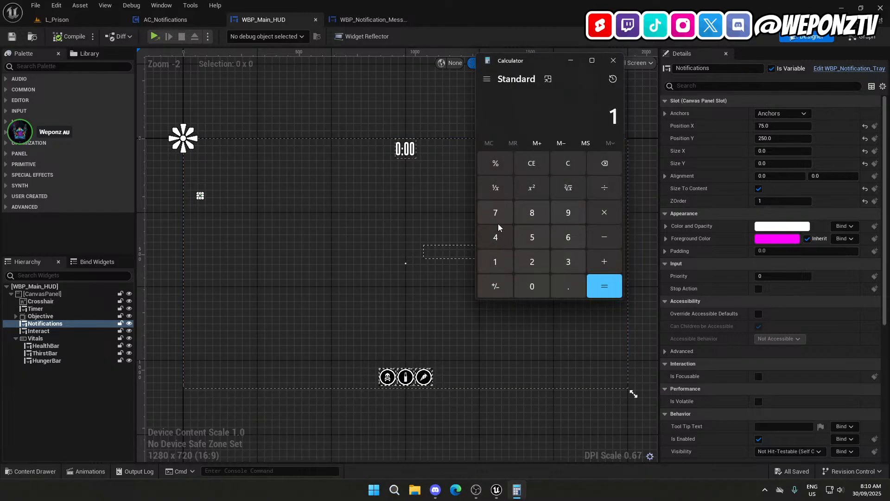
click(495, 212)
click(532, 237)
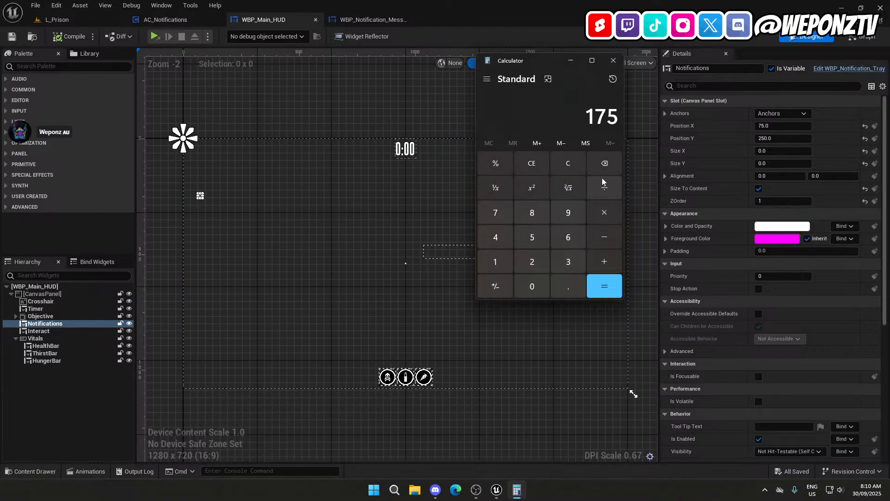
click(604, 260)
click(532, 212)
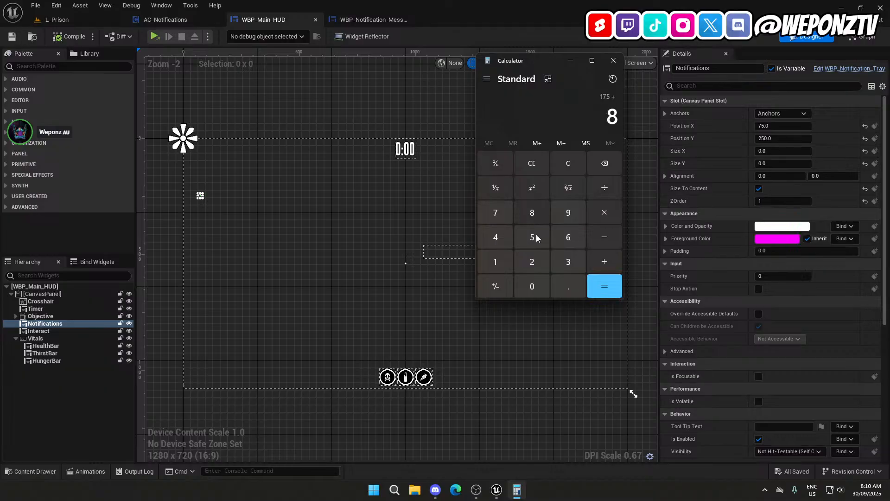
click(532, 286)
click(608, 288)
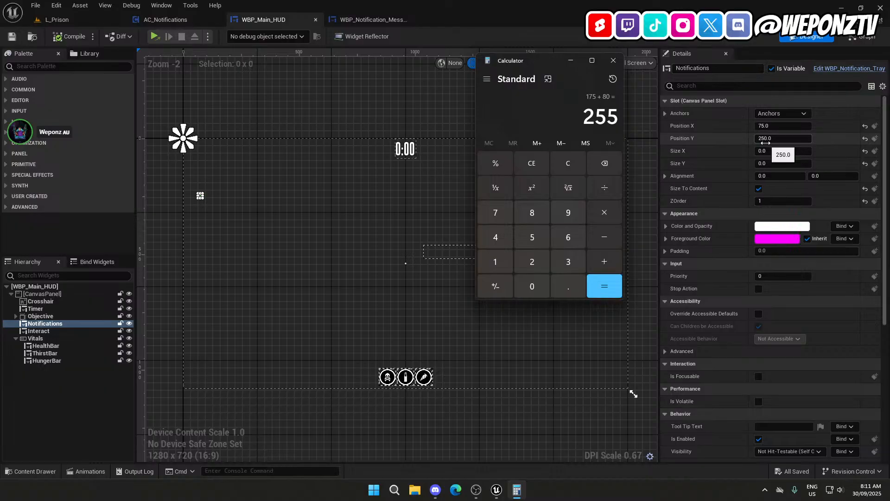
Compare the canvas positions of the Timer, Objective and Notifications elements in the main HUD.
click(64, 310)
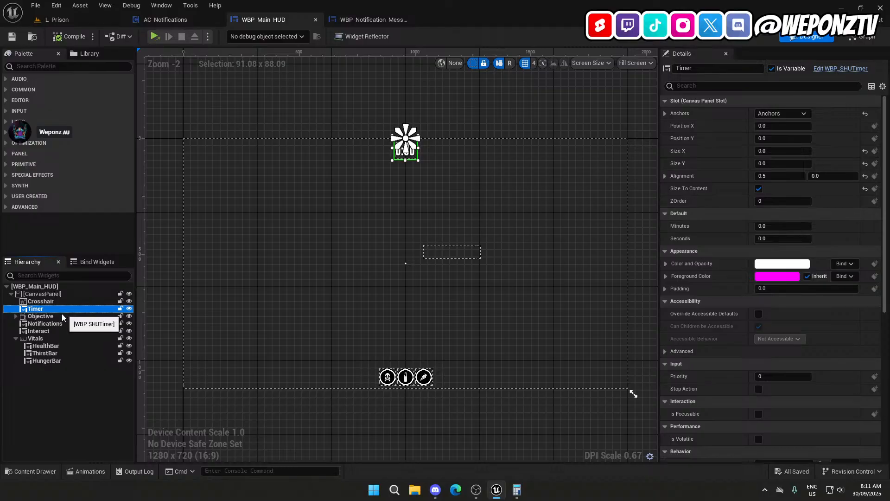
click(58, 318)
click(58, 324)
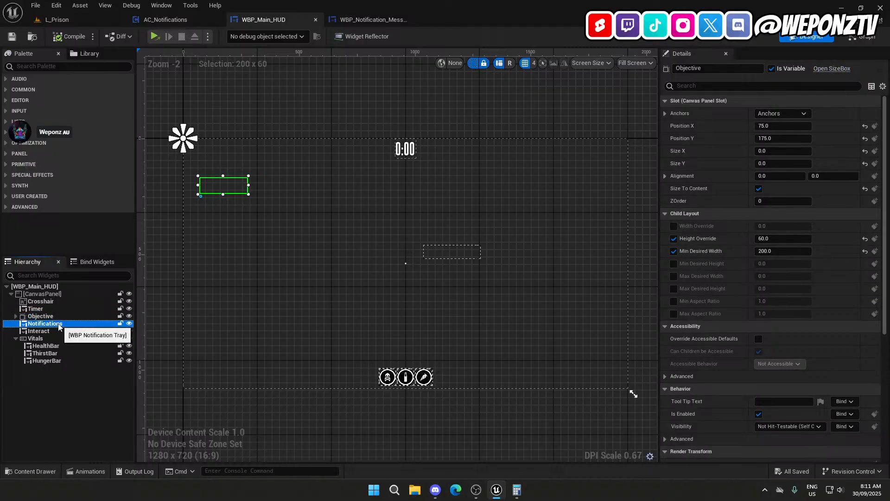
click(58, 317)
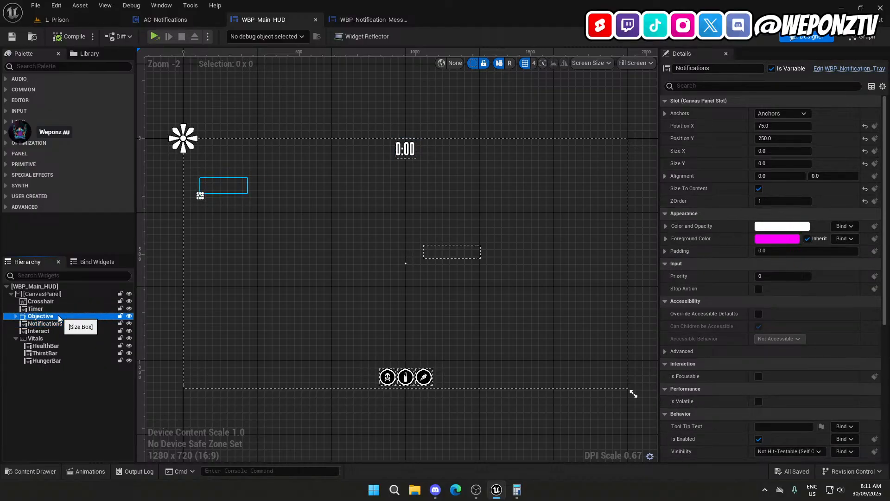
click(59, 324)
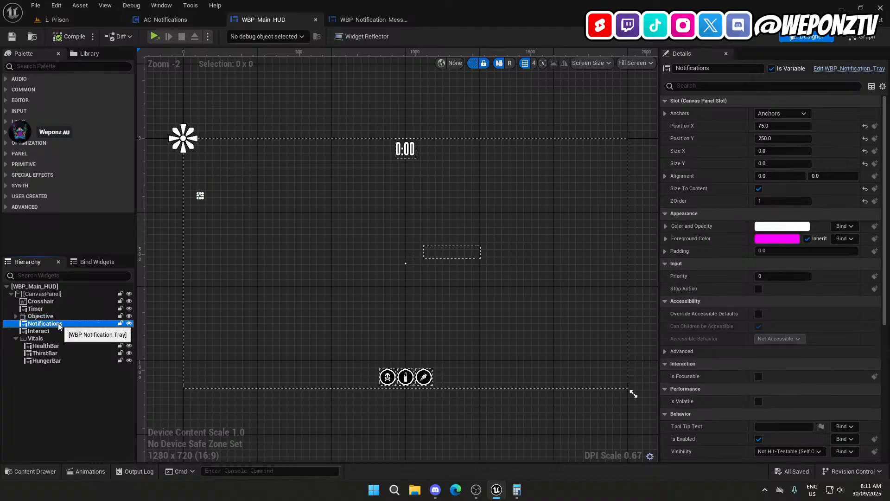
scroll(188, 193, up, 6)
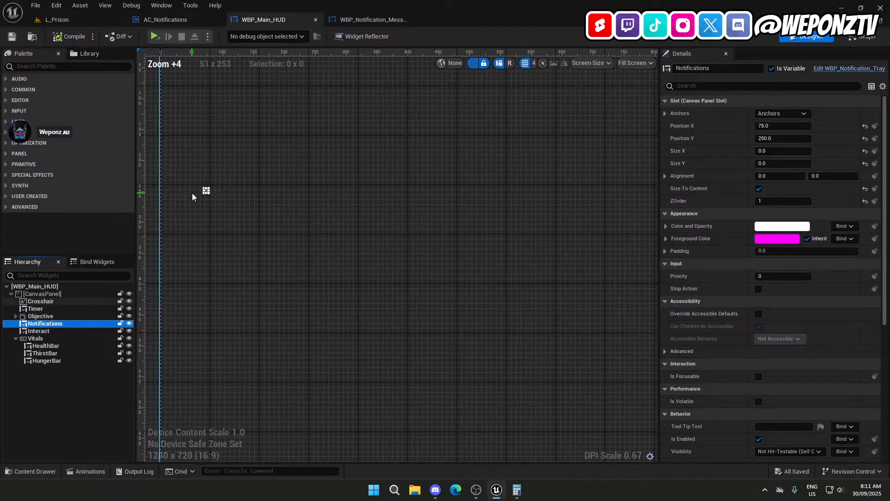
Set the Notifications element's Position Y to 155 and compare its placement with the Objective box.
click(771, 138)
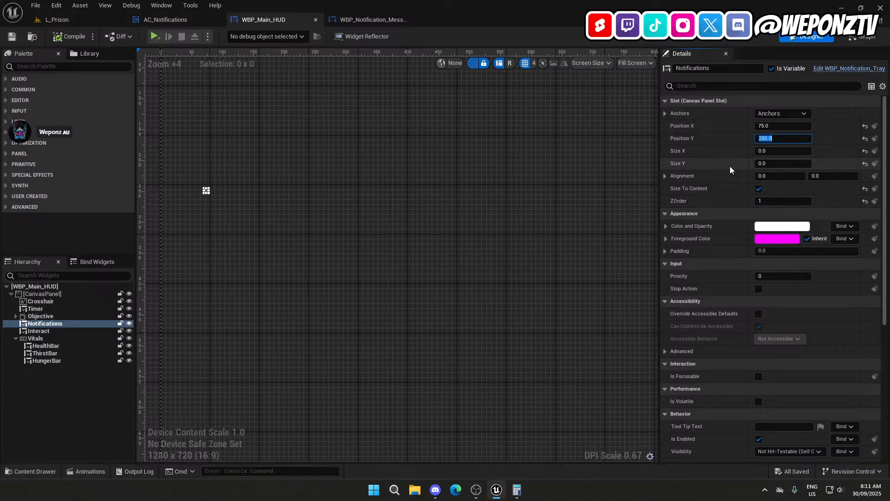
text(155)
key(Return)
click(64, 316)
click(62, 324)
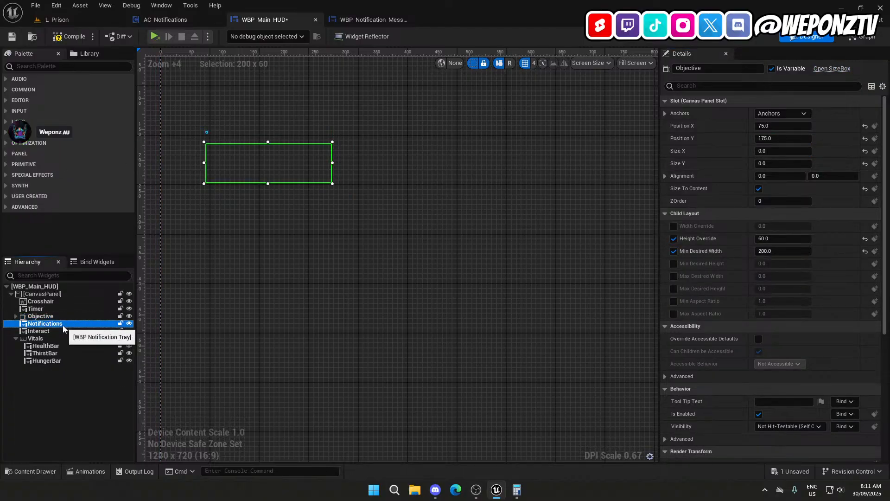
Set the Notifications element's Position Y to 175 and check it against the Objective box.
click(801, 139)
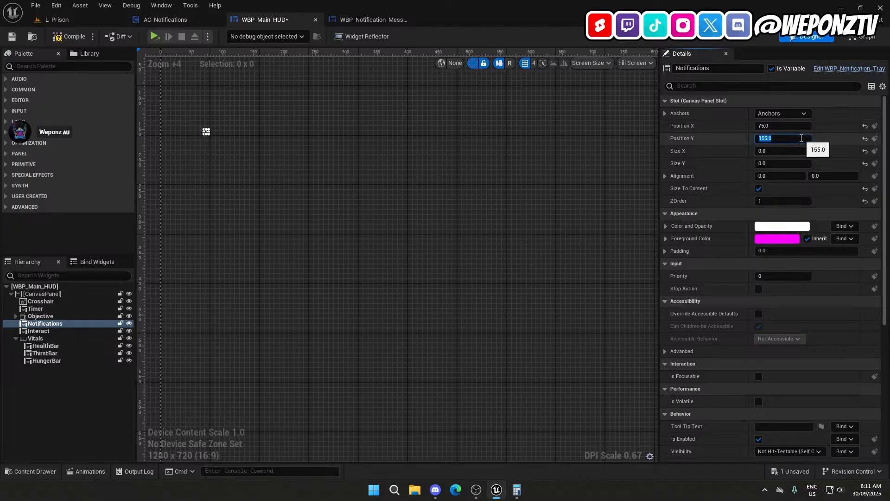
text(175)
key(Return)
click(61, 315)
click(61, 325)
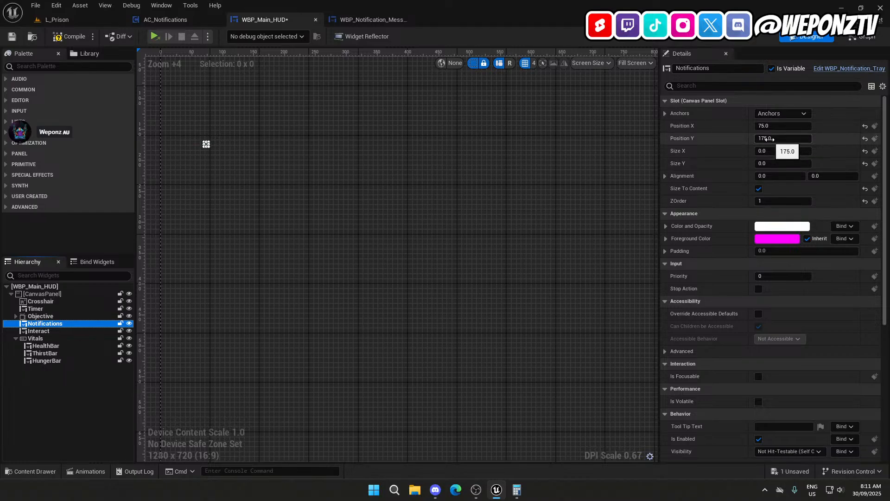
Set the Notifications element's Position Y to 190 and save the main HUD widget.
click(769, 139)
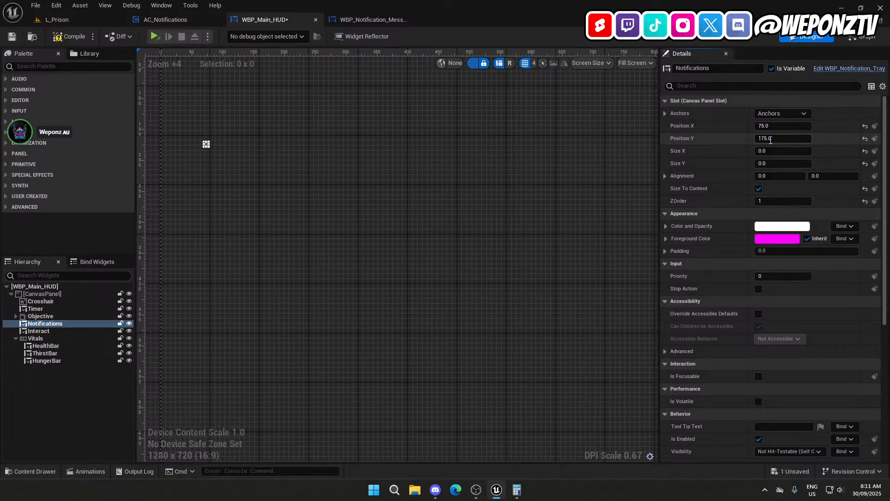
text(190)
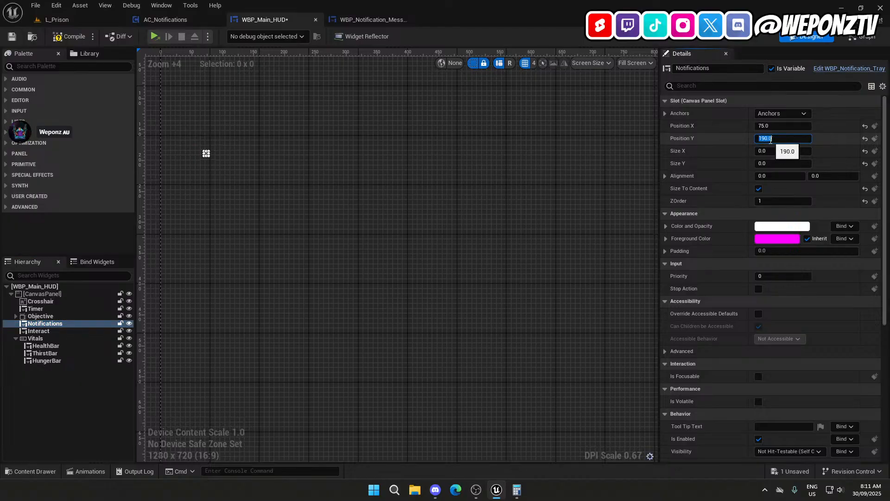
key(Return)
click(14, 37)
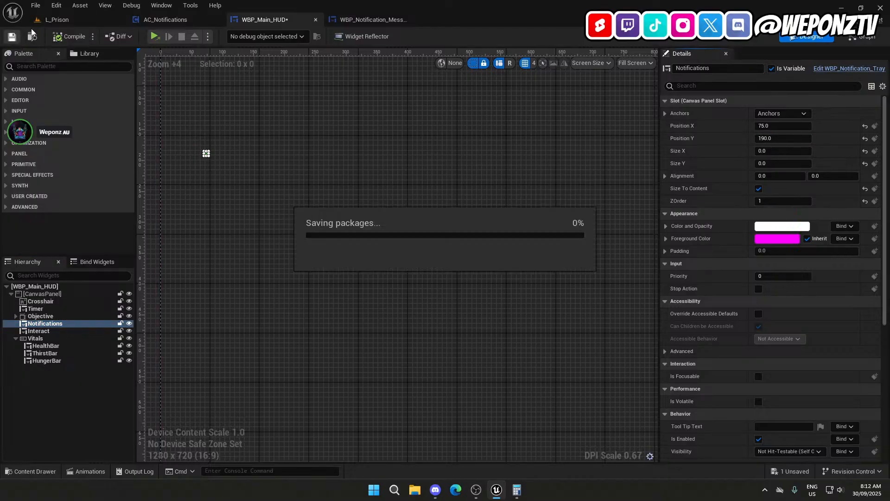
Launch the game preview from the L_Prison level and close the Calculator.
click(57, 20)
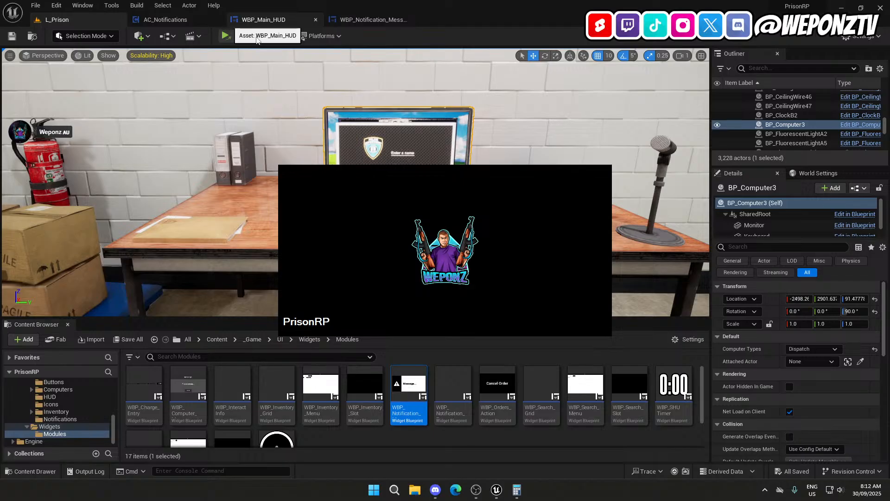
mouse_move(475, 493)
click(480, 463)
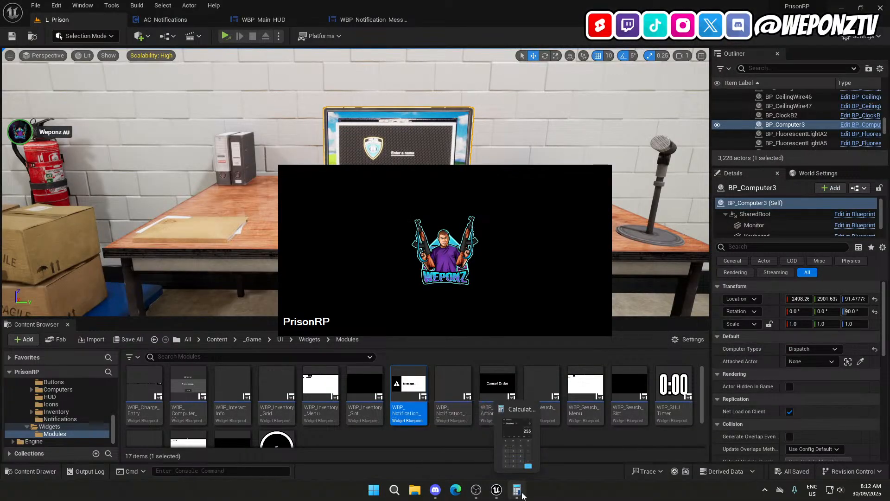
mouse_move(499, 493)
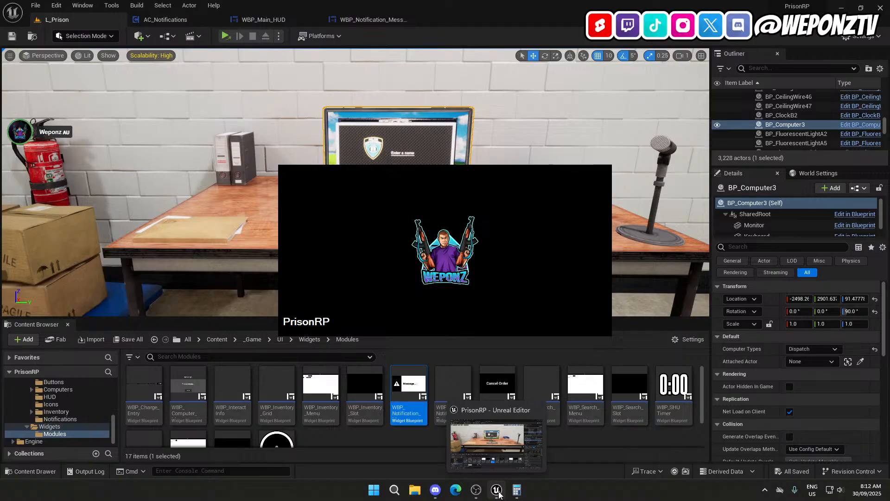
click(517, 490)
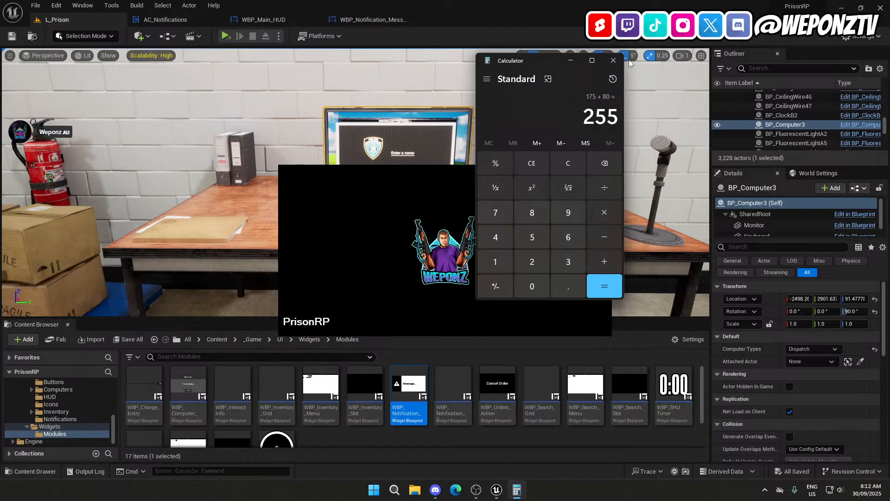
click(612, 61)
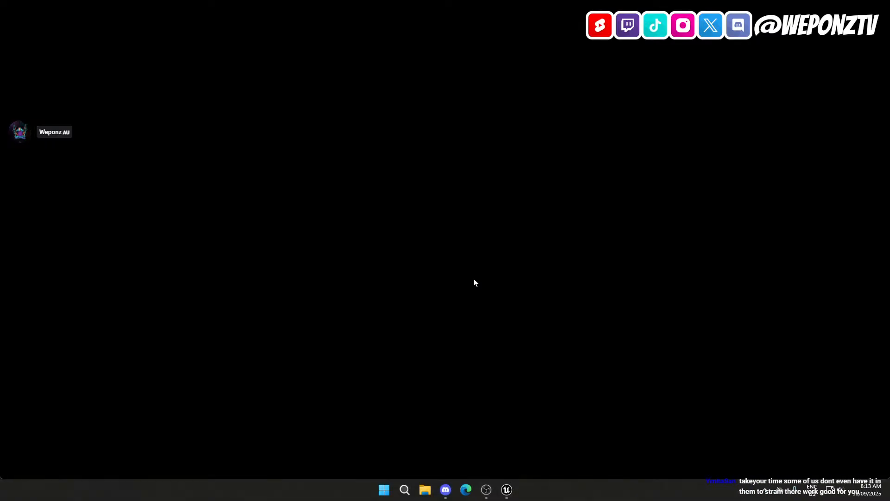
Switch to OBS Studio to check the stream and its live chat.
click(487, 490)
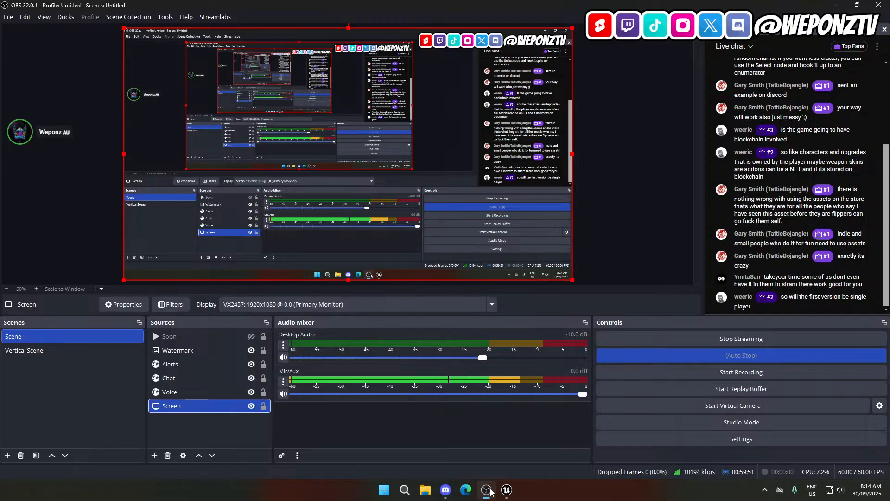
Return to the running game preview and trigger the objective and several test notifications to check how they are placed.
mouse_move(507, 494)
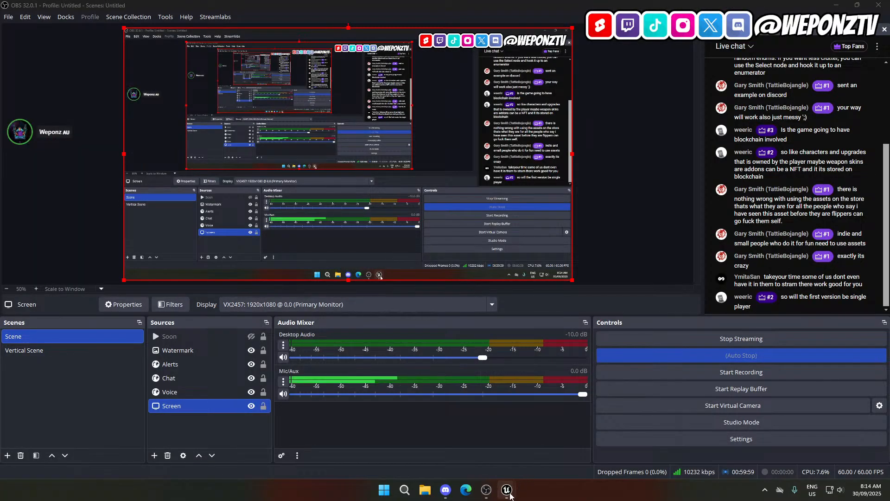
key(super)
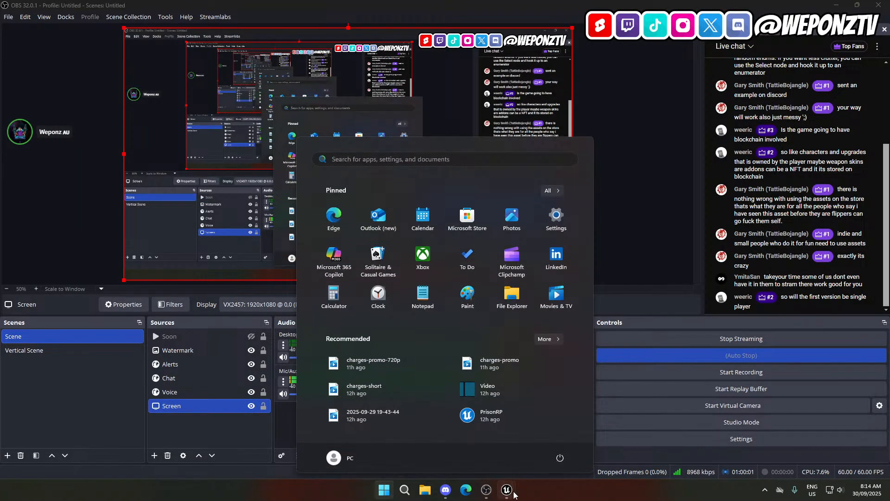
click(548, 465)
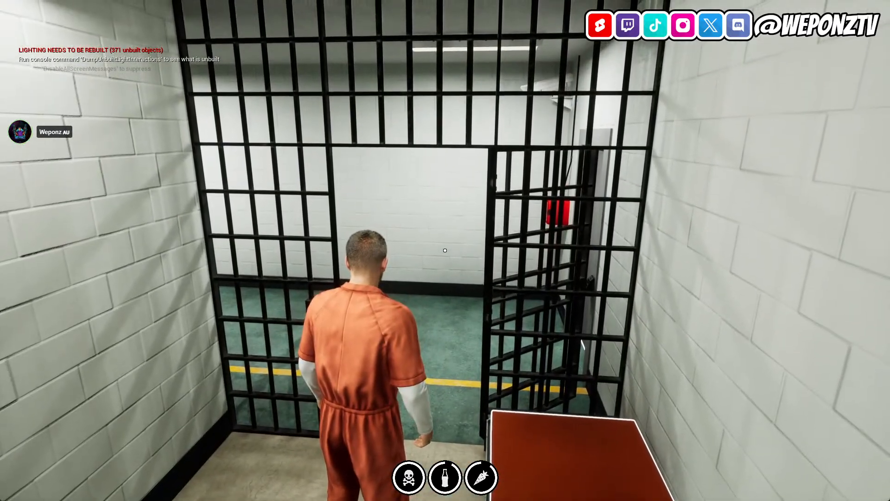
key(1)
key(2)
key(2)
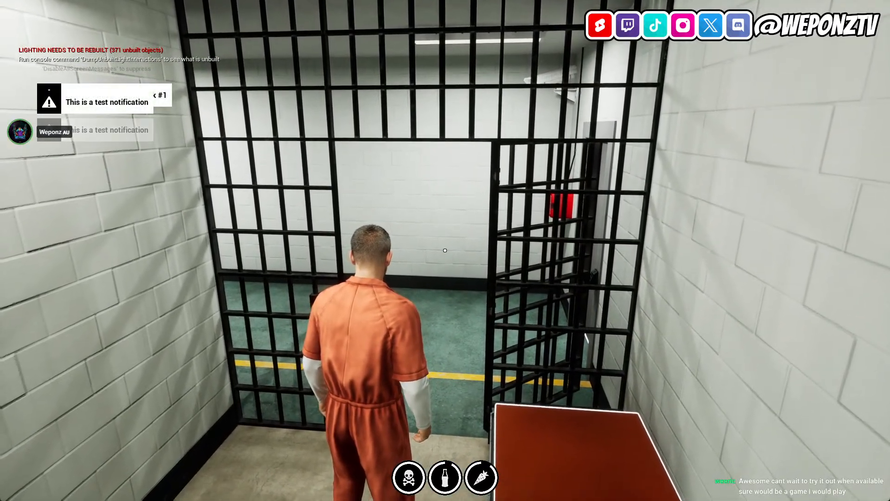
key(2)
key(2)
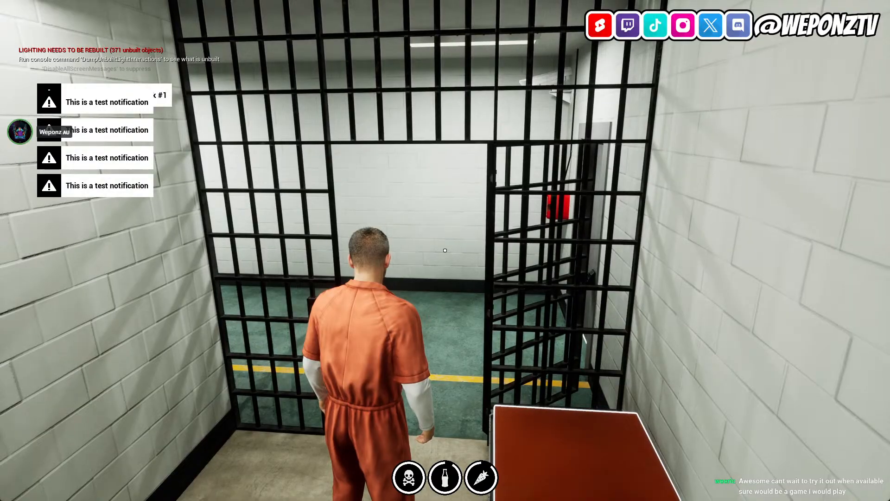
key(alt+Tab)
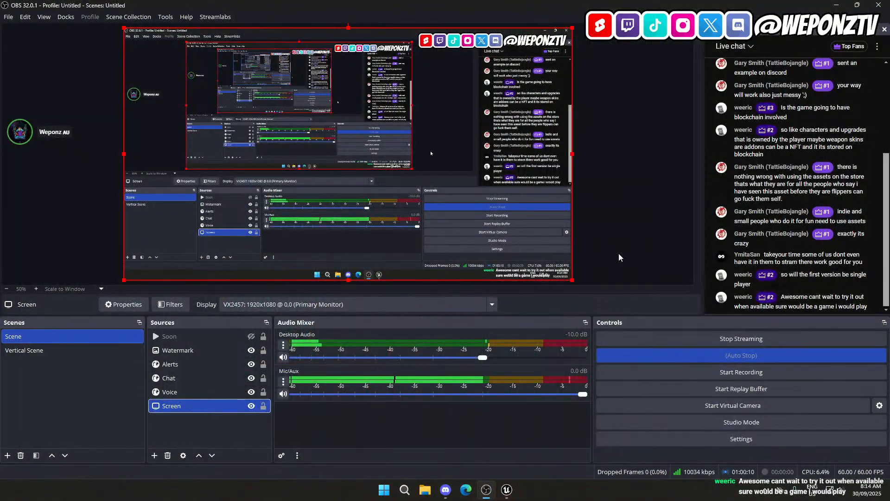
Return to the Unreal Editor and check the NotificationBox height in the WBP_Notification_Message widget.
click(507, 492)
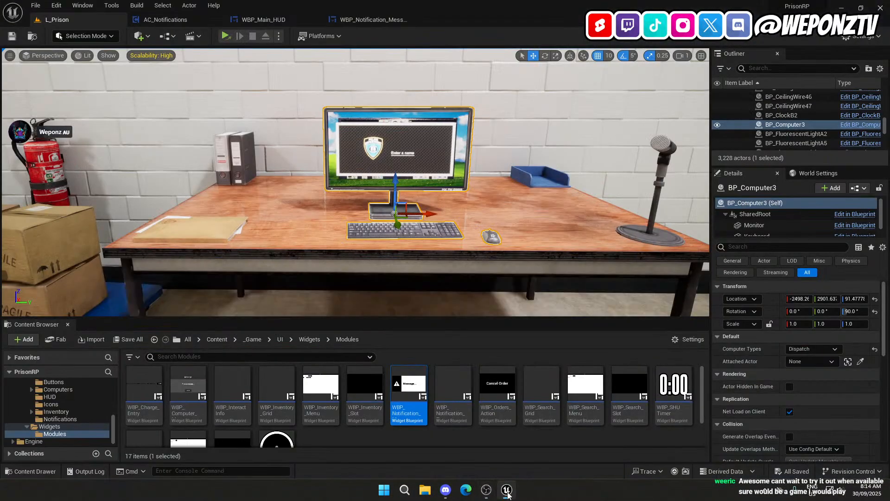
click(371, 18)
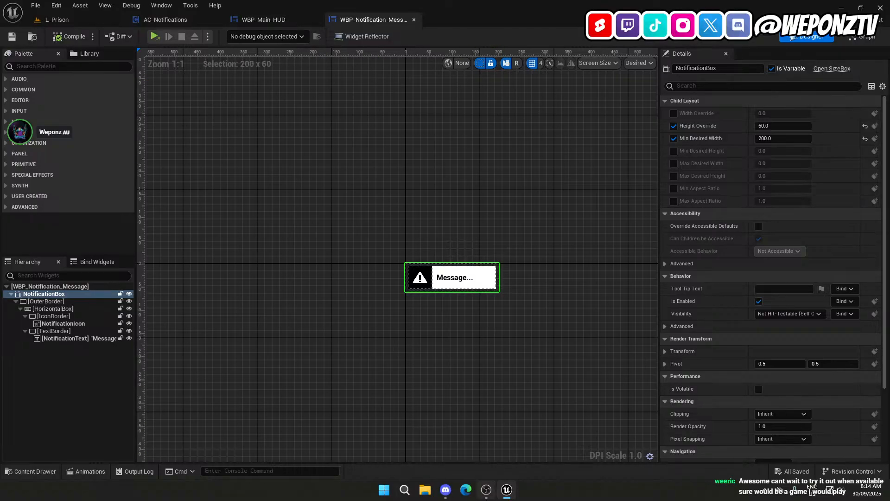
click(446, 490)
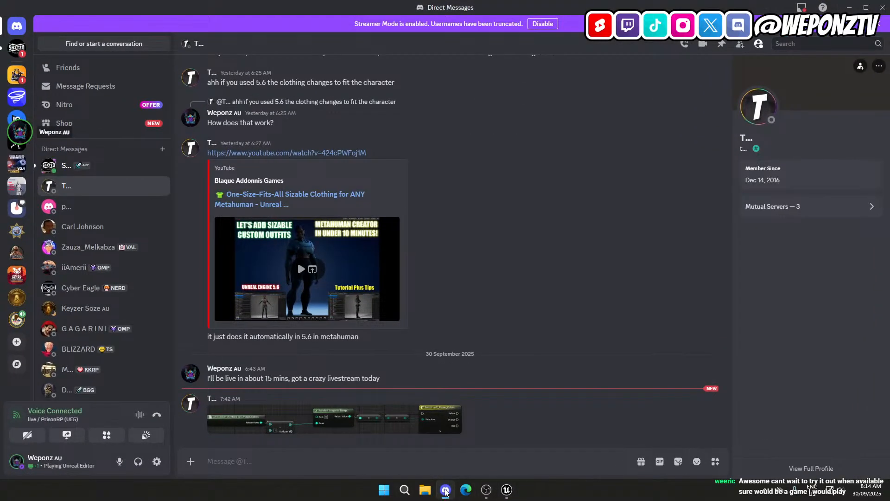
click(506, 490)
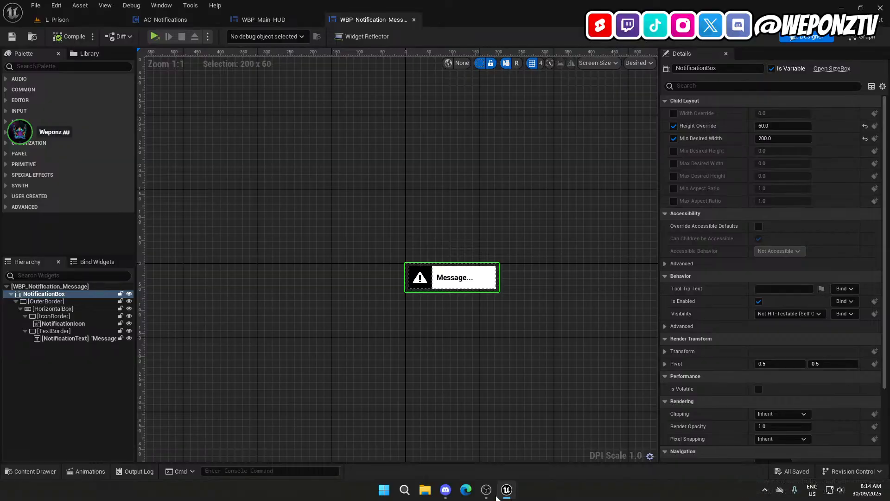
Open the Calculator and add the 60 notification height to the Objective box's Position Y of 175.
click(404, 490)
text(cal)
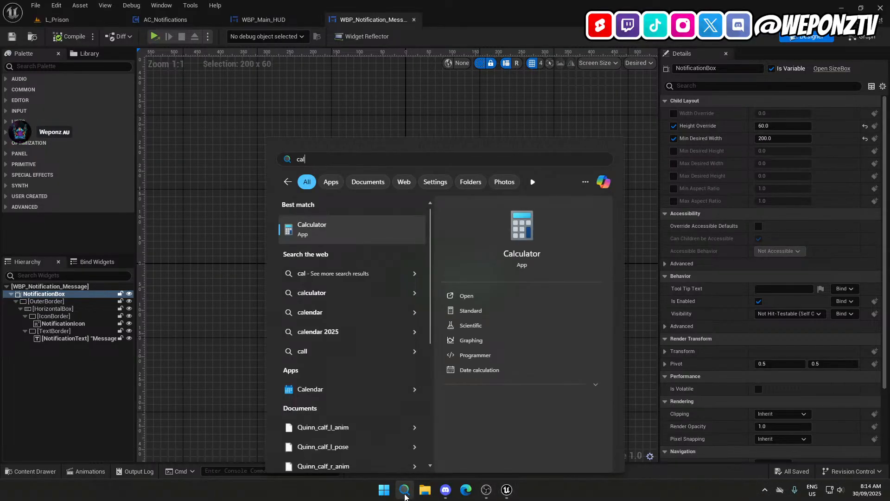
key(Return)
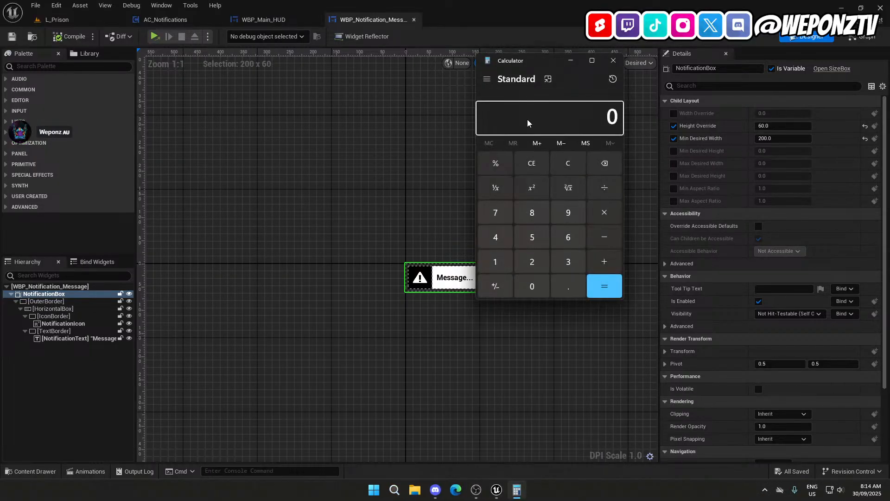
click(495, 260)
click(496, 213)
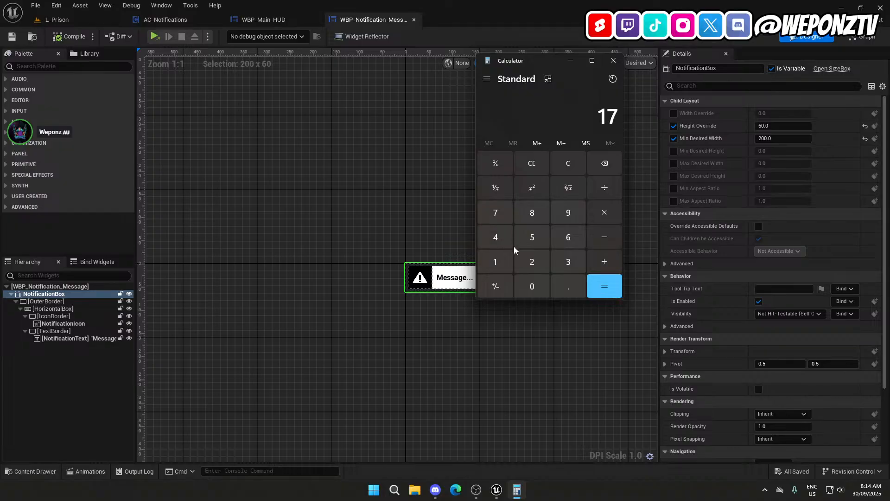
click(532, 237)
click(602, 258)
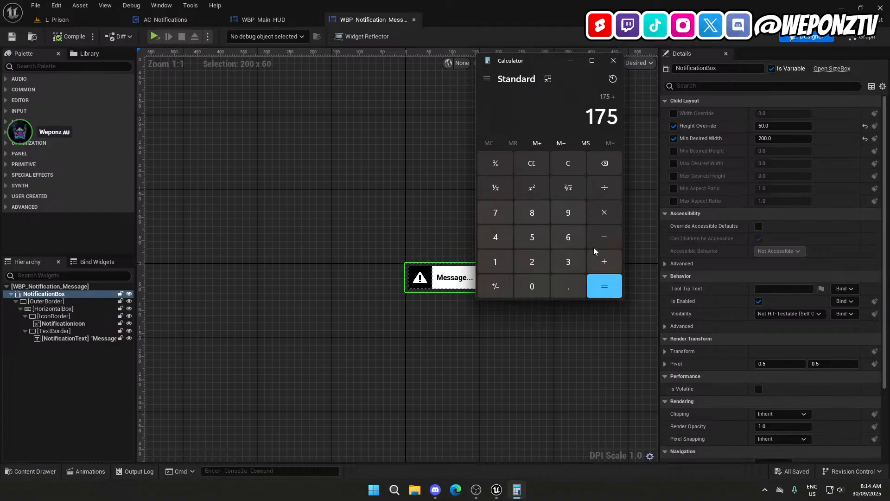
click(577, 244)
click(532, 286)
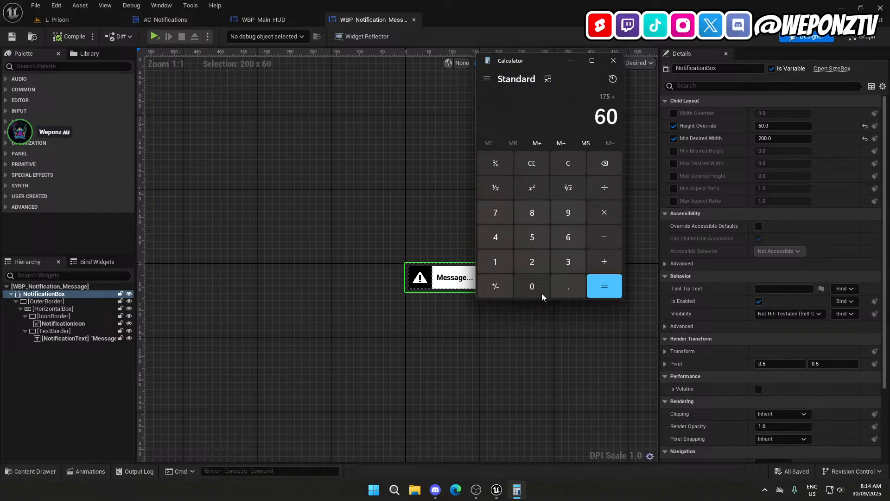
click(603, 288)
Set the Notifications element's Position Y to 235 in WBP_Main_HUD, save the widget, and compare it with the Objective box.
click(264, 20)
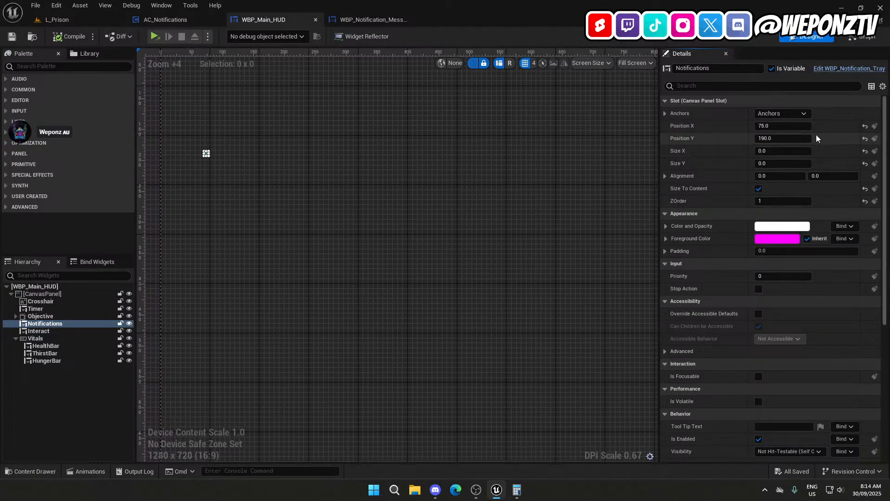
click(789, 138)
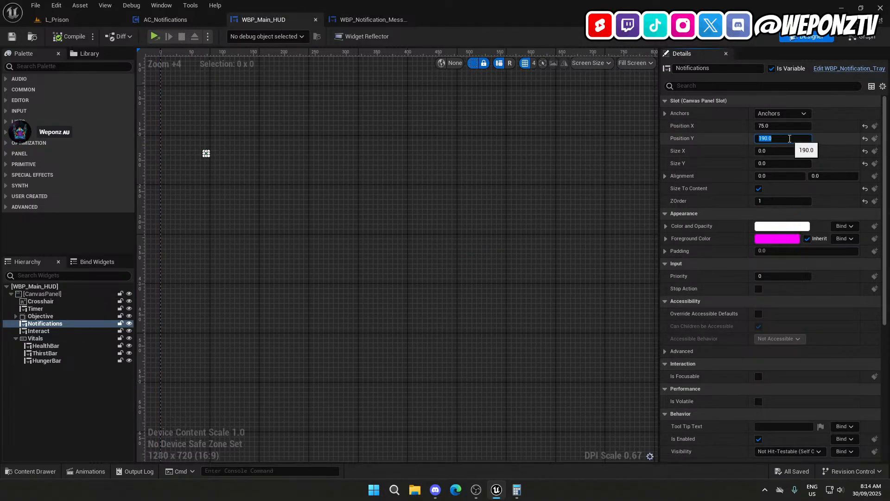
text(235)
key(Return)
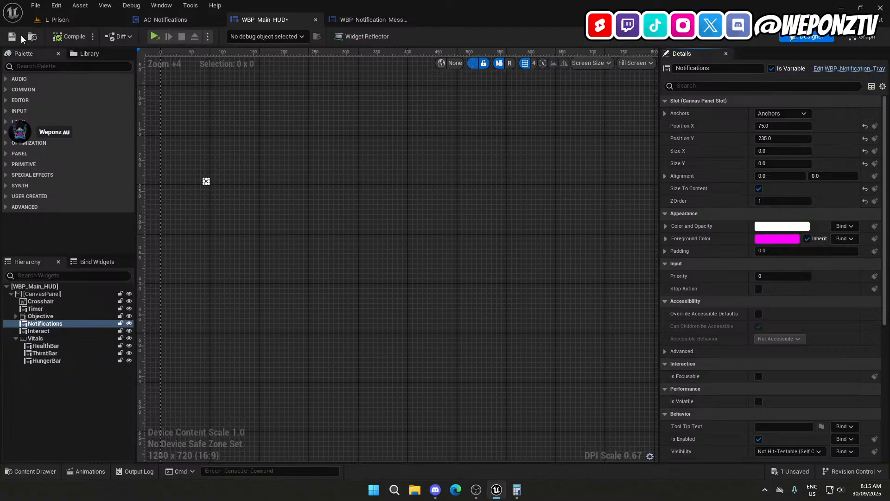
click(19, 37)
click(47, 316)
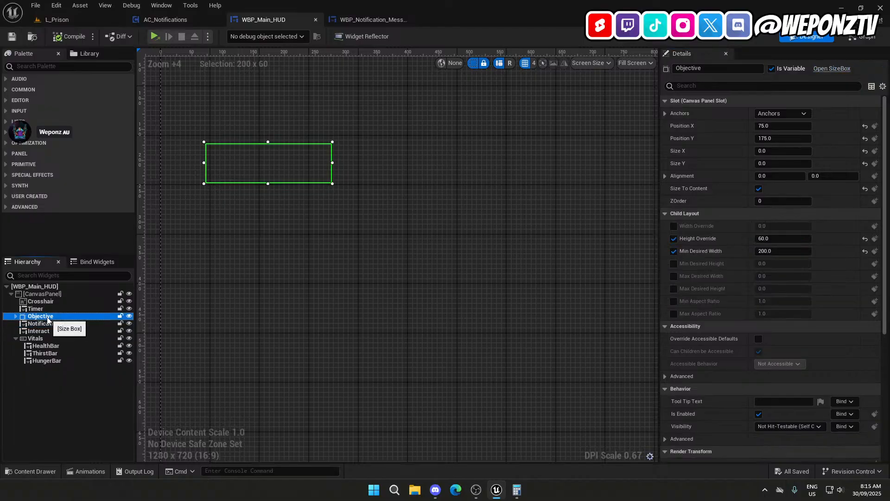
click(45, 324)
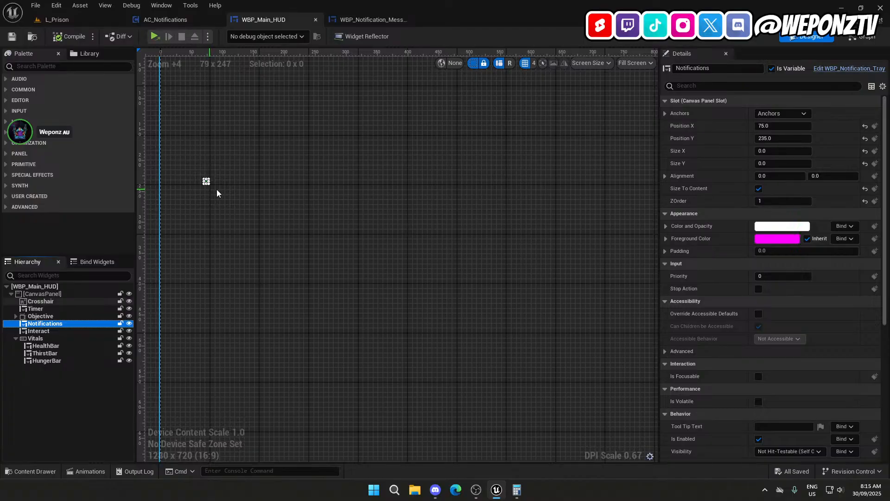
Inspect the OuterBorder's padding and layout settings in the WBP_Notification_Message widget.
click(70, 14)
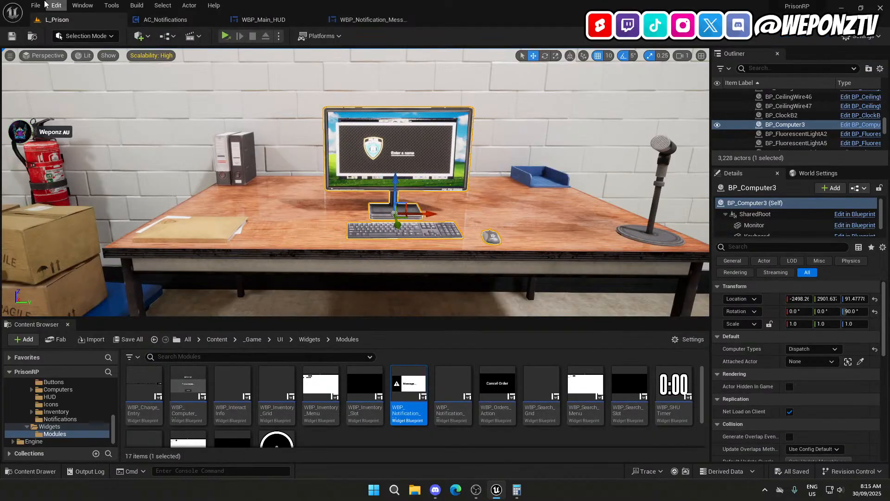
click(36, 6)
click(70, 125)
click(371, 20)
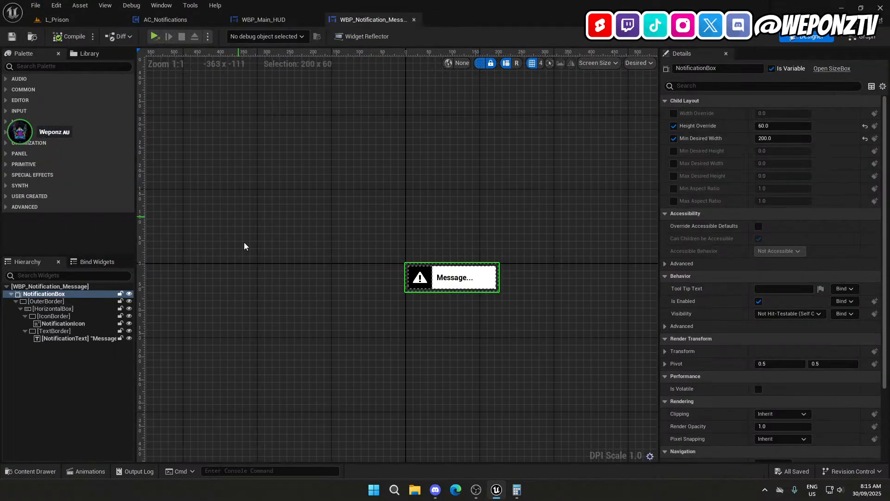
click(81, 301)
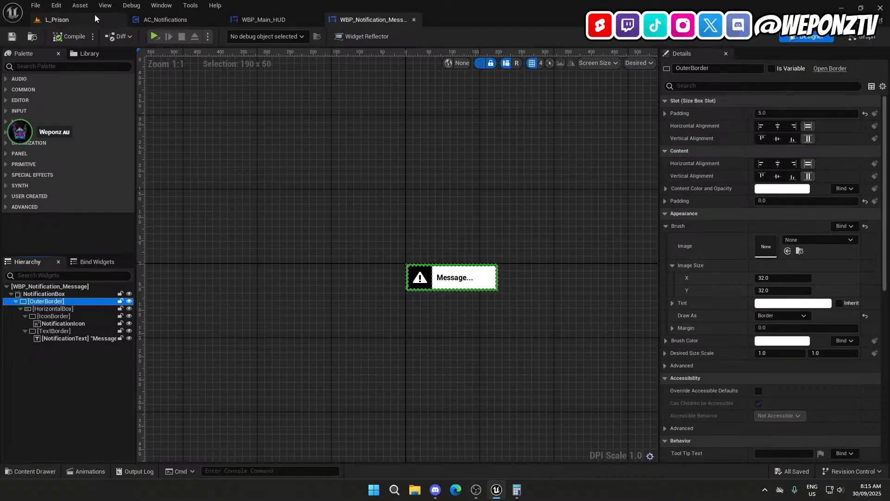
Launch the game preview from L_Prison, test the notifications below the objective, and close the preview.
click(94, 17)
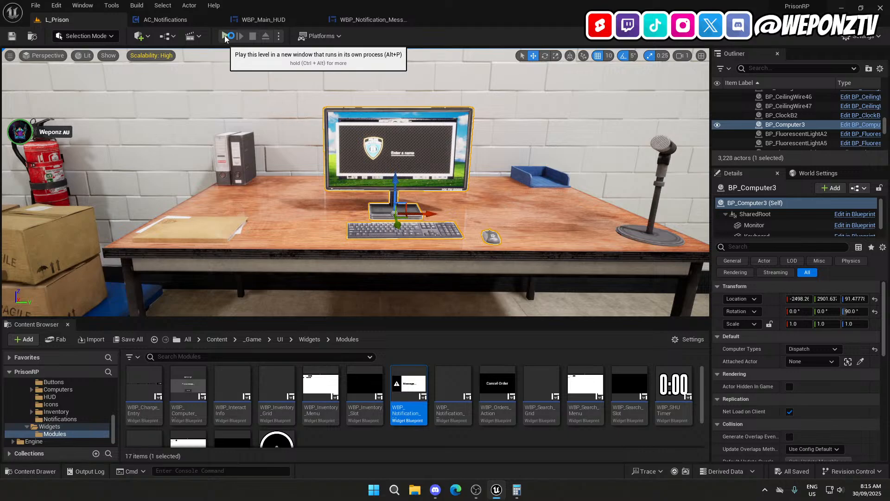
click(224, 35)
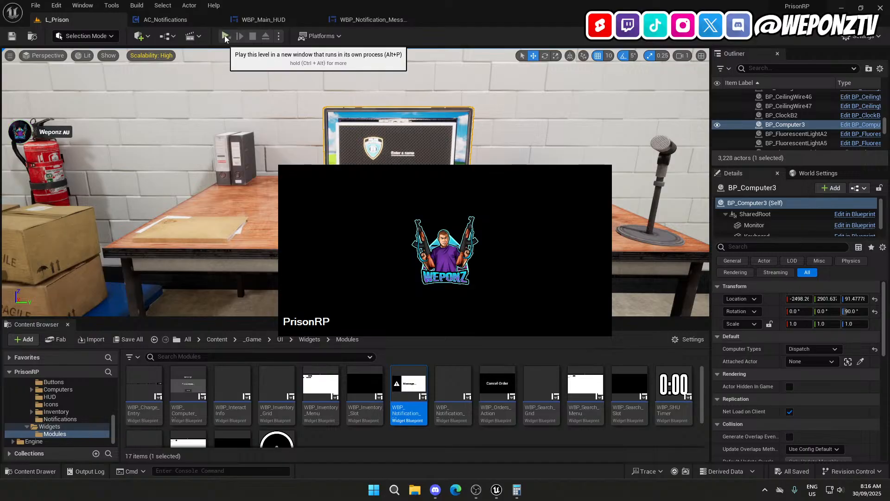
click(225, 36)
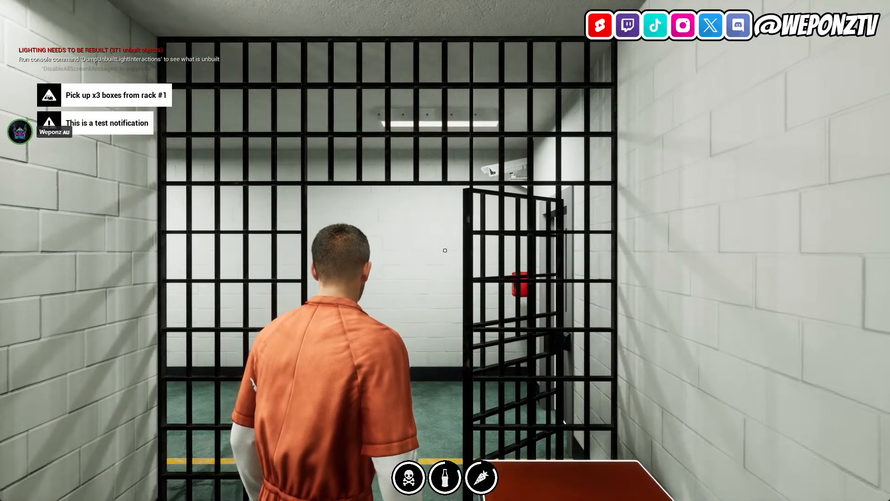
key(t)
key(t)
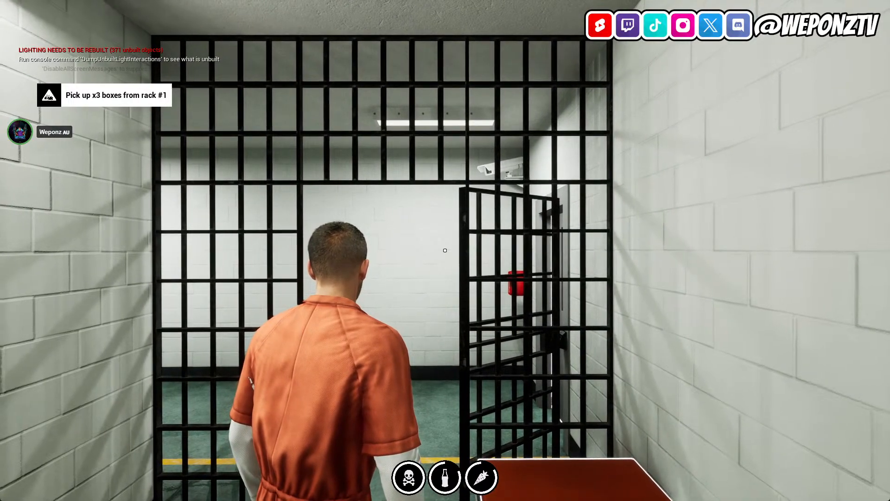
key(Escape)
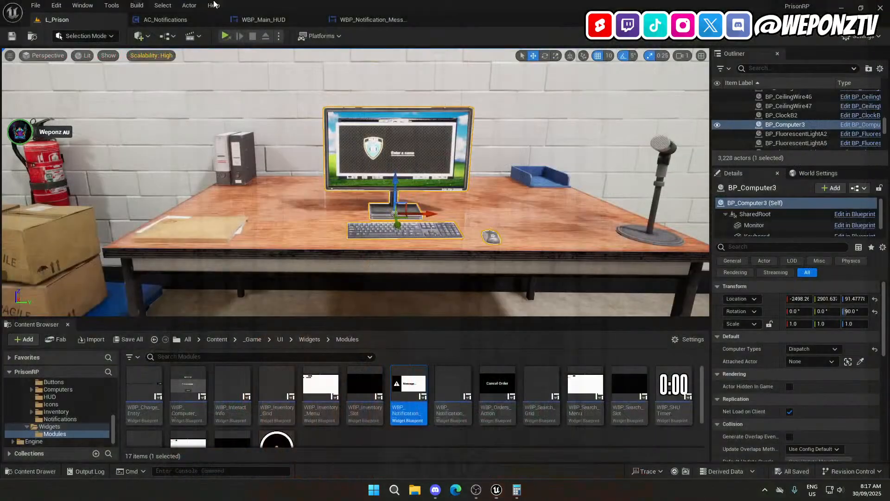
Switch to OBS Studio to check the live chat, and close the Calculator.
click(284, 19)
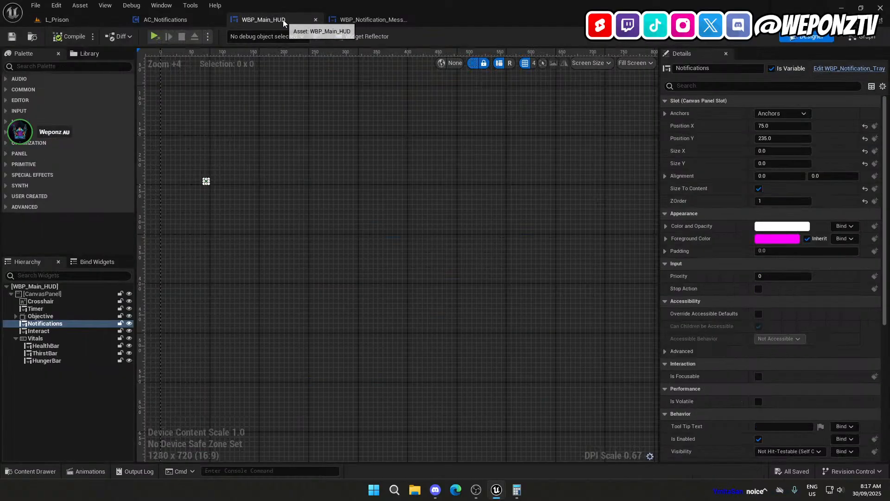
click(478, 490)
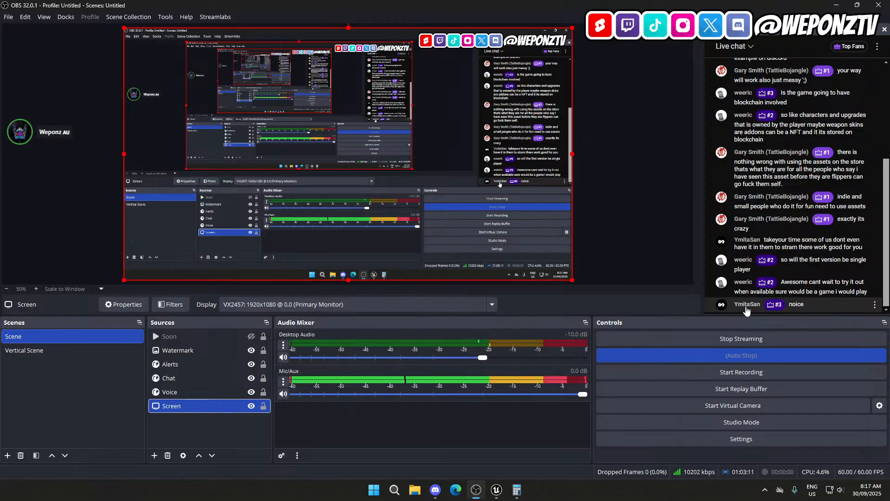
click(517, 490)
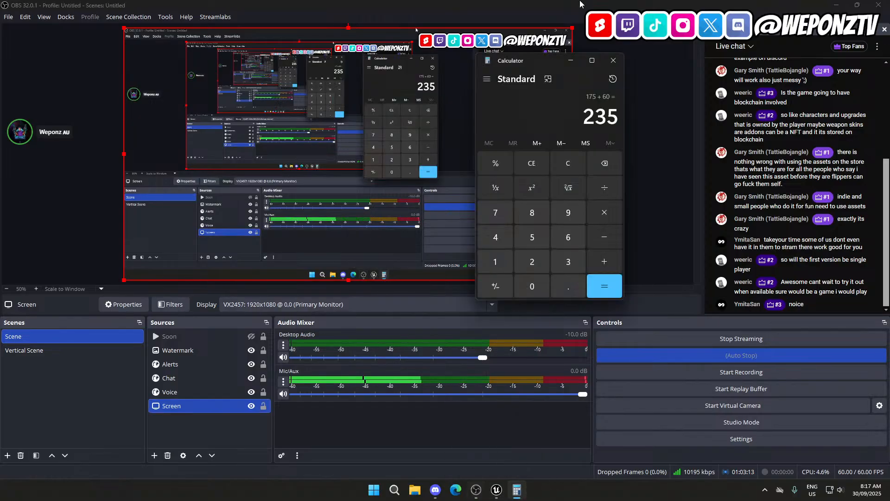
click(619, 60)
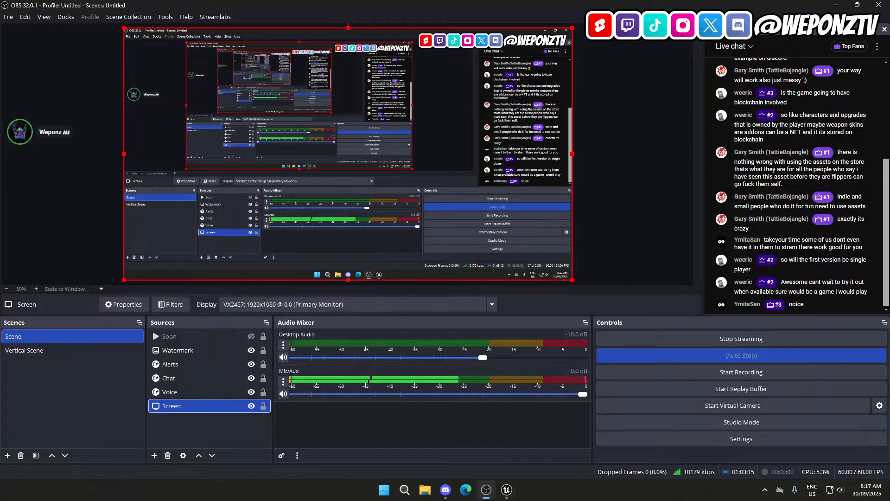
Return to the Unreal Editor and review the AC_Notifications event graph and the WBP_Main_HUD layout.
click(507, 493)
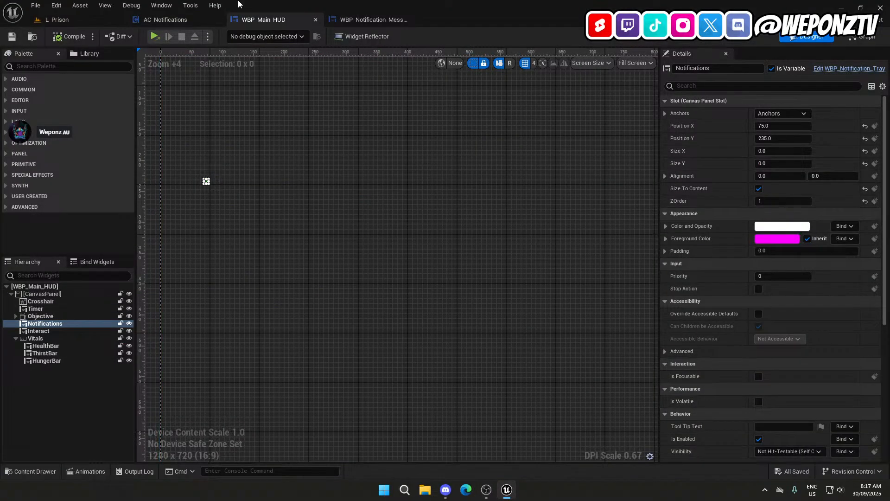
click(88, 23)
click(218, 20)
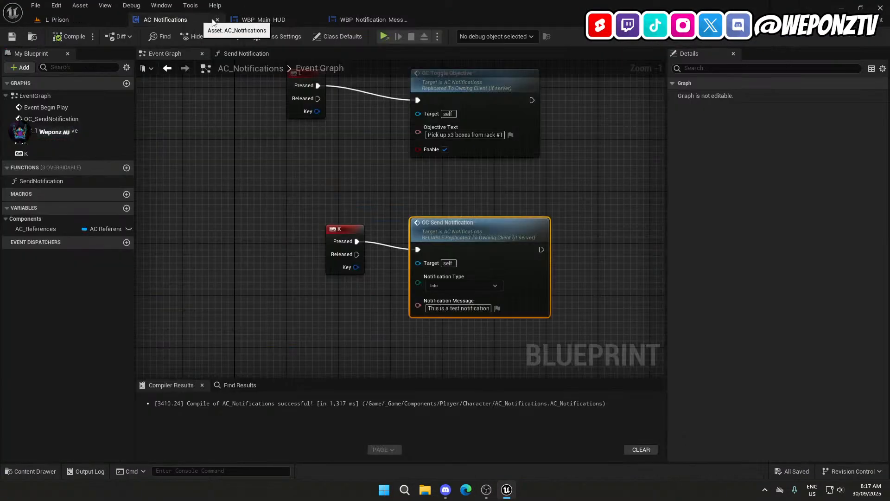
click(292, 20)
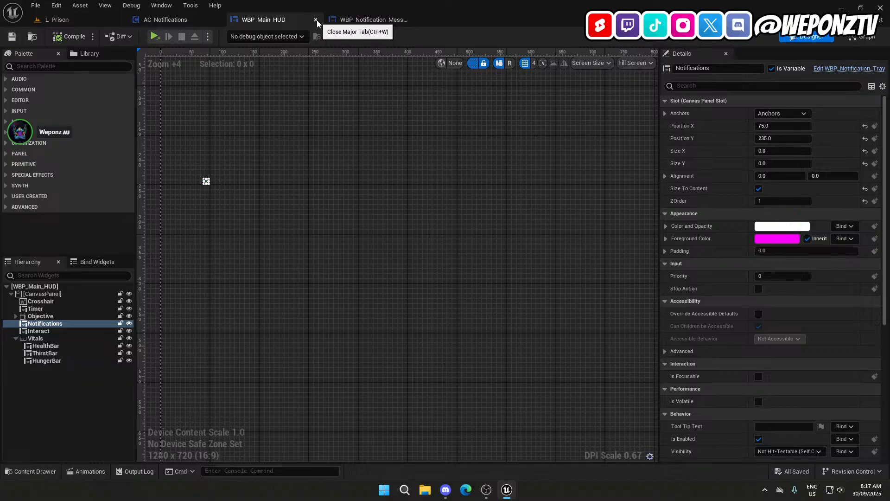
Close the WBP_Main_HUD and WBP_Notification_Message editors, and check the live chat in OBS Studio before returning to Unreal Editor.
click(316, 20)
click(316, 21)
click(107, 21)
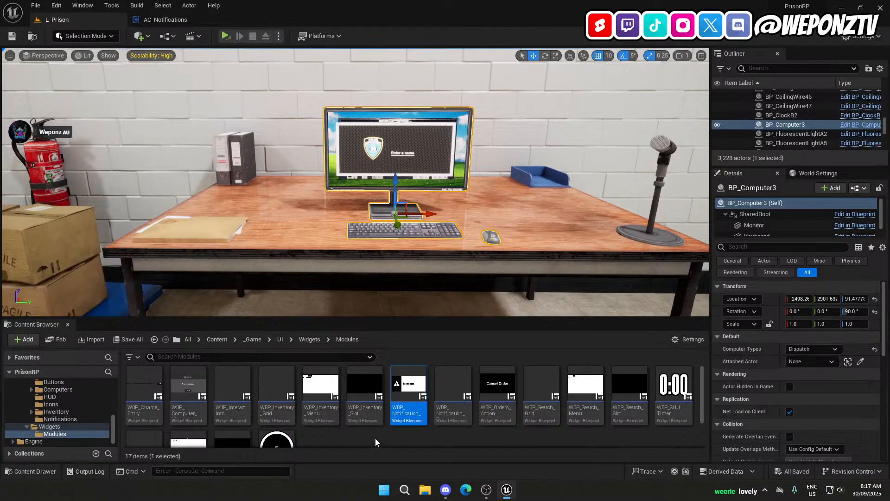
click(487, 495)
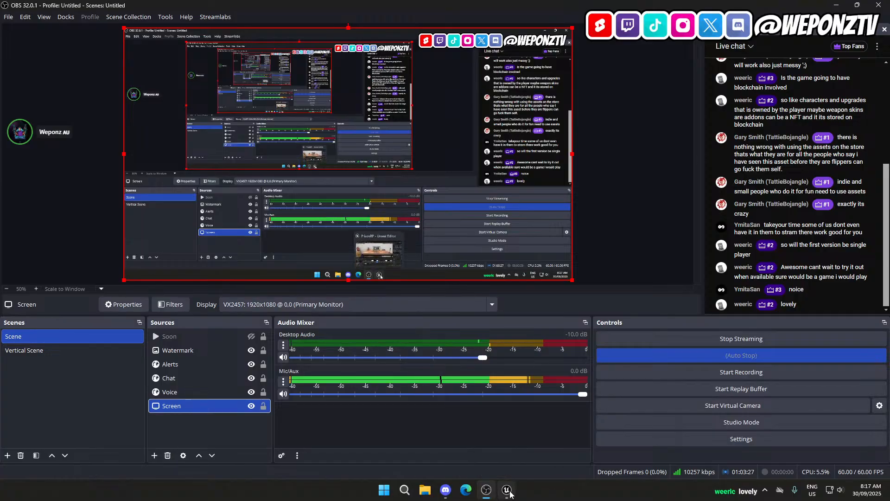
click(506, 490)
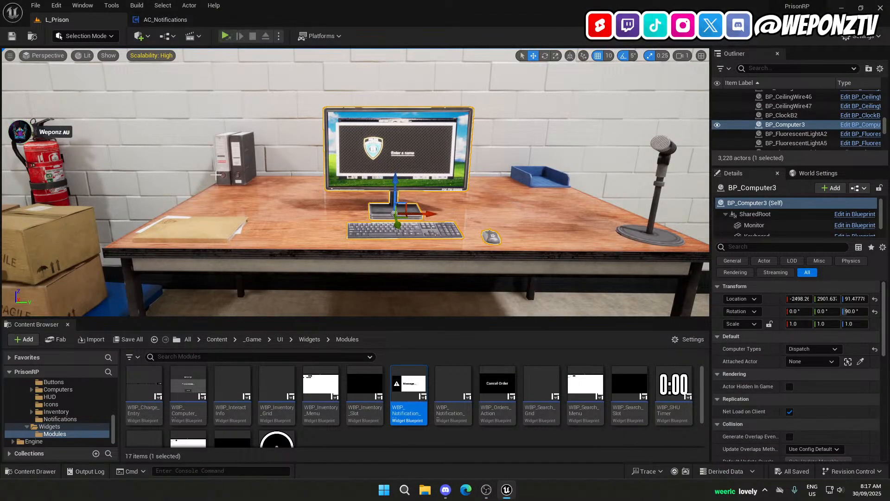
Open the AC_Working component blueprint from the _Game/Components/Player/Character folder.
click(252, 339)
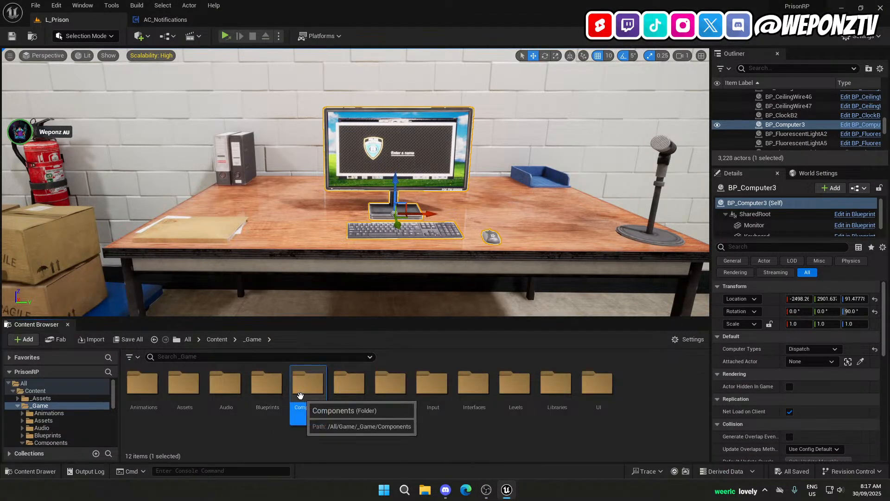
double_click(306, 392)
click(184, 391)
double_click(184, 392)
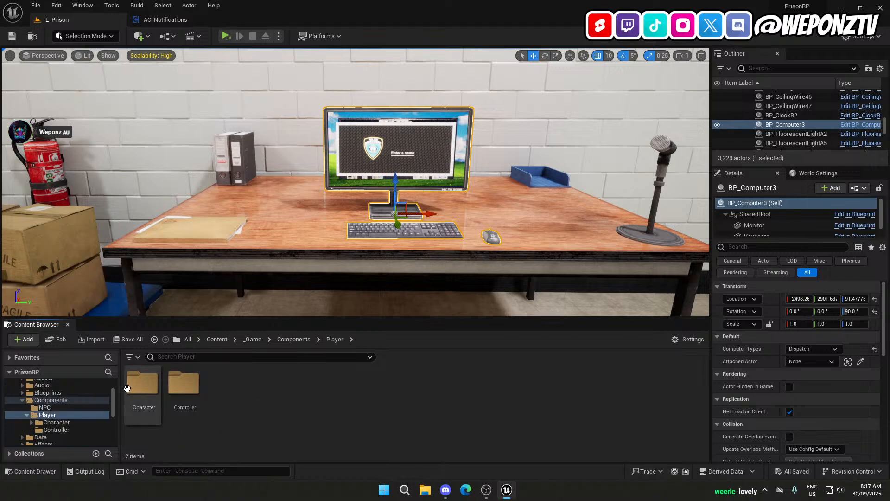
double_click(143, 391)
scroll(583, 420, down, 2)
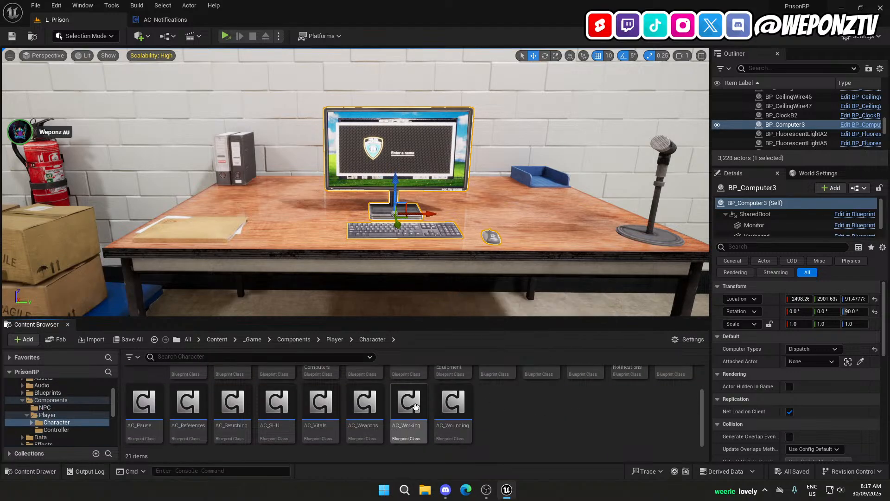
double_click(415, 406)
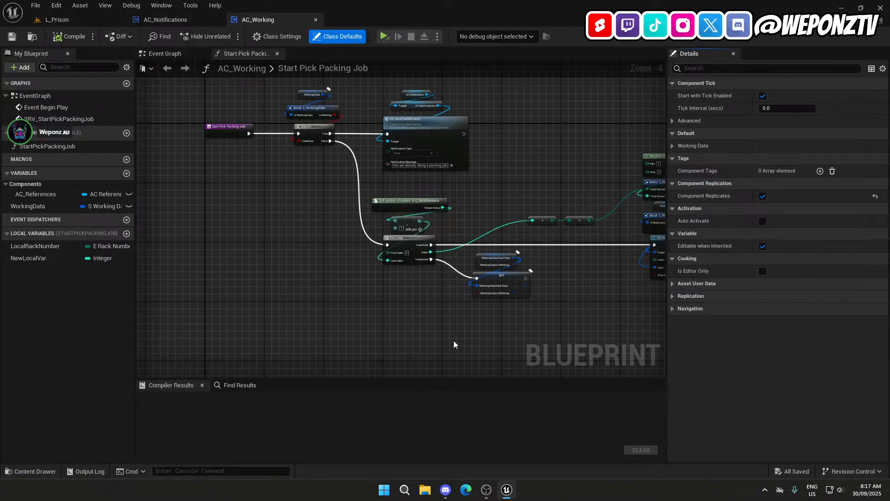
Review the loop and rack data nodes of the Start Pick Packing Job function, and check the live chat in OBS Studio.
right_drag(454, 344, 307, 337)
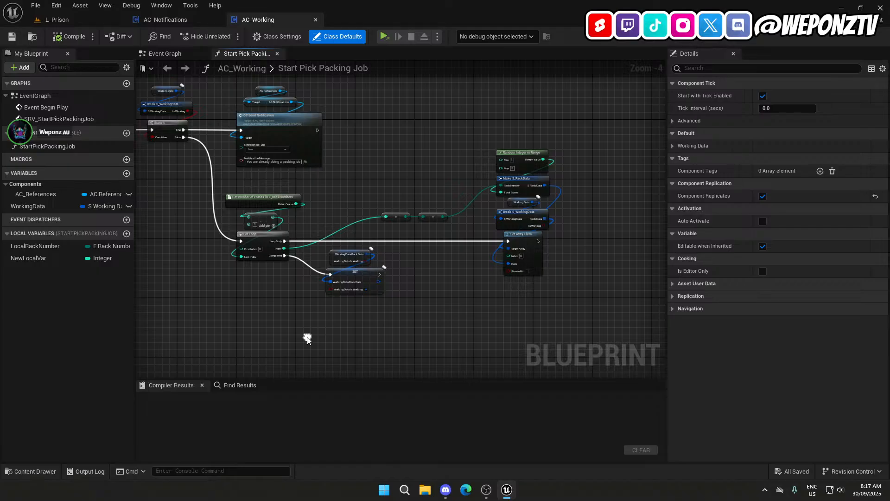
drag(523, 277, 407, 224)
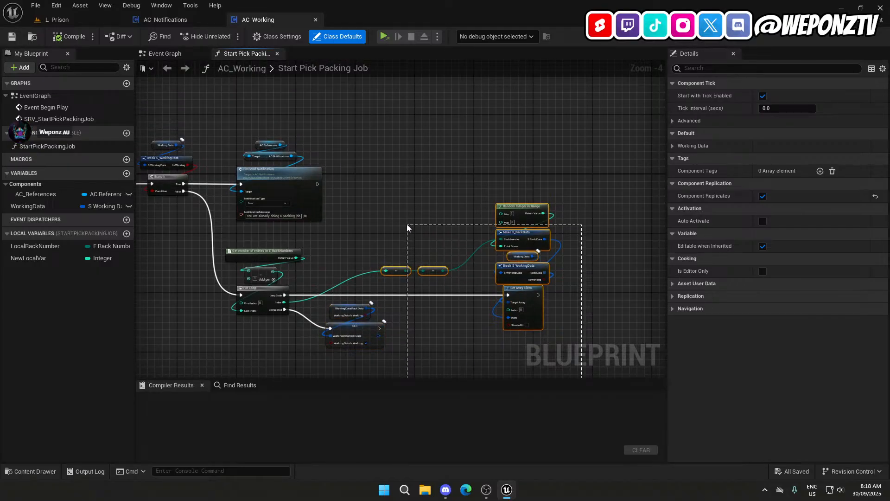
click(407, 224)
right_drag(413, 251, 423, 151)
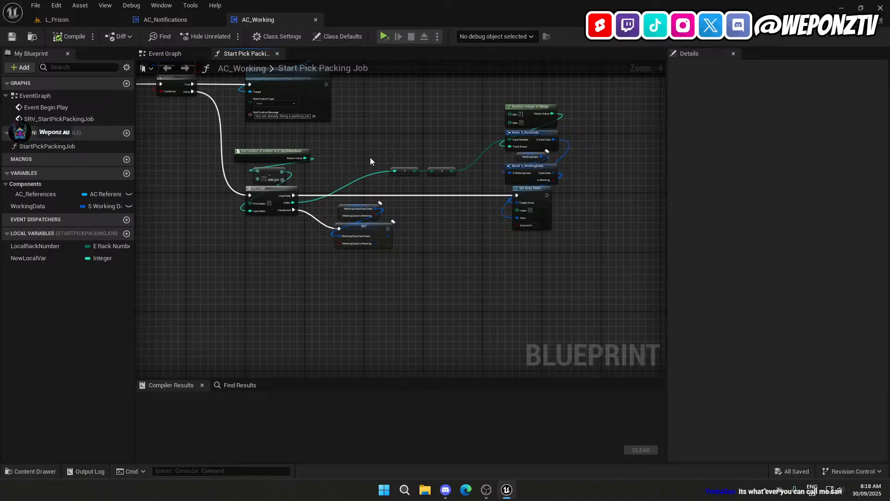
click(487, 490)
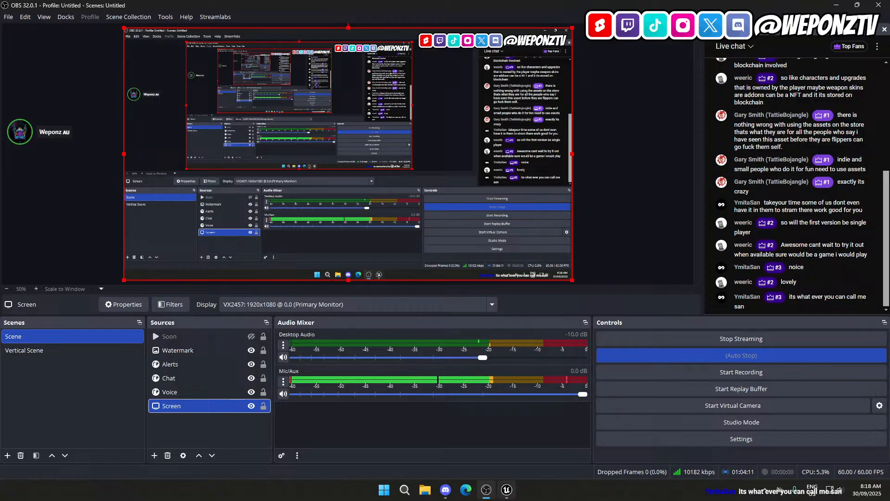
click(507, 490)
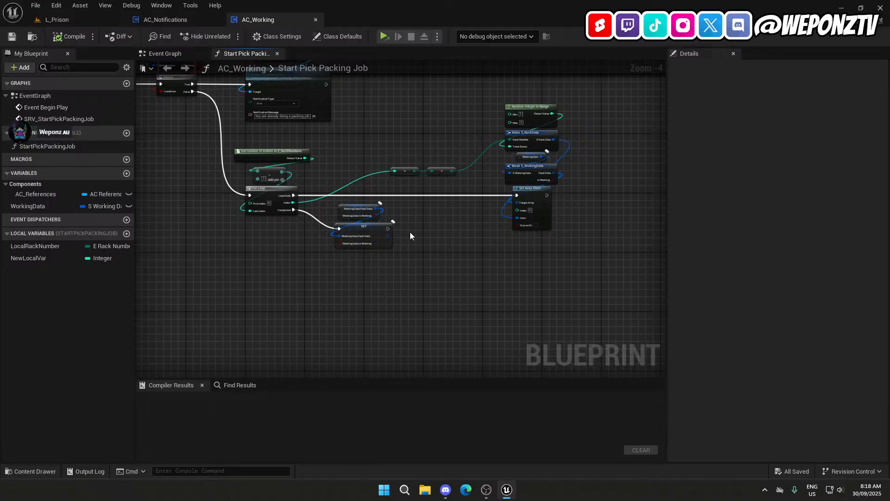
Move the Working Data getter and SET nodes on the For Loop's Completed branch further down, clear of the loop.
drag(390, 277, 361, 202)
drag(357, 238, 378, 316)
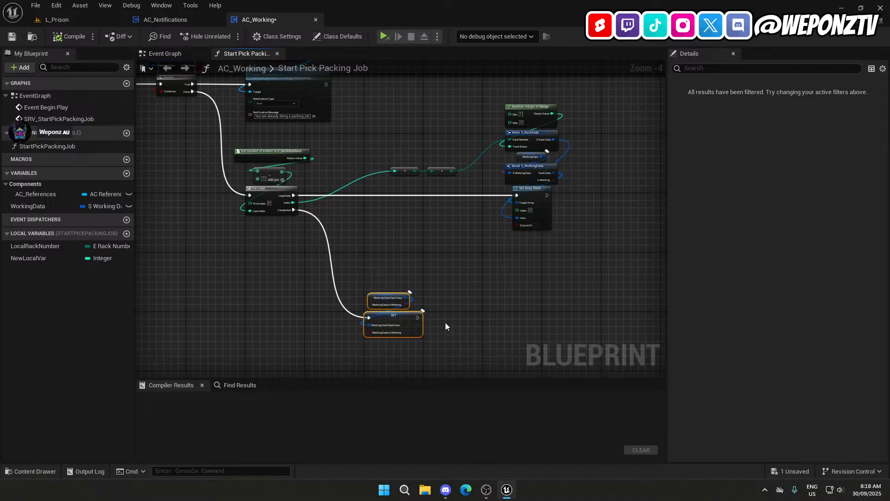
click(445, 322)
right_drag(440, 334, 378, 271)
scroll(400, 301, up, 2)
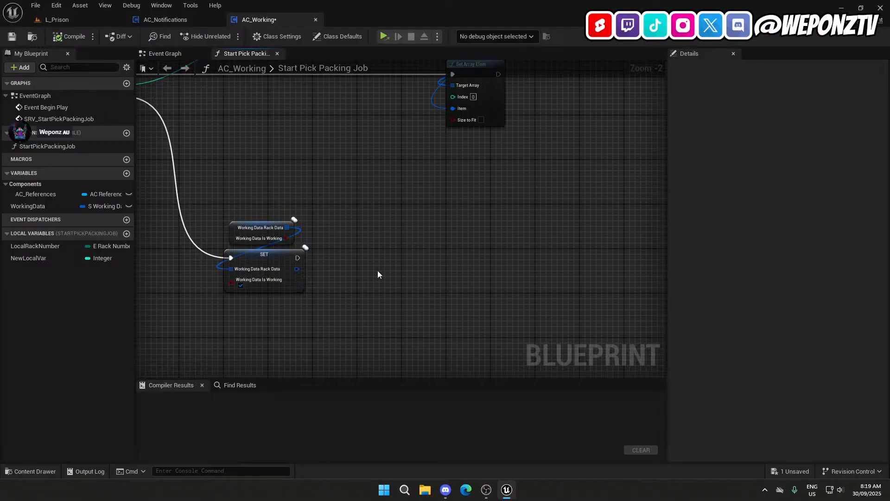
Duplicate the Working Data getter beside the SET node and add a For Each Loop fed by its Rack Data.
click(59, 207)
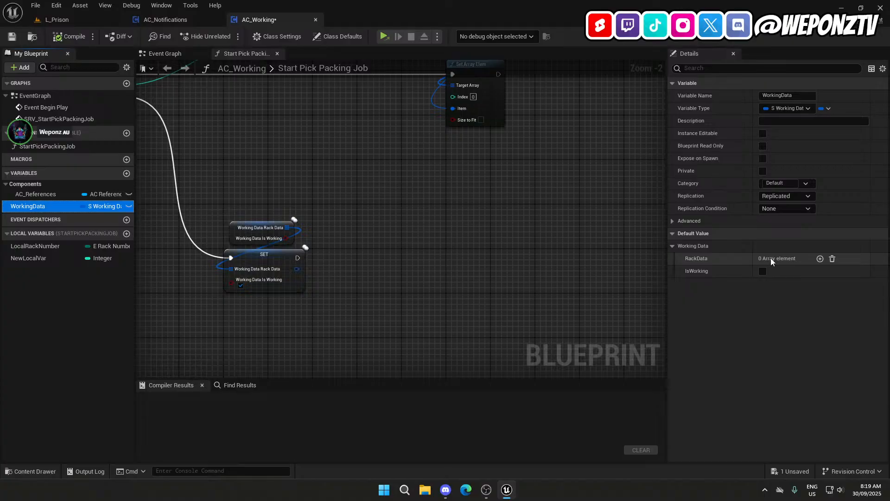
click(274, 226)
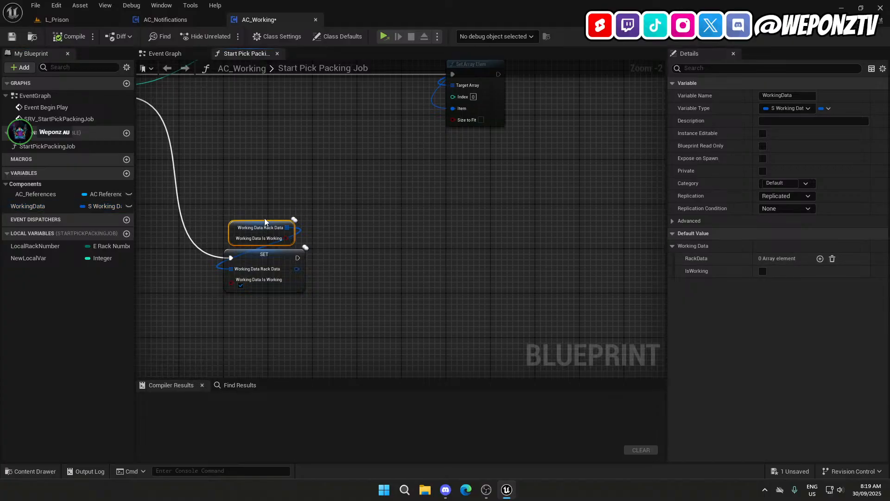
click(344, 227)
key(ctrl+v)
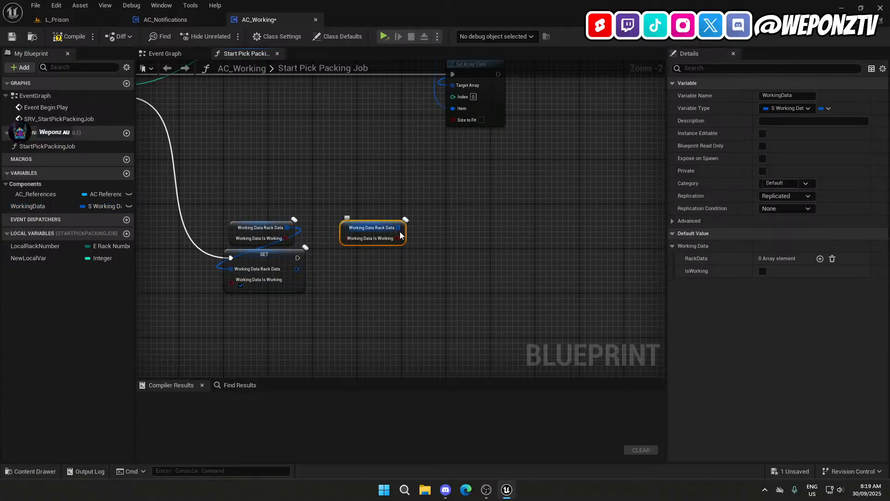
drag(398, 227, 378, 279)
text(for)
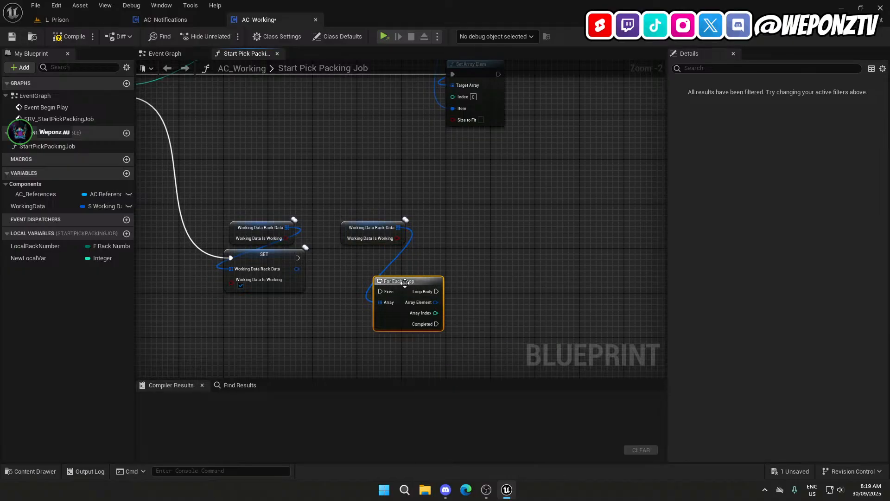
Connect the SET node's execution output to the For Each Loop and align the loop and its Working Data getter.
drag(434, 321, 507, 265)
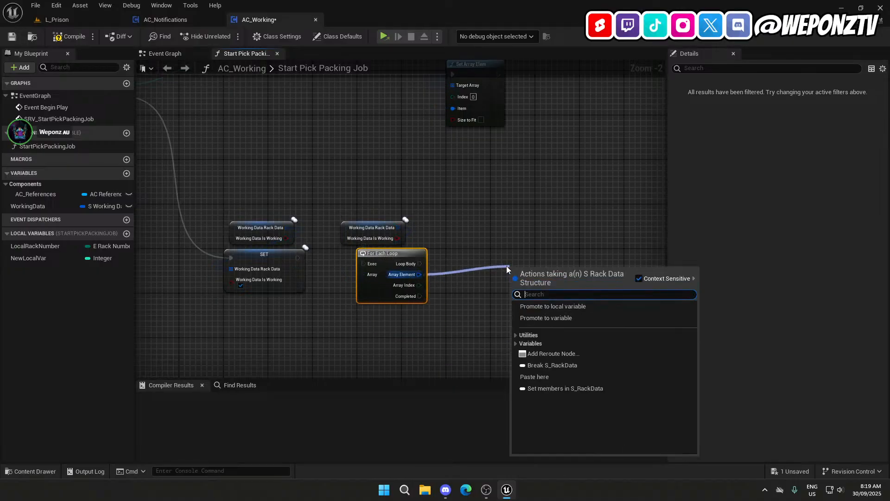
click(483, 285)
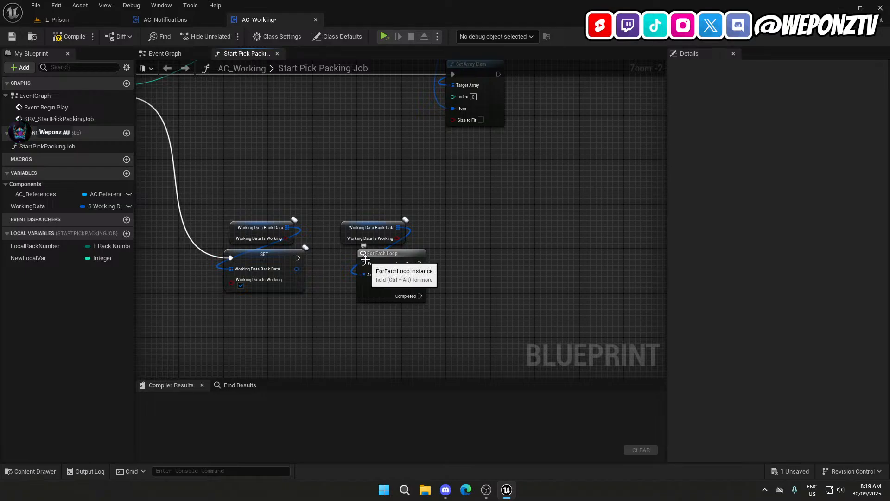
drag(363, 264, 297, 259)
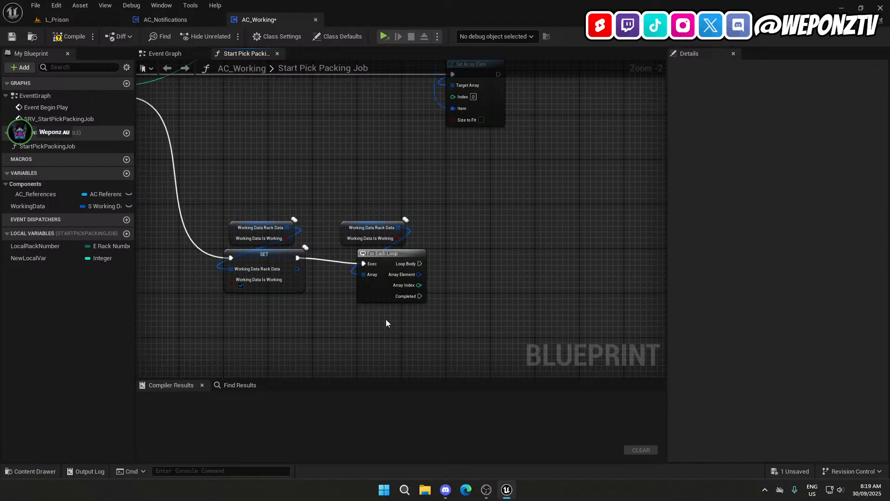
drag(385, 319, 397, 192)
drag(373, 258, 373, 252)
click(486, 258)
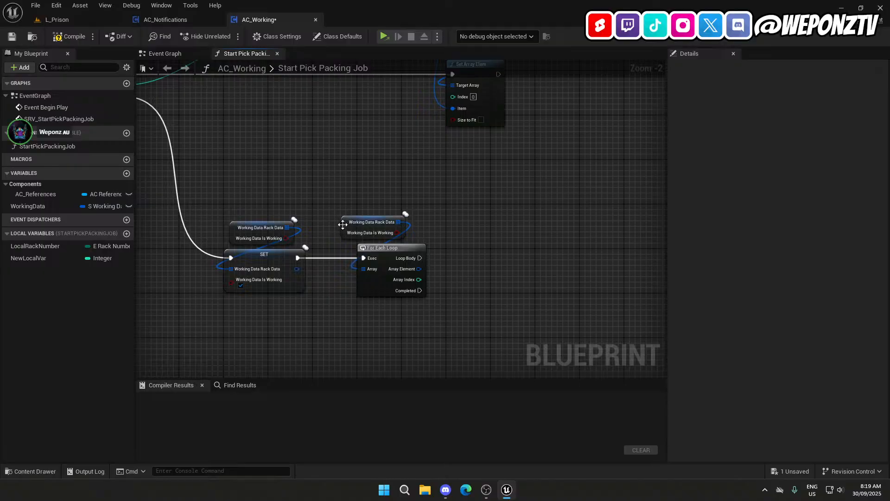
drag(338, 226, 359, 230)
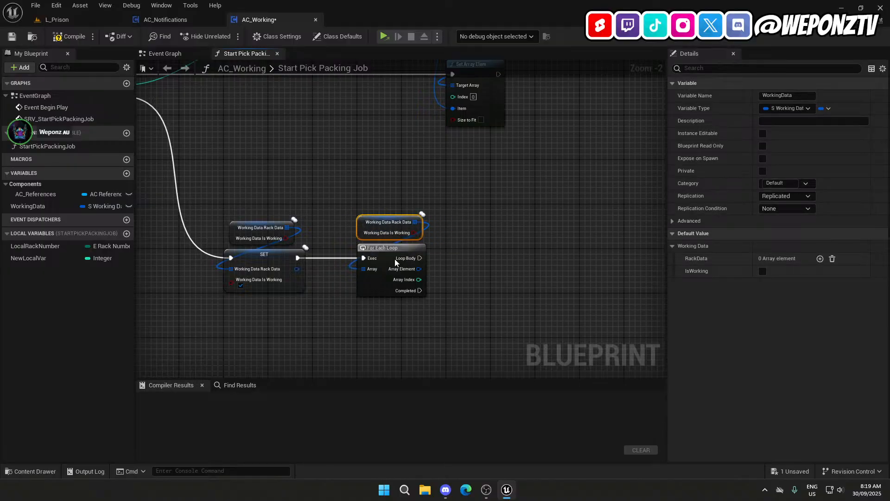
click(456, 284)
Add a Break S_RackData node from the For Each Loop's Array Element and place it beneath the loop.
right_drag(437, 269, 366, 263)
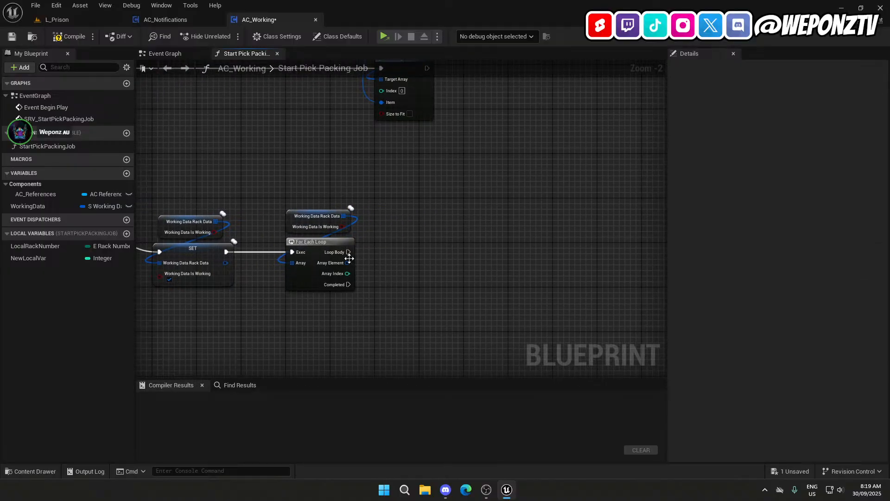
drag(347, 263, 383, 271)
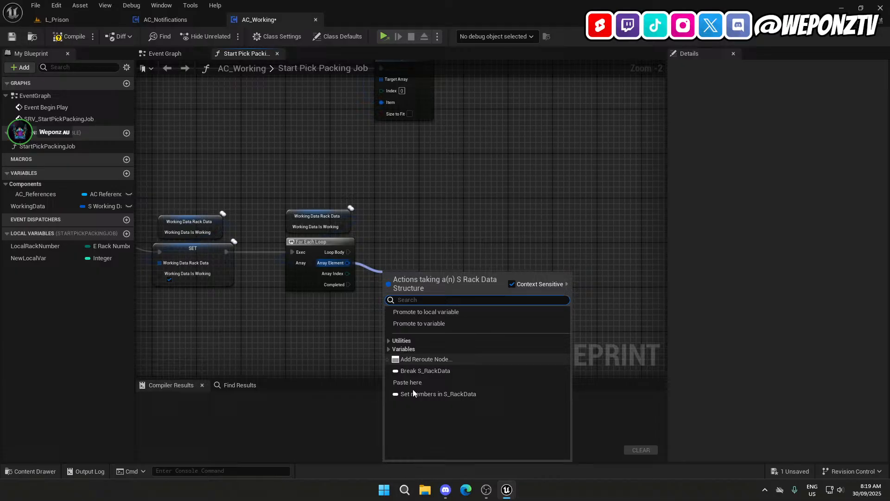
click(430, 372)
drag(449, 275, 348, 303)
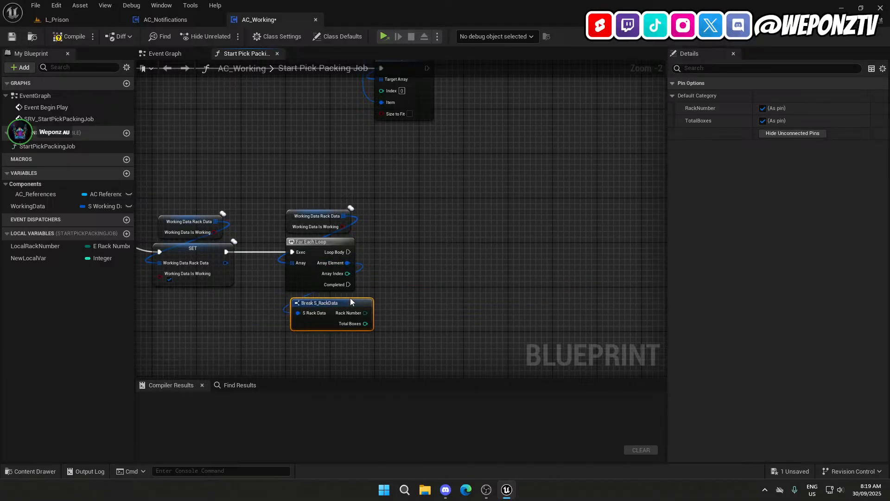
click(363, 320)
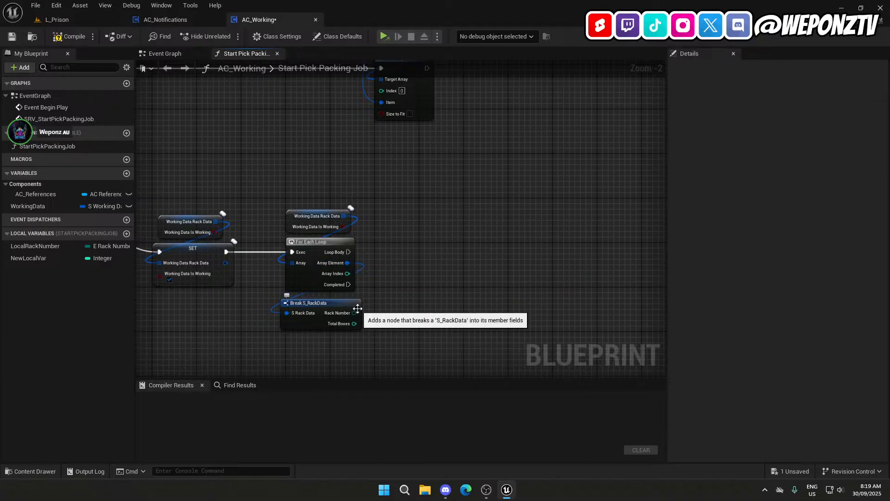
Convert the Rack Number output of Break S_RackData with a To Integer (Byte) node.
right_drag(339, 312, 232, 322)
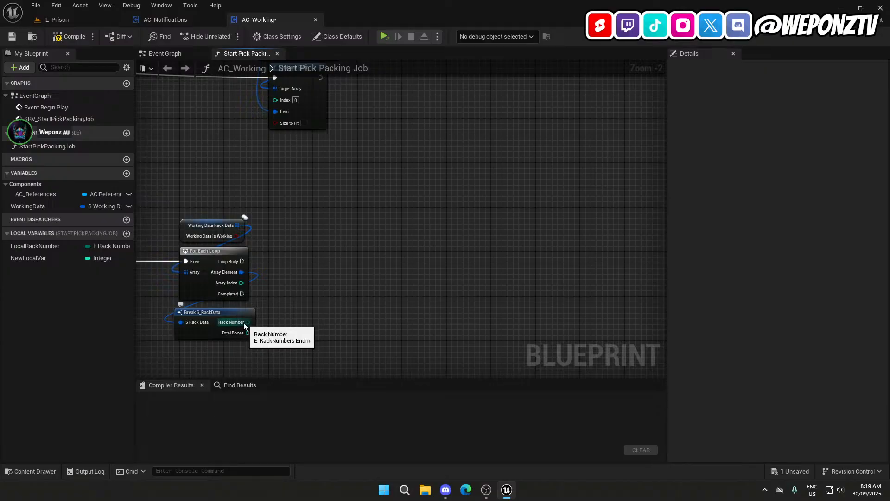
drag(233, 322, 364, 321)
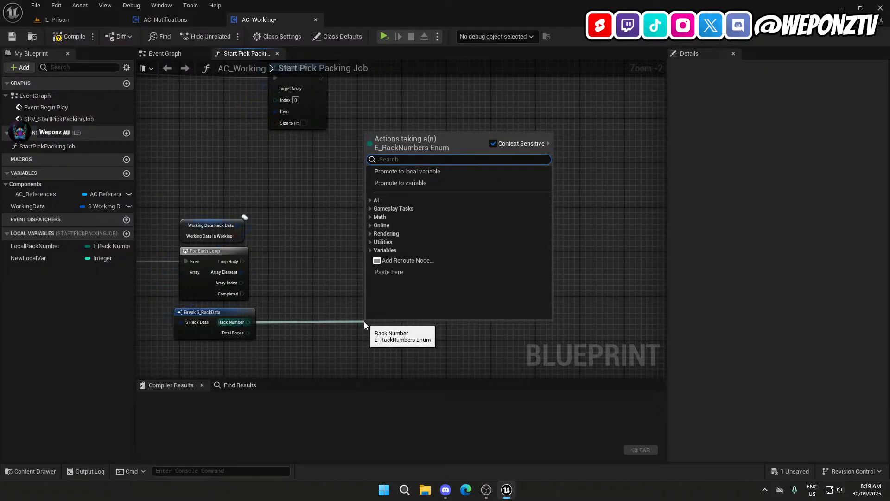
text(toi)
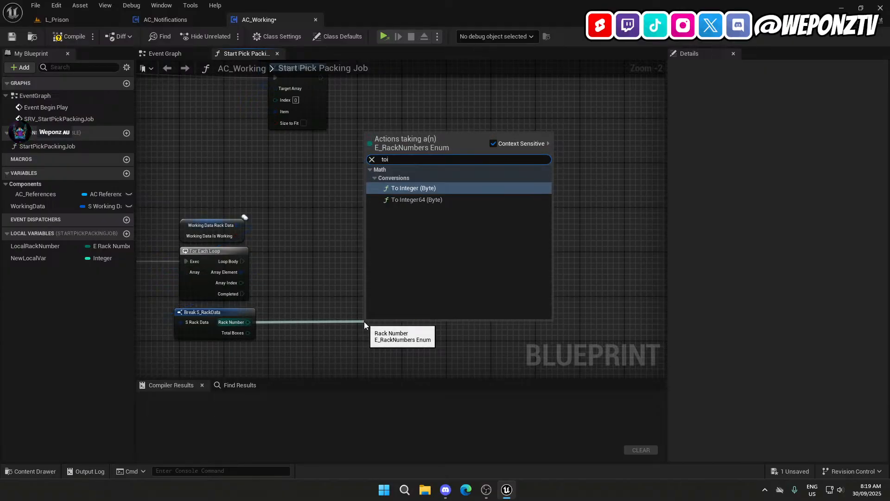
click(405, 188)
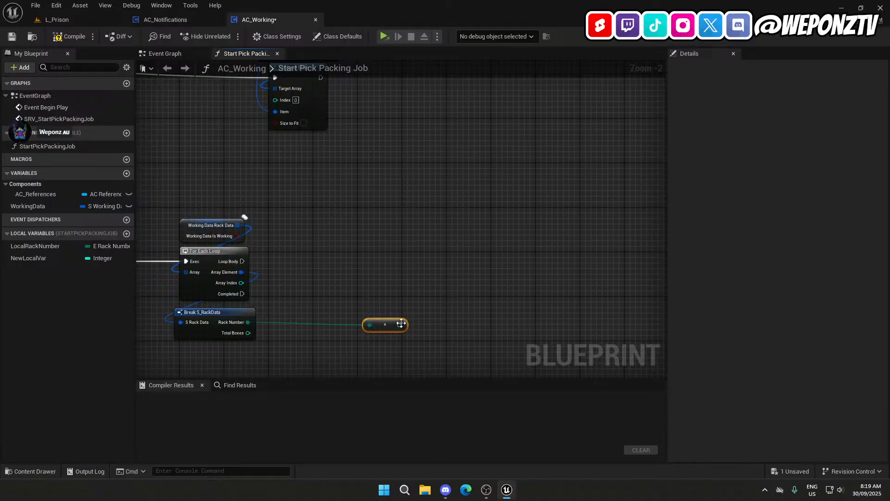
drag(387, 327, 407, 316)
text(+)
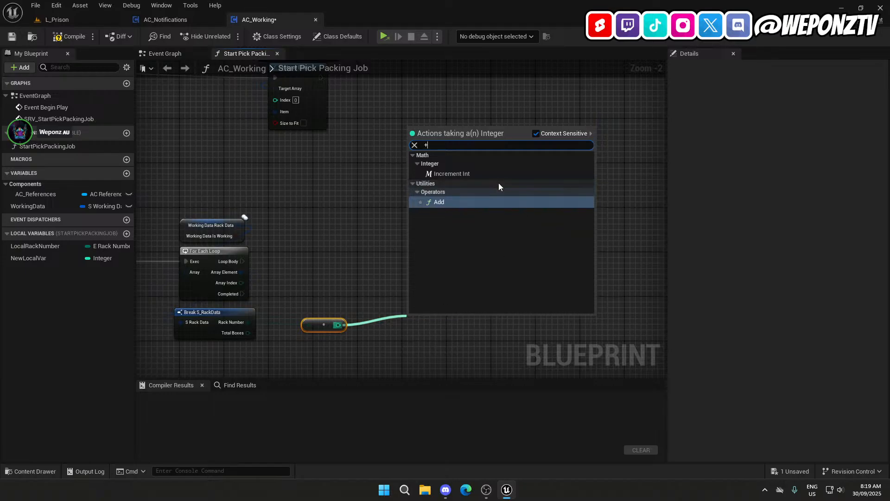
click(476, 173)
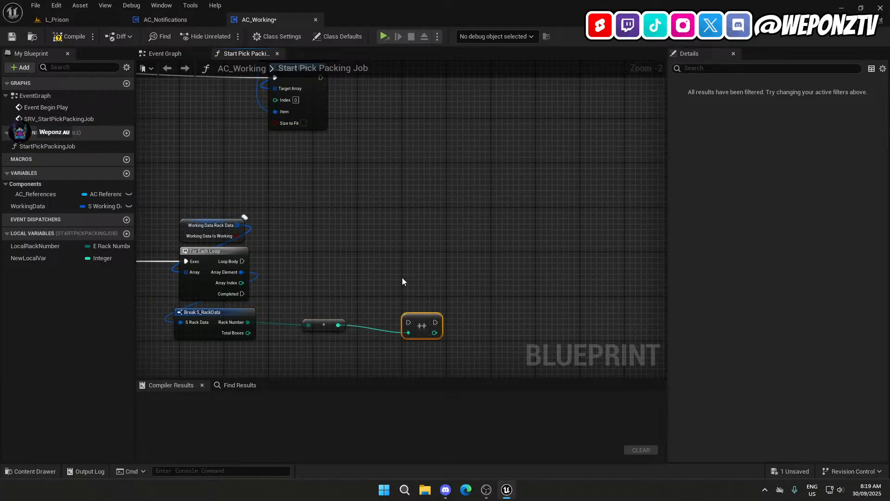
key(Delete)
Feed the converted rack number into a new integer Add node.
drag(338, 325, 451, 325)
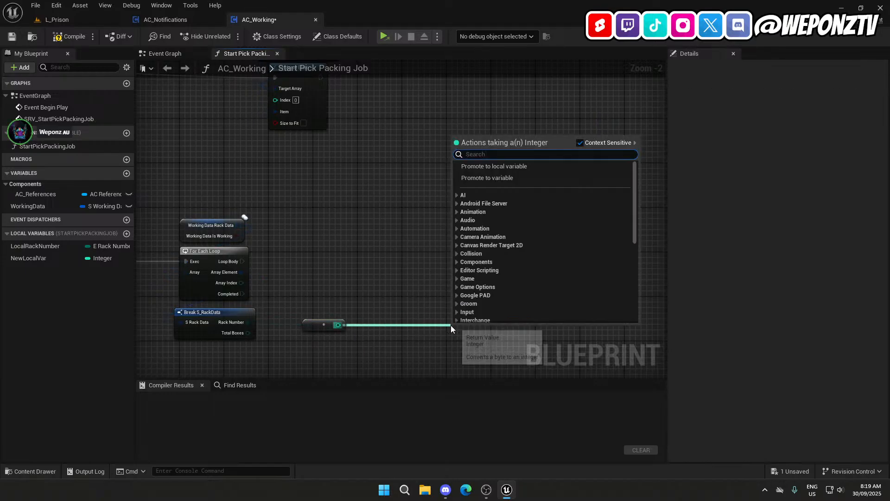
text(plus)
click(476, 184)
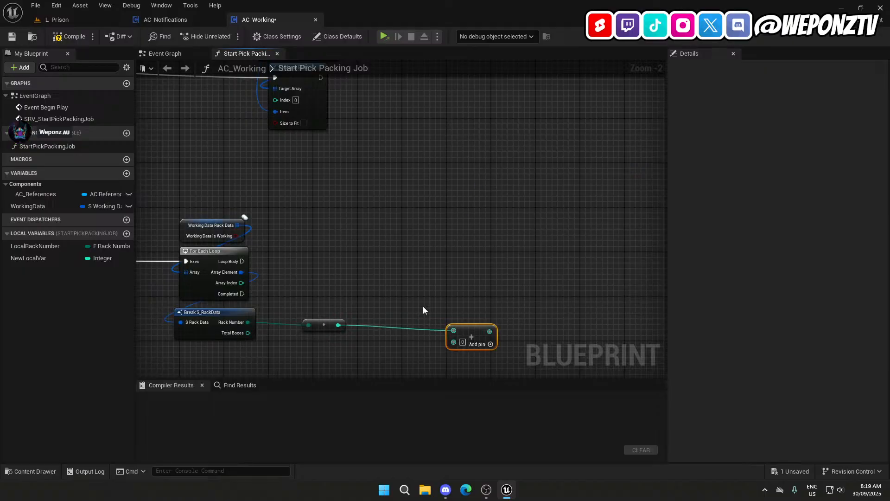
Move the integer Add node beside the byte-to-integer conversion and set its second input to 1.
drag(482, 334, 403, 326)
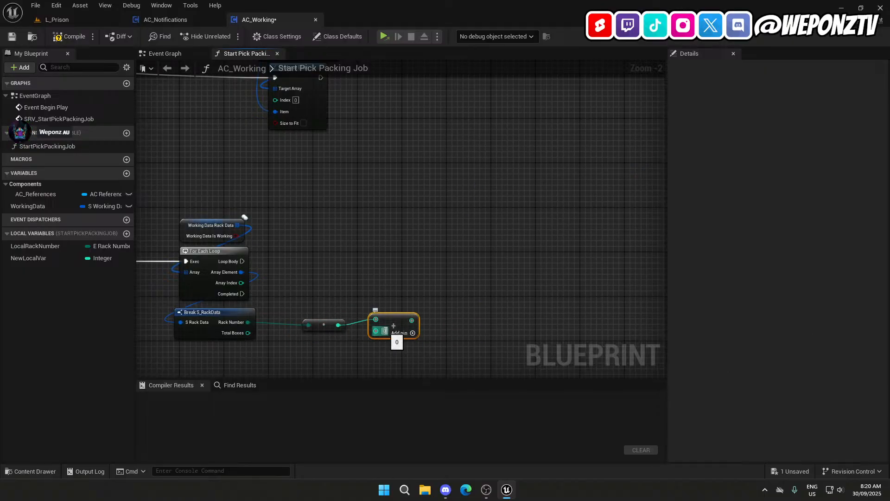
click(385, 331)
text(1)
click(358, 371)
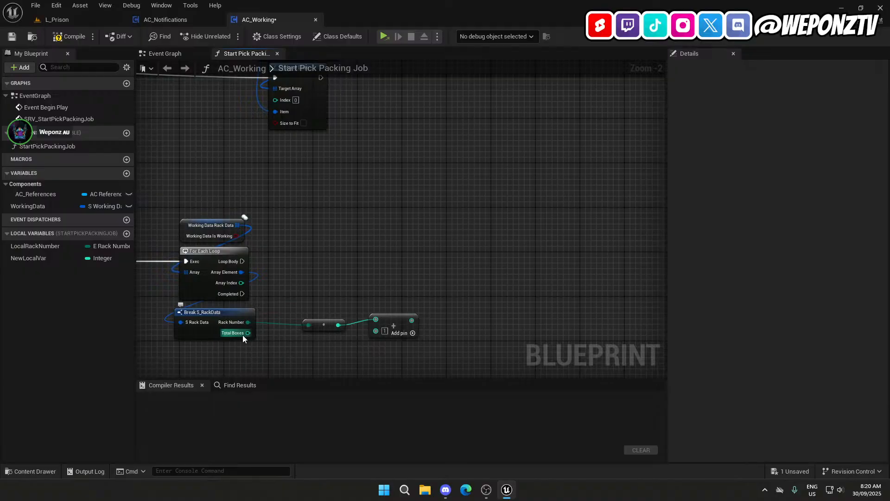
drag(243, 335, 367, 288)
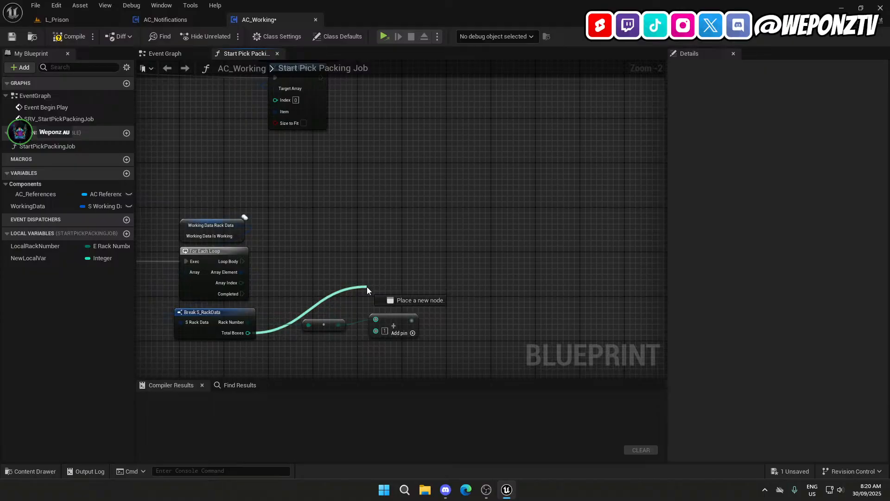
drag(367, 287, 366, 287)
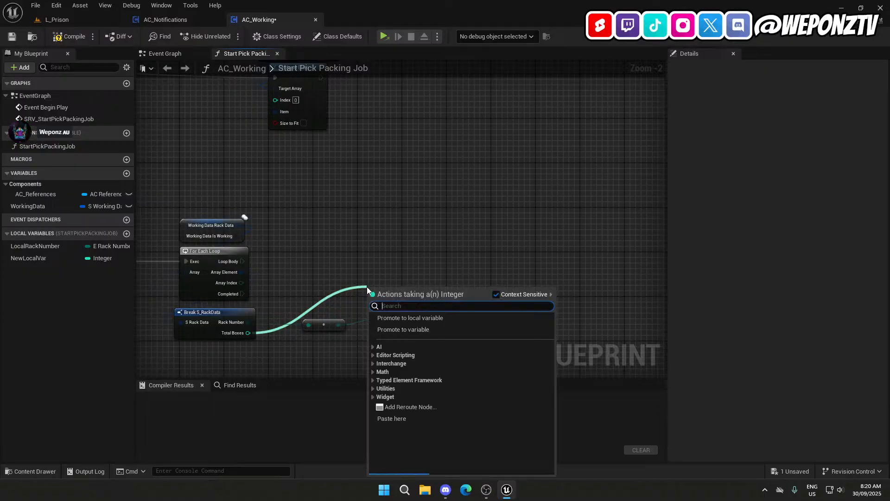
click(266, 183)
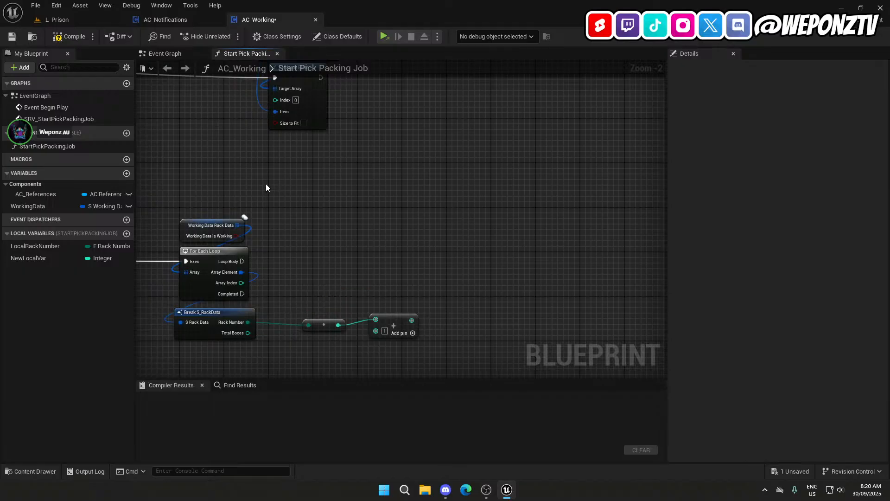
Delete the For Loop, its subtract node and all rack-assignment and rack-loop nodes following it, and compile and save AC_Working.
right_drag(260, 176, 472, 303)
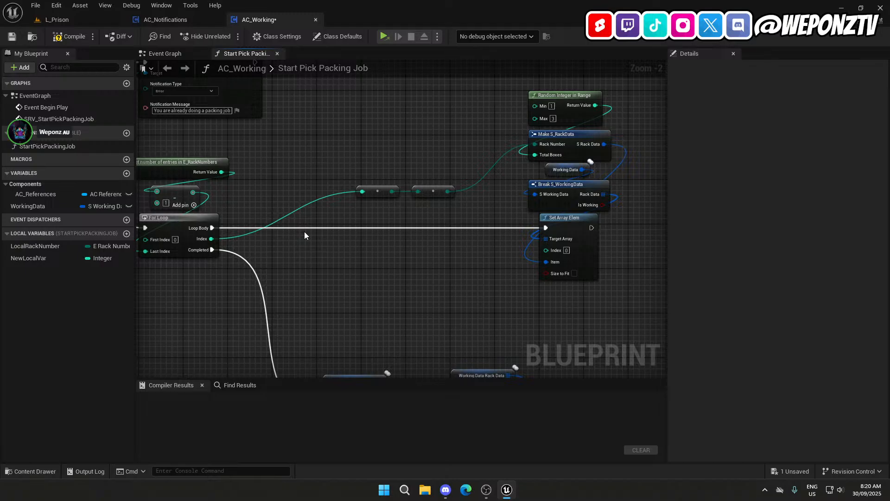
right_drag(374, 298, 306, 227)
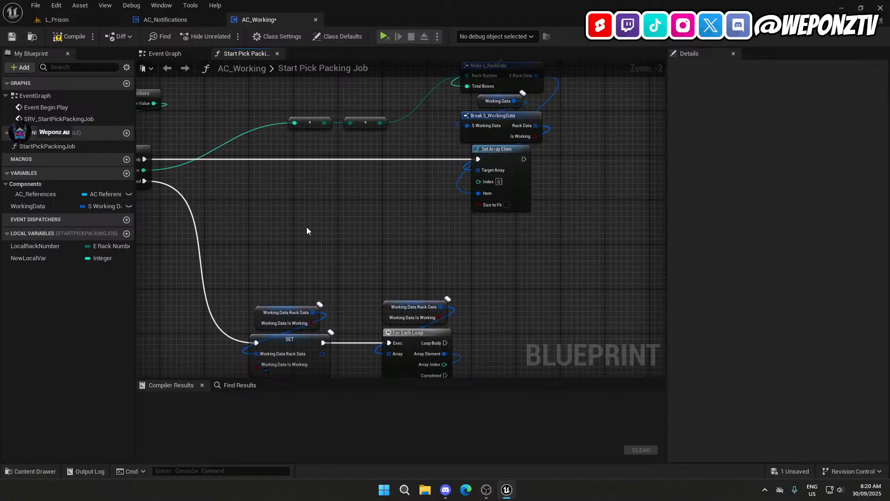
click(392, 303)
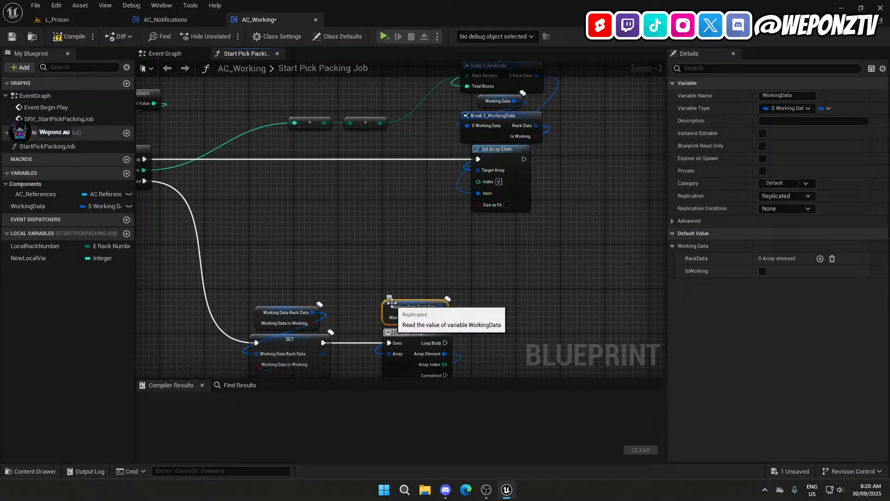
scroll(391, 303, down, 4)
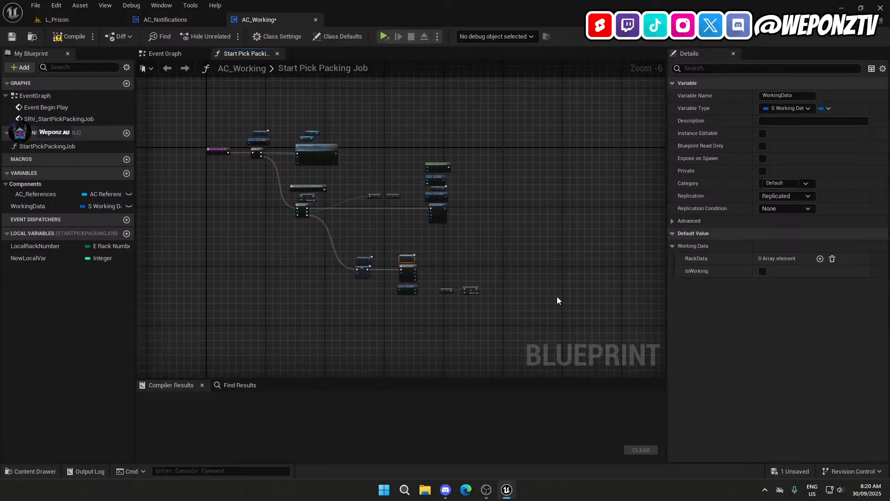
drag(512, 303, 363, 149)
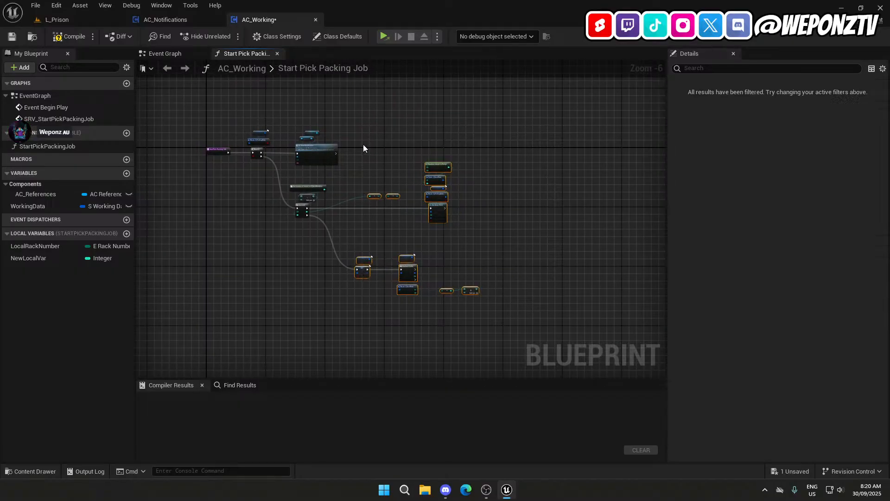
key(Delete)
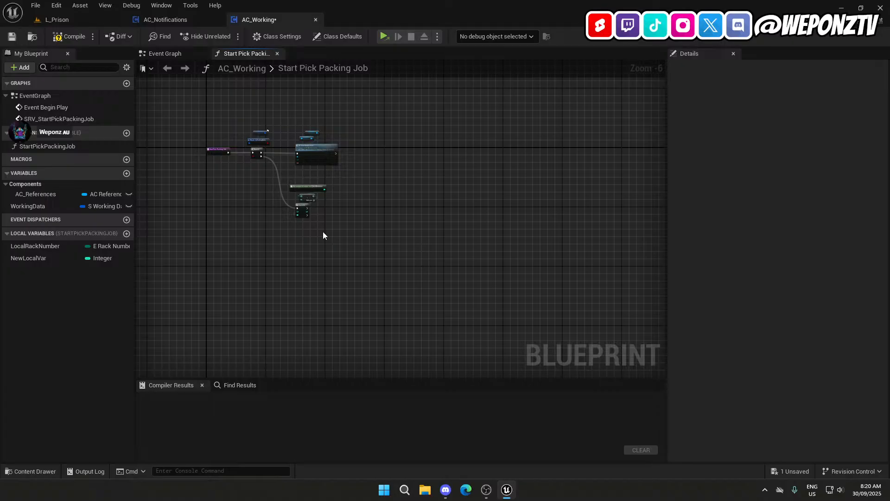
drag(323, 226, 294, 199)
key(Delete)
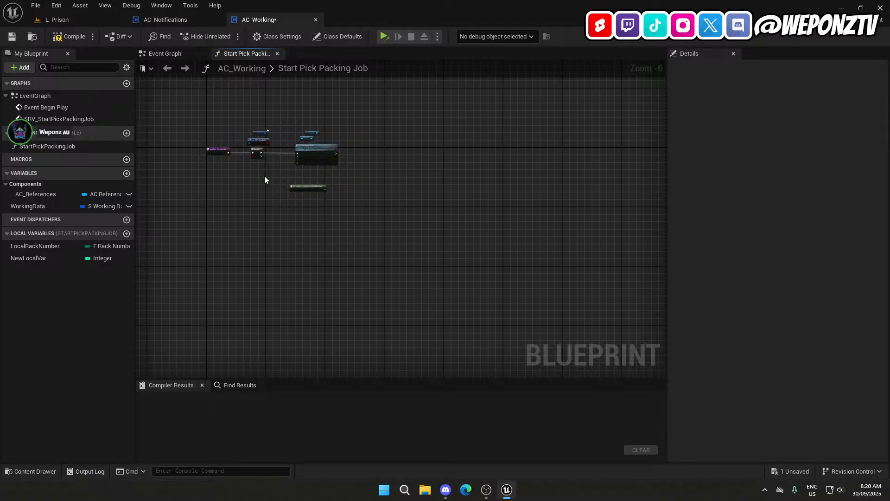
click(68, 37)
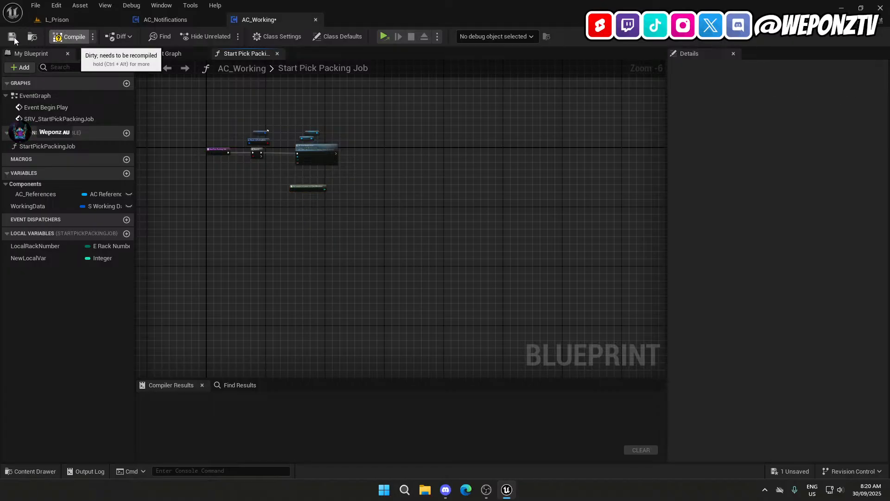
click(12, 36)
Delete the local variables NewLocalVar and LocalRackNumber and save the blueprint.
click(46, 258)
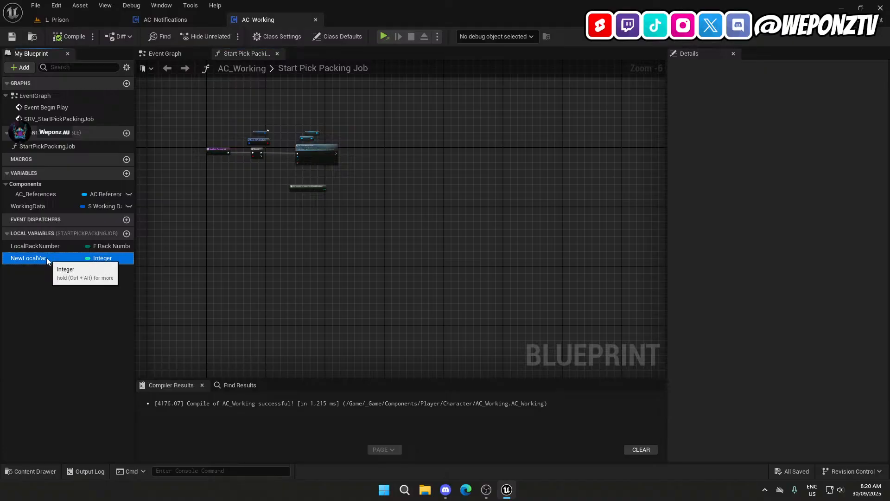
key(Delete)
click(46, 246)
key(Delete)
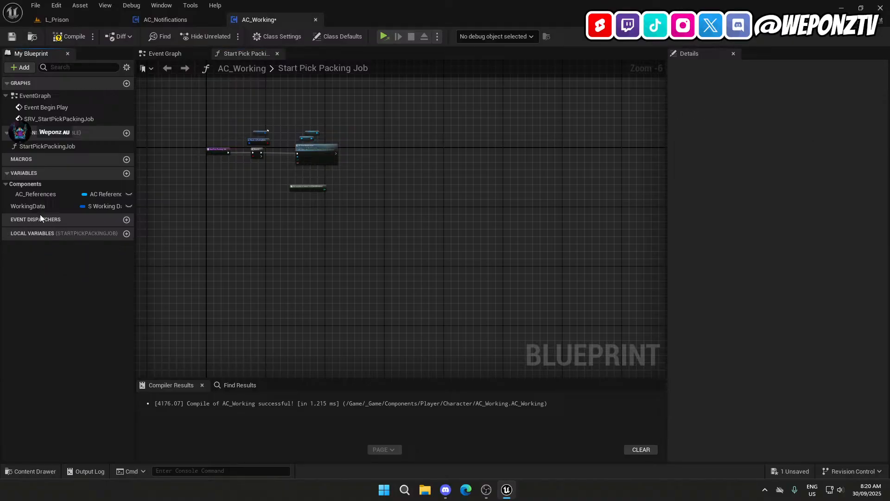
click(44, 209)
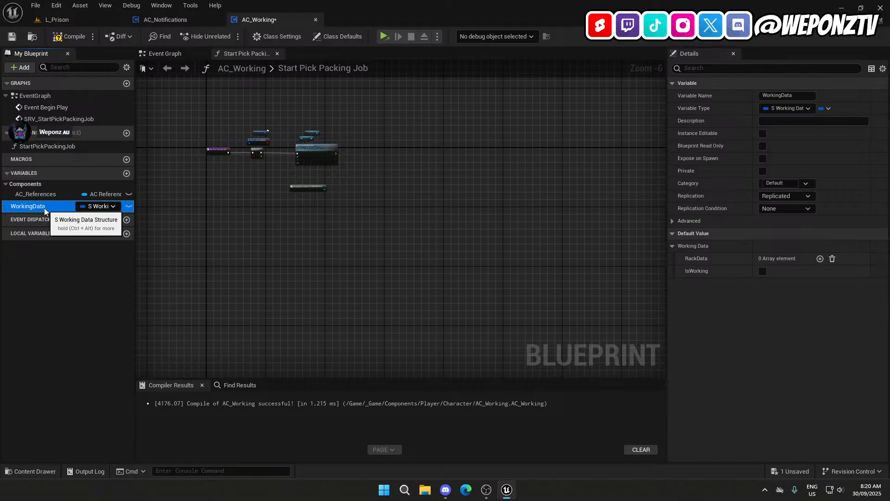
click(12, 36)
Open the S_WorkingData structure from the _Game/Data/Structs folder.
click(90, 22)
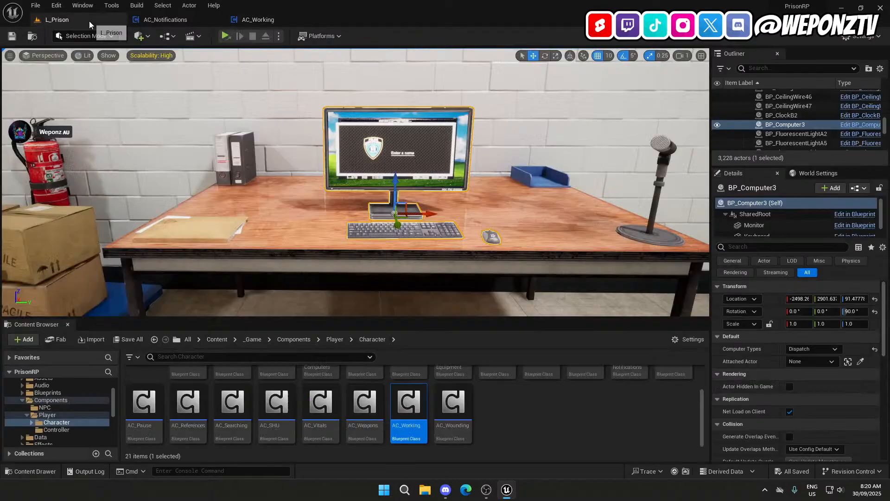
click(254, 339)
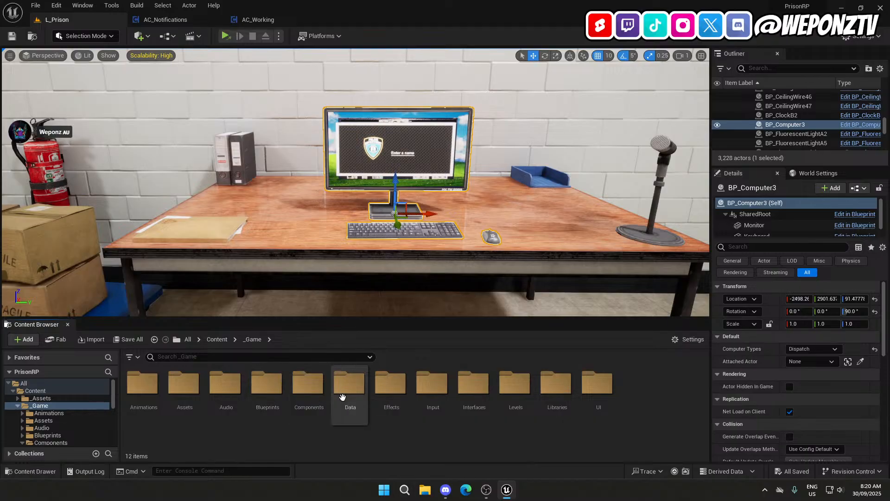
double_click(342, 397)
double_click(226, 392)
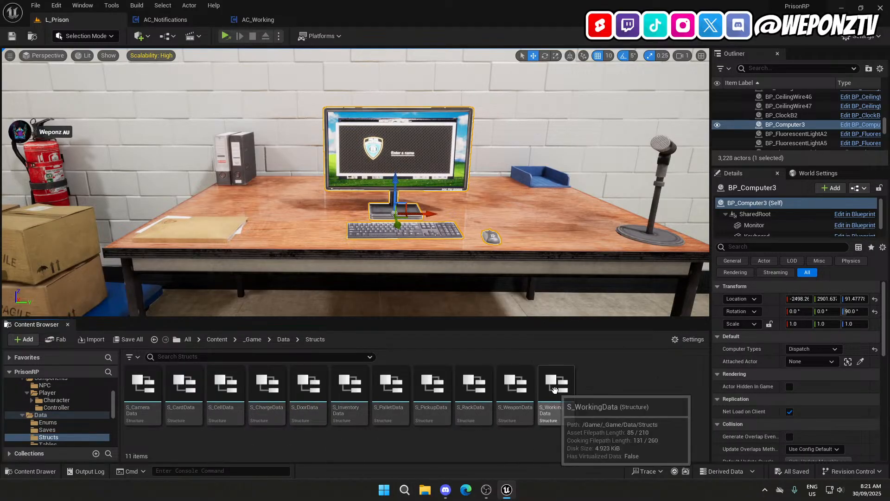
double_click(555, 389)
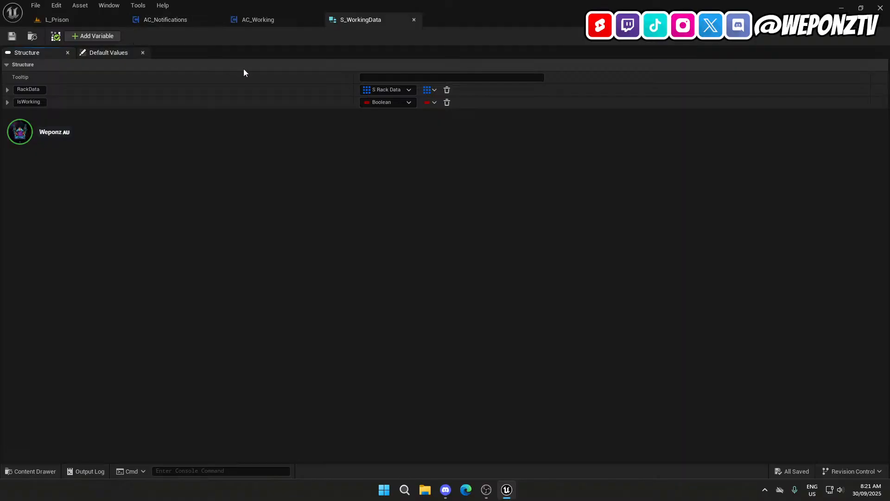
Change the RackData member's type to Boolean and save the structure.
click(402, 91)
click(397, 115)
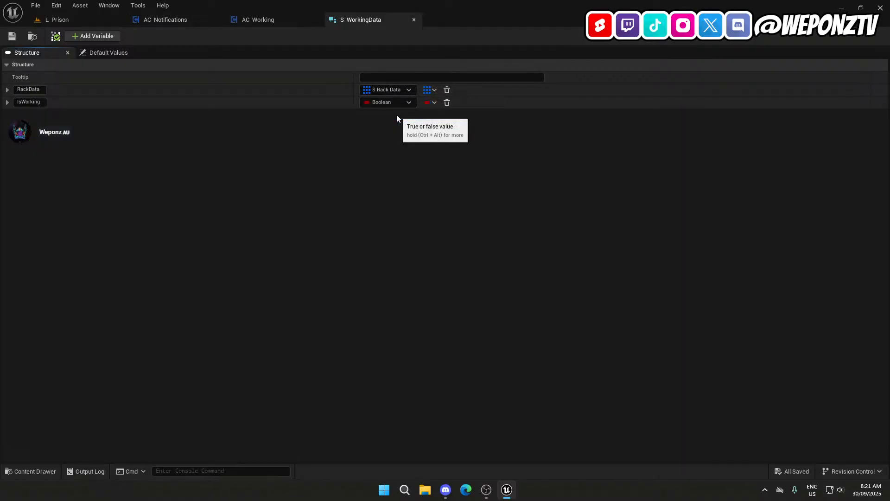
click(12, 36)
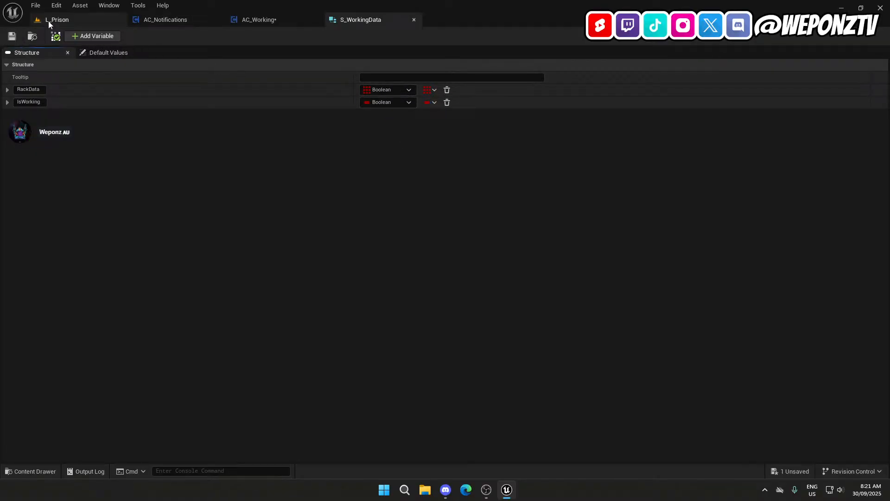
Force delete the S_RackData structure from the Structs folder.
click(51, 20)
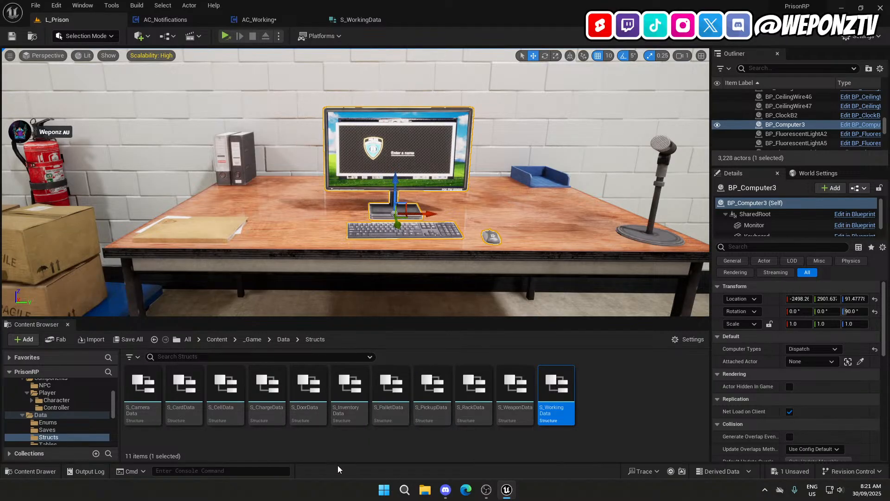
click(472, 398)
key(Delete)
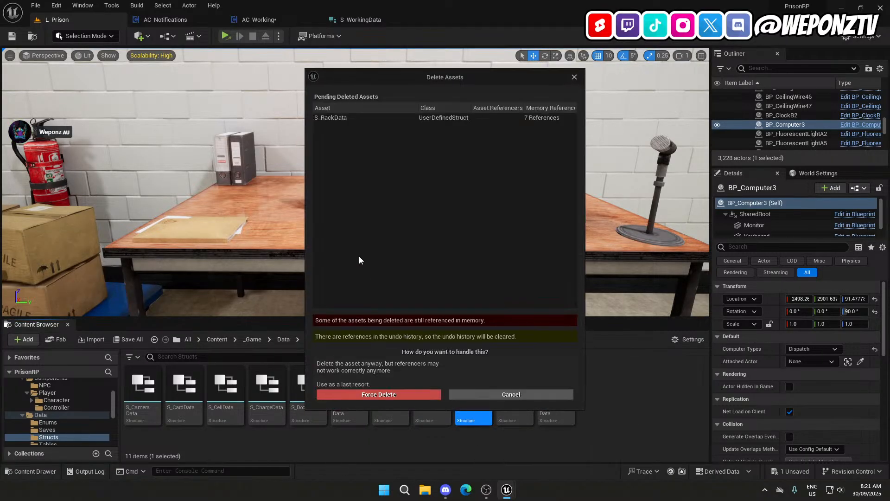
click(396, 394)
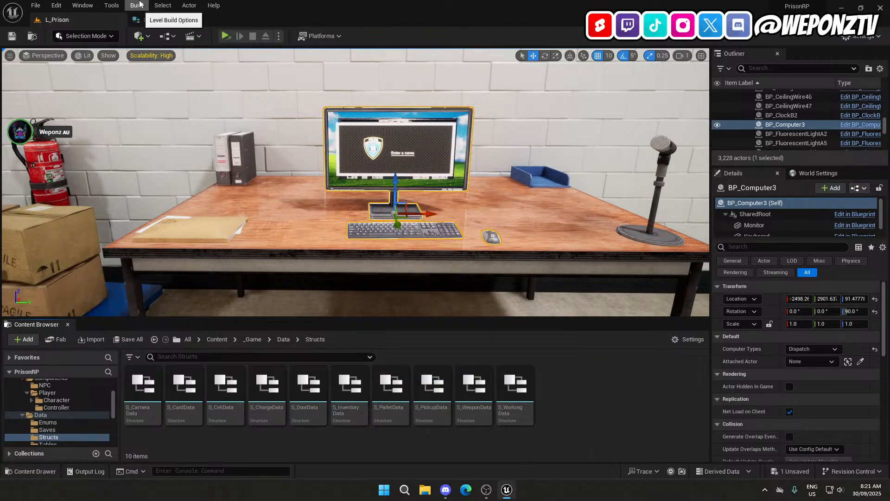
Rename the RackData member of S_WorkingData to RackNumber.
click(174, 21)
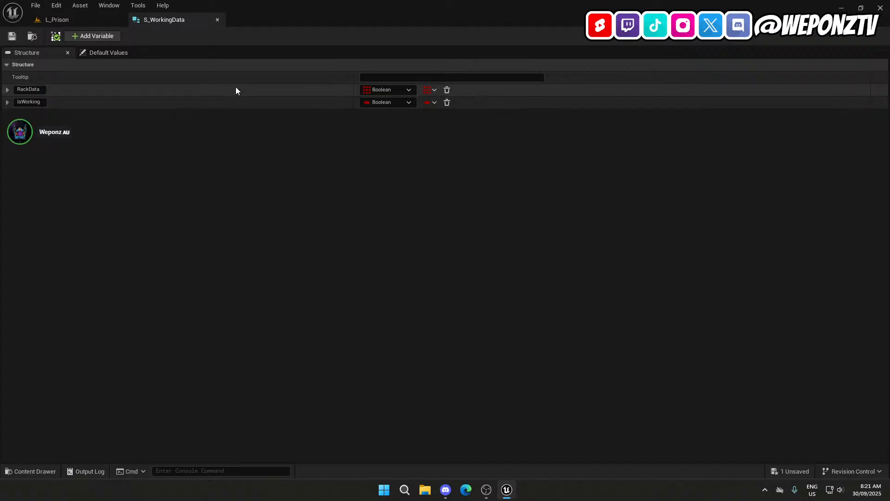
click(32, 87)
drag(29, 88, 89, 84)
text(Number)
key(Return)
Set the RackNumber member's type to the E Rack Numbers enum as a single value instead of an array.
click(379, 90)
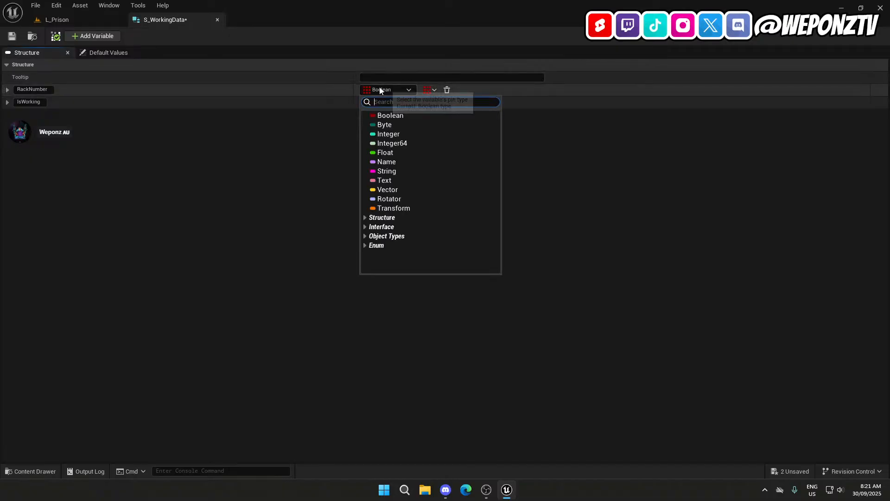
text(rack)
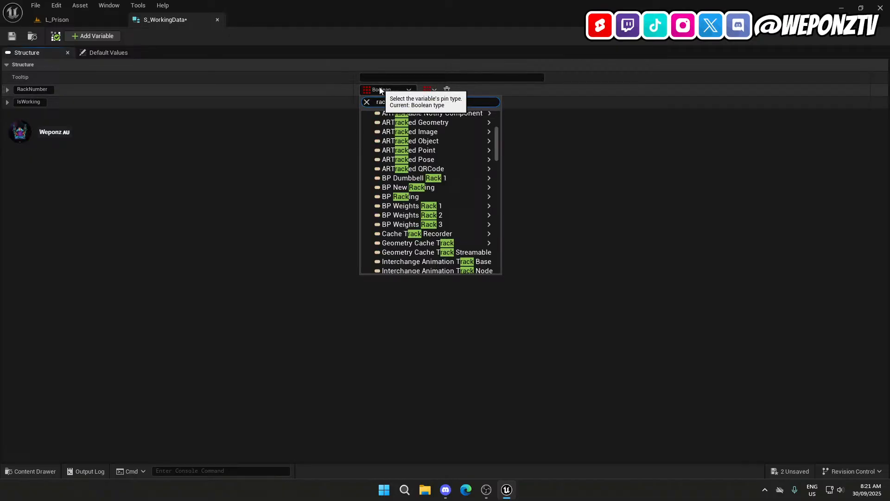
text(n)
click(434, 157)
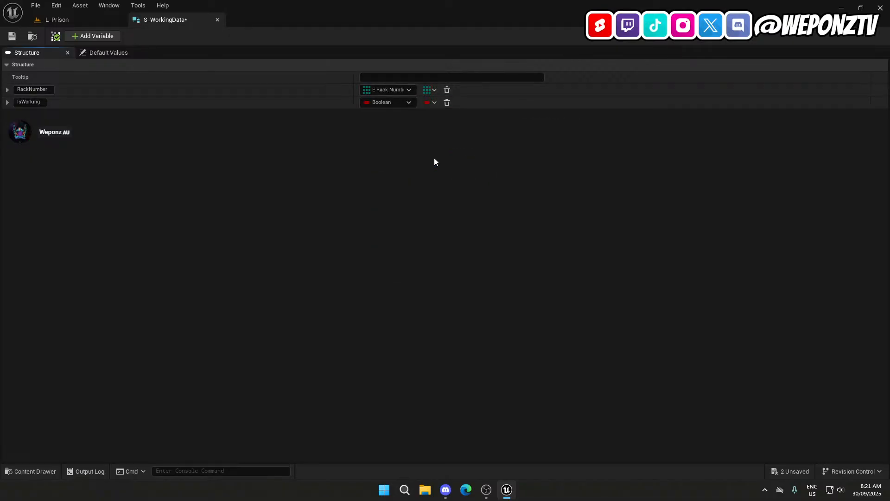
right_click(392, 93)
click(429, 89)
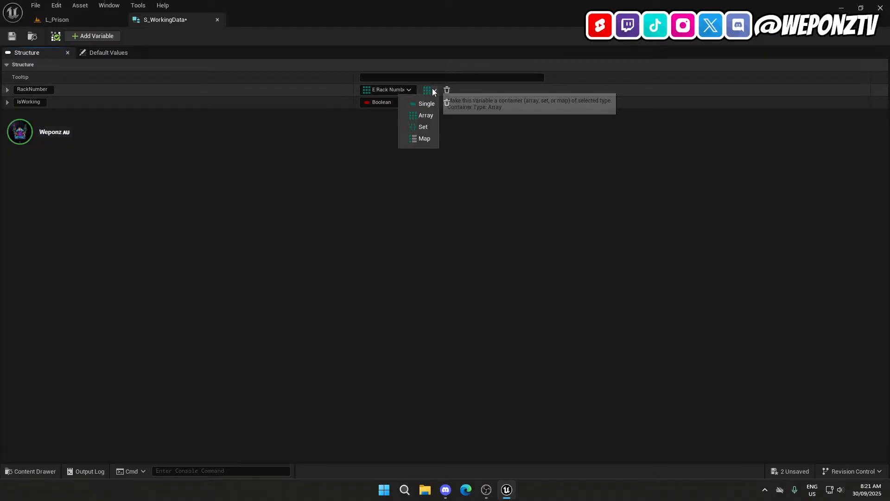
click(436, 103)
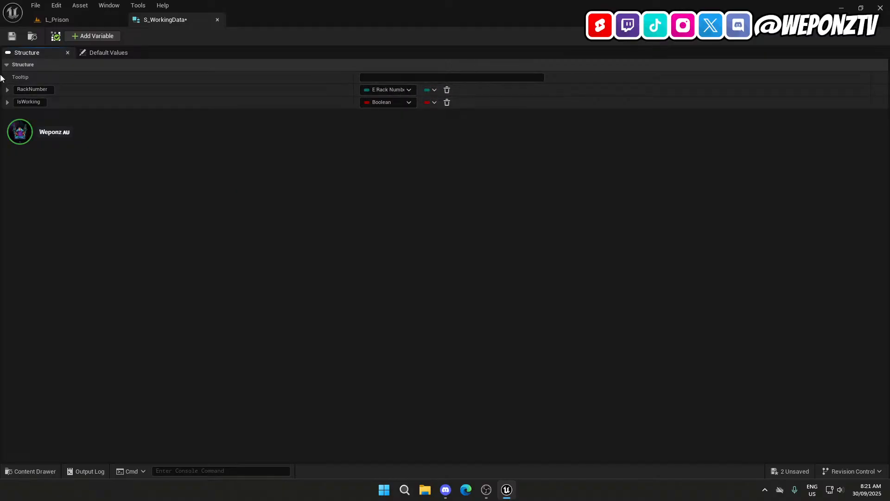
Add a member named TotalBoxes to S_WorkingData and delete the IsWorking member.
click(104, 36)
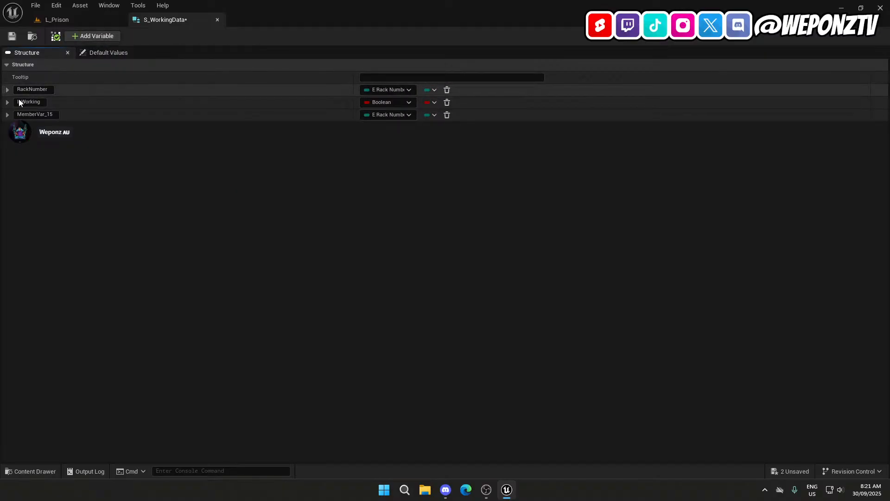
click(27, 114)
double_click(27, 115)
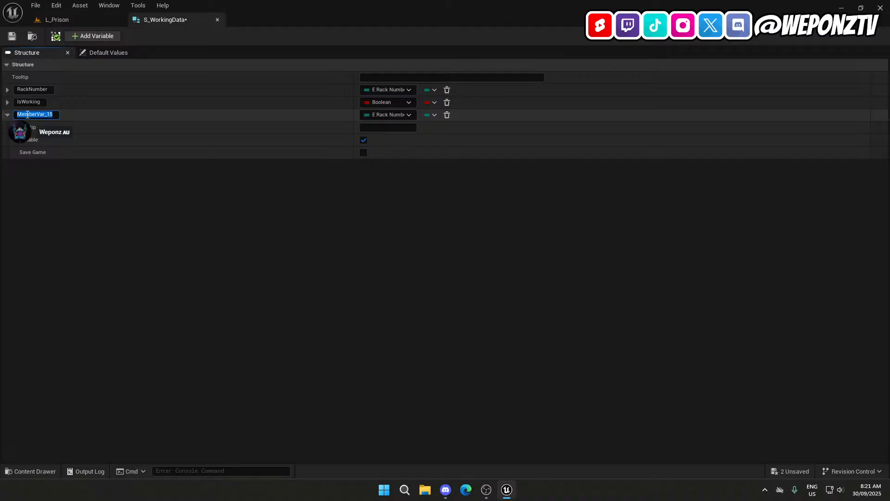
text(TotalBoxes)
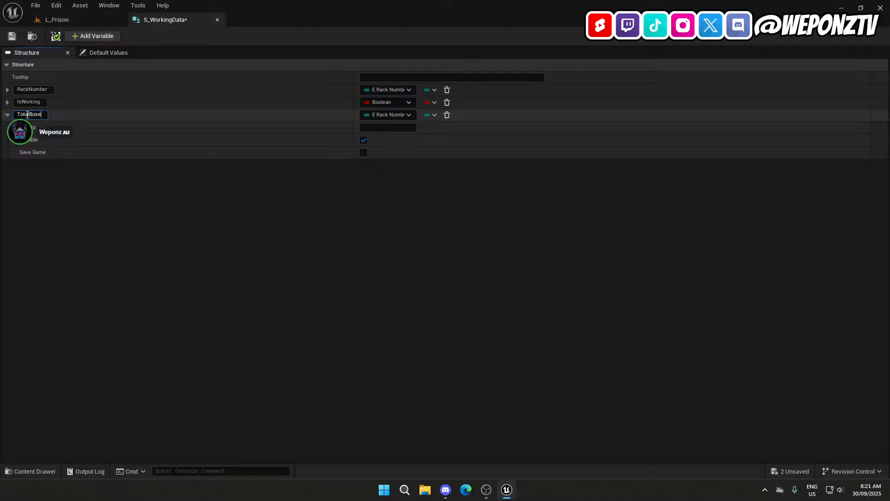
click(447, 102)
click(7, 102)
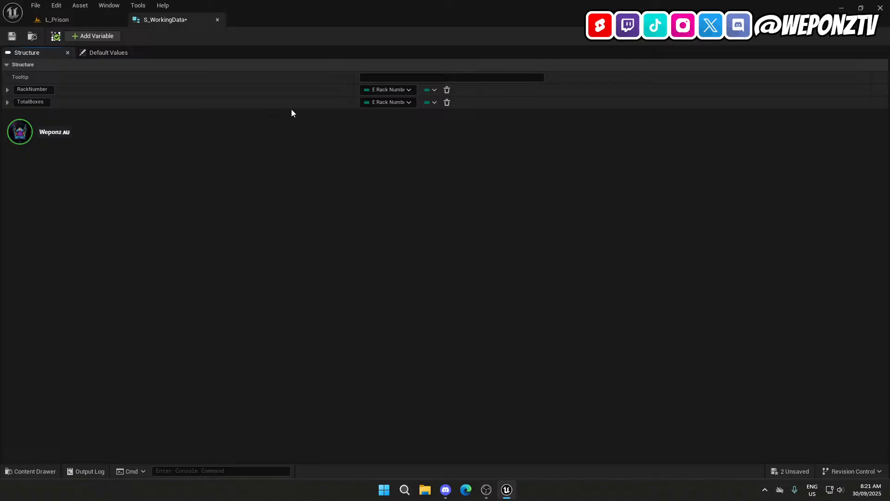
Set the TotalBoxes member's type to Integer and close the S_WorkingData structure.
click(409, 102)
click(388, 146)
click(218, 19)
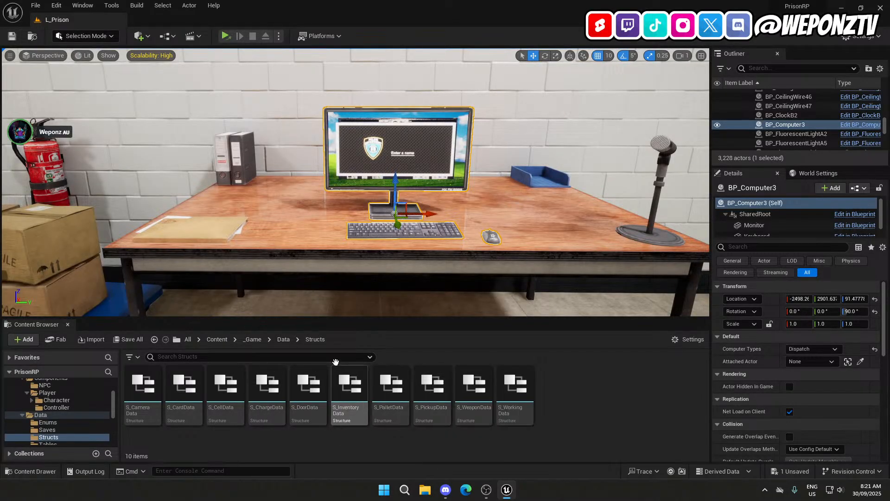
Open the AC_Working blueprint from the _Game/Components/Player/Character folder.
click(253, 339)
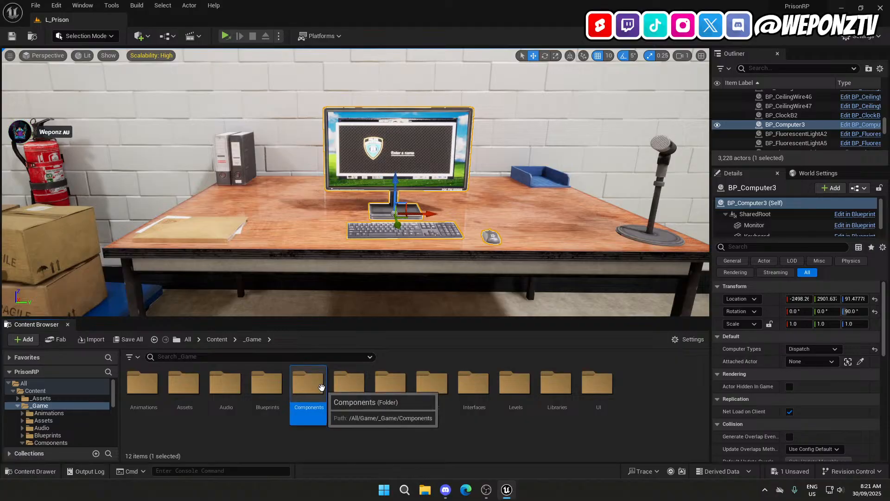
double_click(308, 385)
double_click(184, 387)
double_click(142, 384)
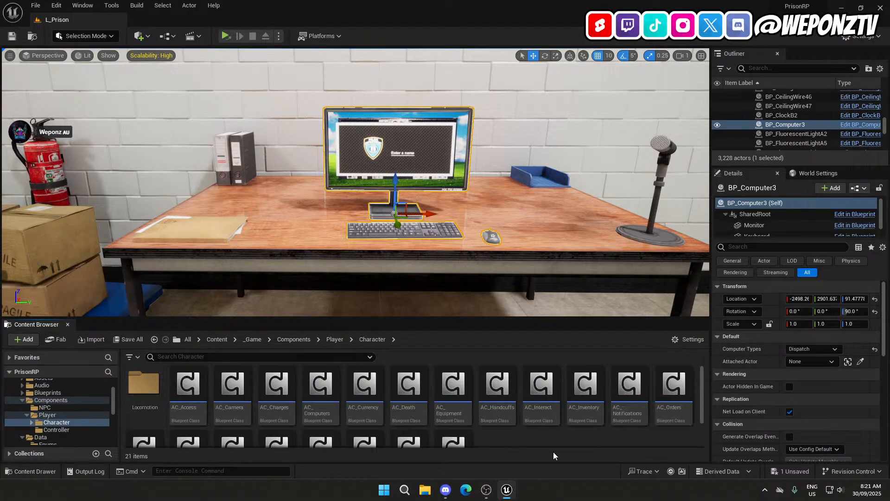
scroll(525, 428, down, 2)
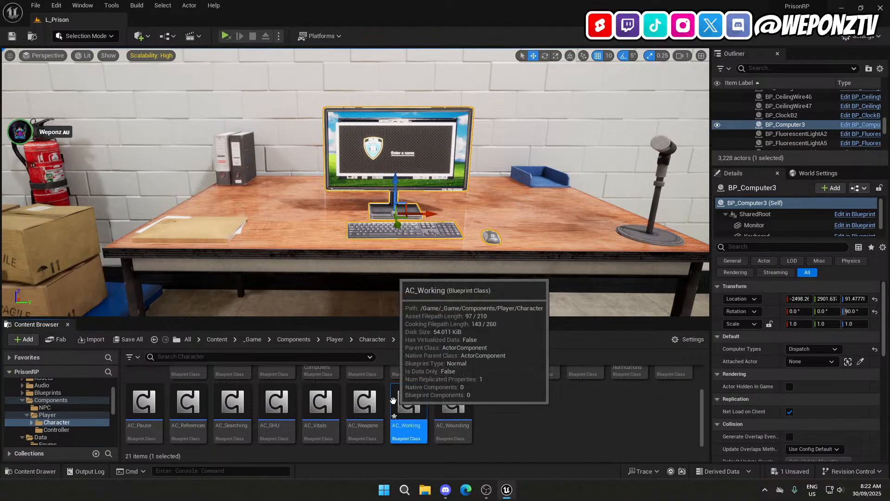
double_click(408, 401)
Select the WorkingData variable, then compile and save AC_Working with the updated structure.
right_drag(320, 205, 327, 288)
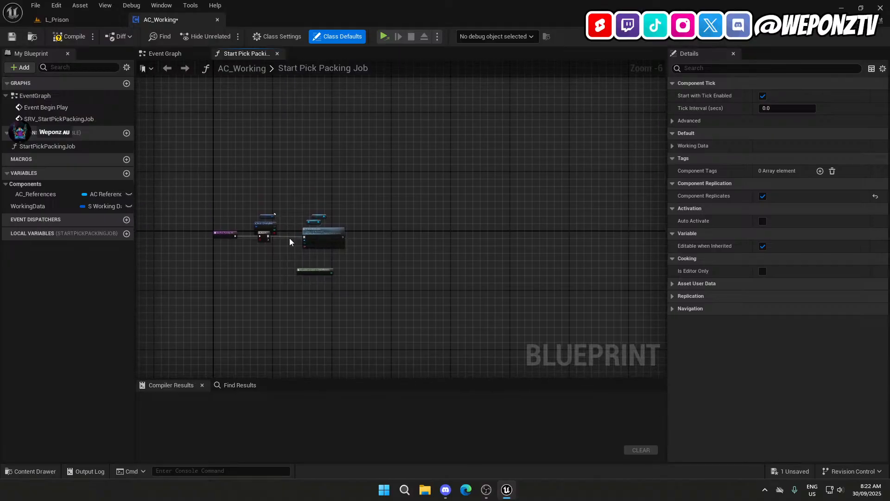
scroll(289, 239, up, 3)
click(42, 206)
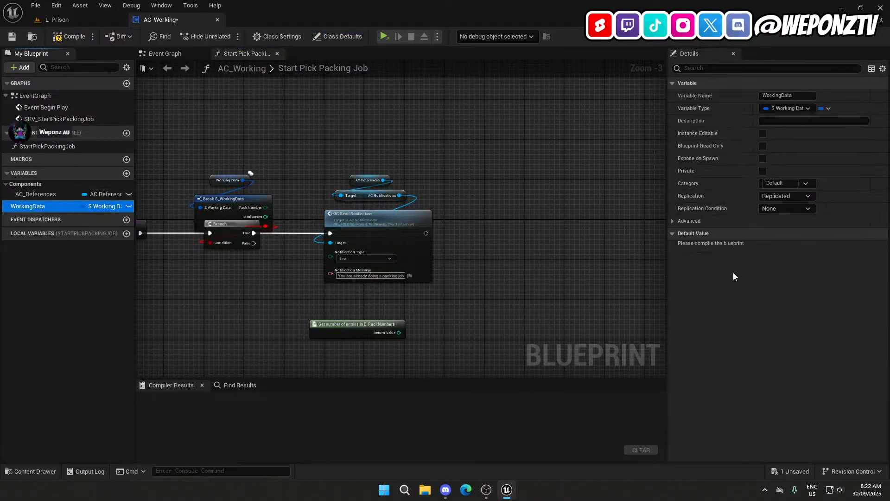
click(11, 37)
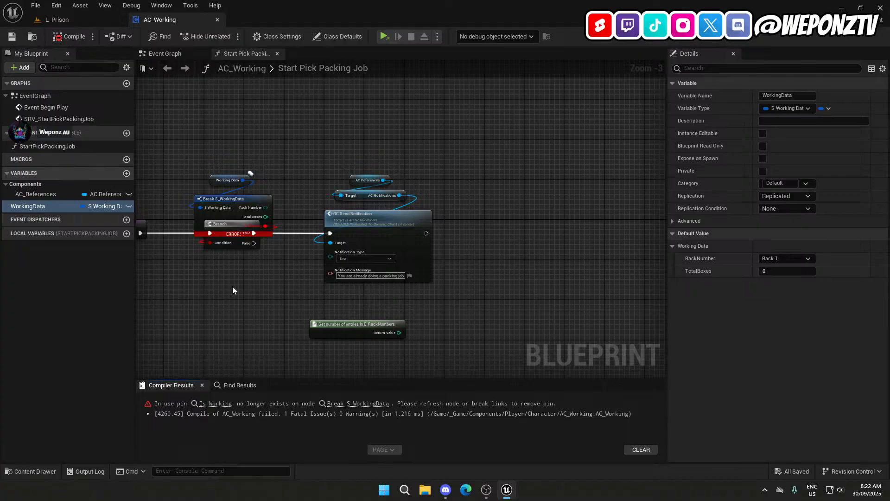
Delete the Break S_WorkingData node from the Start Pick Packing Job function.
scroll(293, 240, up, 2)
click(303, 169)
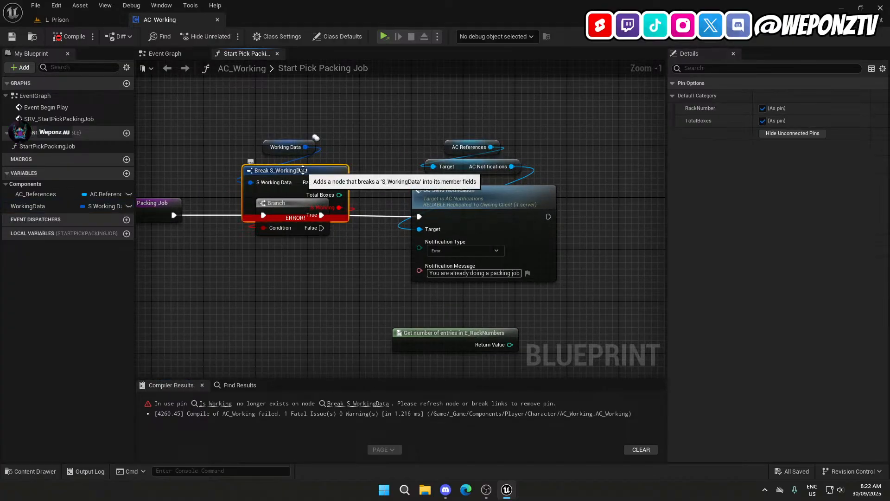
key(Delete)
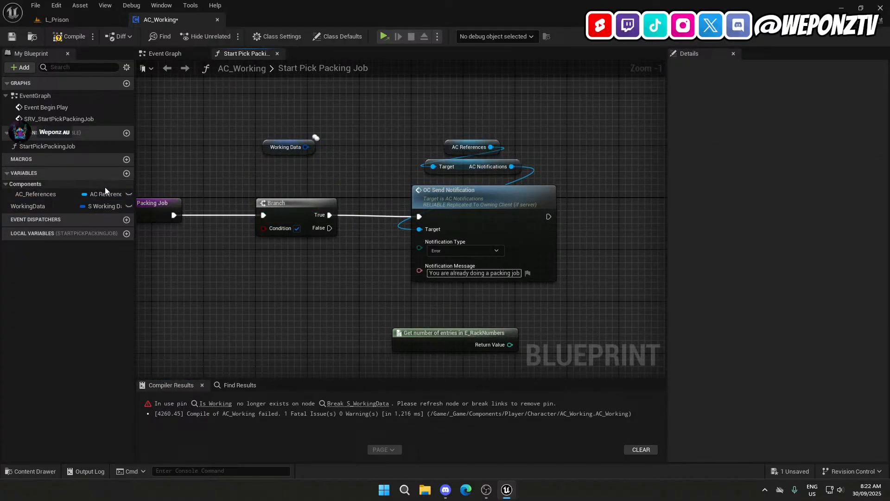
Add a Boolean variable named IsWorking to AC_Working, set its replication to Replicated, and save the blueprint.
click(127, 174)
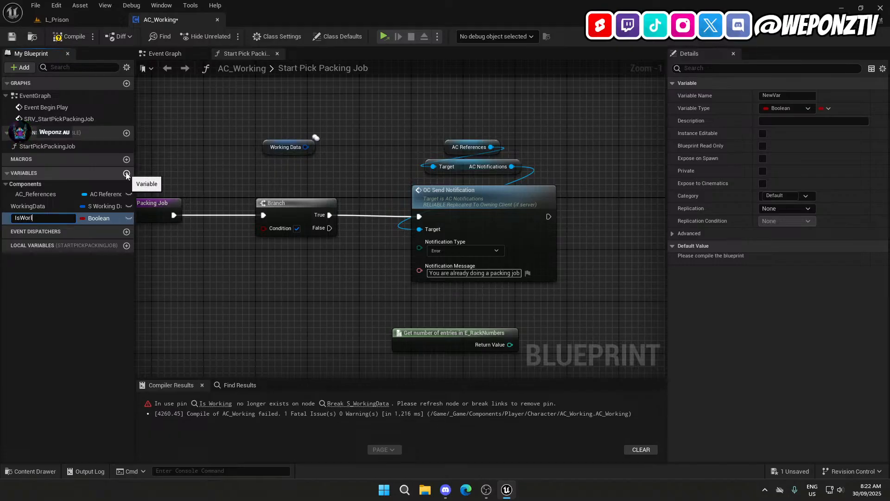
text(IsWorking)
key(Return)
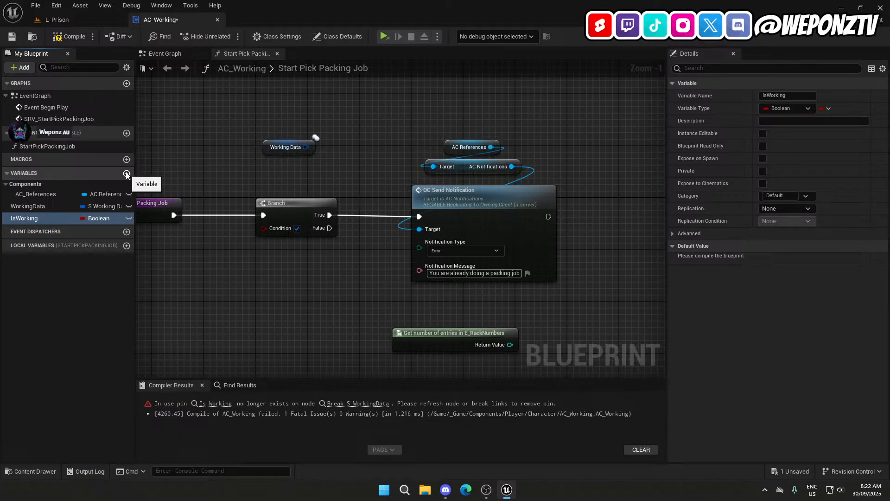
click(788, 209)
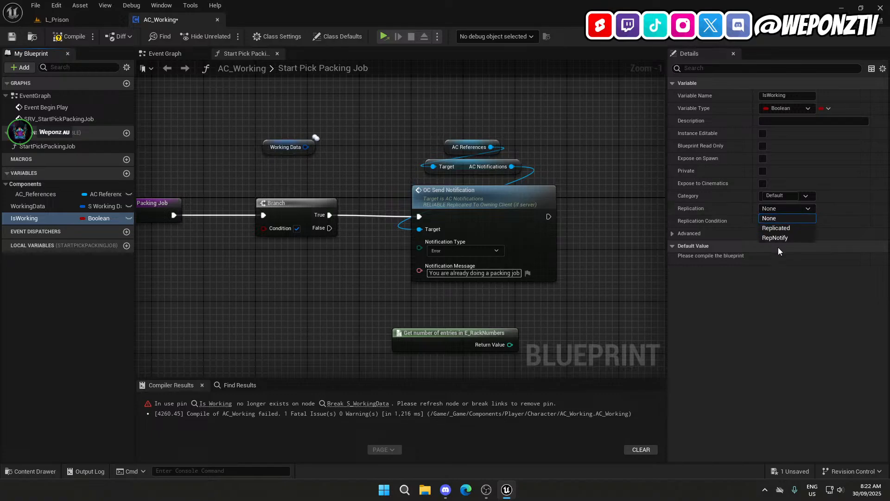
click(776, 226)
click(41, 206)
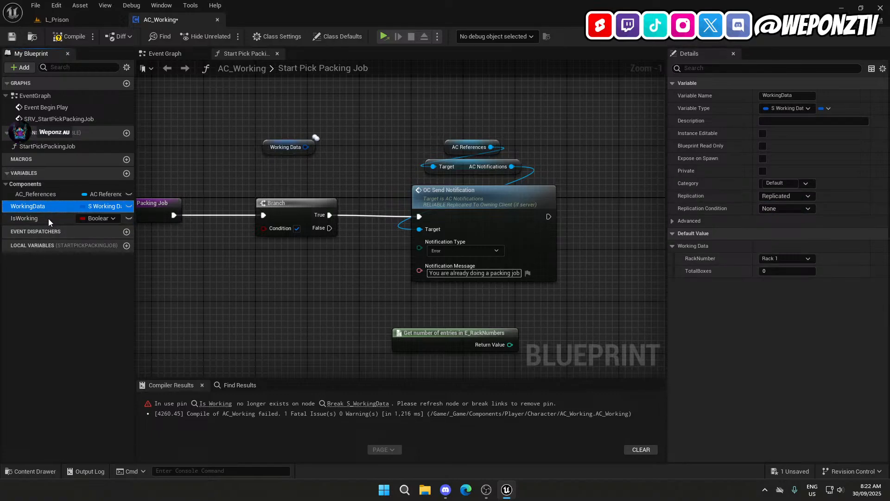
click(49, 219)
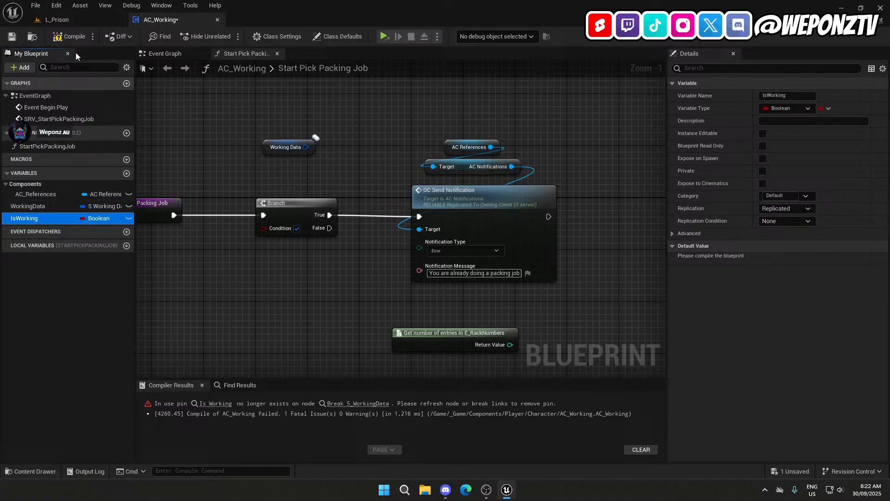
click(11, 37)
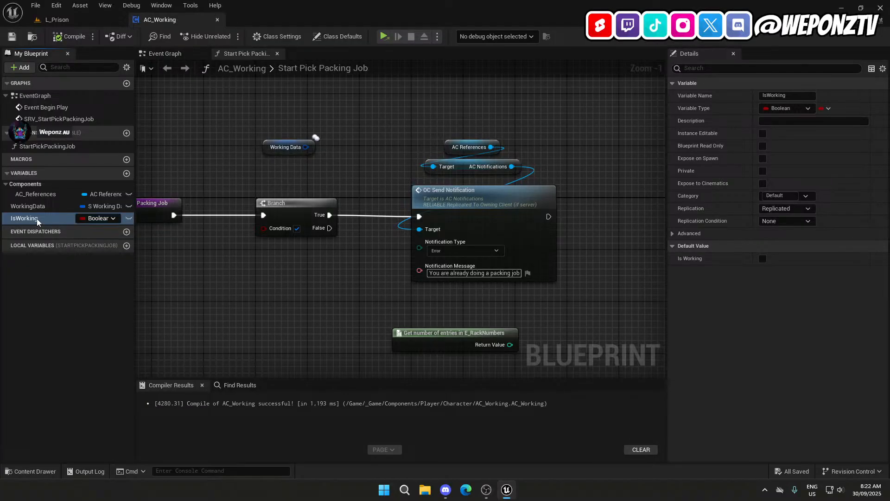
Connect an IsWorking getter to the Branch condition, place it above the Branch, and delete the unused Working Data getter.
drag(37, 221, 264, 228)
drag(200, 222, 272, 192)
click(283, 147)
key(Delete)
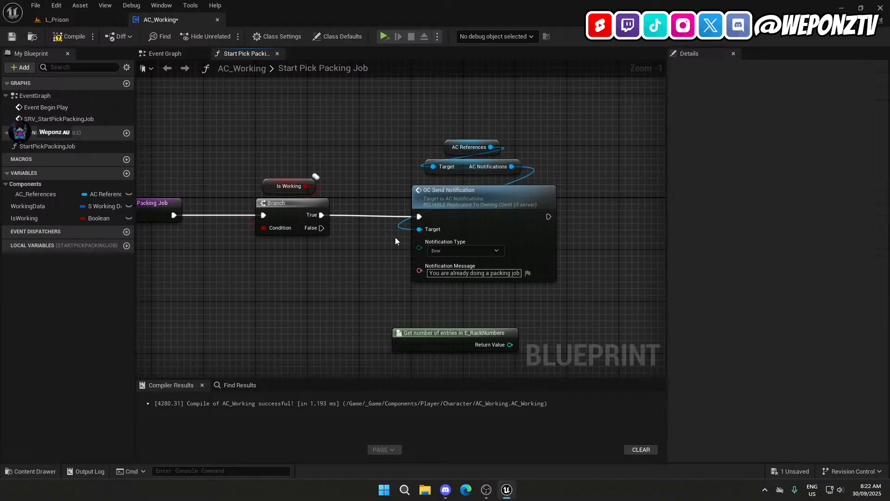
Reposition the E_RackNumbers entry-count node and connect a To Byte (Integer) conversion to its return value.
right_drag(402, 282, 347, 176)
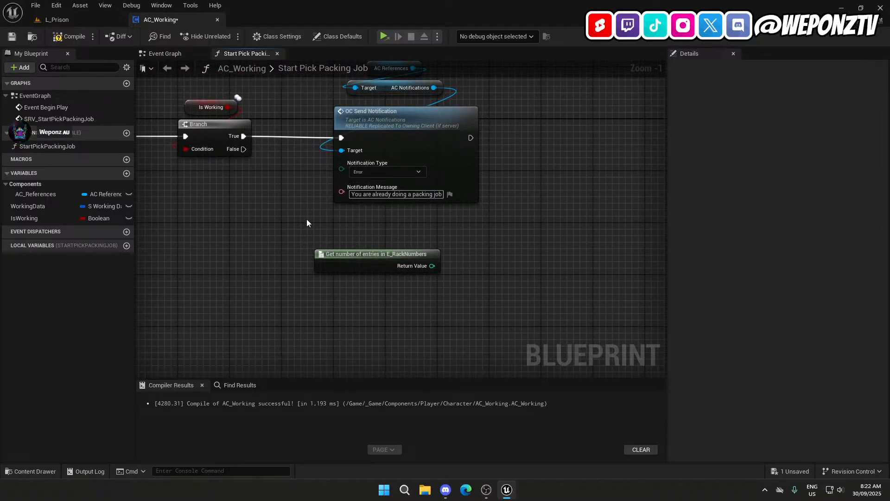
drag(379, 263, 424, 269)
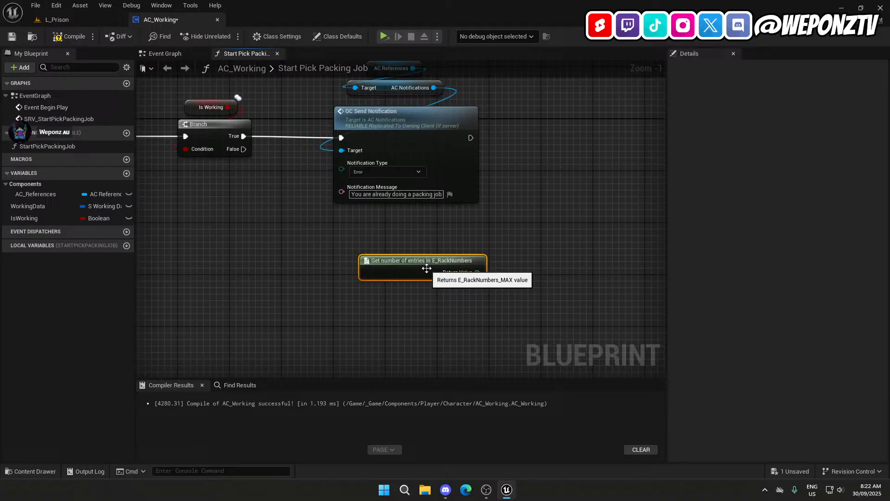
click(307, 308)
right_drag(319, 319, 301, 302)
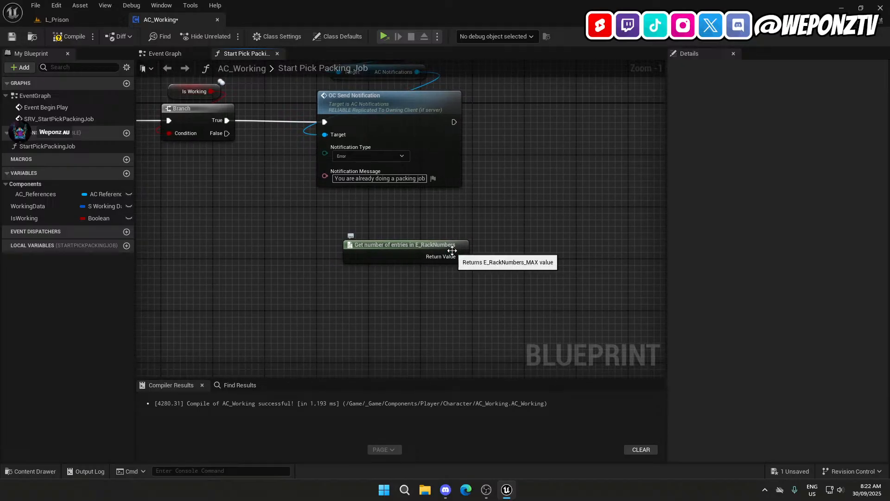
drag(454, 254, 433, 291)
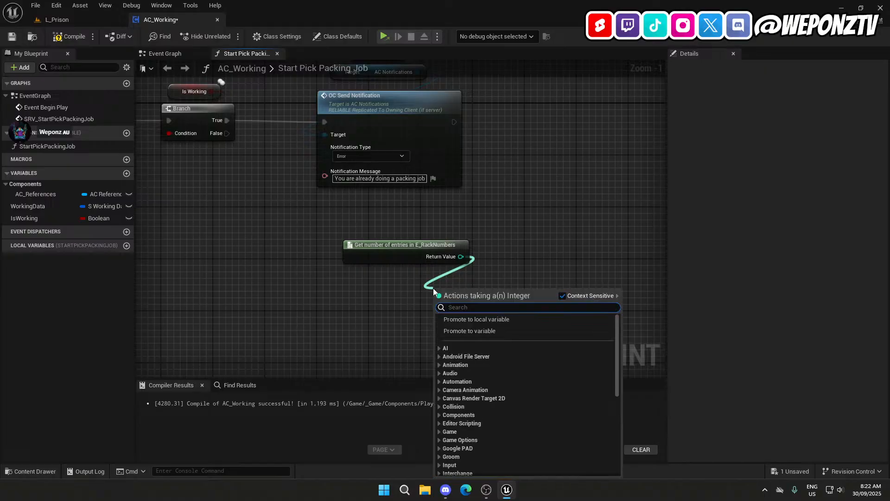
text(tob)
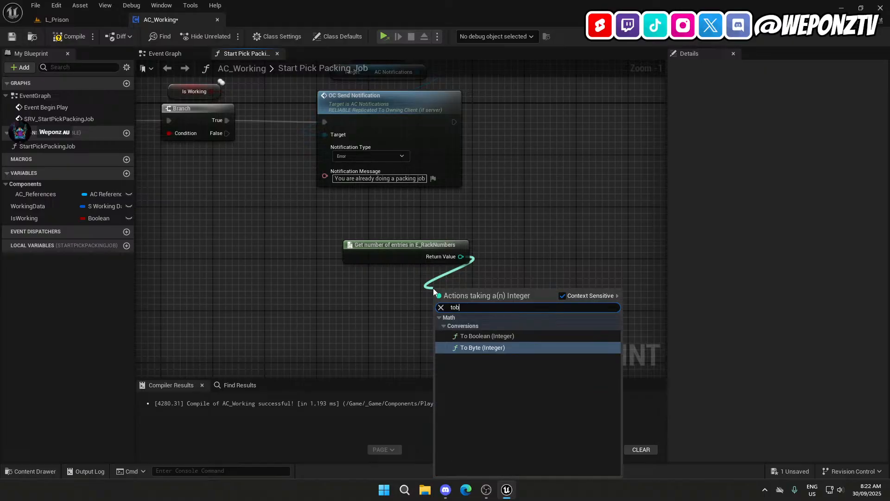
click(509, 348)
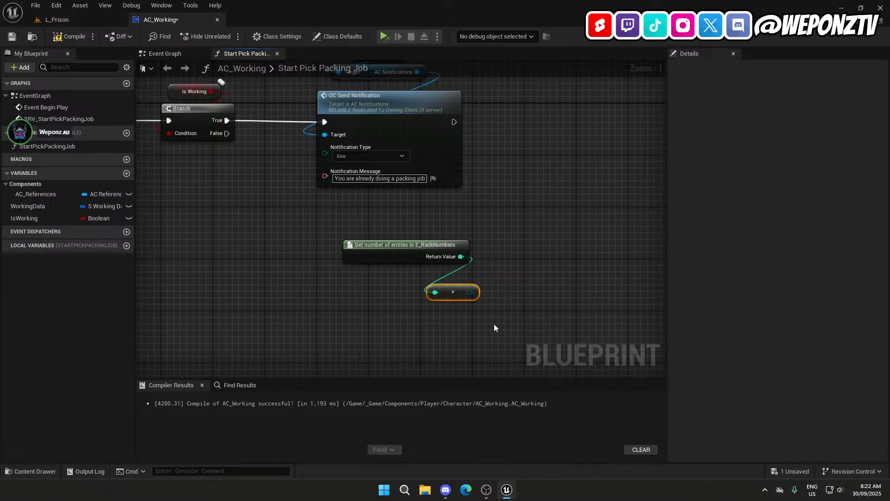
mouse_move(425, 284)
mouse_down()
mouse_move(408, 278)
mouse_move(427, 282)
mouse_move(424, 291)
mouse_up()
click(412, 282)
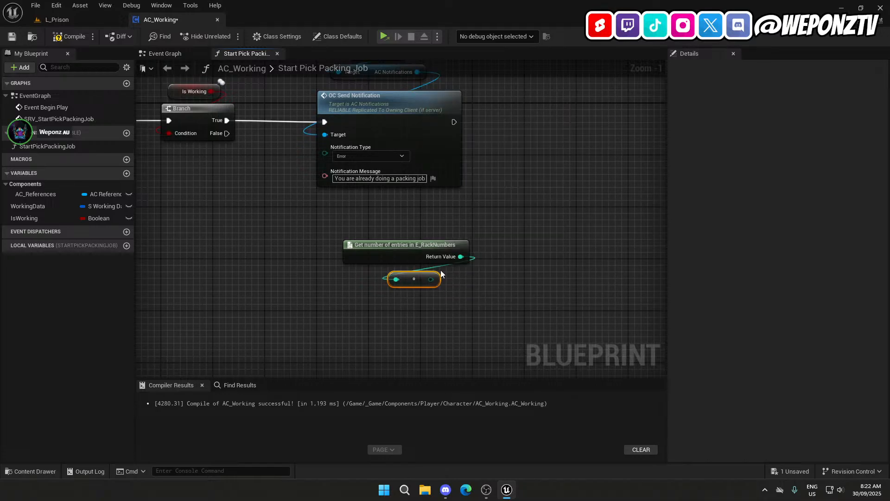
Switch to Discord to examine the reference graph for subtracting from the enum entry count, and return to Unreal Editor.
drag(460, 257, 493, 288)
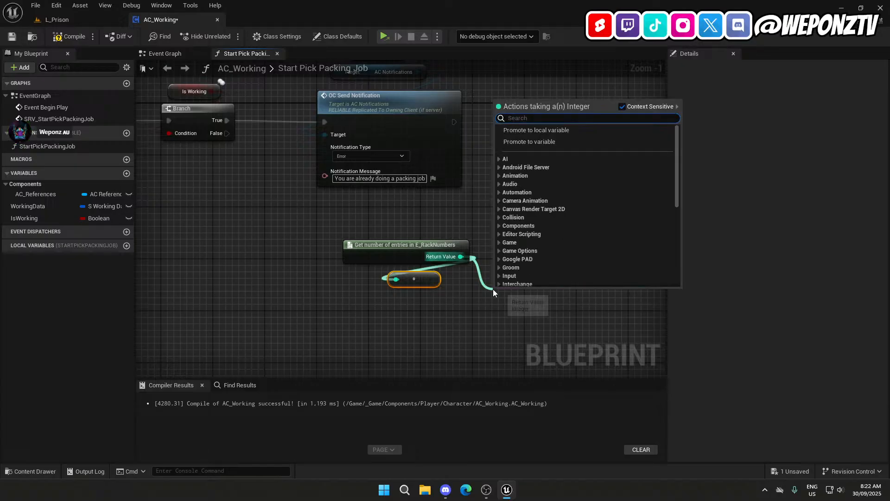
text(sub)
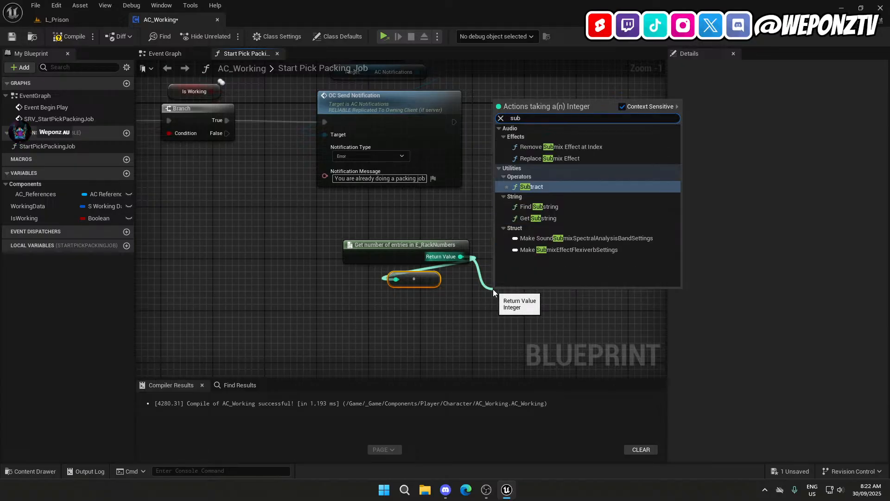
click(452, 490)
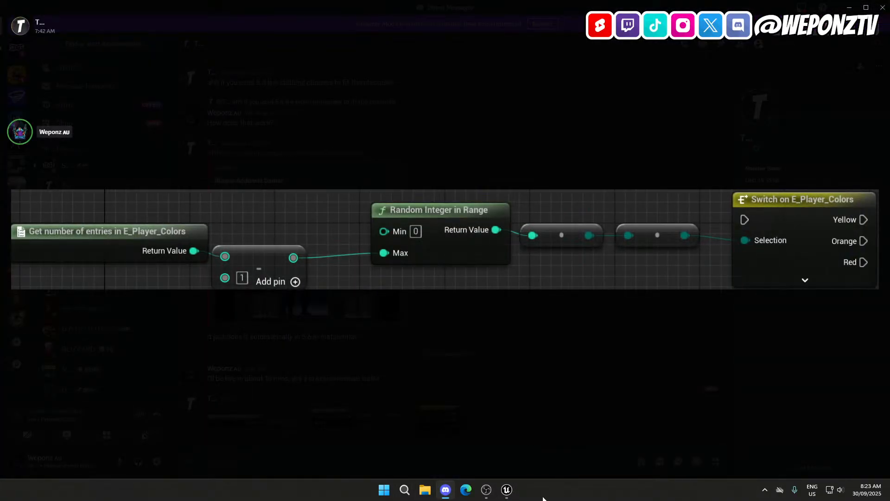
click(510, 496)
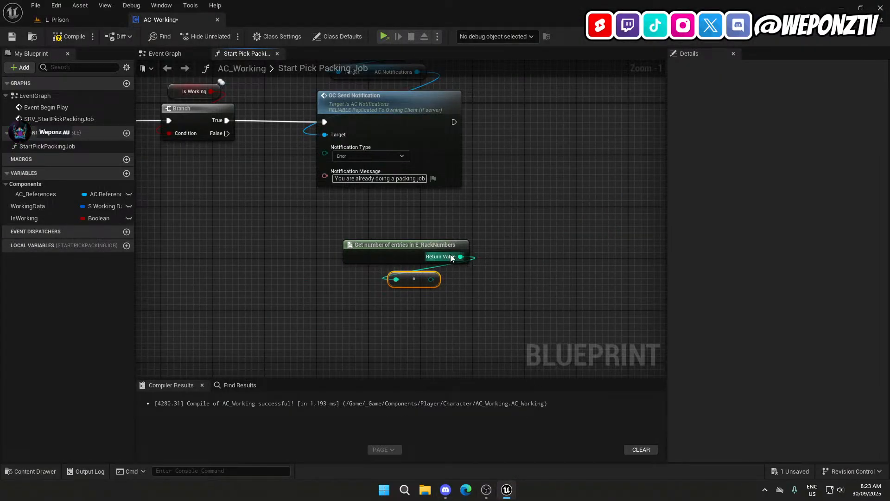
Add a Subtract node to the E_RackNumbers entry count that subtracts 1.
drag(461, 256, 499, 267)
text(subtr)
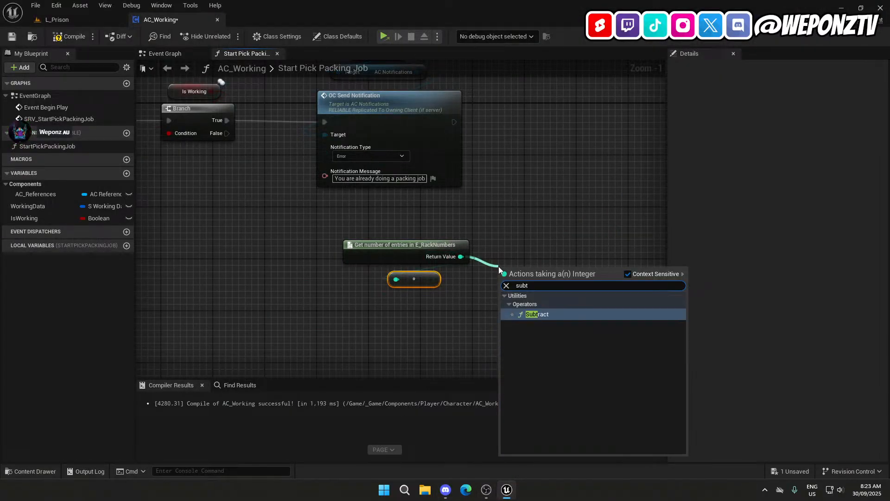
click(533, 314)
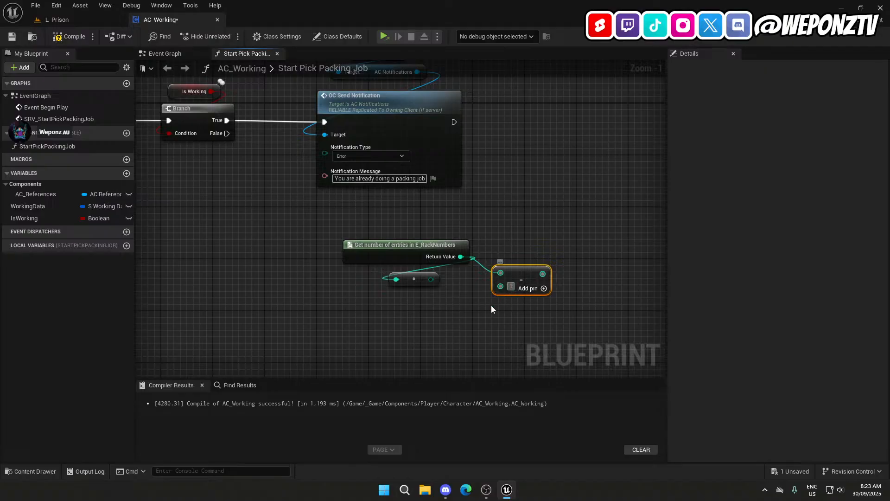
click(453, 290)
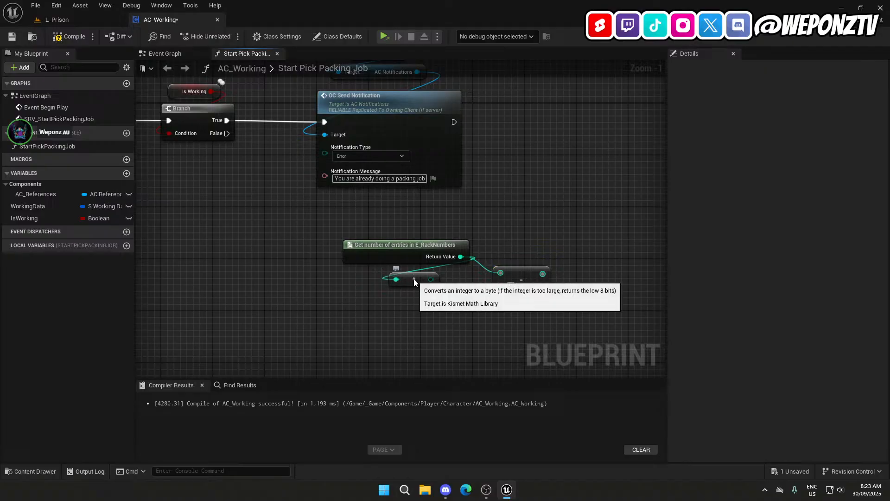
Move the To Byte conversion beyond the Subtract node and feed it from the subtraction result.
drag(413, 279, 479, 341)
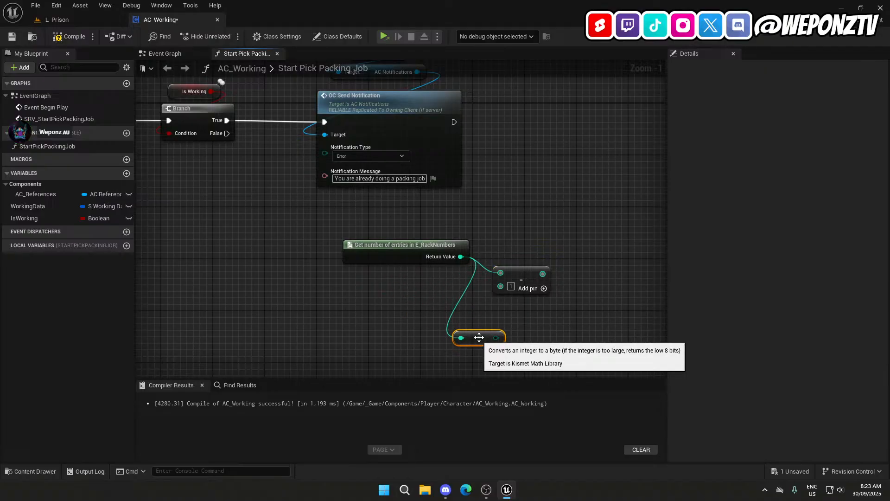
drag(490, 345, 646, 284)
drag(544, 275, 610, 270)
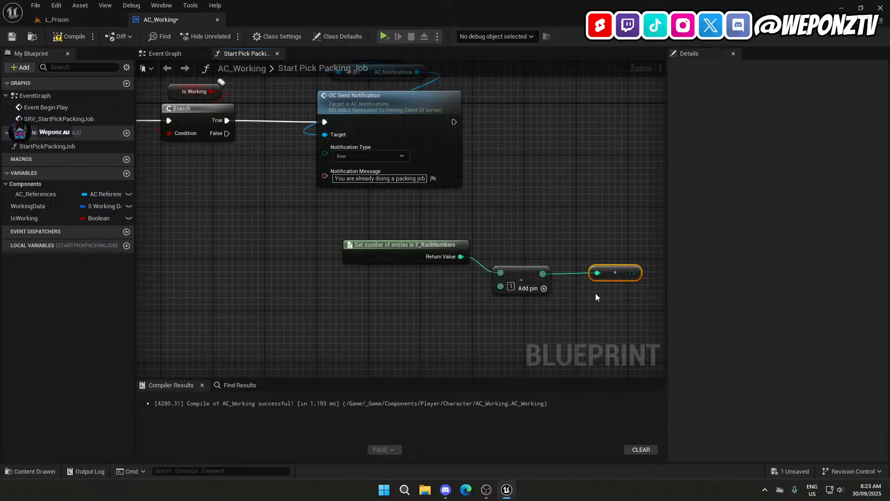
Add a Byte to Enum E_RackNumbers conversion fed by the To Byte node's output.
right_drag(577, 287, 517, 286)
drag(573, 271, 604, 255)
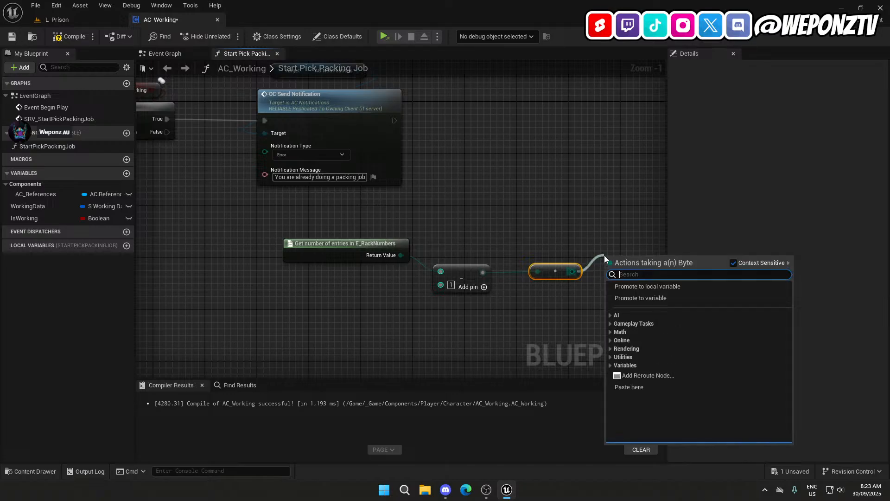
text(toen)
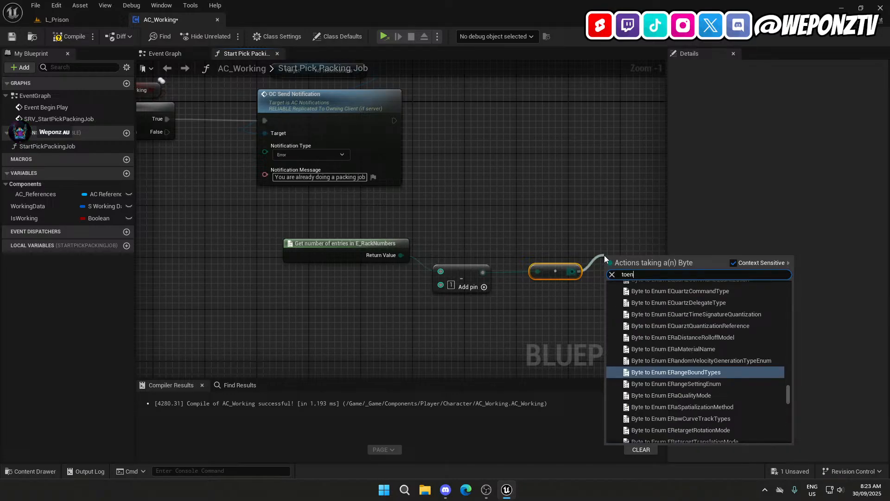
text(um)
scroll(675, 360, down, 10)
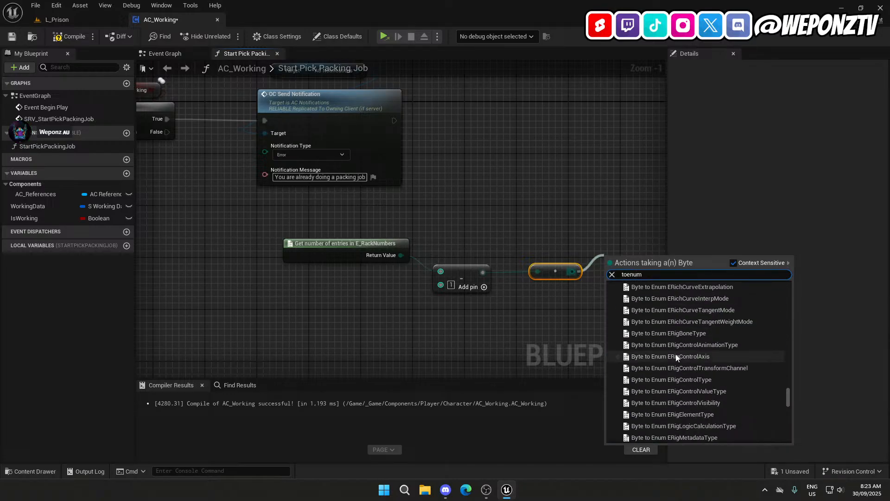
scroll(675, 354, down, 10)
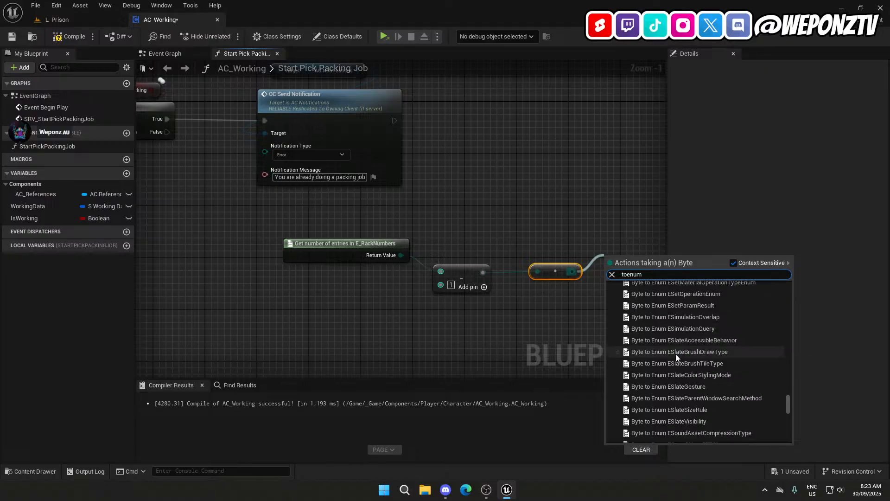
scroll(675, 354, down, 10)
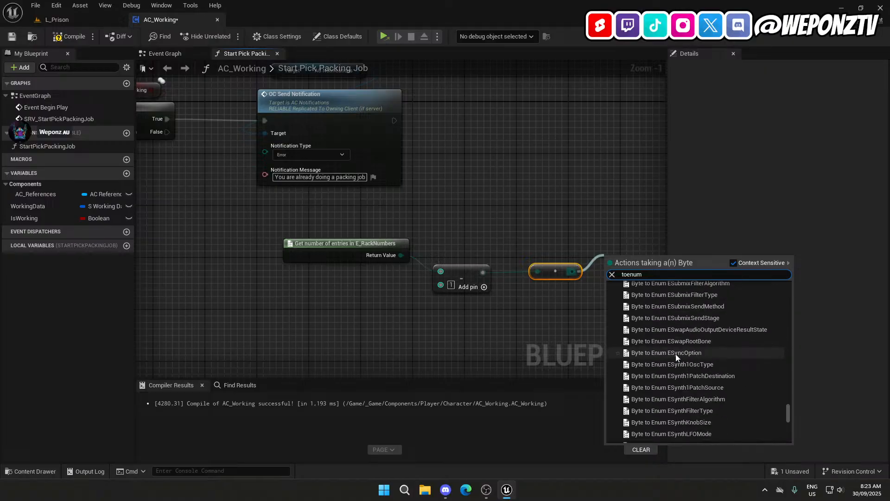
scroll(675, 354, down, 10)
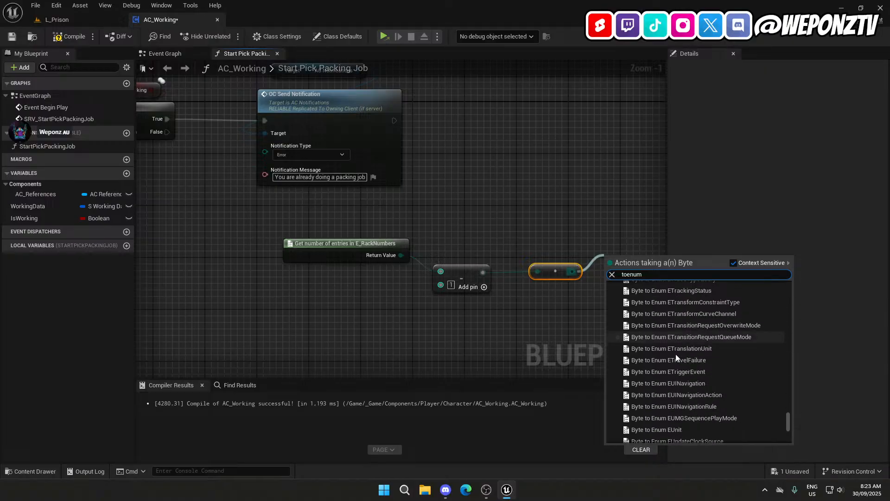
drag(788, 418, 796, 286)
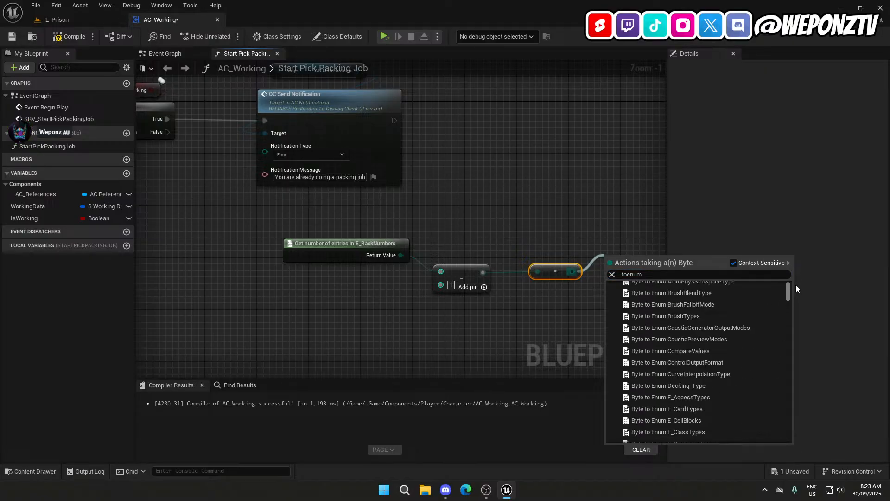
scroll(730, 356, up, 3)
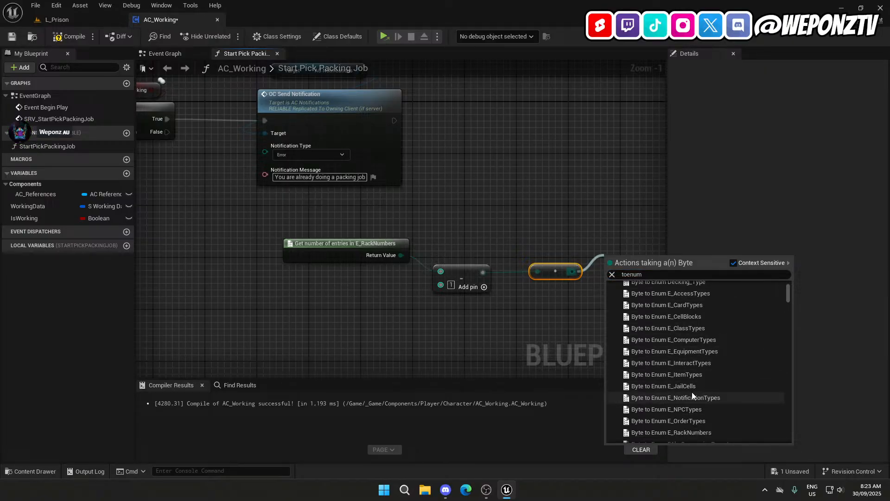
scroll(694, 409, down, 1)
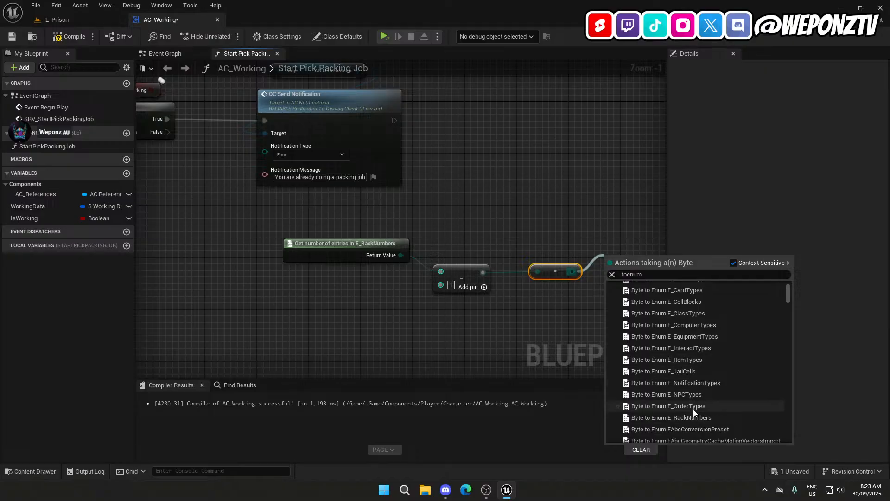
click(695, 416)
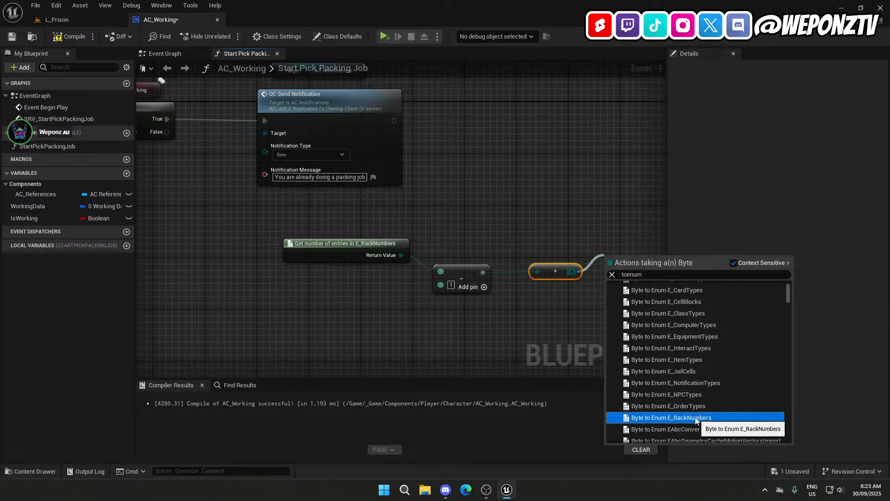
right_drag(613, 305, 489, 292)
scroll(491, 340, down, 1)
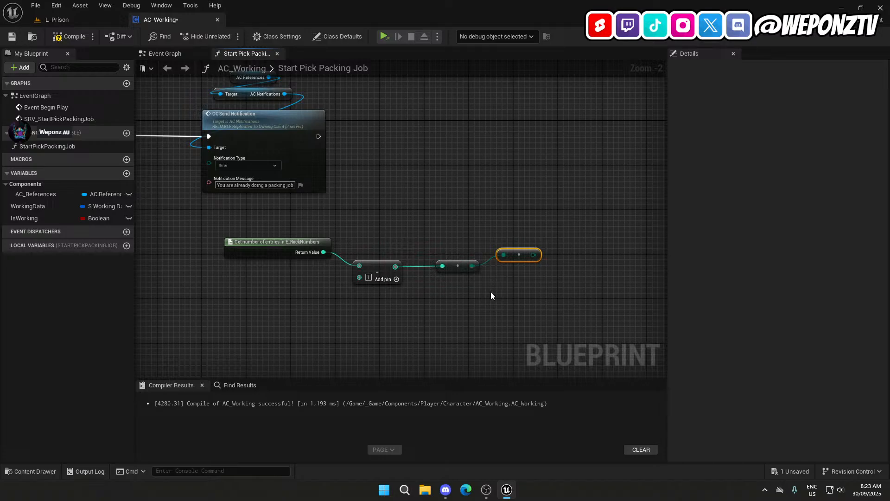
drag(544, 299, 439, 204)
click(468, 281)
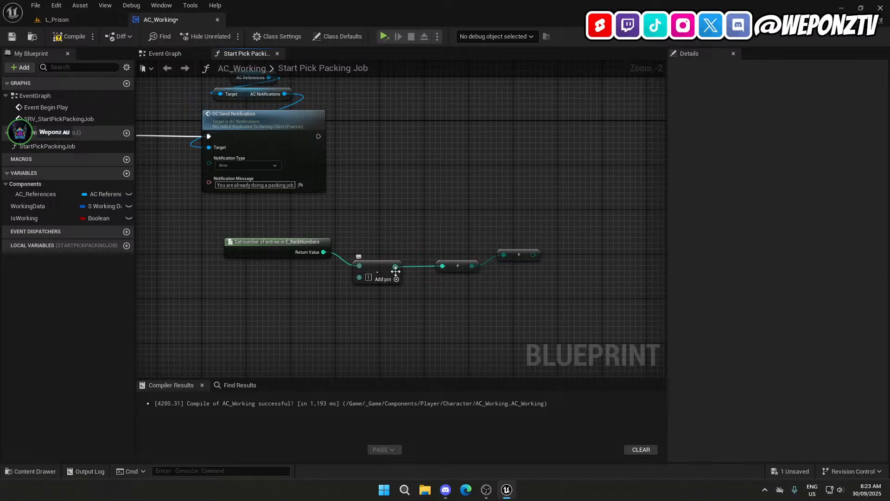
drag(394, 267, 444, 205)
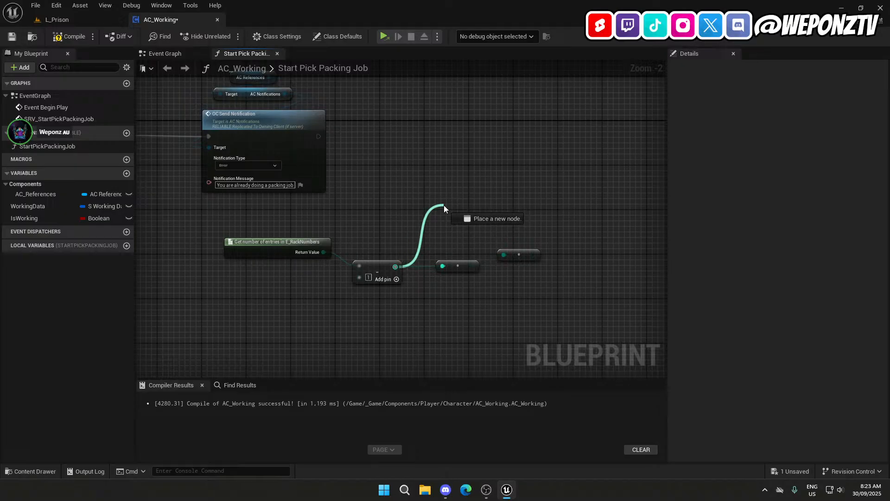
drag(444, 205, 444, 205)
Add a WorkingData setter, split its struct pin, and feed its Rack Number from the E_RackNumbers conversion.
click(54, 205)
drag(55, 205, 592, 281)
click(555, 216)
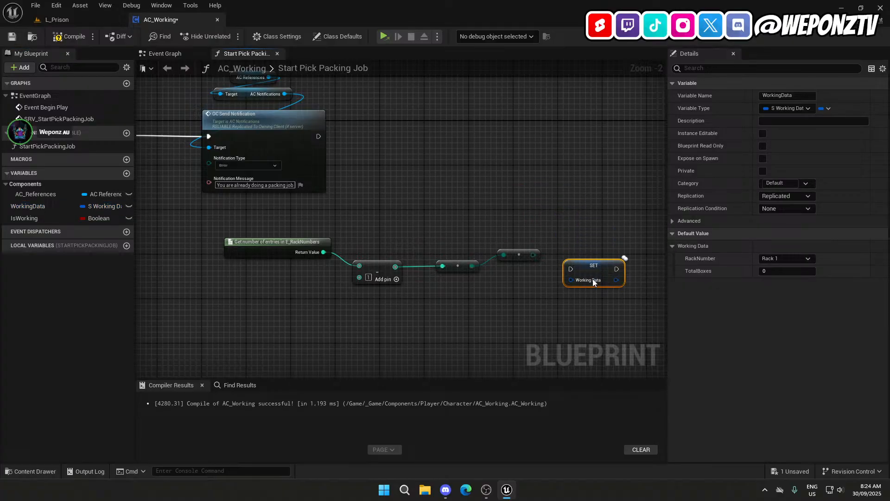
right_click(571, 281)
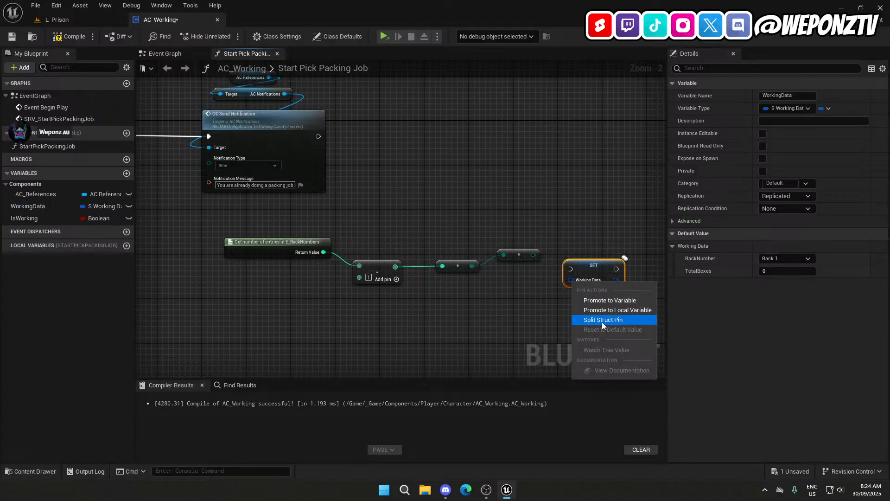
click(602, 322)
right_drag(541, 325, 386, 291)
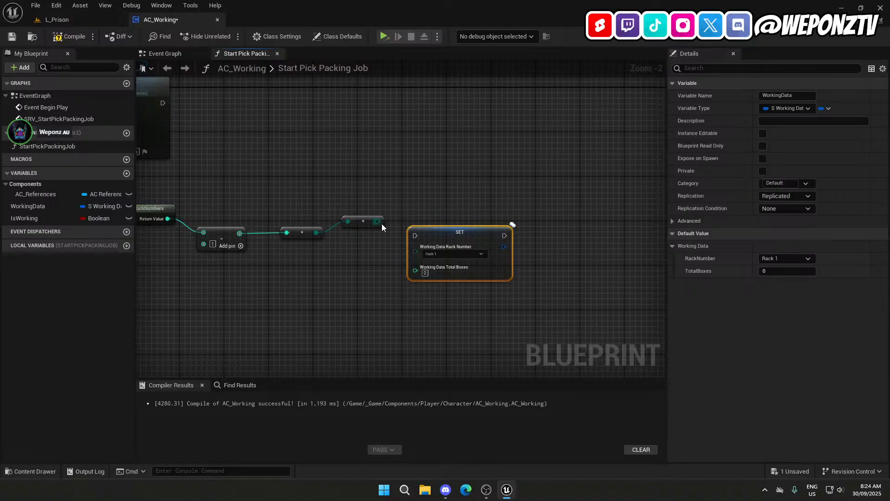
drag(381, 224, 416, 251)
right_drag(349, 288, 438, 324)
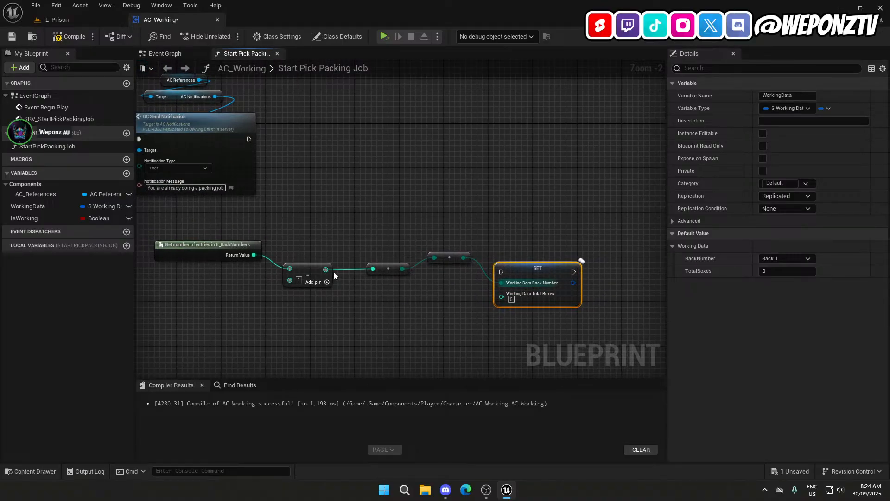
Add a Random Integer in Range node to the Start Pick Packing Job graph.
drag(326, 269, 393, 215)
click(404, 322)
right_click(404, 322)
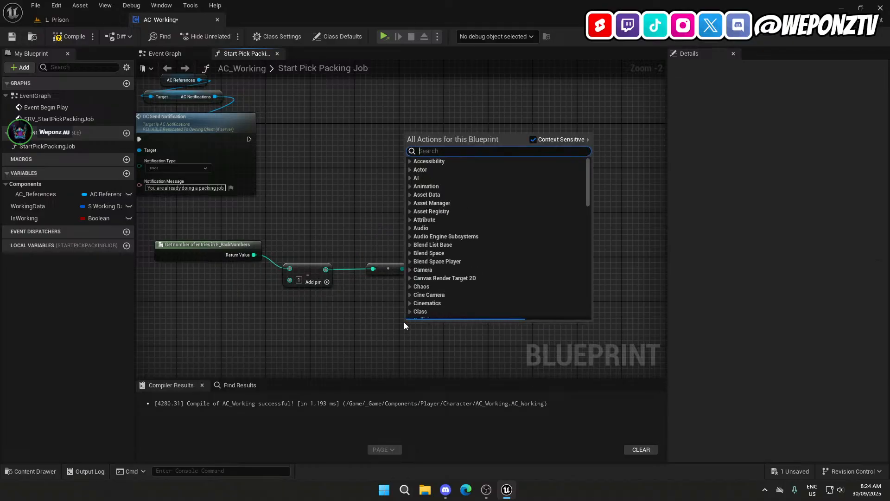
text(random)
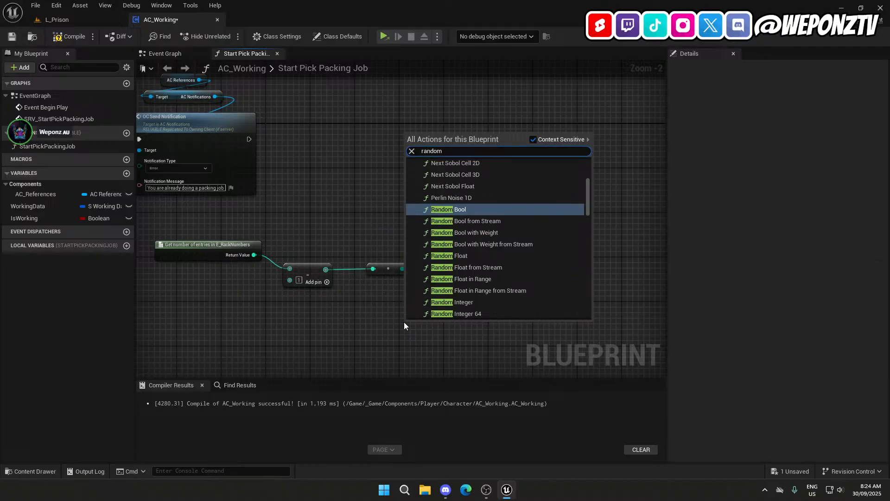
text(in)
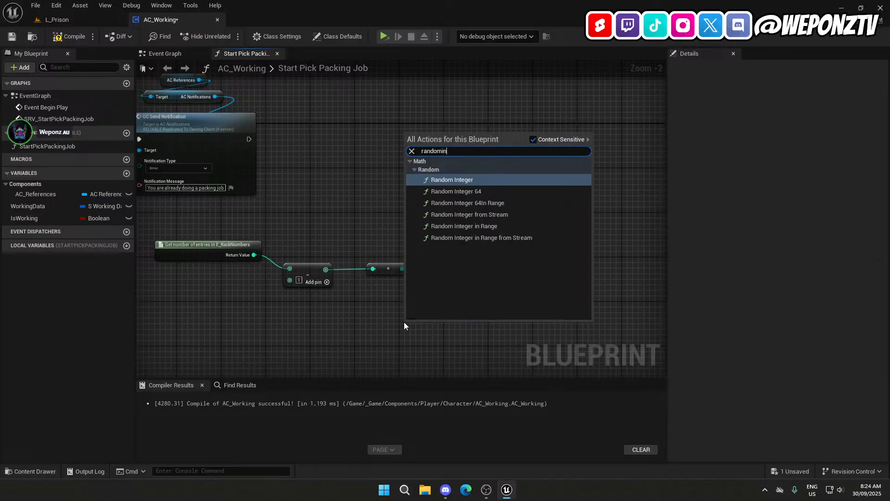
click(503, 226)
Set the random integer range to Min 1 and Max 3 and connect its result to Working Data Total Boxes.
right_drag(485, 374, 377, 244)
scroll(377, 243, up, 2)
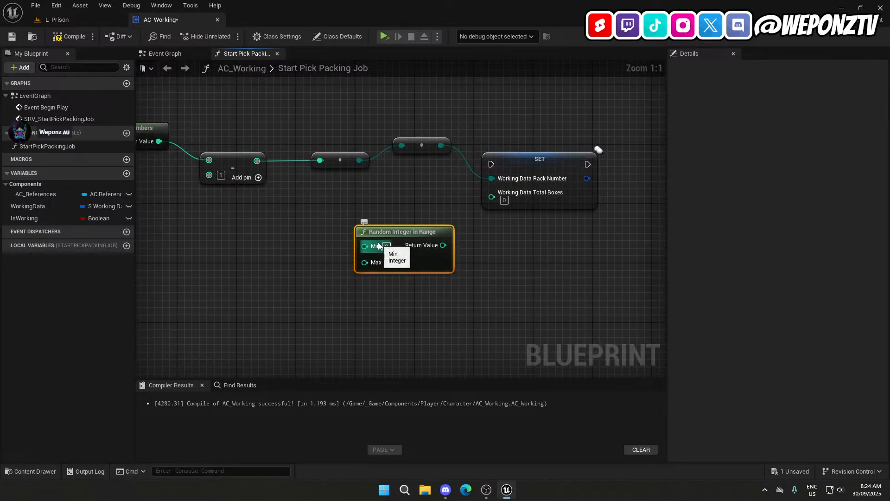
click(386, 246)
text(1)
click(388, 263)
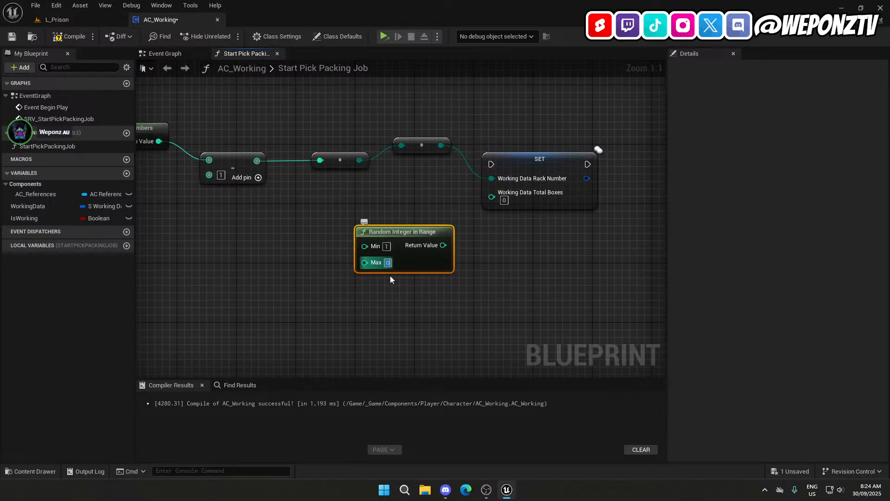
click(425, 303)
drag(443, 245, 493, 196)
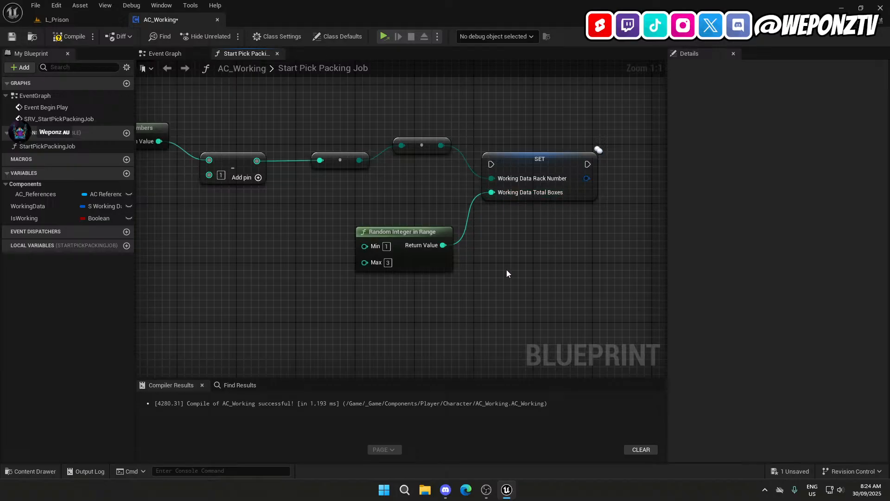
Move the WorkingData setter below the E_RackNumbers entry-count node and run it from the Branch's False output.
scroll(506, 272, down, 2)
right_drag(506, 272, 508, 338)
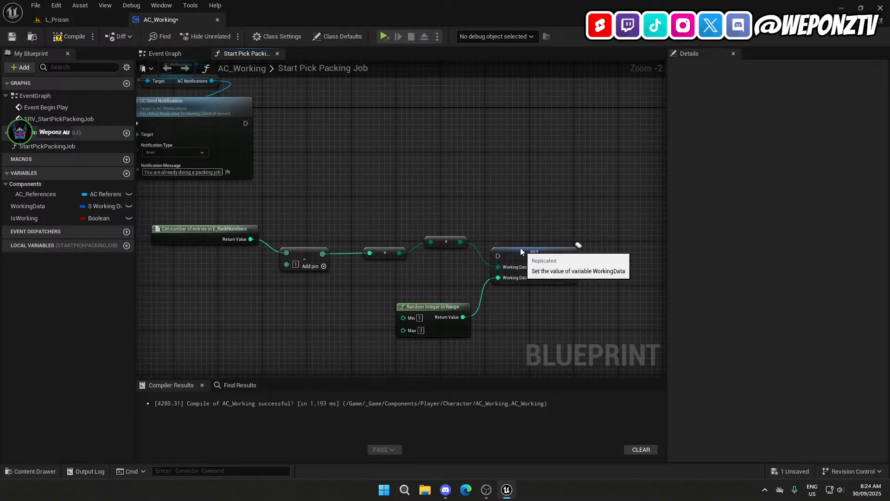
drag(522, 249, 539, 166)
right_drag(227, 188, 393, 205)
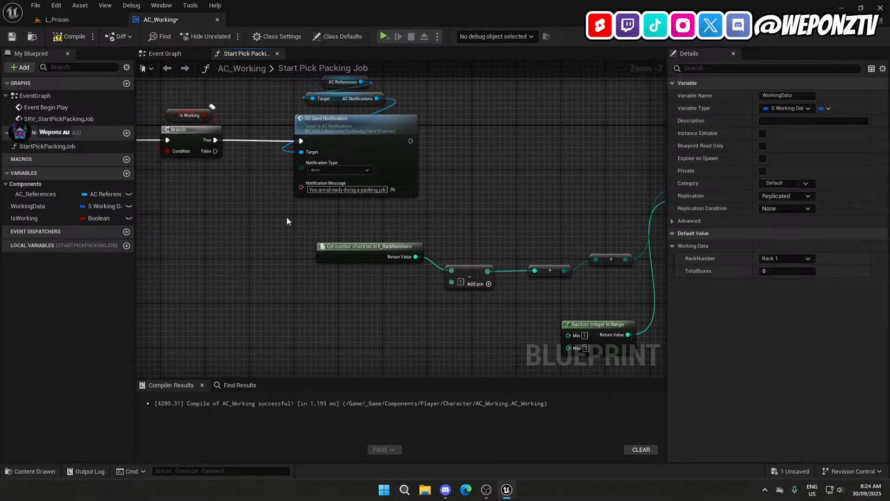
right_drag(552, 208, 376, 186)
drag(533, 174, 186, 343)
right_drag(208, 335, 538, 289)
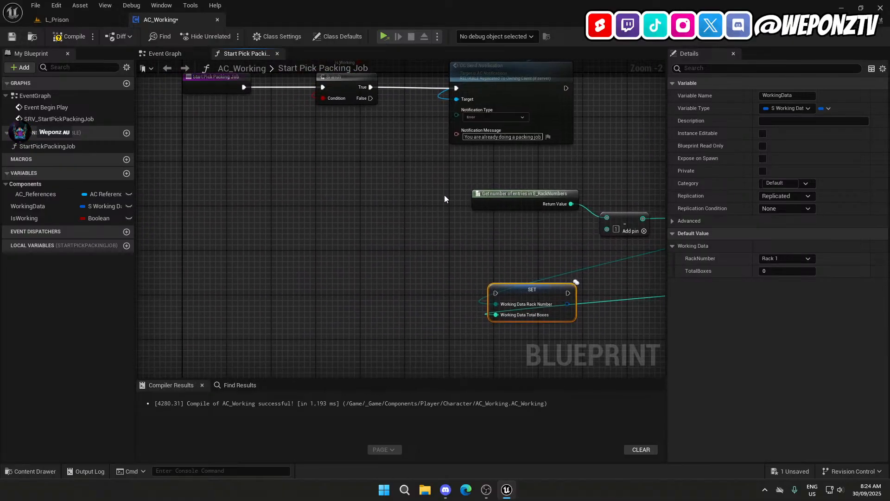
drag(370, 98, 513, 260)
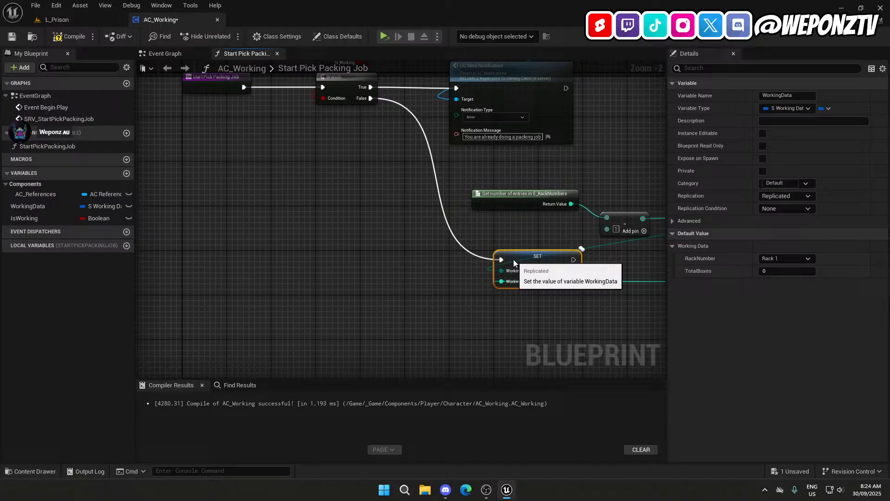
click(559, 331)
Stack the rack-number nodes above the WorkingData setter with Random Integer in Range beside its inputs, and save AC_Working.
right_drag(566, 331, 319, 343)
drag(383, 232, 287, 238)
drag(226, 181, 296, 241)
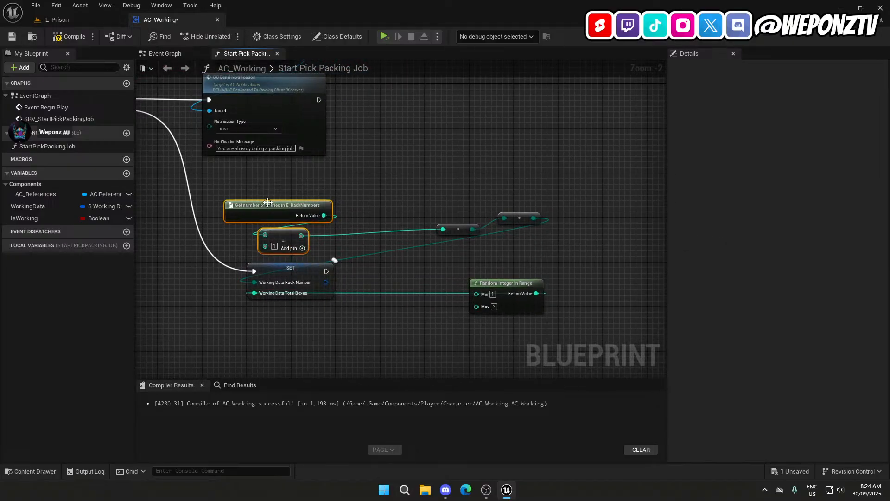
drag(268, 201, 268, 162)
drag(457, 227, 280, 229)
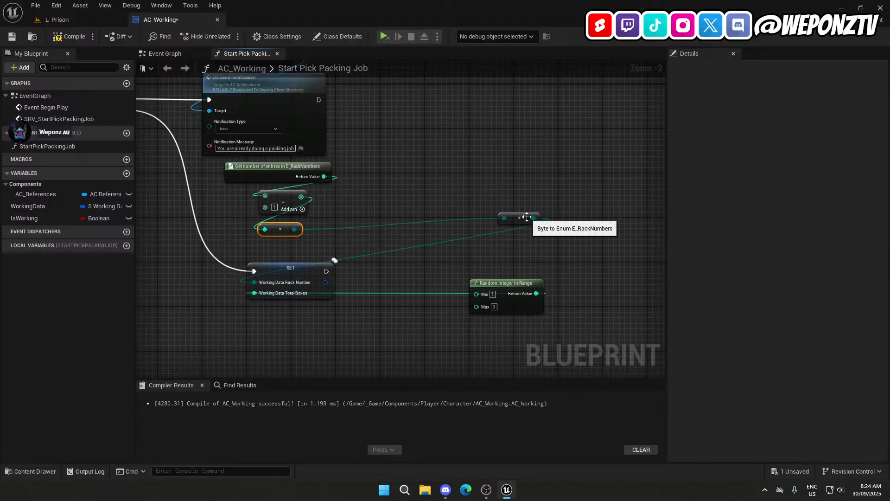
drag(525, 217, 283, 183)
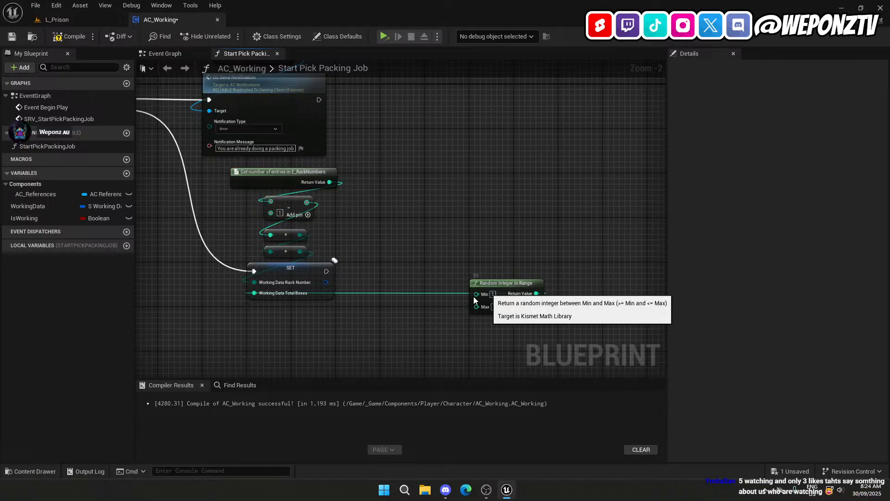
drag(514, 284, 193, 307)
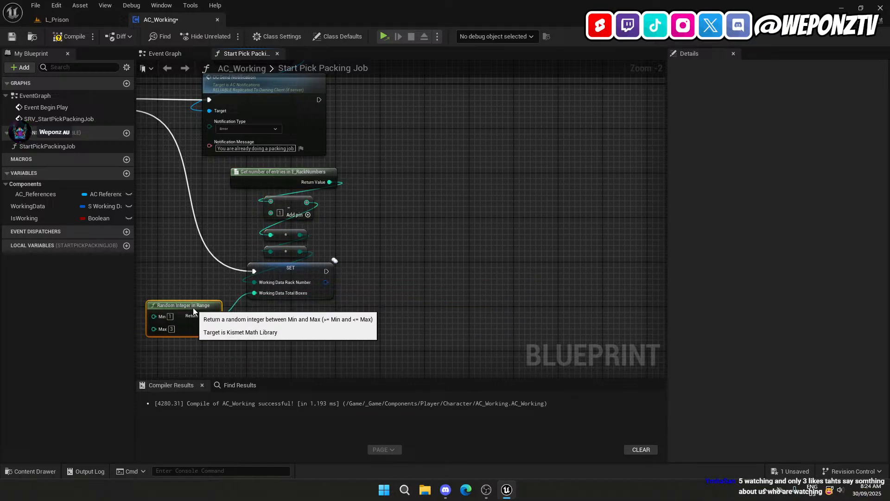
click(300, 336)
right_drag(299, 336, 399, 314)
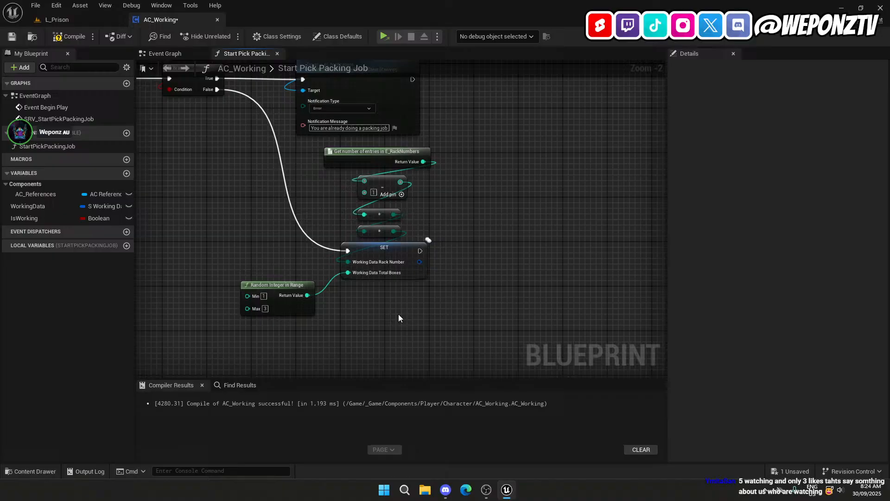
click(11, 36)
Switch to OBS to check the stream's live chat, and return to the packing job graph in Unreal Editor.
click(487, 494)
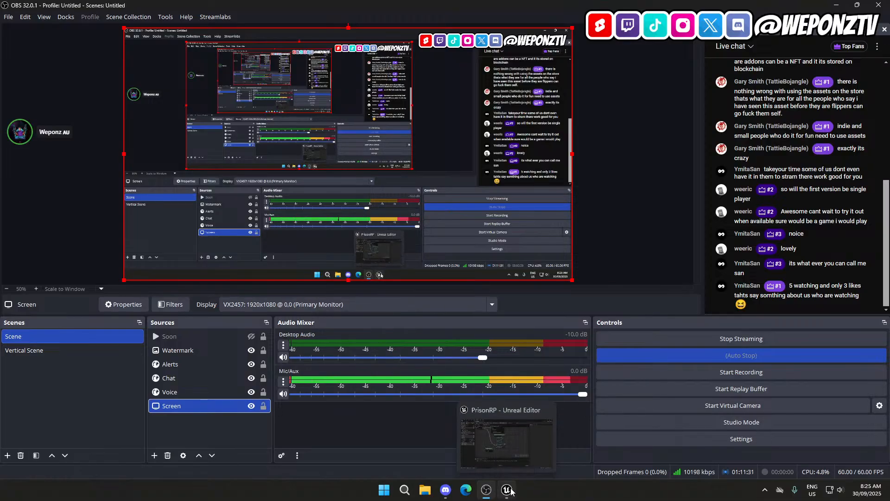
click(507, 490)
right_drag(485, 280, 412, 282)
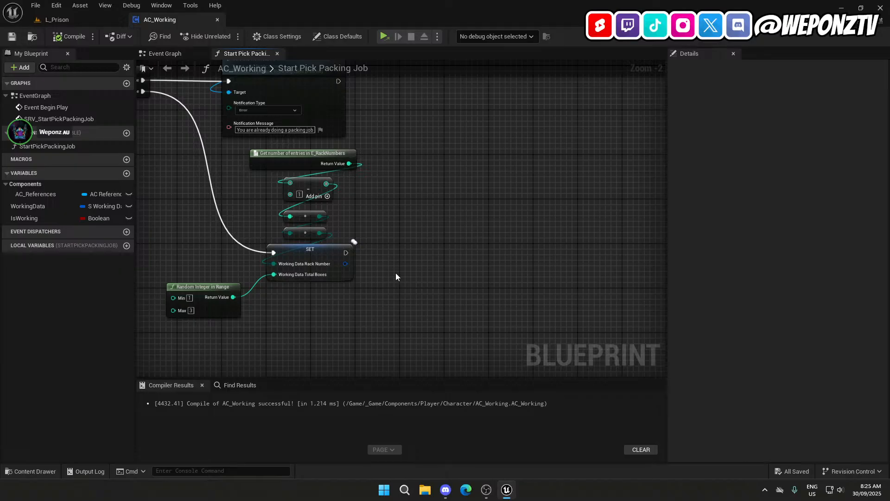
right_drag(397, 274, 468, 302)
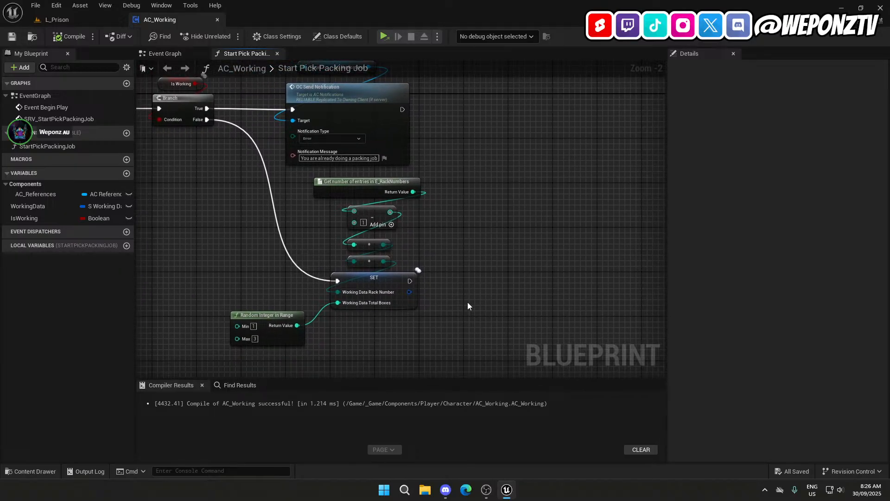
Shift the OC Send Notification node and its AC References and AC Notifications getters away from the Branch, aligning them above the WorkingData setter.
right_drag(452, 74, 462, 145)
drag(463, 193, 347, 93)
drag(349, 170, 394, 170)
click(471, 297)
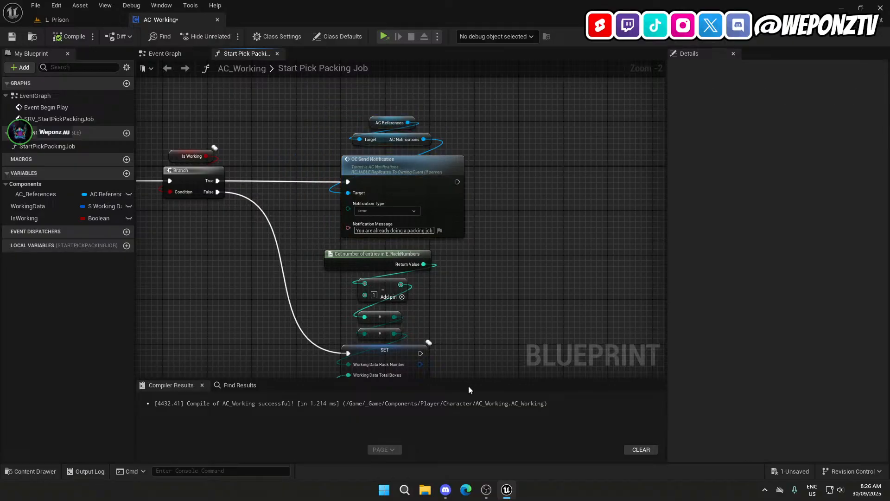
right_drag(470, 297, 447, 208)
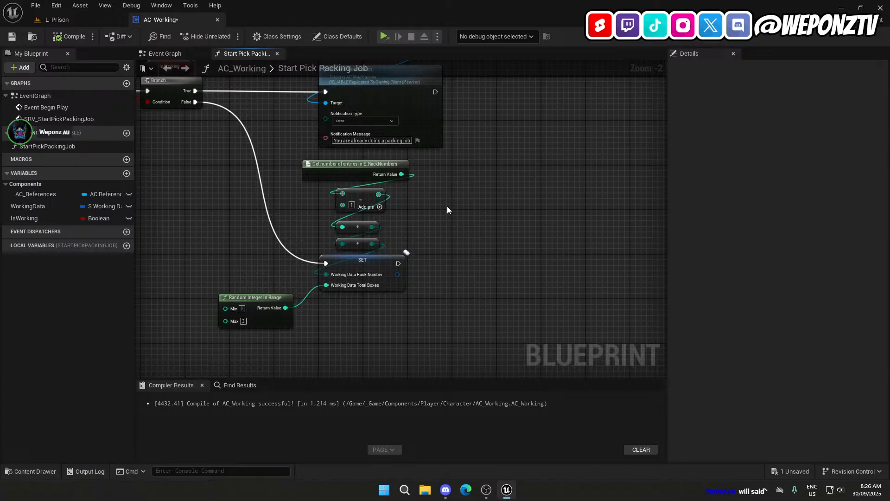
Switch to OBS to read the stream's live chat, and return to the Start Pick Packing Job graph in Unreal Editor.
click(488, 492)
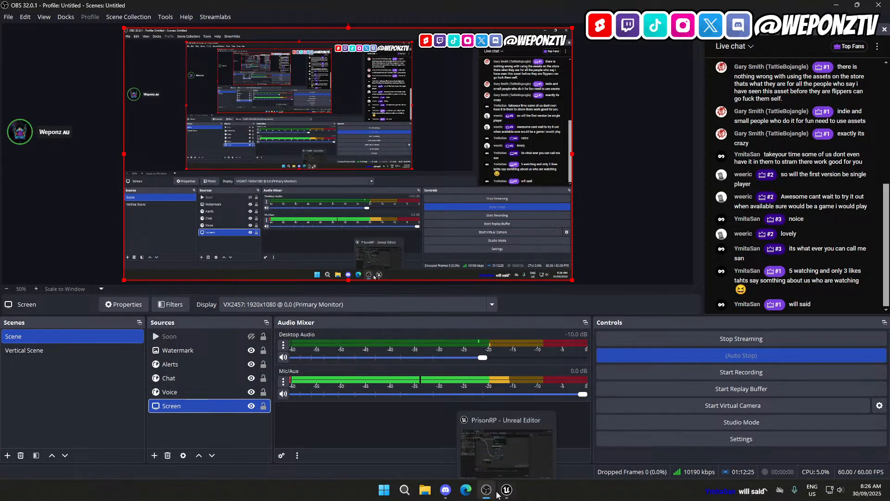
click(507, 490)
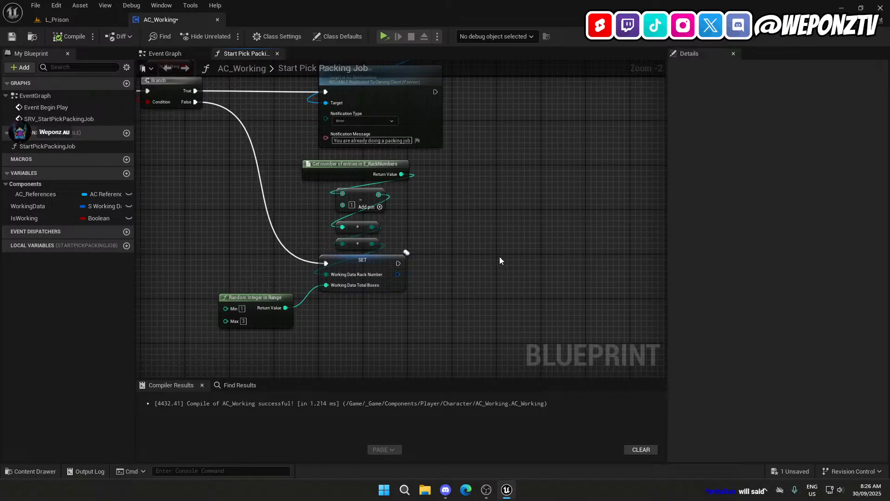
right_drag(500, 257, 517, 281)
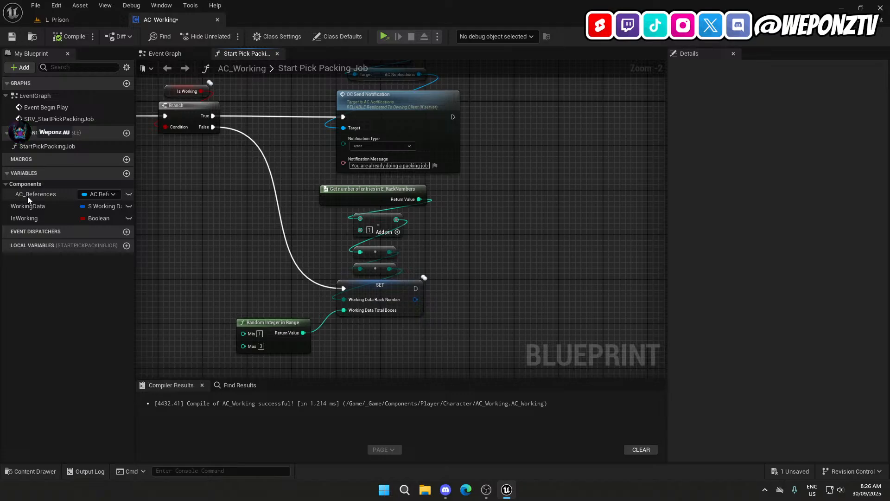
Add an AC References getter beyond the WorkingData setter and get AC Notifications from it.
drag(27, 194, 533, 263)
click(535, 263)
text(notif)
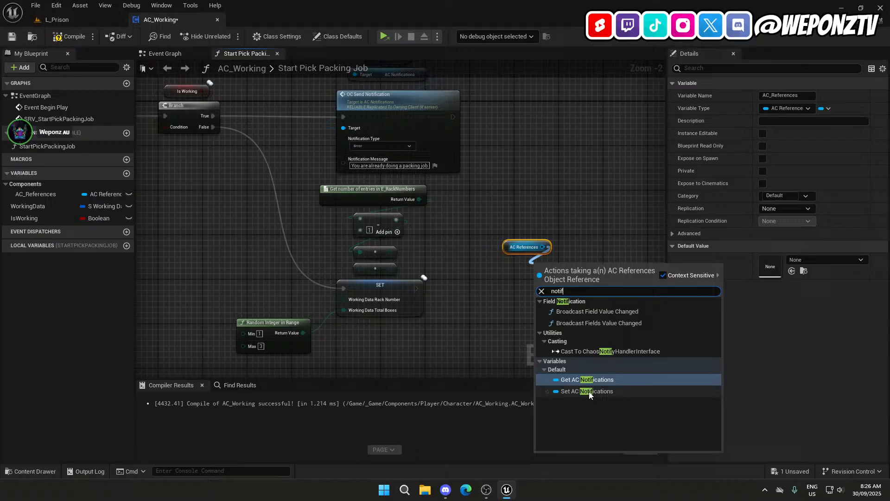
click(587, 392)
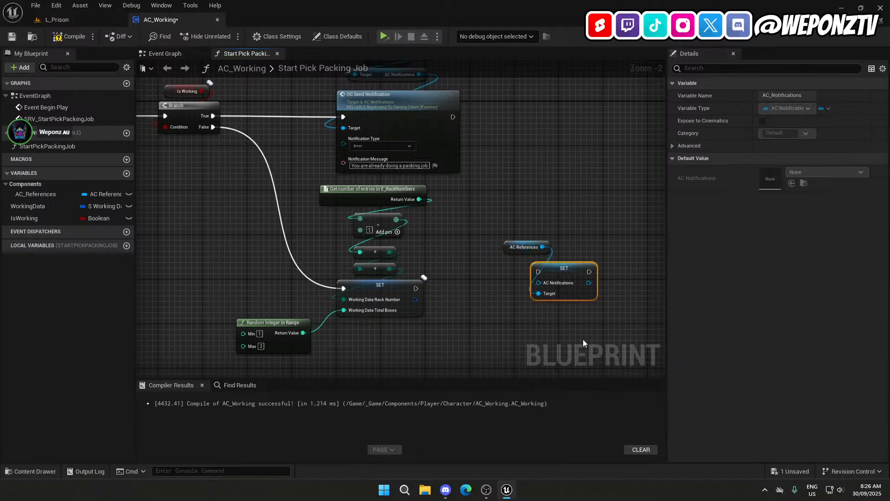
key(Delete)
drag(542, 246, 523, 274)
text(notif)
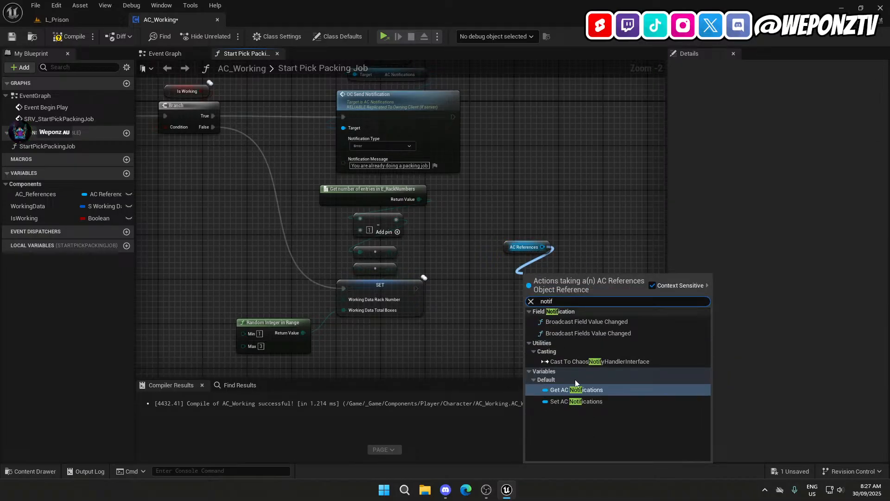
click(580, 387)
Call OC Toggle Objective on the new AC Notifications reference and run it after the WorkingData setter.
drag(558, 274, 545, 298)
text(toggle)
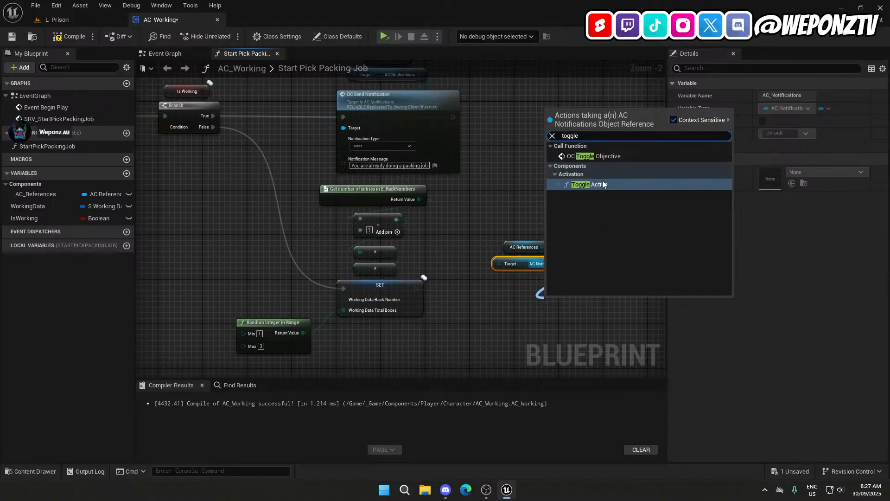
click(598, 156)
drag(571, 304, 415, 288)
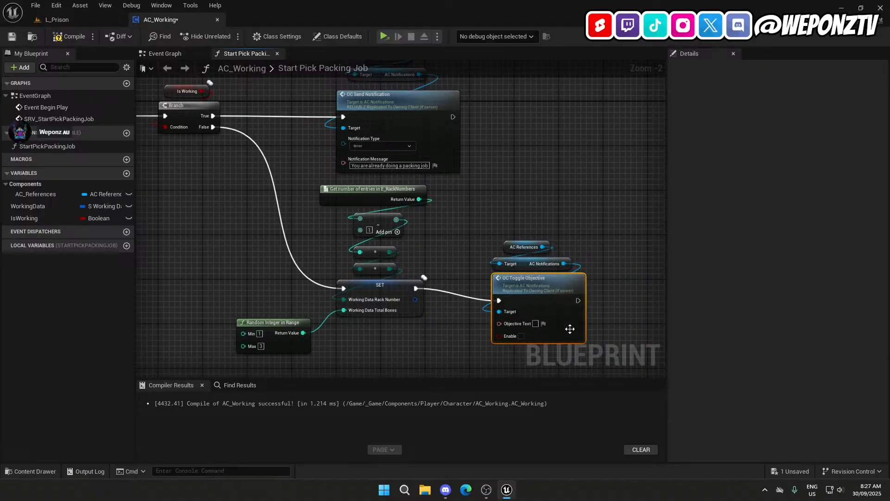
Move the OC Toggle Objective node group farther from the WorkingData setter and straighten the execution wire between them.
drag(608, 320, 513, 225)
drag(525, 287, 542, 276)
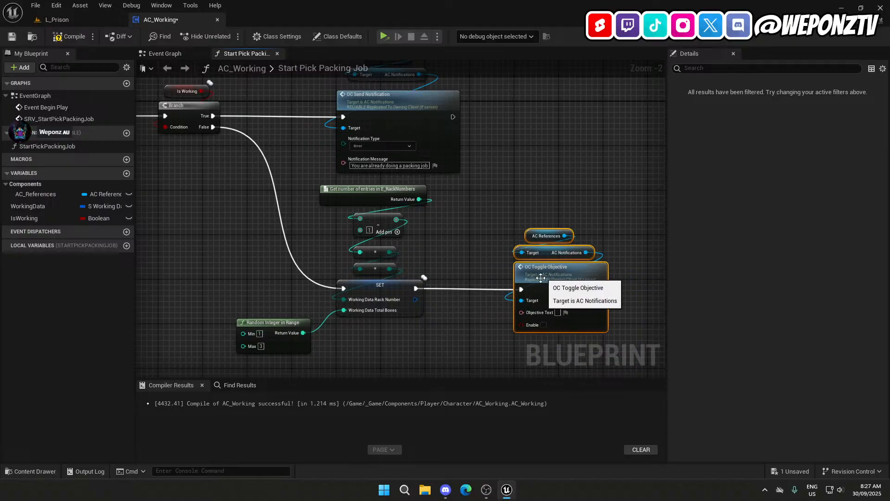
click(495, 318)
click(549, 281)
ctrl+click(384, 287)
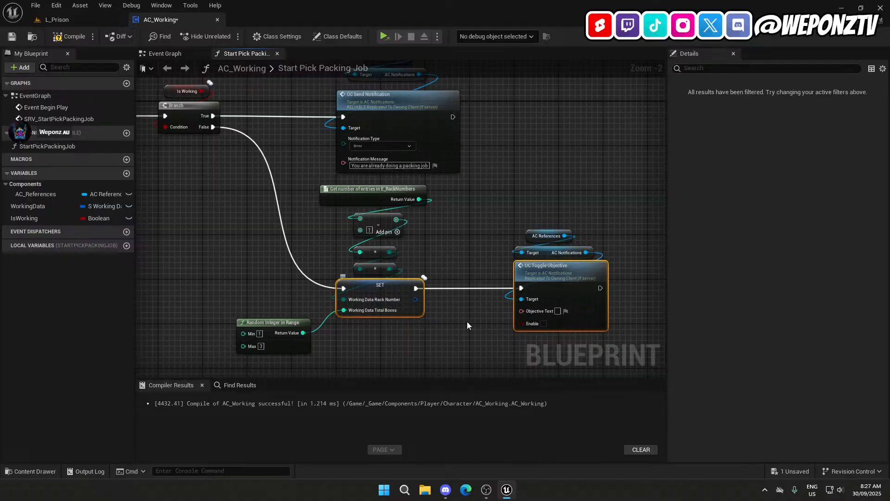
key(q)
click(496, 326)
right_drag(496, 326, 404, 281)
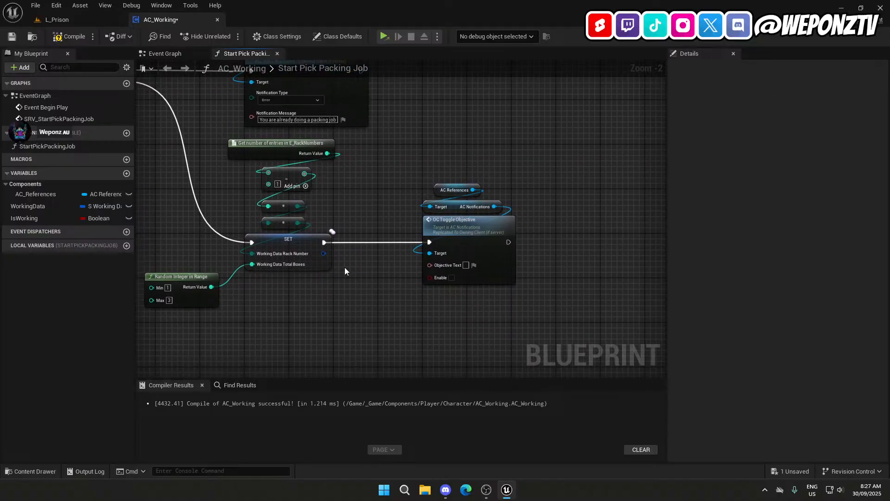
Feed Objective Text from a new Format Text node, placing it between the WorkingData setter and the repositioned OC Toggle Objective group.
drag(429, 264, 398, 301)
text(format)
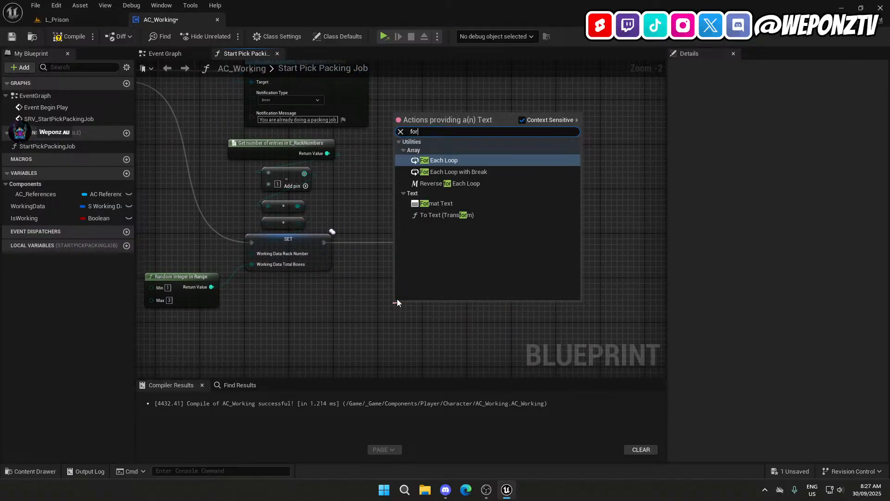
key(Return)
drag(529, 292, 466, 189)
drag(452, 225, 536, 235)
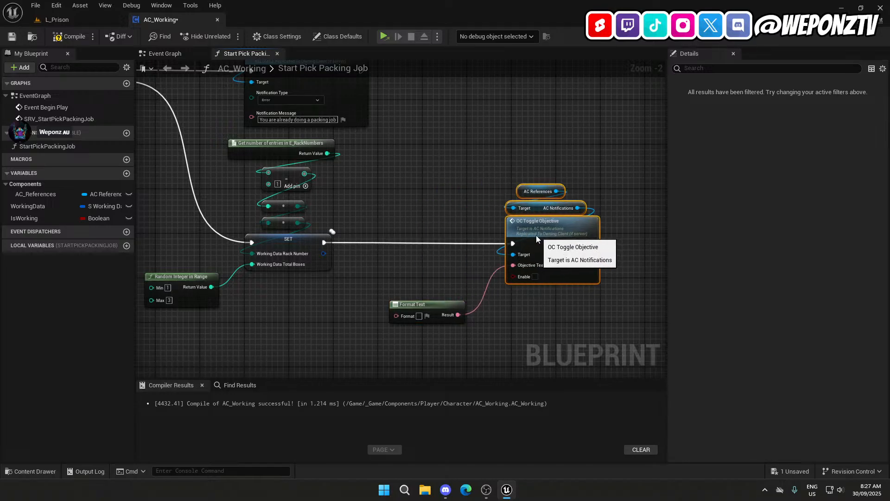
drag(423, 307, 412, 284)
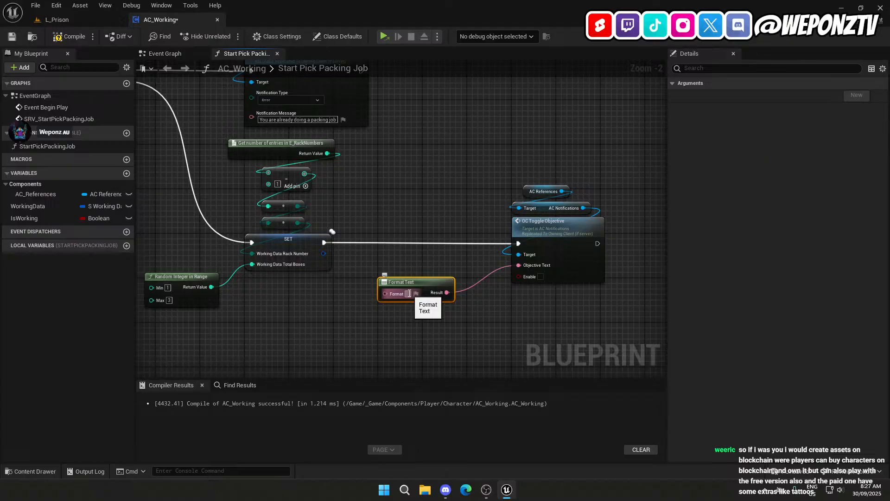
Set the Format Text pattern to "Pack x{amount} boxes from rack #{number}".
text(Pack)
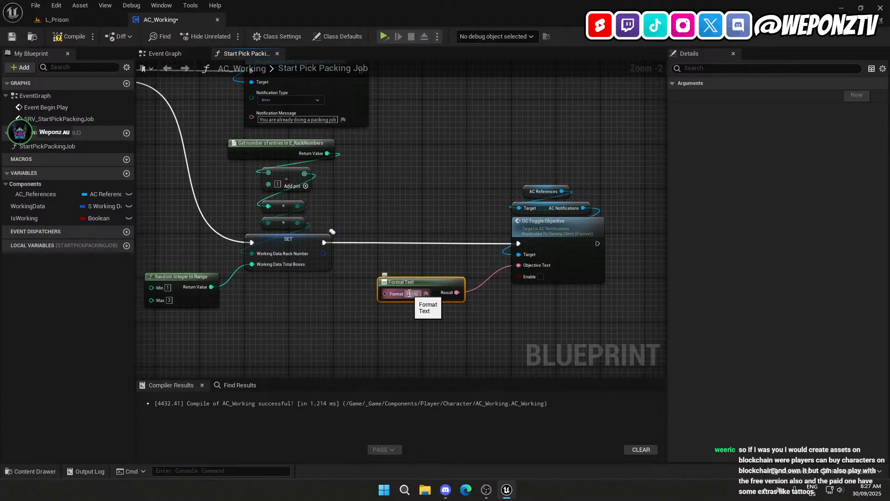
text( x{a)
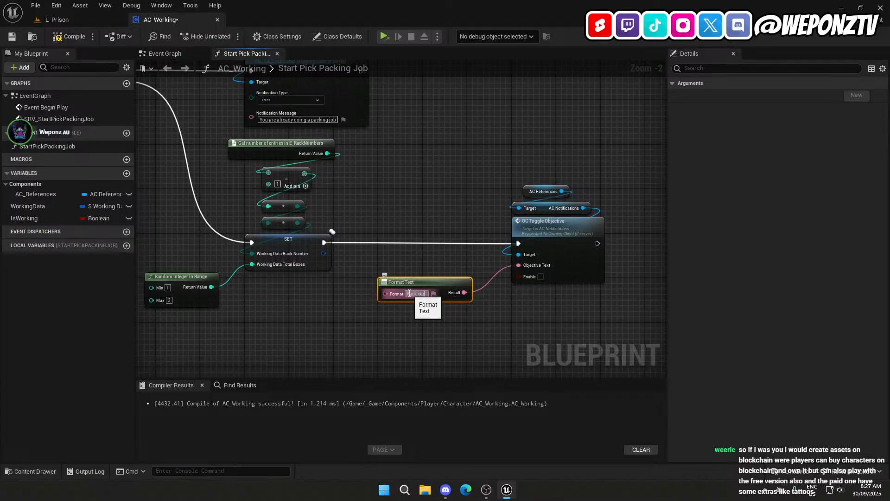
text(mount} bo)
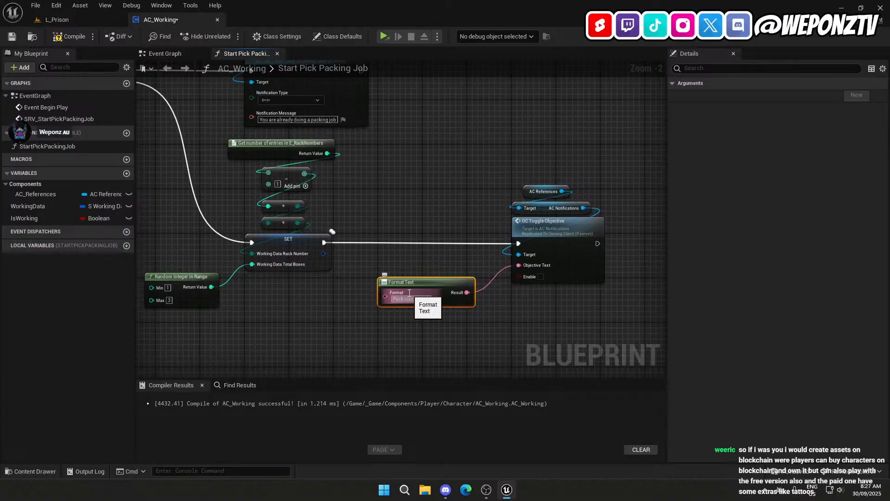
text(xes from )
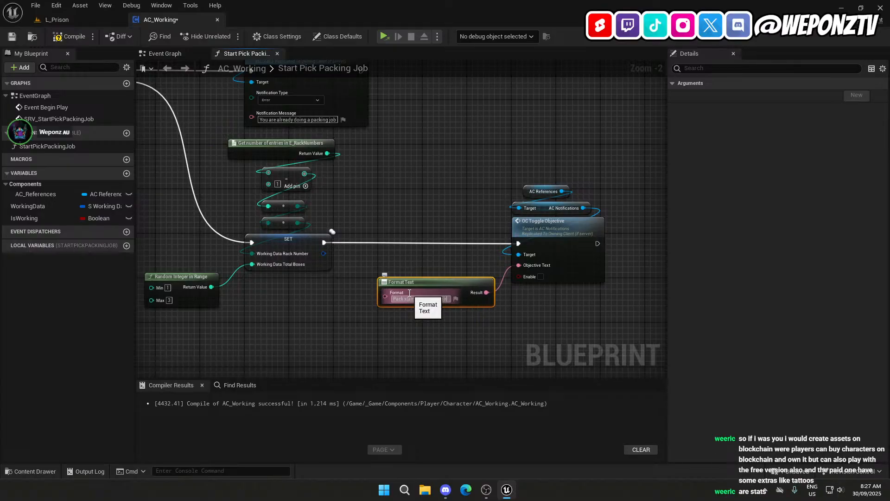
text(rack)
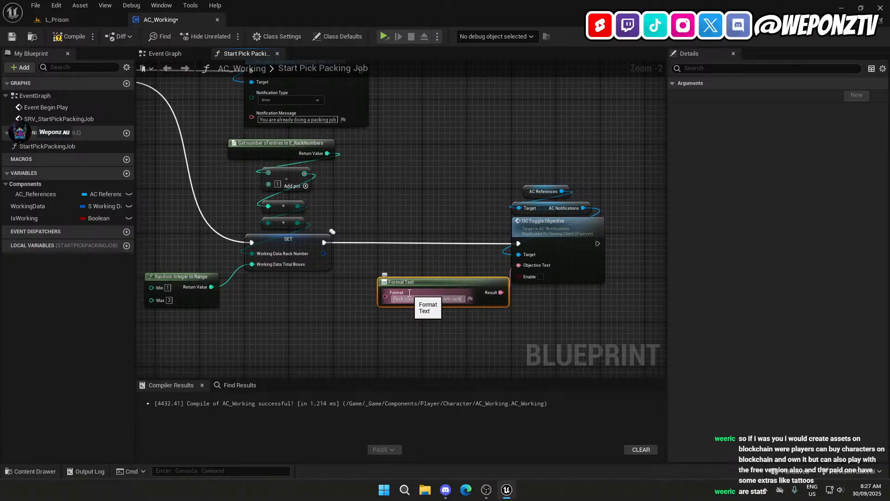
text( #{)
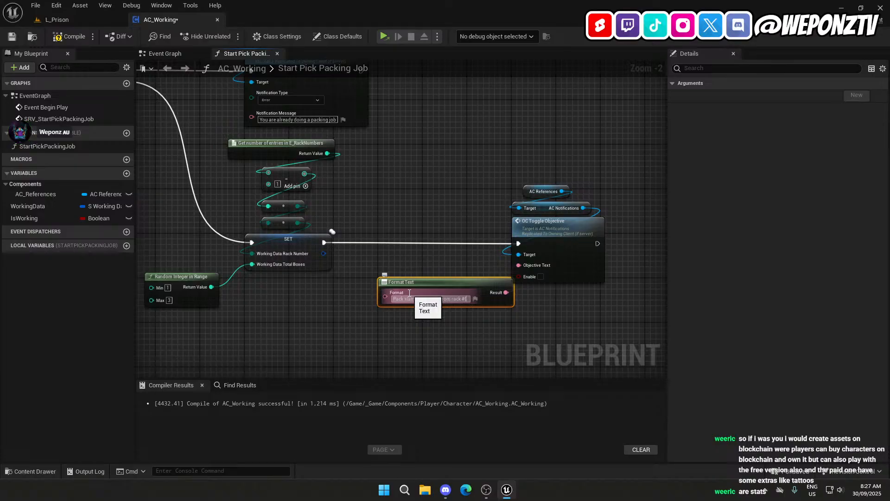
text(number})
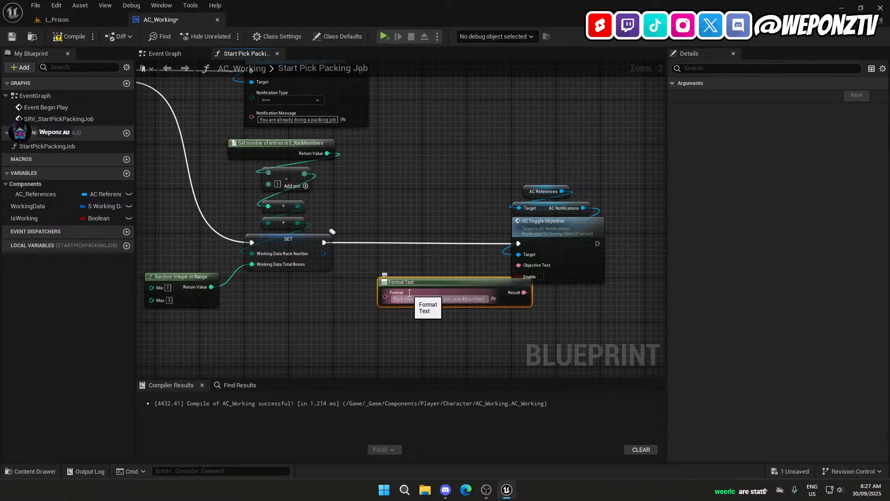
key(Return)
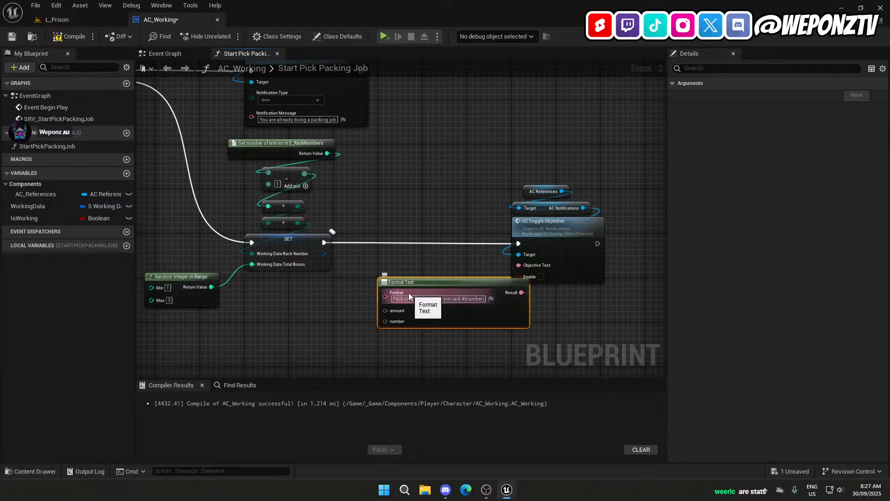
Try feeding the Random Integer in Range result directly into the Format Text amount input.
right_drag(307, 316, 346, 257)
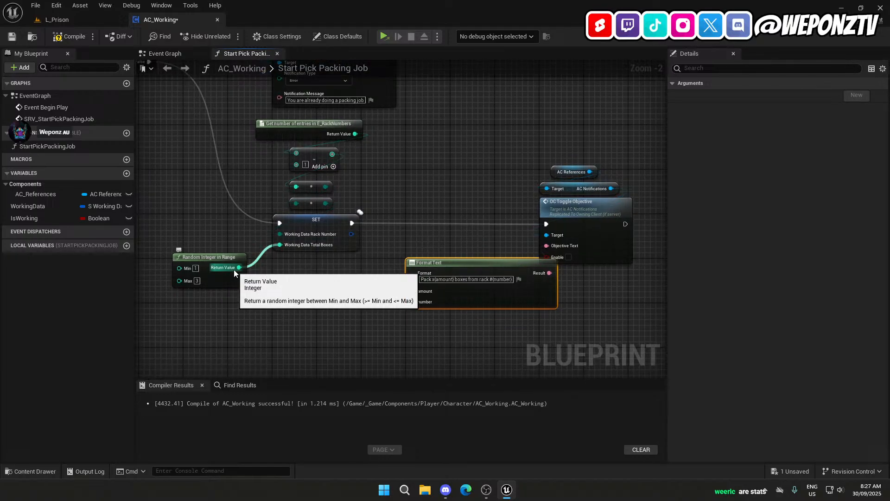
click(315, 313)
right_drag(315, 313, 412, 286)
drag(307, 249, 513, 280)
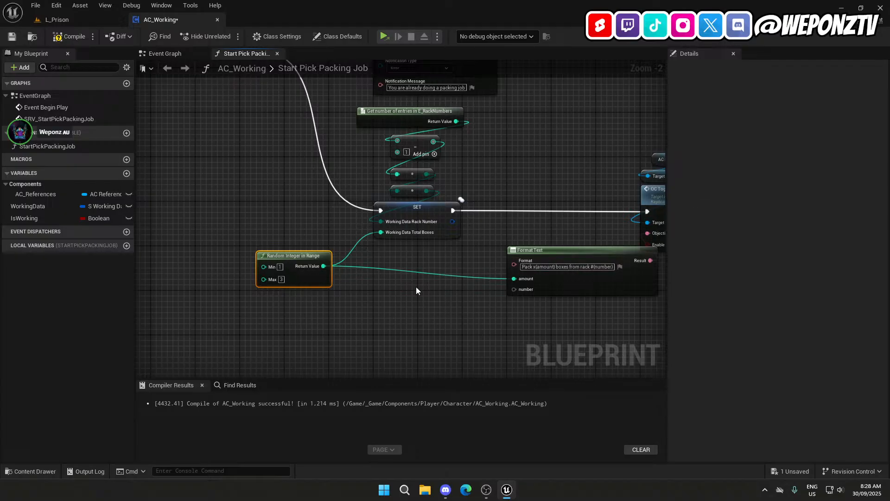
right_drag(424, 302, 381, 265)
right_drag(439, 265, 474, 277)
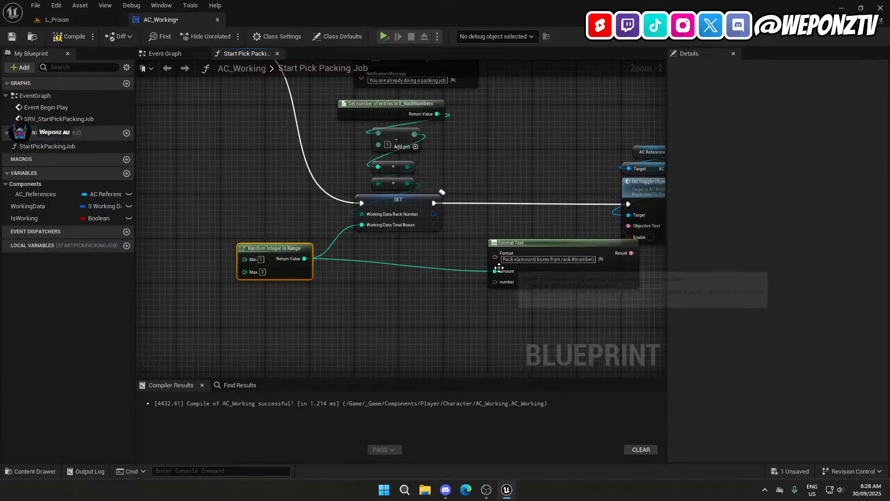
right_click(494, 270)
click(527, 297)
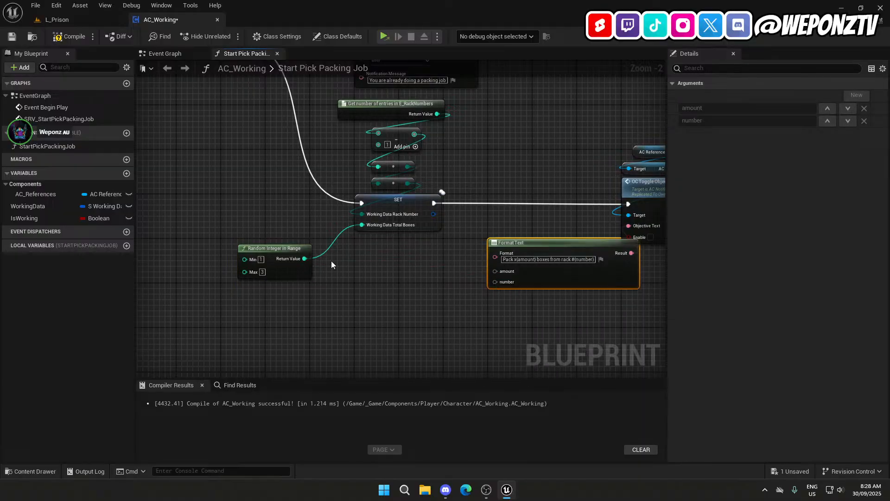
Create a local variable named LocalBoxAmount in StartPickPackingJob.
click(126, 245)
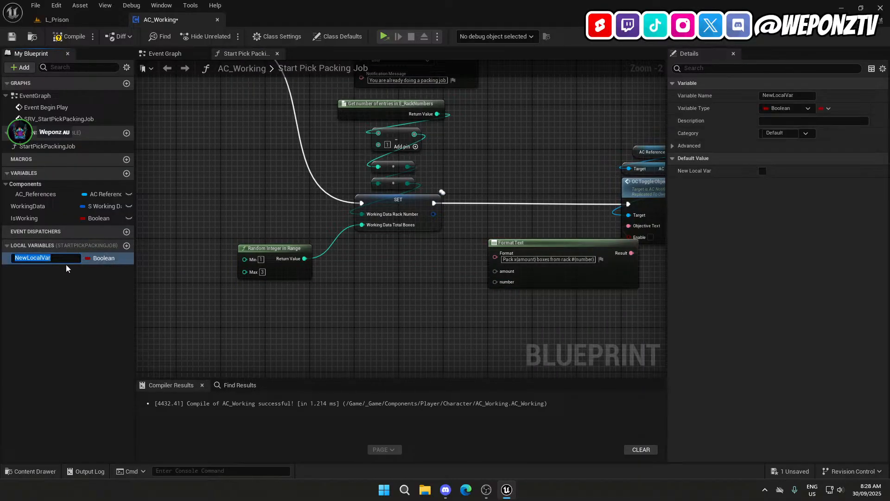
text(LocalBoxAmount)
key(Return)
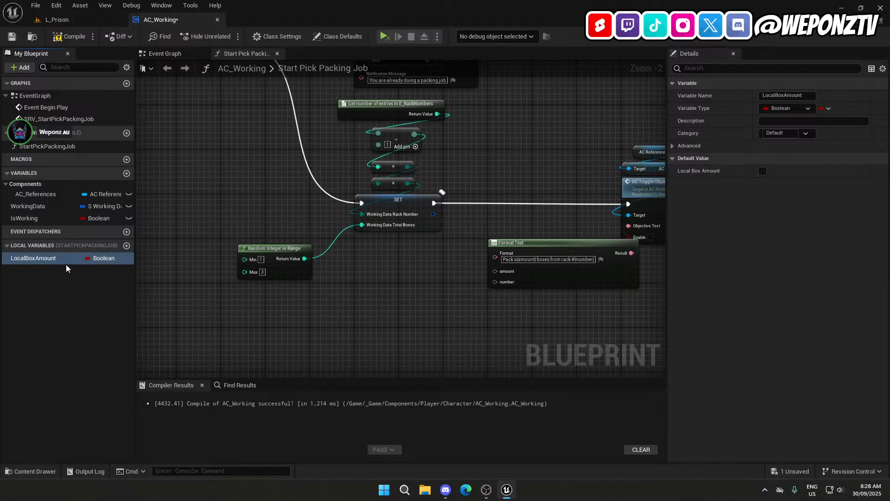
Switch to OBS to follow the live chat messages, and go back to the AC_Working blueprint in Unreal Editor.
click(486, 490)
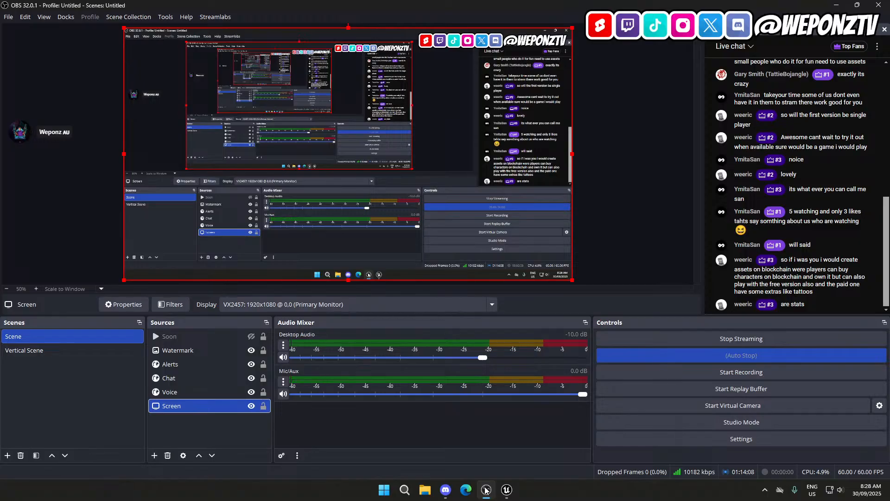
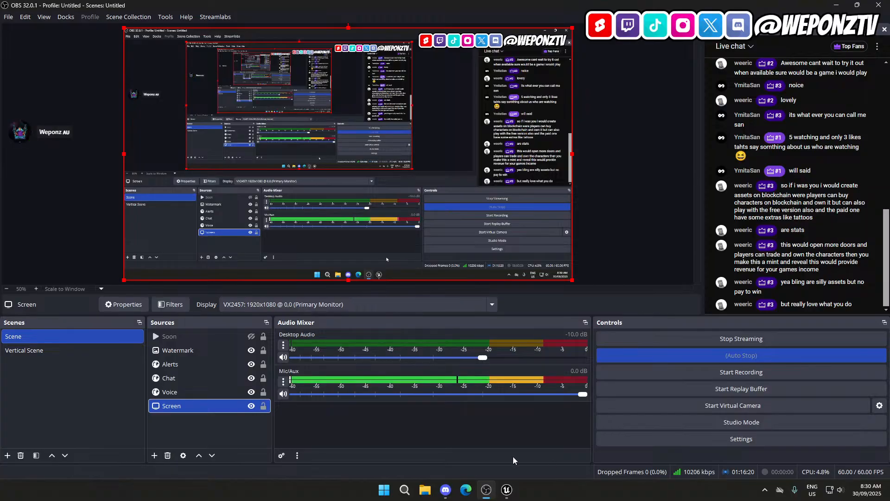
mouse_move(507, 495)
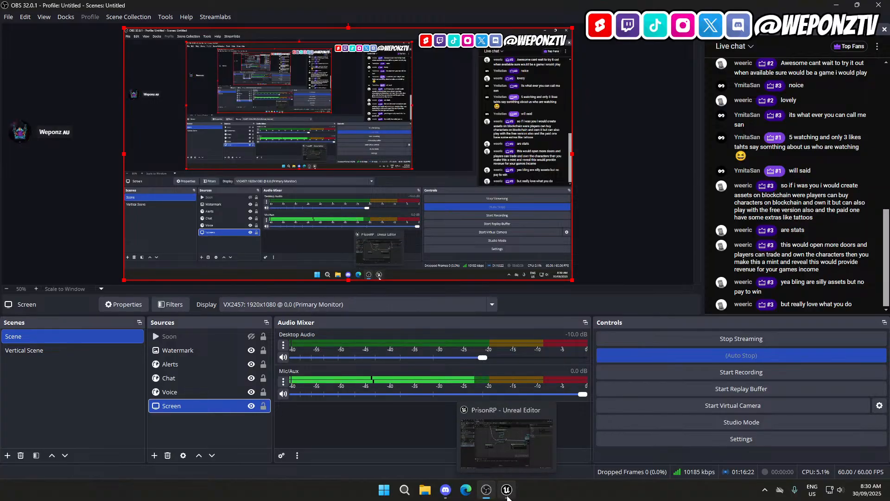
click(507, 496)
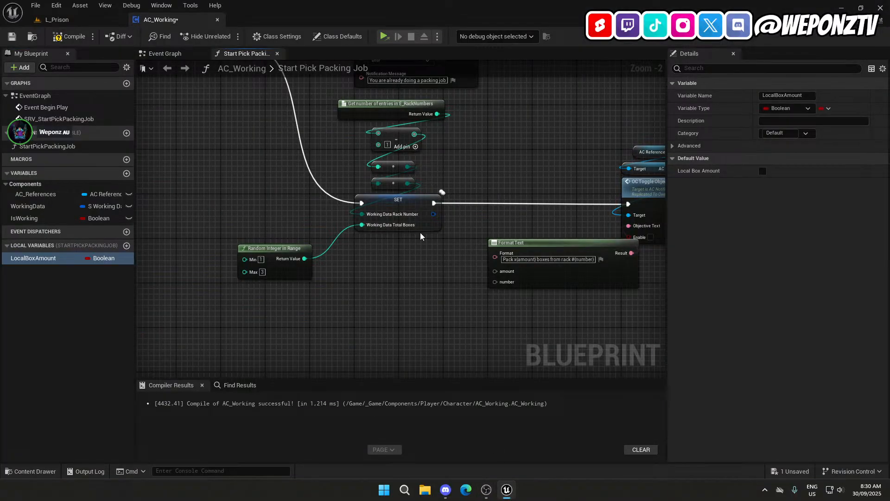
right_drag(443, 314, 395, 271)
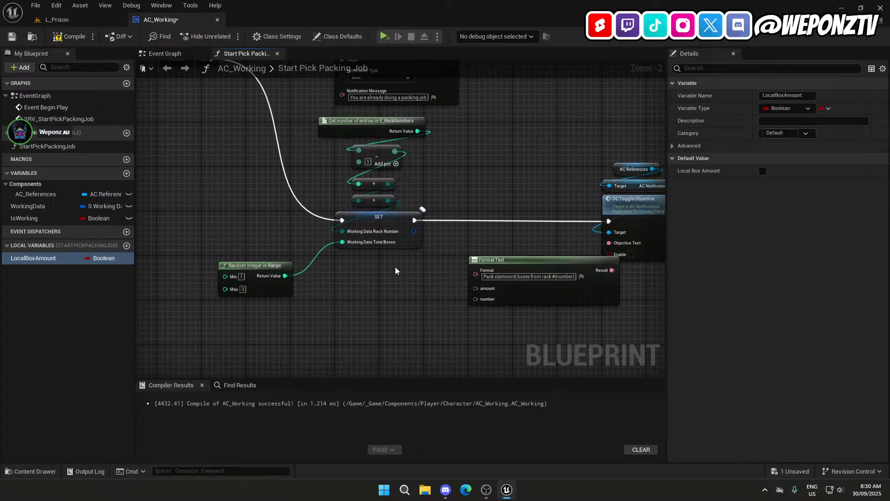
Change the LocalBoxAmount local variable's type to Integer.
click(103, 258)
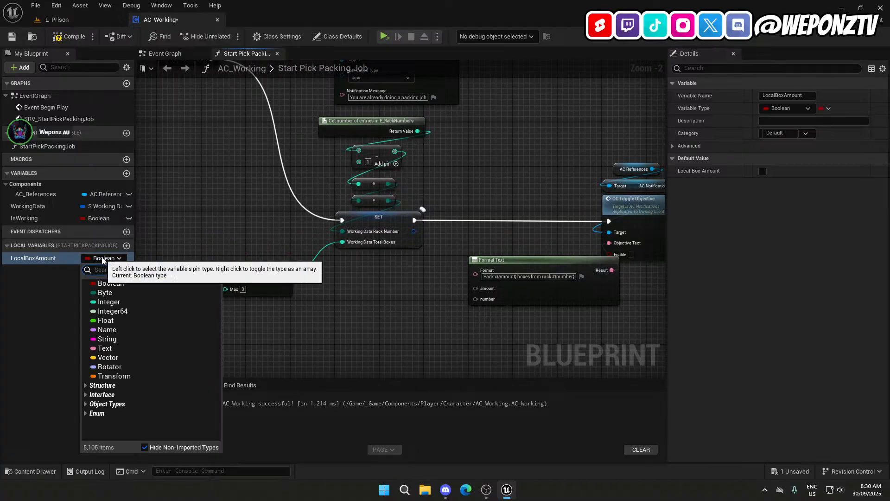
text(int)
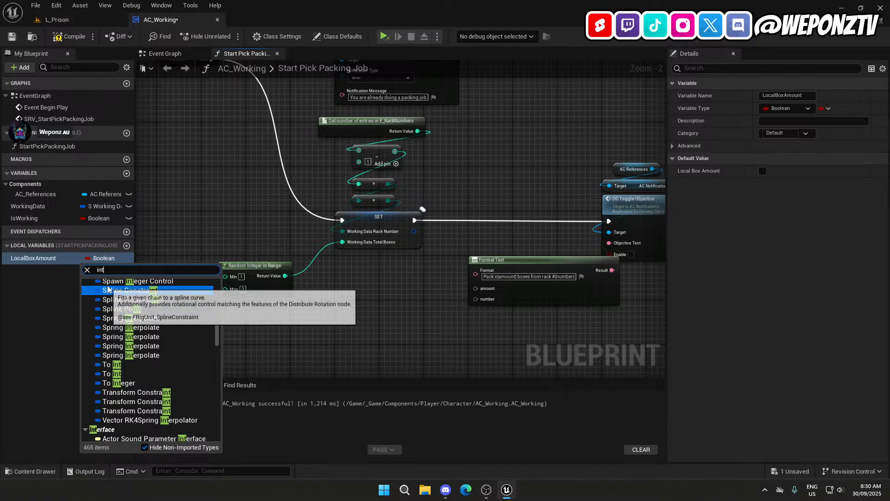
click(113, 258)
click(113, 258)
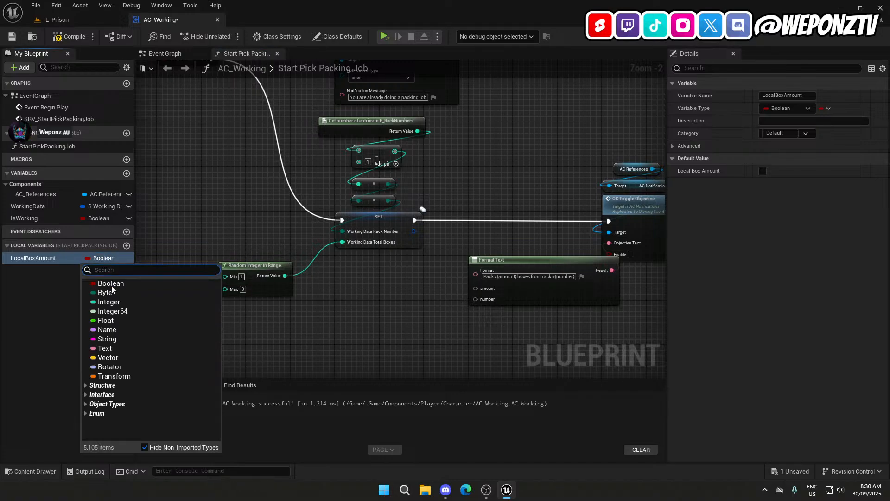
click(109, 302)
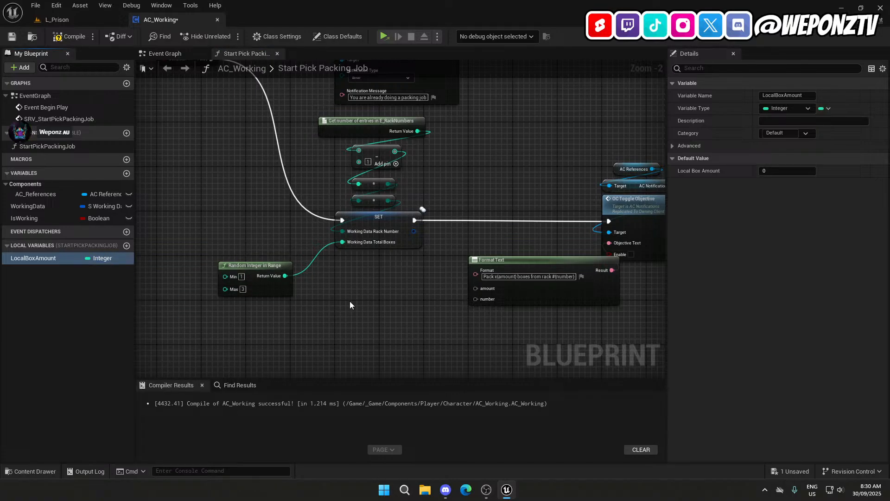
Set LocalBoxAmount from Random Integer in Range on the Branch's False path, and feed its output into Working Data Total Boxes.
drag(49, 259, 250, 204)
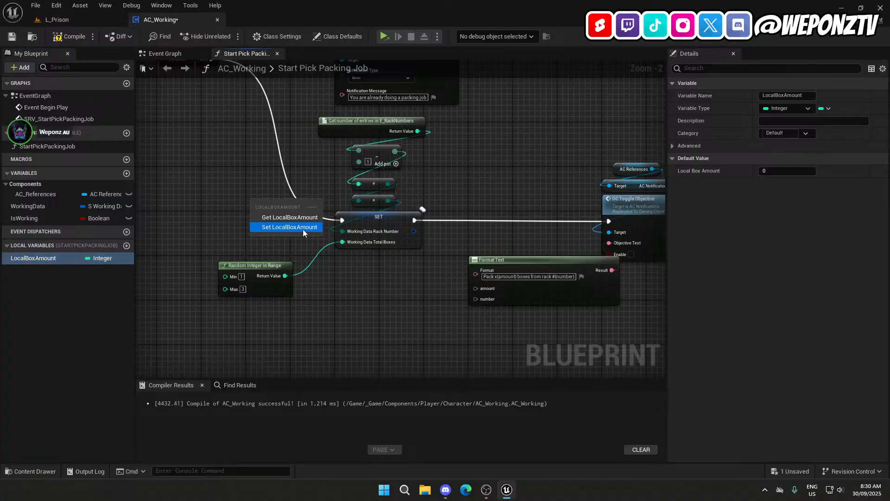
click(302, 229)
drag(284, 276, 254, 215)
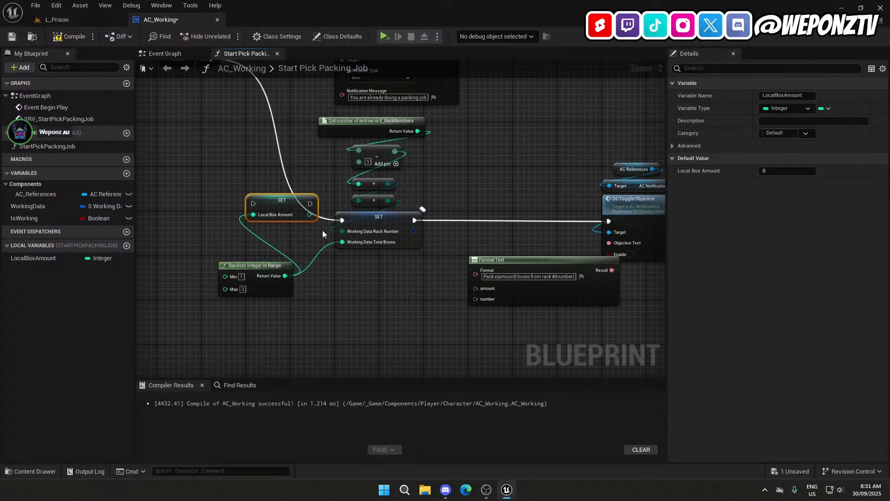
mouse_move(310, 215)
mouse_down()
mouse_move(332, 242)
mouse_move(346, 240)
mouse_move(240, 207)
mouse_move(300, 213)
mouse_up()
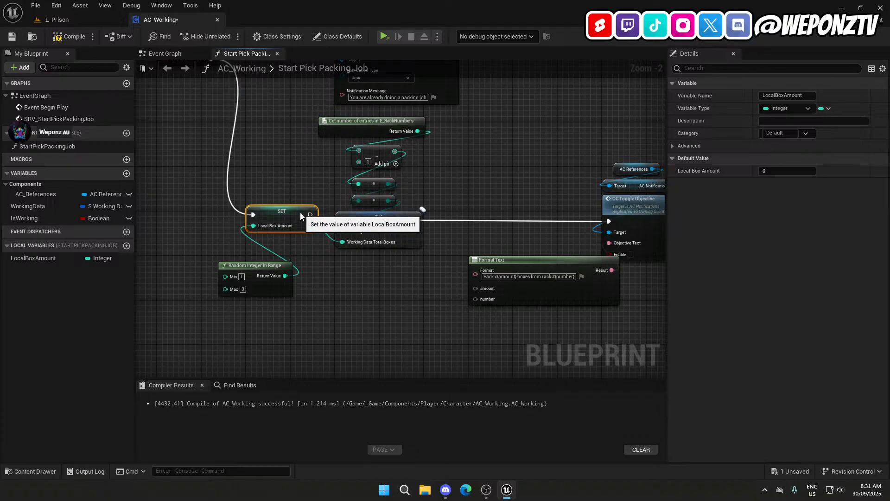
scroll(450, 332, down, 4)
drag(560, 347, 379, 262)
scroll(387, 271, up, 4)
drag(399, 349, 493, 348)
click(489, 282)
right_drag(489, 282, 363, 218)
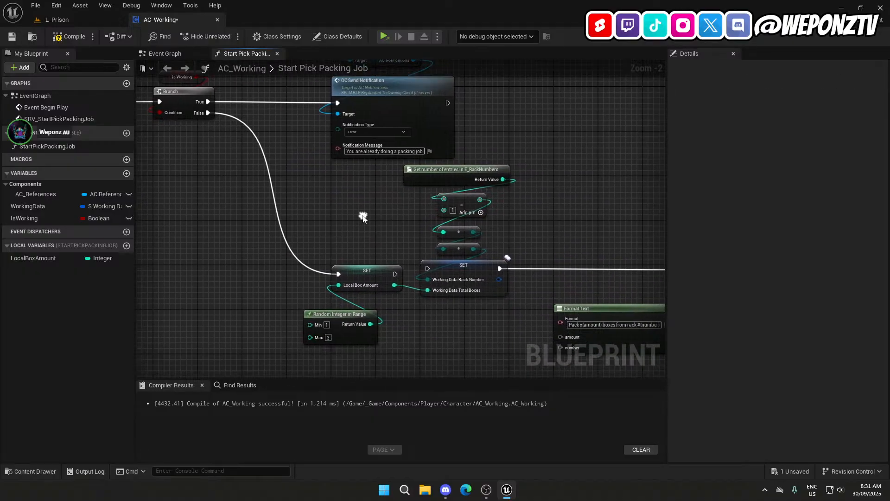
Connect the LocalBoxAmount setter's execution to the WorkingData setter in a straight line, and place Random Integer in Range above it.
drag(394, 277, 378, 264)
click(378, 268)
ctrl+click(441, 270)
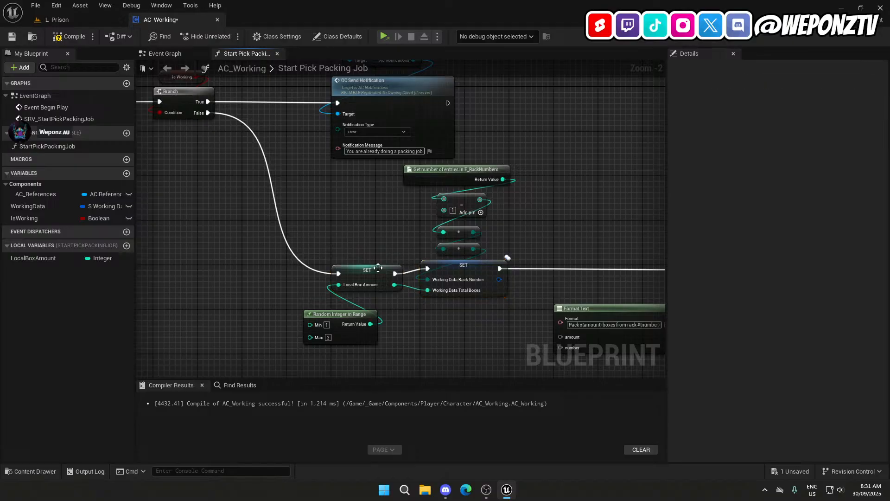
click(446, 363)
right_drag(446, 366, 425, 342)
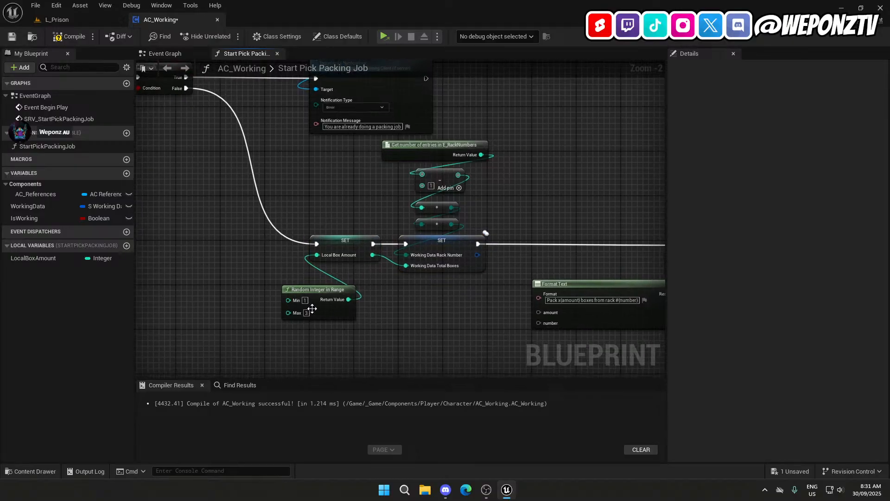
drag(322, 295, 349, 201)
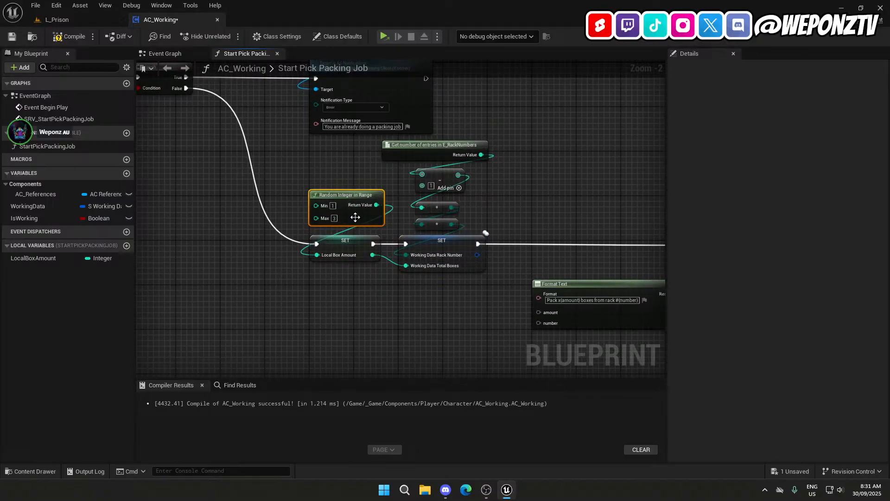
click(435, 330)
Feed the LocalBoxAmount variable into the Format Text amount input.
right_drag(435, 330, 301, 299)
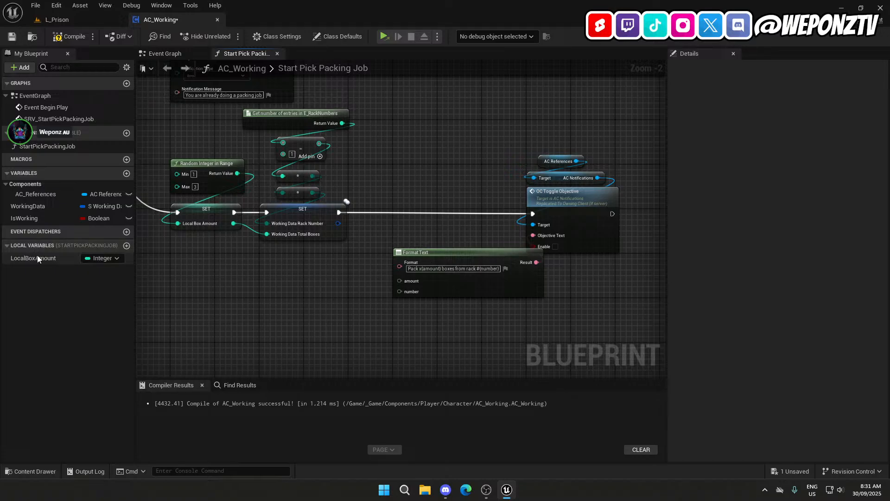
drag(38, 258, 400, 281)
click(369, 337)
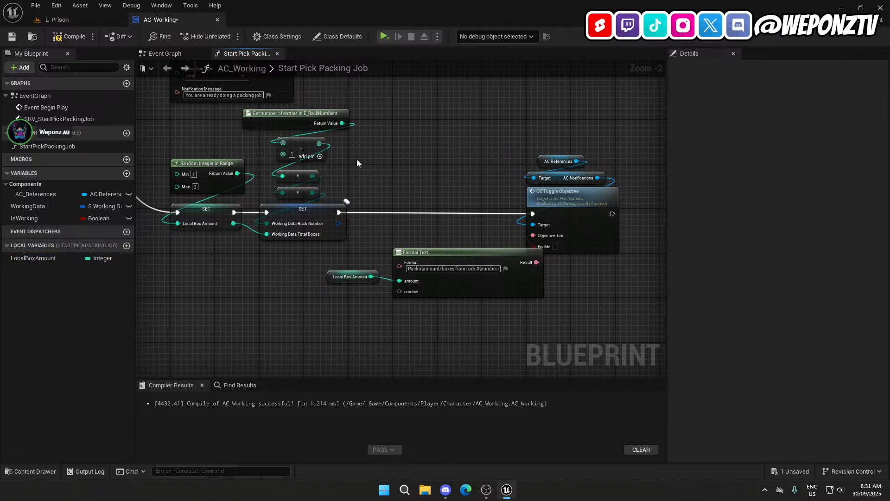
Move the rack-number nodes below the setters, and connect the subtraction result to the Format Text number input.
drag(338, 187, 185, 267)
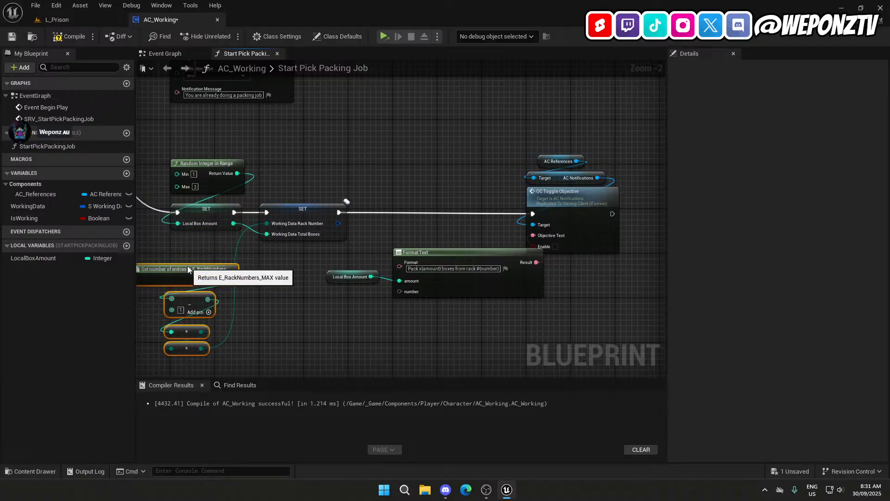
click(233, 330)
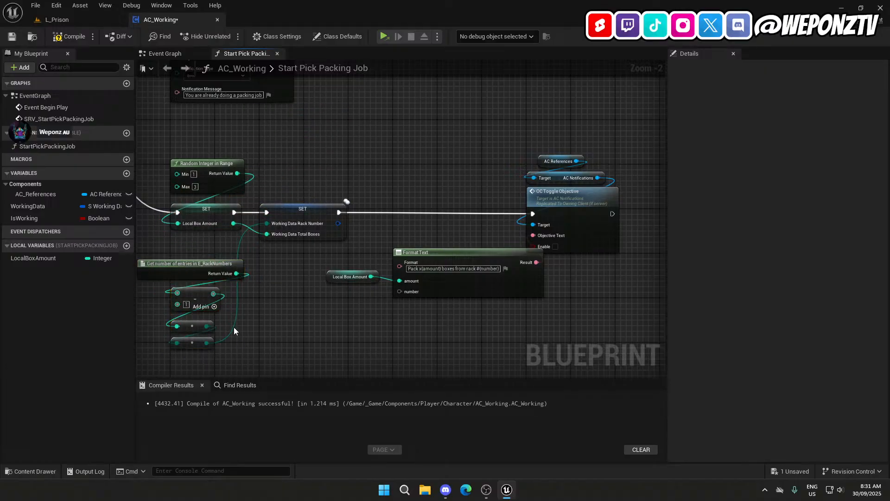
drag(213, 294, 407, 291)
right_drag(423, 342, 332, 299)
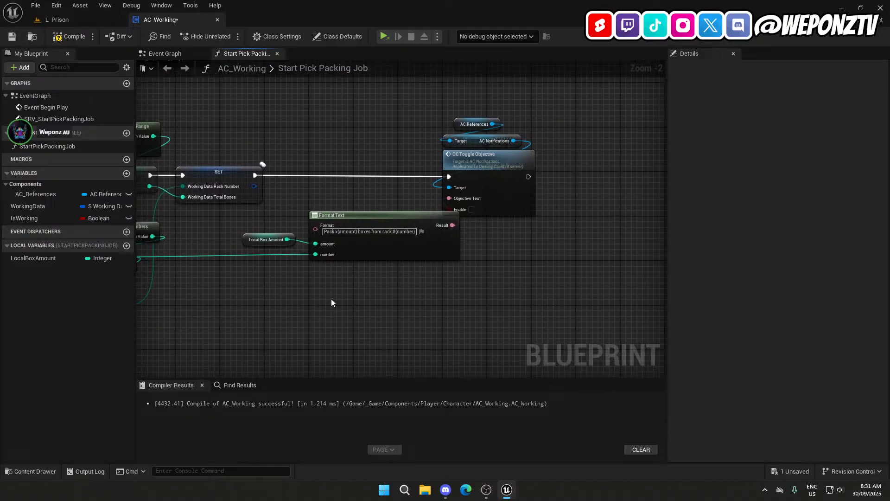
Connect the Format Text result to OC Toggle Objective's Objective Text, make room between the nodes, and turn on Enable.
drag(532, 240, 477, 102)
drag(485, 155, 529, 157)
click(513, 249)
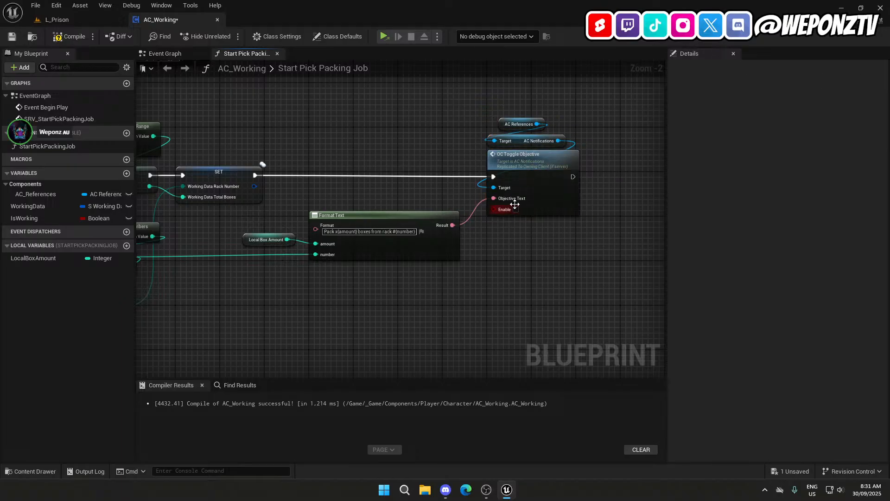
Add an IsWorking setter after OC Toggle Objective and set it to true.
right_drag(439, 294, 644, 325)
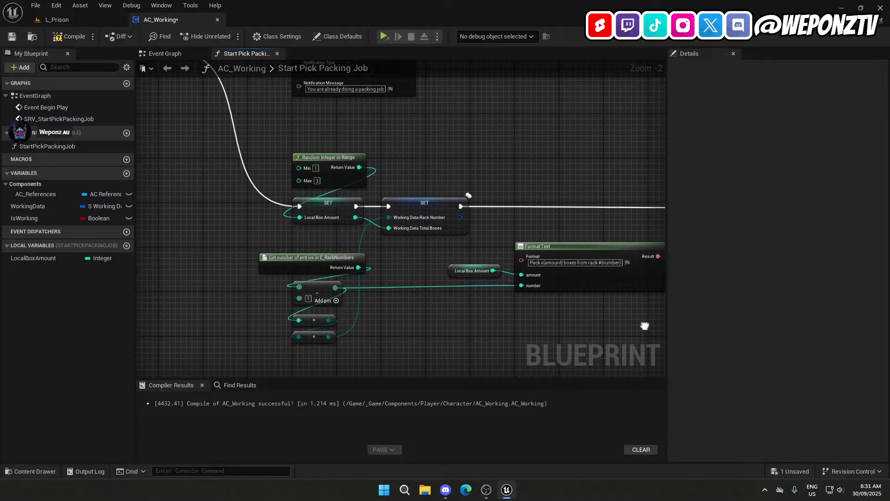
scroll(525, 323, down, 1)
right_drag(525, 324, 385, 307)
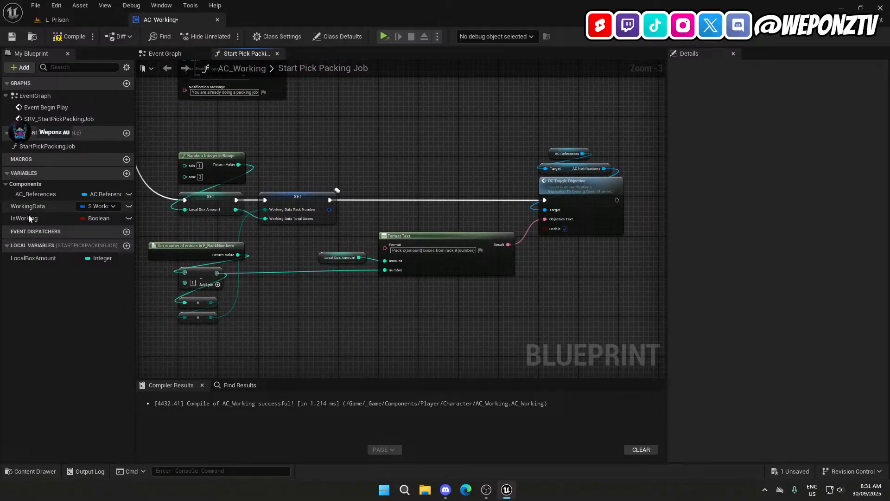
drag(29, 215, 618, 212)
click(674, 204)
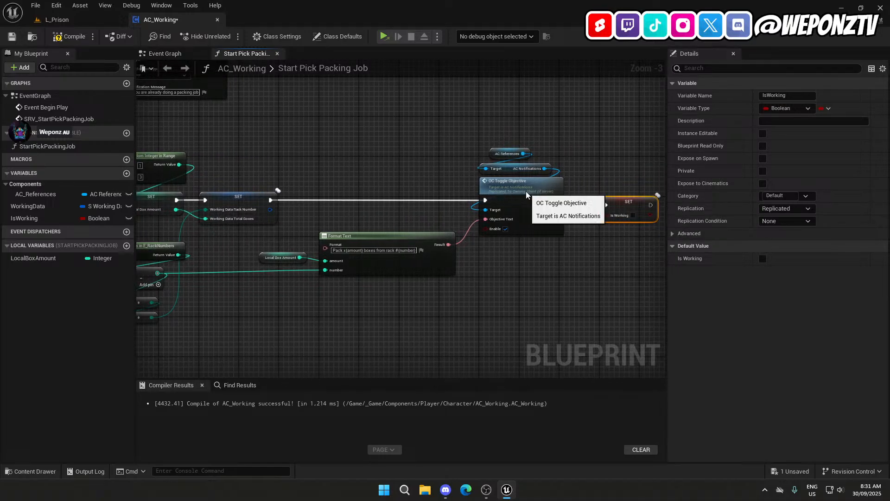
click(596, 235)
right_drag(614, 247, 573, 222)
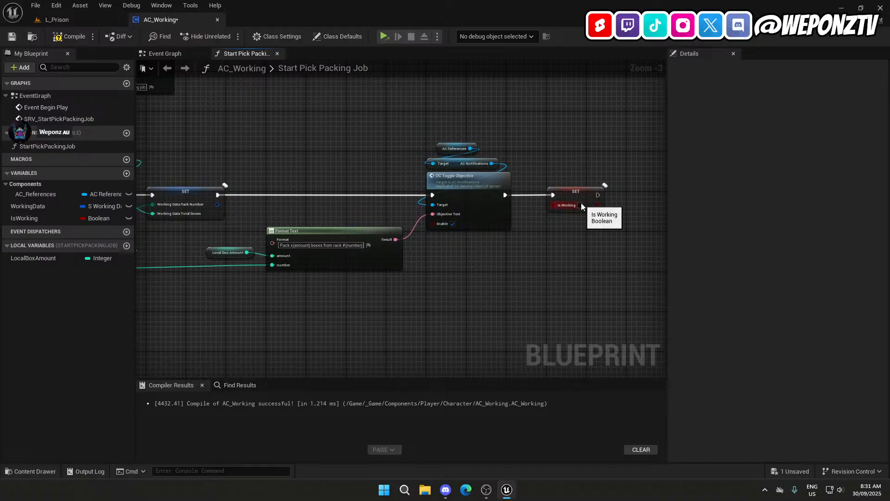
click(581, 204)
Review the Start Pick Packing Job graph from its entry node through the IsWorking Branch and both of its paths.
scroll(426, 253, down, 3)
right_drag(427, 252, 658, 263)
scroll(529, 200, up, 3)
right_drag(530, 200, 369, 226)
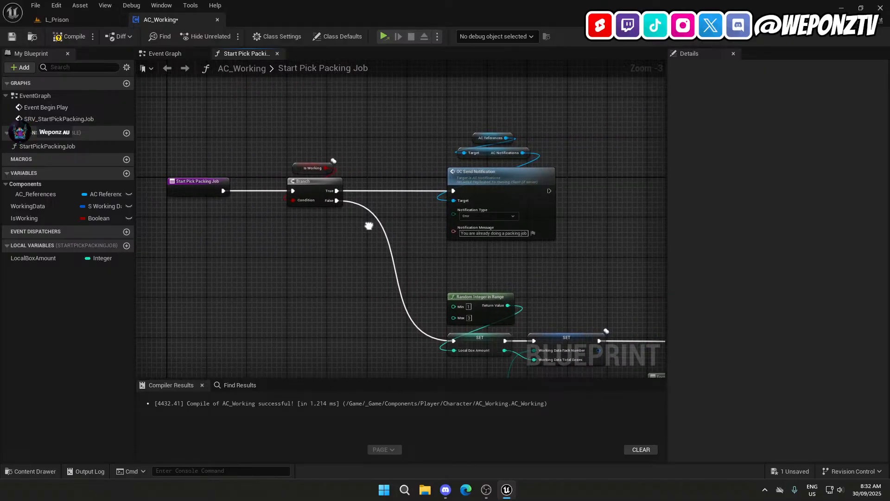
right_drag(368, 226, 340, 184)
scroll(485, 238, down, 2)
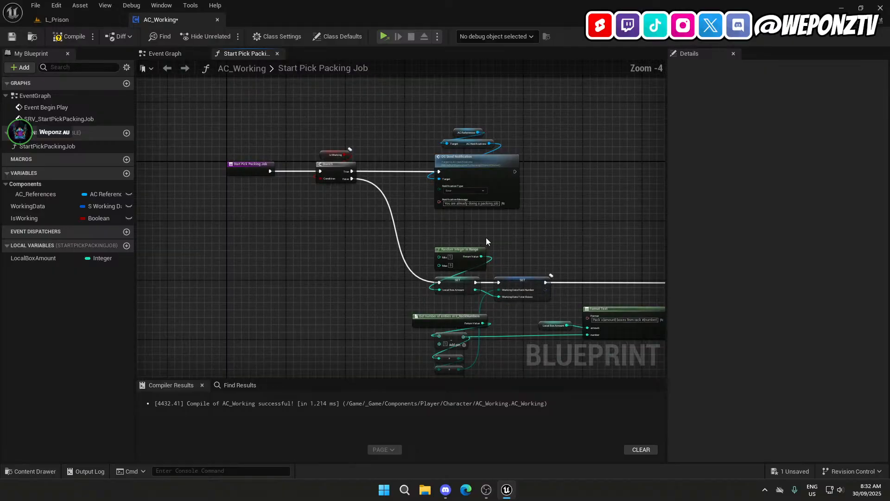
right_drag(544, 240, 260, 172)
right_drag(395, 257, 342, 274)
Straighten the connection between OC Toggle Objective and the IsWorking setter.
scroll(429, 232, up, 2)
scroll(429, 231, up, 1)
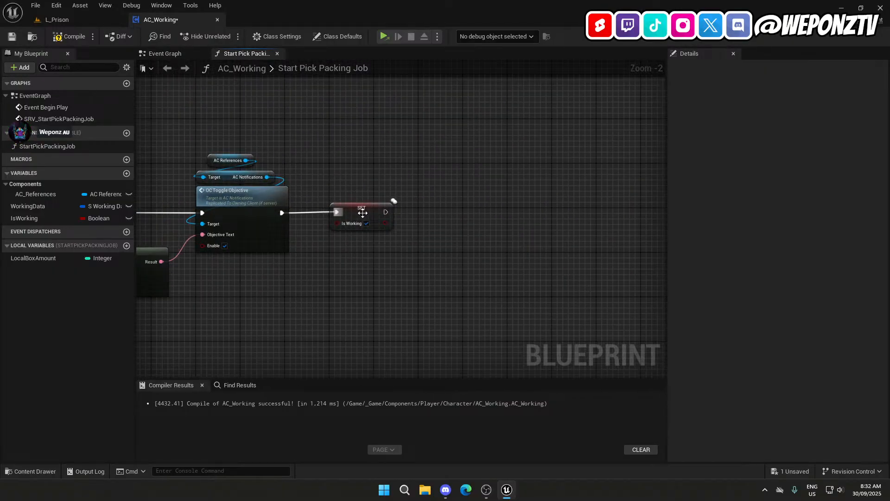
click(362, 212)
ctrl+click(219, 210)
key(q)
Add a Return Node after the IsWorking setter and straighten the connection between them.
click(432, 211)
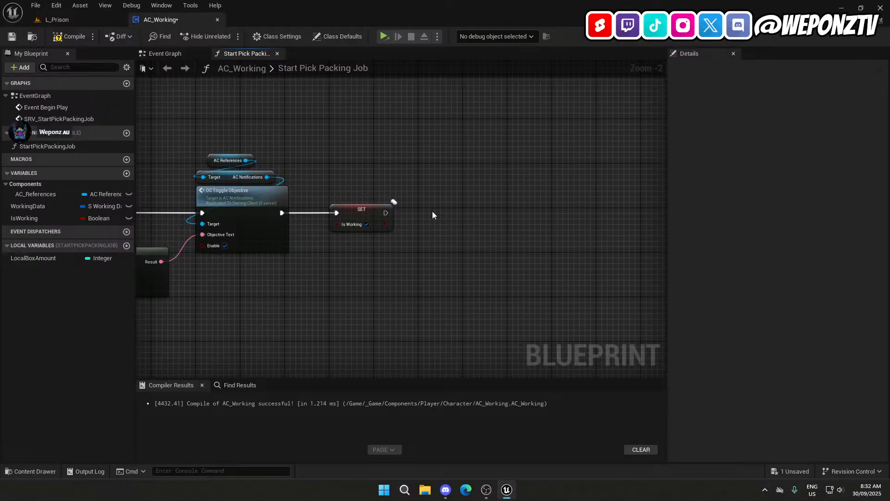
right_click(432, 212)
text(return)
click(510, 388)
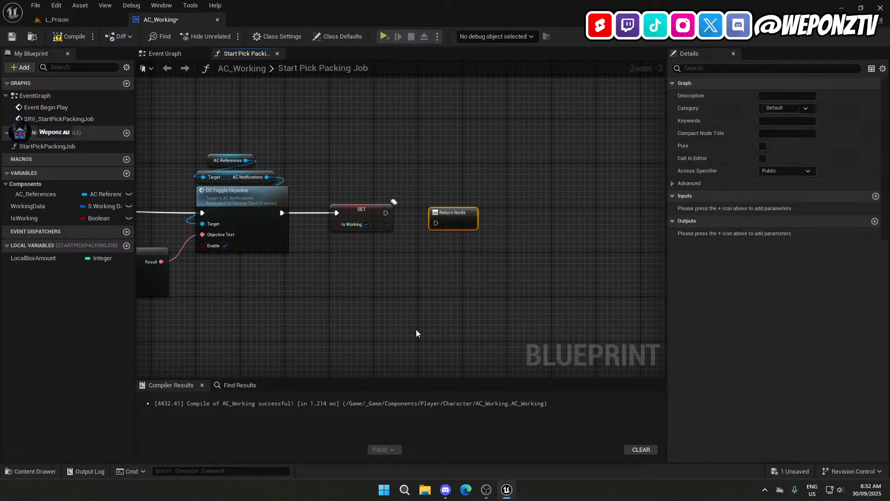
drag(387, 213, 429, 204)
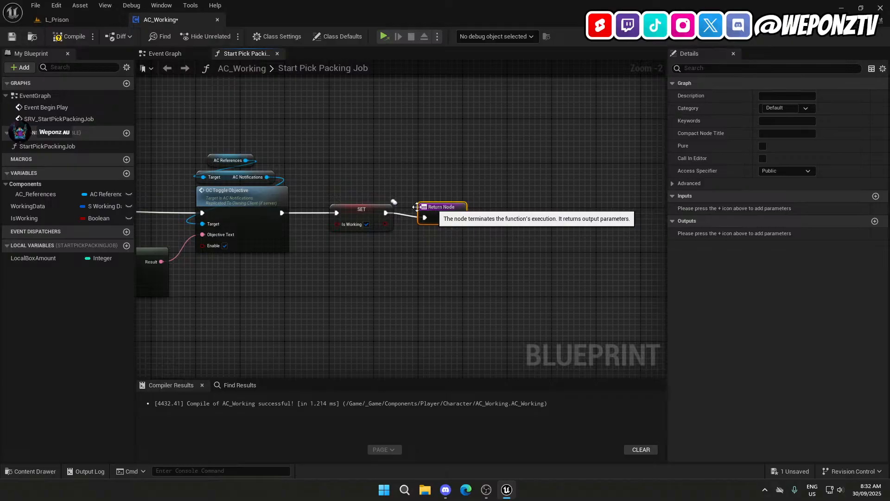
ctrl+click(371, 211)
key(q)
click(394, 273)
Check the rack-number connection into Format Text, and compile and save the AC_Working blueprint.
right_drag(299, 319, 716, 280)
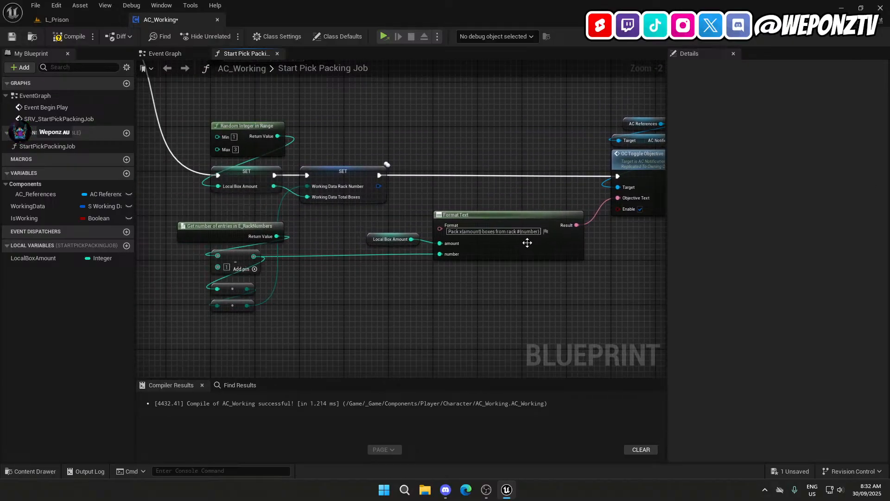
drag(491, 251, 491, 252)
ctrl+click(235, 261)
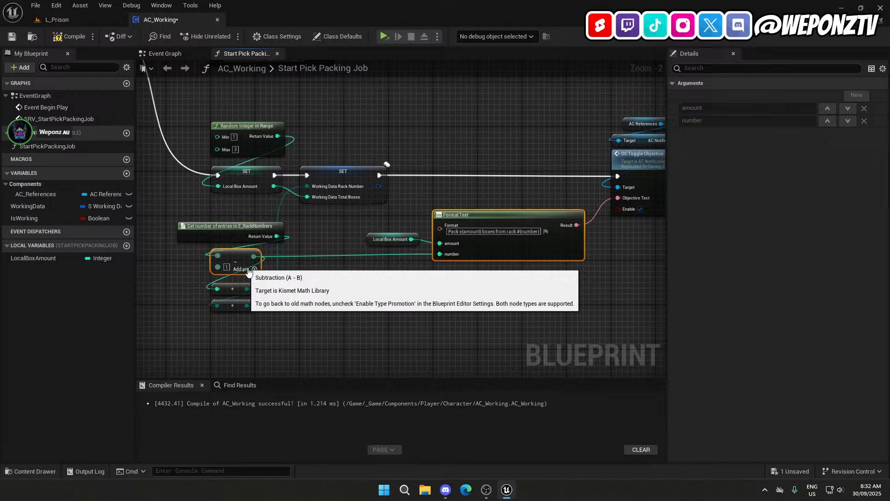
click(446, 339)
right_drag(477, 321, 300, 321)
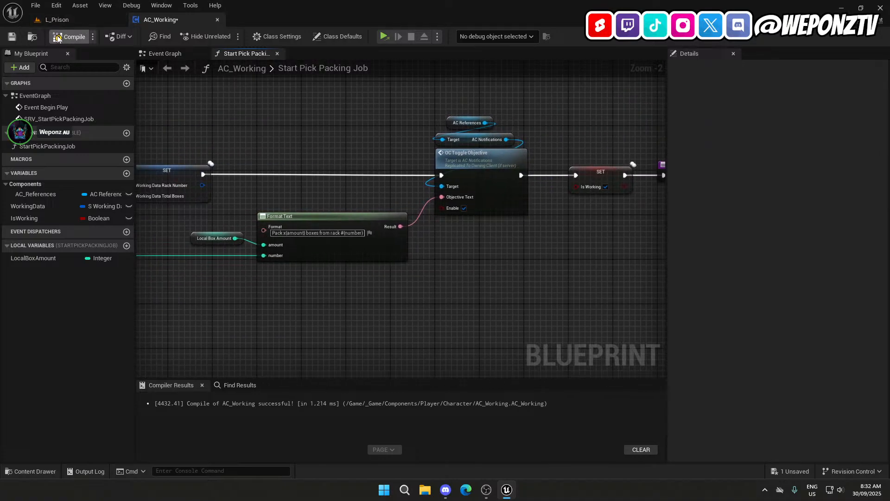
click(13, 38)
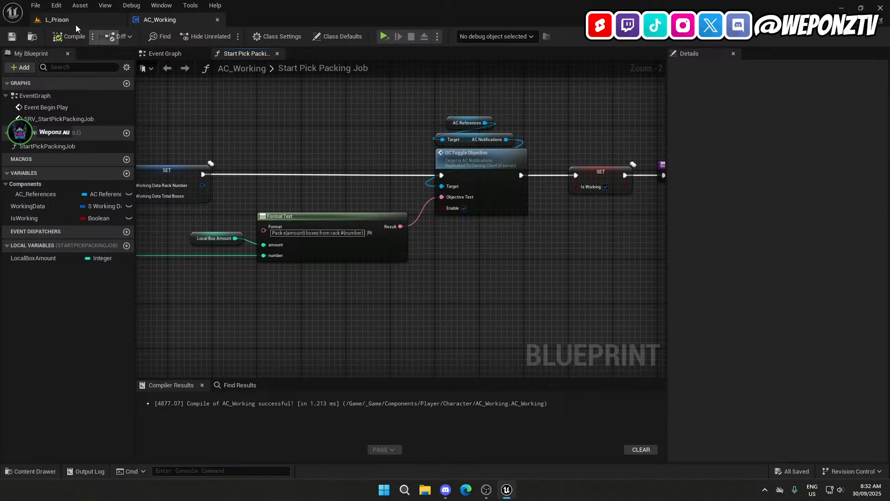
Look at the L_Prison level briefly, and examine the server event that calls StartPickPackingJob in AC_Working's Event Graph.
click(74, 24)
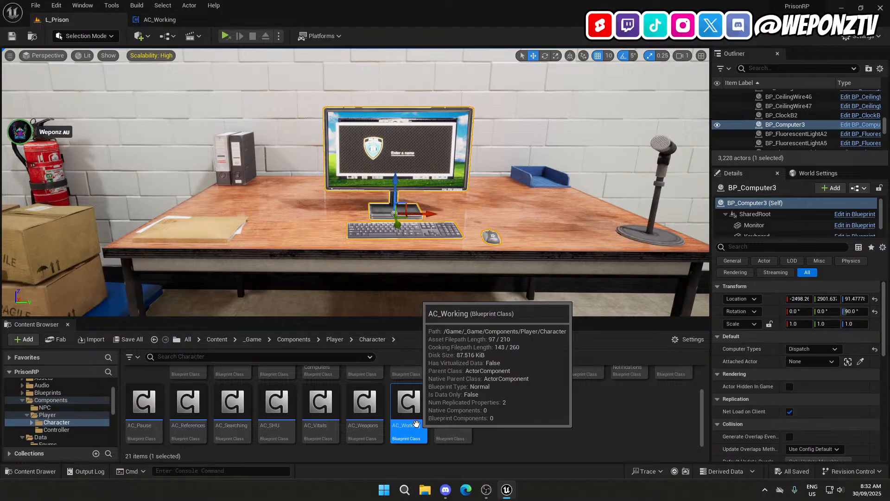
click(182, 23)
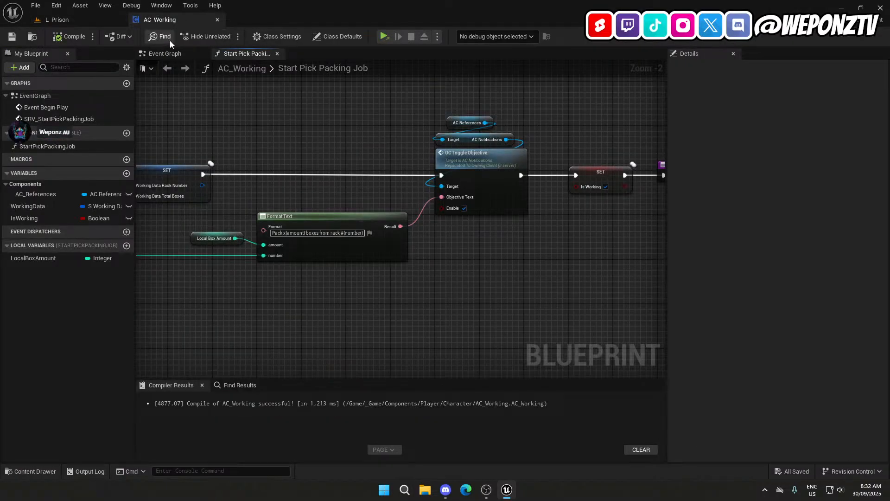
click(174, 54)
right_drag(269, 169, 344, 376)
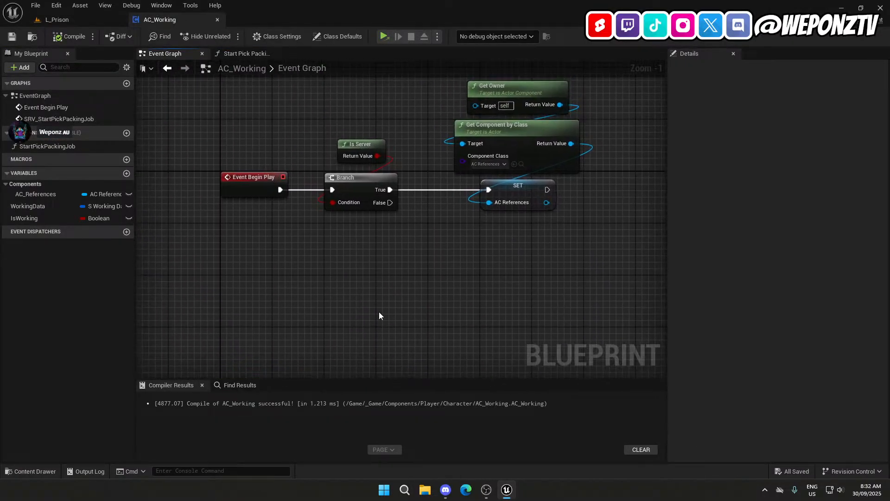
scroll(366, 285, down, 4)
right_drag(363, 279, 330, 175)
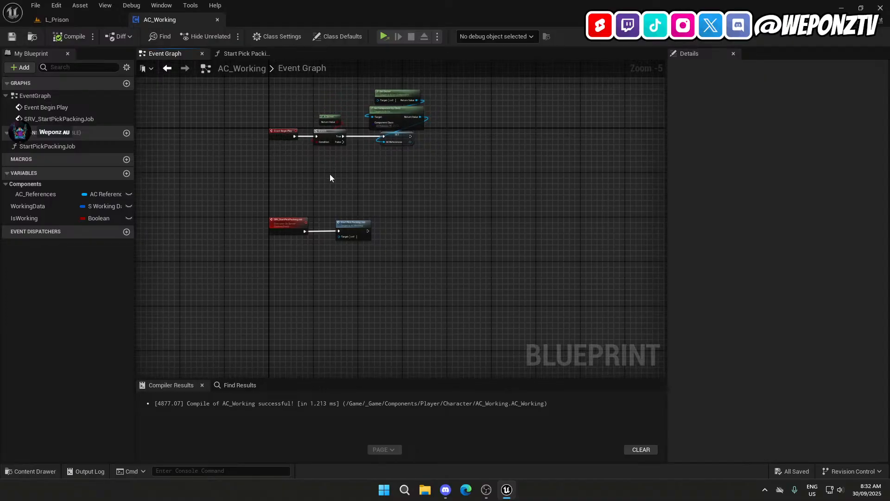
Delete the L and K test key events with their calls from AC_Notifications' Event Graph, and compile and save the blueprint.
click(57, 19)
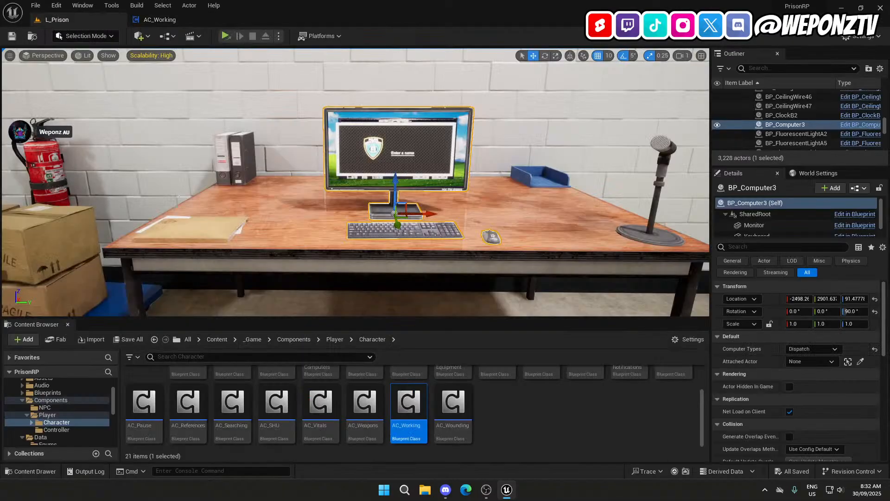
scroll(428, 416, down, 1)
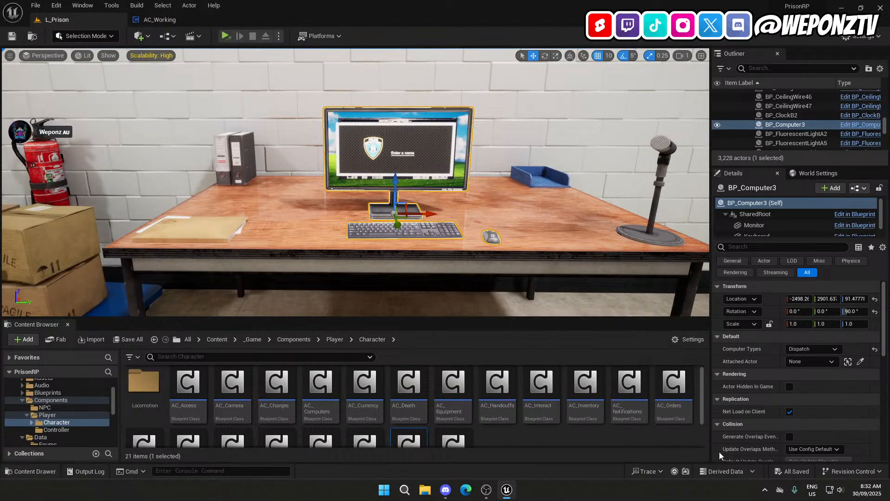
double_click(627, 398)
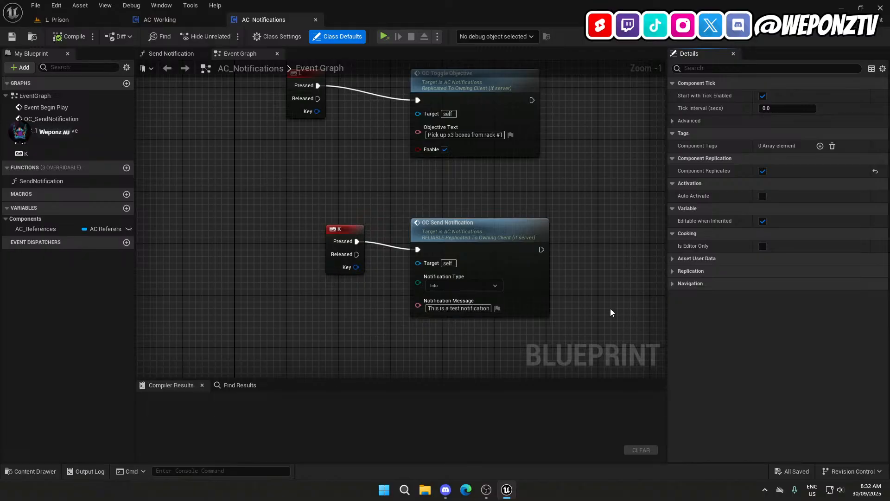
drag(610, 312, 287, 92)
key(Delete)
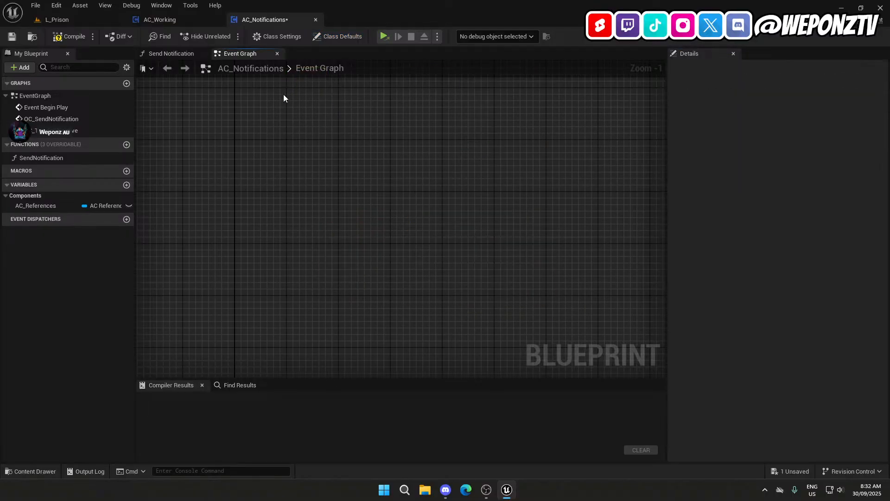
click(14, 34)
Add an L keyboard event below SRV_StartPickPackingJob in AC_Working's Event Graph.
click(159, 20)
scroll(333, 235, up, 4)
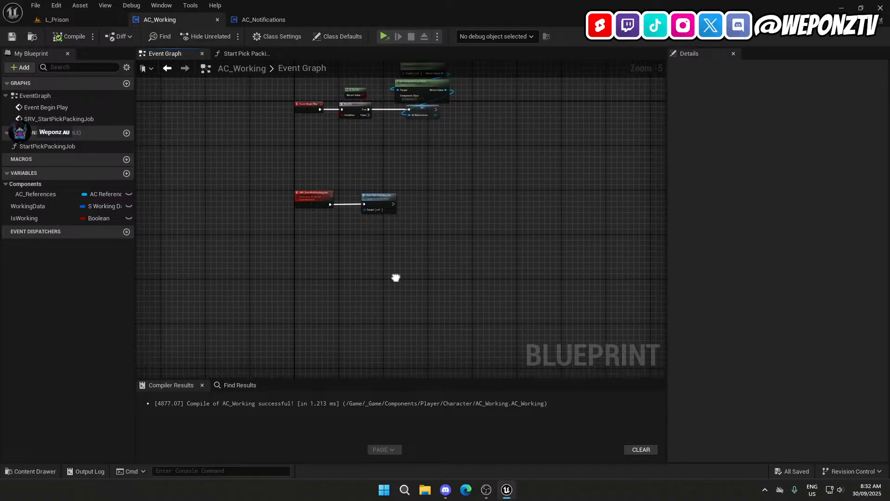
right_click(334, 234)
text(l key)
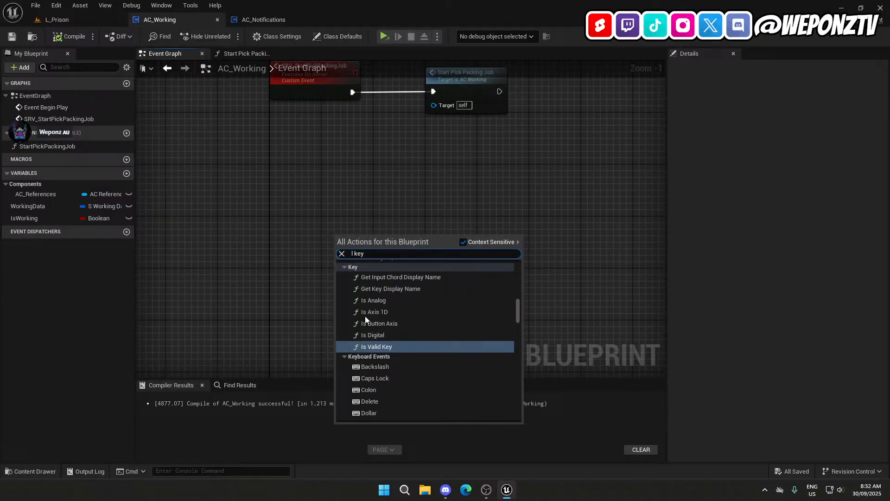
scroll(390, 393, down, 2)
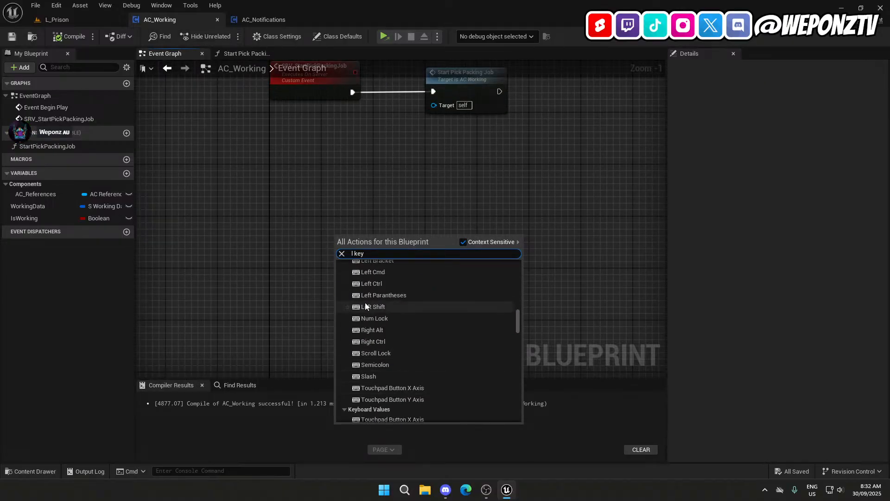
scroll(378, 306, up, 3)
click(366, 284)
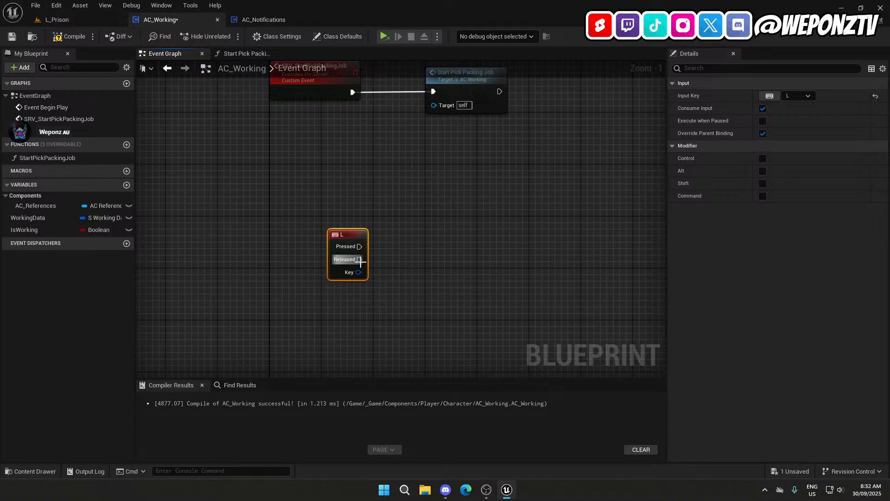
Call SRV Start Pick Packing Job from the L key's Pressed output, and compile and save AC_Working.
drag(359, 246, 416, 241)
text(srv)
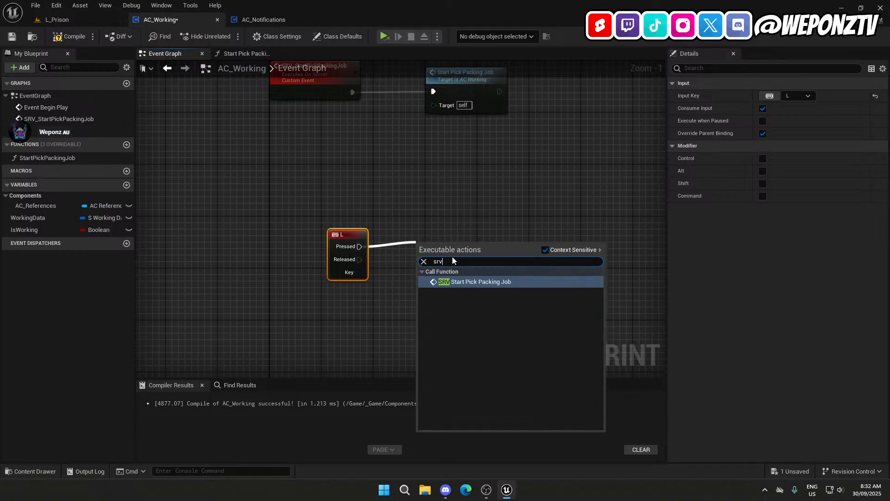
click(475, 281)
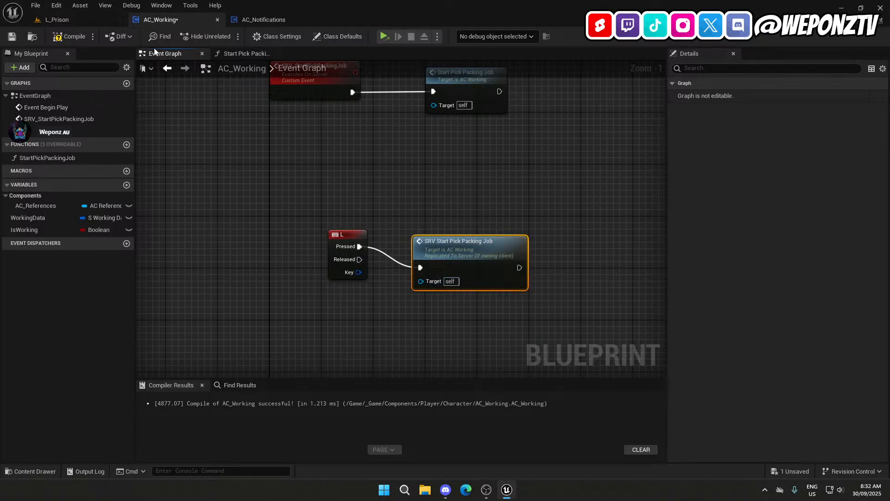
click(12, 37)
Launch L_Prison as a standalone game, and check the stream and its live chat in OBS while it loads.
click(96, 21)
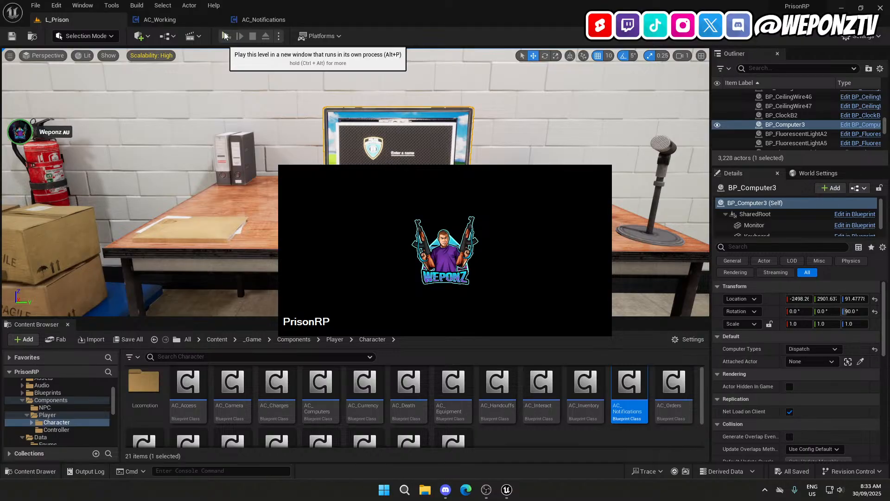
click(486, 490)
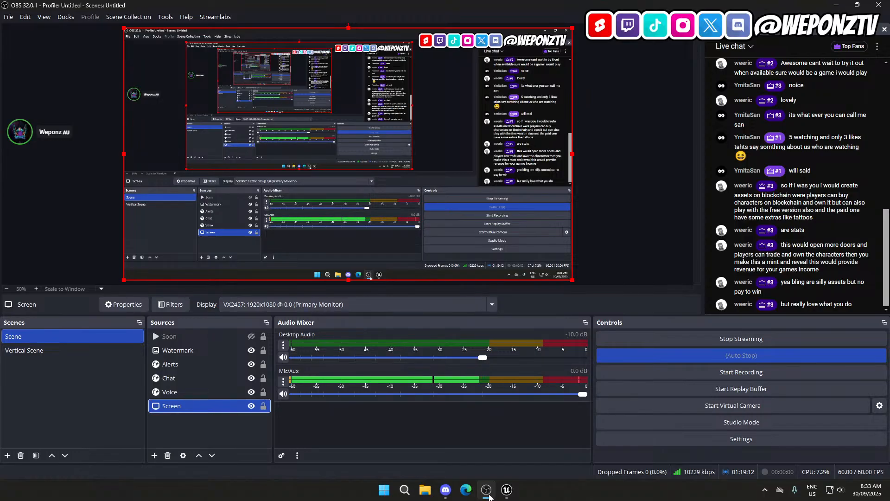
click(487, 495)
mouse_move(509, 496)
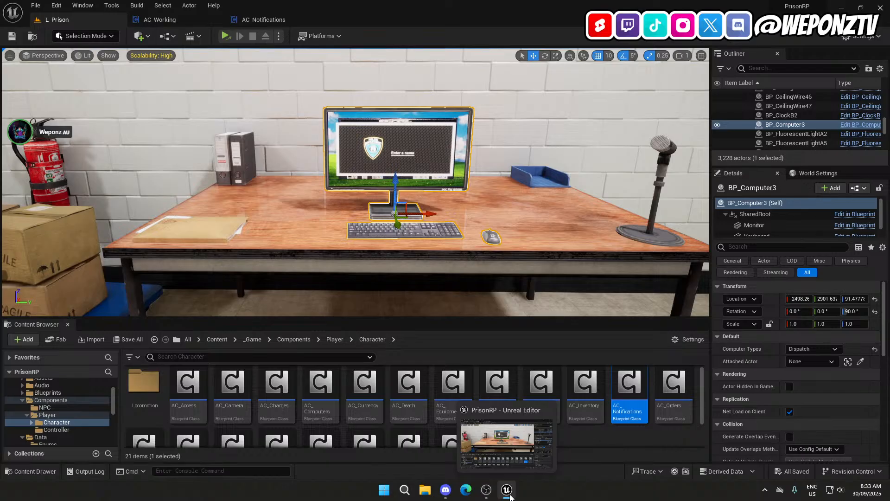
click(487, 490)
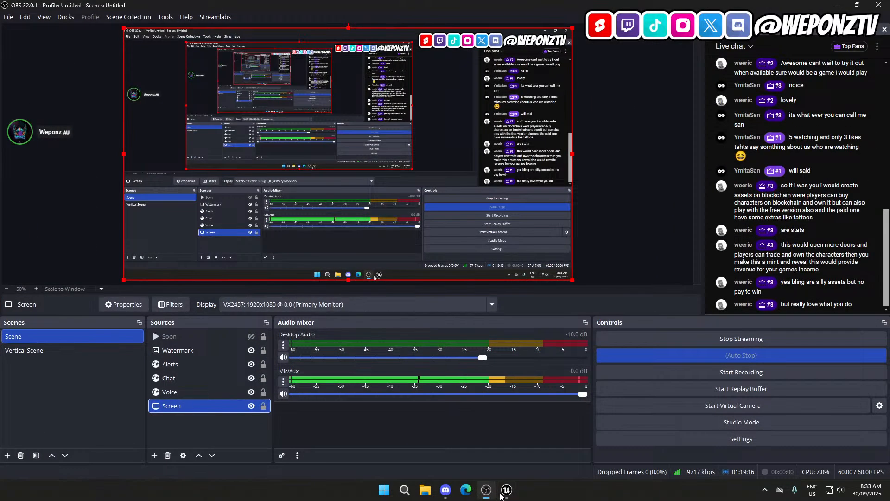
click(507, 490)
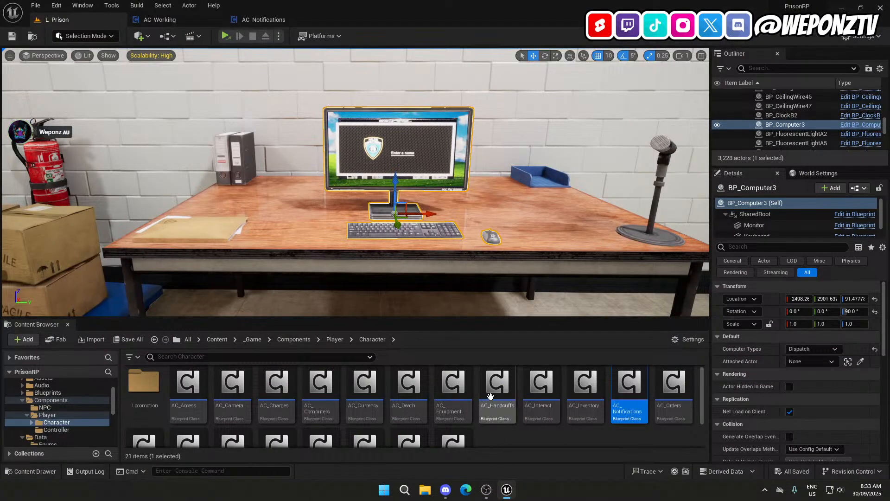
click(486, 490)
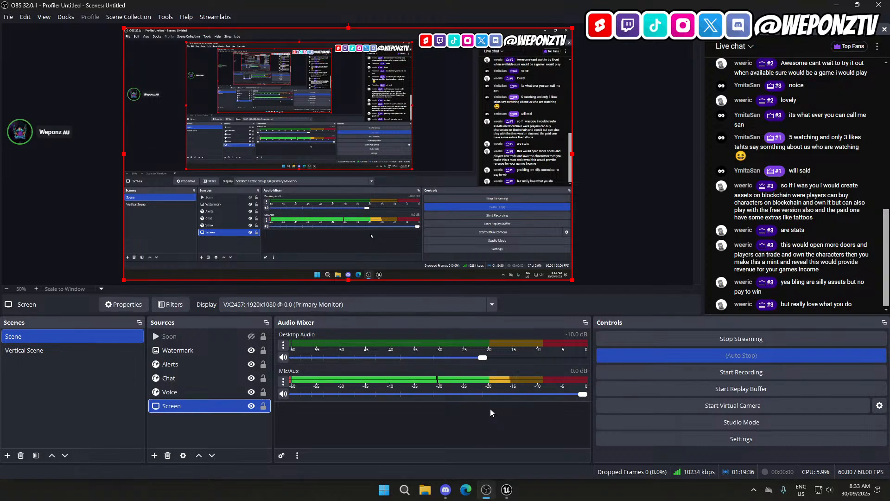
mouse_move(507, 489)
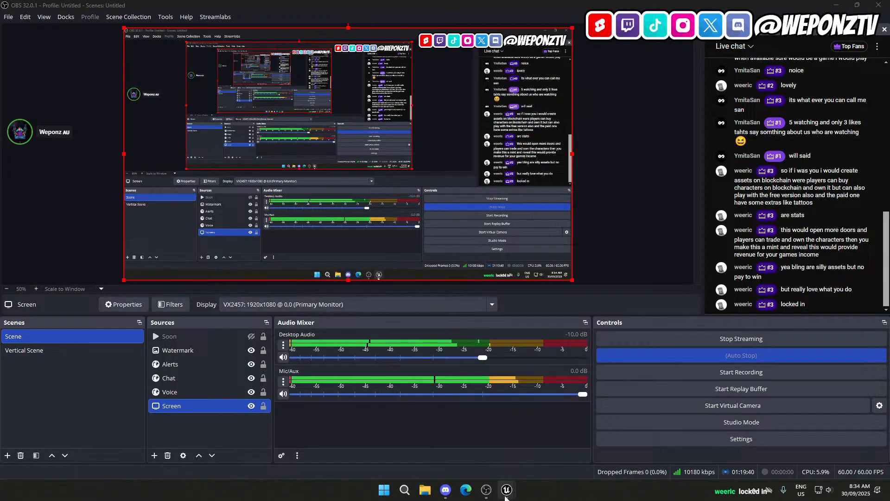
Switch to the running PrisonRP game, walk the prisoner through the prison door to the warehouse, and trigger the pick packing objective.
mouse_move(552, 444)
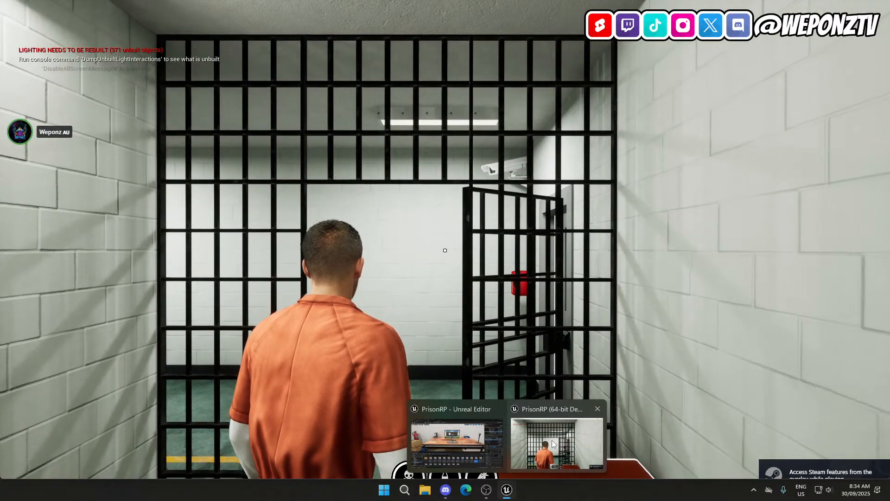
click(552, 443)
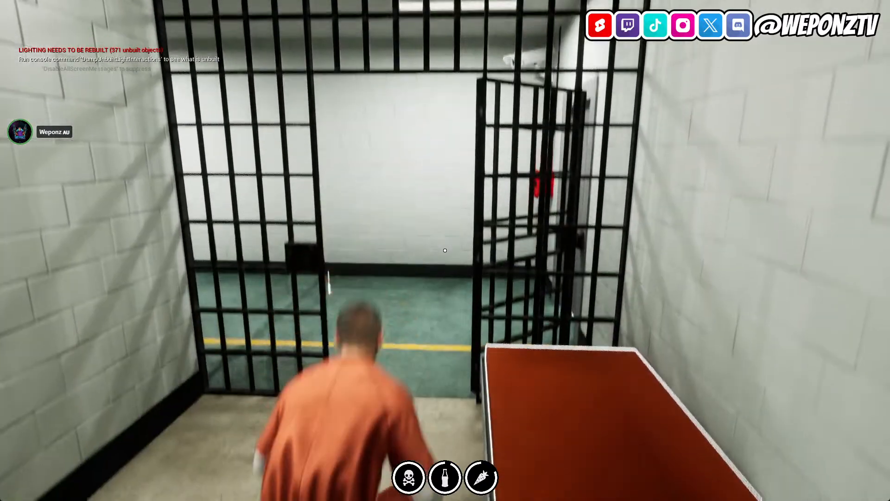
key(w)
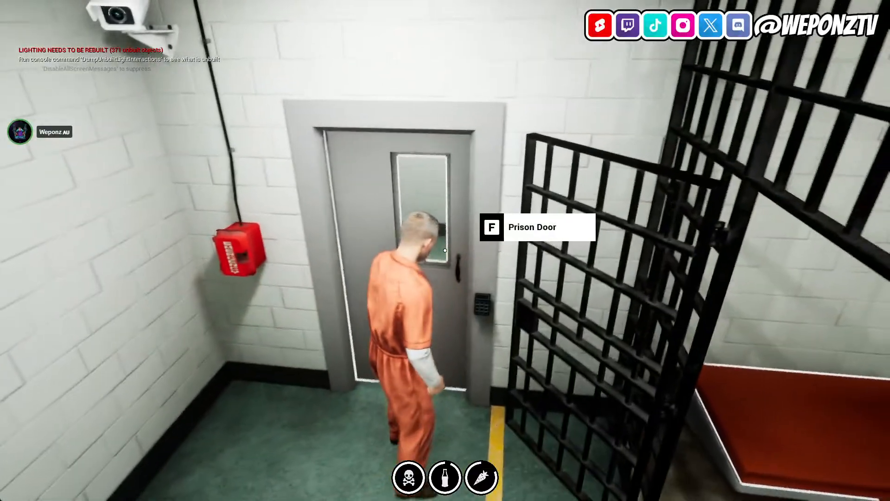
key(s)
key(w)
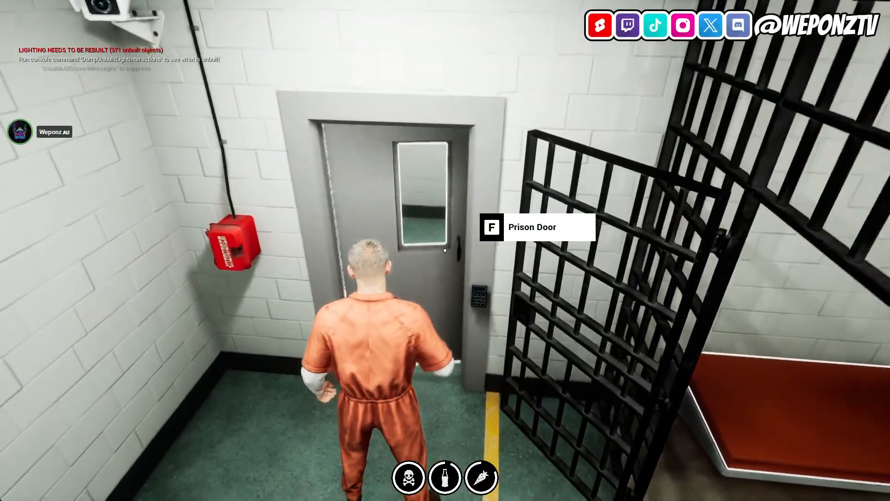
key(f)
key(w)
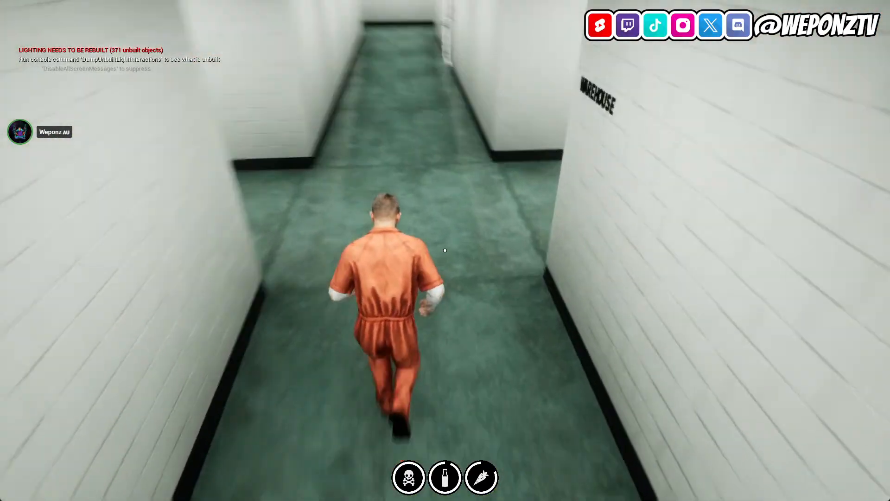
key(w)
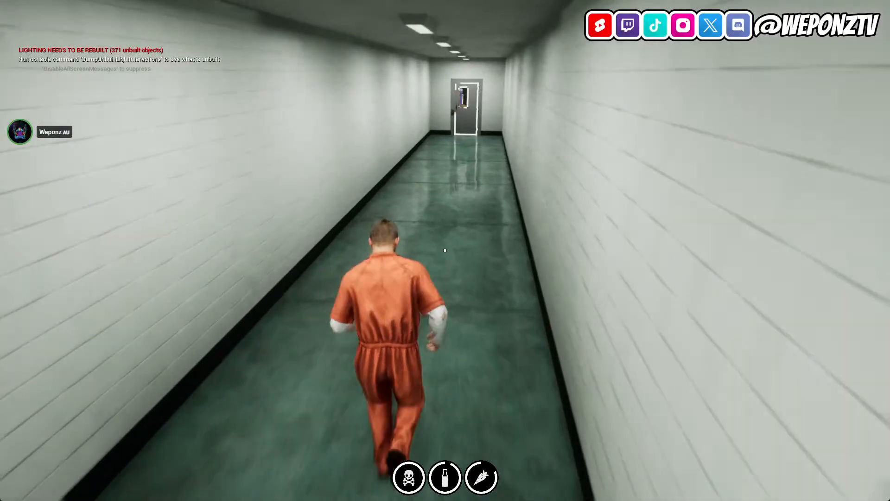
key(w)
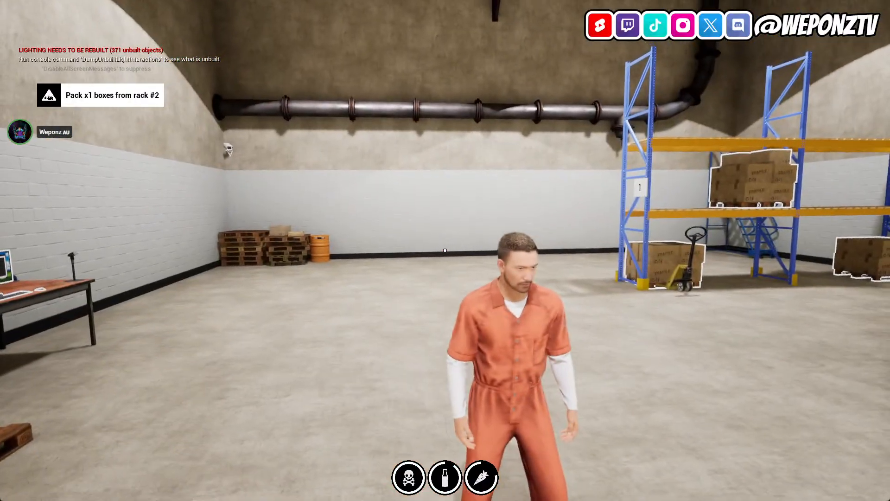
Switch back to the Unreal Editor and open the StartPickPackingJob function in AC_Working.
key(alt+Tab)
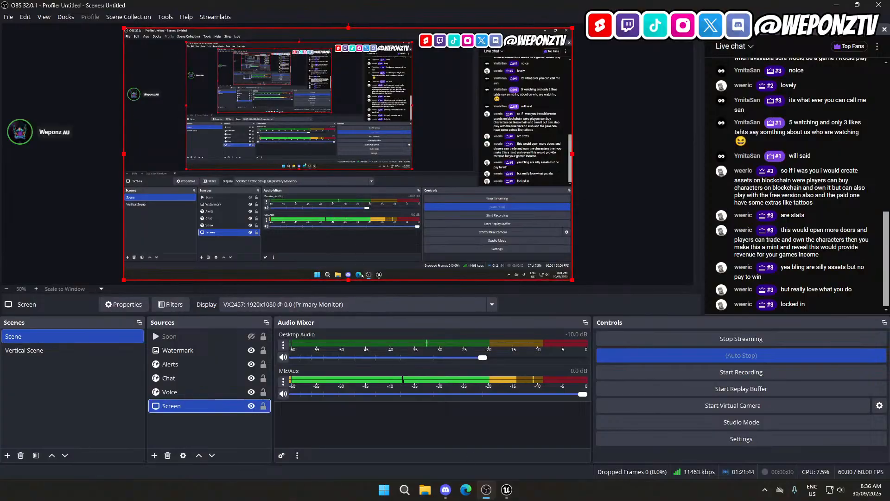
click(507, 489)
click(263, 20)
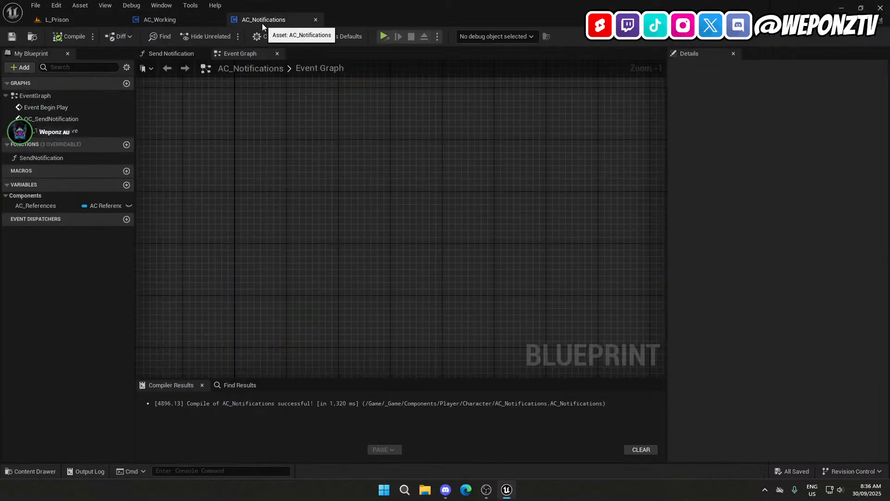
click(210, 21)
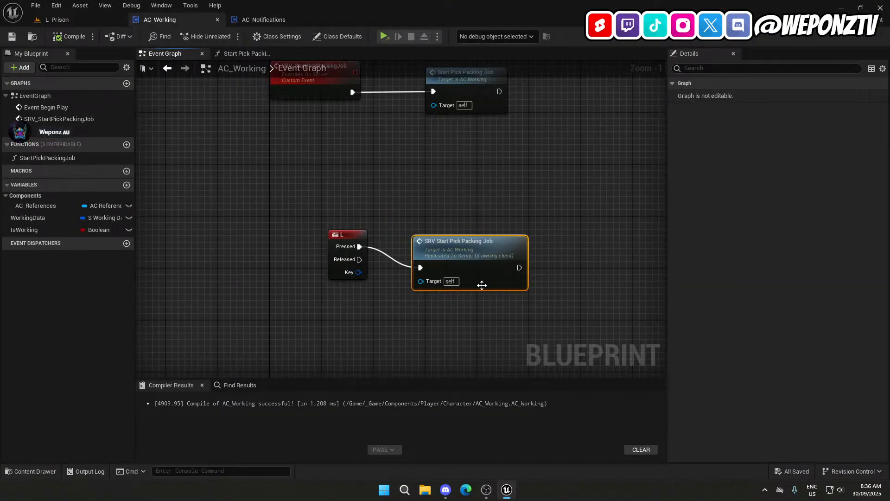
double_click(471, 247)
double_click(558, 216)
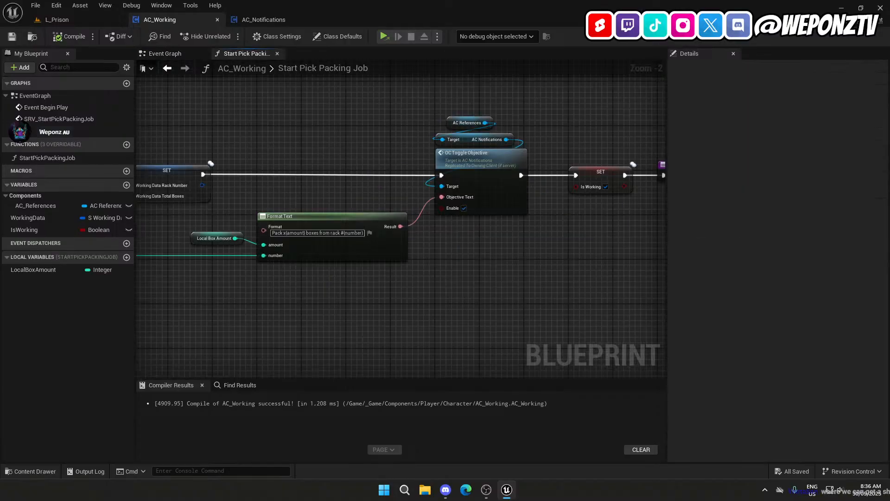
Reword the Format Text template in StartPickPackingJob to "Get x{amount} boxe(s) from rack #{number}".
right_drag(573, 268, 591, 285)
scroll(354, 258, up, 2)
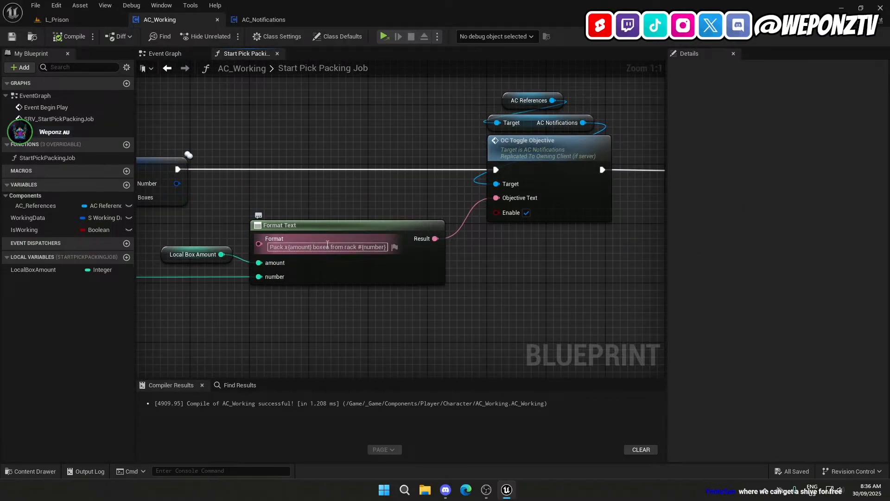
drag(329, 250, 326, 249)
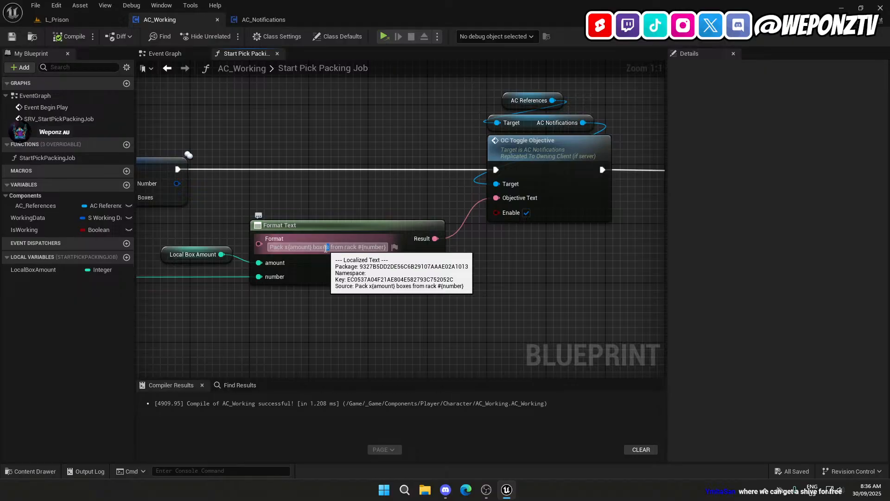
text((s))
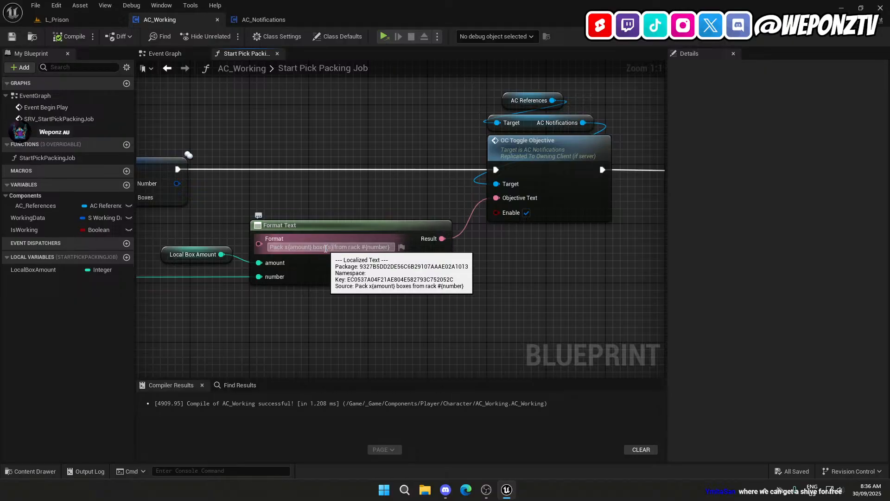
click(341, 332)
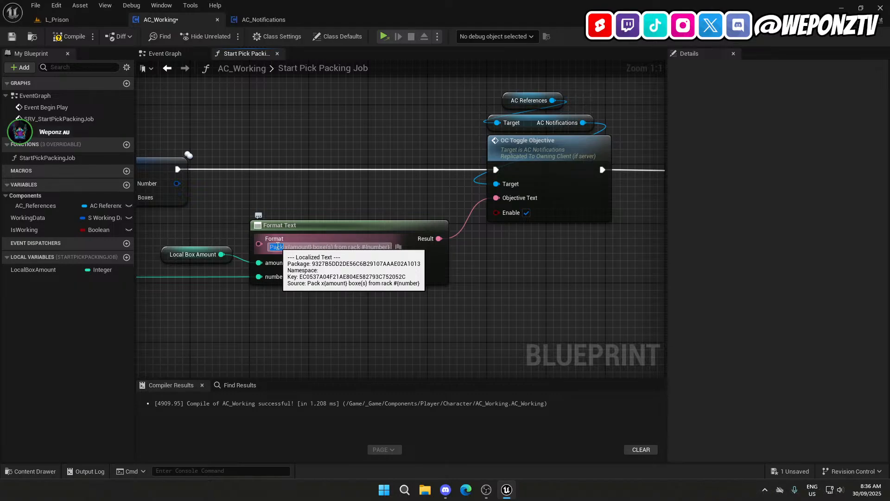
text(Get)
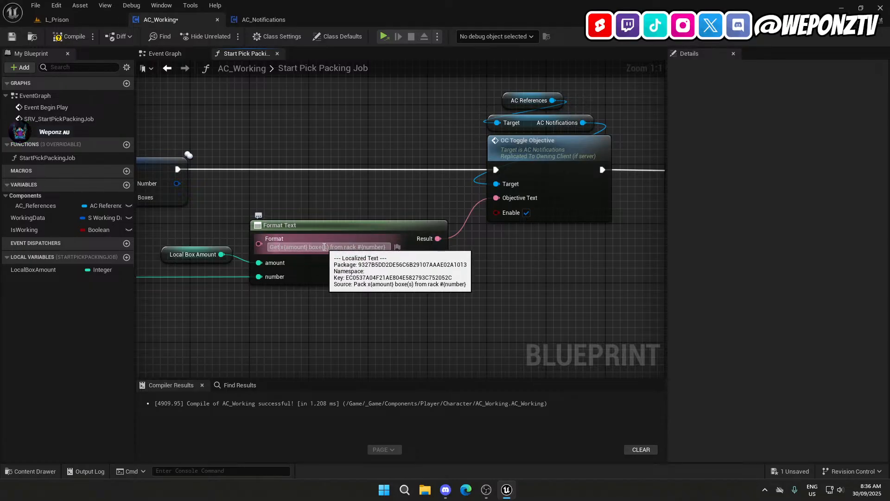
Correct the objective template's wording to "box(es)" and capitalize "Rack".
key(BackSpace)
key(BackSpace)
text((we)
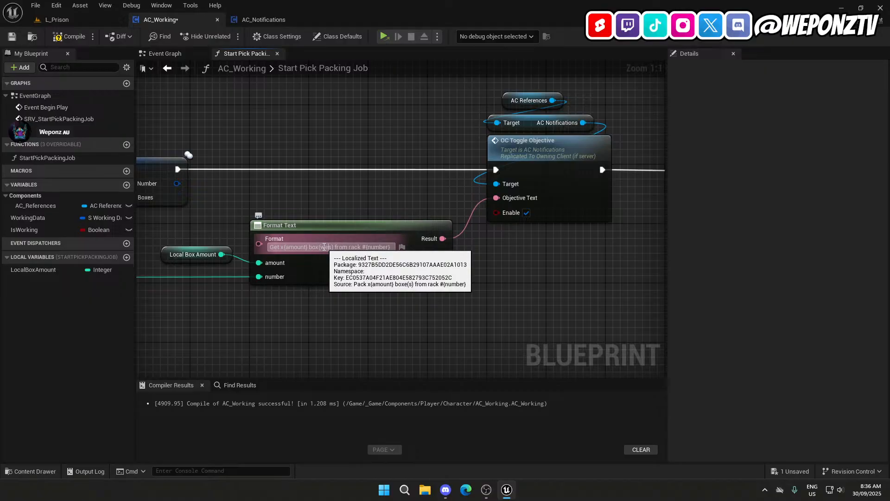
key(BackSpace)
key(BackSpace)
text(e)
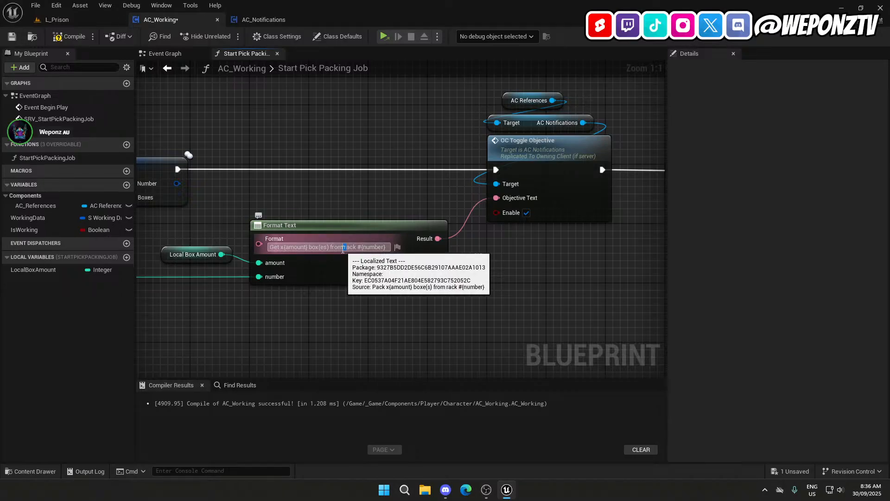
click(346, 248)
key(BackSpace)
text(R)
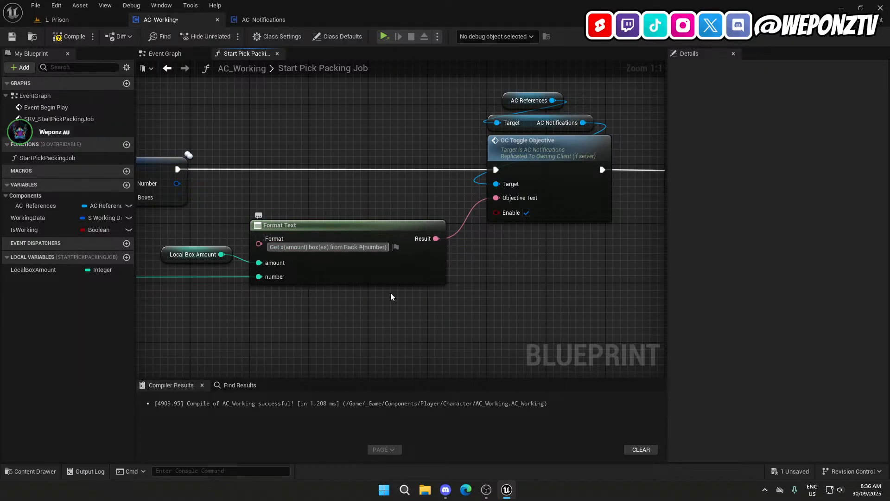
Append "and bring them to the pallet" to the objective template, and compile and save AC_Working.
text(and br)
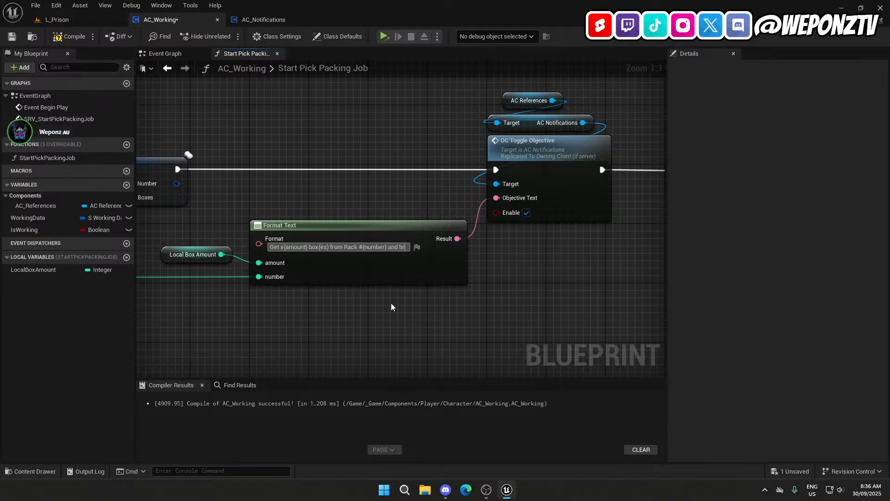
text(ing t)
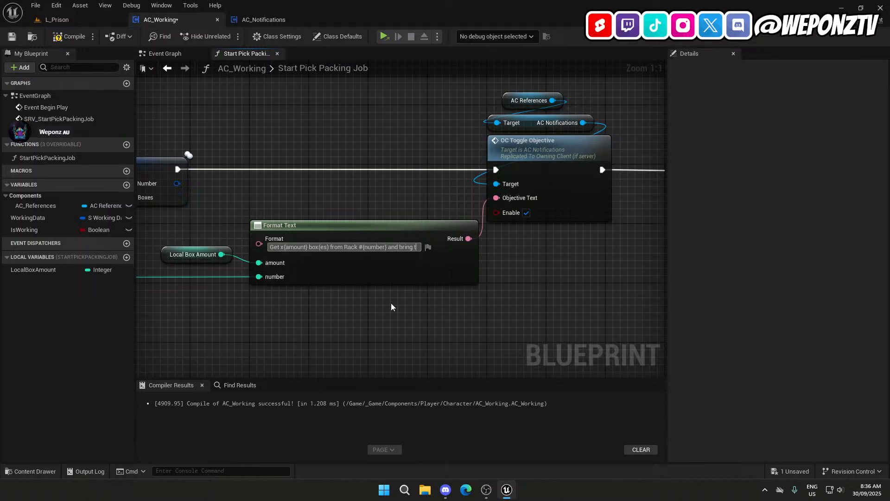
text(hem to the pallet)
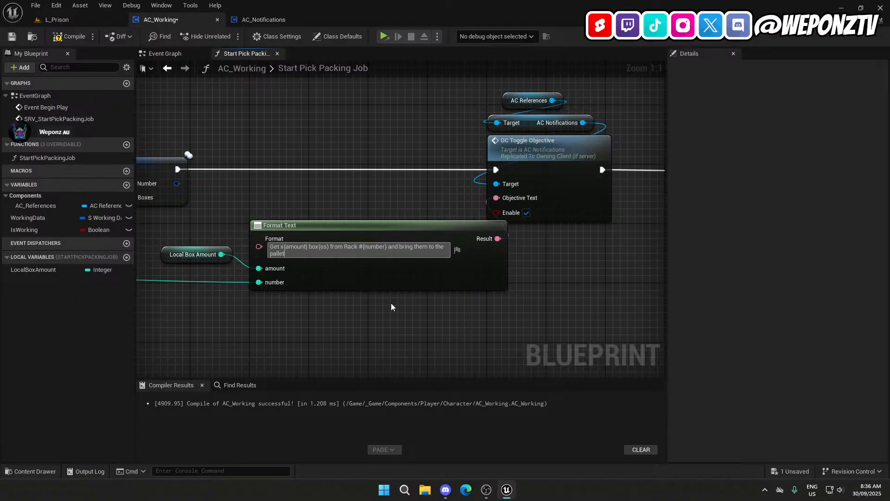
click(68, 37)
click(12, 37)
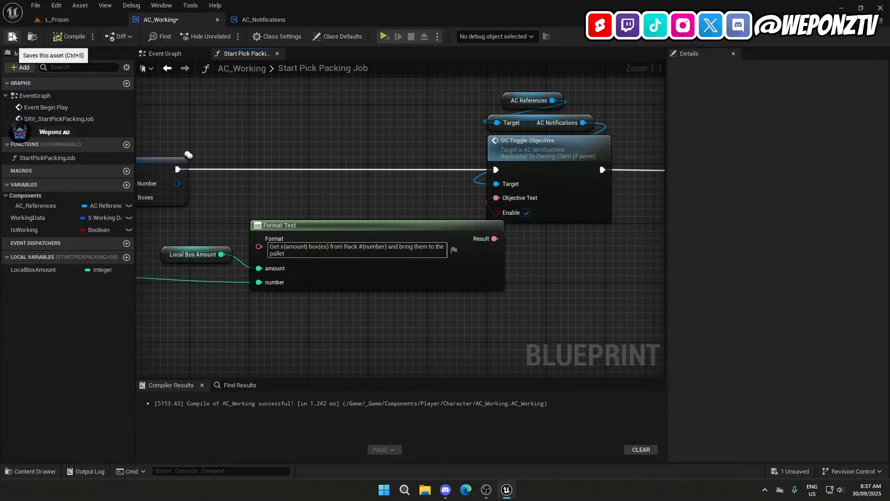
Check the live chat in OBS and return to the Unreal Editor.
click(486, 489)
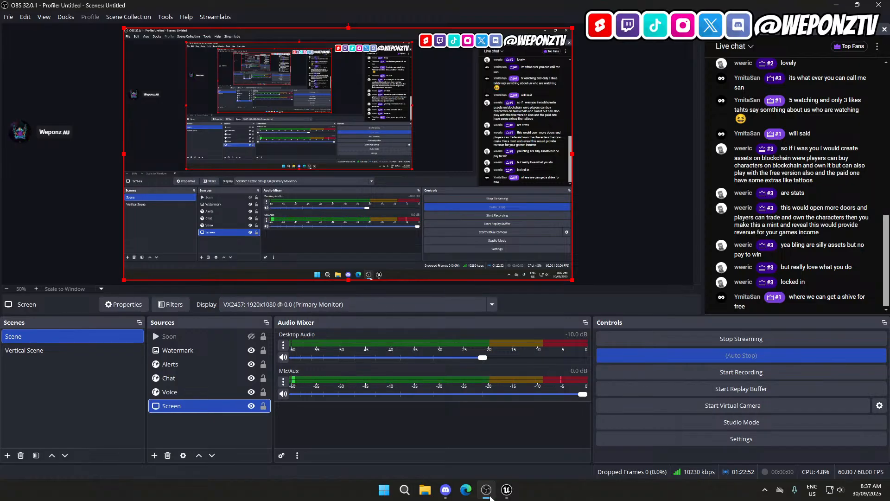
click(508, 491)
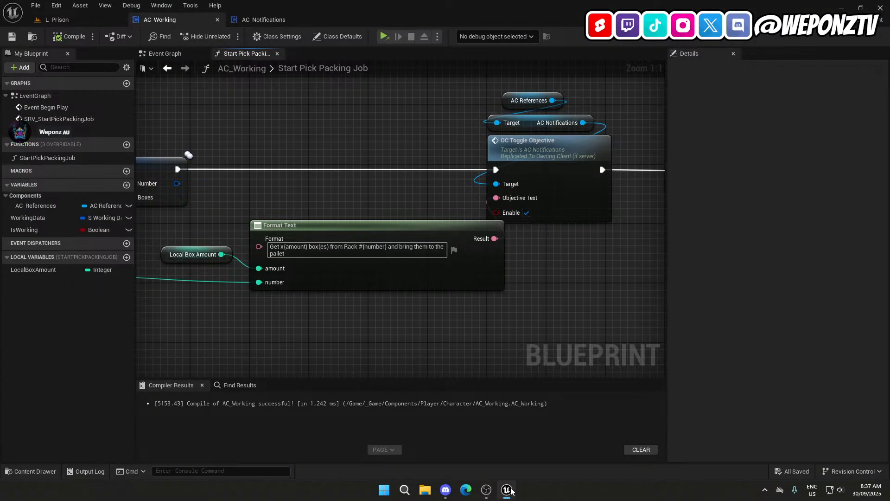
click(486, 490)
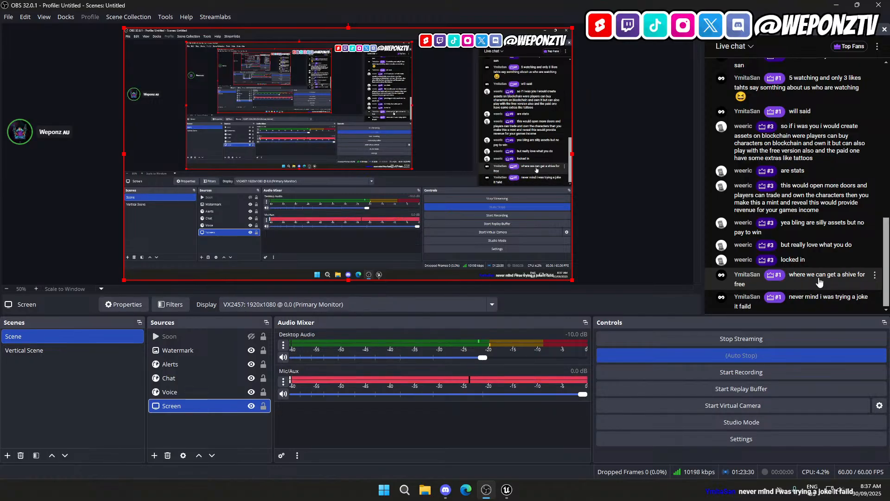
click(510, 493)
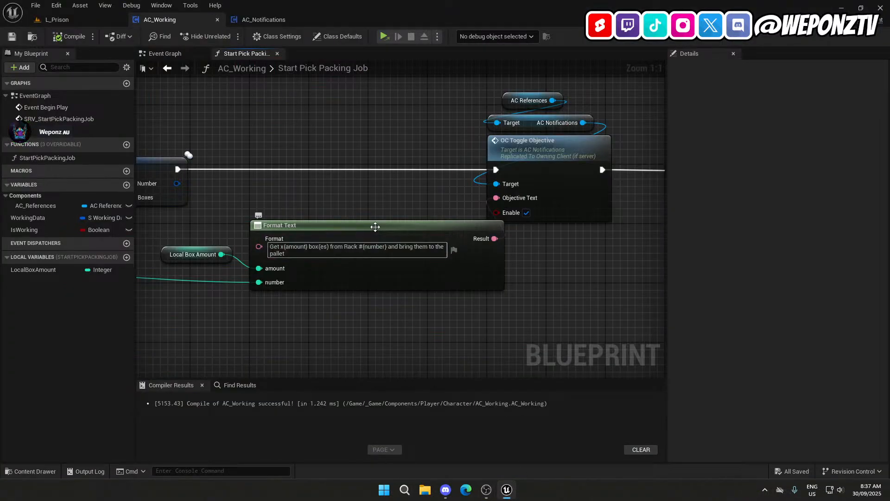
Move the Format Text node clear of OC Toggle Objective, and shift the Local Box Amount node away from its input pins.
drag(375, 227, 345, 210)
right_drag(353, 250, 582, 268)
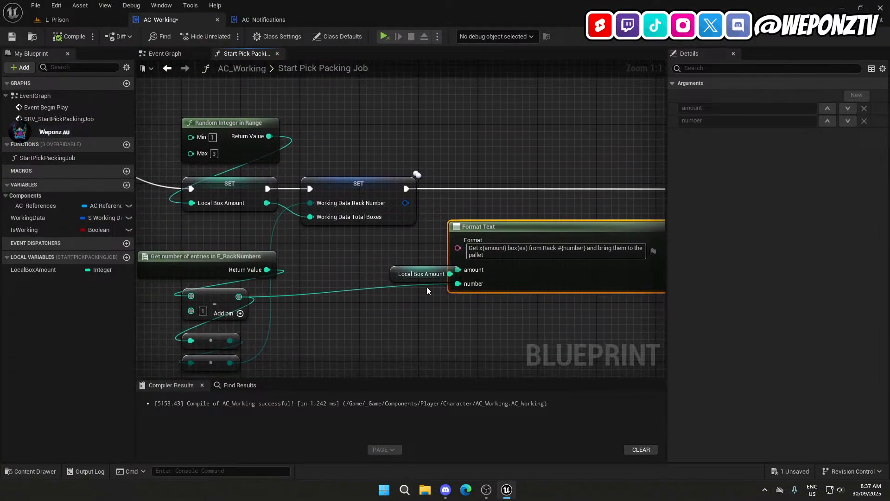
click(390, 273)
drag(390, 274, 317, 266)
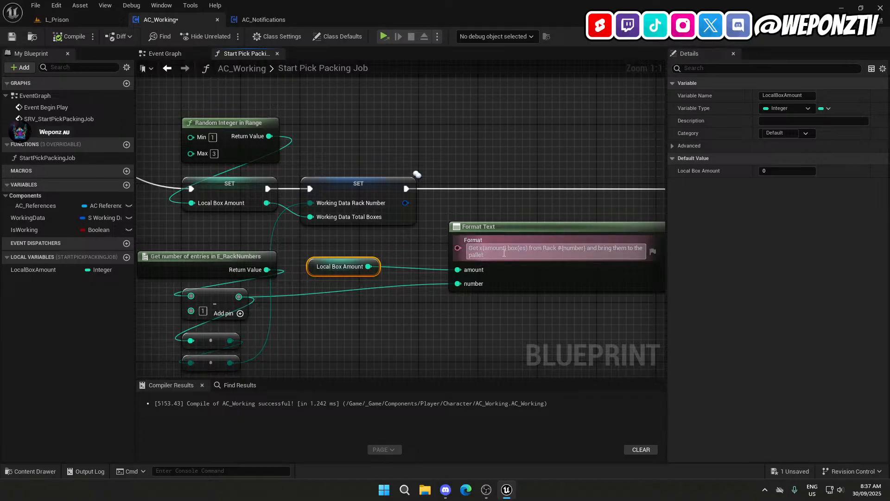
Straighten the connection between the subtract node and Format Text's number input, and compile and save AC_Working.
click(519, 242)
shift+click(227, 299)
key(q)
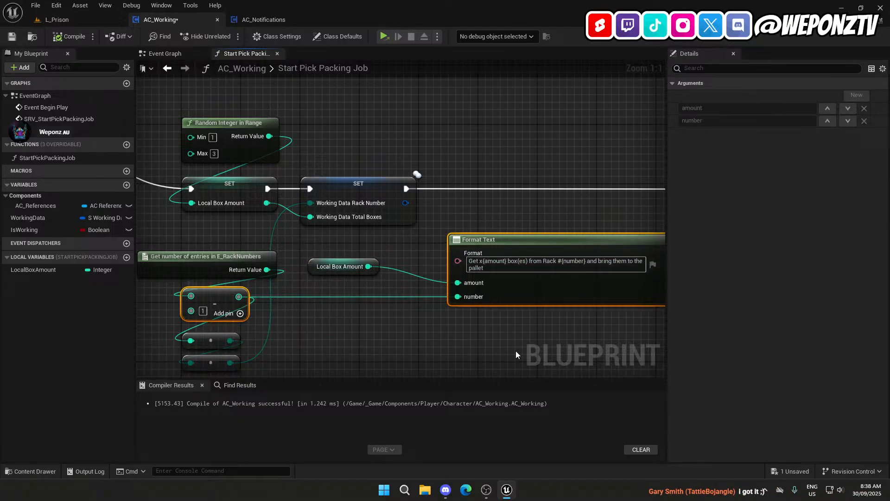
click(512, 349)
right_drag(510, 348, 370, 328)
scroll(369, 330, down, 5)
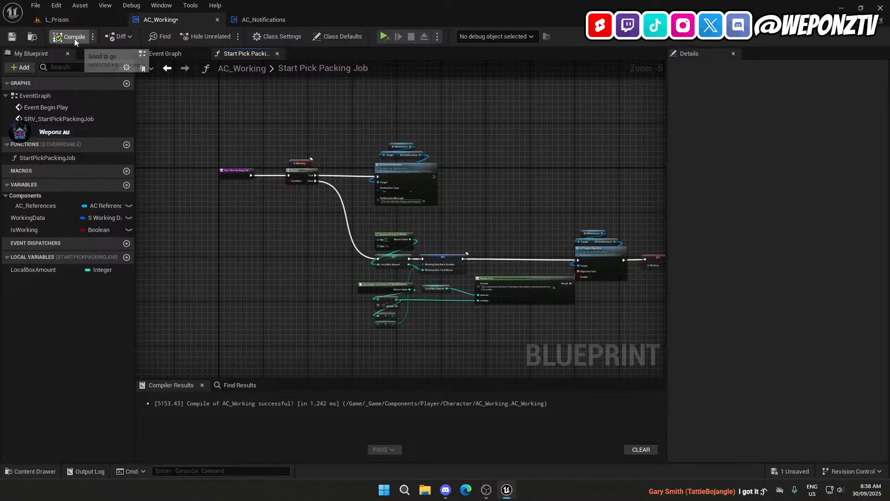
click(12, 37)
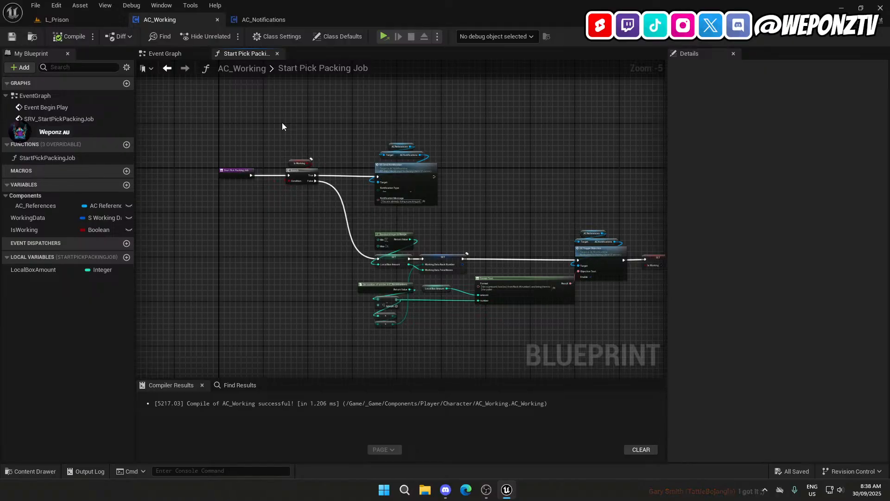
Close the AC_Notifications and AC_Working blueprints to return to the L_Prison level.
click(272, 17)
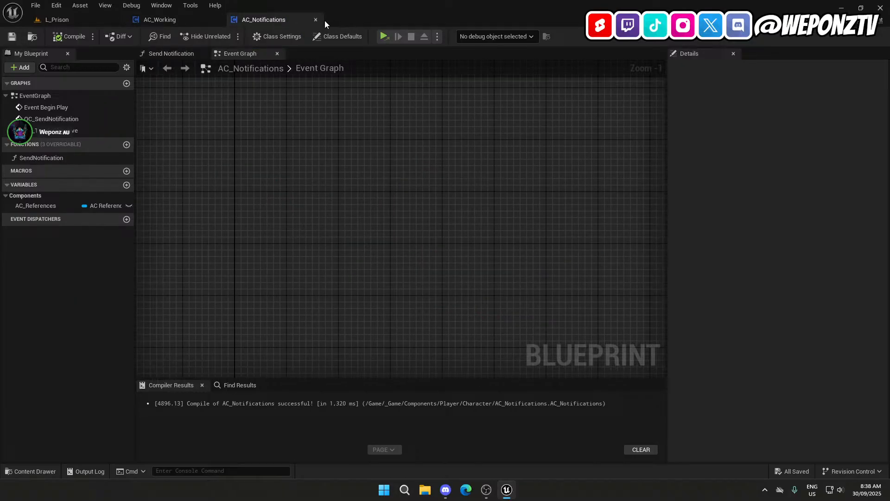
click(315, 20)
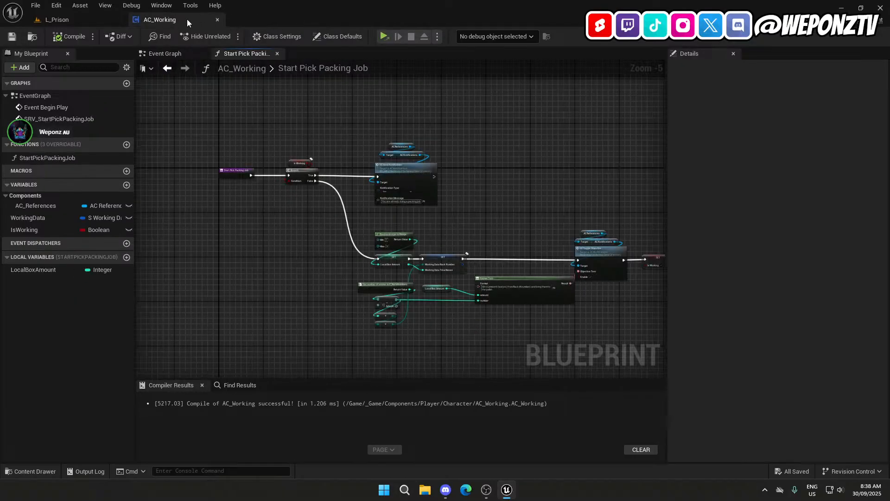
click(217, 20)
Open the BP_Anim_Character_UE5 animation blueprint from Content/_Game/Animations/Player.
click(216, 339)
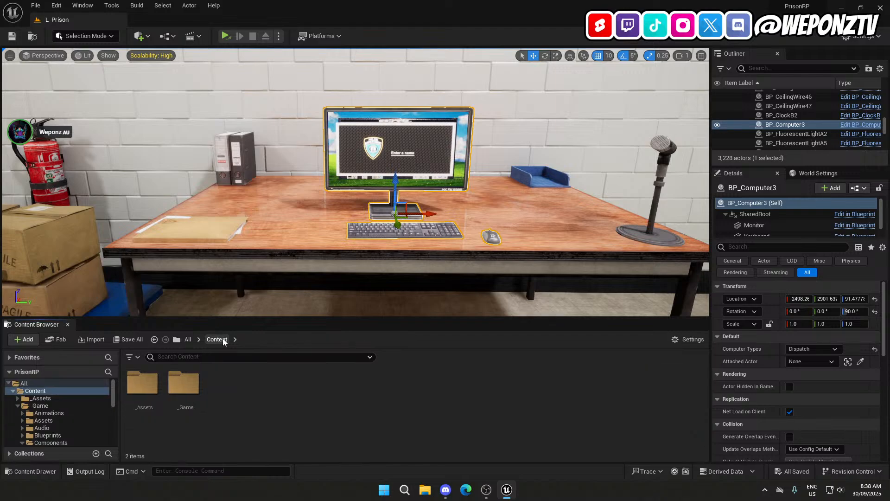
double_click(188, 381)
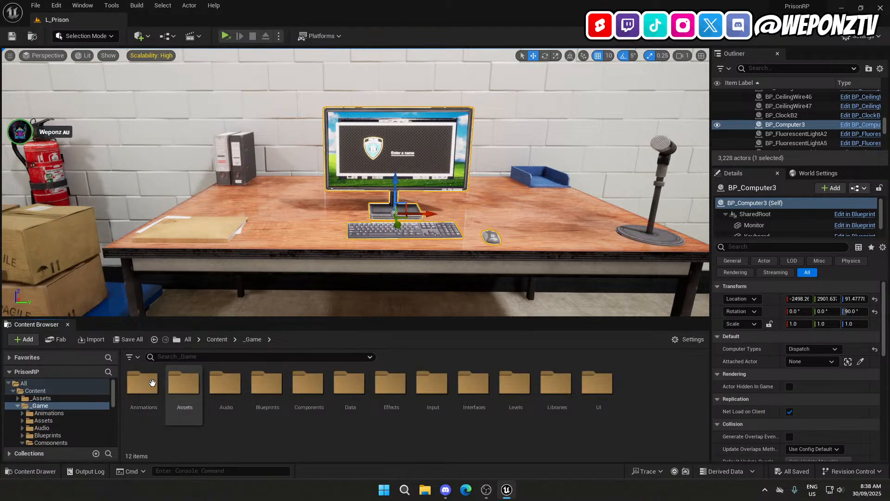
double_click(142, 382)
double_click(199, 389)
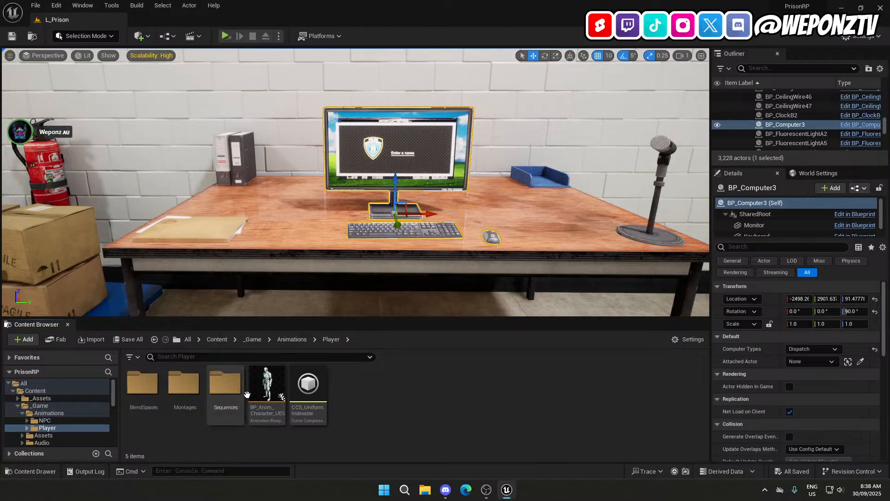
click(264, 385)
double_click(263, 385)
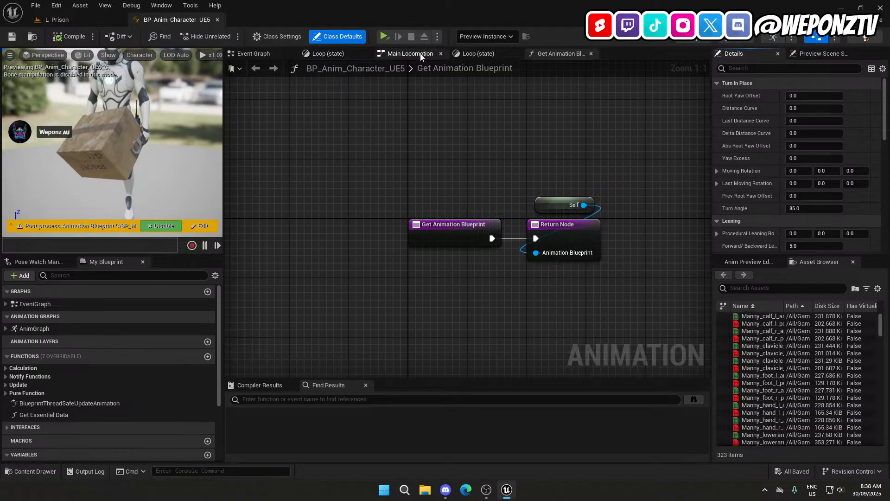
Examine the wounded and handcuffed status update events in the animation blueprint's Event Graph.
click(254, 54)
scroll(413, 229, down, 3)
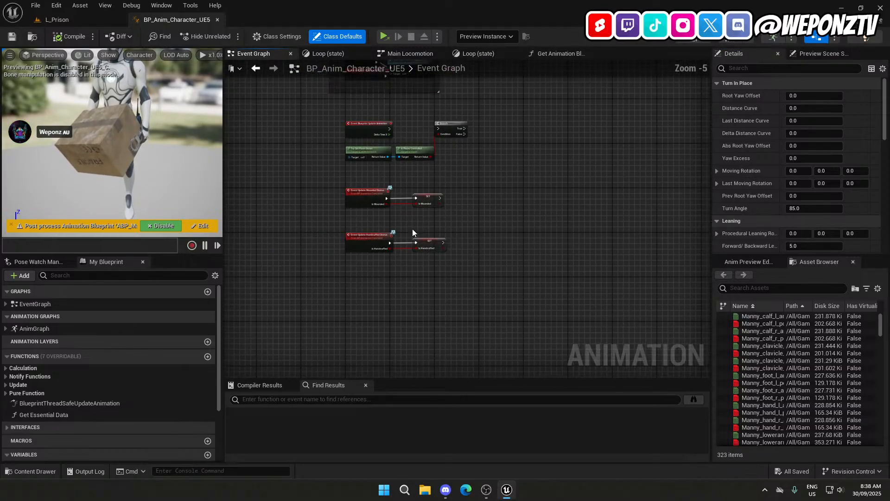
mouse_move(412, 229)
right_down()
mouse_move(383, 395)
mouse_move(399, 295)
right_up()
drag(462, 351, 311, 256)
click(284, 229)
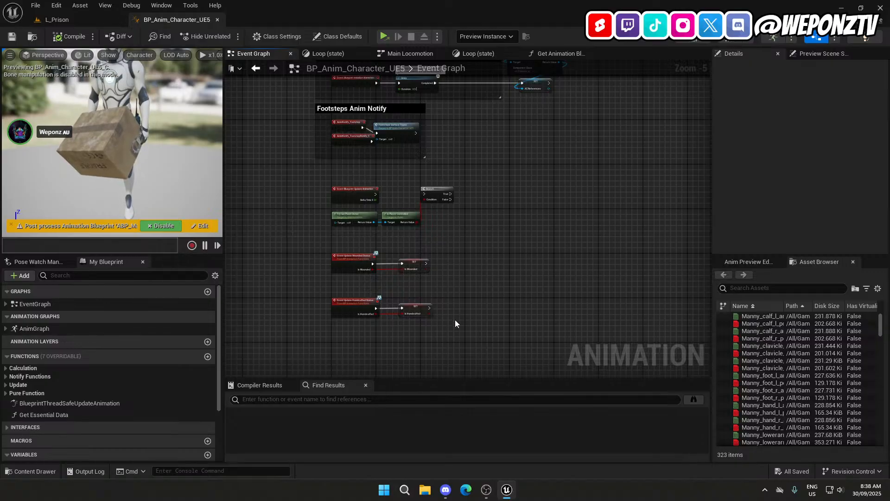
drag(455, 319, 327, 255)
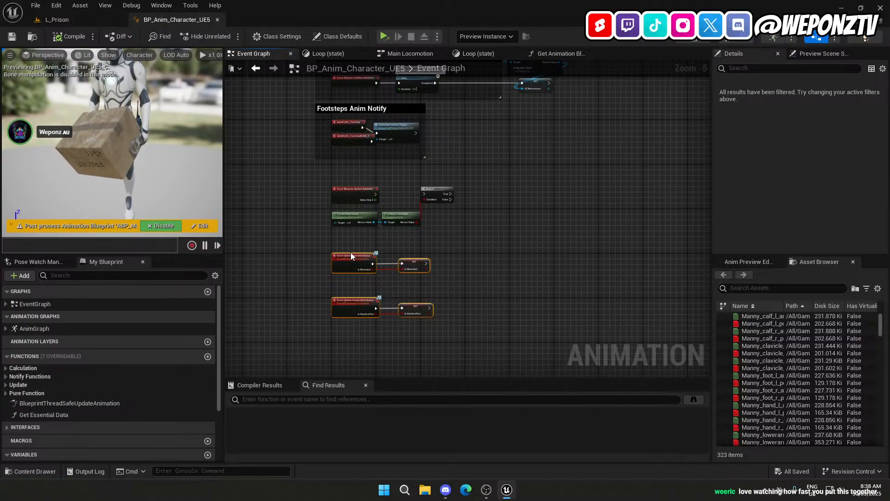
right_drag(524, 126, 522, 182)
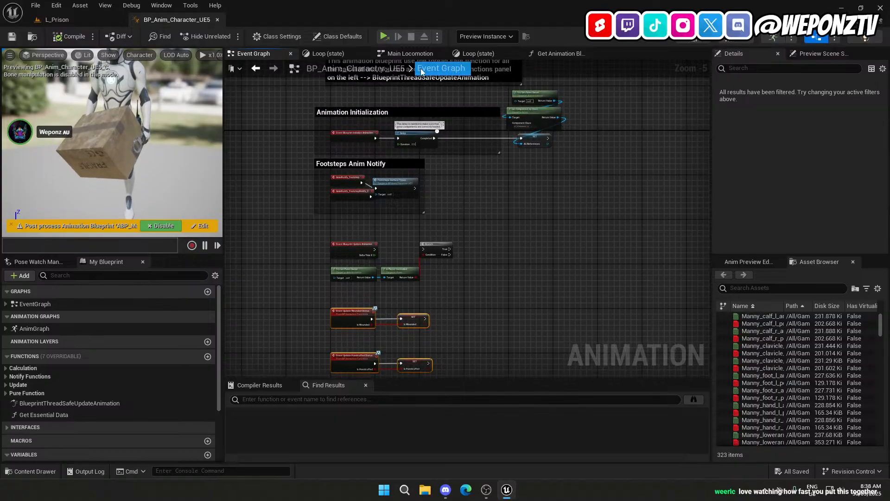
Open the Idle state inside Main Locomotion's Ground Locomotion Update state machine and examine its Blend Poses nodes.
click(392, 53)
right_drag(508, 281, 569, 302)
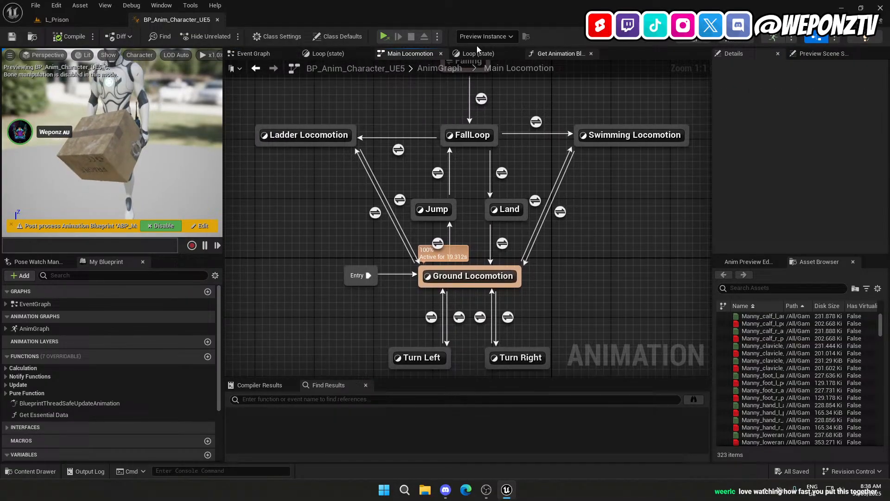
double_click(463, 275)
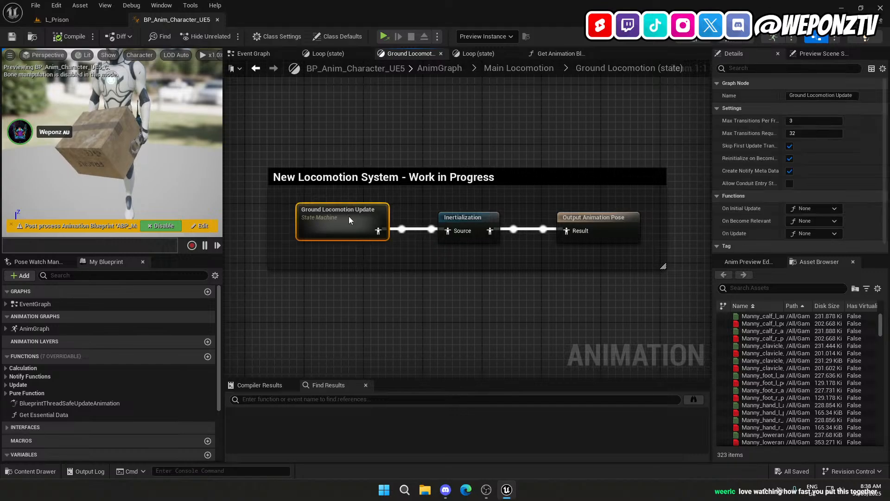
double_click(349, 216)
double_click(479, 223)
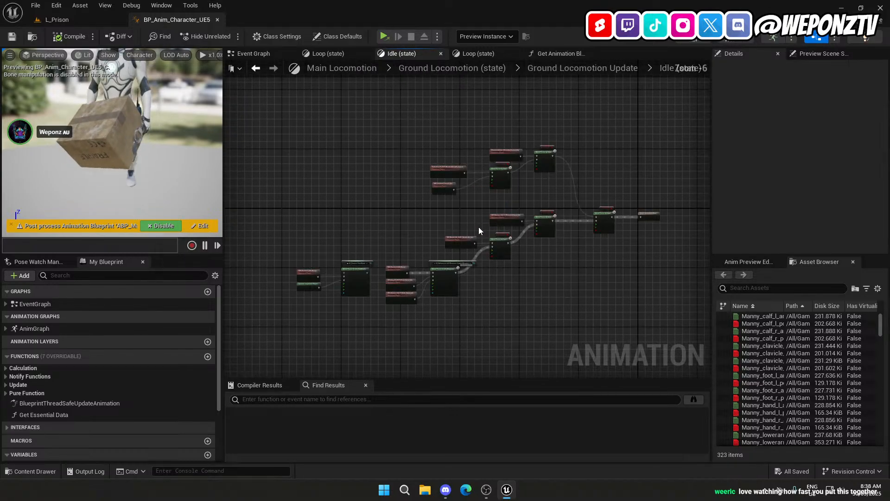
scroll(472, 280, up, 3)
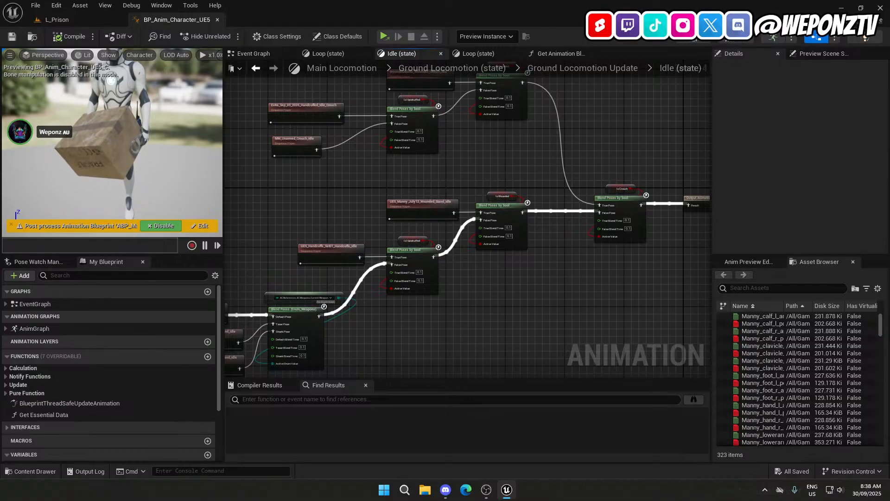
Open the Loop state inside the Ground Locomotion Update state machine.
right_drag(475, 138, 524, 170)
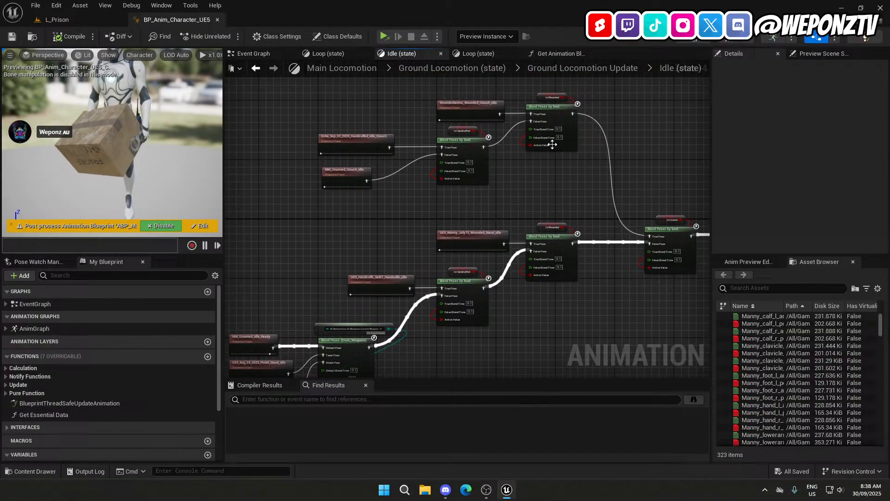
click(575, 69)
click(586, 224)
double_click(585, 223)
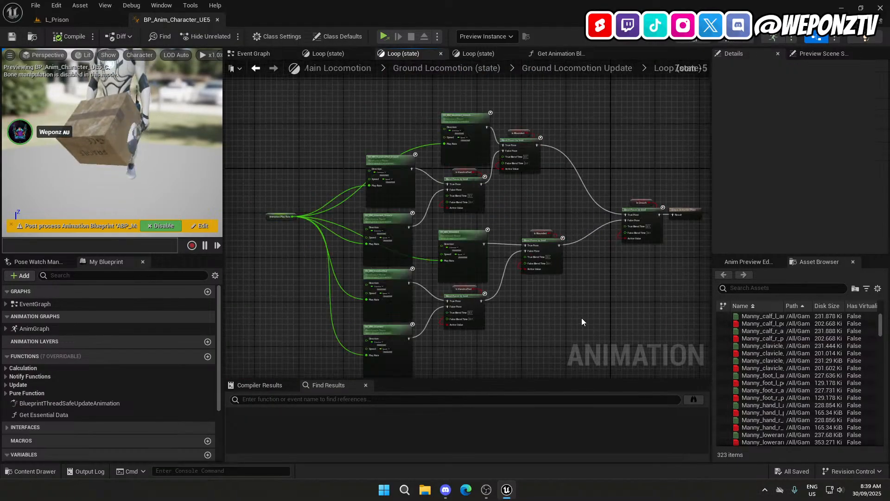
Examine the unarmed and handcuffed blend space players, standing and crouched, in the Loop state.
scroll(352, 131, up, 4)
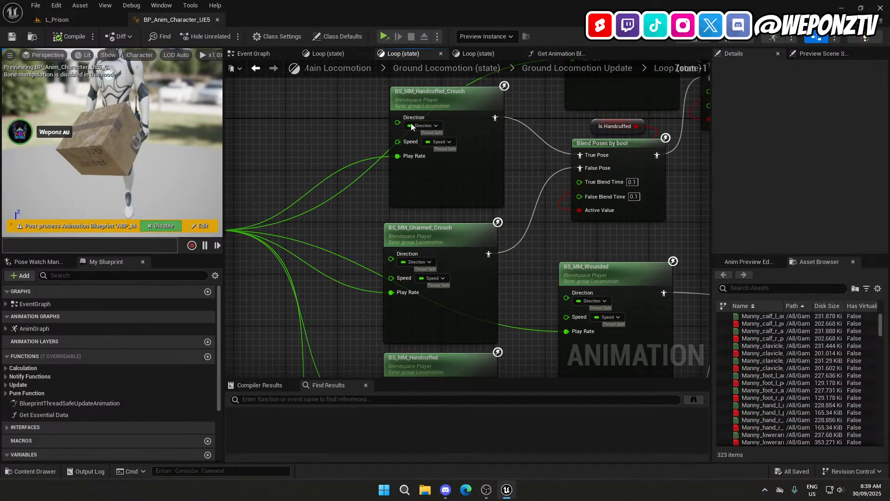
right_drag(465, 235, 462, 85)
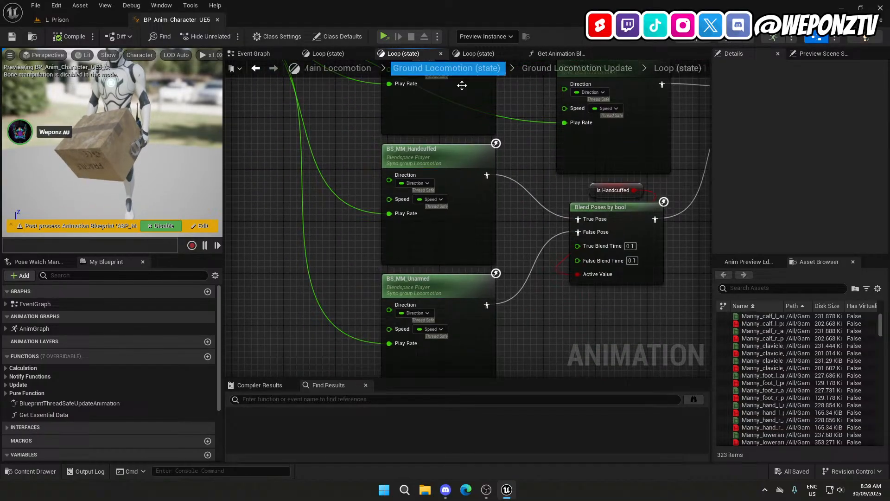
click(447, 282)
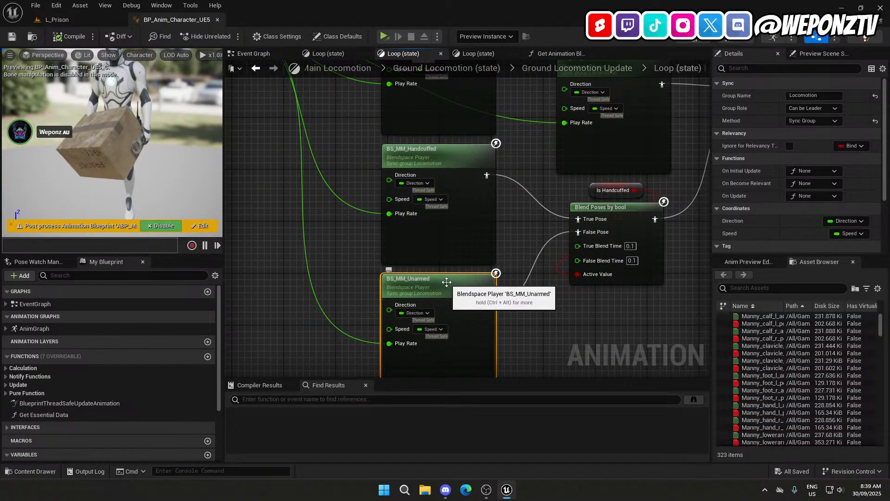
click(463, 163)
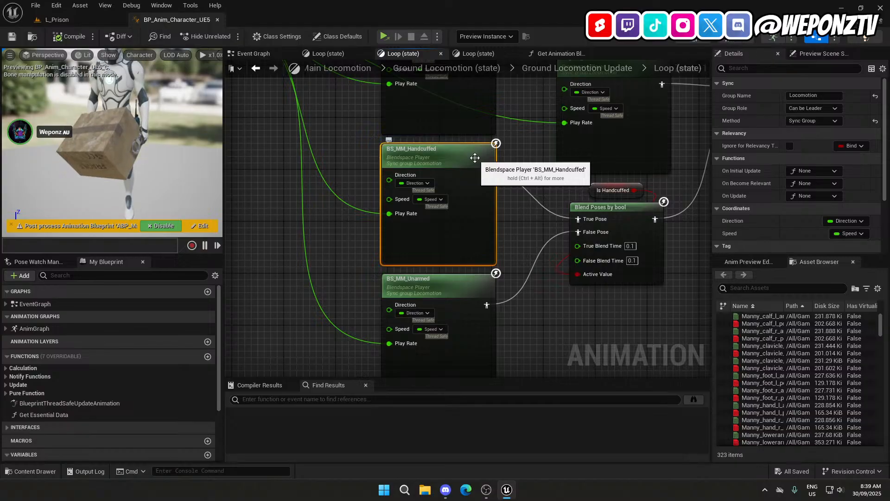
right_drag(475, 158, 467, 302)
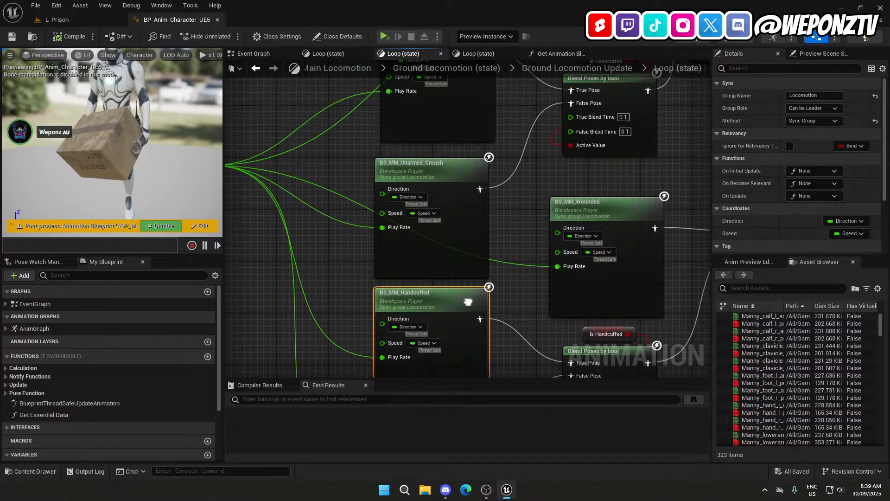
click(453, 209)
right_drag(453, 210, 447, 292)
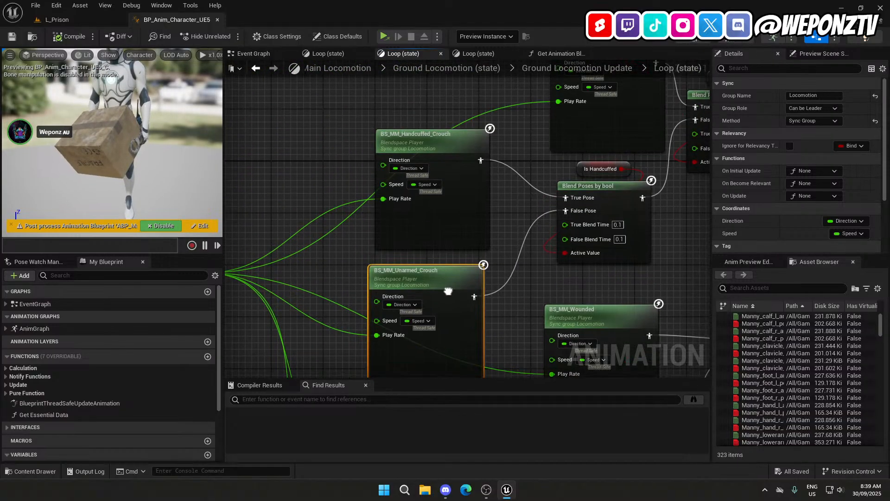
click(430, 139)
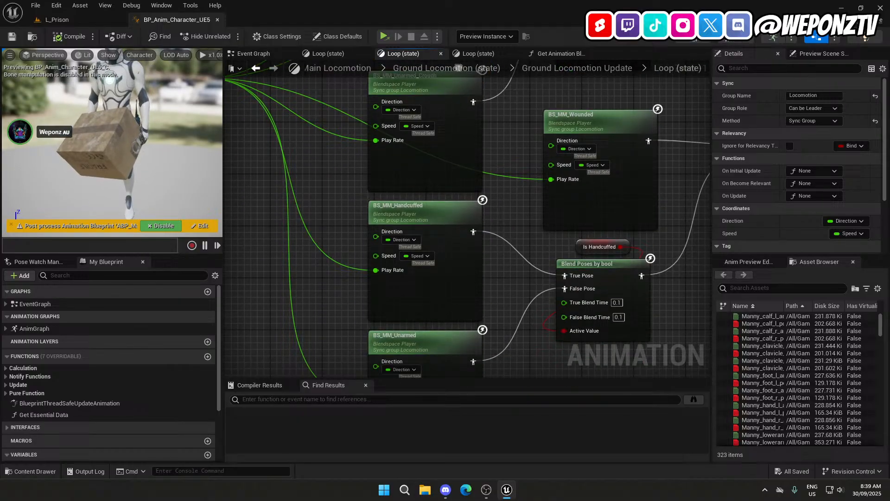
Examine how the BS_MM_Wounded and BS_MM_Wounded_Crouch players feed the Is Wounded and Is Handcuffed blend nodes in the Loop state.
click(435, 231)
right_drag(438, 259, 442, 84)
click(445, 190)
right_drag(536, 212, 345, 375)
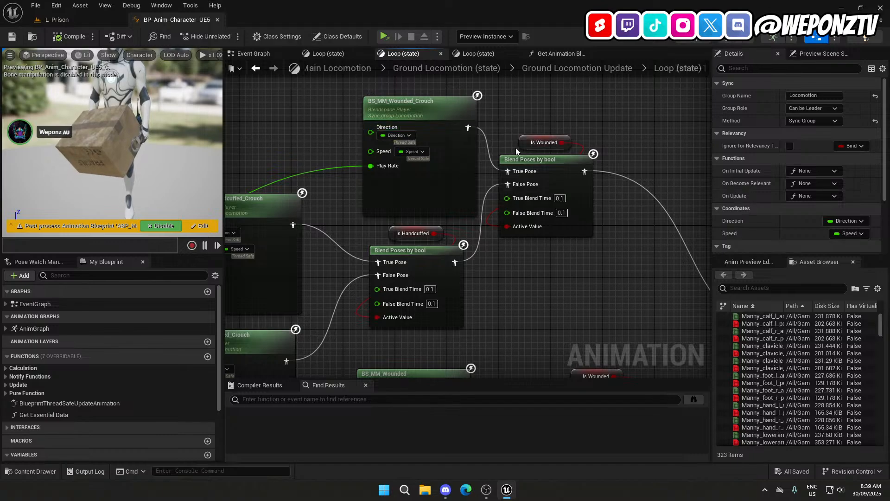
click(395, 111)
right_drag(404, 208, 559, 78)
right_drag(499, 138, 471, 196)
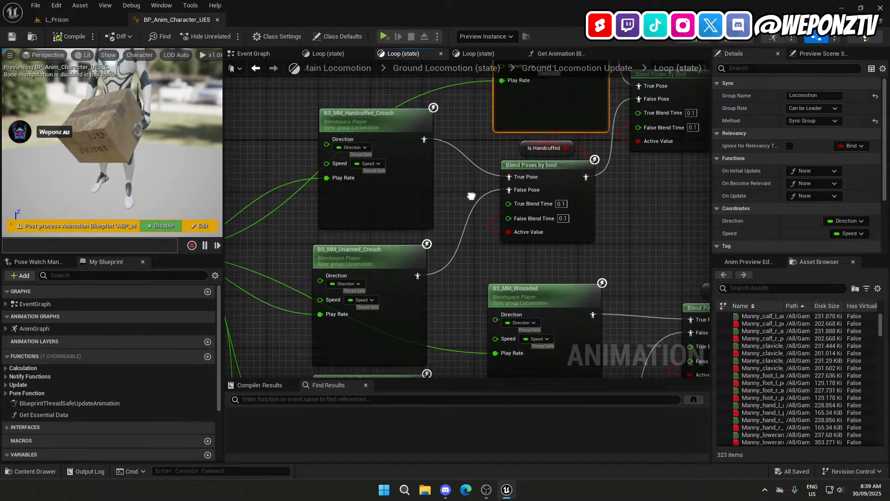
scroll(459, 201, down, 3)
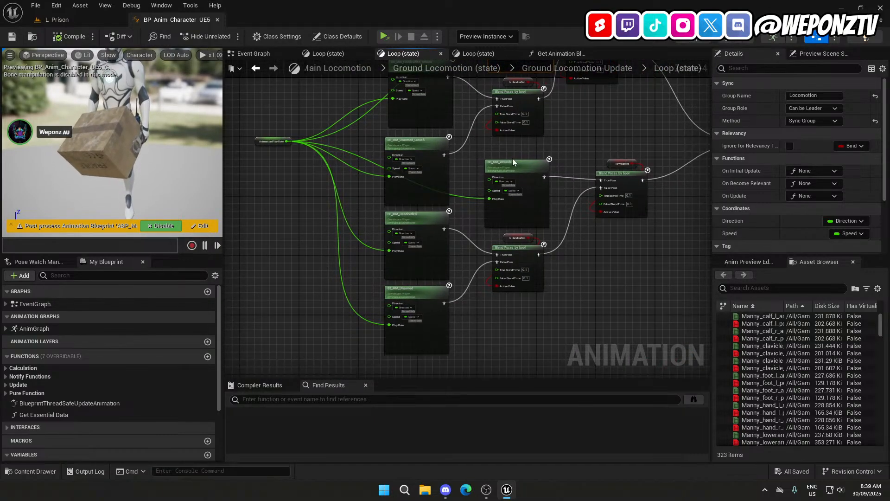
click(533, 170)
right_drag(587, 246, 462, 240)
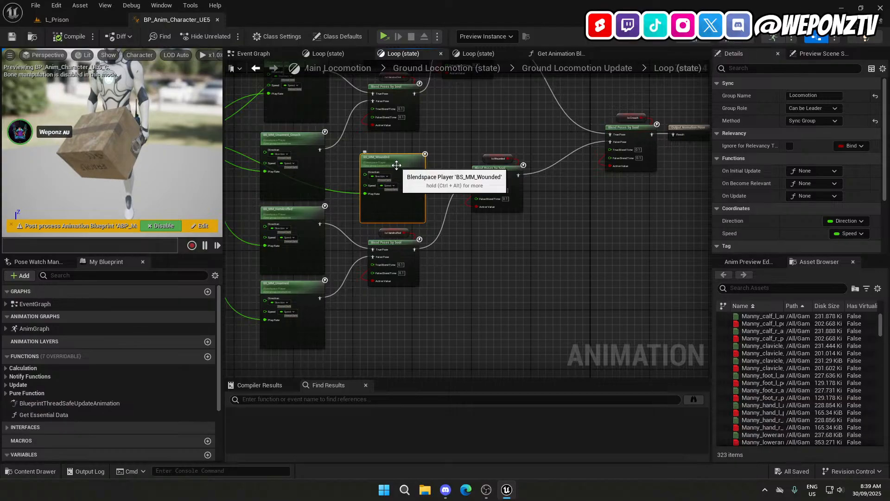
Switch to OBS to check the stream's live chat, and return to the BP_Anim_Character_UE5 blueprint in Unreal Editor.
click(57, 19)
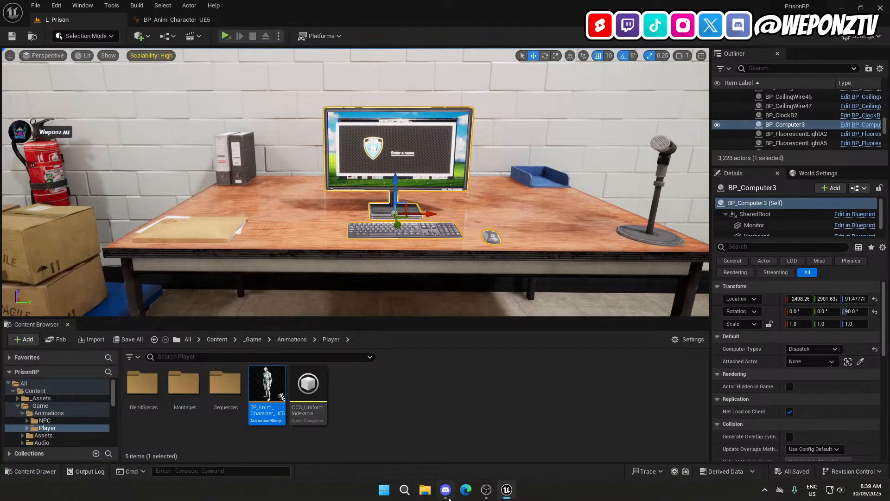
click(487, 495)
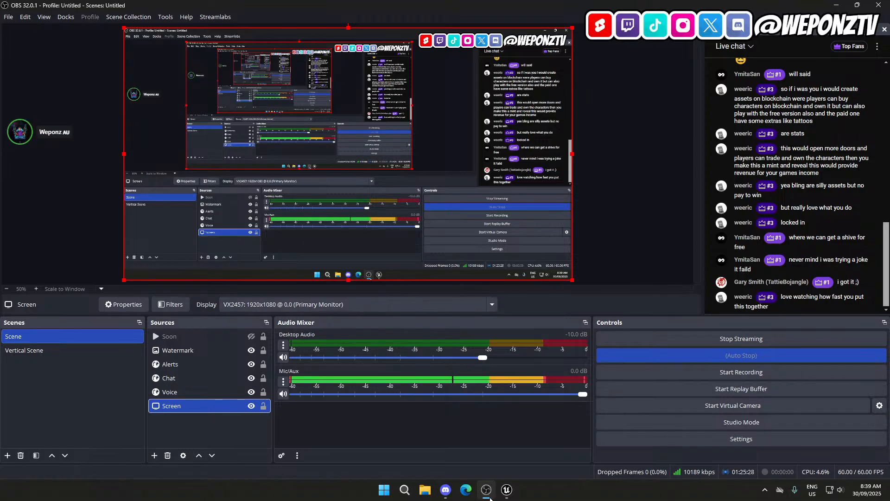
click(506, 490)
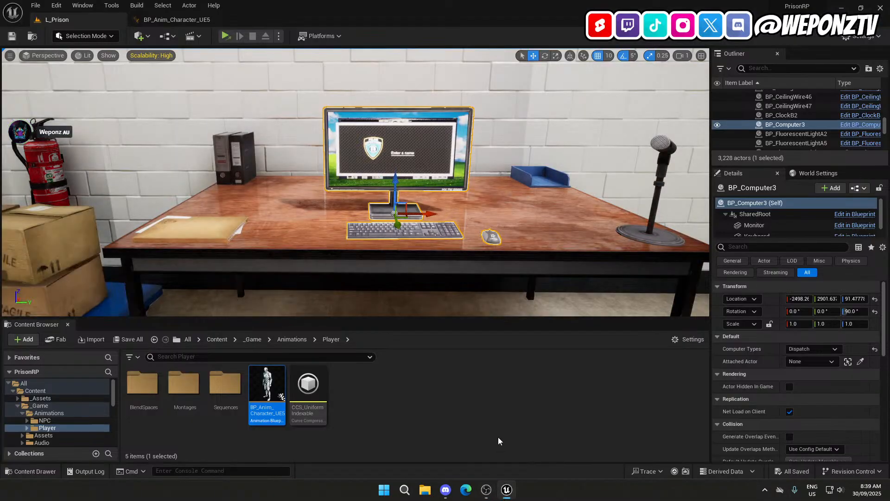
click(486, 490)
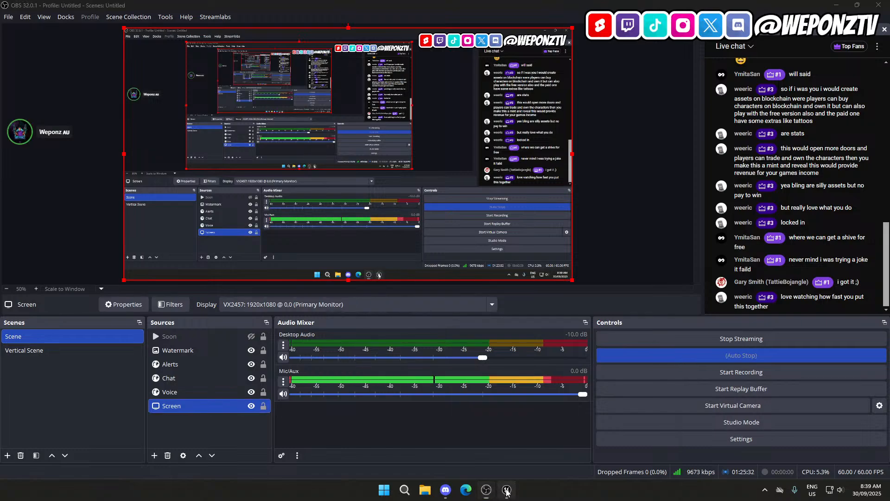
click(507, 490)
click(164, 18)
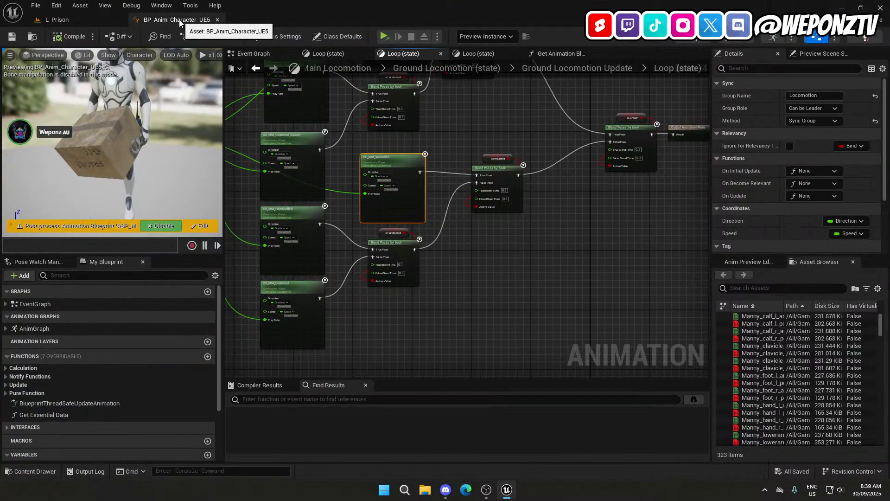
Look over the Get Animation Blueprint function and the Event Graph of the character animation blueprint.
scroll(647, 247, down, 2)
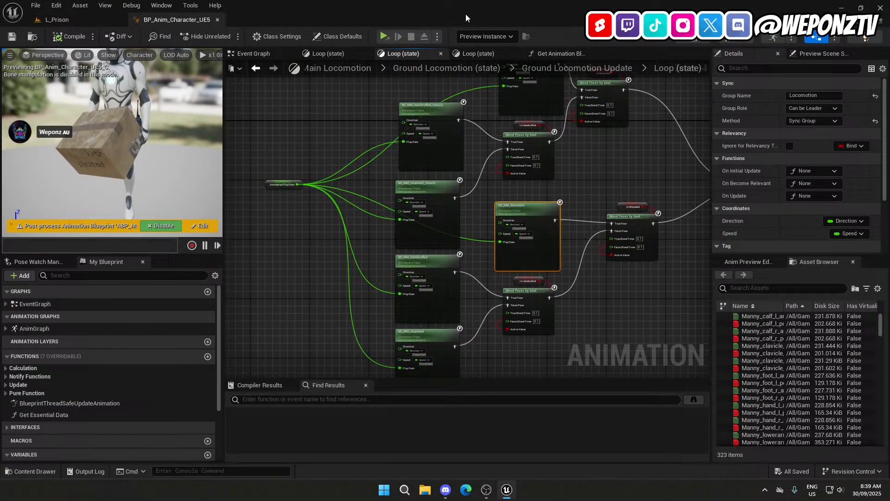
click(494, 53)
click(558, 53)
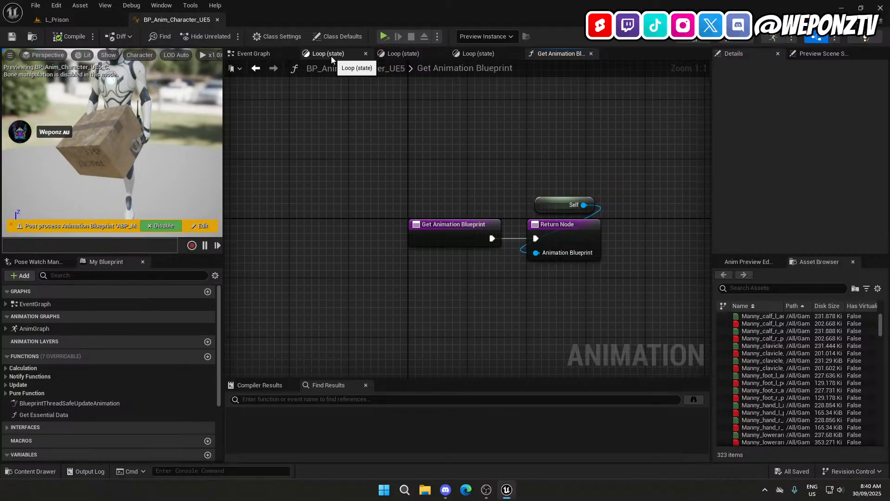
click(271, 52)
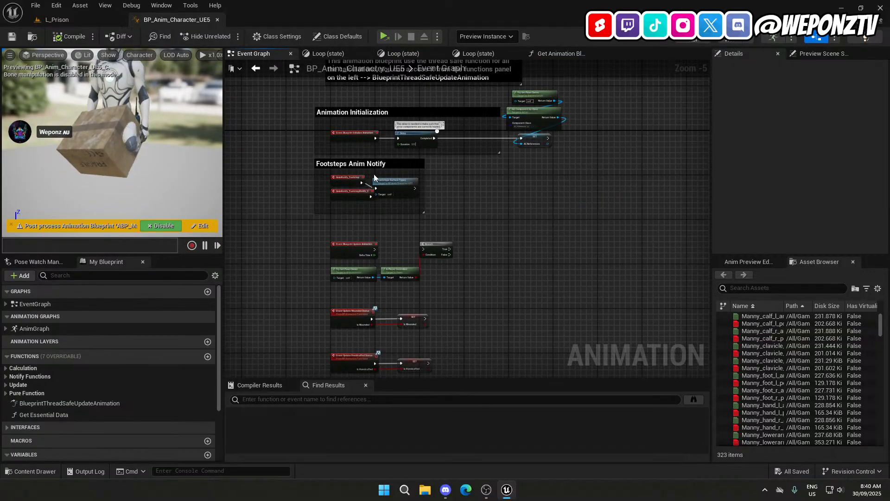
right_drag(448, 201, 455, 246)
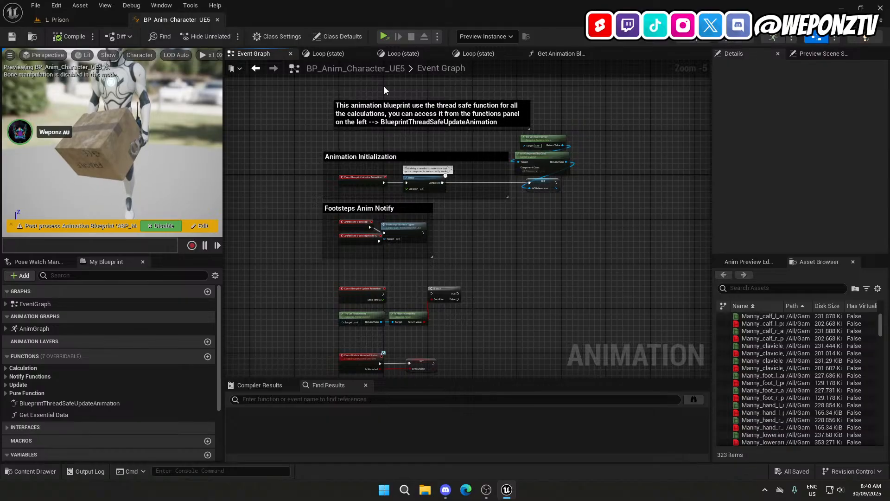
Close the character animation blueprint and open the BlendSpaces folder in Content/_Game/Animations/Player.
click(57, 20)
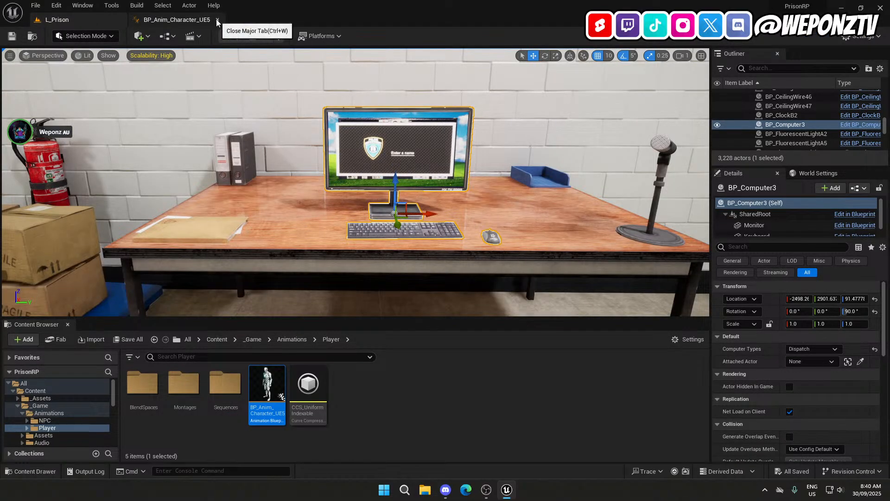
double_click(143, 384)
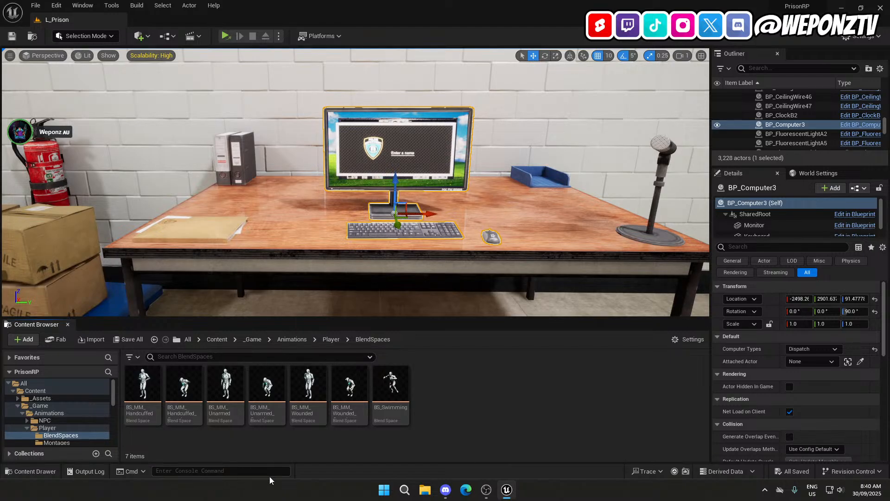
Duplicate the BS_MM_Wounded blend space under the name BS_MM_PickPacking.
mouse_move(347, 426)
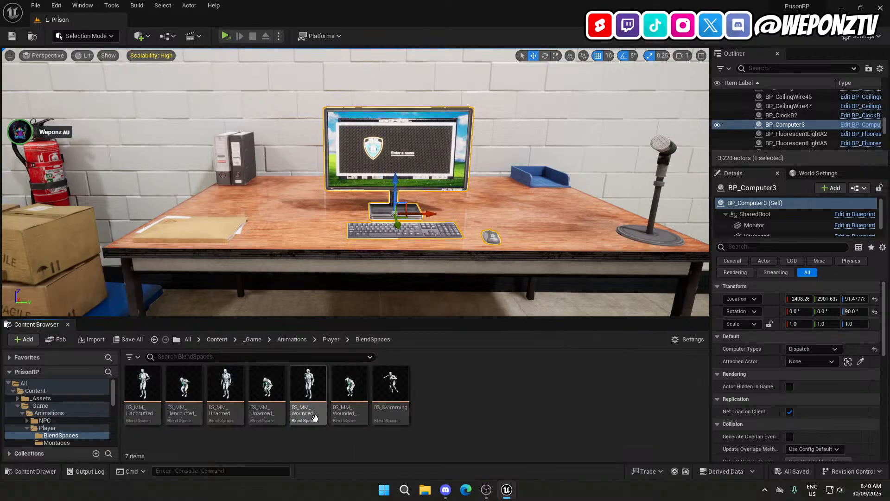
click(309, 408)
right_click(310, 408)
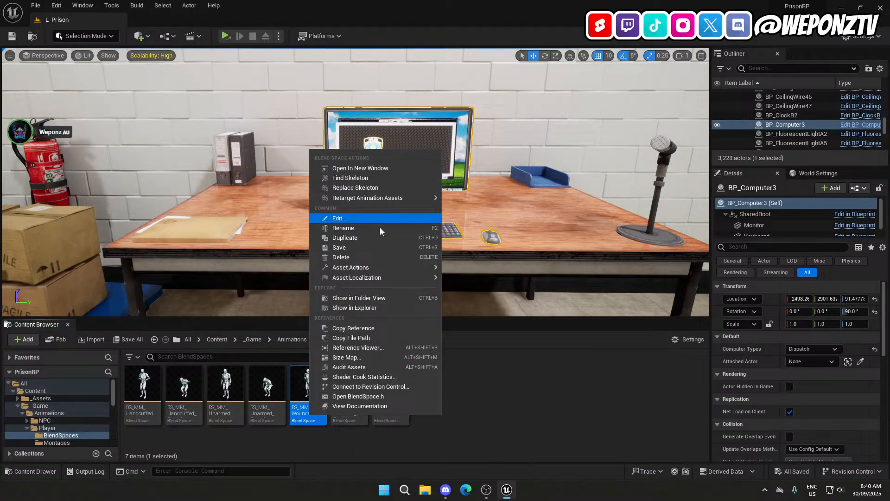
click(374, 237)
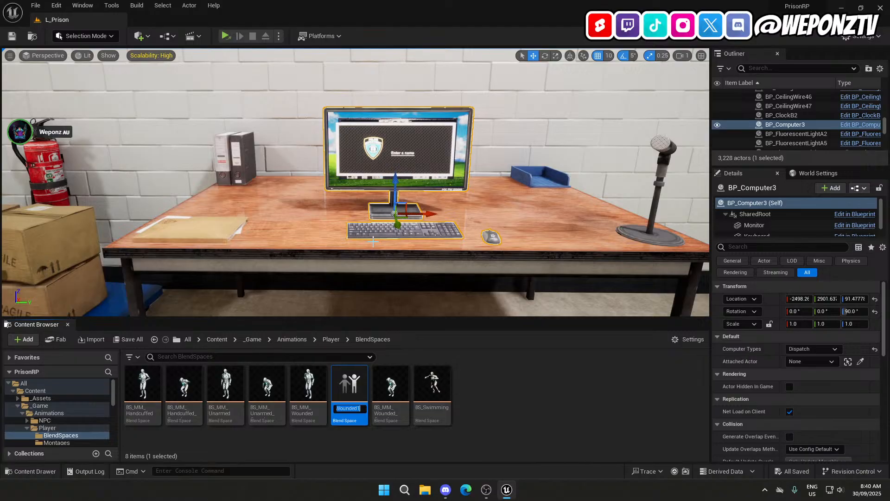
key(BackSpace)
key(BackSpace)
key(BackSpace)
key(Return)
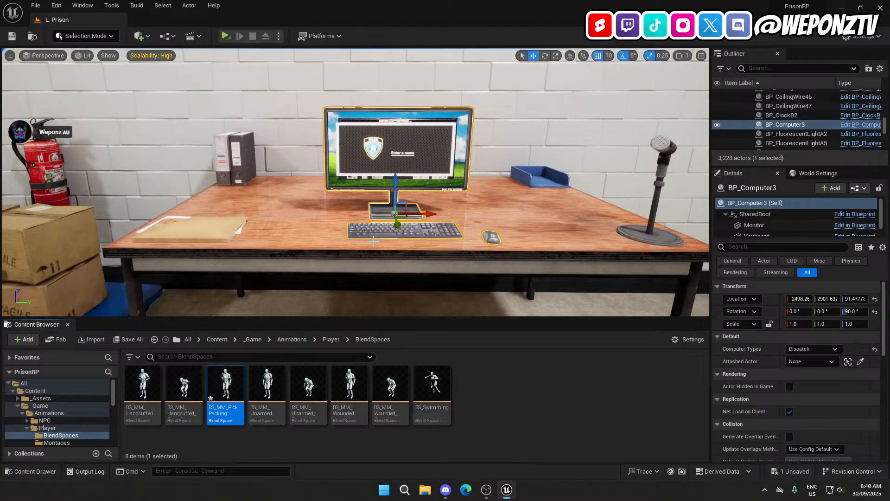
Open the BS_MM_PickPacking blend space and preview its movement at different directions and speeds.
double_click(220, 381)
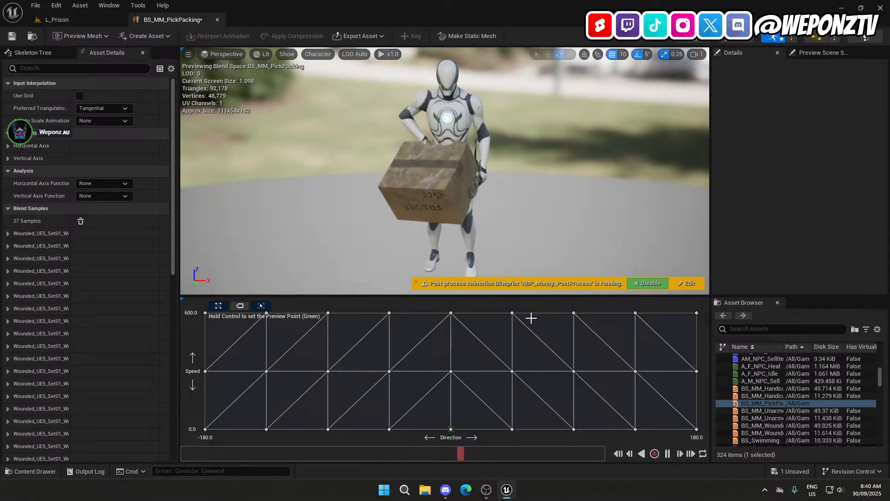
key(ctrl)
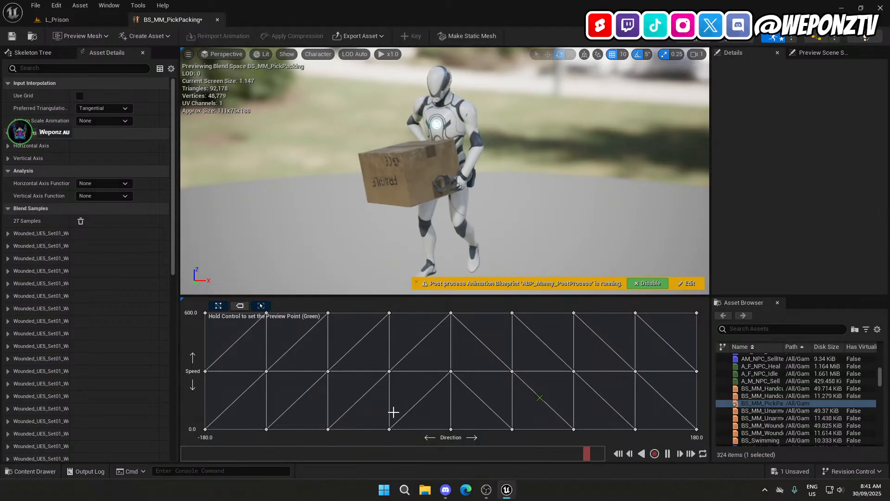
Search the animations available for the blend sample at direction -180 and speed 600 for "sep 28 boxset".
click(206, 314)
right_click(205, 318)
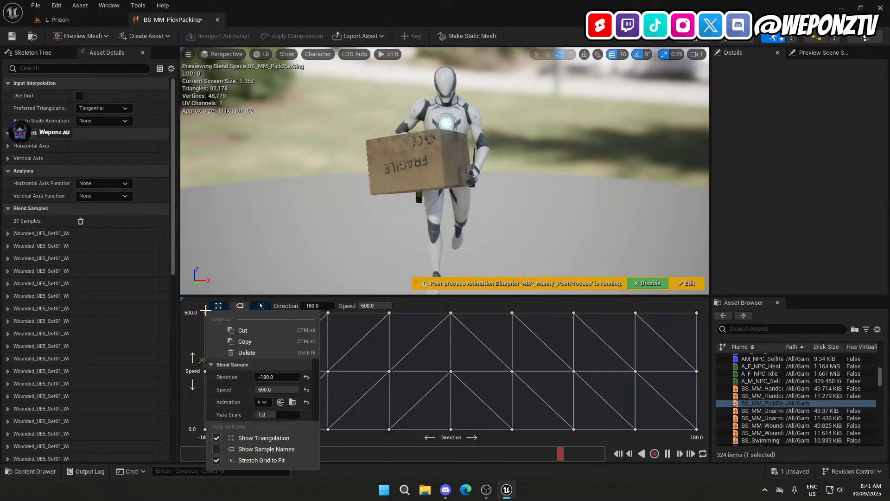
click(319, 402)
text(sep 28)
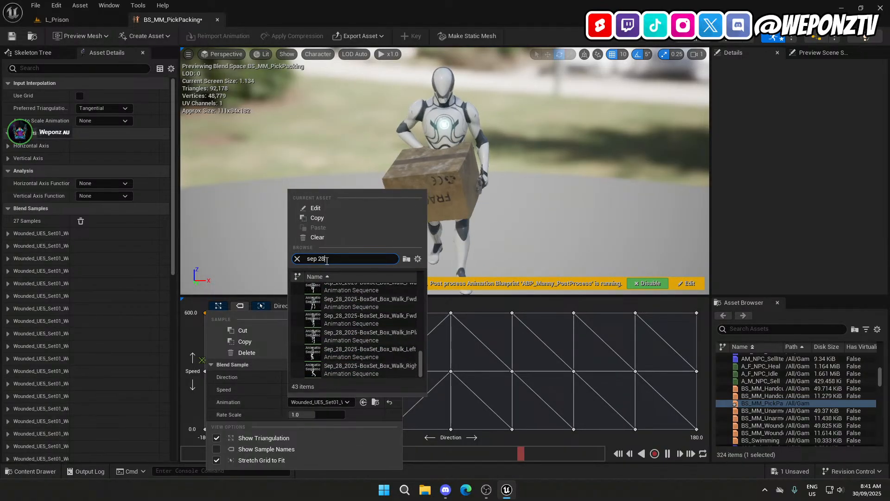
drag(328, 260, 297, 262)
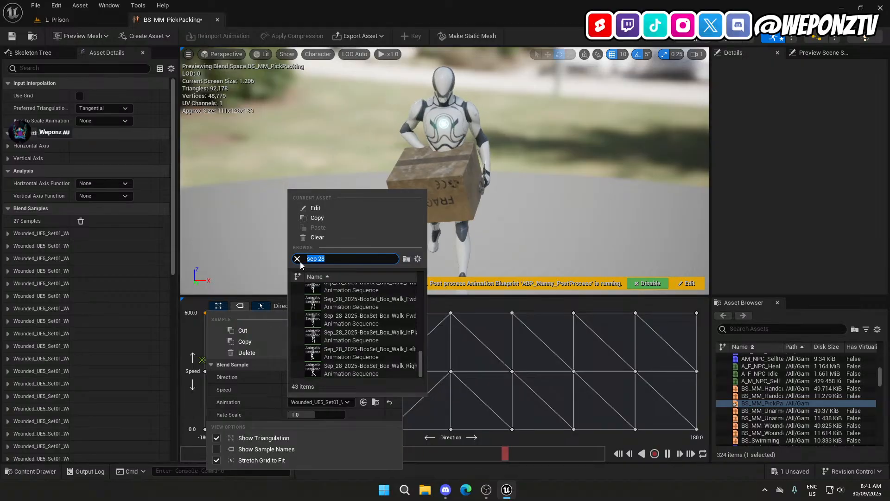
mouse_move(343, 311)
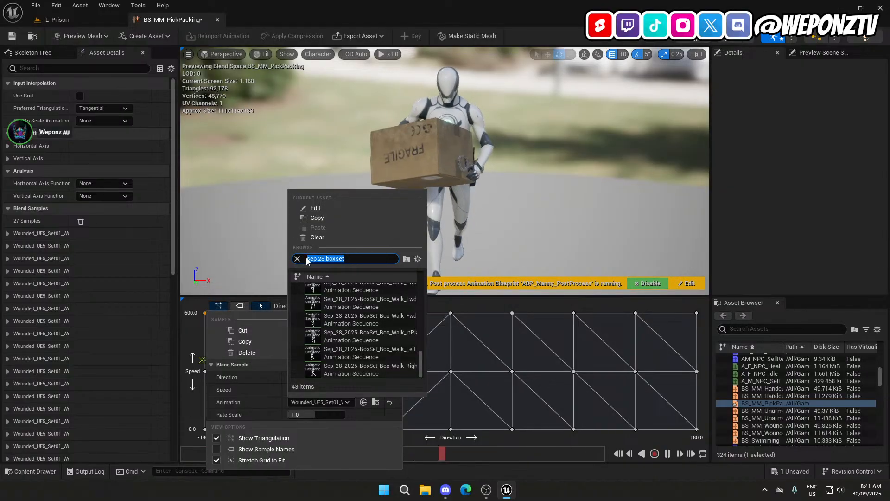
click(460, 345)
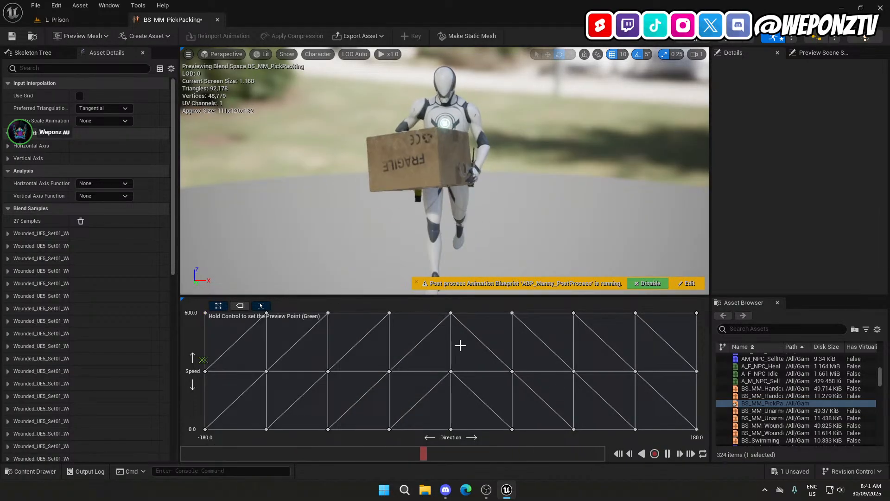
Replace the animation of the blend sample at direction -180 and speed 600 with Sep_28_2025-BoxSet_Box_Jog_Bwd.
right_click(205, 313)
click(310, 403)
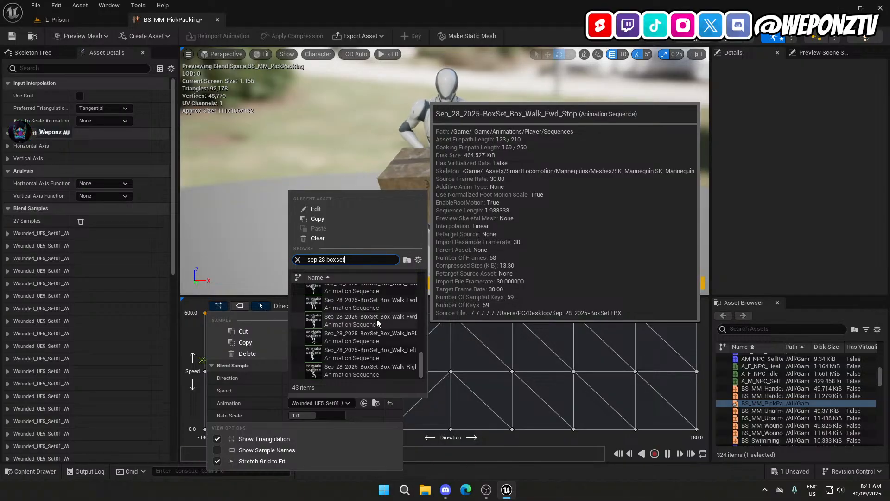
scroll(376, 319, up, 5)
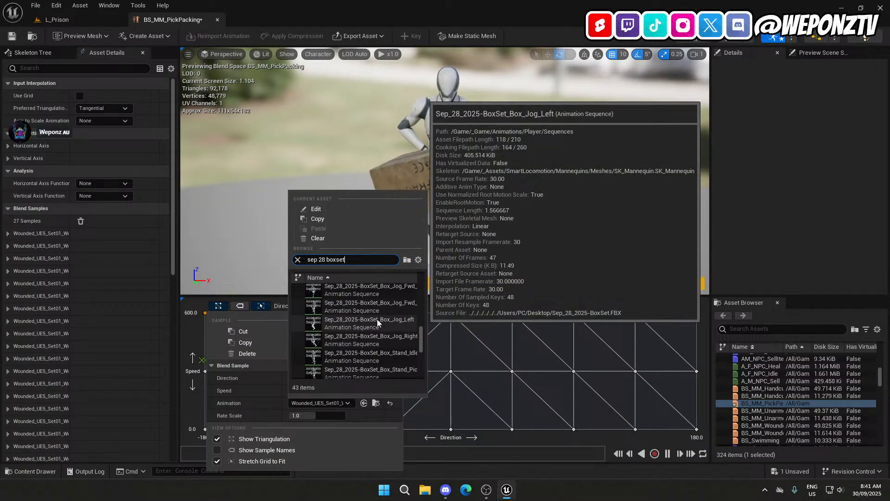
scroll(377, 319, up, 5)
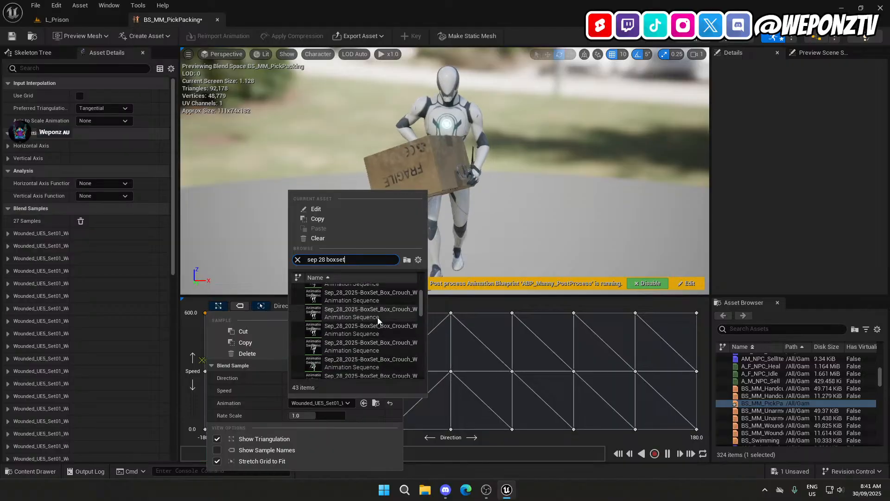
scroll(377, 319, up, 2)
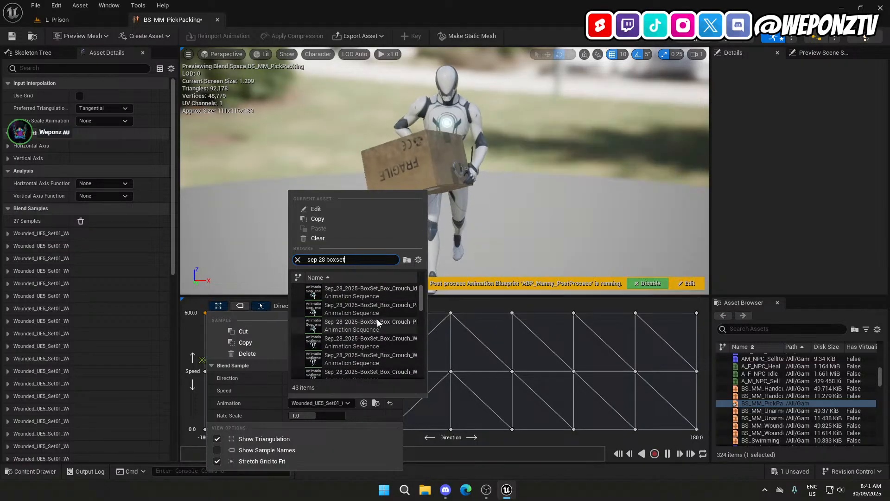
scroll(378, 318, down, 6)
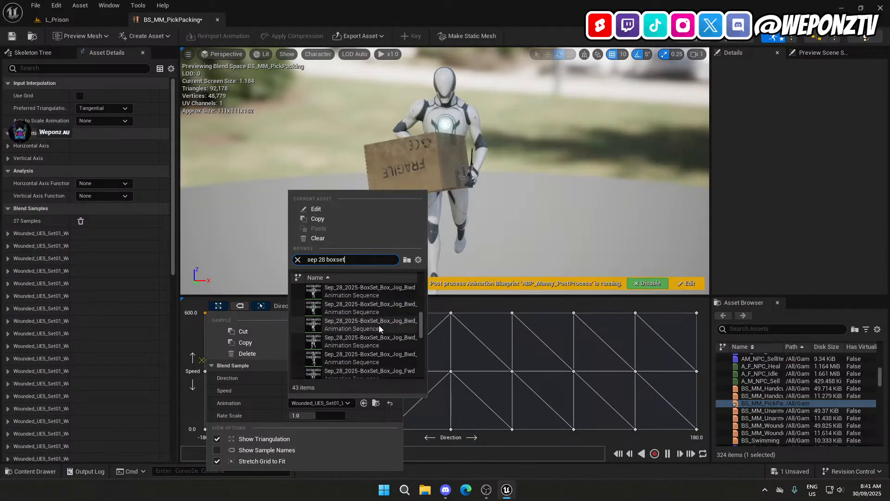
mouse_move(379, 327)
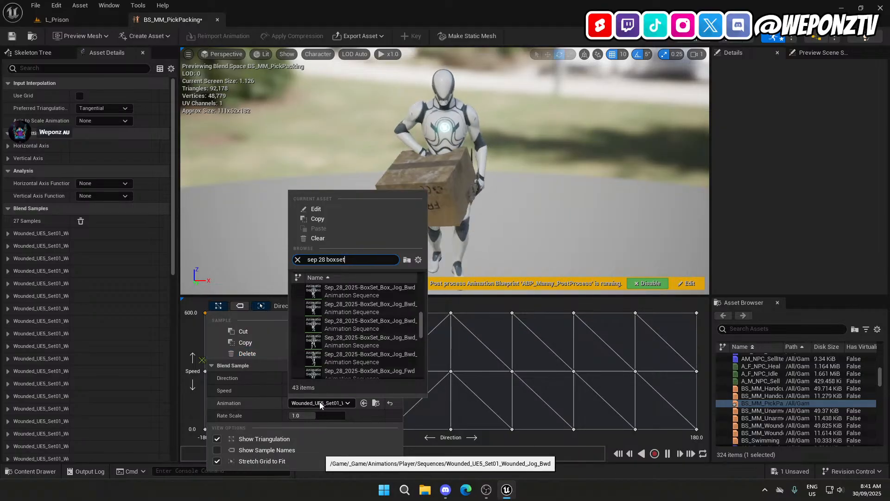
mouse_move(368, 294)
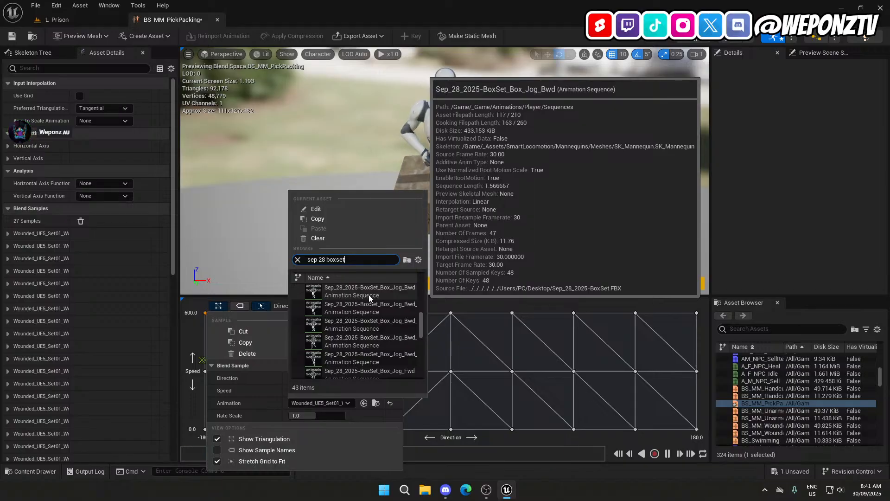
Assign the Sep_28_2025-BoxSet_Box_Jog_Bwd animation to the blend sample at direction -180, speed 600.
click(368, 293)
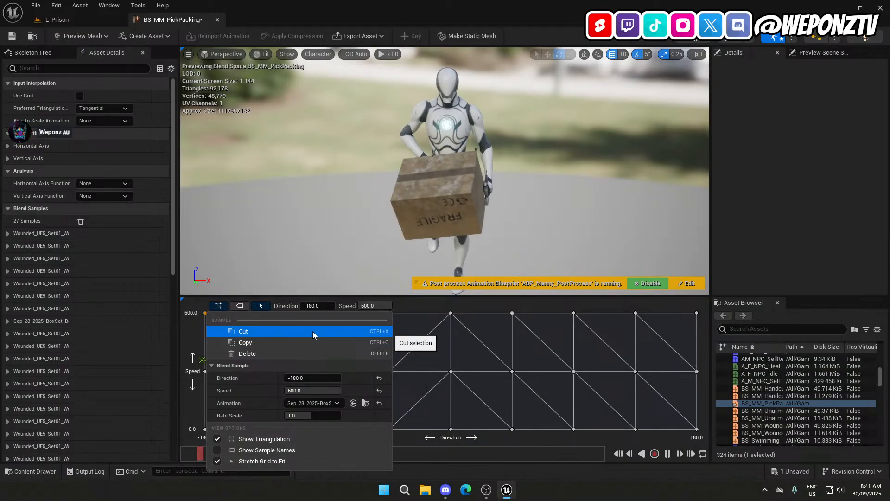
click(411, 320)
key(ctrl)
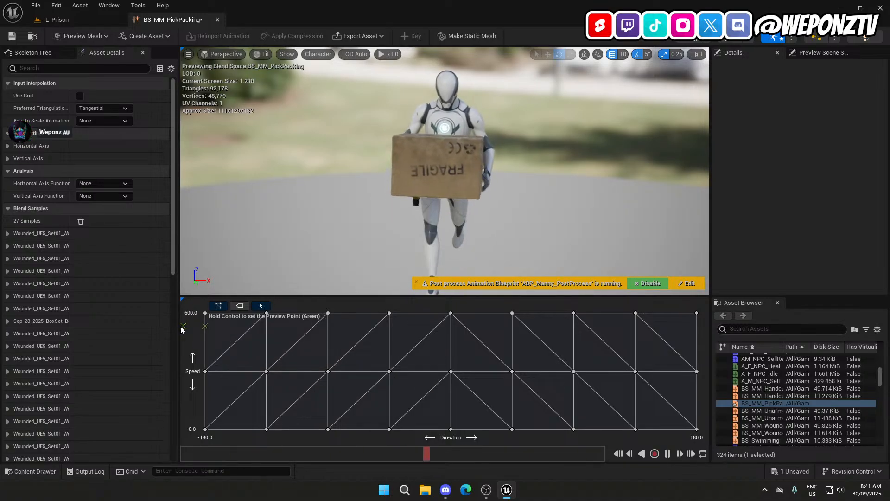
Assign Sep_28_2025-BoxSet_Box_Jog_Bwd_left to the blend sample at direction -135, speed 600, keeping that sample in the grid.
click(265, 313)
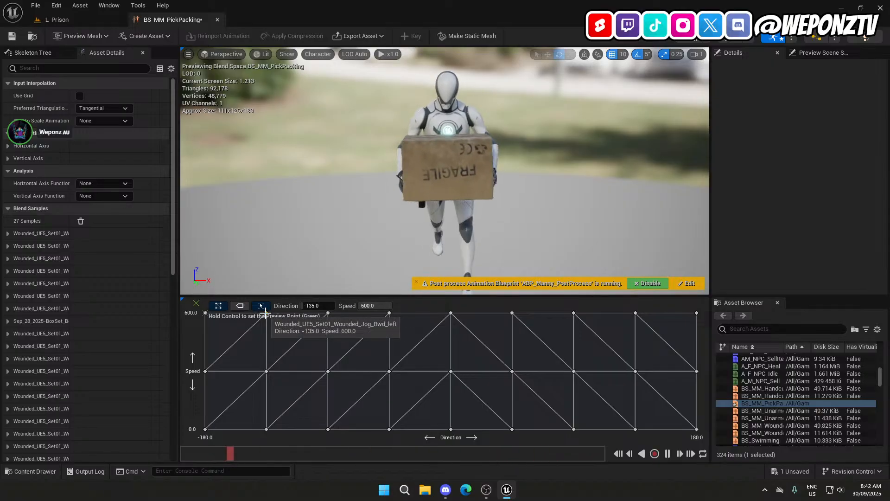
right_click(265, 313)
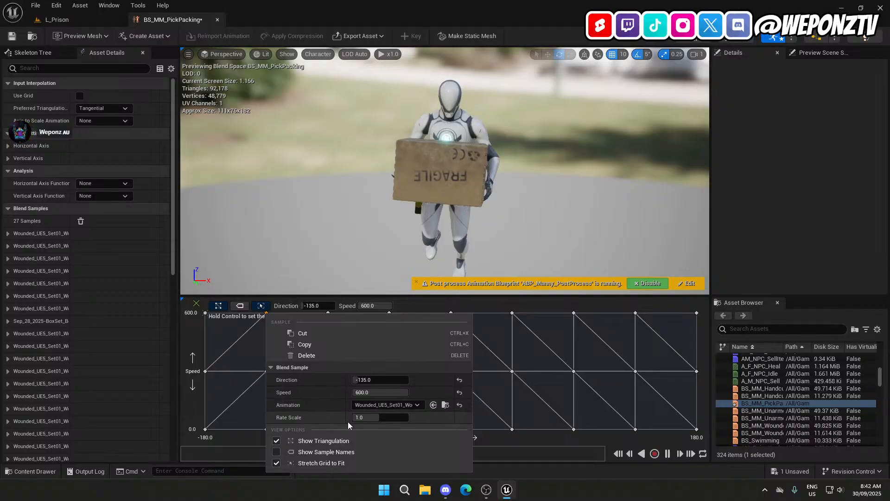
click(366, 405)
text(sep 28 boxset)
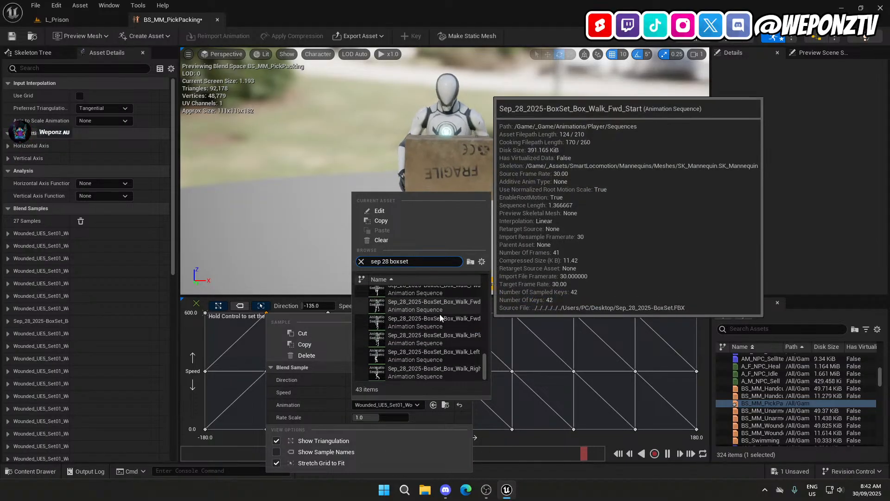
scroll(440, 314, up, 5)
drag(486, 356, 488, 266)
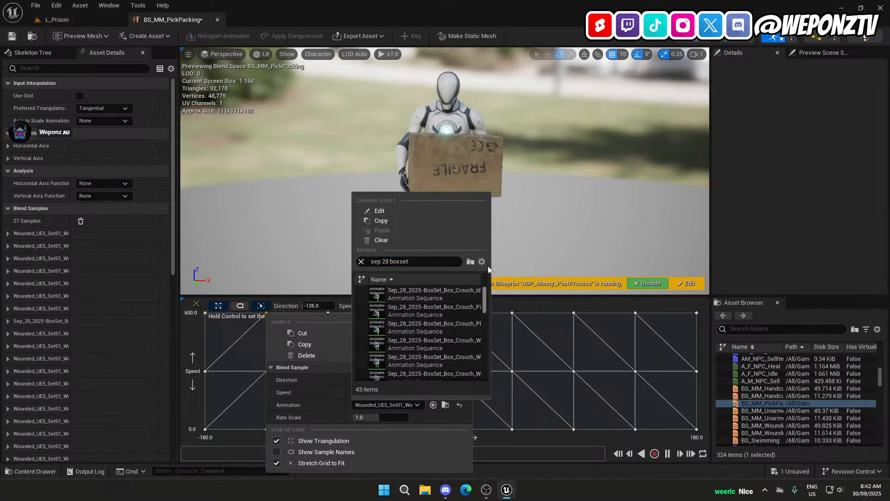
scroll(468, 324, down, 3)
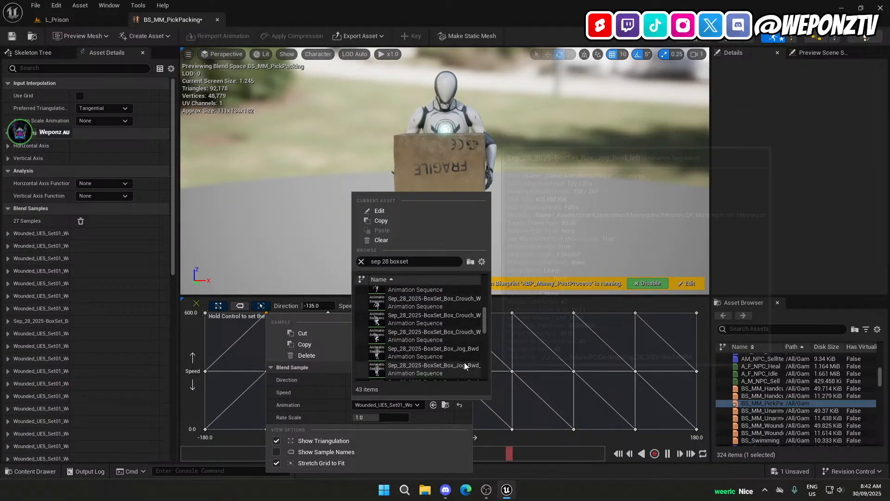
click(463, 363)
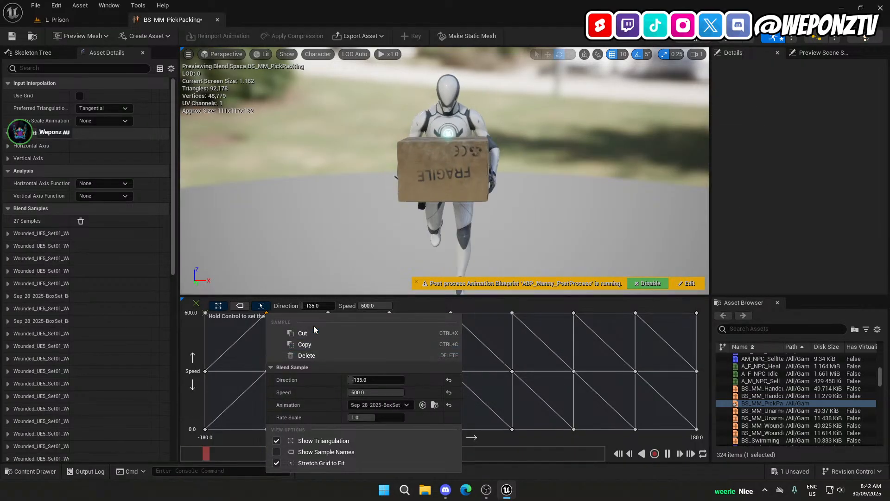
click(301, 333)
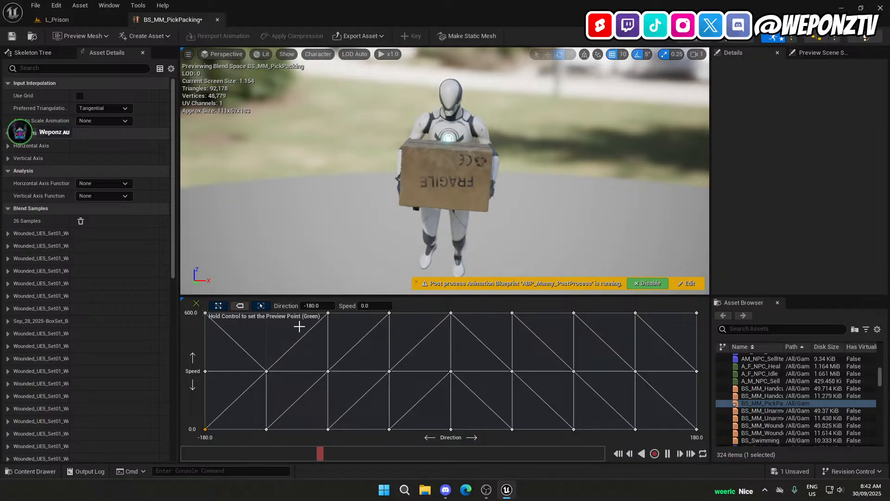
key(ctrl+z)
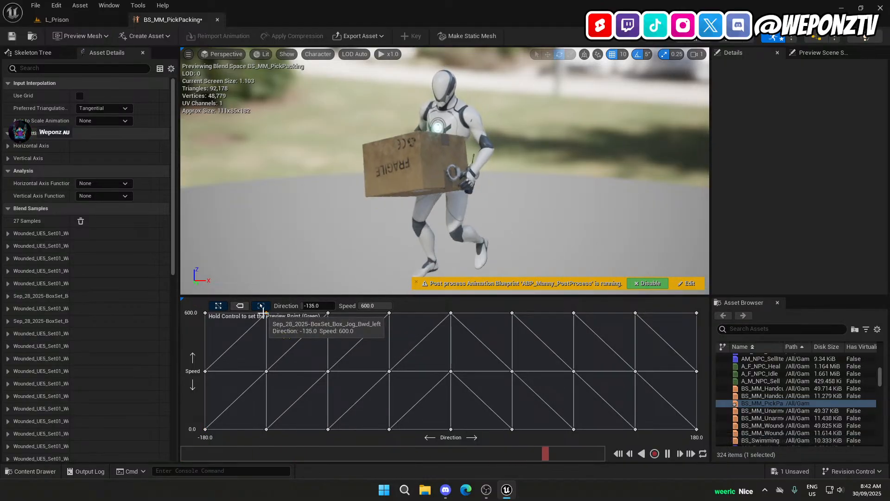
Filter the animations by "sep 28 boxset" and assign Sep_28_2025-BoxSet_Box_Jog_Left to the blend sample at direction -90, speed 600.
right_click(329, 314)
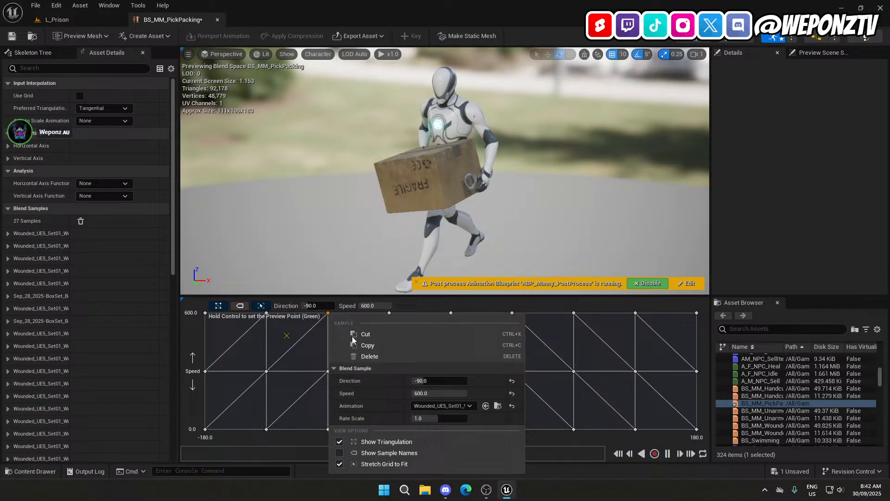
click(468, 408)
key(ctrl+v)
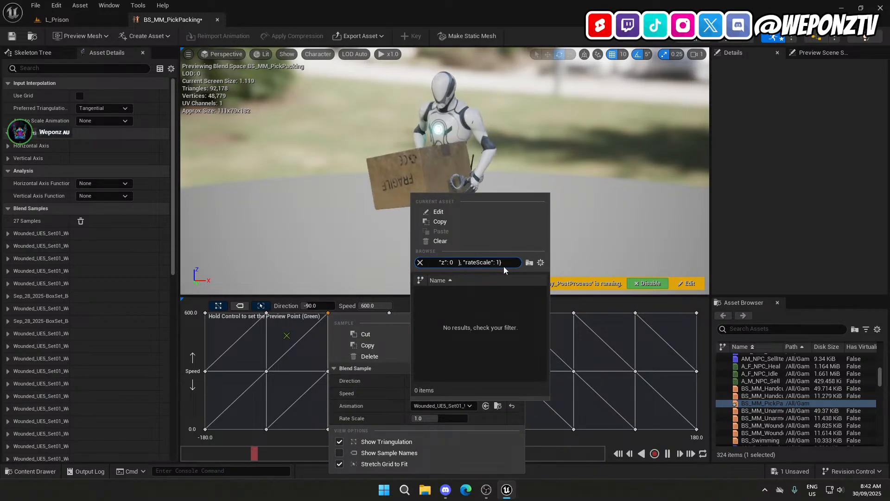
key(ctrl+a)
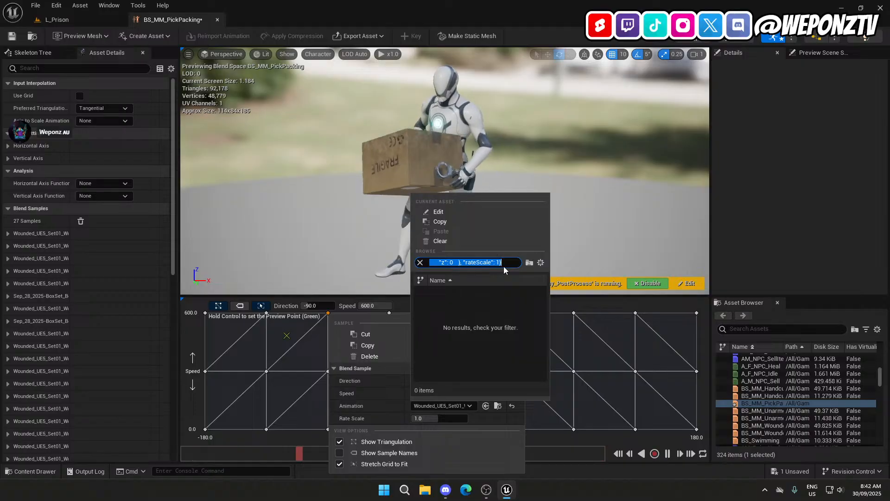
text(sep)
text( 28 box)
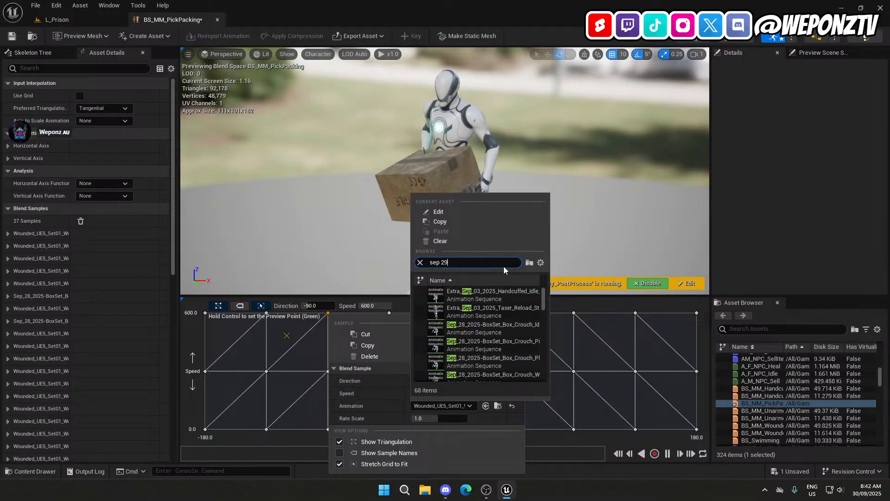
text(set)
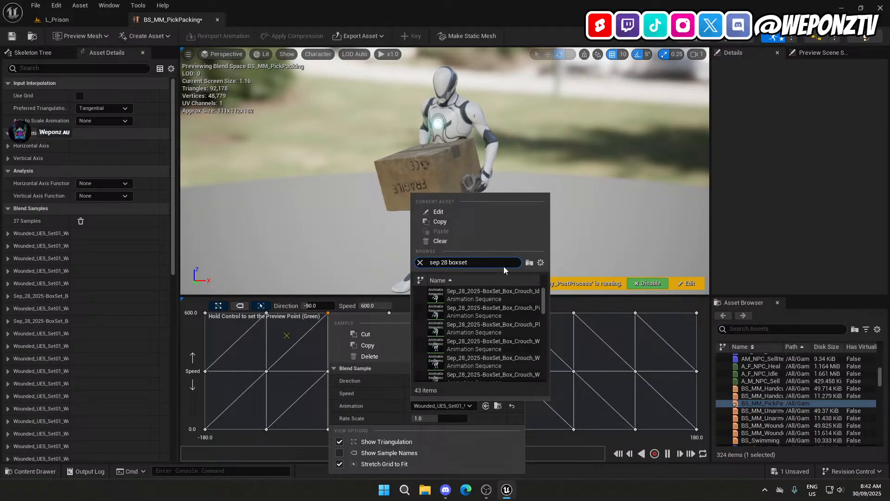
key(ctrl+a)
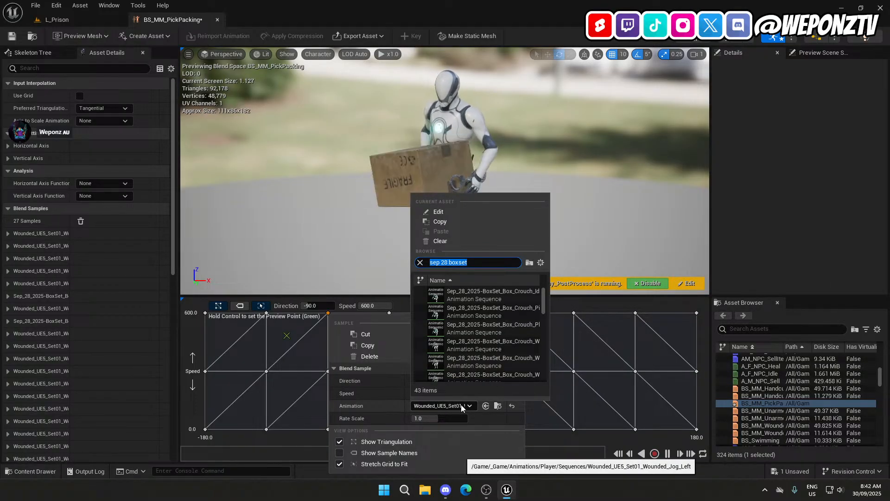
scroll(508, 313, down, 4)
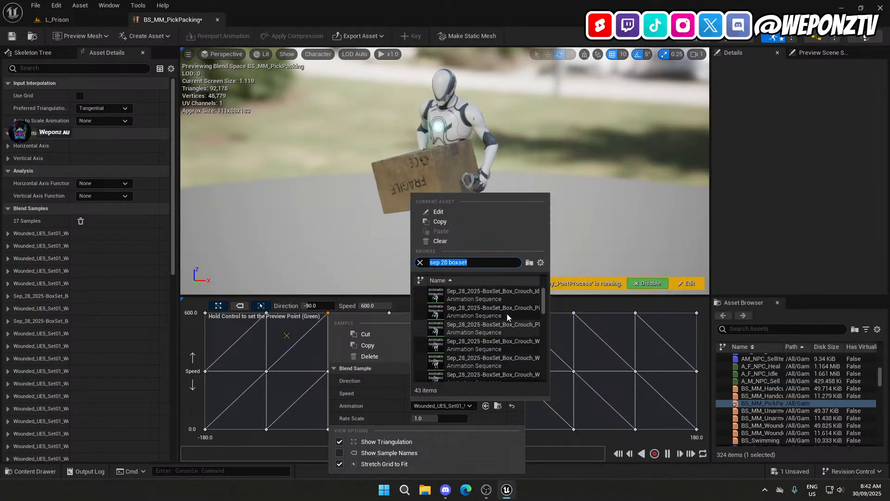
scroll(507, 313, down, 5)
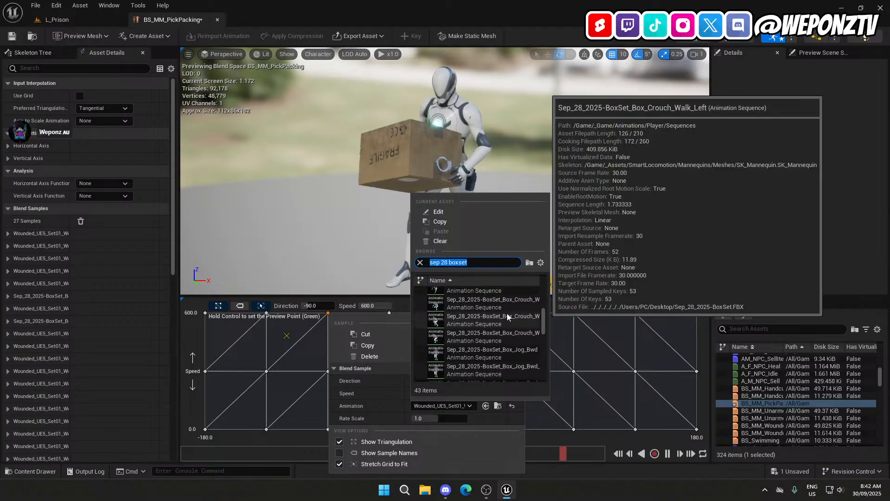
scroll(499, 327, down, 3)
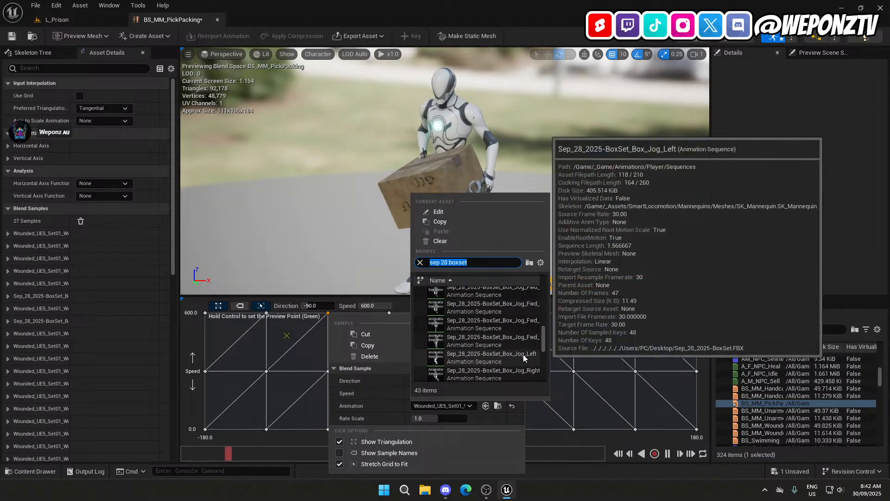
click(523, 354)
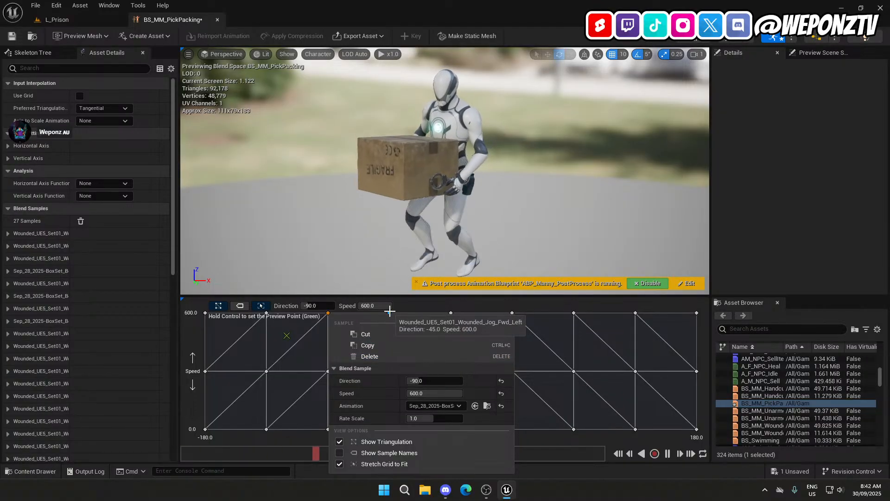
Replace the wounded jog on the blend sample at direction -45, speed 600 with the forward-left Sep_28_2025-BoxSet box jog.
click(390, 312)
right_click(390, 311)
click(494, 405)
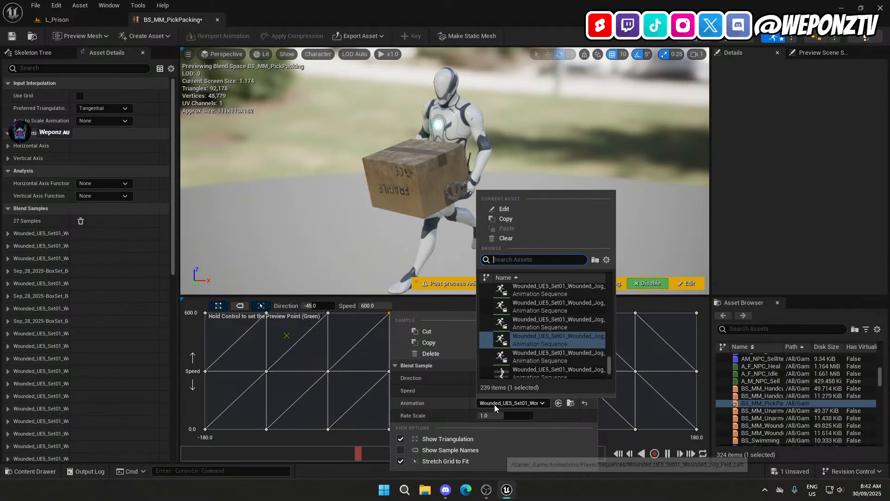
text(sep 28 boxset)
scroll(544, 316, down, 5)
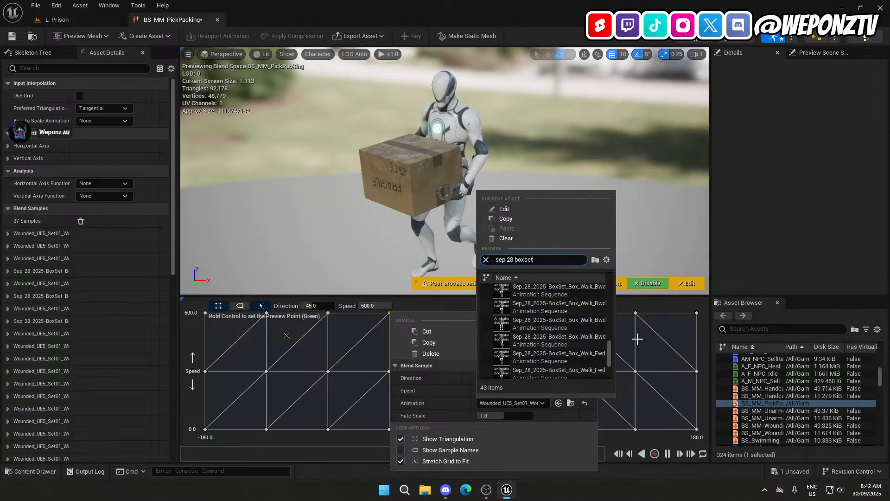
drag(610, 352, 611, 275)
scroll(587, 324, down, 5)
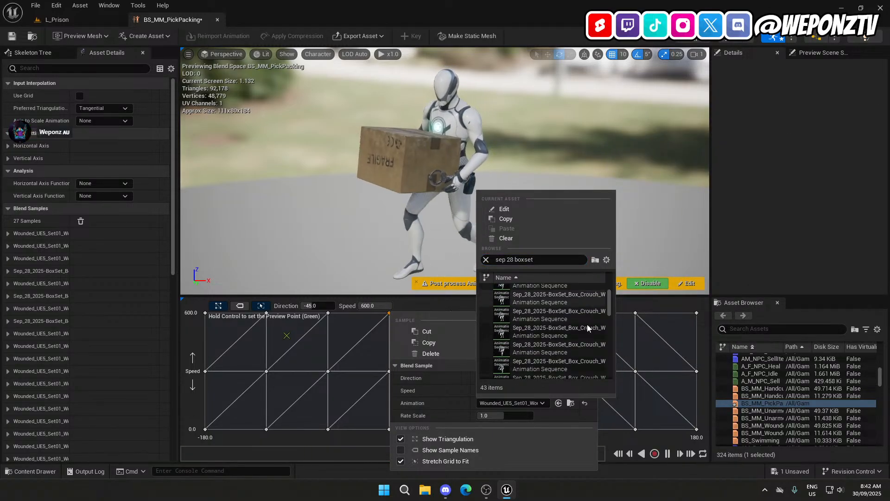
scroll(577, 329, down, 2)
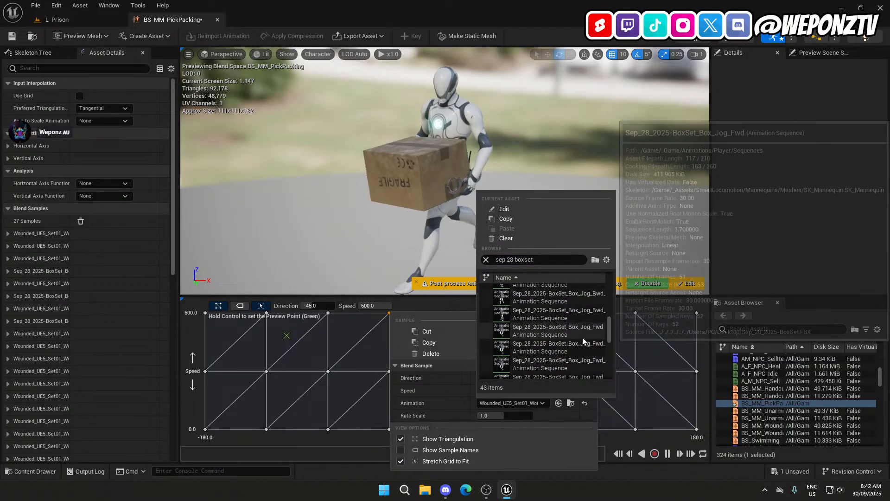
click(584, 344)
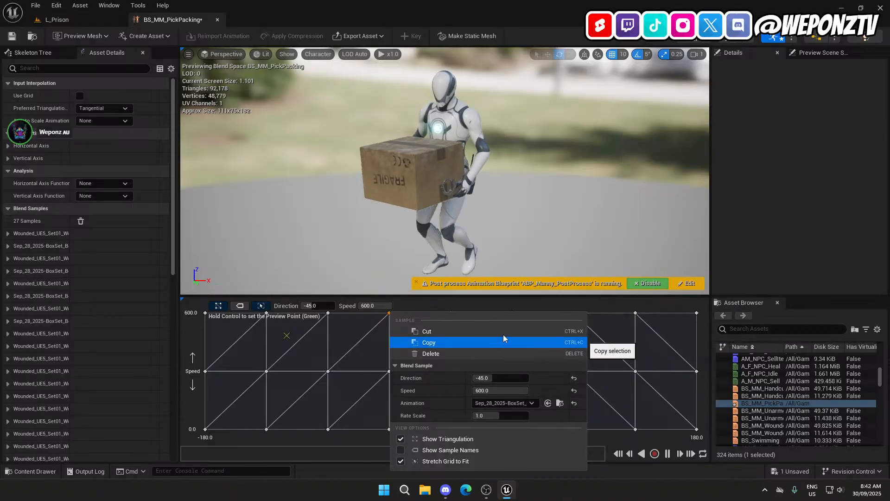
click(459, 318)
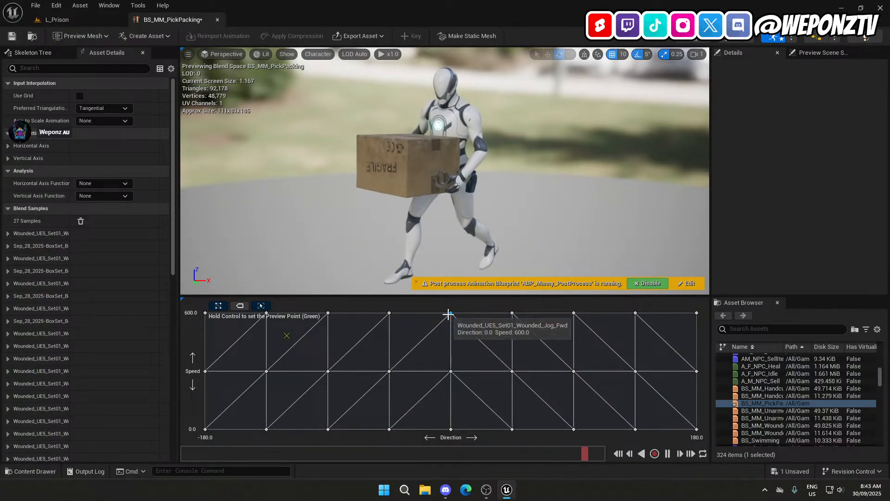
Assign the Sep_28_2025-BoxSet_Box_Jog_Fwd animation to the blend sample at direction 0, speed 600.
right_click(448, 314)
click(561, 406)
text(sep 28 boxset)
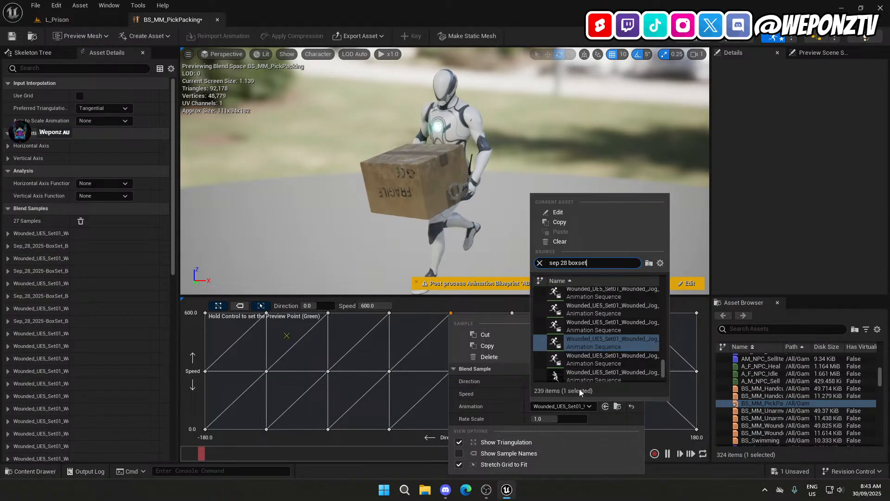
scroll(605, 337, down, 5)
scroll(667, 368, up, 5)
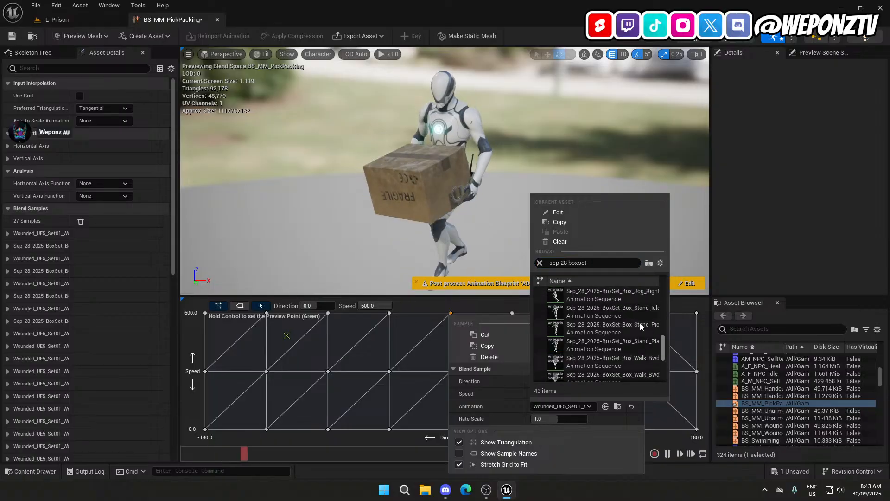
scroll(605, 366, up, 5)
scroll(591, 342, down, 2)
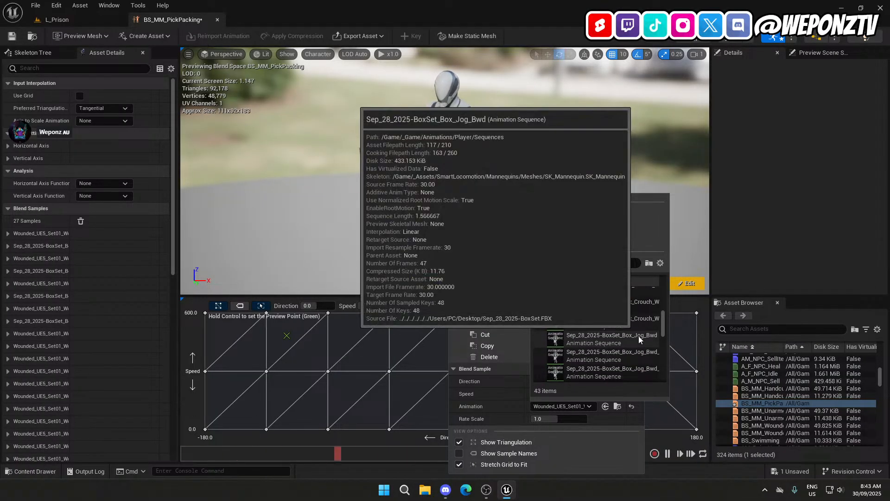
scroll(638, 337, down, 2)
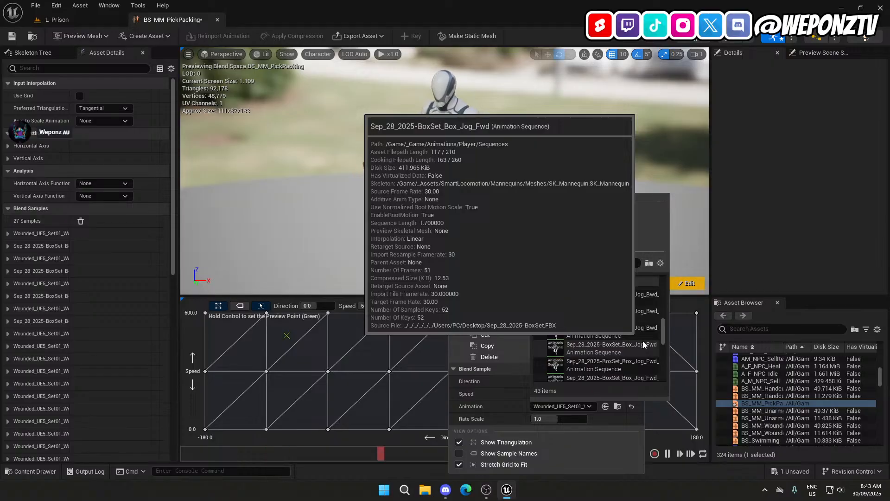
click(643, 345)
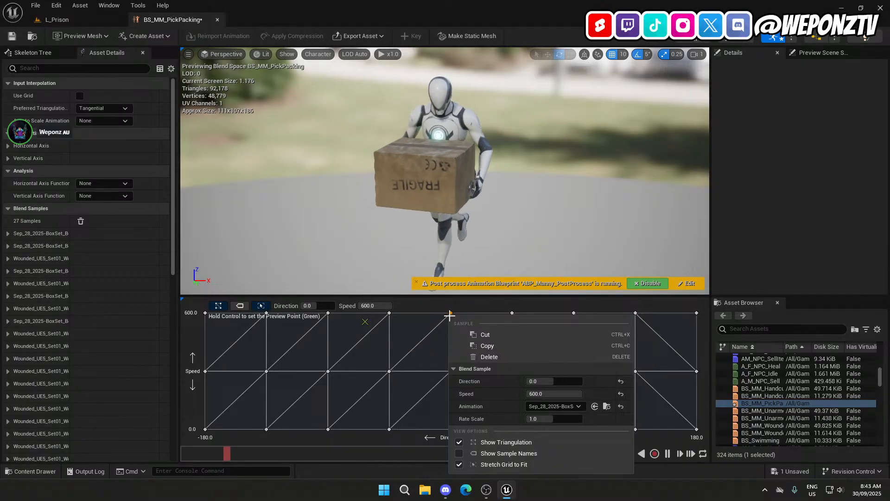
Filter the animations by "sep 28 boxset" and assign Sep_28_2025-BoxSet_Box_Jog_Fwd_Right to the blend sample at direction 45, speed 600.
right_click(512, 313)
right_click(512, 313)
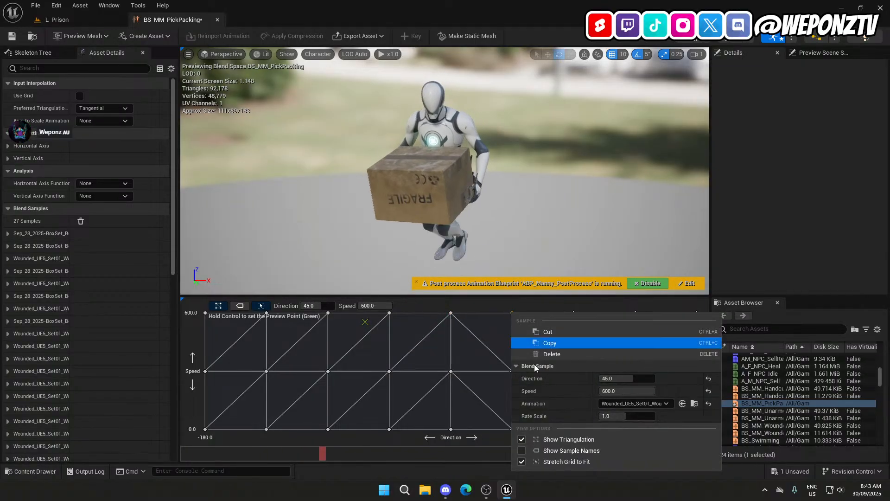
click(627, 403)
text(sep 28 boxset)
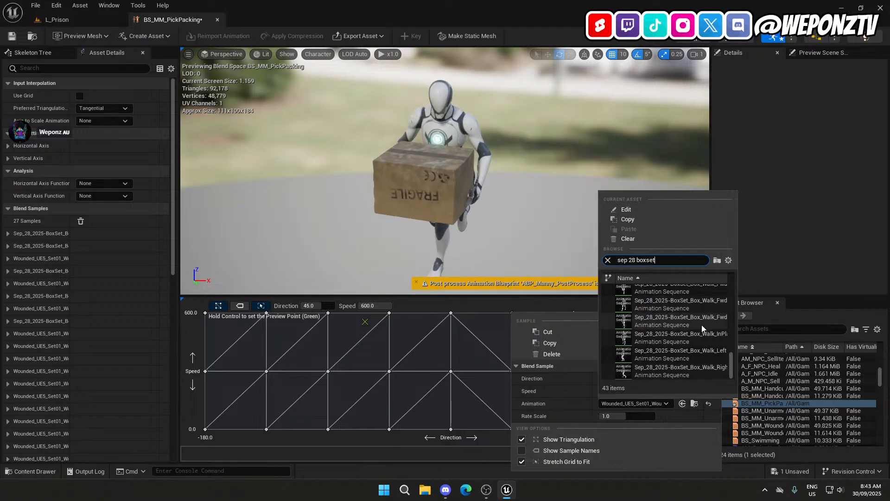
scroll(702, 327, up, 2)
drag(730, 355, 733, 268)
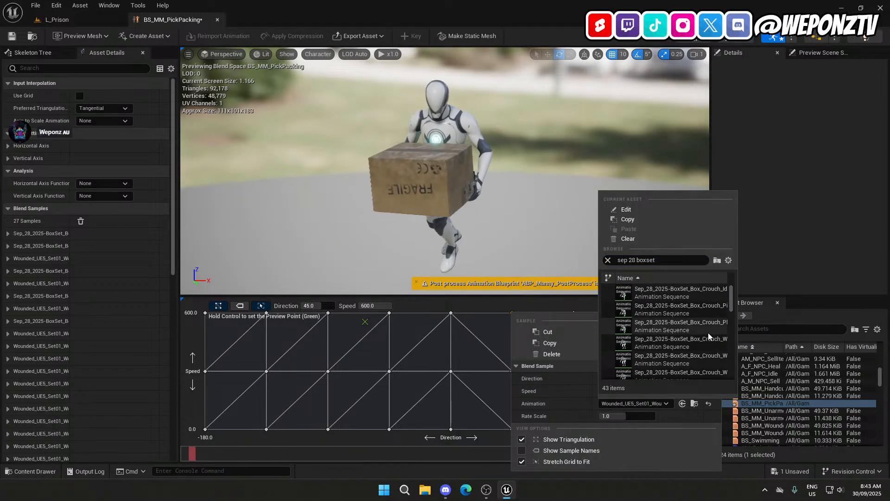
scroll(708, 329, down, 5)
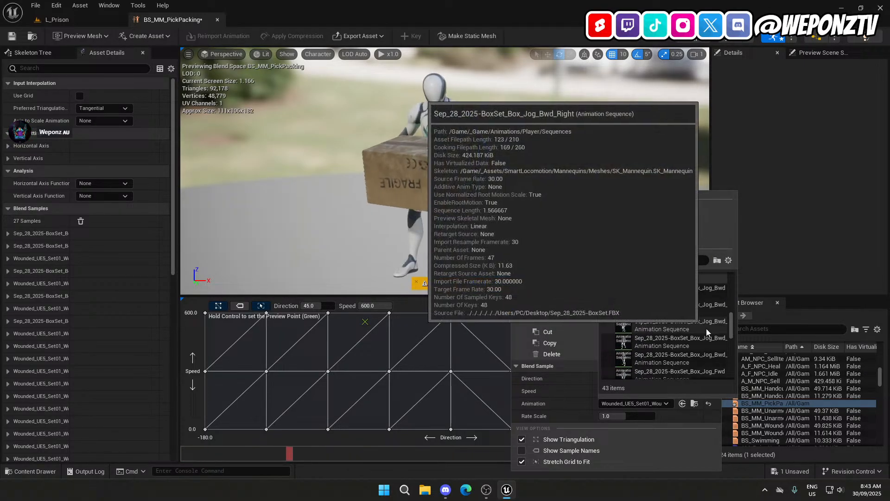
scroll(705, 327, down, 2)
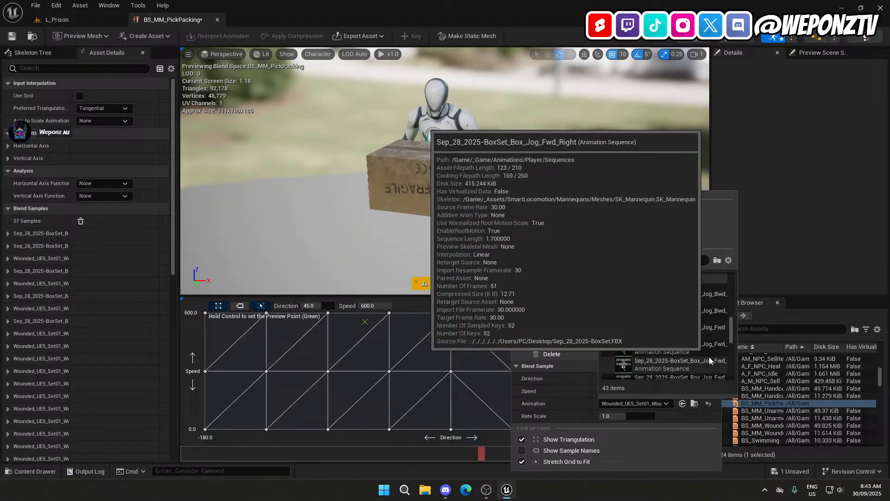
click(708, 357)
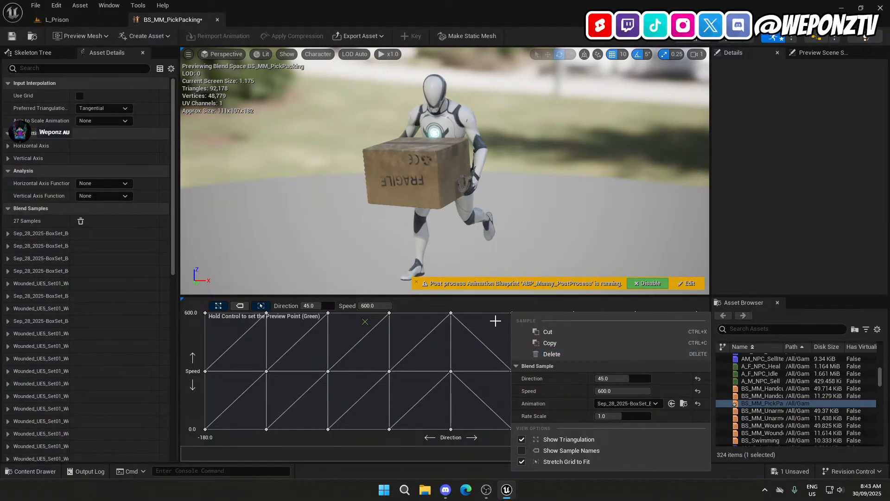
click(500, 314)
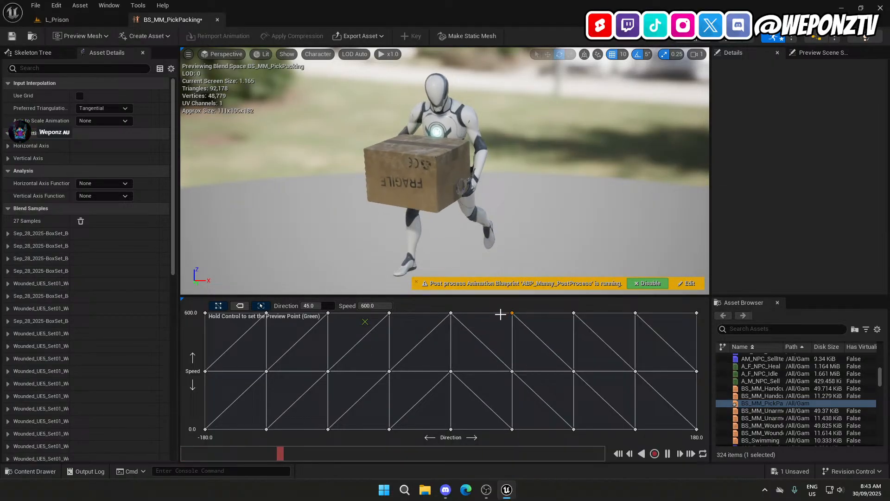
Replace the wounded jog on the blend sample at direction 90, speed 600 with Sep_28_2025-BoxSet_Box_Jog_Right.
right_click(576, 314)
click(714, 405)
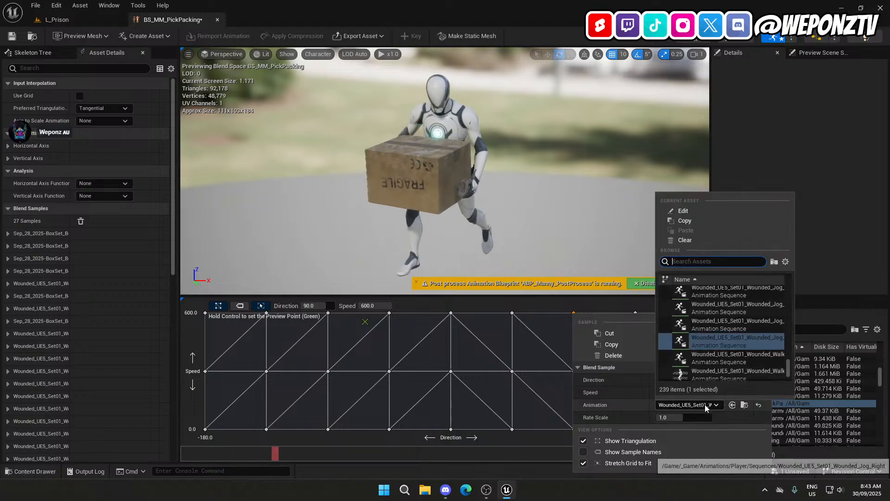
drag(788, 368, 783, 339)
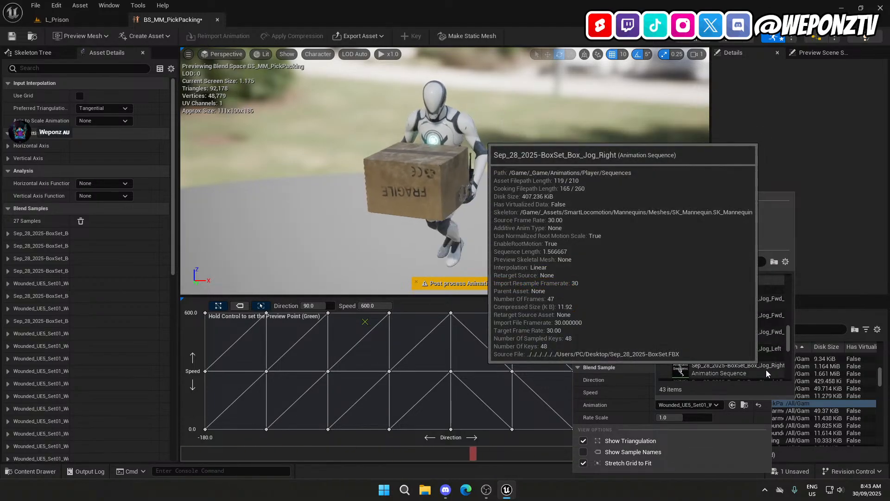
click(766, 369)
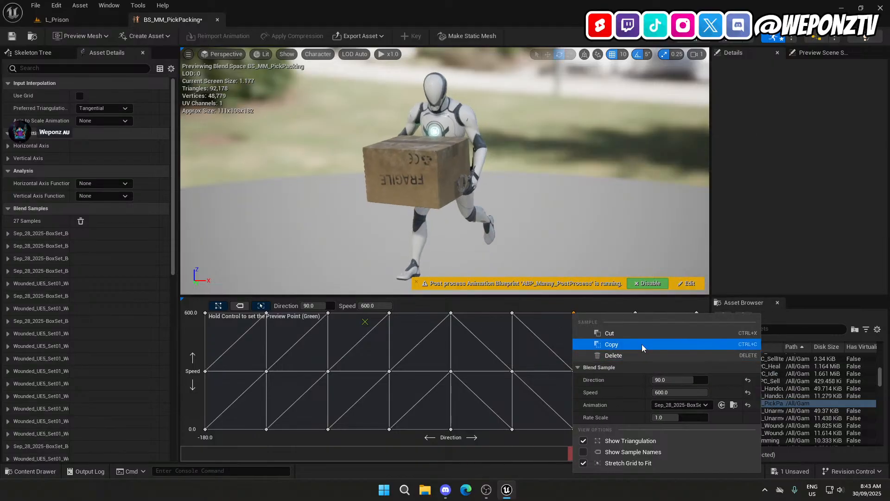
Filter the animations by "sep 28 boxset" and assign Sep_28_2025-BoxSet_Box_Jog_Bwd_Right to the blend sample at direction 135, speed 600.
right_click(636, 312)
click(751, 404)
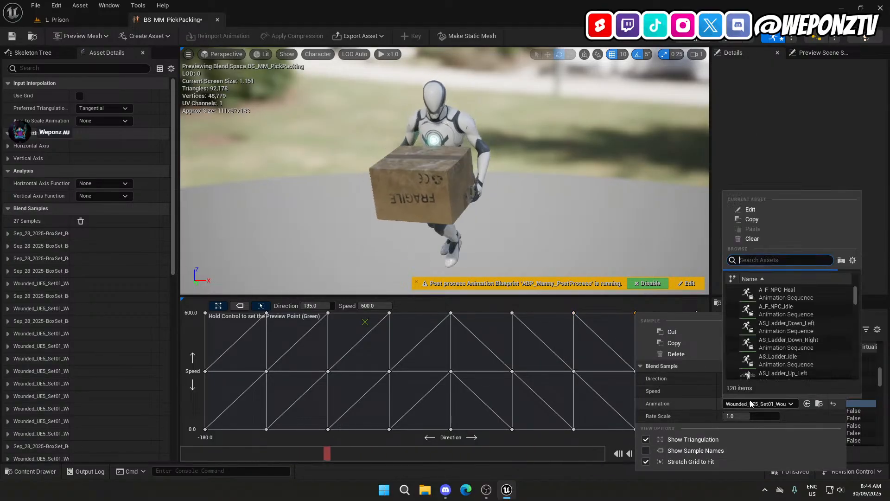
text(sep 28 boxset)
scroll(809, 332, down, 10)
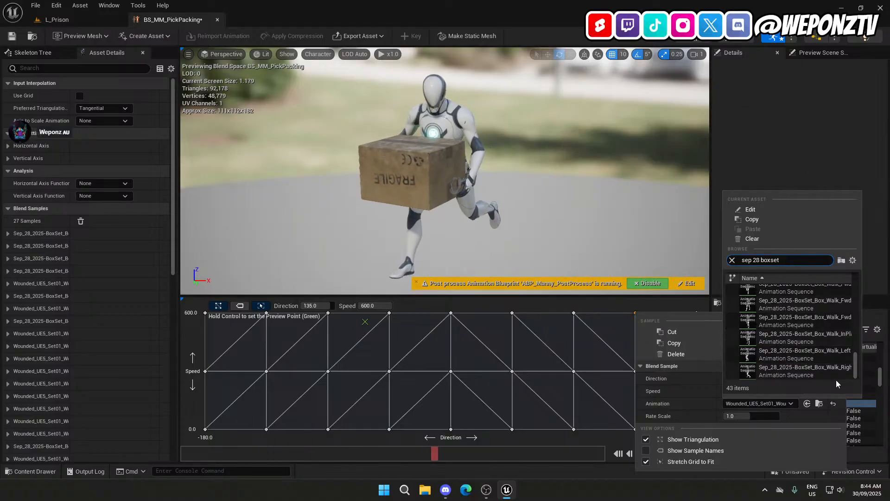
drag(855, 361, 855, 333)
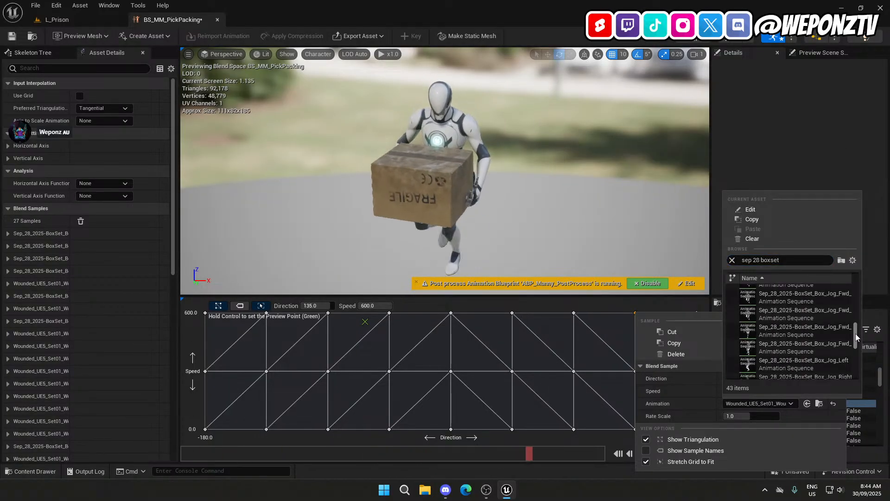
scroll(845, 360, up, 3)
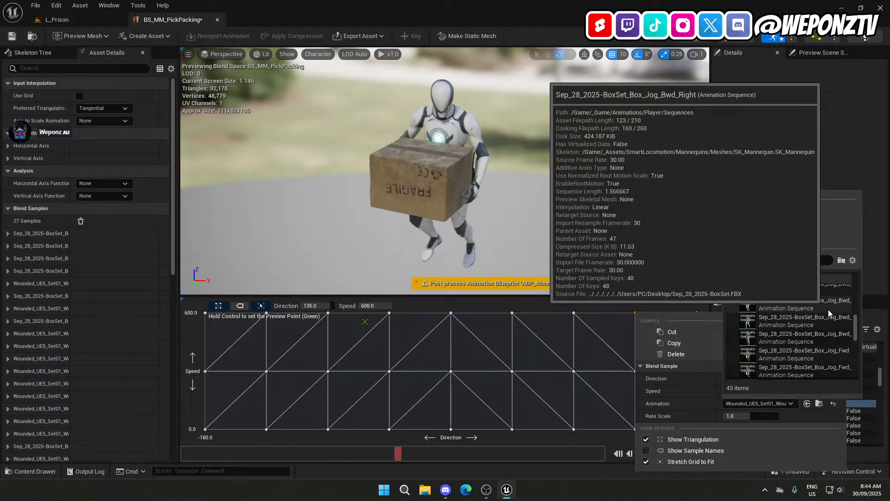
click(828, 310)
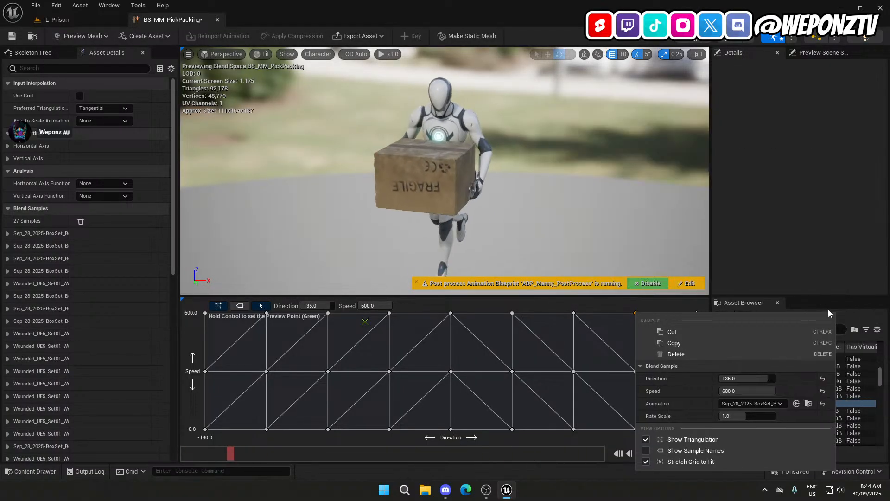
click(696, 310)
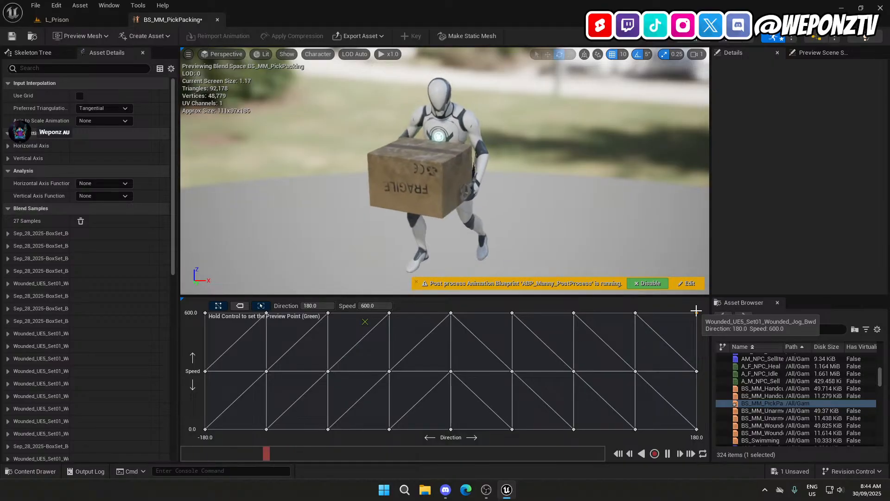
Assign the Sep_28_2025-BoxSet_Box_Jog_Bwd animation to the blend sample at direction 180, speed 600.
right_click(696, 310)
click(785, 401)
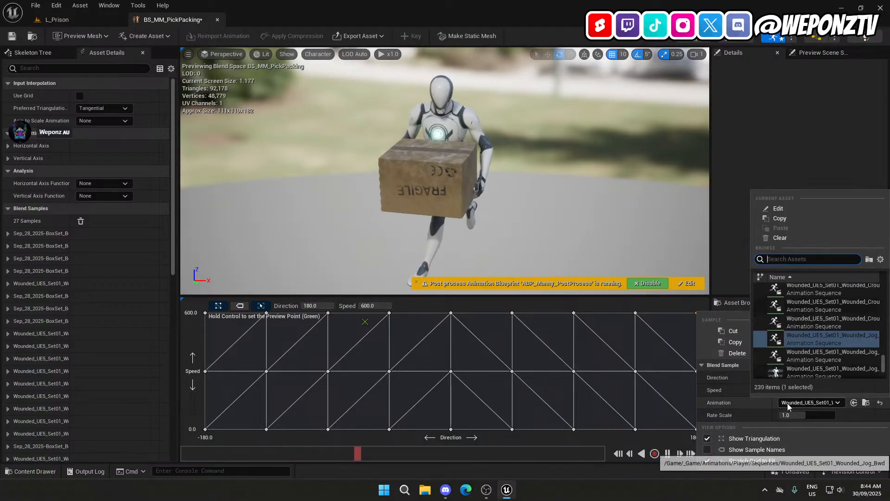
scroll(832, 334, up, 2)
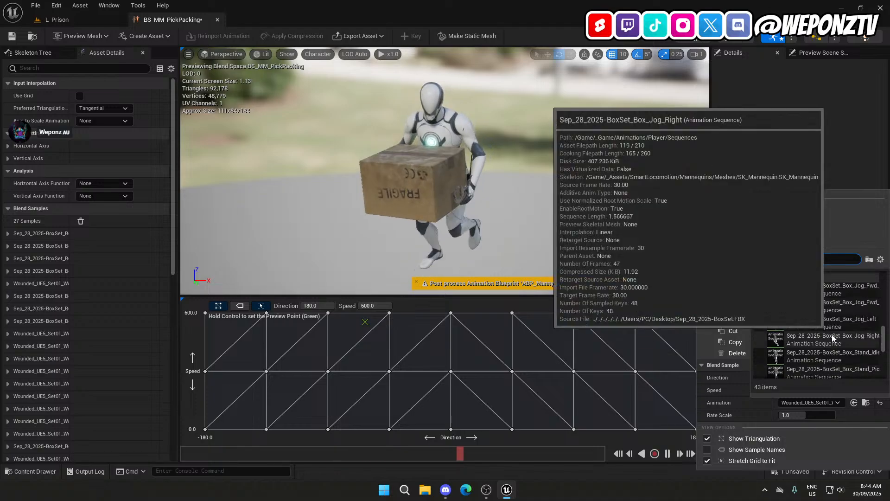
scroll(855, 301, up, 2)
scroll(855, 303, up, 1)
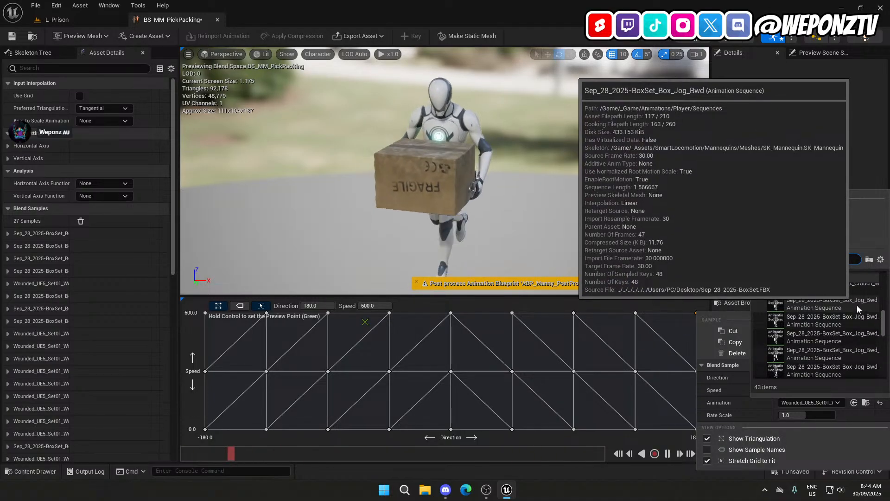
click(857, 305)
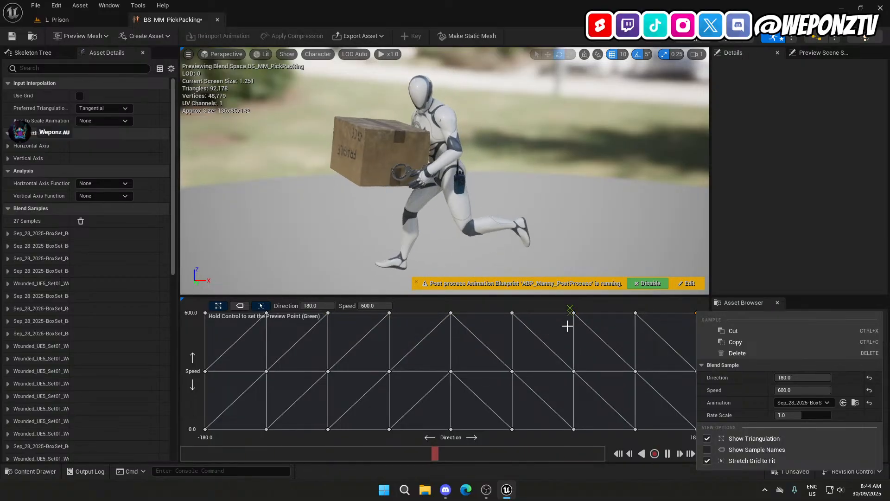
click(551, 324)
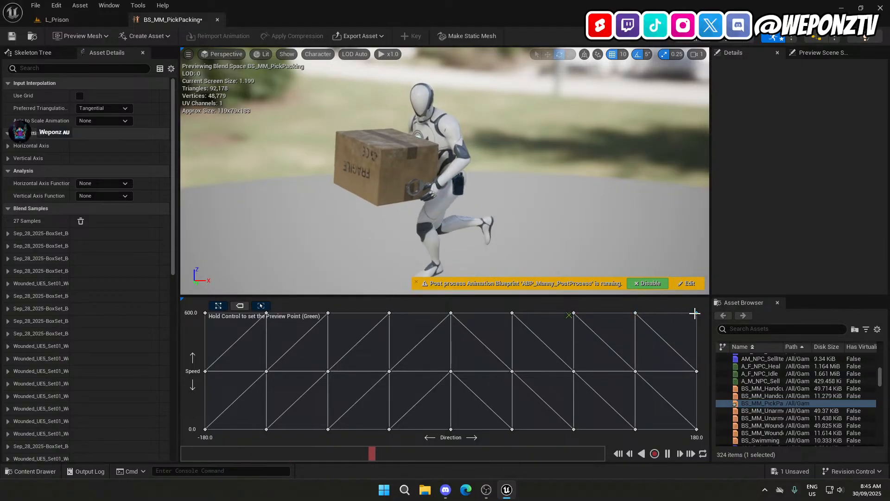
Filter the animations by "sep 28 boxset" and assign the straight backward box walk to the blend sample at direction -180, speed 300.
right_click(206, 371)
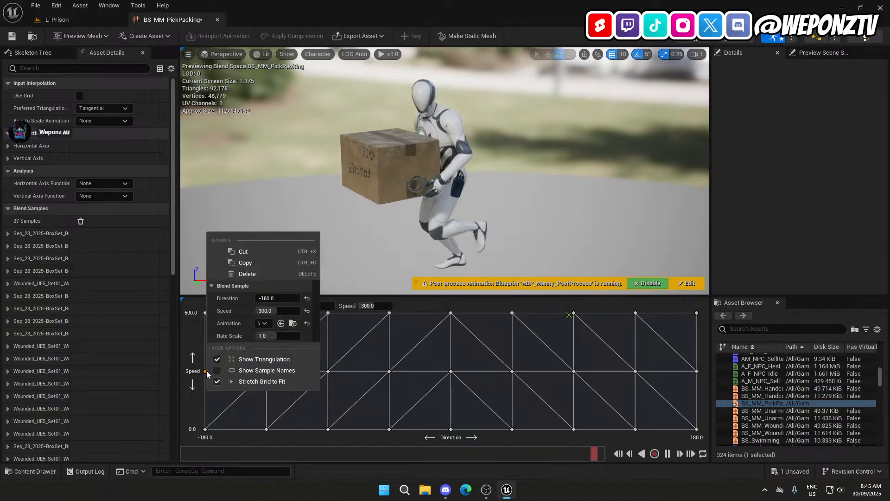
click(318, 327)
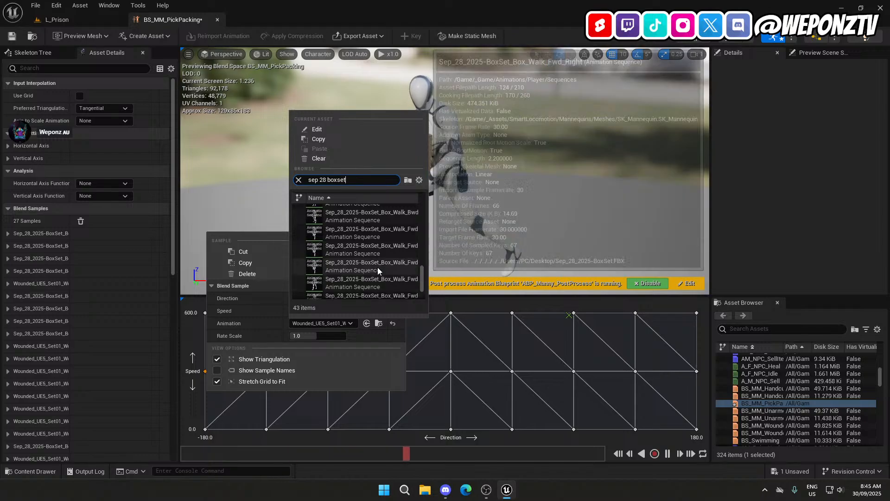
scroll(378, 260, up, 3)
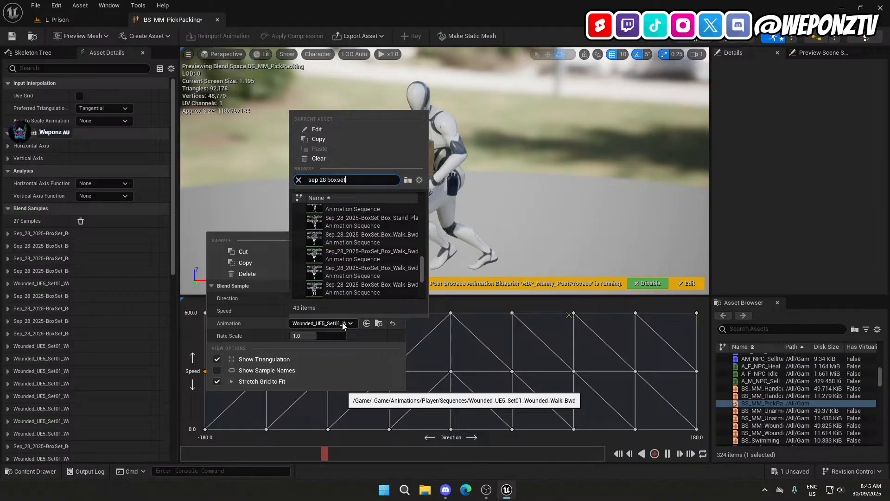
click(387, 235)
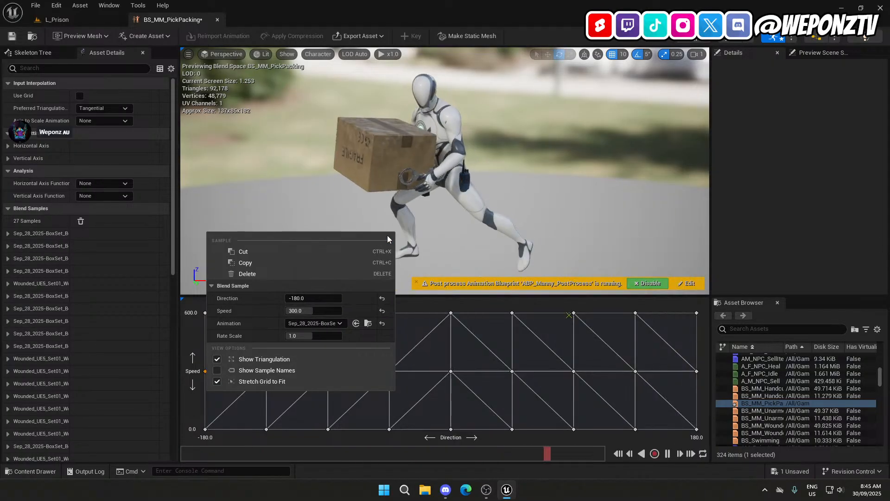
click(248, 403)
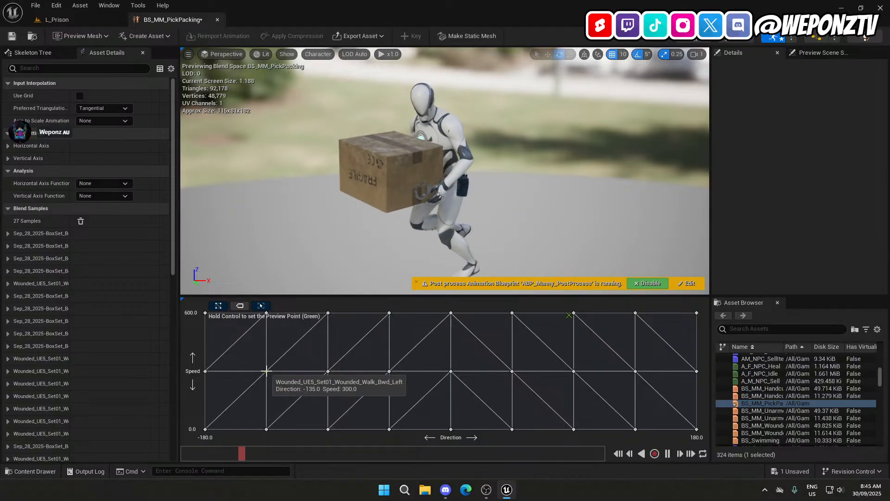
Replace the wounded walk on the blend sample at direction -135, speed 300 with the backward-left Sep_28_2025-BoxSet box walk.
right_click(266, 370)
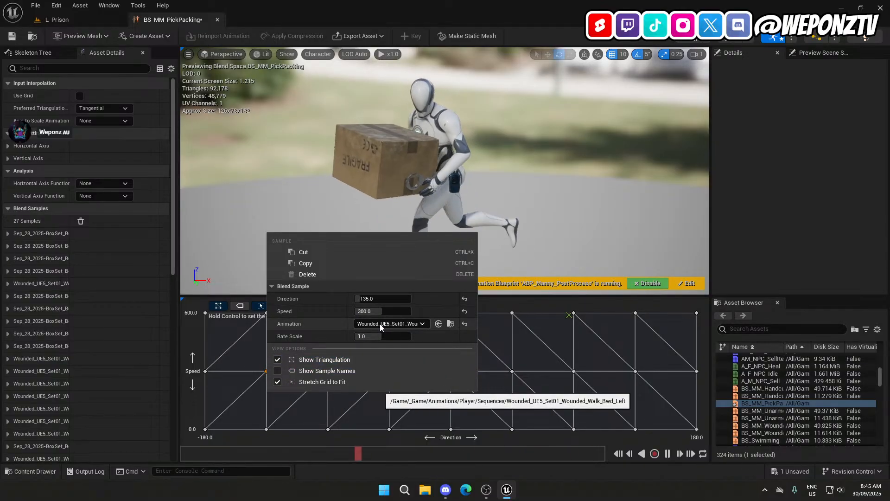
click(379, 324)
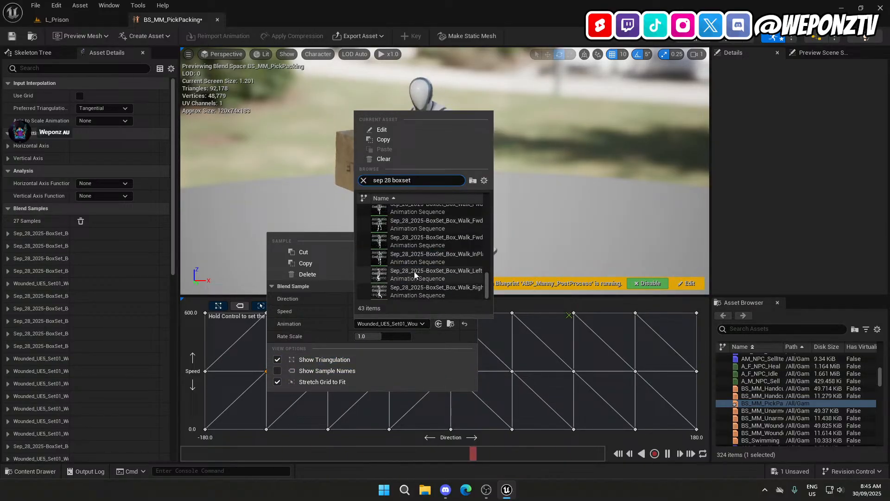
mouse_move(414, 272)
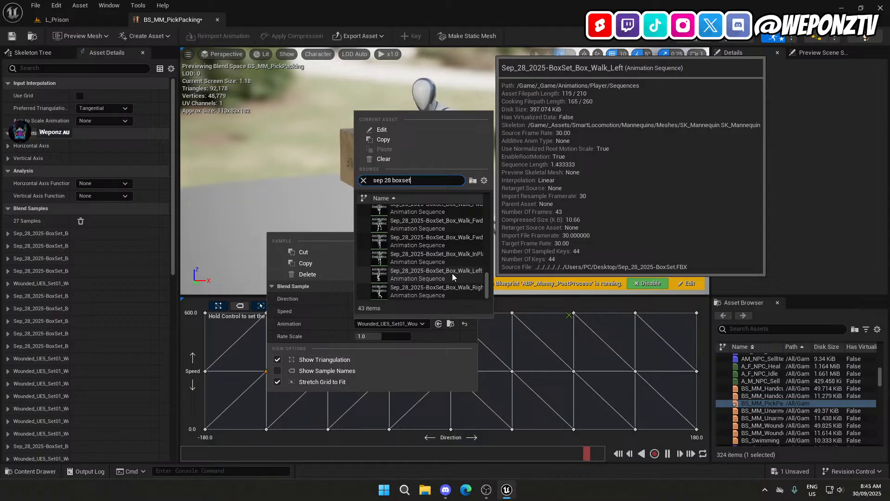
scroll(464, 261, up, 3)
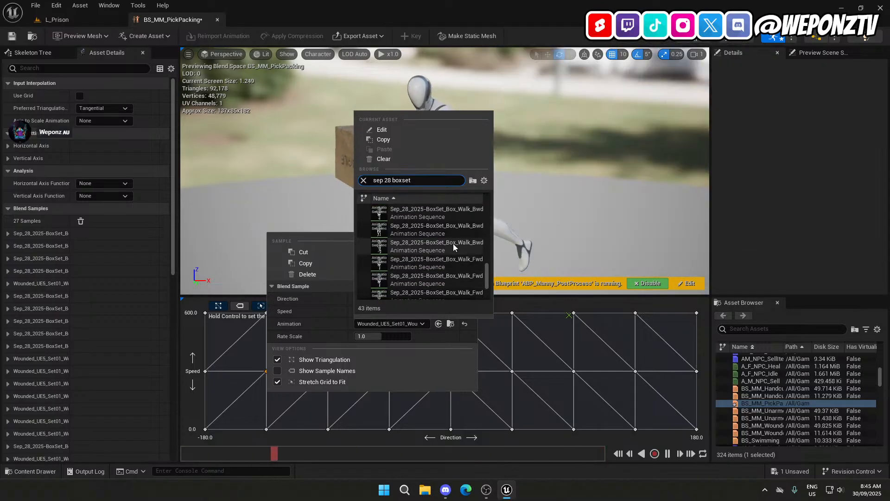
mouse_move(447, 232)
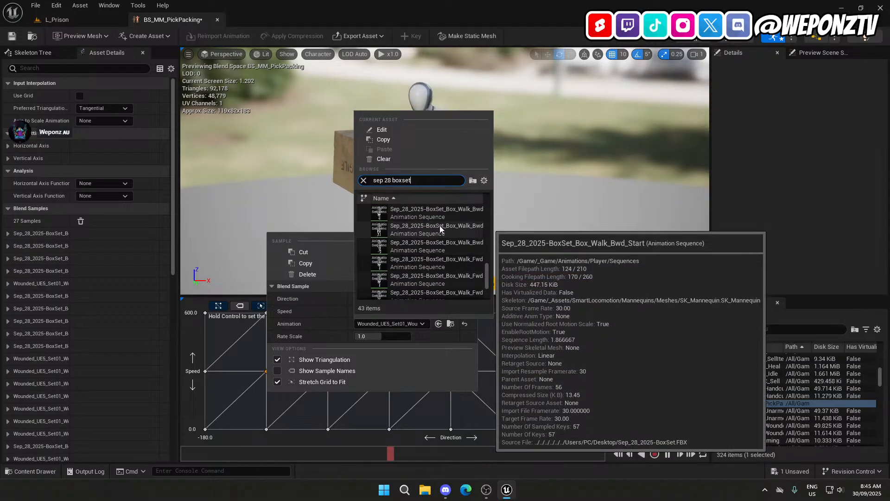
scroll(434, 213, up, 1)
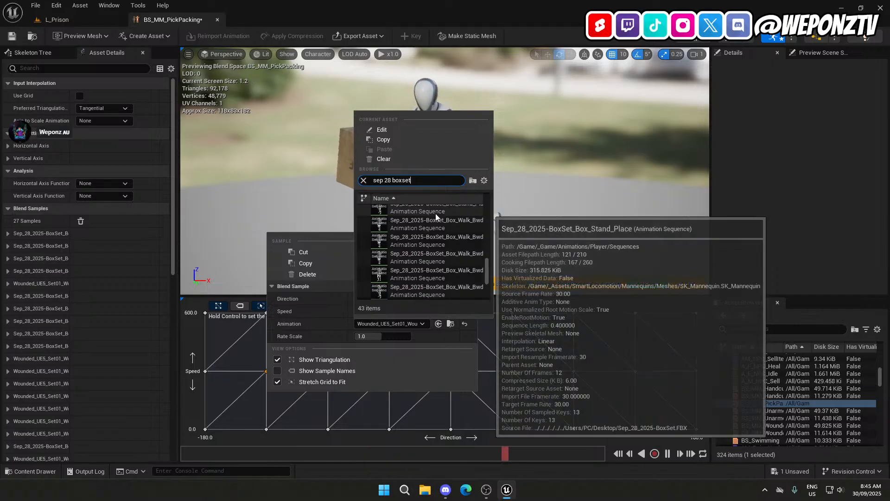
click(460, 237)
click(249, 356)
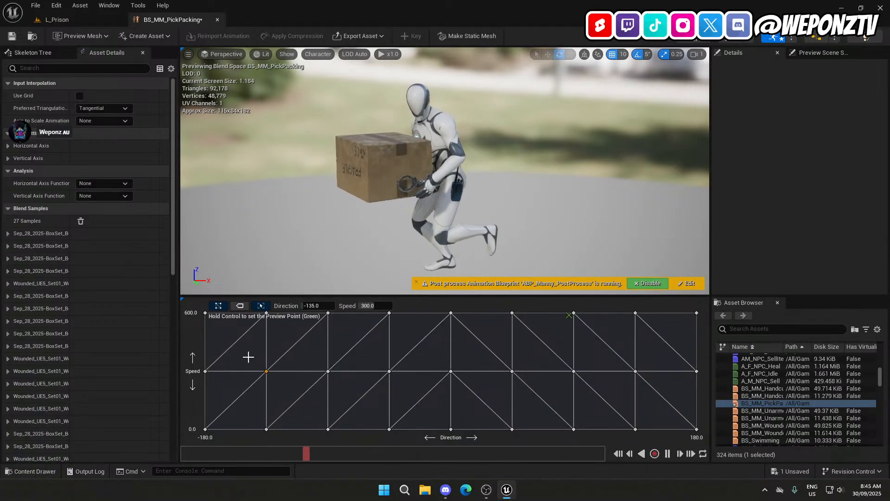
click(248, 356)
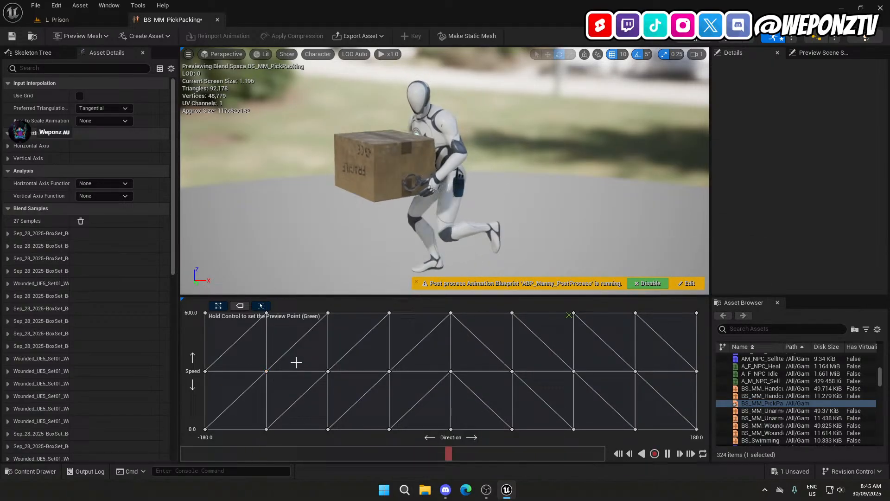
Filter the animations by "sep 28 boxset" and assign Sep_28_2025-BoxSet_Box_Walk_Left to the blend sample at direction -90, speed 300.
right_click(328, 371)
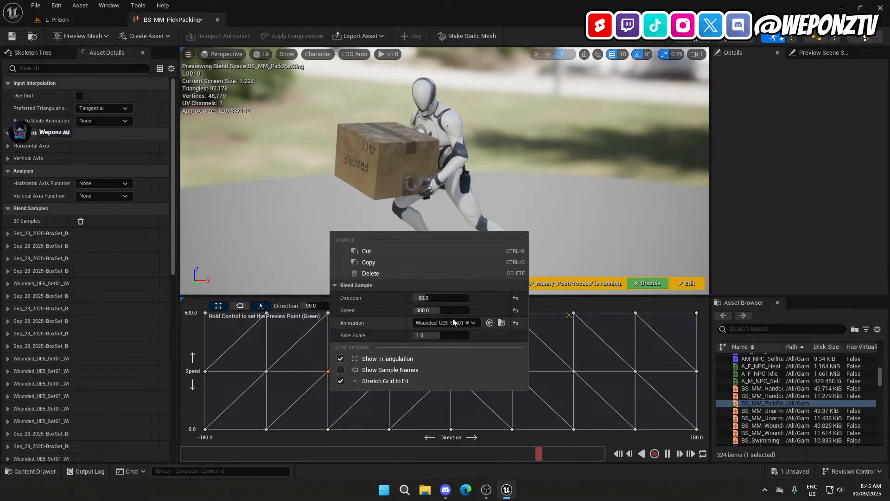
click(452, 321)
text(sep 28 boxset)
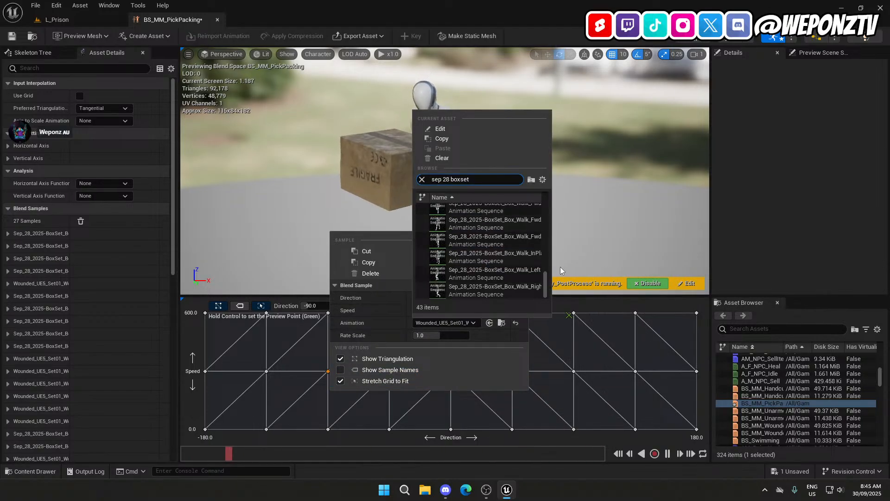
drag(545, 284, 539, 260)
drag(546, 217, 531, 317)
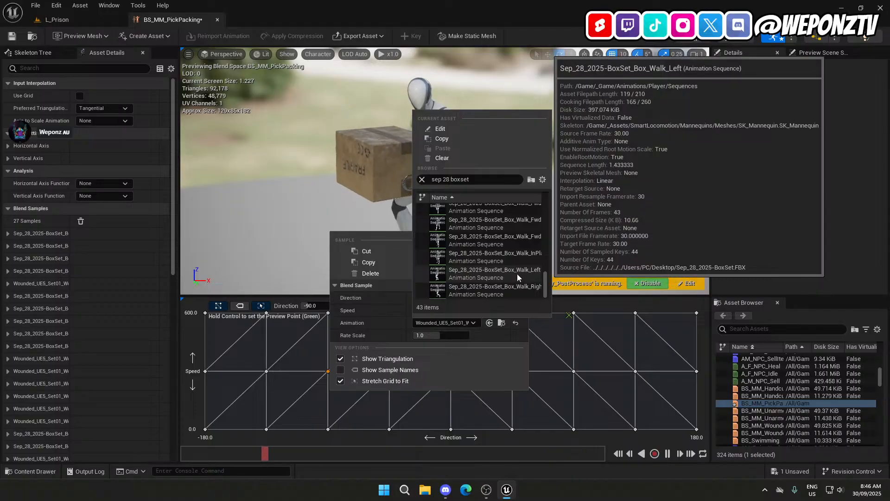
click(517, 273)
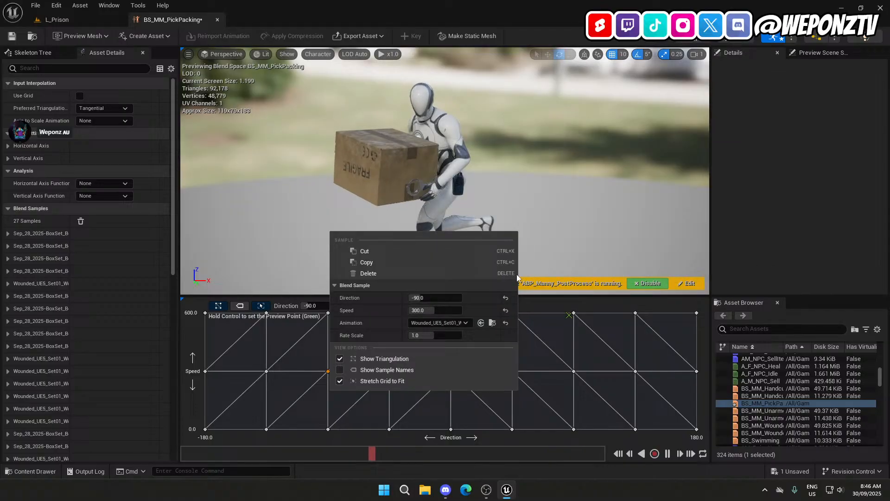
click(306, 359)
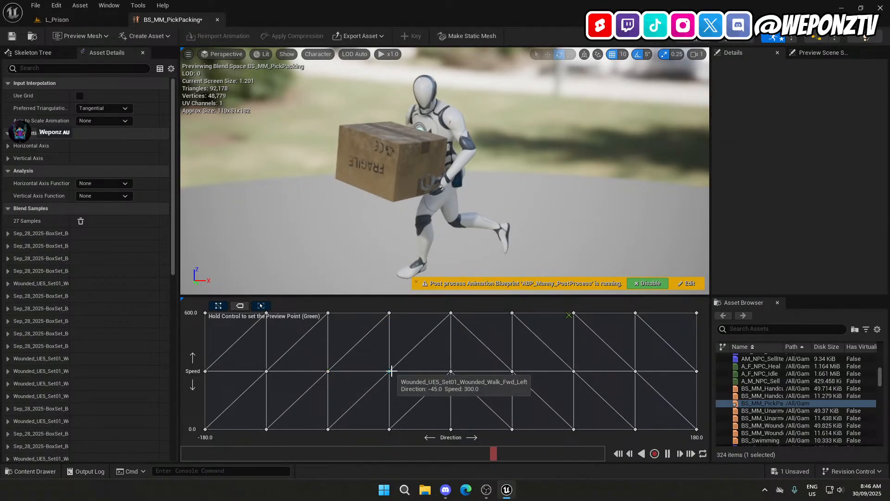
Replace the wounded walk on the blend sample at direction -45, speed 300 with the forward-left Sep_28_2025-BoxSet box walk.
right_click(391, 371)
click(509, 324)
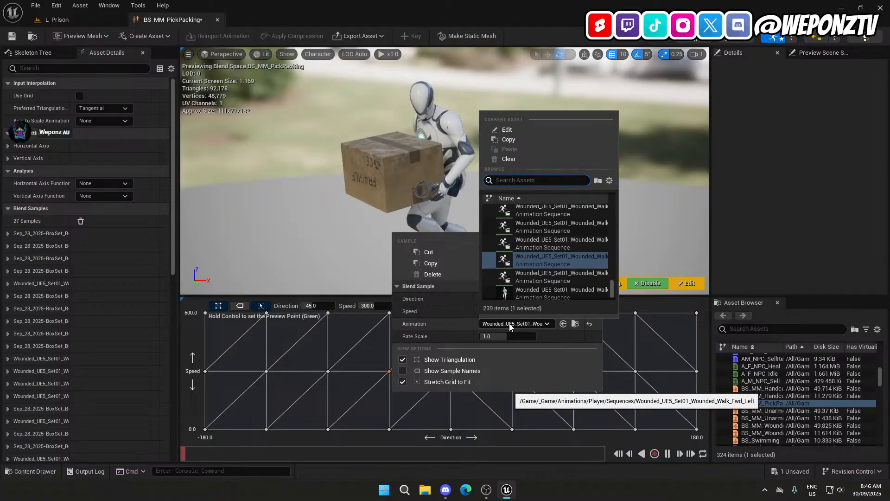
text(sep 28 boxset)
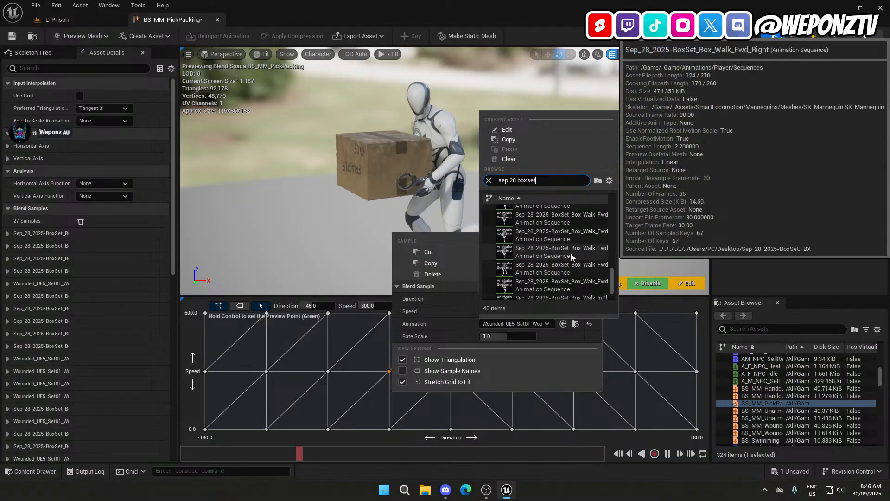
click(578, 232)
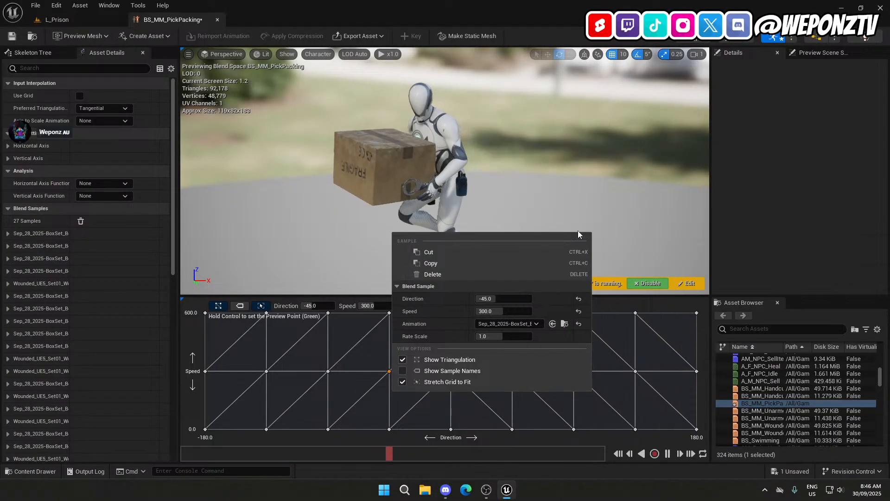
click(370, 357)
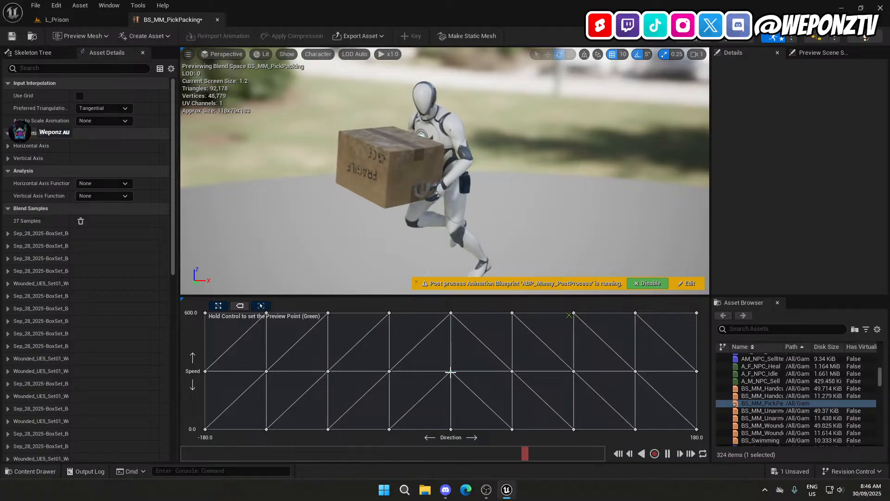
Filter the animations by "sep 28 boxset" and assign Sep_28_2025-BoxSet_Box_Walk_Fwd to the blend sample at direction 0, speed 300.
right_click(451, 371)
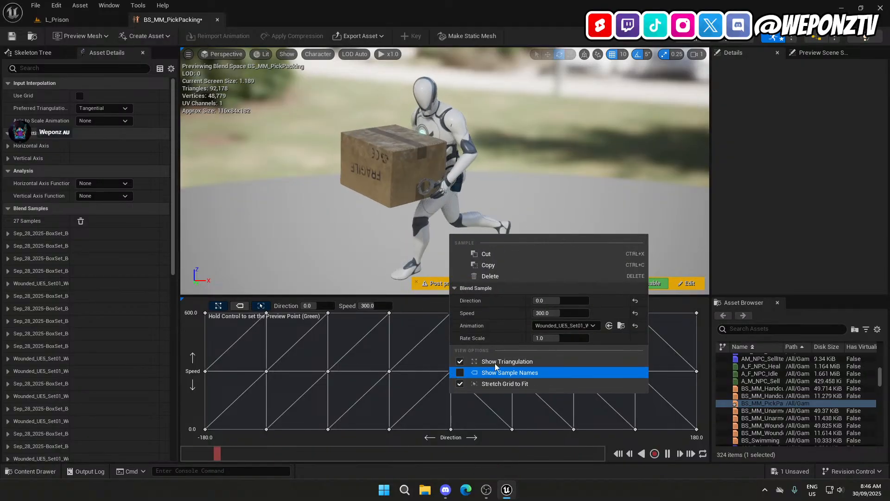
click(565, 324)
text(sep 28 boxset)
scroll(646, 246, down, 5)
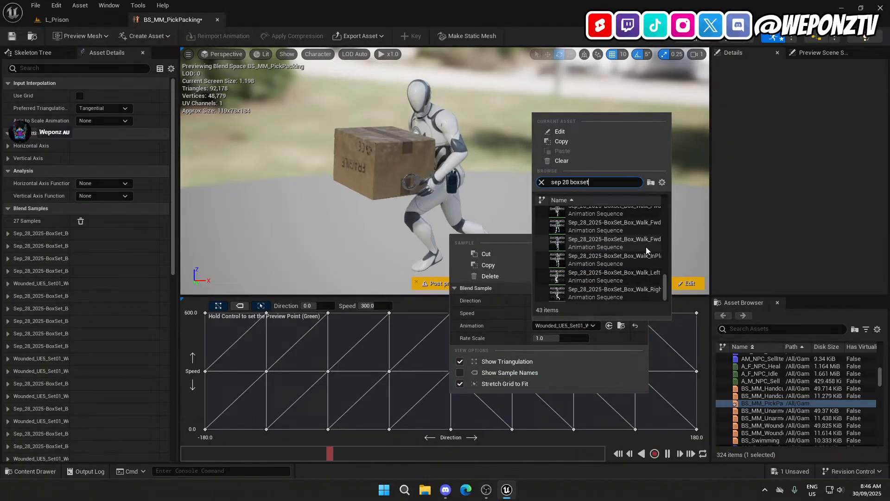
click(640, 232)
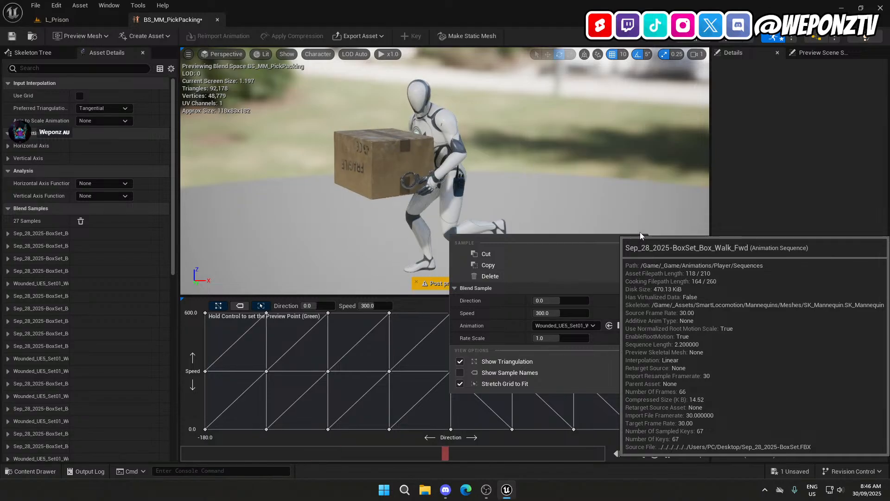
click(431, 356)
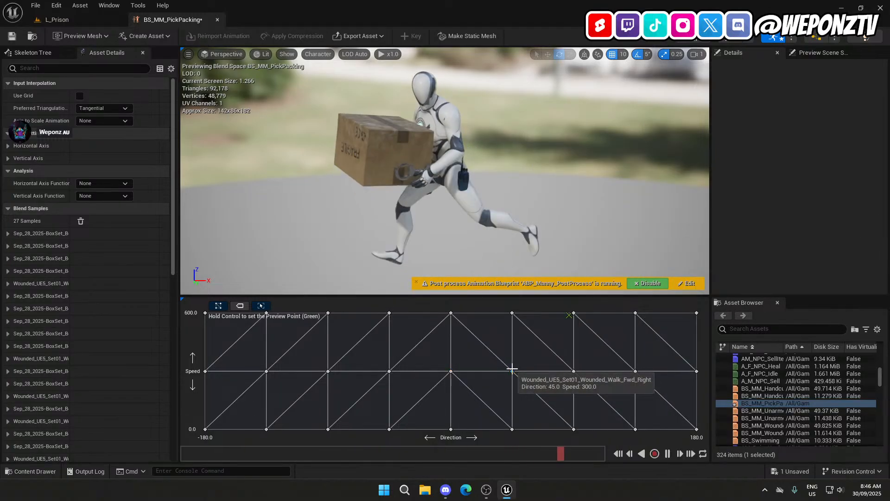
Replace the wounded walk on the blend sample at direction 45, speed 300 with the forward-right Sep_28_2025-BoxSet box walk.
right_click(512, 370)
click(626, 320)
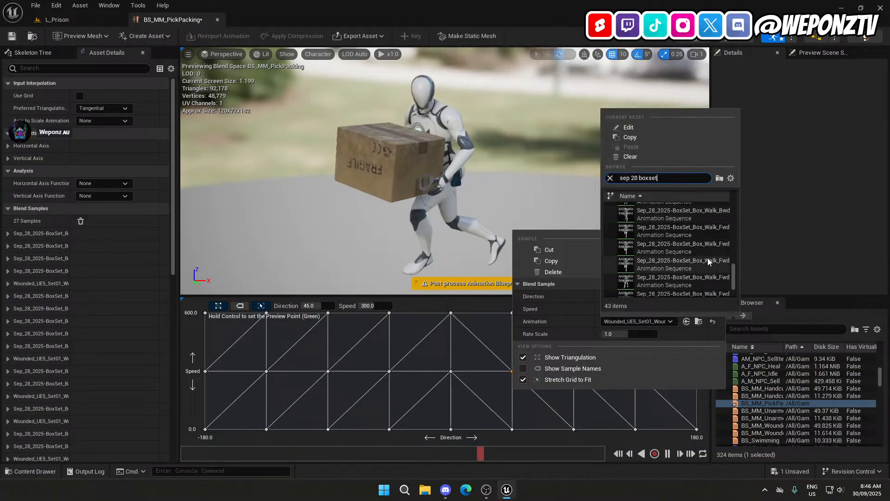
click(707, 261)
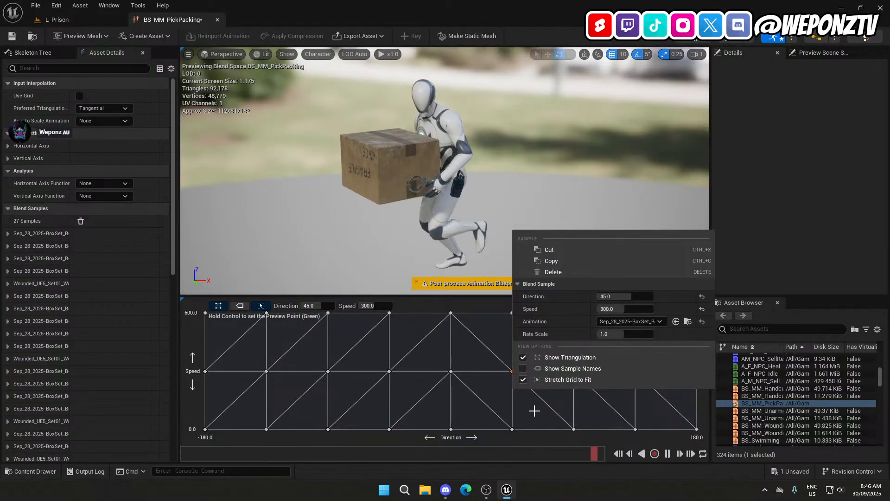
click(561, 386)
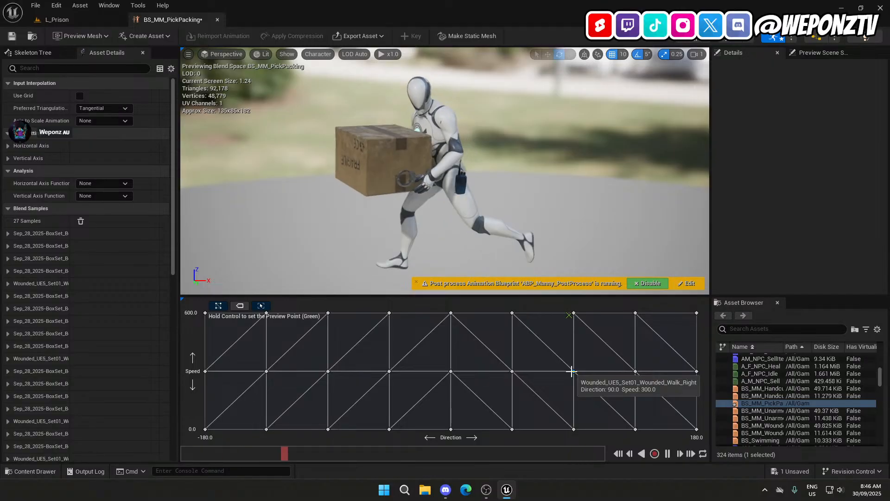
Assign the rightward Sep_28_2025-BoxSet box walk to the blend sample at direction 90, speed 300, filtering the animations by "sep 28 boxset".
right_click(571, 371)
click(668, 326)
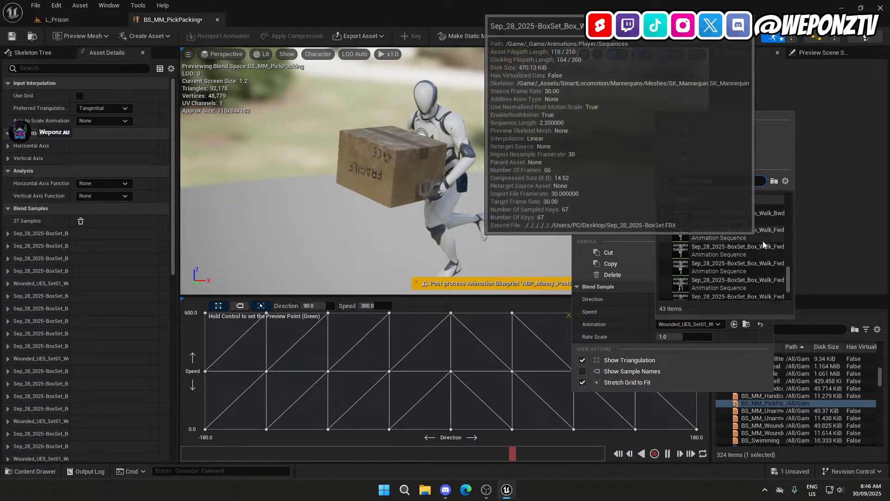
scroll(763, 241, down, 2)
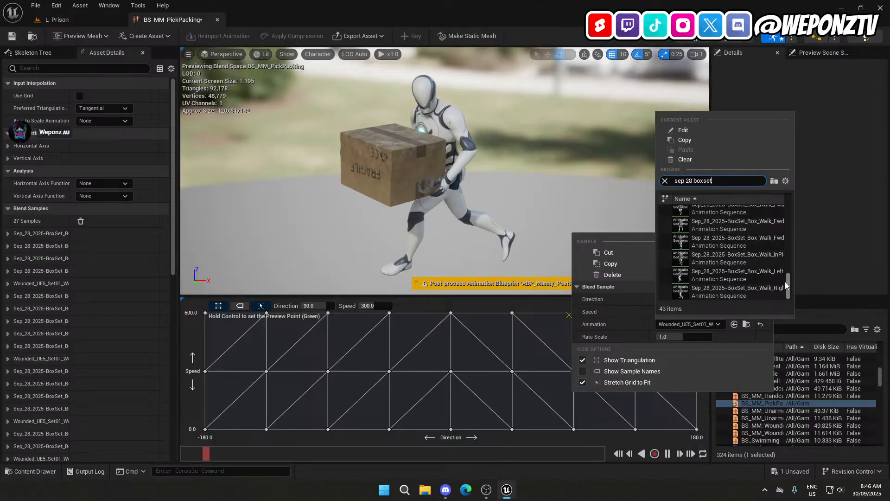
click(768, 287)
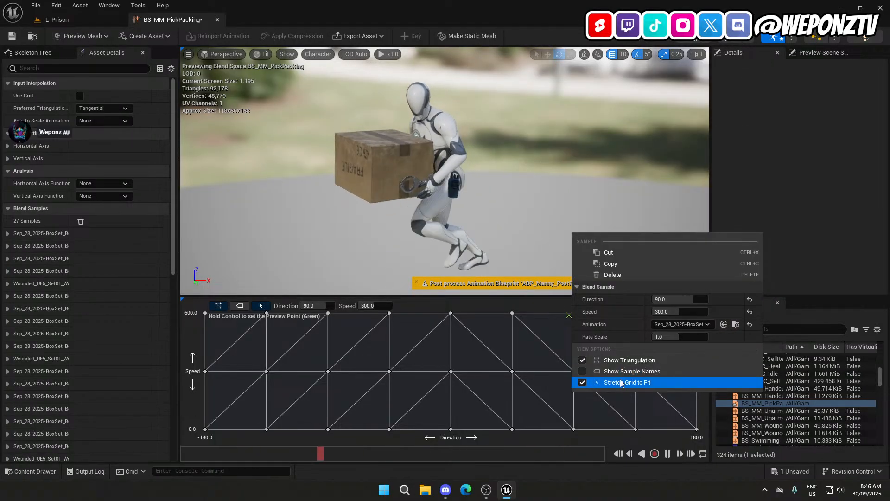
click(524, 383)
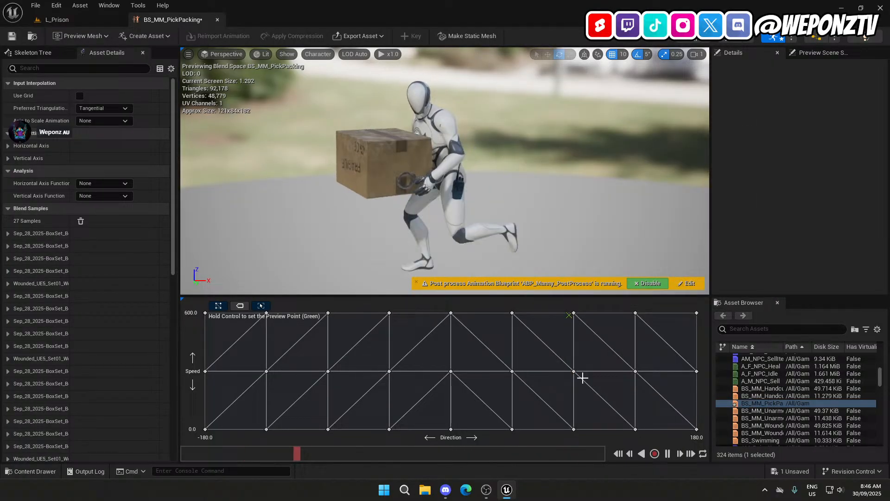
Filter the animations by "sep 28 boxset" and assign Sep_28_2025-BoxSet_Box_Walk_Bwd_Right to the blend sample at direction 135, speed 300.
right_click(635, 373)
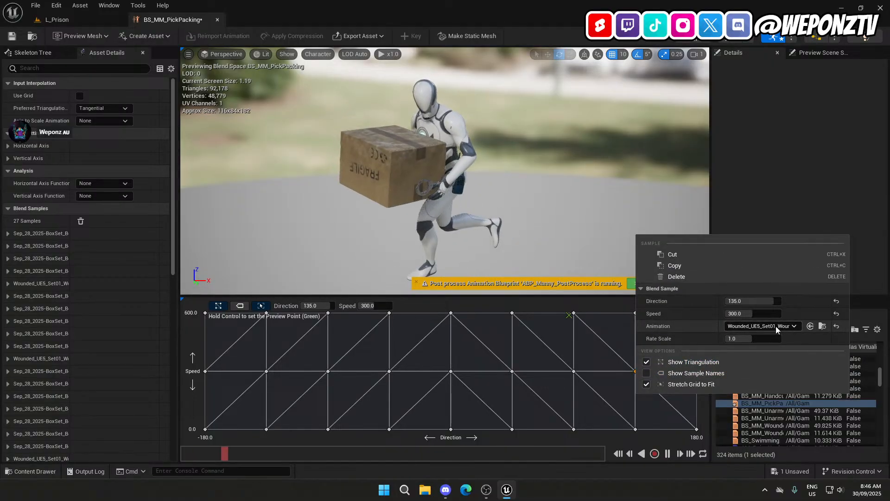
click(775, 326)
text(sep 28 boxset)
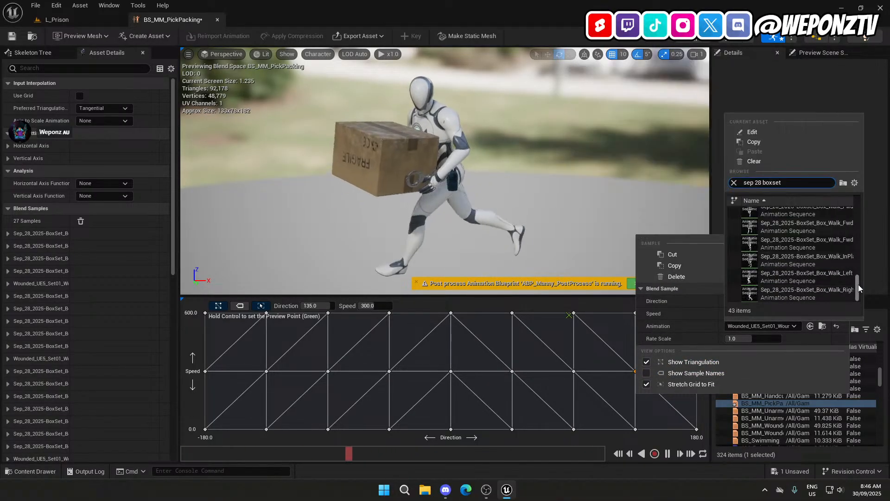
drag(858, 285, 856, 273)
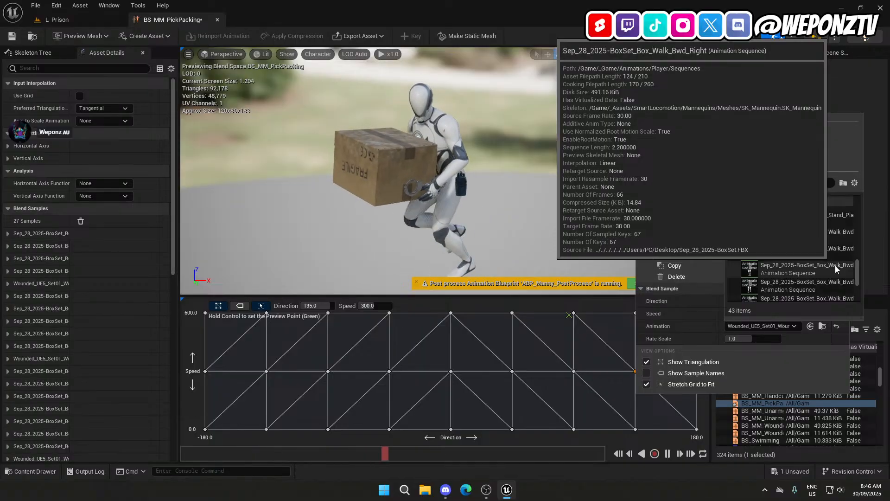
click(836, 265)
click(597, 379)
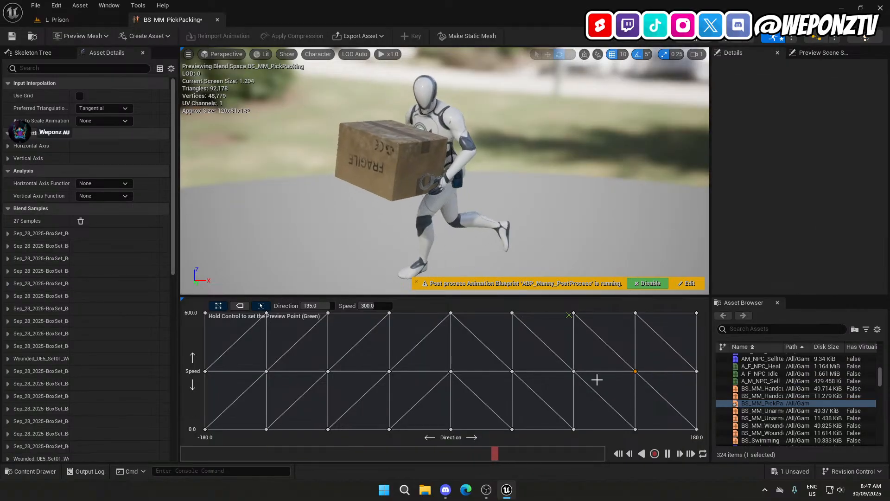
Replace the wounded walk on the blend sample at direction 180, speed 300 with the straight backward Sep_28_2025-BoxSet box walk.
right_click(695, 371)
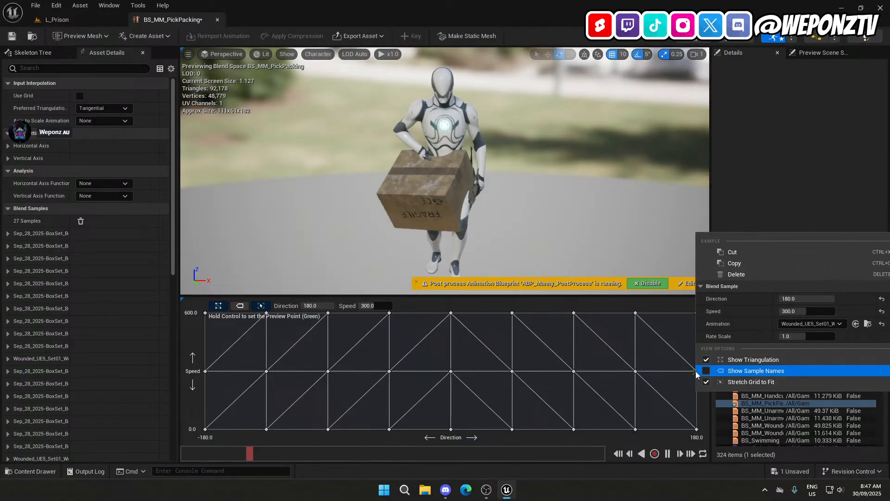
click(778, 323)
text(sep 28 boxset)
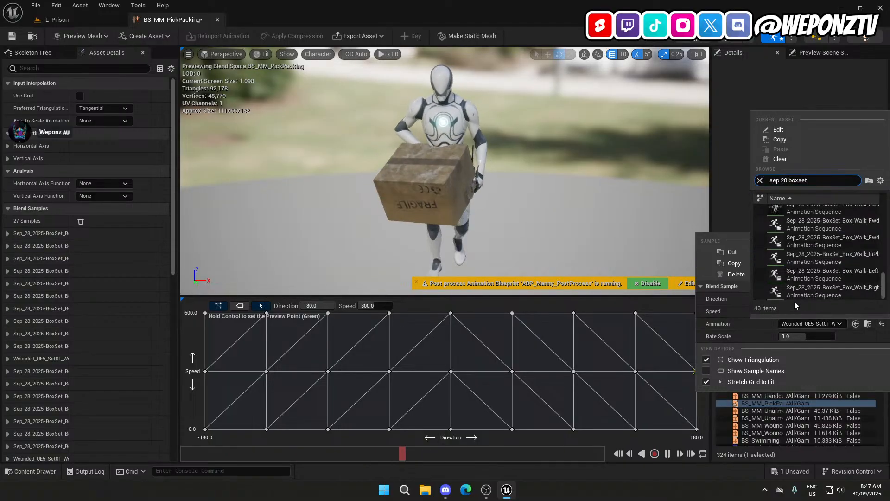
scroll(816, 266, up, 3)
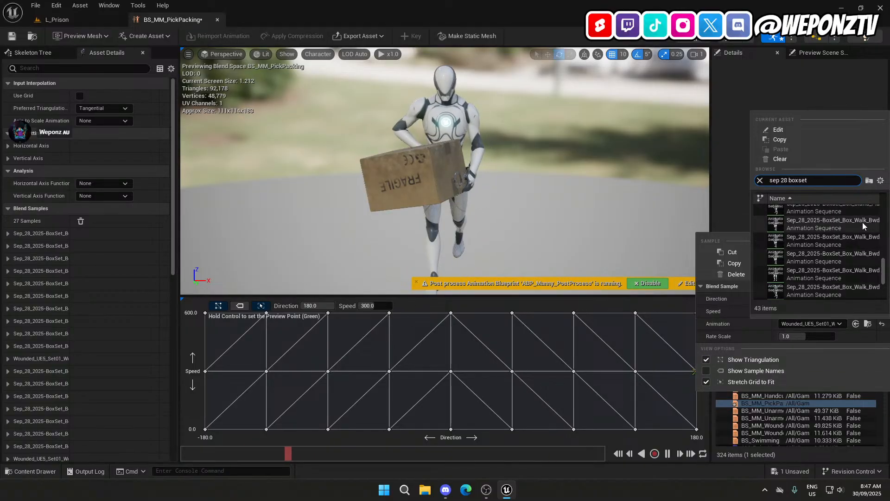
scroll(863, 222, up, 2)
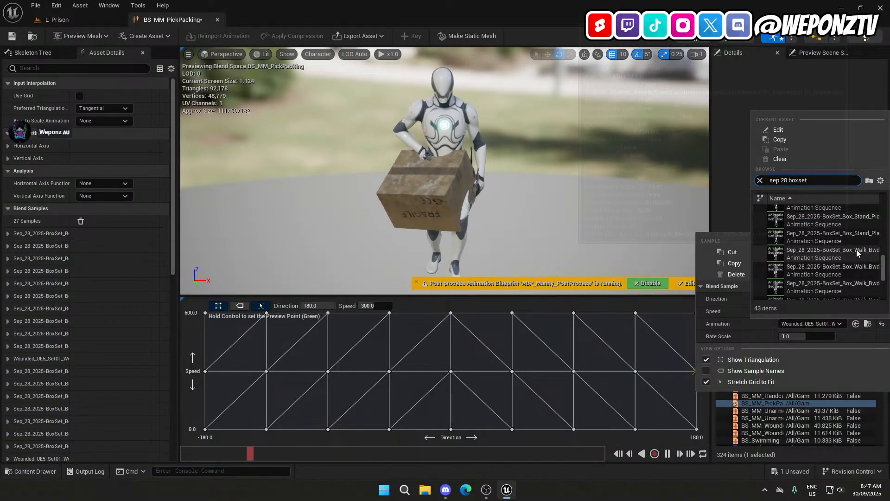
click(856, 249)
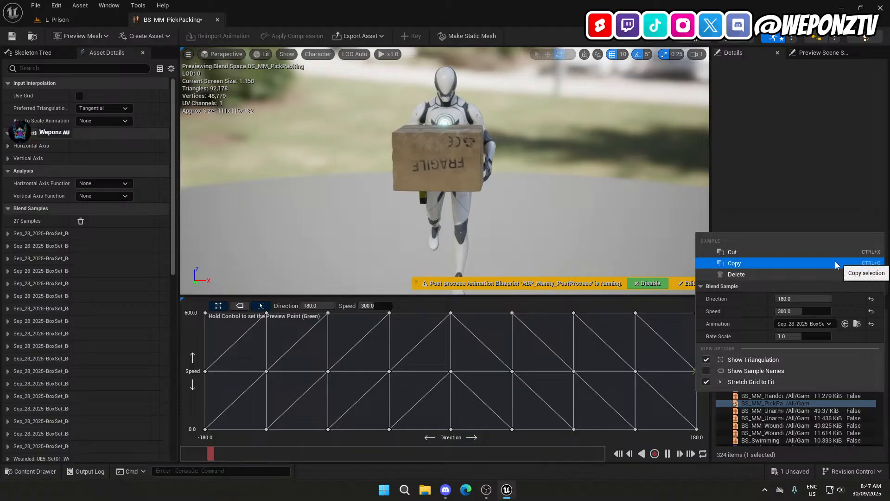
Filter the animations by "sep 28 boxset inpl" and assign Sep_28_2025-BoxSet_Box_Walk_InPlace to the blend sample at direction -180, speed 0.
click(204, 429)
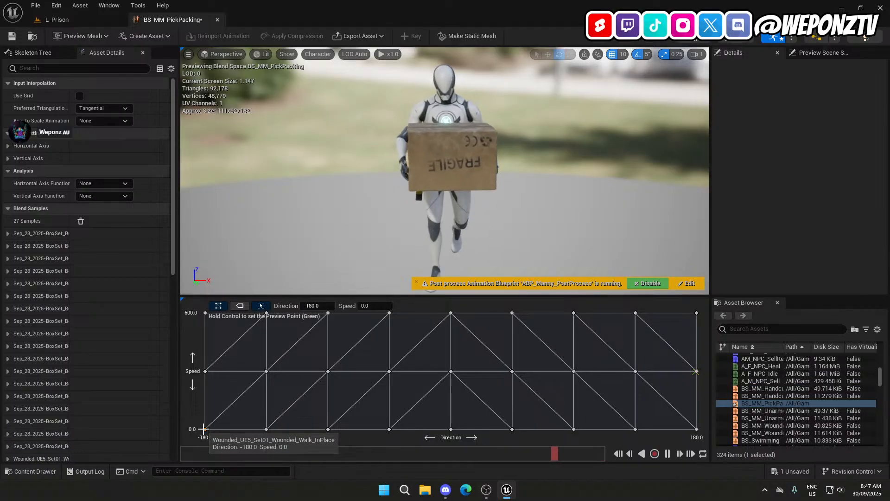
right_click(204, 429)
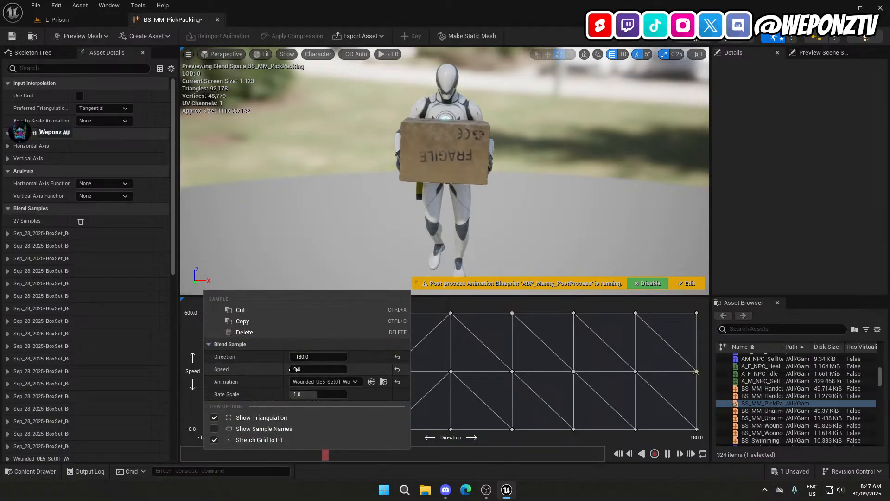
click(331, 383)
text(sep 28 boxset)
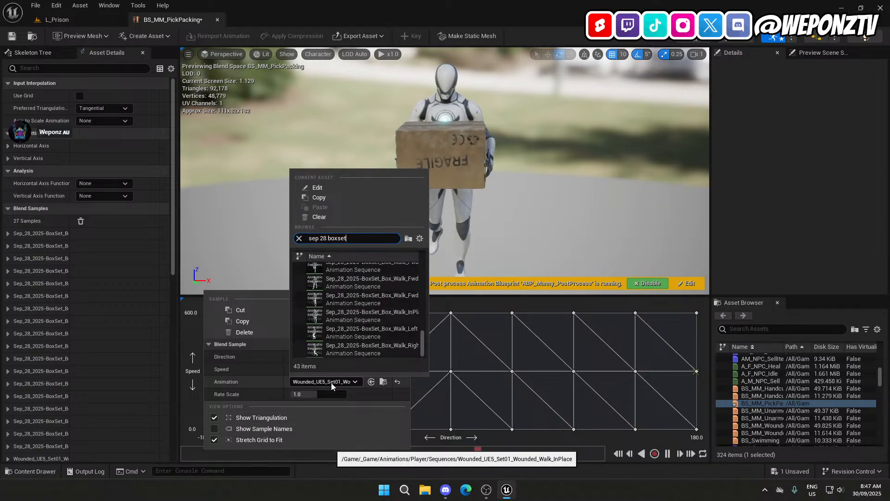
text( walk bw)
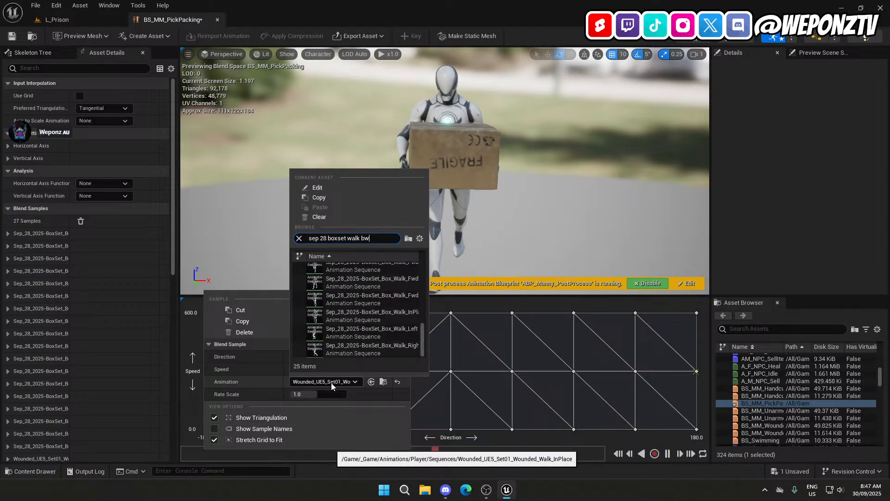
text(d in place)
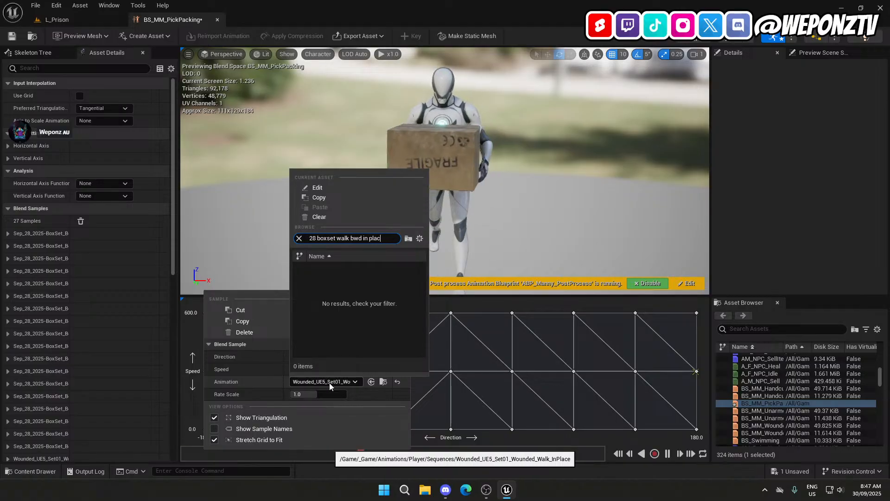
key(BackSpace)
key(BackSpace)
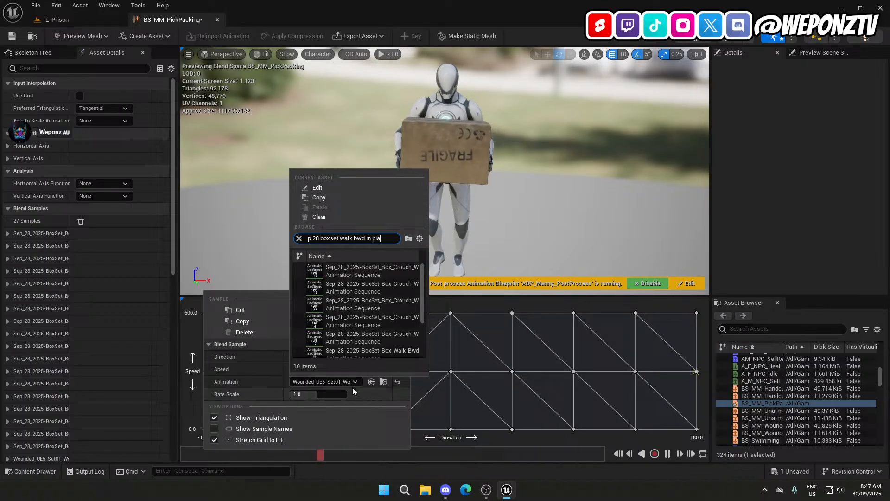
scroll(368, 326, down, 3)
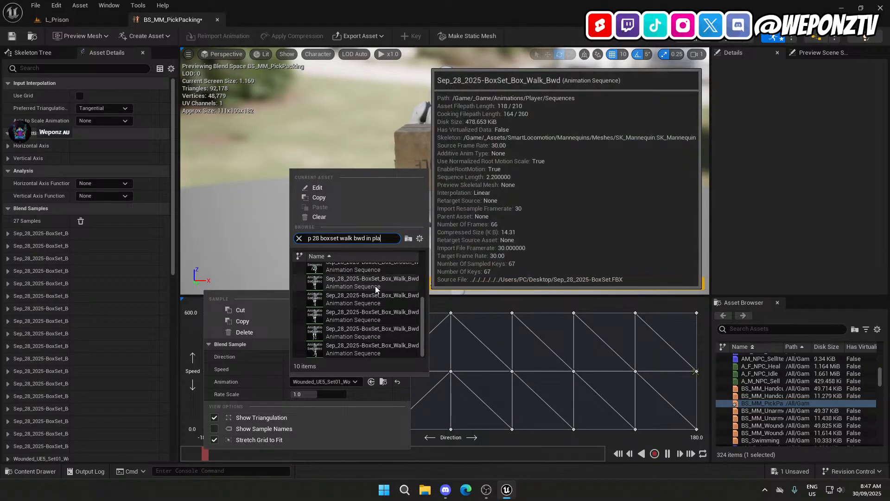
scroll(378, 286, up, 1)
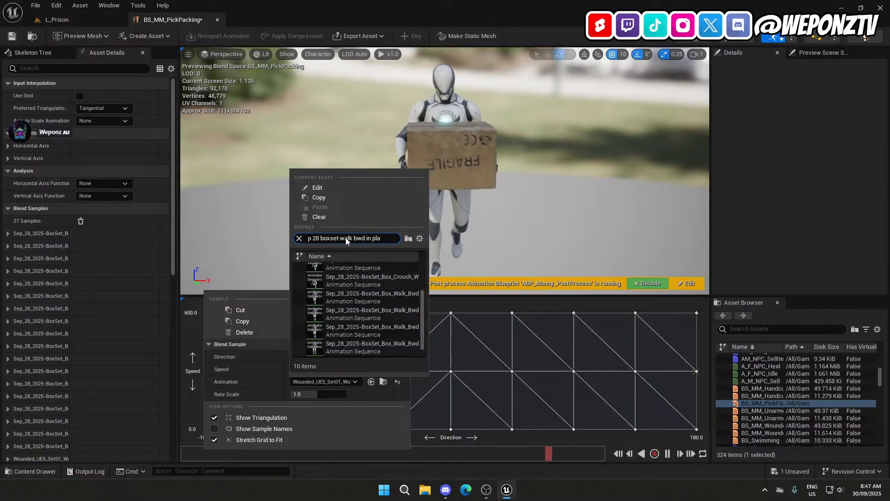
drag(338, 239, 421, 234)
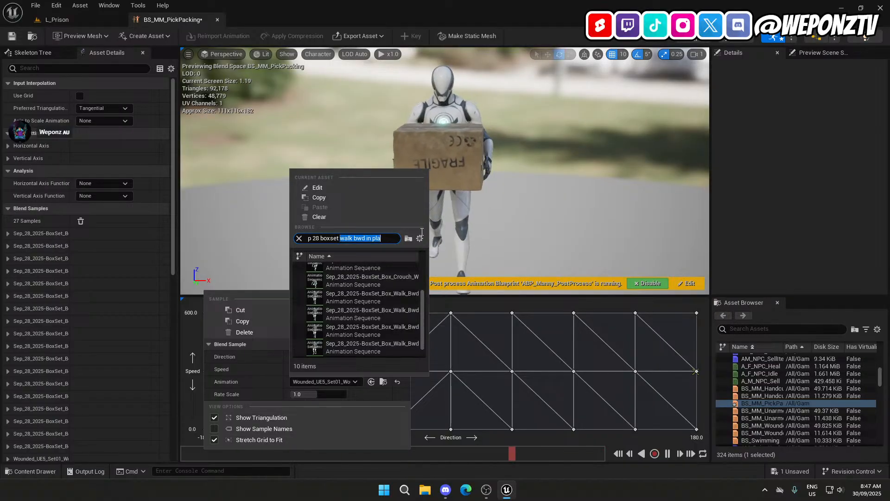
text(inpl)
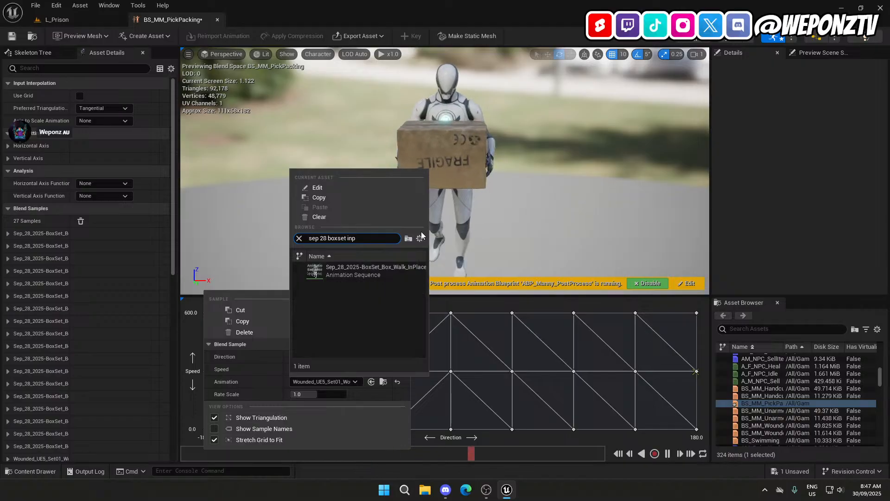
mouse_move(395, 276)
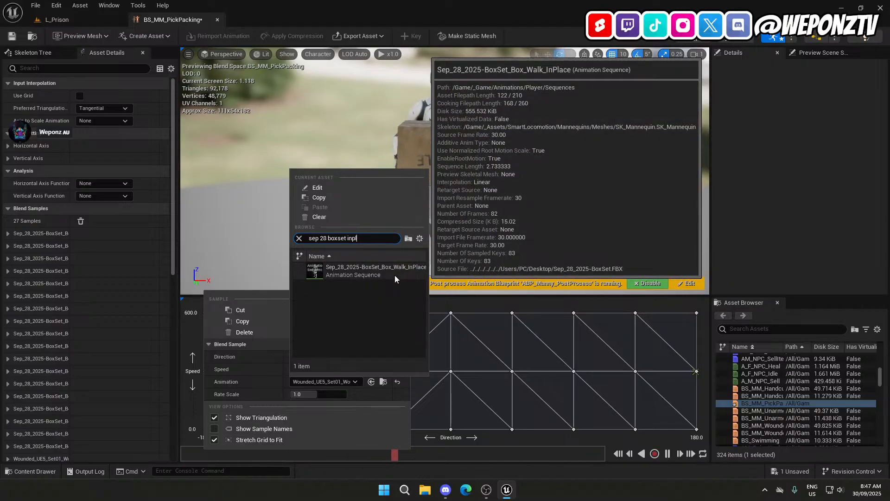
click(395, 277)
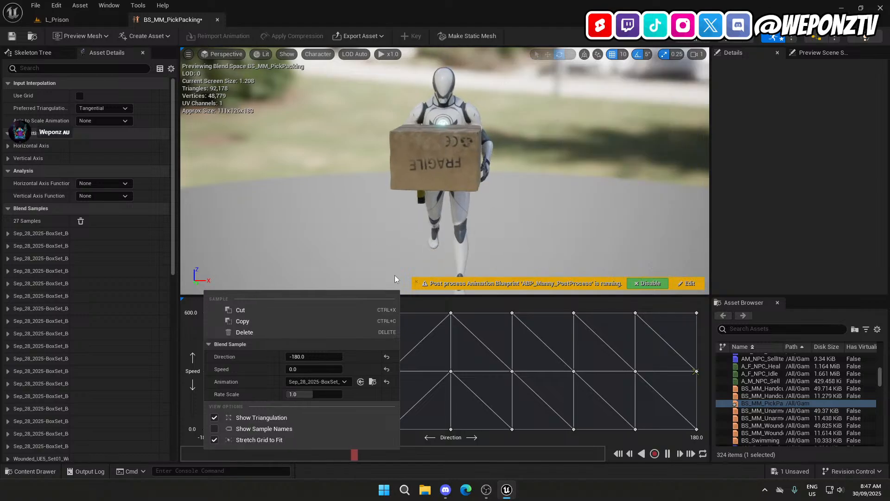
Select the in-place box walk asset in the Content Browser and apply it to the blend sample at direction -135, speed 0.
click(372, 381)
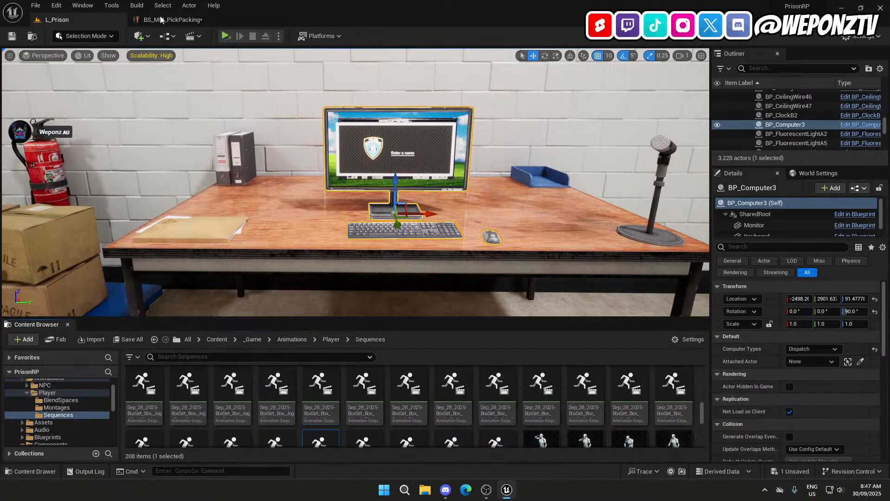
click(185, 22)
click(267, 425)
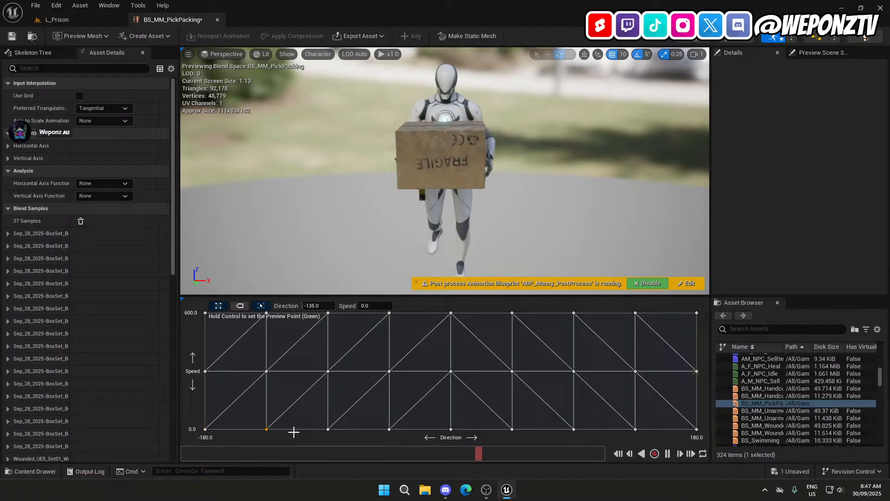
right_click(268, 426)
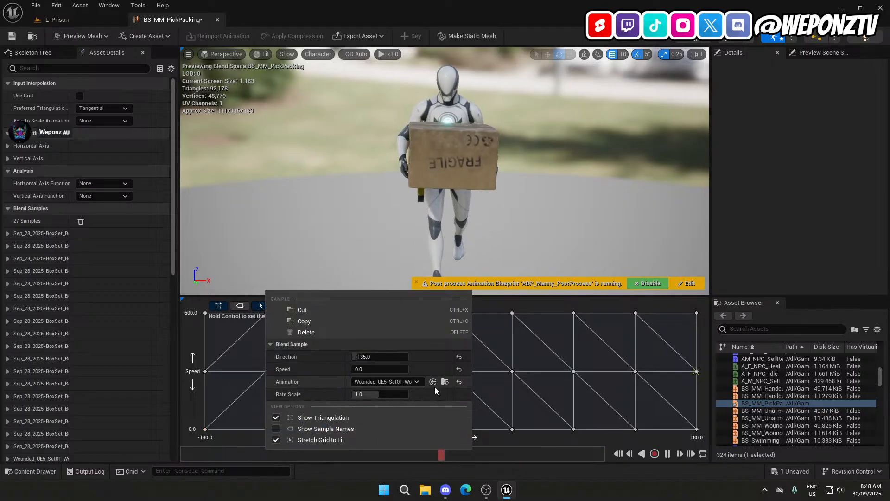
click(240, 408)
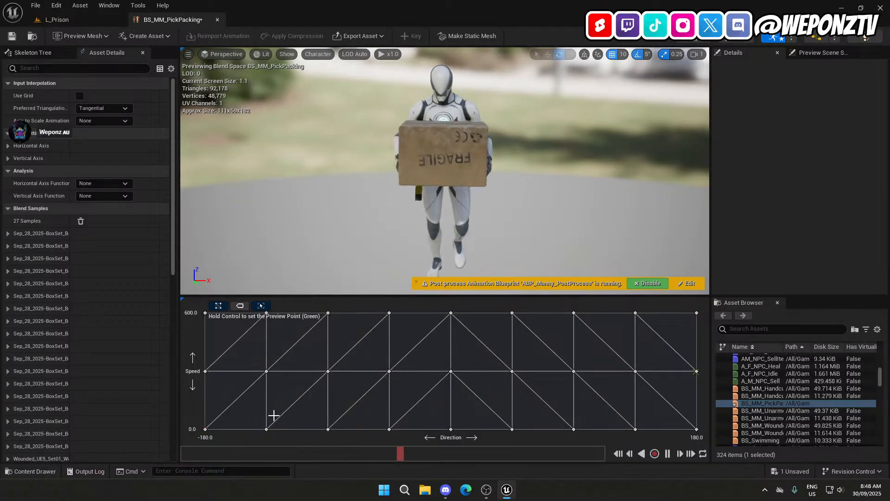
Apply the selected in-place box walk to the blend samples at directions -90 and -45, speed 0.
right_click(329, 427)
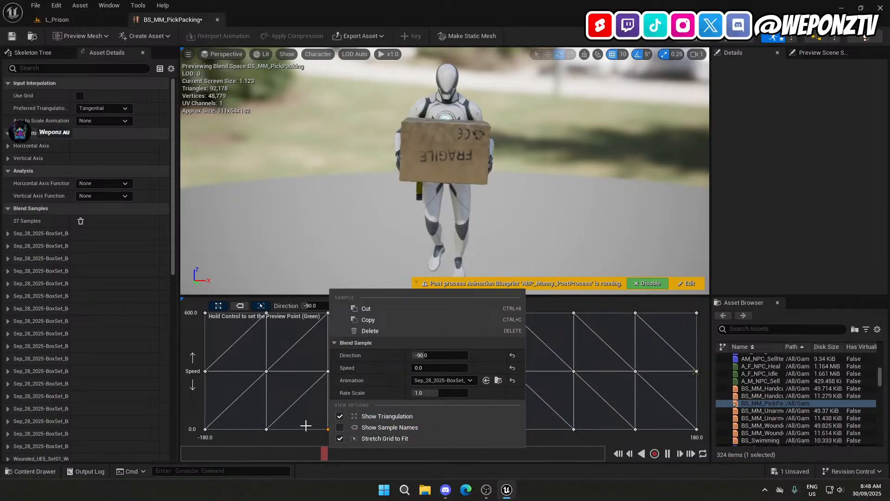
click(370, 424)
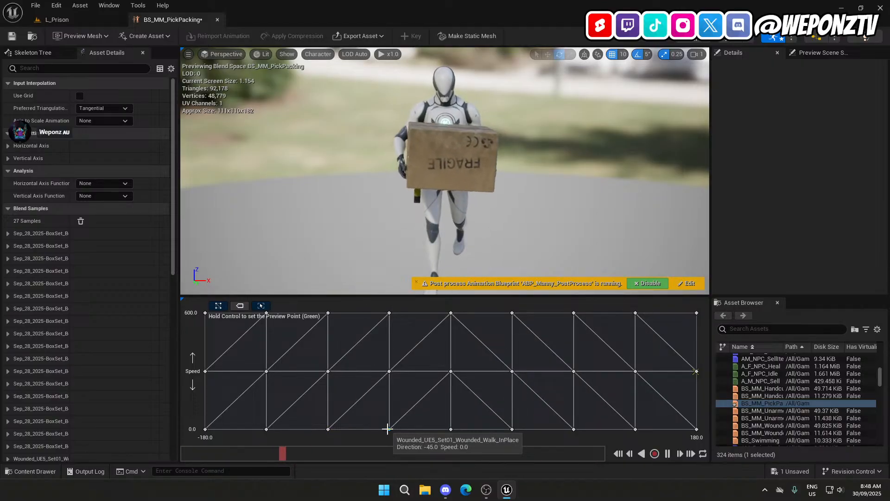
right_click(388, 429)
click(516, 381)
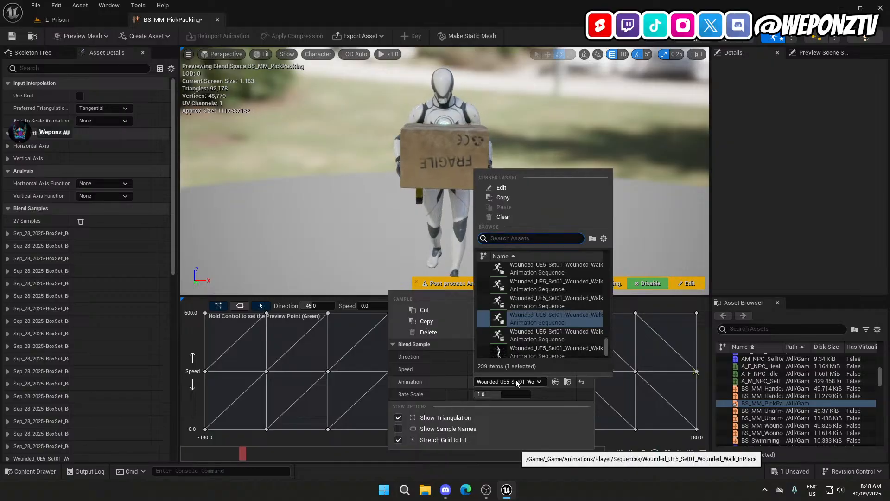
click(555, 382)
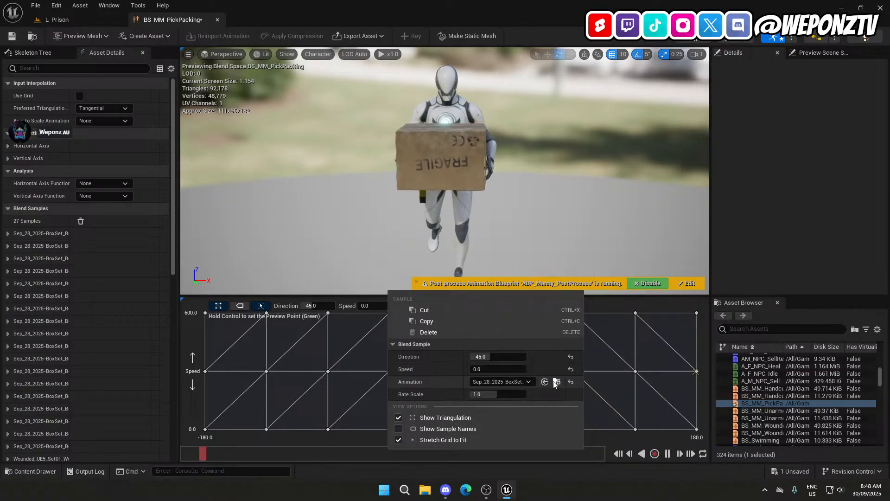
click(376, 416)
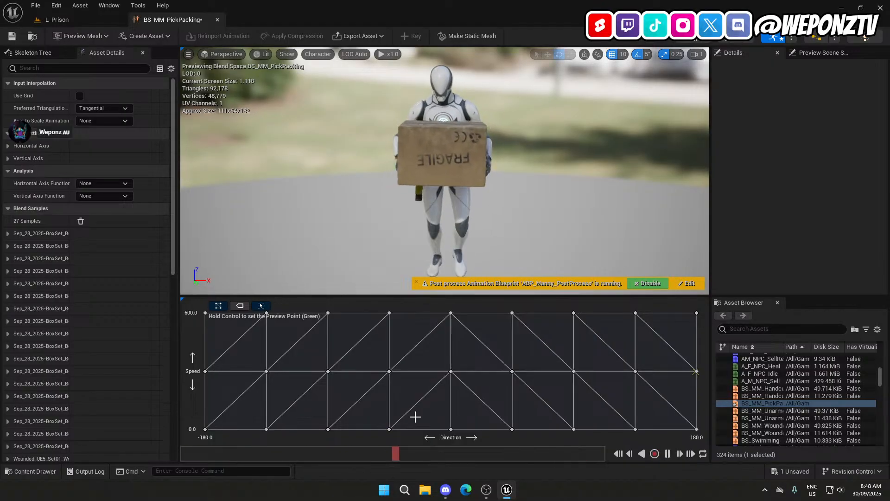
Replace the wounded in-place walk with the selected box walk on the samples at directions 0 and 45, speed 0.
right_click(451, 428)
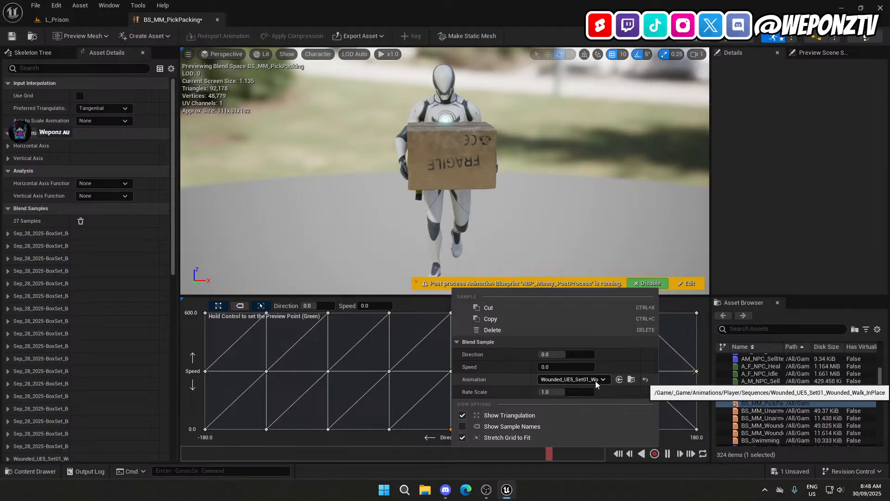
click(619, 380)
click(420, 422)
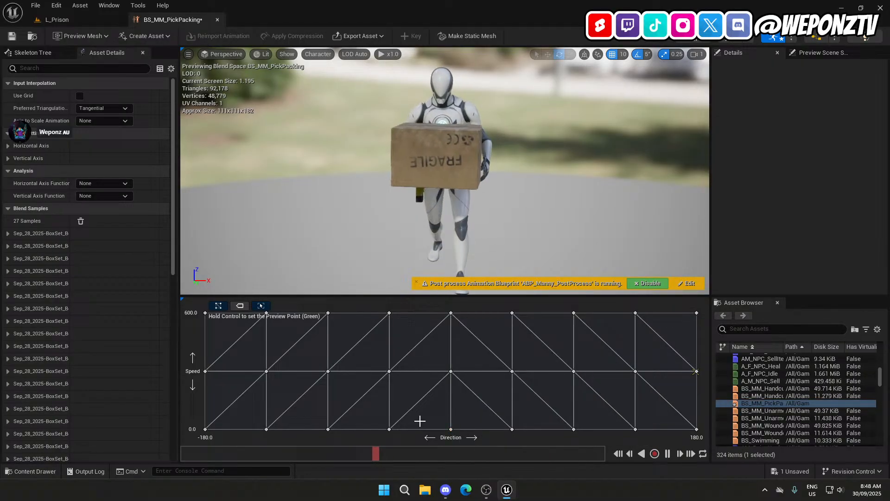
right_click(510, 429)
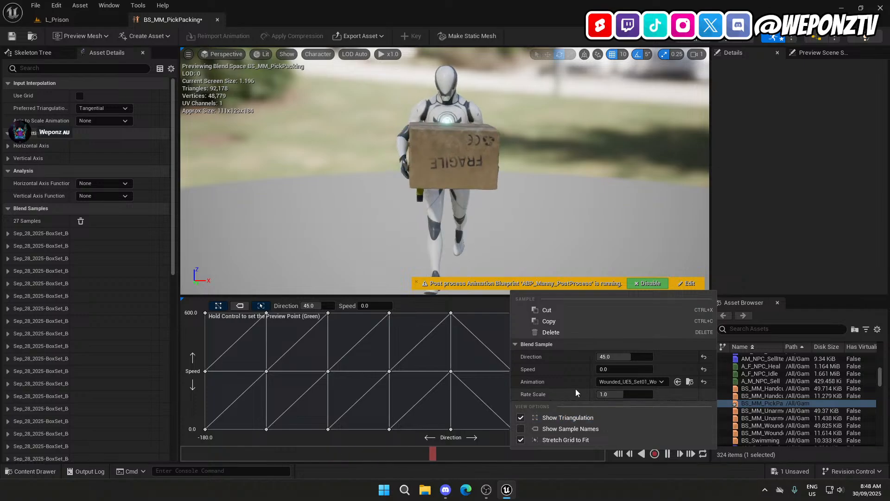
click(677, 382)
click(478, 419)
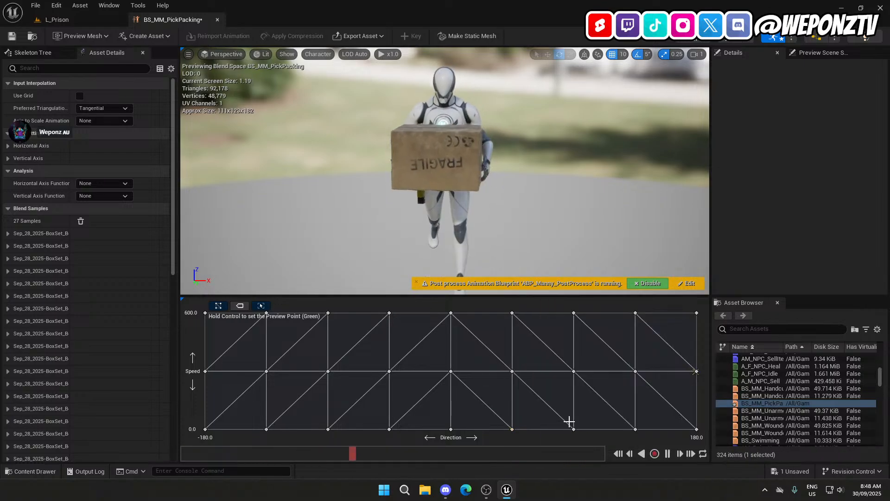
Use the selected in-place box walk for the blend samples at directions 90 and 135, speed 0.
right_click(575, 427)
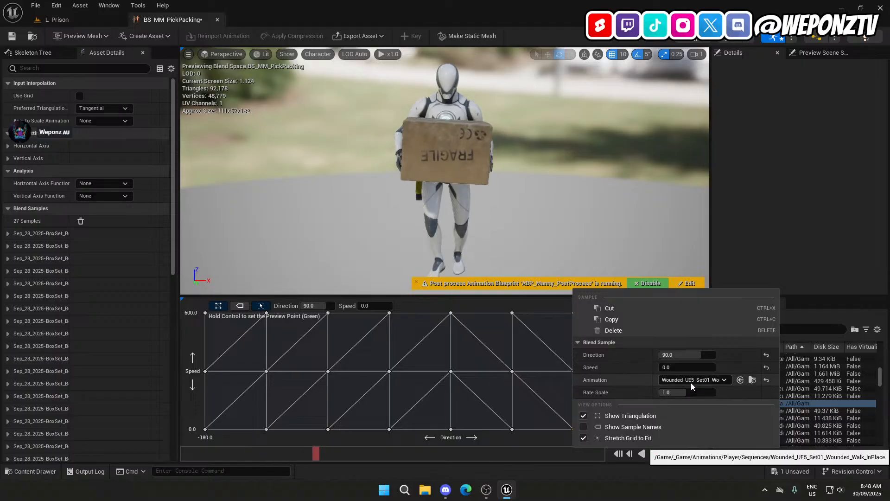
click(740, 379)
click(540, 419)
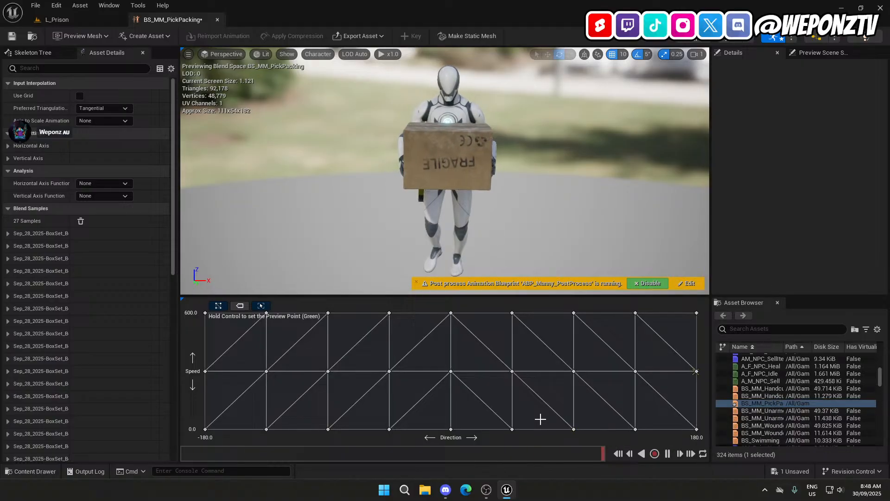
right_click(634, 428)
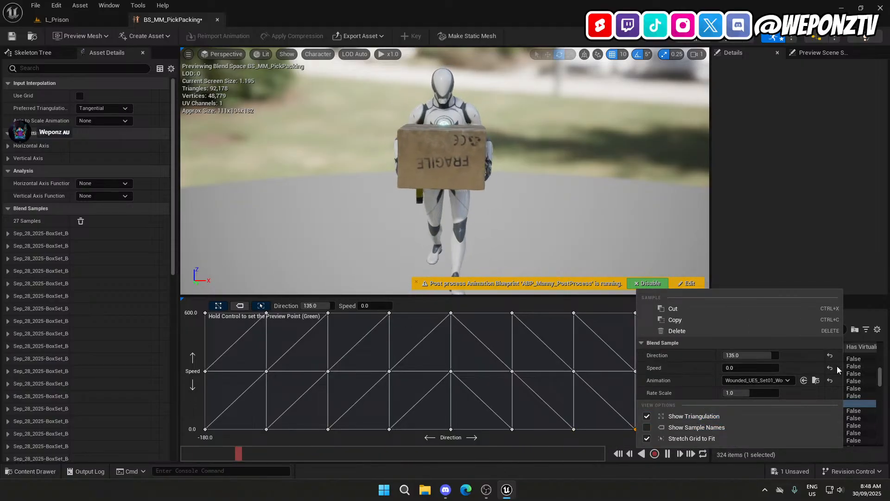
click(804, 380)
click(618, 419)
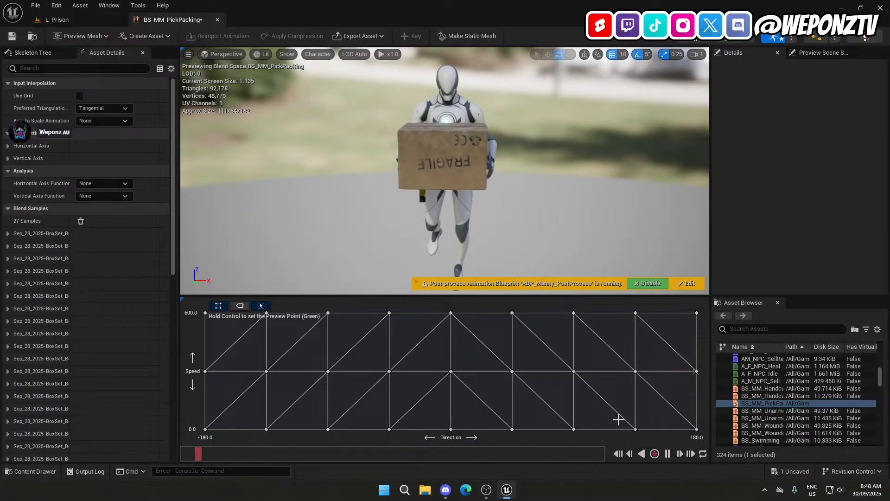
Replace the wounded in-place walk on the blend sample at direction 180, speed 0 with the selected in-place box walk.
right_click(696, 428)
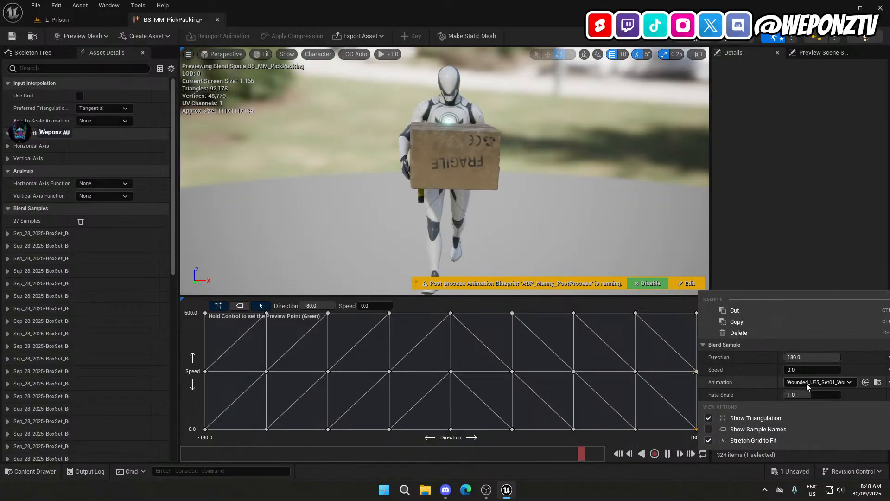
click(866, 382)
click(575, 334)
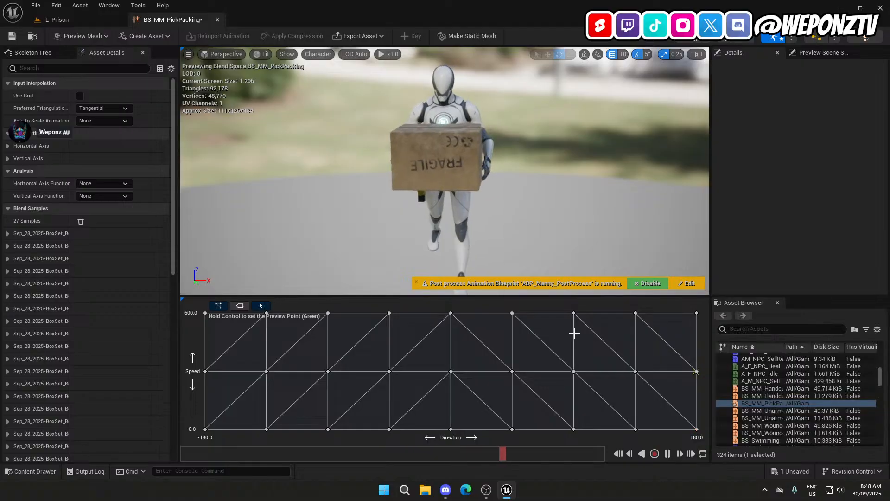
Check which animations are assigned to the blend samples along the speed 600 row.
mouse_move(573, 315)
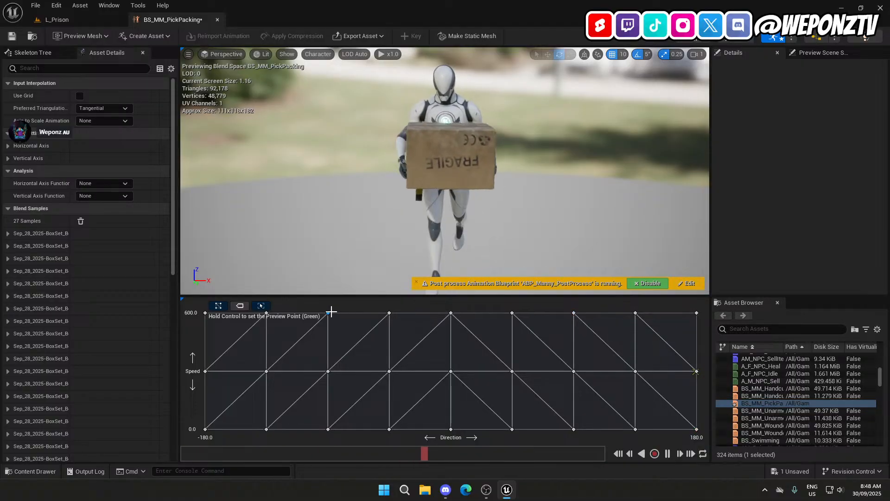
mouse_move(329, 310)
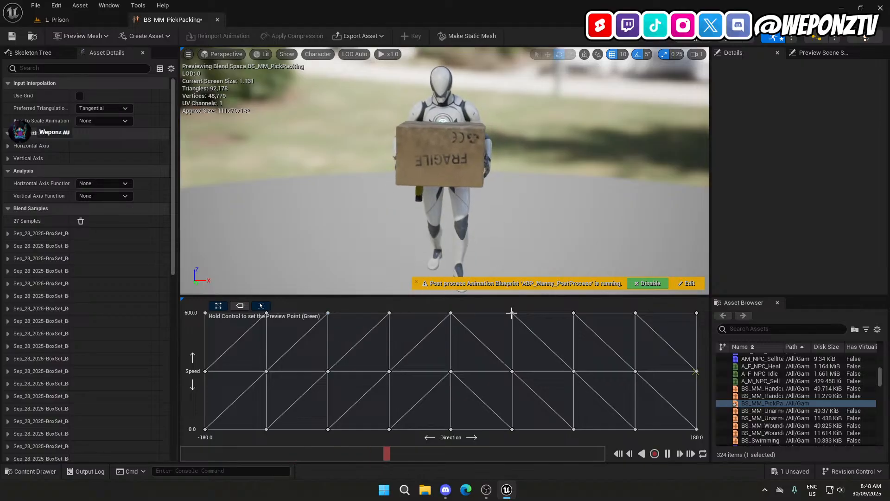
mouse_move(512, 316)
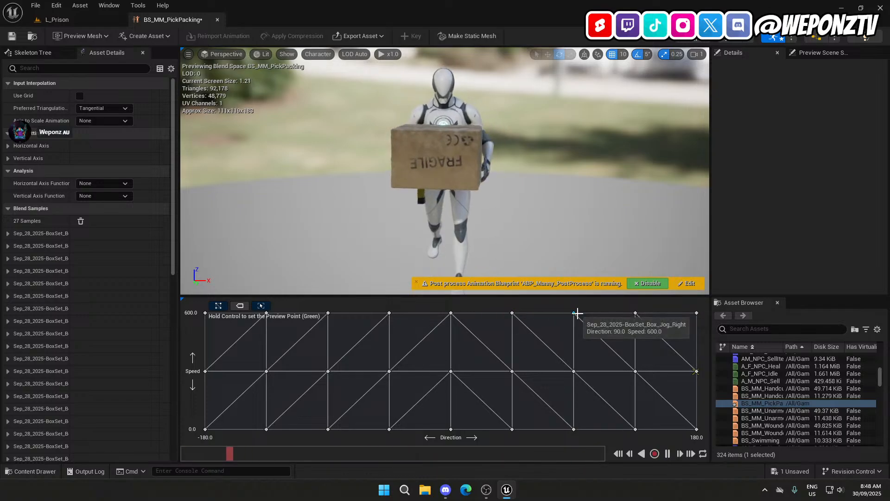
mouse_move(637, 313)
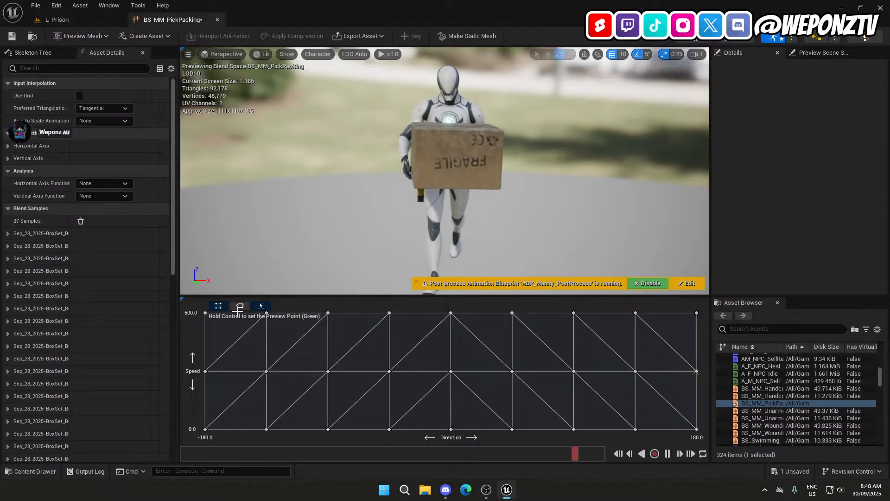
Check the animations assigned to the outermost blend samples at directions -180 and 180, speed 600.
mouse_move(267, 314)
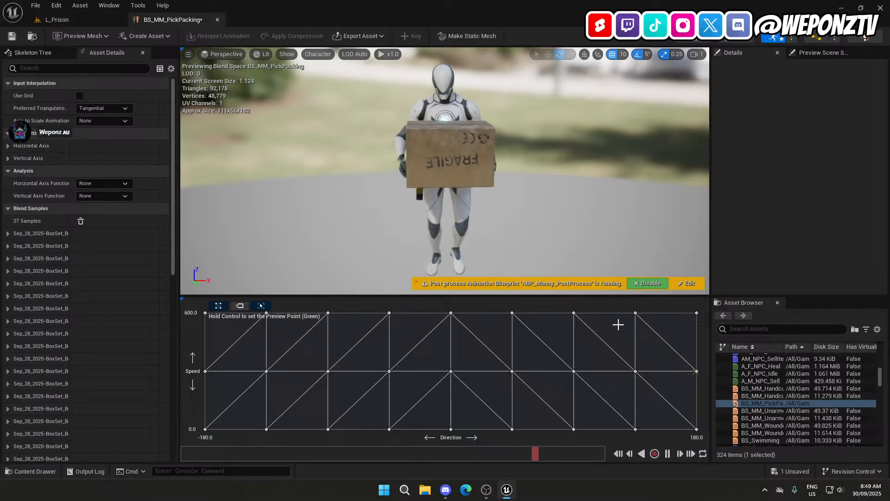
mouse_move(693, 314)
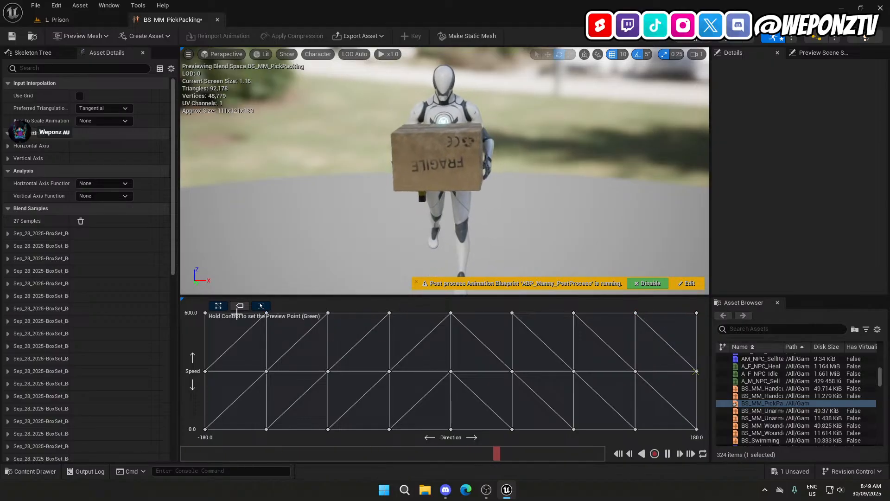
mouse_move(201, 314)
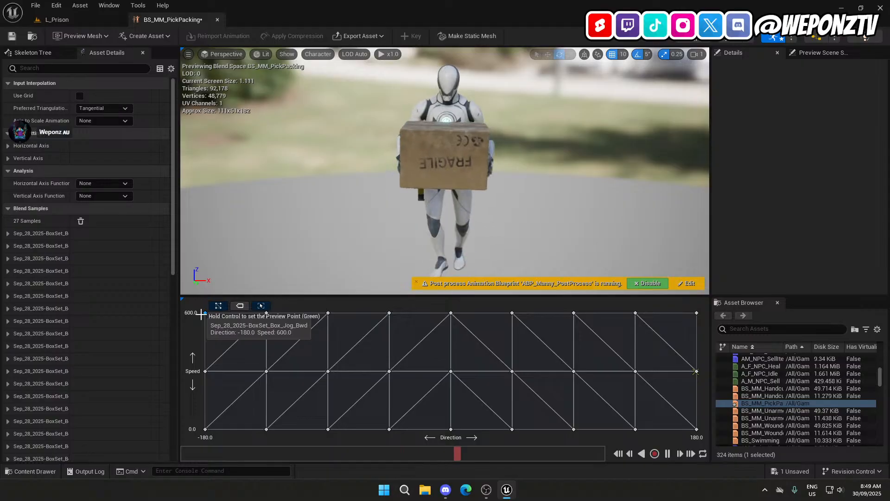
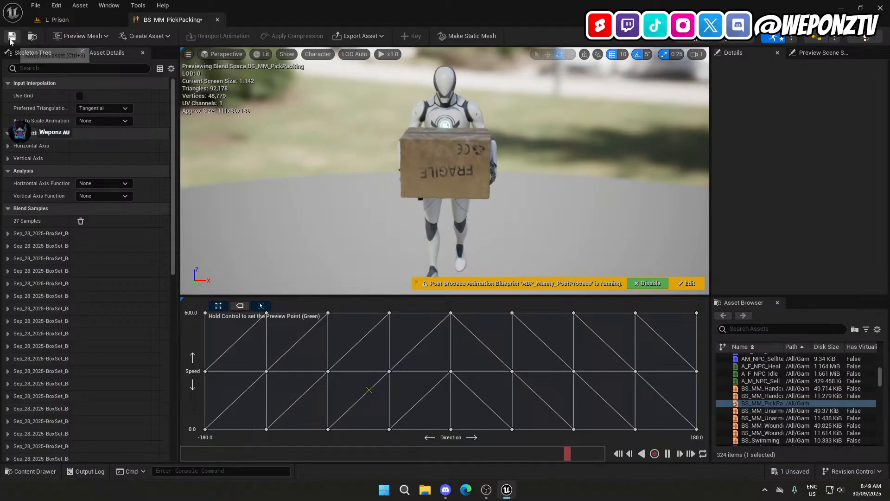
Save BS_MM_PickPacking, return to the L_Prison level and open the Player BlendSpaces folder.
click(81, 19)
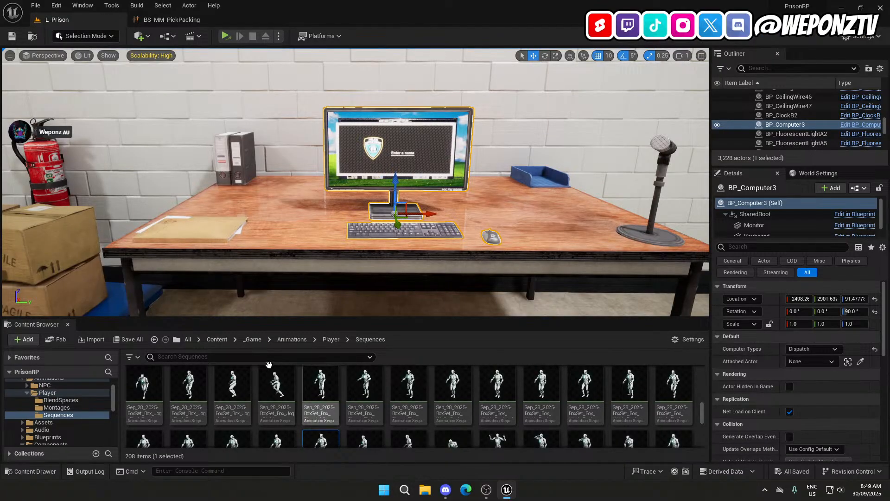
click(331, 339)
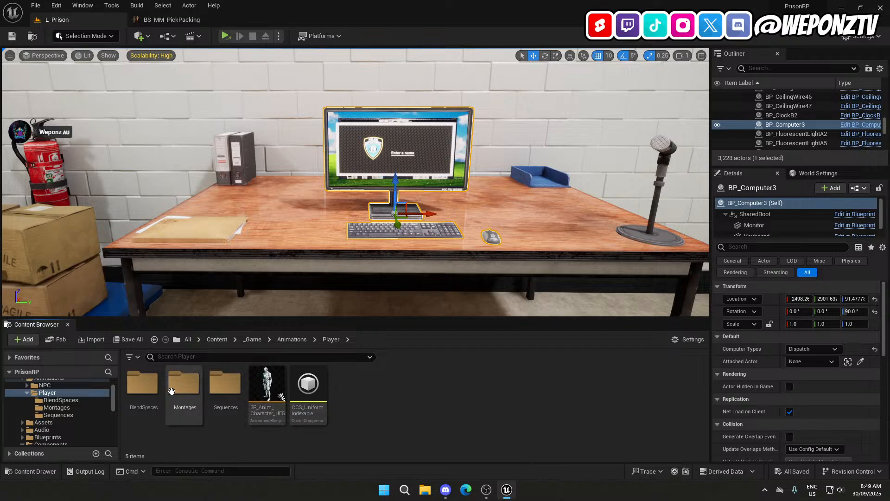
double_click(150, 386)
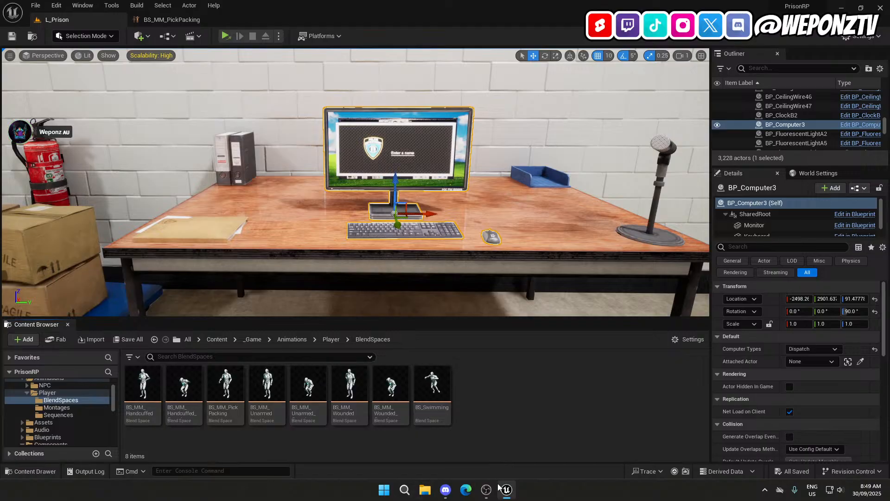
Switch to OBS to read the live chat, return to Unreal Editor and preview the BS_MM_PickPacking blend space.
click(486, 489)
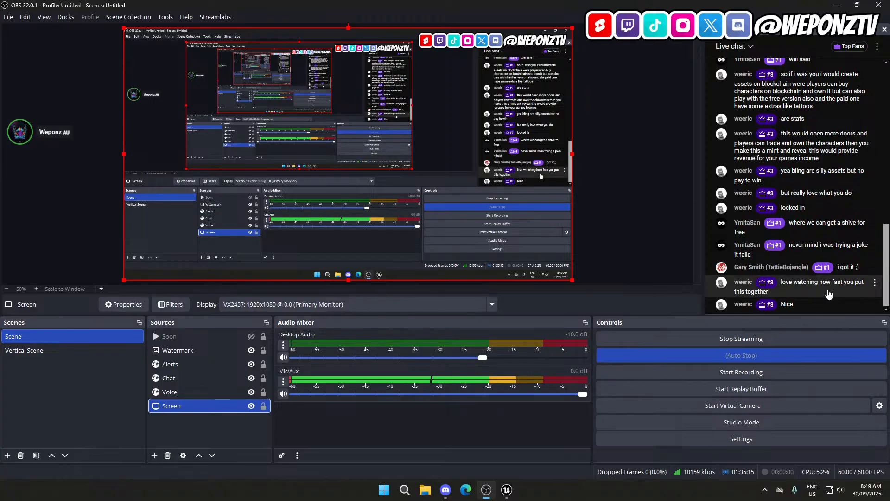
click(507, 489)
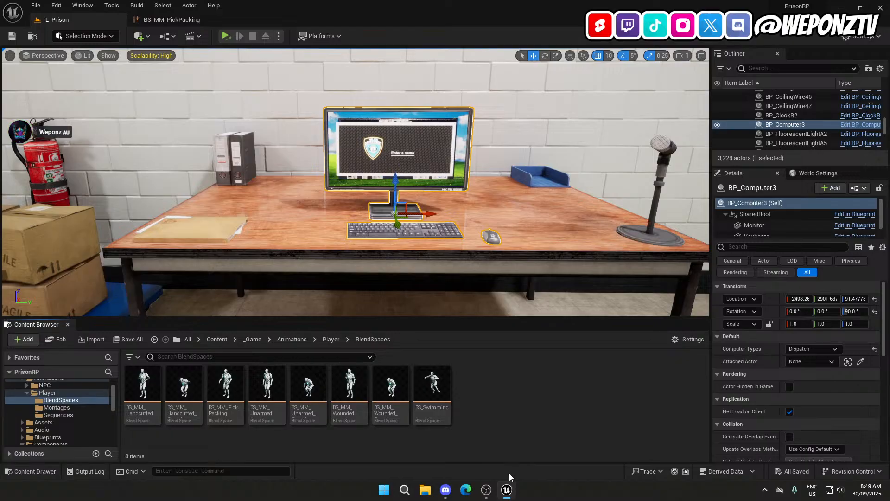
click(150, 20)
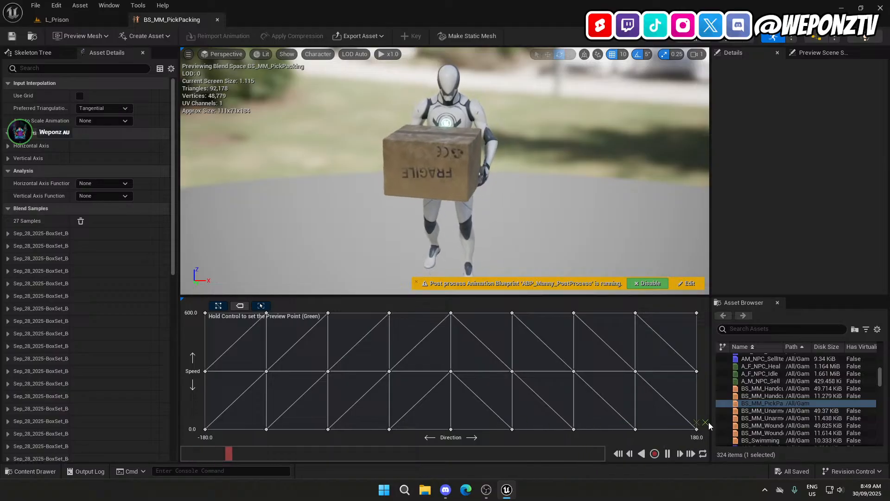
Duplicate the wounded crouch blend space in the BlendSpaces folder and name the copy BS_MM_PickPacking_Crouch.
click(91, 22)
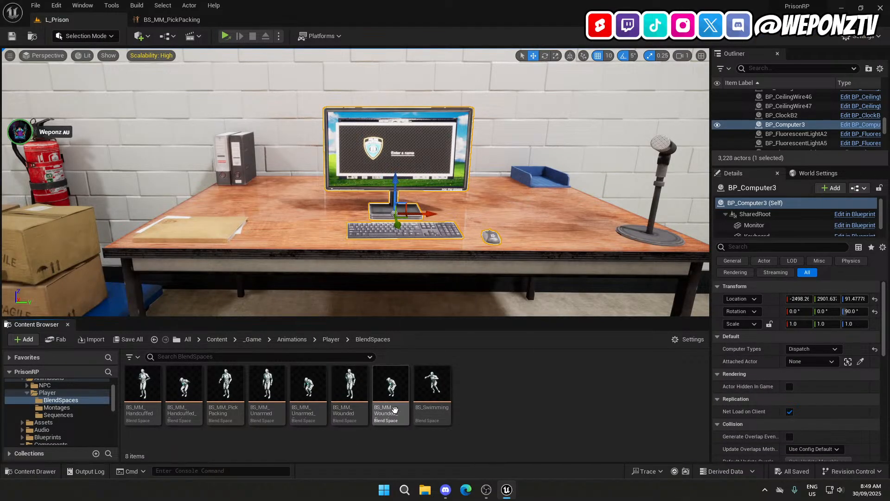
right_click(394, 409)
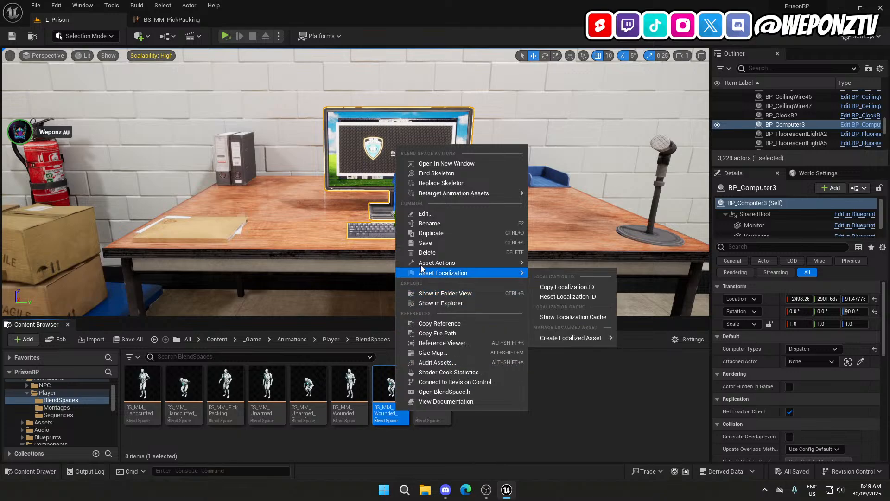
click(450, 233)
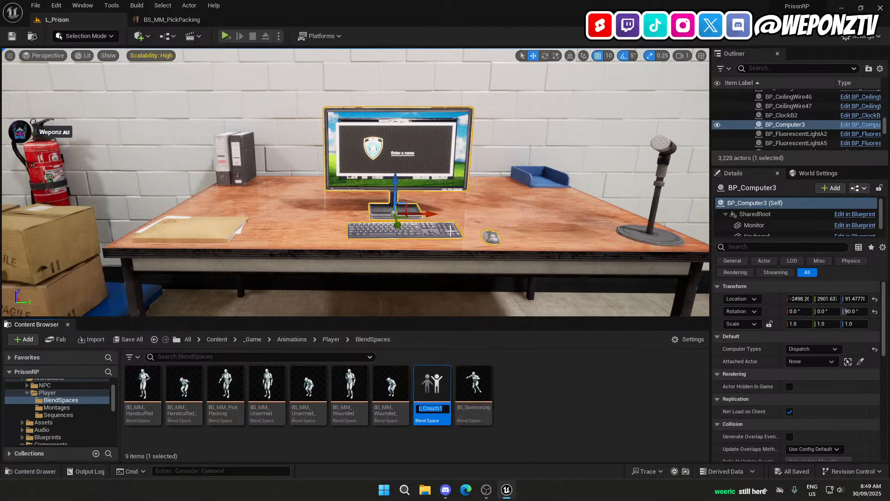
key(BackSpace)
key(Return)
Read the latest live chat messages in OBS, then return to Unreal Editor.
click(486, 489)
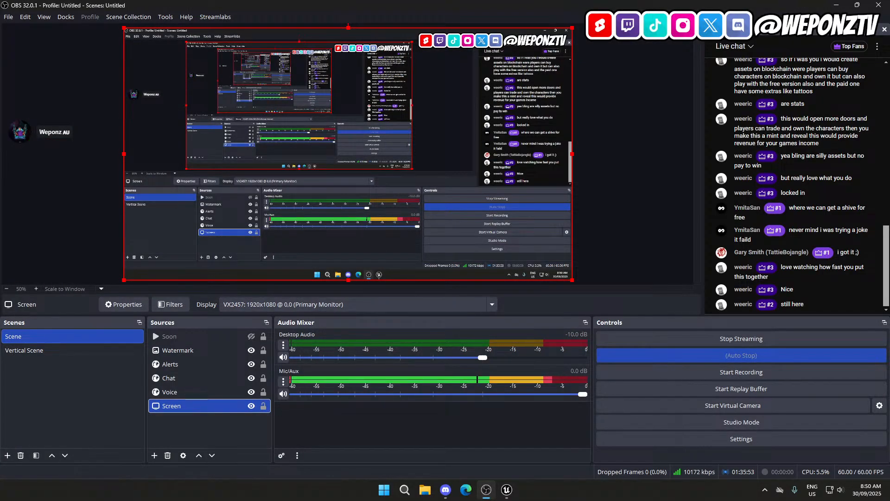
click(508, 493)
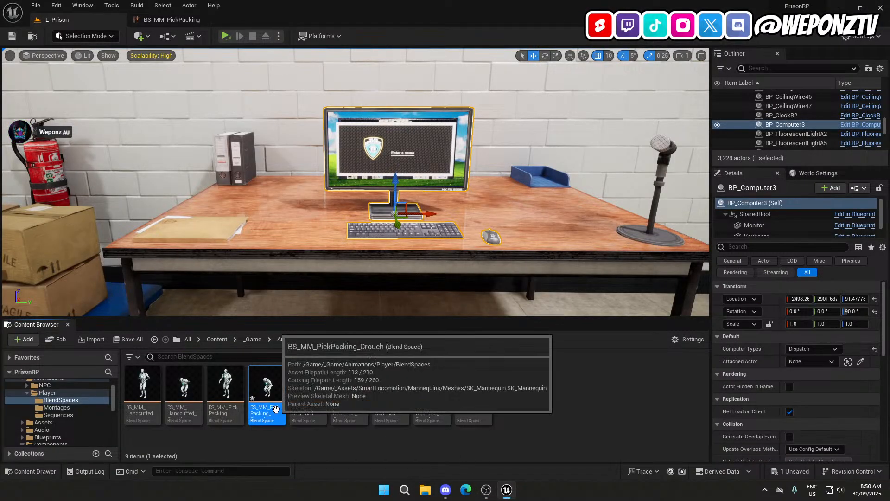
Open BS_MM_PickPacking_Crouch and filter the animation choices for the sample at direction -180, speed 150 by "sep 28 boxset crouch".
double_click(276, 408)
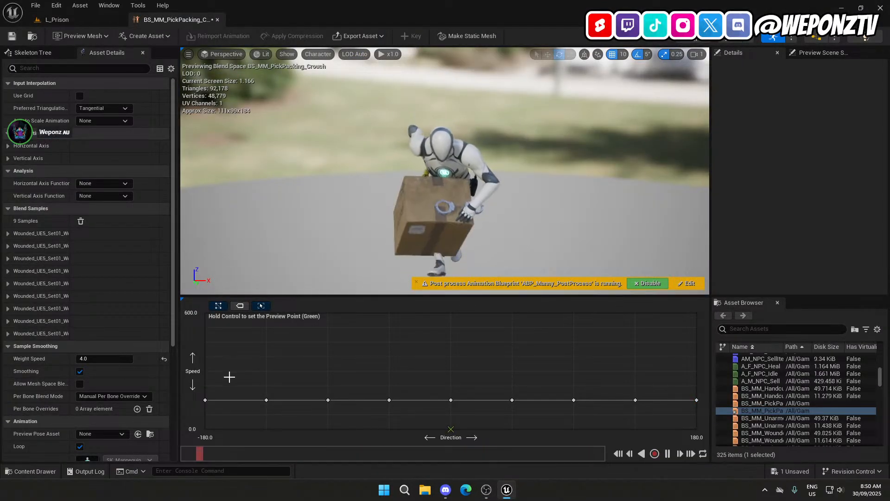
key(ctrl)
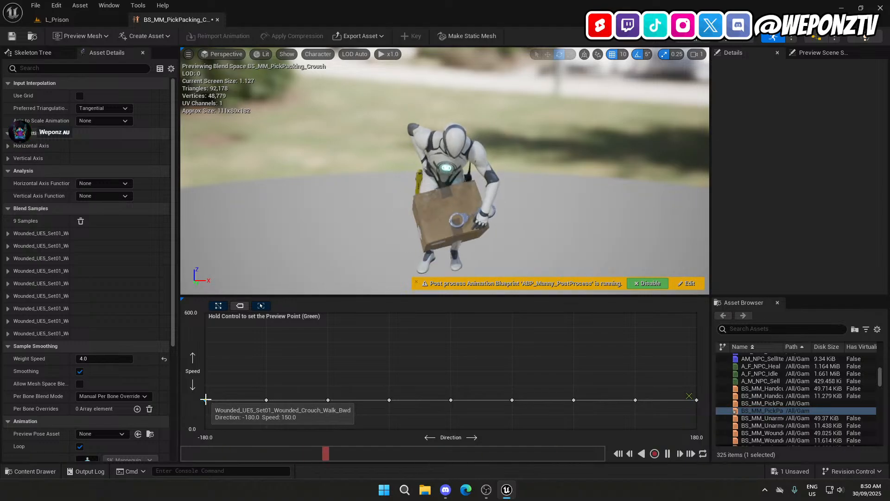
right_click(205, 399)
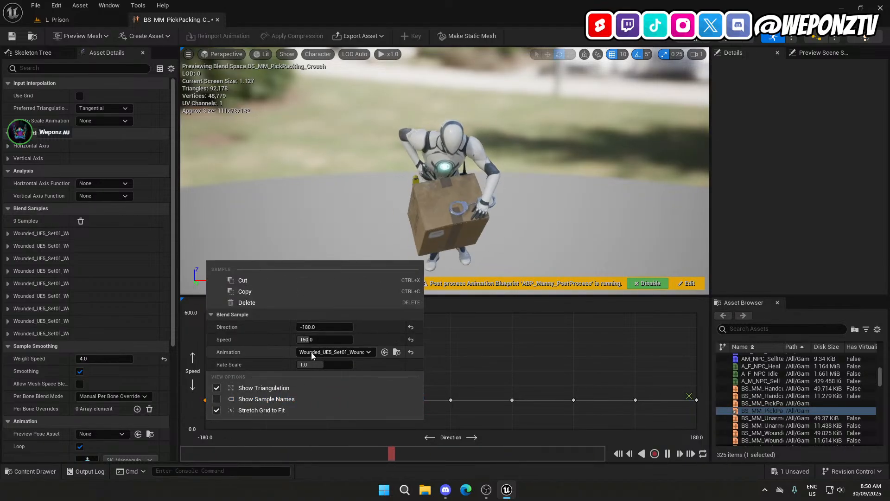
click(333, 351)
text(sep)
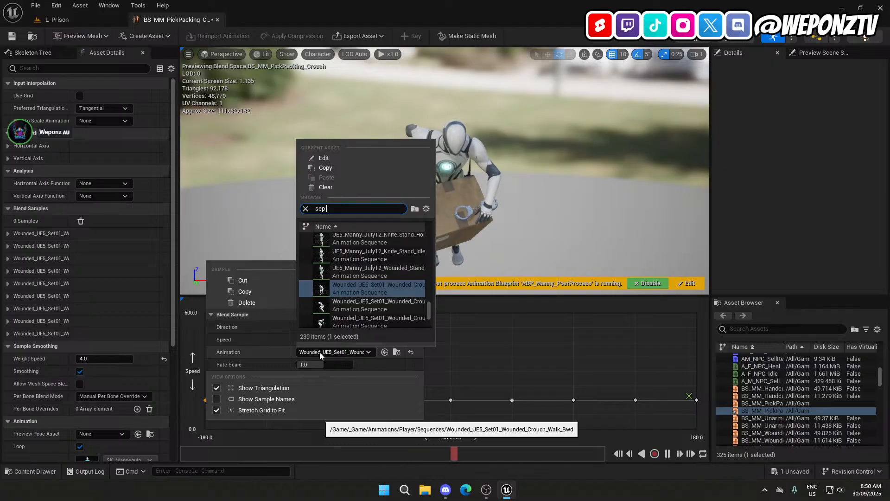
text( 28 boxs)
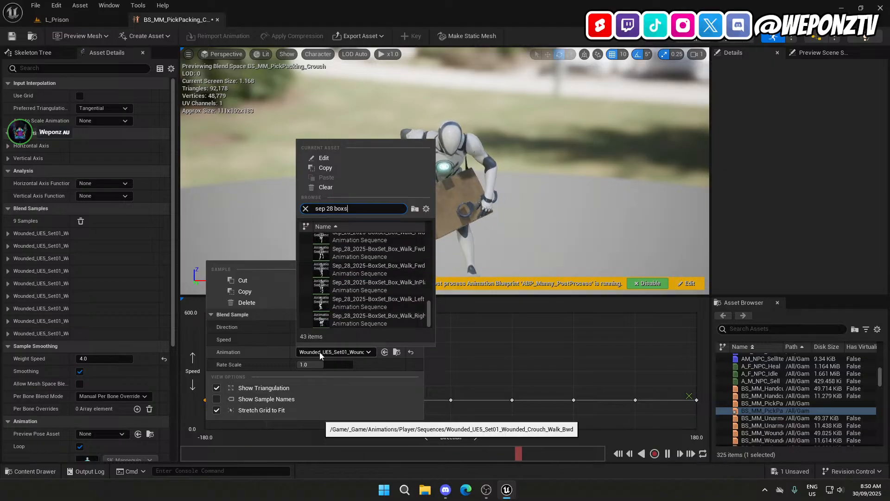
text(et crouc)
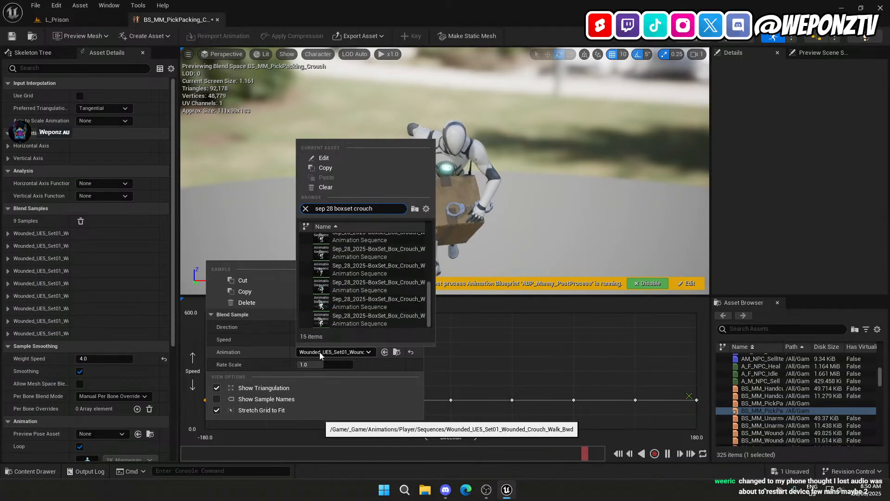
text(h)
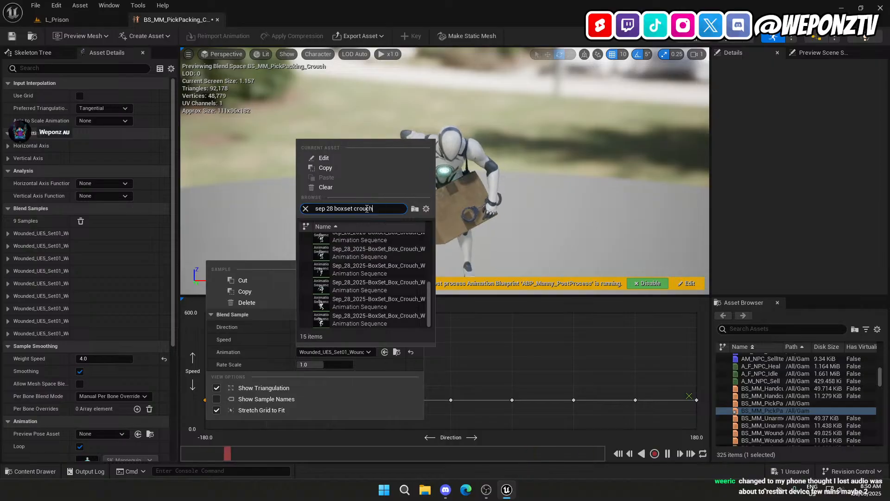
Switch to OBS to check the viewer's new chat message and go back to the Unreal Editor blend space.
click(485, 494)
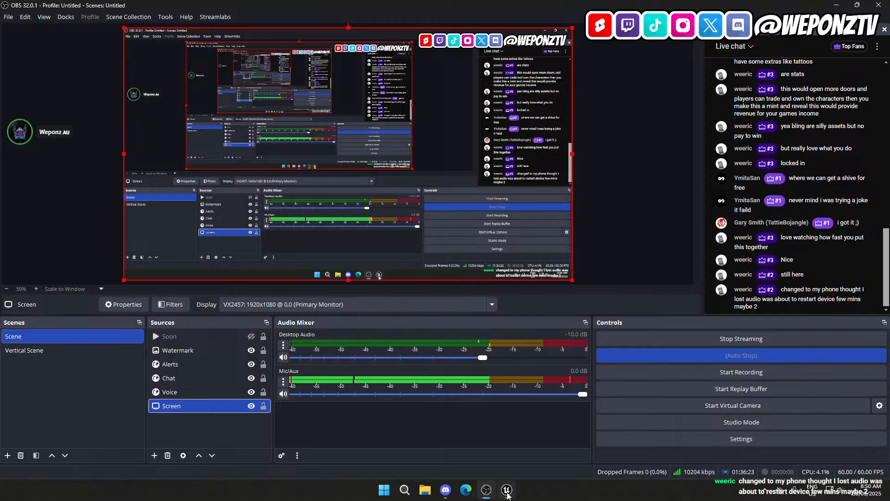
mouse_move(507, 495)
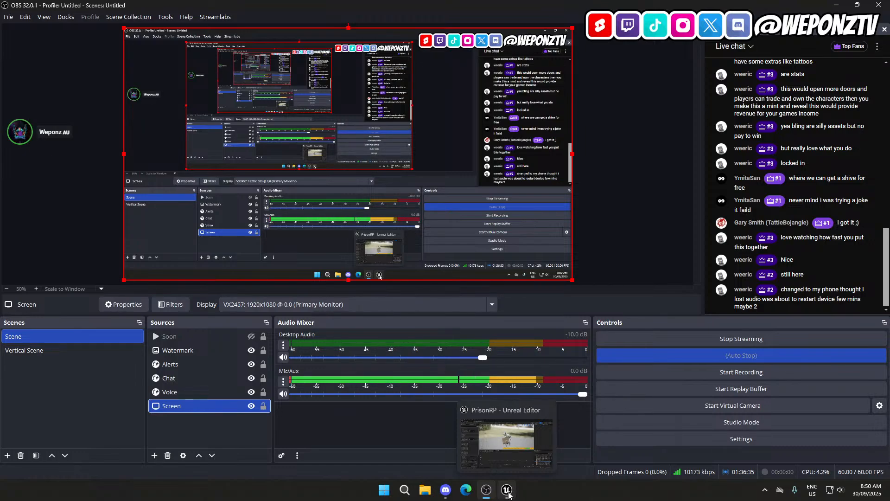
click(507, 490)
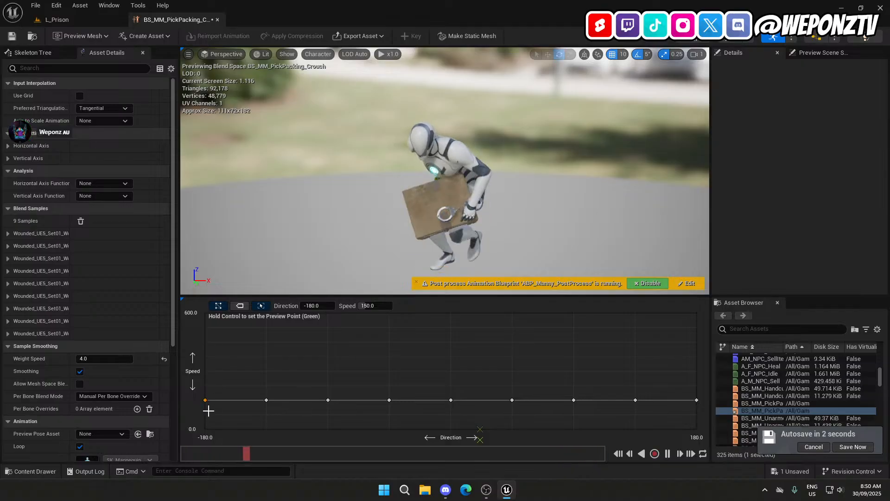
Assign the Sep_28_2025-BoxSet backward box crouch walk to the blend sample at direction -180, speed 150.
mouse_move(205, 400)
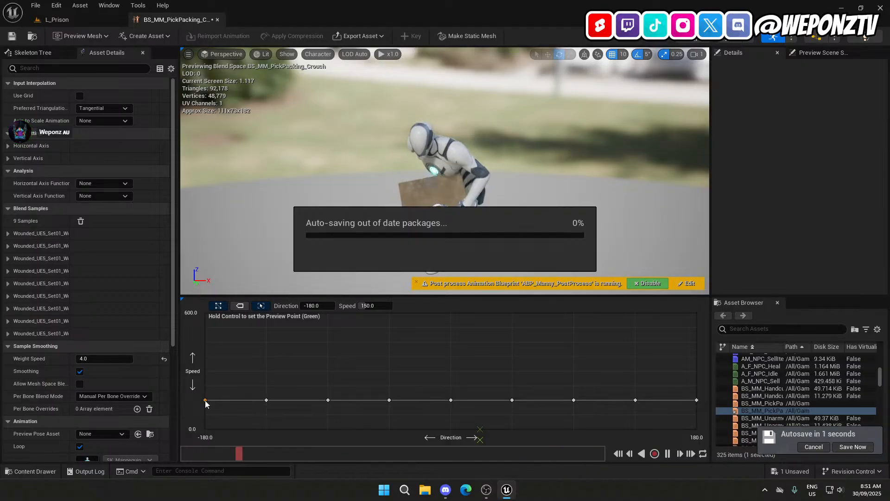
right_click(205, 400)
click(342, 354)
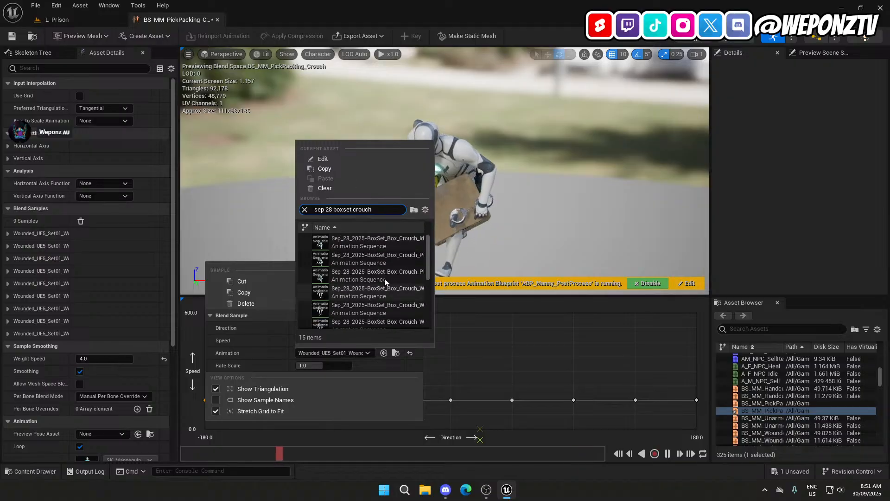
click(398, 288)
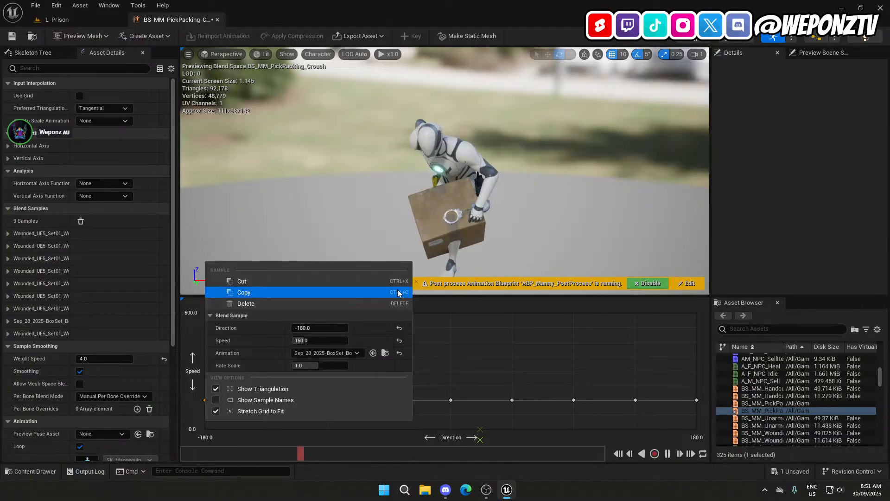
click(317, 477)
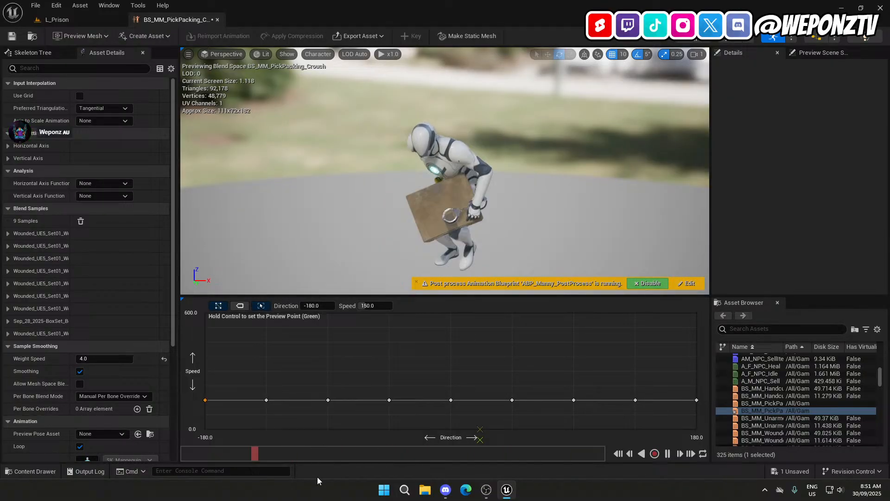
Assign Sep_28_2025-BoxSet_Box_Crouch_Walk_Bwd_Left to the blend sample at direction -135, speed 150.
right_click(265, 400)
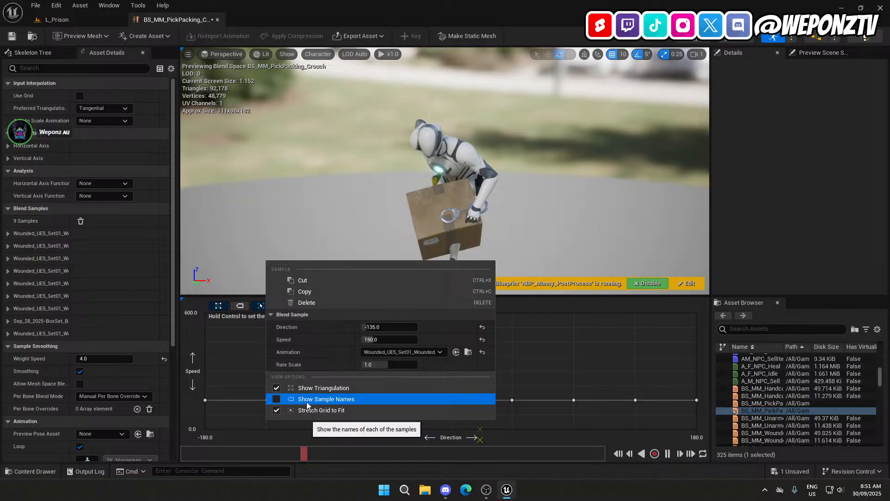
click(413, 352)
scroll(445, 271, down, 3)
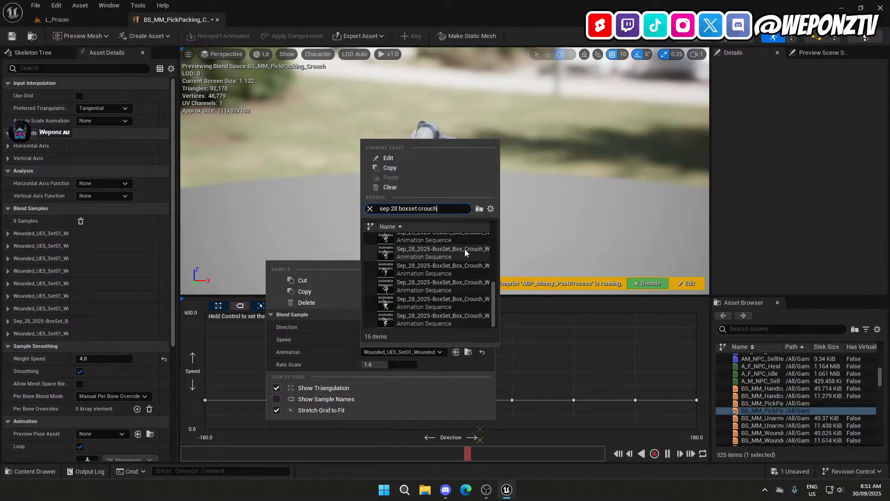
scroll(461, 273, up, 5)
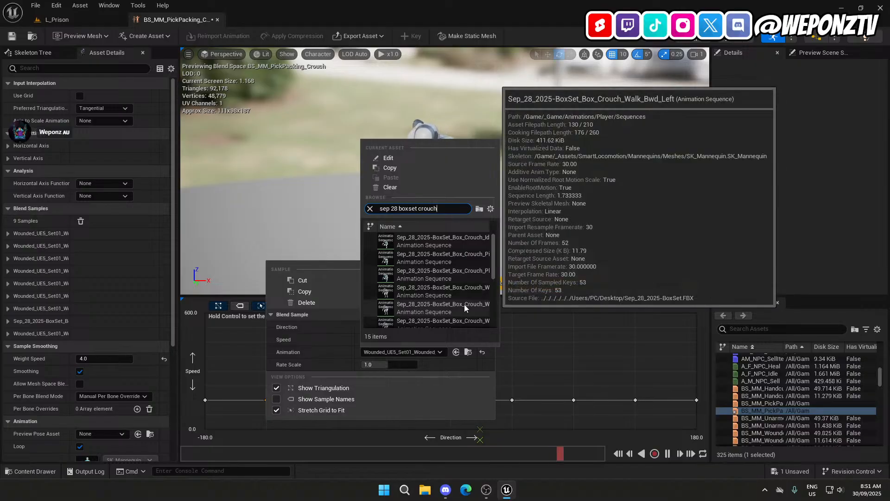
click(463, 305)
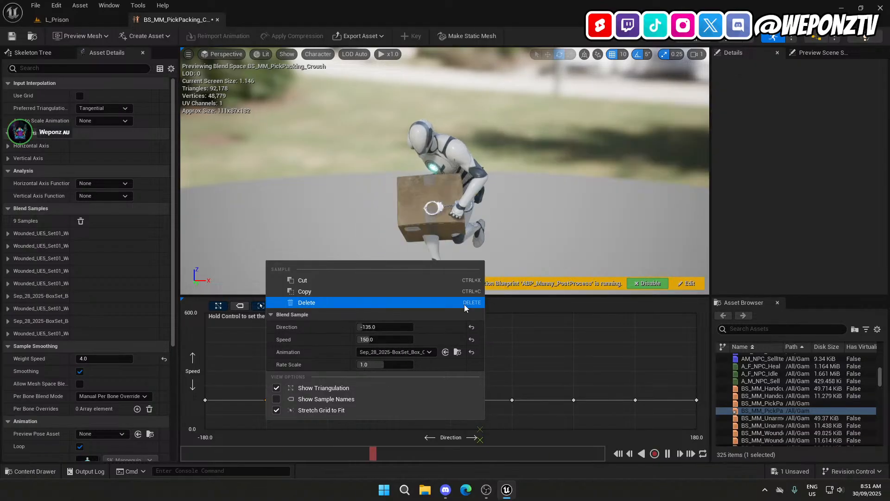
click(244, 424)
Assign Sep_28_2025-BoxSet_Box_Crouch_Walk_Left to the blend sample at direction -90, speed 150.
right_click(328, 400)
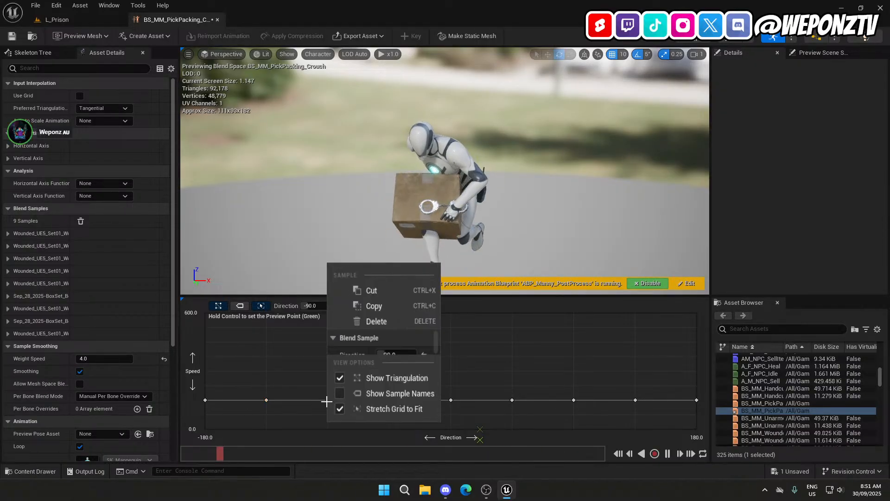
click(467, 354)
text(sep 28 boxset crouch)
scroll(511, 268, down, 5)
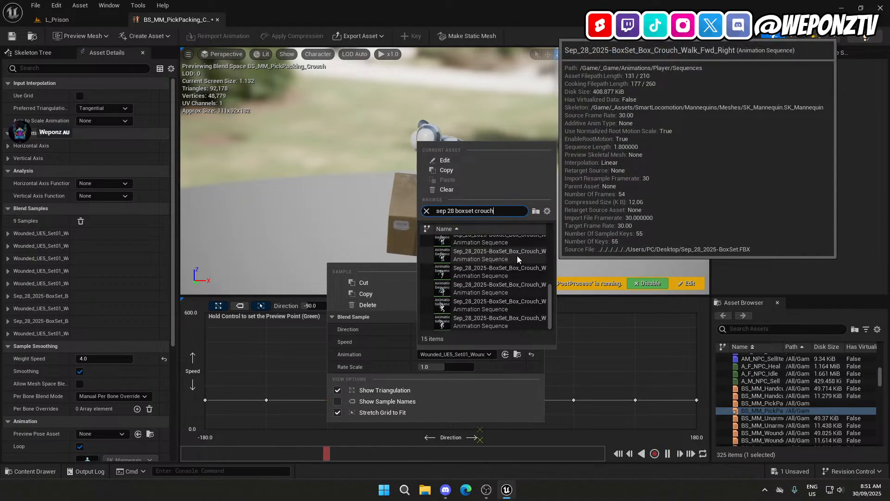
scroll(519, 263, down, 1)
scroll(520, 264, up, 3)
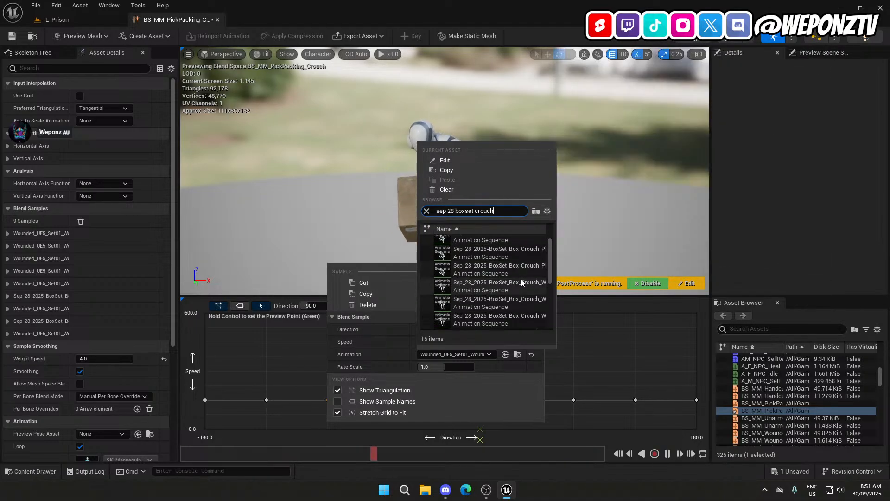
scroll(521, 297, down, 2)
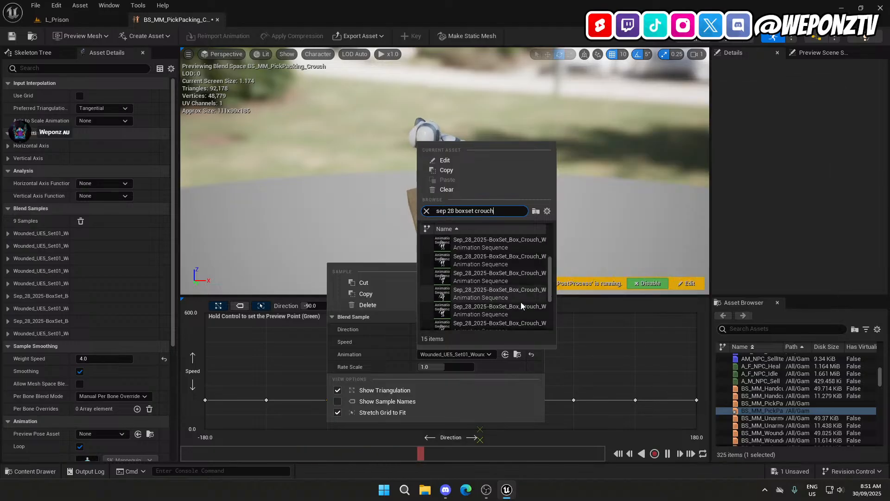
scroll(521, 302, down, 1)
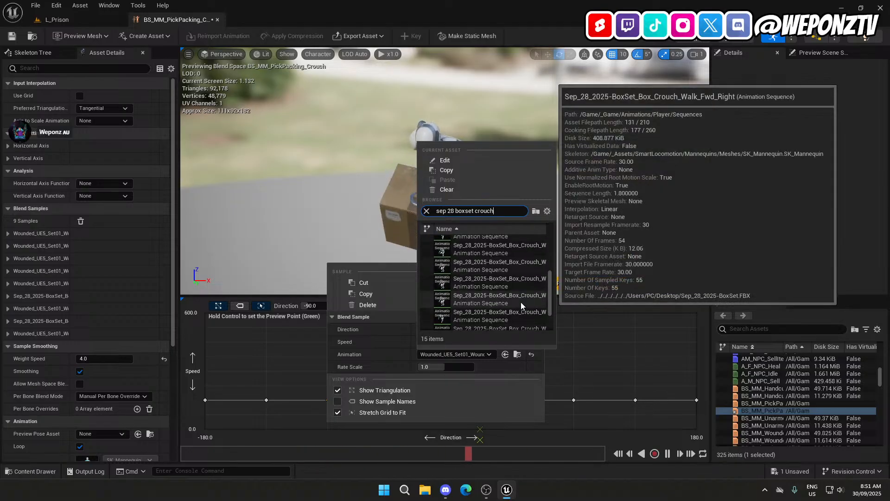
scroll(521, 310, down, 2)
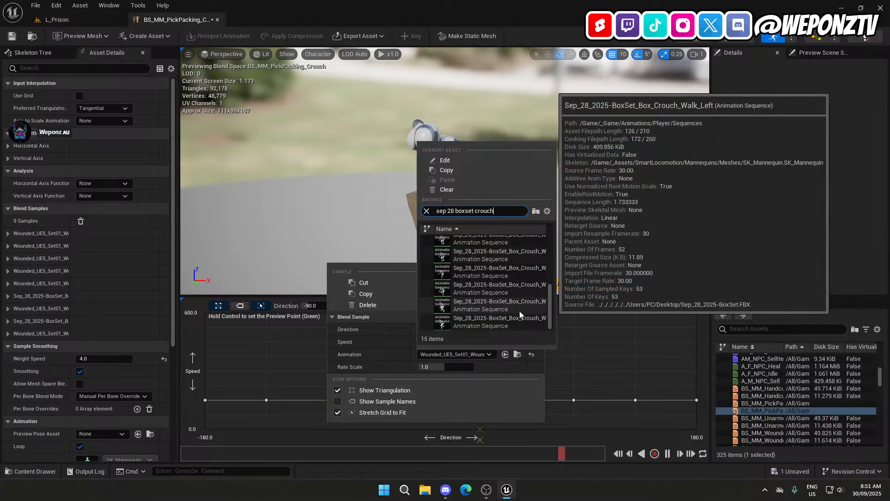
click(519, 314)
click(369, 397)
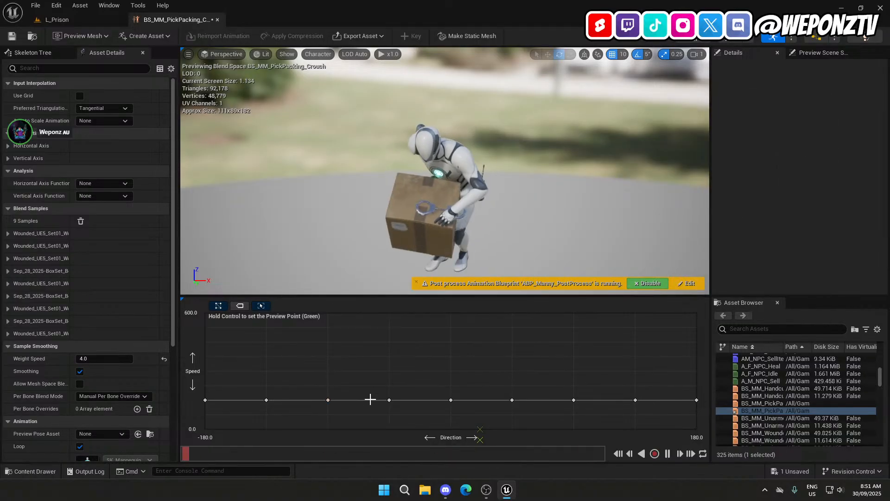
Assign the Sep_28_2025-BoxSet forward-left box crouch walk to the blend sample at direction -45, speed 150.
right_click(391, 400)
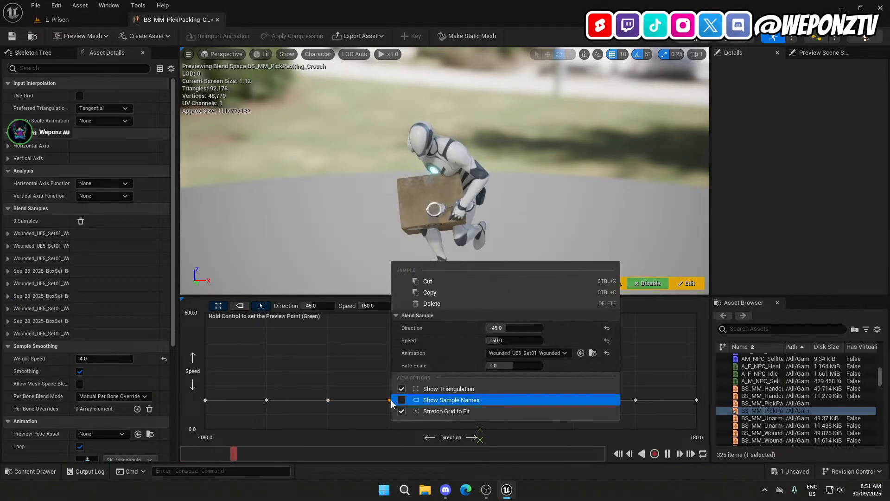
click(510, 352)
scroll(525, 321, down, 5)
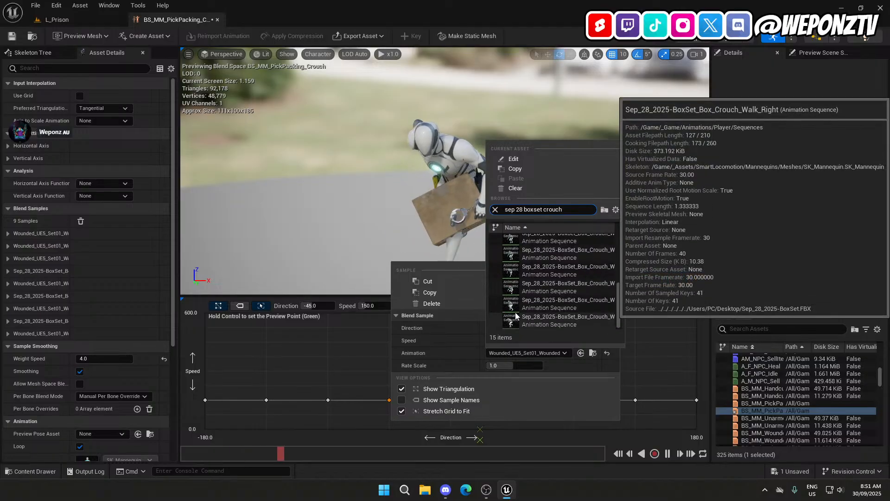
scroll(618, 290, up, 5)
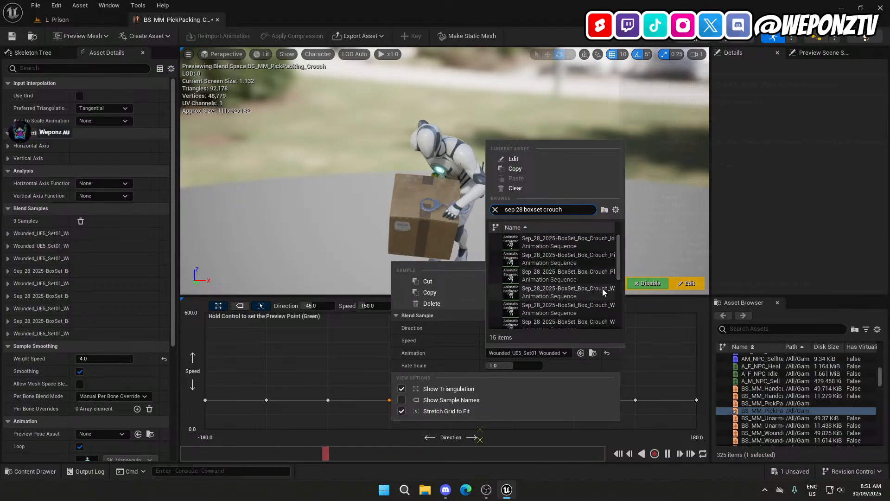
mouse_move(602, 288)
scroll(599, 291, down, 2)
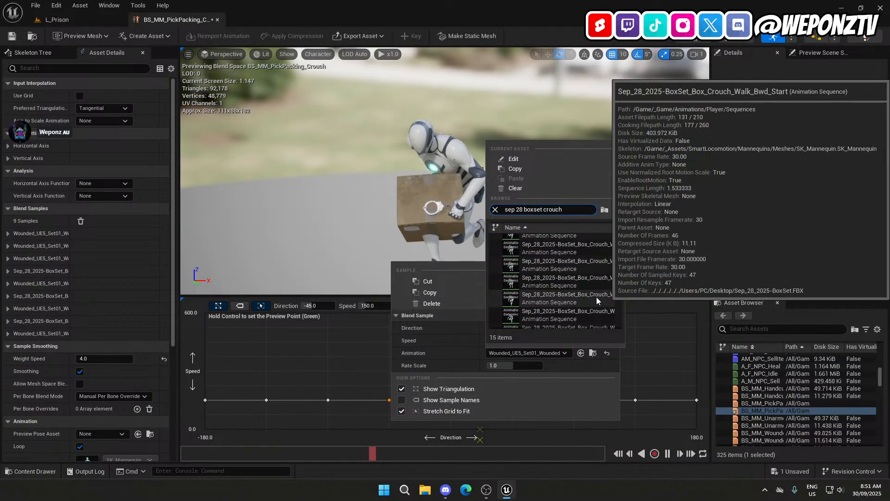
scroll(596, 297, down, 1)
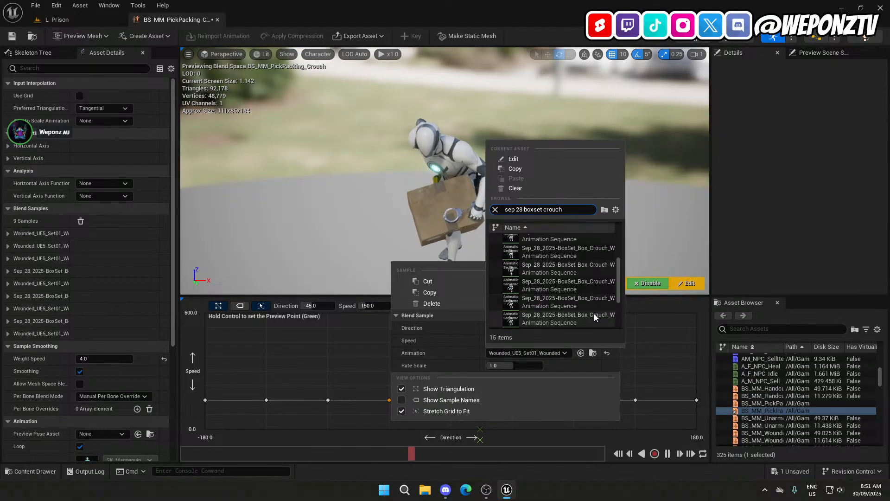
click(594, 313)
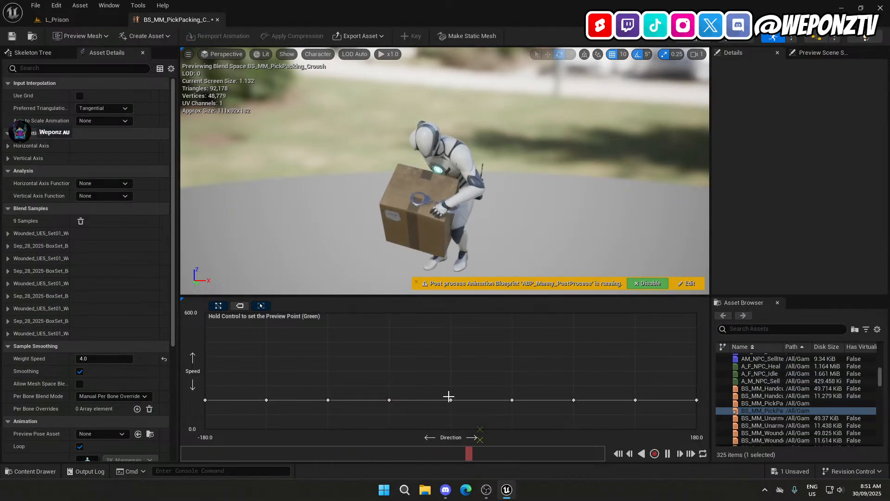
Assign Sep_28_2025-BoxSet_Box_Crouch_Walk_Fwd to the blend sample at direction 0, speed 150.
right_click(451, 399)
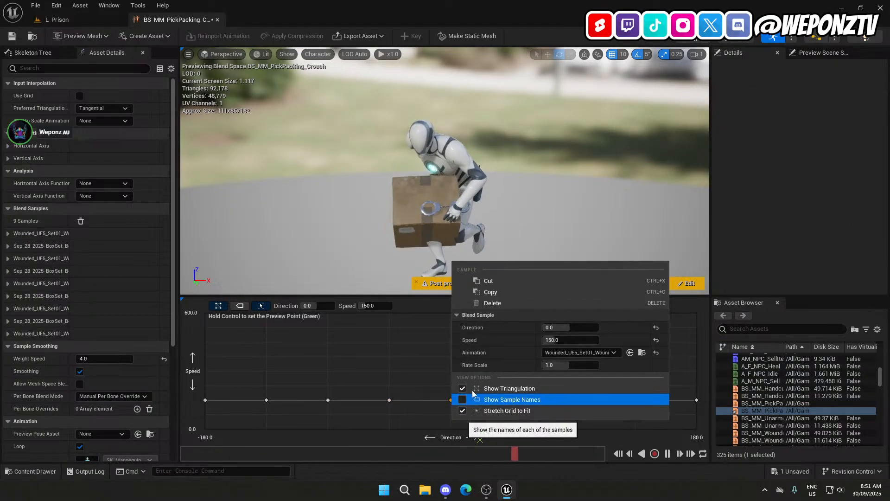
click(572, 353)
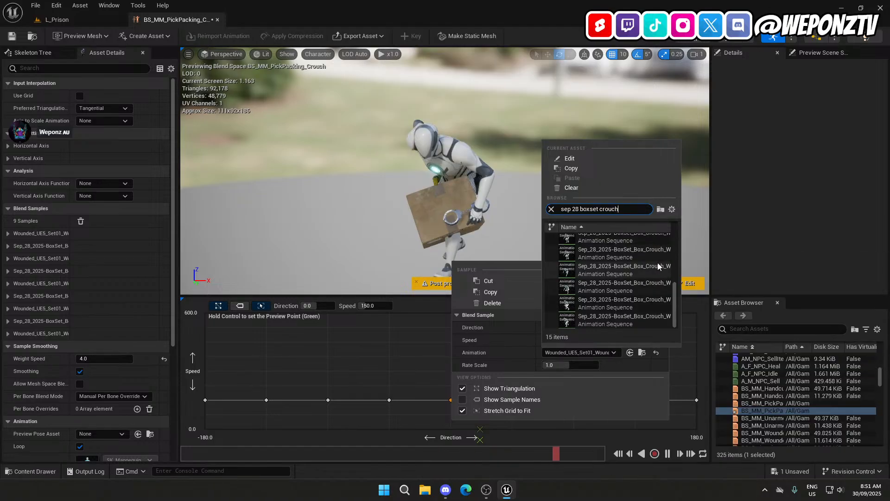
scroll(656, 263, up, 5)
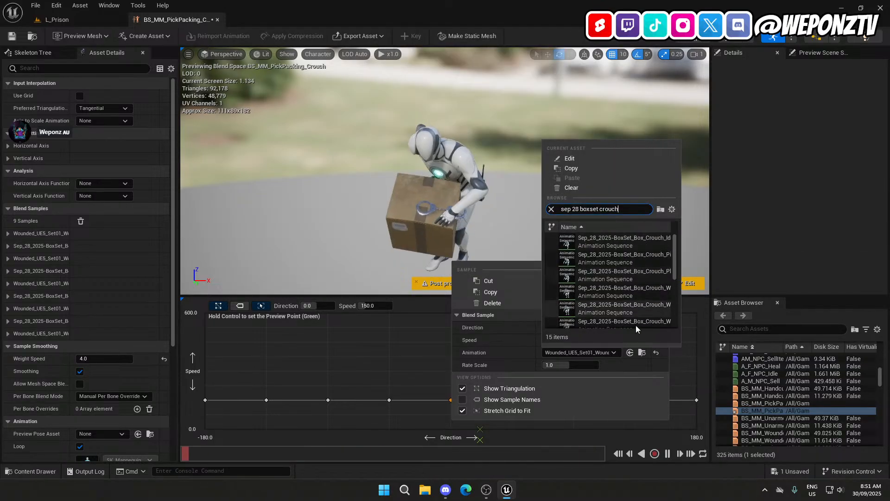
scroll(639, 301, down, 1)
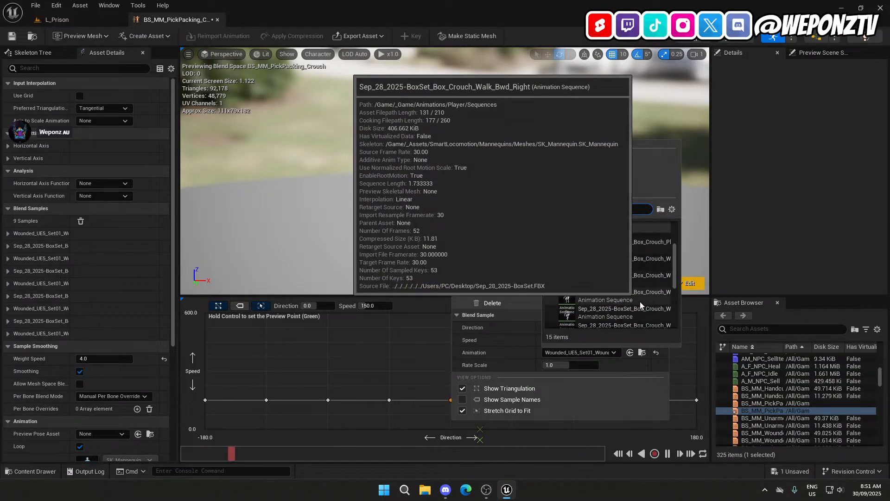
scroll(644, 317, down, 1)
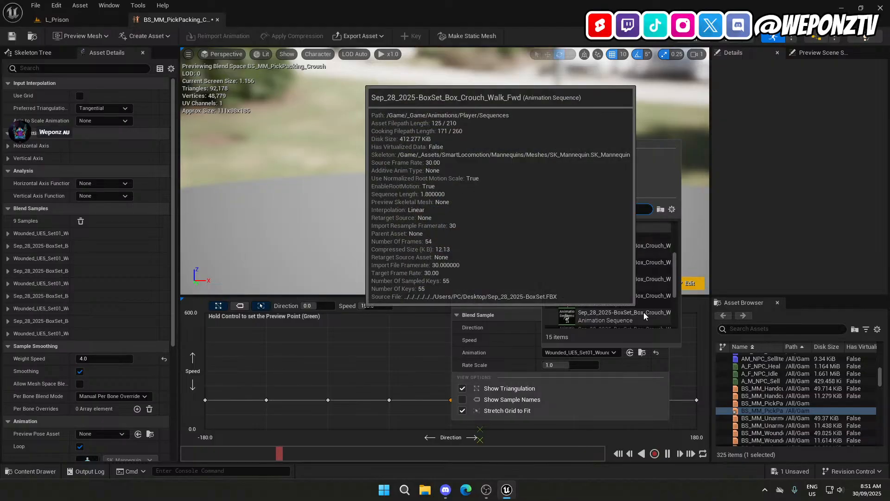
click(644, 313)
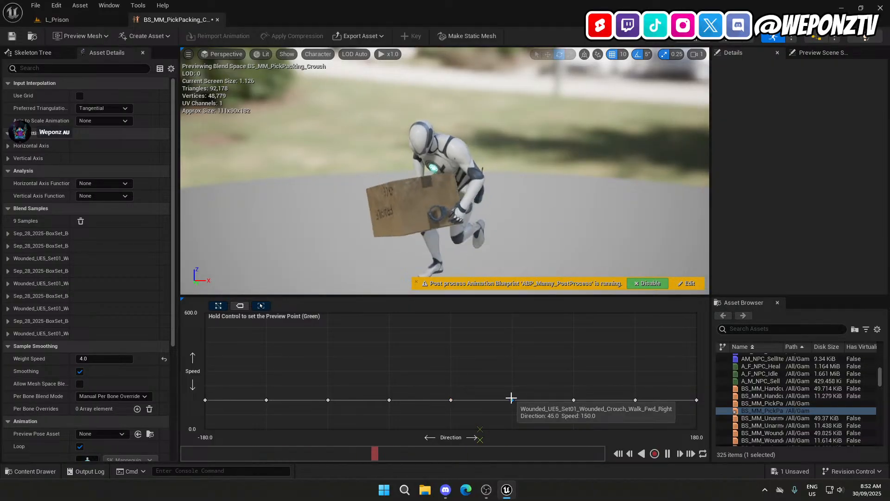
Assign Sep_28_2025-BoxSet_Box_Crouch_Walk_Right to the blend sample at direction 45, speed 150.
right_click(511, 399)
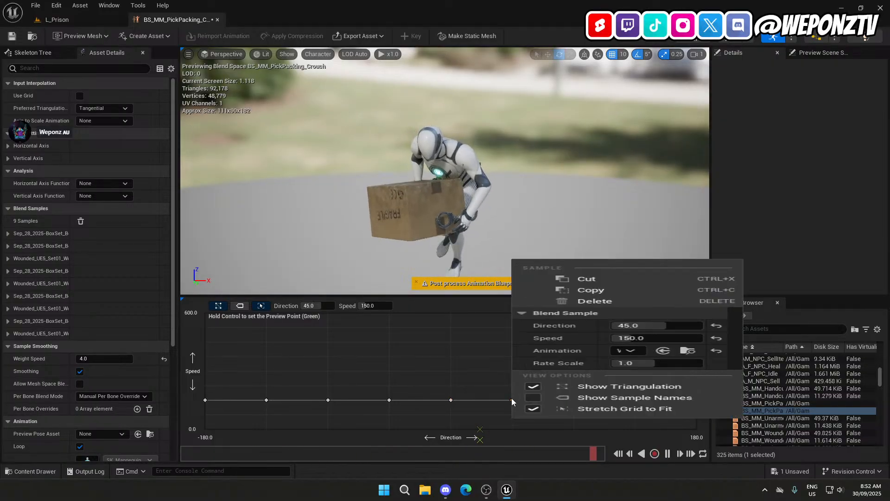
click(640, 351)
text(Sep_28_2025-BoxSet_Box_Crouch)
mouse_move(704, 286)
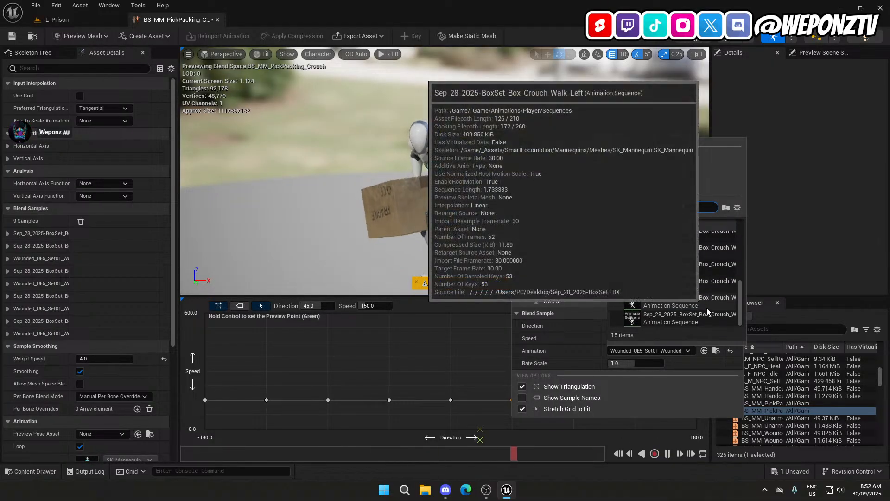
click(707, 317)
click(497, 379)
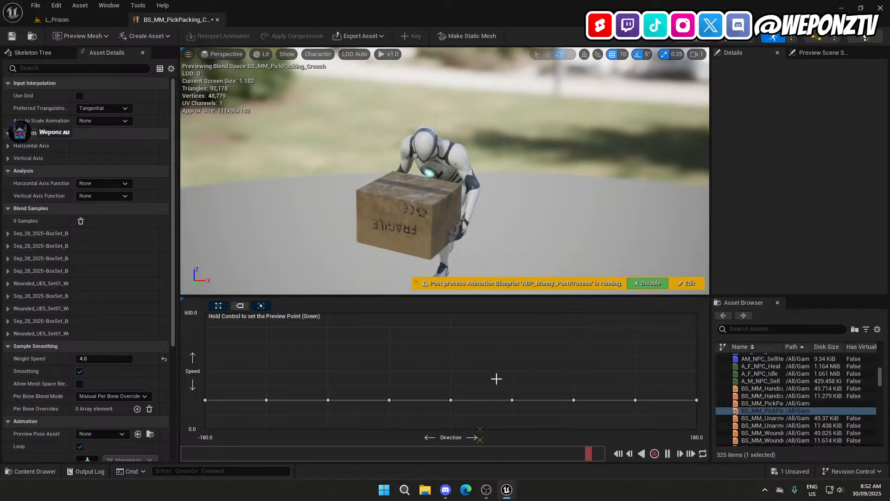
right_click(574, 400)
click(704, 353)
text(sep 28 boxset crouch)
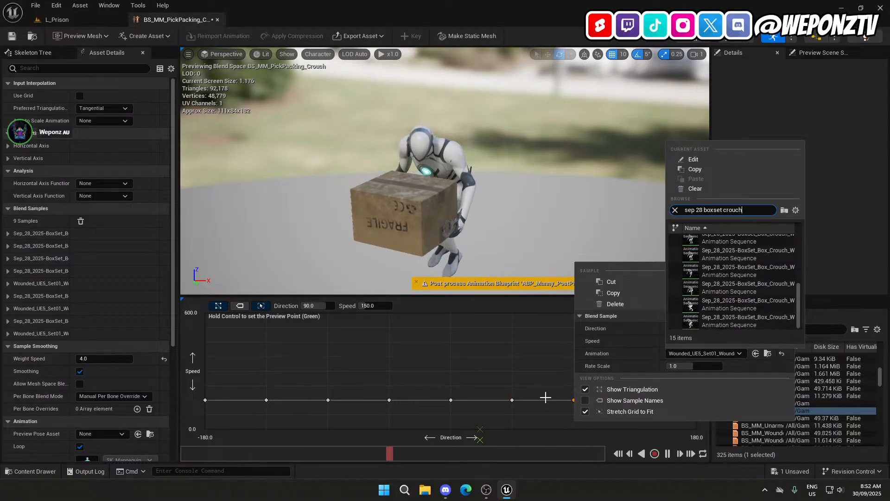
mouse_move(511, 398)
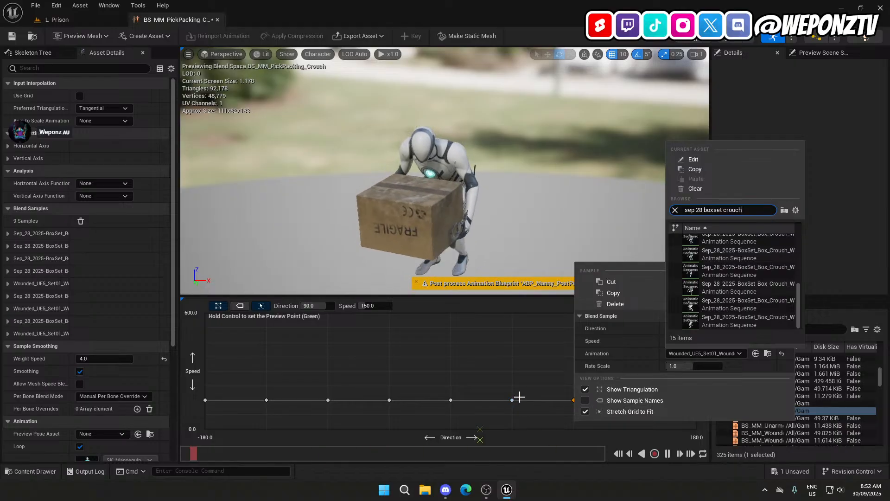
Replace the animation of the blend sample at direction 45, speed 150 with the Sep_28_2025-BoxSet forward-right box crouch walk.
right_click(511, 399)
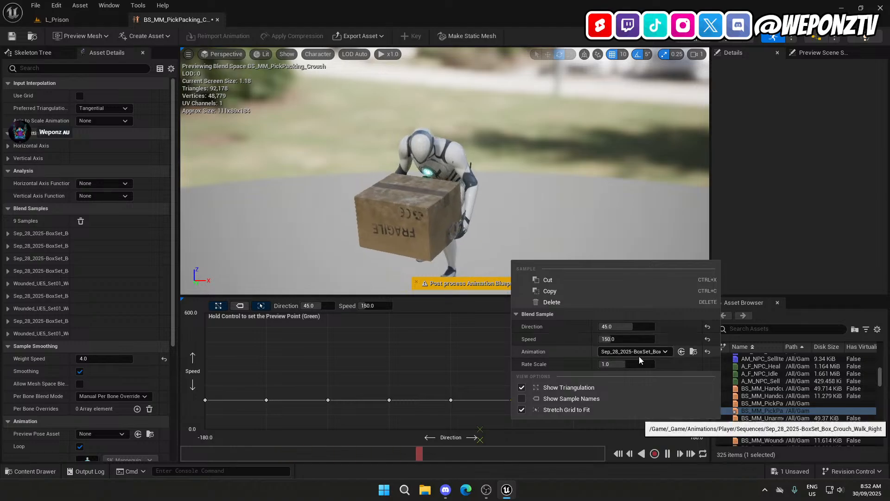
click(638, 354)
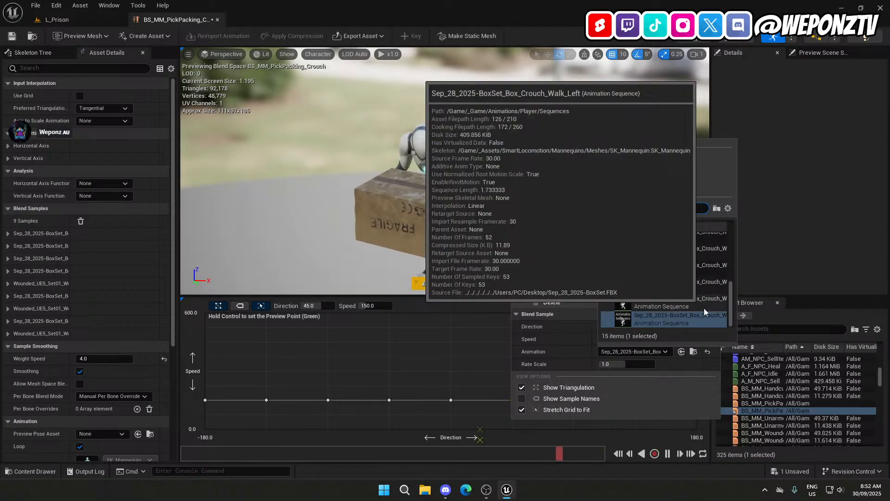
scroll(704, 303, up, 2)
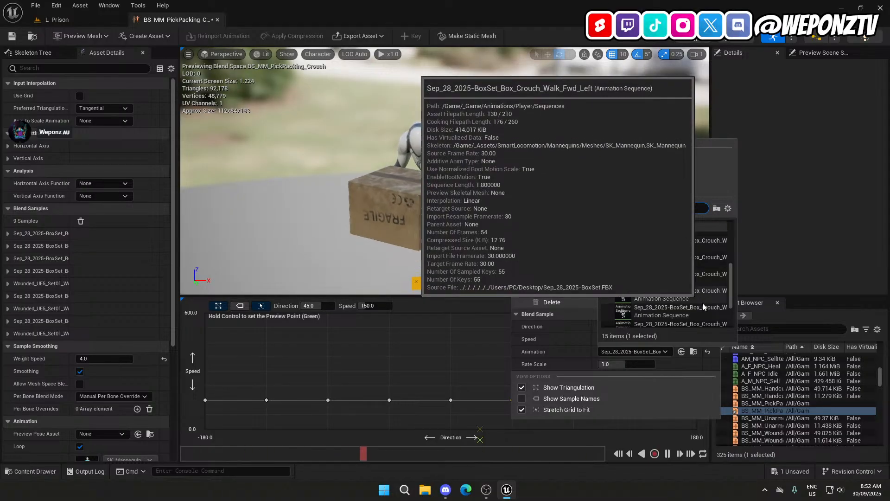
click(703, 306)
click(501, 372)
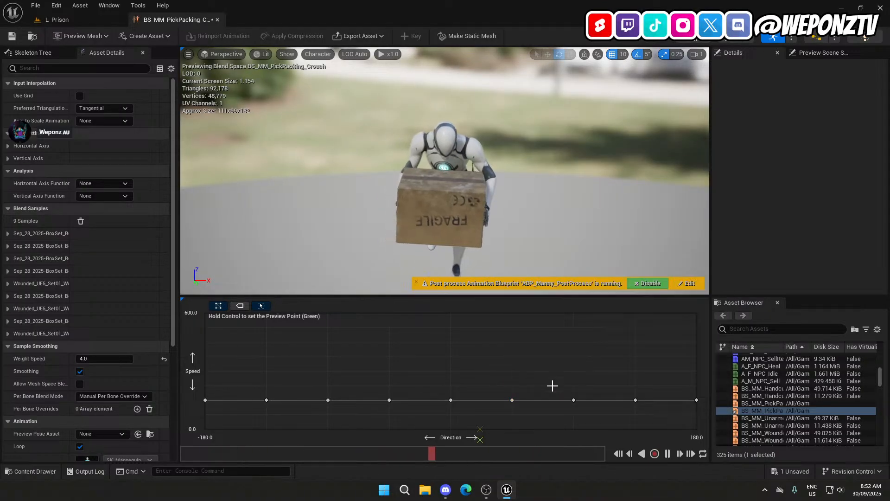
Assign Sep_28_2025-BoxSet_Box_Crouch_Walk_Bwd_Right to the blend sample at direction 135, speed 150.
mouse_move(574, 400)
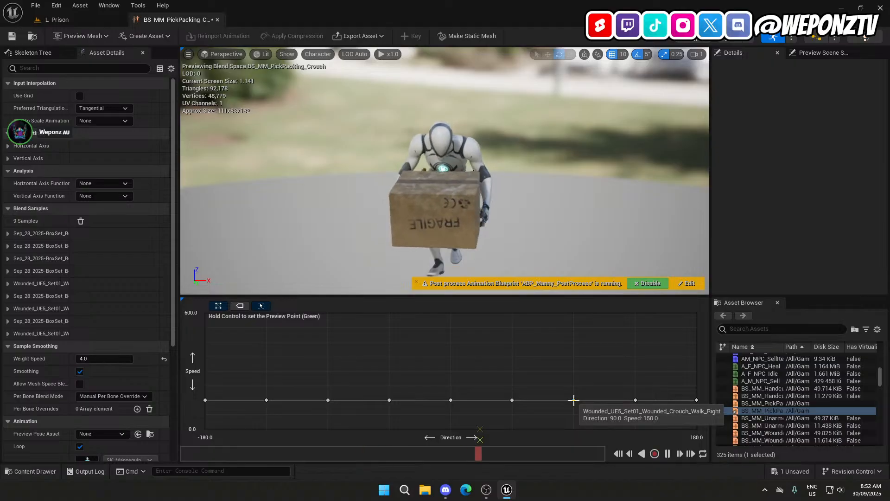
mouse_move(635, 399)
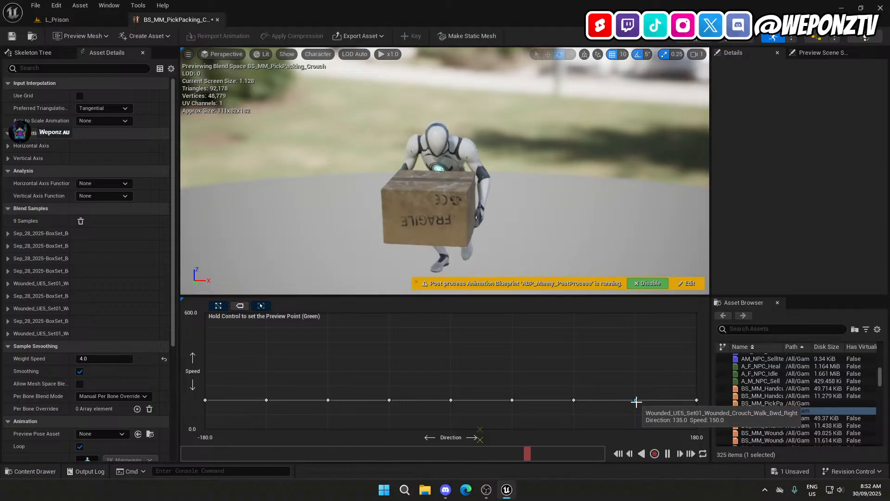
right_click(635, 400)
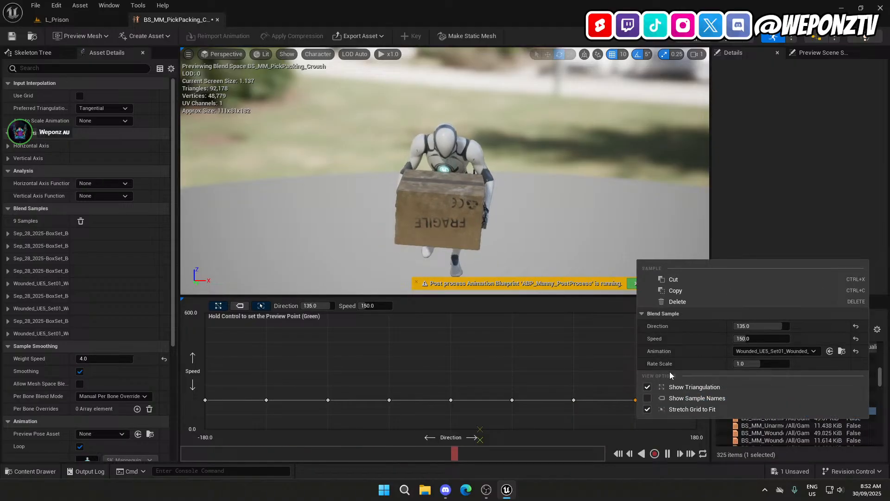
click(747, 351)
text(sep 28 boxset crouch)
scroll(846, 290, down, 3)
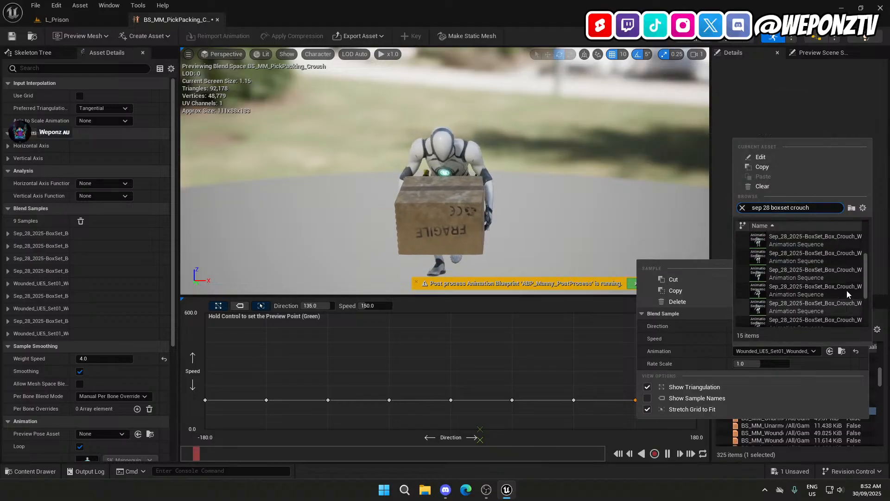
scroll(846, 290, up, 3)
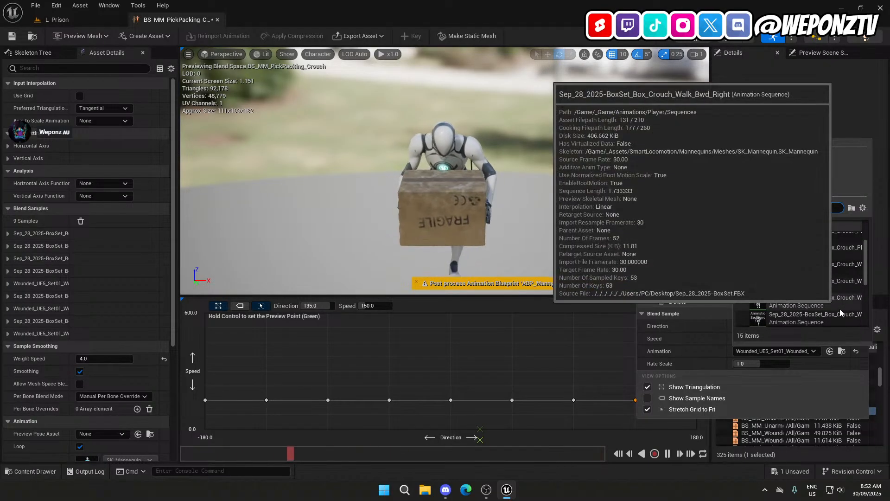
click(839, 309)
click(654, 401)
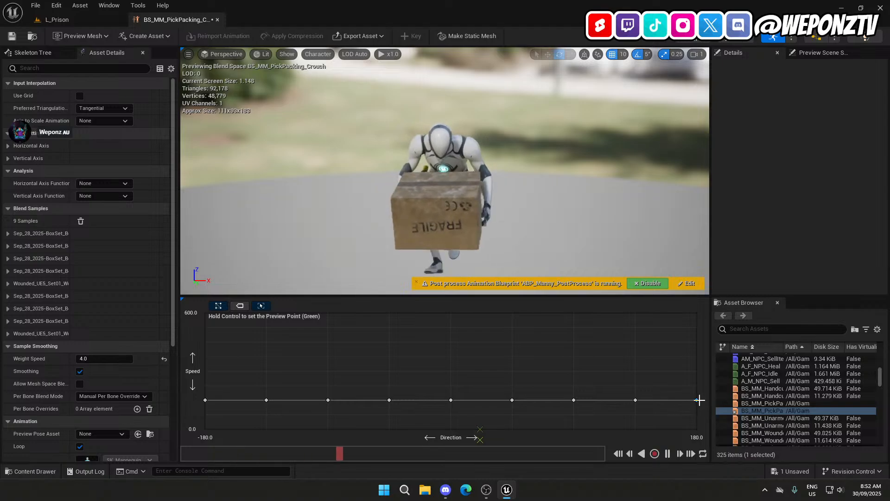
Assign Sep_28_2025-BoxSet_Box_Crouch_Walk_Bwd to the blend sample at direction 180, speed 150.
right_click(698, 400)
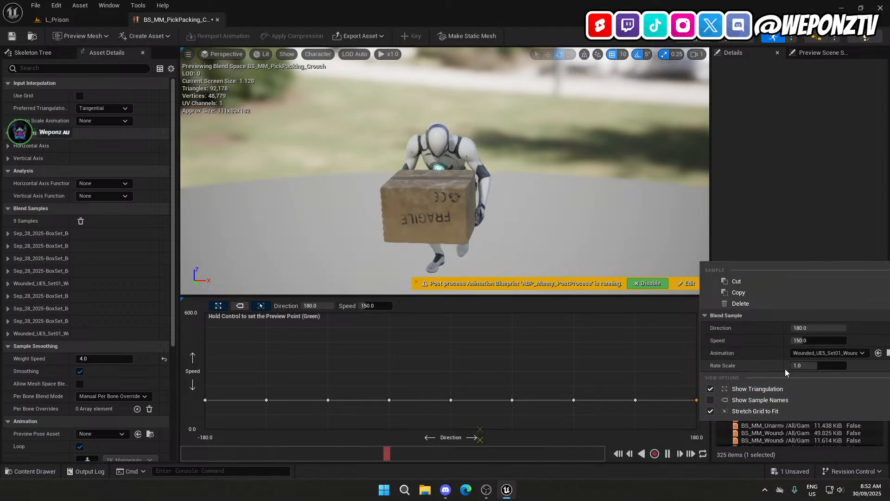
click(827, 353)
scroll(822, 283, down, 3)
mouse_move(822, 281)
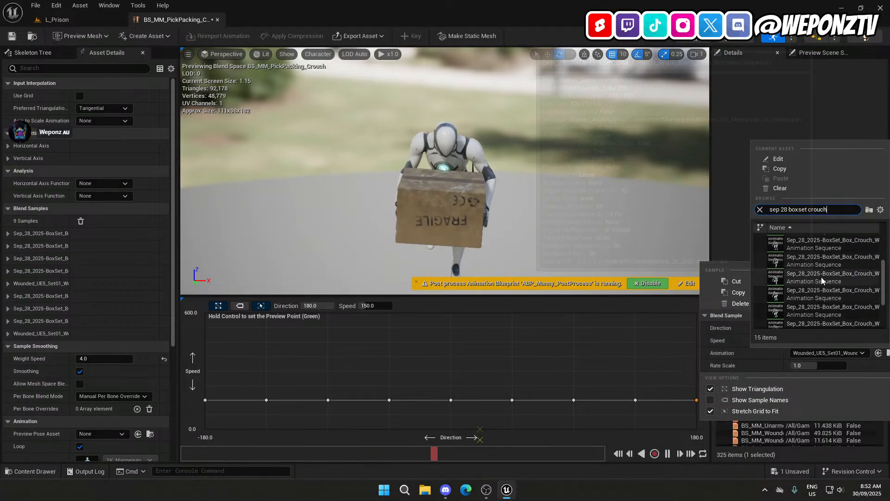
scroll(822, 280, up, 2)
click(842, 286)
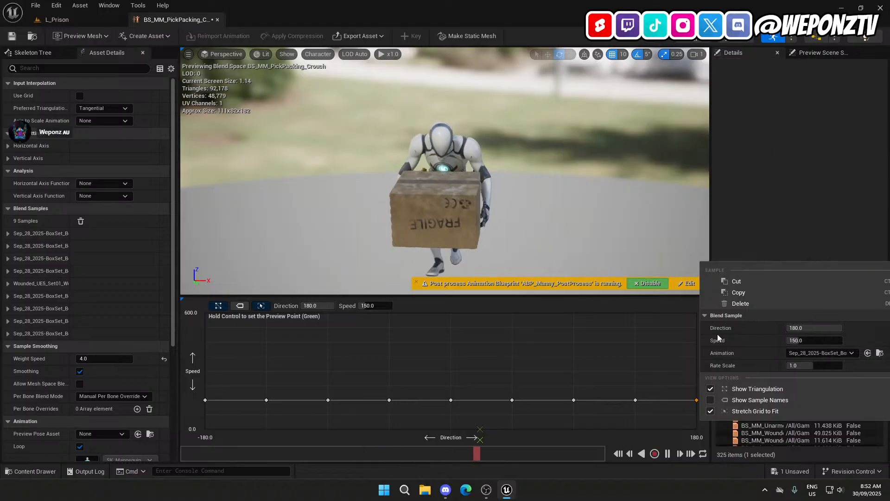
key(ctrl)
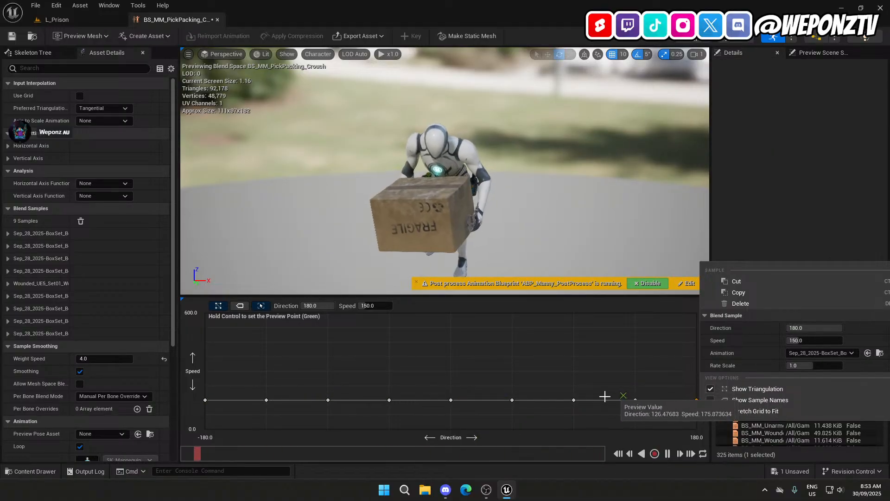
Replace the wounded animation of the blend sample at direction 90, speed 150 with Sep_28_2025-BoxSet_Box_Crouch_Walk_Right.
click(573, 400)
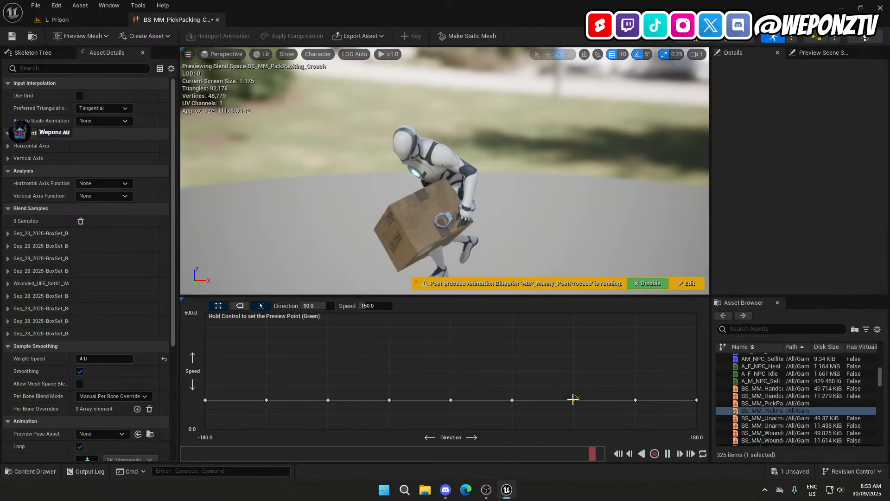
right_click(573, 400)
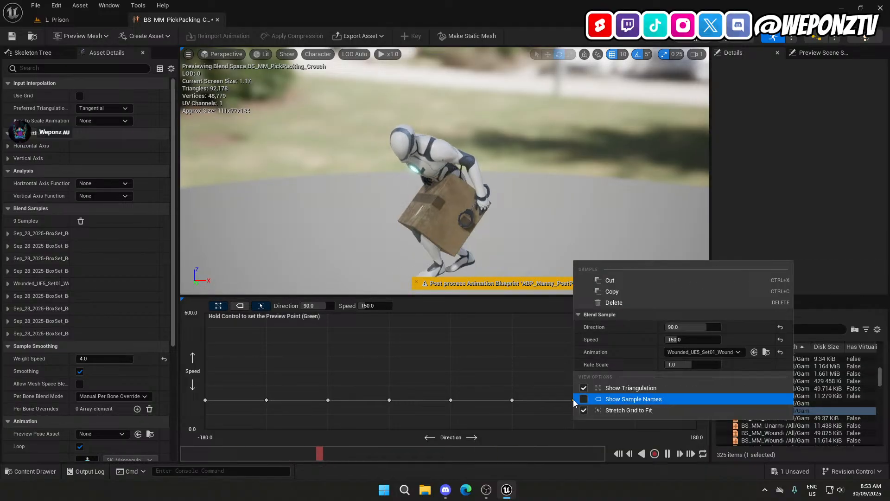
click(694, 352)
text(sep 28 boxset crouch)
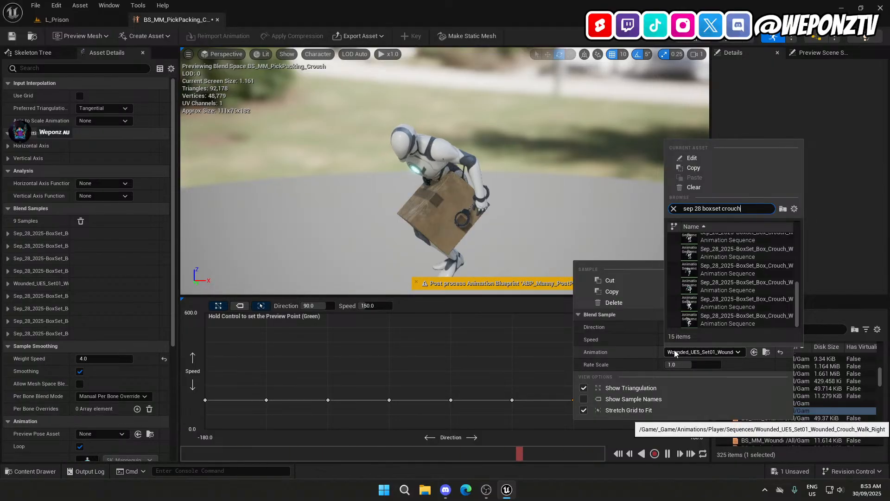
mouse_move(770, 282)
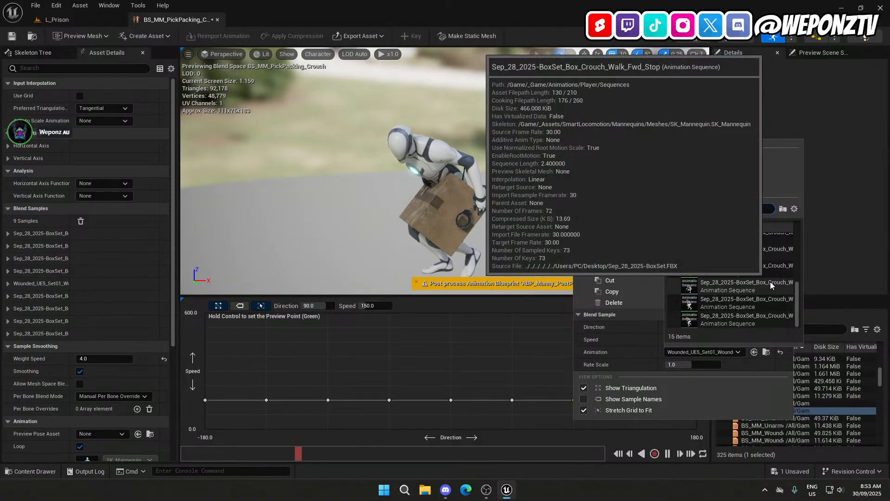
mouse_move(764, 315)
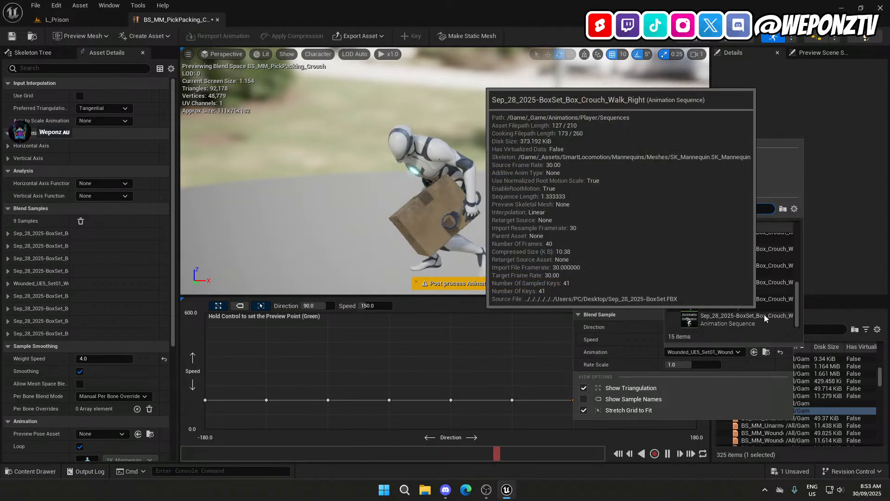
click(764, 314)
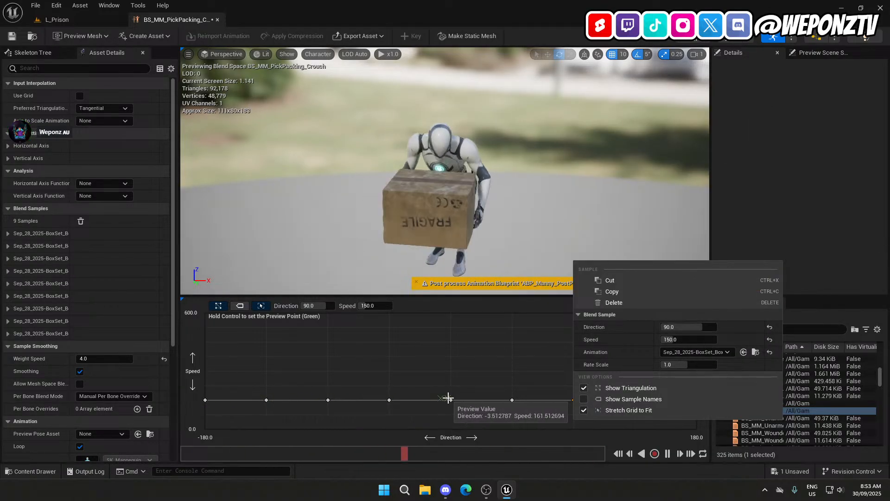
Save and close the BS_MM_PickPacking_Crouch blend space after previewing the blend across its directions.
click(486, 388)
key(ctrl)
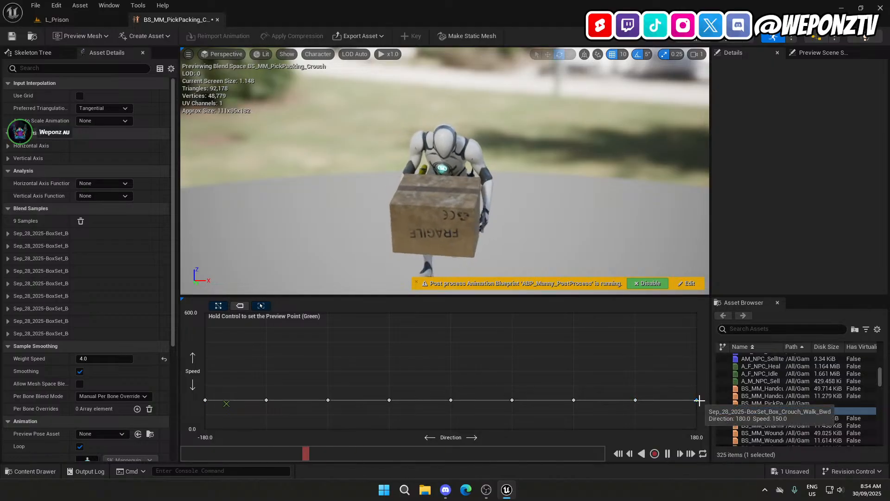
click(9, 38)
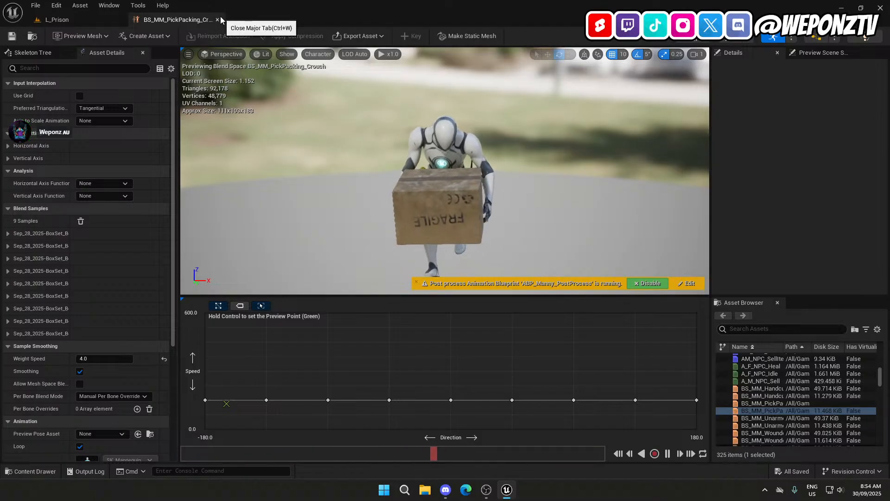
click(217, 20)
click(486, 489)
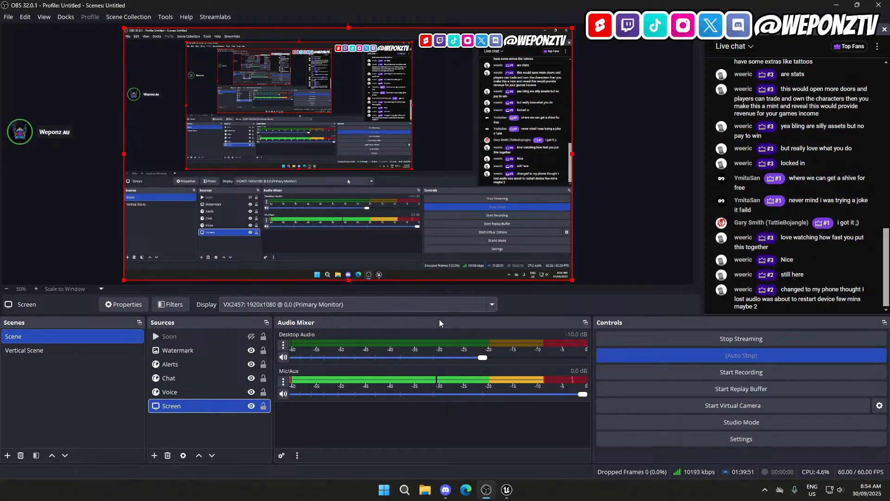
click(507, 491)
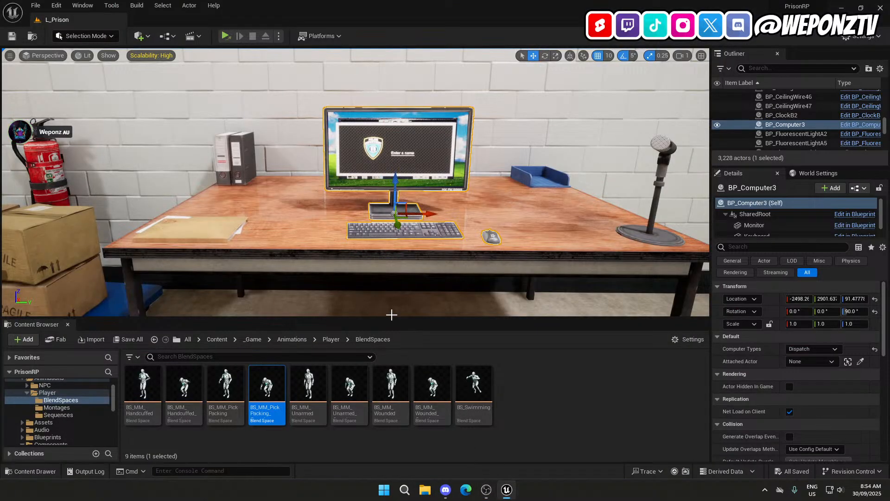
click(535, 394)
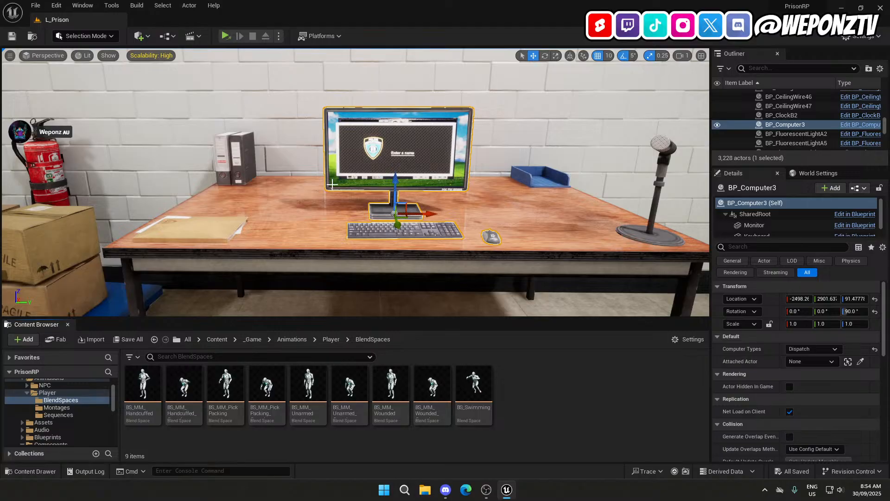
Open the BP_Anim_Character_UE5 animation blueprint from the Player animations folder.
click(299, 342)
double_click(184, 382)
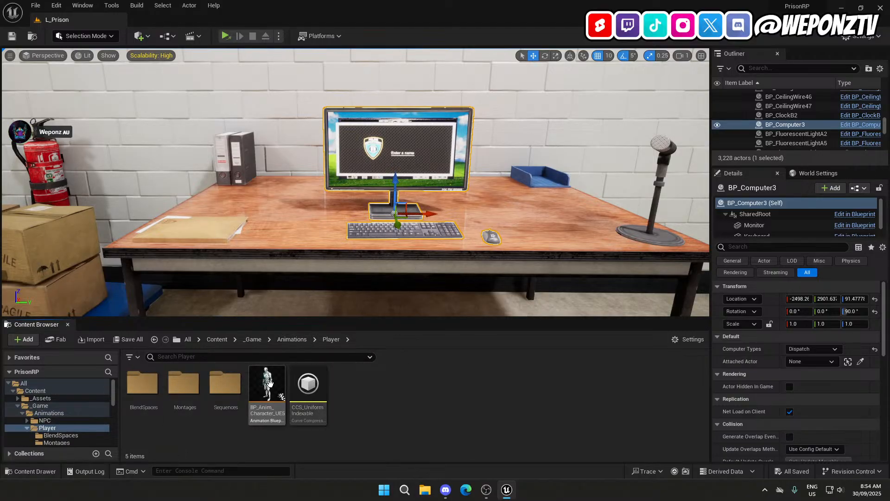
click(269, 383)
double_click(269, 383)
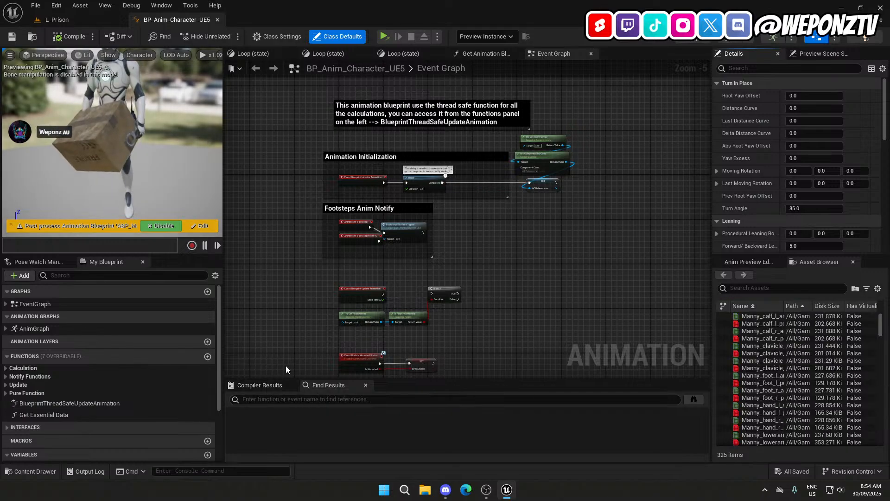
Add a Boolean variable named LocomotionState among the custom variables of BP_Anim_Character_UE5.
right_drag(479, 293, 476, 165)
scroll(360, 266, up, 4)
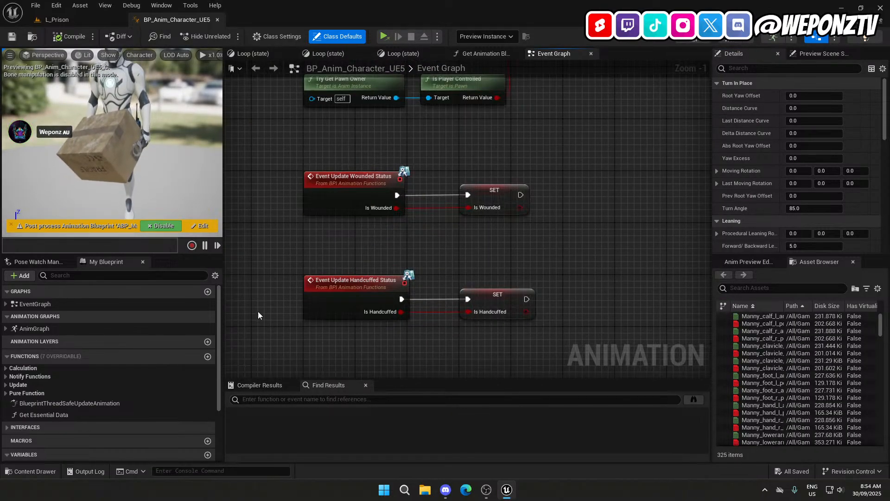
scroll(85, 376, down, 2)
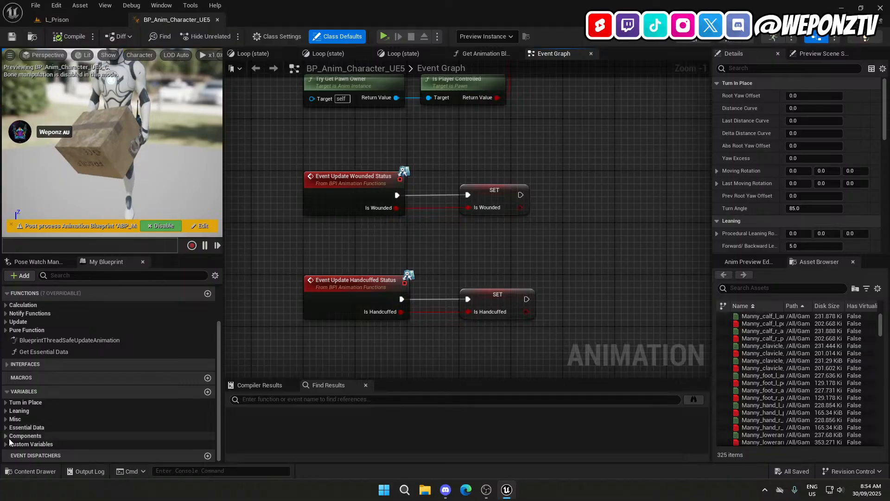
click(7, 444)
scroll(7, 444, down, 1)
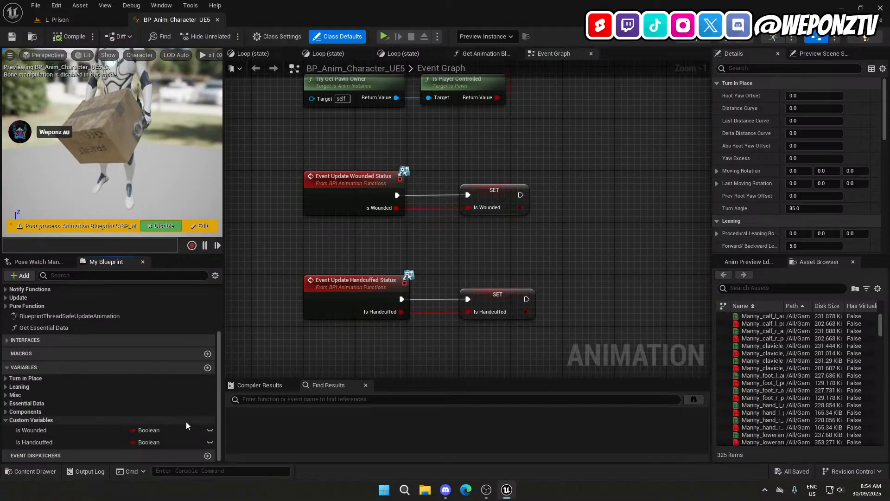
click(208, 367)
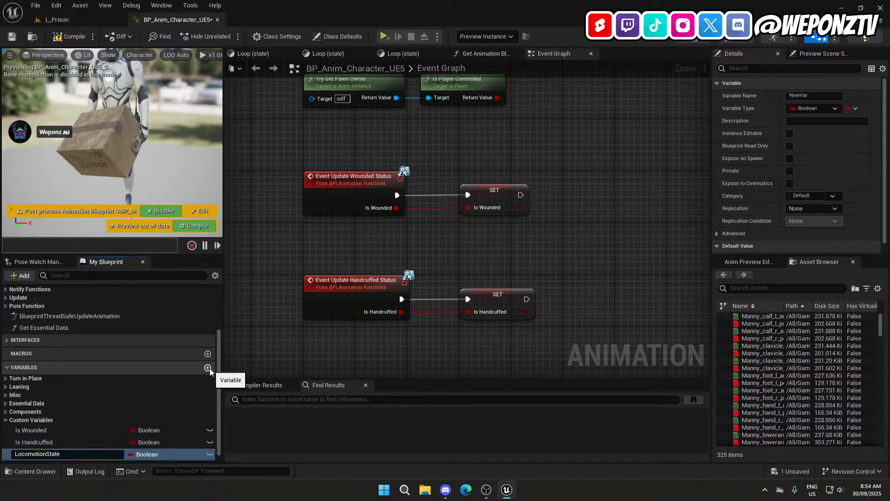
key(Return)
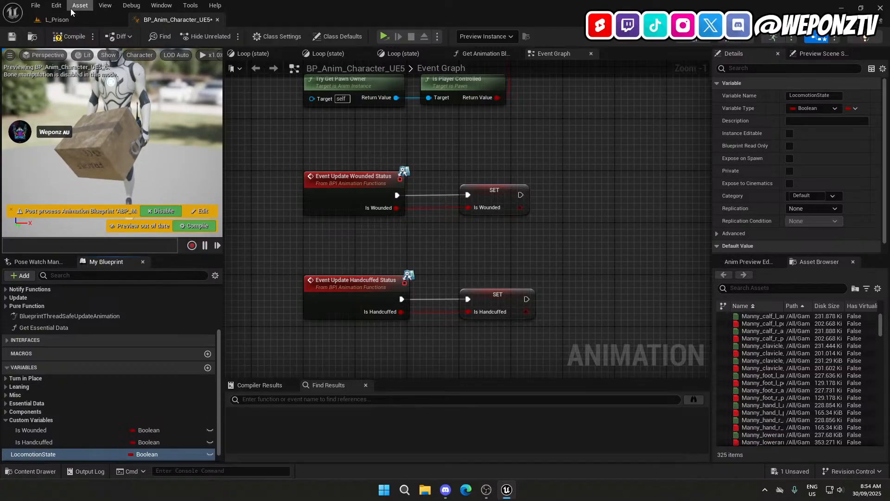
Return to the L_Prison level and open the Enums folder under _Game/Data.
click(57, 20)
click(253, 338)
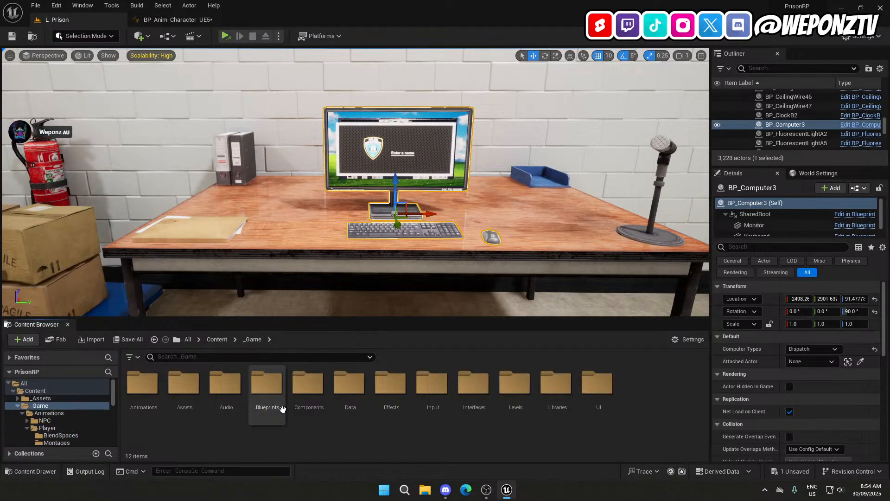
double_click(350, 385)
double_click(151, 394)
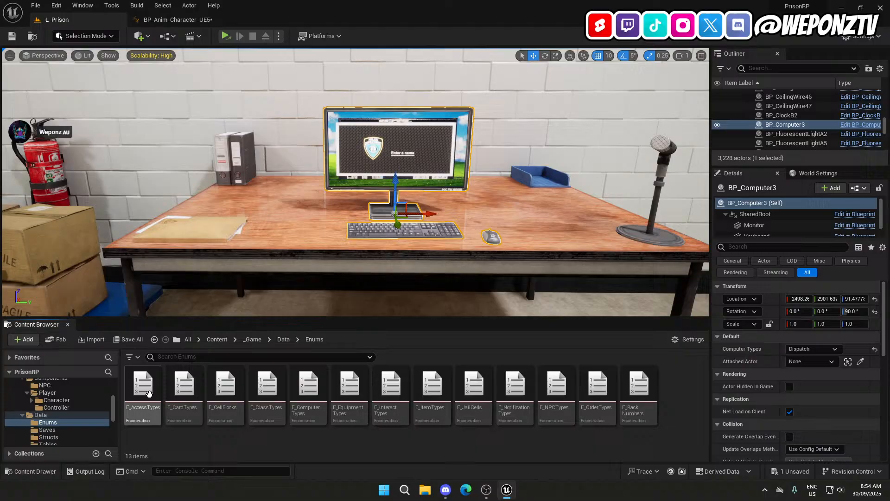
Create a Blueprint enumeration named E_LocomotionStates in the Enums folder.
right_click(680, 422)
mouse_move(728, 217)
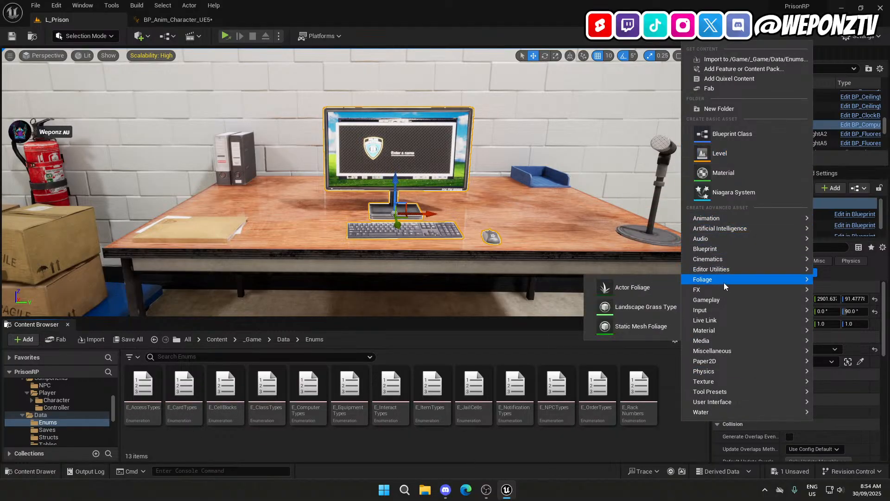
mouse_move(721, 249)
click(610, 334)
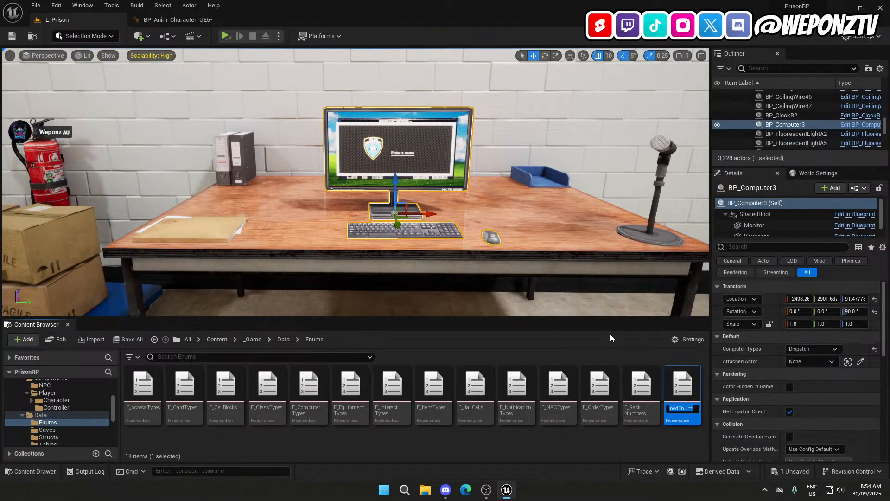
text(E_Loco)
text(motionState)
text(s)
key(Return)
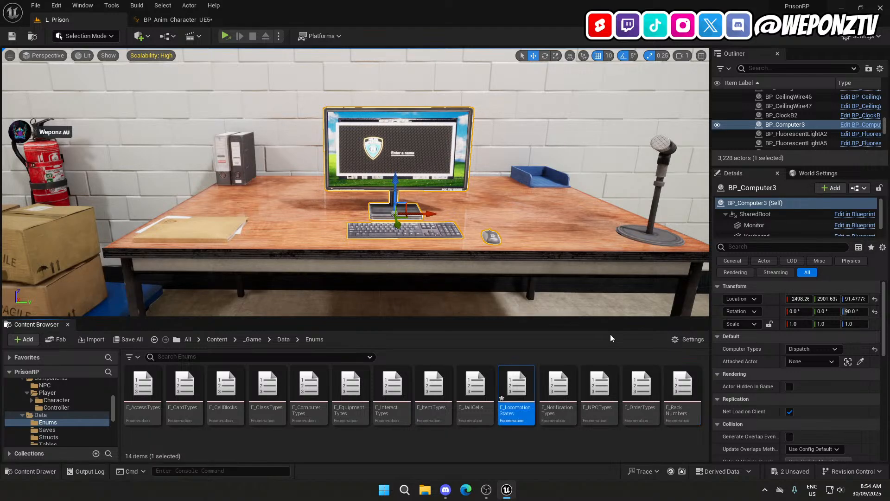
Open the E_LocomotionStates enumeration and add four enumerators to it.
double_click(521, 391)
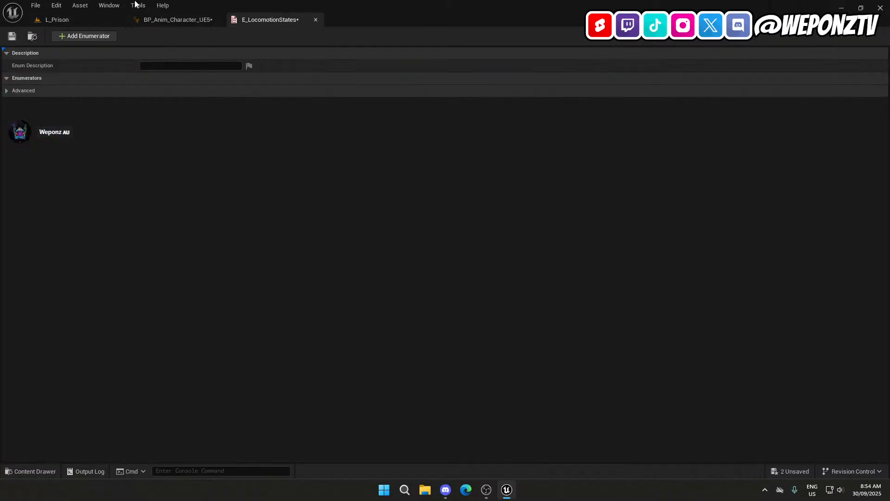
click(70, 35)
click(71, 35)
click(70, 36)
click(71, 36)
Set the display names of the first three enumerators to Unarmed, Wounded and Handcuffed.
click(159, 90)
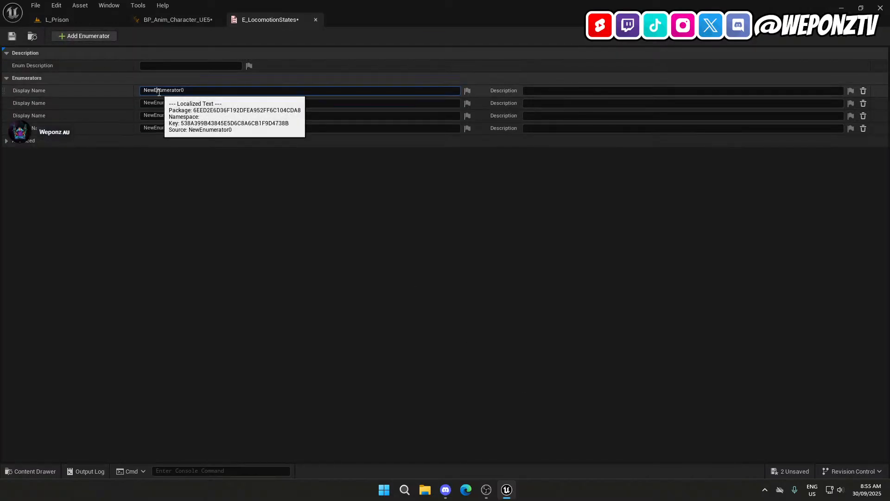
text(Unarmed)
key(Return)
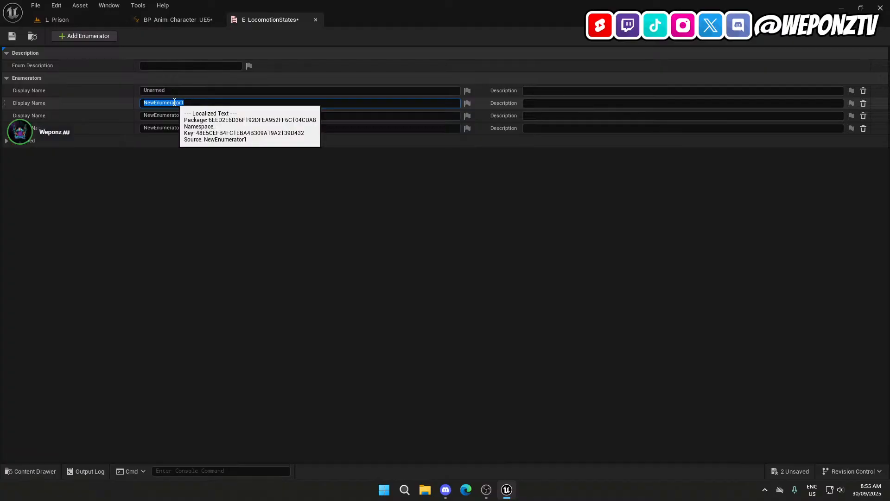
text(Wounded)
click(171, 116)
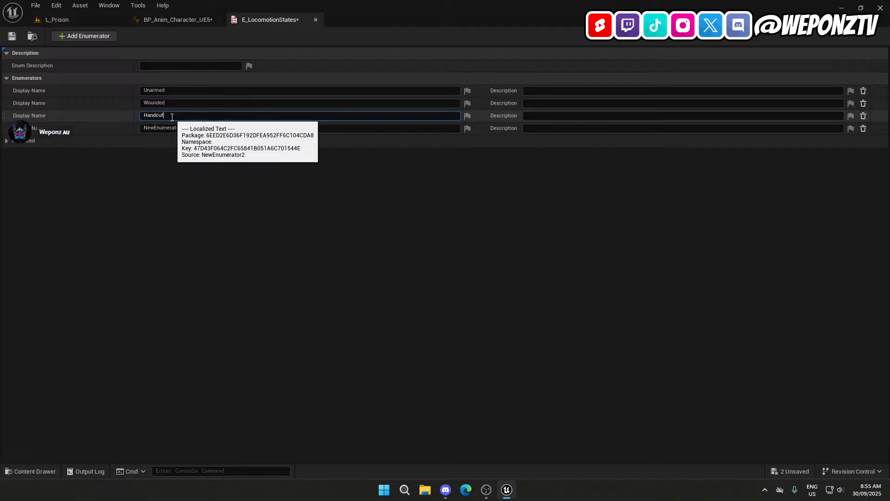
text(Handcuffed)
Set the display name of the fourth enumerator to Pick Packing, written as two words.
click(156, 129)
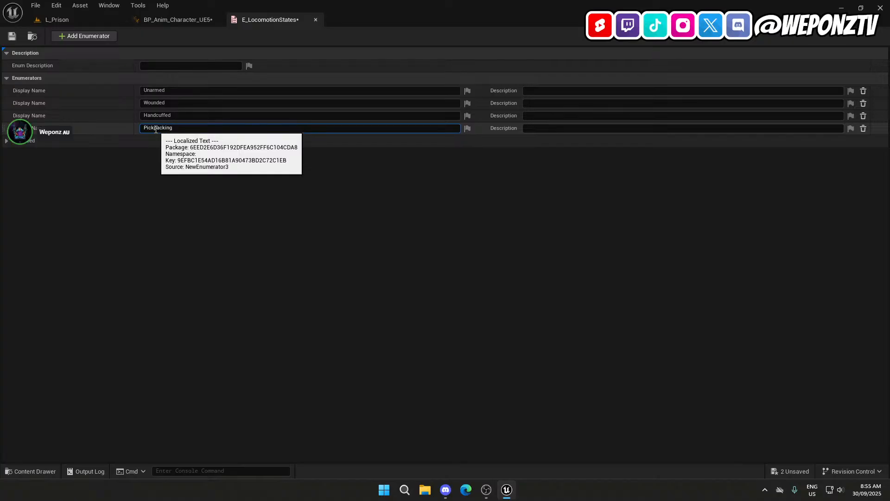
drag(176, 127, 133, 123)
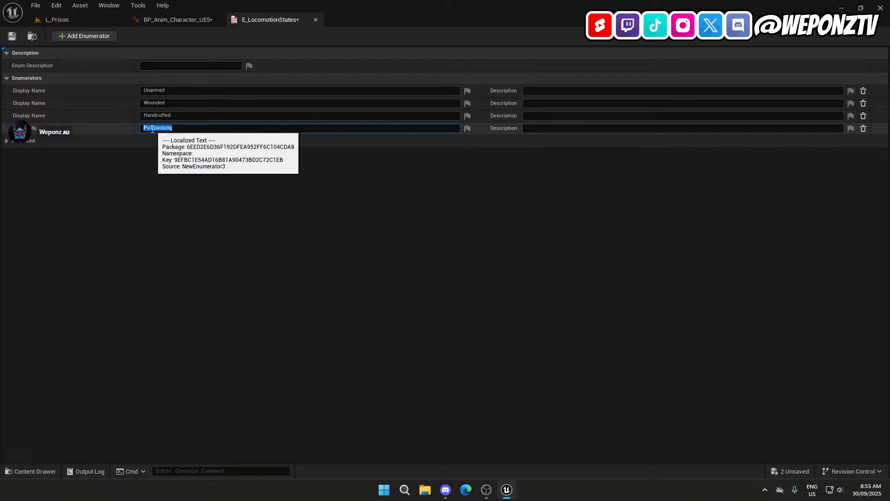
click(158, 129)
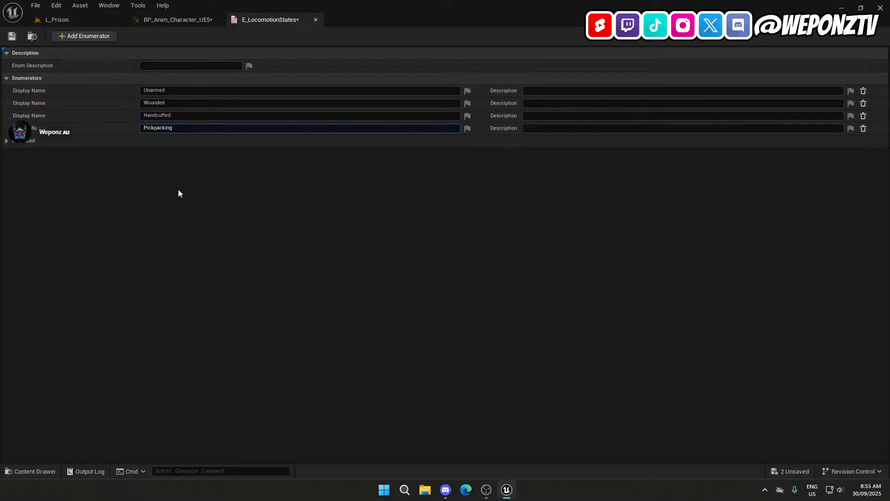
key(BackSpace)
text(P)
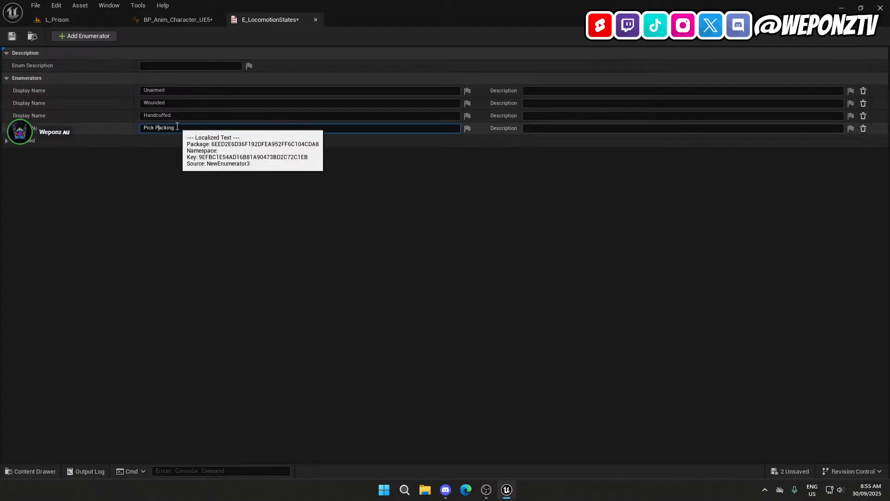
Rename the fourth enumerator's display name to Working and save the E_LocomotionStates enumeration.
drag(178, 129, 117, 129)
text(Working)
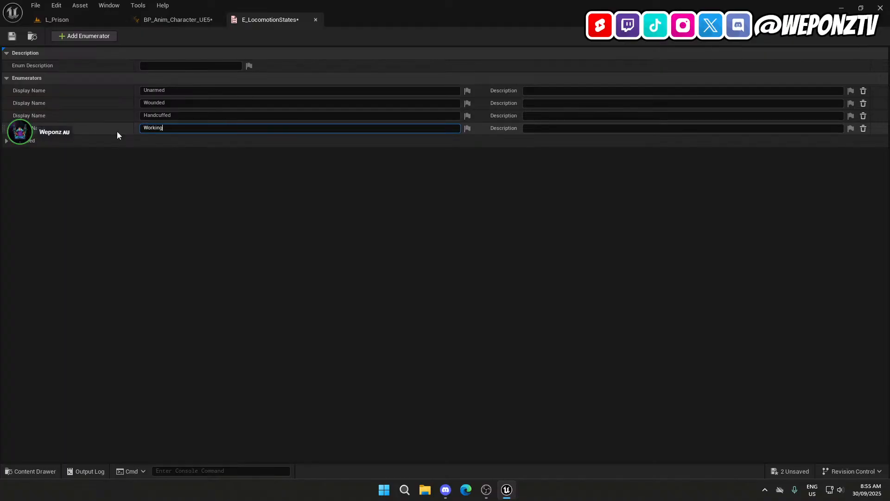
key(Return)
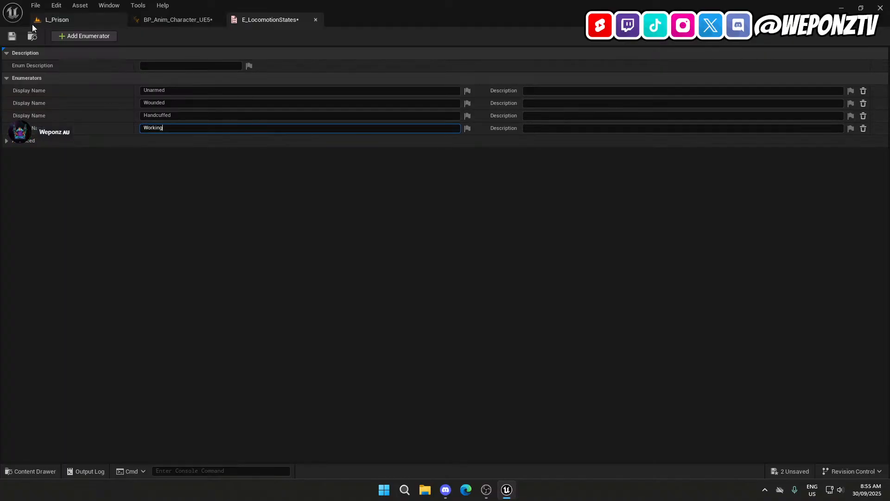
click(12, 37)
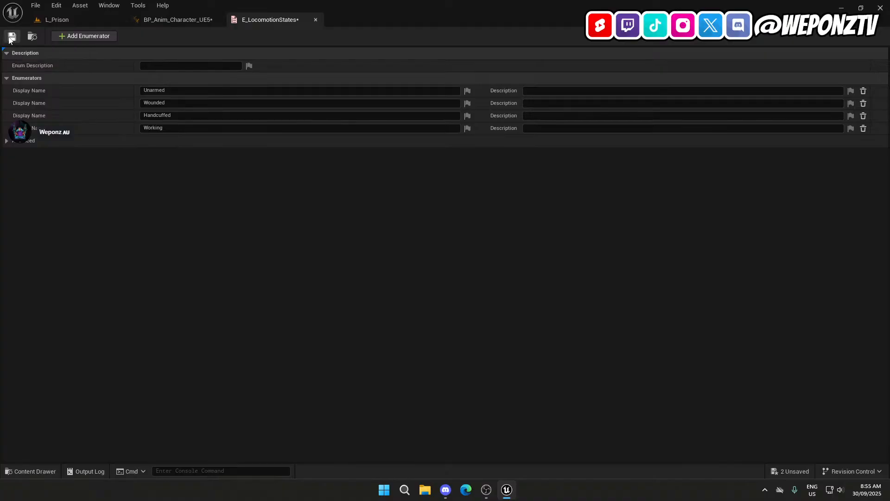
In BP_Anim_Character_UE5, set the LocomotionState variable's type to E Locomotion States and its category to Custom Variables, and compile.
click(197, 19)
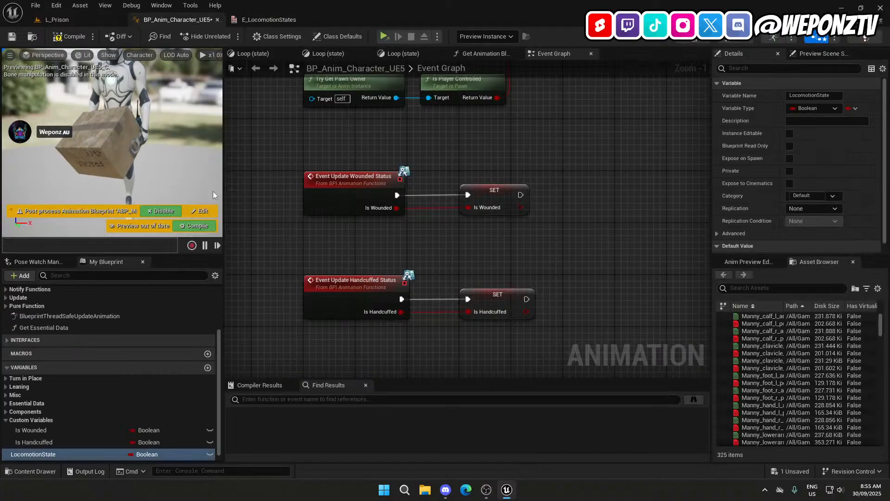
click(147, 455)
text(loco)
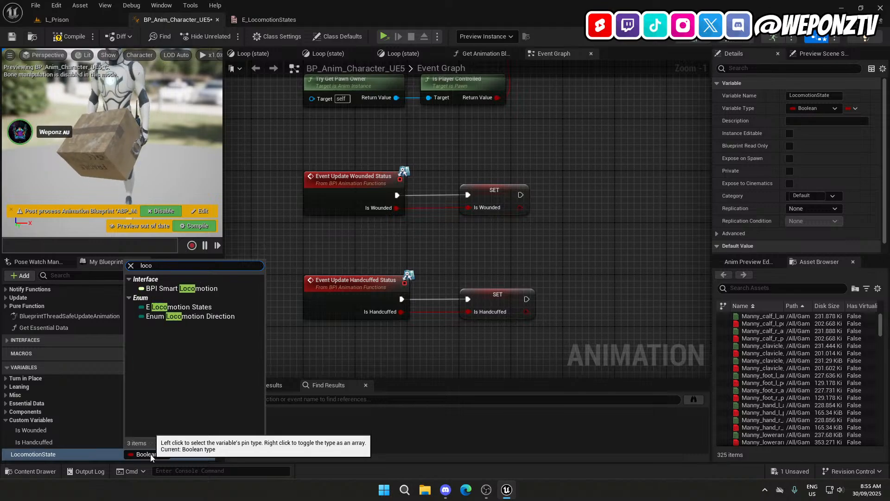
click(179, 307)
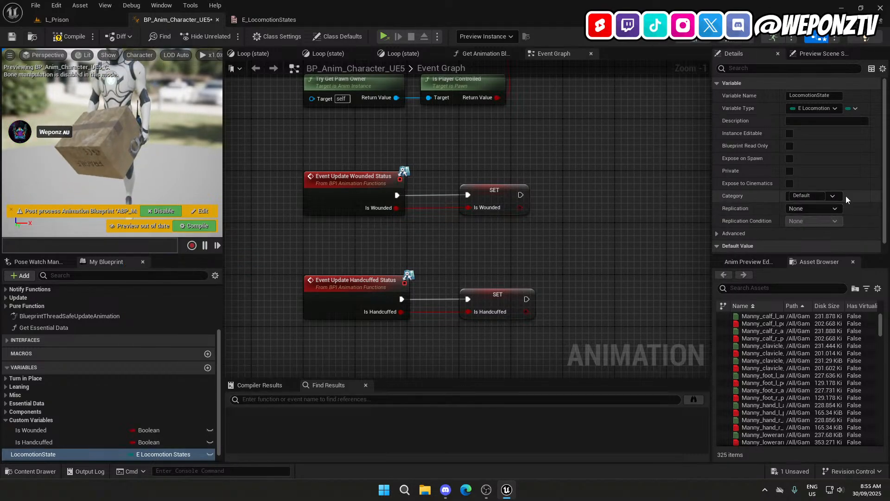
click(833, 195)
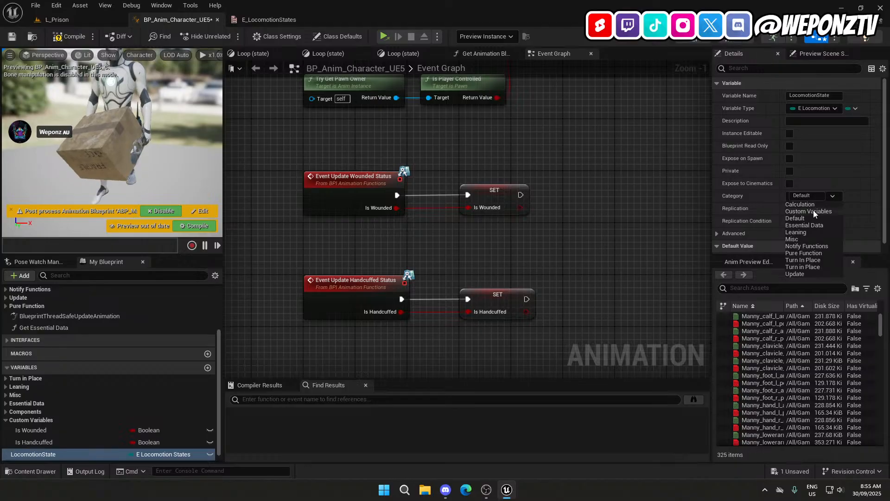
click(813, 211)
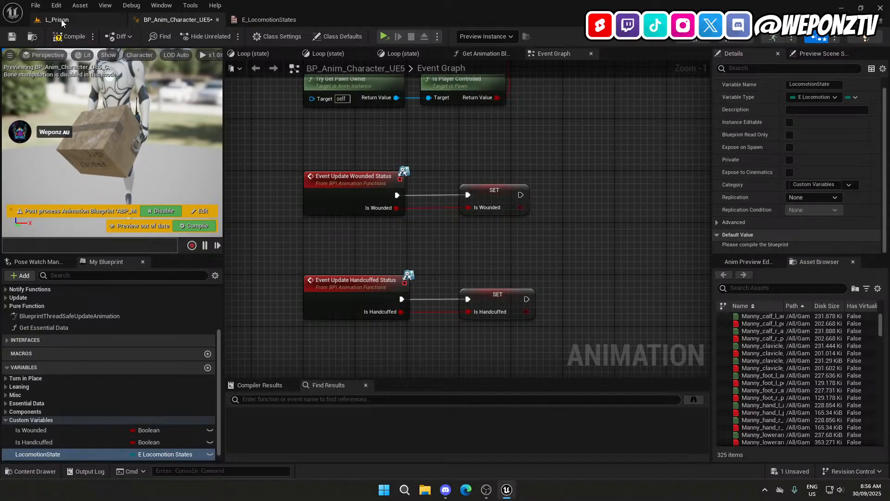
click(65, 37)
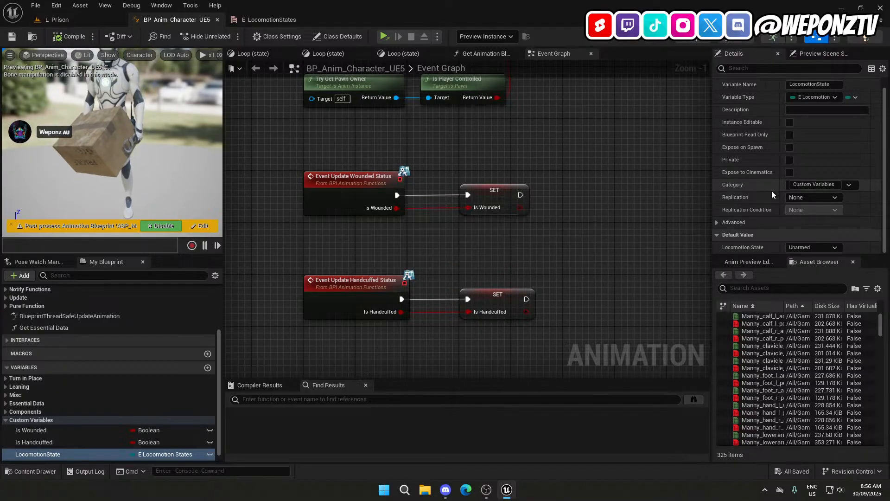
right_drag(543, 247, 560, 281)
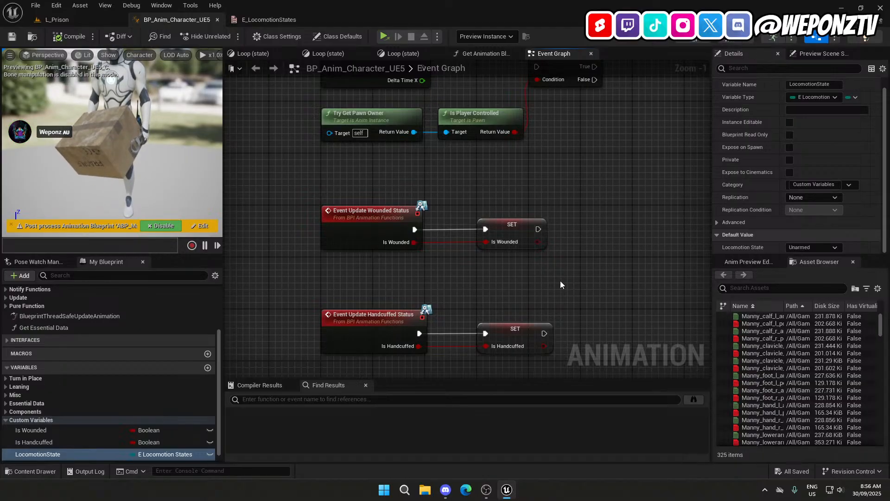
click(7, 340)
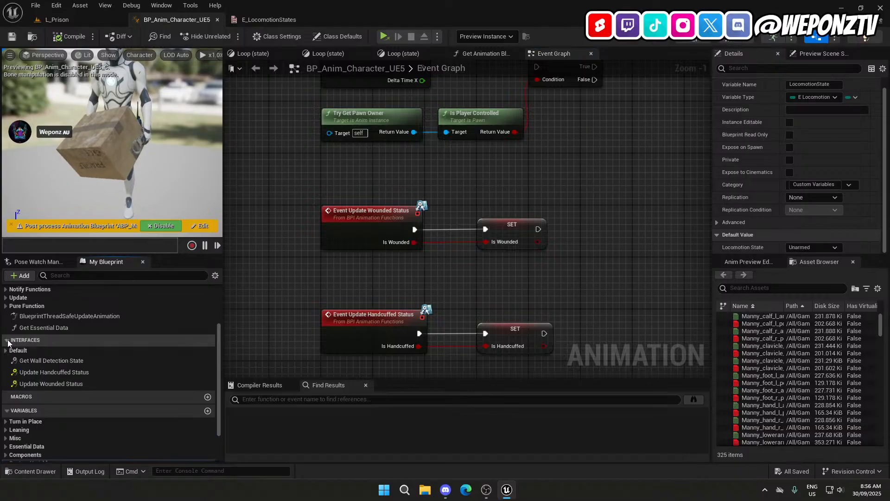
click(7, 350)
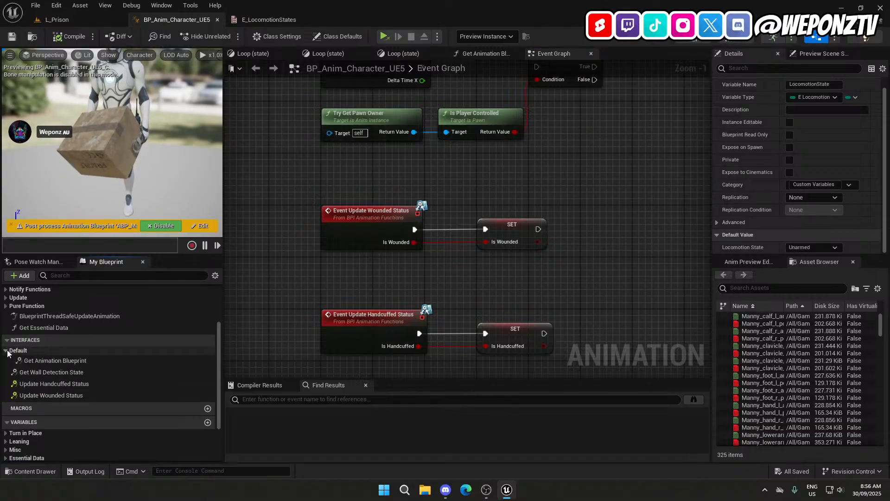
click(7, 350)
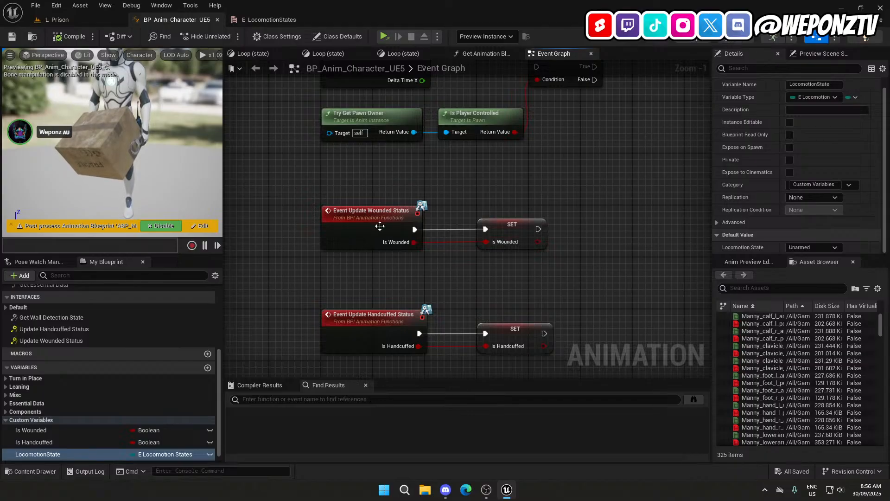
right_drag(505, 289, 434, 246)
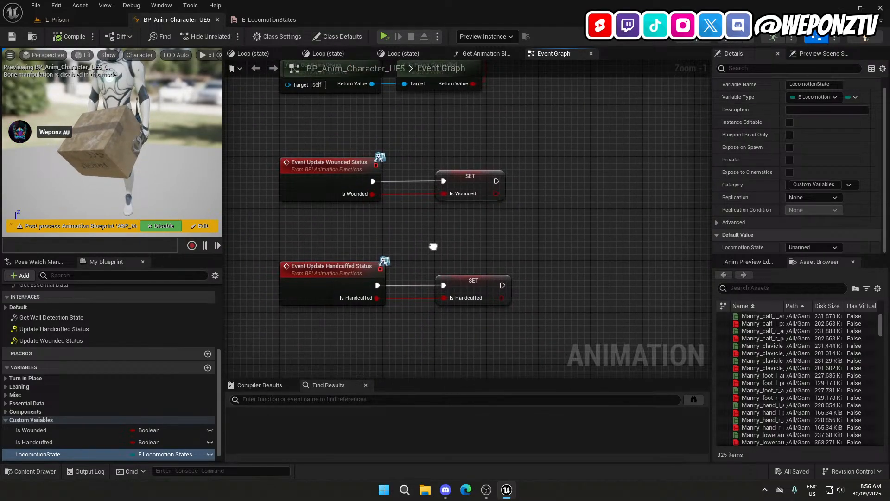
Open the Idle state inside the Ground Locomotion Update state machine and bring its blend chain into view.
click(398, 52)
right_drag(447, 195, 298, 208)
click(463, 69)
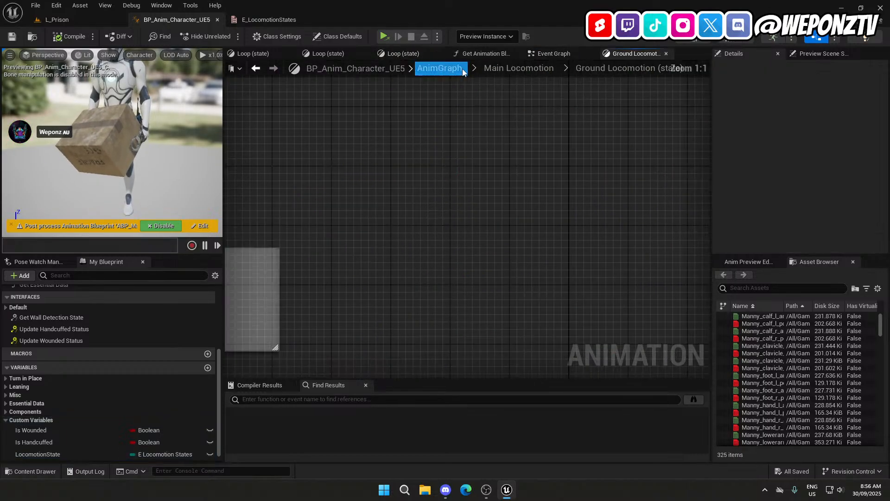
double_click(336, 219)
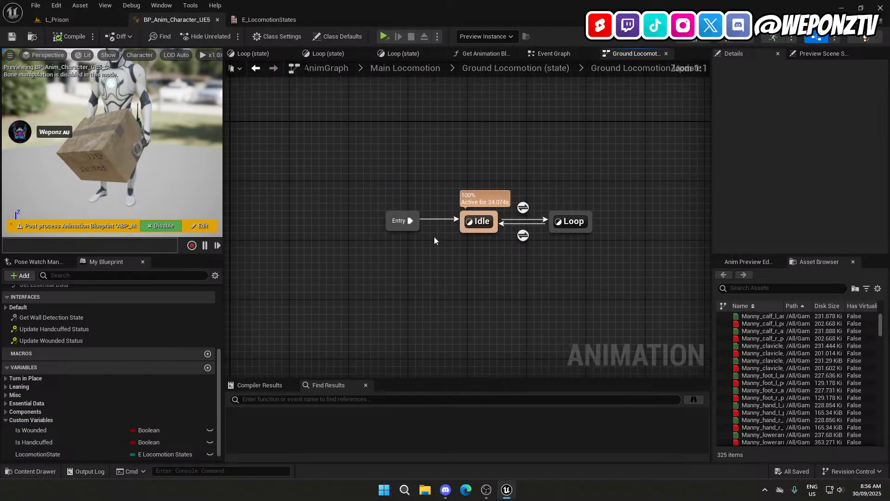
double_click(480, 221)
scroll(516, 204, up, 5)
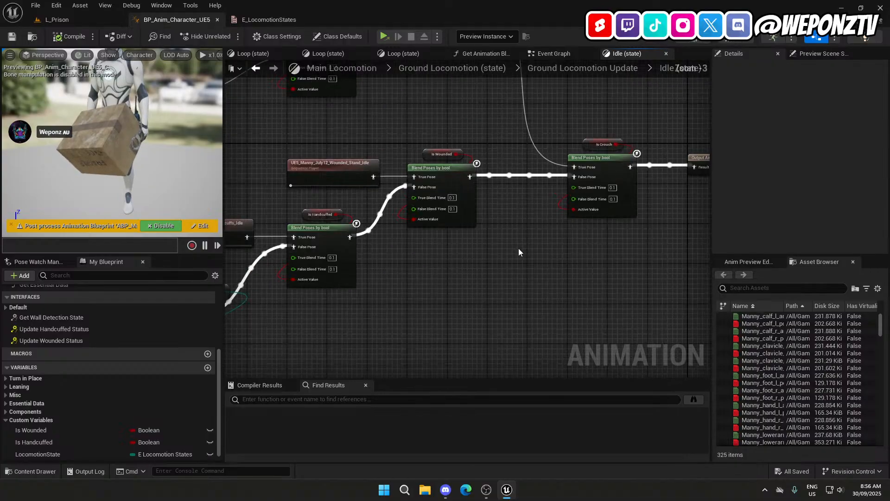
right_drag(518, 248, 530, 235)
scroll(537, 205, down, 6)
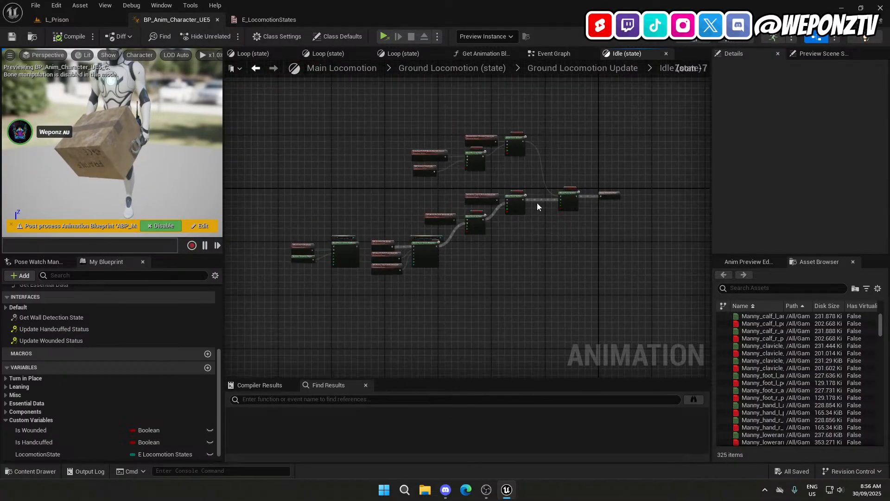
Duplicate the Blend Poses (Enum_Weapons) node together with its Current Weapon property access node into the empty graph area.
drag(508, 297, 313, 221)
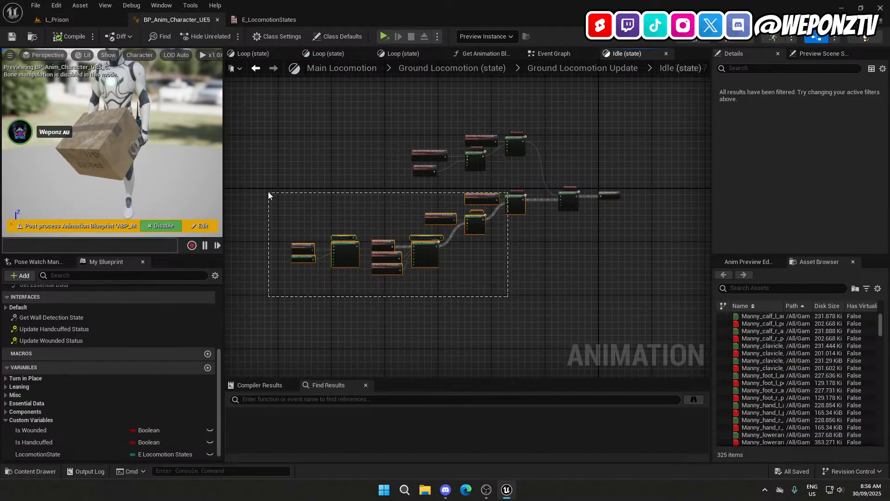
drag(268, 192, 485, 297)
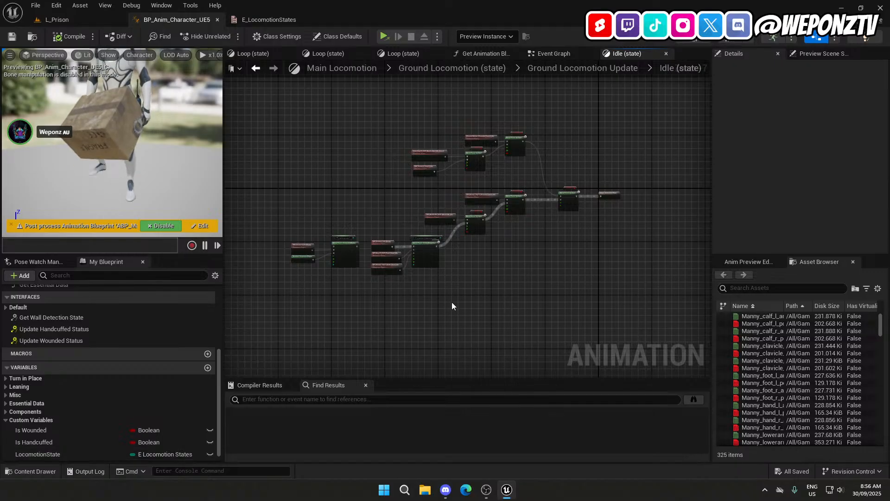
scroll(451, 284, up, 4)
drag(425, 278, 401, 139)
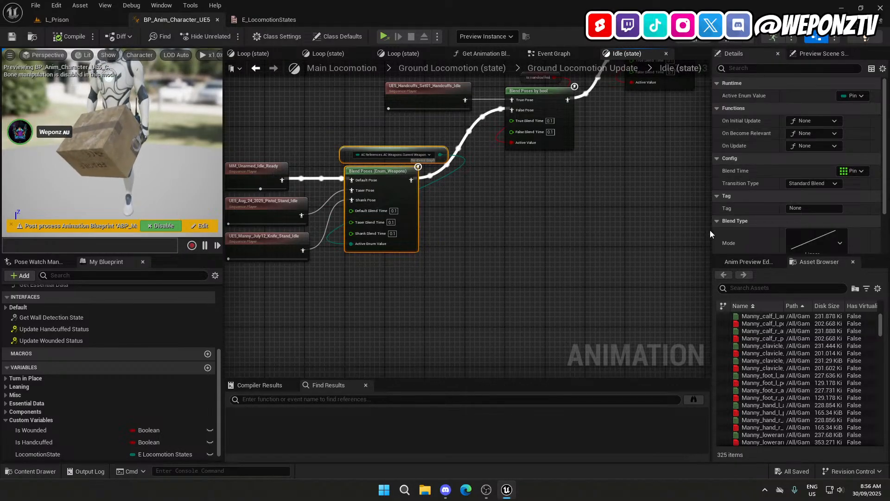
key(ctrl+c)
click(569, 208)
key(ctrl+v)
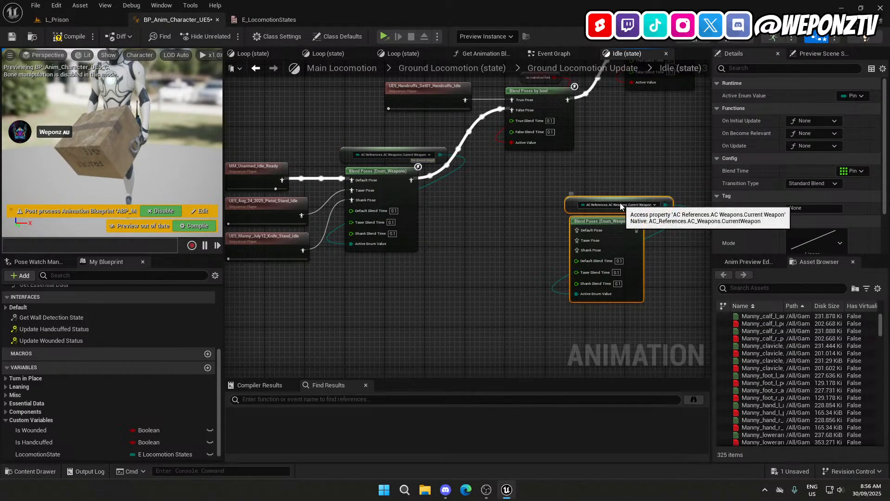
Browse the functions and properties available for binding the copied property access node.
click(620, 203)
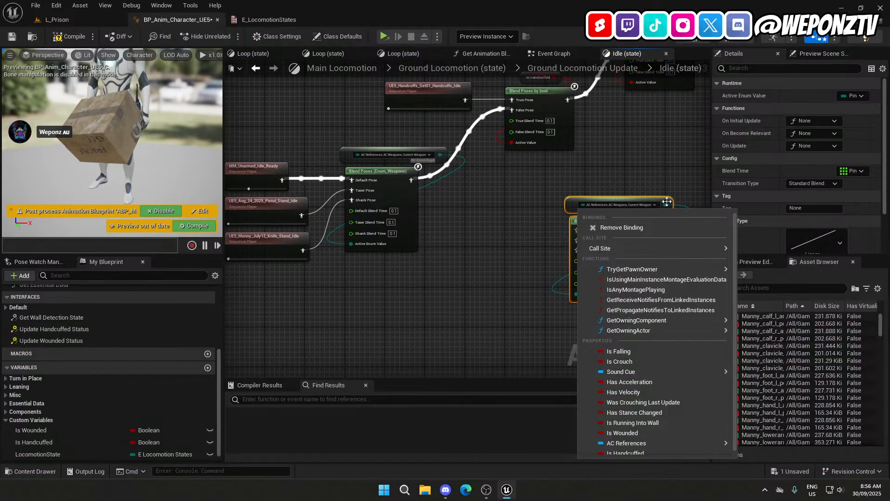
scroll(657, 371, down, 2)
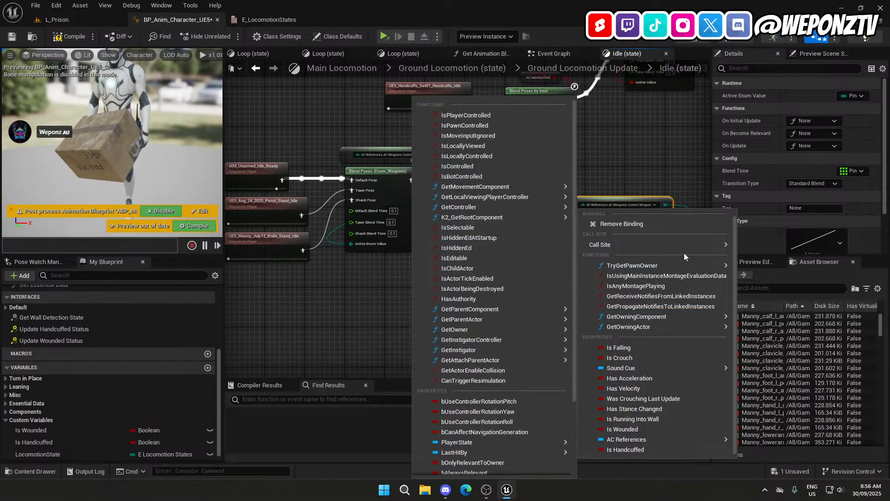
mouse_move(671, 265)
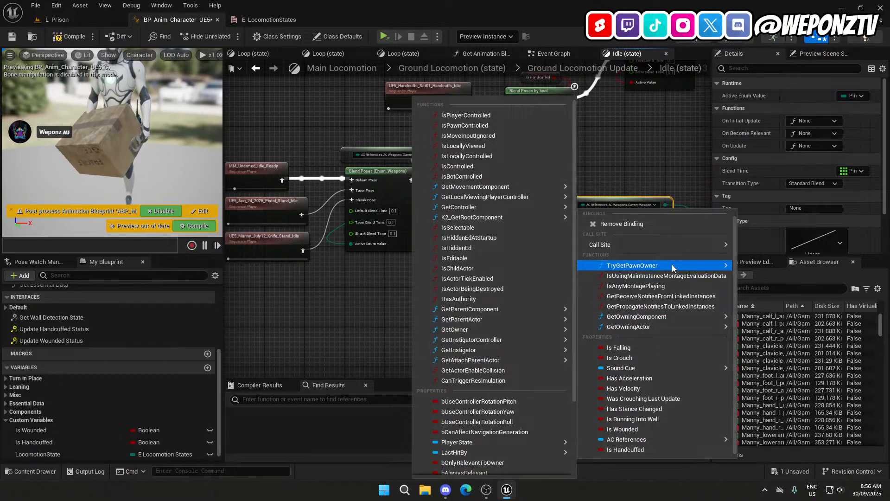
scroll(502, 293, down, 3)
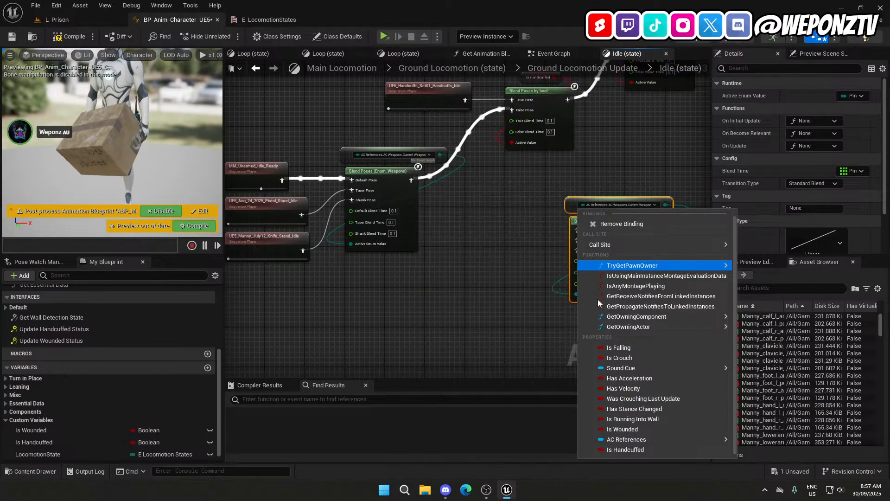
mouse_move(612, 317)
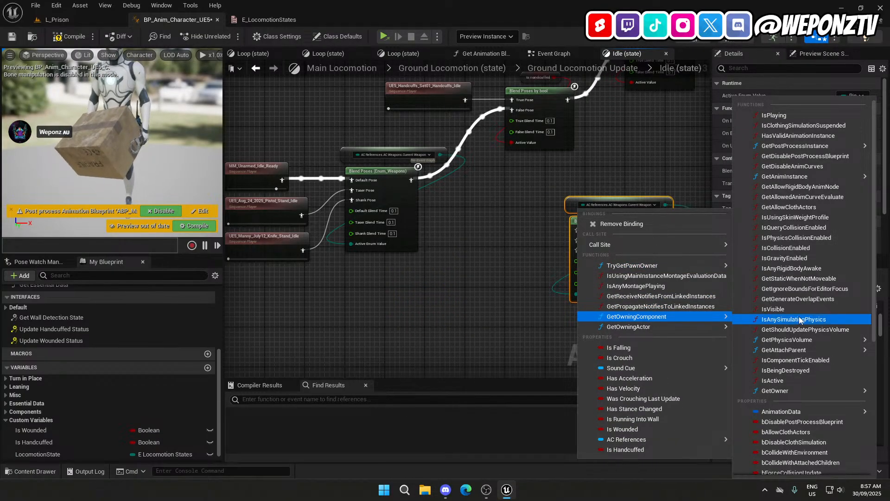
scroll(800, 320, down, 3)
mouse_move(800, 319)
scroll(799, 319, down, 6)
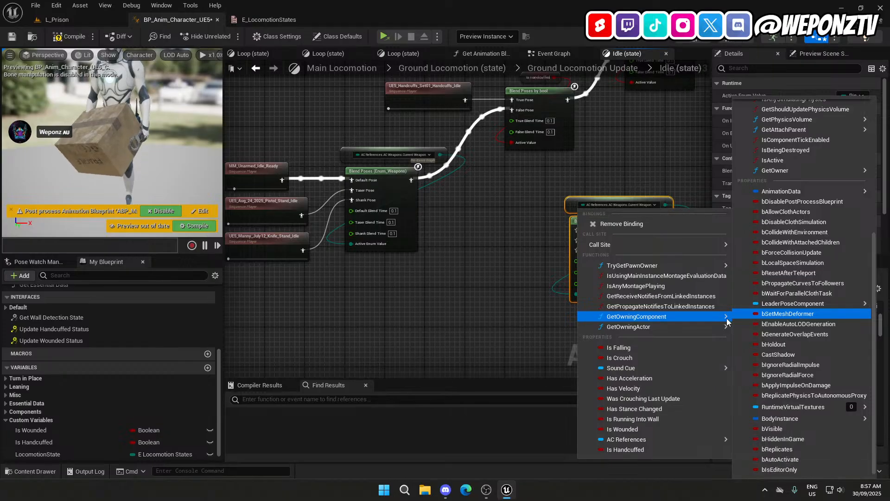
click(377, 305)
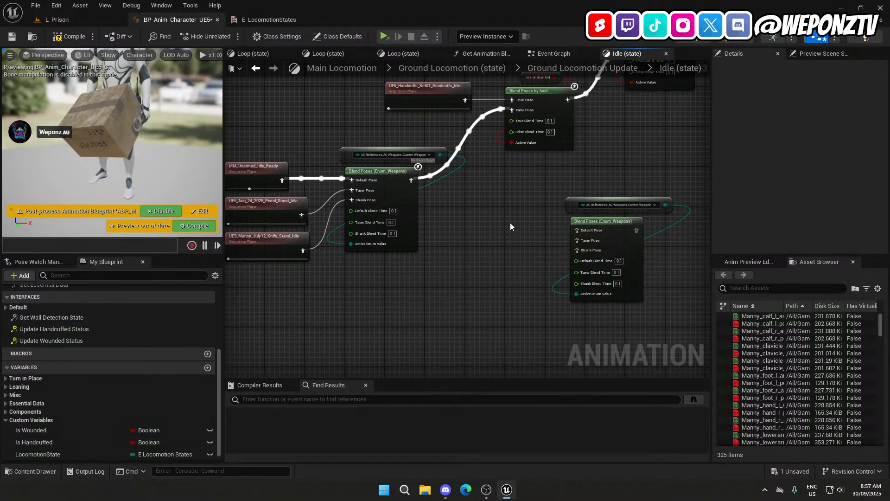
Connect a LocomotionState getter to the Active Enum Value input of the copied Blend Poses node.
drag(42, 454, 492, 374)
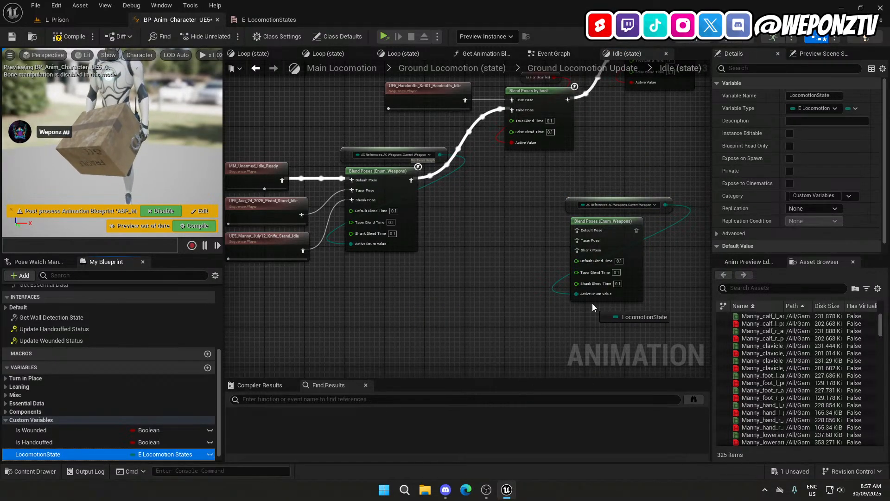
drag(592, 304, 578, 296)
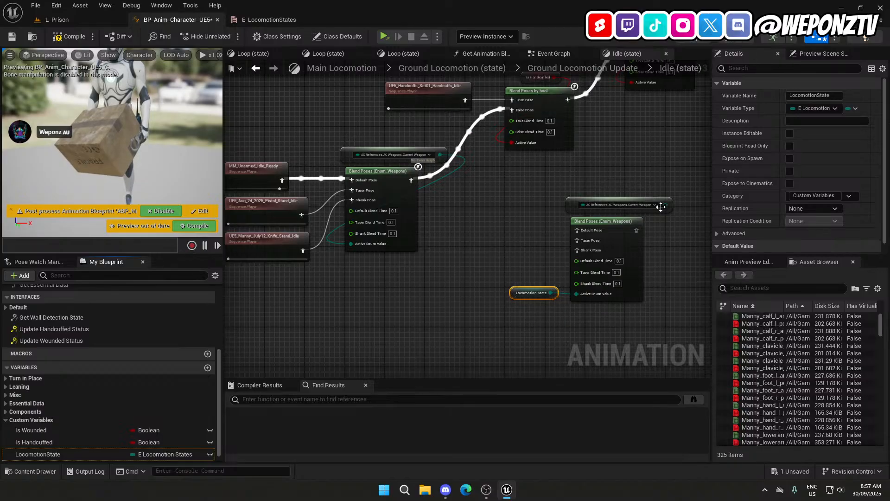
Check the AC References properties available for binding, and delete the copied Current Weapon property access node.
click(619, 206)
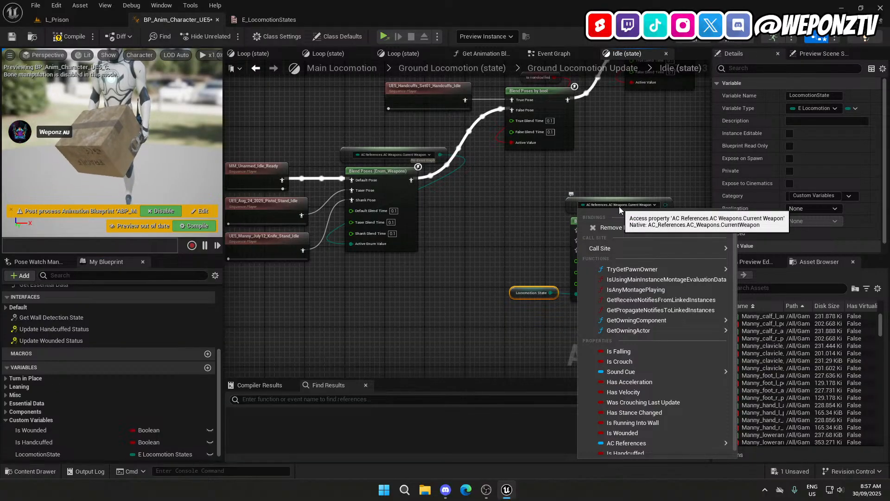
mouse_move(644, 330)
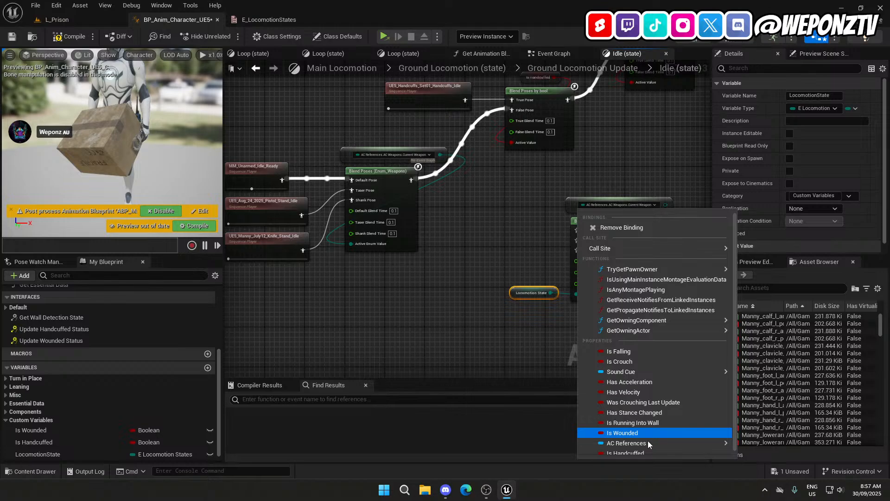
mouse_move(647, 441)
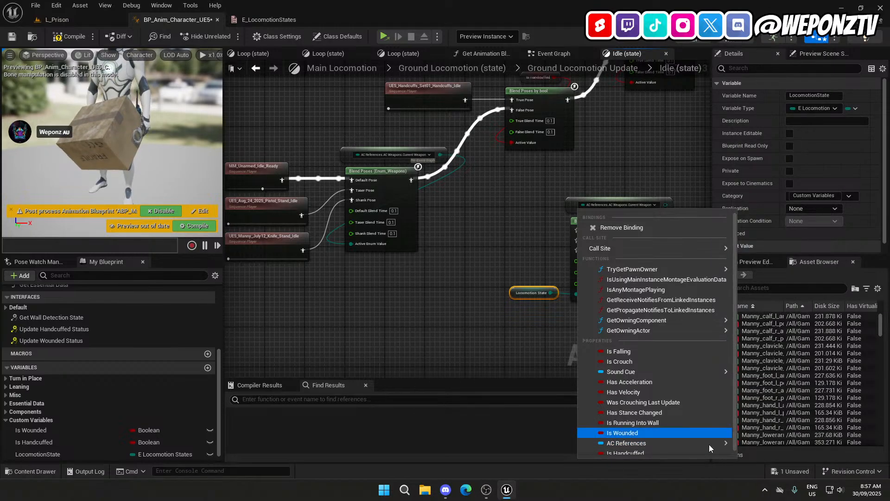
scroll(792, 436, down, 3)
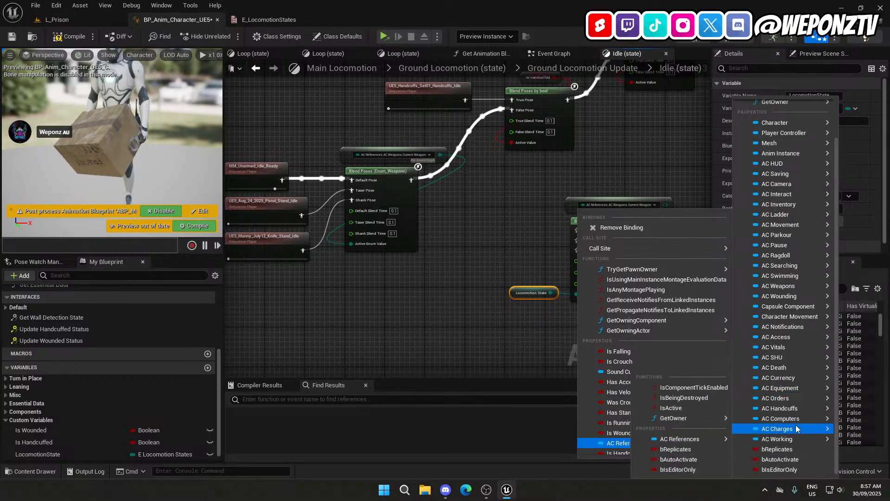
scroll(796, 426, up, 3)
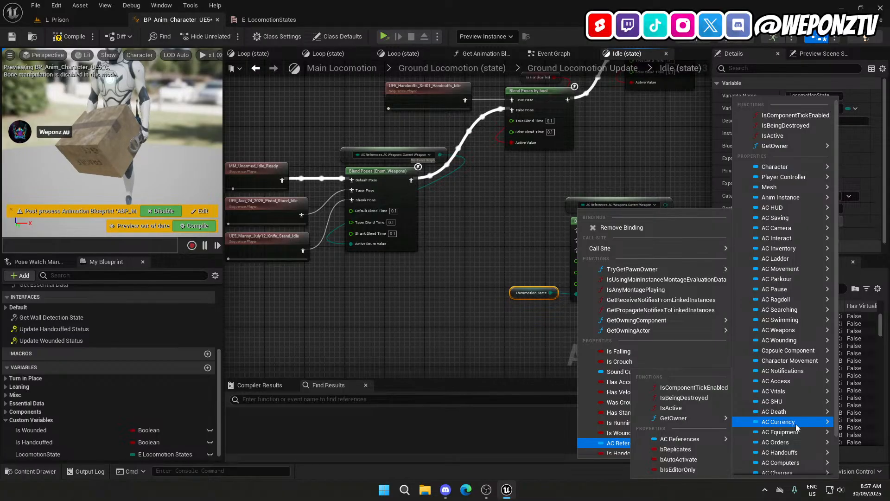
click(602, 207)
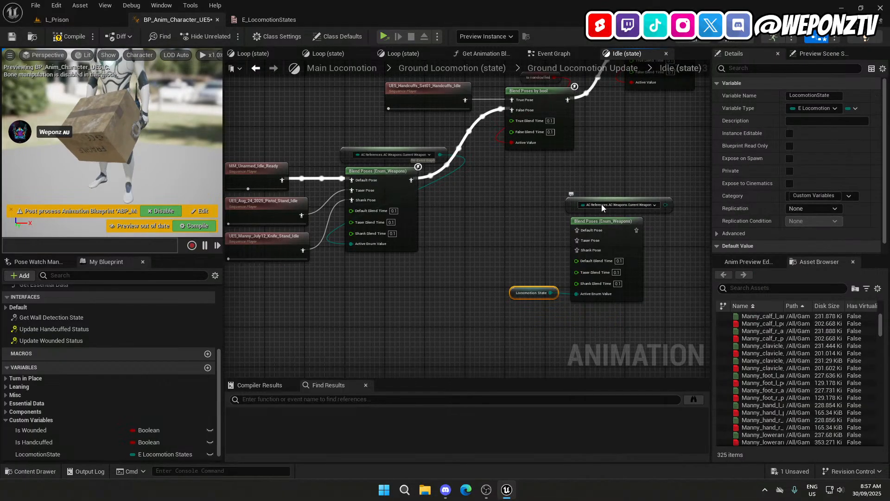
click(570, 204)
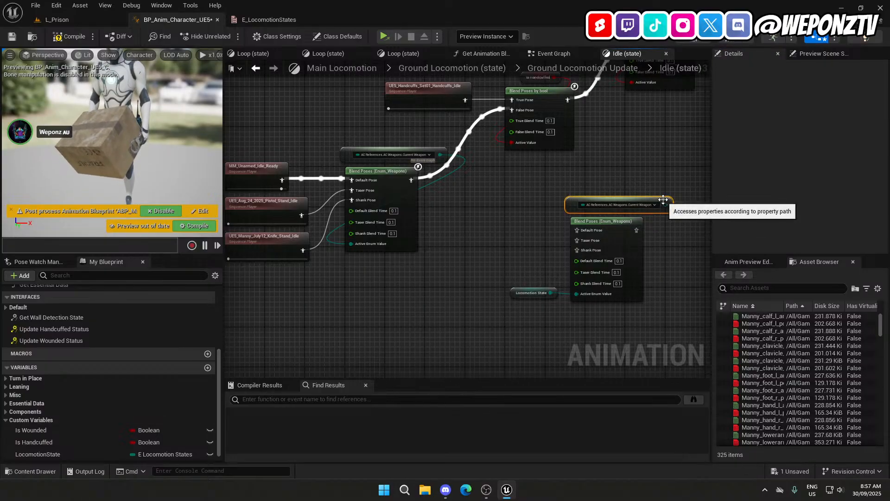
key(Delete)
Check the copied Blend Poses (Enum_Weapons) node's pin options and break its link to the LocomotionState getter.
click(622, 238)
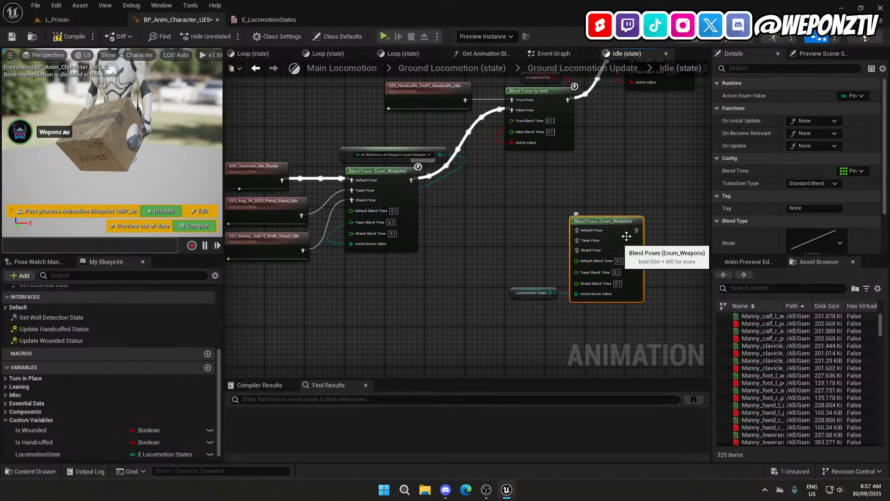
scroll(795, 162, down, 2)
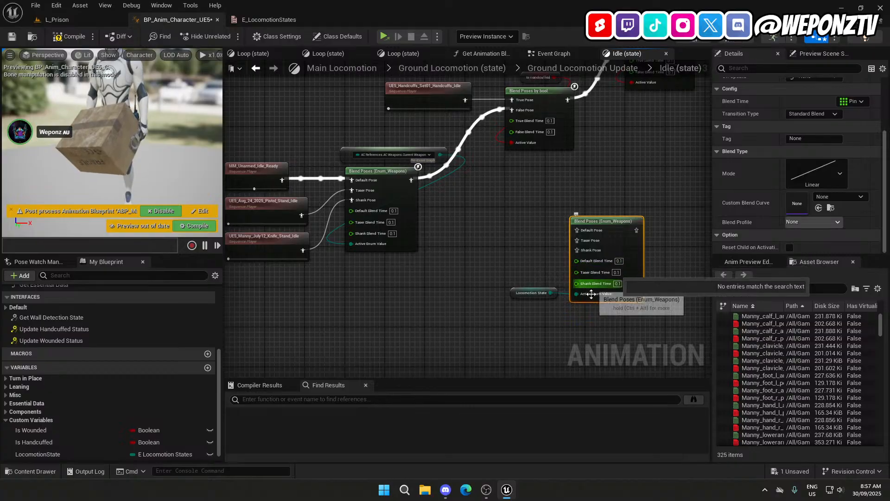
right_click(606, 250)
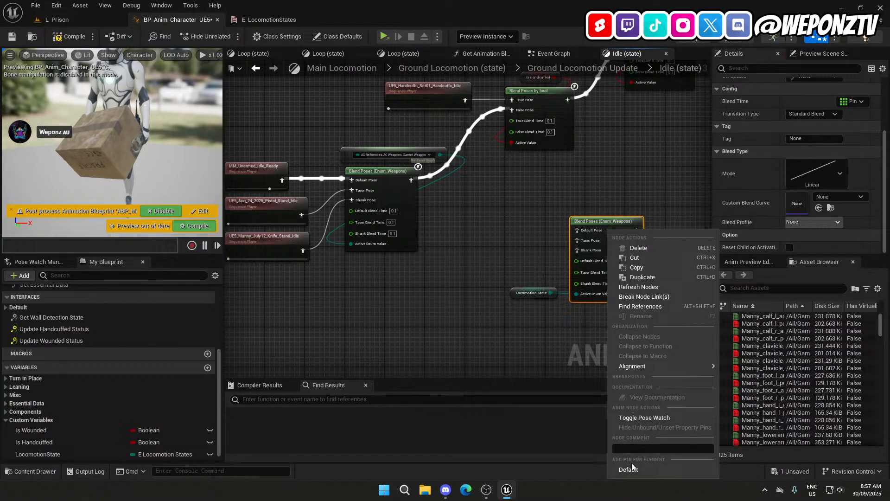
click(555, 315)
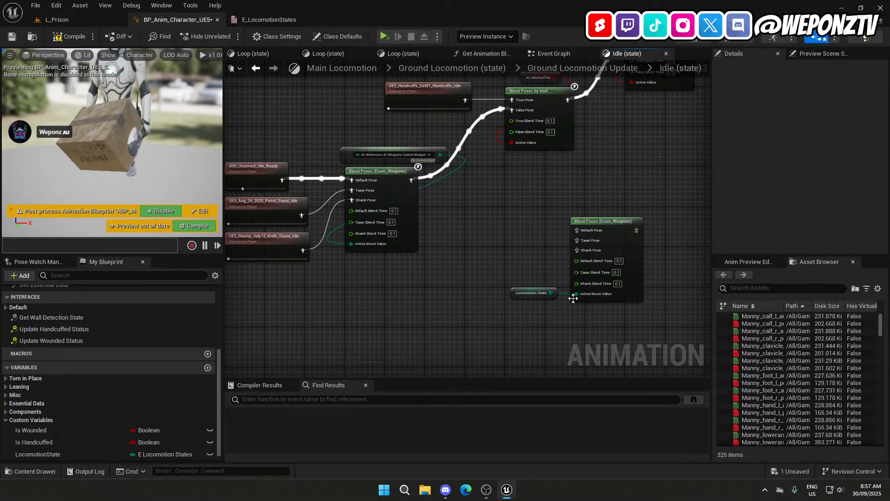
right_click(575, 300)
click(598, 325)
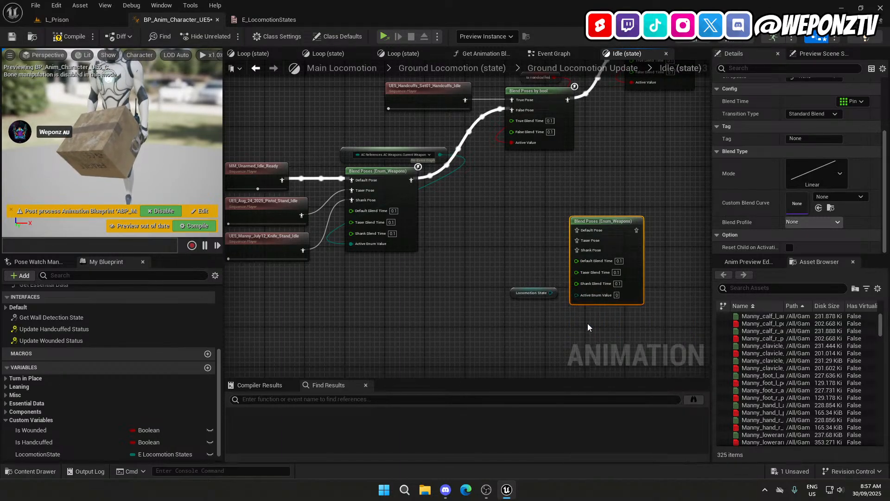
Create a Blend Poses (E_LocomotionStates) node from the LocomotionState getter and delete the copied Blend Poses (Enum_Weapons) node.
drag(551, 292, 529, 233)
text(bl)
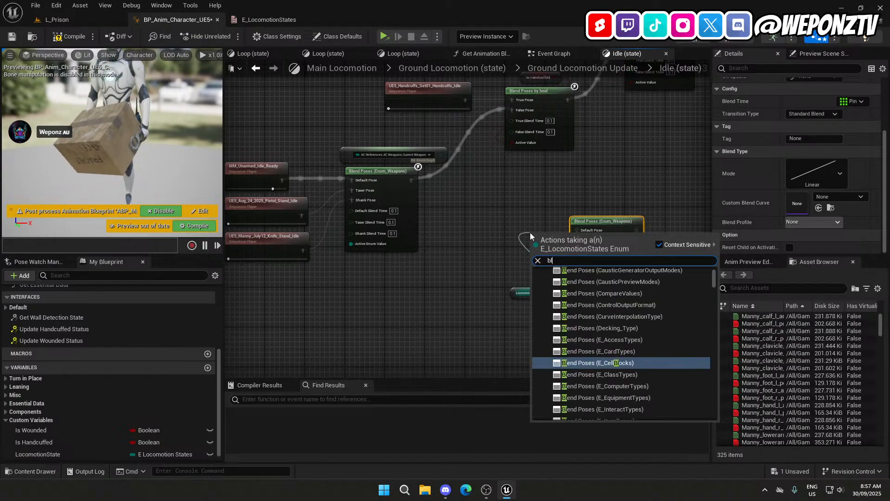
text(endpos)
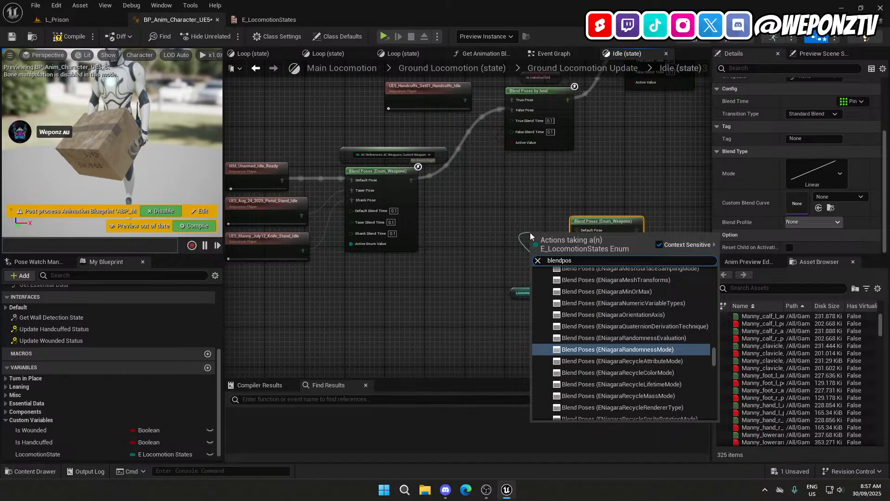
drag(714, 349, 716, 269)
scroll(613, 360, down, 5)
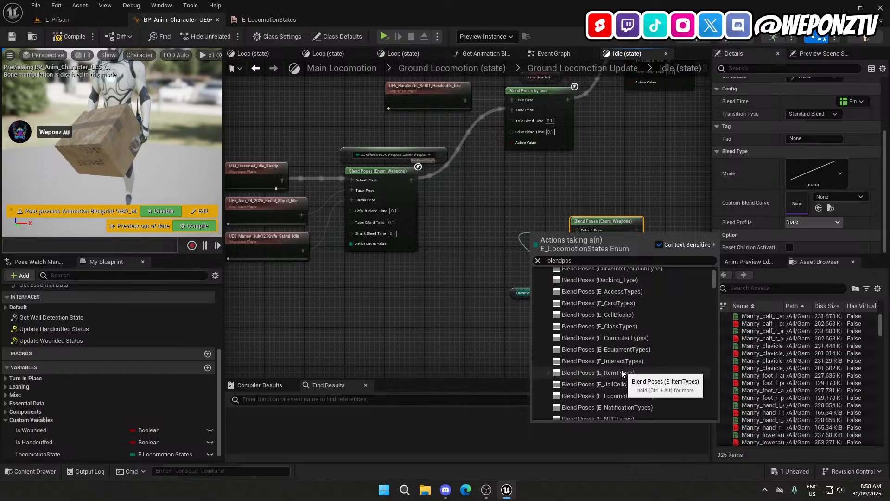
click(628, 397)
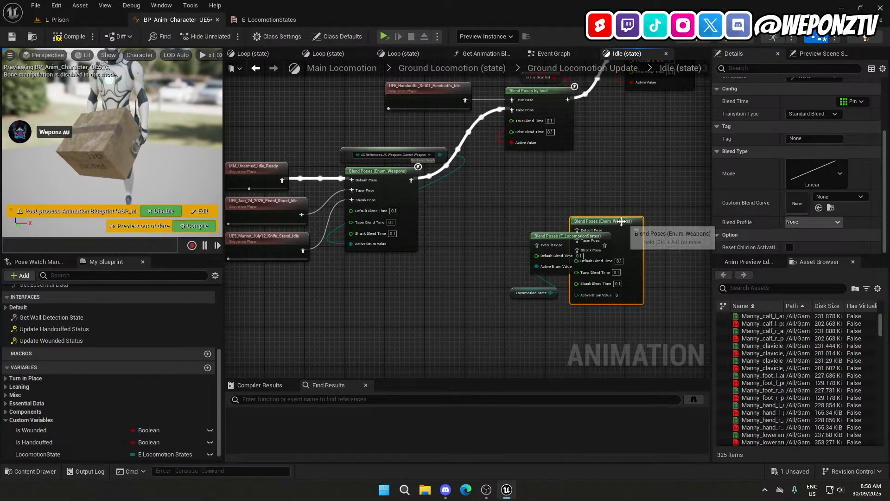
key(Delete)
drag(570, 236, 574, 221)
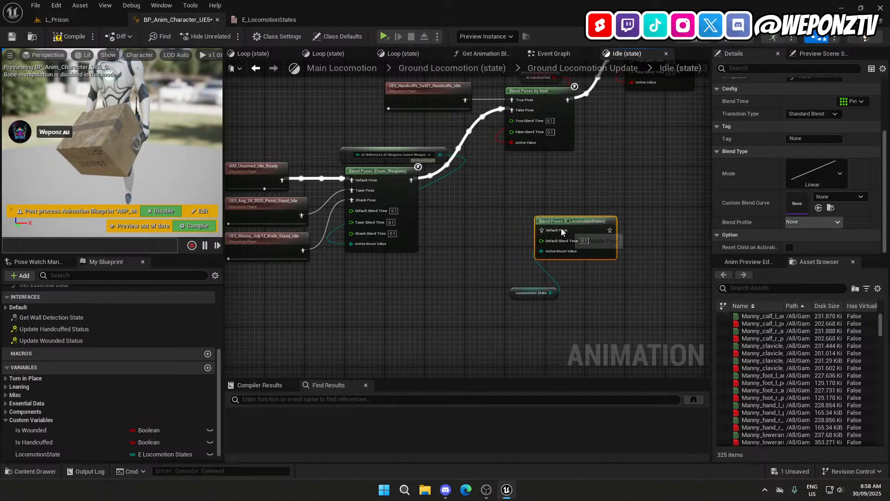
Add Unarmed, Wounded, Handcuffed and Working pose pins to the E_LocomotionStates blend node and place the LocomotionState getter above it.
right_click(596, 249)
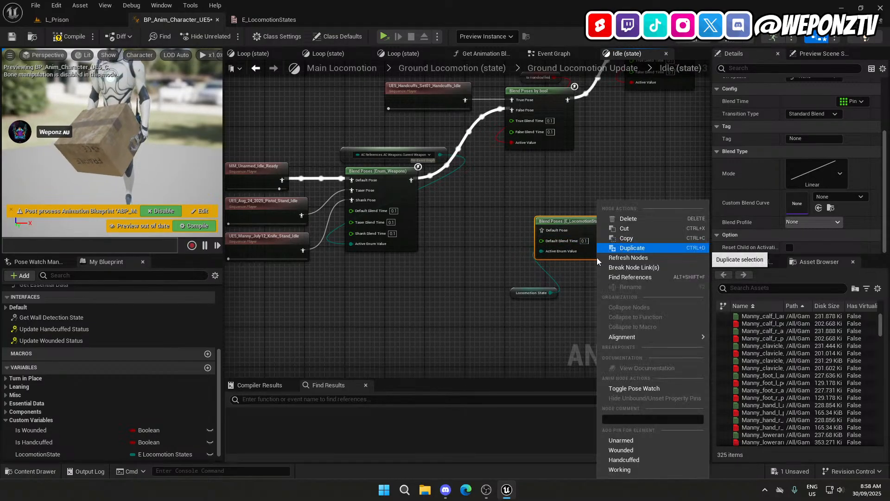
click(624, 440)
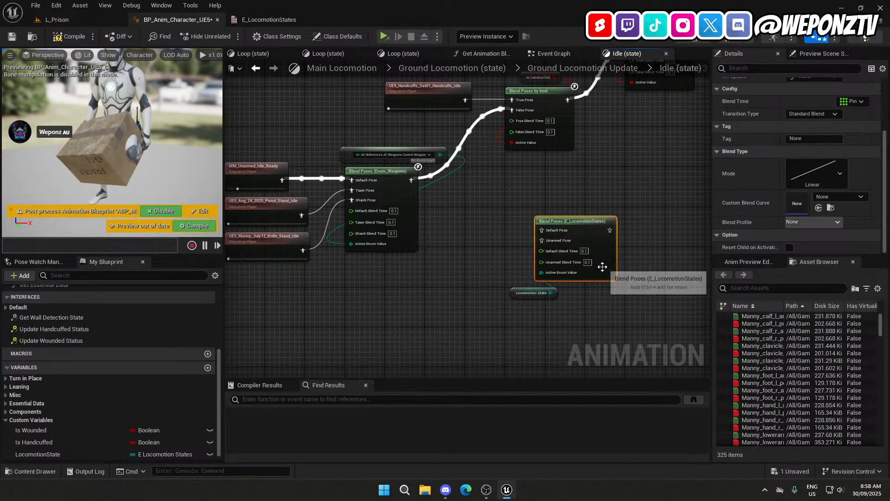
right_click(602, 266)
click(634, 451)
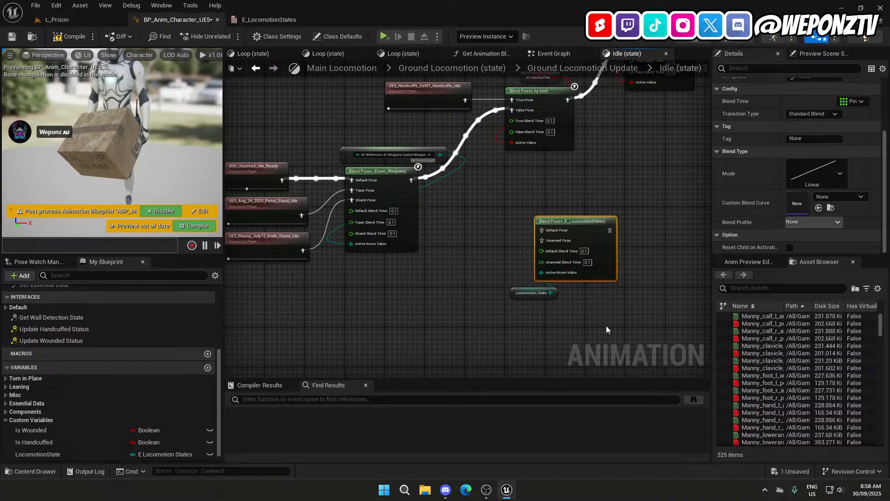
right_click(600, 261)
click(630, 462)
right_click(589, 246)
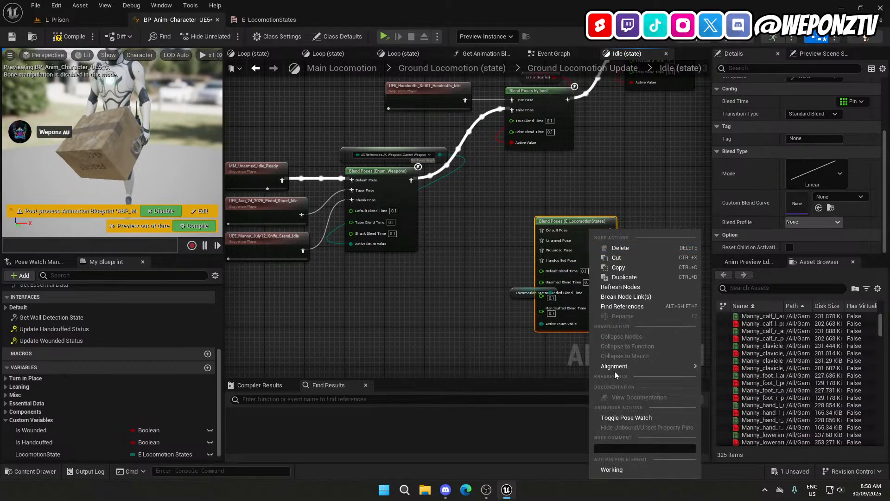
click(627, 471)
drag(517, 292, 559, 204)
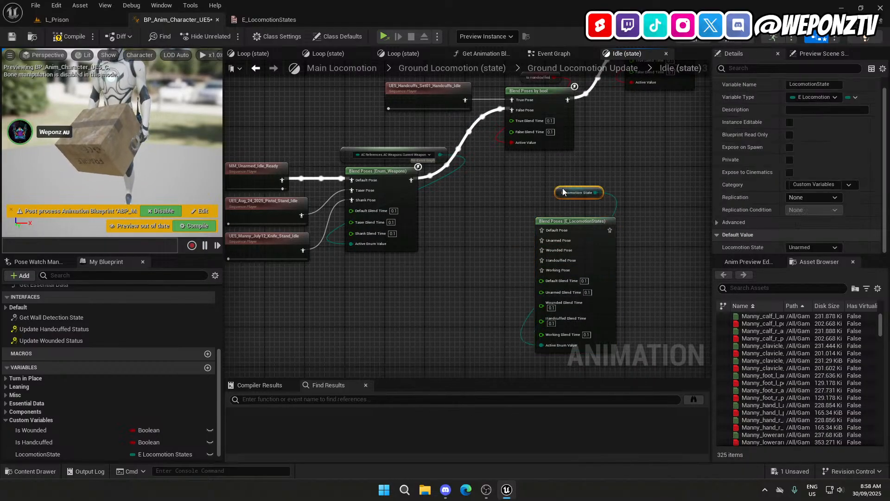
click(664, 200)
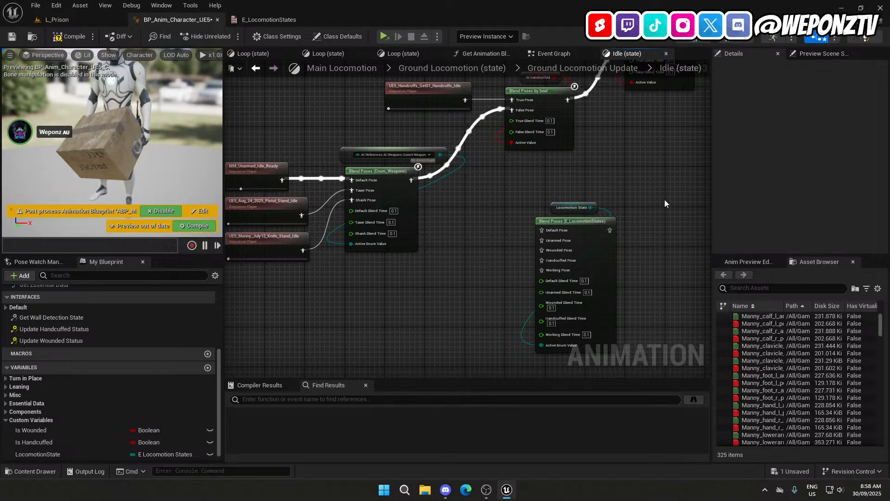
Reposition the LocomotionState getter and its blend node together in the free space below the idle blend chain, and save the blueprint.
right_drag(663, 199, 613, 196)
scroll(613, 196, down, 2)
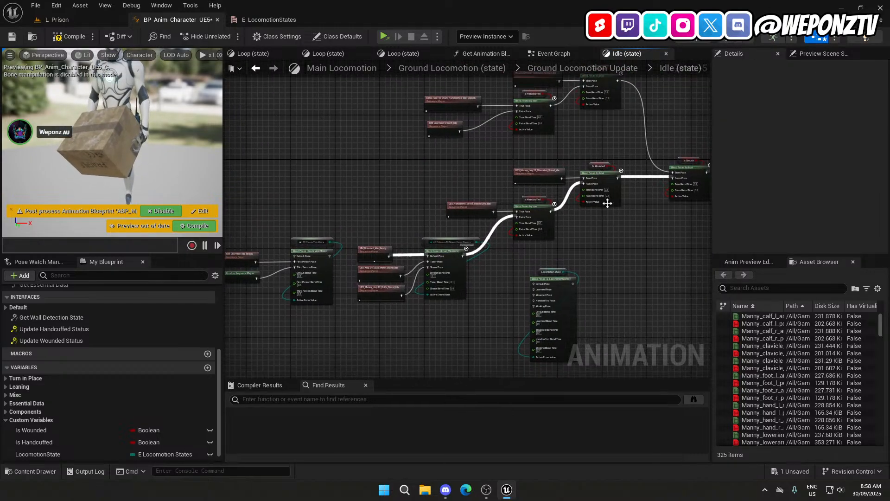
right_drag(334, 189, 511, 203)
right_drag(572, 173, 275, 146)
drag(480, 310, 516, 276)
right_drag(560, 307, 523, 256)
right_drag(517, 109, 532, 189)
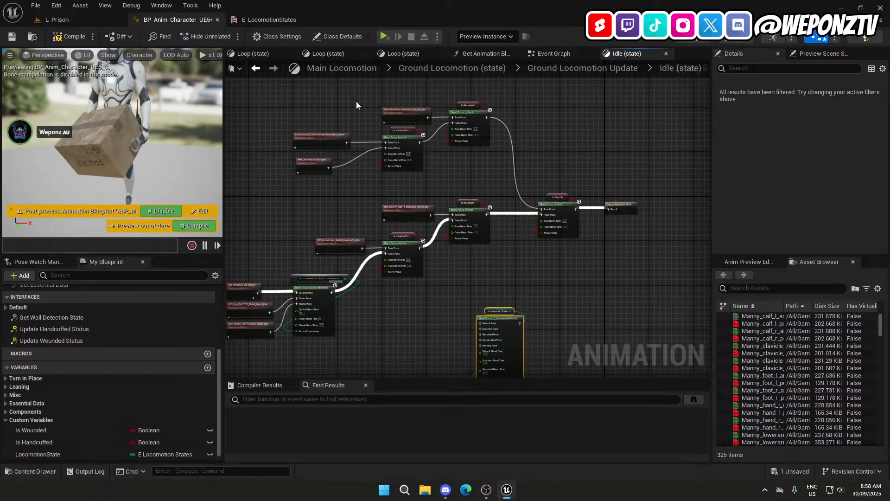
right_drag(507, 293, 597, 202)
scroll(537, 230, up, 2)
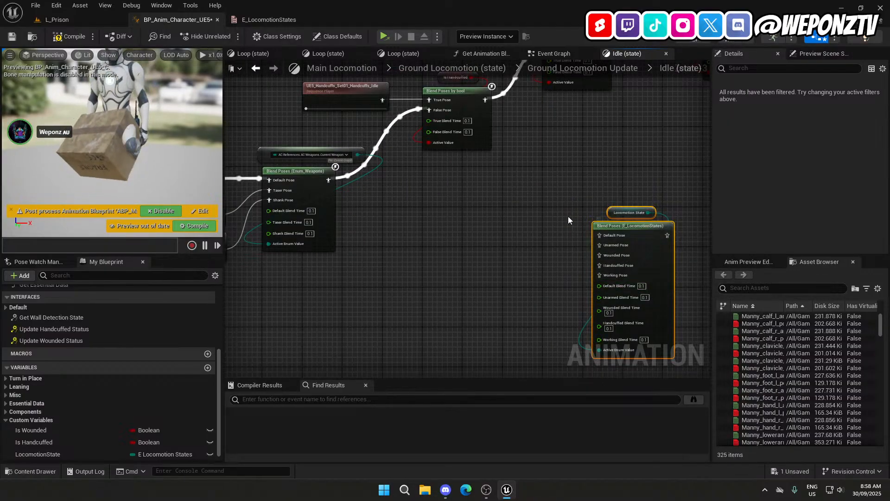
right_drag(702, 257, 696, 257)
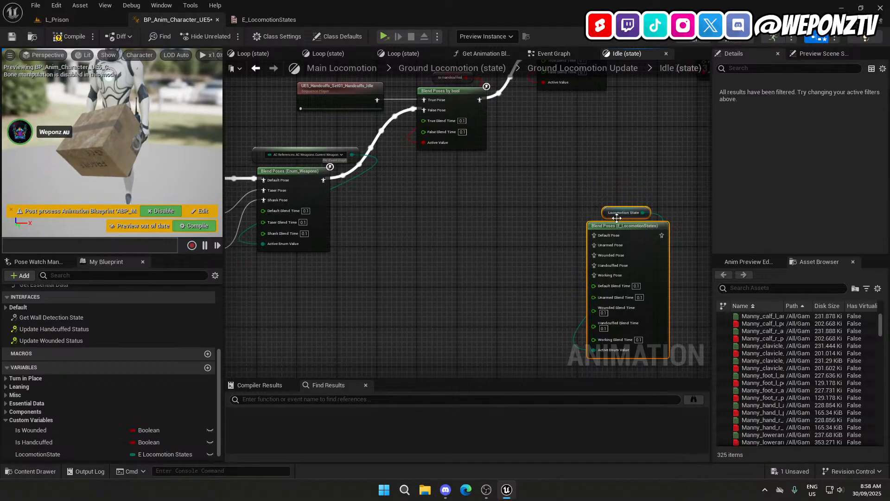
drag(618, 227, 610, 211)
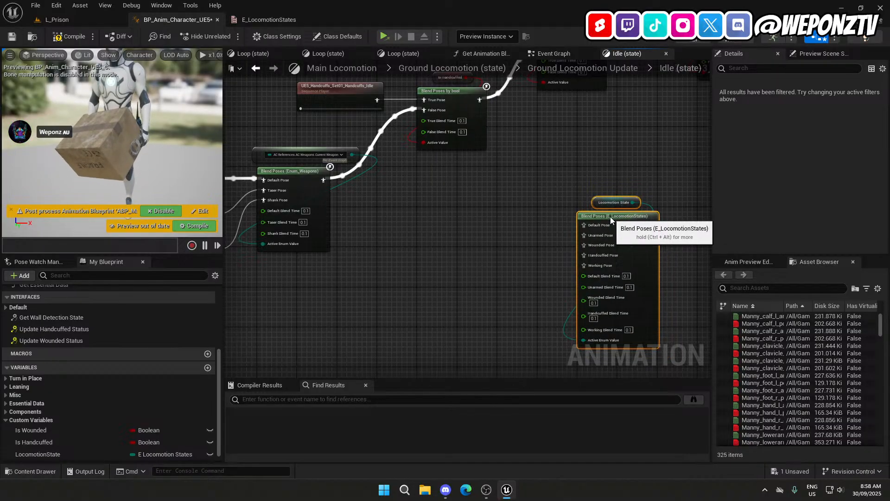
click(469, 235)
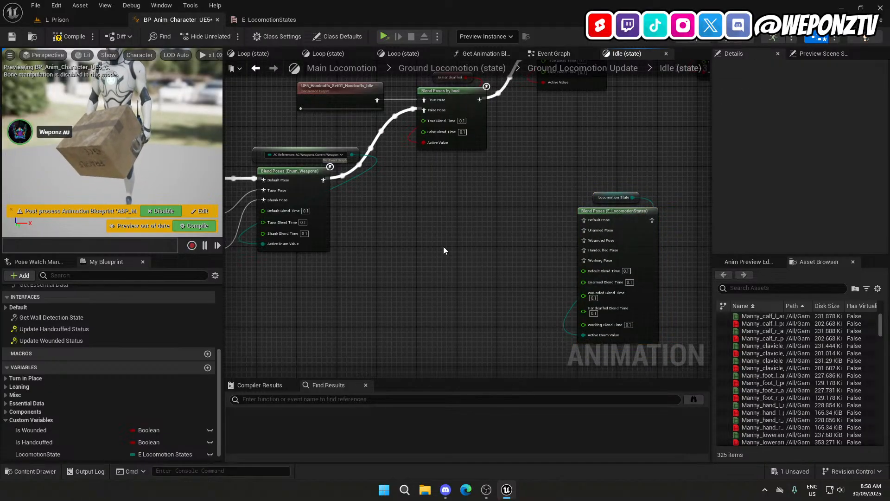
click(12, 37)
Open the AC_Wounding component blueprint from the _Game/Components/Player/Character folder.
click(60, 19)
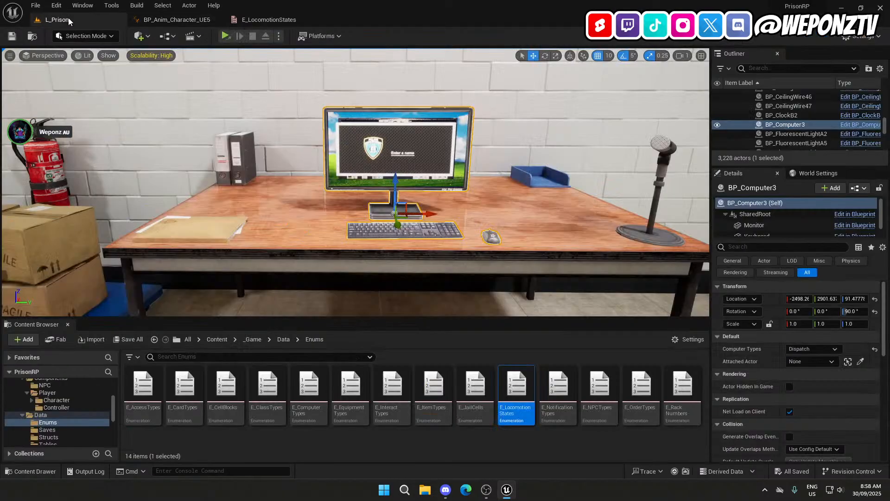
click(284, 340)
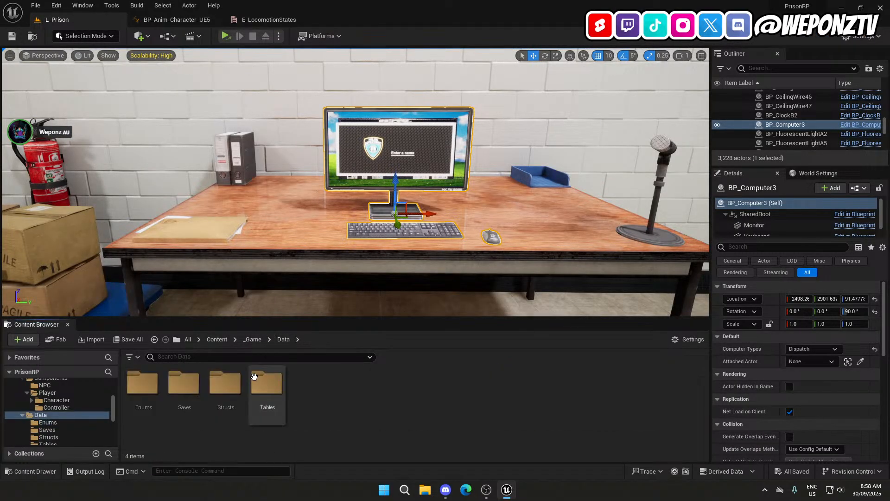
click(253, 339)
double_click(309, 387)
click(181, 389)
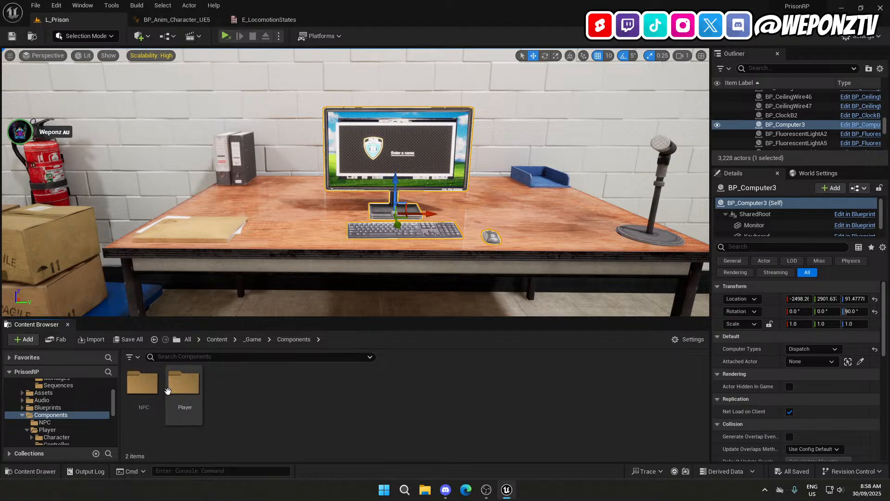
double_click(182, 389)
double_click(142, 384)
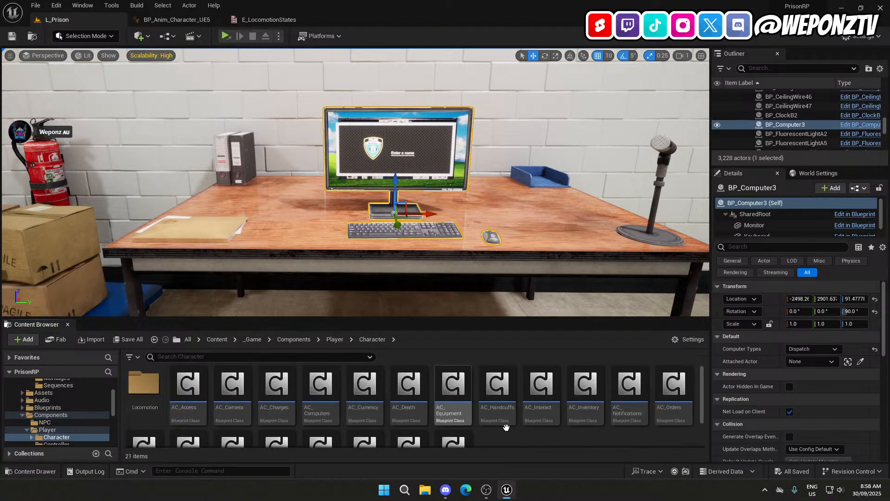
scroll(392, 418, down, 2)
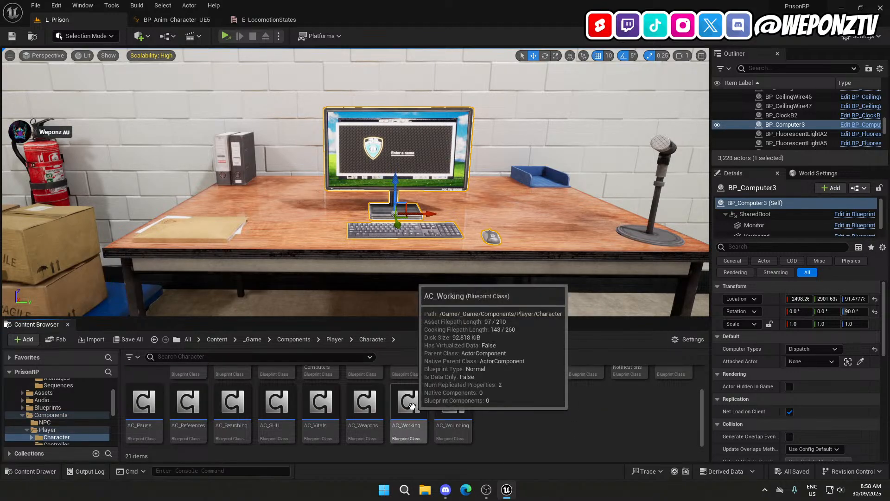
double_click(465, 414)
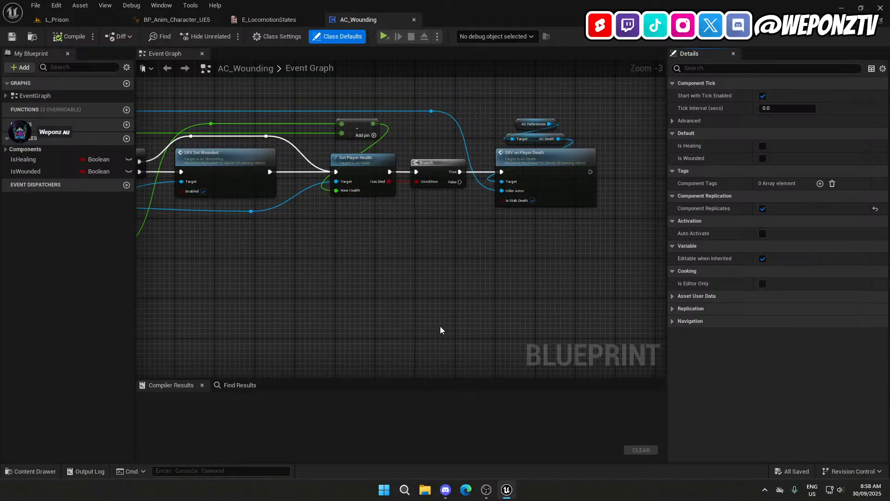
Trace the SRV Set Wounded call to its event and examine the Update Wounded Status call in the MC_SetWounded chain.
right_drag(429, 279, 574, 314)
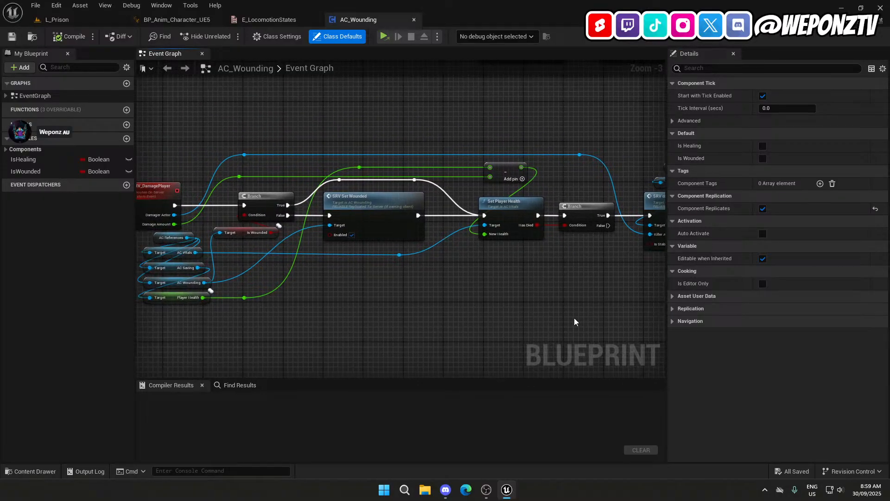
double_click(365, 199)
right_drag(535, 307, 338, 186)
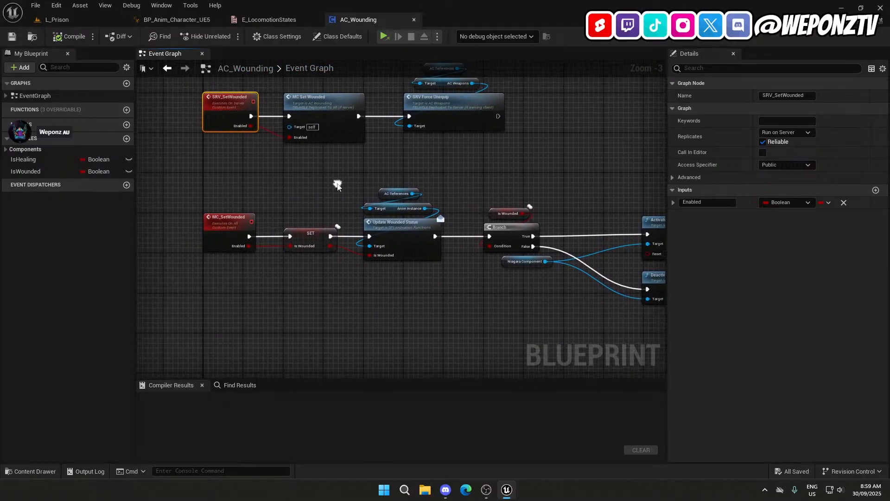
click(395, 210)
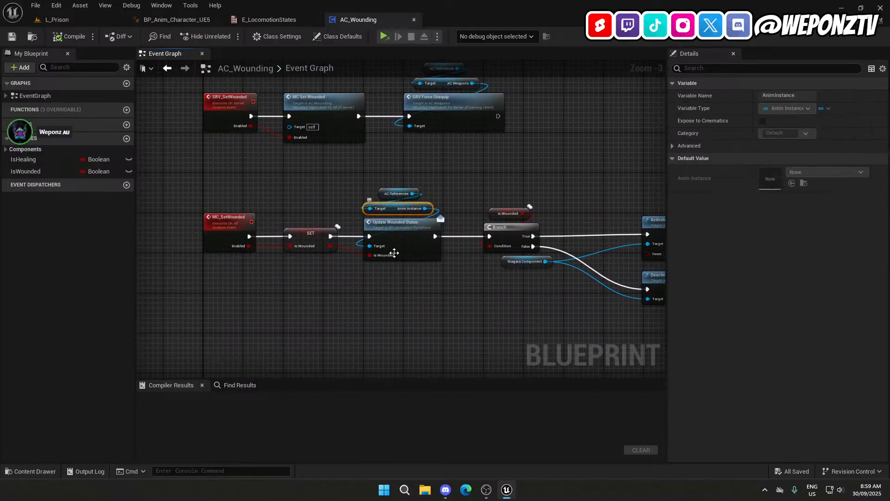
Open the BPI_AnimationFunctions interface from the _Game/Interfaces folder.
click(71, 19)
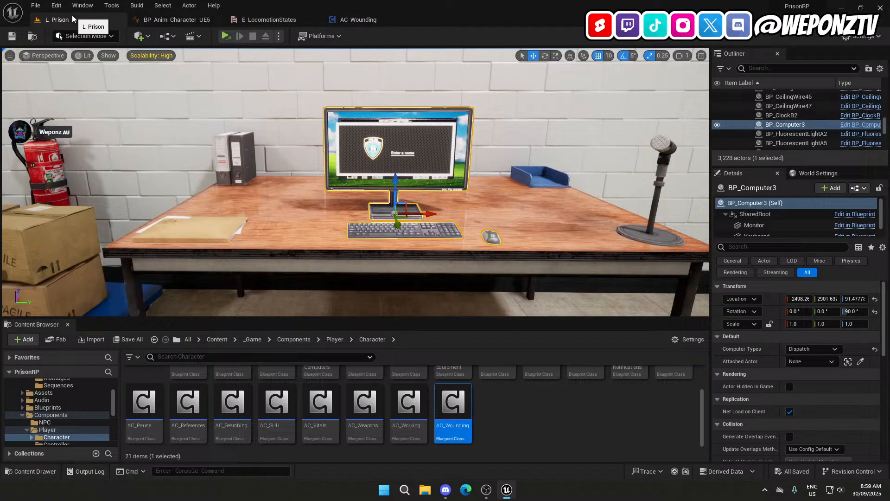
click(250, 339)
double_click(471, 398)
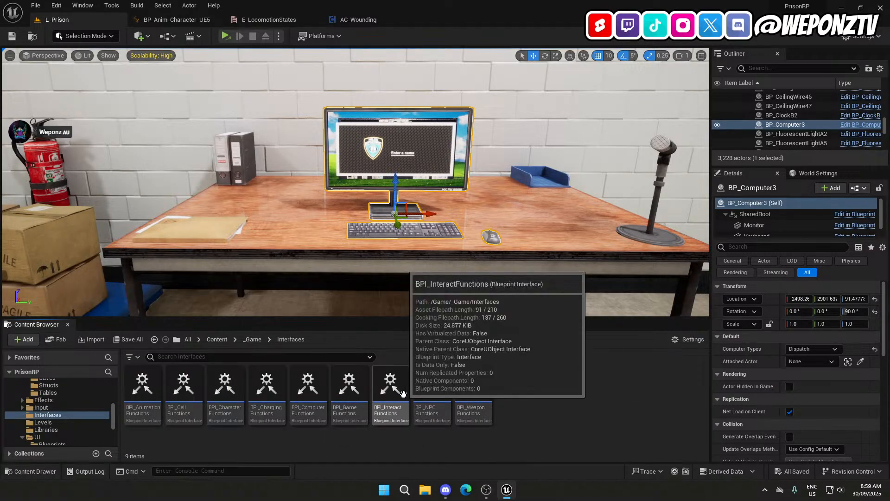
double_click(142, 385)
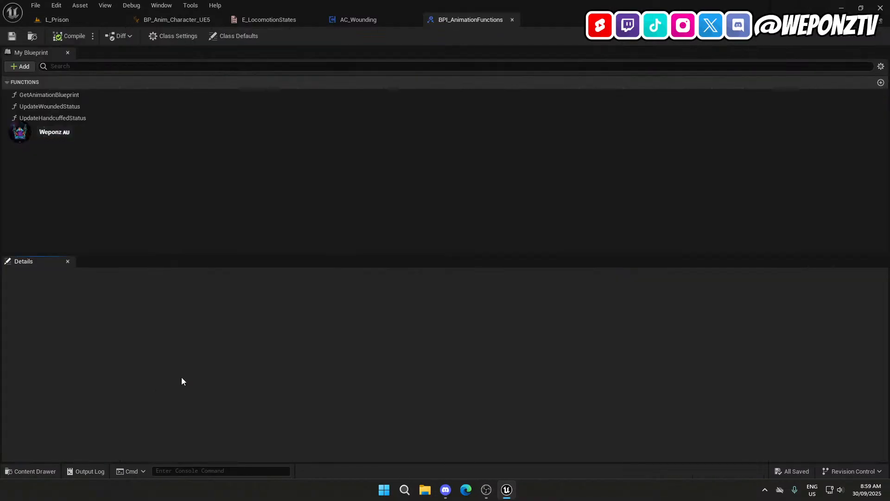
Add an interface function named UpdateLocomotionStatus with a LocomotionStates input of type E_LocomotionStates.
click(19, 67)
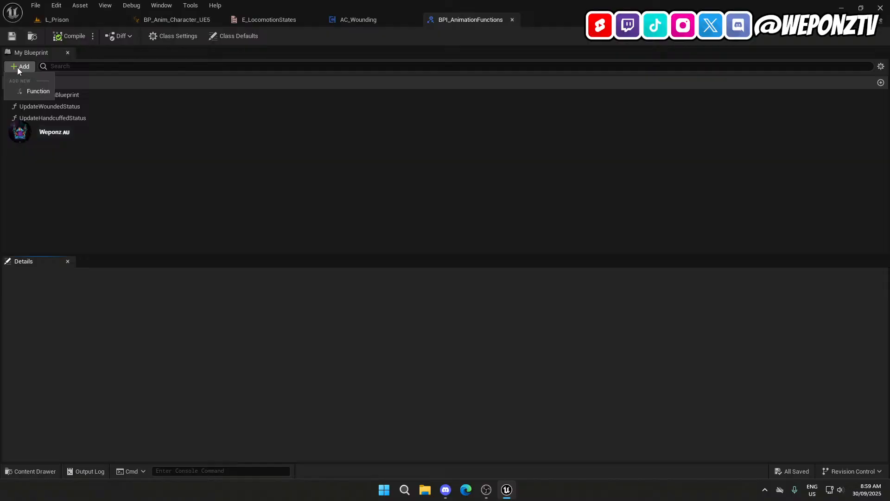
click(39, 92)
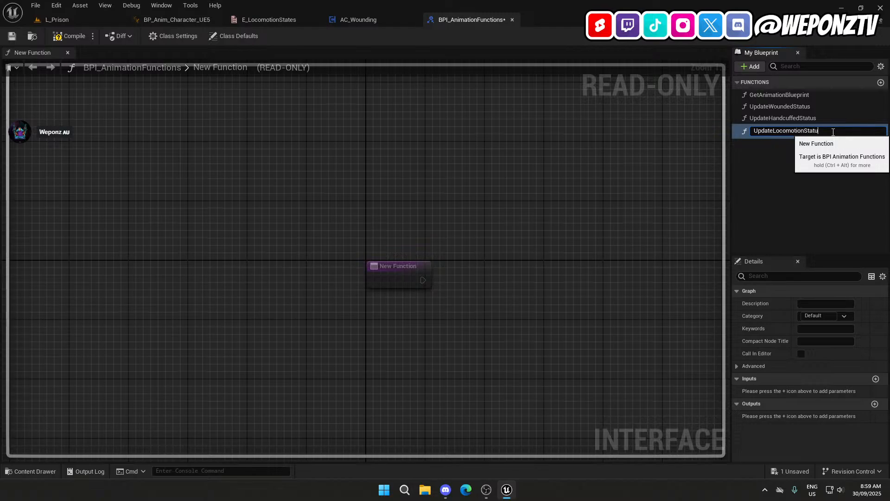
key(Return)
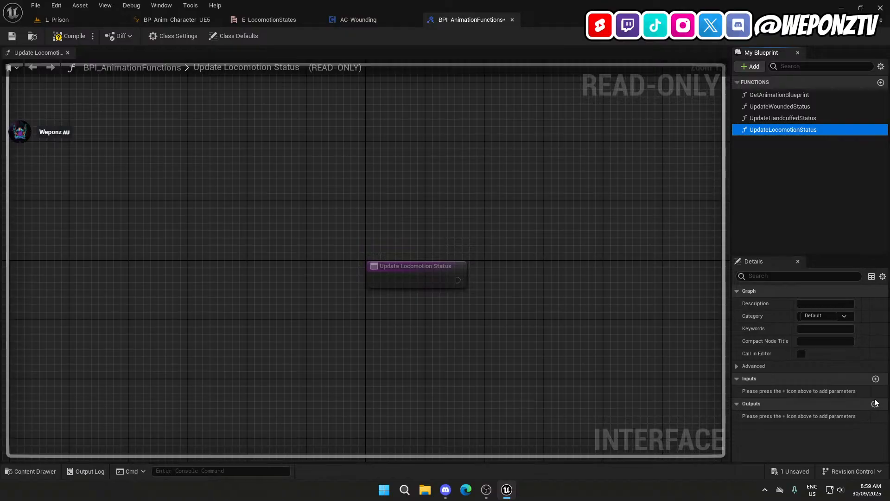
click(875, 378)
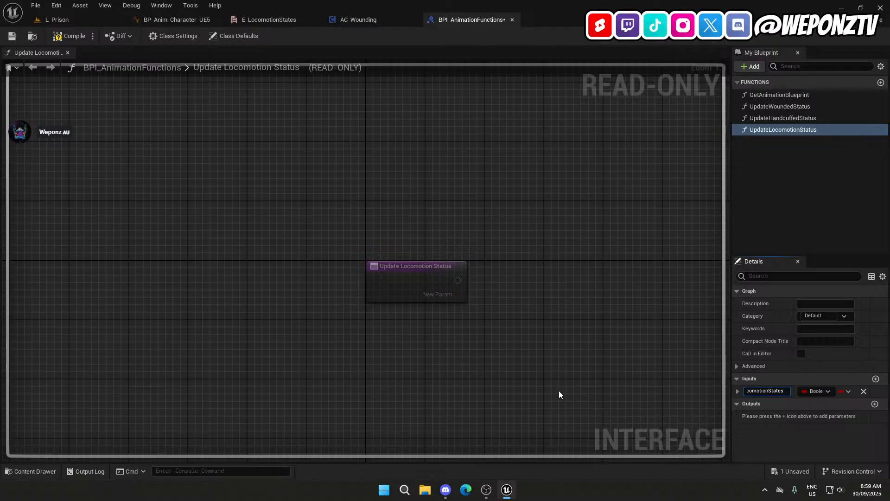
click(827, 391)
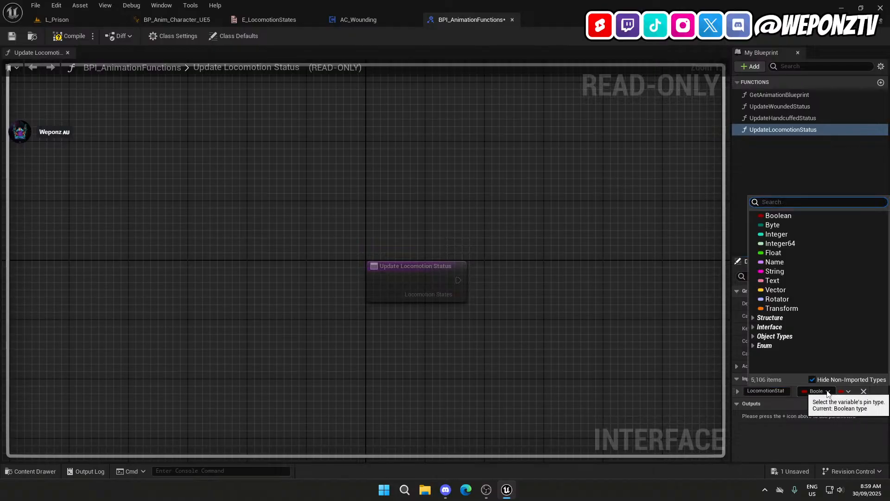
text(loco)
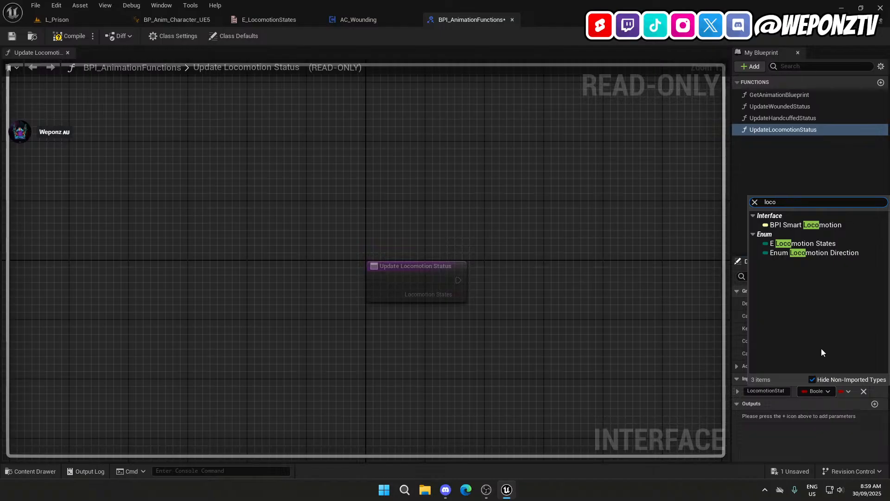
click(838, 242)
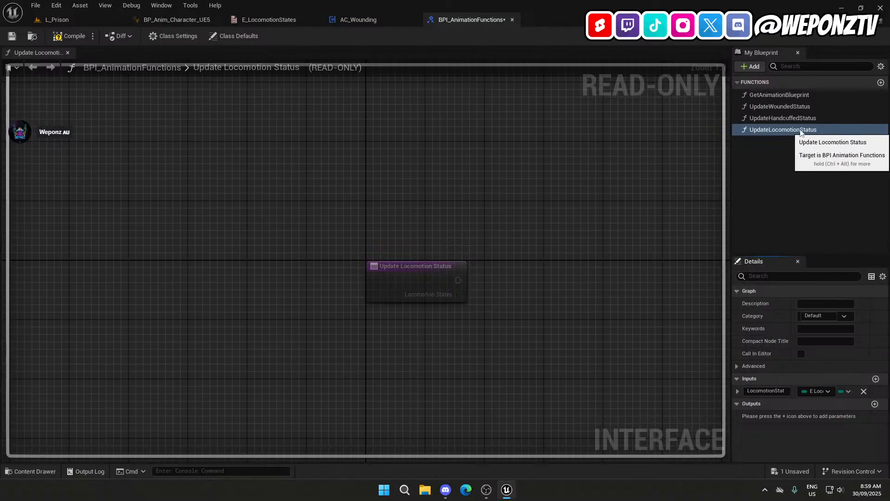
Rename the UpdateLocomotionStatus function to UpdateLocomotionState, and compile and save the interface.
click(803, 130)
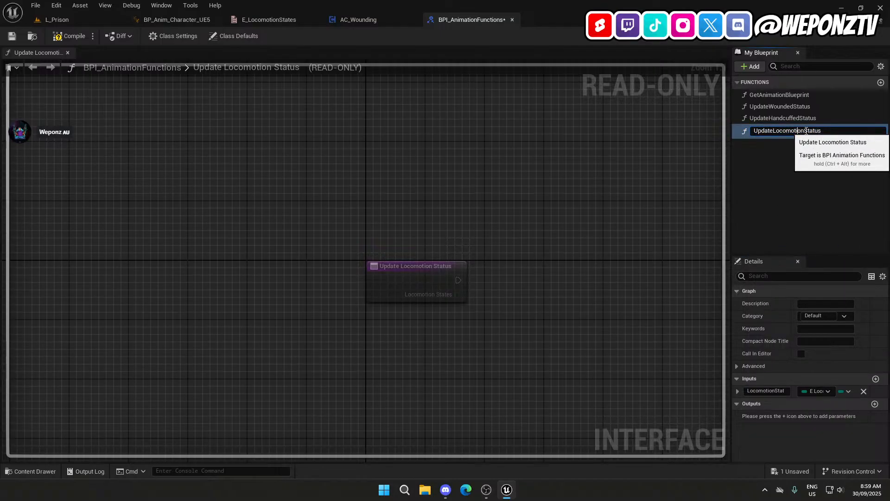
drag(804, 130, 859, 133)
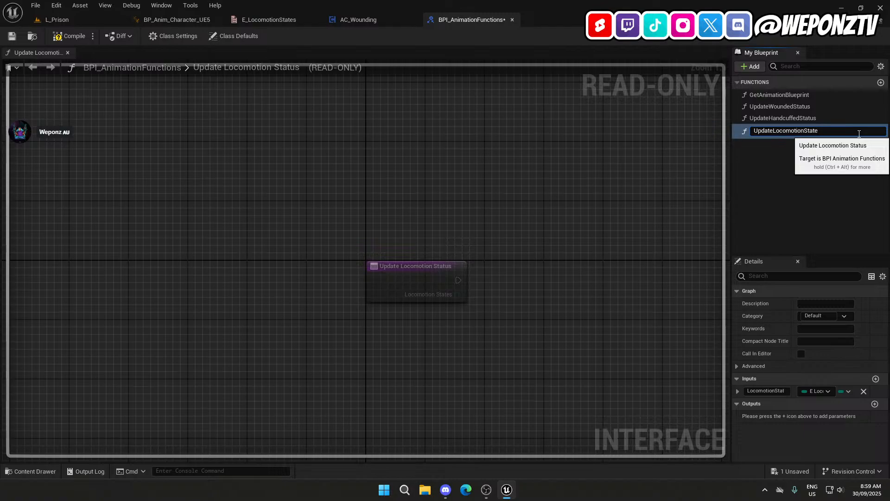
text(State)
key(Return)
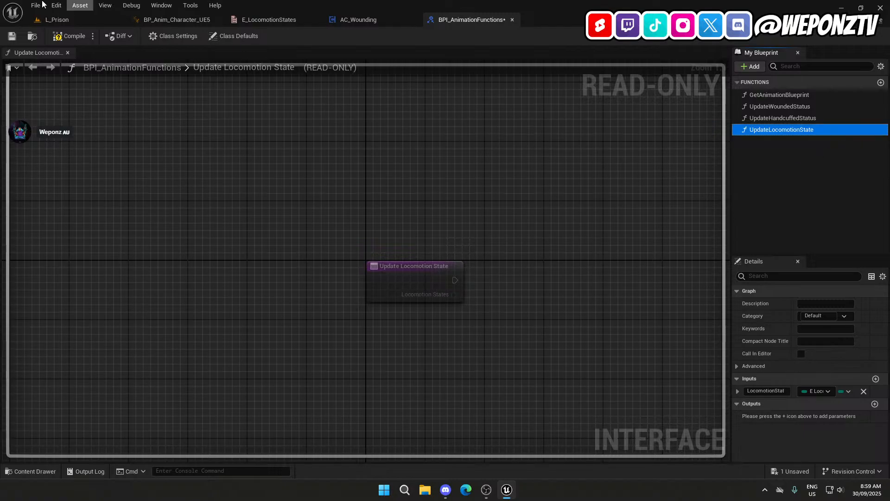
click(69, 36)
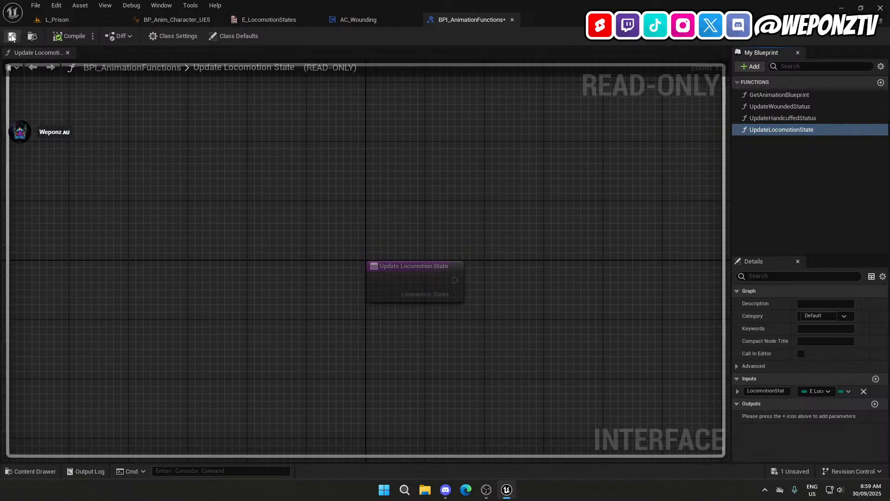
click(183, 23)
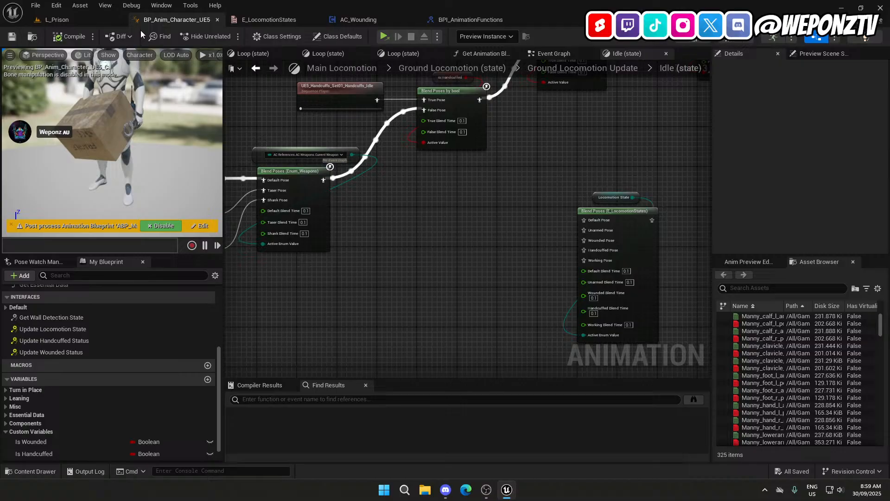
click(461, 22)
click(58, 36)
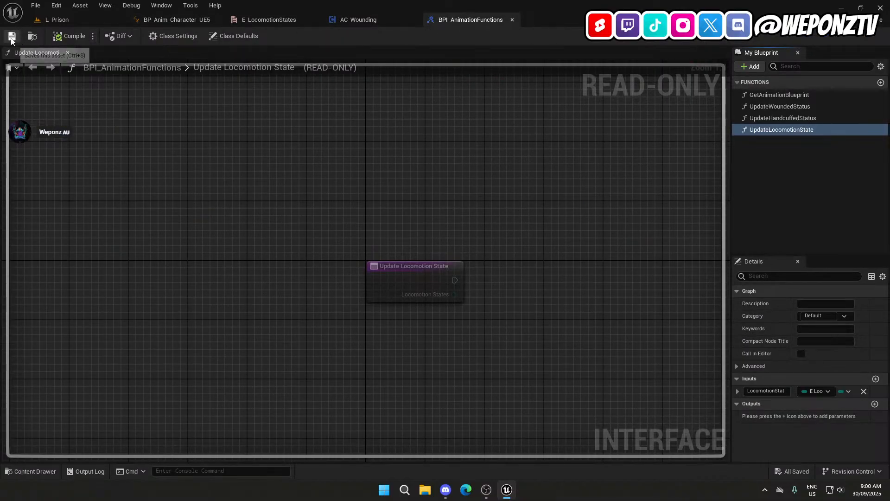
Implement the Update Locomotion State interface event in BP_Anim_Character_UE5 and align it below Event Update Handcuffed Status.
click(143, 21)
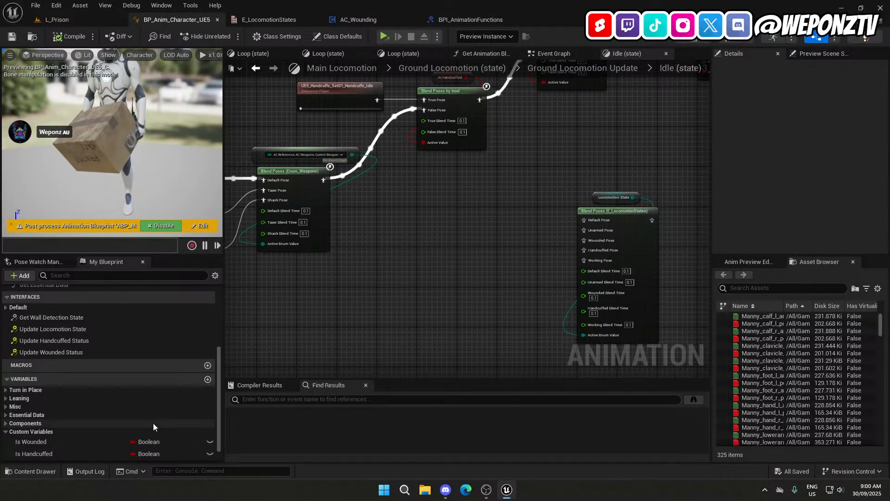
click(38, 329)
double_click(38, 330)
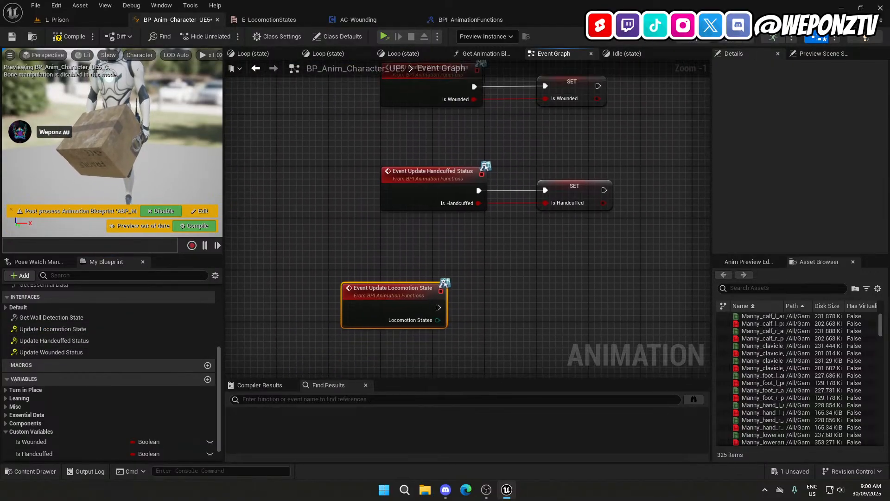
drag(379, 289, 417, 329)
Add a SET LocomotionState node aligned with Event Update Locomotion State, wiring both its execution and its Locomotion States value.
click(561, 316)
right_drag(561, 316, 504, 282)
scroll(60, 422, down, 1)
drag(44, 444, 501, 307)
click(519, 305)
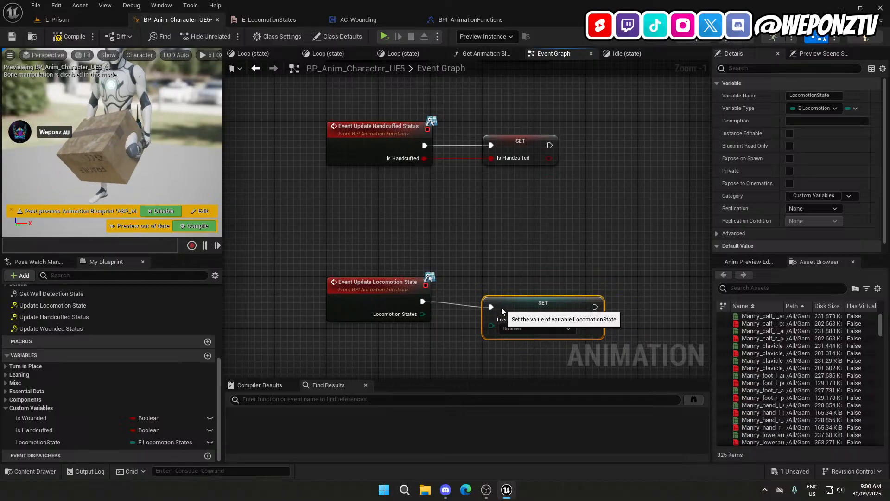
ctrl+click(362, 296)
key(q)
click(568, 364)
drag(421, 314, 491, 319)
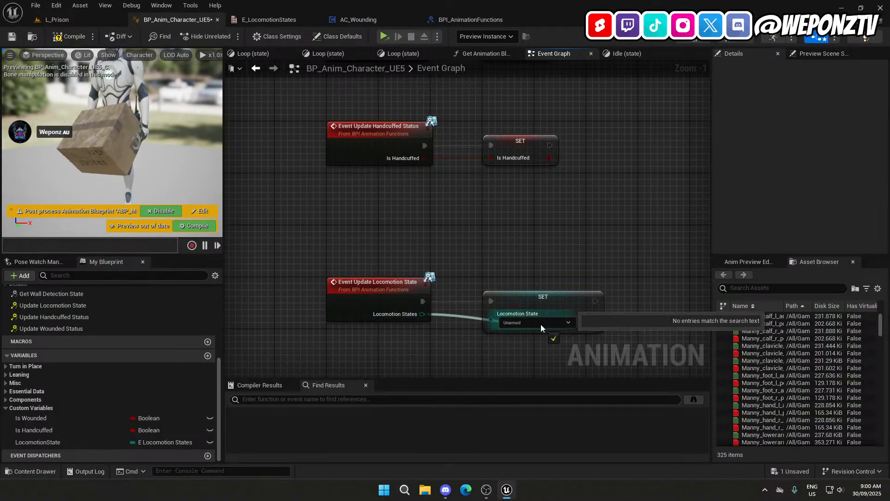
Move the Update Locomotion State event and its SET node beside the Update Wounded Status chain, and compile and save the blueprint.
scroll(508, 303, down, 2)
right_drag(534, 249, 532, 329)
scroll(530, 306, down, 1)
drag(529, 306, 272, 203)
drag(608, 378, 437, 191)
click(482, 288)
right_drag(482, 287, 455, 345)
scroll(466, 274, up, 2)
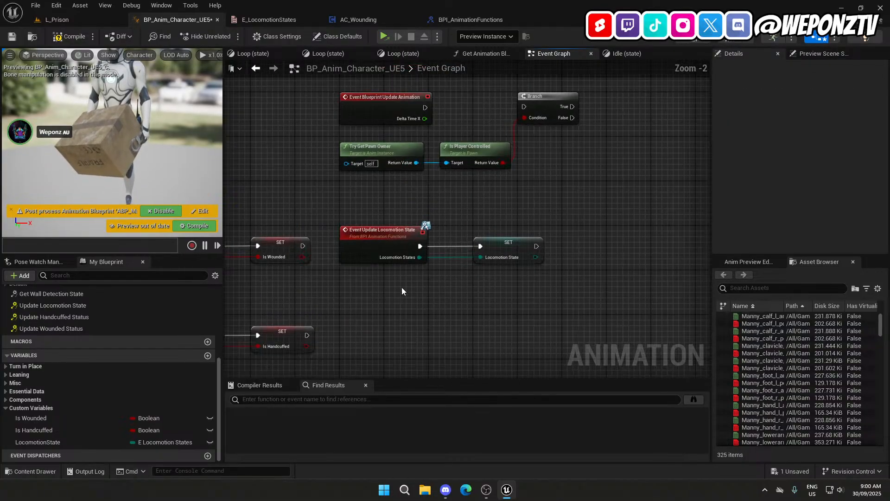
right_drag(293, 165, 465, 98)
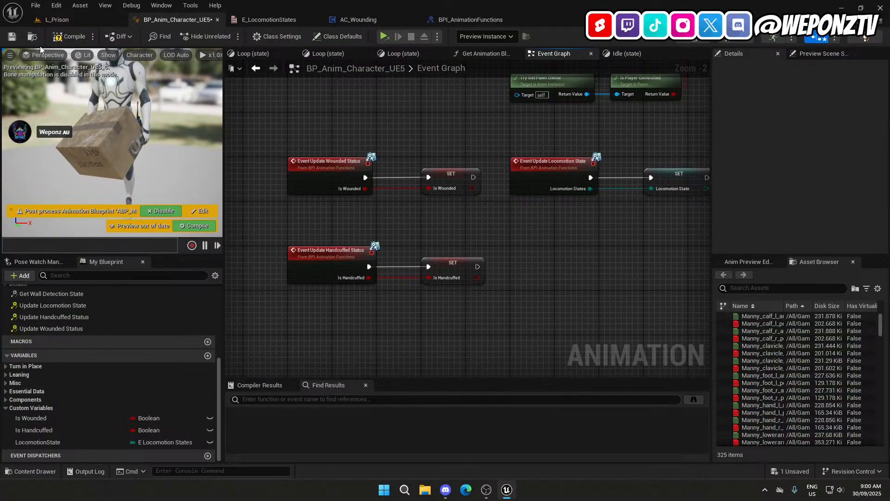
click(70, 37)
click(13, 37)
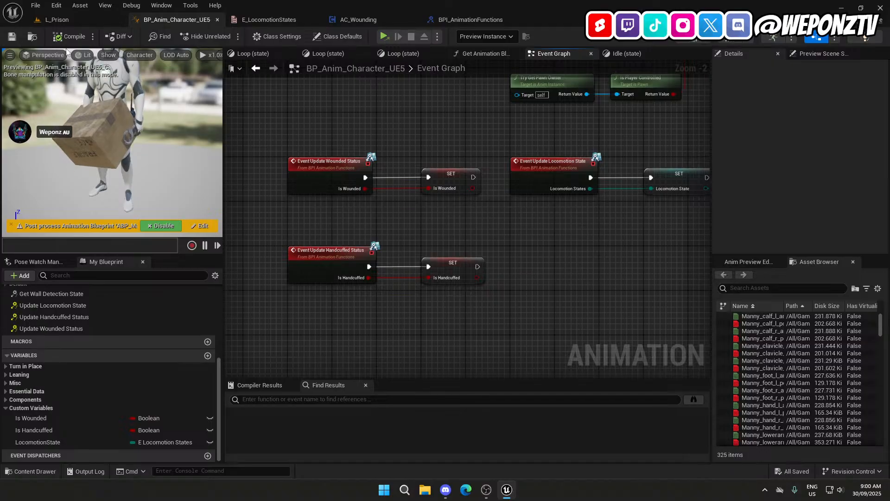
right_drag(429, 132, 388, 163)
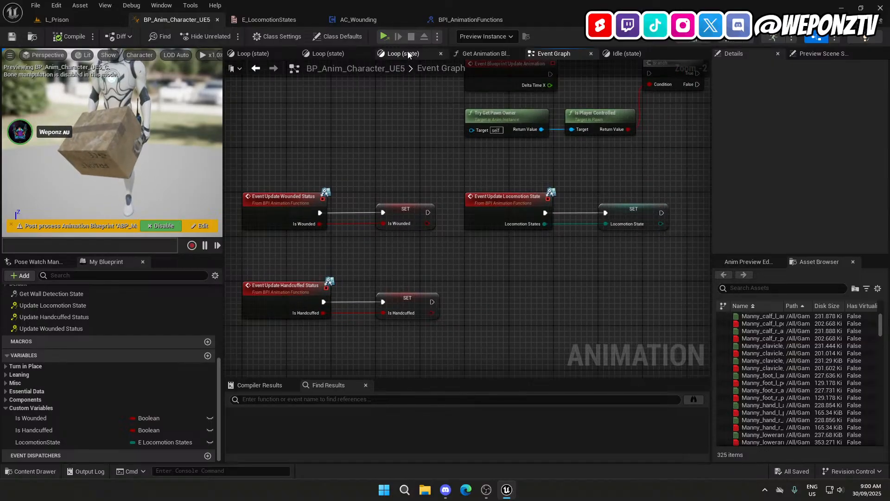
Open the Idle state of the Ground Locomotion Update state machine.
click(417, 53)
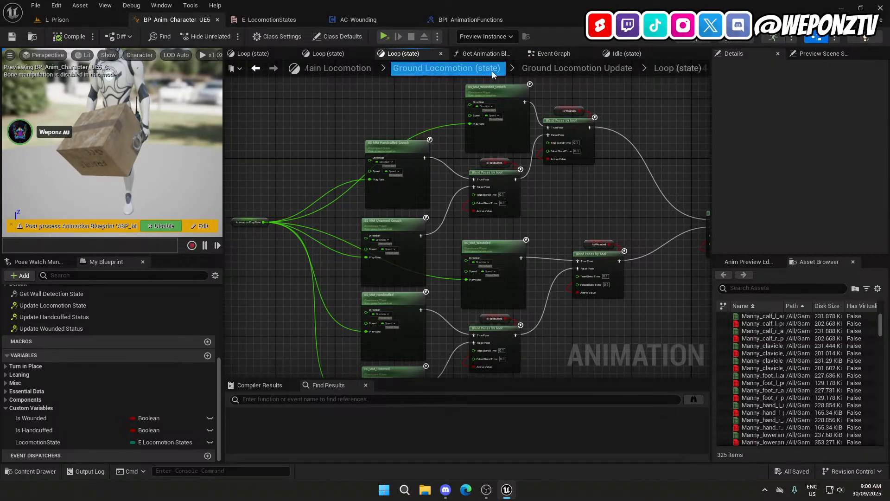
click(553, 70)
click(476, 224)
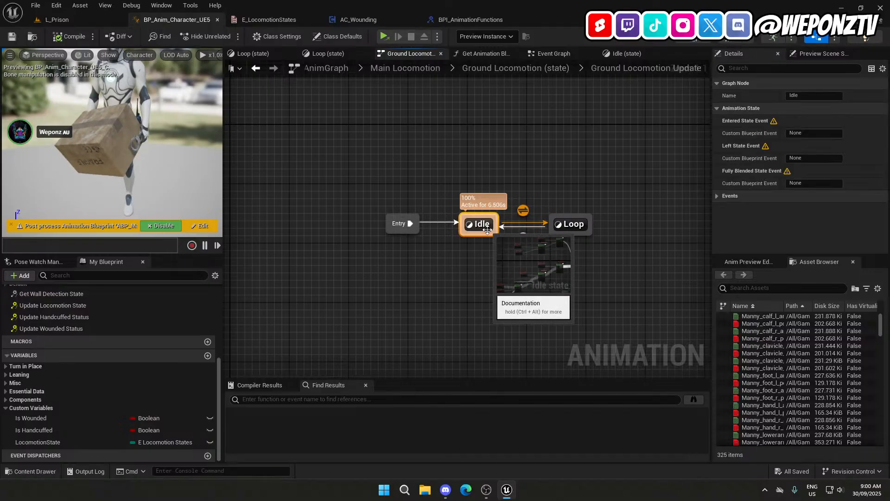
double_click(476, 224)
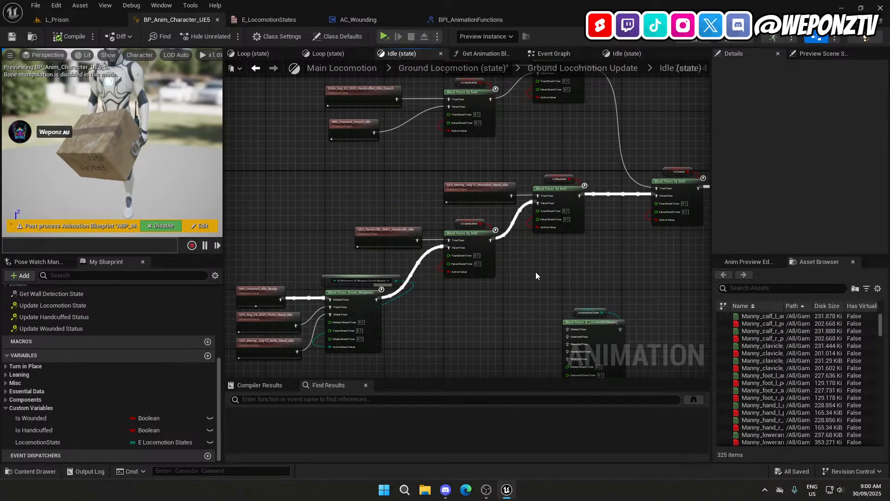
Move the Enum_Weapons idle blend group lower and connect its output to the Unarmed Pose of the E_LocomotionStates blend node.
right_drag(567, 267, 632, 148)
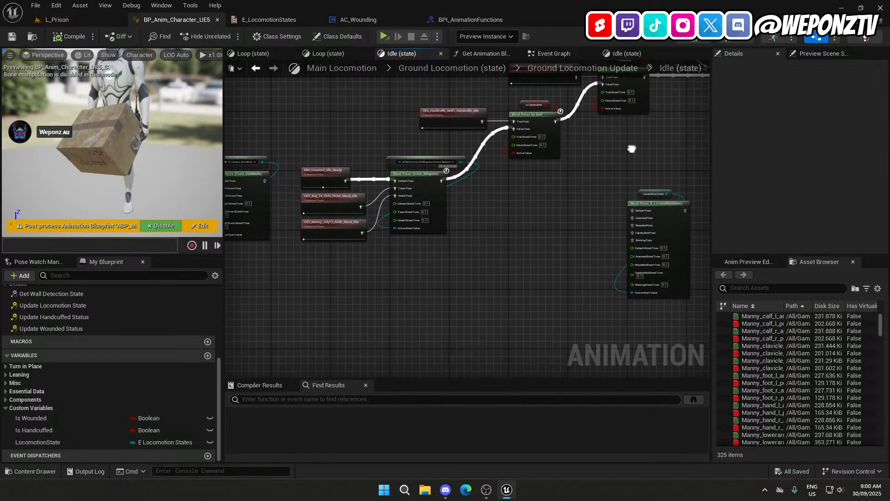
scroll(470, 208, up, 1)
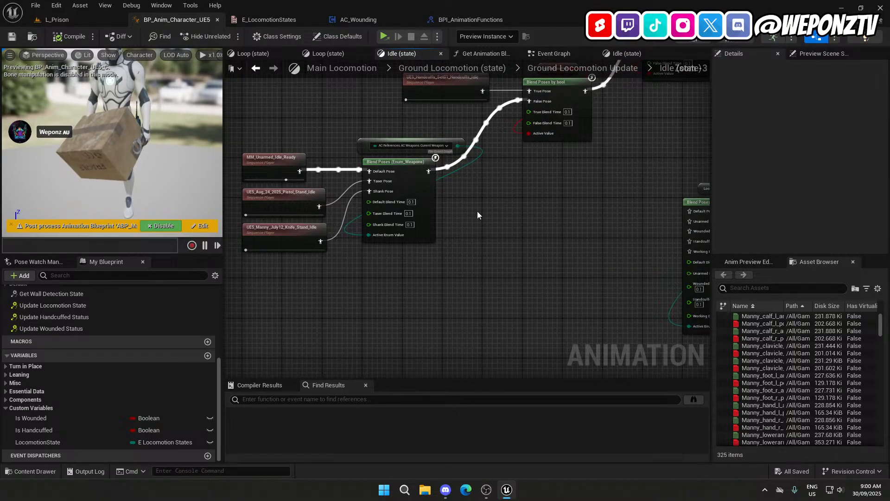
scroll(468, 210, up, 1)
scroll(468, 209, down, 1)
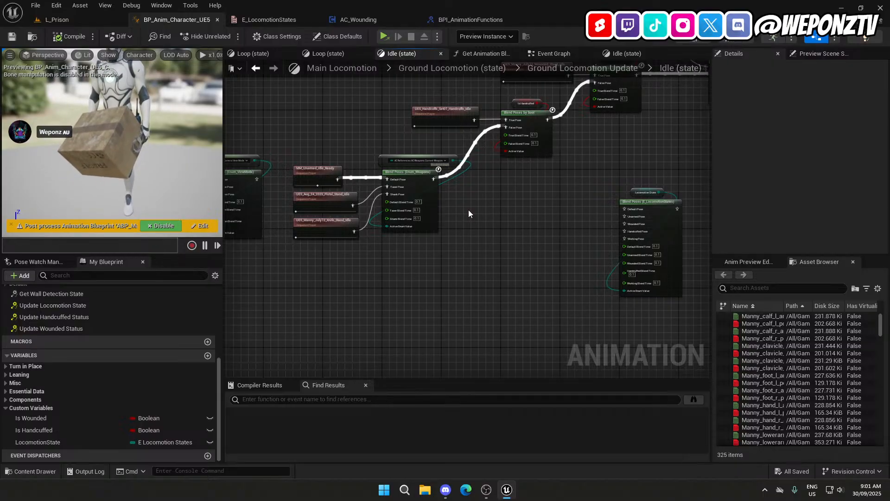
right_click(468, 209)
click(443, 254)
drag(377, 199, 321, 143)
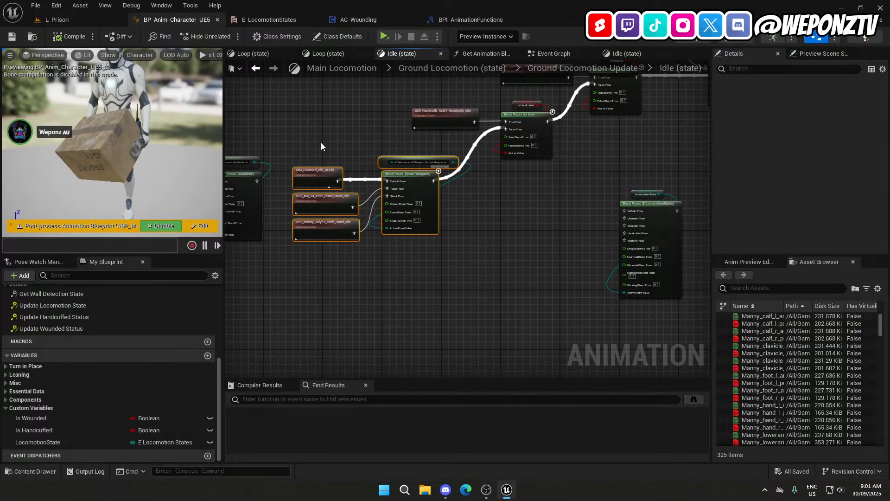
drag(419, 181, 625, 212)
click(645, 209)
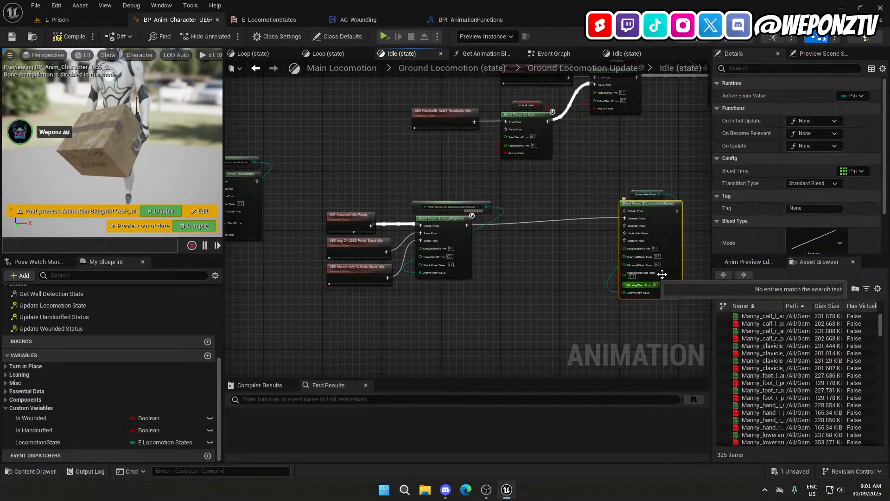
Shift the Enum_Weapons idle blend group closer to the E_LocomotionStates blend node, level with its Unarmed Pose input.
scroll(788, 167, down, 3)
scroll(772, 186, up, 3)
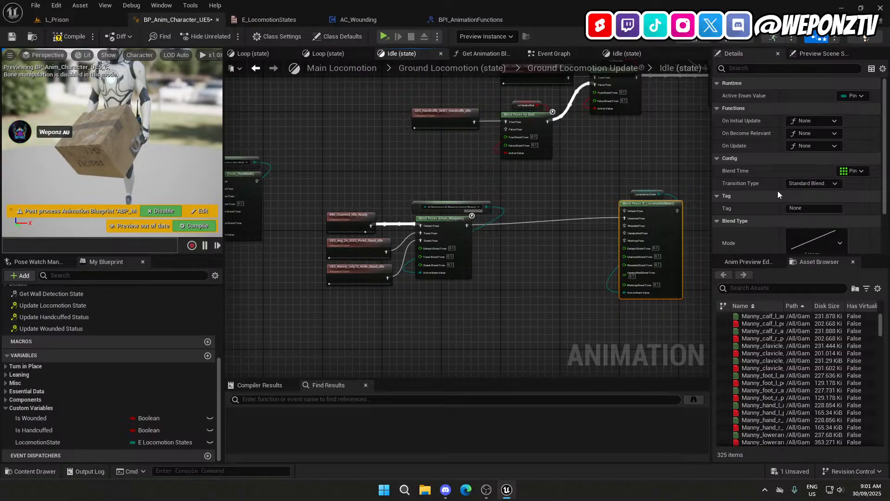
right_drag(597, 234, 569, 209)
scroll(463, 230, up, 2)
drag(458, 297, 226, 120)
drag(383, 184, 425, 177)
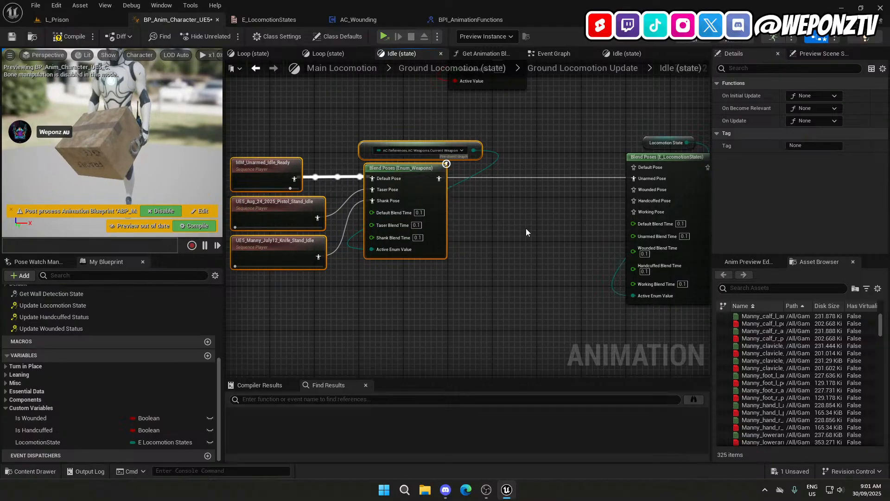
click(527, 252)
Cut the UE5_Manny_July12_Wounded_Stand_Idle player from the old bool blend chain and paste it below the Enum_Weapons blend group.
right_drag(527, 252, 488, 378)
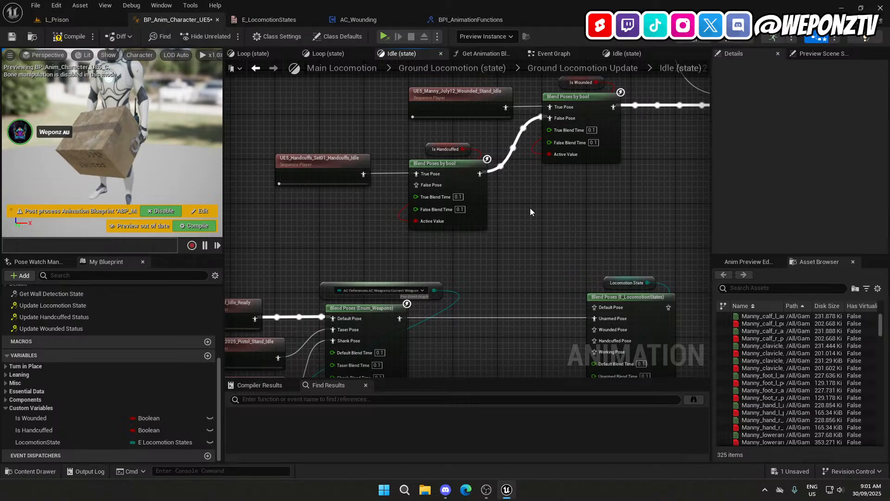
right_drag(530, 212, 504, 273)
drag(465, 186, 436, 175)
key(Delete)
right_drag(488, 285, 621, 81)
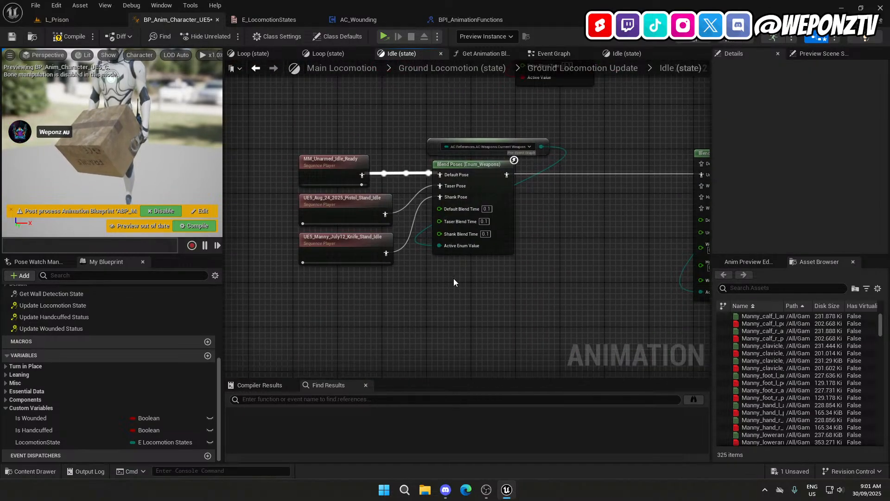
key(ctrl+v)
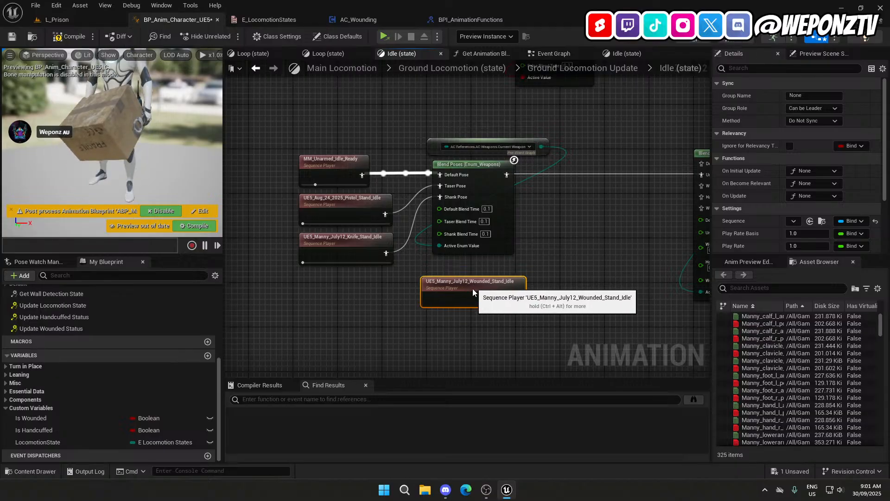
drag(479, 293, 485, 298)
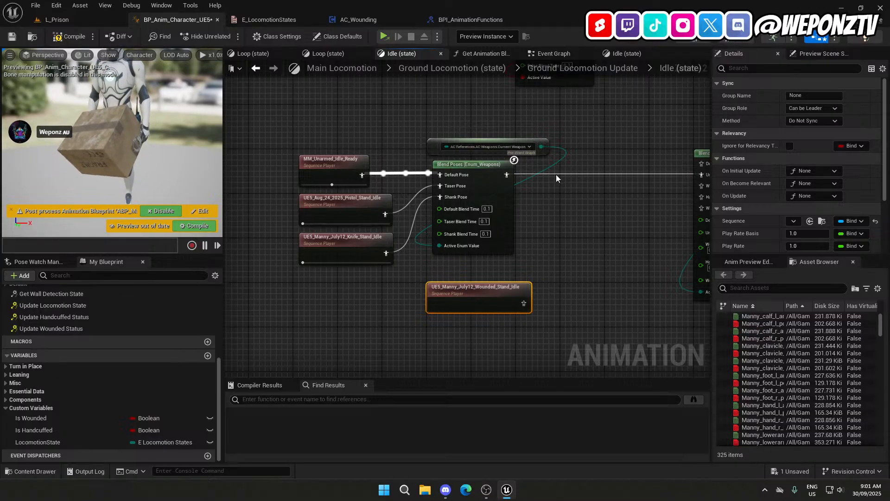
Shift the Enum_Weapons blend, its three idle players and the E_LocomotionStates blend with its variable to the right, keeping them evenly spaced.
drag(542, 218, 470, 116)
drag(457, 166, 586, 169)
drag(443, 275, 337, 141)
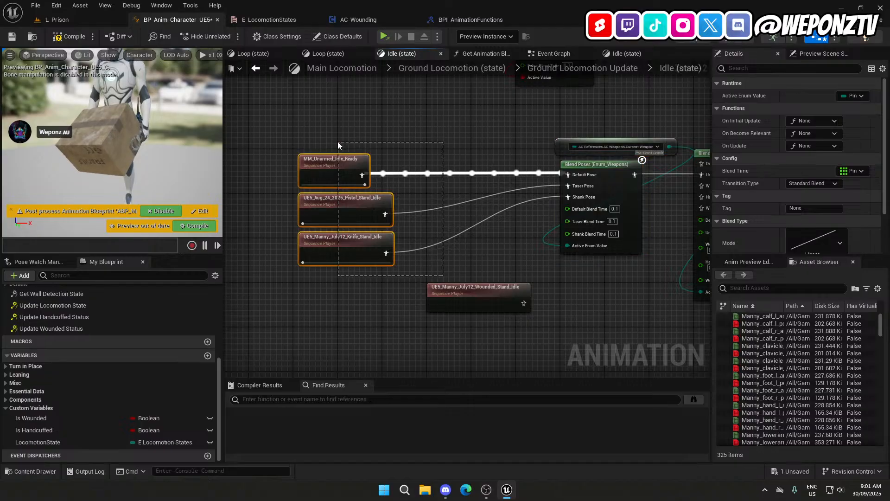
drag(316, 175, 443, 174)
click(596, 305)
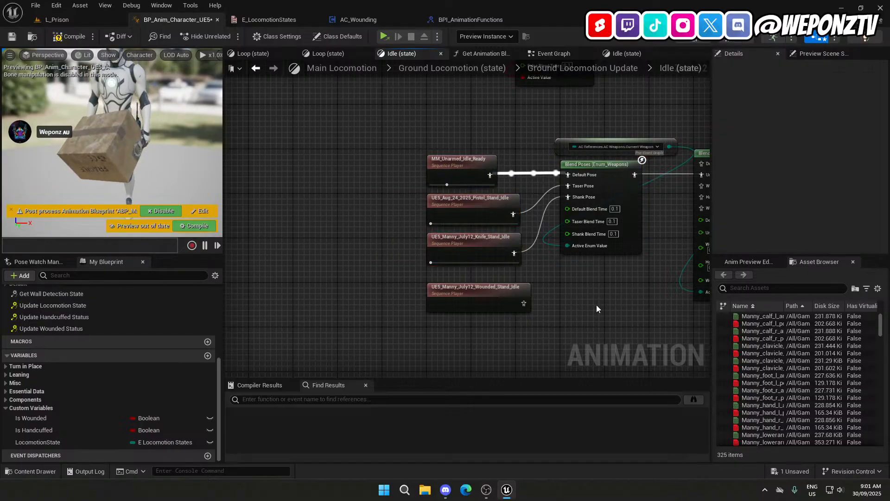
right_drag(597, 309, 432, 262)
click(573, 105)
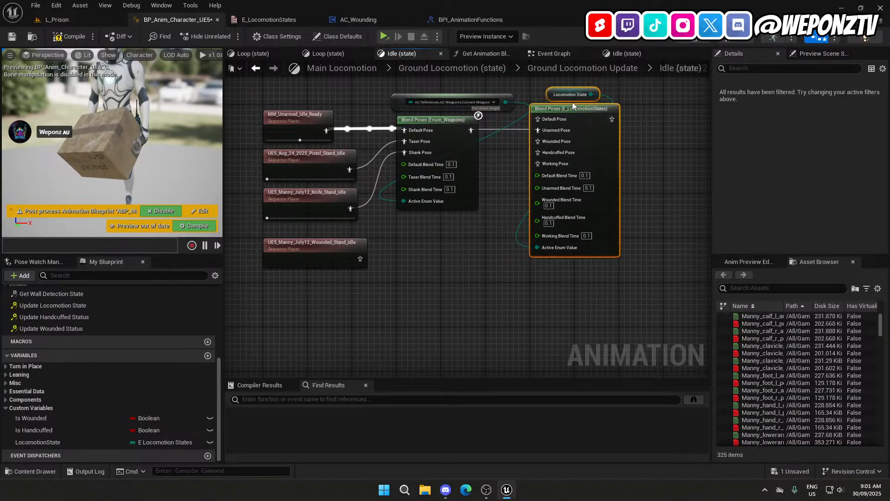
drag(573, 106, 618, 106)
click(463, 268)
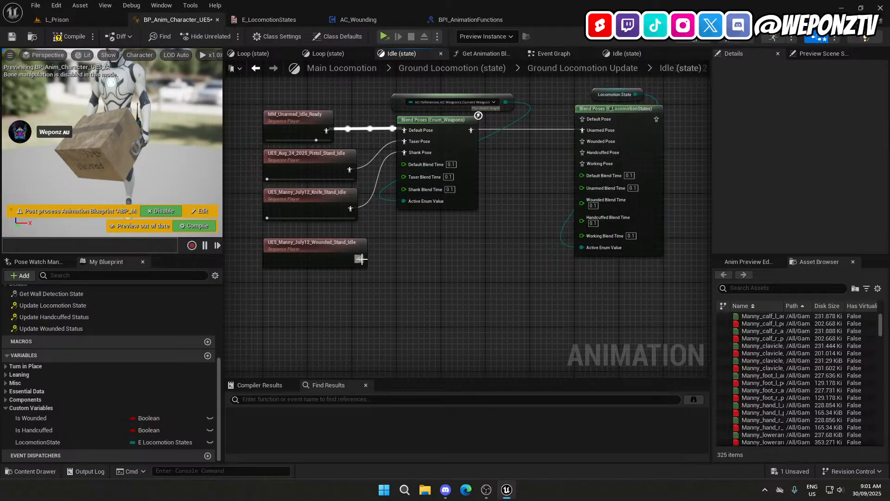
Connect the wounded idle player to the Wounded Pose of the E_LocomotionStates blend and place it beneath the Enum_Weapons blend.
drag(361, 258, 582, 141)
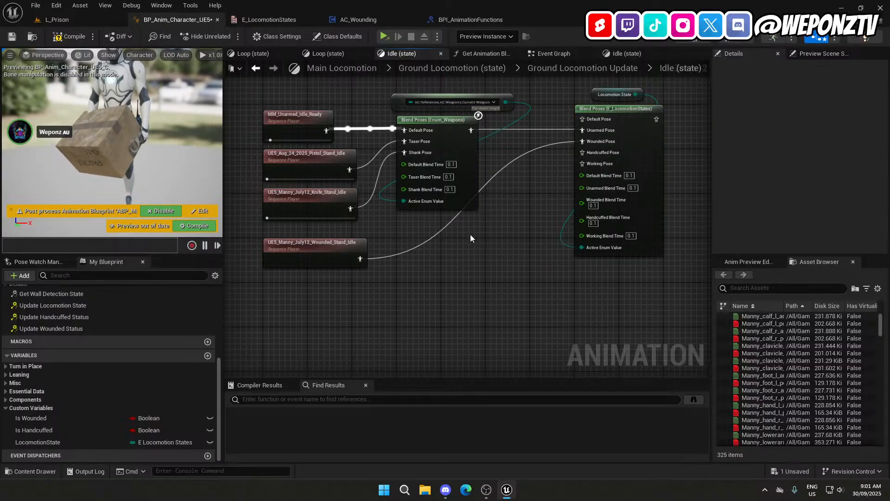
drag(294, 248, 429, 248)
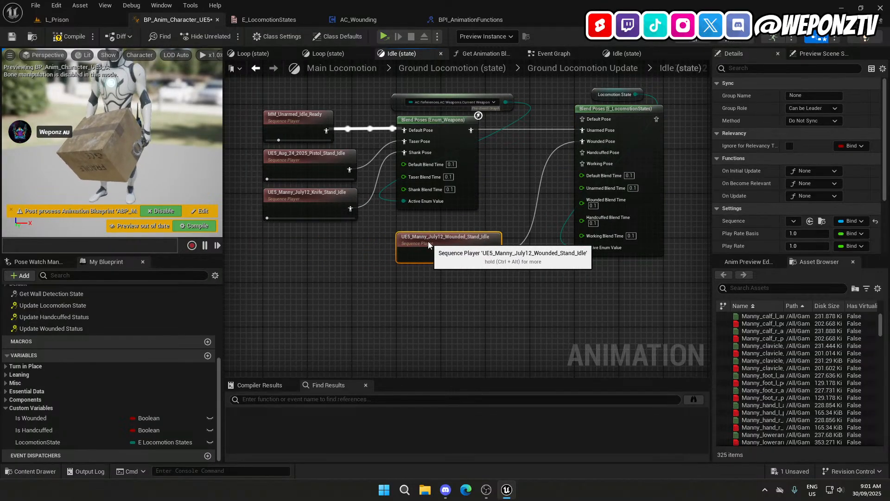
click(477, 334)
Cut the UE5_Handcuffs_Set01_Handcuffs_Idle player from its bool blend, paste it below the wounded idle, and connect it to Handcuffed Pose.
right_drag(526, 304, 596, 296)
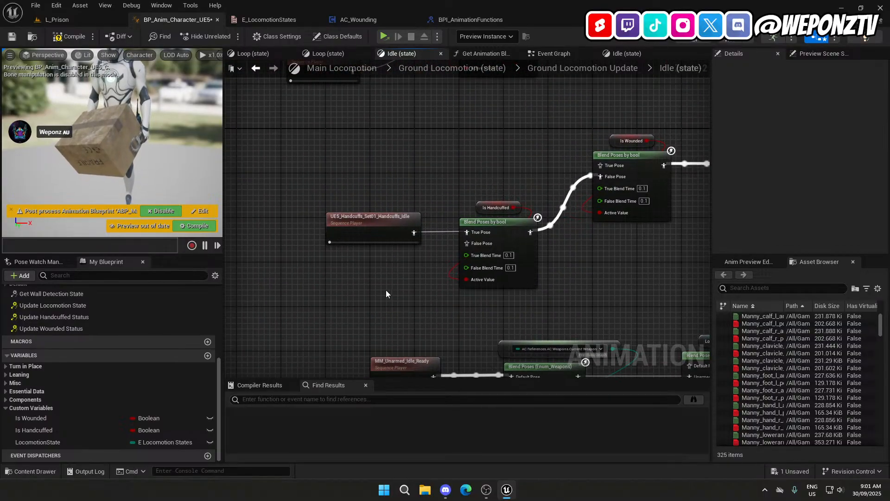
click(373, 227)
key(ctrl+x)
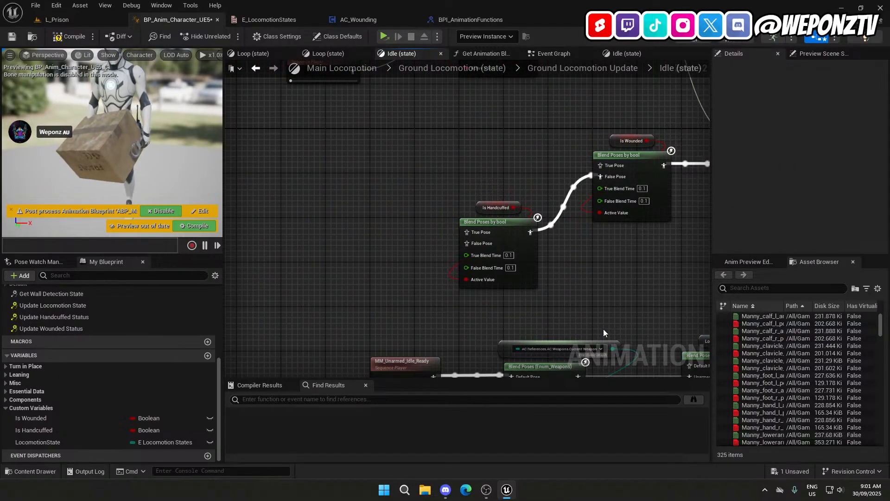
right_drag(604, 330, 474, 76)
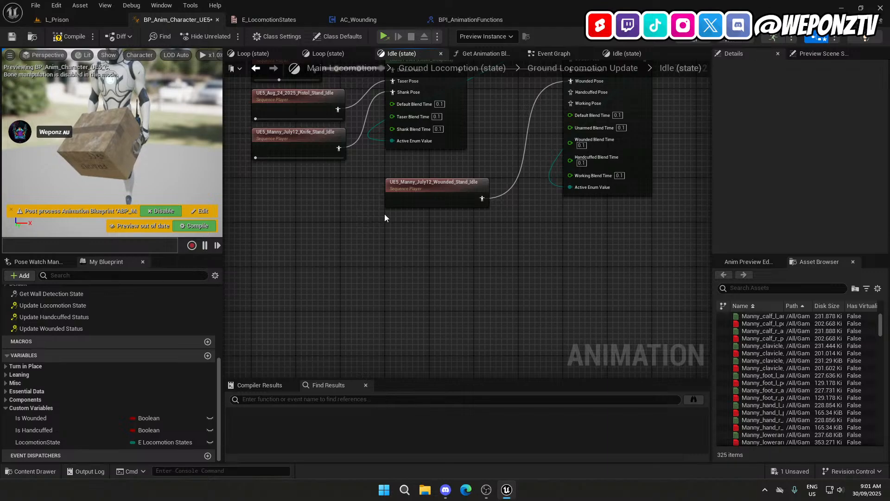
key(ctrl+v)
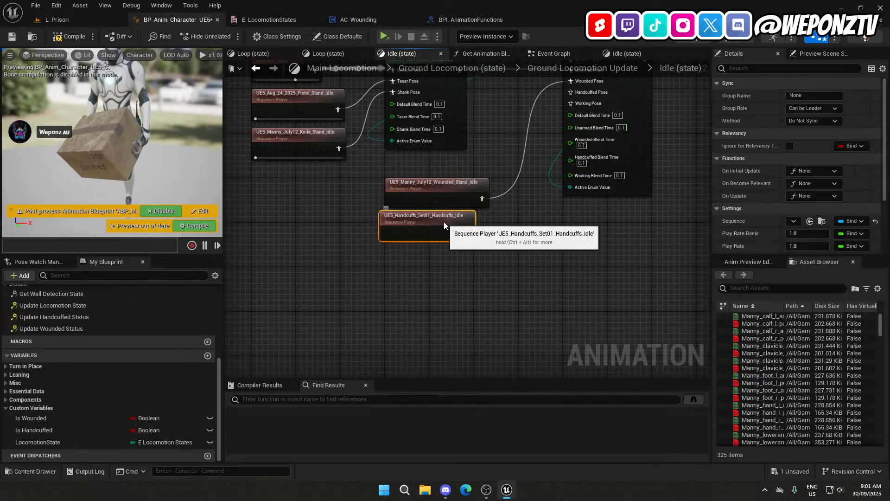
right_drag(450, 226, 368, 283)
drag(391, 294, 499, 150)
click(452, 276)
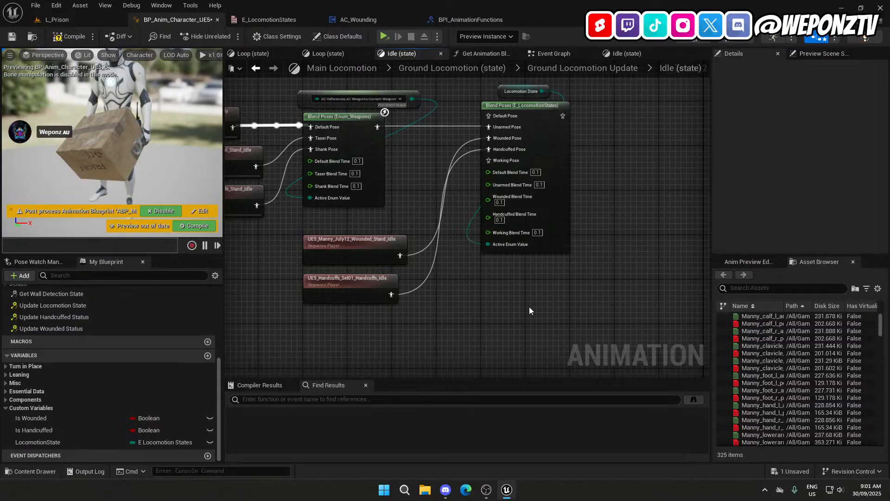
Find "sep 28 idle" among the assets, add Sep_28_2025-BoxSet_Box_Stand_Idle to the graph, and enable its Loop Animation option.
click(784, 289)
text(se)
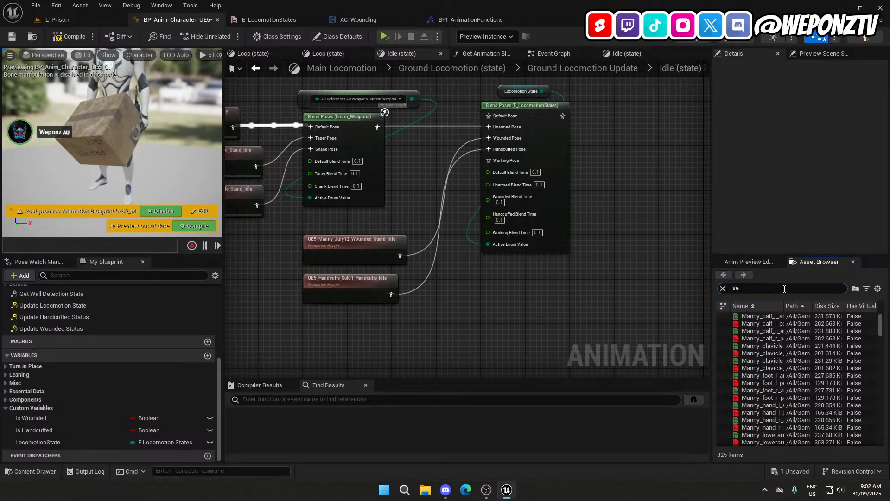
text(p 28)
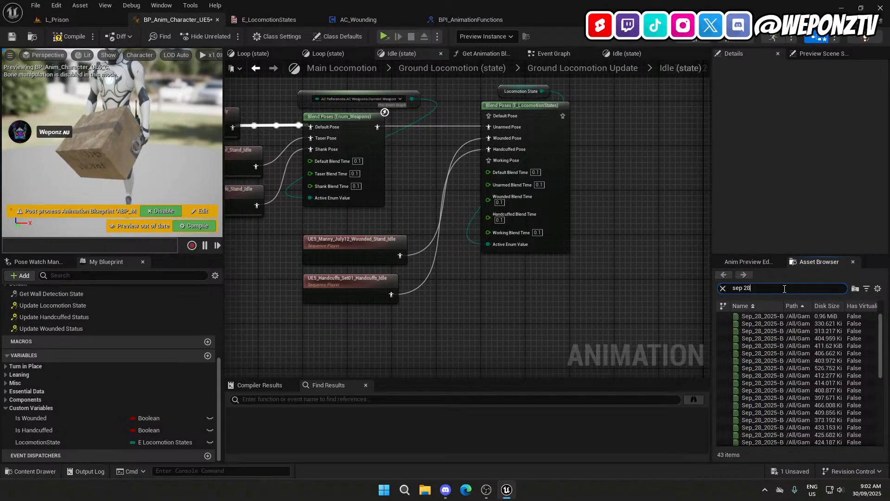
text( idle)
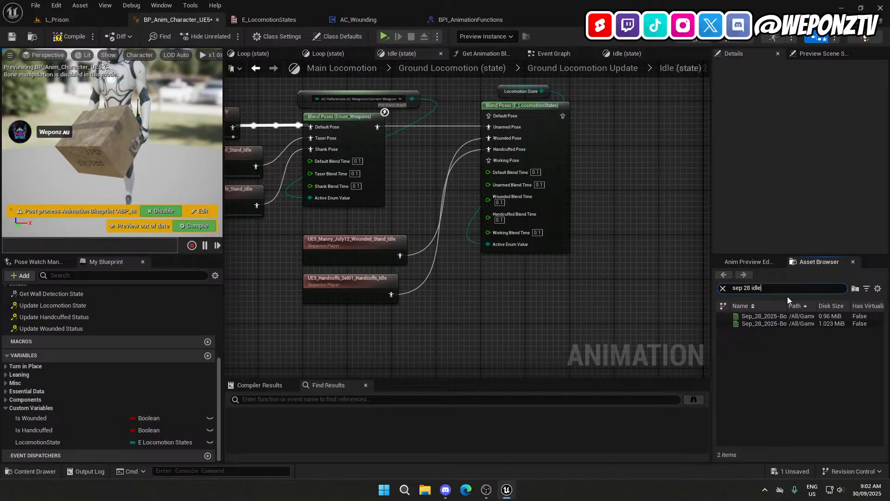
mouse_move(781, 315)
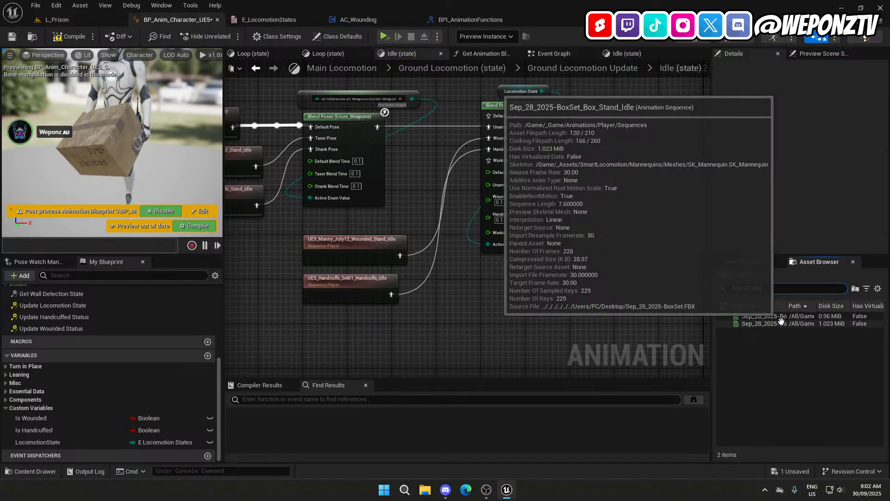
drag(781, 323, 386, 357)
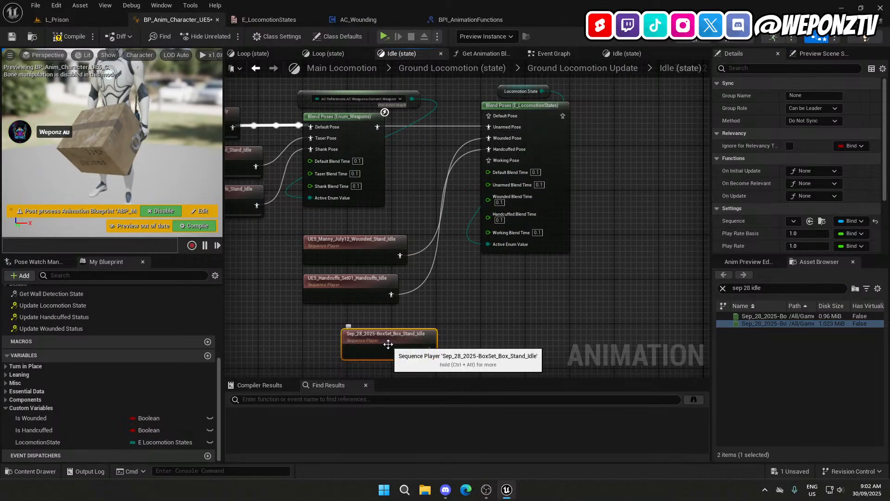
scroll(839, 195, down, 3)
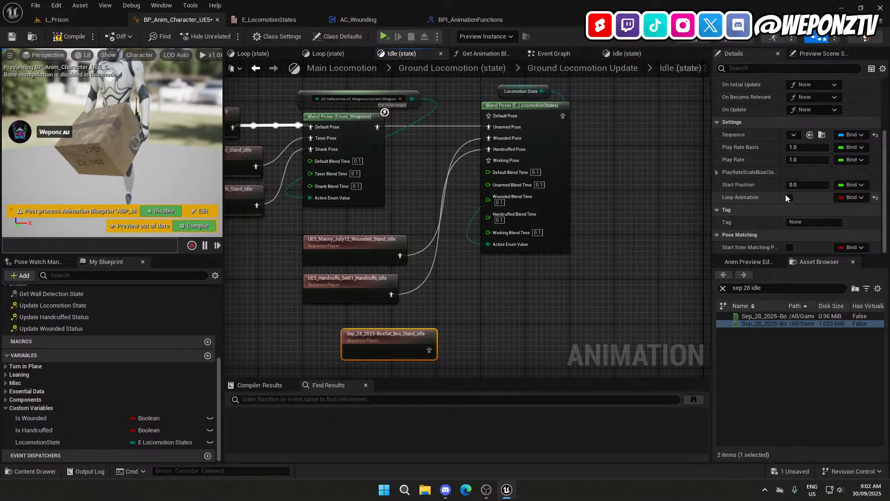
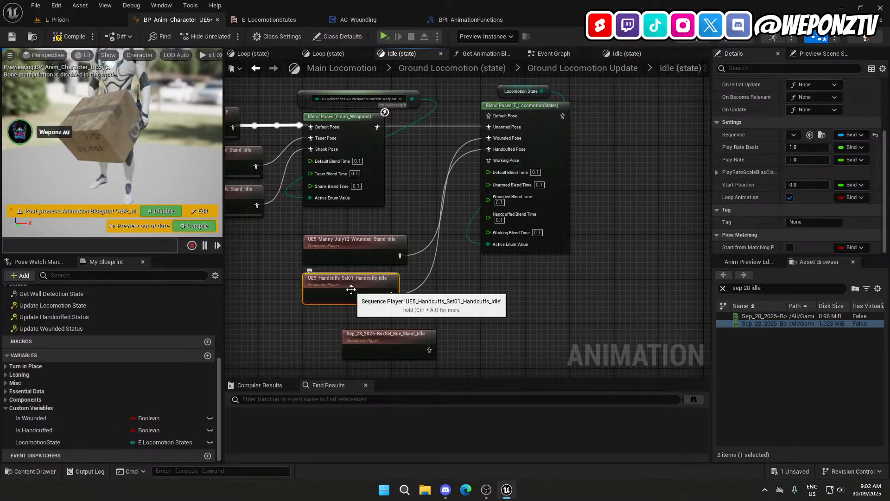
Align the box idle player under the handcuffs idle and connect it to the Working Pose of the E_LocomotionStates blend.
drag(367, 346, 328, 330)
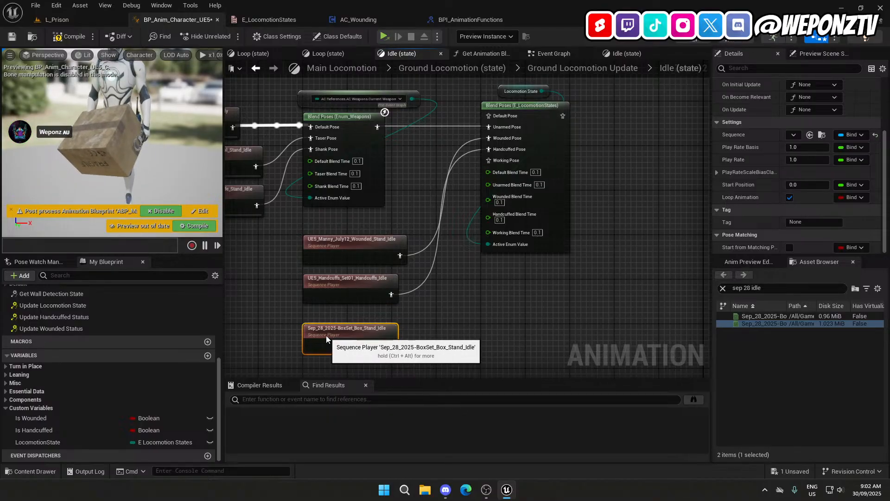
drag(391, 333, 489, 160)
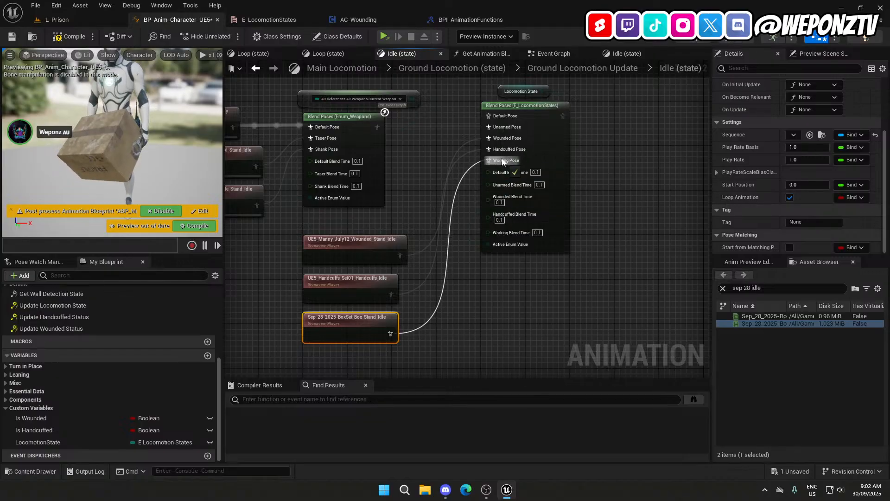
click(510, 299)
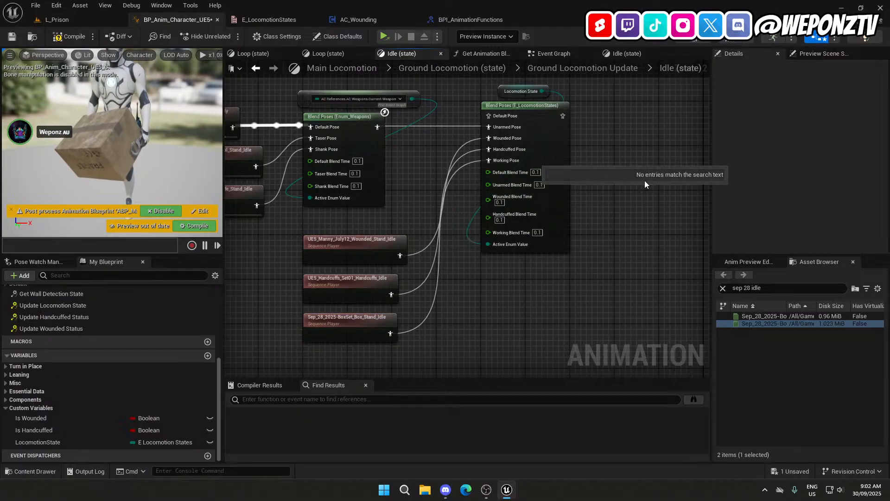
right_drag(642, 100, 617, 123)
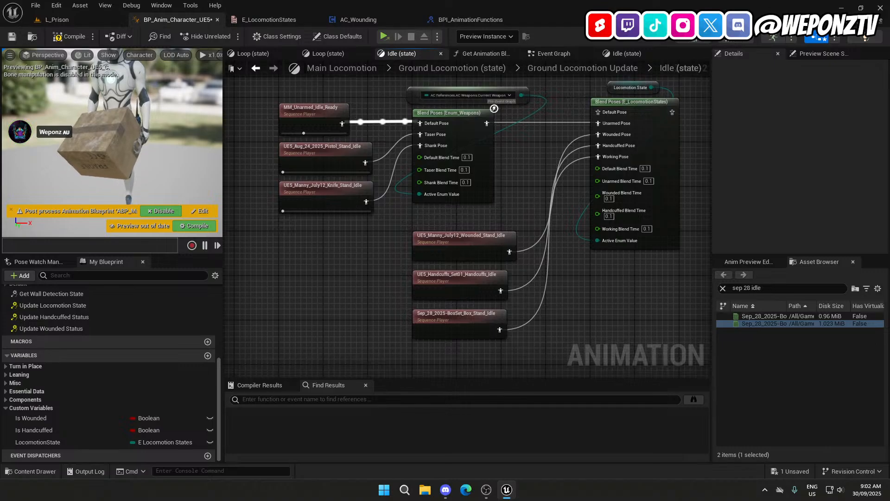
right_drag(751, 96, 695, 121)
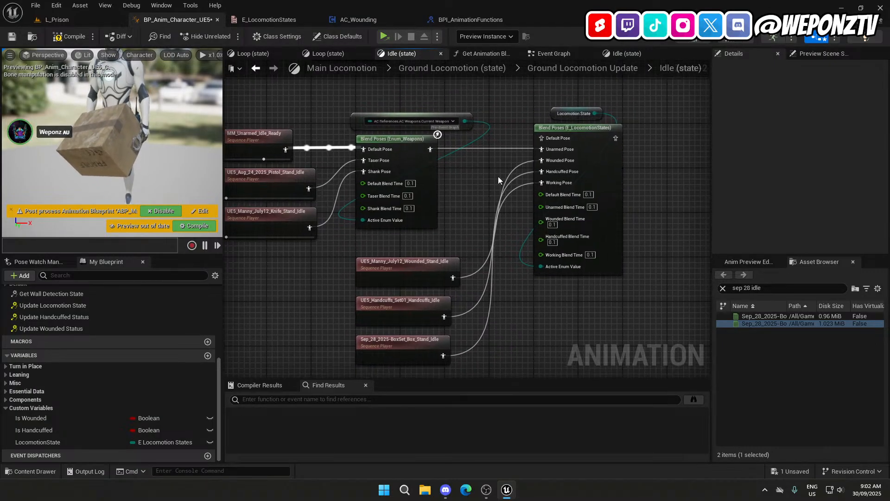
Move the Enum_ViewMode blend with its unarmed idle and random sequence players next to the Enum_Weapons idle group.
scroll(495, 180, down, 1)
scroll(494, 181, down, 2)
right_drag(494, 182, 493, 265)
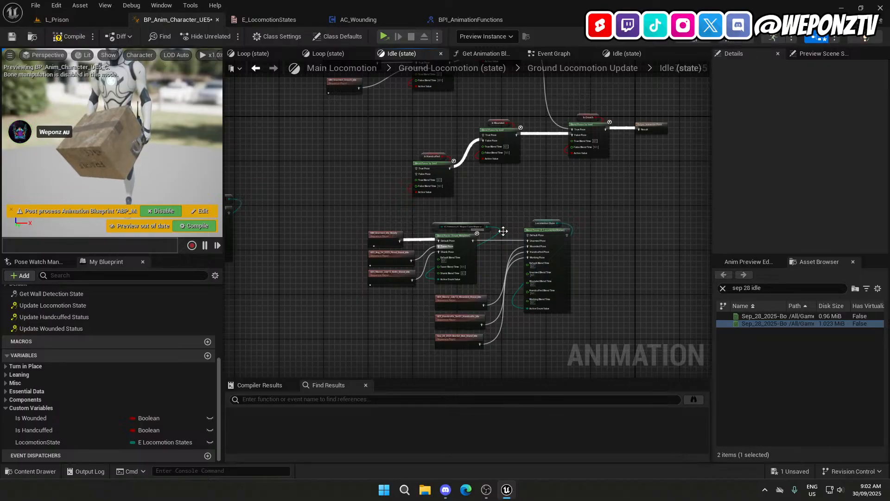
right_drag(578, 176, 554, 239)
right_drag(326, 203, 482, 158)
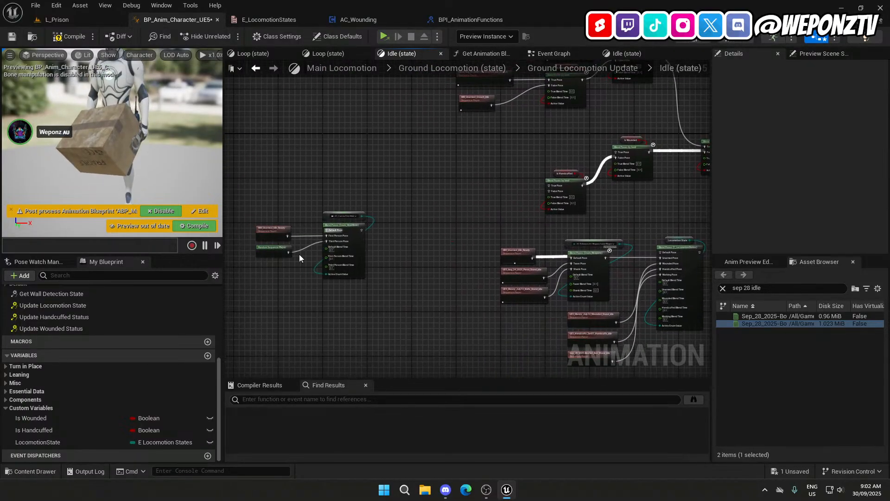
drag(375, 314, 275, 180)
drag(343, 238, 463, 232)
scroll(444, 274, up, 3)
drag(463, 230, 457, 235)
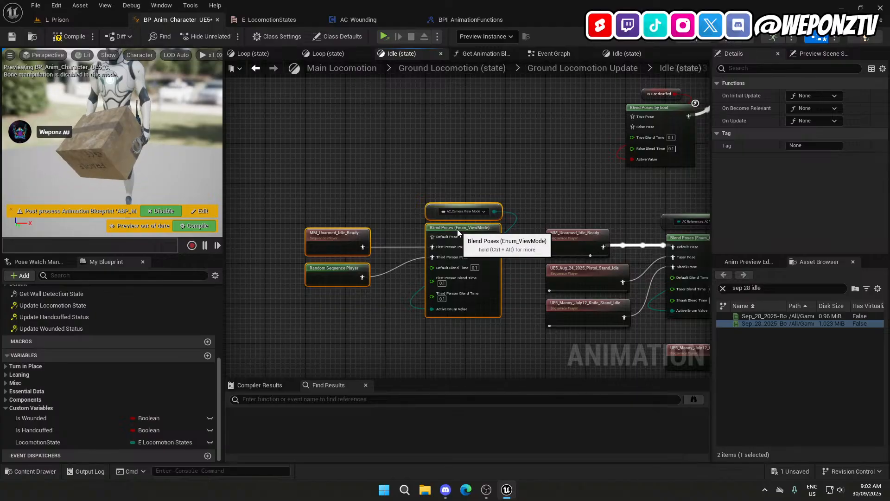
click(512, 182)
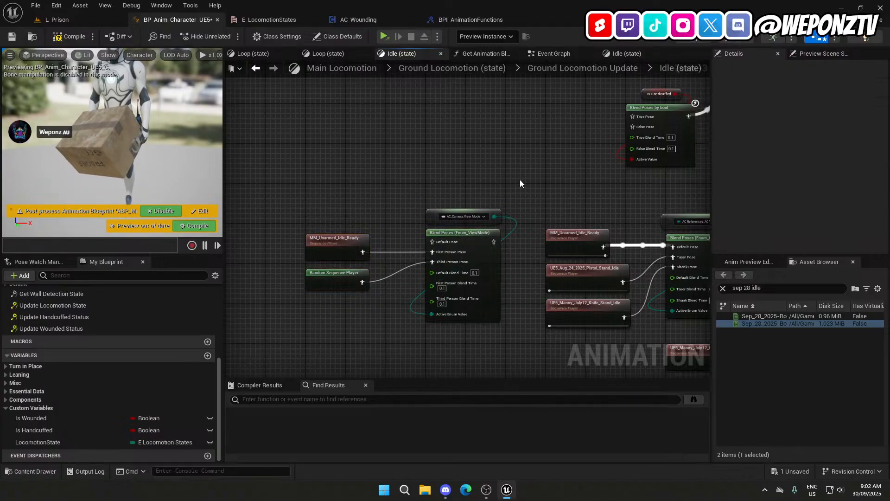
right_drag(519, 179, 454, 133)
scroll(567, 135, down, 2)
right_drag(562, 143, 473, 178)
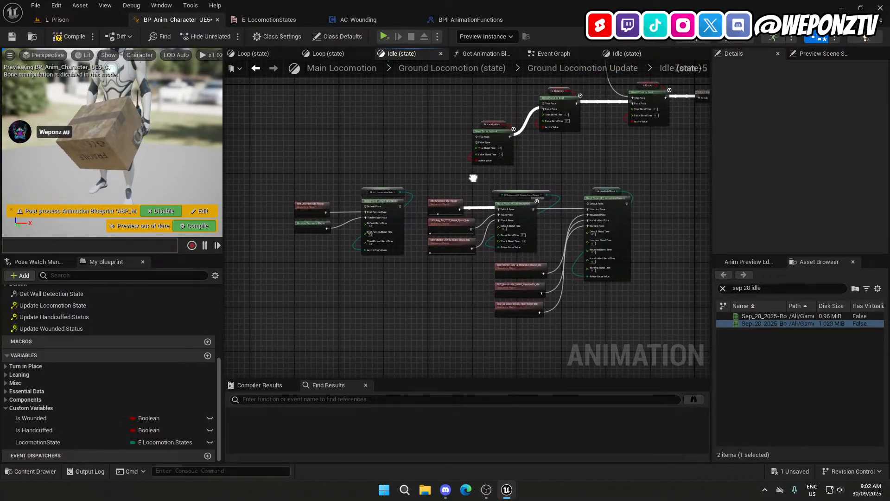
scroll(567, 212, up, 3)
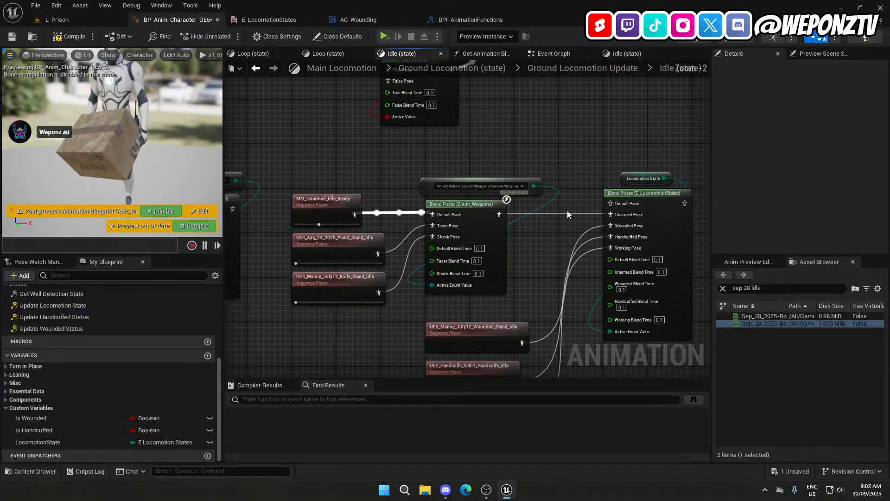
Connect the E_LocomotionStates blend to the False Pose of the Is Crouch blend and delete the old standing Is Wounded and Is Handcuffed bool blends.
click(619, 193)
ctrl+click(484, 204)
click(550, 239)
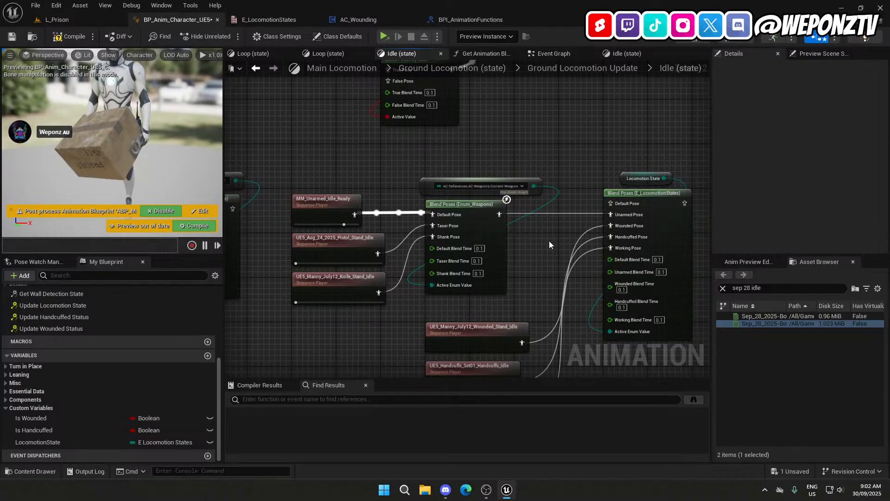
right_drag(549, 241, 374, 282)
scroll(497, 211, down, 2)
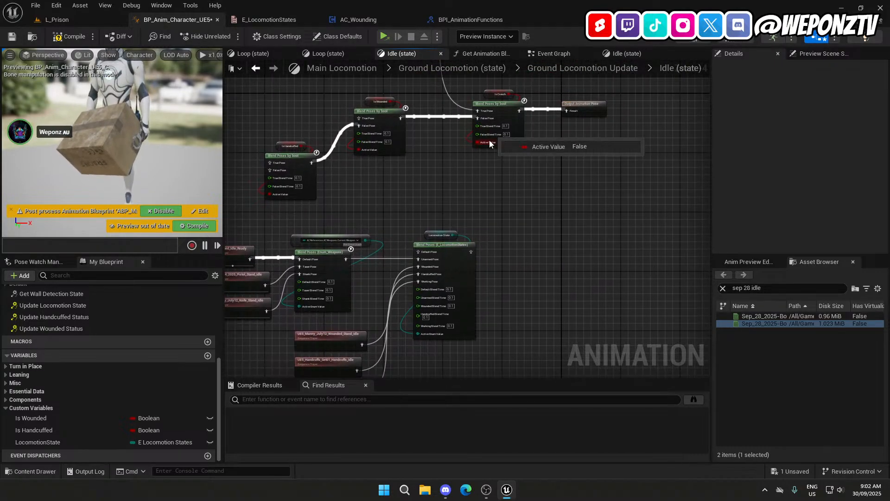
drag(468, 252, 479, 121)
drag(331, 126, 289, 90)
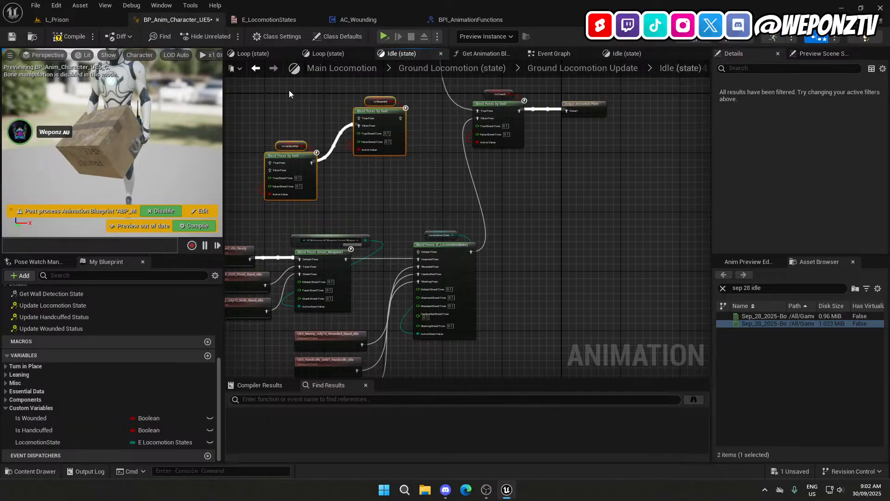
click(371, 154)
Move the whole standing idle group, including its E_LocomotionStates blend, farther back from the Is Crouch blend.
scroll(374, 157, down, 5)
scroll(373, 161, up, 3)
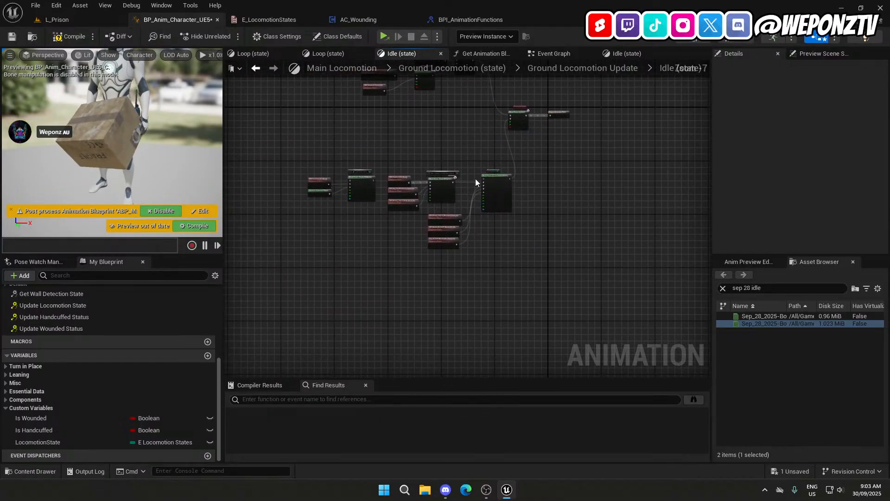
drag(513, 277, 289, 160)
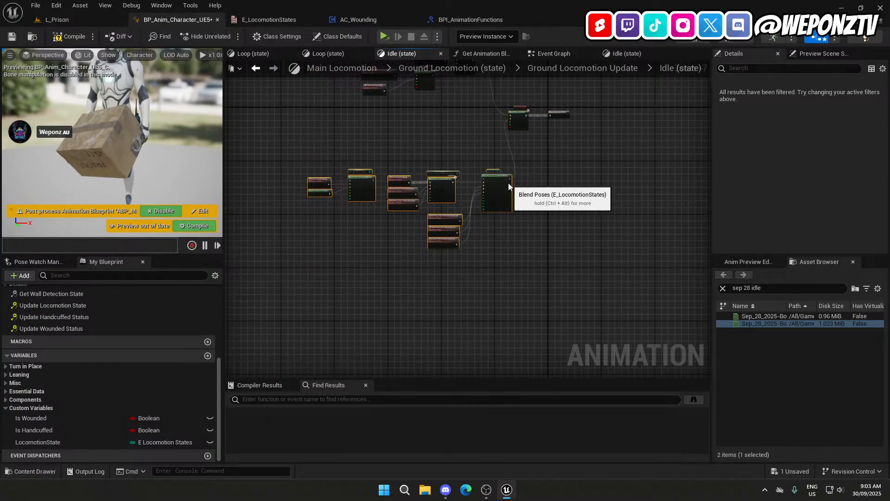
drag(510, 186, 459, 163)
scroll(492, 154, up, 4)
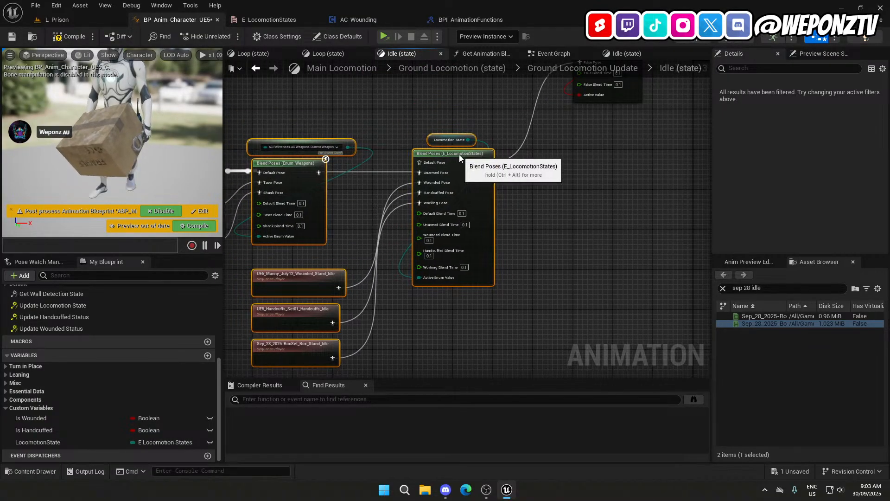
Copy the E_LocomotionStates blend with its Locomotion State getter, and move the crouch idle bool-blend group away from the Is Crouch blend.
drag(535, 235, 468, 134)
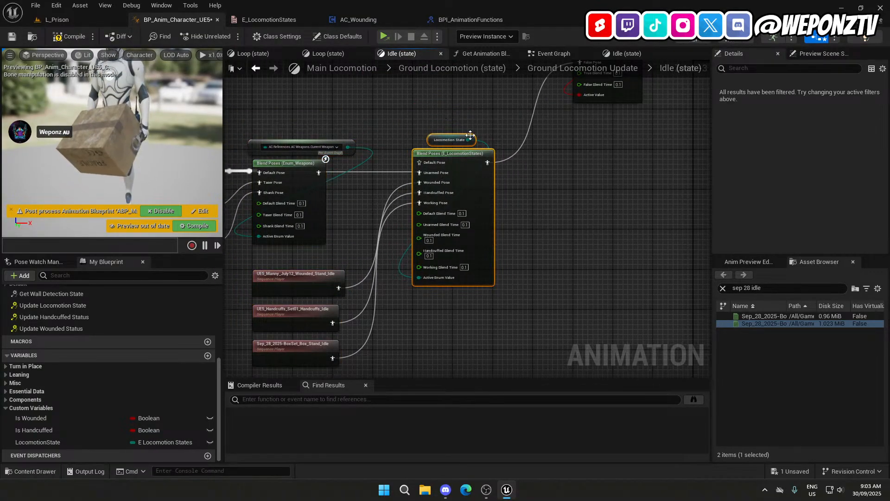
right_drag(561, 192, 561, 389)
scroll(547, 280, down, 2)
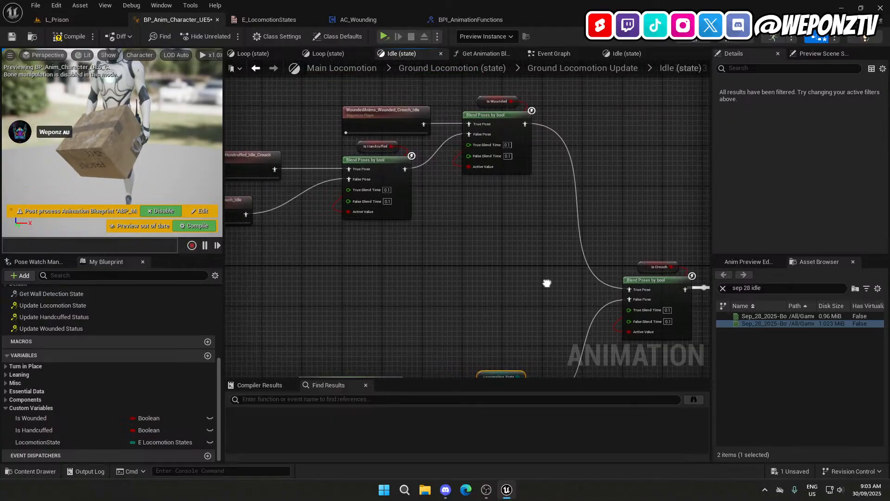
drag(510, 228, 321, 166)
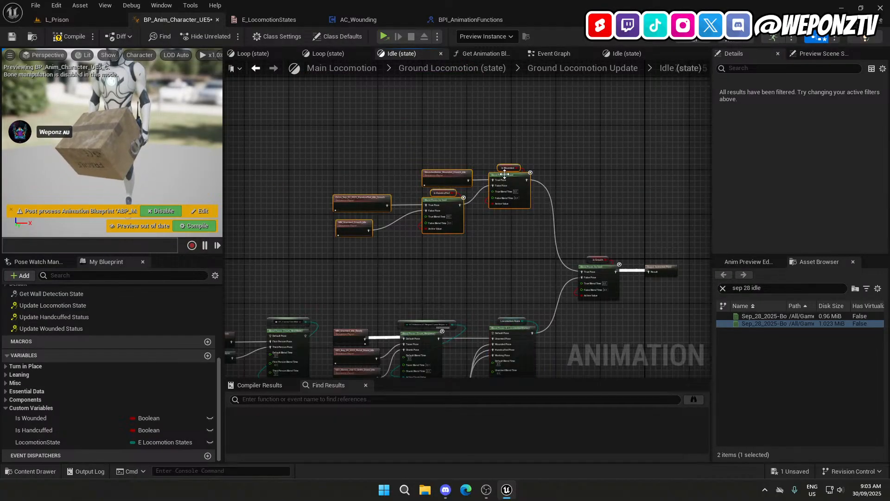
drag(505, 174, 417, 132)
Paste the E_LocomotionStates blend with its Locomotion State getter, connect it to the Is Crouch blend's True Pose, and reposition both nodes.
key(ctrl+v)
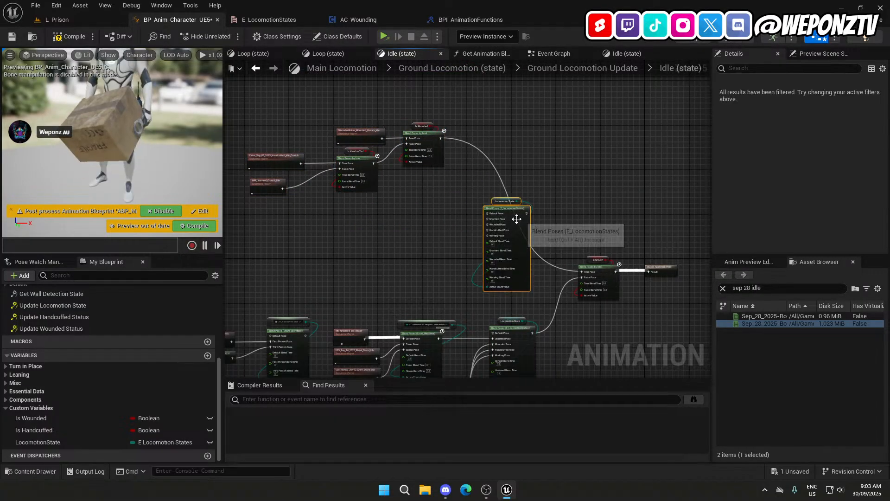
drag(509, 211, 624, 298)
scroll(531, 244, up, 2)
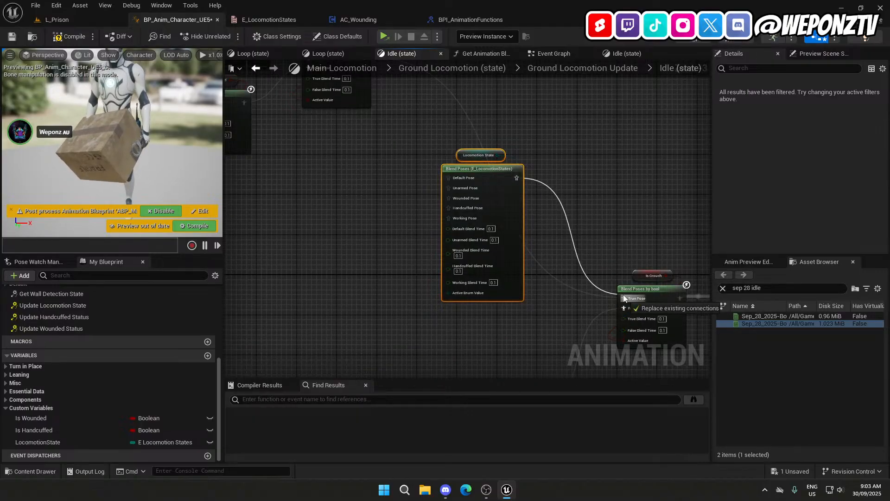
right_drag(548, 257, 562, 225)
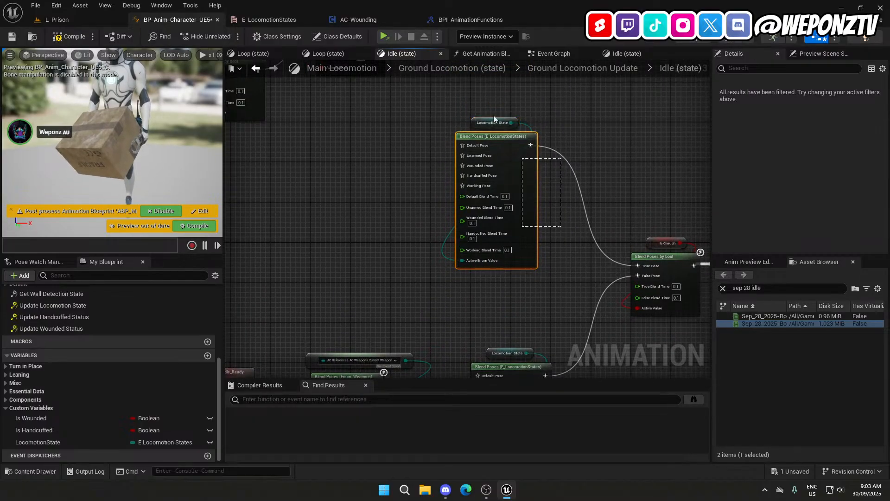
drag(471, 132, 487, 122)
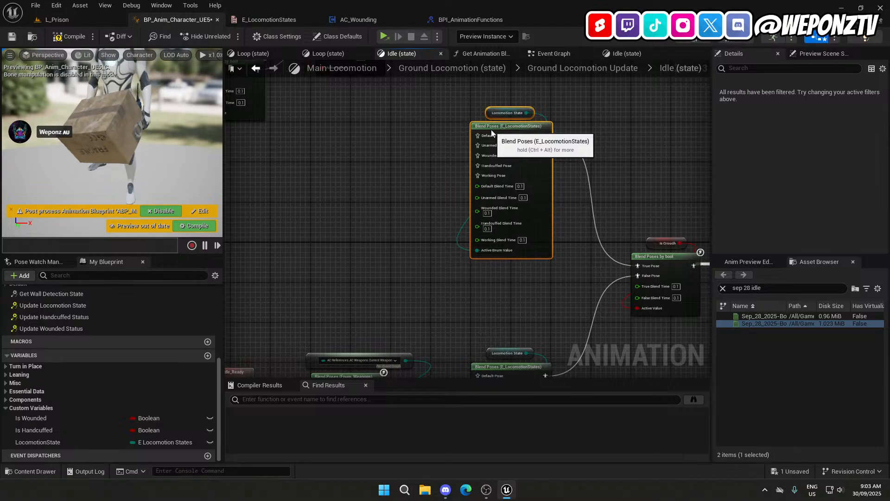
click(442, 185)
Select the unarmed crouch idle player that feeds the False Pose of the crouch Is Handcuffed blend.
right_drag(442, 185, 510, 282)
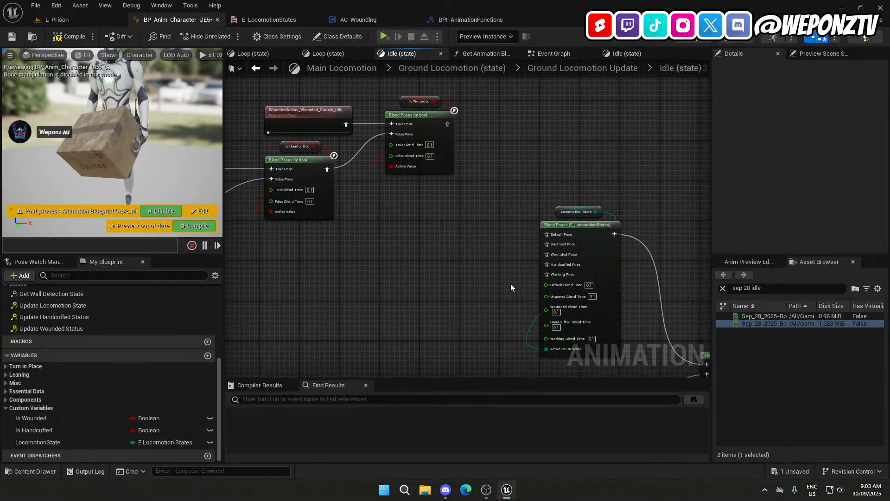
scroll(413, 241, down, 2)
right_drag(414, 240, 500, 228)
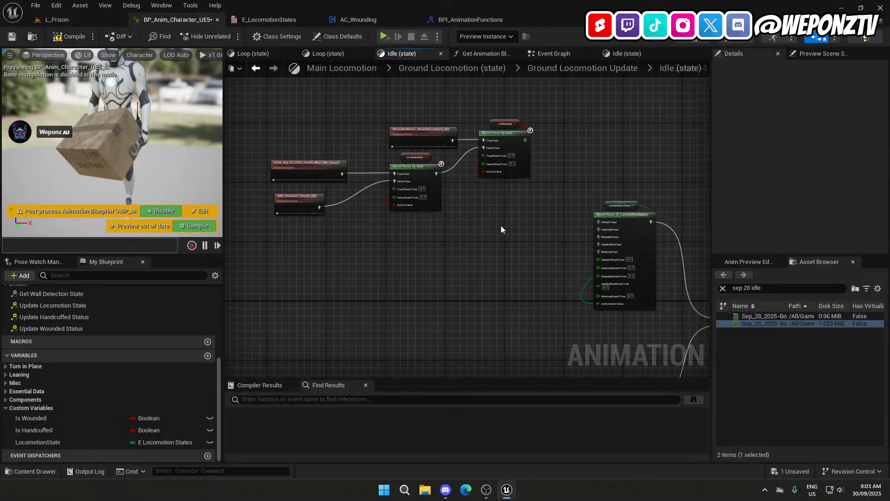
click(302, 196)
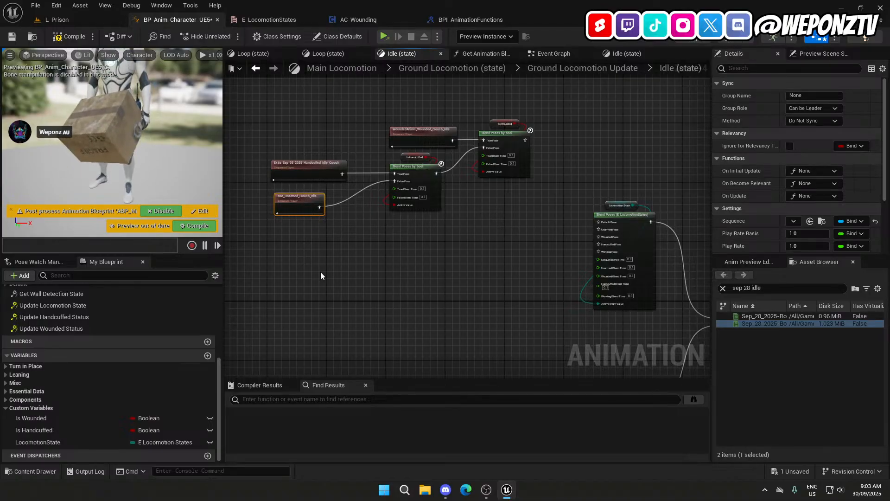
Move the MM_Unarmed_Crouch_Idle player beside the crouch Blend Poses (E_LocomotionStates) node and connect it to Unarmed Pose.
key(ctrl+x)
key(ctrl+v)
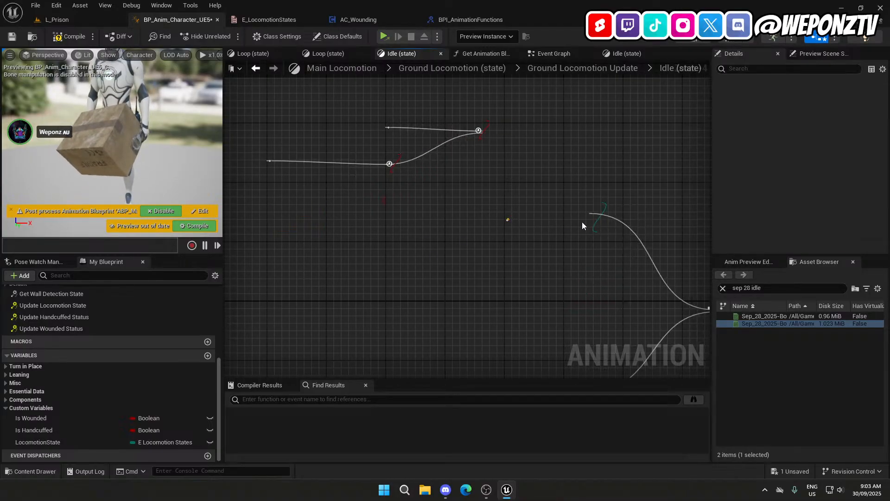
scroll(579, 229, up, 2)
drag(537, 235, 502, 222)
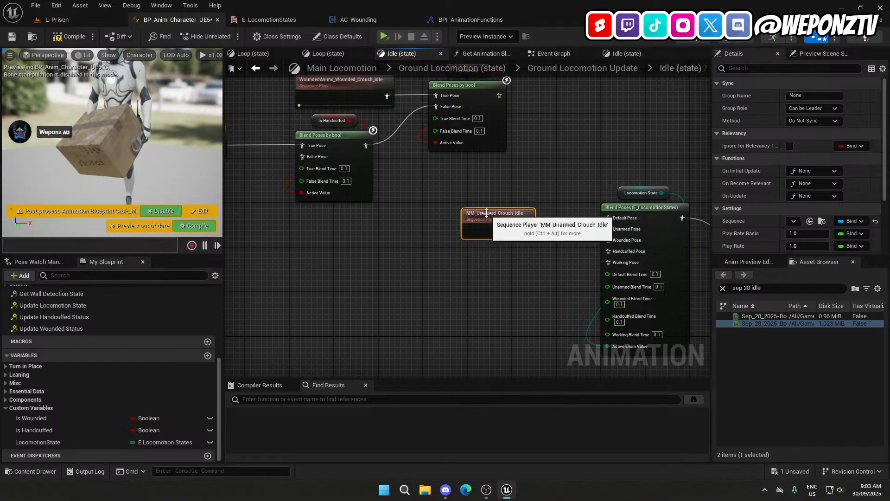
click(482, 273)
Relocate the WoundedAnims_Wounded_Crouch_Idle player beneath the unarmed crouch player and connect it to Wounded Pose.
right_drag(427, 283, 469, 279)
click(466, 167)
key(Delete)
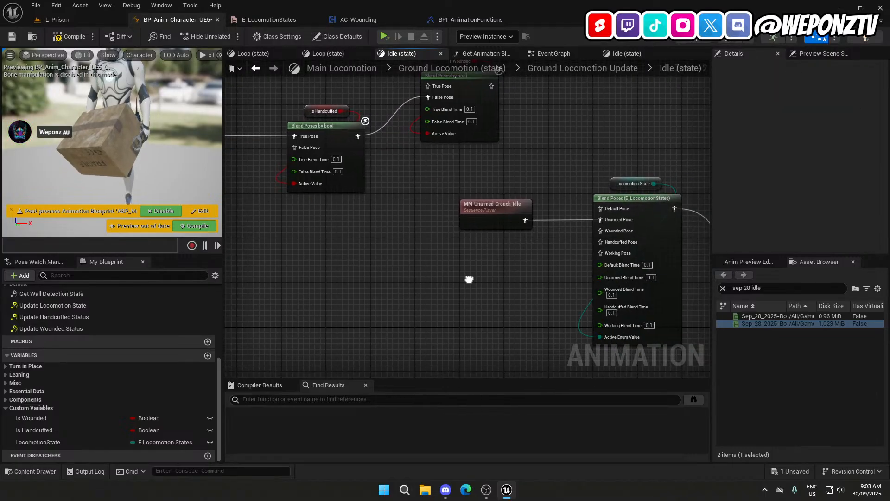
key(ctrl+v)
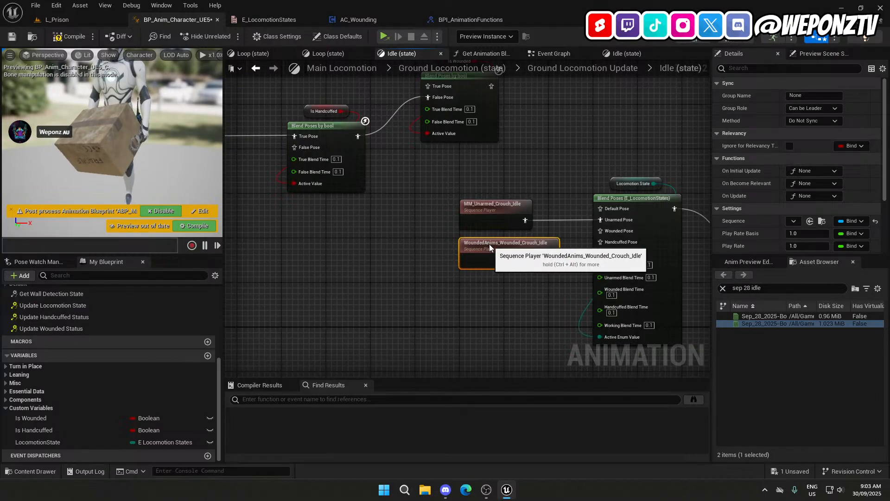
drag(549, 258, 614, 232)
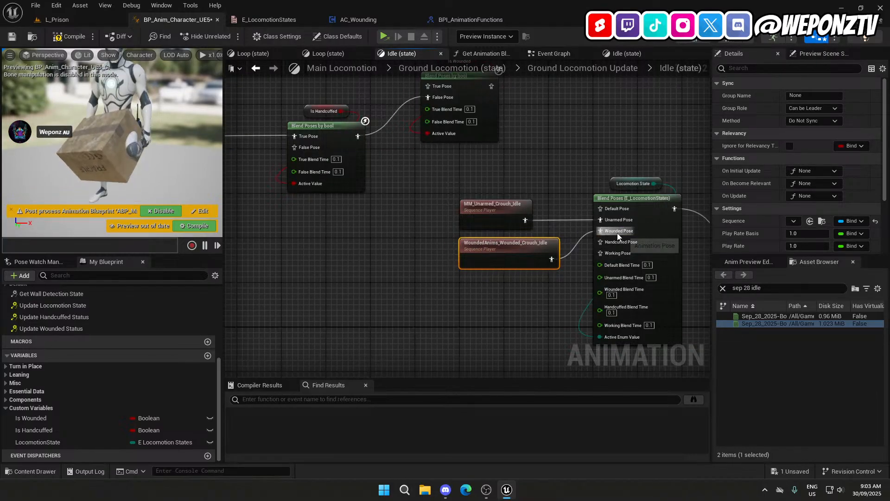
Relocate the Extra_Sep_03_2025_Handcuffed_Idle_Crouch player beneath the wounded crouch player and connect it to Handcuffed Pose.
right_drag(379, 223, 621, 316)
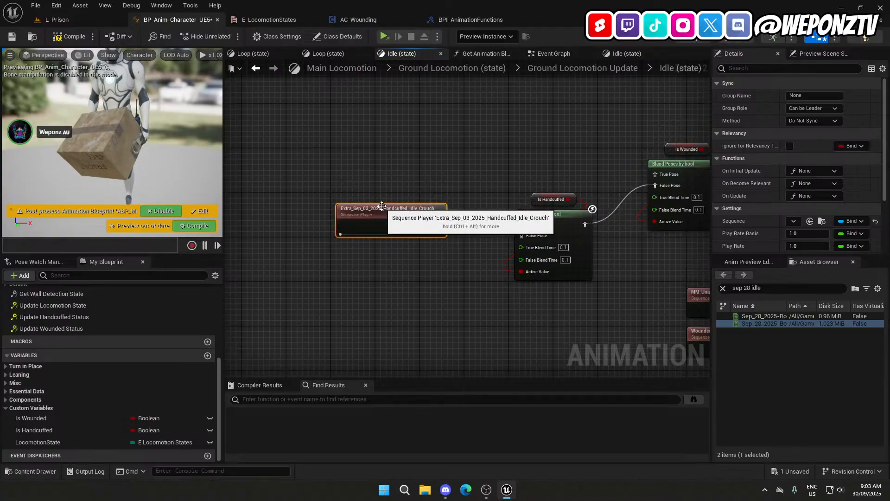
click(389, 218)
key(Delete)
right_drag(558, 344, 323, 237)
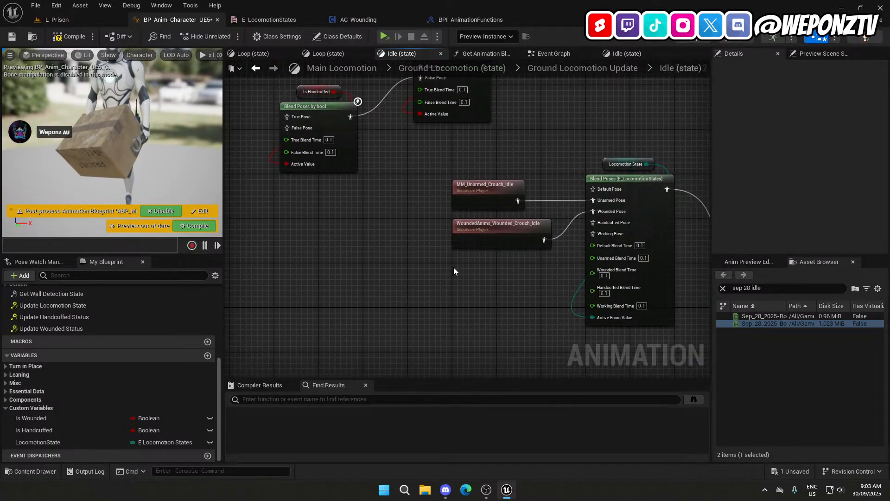
key(ctrl+v)
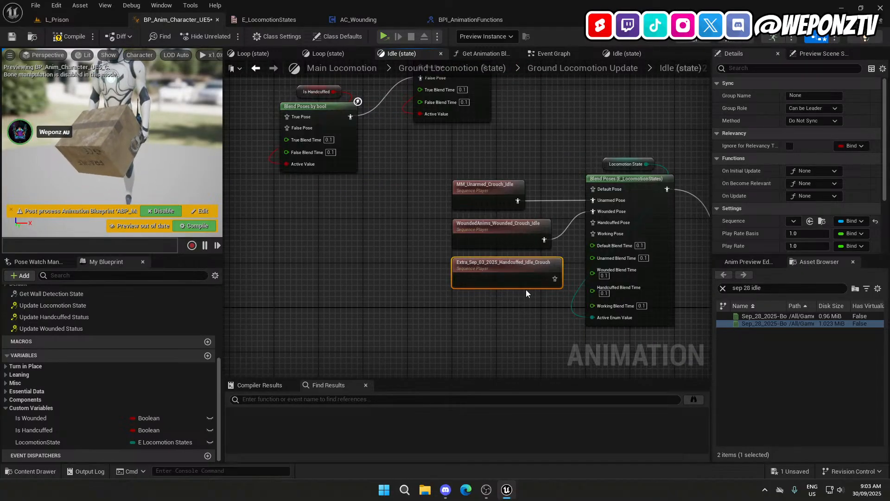
drag(555, 281, 593, 223)
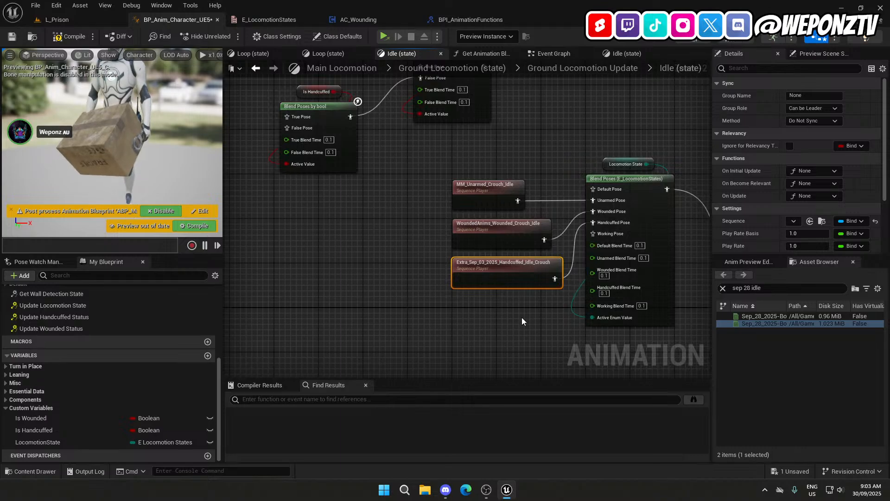
click(435, 290)
Shift the three crouch sequence players together, farther away from the E_LocomotionStates blend node.
right_drag(435, 290, 393, 285)
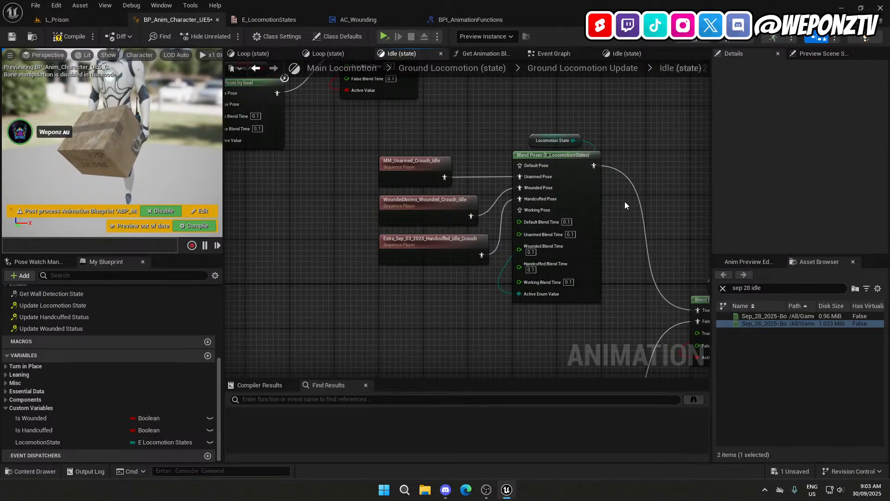
right_drag(624, 205, 651, 250)
drag(435, 330, 383, 207)
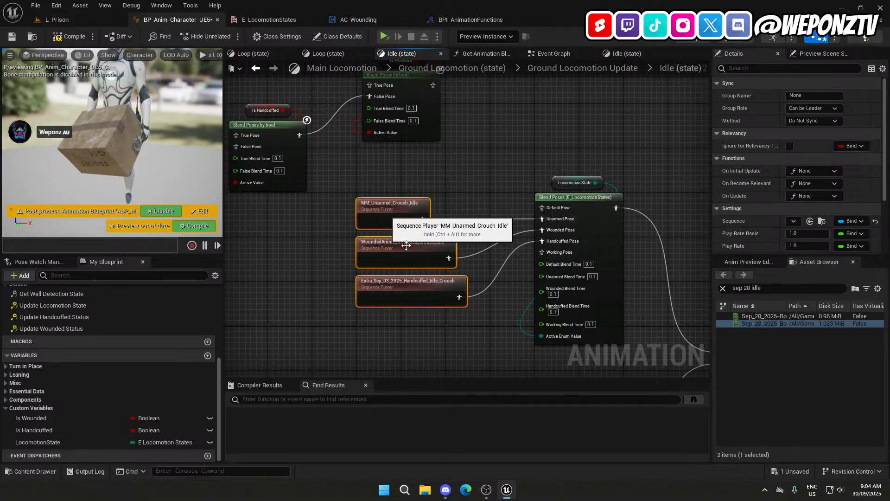
click(455, 332)
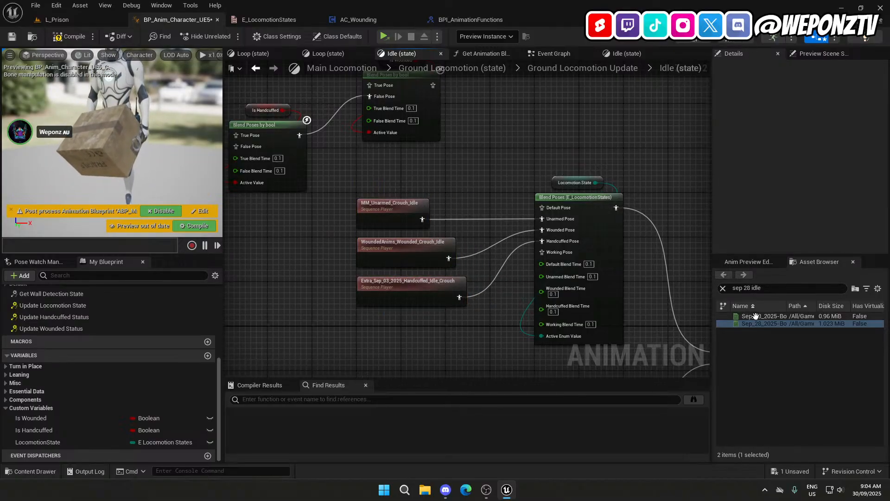
Add a looping Sep_28_2025-BoxSet_Box_Crouch_Idle player under the other crouch players and connect it to Working Pose.
drag(756, 316, 361, 326)
scroll(800, 154, down, 2)
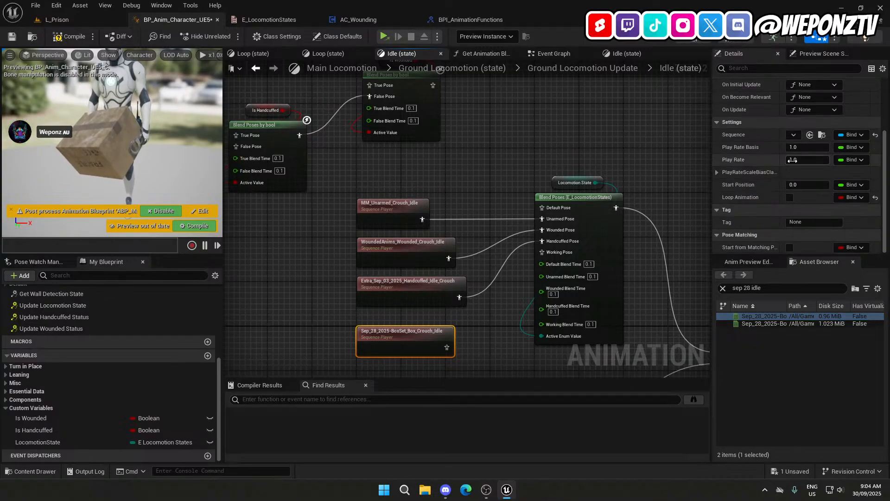
click(789, 197)
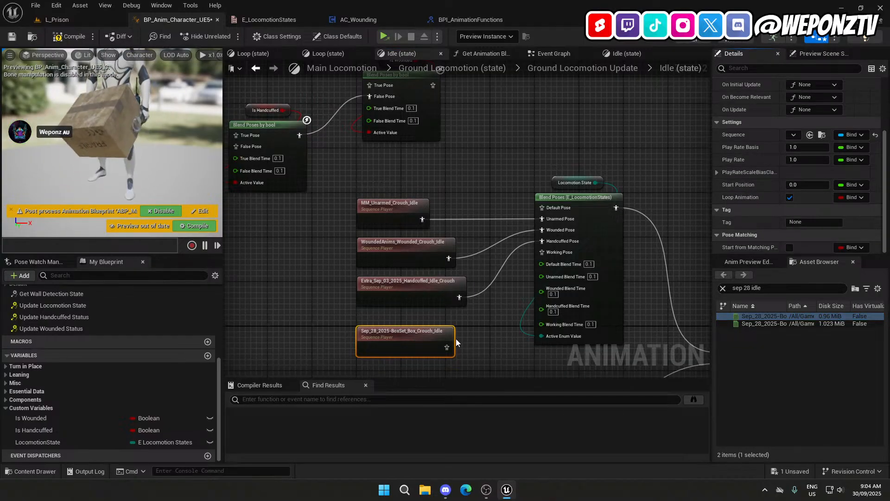
drag(448, 345, 541, 251)
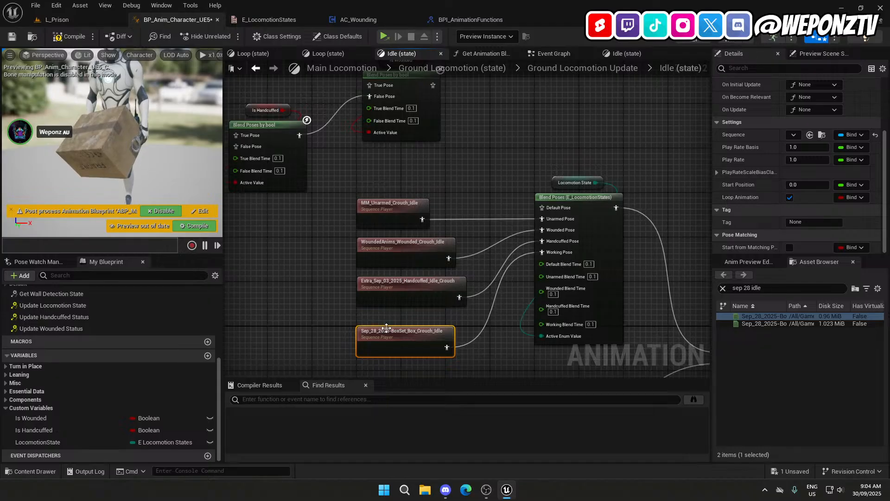
drag(385, 332, 385, 321)
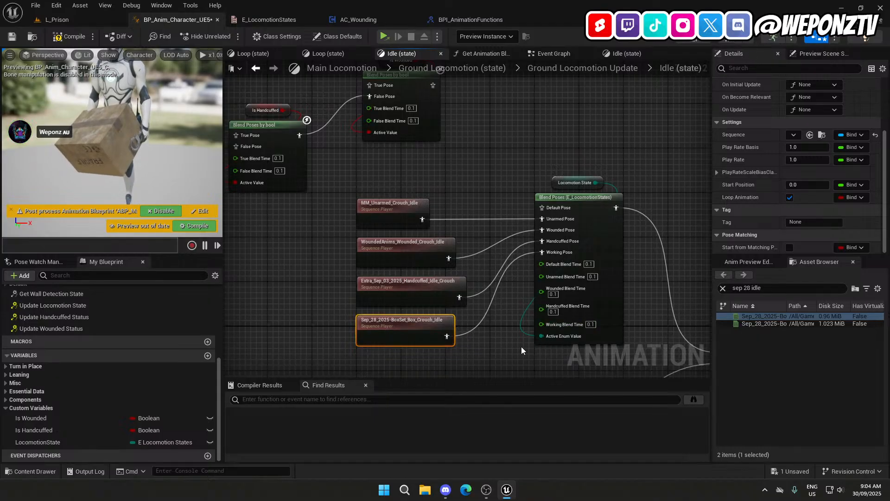
click(513, 346)
Delete the old Is Handcuffed and Is Wounded Blend Poses by bool nodes with their variable nodes.
scroll(482, 343, down, 4)
right_drag(482, 344, 503, 253)
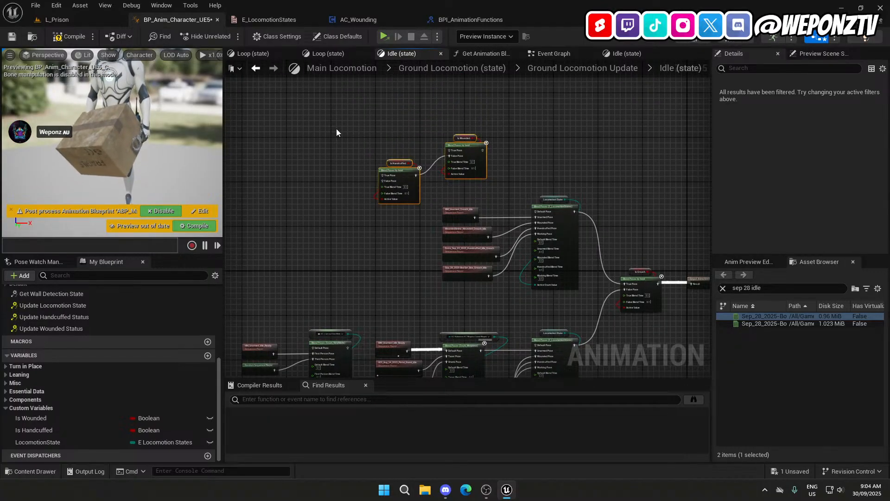
right_drag(437, 200, 490, 60)
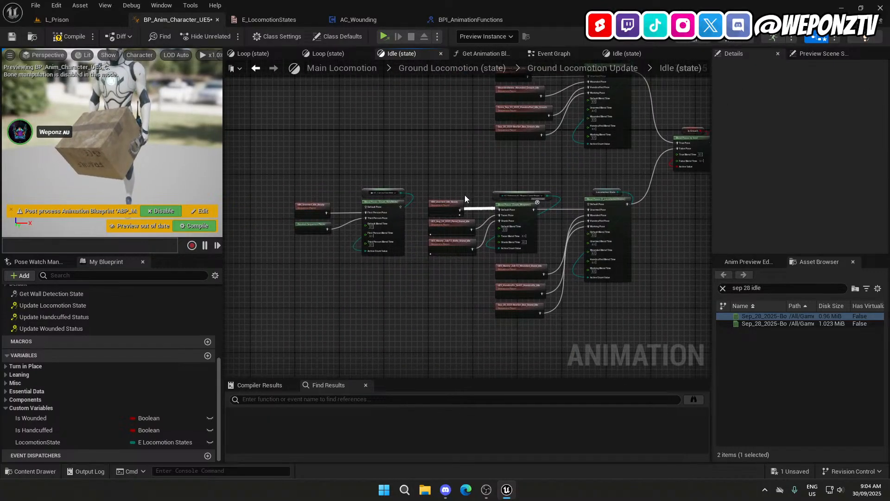
Examine the standing idle graph, including the Enum_ViewMode blend, its two unarmed players and the Enum_Weapons blend.
right_drag(449, 109, 417, 124)
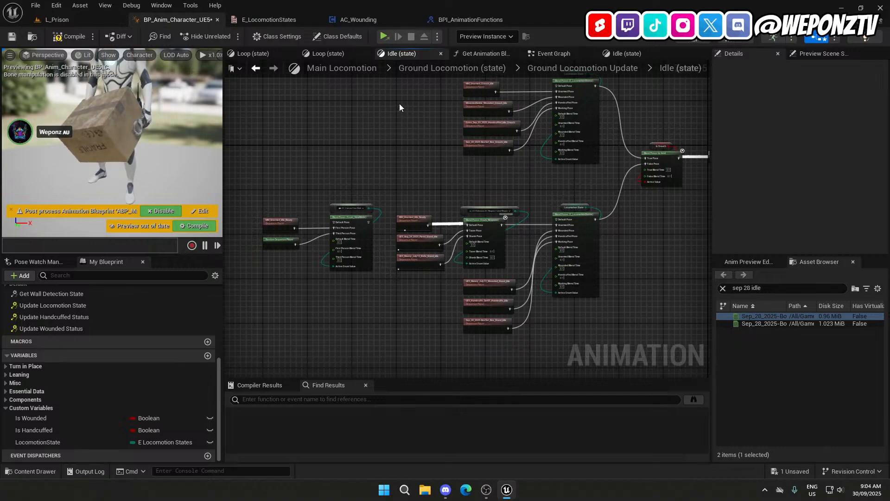
drag(399, 104, 669, 322)
click(667, 322)
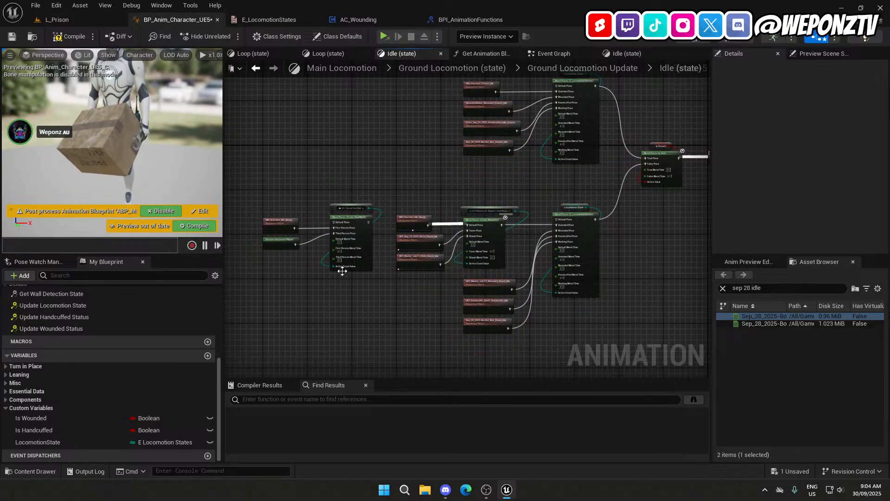
drag(306, 147, 271, 163)
scroll(272, 195, up, 4)
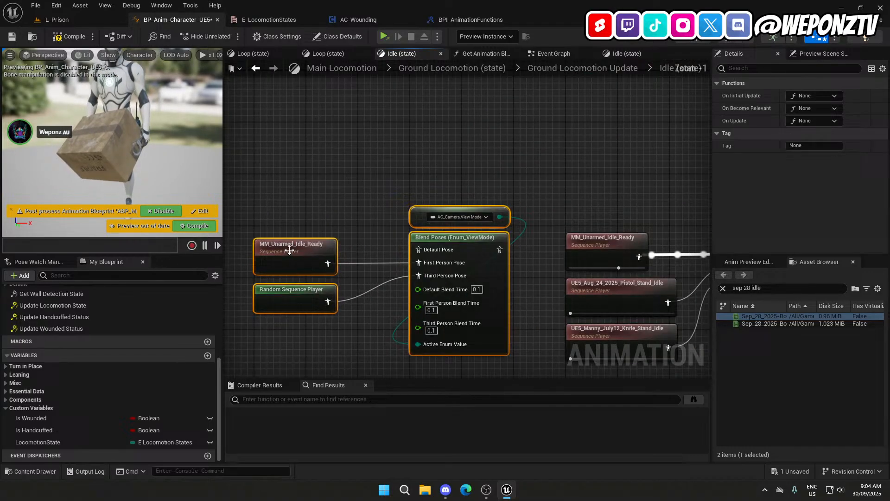
click(292, 291)
click(288, 250)
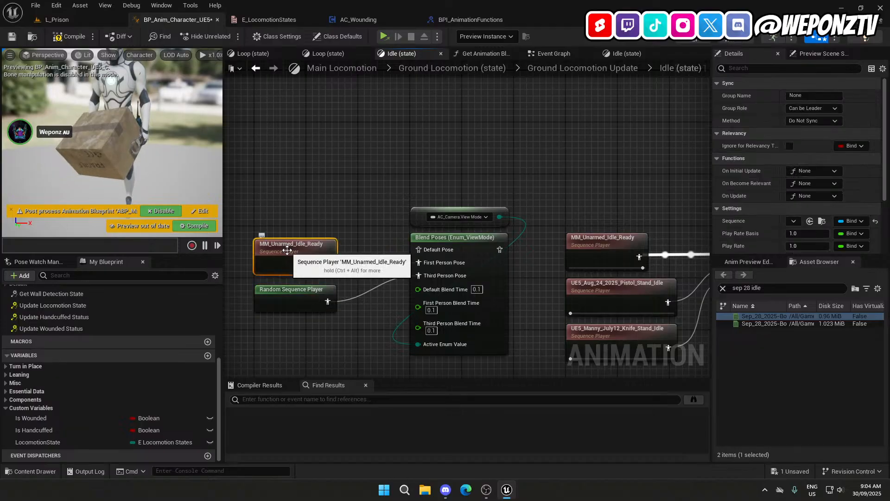
click(321, 294)
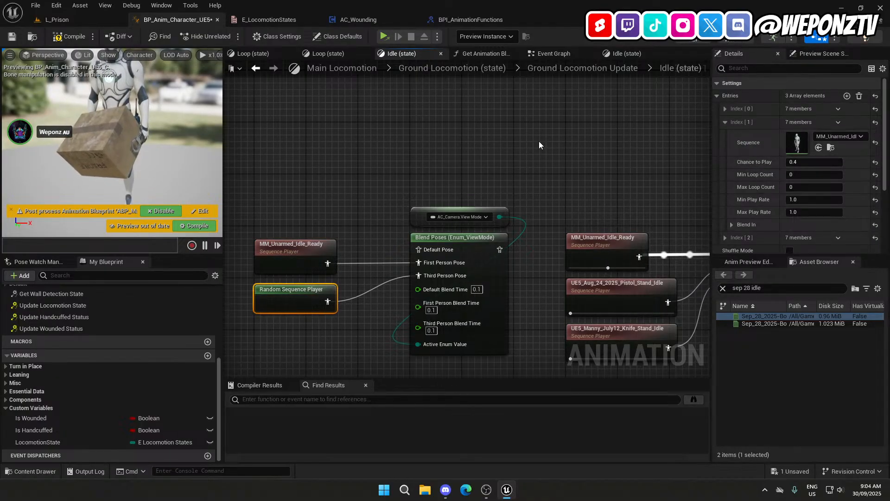
click(608, 176)
right_drag(608, 176, 471, 139)
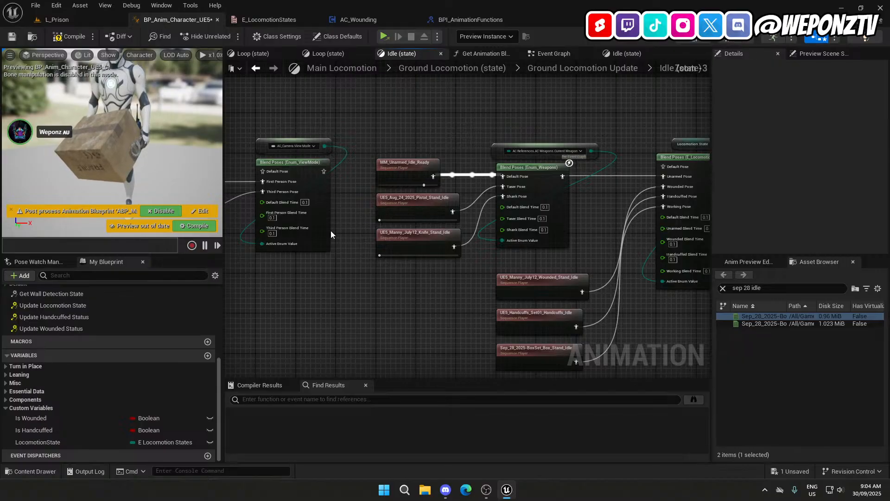
right_drag(330, 230, 524, 257)
click(377, 229)
click(630, 113)
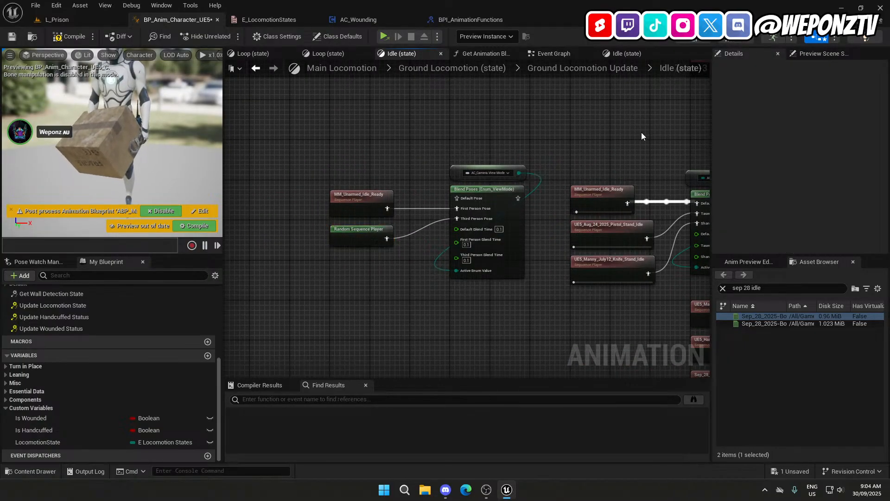
right_drag(641, 132, 274, 124)
right_drag(494, 119, 707, 71)
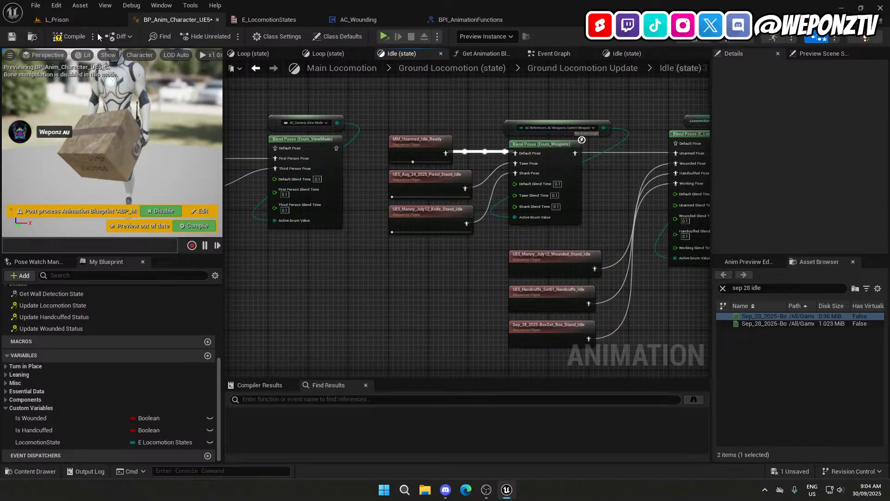
Compile and save the BP_Anim_Character_UE5 animation blueprint.
click(57, 40)
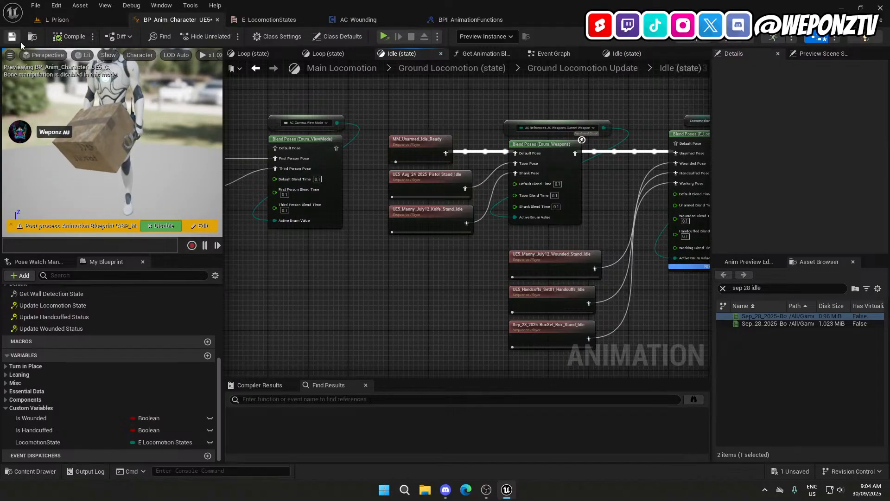
click(12, 36)
Preview each idle pose by switching LocomotionState's default value to Working, Handcuffed, Wounded and back to Unarmed.
click(46, 442)
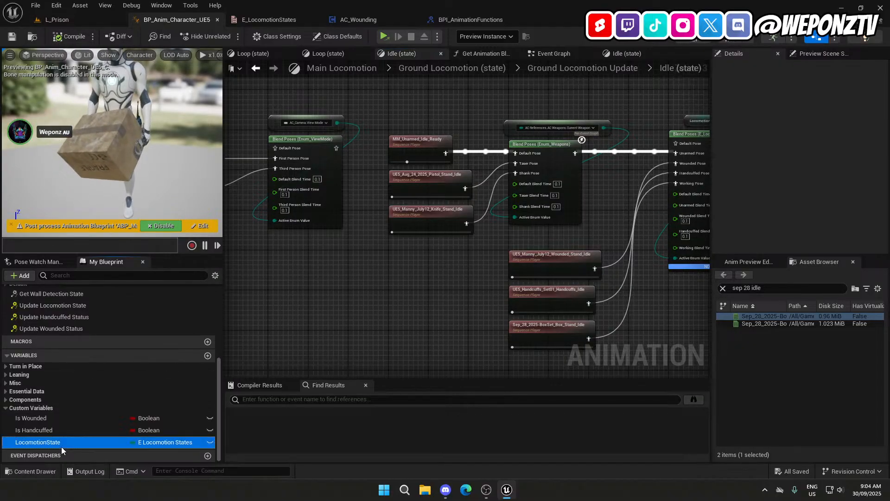
scroll(819, 213, down, 1)
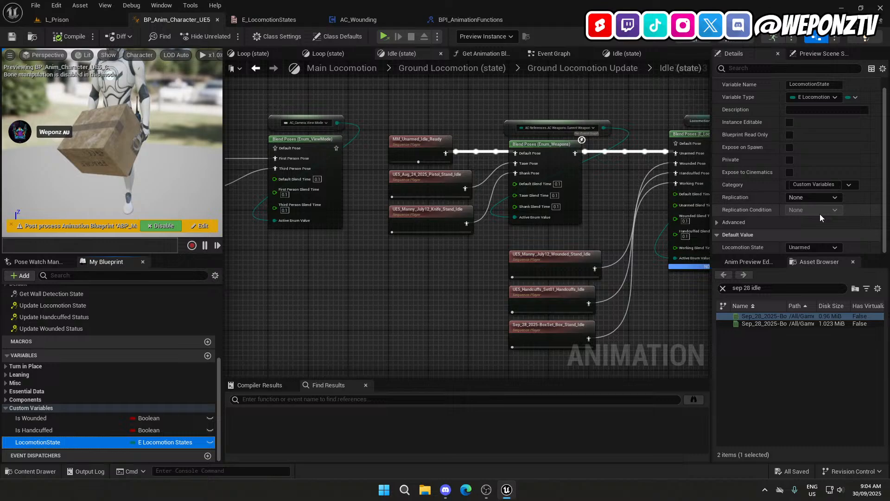
click(820, 247)
click(808, 282)
click(812, 251)
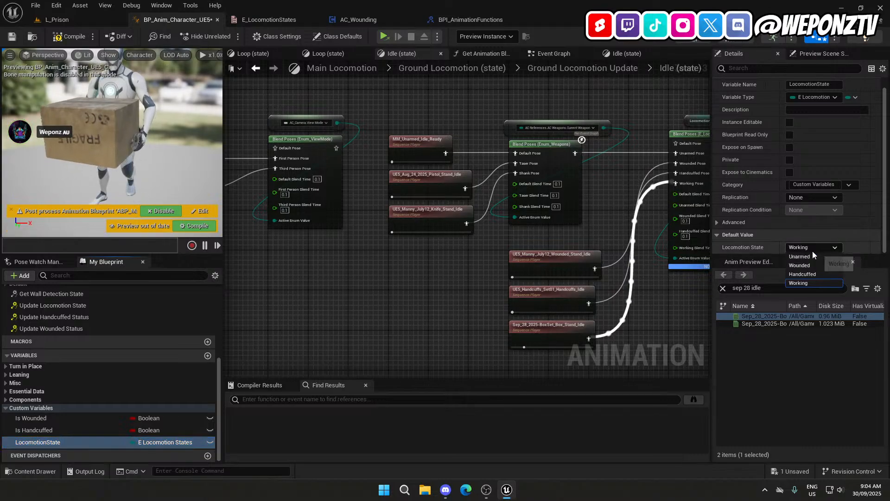
click(811, 282)
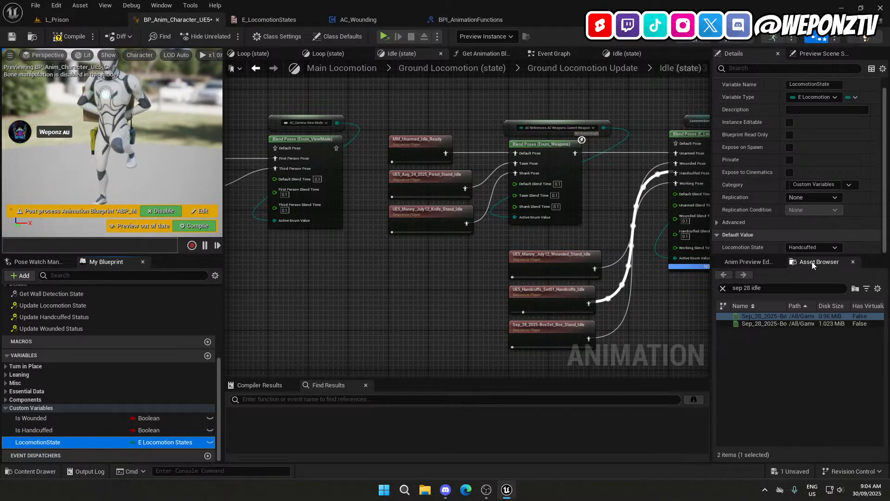
click(810, 248)
click(808, 267)
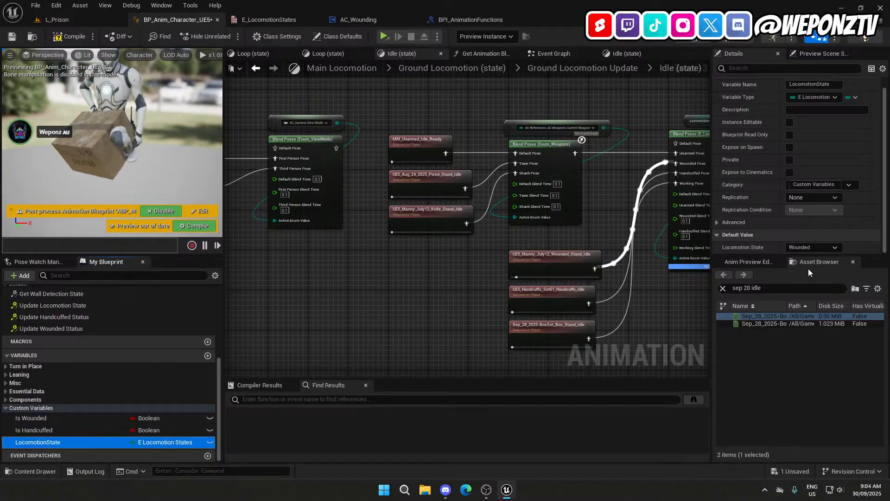
click(810, 248)
click(807, 259)
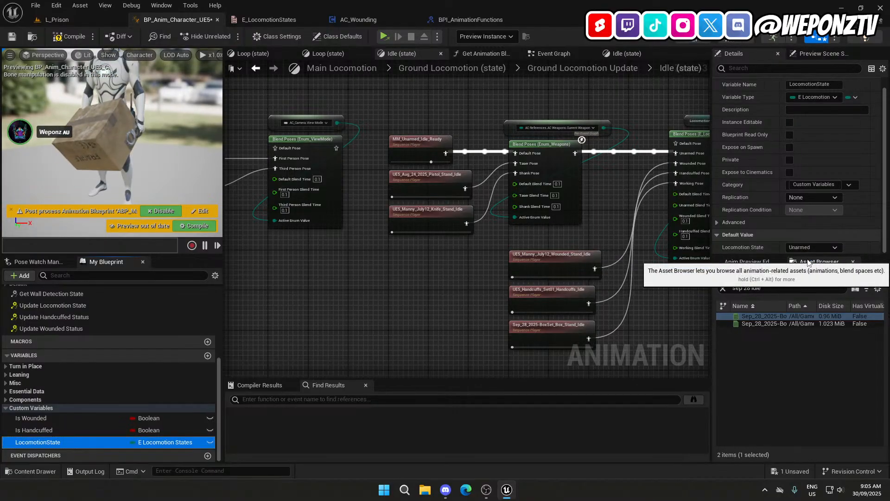
Preview the box-carrying idle again by setting LocomotionState's default to Working, and return it to Unarmed.
click(809, 248)
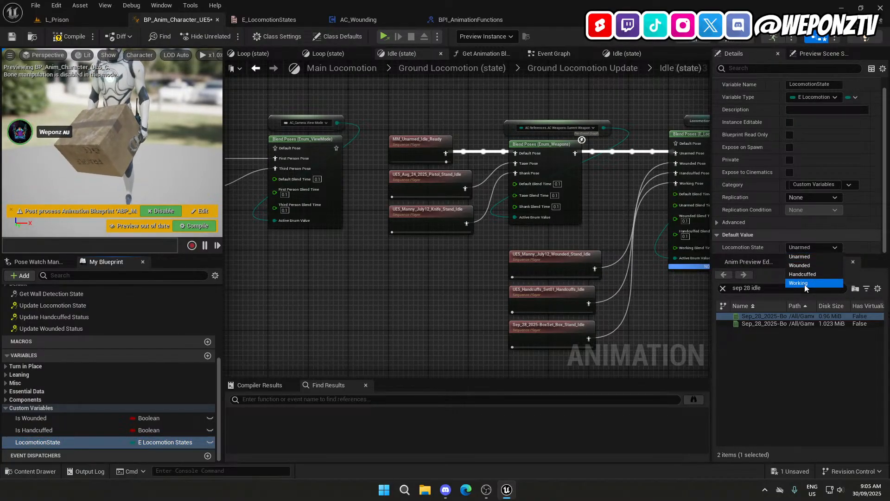
click(806, 283)
click(811, 248)
click(800, 257)
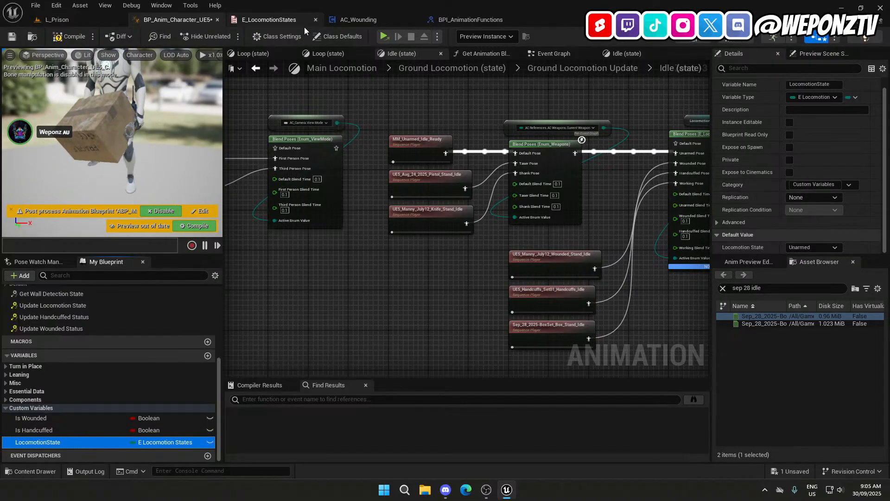
Compile and save the BP_Anim_Character_UE5 animation blueprint and switch to the AC_Wounding event graph.
click(65, 36)
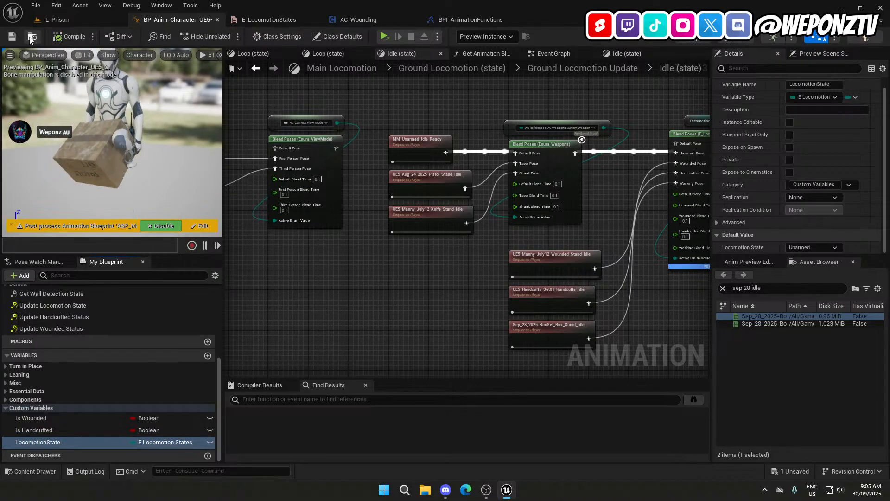
click(12, 37)
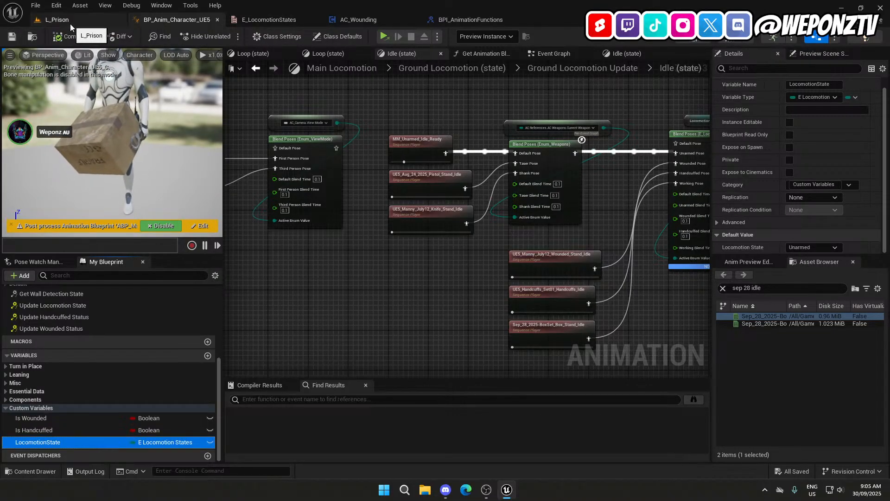
click(358, 19)
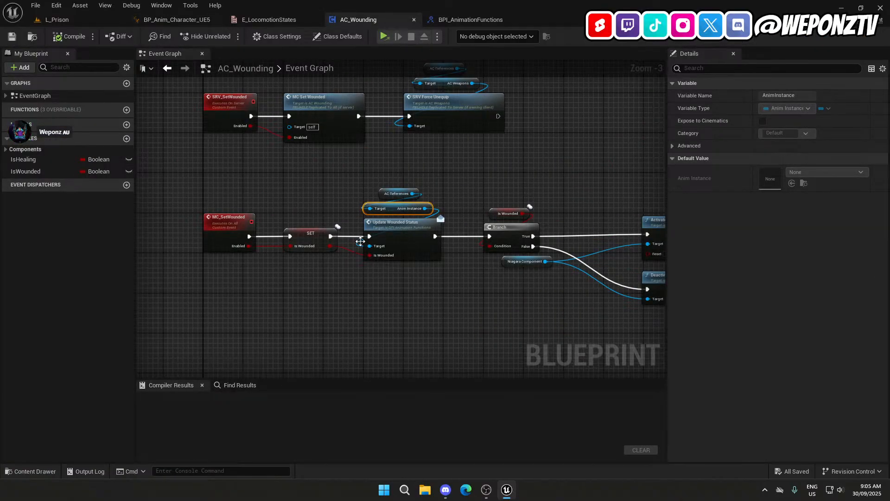
Add an Update Locomotion State message call from the Anim Instance reference in the MC_SetWounded chain.
drag(423, 210, 394, 285)
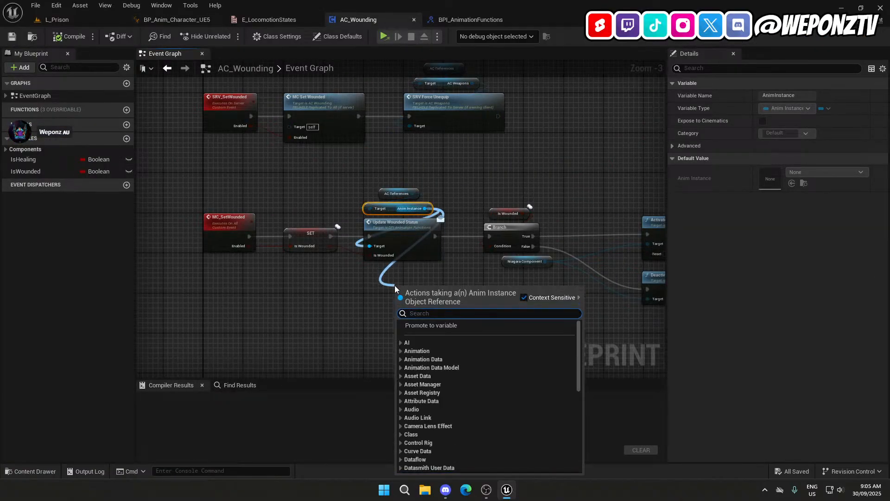
text(update)
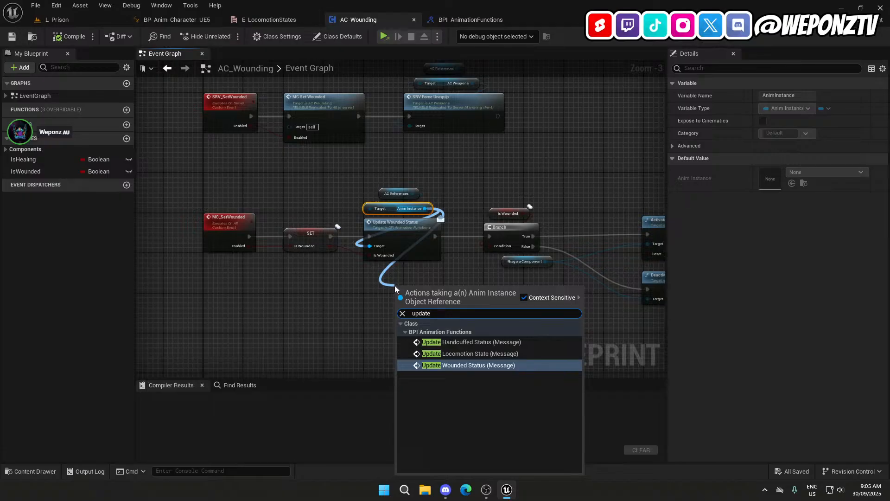
click(445, 353)
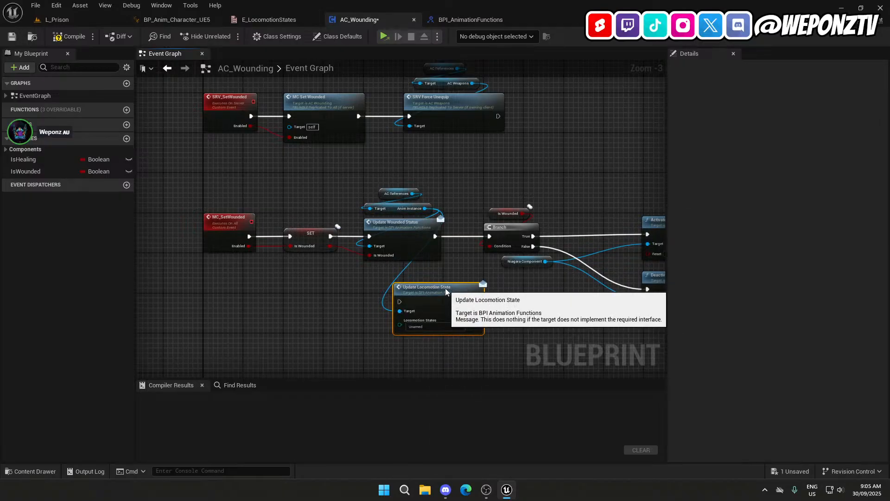
Delete the Update Wounded Status node and move the Update Locomotion State node into its place.
right_click(369, 254)
click(385, 278)
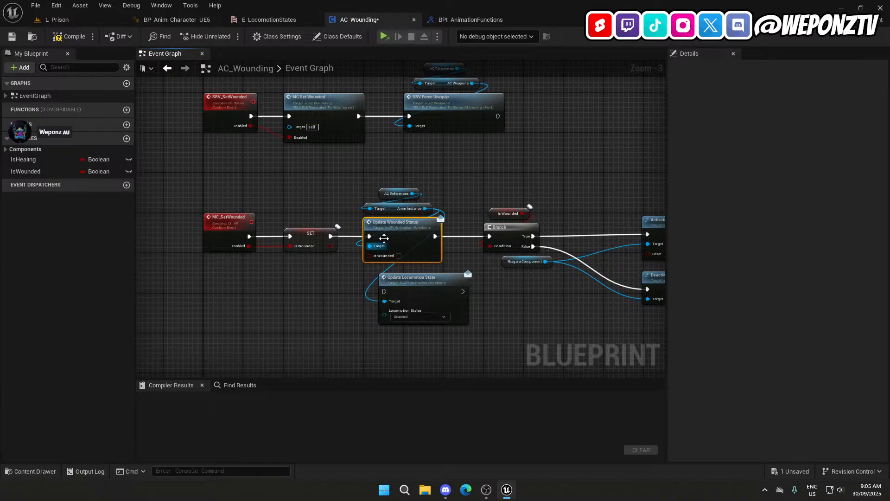
key(Delete)
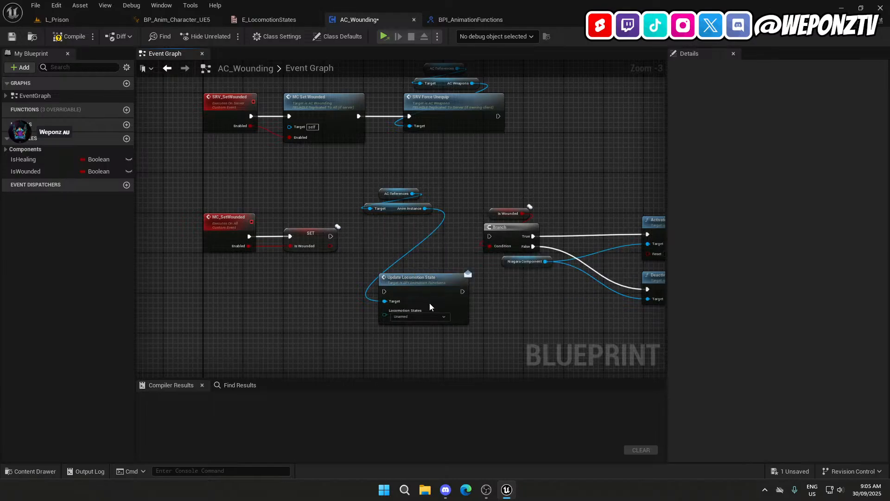
drag(430, 306, 410, 246)
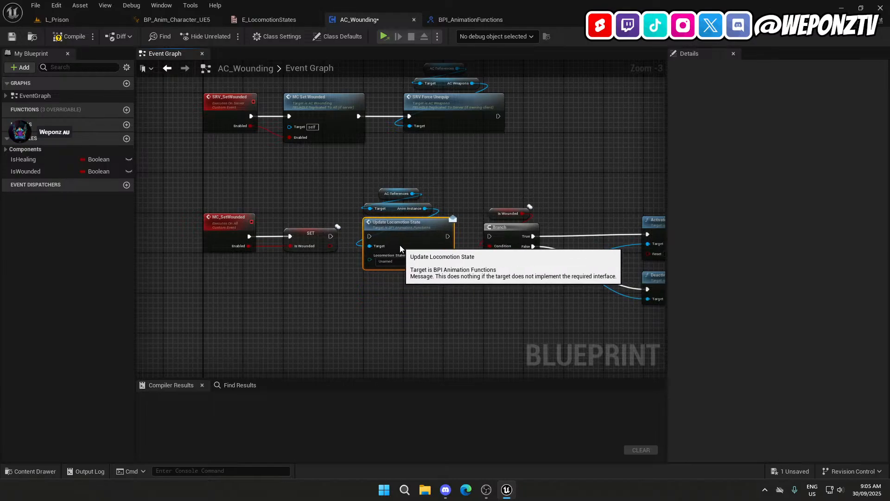
drag(367, 236, 366, 241)
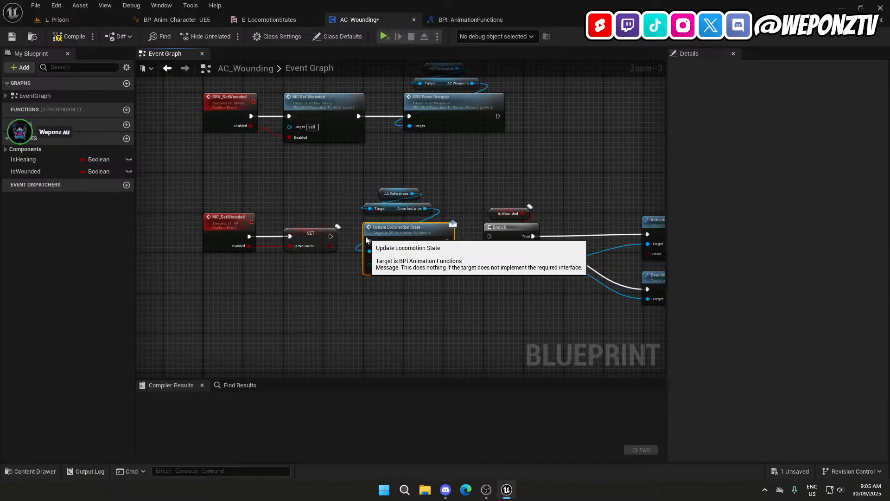
drag(367, 240, 366, 234)
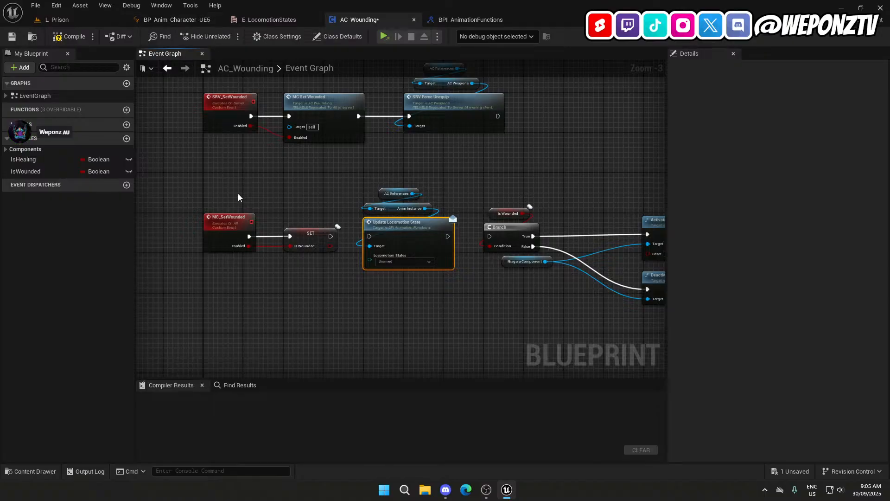
Set the call's Locomotion States to Wounded and wire it between the Is Wounded SET node and the Branch.
click(315, 238)
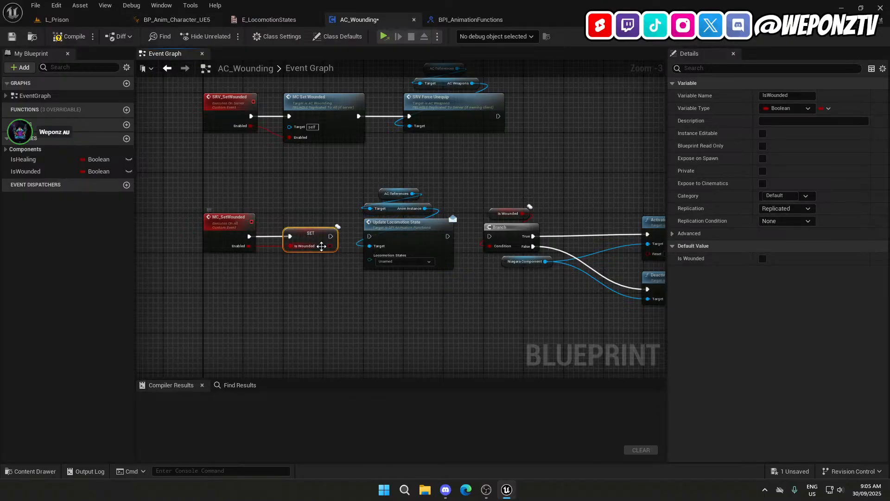
click(392, 262)
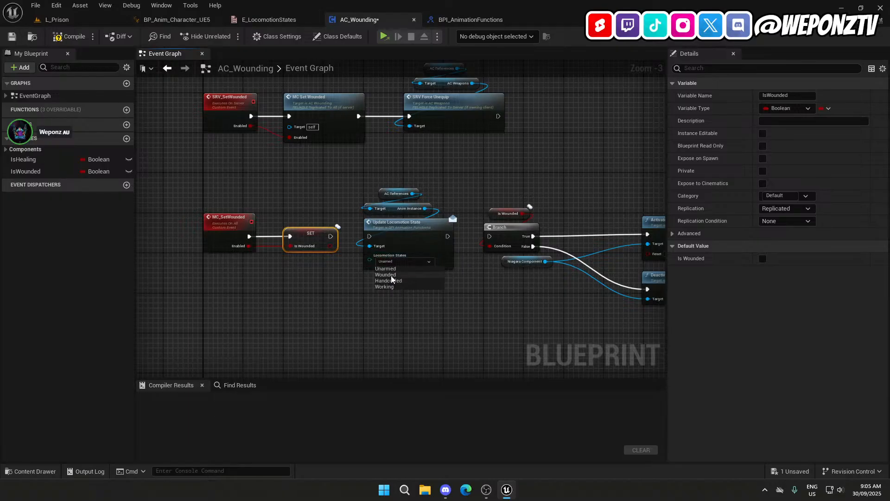
click(386, 275)
drag(364, 234, 330, 237)
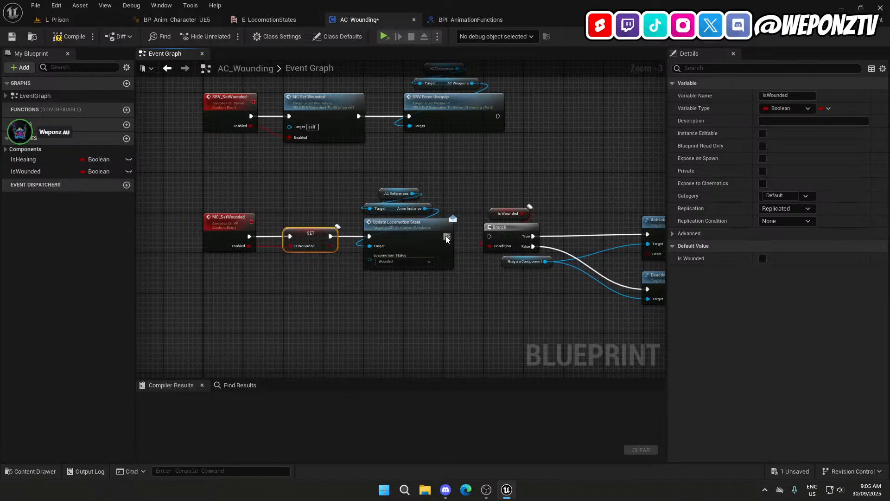
drag(447, 238, 489, 237)
click(468, 286)
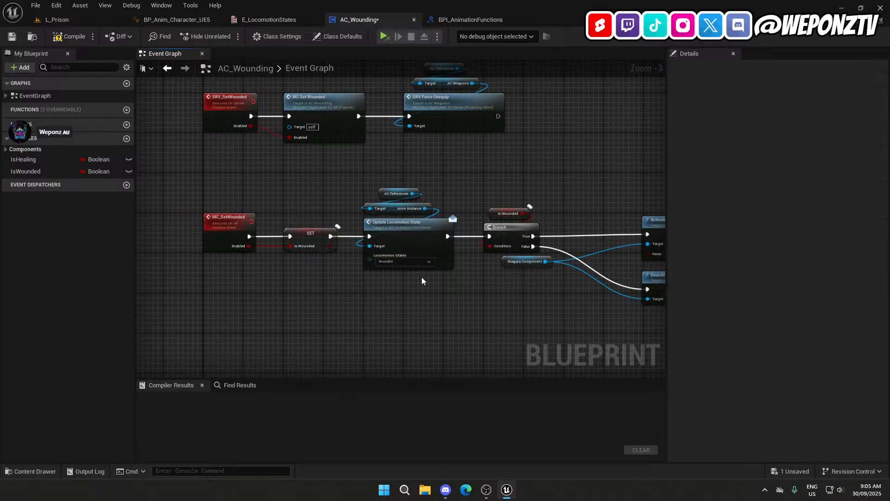
Copy the Update Locomotion State call with its AC References and Anim Instance nodes, and compile and save AC_Wounding.
drag(402, 190, 402, 190)
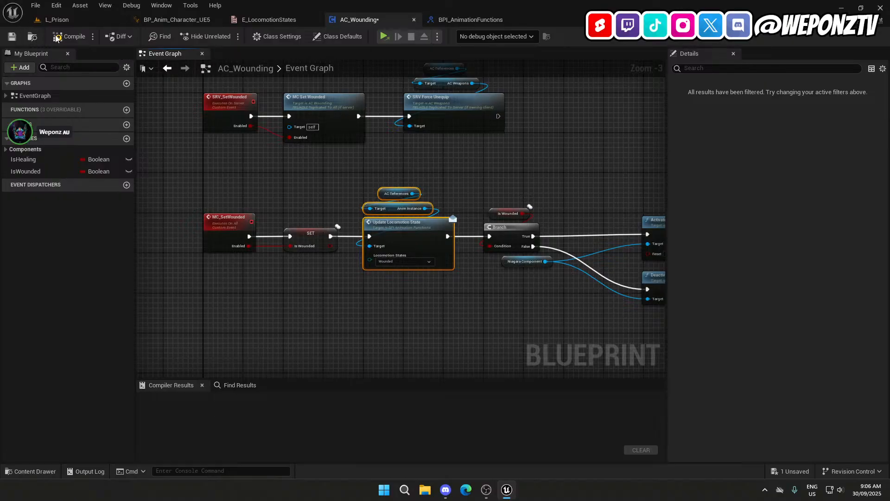
click(12, 37)
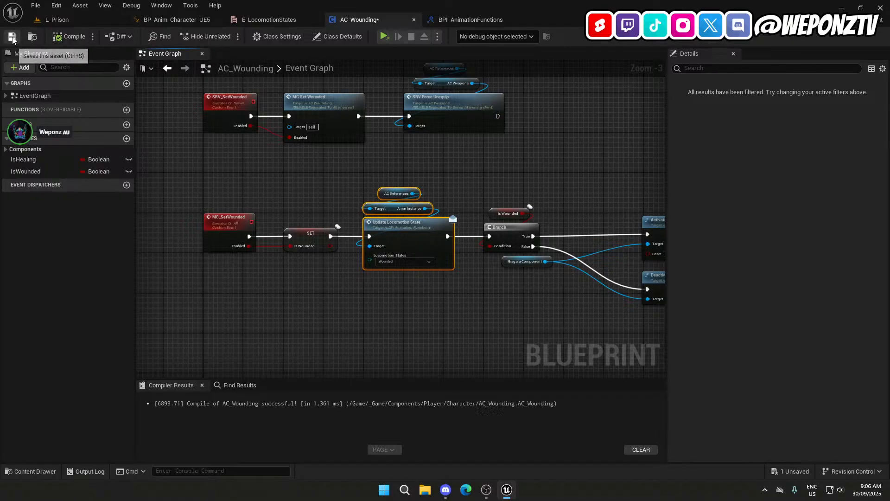
Open the AC_Handcuffs blueprint from the project's _Game/Components/Player/Character folder in L_Prison.
click(55, 20)
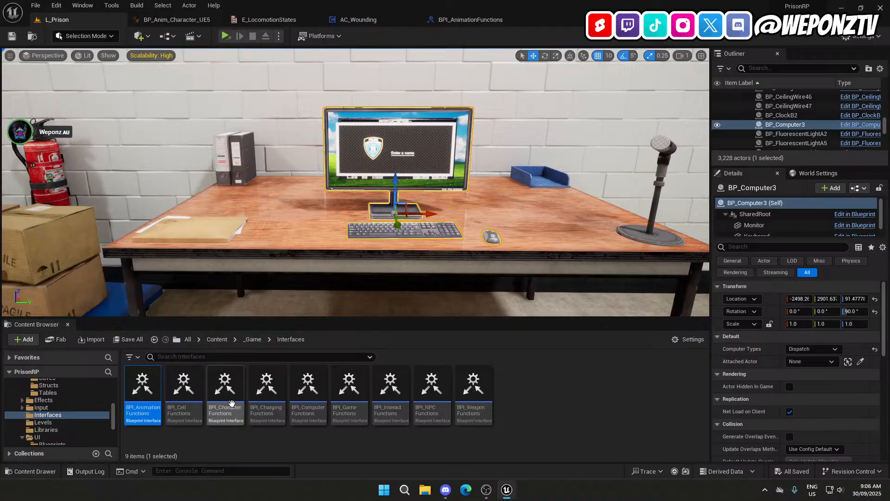
click(254, 339)
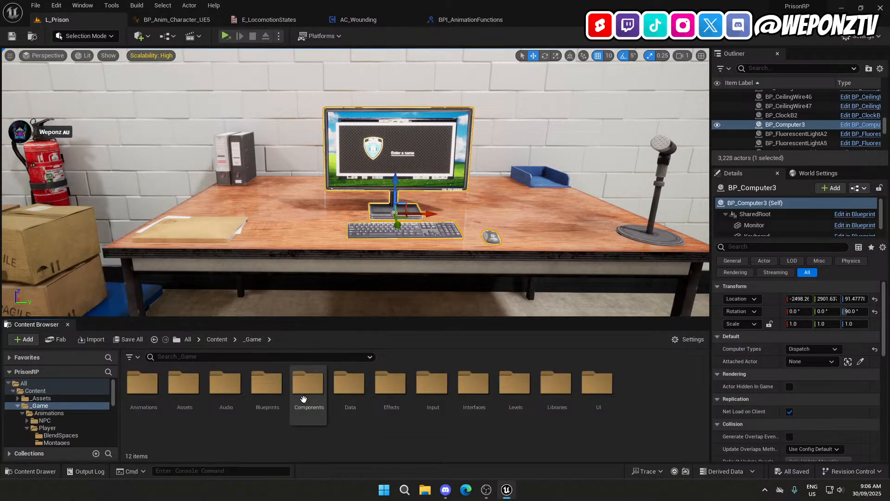
double_click(306, 387)
double_click(184, 385)
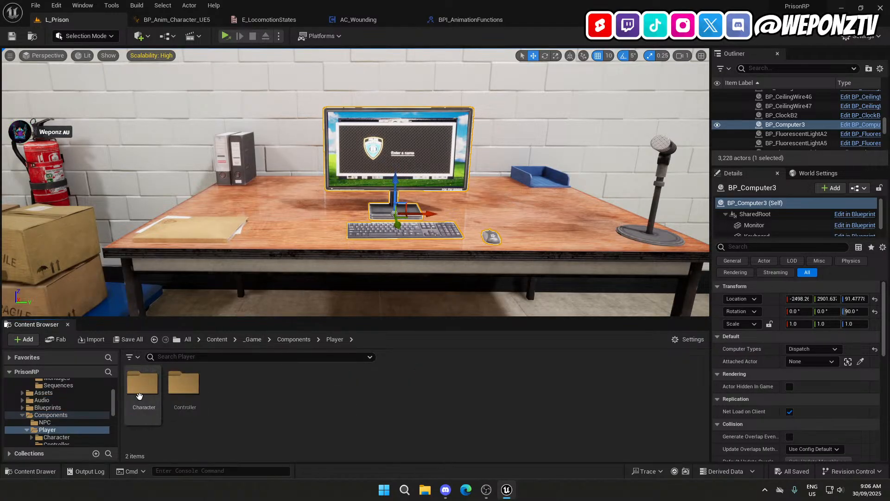
double_click(142, 383)
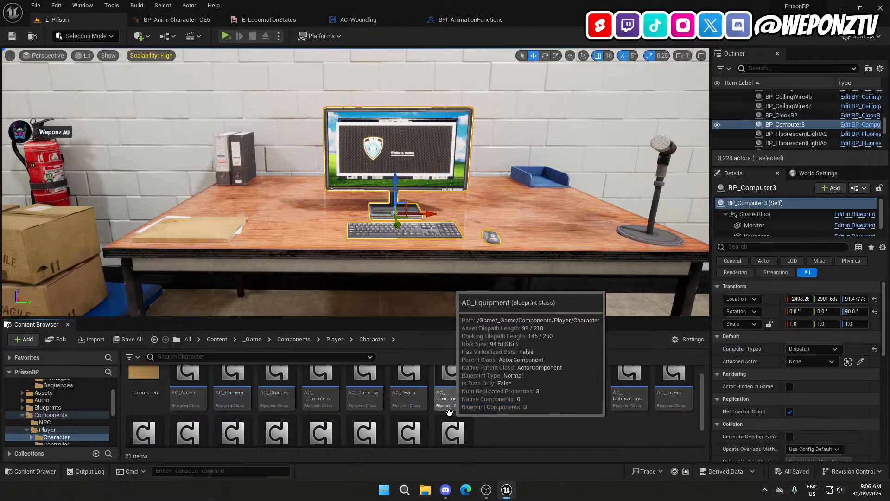
scroll(482, 415, down, 2)
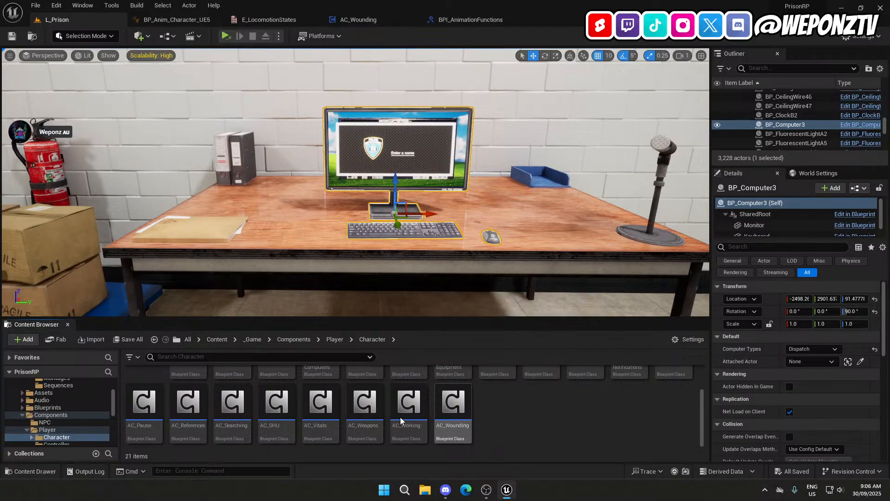
scroll(378, 418, up, 2)
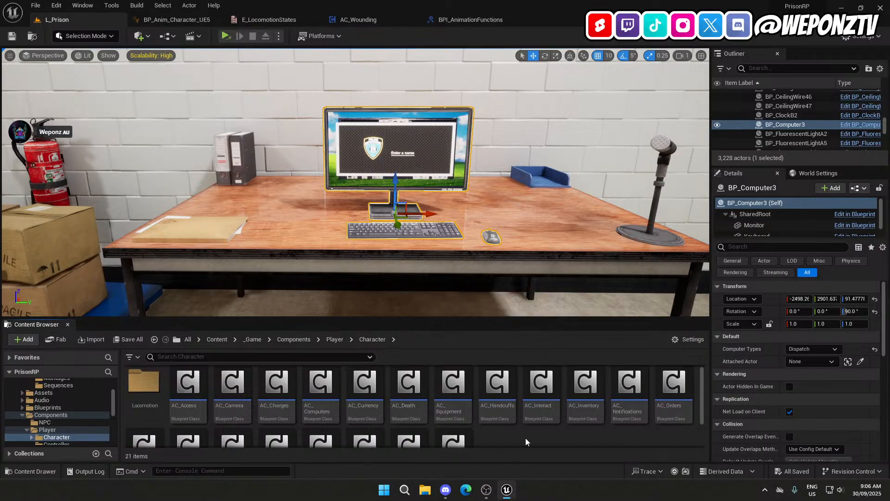
double_click(495, 403)
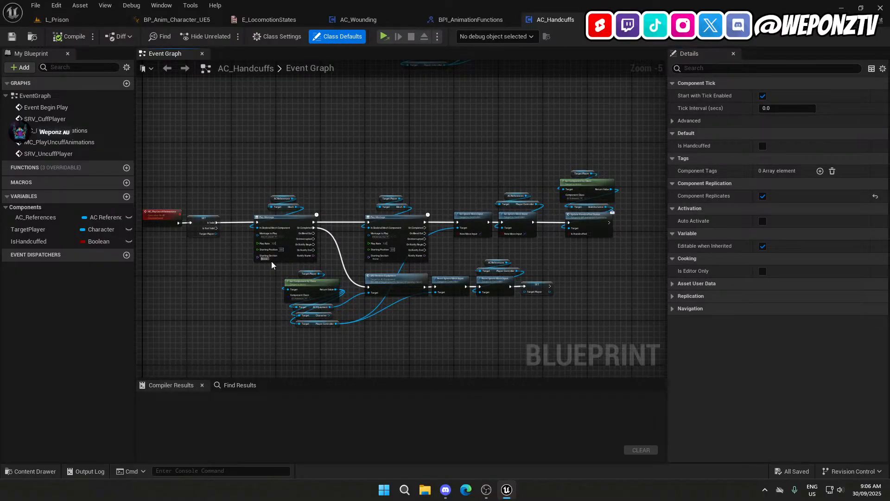
Paste the copied nodes under Update Handcuffed Status in MC_PlayCuffAnimations, feeding Anim Instance from Get Component by Class instead of the pasted AC References node.
right_drag(185, 265, 310, 376)
right_drag(410, 169, 410, 242)
scroll(410, 242, up, 4)
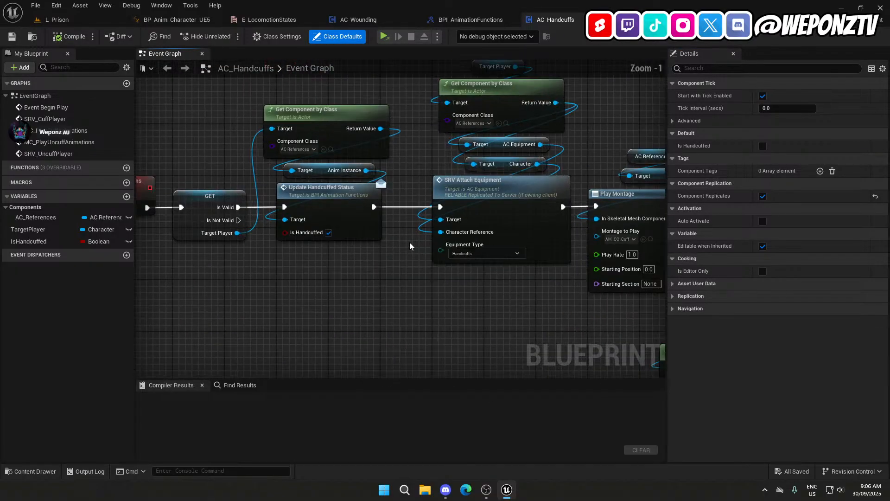
mouse_move(359, 256)
right_down()
mouse_move(406, 324)
mouse_move(361, 251)
right_up()
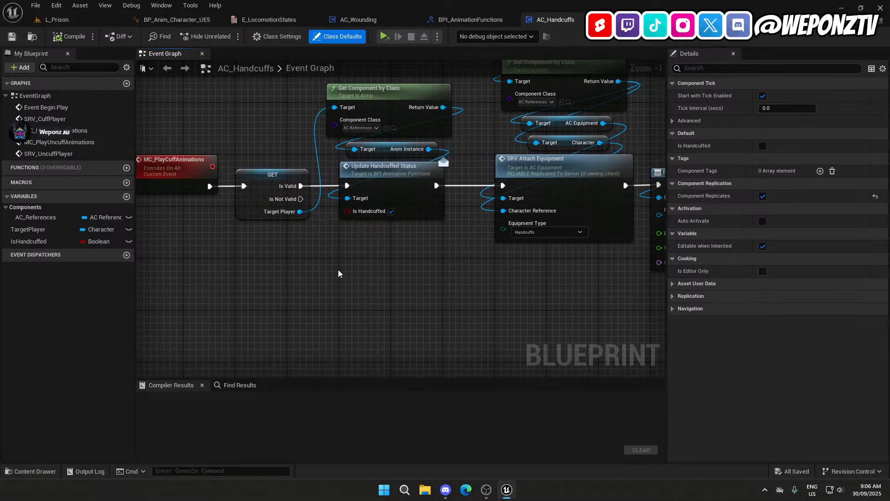
key(ctrl+v)
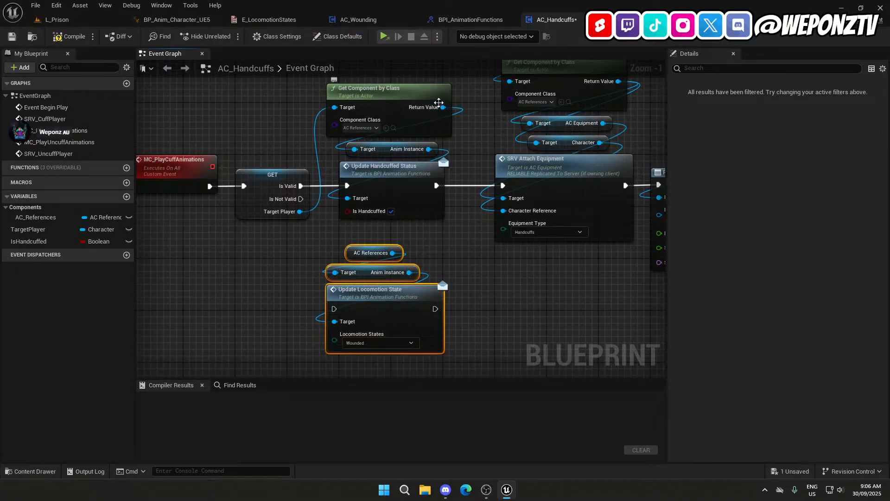
drag(441, 107, 337, 273)
click(407, 249)
click(400, 247)
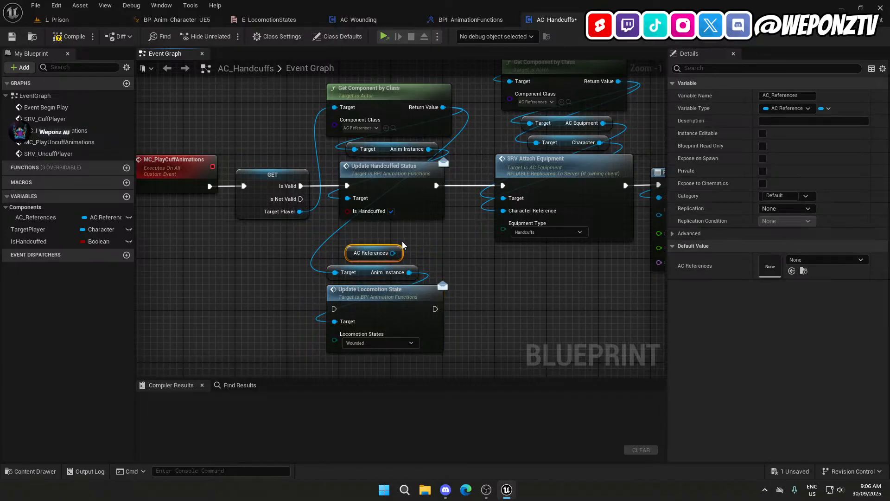
key(Delete)
Delete the Update Handcuffed Status node and its Anim Instance getter, and move the pasted Update Locomotion State pair into their place.
click(403, 174)
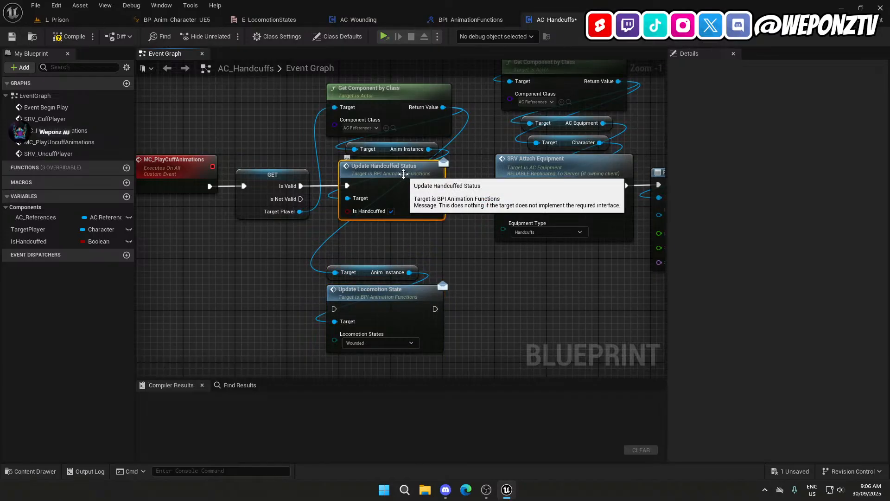
key(Delete)
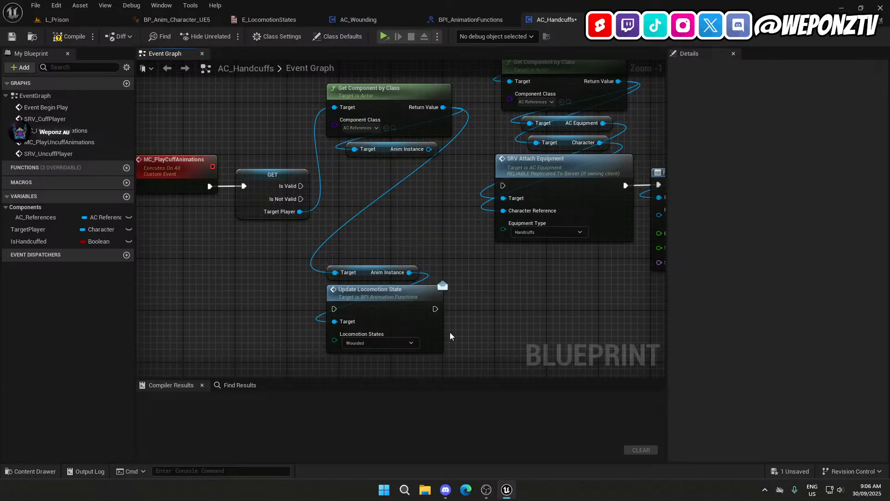
drag(450, 332, 394, 249)
drag(362, 310, 377, 200)
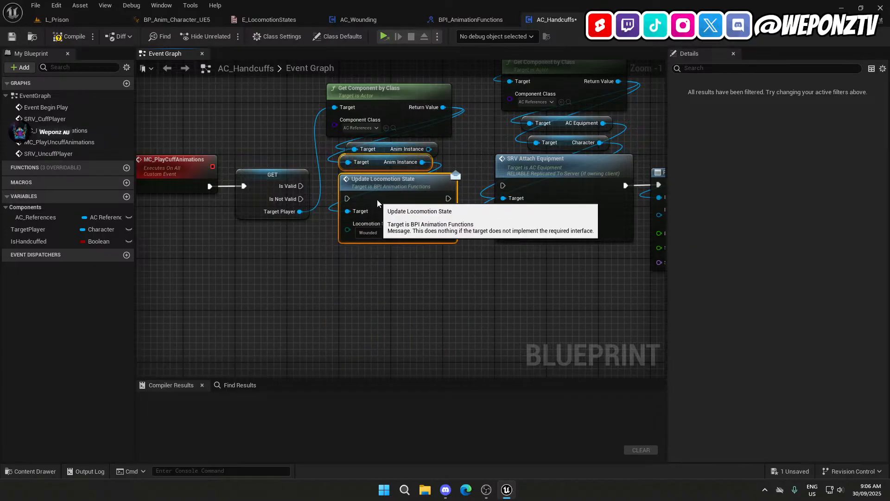
click(381, 144)
key(Delete)
drag(394, 266, 391, 172)
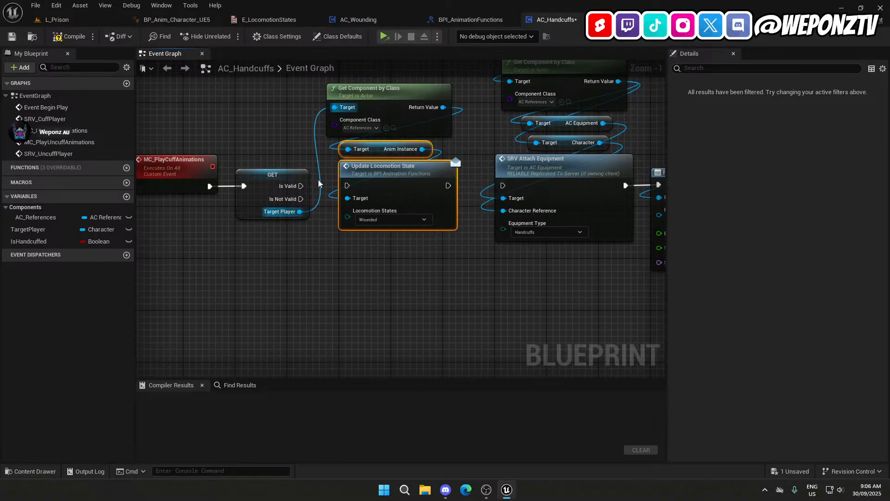
Wire Update Locomotion State between the Is Valid output and SRV Attach Equipment, set its state to Handcuffed, and compile and save AC_Handcuffs.
drag(301, 186, 348, 186)
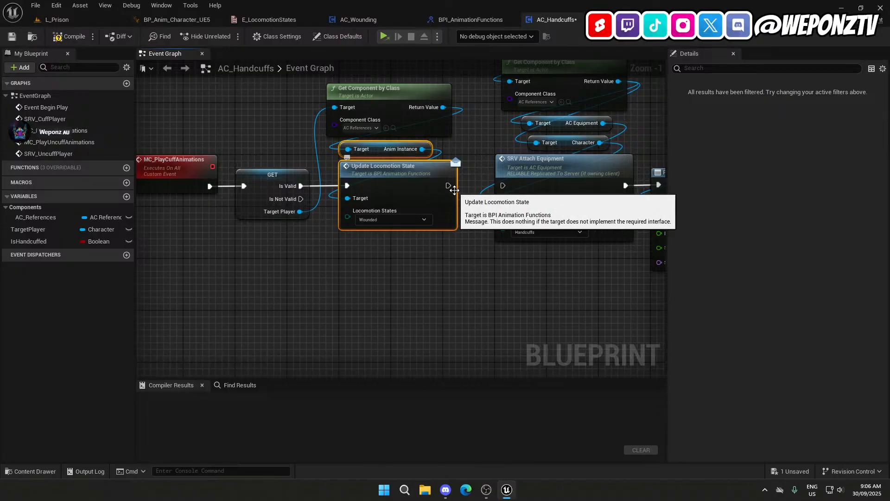
drag(447, 185, 505, 186)
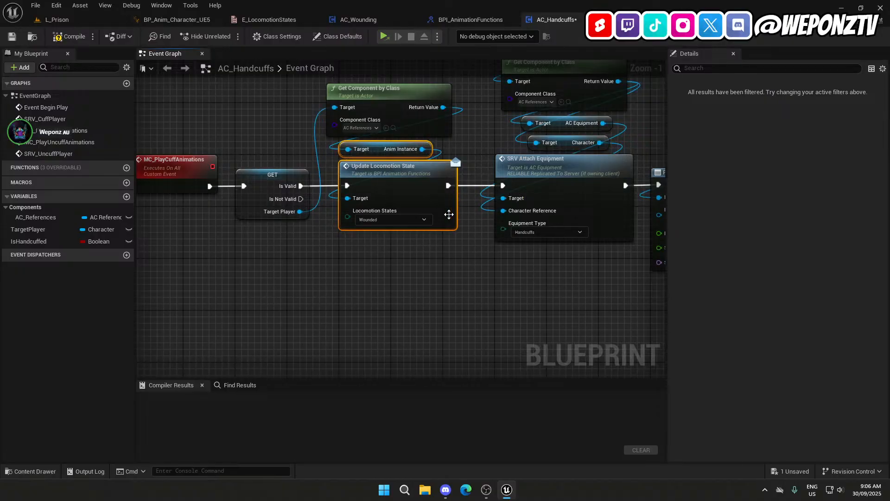
click(402, 222)
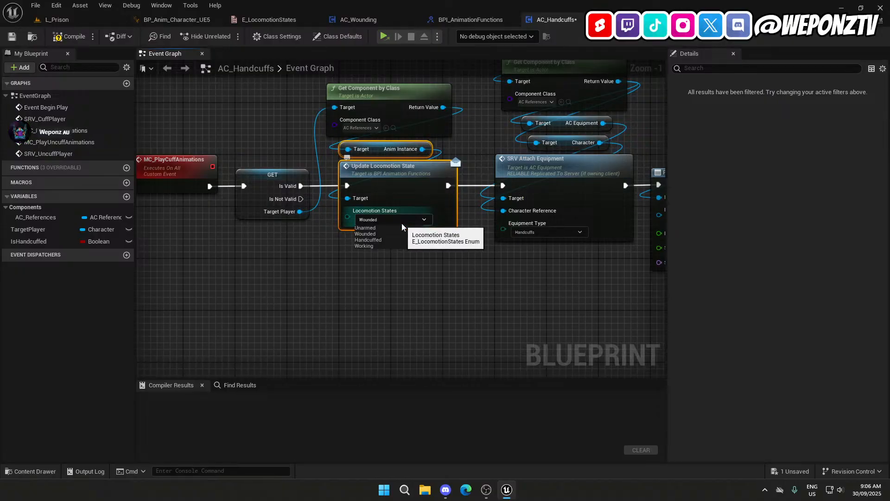
click(382, 238)
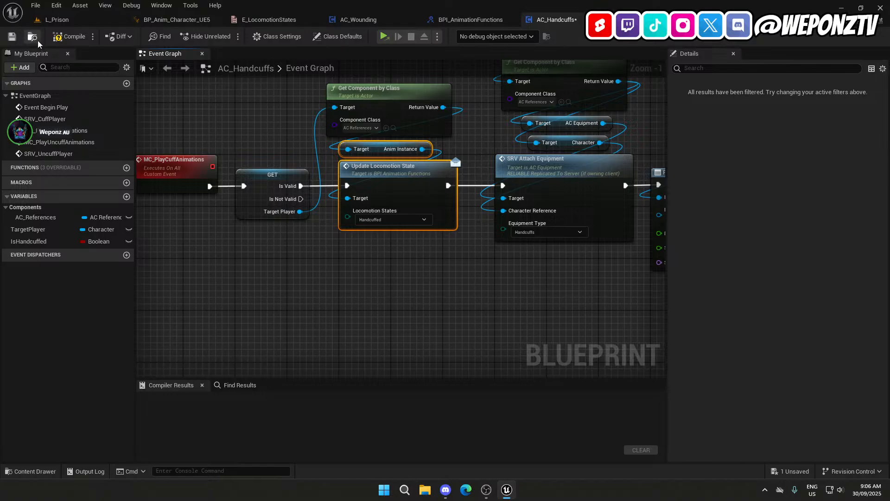
click(15, 36)
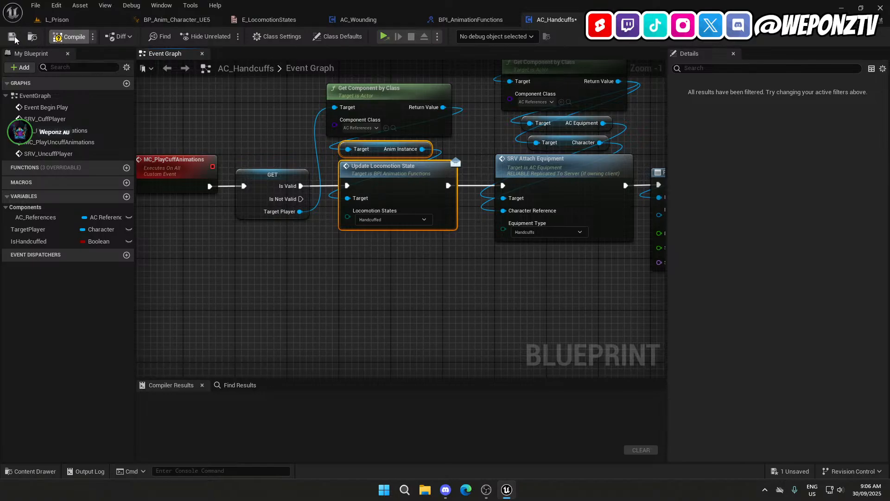
Examine the boolean pose blends in the Loop state of Ground Locomotion Update in BP_Anim_Character_UE5.
click(189, 21)
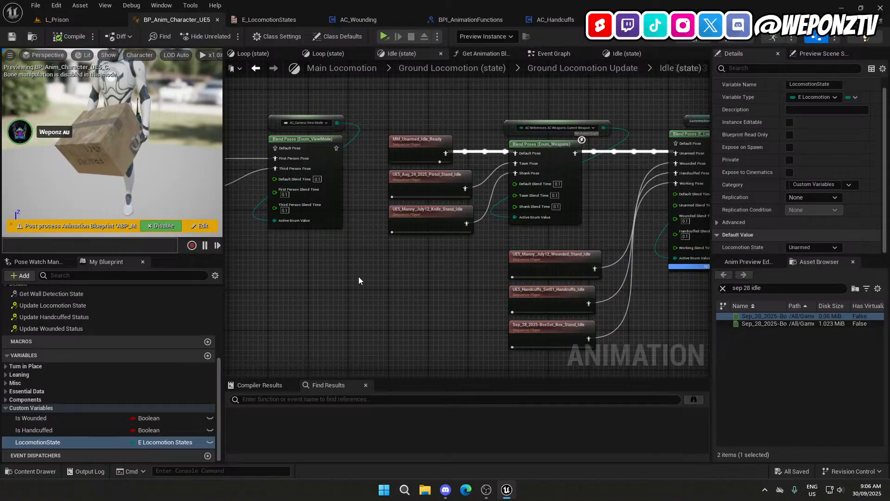
right_drag(362, 327, 308, 362)
scroll(555, 257, down, 2)
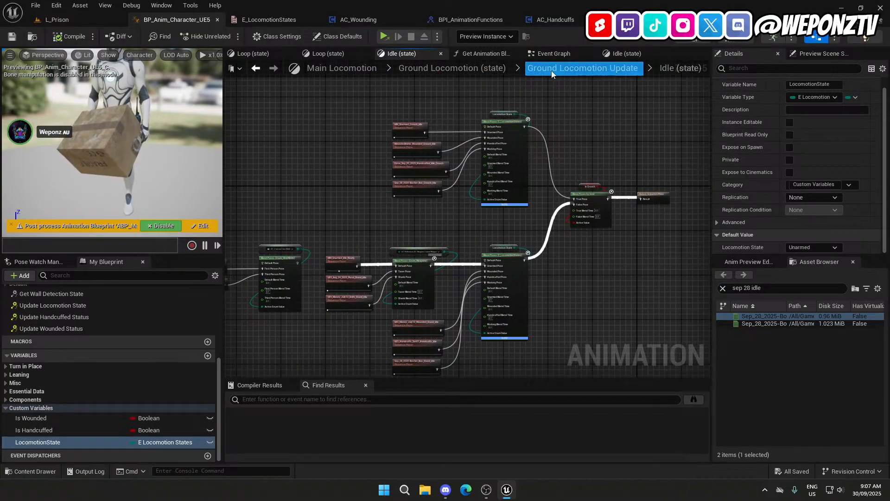
click(537, 69)
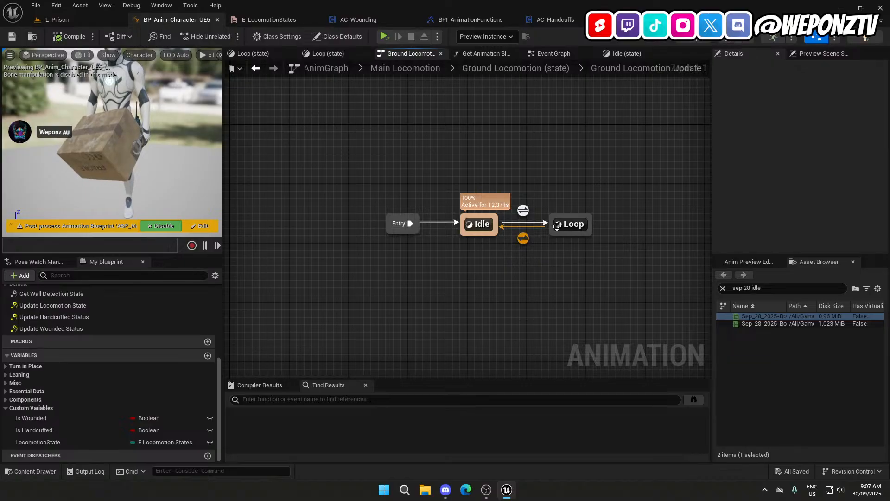
click(573, 224)
double_click(572, 223)
right_drag(508, 274, 504, 271)
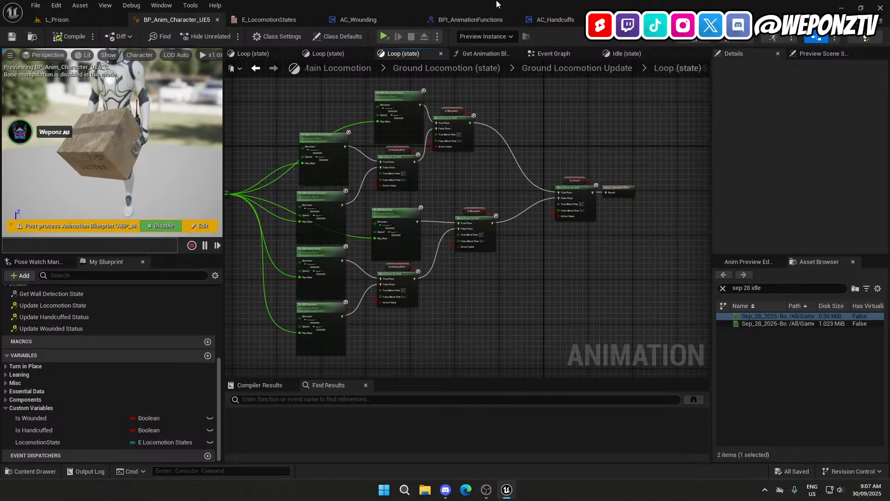
click(328, 54)
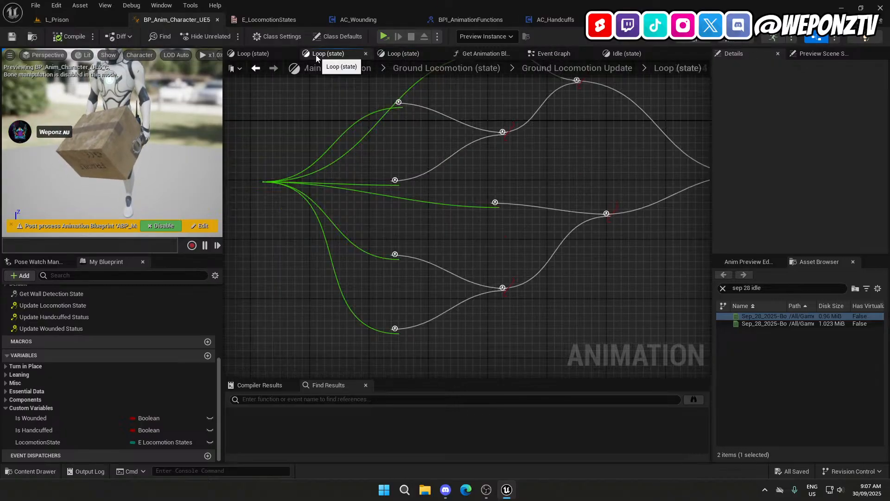
click(406, 54)
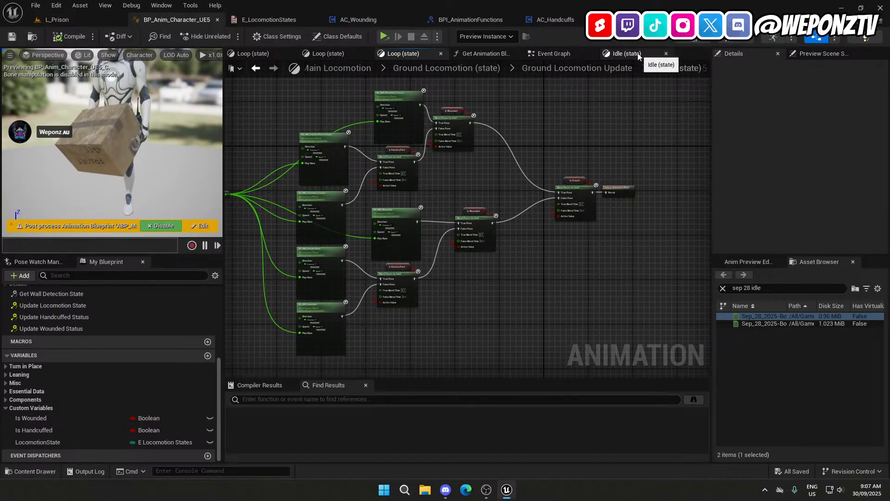
Delete the Update Wounded Status and Update Handcuffed Status events with their SET nodes from the Event Graph, and compile and save the blueprint.
click(638, 55)
drag(589, 293, 604, 91)
click(553, 55)
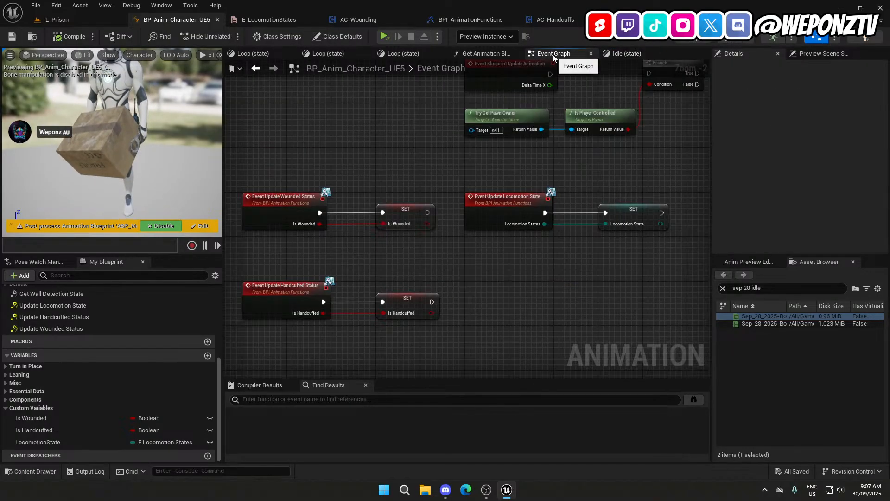
right_drag(501, 291, 464, 328)
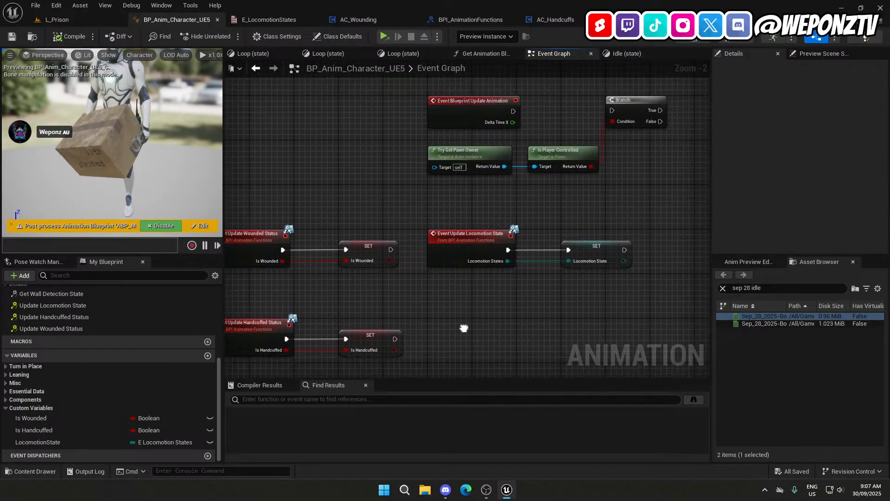
scroll(360, 187, down, 3)
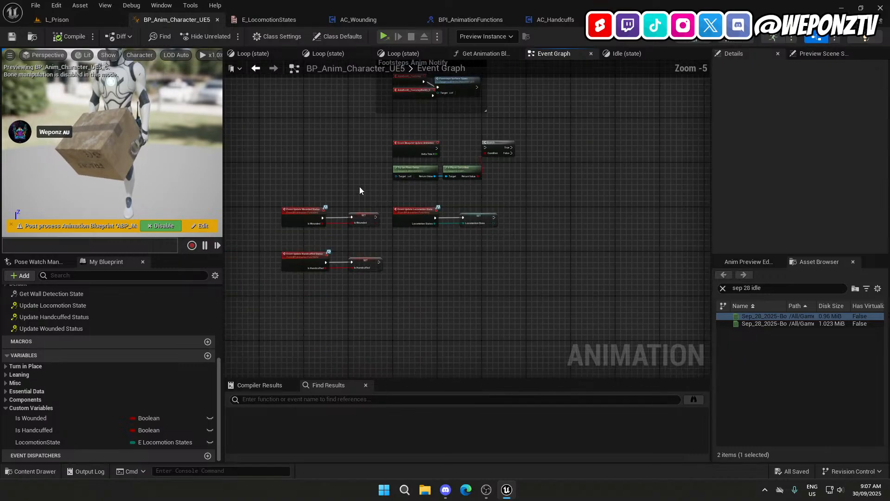
right_drag(389, 184, 383, 255)
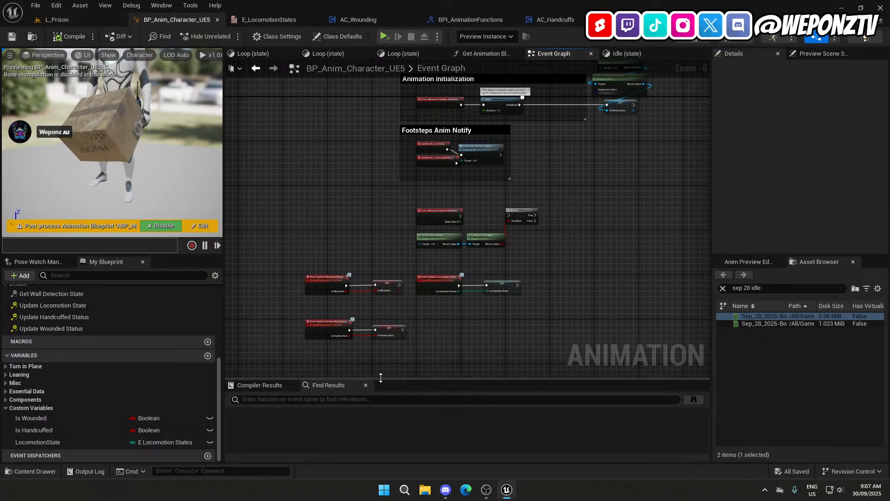
drag(385, 346, 331, 261)
key(Delete)
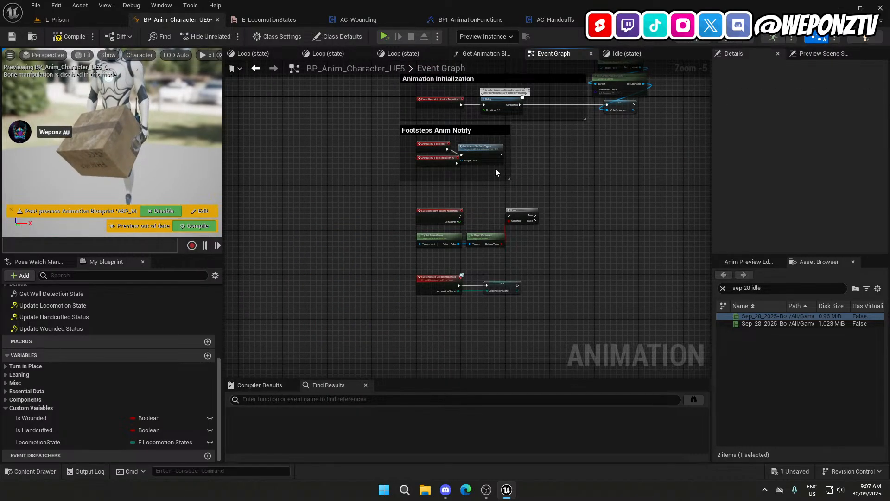
click(12, 36)
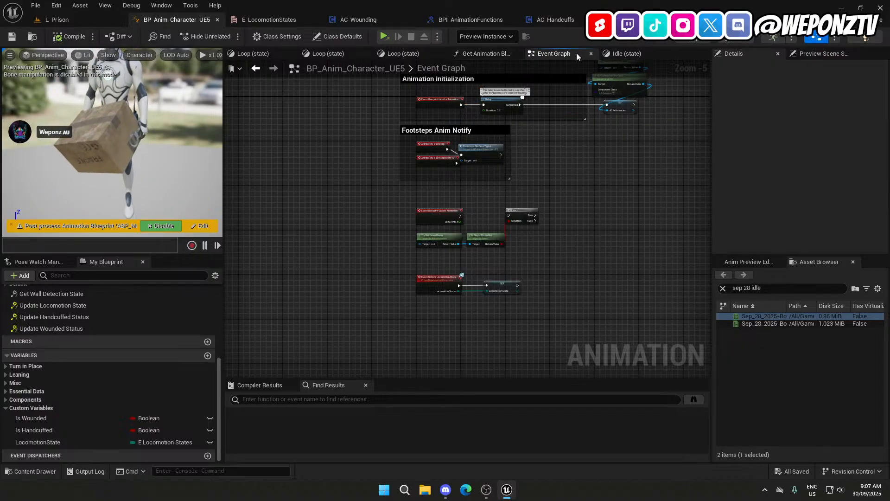
Close all open state and function graphs of BP_Anim_Character_UE5, keeping only the Event Graph open.
click(668, 55)
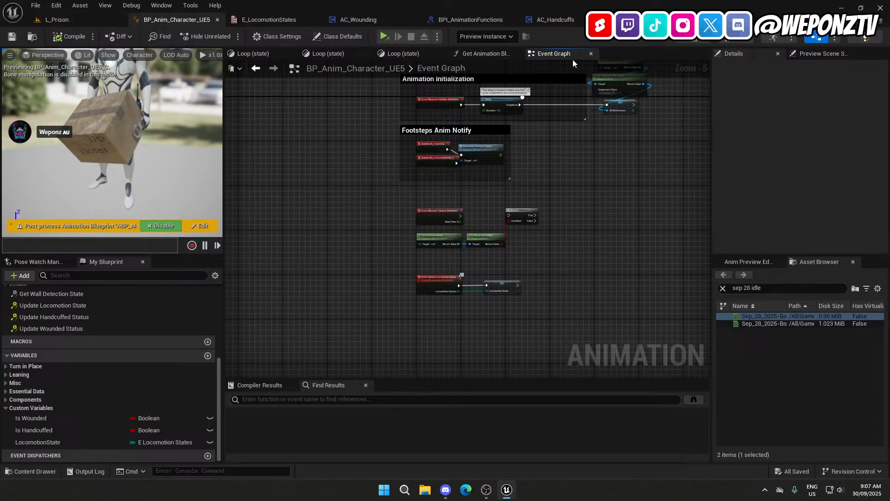
click(516, 54)
click(441, 53)
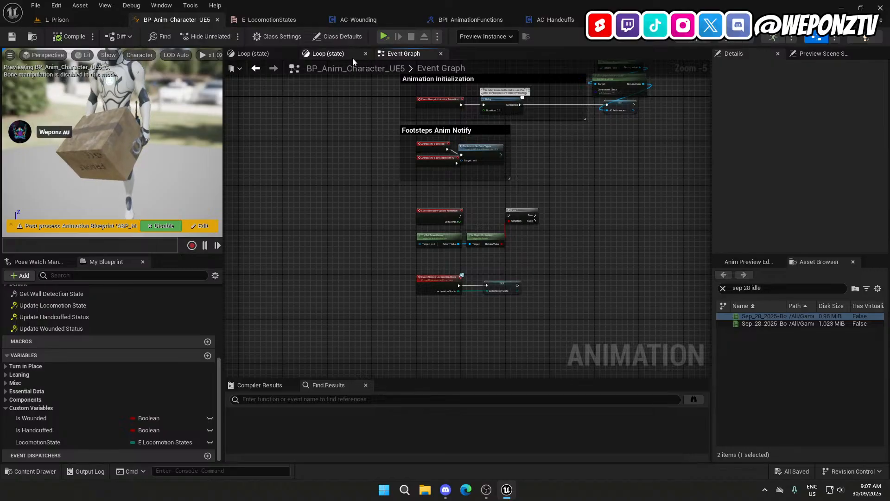
click(365, 53)
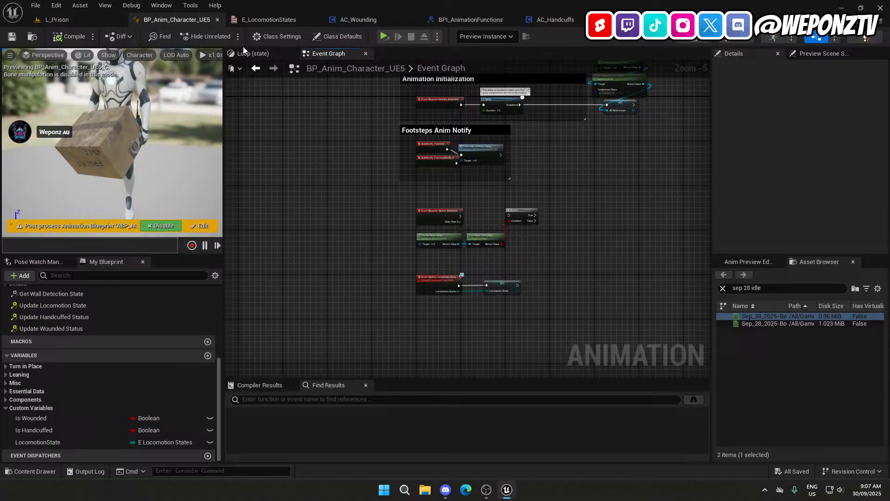
click(291, 53)
Open the Loop state from the AnimGraph through Main Locomotion, Ground Locomotion and Ground Locomotion Update.
scroll(77, 326, up, 4)
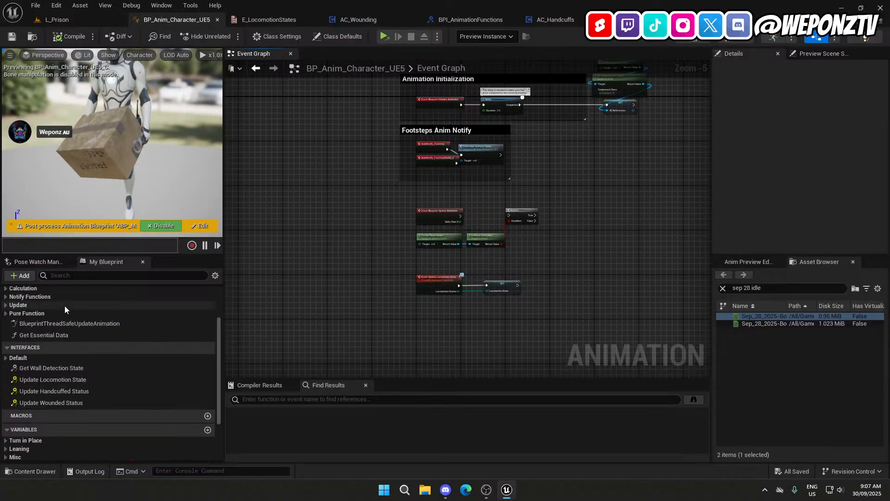
scroll(40, 310, up, 3)
double_click(40, 307)
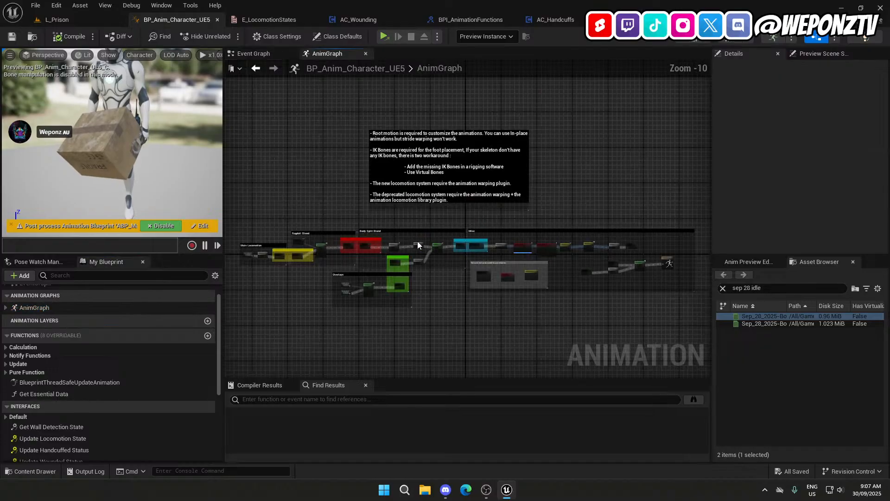
scroll(241, 261, up, 8)
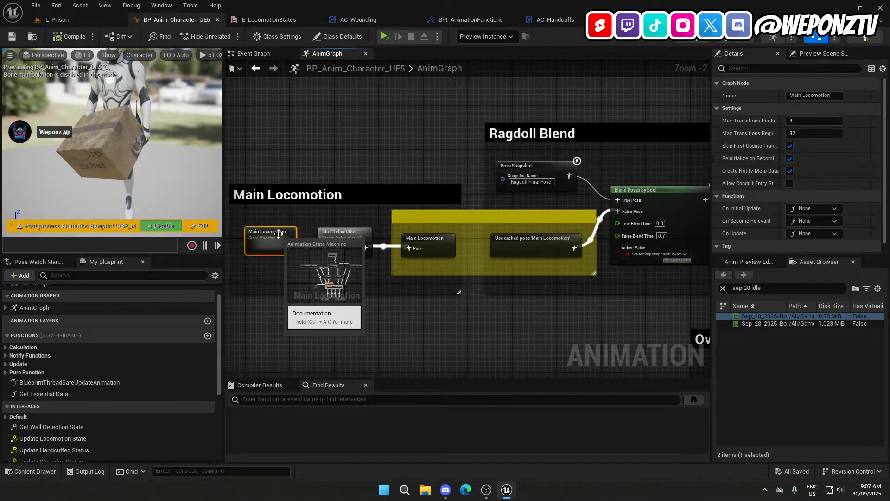
double_click(264, 237)
double_click(533, 293)
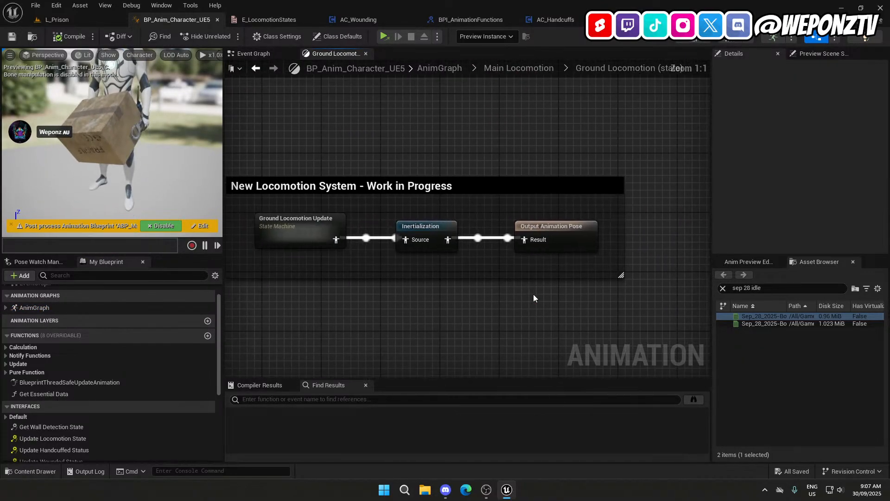
double_click(348, 224)
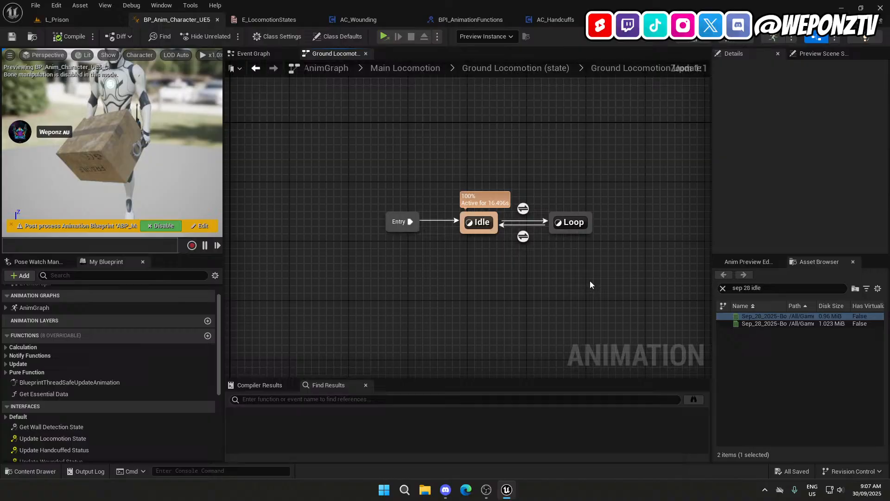
double_click(575, 224)
Paste the Blend Poses (E_LocomotionStates) node with its Locomotion State getter below the standing boolean blends in the Loop state.
right_drag(605, 313, 525, 295)
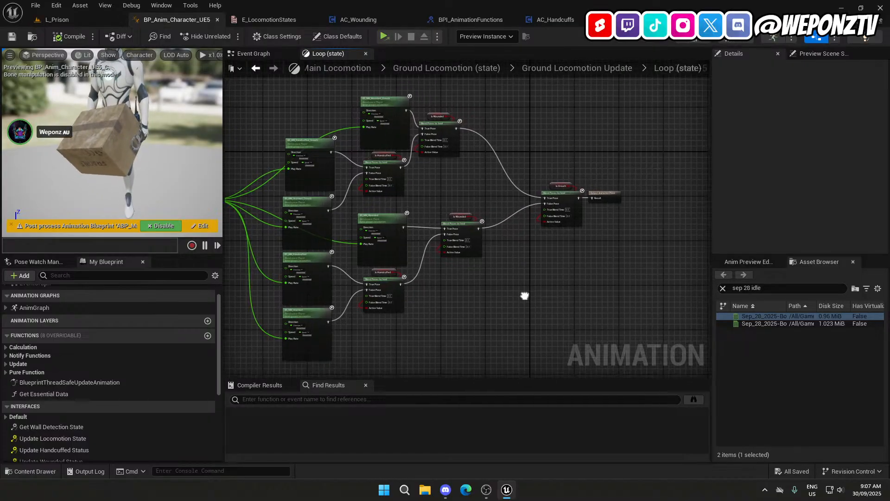
key(ctrl+v)
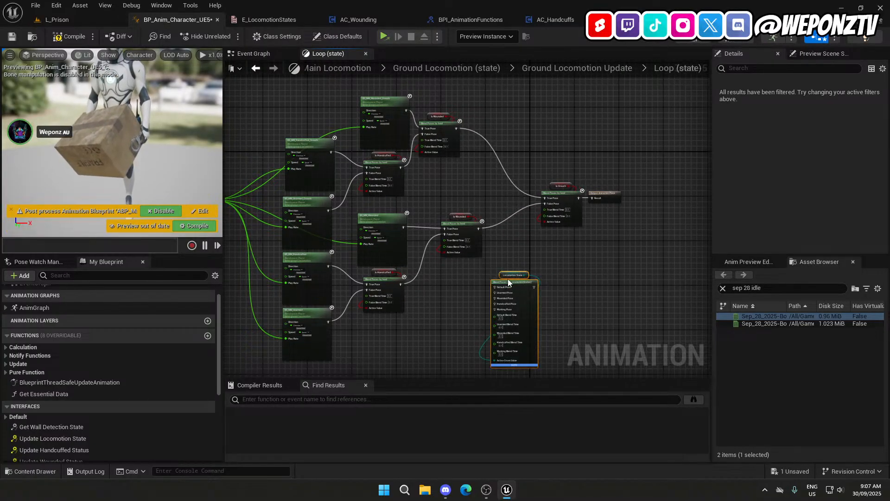
drag(507, 287, 500, 287)
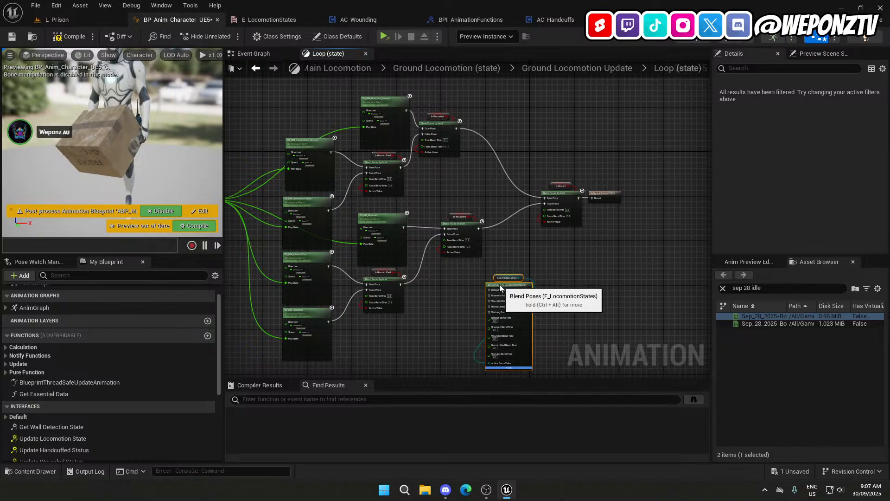
click(421, 324)
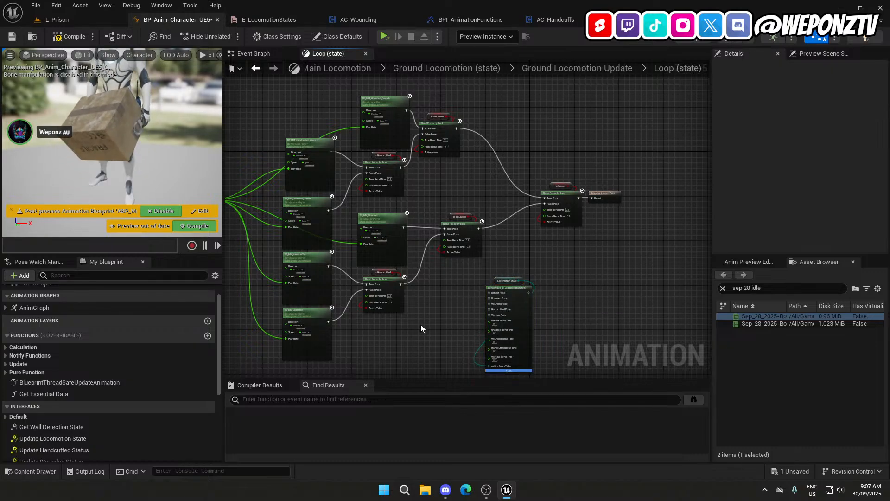
Move the BS_MM_Unarmed, BS_MM_Handcuffed and BS_MM_Wounded blendspace players beside the enum blend and connect each to its matching pose input.
right_drag(421, 324, 530, 431)
scroll(488, 261, up, 2)
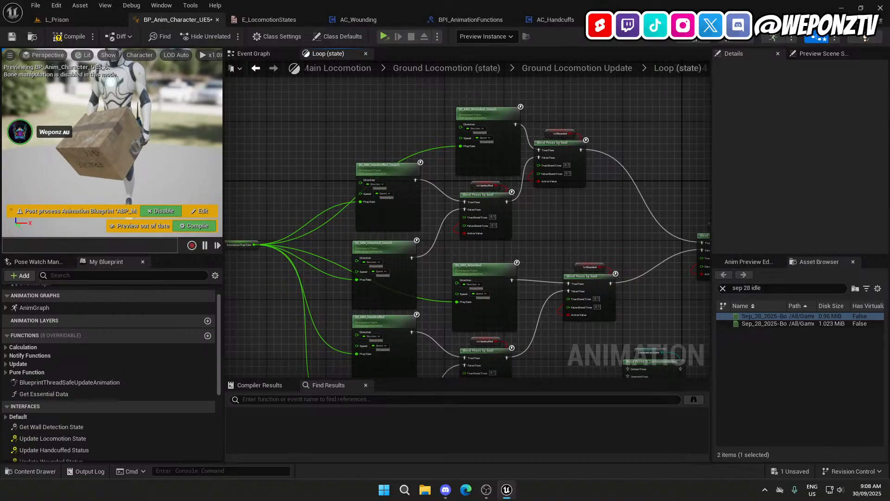
right_drag(531, 432, 536, 280)
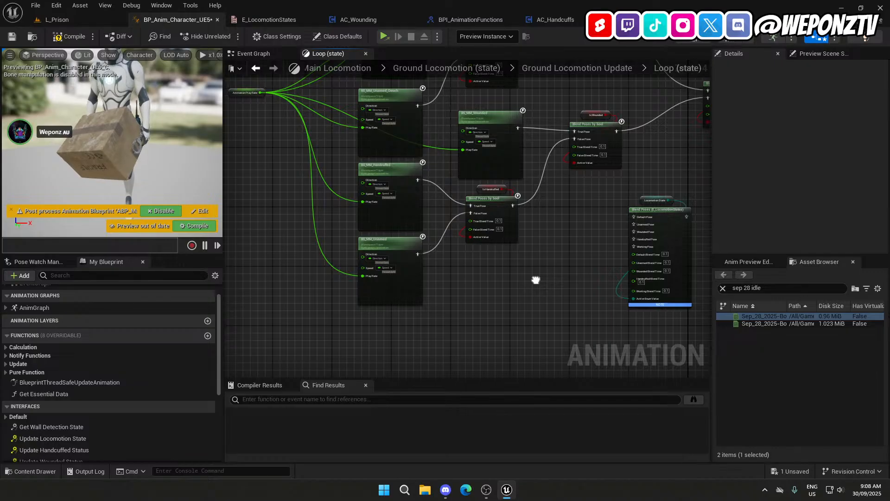
drag(418, 242, 634, 224)
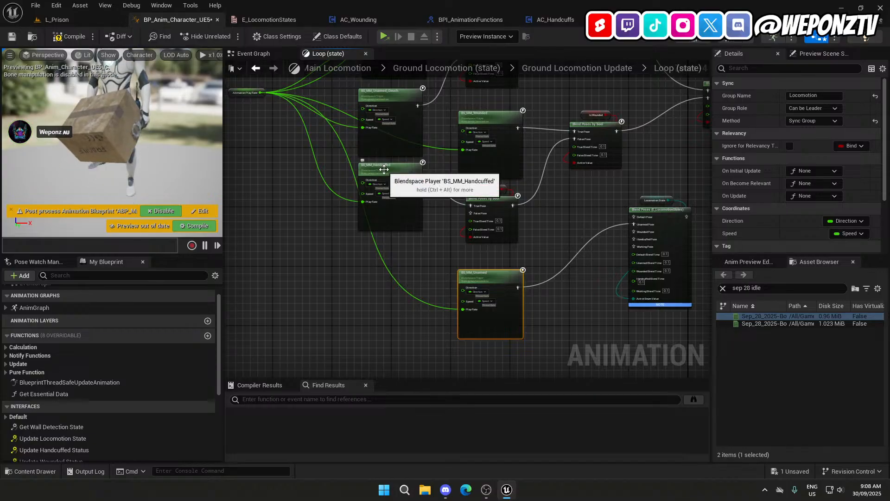
drag(384, 169, 639, 248)
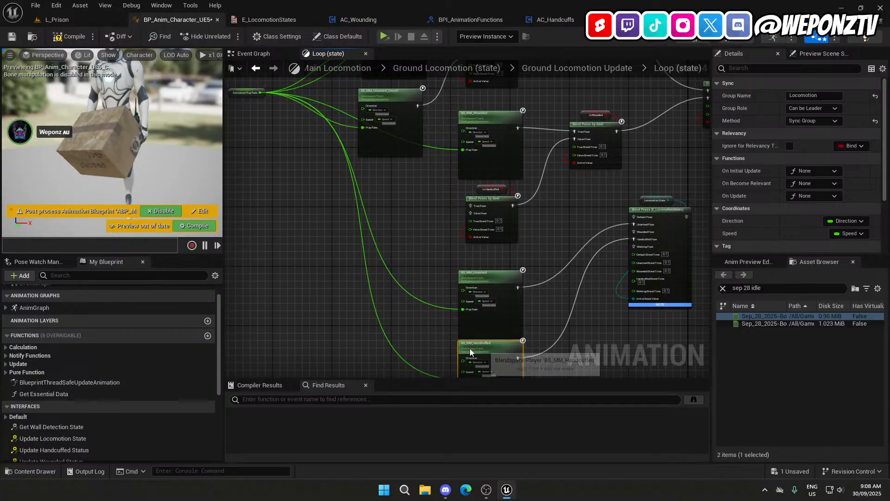
drag(469, 349, 401, 347)
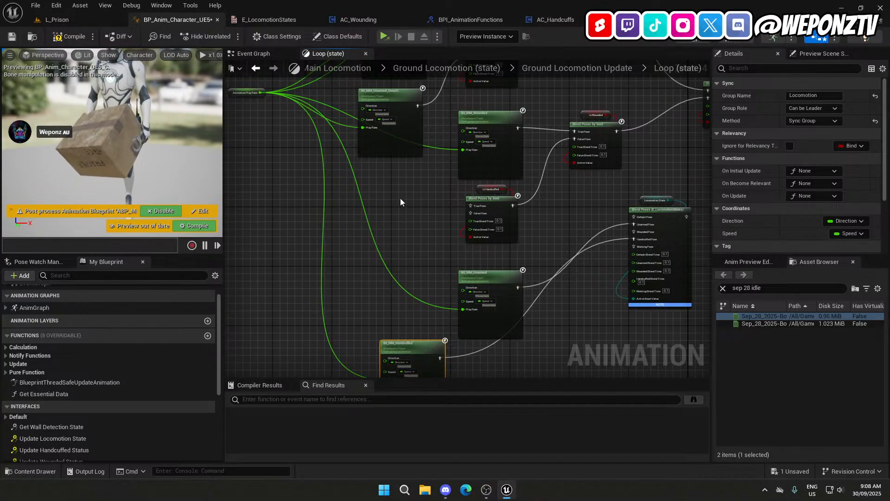
drag(494, 119, 639, 186)
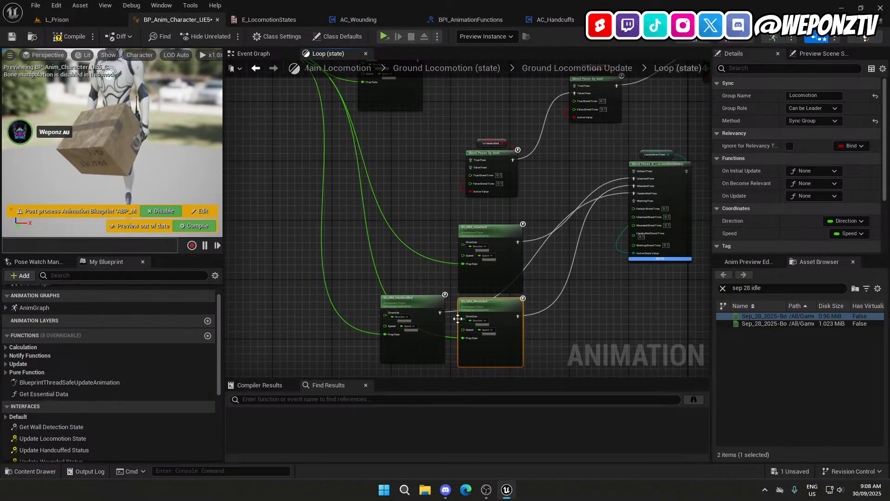
Move the BS_MM_Handcuffed blendspace player below BS_MM_Wounded so the three players form one column.
drag(416, 304, 492, 315)
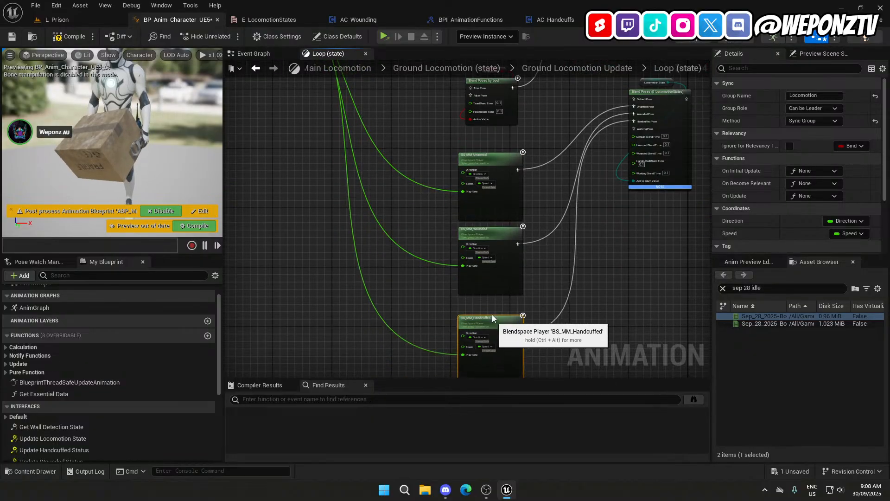
right_drag(605, 277, 560, 325)
scroll(523, 280, down, 2)
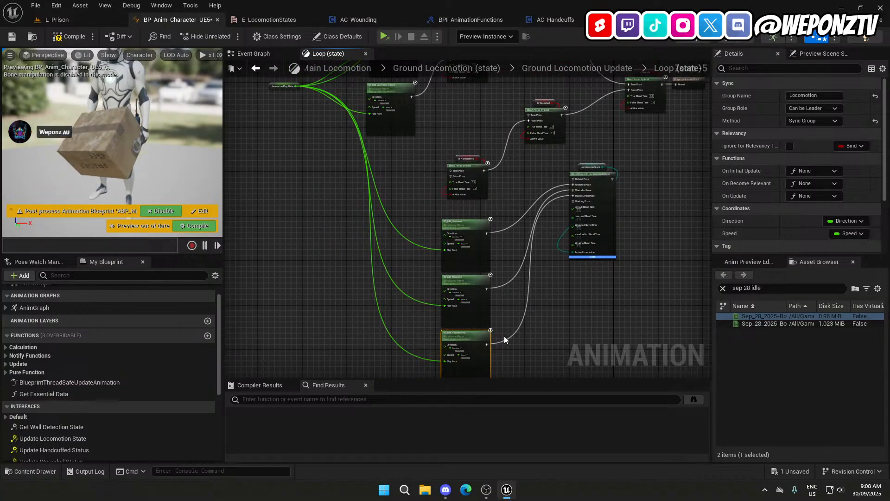
Delete the Is Handcuffed and Is Wounded boolean blend nodes together with their variable getters.
drag(533, 186, 452, 96)
key(Delete)
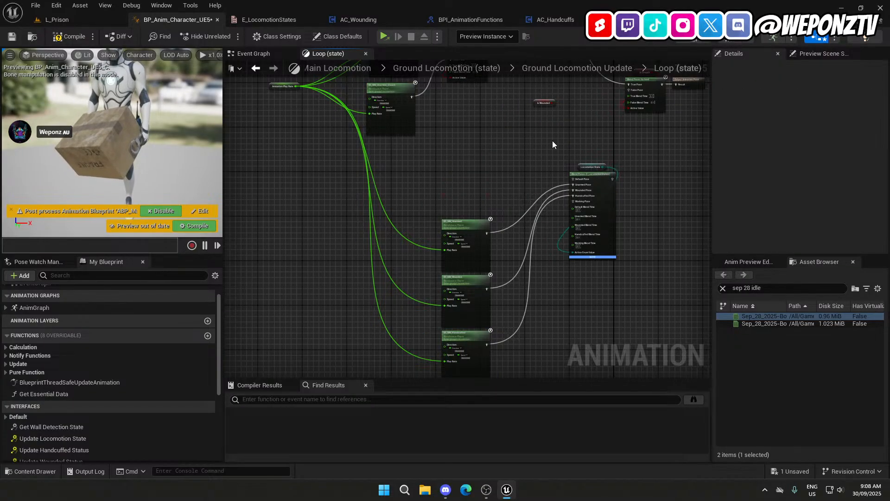
drag(520, 103, 521, 102)
key(Delete)
Move the three blendspace players up together so BS_MM_Unarmed lines up with the enum blend's Unarmed Pose input.
drag(502, 364, 444, 179)
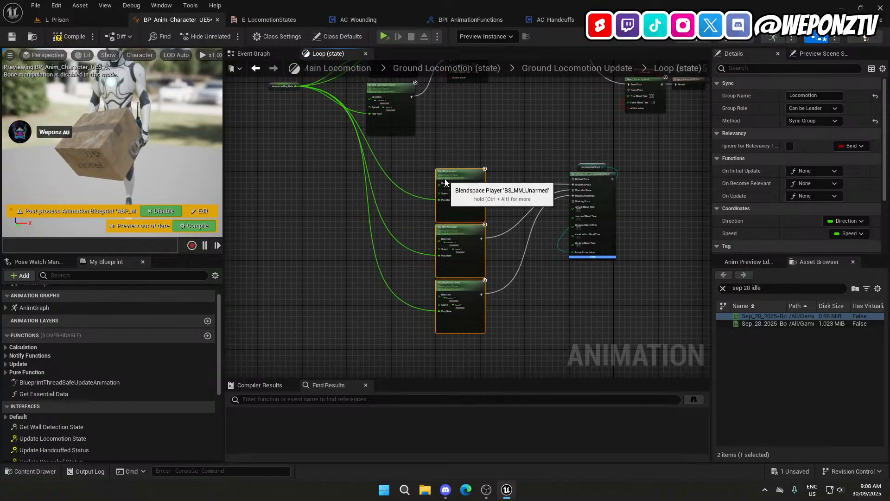
scroll(517, 243, up, 3)
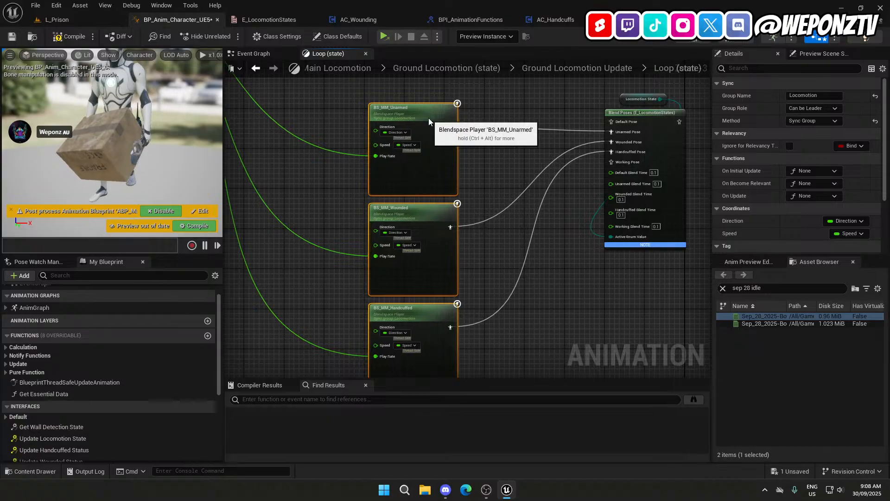
drag(428, 124, 425, 123)
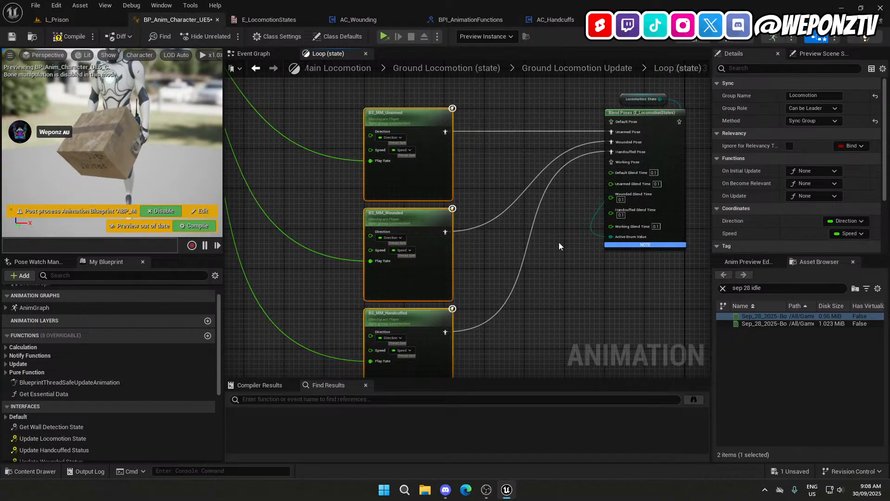
Search the available assets for "bs_" and add a BS_MM_PickPacking blendspace player below BS_MM_Handcuffed.
click(569, 277)
scroll(568, 277, up, 1)
right_drag(569, 278, 566, 164)
scroll(566, 165, down, 3)
right_drag(561, 196, 529, 248)
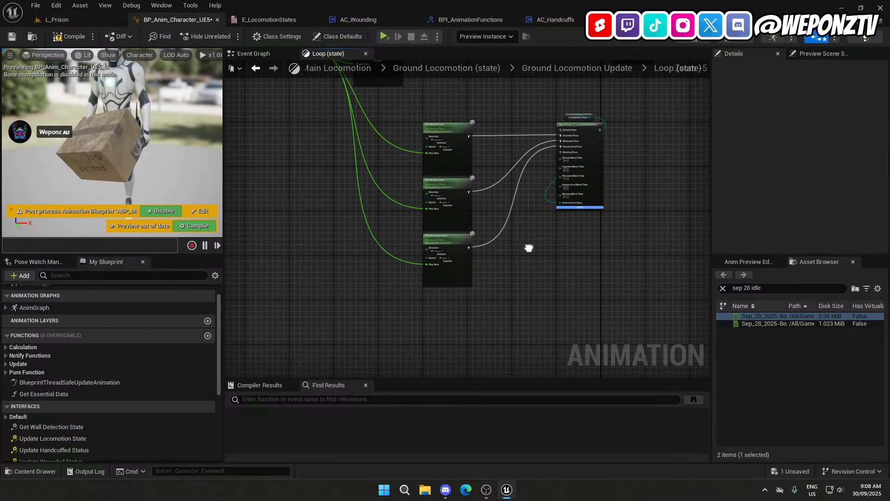
click(763, 288)
text(bs_))
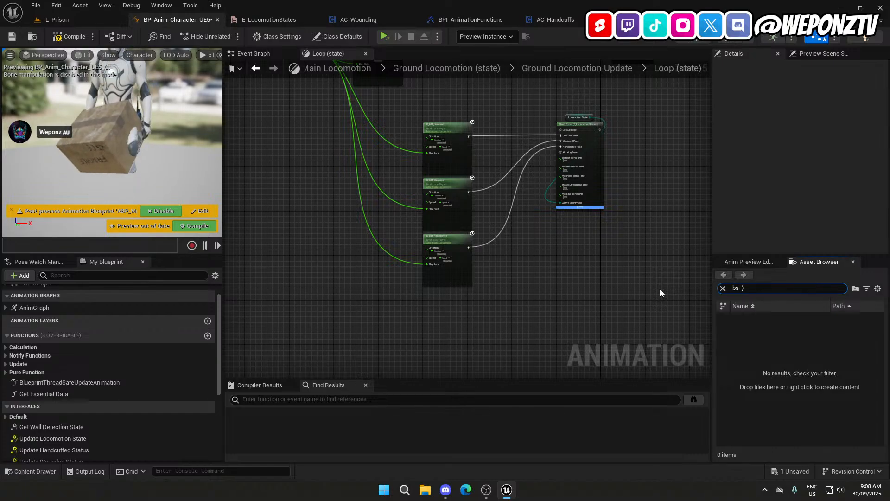
key(BackSpace)
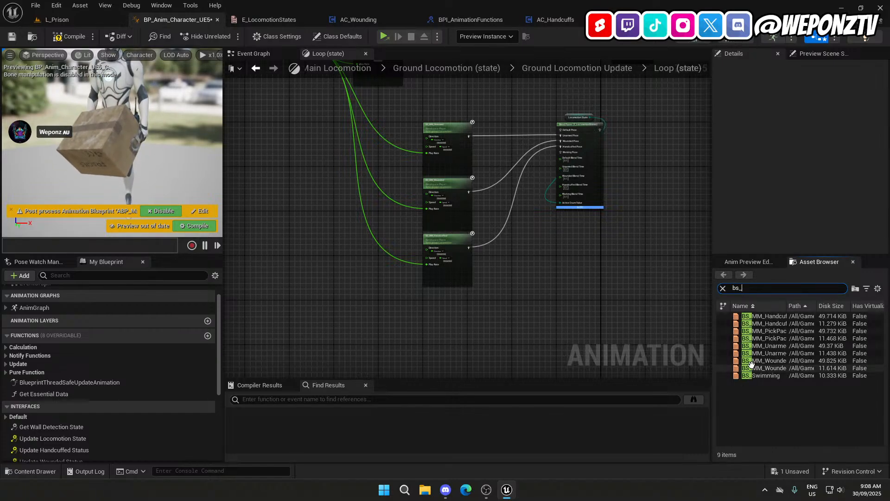
click(770, 330)
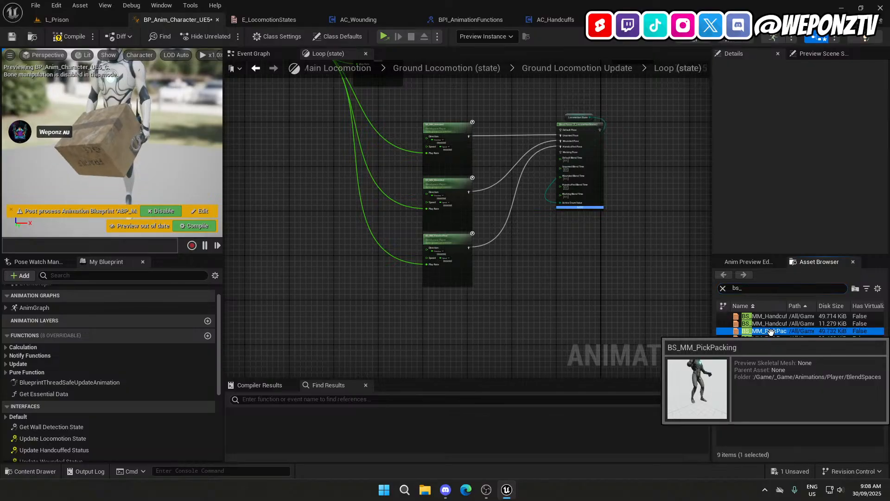
drag(770, 331, 426, 304)
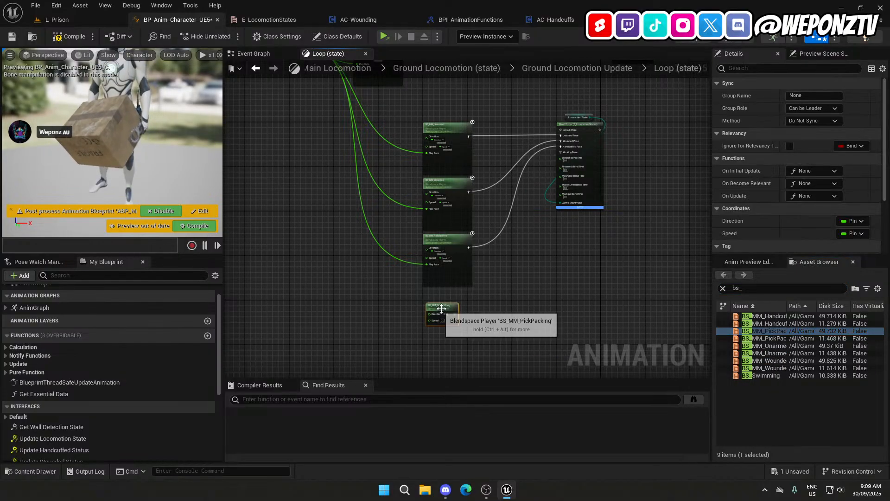
scroll(441, 308, up, 3)
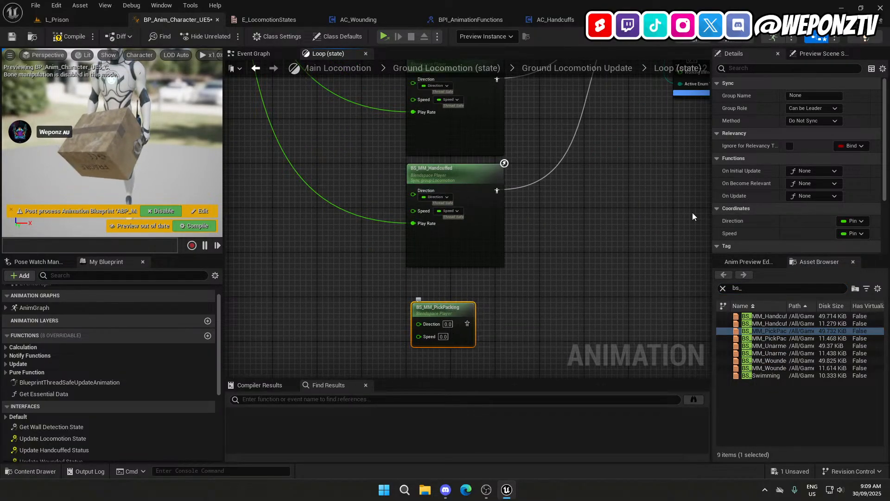
click(863, 223)
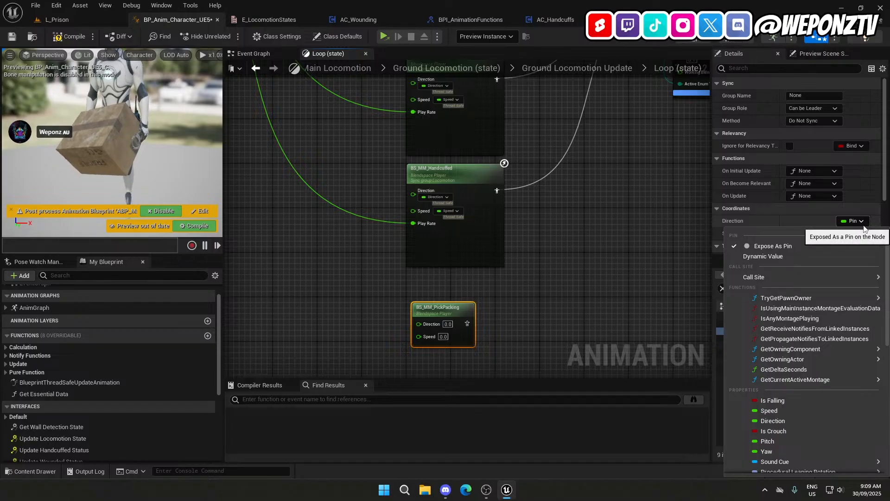
click(792, 246)
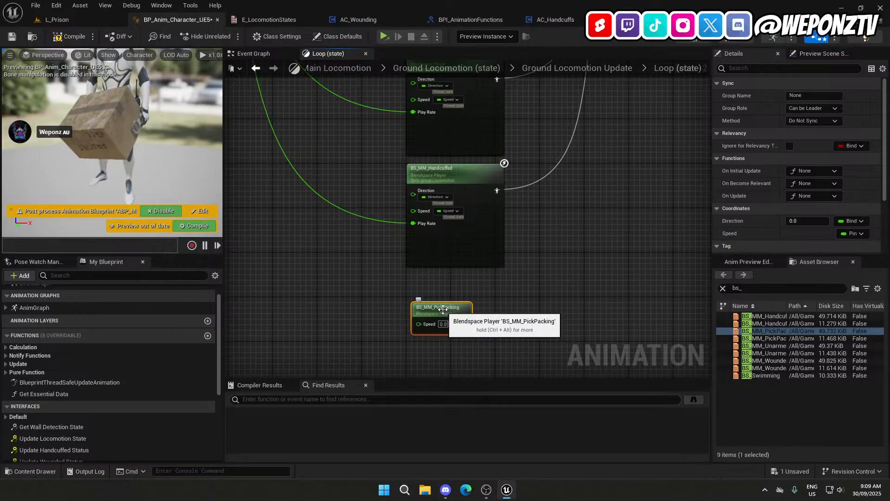
click(853, 233)
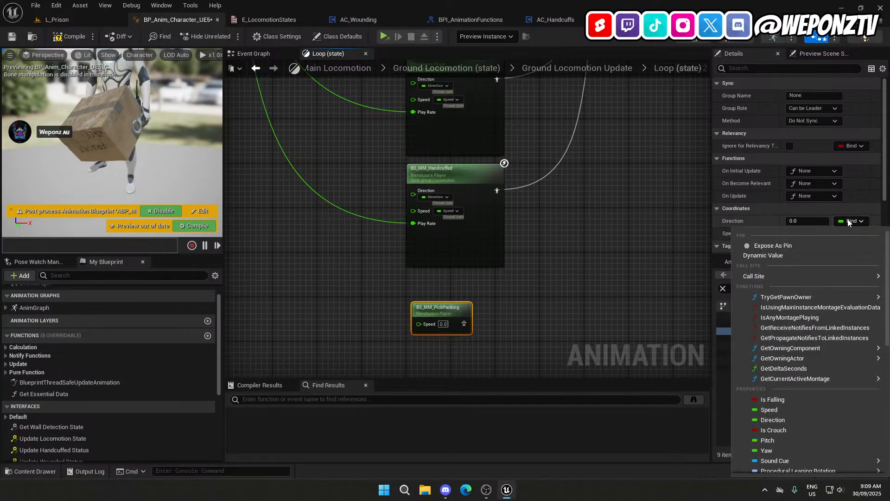
click(816, 245)
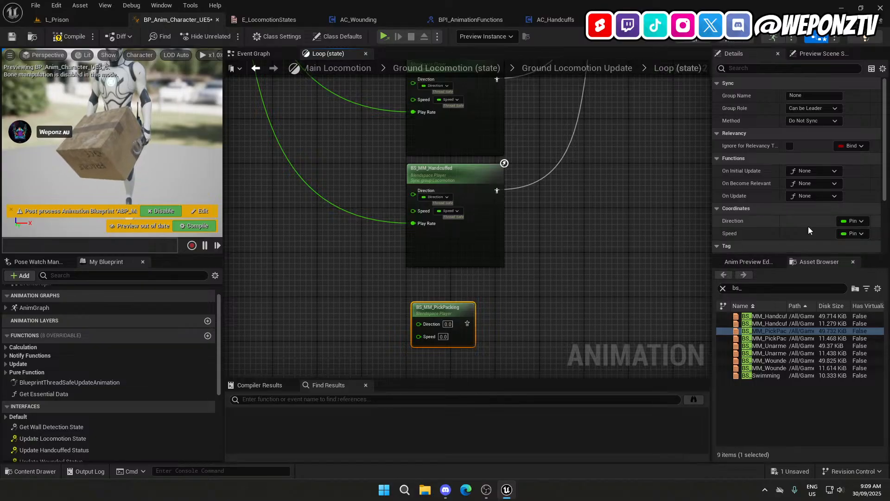
Expose Play Rate as a pin on the BS_MM_PickPacking blendspace player.
scroll(808, 226, down, 3)
click(844, 223)
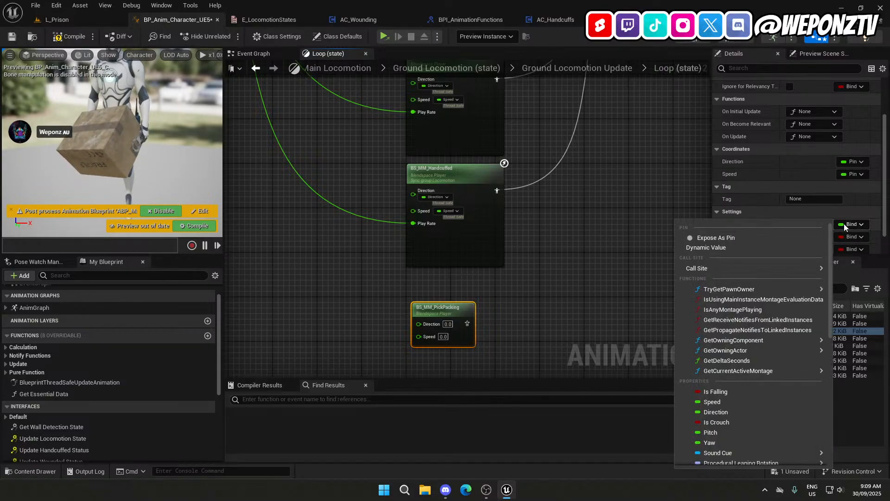
click(776, 239)
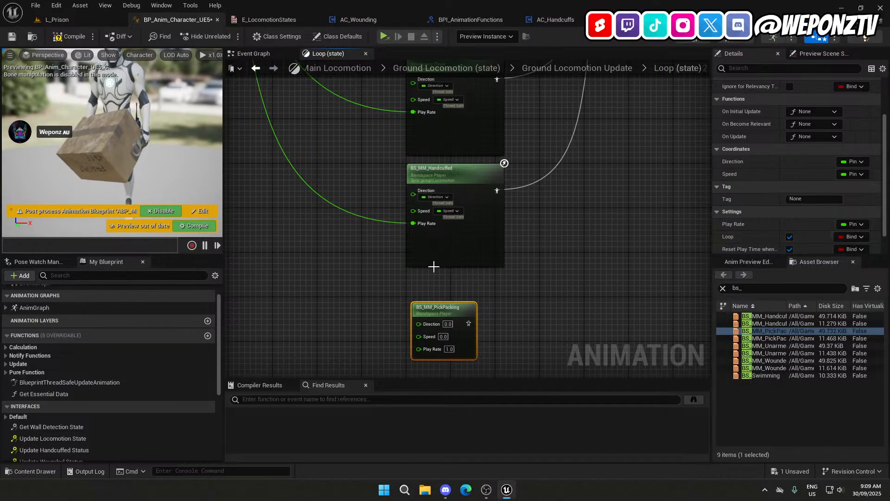
mouse_move(433, 266)
right_down()
mouse_move(454, 288)
mouse_move(433, 267)
right_up()
Bind the BS_MM_PickPacking player's Direction and Speed coordinates to the Direction and Speed properties, and save the blueprint.
click(513, 317)
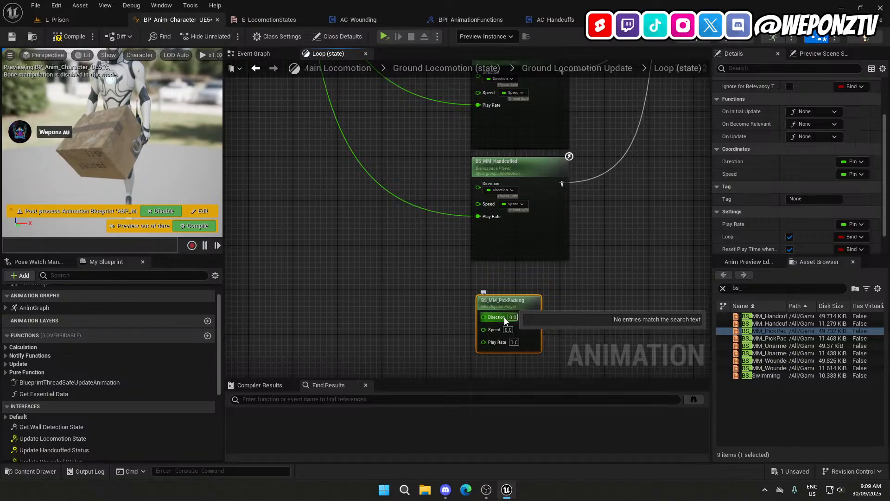
click(847, 163)
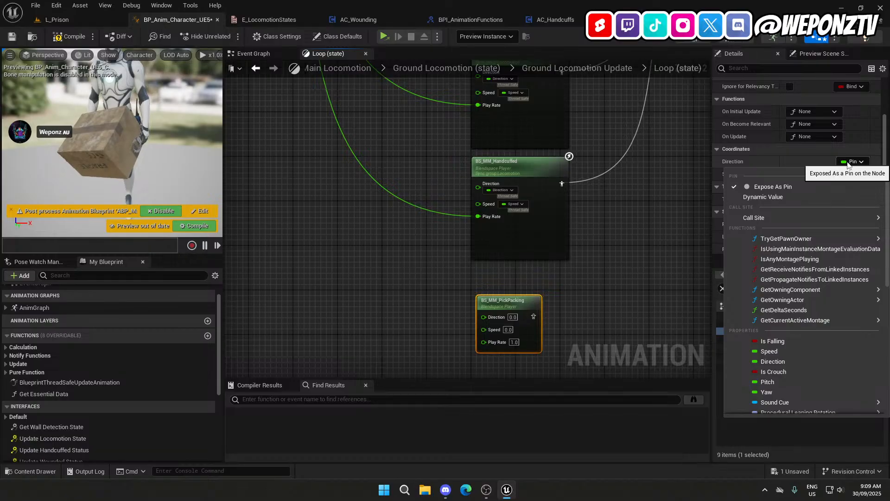
click(773, 361)
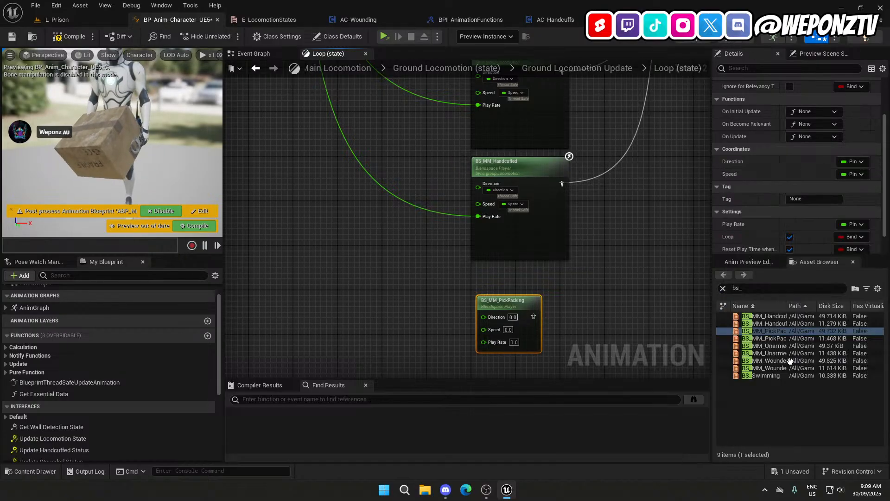
click(512, 336)
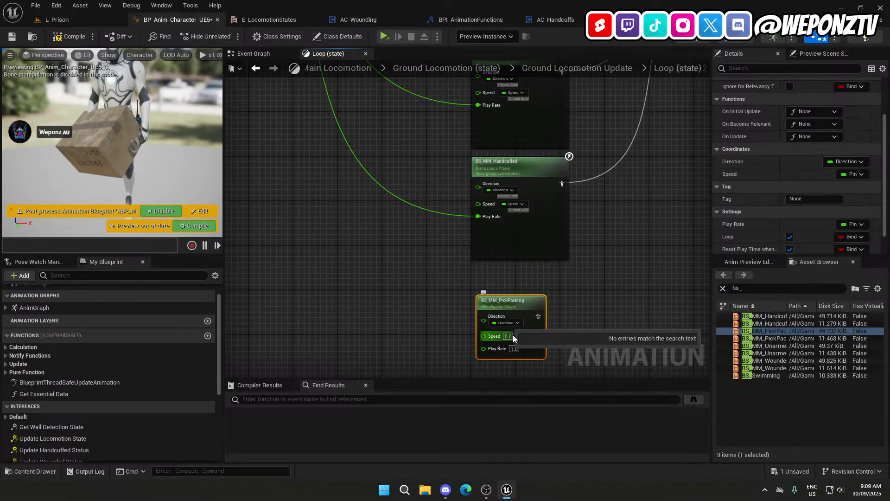
click(852, 173)
click(788, 364)
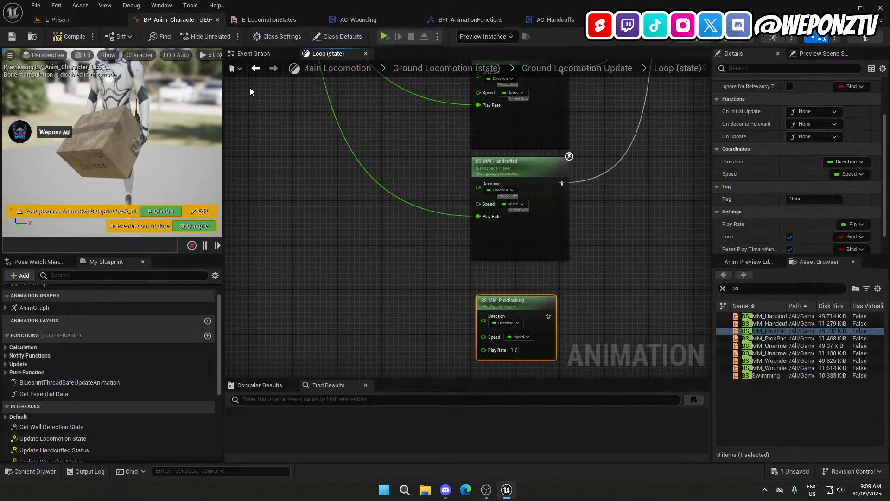
click(12, 36)
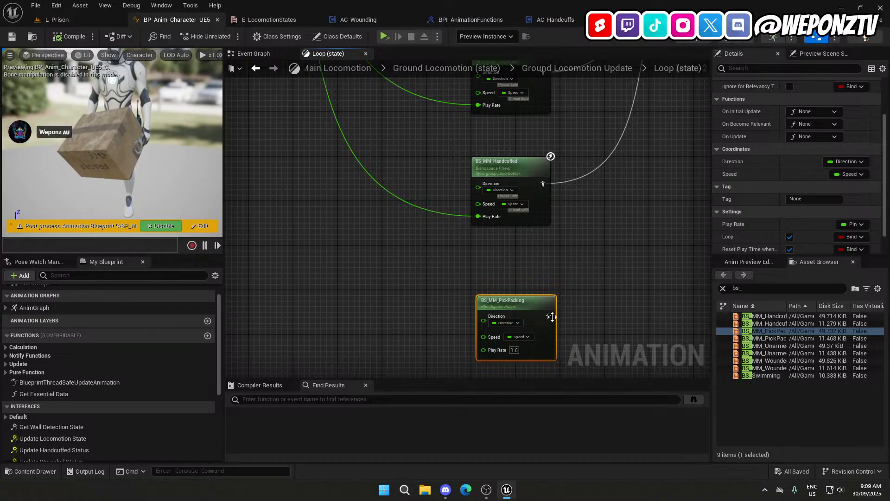
Set the BS_MM_PickPacking player's sync group name to Locomotion and its method to Sync Group, then compile and save.
click(523, 165)
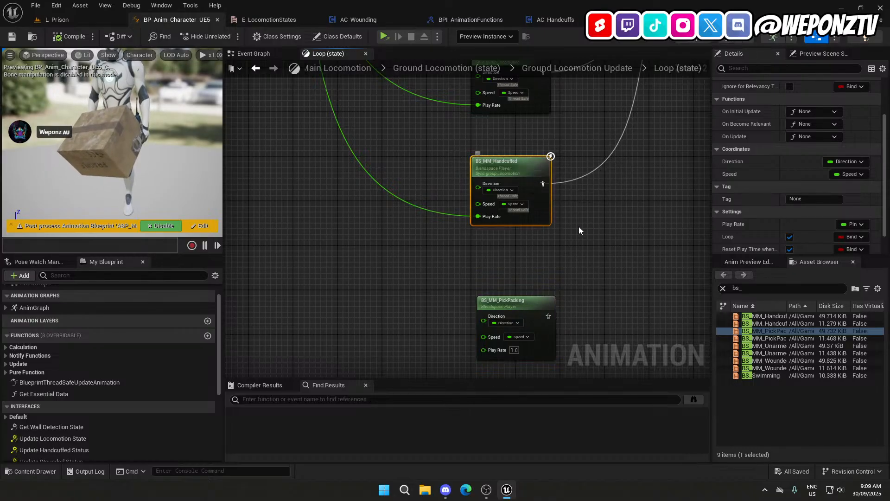
scroll(747, 177, up, 3)
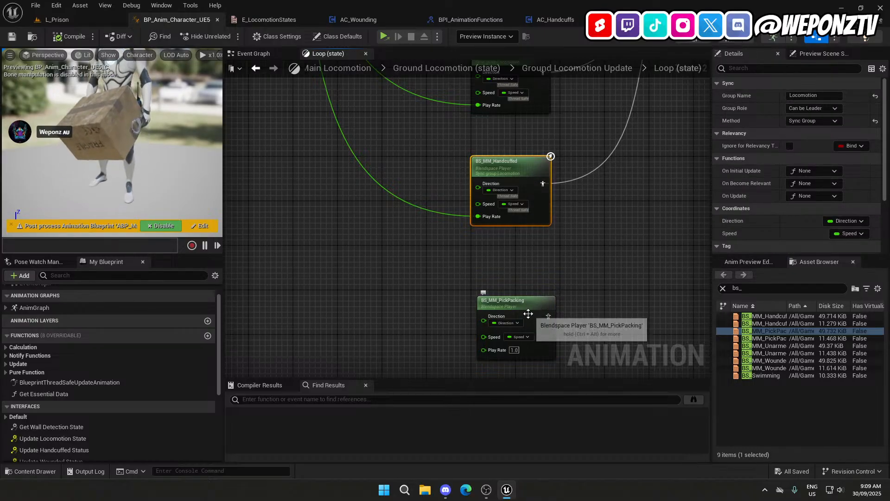
click(543, 306)
click(808, 95)
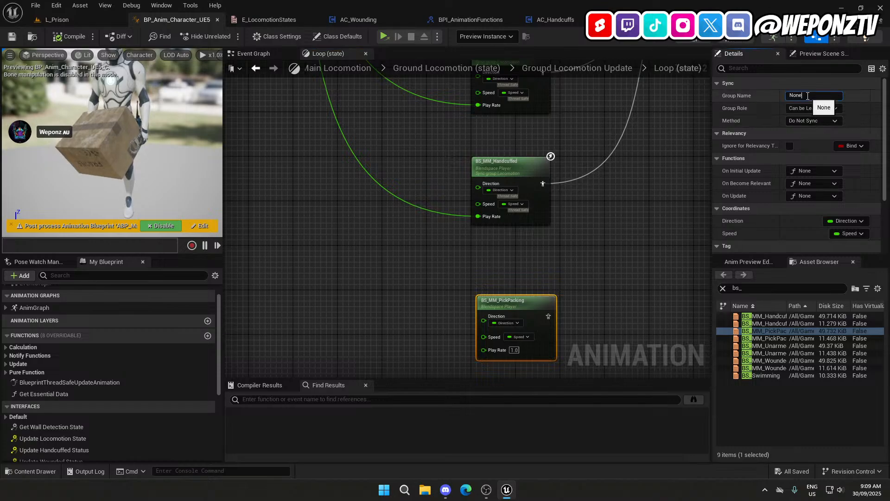
text(Locomo)
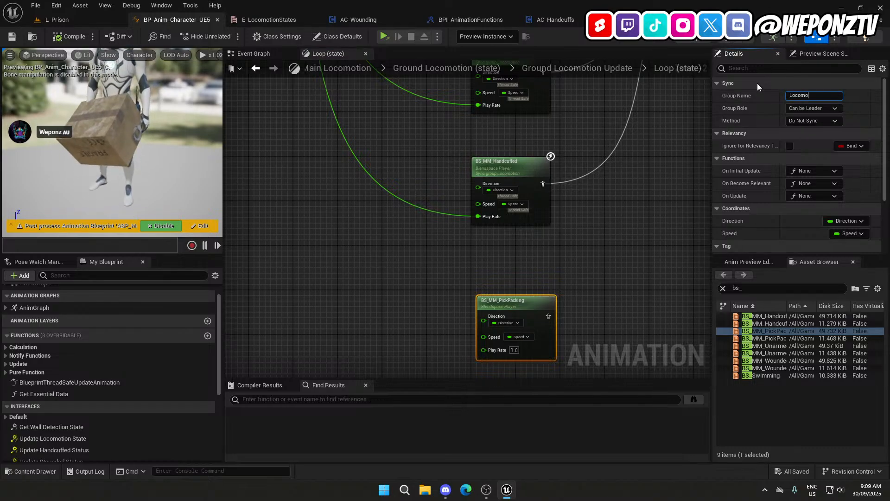
text(tion)
key(Return)
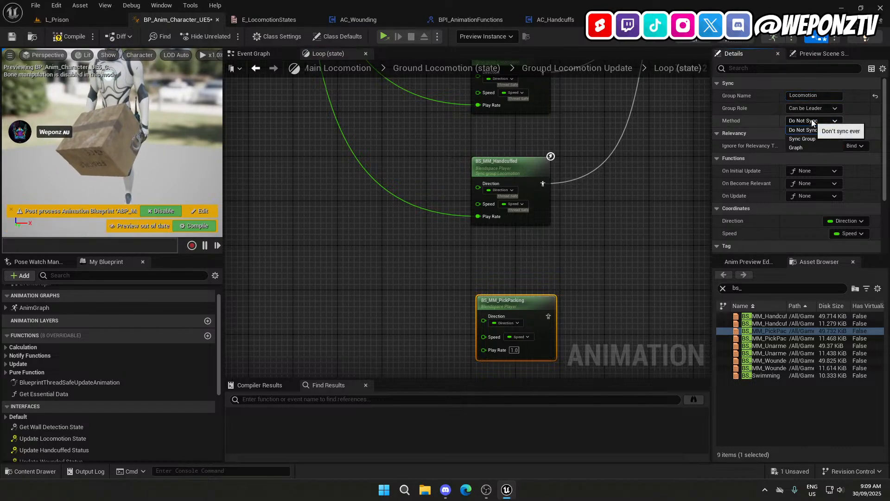
click(814, 121)
click(808, 136)
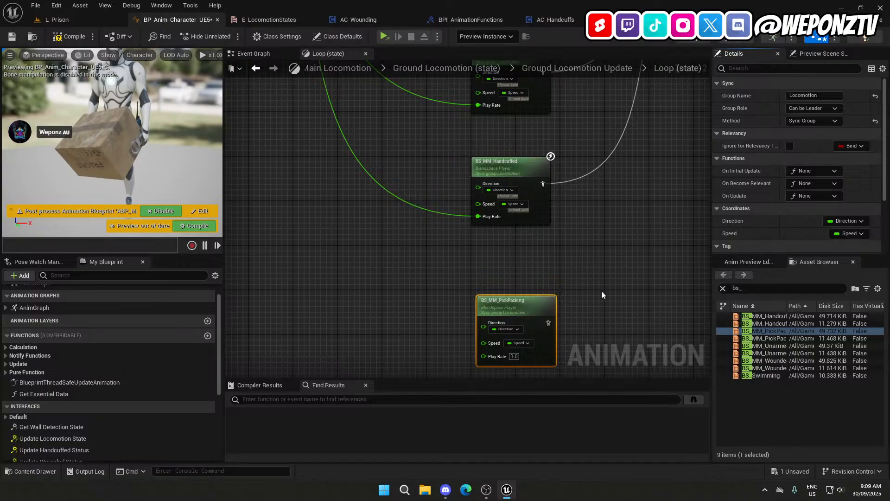
click(65, 37)
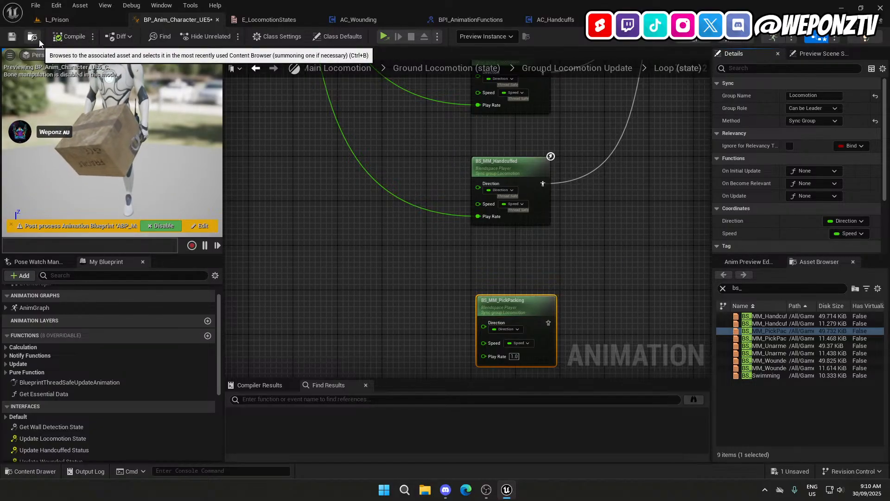
key(ctrl+s)
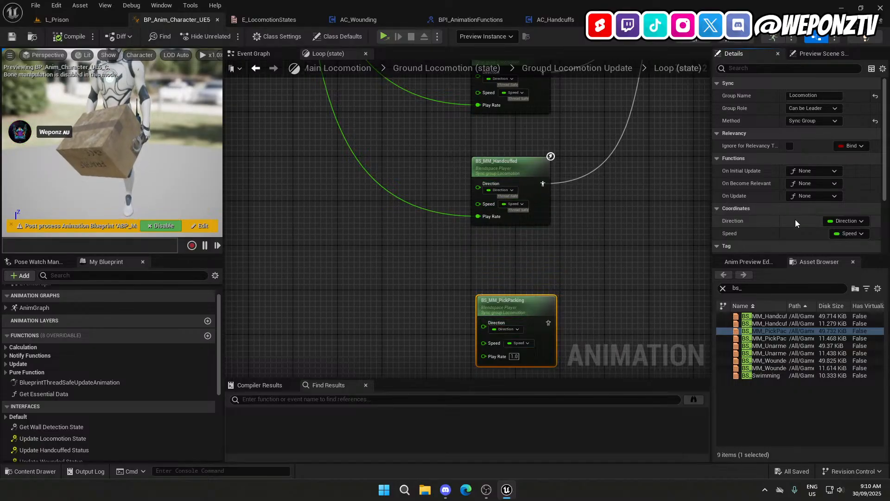
click(847, 221)
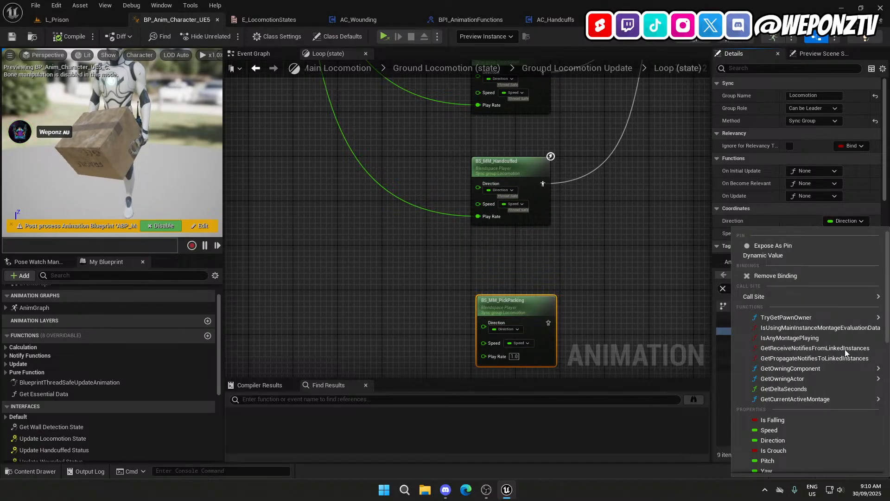
scroll(827, 397, down, 10)
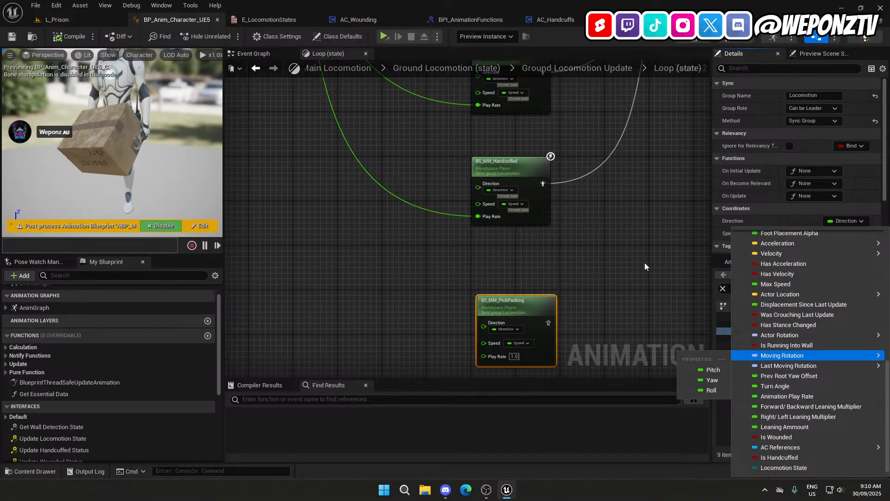
click(597, 248)
Align the BS_MM_PickPacking blendspace player directly beneath BS_MM_Handcuffed.
drag(488, 305, 483, 276)
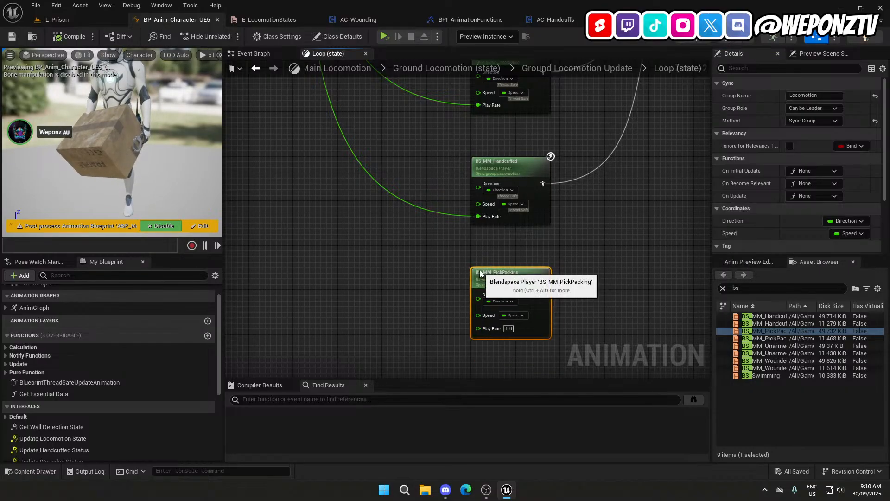
Move the Animation Play Rate getter down beside the new blendspace players and connect it to BS_MM_PickPacking's Play Rate.
right_drag(535, 237, 634, 288)
scroll(447, 274, down, 3)
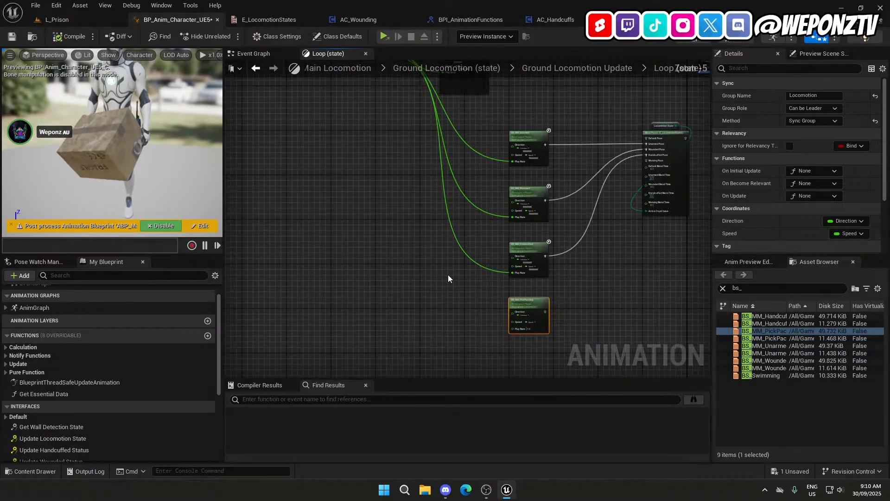
right_drag(448, 274, 539, 362)
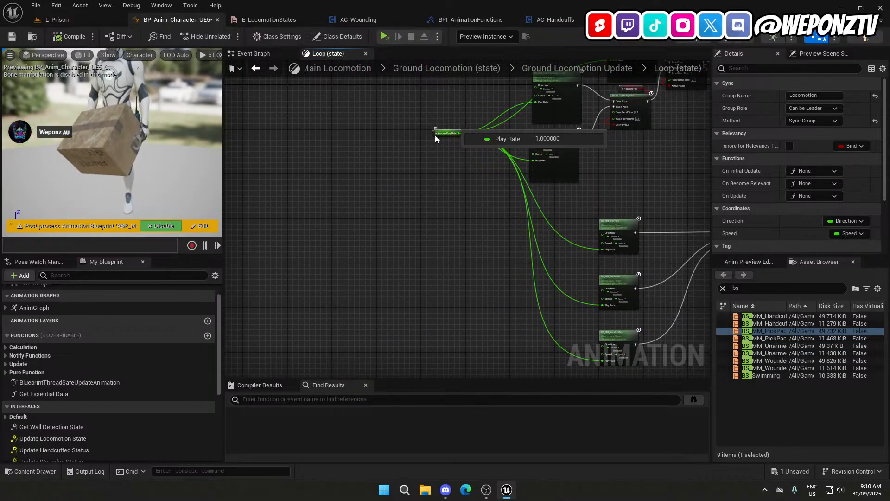
drag(434, 131, 438, 276)
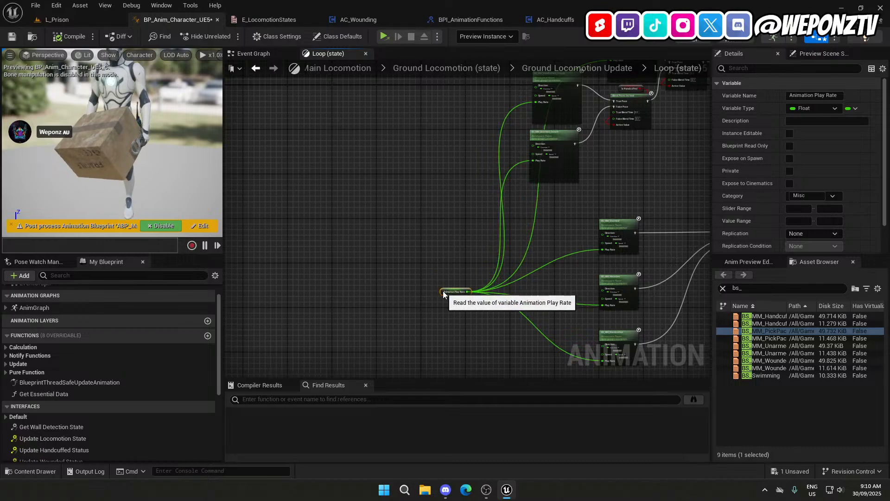
right_drag(439, 275, 450, 163)
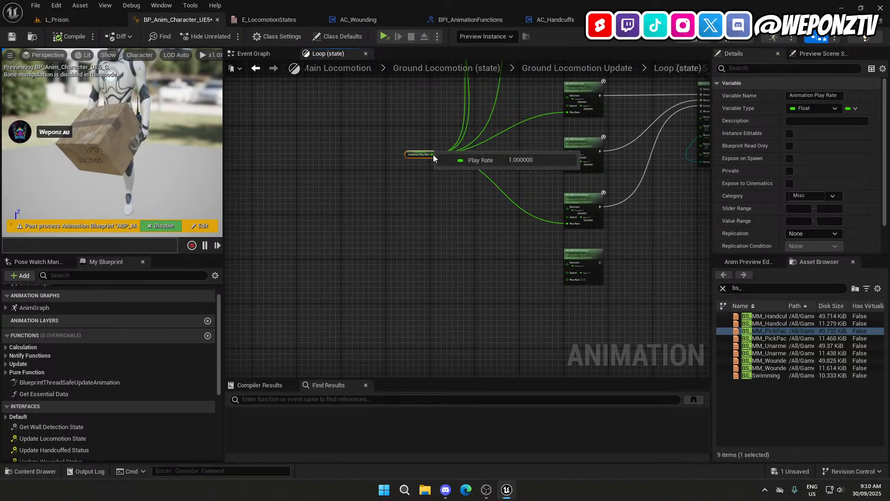
drag(433, 155, 568, 280)
scroll(580, 269, up, 4)
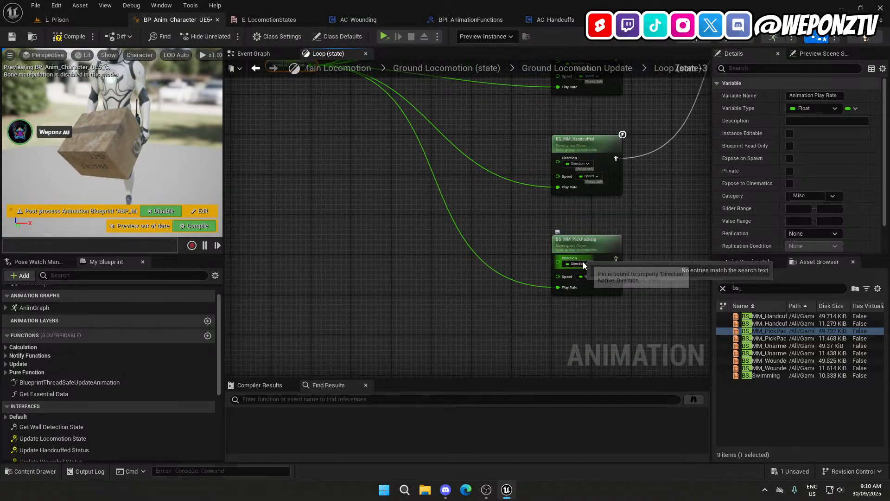
Connect the BS_MM_PickPacking player's output pose to the Working Pose of the E_LocomotionStates blend.
click(580, 223)
right_drag(652, 229, 453, 254)
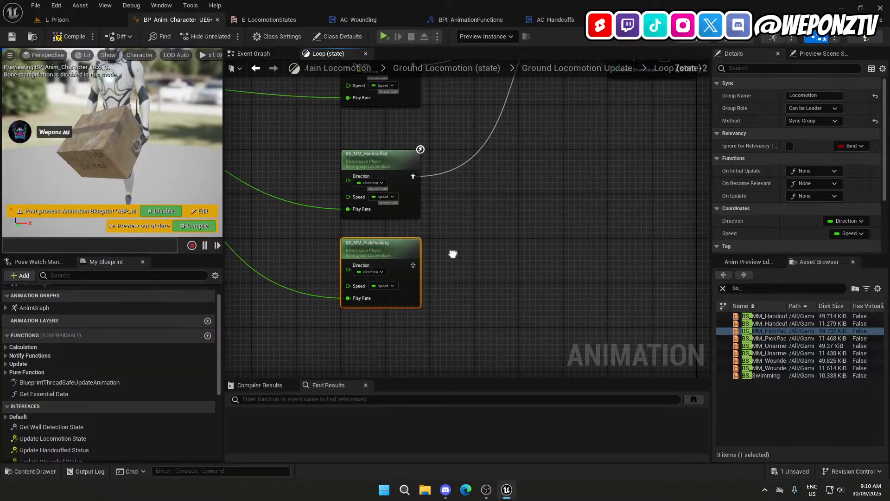
scroll(760, 166, down, 4)
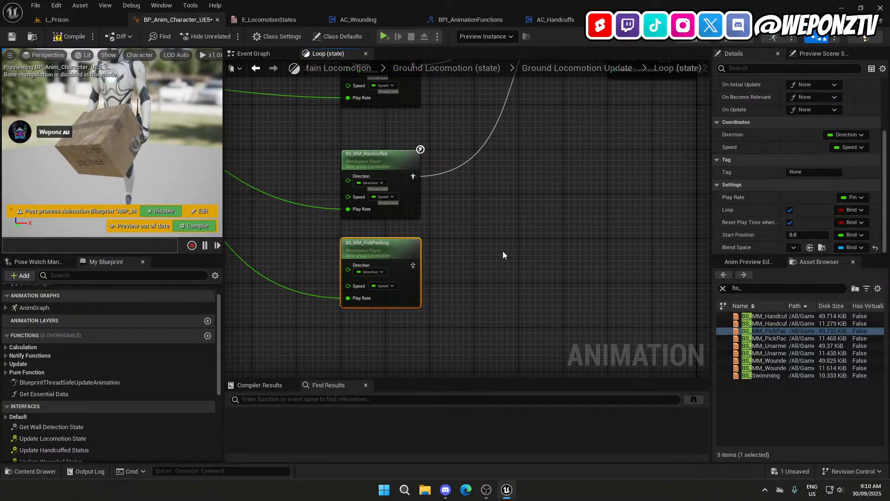
scroll(465, 258, down, 2)
right_drag(465, 257, 443, 315)
drag(396, 322, 580, 166)
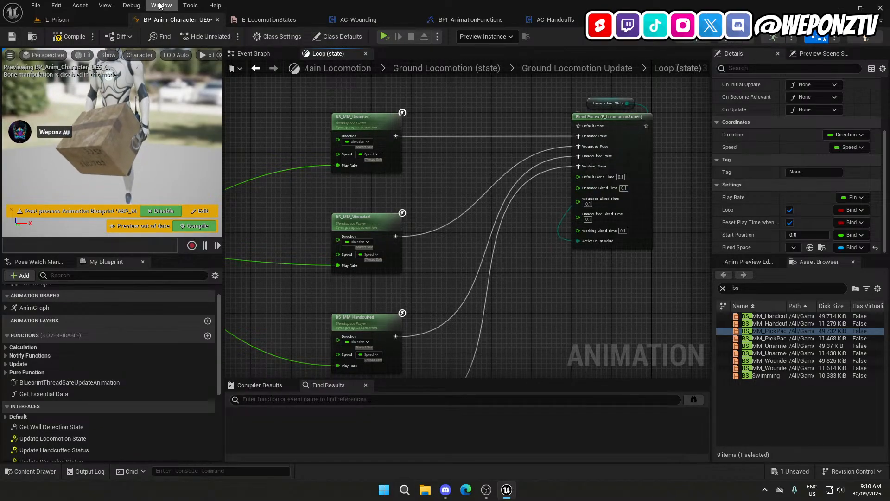
Browse the L_Prison level's project content to the _Game/Animations/Player/BlendSpaces folder.
click(80, 23)
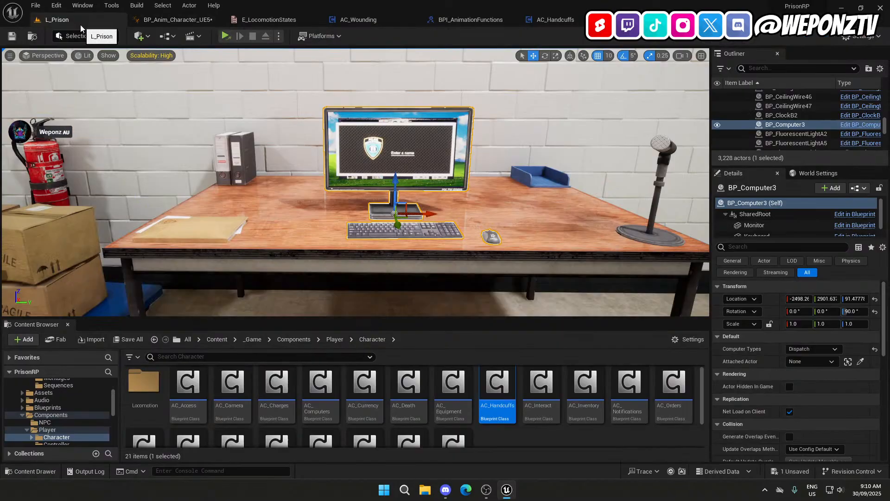
click(334, 340)
click(253, 339)
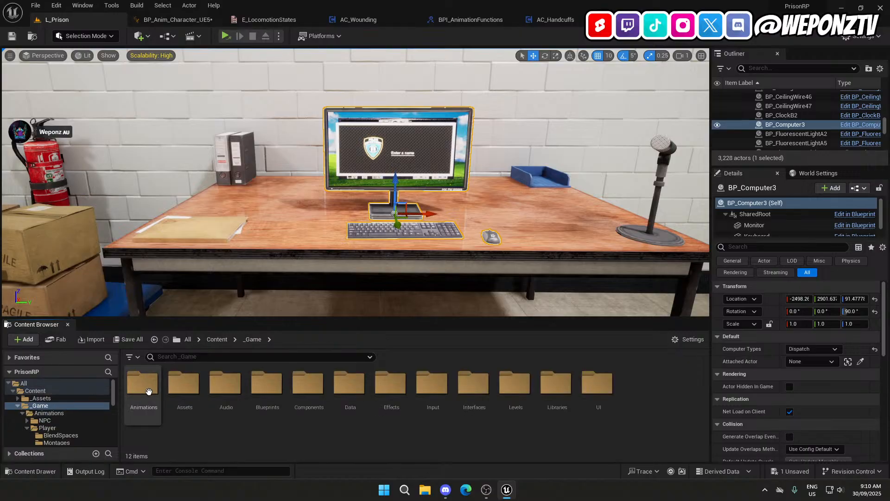
double_click(142, 382)
double_click(183, 383)
double_click(148, 399)
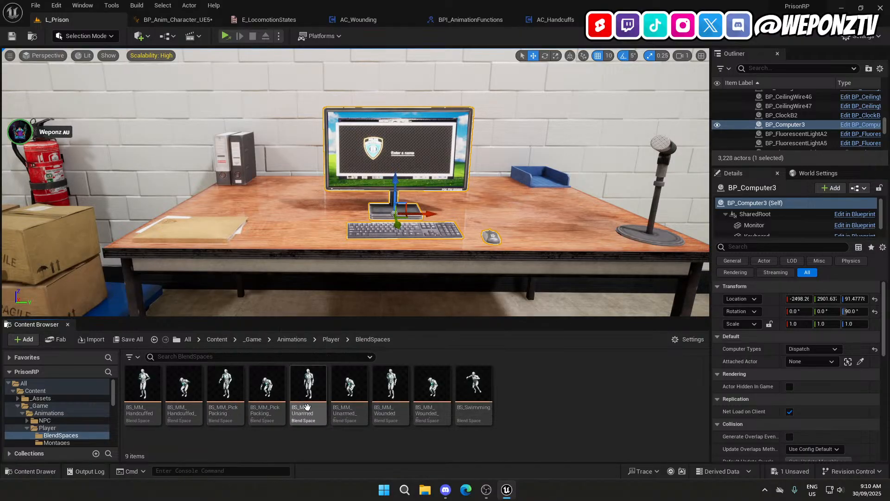
Close the AC_Handcuffs and BPI_AnimationFunctions editors.
click(556, 19)
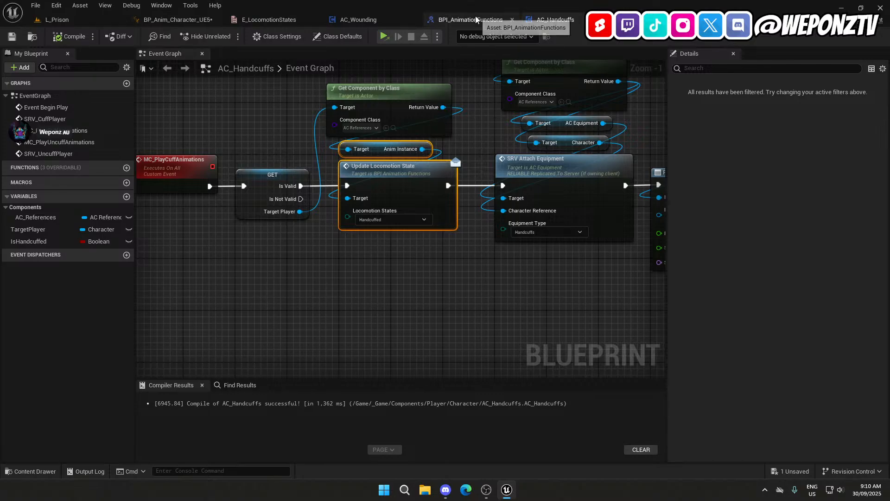
click(508, 19)
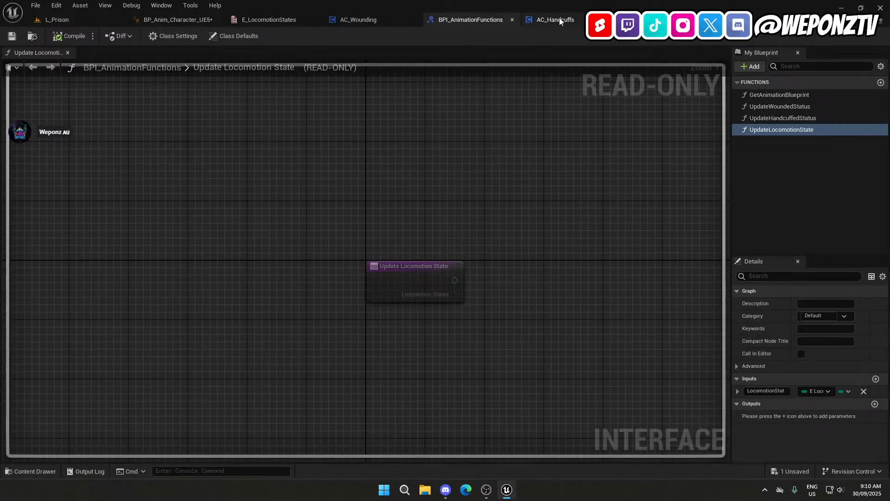
click(512, 20)
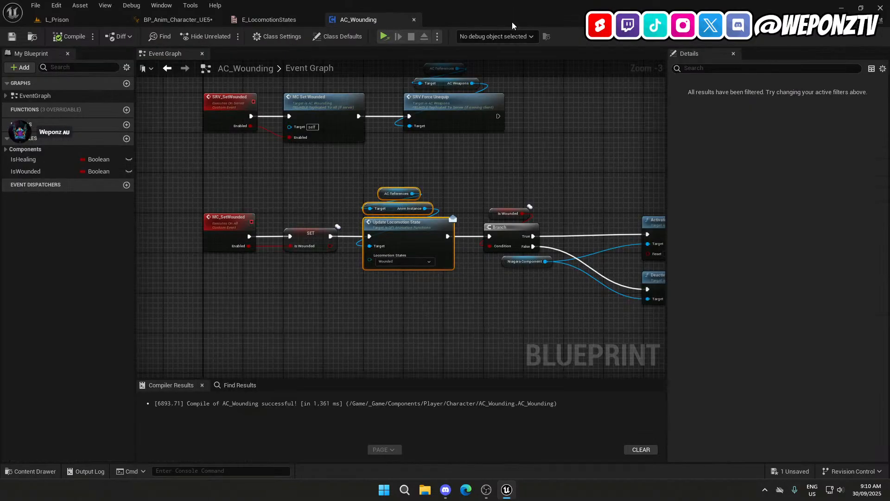
Reopen the BPI_AnimationFunctions interface from the _Game/Interfaces folder.
click(80, 22)
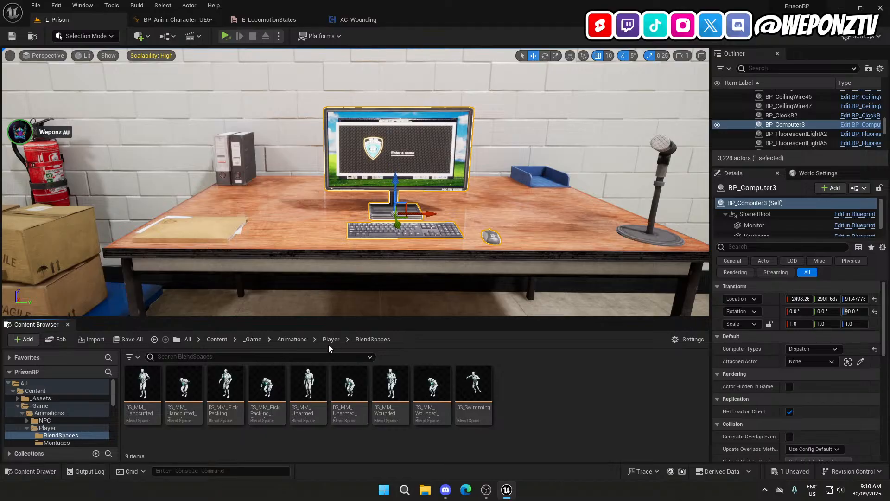
click(254, 340)
double_click(432, 385)
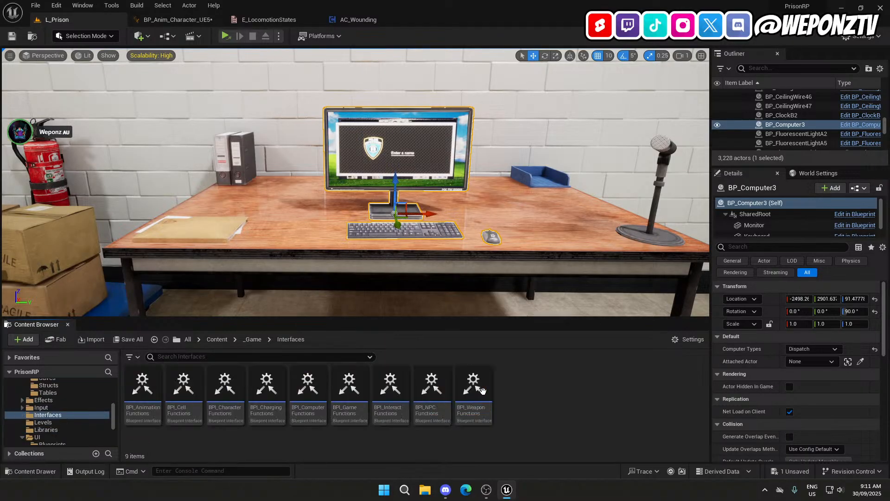
click(133, 383)
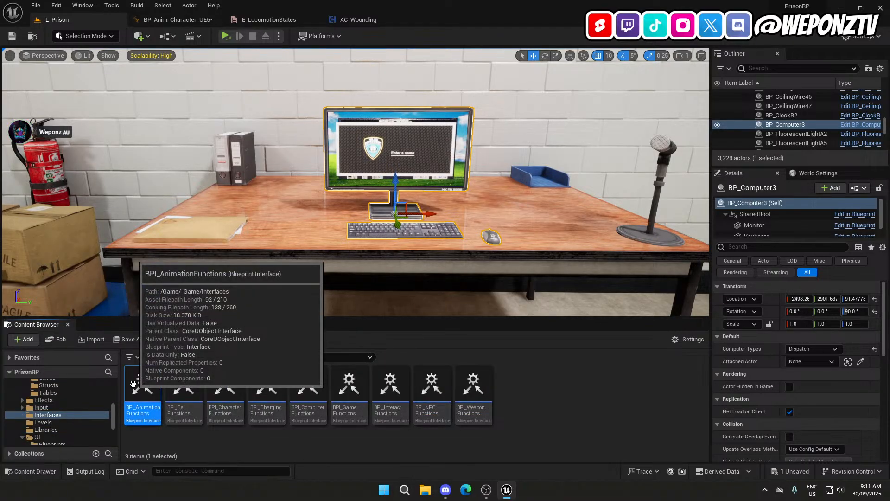
double_click(133, 384)
Delete the UpdateWoundedStatus and UpdateHandcuffedStatus functions from the interface.
click(783, 120)
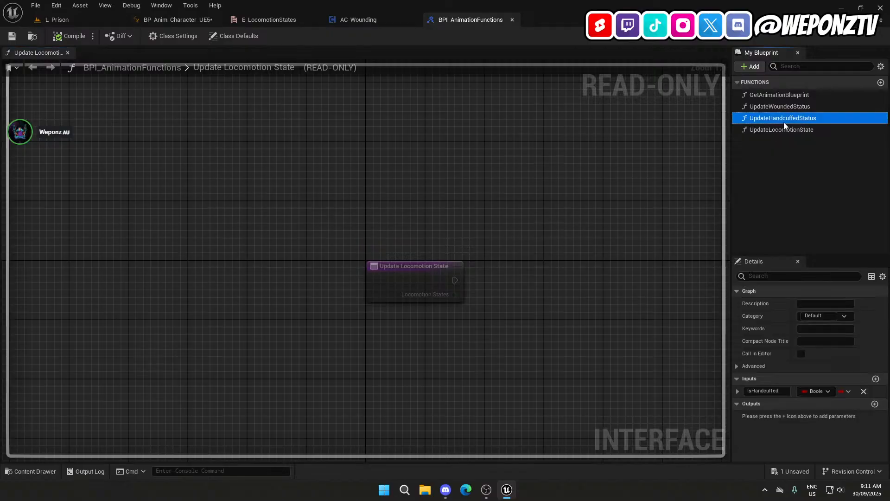
key(Delete)
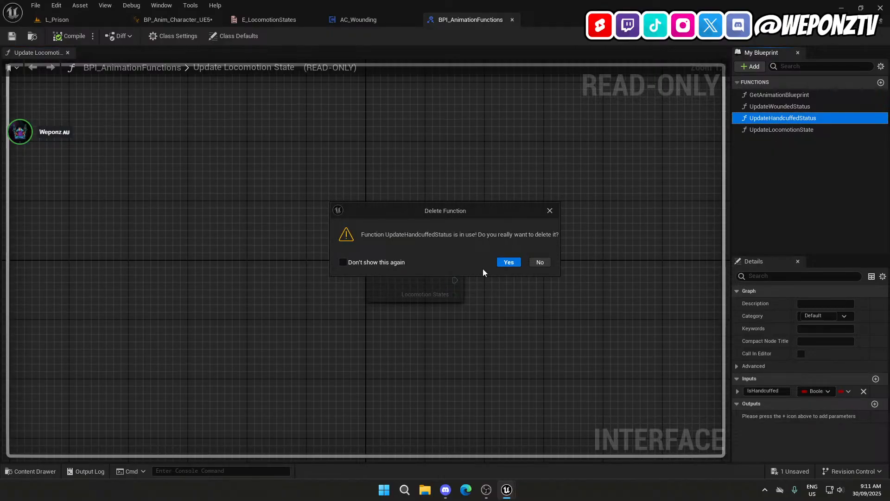
click(508, 262)
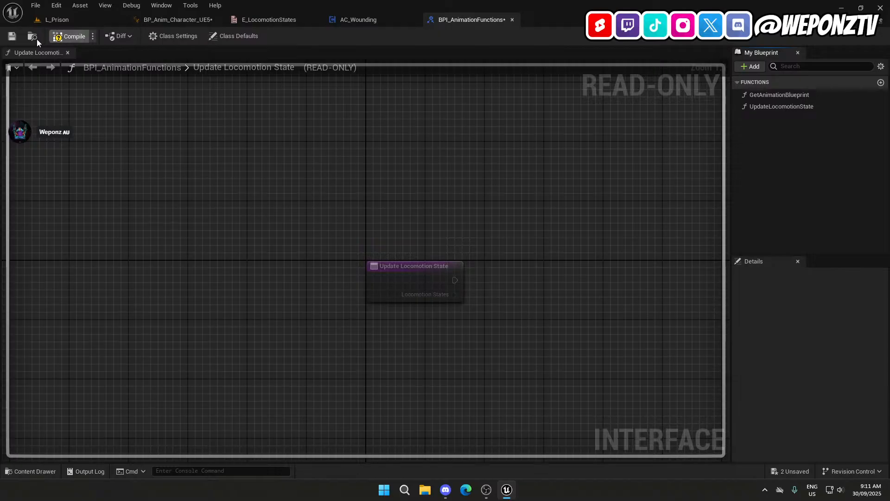
Close the BPI_AnimationFunctions, AC_Wounding and E_LocomotionStates editors, and save BP_Anim_Character_UE5.
click(511, 19)
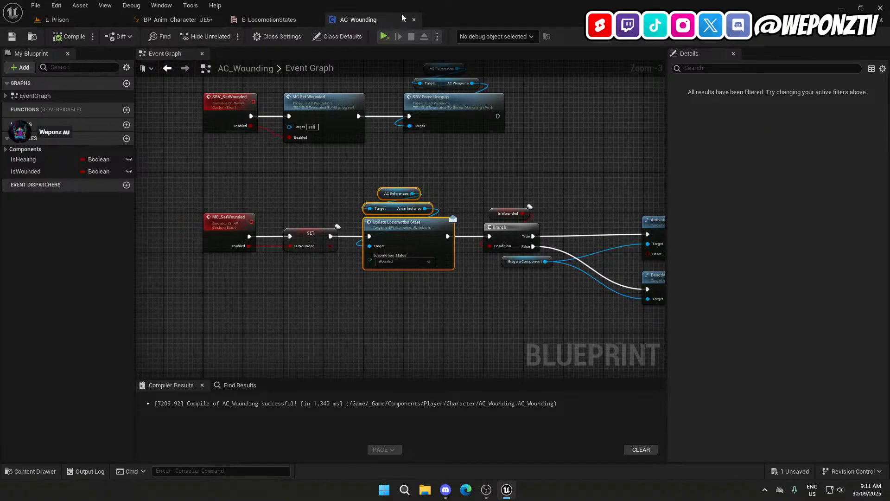
click(414, 20)
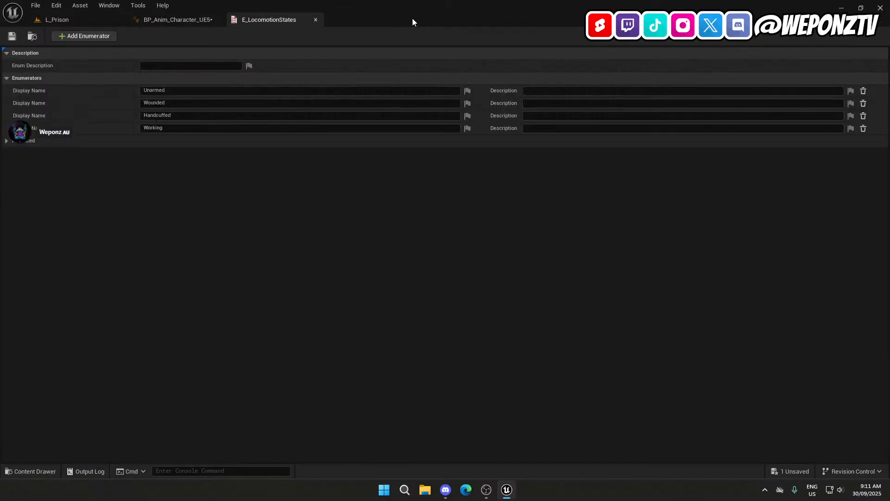
click(316, 20)
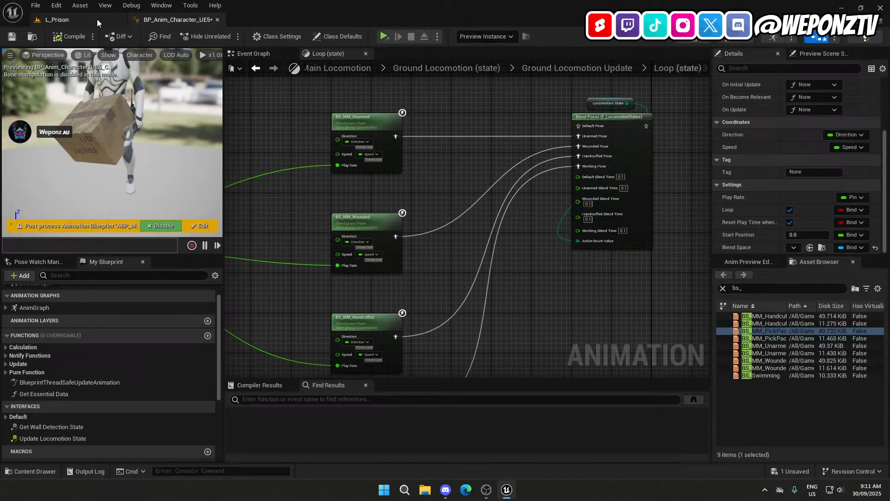
click(14, 37)
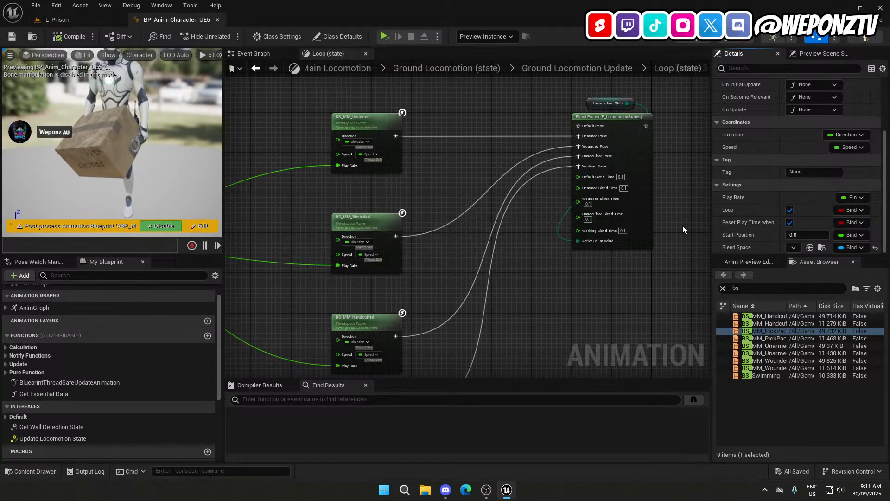
Connect the E_LocomotionStates blend's output to the False Pose of the Is Crouch blend.
scroll(570, 284, down, 3)
right_drag(569, 284, 447, 294)
scroll(477, 230, up, 2)
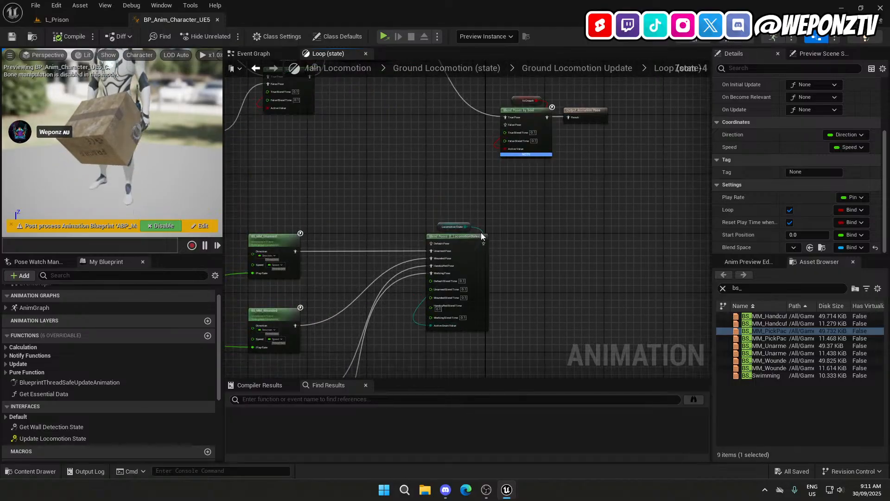
drag(483, 243, 507, 125)
Move the E_LocomotionStates blend, its Locomotion State getter and the four blendspace players up and to the left together.
scroll(482, 258, down, 2)
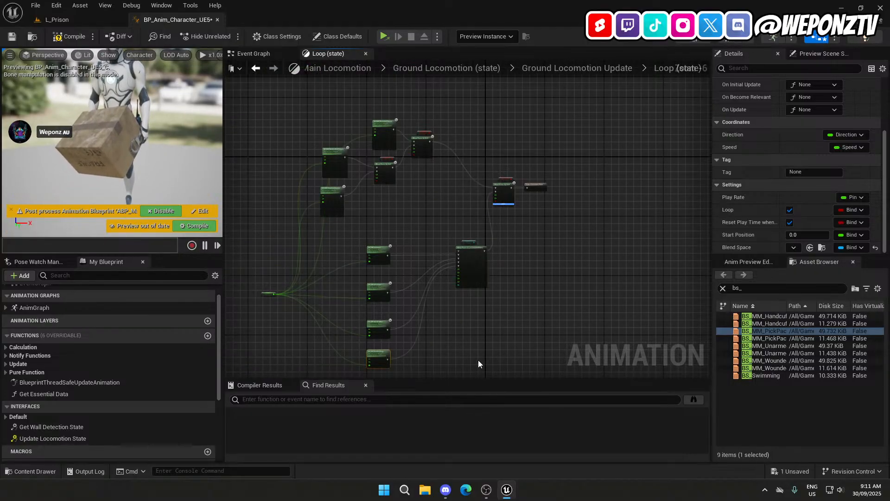
drag(485, 364, 365, 228)
scroll(462, 240, up, 2)
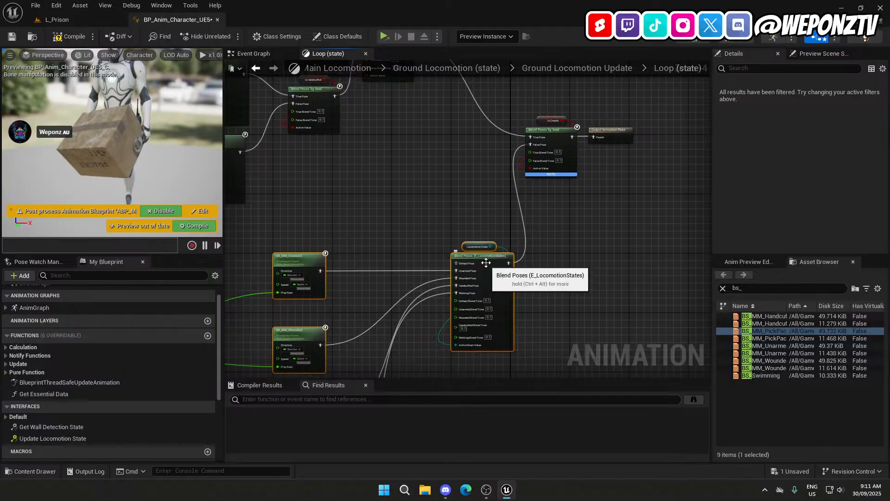
drag(485, 263, 423, 204)
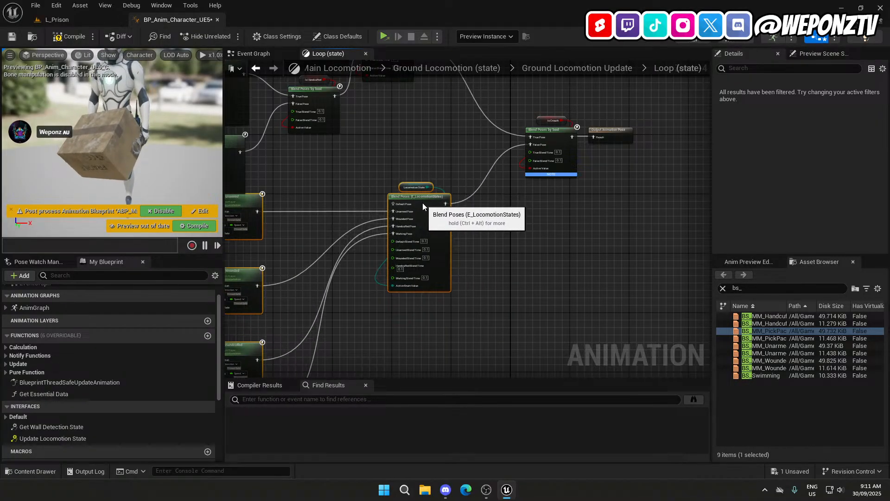
Move the old crouch blendspace players and their bool blends left, clear of the new blendspace players.
right_drag(415, 312, 627, 323)
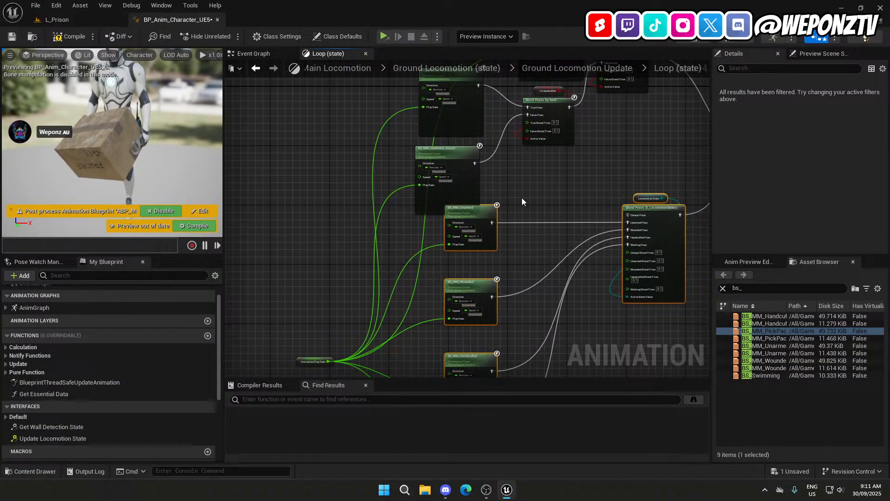
right_drag(522, 202, 514, 234)
drag(626, 214, 438, 93)
right_drag(537, 218, 547, 261)
drag(554, 113, 435, 119)
right_drag(494, 246, 380, 132)
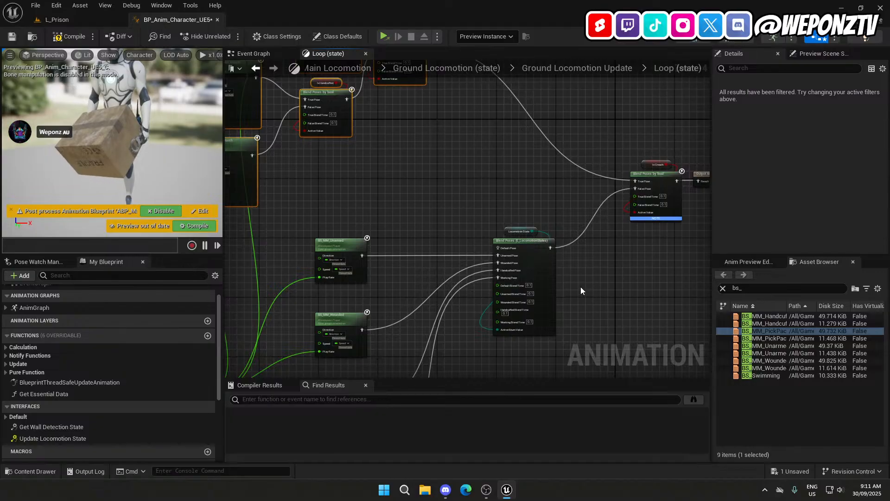
Duplicate the E_LocomotionStates blend with its Locomotion State getter above the original and connect the copy to the Is Crouch blend's True Pose.
drag(581, 288, 511, 192)
key(ctrl+c)
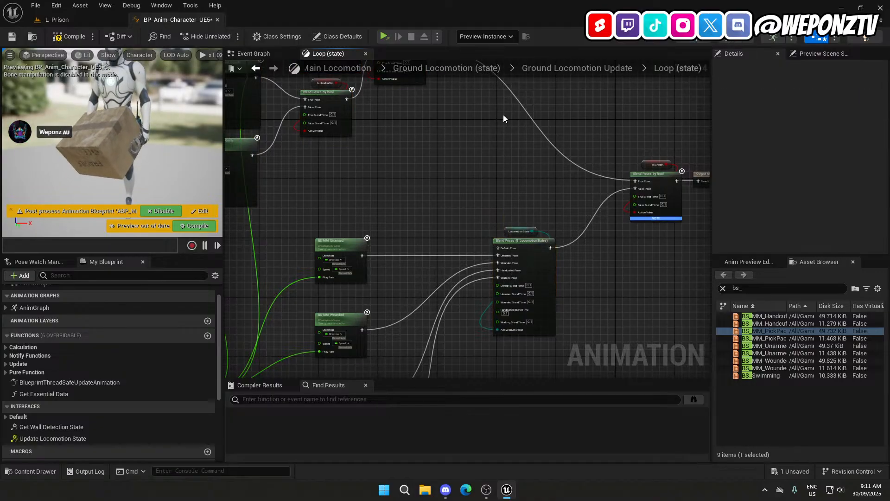
key(ctrl+v)
drag(532, 110, 527, 102)
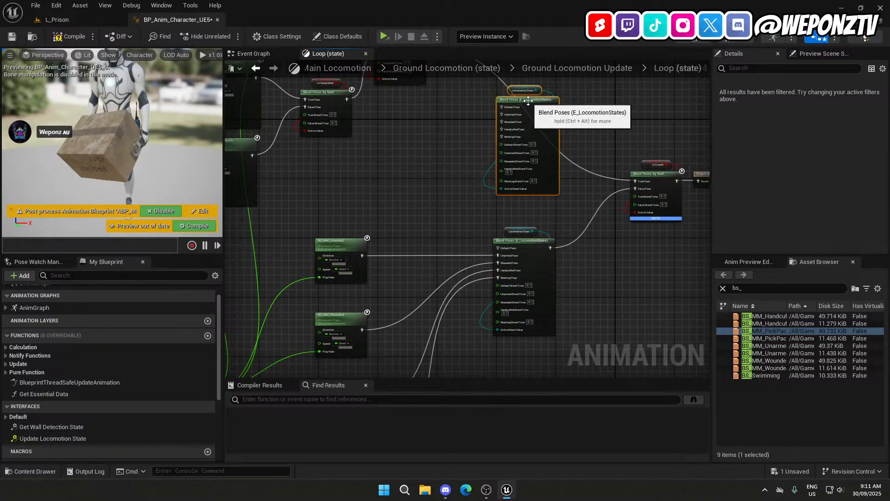
right_drag(558, 190, 483, 253)
scroll(491, 188, up, 1)
drag(471, 163, 592, 264)
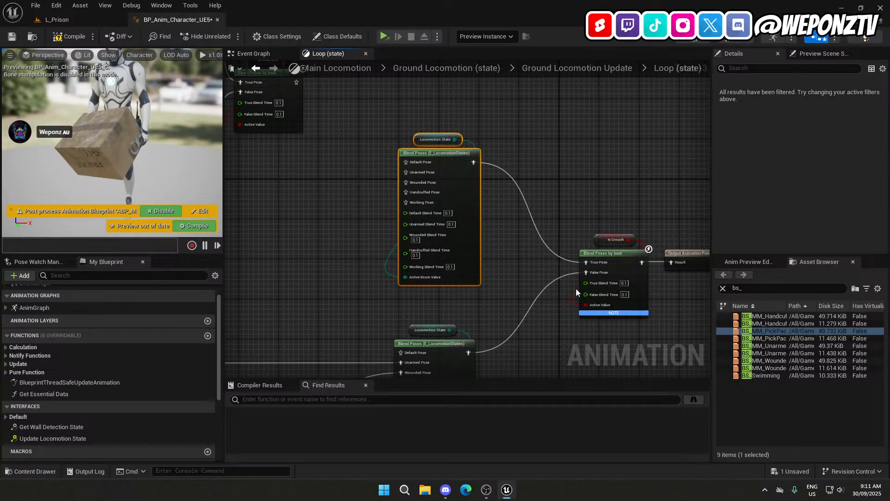
Shift the Is Crouch blend and its getter slightly left, closer to the two enum blends.
drag(624, 343, 624, 229)
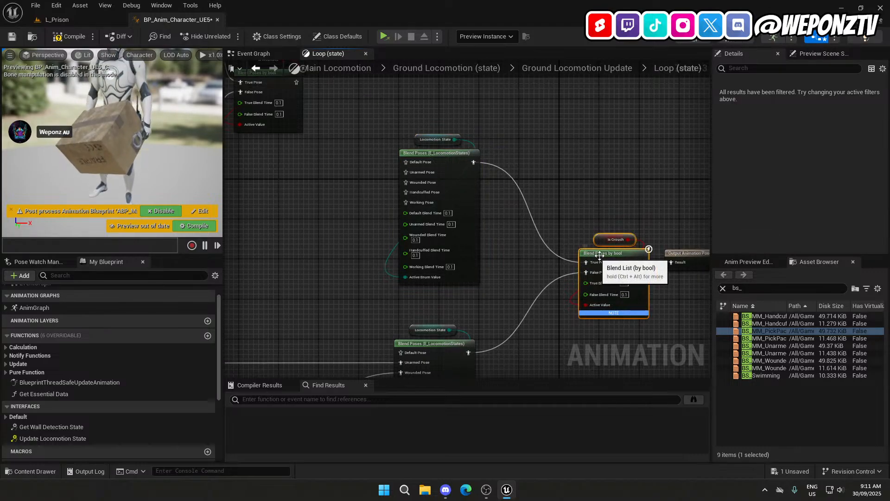
drag(603, 261, 582, 256)
click(533, 333)
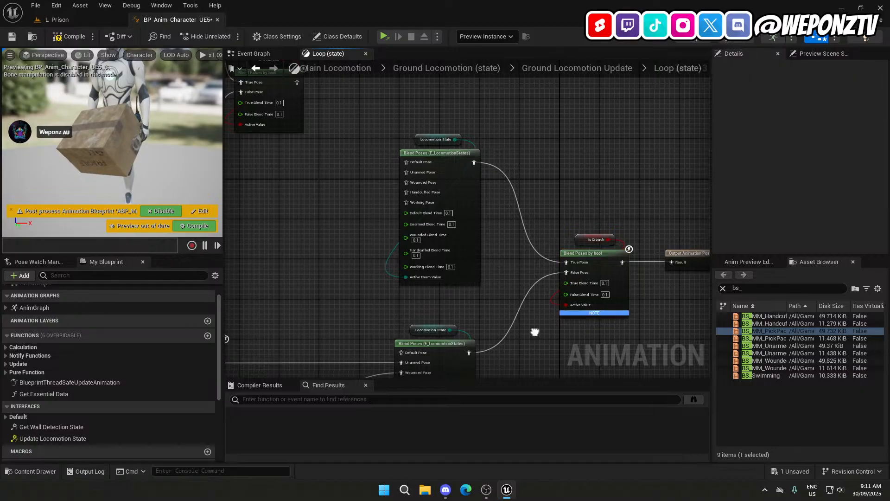
Nudge the Output Animation Pose node slightly away from the Is Crouch blend.
right_drag(532, 334, 375, 333)
click(546, 255)
drag(545, 255, 554, 251)
Delete the old Is Handcuffed and Is Wounded bool blends with their getters from the crouch blendspace players.
right_drag(551, 252, 709, 267)
right_drag(443, 215, 629, 256)
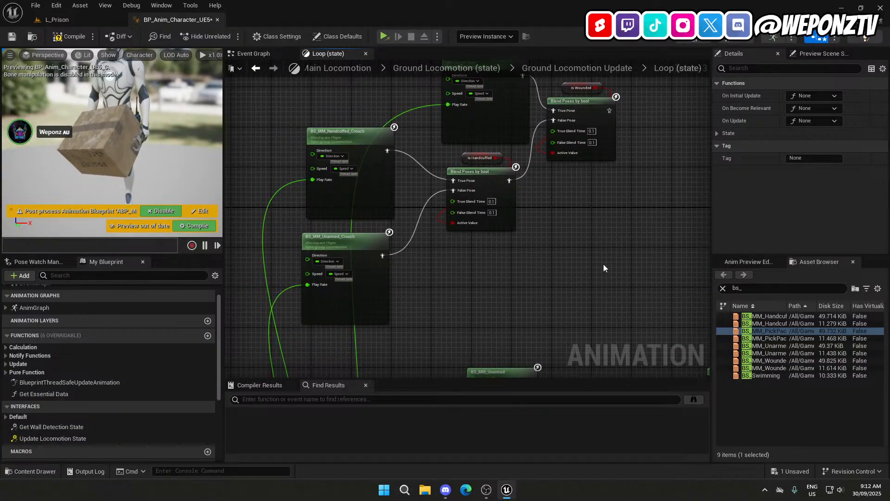
drag(385, 258, 509, 258)
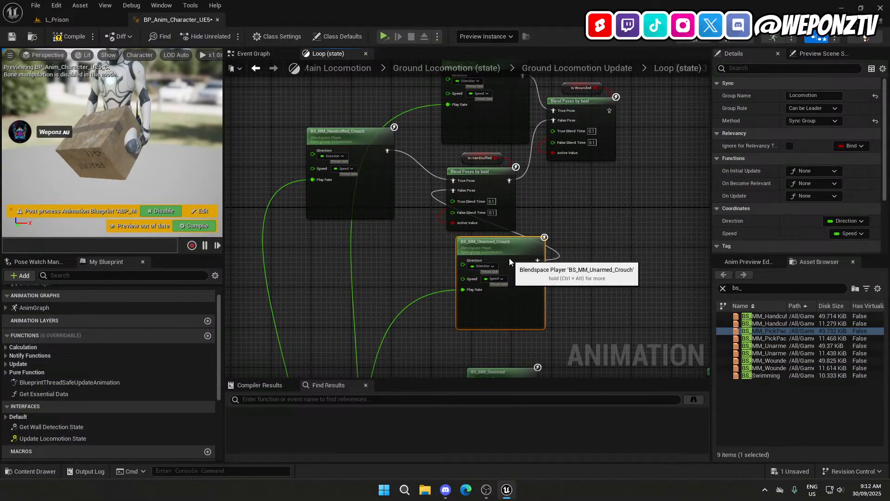
right_drag(530, 258, 503, 336)
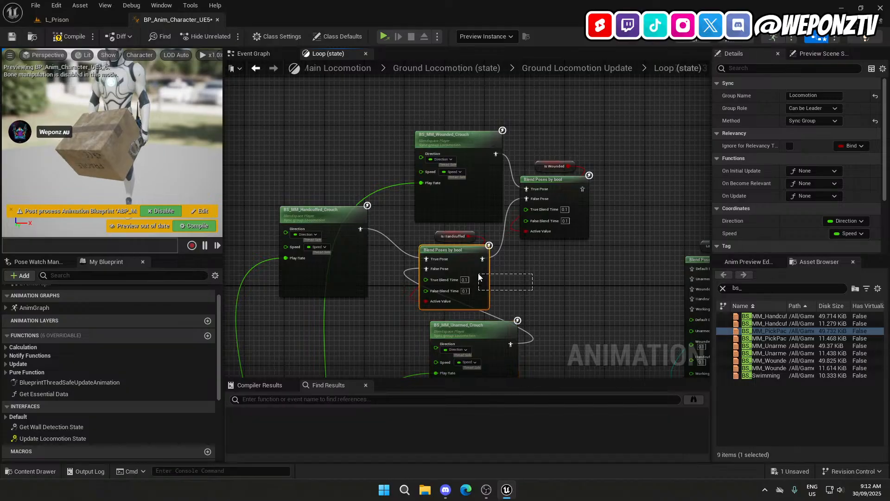
drag(479, 277, 478, 276)
key(Delete)
key(Delete)
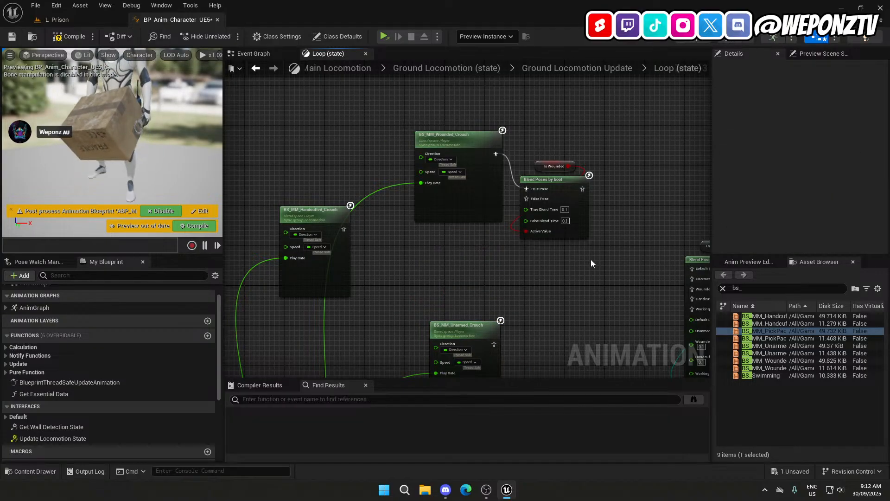
drag(571, 155, 570, 154)
key(Delete)
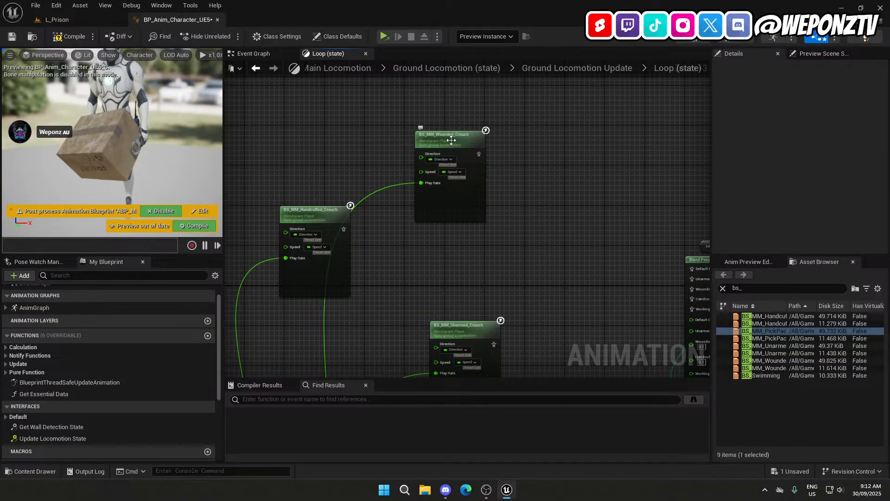
Rearrange the wounded and unarmed crouch players and connect BS_MM_Unarmed_Crouch to the upper E_LocomotionStates blend's Unarmed Pose.
drag(453, 139, 301, 300)
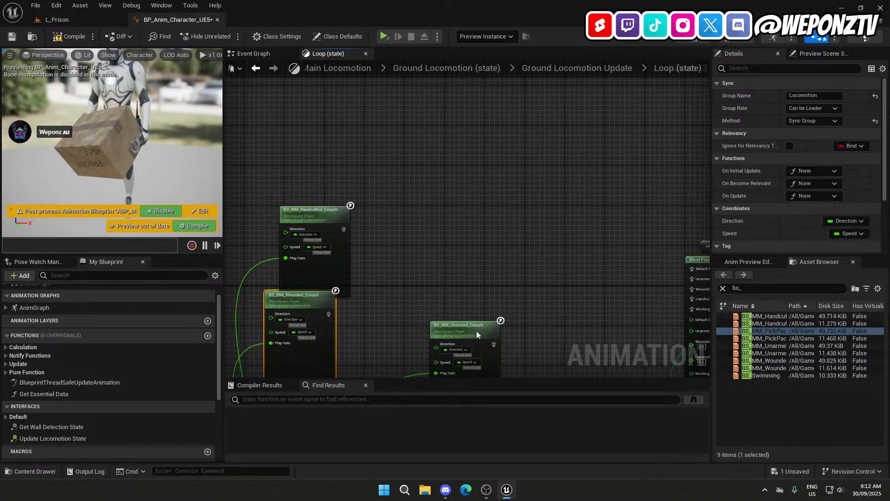
drag(477, 330, 464, 209)
right_drag(464, 209, 358, 124)
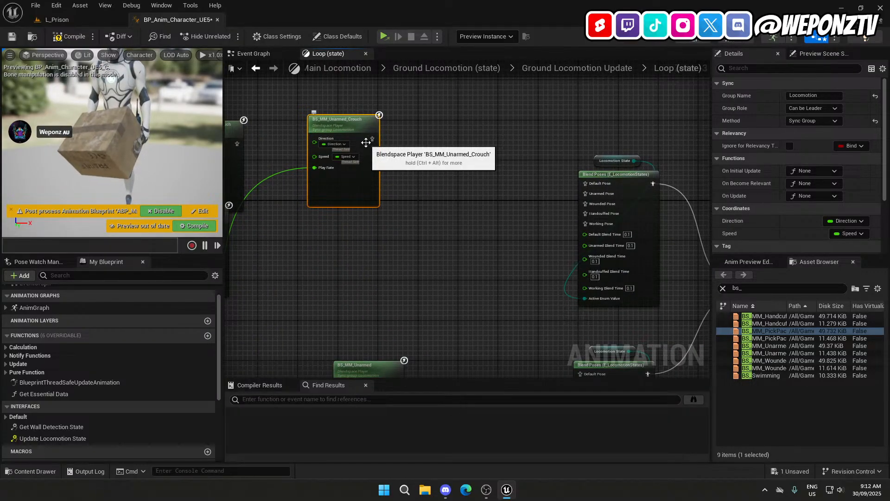
drag(372, 139, 394, 148)
drag(583, 192, 582, 192)
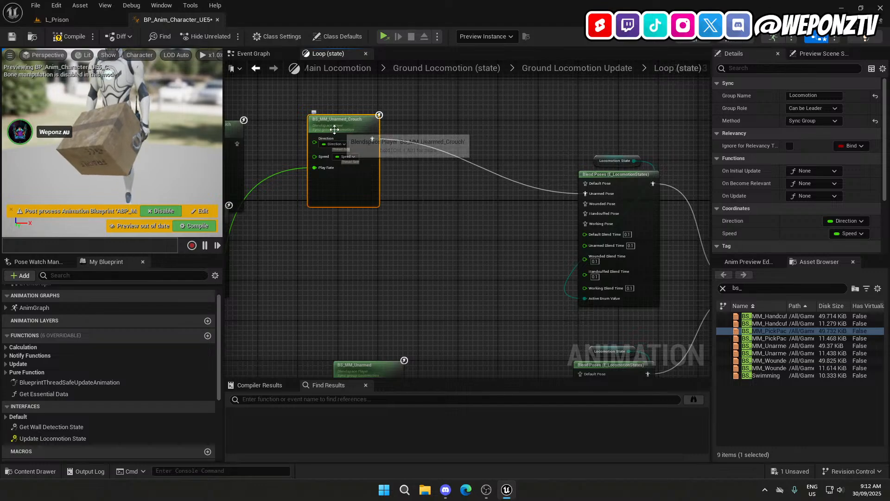
drag(335, 129, 323, 119)
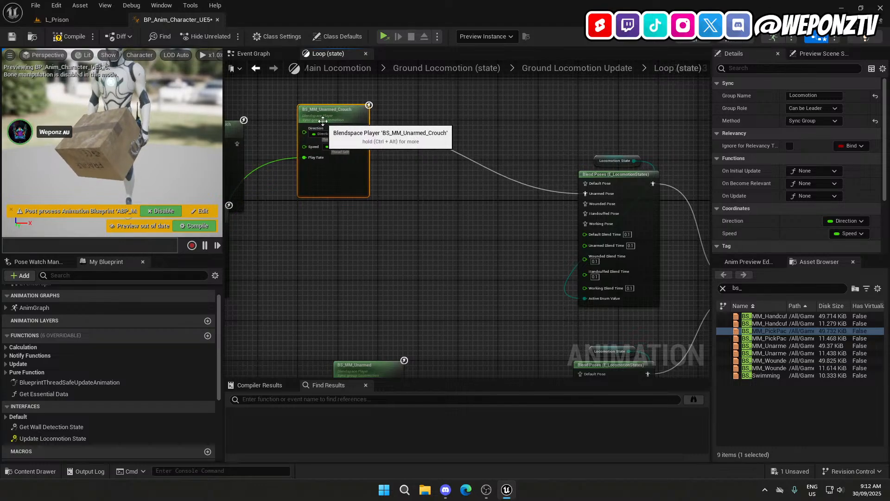
Stack BS_MM_Wounded_Crouch and BS_MM_Handcuffed_Crouch below the unarmed crouch player and connect them to the Wounded Pose and Handcuffed Pose.
right_drag(401, 222, 459, 208)
drag(234, 193, 561, 191)
right_drag(481, 224, 672, 225)
drag(412, 106, 536, 202)
right_drag(473, 235, 628, 237)
drag(319, 112, 436, 285)
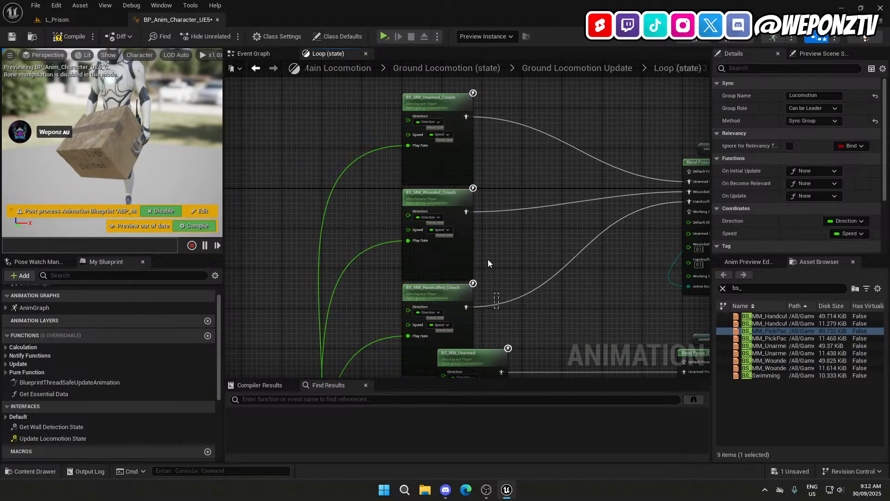
Move the three stacked crouch players up together, clear of the standing players, and shift them right to align with BS_MM_Unarmed.
drag(496, 301, 427, 97)
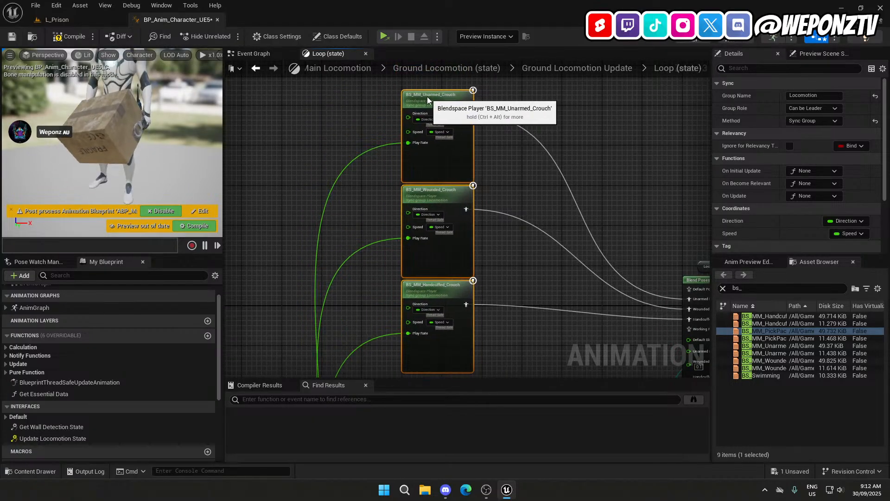
right_drag(577, 293, 568, 185)
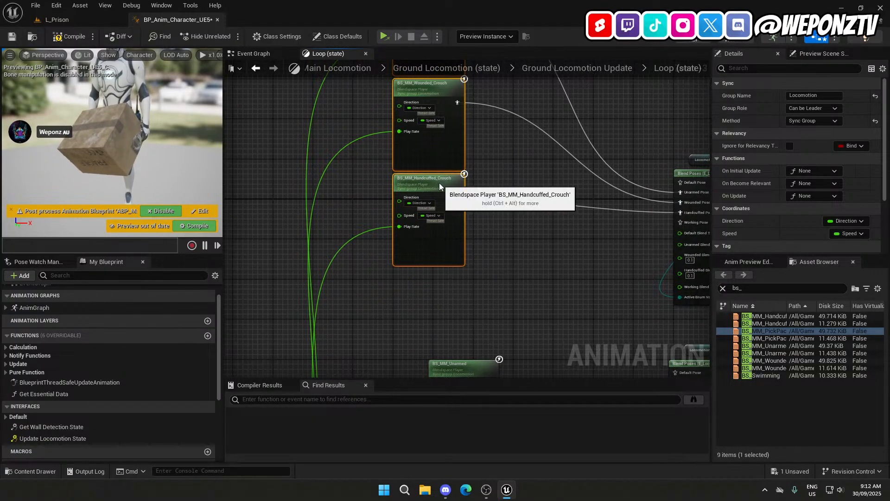
drag(438, 183, 473, 183)
click(551, 277)
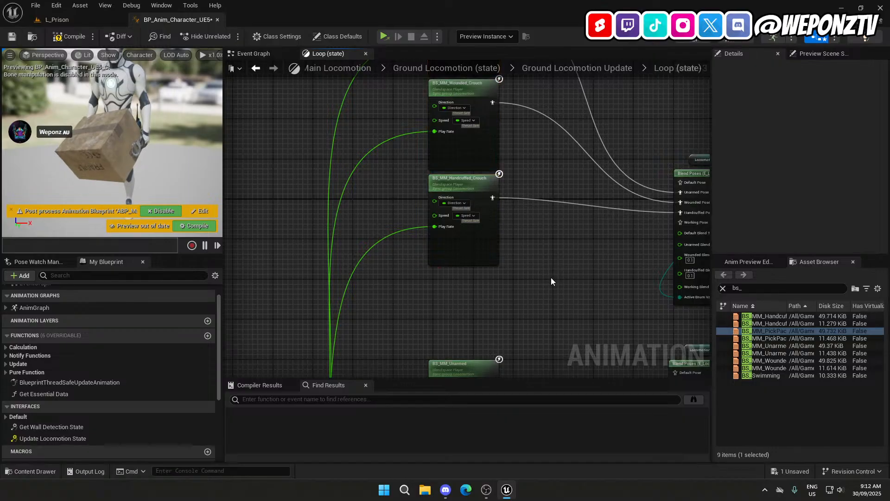
Add a BS_MM_PickPacking_Crouch player below the handcuffed crouch player and bind its Direction and Speed to the matching variables.
mouse_move(778, 331)
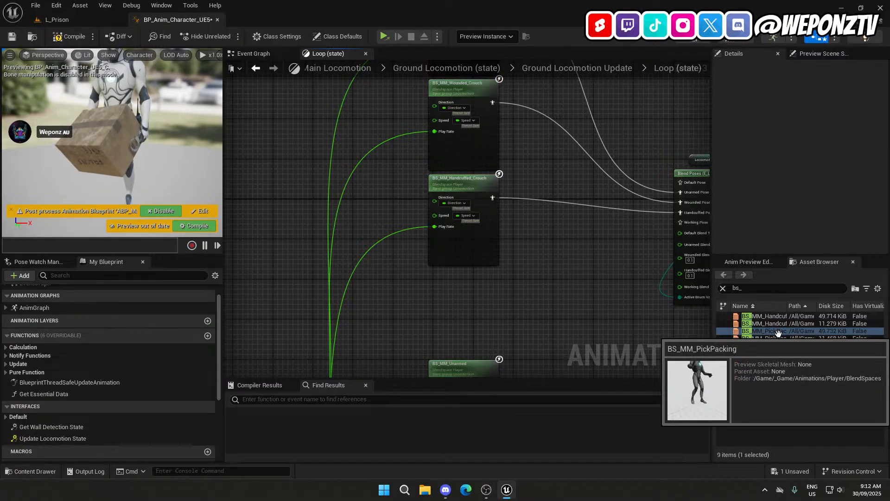
drag(779, 338, 430, 280)
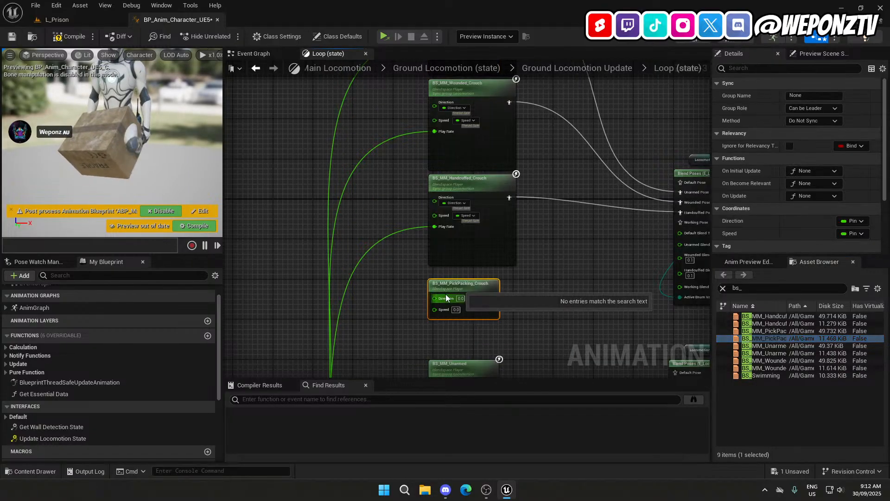
click(853, 220)
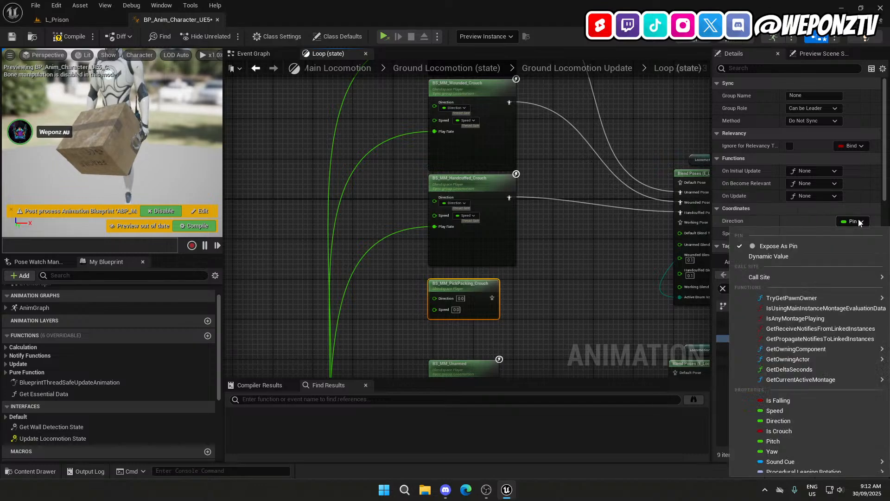
click(786, 425)
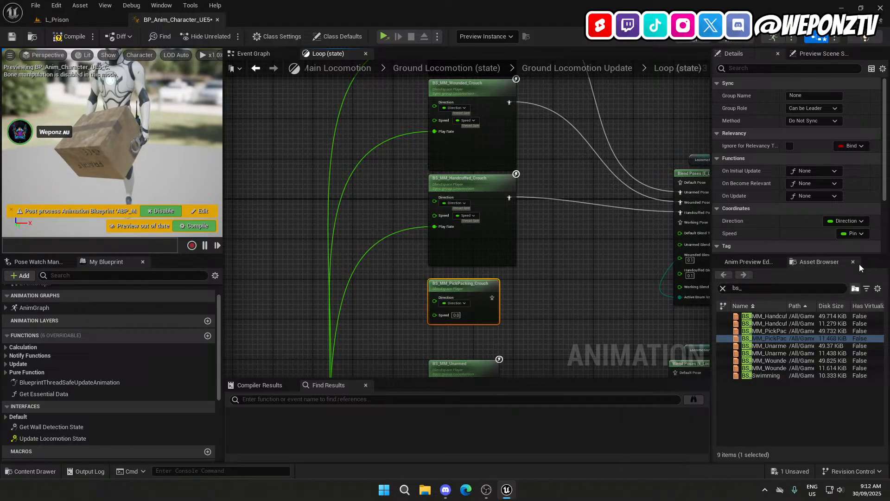
click(862, 233)
click(742, 415)
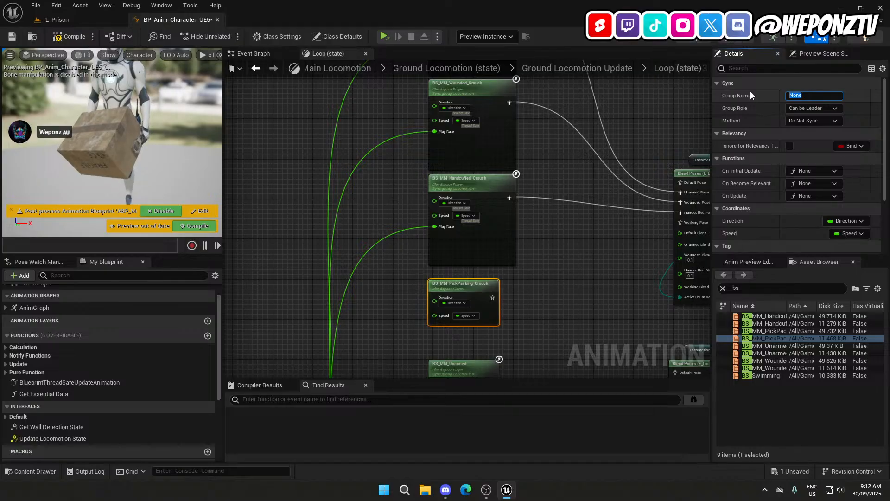
Set the BS_MM_PickPacking_Crouch player's sync group name to Locomotion and its method to Sync Group.
text(Locomotio)
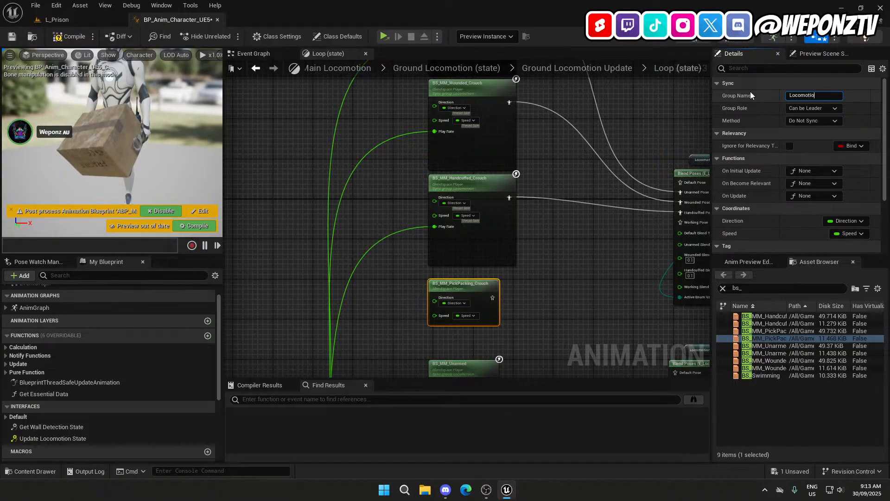
text(n)
key(Return)
click(811, 121)
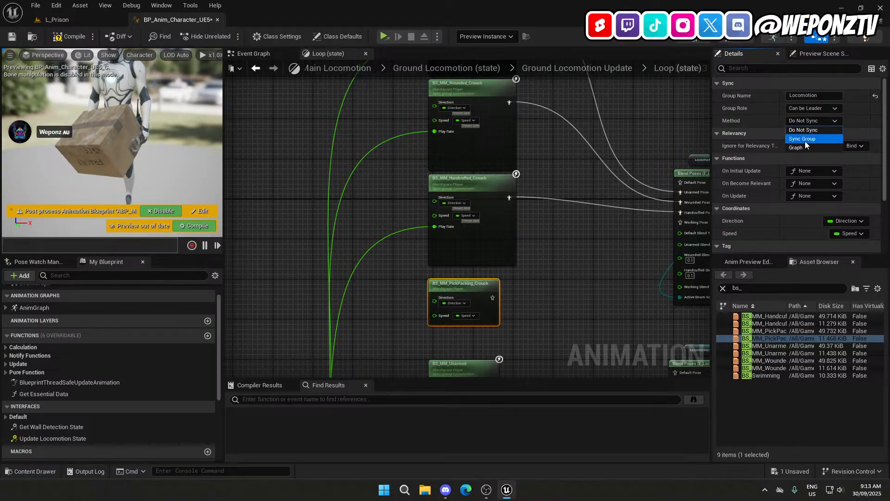
click(805, 139)
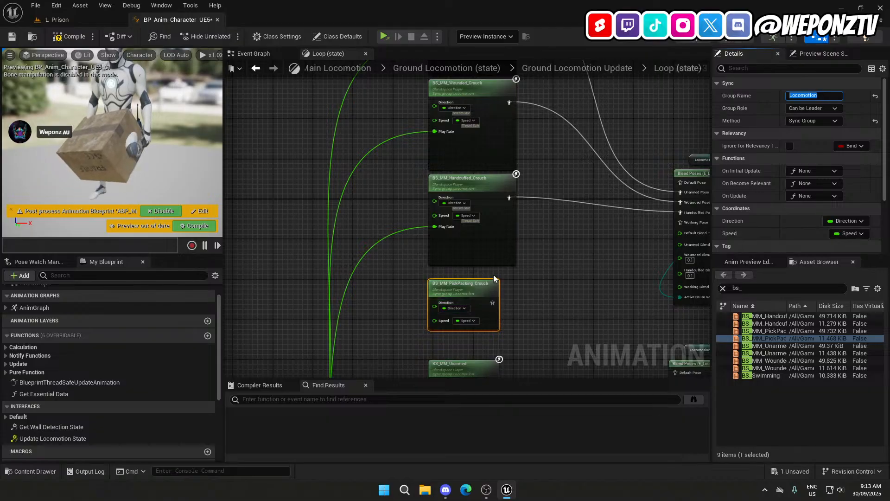
Expose the Play Rate pin on the BS_MM_PickPacking_Crouch player and connect the Animation Play Rate getter to it.
scroll(795, 176, down, 3)
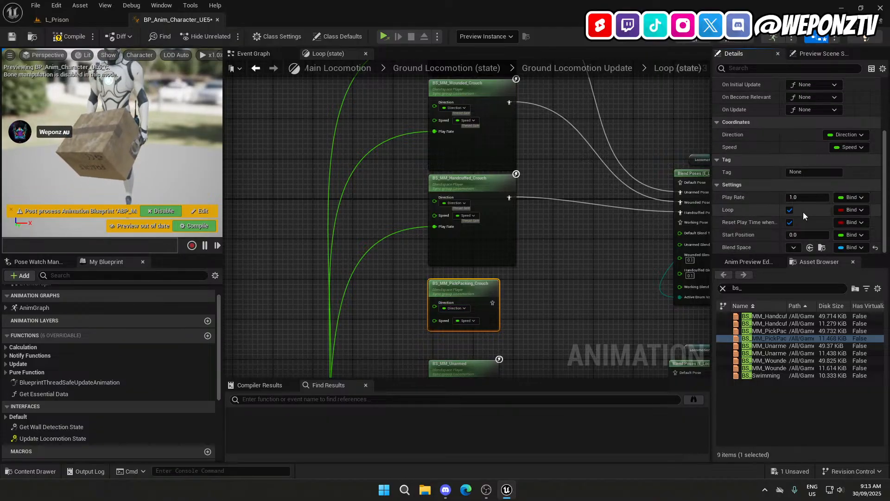
click(849, 198)
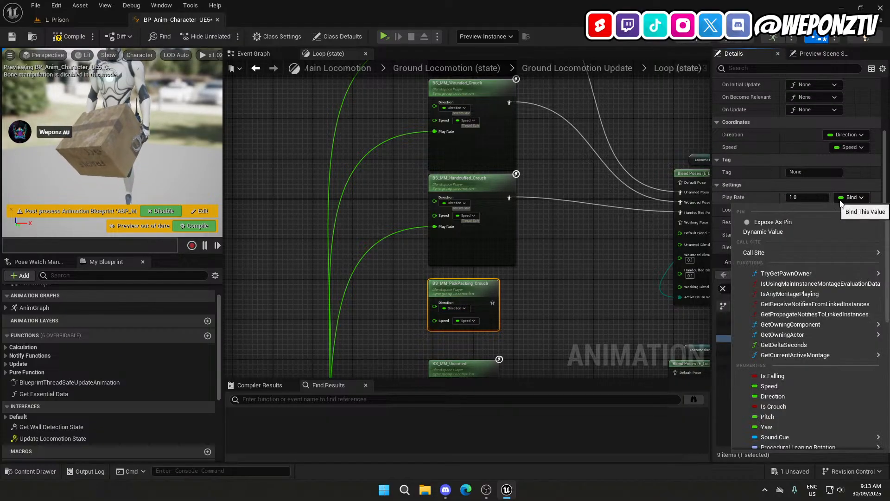
click(802, 219)
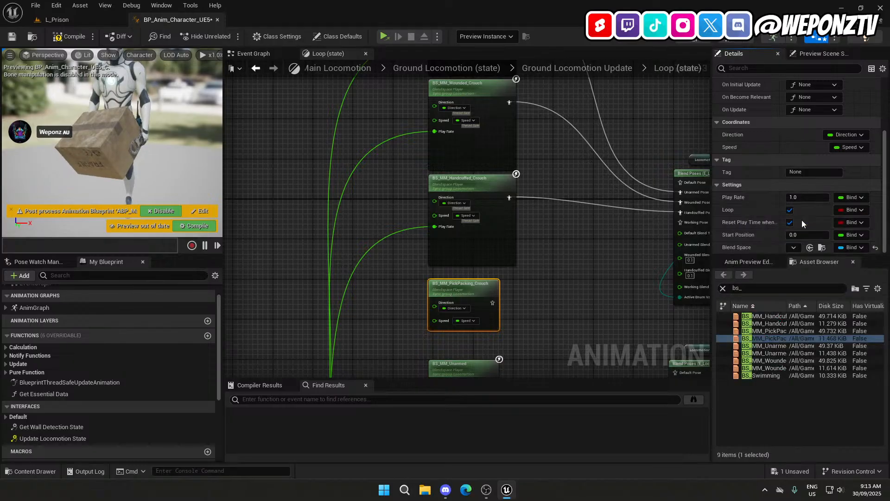
right_drag(392, 338, 492, 117)
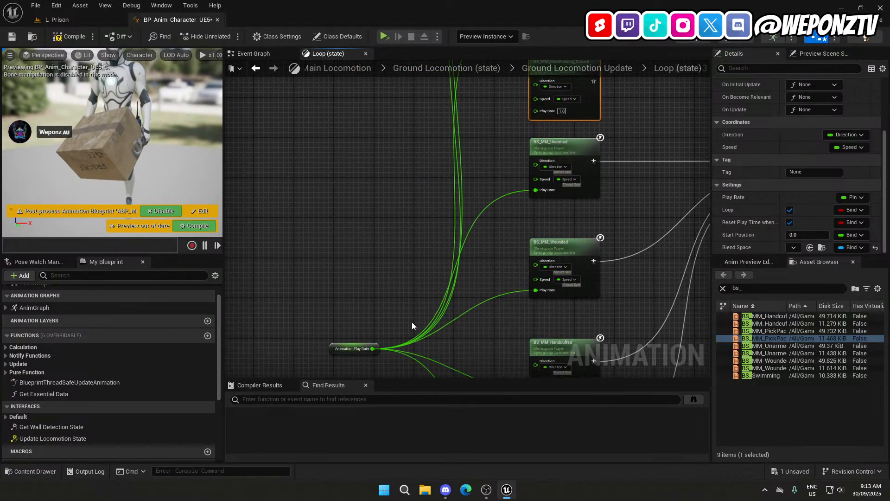
drag(372, 349, 544, 115)
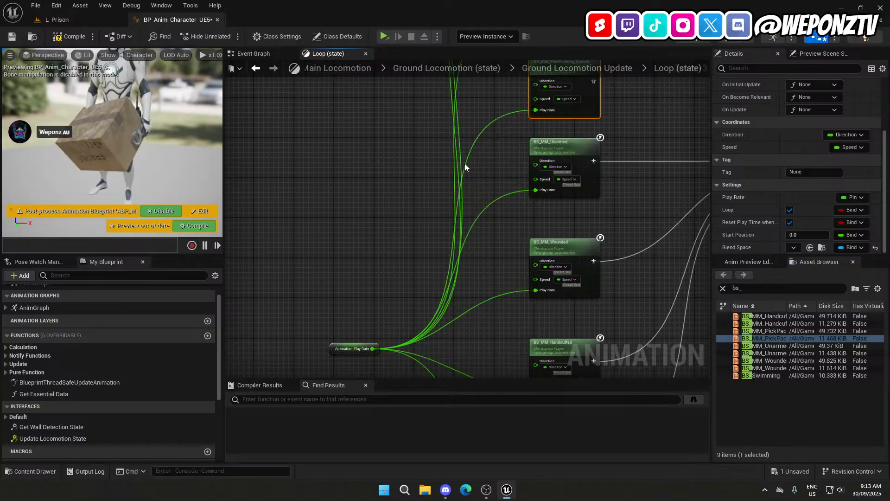
Move the Animation Play Rate getter up to the vertical middle of the blendspace player column.
scroll(410, 222, down, 4)
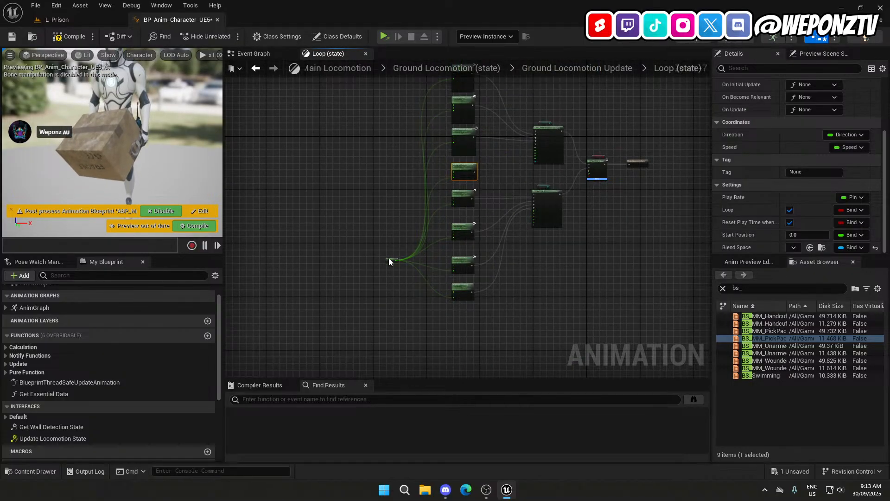
drag(388, 262, 381, 204)
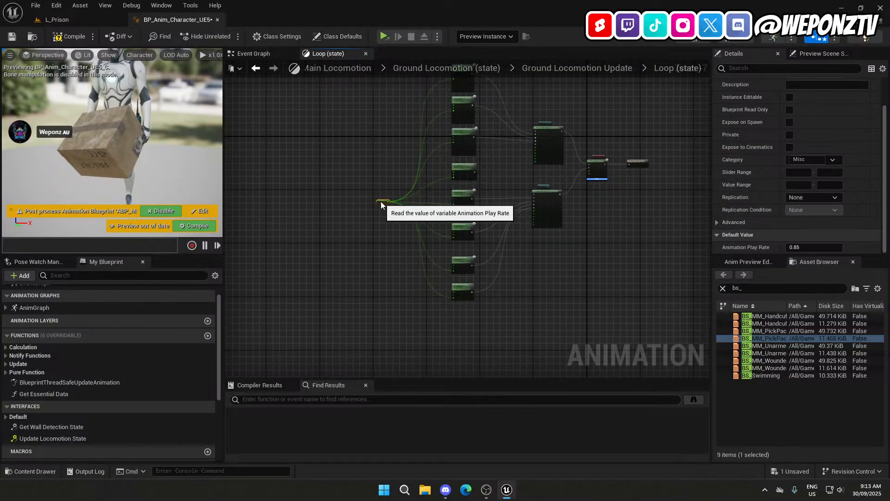
click(458, 195)
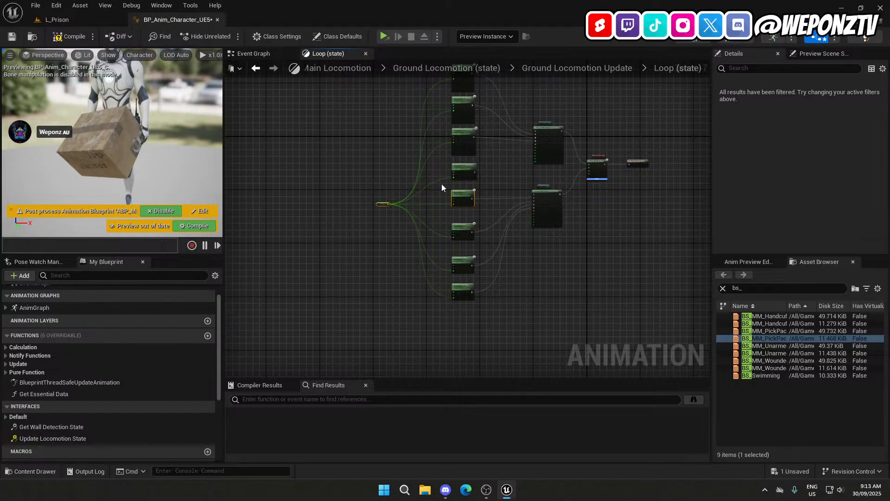
click(441, 187)
Connect BS_MM_PickPacking_Crouch to the crouch blend's Working Pose and line up the crouch players in one column.
right_drag(442, 188, 410, 240)
scroll(410, 240, up, 4)
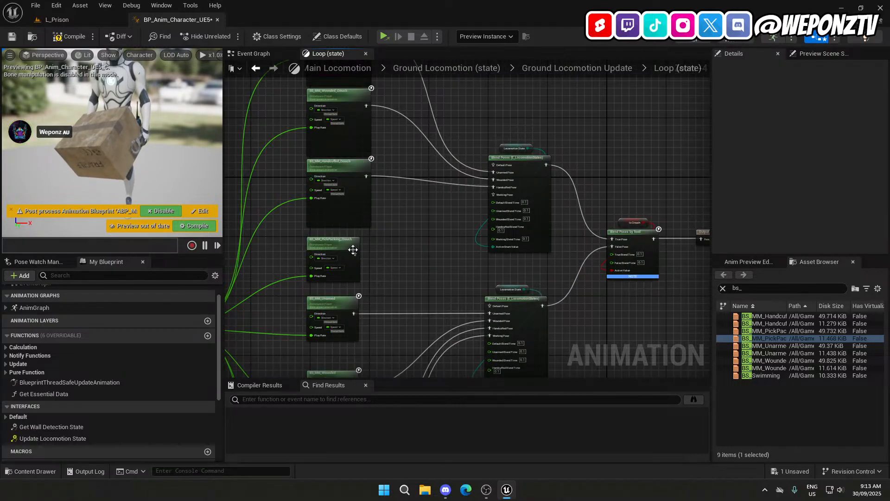
drag(355, 254, 494, 195)
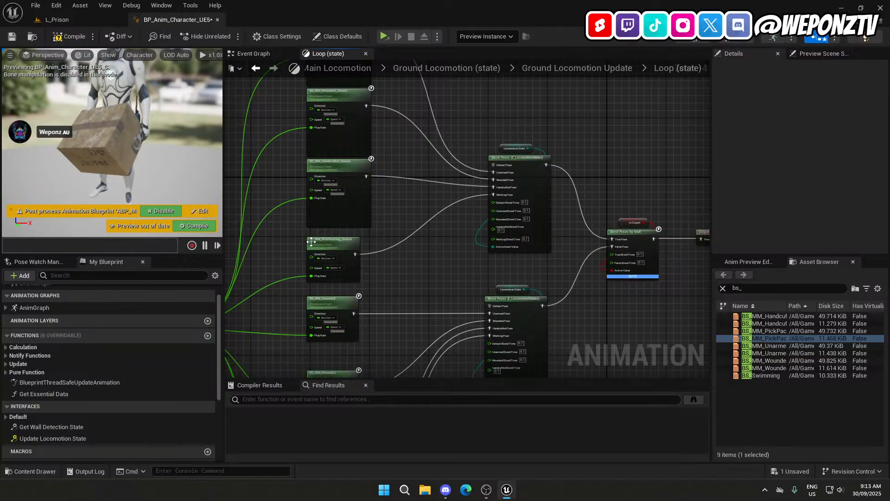
drag(315, 242, 318, 239)
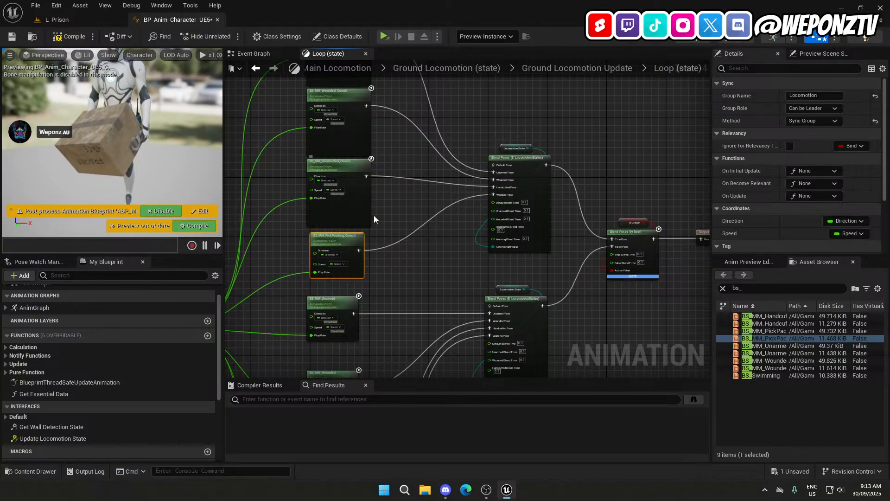
drag(415, 210, 343, 101)
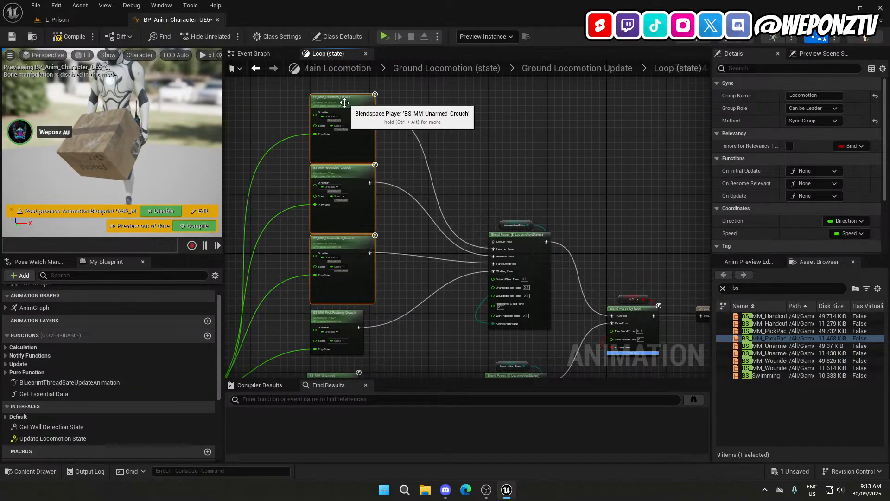
Stack the BS_MM_Wounded, BS_MM_Handcuffed and BS_MM_PickPacking players tightly beneath BS_MM_Unarmed in the standing column.
right_drag(384, 279, 403, 59)
scroll(389, 332, down, 3)
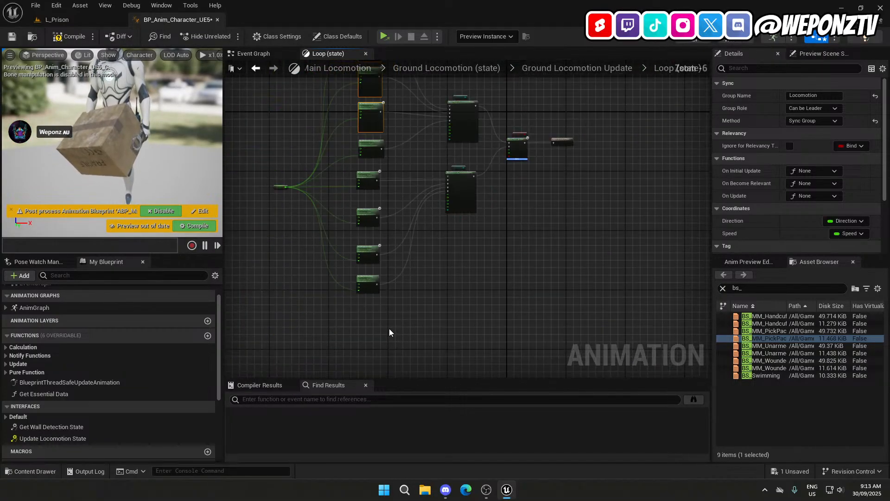
scroll(364, 175, up, 1)
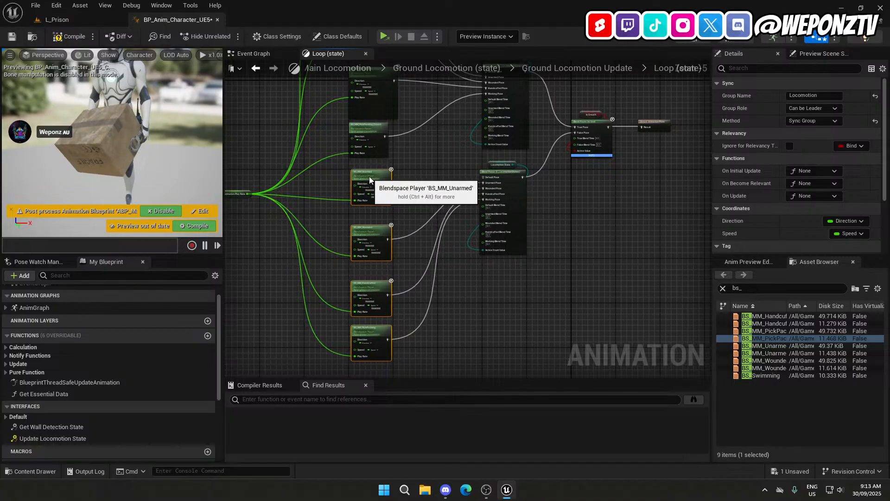
click(364, 232)
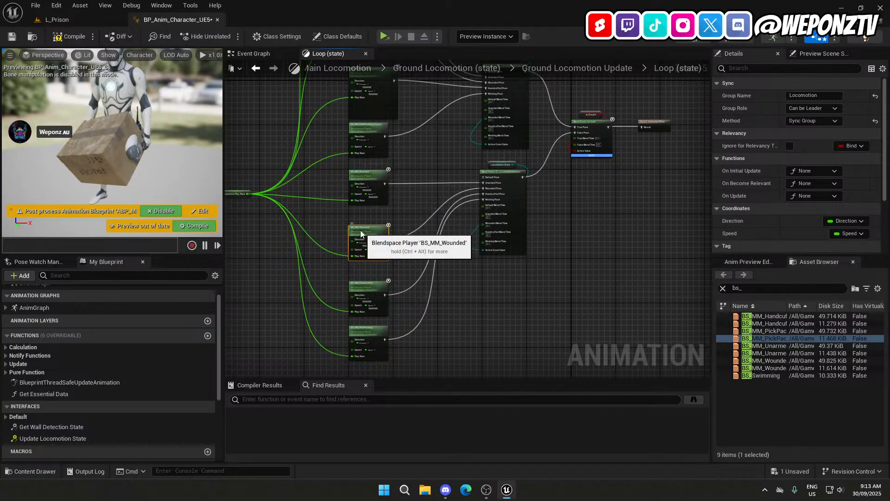
drag(364, 232, 359, 213)
scroll(359, 213, up, 2)
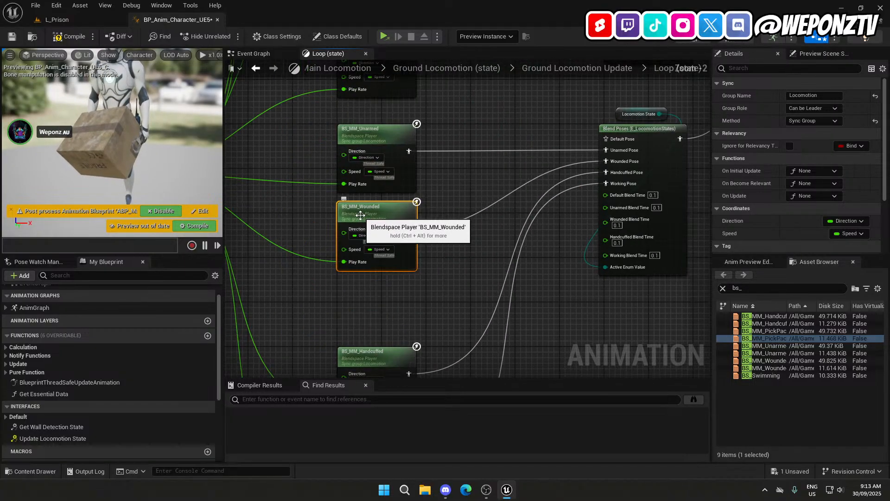
drag(376, 361, 375, 293)
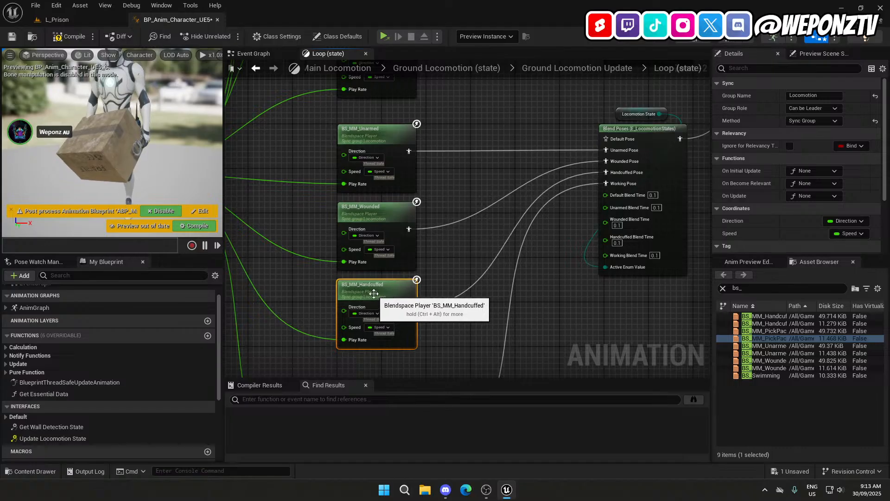
right_drag(392, 351, 386, 248)
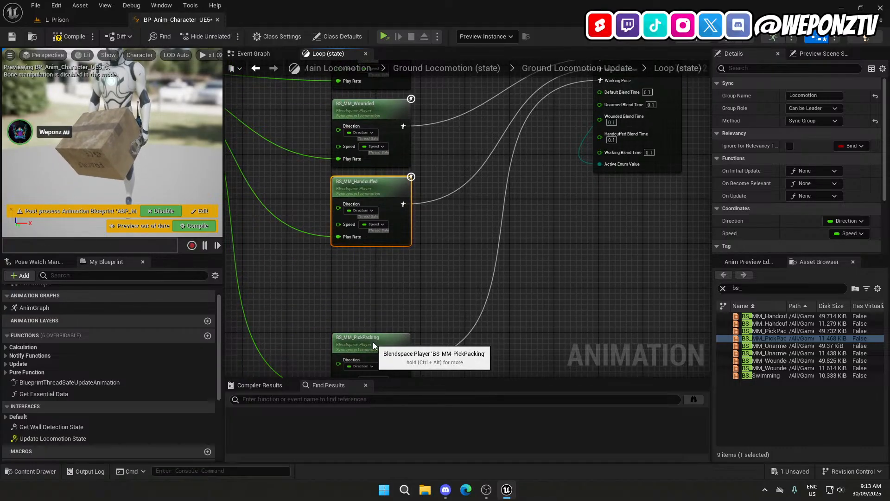
drag(373, 344, 375, 260)
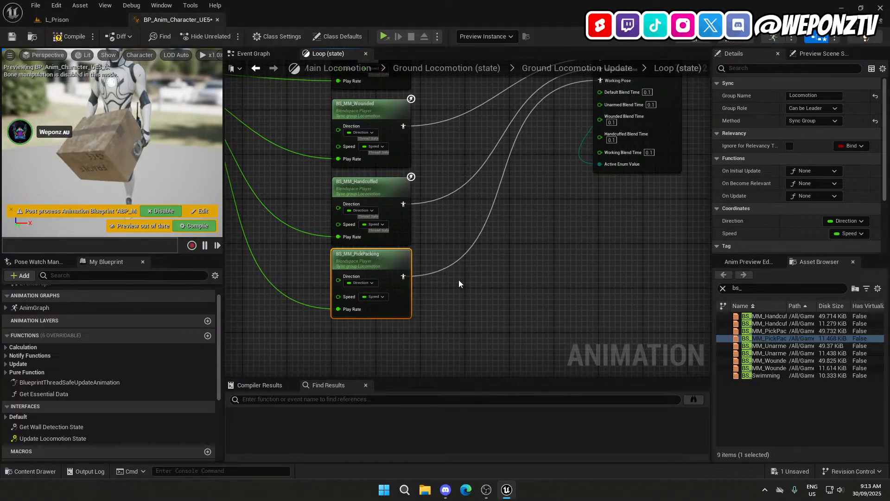
Compile and save BP_Anim_Character_UE5 with the rearranged Loop state graph.
scroll(458, 279, down, 6)
scroll(482, 241, up, 3)
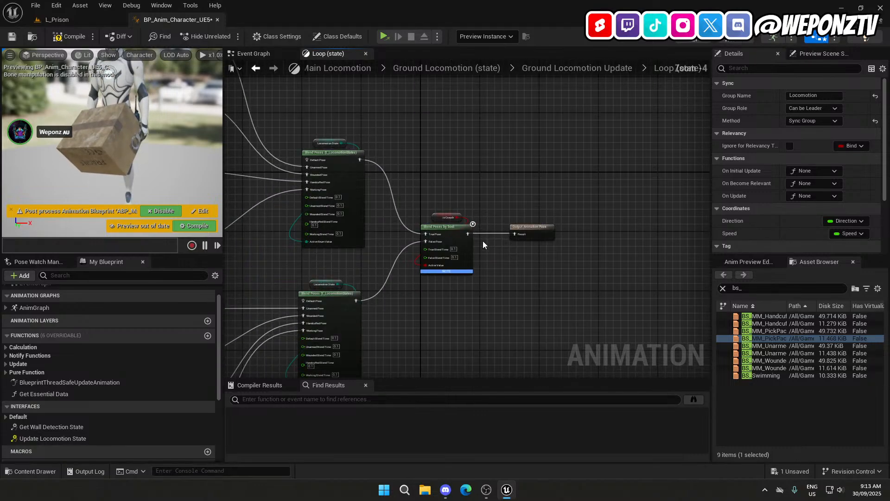
scroll(537, 125, up, 1)
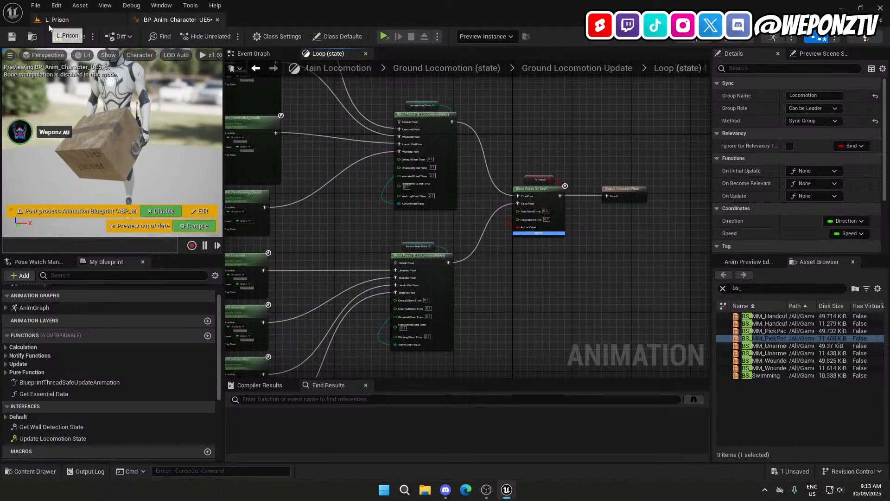
click(70, 37)
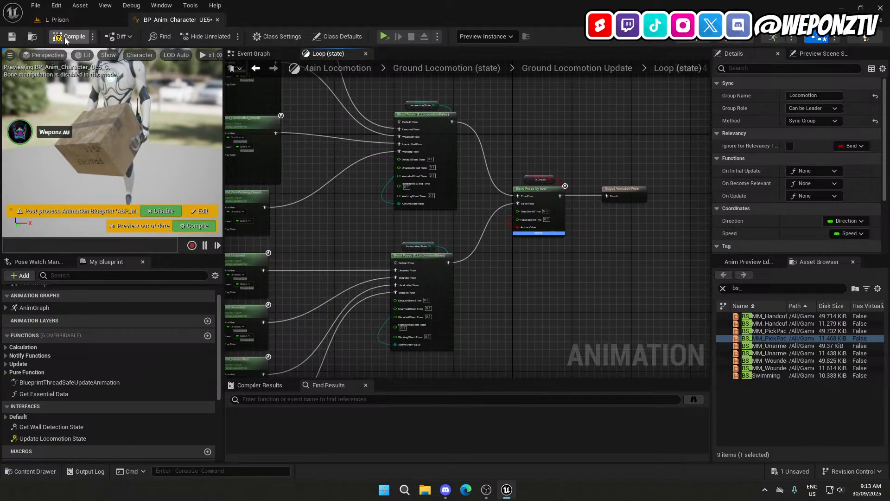
click(12, 36)
Find references to the Is Wounded variable in the blueprint, and delete the variable.
scroll(35, 417, down, 5)
click(35, 418)
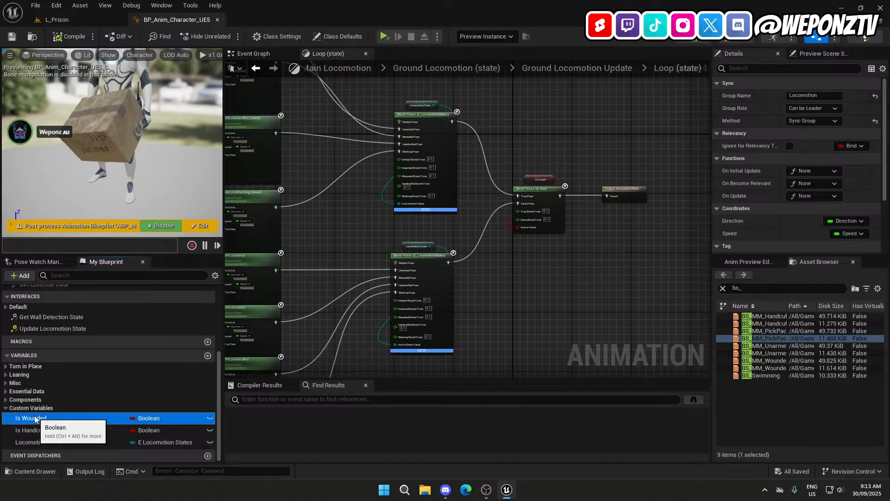
right_click(34, 419)
click(68, 358)
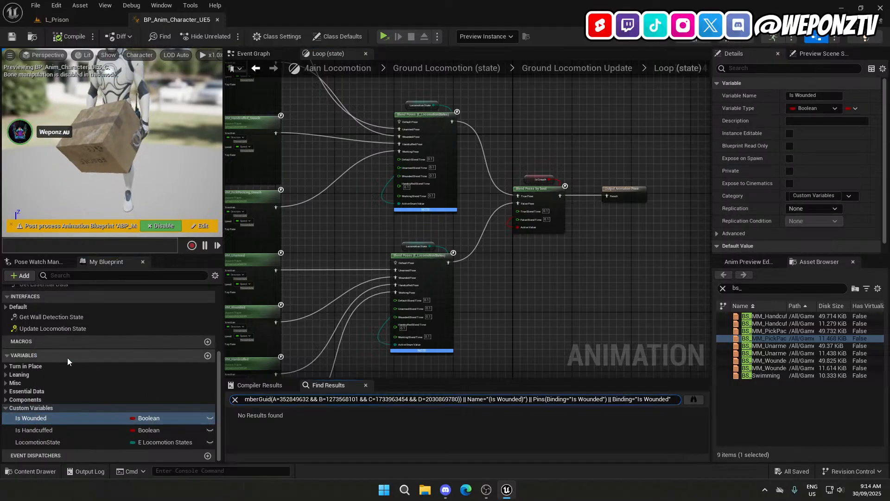
double_click(72, 418)
key(Delete)
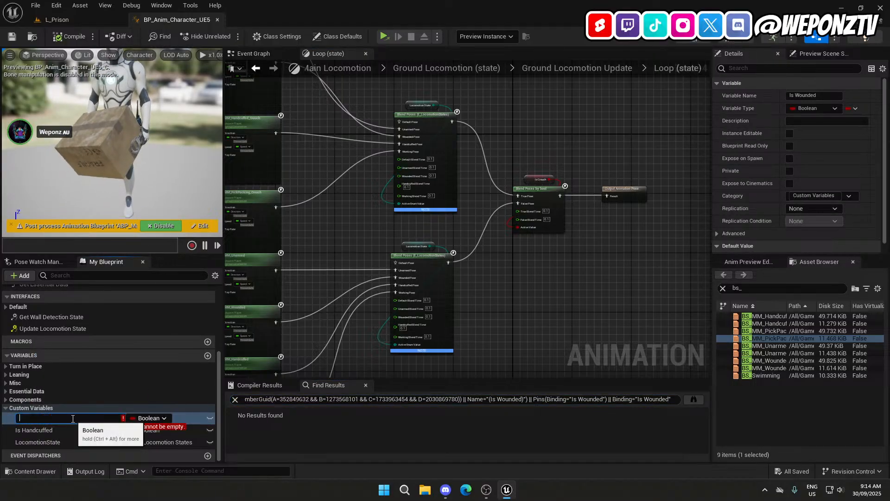
click(2, 420)
key(Delete)
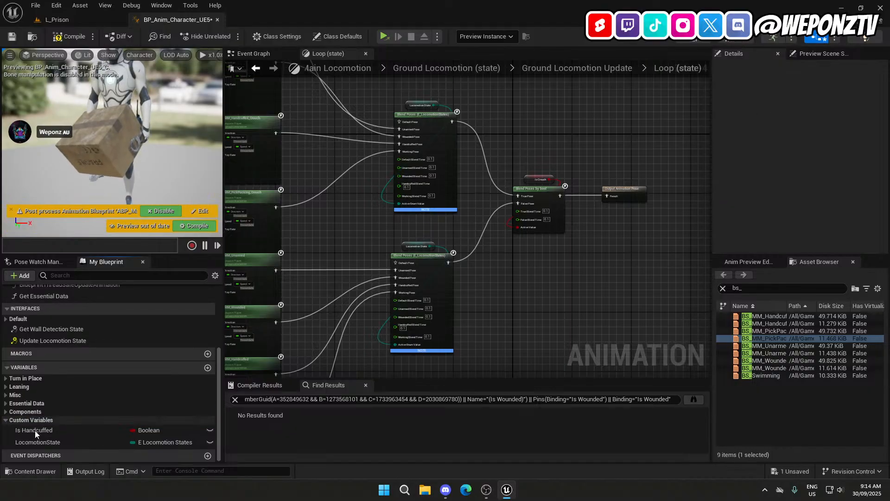
Delete the Is Handcuffed variable, and compile and save the animation blueprint.
click(35, 432)
key(Delete)
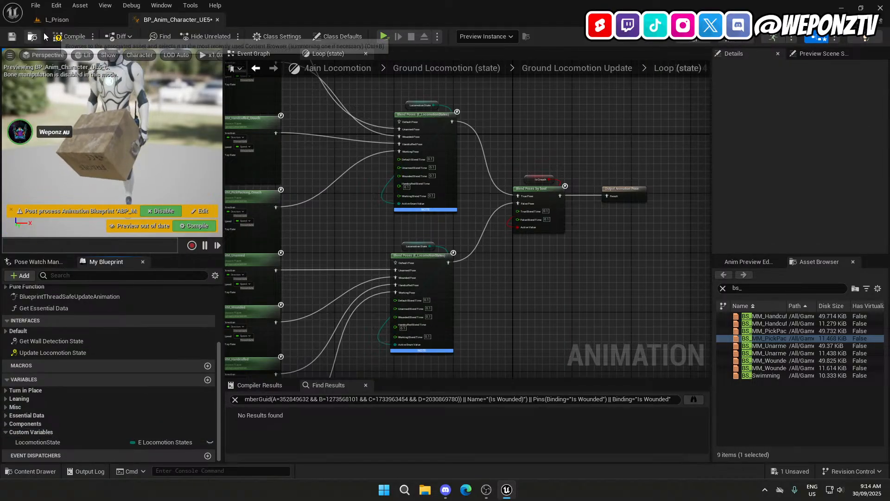
click(69, 36)
click(12, 36)
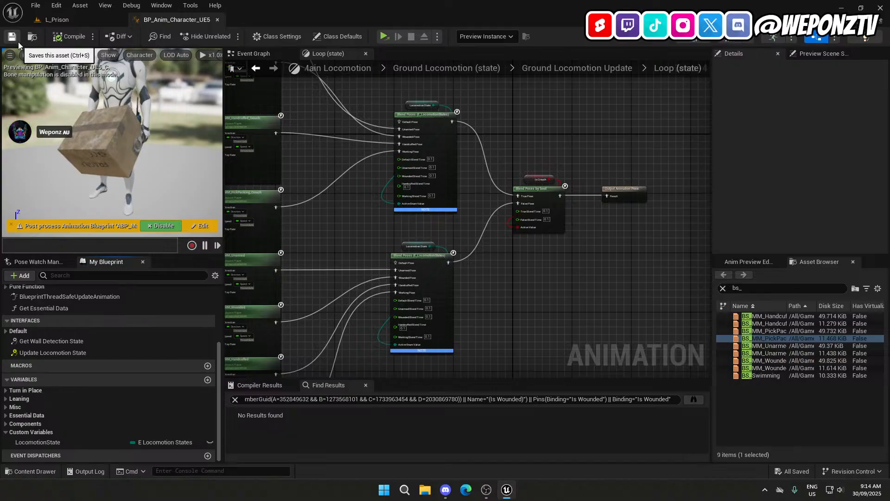
From the L_Prison level, open the AC_Working component in Content/_Game/Components/Player/Character.
click(57, 19)
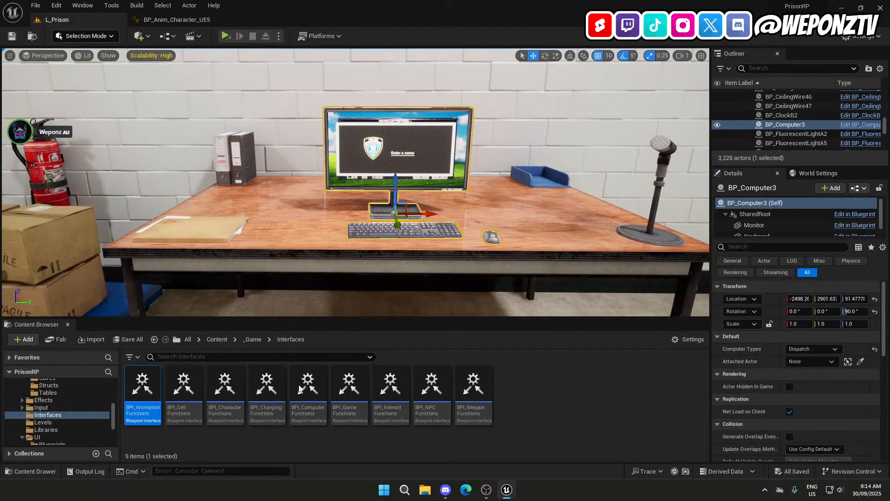
click(217, 339)
double_click(309, 385)
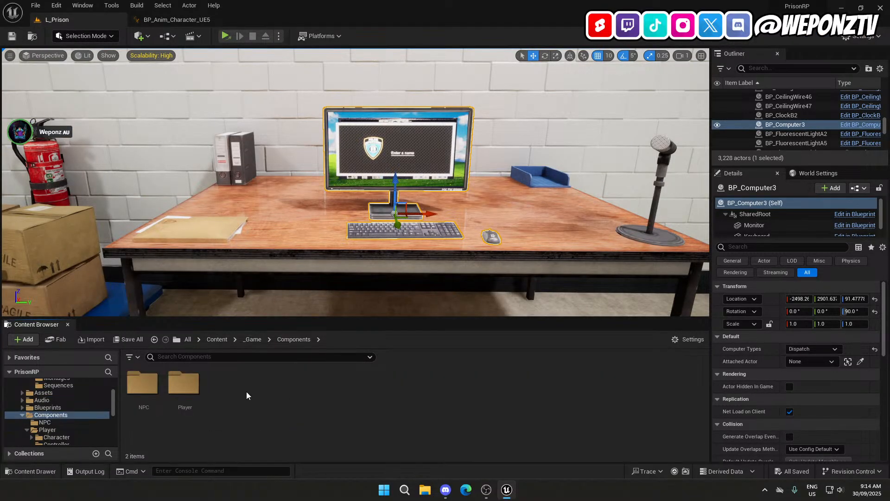
double_click(184, 383)
double_click(143, 383)
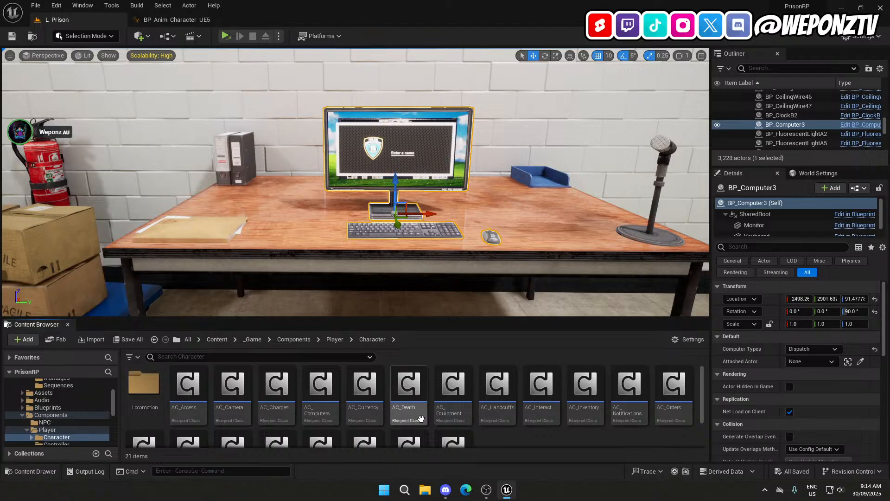
scroll(421, 419, down, 2)
double_click(427, 400)
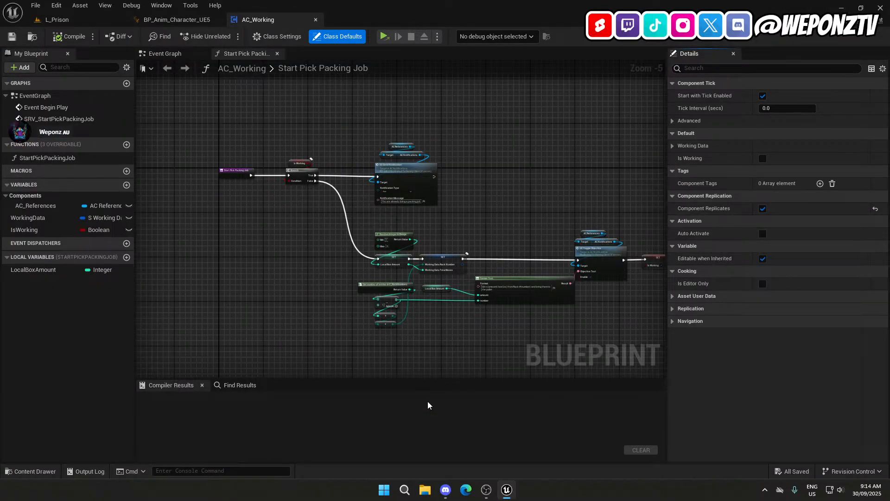
right_drag(495, 337, 304, 323)
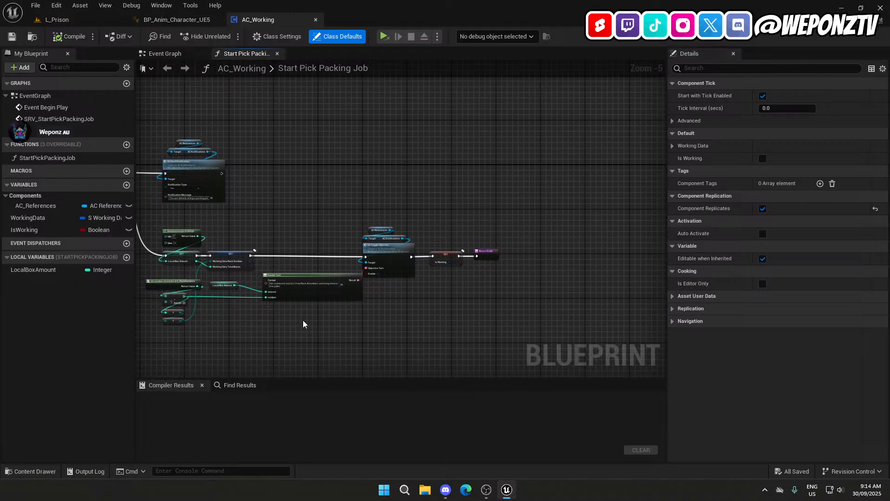
drag(42, 206, 161, 211)
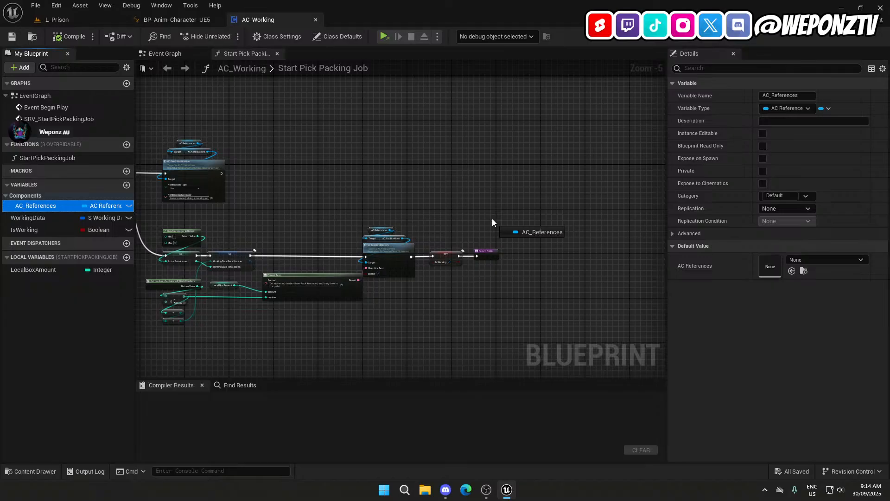
drag(492, 218, 492, 218)
click(505, 234)
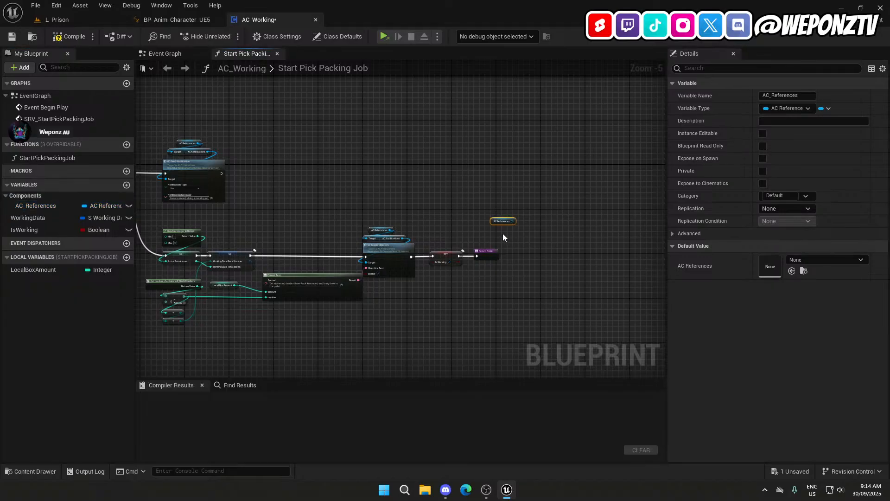
right_drag(418, 207, 492, 249)
drag(557, 238, 557, 238)
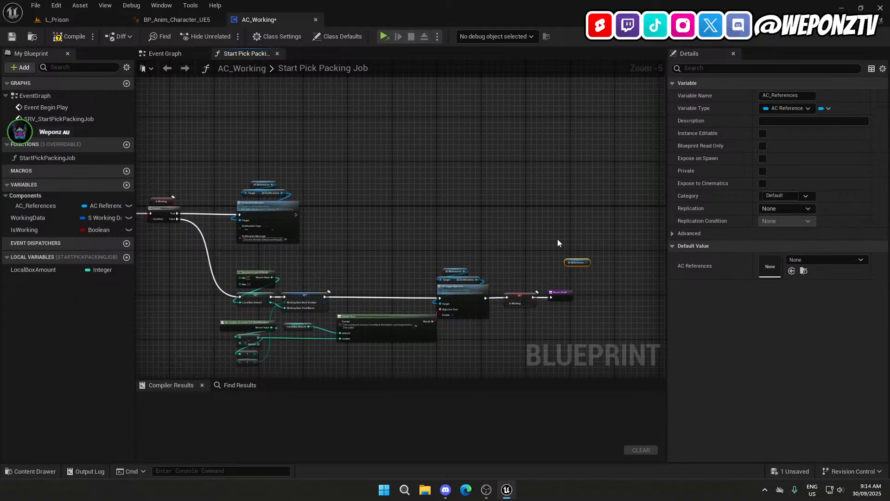
key(Delete)
In AC_Working's Event Graph, add a Get Anim Instance node from the AC References output of the SET node.
right_drag(485, 226, 666, 280)
click(157, 55)
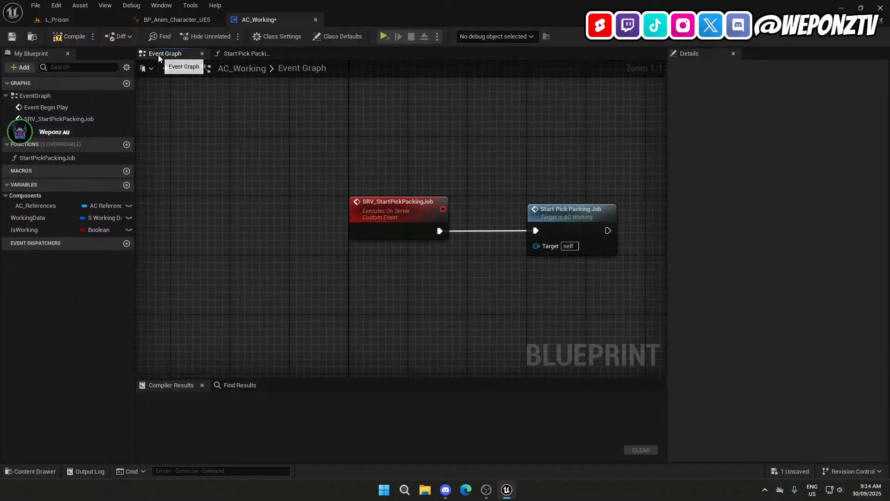
right_drag(481, 160, 333, 352)
right_drag(475, 349, 283, 334)
right_drag(381, 269, 260, 252)
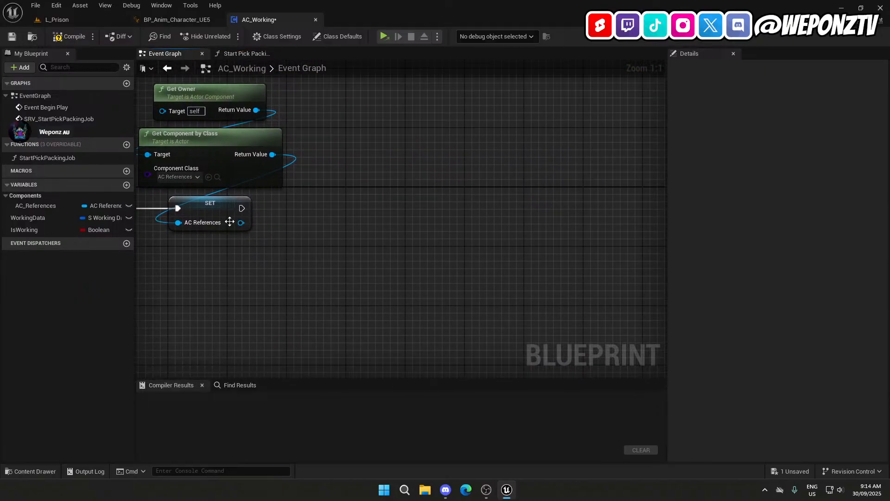
drag(242, 227, 336, 182)
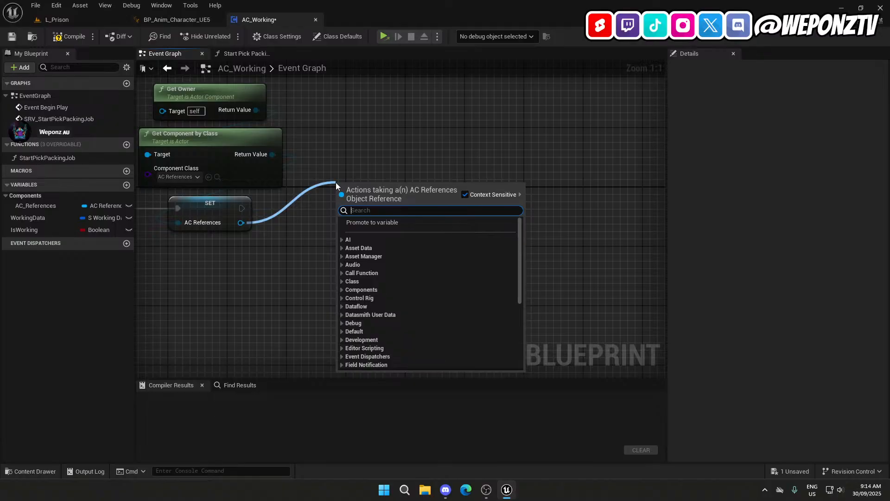
text(animi)
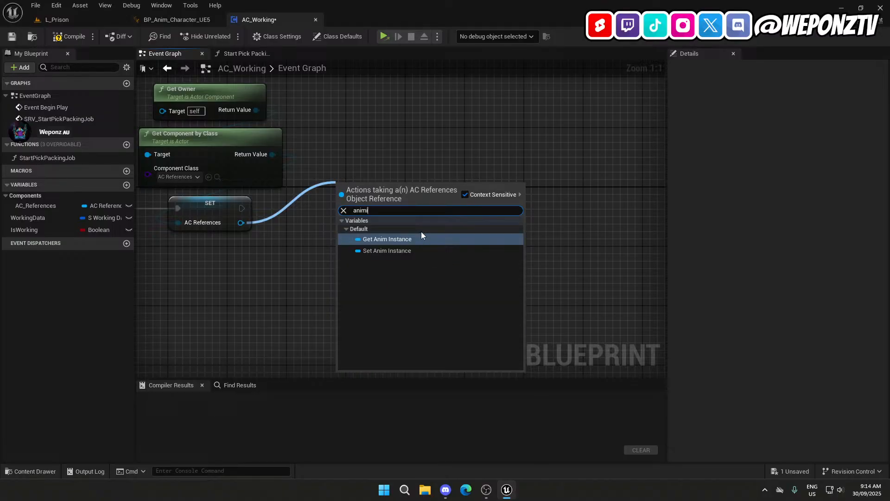
click(388, 239)
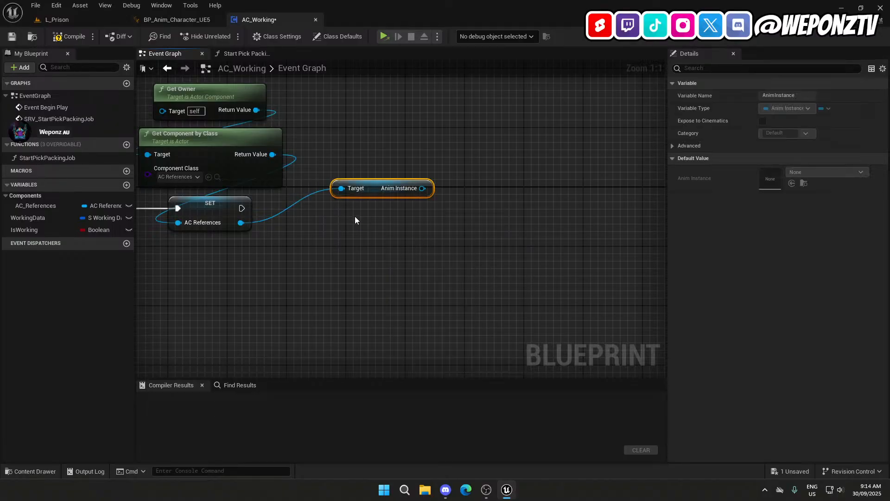
Add a Get Animation Blueprint message on Anim Instance, run it after SET AC References, and align the nodes.
drag(369, 188, 431, 217)
text(getanim)
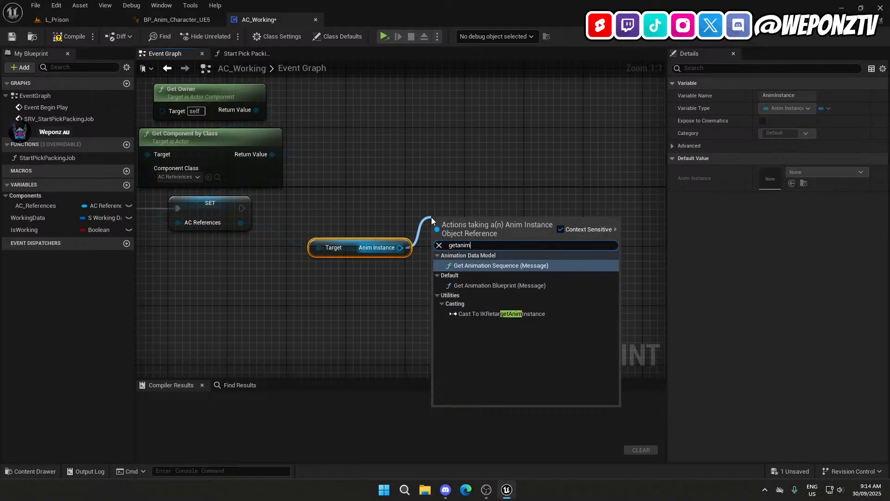
click(518, 285)
drag(445, 227, 242, 208)
drag(510, 207, 451, 206)
ctrl+click(212, 208)
key(q)
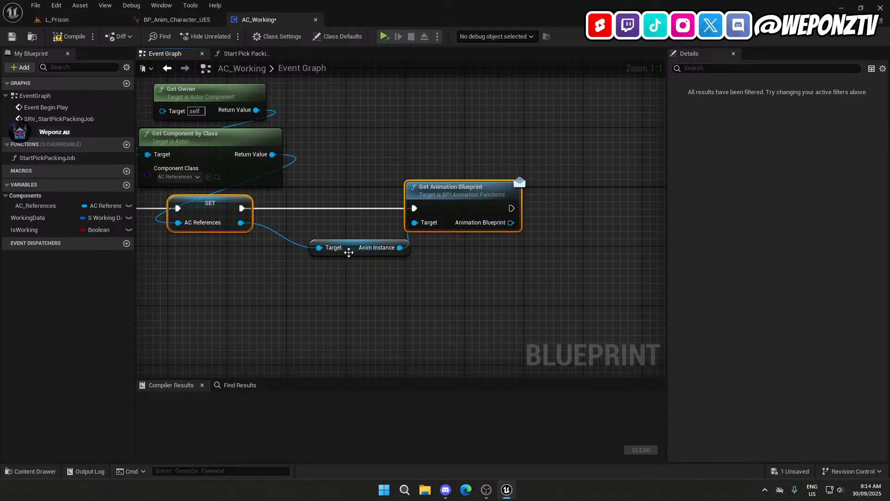
drag(348, 252, 318, 236)
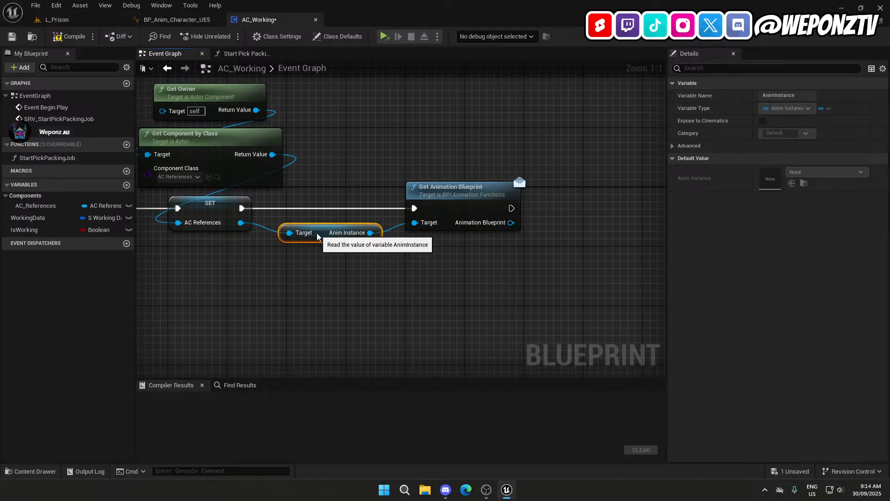
Add an Is Valid check after Get Animation Blueprint, using its Animation Blueprint output as the input object.
click(423, 268)
right_drag(499, 214, 397, 241)
drag(410, 250, 476, 225)
text(isva)
click(471, 335)
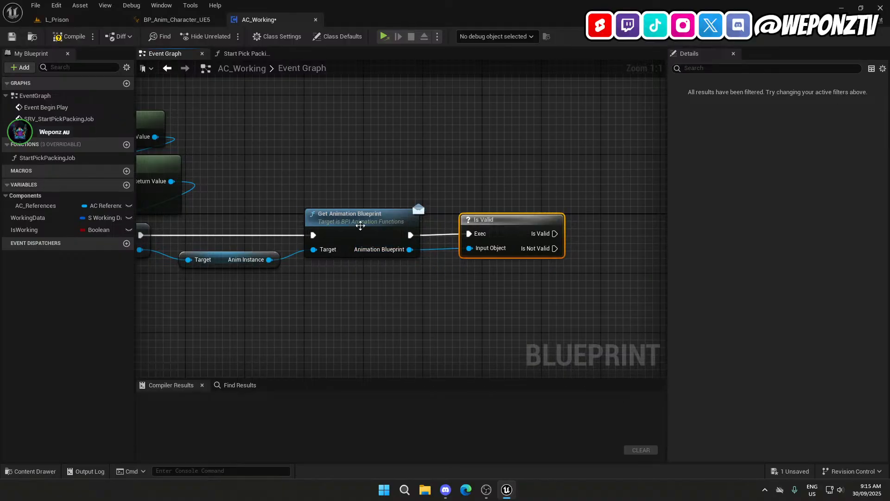
click(357, 224)
click(488, 315)
Promote the Animation Blueprint output to a variable listed below AC_References, run its SET node from Is Valid, and align the nodes.
right_drag(488, 315, 380, 310)
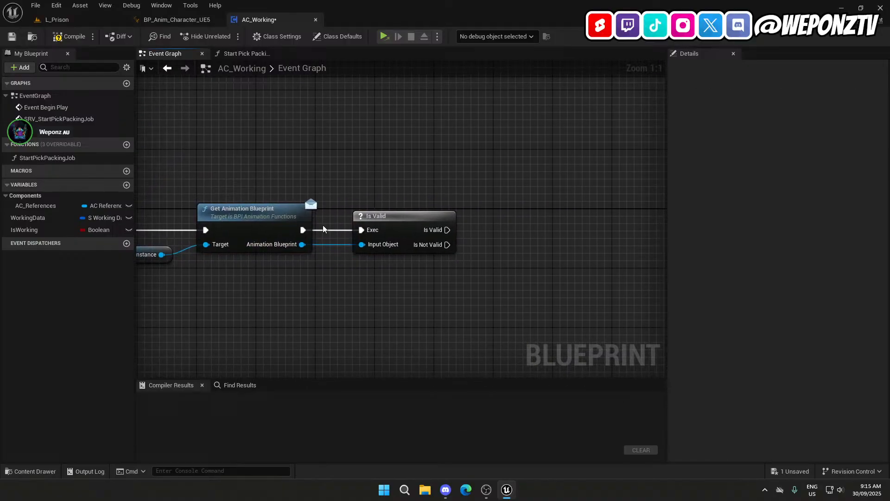
right_click(302, 245)
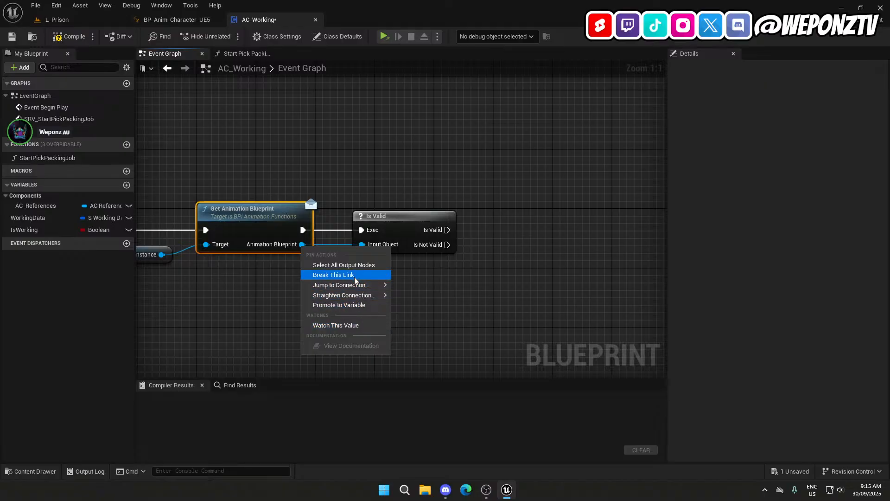
click(360, 304)
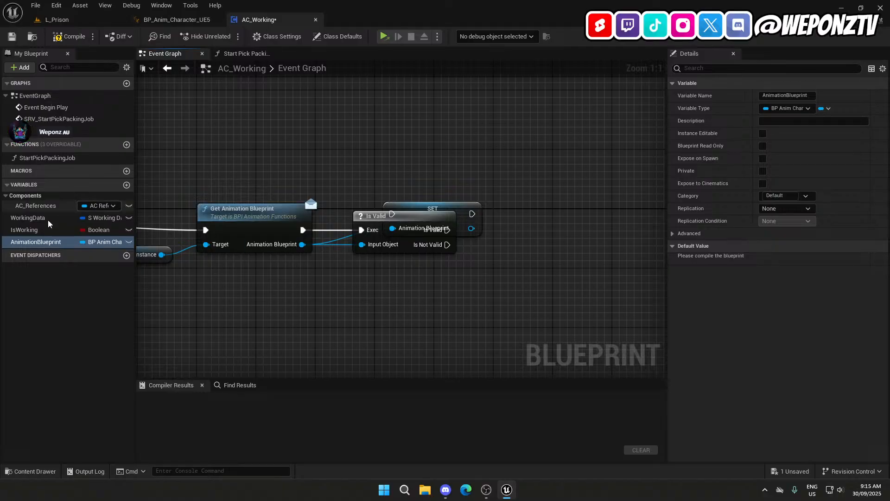
drag(37, 241, 40, 220)
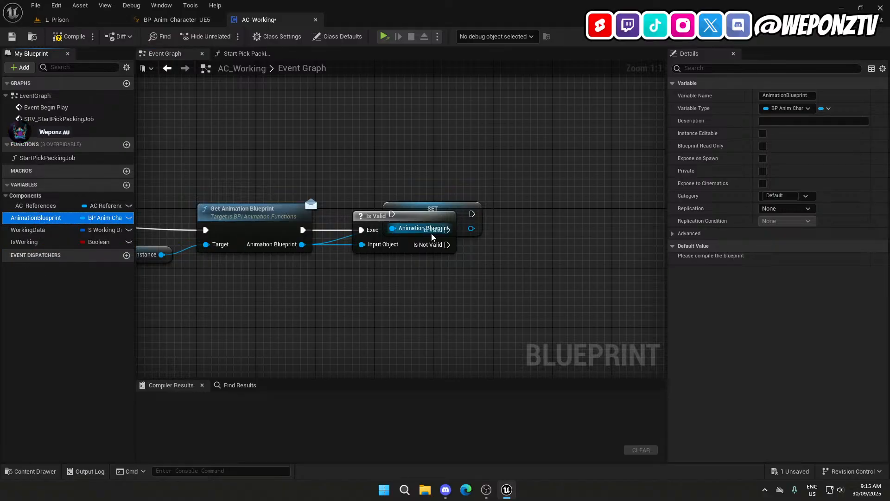
drag(453, 209, 563, 223)
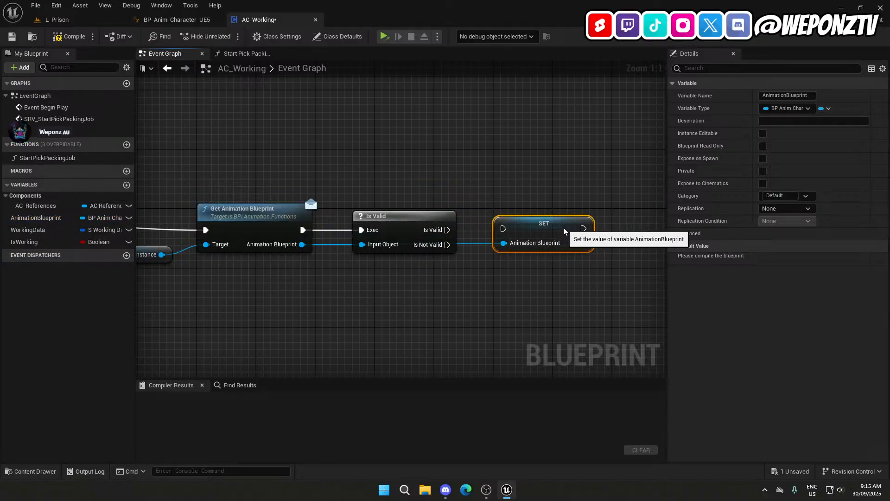
drag(447, 230, 503, 229)
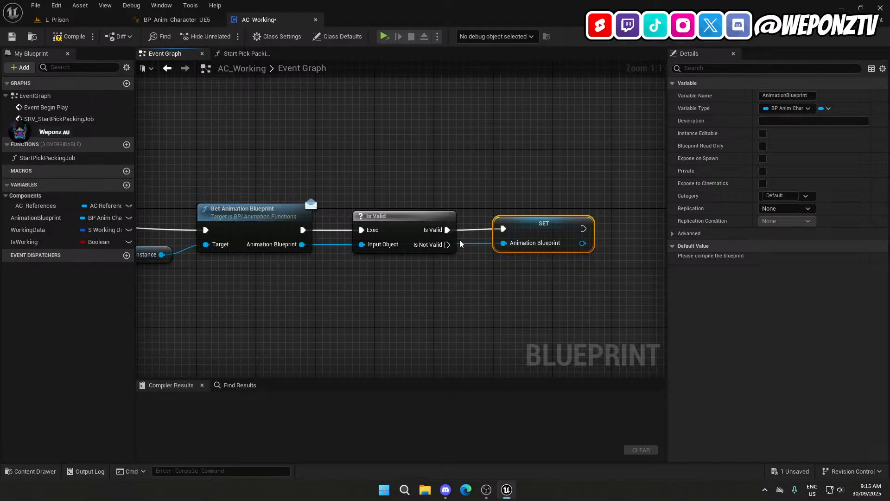
ctrl+click(410, 218)
key(q)
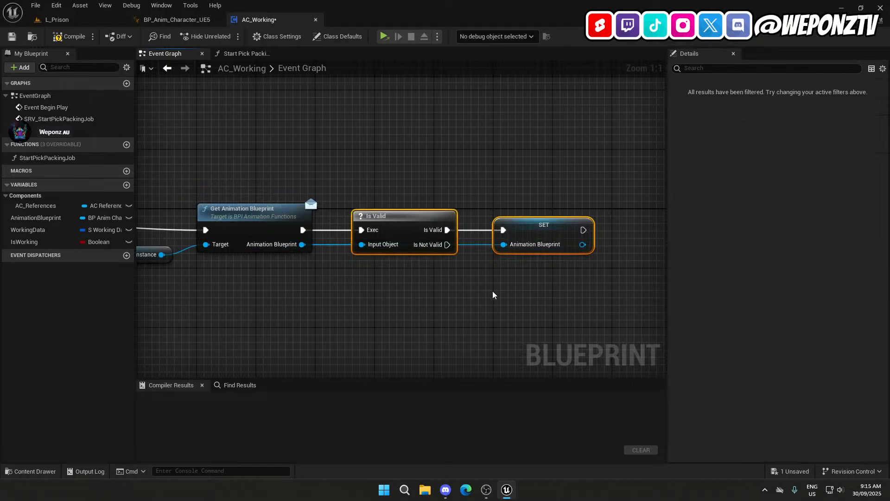
Add two reroute points to the Animation Blueprint wire so it runs beneath the Is Valid node to SET.
click(492, 292)
double_click(477, 244)
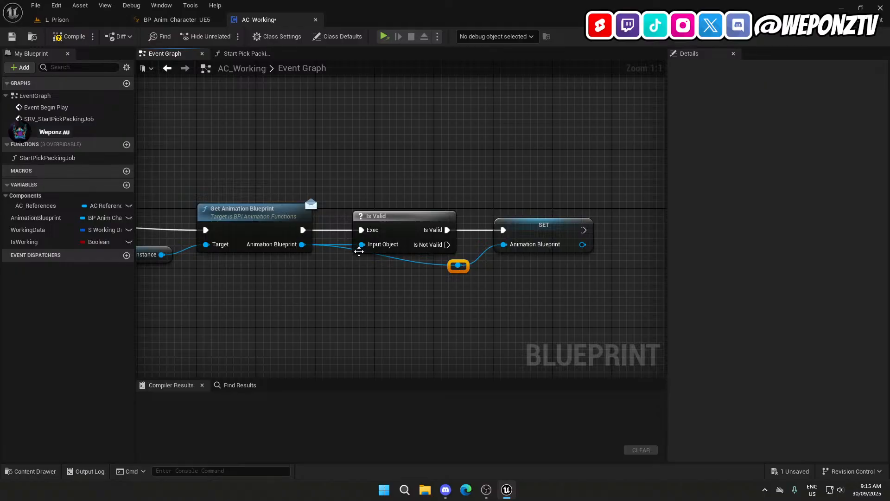
double_click(394, 262)
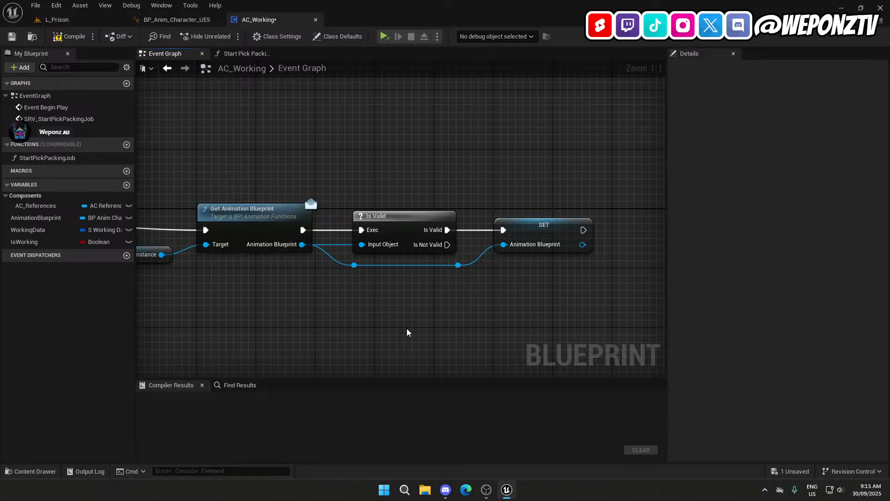
Open the Start Pick Packing Job function and move SET Is Working and the Return Node away from OC Toggle Objective to make space.
scroll(407, 333, down, 2)
right_drag(407, 332, 755, 141)
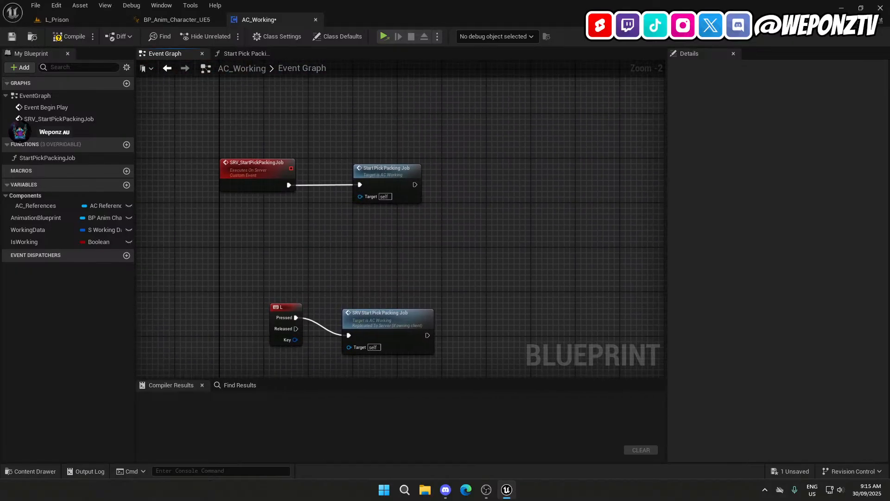
right_drag(429, 253, 410, 241)
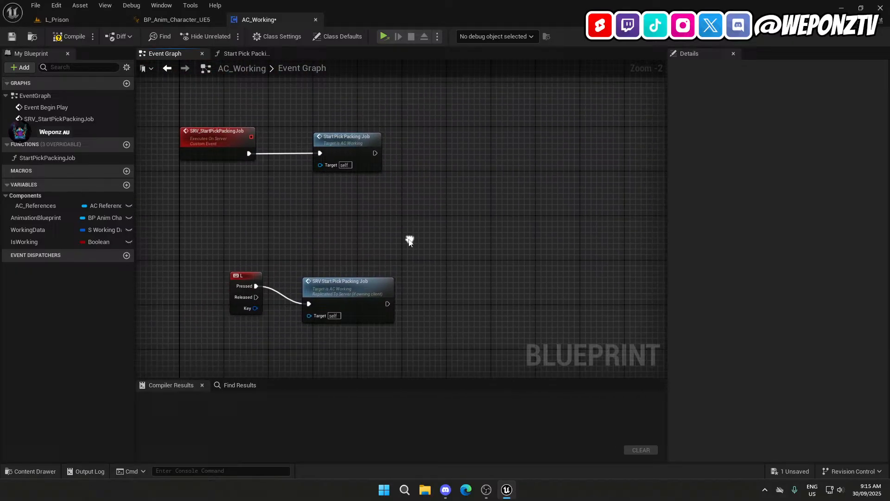
click(333, 148)
double_click(333, 149)
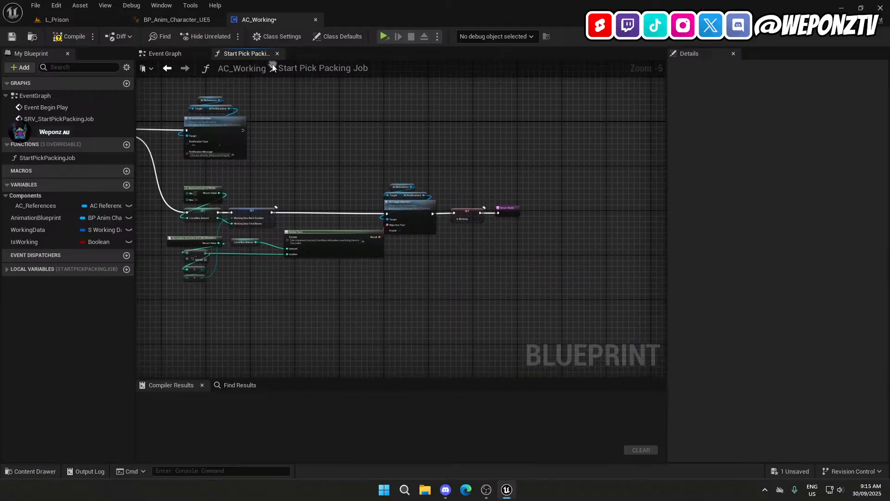
scroll(519, 202, up, 2)
drag(508, 214, 578, 222)
drag(380, 220, 497, 223)
click(412, 256)
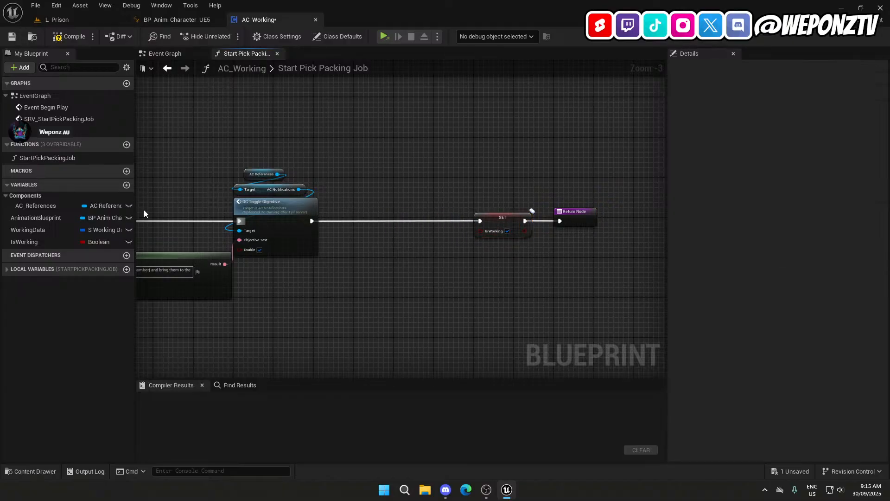
Add an Animation Blueprint getter and a Set Locomotion State node targeting it, near SET Is Working.
drag(43, 222, 188, 195)
drag(393, 184, 402, 212)
click(417, 199)
text(toff)
key(BackSpace)
key(BackSpace)
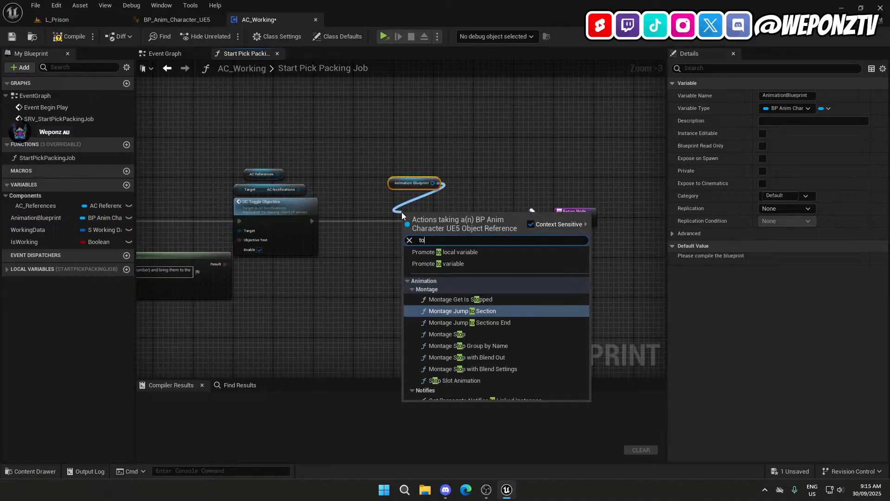
text(g)
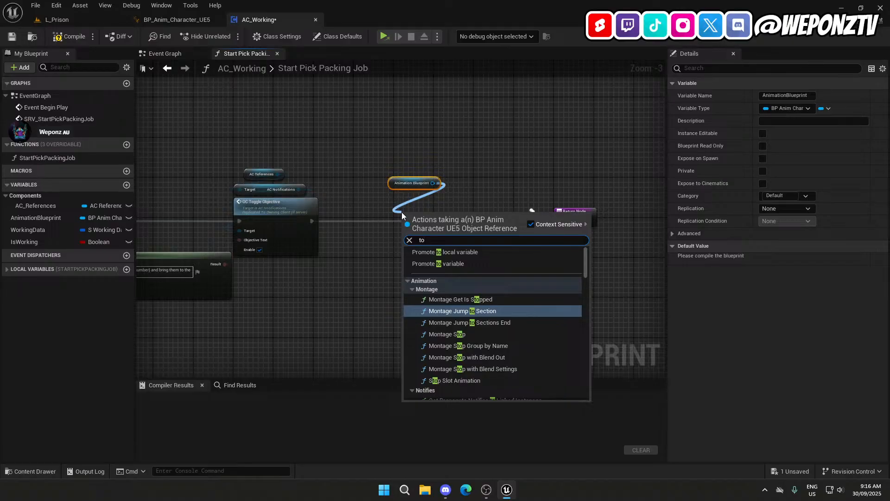
text(s)
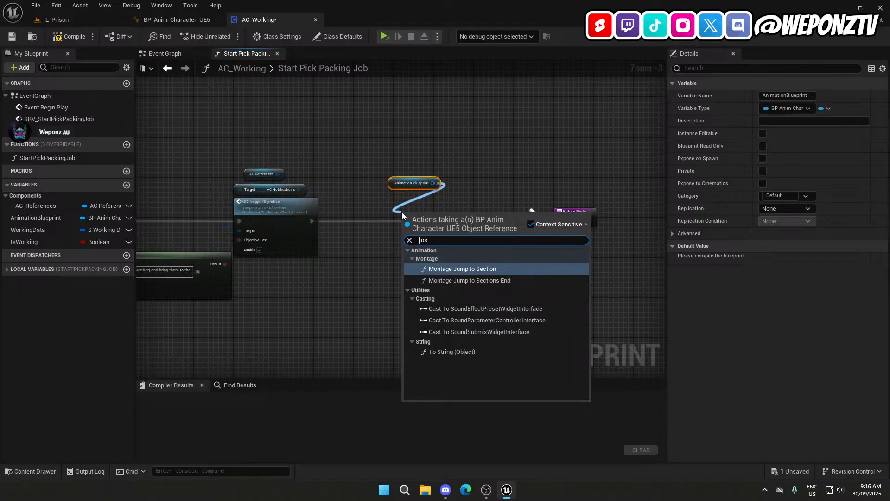
key(ctrl+a)
text(state)
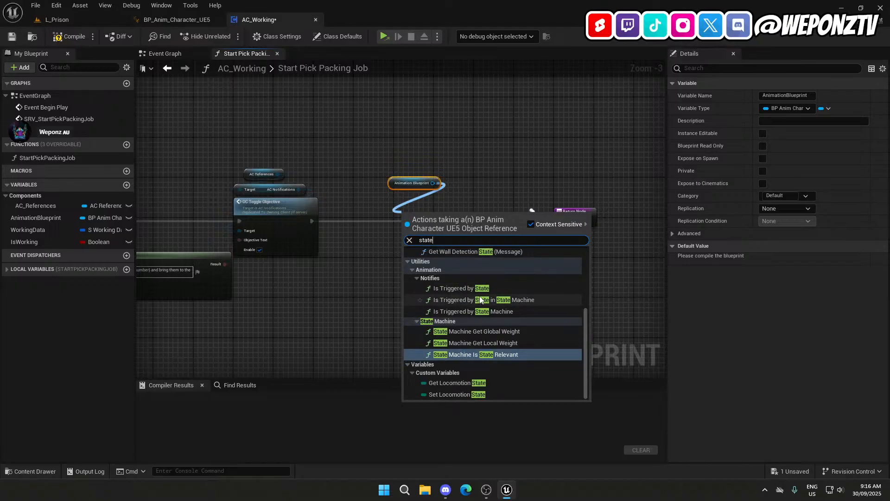
click(455, 394)
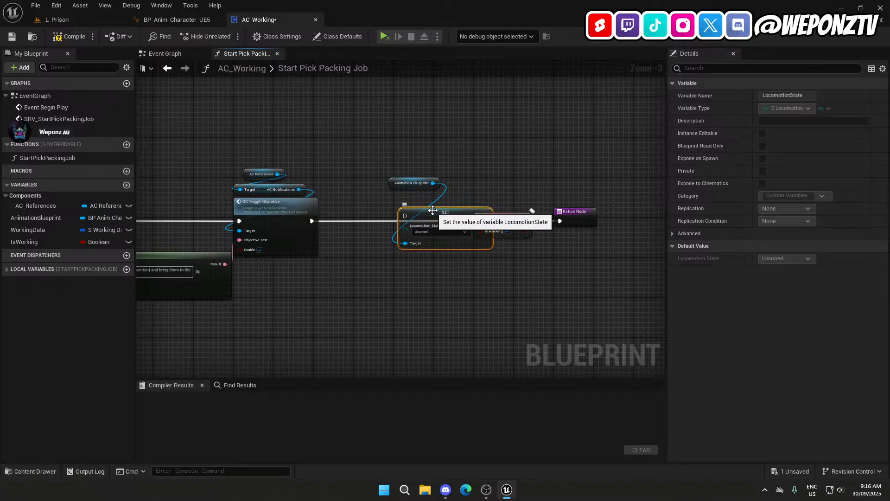
right_drag(427, 217, 457, 290)
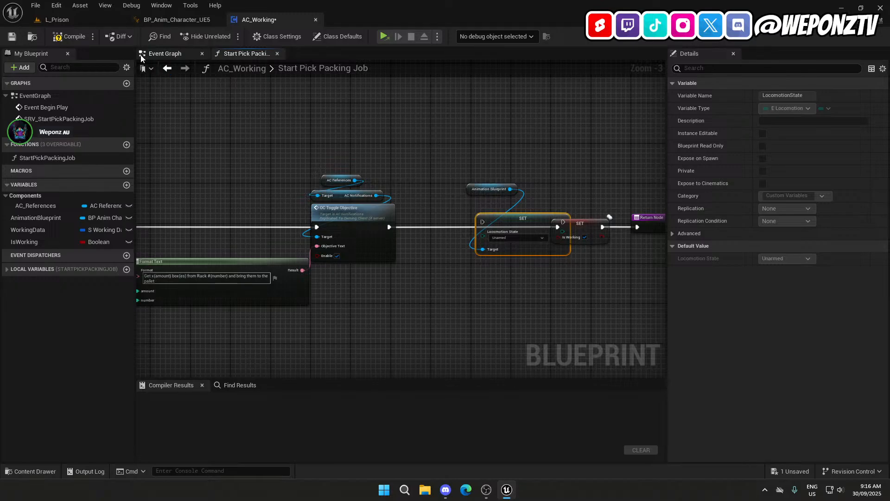
click(164, 53)
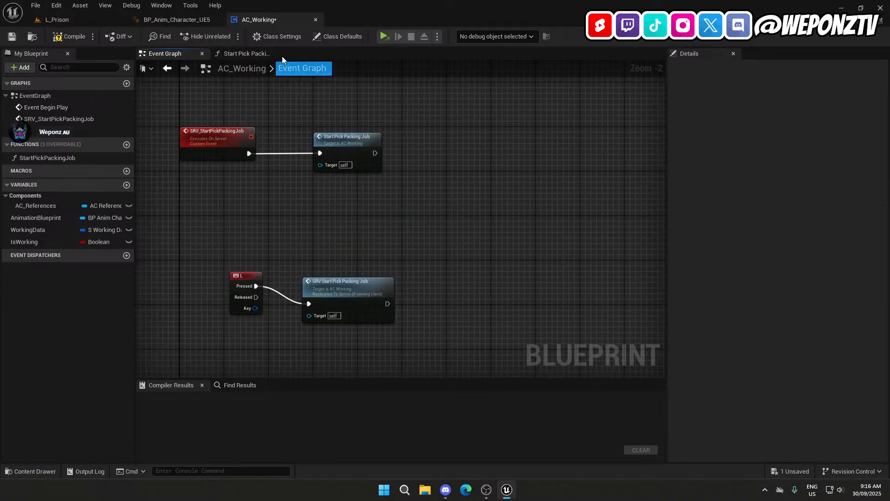
click(240, 54)
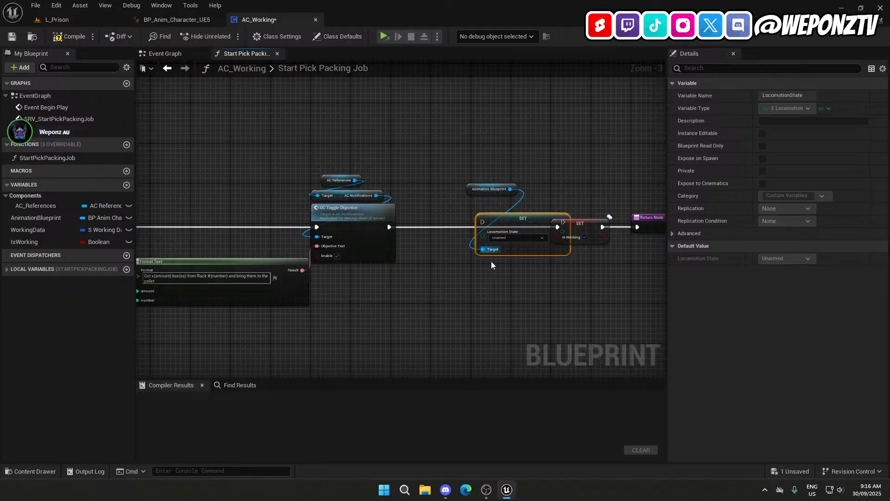
right_drag(496, 292, 652, 363)
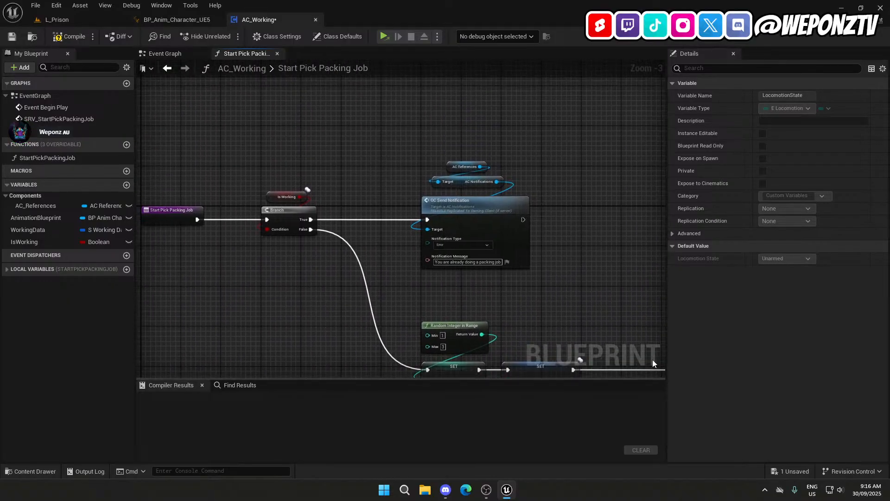
In the Event Graph, move the L key event and its SRV Start Pick Packing Job call above Event Begin Play.
click(166, 53)
right_drag(286, 272, 408, 296)
drag(554, 338, 316, 58)
scroll(364, 283, down, 3)
right_drag(362, 127, 368, 179)
click(329, 111)
click(347, 123)
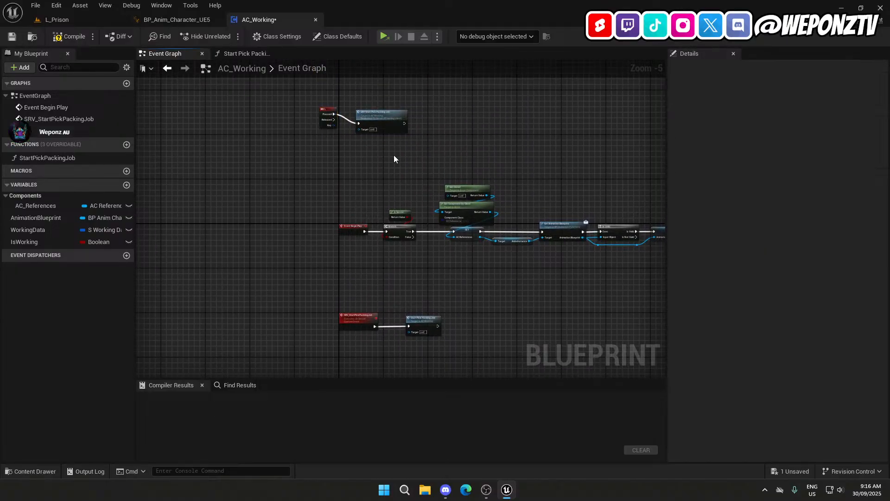
drag(410, 157, 339, 136)
Add a custom event named MC_SetWorkingState below the SRV_StartPickPackingJob event.
right_drag(355, 246, 341, 139)
scroll(342, 214, up, 2)
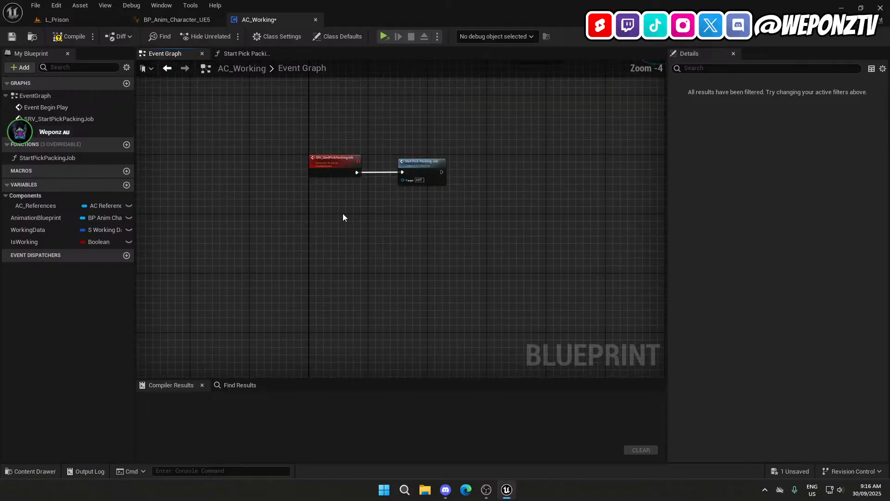
key(c)
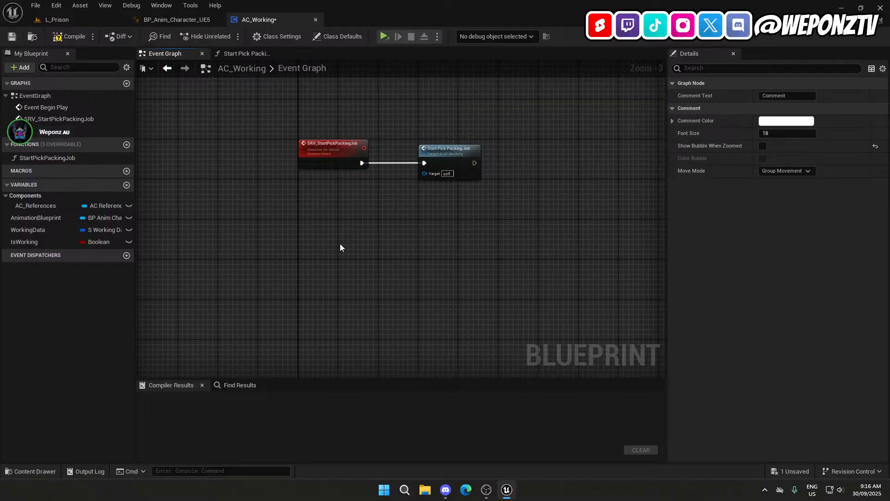
click(329, 255)
right_click(329, 255)
text(custom)
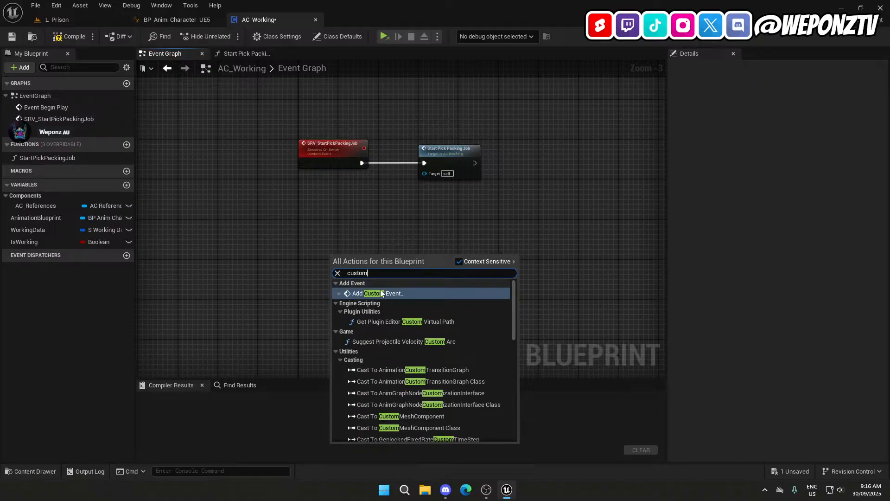
click(380, 294)
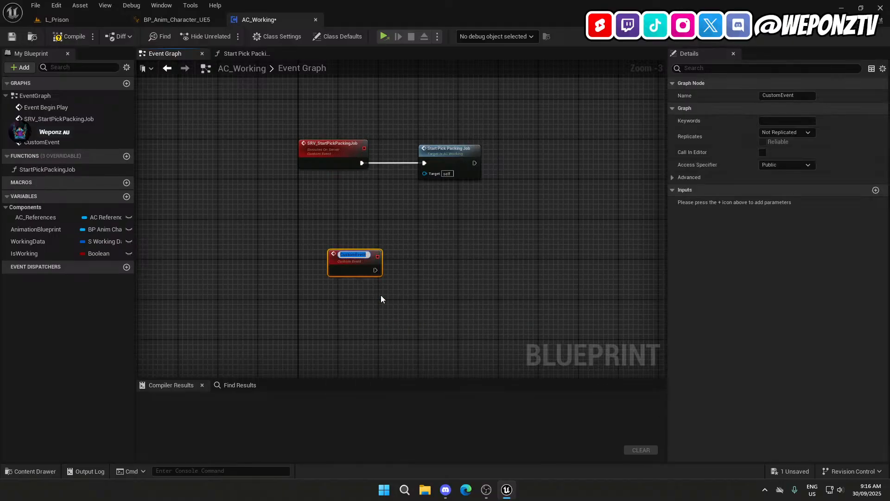
text(MC_S)
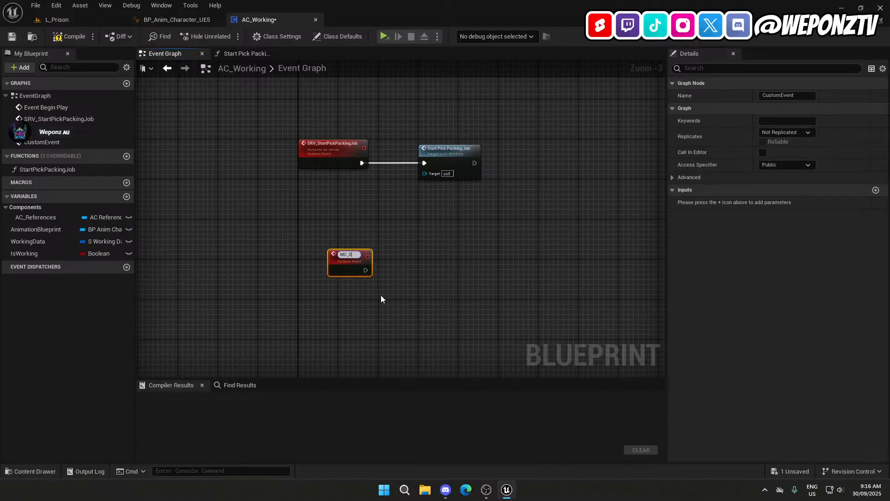
text(etWorking)
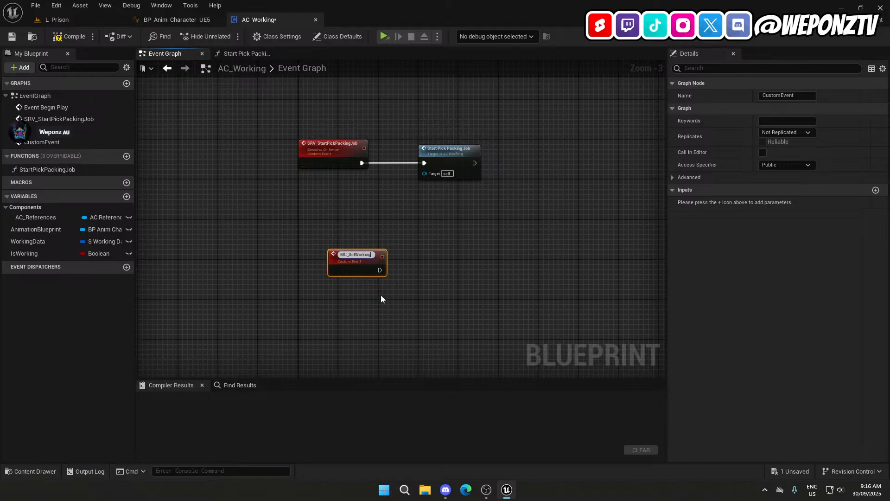
text(State)
key(Return)
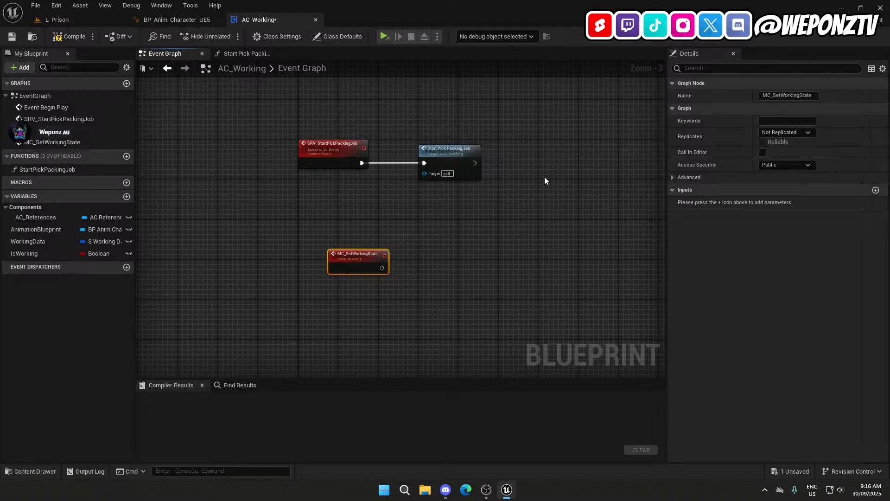
Set MC_SetWorkingState to replicate as Multicast and line it up beneath SRV_StartPickPackingJob.
click(811, 132)
click(783, 153)
drag(330, 271, 300, 321)
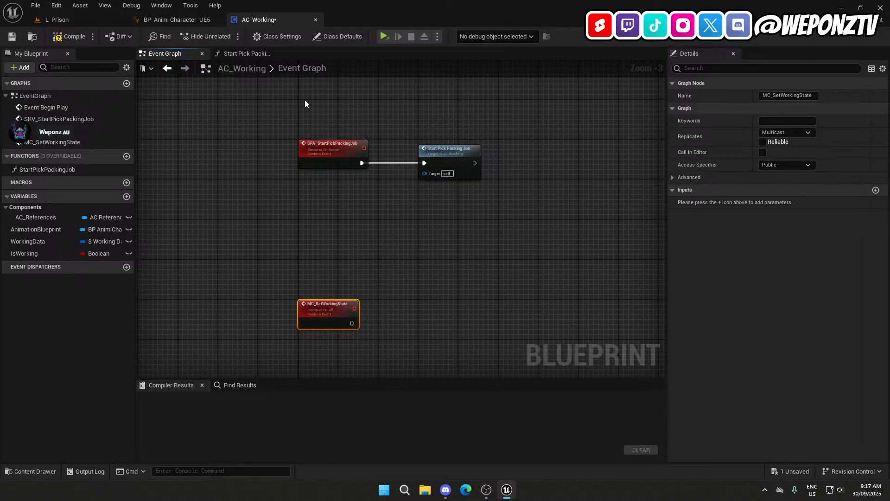
In Start Pick Packing Job, delete the Animation Blueprint getter and the SET Locomotion State node.
click(245, 53)
right_drag(553, 294, 137, 140)
drag(406, 238, 469, 149)
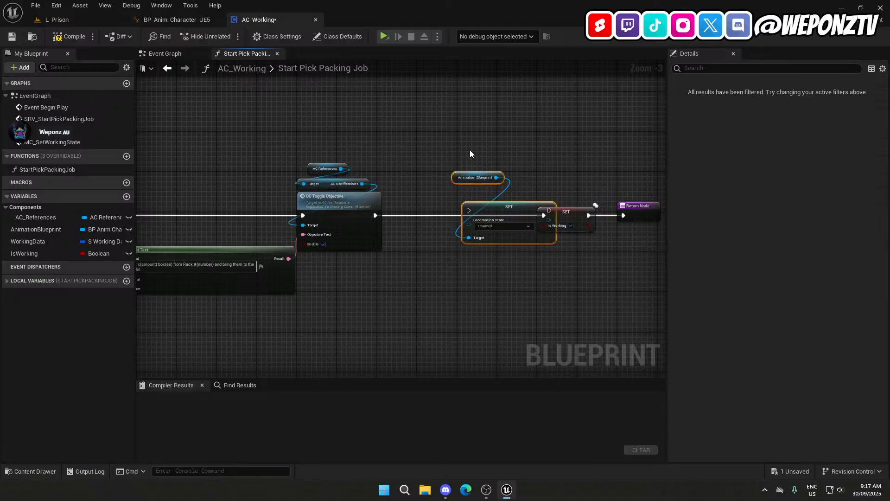
key(Delete)
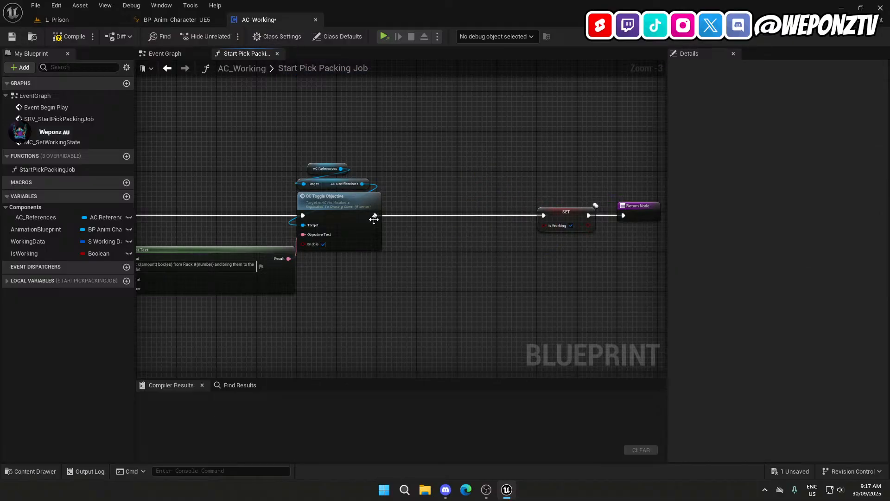
Insert an MC Set Working State call between UC Toggle Objective and the SET Is Working node in Start Pick Packing Job.
drag(374, 216, 415, 207)
text(setw)
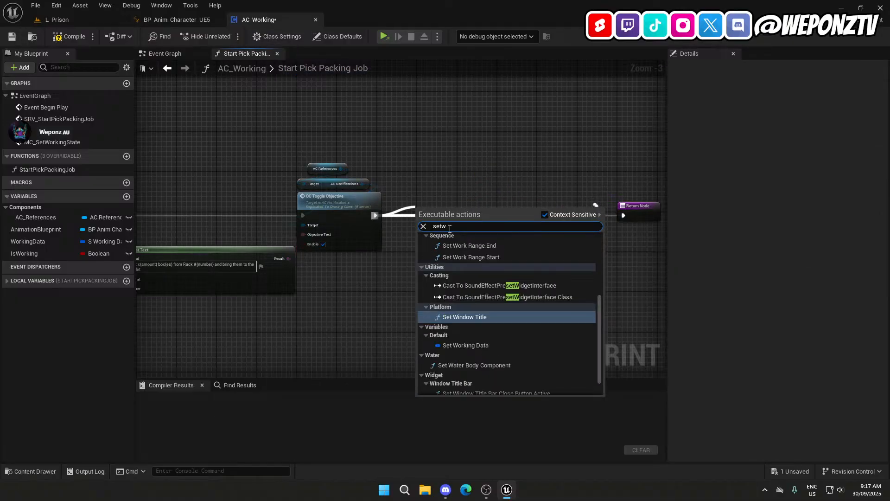
text(or)
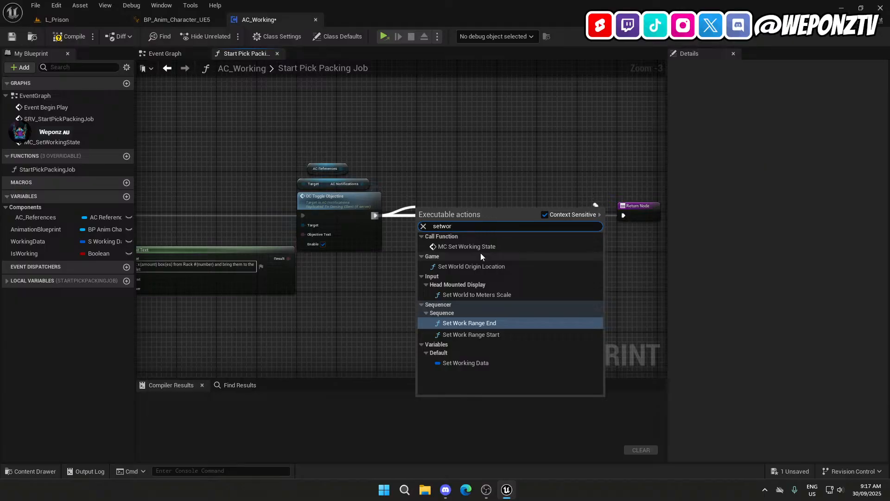
click(454, 245)
drag(441, 218, 447, 204)
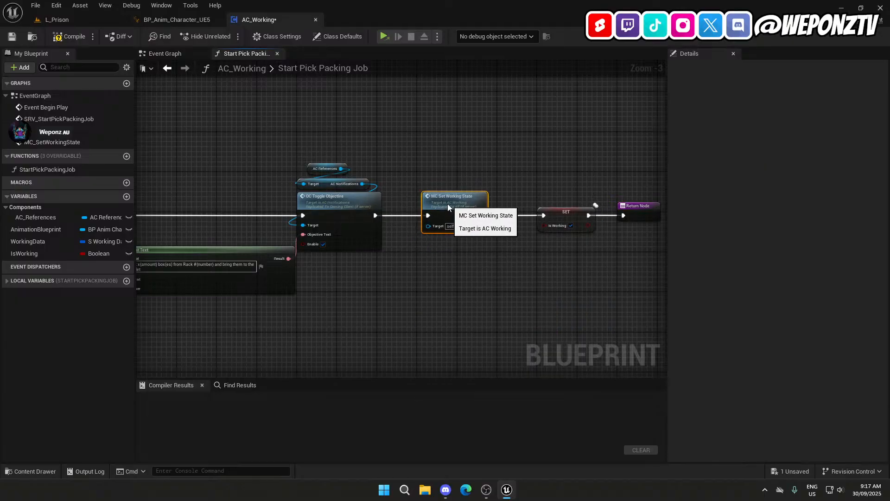
click(412, 250)
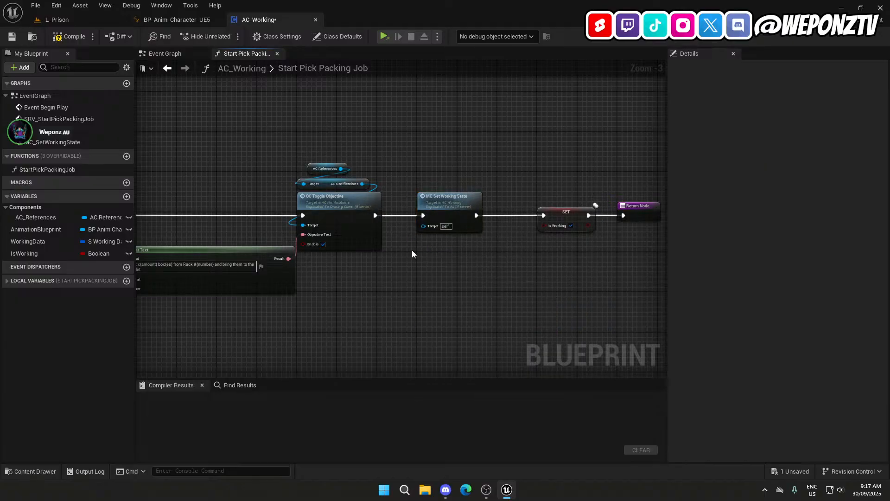
Paste the Animation Blueprint getter and SET Locomotion State node into the Event Graph and connect them to MC_SetWorkingState.
click(178, 51)
key(ctrl+v)
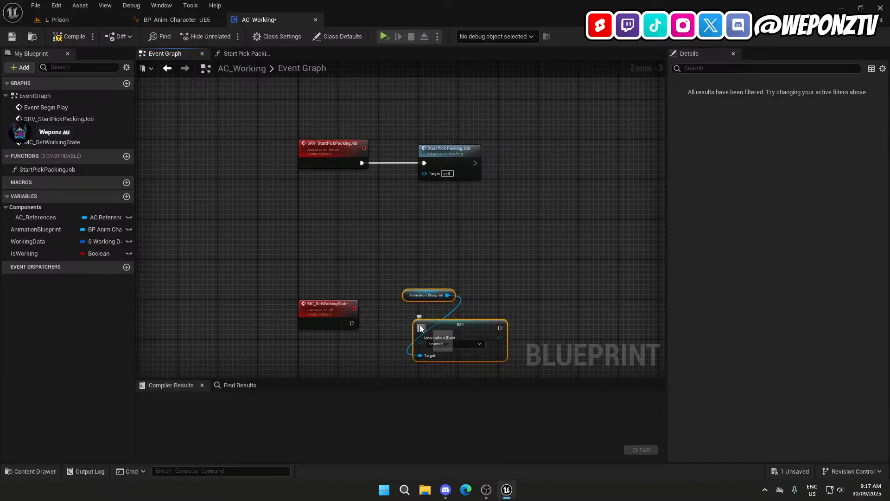
drag(419, 327, 351, 324)
drag(446, 326, 411, 320)
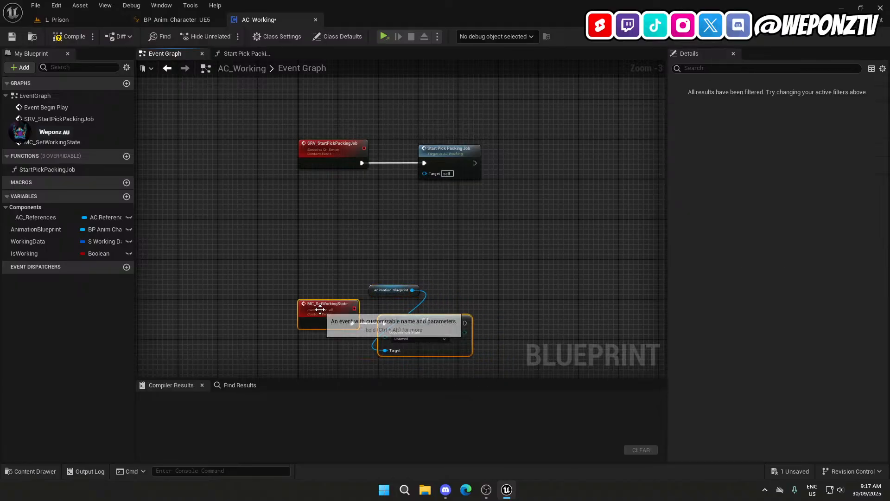
click(368, 313)
drag(390, 290, 420, 305)
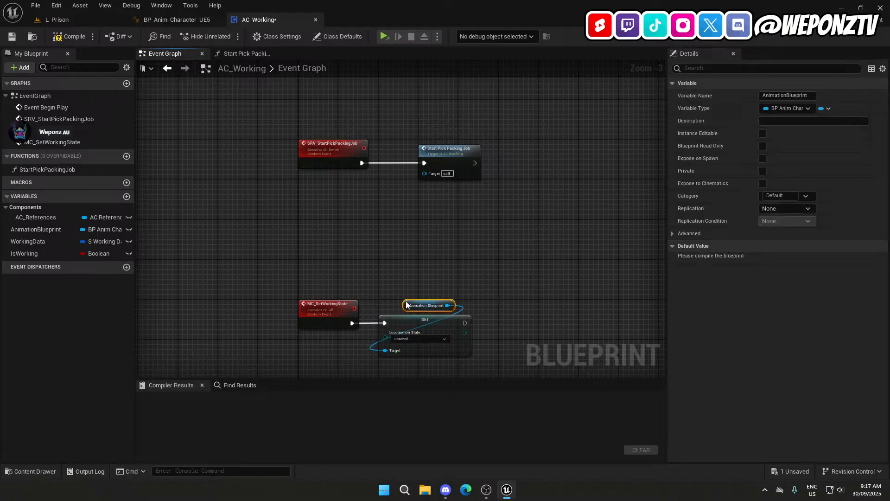
Give MC_SetWorkingState a LocomotionState input that feeds the SET node, tidy the Animation Blueprint getter, and compile and save AC_Working.
click(323, 322)
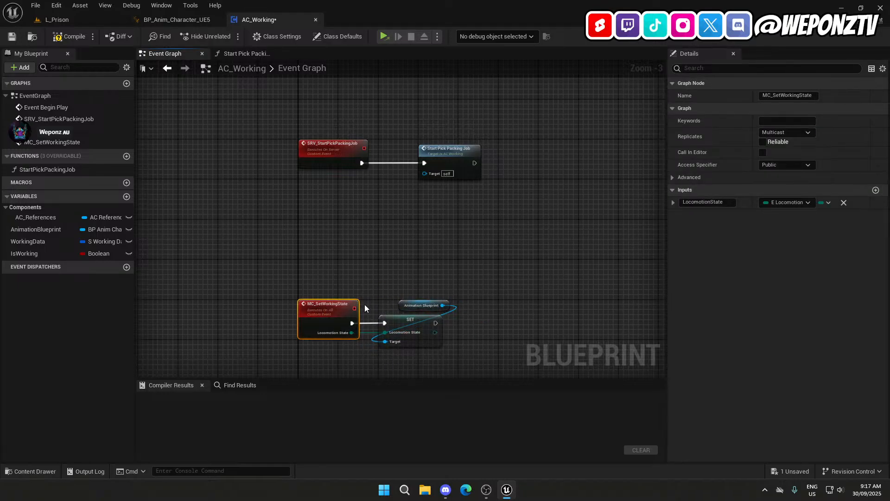
right_drag(363, 366, 342, 312)
click(366, 252)
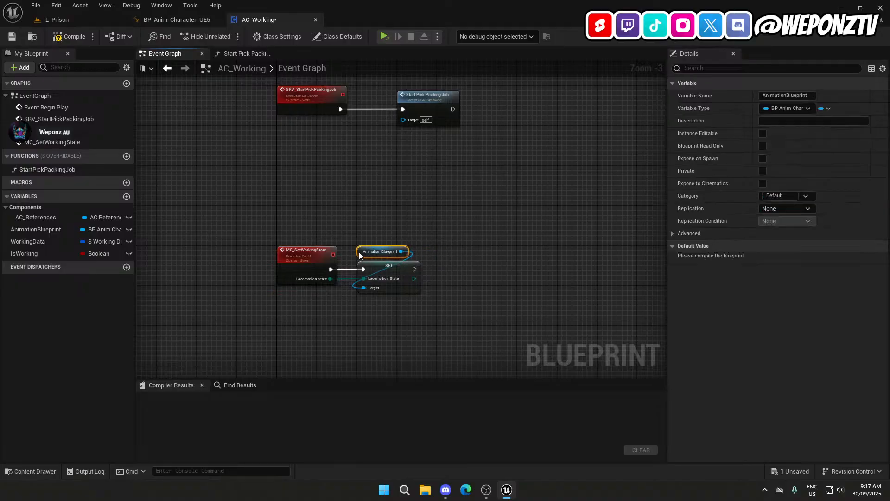
click(13, 37)
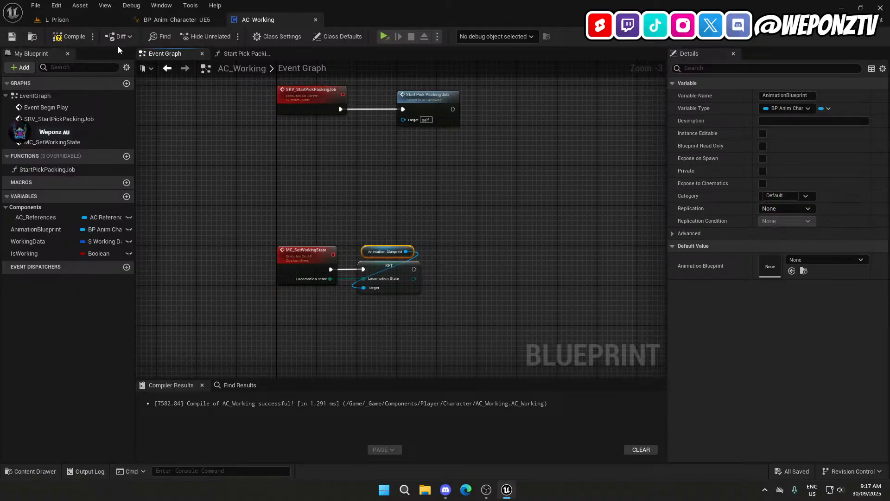
click(53, 21)
click(245, 24)
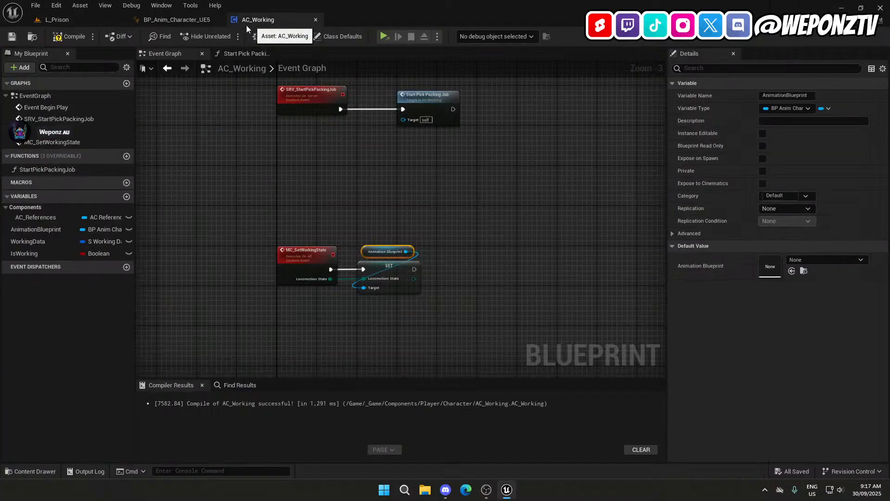
click(70, 36)
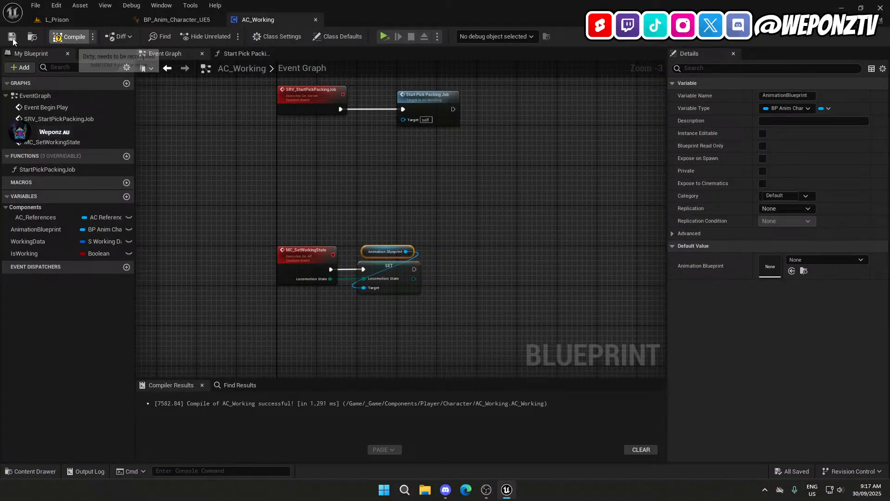
In Start Pick Packing Job, set the MC Set Working State call's Locomotion State to Working, and compile and save AC_Working.
click(175, 20)
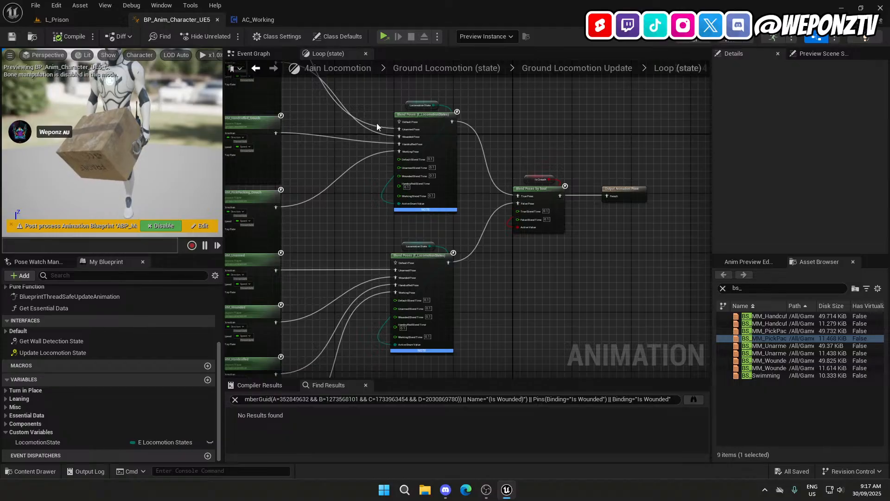
click(288, 20)
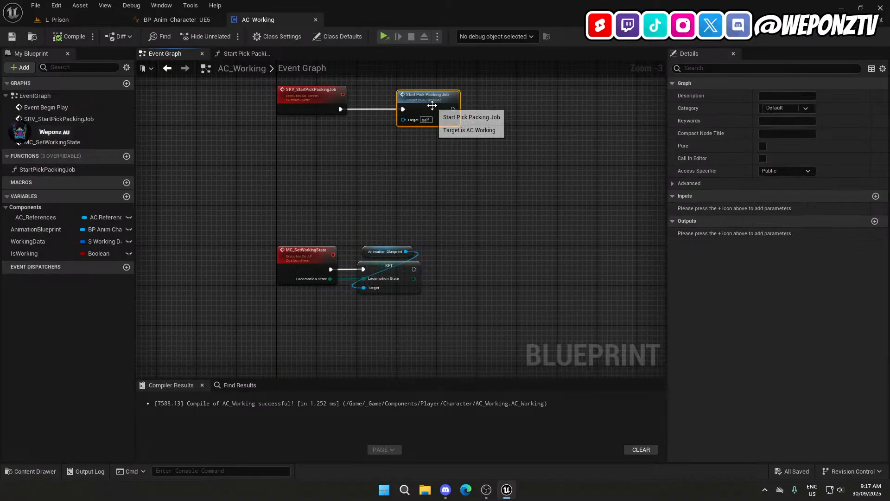
double_click(430, 106)
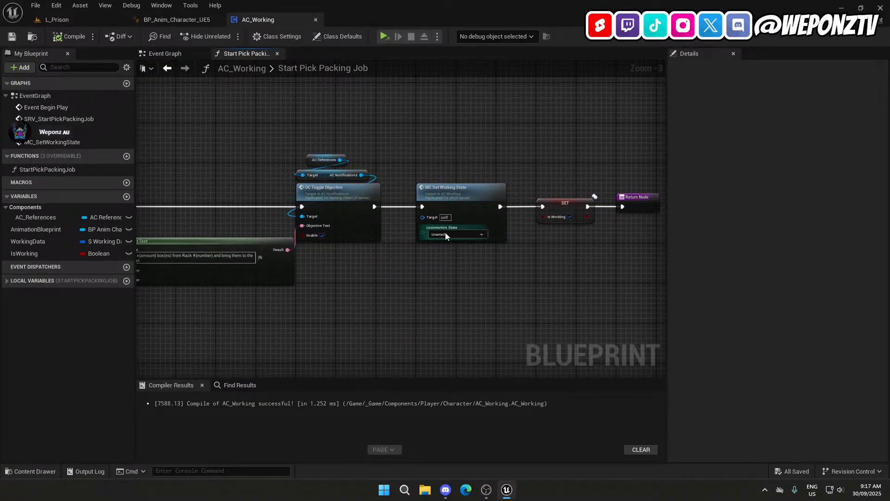
click(445, 233)
click(446, 260)
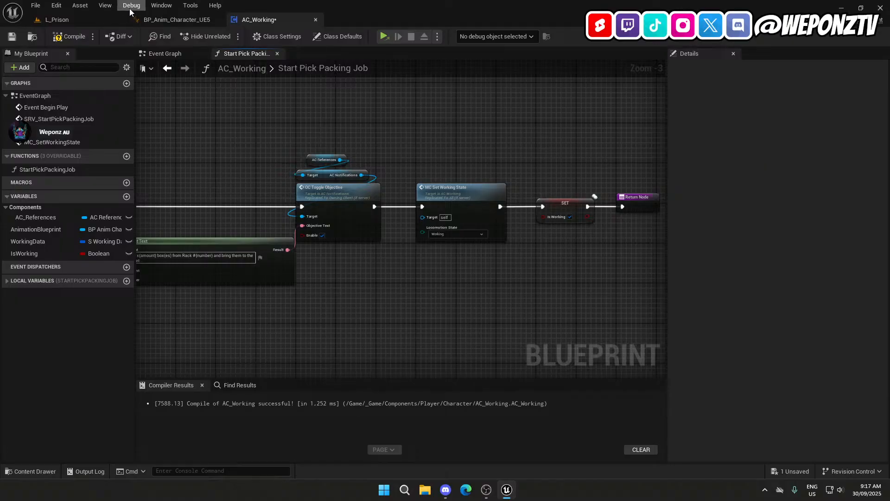
click(69, 36)
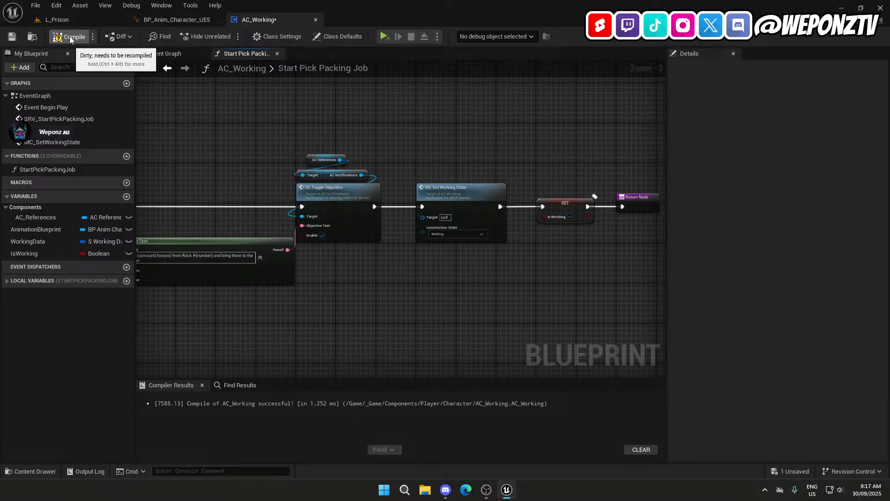
click(12, 40)
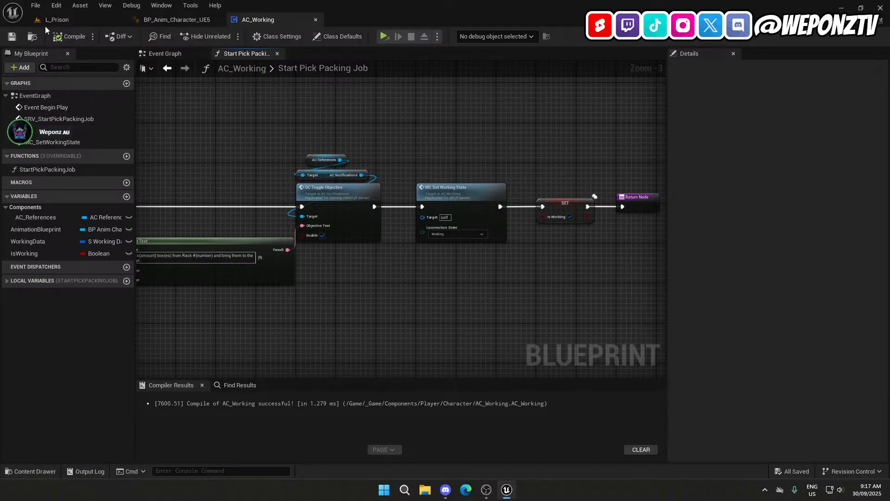
Launch the L_Prison level as a standalone game and bring the game window to the front.
click(73, 21)
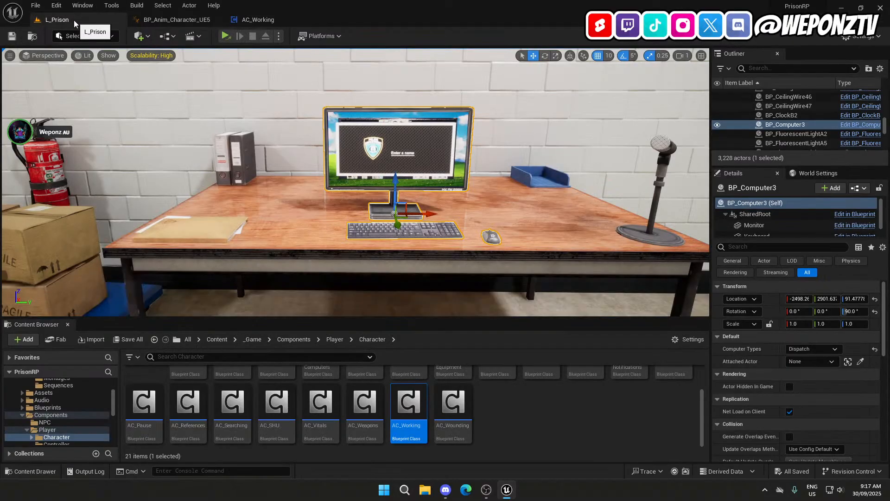
click(225, 37)
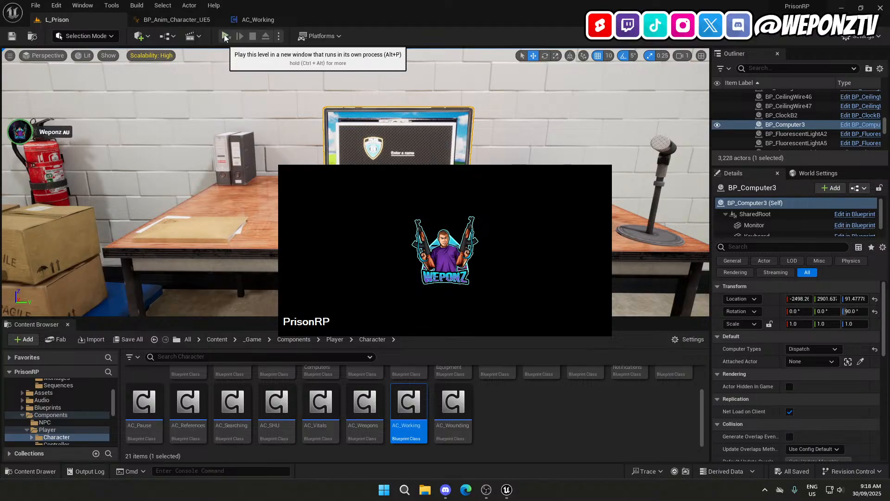
mouse_move(484, 493)
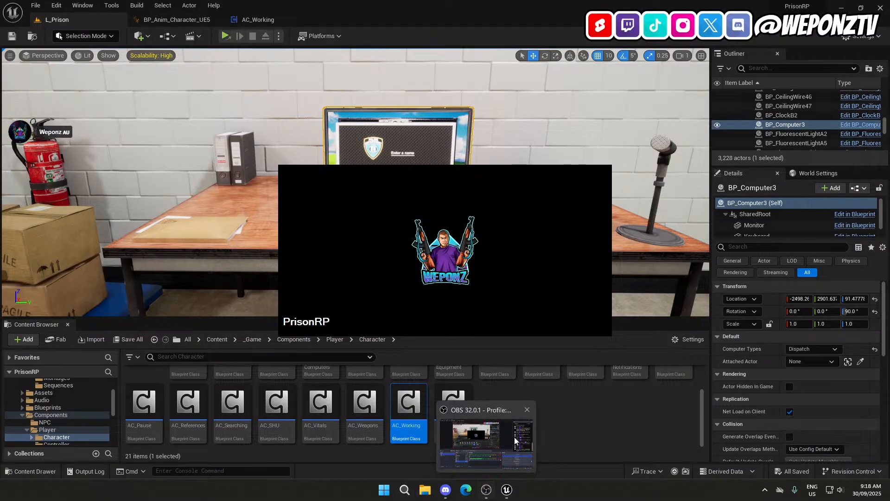
click(510, 461)
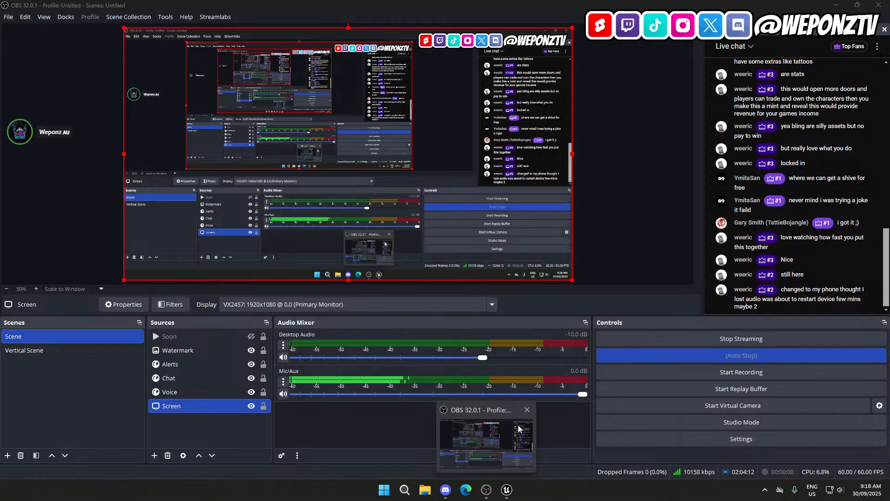
click(505, 492)
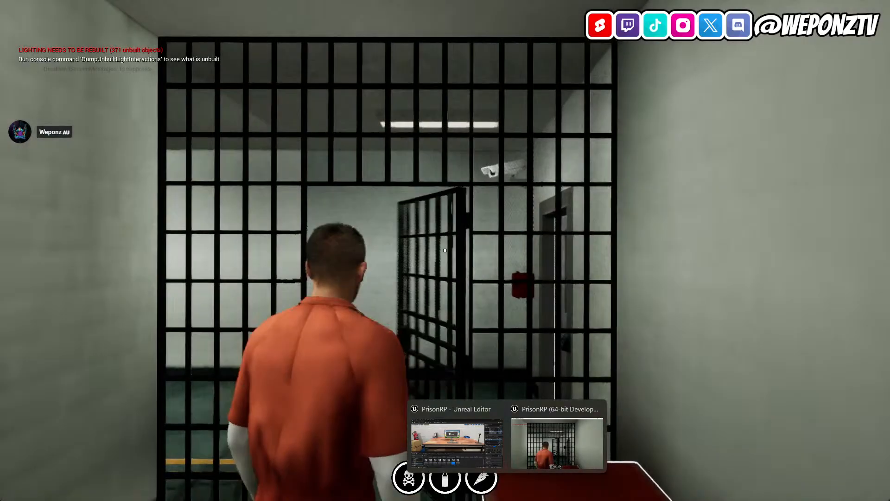
Run the character out of the cell and down the corridor towards the warehouse door, and start the pick packing job.
key(w)
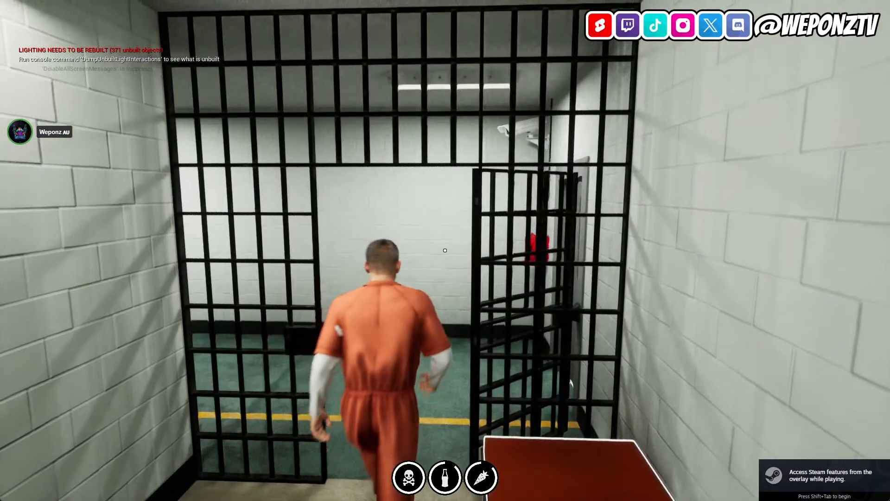
key(w)
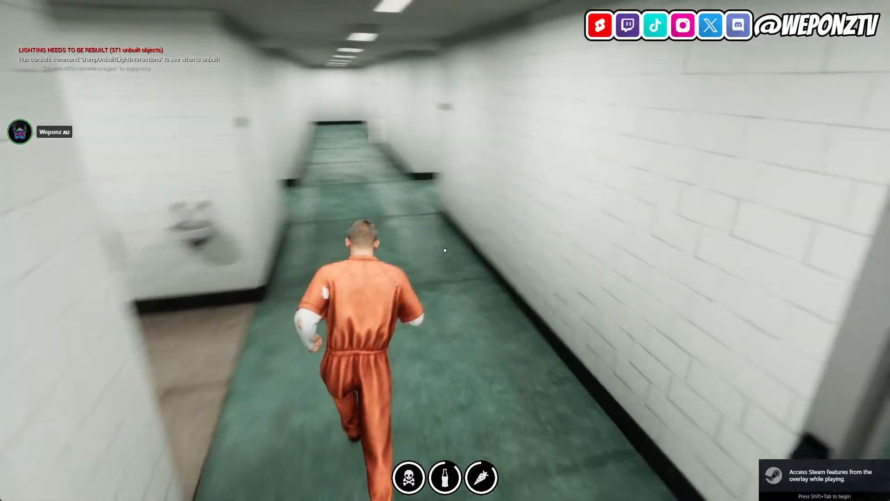
key(w)
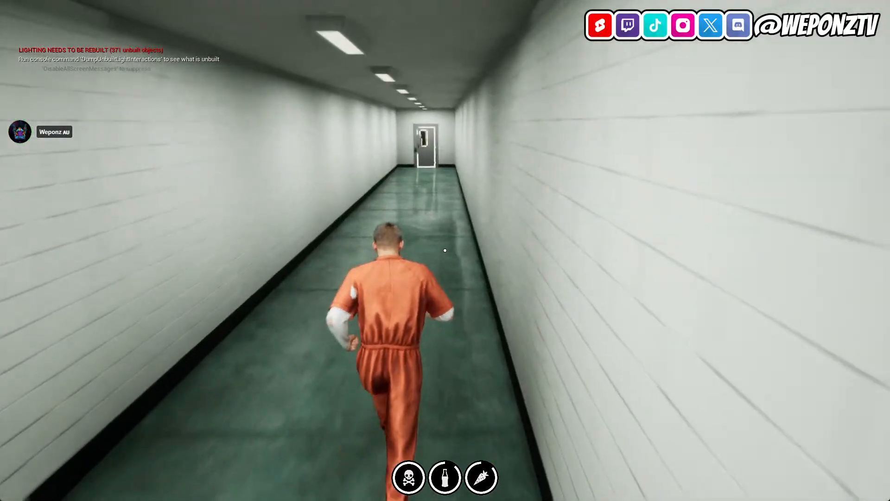
key(w)
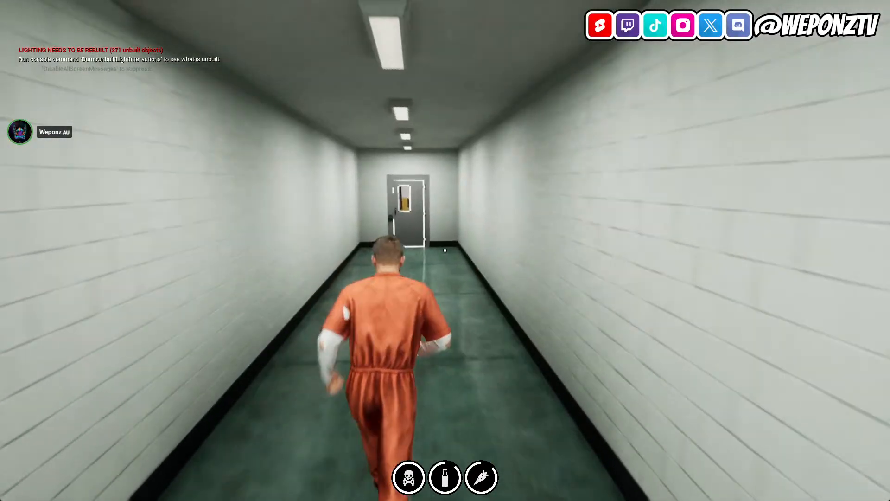
key(w)
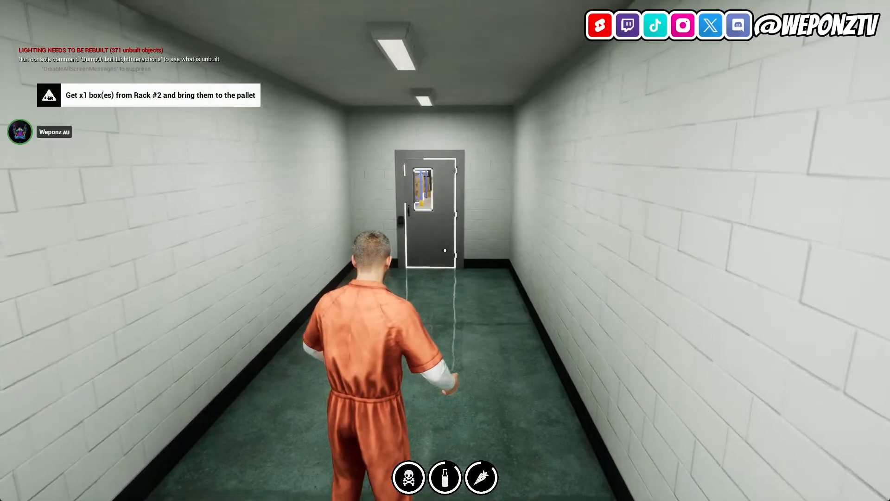
Move the character around the warehouse in several directions to examine its locomotion animation while the pick packing job is active.
key(w)
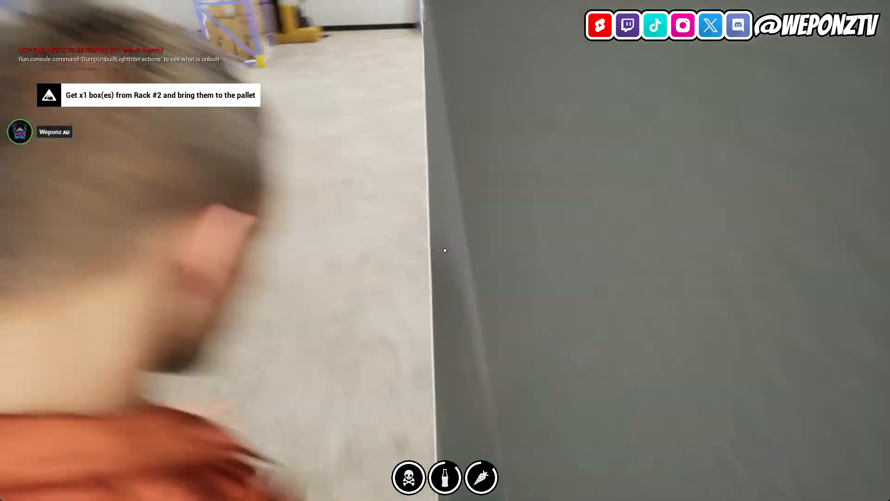
key(w)
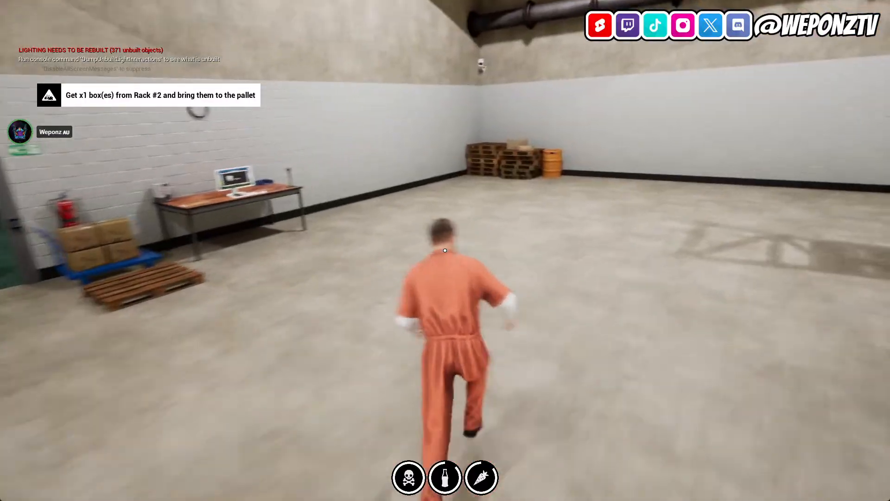
key(w)
key(d)
key(a)
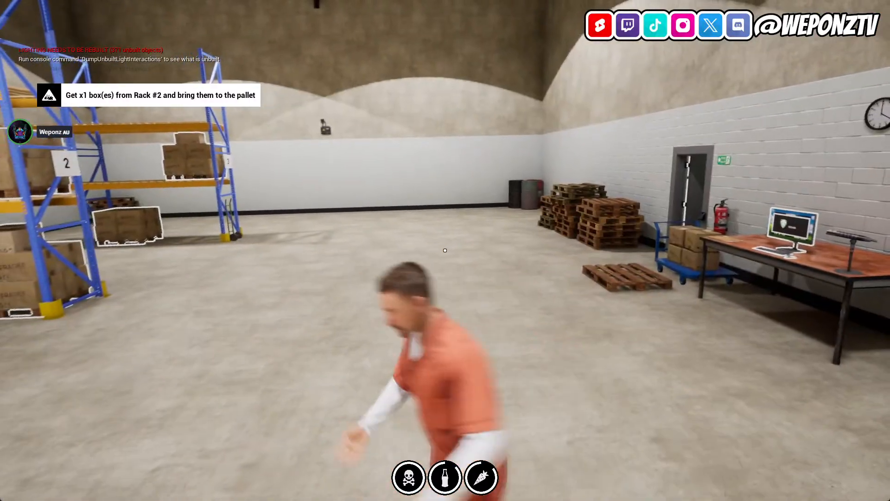
key(w)
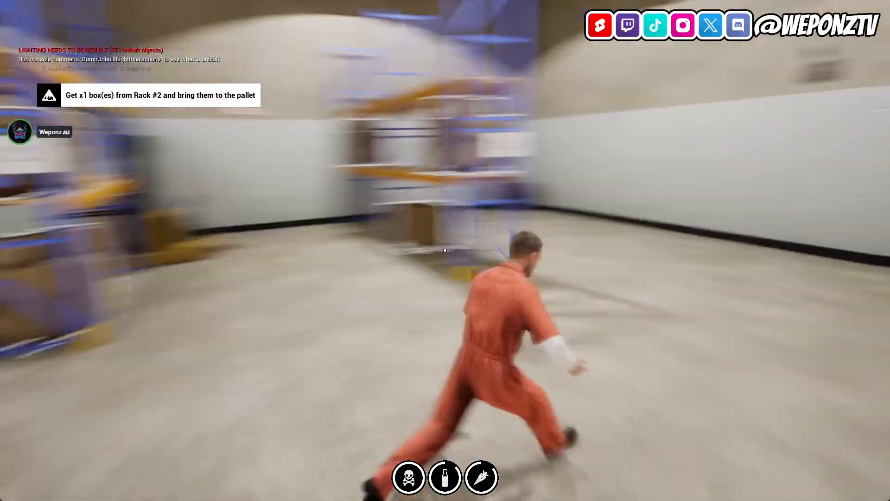
key(w)
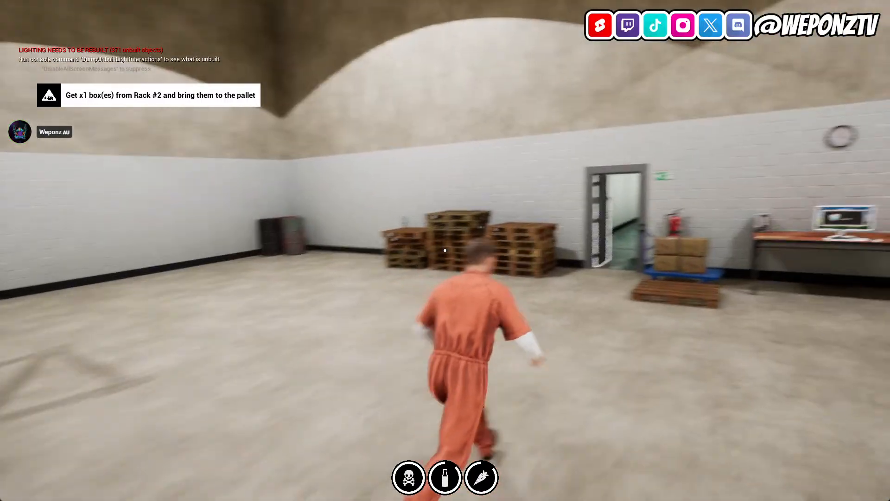
key(w)
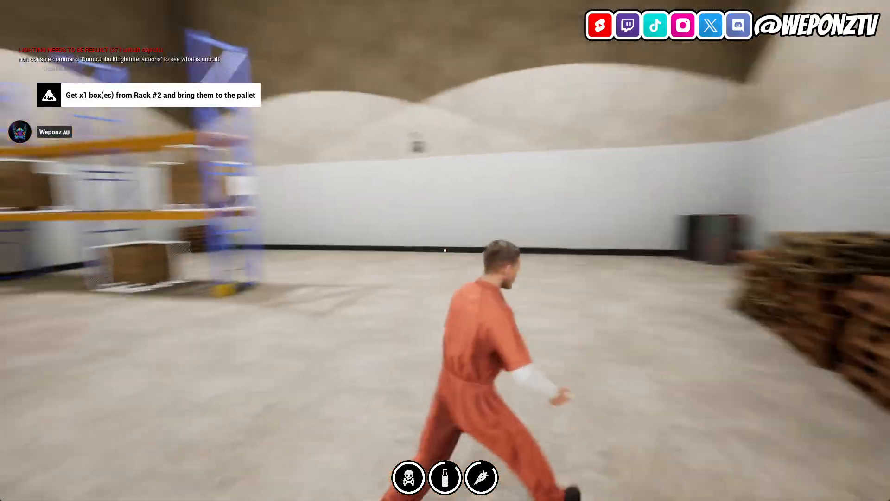
key(w)
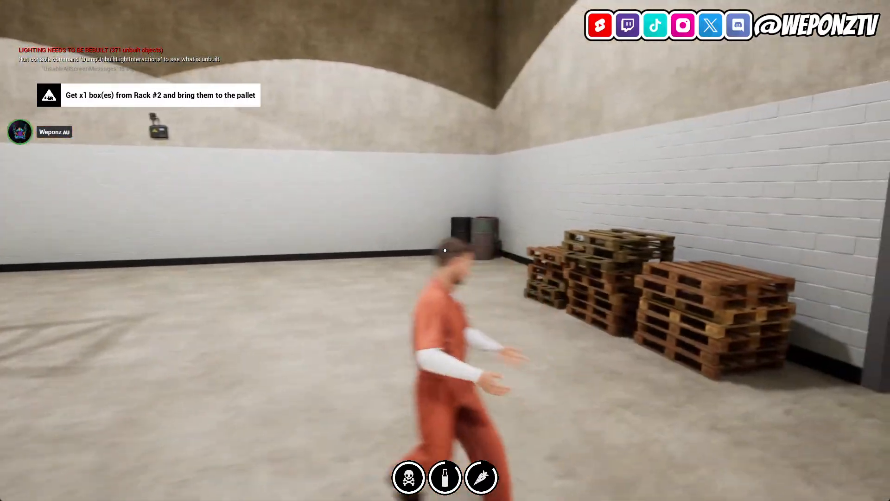
Strafe the character back and forth in the warehouse to examine the working locomotion animation, and end the game session.
key(a)
key(d)
key(a)
key(d)
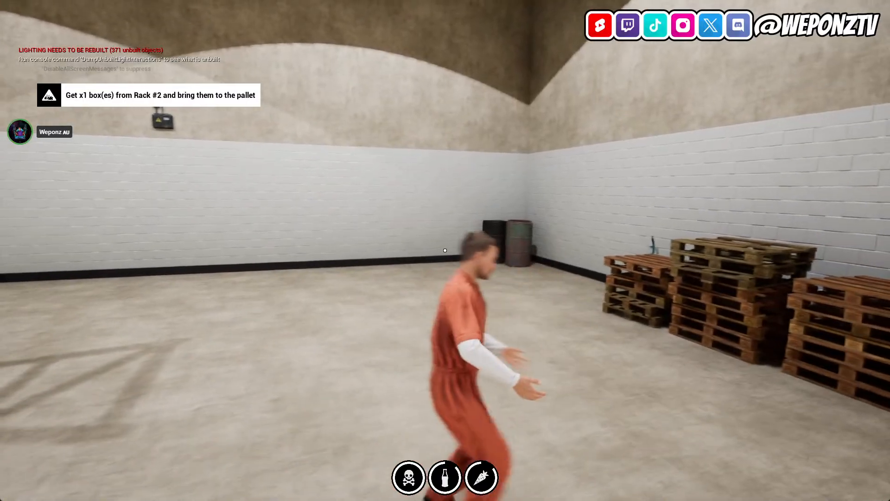
key(Escape)
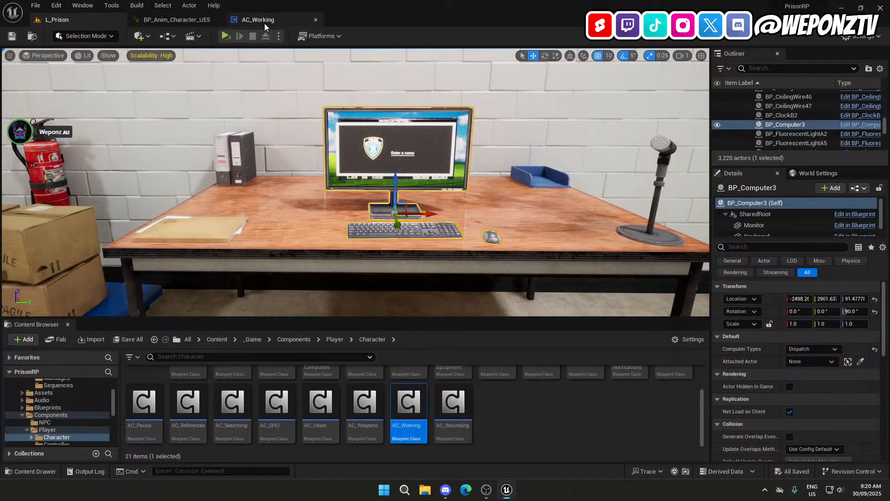
In the AC_Working event graph, move the MC_SetWorkingState node group further below the SRV_StartPickPackingJob event and line it up.
click(264, 21)
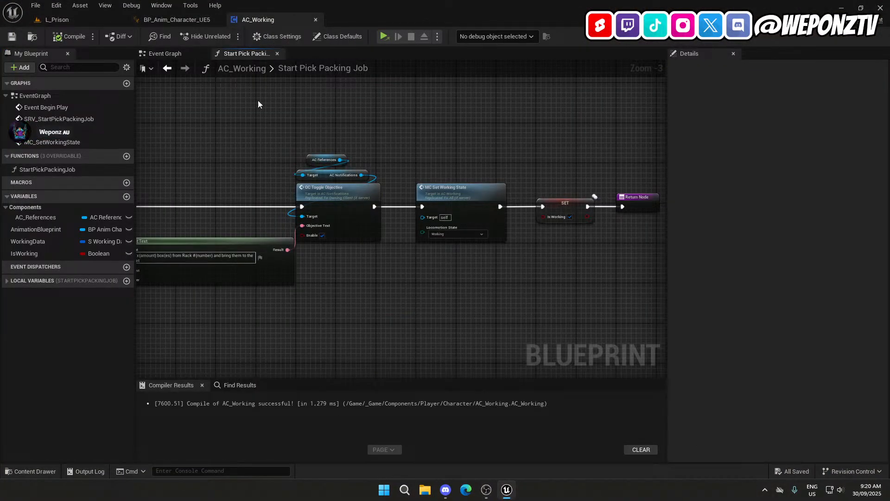
click(176, 56)
mouse_move(345, 196)
right_down()
mouse_move(357, 163)
mouse_move(369, 300)
mouse_move(360, 348)
mouse_move(346, 340)
mouse_move(347, 163)
mouse_move(351, 208)
right_up()
drag(345, 255, 304, 231)
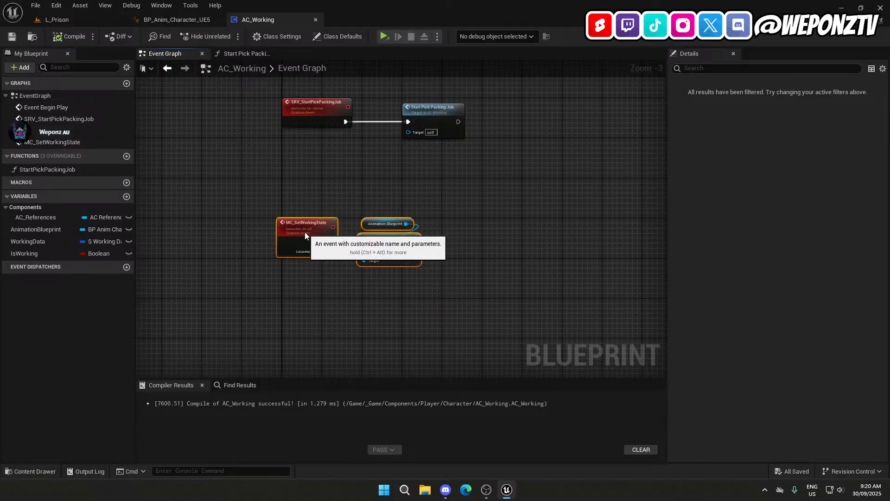
click(412, 170)
right_drag(413, 170, 394, 208)
drag(520, 298, 282, 223)
click(332, 173)
Add a custom event named SRV_PickUpBox to the AC_Working event graph.
right_click(325, 132)
text(custom)
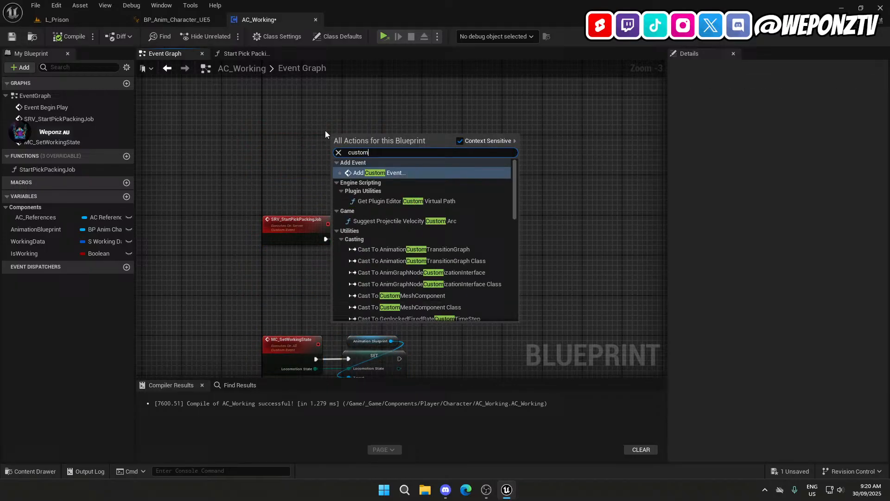
click(416, 174)
text(SRV_)
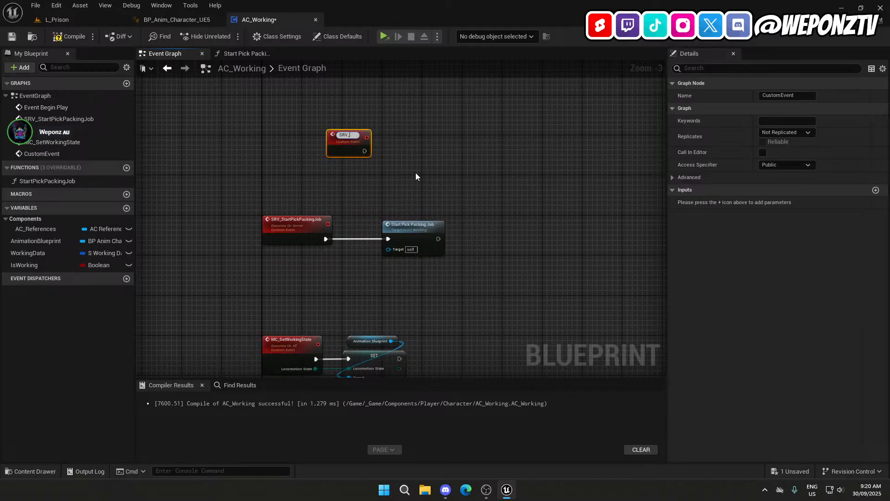
text(PickUpBo)
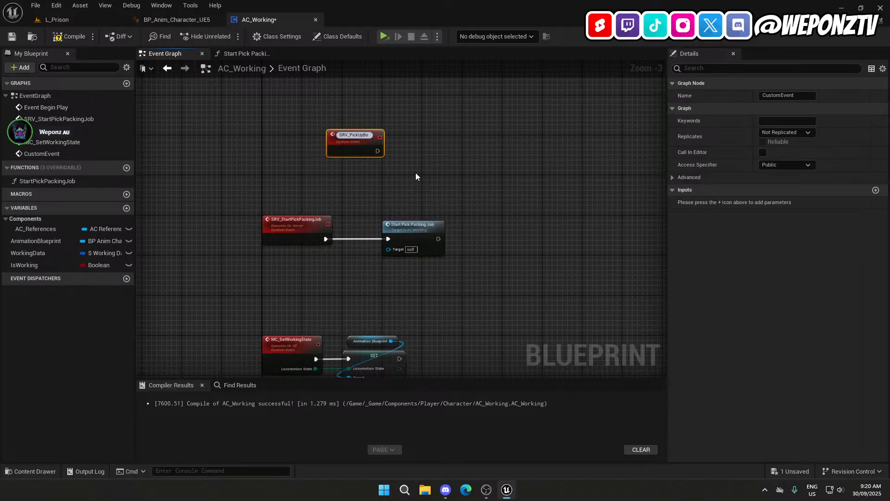
text(x)
key(Return)
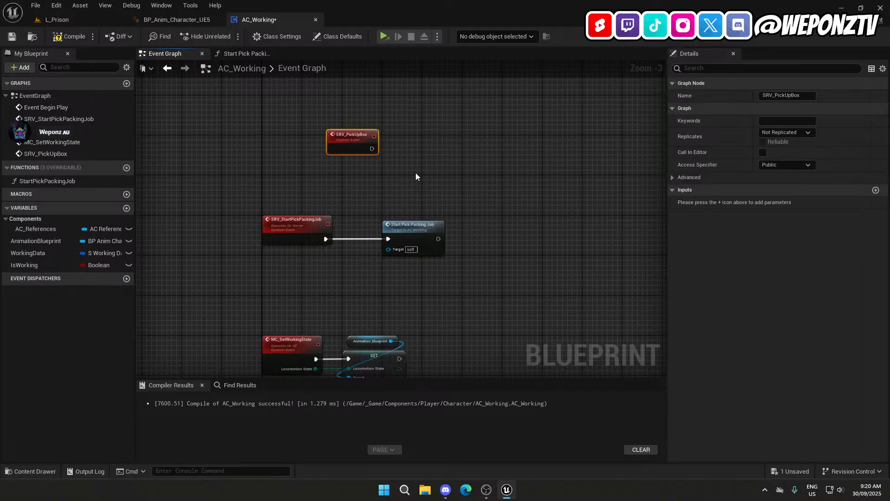
Set SRV_PickUpBox to replicate as Run on Server and place it above the SRV_StartPickPackingJob event.
click(796, 132)
click(797, 165)
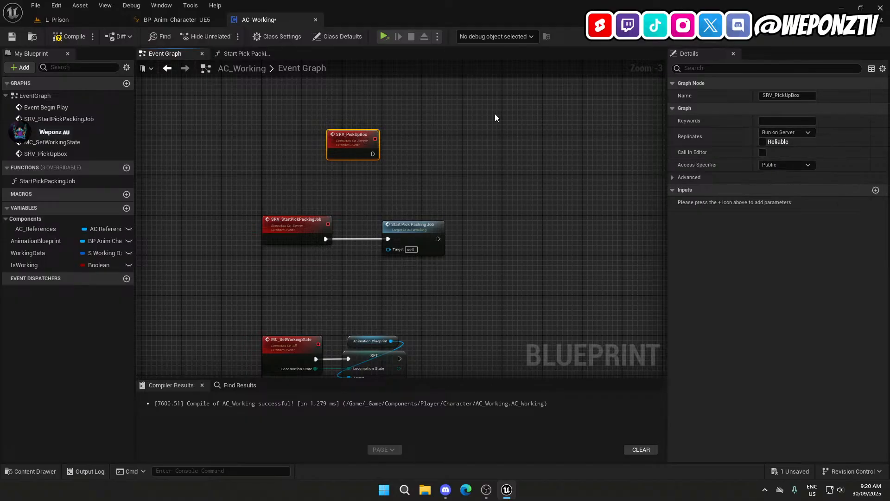
drag(344, 135, 279, 100)
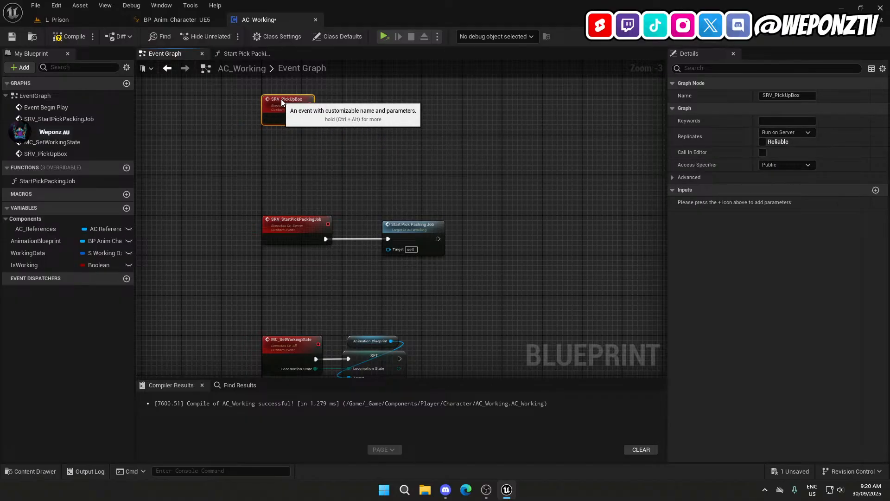
click(321, 205)
In Start Pick Packing Job, cut the MC Set Working State call and wire OC Toggle Objective directly to the Is Working setter.
click(427, 229)
double_click(426, 229)
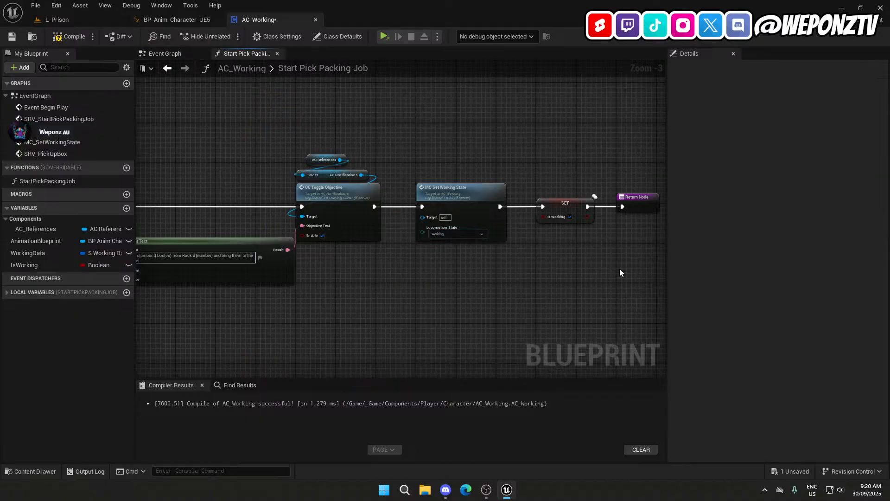
click(461, 200)
key(Delete)
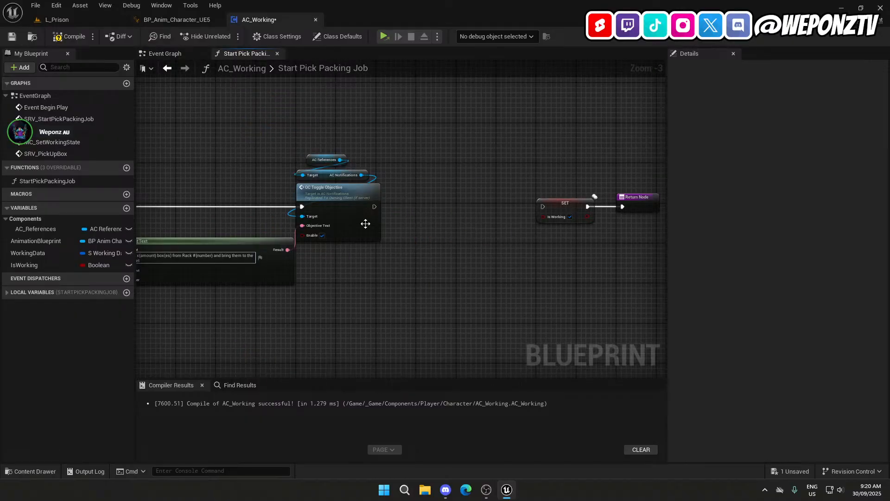
drag(374, 207, 546, 207)
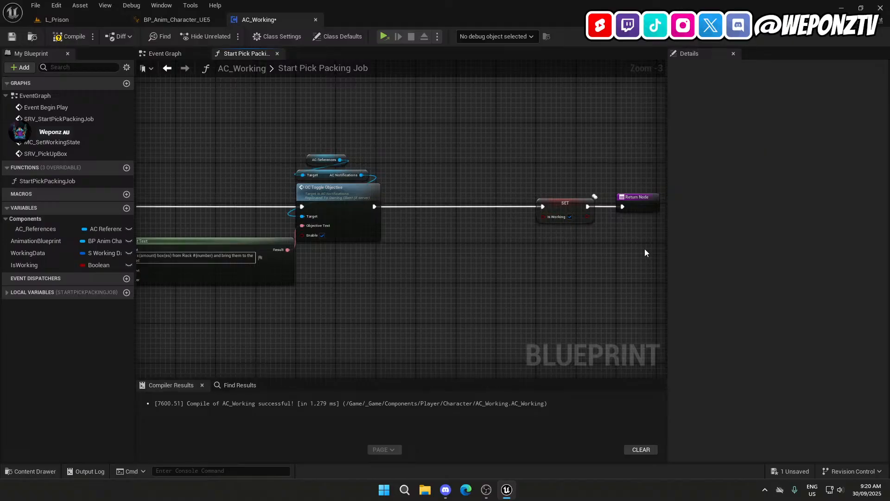
Move the Is Working setter and Return Node closer to OC Toggle Objective, and compile and save AC_Working.
drag(652, 255, 539, 143)
drag(557, 207, 438, 207)
click(397, 227)
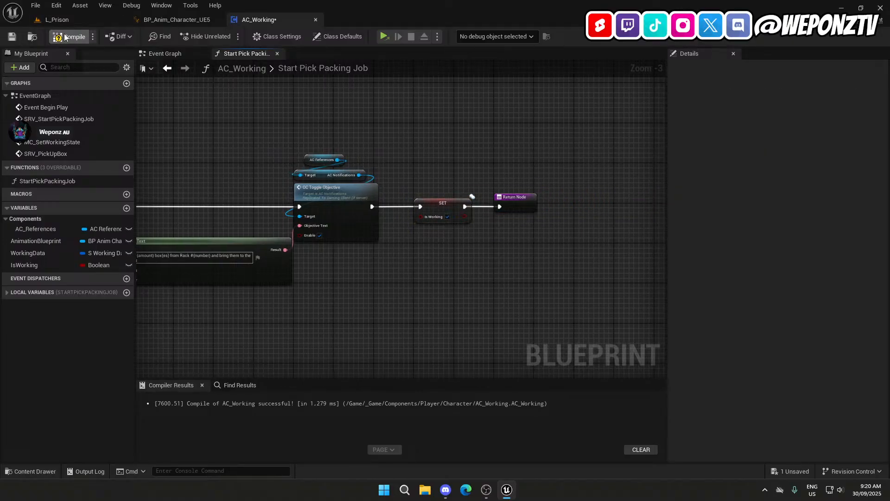
click(13, 37)
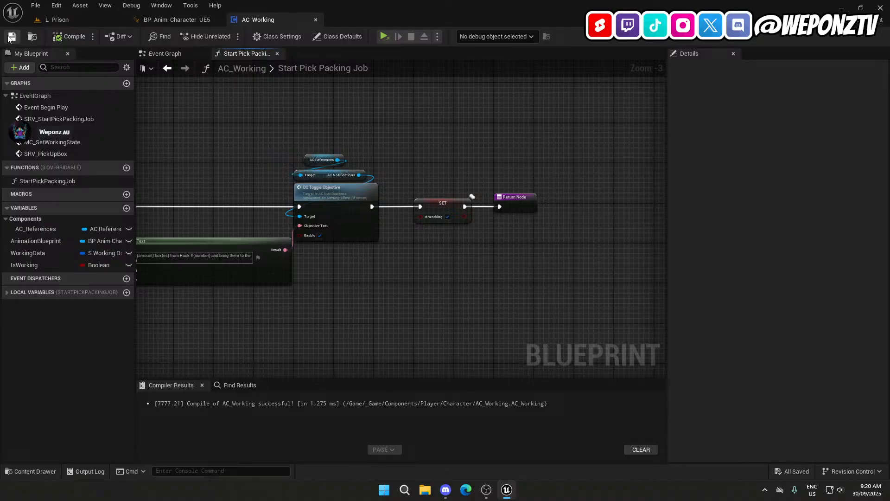
click(178, 21)
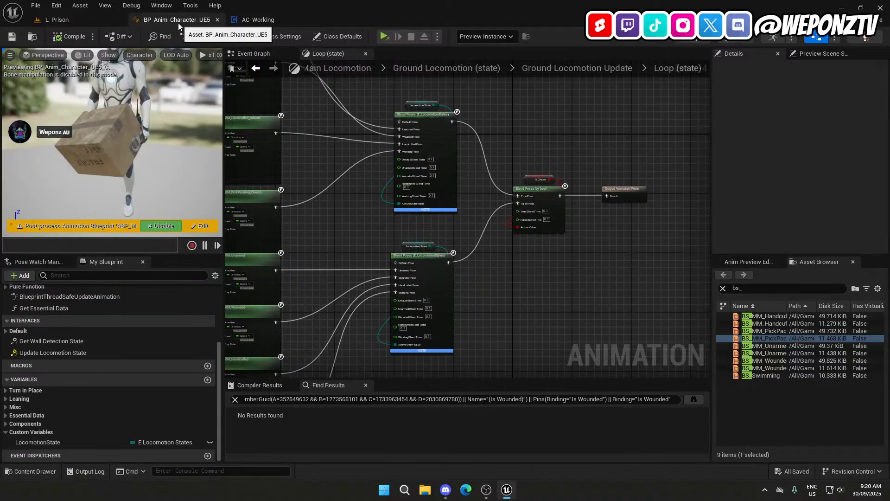
click(57, 19)
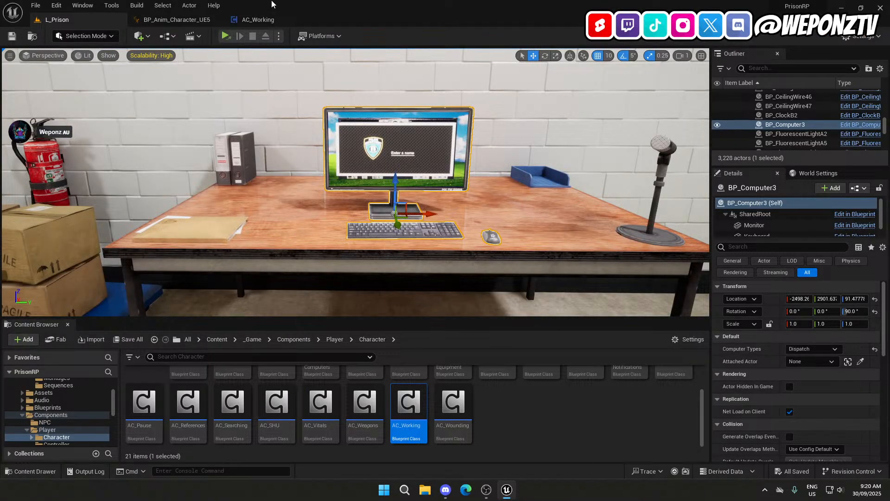
click(265, 19)
right_drag(427, 272, 529, 289)
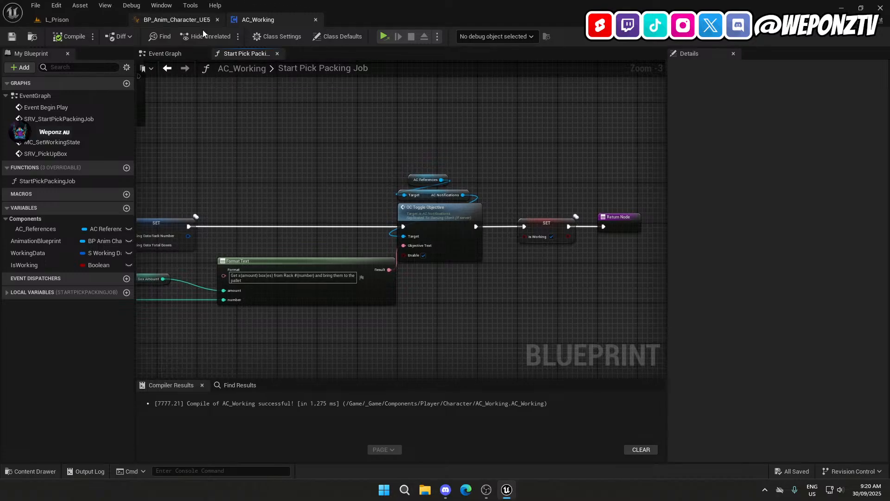
Paste the MC Set Working State call into the AC_Working event graph and connect it to the SRV_PickUpBox event.
click(155, 54)
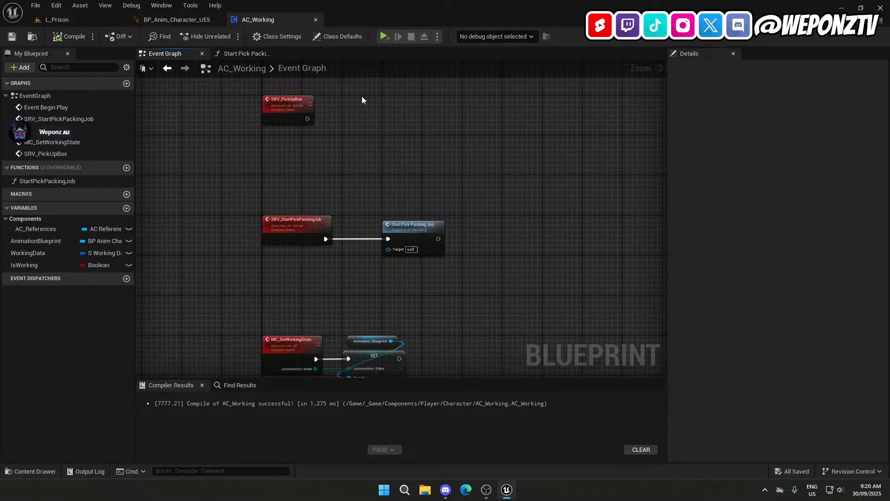
key(ctrl+v)
drag(364, 119, 305, 121)
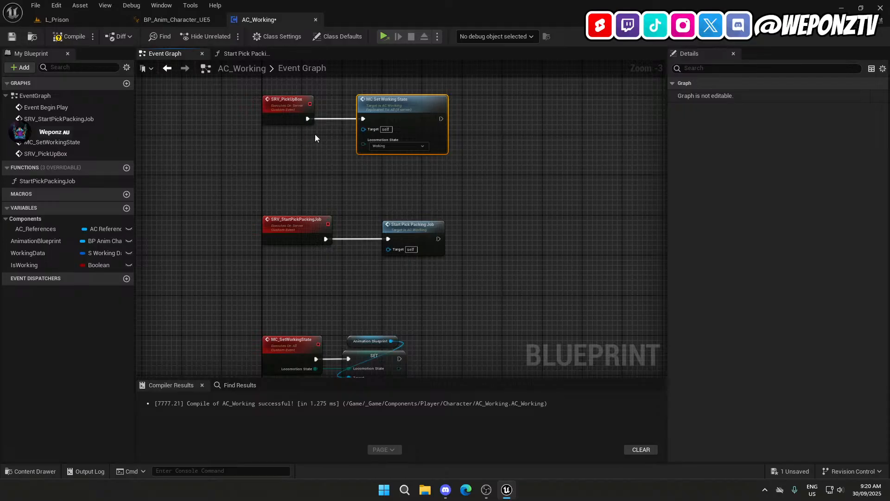
Move MC Set Working State closer to SRV_PickUpBox, straighten their connection, and save AC_Working.
click(305, 175)
scroll(326, 156, up, 1)
right_drag(327, 156, 335, 212)
mouse_move(406, 151)
mouse_down()
mouse_move(382, 151)
mouse_move(393, 155)
mouse_up()
key(q)
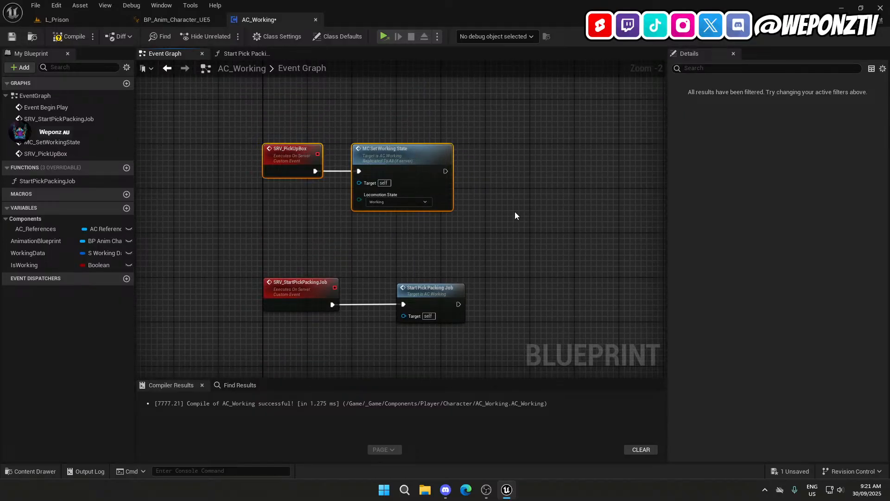
click(514, 212)
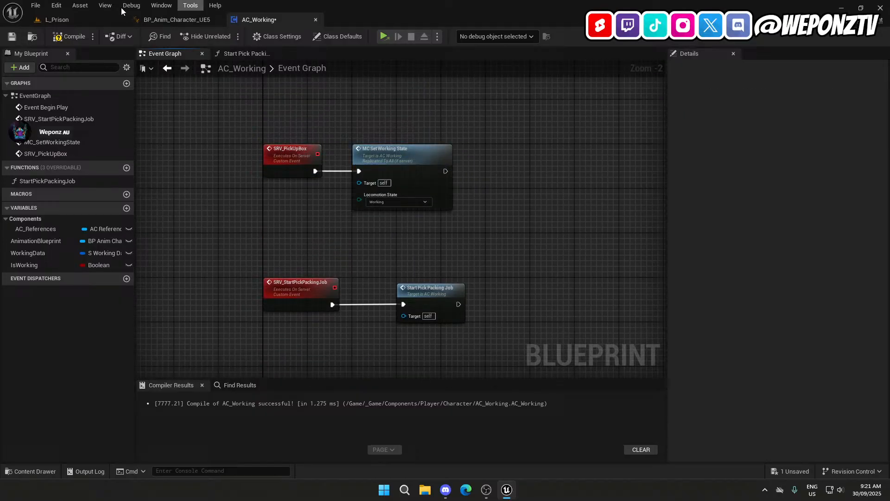
click(13, 37)
Create an Actor blueprint named BP_CardboardBox in the _Game/Blueprints/Equipment folder.
click(57, 20)
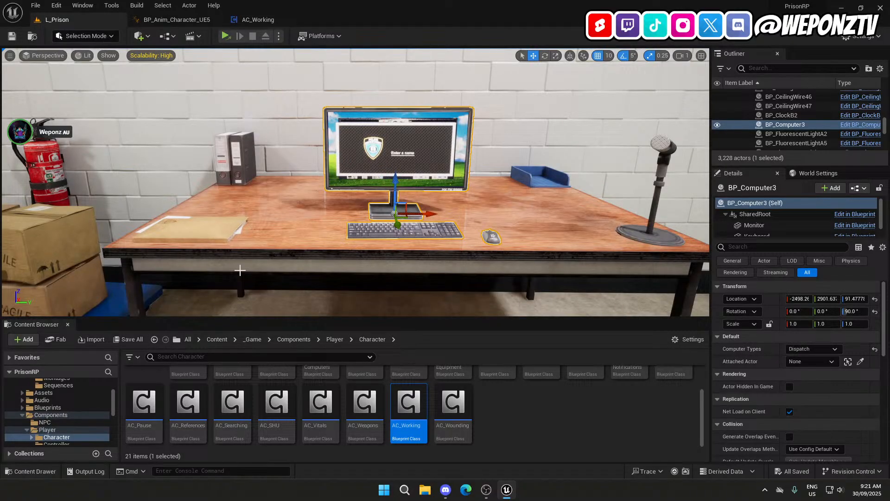
click(257, 340)
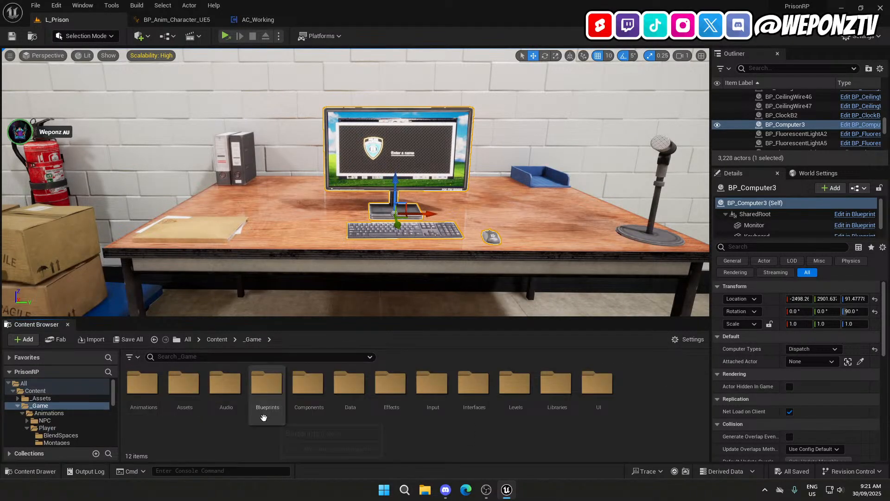
double_click(263, 417)
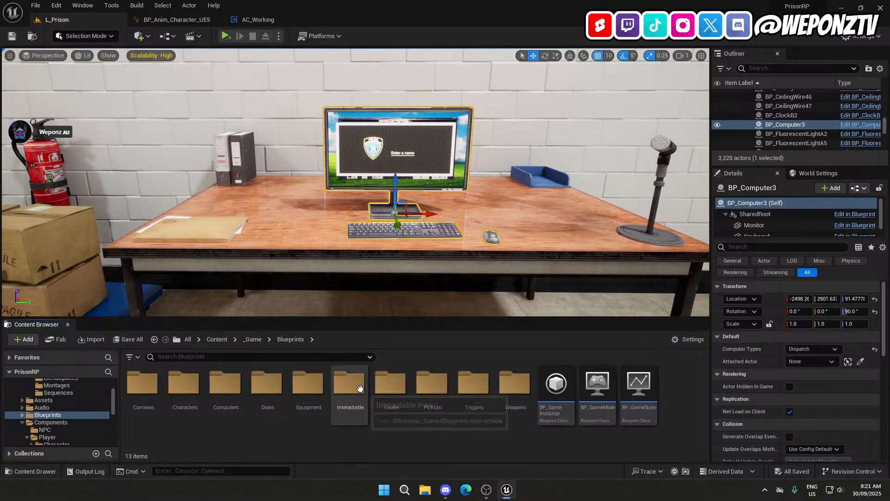
double_click(307, 390)
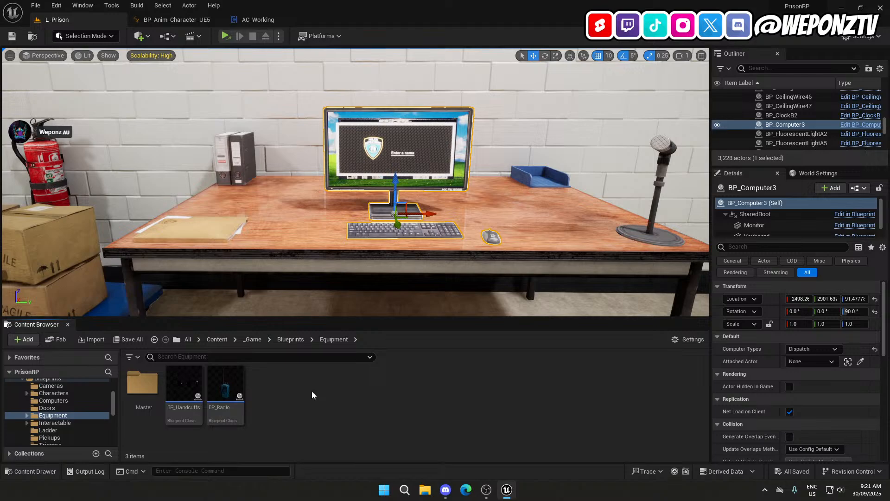
right_click(312, 395)
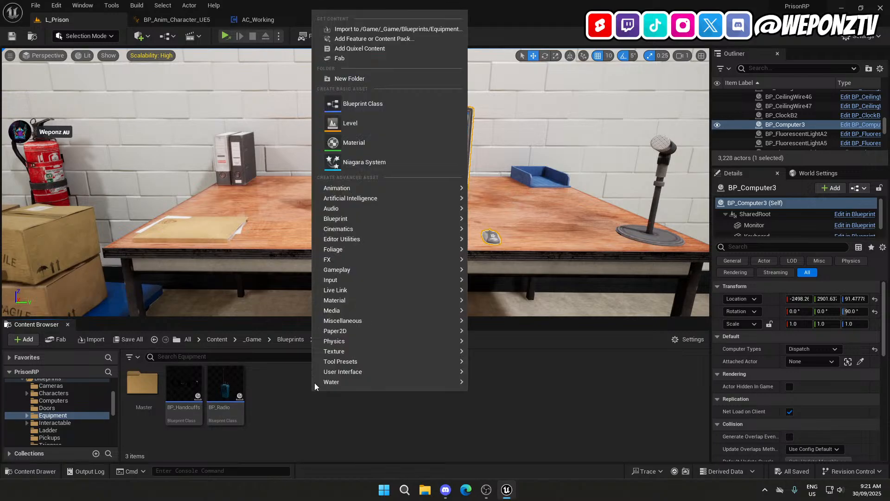
click(364, 101)
click(360, 160)
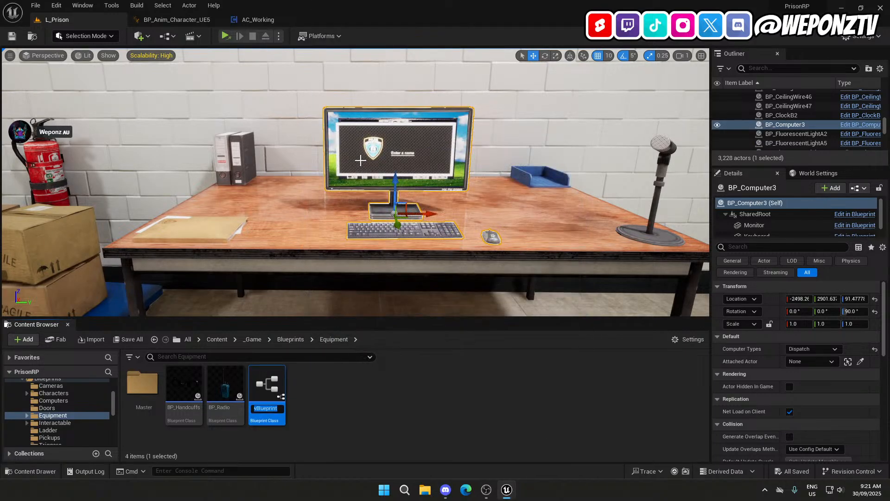
text(BP)
key(Return)
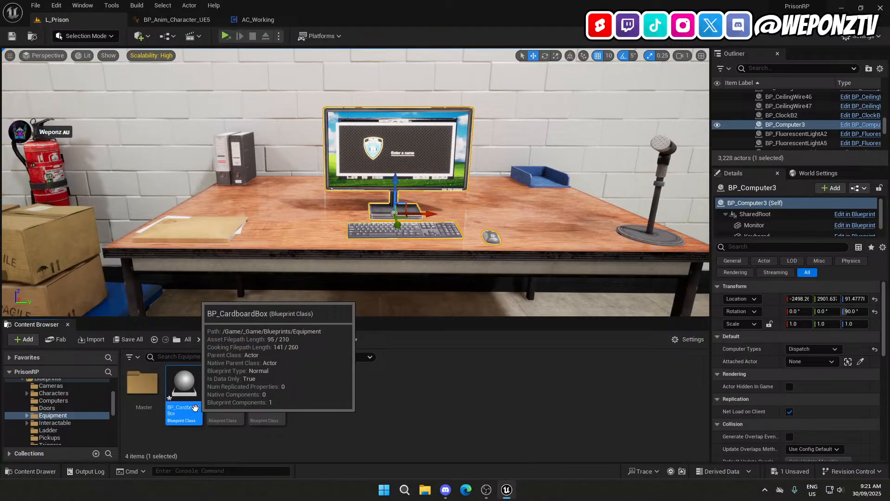
Rename the BP_CardboardBox blueprint as BP_Box.
click(181, 410)
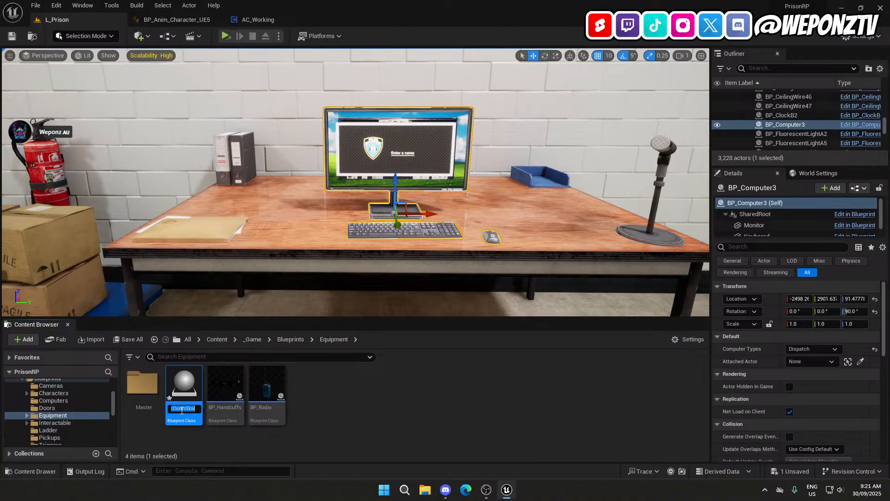
text(BP_Box)
key(Return)
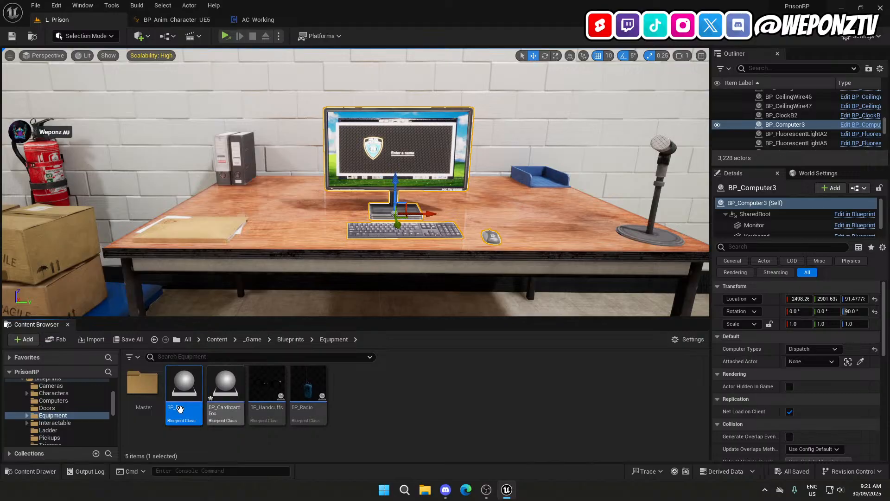
Open BP_Box, add a Static Mesh component, and make it the root in place of DefaultSceneRoot.
double_click(186, 367)
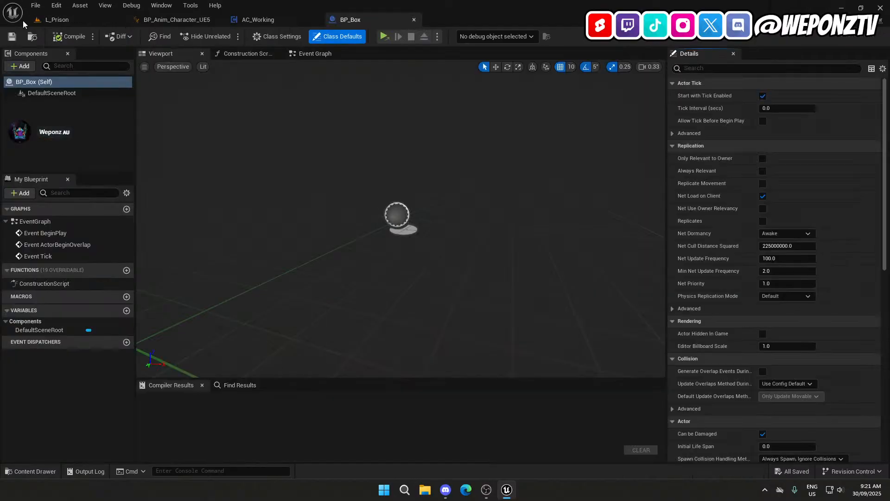
click(29, 68)
text(sta)
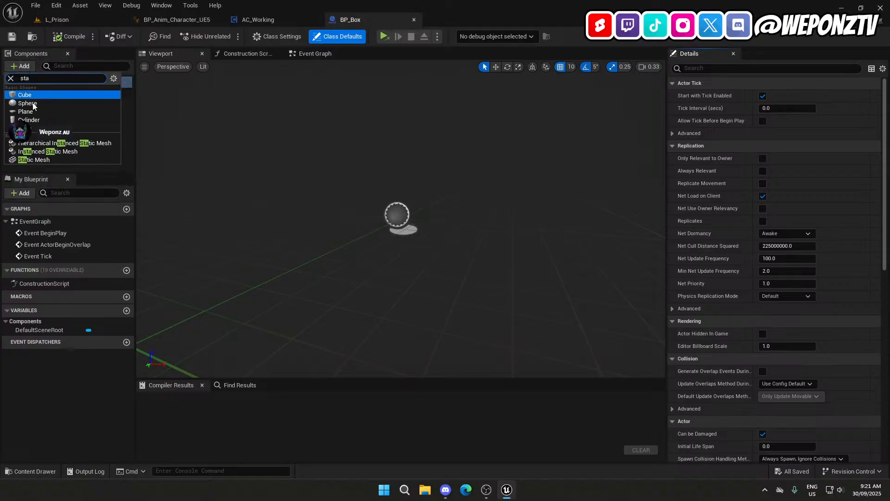
click(33, 159)
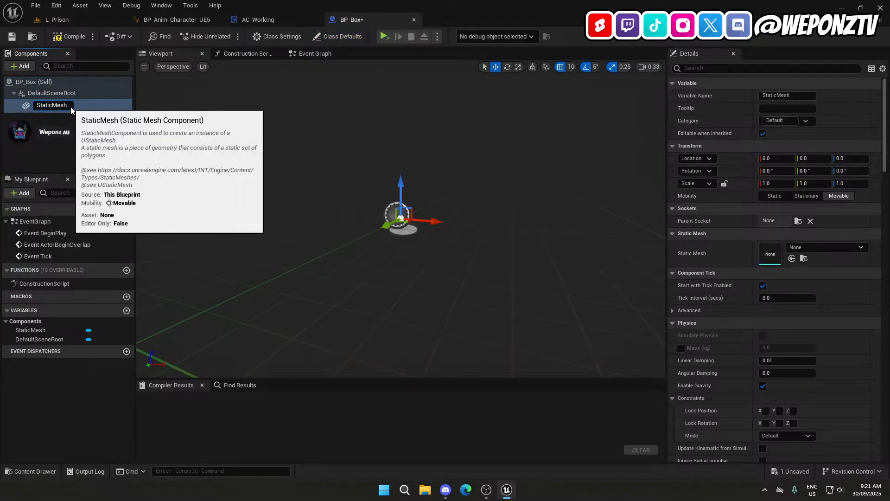
drag(70, 107, 74, 96)
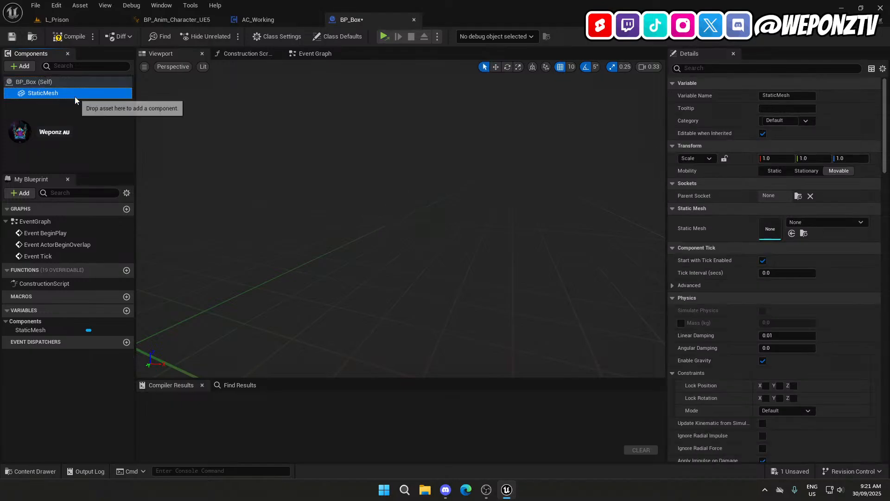
Compile and save BP_Box.
click(69, 36)
click(12, 36)
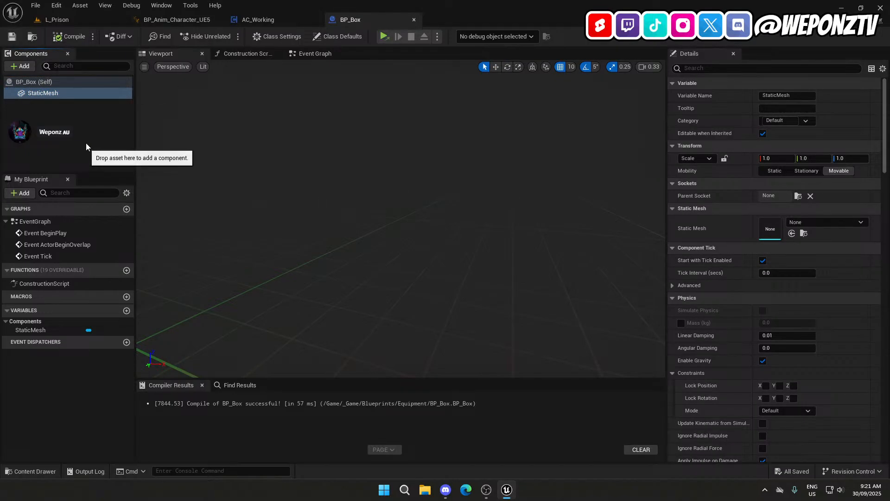
click(791, 223)
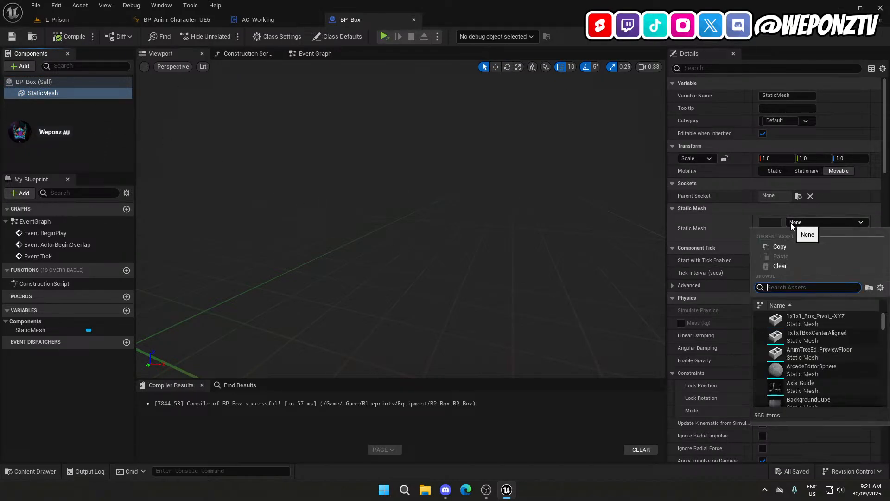
text(box)
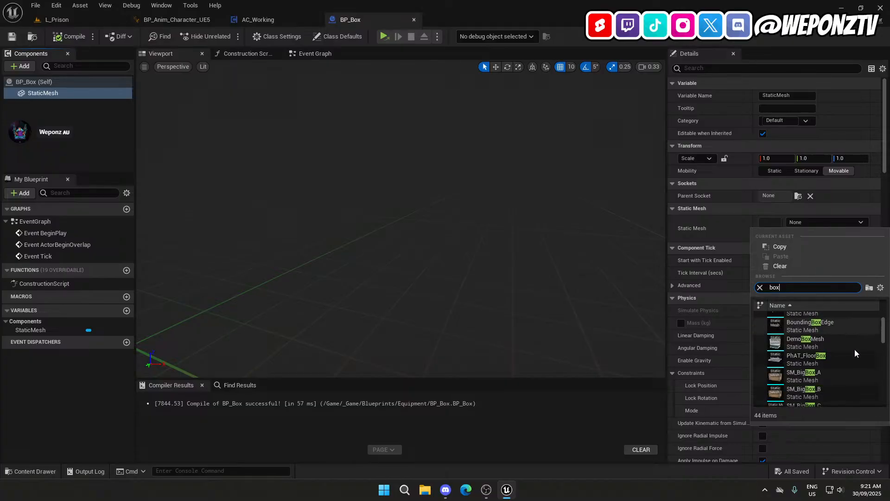
scroll(855, 355, down, 5)
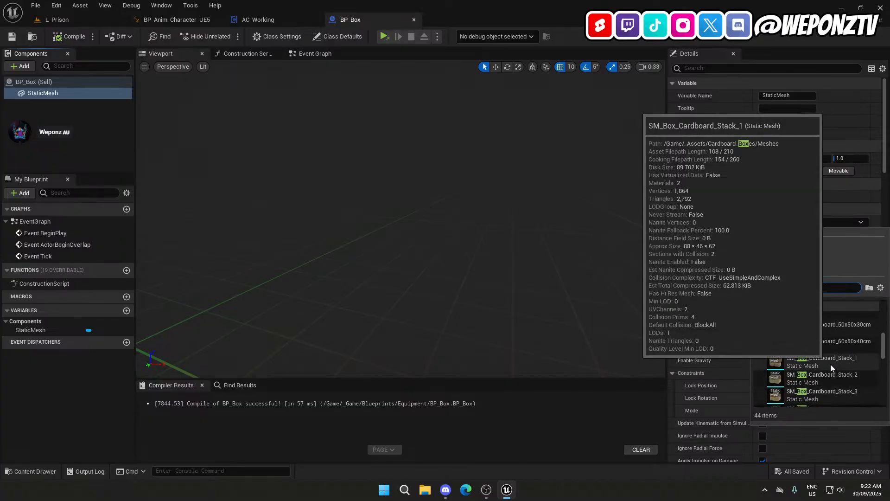
scroll(831, 363, up, 3)
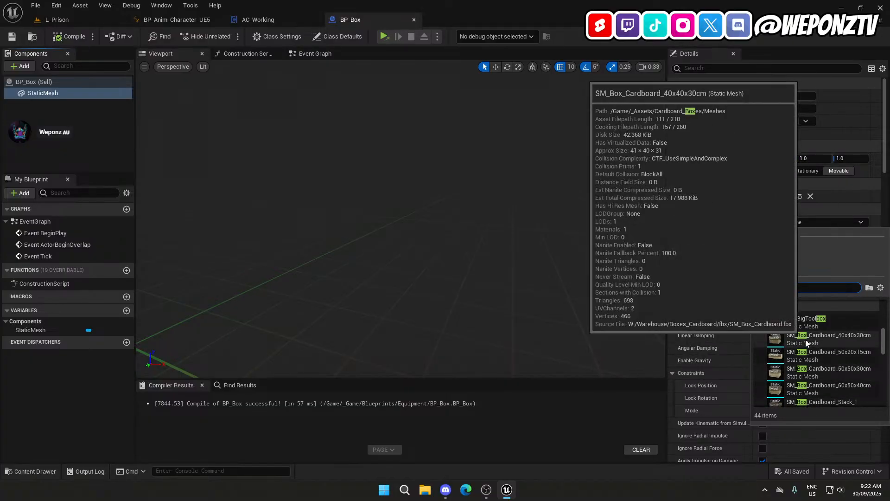
mouse_move(798, 381)
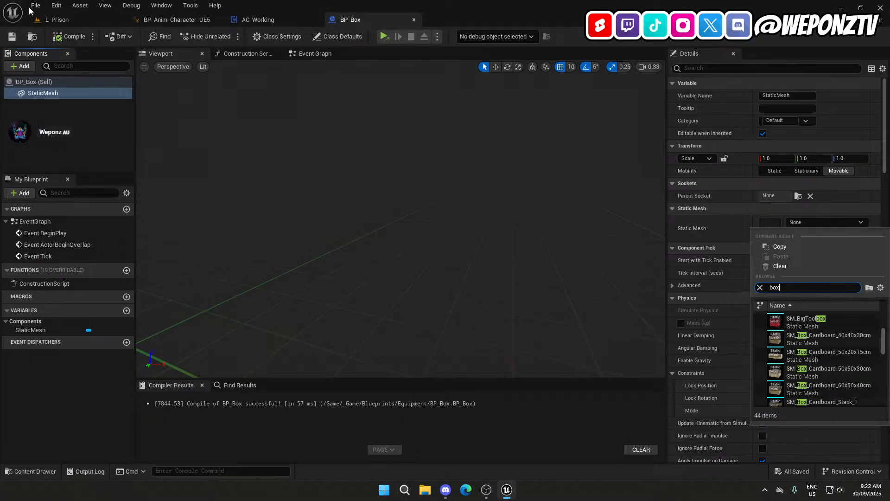
Find the SM_Box_Cardboard_60x50x40cm mesh in the _Assets/Cardboard_Boxes/Meshes content folder and open it for a look.
click(69, 19)
click(217, 339)
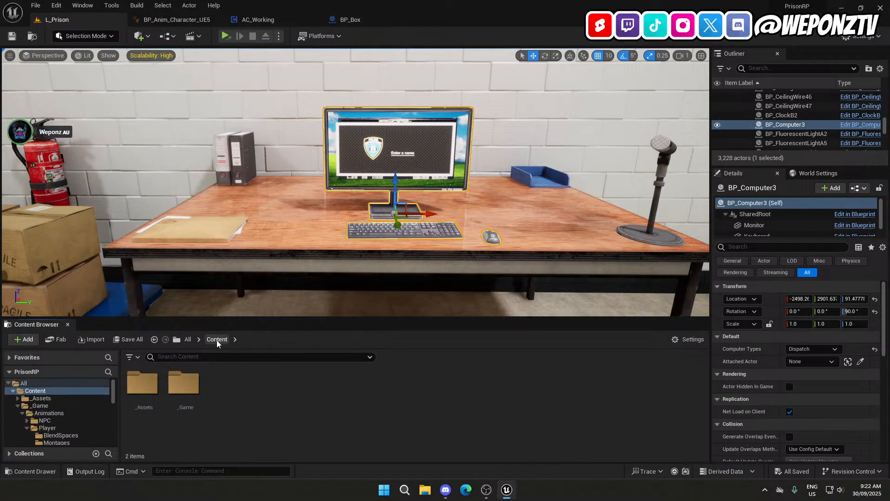
click(153, 386)
double_click(153, 387)
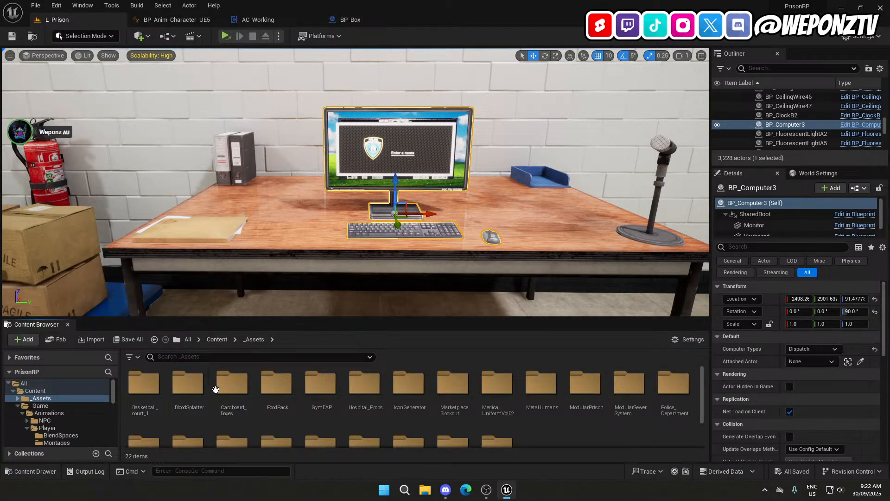
double_click(222, 387)
double_click(184, 384)
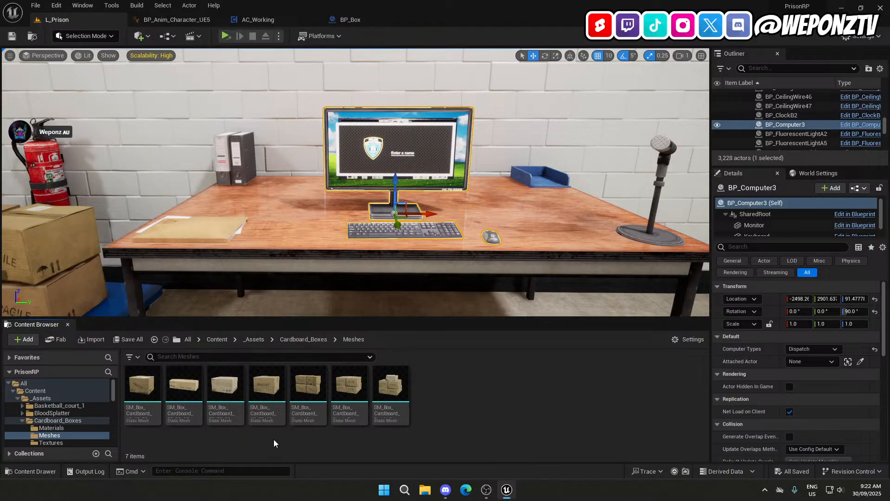
click(267, 383)
double_click(267, 383)
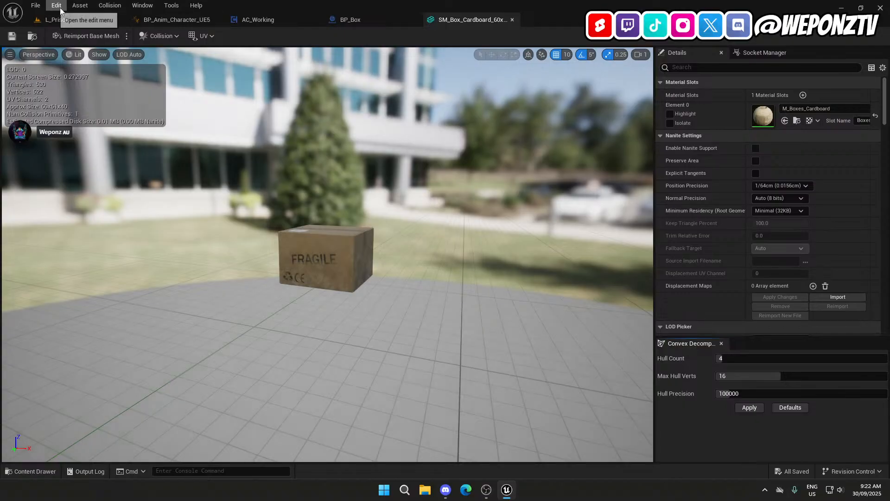
Assign the selected SM_Box_Cardboard_60x50x40cm mesh to BP_Box's StaticMesh component, and compile and save the blueprint.
click(356, 17)
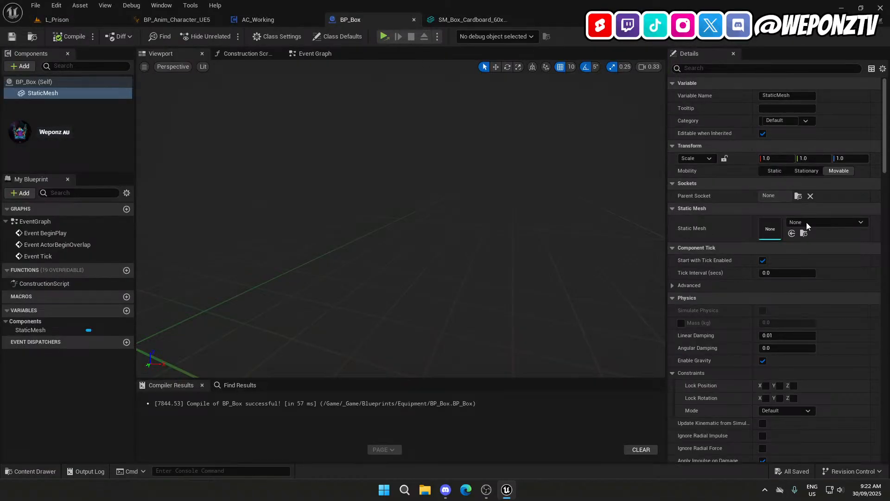
click(792, 234)
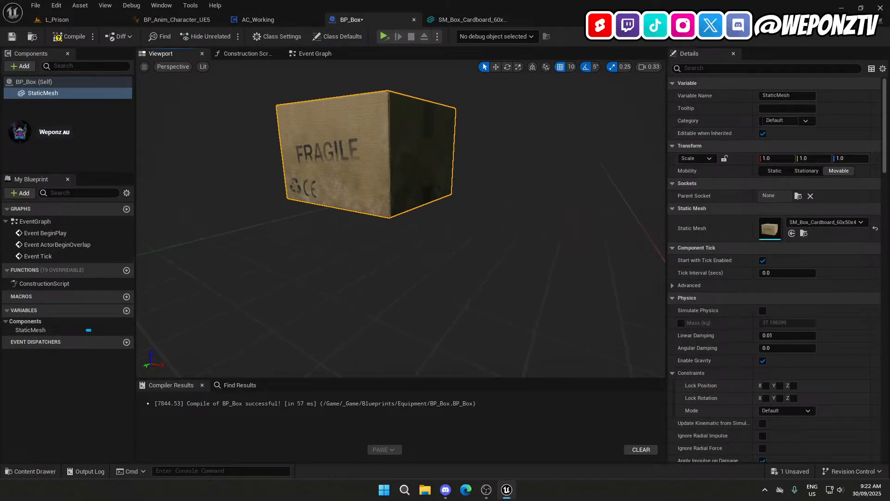
right_drag(371, 158, 255, 155)
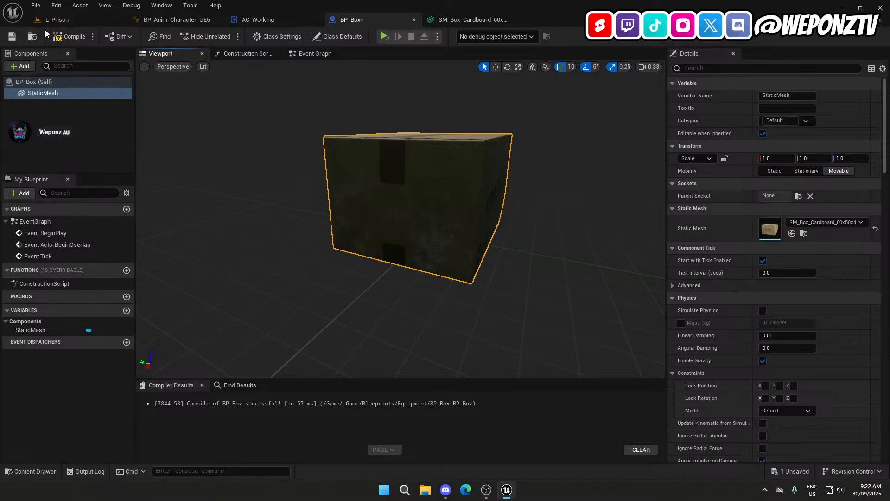
click(71, 37)
click(12, 37)
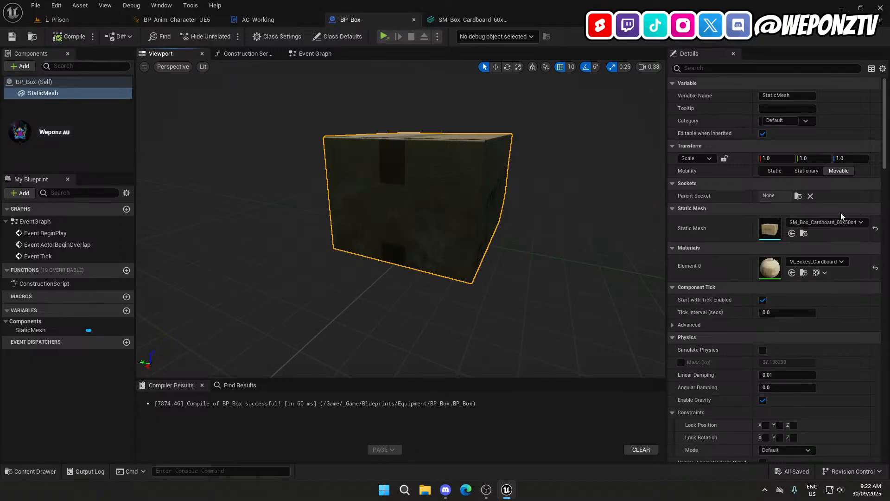
Give BP_Box's static mesh a Custom collision preset that ignores Pickup and Pawn, and compile and save the blueprint.
scroll(841, 212, down, 10)
click(784, 214)
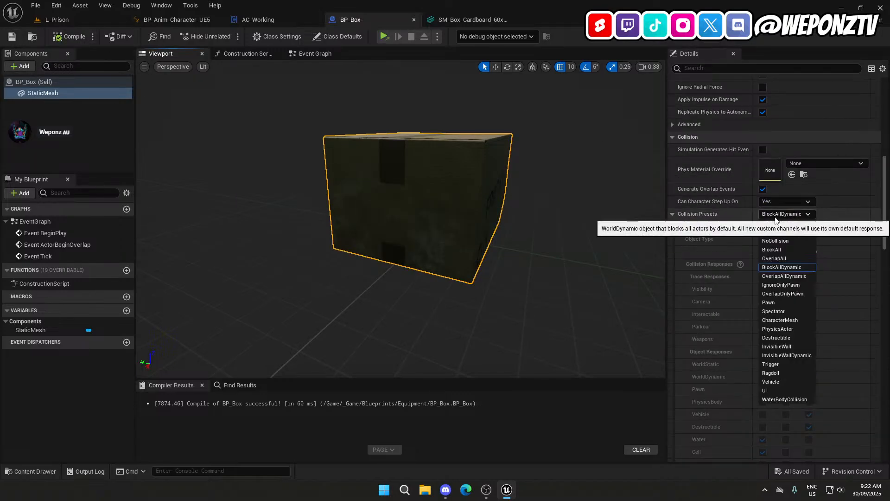
click(772, 231)
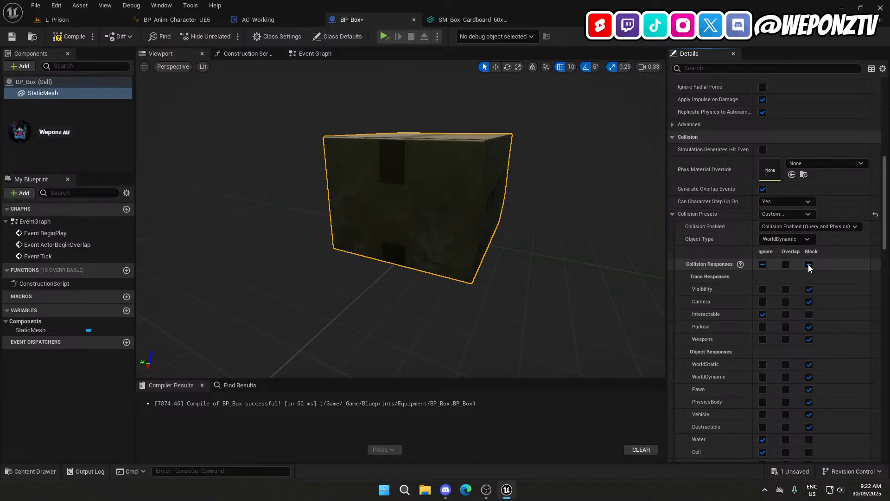
scroll(803, 344, down, 2)
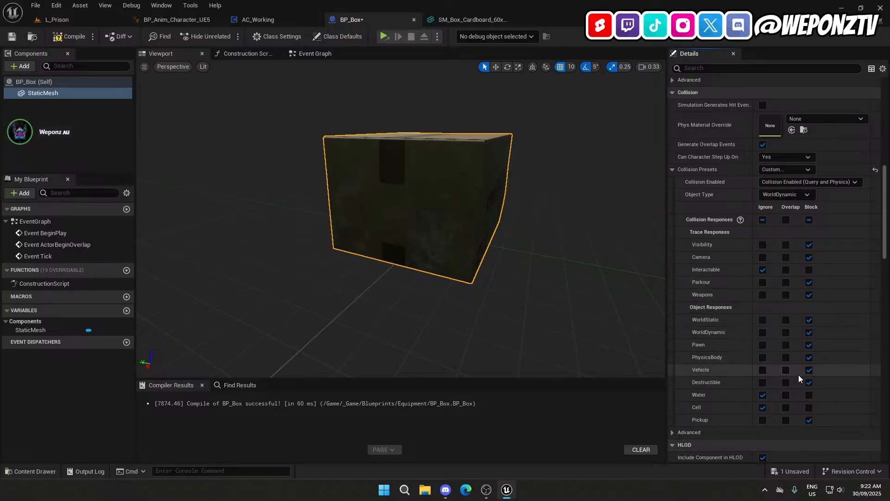
click(763, 420)
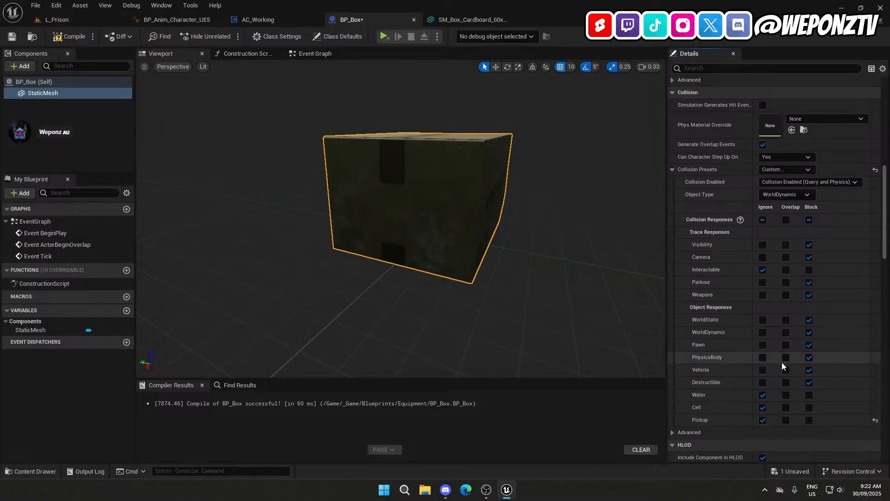
click(764, 345)
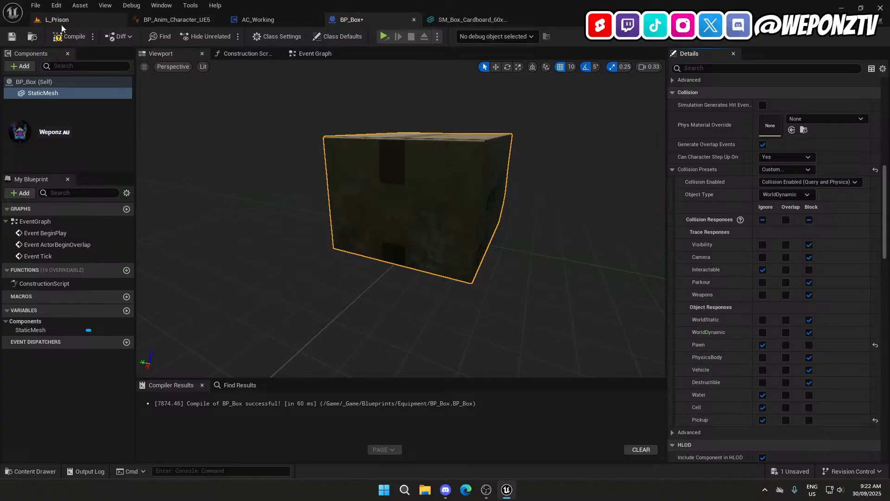
click(67, 36)
click(12, 36)
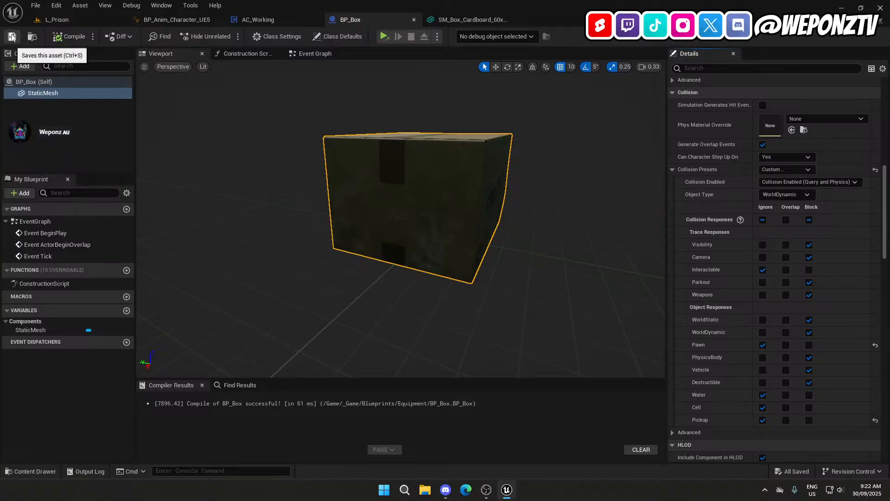
Close BP_Box and add a Spawn Actor from Class node beside MC Set Working State in the AC_Working event graph.
click(413, 20)
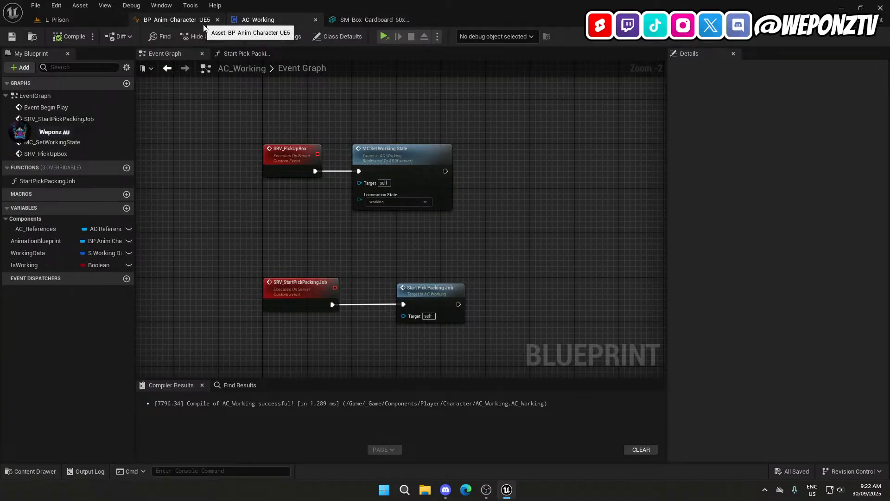
right_click(526, 182)
text(sp)
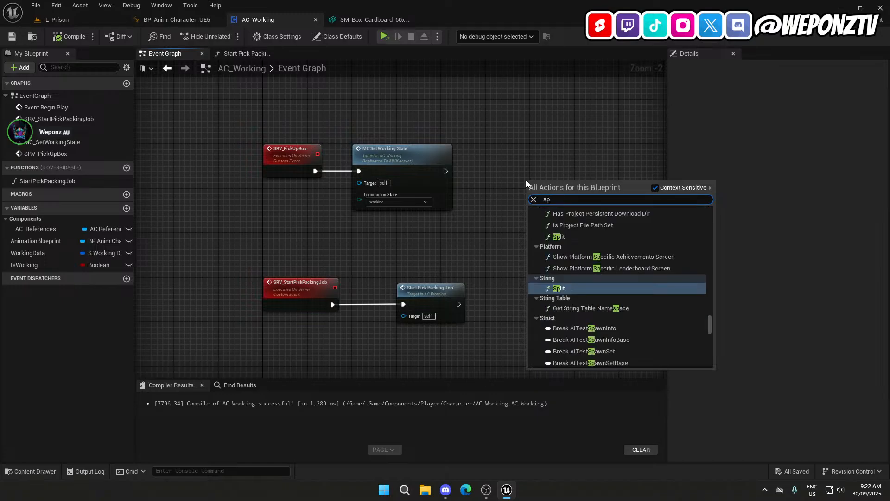
text(awn actor)
click(598, 219)
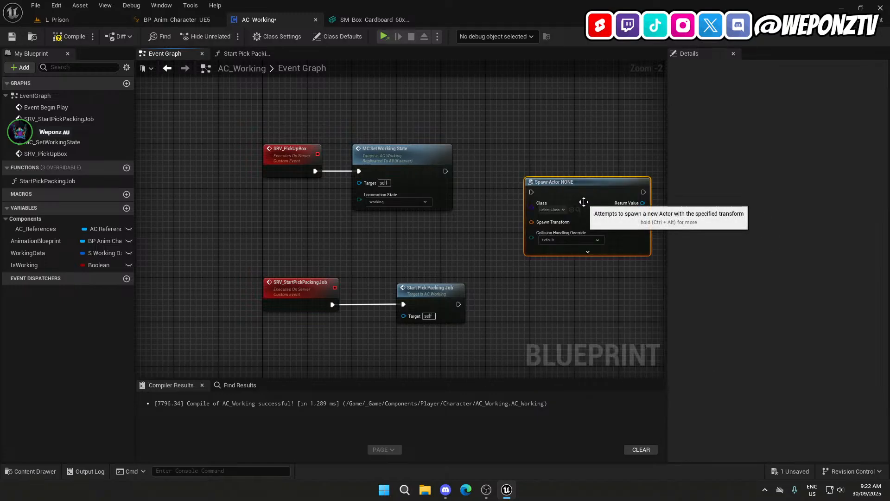
drag(584, 201, 569, 149)
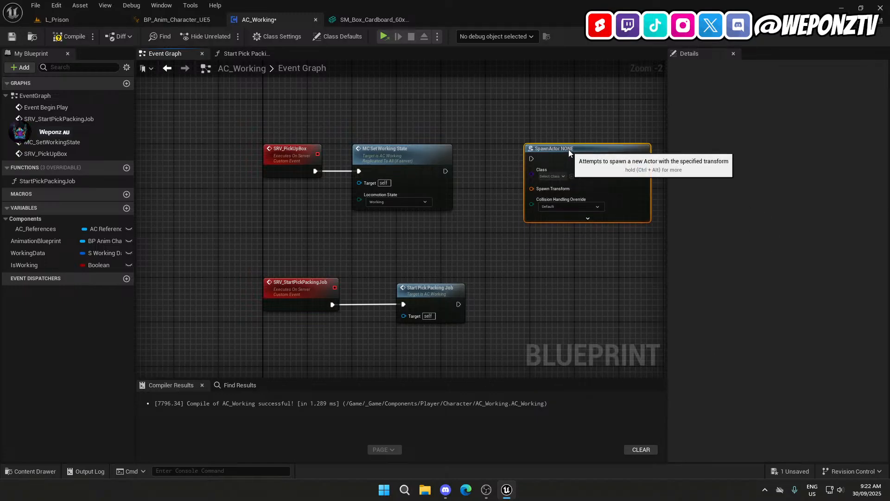
Set the SpawnActor class to BP_Box and run it after MC Set Working State with a straightened connection.
click(554, 176)
text(box)
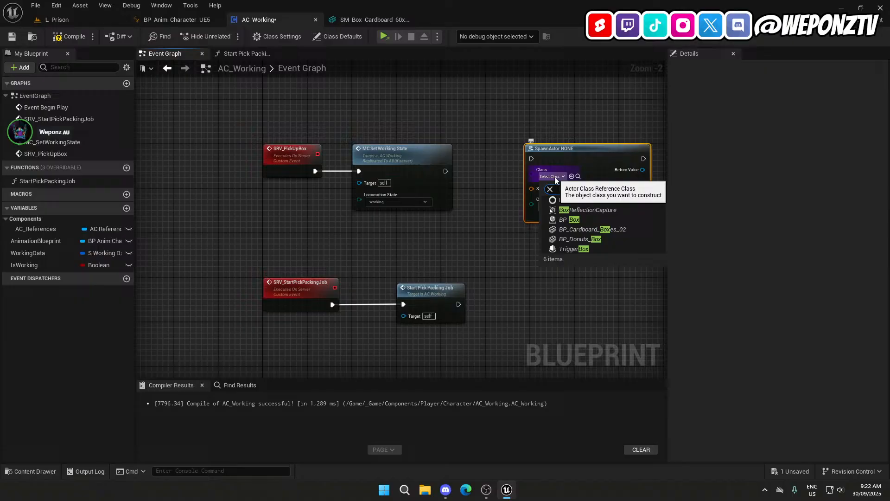
click(569, 219)
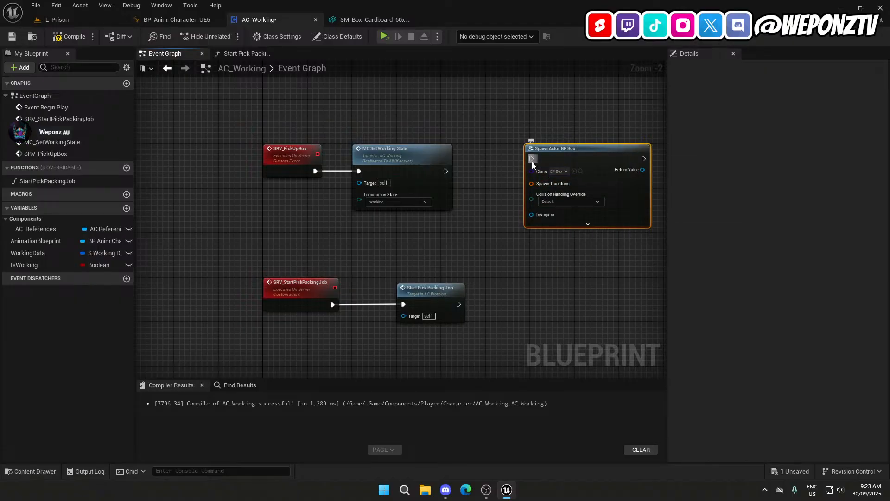
drag(445, 173, 445, 171)
drag(538, 166, 499, 183)
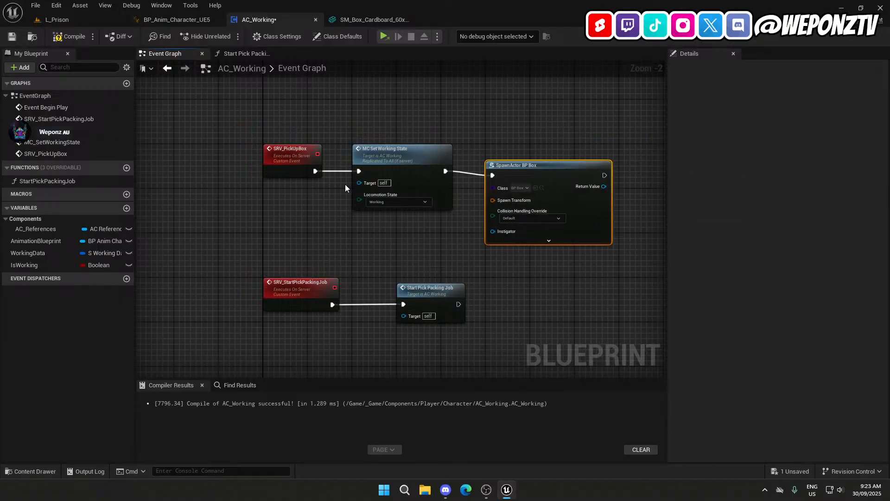
click(412, 162)
Move the SRV_StartPickPackingJob and MC_SetWorkingState node groups lower to make room beneath SRV_PickUpBox.
scroll(418, 252, down, 5)
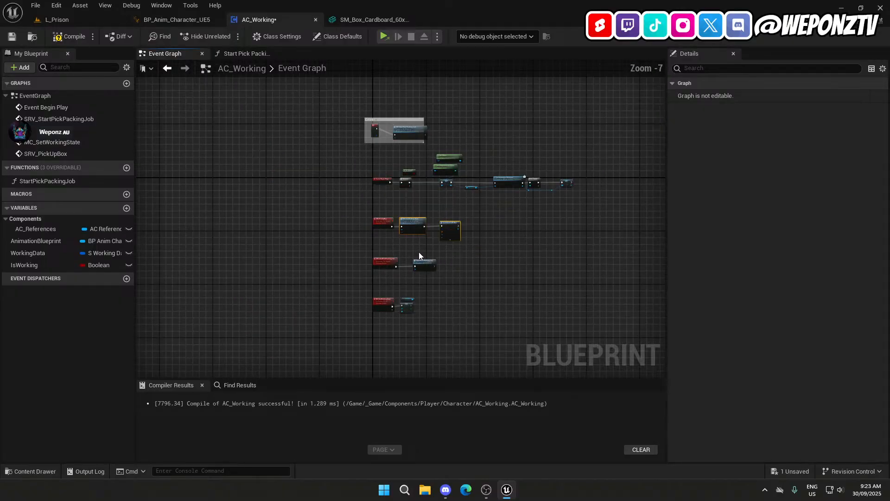
drag(428, 310, 369, 255)
scroll(371, 256, up, 3)
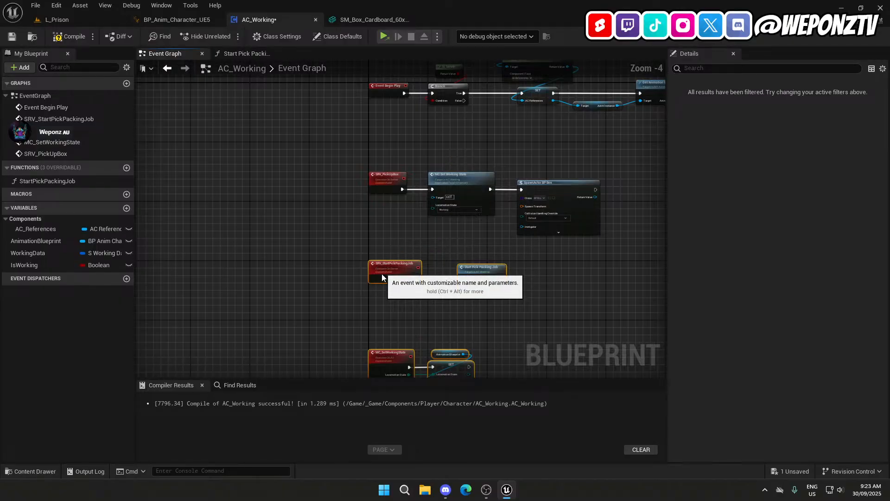
scroll(382, 327, up, 2)
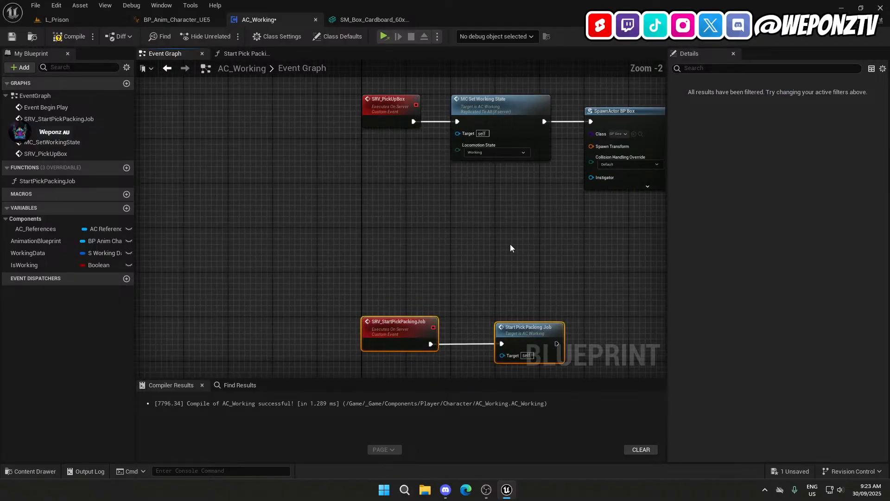
Place an AC References getter above SpawnActor BP Box, get Character from it, and add Get Actor Transform for that character.
right_drag(510, 244, 238, 315)
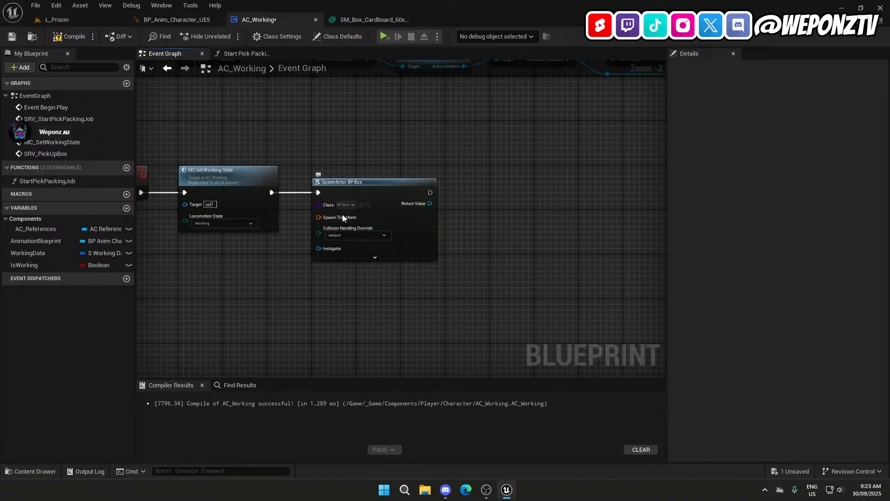
drag(37, 232, 353, 162)
click(366, 150)
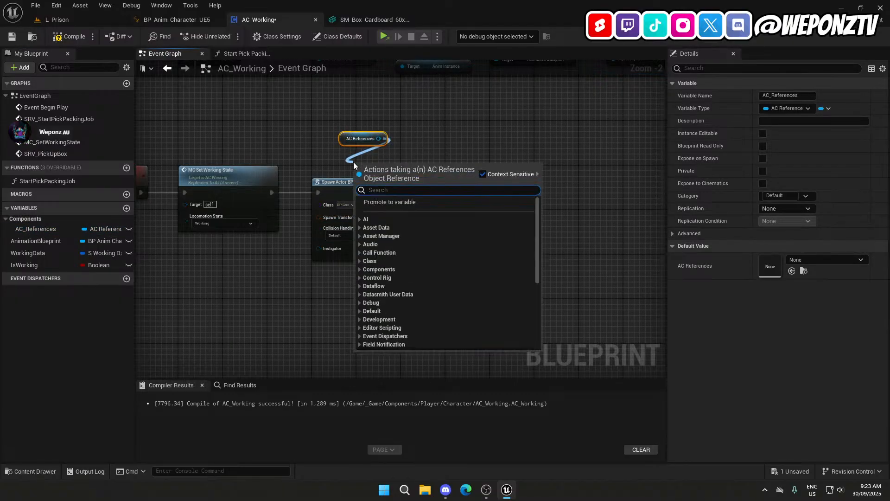
text(charac)
click(451, 317)
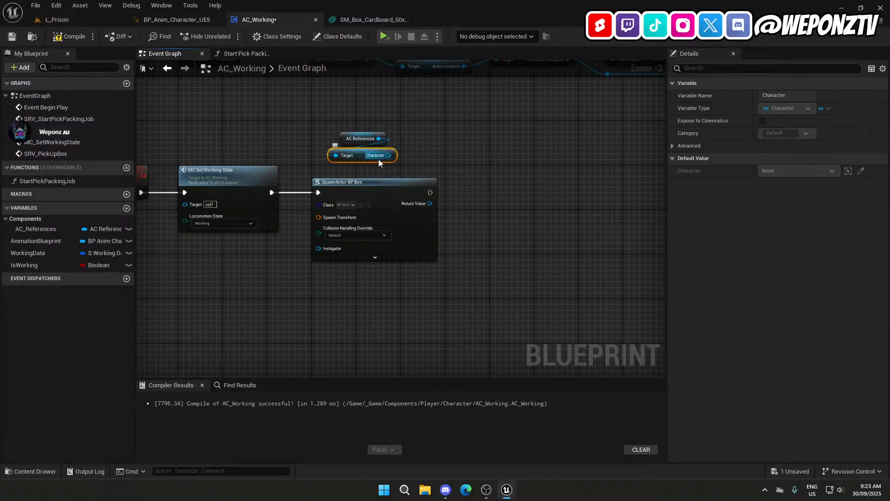
drag(408, 155, 408, 155)
text(getactort)
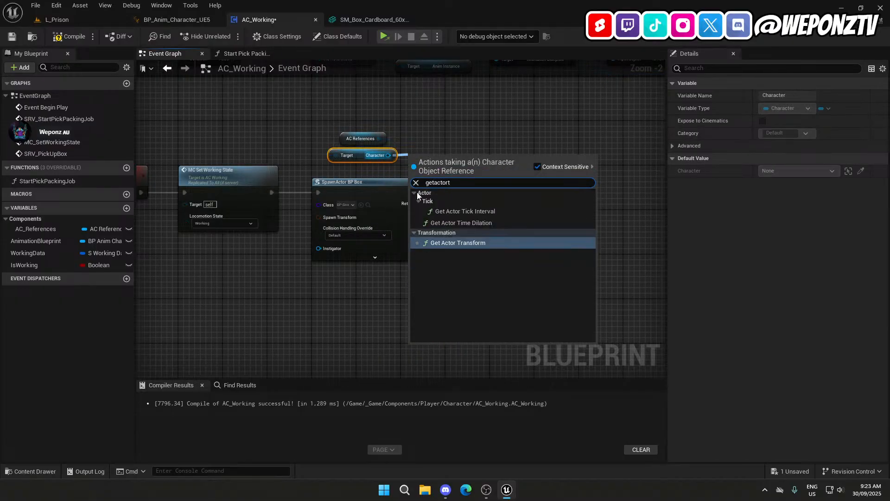
click(466, 243)
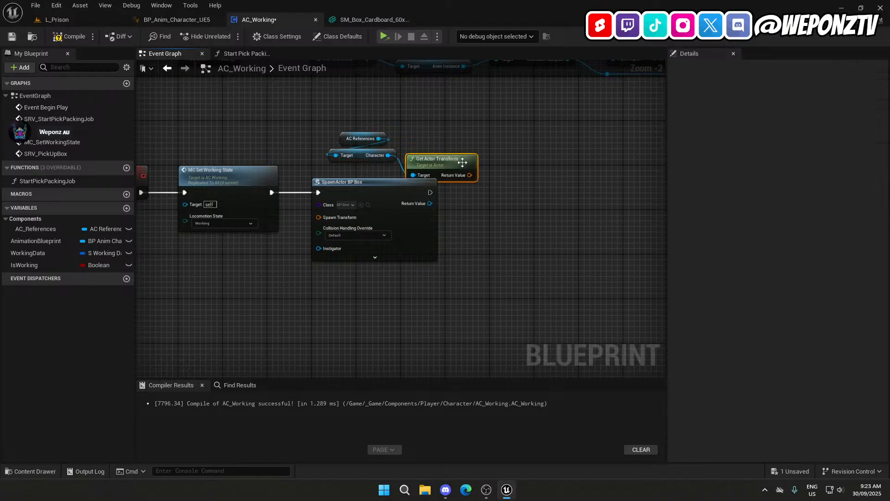
Feed the Get Actor Transform return value into the Spawn Transform input of SpawnActor BP Box.
drag(468, 177, 325, 218)
drag(426, 304, 188, 141)
drag(240, 185, 240, 229)
Stack the AC References, Character and Get Actor Transform nodes in a compact column directly above SpawnActor BP Box.
click(483, 183)
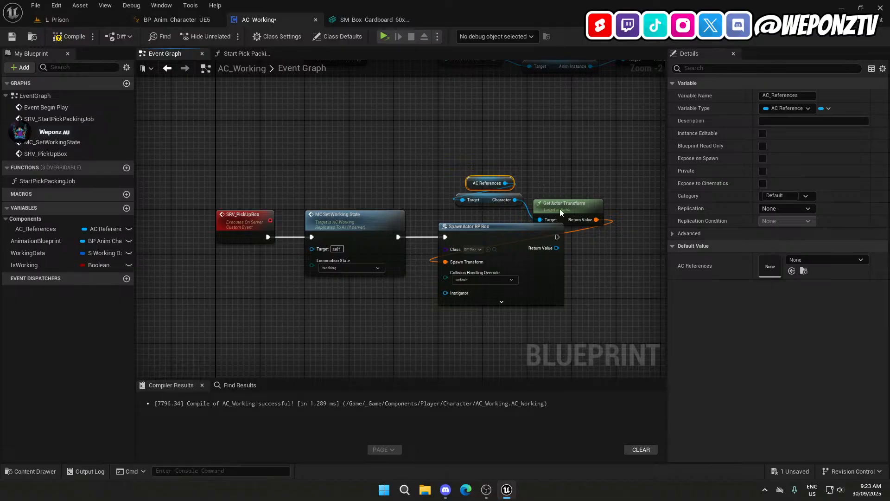
drag(560, 211, 577, 195)
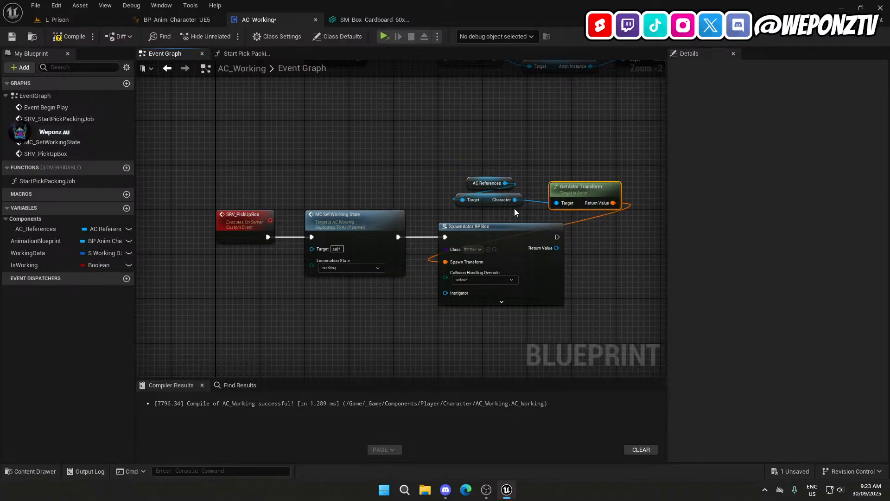
drag(515, 211, 462, 158)
mouse_move(486, 202)
mouse_down()
mouse_move(572, 171)
mouse_move(583, 178)
mouse_move(555, 192)
mouse_move(472, 201)
mouse_up()
ctrl+click(584, 188)
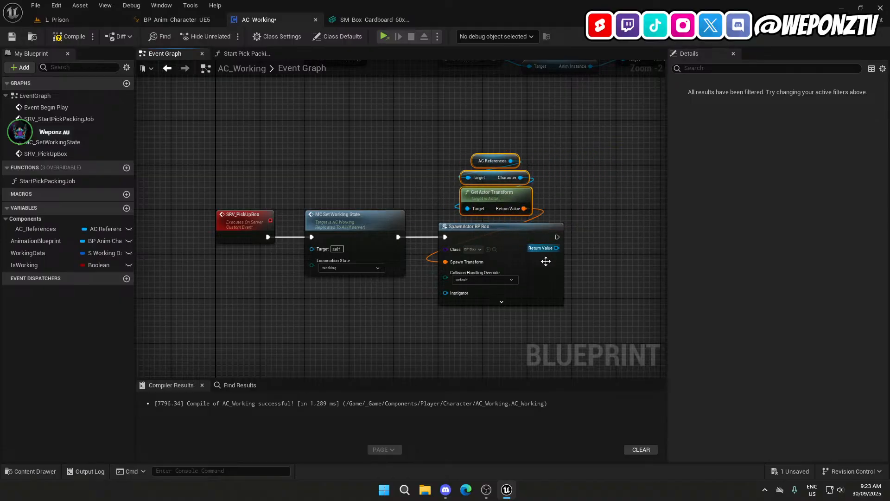
click(613, 277)
Promote the return value of SpawnActor BP Box to a new variable named BoxObject.
right_drag(591, 271, 439, 262)
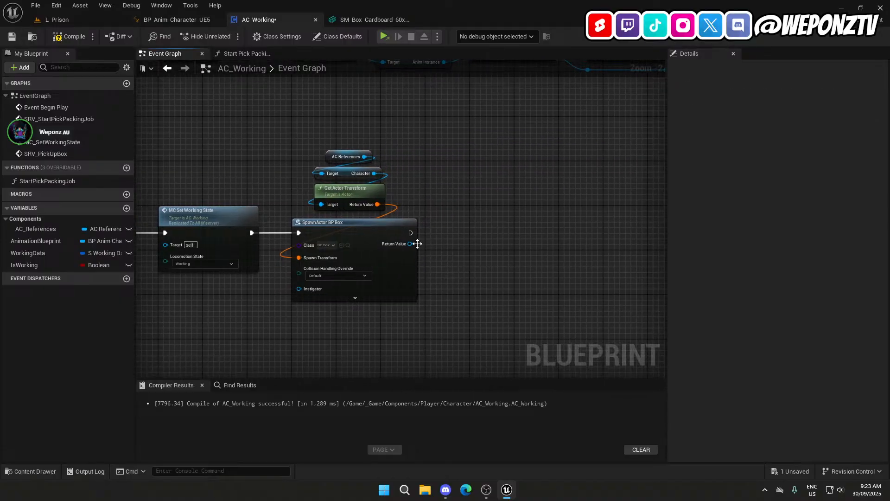
right_click(412, 243)
click(446, 262)
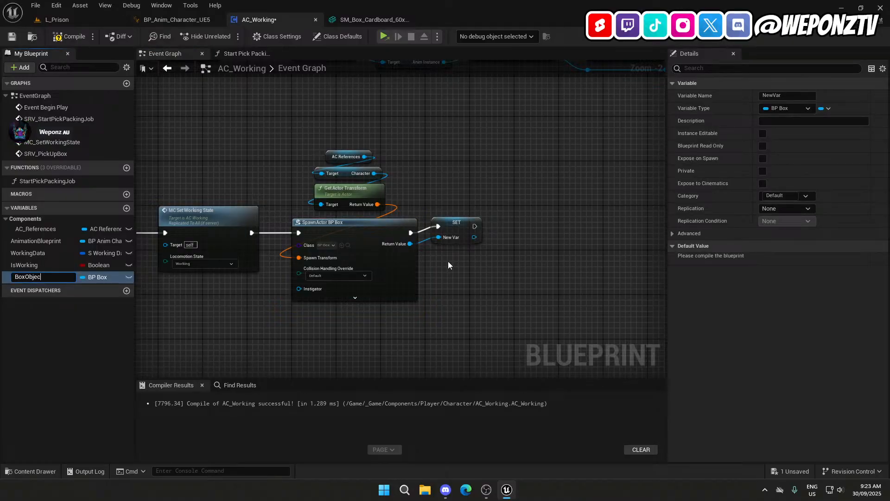
text(BoxObject)
key(Return)
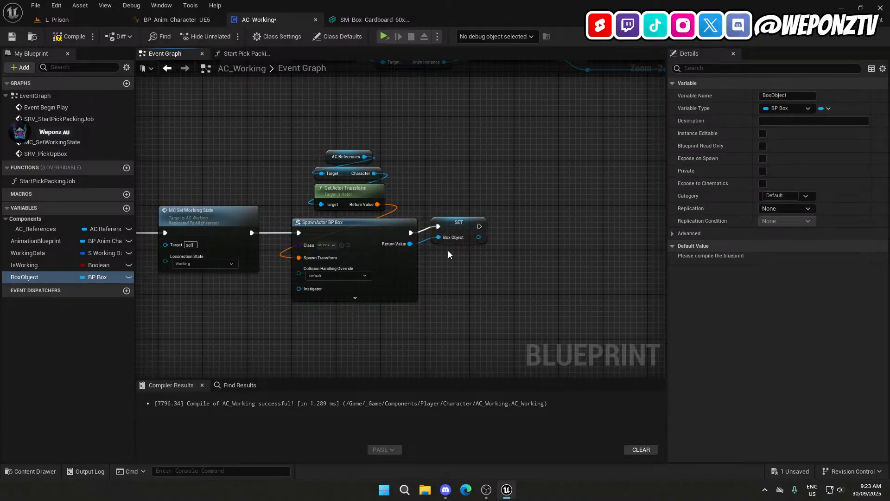
Move the Box Object setter farther from the SpawnActor BP Box node and align it with the execution line.
drag(462, 229, 488, 235)
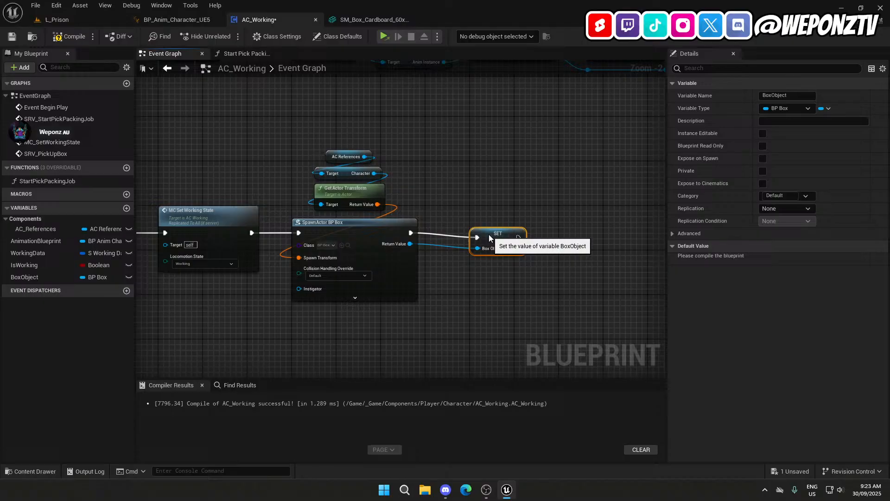
ctrl+click(377, 234)
click(485, 291)
Add an Attach Actor To Component node from the Box Object setter's output.
right_drag(455, 300, 387, 258)
drag(431, 216, 485, 207)
text(at)
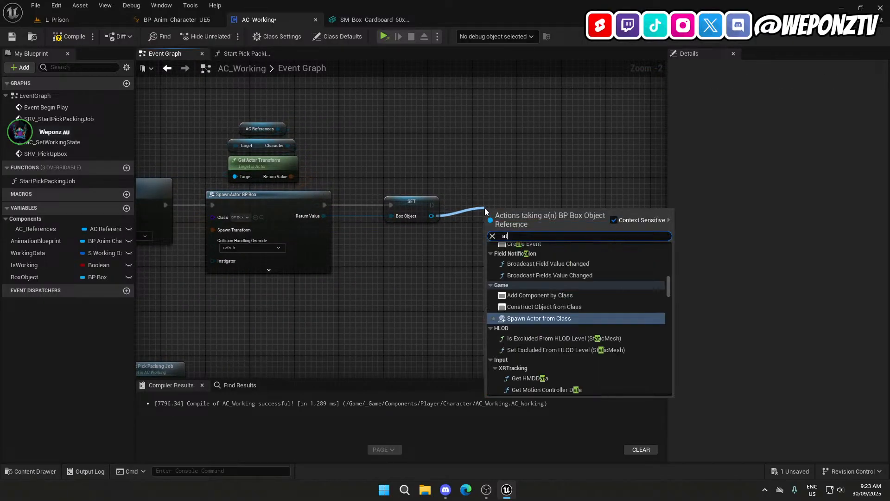
text(tacha)
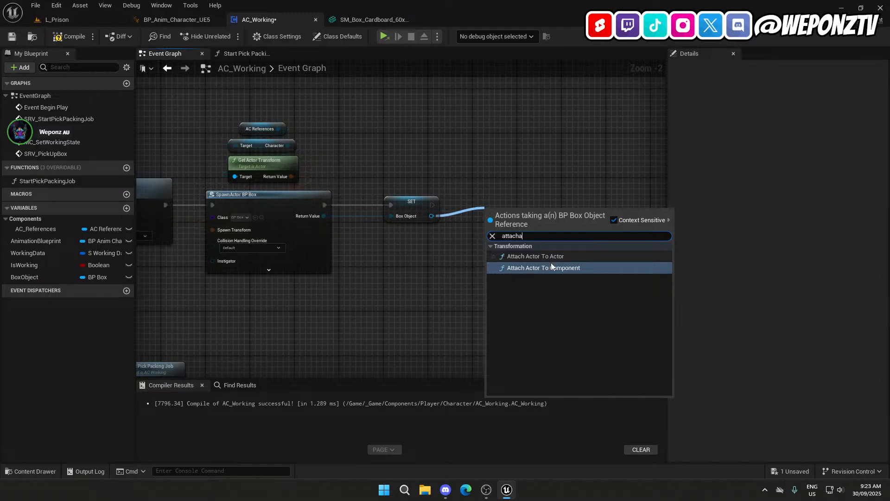
click(551, 267)
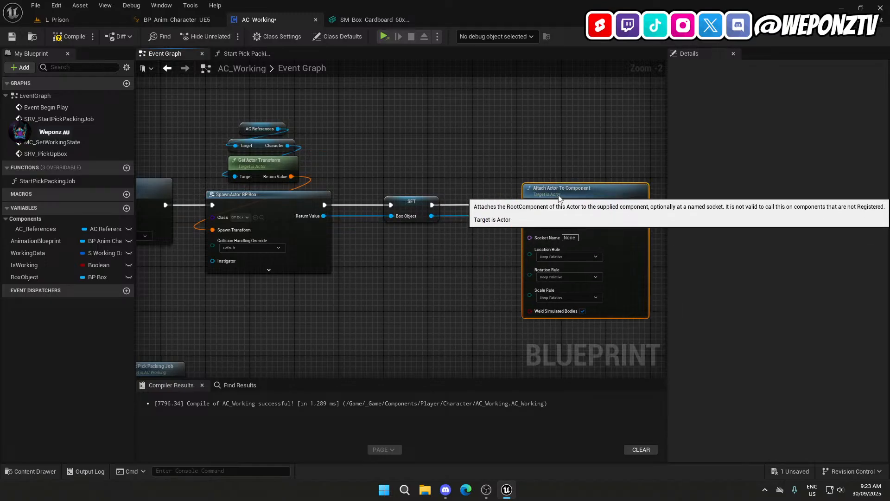
right_drag(477, 281, 392, 304)
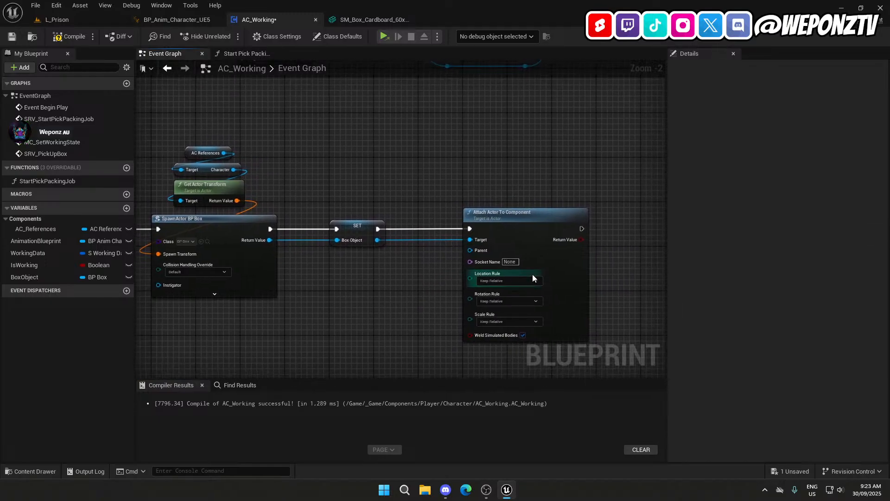
Switch to the L_Prison level and browse to the Meshes folder under _Assets, SmartLocomotion, Mannequins.
click(84, 17)
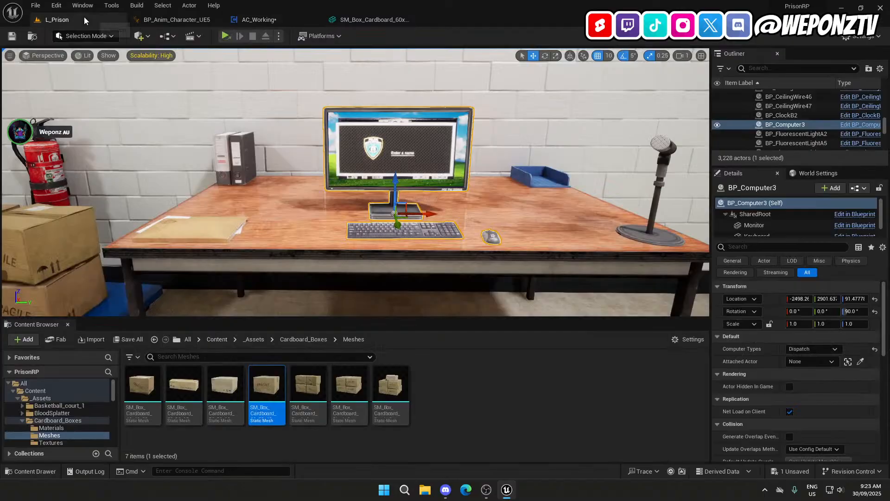
click(223, 339)
double_click(143, 385)
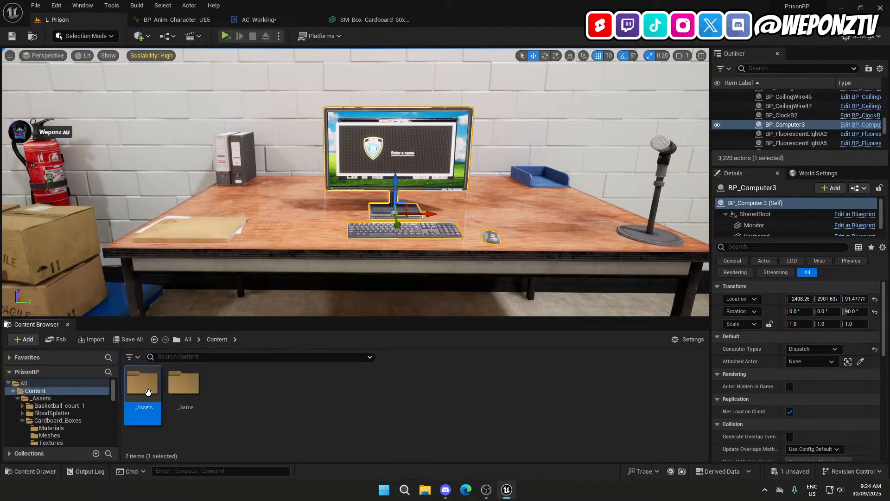
scroll(412, 429, down, 2)
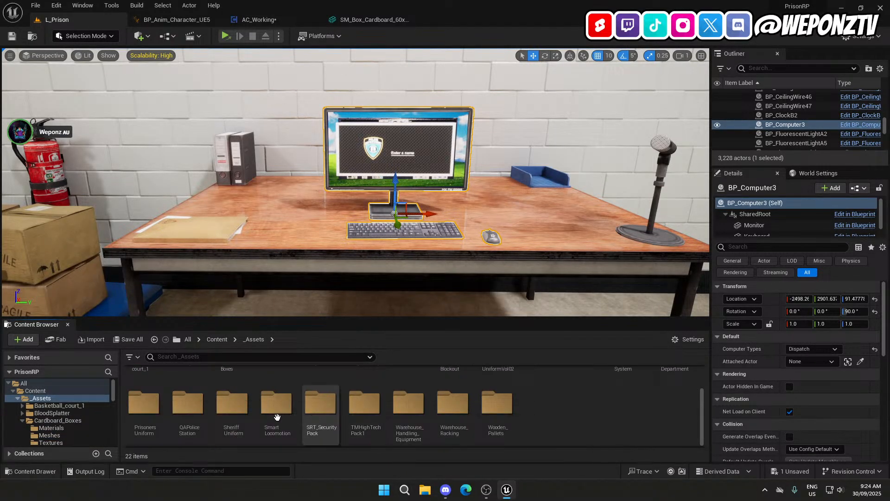
double_click(276, 408)
double_click(261, 389)
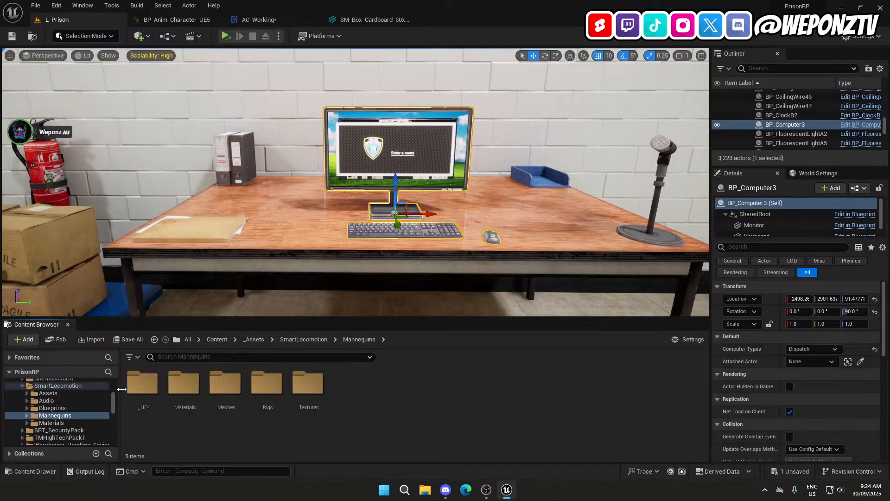
double_click(228, 386)
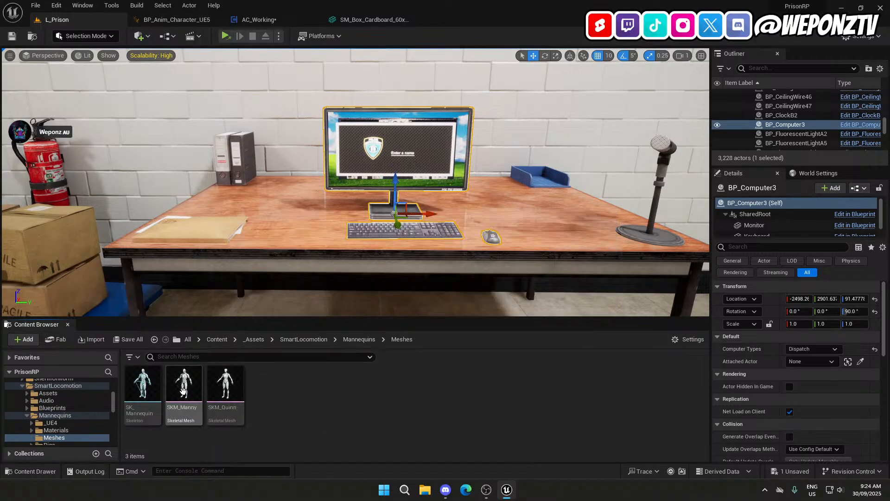
click(362, 341)
double_click(135, 402)
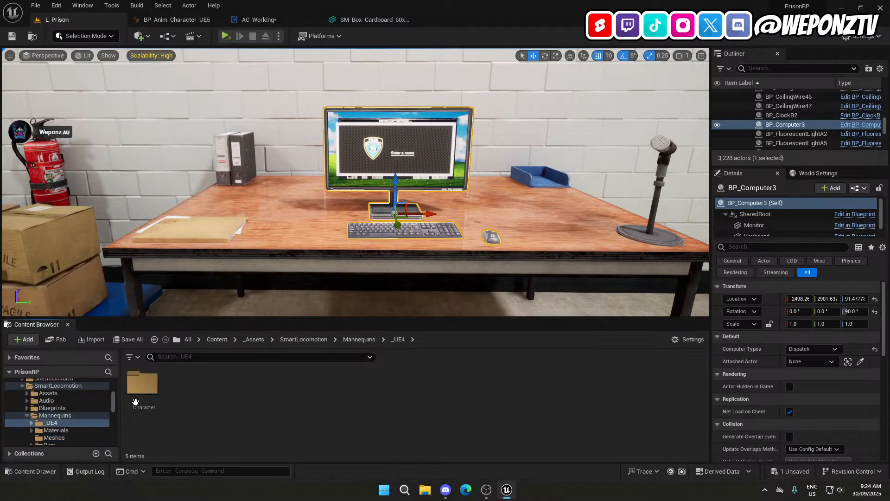
double_click(142, 383)
double_click(142, 383)
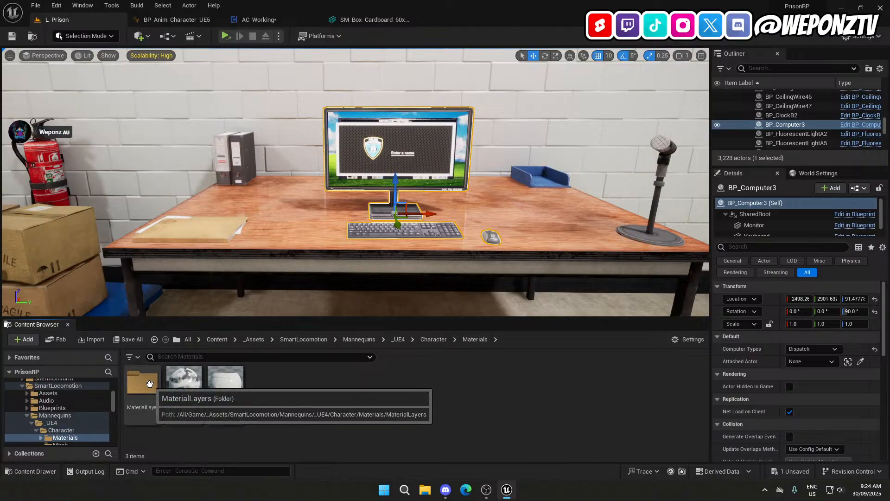
click(359, 339)
click(304, 338)
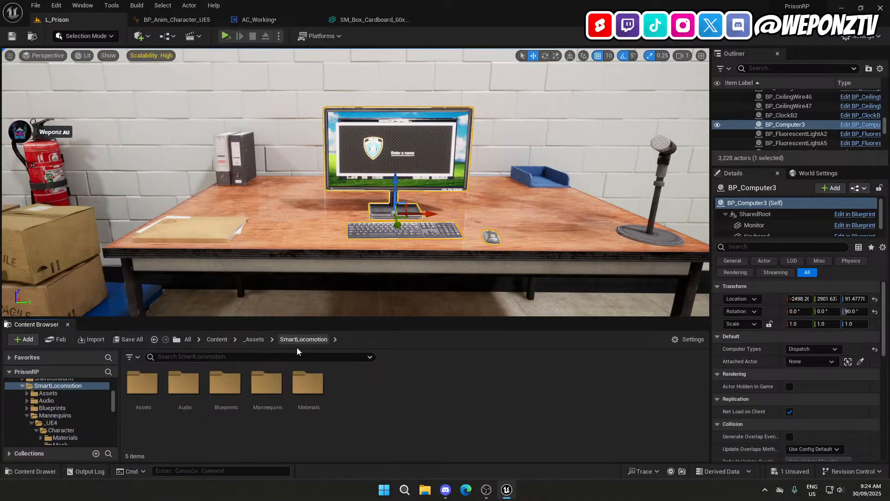
double_click(261, 387)
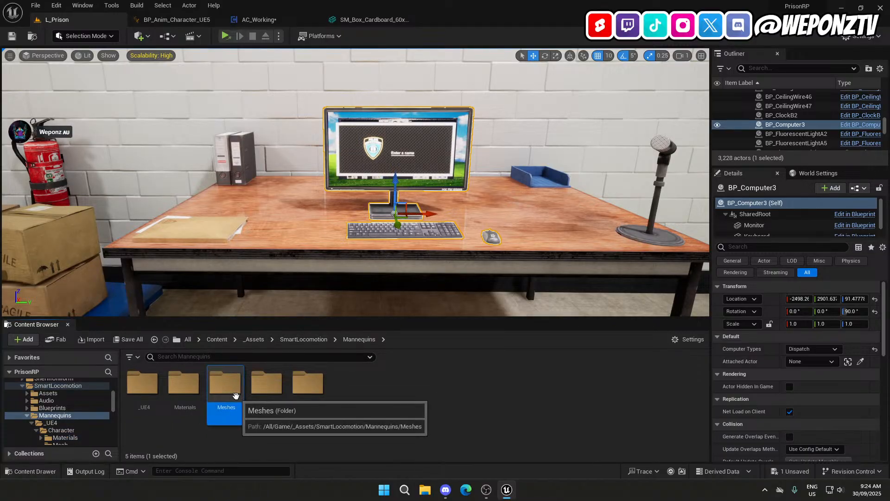
double_click(223, 390)
Open the SK_Mannequin skeleton to check the BoxSocket on the left hand bone, closing it and the cardboard box mesh editor.
click(187, 391)
double_click(187, 390)
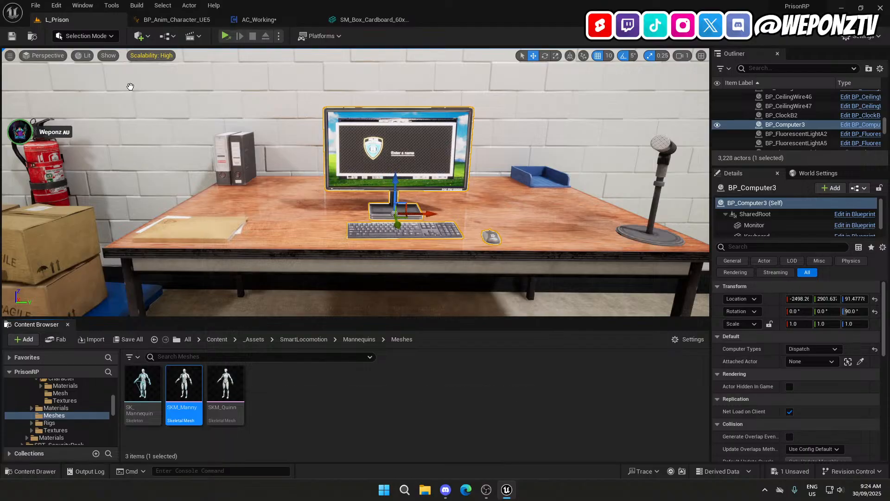
click(79, 20)
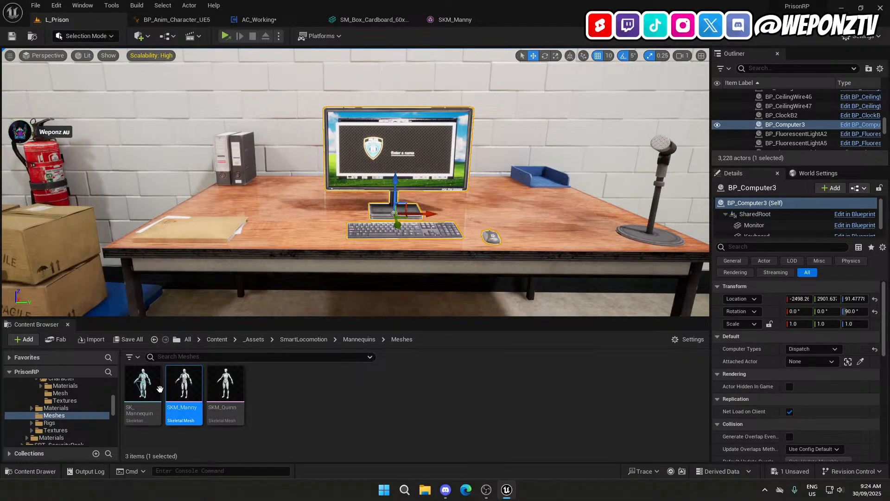
click(156, 388)
double_click(155, 387)
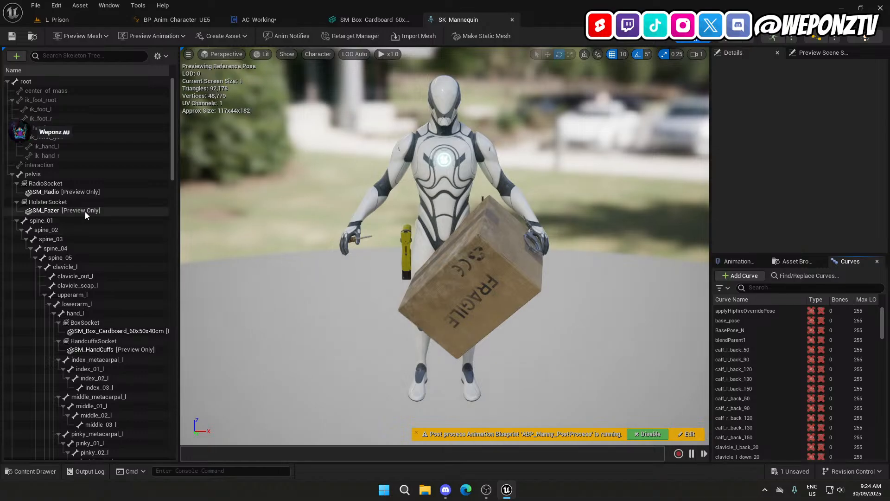
click(99, 322)
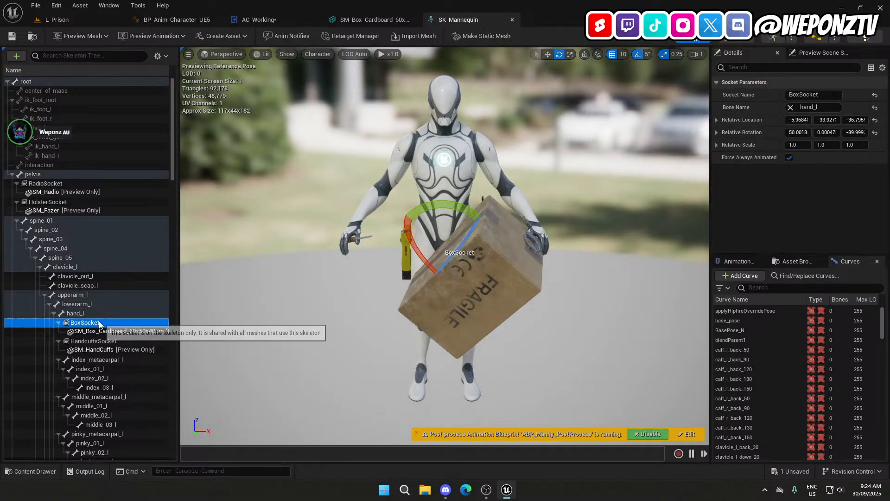
click(510, 20)
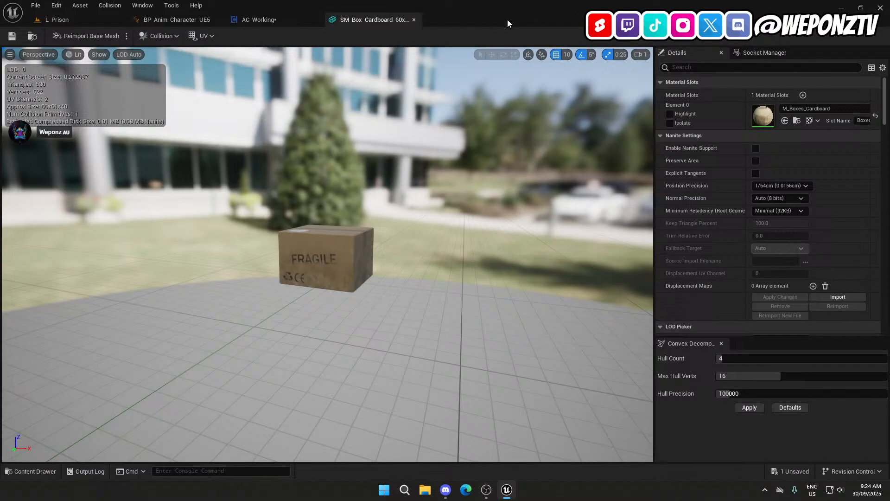
click(414, 20)
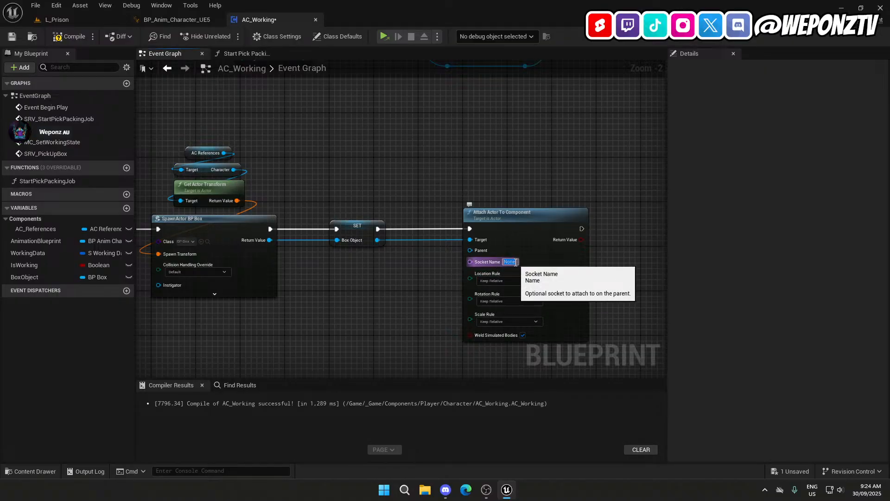
Set the attach node's Socket Name to BoxSocket and connect Mesh from a copied AC References node to its Parent.
text(BoxSocket)
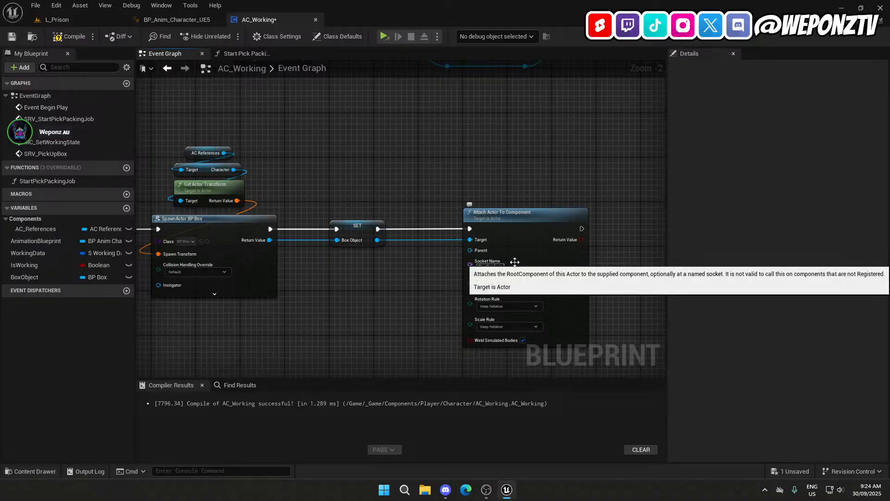
click(200, 153)
key(ctrl+v)
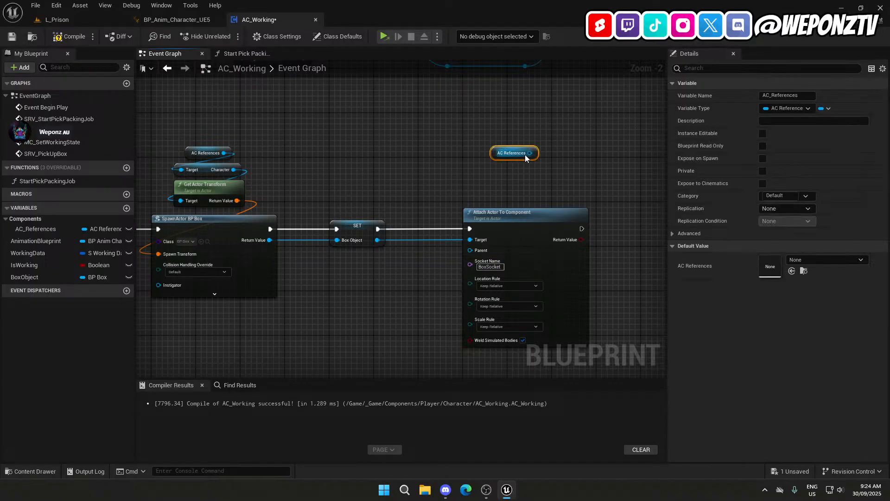
drag(536, 153, 516, 176)
text(mesh)
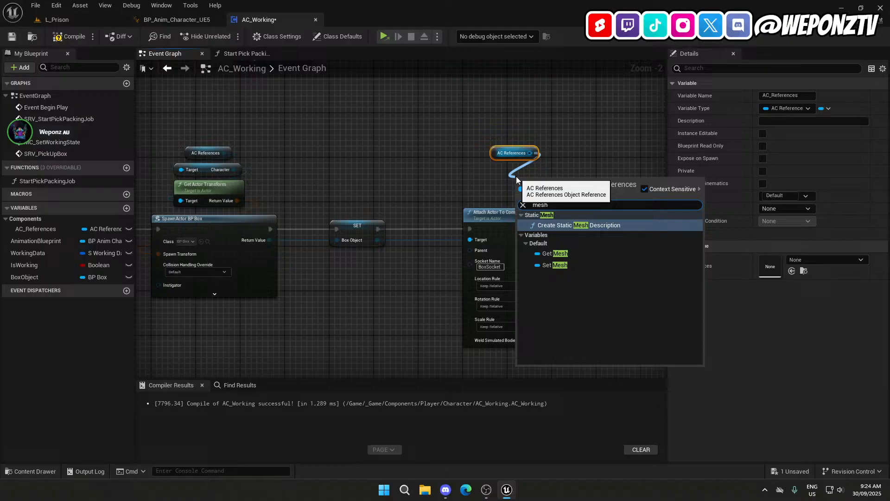
click(538, 247)
mouse_move(542, 183)
mouse_down()
mouse_move(513, 171)
mouse_move(537, 179)
mouse_up()
drag(482, 249, 482, 249)
Place the AC References and Mesh nodes just above Attach Actor To Component and move the group closer to the Box Object setter.
ctrl+click(511, 153)
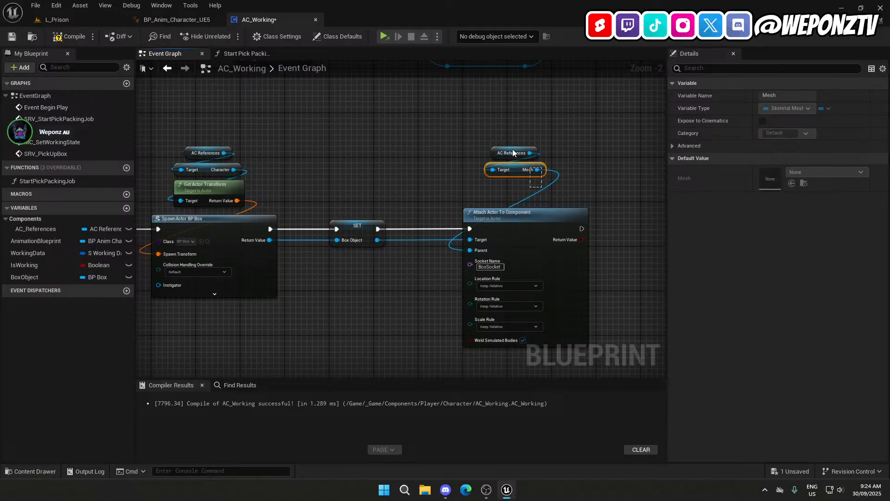
drag(516, 168, 522, 196)
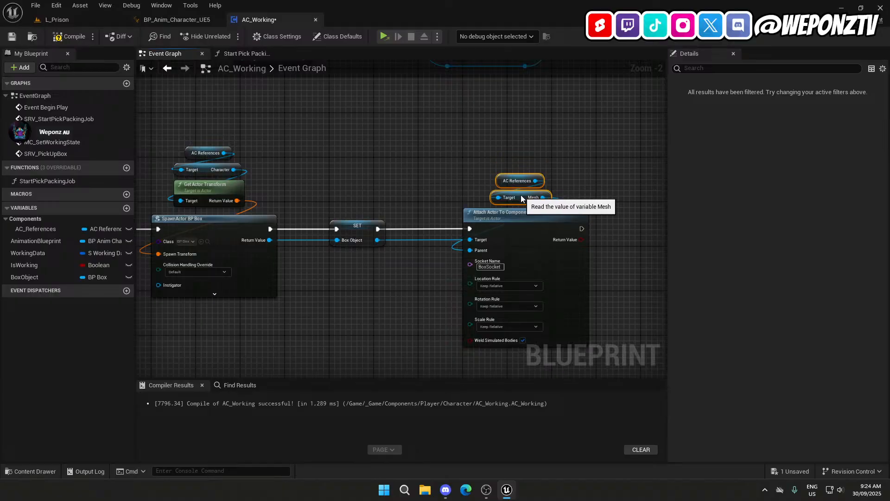
click(445, 181)
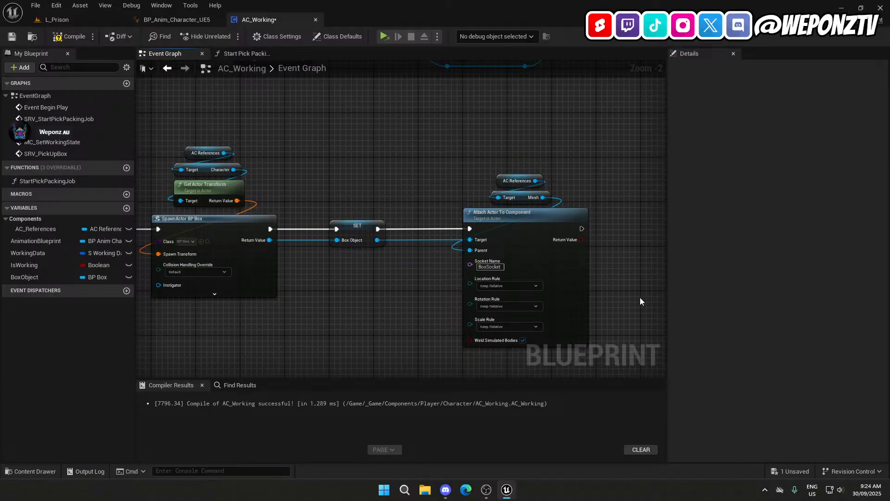
drag(639, 301, 505, 156)
drag(510, 228, 464, 230)
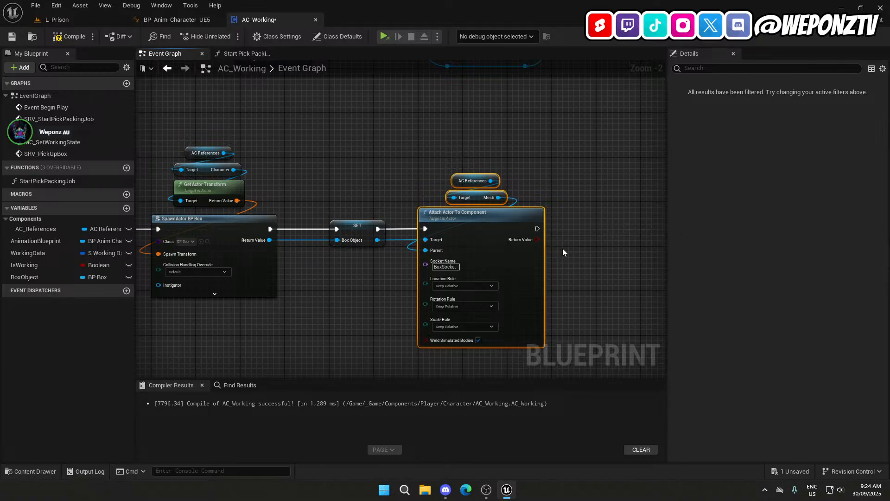
click(563, 252)
Move the event chains below SRV_PickUpBox farther down to make room in the graph.
right_drag(306, 316, 504, 235)
scroll(362, 225, down, 2)
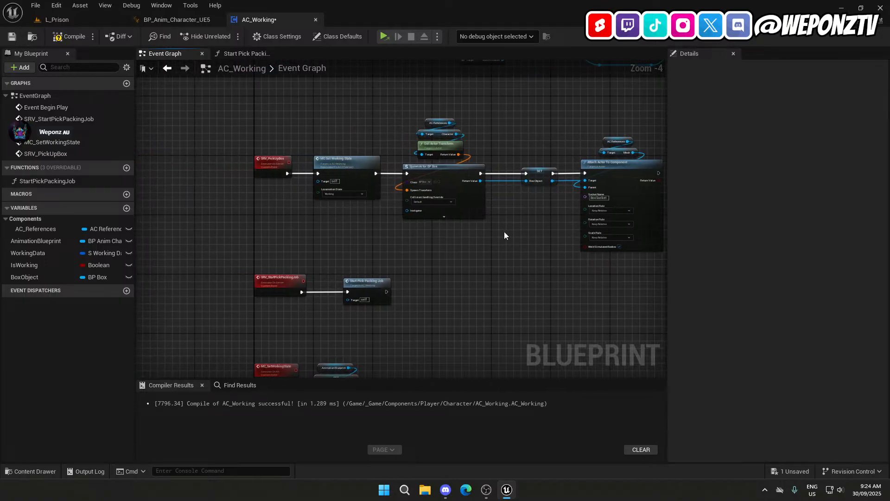
scroll(400, 208, down, 2)
drag(417, 280, 333, 232)
scroll(338, 243, up, 3)
click(416, 186)
right_drag(416, 186, 380, 360)
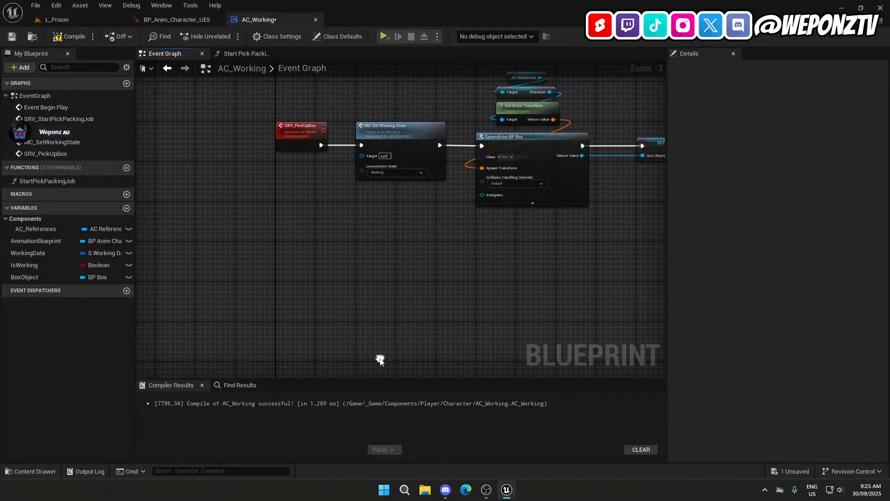
Add a custom event named SRV_PutDownBox and place it beneath the SRV_PickUpBox event.
right_click(346, 294)
text(custom)
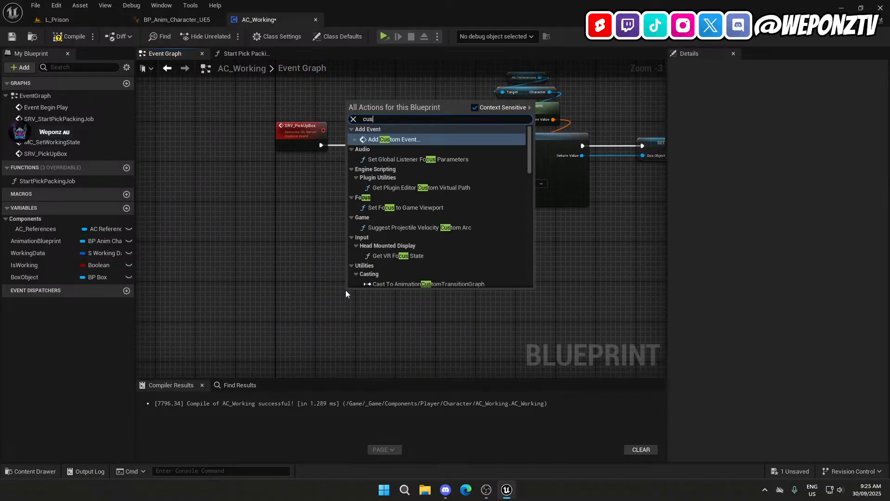
key(Return)
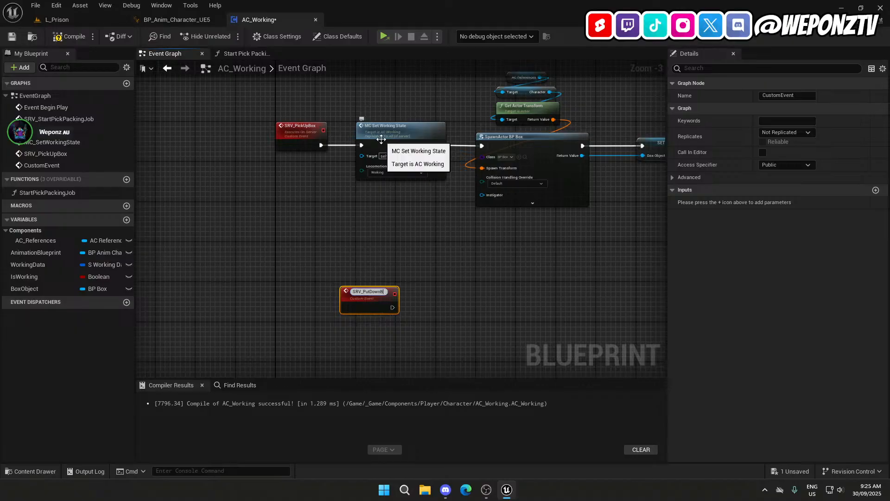
key(Return)
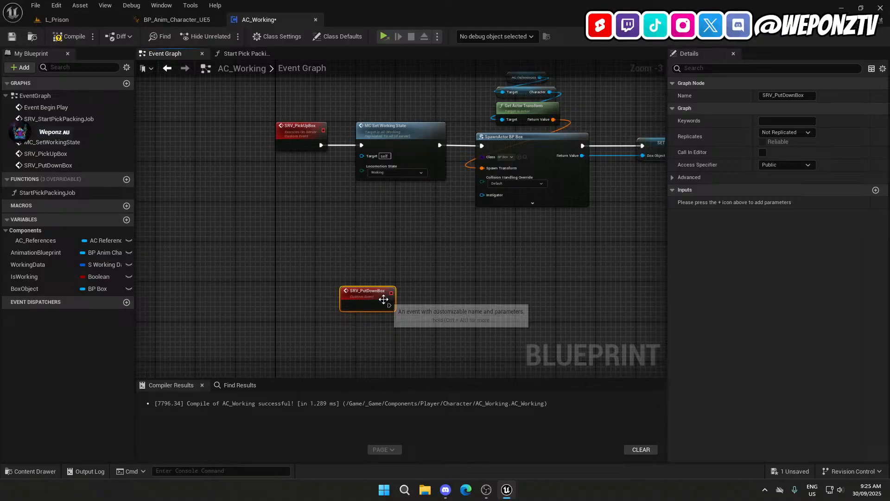
drag(343, 307, 283, 332)
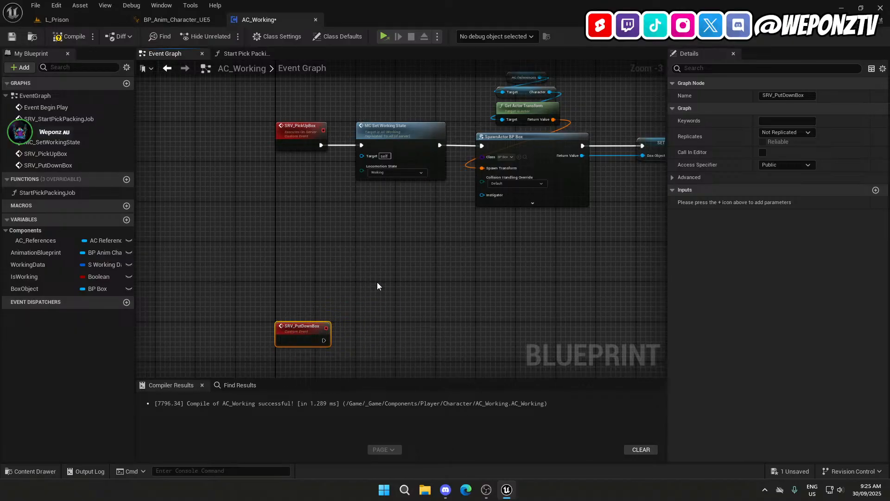
Set the SRV_PutDownBox event's replication to Run on Server.
click(783, 132)
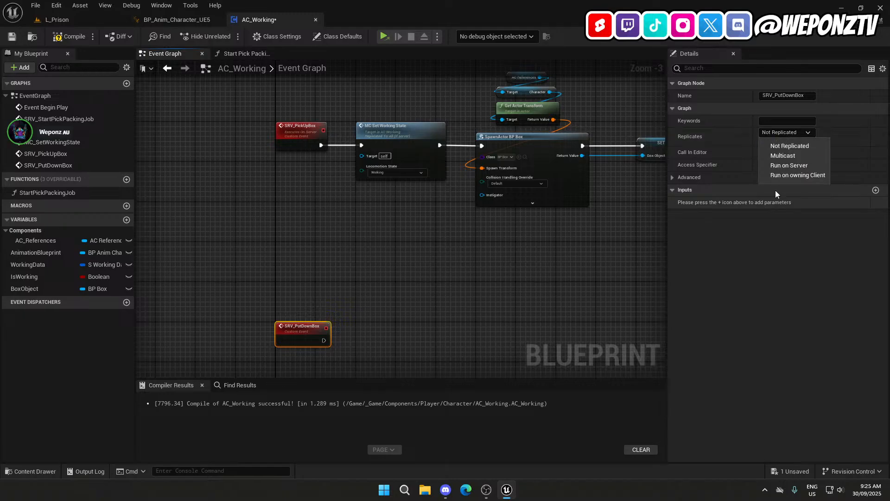
click(788, 166)
click(537, 305)
right_drag(524, 308, 380, 207)
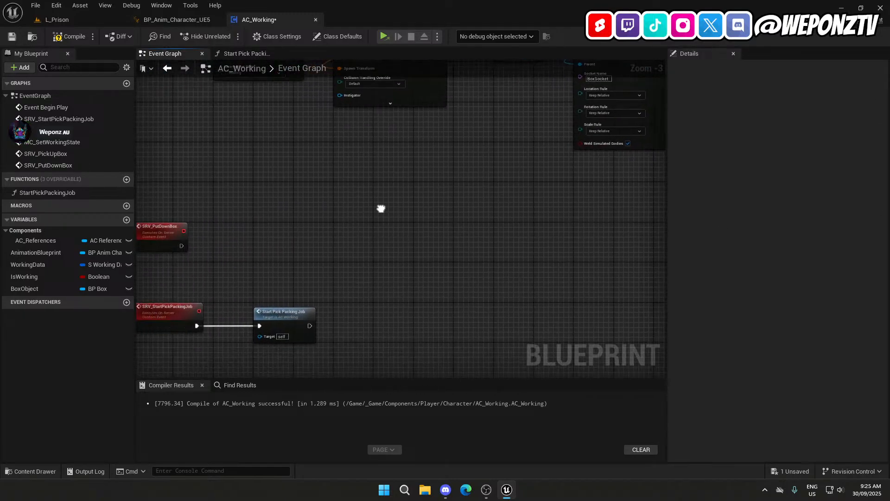
In the Start Pick Packing Job function, line up the Is Working setter and Return Node with the execution chain, and save the blueprint.
double_click(298, 310)
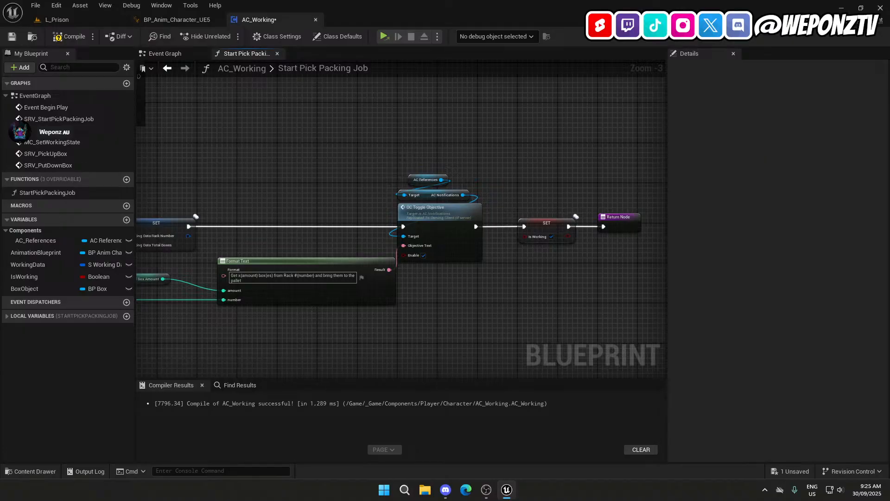
right_drag(538, 305, 427, 300)
drag(547, 248, 427, 182)
mouse_move(420, 230)
mouse_down()
mouse_move(553, 226)
mouse_move(424, 219)
mouse_up()
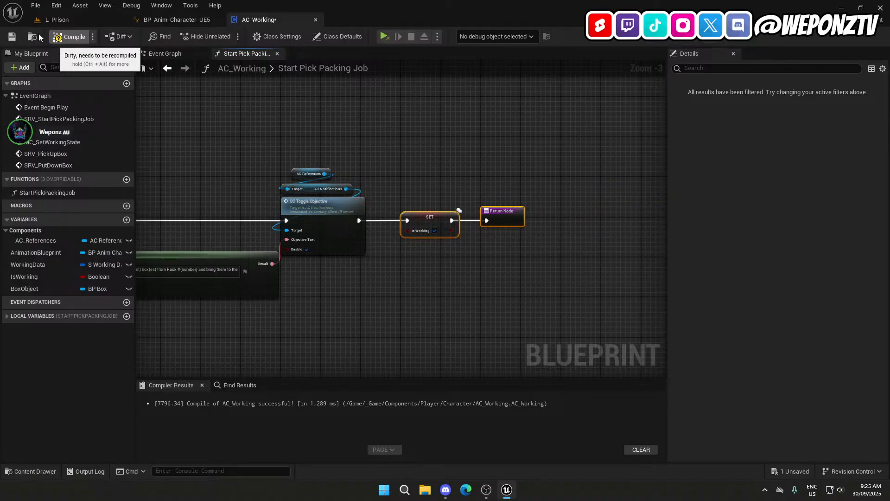
click(13, 37)
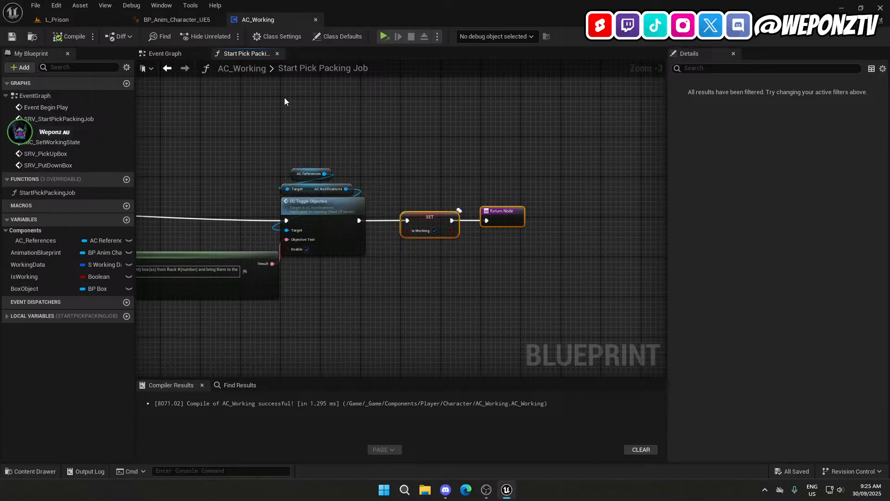
Back in the Event Graph, move the SRV_PutDownBox event up closer to the SRV_PickUpBox chain.
click(165, 53)
right_drag(235, 119, 291, 225)
drag(233, 318, 234, 279)
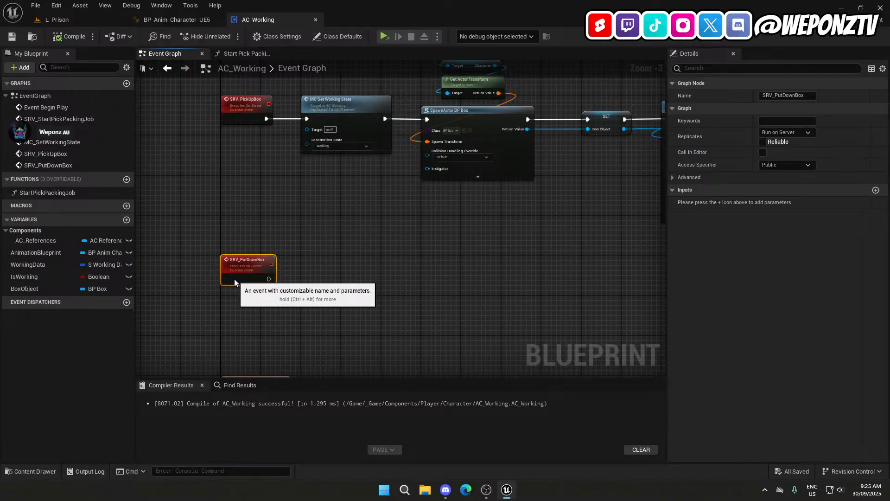
Delete the comment box around the L key event and move the event with its SRV Start Pick Packing Job call higher.
right_drag(290, 201, 371, 378)
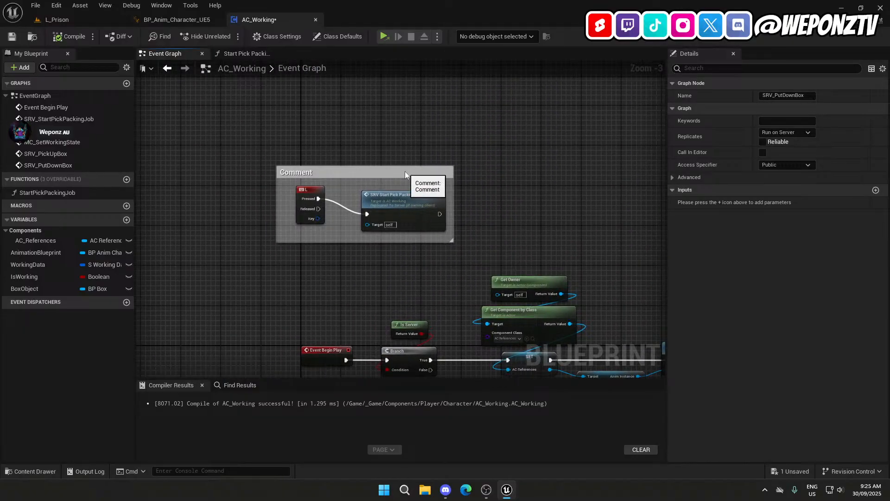
click(405, 172)
key(Delete)
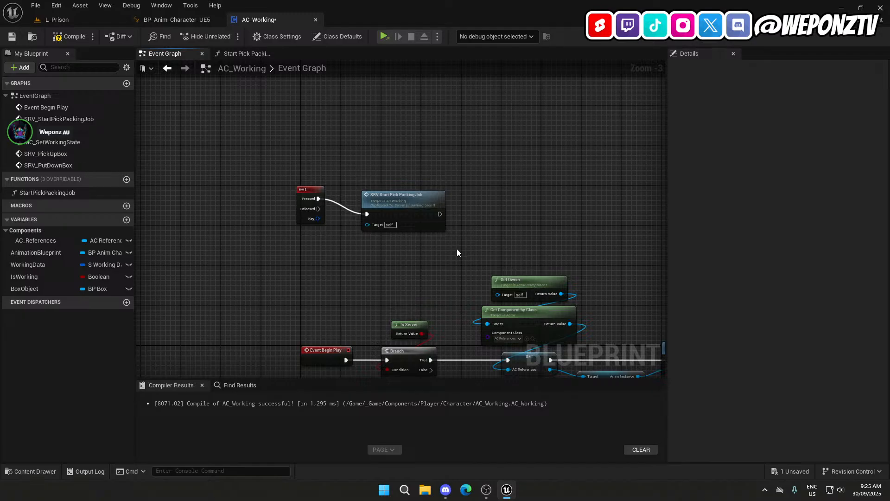
drag(312, 190, 317, 149)
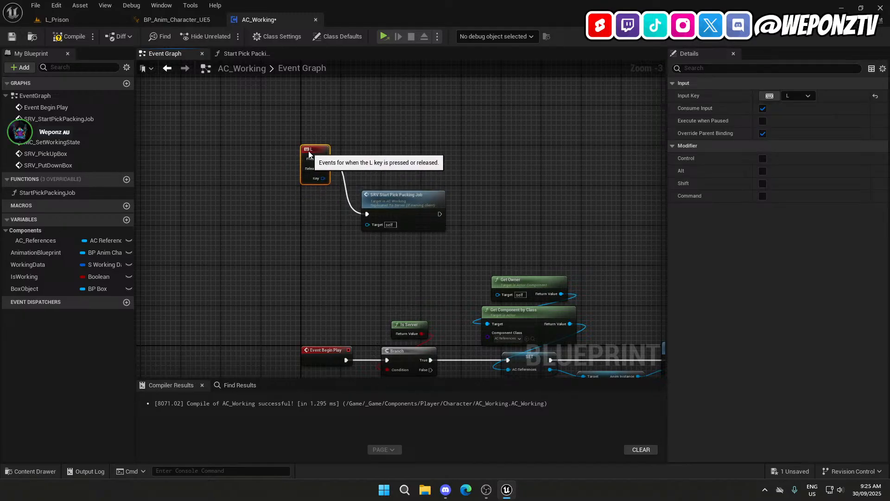
drag(382, 200, 402, 160)
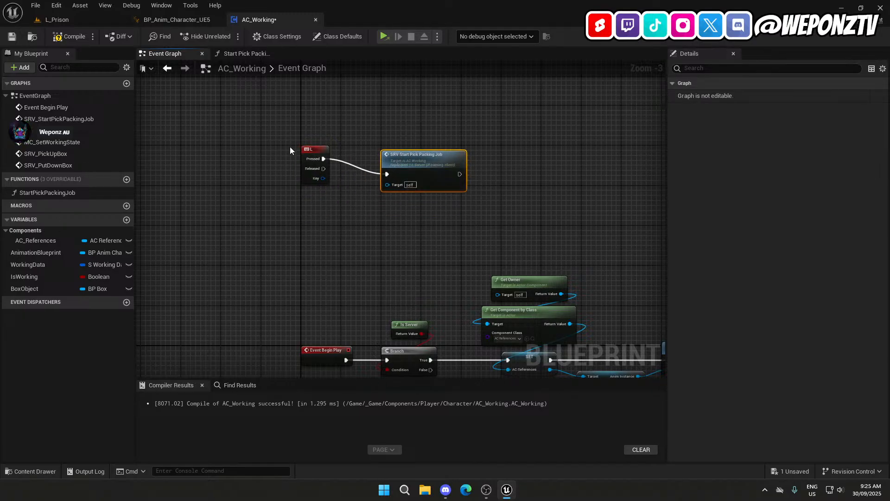
click(325, 229)
Add a K keyboard event beneath the L key event in the Event Graph.
right_click(313, 224)
text(k ke)
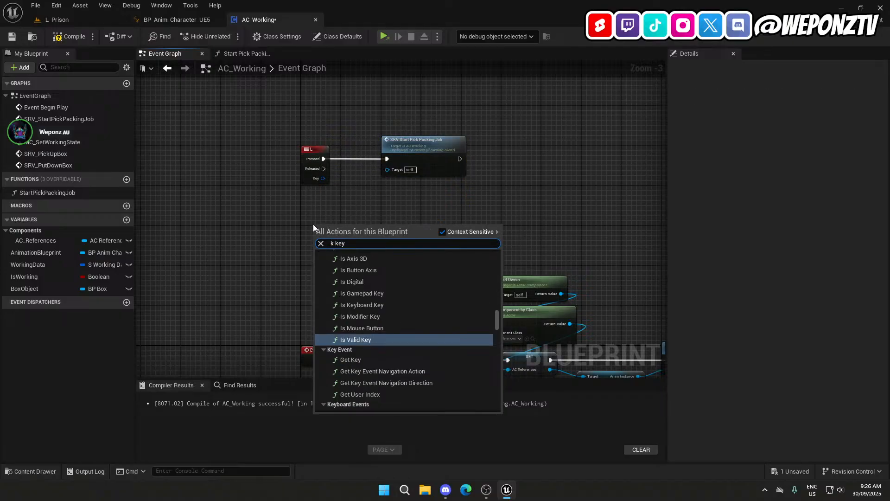
text(y)
scroll(404, 336, down, 3)
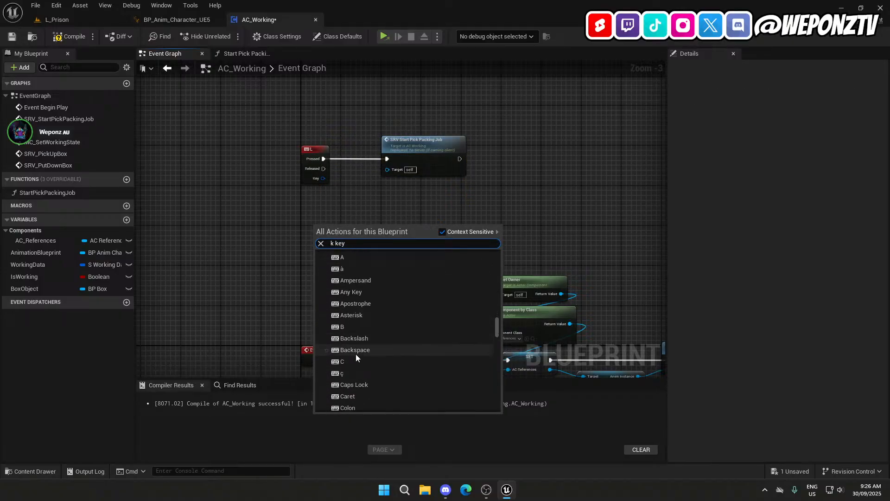
scroll(365, 331, down, 8)
scroll(354, 327, down, 6)
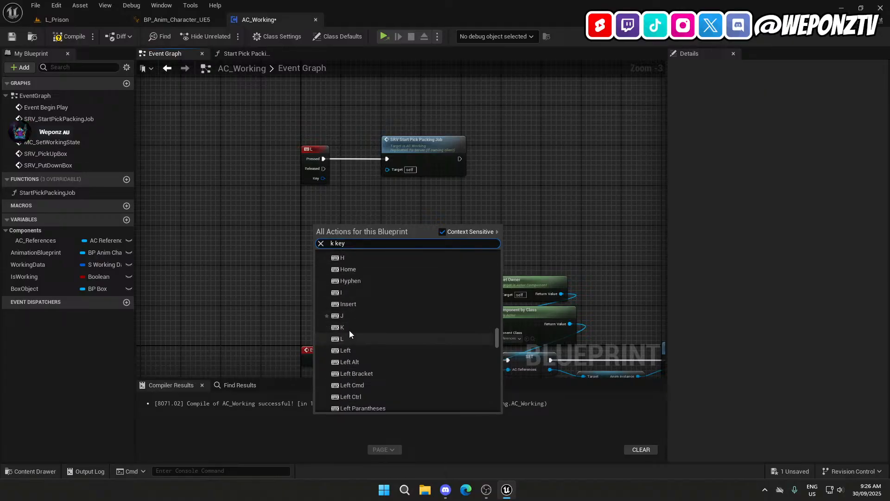
click(349, 328)
Call SRV Pick Up Box from the K key's Pressed output with a straight connection, and save AC_Working.
drag(320, 228, 421, 209)
text(pick)
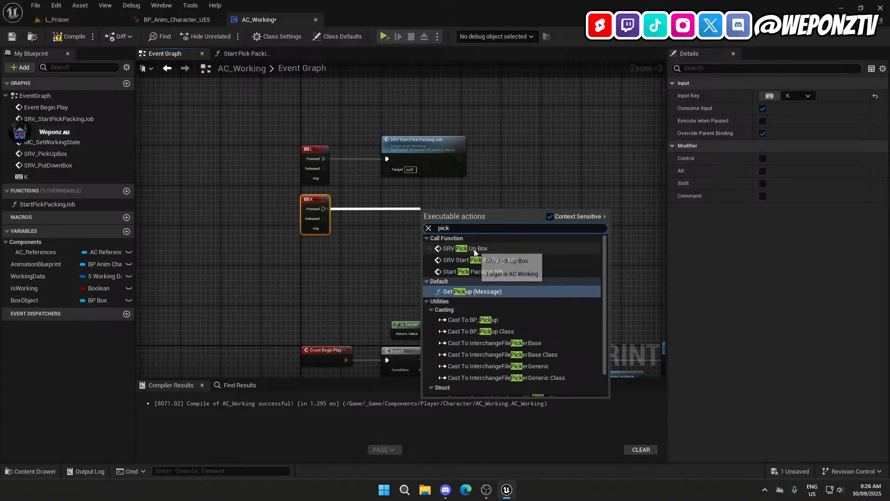
click(474, 251)
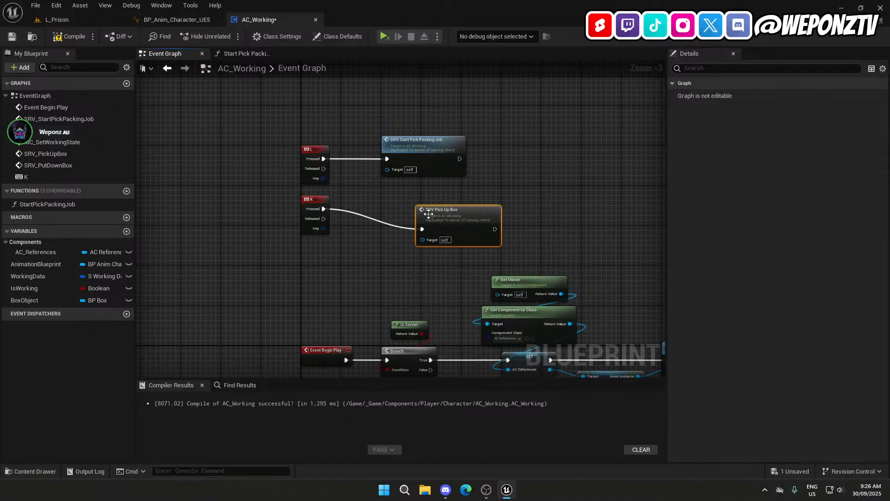
drag(447, 217, 412, 203)
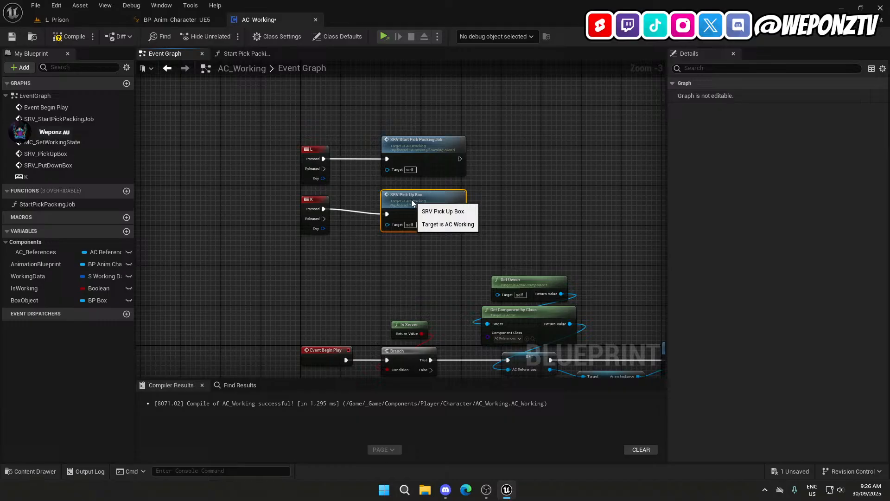
ctrl+click(317, 199)
key(q)
click(400, 258)
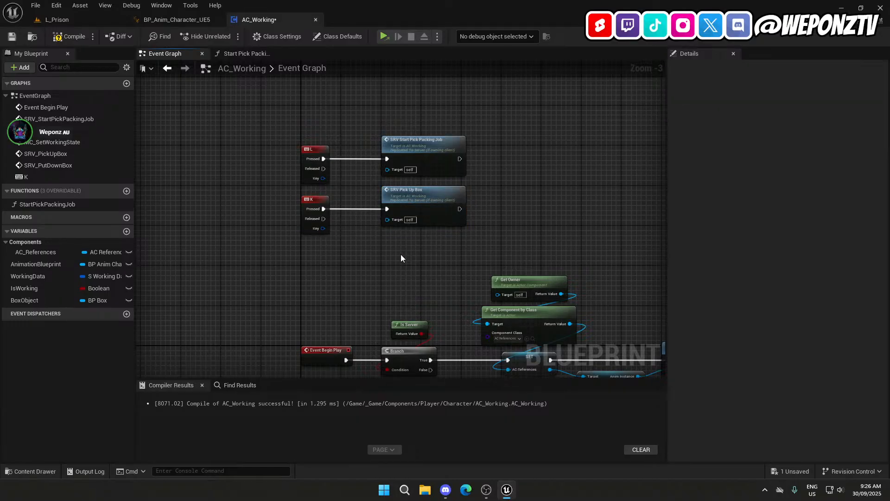
right_drag(400, 258, 390, 192)
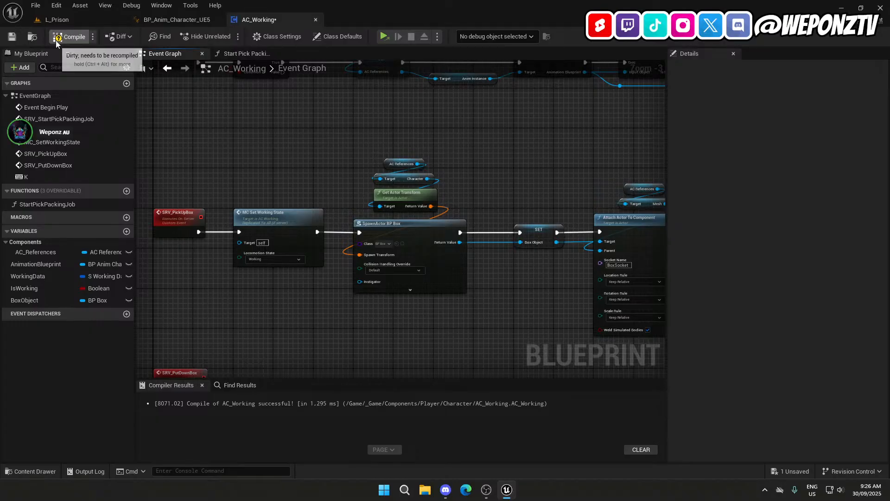
click(11, 39)
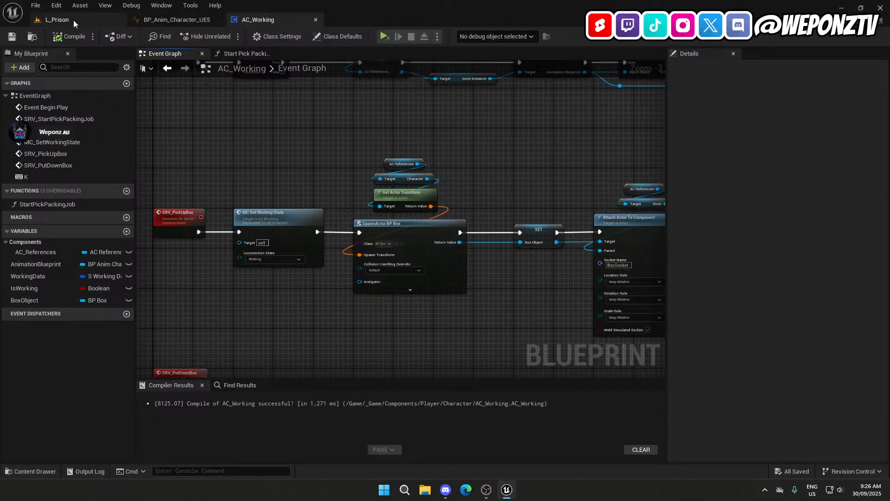
In the L_Prison level's content browser, open the _Game/Animations/Player/Montages folder.
click(57, 19)
click(254, 339)
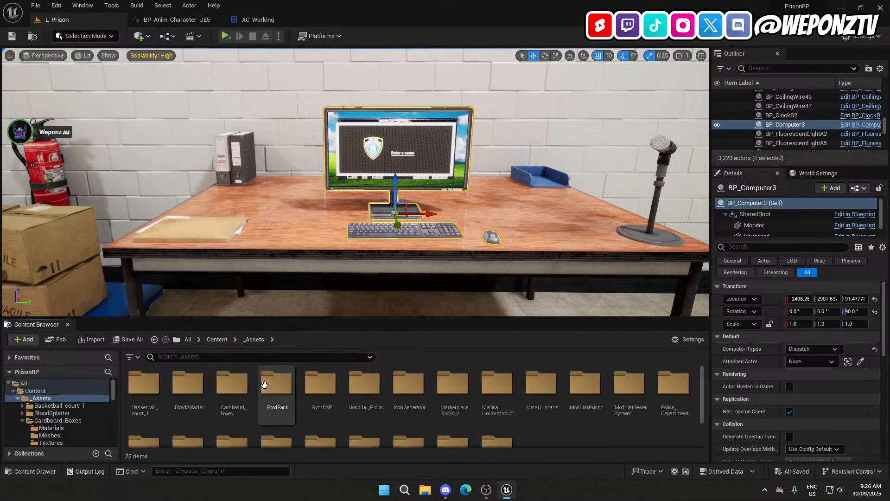
click(216, 339)
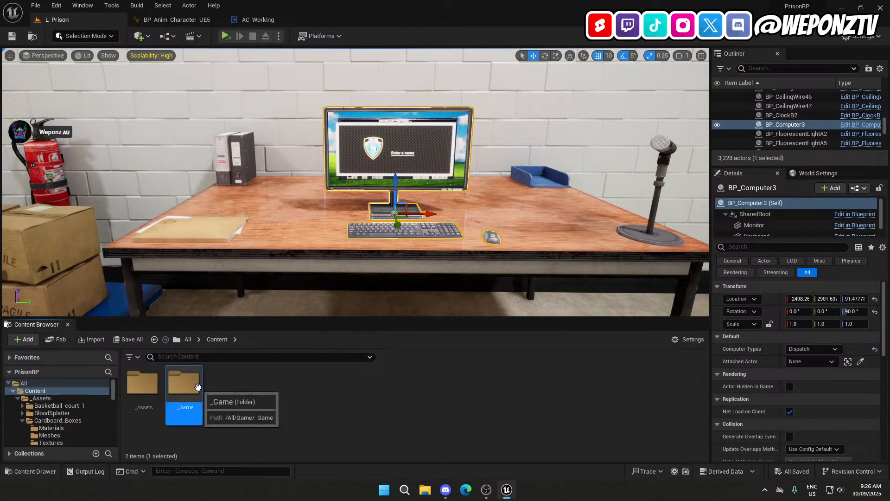
double_click(183, 383)
double_click(146, 385)
double_click(185, 383)
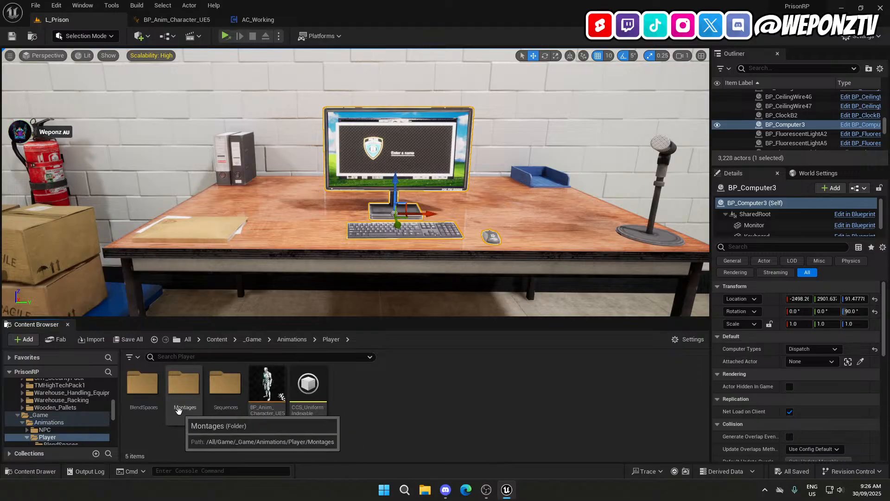
double_click(185, 383)
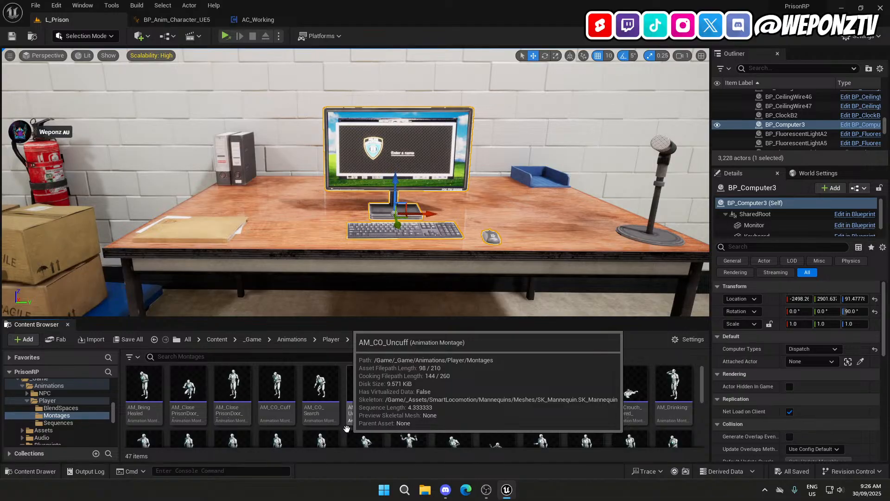
click(277, 392)
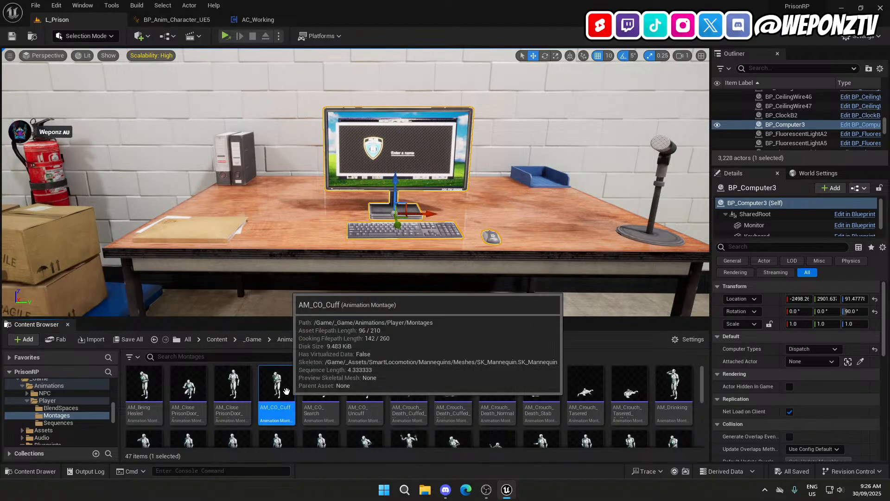
right_click(287, 393)
mouse_move(342, 245)
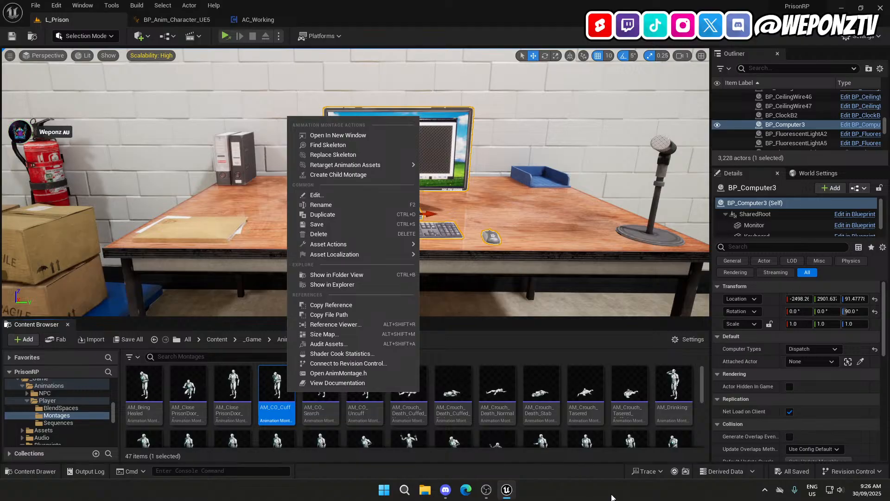
click(647, 422)
Duplicate the AM_Drinking montage and name the copy AM_PickUpBox.
right_click(670, 392)
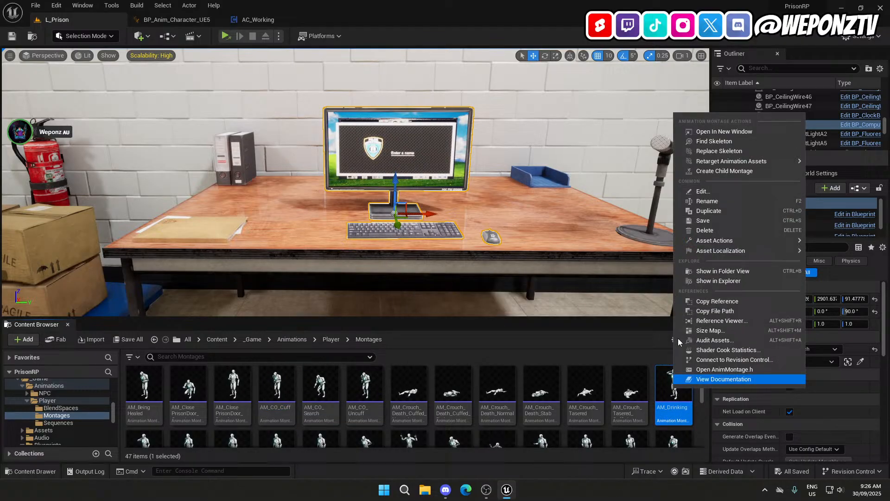
click(714, 212)
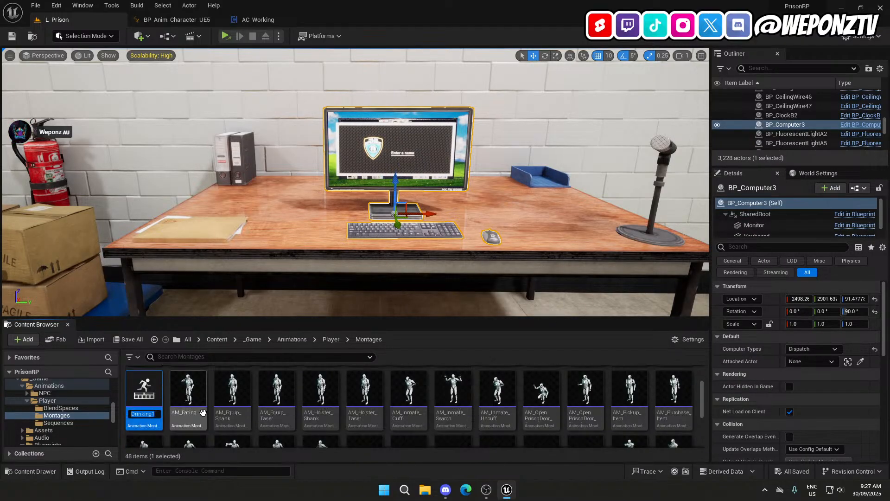
text(AM)
text(_PickUpBox)
key(Return)
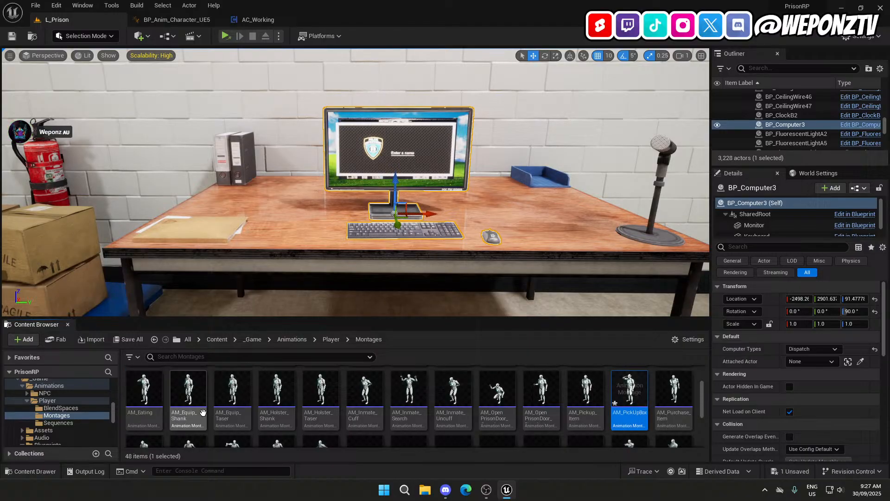
Open AM_PickUpBox and delete the Sept_08_2025_Stand_Drinking segment from its Upper Body slot.
double_click(626, 378)
click(553, 326)
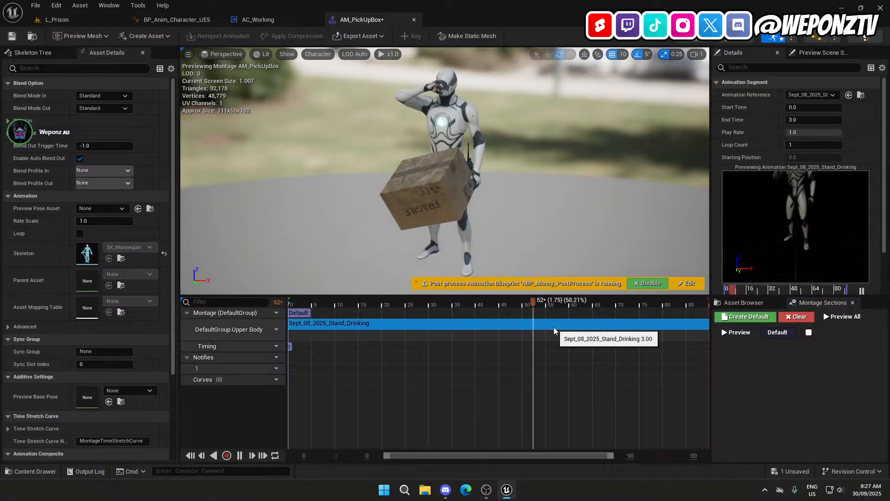
key(Delete)
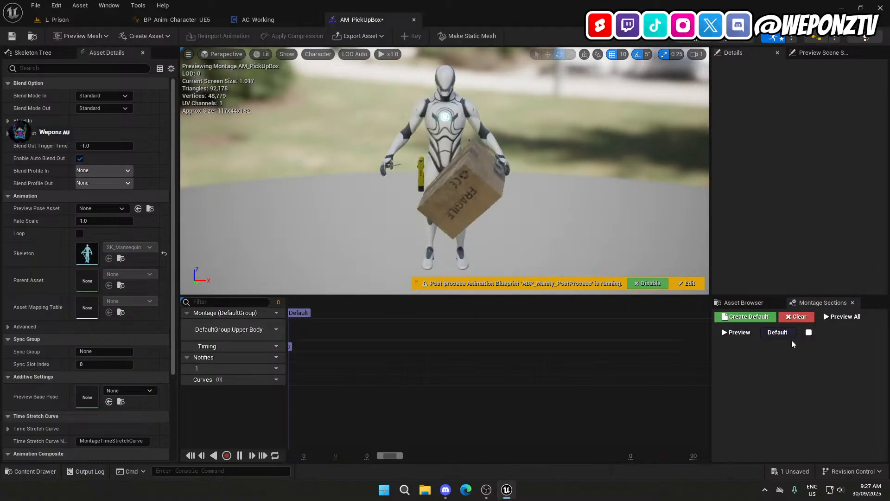
Place the Sep_28_2025-BoxSet_Box_Stand_Pick animation in the Upper Body slot, and save and close the montage.
click(742, 303)
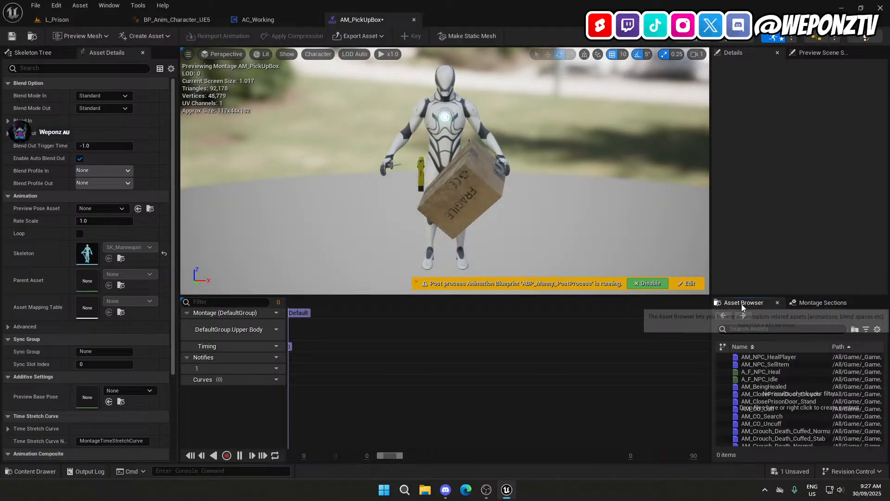
click(754, 332)
text(boxset p)
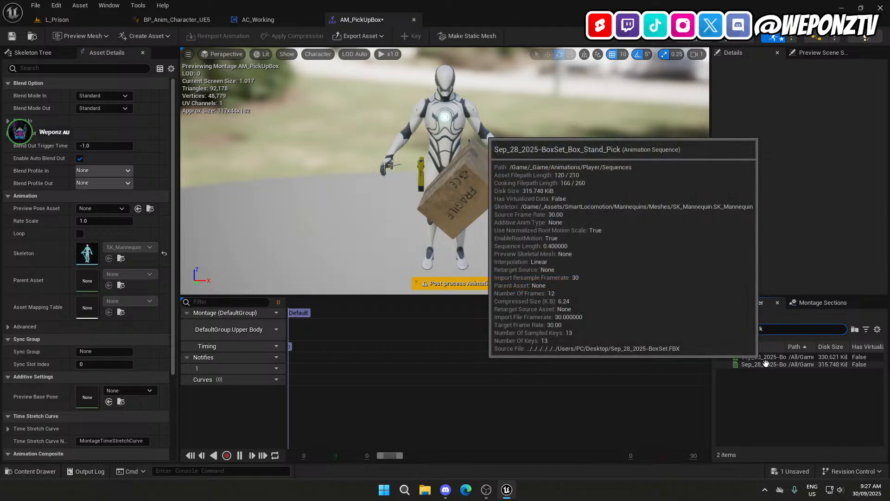
drag(766, 364, 301, 334)
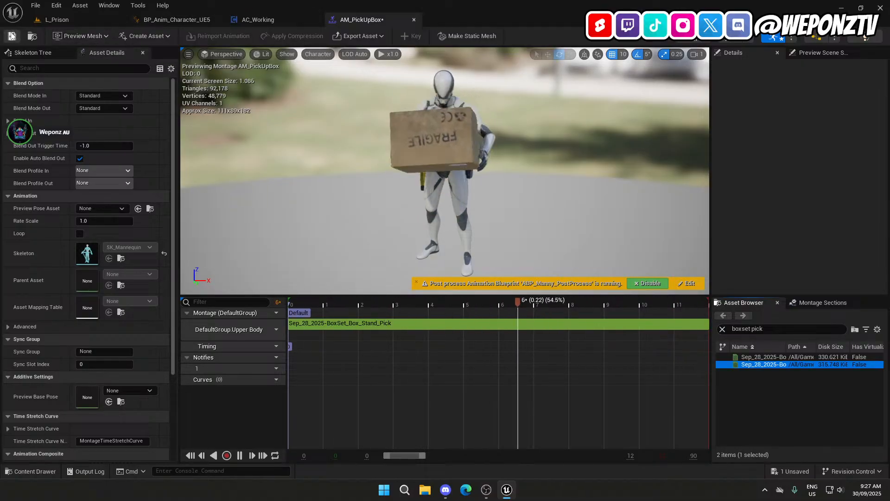
key(ctrl+s)
click(414, 20)
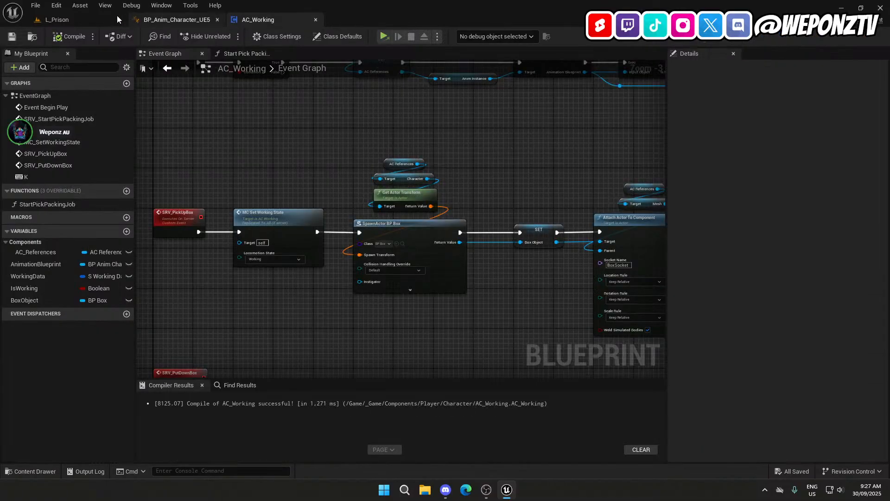
In AC_Working, shift the spawn-and-attach nodes and MC Set Working State away from SRV_PickUpBox to free space after the event.
click(117, 18)
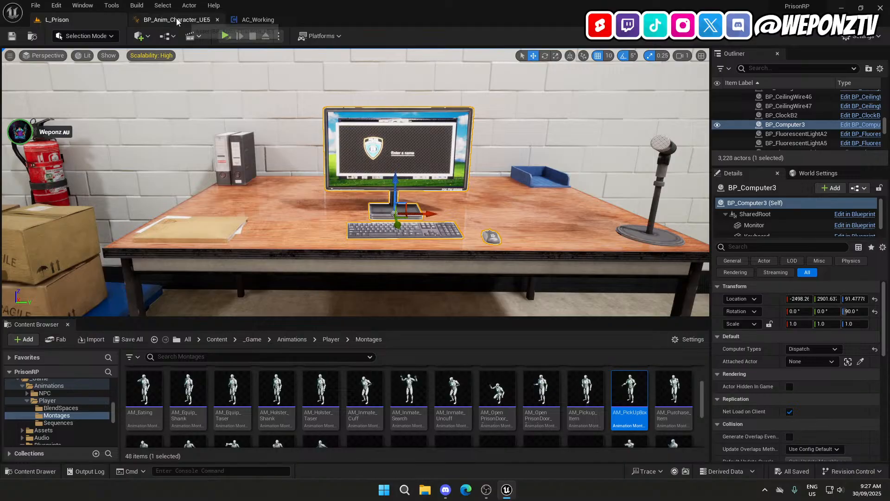
click(258, 20)
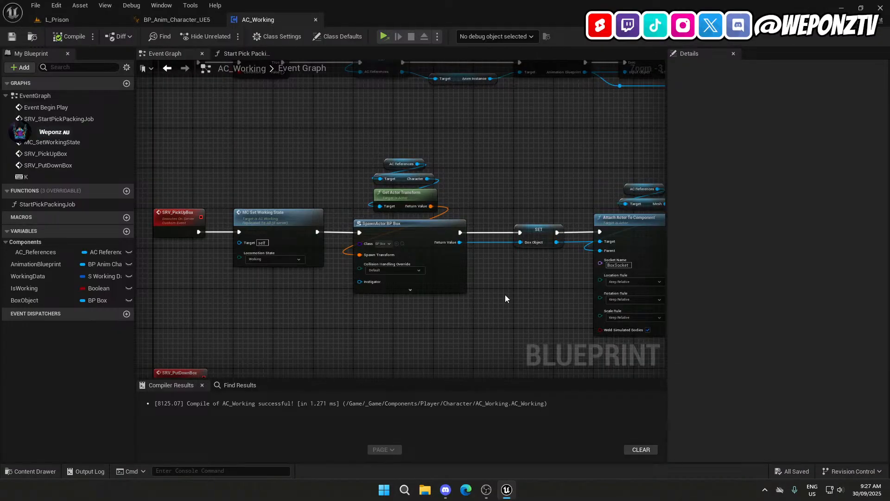
scroll(505, 294, down, 2)
drag(585, 274, 401, 156)
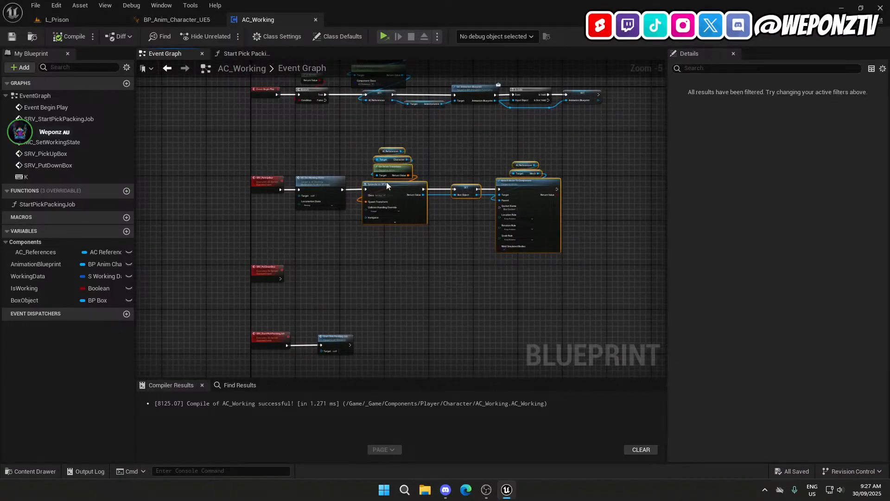
scroll(387, 185, up, 2)
drag(387, 186, 548, 186)
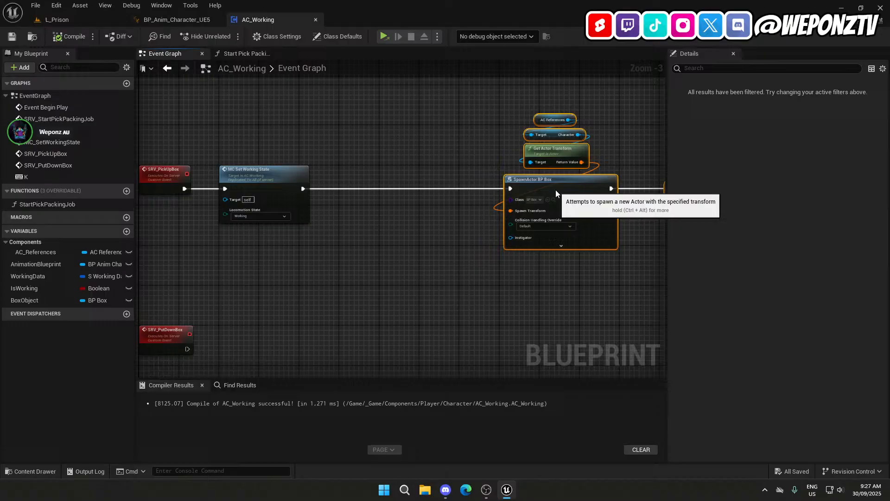
click(453, 227)
right_drag(453, 228, 458, 251)
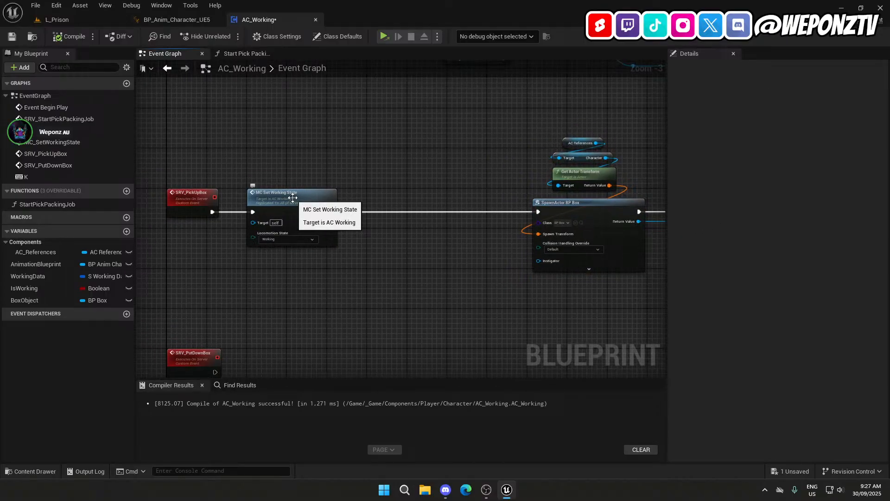
drag(293, 198, 488, 200)
click(340, 261)
Add a Play Montage node, connect it to the SRV_PickUpBox execution output and position it beside the event.
right_click(266, 258)
text(play)
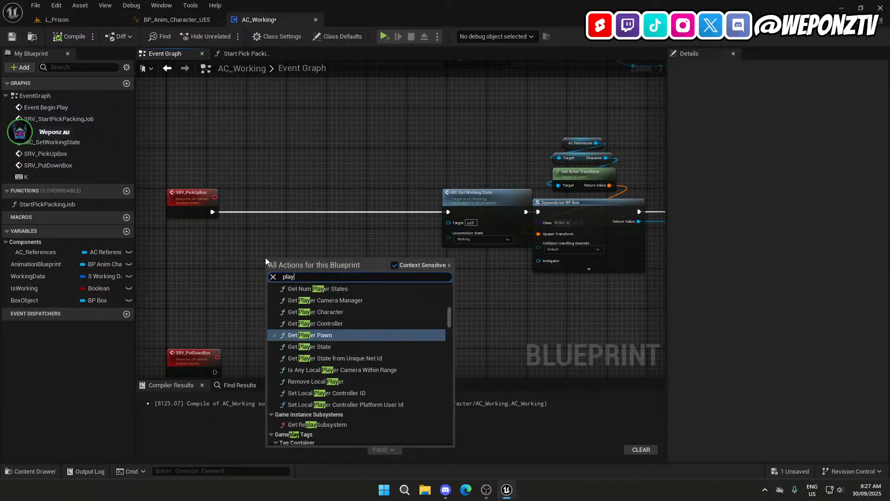
text(mo)
click(311, 293)
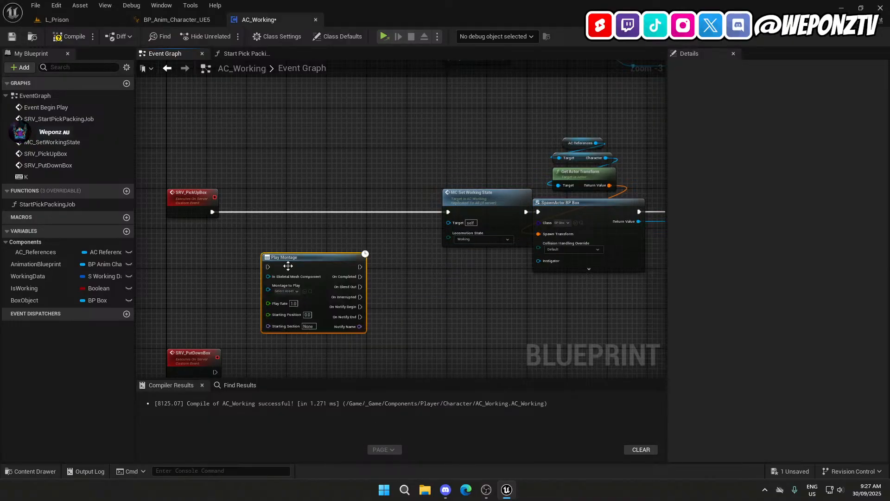
drag(288, 267, 211, 214)
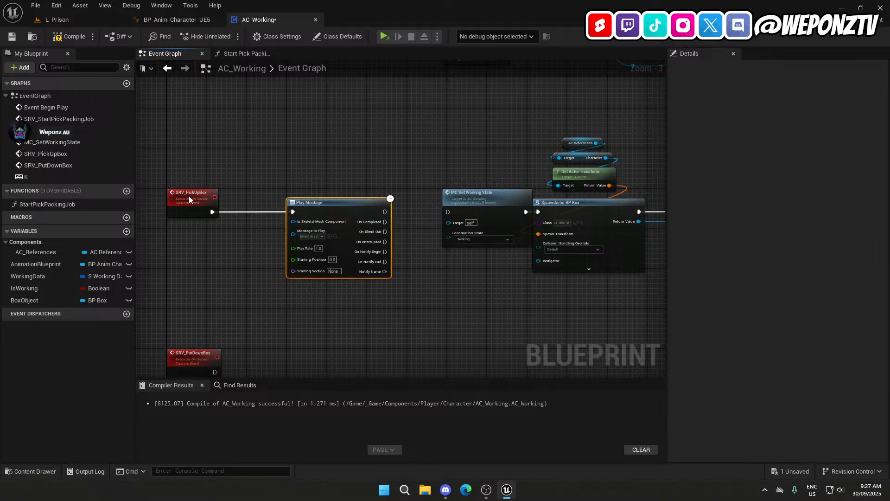
drag(324, 204, 286, 205)
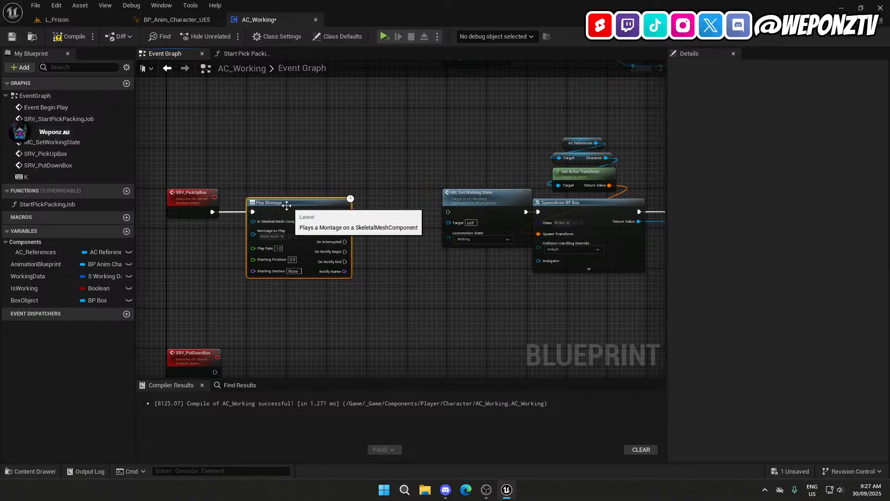
Get Mesh from AC_References as Play Montage's In Skeletal Mesh Component and arrange both getters above the node.
drag(36, 252, 288, 209)
click(309, 173)
text(mesh)
click(327, 251)
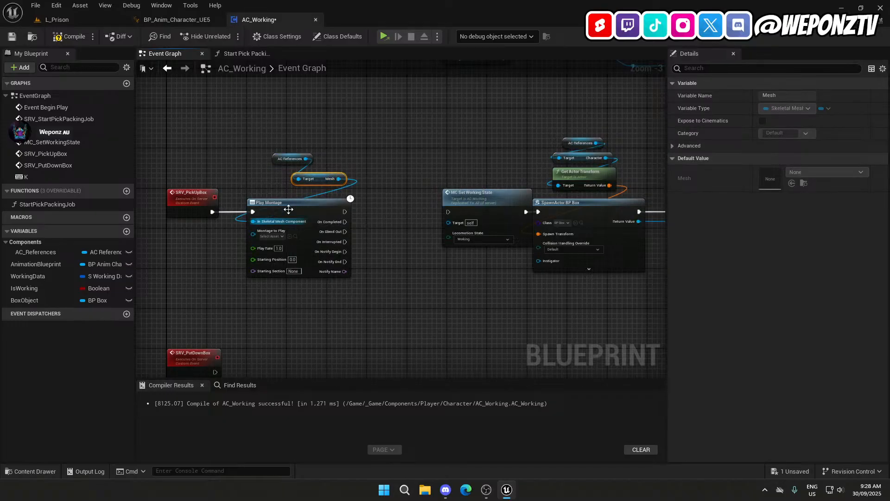
drag(322, 179, 273, 144)
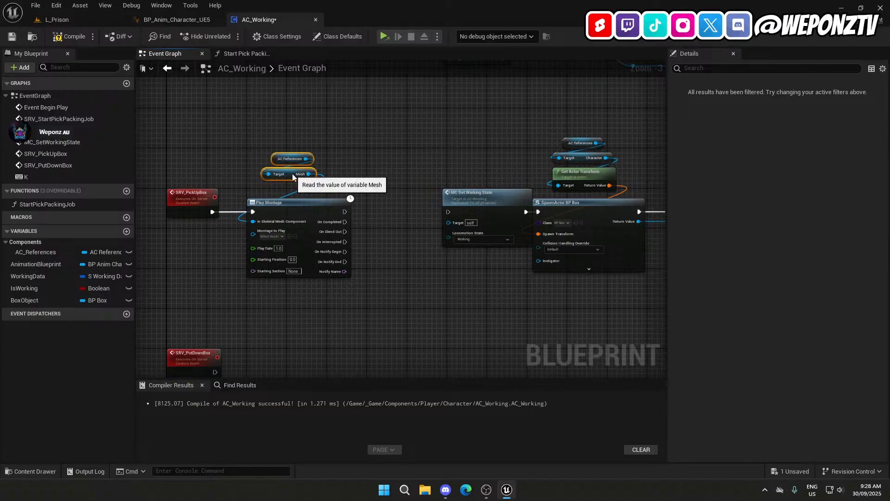
drag(292, 174, 297, 188)
Set Play Montage's Montage to Play to AM_PickUpBox.
click(268, 237)
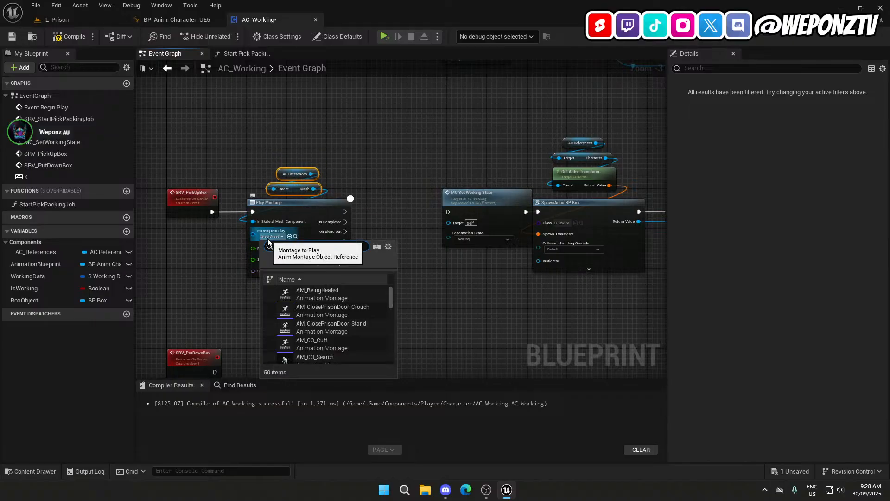
text(pick)
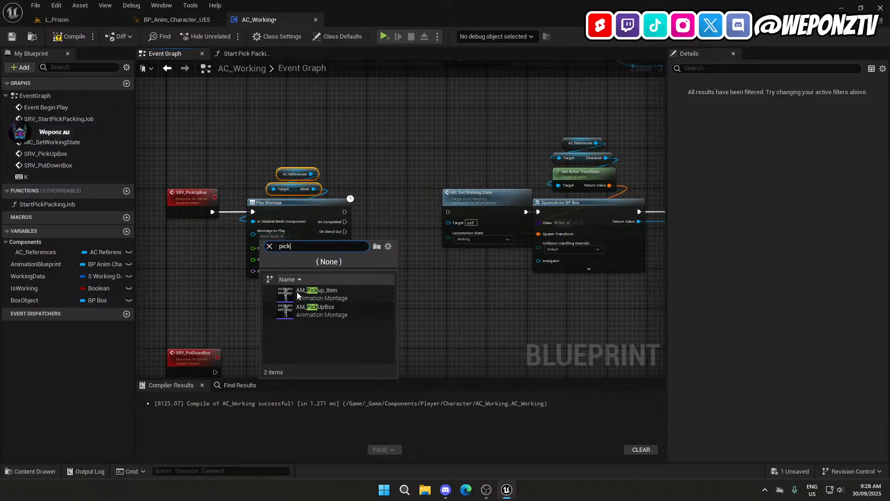
click(331, 312)
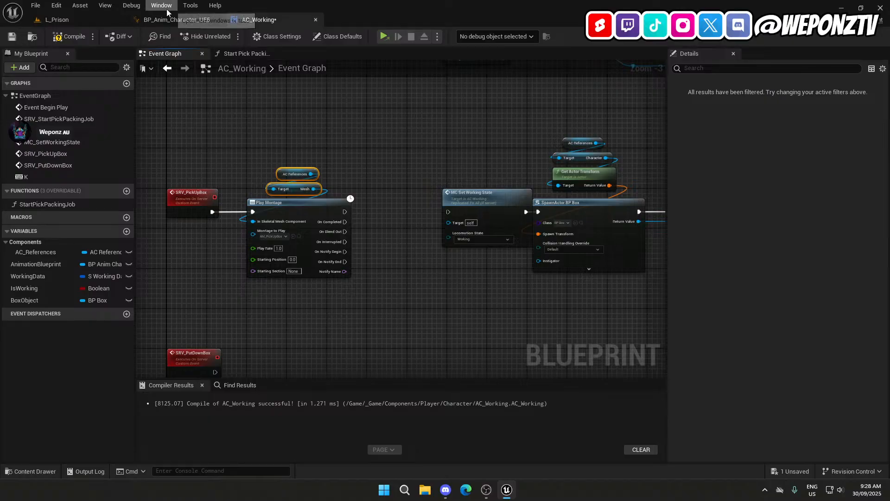
Open the AM_PickUpBox montage, pause its preview and scrub the timeline to its end to examine the pick-up pose.
click(300, 237)
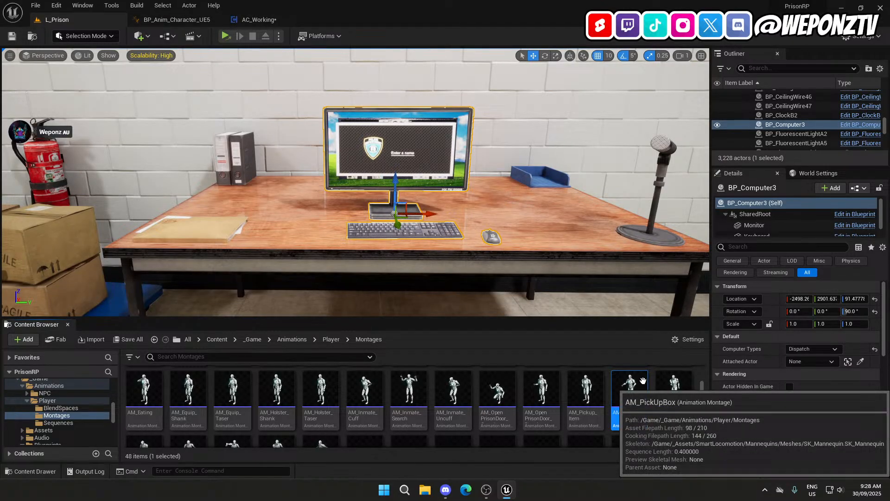
double_click(643, 380)
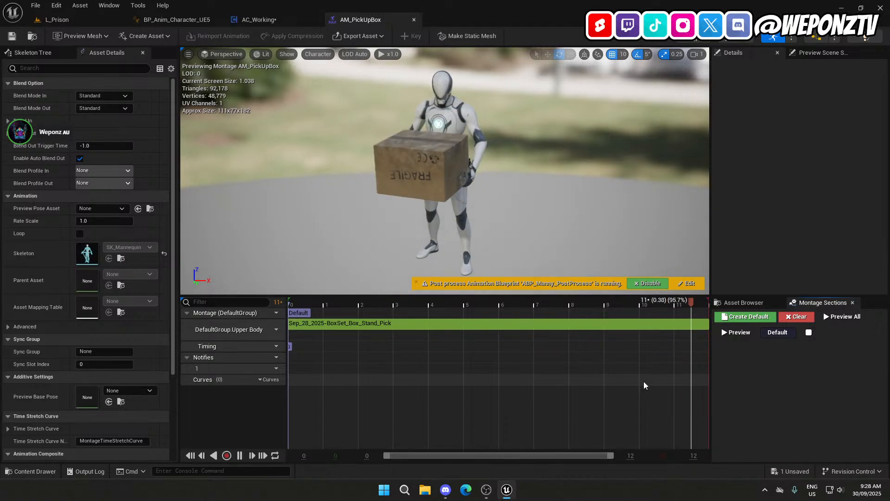
click(239, 455)
click(539, 303)
drag(537, 298, 751, 358)
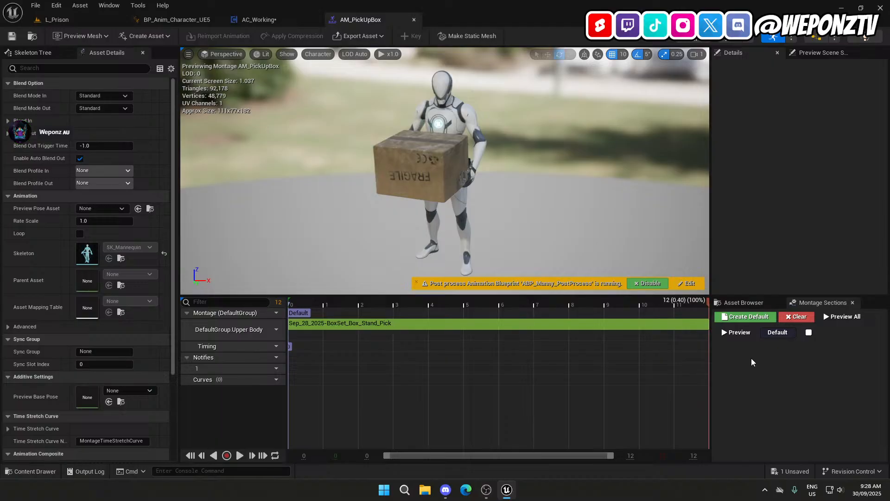
In AC_Working, connect Play Montage's On Completed output to MC Set Working State and move the spawn-and-attach nodes closer to it.
click(267, 19)
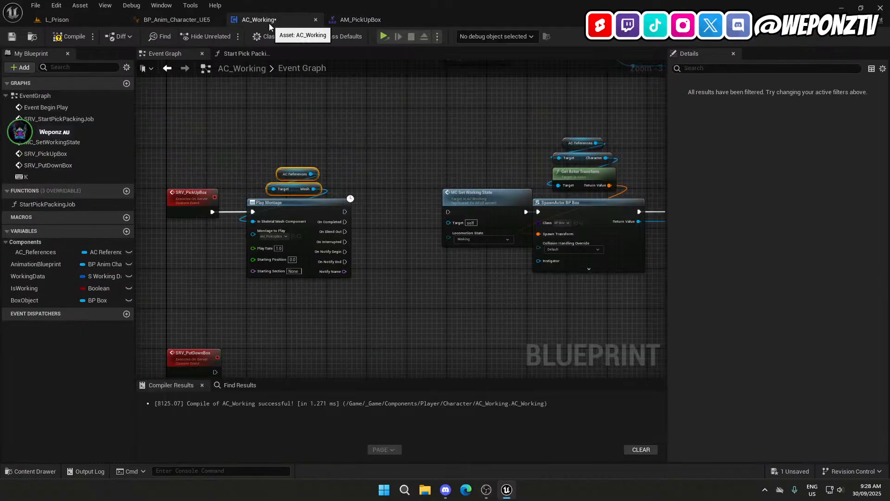
drag(345, 221, 412, 209)
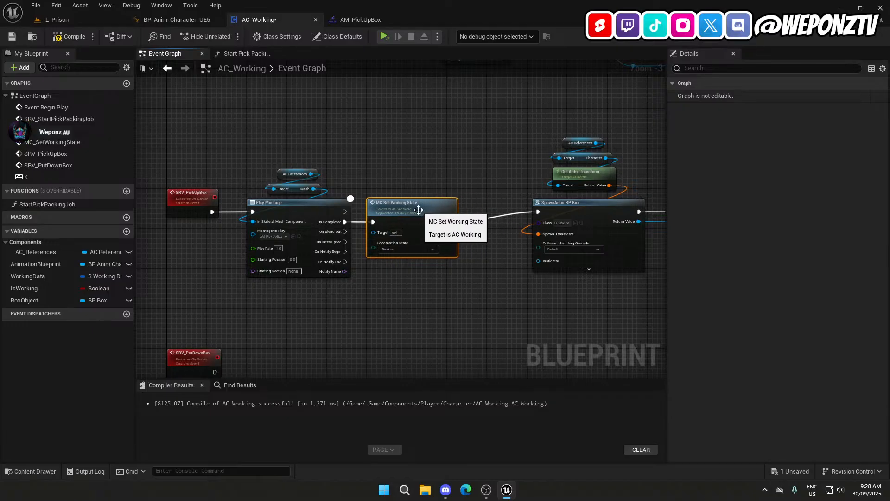
right_drag(500, 305, 311, 268)
scroll(482, 272, down, 1)
drag(628, 286, 406, 130)
drag(407, 207, 366, 215)
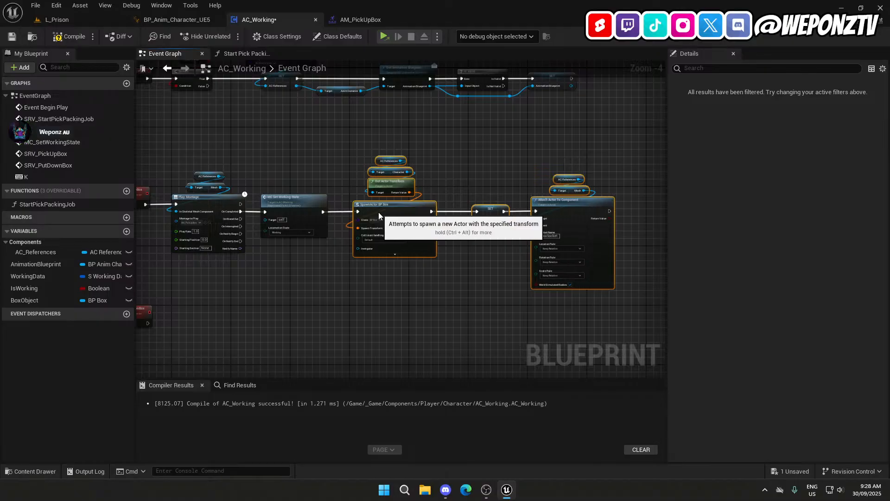
scroll(320, 256, up, 2)
click(344, 258)
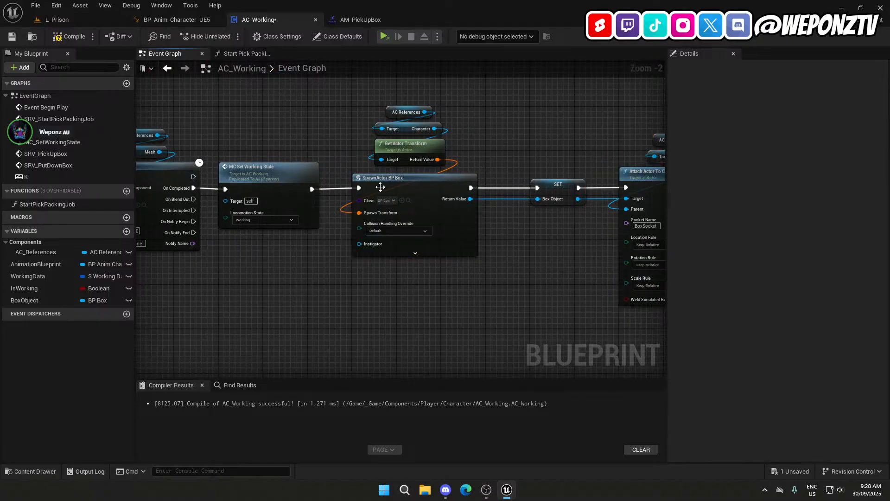
Straighten the execution connections between SRV_PickUpBox, Play Montage and MC Set Working State.
click(270, 181)
ctrl+click(163, 174)
key(q)
click(261, 247)
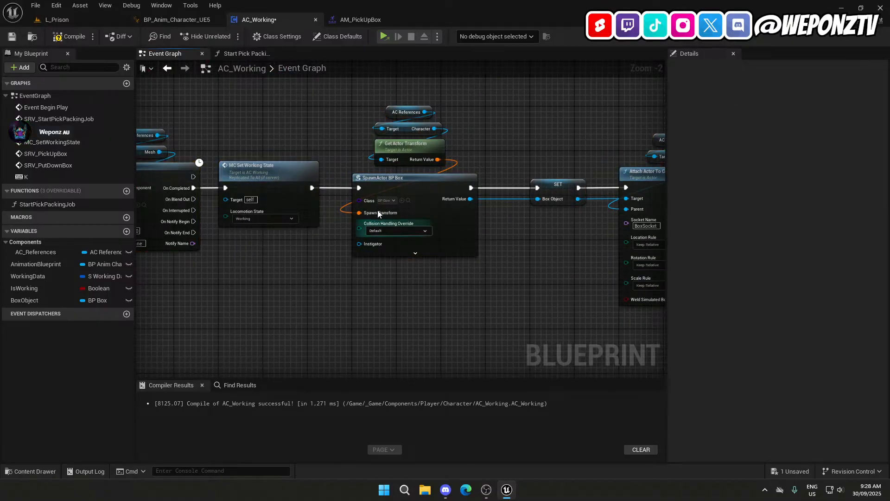
right_drag(466, 290, 678, 254)
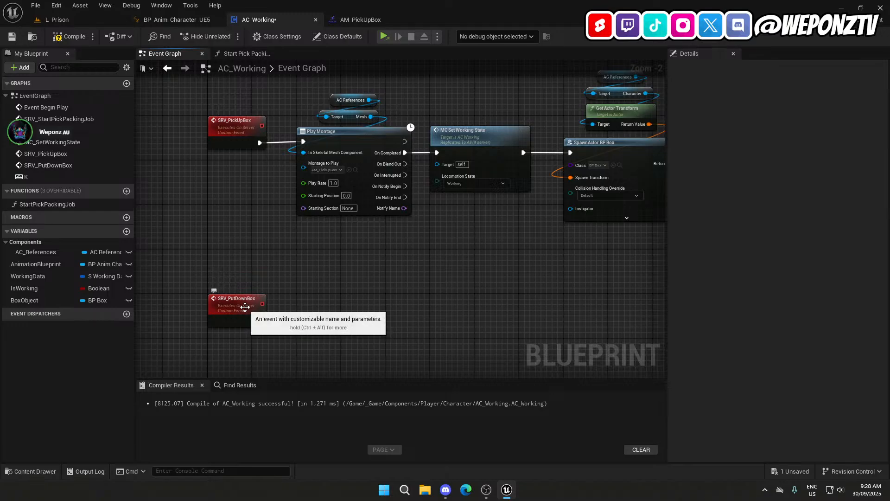
click(381, 130)
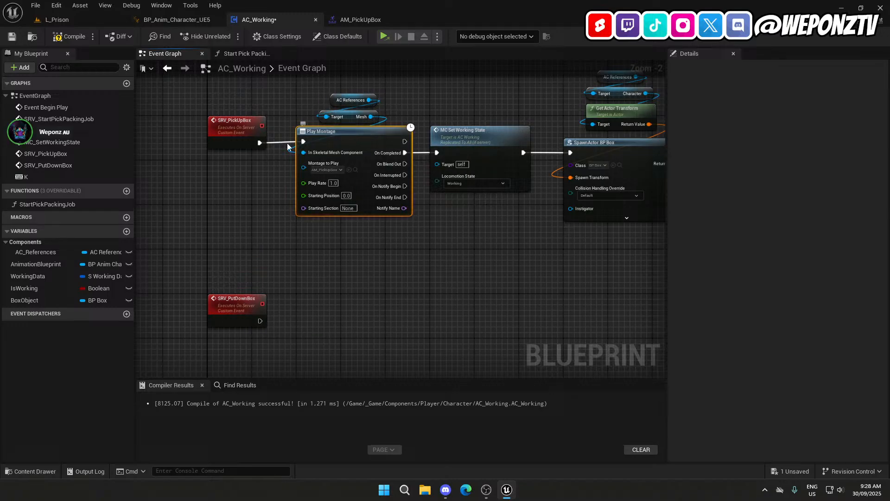
ctrl+click(247, 135)
key(q)
click(358, 259)
click(483, 142)
ctrl+click(387, 140)
key(q)
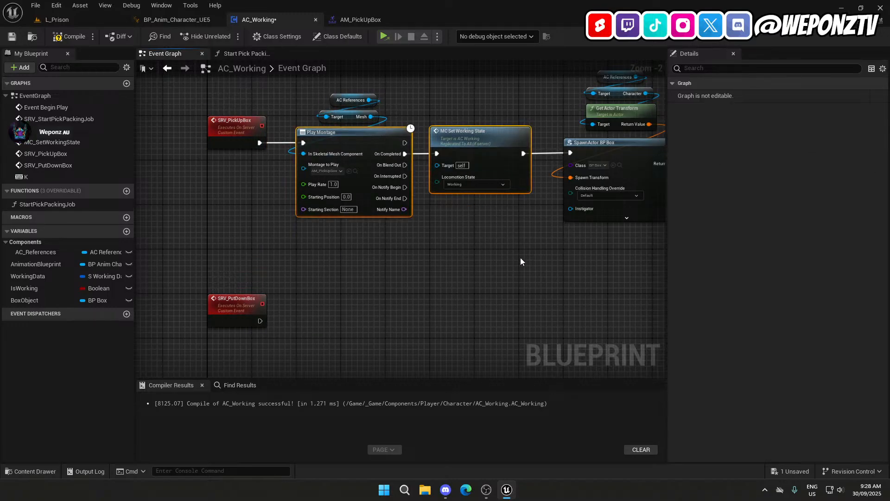
click(520, 261)
right_drag(516, 291, 442, 281)
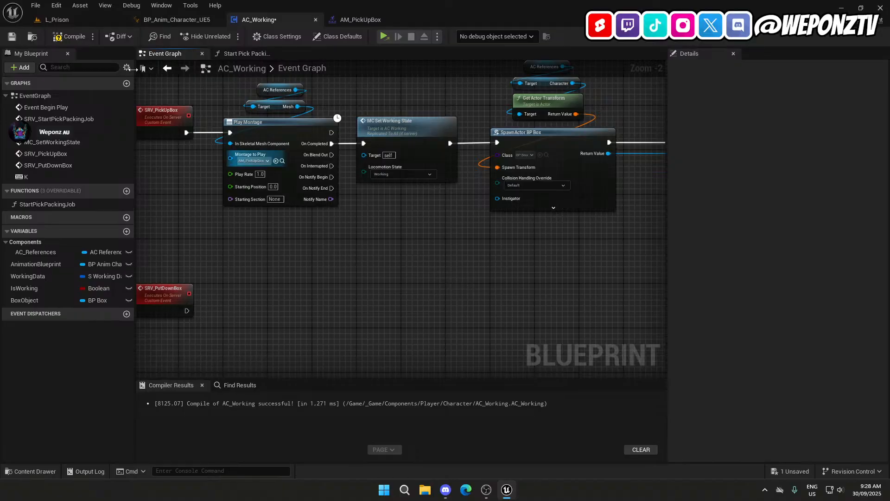
Compile and save AC_Working, and launch the game from the L_Prison level.
click(65, 40)
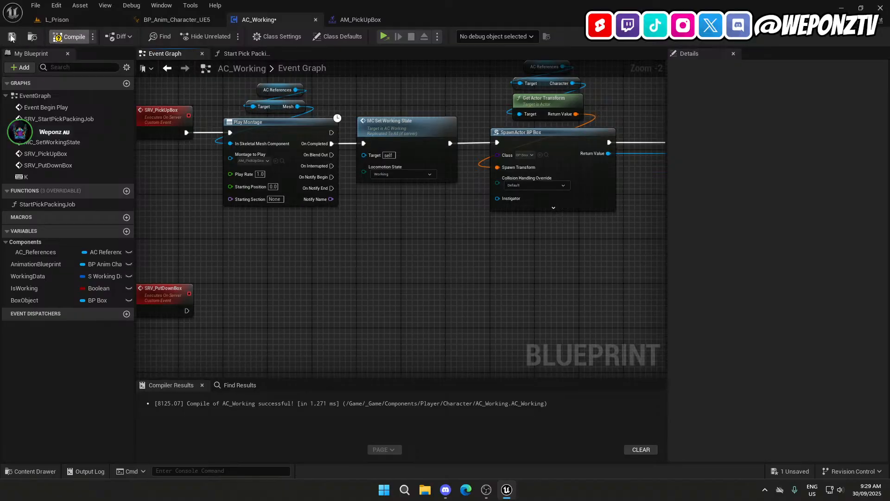
click(12, 37)
scroll(168, 179, down, 3)
right_drag(272, 244, 272, 268)
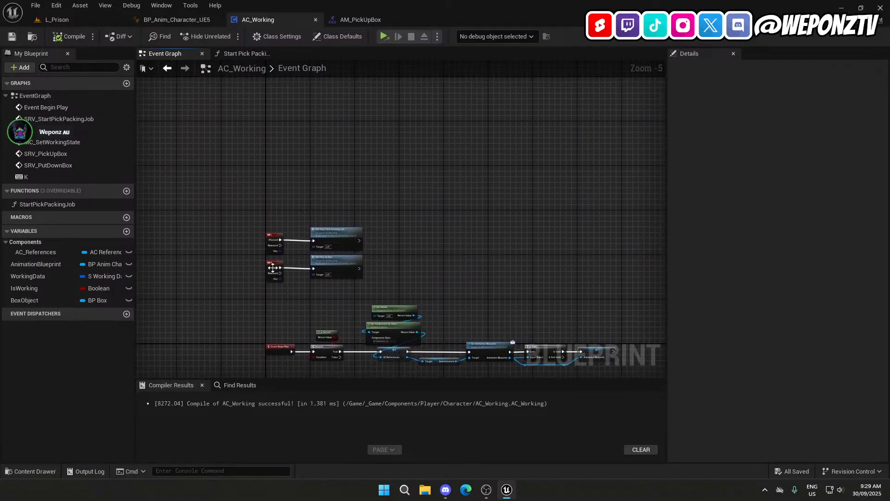
scroll(272, 267, up, 5)
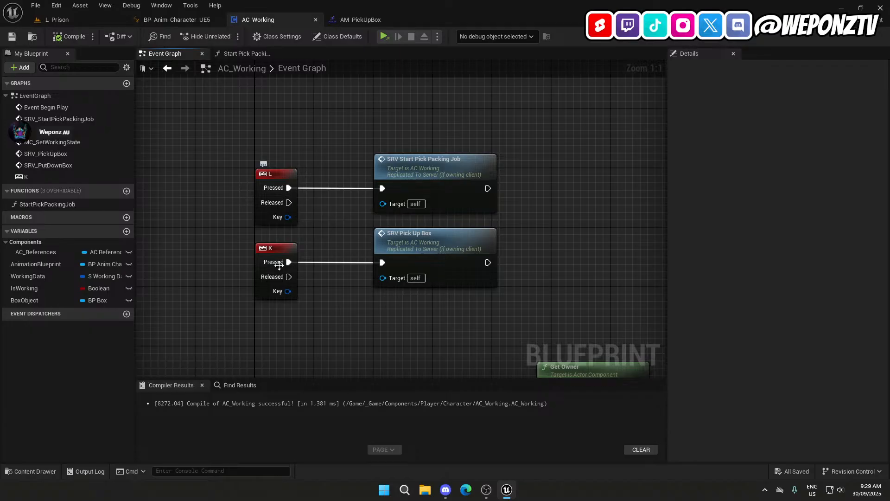
click(65, 21)
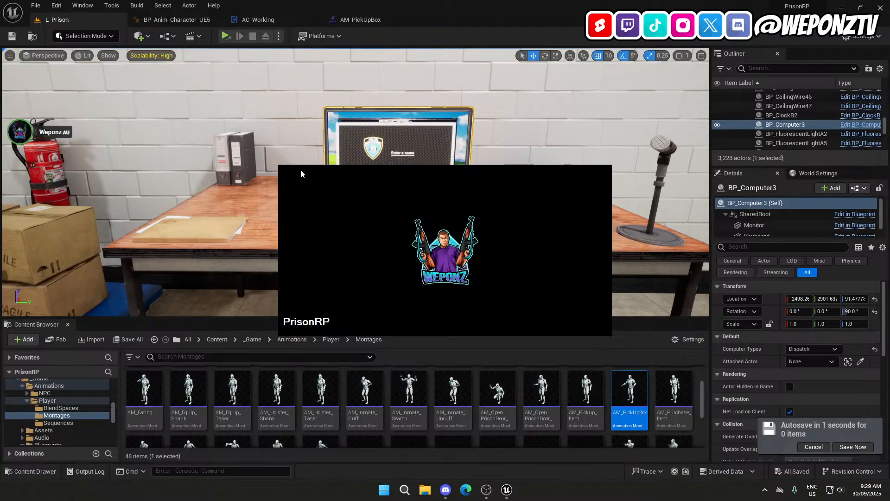
Switch to Discord, open the PrisonRP (UE5) server and collapse its TEXT channel category.
click(486, 491)
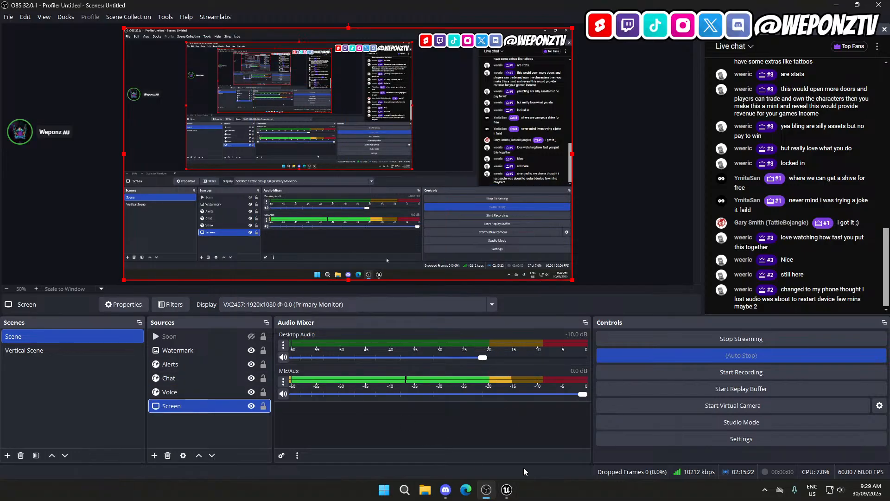
click(506, 490)
click(446, 493)
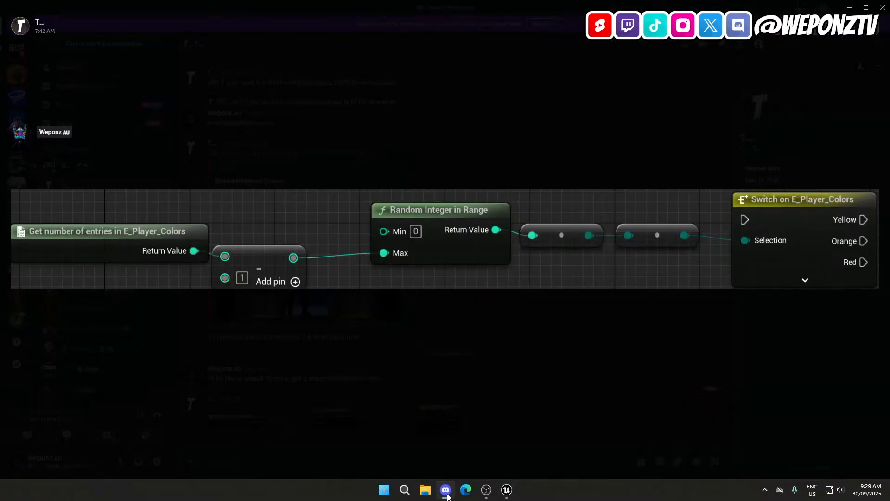
click(504, 365)
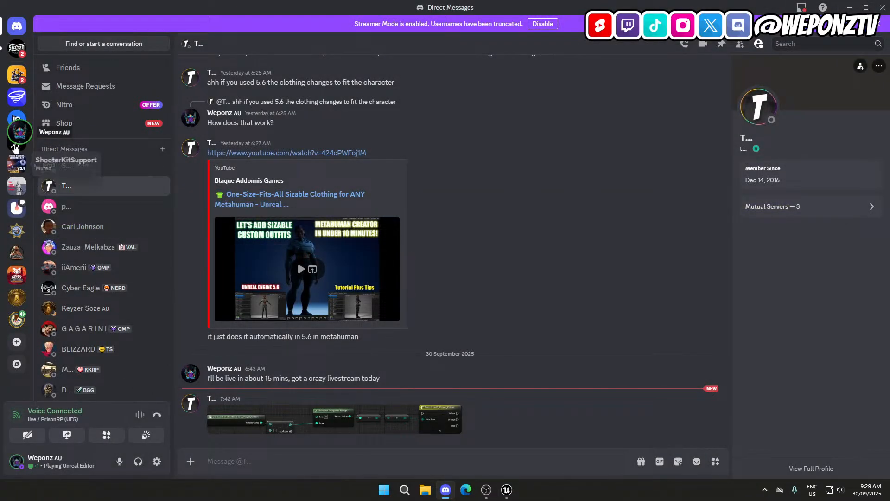
click(17, 319)
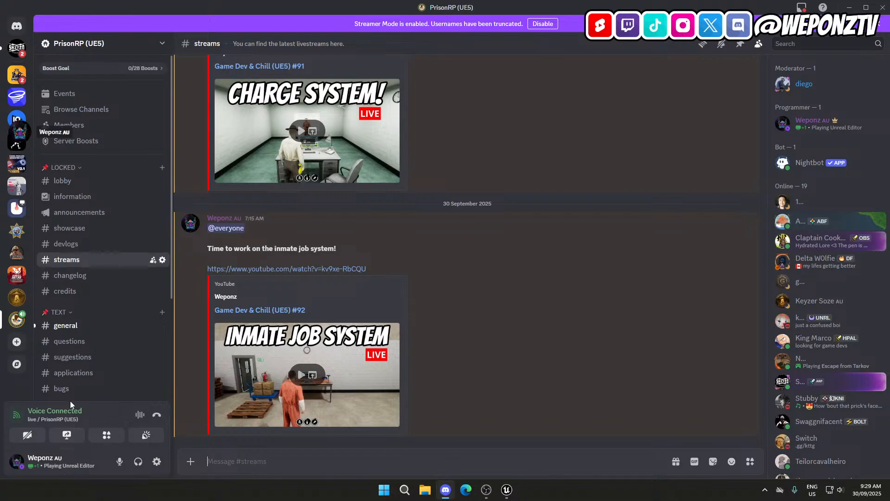
click(60, 312)
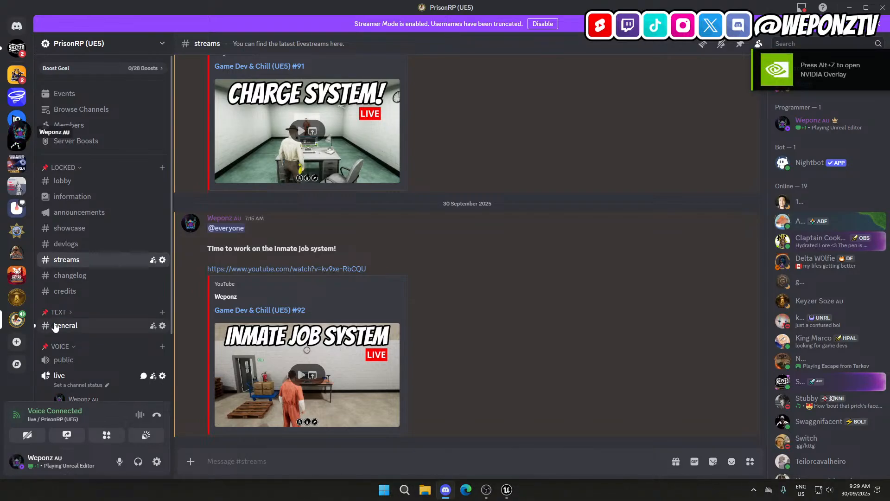
Expand the TEXT category of the PrisonRP (UE5) server and open the general channel.
click(59, 311)
click(65, 325)
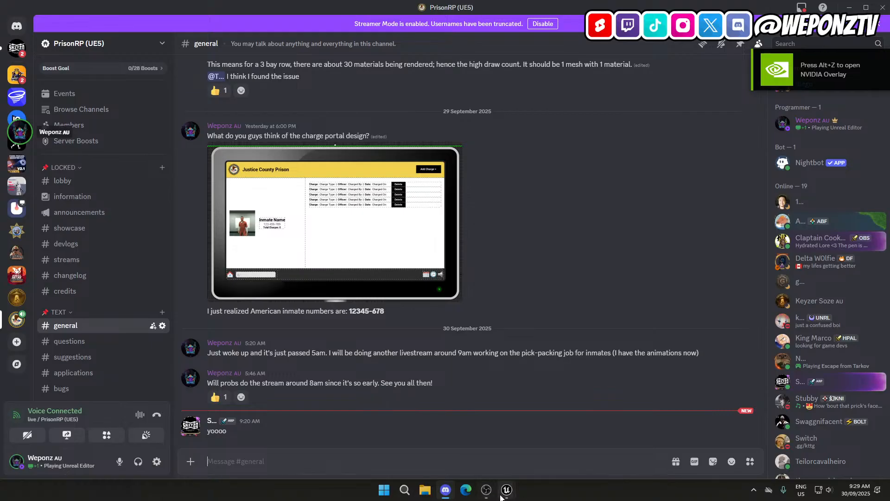
Switch to the running PrisonRP game and run the inmate from the cell along the corridors to the warehouse door.
mouse_move(505, 497)
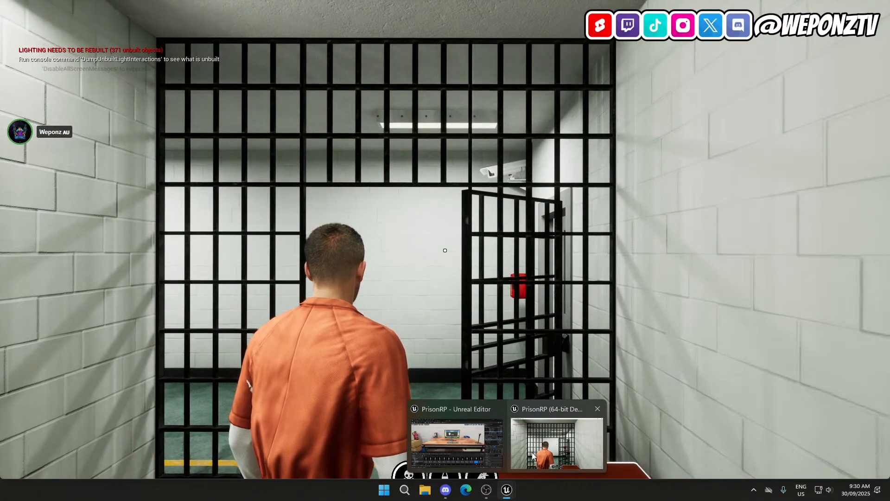
click(532, 452)
key(w)
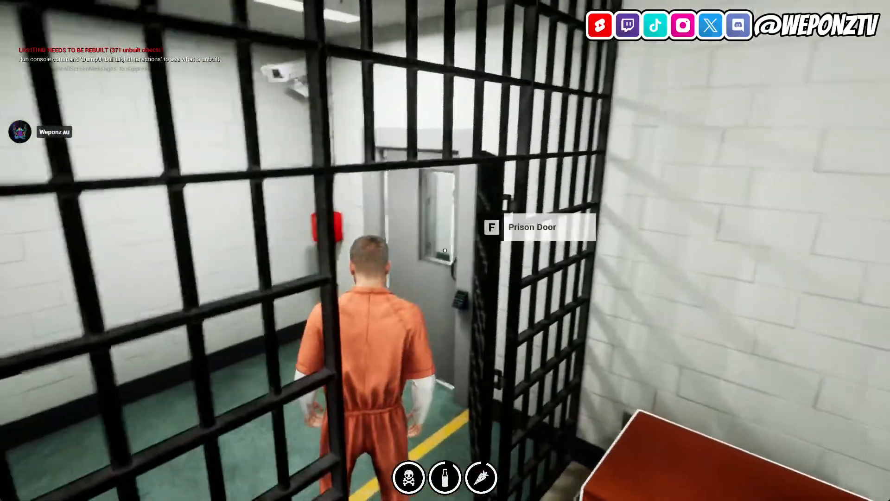
key(f)
key(w)
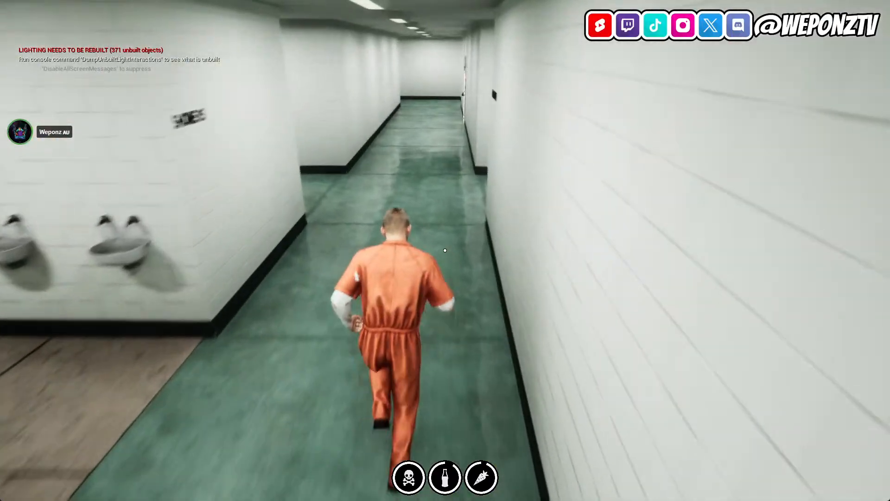
key(w)
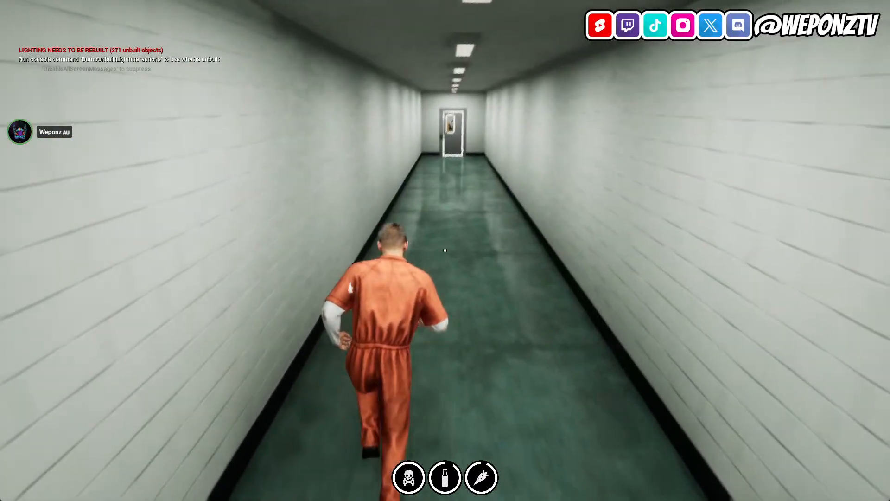
key(w)
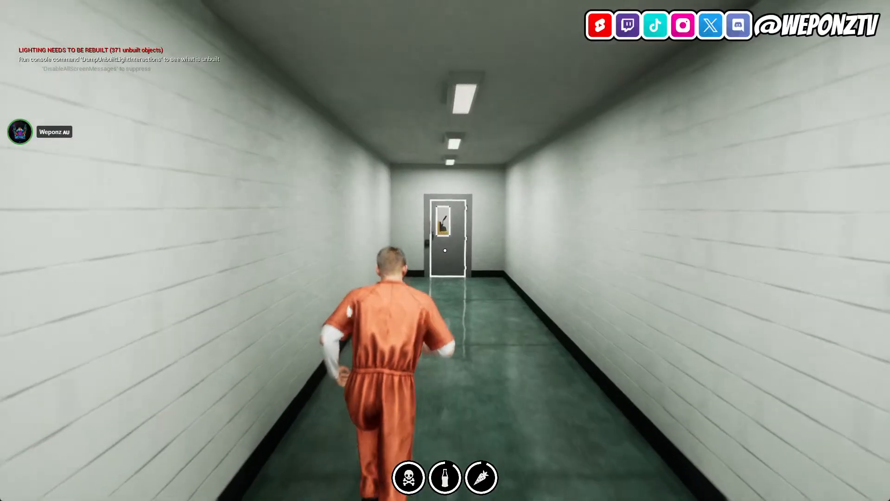
key(w)
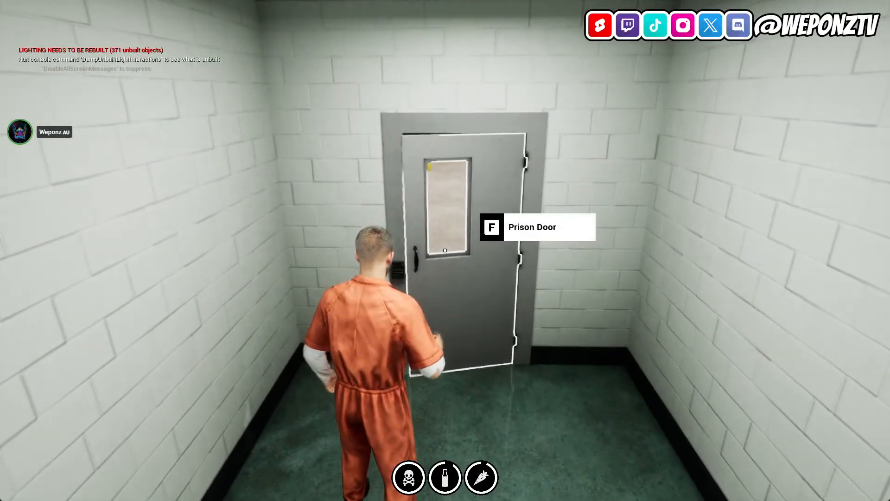
Enter the warehouse, start a packing job and test the box pick-up on the inmate.
key(f)
key(w)
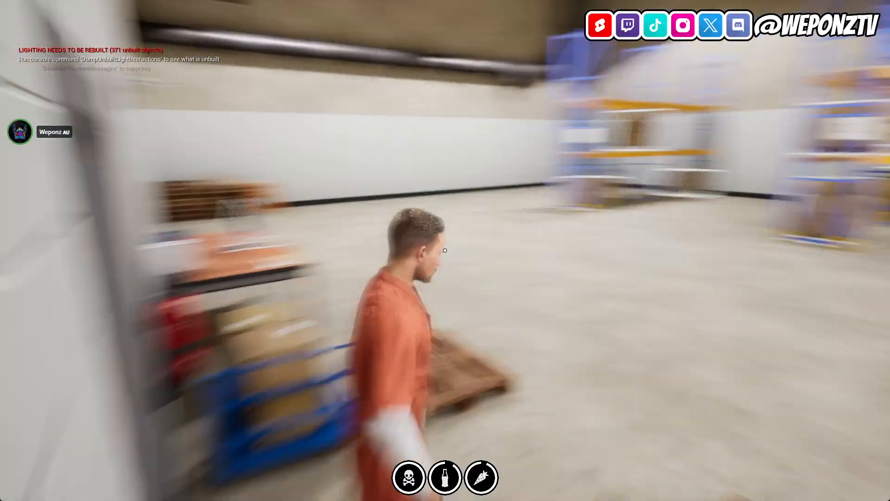
key(w)
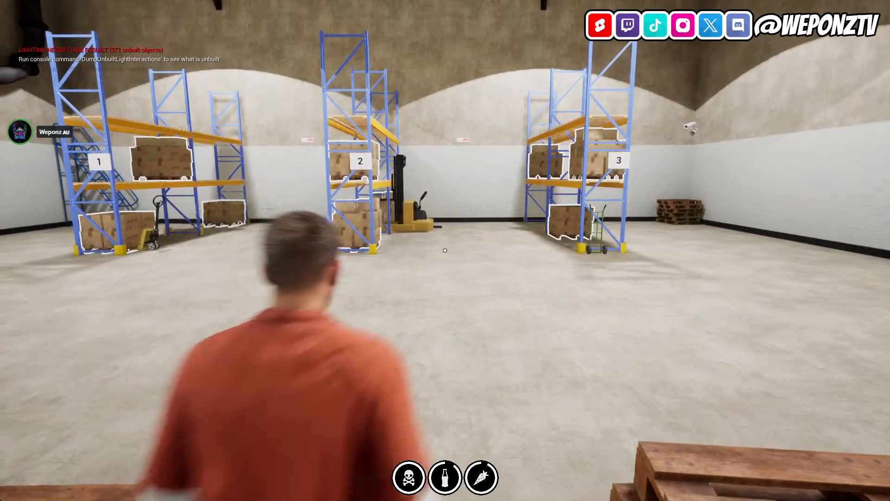
key(w)
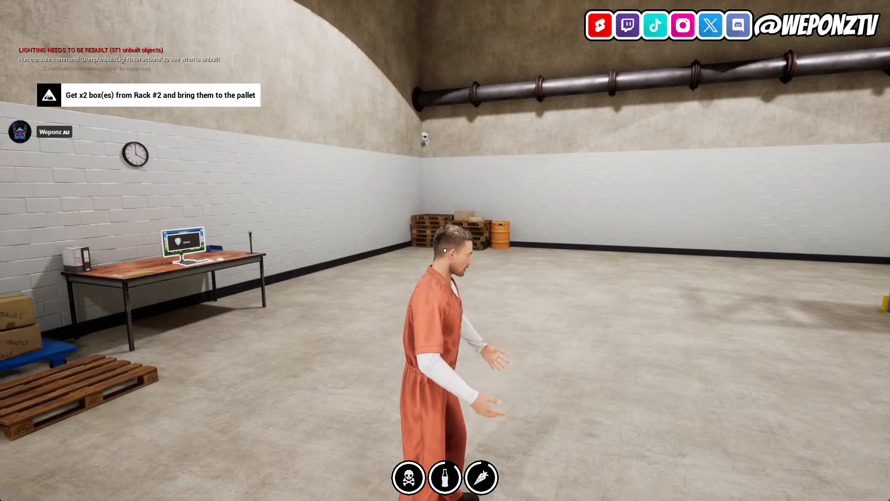
key(e)
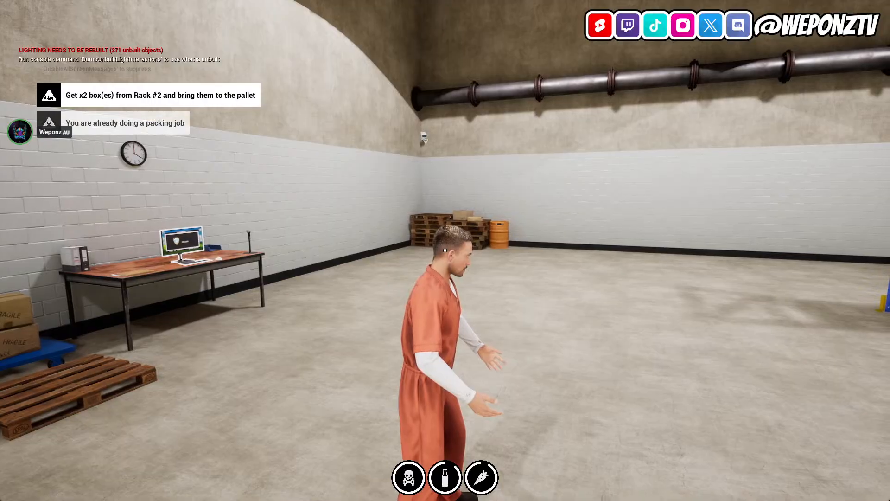
Leave the game for the Unreal Editor and go to the SRV_PickUpBox event in AC_Working.
key(alt+Tab)
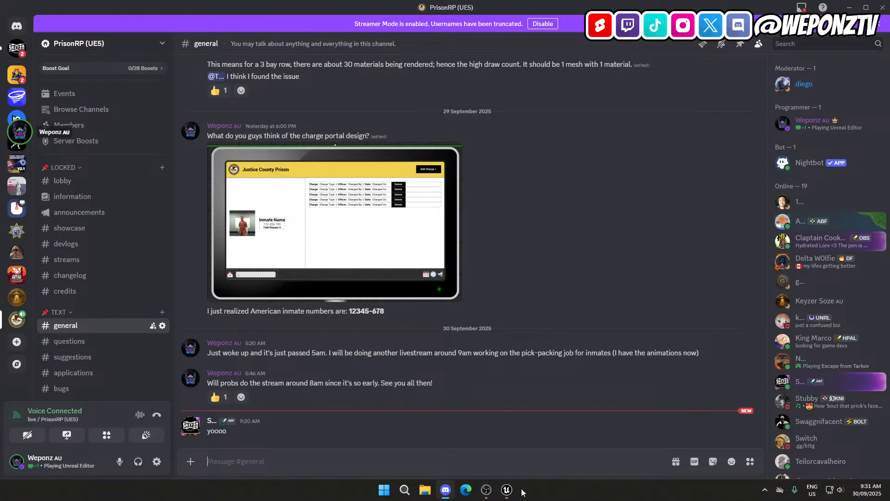
click(506, 489)
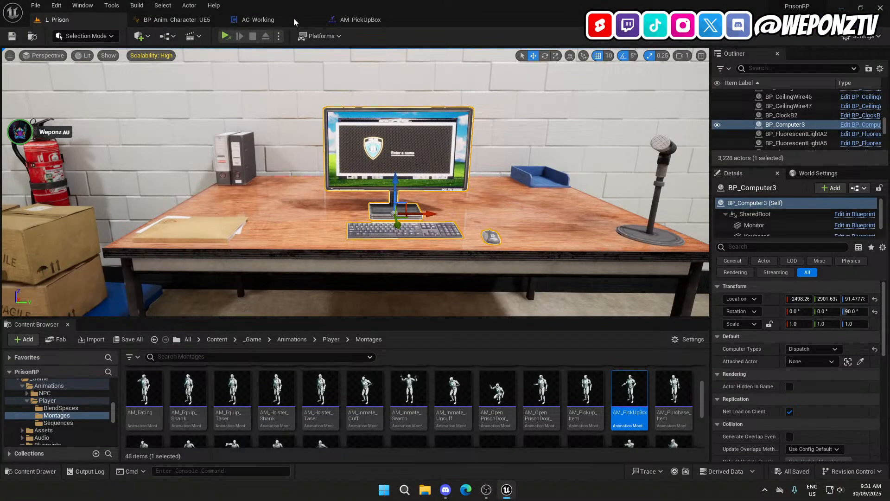
click(354, 20)
click(253, 20)
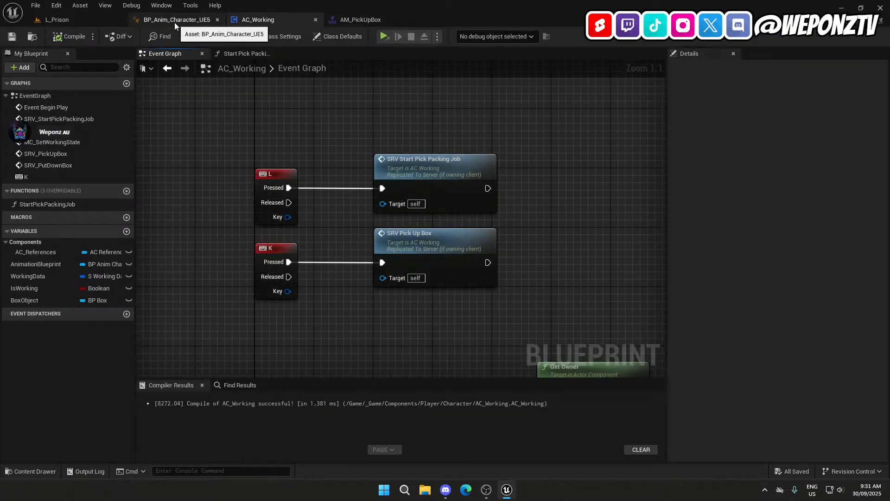
double_click(419, 244)
right_drag(433, 257, 234, 227)
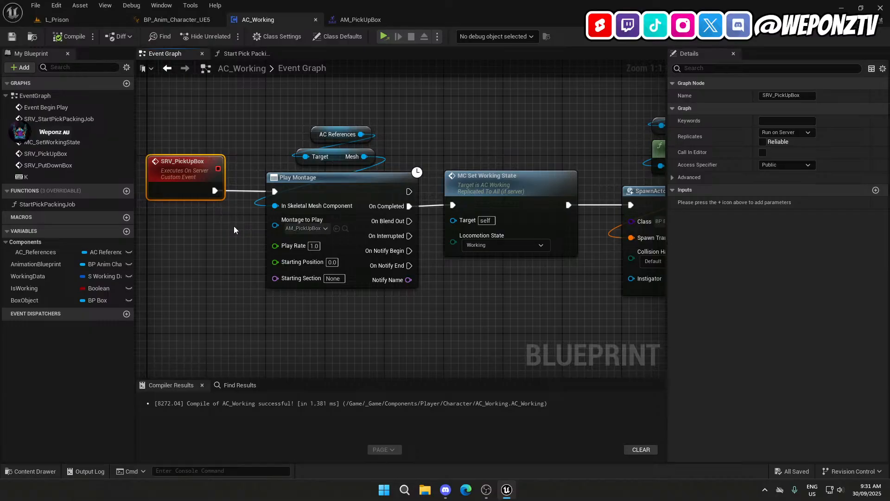
Straighten the execution connections from Play Montage to MC Set Working State and on to SpawnActor BP Box.
click(492, 193)
ctrl+click(384, 181)
key(q)
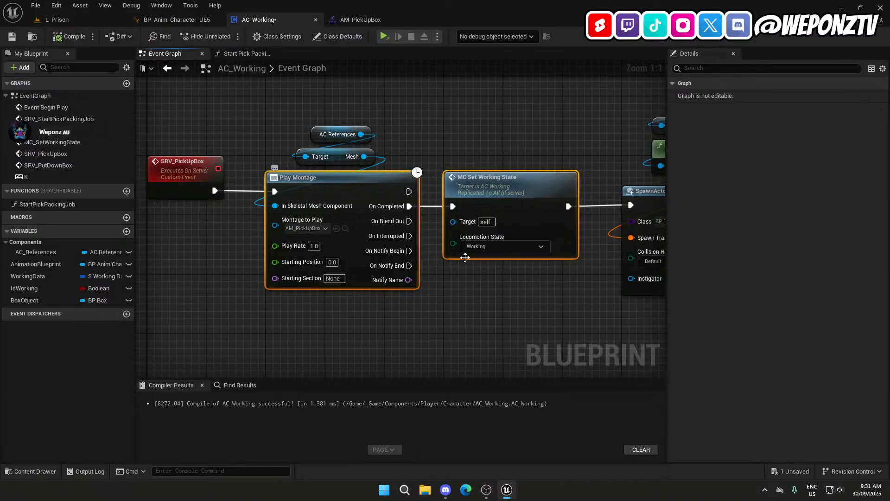
click(496, 307)
right_drag(495, 313, 319, 297)
click(494, 178)
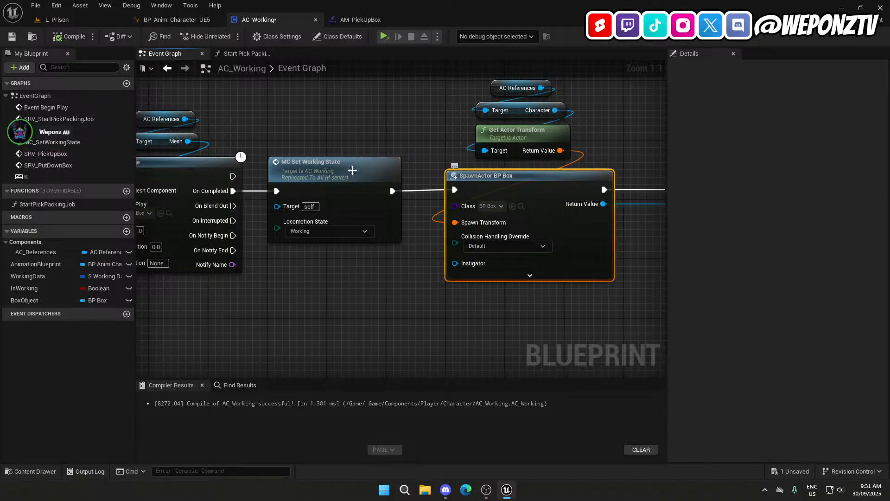
ctrl+click(352, 171)
Straighten the connection from SpawnActor BP Box to the Set Box Object node and move the BoxObject variable above WorkingData.
right_drag(419, 308, 189, 305)
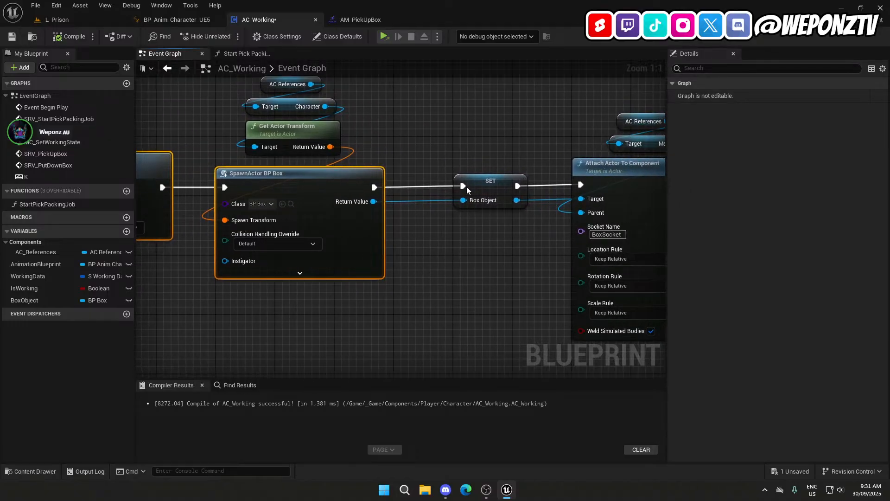
click(485, 185)
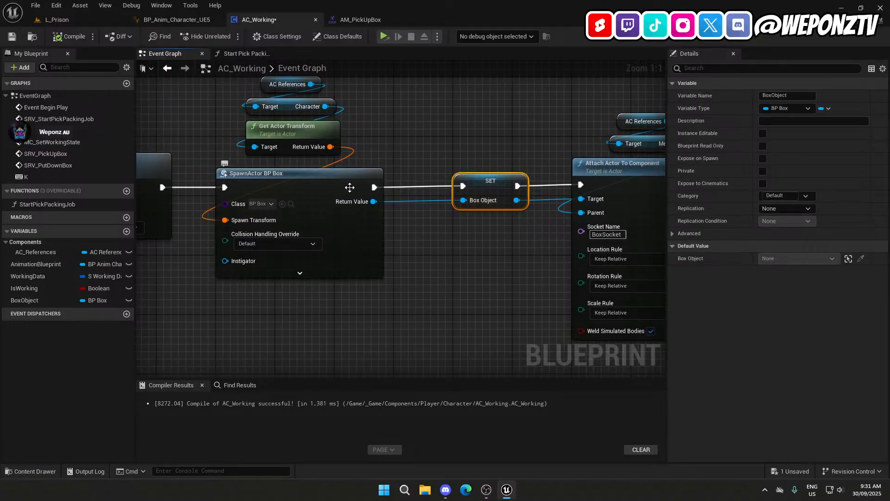
ctrl+click(330, 187)
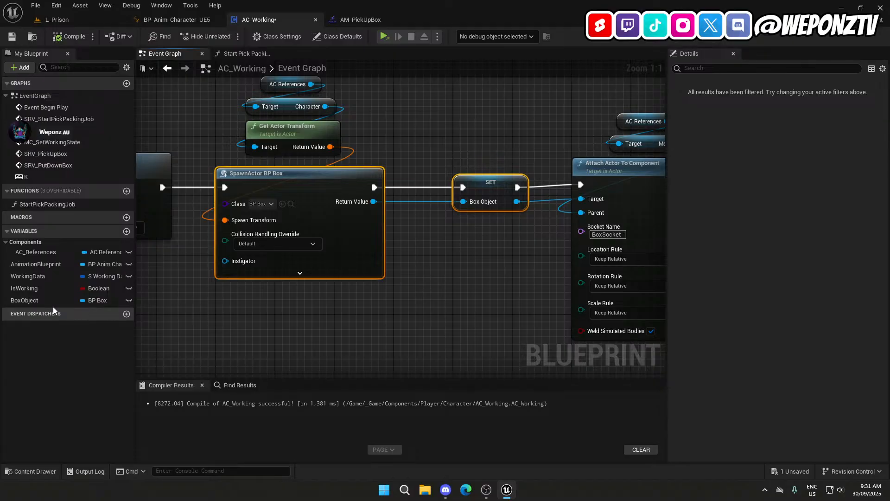
drag(45, 298, 48, 278)
Straighten the connection between the Set Box Object node and Attach Actor To Component.
right_drag(663, 184, 531, 179)
click(531, 179)
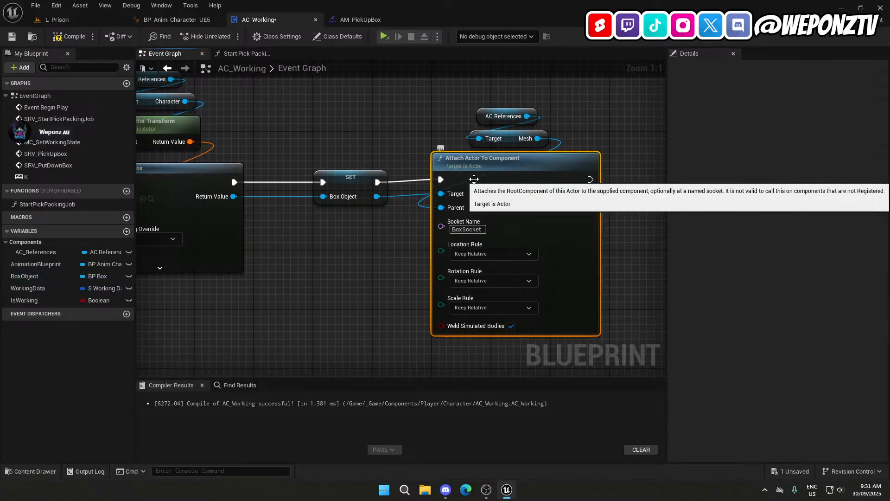
ctrl+click(350, 186)
click(386, 269)
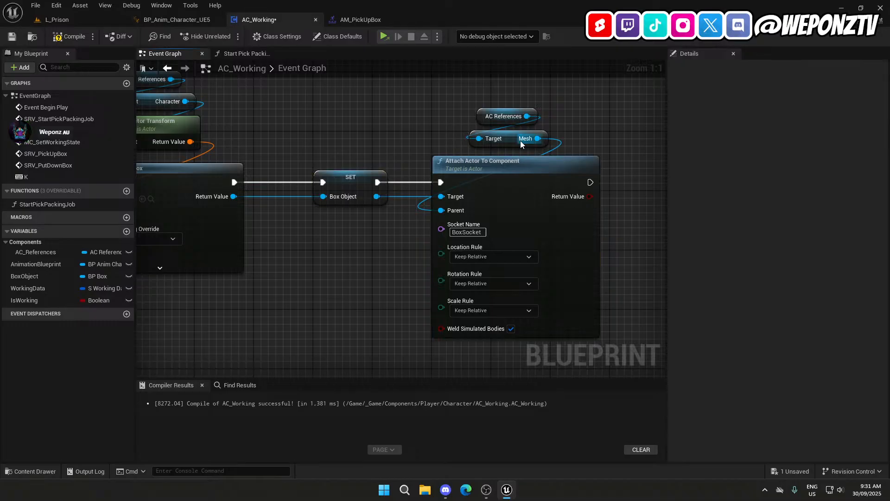
Set the Location, Rotation and Scale Rules of Attach Actor To Component to Snap to Target.
click(496, 252)
click(486, 276)
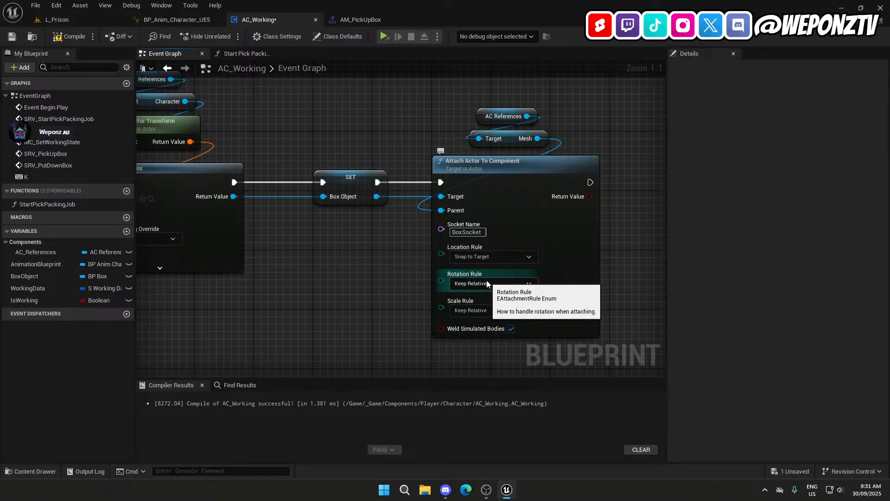
click(482, 305)
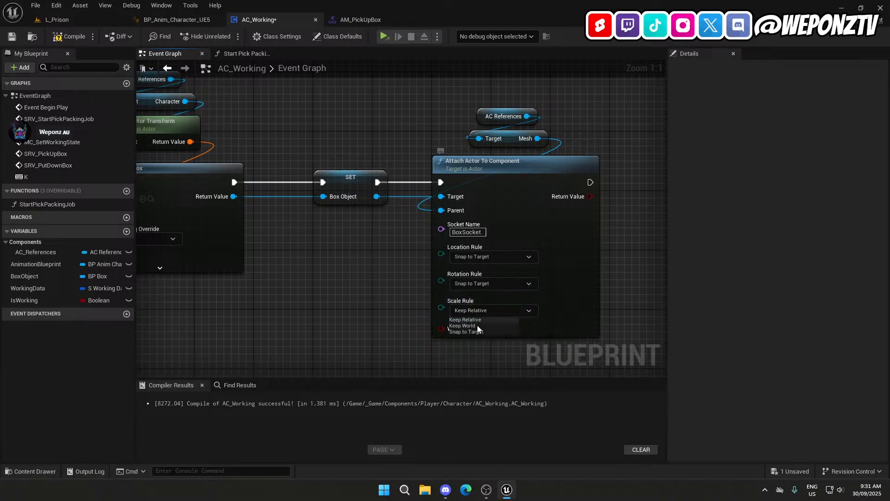
click(477, 332)
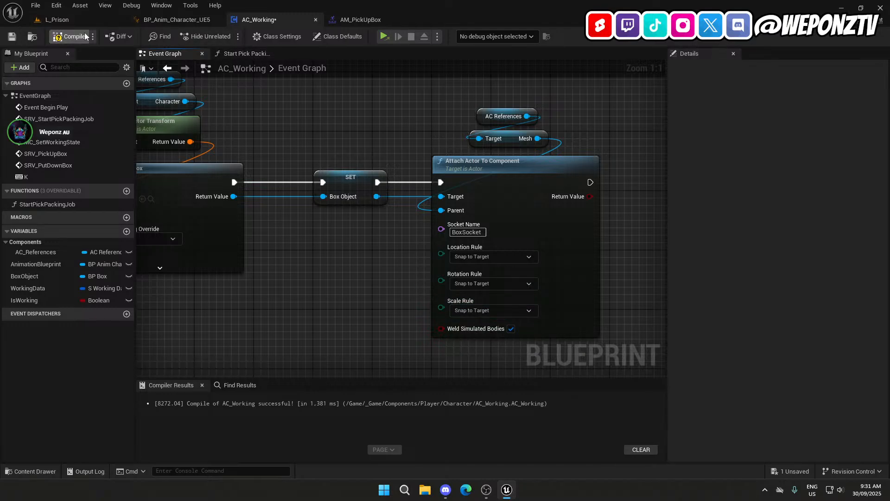
Compile and save AC_Working, save all files, and launch the game from the L_Prison level.
click(12, 37)
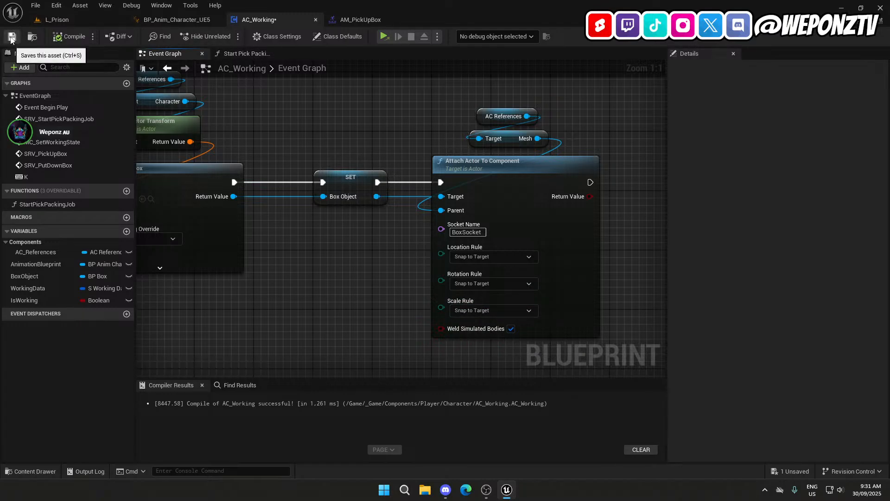
click(74, 21)
click(35, 5)
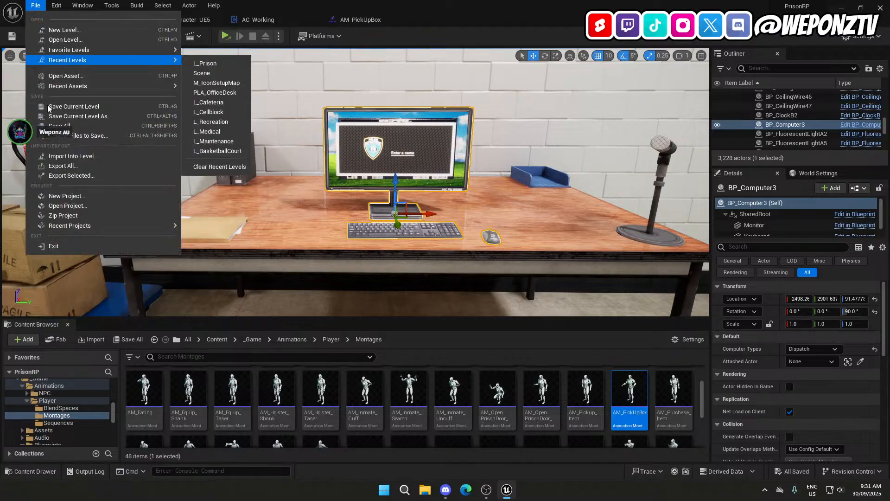
click(71, 126)
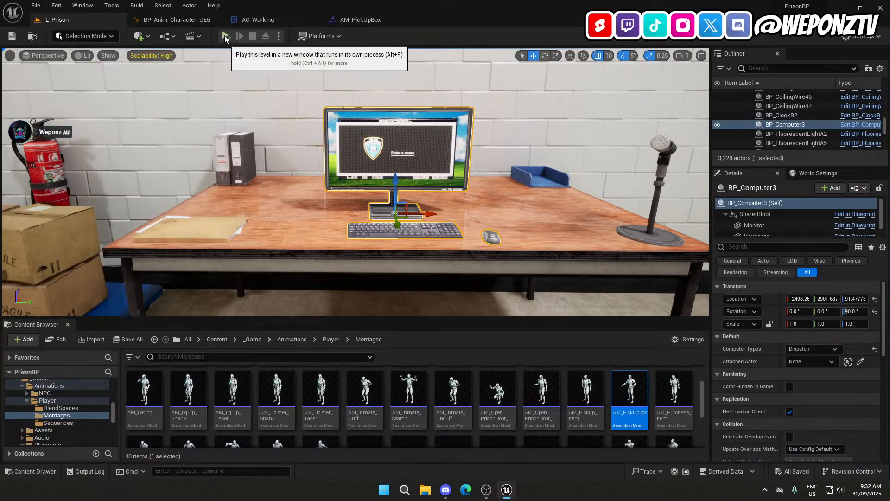
click(225, 36)
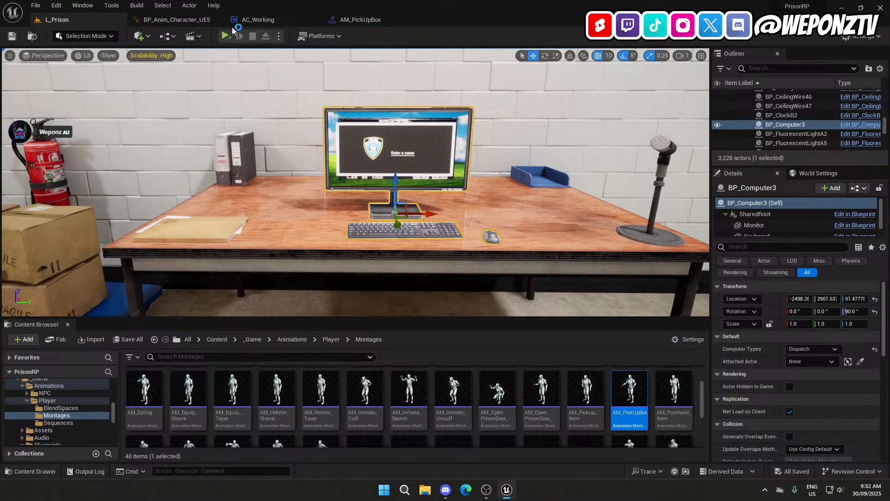
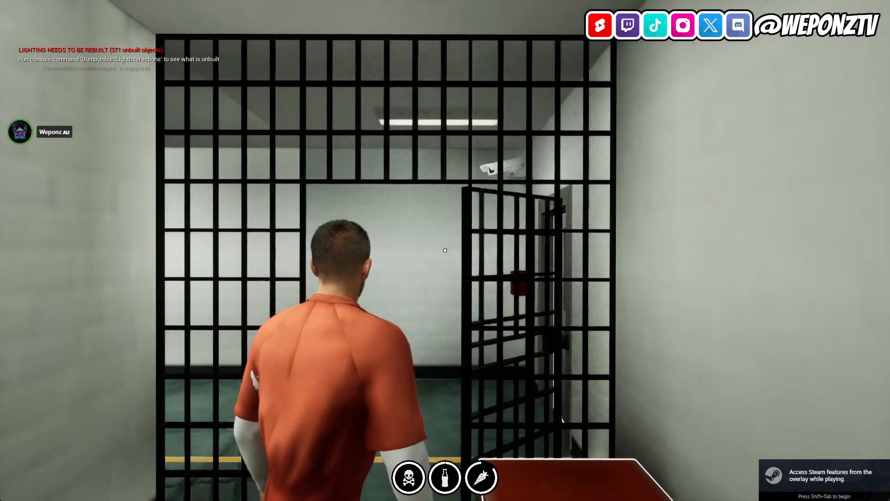
Run the inmate from the cell to the warehouse, start a packing job and test picking up and carrying a box.
key(w)
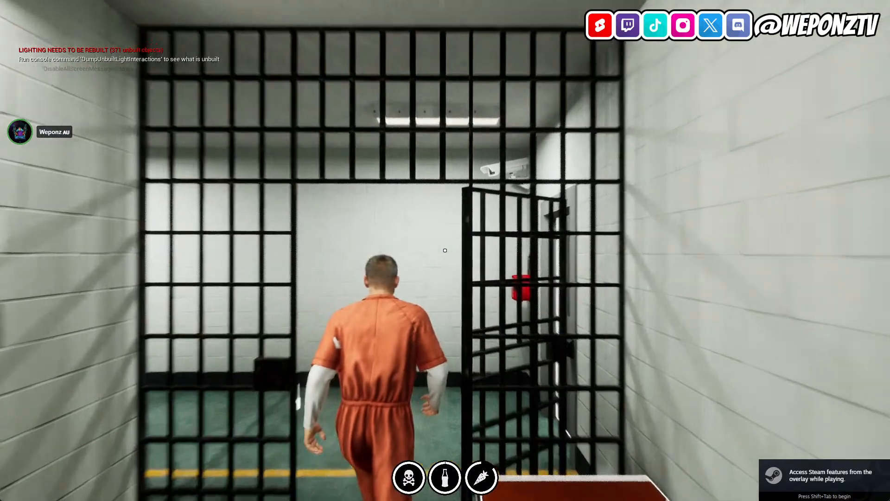
key(w)
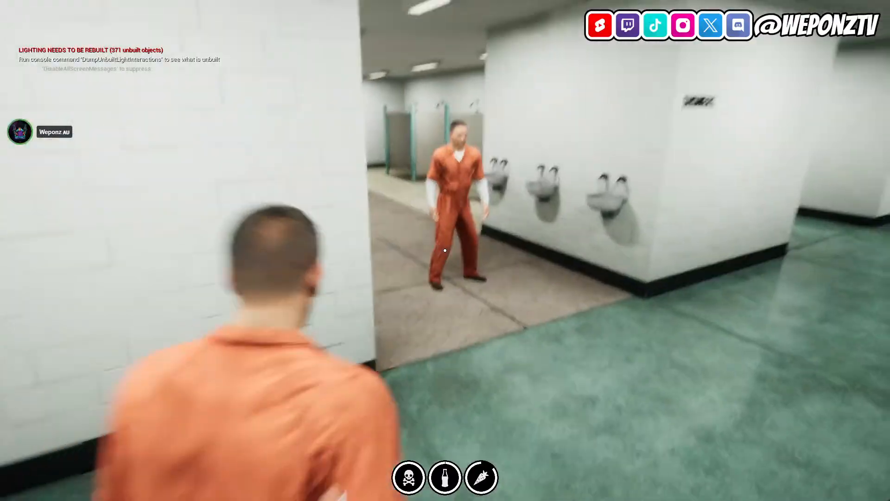
key(w)
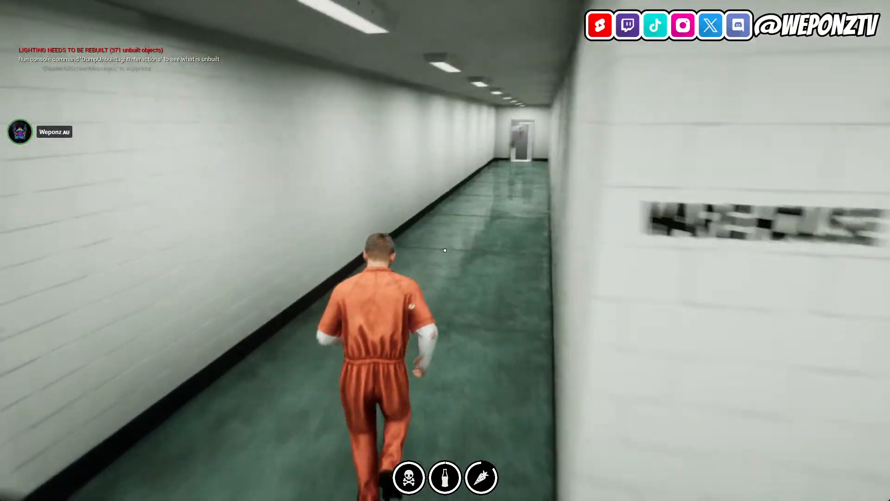
key(w)
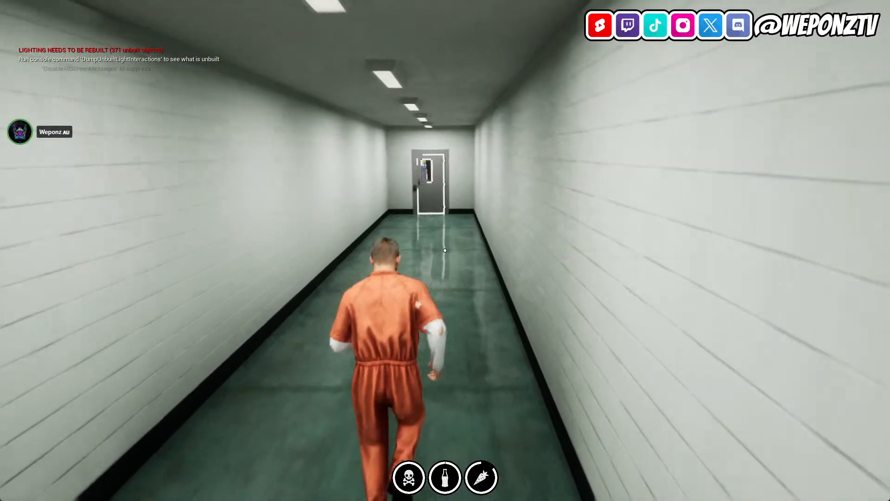
key(w)
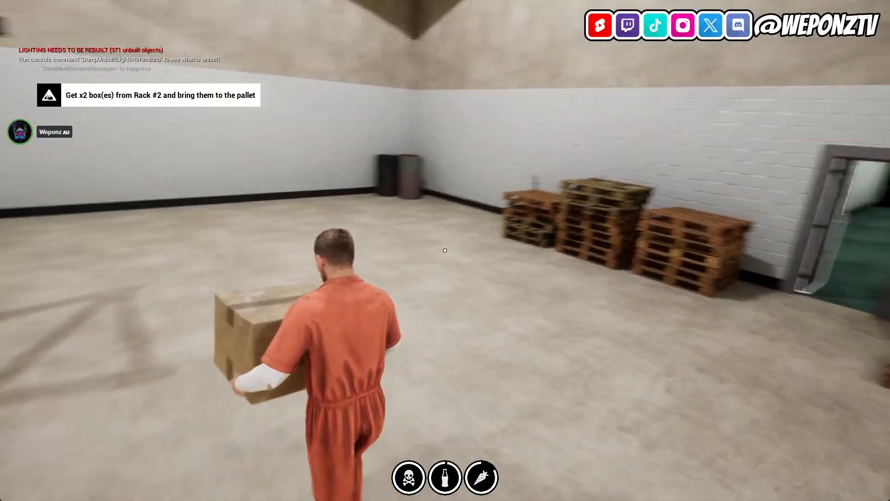
Walk the inmate around the warehouse in different directions while carrying the box to check the carry animations, then end the play session.
key(a)
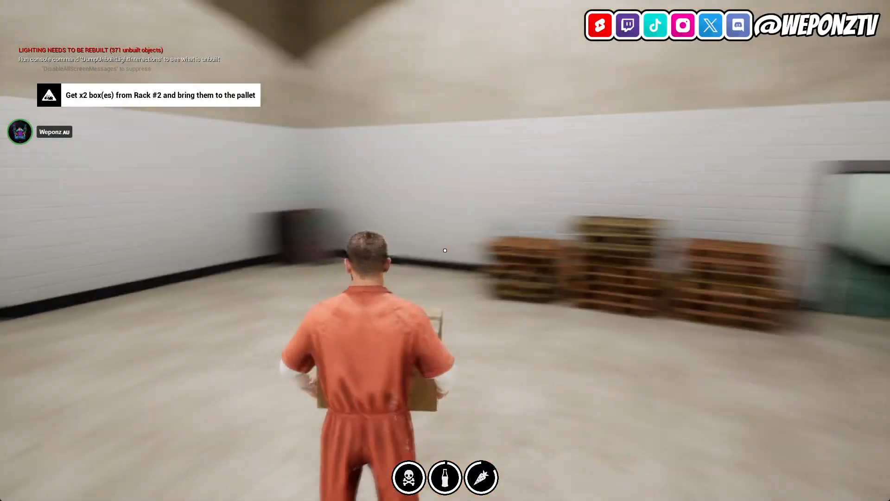
key(d)
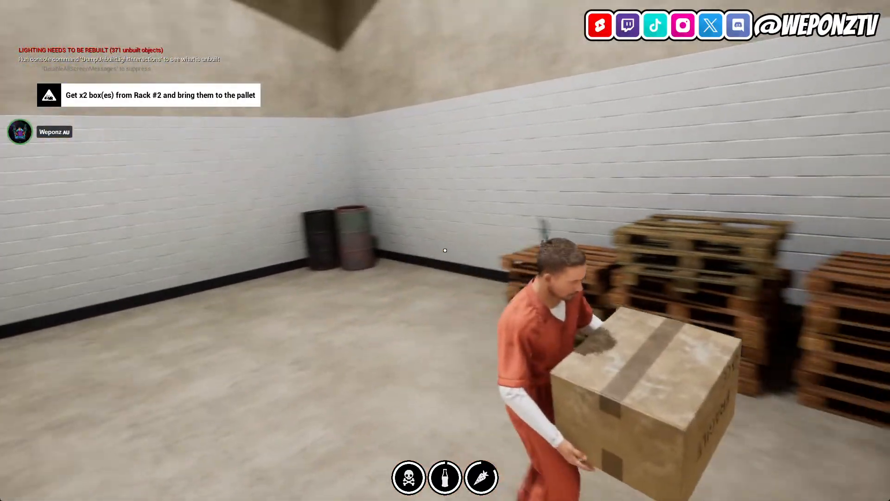
key(d)
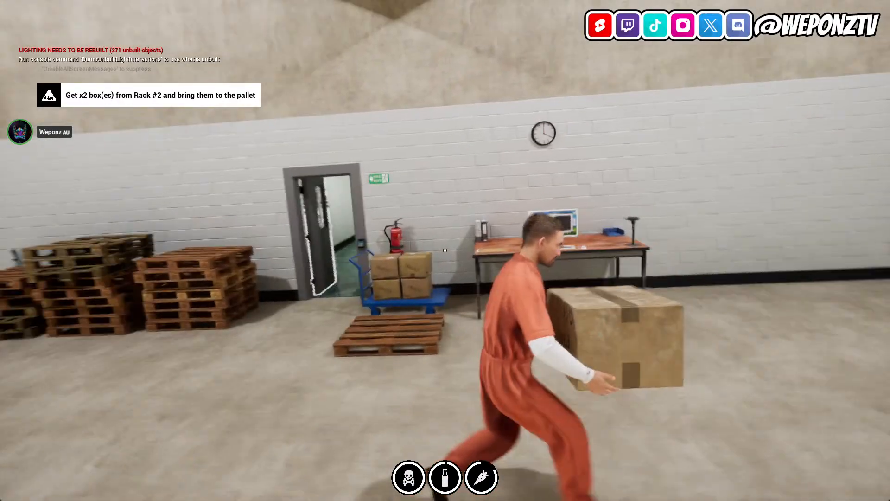
key(d)
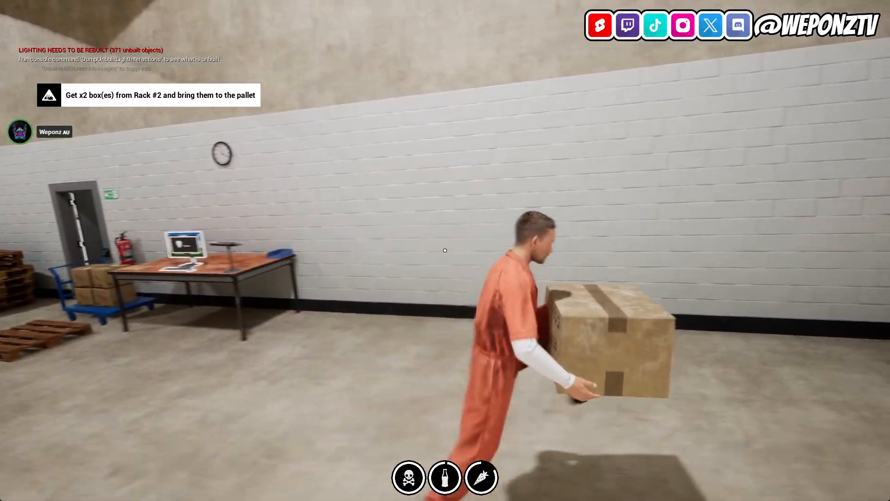
key(d)
key(a)
key(w)
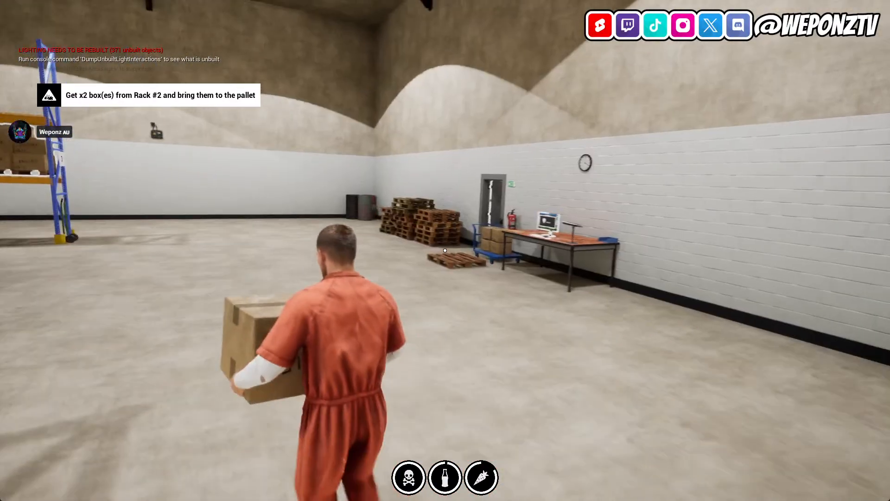
key(w)
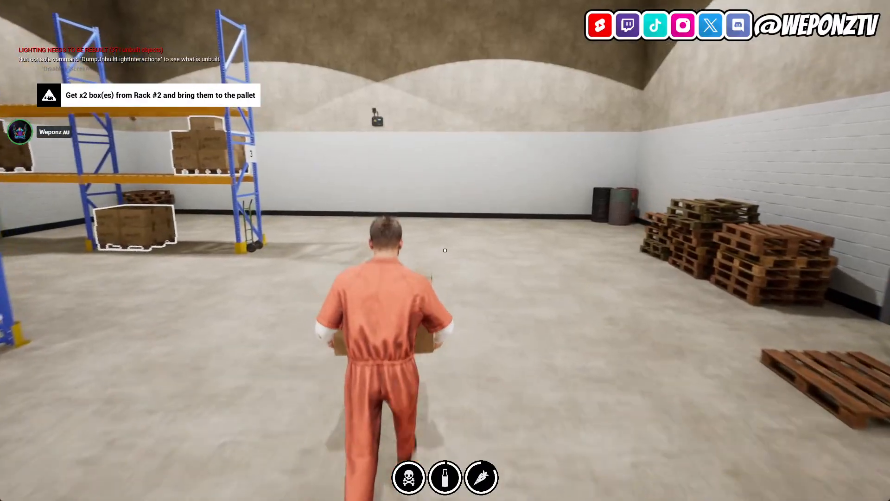
key(d)
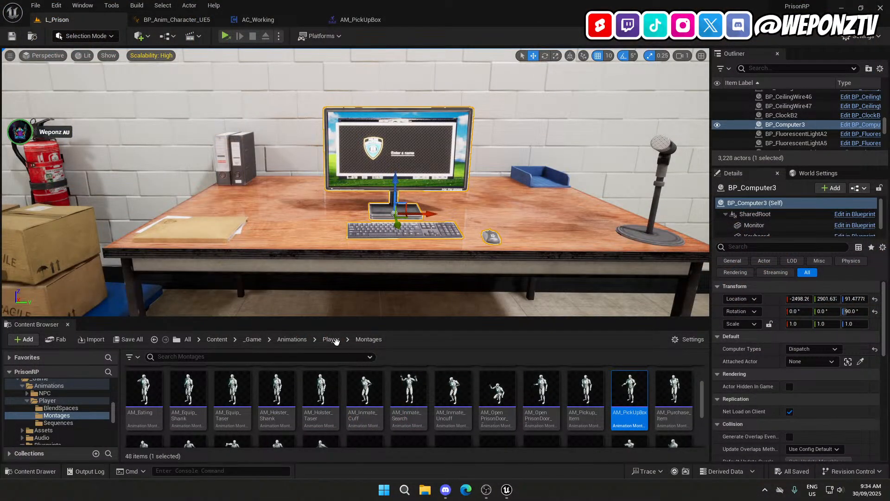
Find the handcuff idle animation in the Player Sequences folder and open UE5_Handcuffs_Set01_Handcuffs_Idle to check its root motion settings.
click(331, 340)
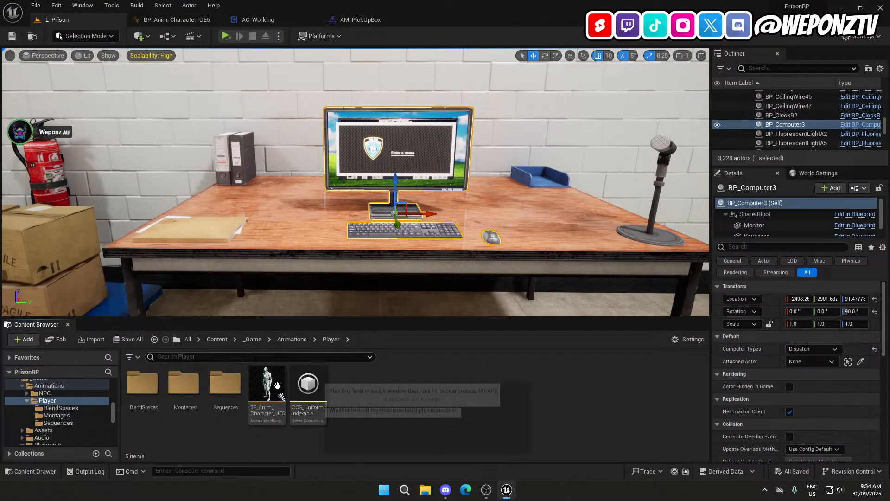
double_click(226, 383)
click(255, 356)
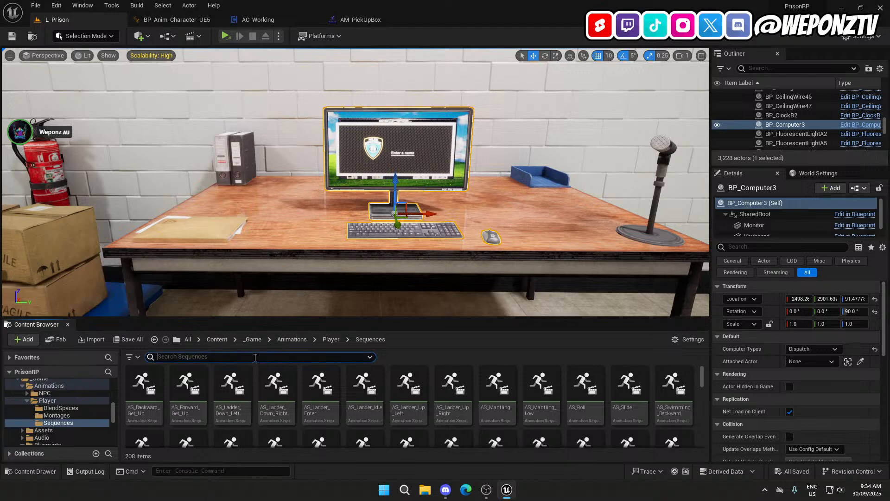
text(handcuf)
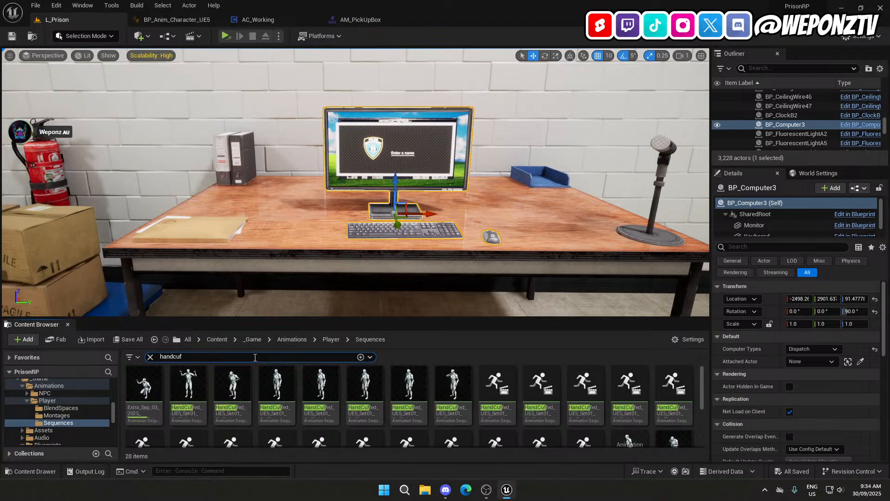
text(f idle)
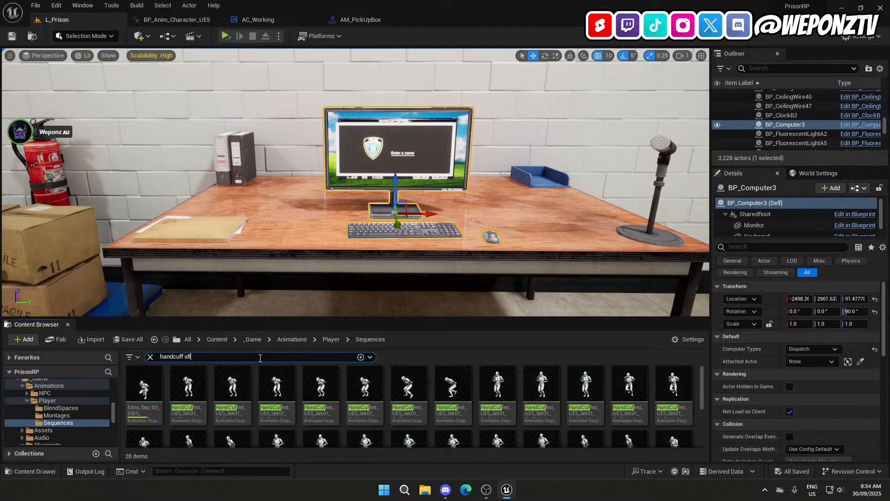
mouse_move(179, 398)
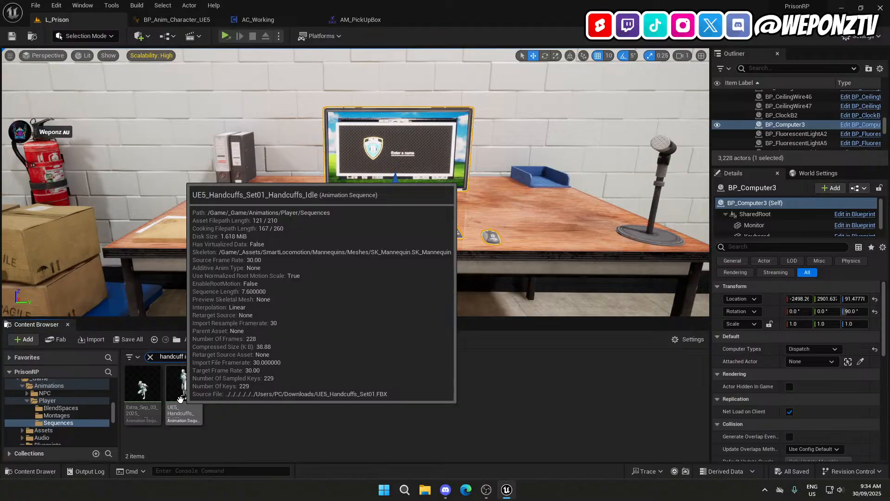
double_click(179, 399)
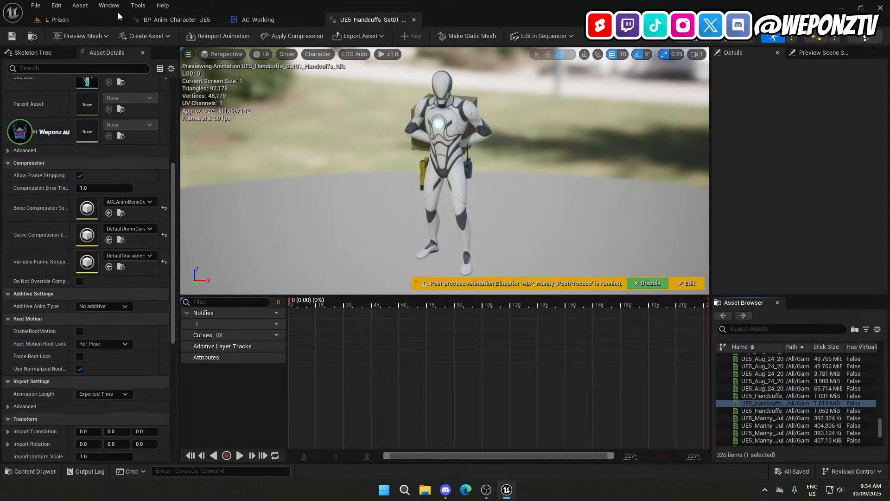
Filter the Sequences folder by "sep 28", select all matching box animations and open them together in the Property Matrix.
click(83, 18)
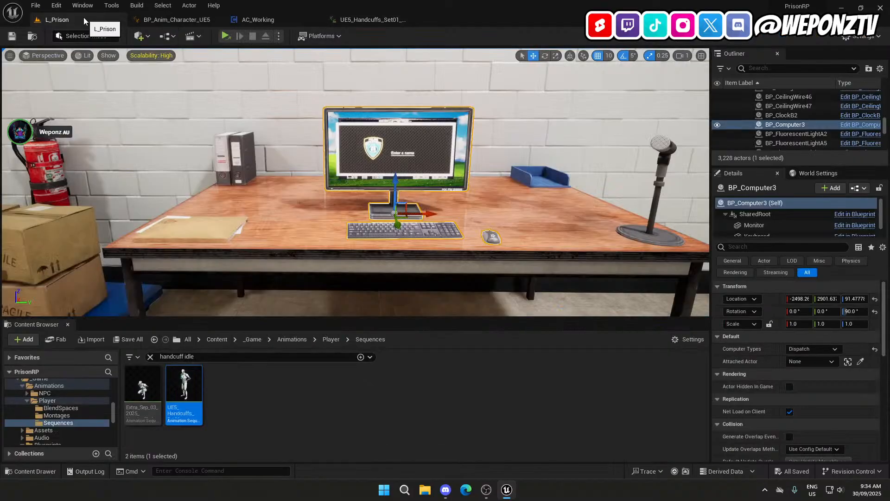
click(330, 361)
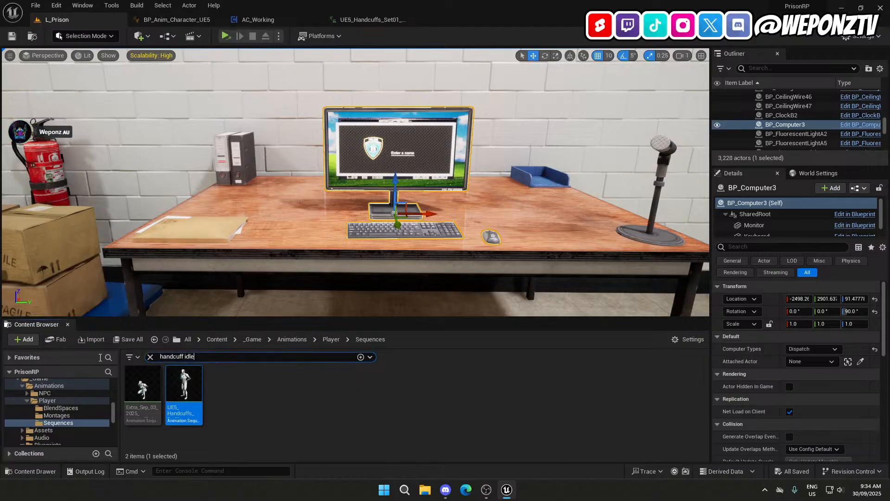
text(sep 28)
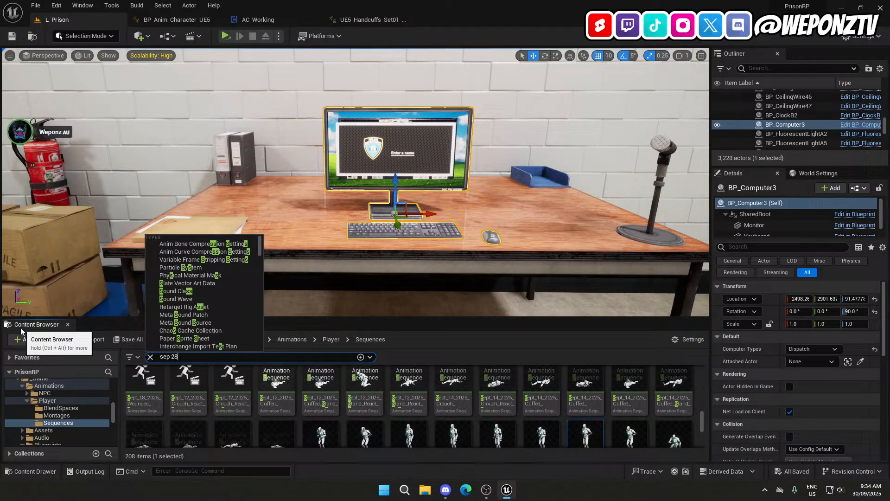
key(Return)
click(278, 415)
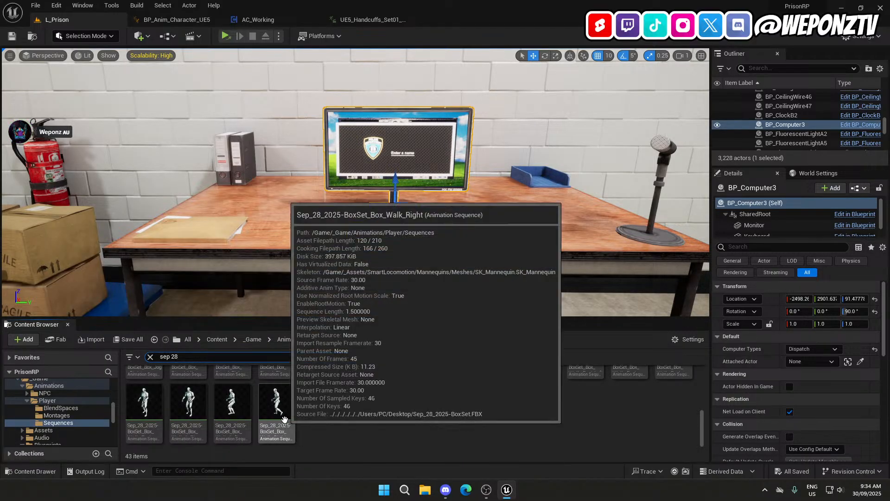
key(ctrl+a)
right_click(284, 417)
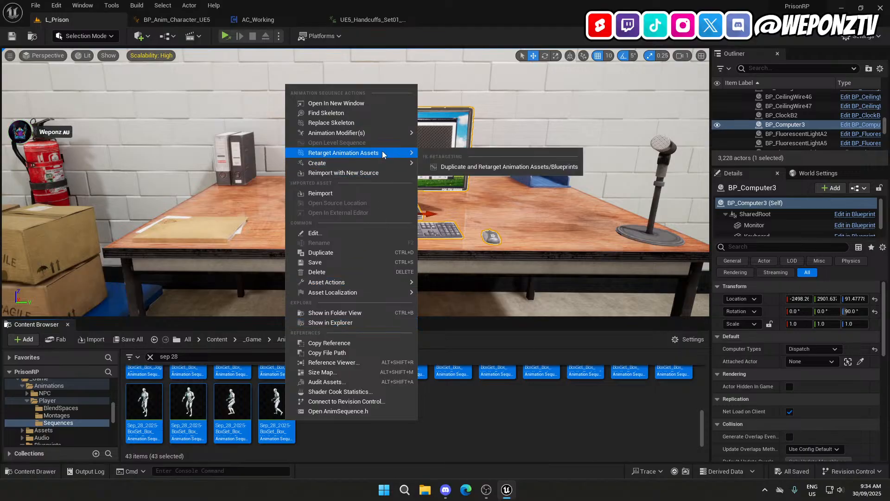
mouse_move(407, 283)
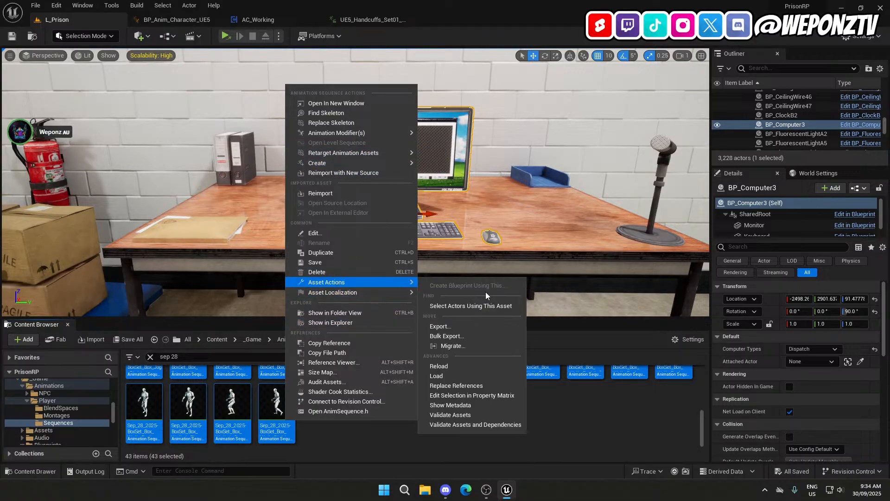
click(468, 395)
Try turning off EnableRootMotion and Force Root Lock for all selected box animations, save them and close the open animation editors.
scroll(663, 269, down, 8)
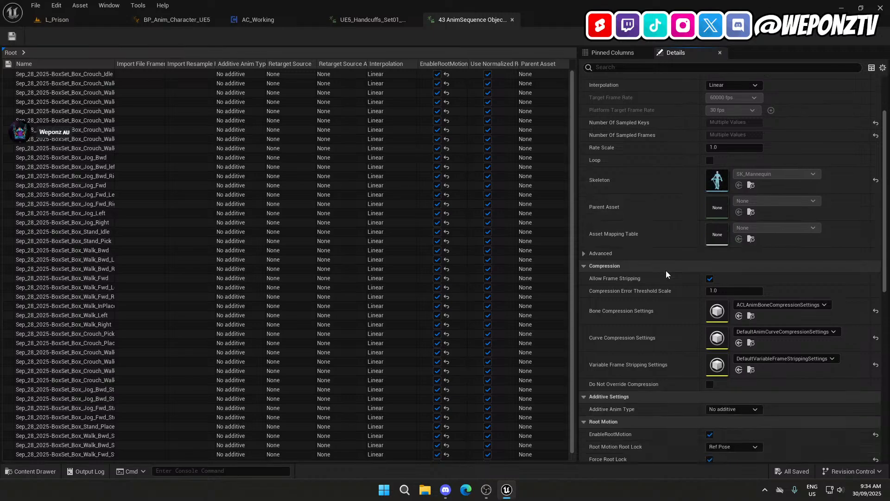
click(710, 271)
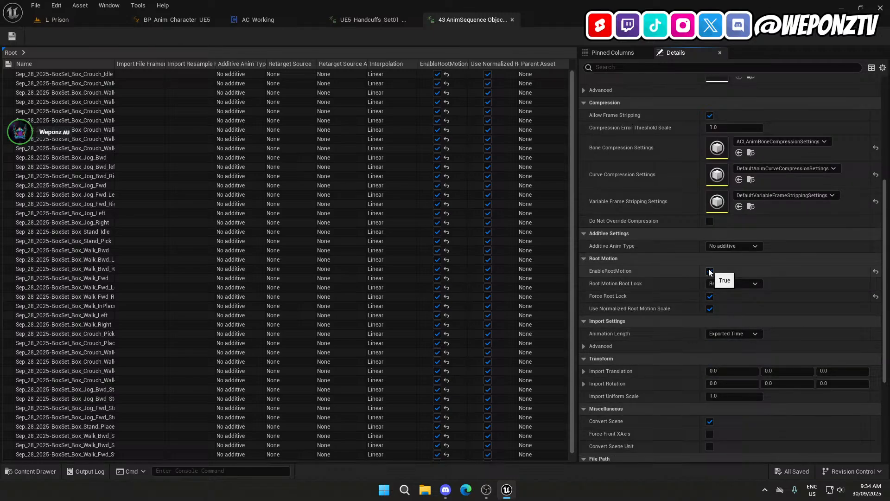
click(711, 296)
click(14, 36)
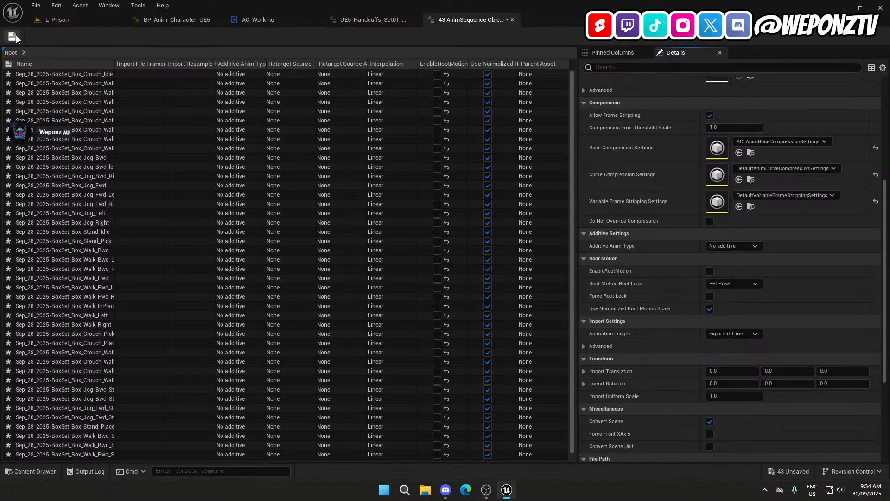
click(512, 20)
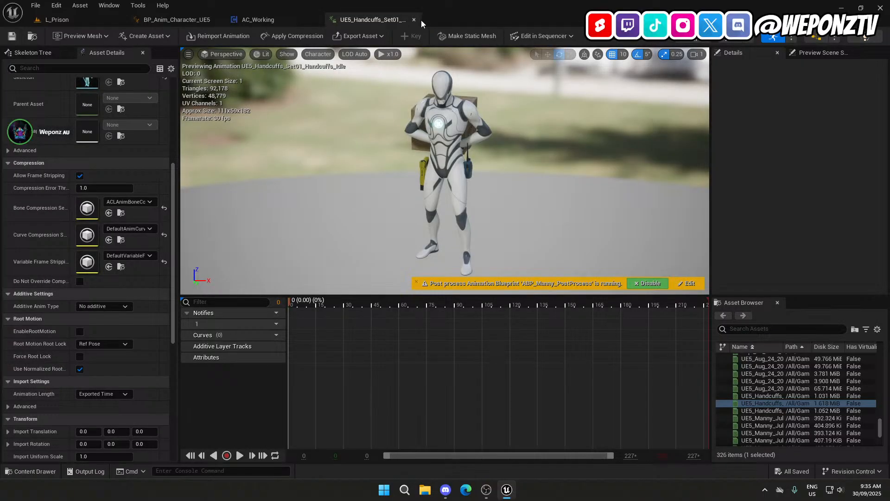
click(413, 20)
Save all files and launch the game from the L_Prison level.
click(71, 18)
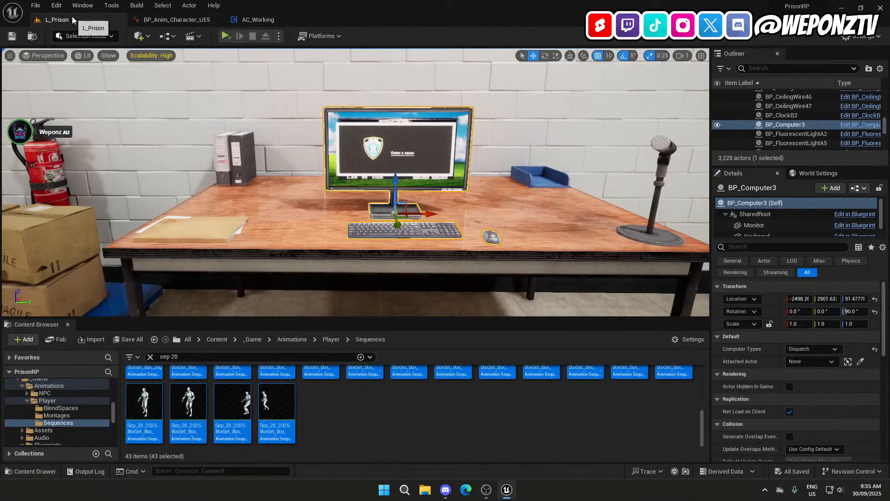
click(36, 5)
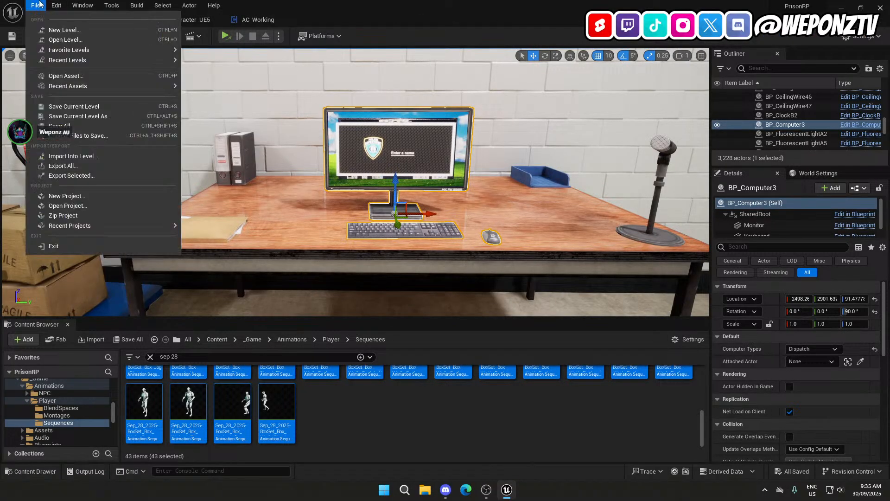
click(77, 132)
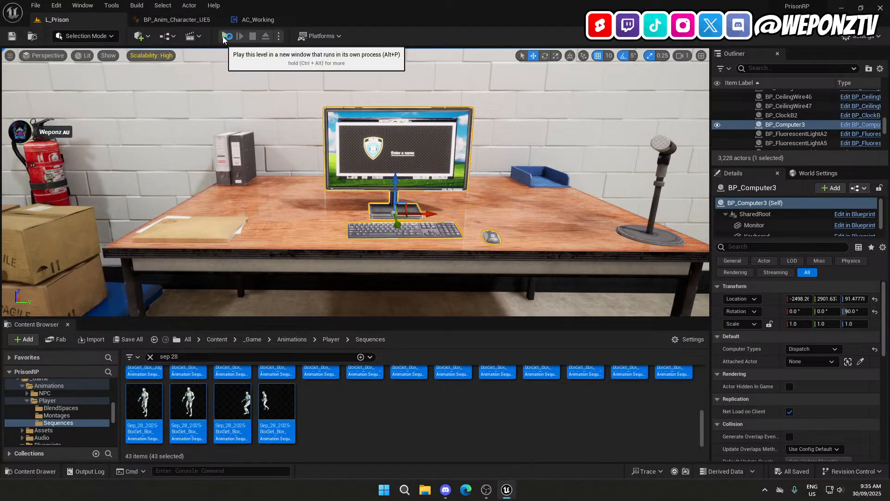
click(225, 37)
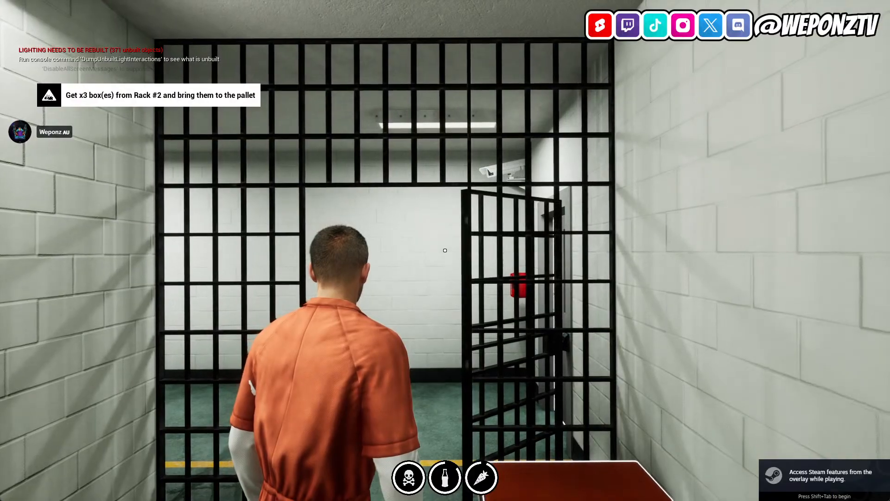
Pick up a box in the cell and run the inmate along the corridor to test the movement, then end the play session.
key(e)
key(w)
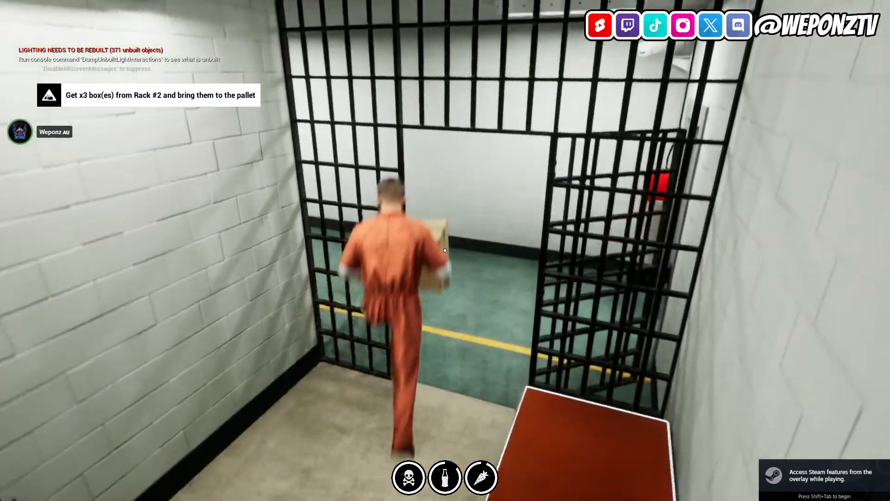
key(w)
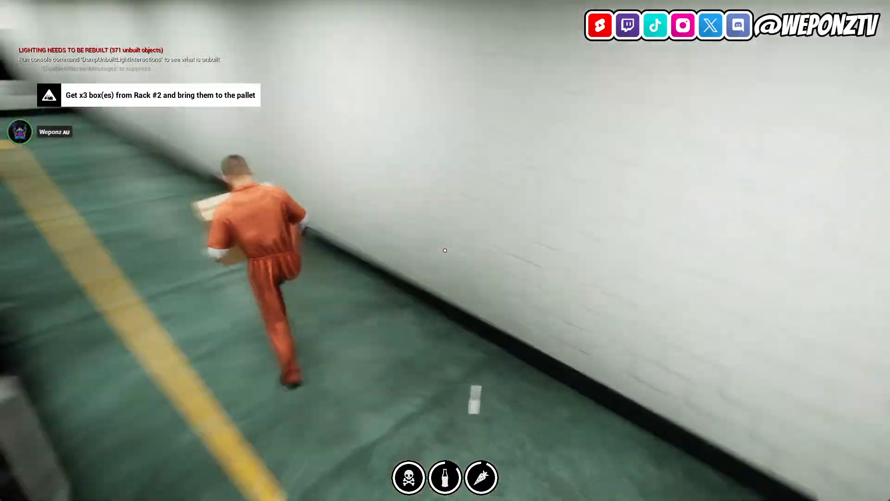
key(w)
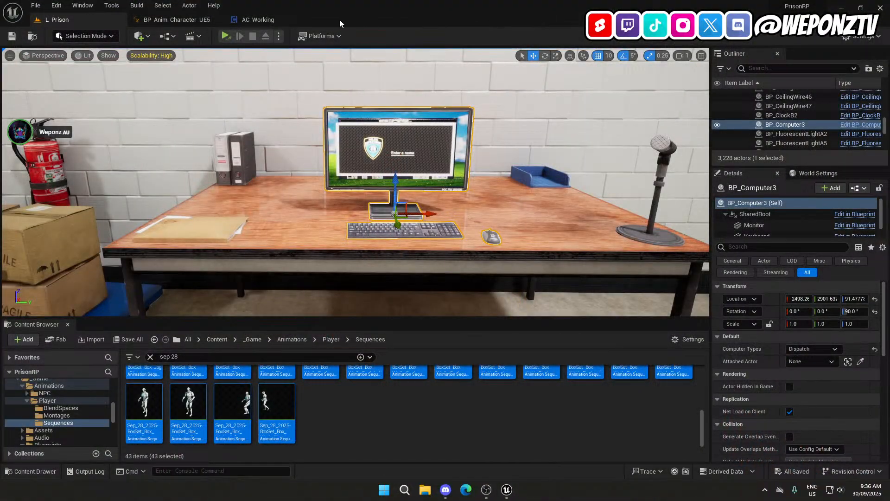
Turn on EnableRootMotion and Force Root Lock for all selected box animations in the Property Matrix, save them and close the matrix.
right_click(287, 402)
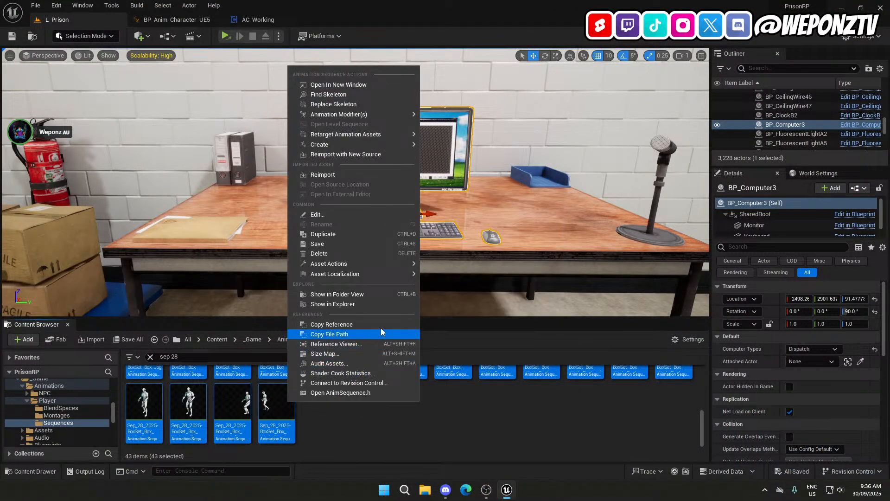
mouse_move(381, 273)
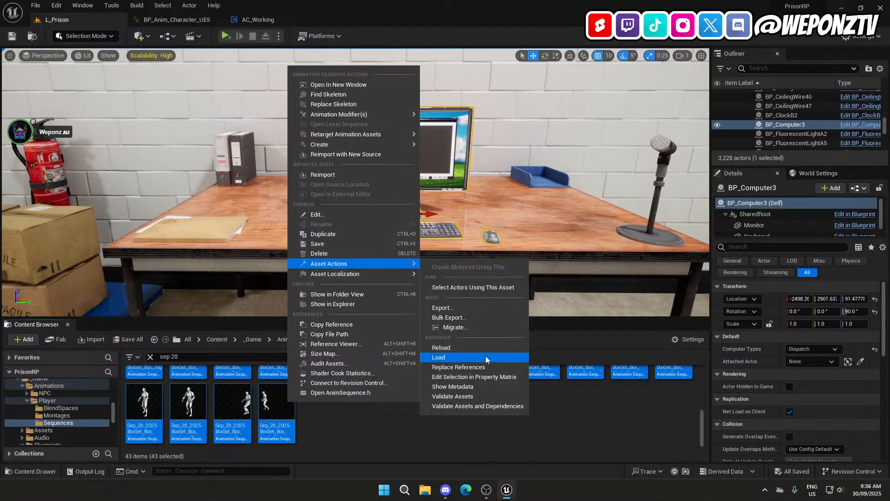
click(485, 377)
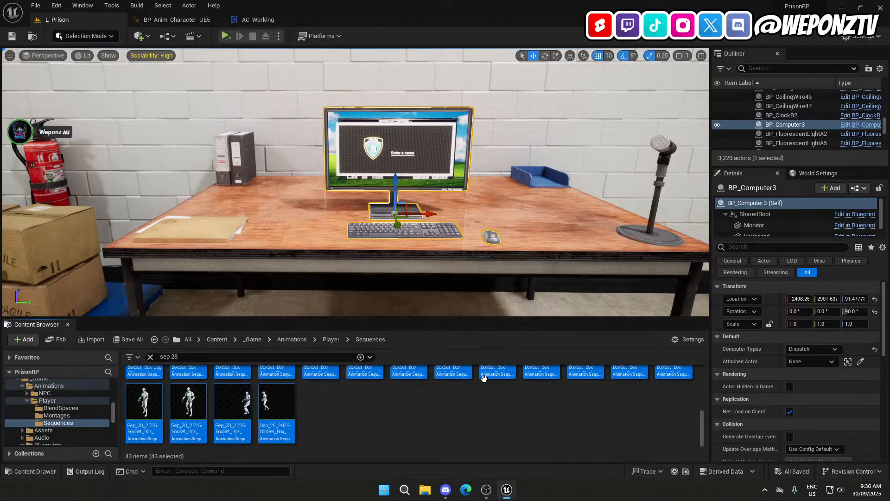
scroll(708, 341, down, 4)
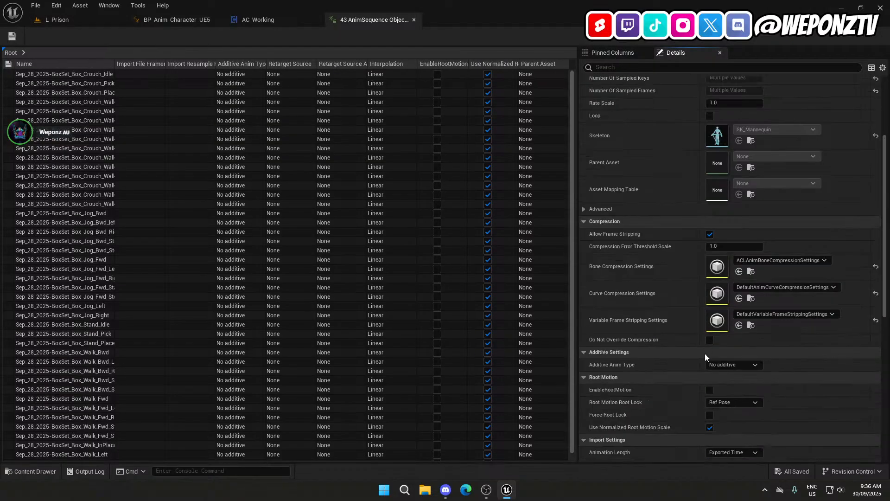
click(709, 345)
click(709, 370)
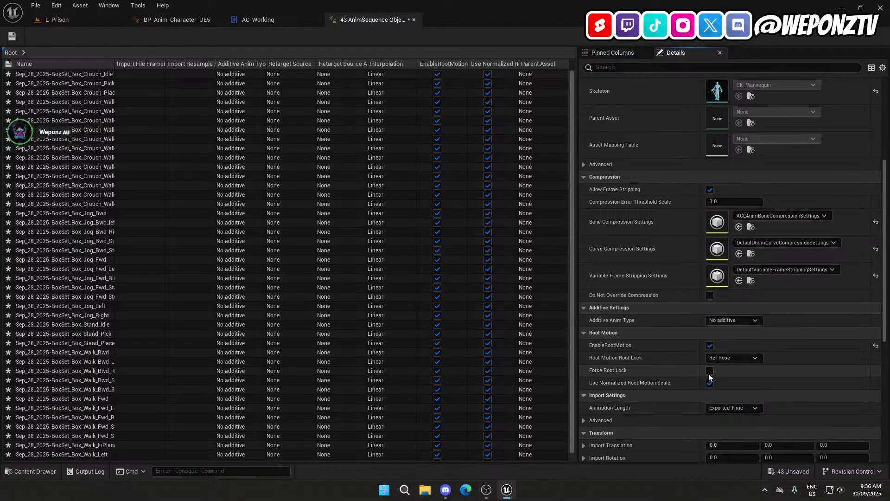
click(9, 42)
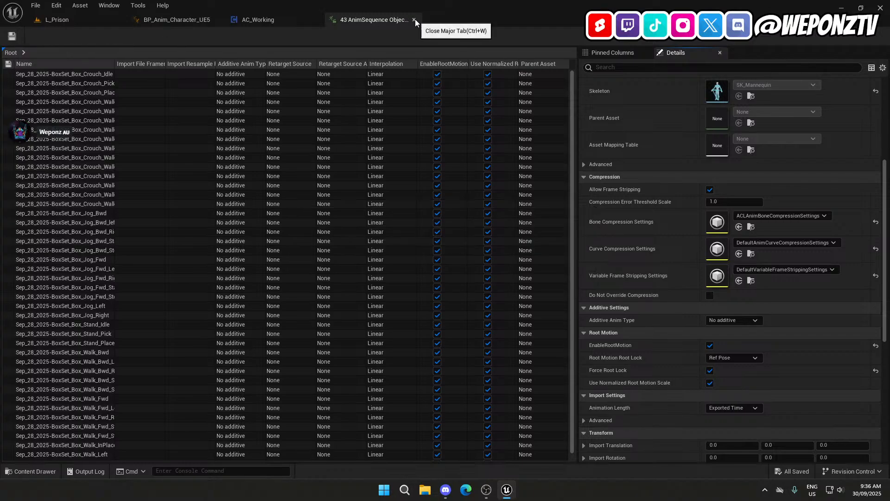
click(414, 20)
Filter the Sequences folder by "sep 28 idle", select the stand and crouch box idle animations and open both in the Property Matrix.
click(57, 19)
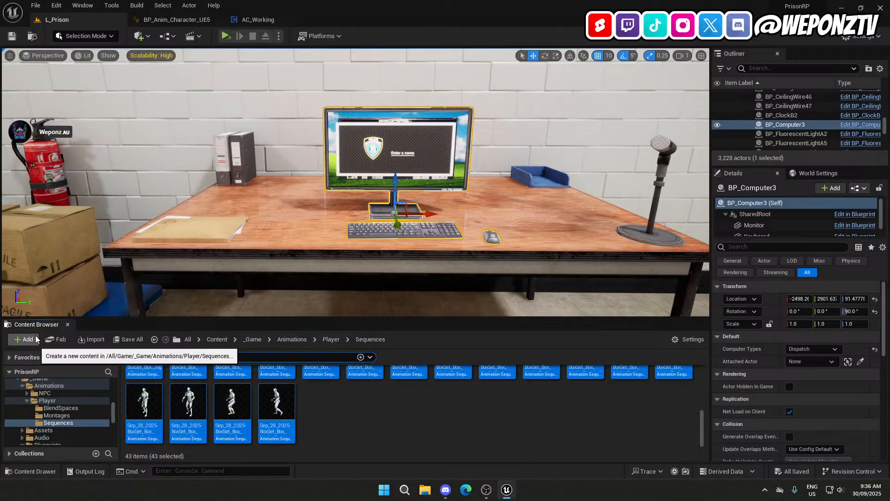
text(idle)
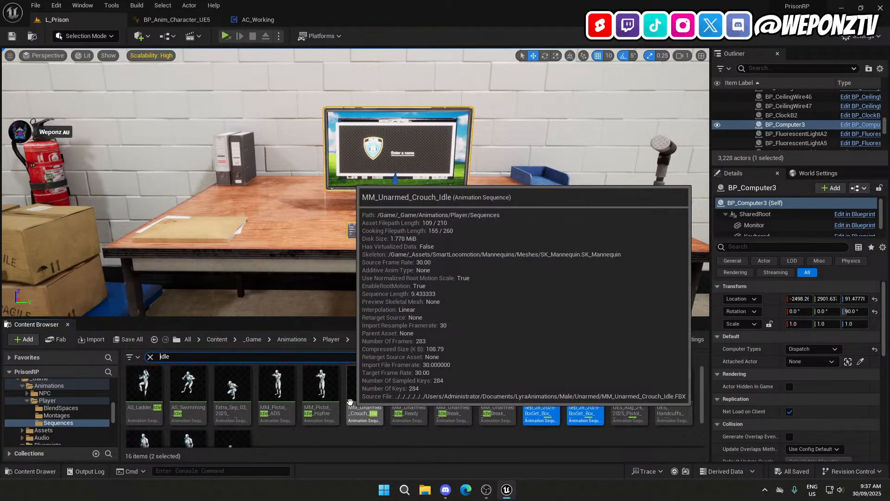
text(ep 28)
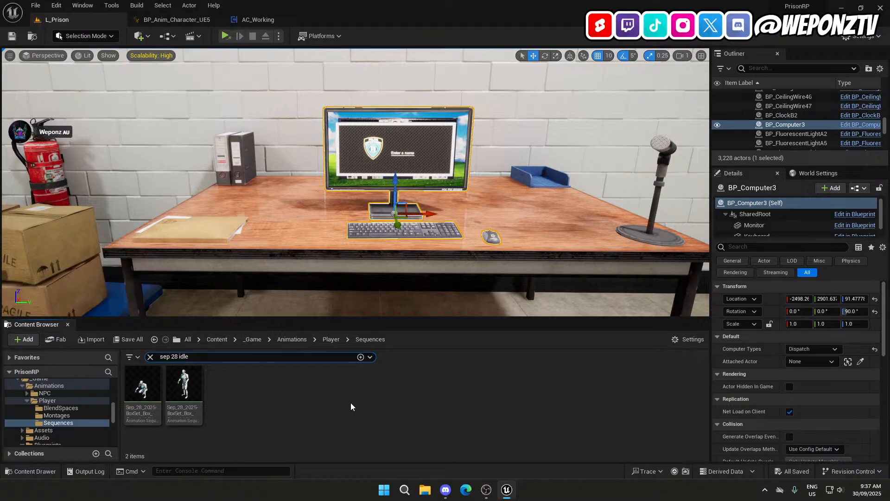
drag(232, 401, 148, 408)
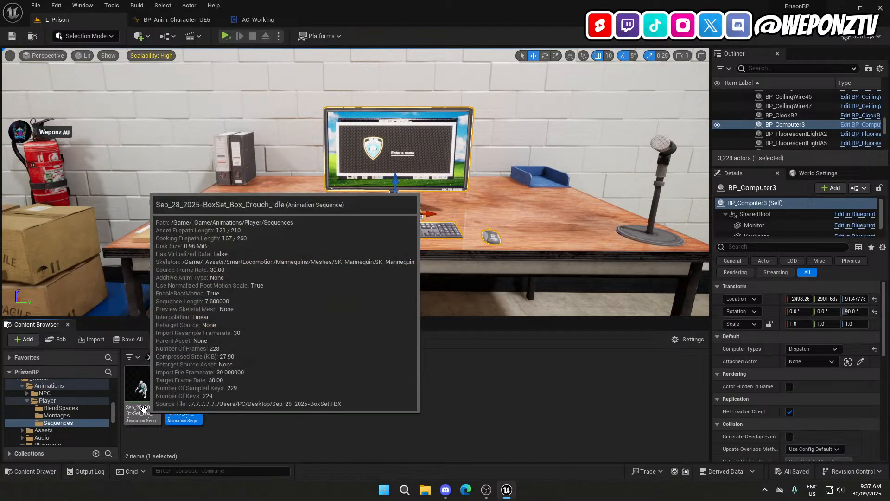
right_click(185, 406)
mouse_move(227, 271)
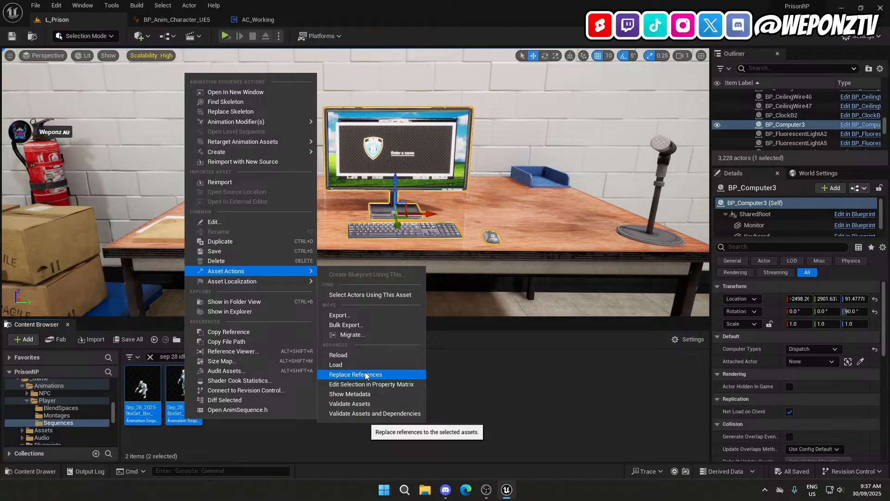
click(371, 384)
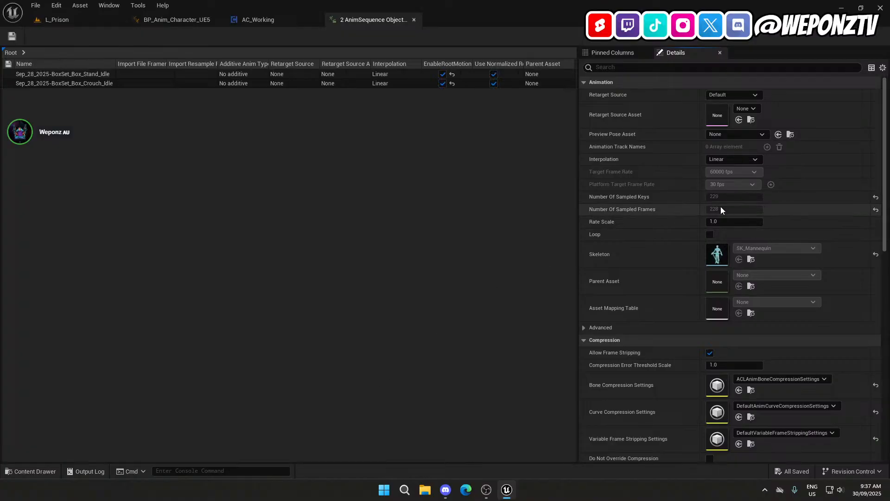
Turn off Force Root Lock and EnableRootMotion for the two box idle animations and save them.
scroll(713, 324, down, 4)
scroll(712, 334, down, 3)
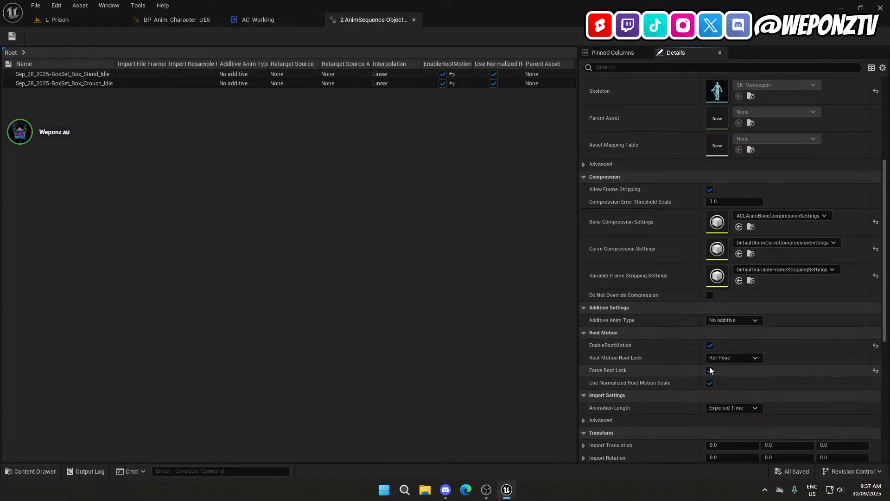
click(709, 370)
click(709, 345)
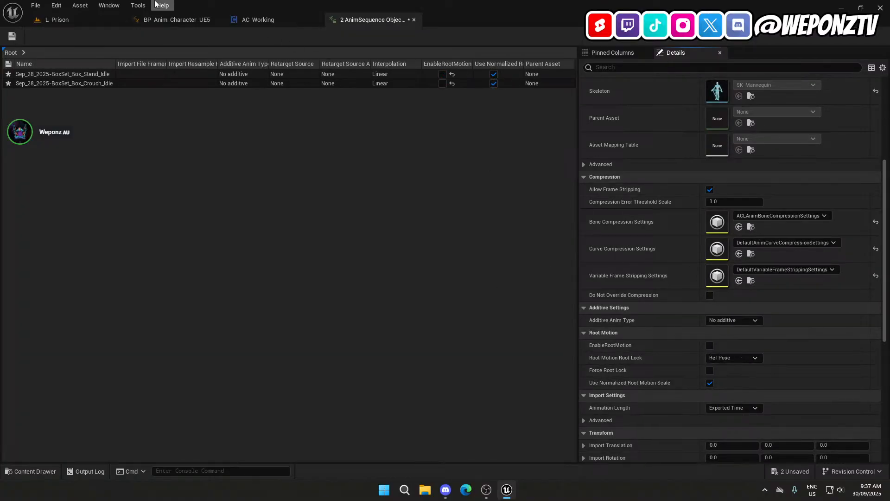
click(11, 37)
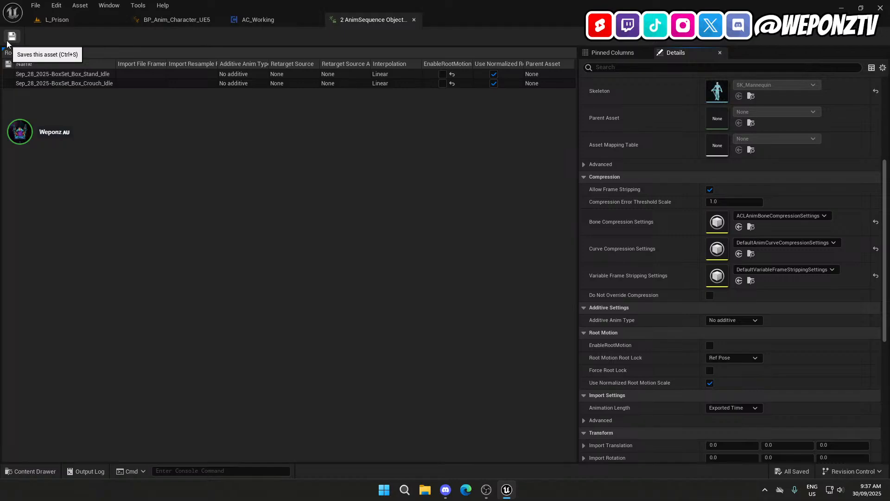
Launch the game from the L_Prison level and bring its window to the front.
click(75, 18)
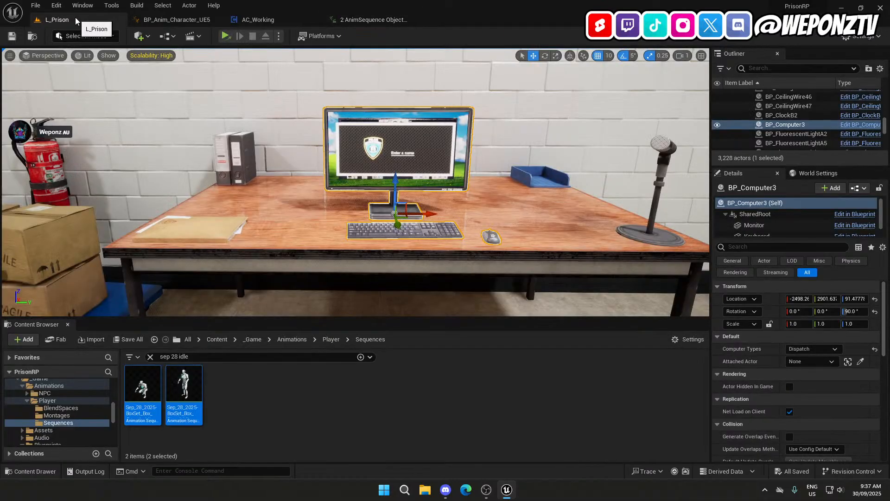
click(227, 37)
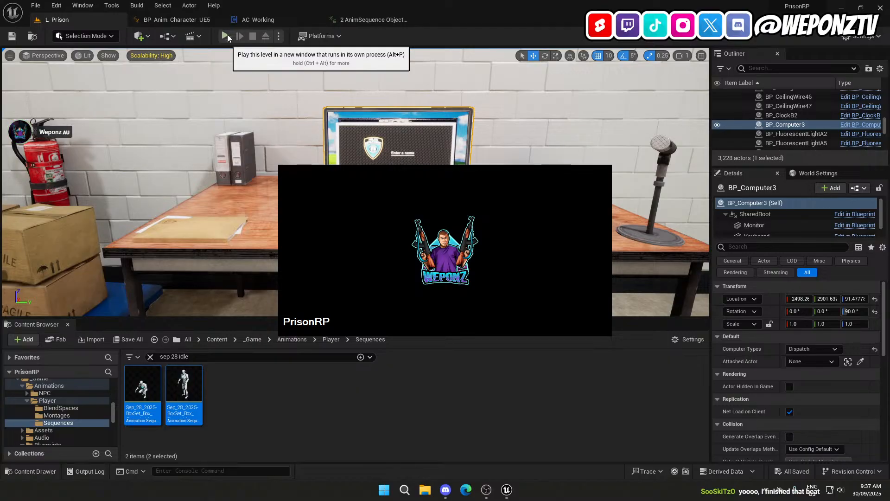
click(490, 493)
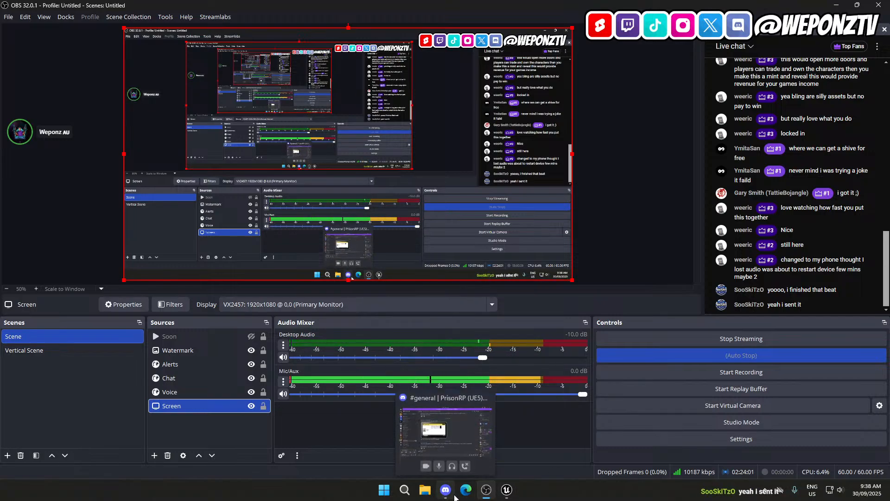
mouse_move(507, 489)
mouse_move(542, 455)
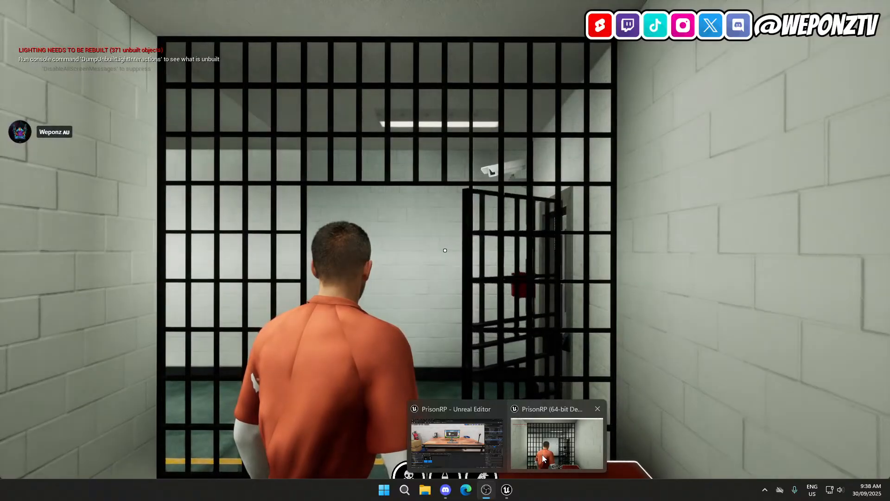
click(542, 454)
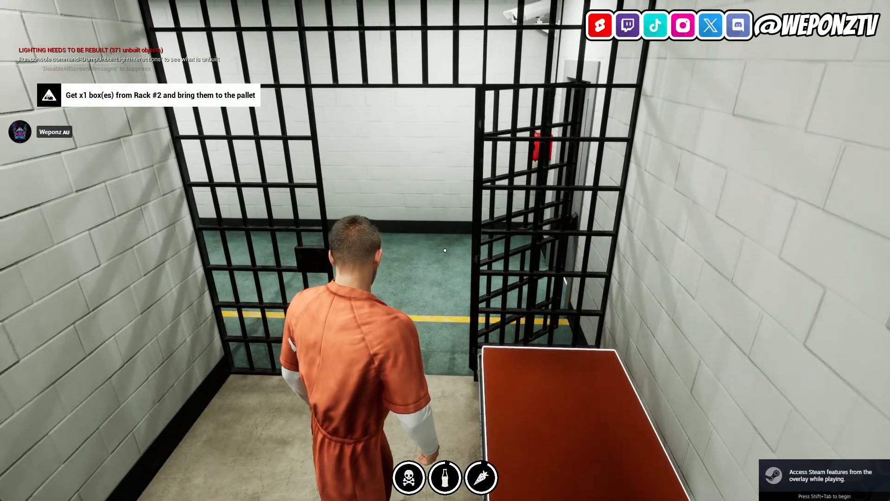
Walk the inmate out of the cell and along the corridor to test the movement, then leave the game window.
key(w)
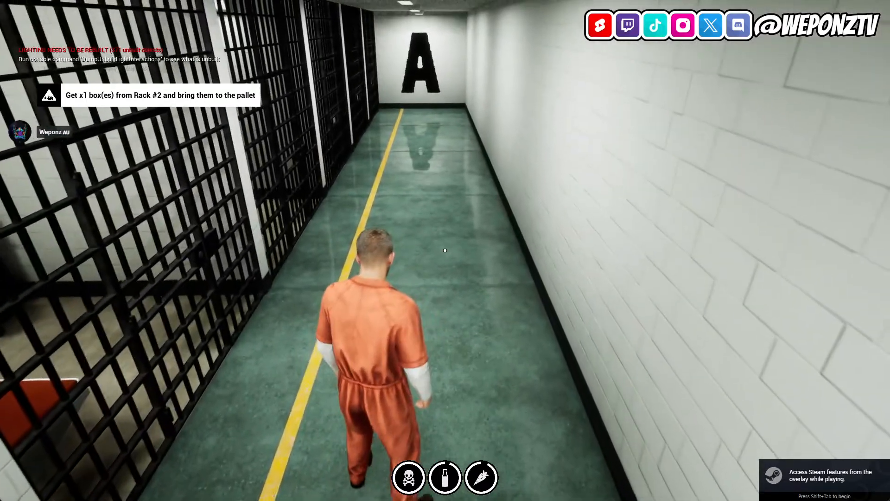
key(s)
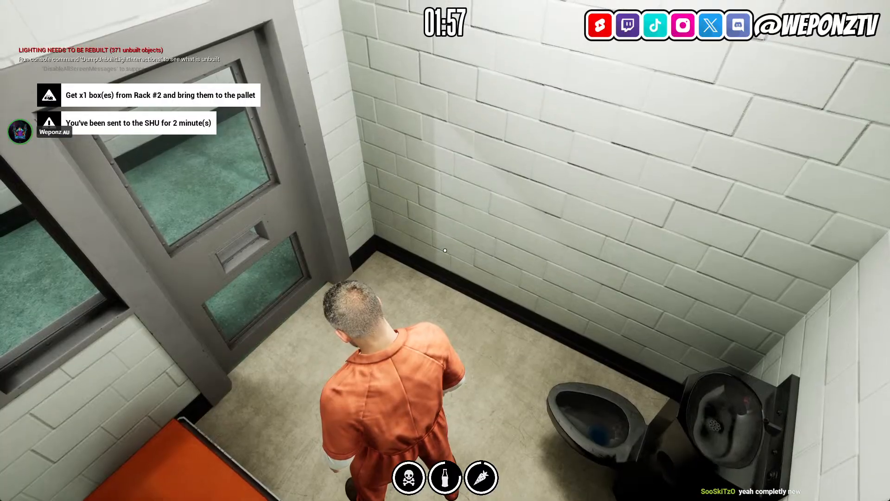
key(alt+Tab)
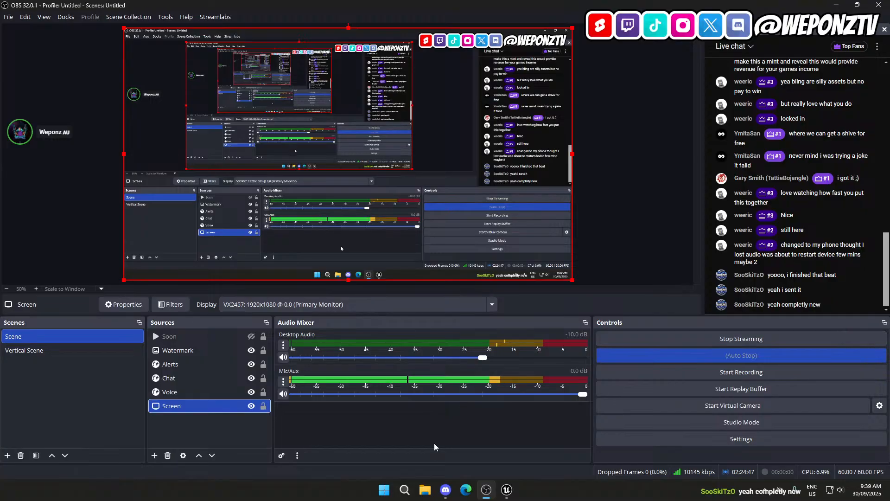
Switch to Discord, open the unread direct message and play the attached "Haunted Echoes" MP3.
click(446, 490)
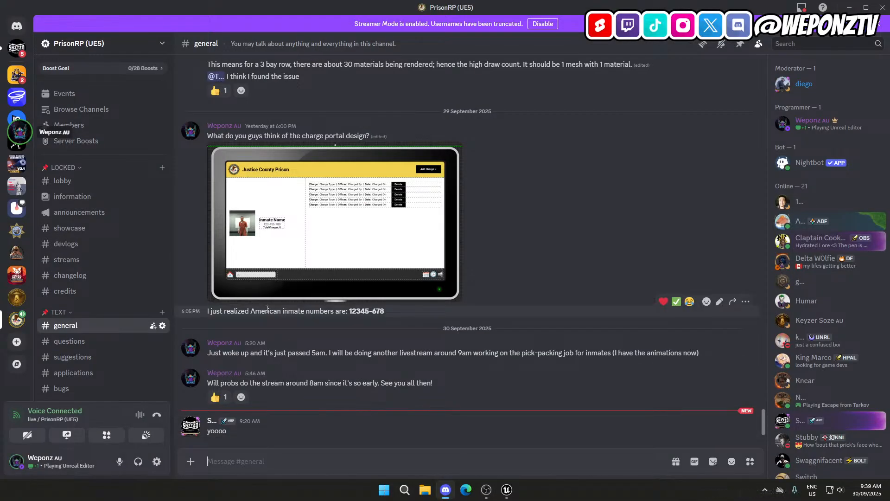
click(17, 50)
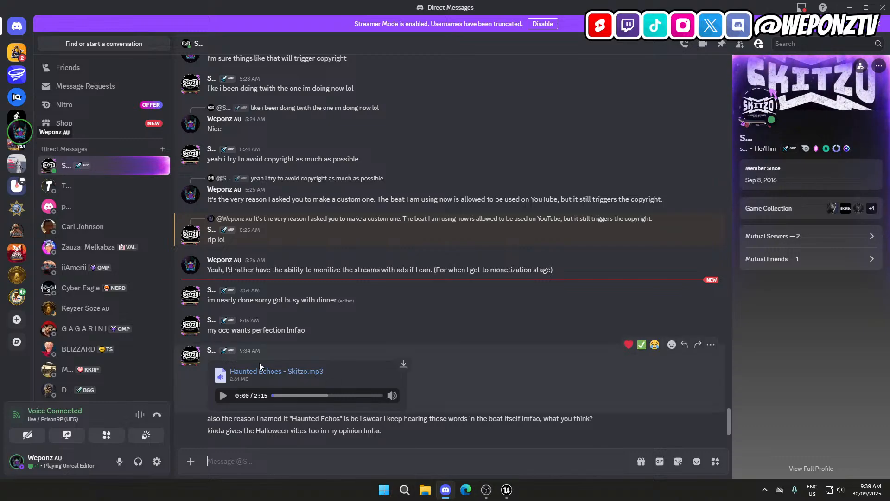
click(224, 396)
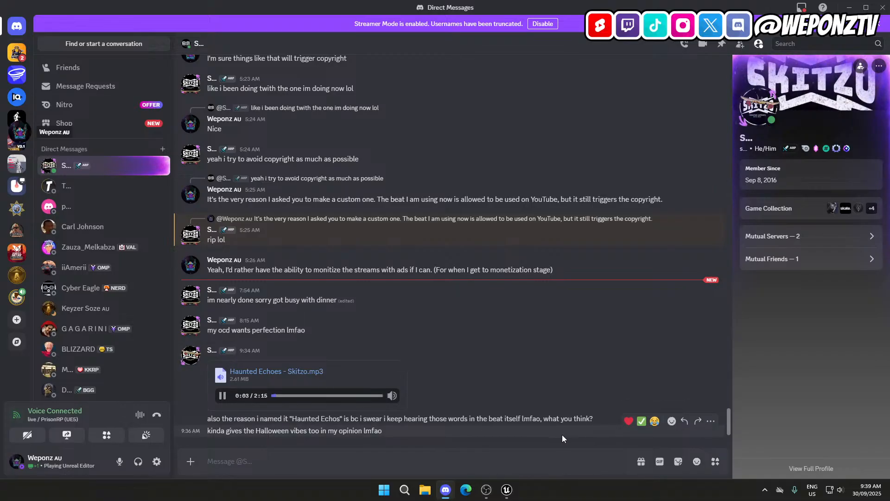
mouse_move(494, 497)
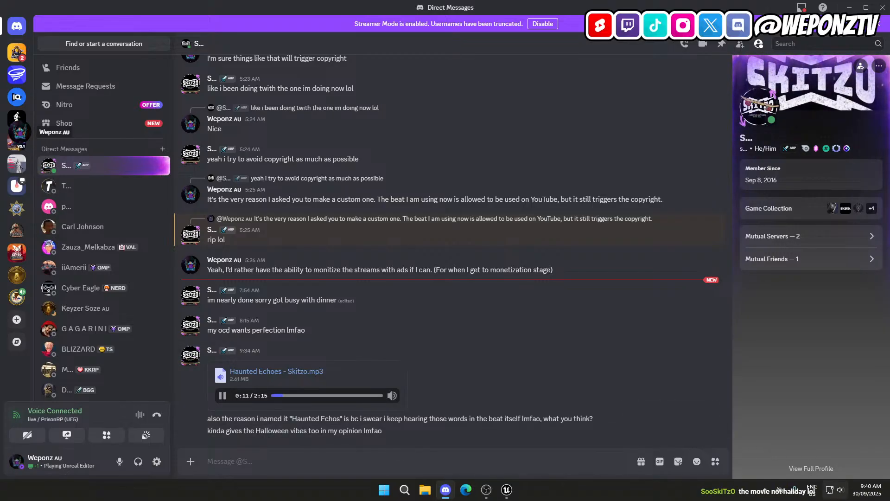
Raise the system volume slightly for the music playback.
click(840, 489)
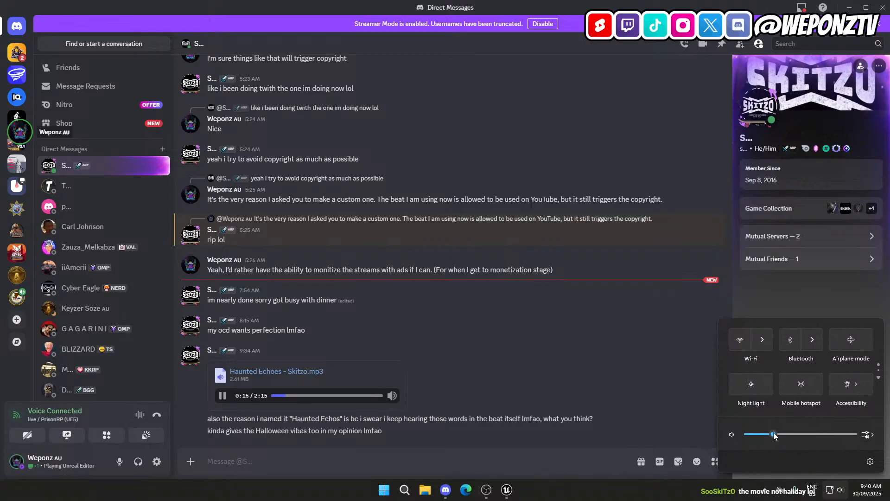
drag(774, 434, 783, 435)
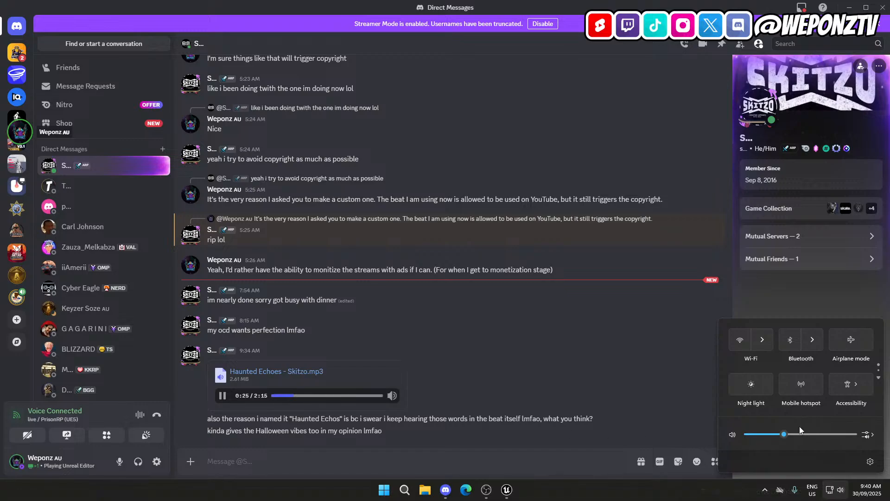
click(789, 434)
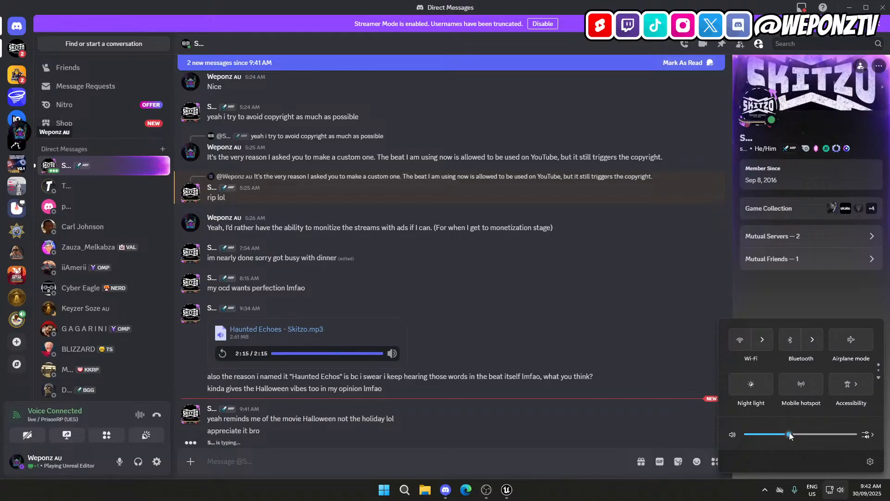
mouse_move(509, 495)
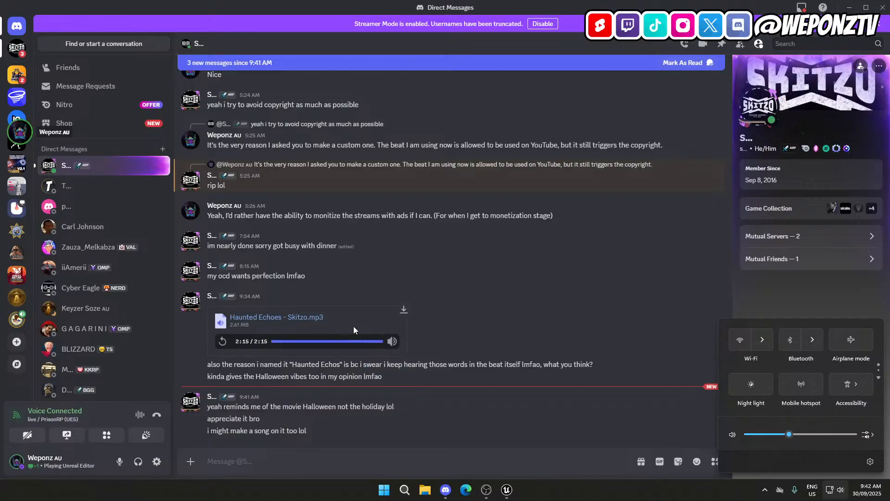
Download the "Haunted Echoes - Skitzo.mp3" attachment and move it from the Downloads folder into the Music folder.
click(403, 311)
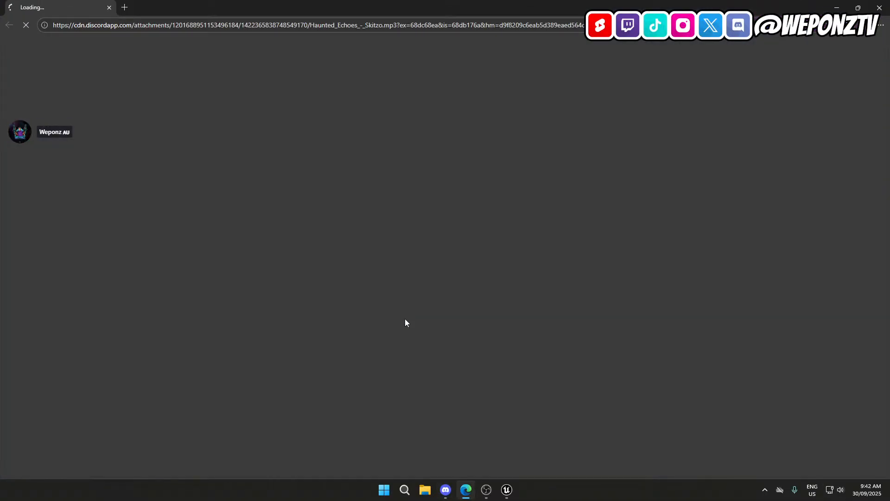
click(829, 62)
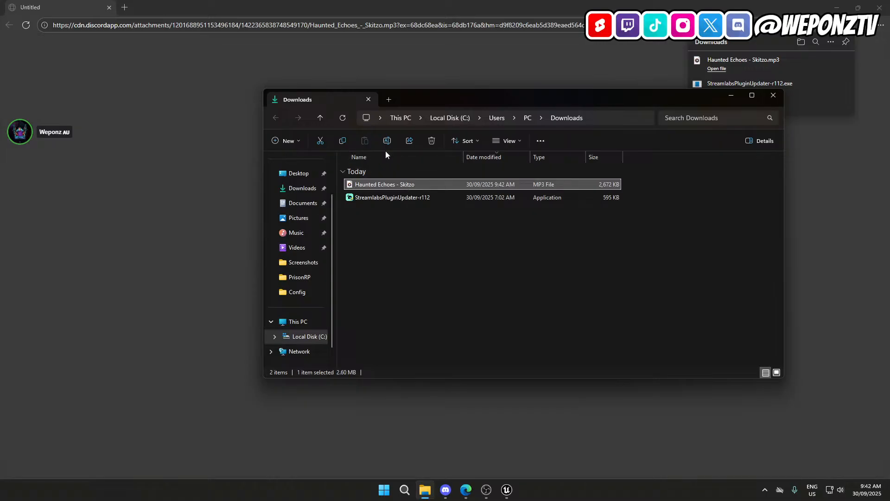
click(321, 141)
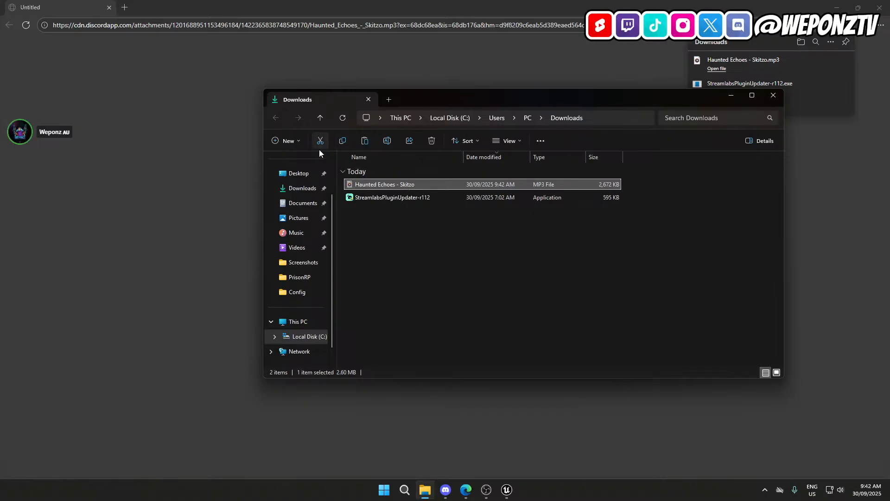
click(299, 236)
right_click(392, 238)
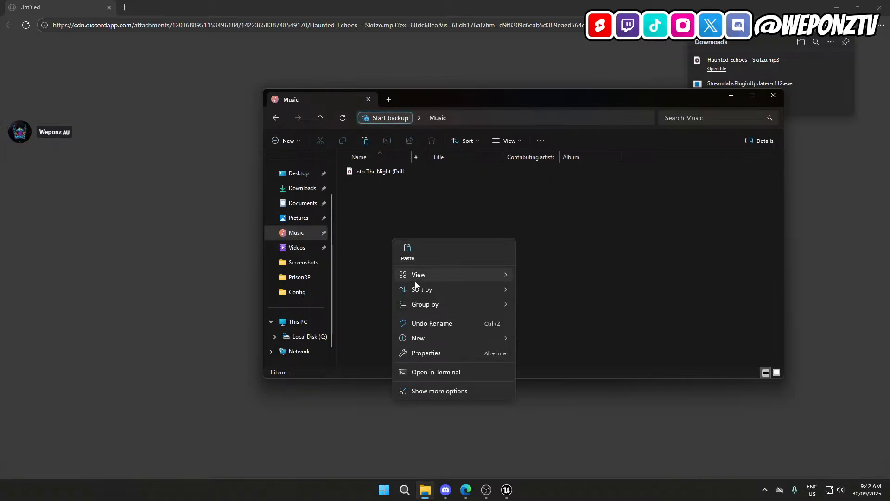
click(408, 251)
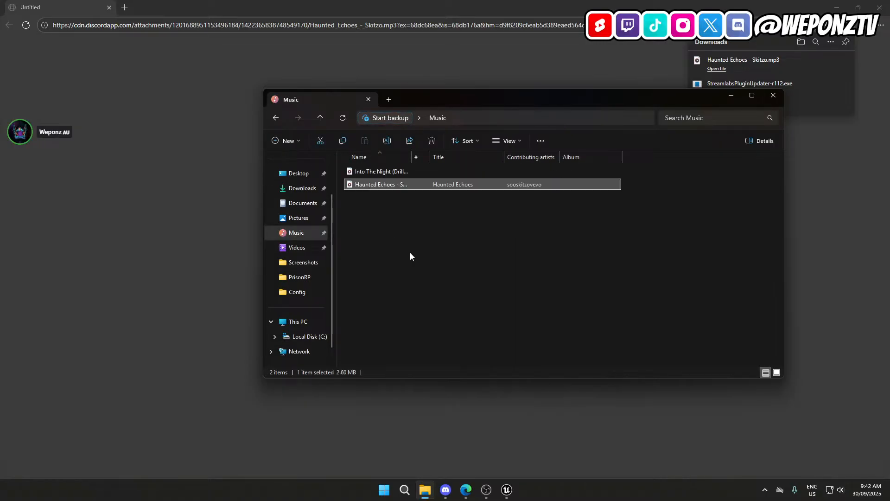
Play the "Into The Night (Drill Beat)" track from near its beginning with the player volume at 100, and close the player.
double_click(383, 171)
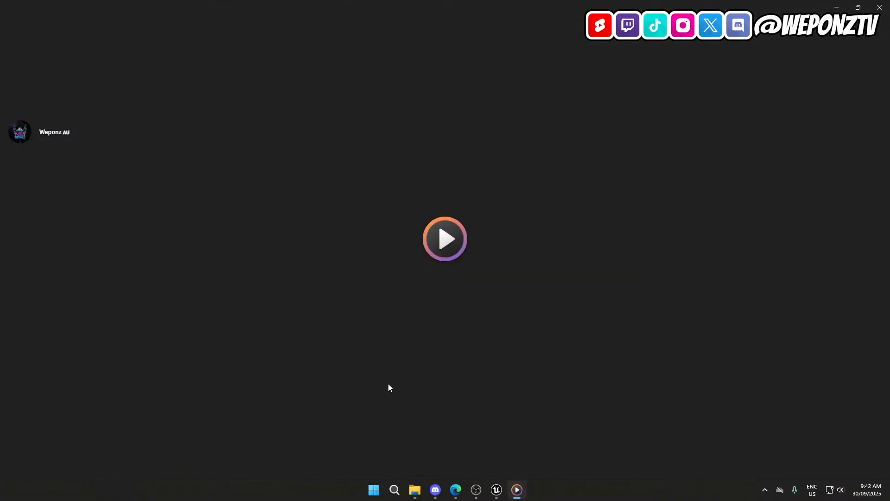
click(88, 434)
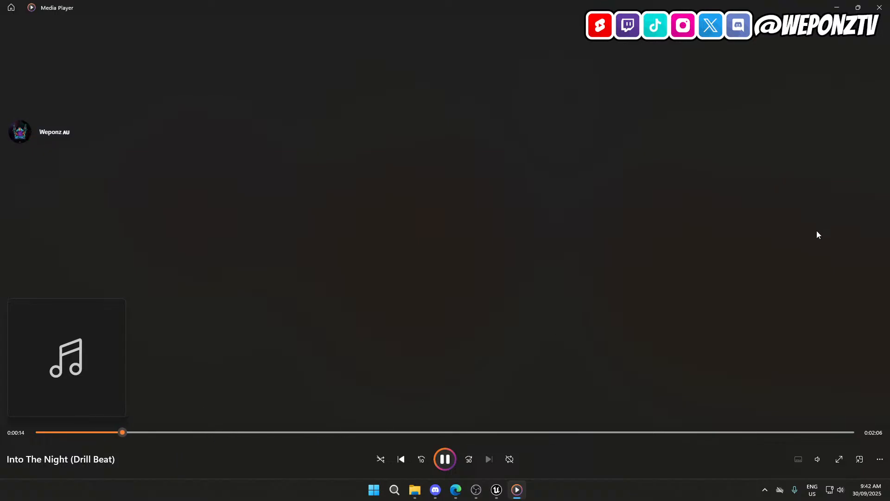
click(818, 458)
drag(820, 435, 860, 434)
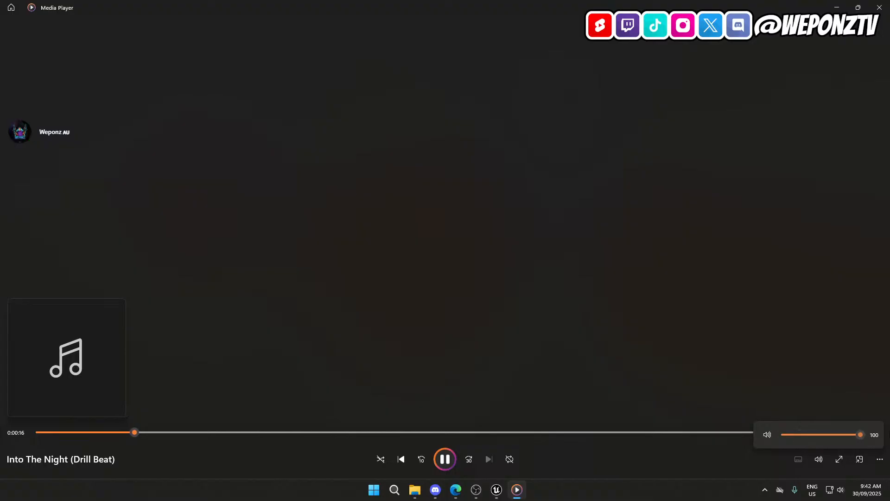
click(881, 6)
Play the "Haunted Echoes" track in Media Player and listen at the current player volume.
double_click(391, 186)
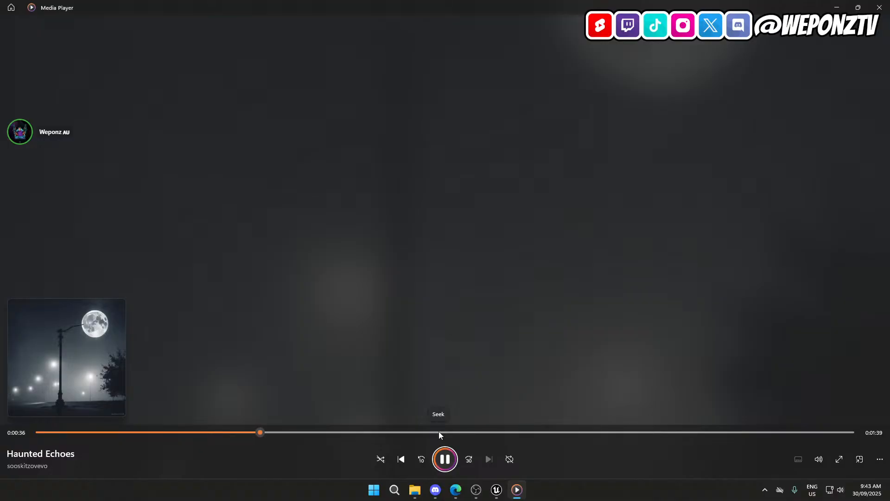
click(818, 459)
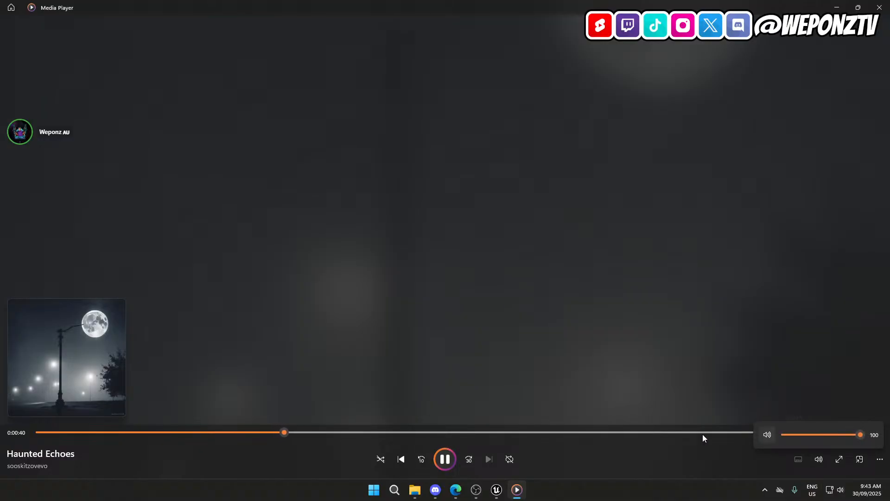
click(551, 497)
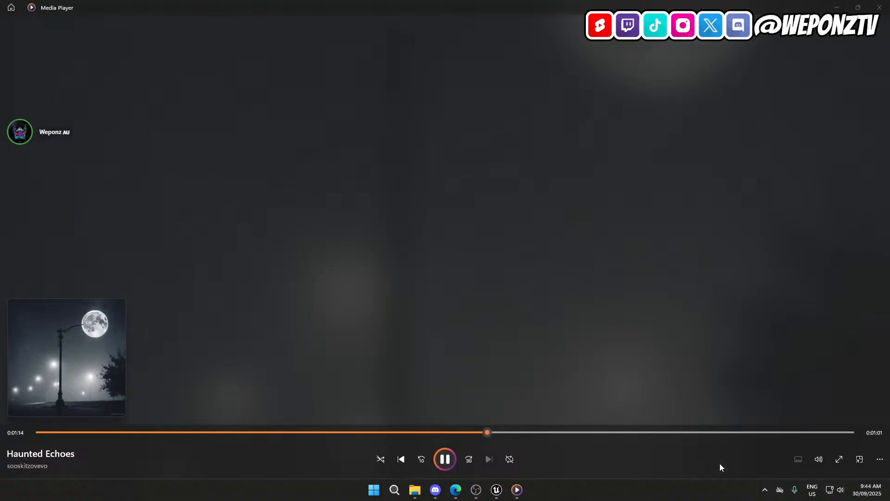
Lower the player volume to 13, and close both the player and the Music folder window.
click(819, 459)
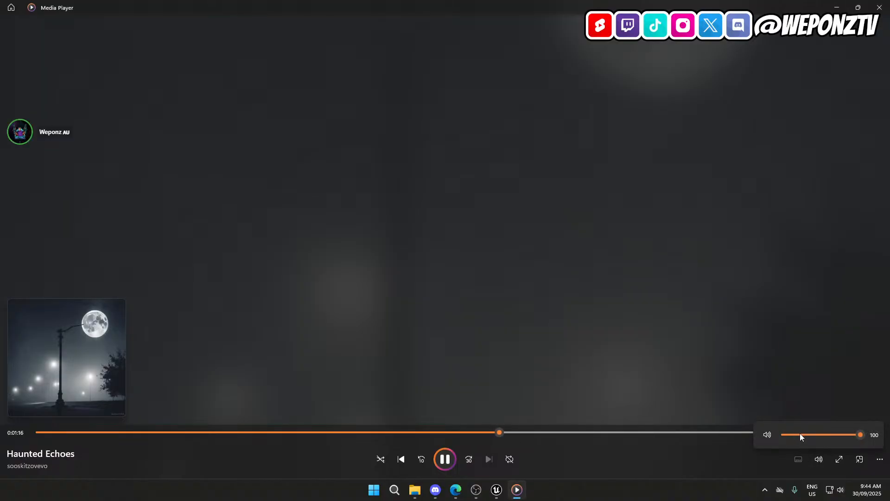
click(794, 435)
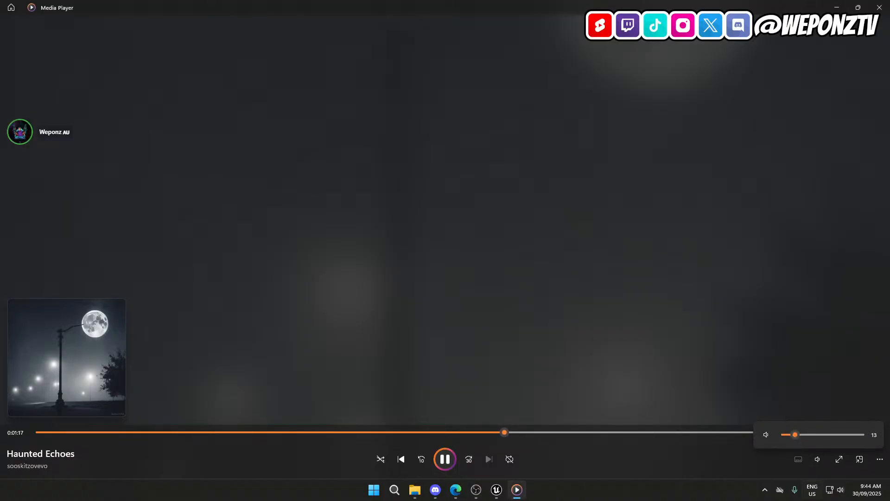
click(637, 495)
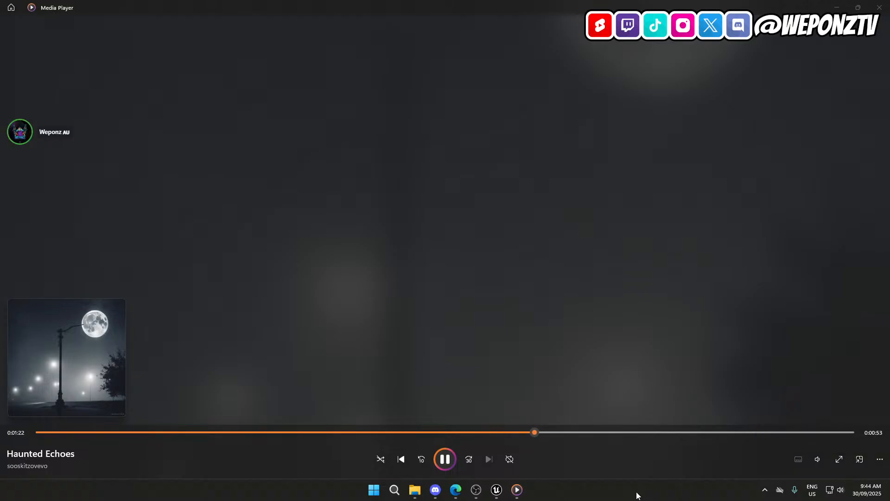
click(880, 7)
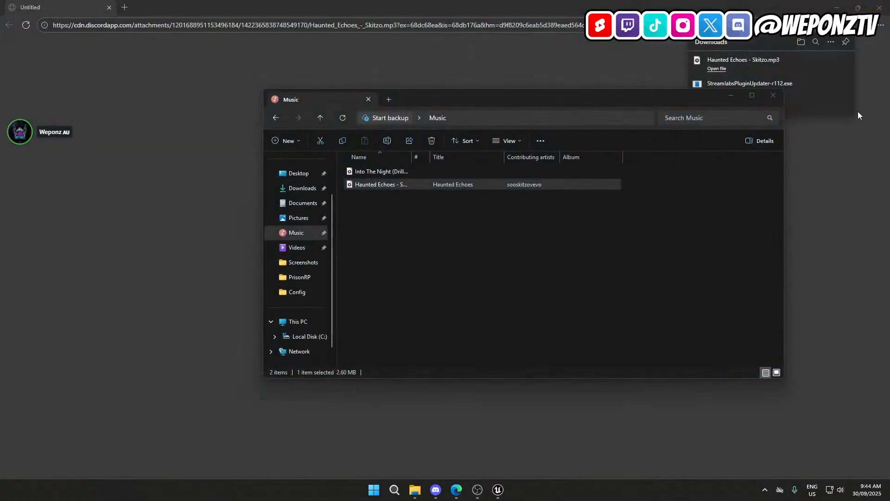
click(773, 95)
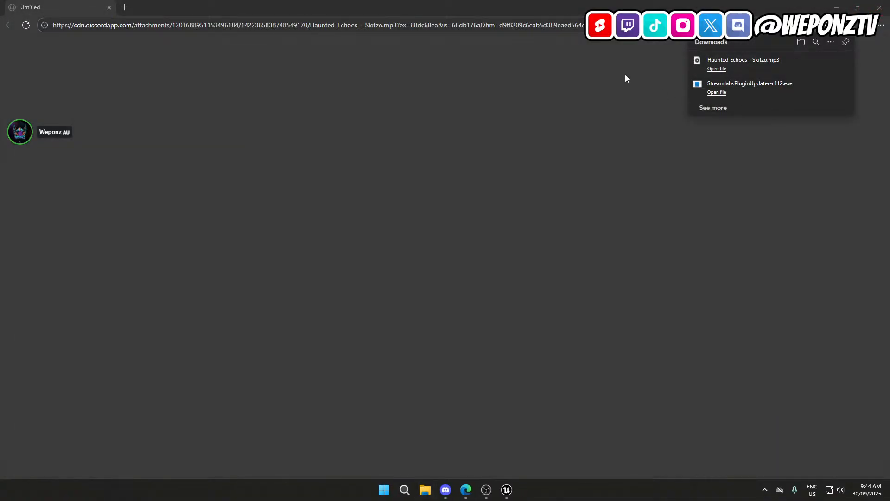
Switch to Discord to check the newest direct message and return to the PrisonRP project in Unreal Editor.
click(622, 78)
click(445, 490)
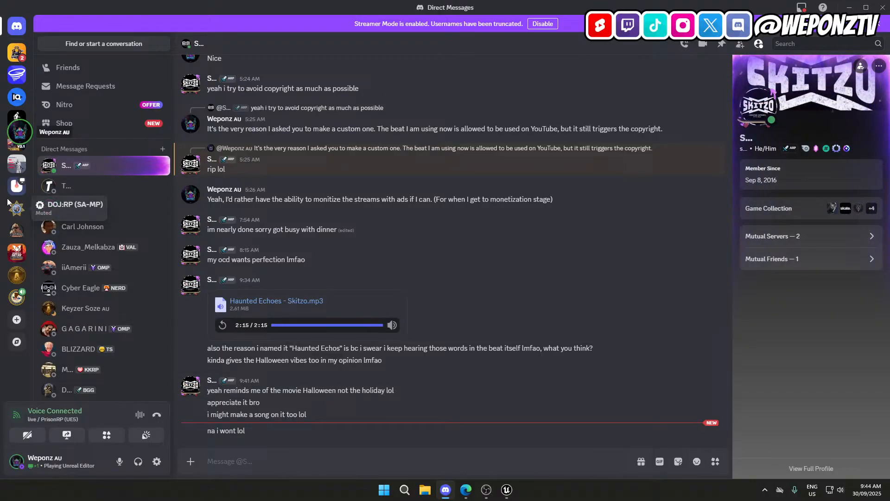
click(507, 489)
click(283, 414)
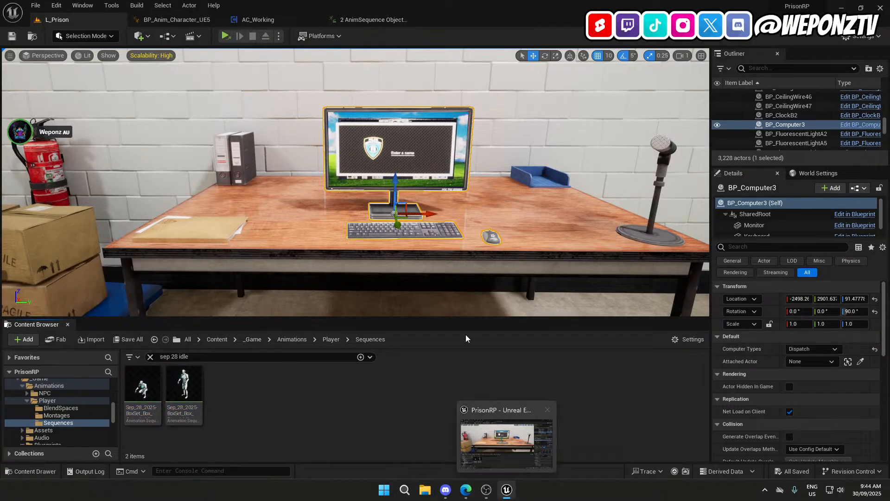
Look over the open animation and AC_Working assets and save the project from the L_Prison level.
click(176, 20)
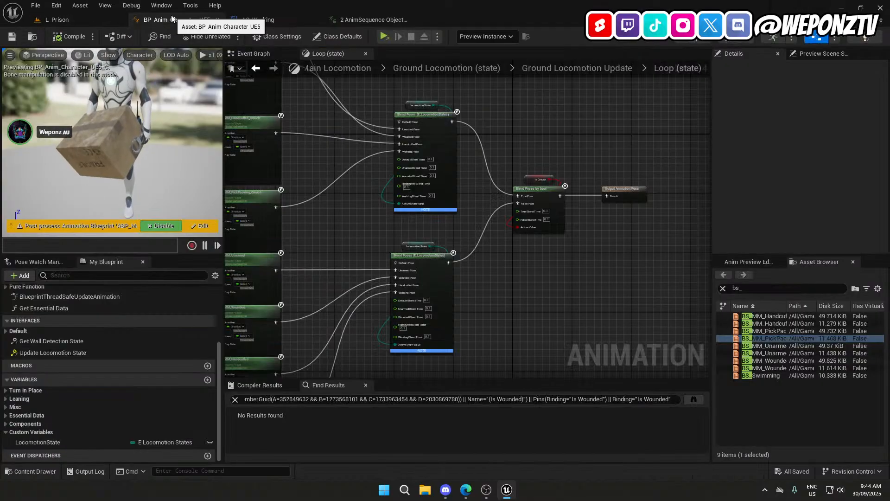
click(276, 19)
click(371, 20)
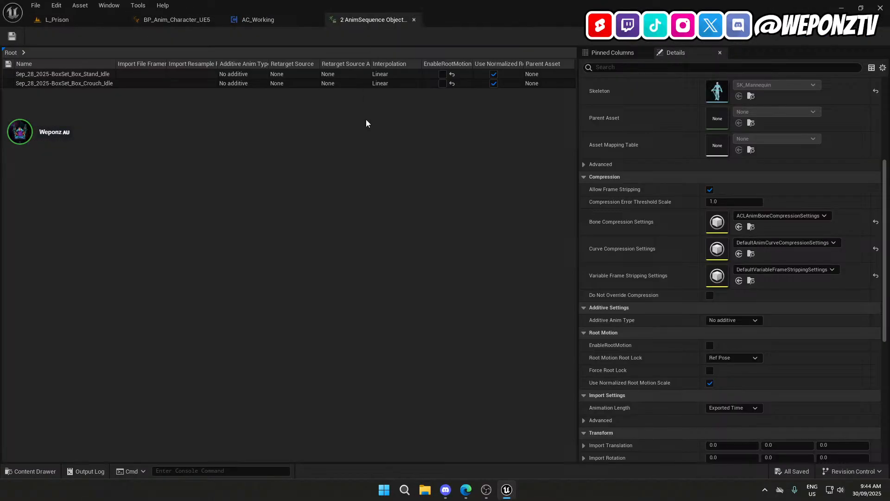
click(57, 19)
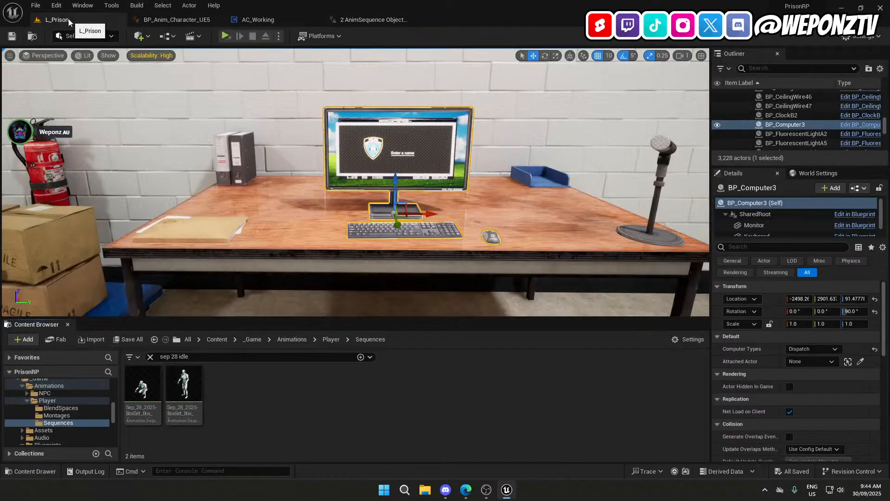
click(35, 6)
click(58, 126)
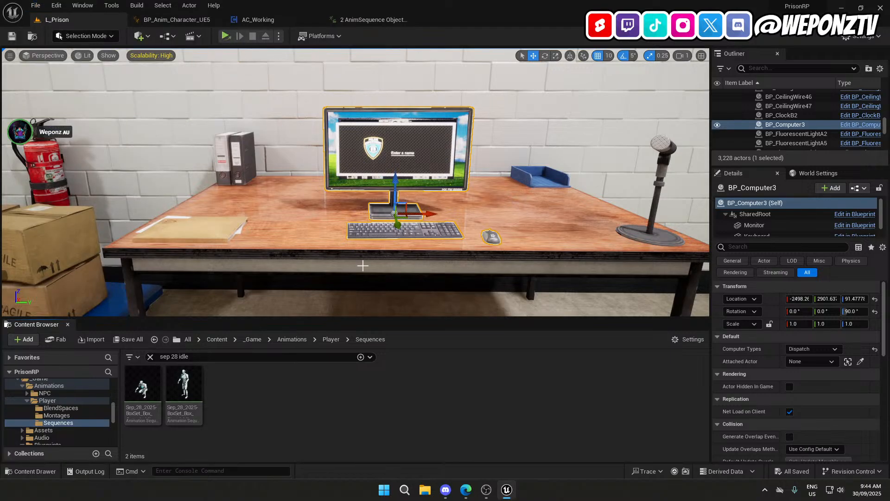
Switch to OBS to read the live chat and audio mixer levels, and return to Unreal Editor.
mouse_move(485, 496)
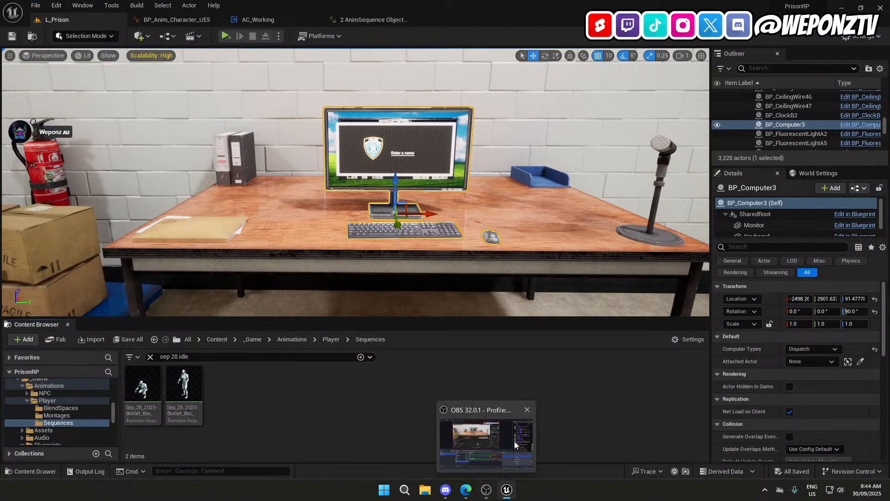
click(514, 441)
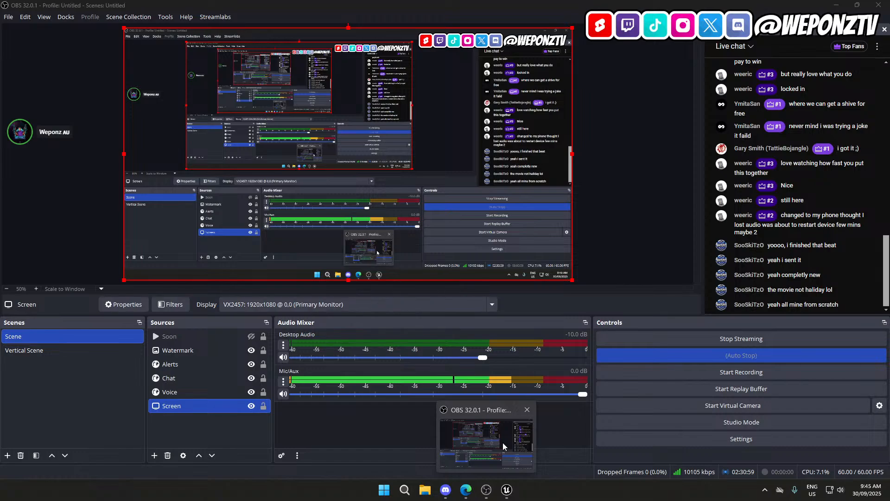
click(515, 490)
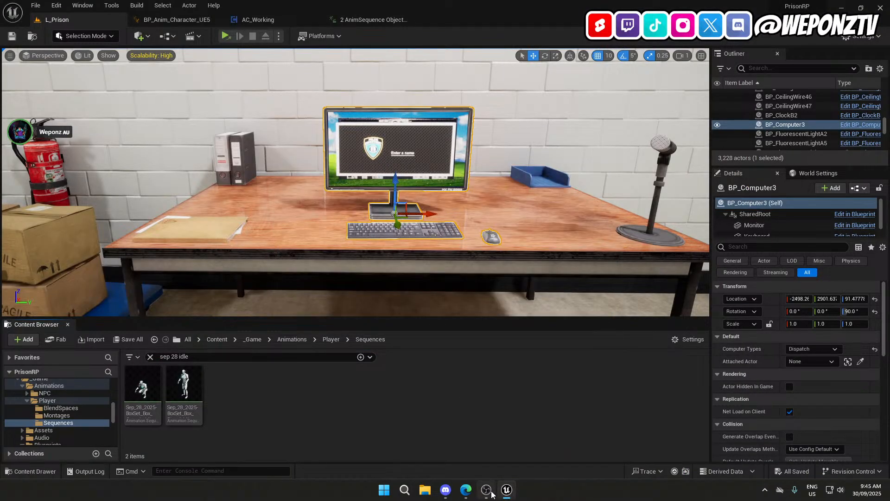
click(505, 492)
click(506, 492)
Open the Music folder, play "Into The Night (Drill Beat)" from about 1:06 to check its loudness, and close the player.
click(425, 490)
click(304, 281)
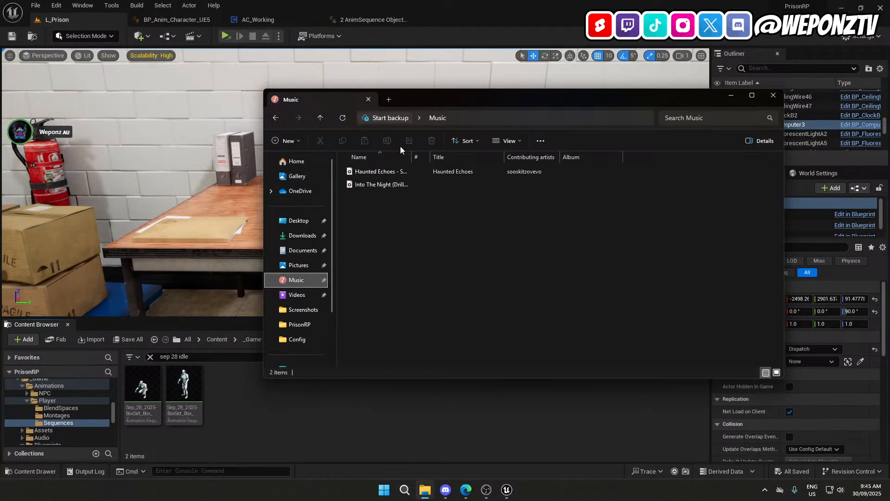
click(392, 185)
double_click(391, 186)
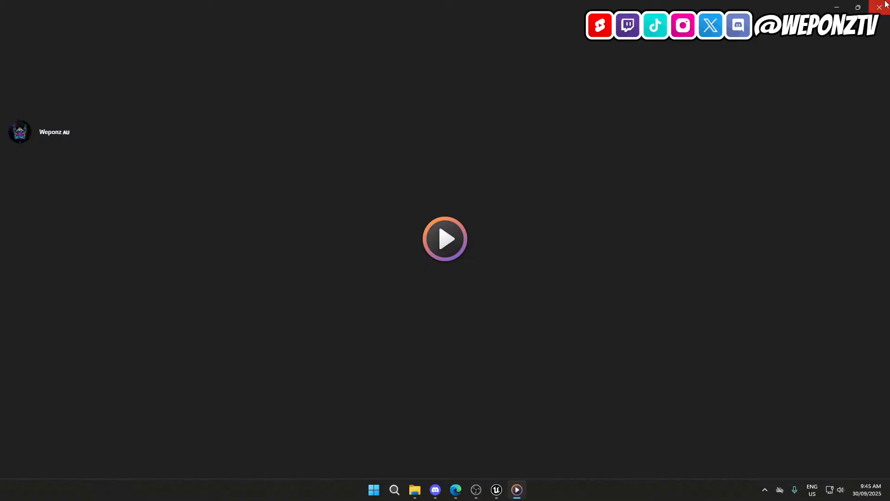
click(419, 432)
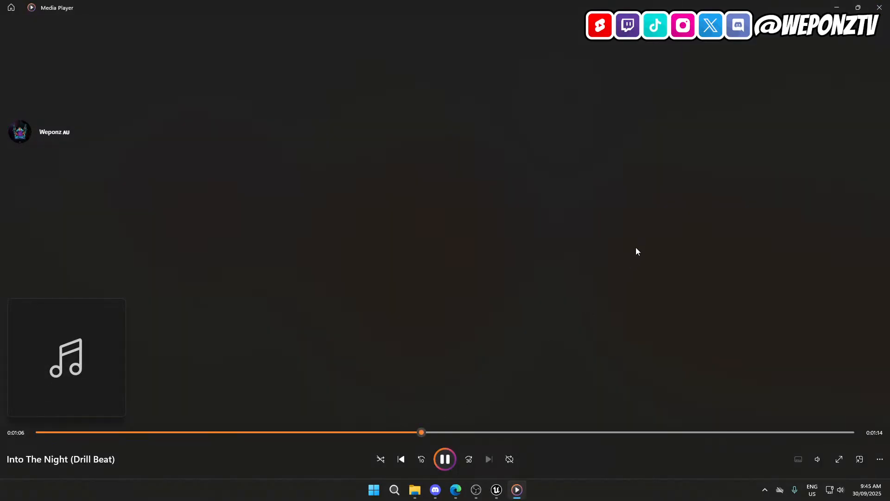
click(879, 7)
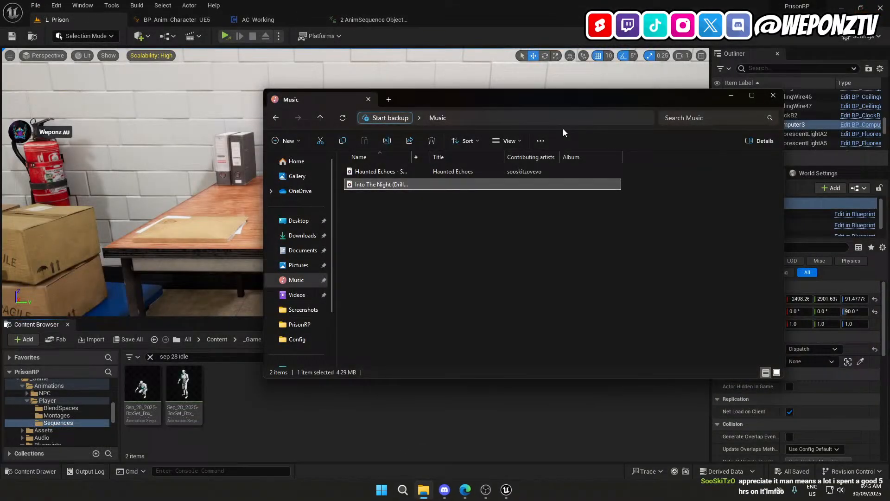
Play "Haunted Echoes" from about 0:44 to compare its loudness, and close the player.
double_click(389, 171)
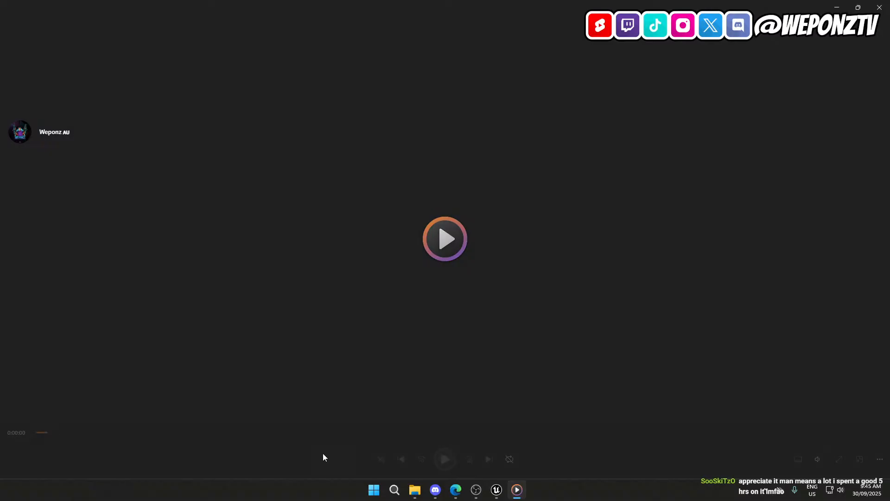
click(299, 432)
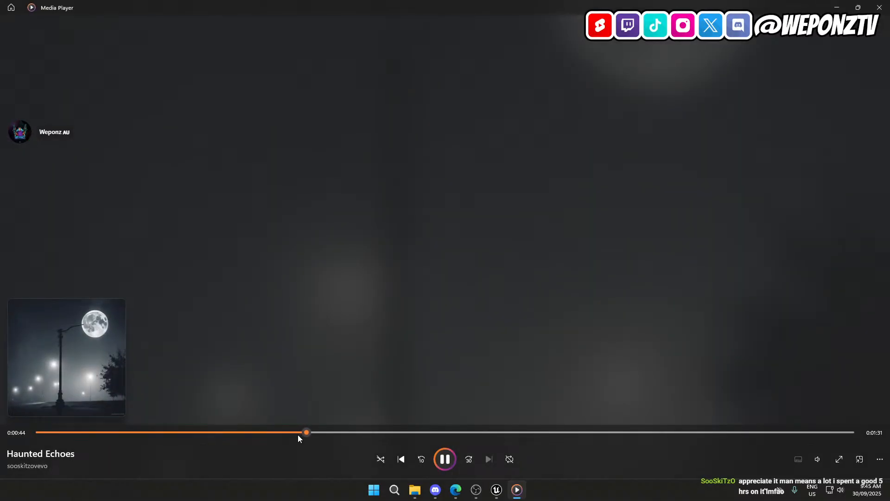
click(886, 4)
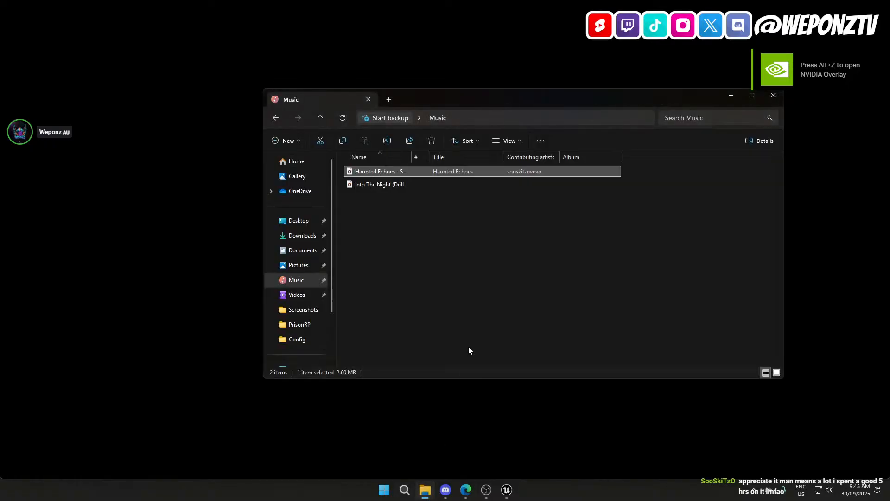
Replay "Into The Night (Drill Beat)" from about 0:58 for the loudness comparison, and close the player.
double_click(388, 184)
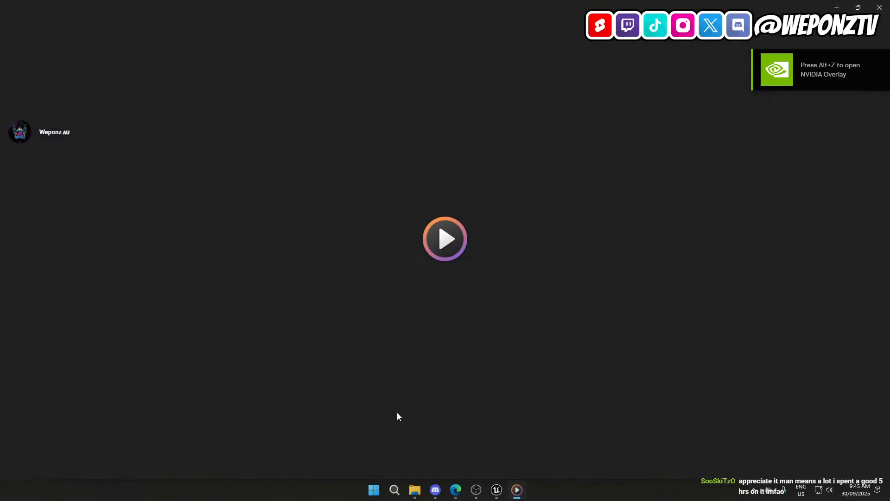
click(371, 433)
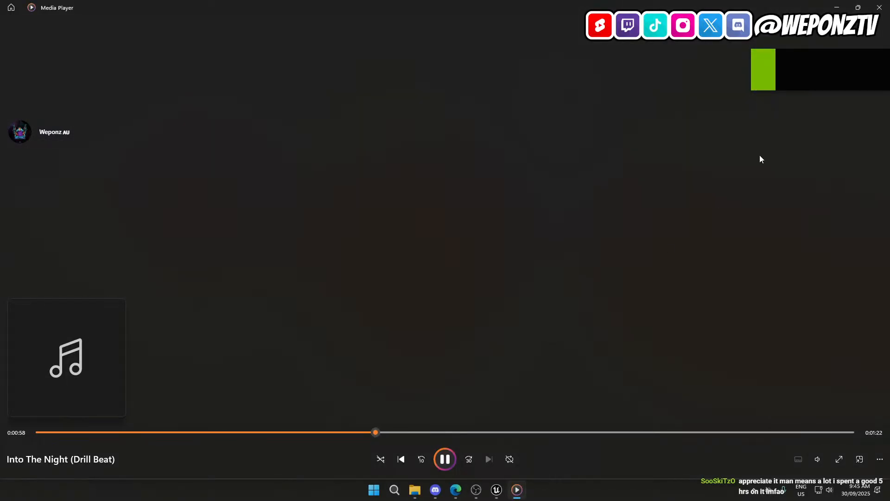
click(881, 6)
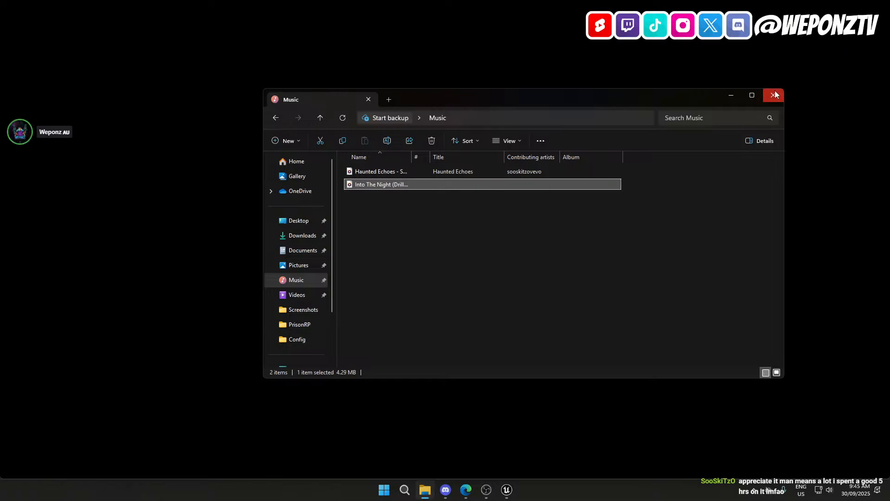
Close the Music folder to read the live chat in OBS, and reopen it to check the full file name of "Haunted Echoes".
click(775, 92)
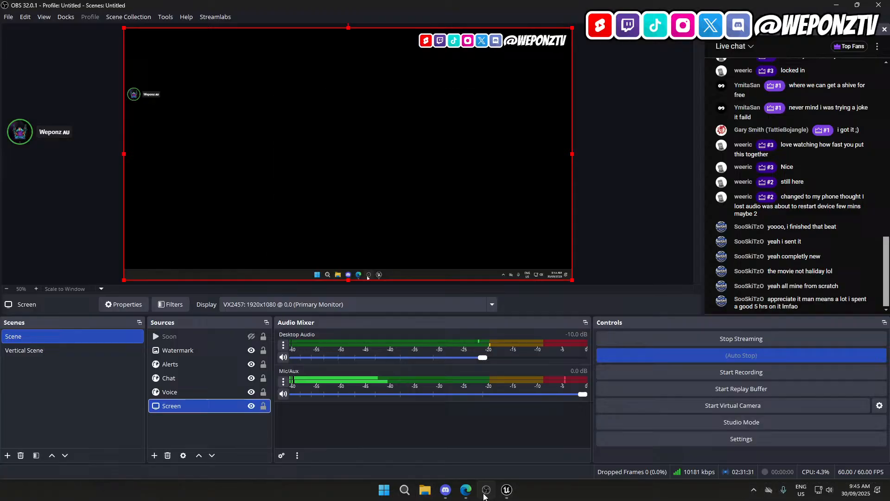
click(485, 492)
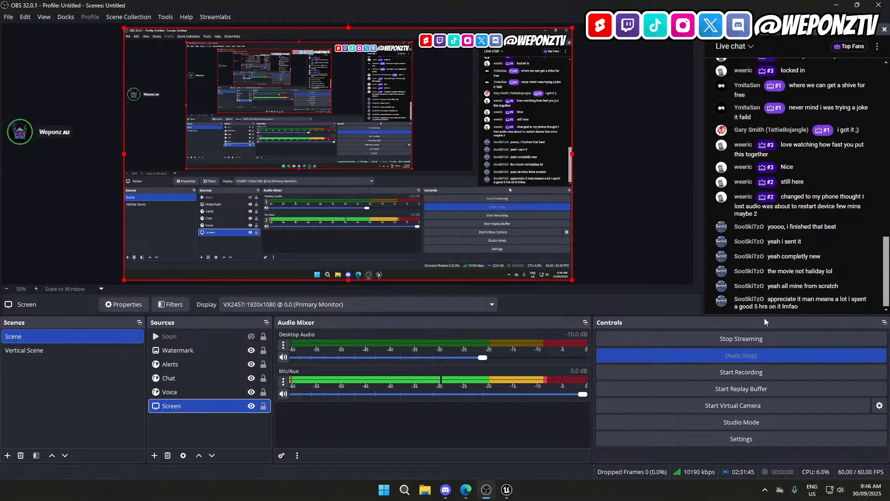
click(426, 491)
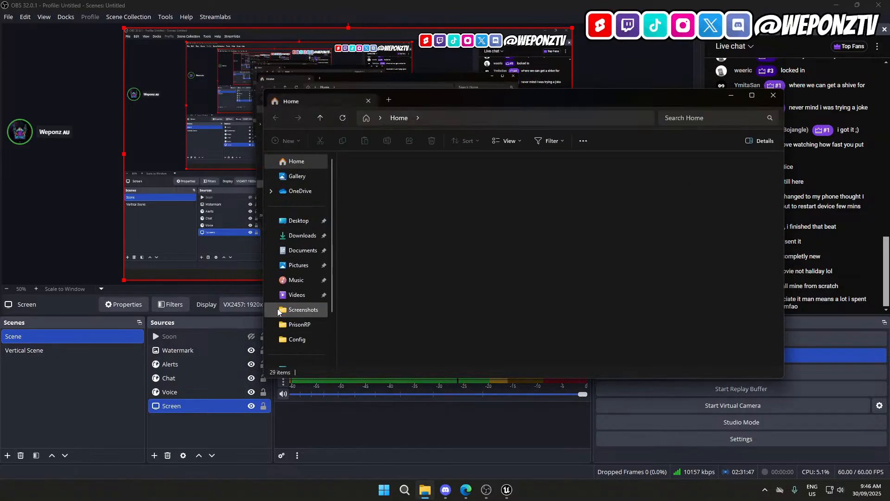
click(304, 281)
click(382, 171)
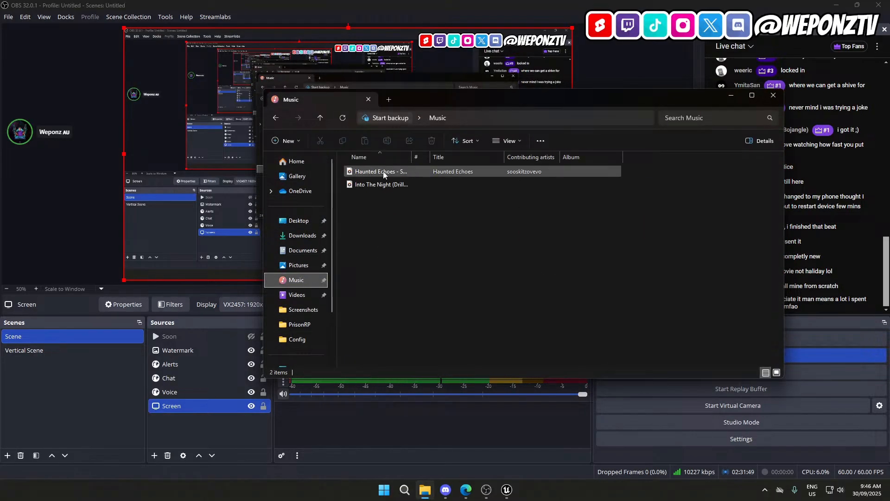
click(380, 171)
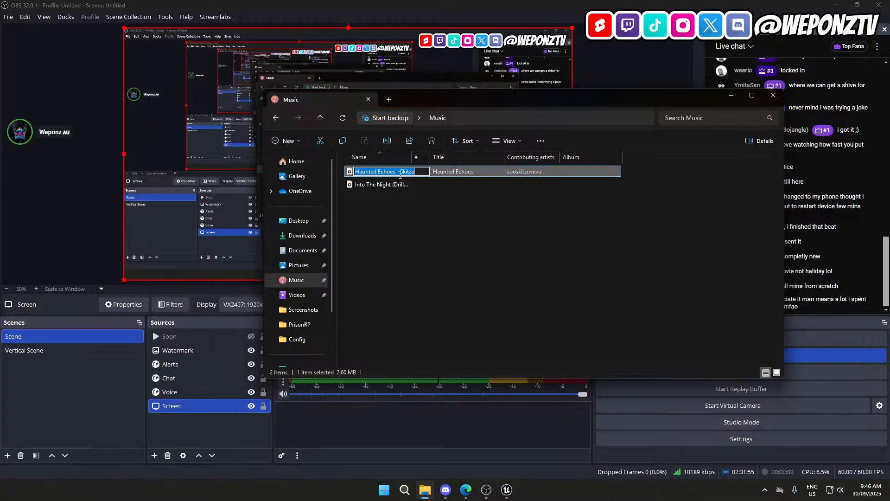
click(435, 259)
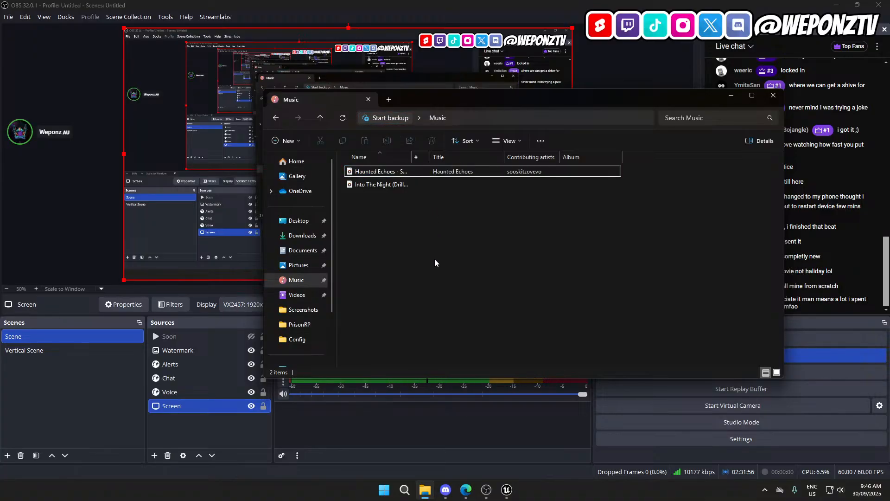
click(730, 95)
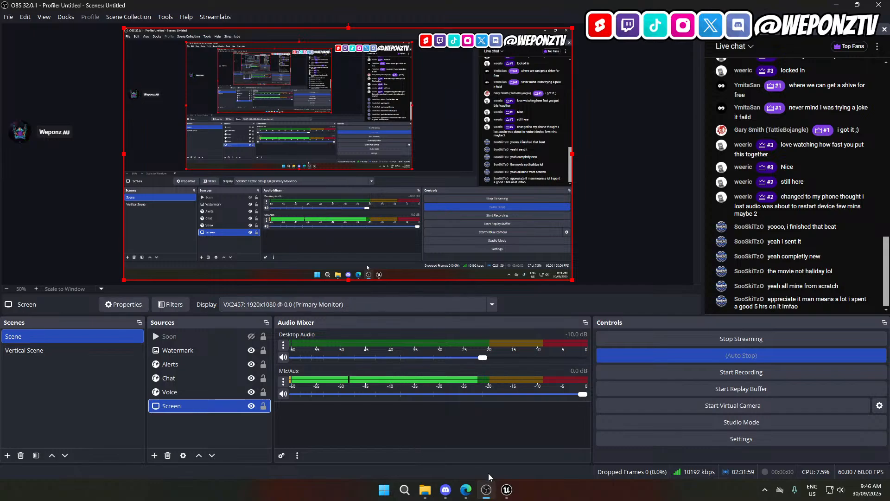
Switch to the running game preview, run along the cell block corridor and test picking up the box.
mouse_move(507, 490)
click(551, 445)
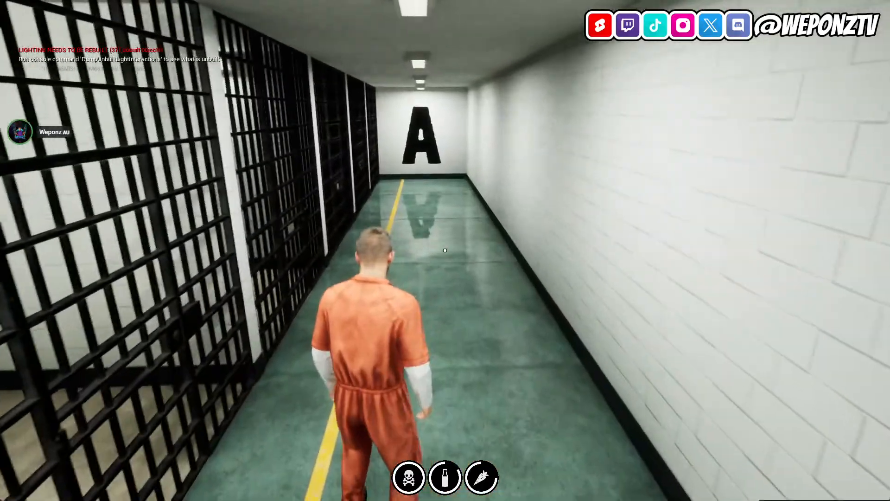
key(w)
key(w)
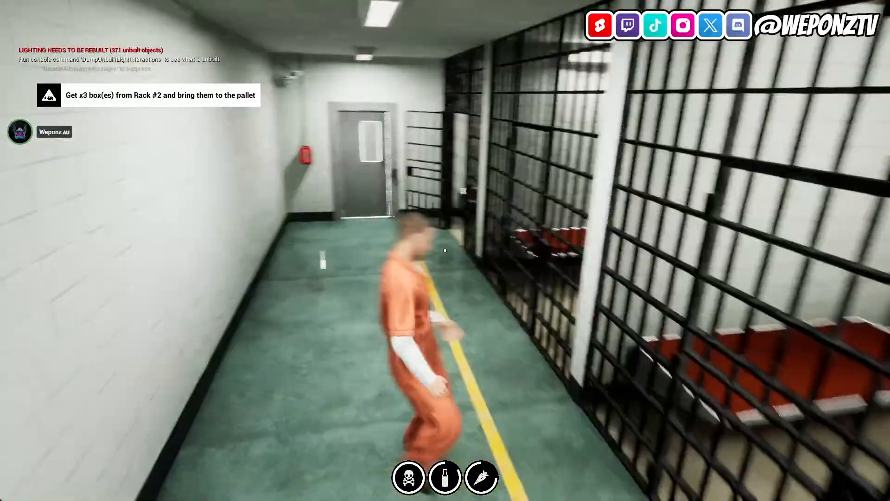
key(e)
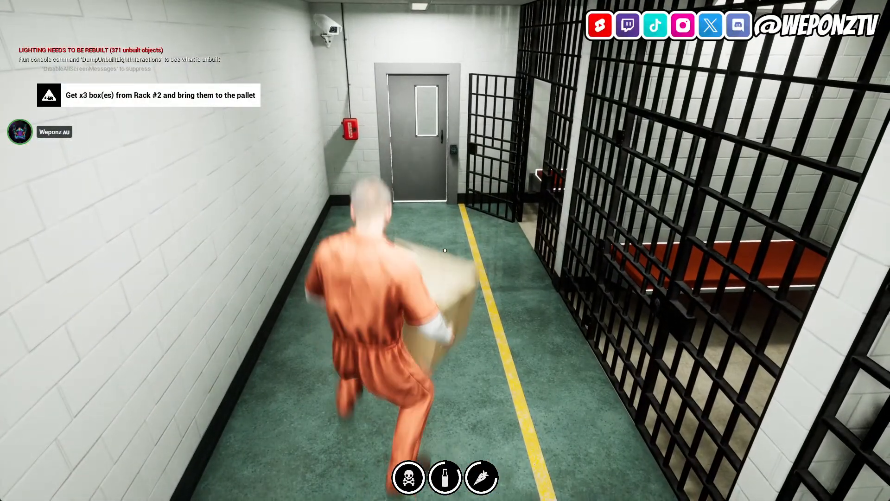
Carry the box through the prison corridors to check the carrying animation while moving and turning, and end the play session.
key(w)
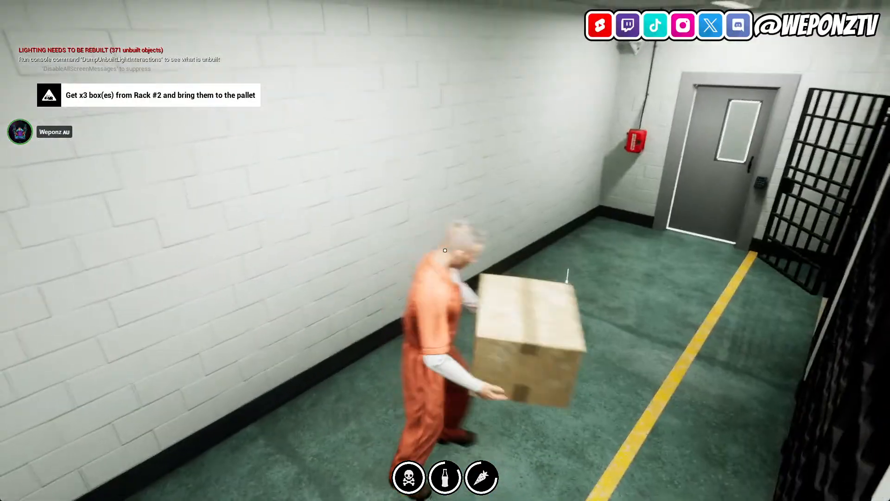
key(w)
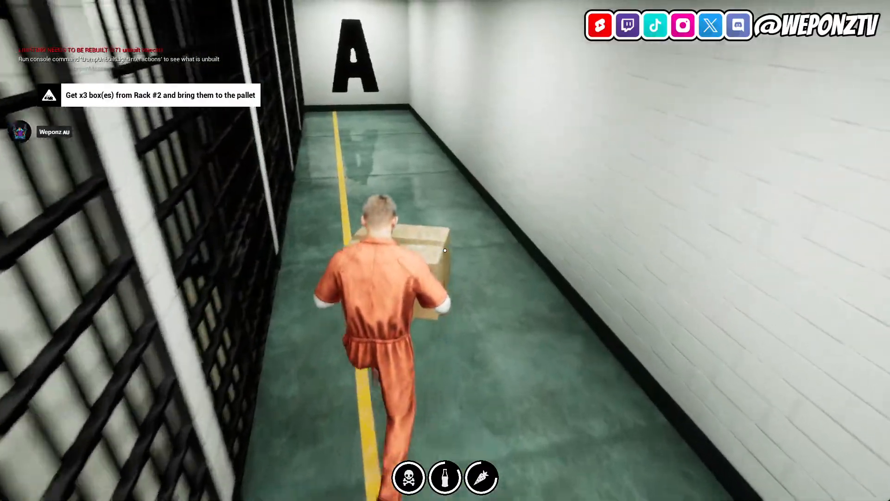
key(w)
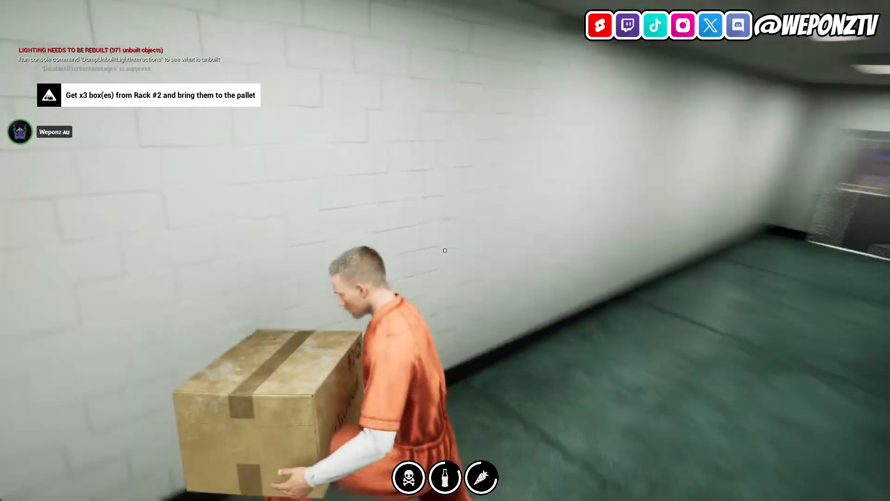
key(w)
key(w)
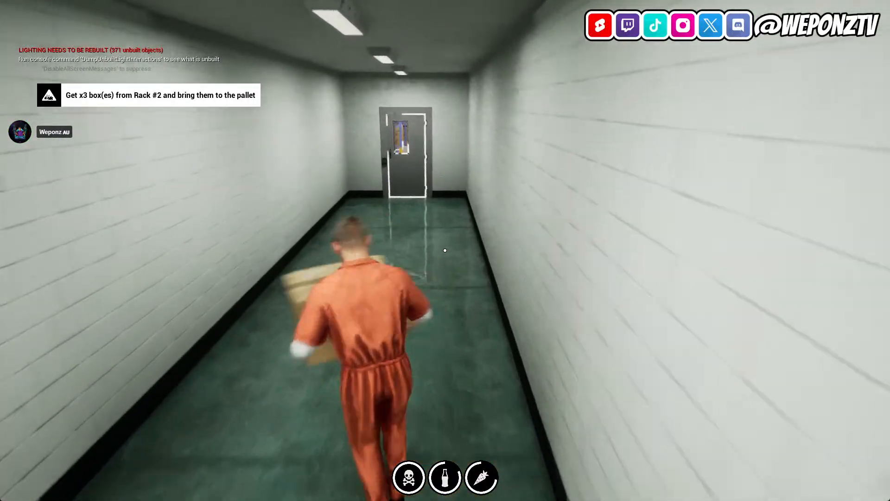
key(w)
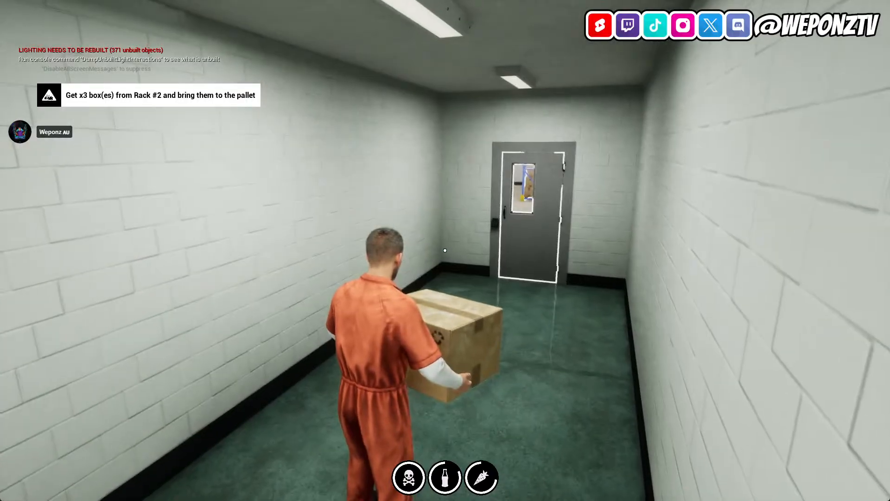
key(w)
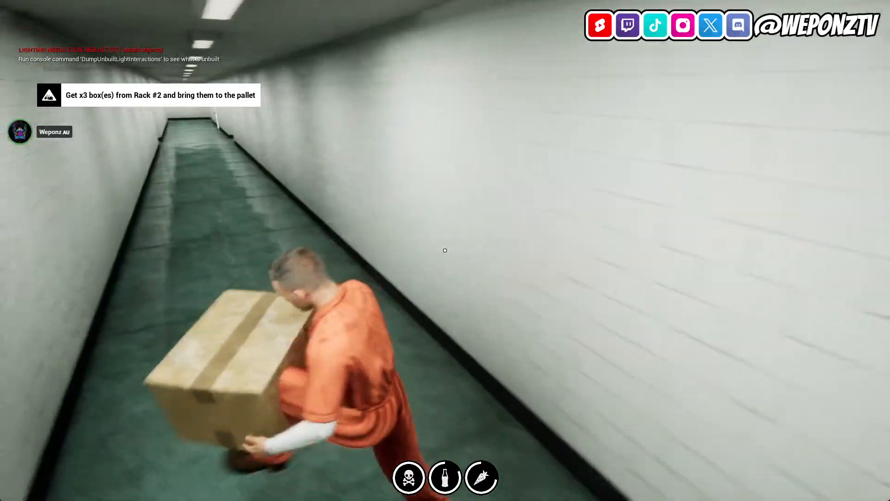
key(Escape)
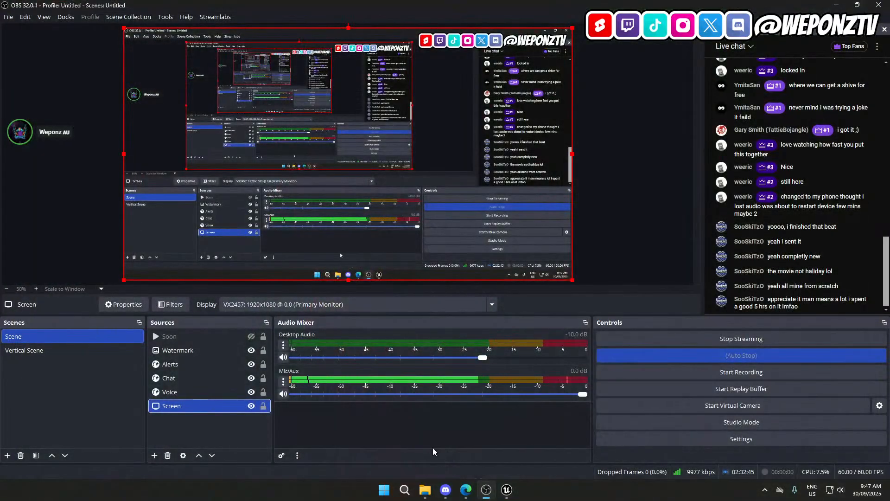
Return to Unreal Editor, clear the asset search, and browse to the Blueprints/Equipment folder, checking its Master subfolder.
click(506, 489)
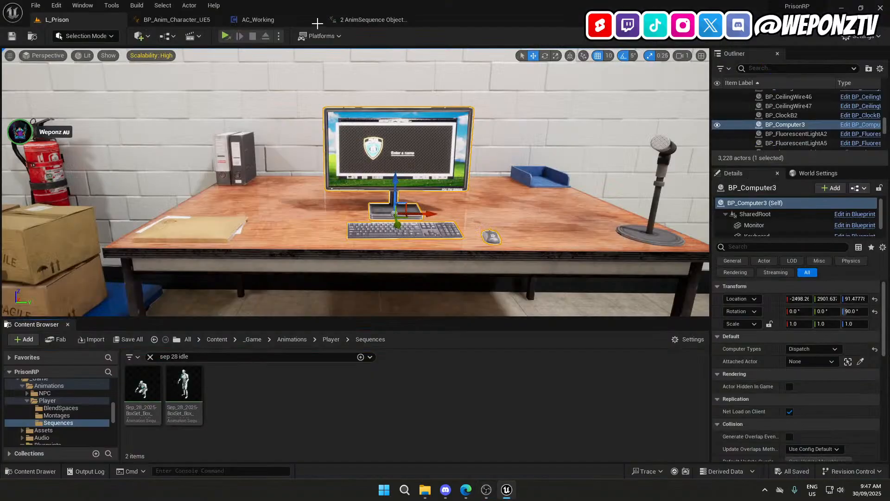
click(150, 357)
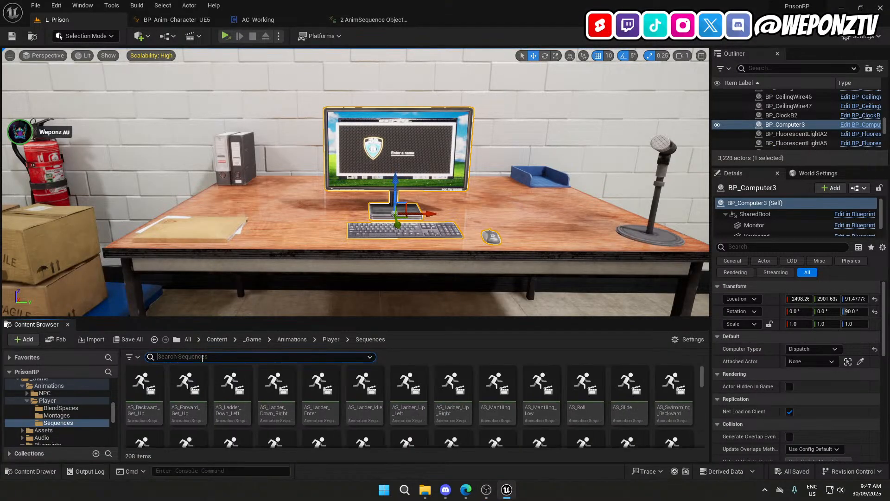
click(253, 339)
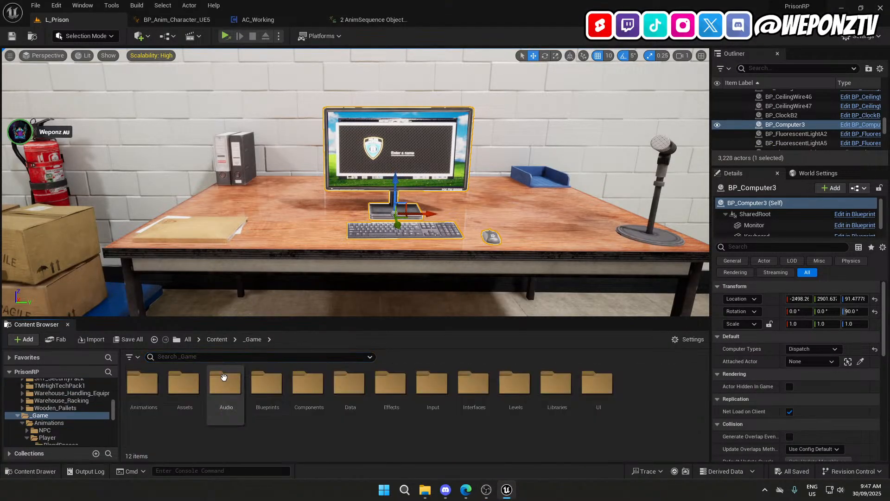
double_click(252, 404)
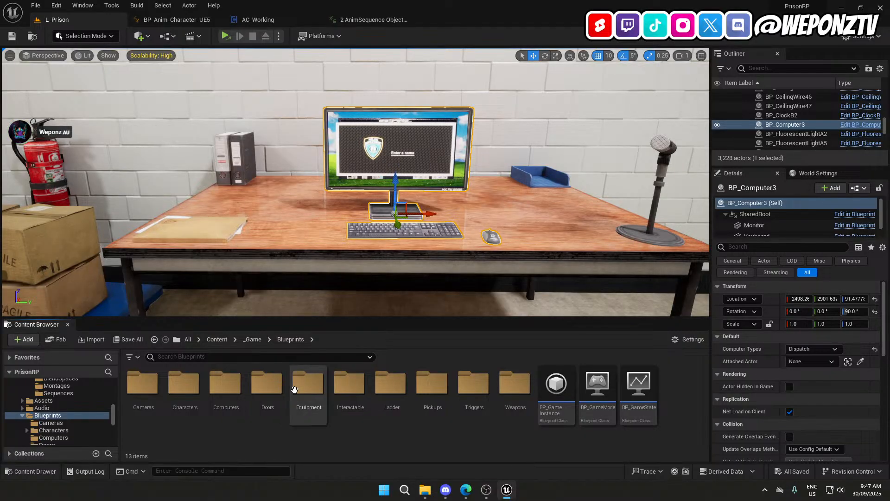
double_click(295, 389)
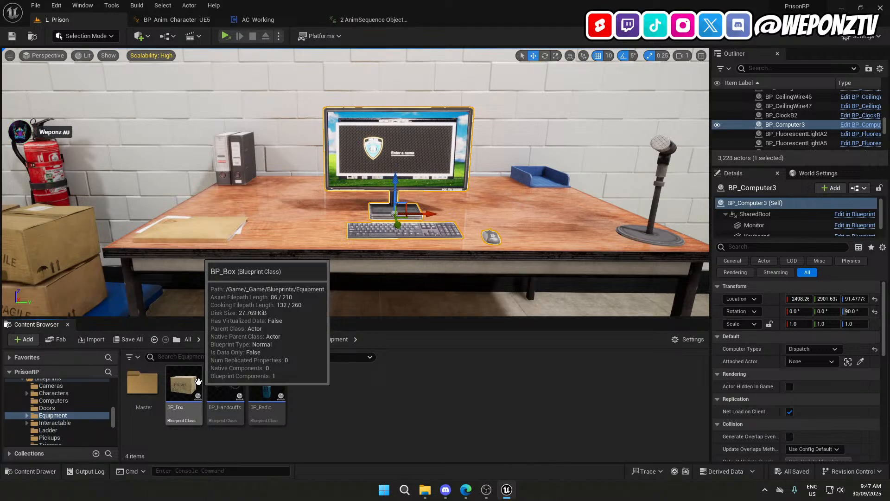
double_click(144, 384)
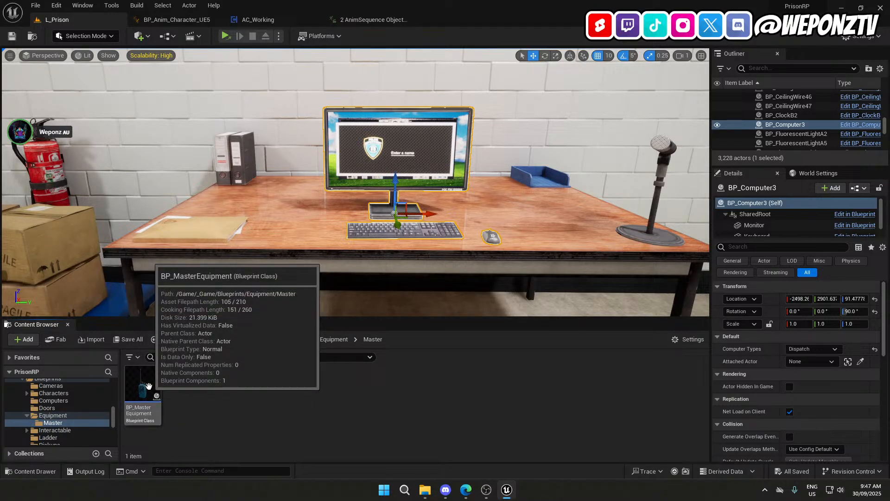
click(330, 338)
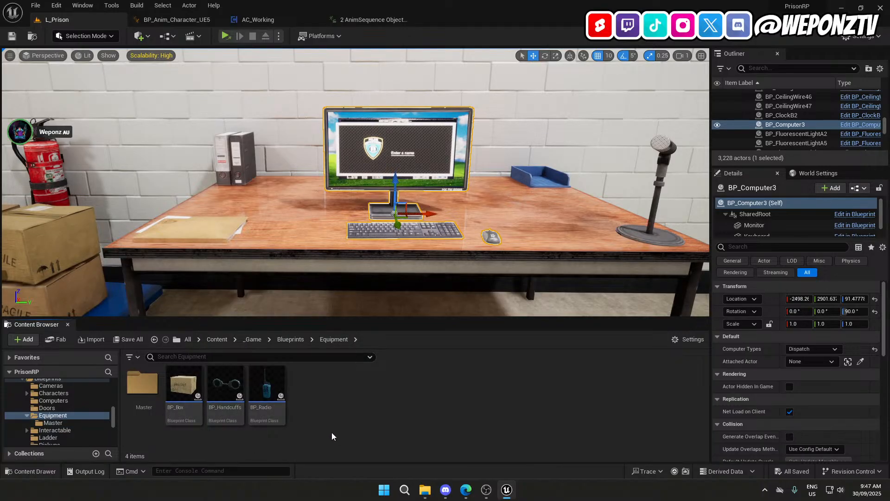
Create a folder named Box inside Equipment and move the BP_Box blueprint into it.
right_click(319, 403)
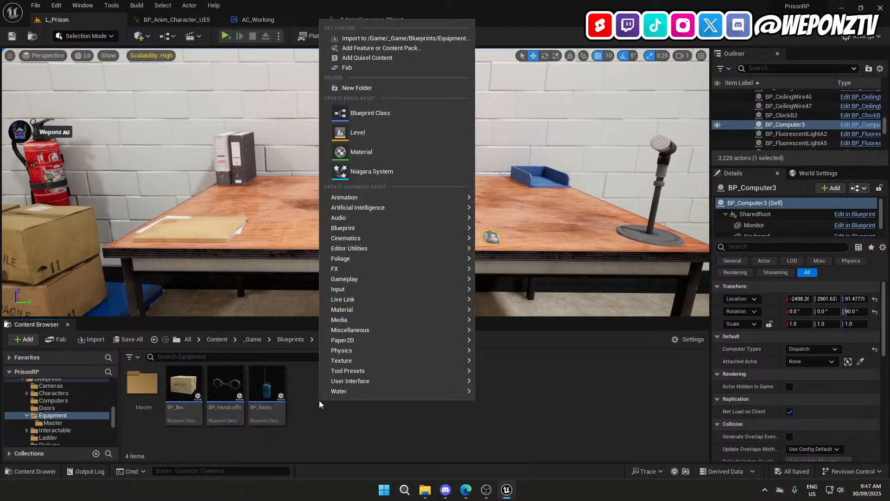
click(351, 86)
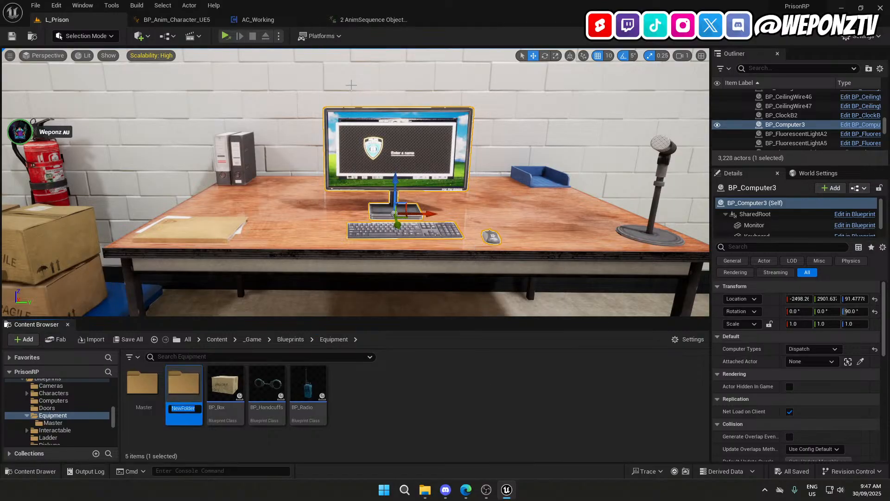
text(Box)
key(Return)
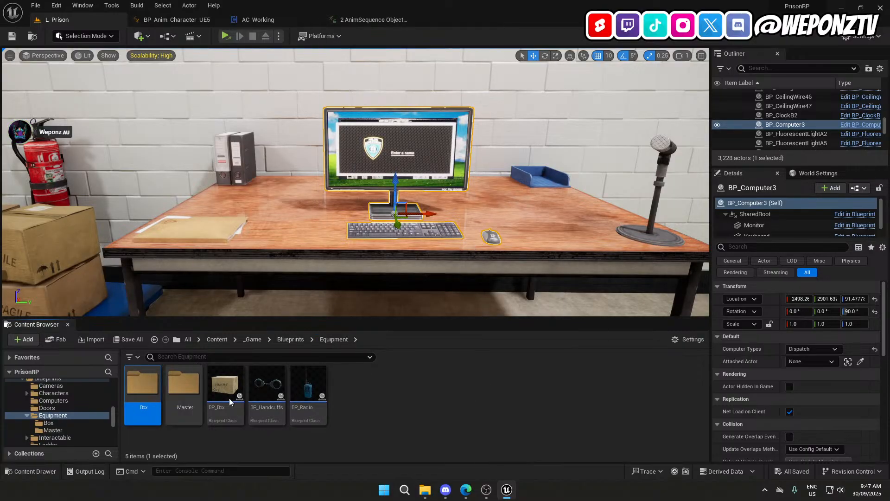
drag(225, 385, 153, 419)
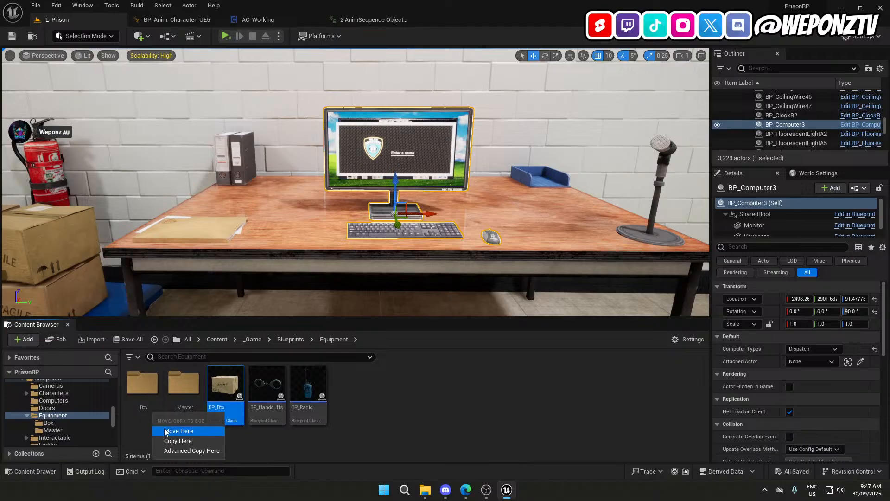
click(176, 427)
Open BP_Box from the Box folder, delete its BeginPlay, ActorBeginOverlap and Tick event nodes, and disable Start with Tick Enabled.
double_click(138, 389)
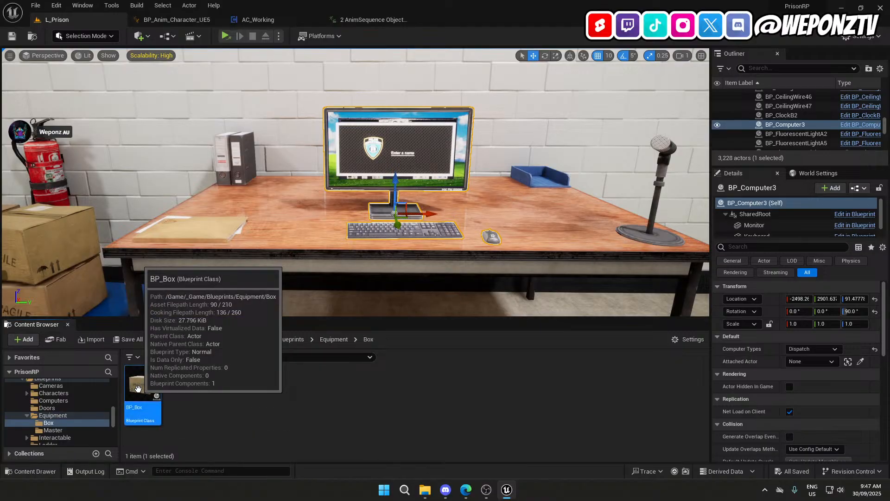
double_click(139, 392)
right_drag(282, 270, 353, 341)
drag(354, 340, 235, 214)
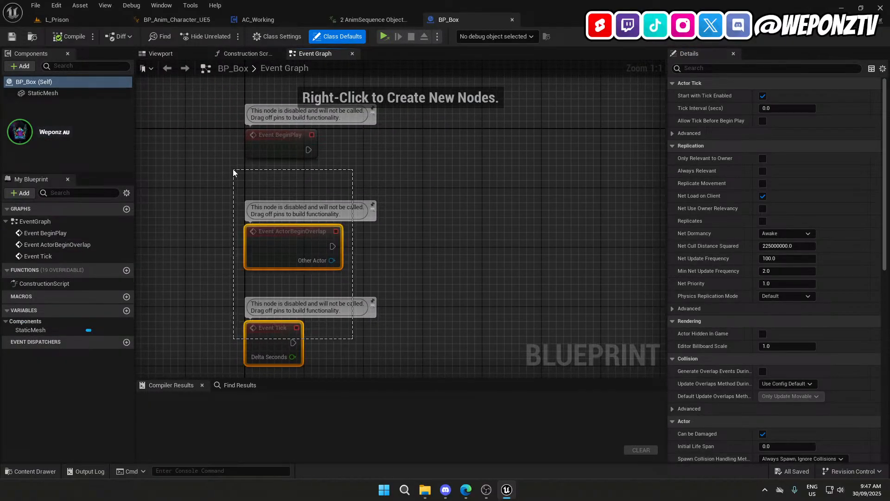
drag(354, 355, 183, 107)
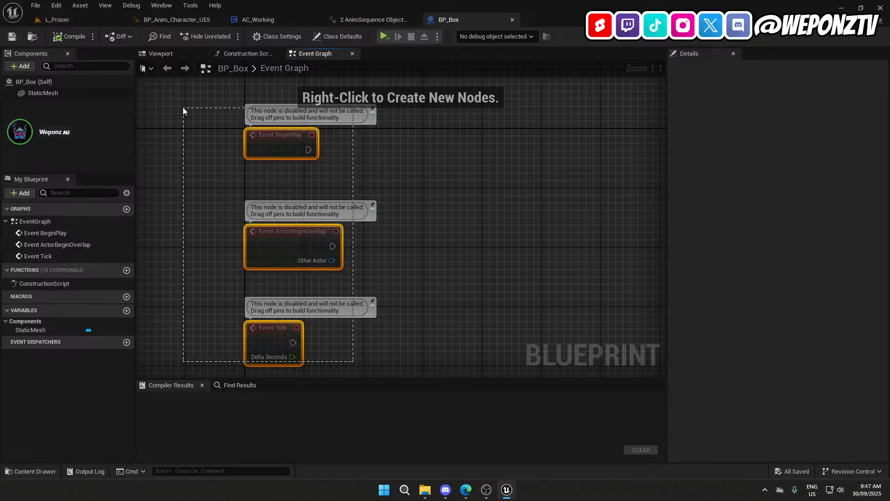
key(Delete)
click(44, 81)
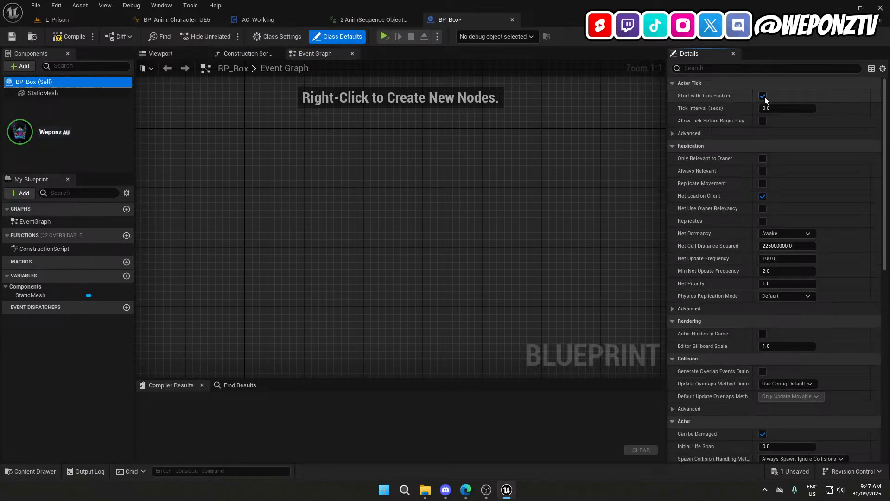
click(762, 96)
Select BP_Box's StaticMesh component and examine its collision settings and the available object types.
click(78, 94)
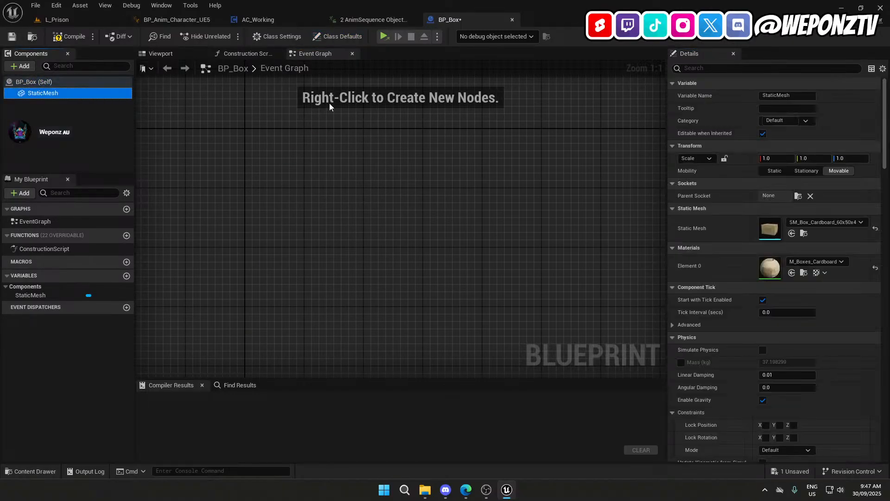
scroll(721, 231, down, 15)
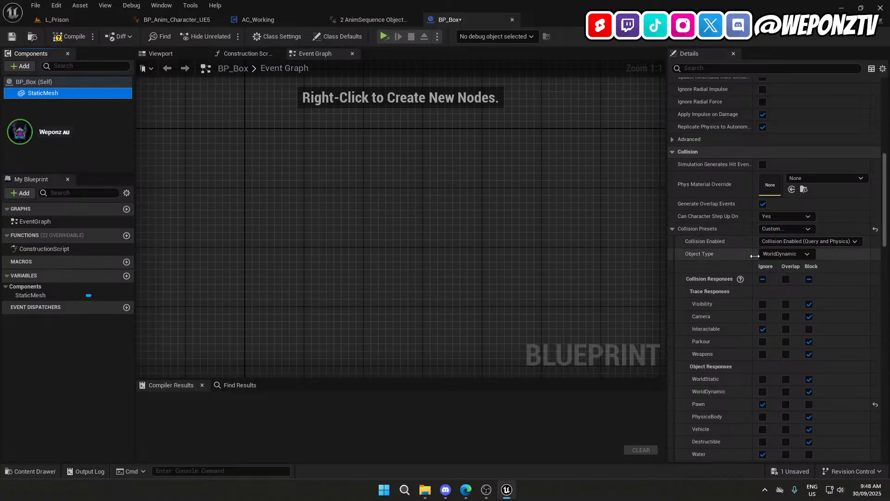
click(766, 255)
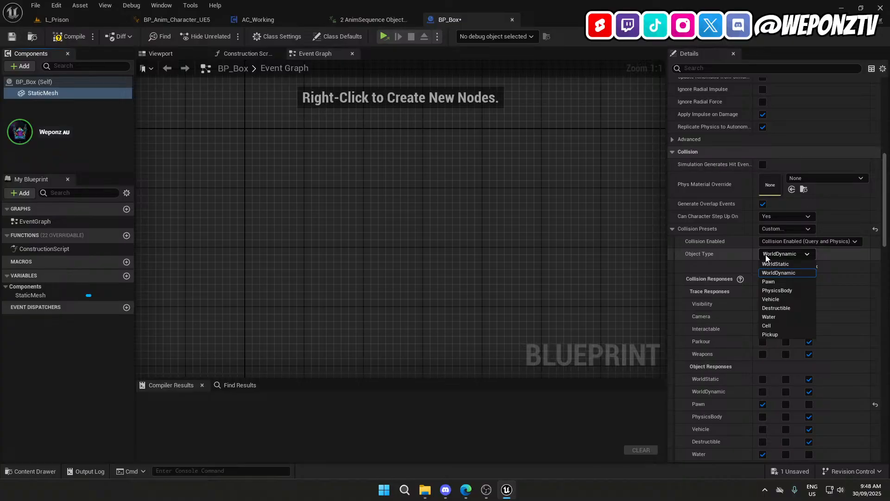
click(766, 257)
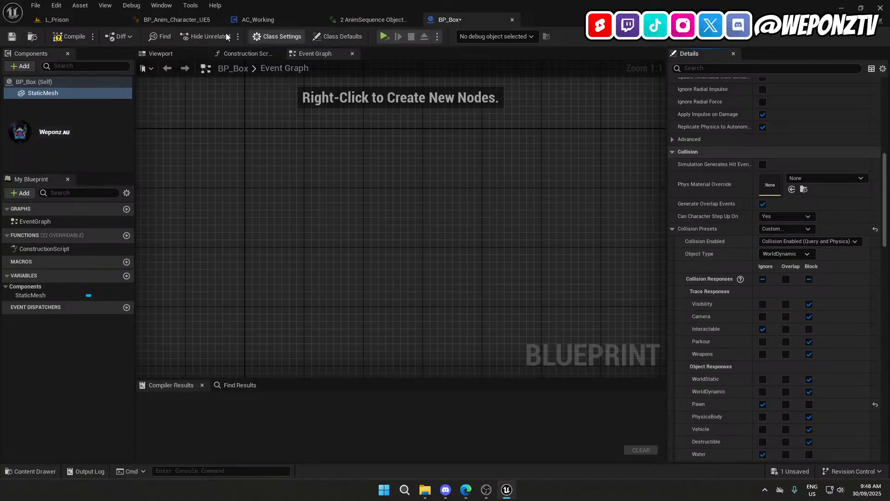
Open BP_MasterEquipment from the Equipment/Master folder and examine the collision settings of its StaticMesh component.
click(58, 21)
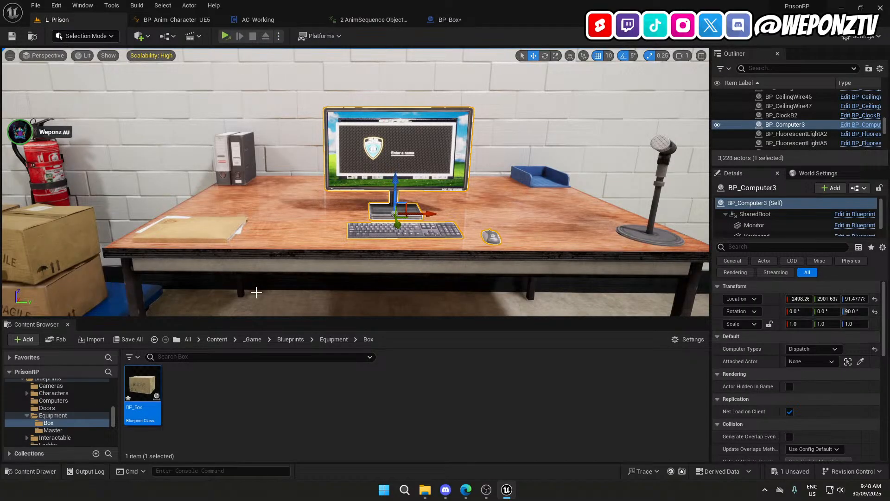
click(312, 339)
click(331, 348)
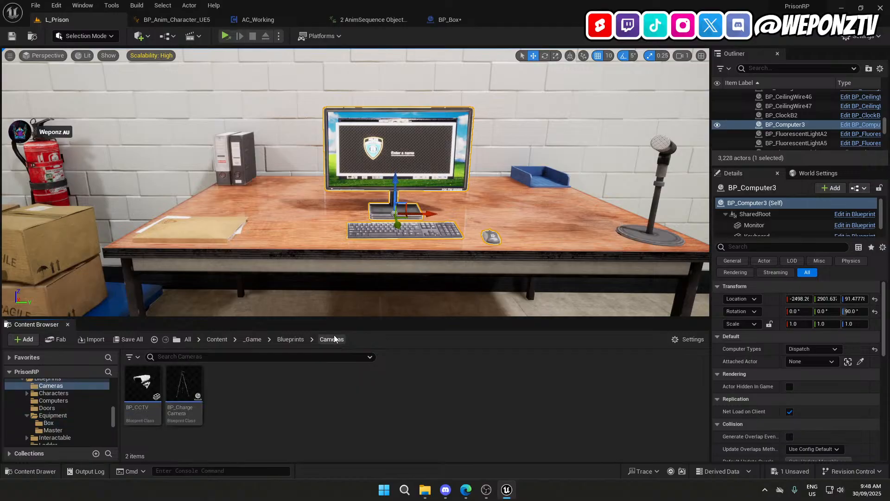
click(291, 339)
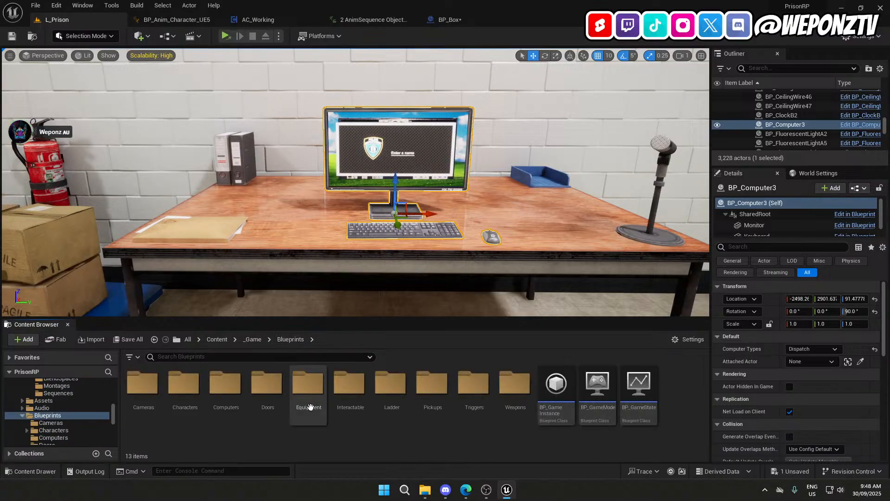
double_click(308, 400)
click(142, 391)
double_click(183, 385)
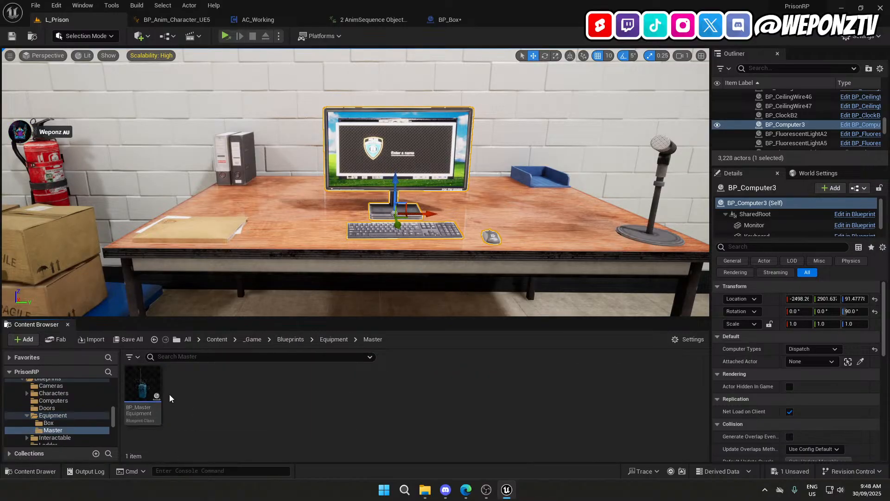
double_click(142, 395)
click(10, 94)
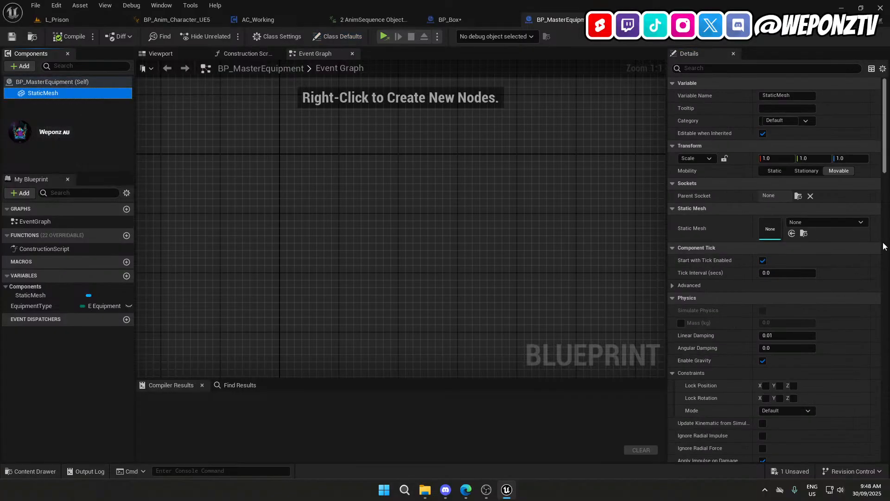
scroll(786, 295, down, 10)
scroll(733, 280, down, 5)
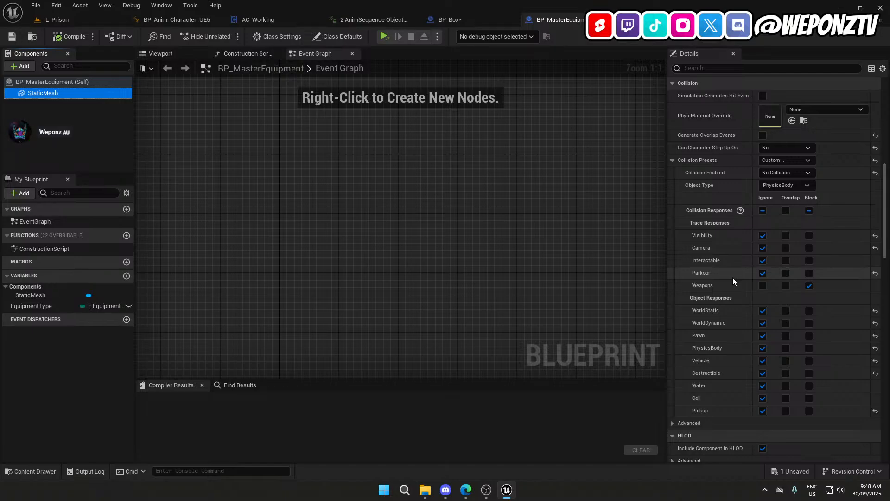
Set BP_Box's StaticMesh to ignore Parkour, WorldStatic, WorldDynamic, PhysicsBody, Vehicle and Destructible in its collision responses.
click(479, 15)
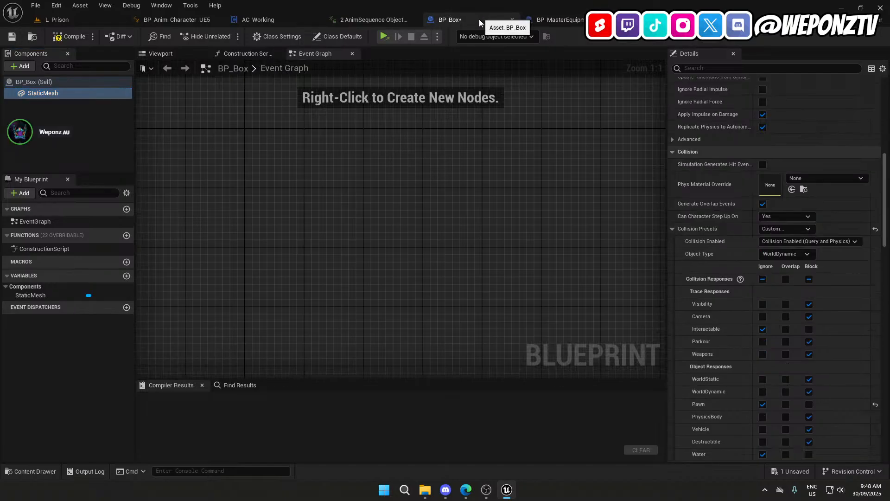
scroll(778, 319, down, 2)
scroll(777, 322, down, 1)
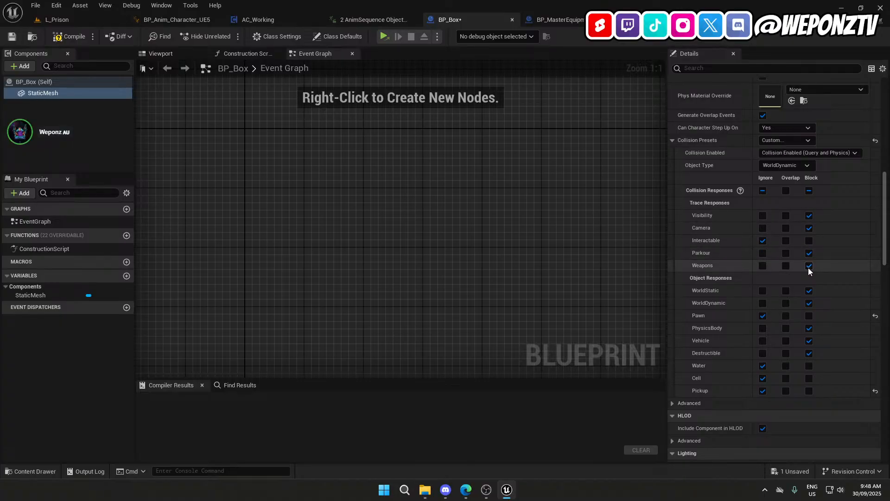
click(763, 253)
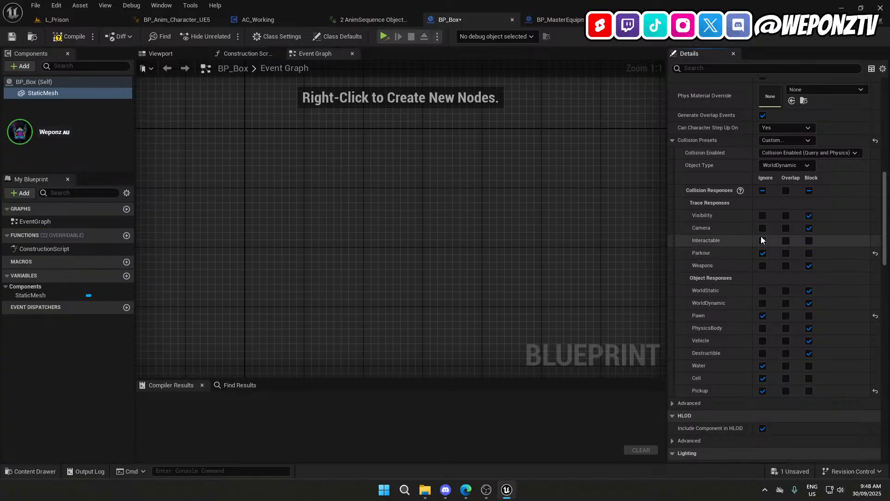
click(764, 290)
click(764, 303)
click(762, 328)
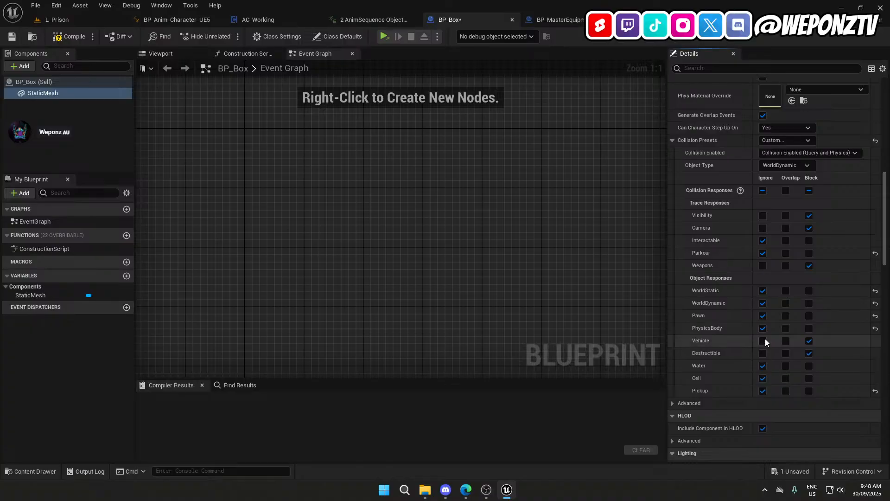
click(763, 340)
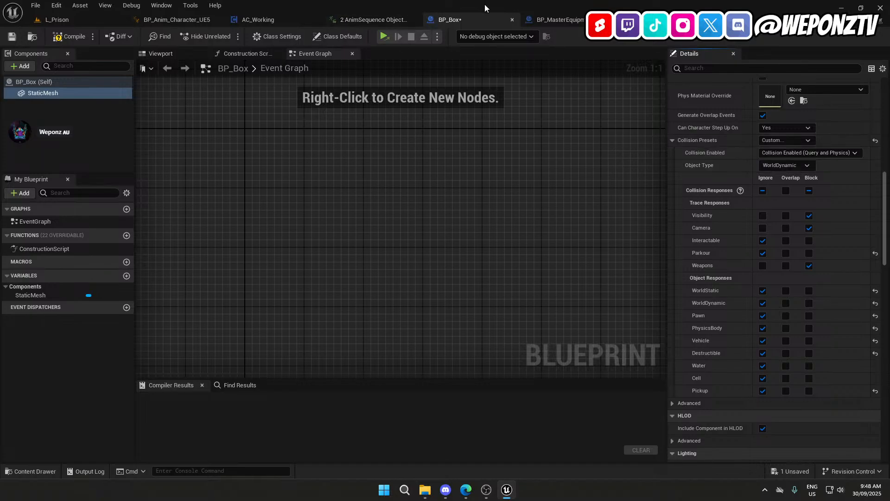
Compare with BP_MasterEquipment and set Collision Enabled on BP_Box's StaticMesh to Query Only (No Physics Collision).
click(561, 19)
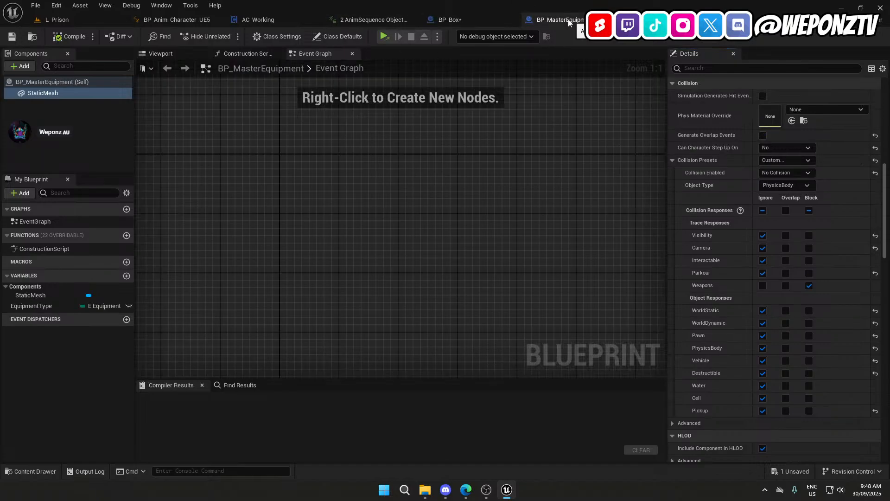
click(474, 21)
click(798, 155)
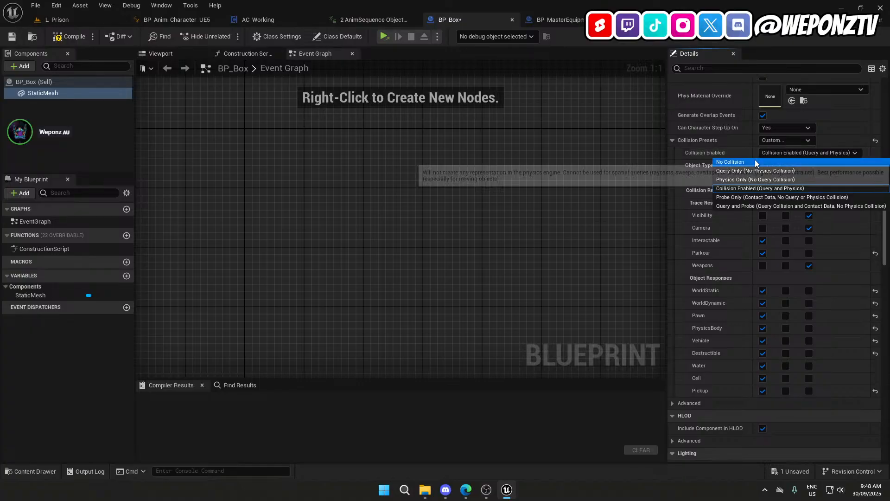
click(755, 160)
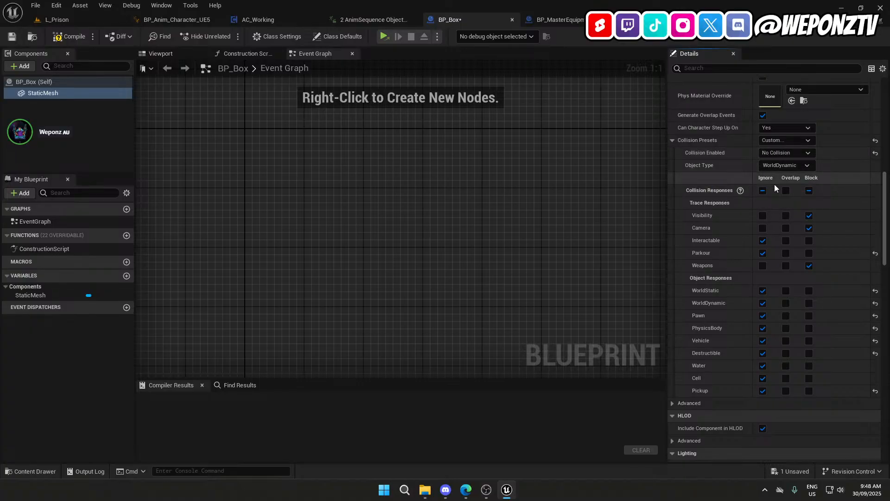
click(786, 153)
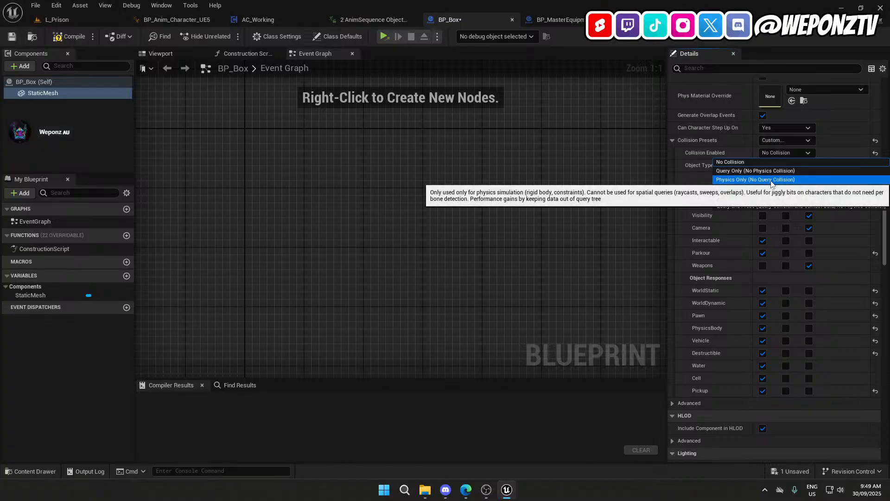
click(771, 172)
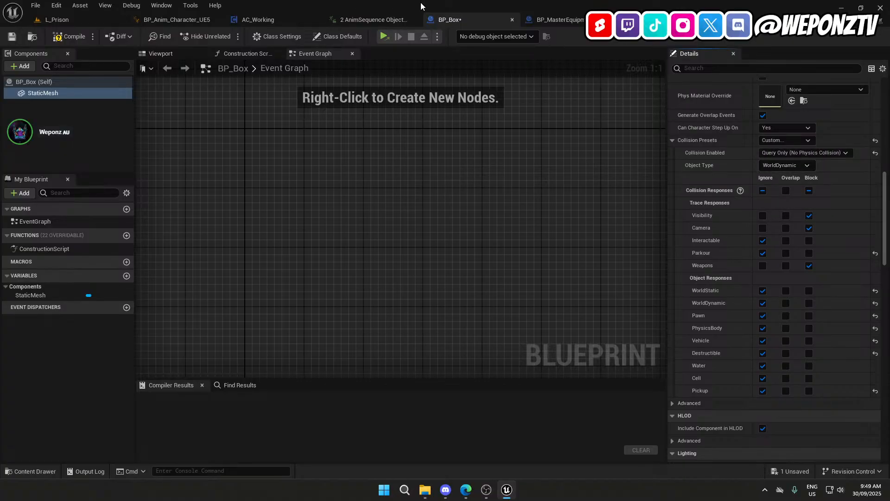
Set BP_MasterEquipment's StaticMesh to Query Only (No Physics Collision), then compile it, save everything and close the blueprint.
click(559, 20)
click(789, 173)
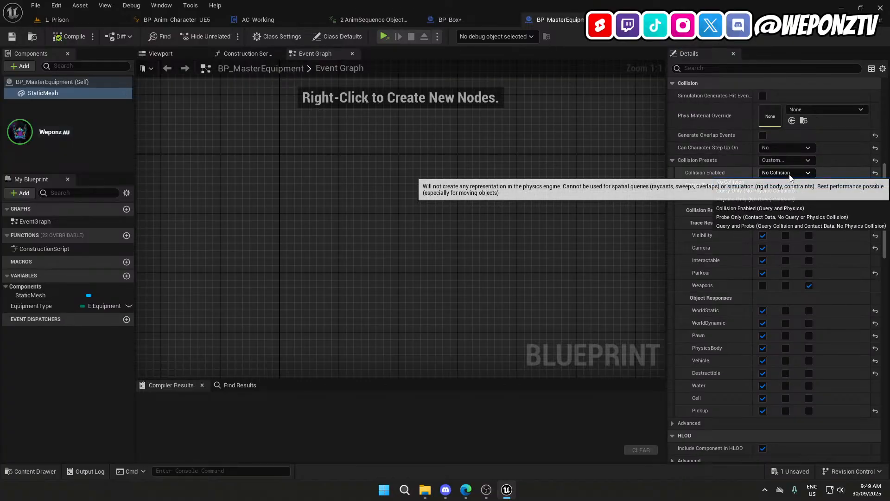
click(771, 193)
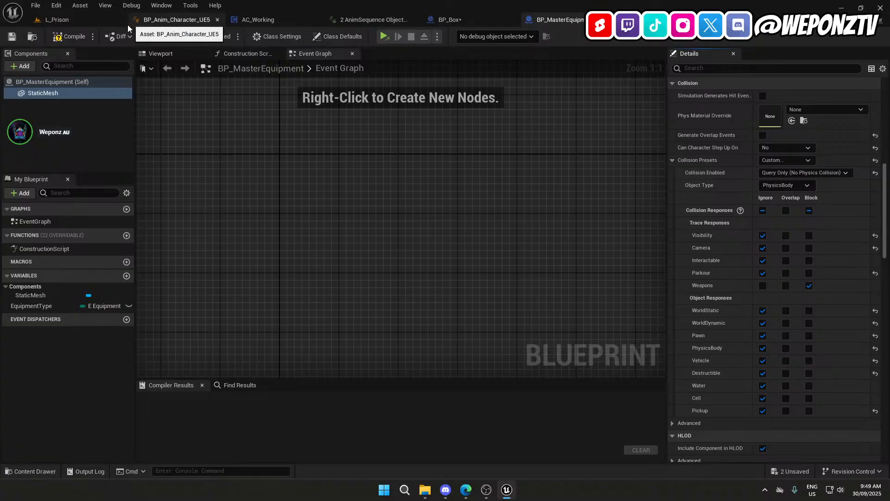
click(71, 36)
click(12, 36)
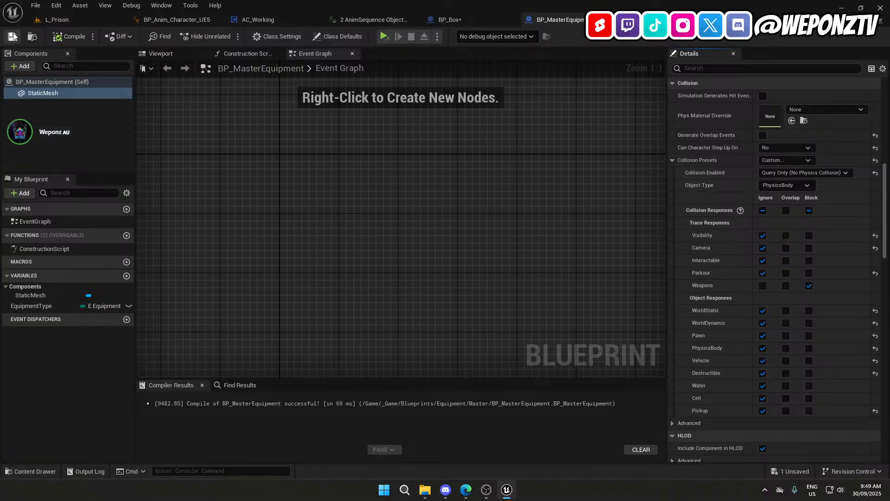
click(39, 4)
click(59, 61)
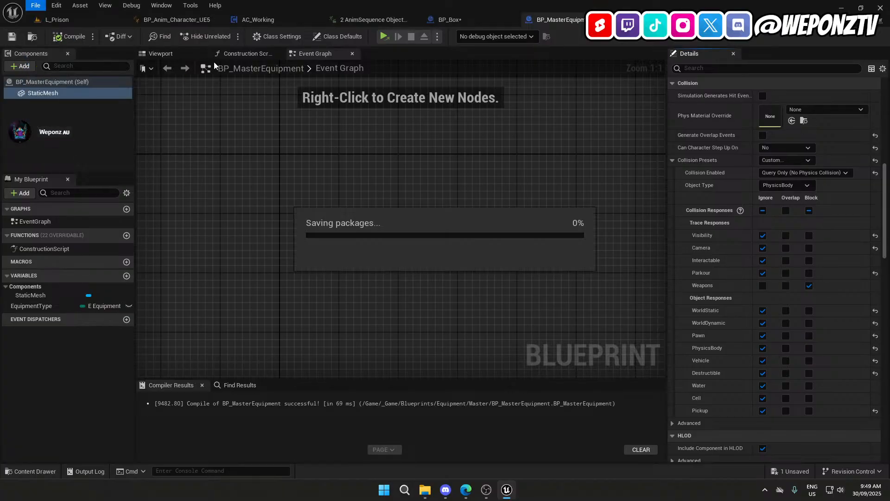
click(610, 20)
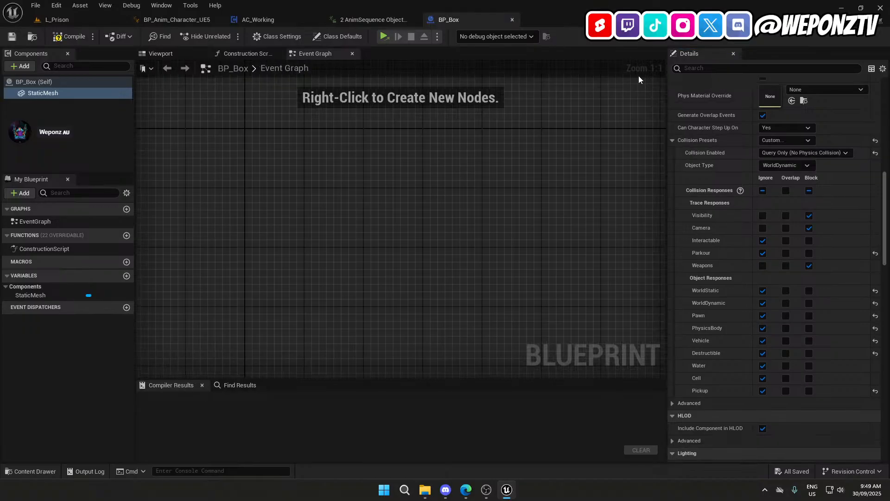
Set BP_Box's StaticMesh object type to PhysicsBody and Can Character Step Up On to No, and compile and save the blueprint.
click(798, 166)
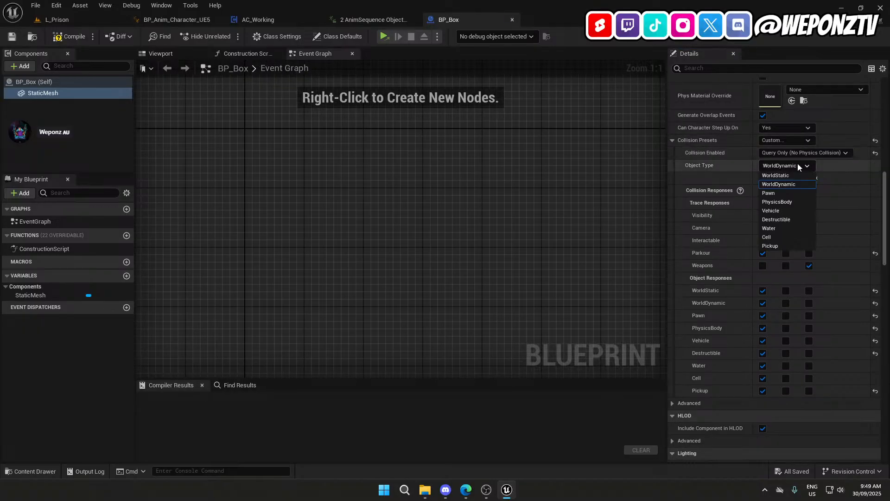
click(782, 202)
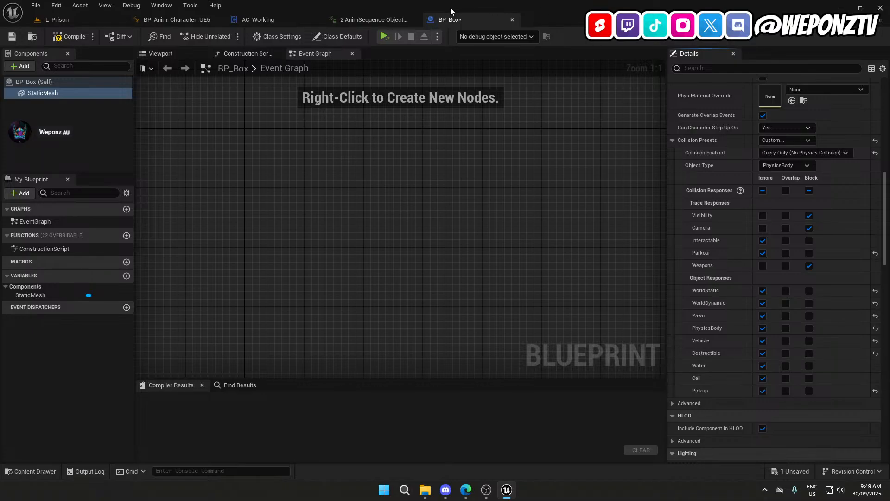
click(783, 129)
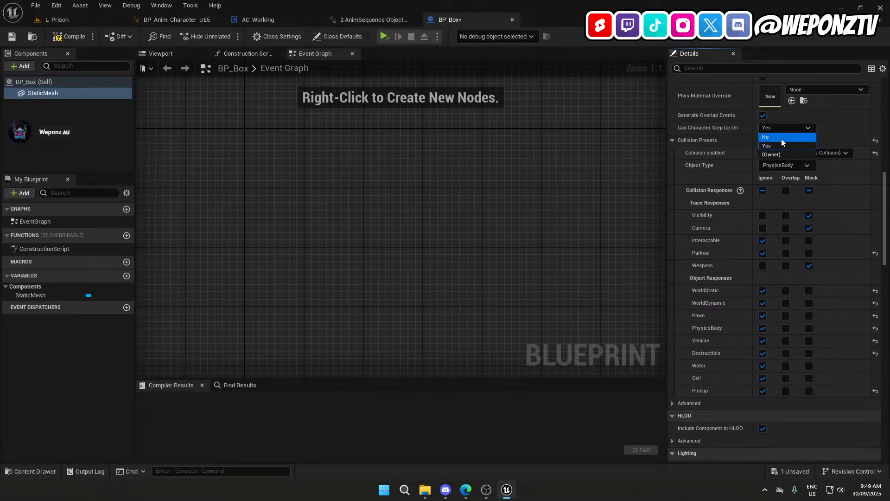
click(781, 138)
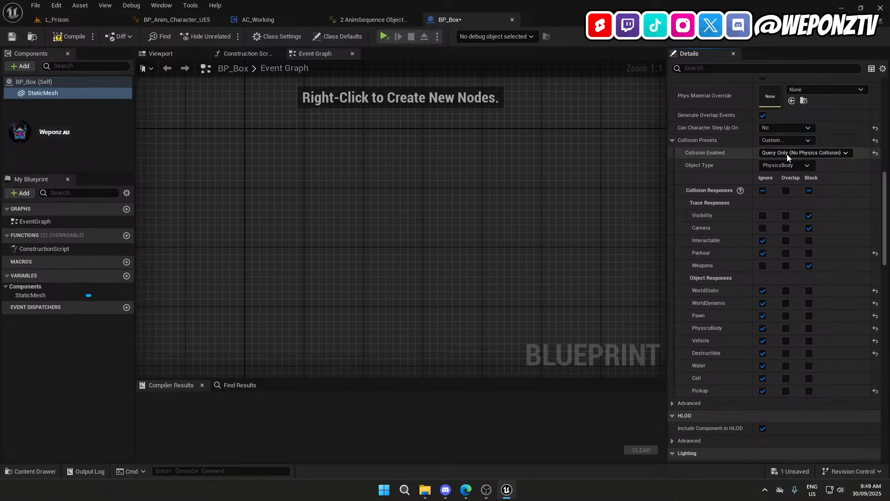
click(65, 37)
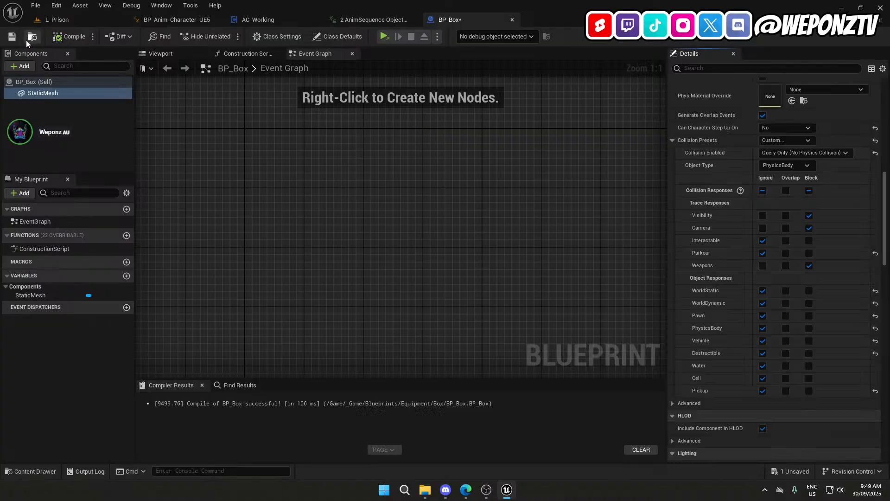
click(12, 37)
Return to the L_Prison level, check the stream window in OBS, and view the warehouse floor beside the storage racks in Unreal Editor.
click(91, 19)
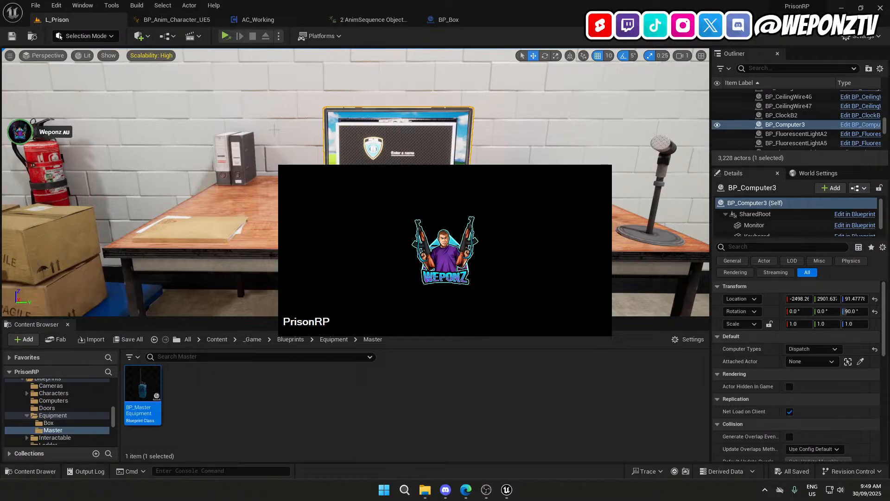
click(494, 490)
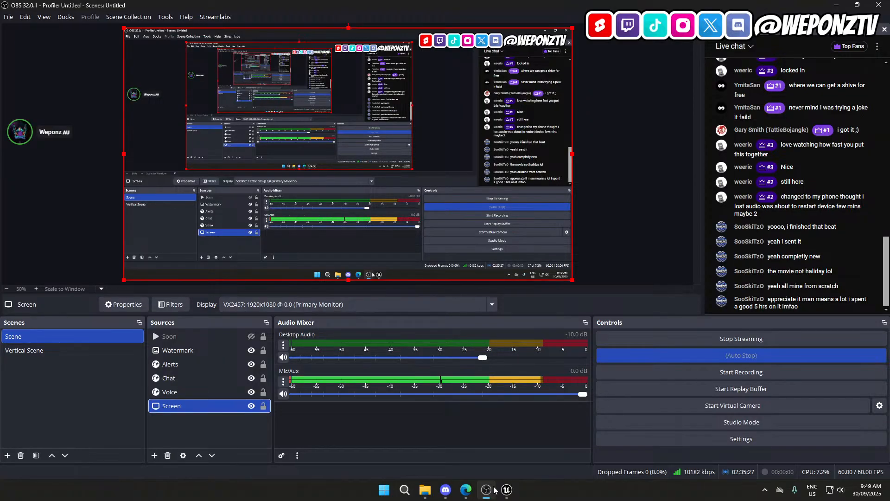
mouse_move(507, 491)
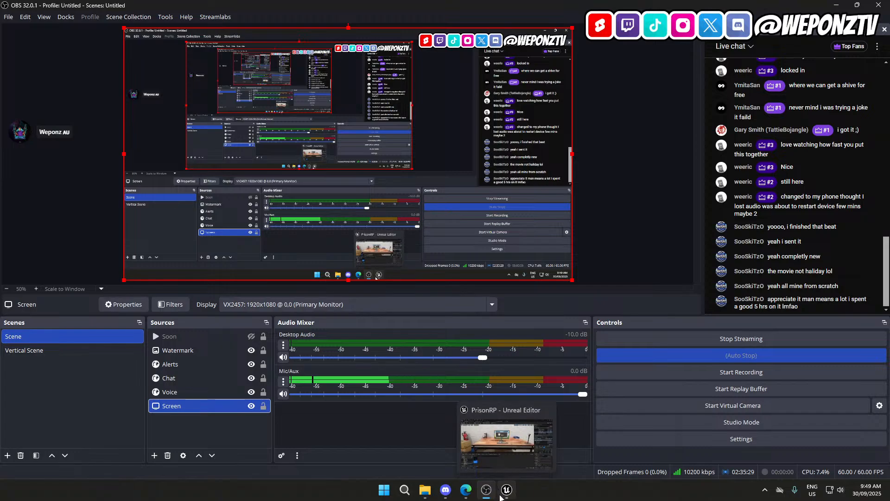
click(507, 491)
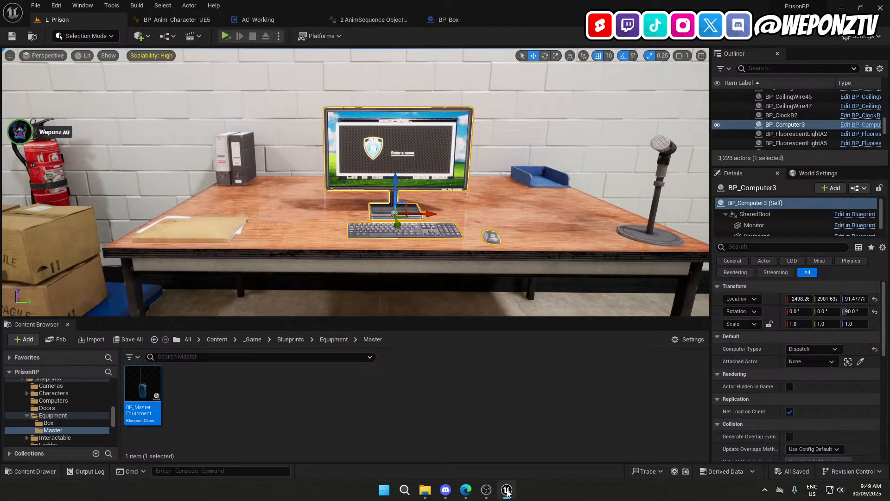
key(s)
right_drag(520, 304, 668, 311)
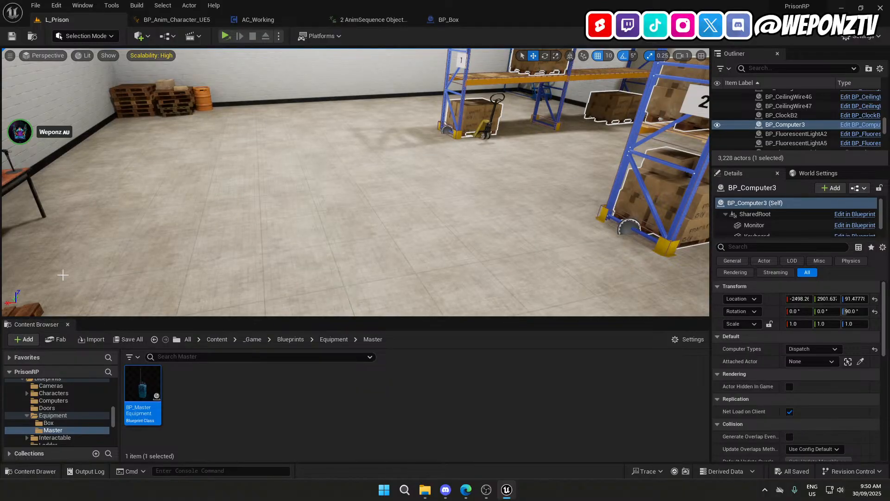
Examine the wooden pallet, the trolley of boxes and BP_Computer3 on the desk in the warehouse.
right_drag(136, 233, 39, 264)
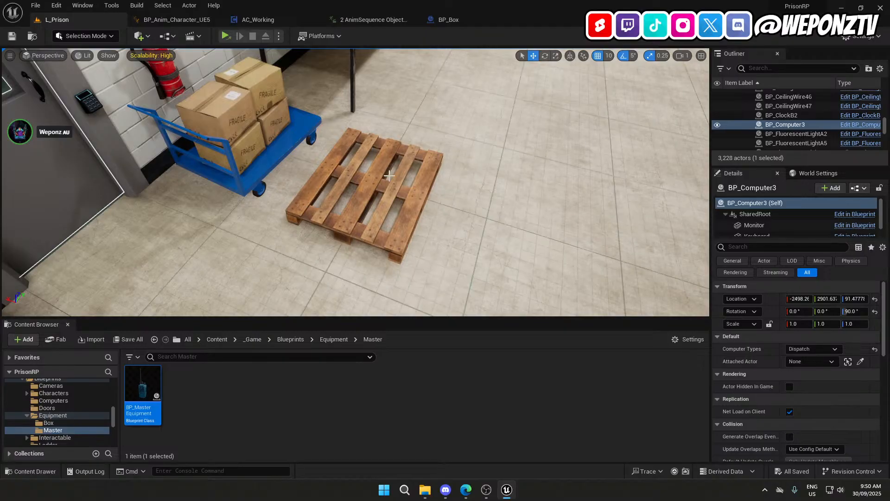
key(f)
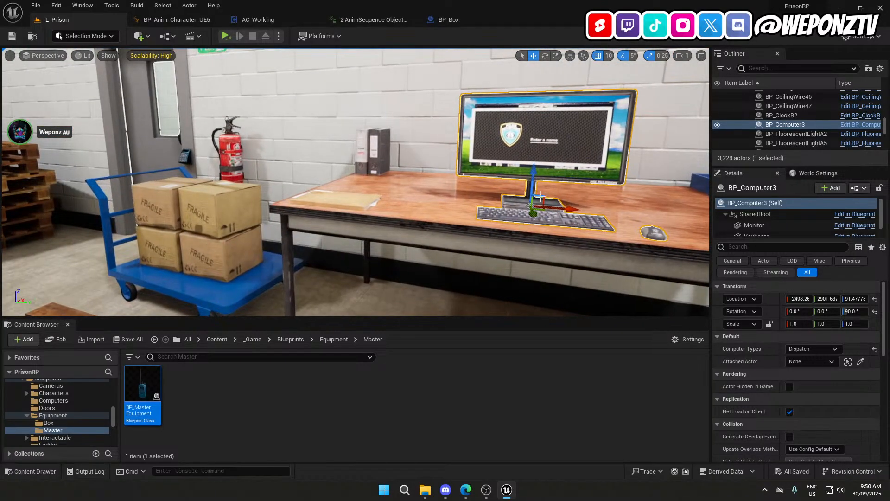
right_drag(540, 196, 361, 127)
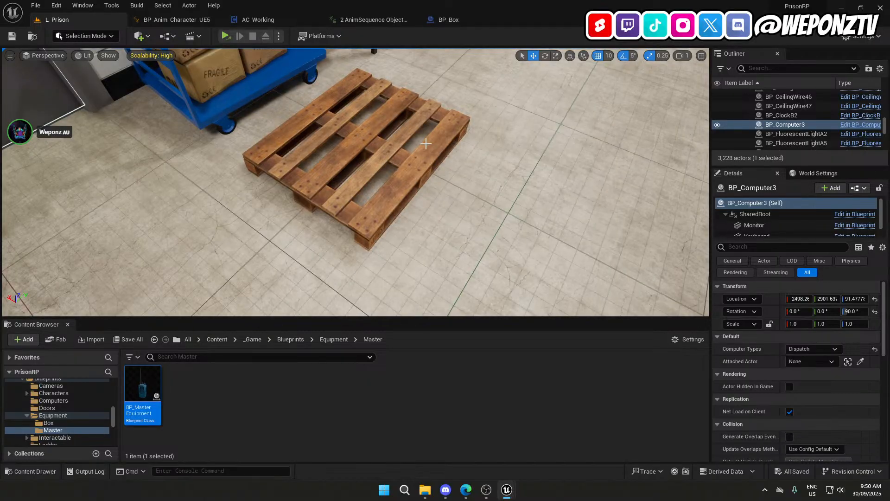
right_drag(425, 143, 482, 67)
key(s)
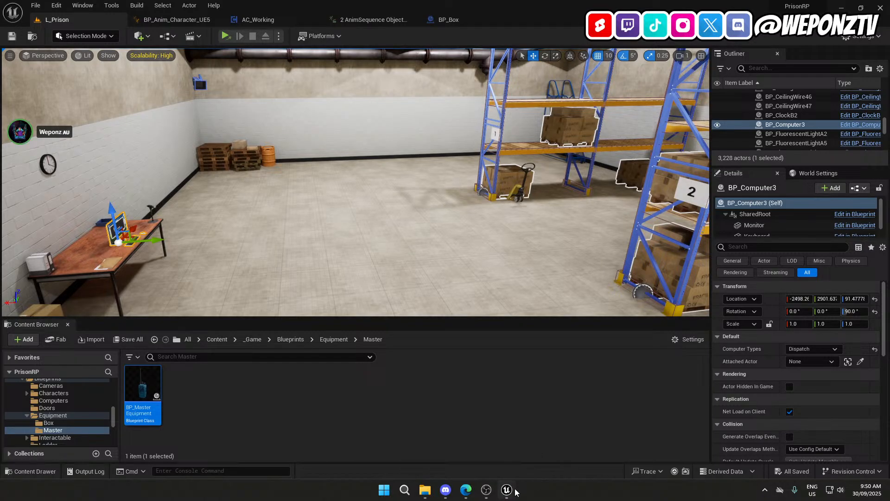
Switch to the running PrisonRP game, walk the prisoner out of the cell into the block A corridor, and pick up a box.
mouse_move(507, 489)
mouse_move(531, 453)
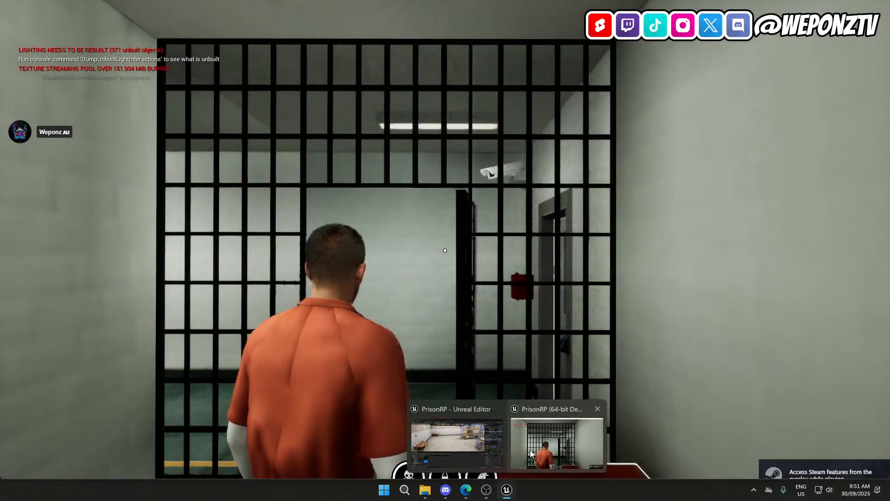
click(530, 449)
key(w)
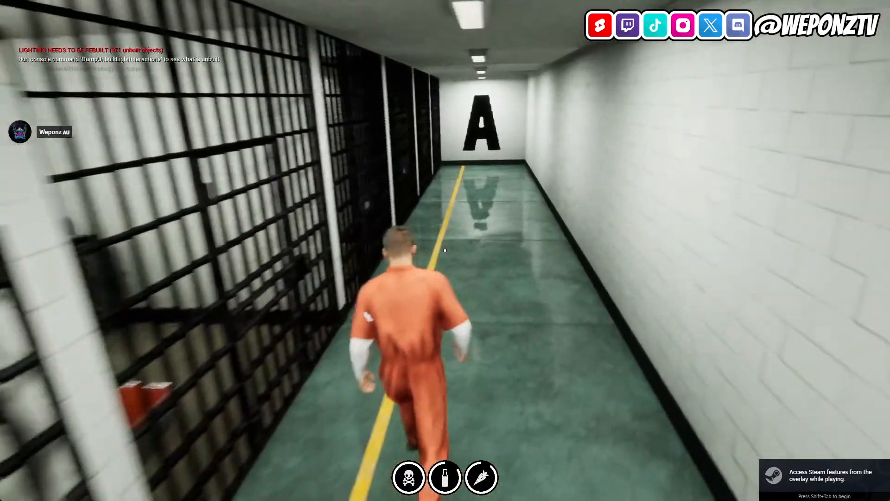
key(w)
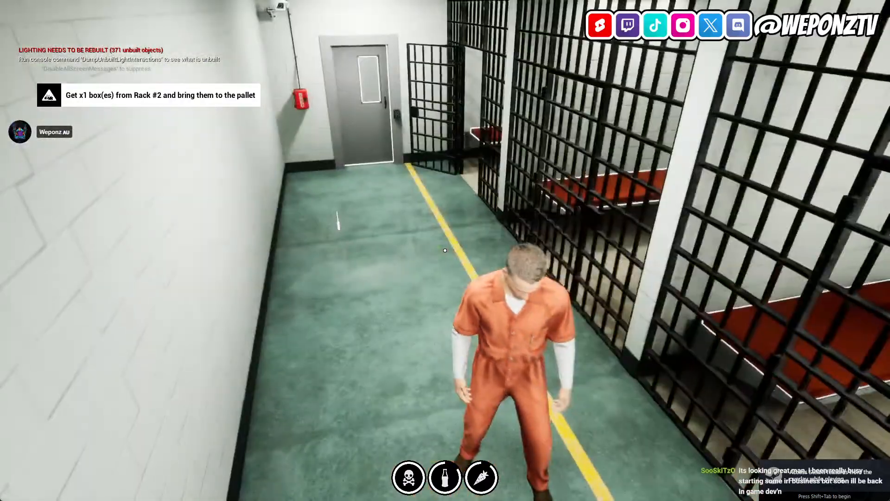
key(w)
key(e)
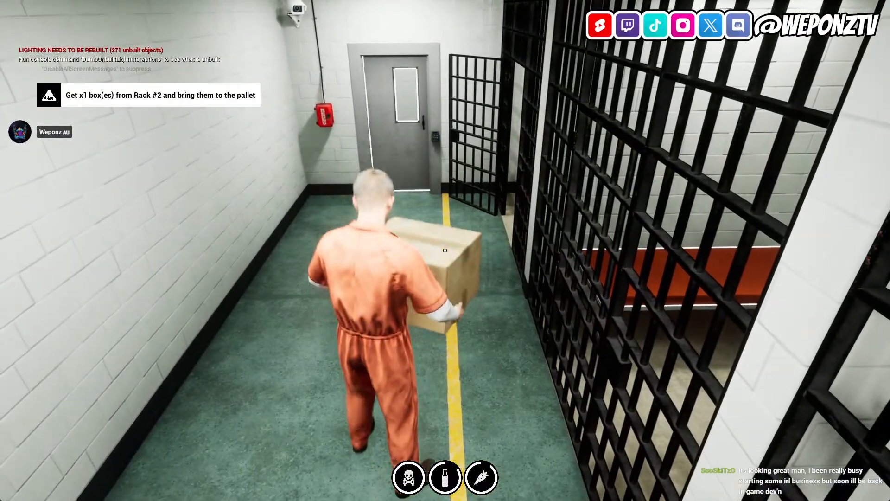
Carry the box around the cell block and into the warehouse corridor to test movement, and end the play session.
key(w)
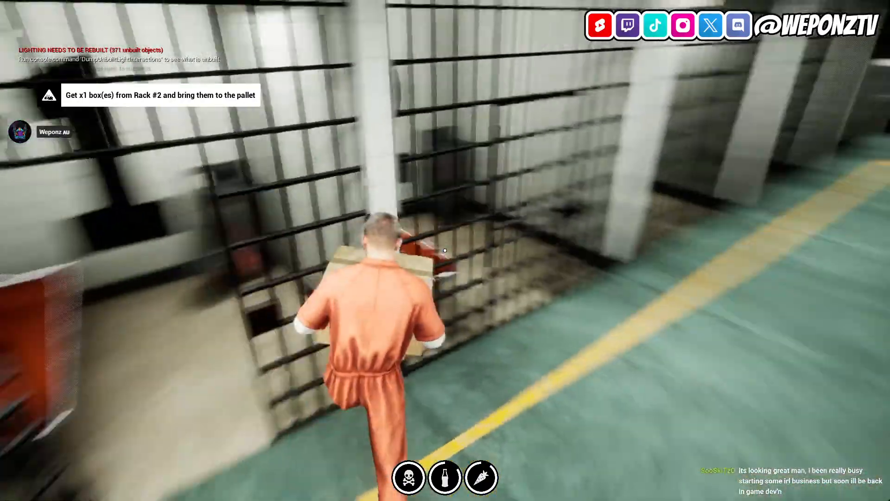
key(w)
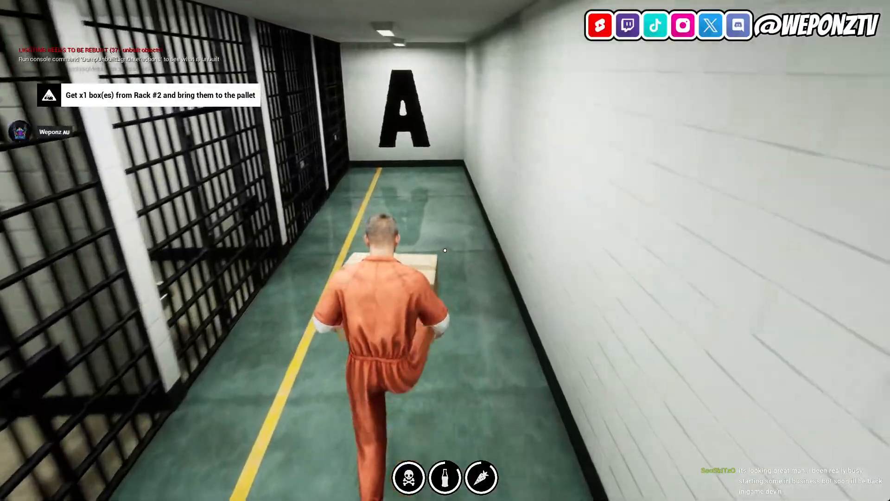
key(w)
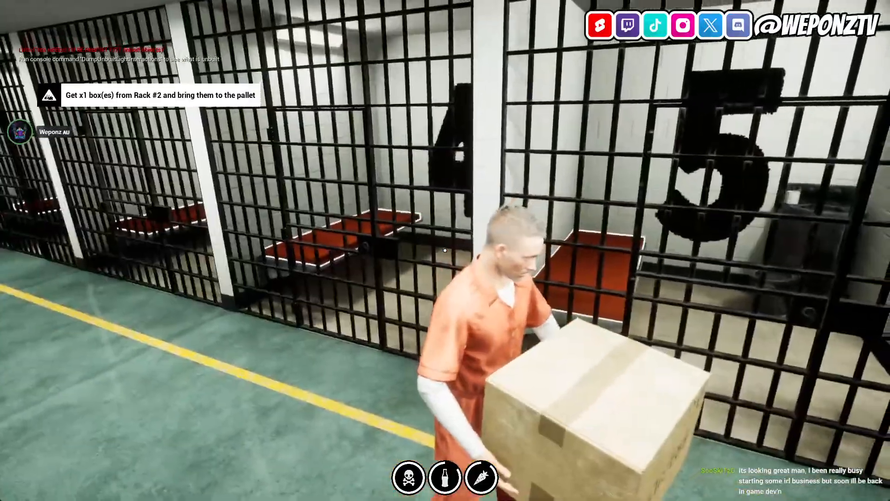
key(w)
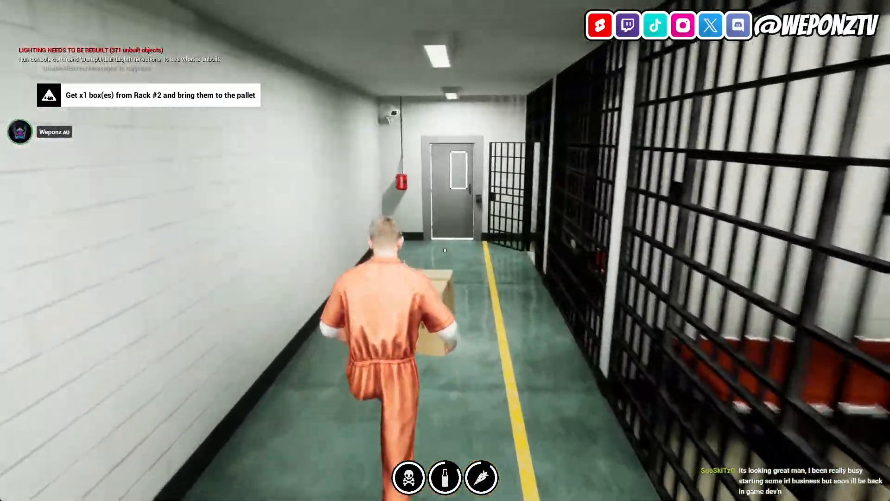
key(w)
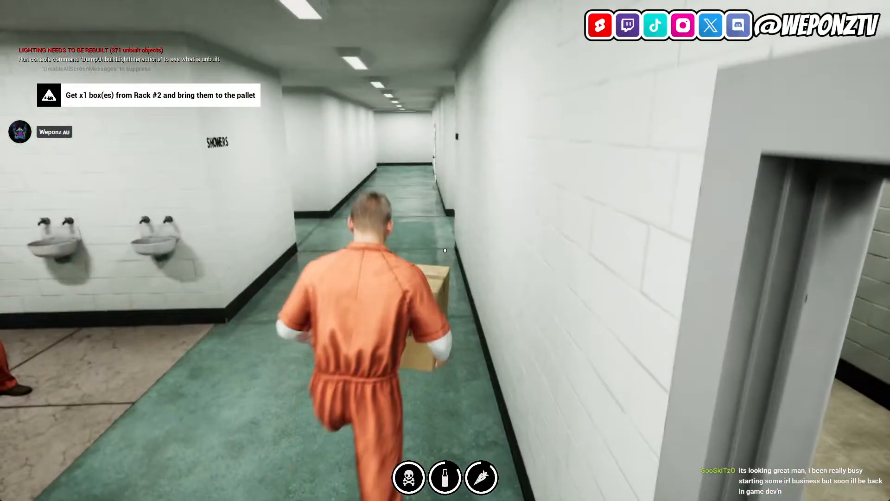
key(w)
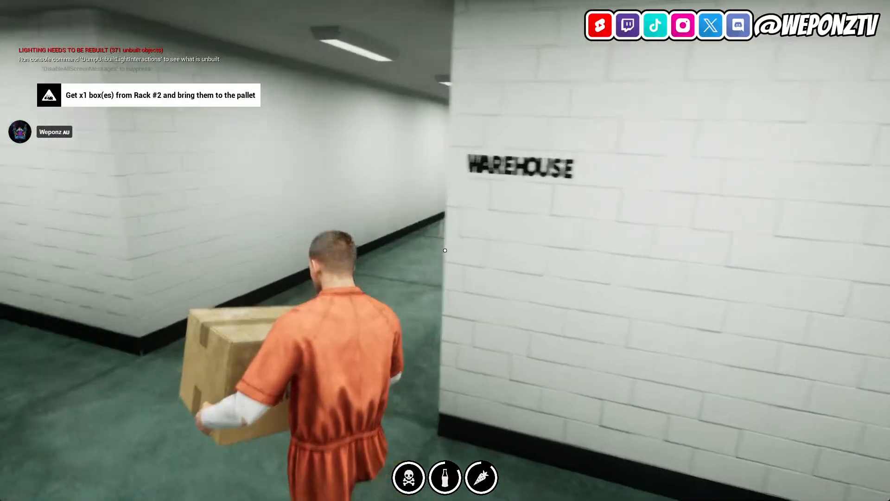
key(w)
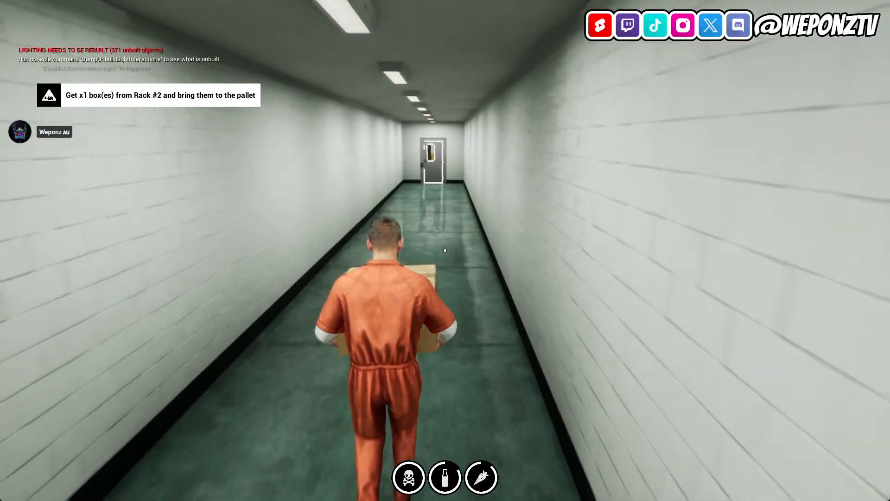
key(Escape)
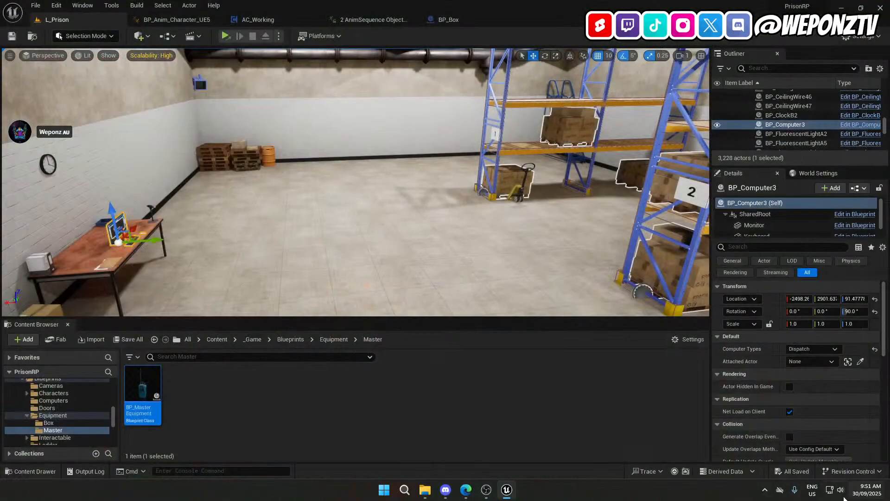
Check the live chat in OBS, and return to the warehouse in the L_Prison level in Unreal Editor.
click(486, 497)
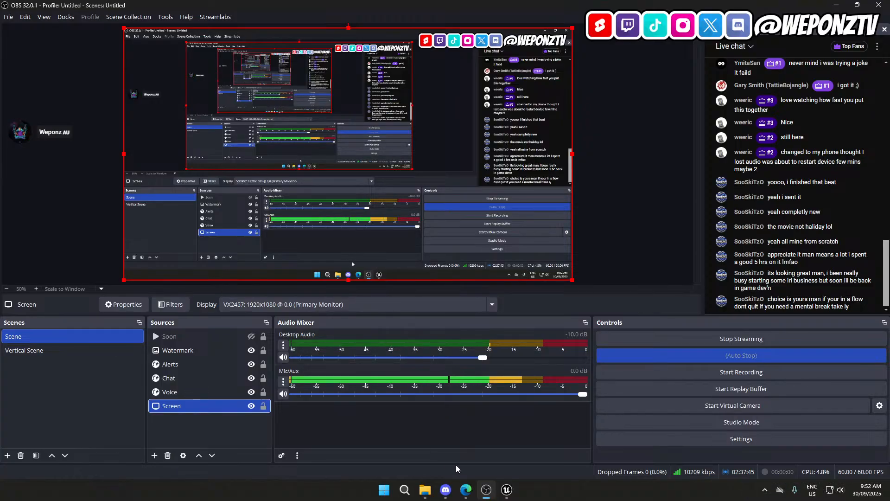
click(510, 491)
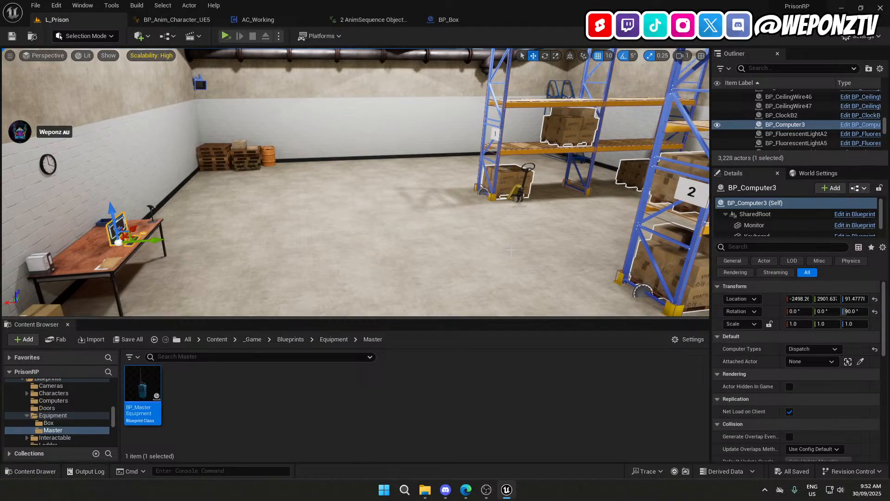
right_drag(492, 292, 525, 303)
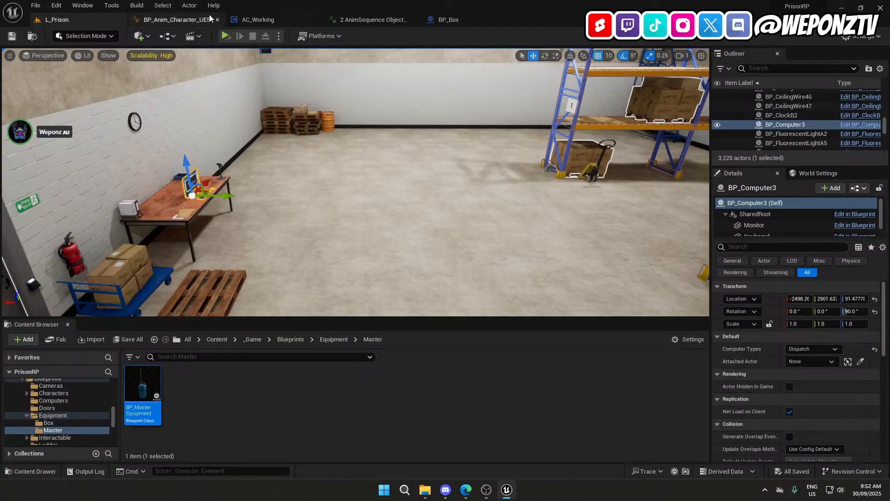
In AC_Working, break the execution link between MC Set Working State and SpawnActor BP Box, and compile and save the blueprint.
click(286, 19)
right_drag(384, 249, 396, 212)
right_click(355, 192)
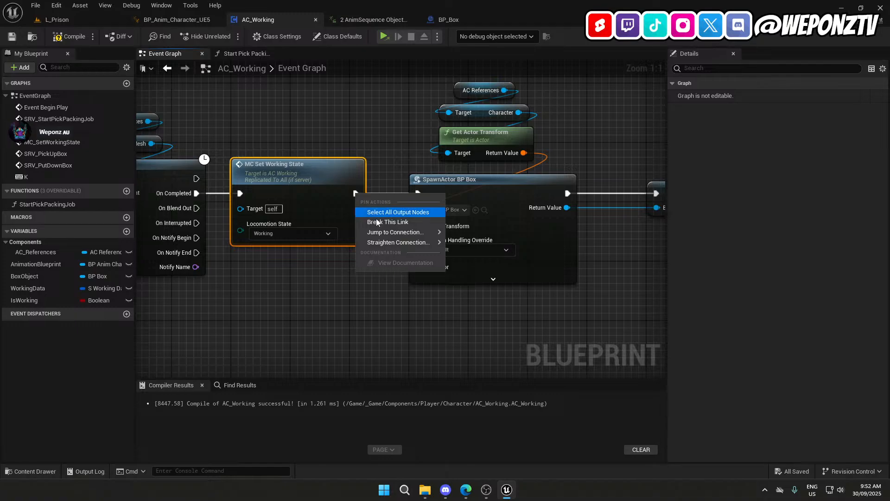
click(397, 212)
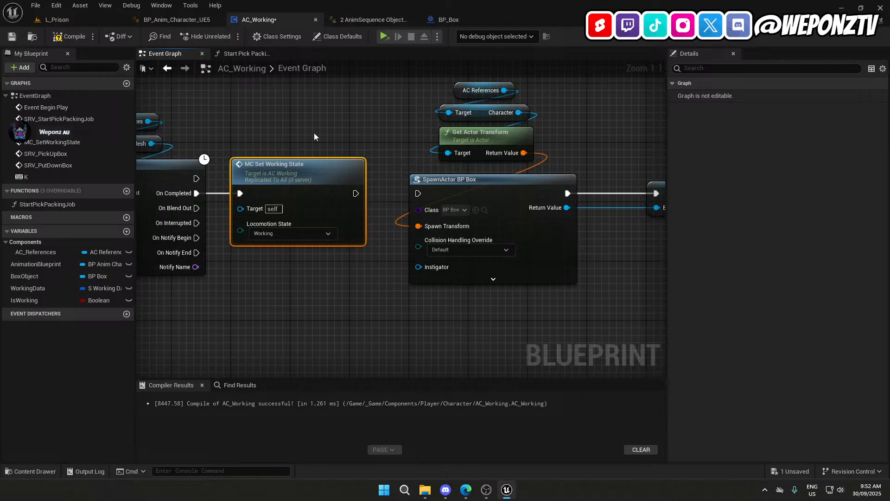
click(12, 37)
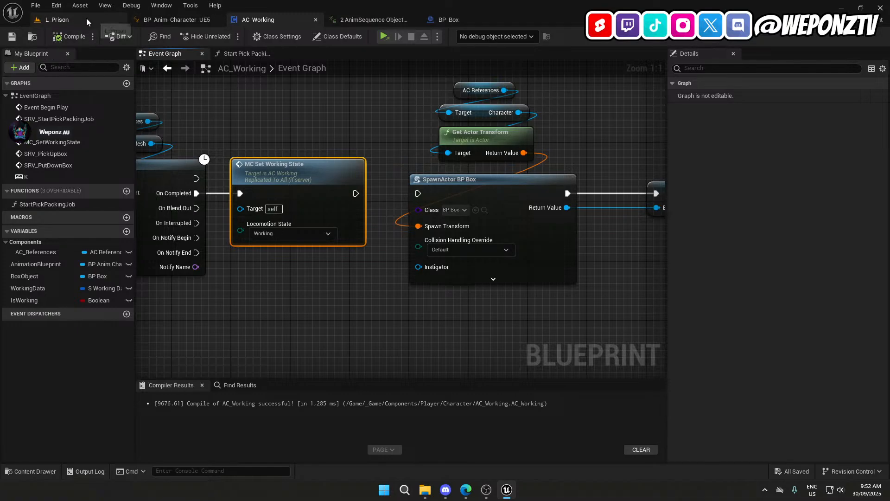
Play the L_Prison level, test the prisoner's movement along the block A corridor, and end the session.
click(86, 19)
click(225, 36)
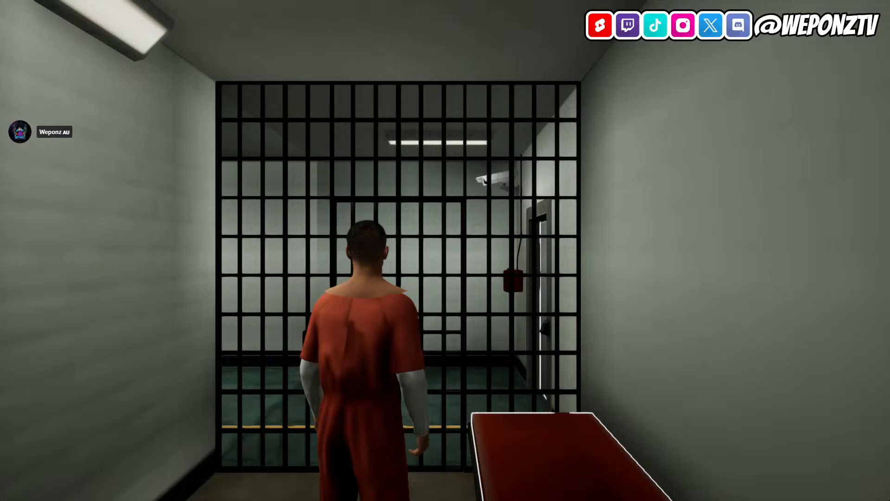
key(w)
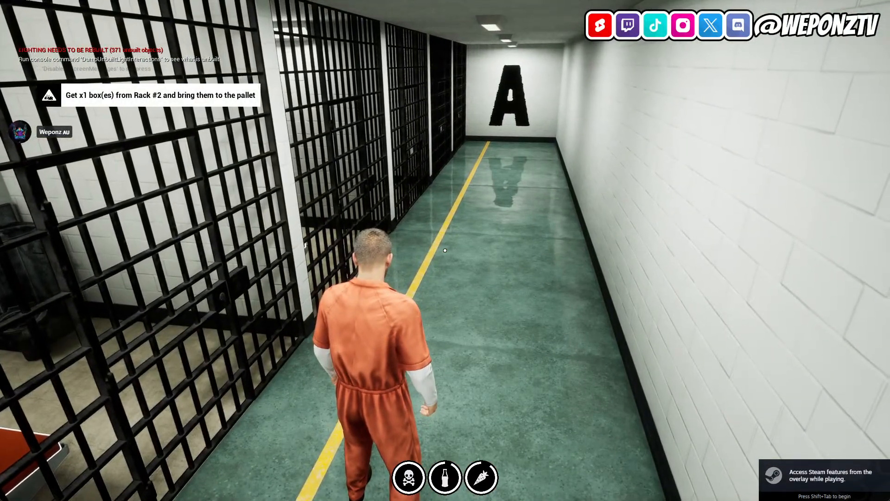
key(w)
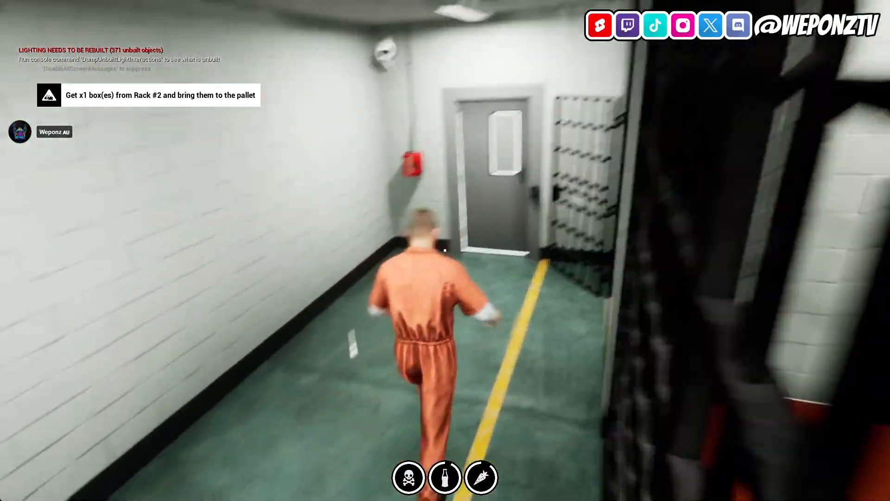
key(Escape)
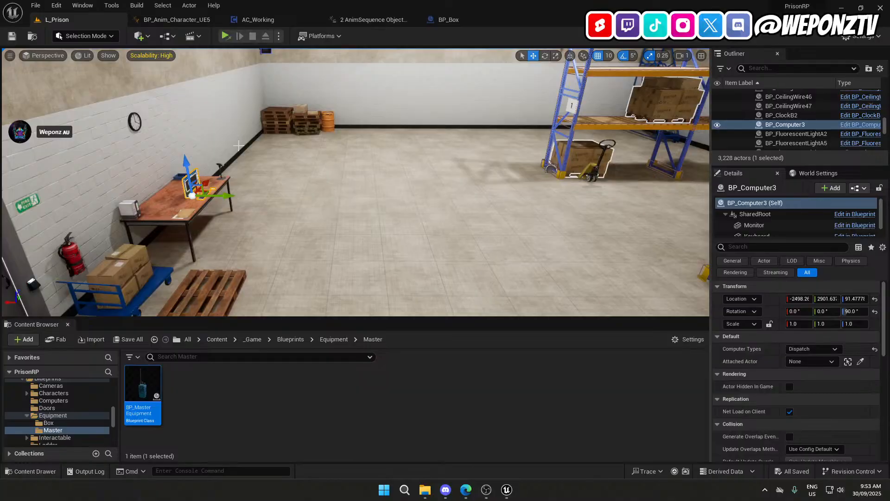
Set BP_Box's StaticMesh to No Collision with all collision responses on Ignore, and turn off Generate Overlap Events.
click(464, 18)
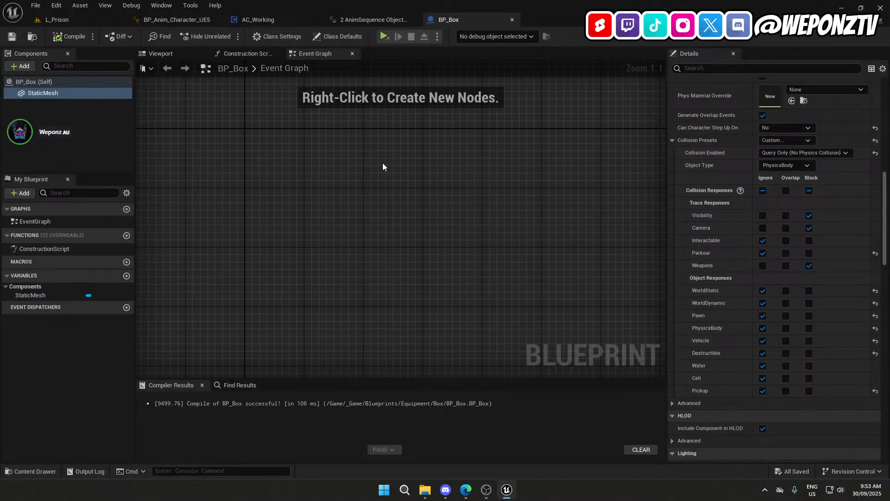
click(792, 154)
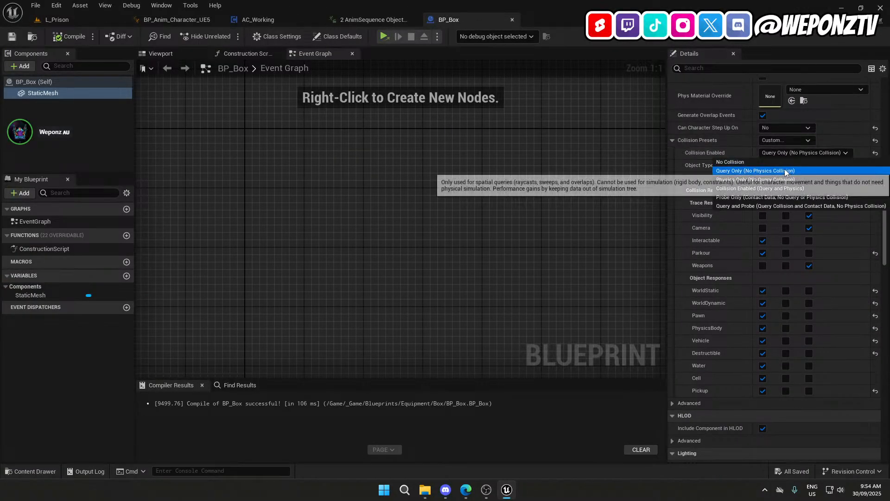
click(766, 161)
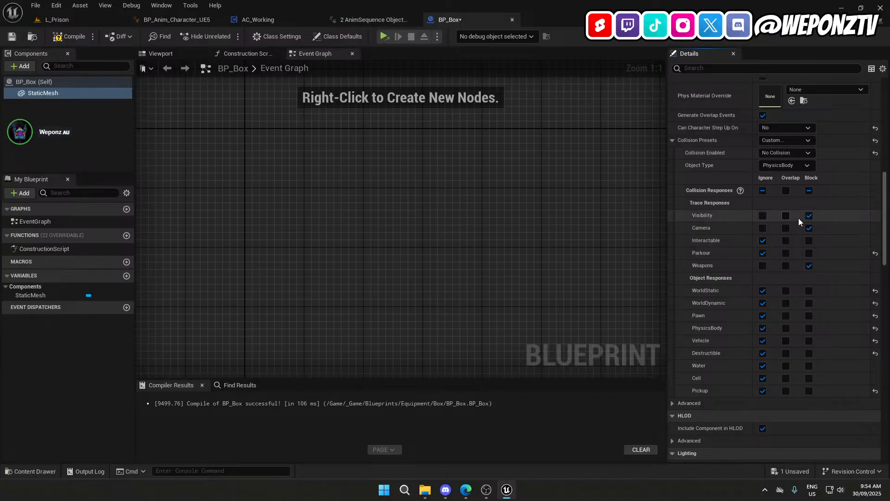
click(763, 190)
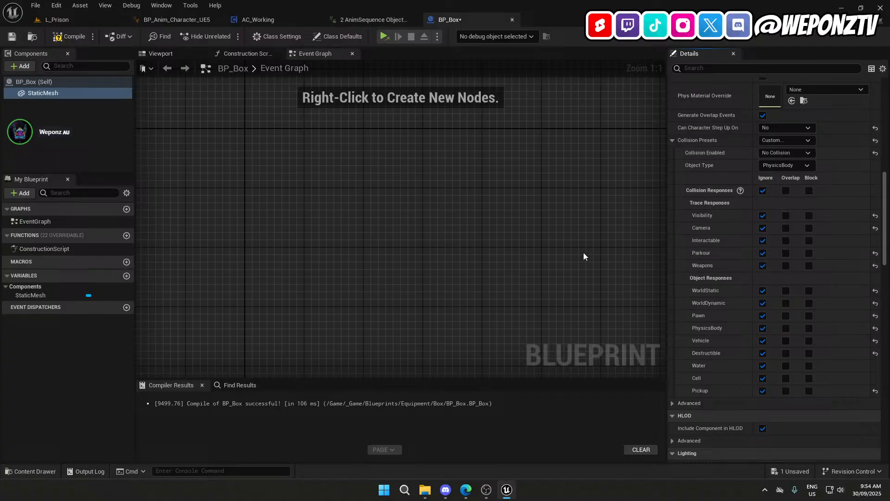
click(763, 115)
scroll(744, 199, up, 3)
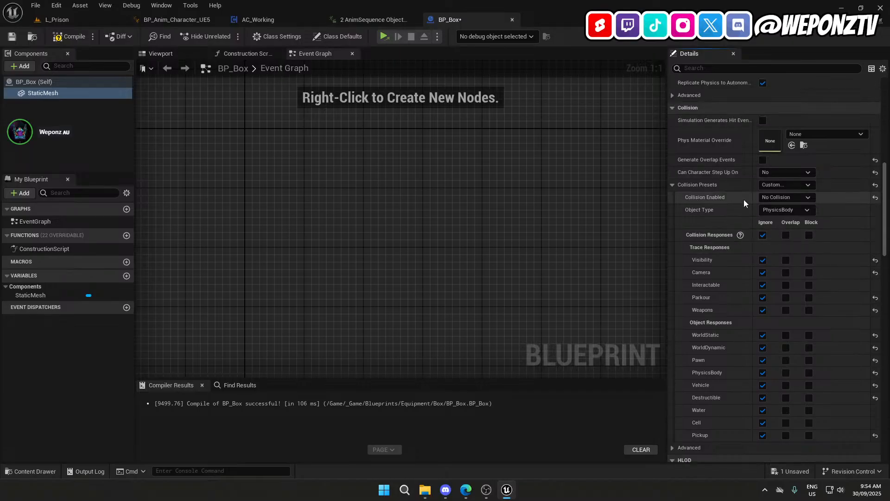
Compile and save BP_Box, then close it and the property editor for the two AnimSequence objects.
click(55, 37)
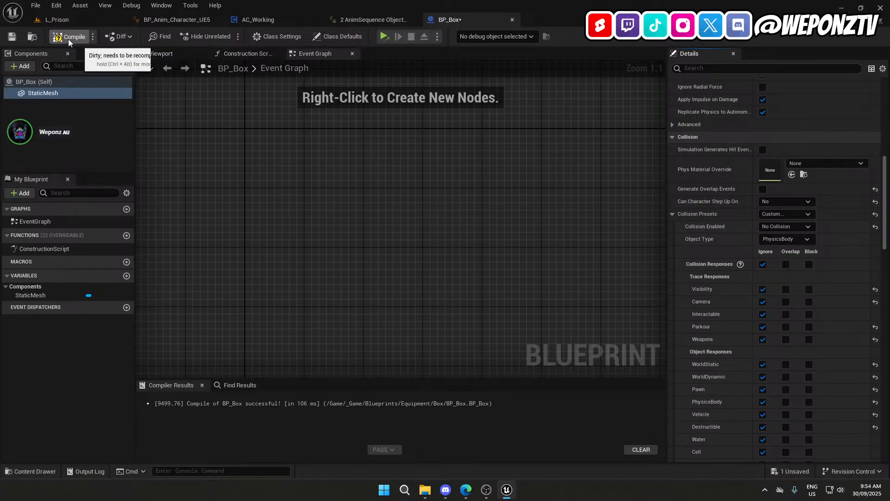
click(11, 36)
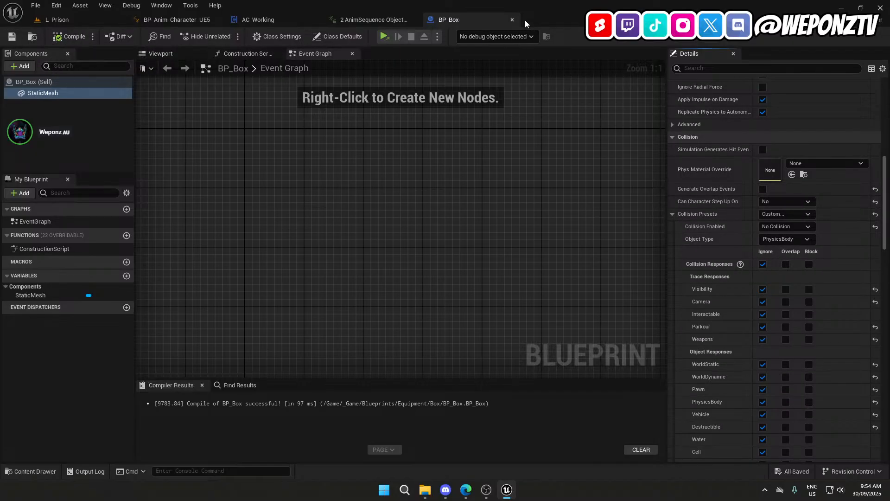
click(512, 20)
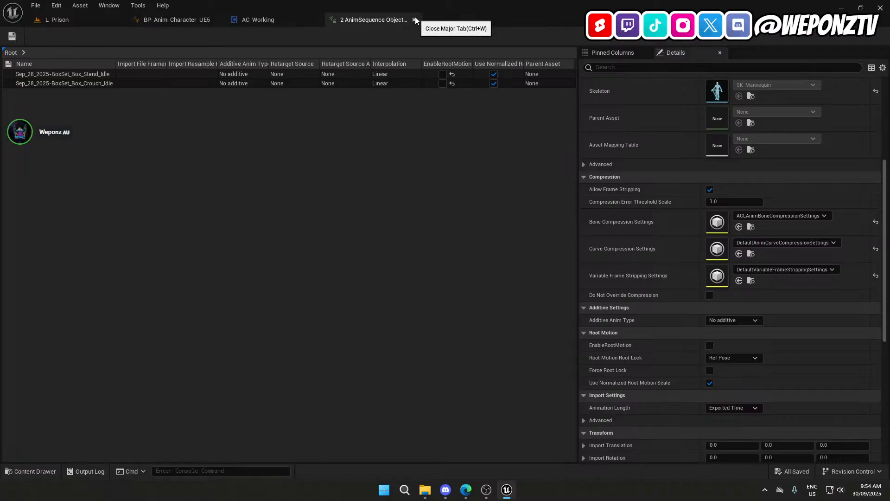
click(414, 19)
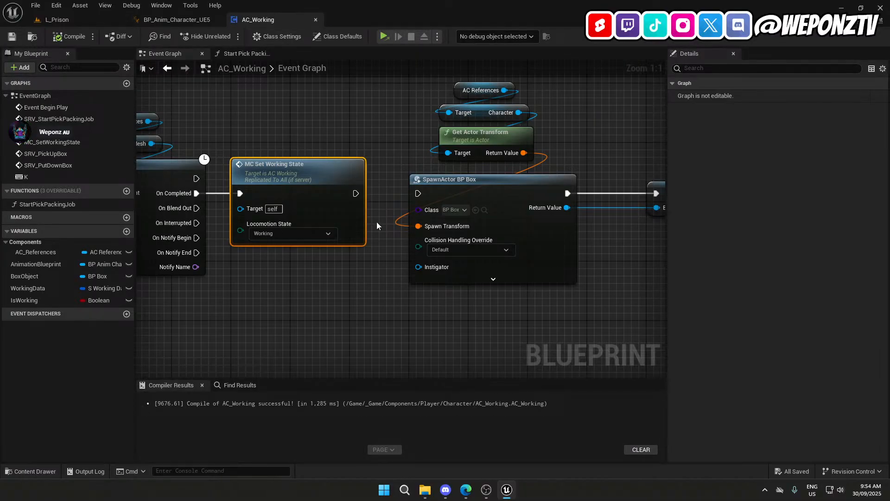
In AC_Working, connect MC Set Working State's execution output to SpawnActor BP Box, and compile and save the blueprint.
drag(356, 193, 418, 194)
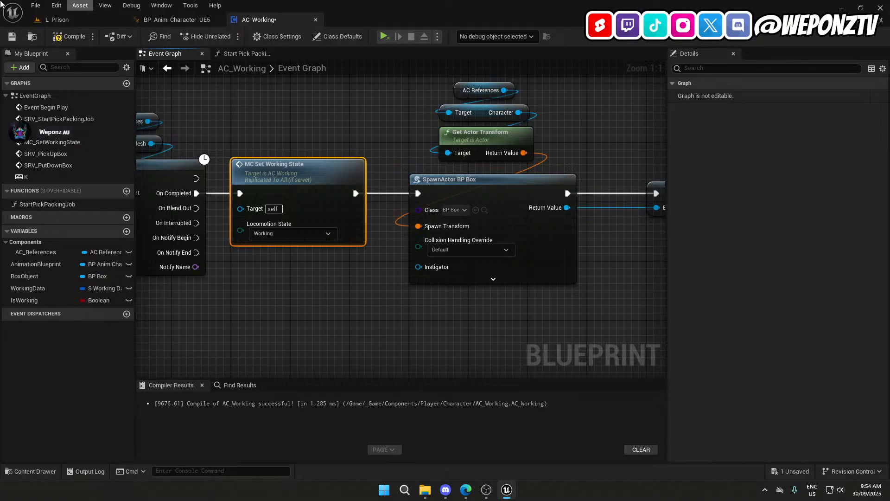
click(12, 36)
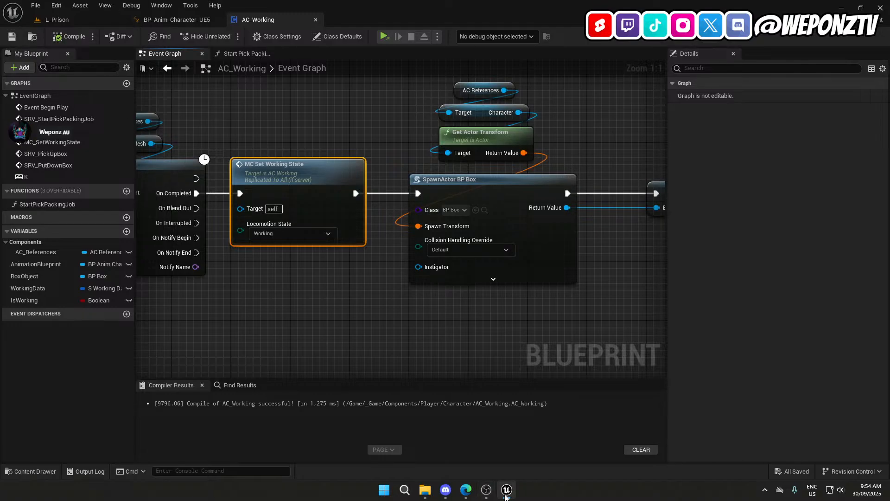
click(487, 491)
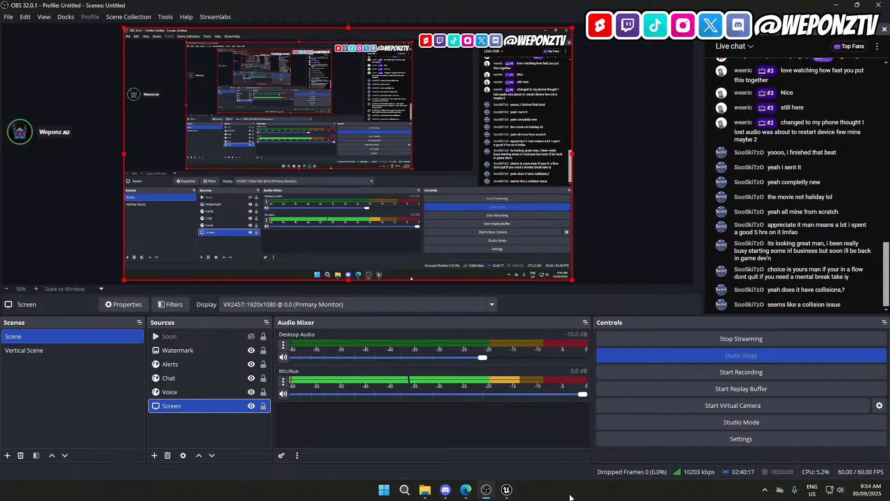
click(507, 489)
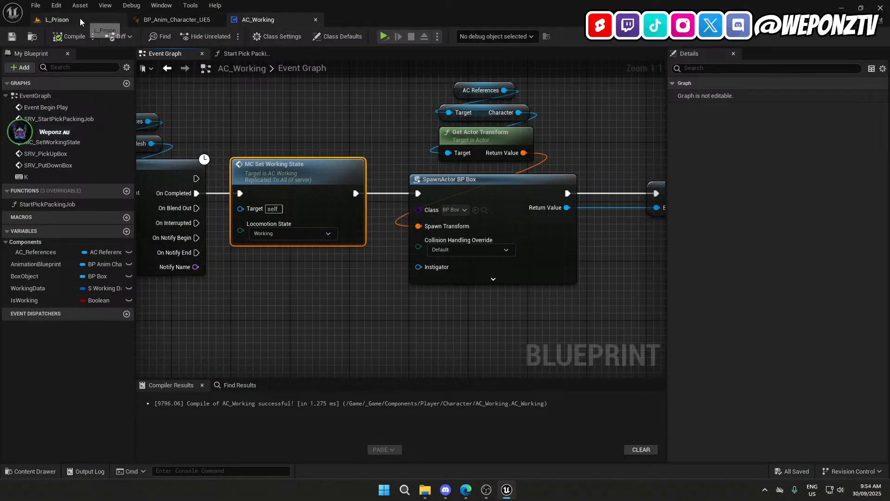
Open BP_MasterEquipment from the Equipment/Master folder and set its StaticMesh's Collision Enabled to No Collision.
click(81, 21)
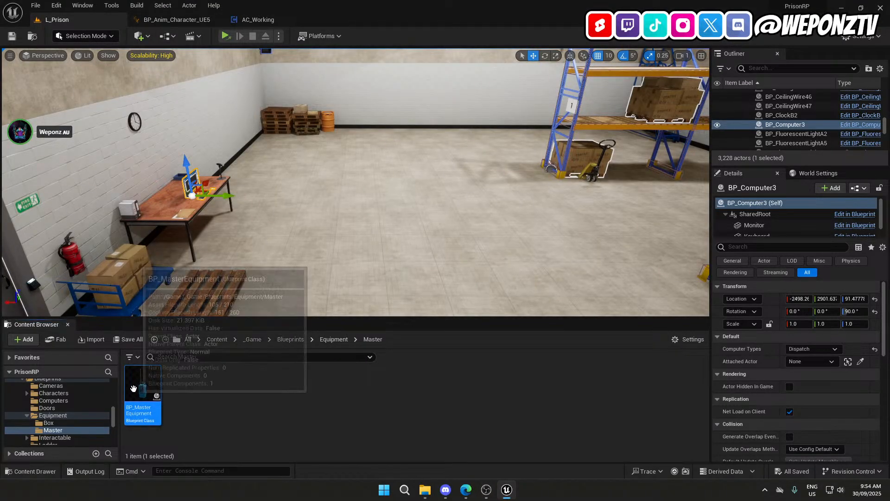
double_click(133, 389)
click(69, 95)
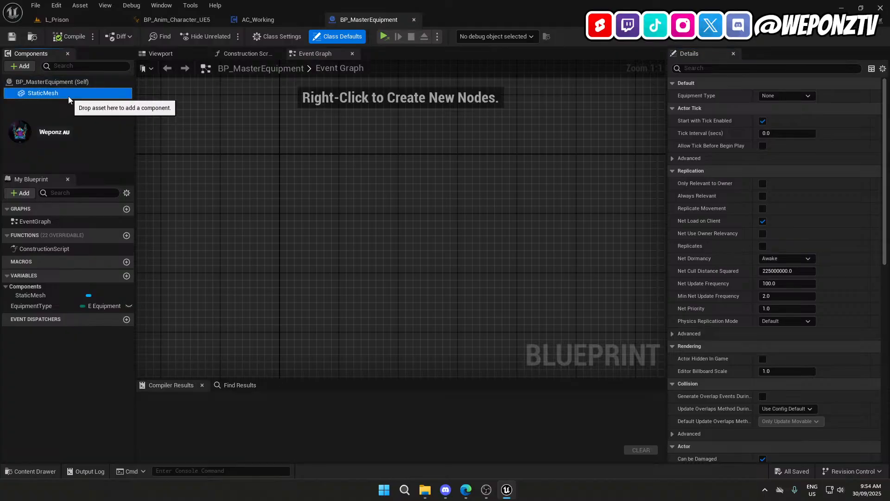
scroll(755, 350, down, 10)
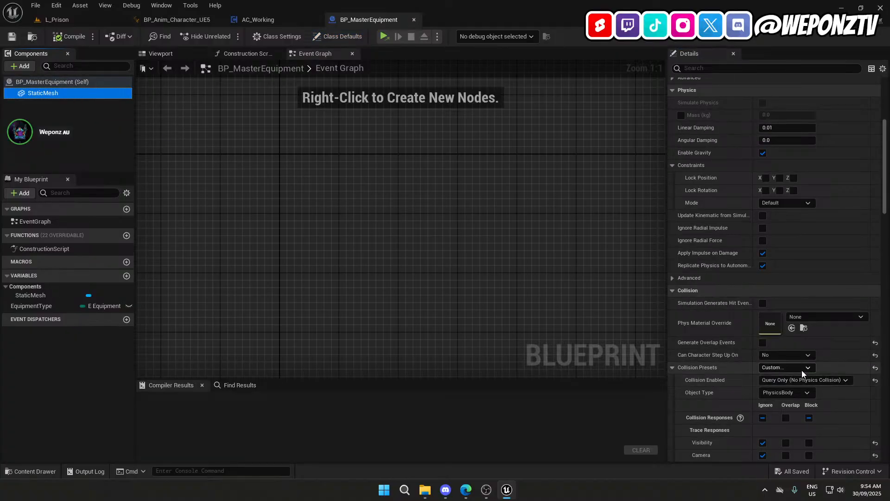
click(802, 379)
click(788, 391)
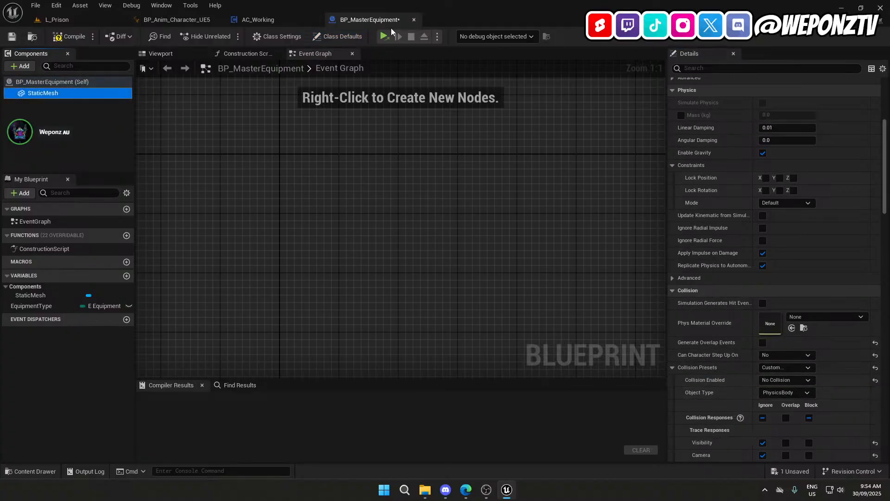
Compile and save BP_MasterEquipment, and close both it and BP_Anim_Character_UE5.
click(69, 36)
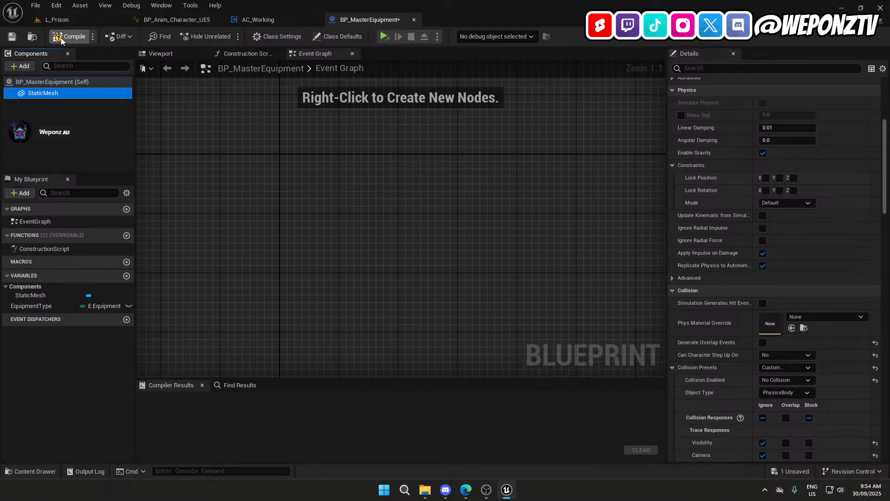
key(ctrl+s)
click(37, 5)
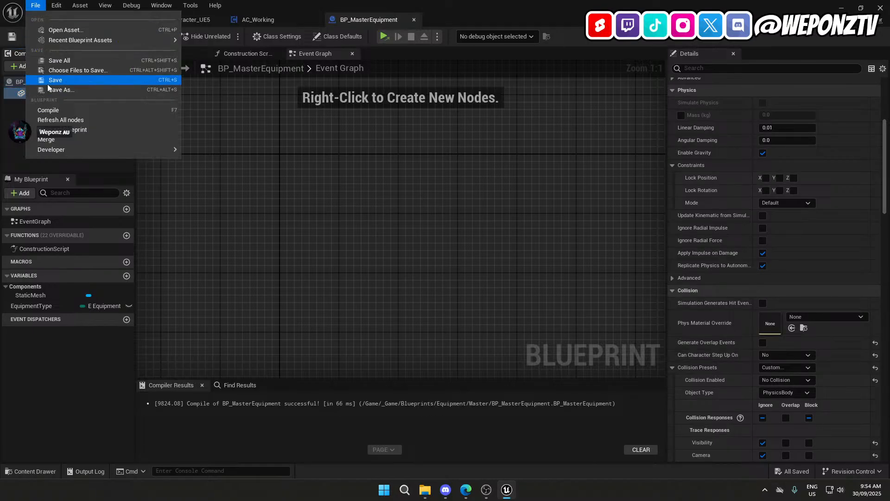
click(389, 52)
click(414, 19)
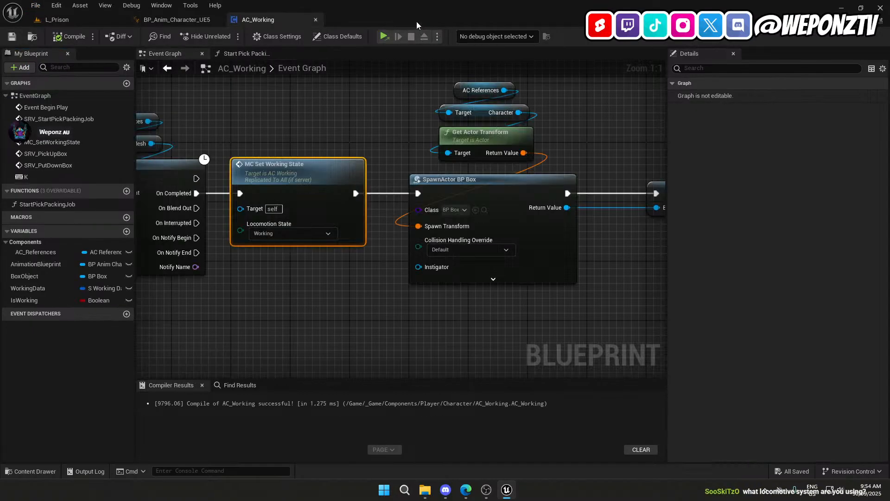
click(57, 19)
click(36, 6)
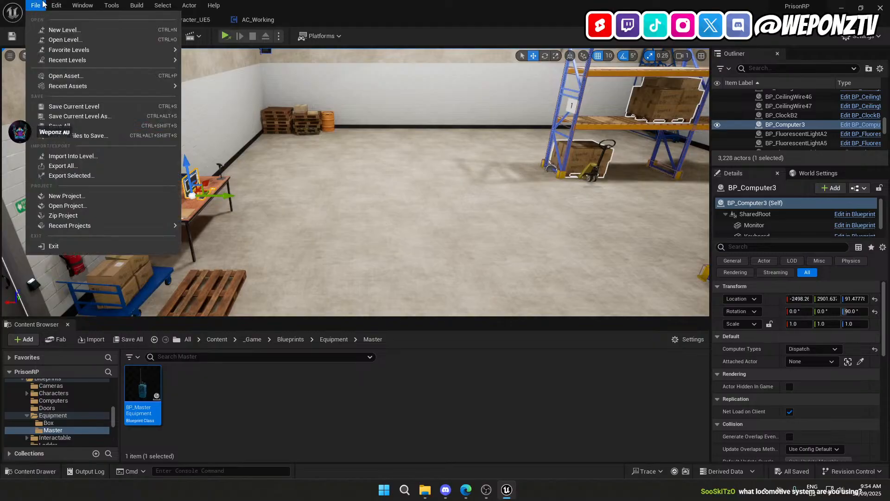
click(163, 65)
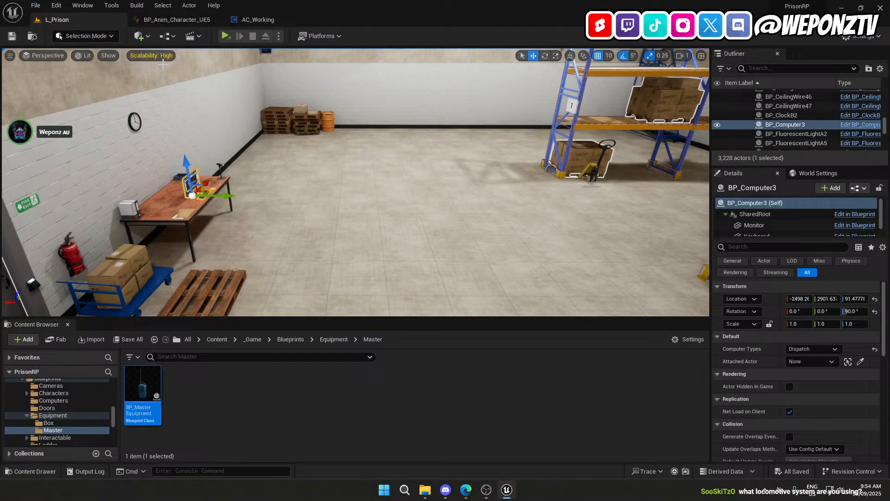
click(217, 20)
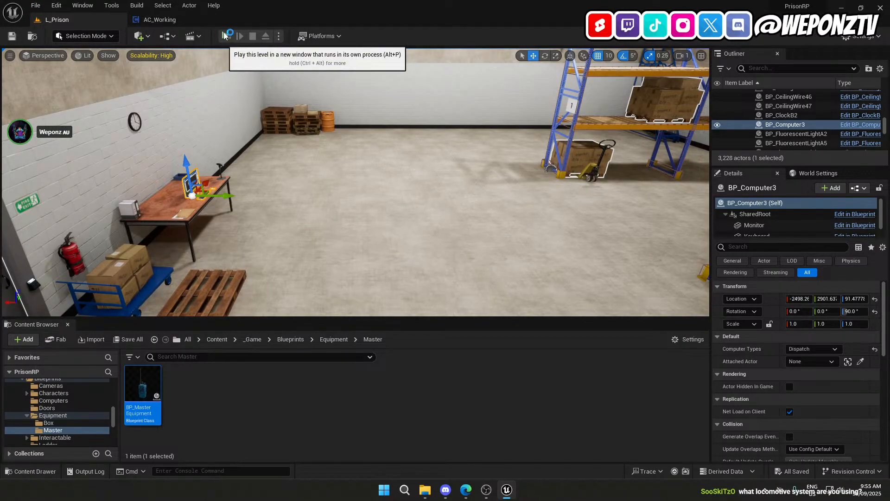
Play the L_Prison level in its own window and bring the running game to the front.
click(167, 20)
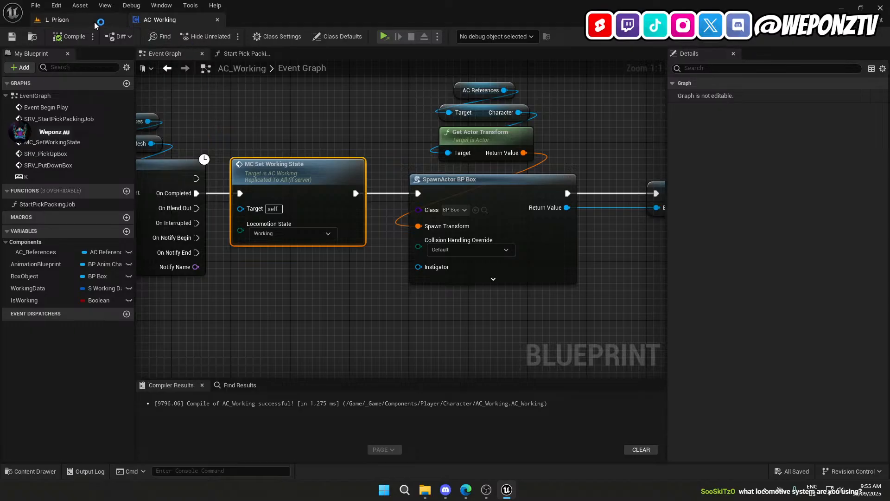
click(76, 20)
click(482, 497)
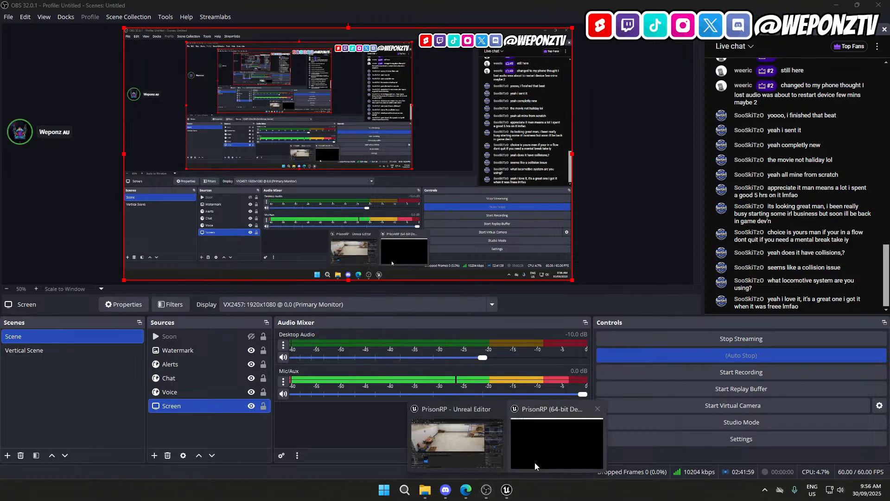
mouse_move(507, 489)
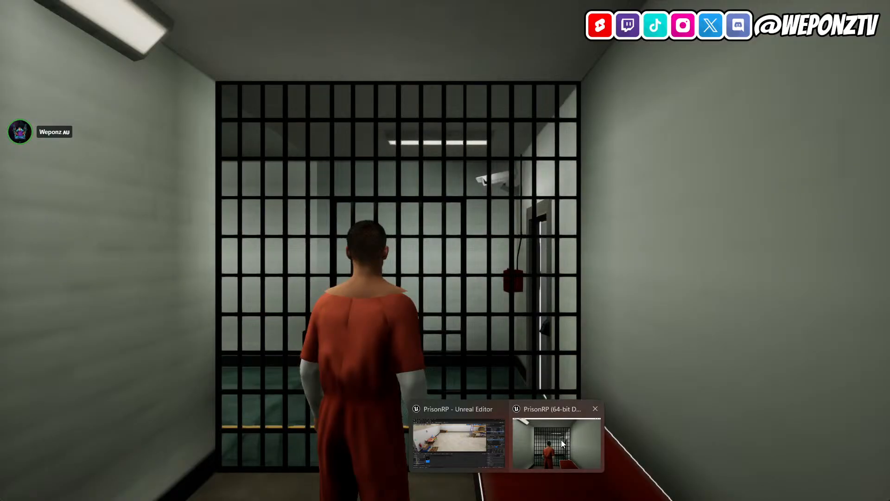
click(562, 439)
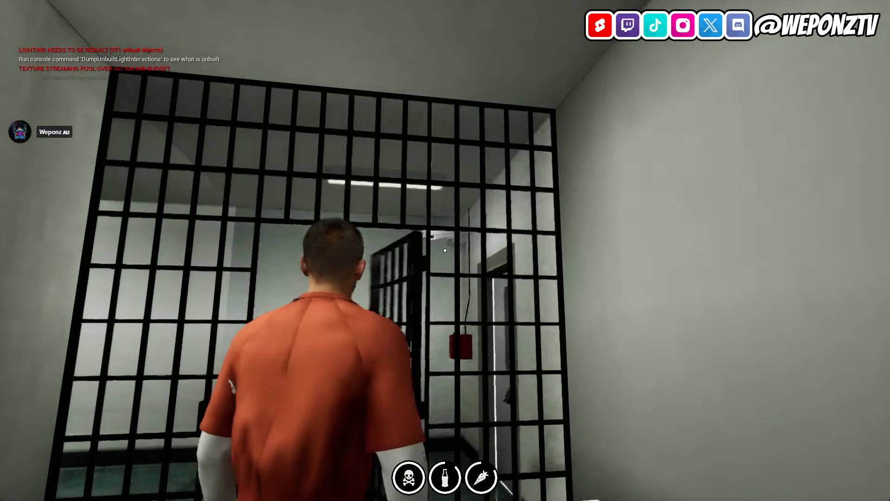
Walk the prisoner out of the cell and along the block A corridor, testing movement while carrying the box.
key(w)
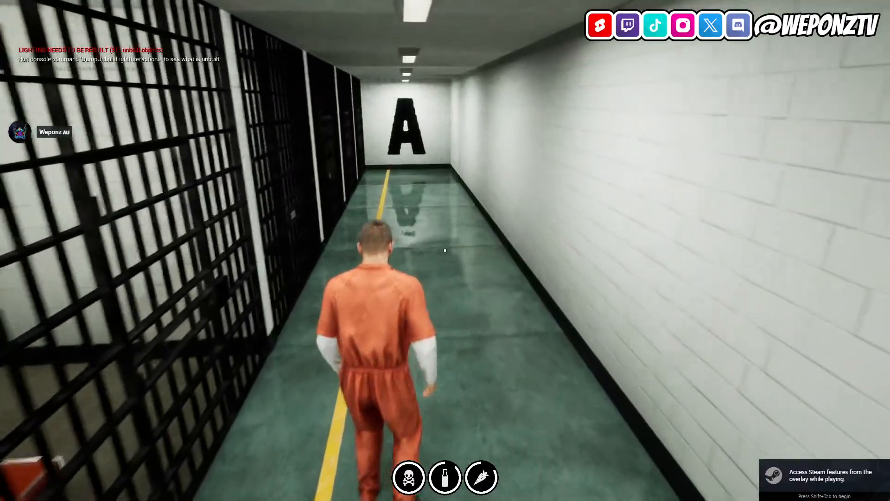
key(w)
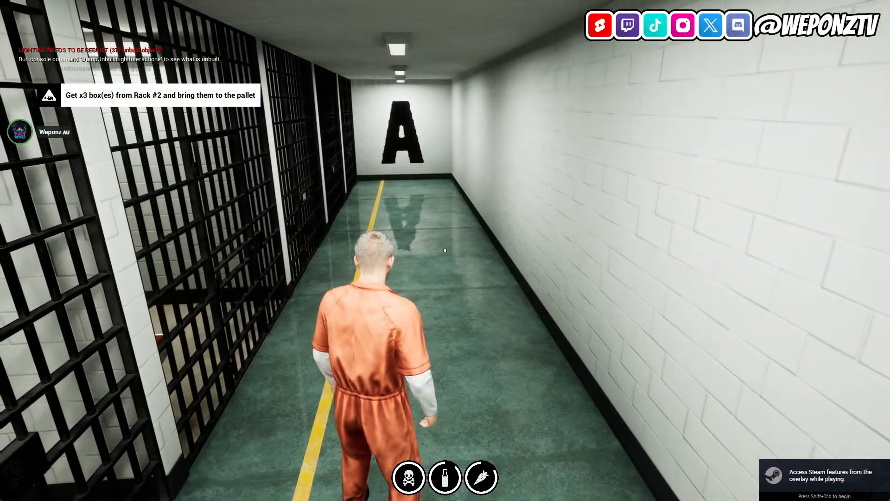
key(w)
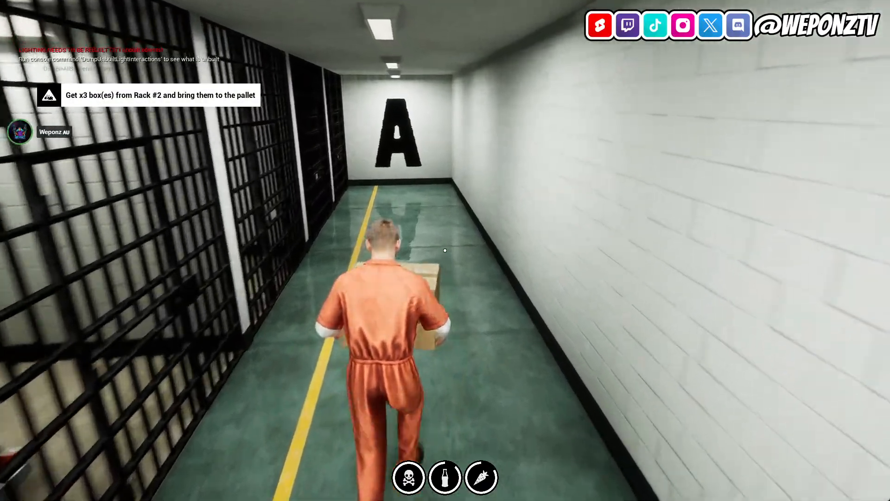
key(w)
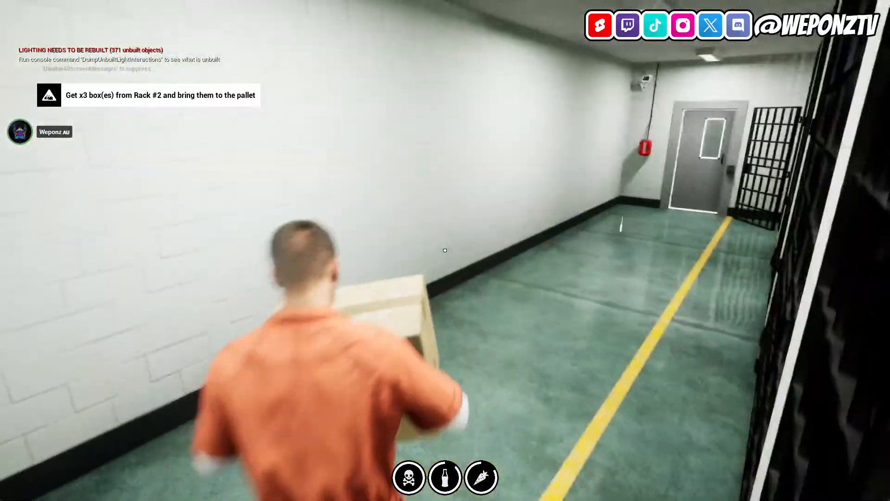
key(w)
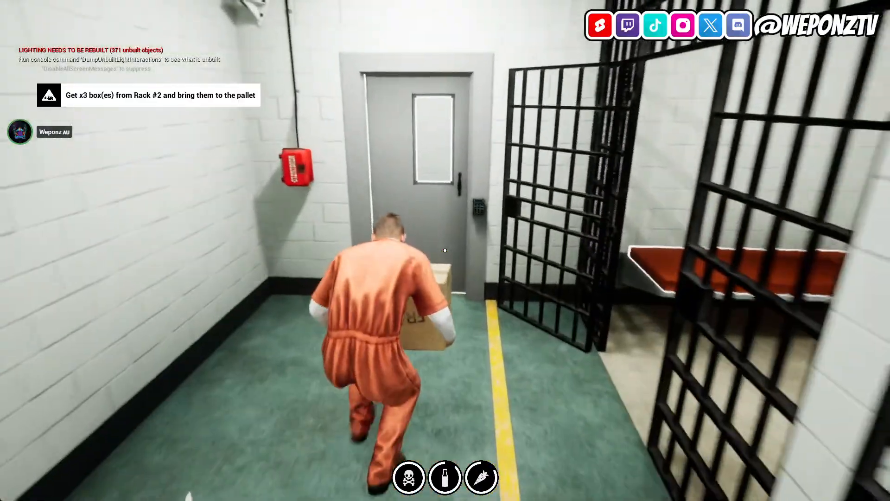
Carry the box through the Cellblock A door and across the warehouse to the pallet, and end the play session.
key(f)
key(w)
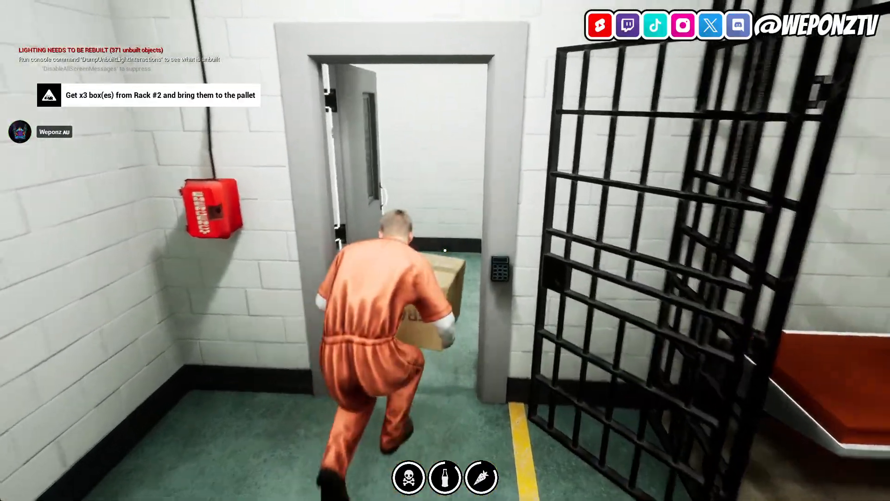
key(w)
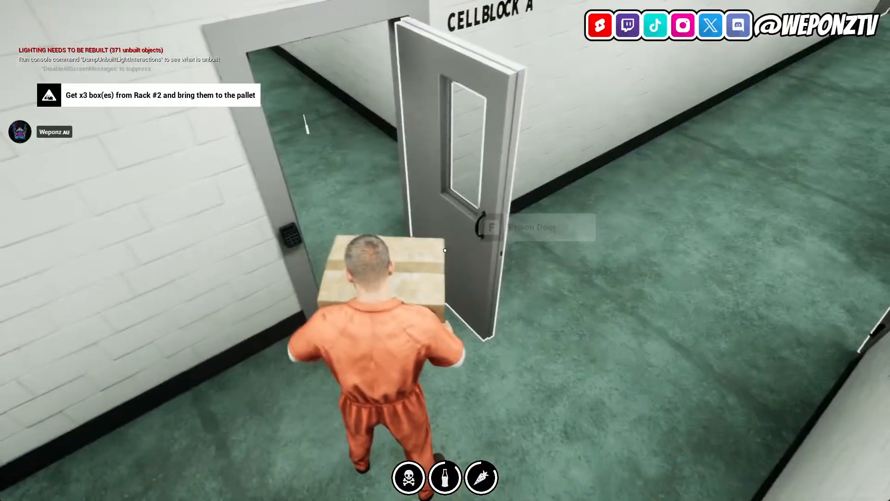
key(f)
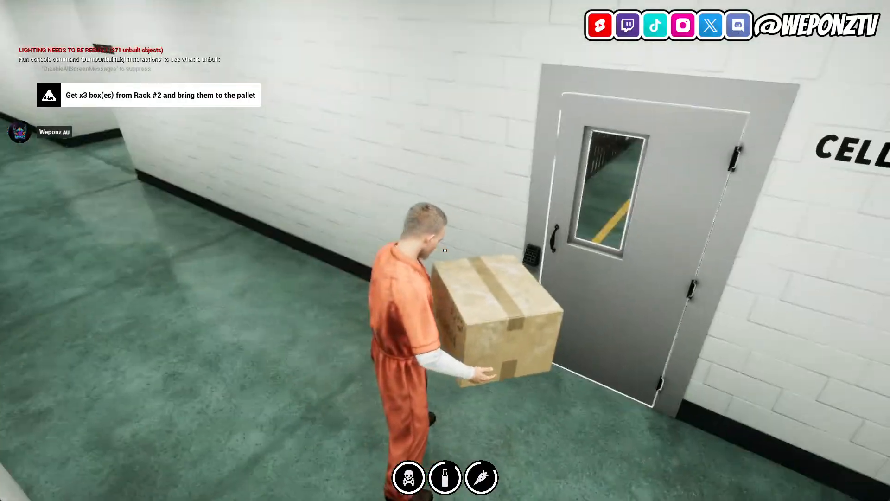
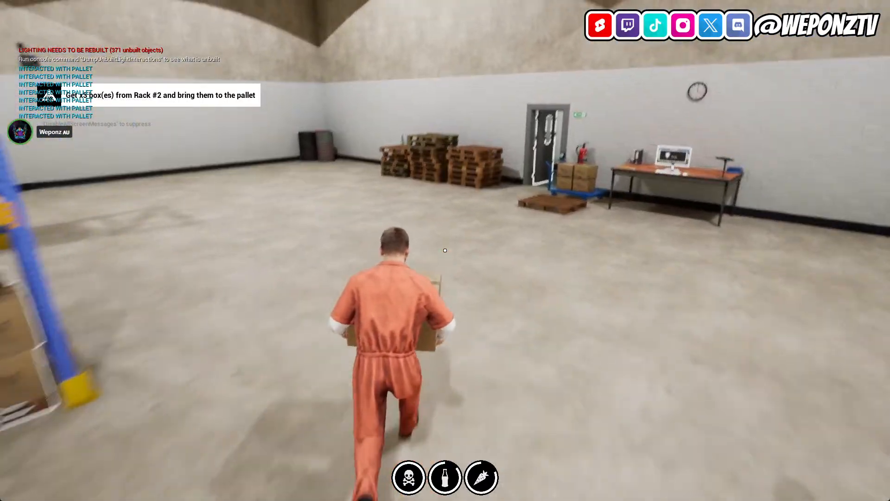
key(w)
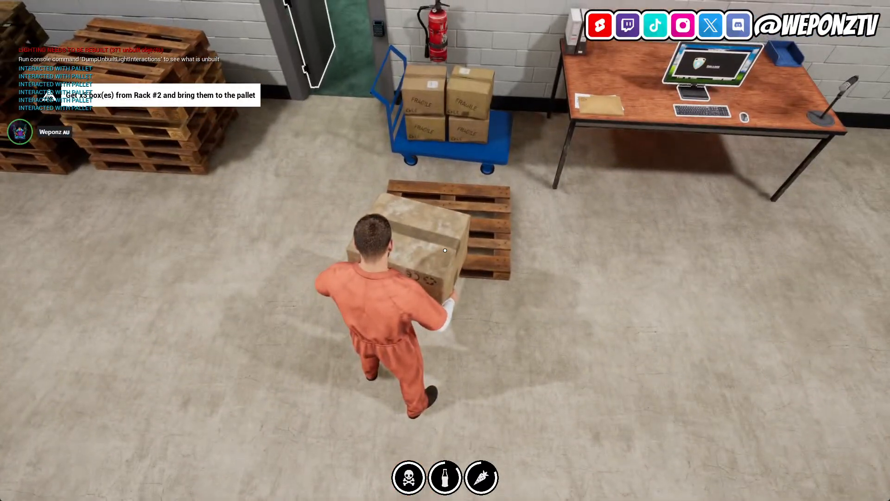
key(Escape)
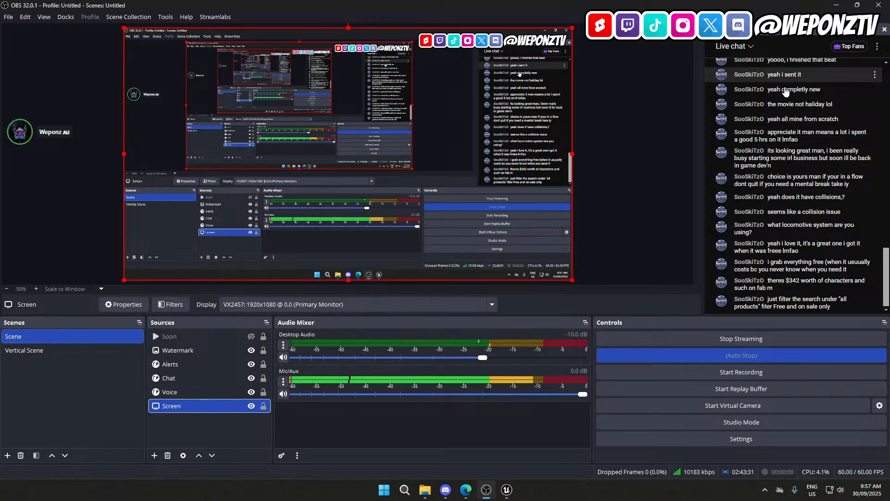
Return to the L_Prison level in the editor and select the wooden pallet beside the blue box trolley.
click(513, 490)
right_drag(487, 199, 421, 192)
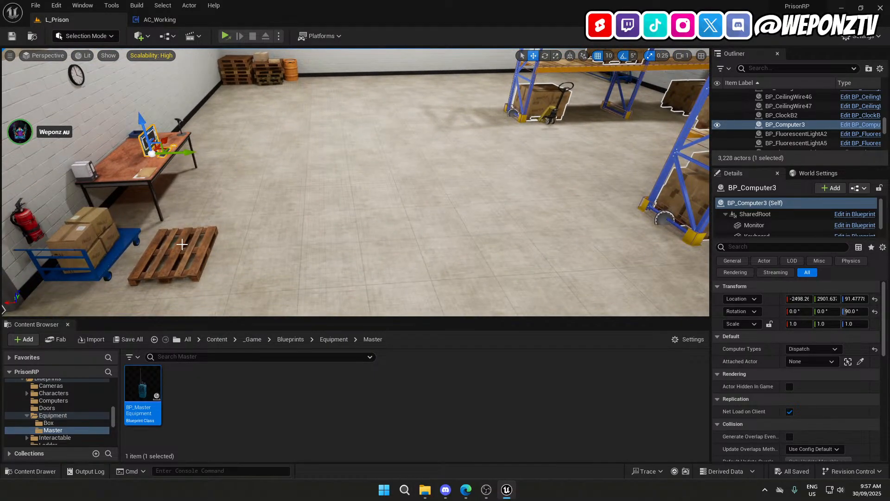
click(183, 241)
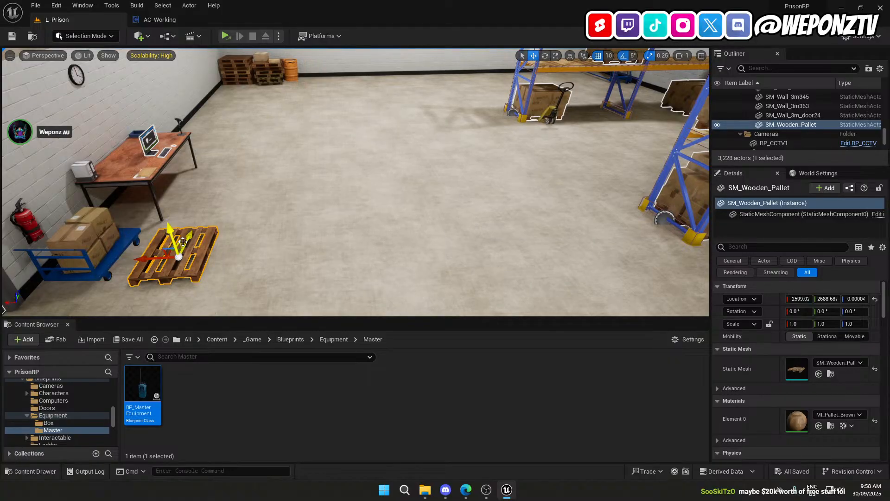
Create a child blueprint of BP_MasterInteractable in the Interactable/Master folder and name it BP_Dispatch.
click(290, 339)
double_click(331, 383)
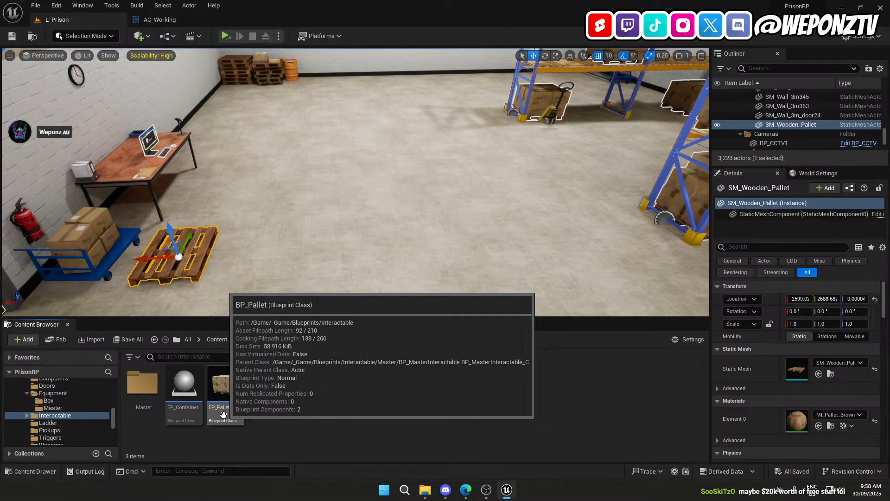
double_click(142, 383)
right_click(141, 391)
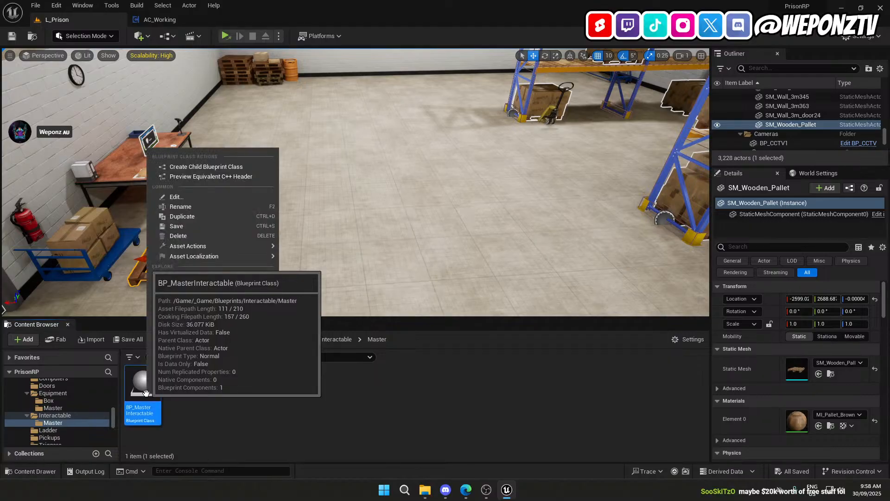
click(233, 167)
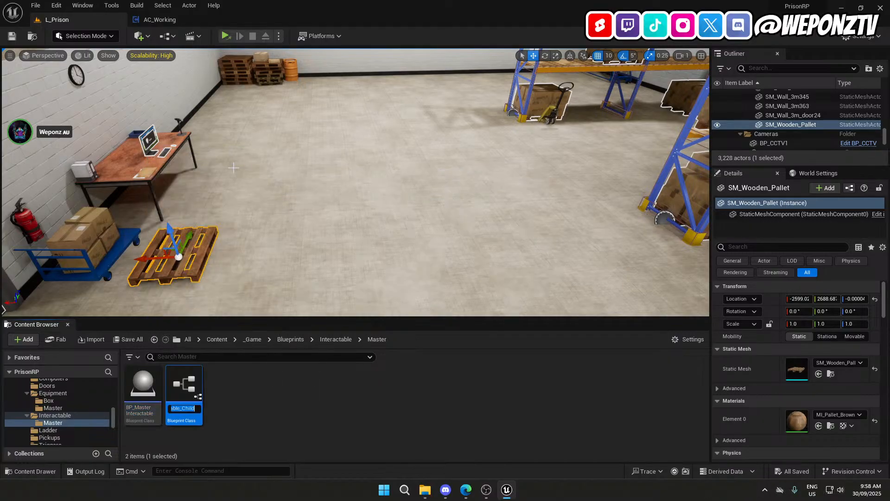
text(BP_Di)
text(spatch)
key(Return)
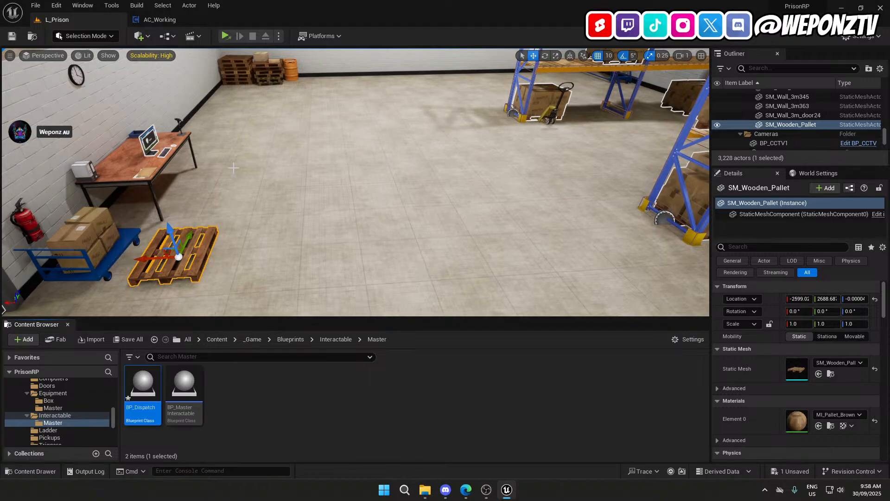
Move BP_Dispatch from the Master folder into the Interactable folder and open the blueprint for editing.
drag(137, 400, 77, 416)
click(94, 435)
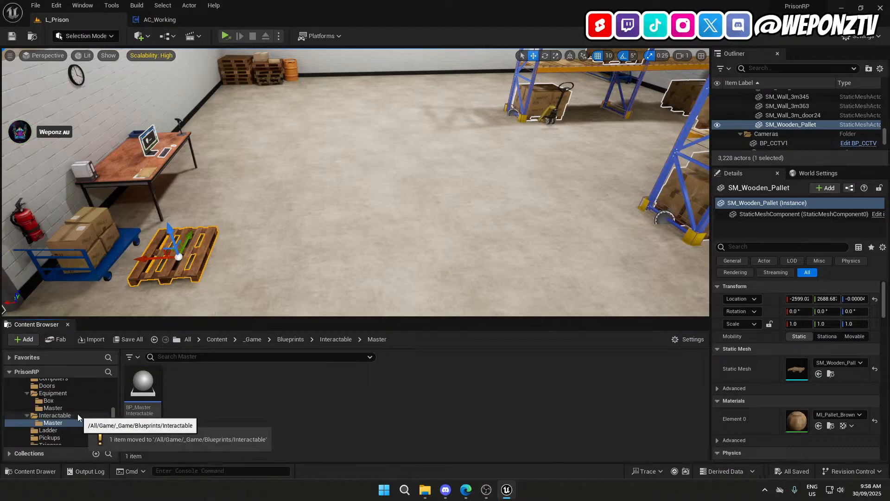
double_click(77, 414)
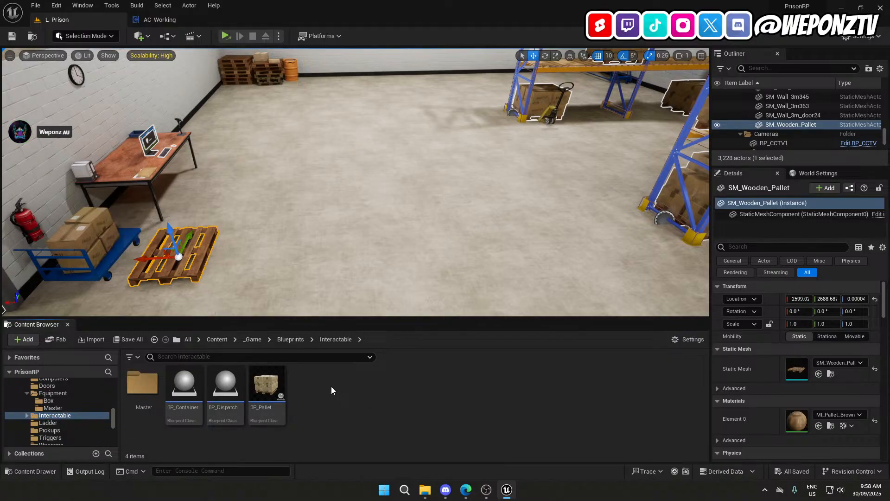
click(227, 390)
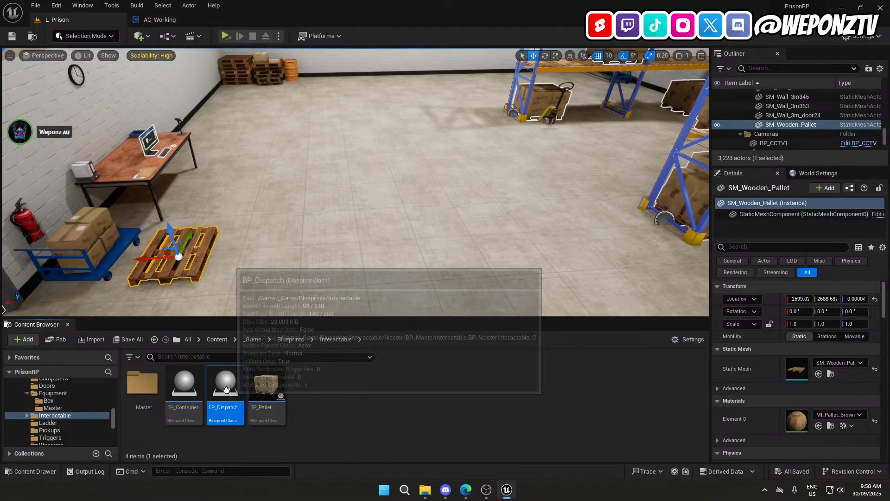
double_click(227, 390)
Locate the level pallet's SM_Wooden_Pallet mesh asset in the project content and select BP_Dispatch's StaticMesh component.
click(57, 19)
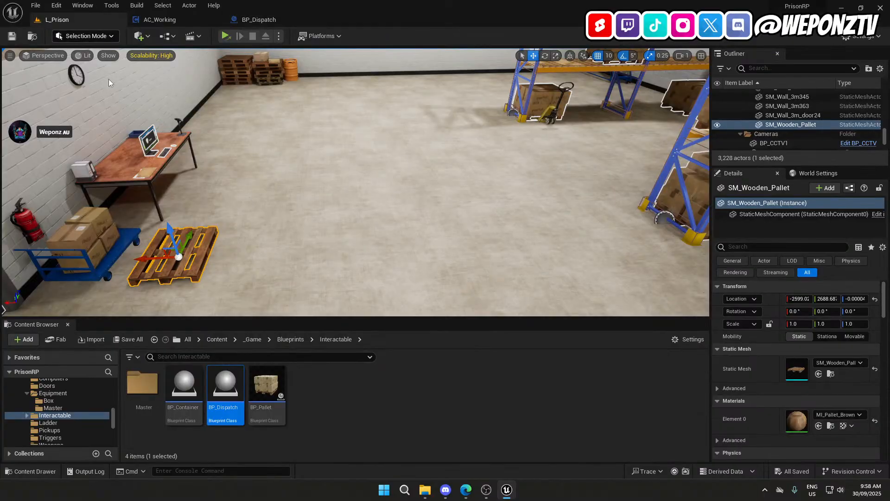
click(830, 373)
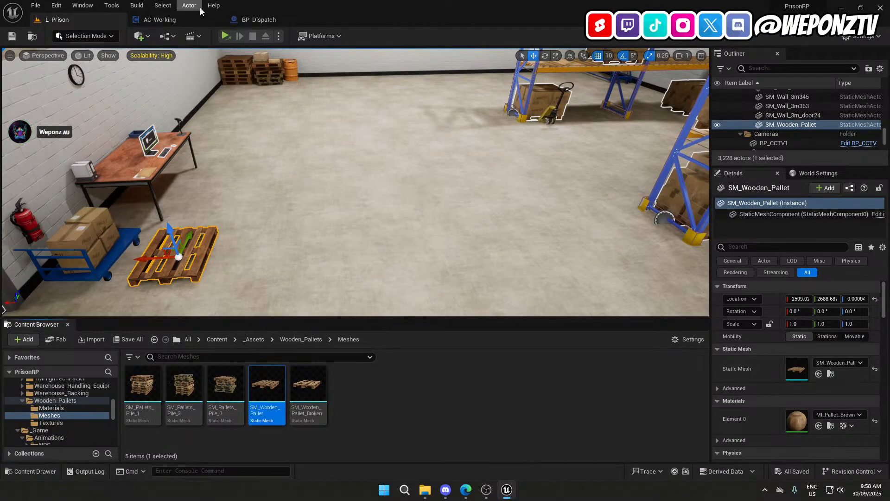
click(281, 20)
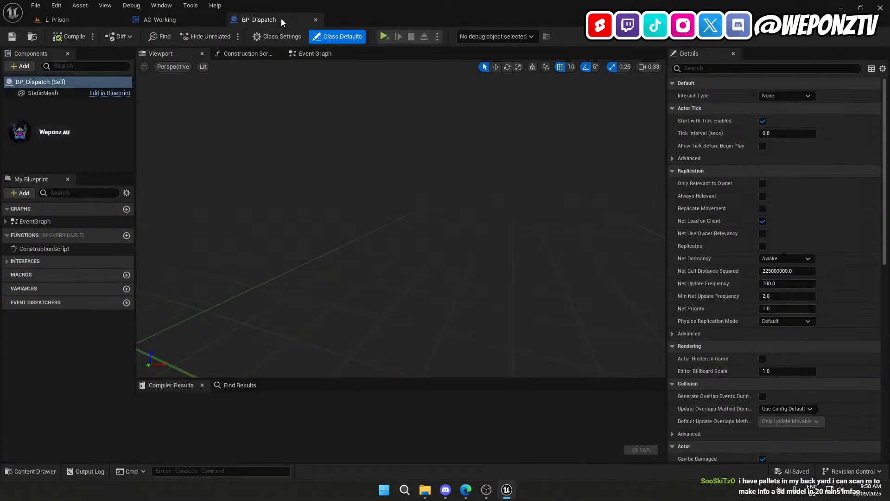
click(52, 94)
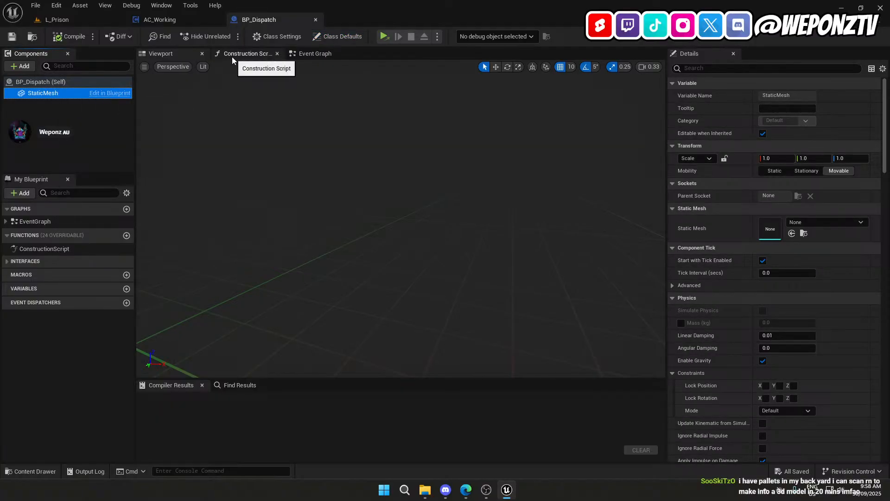
Delete the default BeginPlay, ActorBeginOverlap and Tick event nodes from BP_Dispatch's event graph.
click(316, 55)
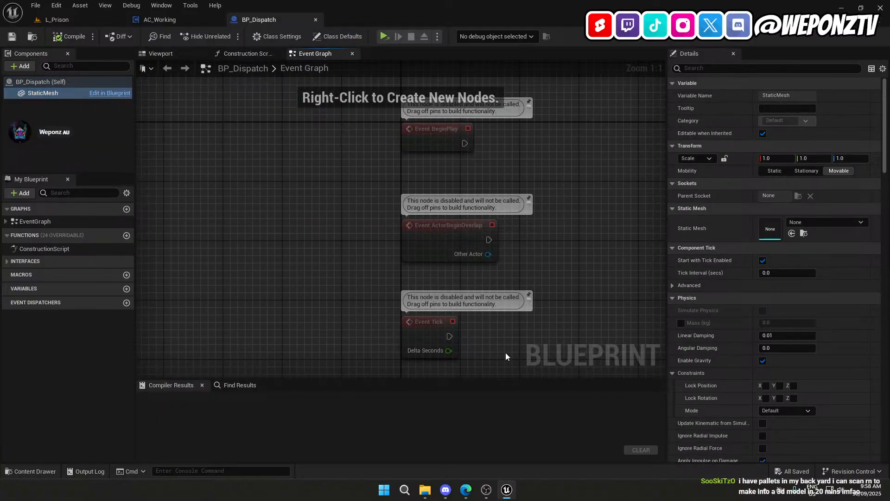
drag(506, 356, 374, 115)
key(Delete)
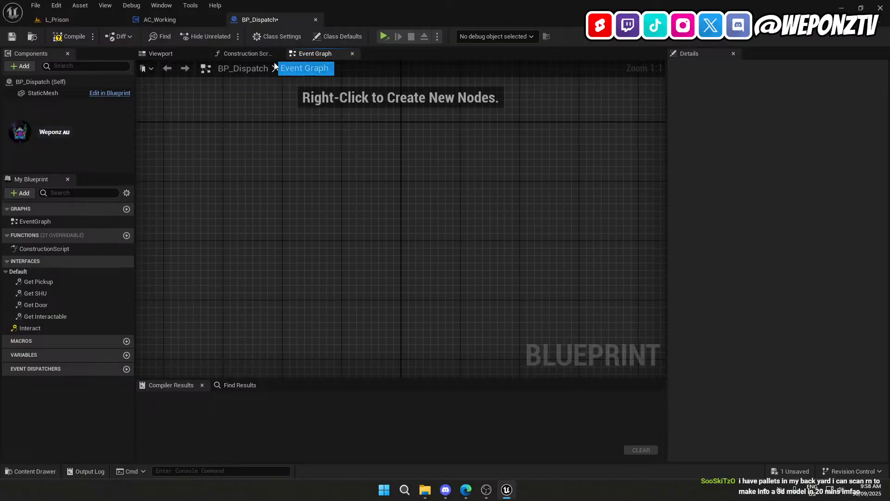
Assign SM_Wooden_Pallet to BP_Dispatch's StaticMesh component, then compile and save the blueprint.
click(174, 54)
click(68, 94)
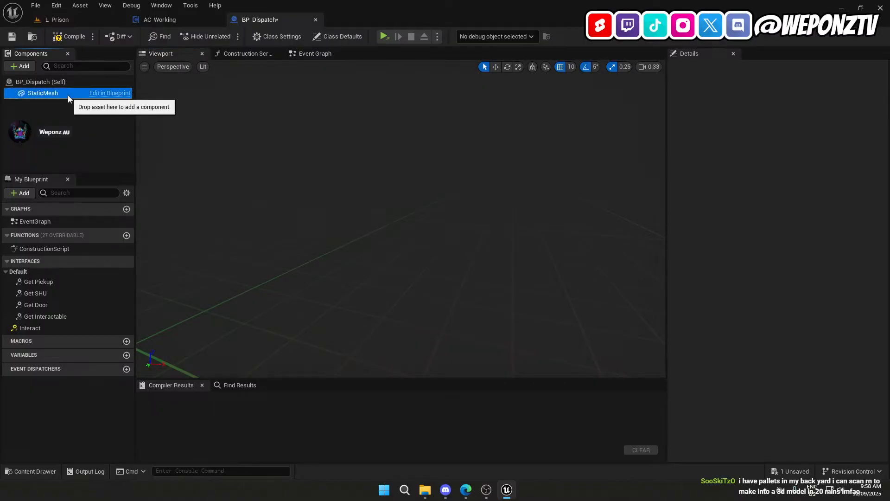
click(793, 234)
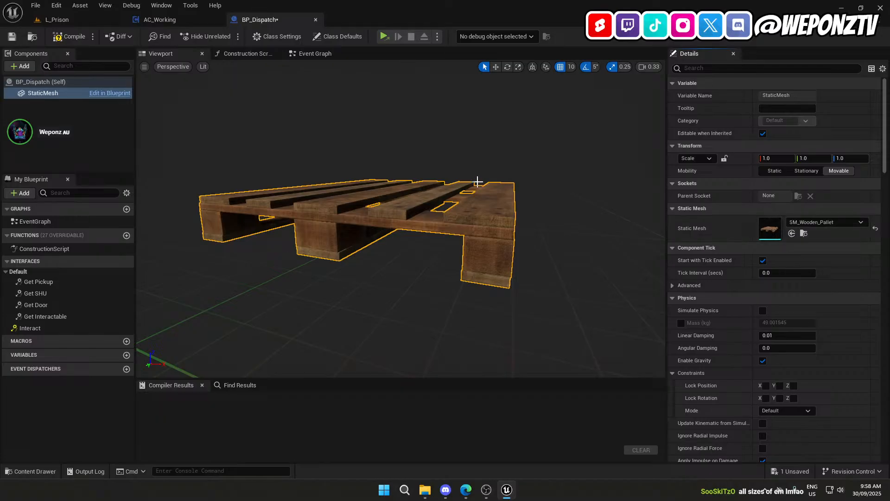
click(70, 36)
click(12, 36)
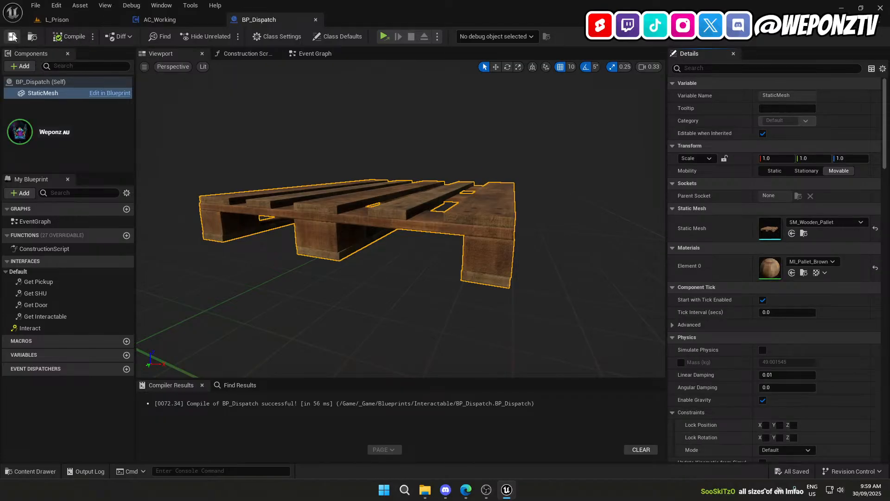
Add a static mesh component under the pallet's StaticMesh and name it Box1.
right_drag(435, 261, 394, 274)
click(25, 67)
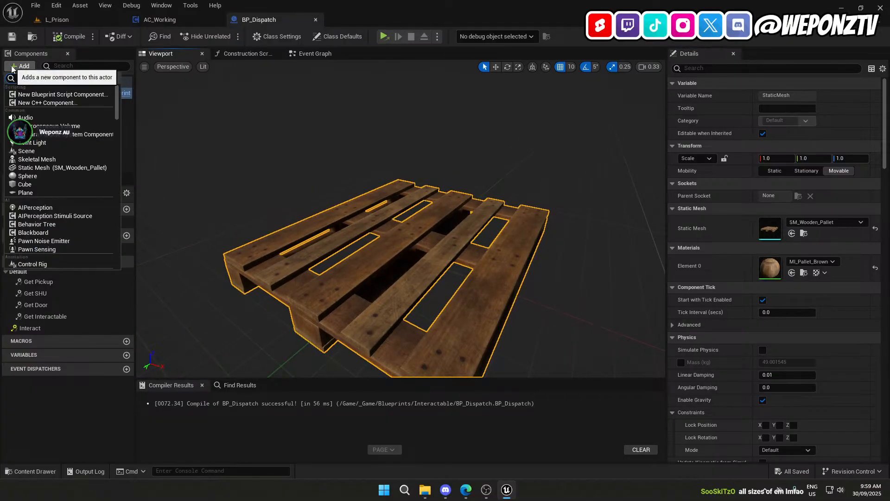
text(stat)
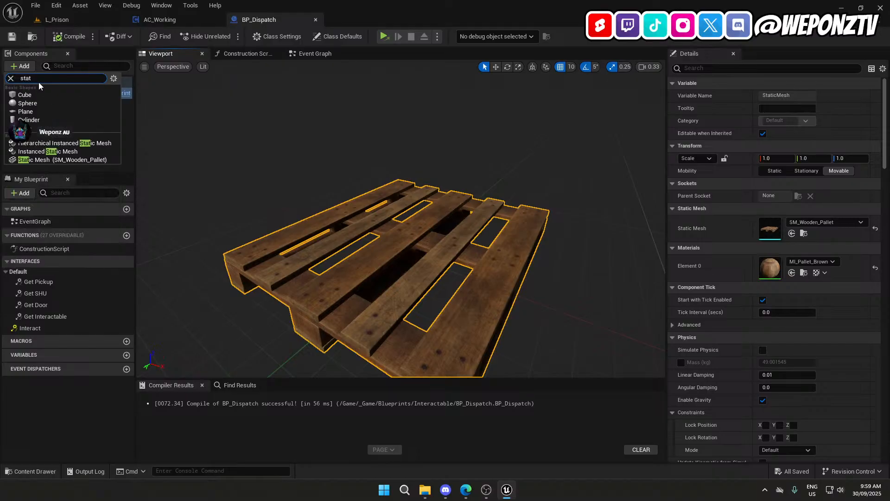
click(46, 160)
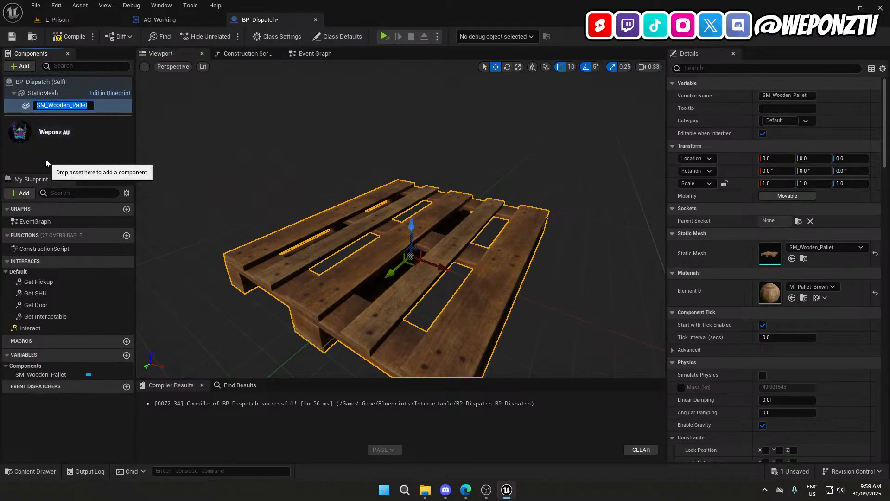
text(Box)
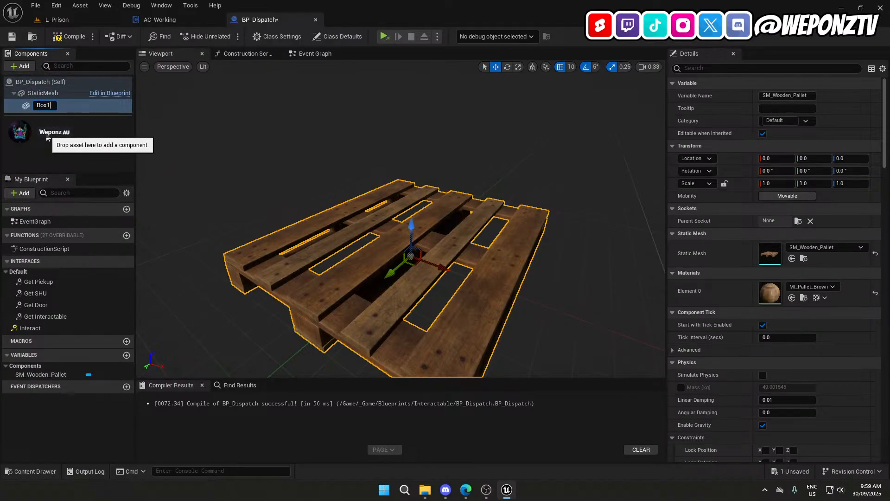
text(1)
key(Return)
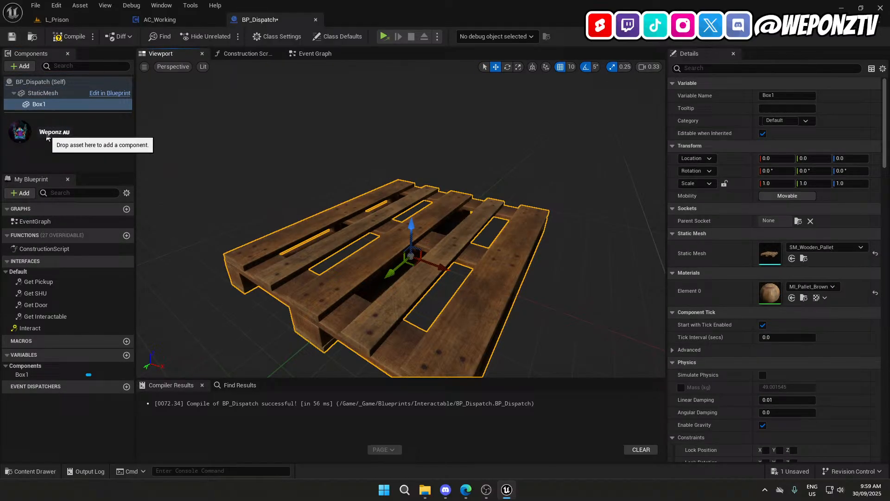
Assign the SM_Box_Cardboard 60x50 mesh from the Cardboard_Boxes Meshes folder to Box1 in BP_Dispatch.
click(57, 20)
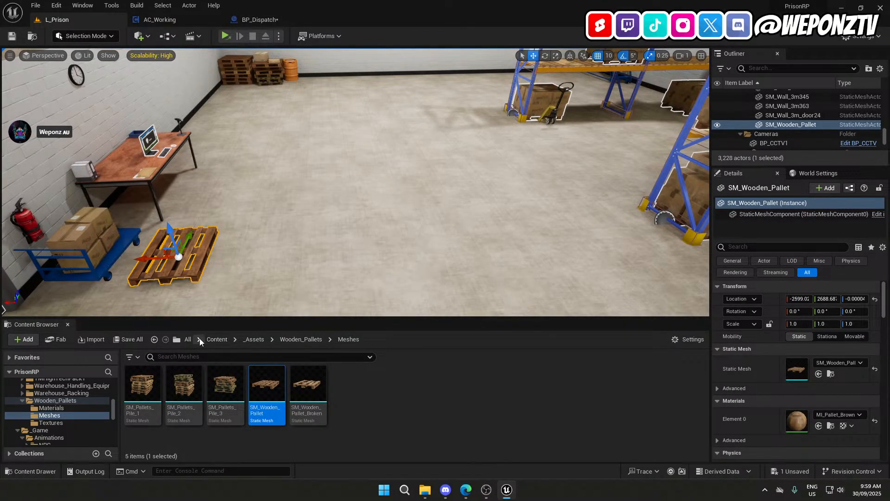
click(216, 340)
double_click(134, 390)
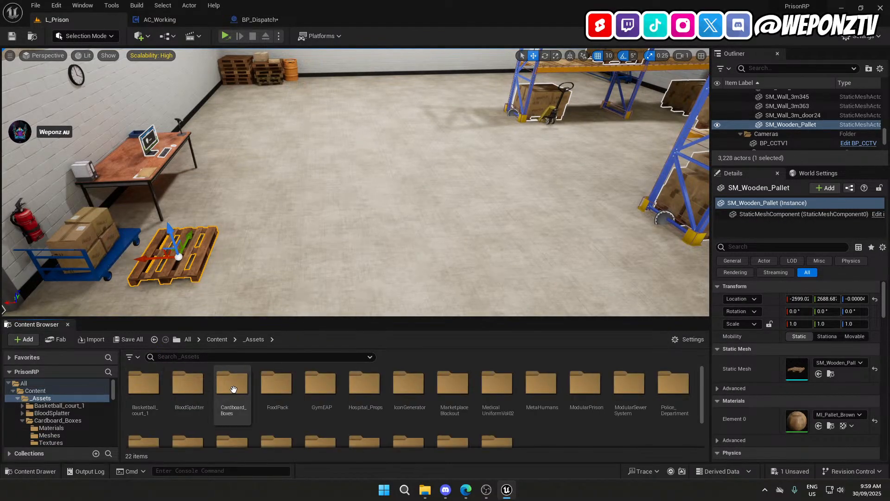
double_click(225, 385)
double_click(183, 385)
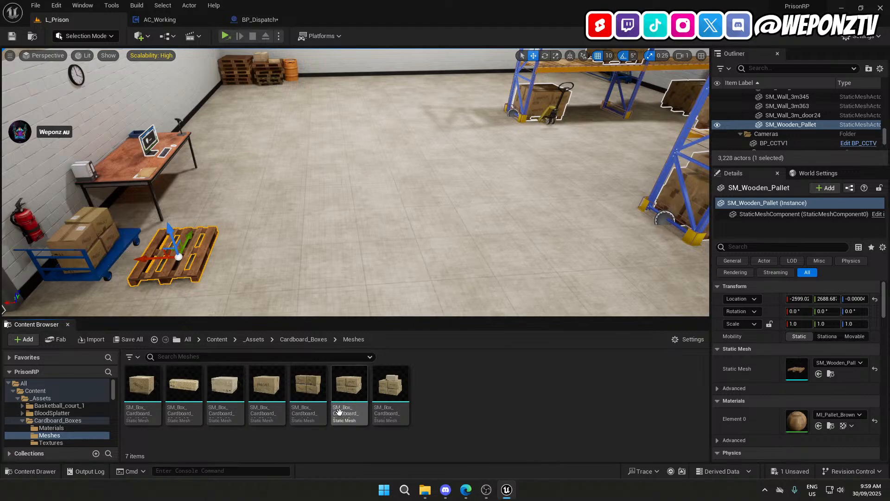
click(267, 387)
click(267, 19)
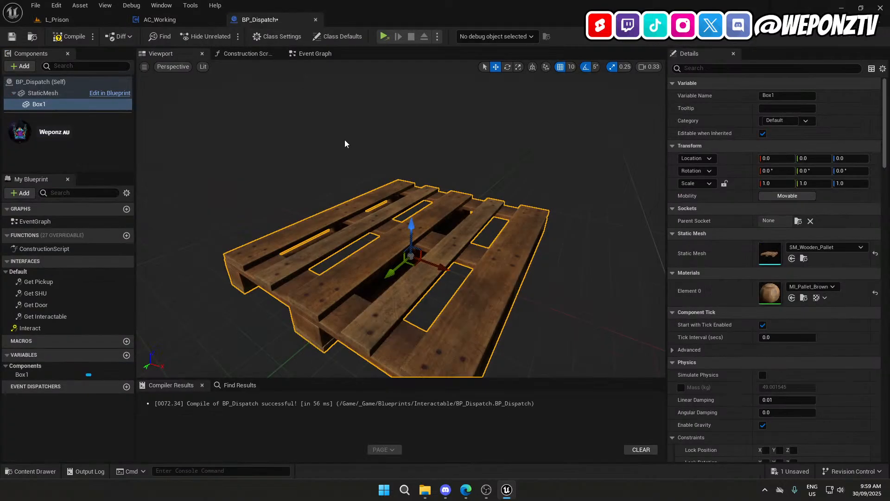
click(792, 259)
Raise Box1 onto the pallet's top surface at a Z location of about 14.74, with grid snapping turned off.
drag(412, 230, 411, 162)
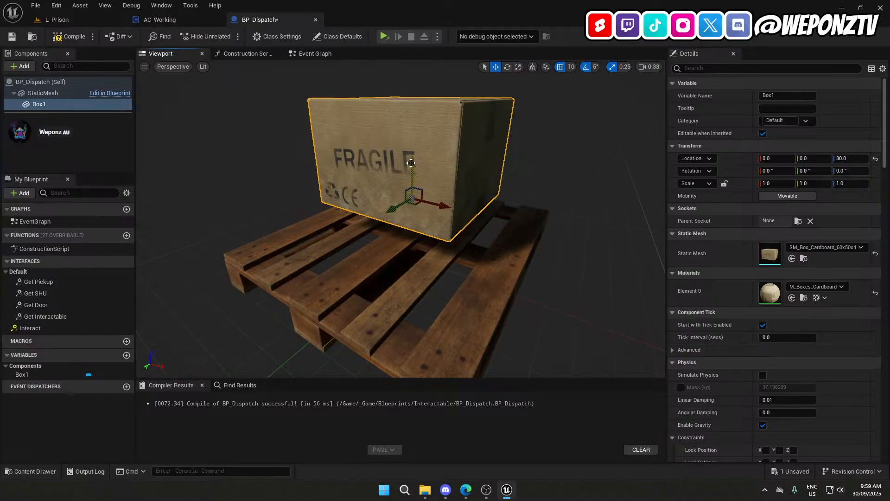
right_drag(407, 211, 436, 197)
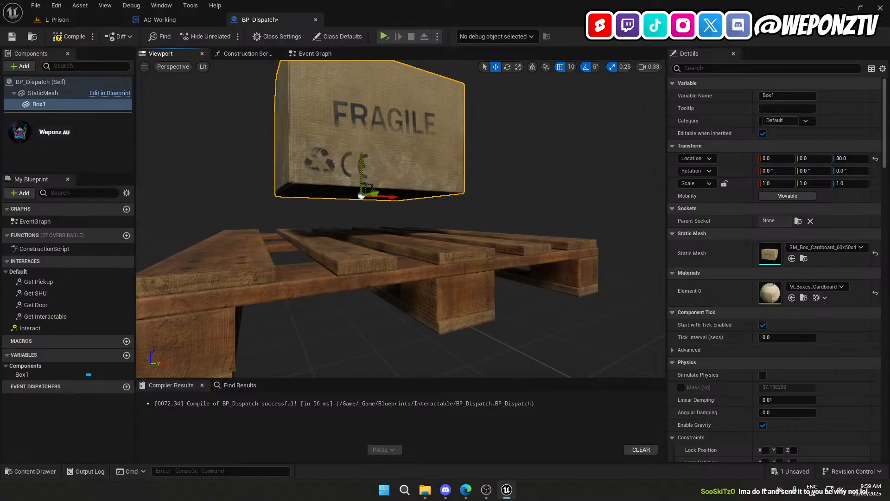
drag(361, 196, 363, 209)
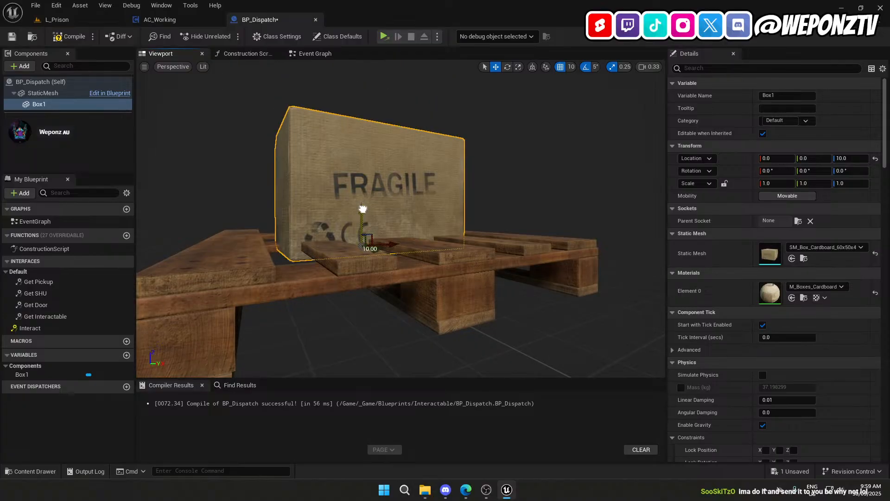
click(560, 67)
drag(360, 212, 360, 200)
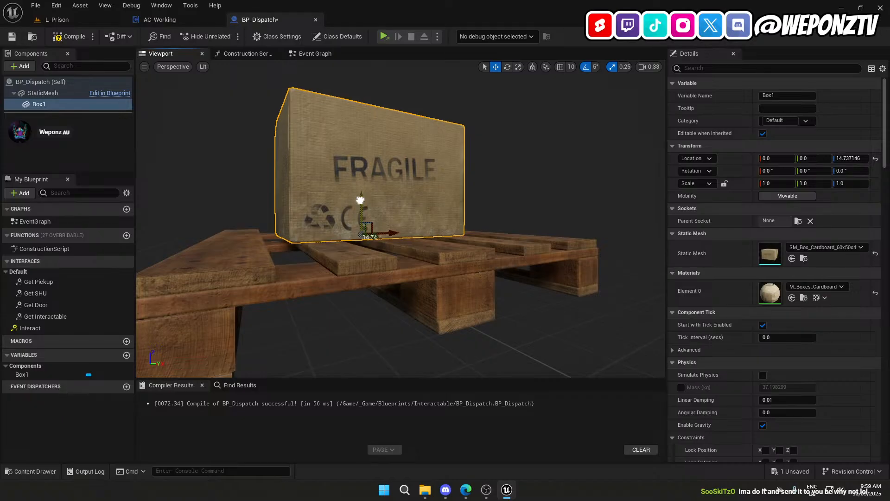
Set Box1's Z rotation to 90 degrees.
mouse_move(365, 241)
right_down()
mouse_move(260, 306)
mouse_move(185, 283)
mouse_move(366, 255)
right_up()
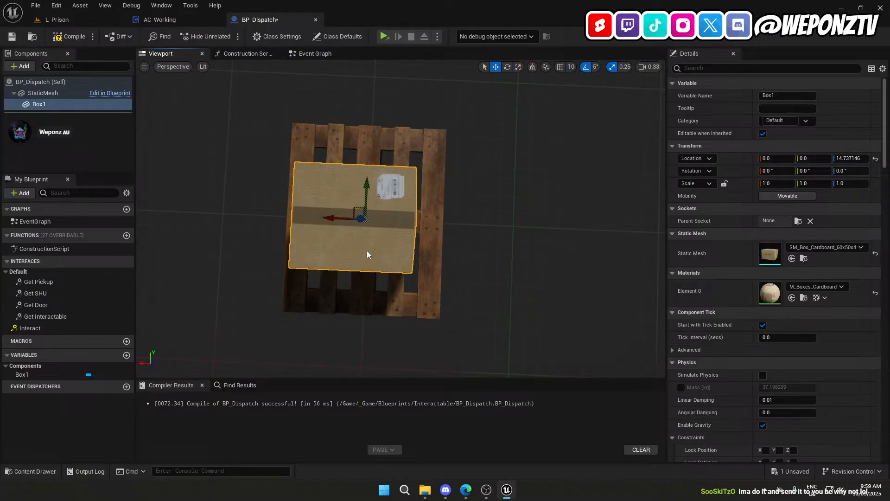
click(843, 170)
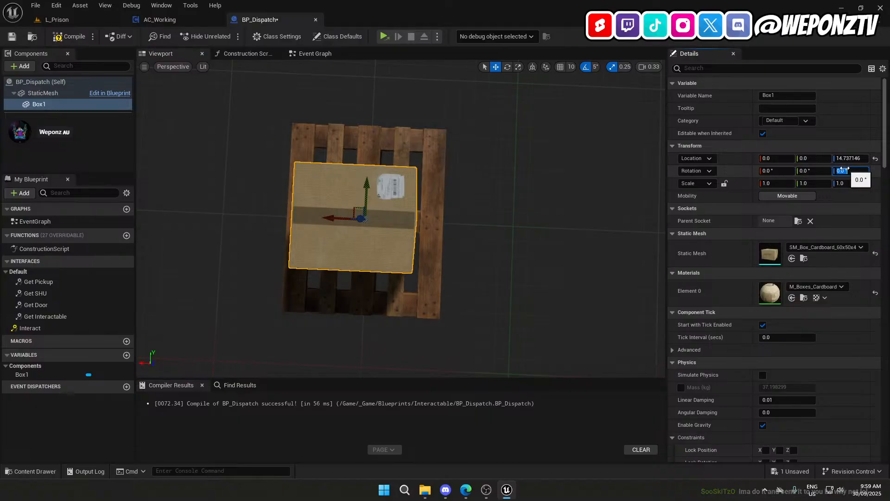
text(90)
key(Return)
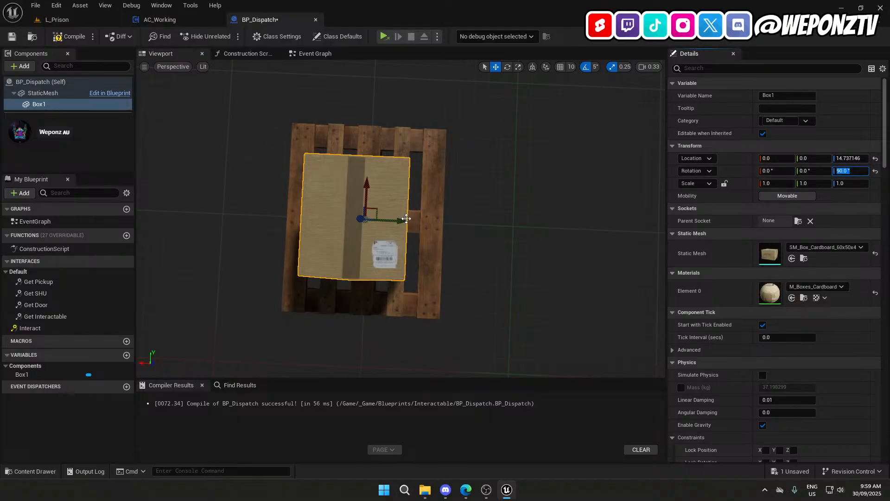
Move Box1 to one corner of the pallet, at about X -29.97 and Y 30.29.
drag(406, 218, 439, 224)
right_drag(471, 205, 655, 181)
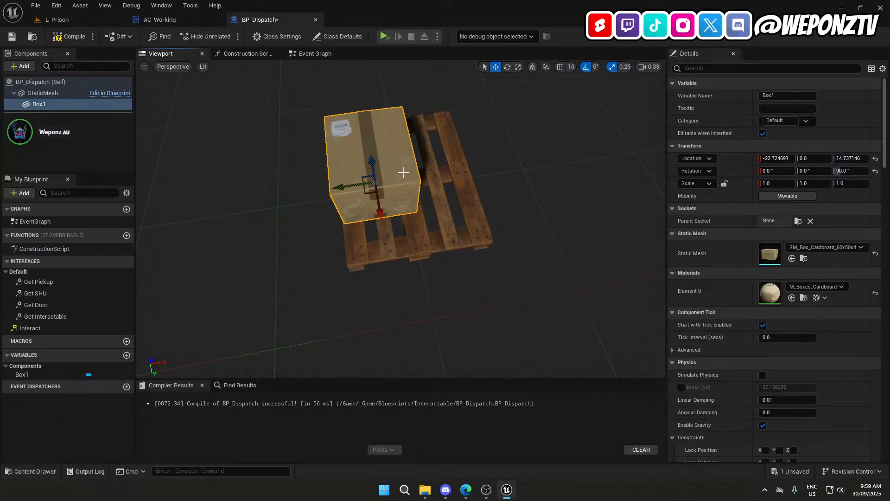
drag(381, 218, 395, 256)
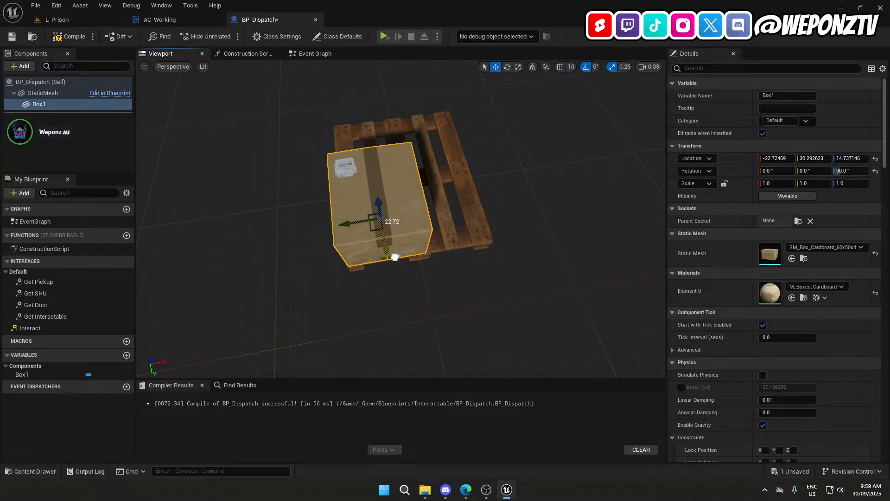
drag(338, 225, 334, 222)
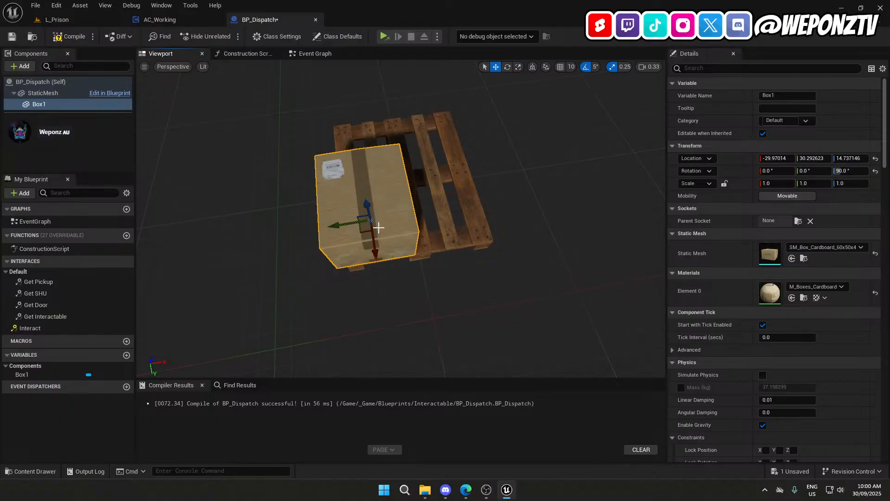
Duplicate Box1 as Box2, place the copy beside it along X, and shift both boxes to centre them across the pallet.
key(ctrl+d)
key(Return)
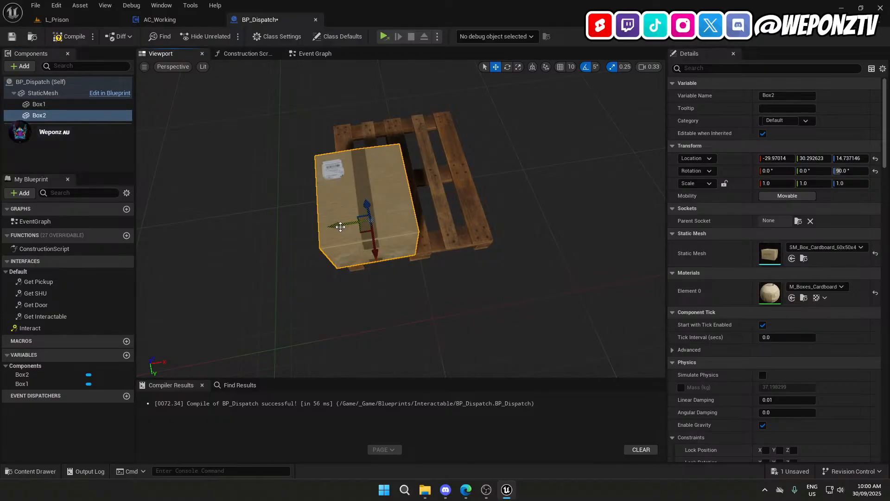
drag(341, 226, 415, 221)
right_drag(450, 248, 425, 190)
ctrl+click(376, 184)
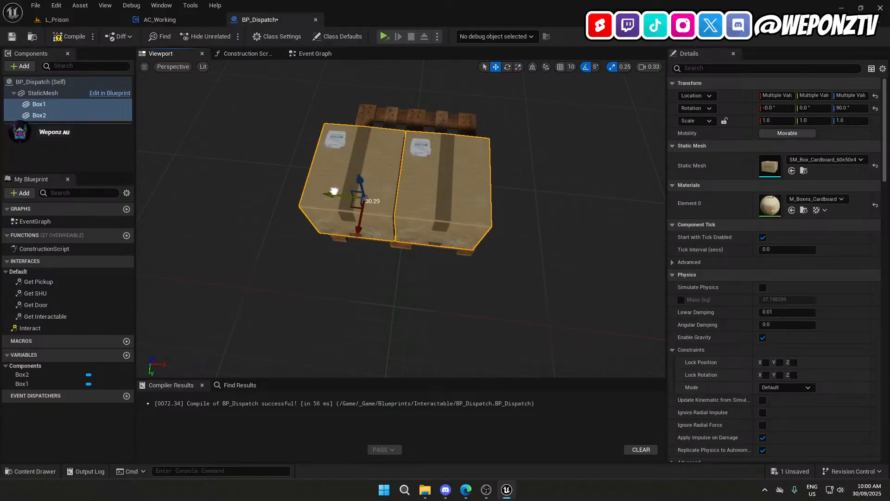
drag(334, 192, 338, 194)
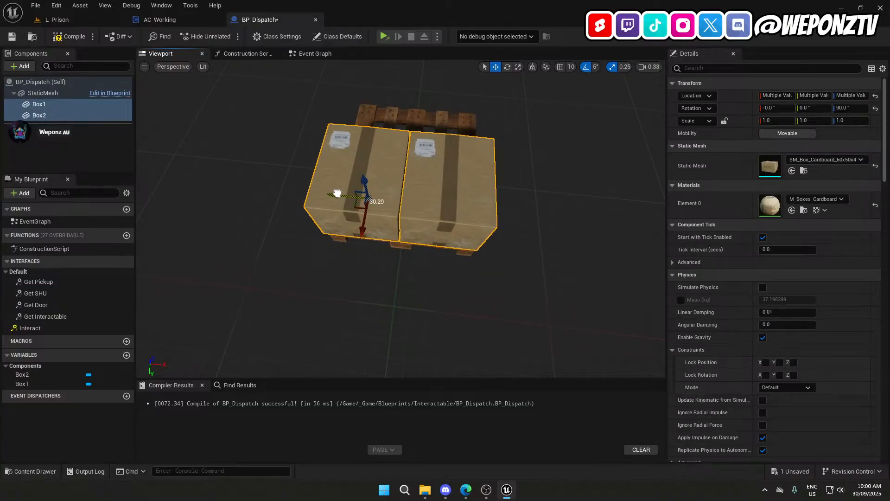
Duplicate Box1 and Box2 together, and move the copy of Box1 to the pallet's empty half at Y about -30.35.
right_drag(402, 197, 390, 197)
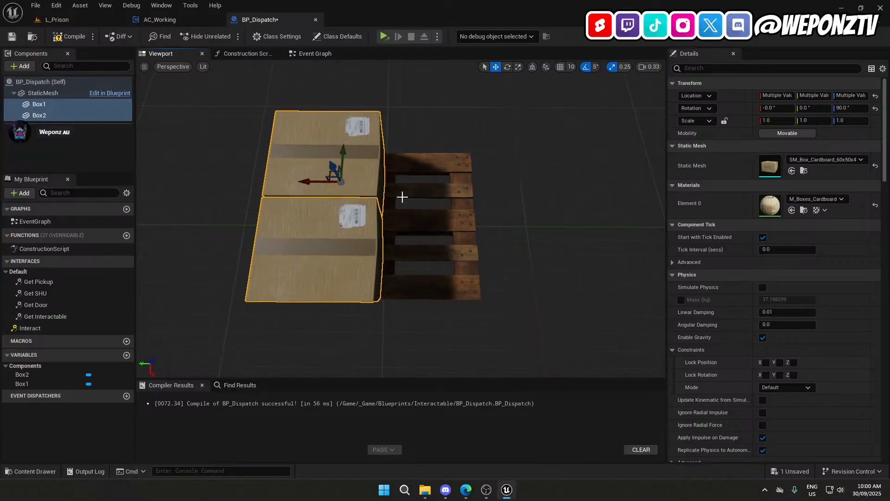
key(ctrl+d)
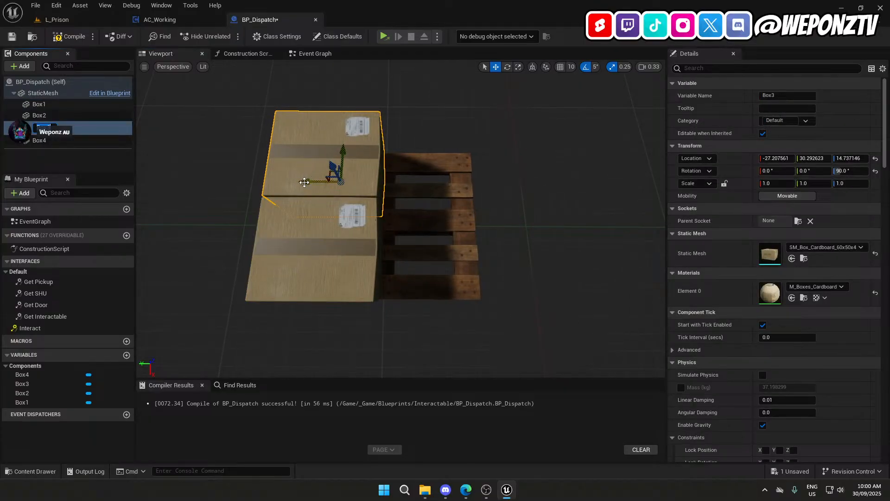
drag(308, 184, 400, 186)
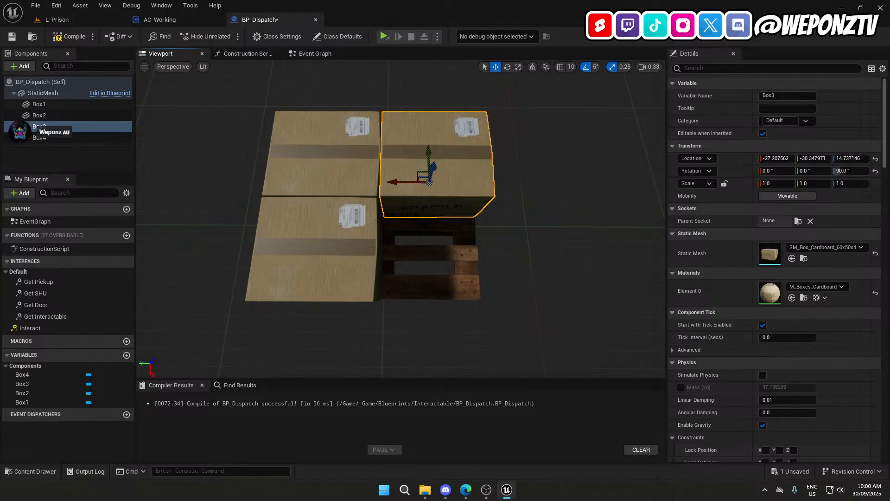
Duplicate the box at X 24.73 and move the copy into the pallet's last empty corner at Y about -30.31.
click(347, 256)
key(ctrl+d)
click(301, 259)
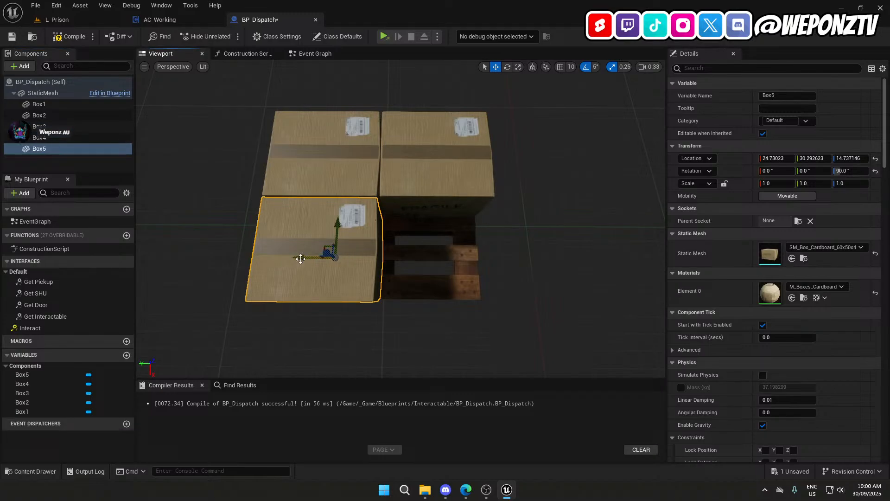
drag(297, 257, 393, 257)
Compare the box components' positions and delete Box4, the duplicate overlapping Box2.
click(60, 140)
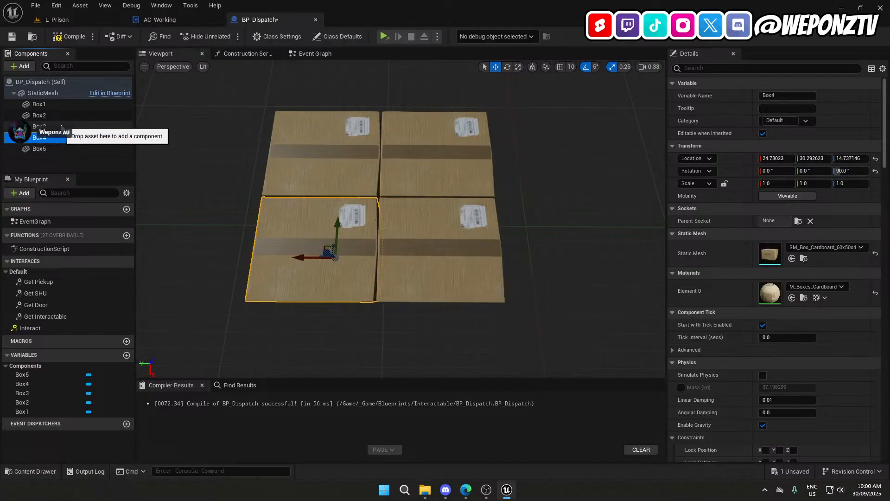
click(61, 127)
click(59, 115)
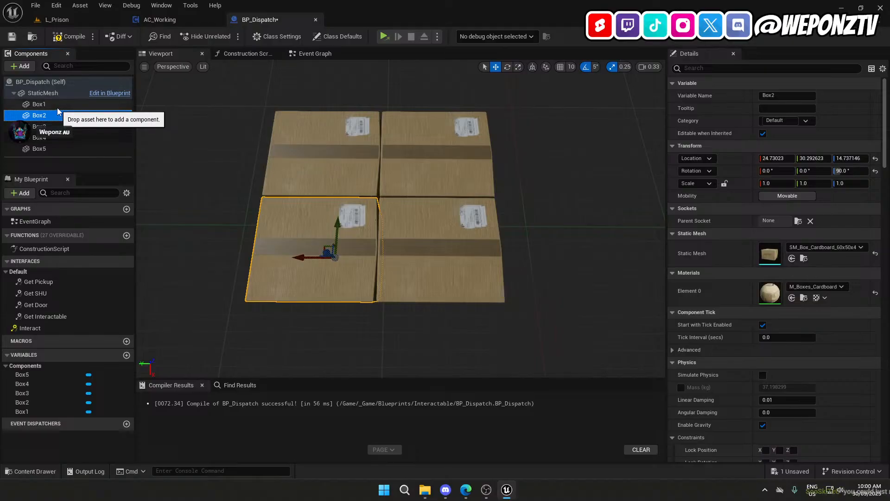
click(57, 107)
click(57, 114)
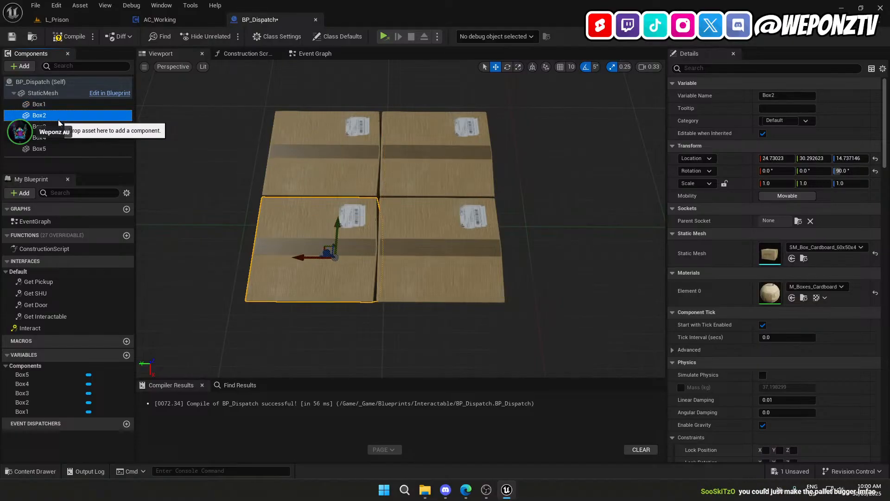
click(58, 125)
click(52, 138)
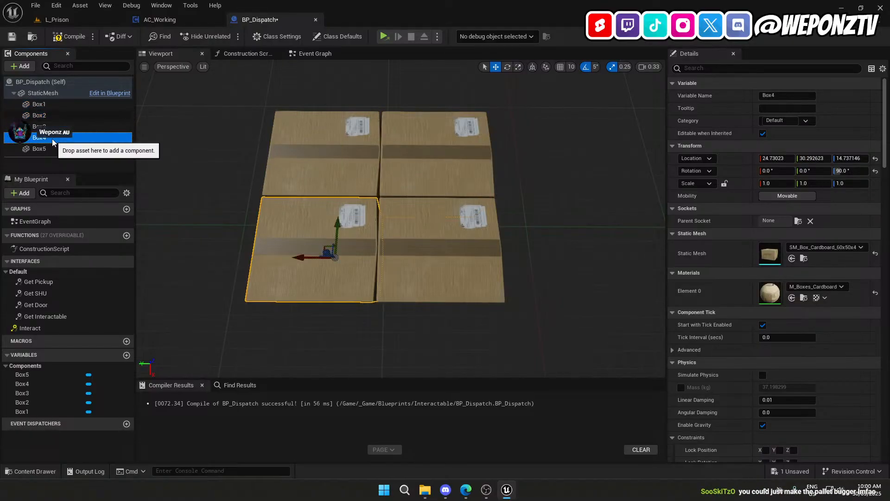
key(Delete)
Rename the Box5 component to Box4.
click(46, 138)
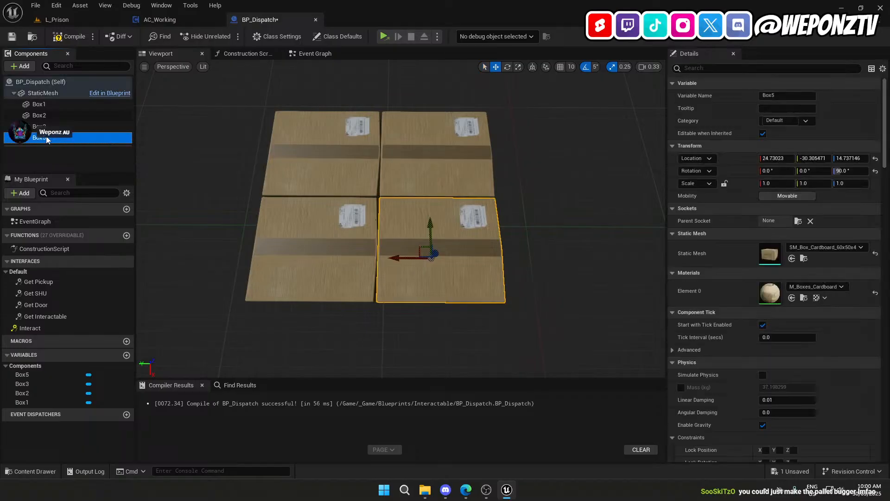
key(F2)
drag(46, 139, 73, 140)
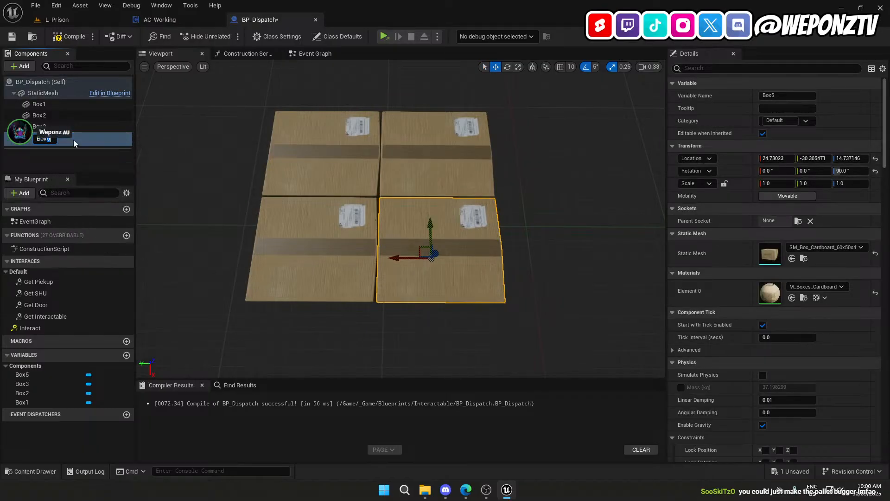
text(4)
key(Return)
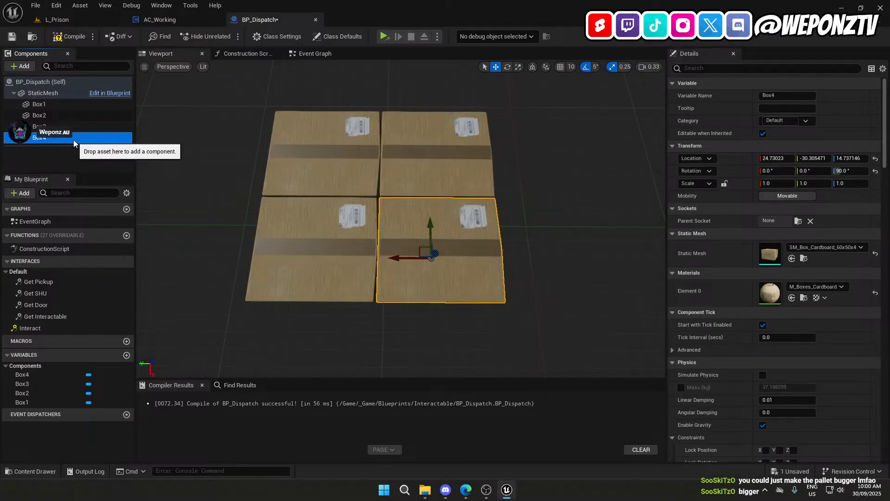
Check the placement of Box1 through Box4 on the pallet, one component at a time.
click(49, 104)
click(57, 115)
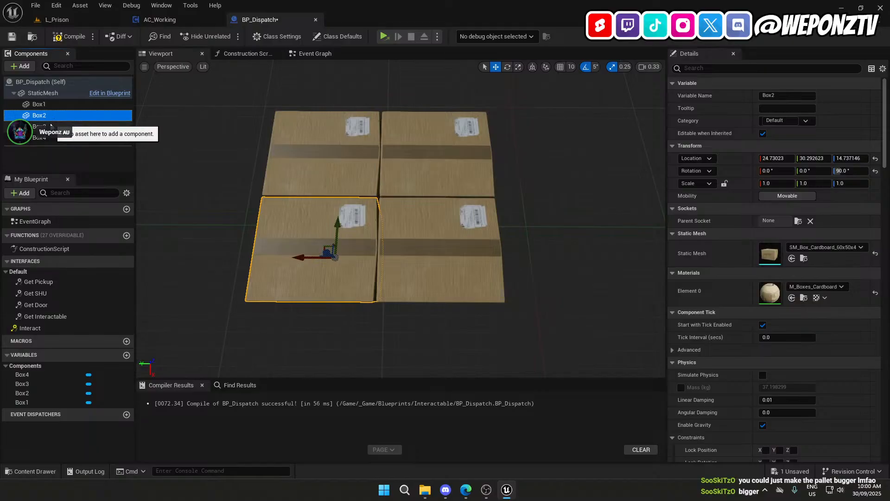
click(49, 126)
click(47, 138)
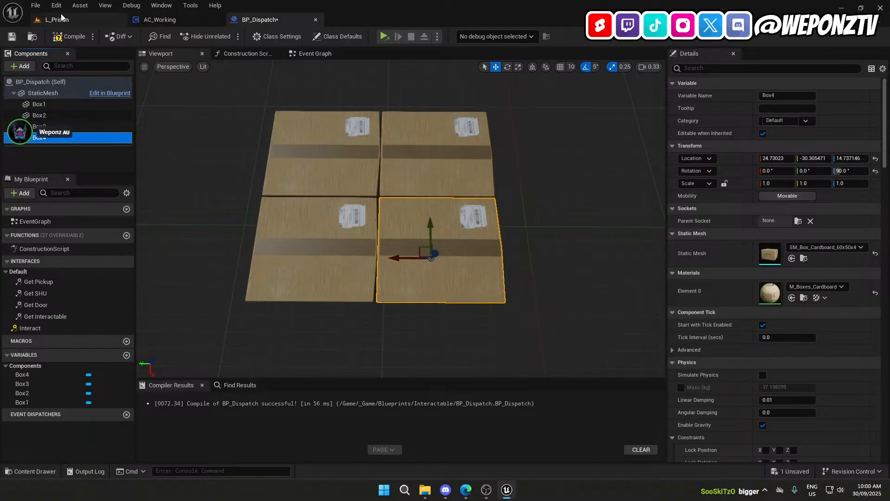
Compile and save the BP_Dispatch blueprint with its four boxes on the pallet.
click(61, 38)
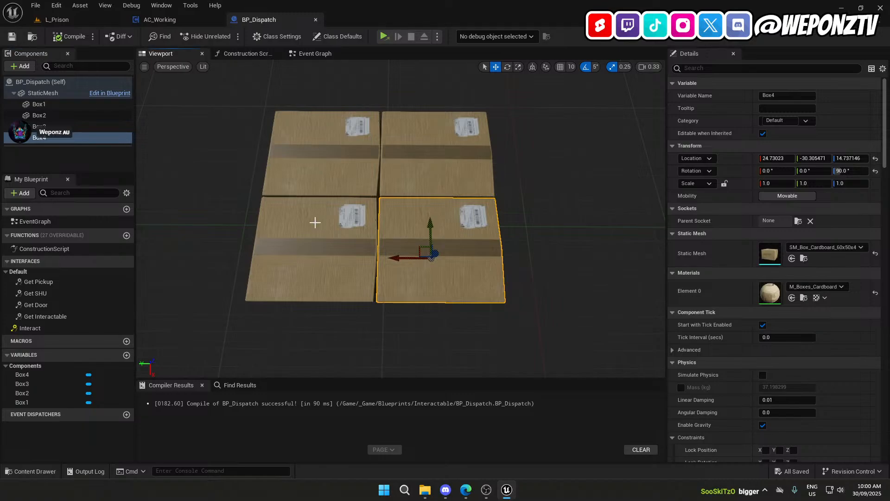
right_drag(401, 218, 309, 207)
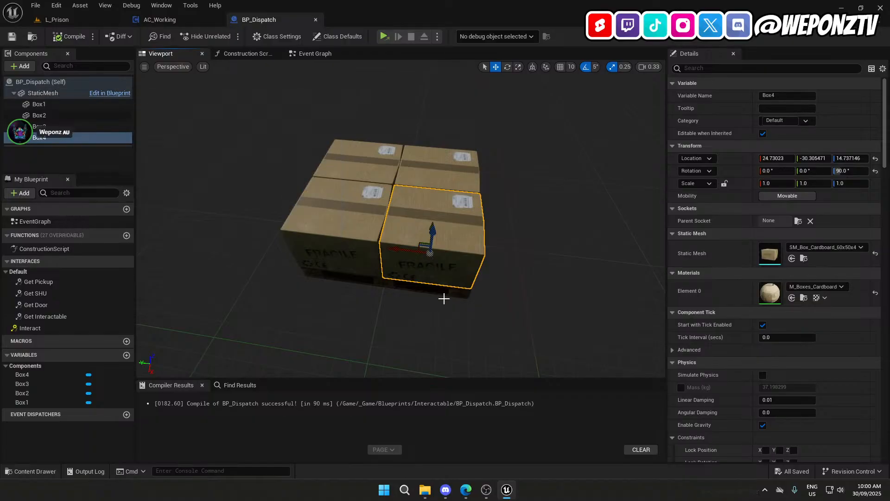
right_drag(378, 263, 459, 274)
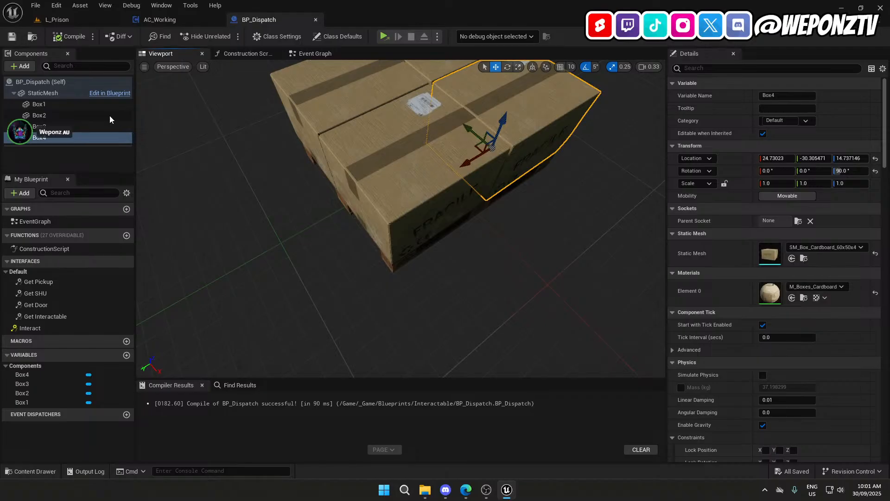
Select Box1 through Box4 together and set their collision preset to NoCollision.
shift+click(74, 105)
scroll(794, 223, down, 10)
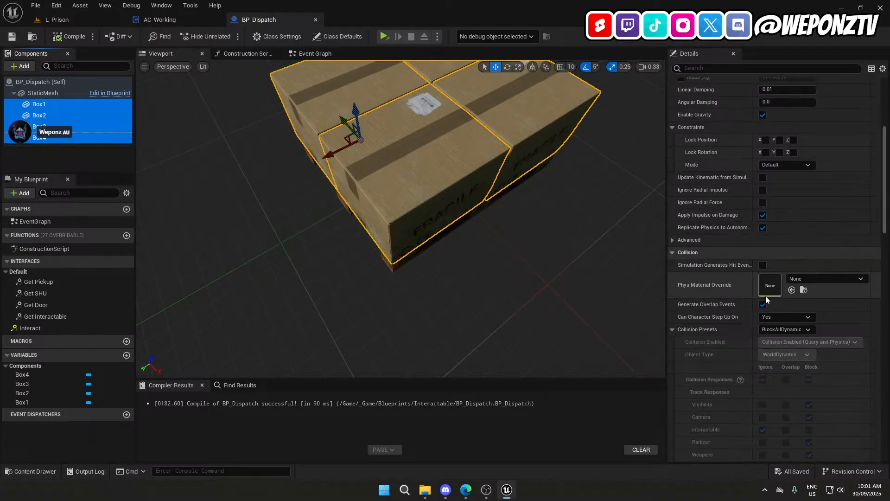
click(779, 300)
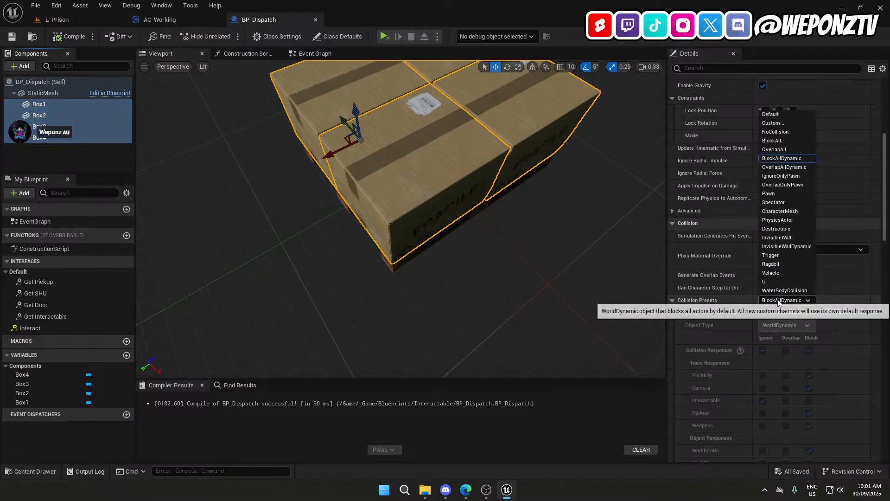
click(777, 132)
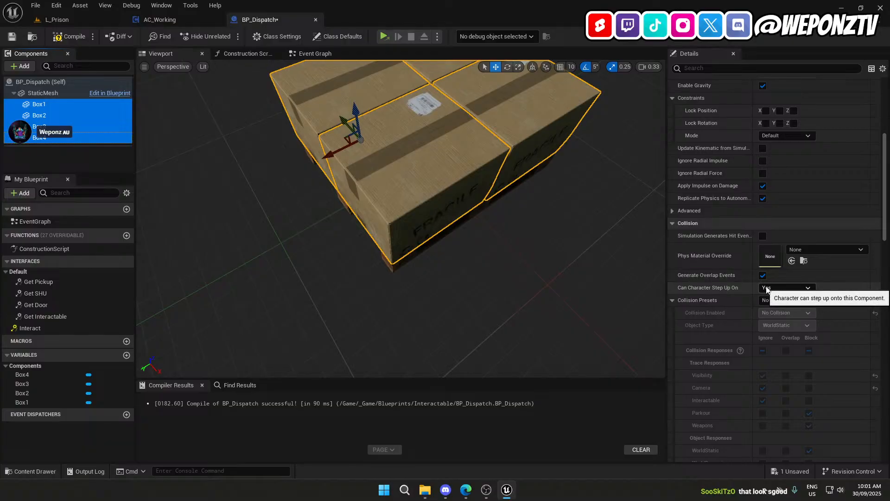
Switch the four boxes' collision preset to Custom and set all their collision responses to Ignore.
click(767, 290)
click(766, 289)
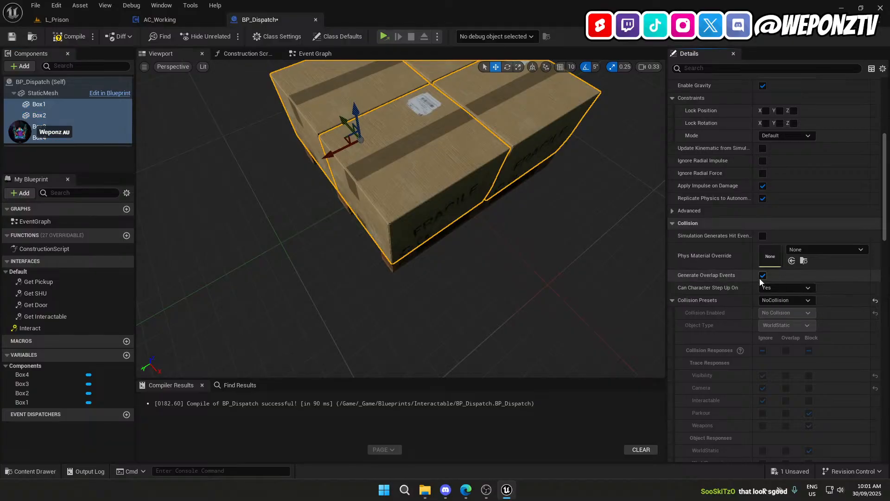
click(774, 301)
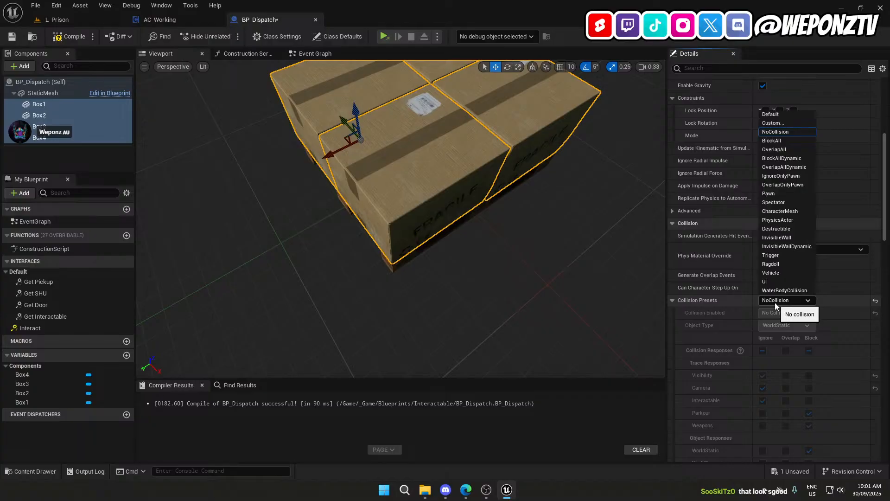
click(772, 123)
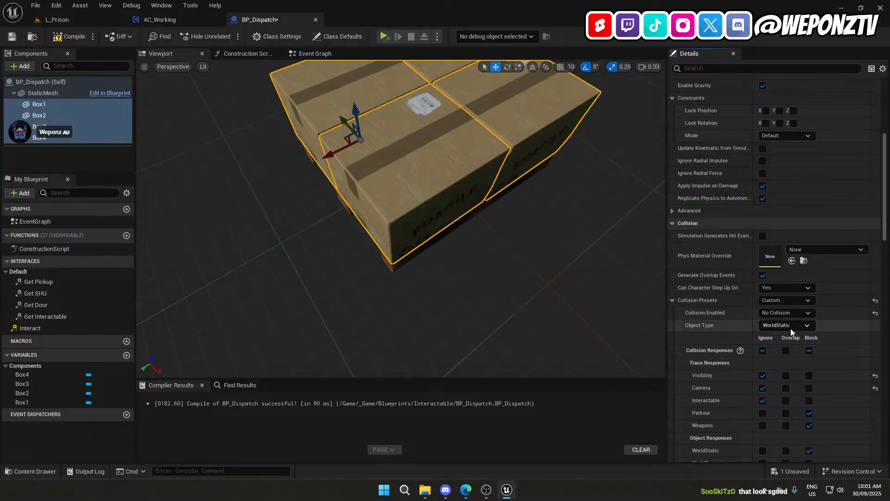
click(790, 325)
click(783, 329)
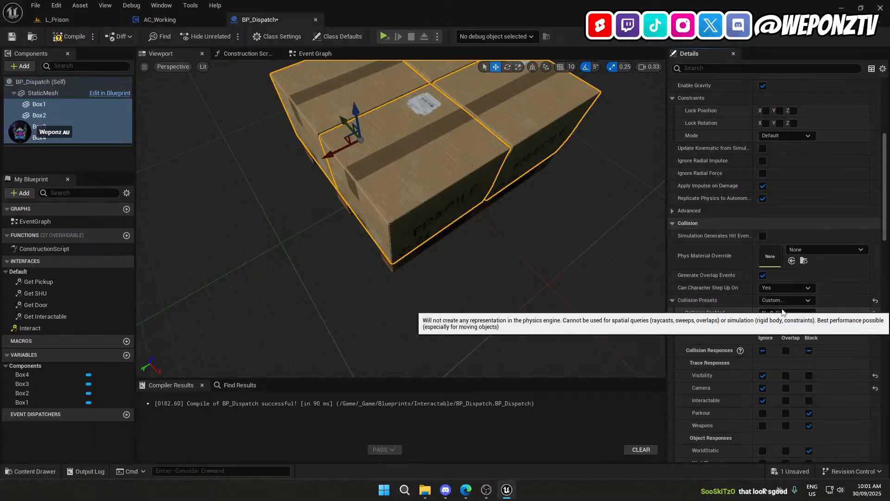
scroll(766, 317, down, 1)
click(763, 320)
scroll(749, 308, down, 2)
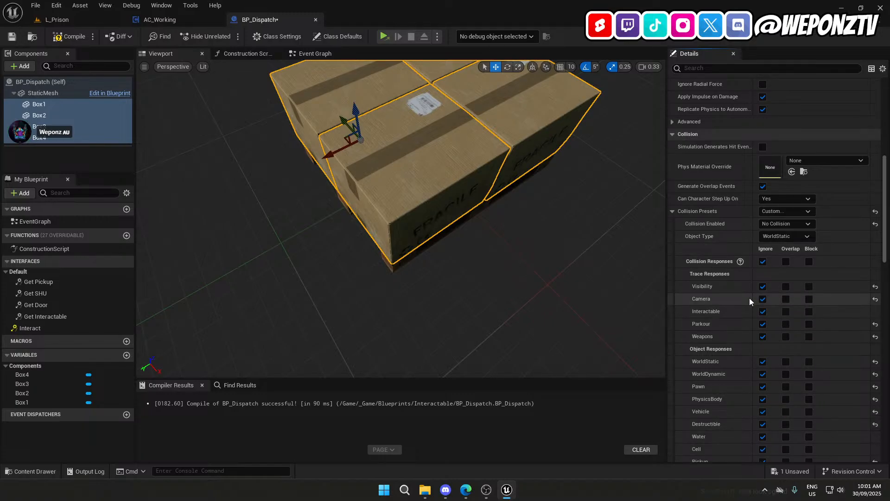
scroll(749, 298, down, 3)
scroll(749, 297, up, 4)
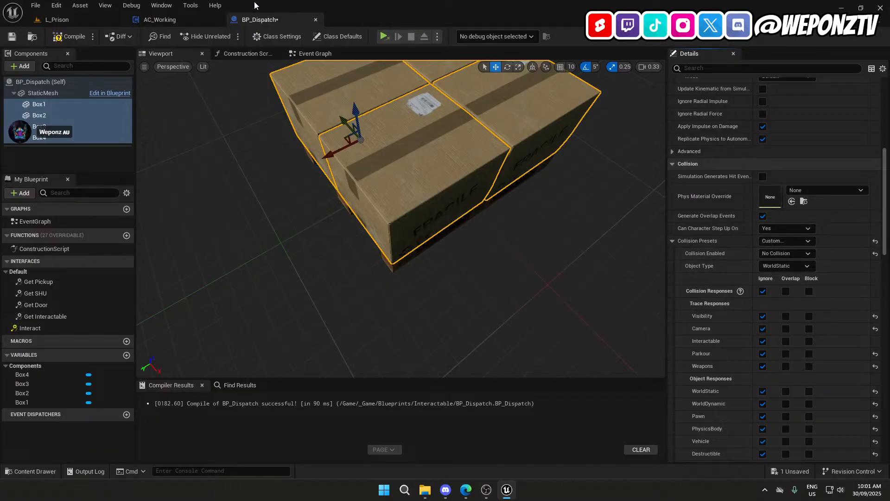
Compile and save the blueprint with the new box collision settings, and open its event graph.
click(70, 36)
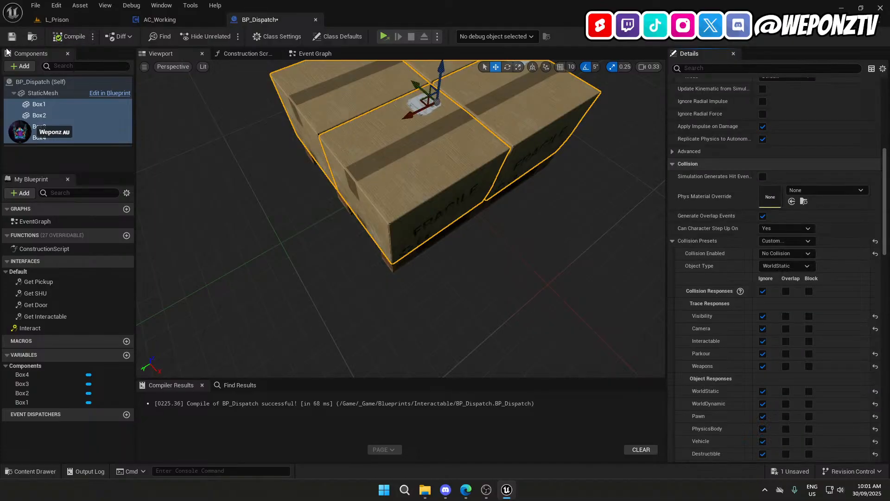
click(12, 36)
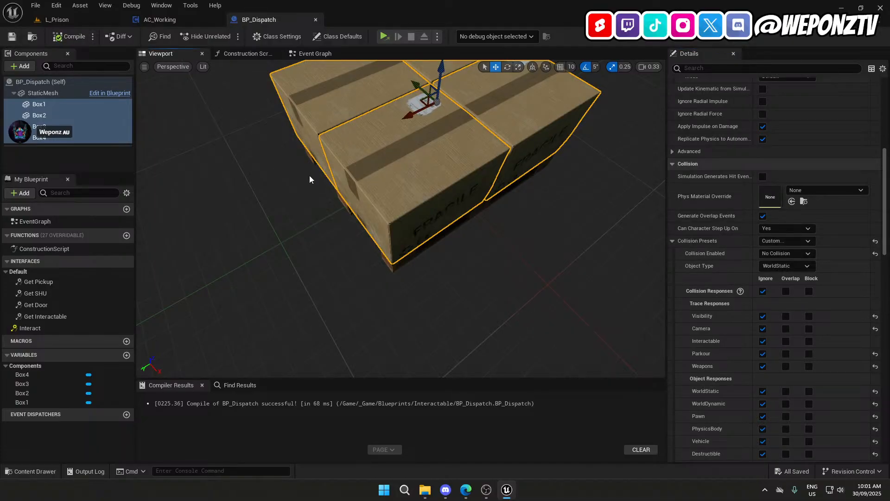
right_drag(309, 175, 380, 171)
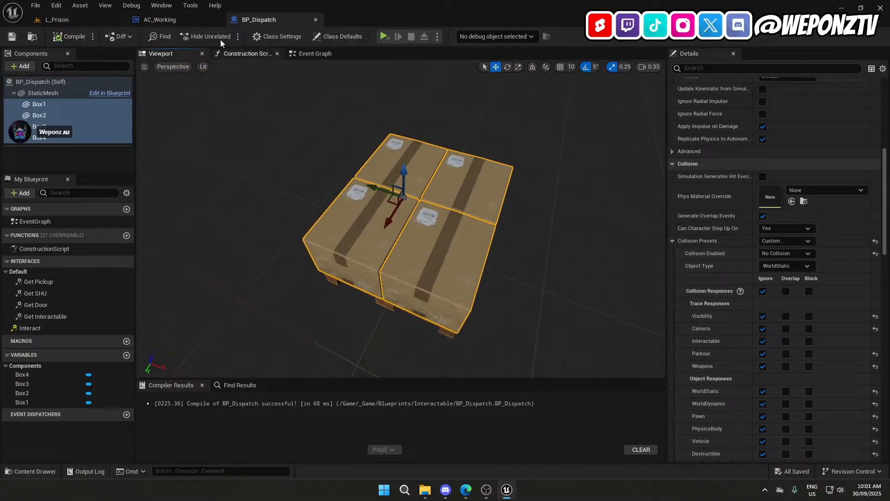
click(313, 54)
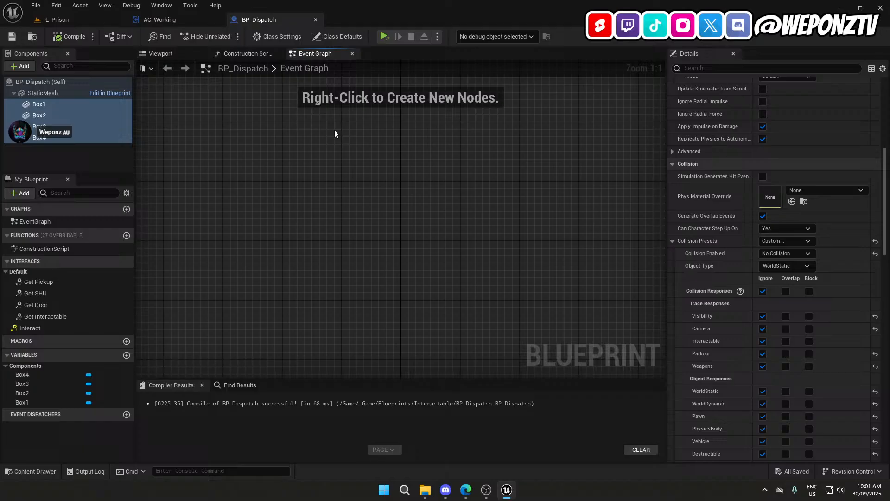
right_click(455, 196)
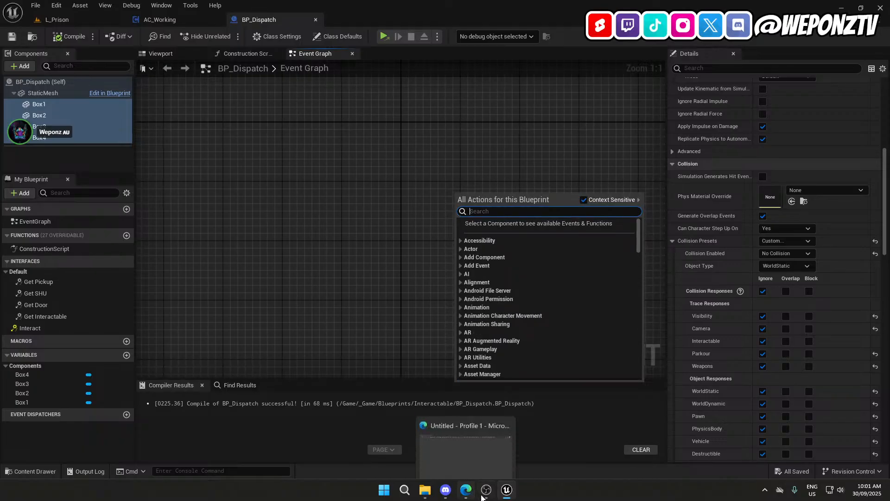
click(489, 494)
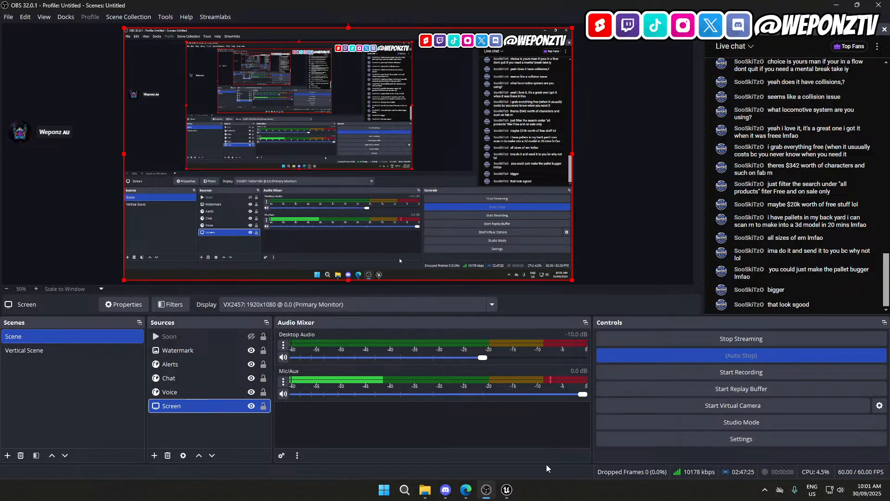
click(507, 490)
click(172, 21)
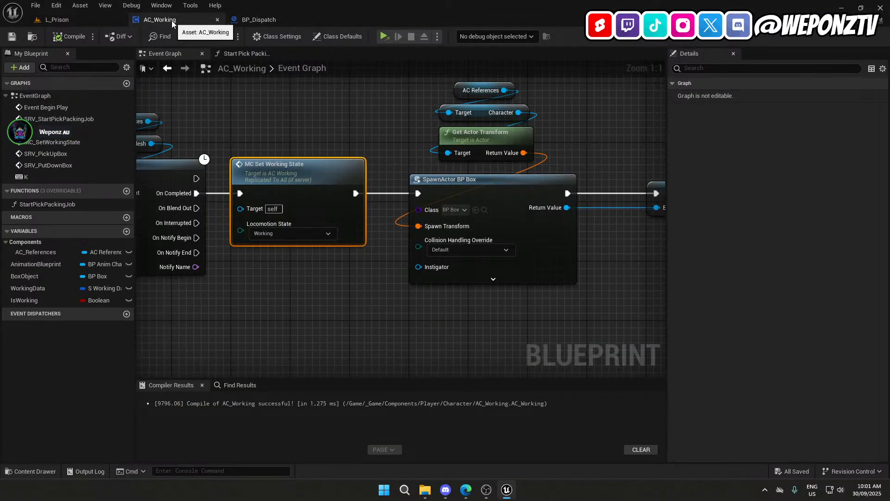
click(284, 21)
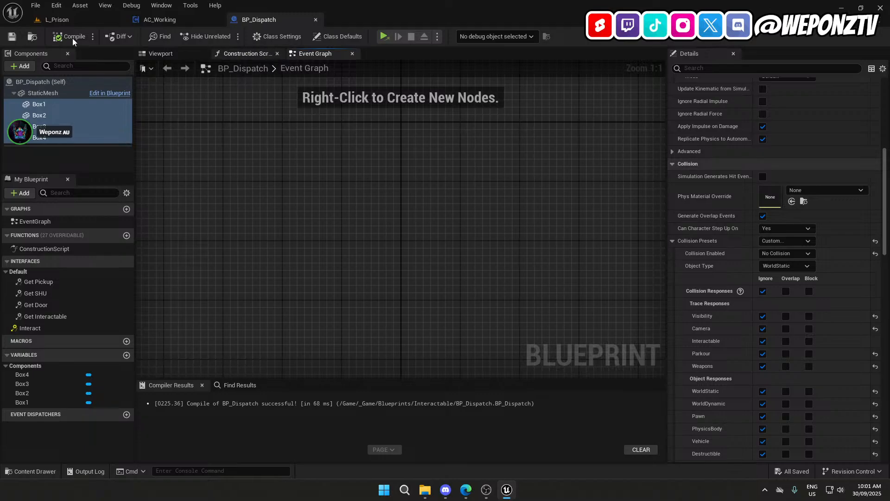
click(70, 19)
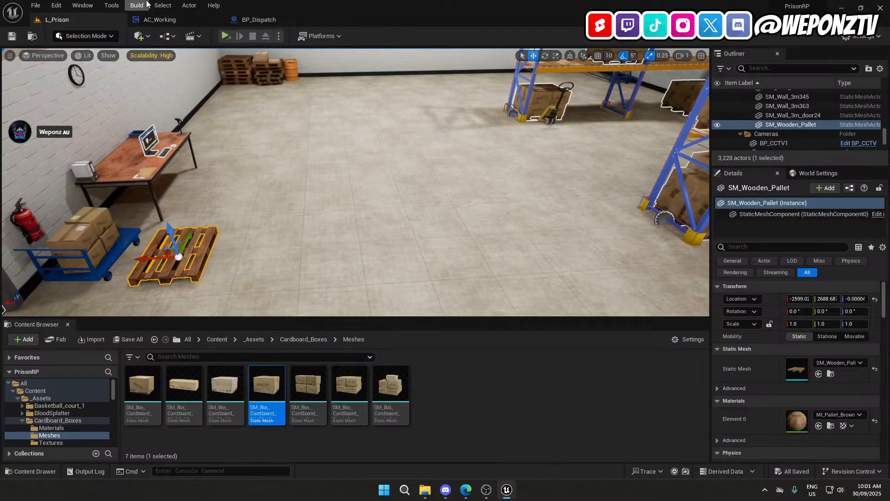
click(264, 20)
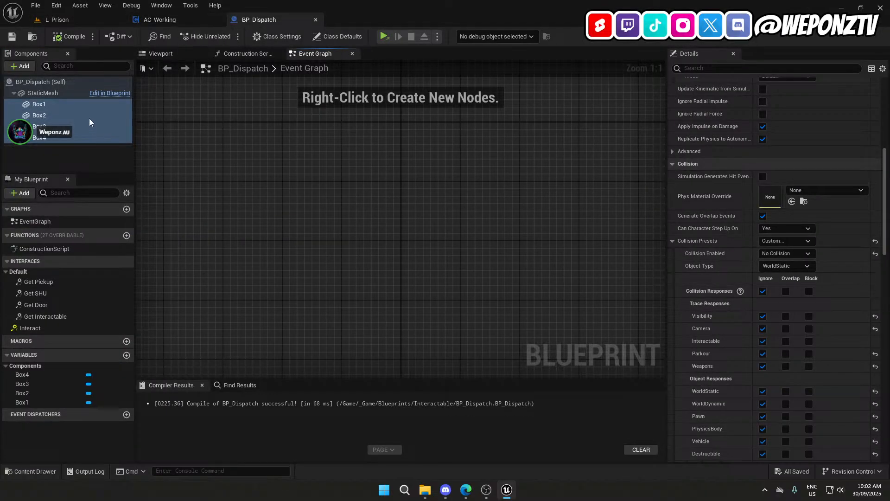
Place references to Box1 through Box4 in the event graph and add an Event BeginPlay node above them.
click(60, 105)
drag(60, 105, 484, 210)
right_click(435, 154)
text(beginpla)
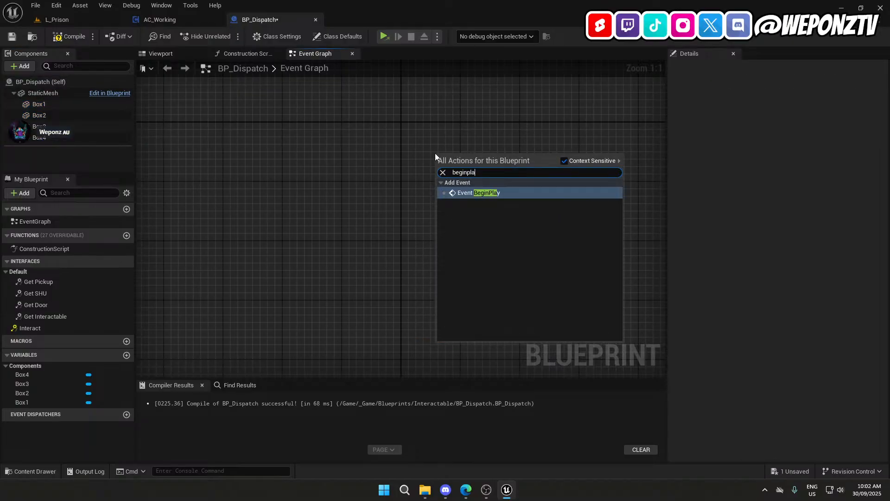
click(516, 194)
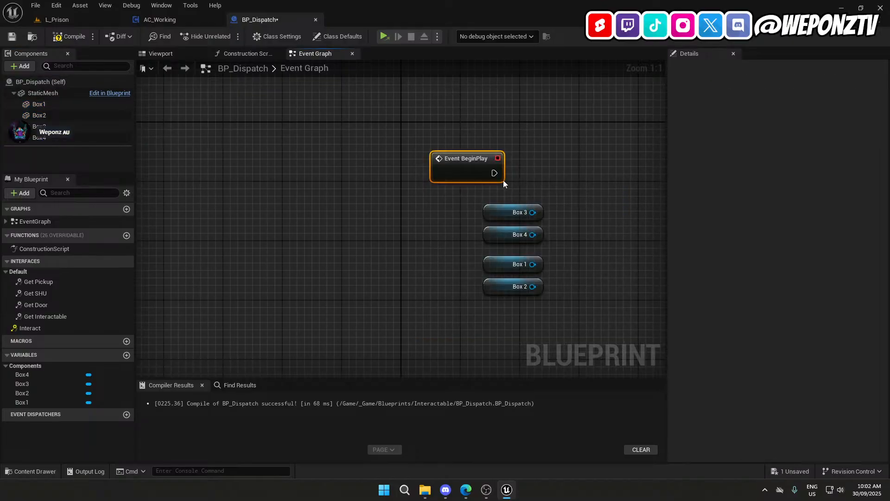
drag(468, 166, 455, 127)
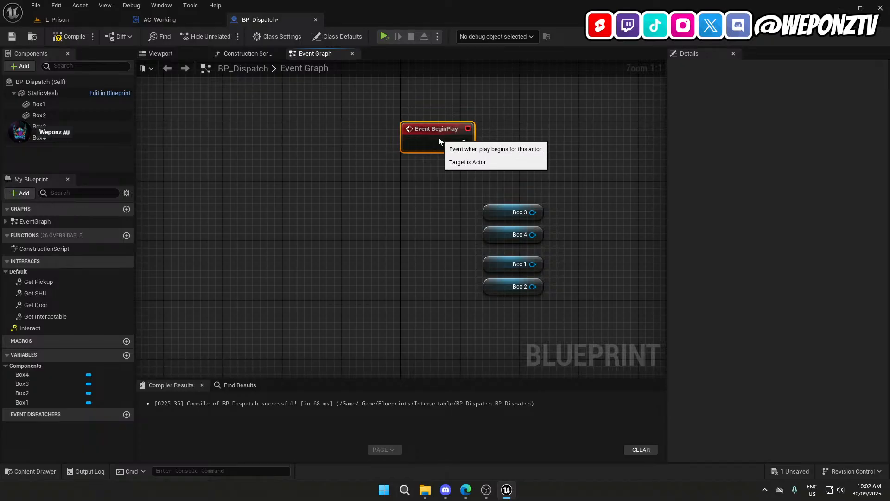
Add a Set Hidden in Game node from the Box 3 reference and connect the other three boxes to its Target.
drag(533, 212, 606, 168)
text(sethid)
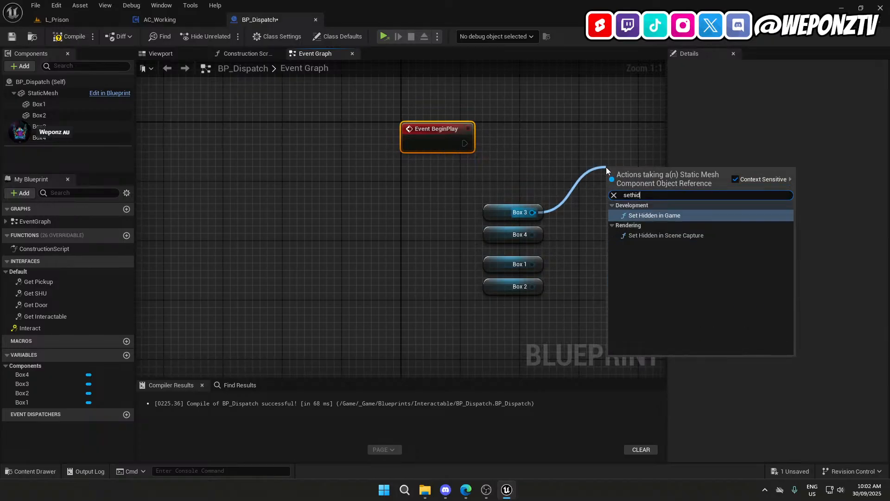
click(649, 215)
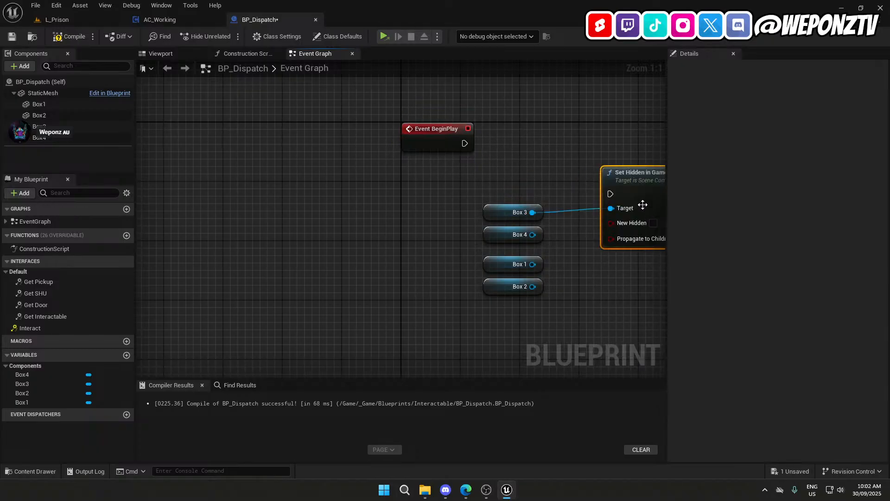
right_drag(609, 99, 411, 153)
drag(334, 289, 413, 262)
drag(333, 319, 412, 262)
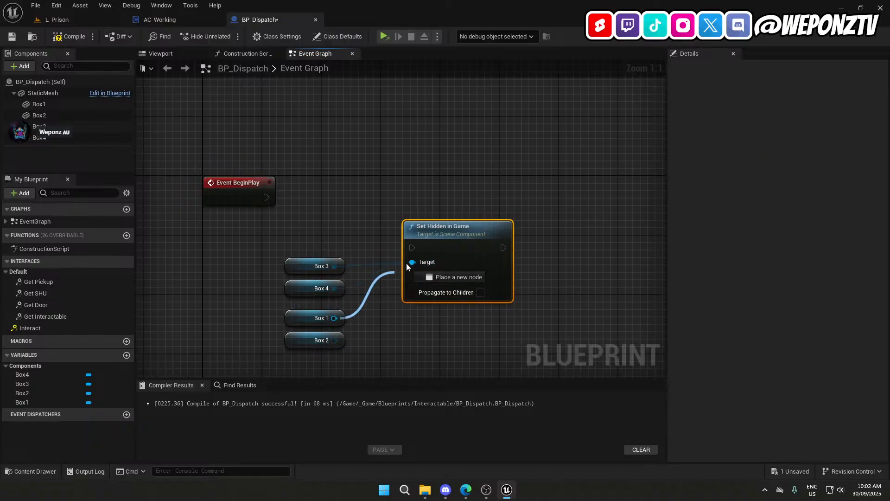
drag(334, 341, 412, 262)
Arrange the box reference nodes in a column ordered from Box 1 down to Box 4.
drag(297, 316, 297, 226)
drag(295, 341, 295, 244)
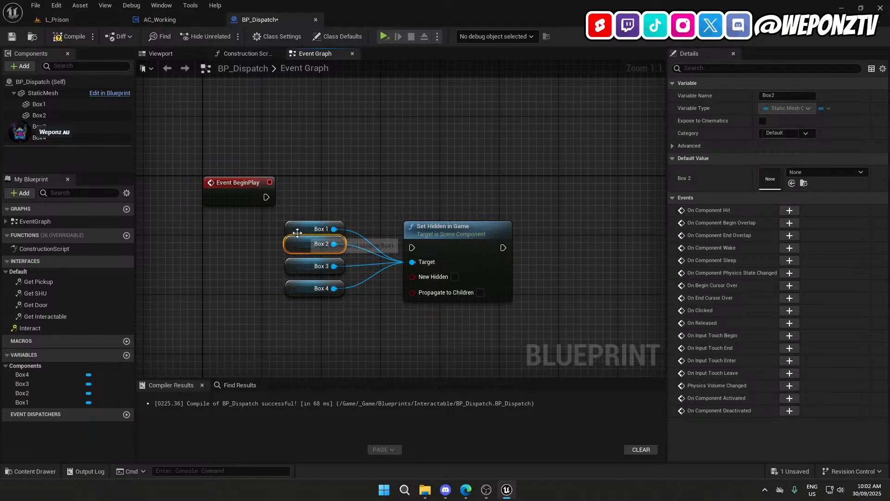
click(299, 229)
mouse_move(299, 229)
mouse_down()
mouse_move(299, 213)
mouse_move(297, 224)
mouse_up()
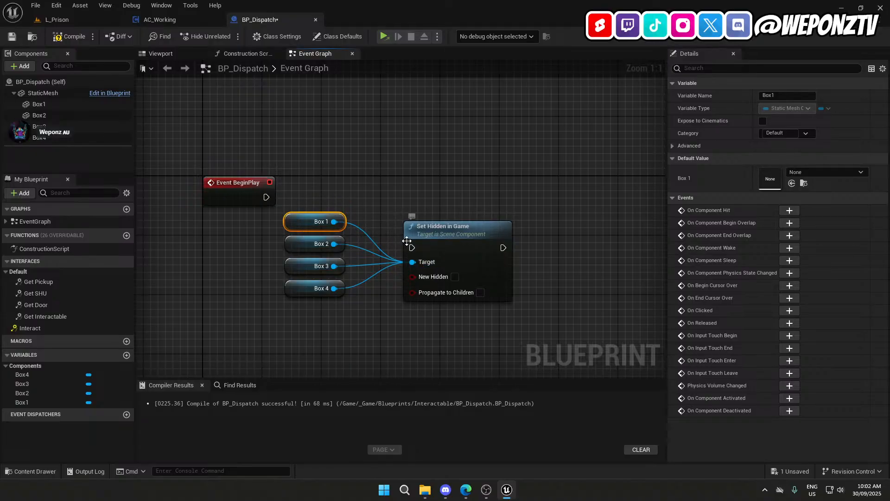
Connect Event BeginPlay to Set Hidden in Game and align the function node level with the event.
drag(411, 247, 266, 198)
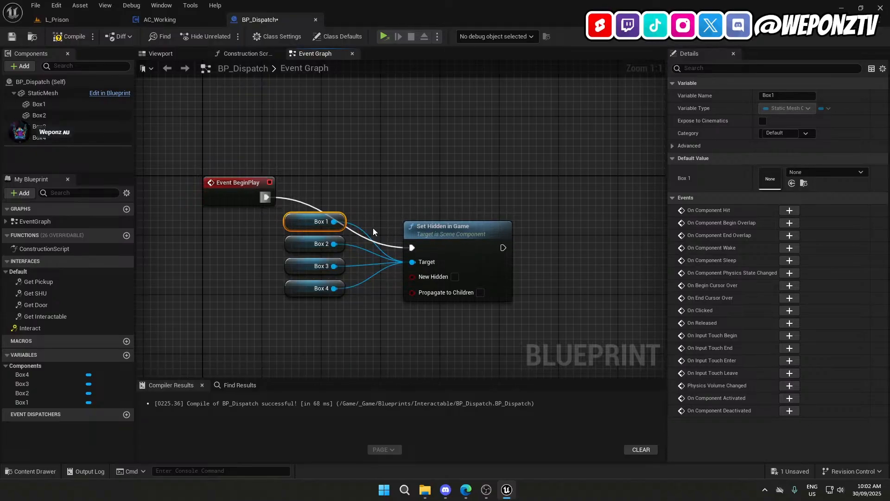
drag(445, 245, 482, 193)
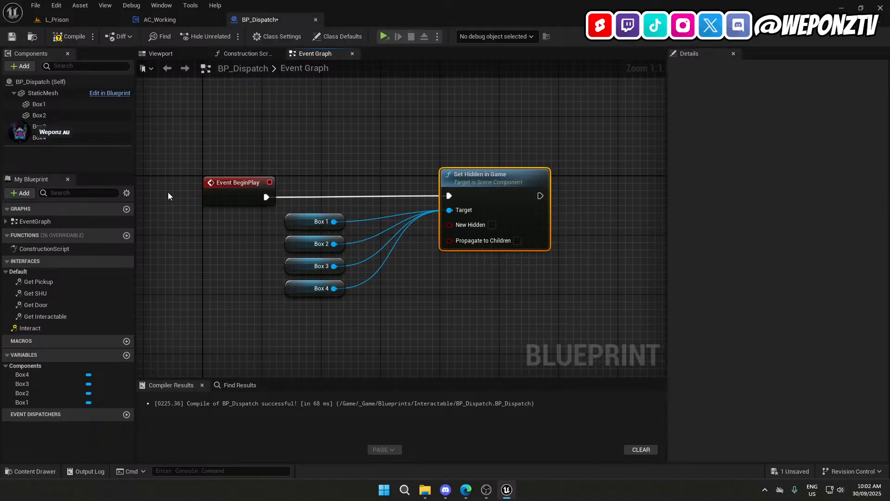
click(416, 280)
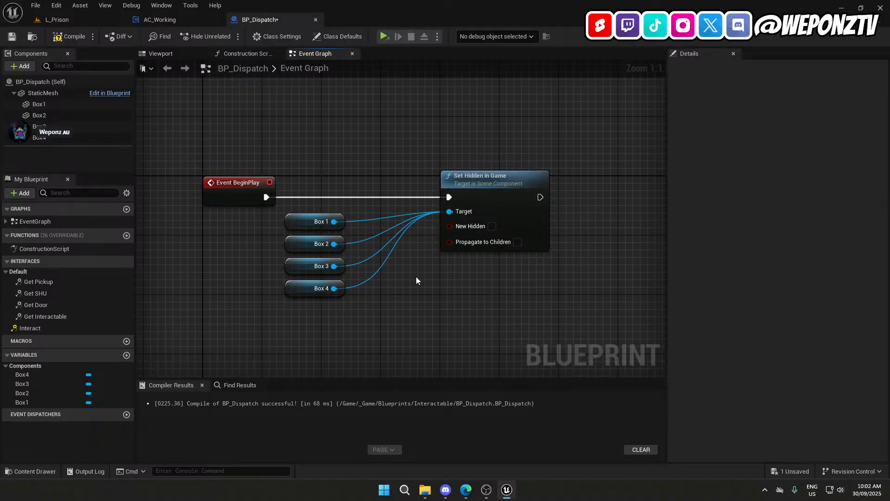
Add an Integer variable named TotalBoxesOnPallet to the blueprint.
click(129, 356)
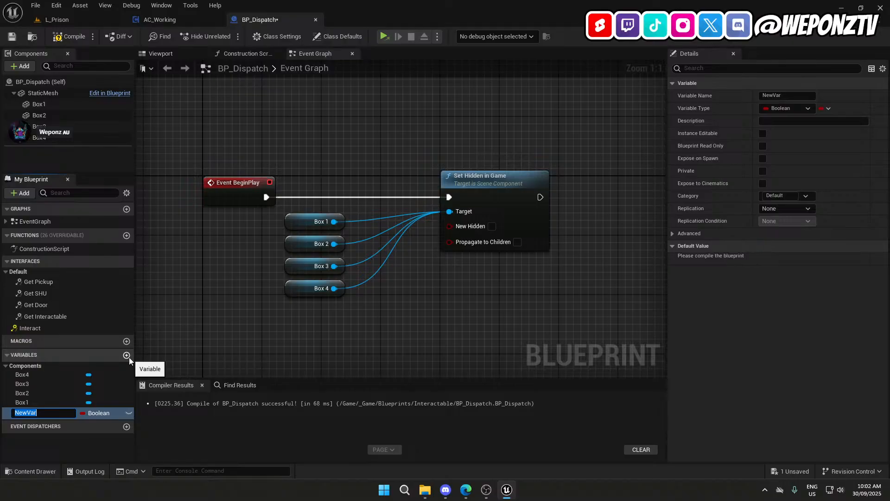
text(TotalBoxesOnPallet)
key(Return)
click(102, 413)
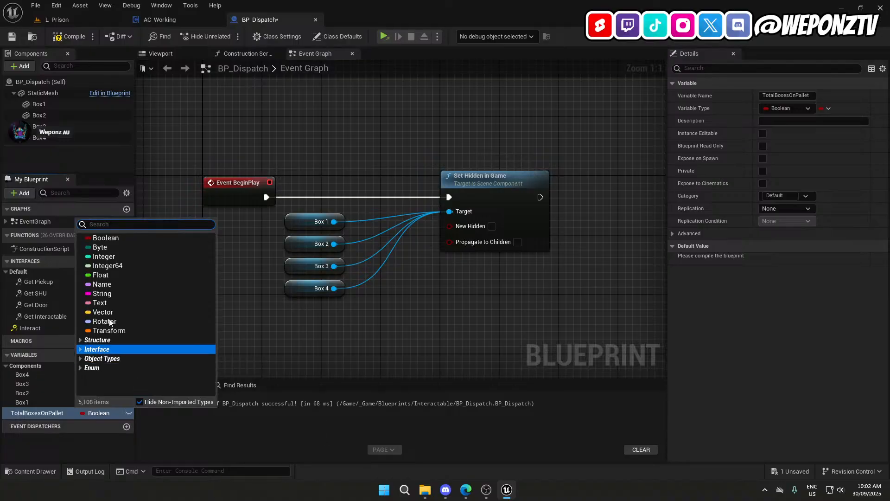
click(104, 256)
Move the four box reference nodes above Set Hidden in Game and enable its New Hidden option.
right_drag(419, 342, 345, 313)
drag(204, 305, 381, 86)
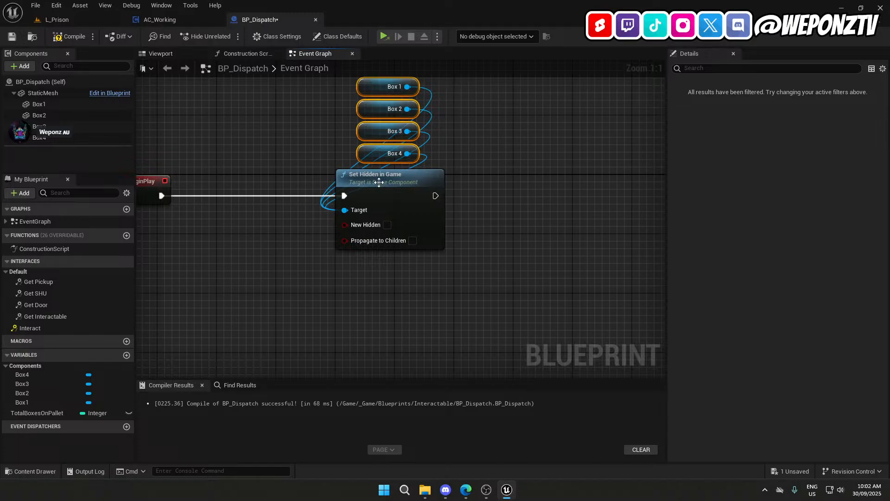
click(387, 224)
Move Set Hidden in Game and its box references closer to Event BeginPlay, straighten the connection, and compile and save the blueprint.
right_drag(357, 290, 464, 293)
drag(508, 304, 437, 95)
drag(485, 197, 366, 197)
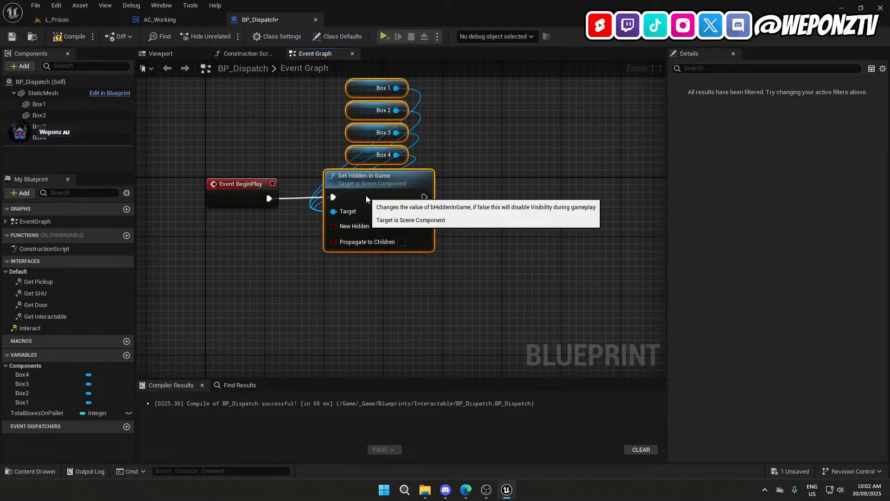
click(367, 197)
ctrl+click(241, 203)
key(q)
click(360, 333)
right_drag(388, 330, 398, 370)
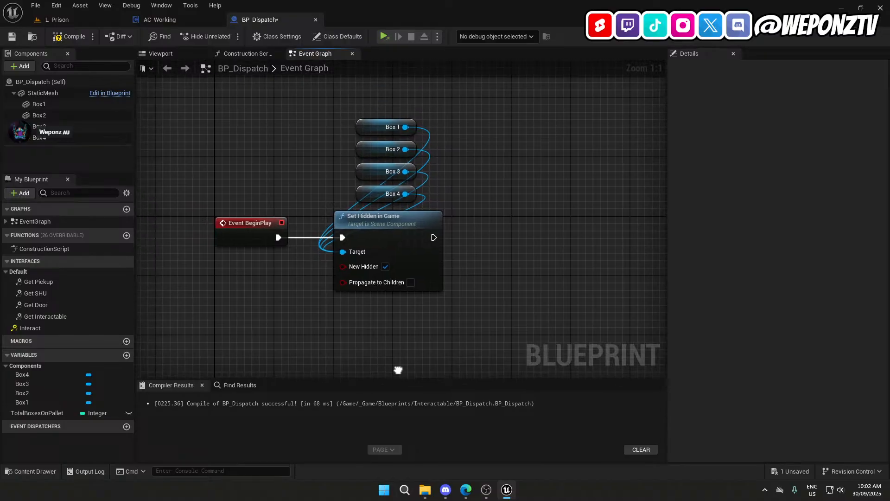
click(65, 36)
click(12, 36)
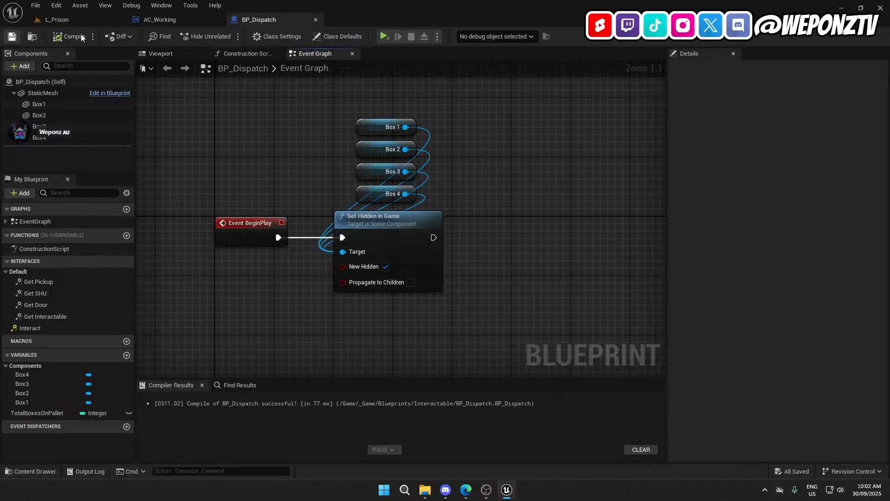
Return to the L_Prison level and open the Content/_Game/Blueprints/Interactable folder.
click(177, 54)
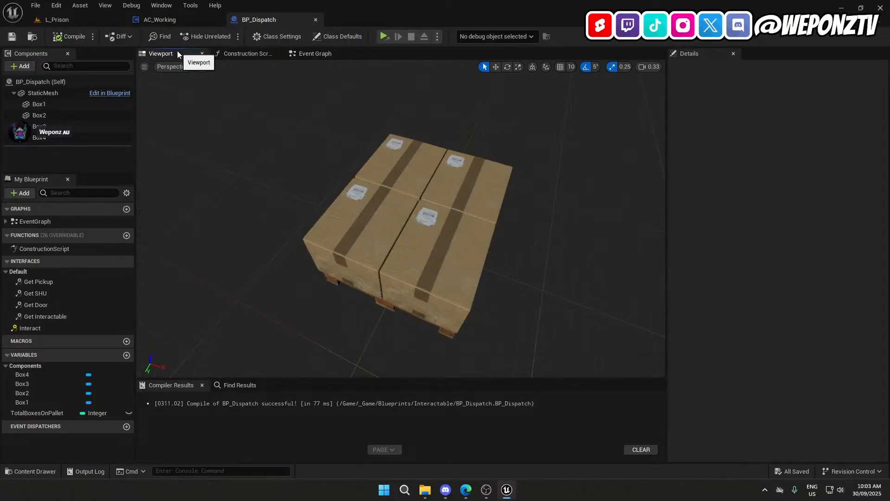
click(68, 17)
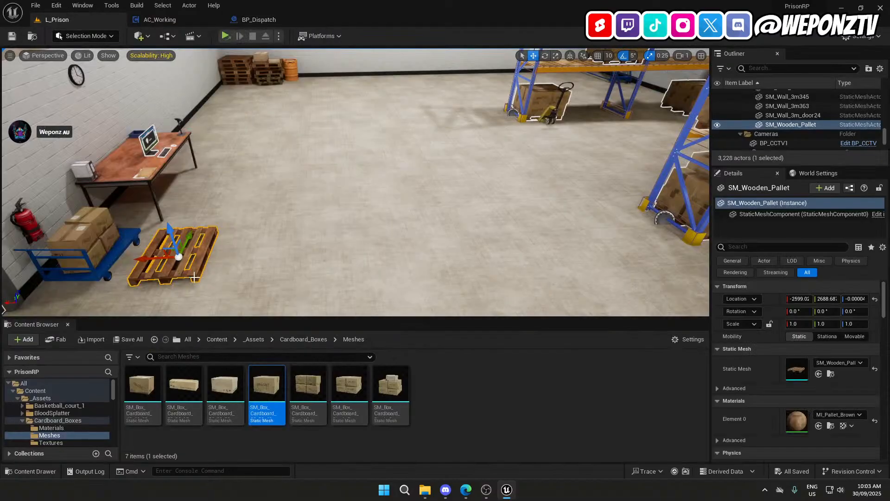
click(249, 341)
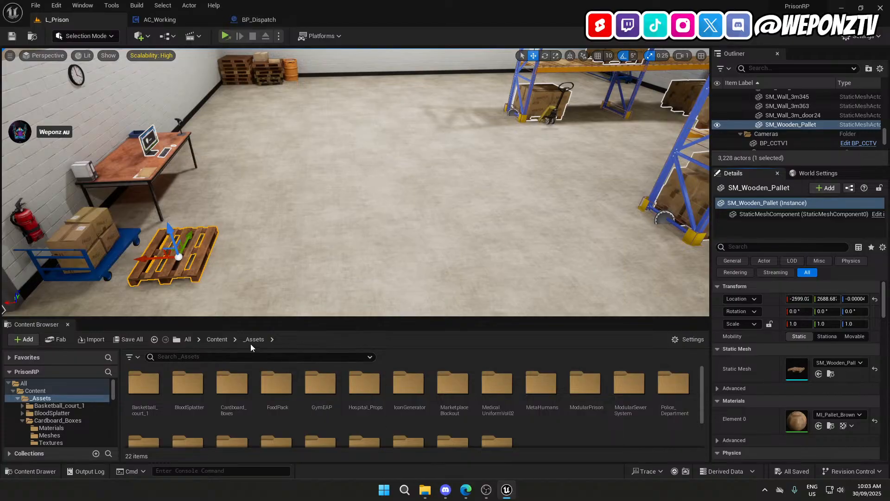
click(210, 339)
double_click(185, 384)
double_click(261, 385)
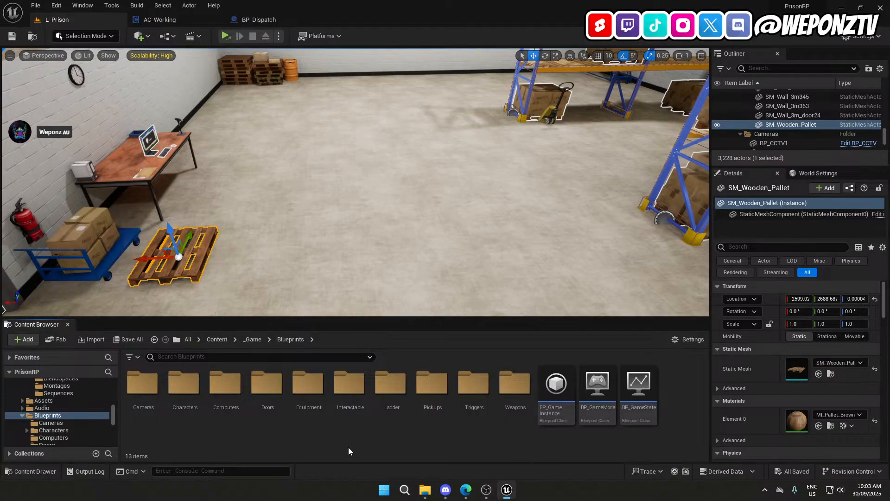
click(349, 393)
double_click(349, 393)
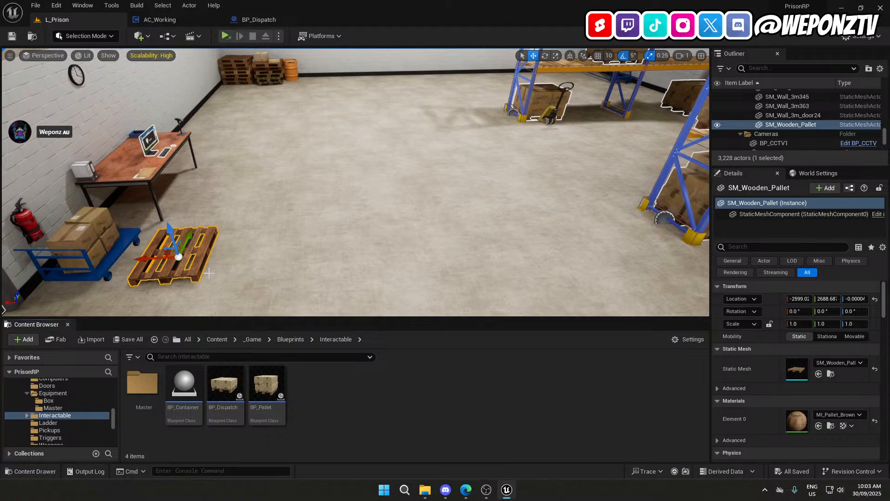
Replace the SM_Wooden_Pallet mesh by the dispatch desk with a BP_Dispatch actor pasted to the same location.
key(Delete)
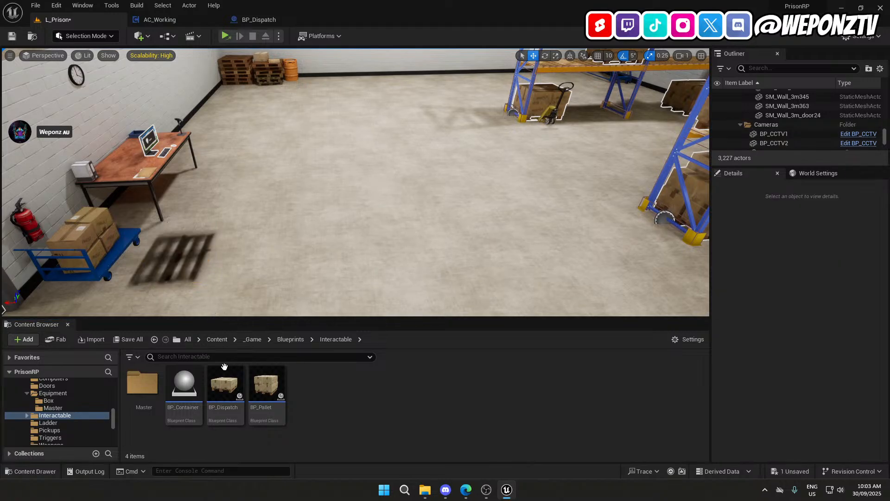
drag(225, 383, 197, 256)
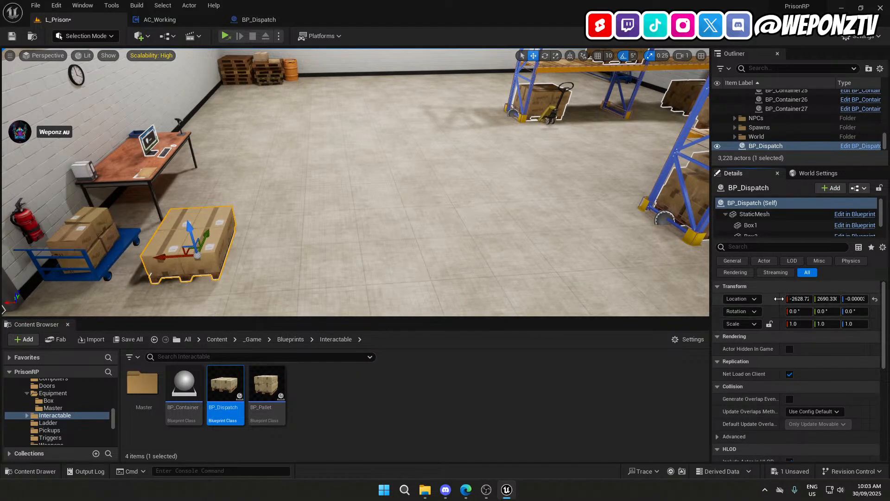
right_click(789, 299)
click(788, 343)
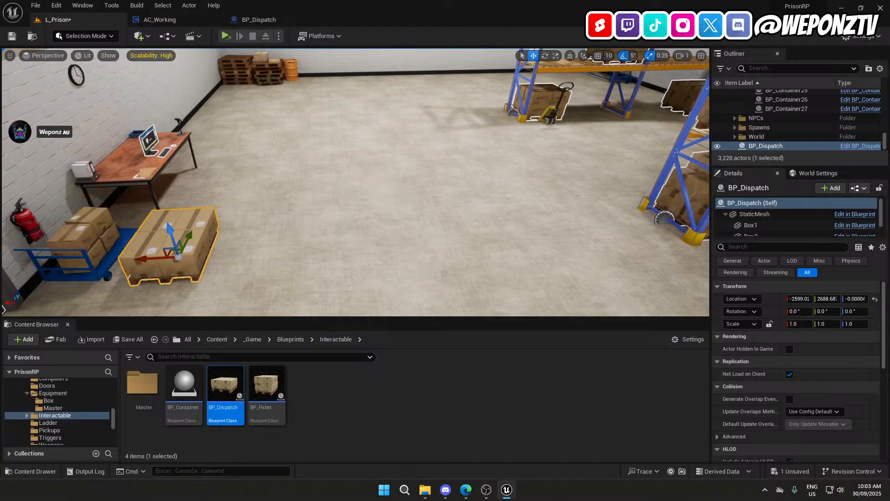
Select all four boxes in the BP_Dispatch viewport and shift them slightly along the Y axis to centre them on the pallet.
key(f)
mouse_move(356, 182)
right_down()
mouse_move(384, 185)
mouse_move(463, 162)
mouse_move(324, 166)
mouse_move(417, 181)
mouse_move(357, 194)
right_up()
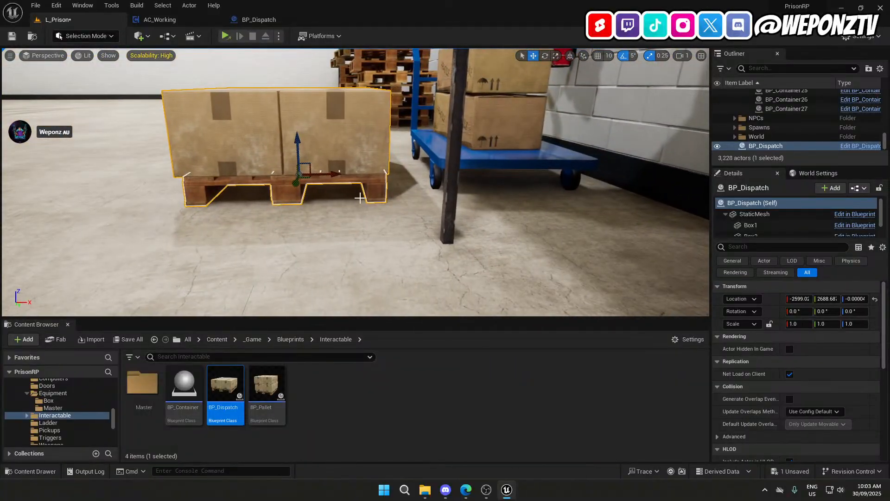
click(259, 19)
ctrl+click(442, 253)
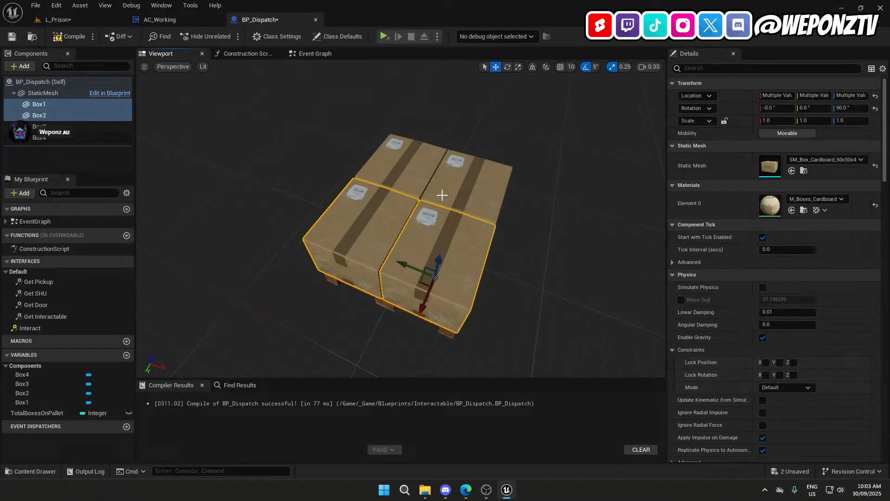
ctrl+click(442, 195)
ctrl+click(391, 159)
right_drag(390, 159, 392, 129)
right_drag(392, 199, 398, 200)
key(s)
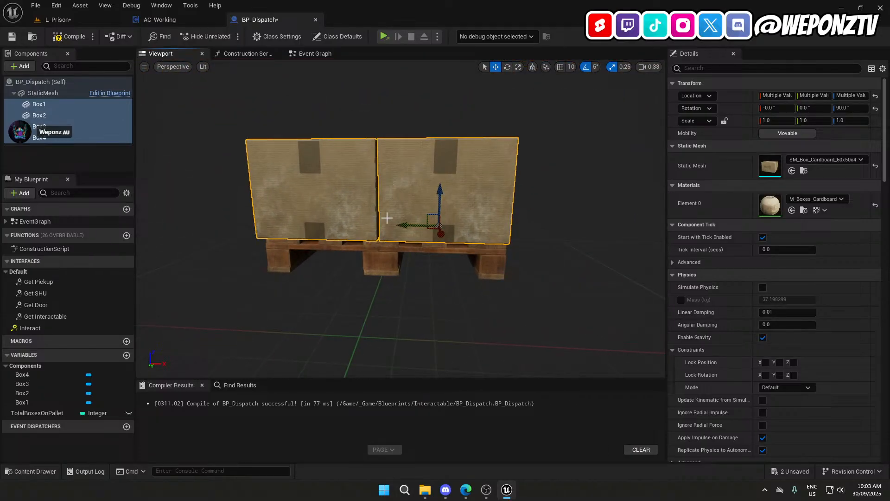
drag(399, 224, 402, 224)
key(a)
right_drag(402, 224, 566, 225)
key(f)
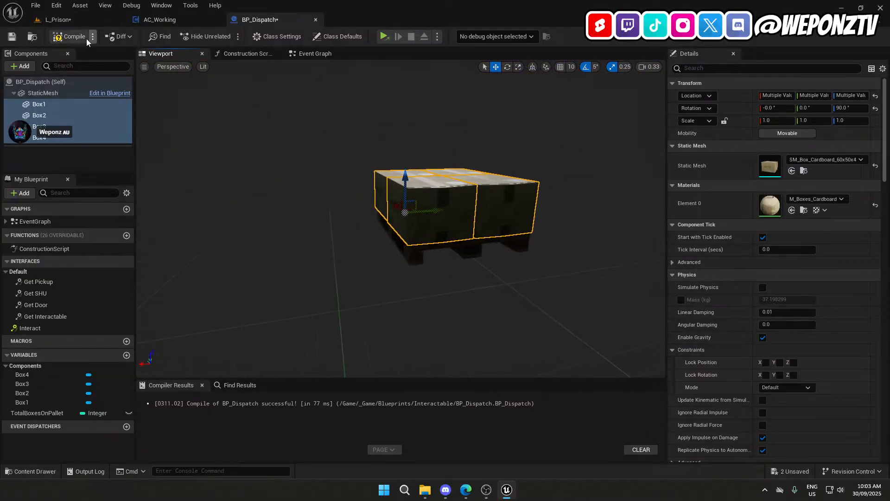
Compile BP_Dispatch, save the L_Prison level and inspect the placed pallet's boxes.
click(83, 36)
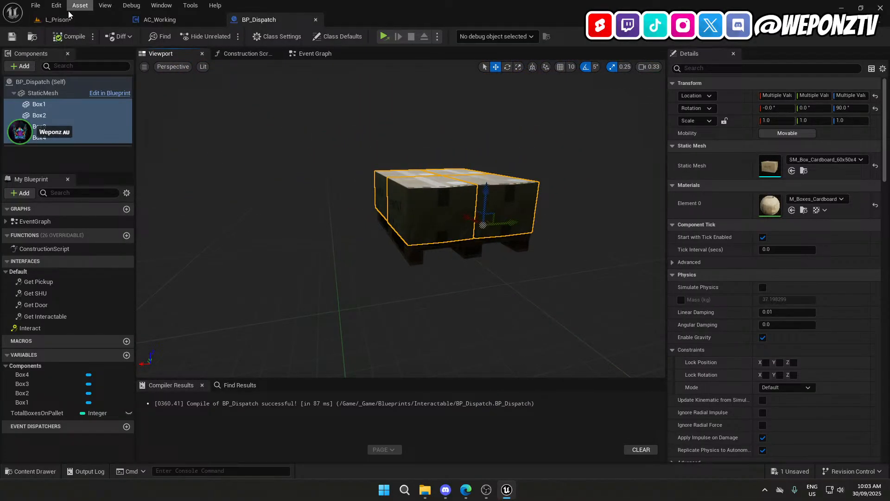
click(57, 19)
key(ctrl+s)
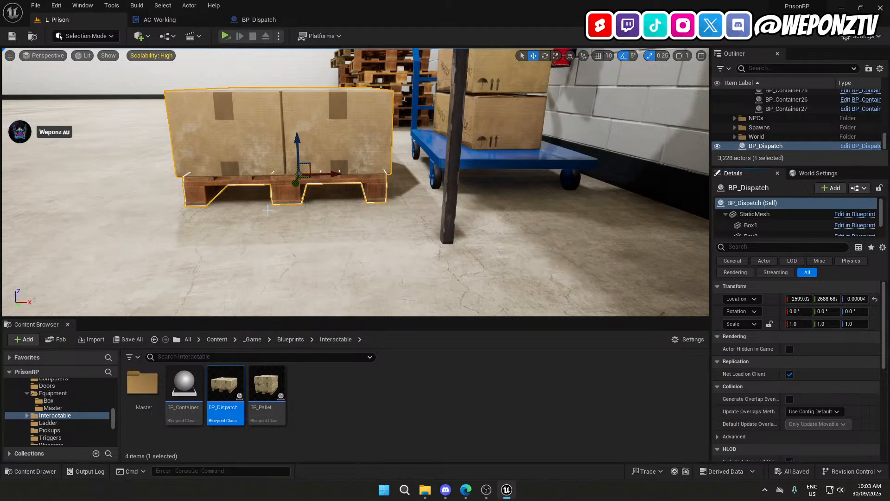
right_drag(268, 140, 268, 139)
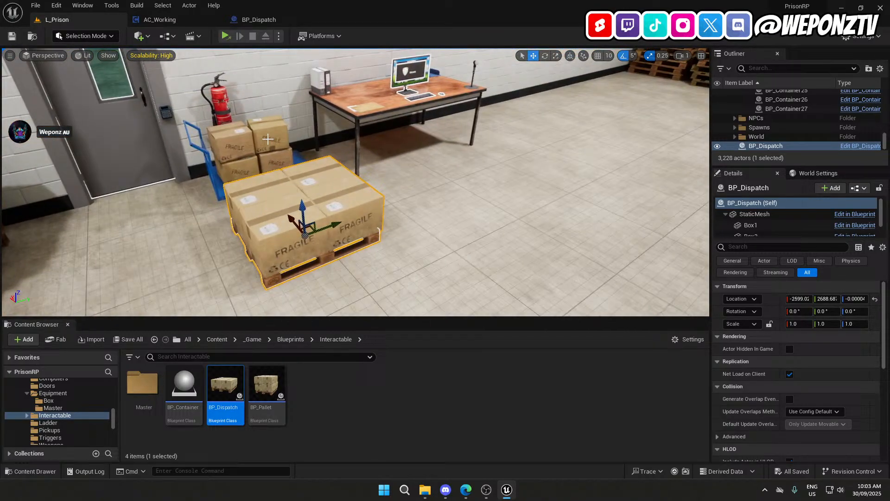
Turn off Visible for all four boxes in BP_Dispatch, and compile and save the blueprint.
click(281, 19)
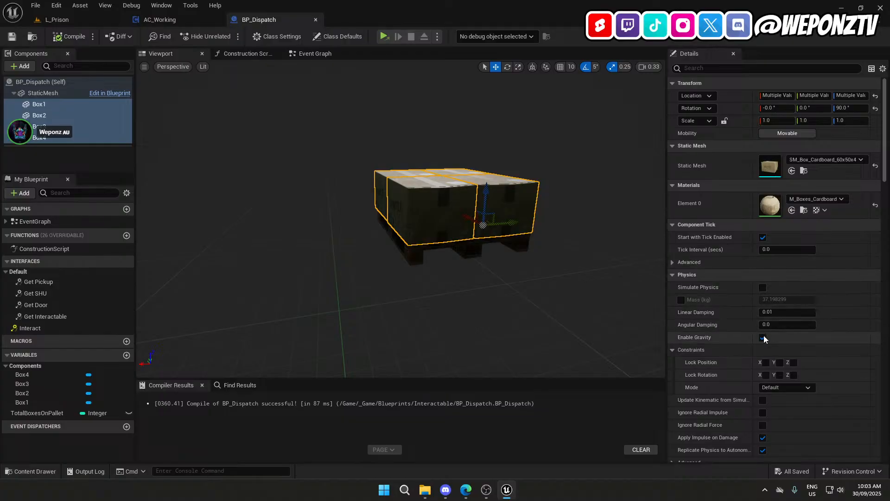
scroll(755, 343, down, 2)
scroll(748, 342, up, 2)
scroll(748, 339, down, 12)
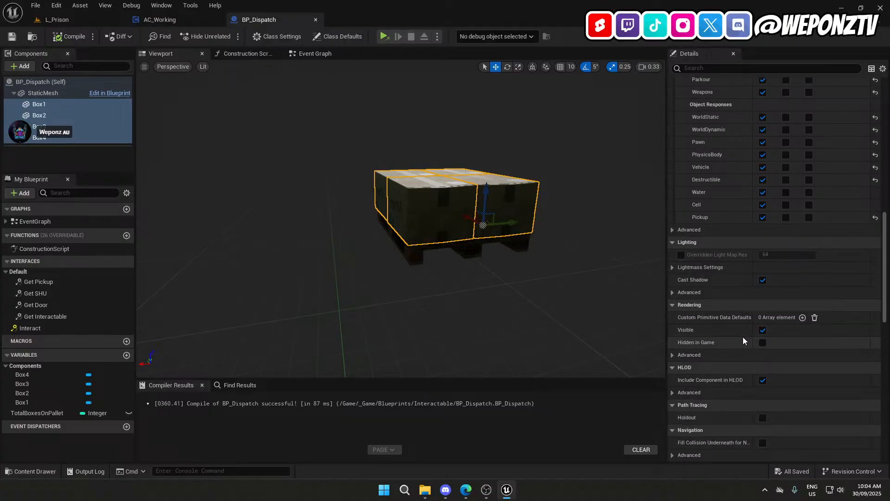
click(763, 330)
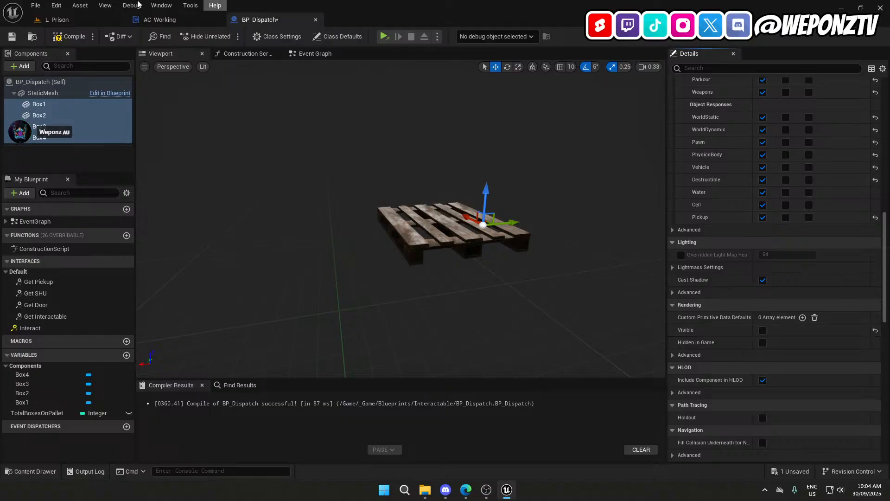
click(68, 37)
click(14, 36)
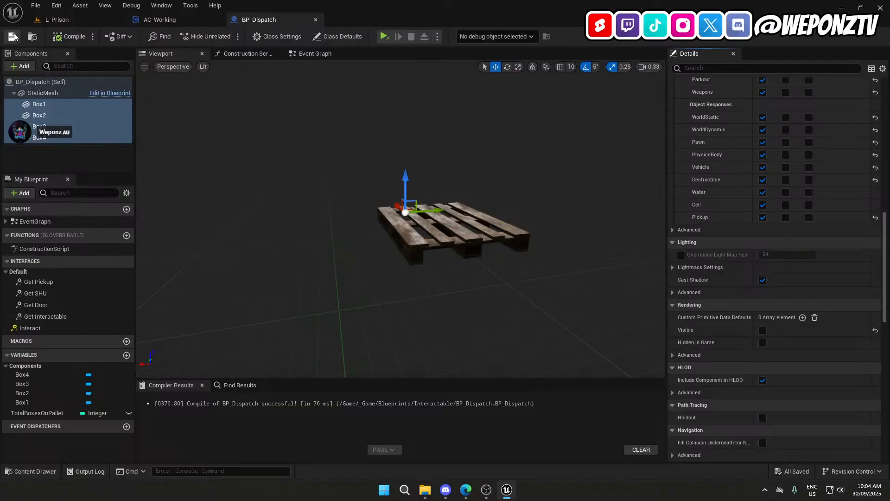
Add a Set Visibility node from the Box 1 reference and connect it after Set Hidden in Game.
click(320, 54)
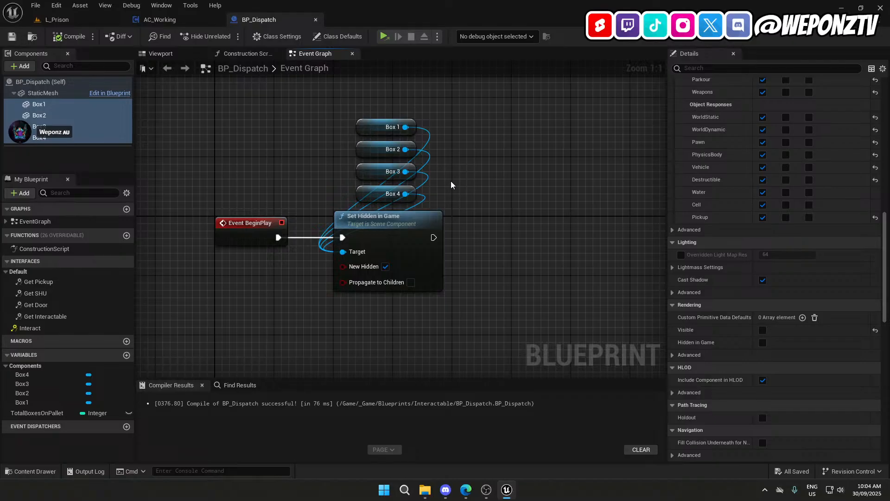
drag(405, 127, 543, 180)
text(set vis)
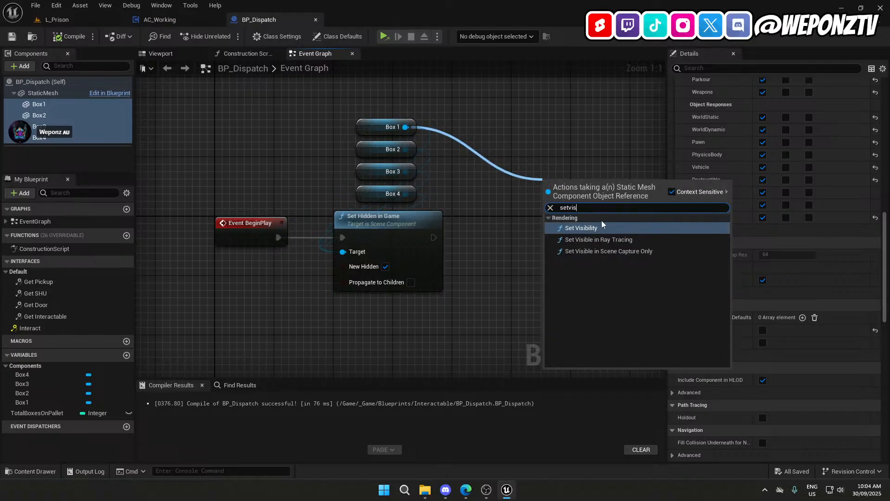
click(602, 221)
drag(550, 206, 434, 237)
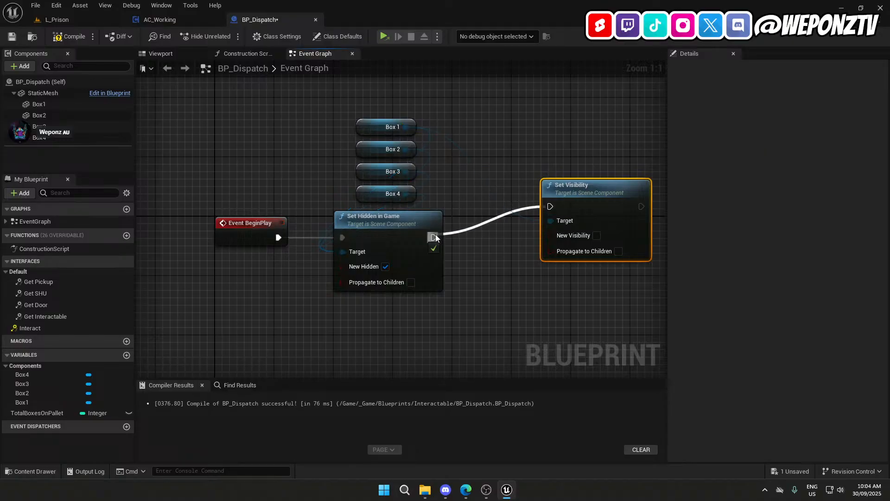
drag(594, 200, 565, 229)
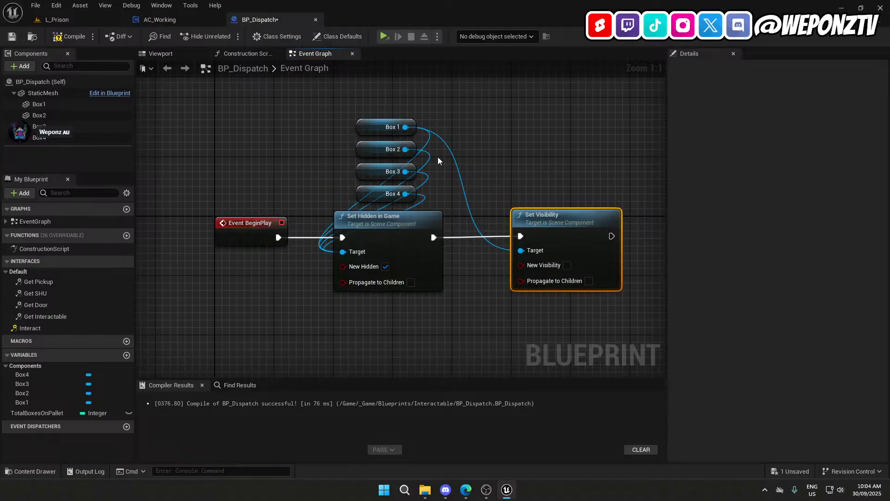
Duplicate the four box references above Set Visibility and break the existing links to its Target.
drag(405, 149, 521, 250)
drag(441, 204, 369, 117)
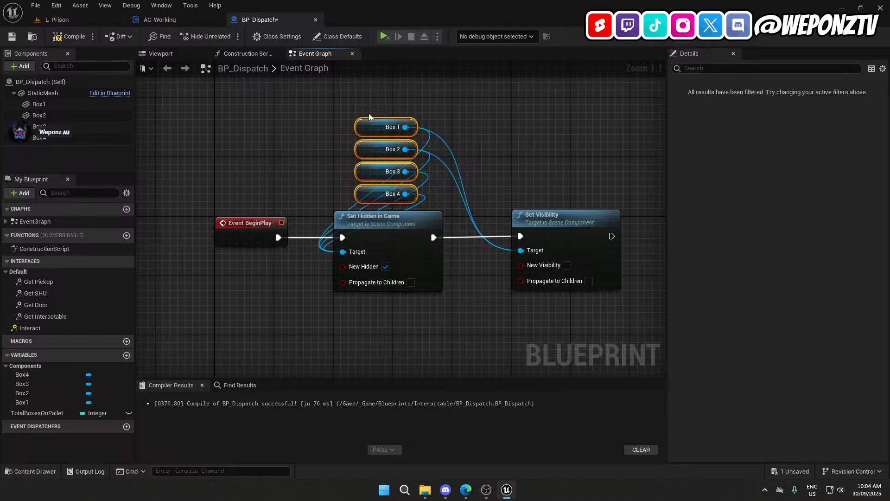
key(ctrl+c)
key(ctrl+v)
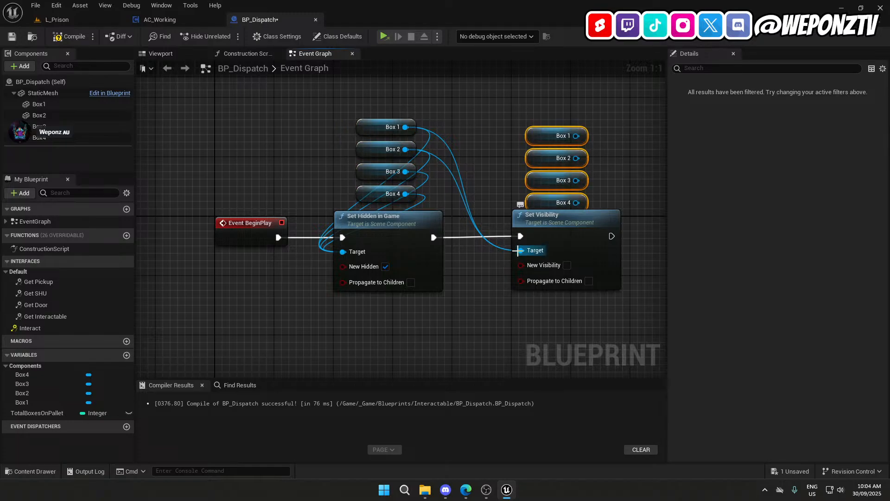
right_click(518, 250)
click(547, 280)
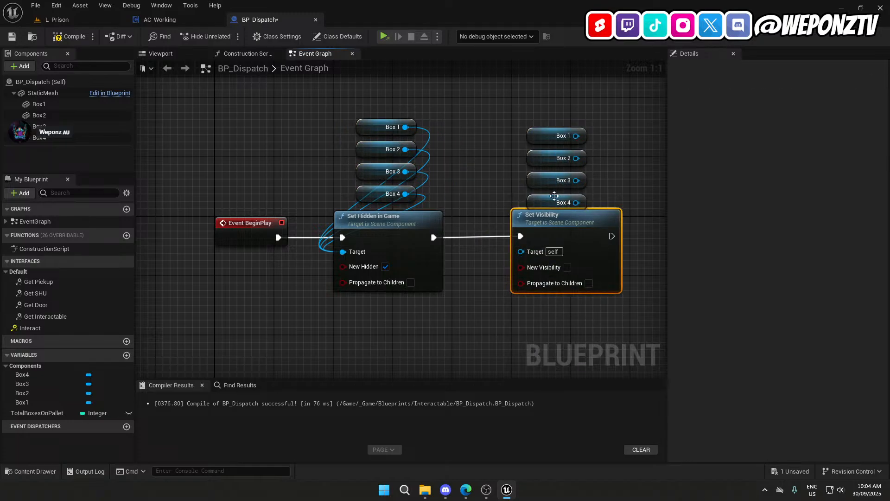
Connect the duplicated Box 1 to Box 4 references to the Target of Set Visibility.
drag(597, 207, 523, 250)
drag(575, 150, 521, 251)
drag(576, 172, 521, 250)
drag(574, 200, 521, 250)
Straighten the connection from Set Hidden in Game to Set Visibility, compile and save BP_Dispatch, and return to the L_Prison level.
click(547, 229)
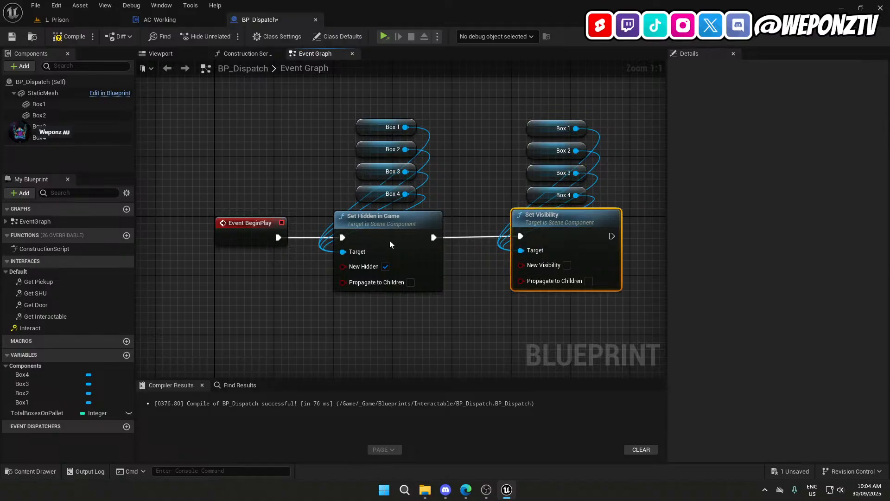
shift+click(390, 240)
key(q)
click(501, 351)
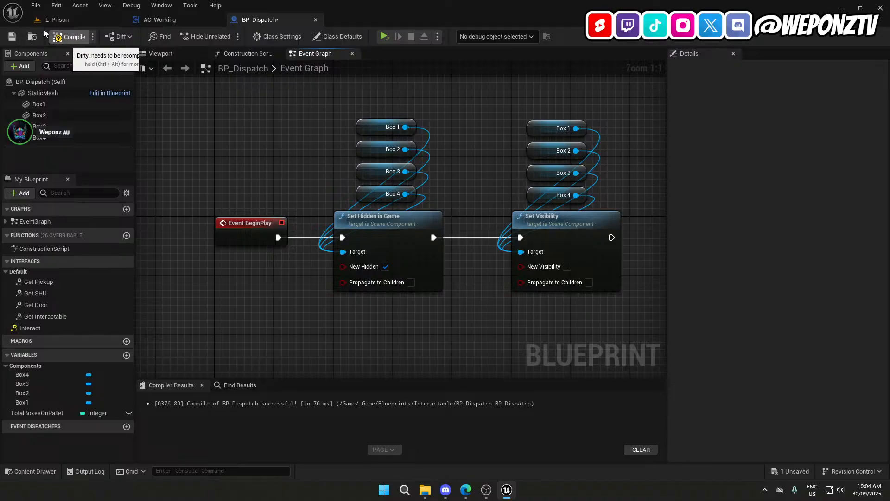
click(12, 36)
click(57, 20)
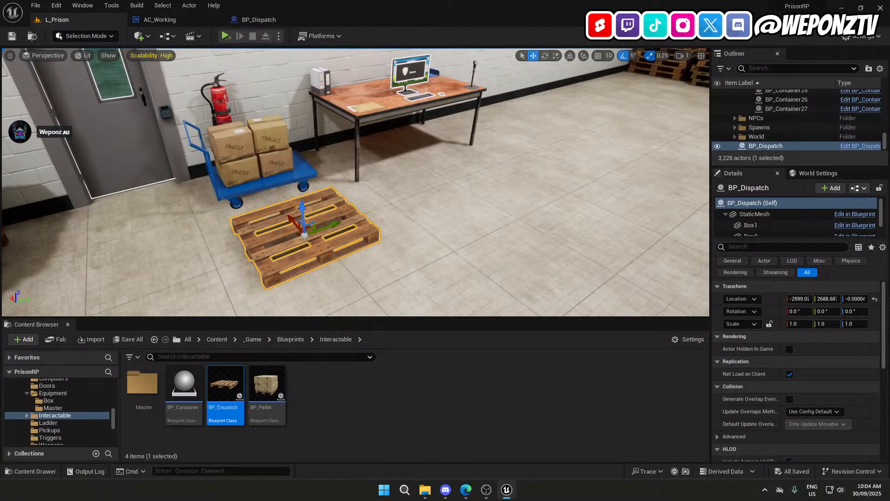
Look over the placed pallet in the level and return to the BP_Dispatch event graph.
right_drag(428, 245, 428, 246)
key(s)
key(w)
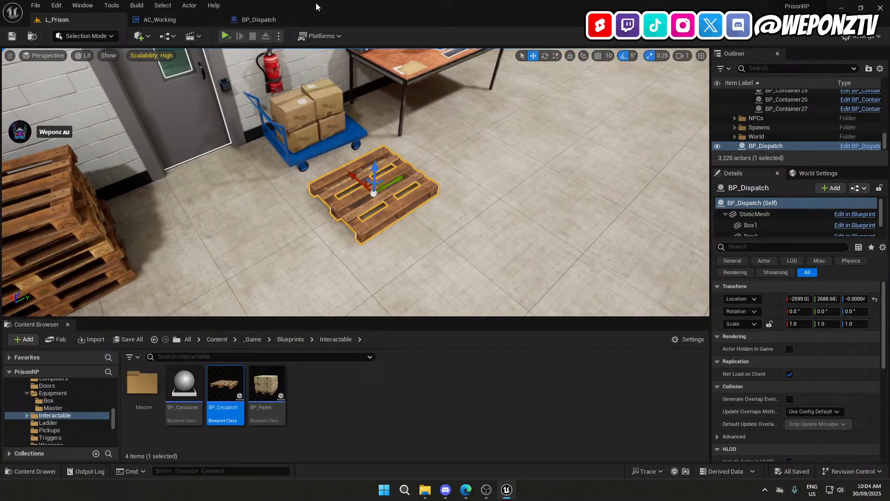
click(256, 20)
right_drag(260, 285, 329, 196)
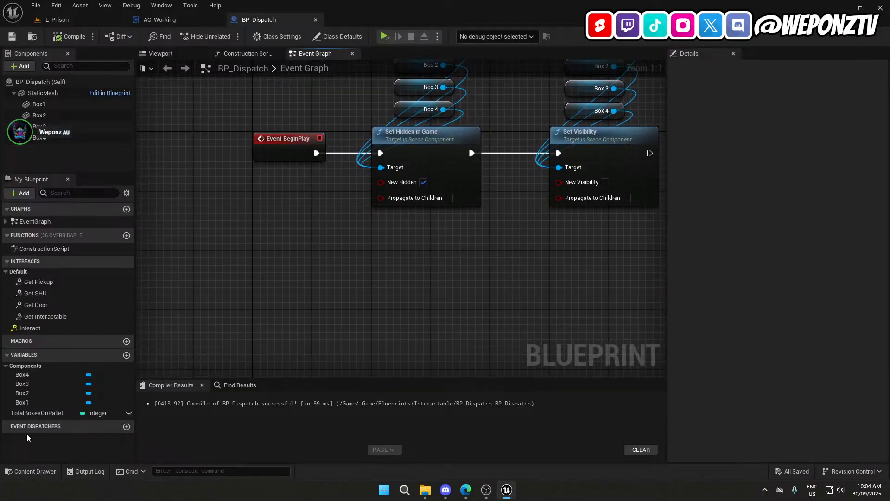
click(35, 413)
click(35, 413)
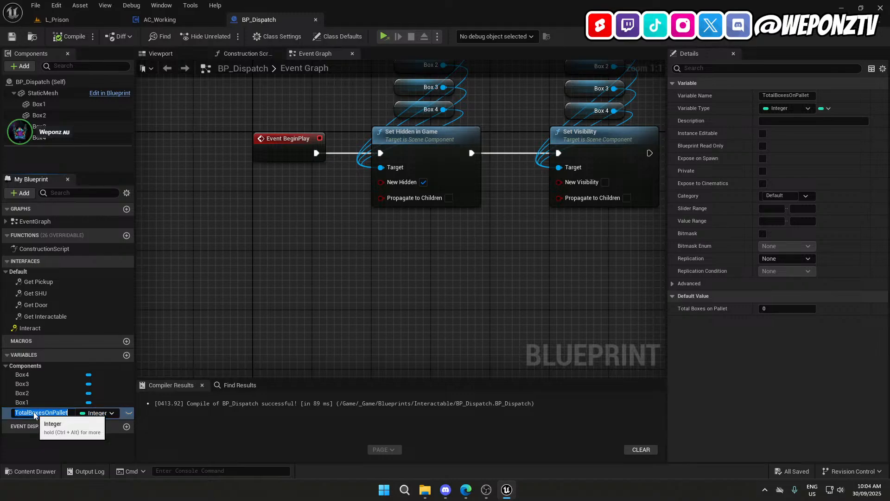
click(239, 347)
drag(54, 416, 284, 294)
click(285, 294)
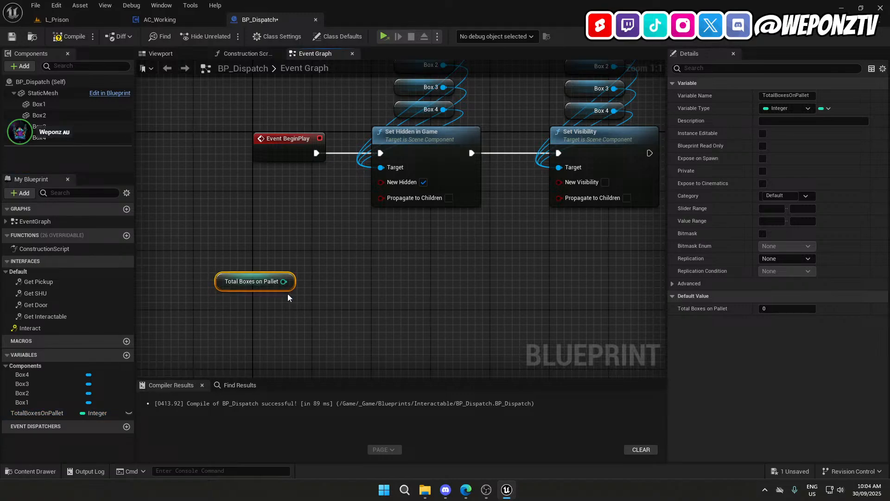
drag(312, 296, 265, 264)
key(Delete)
Add a custom event named SRV_AddBoxToPallet below the Event BeginPlay chain.
right_click(315, 278)
text(custom)
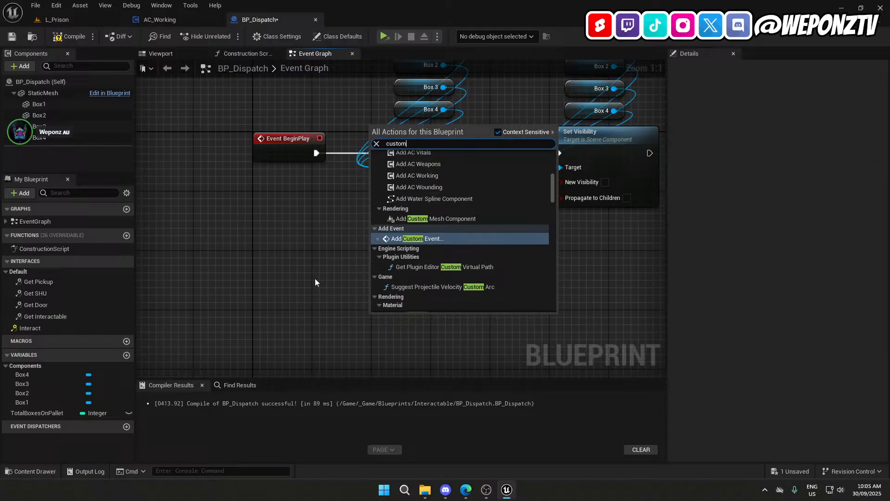
click(506, 238)
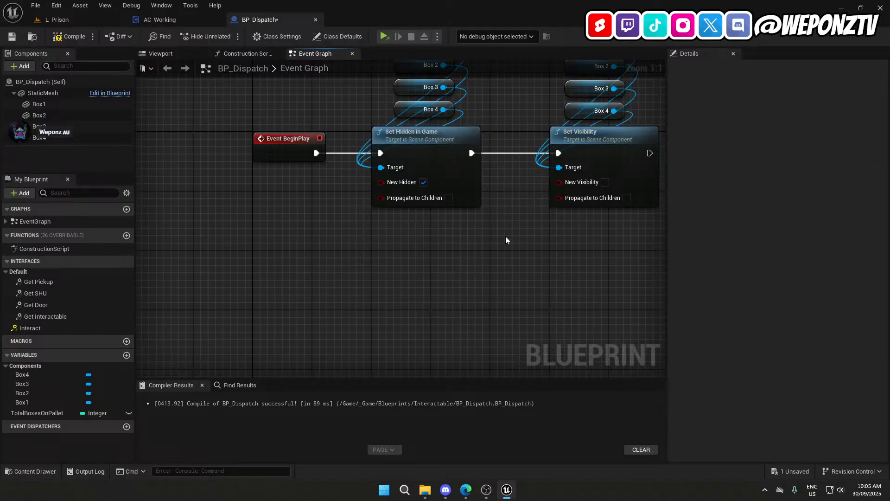
text(SRV_)
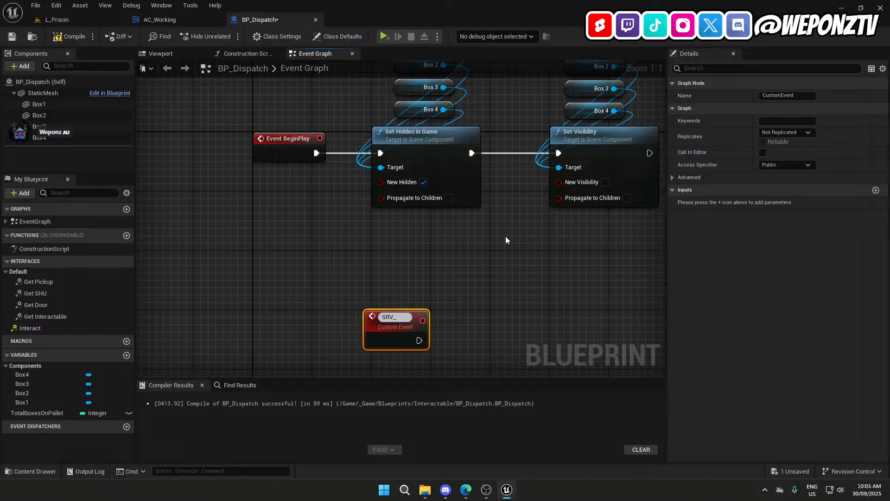
text(AddBox)
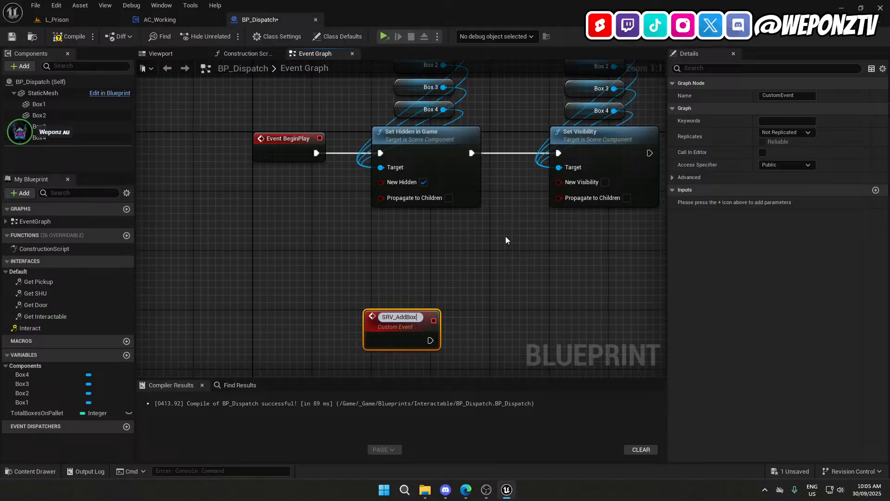
text(ToPallet)
key(Return)
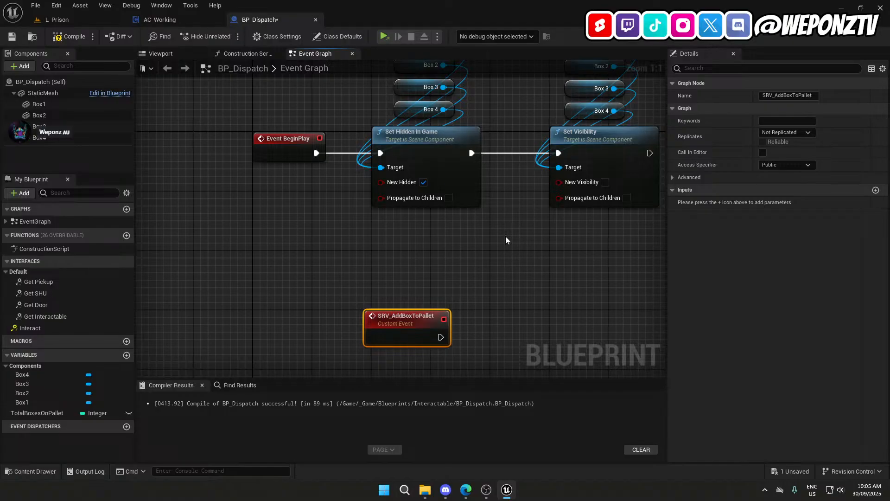
Set SRV_AddBoxToPallet to replicate as Run on Server and align its node below Event BeginPlay.
click(796, 133)
click(795, 165)
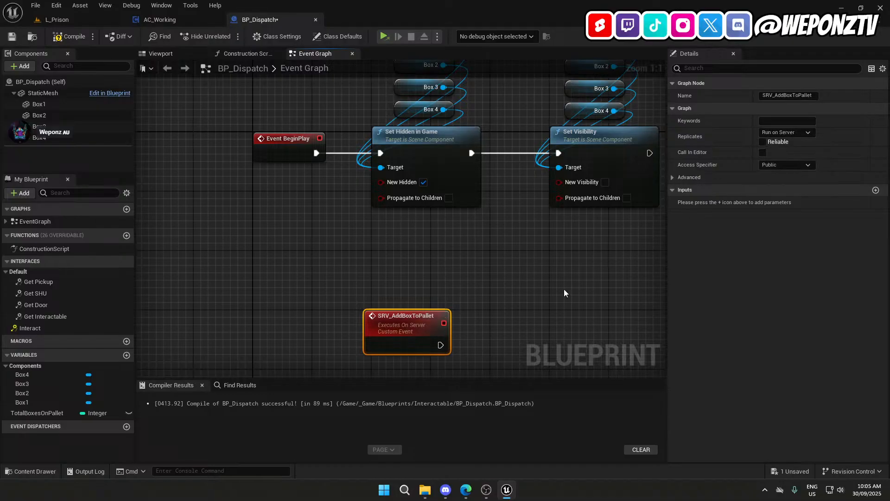
right_drag(564, 288, 587, 199)
drag(443, 224, 335, 277)
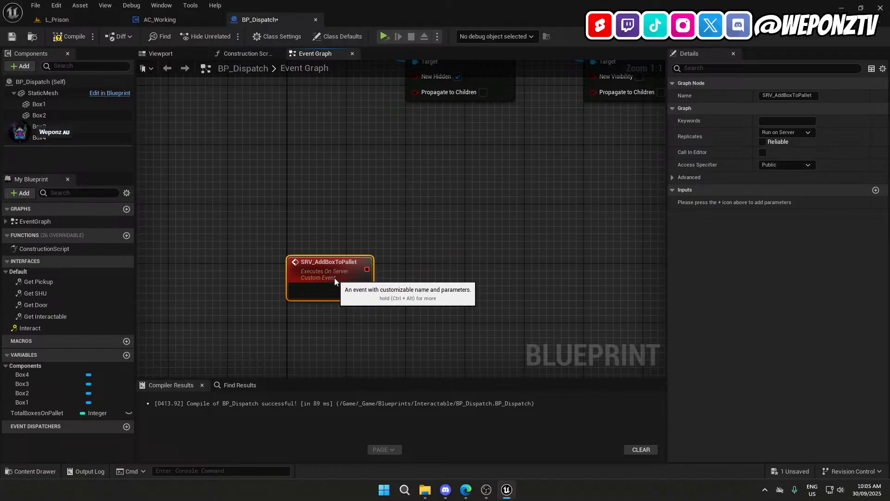
click(494, 324)
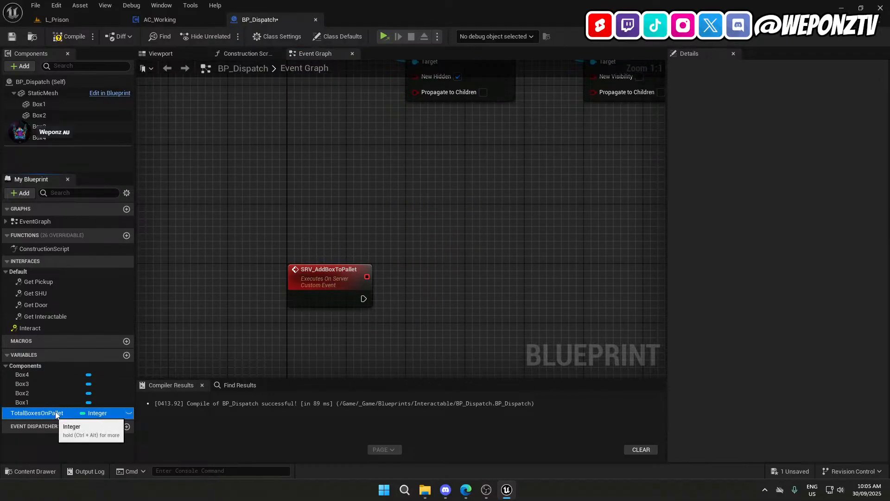
Add a TotalBoxesOnPallet getter with an increment (++) node, run it from SRV_AddBoxToPallet and arrange the nodes compactly.
drag(55, 412, 426, 259)
click(454, 280)
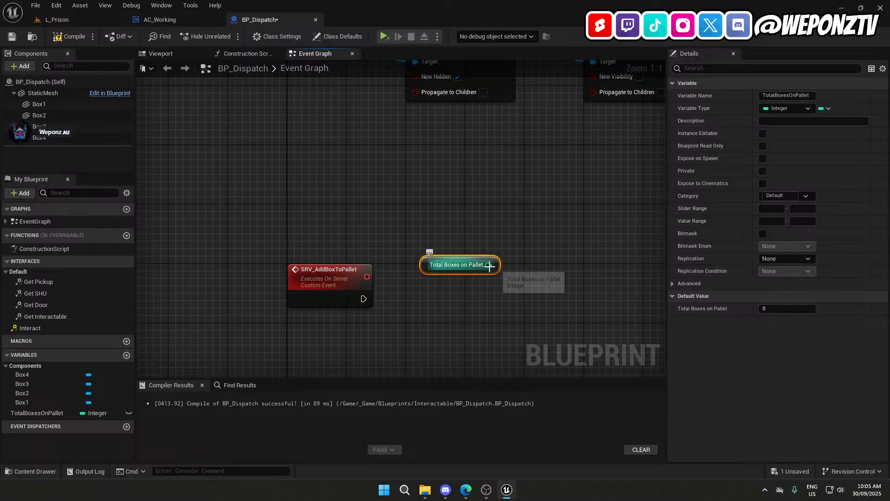
drag(497, 265, 469, 301)
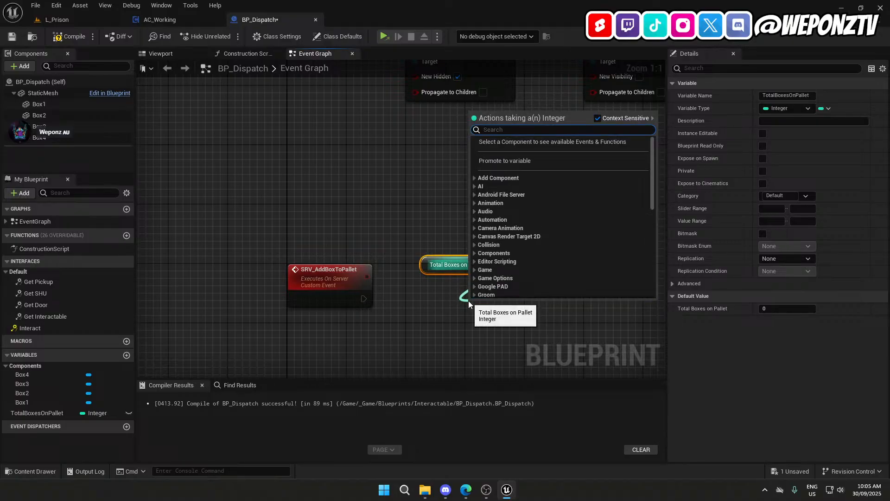
text(++)
click(524, 159)
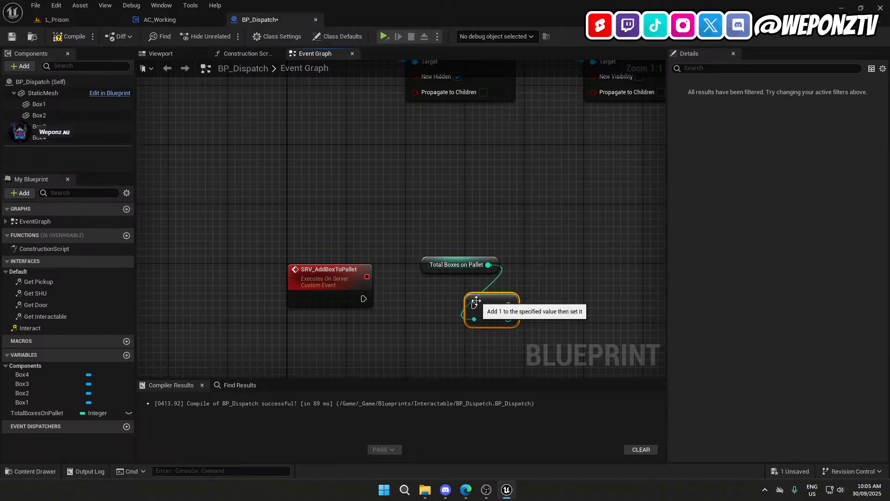
drag(474, 305, 363, 301)
drag(501, 307, 441, 305)
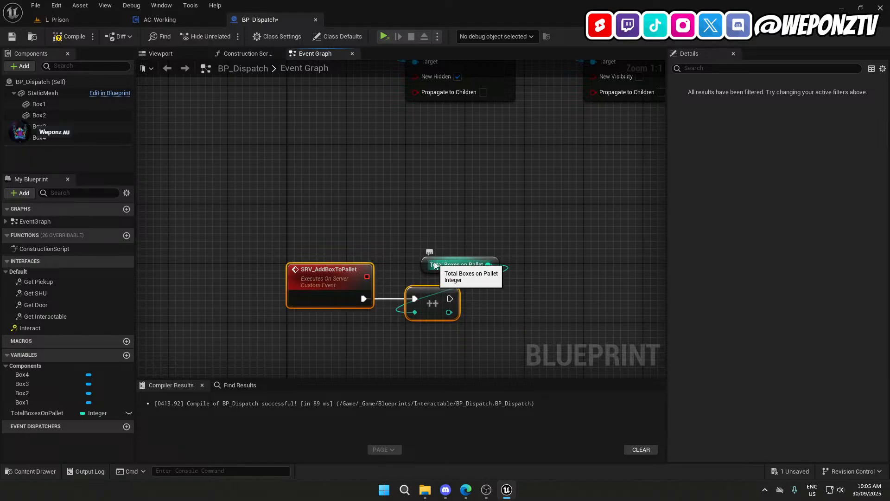
drag(429, 262, 406, 269)
click(558, 317)
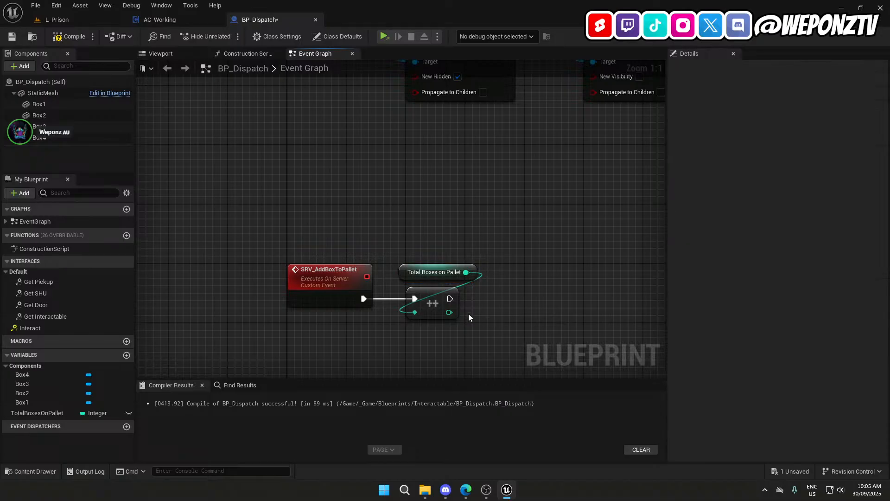
Add a Switch on Int driven by the increment's result, connect its execution input and line it up with the increment node.
drag(449, 312, 512, 295)
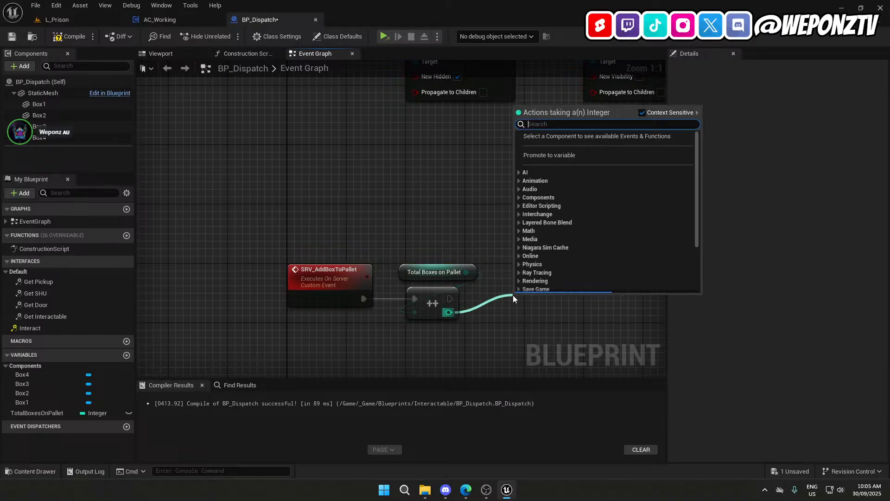
text(sw)
click(586, 181)
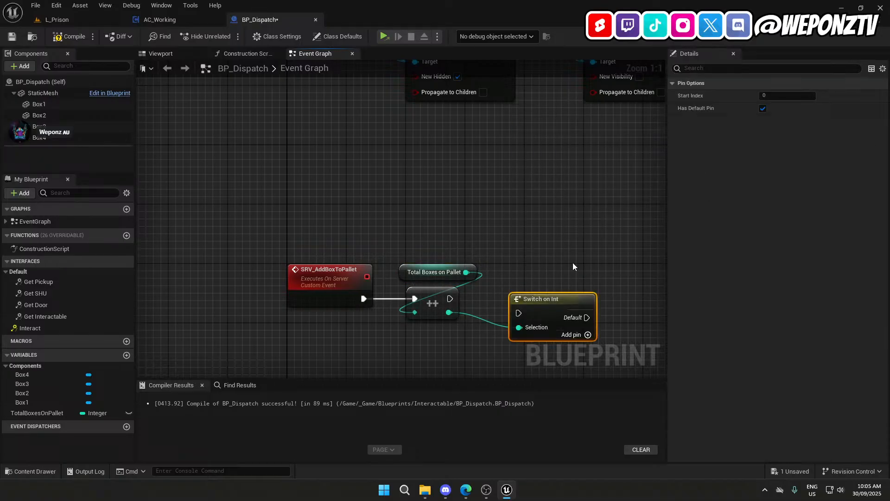
drag(517, 311, 450, 299)
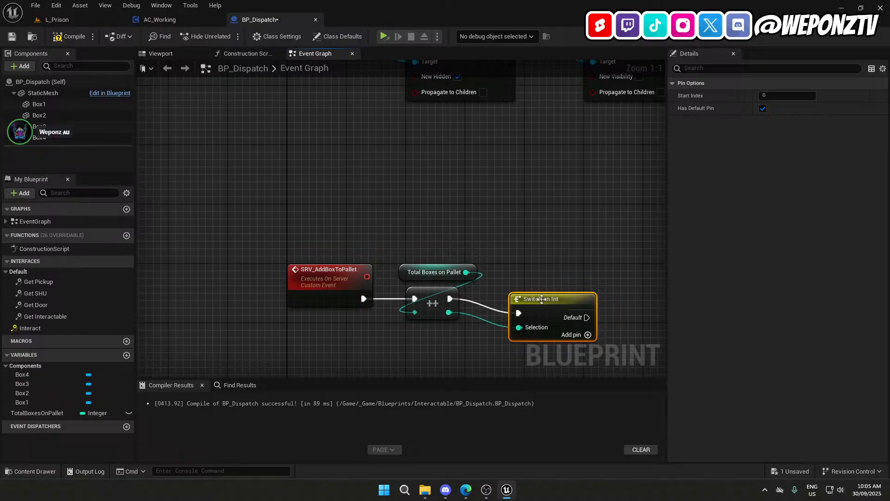
drag(551, 297, 561, 283)
right_drag(572, 283, 422, 234)
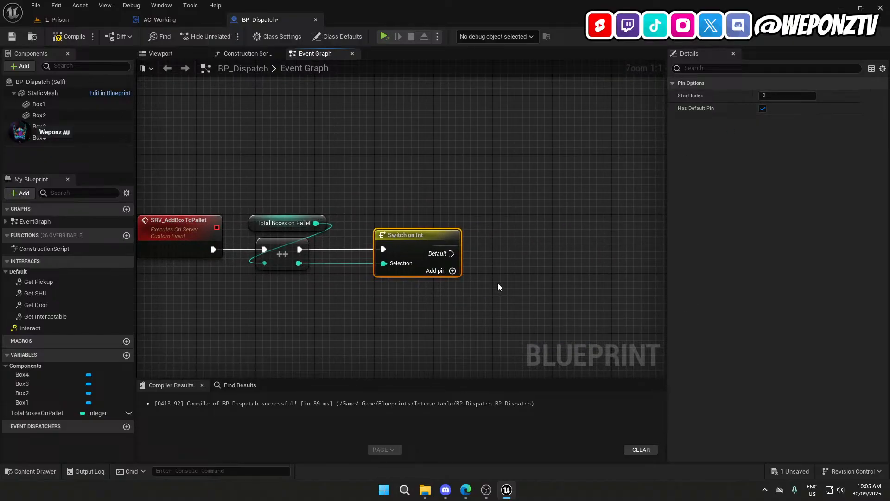
Give the Switch on Int four output pins, 0 to 3, and disable its default pin.
click(452, 271)
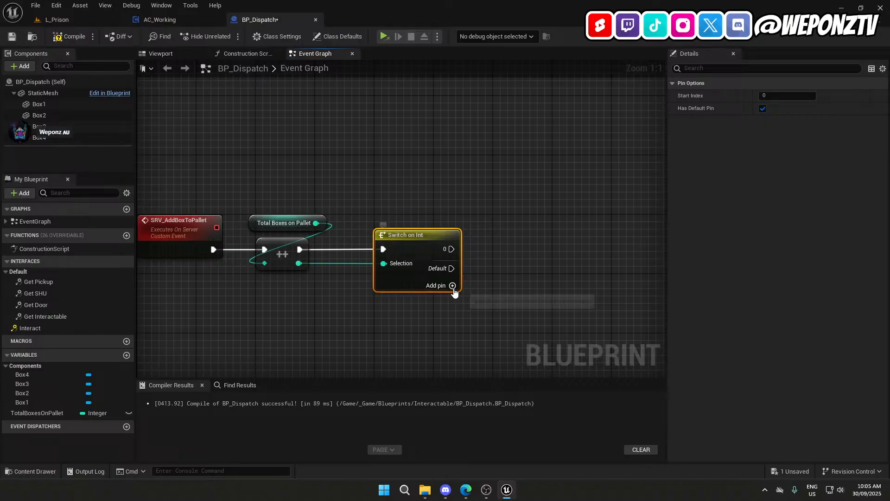
click(453, 285)
click(452, 300)
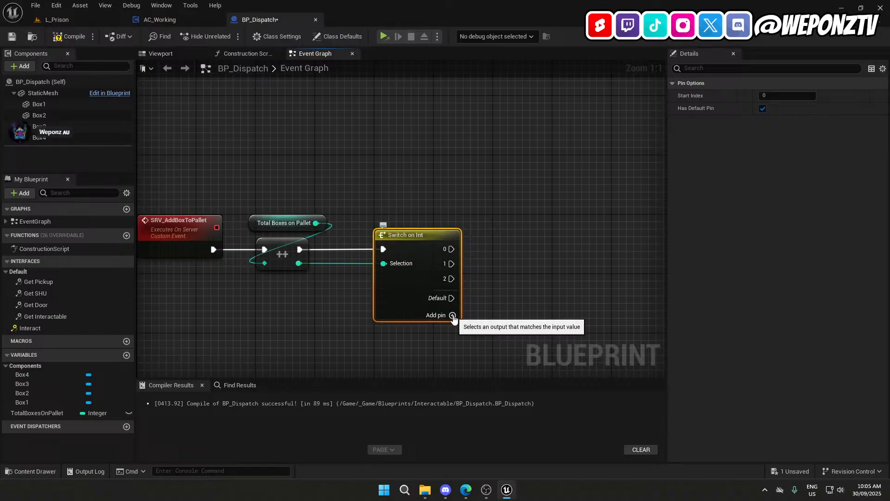
click(452, 315)
click(762, 108)
right_drag(519, 308, 559, 245)
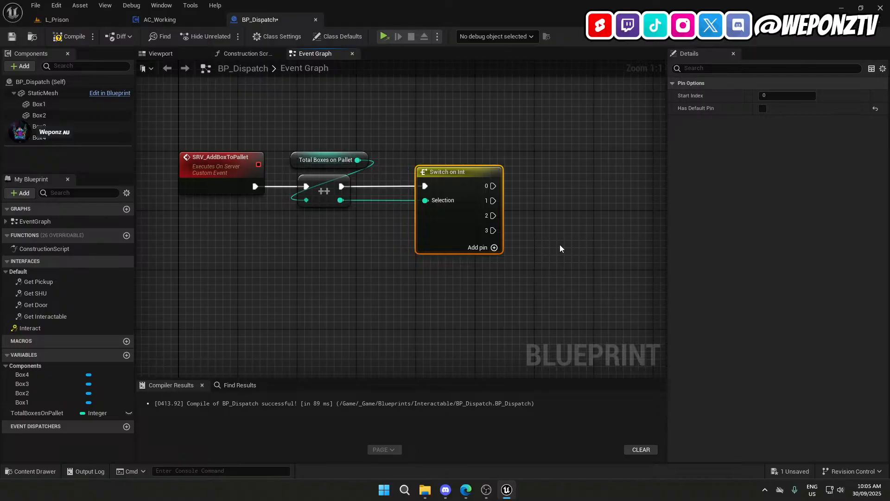
Cut the Set Hidden in Game and Set Visibility nodes with all their box references from Event BeginPlay.
right_drag(560, 248, 471, 332)
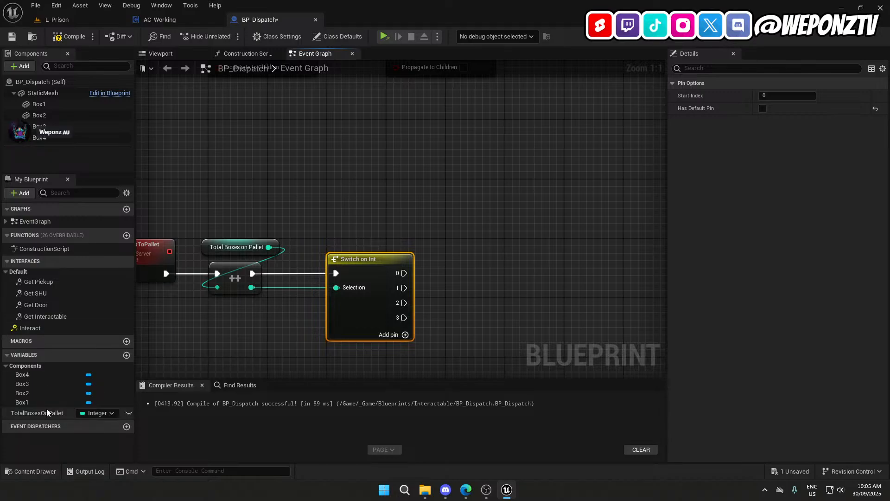
right_drag(351, 213, 439, 350)
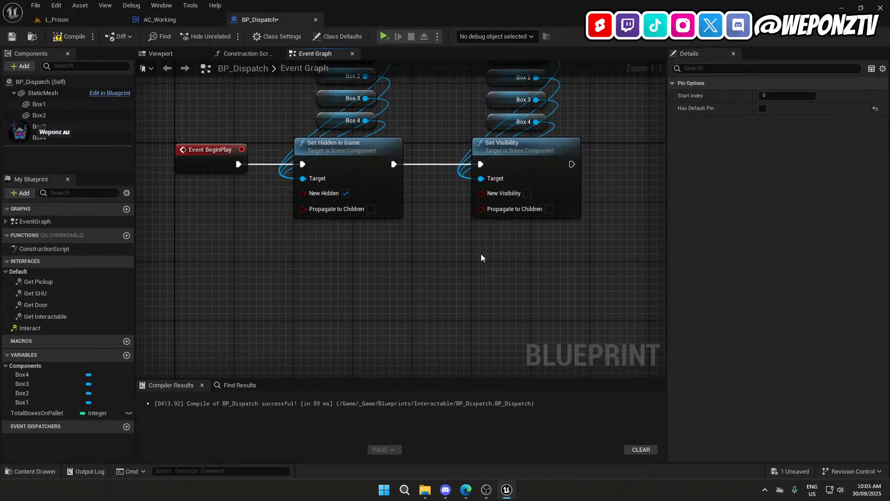
scroll(481, 258, down, 1)
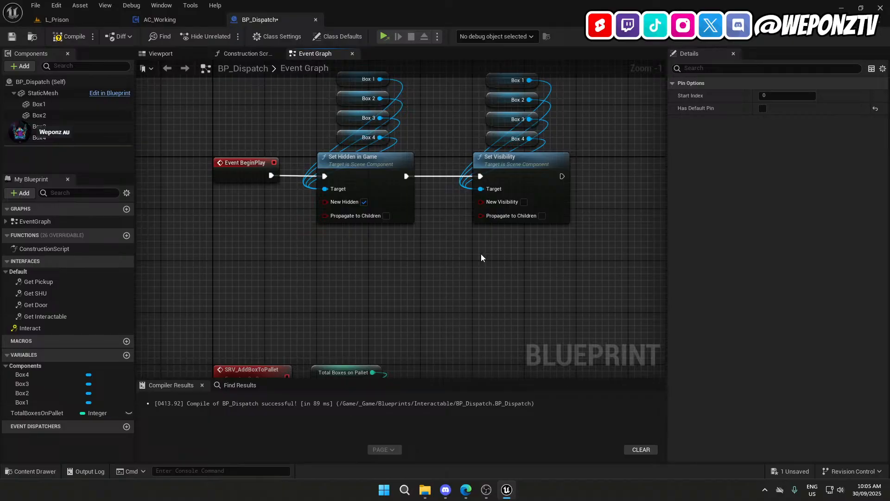
scroll(480, 257, down, 1)
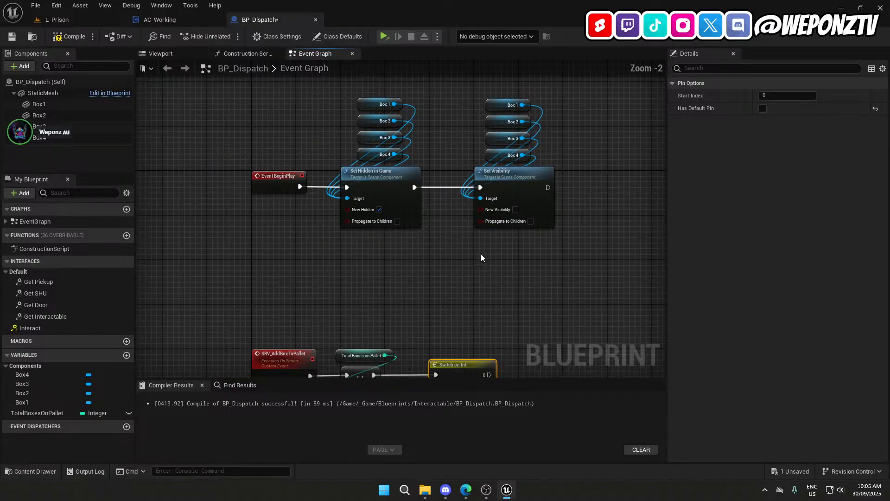
drag(630, 252, 332, 277)
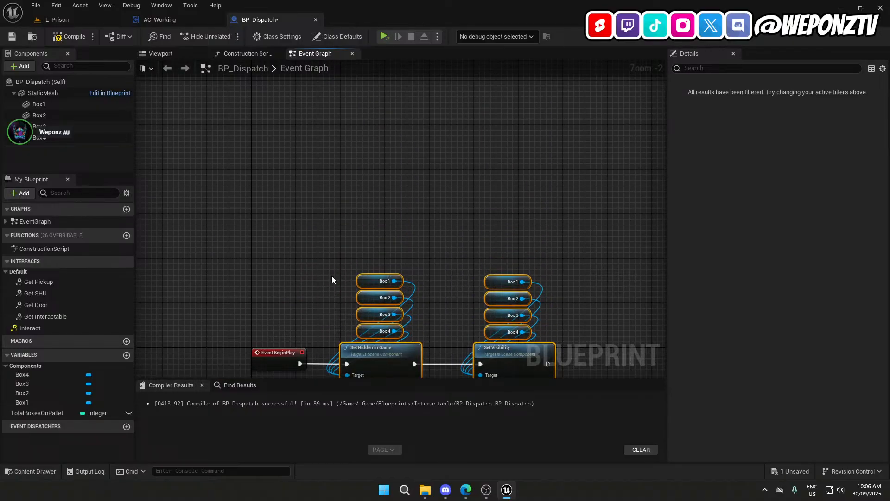
right_drag(332, 277, 315, 106)
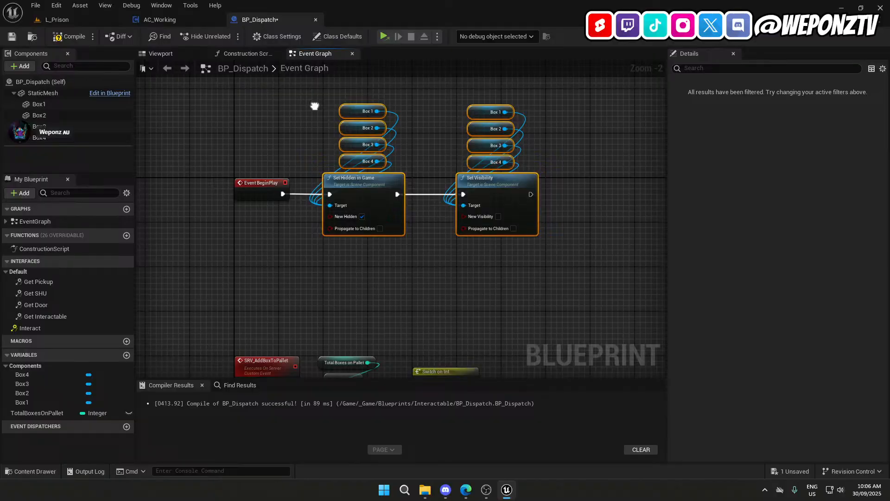
key(Delete)
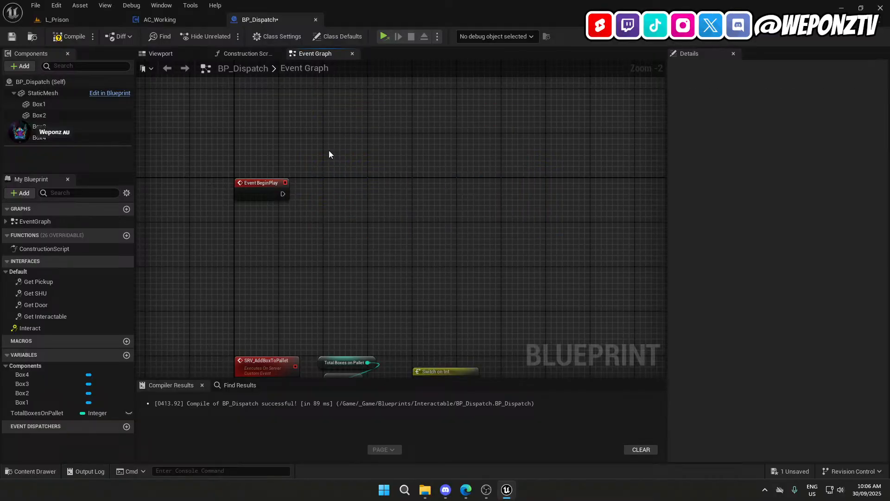
Move the SRV_AddBoxToPallet chain further down and paste the cut visibility nodes between it and Event BeginPlay.
right_drag(401, 252, 405, 140)
scroll(405, 139, down, 2)
drag(498, 326, 300, 182)
drag(300, 214, 303, 277)
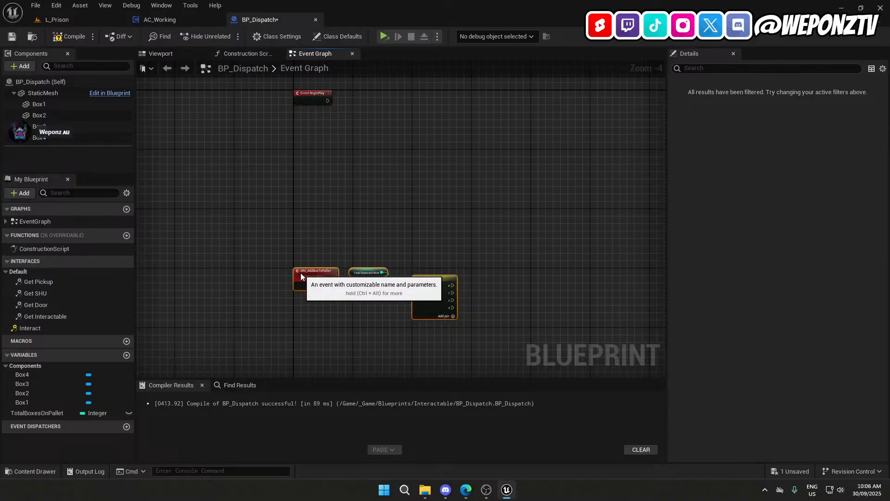
key(ctrl+v)
drag(308, 191, 408, 172)
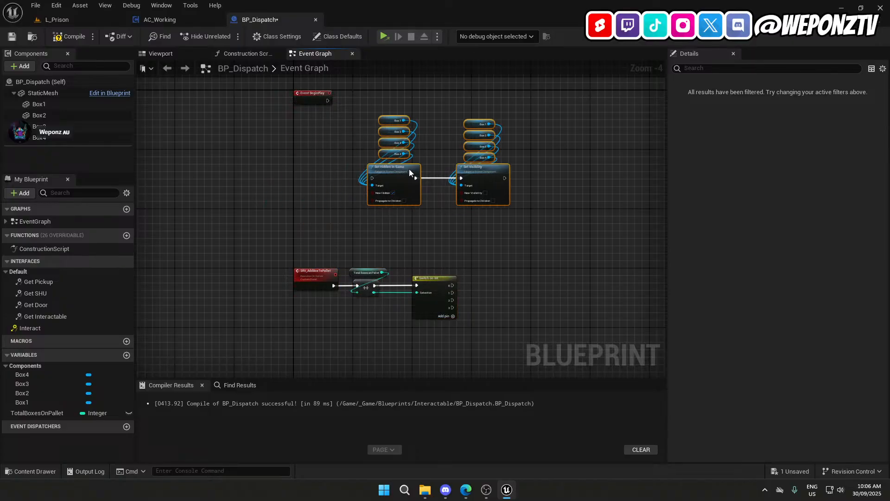
Add a custom event named SRV_ToggleVisibility between Event BeginPlay and the SRV_AddBoxToPallet event.
click(297, 163)
right_click(296, 163)
text(custom)
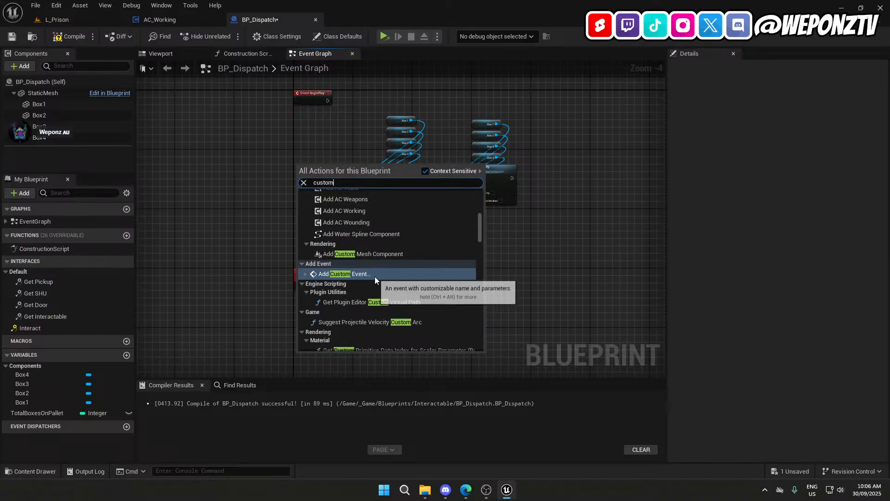
click(375, 273)
text(S)
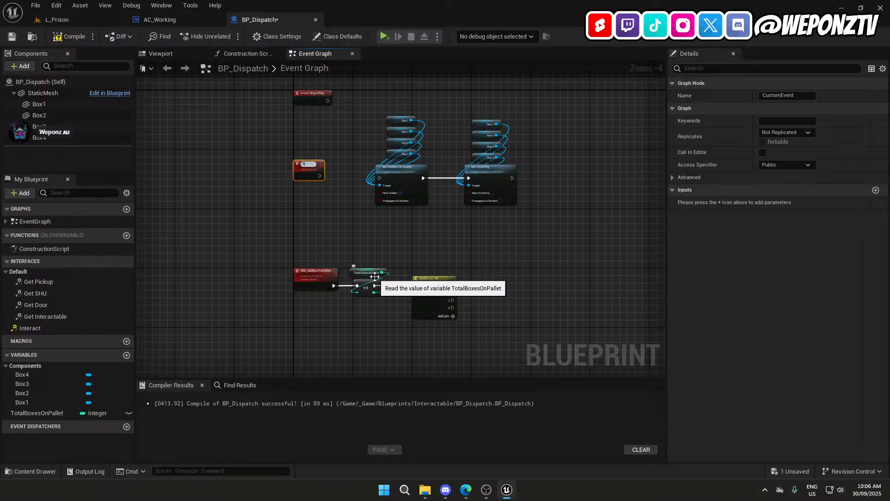
text(RV_ToggleVisibility)
key(Return)
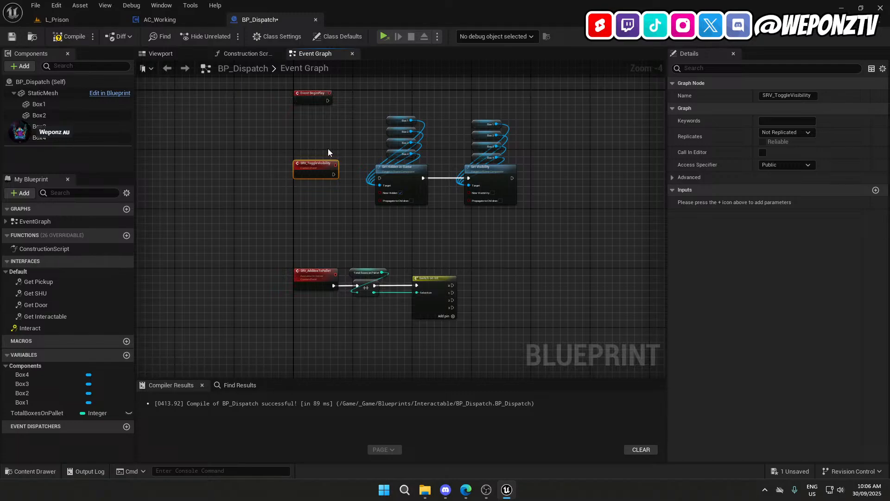
Give the SRV_ToggleVisibility event an Integer input named BoxNumber.
scroll(311, 163, up, 2)
click(313, 166)
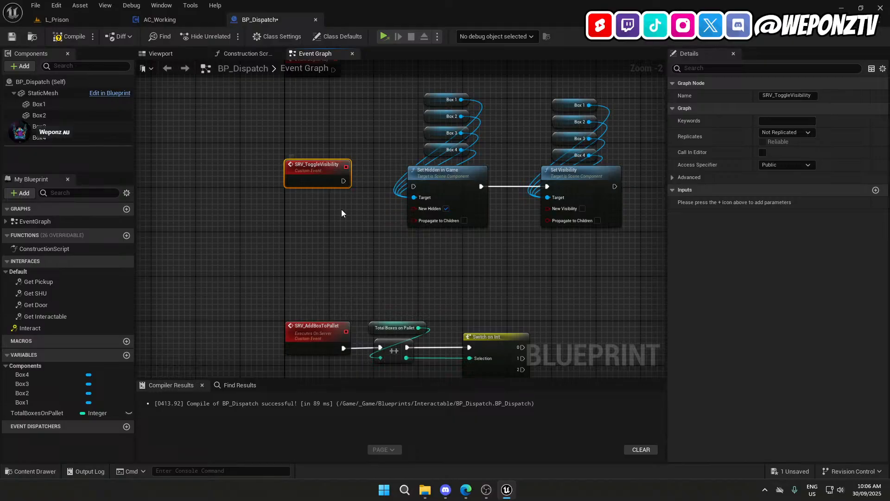
click(876, 190)
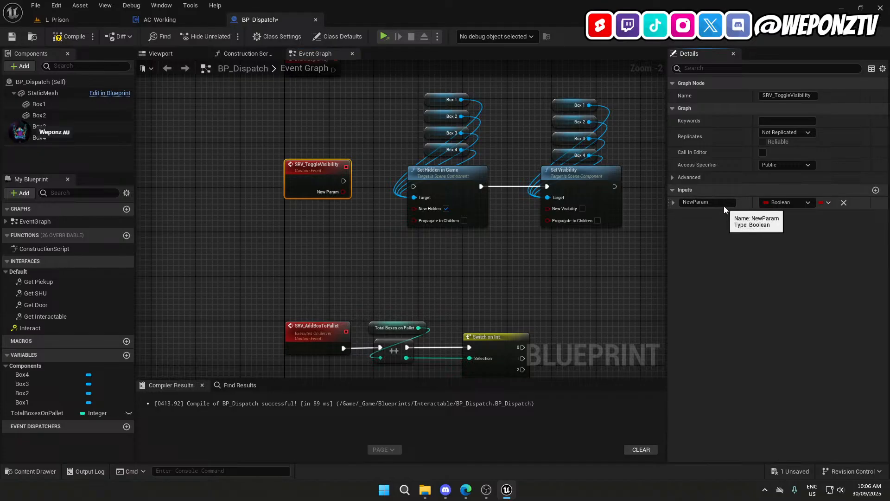
click(720, 204)
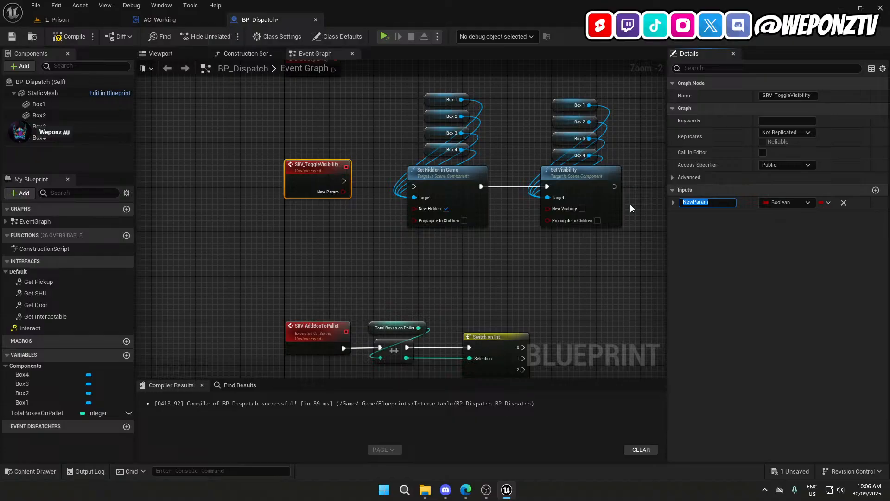
text(BoxNumber)
key(Return)
click(768, 202)
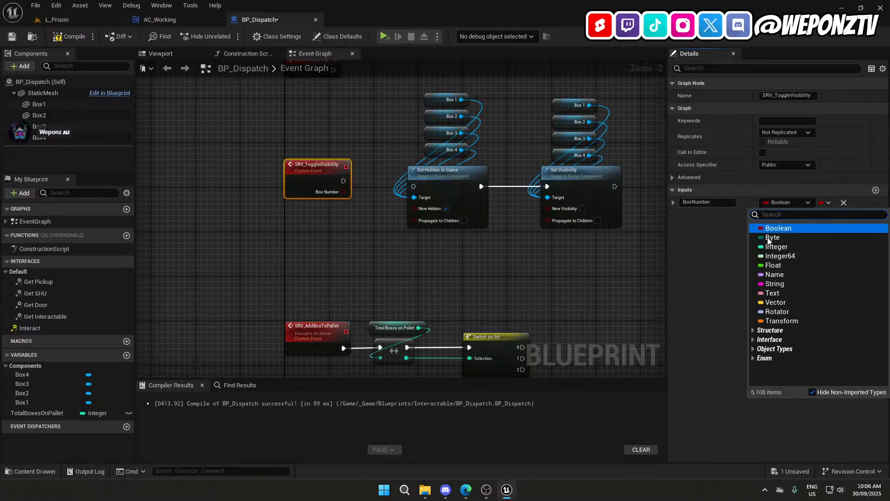
click(769, 246)
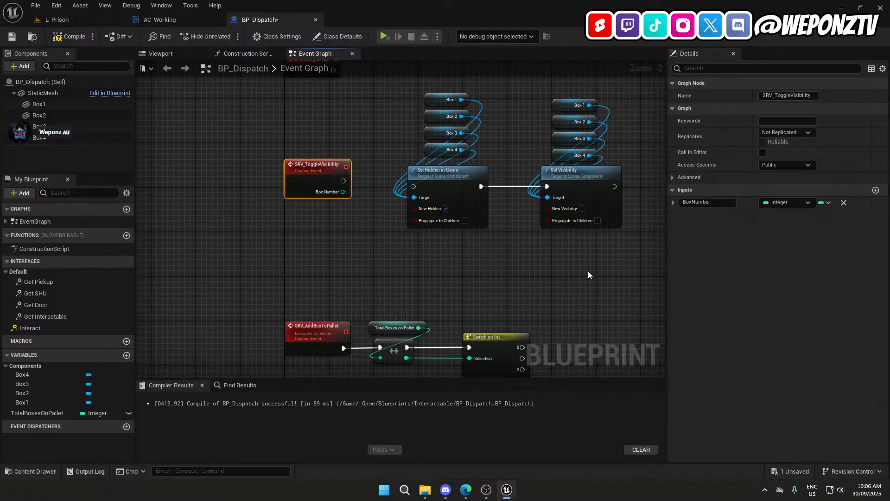
Move the Switch on Int from the SRV_AddBoxToPallet chain to SRV_ToggleVisibility, connecting its execution and feeding Box Number into Selection.
click(503, 352)
key(Delete)
drag(635, 271, 429, 84)
drag(445, 185, 577, 185)
key(ctrl+v)
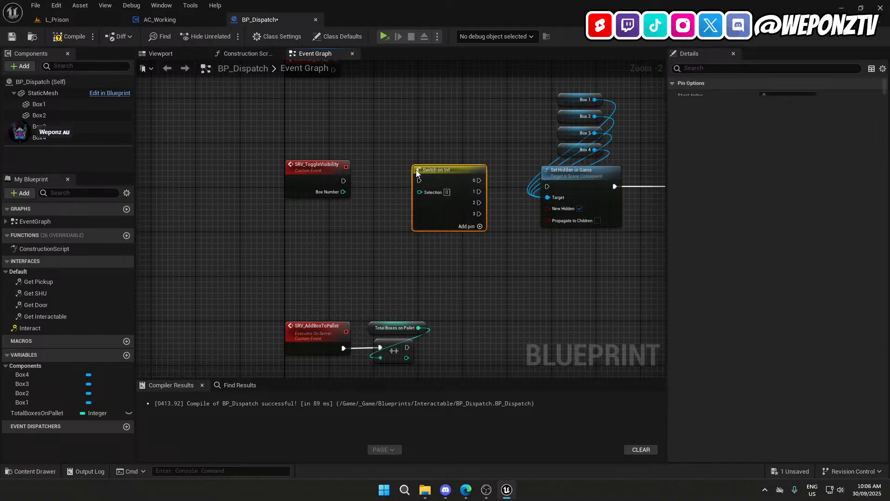
drag(418, 181, 402, 174)
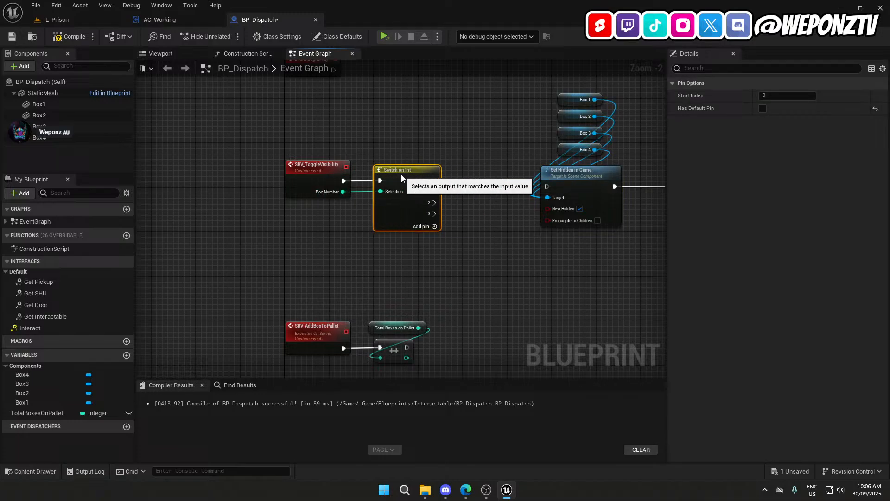
click(532, 273)
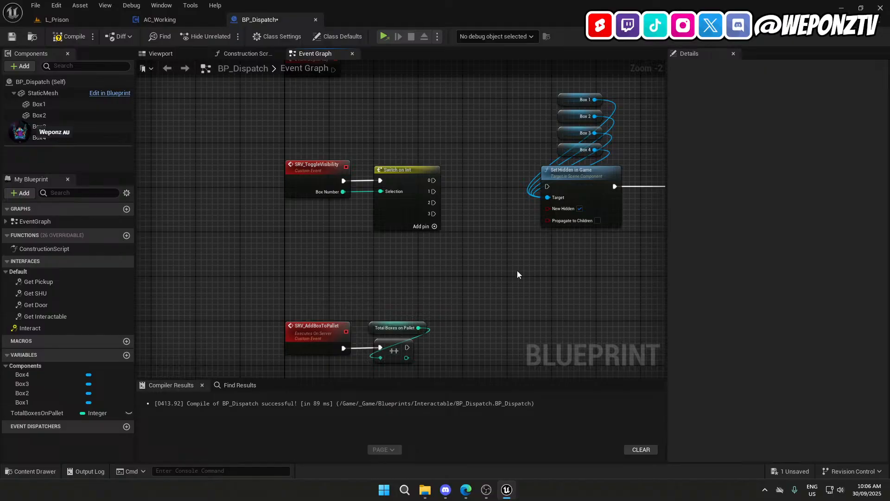
Move the Set Hidden in Game and Set Visibility nodes with their box references beside Event BeginPlay and reconnect its execution to them.
right_drag(478, 180, 444, 262)
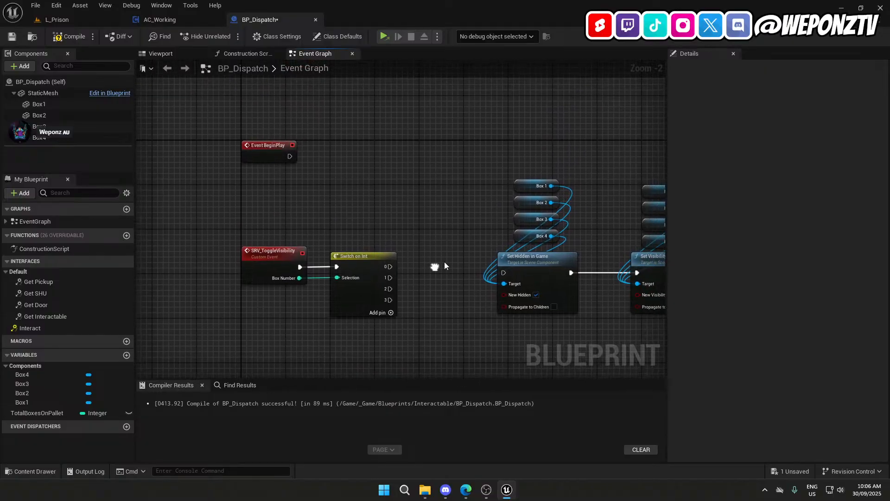
right_drag(575, 332, 503, 278)
drag(606, 289, 438, 87)
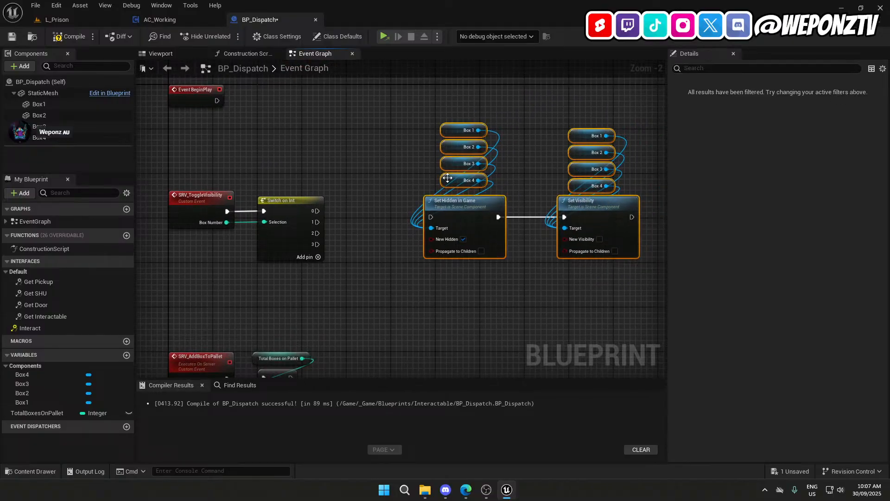
drag(462, 205, 390, 116)
right_drag(389, 116, 540, 148)
drag(494, 138, 364, 130)
drag(519, 128, 486, 116)
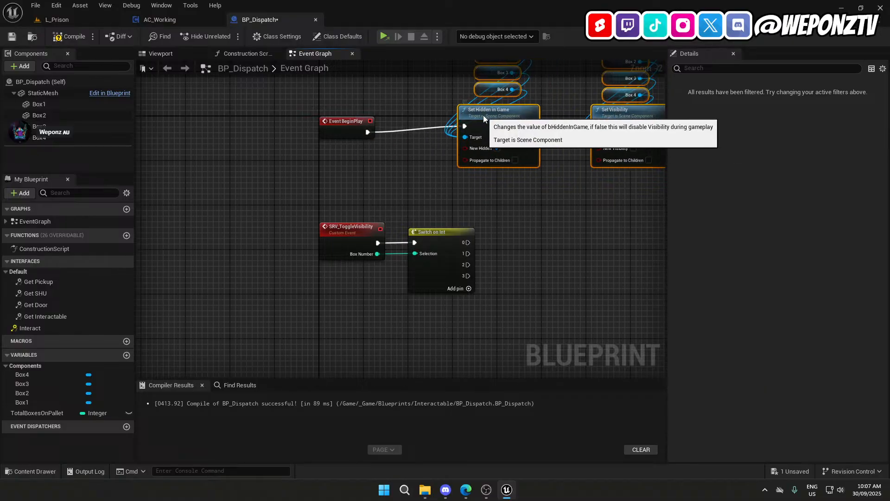
click(552, 207)
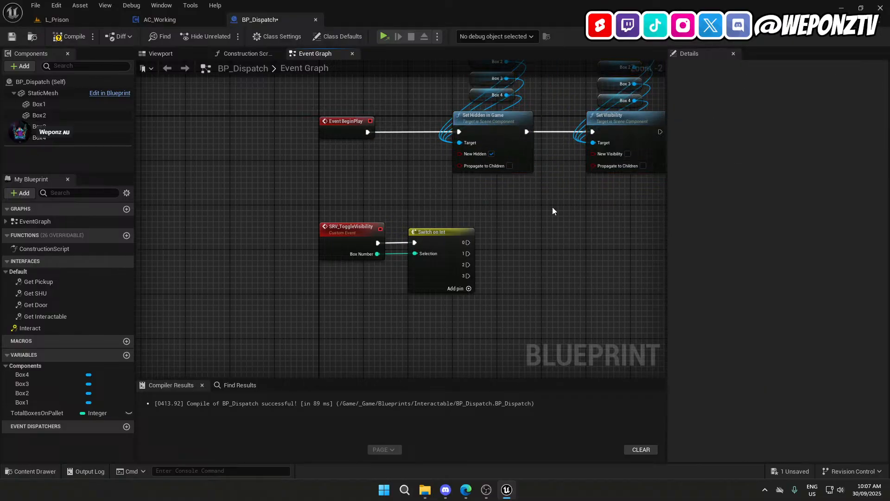
Move the SRV_ToggleVisibility and SRV_AddBoxToPallet chains together further down, away from the Event BeginPlay chain.
right_drag(552, 207, 504, 148)
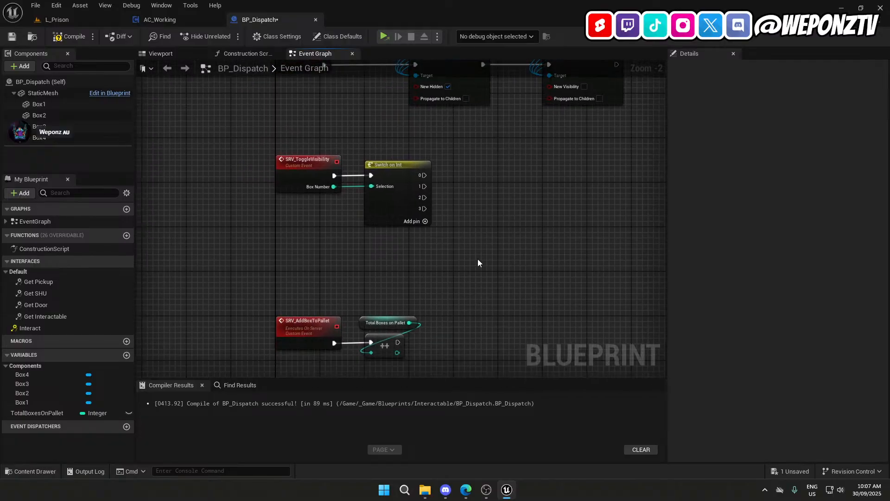
scroll(478, 280, down, 3)
drag(480, 333, 394, 234)
scroll(397, 254, up, 3)
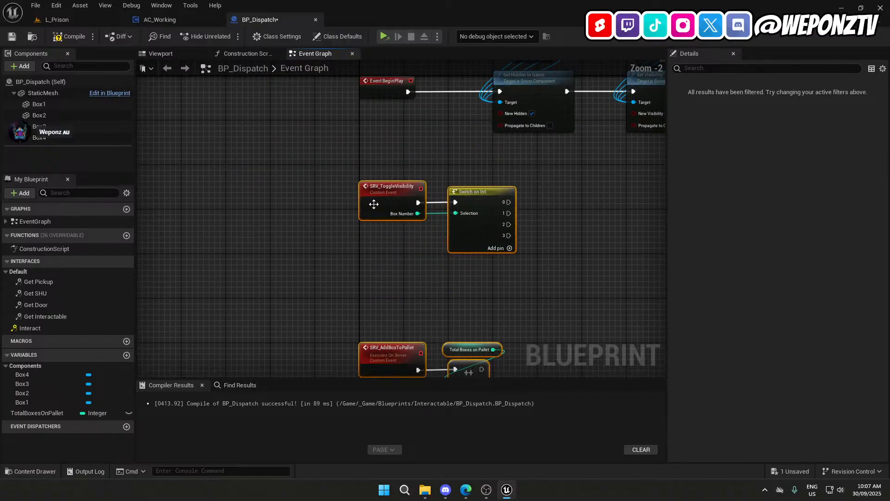
drag(374, 203, 377, 277)
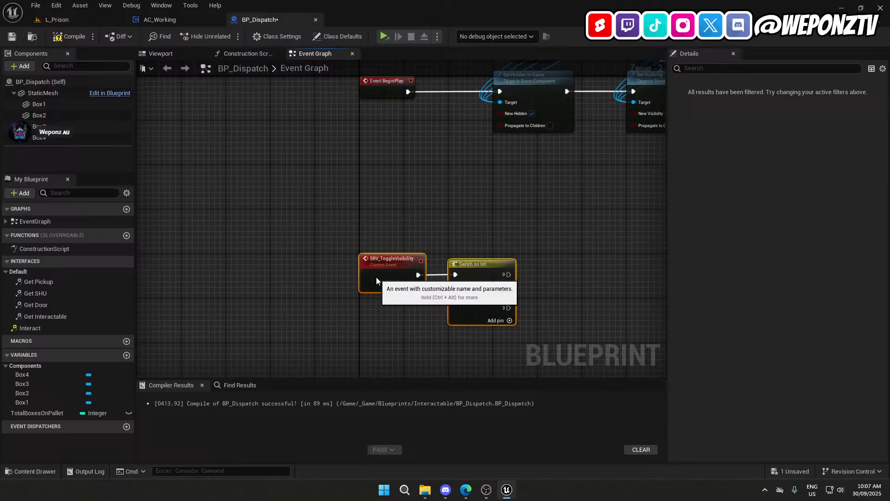
click(602, 272)
Add a call to SRV Toggle Visibility beside the increment node in the SRV_AddBoxToPallet chain.
right_drag(603, 271, 471, 255)
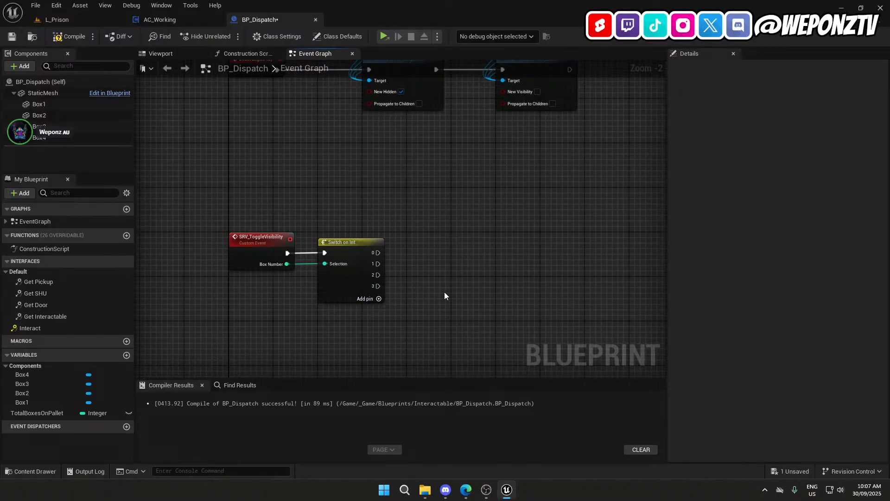
right_drag(444, 291, 441, 107)
right_drag(421, 172, 493, 265)
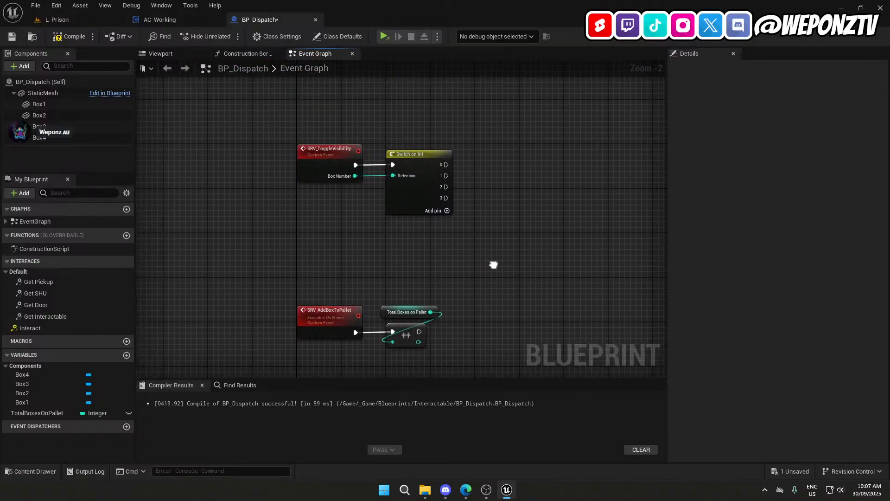
right_click(495, 328)
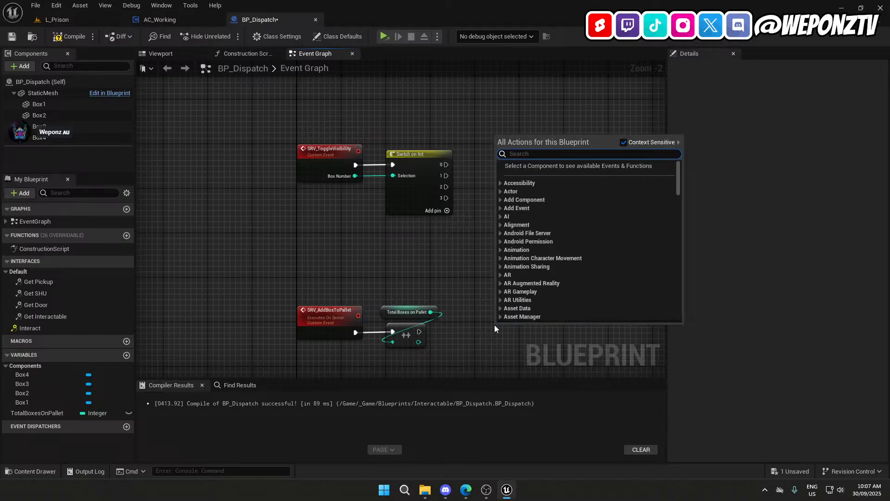
text(toggle)
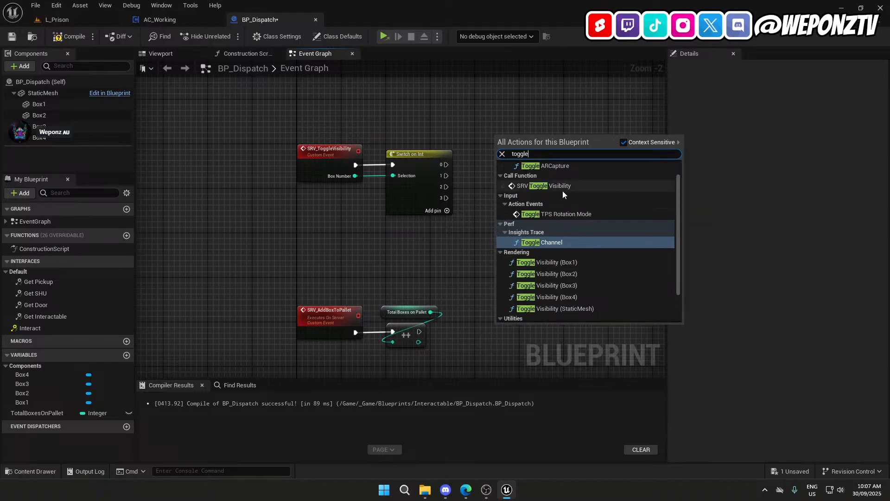
scroll(562, 190, up, 1)
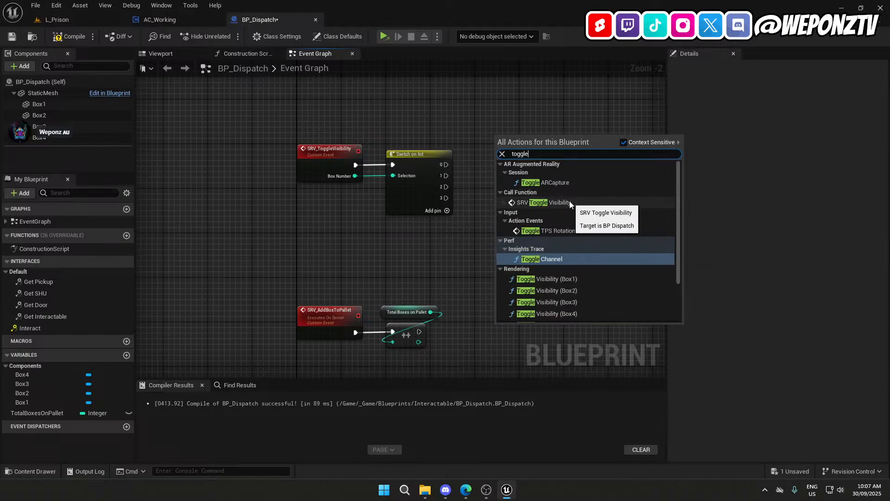
click(570, 202)
Rename the SRV_ToggleVisibility event to SRV_ToggleBoxVisibility.
click(330, 152)
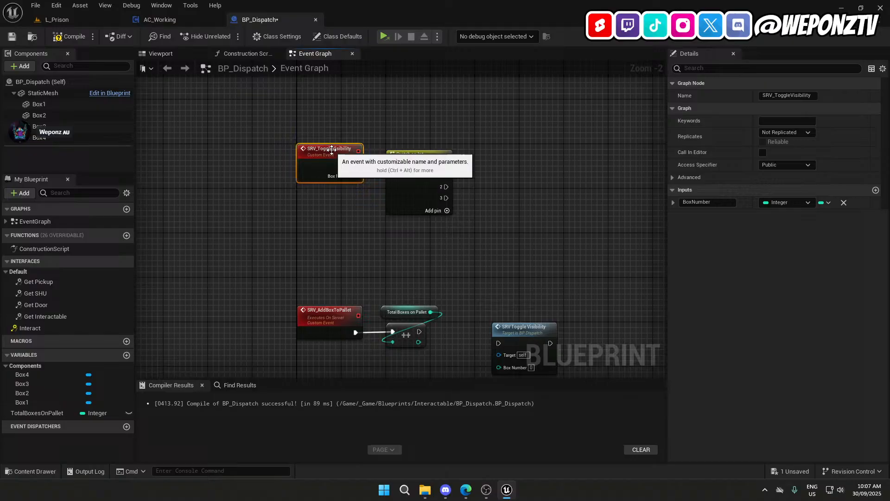
click(788, 96)
text(Box)
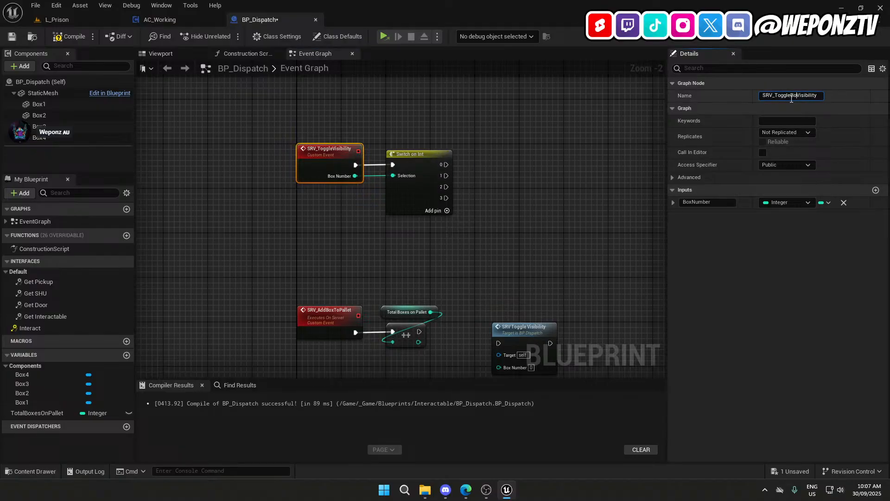
key(Return)
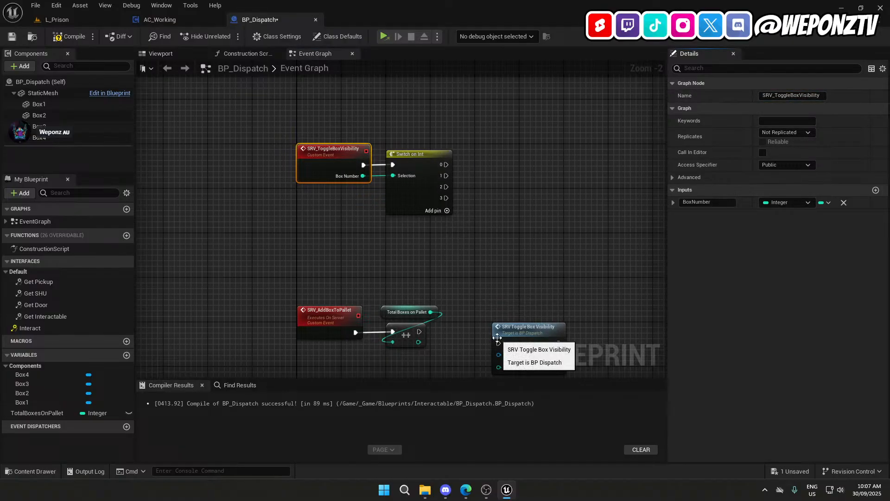
Connect the increment's execution and result to the SRV Toggle Box Visibility call's execution and Box Number, and align the nodes.
drag(499, 344, 509, 238)
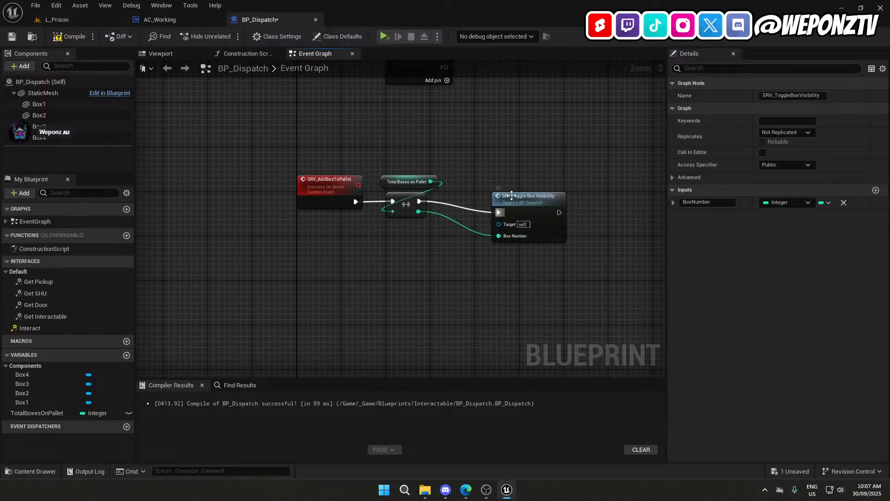
drag(509, 193, 488, 195)
click(403, 196)
key(q)
click(472, 277)
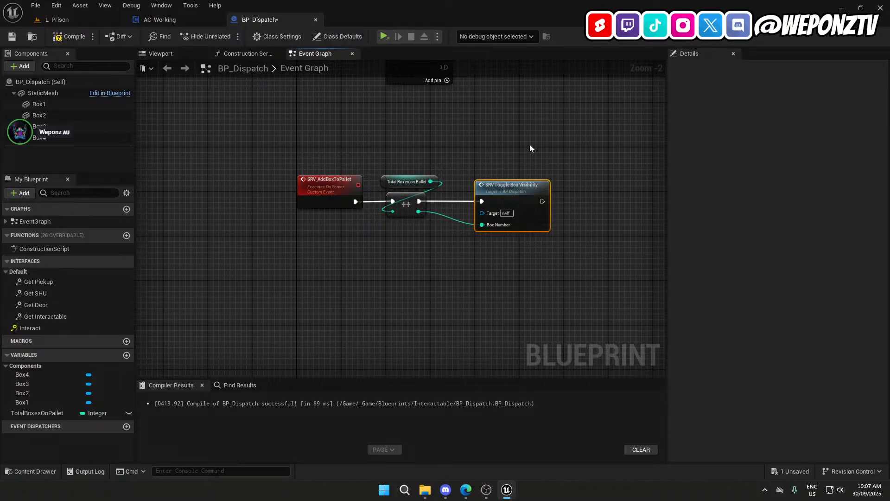
Copy the Box 1 reference from the Event BeginPlay chain and paste it above the SRV_ToggleBoxVisibility chain.
right_drag(532, 147, 496, 332)
right_drag(471, 259, 471, 318)
click(442, 103)
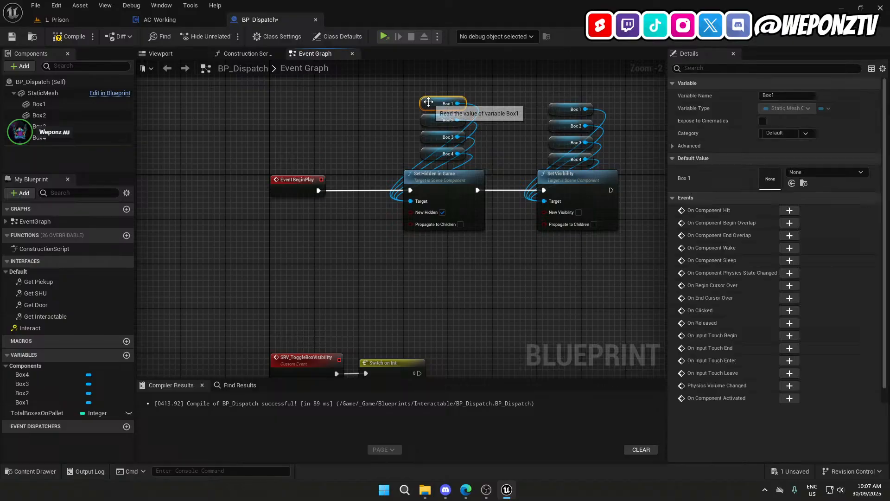
key(ctrl+c)
key(ctrl+v)
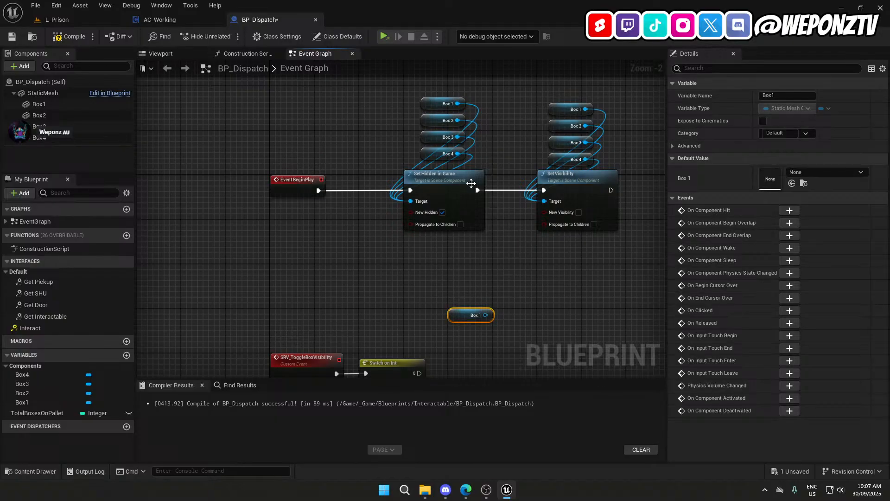
Copy Set Hidden in Game beside the Switch on Int, connect it to output 0 and use the pasted Box 1 reference as target.
click(444, 196)
key(ctrl+c)
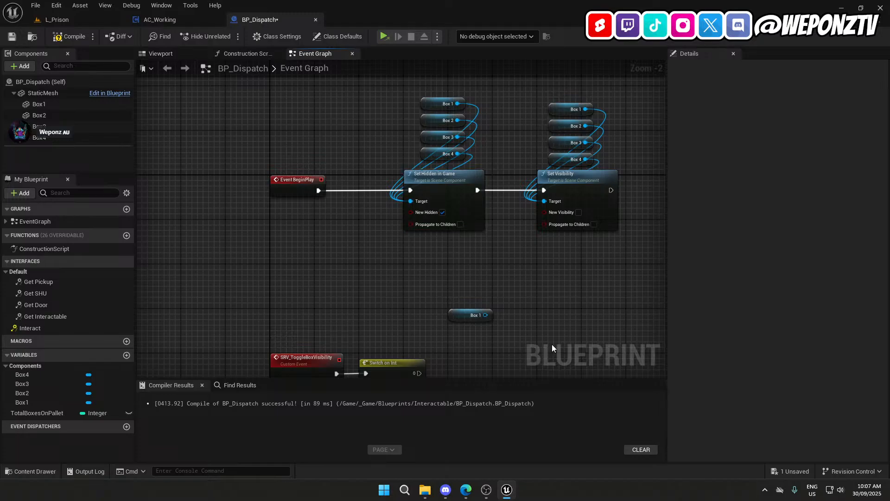
right_drag(552, 344, 523, 236)
key(ctrl+v)
drag(386, 266, 530, 262)
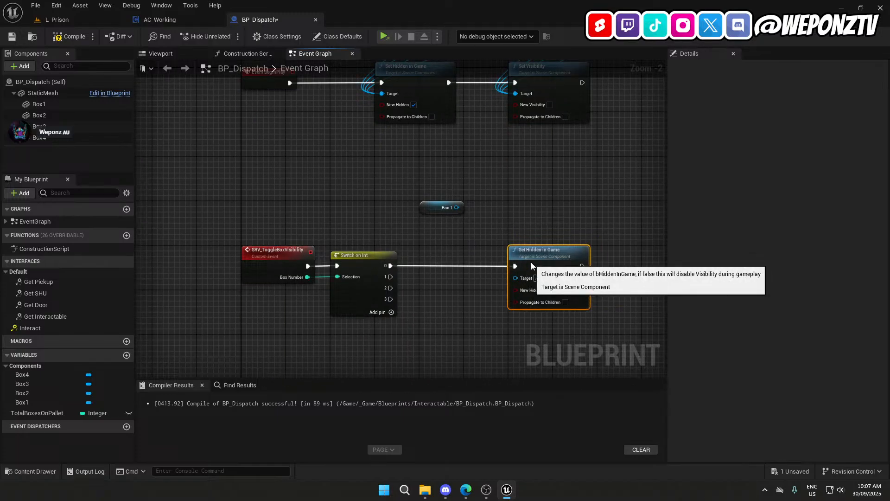
drag(456, 207, 521, 279)
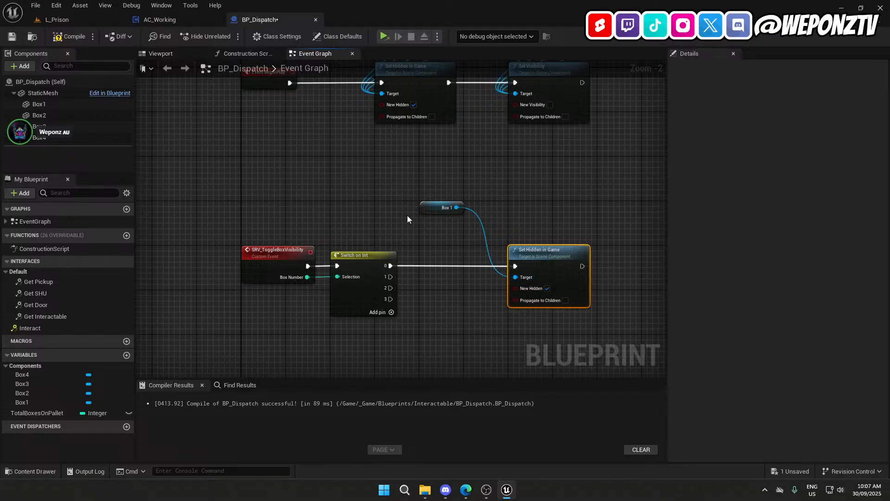
drag(430, 208, 532, 236)
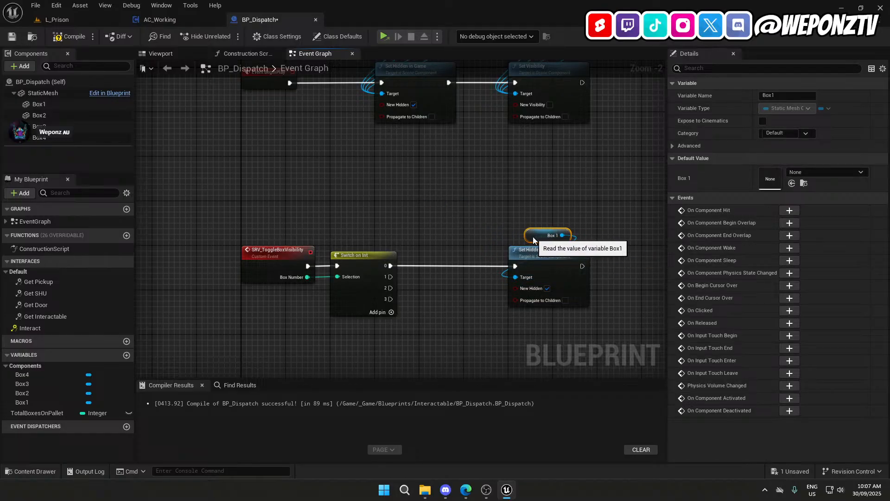
Copy the Set Visibility node from the upper chain and connect the copy after Set Hidden in Game in the SRV_ToggleBoxVisibility chain.
right_click(552, 190)
drag(617, 130, 570, 97)
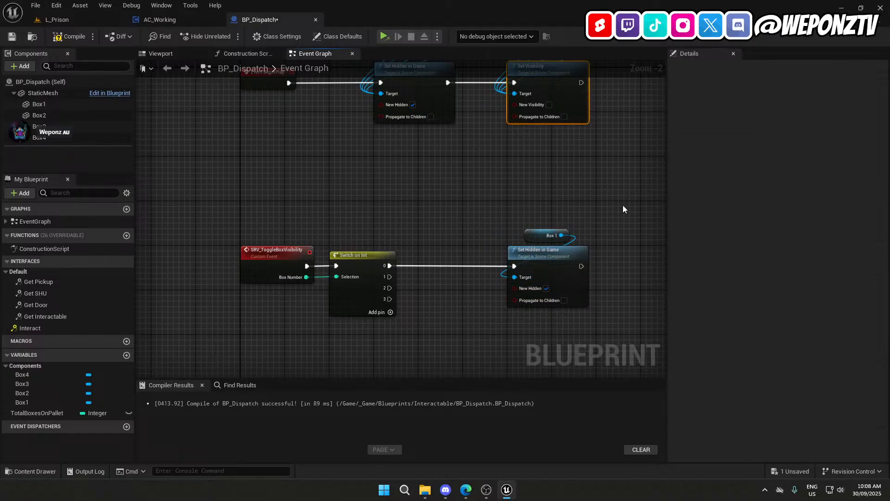
key(ctrl+c)
key(ctrl+v)
drag(581, 266, 630, 258)
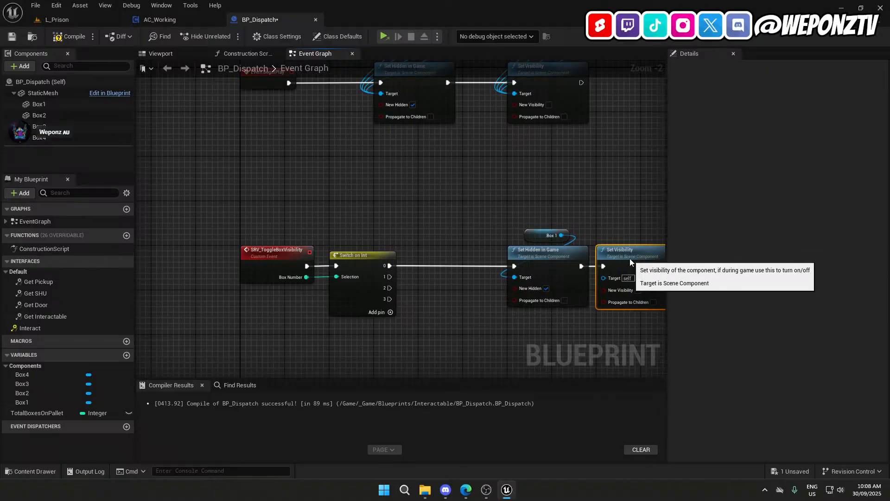
Target a copied Box 1 reference with Set Visibility, disable New Hidden on Set Hidden in Game and enable New Visibility.
click(549, 235)
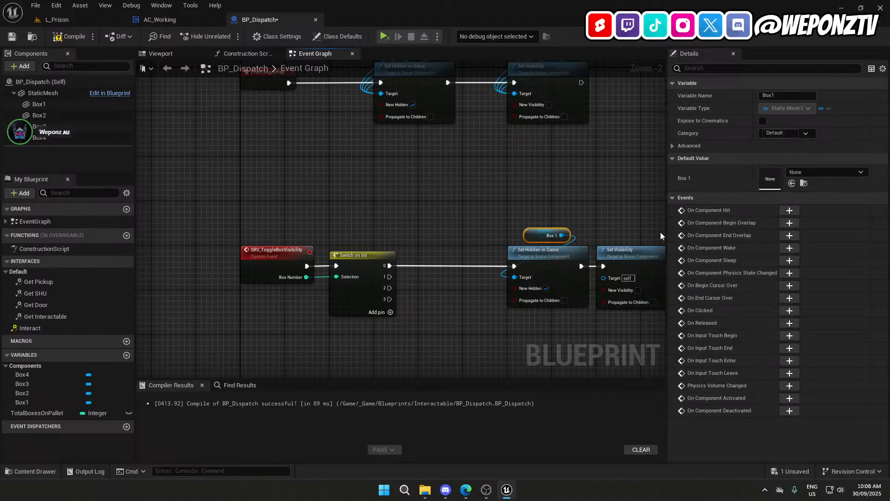
key(ctrl+c)
key(ctrl+v)
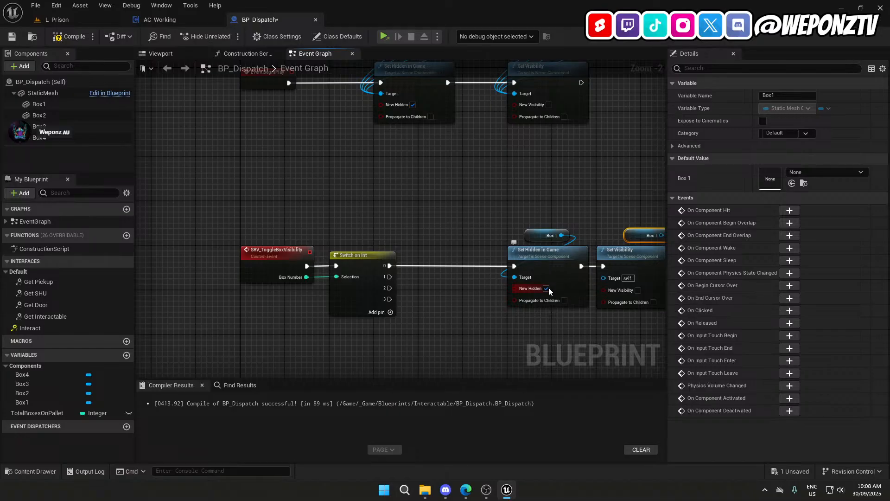
click(546, 288)
click(638, 290)
drag(661, 235, 588, 277)
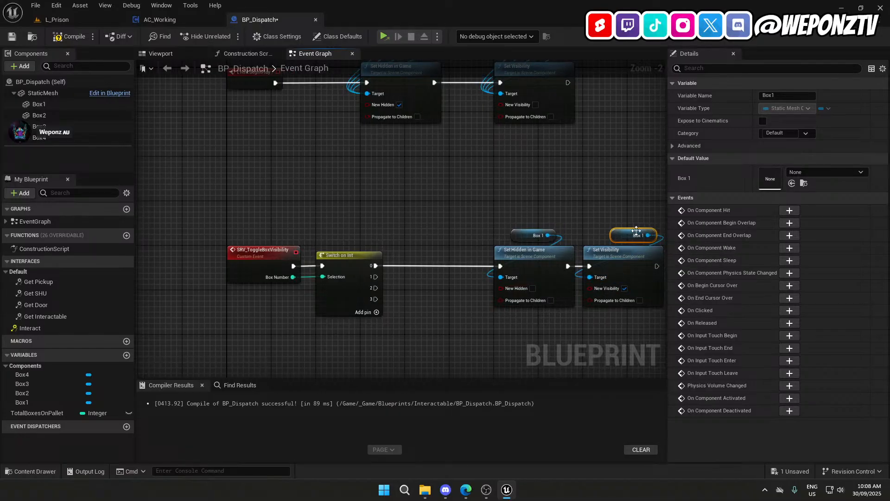
drag(617, 232, 607, 233)
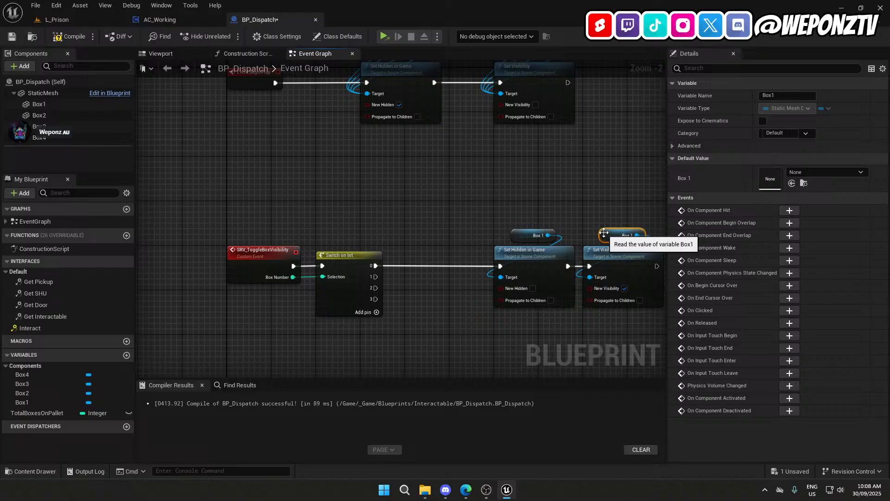
click(571, 349)
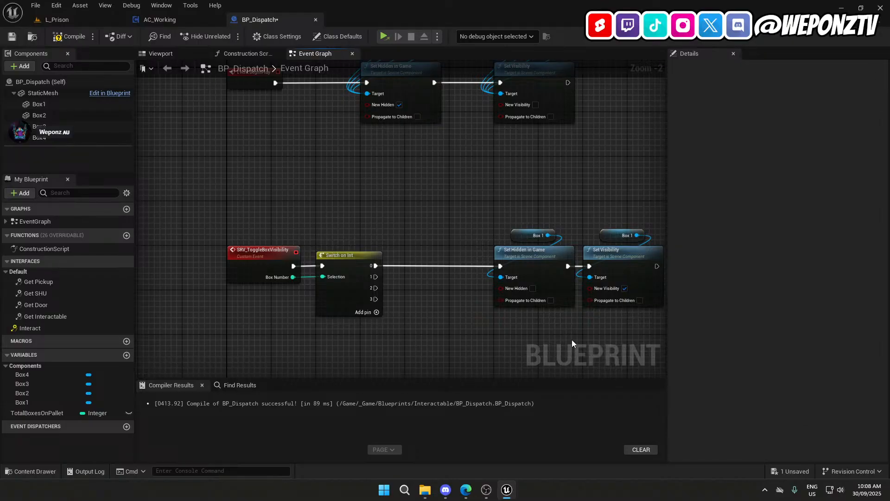
Collapse the Switch on Int, Box 1 and visibility nodes into a ToggleBoxVisibility function and move its call closer to the event.
right_drag(531, 332, 453, 250)
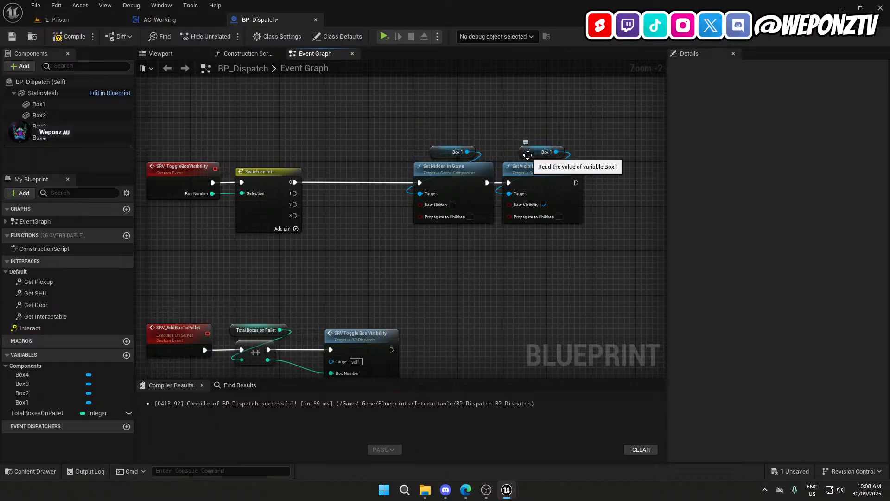
drag(580, 244, 275, 133)
right_click(265, 180)
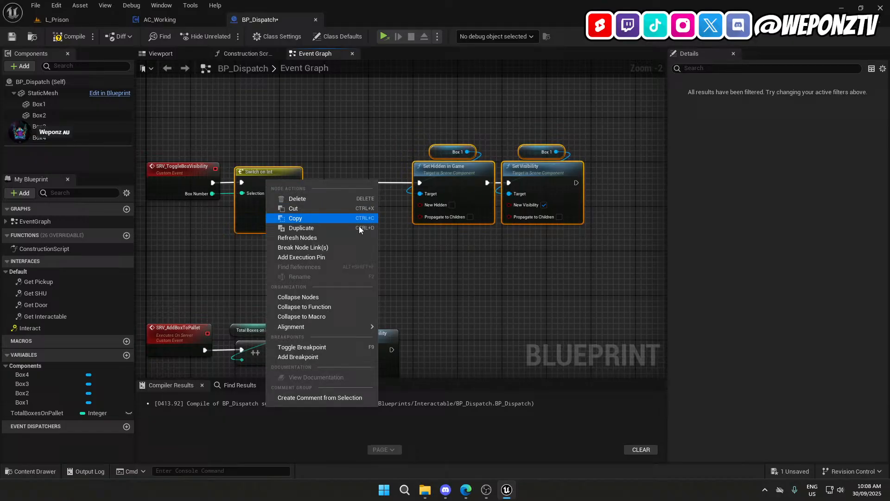
click(327, 306)
text(To)
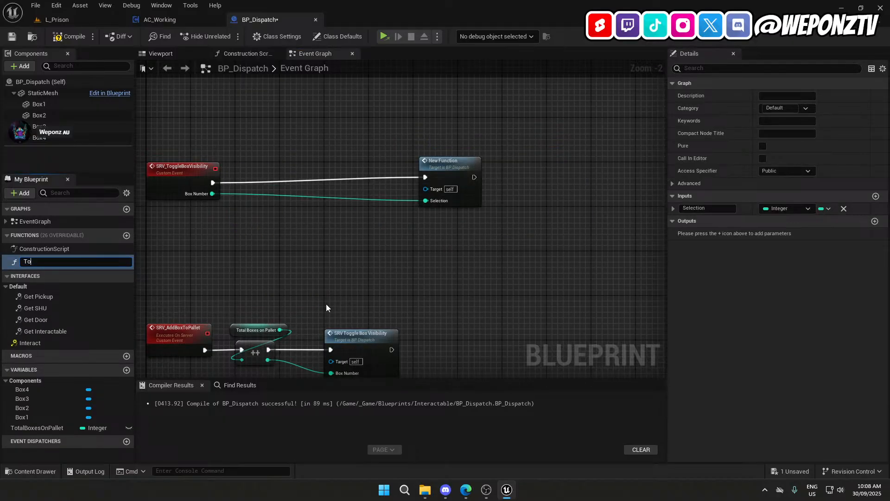
text(ggleBpx)
text(Visibility)
key(Return)
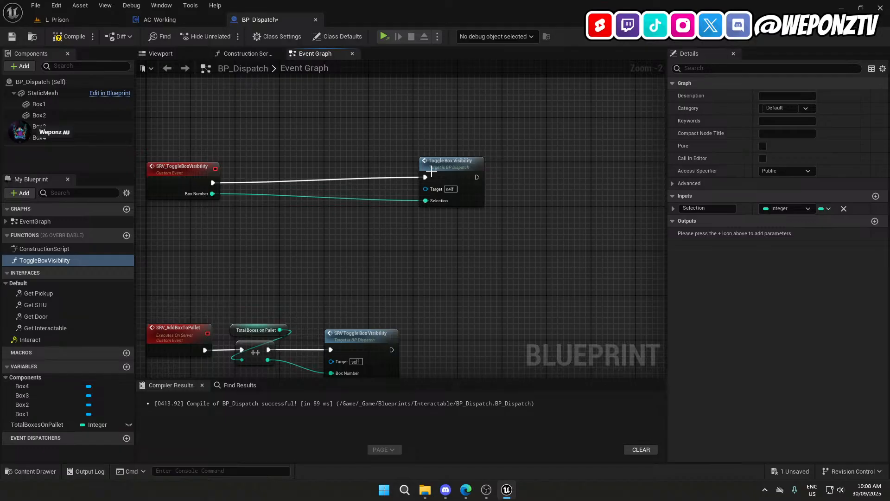
drag(450, 165, 310, 170)
Open the Toggle Box Visibility function and rearrange its nodes so the Switch on Int no longer overlaps the entry node.
double_click(310, 170)
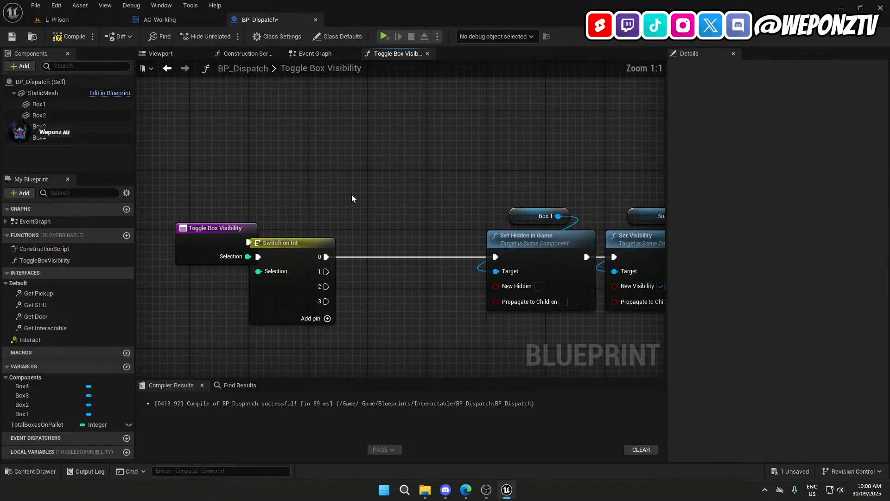
scroll(435, 293, down, 5)
drag(558, 319, 320, 234)
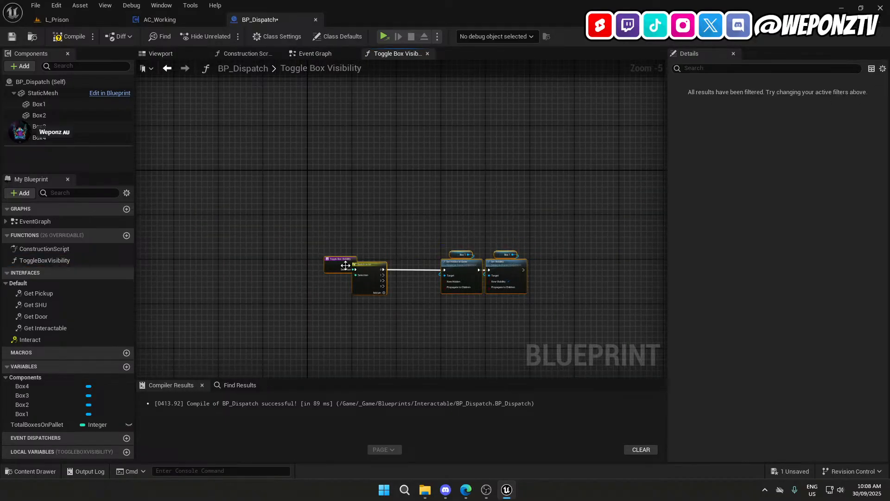
drag(340, 264, 324, 178)
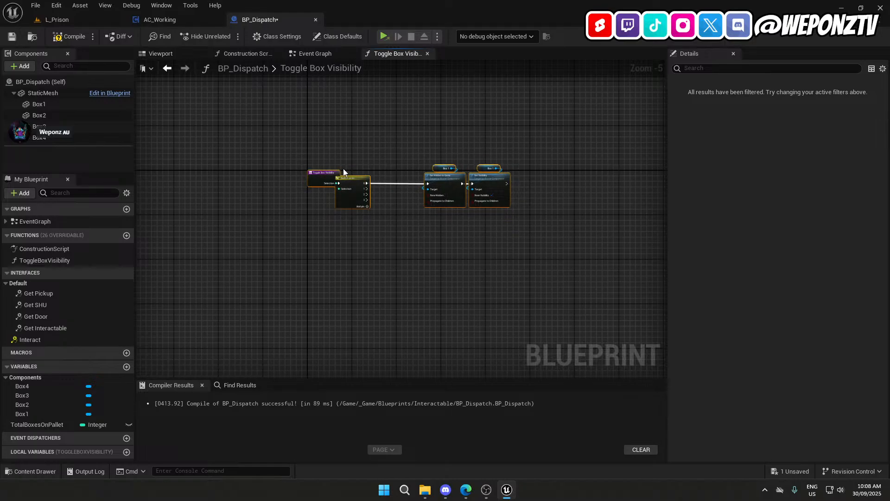
scroll(349, 179, up, 3)
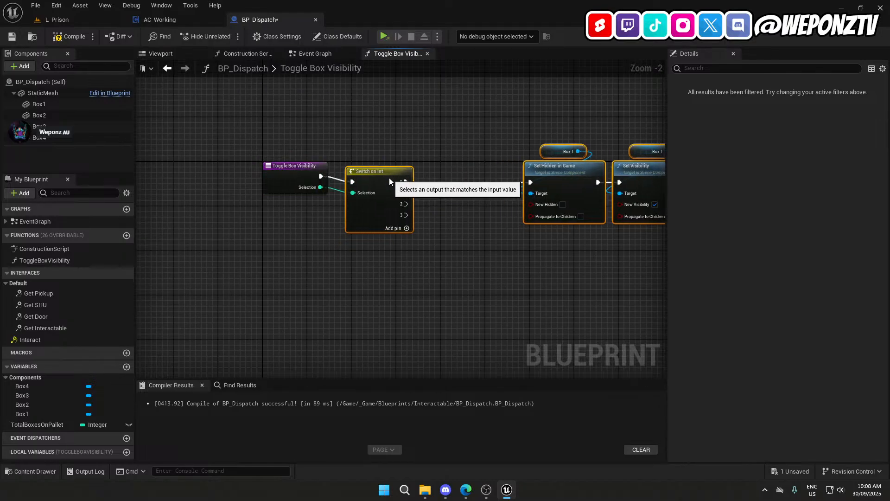
click(453, 235)
right_drag(481, 297, 424, 299)
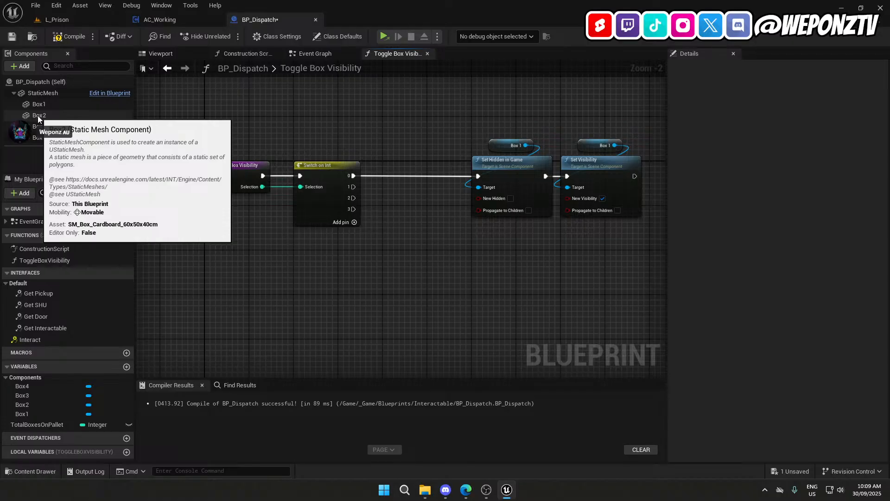
Add a local variable named LocalBoxMesh to the function with the type Static Mesh Component object reference.
click(127, 452)
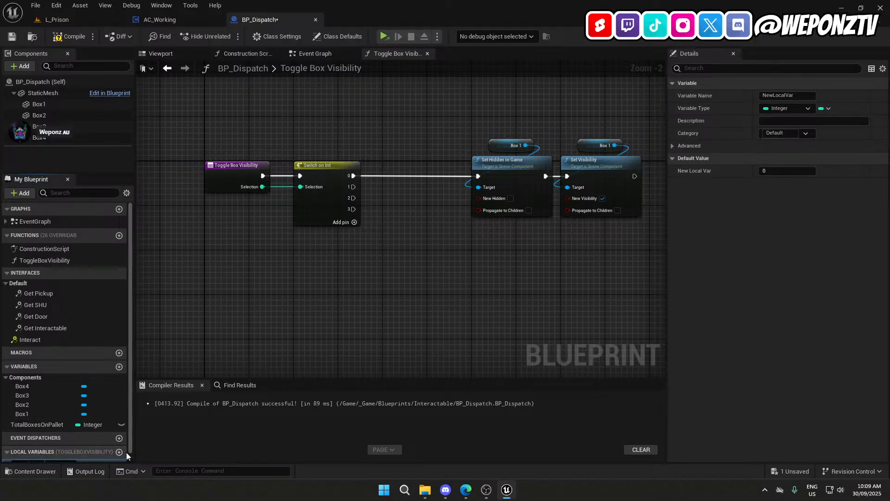
key(Return)
scroll(102, 437, down, 1)
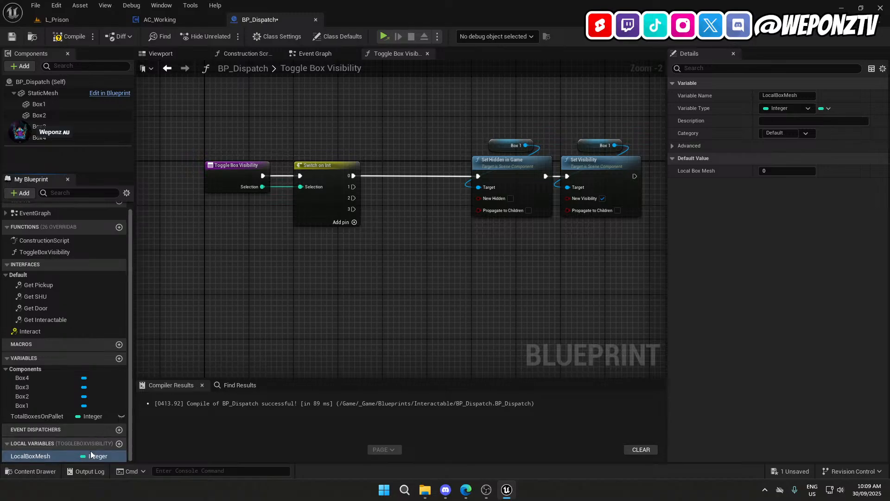
click(91, 454)
text(stat)
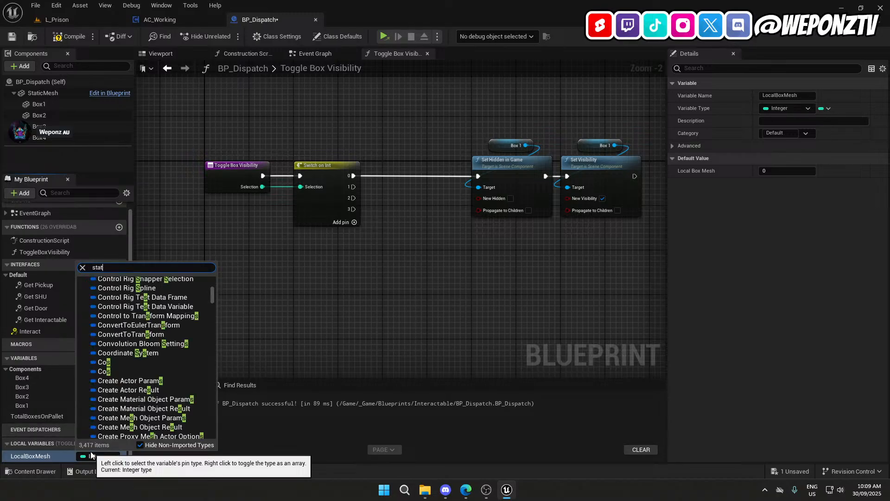
text(ic mesh com)
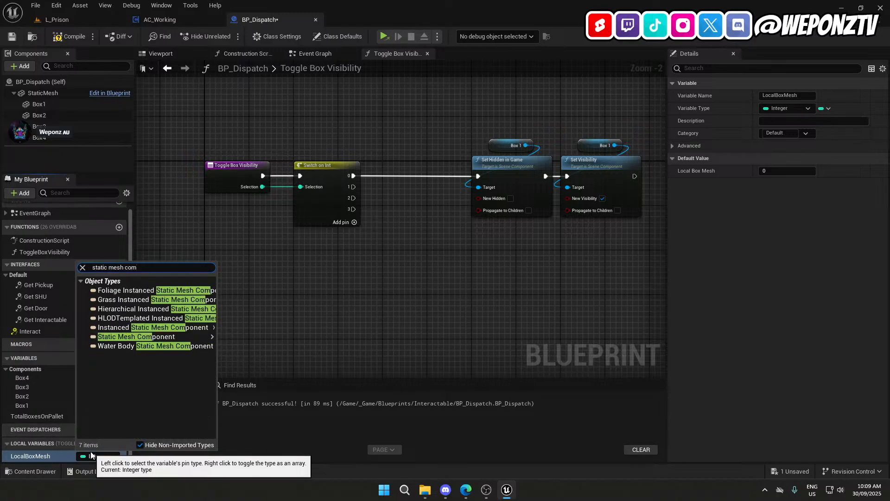
mouse_move(179, 335)
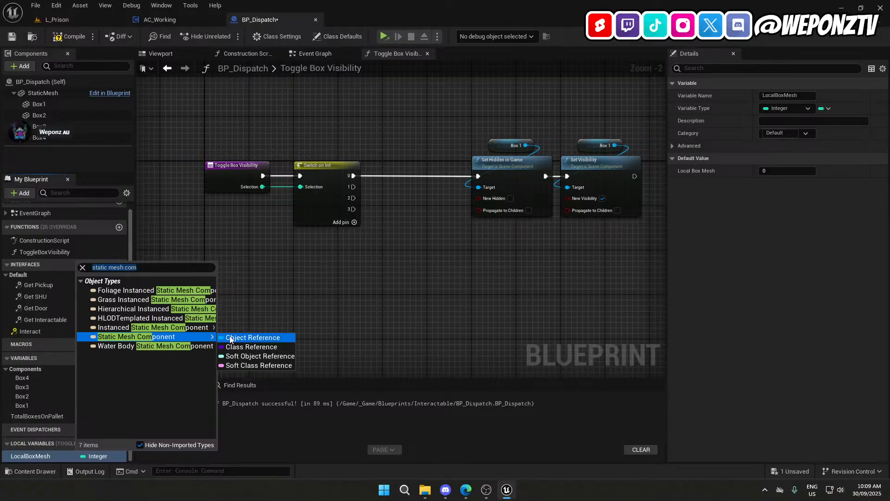
click(232, 337)
Insert a Set Local Box Mesh node between Switch on Int output 0 and Set Hidden in Game, and feed it Box 1.
drag(46, 453, 409, 243)
click(435, 262)
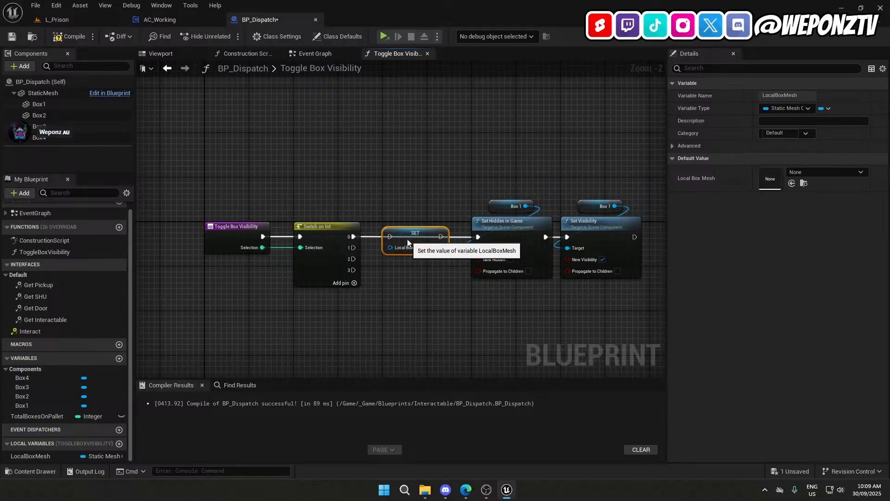
scroll(408, 241, up, 2)
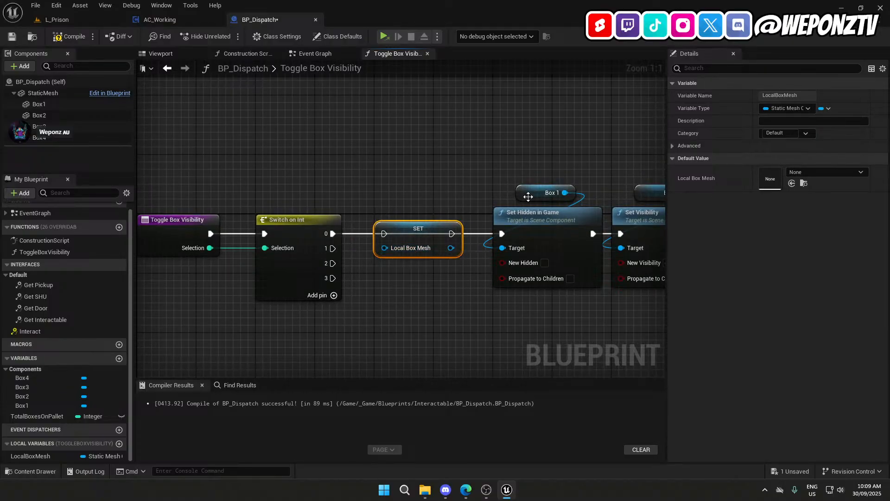
drag(530, 197, 385, 247)
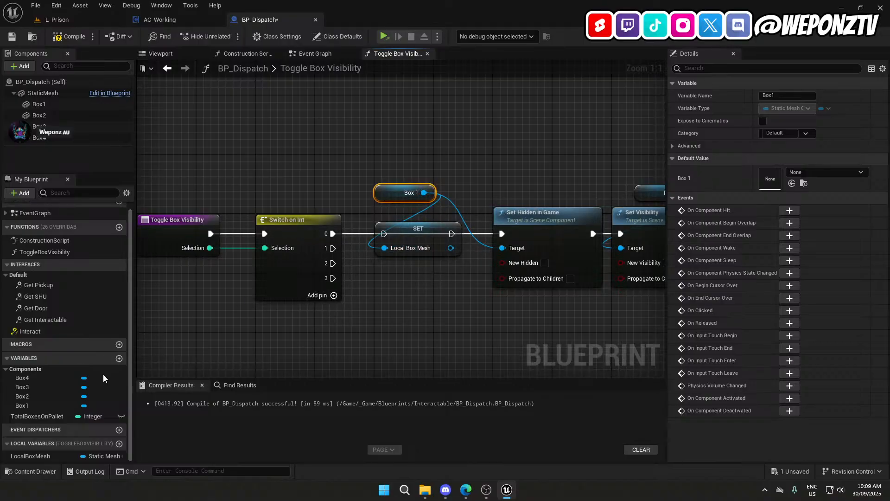
Place a Local Box Mesh getter above Set Hidden in Game and make it the target instead of Box 1.
drag(30, 455, 576, 191)
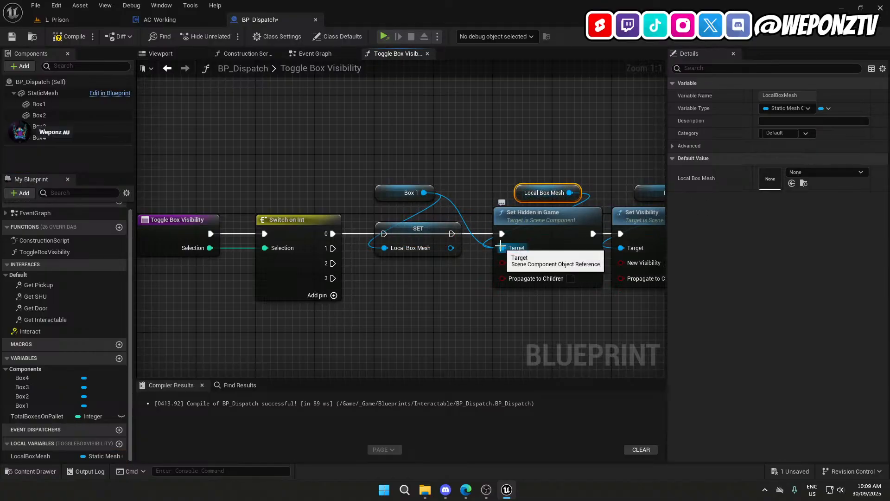
right_click(502, 248)
click(539, 275)
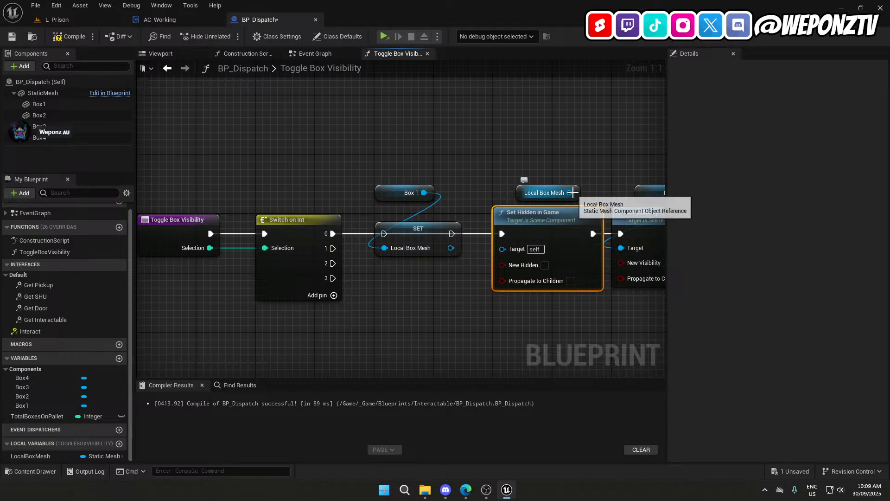
drag(570, 192, 514, 249)
Replace the Box 1 reference above Set Visibility with a copy of the Local Box Mesh getter, connect it as target and align it.
right_drag(589, 170, 443, 169)
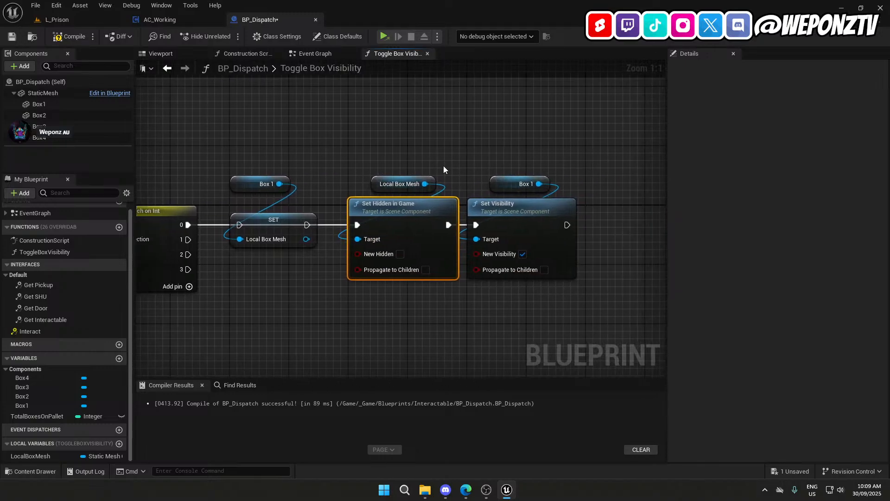
click(399, 183)
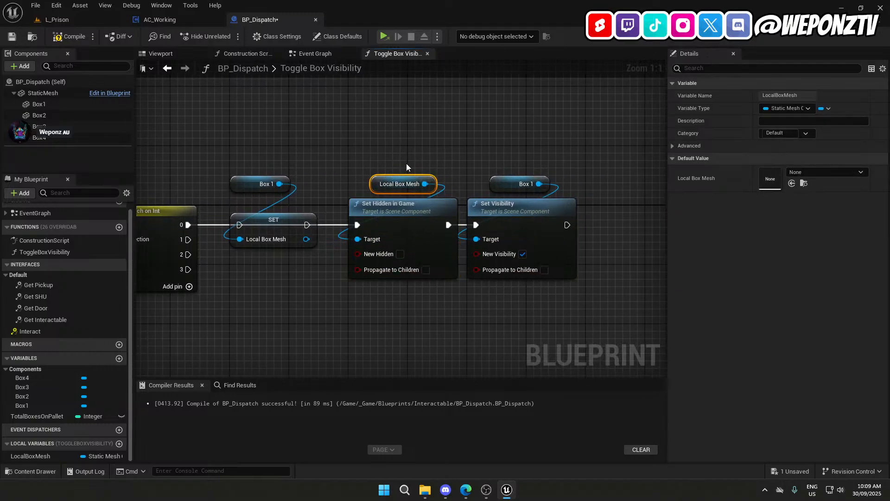
click(508, 180)
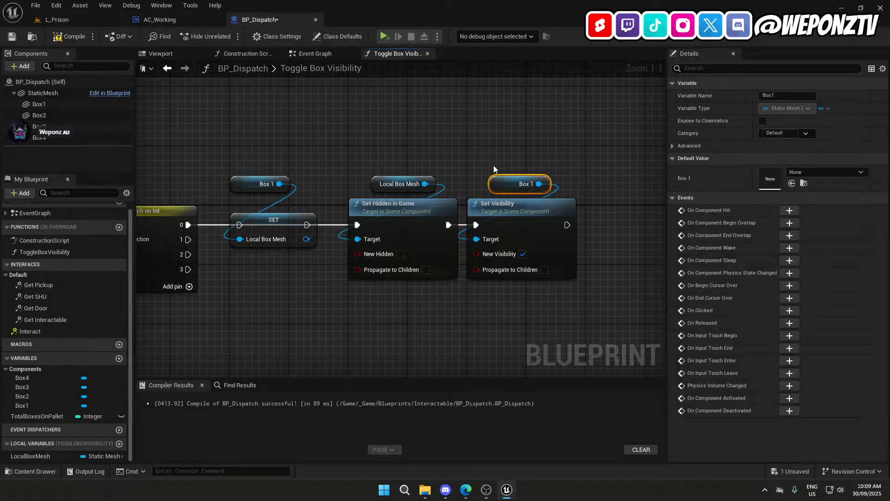
key(Delete)
key(ctrl+v)
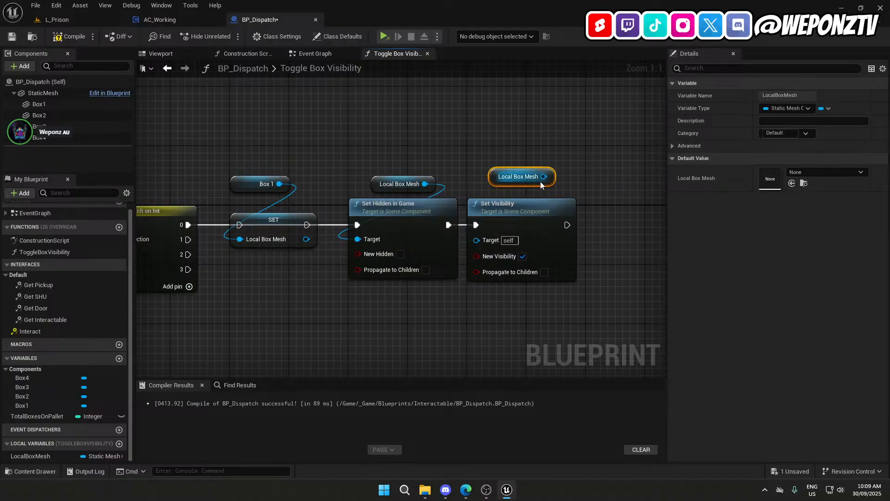
drag(544, 176, 481, 239)
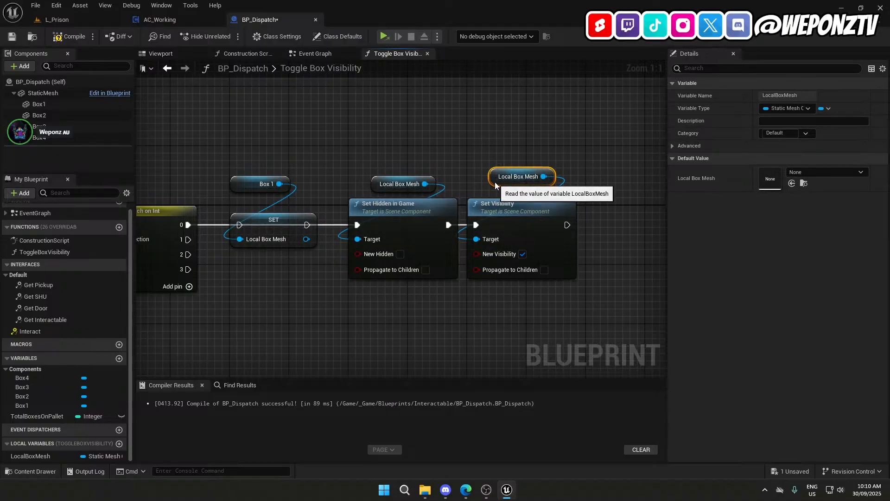
drag(510, 179, 510, 187)
Move the Set Hidden in Game and Set Visibility group farther from the Set node, and tuck Box 1 close above the Set node.
drag(624, 269, 383, 181)
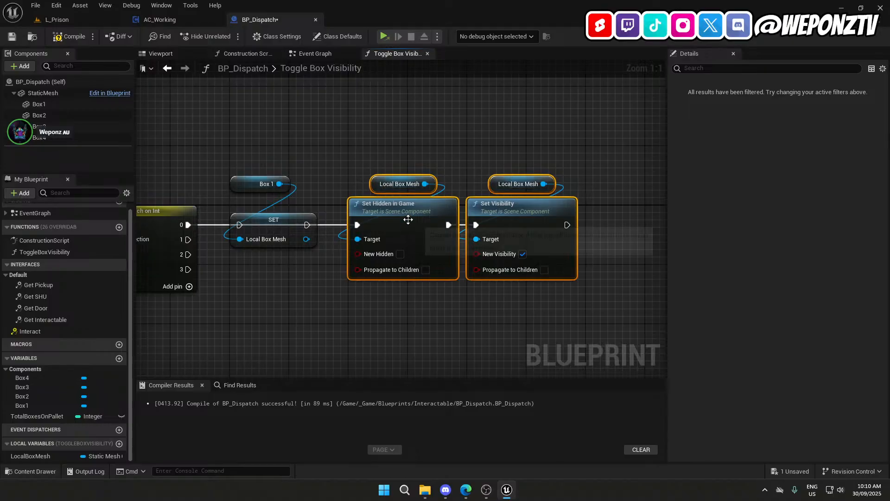
drag(407, 219, 522, 217)
right_drag(384, 294, 501, 278)
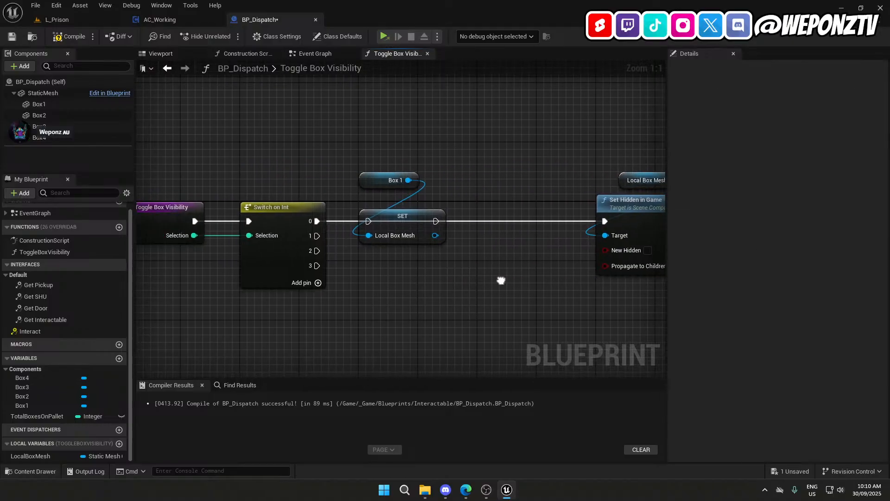
drag(488, 263, 327, 220)
click(384, 179)
drag(446, 221, 614, 221)
Copy the Set Local Box Mesh node and paste the duplicate directly below the original.
click(414, 217)
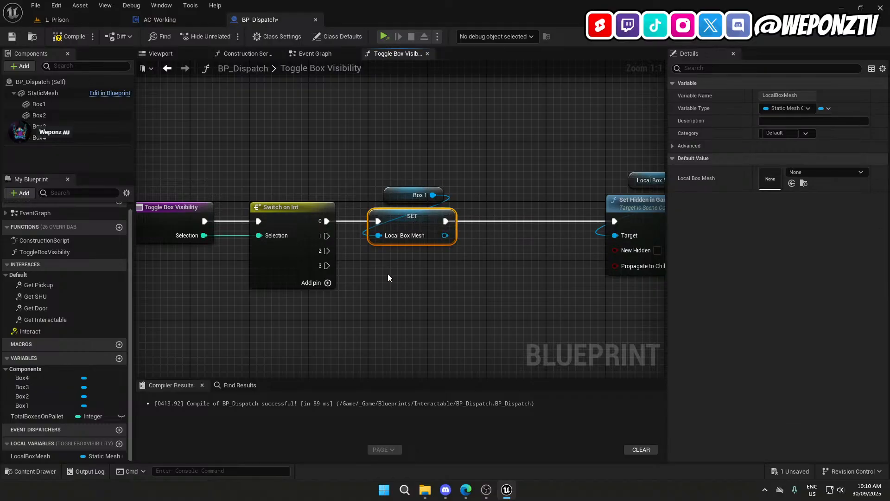
key(ctrl+c)
key(ctrl+v)
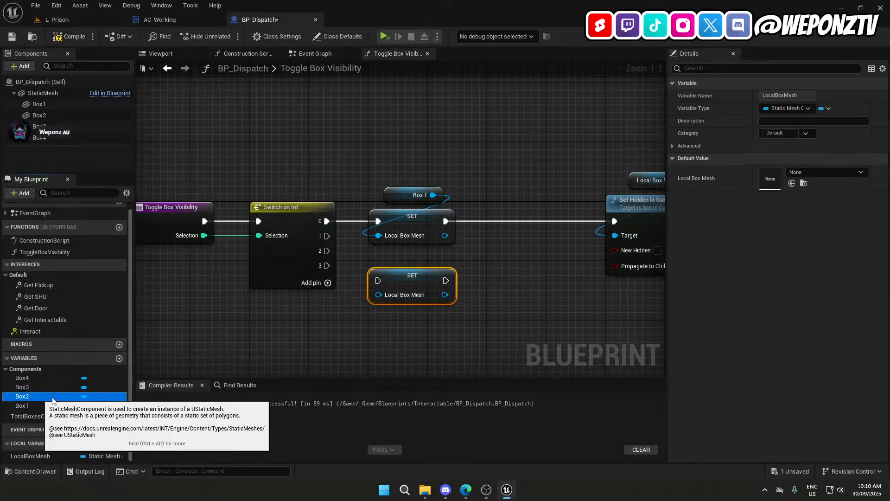
Wire Box 2 through the second Set Local Box Mesh node to Switch on Int output 1, and Box 3 through a new third one to output 2.
drag(28, 396, 401, 250)
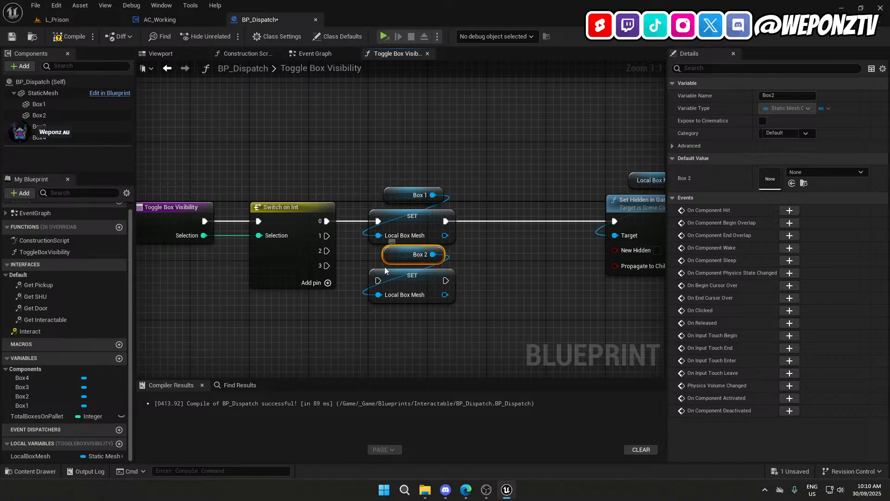
drag(376, 283, 331, 240)
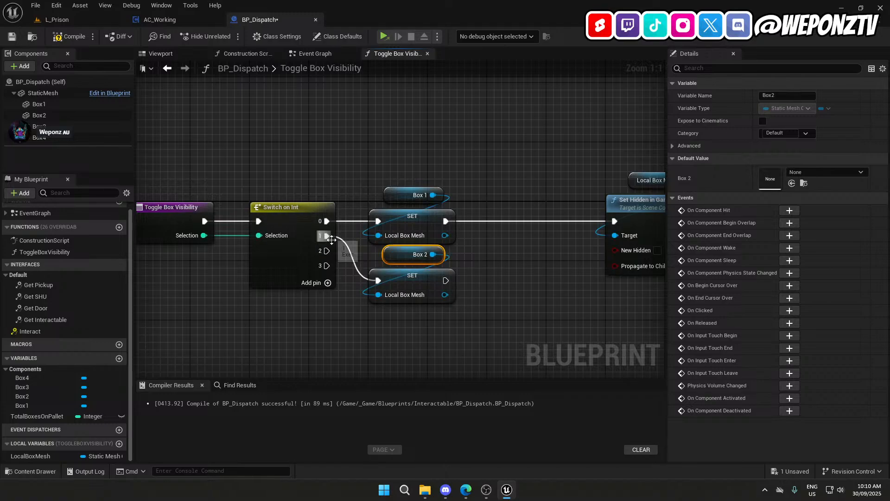
drag(29, 388, 374, 310)
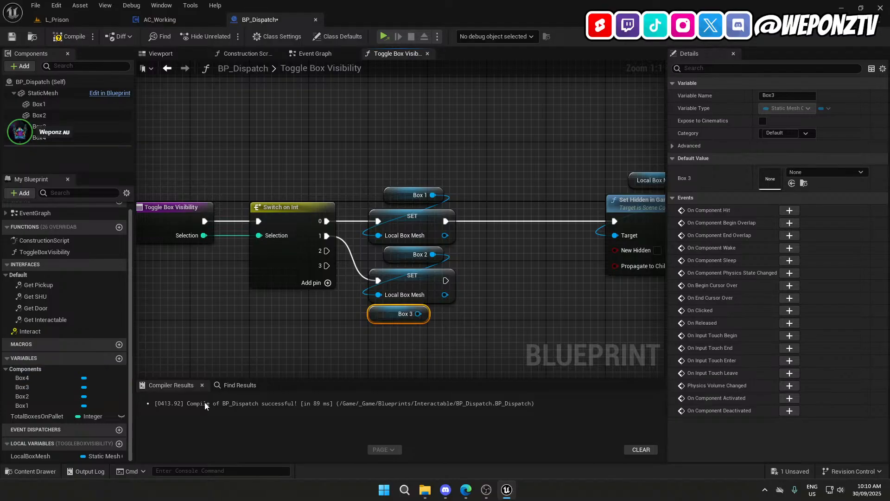
drag(44, 461, 469, 354)
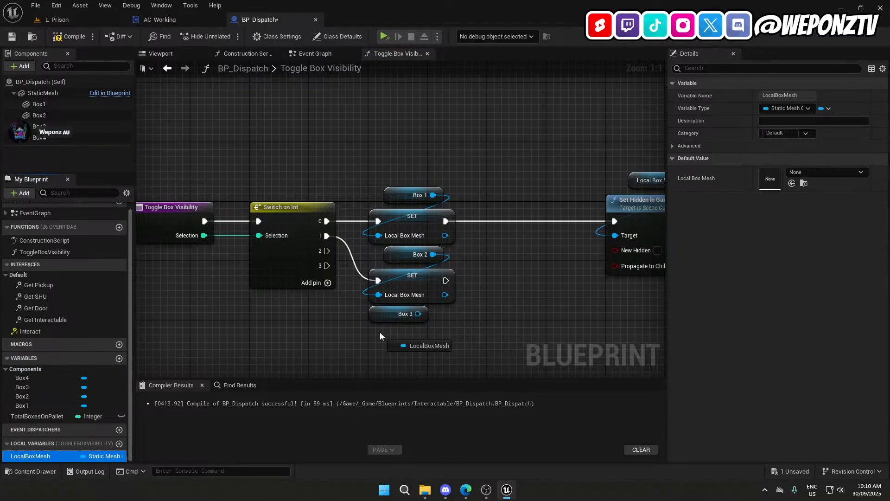
drag(380, 333, 327, 250)
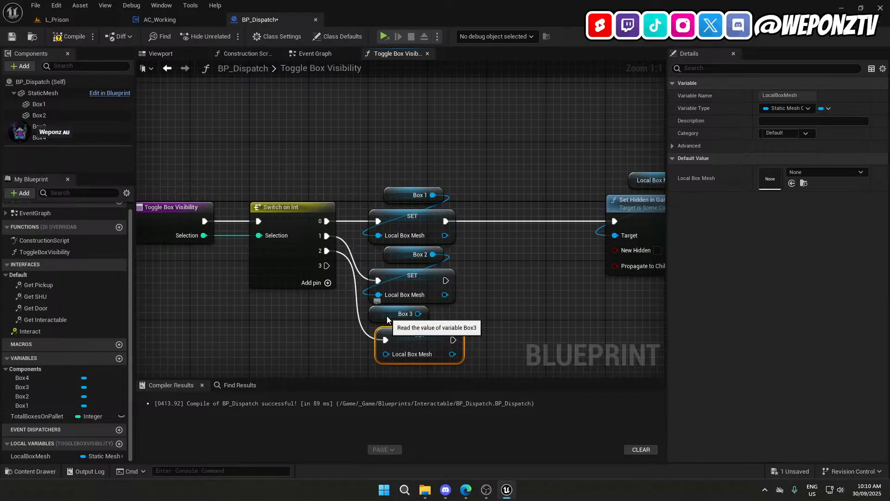
drag(387, 319, 385, 354)
ctrl+click(414, 339)
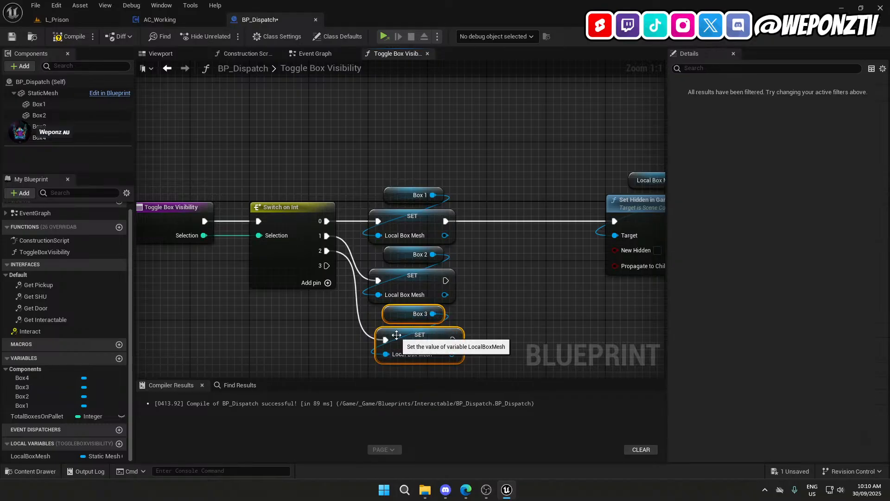
drag(403, 339, 403, 343)
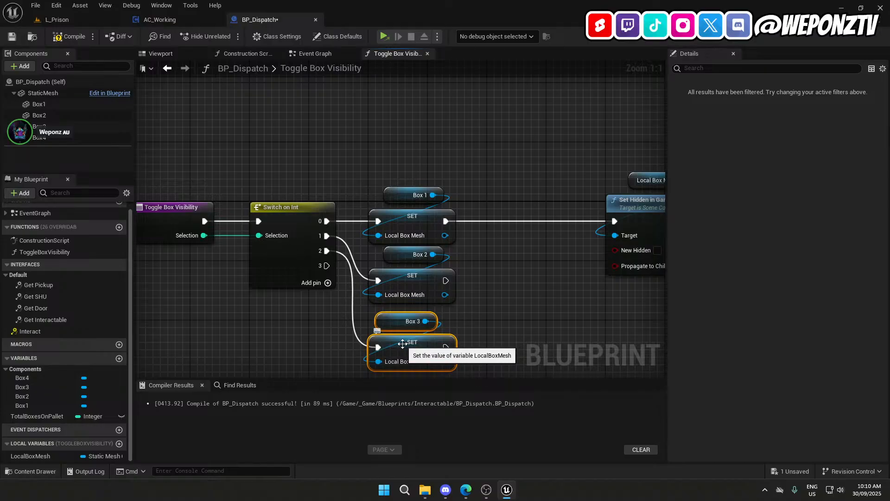
Delete the three Set Local Box Mesh nodes with the Box 2 and Box 3 getters, and both Local Box Mesh getters above the visibility nodes.
right_drag(533, 333, 412, 303)
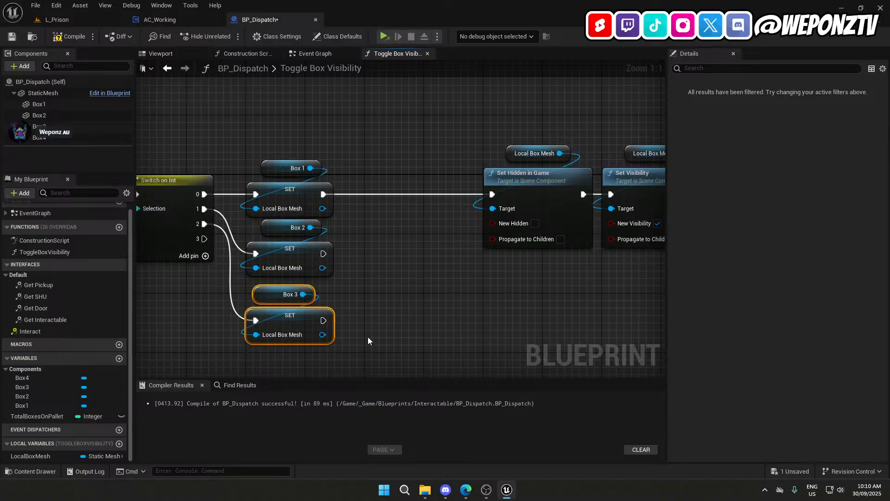
drag(348, 347, 290, 189)
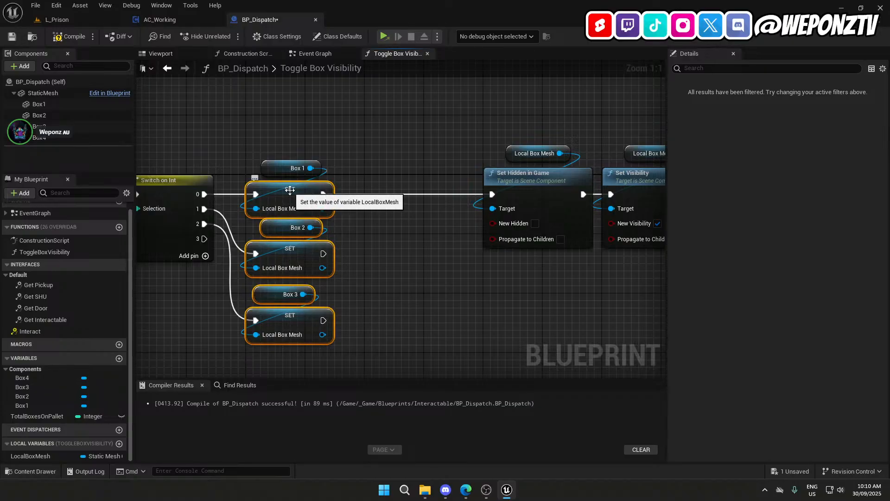
key(Delete)
right_drag(608, 97, 502, 114)
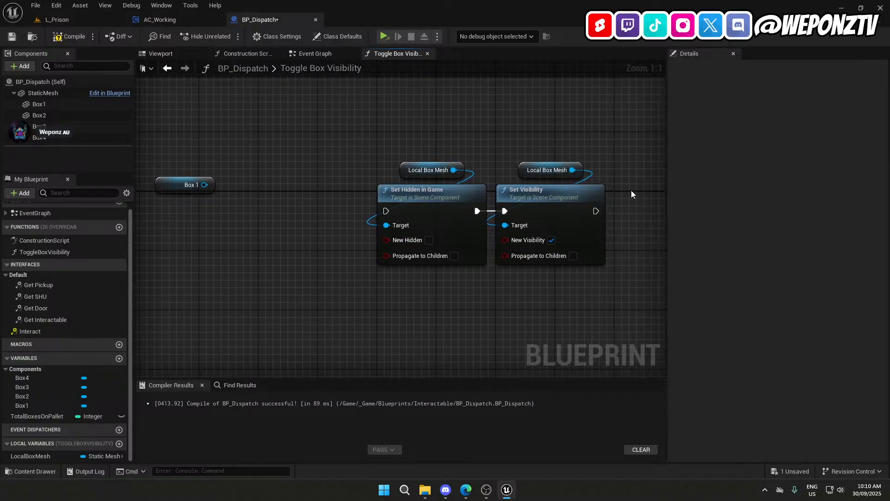
drag(409, 144, 409, 145)
key(Delete)
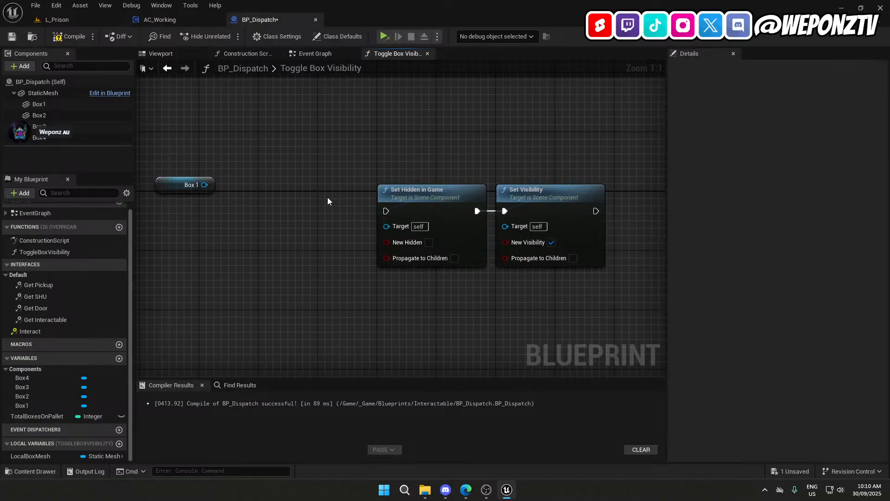
Delete the LocalBoxMesh local variable from the ToggleBoxVisibility function.
click(54, 450)
key(Delete)
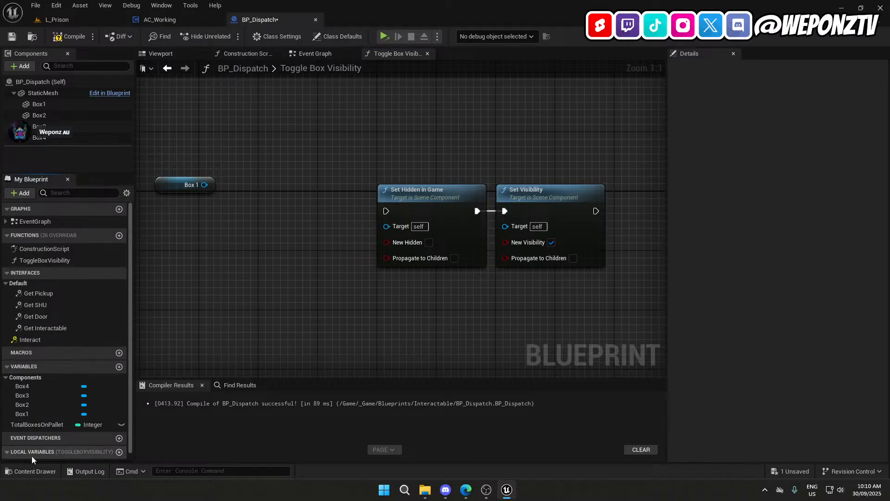
scroll(32, 456, down, 1)
click(44, 453)
key(Delete)
Cut the Switch on Int, Box 1, Set Hidden in Game and Set Visibility nodes from the function and paste them into the Event Graph.
scroll(361, 296, down, 2)
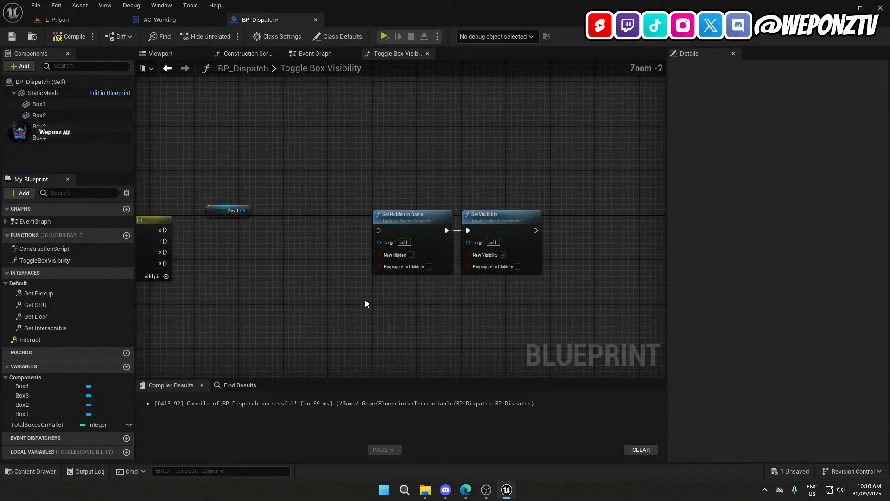
right_drag(365, 303, 589, 307)
drag(648, 325, 282, 161)
key(Delete)
click(319, 55)
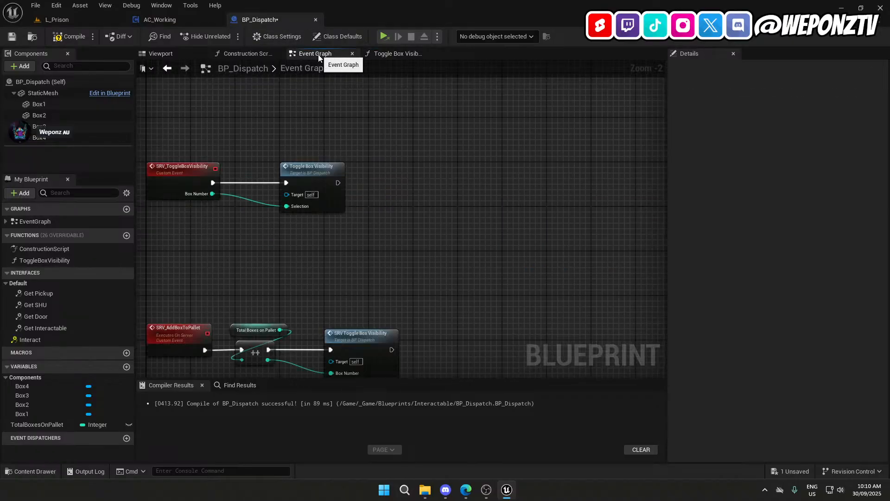
key(ctrl+v)
Delete the Toggle Box Visibility call after SRV_ToggleBoxVisibility, along with the ToggleBoxVisibility function itself.
click(314, 162)
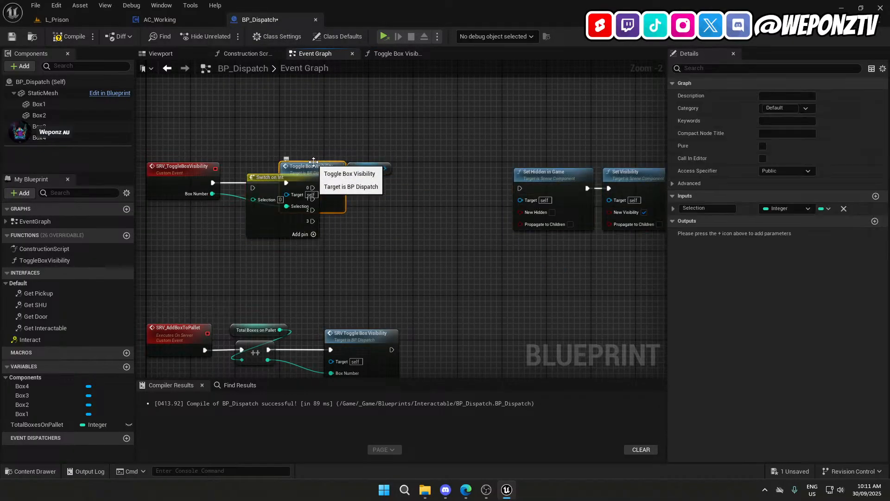
key(Delete)
click(44, 261)
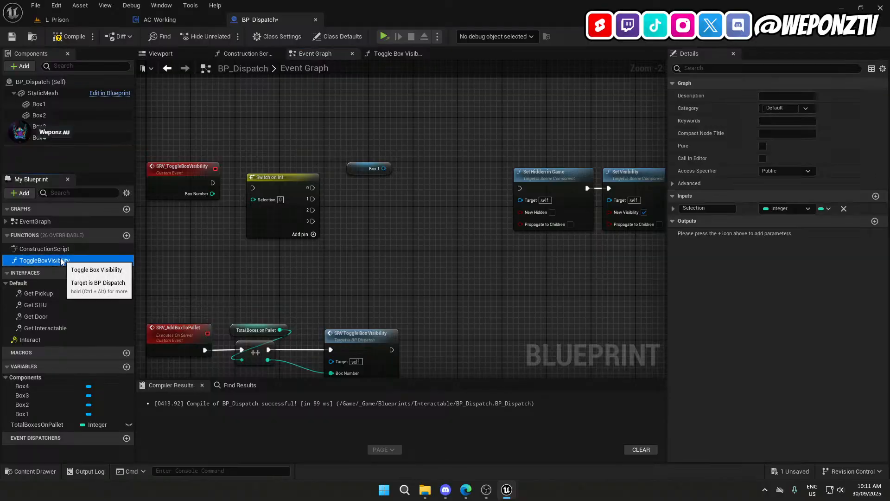
key(Delete)
Connect SRV_ToggleBoxVisibility's execution and Box Number outputs to Switch on Int, and line the switch up close beside the event.
drag(254, 188, 212, 193)
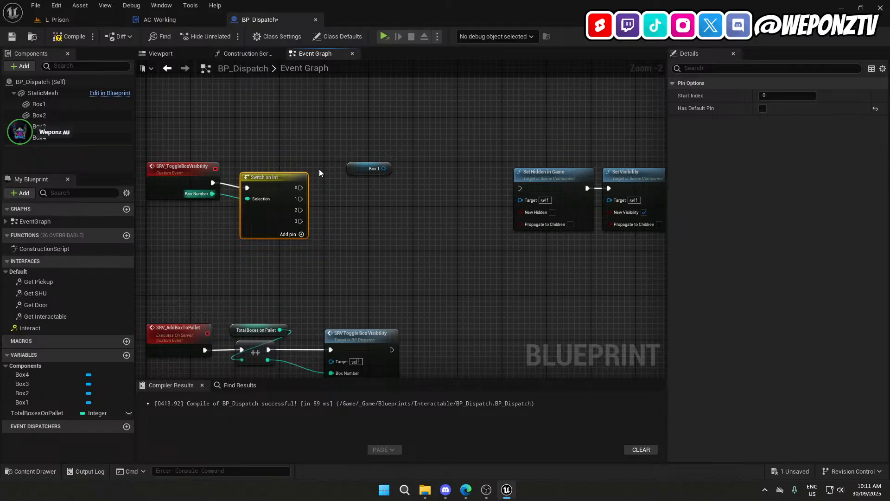
drag(272, 180, 267, 174)
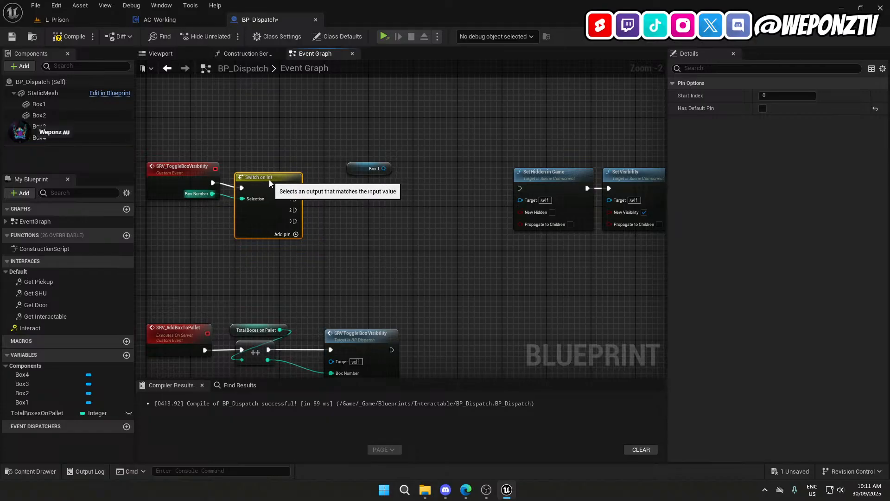
shift+click(194, 168)
click(385, 255)
Move the SRV_AddBoxToPallet node group farther down, away from the SRV_ToggleBoxVisibility nodes.
scroll(392, 255, down, 5)
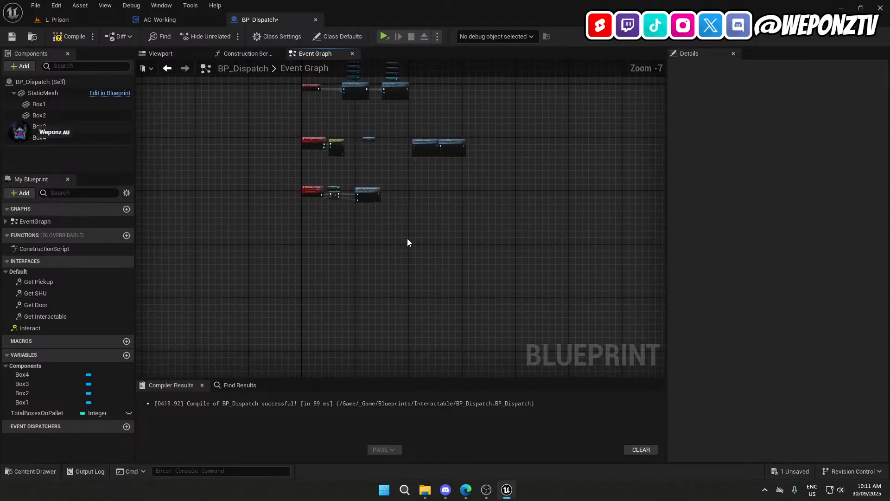
drag(297, 171, 297, 171)
scroll(309, 179, up, 4)
drag(309, 209, 313, 266)
right_drag(405, 238, 409, 283)
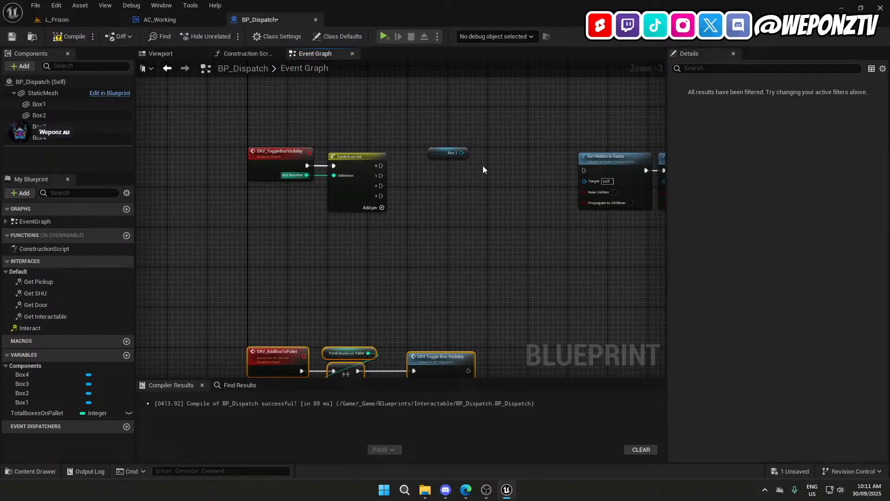
Place Box 1 above Set Hidden in Game and connect a copy of it as the target of Set Visibility.
drag(464, 155, 624, 144)
right_drag(624, 144, 474, 177)
key(ctrl+c)
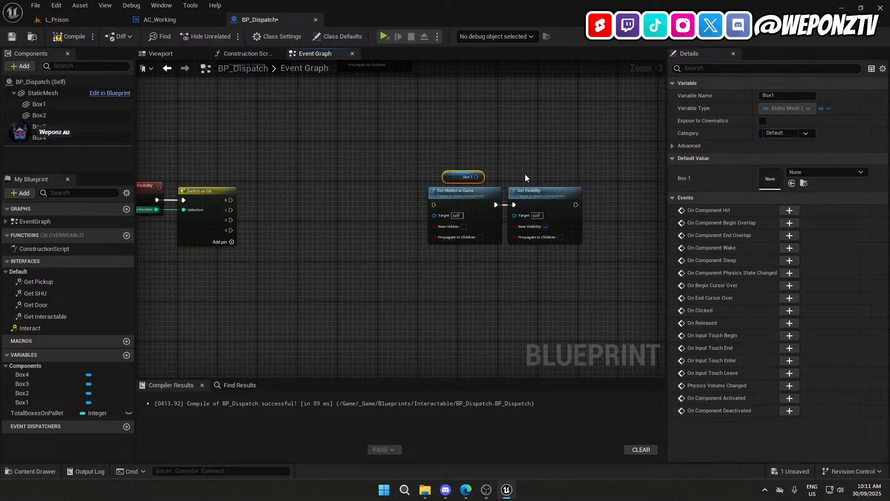
key(ctrl+v)
drag(562, 176, 514, 215)
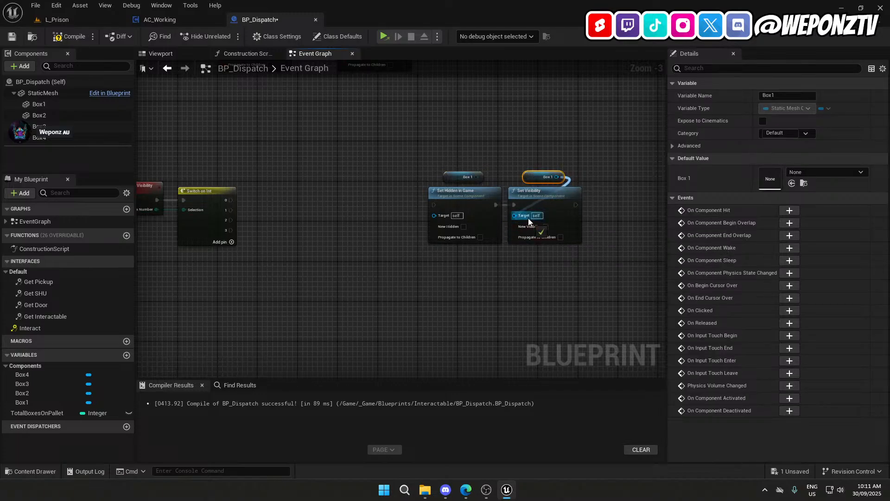
Wire Set Hidden in Game to Box 1 and Switch on Int output 0, and move the visibility group closer to the switch.
drag(476, 177, 230, 200)
click(440, 213)
drag(568, 276, 357, 116)
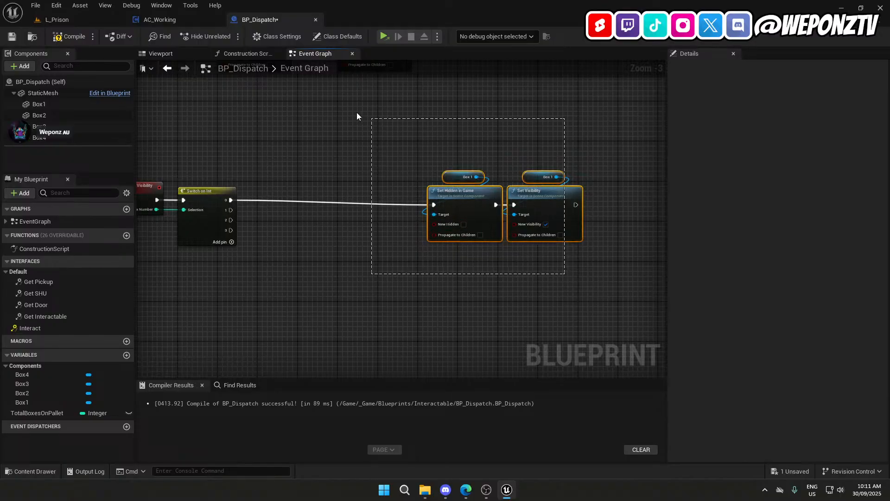
drag(459, 202, 369, 194)
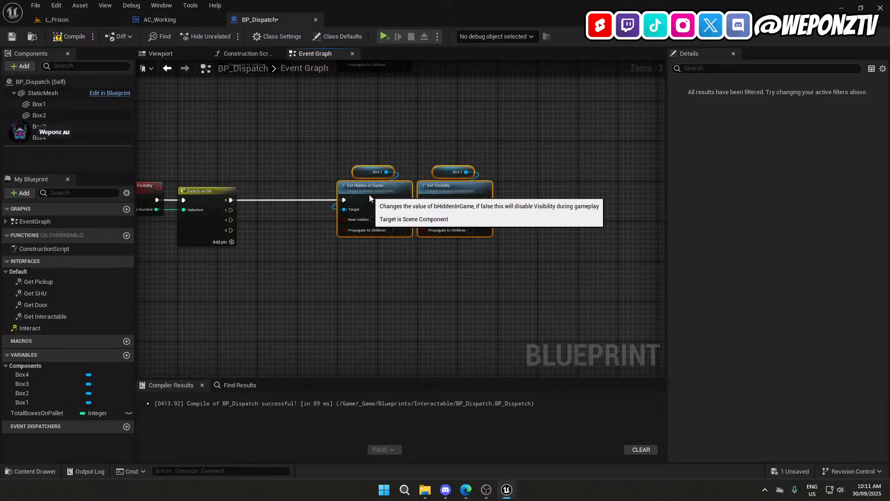
Duplicate the Box 1 visibility group three times and stack the copies in line below the original.
key(ctrl+d)
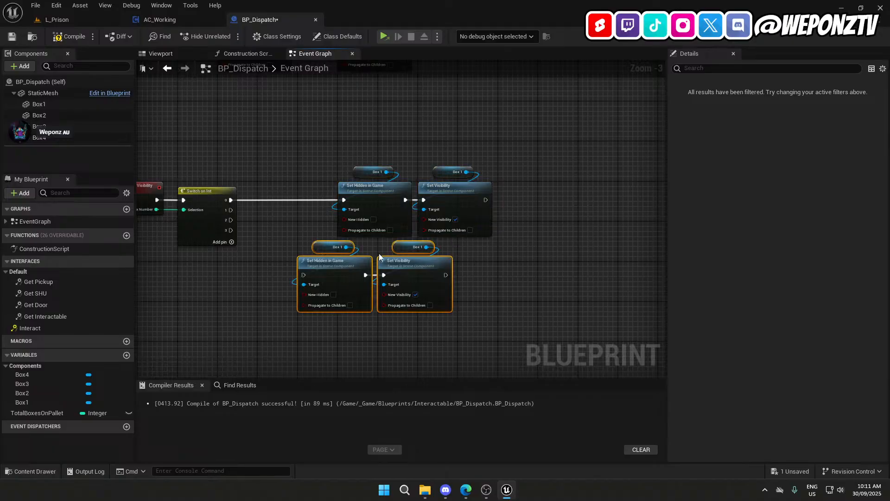
drag(364, 255, 396, 261)
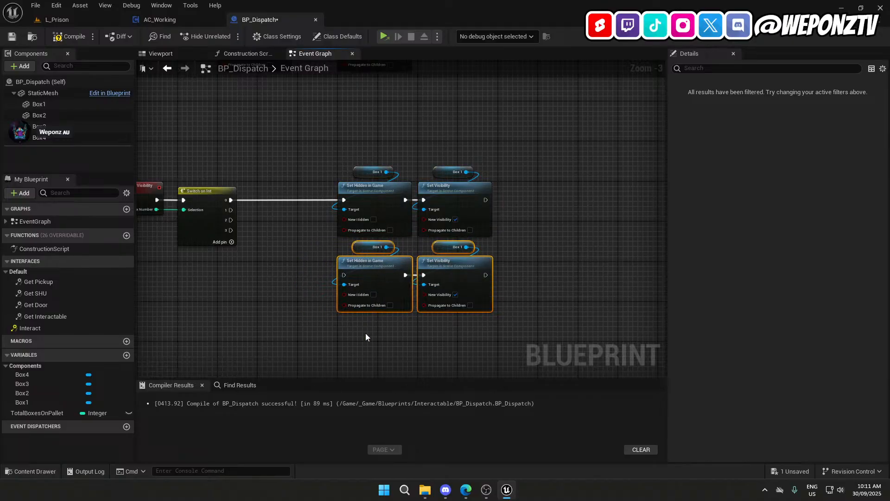
key(ctrl+d)
drag(365, 345, 385, 347)
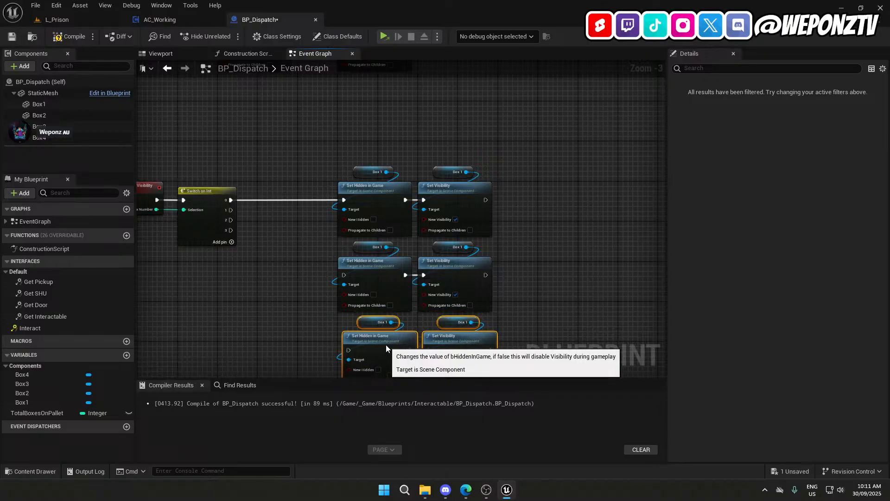
right_drag(385, 336, 404, 203)
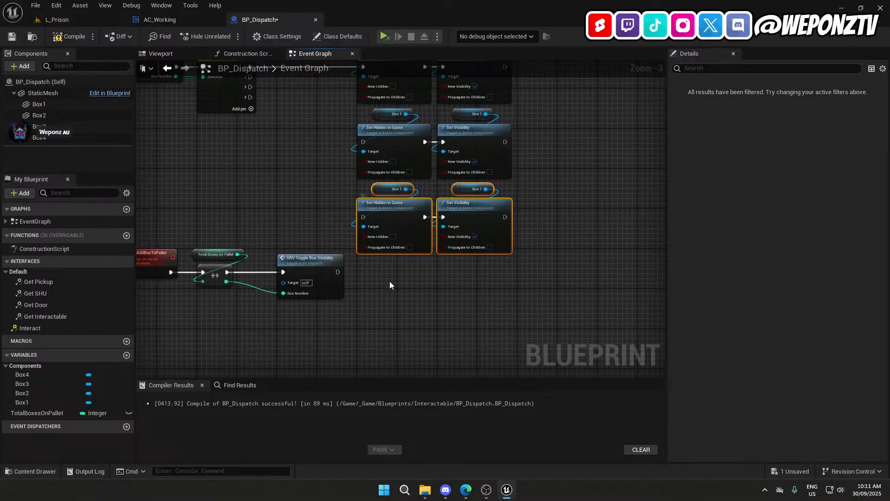
key(ctrl+d)
drag(389, 298, 408, 278)
Move the SRV_AddBoxToPallet node group down below the level of the stacked visibility groups.
drag(328, 332, 142, 229)
right_drag(141, 229, 209, 183)
drag(223, 215, 225, 317)
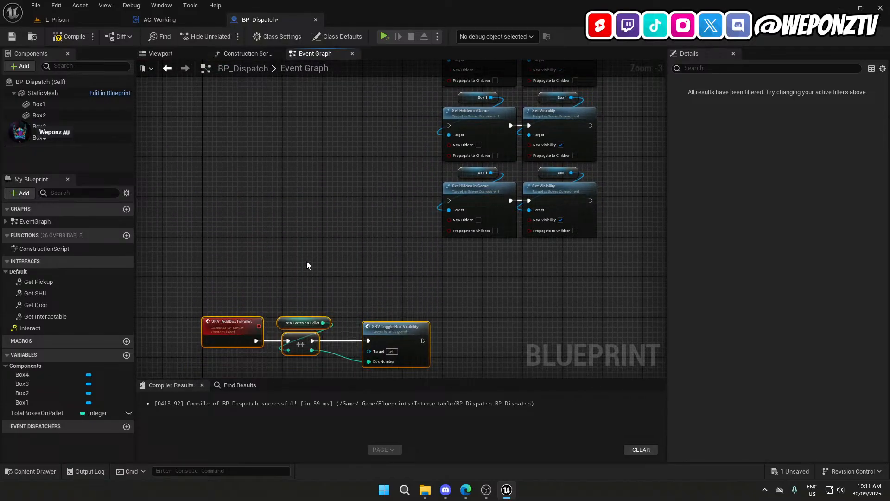
Connect Switch on Int outputs 1, 2 and 3 to the second, third and fourth Set Hidden in Game nodes.
right_drag(313, 253, 213, 377)
right_drag(242, 270, 283, 212)
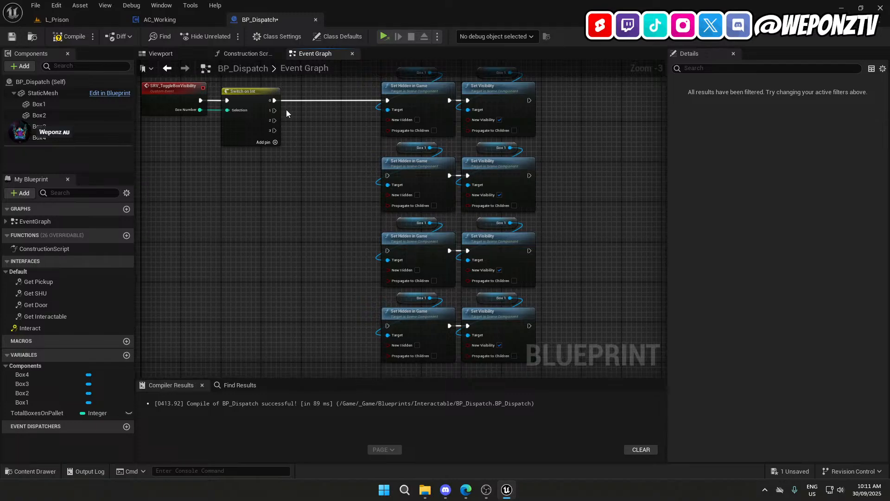
drag(276, 111, 389, 251)
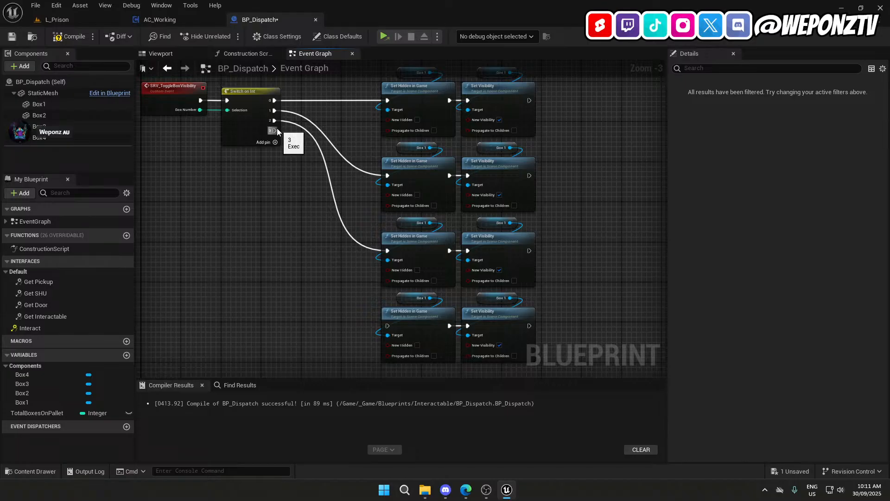
drag(276, 130, 389, 321)
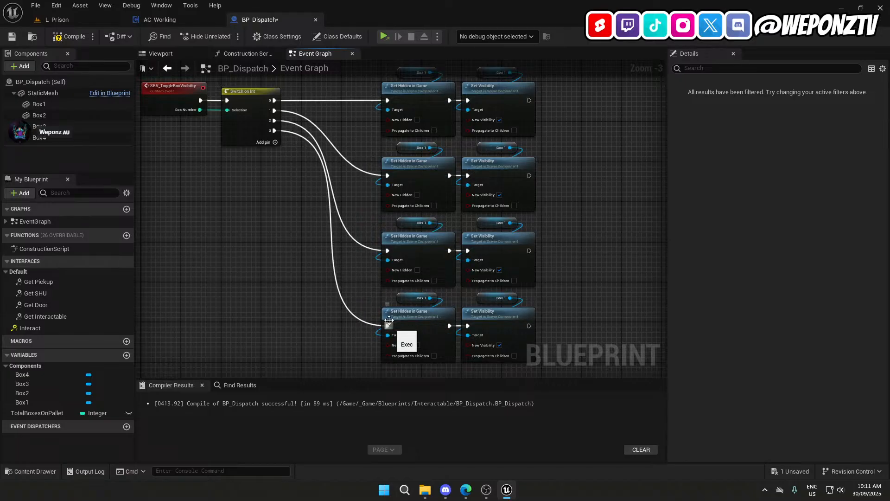
Change both component getters in the second visibility group to Box2 and those in the third group to Box3.
right_drag(256, 238, 226, 241)
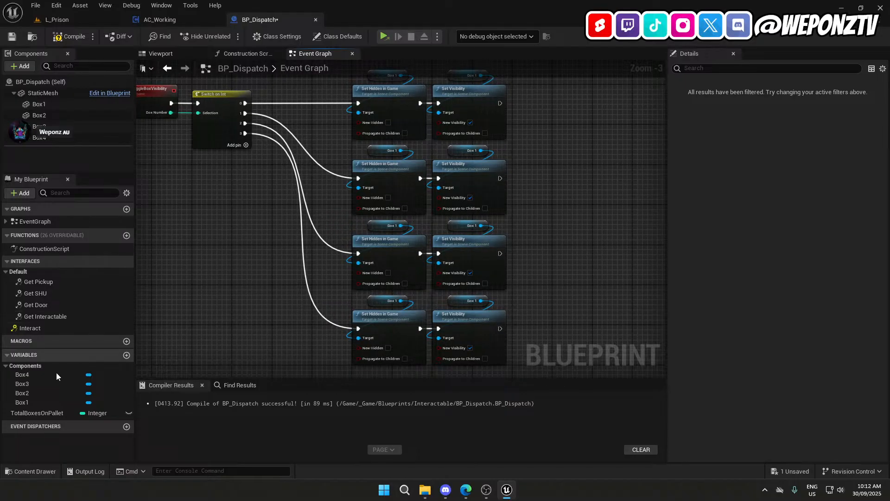
drag(35, 391, 374, 150)
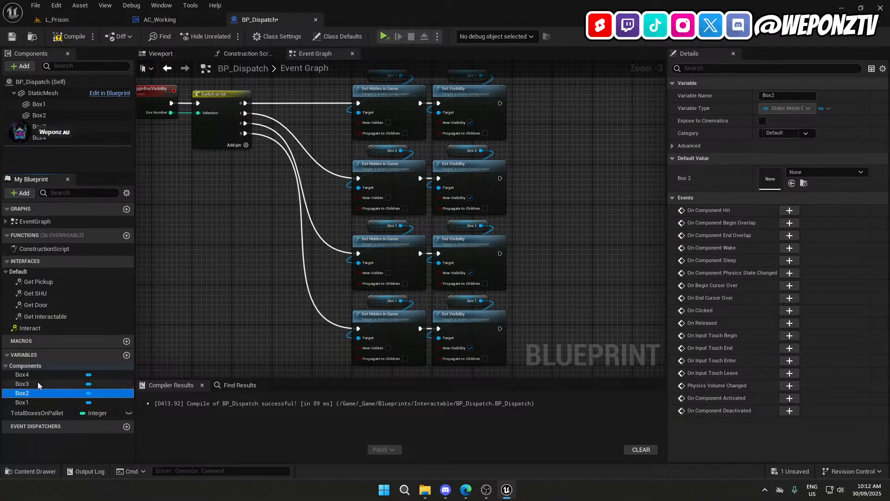
drag(28, 383, 379, 228)
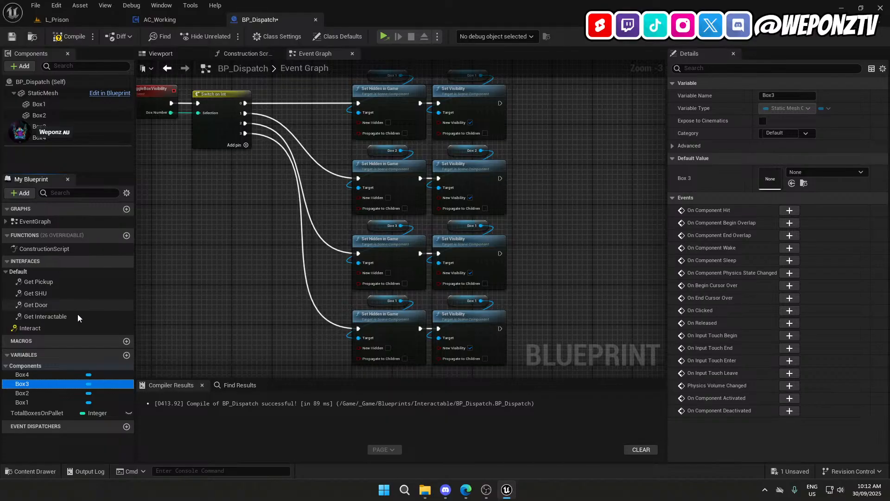
drag(28, 384, 308, 274)
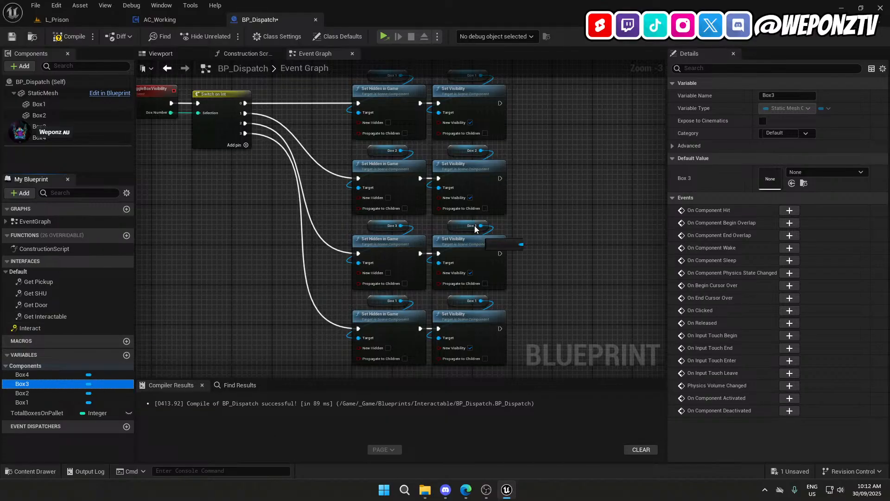
drag(455, 222, 455, 221)
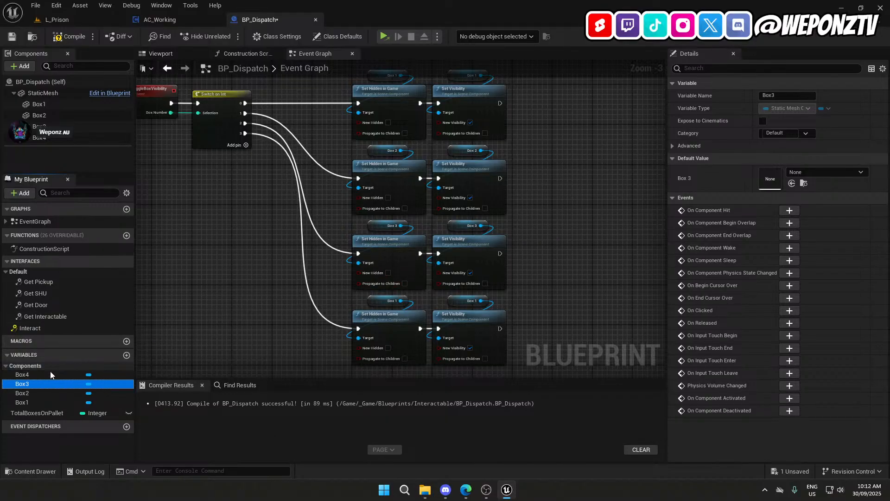
Change both component getters in the fourth visibility group to Box4, and compile and save the blueprint.
drag(51, 374, 361, 321)
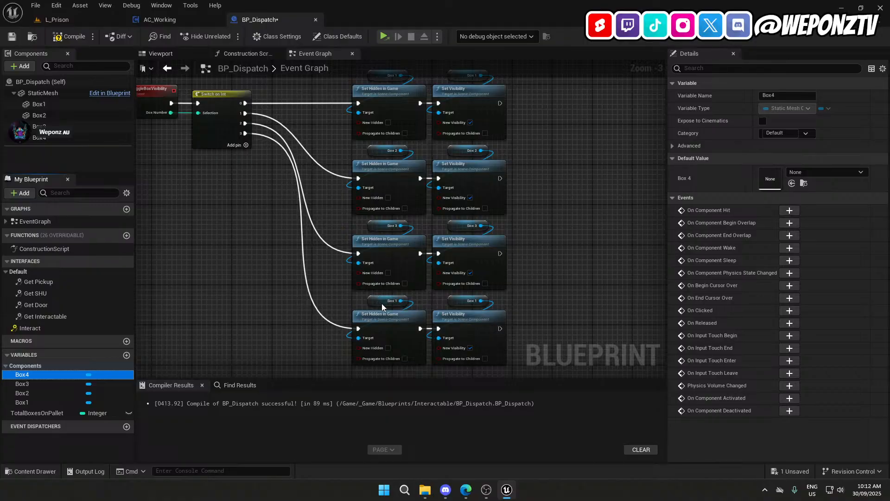
drag(52, 375, 469, 306)
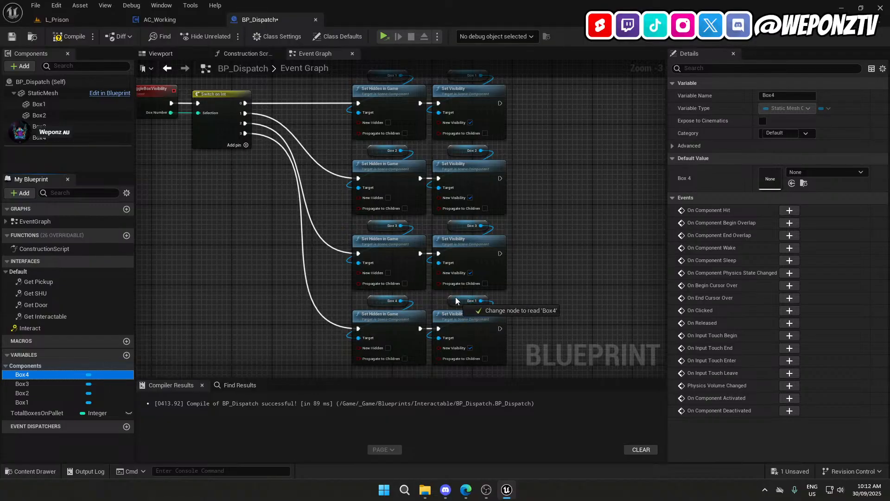
click(59, 37)
click(13, 40)
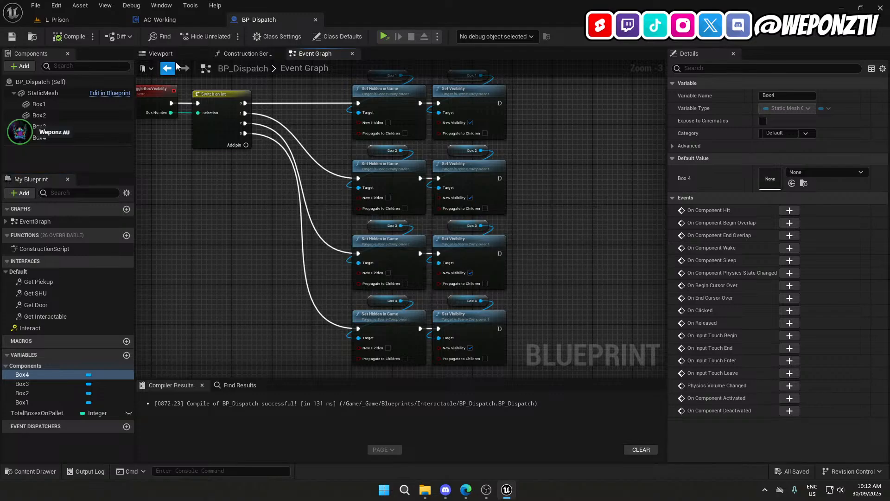
Review the Event BeginPlay visibility nodes and the SRV_AddBoxToPallet chain that increments TotalBoxesOnPallet.
right_drag(267, 154, 465, 320)
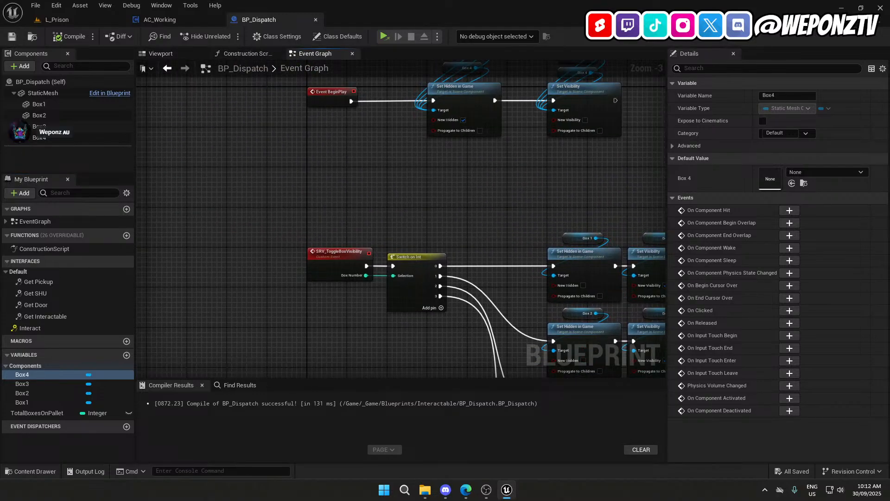
right_drag(470, 212, 376, 257)
drag(398, 120, 359, 73)
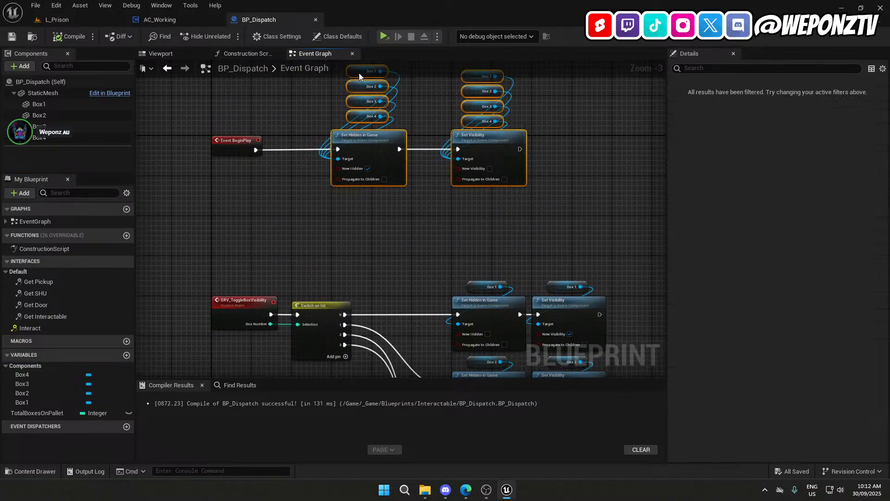
right_drag(294, 207, 353, 1)
right_drag(352, 206, 325, 408)
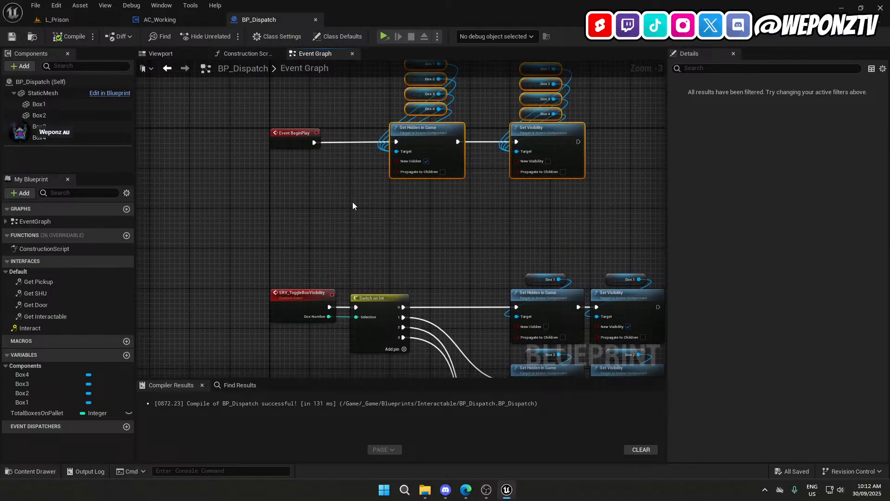
click(32, 414)
right_drag(394, 225, 265, 198)
scroll(264, 199, up, 2)
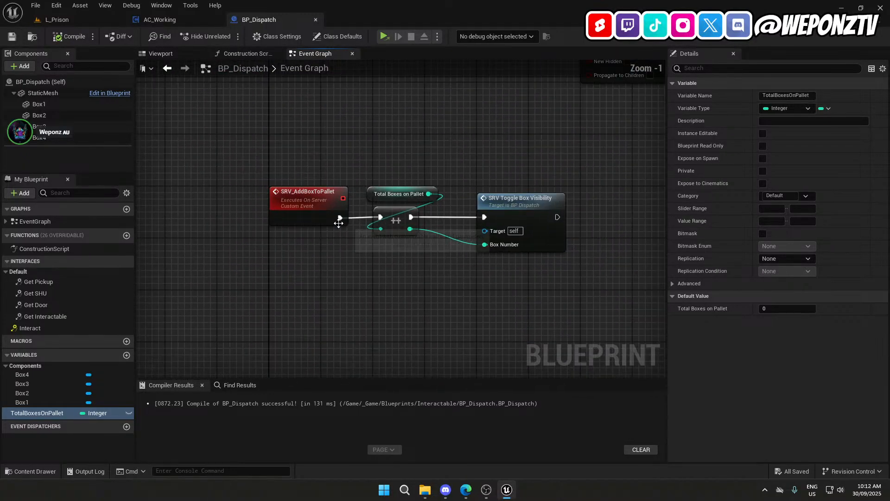
click(289, 200)
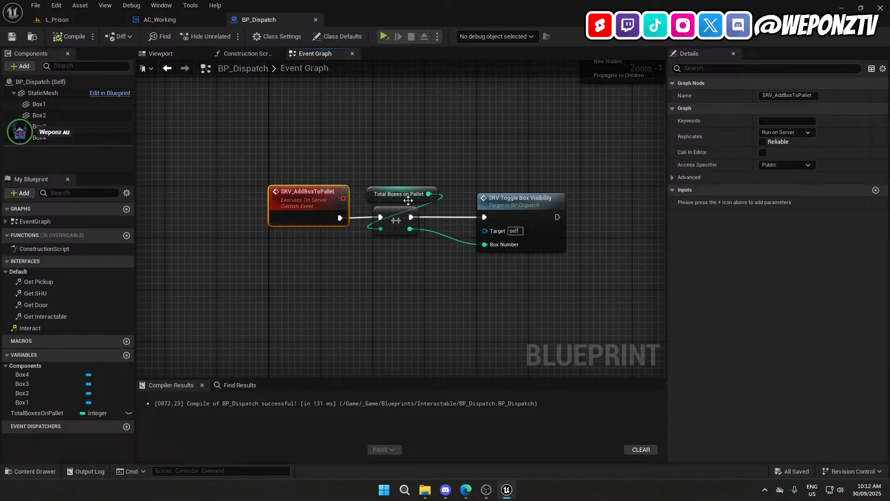
click(393, 231)
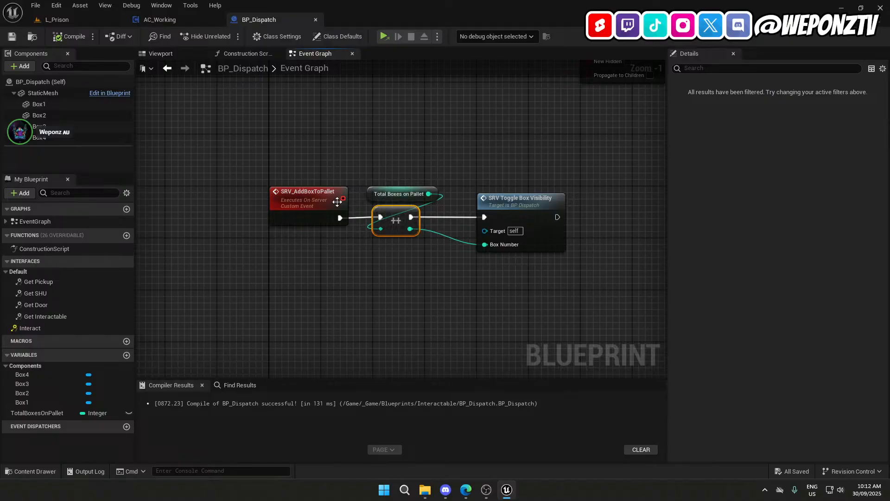
click(461, 259)
Jump from the SRV Toggle Box Visibility call to its event, and inspect it and the SRV_AddBoxToPallet event.
double_click(533, 203)
right_drag(541, 220, 237, 120)
right_drag(616, 318, 664, 376)
scroll(616, 191, down, 2)
right_drag(402, 128, 437, 62)
right_drag(437, 97, 437, 63)
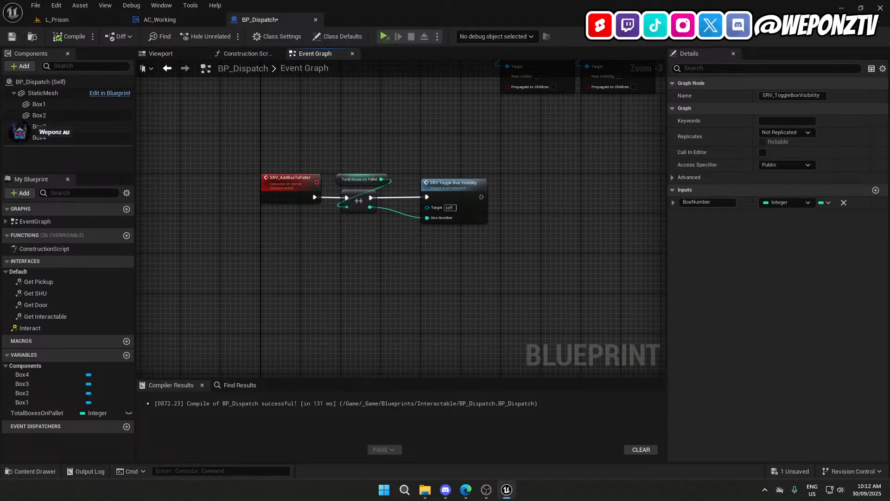
click(292, 185)
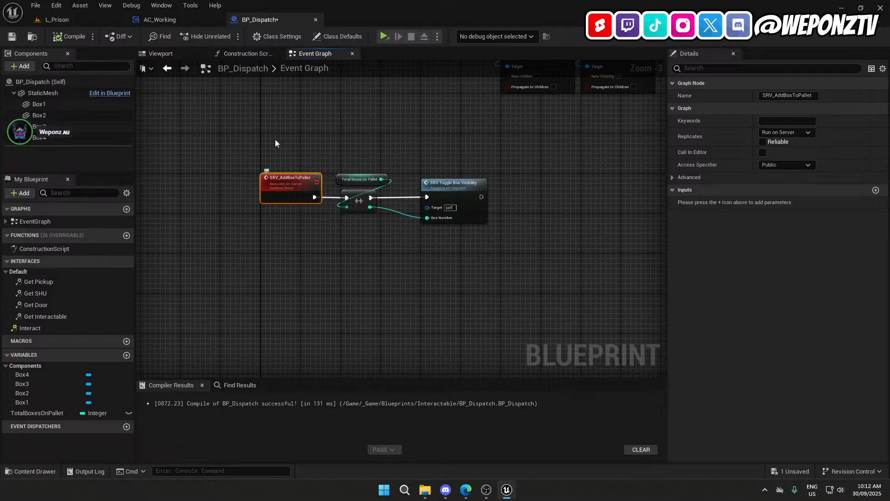
Switch to the AC_Working blueprint and locate the unconnected SRV_PutDownBox event in its Event Graph.
click(182, 24)
right_drag(266, 307, 541, 228)
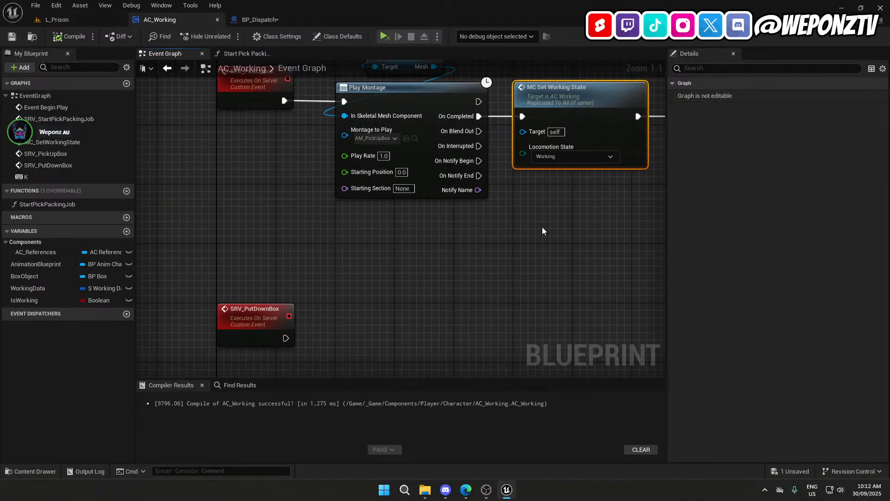
scroll(479, 244, down, 3)
right_drag(446, 258, 435, 132)
scroll(305, 245, up, 2)
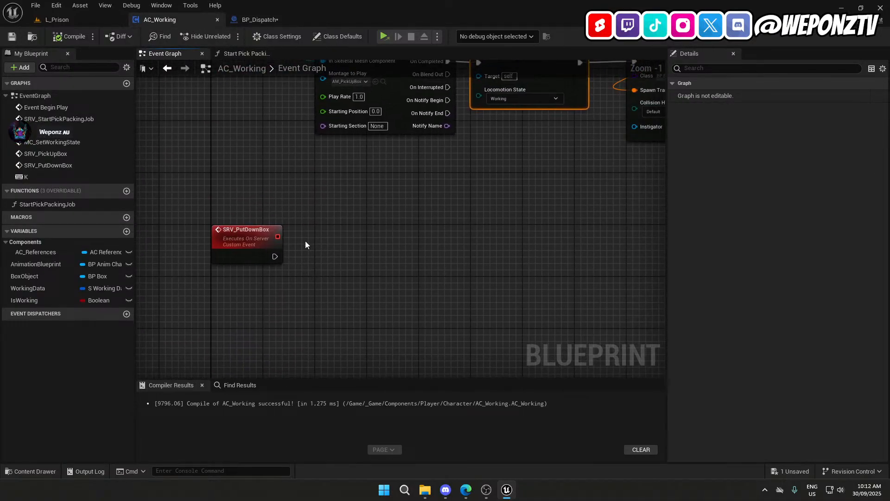
Return to the L_Prison level and open the _Game/Animations/Player/Montages folder in the Content Browser.
click(91, 24)
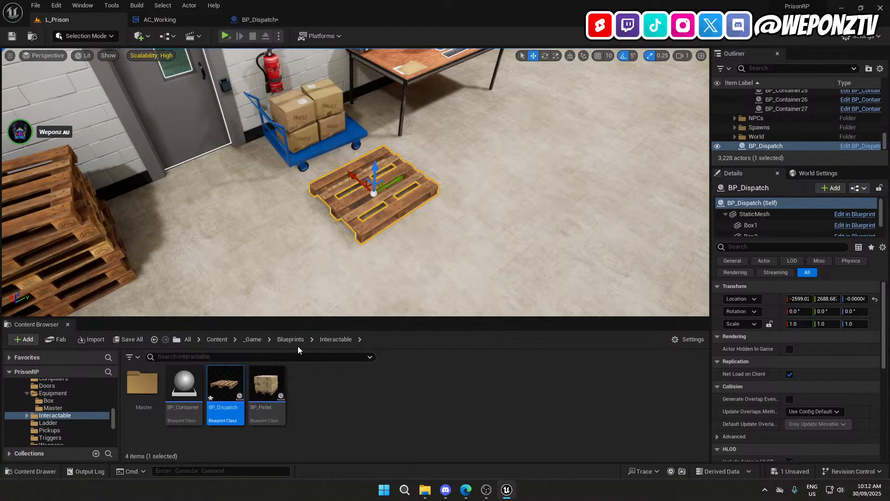
click(255, 340)
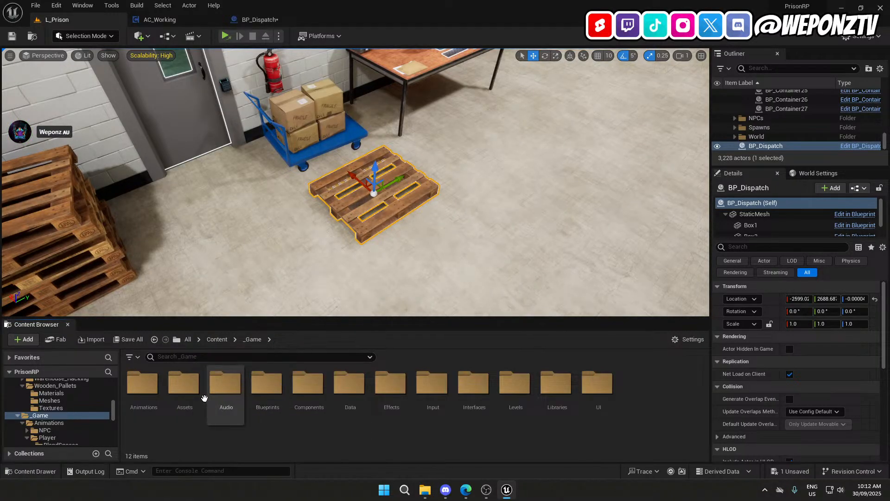
double_click(135, 389)
double_click(184, 385)
click(148, 389)
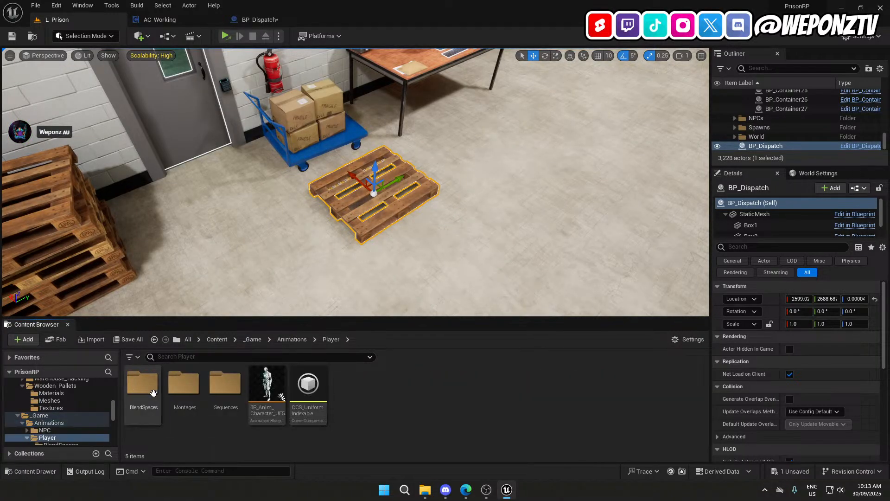
click(223, 384)
double_click(185, 385)
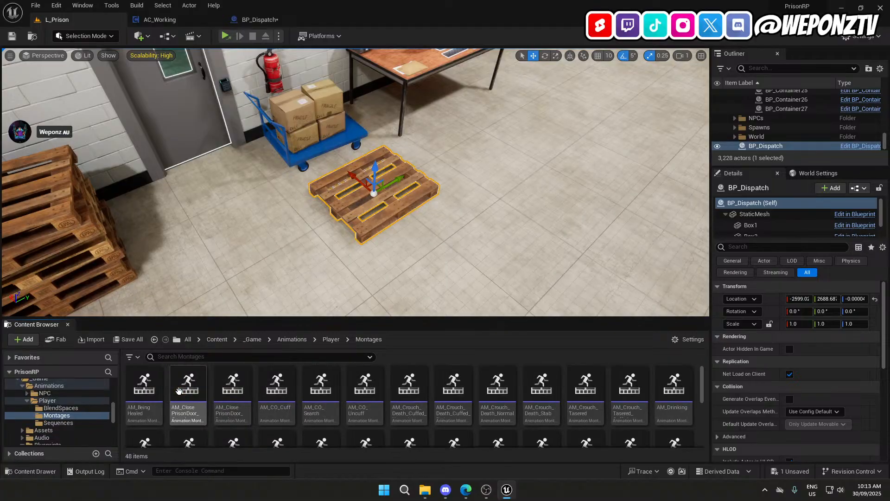
Look through the player montages and filter the folder by "box".
scroll(590, 408, down, 1)
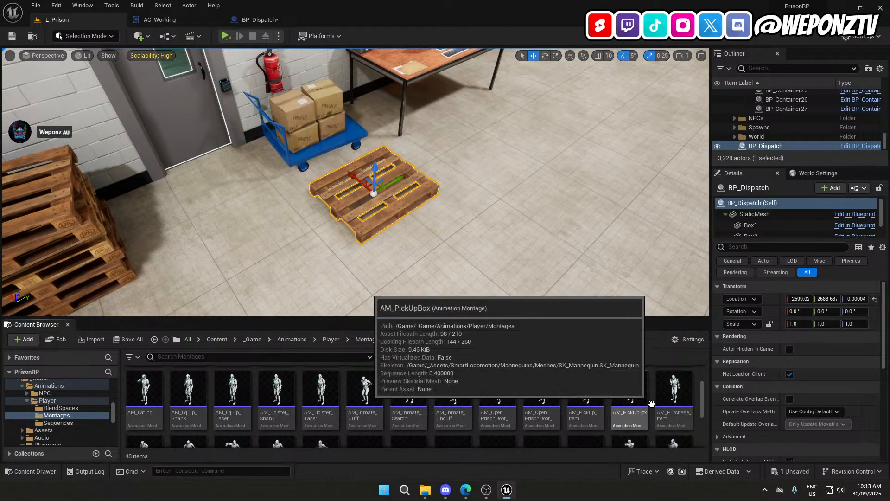
scroll(611, 403, down, 1)
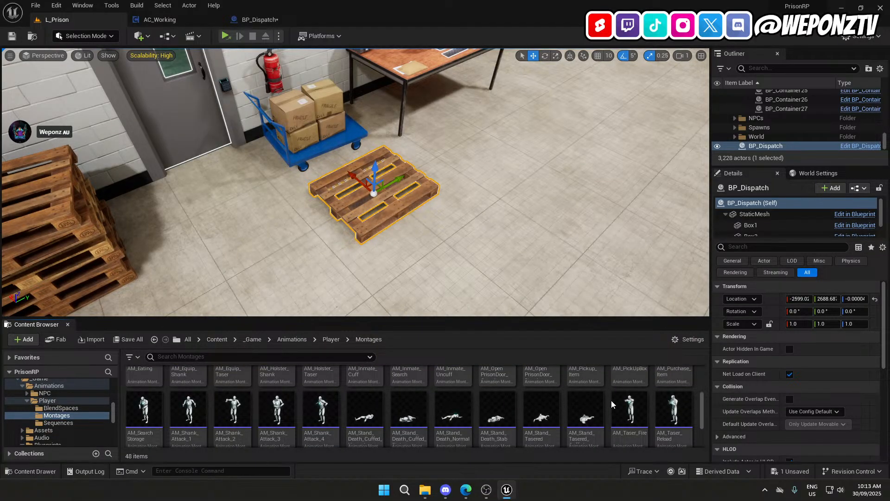
scroll(611, 399, up, 1)
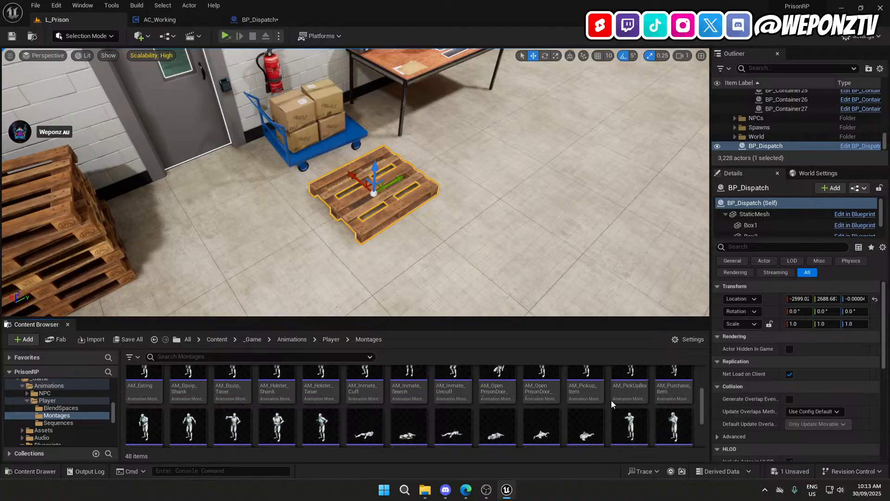
scroll(611, 400, down, 1)
scroll(611, 399, up, 1)
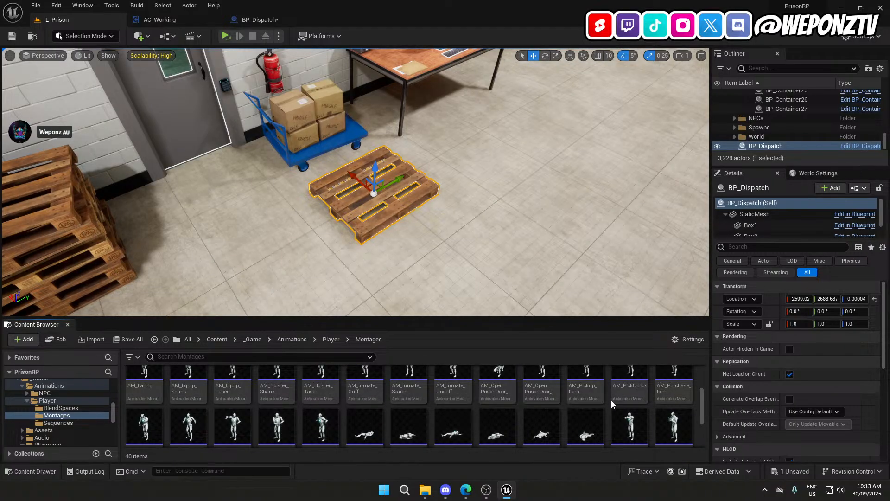
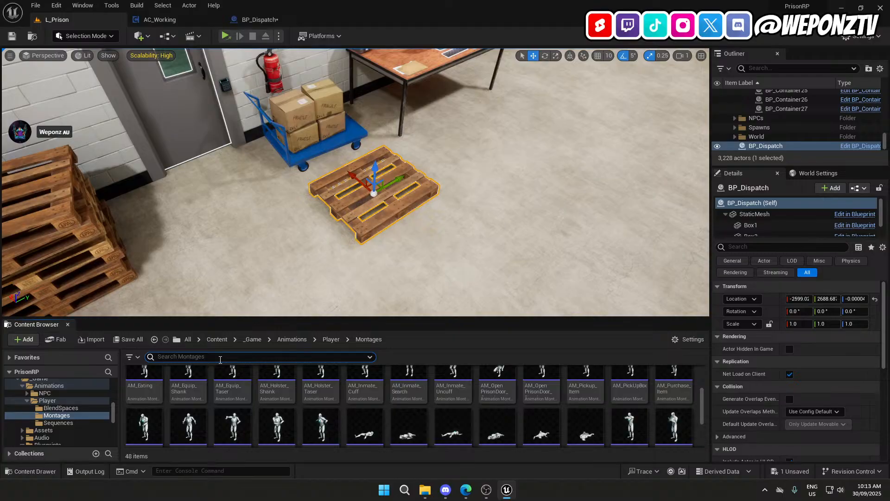
click(220, 360)
text(box)
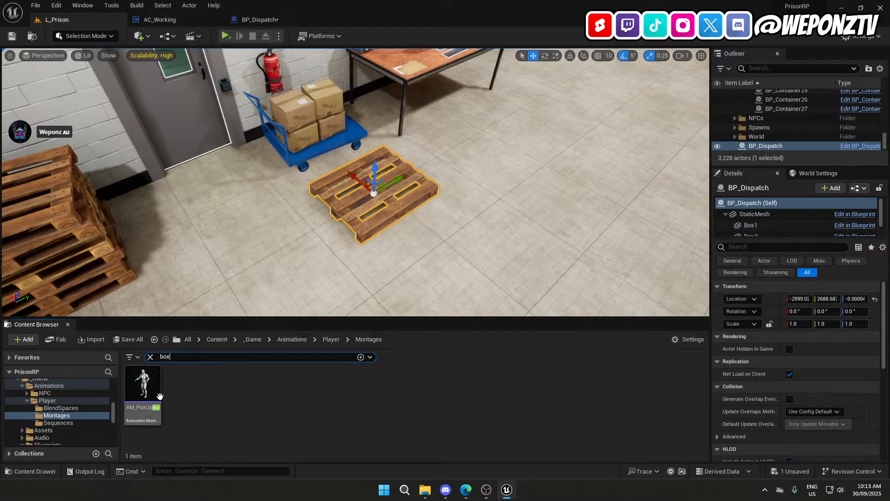
Duplicate the AM_PickUpBox montage and name the copy AM_PlaceDownBox.
right_click(159, 395)
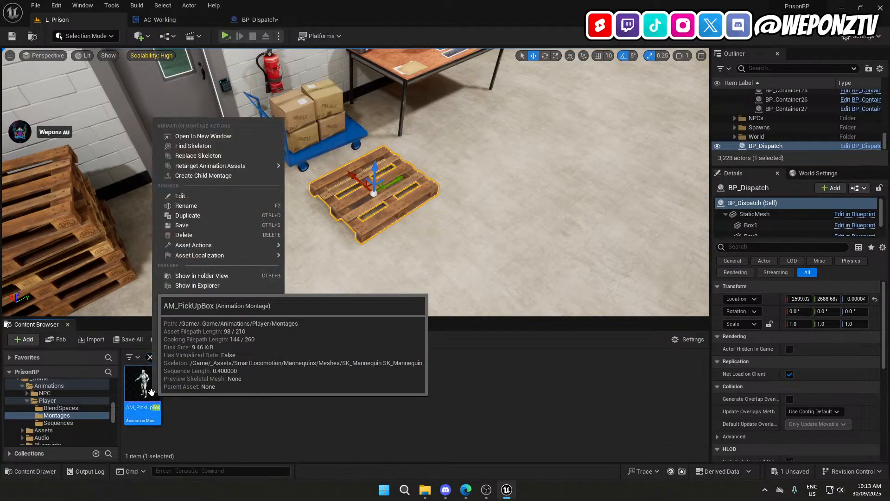
click(188, 215)
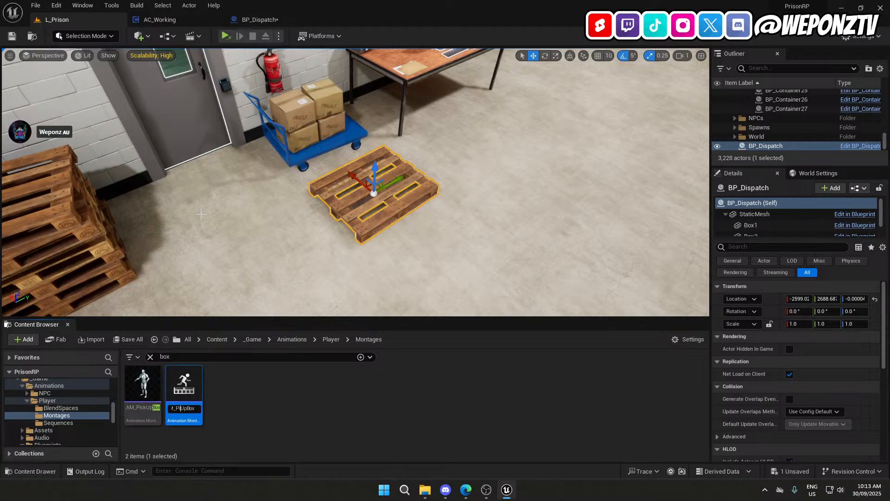
key(BackSpace)
text(laceDown)
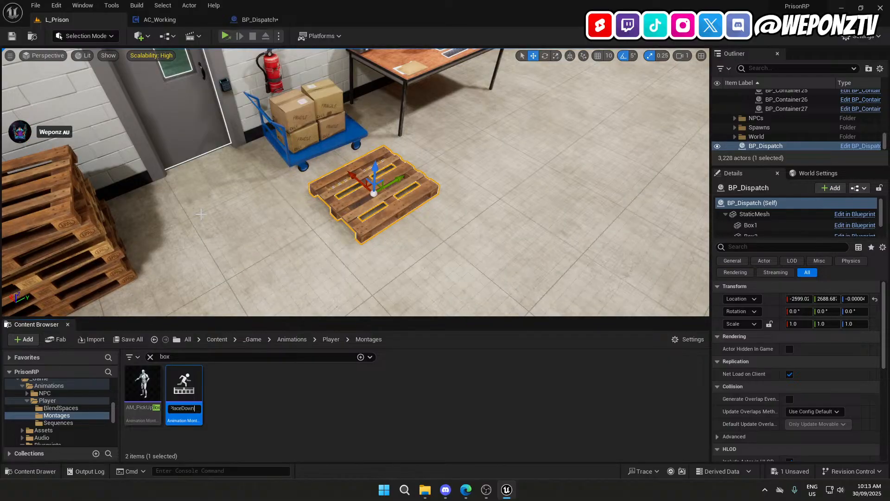
key(Return)
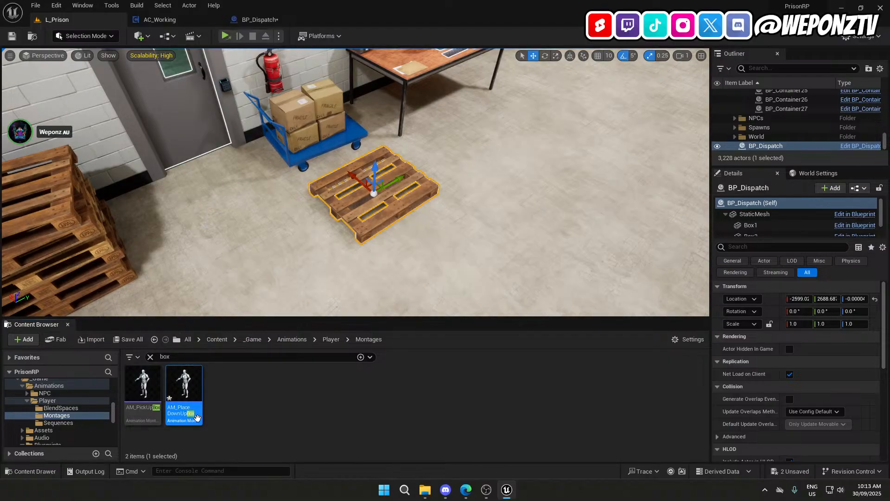
click(182, 412)
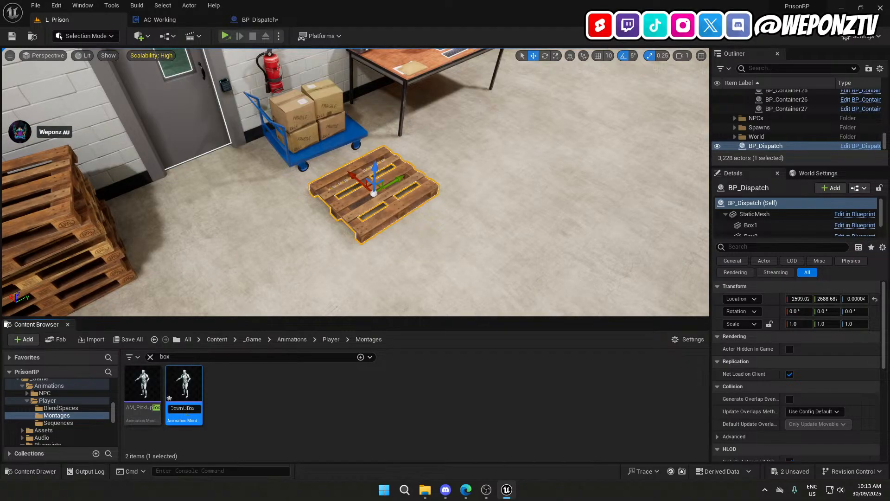
key(BackSpace)
key(Return)
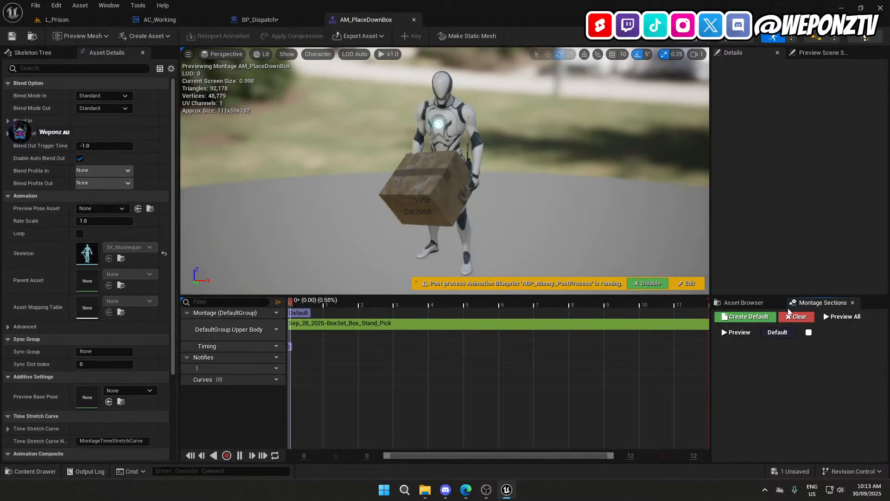
Search the montage editor's Asset Browser for "sep 28 box pick".
click(744, 303)
click(749, 328)
text(se)
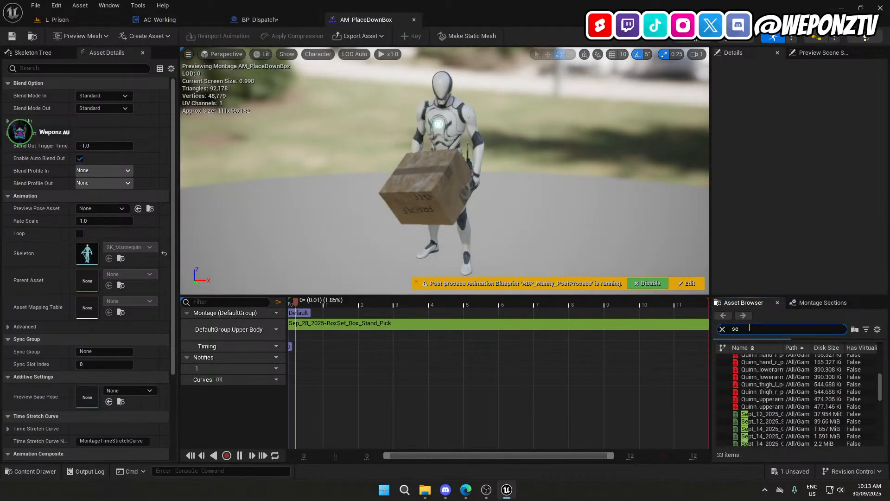
text(p 2)
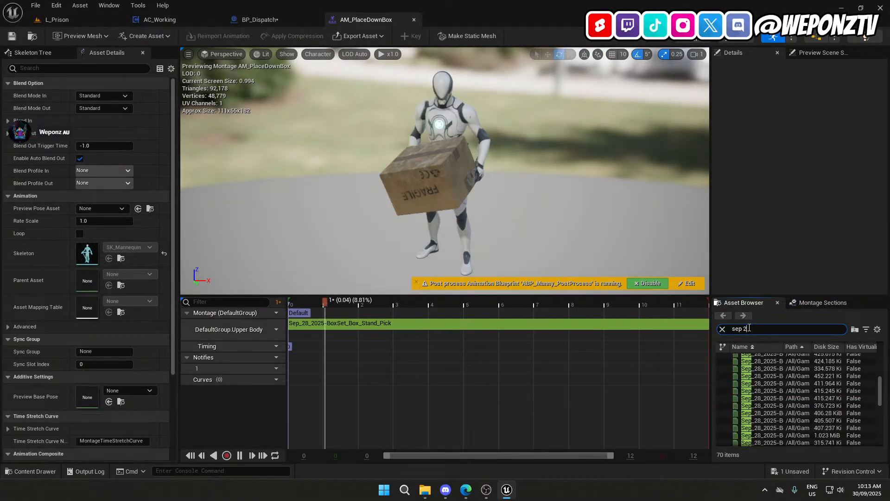
text(0)
key(BackSpace)
text(8)
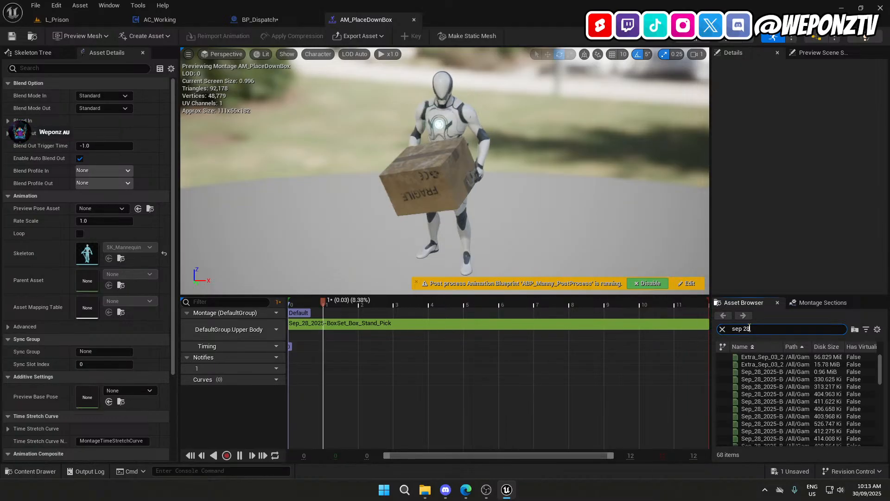
text( box pick)
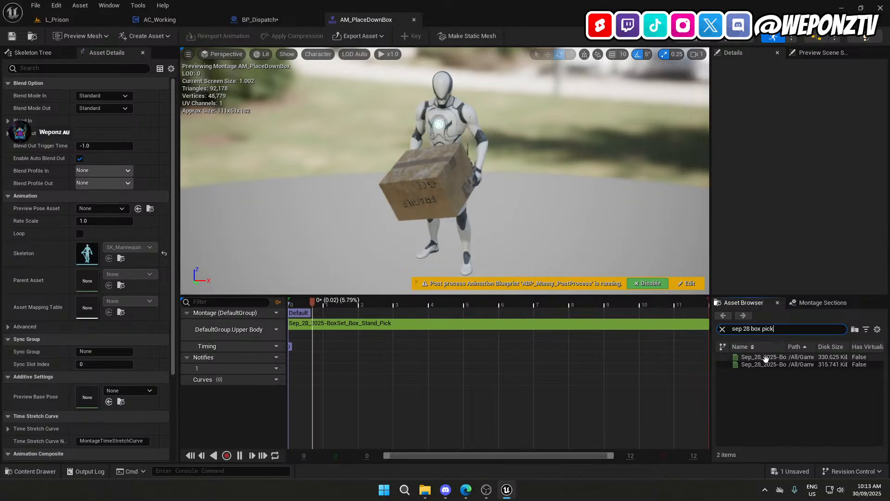
Replace the montage's existing Upper Body segment with the Sep_28_2025-BoxSet_Box_Stand_Pick sequence.
mouse_move(765, 358)
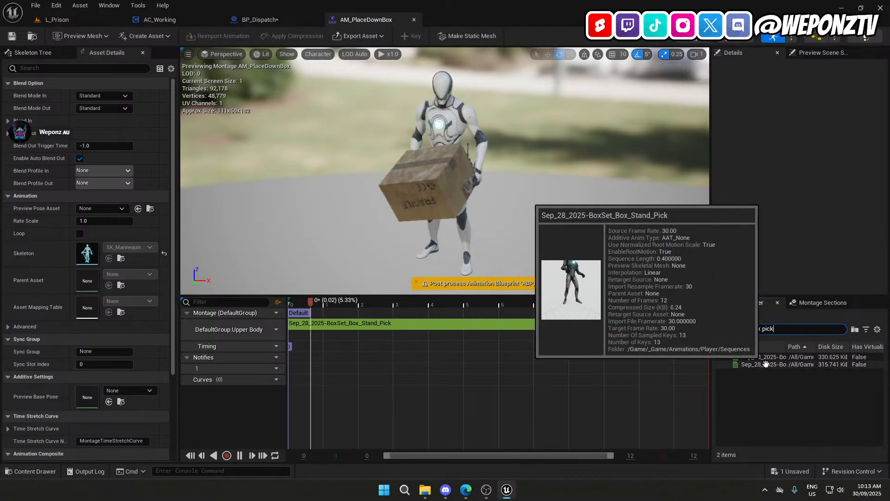
click(766, 364)
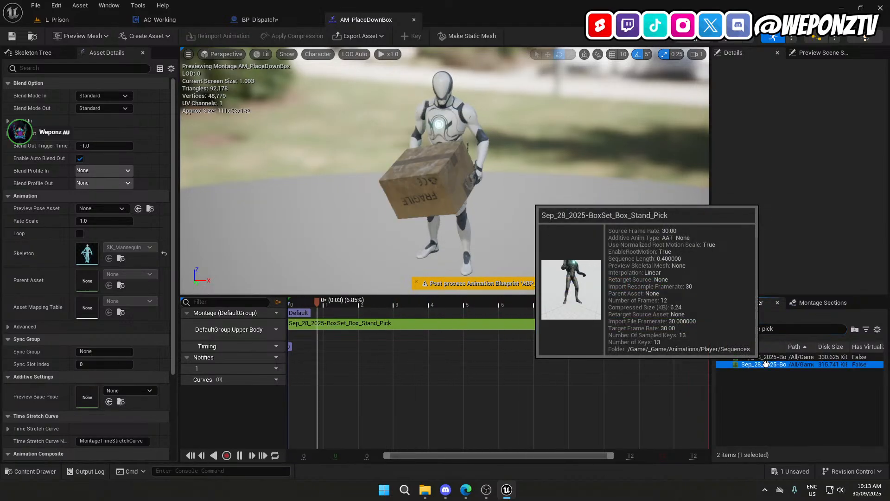
click(375, 324)
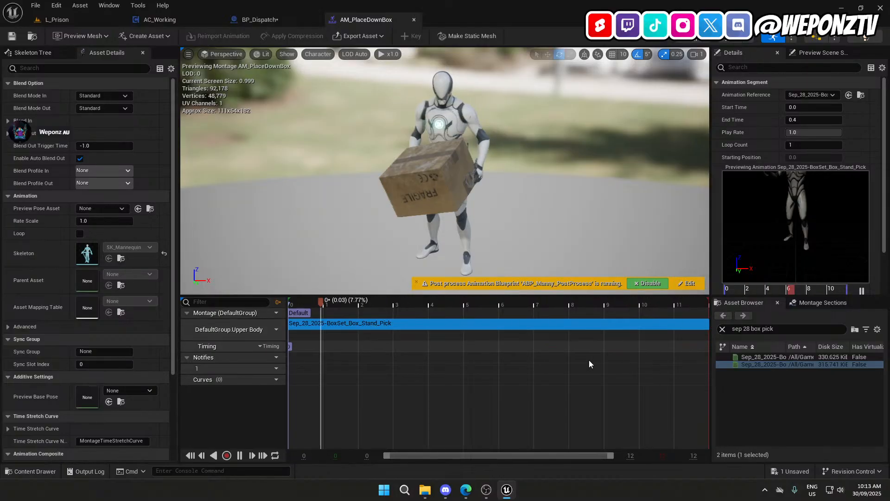
key(Delete)
drag(763, 364, 301, 326)
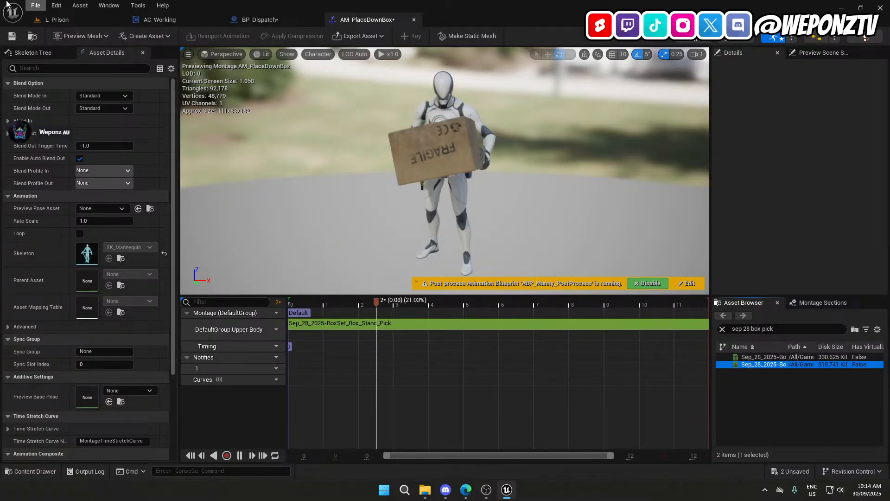
Examine the "box" animations throughout the Player animations folder in L_Prison for a suitable place-down sequence.
click(56, 19)
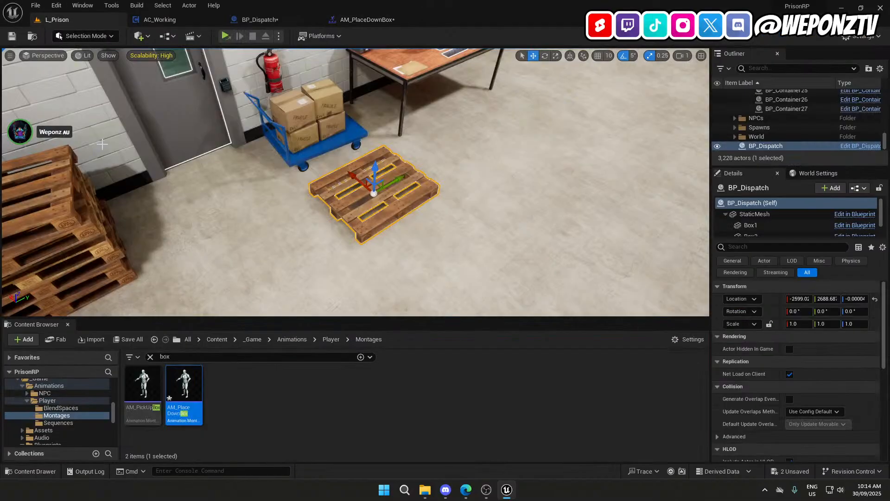
click(327, 341)
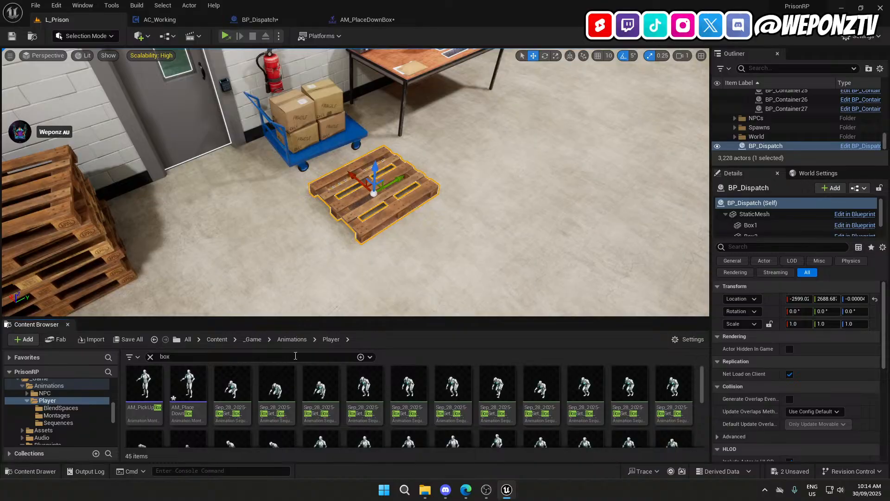
click(295, 357)
text(boxbox)
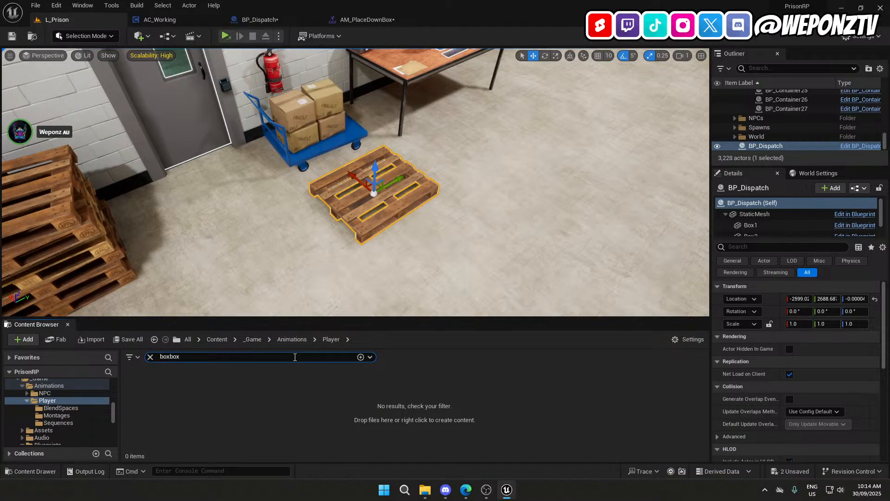
key(BackSpace)
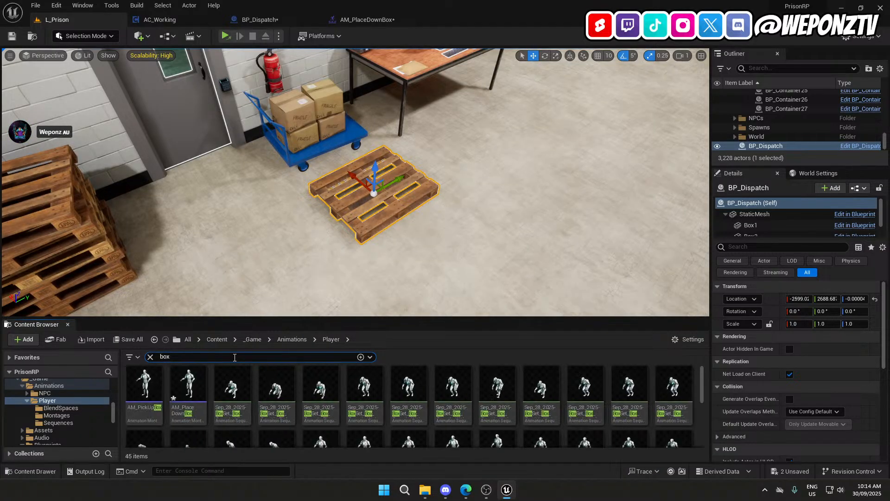
scroll(557, 408, down, 5)
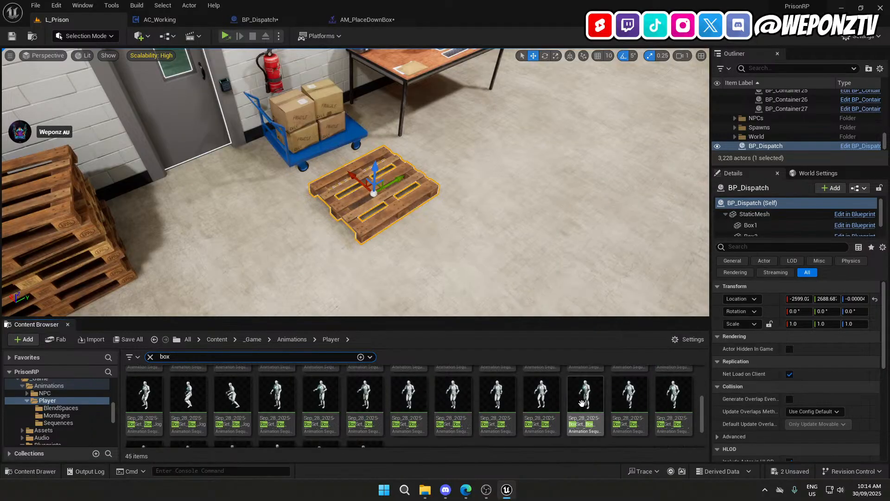
scroll(394, 419, down, 1)
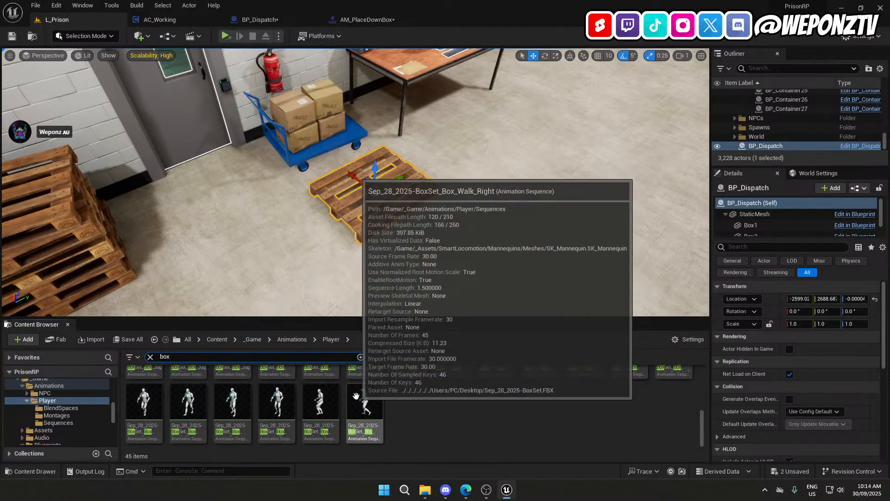
scroll(335, 401, up, 1)
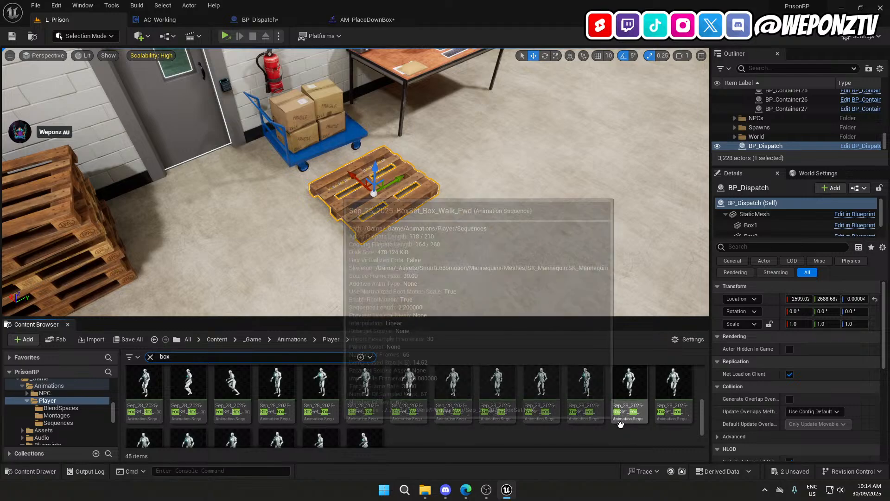
scroll(616, 426, up, 1)
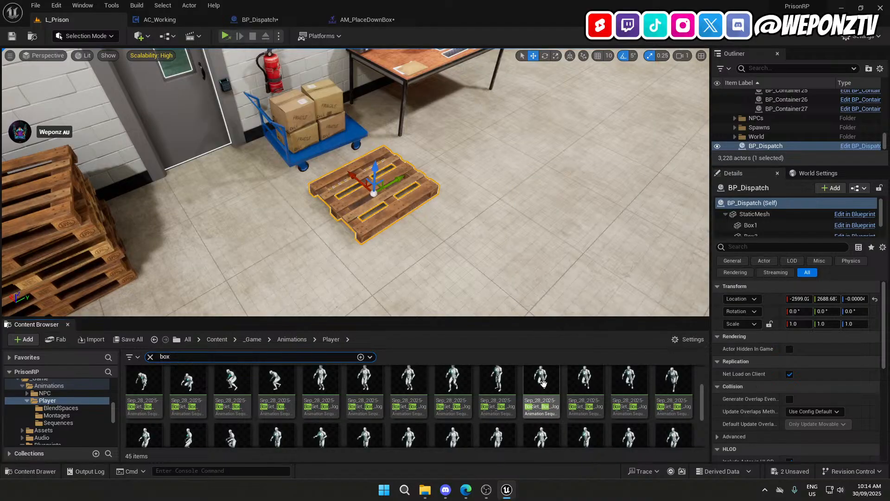
scroll(561, 401, down, 2)
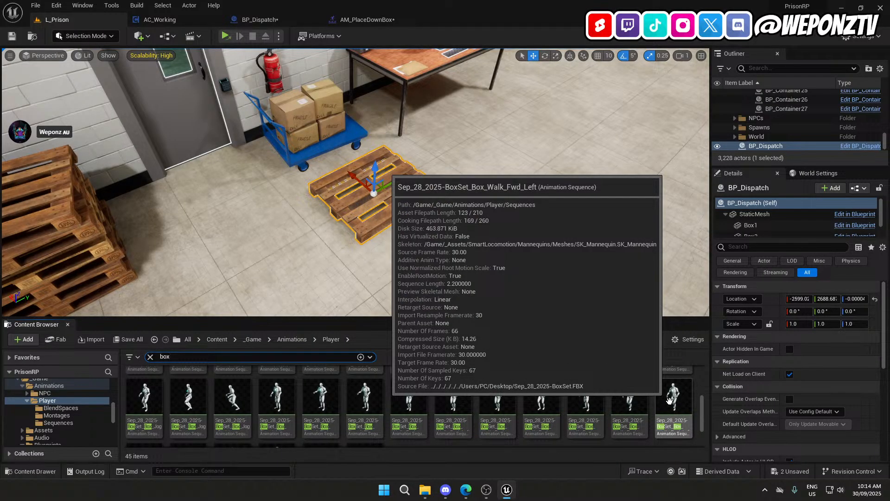
scroll(261, 411, down, 2)
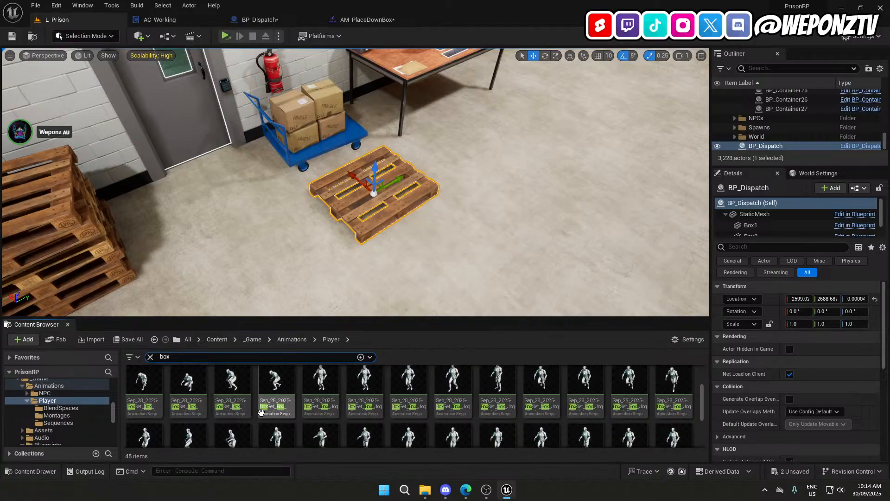
scroll(260, 411, up, 3)
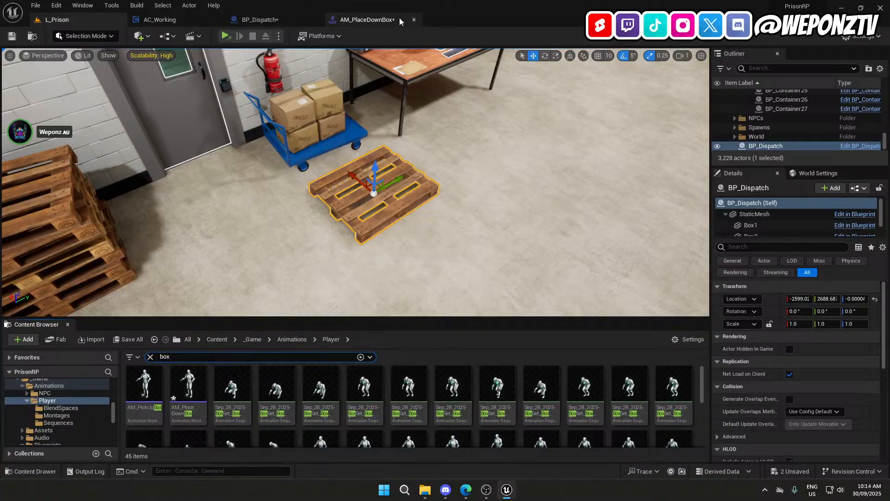
Search for "sep 28 box place", swap AM_PlaceDownBox's Upper Body segment for Sep_28_2025-BoxSet_Box_Stand_Place, and save the montage.
click(399, 19)
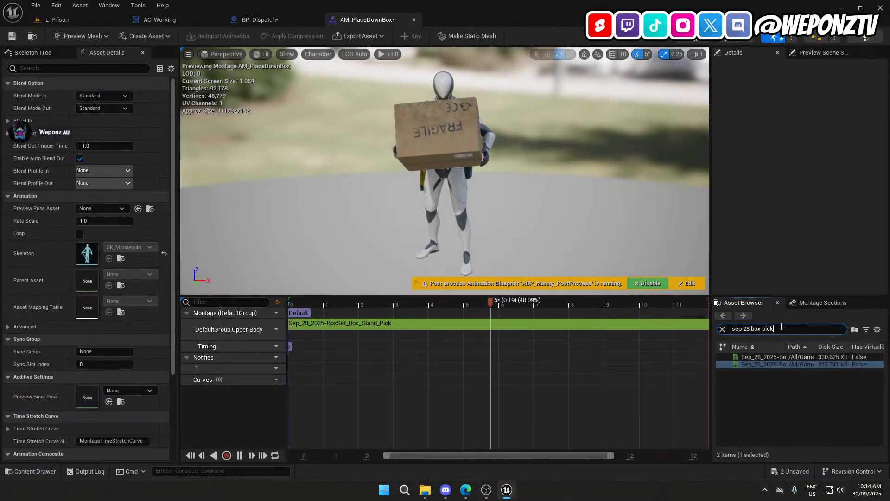
key(BackSpace)
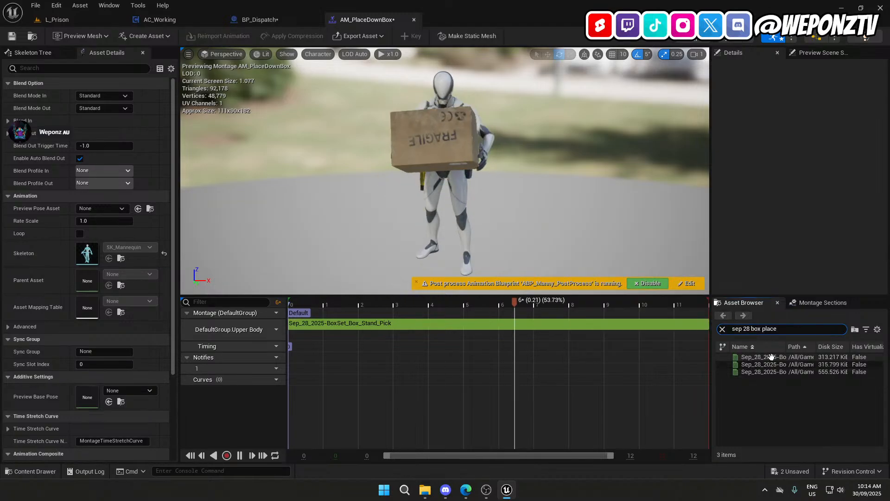
click(770, 365)
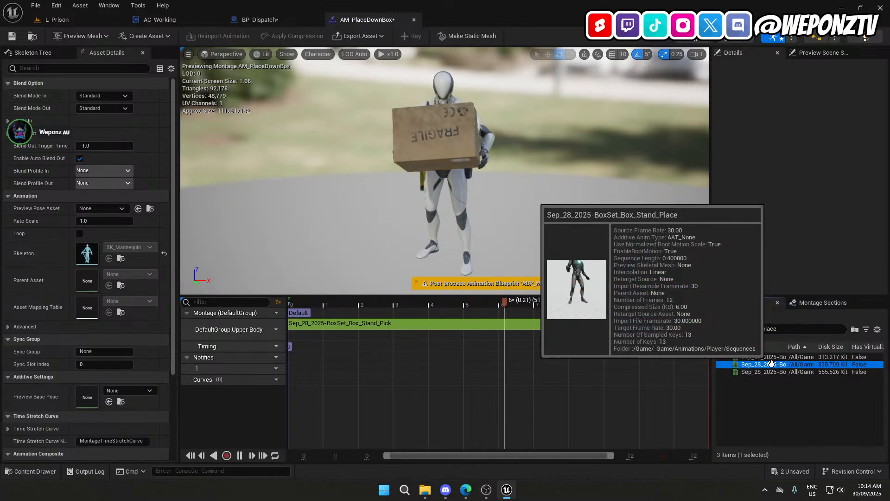
click(427, 325)
key(Delete)
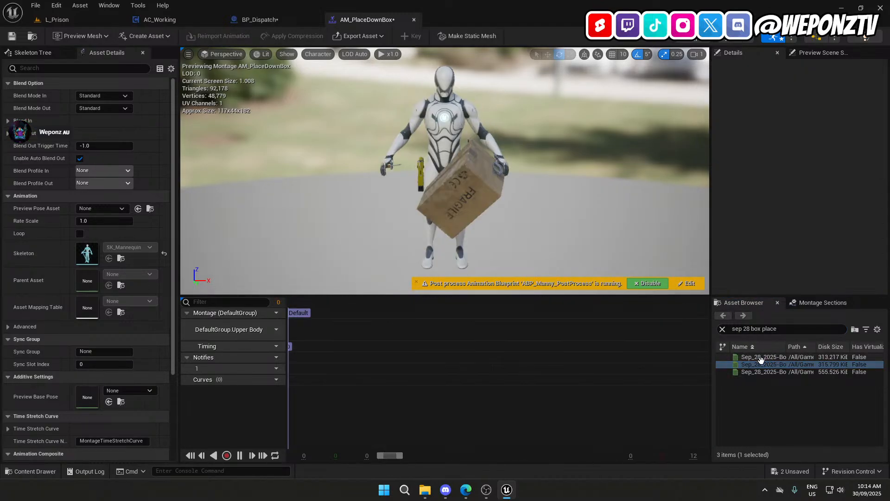
drag(760, 362, 295, 329)
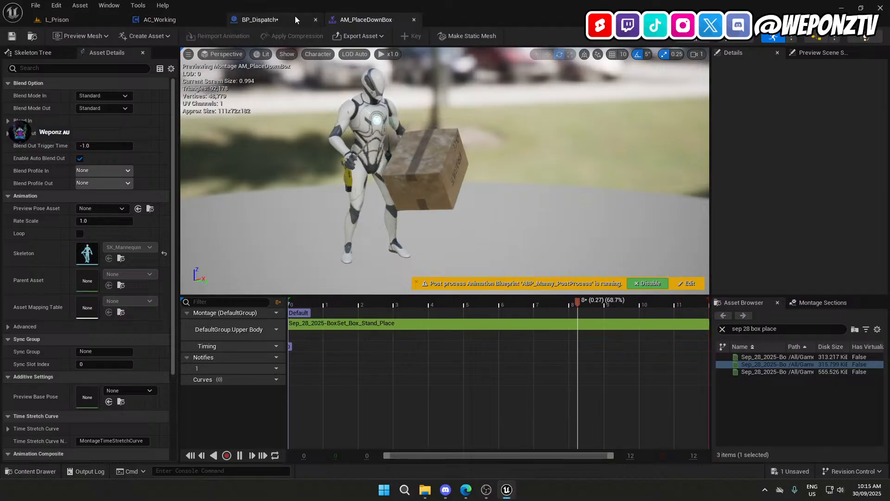
Close AM_PlaceDownBox, and compile and save BP_Dispatch before returning to the AC_Working blueprint.
click(414, 19)
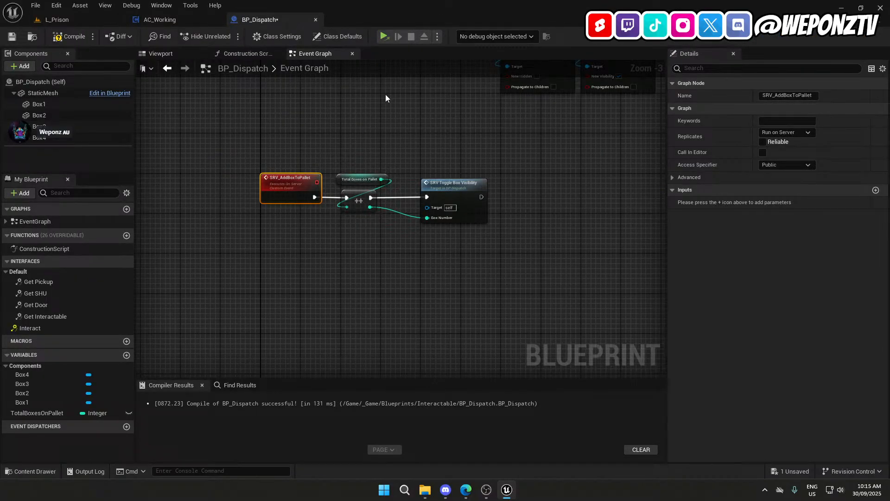
right_drag(386, 98, 382, 311)
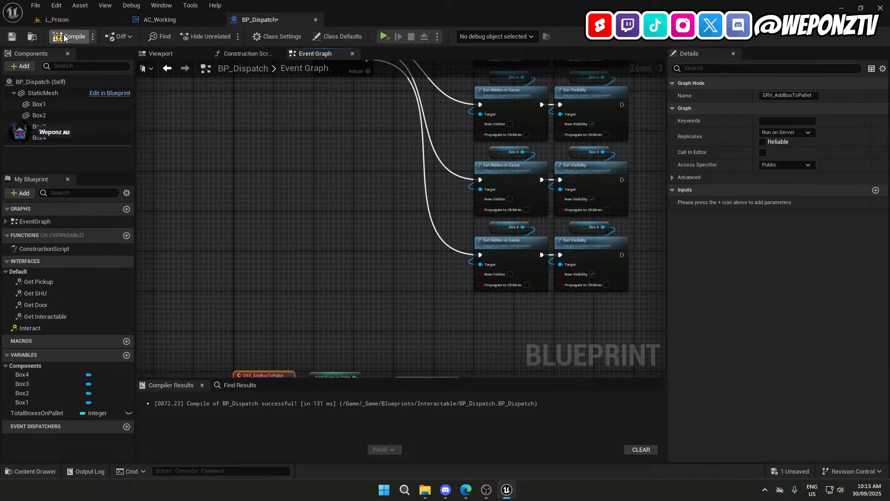
click(158, 24)
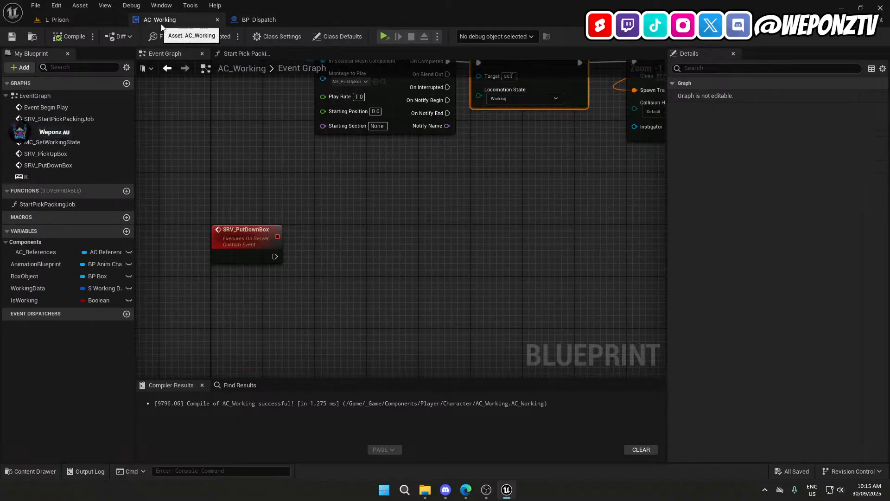
Copy SRV_PickUpBox's Play Montage node with its AC References and Mesh nodes, and wire the copy to SRV_PutDownBox in line with the event.
right_drag(489, 221, 477, 359)
drag(426, 305, 389, 146)
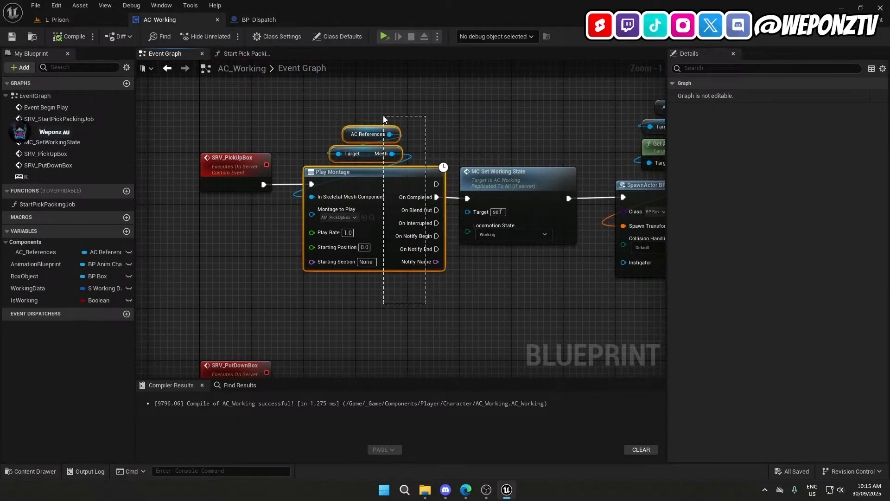
drag(383, 116, 383, 115)
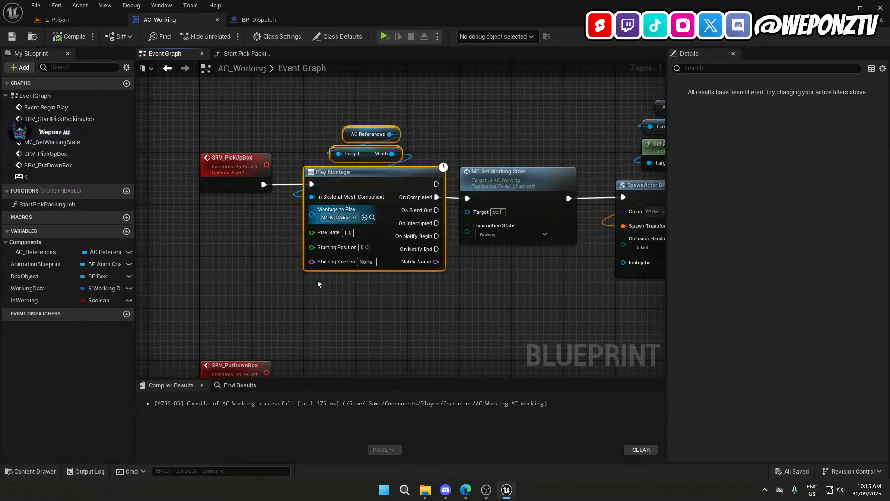
right_drag(345, 325, 334, 202)
right_drag(250, 257, 294, 222)
key(ctrl+v)
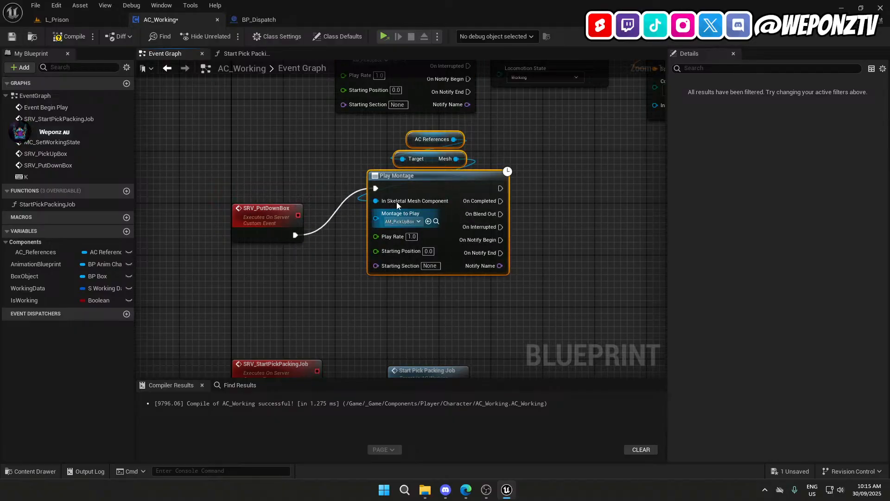
drag(397, 204, 370, 236)
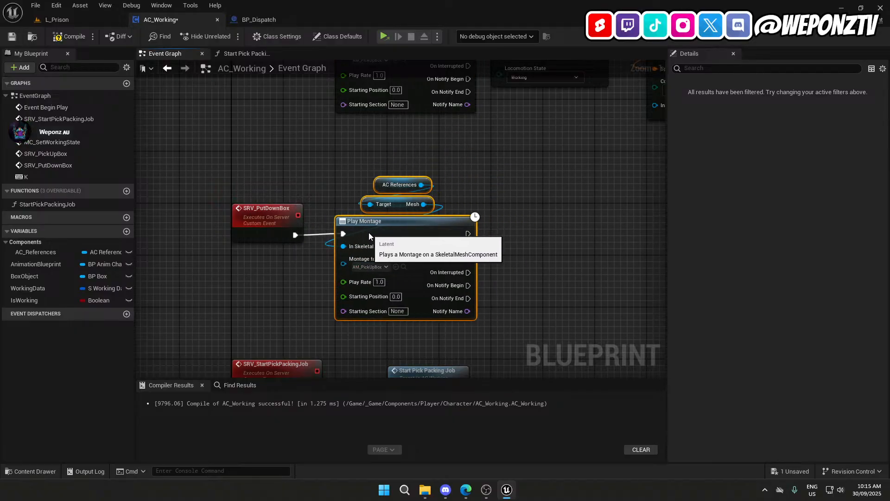
click(236, 221)
Set the copied Play Montage node's Montage to Play to AM_PlaceDownBox.
click(371, 268)
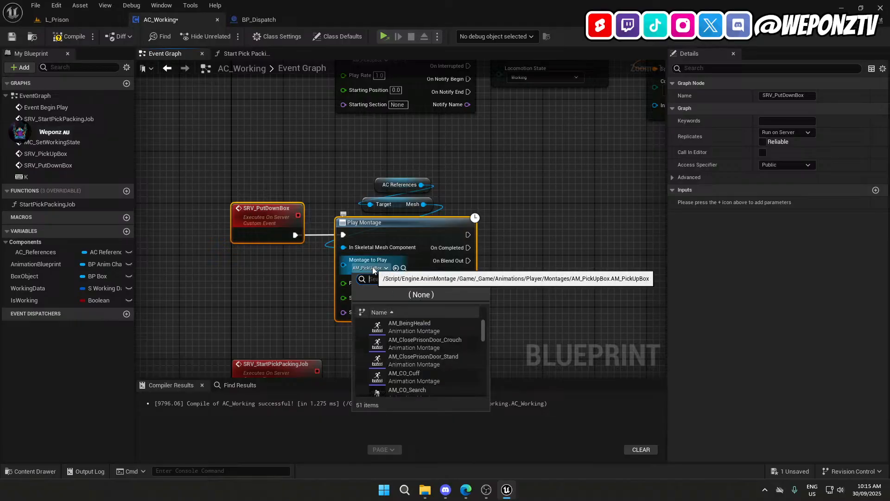
text(placedo)
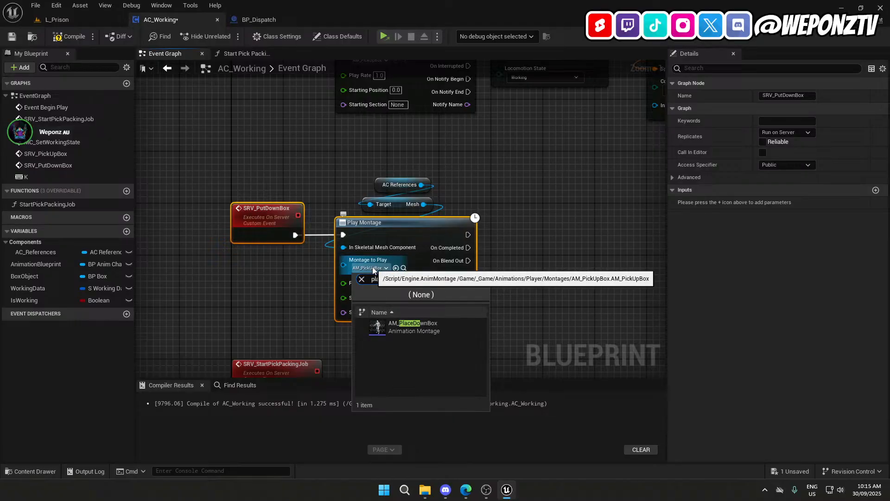
click(408, 329)
right_drag(540, 259, 447, 258)
drag(375, 248, 471, 264)
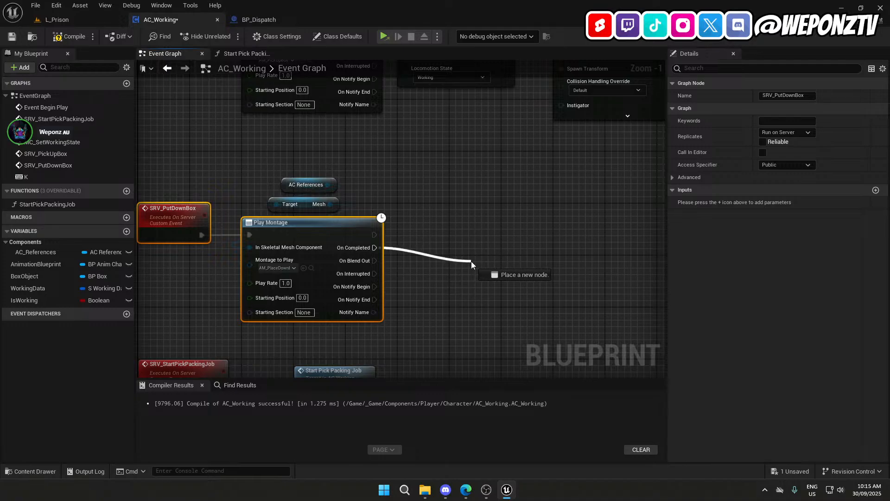
drag(492, 235, 506, 265)
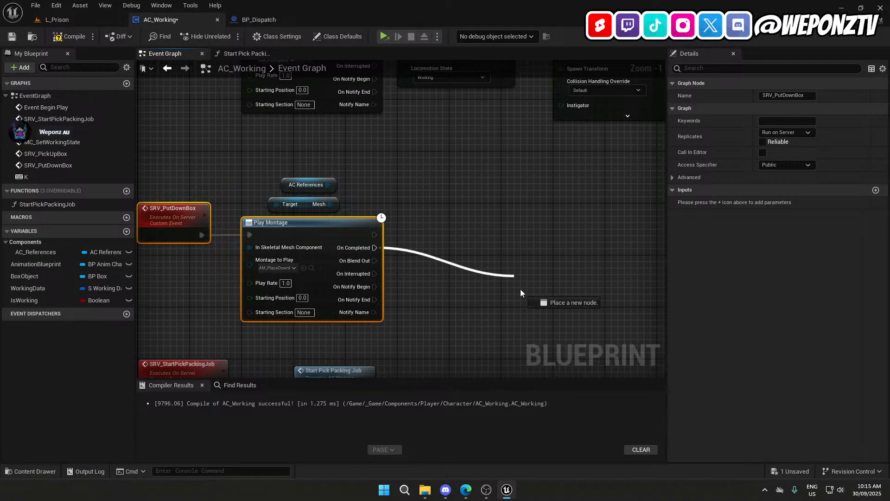
drag(472, 282, 450, 117)
click(417, 156)
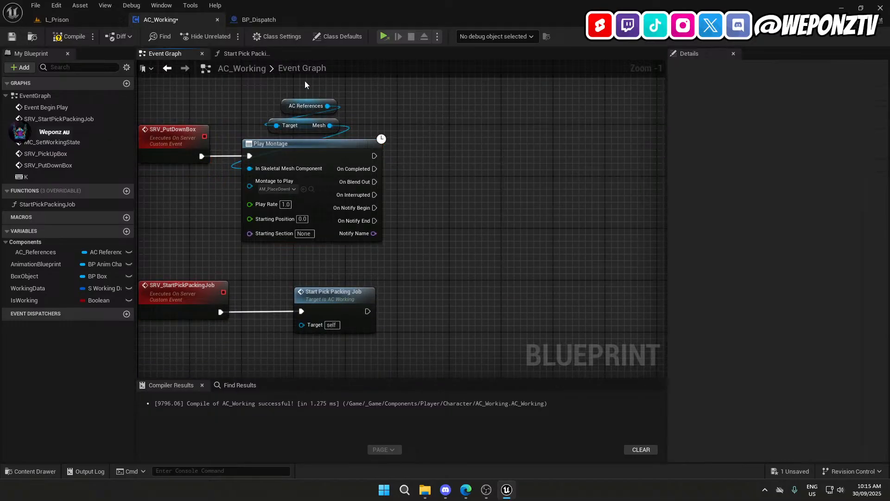
Save AC_Working, and in the L_Prison level set the Attached Actor of the desk computer BP_Computer3 to the BP_Dispatch pallet.
click(13, 37)
click(118, 18)
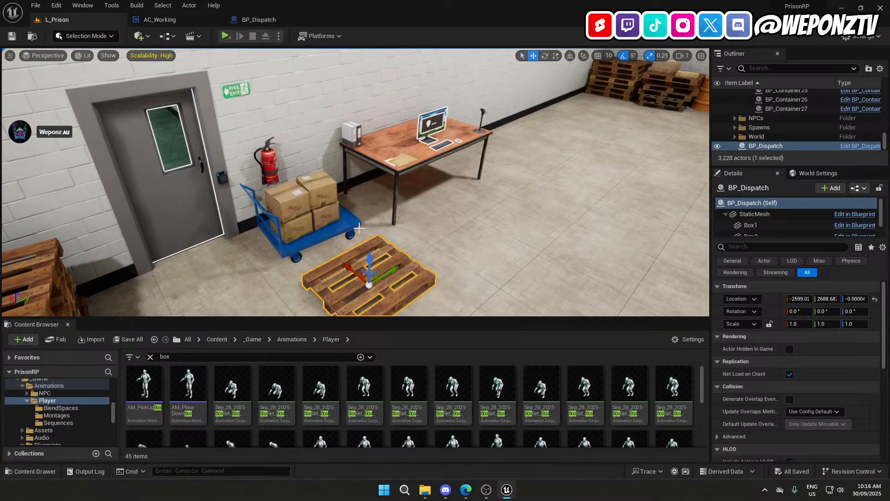
click(436, 122)
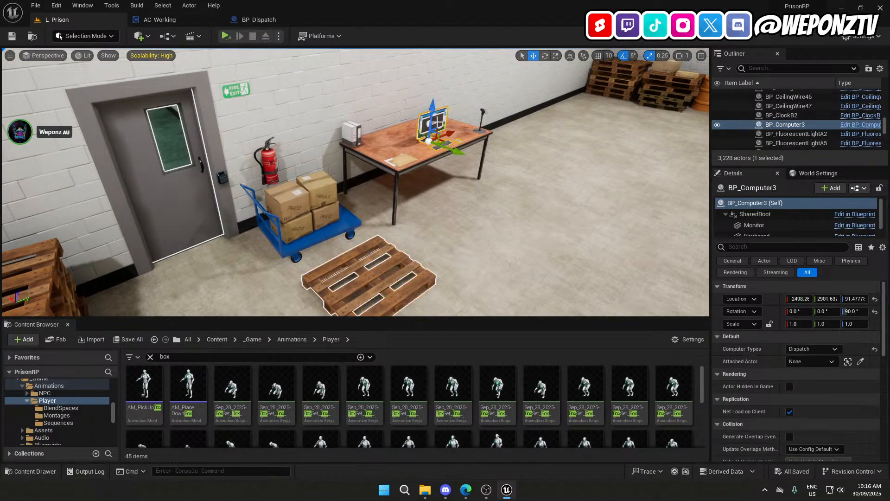
click(861, 361)
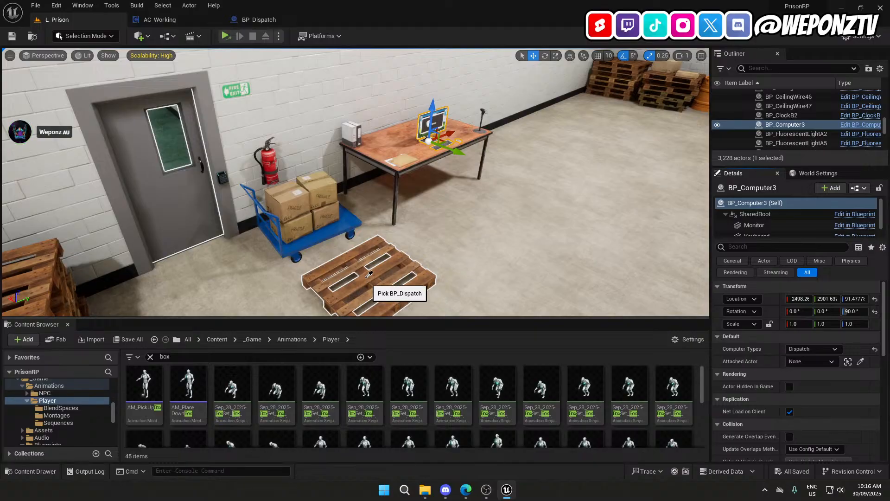
click(370, 279)
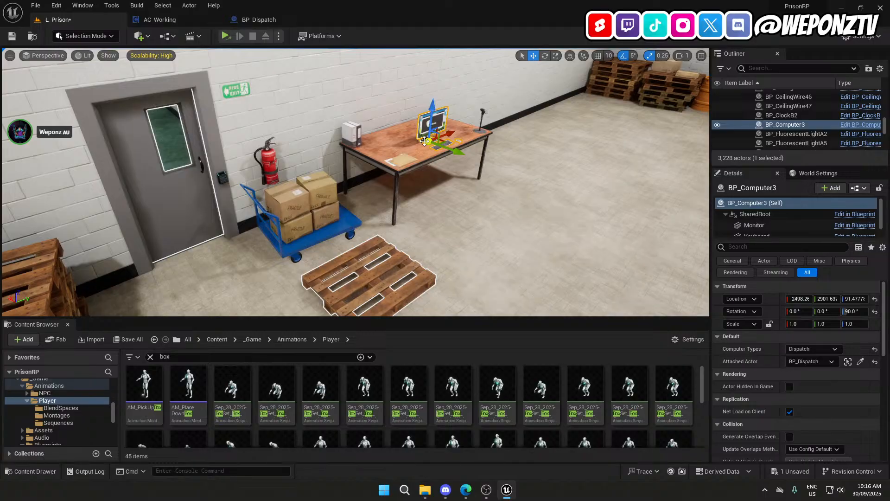
right_drag(436, 142, 410, 142)
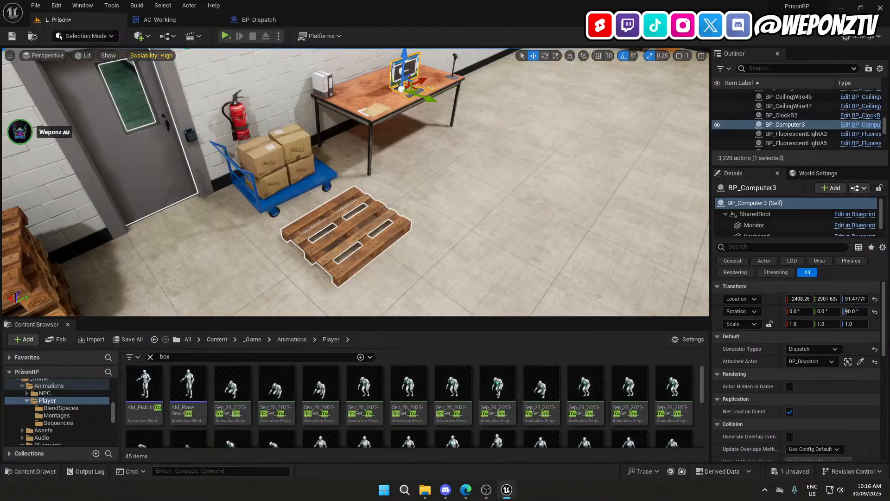
Implement the Interact interface event in BP_Dispatch's event graph and wire it to a new Print String node.
click(264, 21)
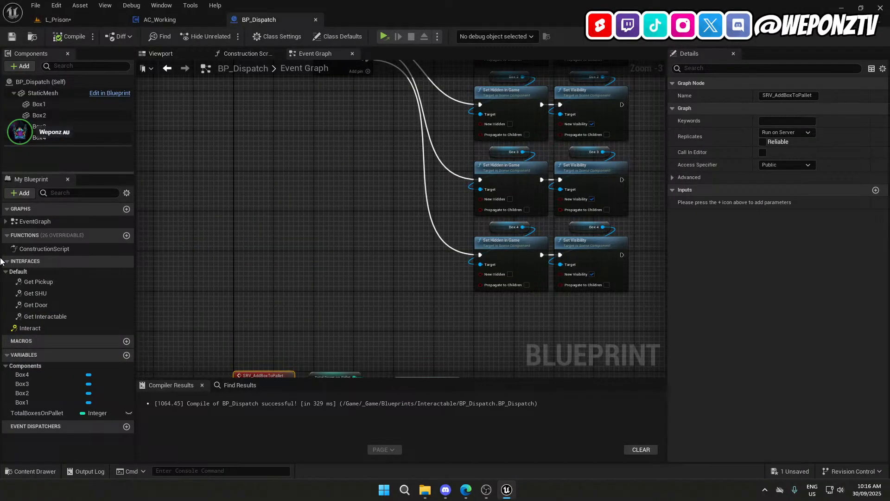
click(43, 329)
double_click(44, 329)
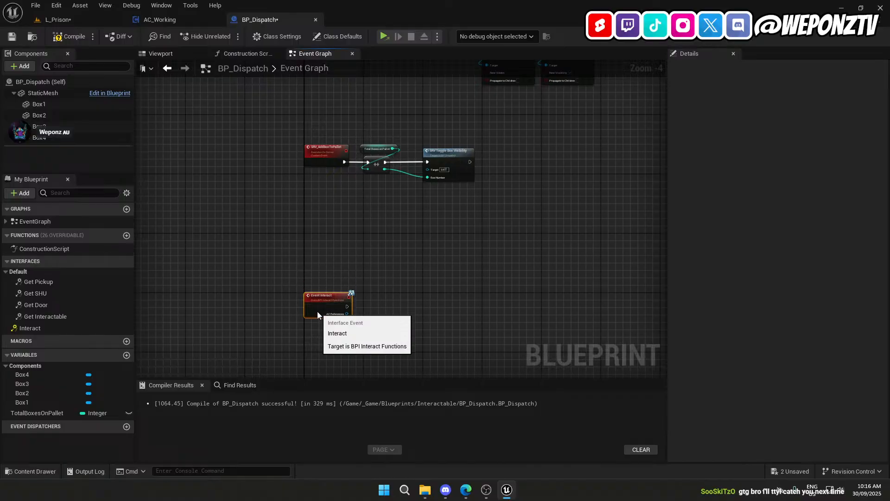
scroll(317, 311, up, 4)
right_click(374, 235)
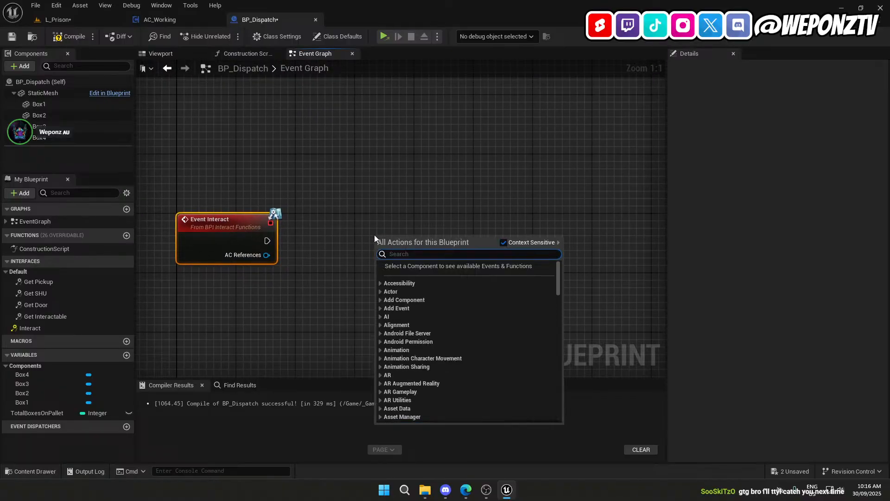
text(print)
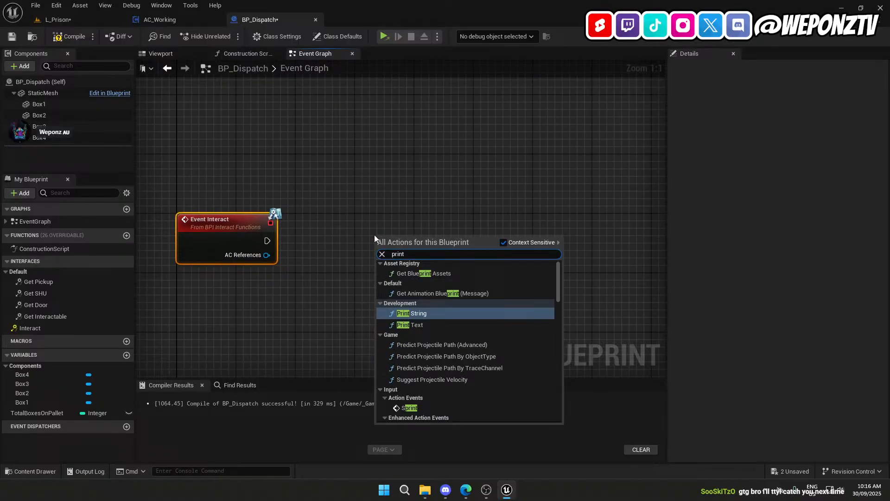
click(458, 313)
drag(266, 239, 380, 235)
Set the Print String's Duration to 5.0 and In String to "INTERACTED WITH DISPATCH PALLET", then compile and save BP_Dispatch.
click(395, 279)
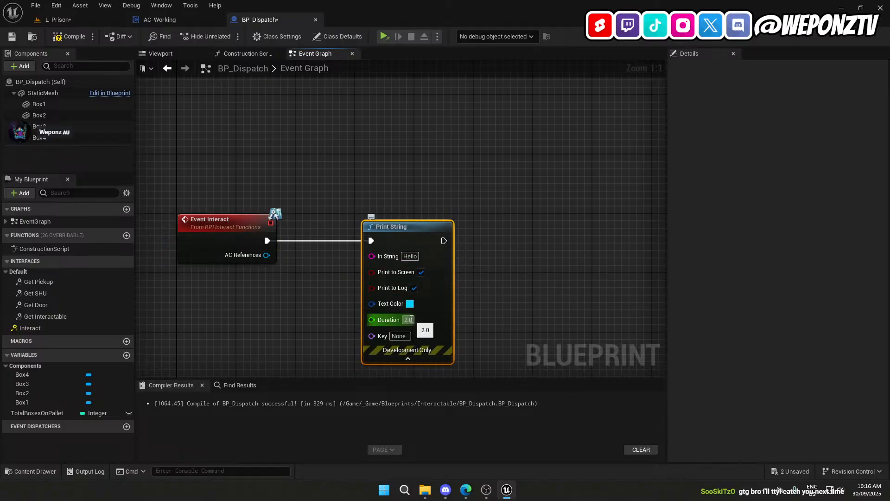
text(5)
click(461, 302)
click(410, 256)
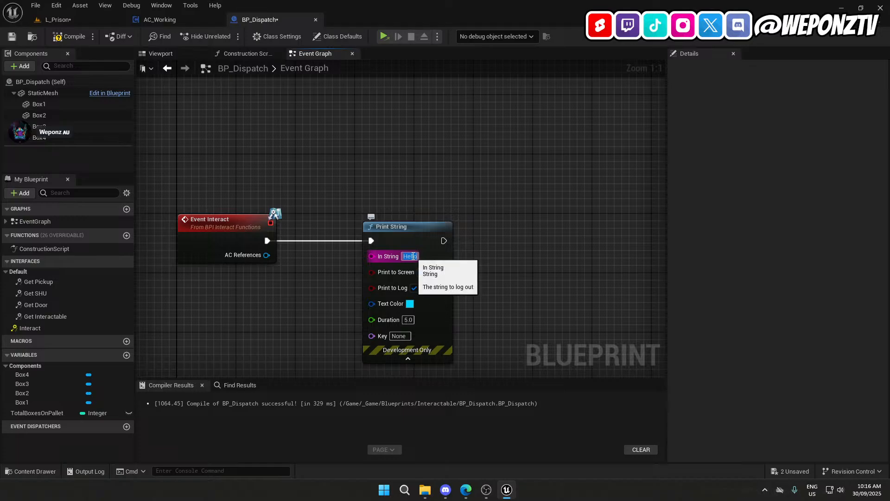
text(INTERAC)
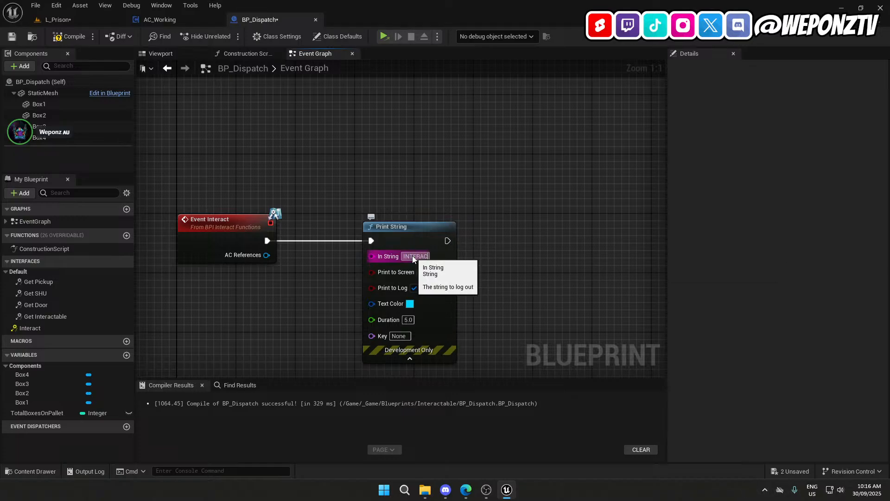
text(TED WITH PALLE)
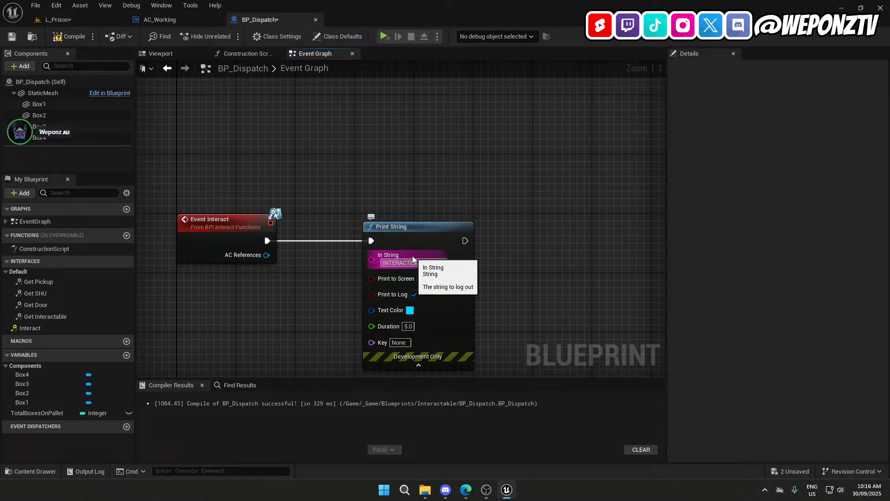
text(TCH PALLET)
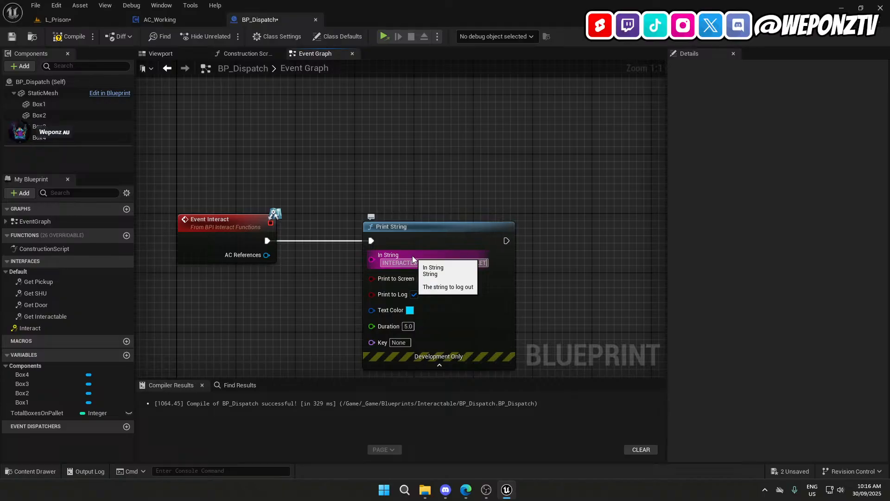
key(Return)
click(69, 37)
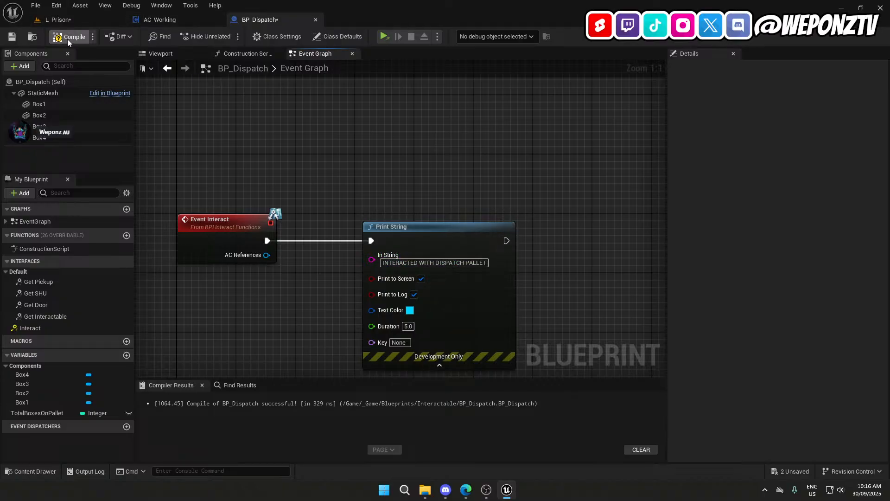
click(18, 36)
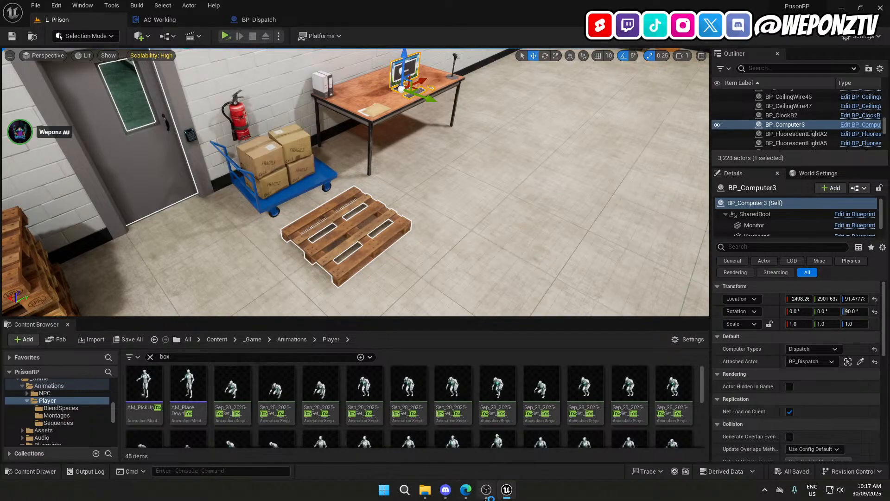
click(486, 496)
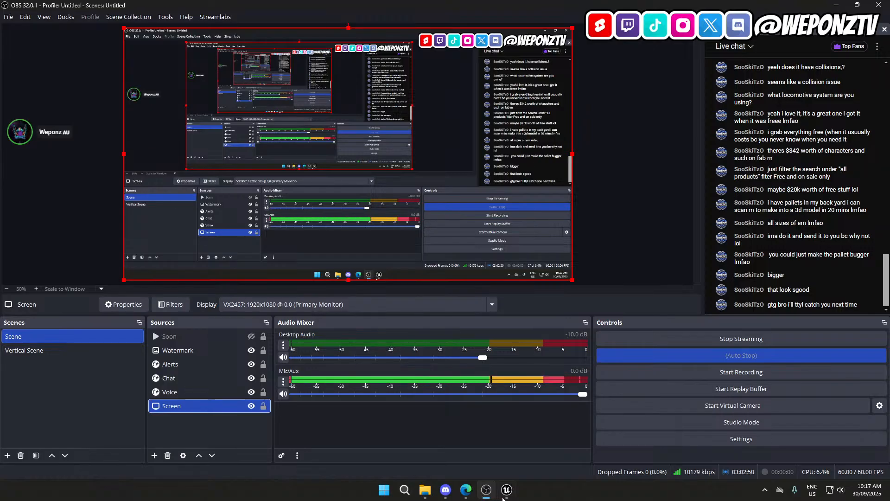
mouse_move(505, 498)
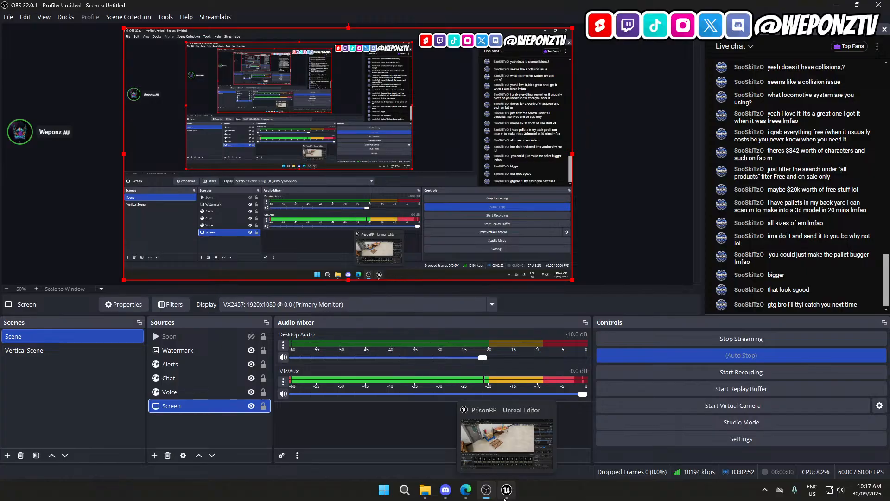
click(505, 498)
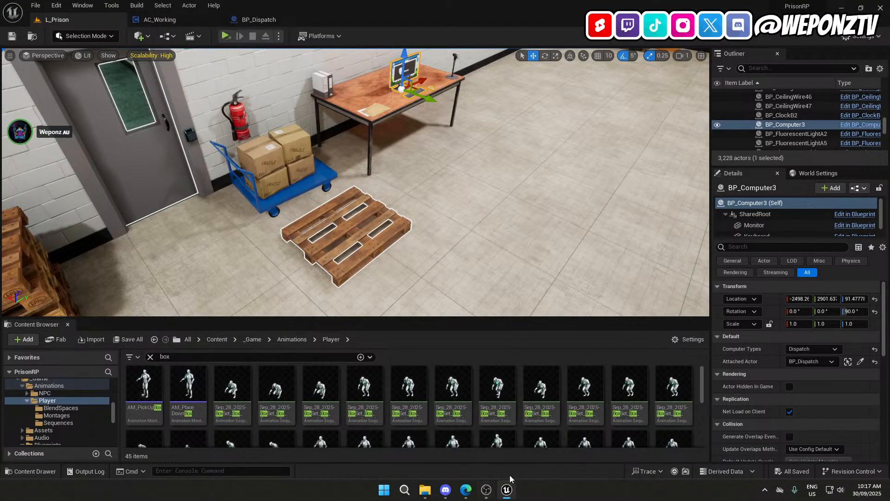
click(507, 490)
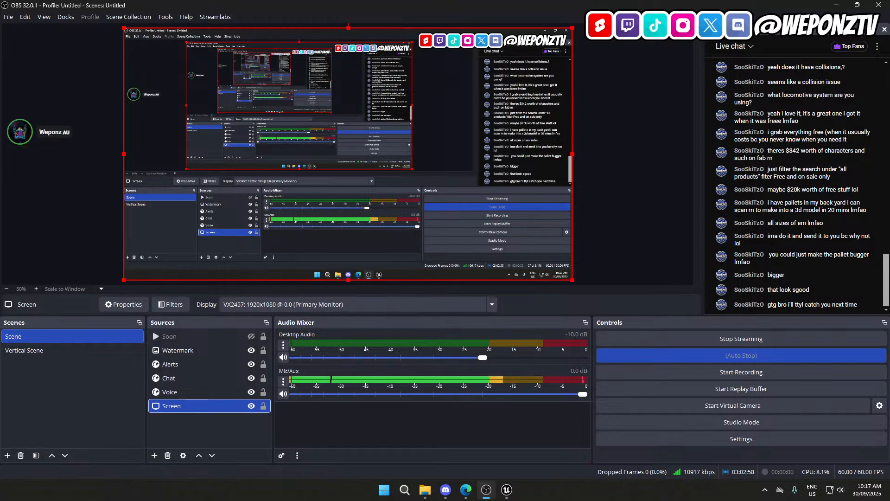
click(486, 490)
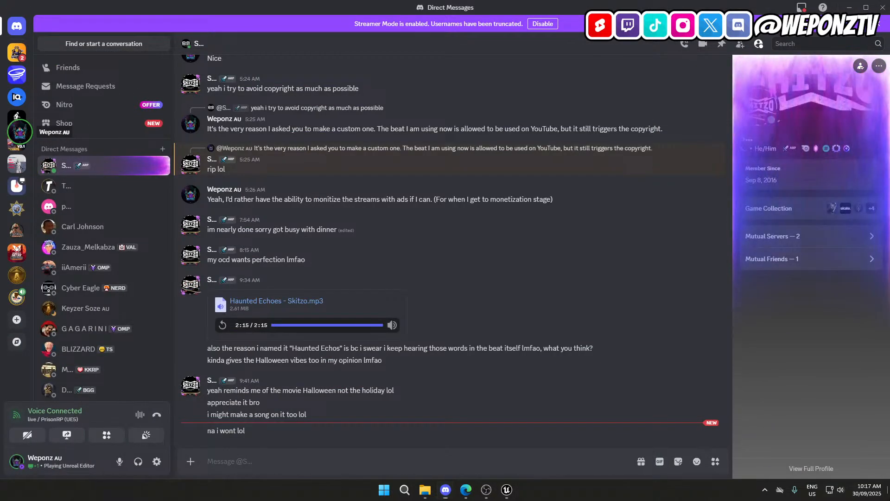
click(889, 490)
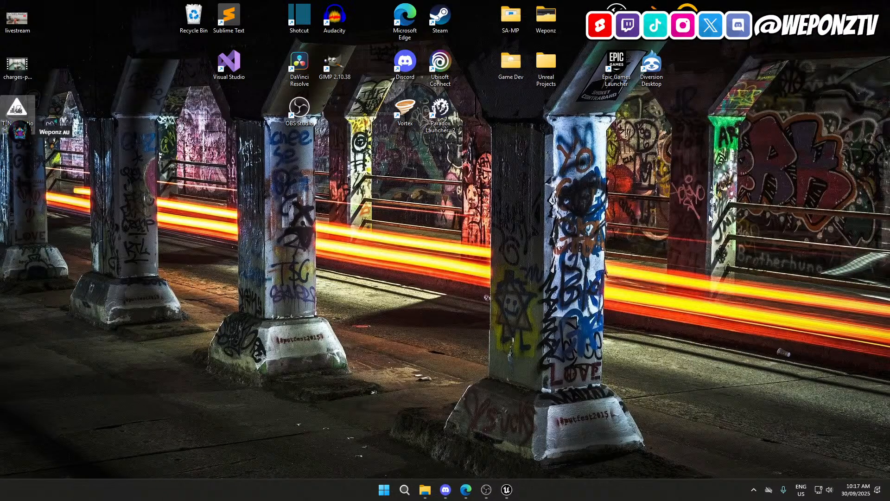
click(507, 489)
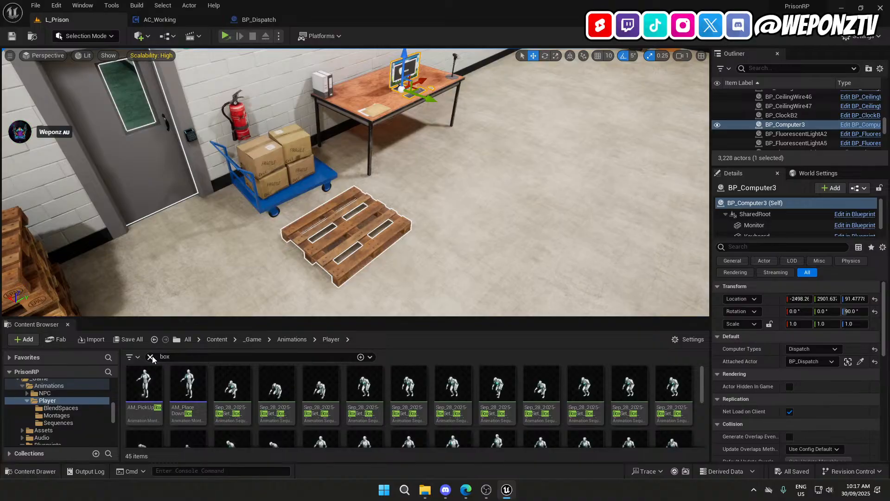
Clear the "box" asset search and examine the warehouse around the dispatch pallet, computer desk, exit door and storage racks.
click(150, 357)
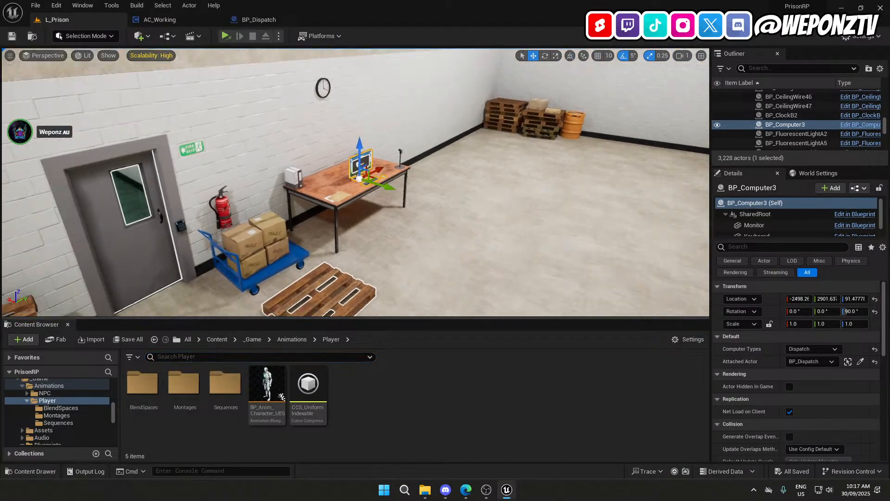
right_drag(355, 185, 380, 185)
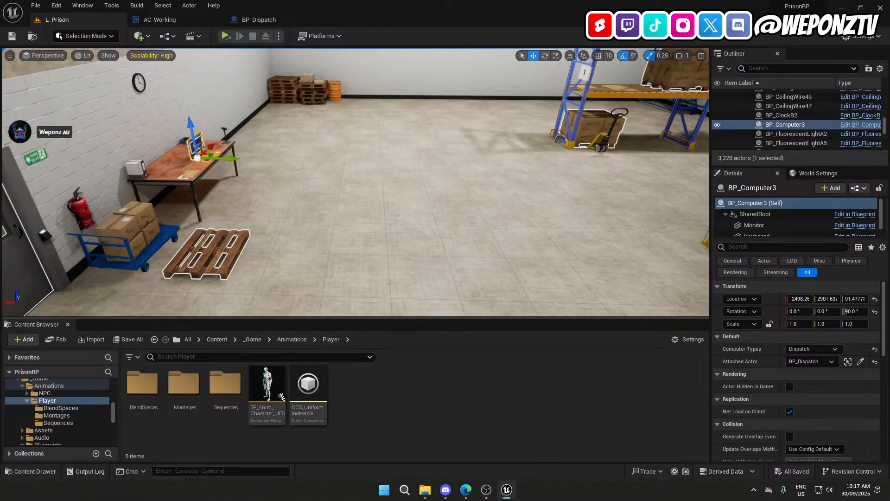
key(d)
key(a)
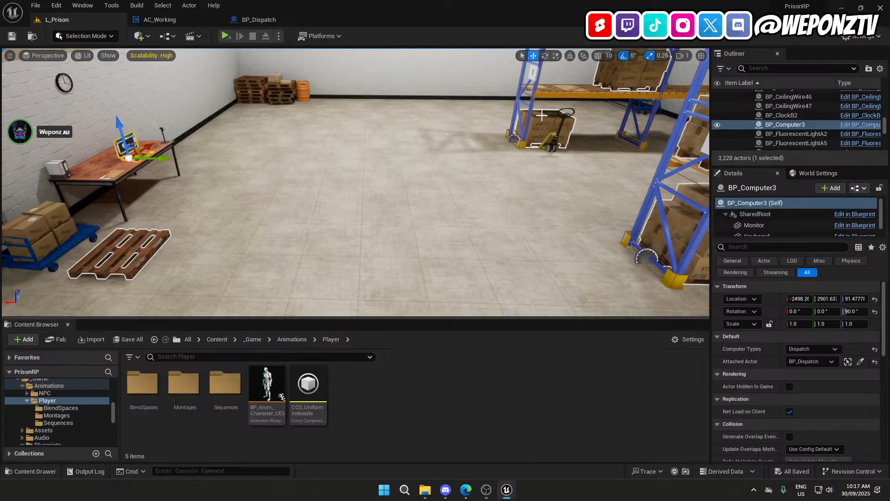
key(a)
right_drag(122, 241, 123, 249)
key(w)
right_drag(386, 237, 354, 234)
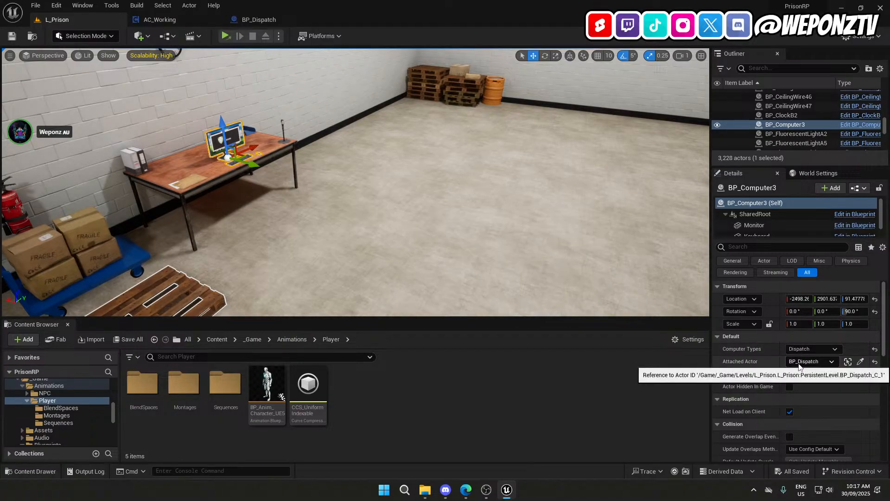
right_drag(272, 260, 250, 268)
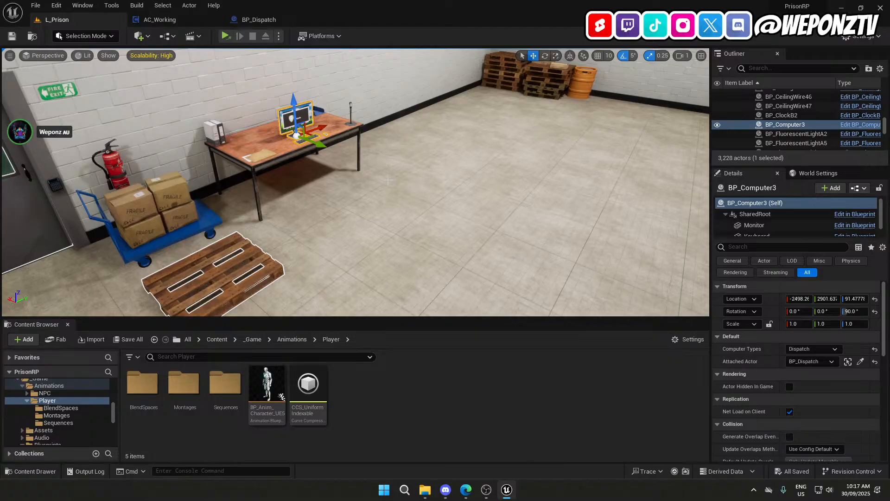
key(s)
right_drag(388, 179, 547, 188)
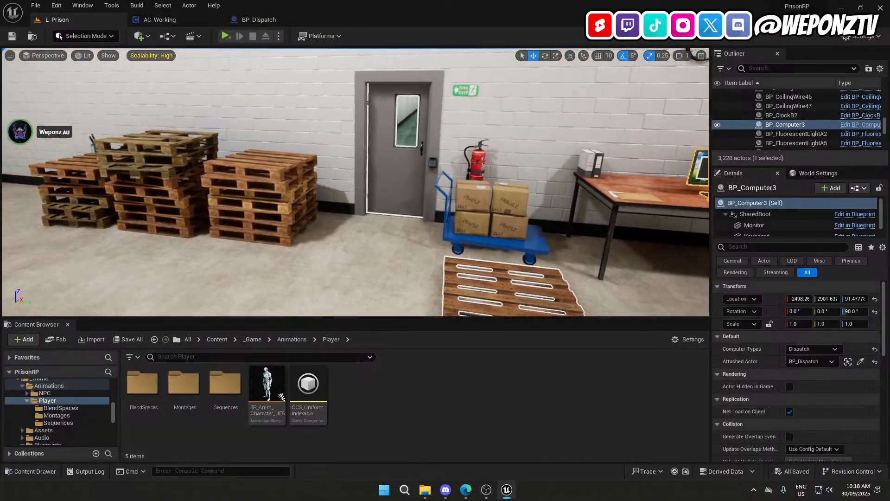
key(a)
right_drag(356, 182, 526, 189)
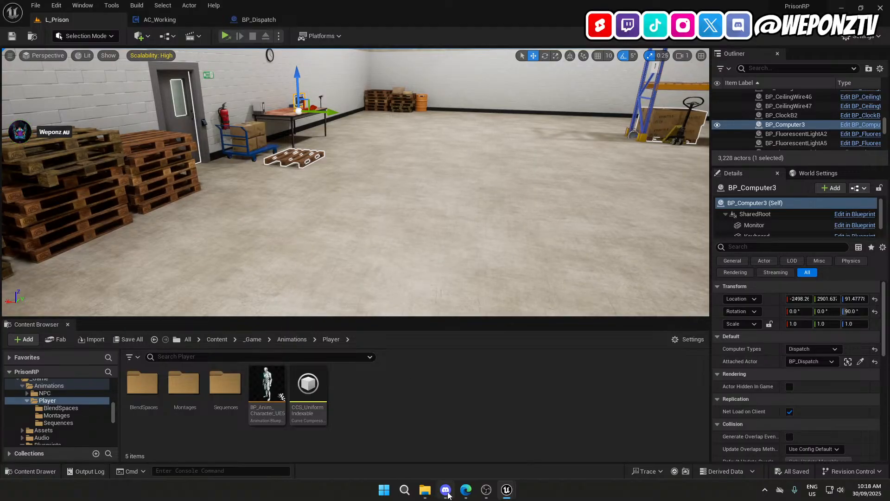
Switch to Discord and review the devlogs, streams, information and general channels of the PrisonRP (UE5) server.
click(445, 490)
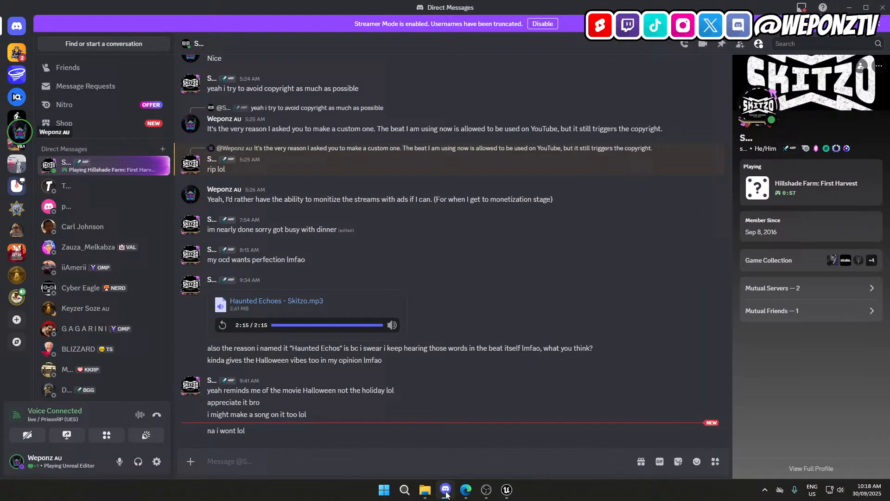
click(17, 297)
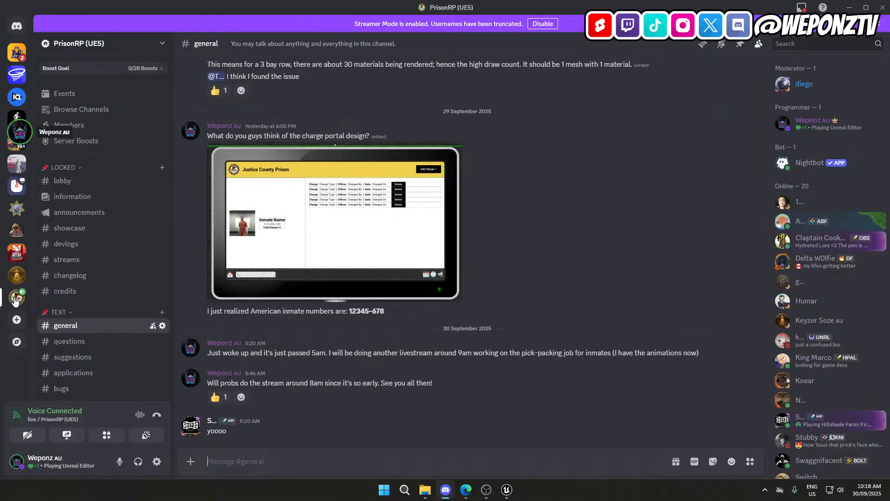
click(94, 245)
scroll(424, 325, up, 3)
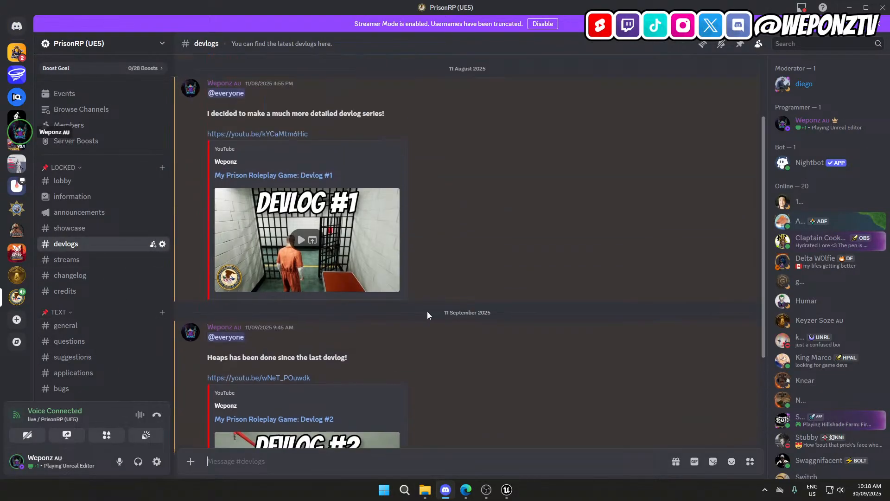
scroll(428, 315, down, 3)
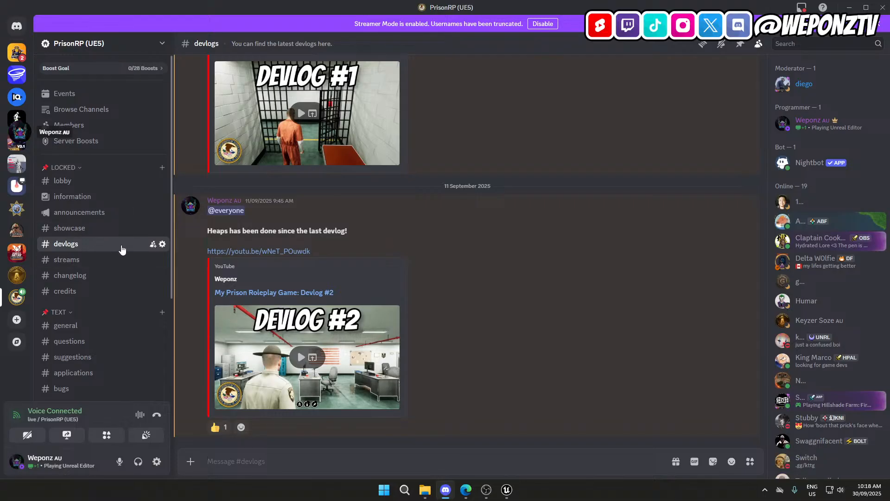
click(103, 258)
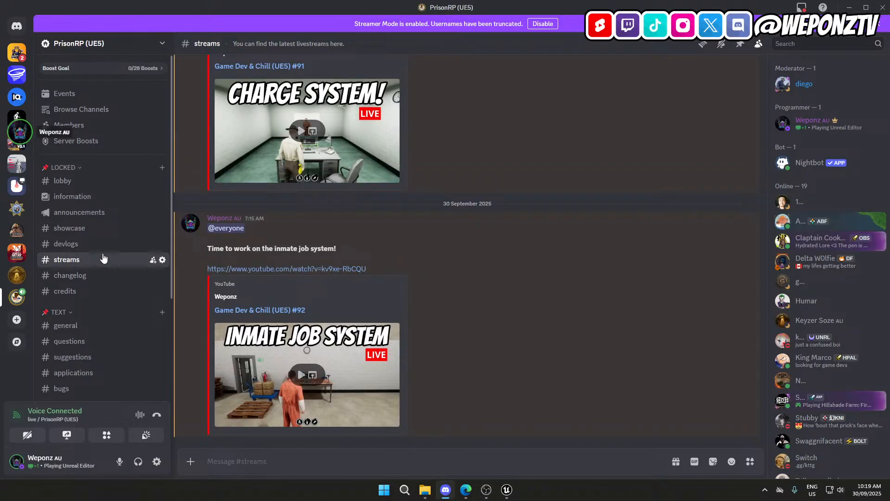
click(93, 197)
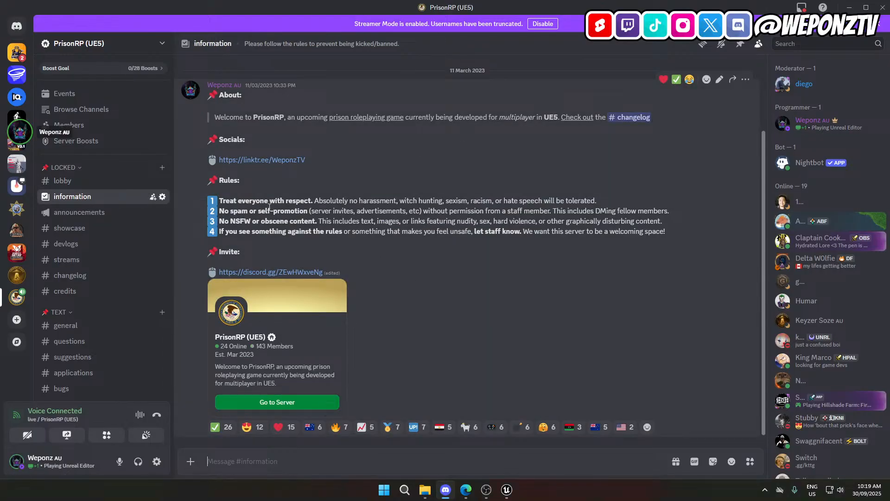
click(86, 326)
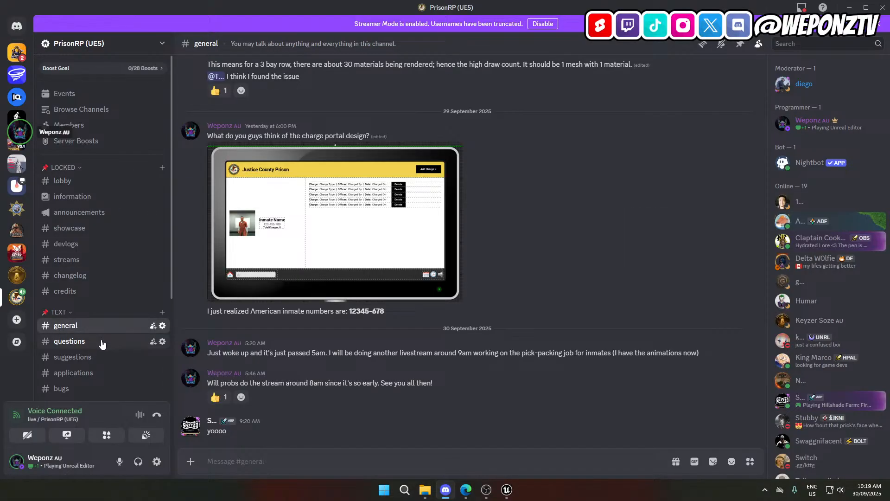
Review the questions, suggestions, applications and bugs channels of the PrisonRP (UE5) server.
click(102, 343)
scroll(102, 343, down, 3)
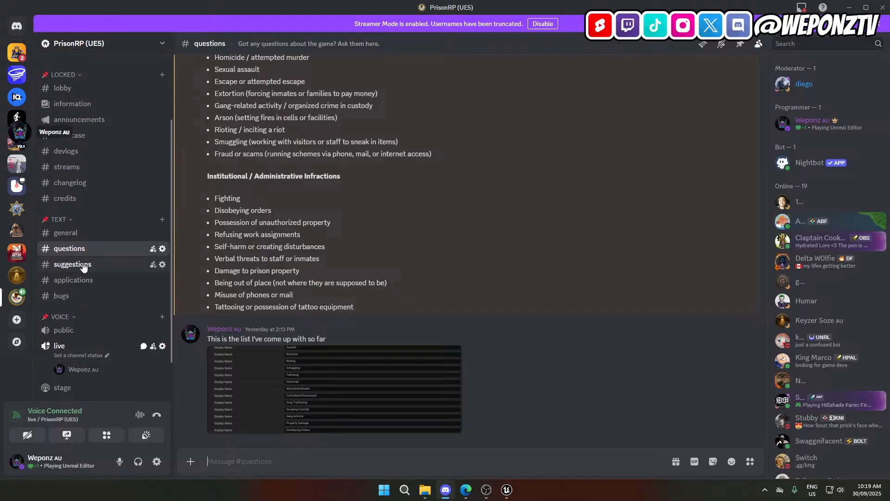
click(83, 265)
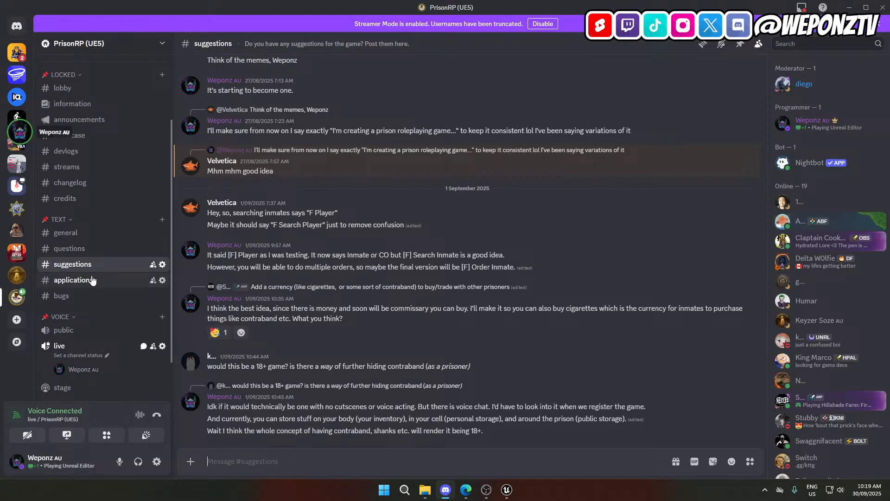
click(92, 280)
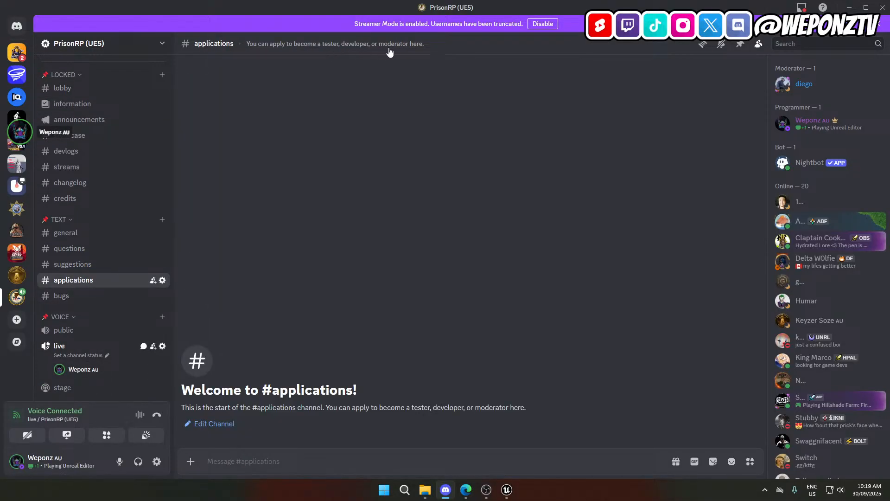
click(82, 297)
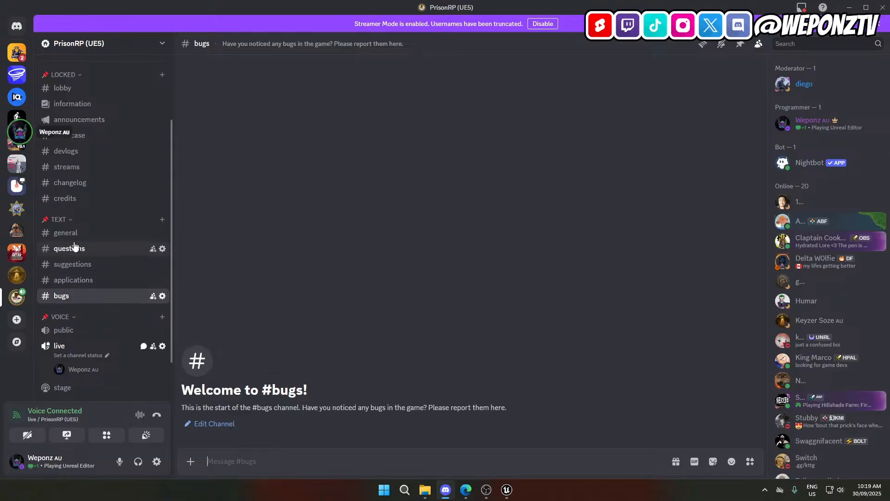
Expand and read the Assets Used list in the credits channel, and view the changelog channel.
click(77, 236)
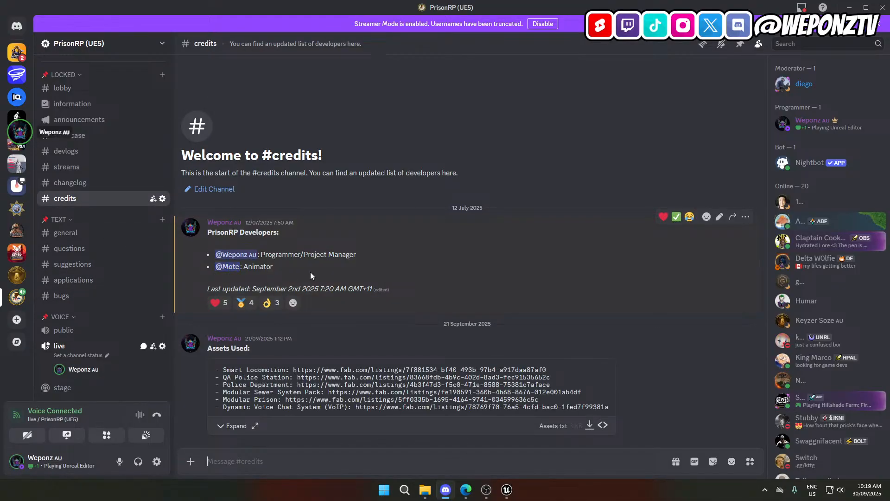
click(238, 425)
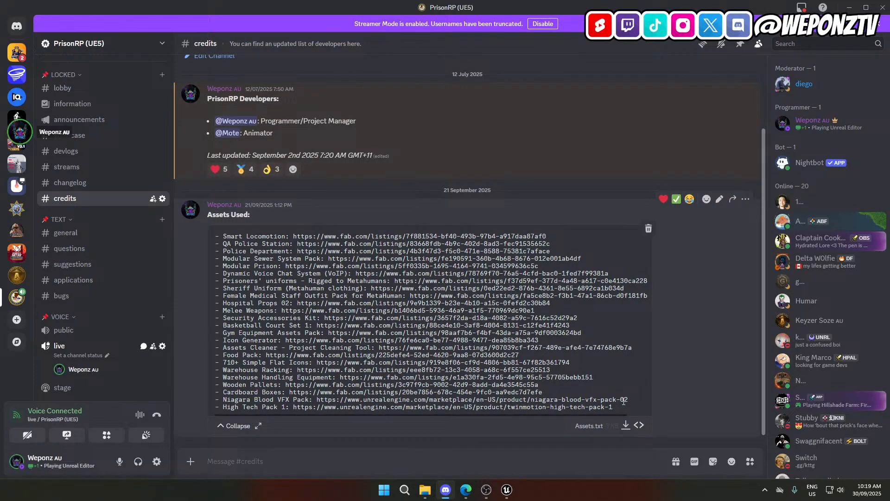
drag(614, 408, 208, 239)
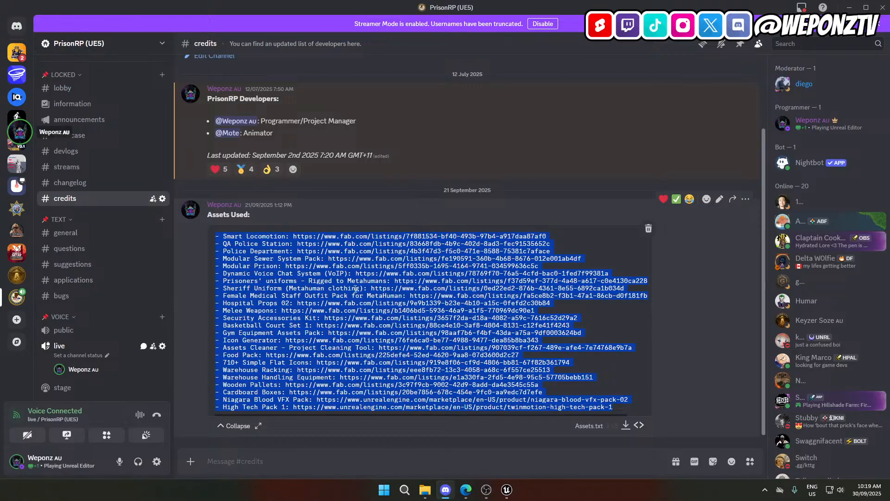
click(304, 372)
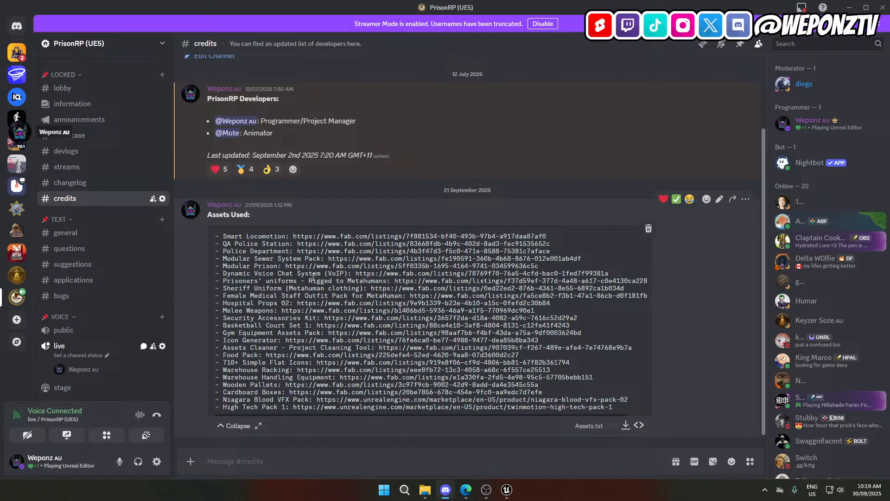
drag(346, 276, 248, 272)
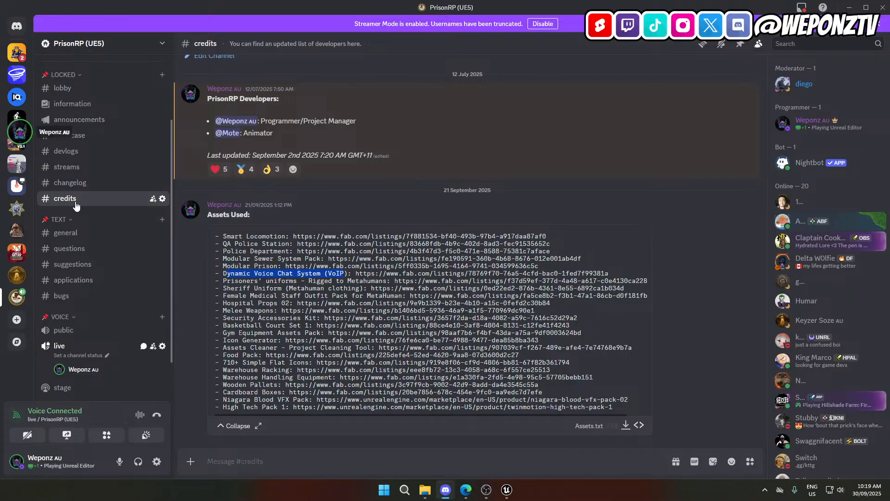
click(79, 181)
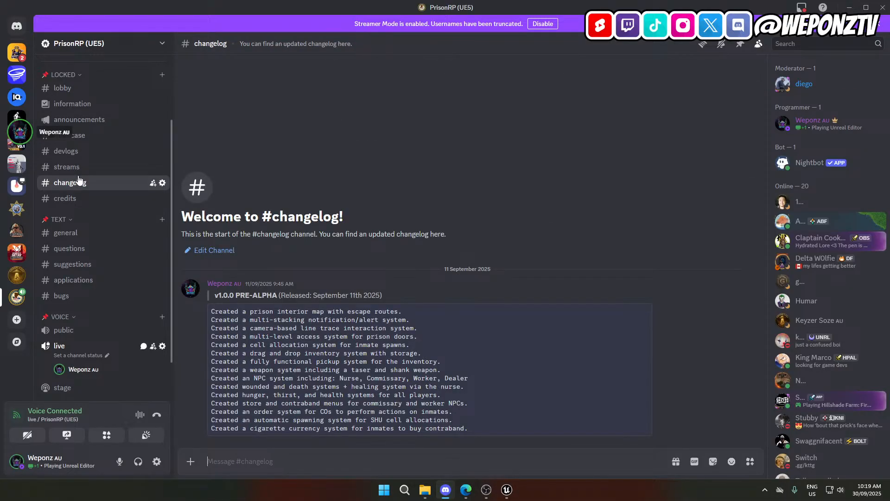
Switch to the running PrisonRP game, move the inmate from the cell to the warehouse and interact with the dispatch pallet.
mouse_move(503, 495)
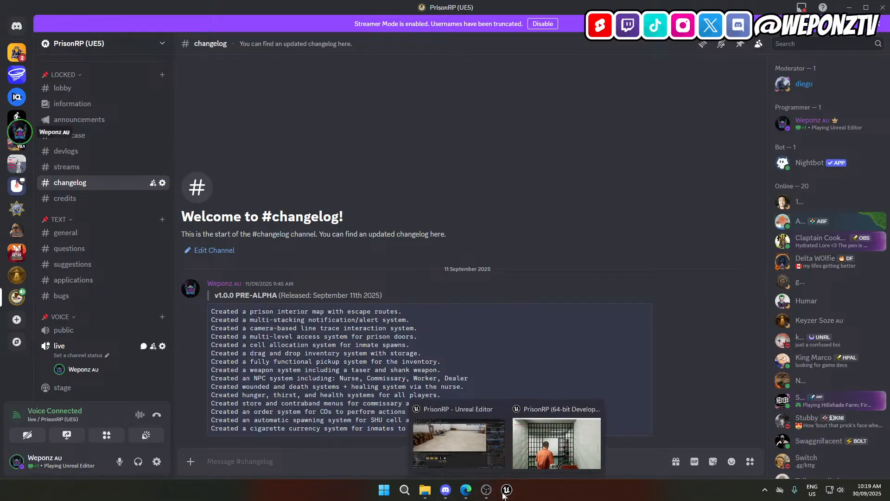
click(580, 446)
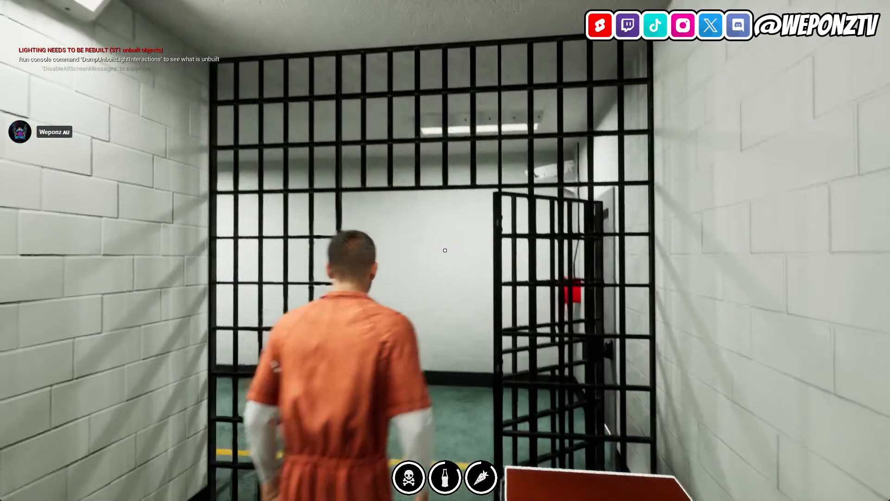
key(w)
key(f)
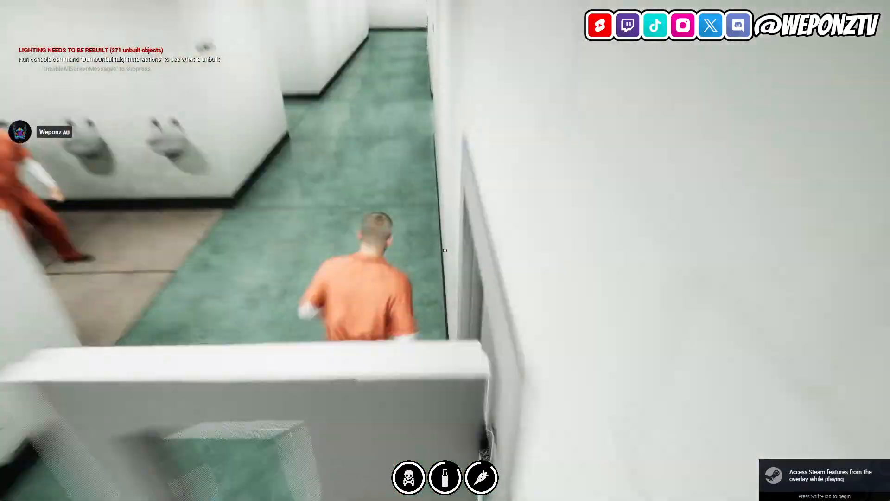
key(w)
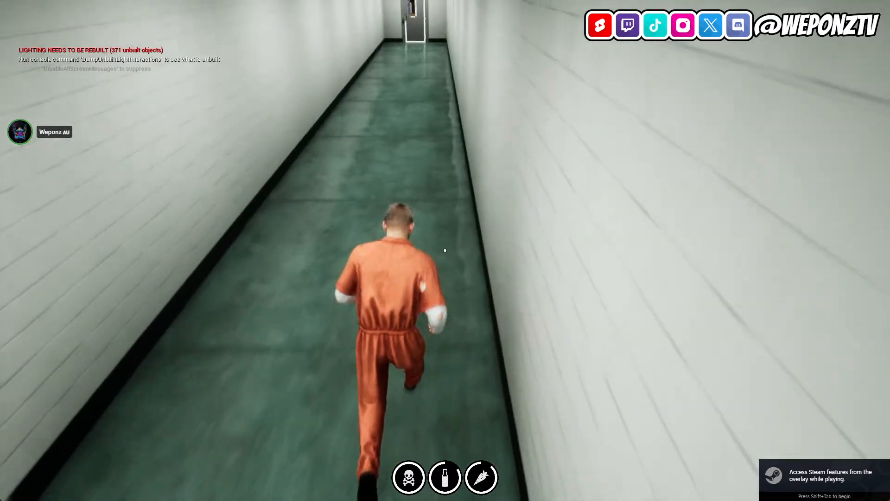
key(w)
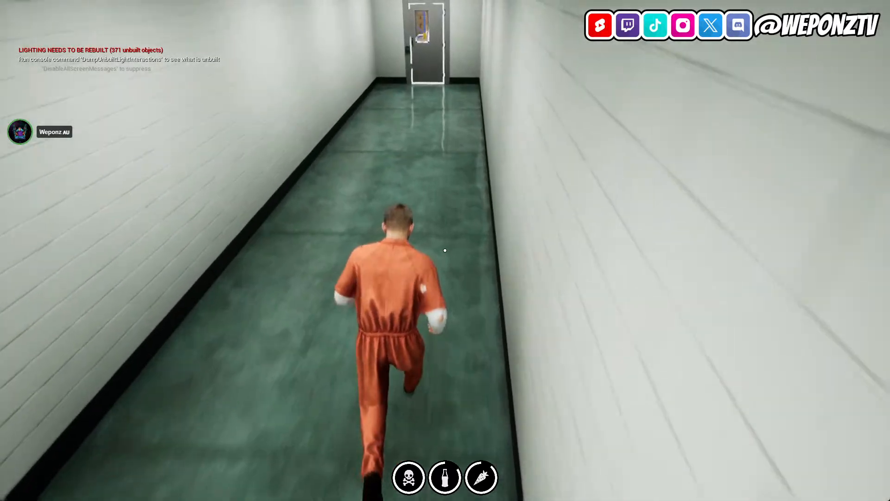
key(w)
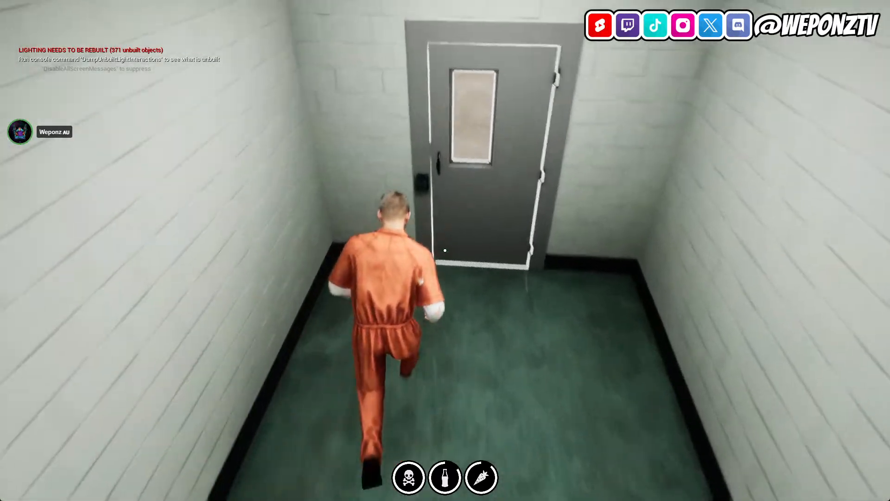
key(w)
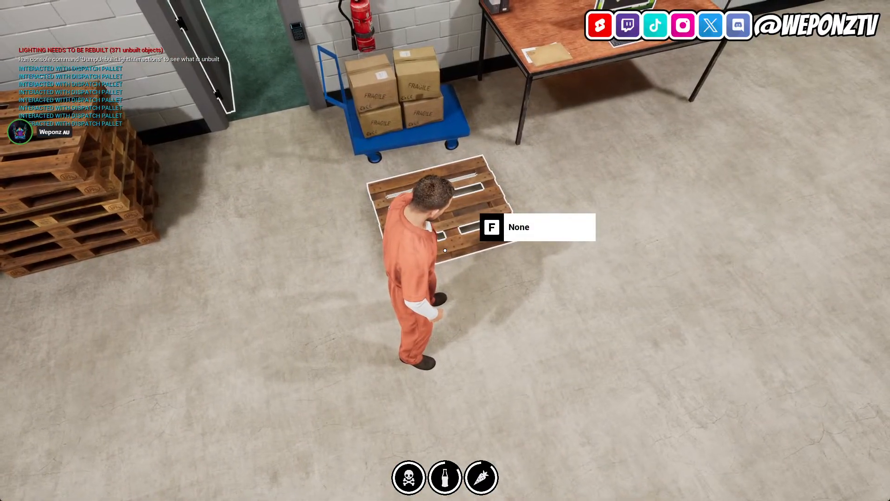
Test the interactions with the boxed pallet under the rack, the dispatch pallet and the desk computer.
key(w)
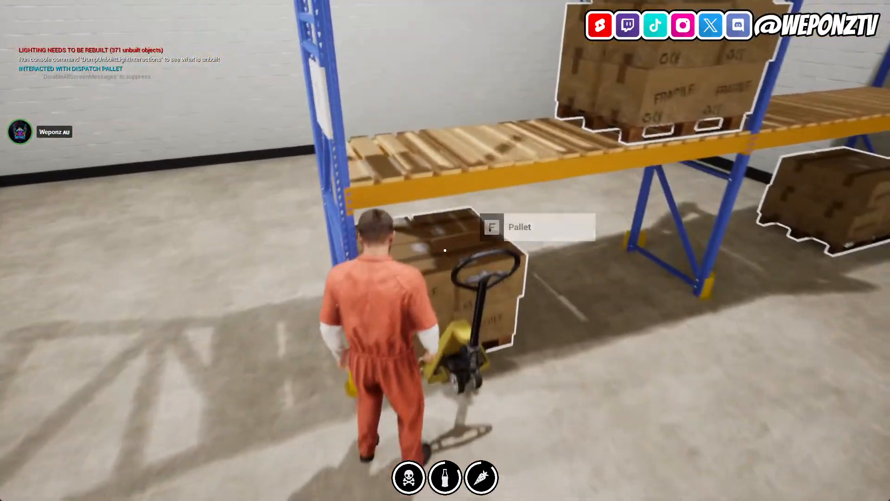
key(w)
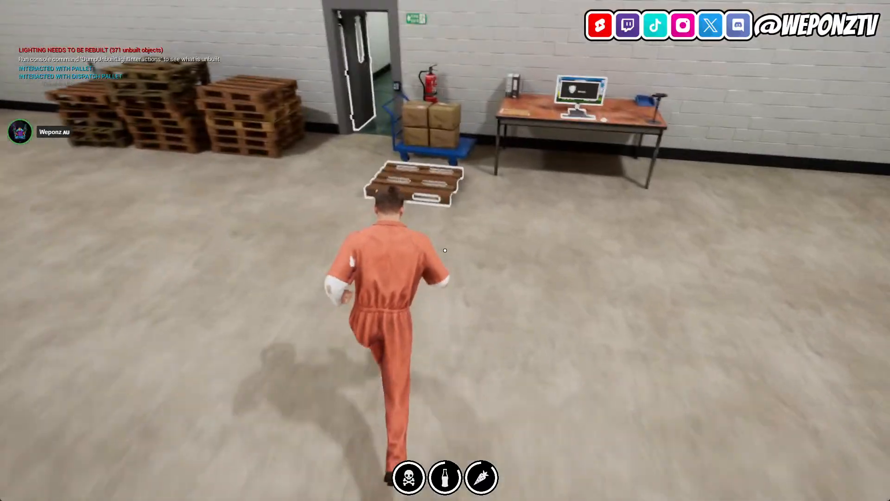
key(f)
key(w)
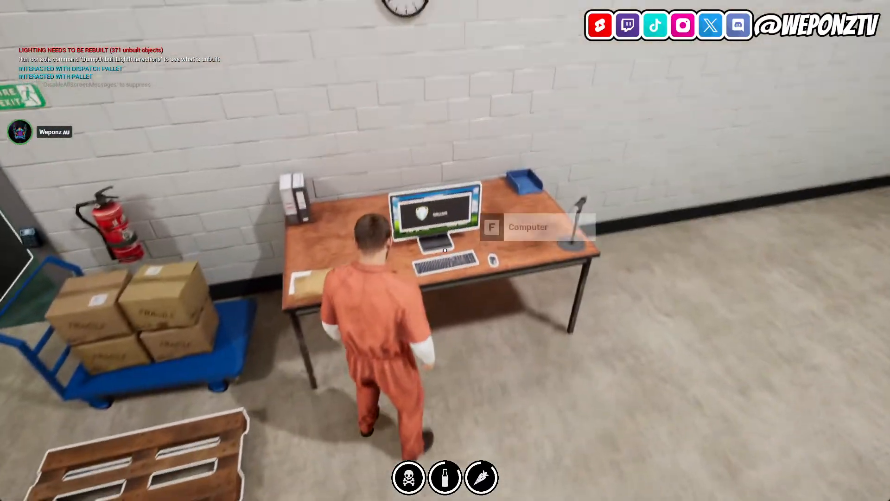
key(f)
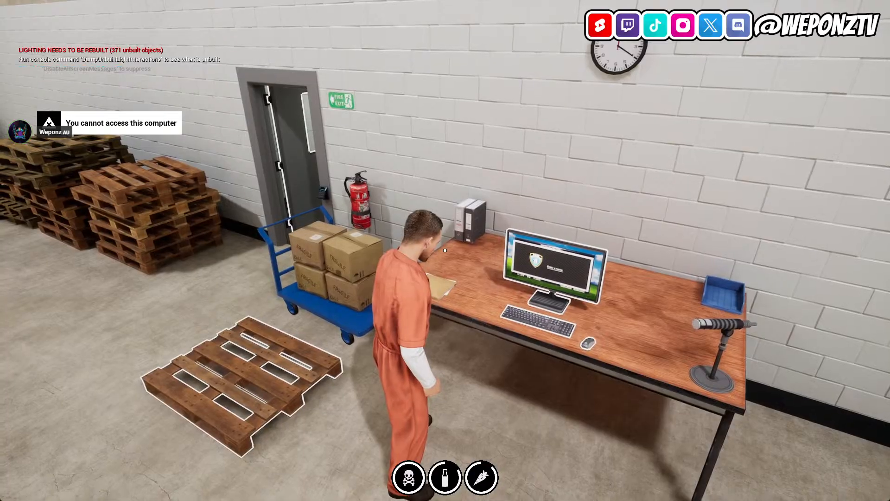
Walk the inmate around the warehouse to inspect the ceiling and the numbered storage racks.
key(w)
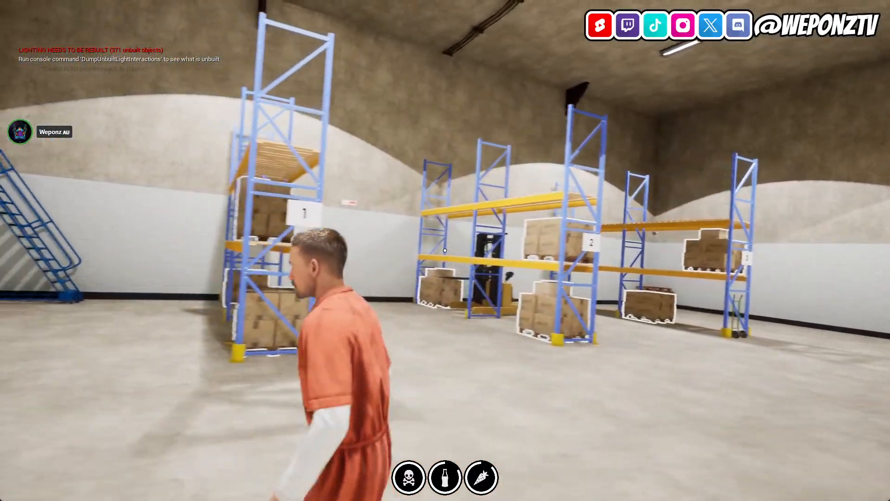
key(w)
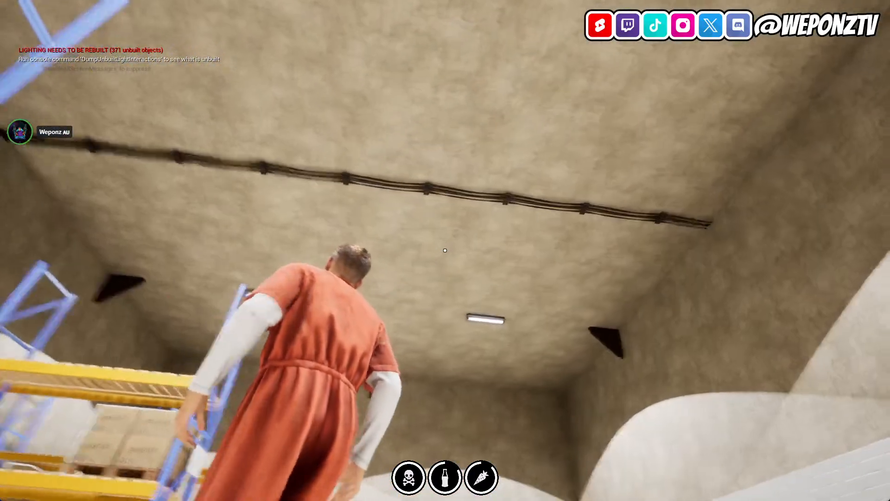
key(w)
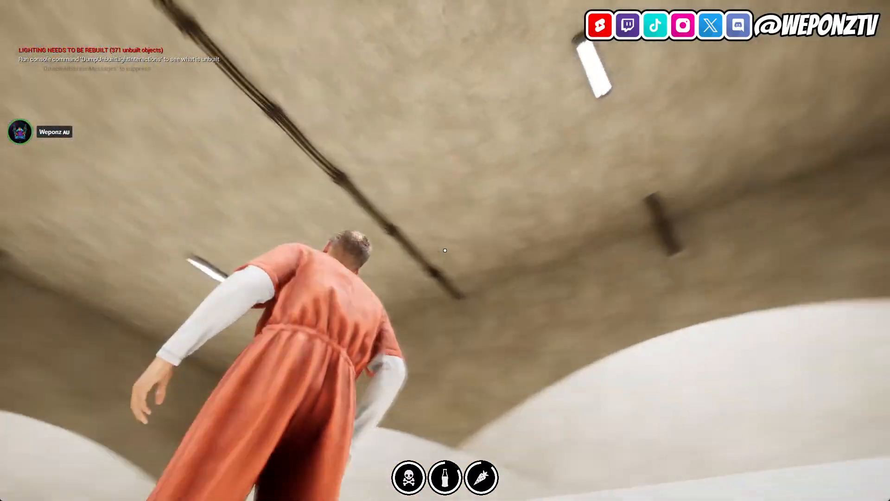
key(w)
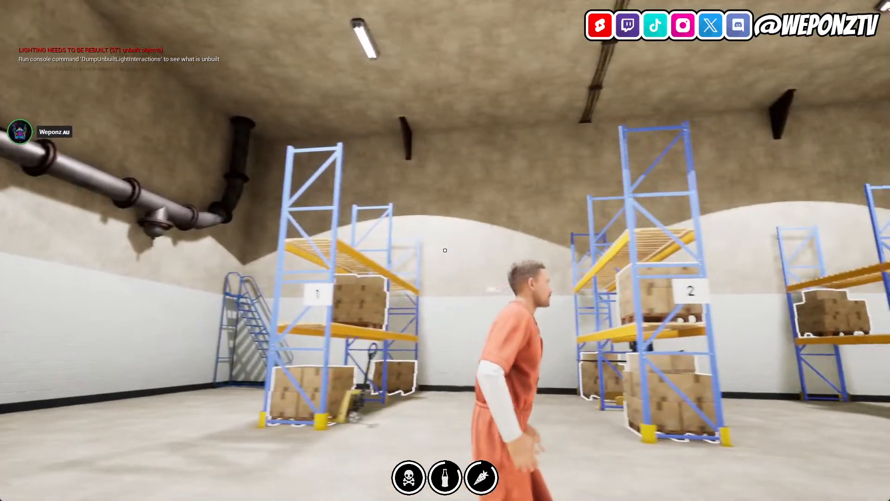
key(w)
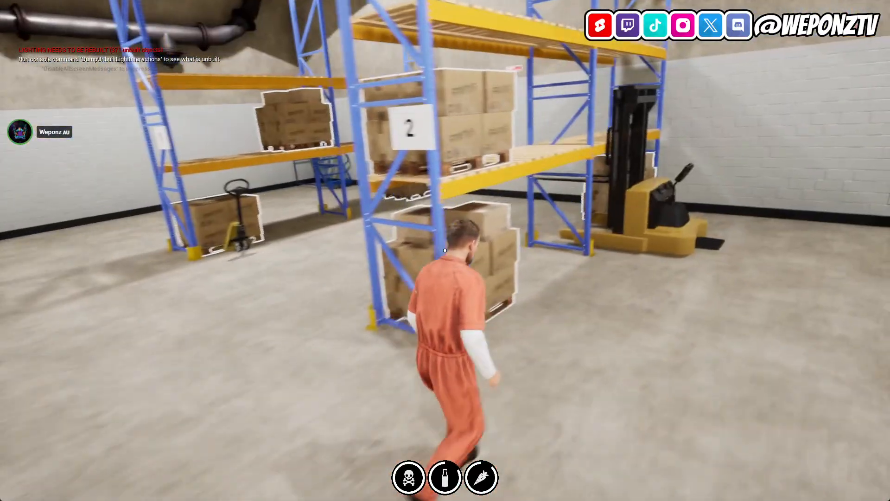
Run the console command "stat fps" and walk the inmate between the storage racks to check performance.
key(grave)
text(stat fps)
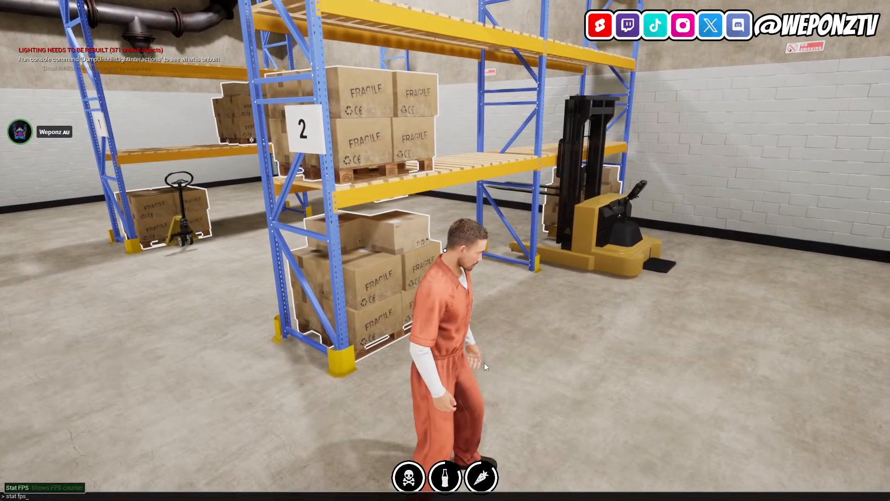
key(Return)
key(w)
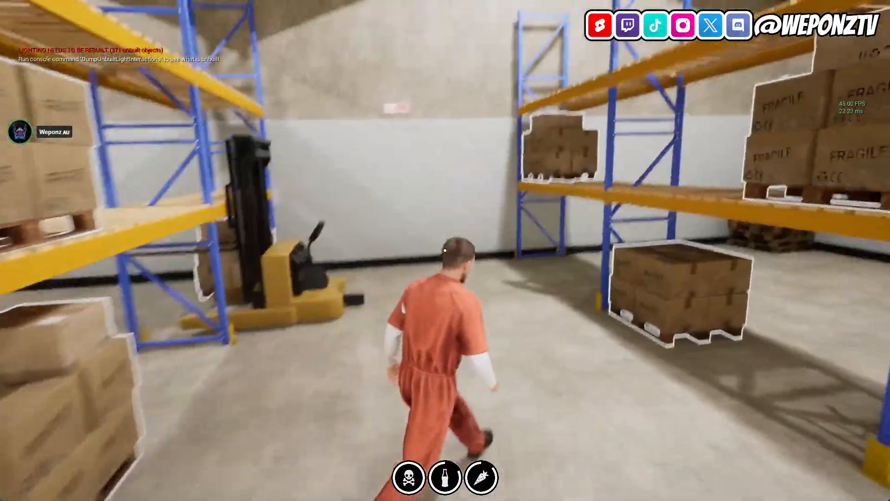
Walk the inmate past the storage racks and desk area to face racks 2 and 3, checking the frame rate.
key(w)
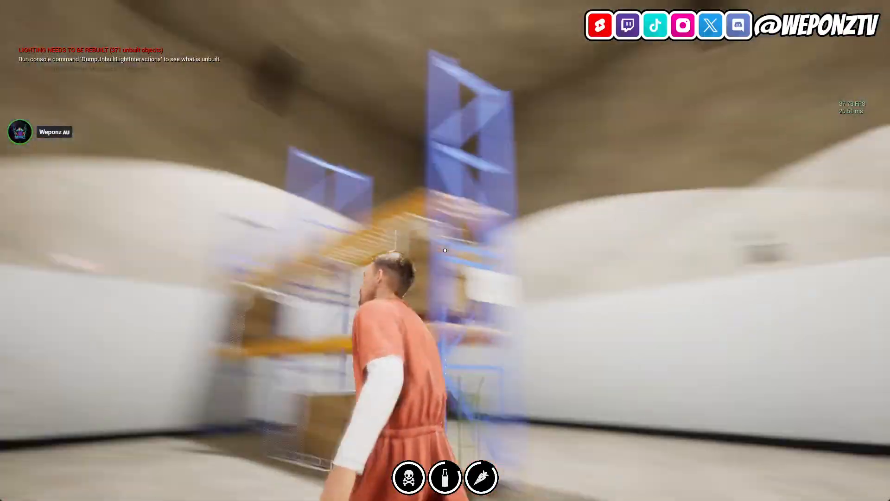
key(w)
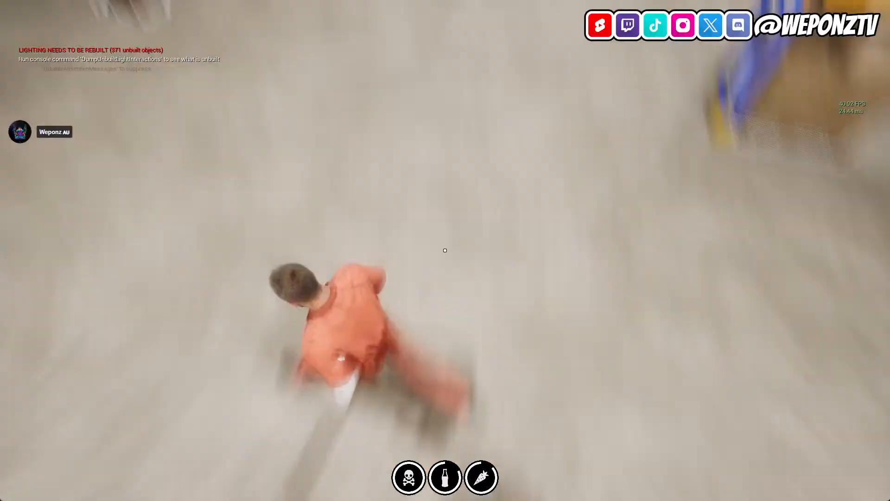
key(w)
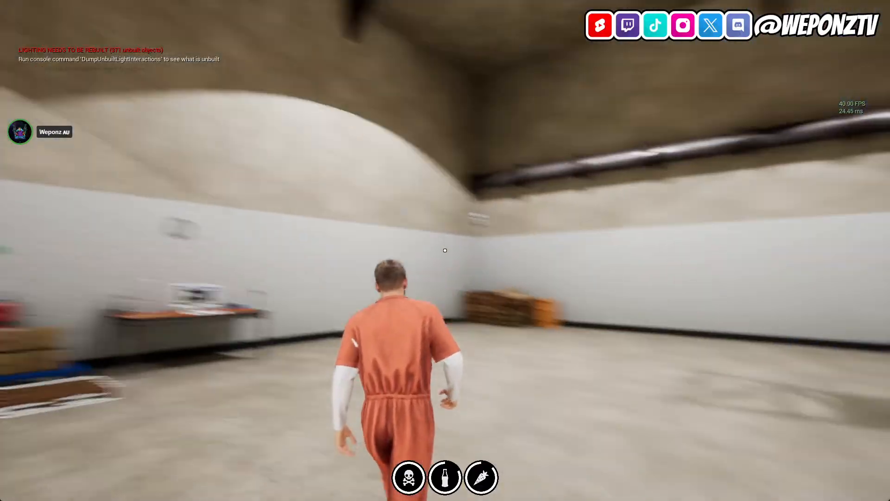
key(w)
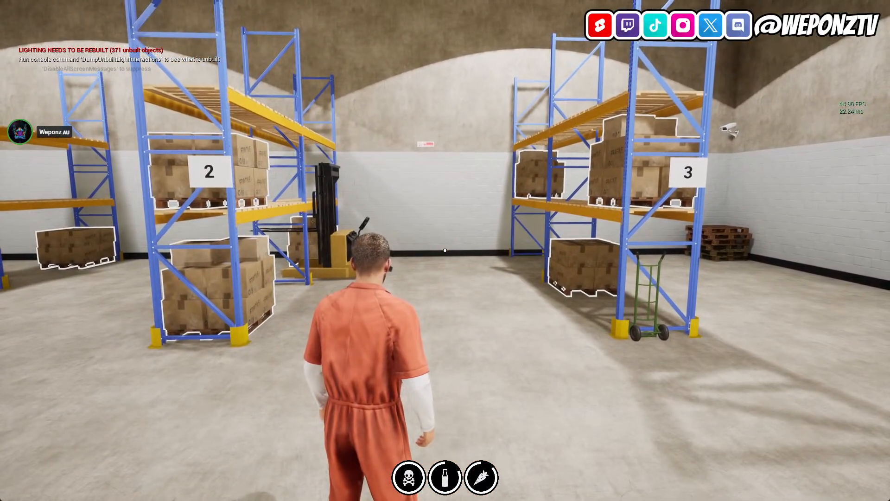
Run the console command "stat unit" and walk the inmate around the warehouse to check the frame timings.
text(stat unit)
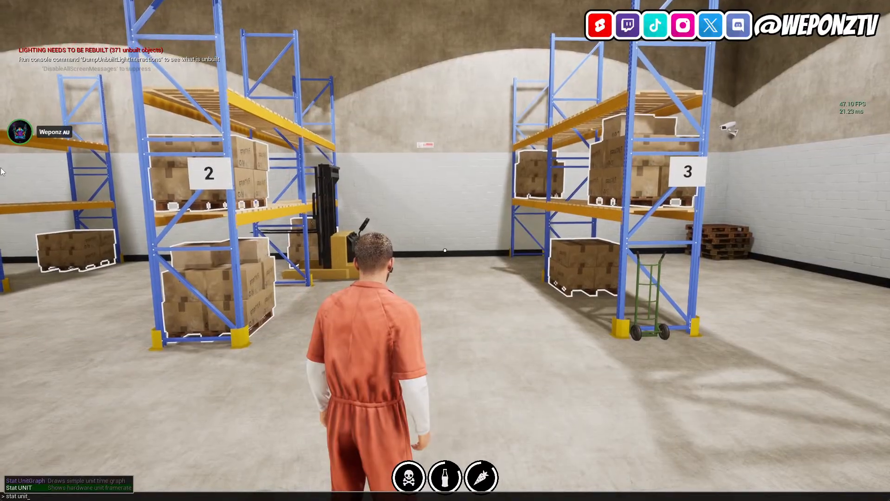
key(Return)
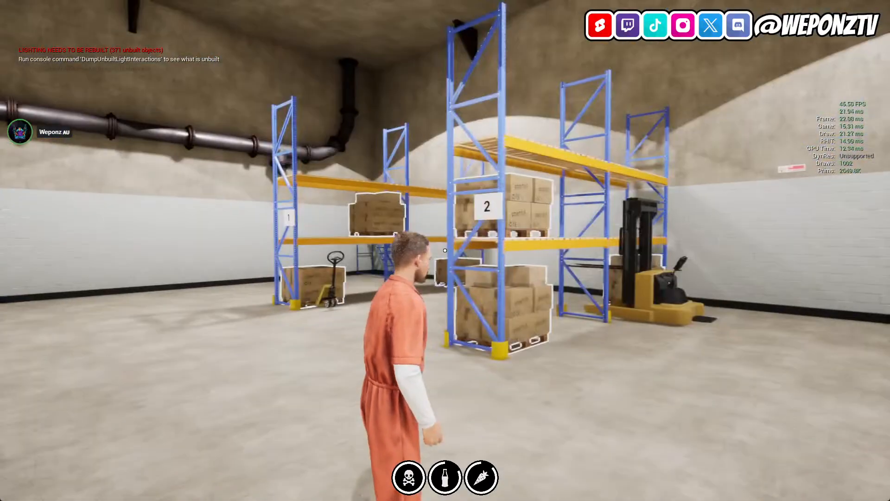
key(w)
key(w)
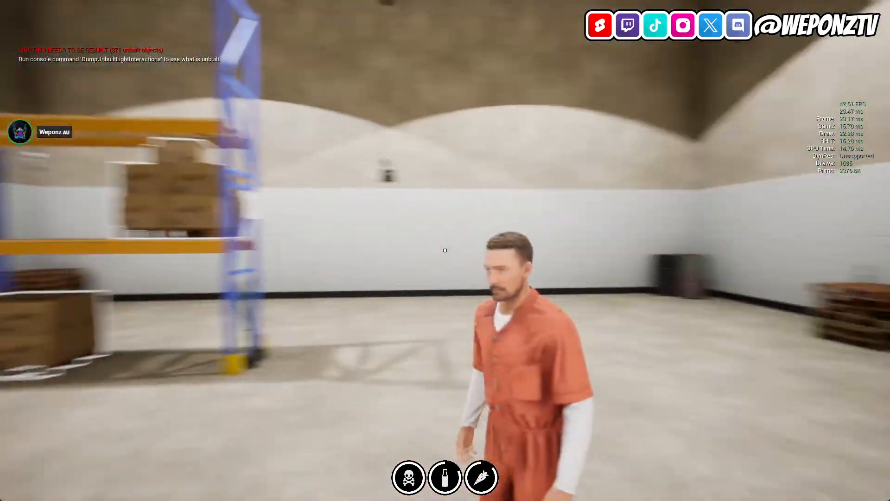
key(w)
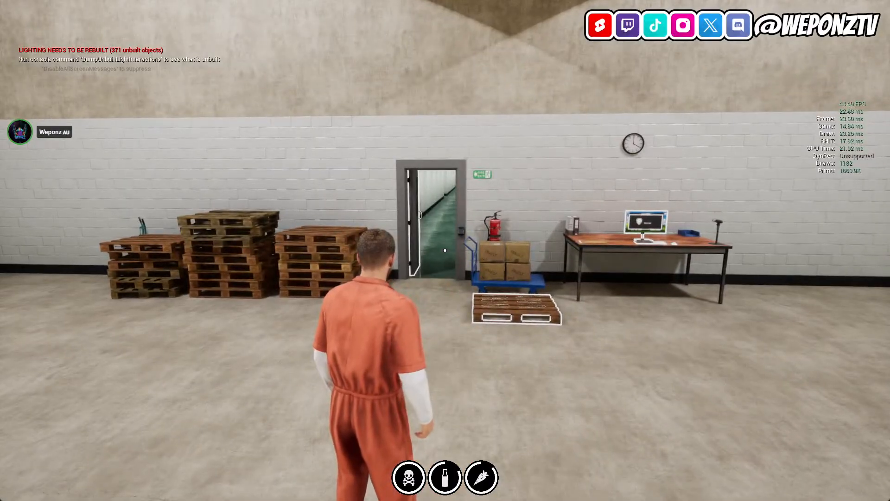
key(w)
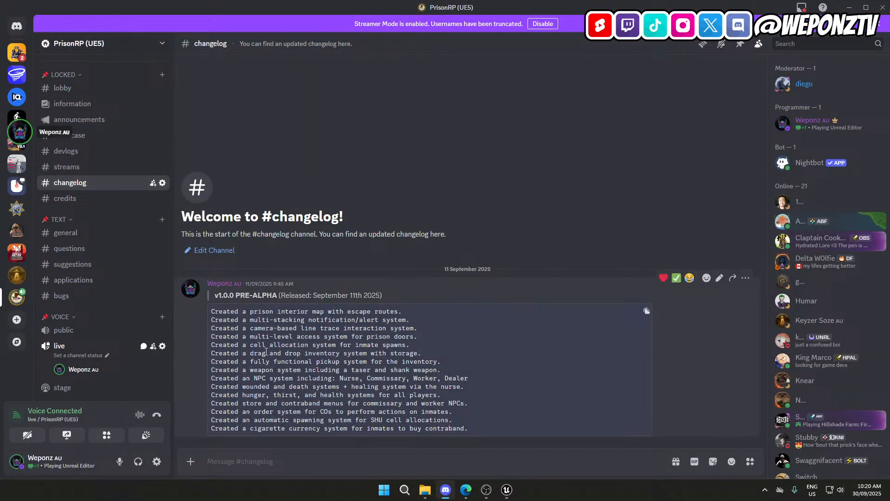
Switch to OBS to view the live stream controls and chat.
click(486, 490)
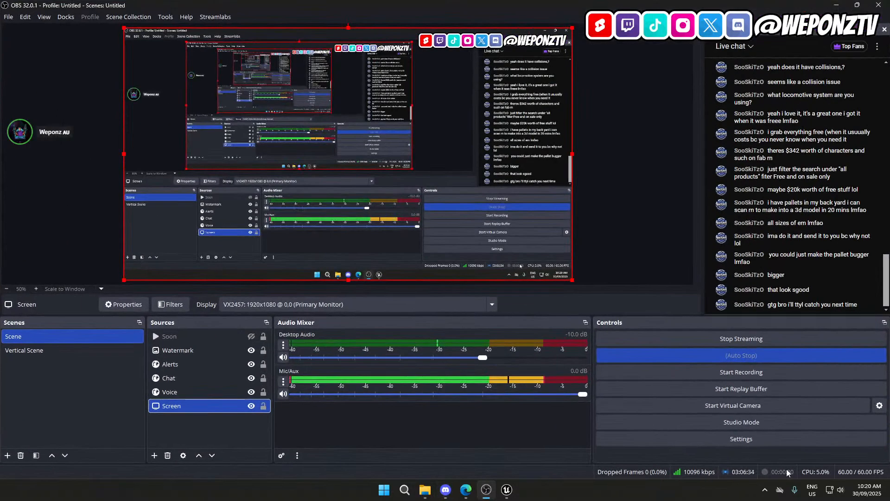